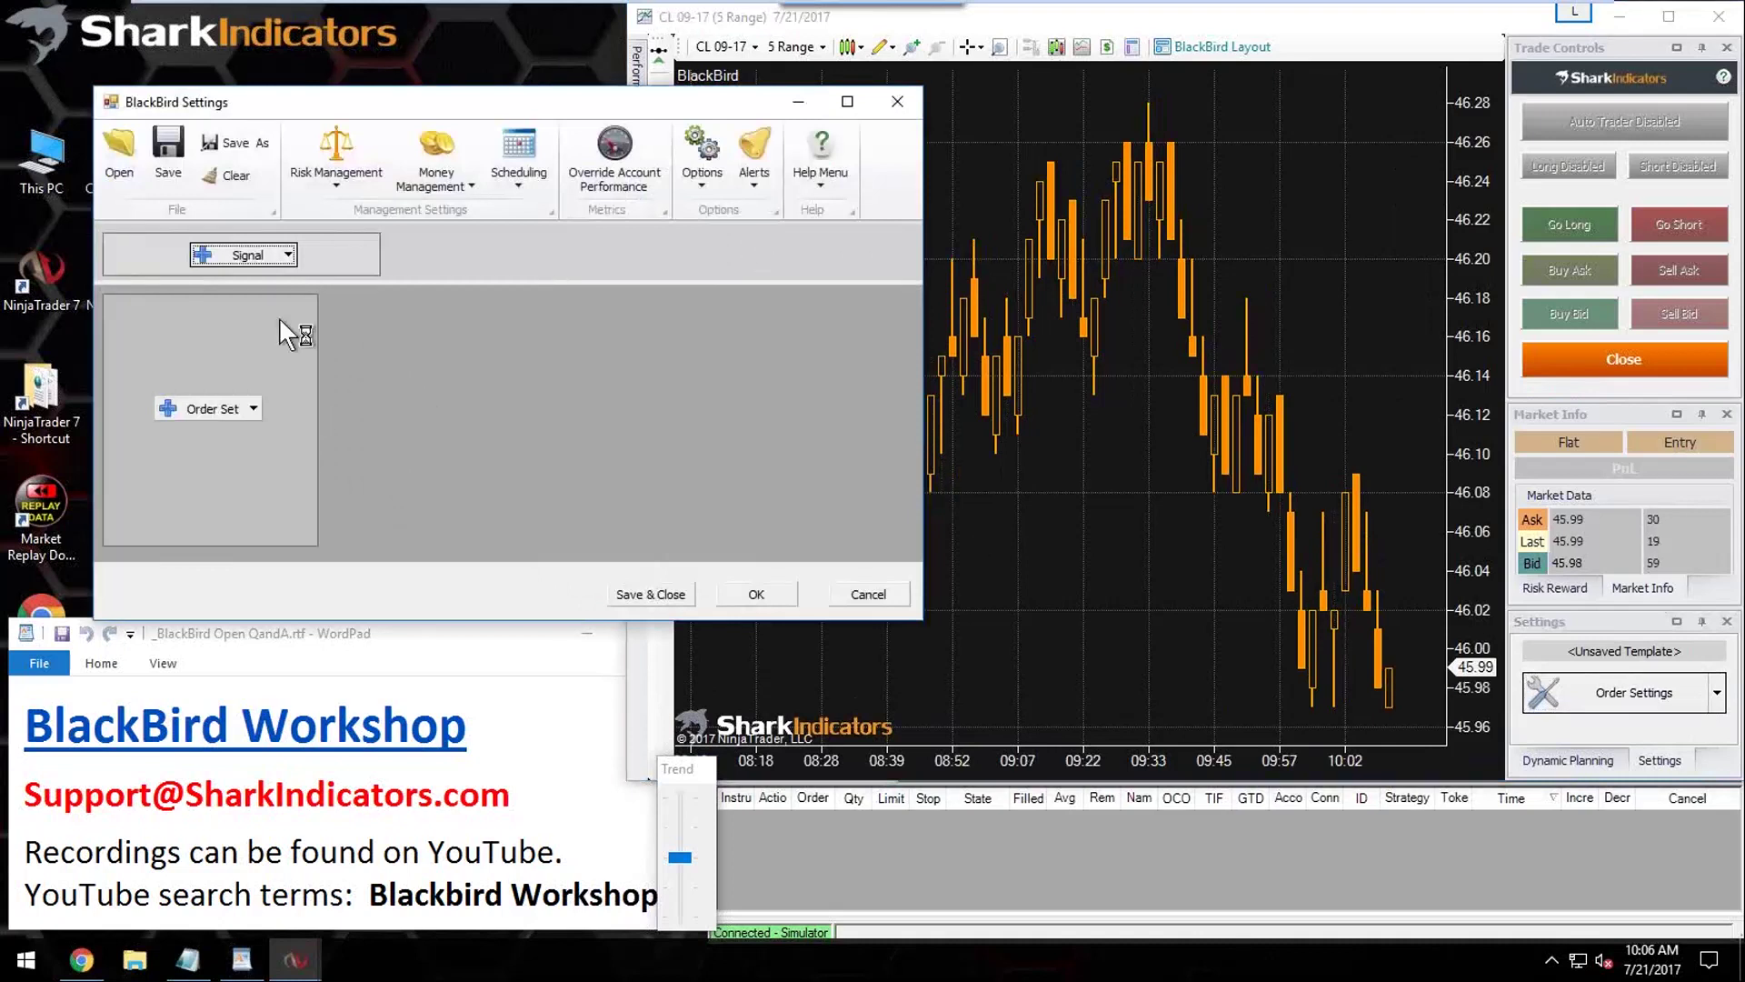
Step: Create an order set with a market entry, a 10-tick profit target and a -10-tick stop loss
left_click_drag(307, 103, 274, 19)
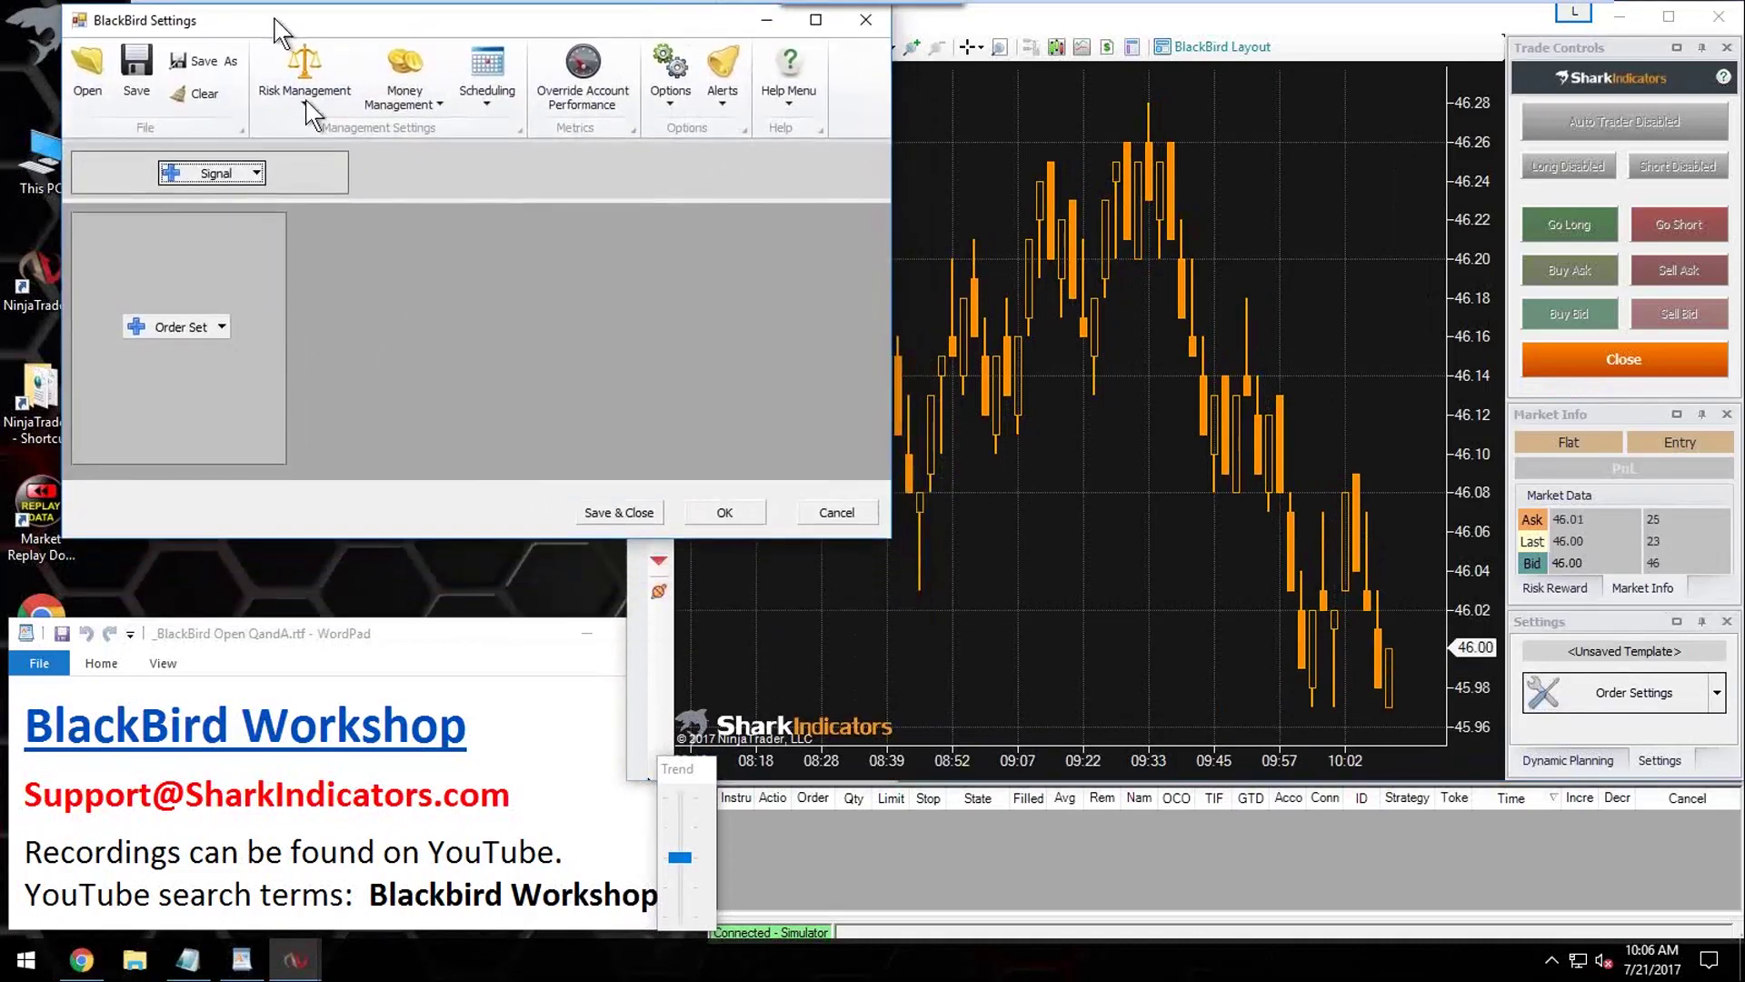
left_click(222, 326)
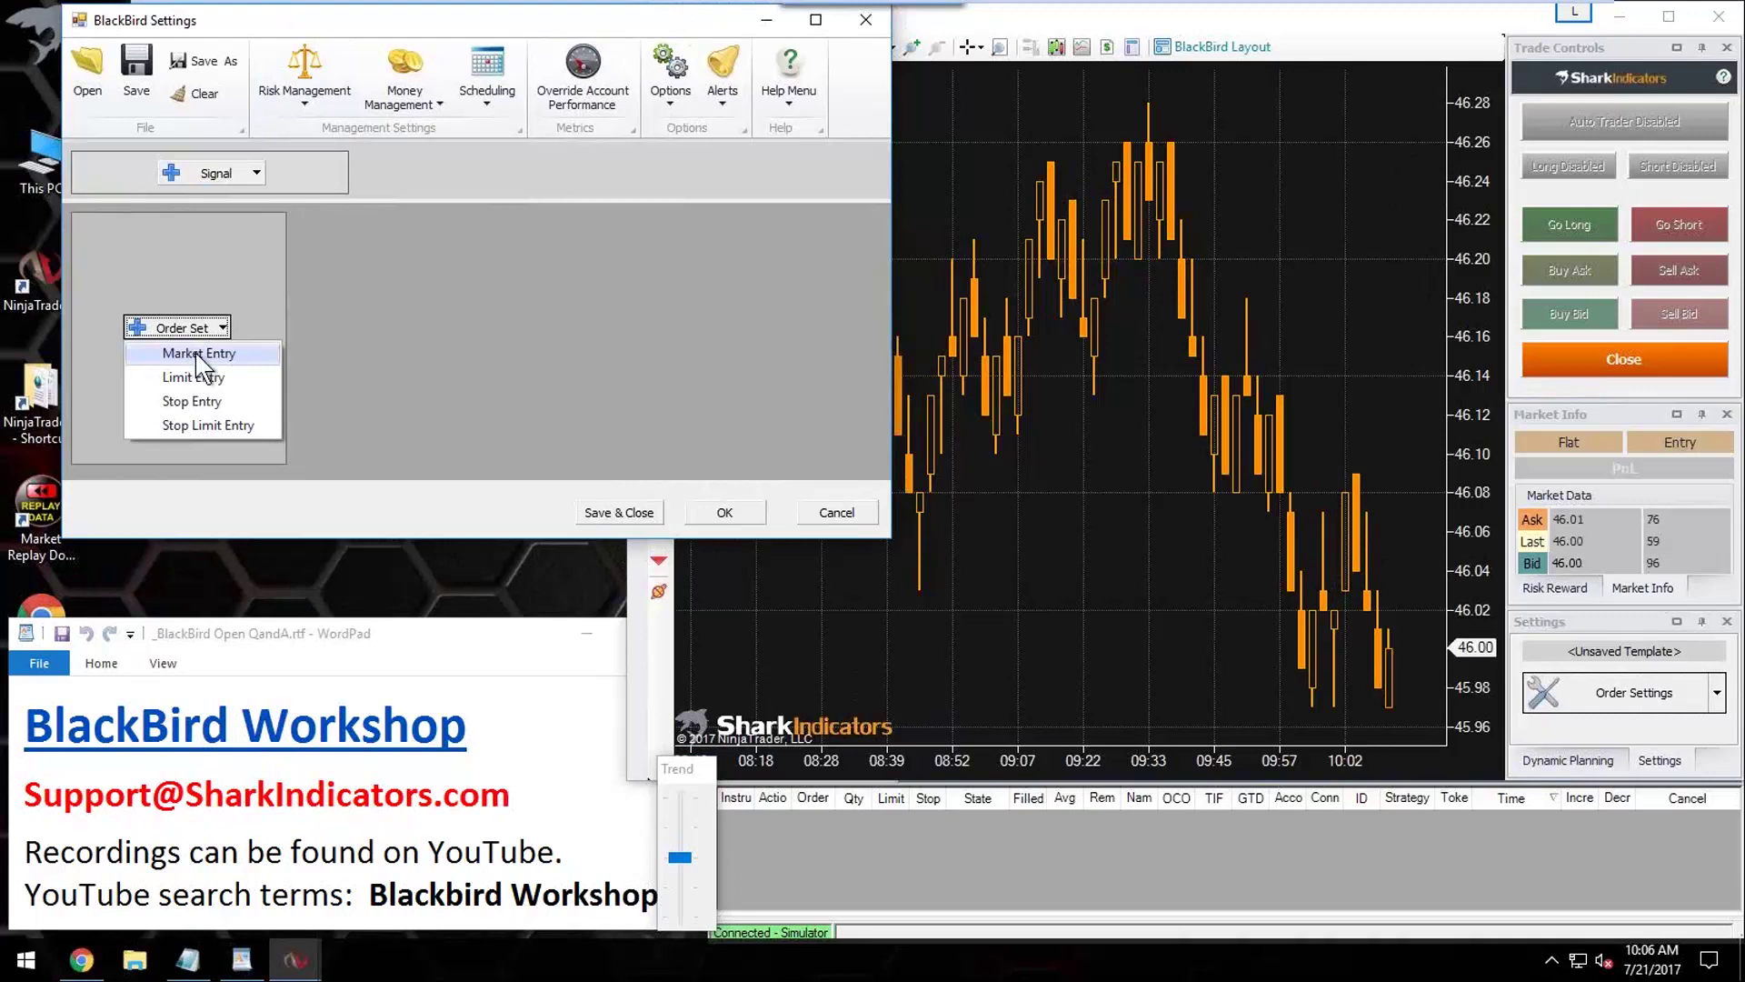
left_click(194, 352)
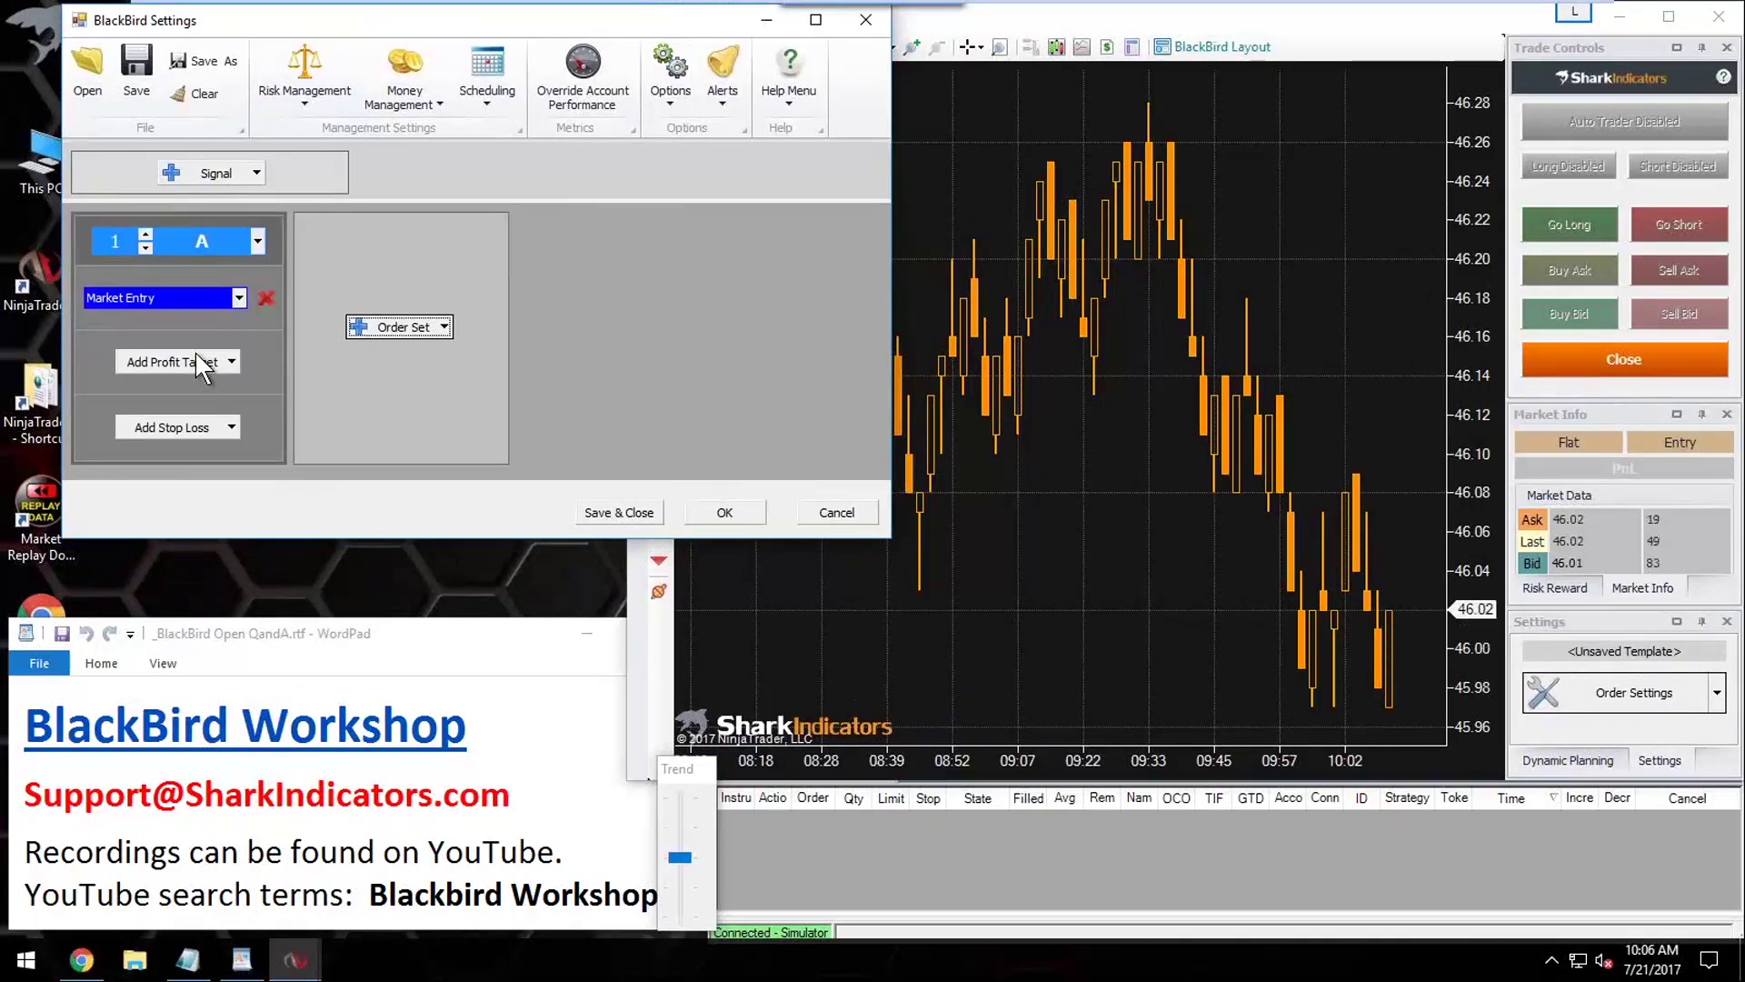
left_click(173, 356)
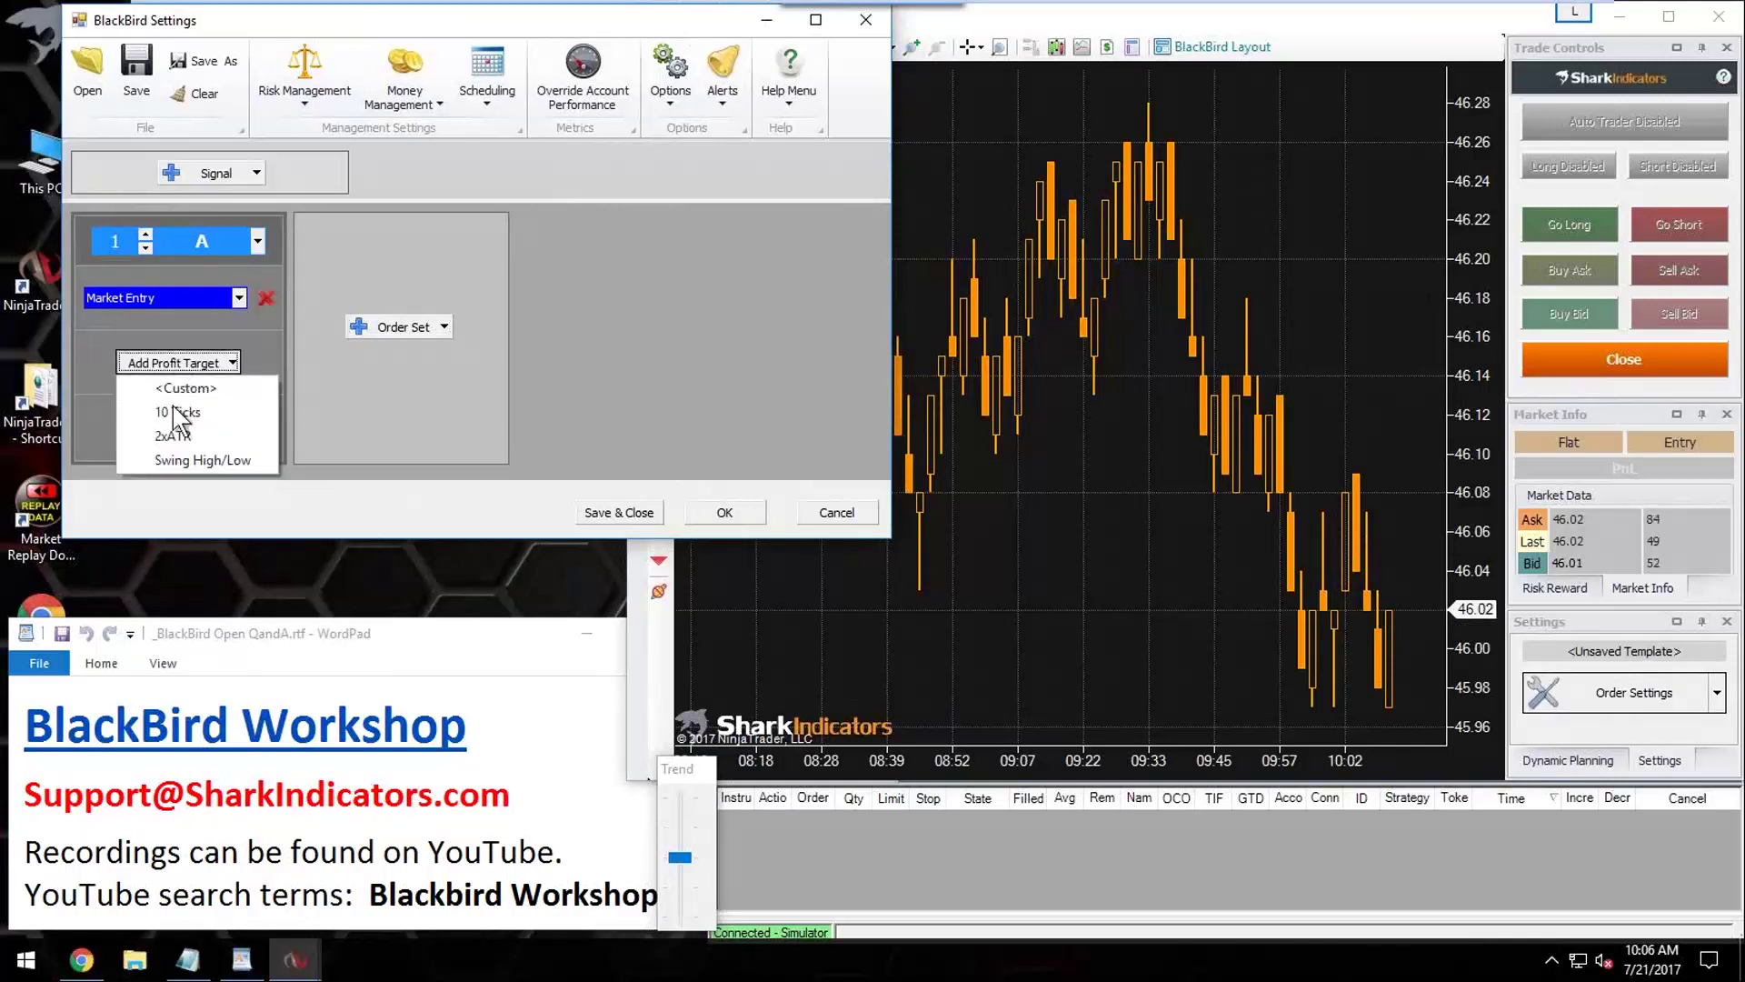
left_click(172, 416)
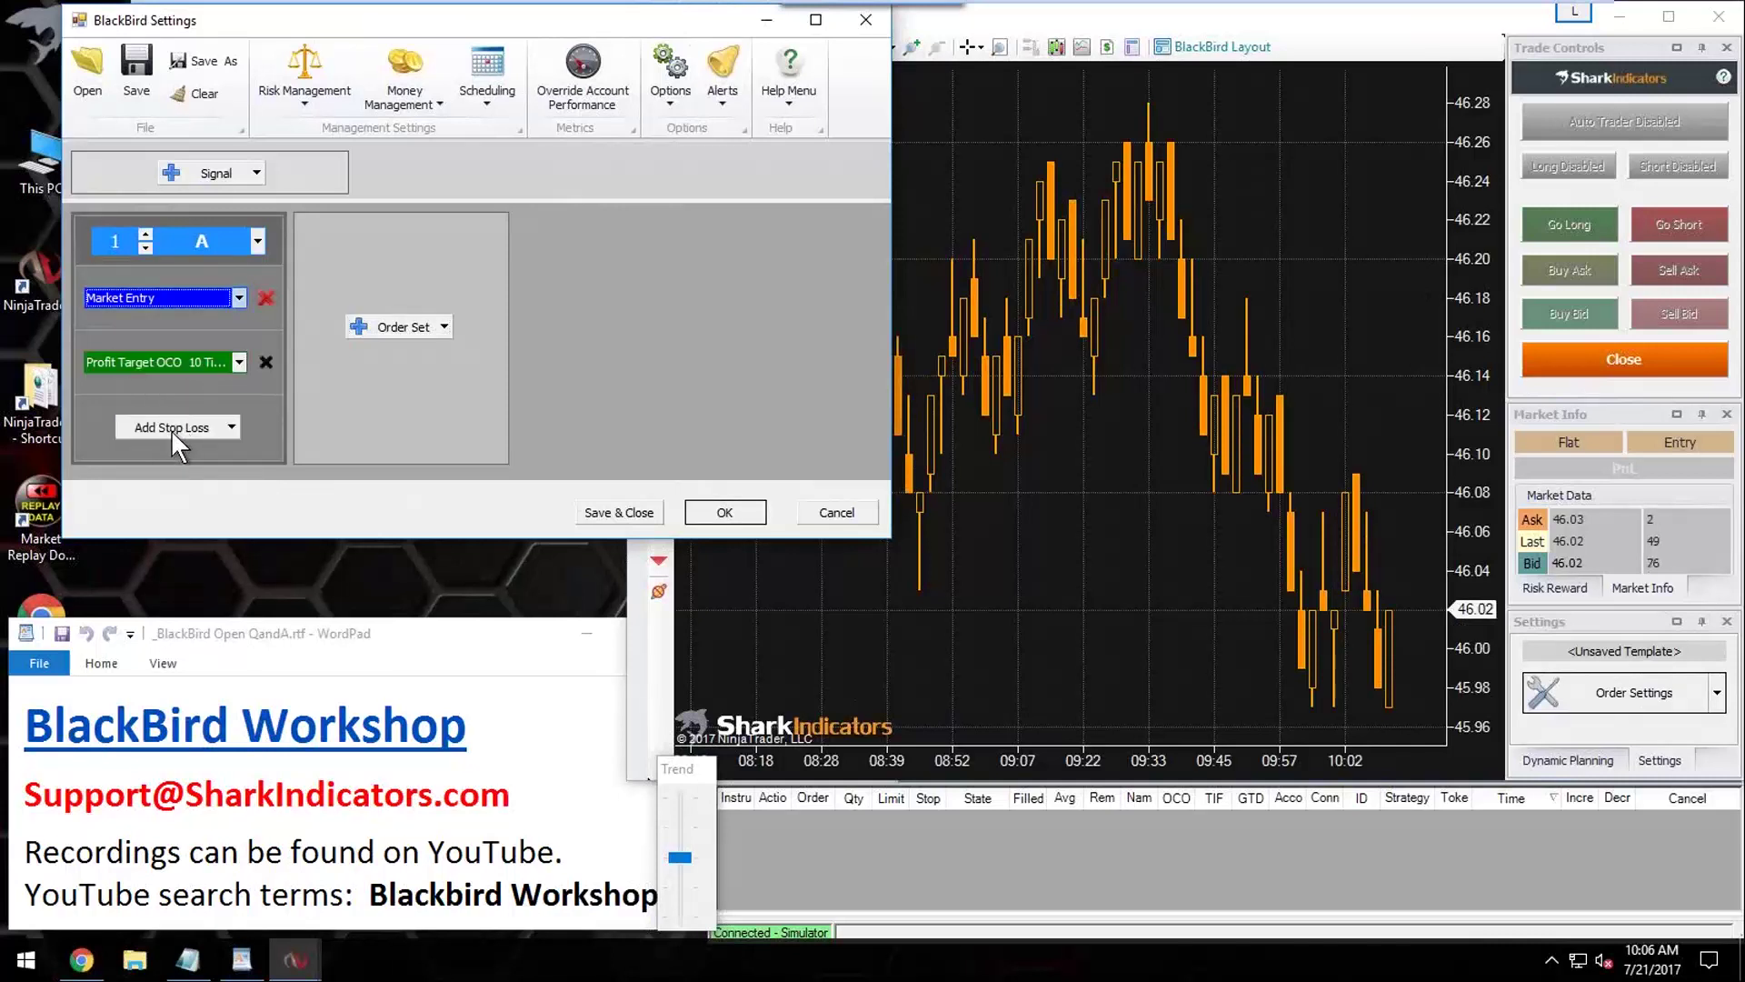
left_click(171, 429)
left_click(188, 478)
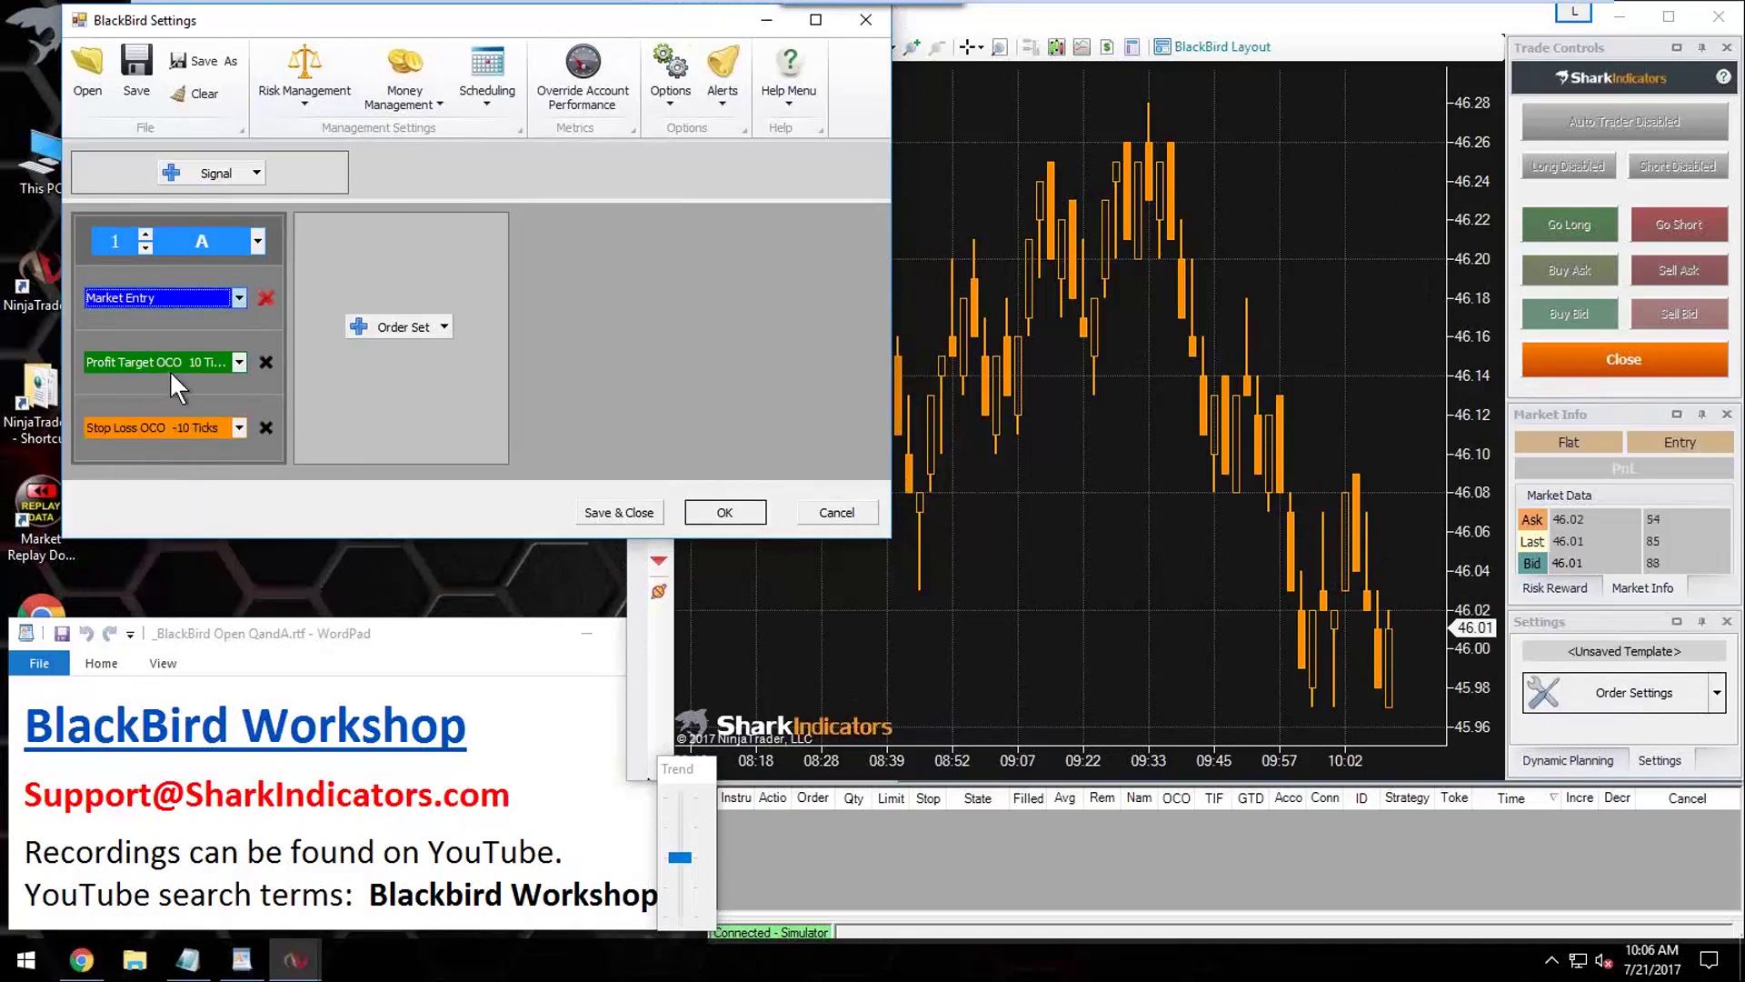
Step: Add a second order set by copying order set A
left_click(396, 327)
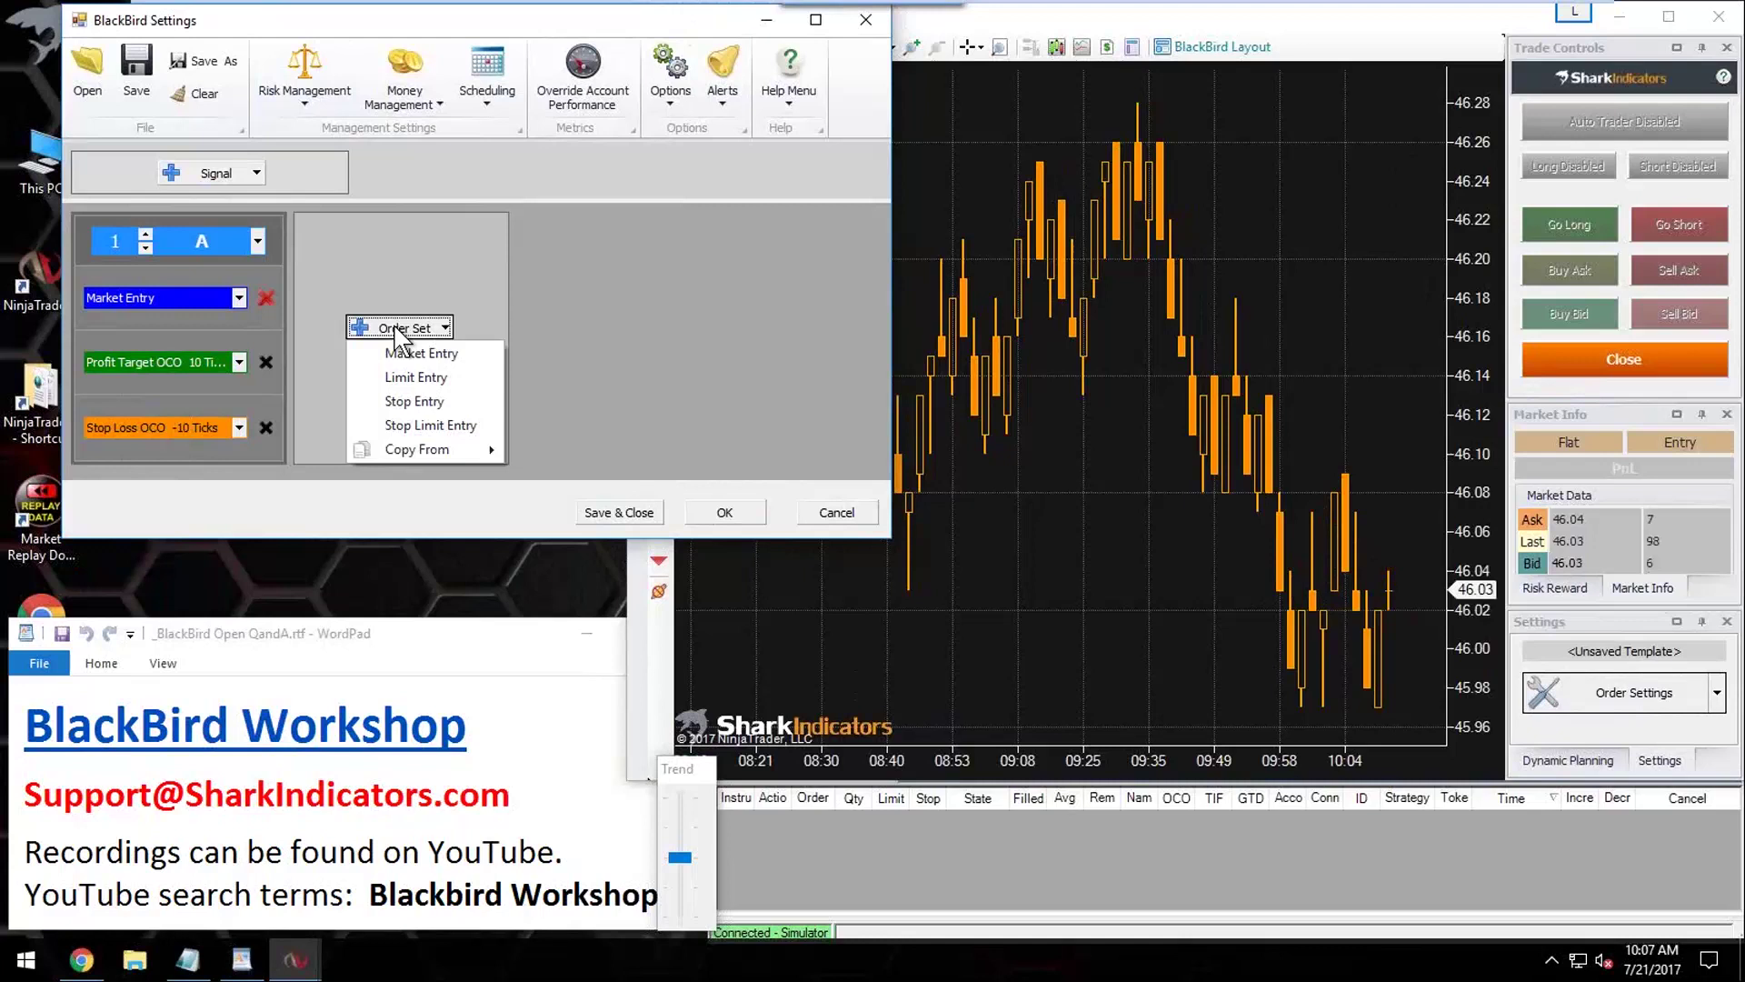
mouse_move(428, 447)
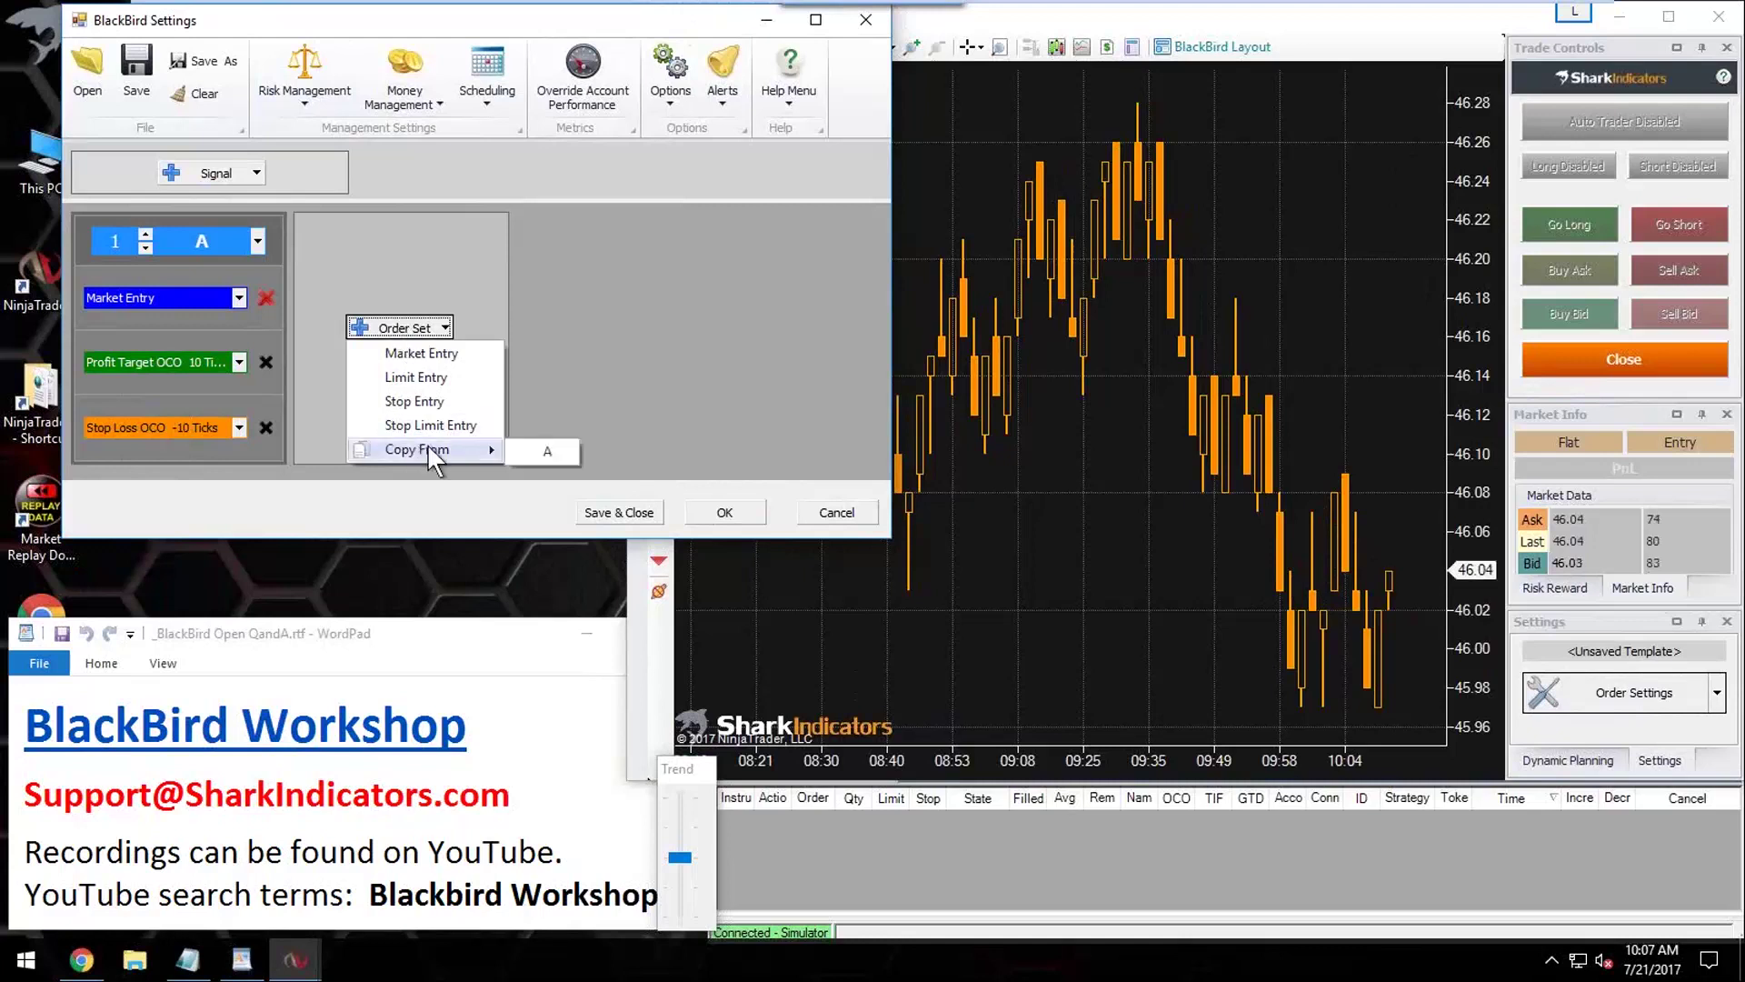
left_click(546, 452)
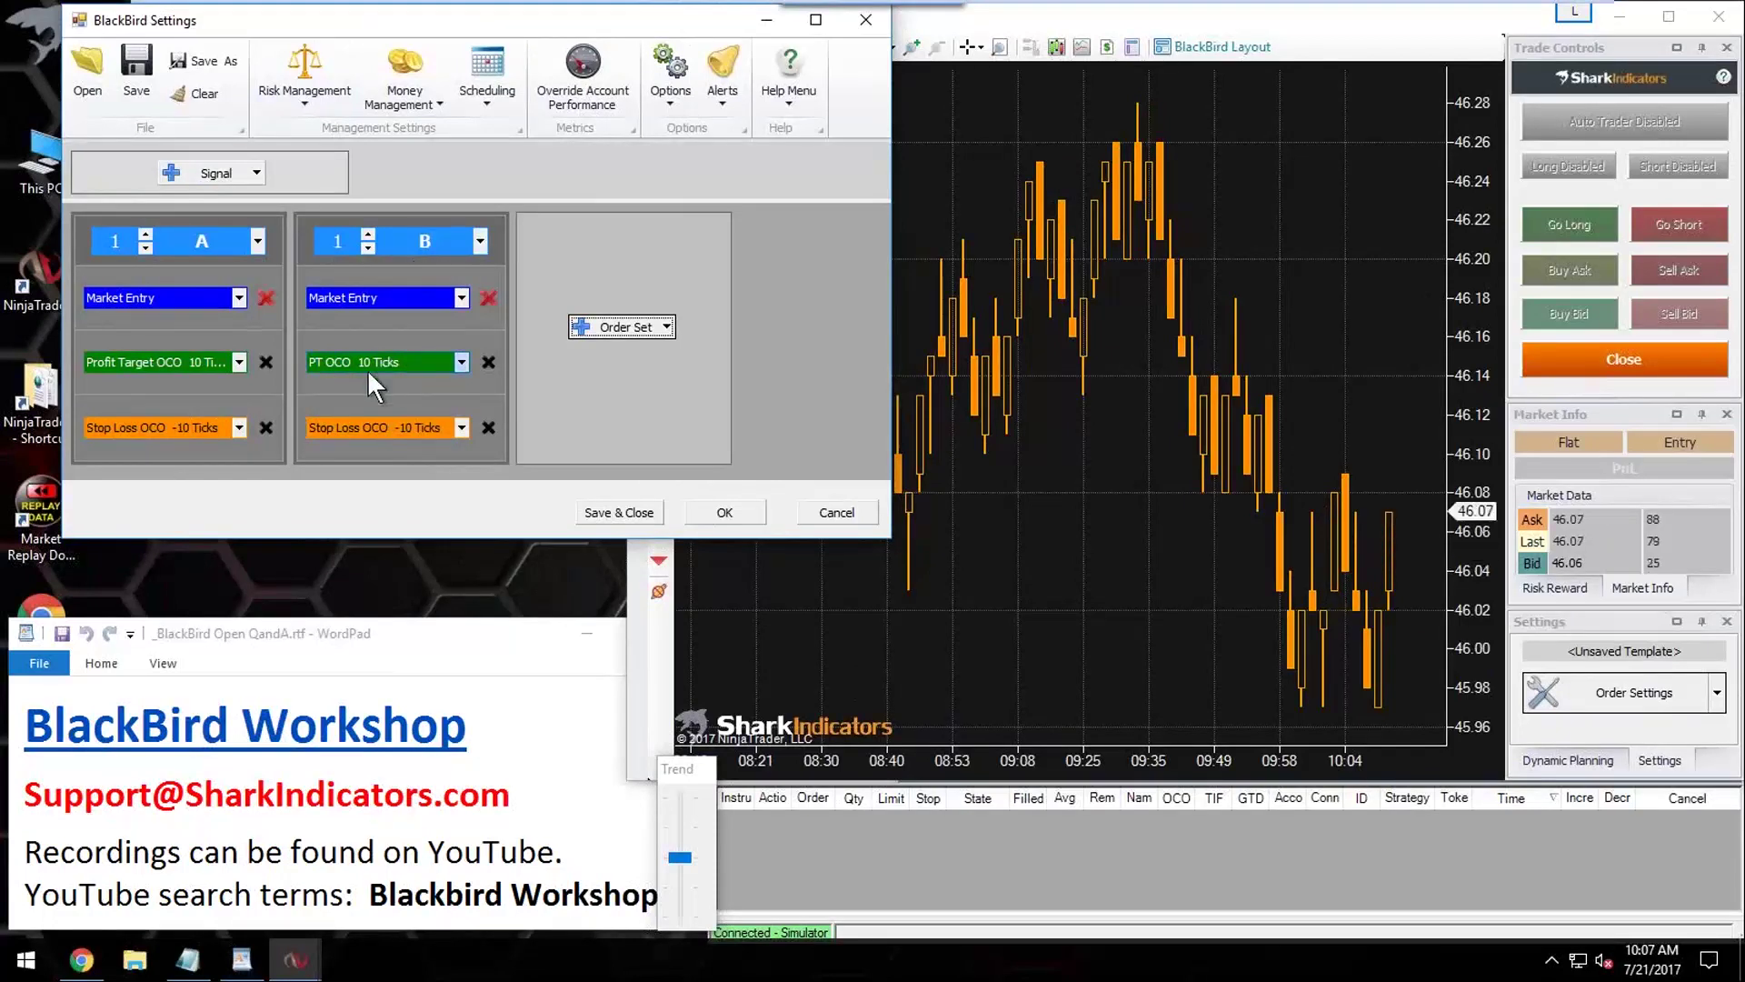
Step: Try a placement delay of 2 bars on order set B's market entry
left_click(381, 298)
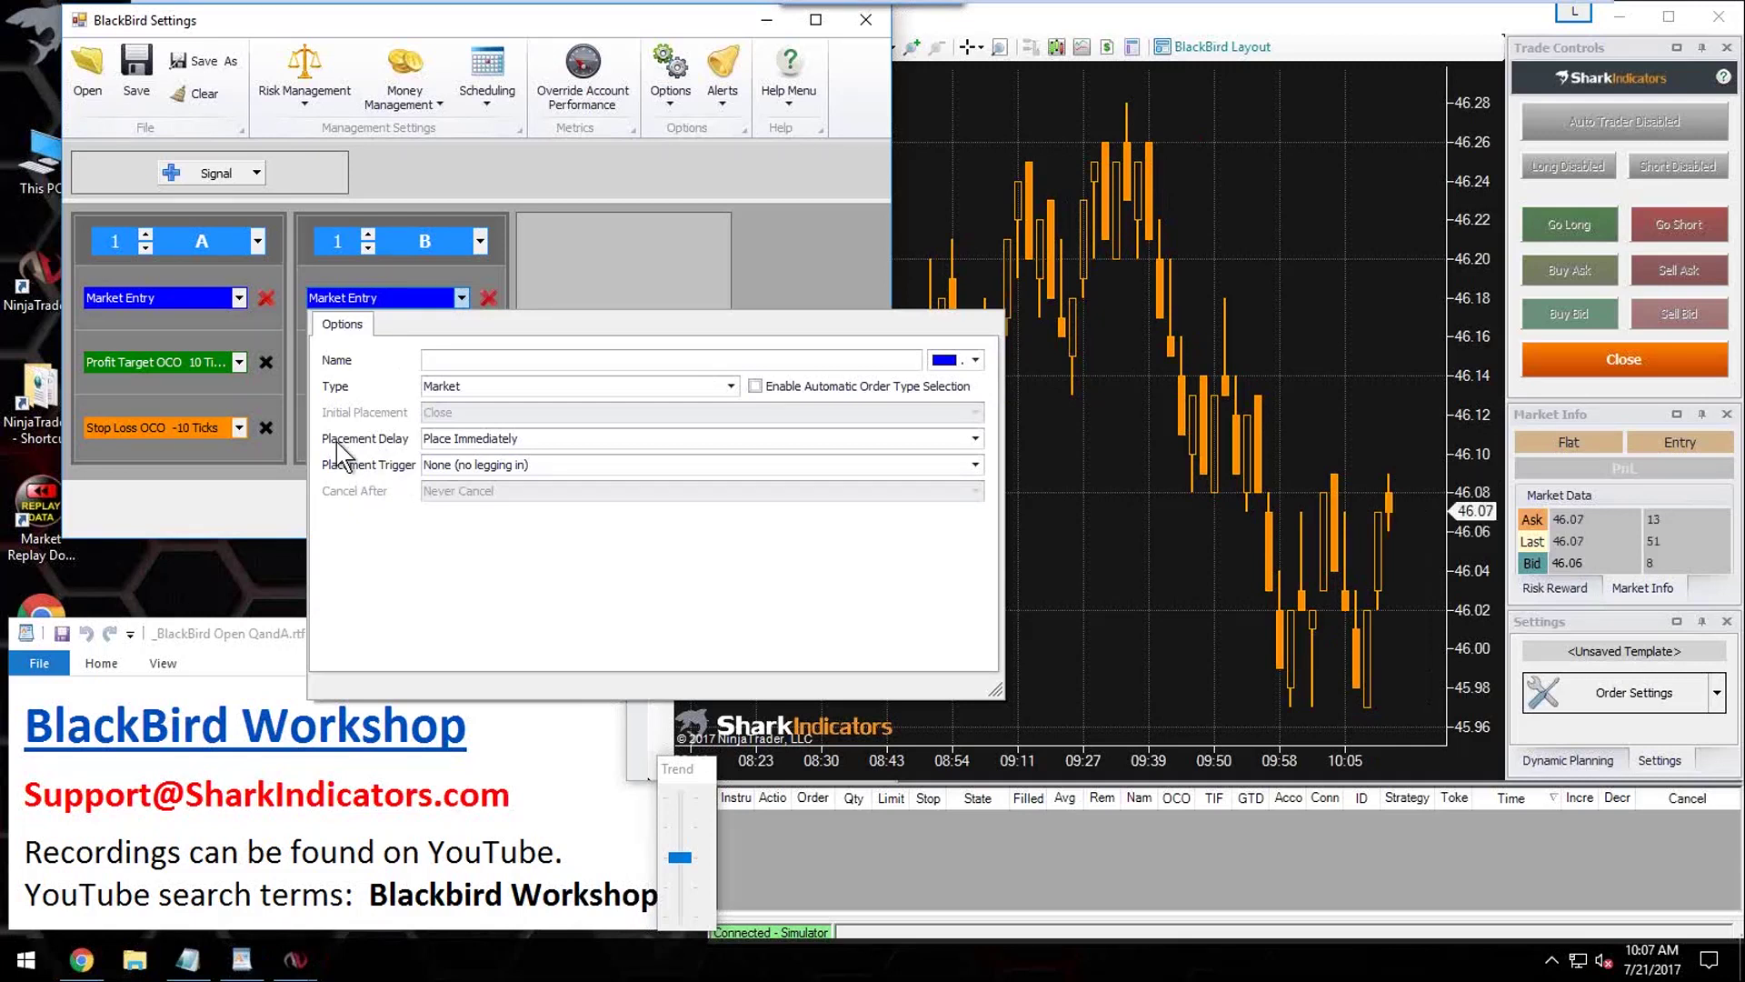
left_click(531, 440)
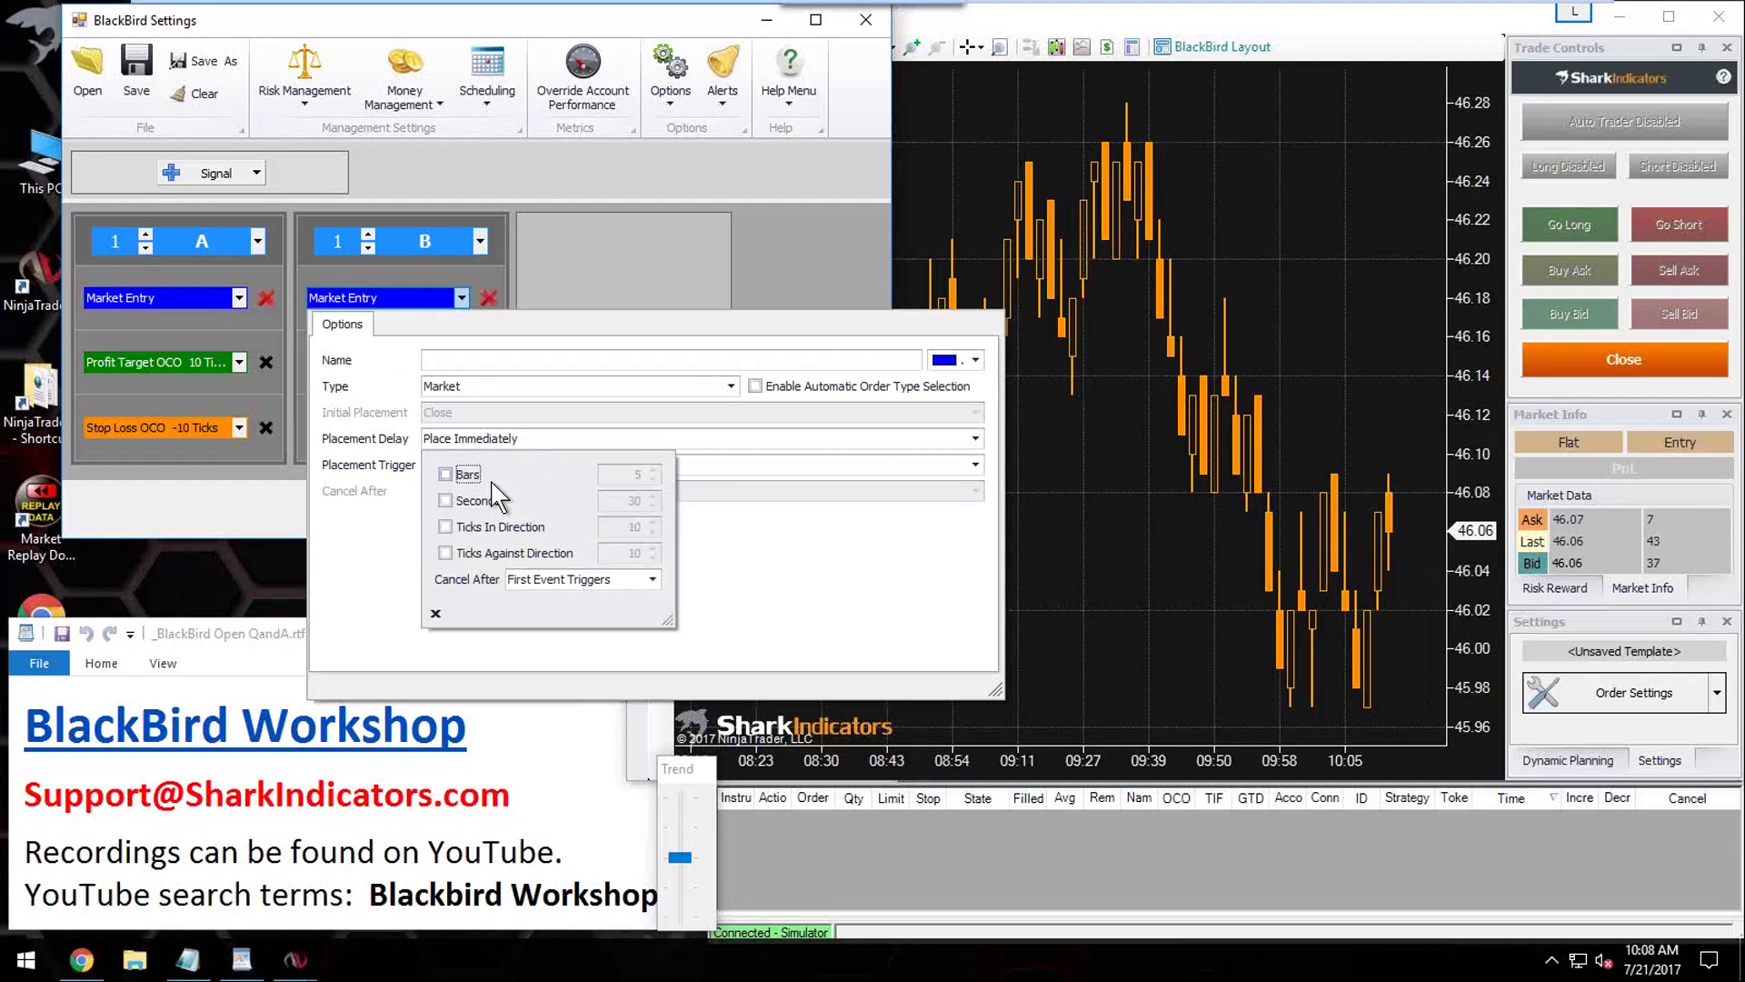
left_click(446, 472)
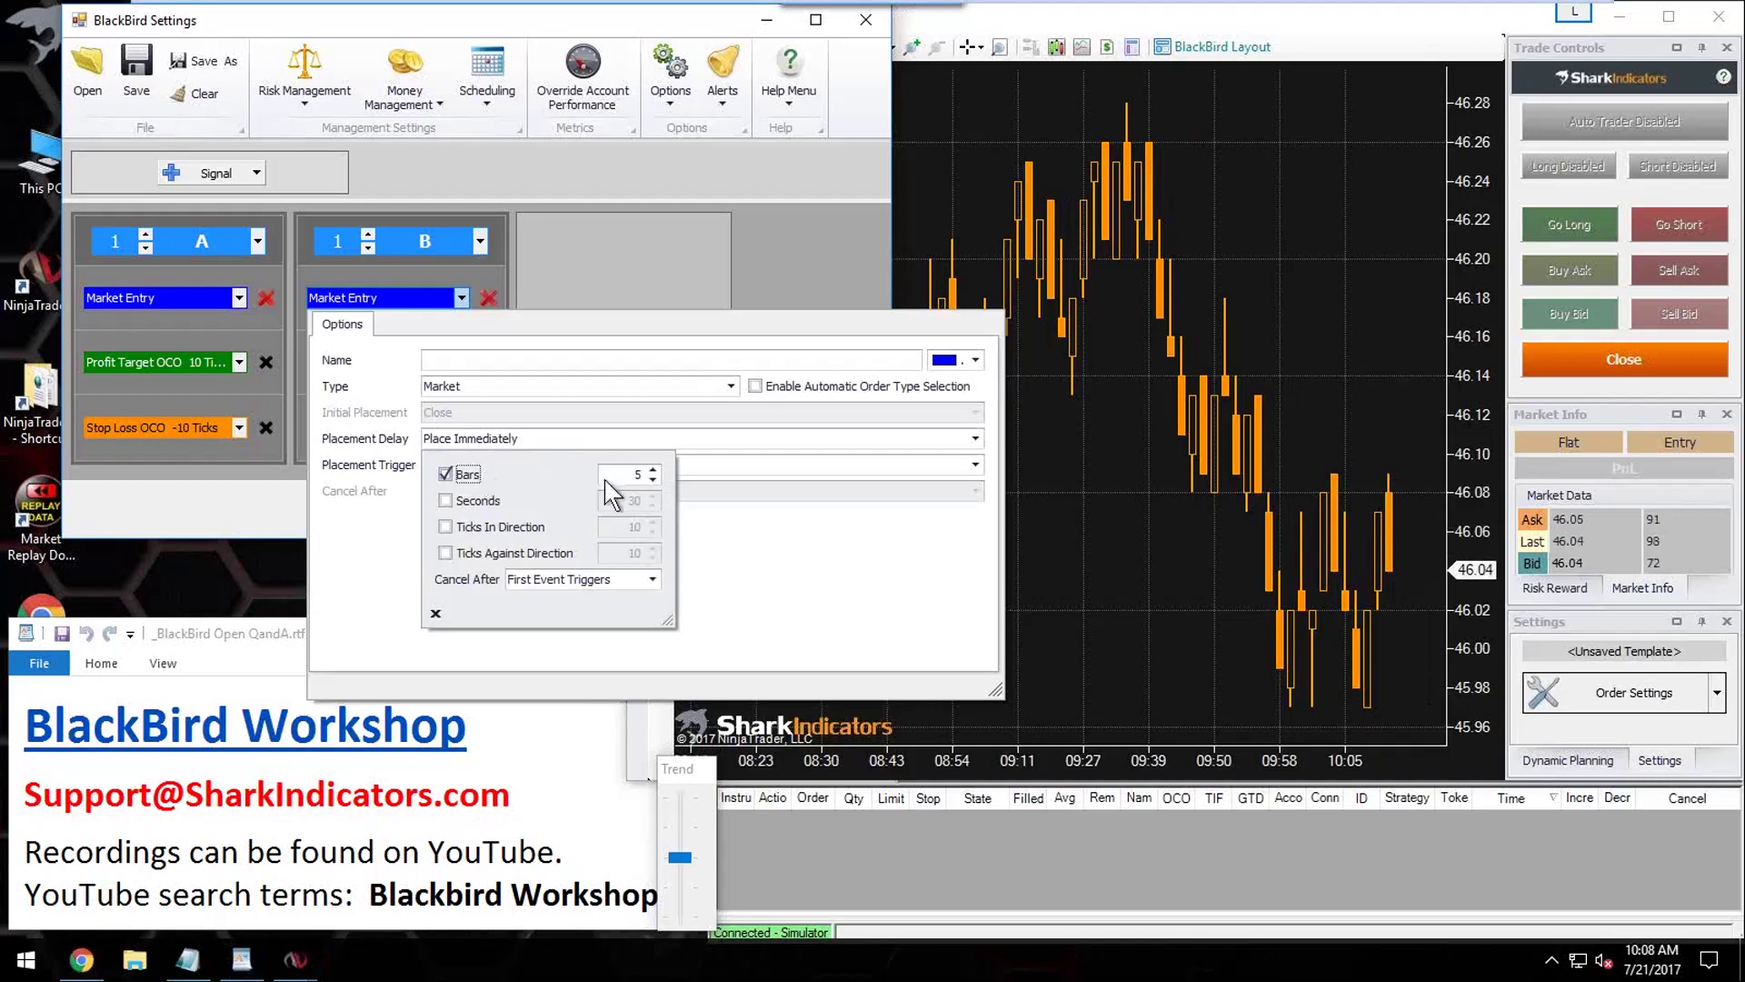
left_click(652, 481)
left_click(653, 481)
left_click(652, 481)
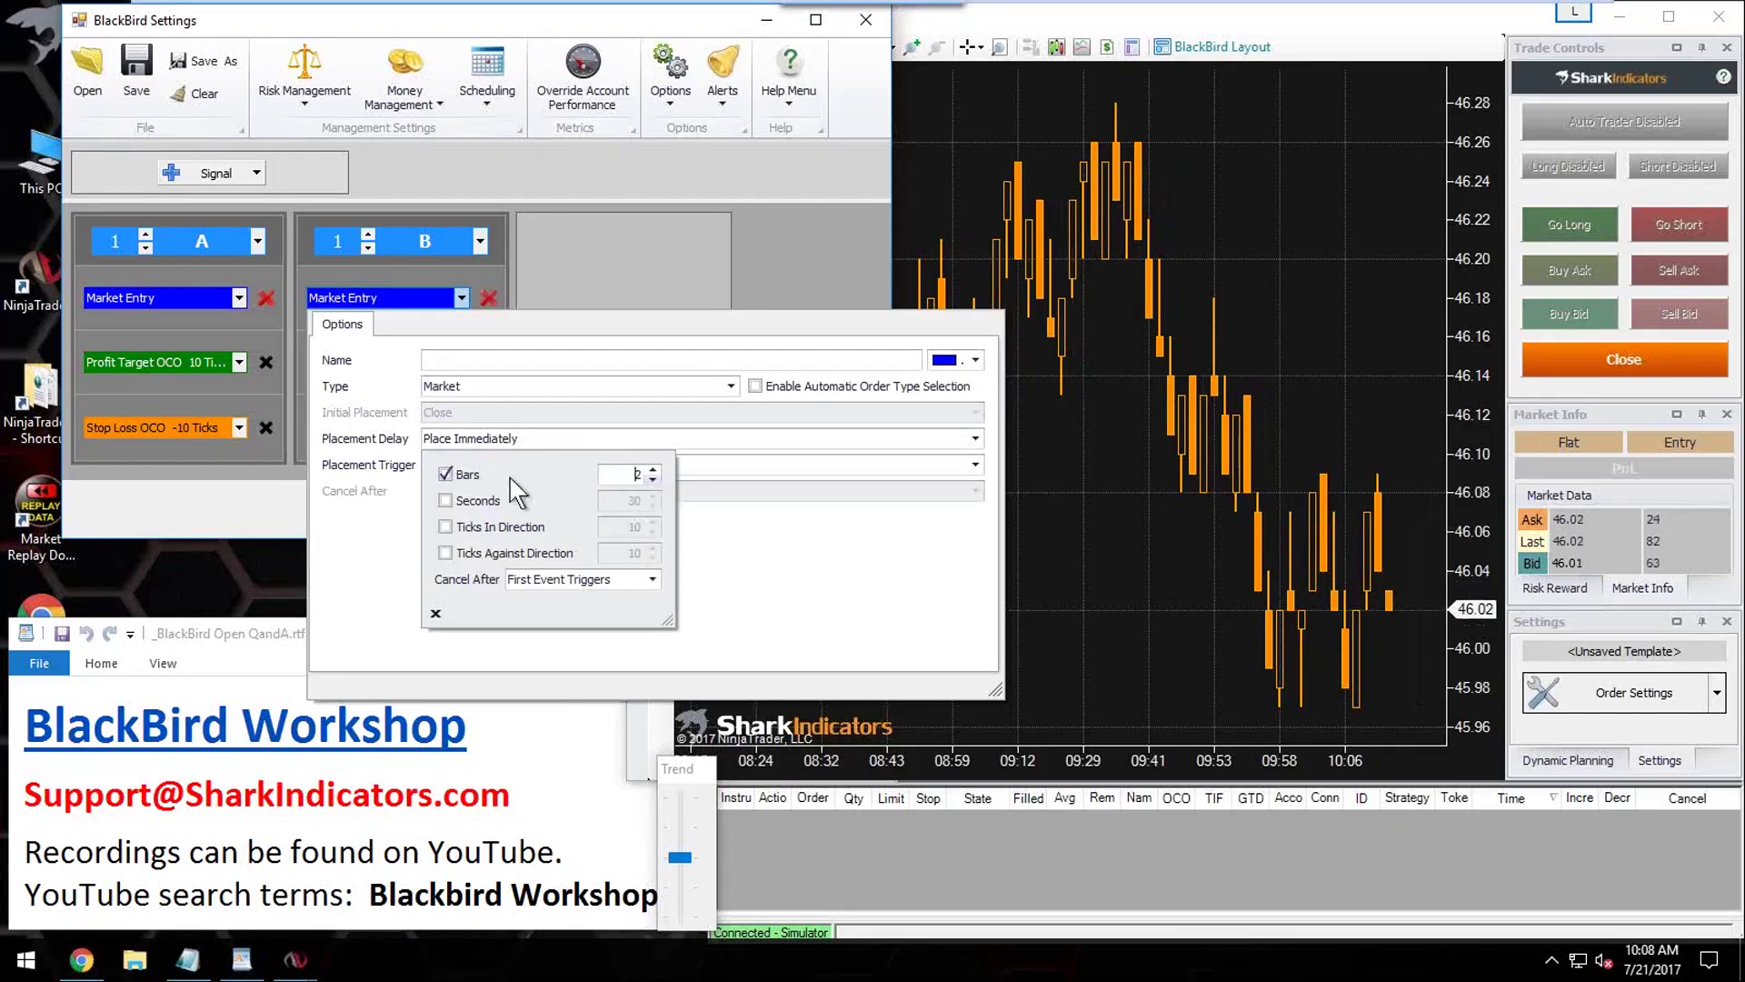
Step: Try a placement delay of 300 seconds instead of bars on order set B's market entry
left_click(445, 473)
left_click(446, 501)
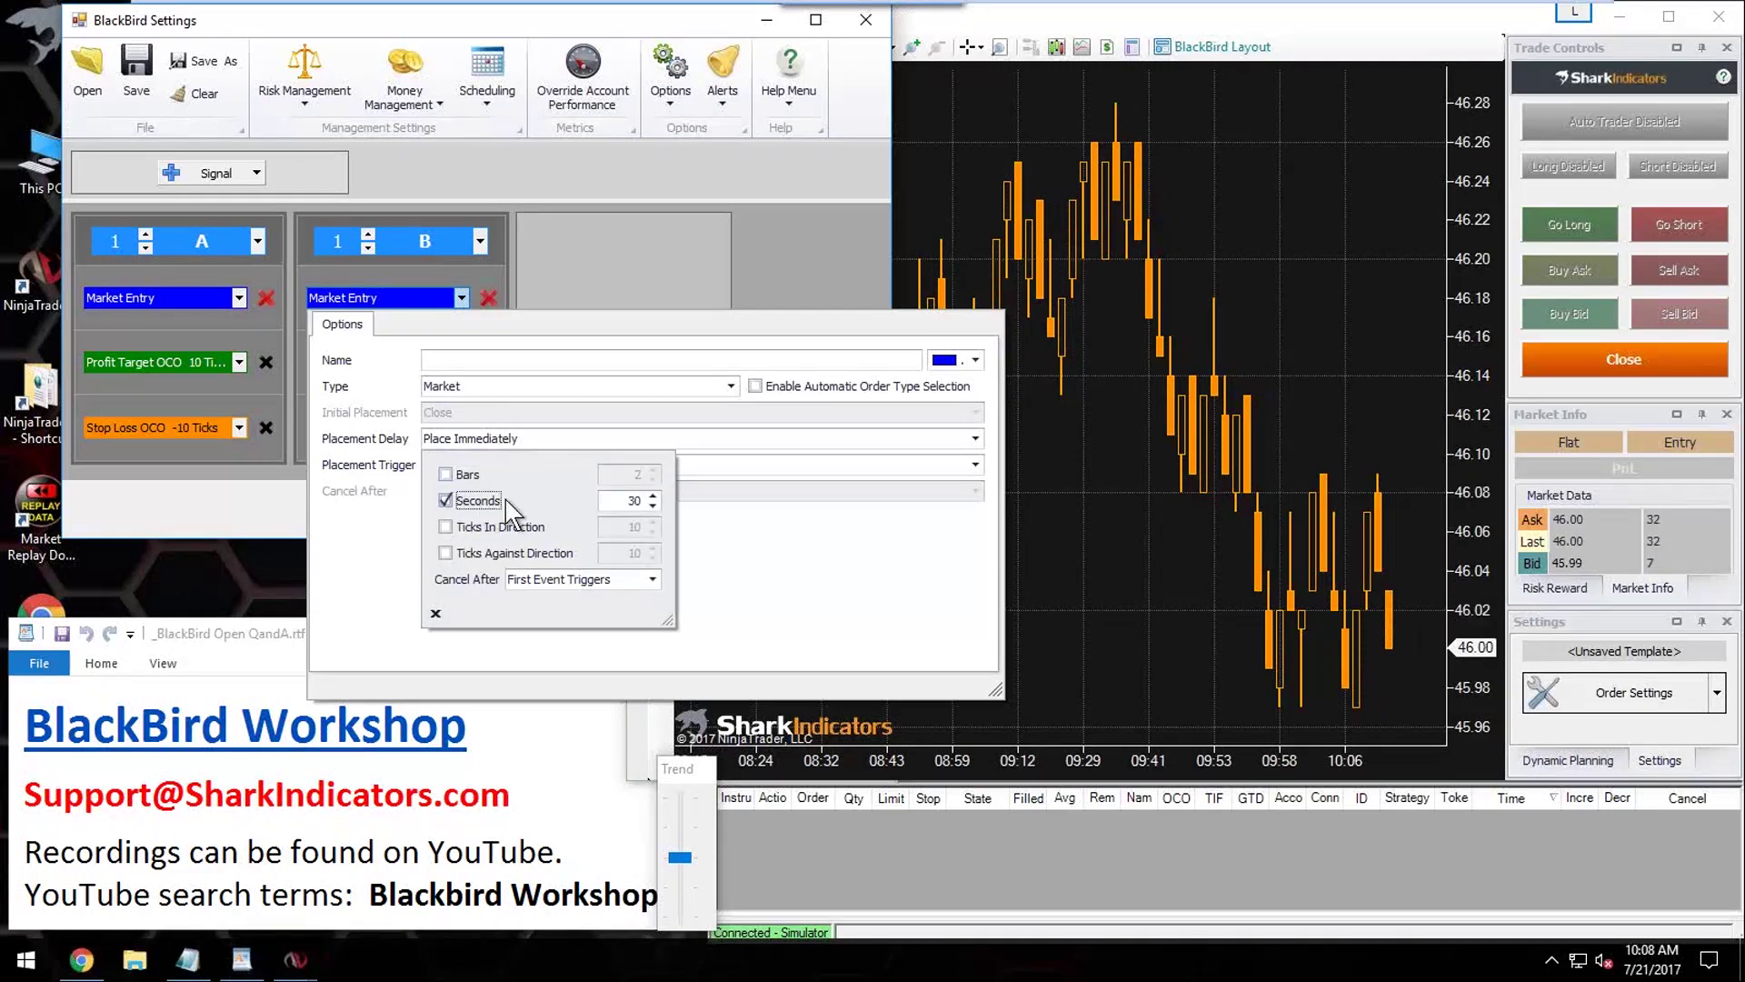
double_click(626, 501)
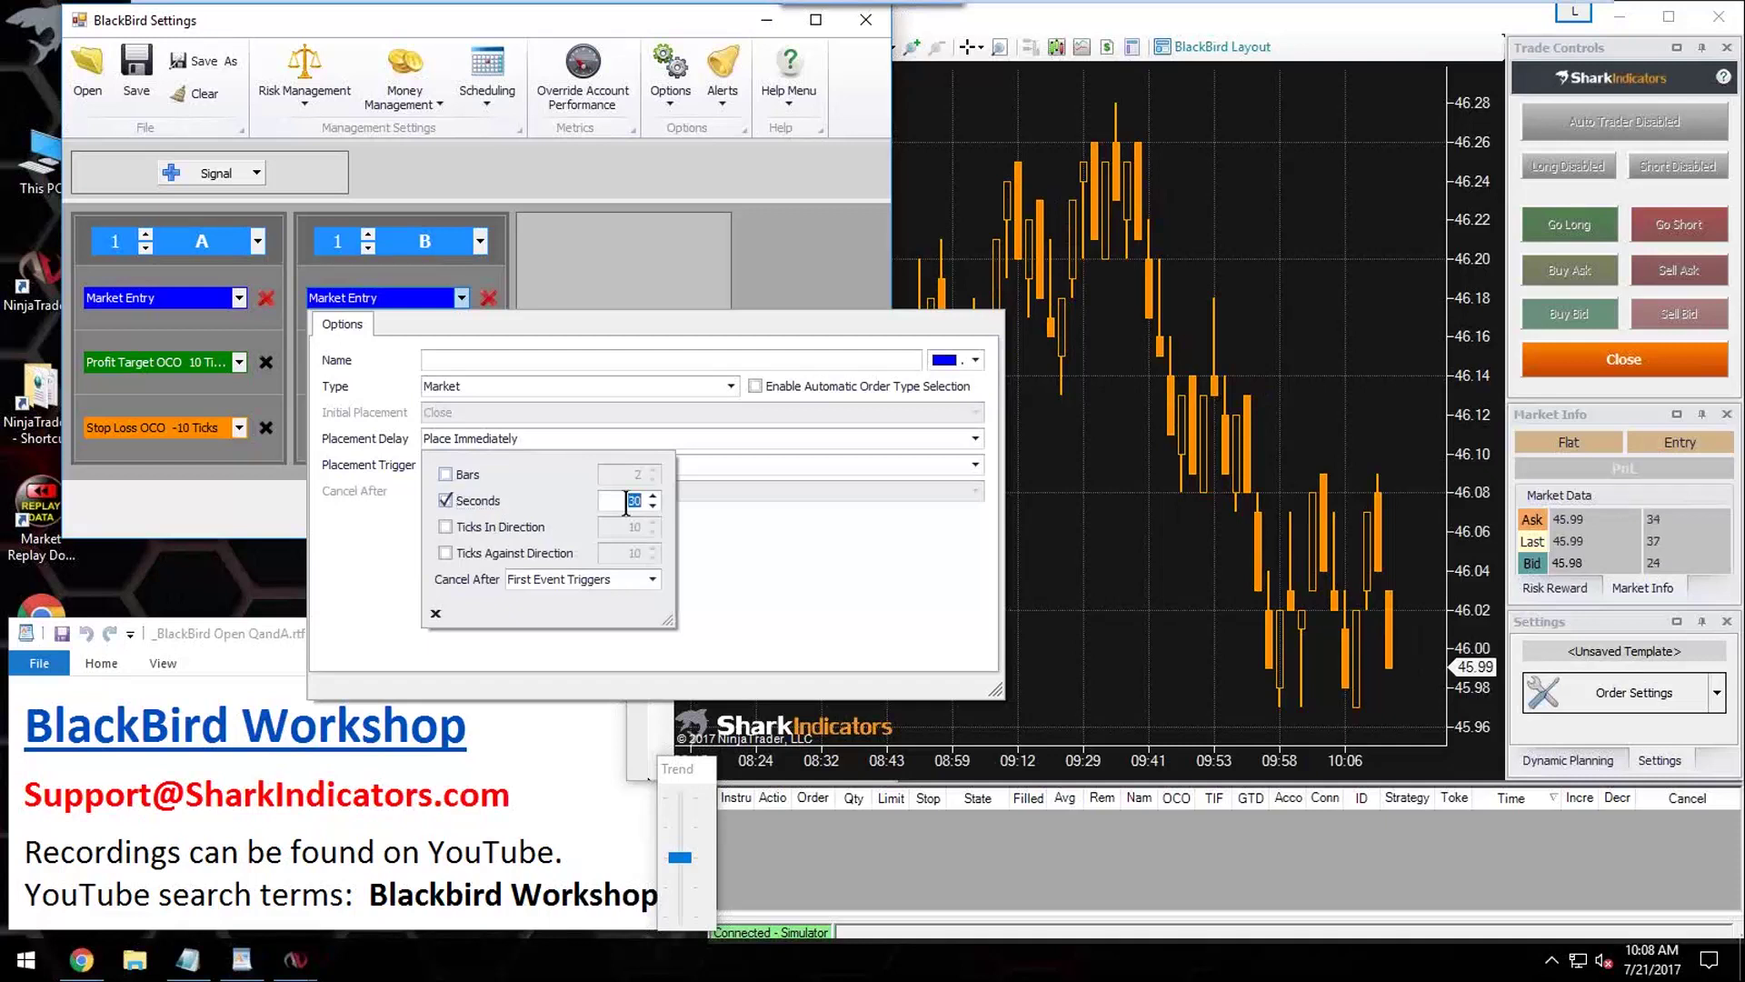
left_click(626, 501)
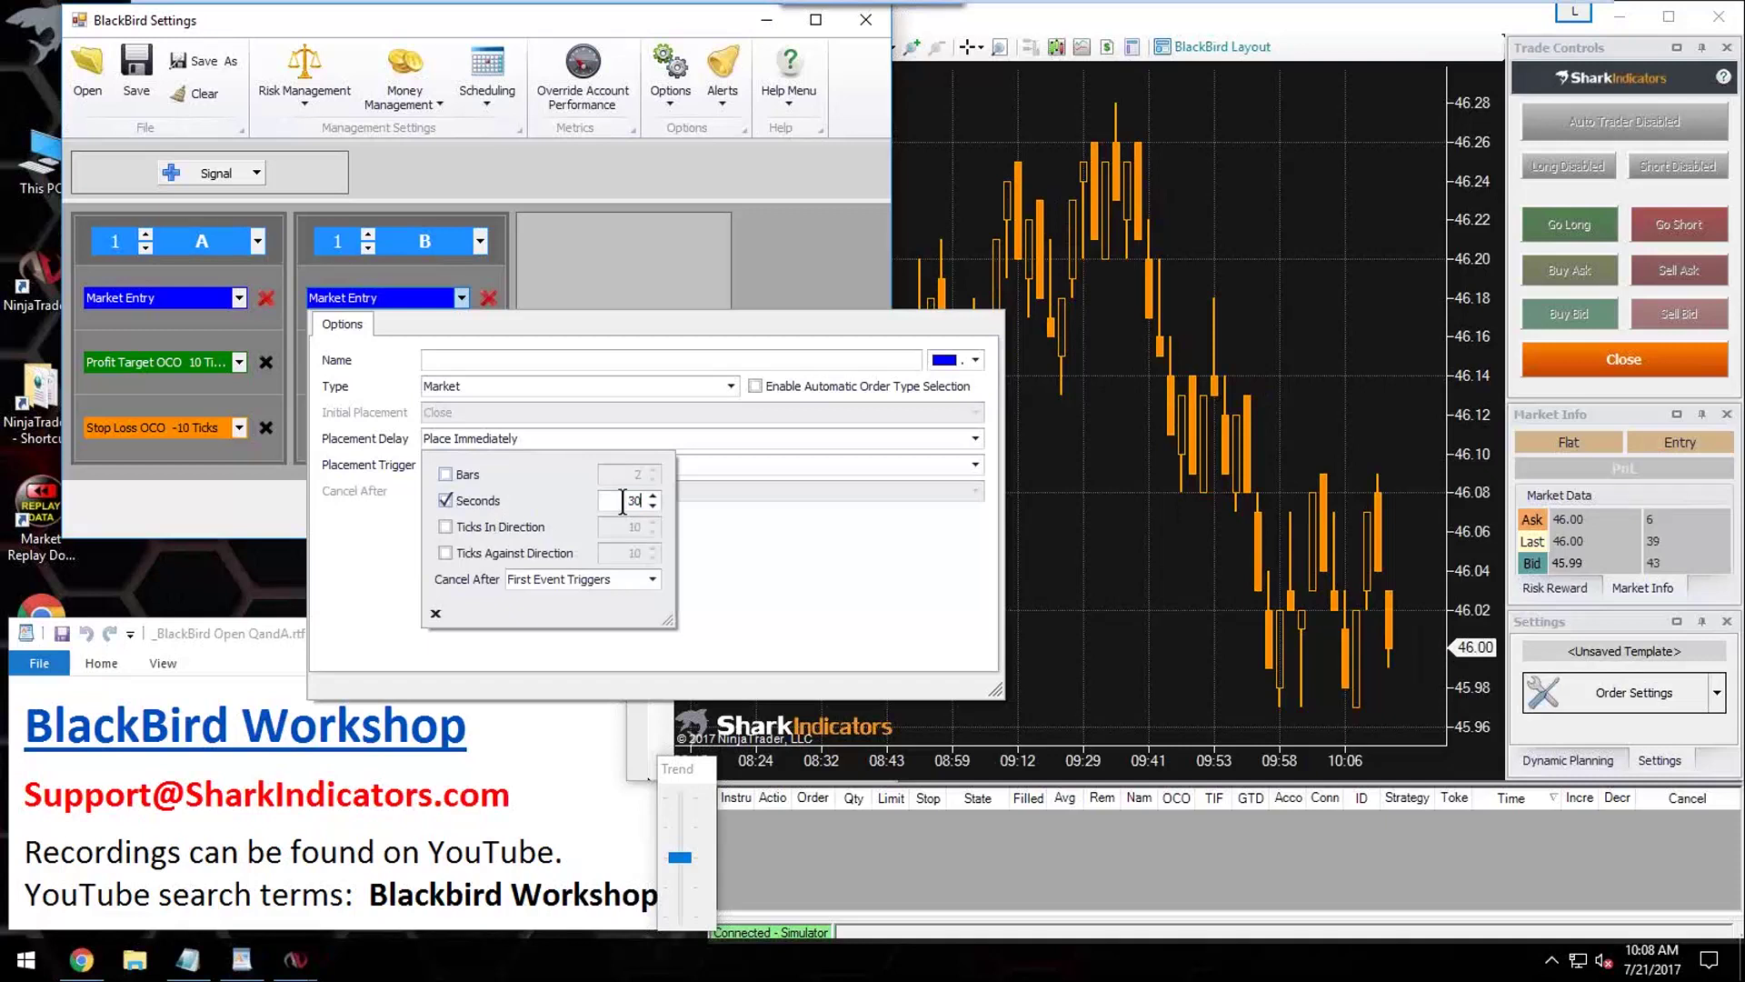
type("0")
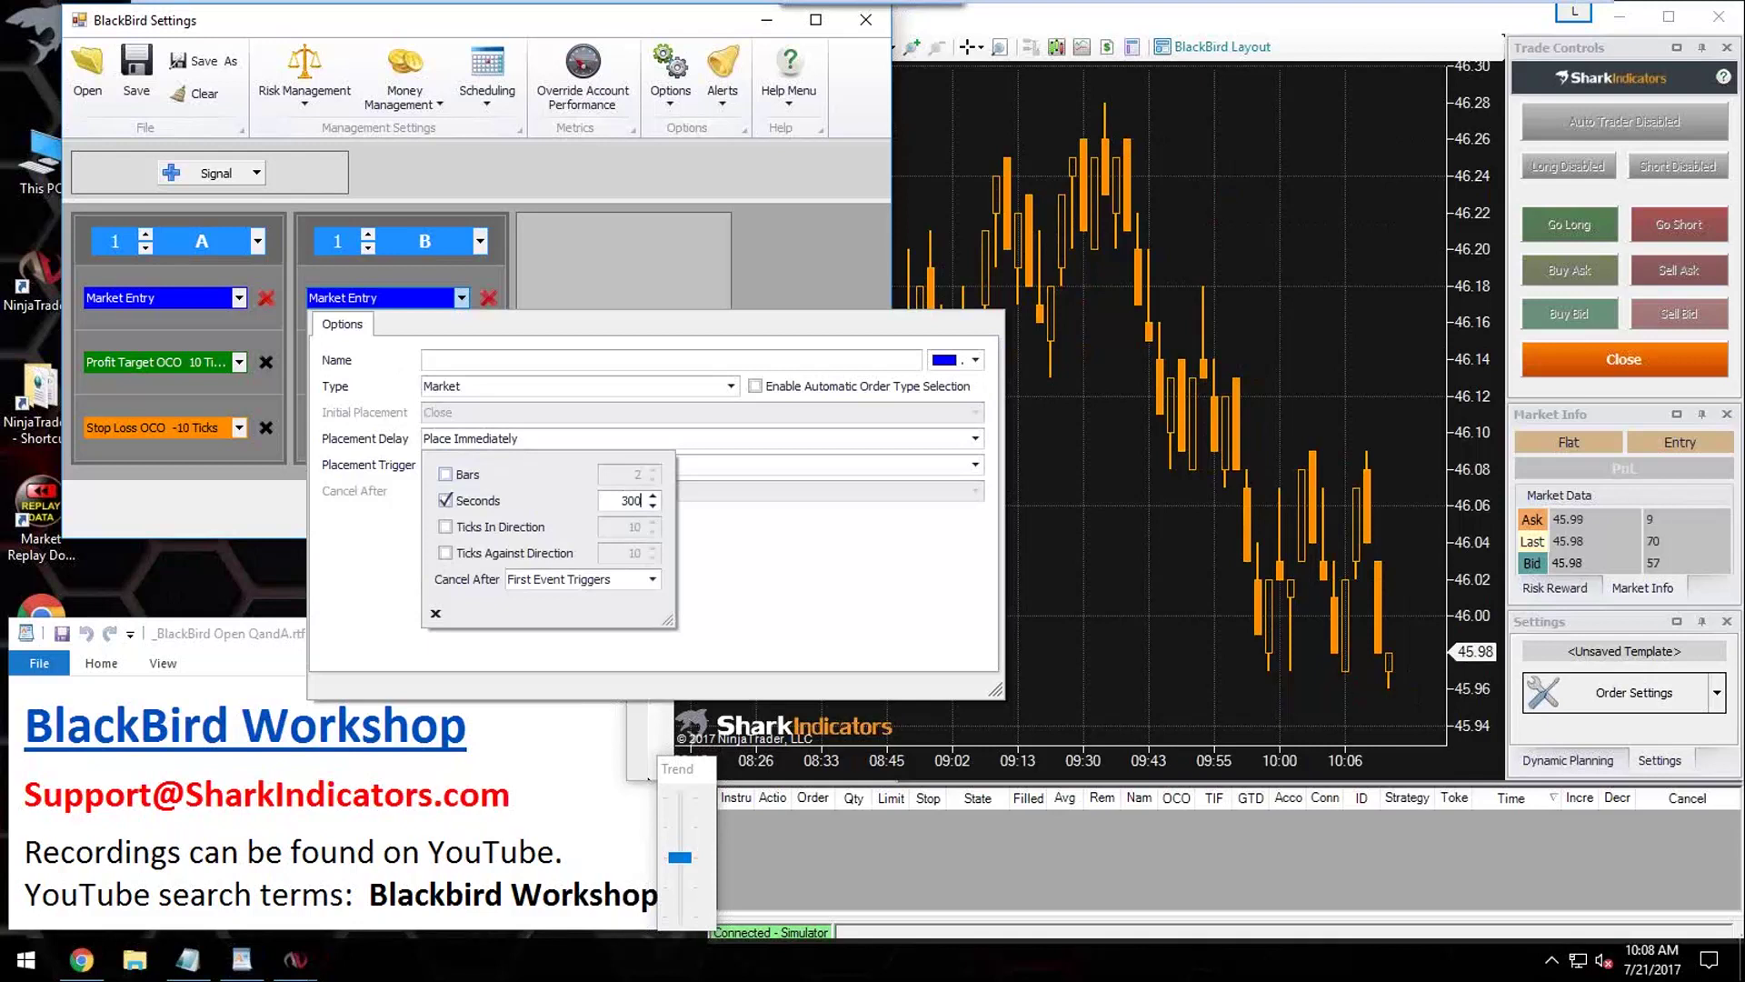
Step: Turn off the seconds delay and try the Ticks Against Direction and Ticks In Direction delays at 10 ticks each, leaving none enabled
left_click(445, 500)
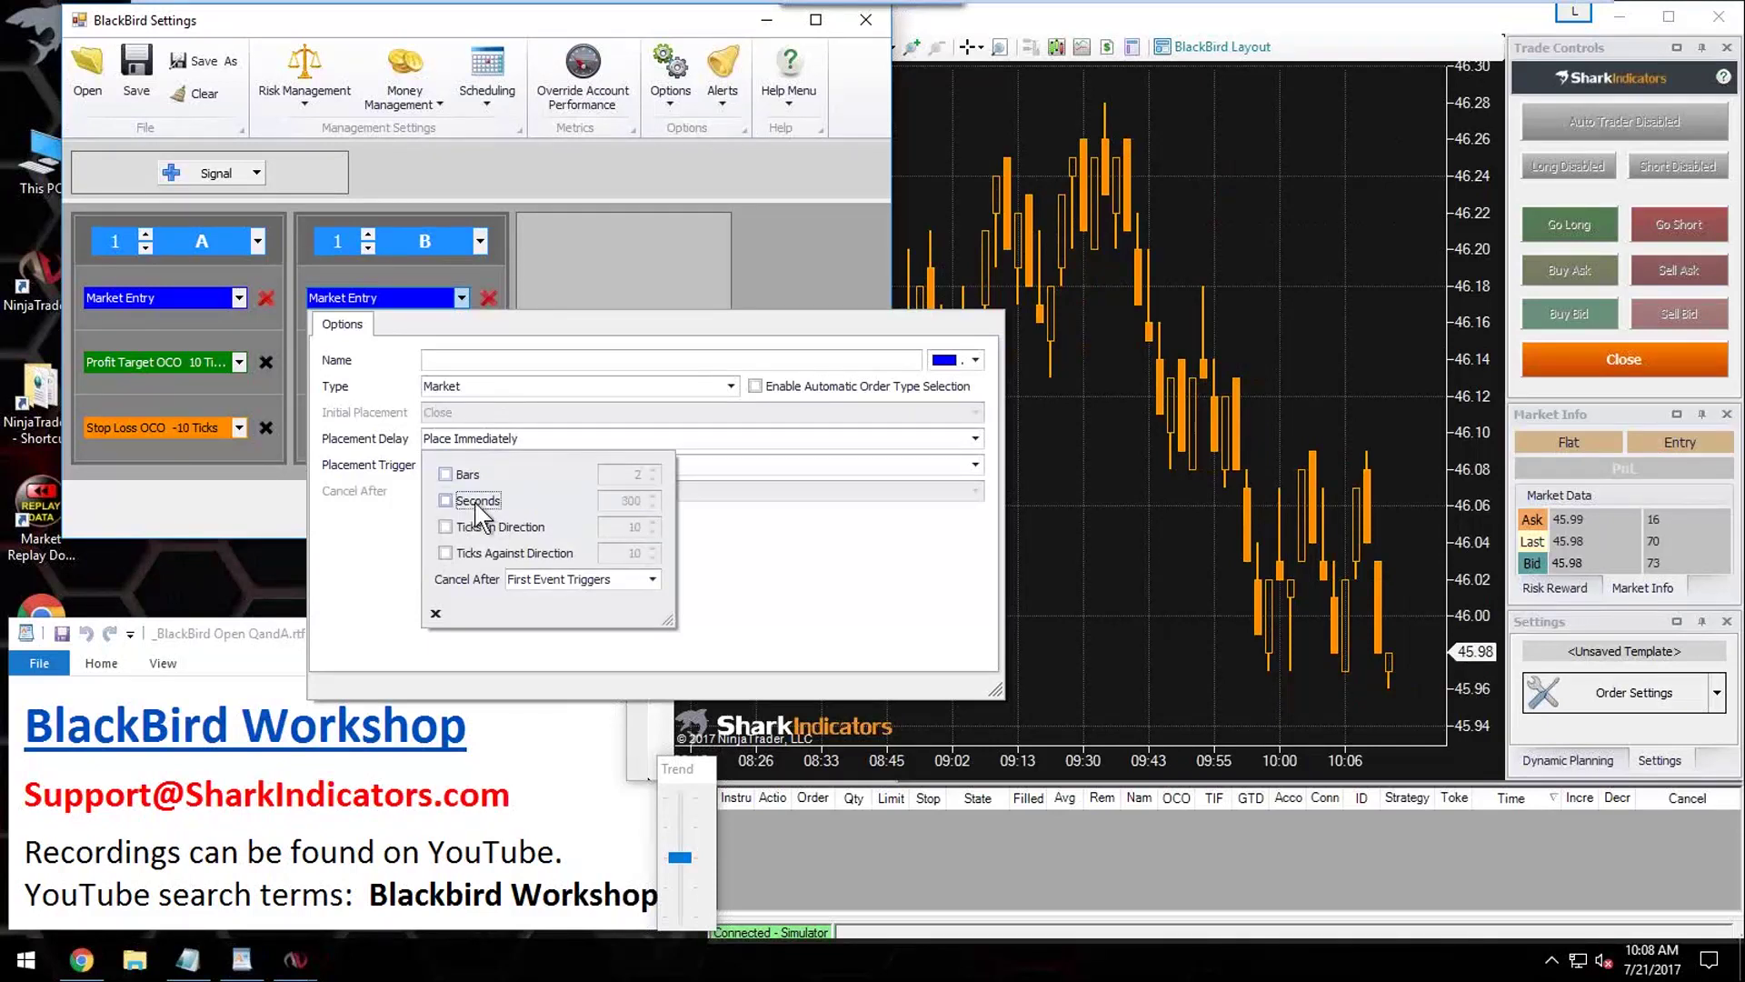
left_click(445, 553)
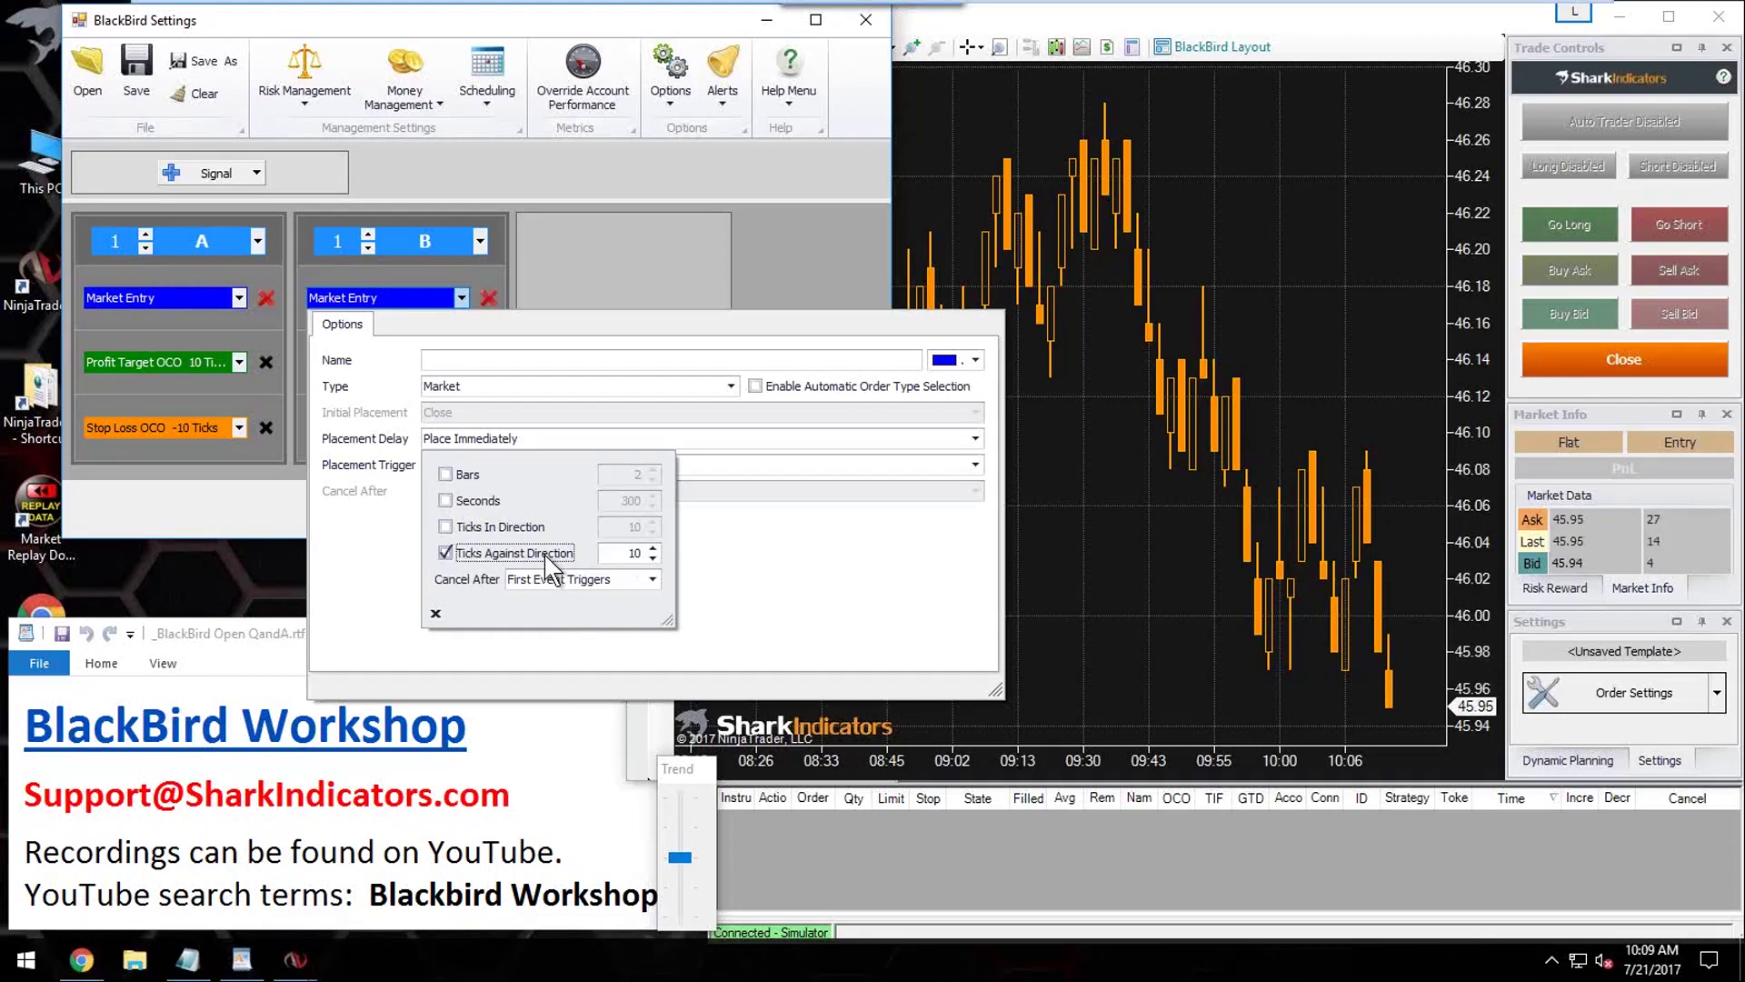
left_click(445, 554)
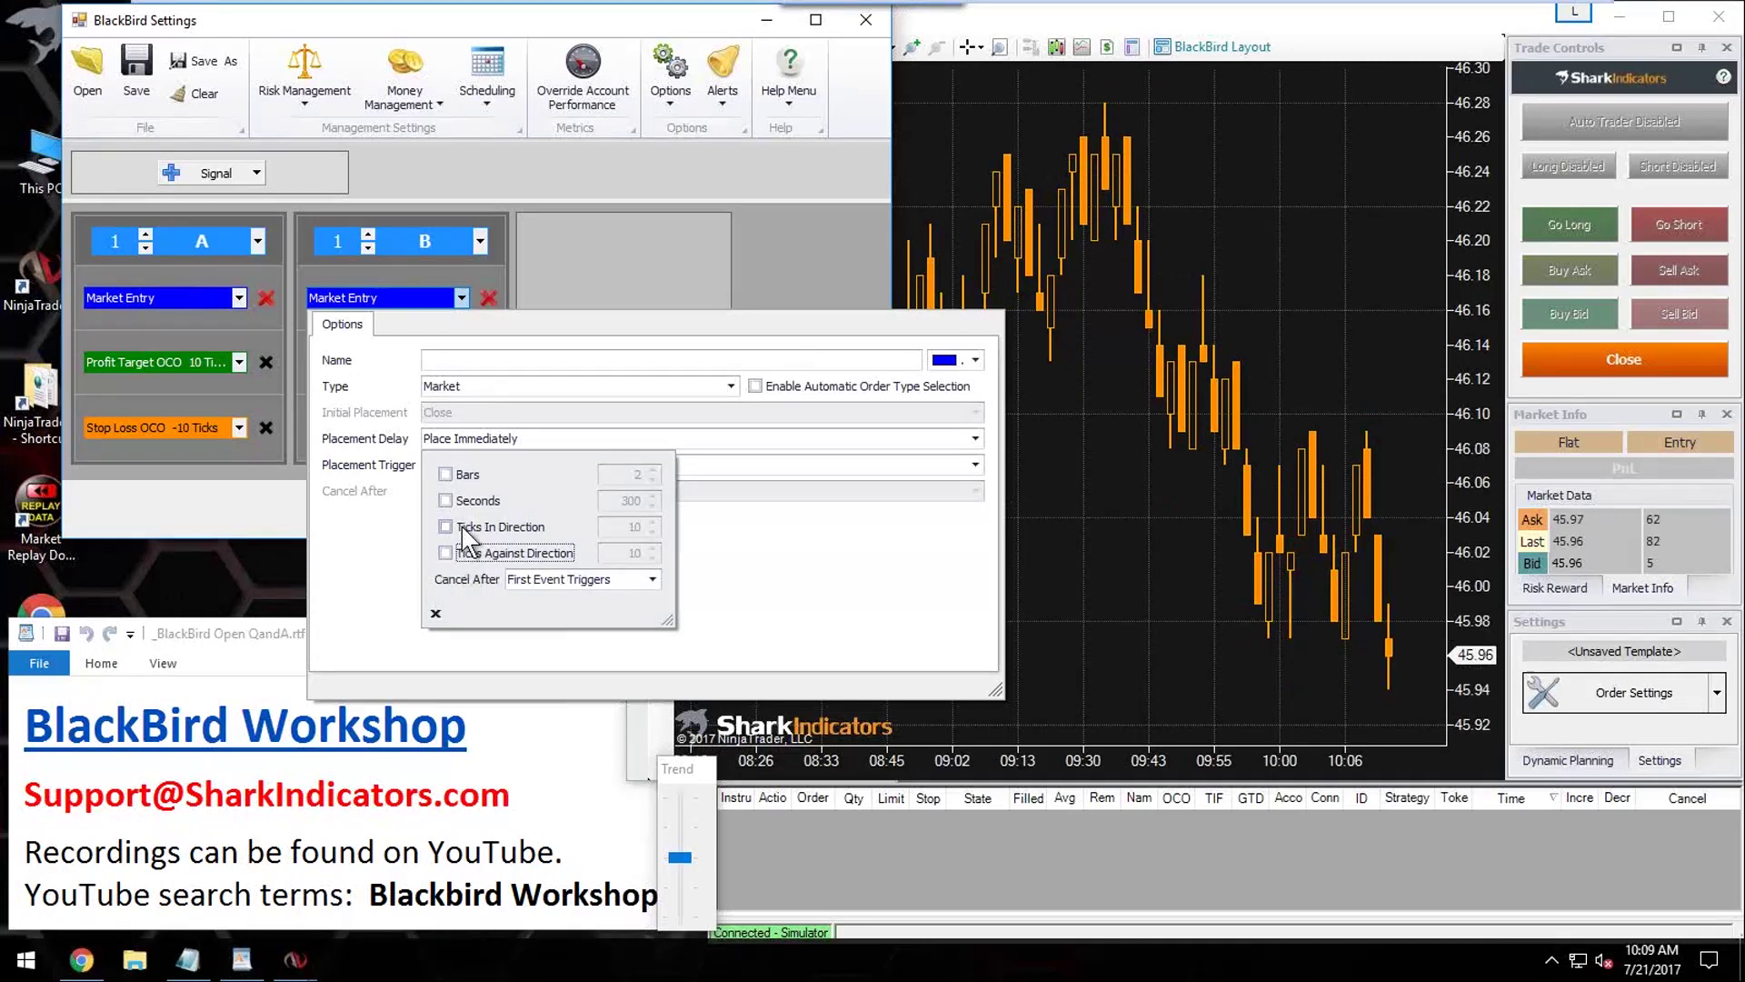
left_click(445, 526)
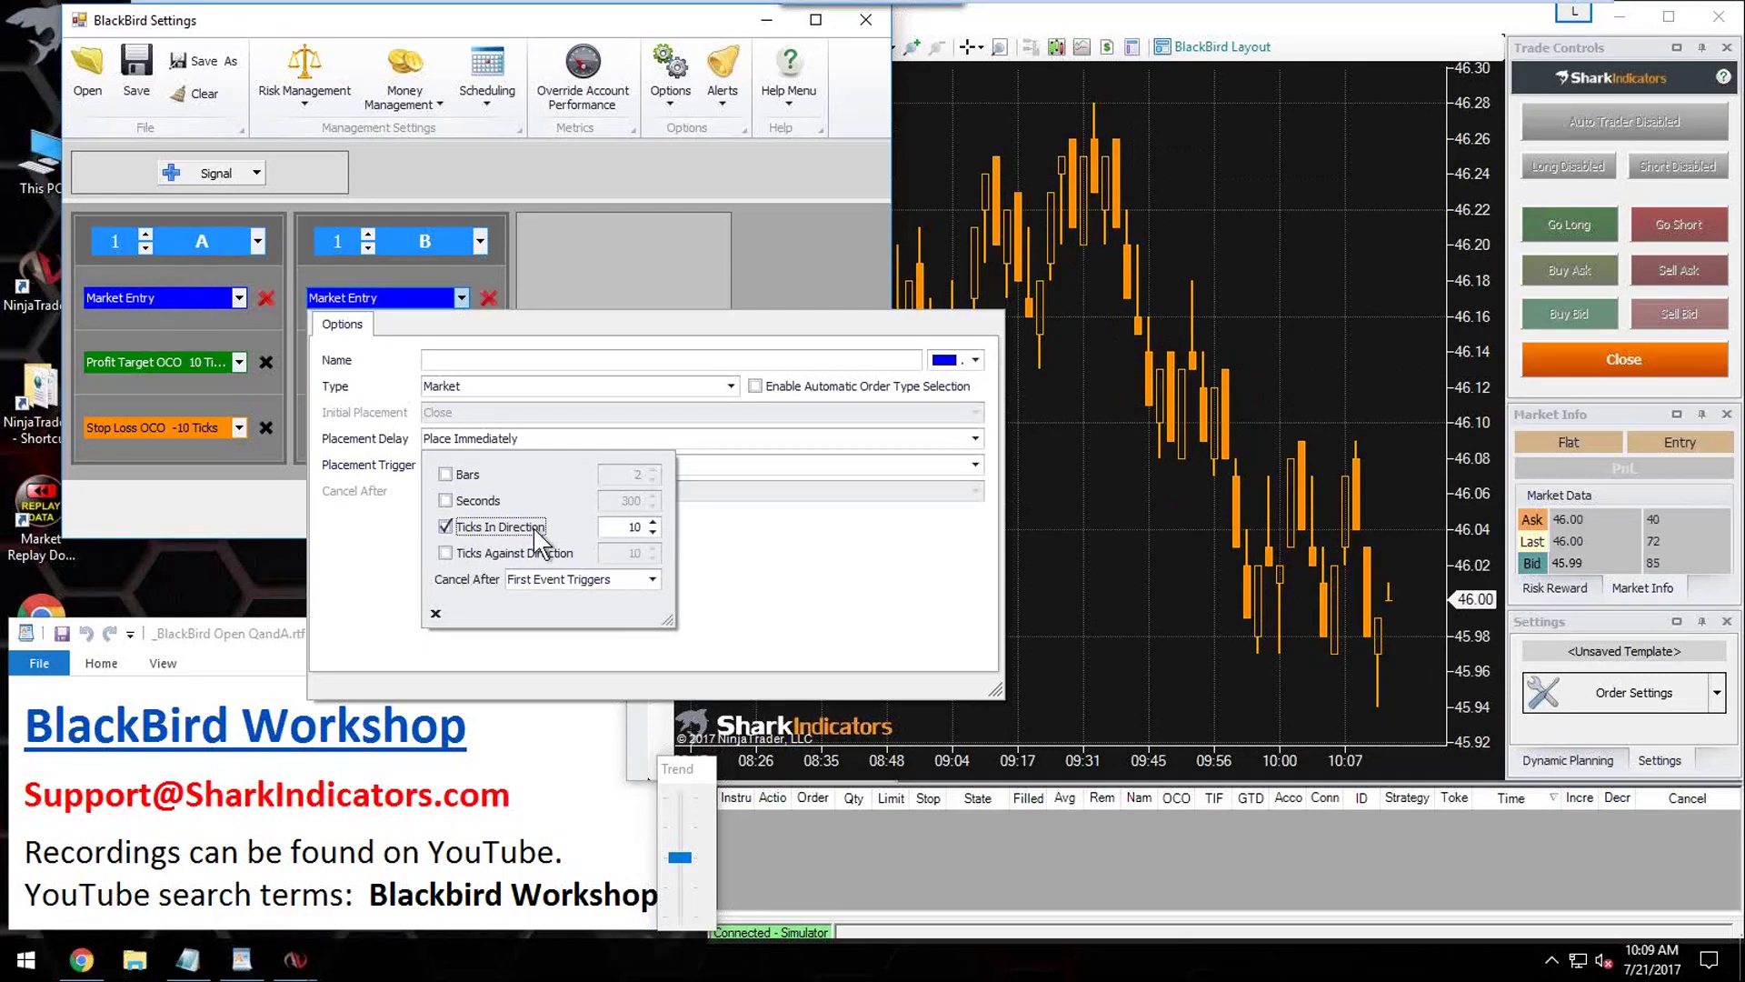
left_click(445, 527)
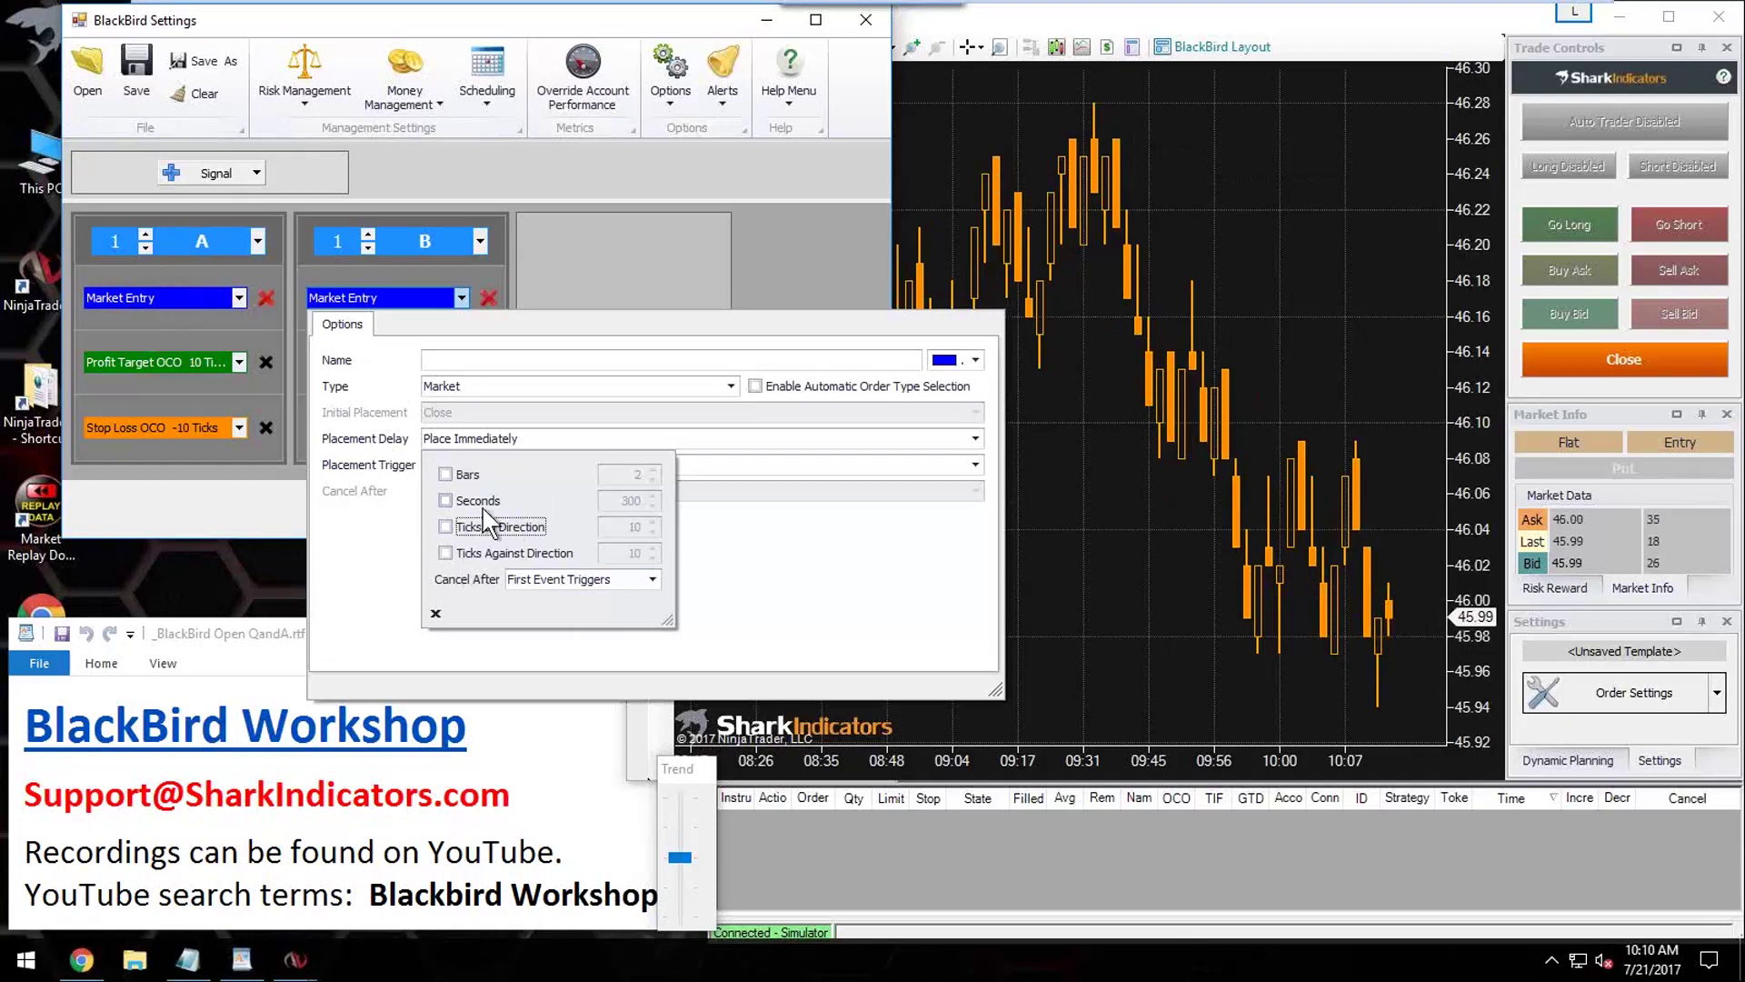
left_click(277, 507)
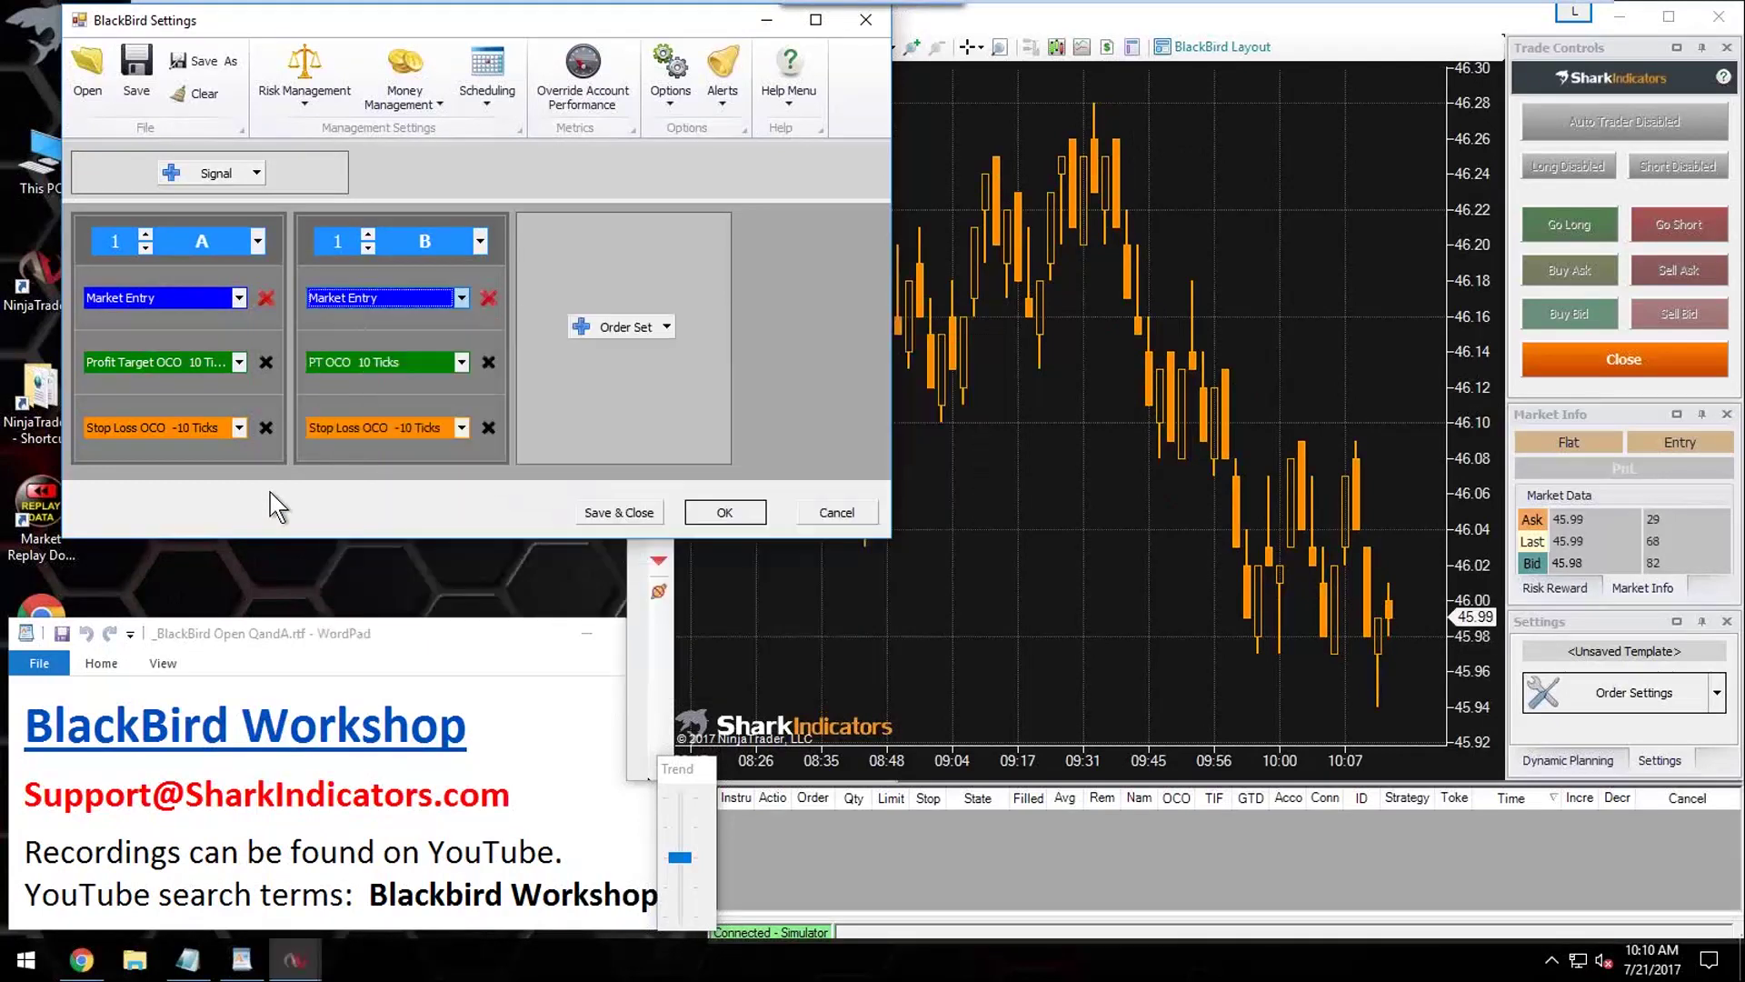
Step: Set the trailing mode of order set B's stop loss to Custom
left_click(374, 424)
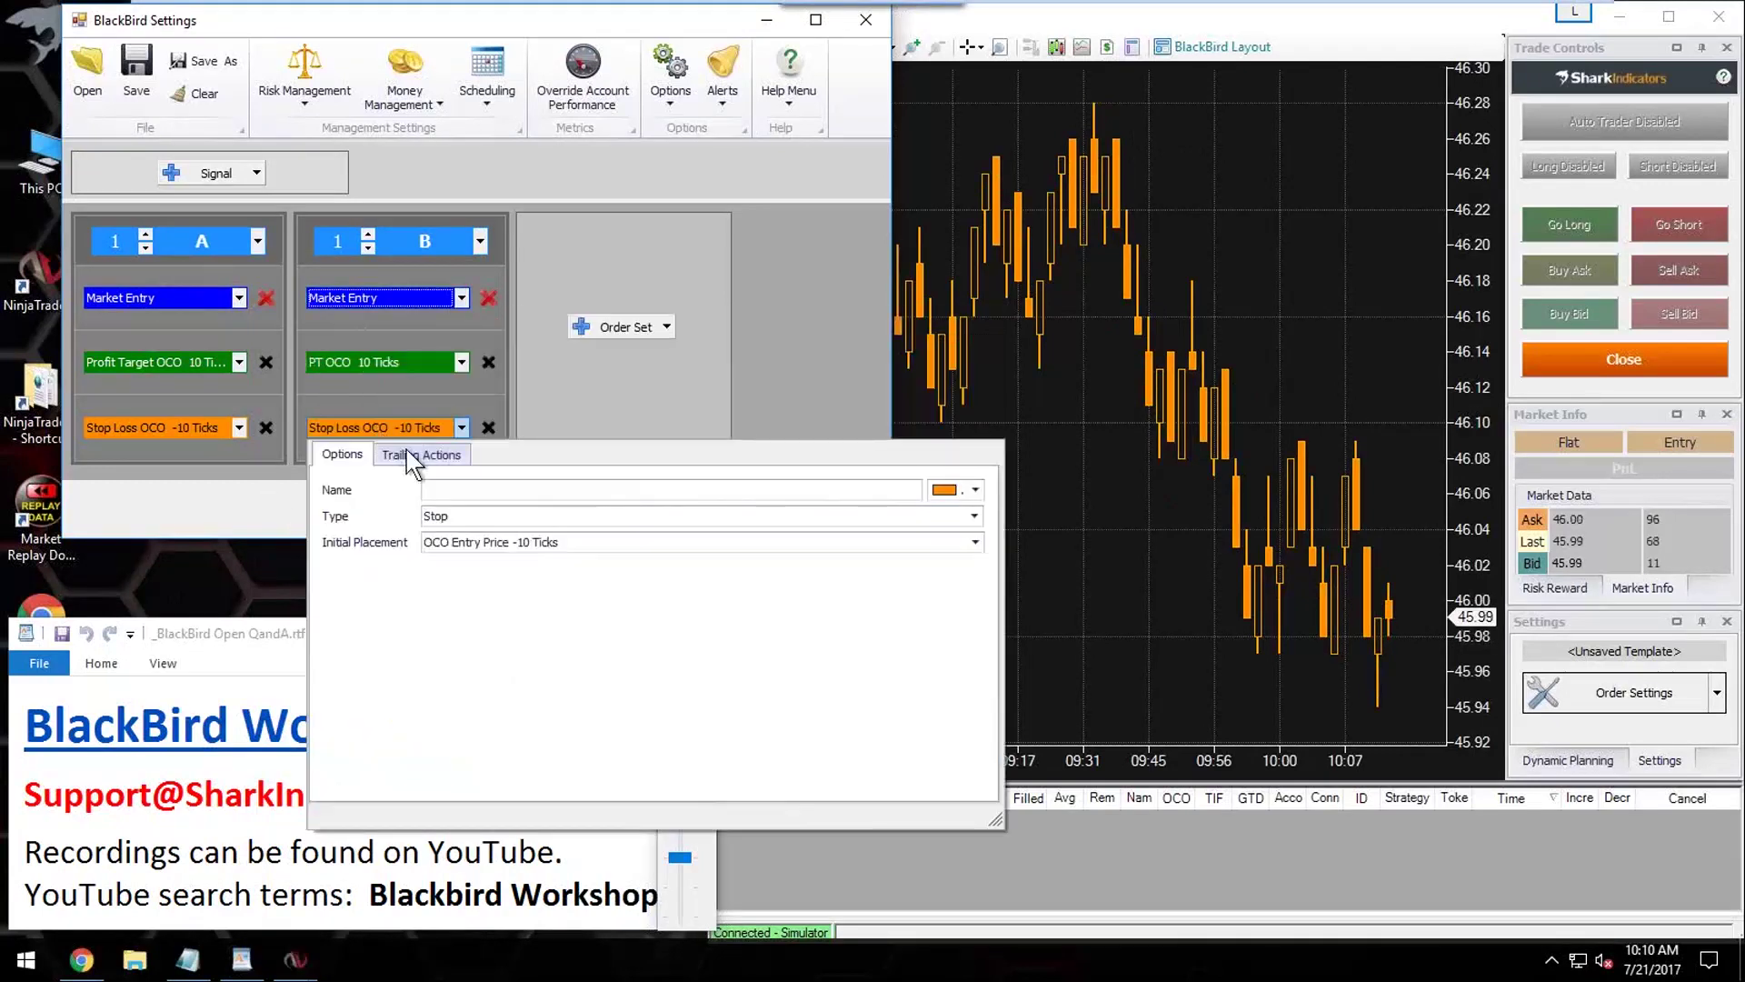
left_click(409, 454)
left_click(565, 491)
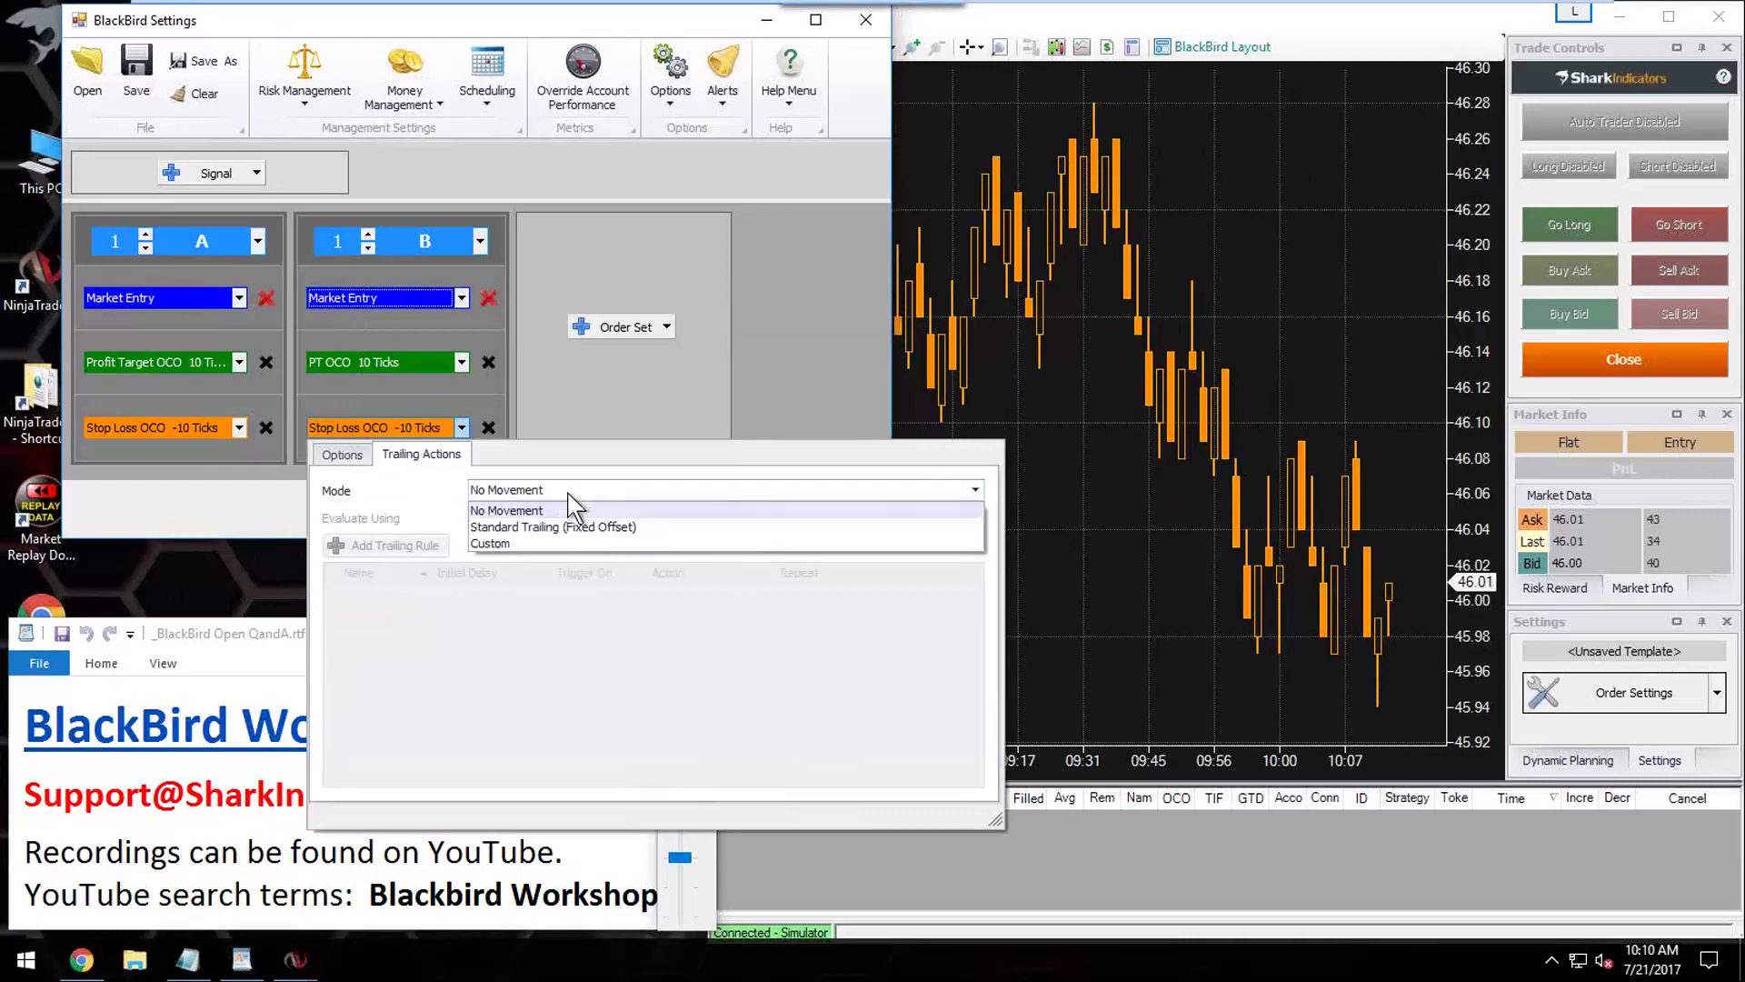
left_click(532, 543)
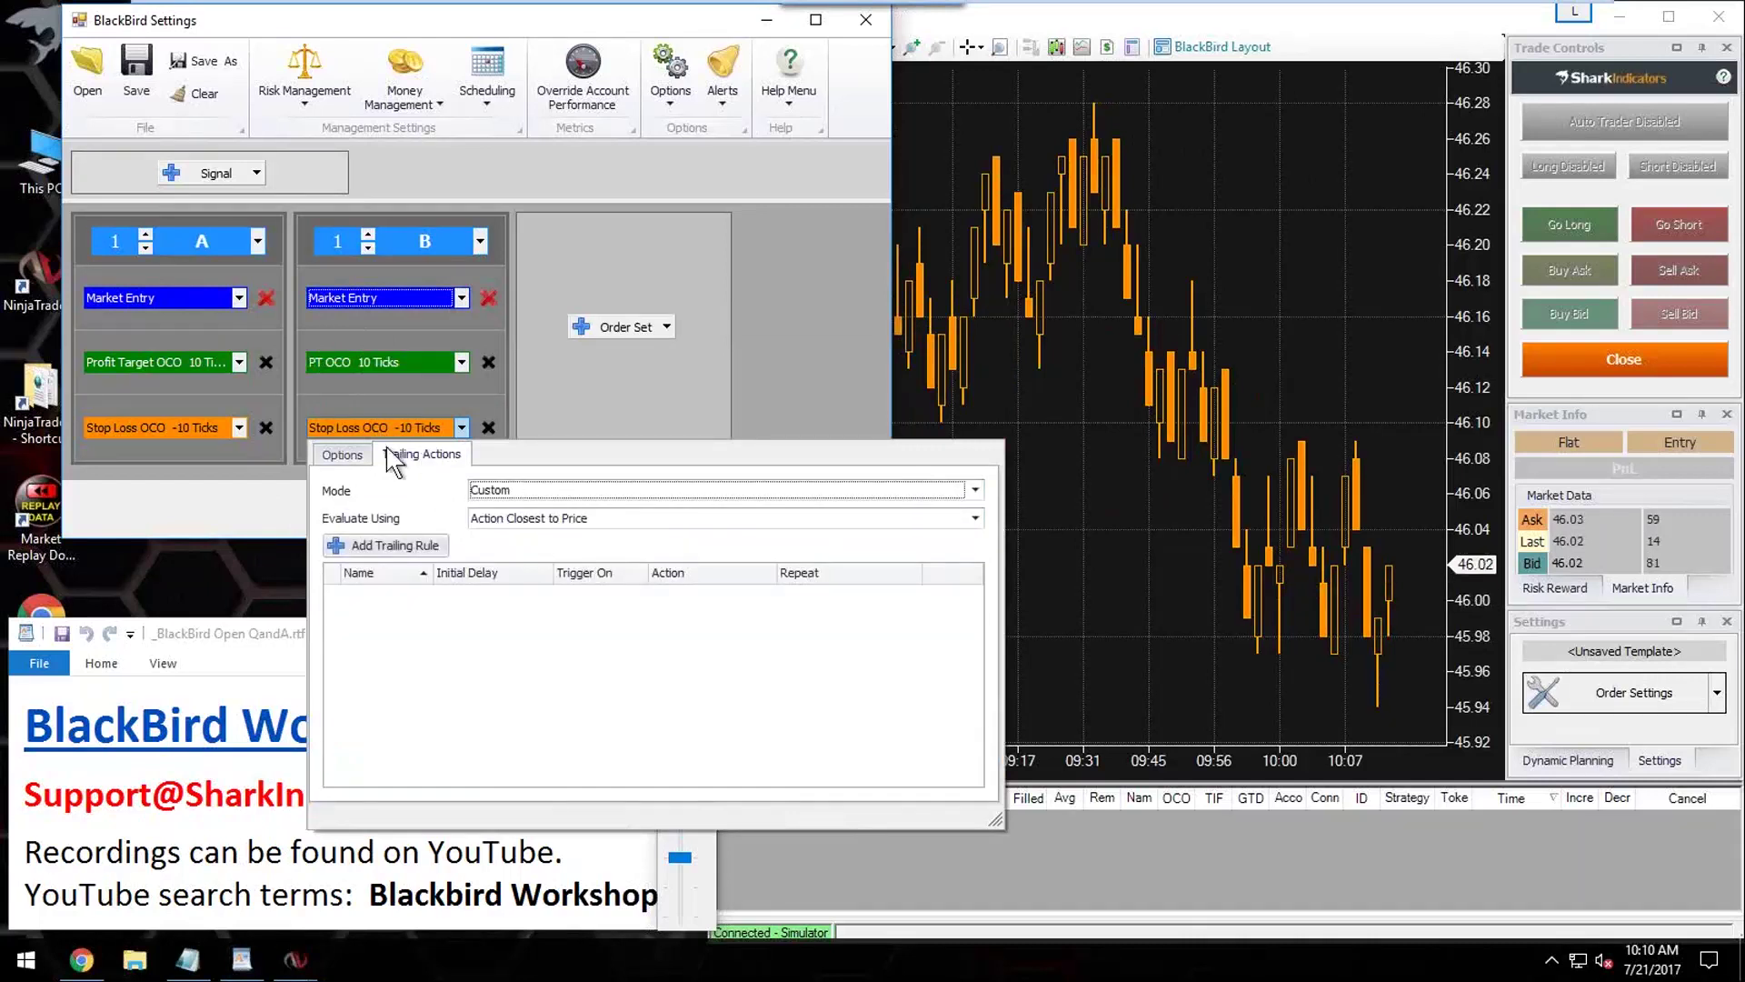
Step: Add a trailing rule to order set B's stop loss to view its initial delay options, and remove the rule again
left_click(400, 544)
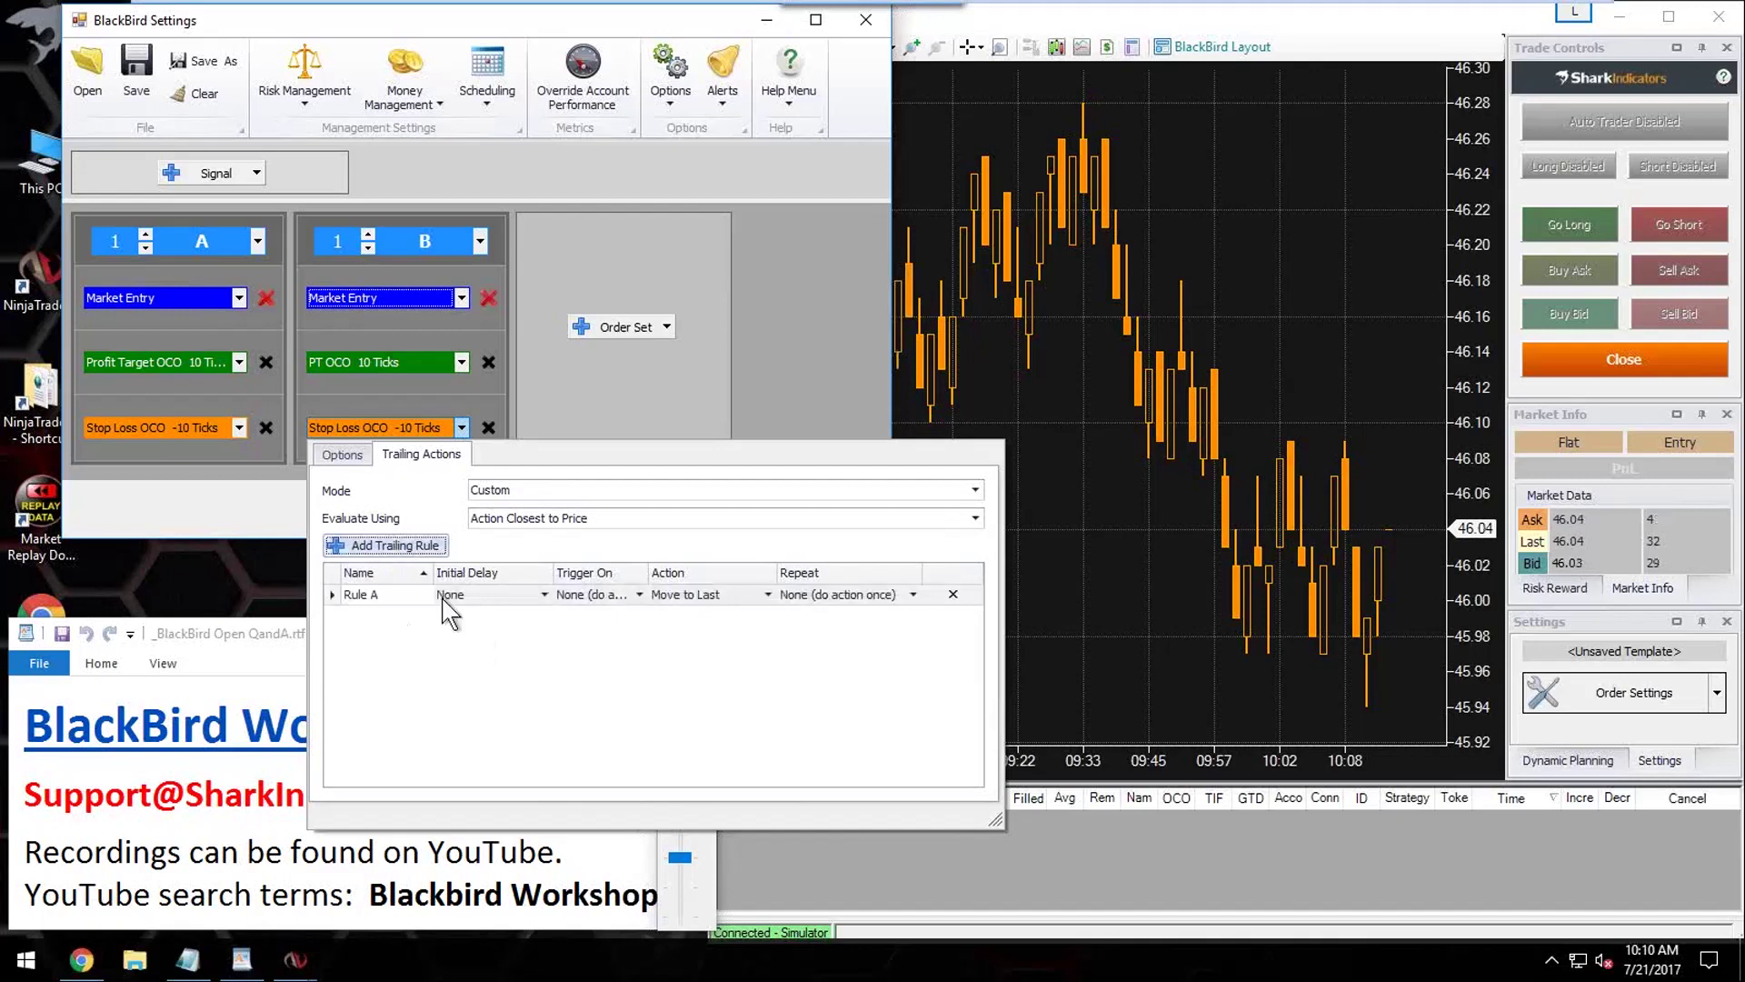
left_click(505, 591)
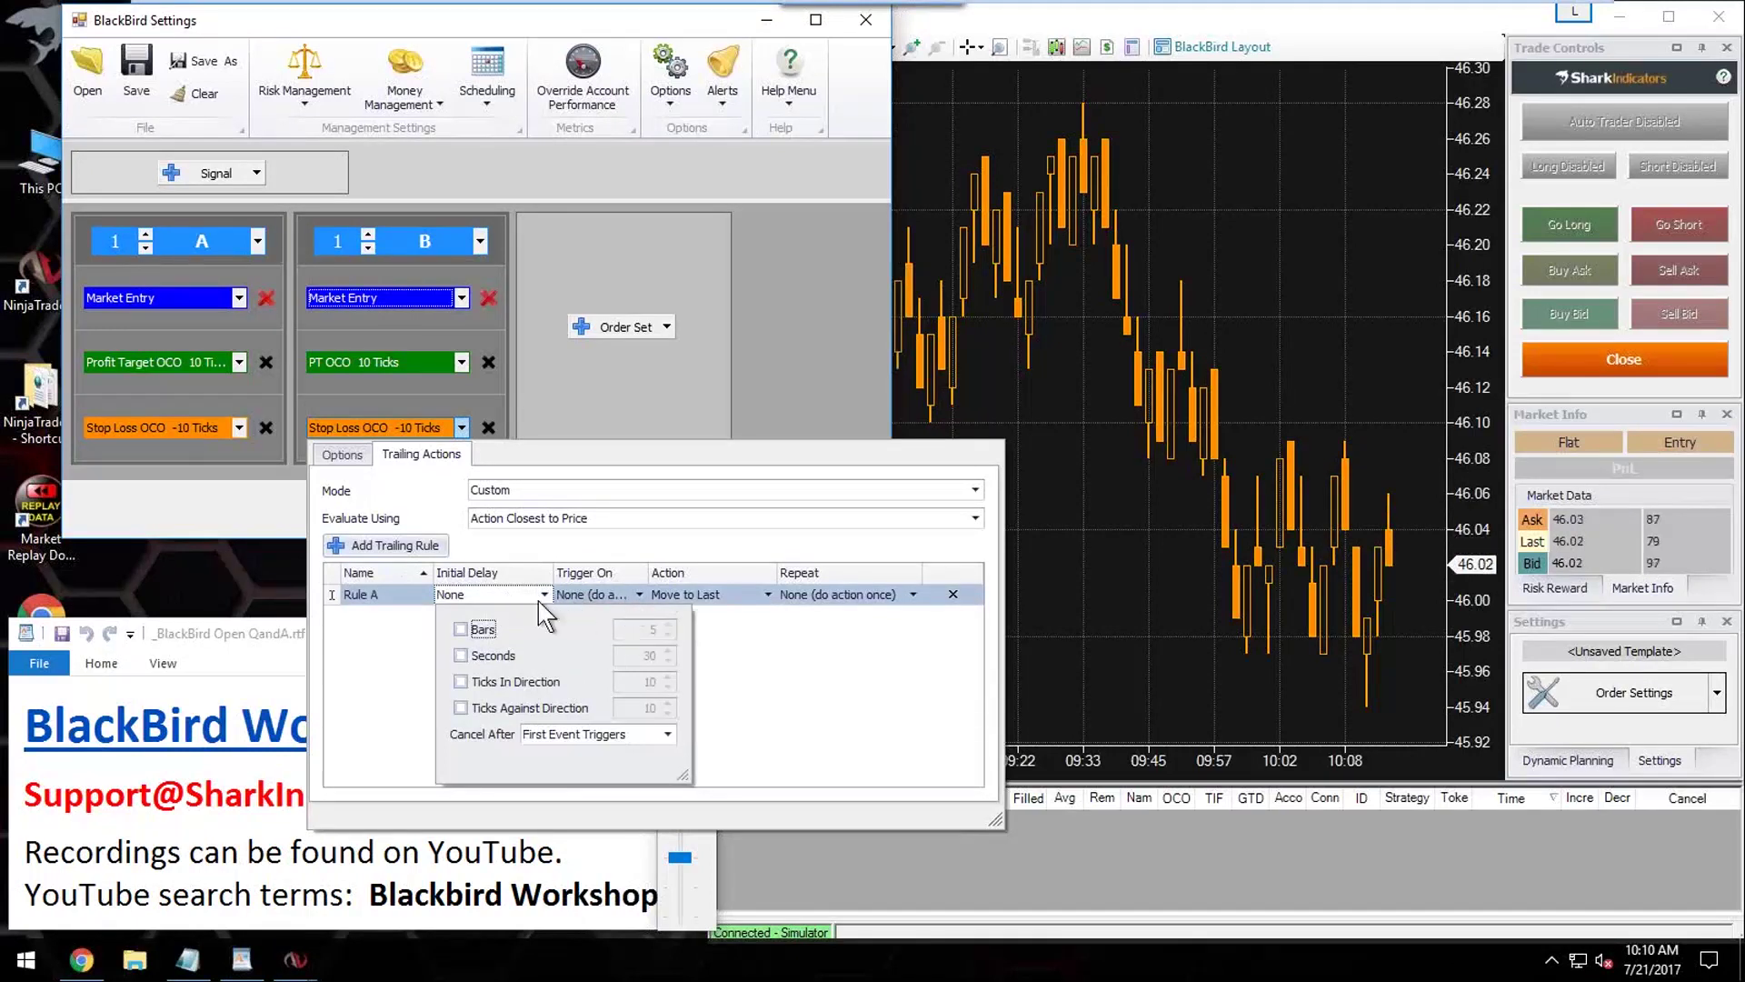
left_click(380, 658)
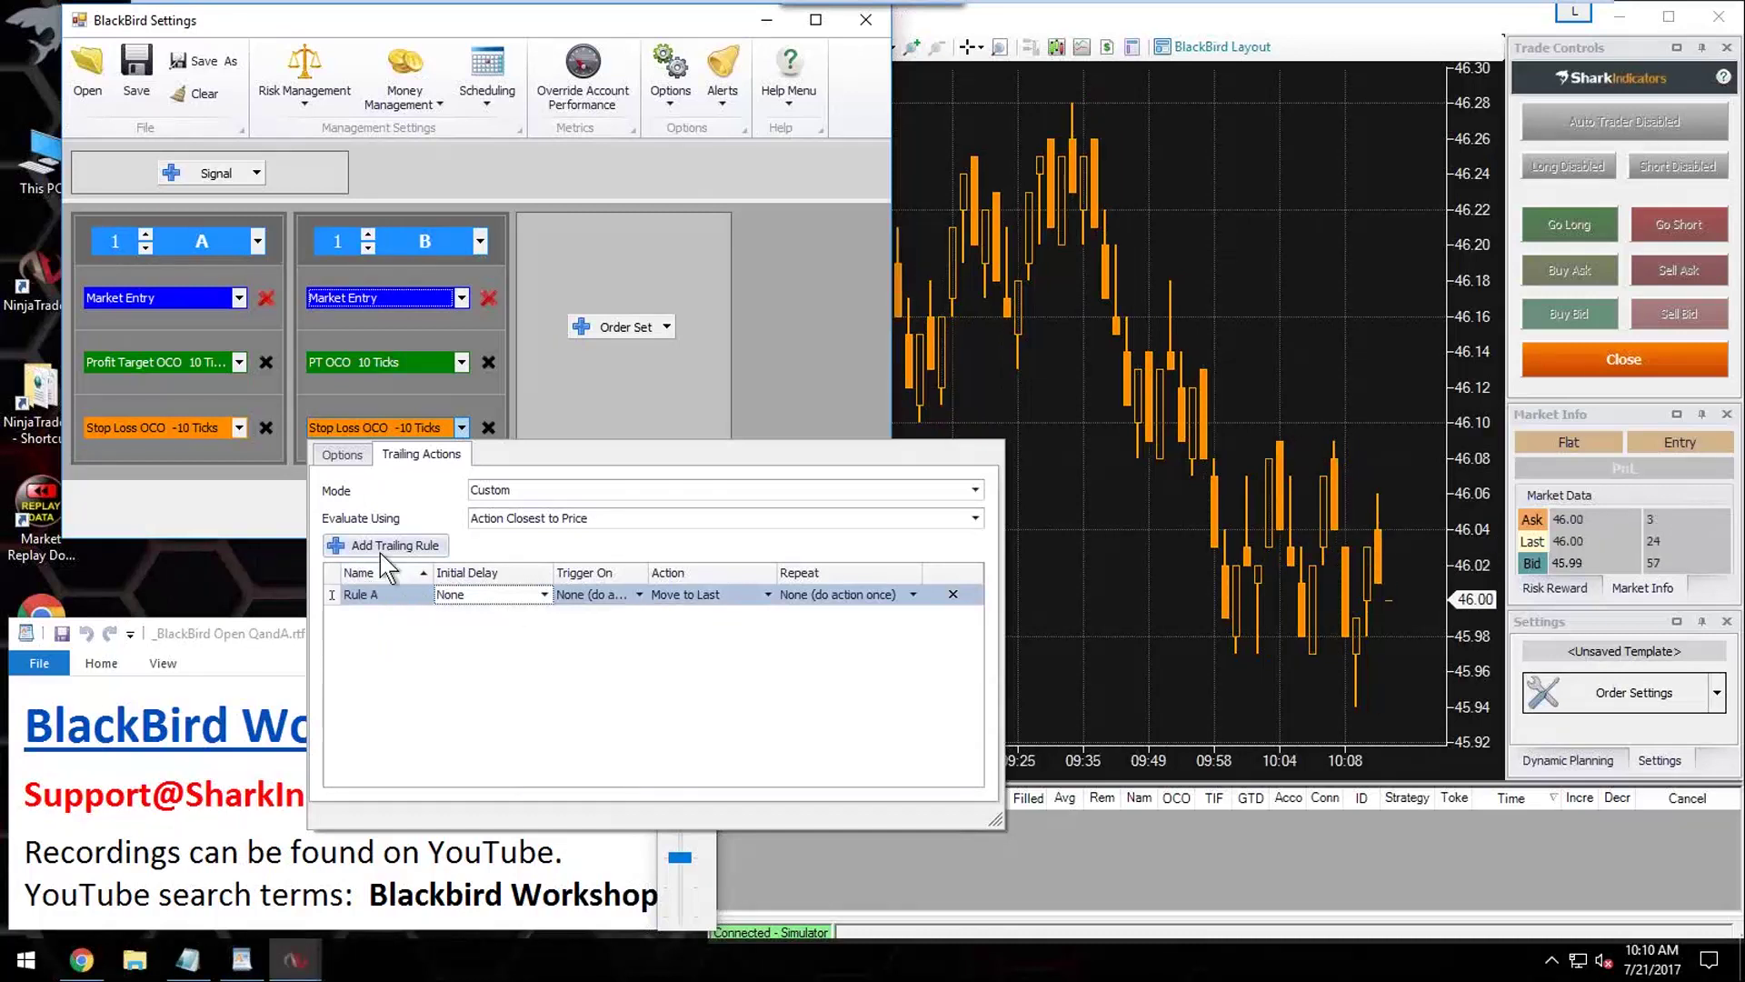
left_click(953, 594)
left_click(342, 455)
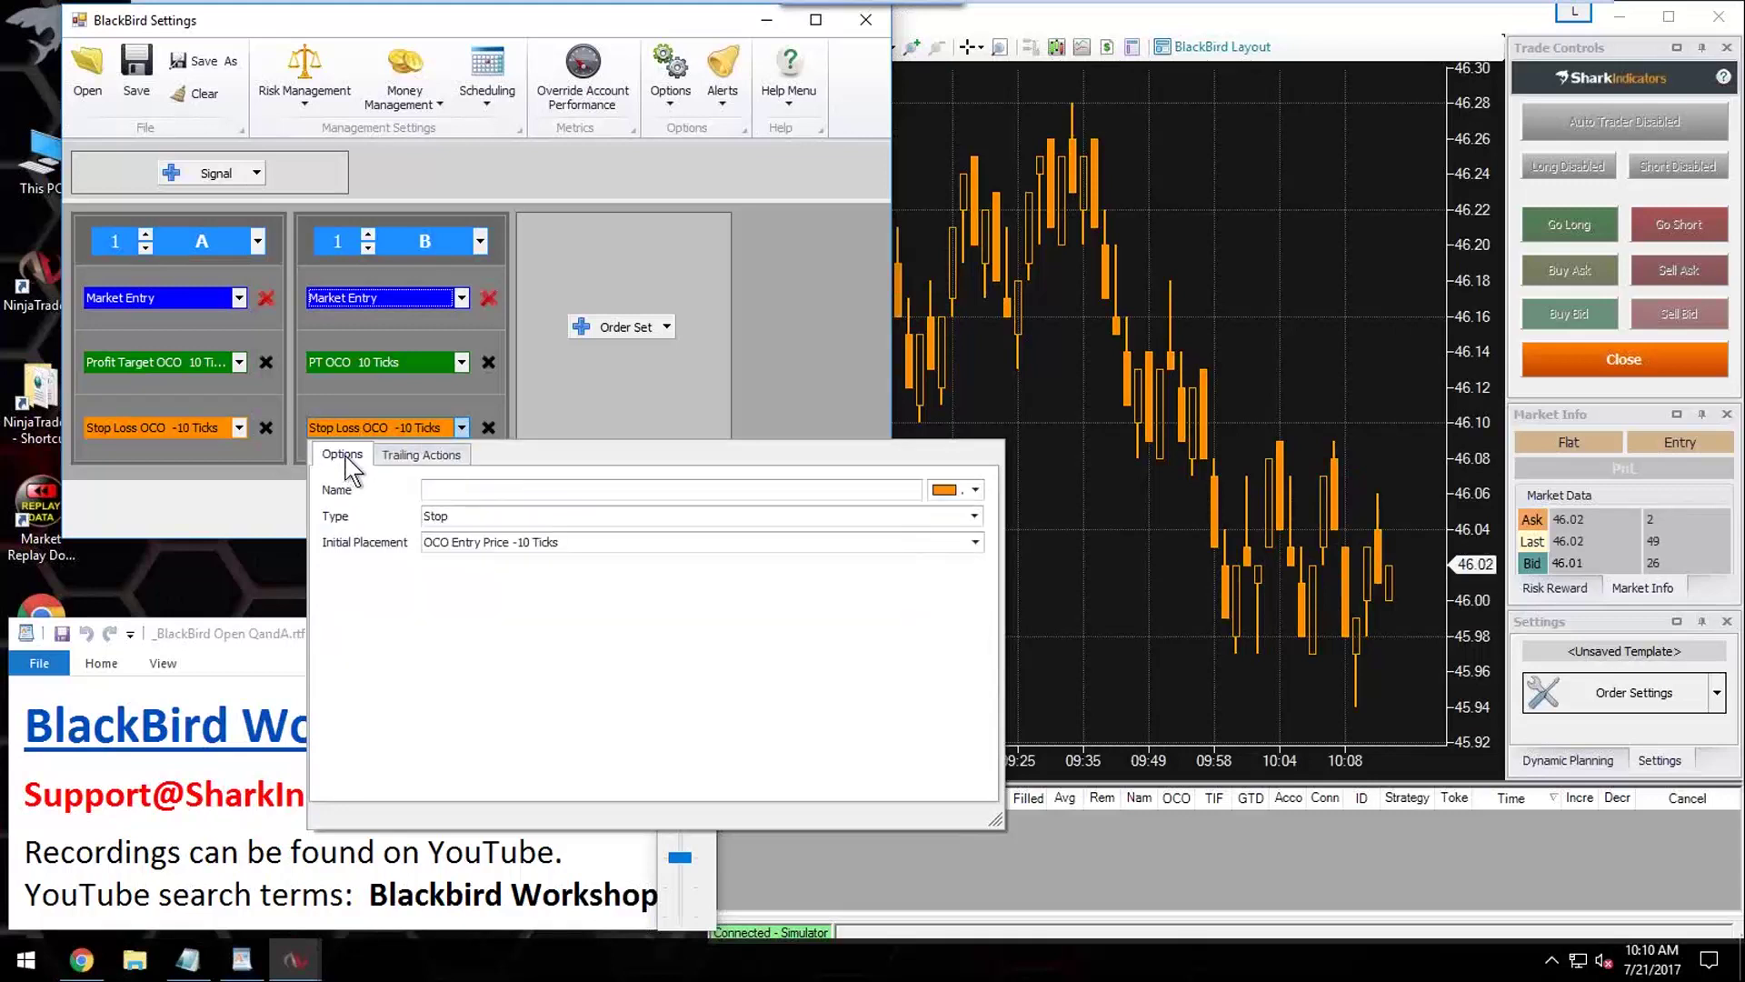
Step: Examine the available placement trigger types for order set B's market entry
left_click(381, 297)
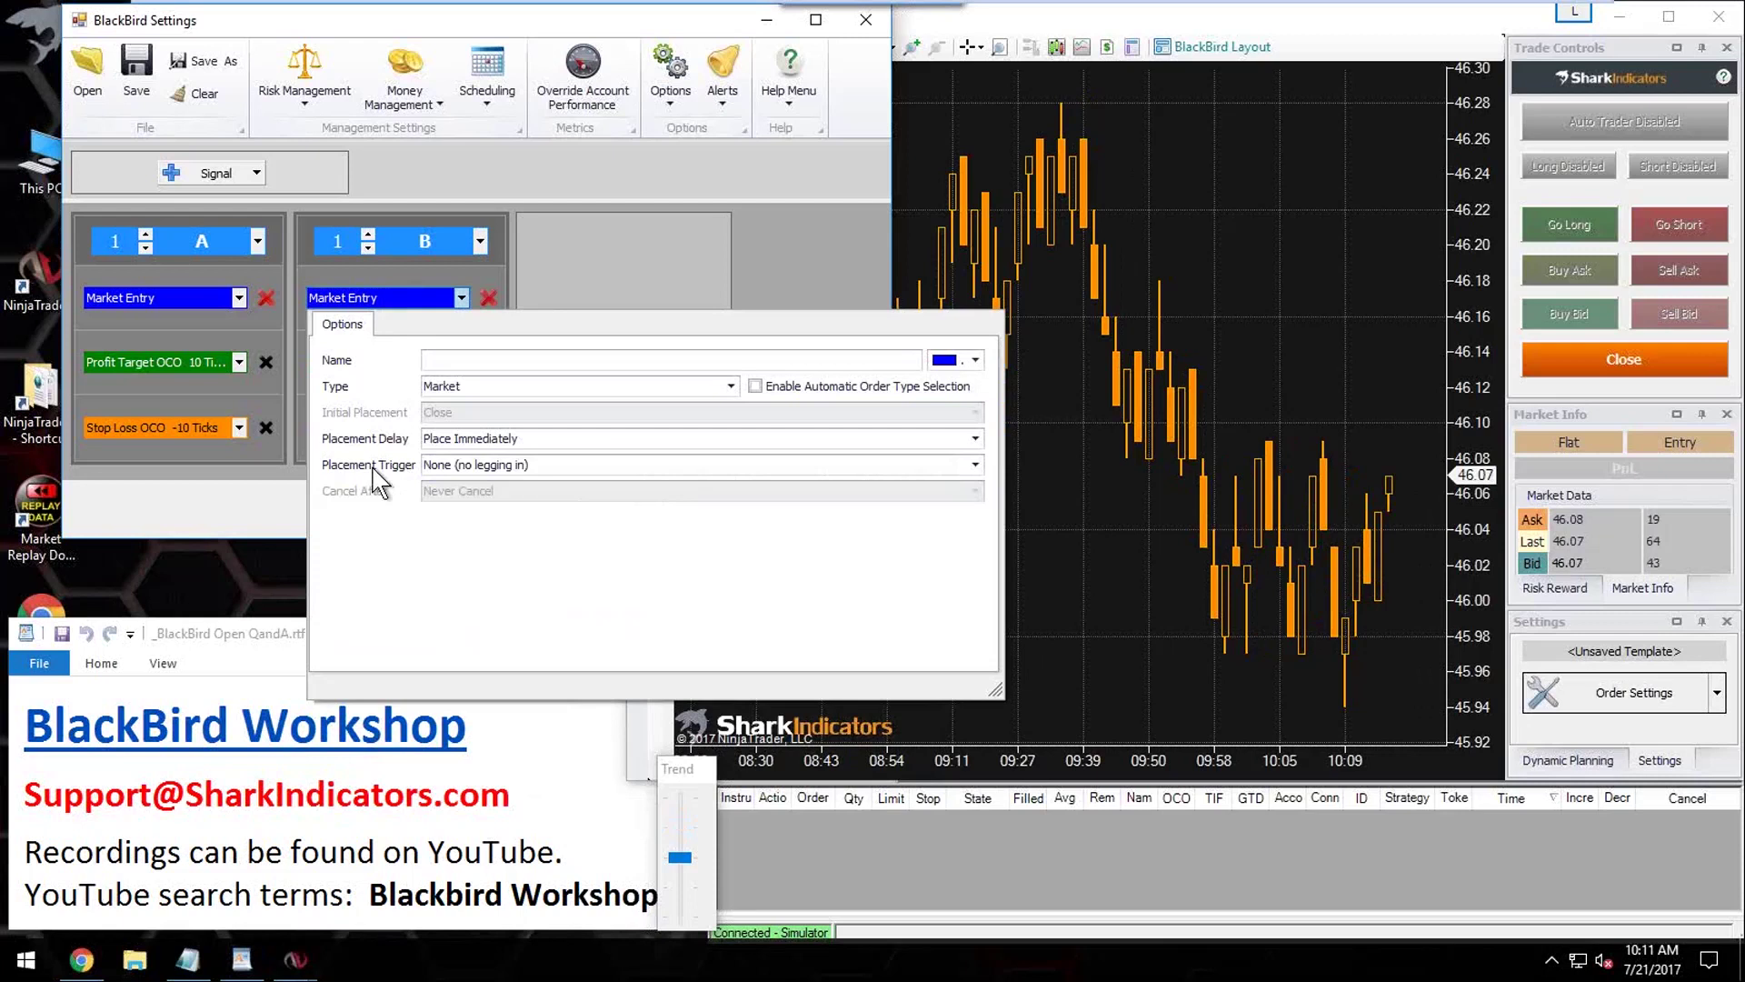
left_click(543, 466)
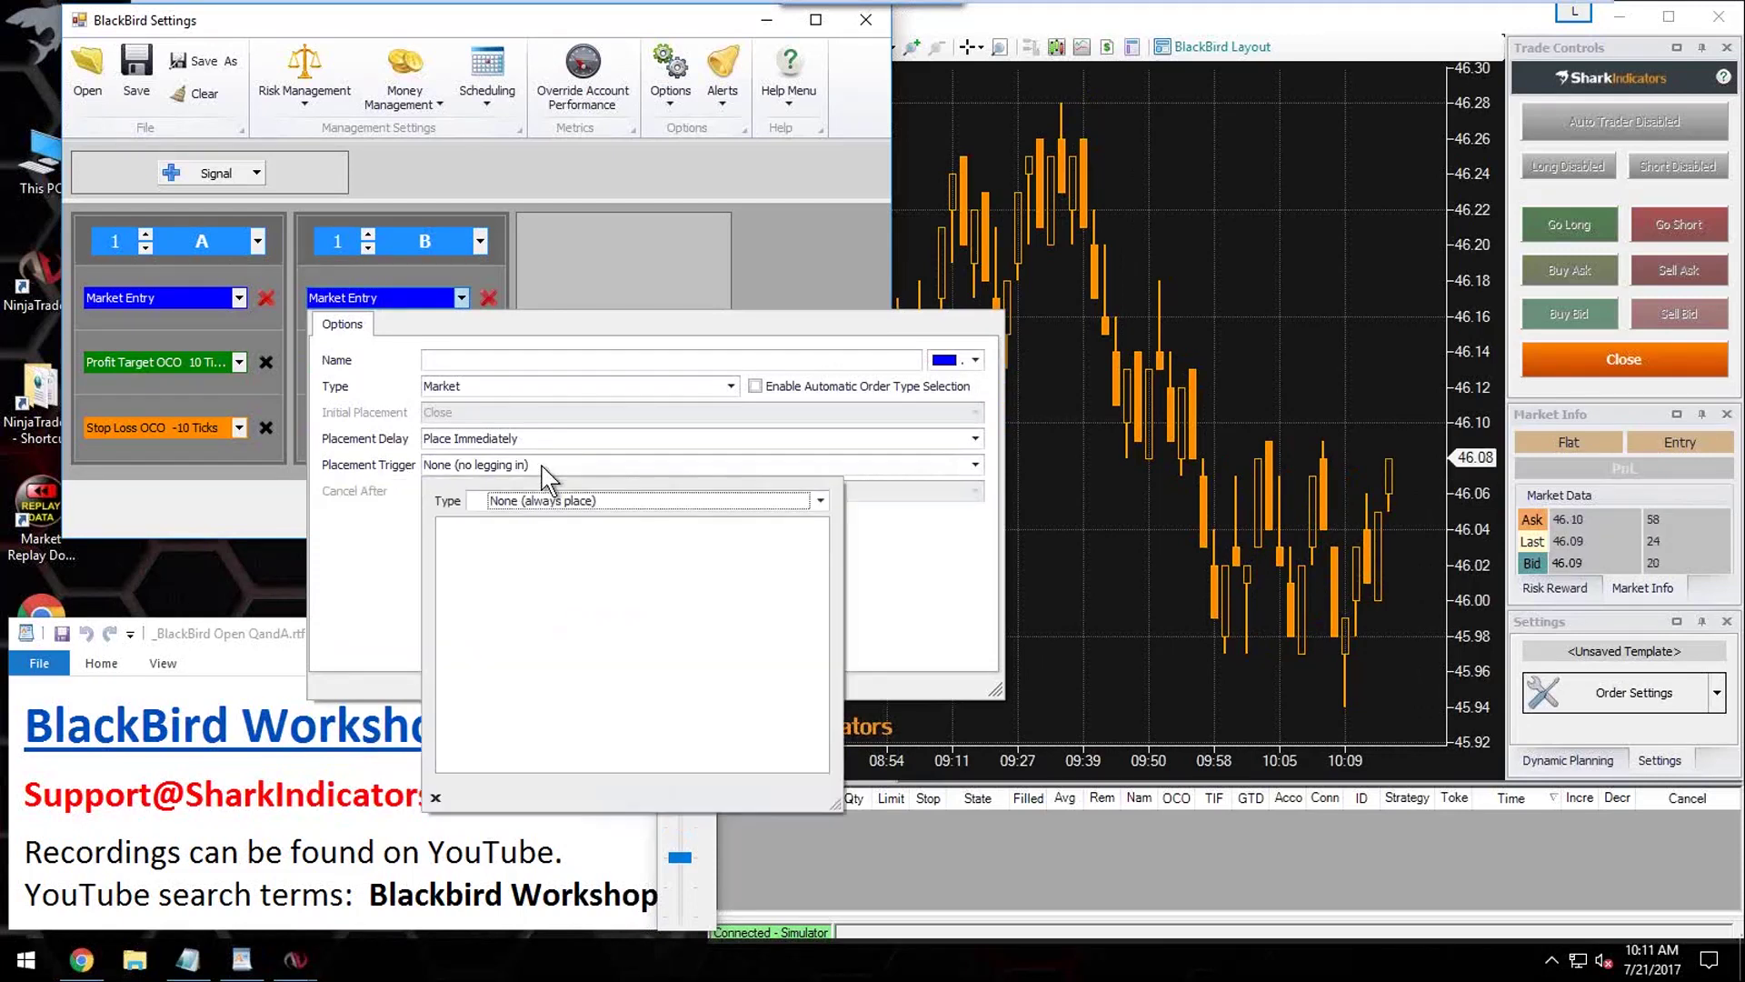
left_click(614, 501)
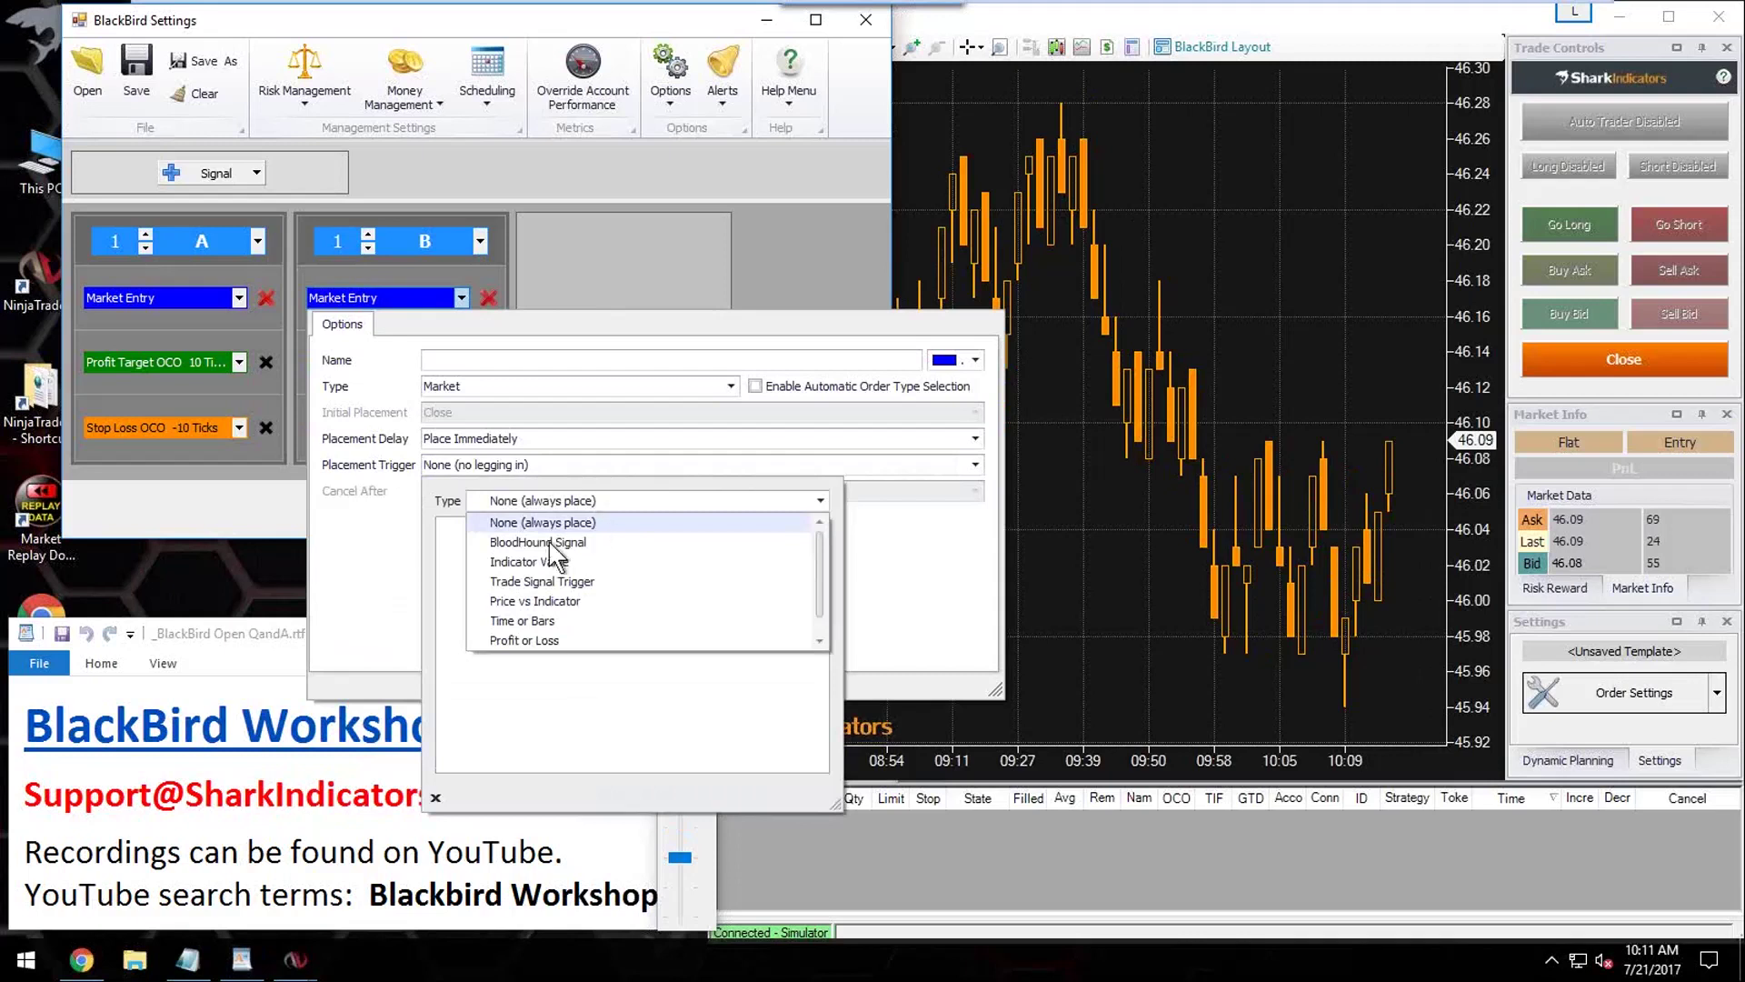
mouse_move(820, 584)
left_mouse_down()
mouse_move(823, 612)
mouse_move(827, 565)
left_mouse_up()
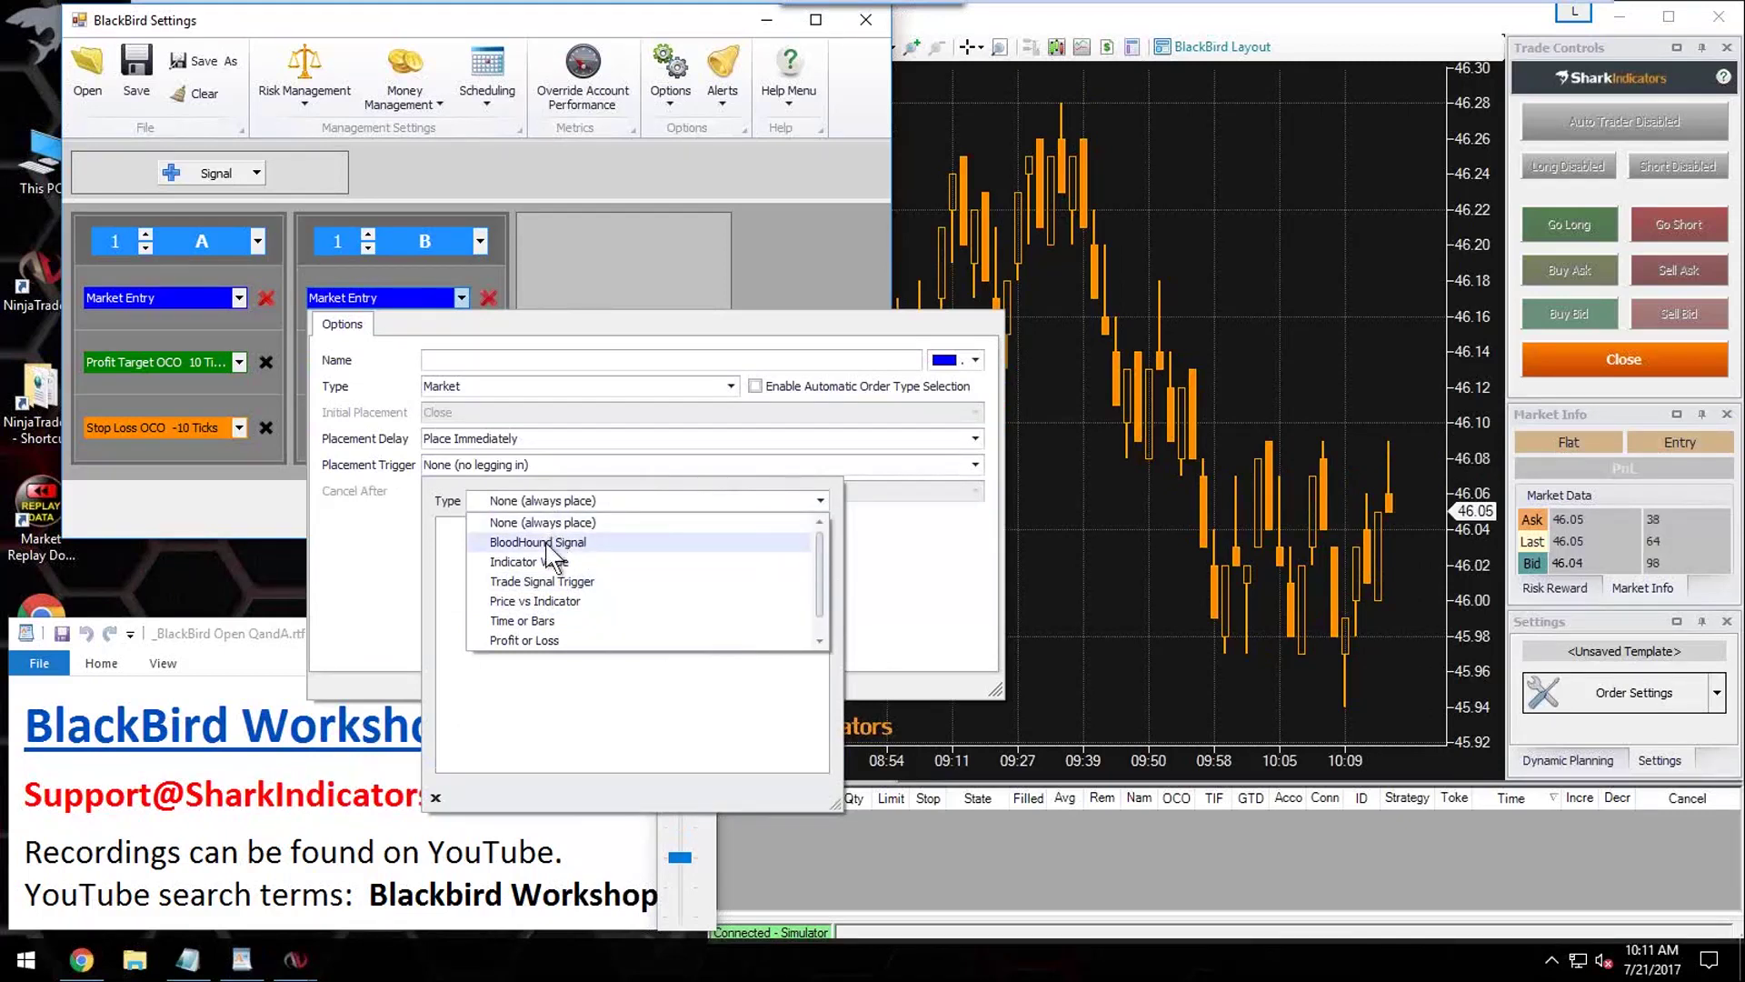
Step: Set the trailing mode of order set A's stop loss to Custom and add a trailing rule
left_click(166, 428)
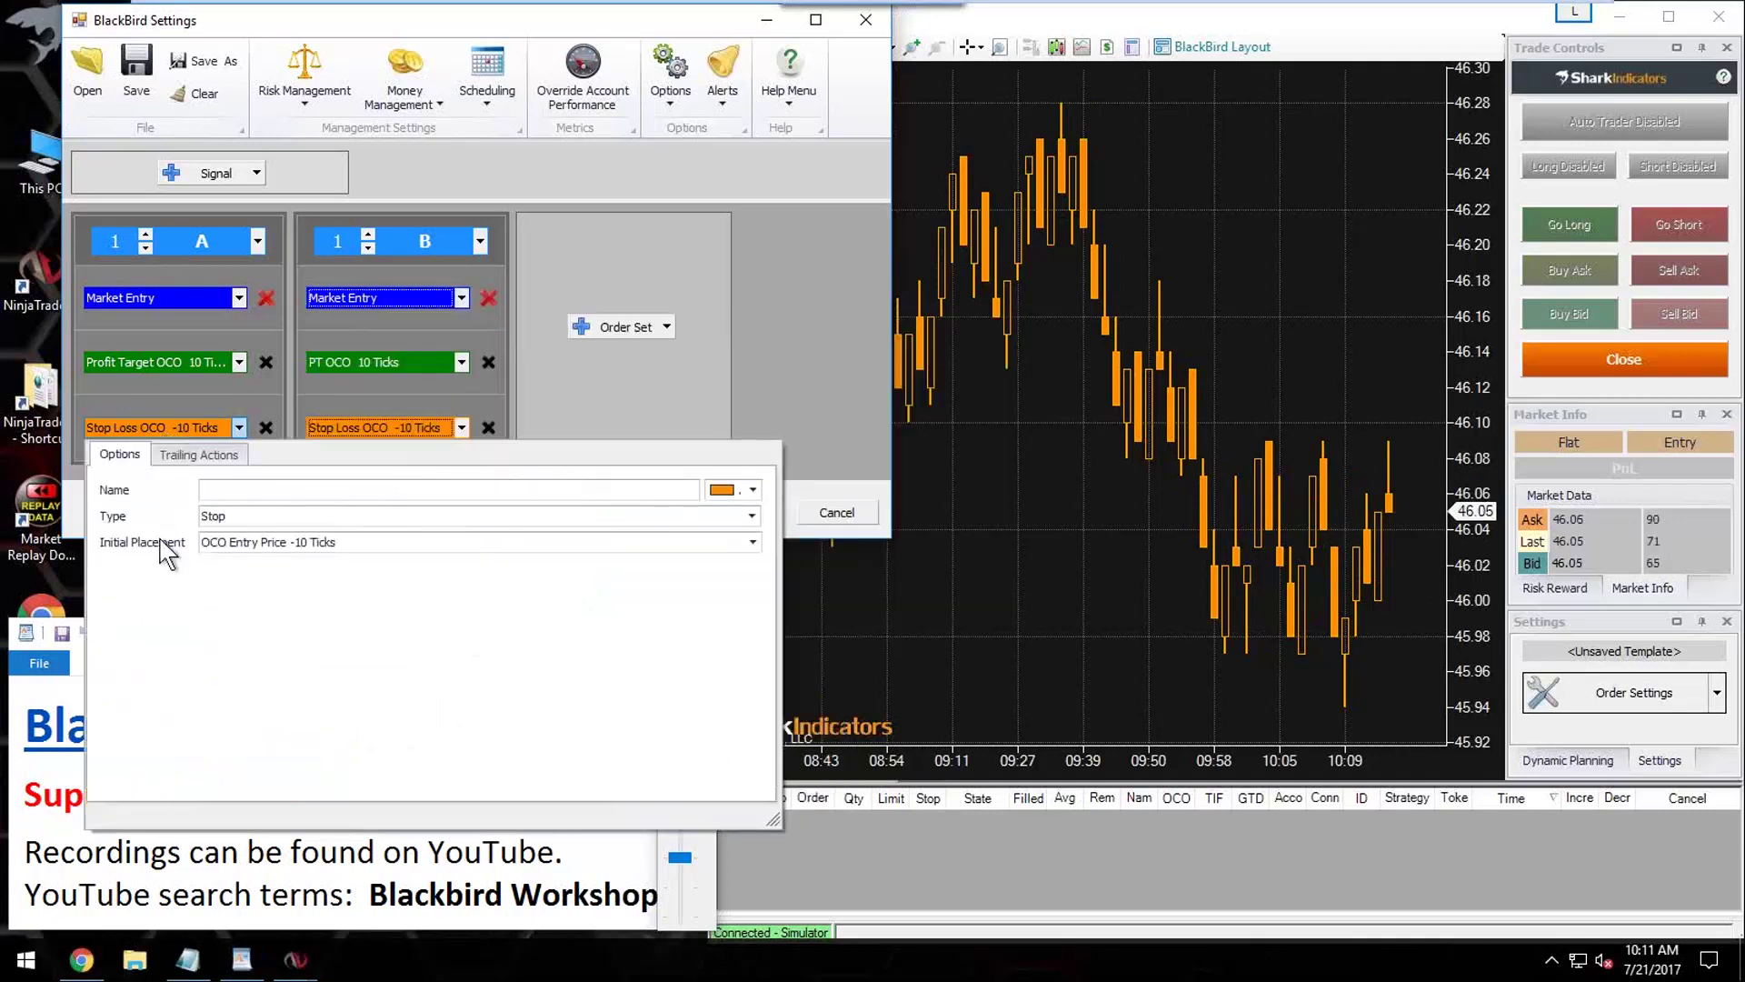
left_click(185, 457)
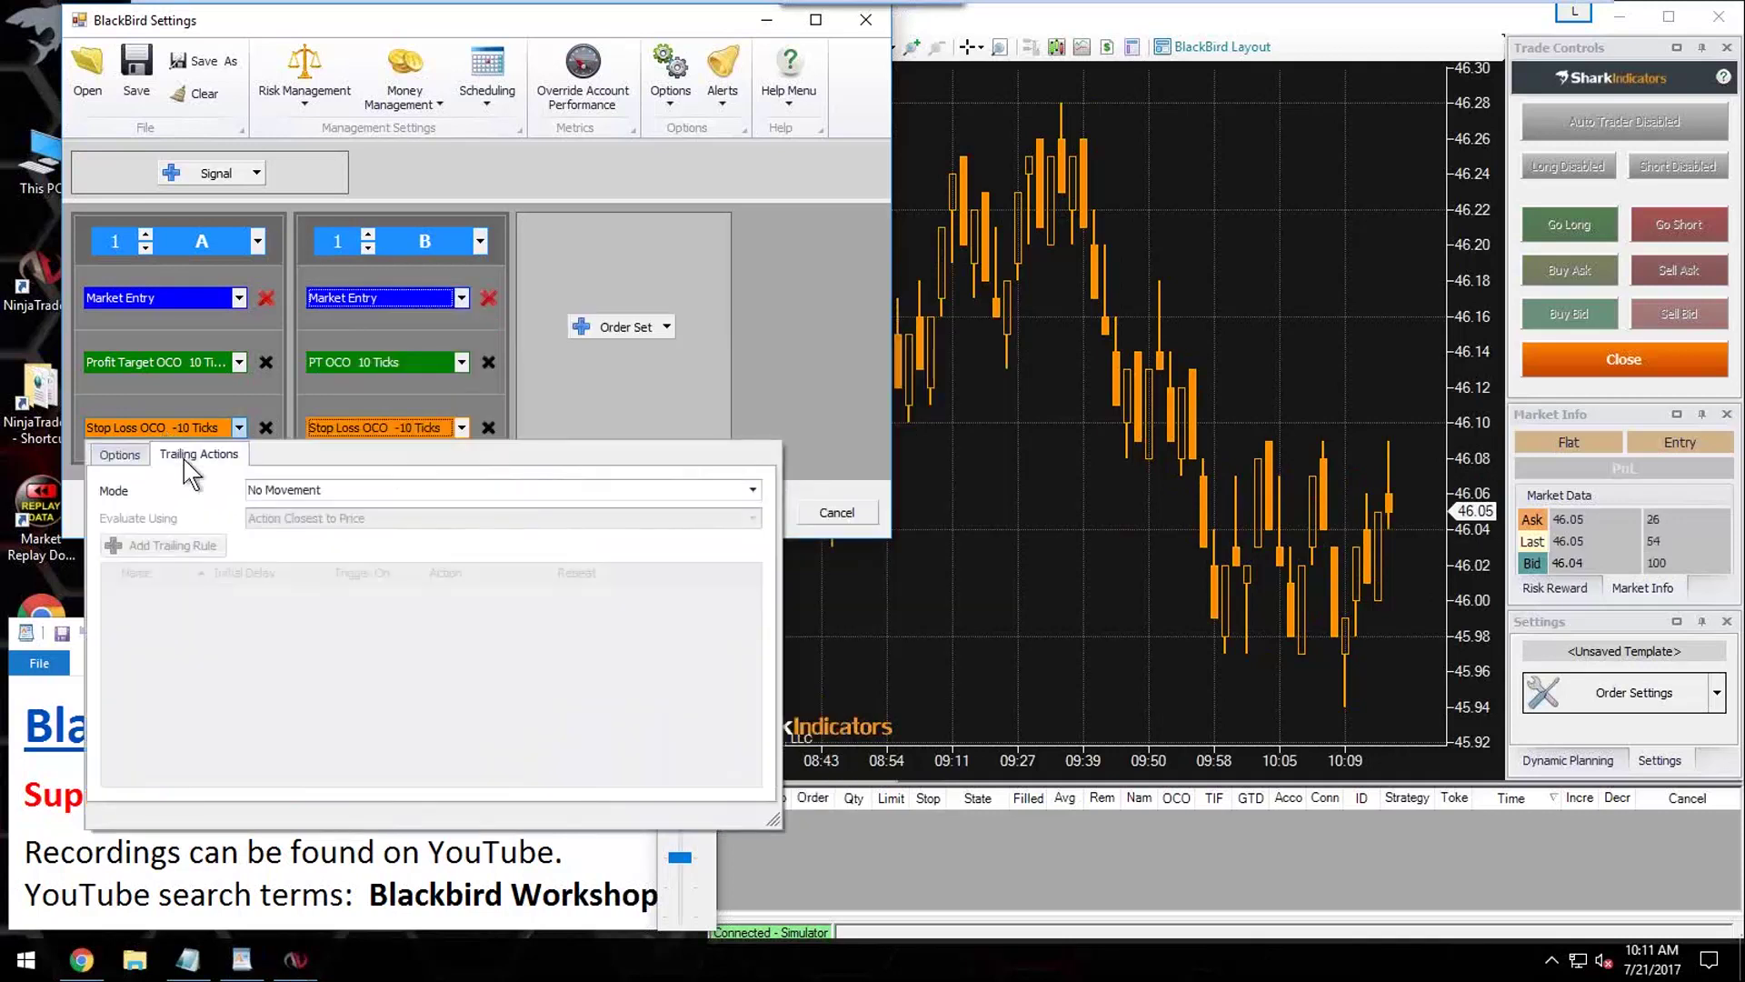
left_click(300, 492)
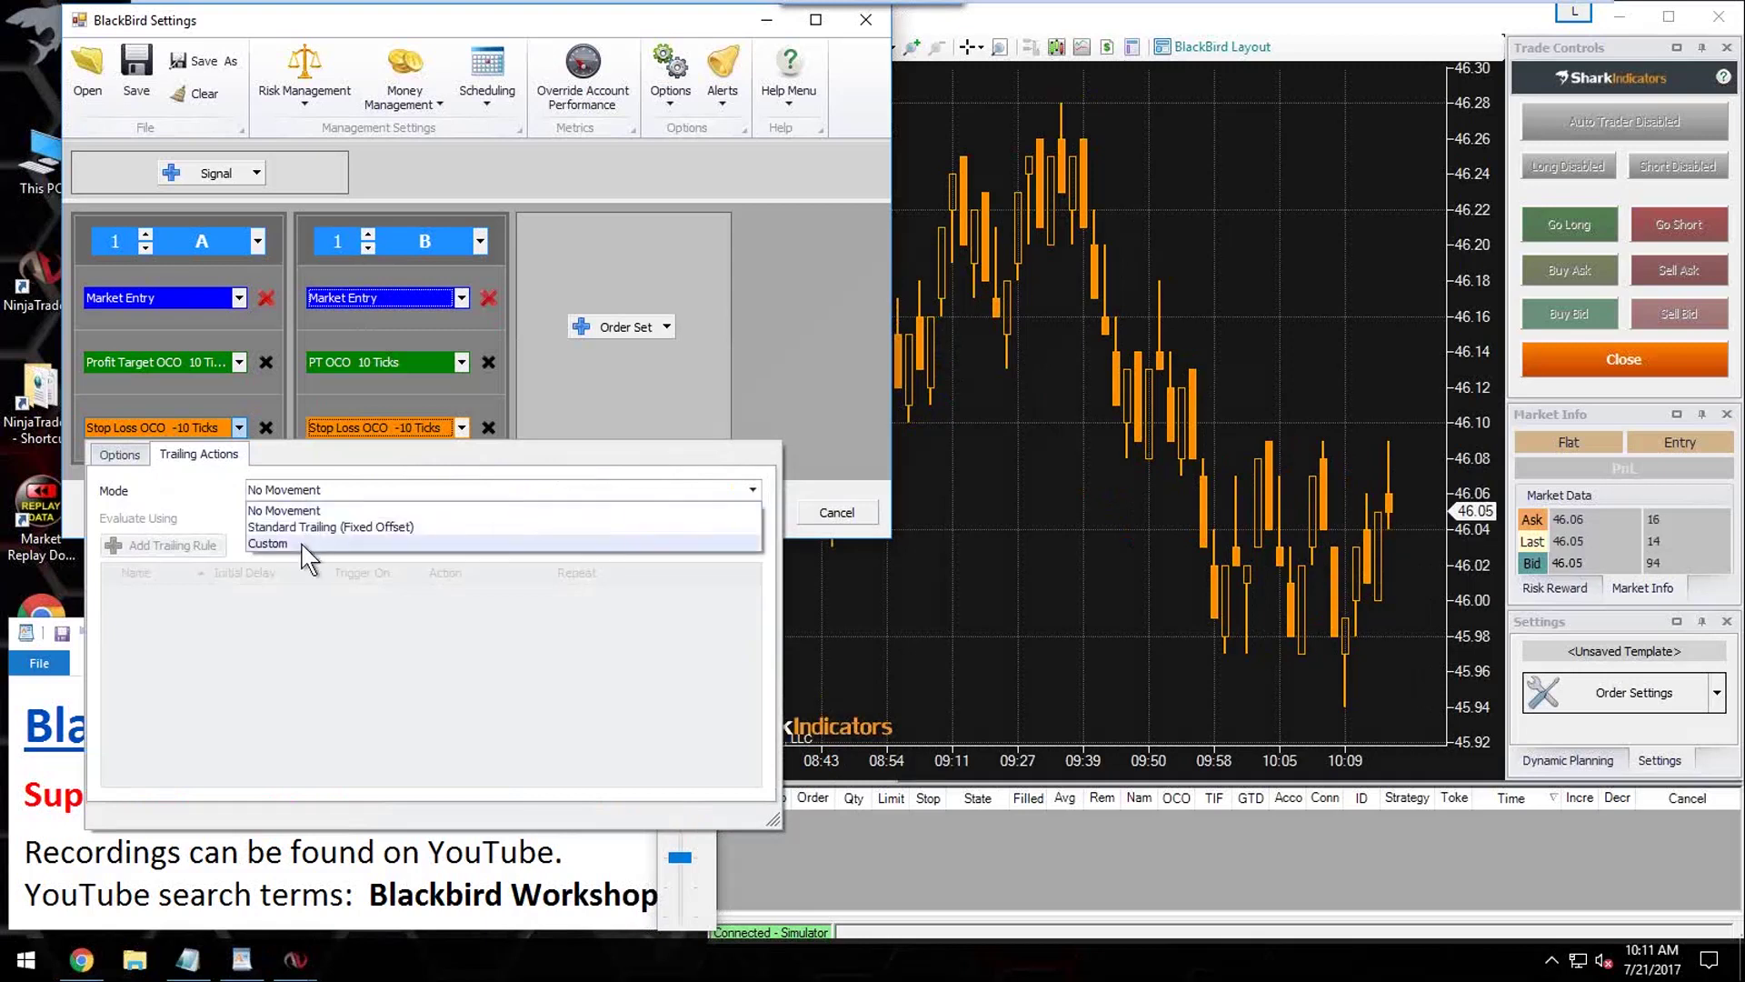
left_click(300, 543)
left_click(172, 547)
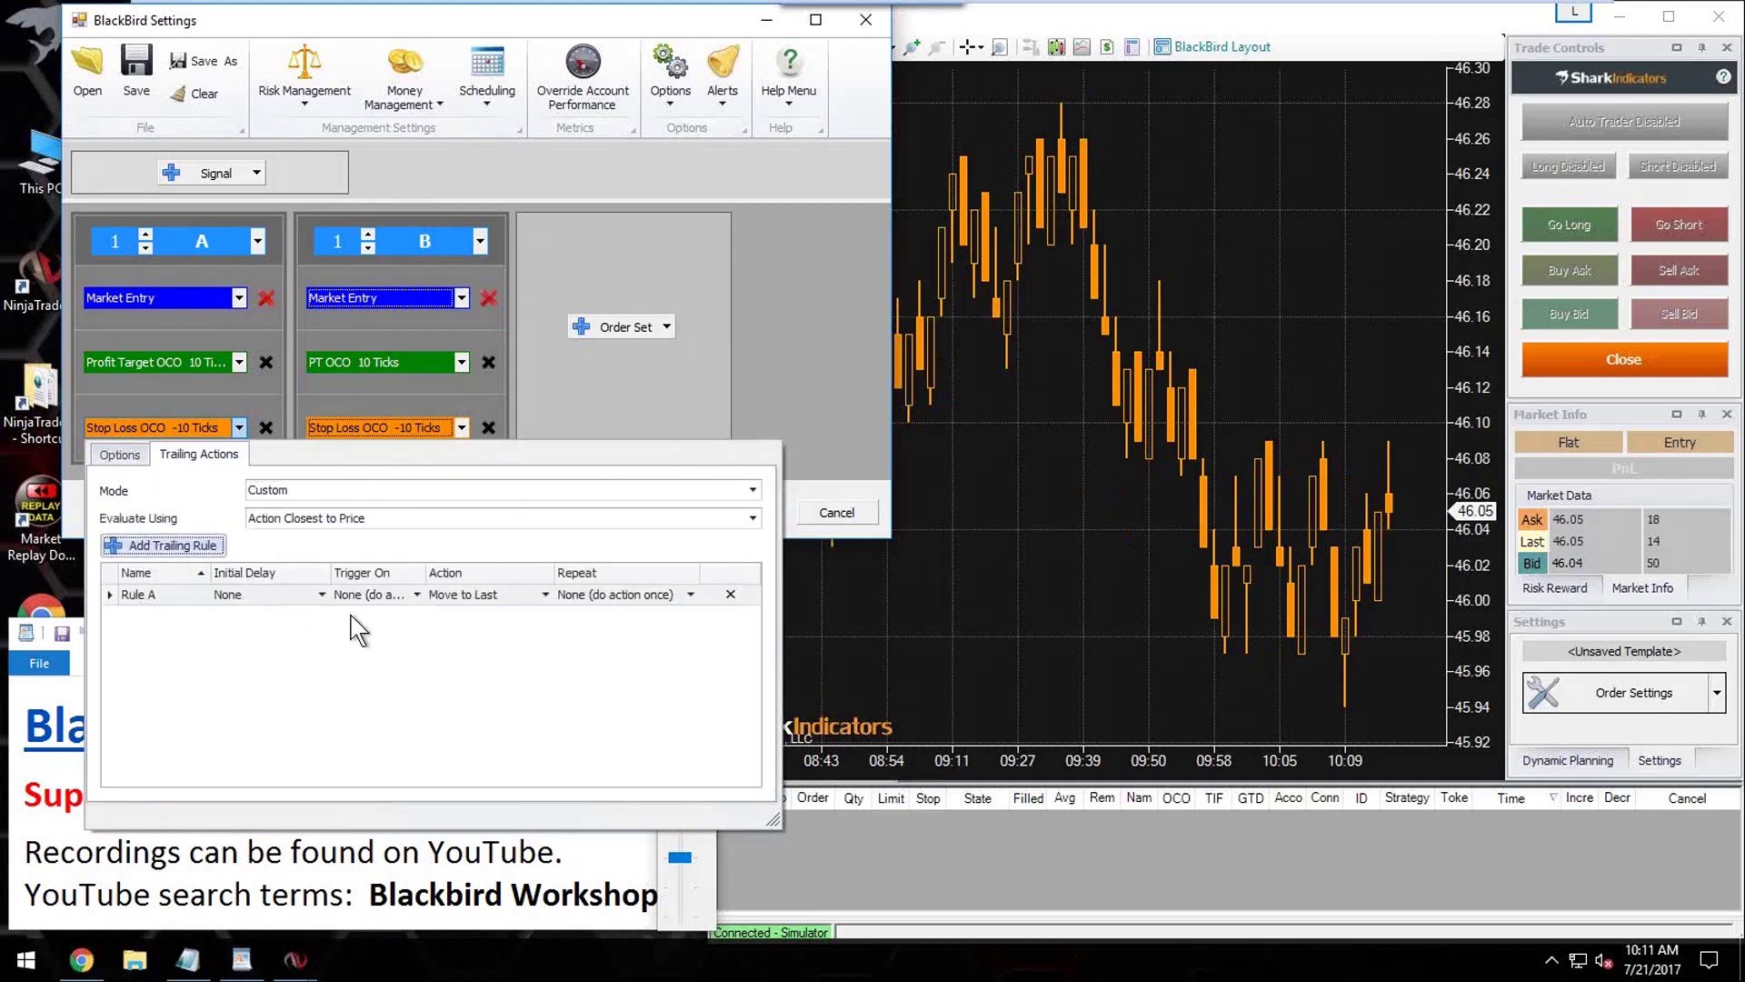
Step: Examine the trigger types available for the trailing rule of order set A's stop loss
left_click_drag(332, 572, 293, 573)
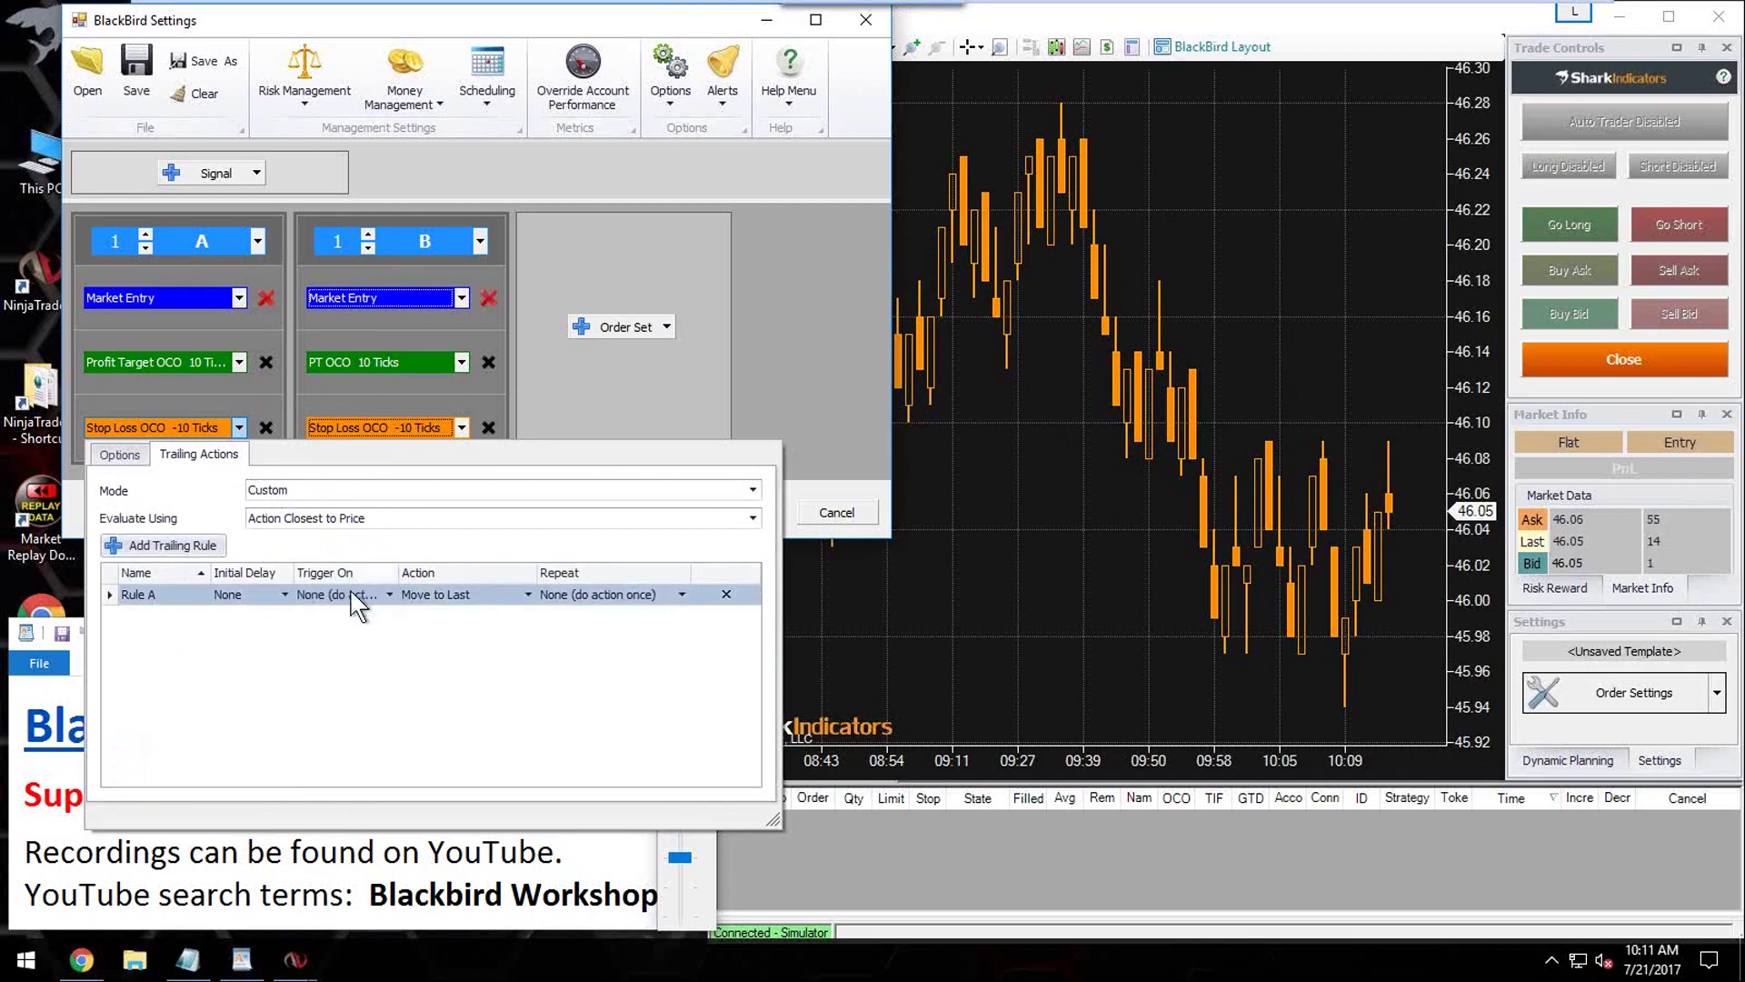
left_click(387, 596)
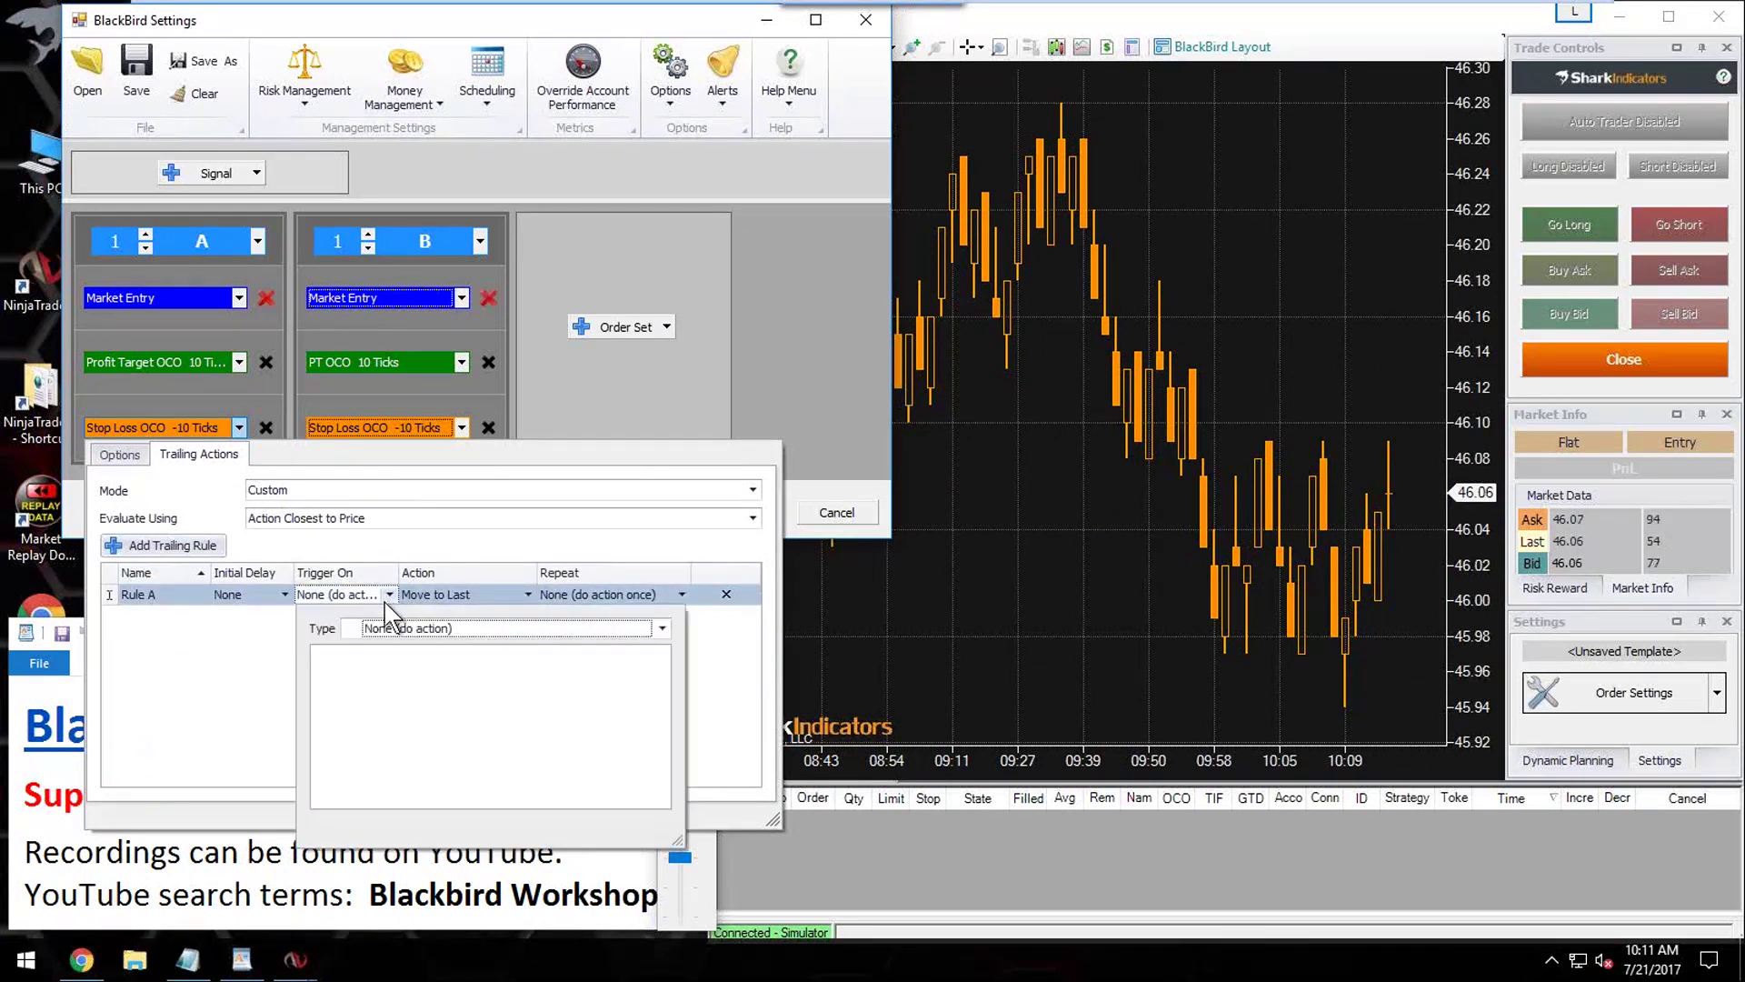
left_click(473, 635)
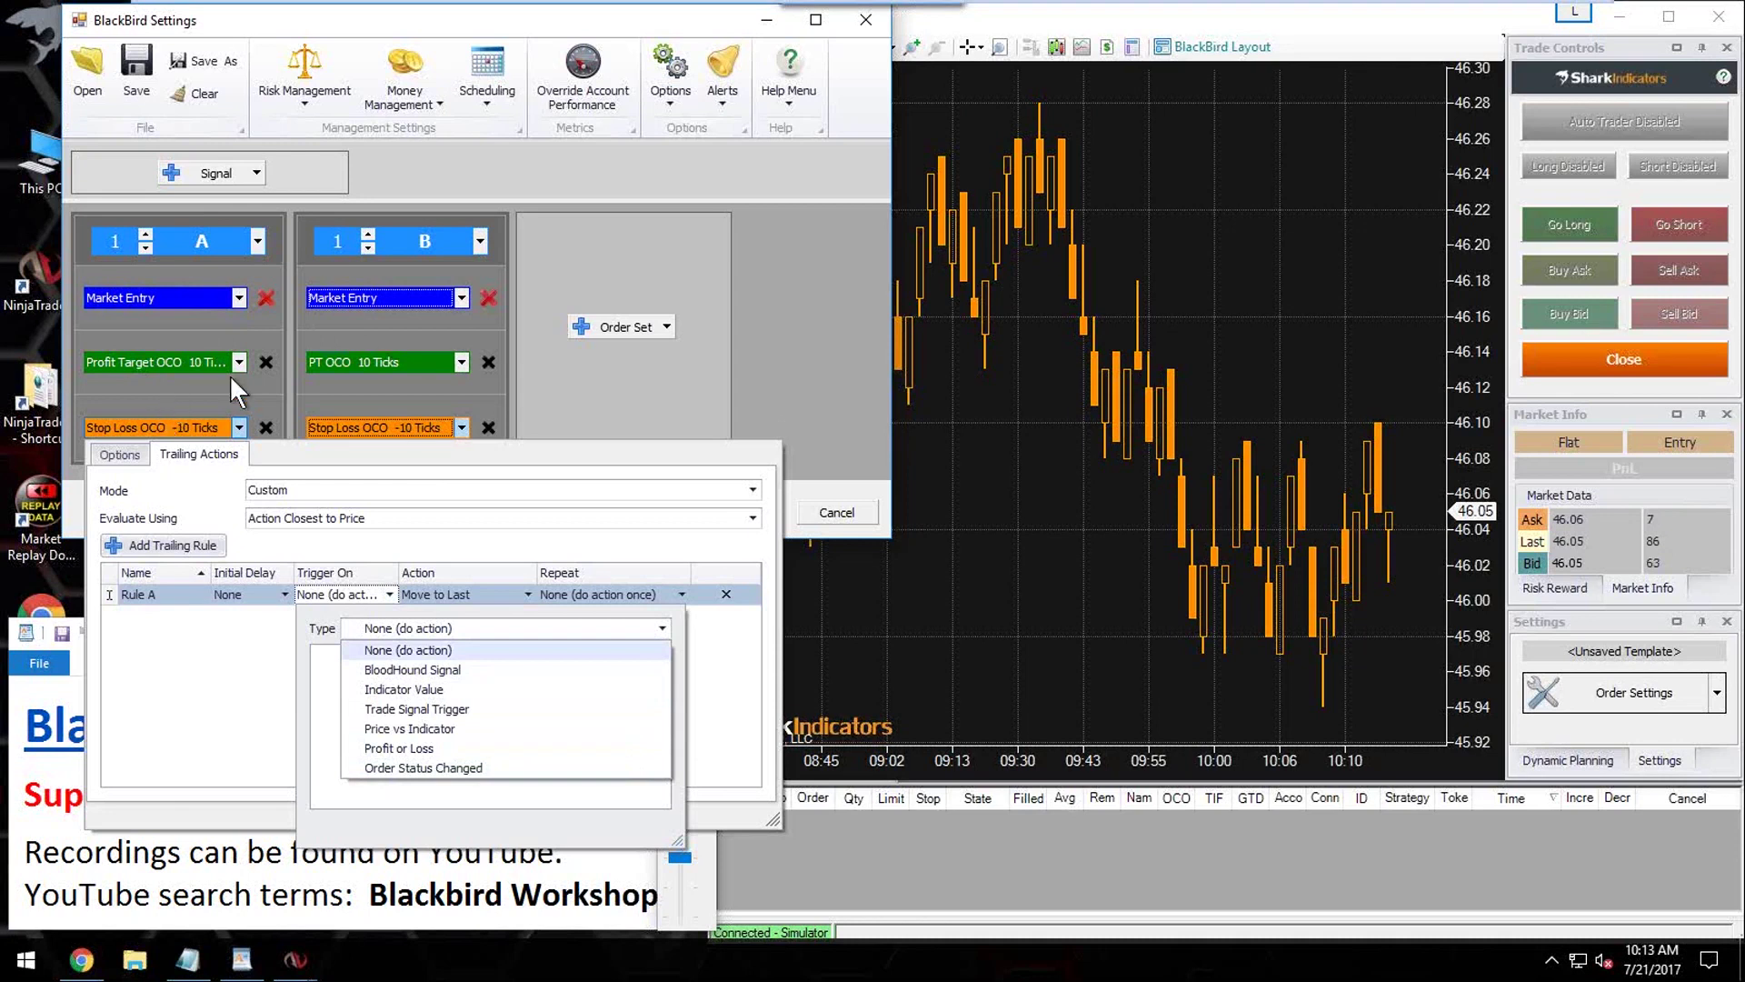
left_click(363, 330)
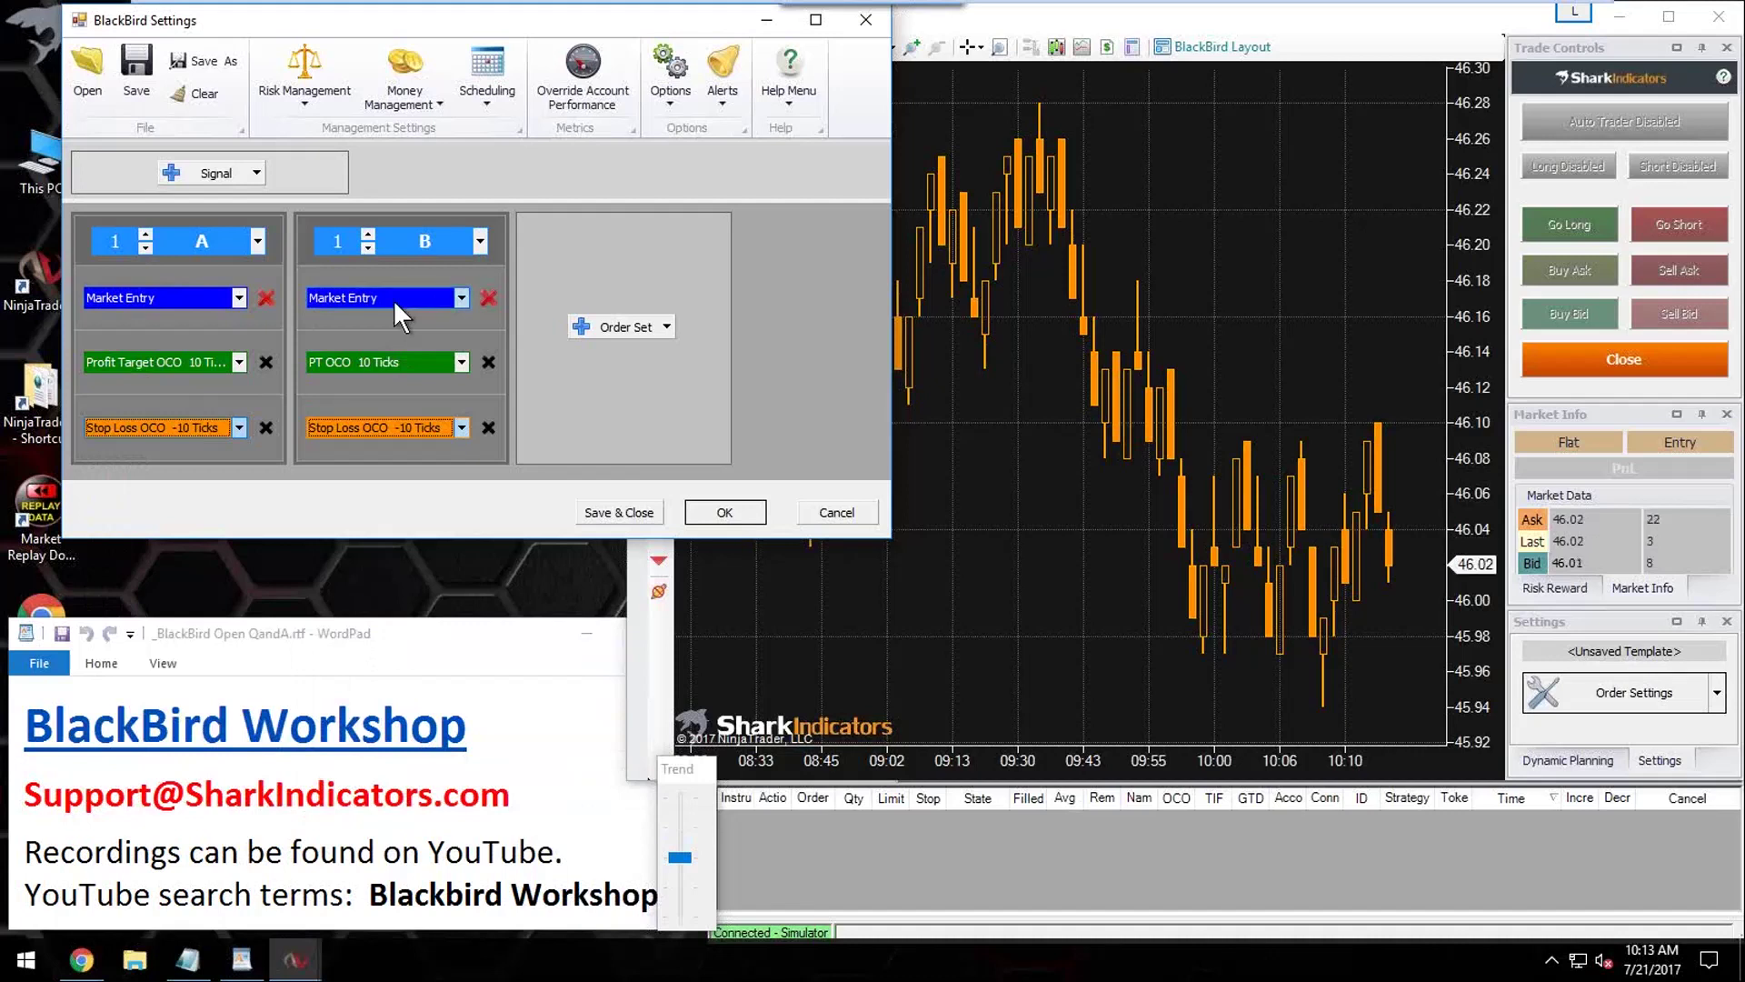
Step: Examine the order types available for order set B's market entry
left_click(393, 299)
left_click(476, 386)
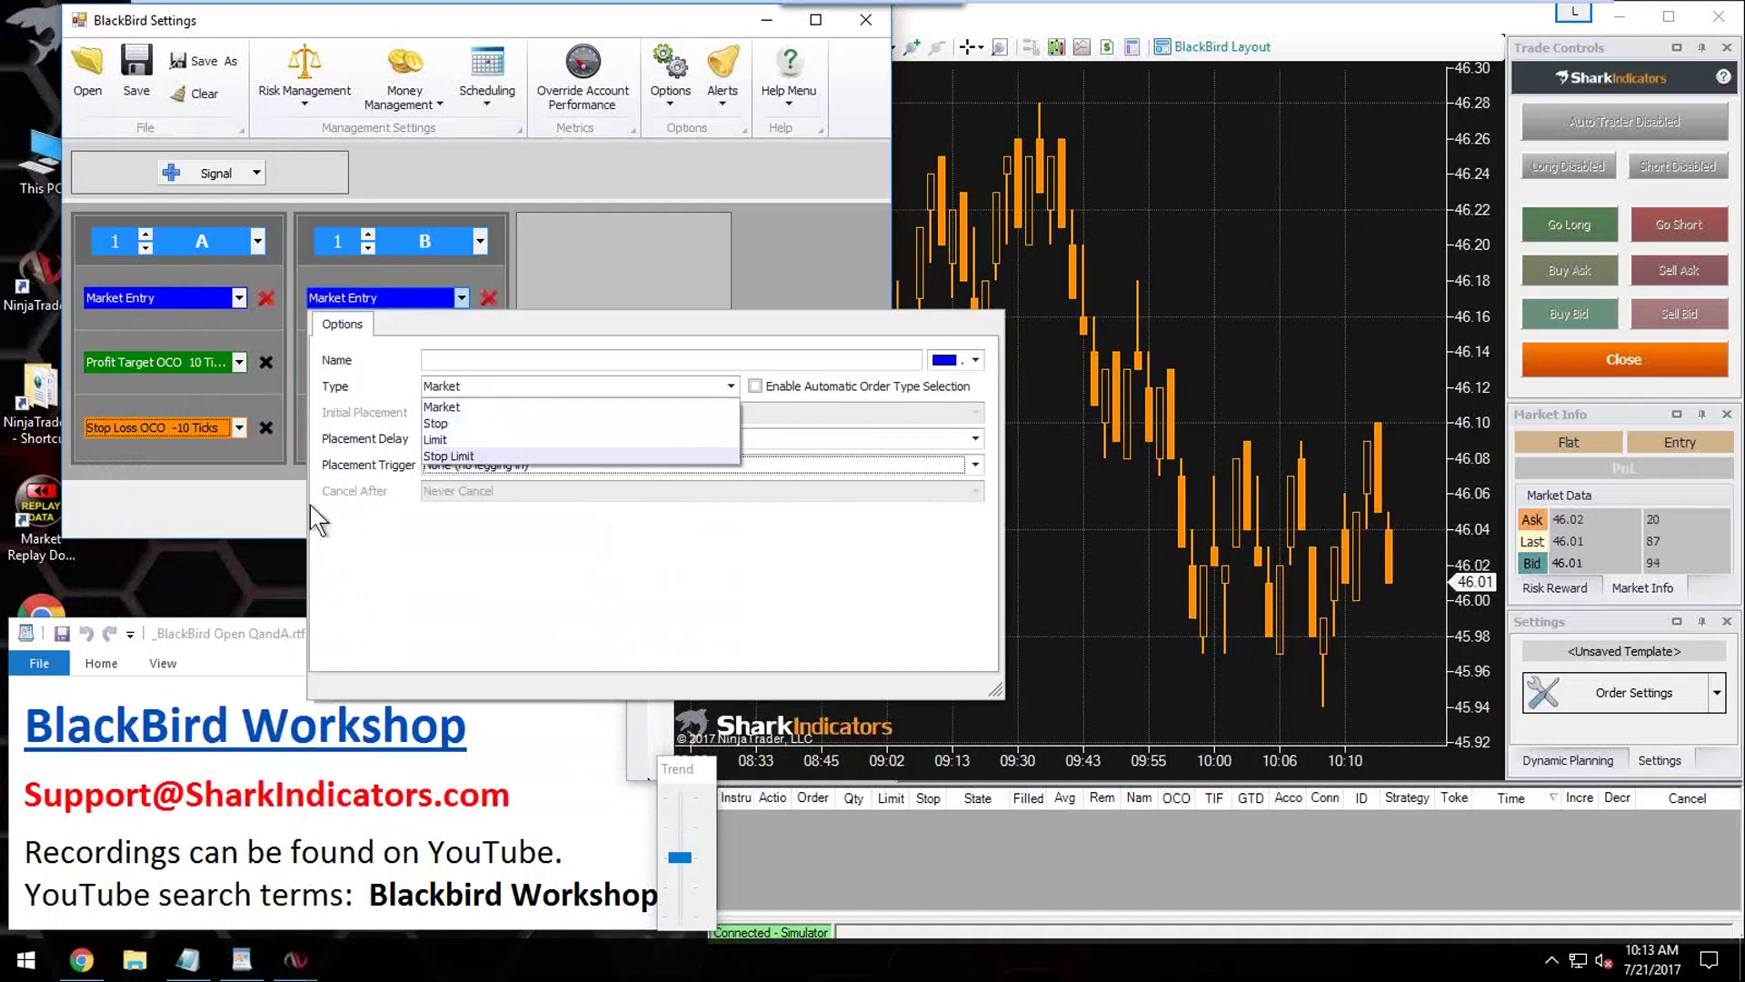
left_click(298, 417)
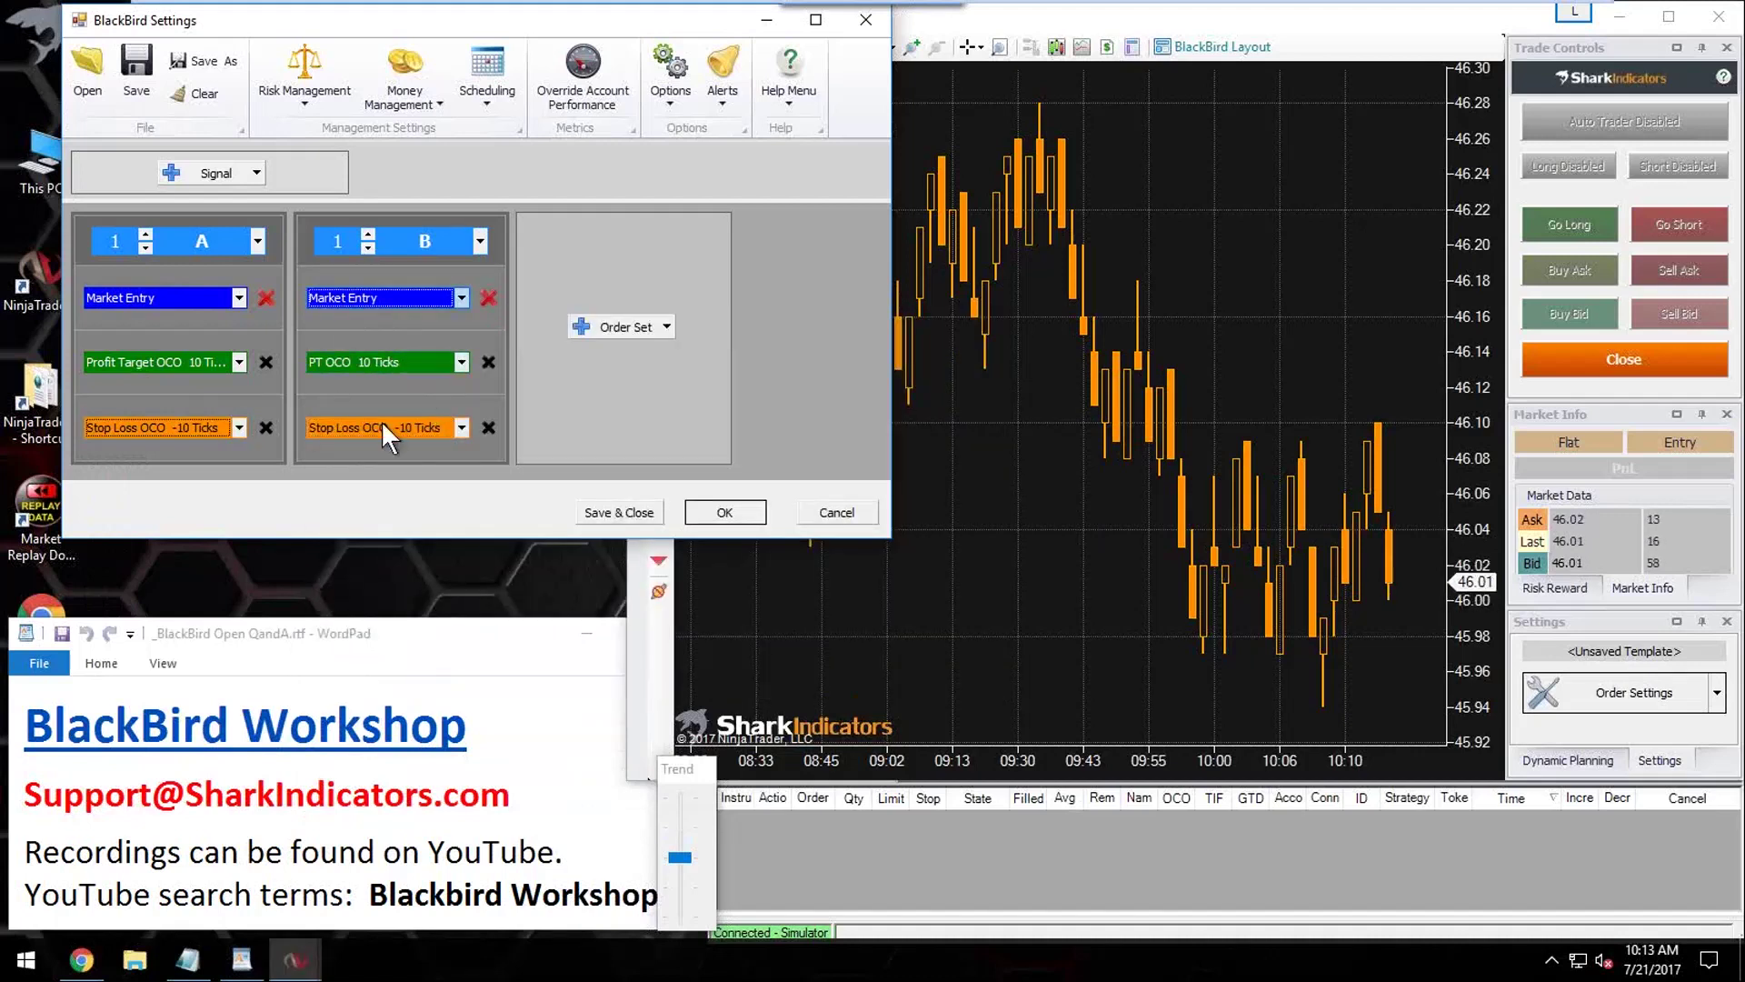
Step: Try to view the placement trigger types of order set B's market entry, and postpone the update restart to a later reminder
left_click(397, 298)
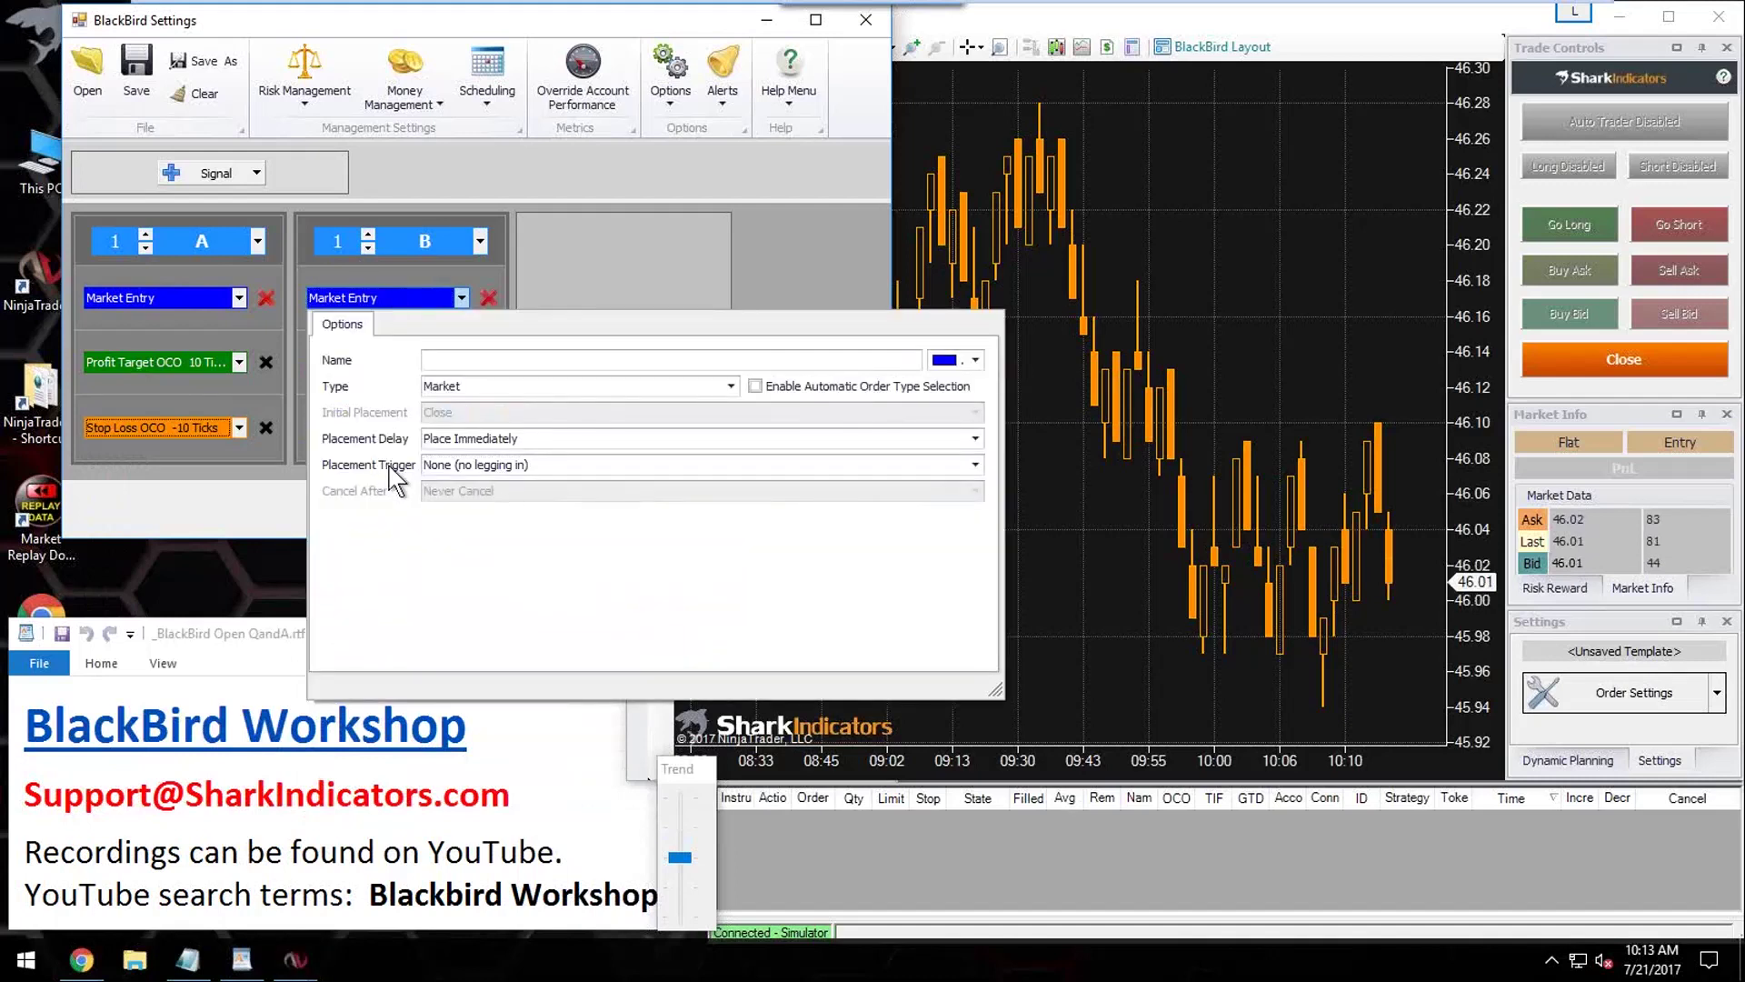
left_click(555, 466)
left_click(625, 500)
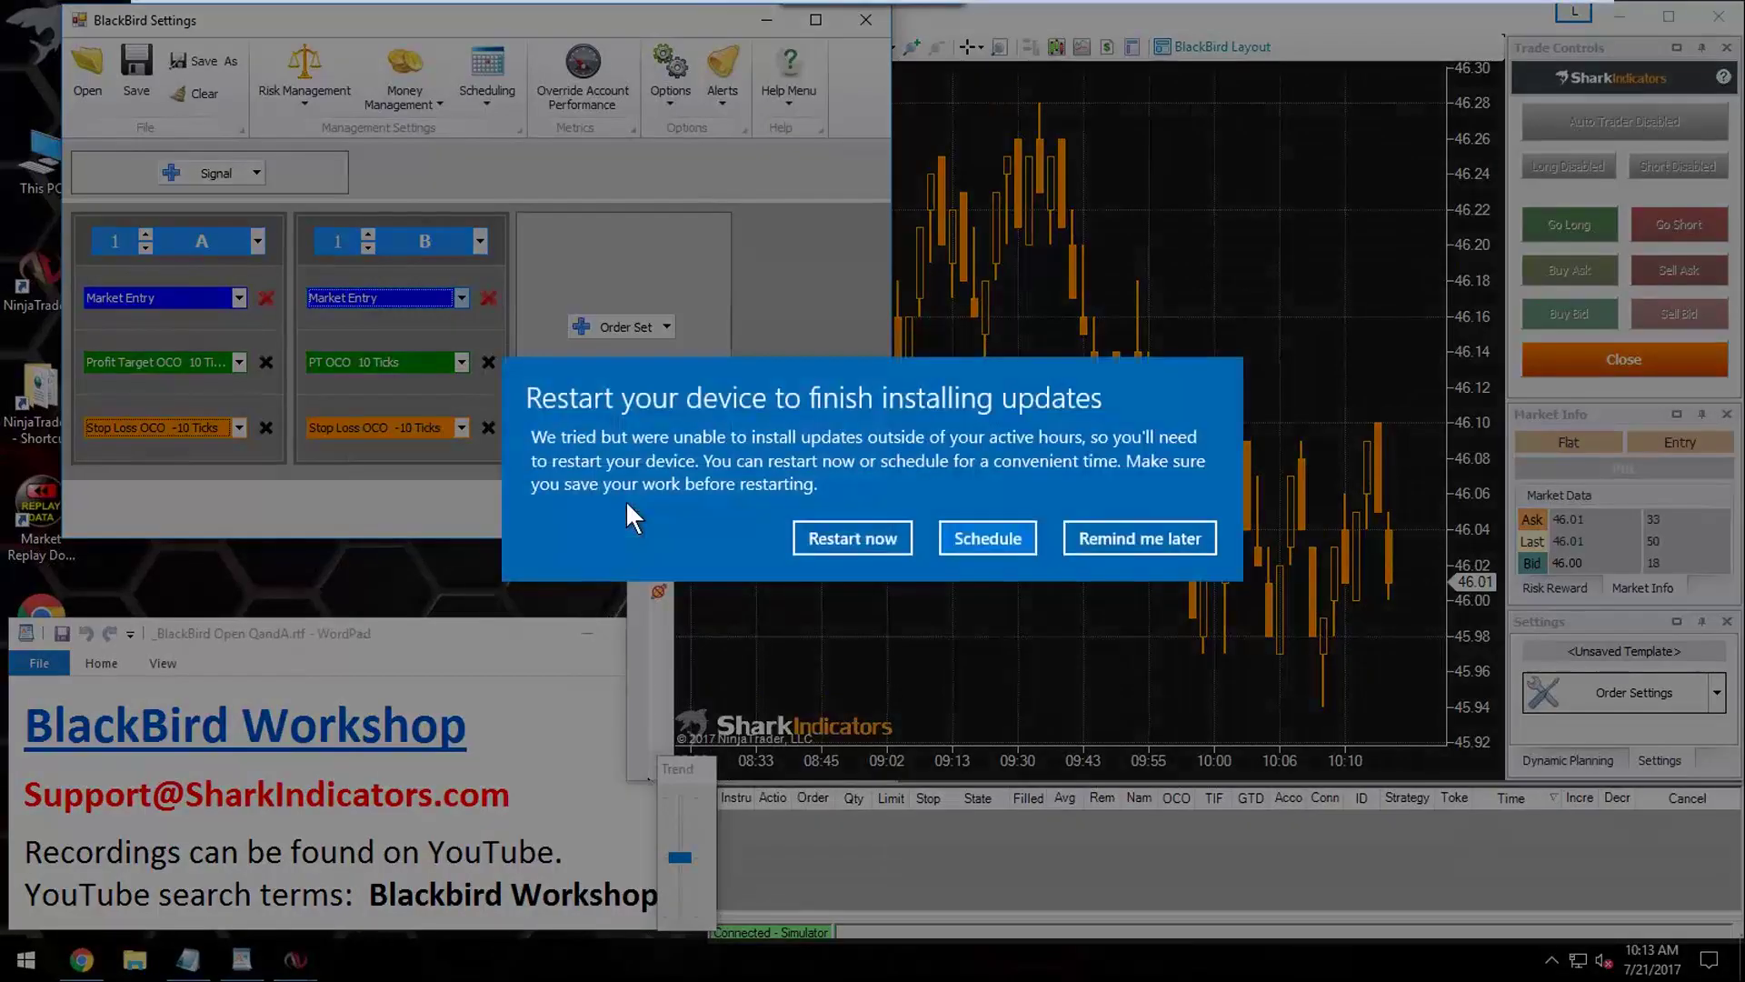
left_click(1099, 536)
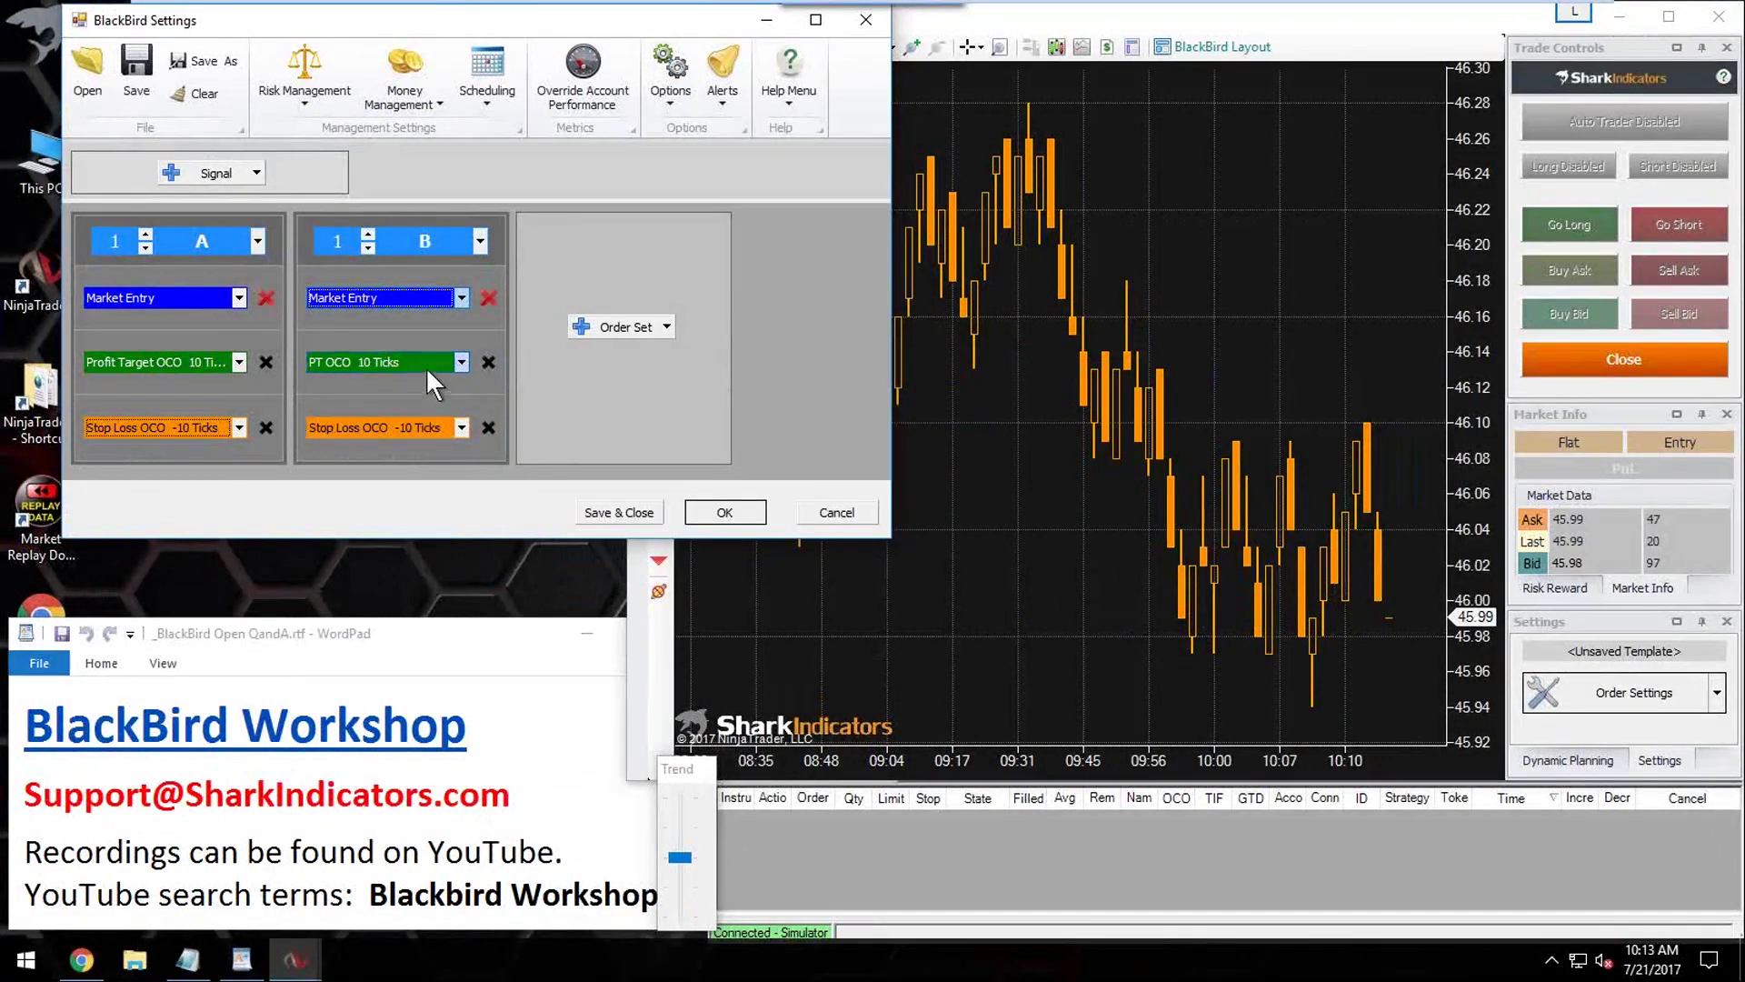
Step: Set the placement trigger type of order set B's market entry to Trade Signal Trigger
left_click(416, 298)
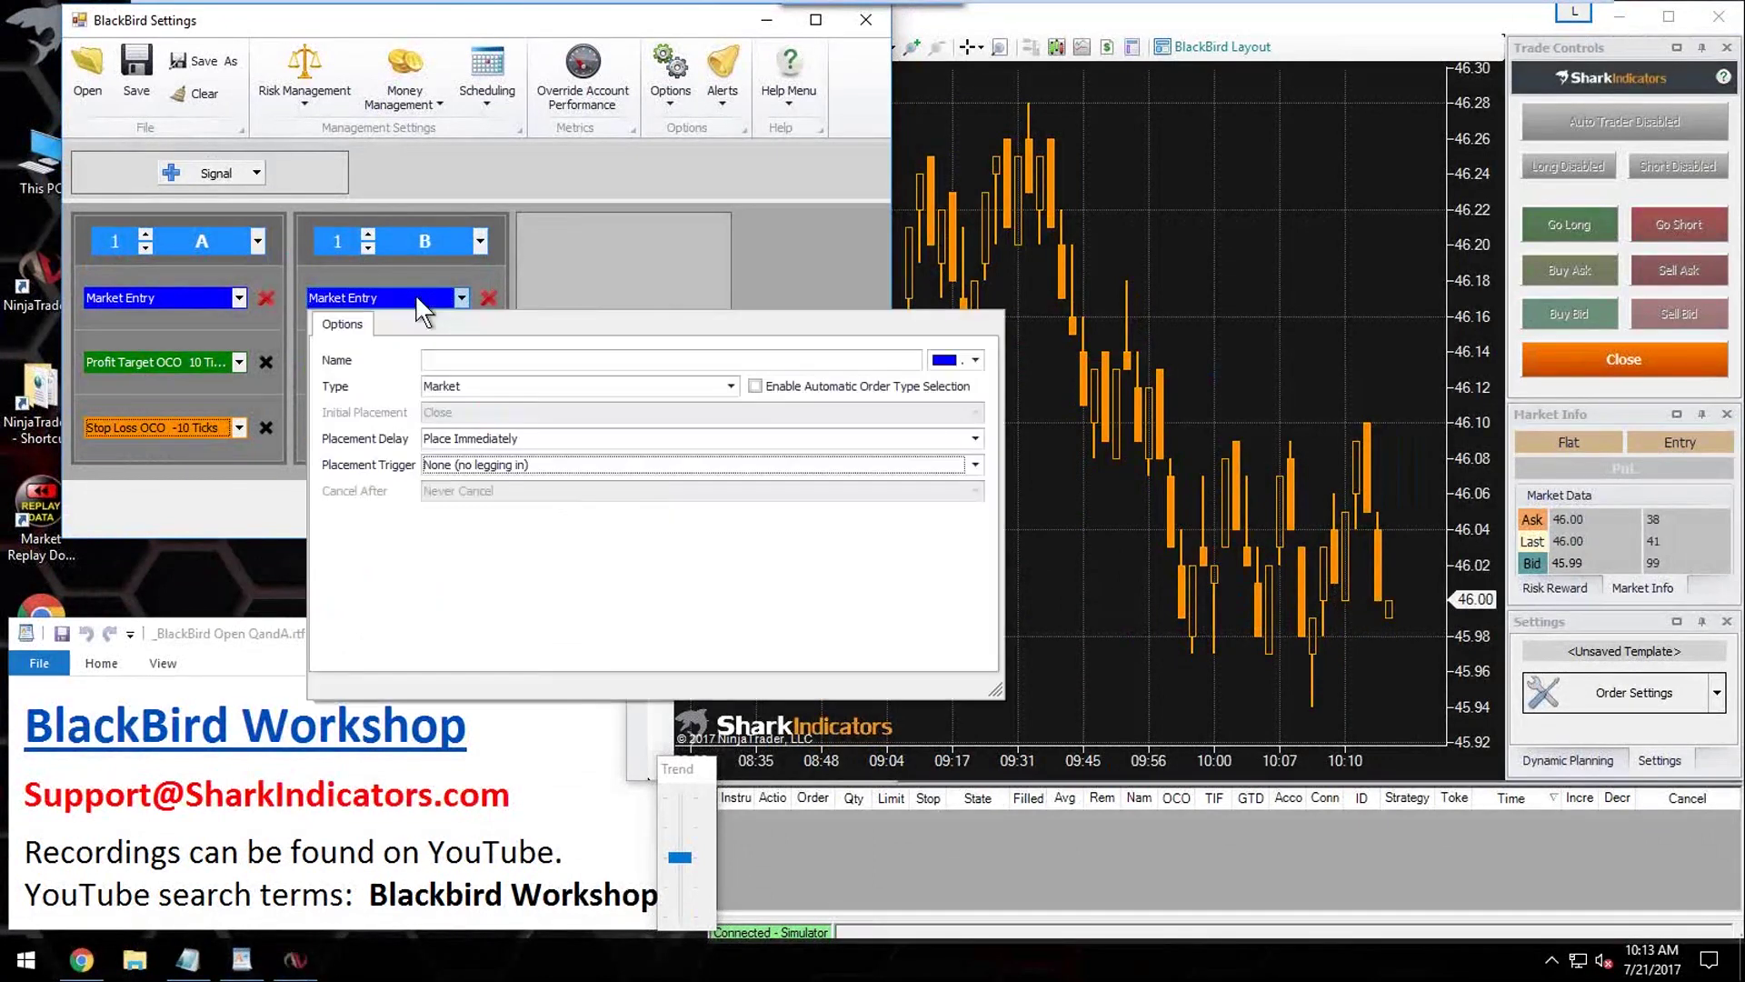
left_click(556, 464)
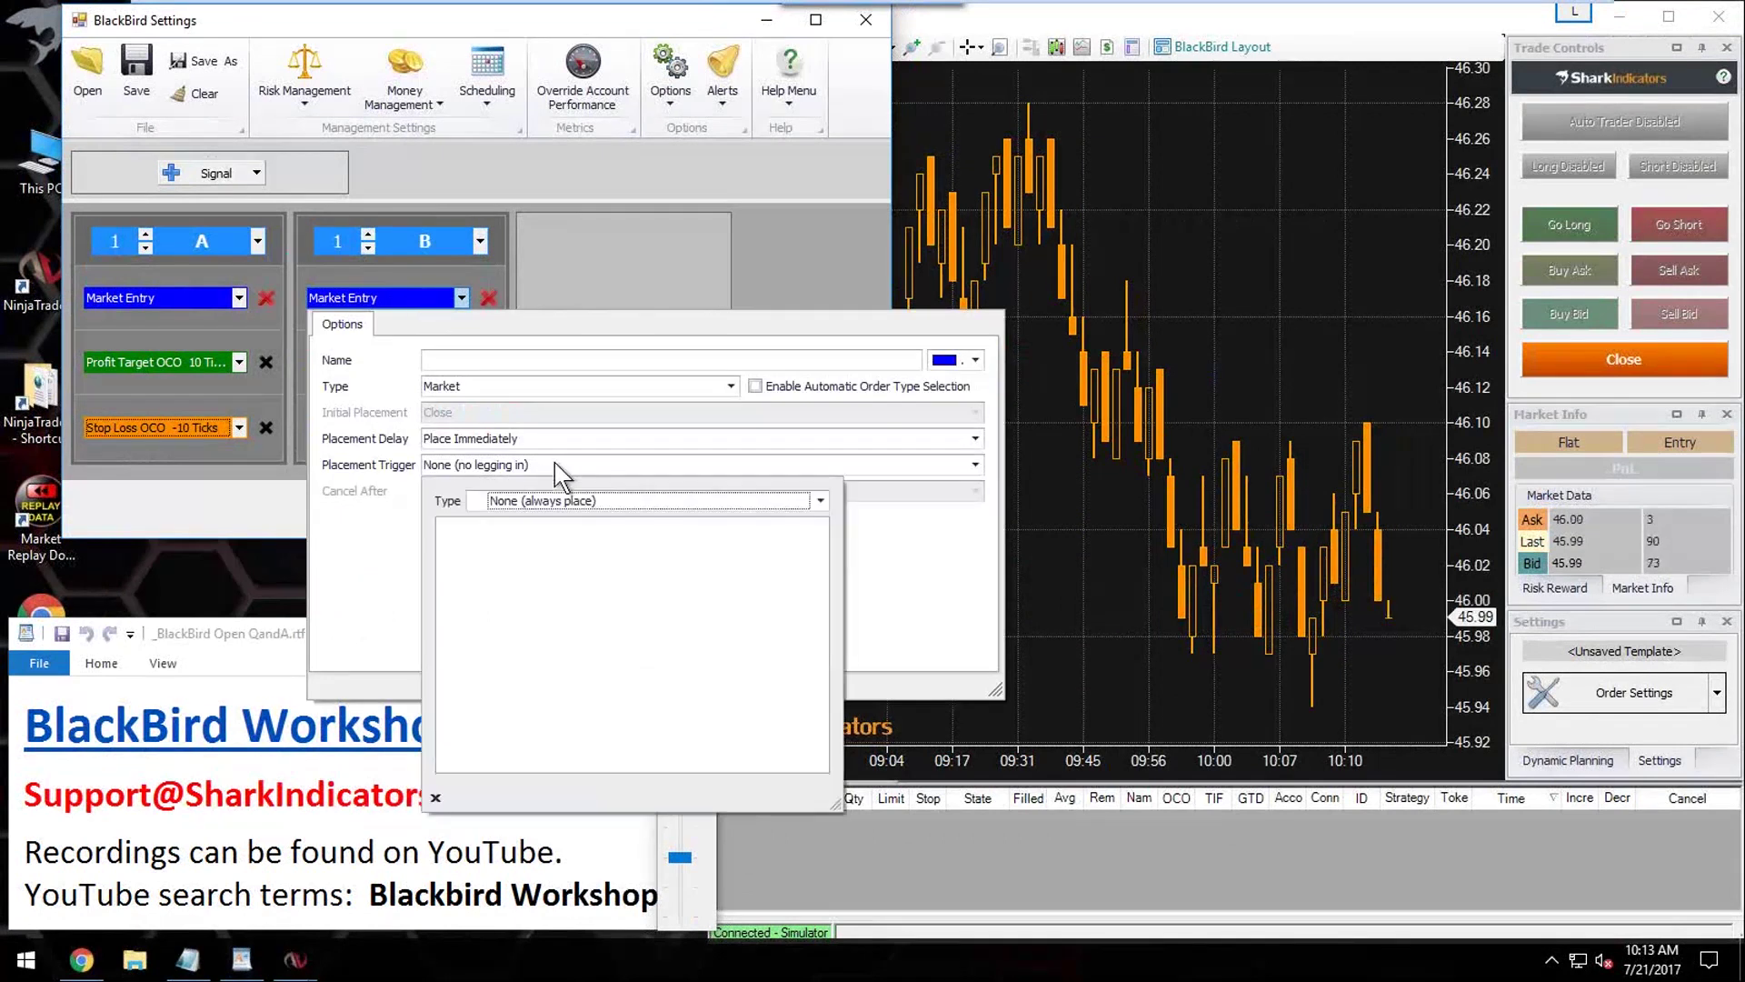
left_click(609, 499)
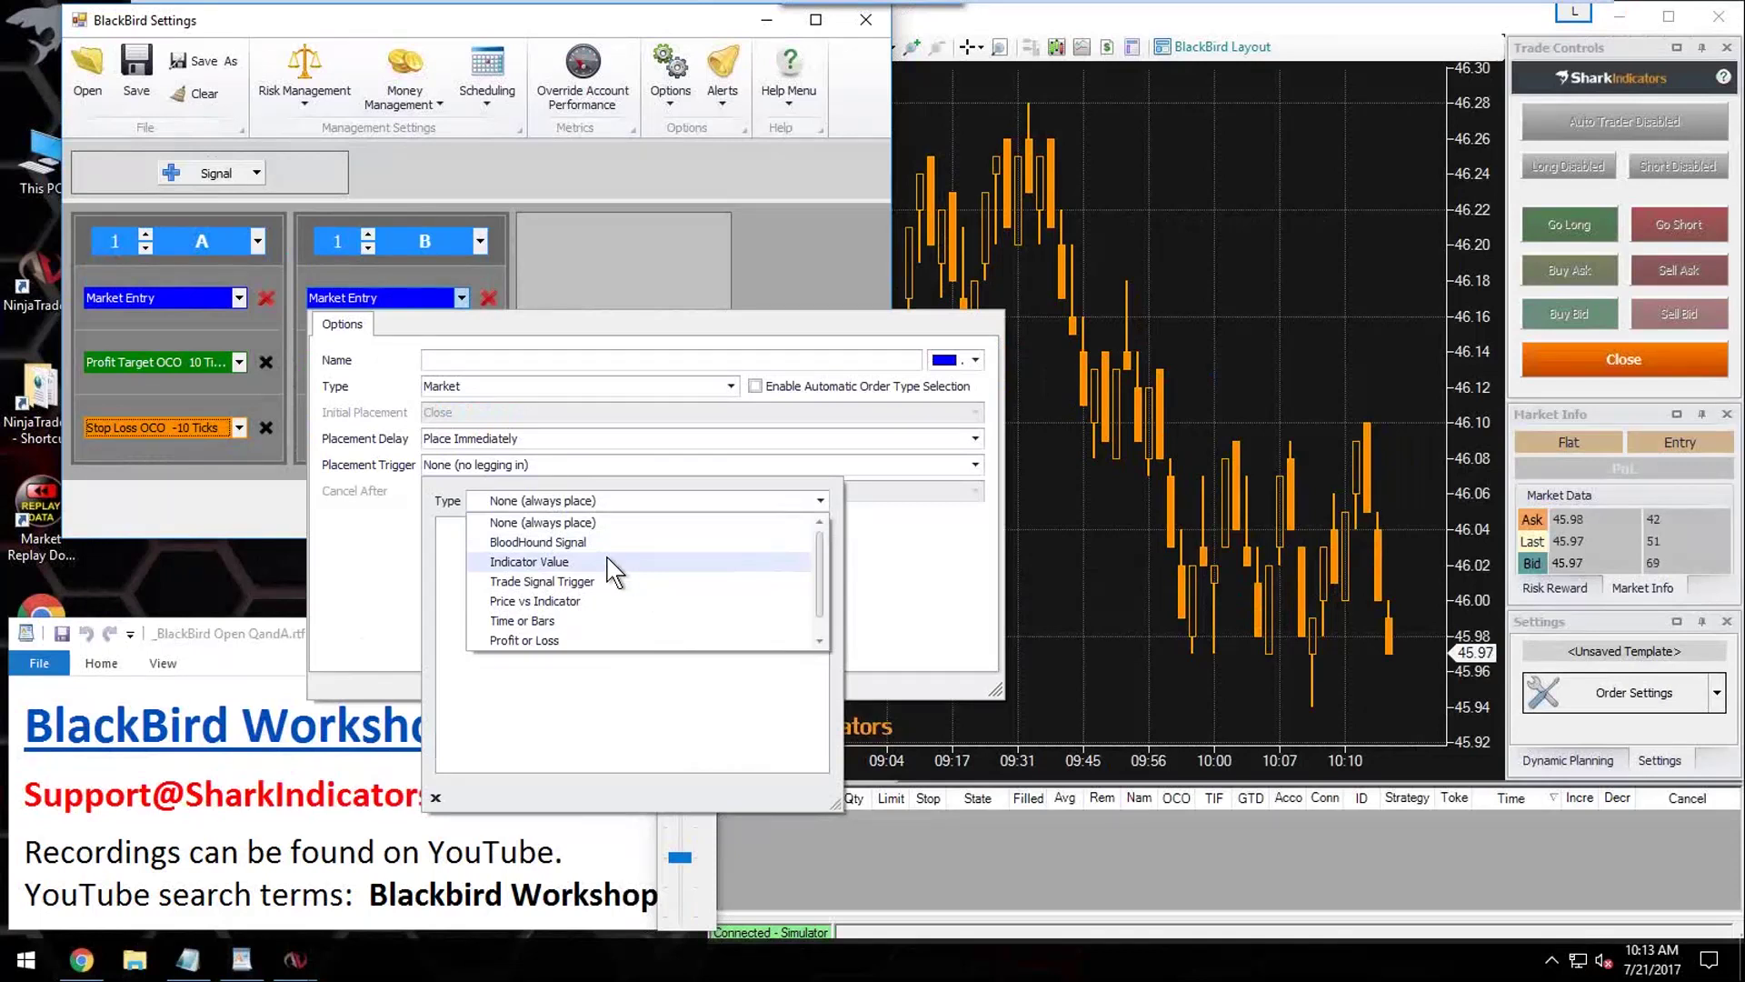
scroll(612, 569, "down", 1)
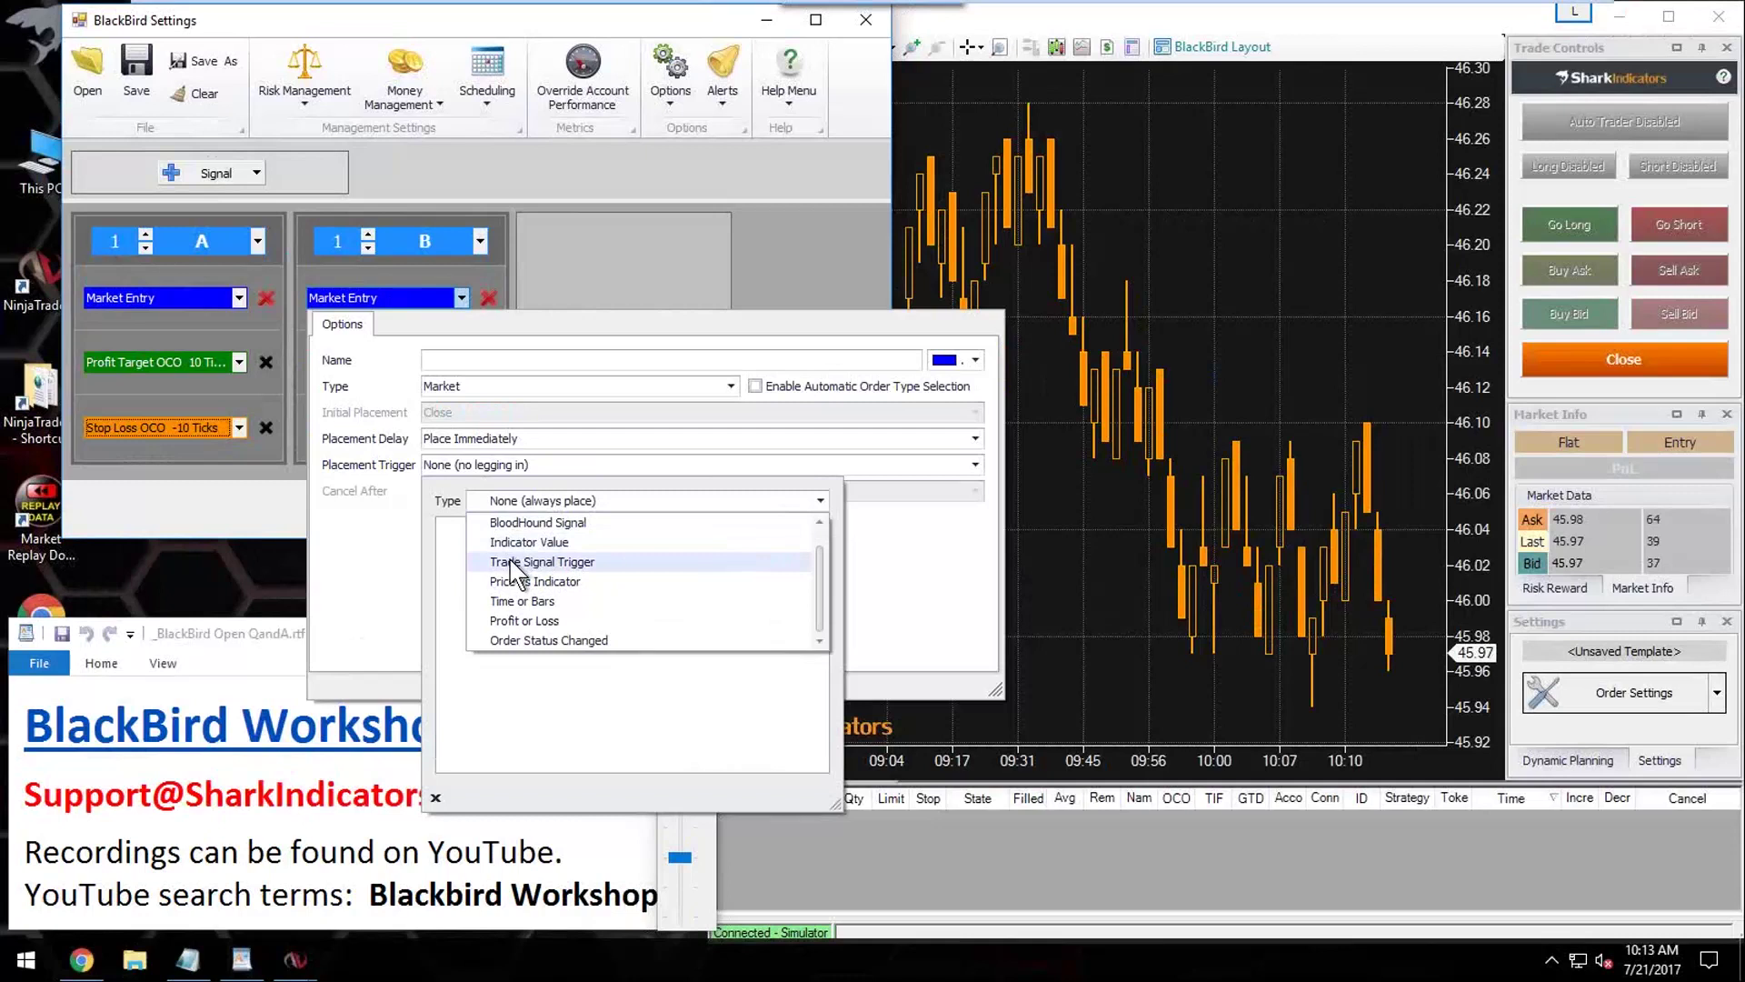
left_click(572, 564)
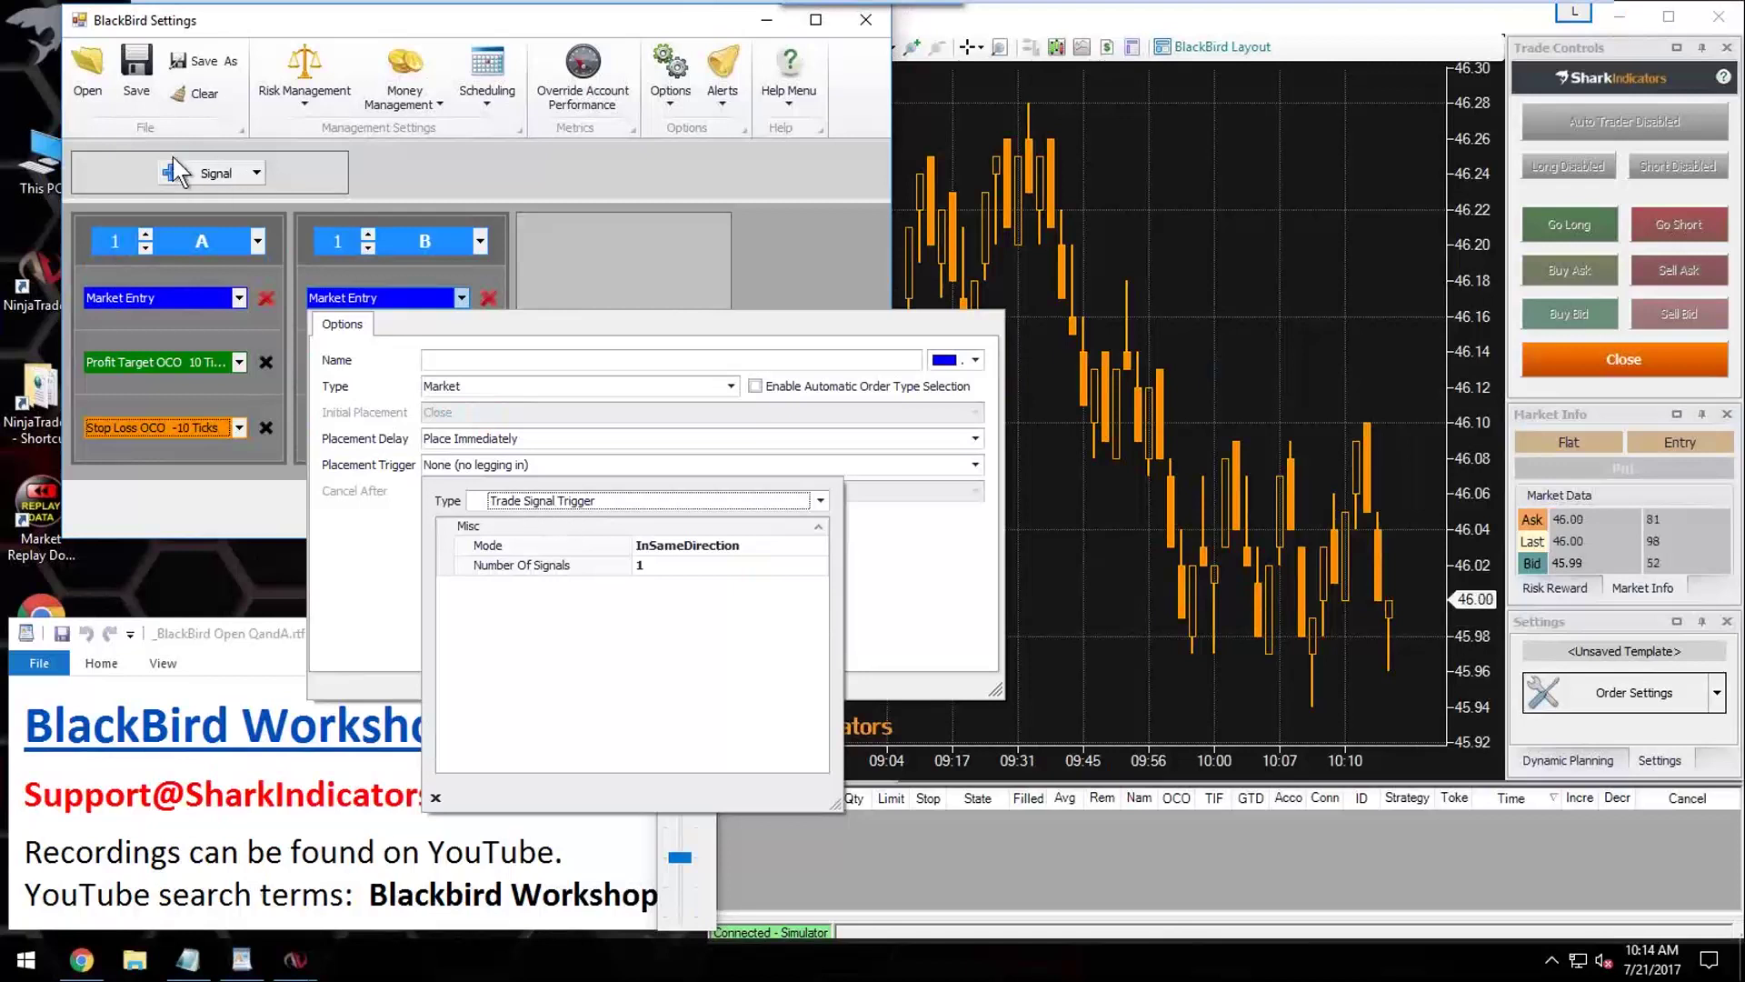
Step: Examine the available signal kinds and the Trade Signal Trigger mode of order set B's market entry
left_click(258, 174)
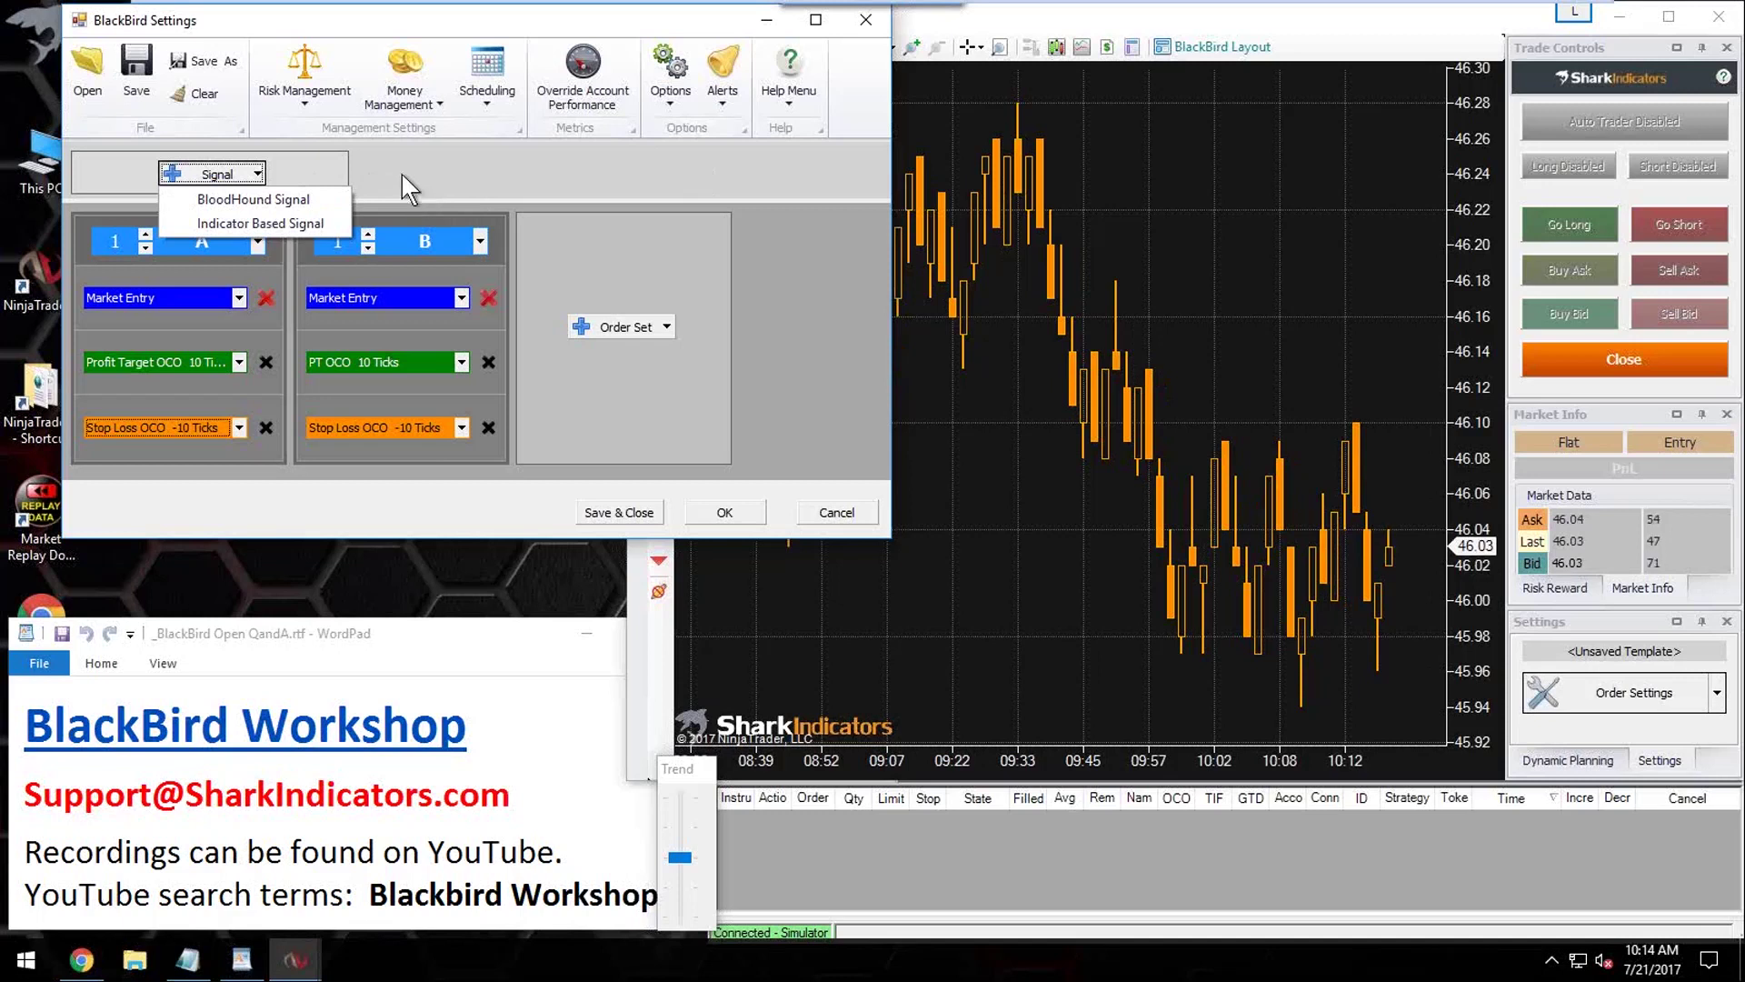
left_click(407, 299)
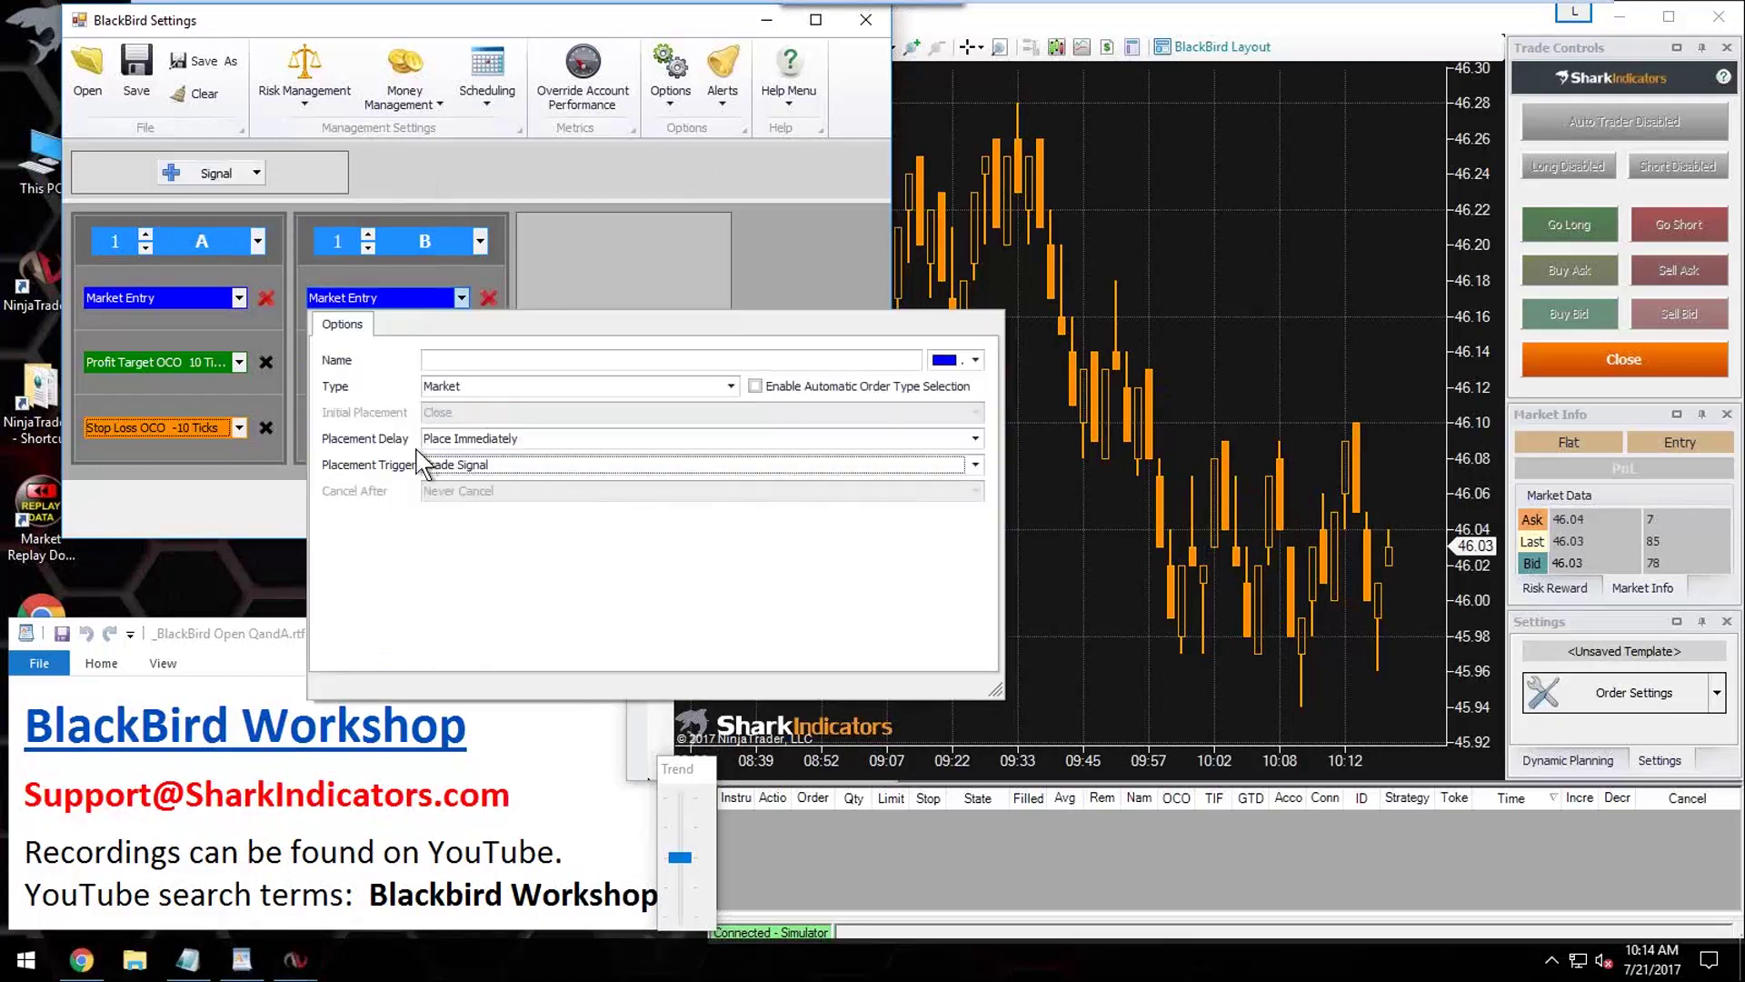
left_click(533, 466)
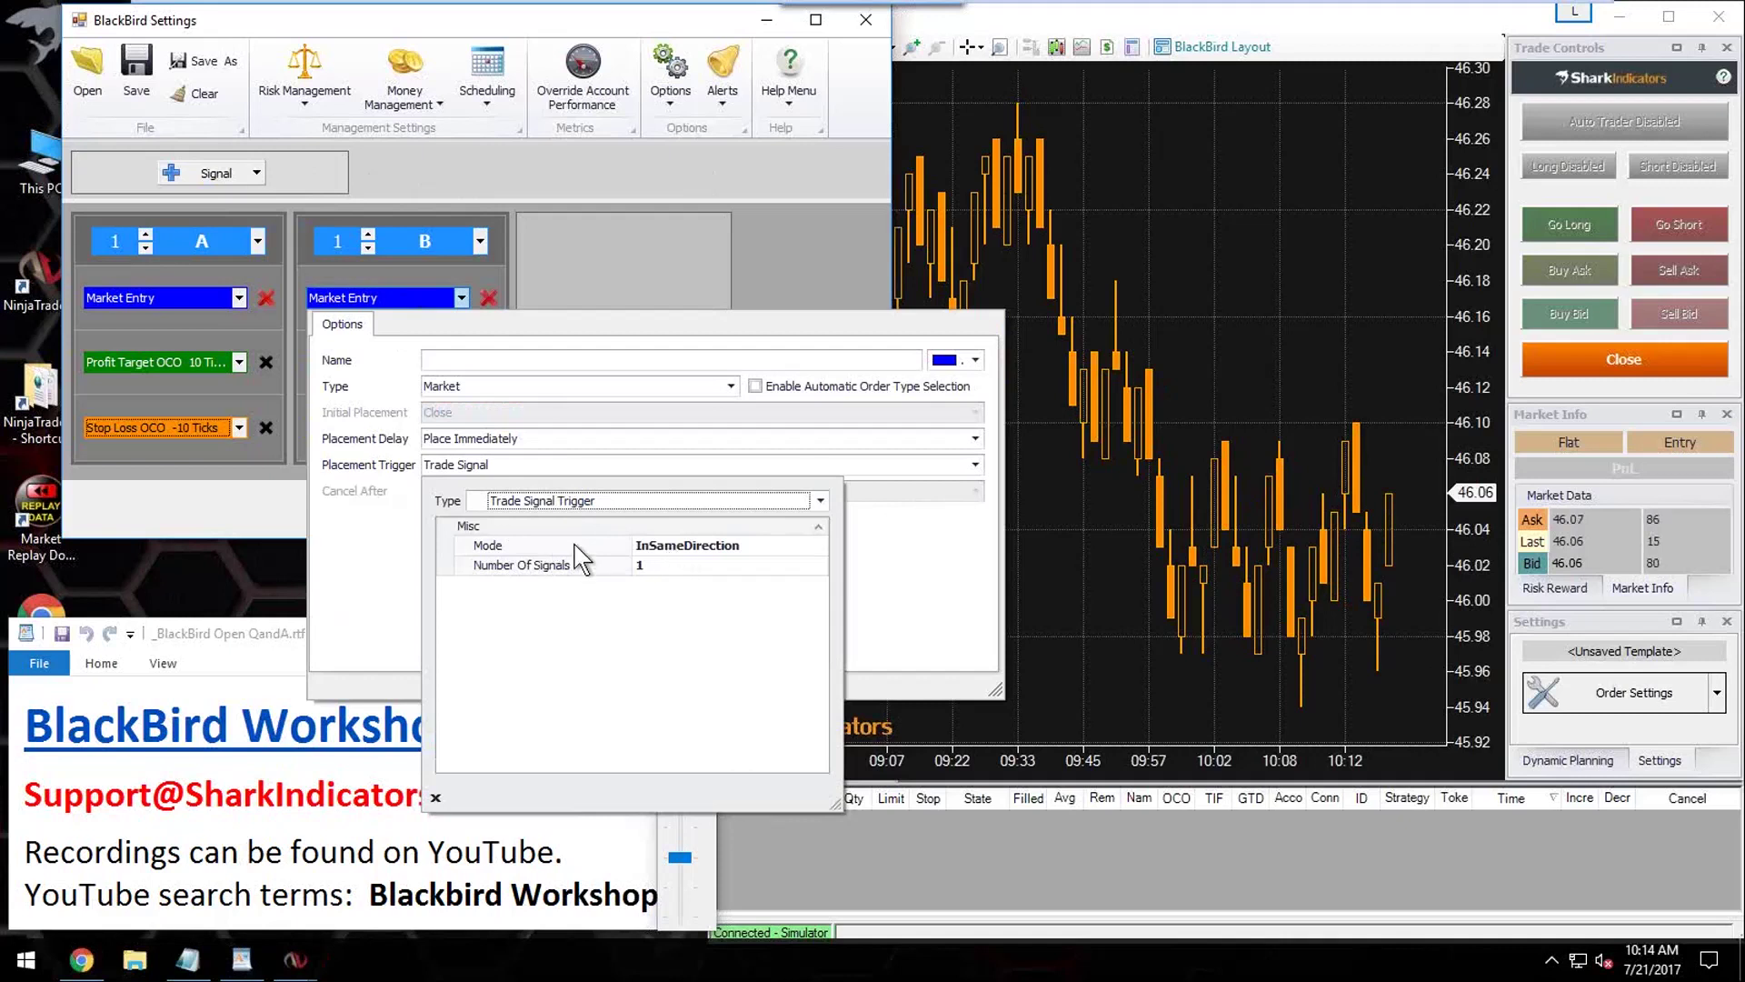
left_click(511, 544)
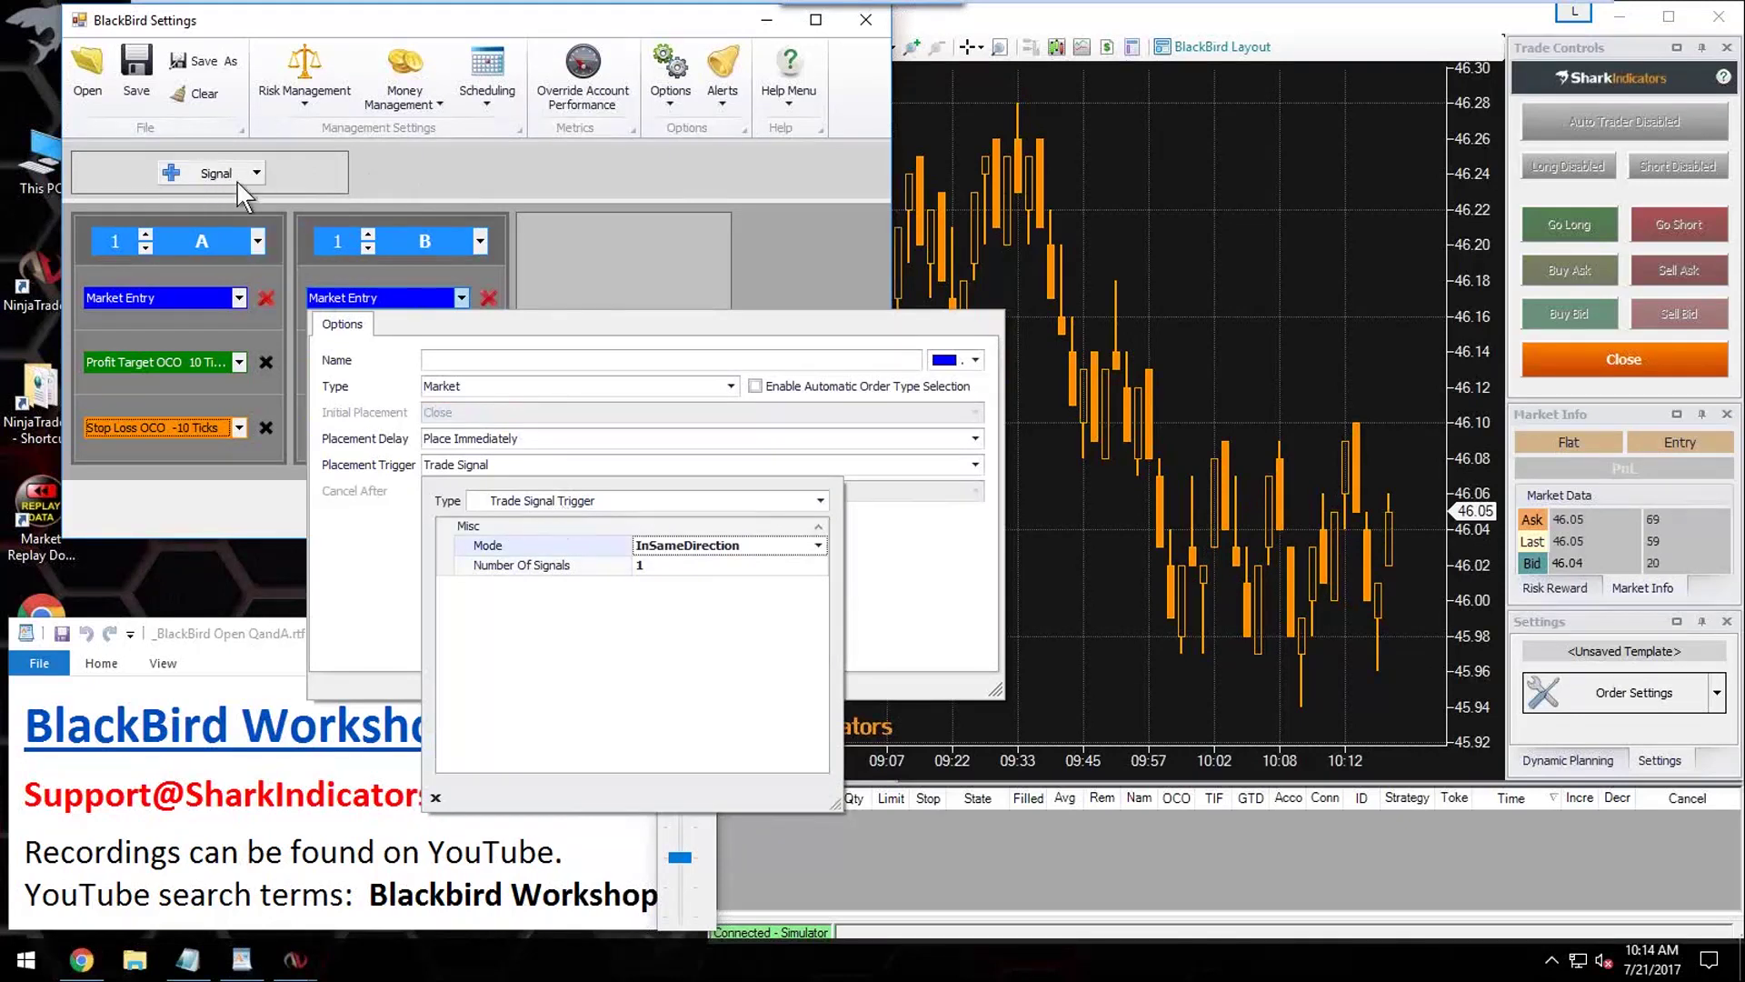
Step: Check the placement trigger of order set A's entry, and set the Trade Signal Trigger of order set B's entry to 2 signals
left_click(171, 294)
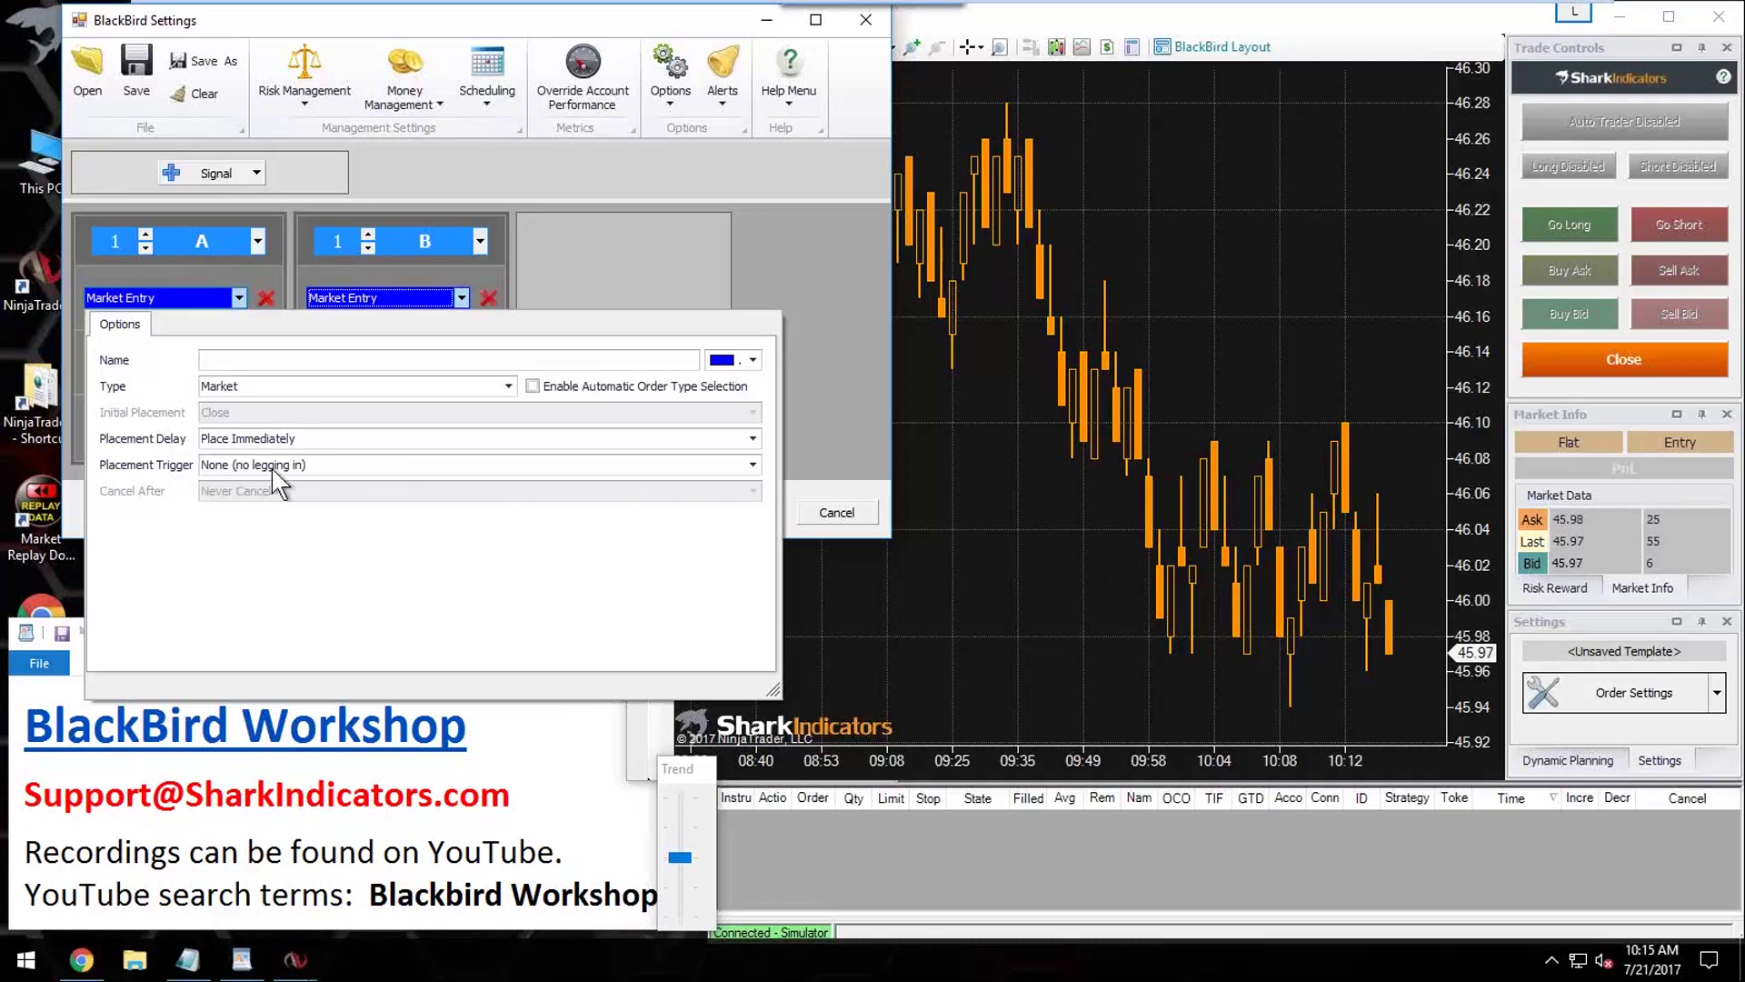
left_click(391, 300)
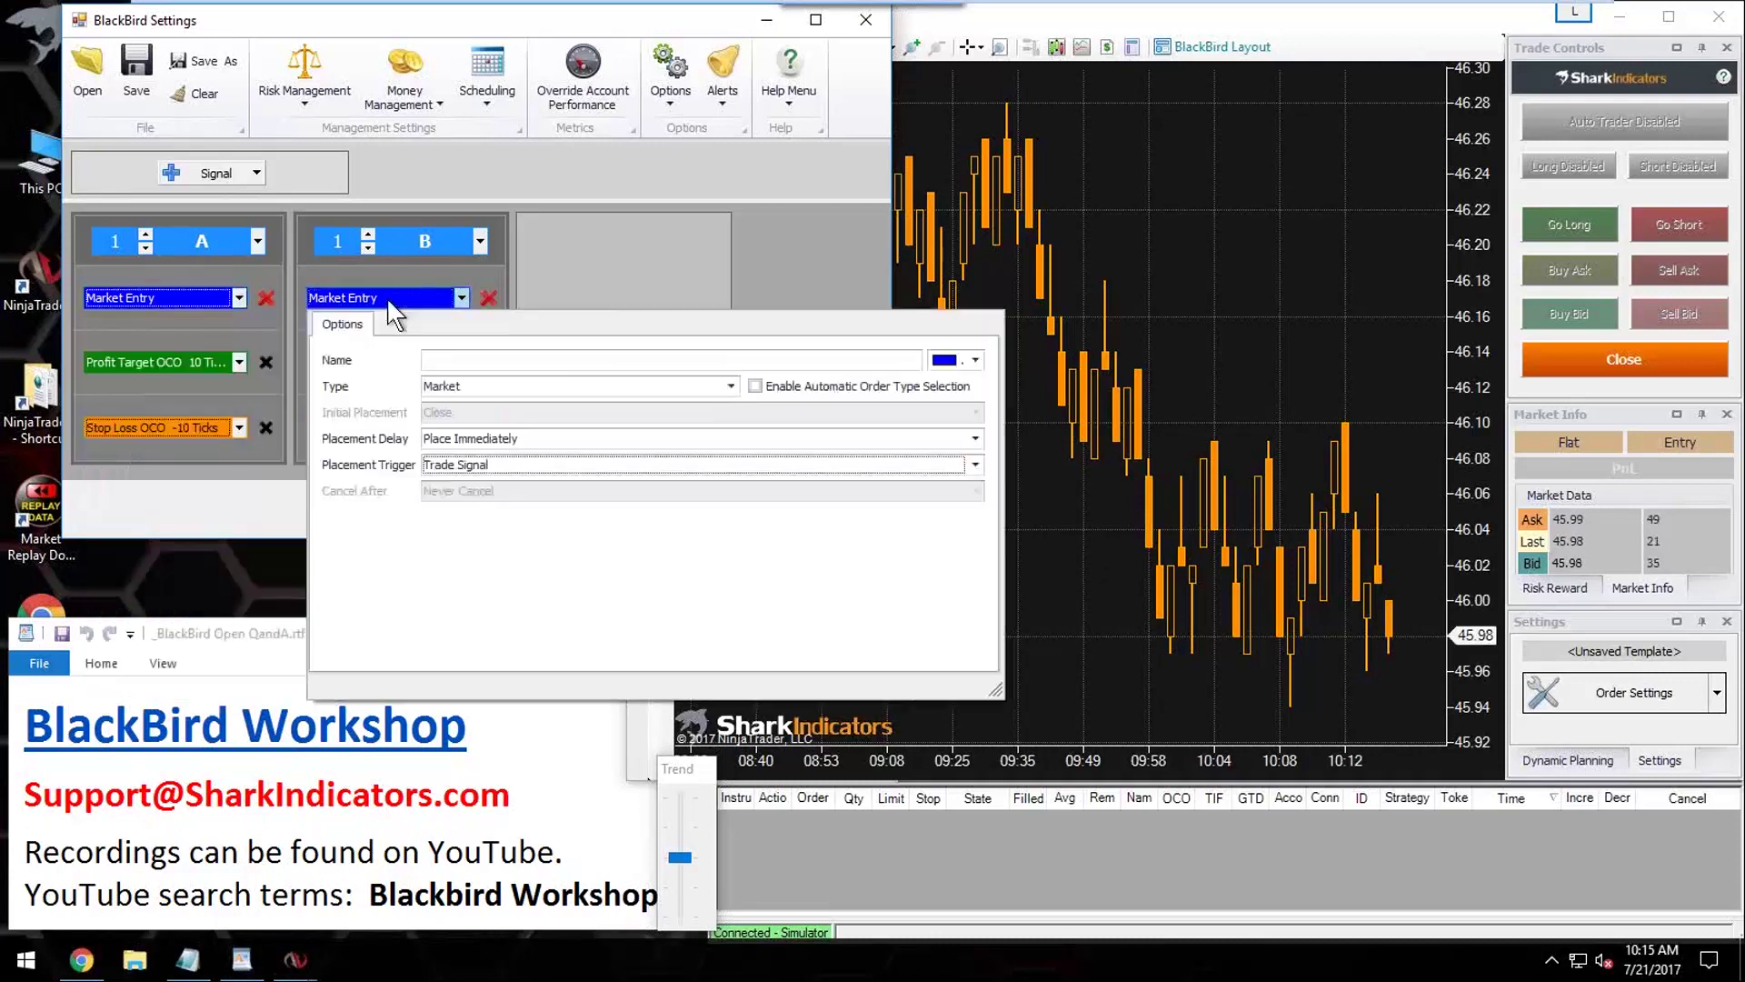
left_click(496, 465)
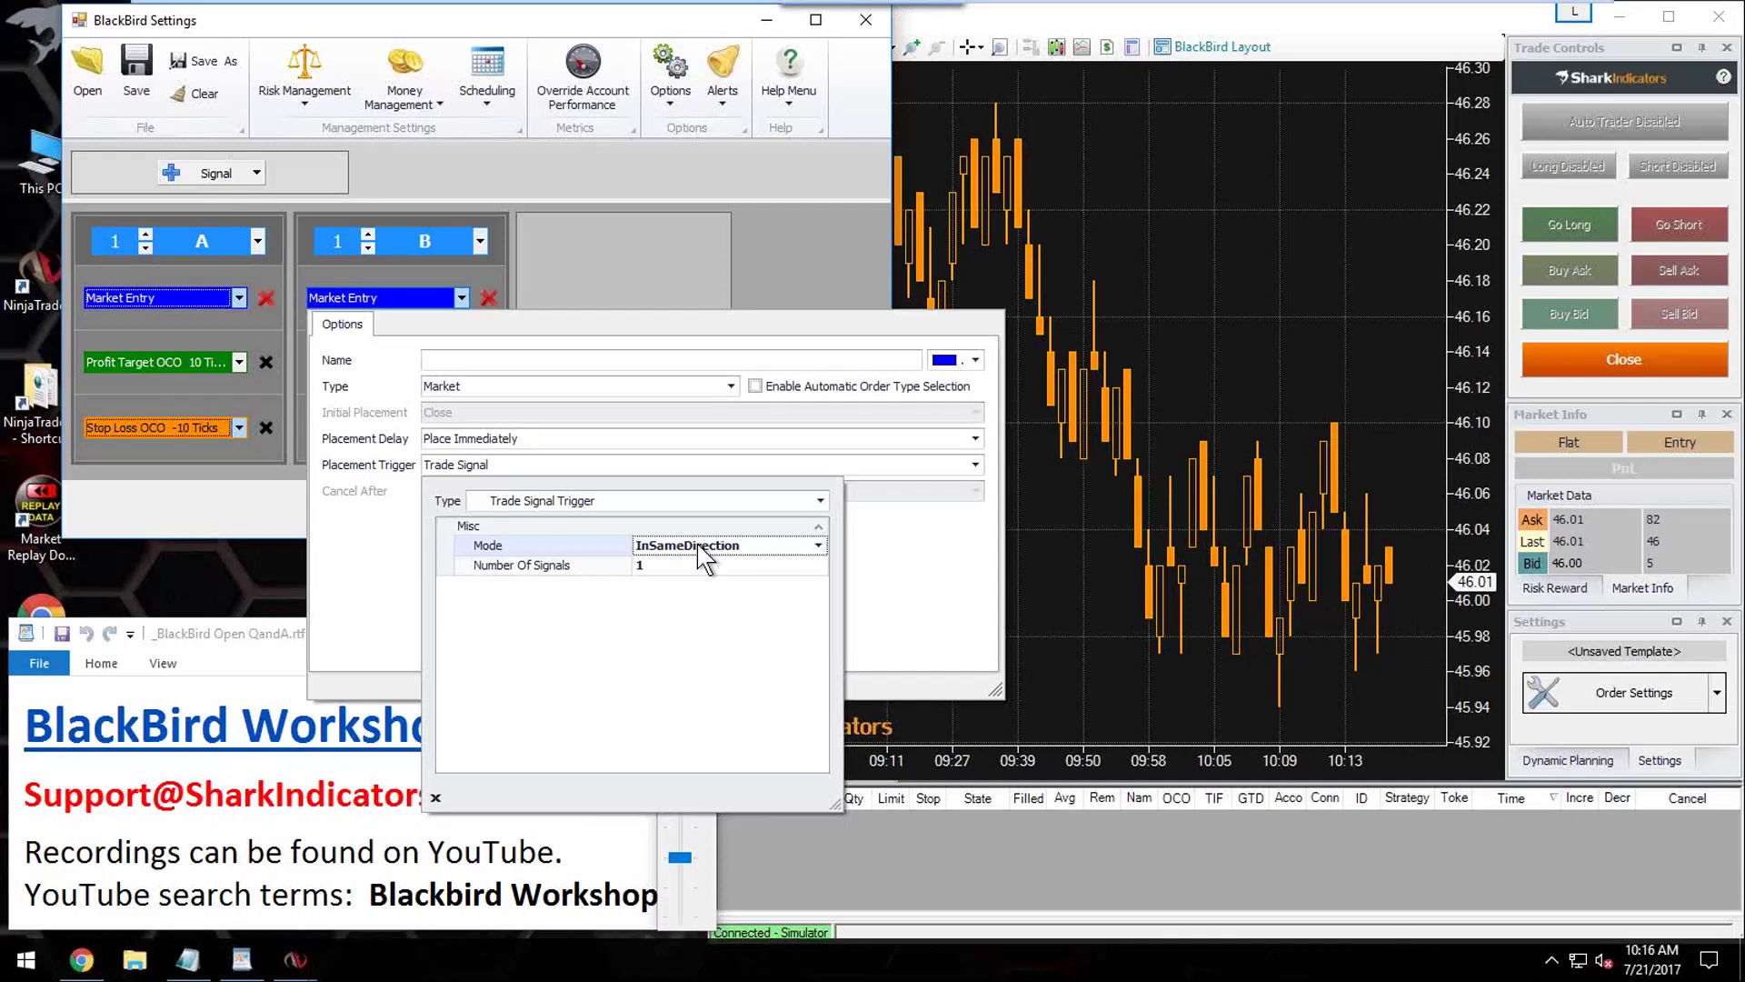
left_click(642, 564)
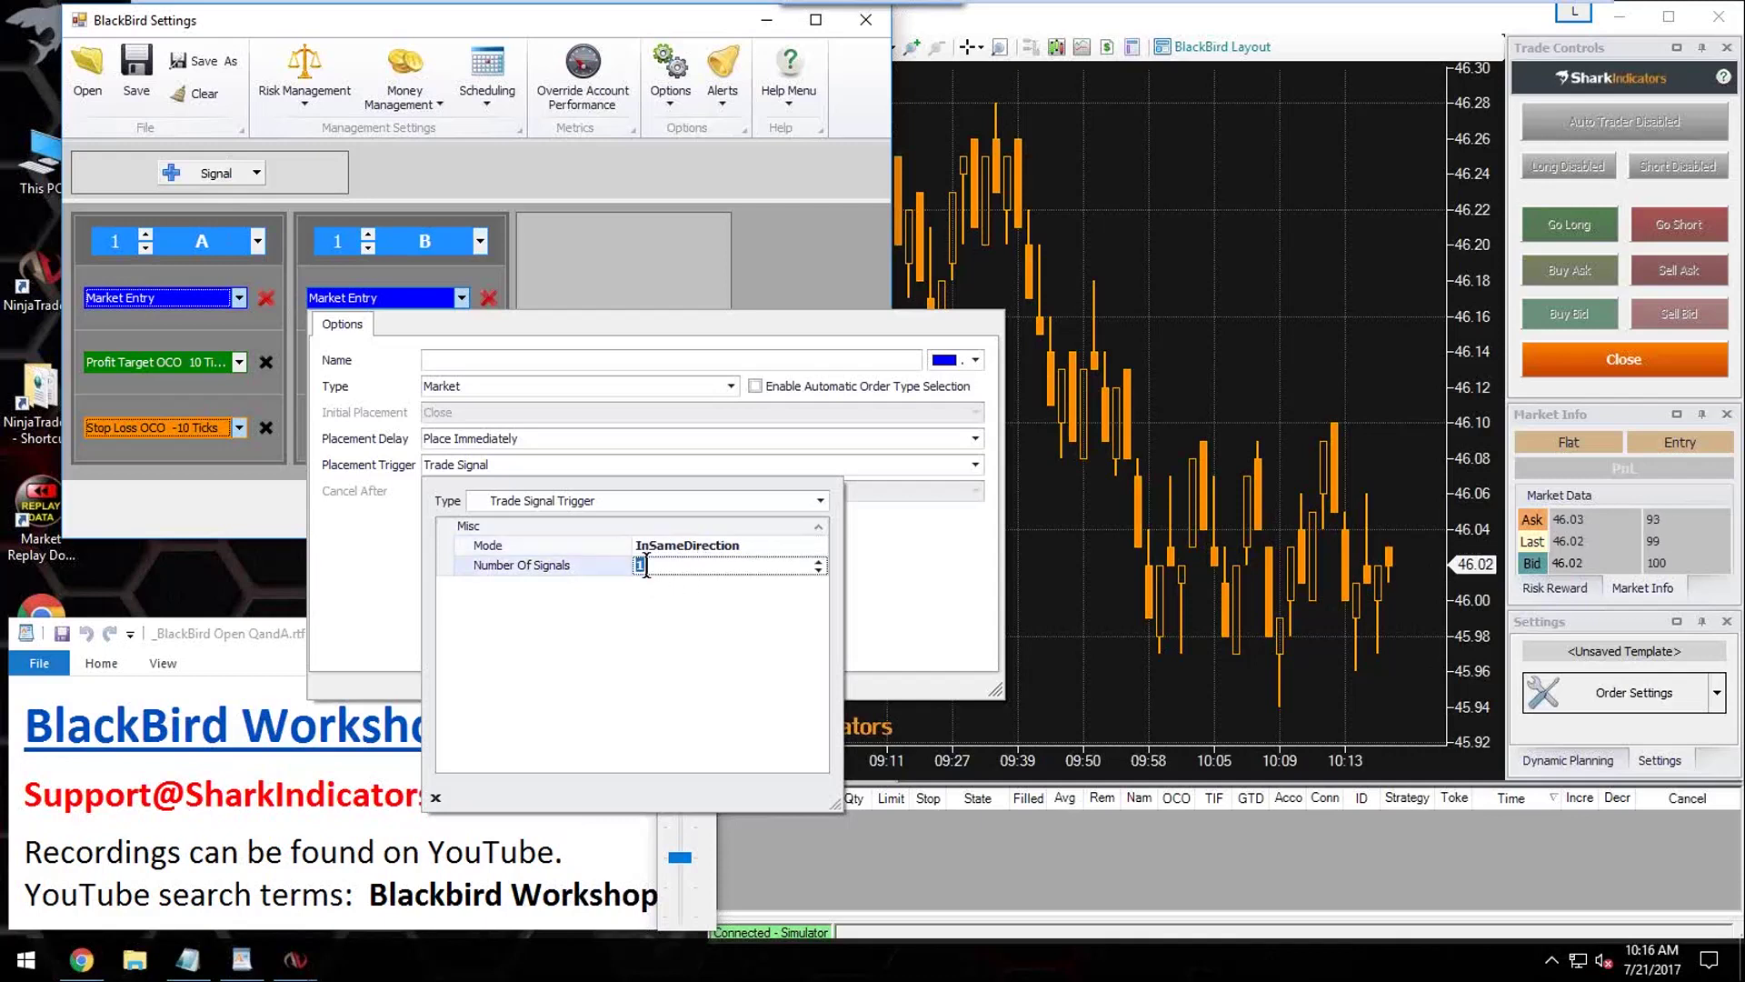
type("2")
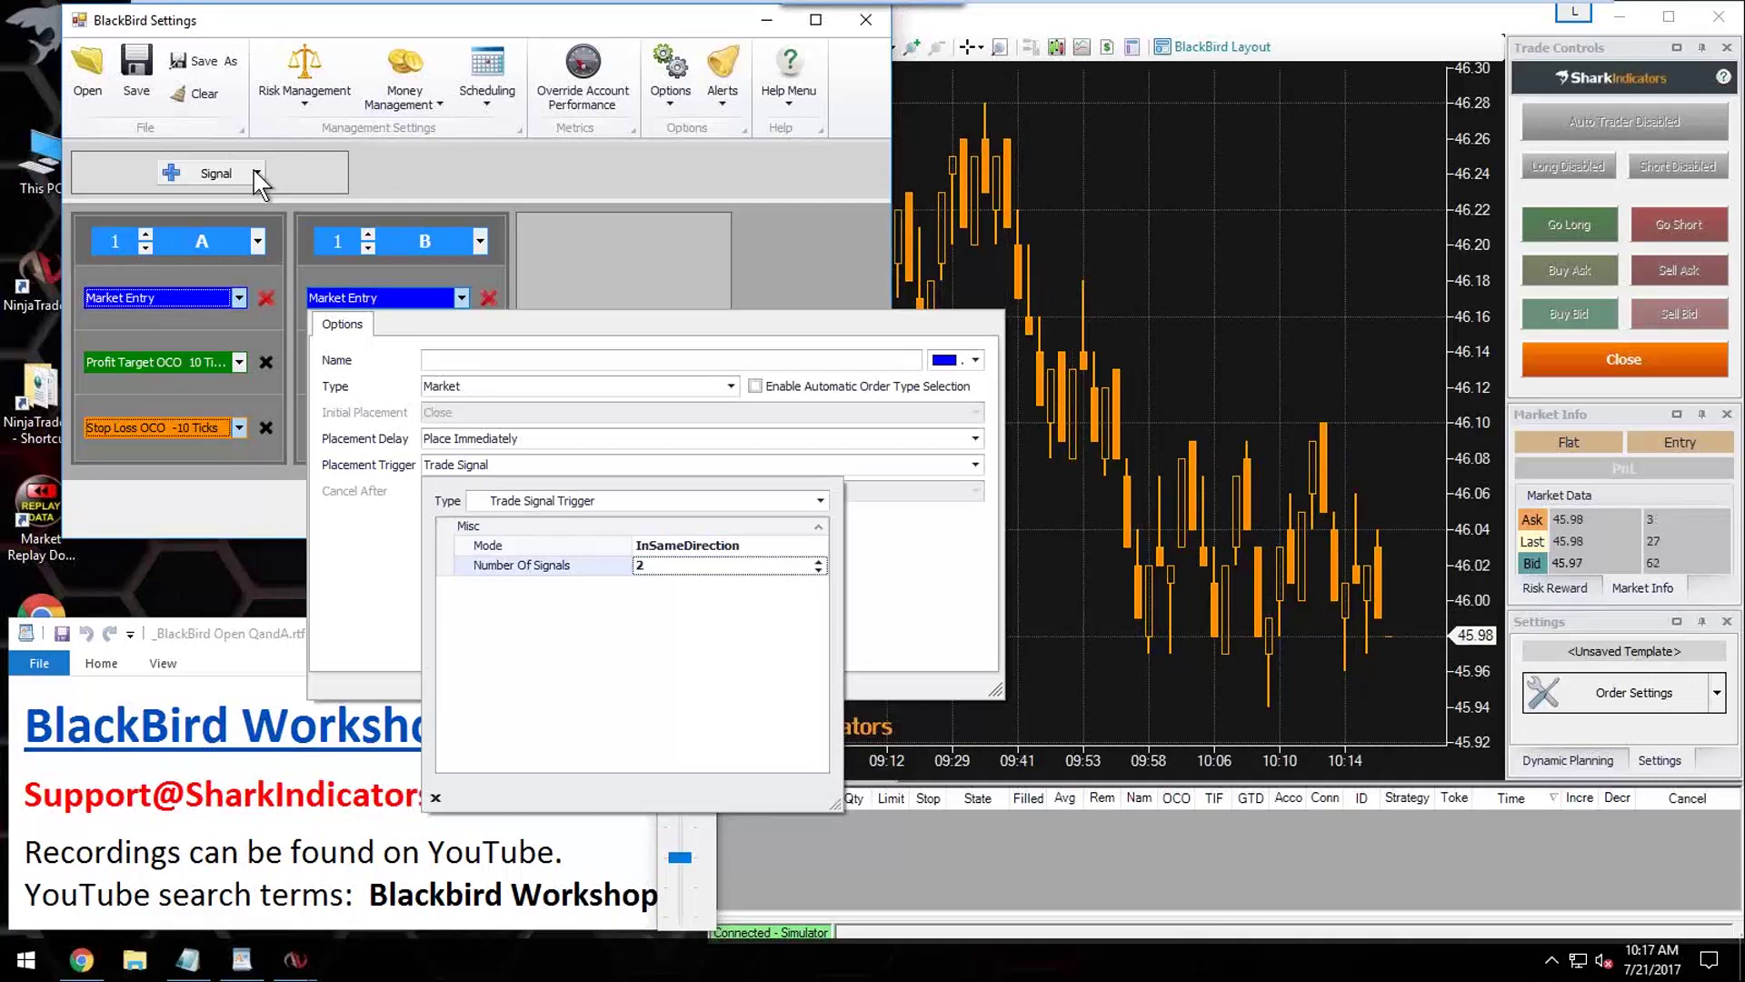
left_click(542, 258)
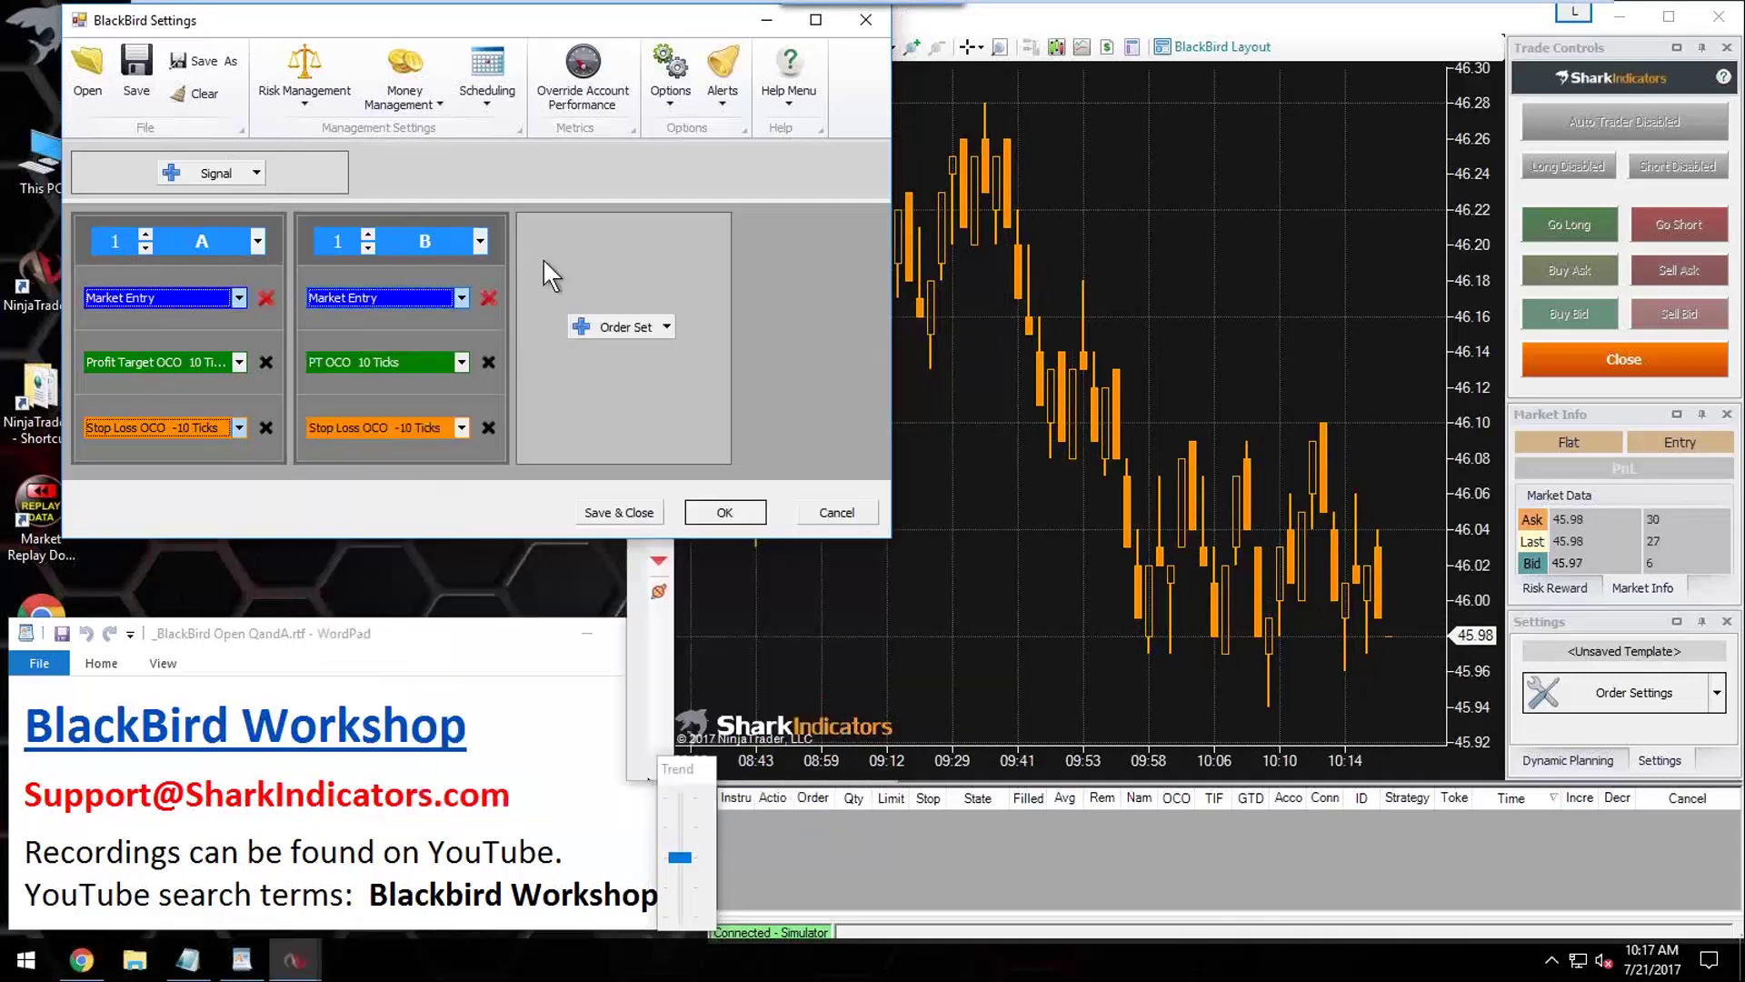
Step: Remove the profit targets from order sets A and B
left_click(174, 366)
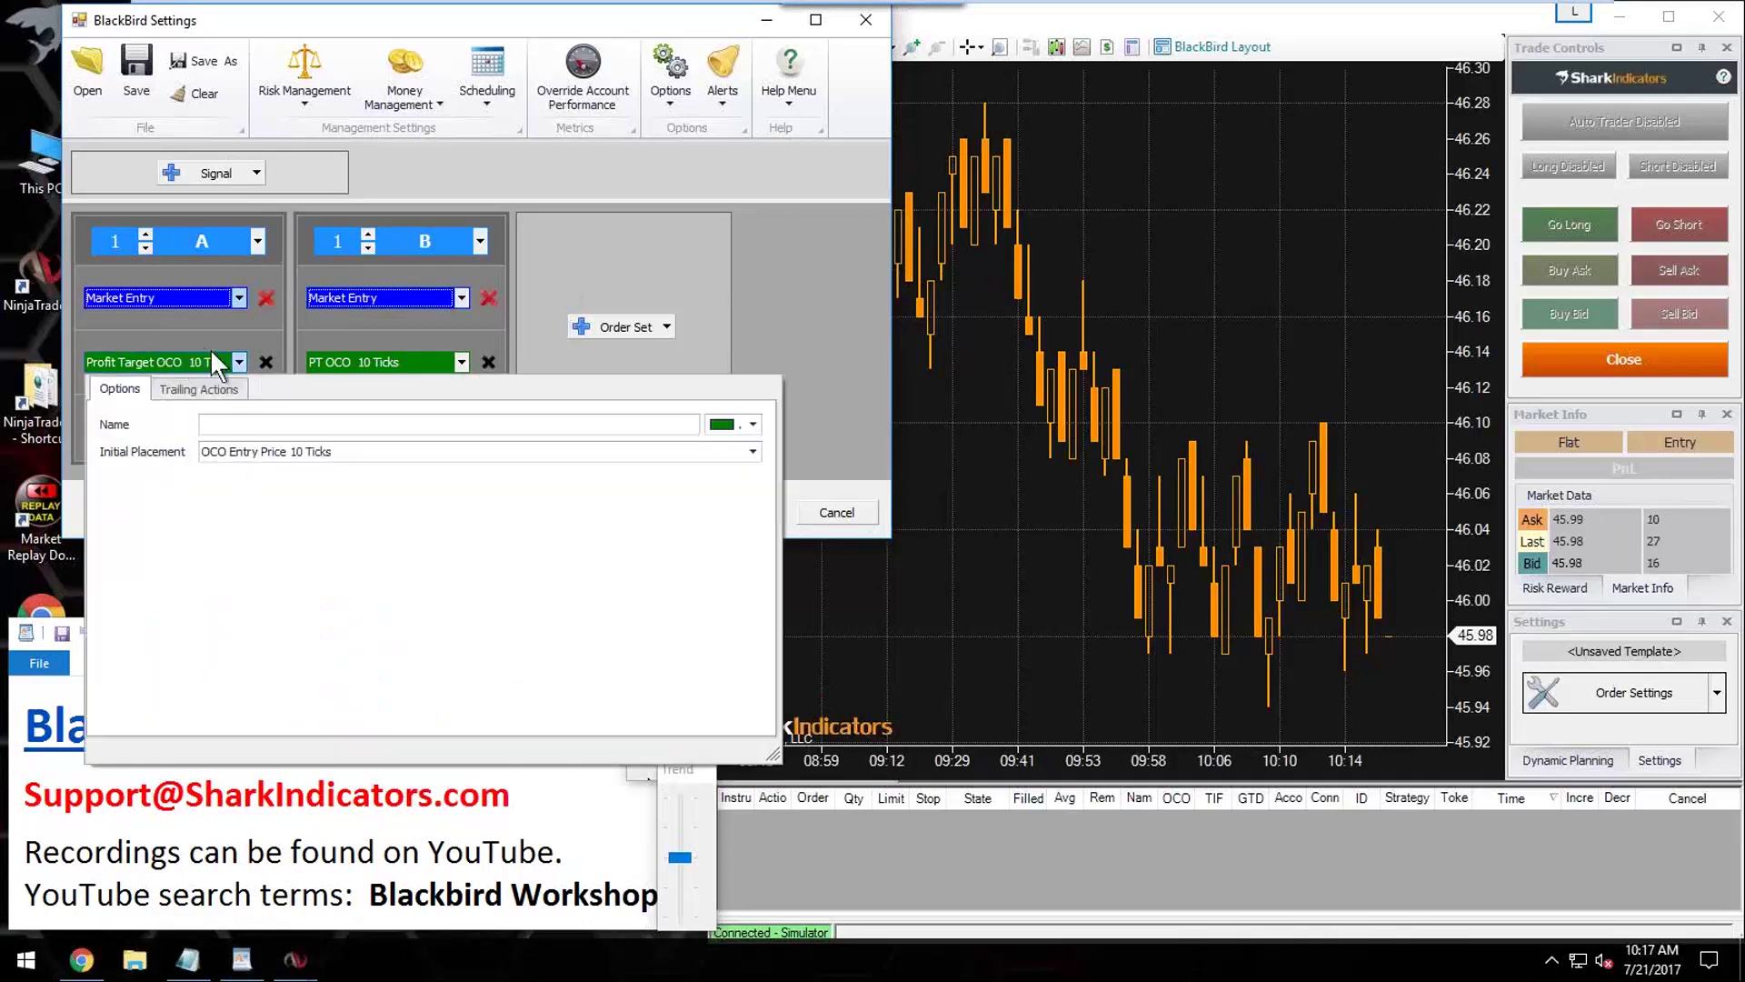
left_click(178, 330)
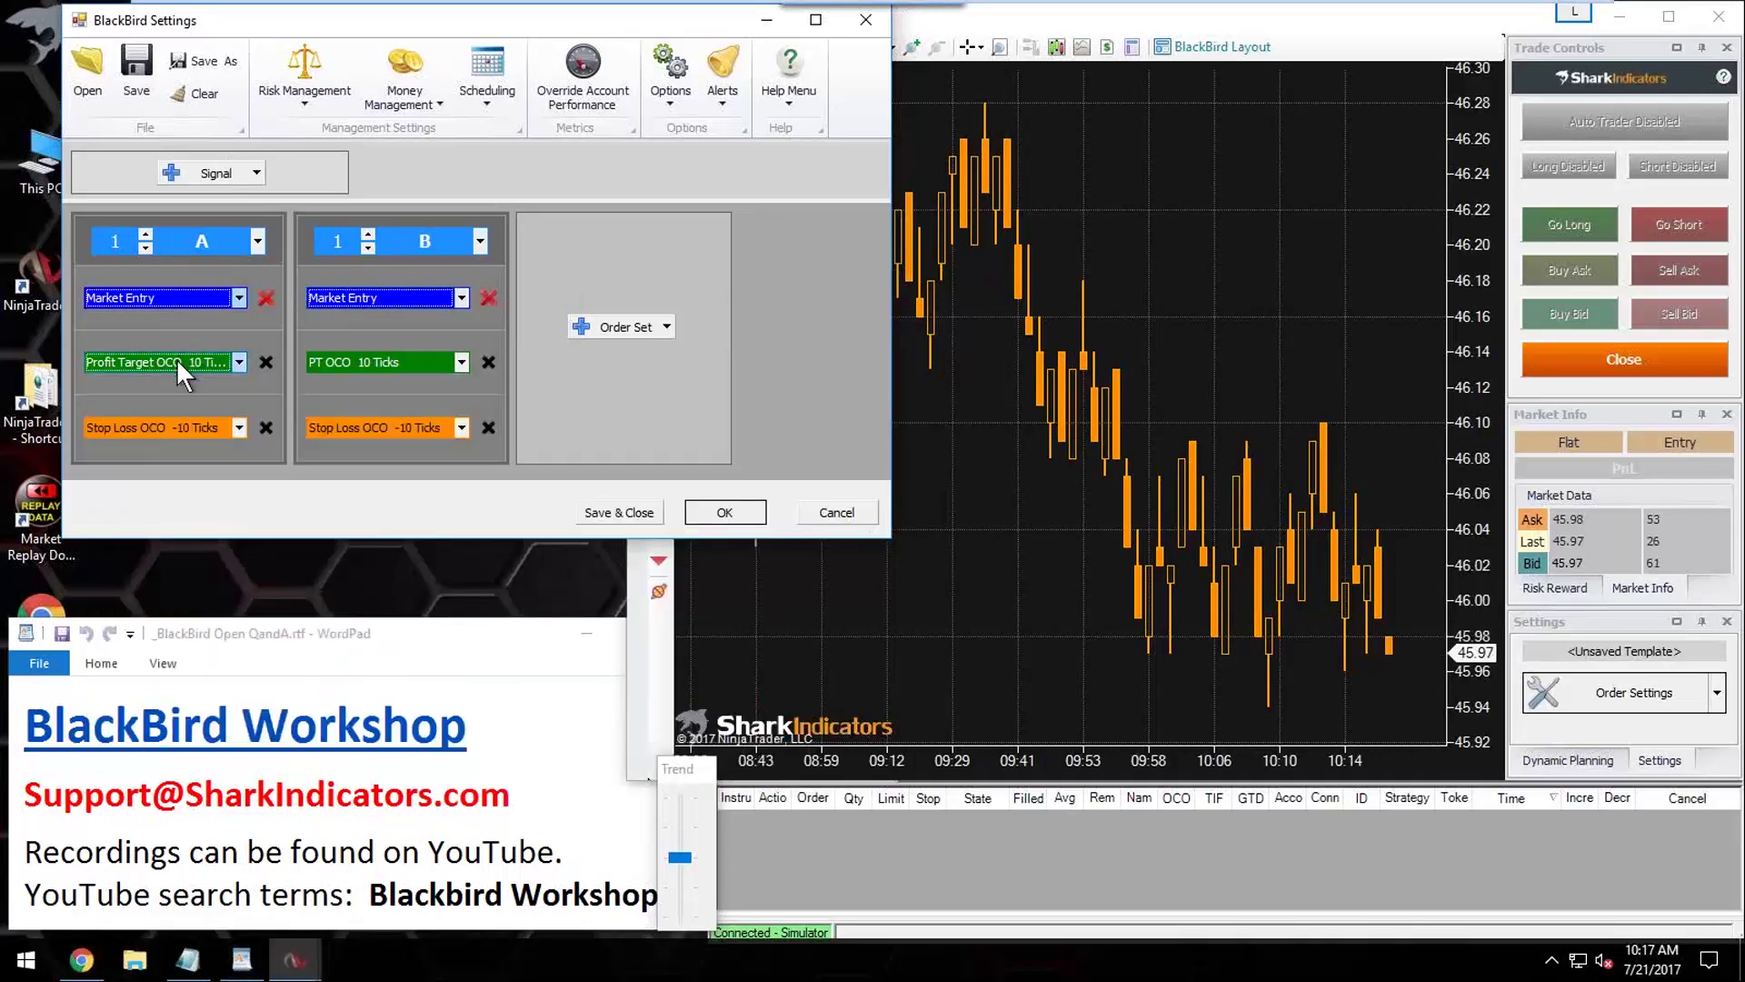
left_click(265, 363)
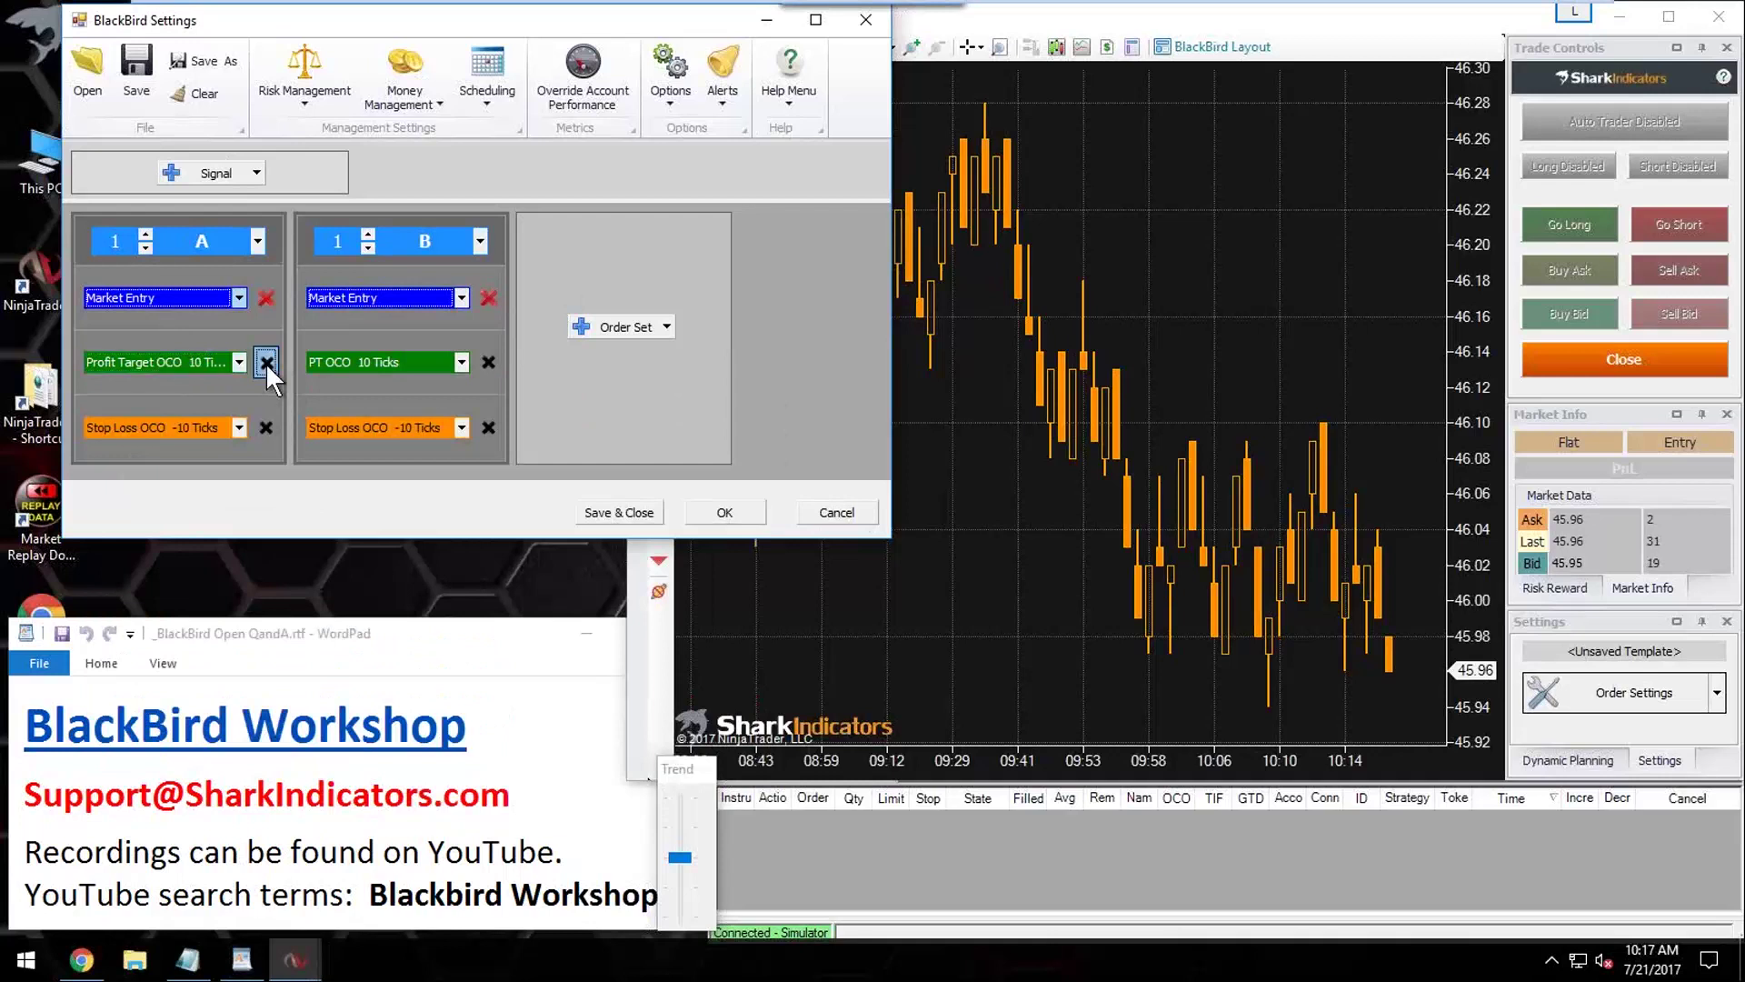
left_click(488, 365)
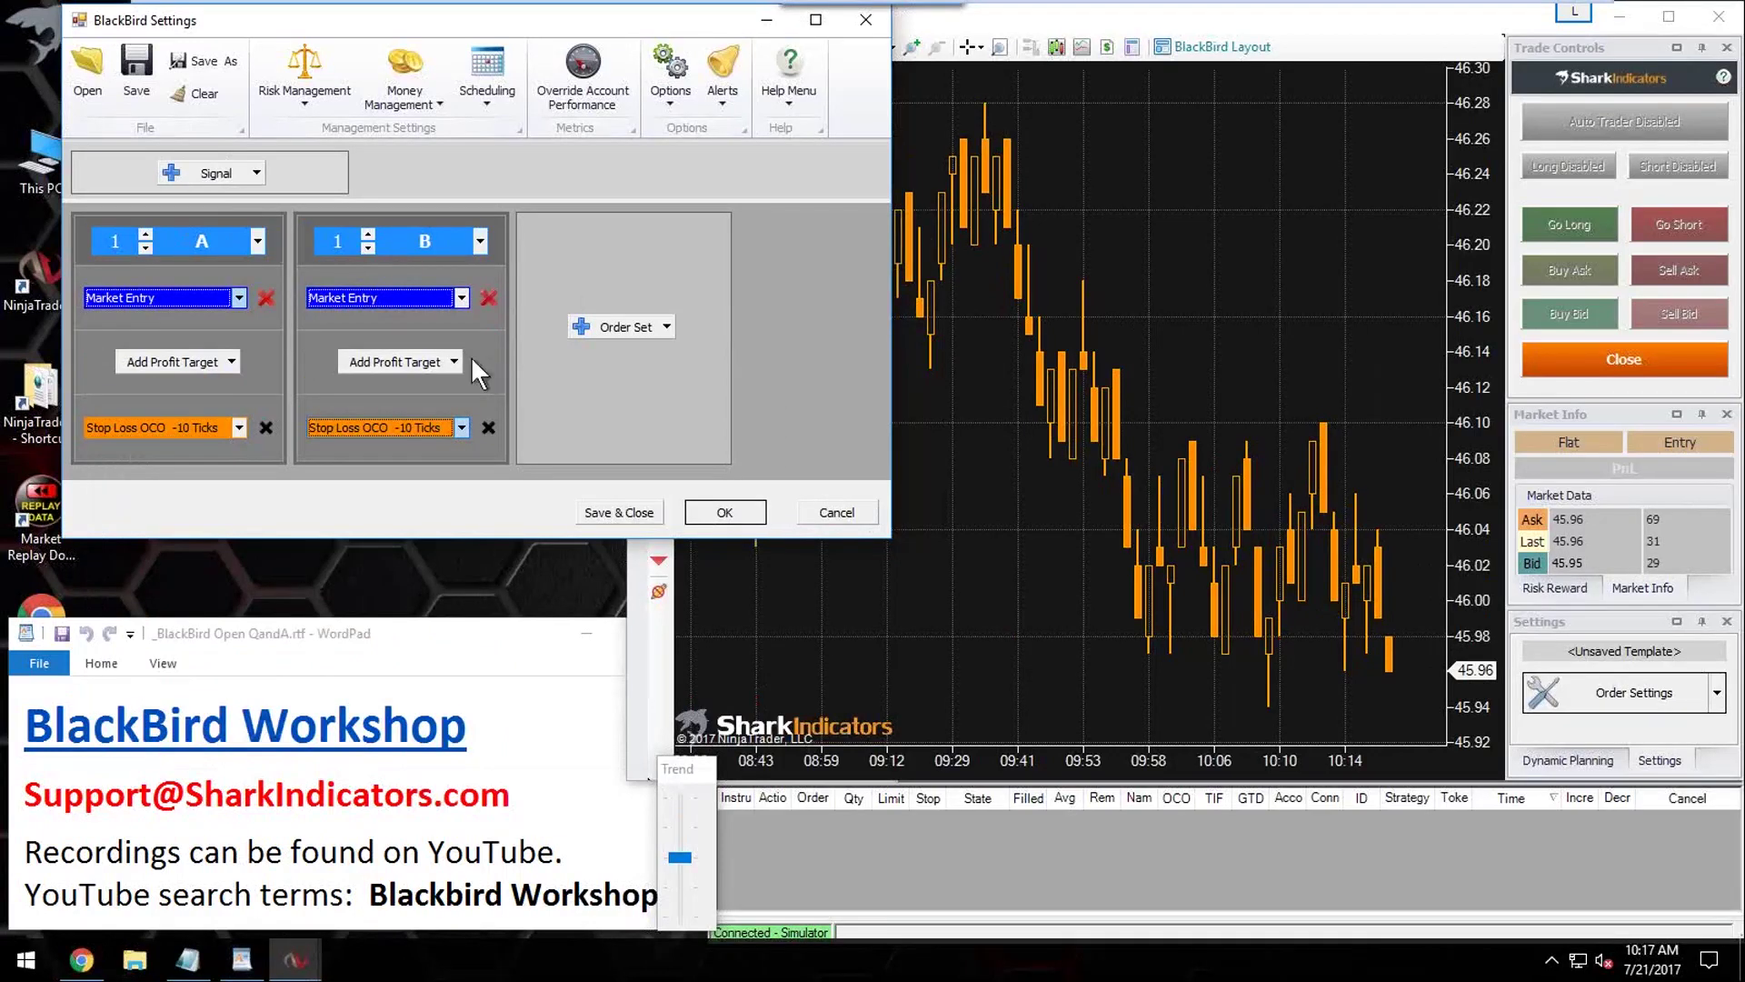
Step: Add a third order set as a copy of order set B
left_click(664, 327)
mouse_move(654, 449)
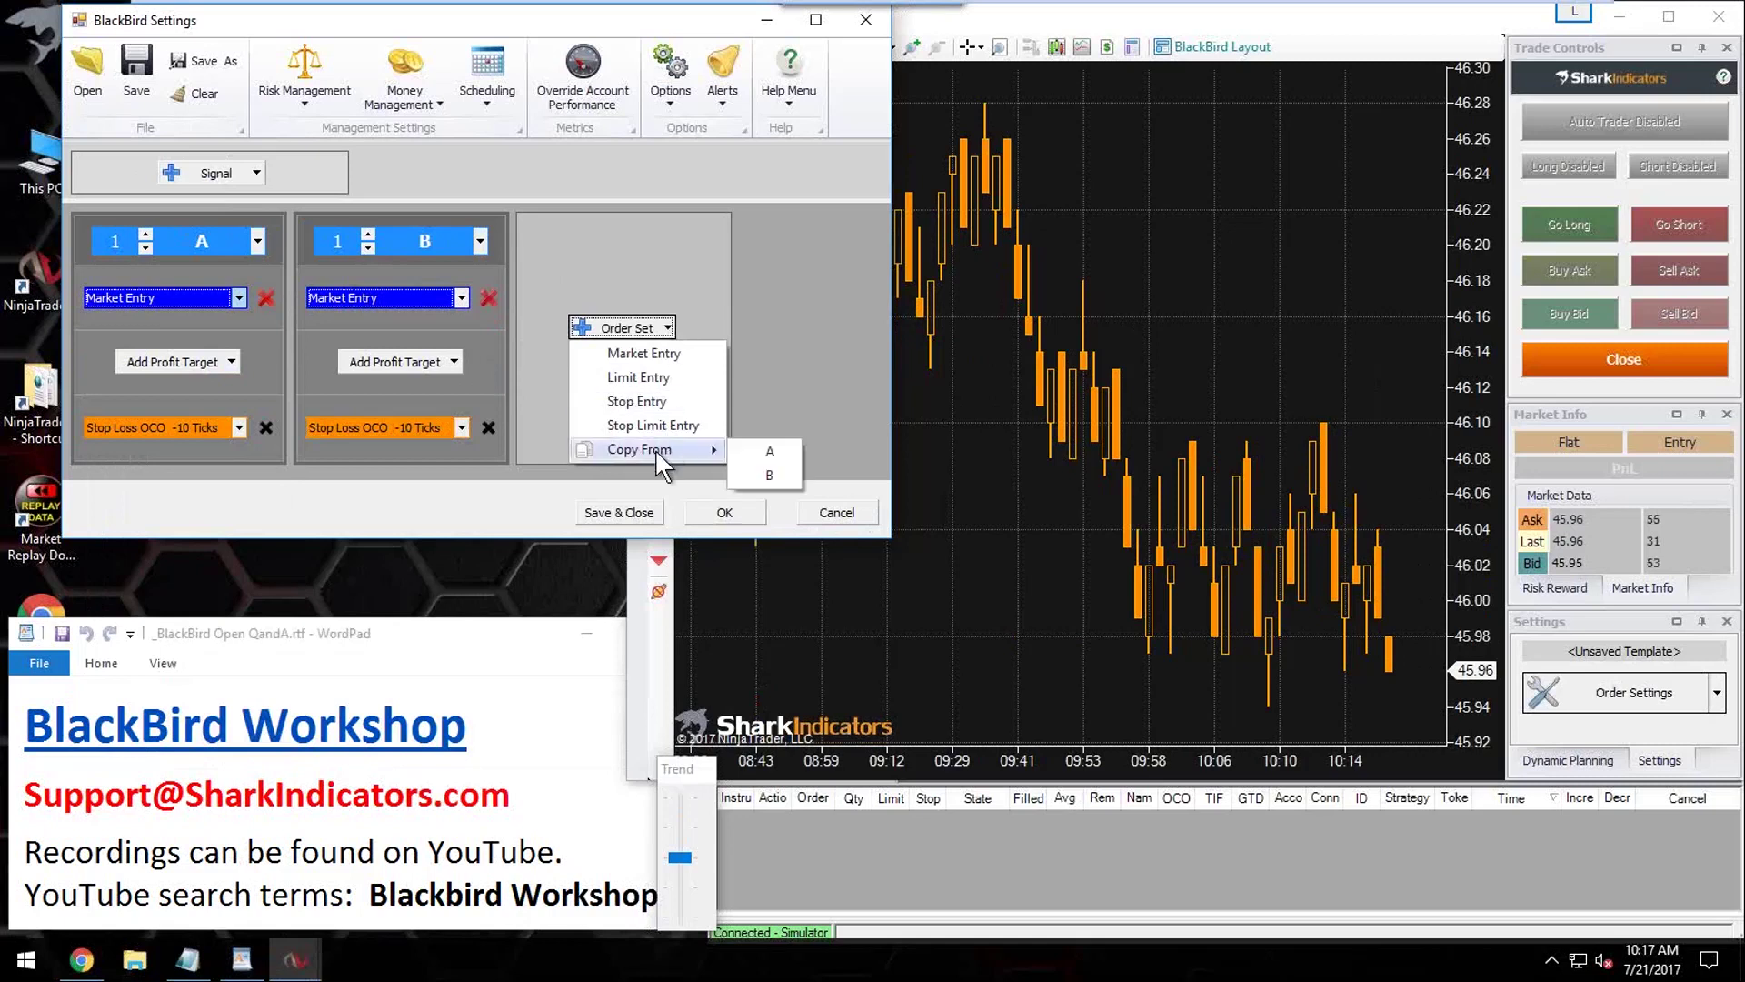
left_click(772, 478)
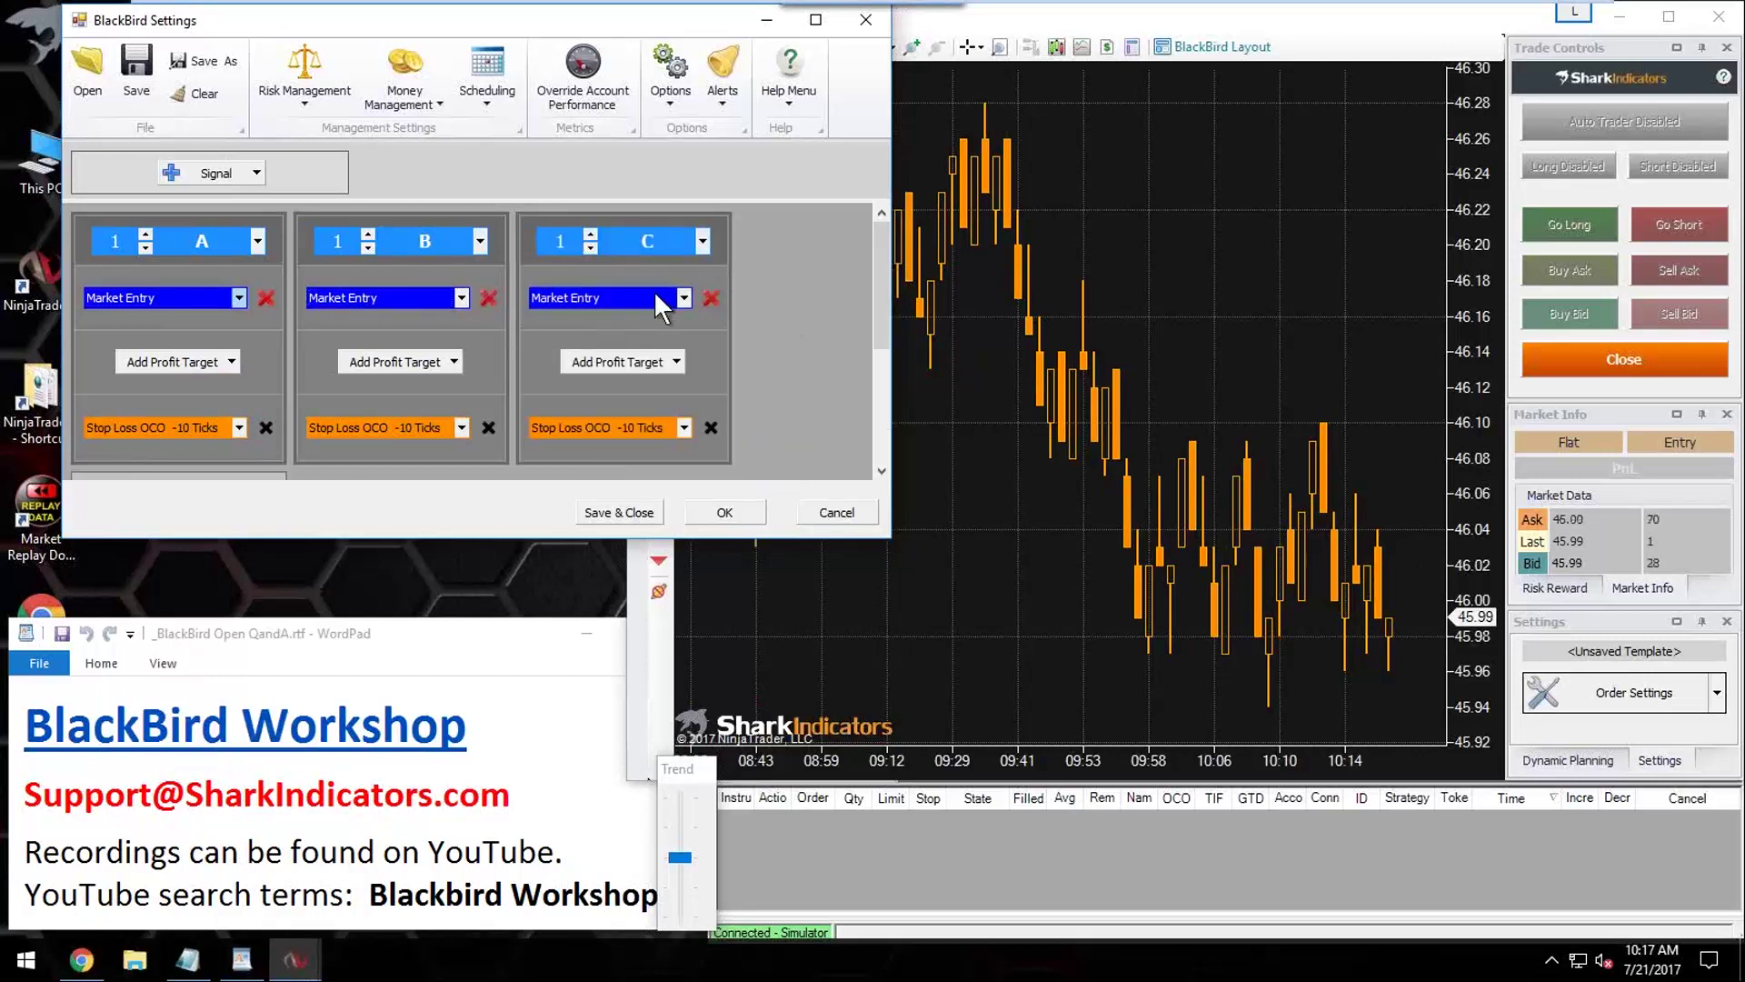
Step: Set the Trade Signal Trigger of order set C's market entry to 3 signals
left_click(610, 296)
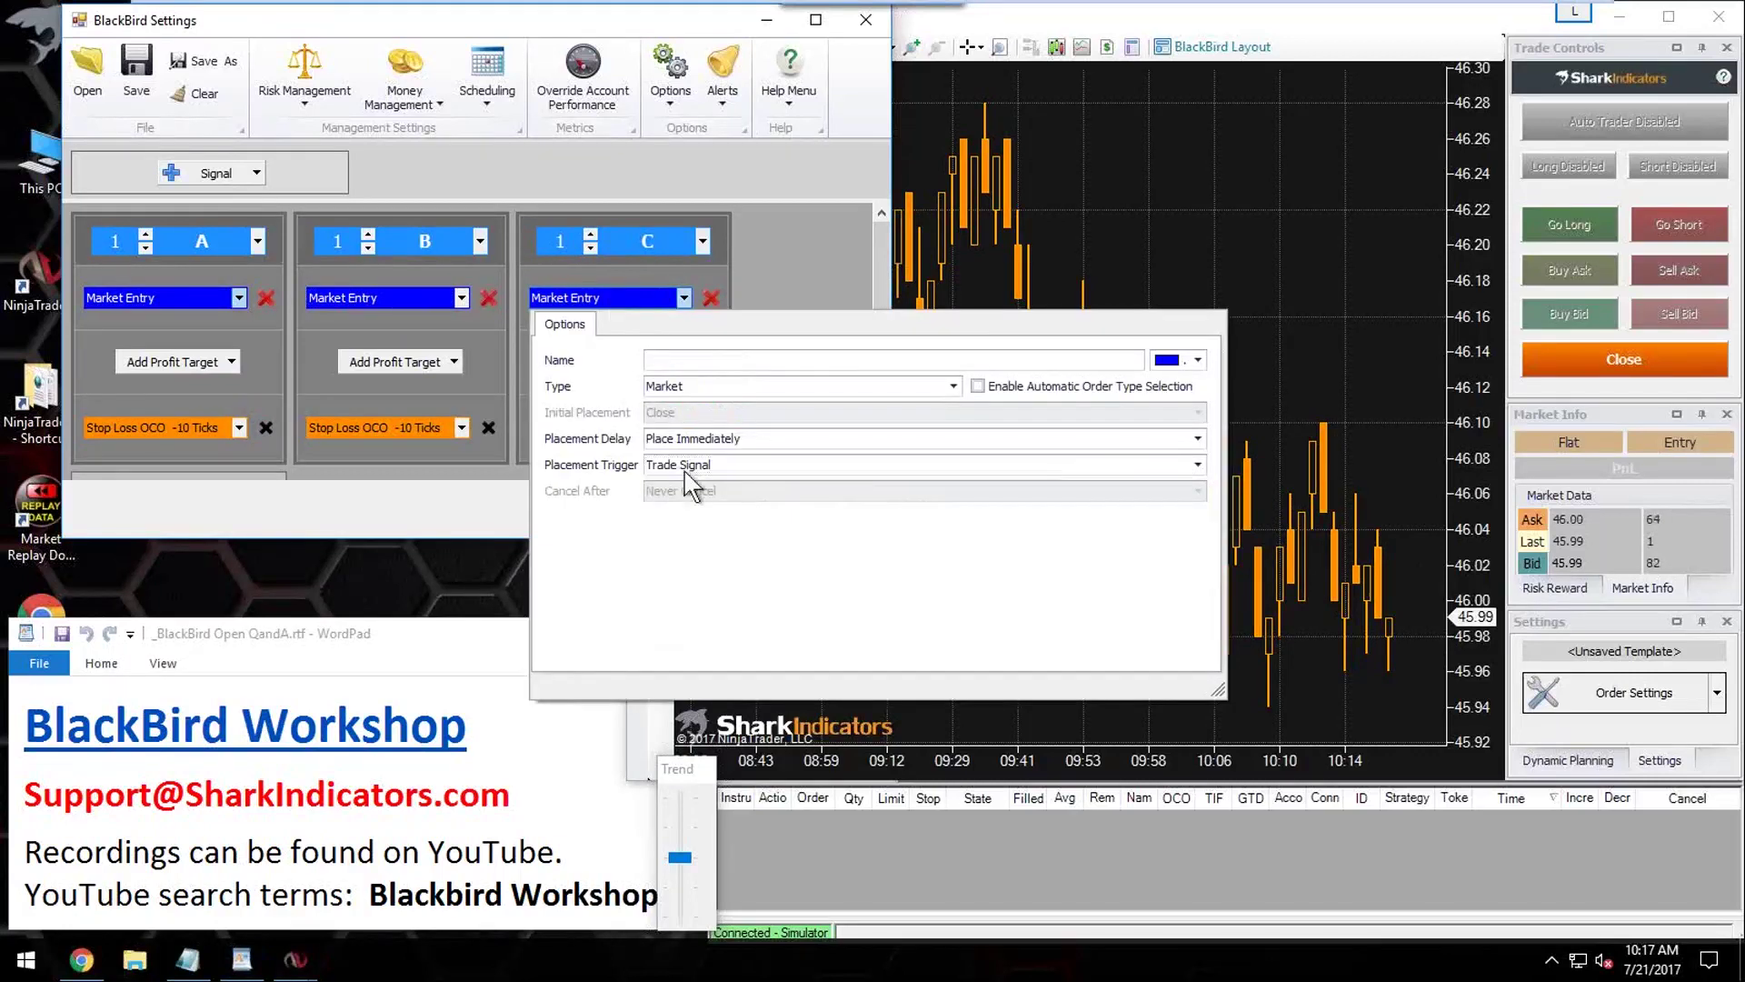
left_click(723, 467)
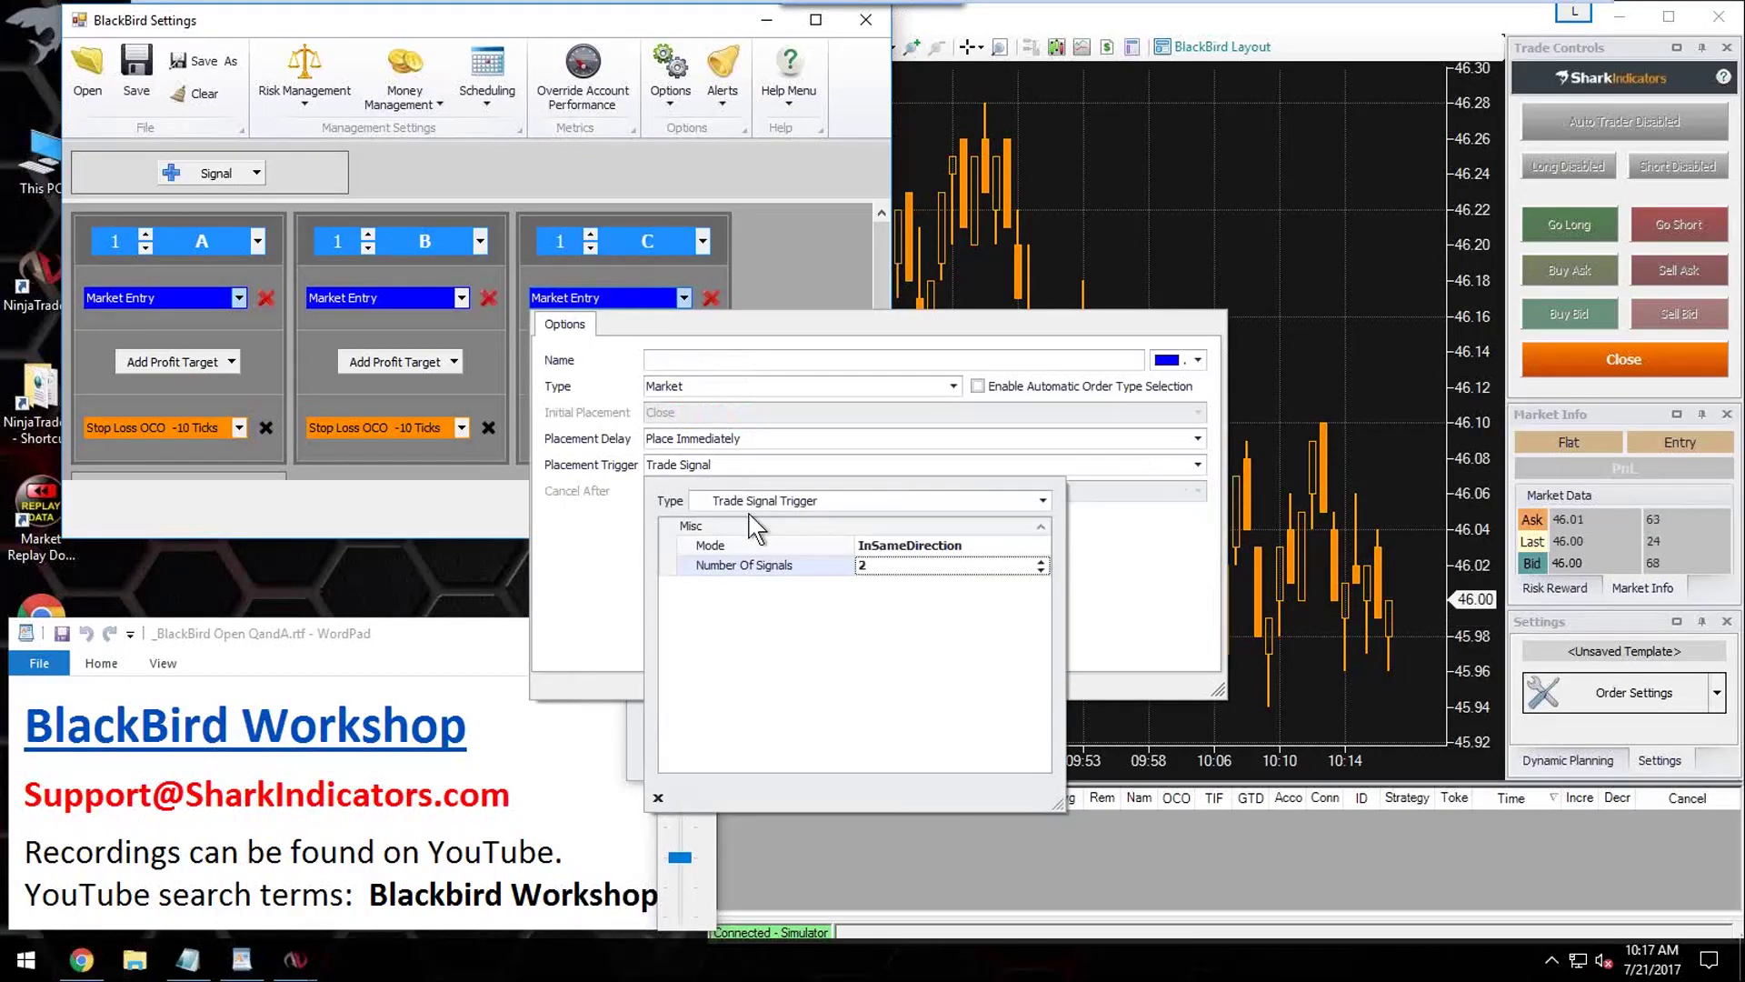
left_click(1040, 562)
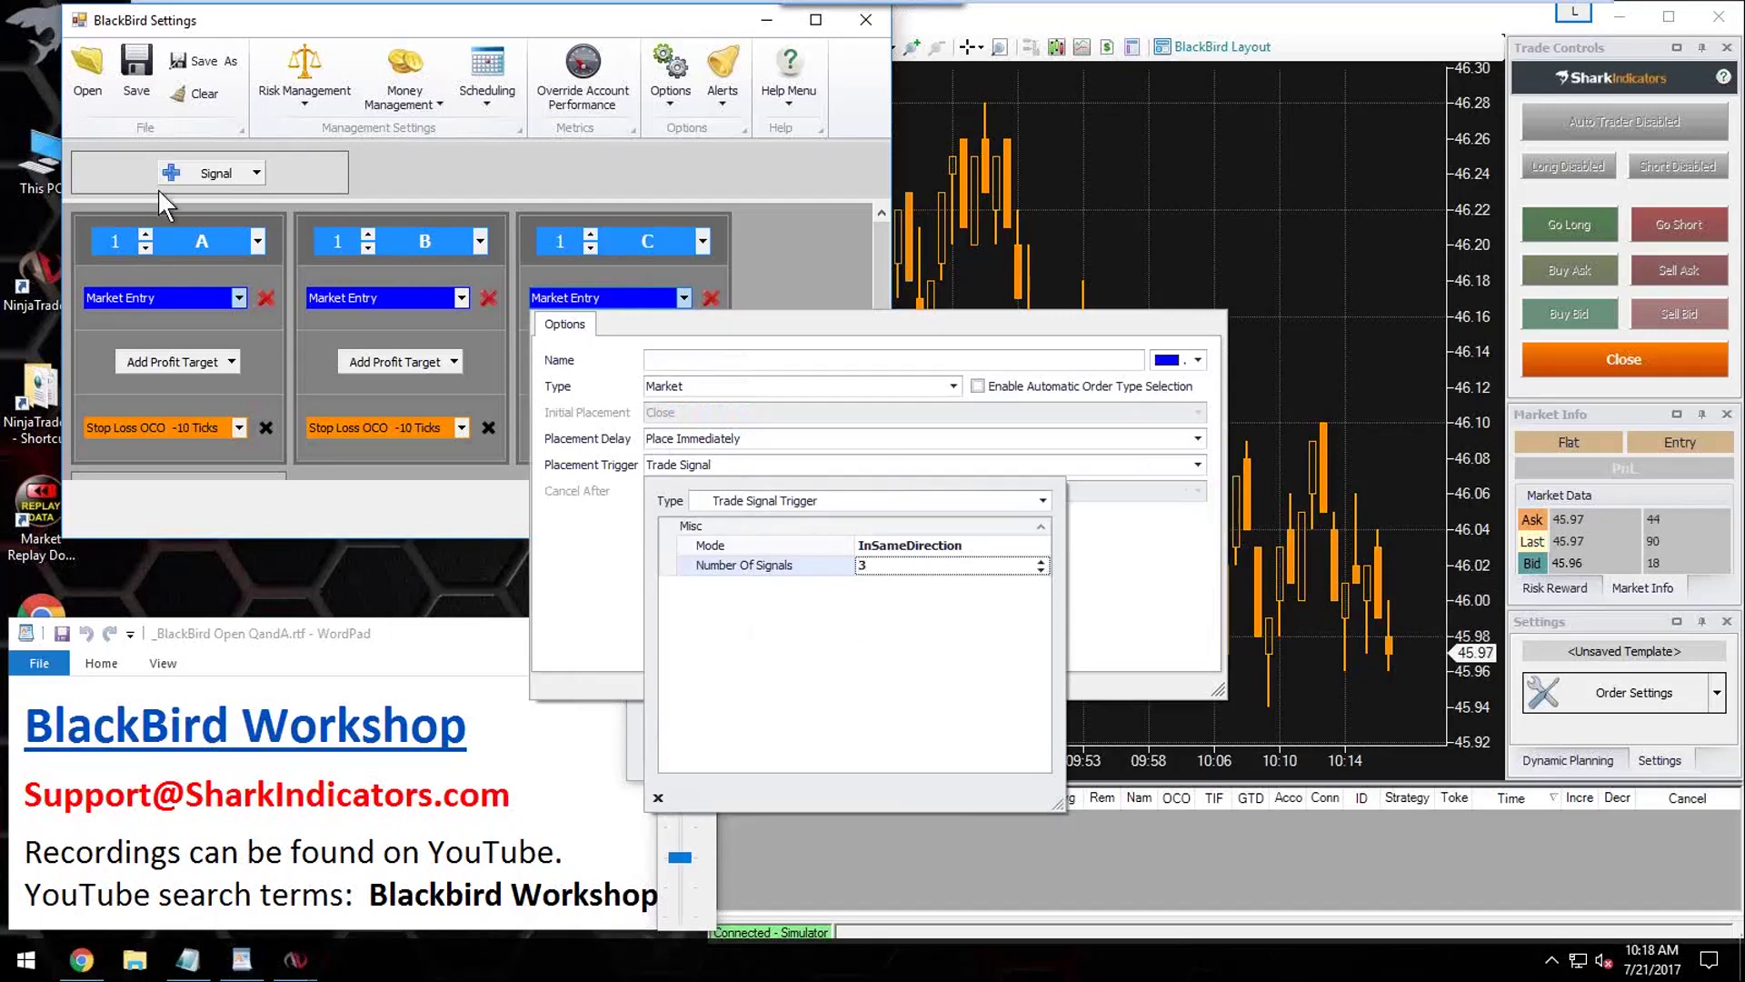
Step: Compare the market entries of order sets A, B and C, checking the number of signals in the placement triggers of B and C
left_click(186, 300)
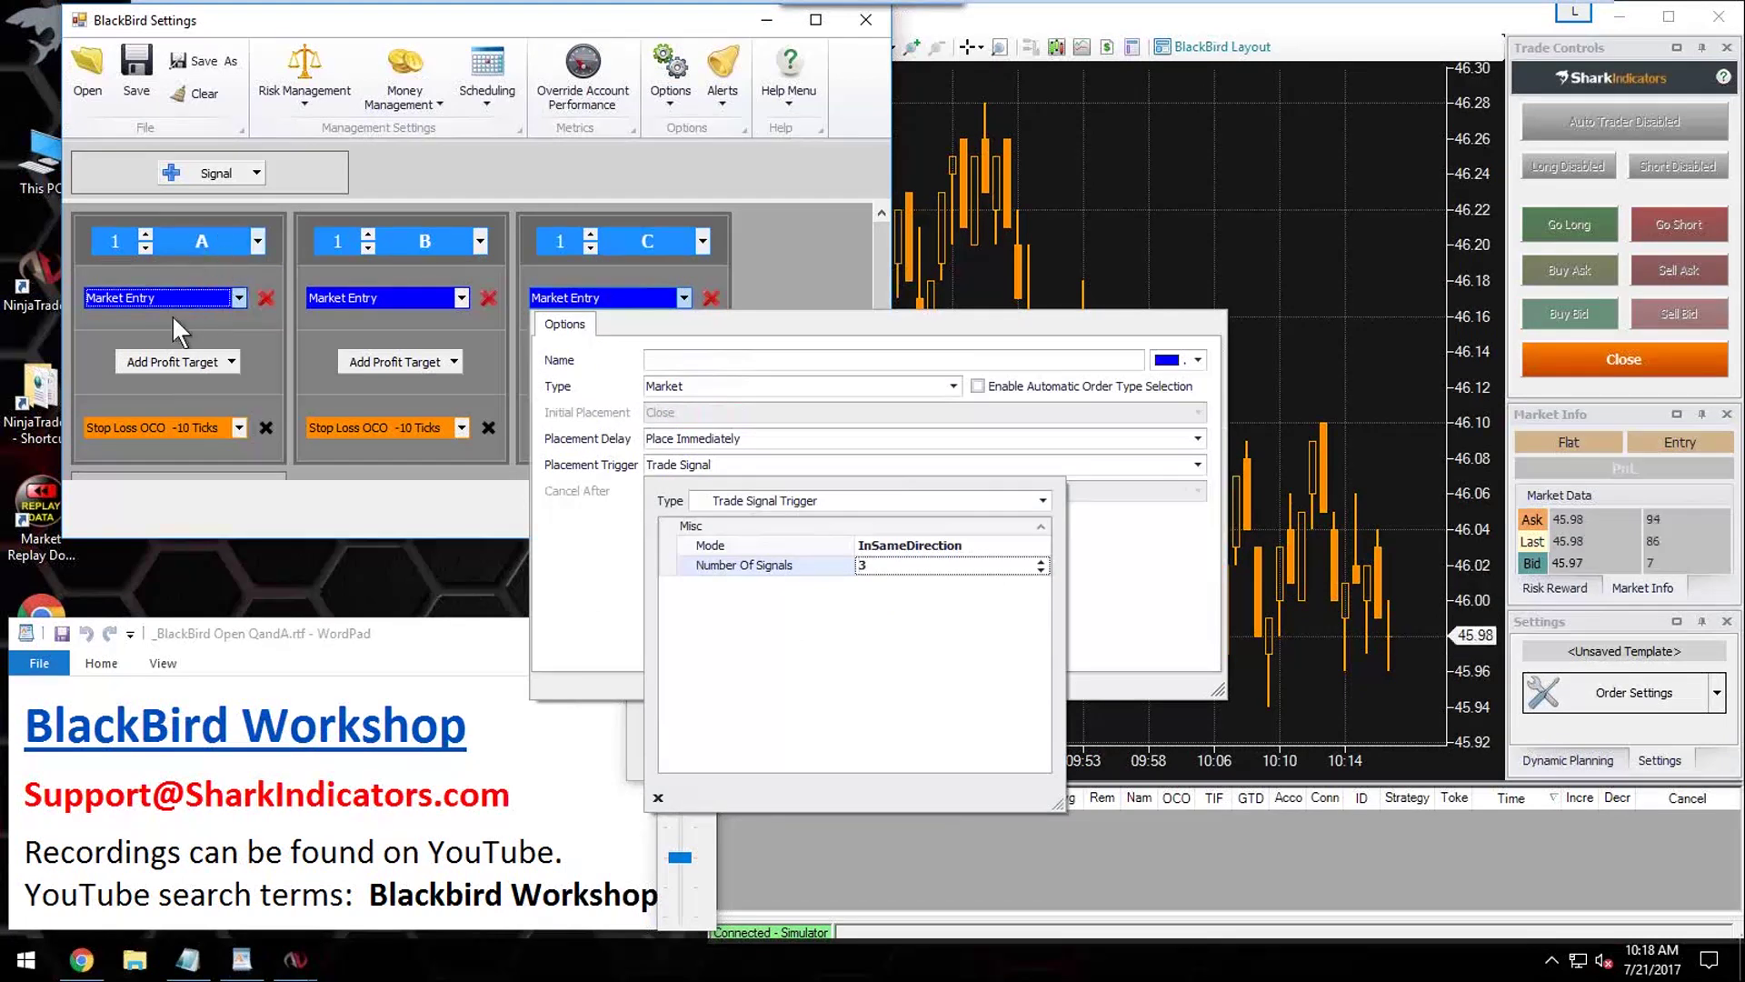
left_click(445, 297)
left_click(409, 296)
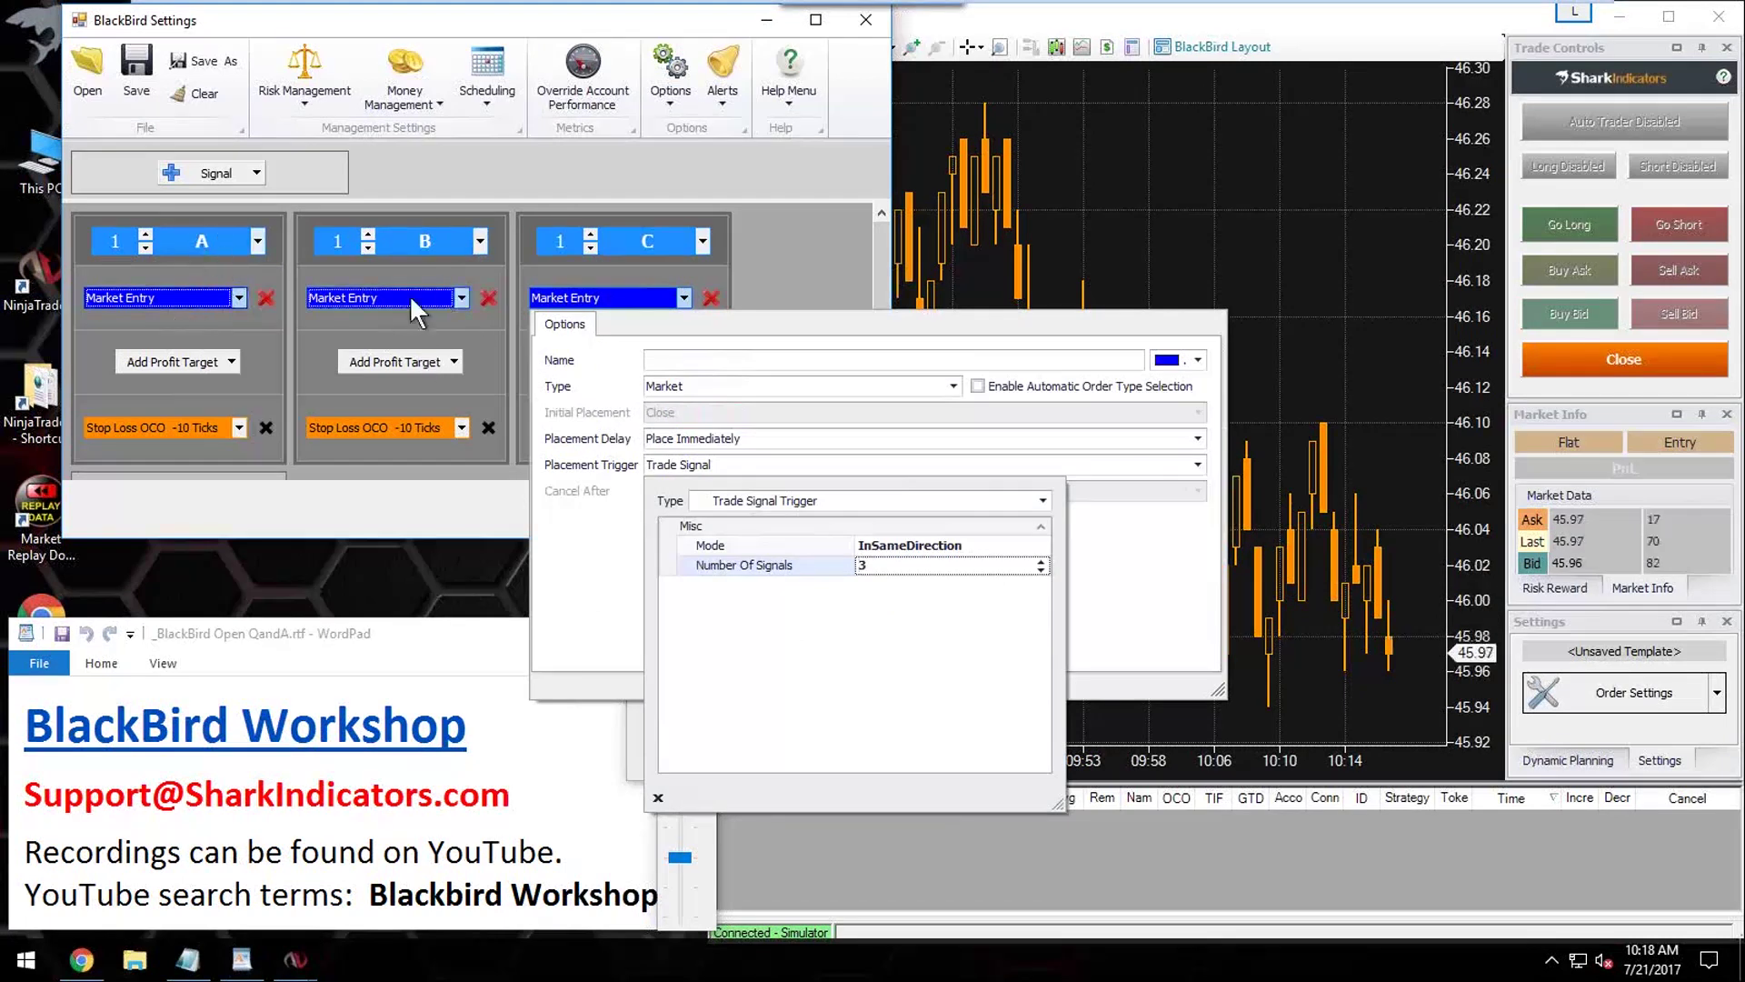
left_click(496, 467)
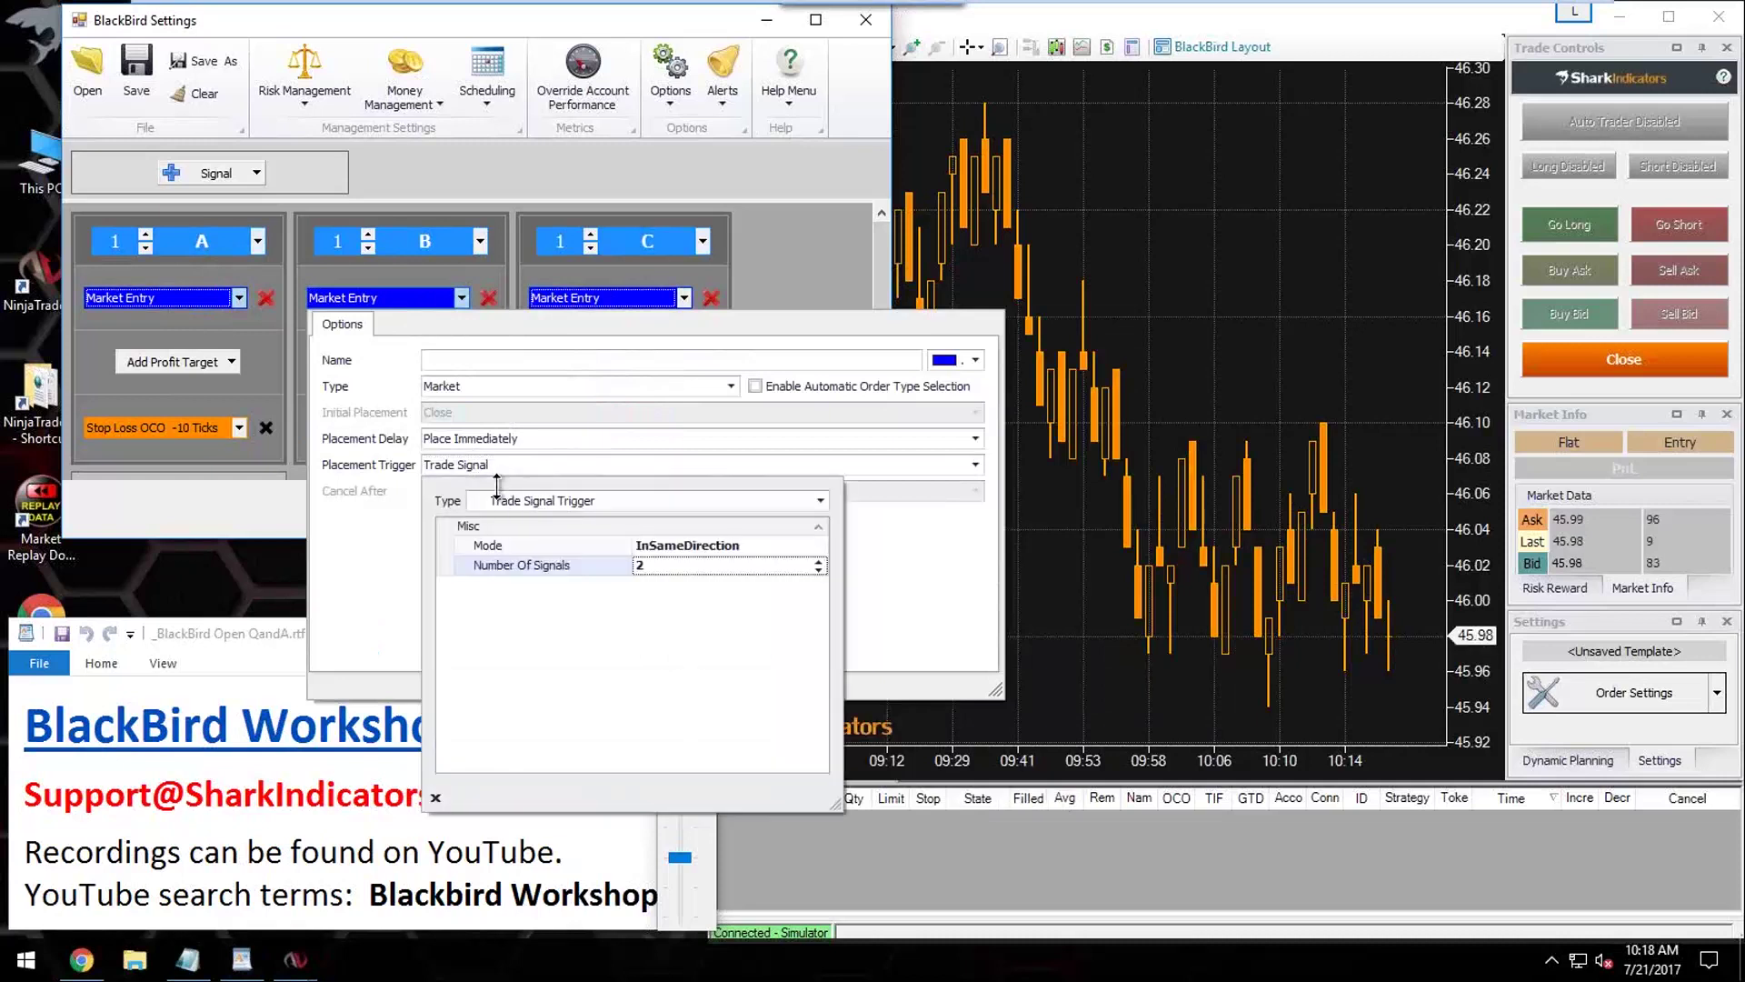
left_click(619, 567)
left_click(613, 298)
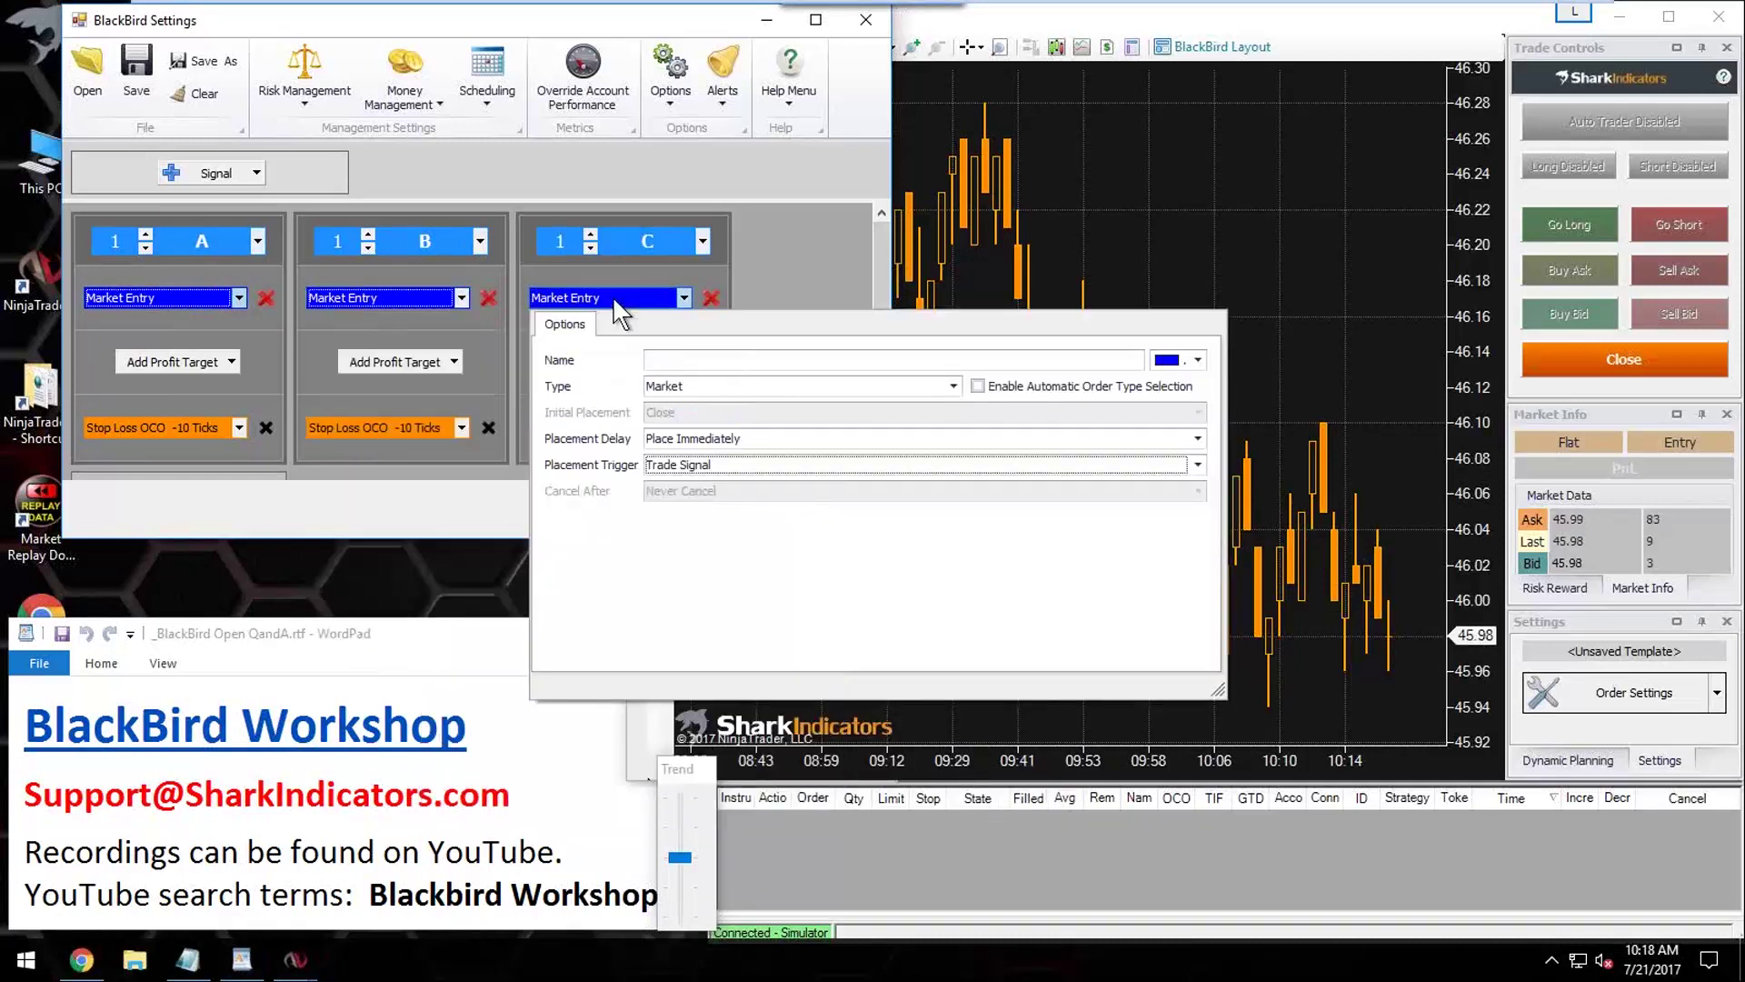
left_click(734, 466)
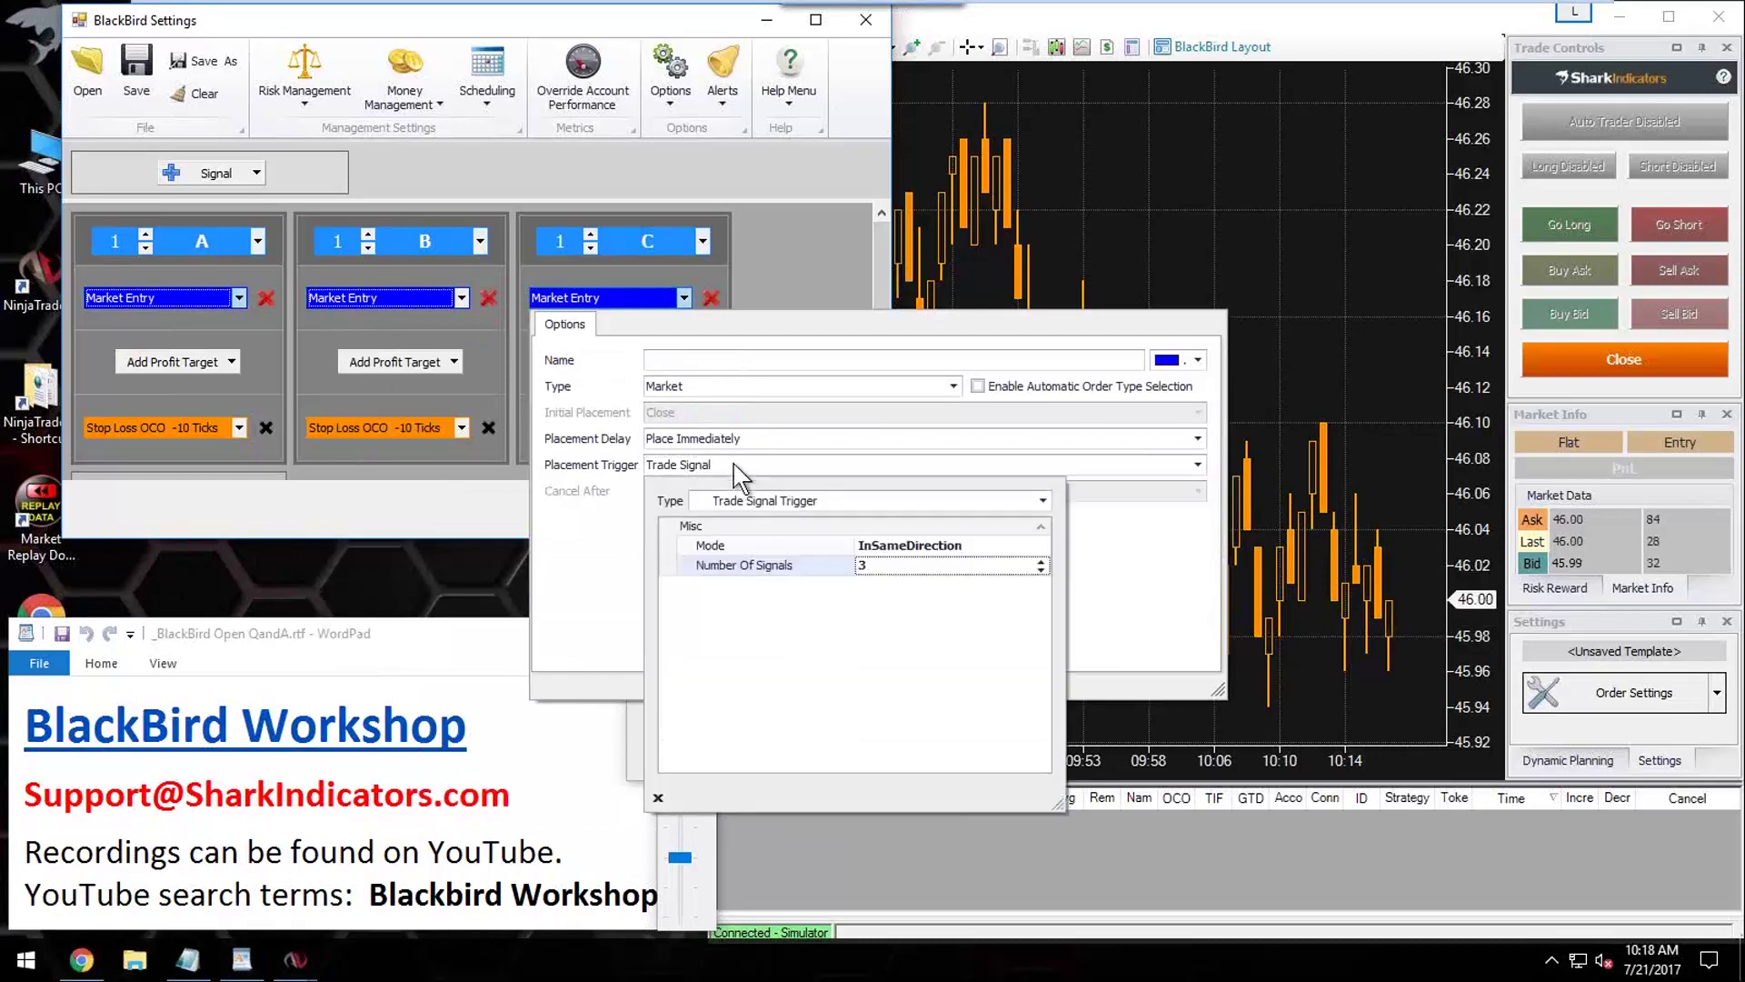
left_click(864, 565)
left_click(783, 259)
Step: Add a BloodHound signal and load the XO-TEST2.bht template for it
left_click(256, 172)
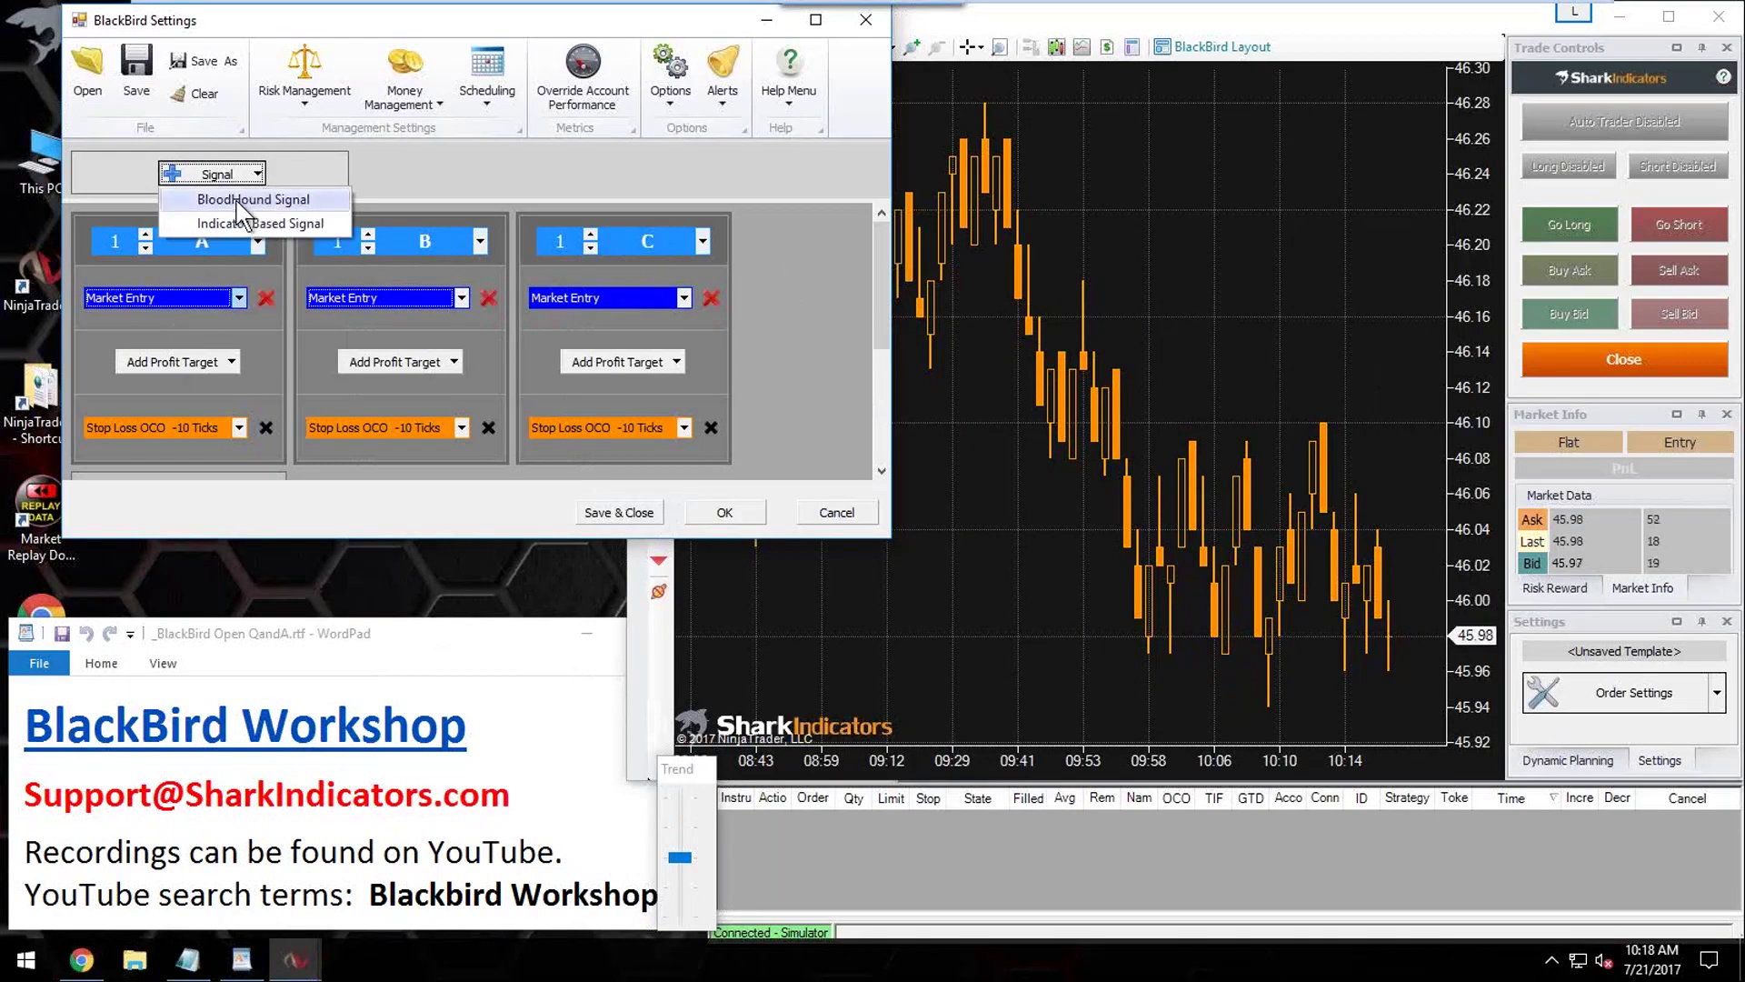
left_click(238, 199)
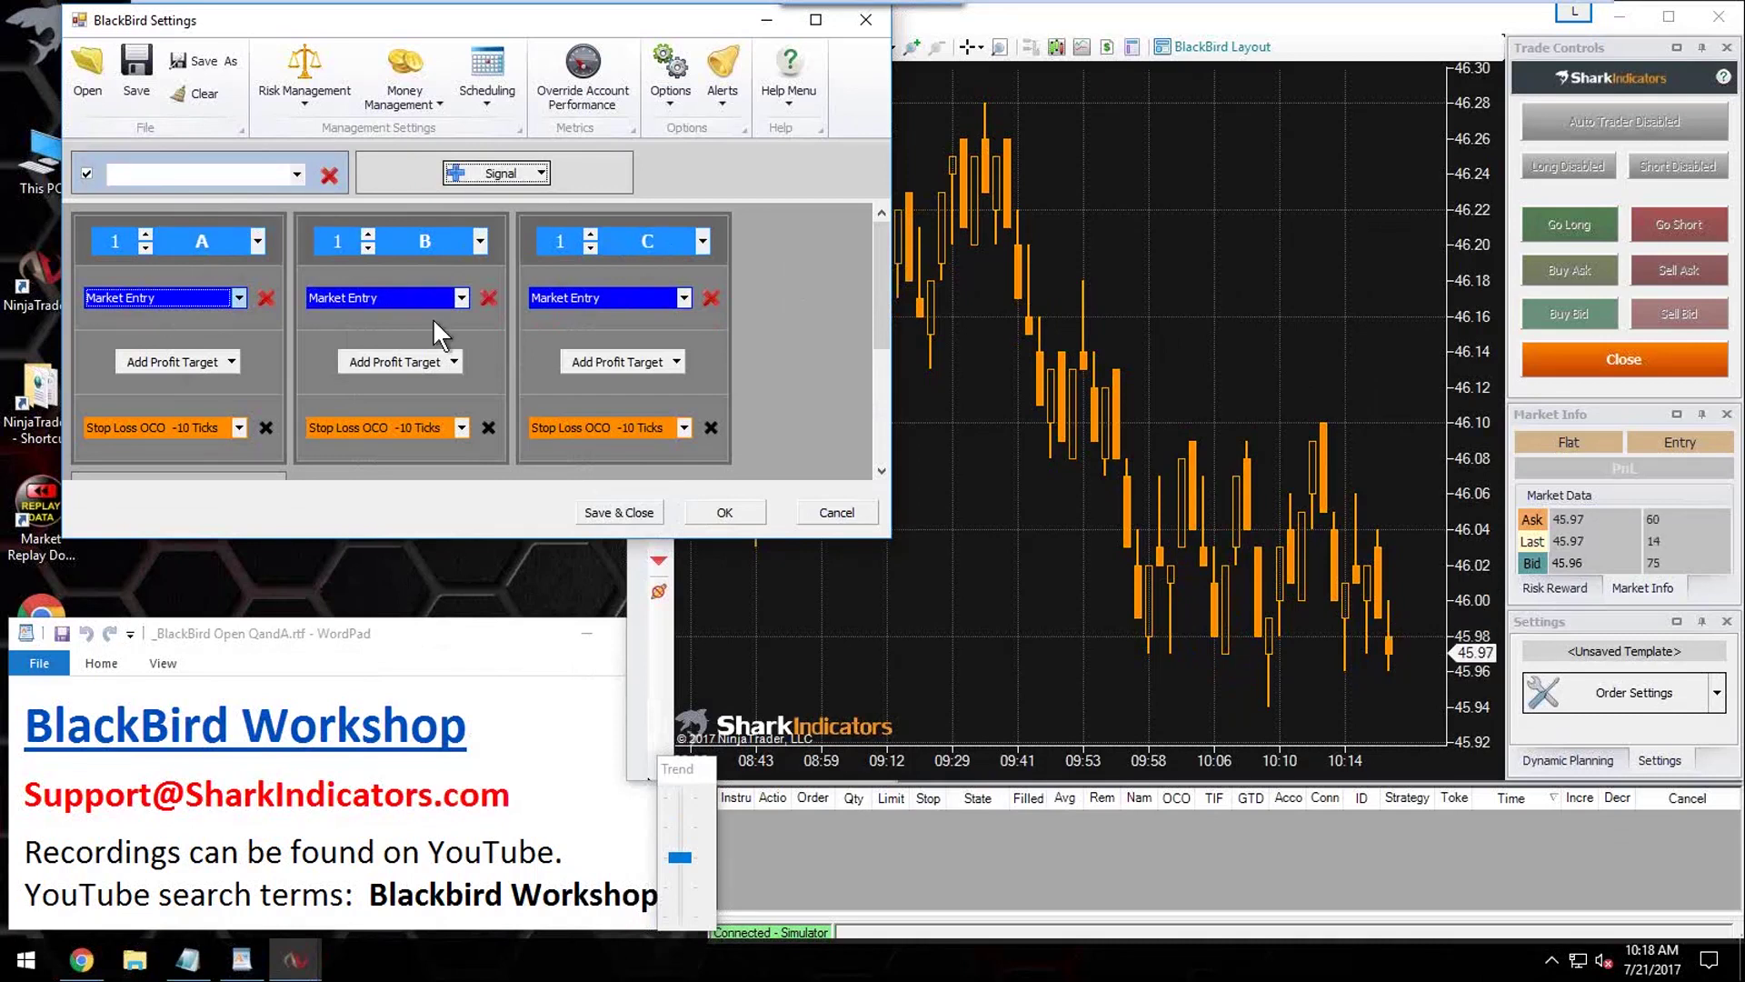
left_click(296, 174)
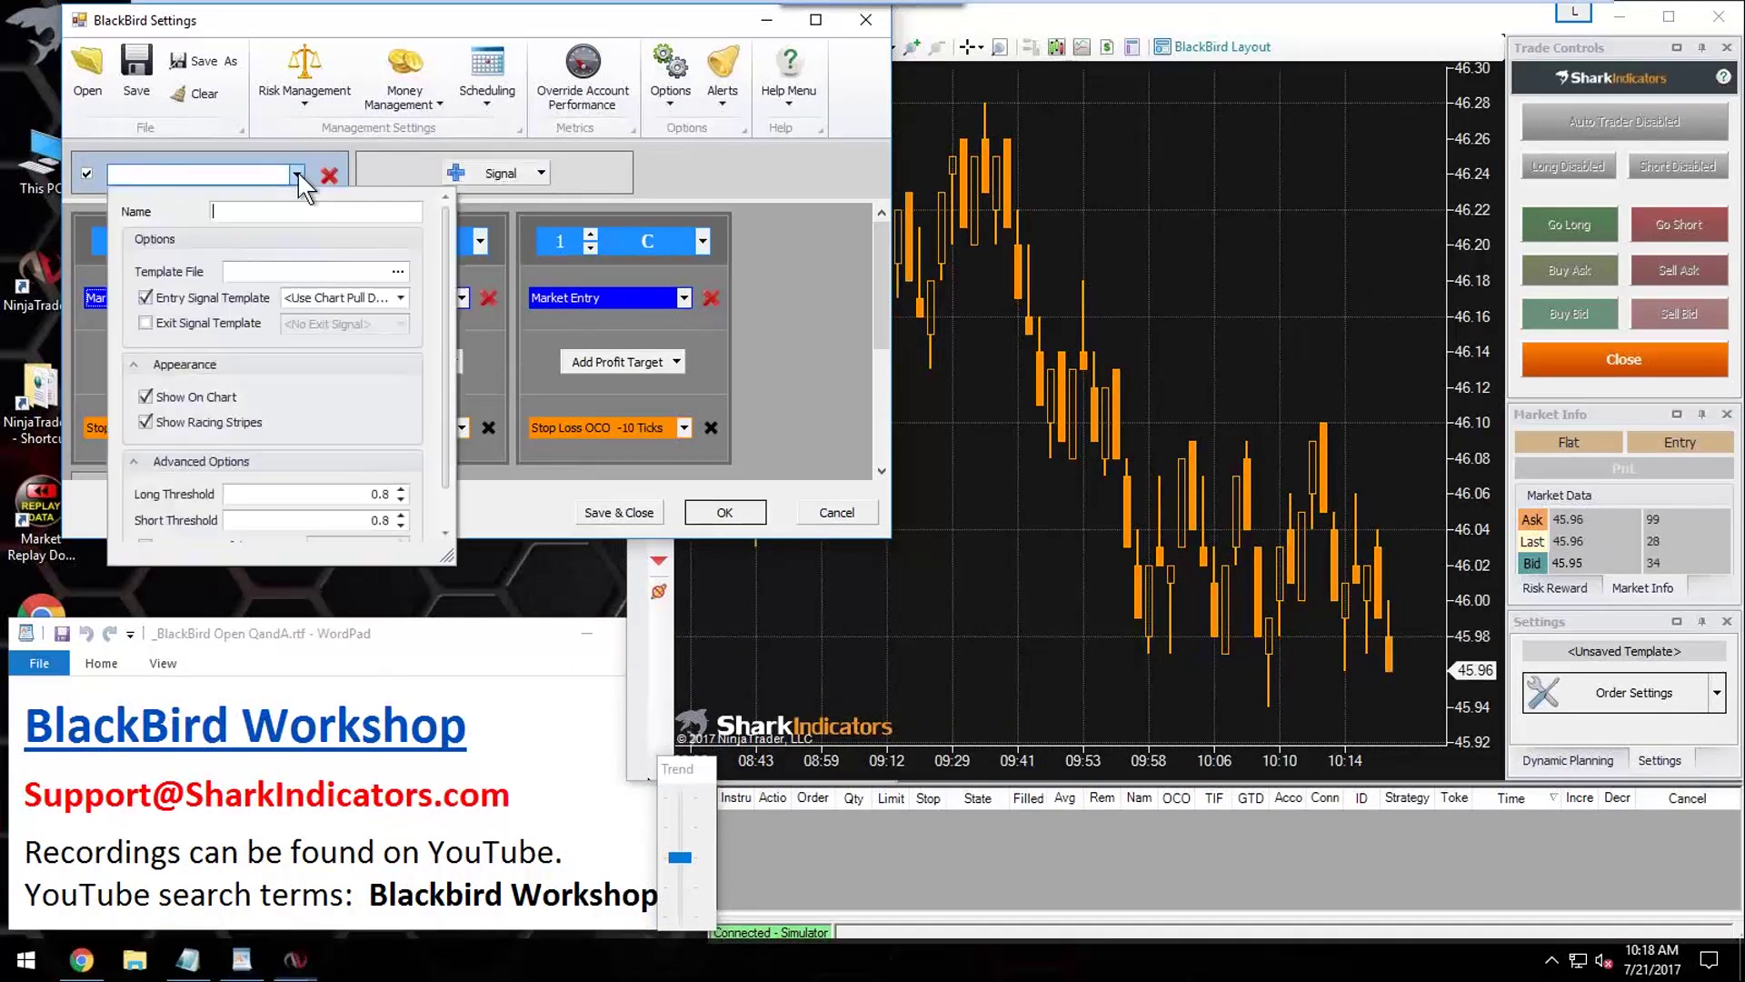
left_click(398, 272)
left_click(177, 188)
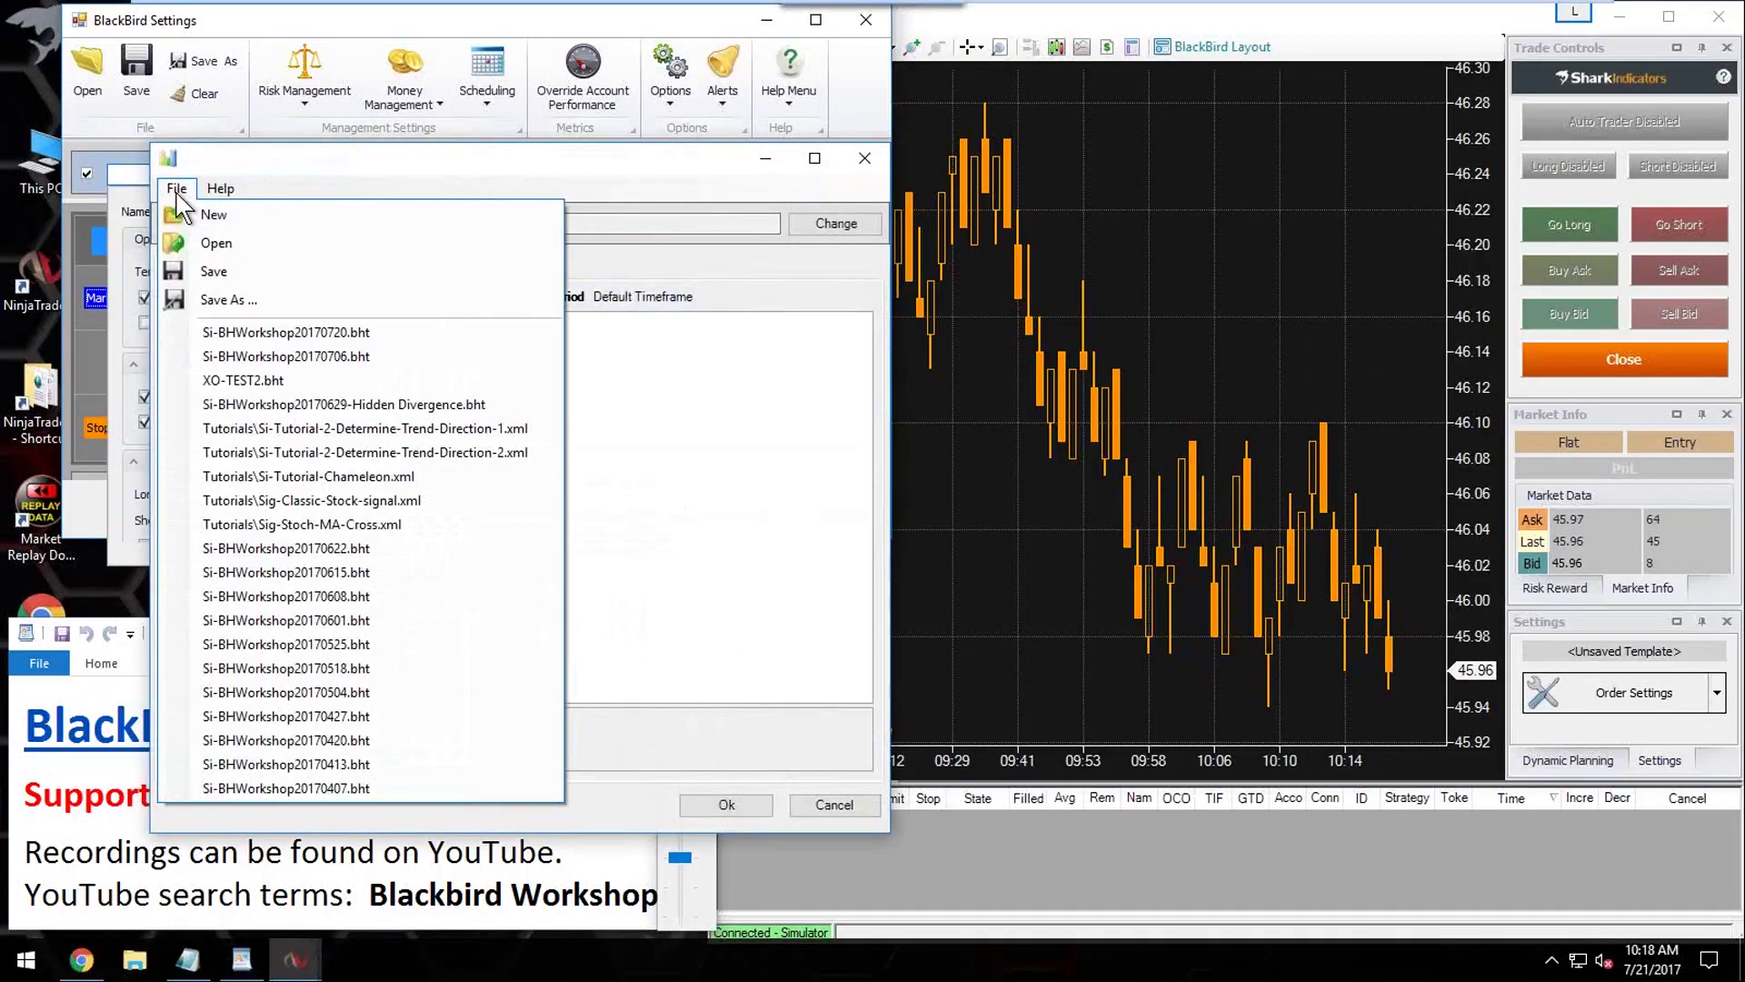
left_click(243, 380)
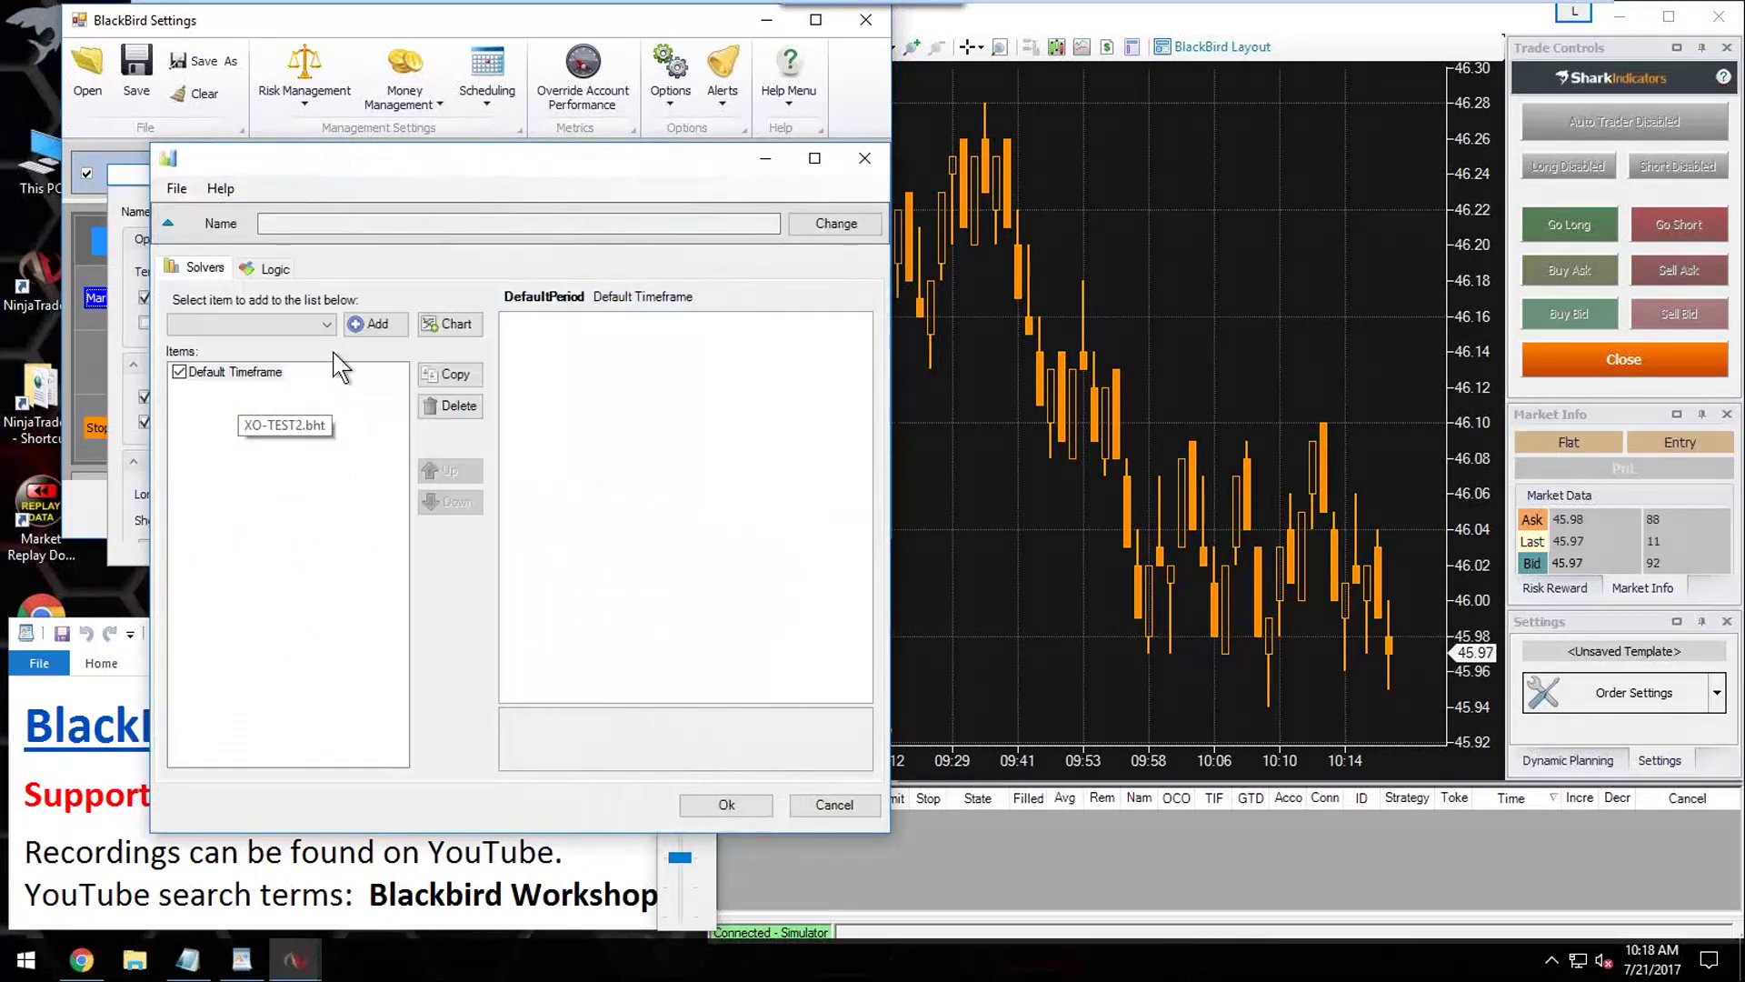
Step: Display the template's "Price Inf w MACD filter" logic and accept XO-TEST2 as the signal's template file
left_click(274, 269)
left_click(578, 309)
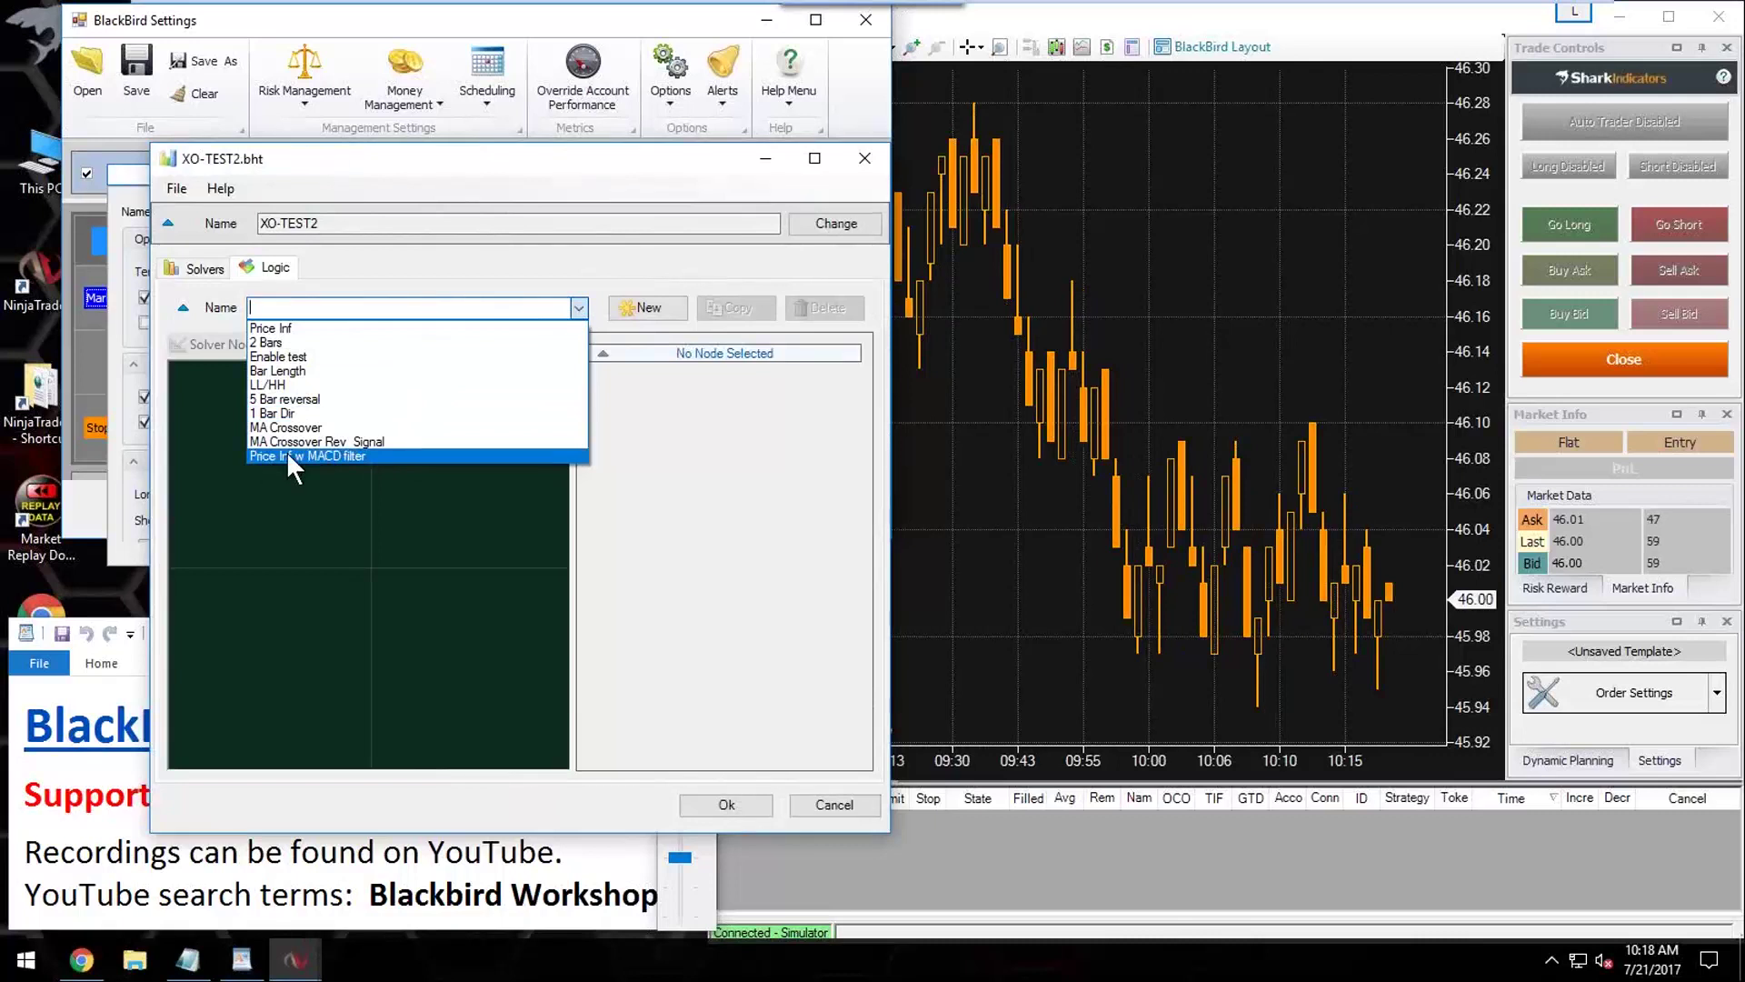
left_click(333, 456)
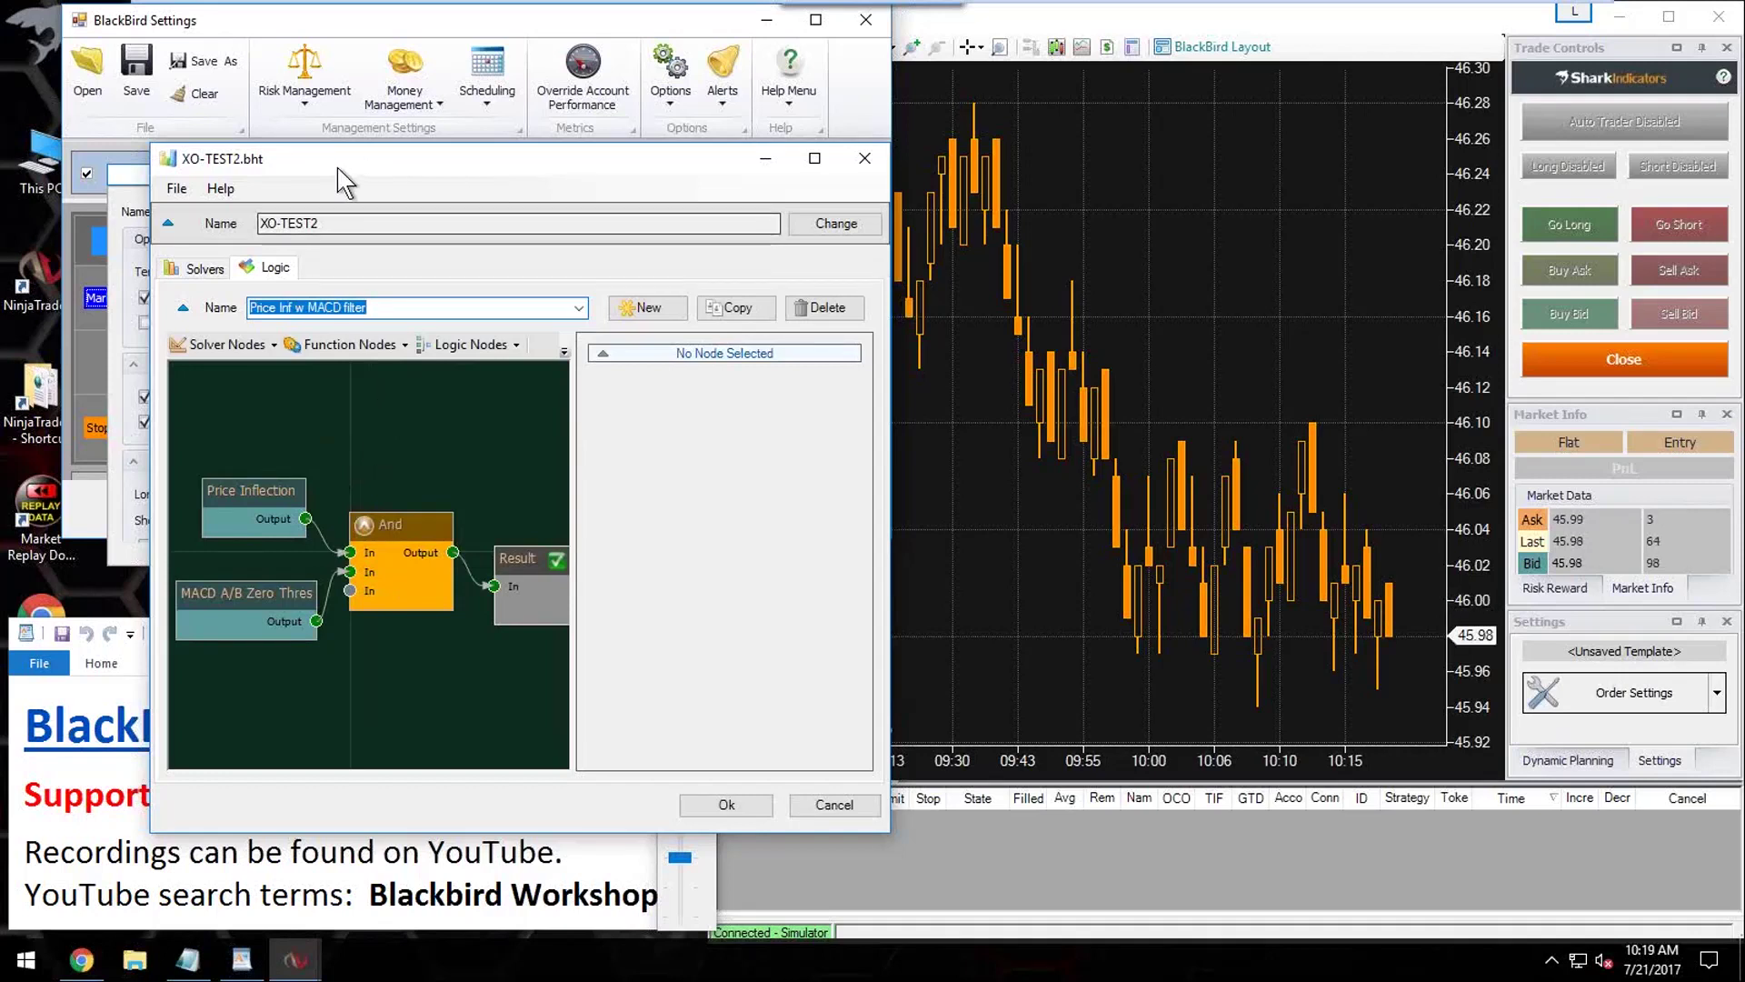
left_click(725, 806)
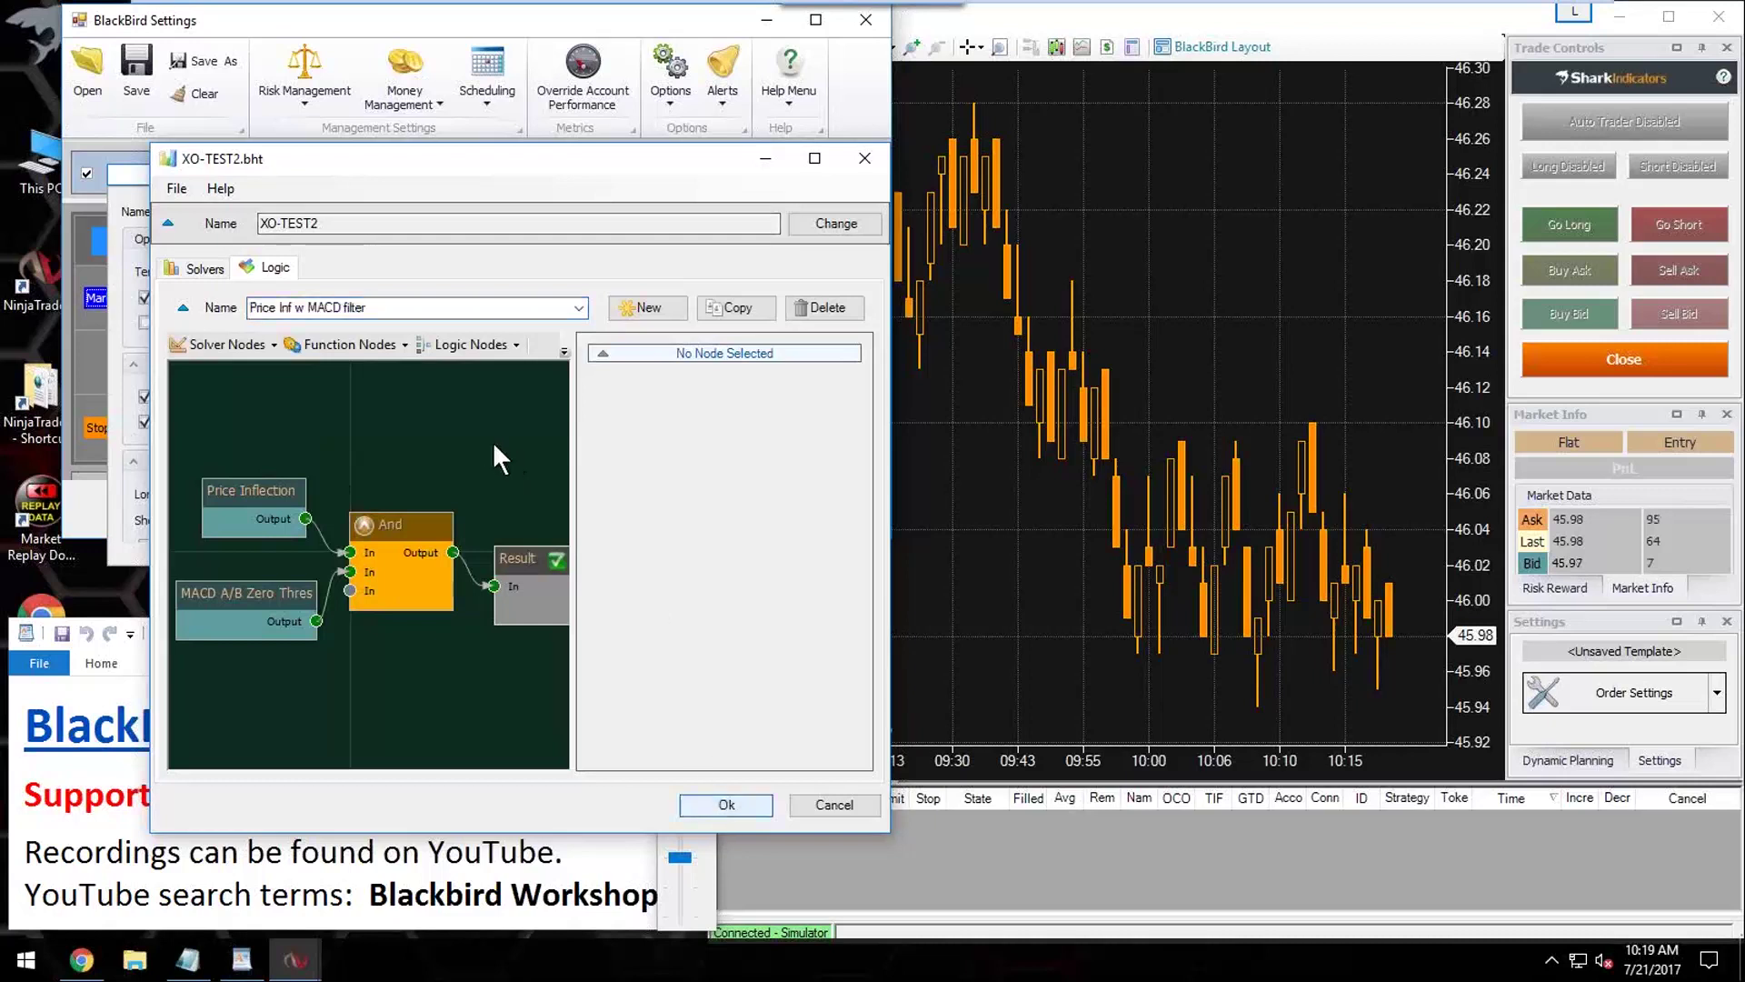
left_click(726, 804)
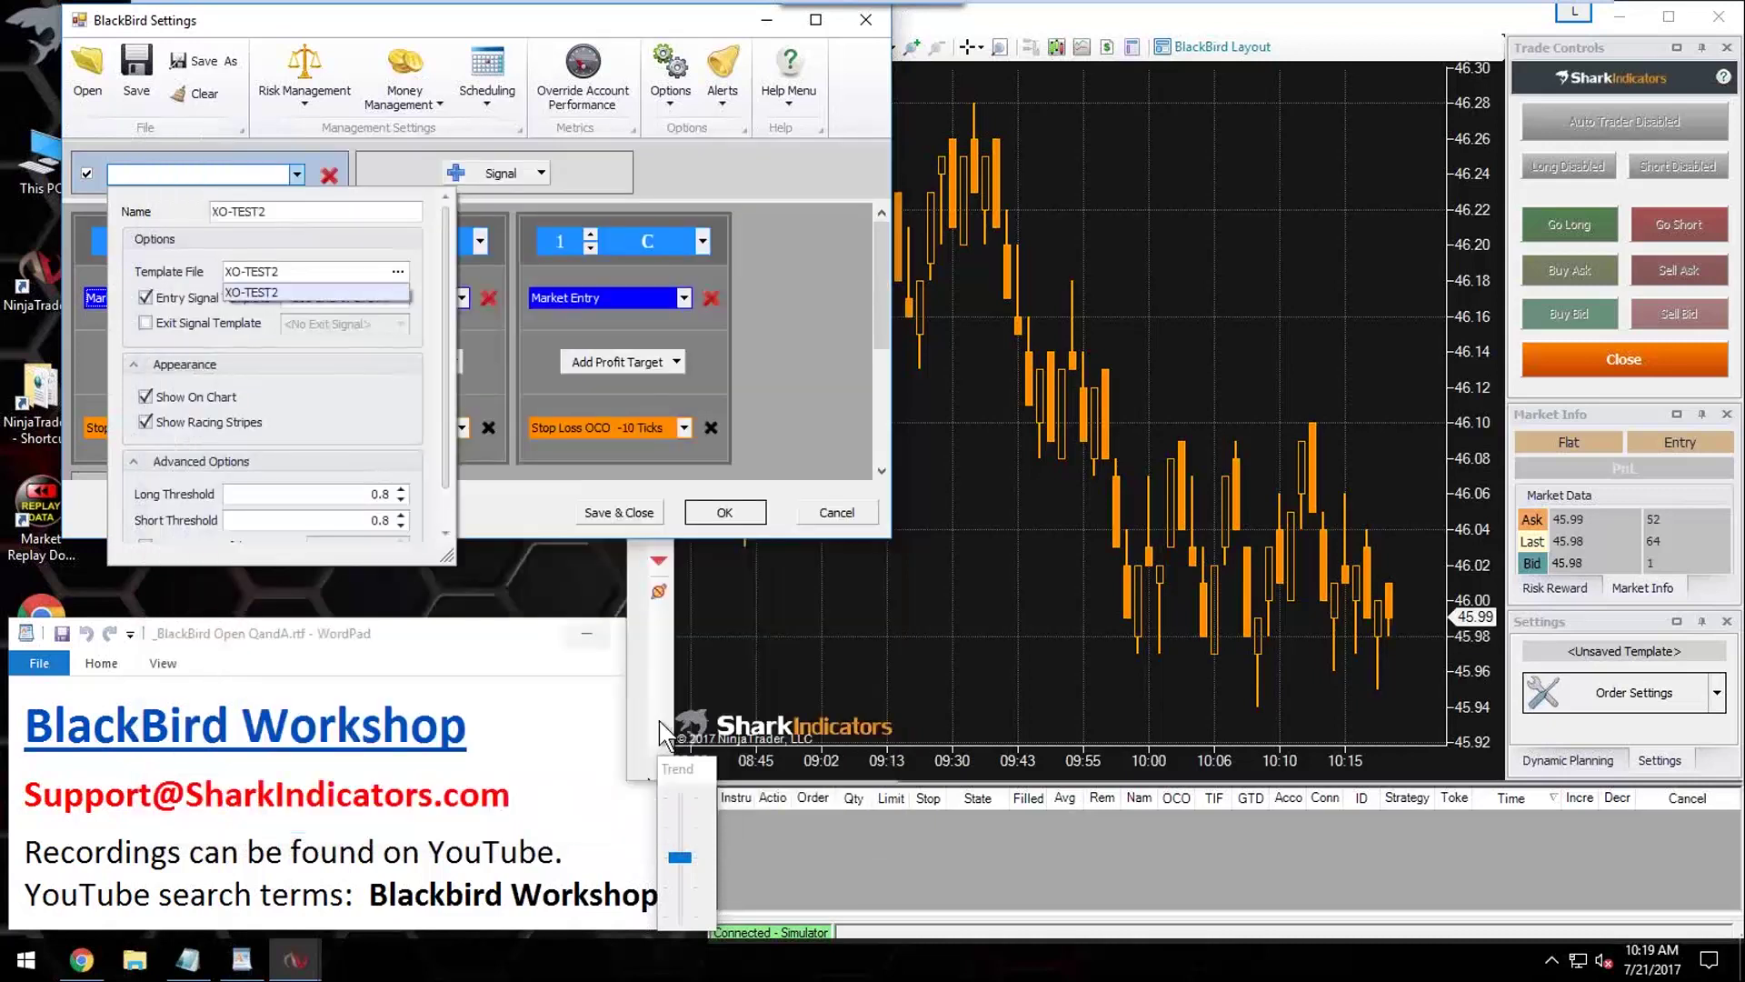
Step: Set the signal's entry signal template to "Price Inf w MACD filter" and apply the BlackBird settings
left_click(401, 297)
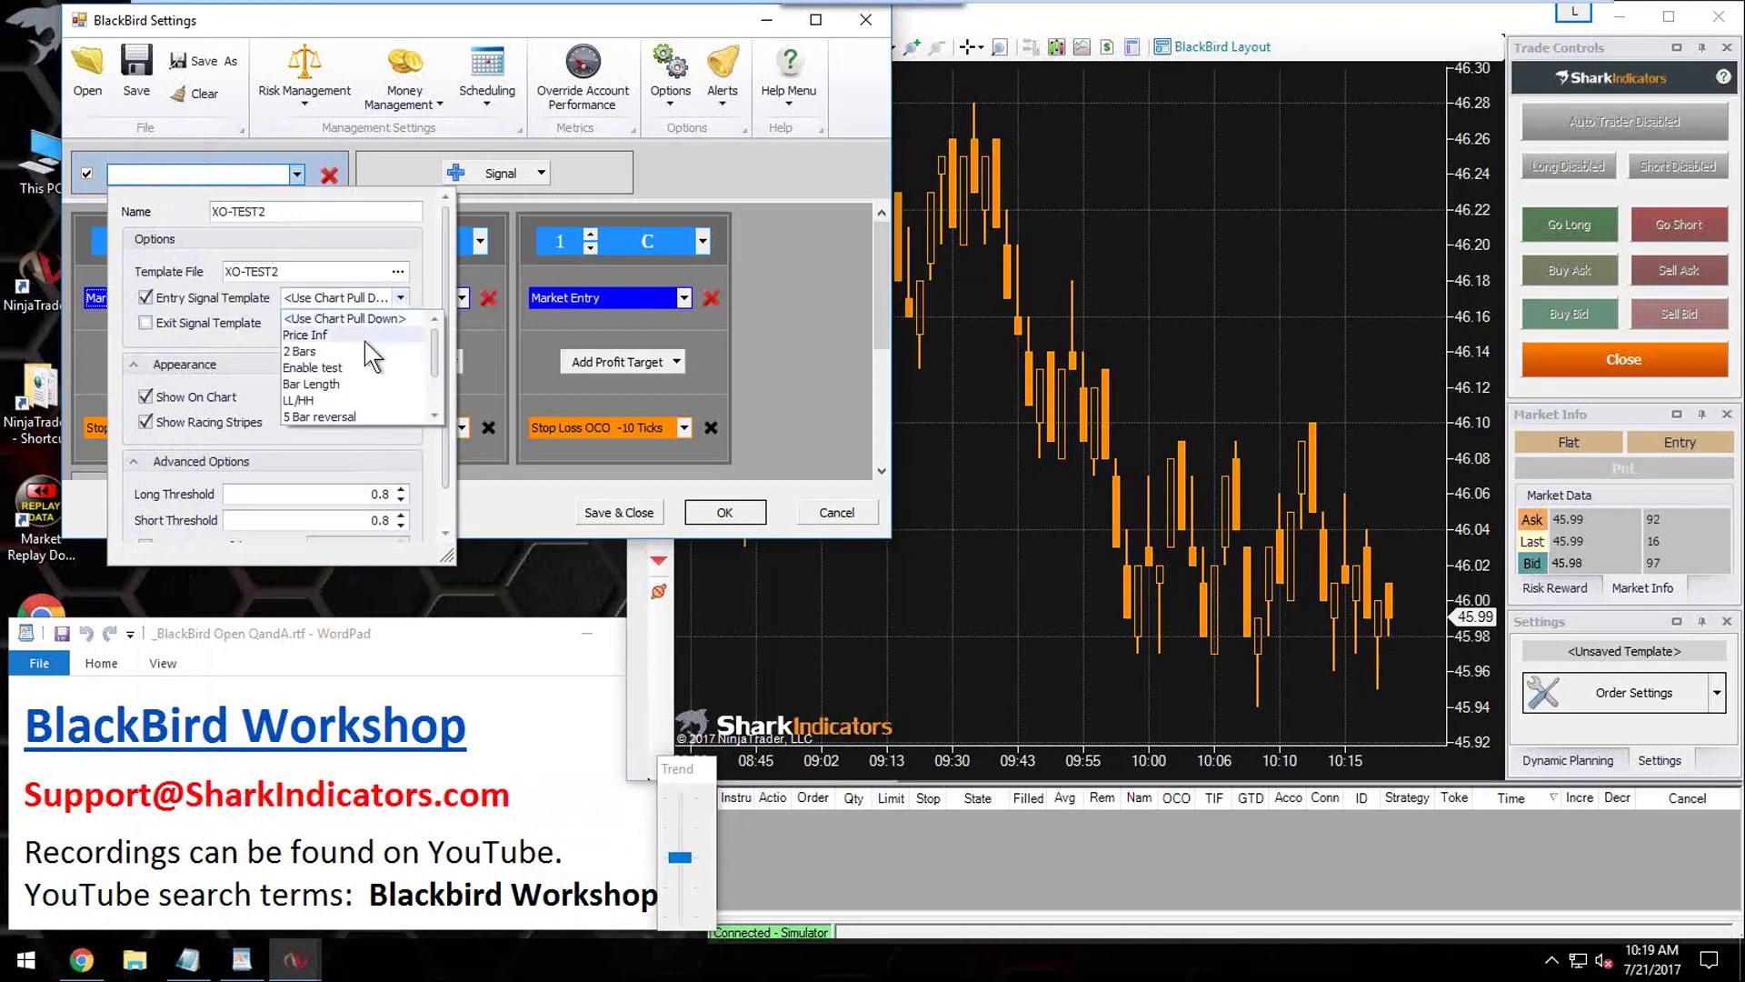
scroll(355, 415, "down", 2)
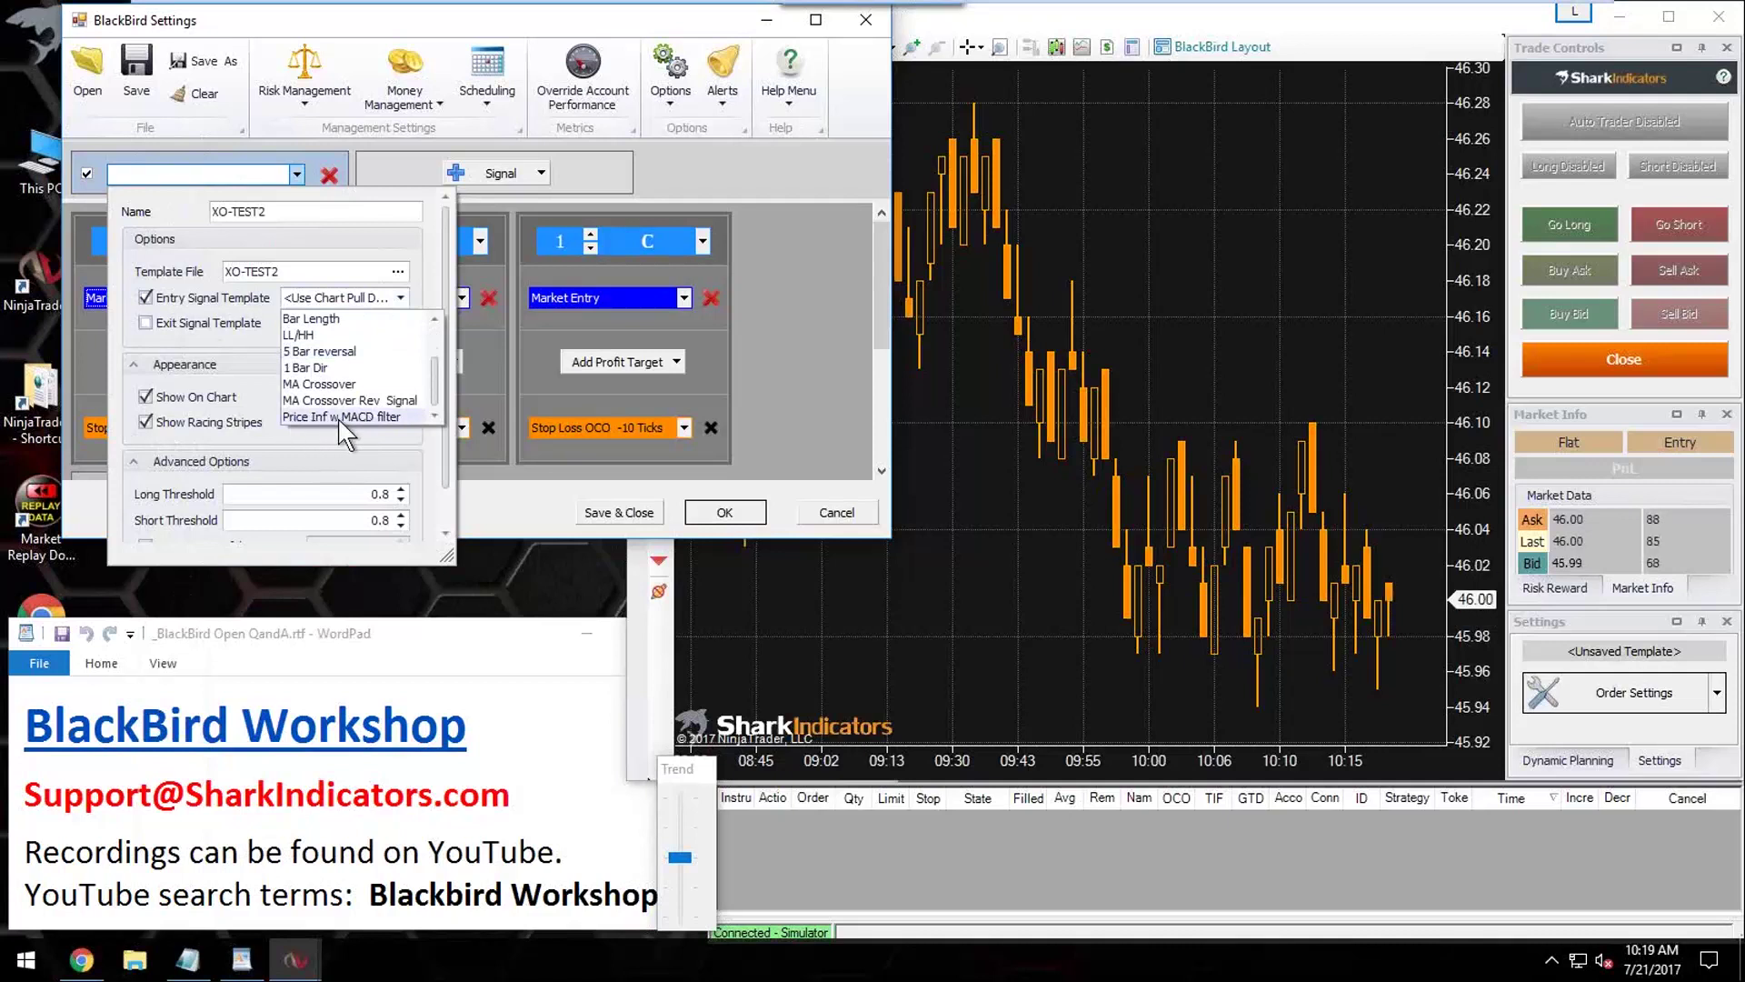
left_click(355, 416)
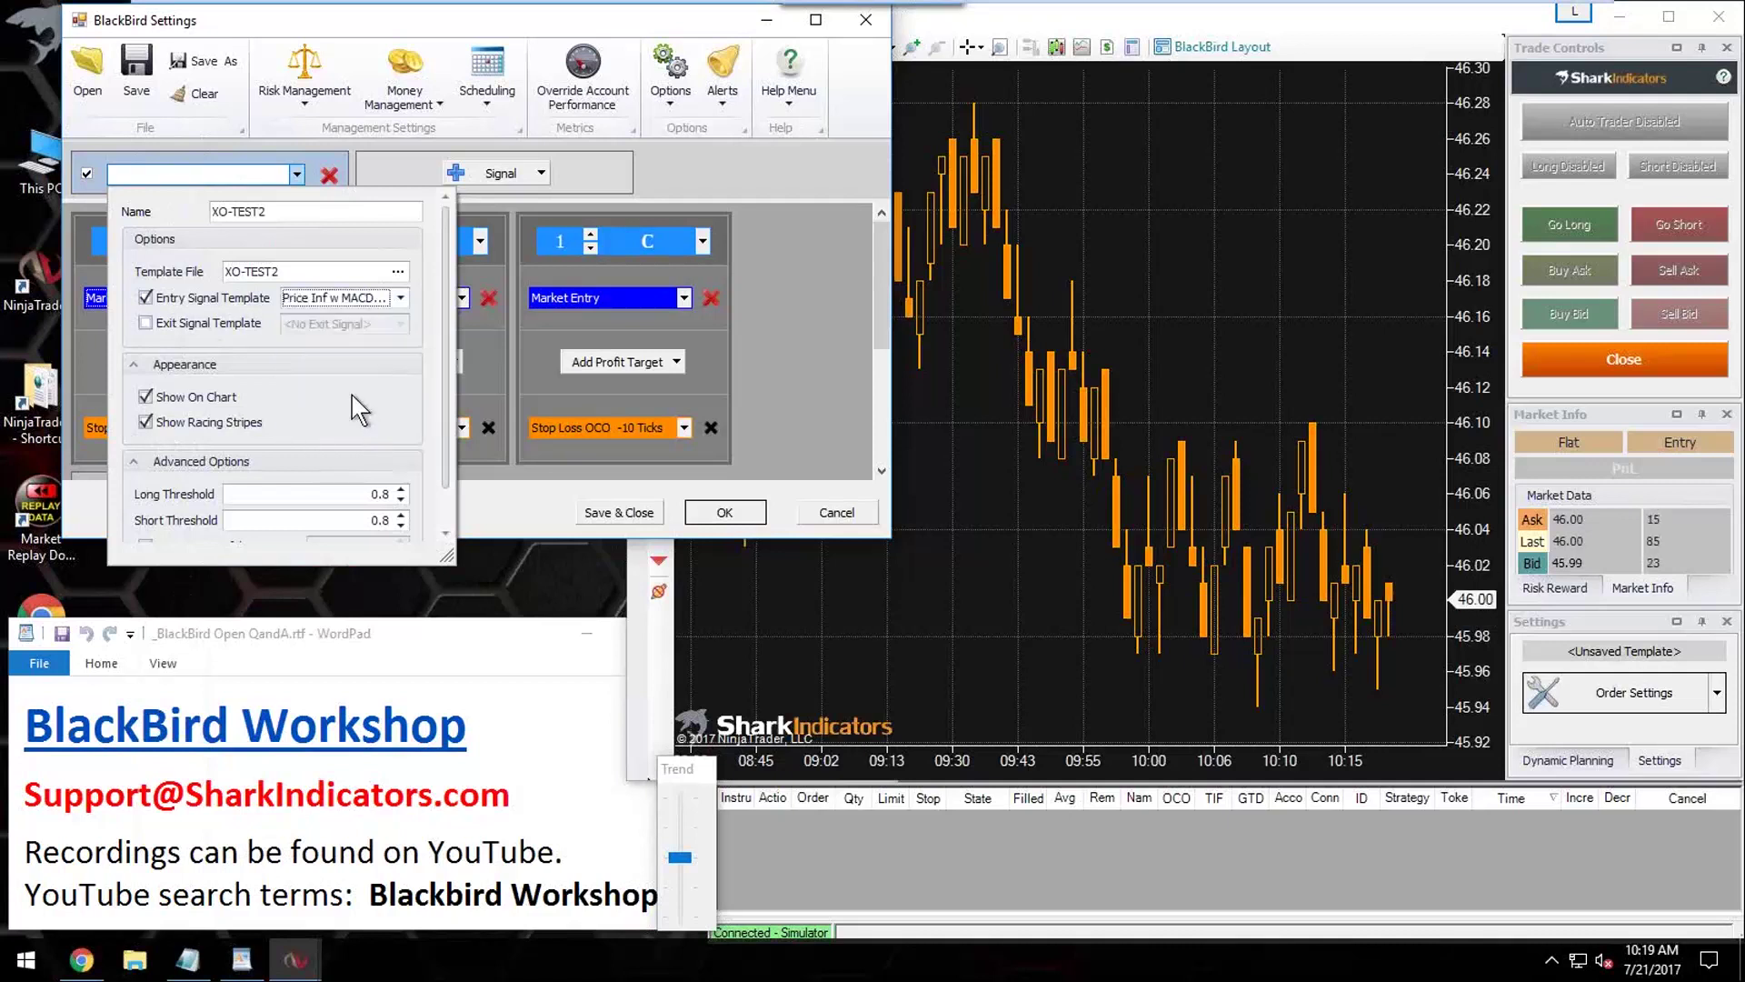
left_click(494, 488)
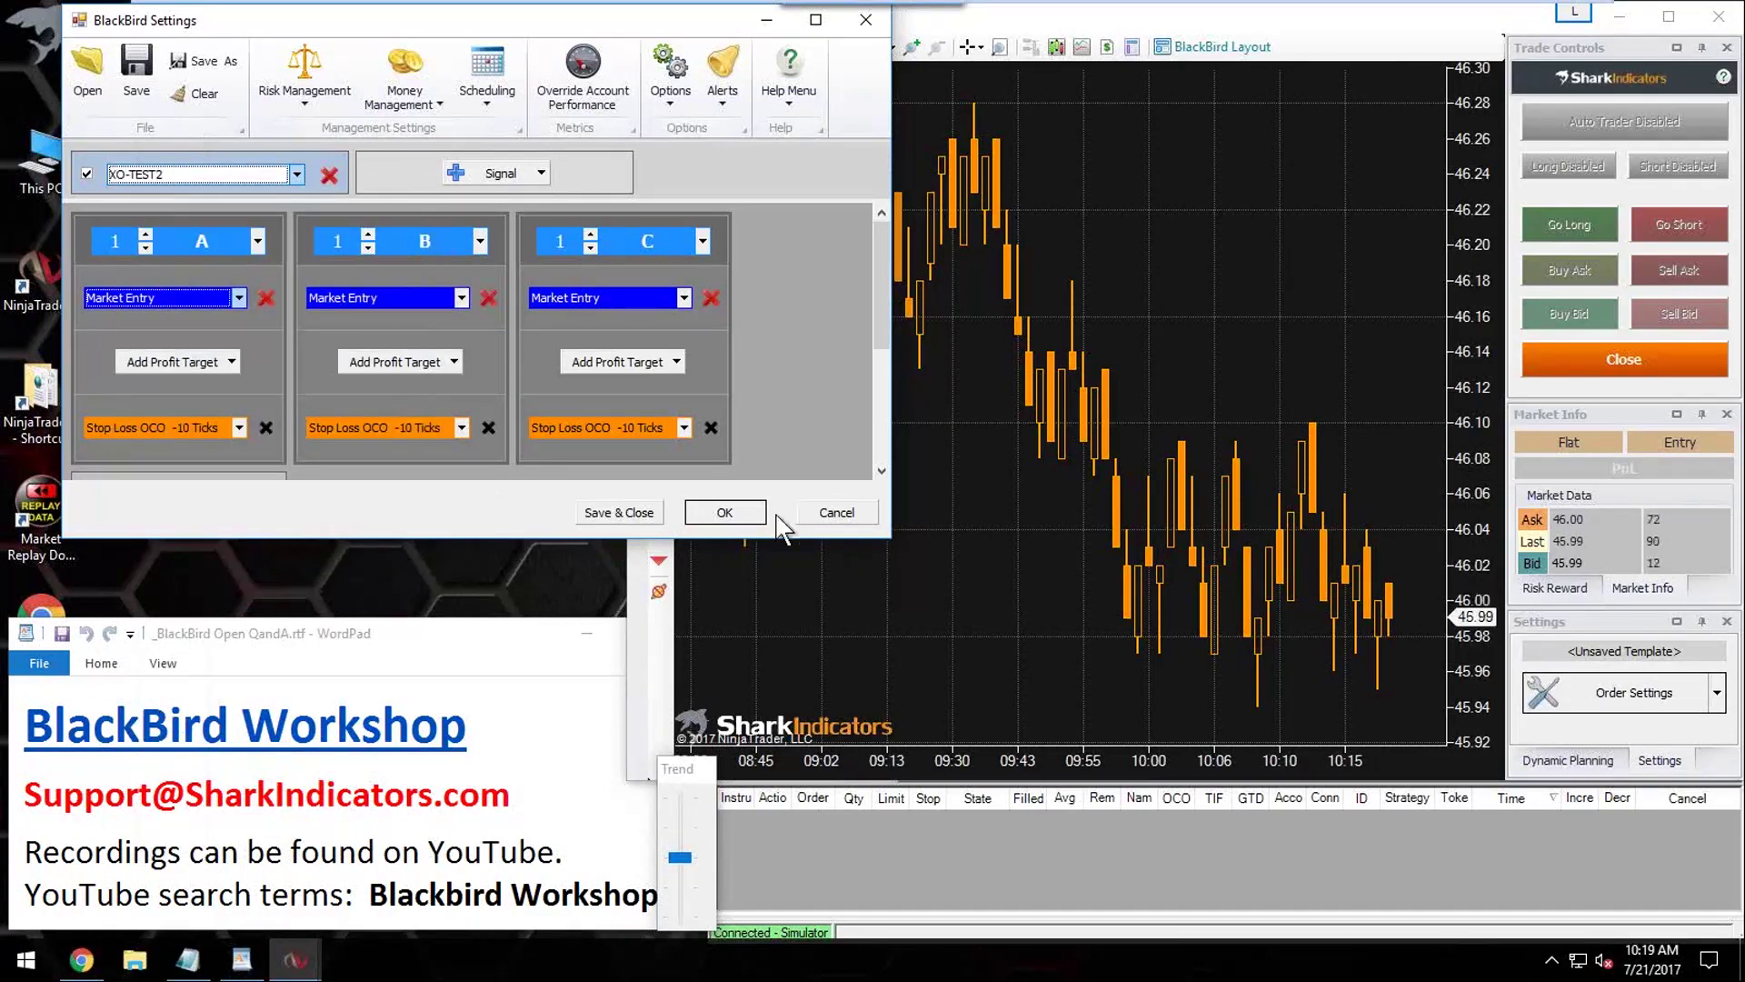
left_click(734, 515)
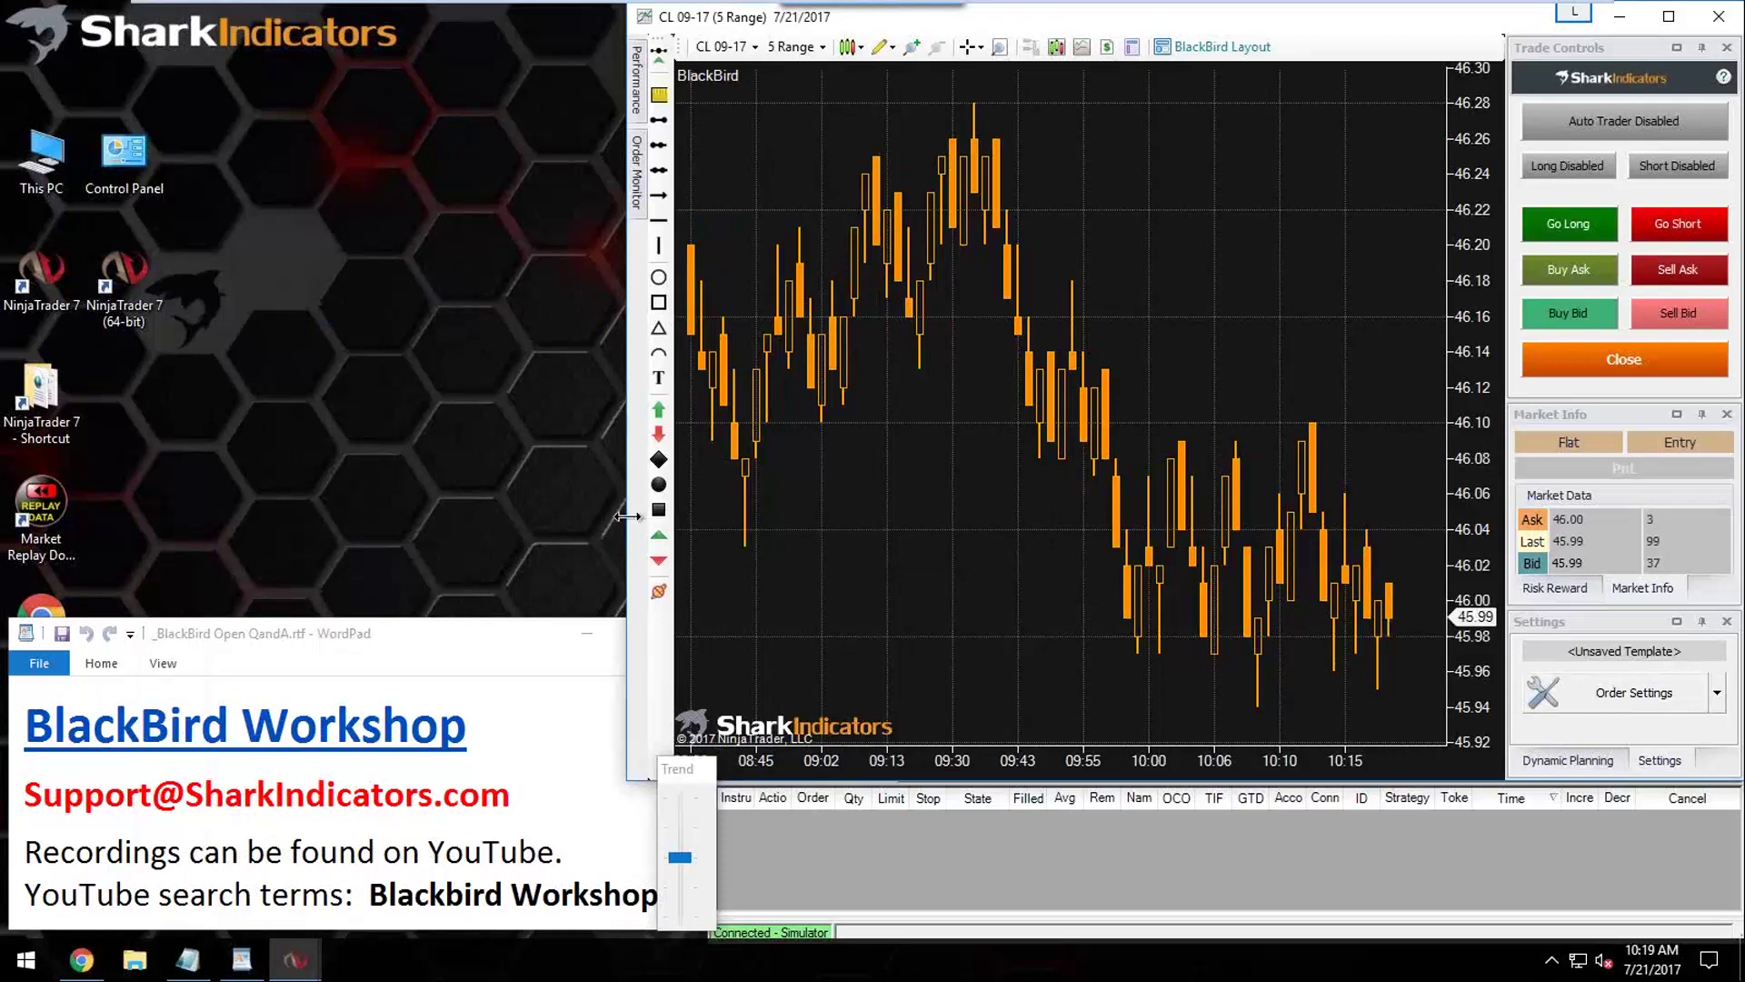
Step: Widen the chart window and reload NinjaScript, agreeing to restart the running strategies
left_click_drag(626, 517, 479, 516)
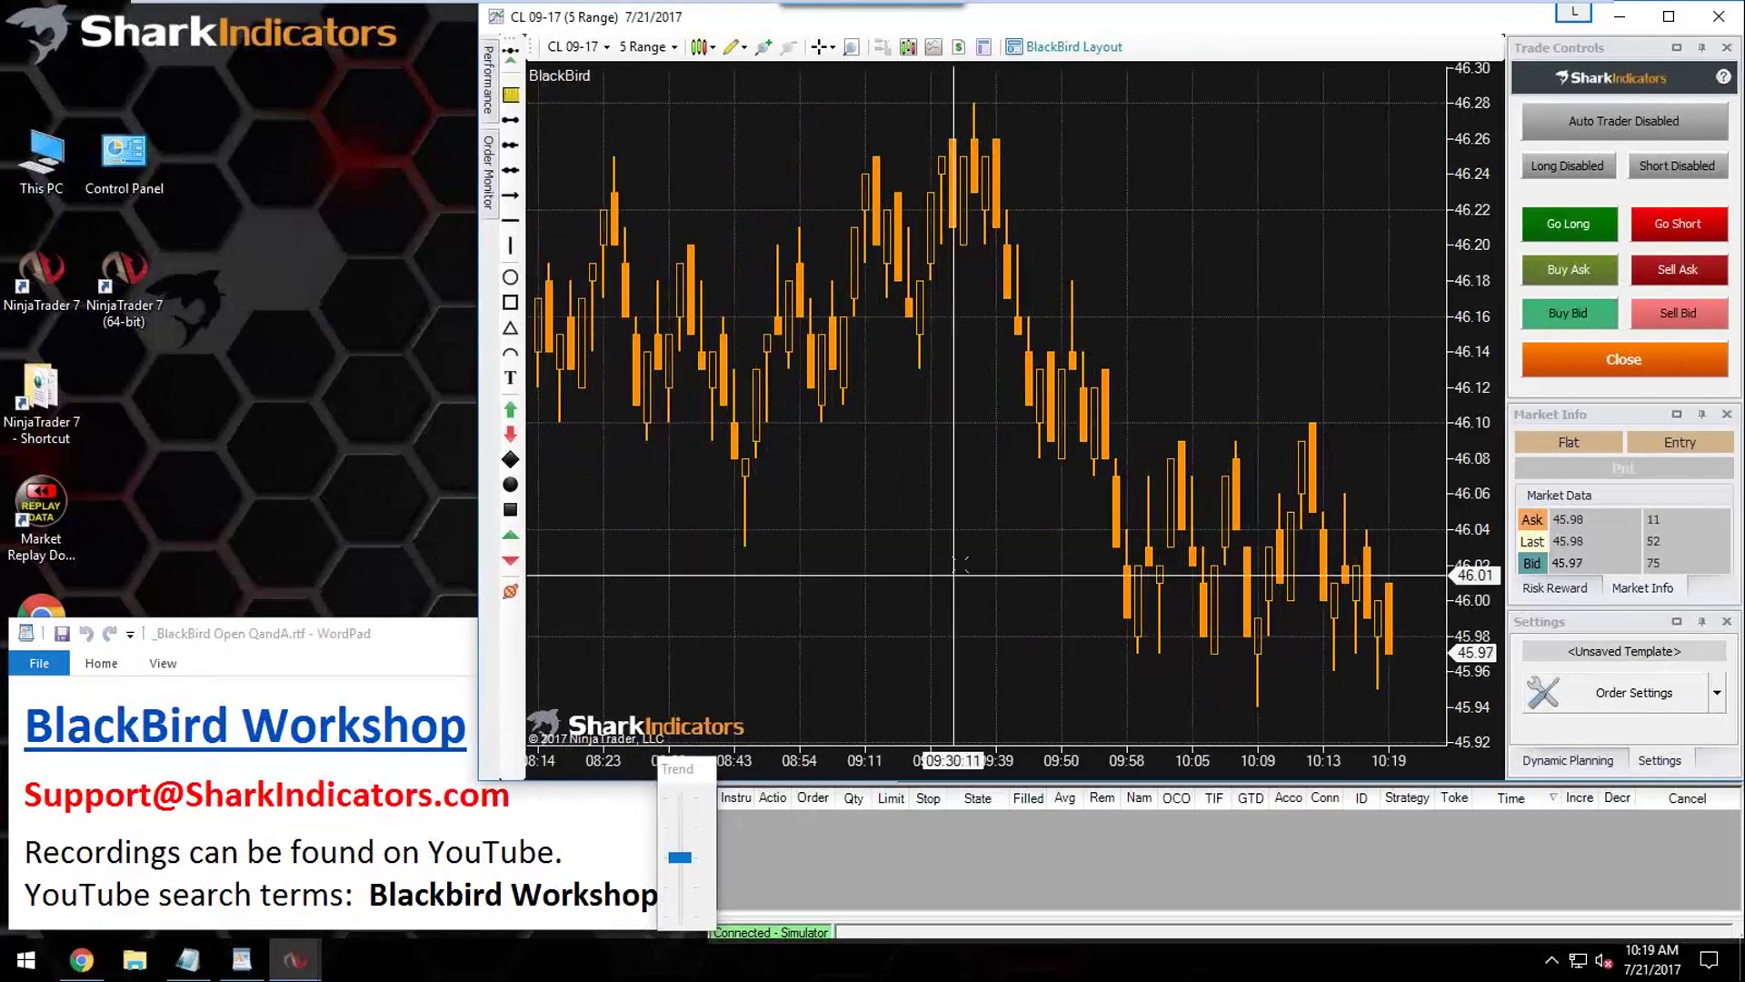
right_click(893, 452)
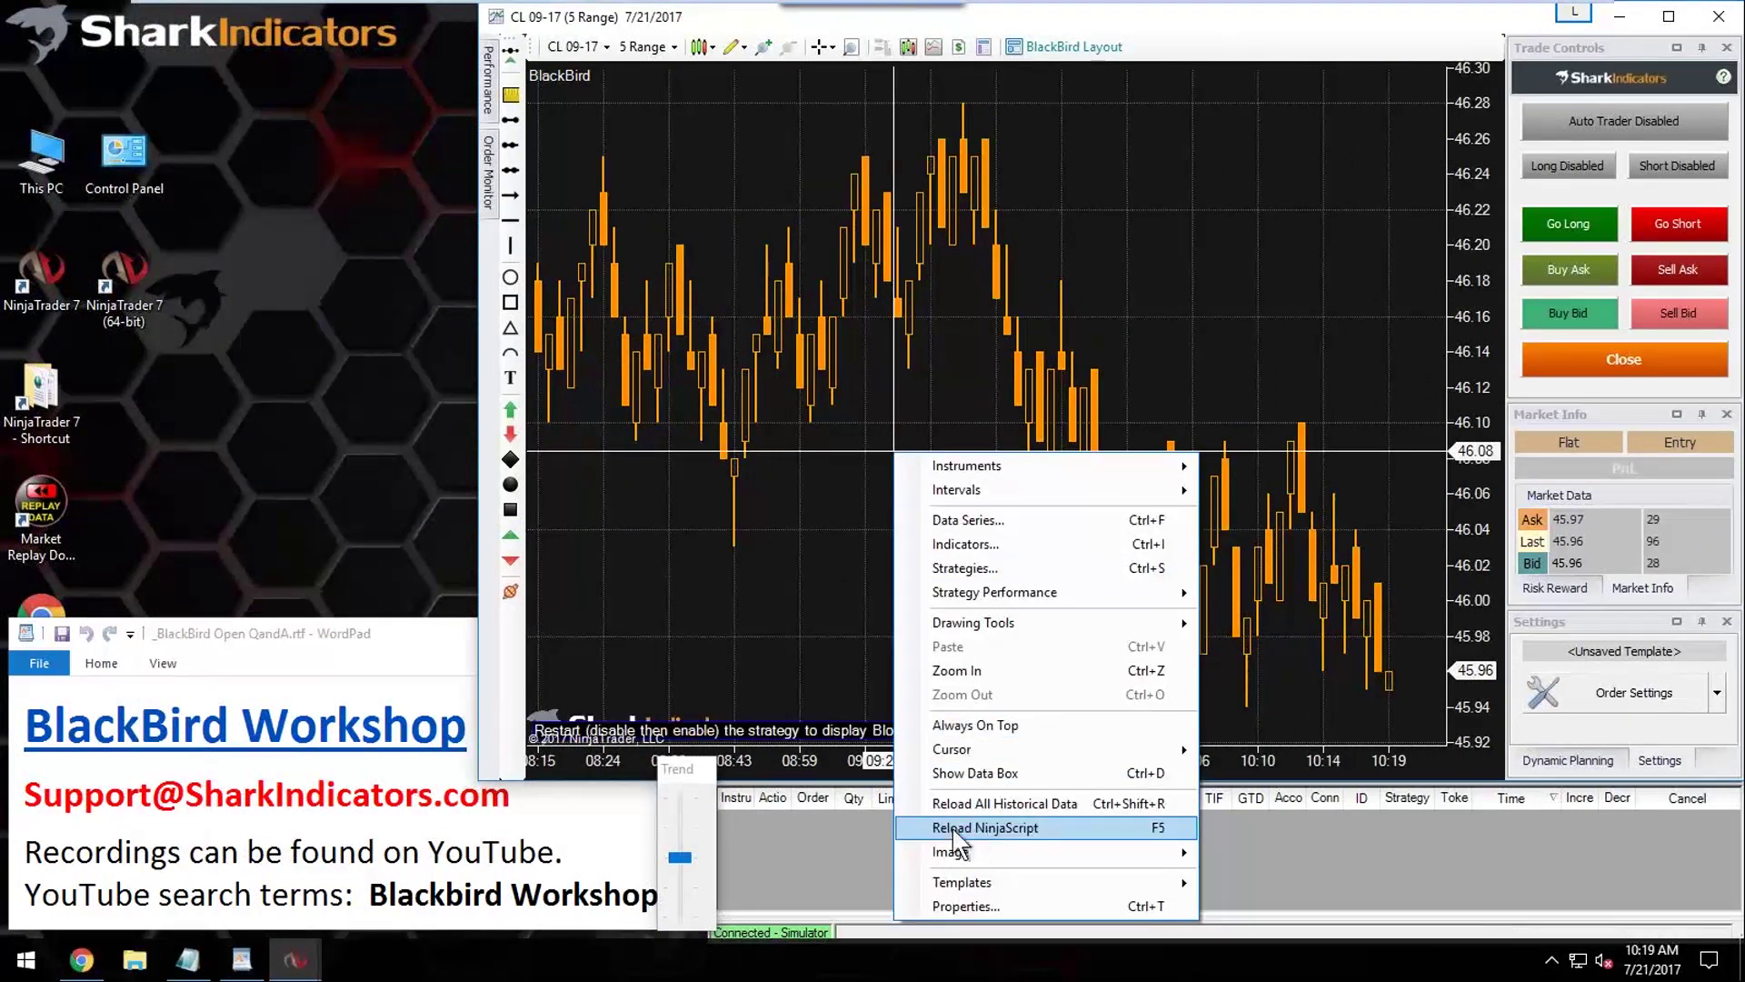
left_click(1027, 827)
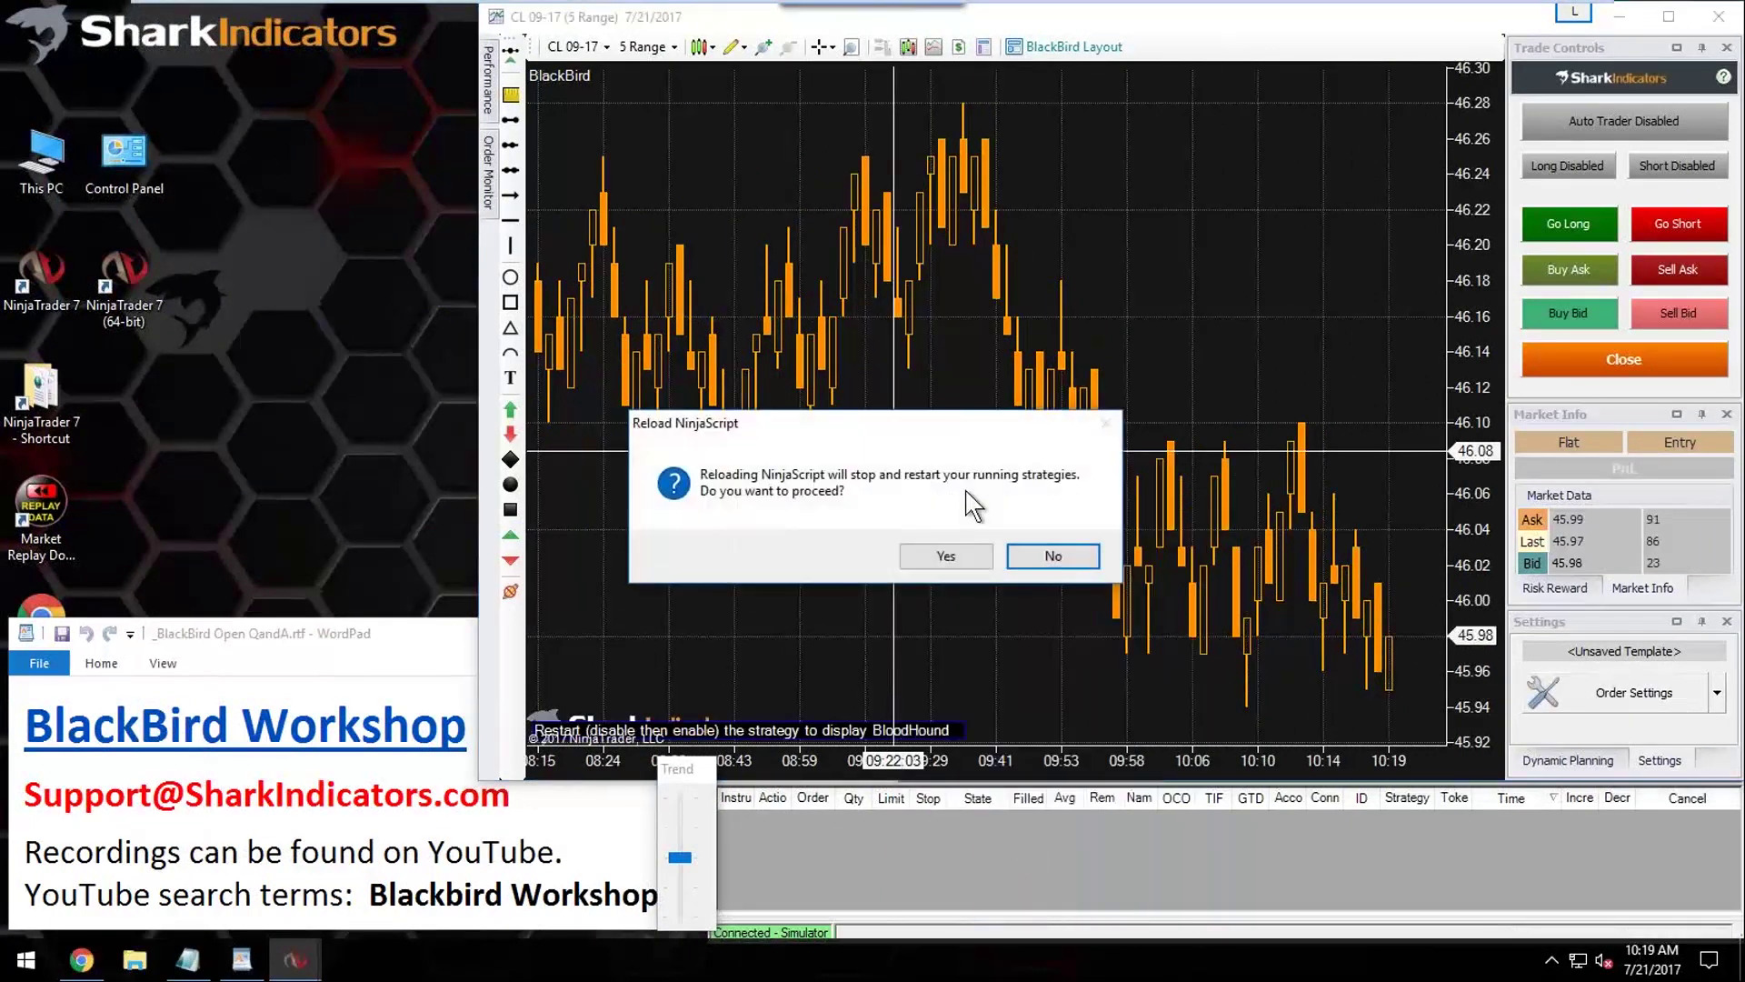
left_click(950, 558)
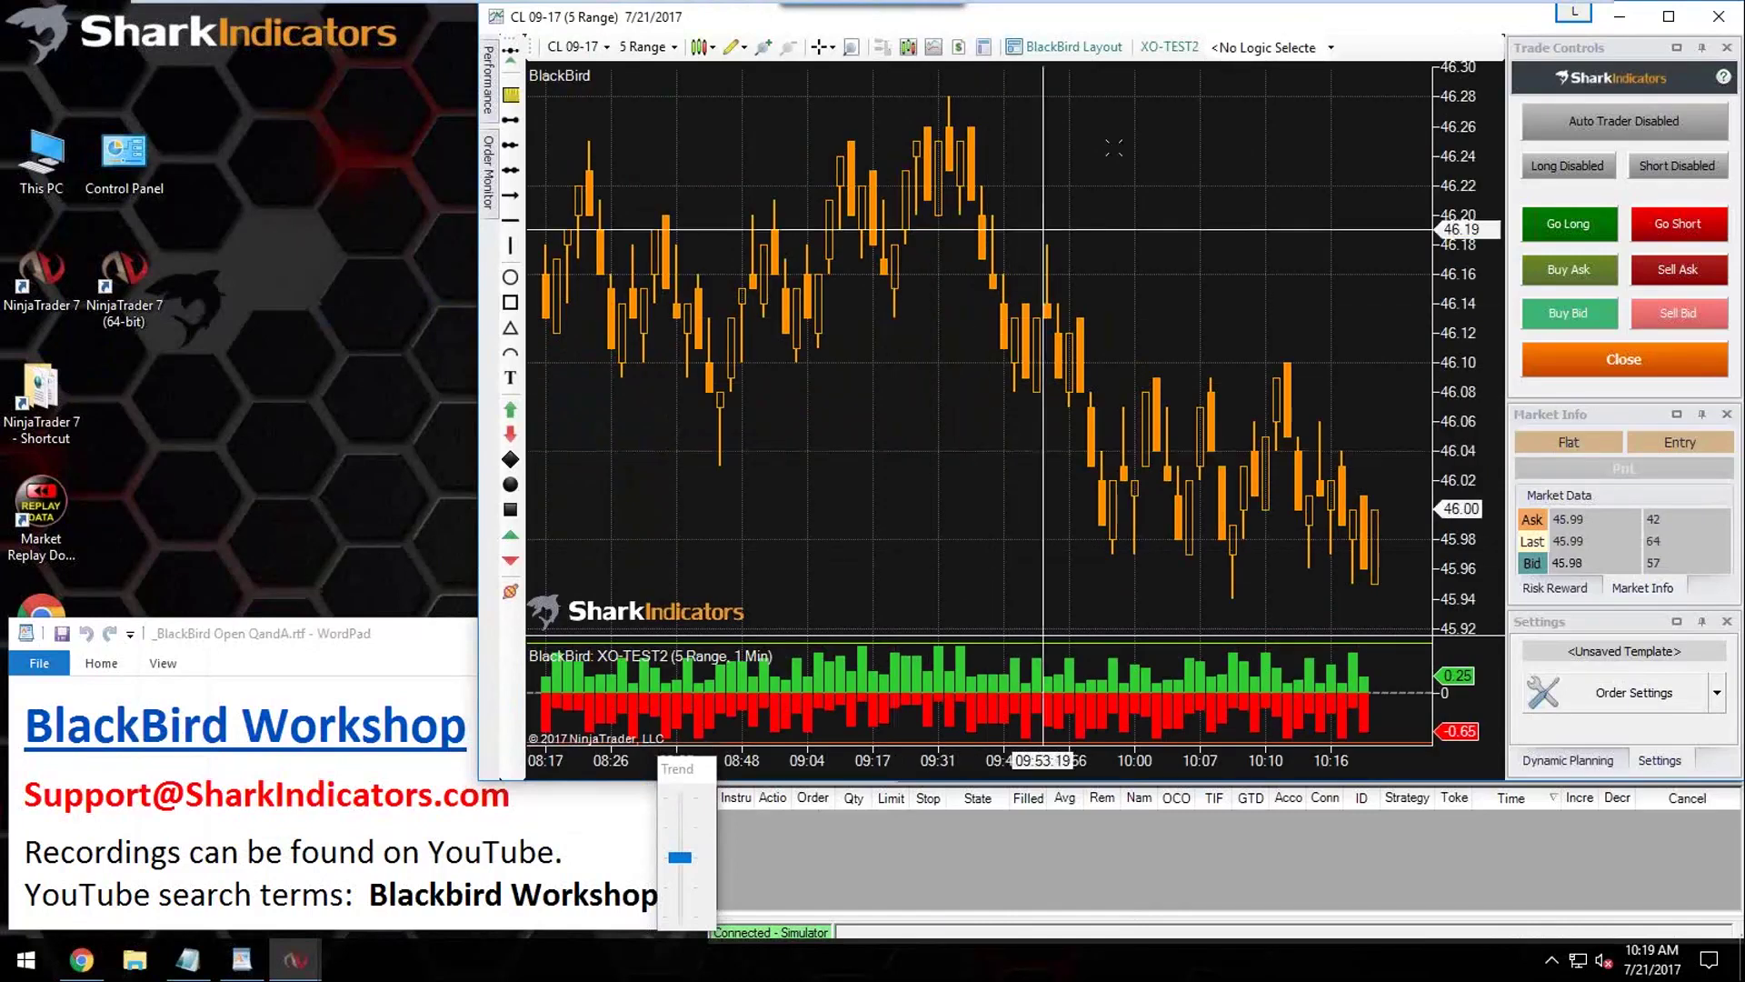
Step: Select the "Price Inf w MACD filter" logic for XO-TEST2 on the chart and reduce the height of the signal pane
left_click(1331, 49)
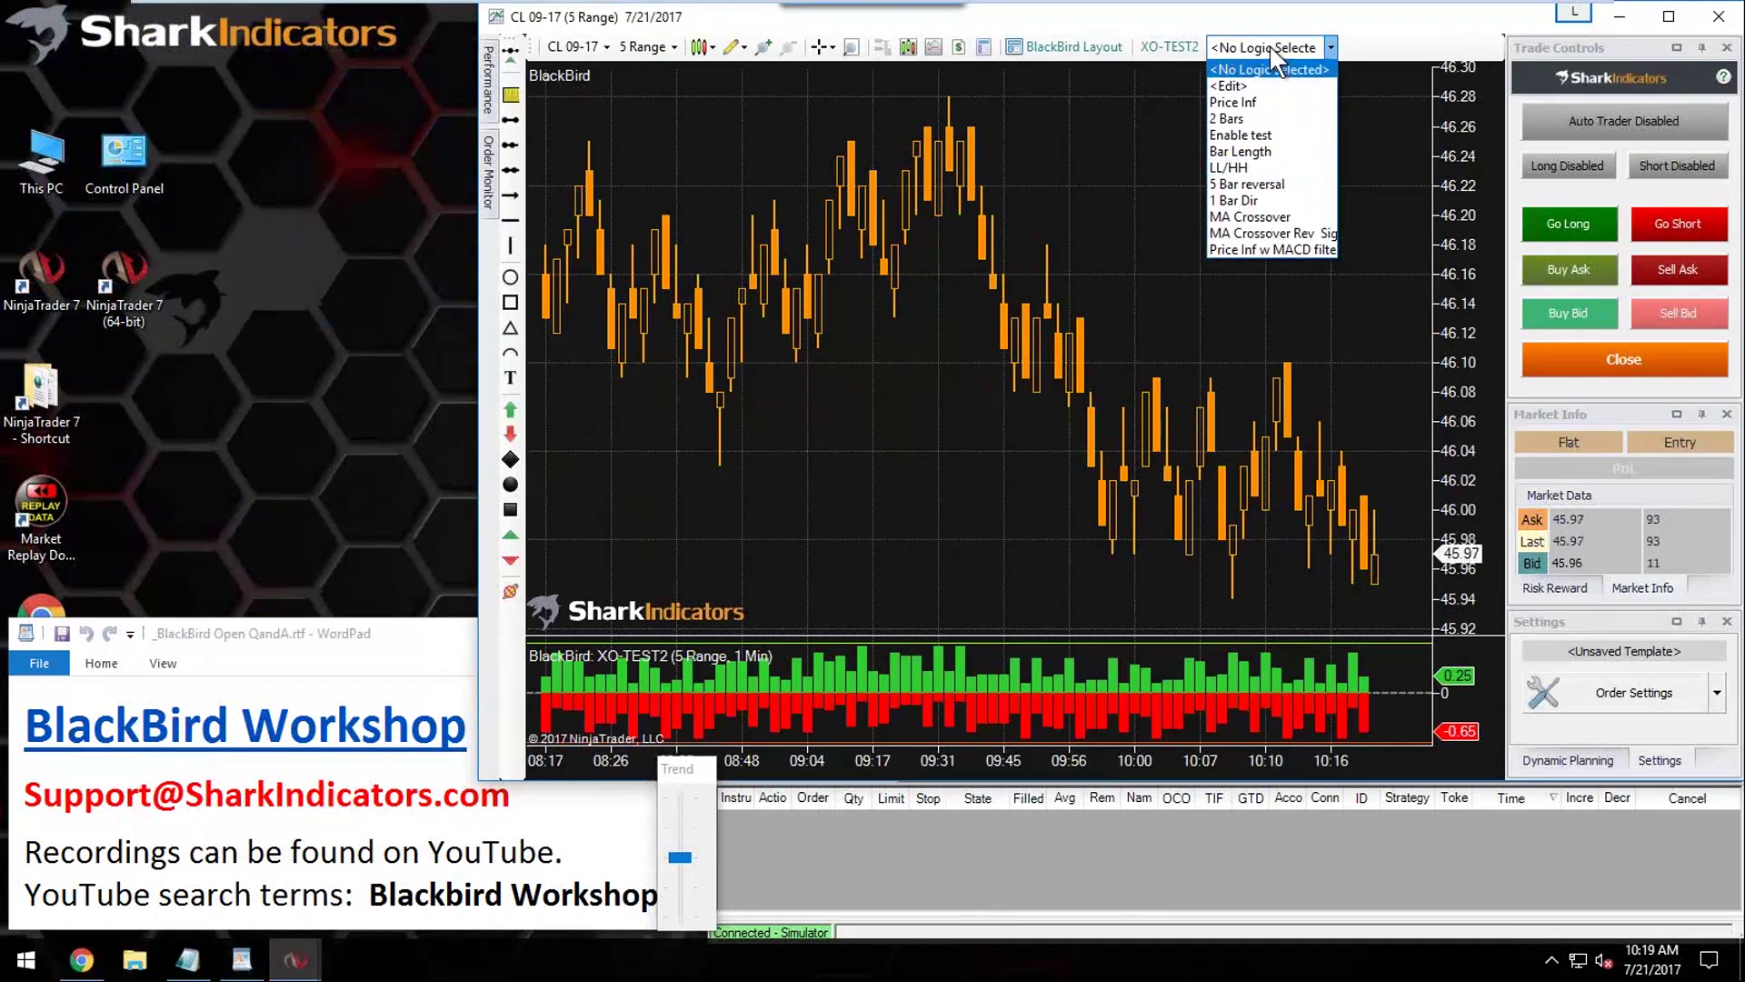
left_click(1245, 249)
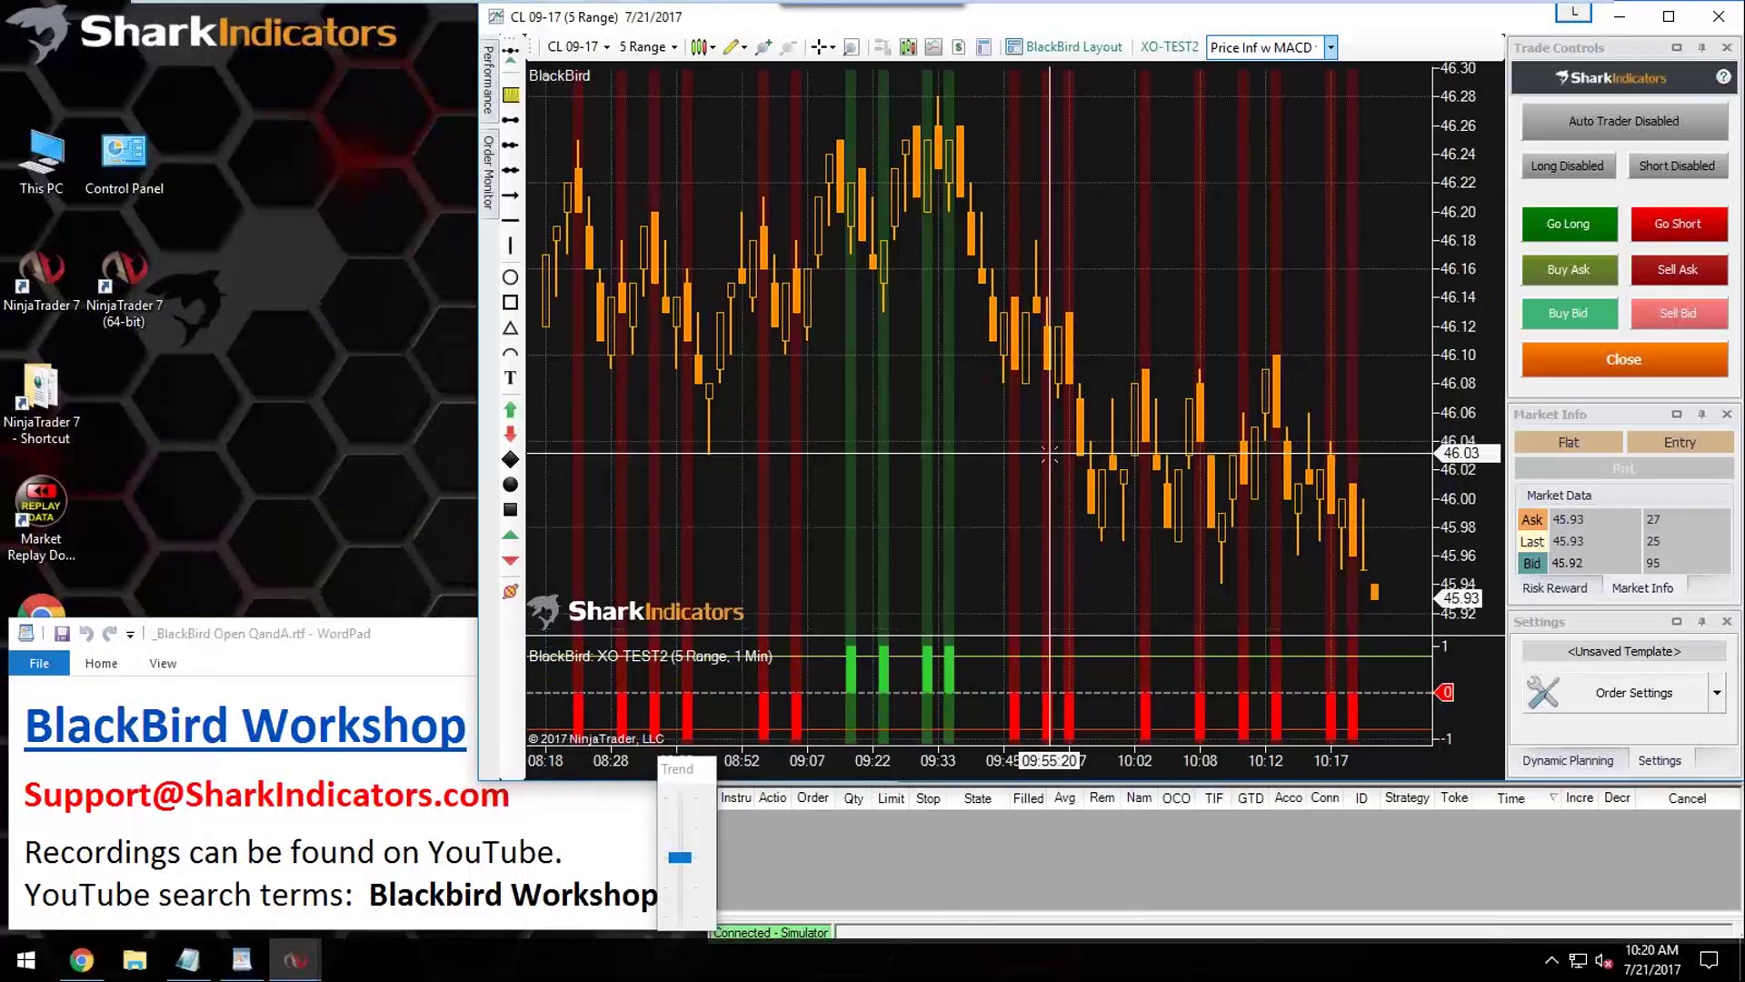
left_click_drag(998, 637, 998, 661)
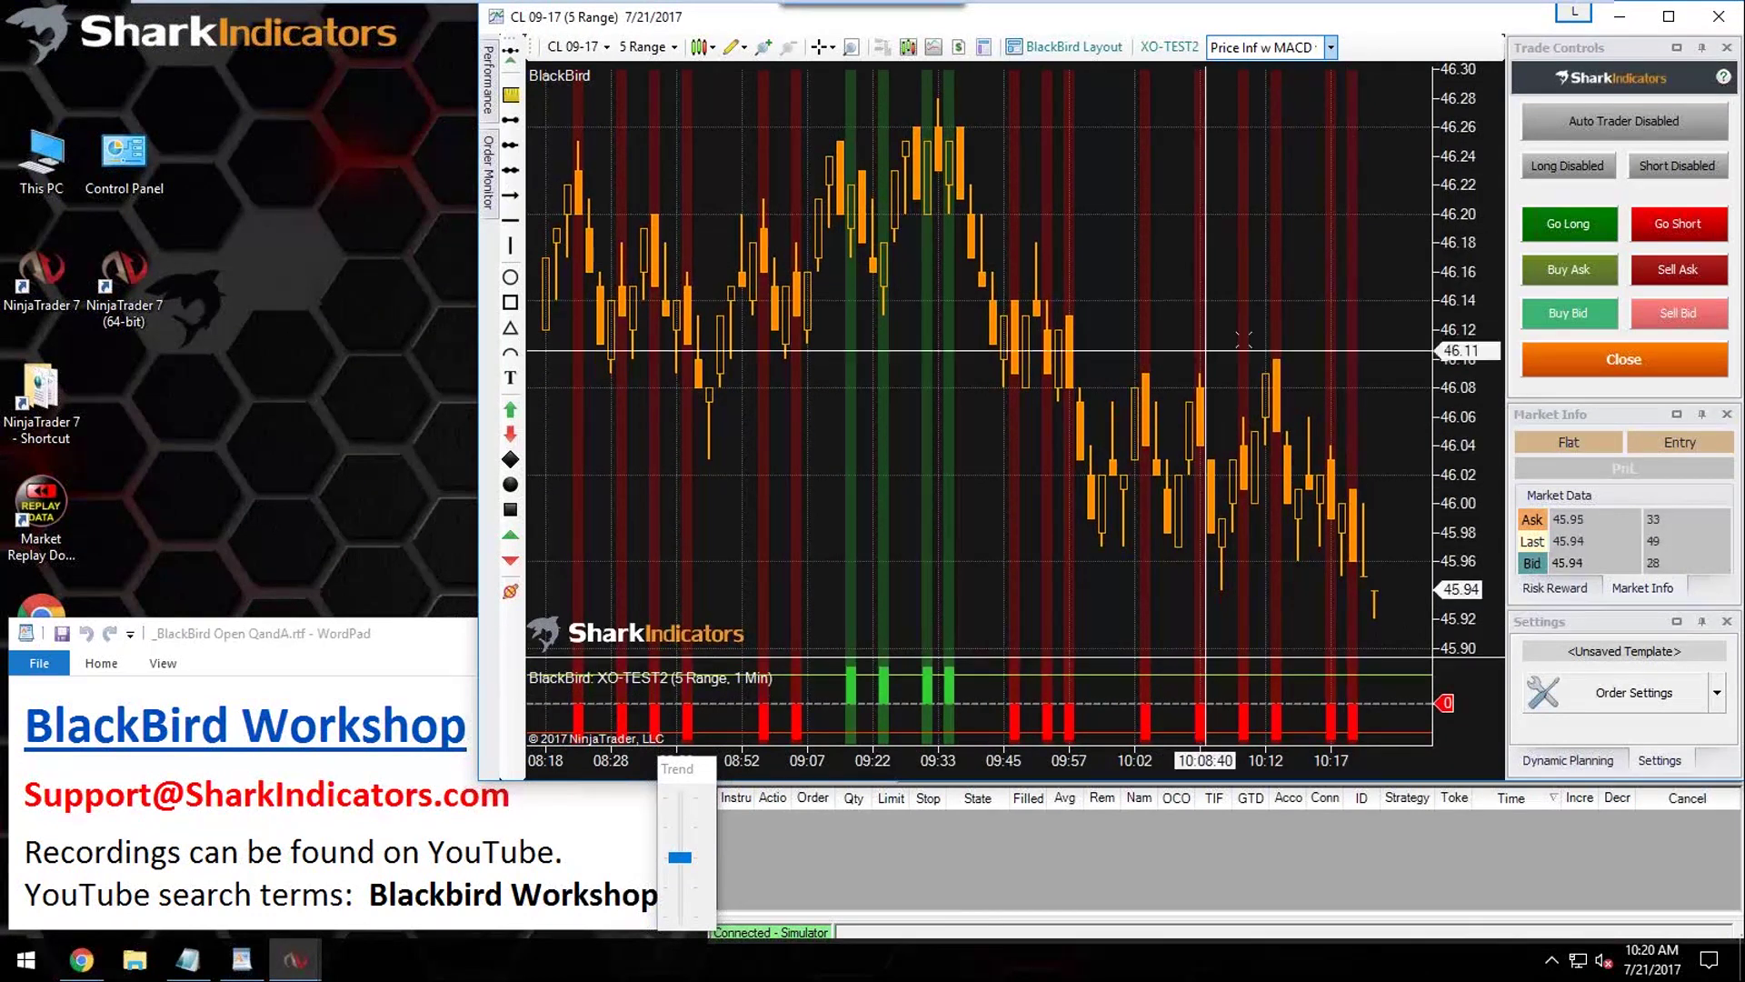
Step: Enable the Auto Trader and swing the simulated price trend up and down to provoke trades
left_click(1627, 125)
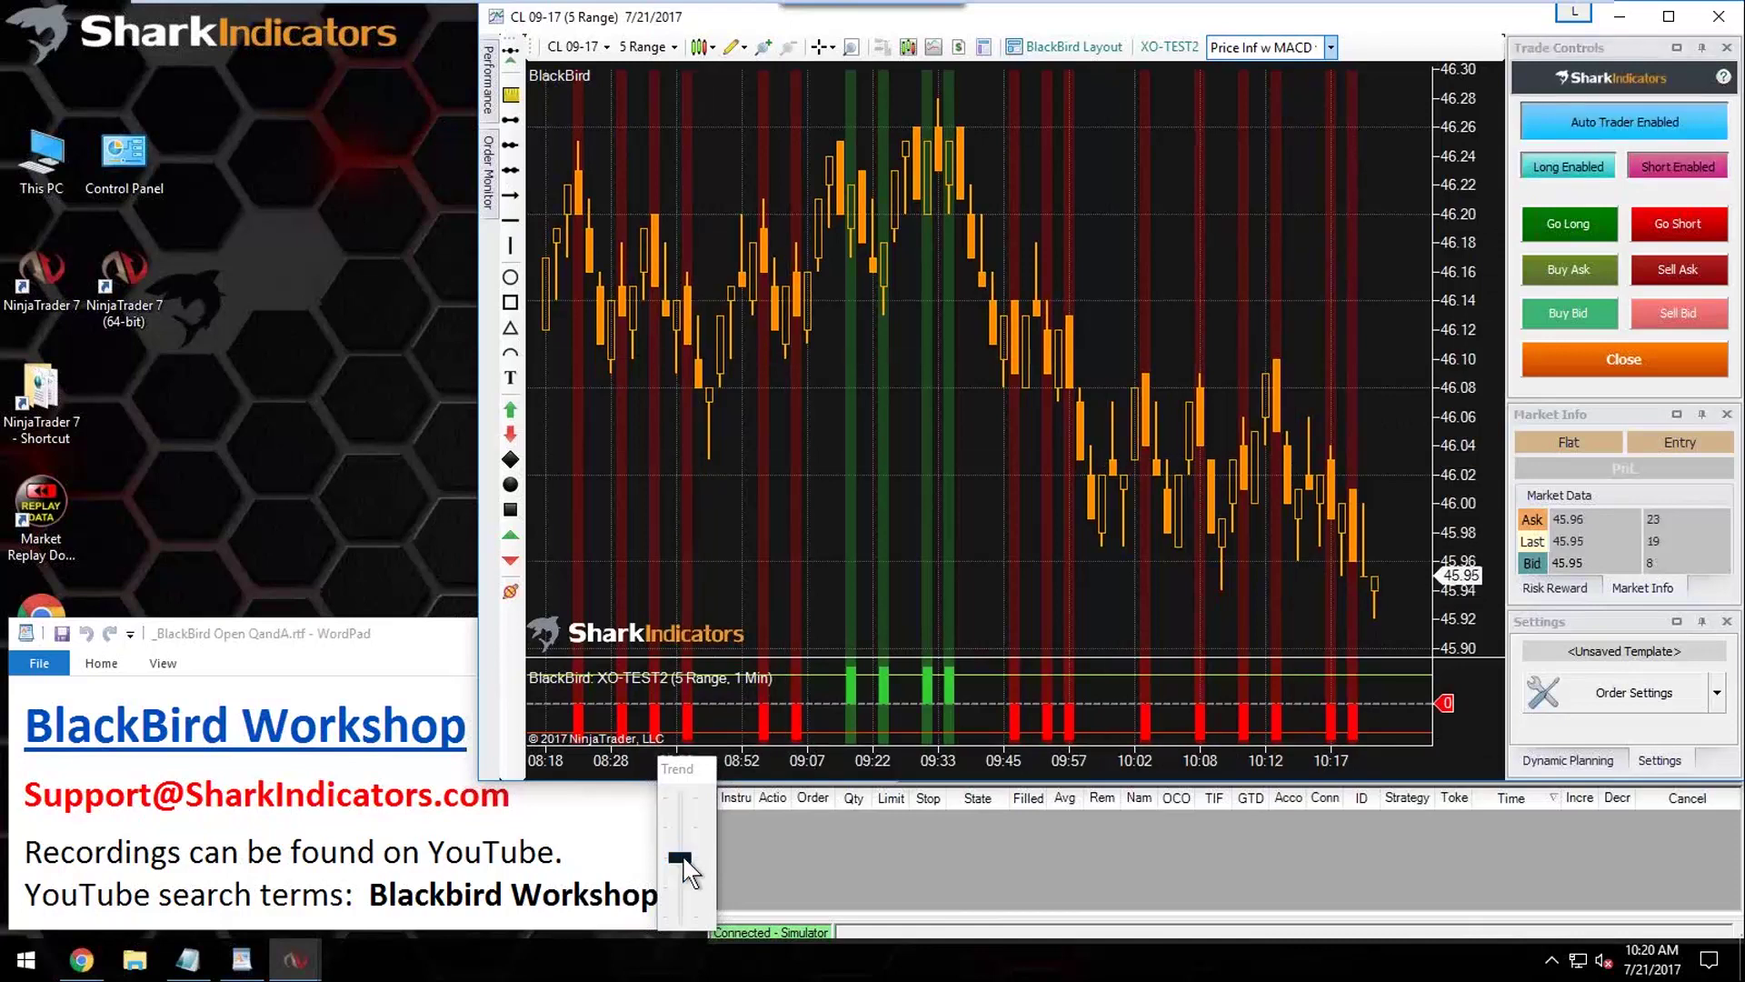
left_click_drag(684, 856, 683, 800)
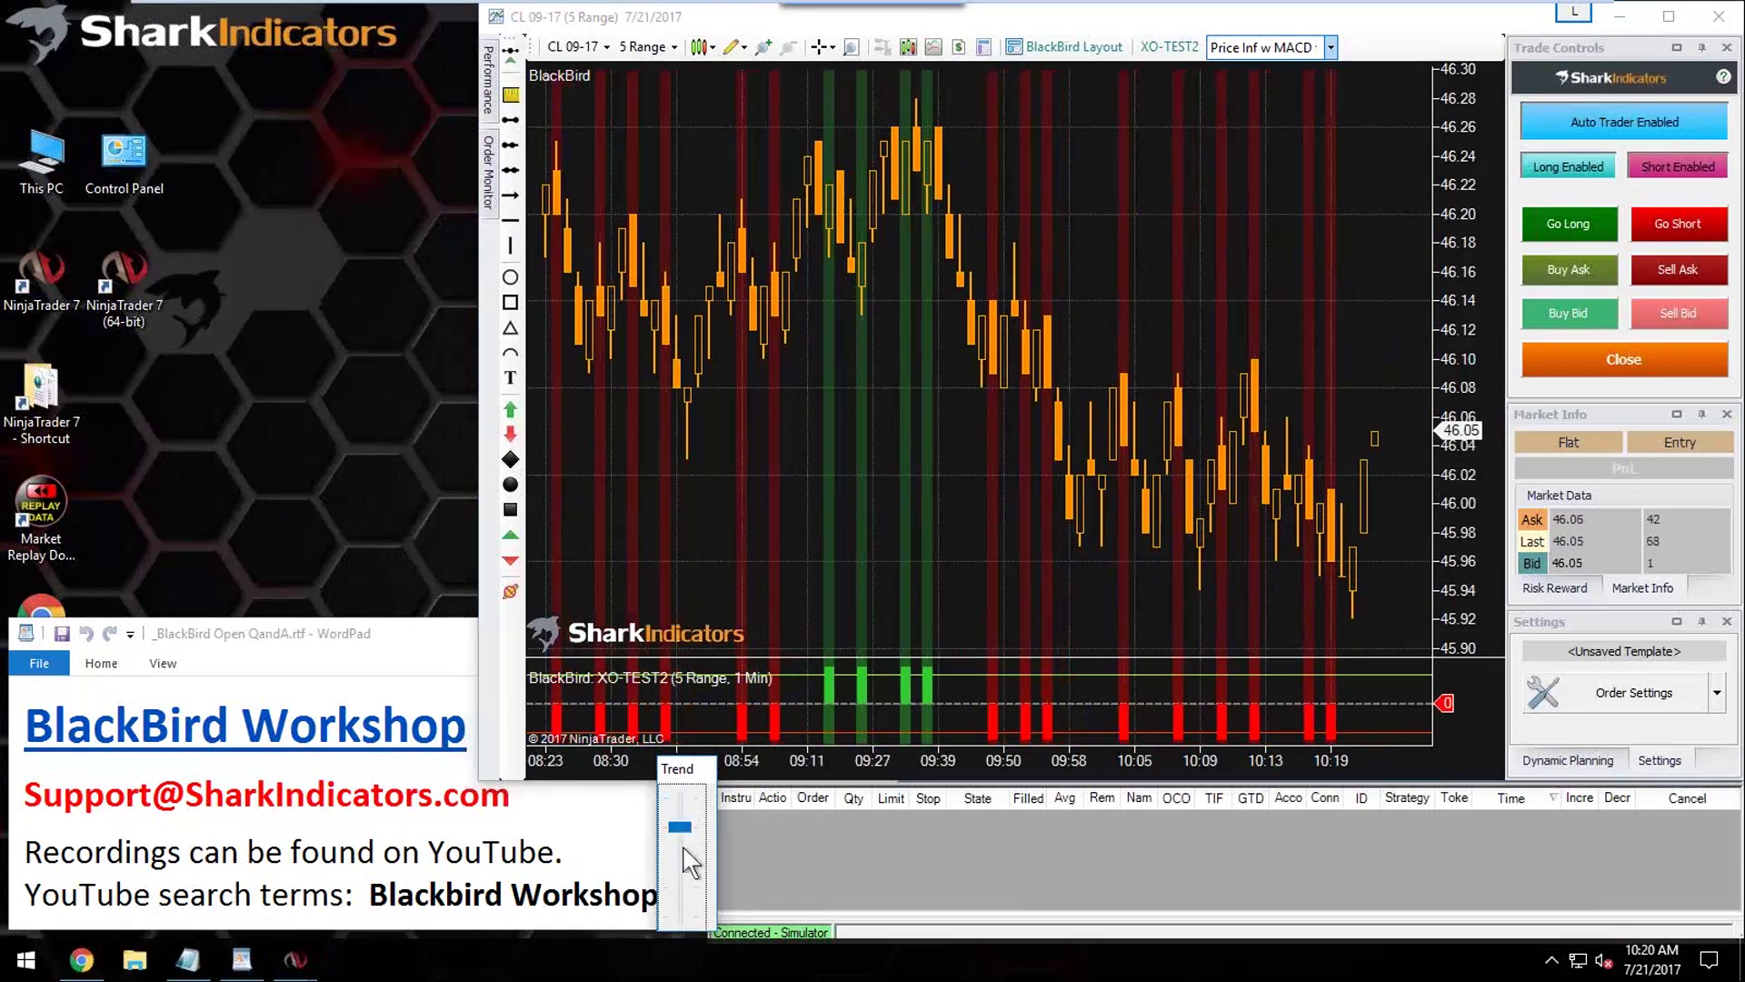
left_click(692, 920)
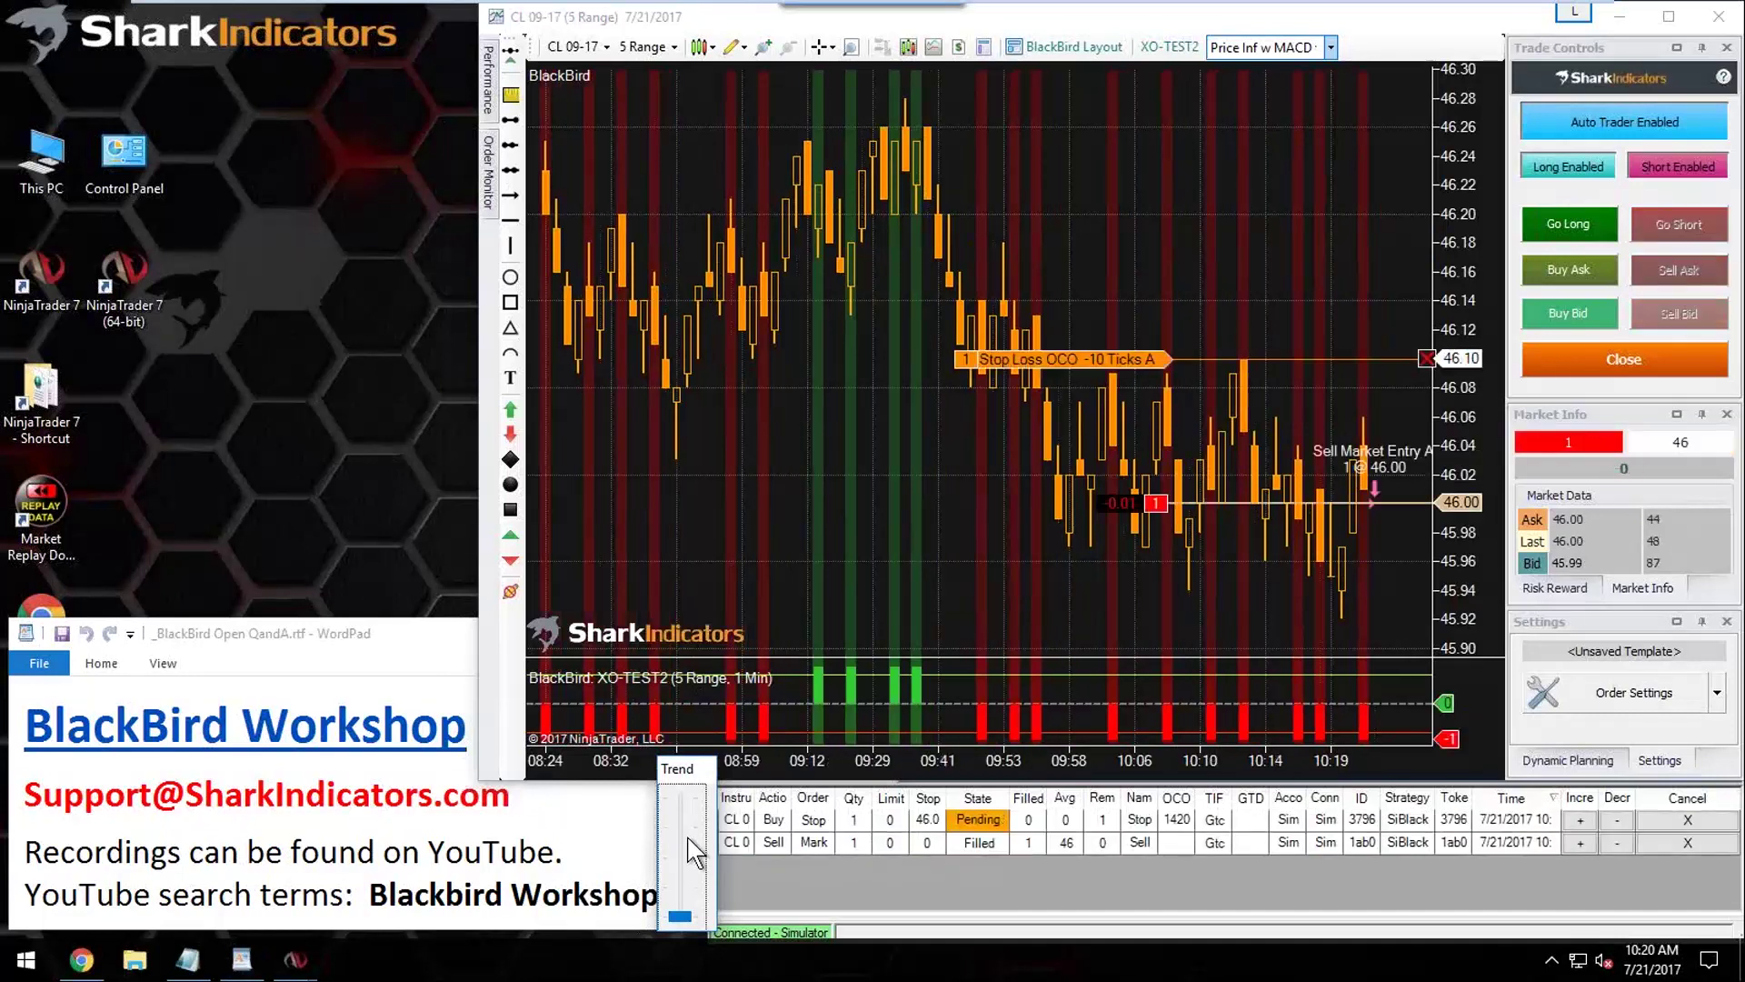
left_click(683, 811)
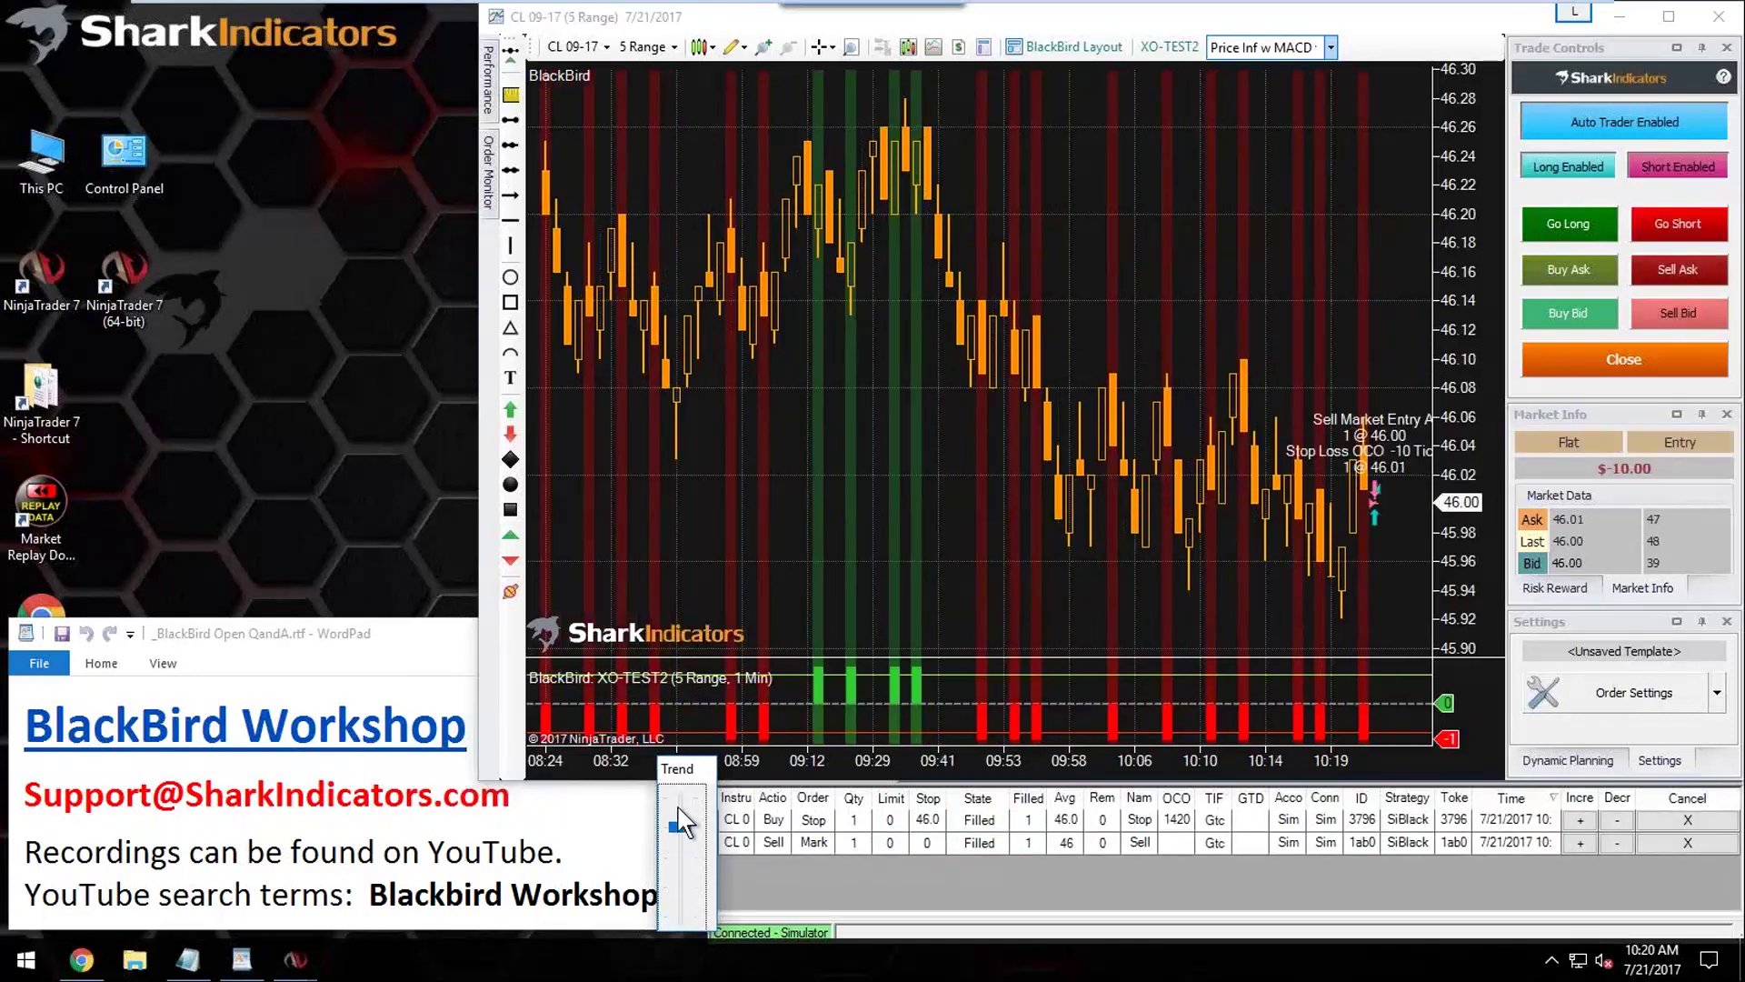
left_click(680, 881)
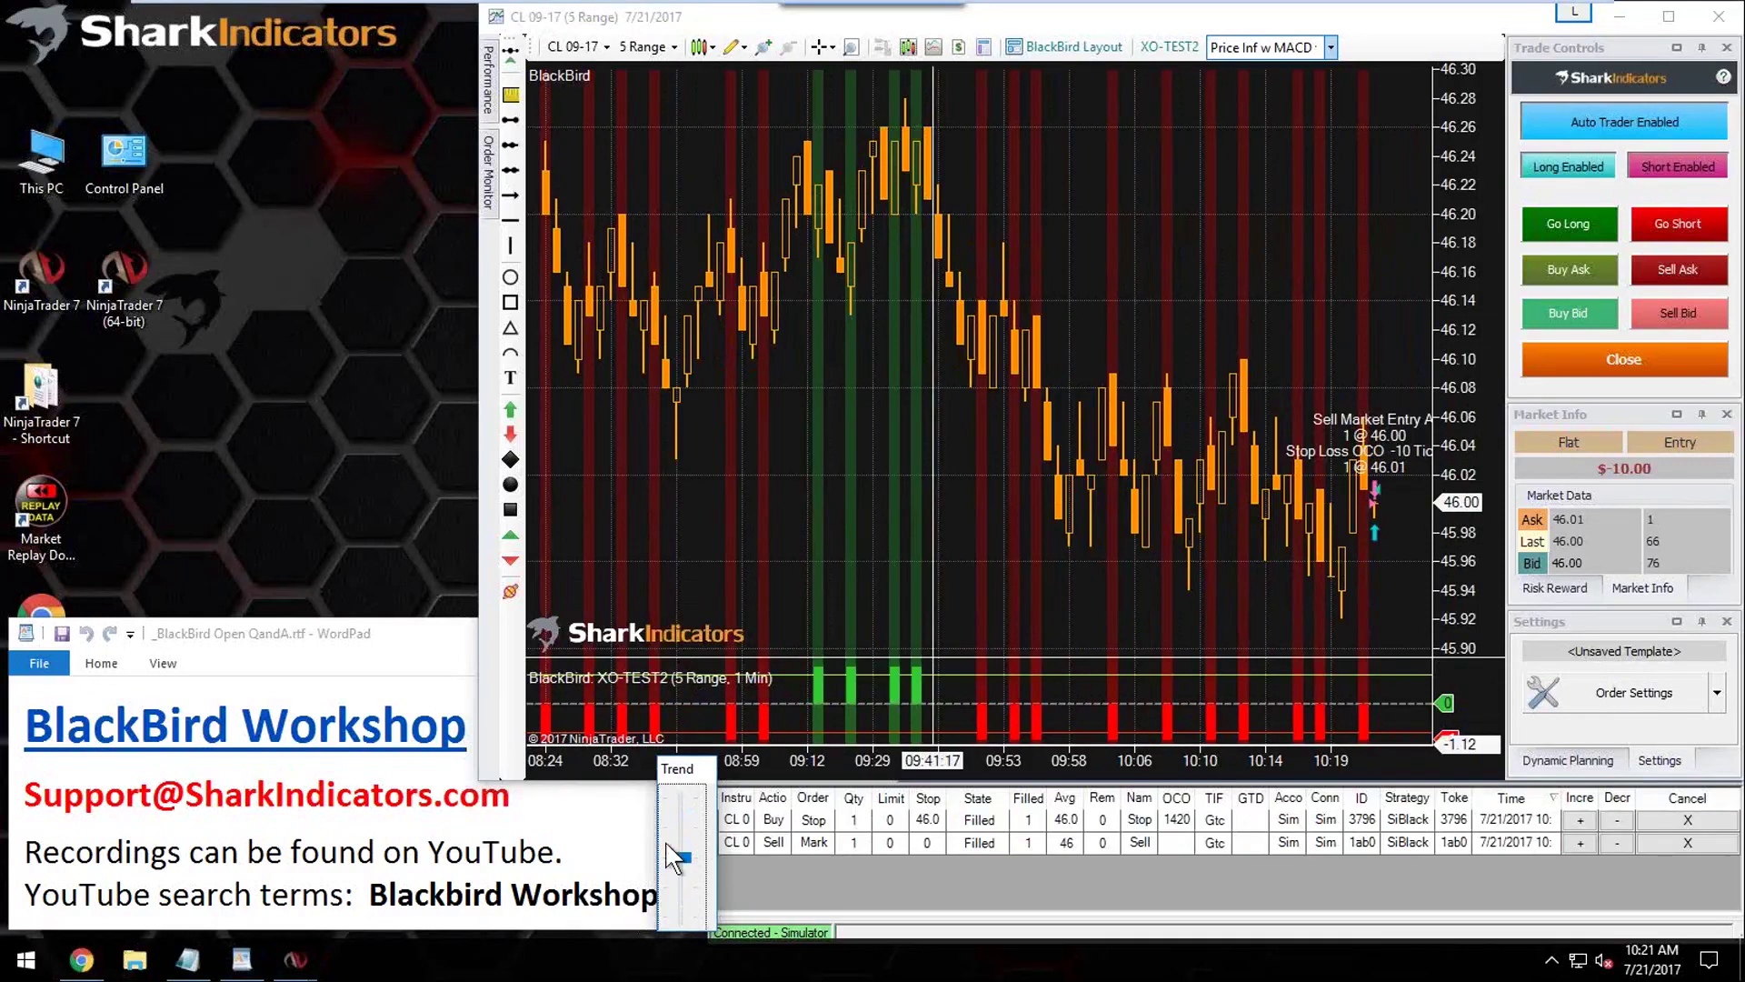
Step: Remove the Rule A trailing action so the stop losses of order sets A, B and C have no trailing rules, and apply the settings
left_click(1634, 695)
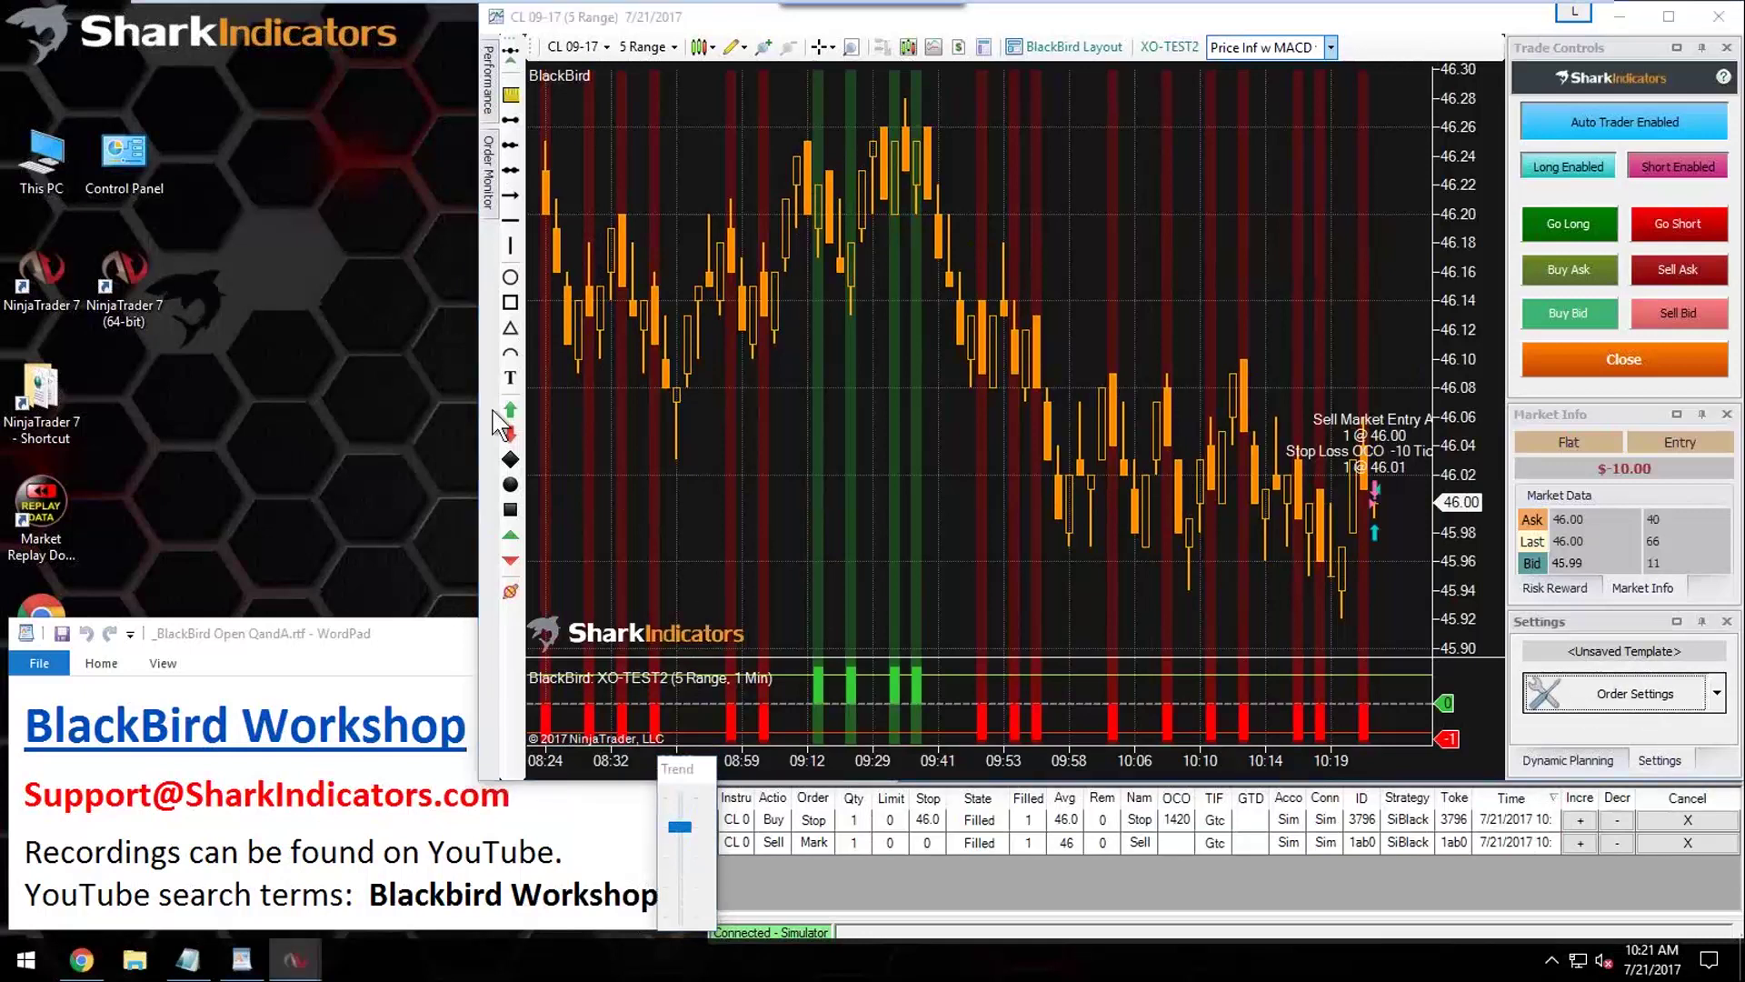
left_click(282, 594)
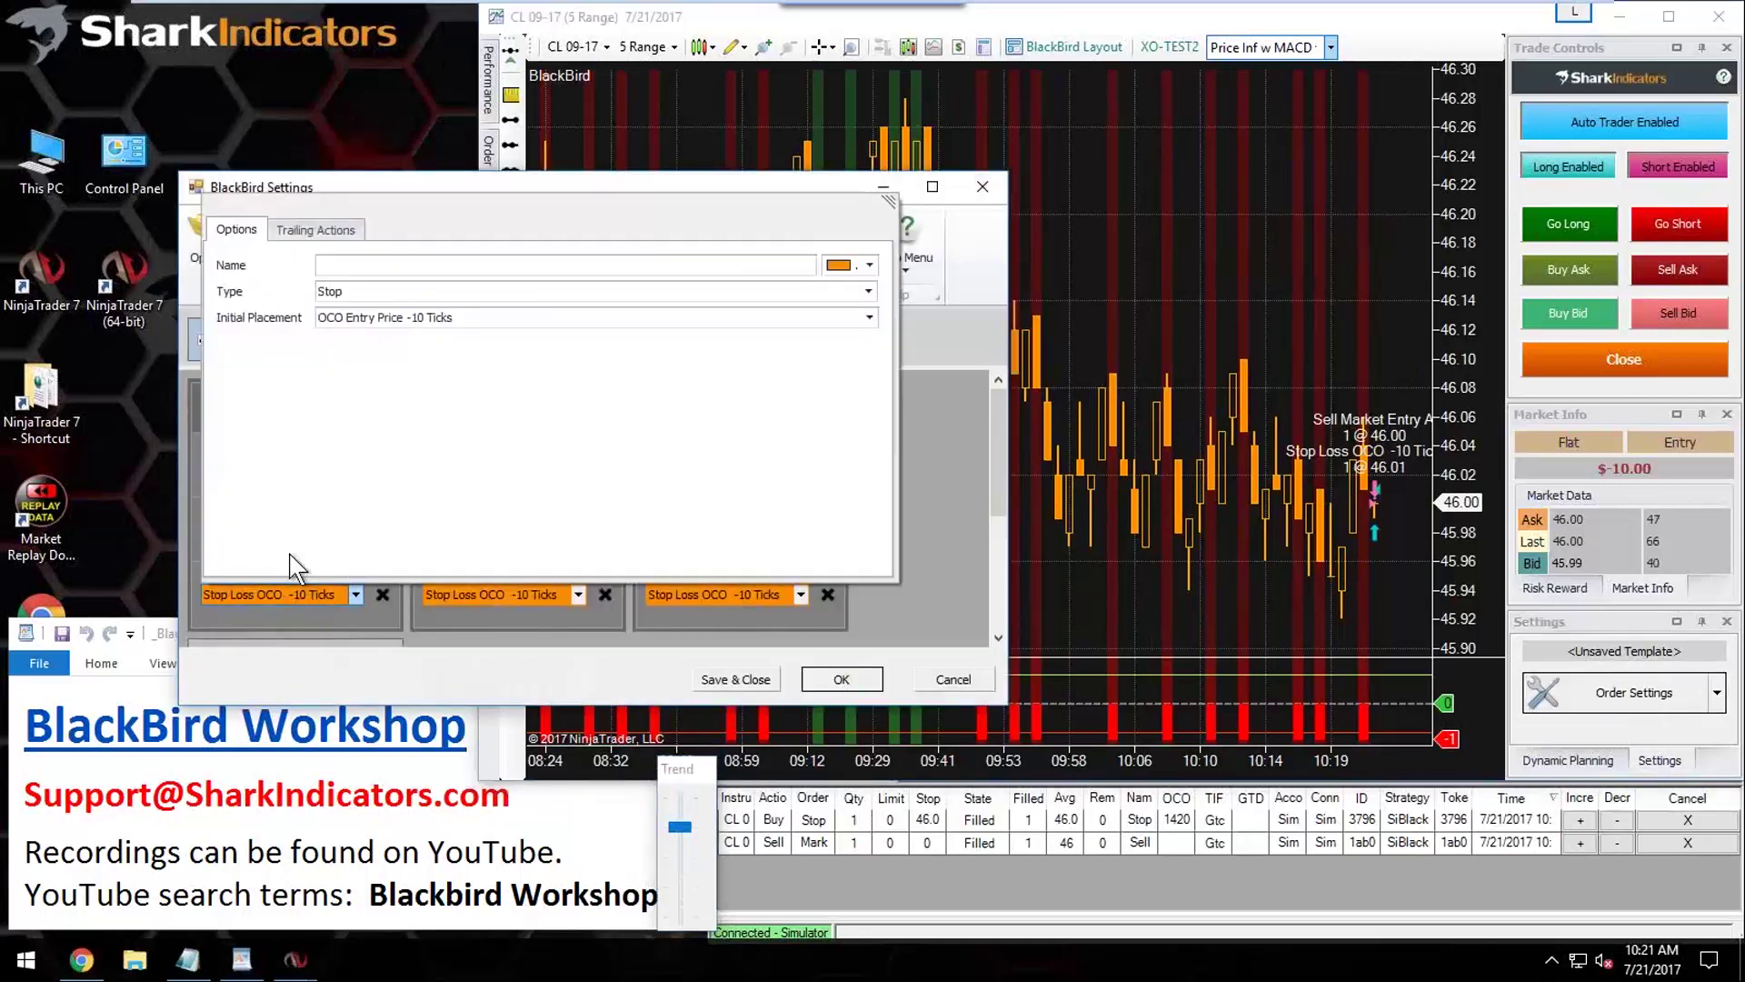
left_click(313, 231)
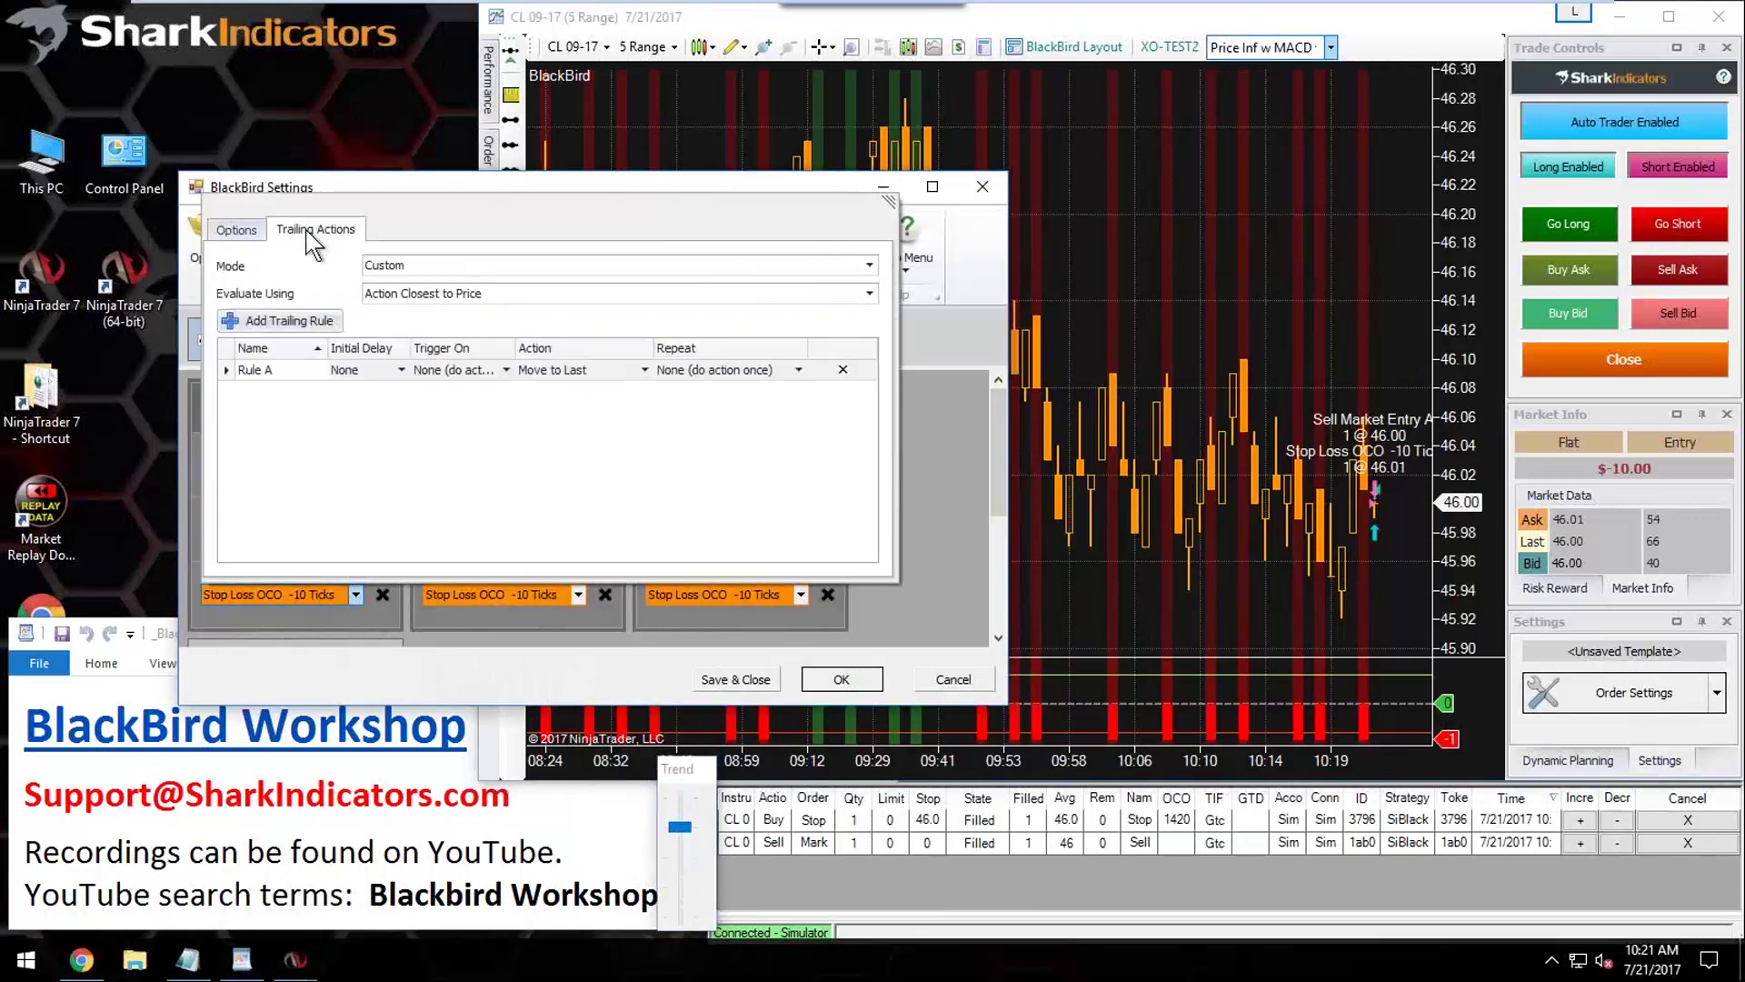
left_click(304, 371)
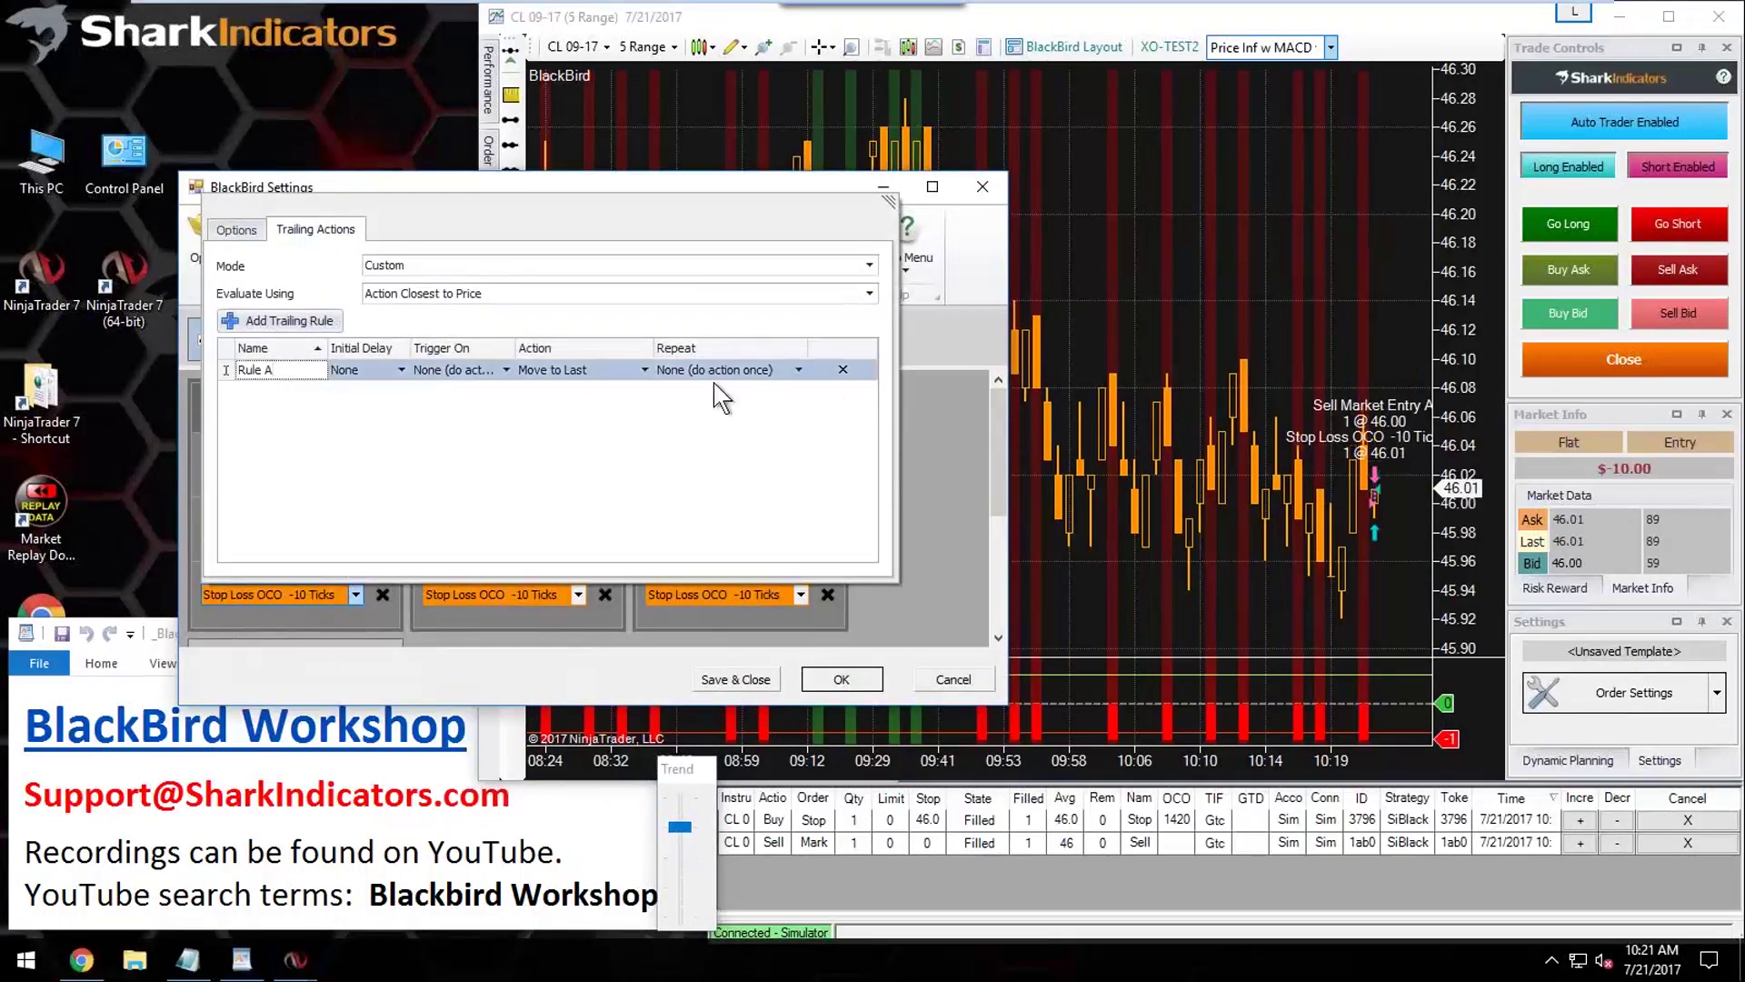
left_click(841, 370)
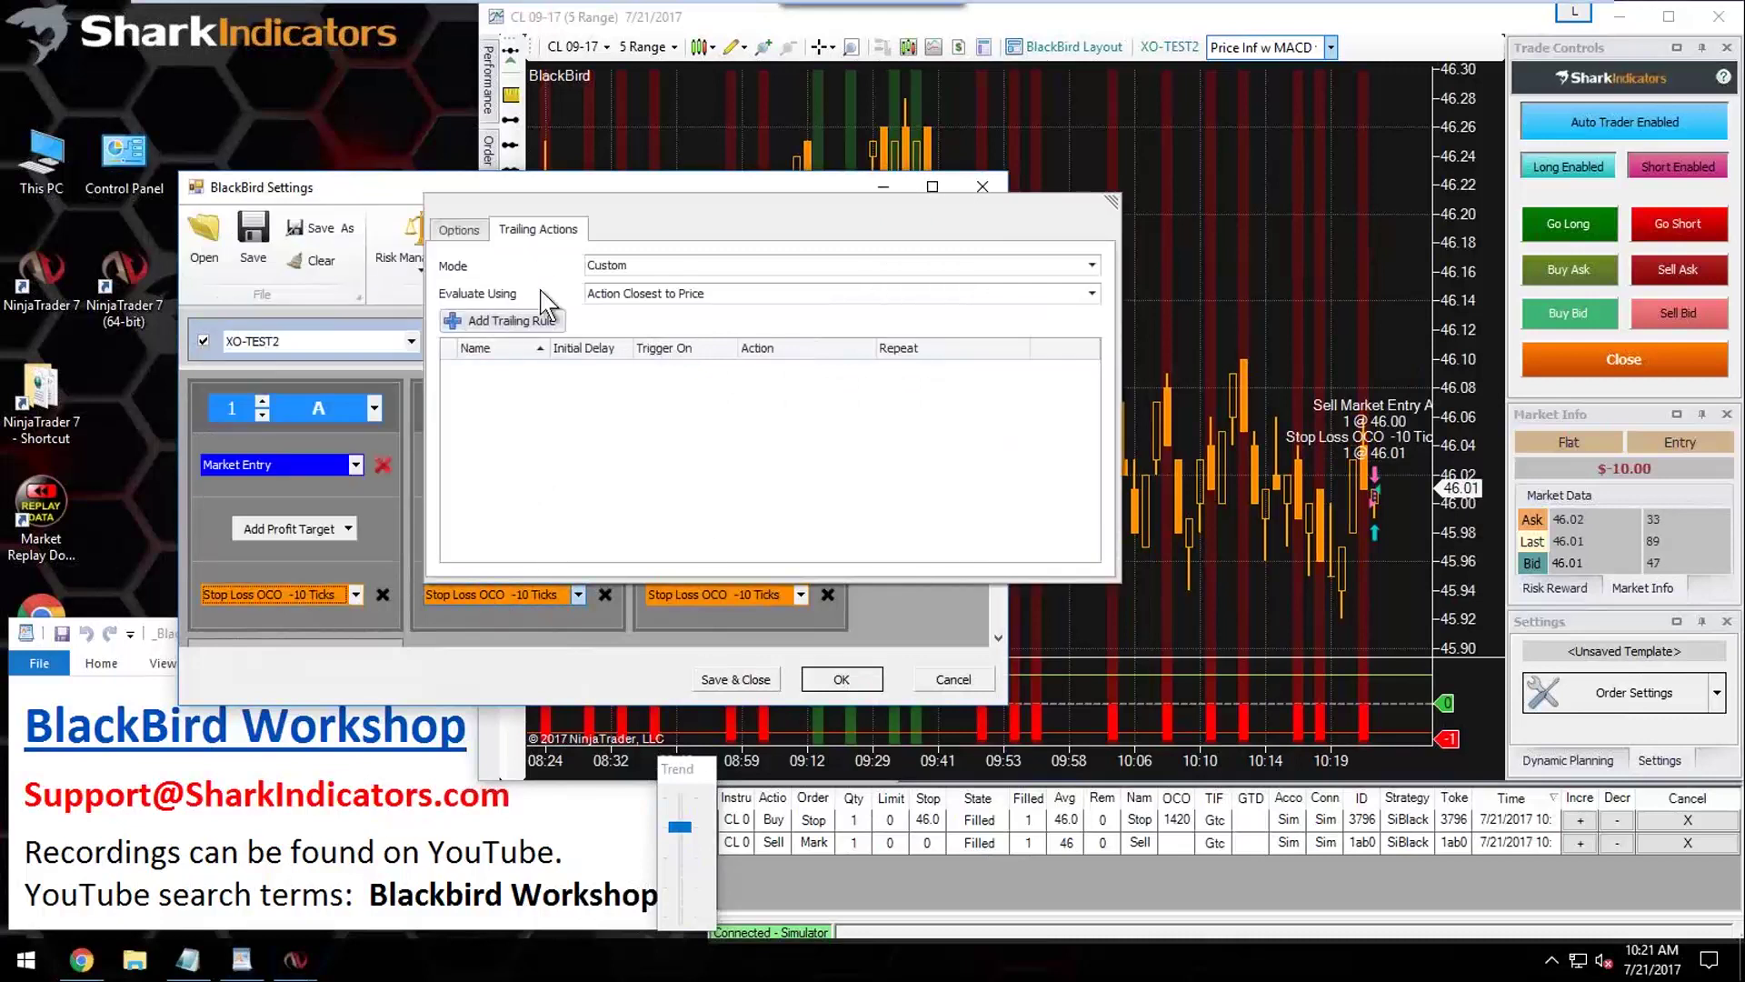
left_click(710, 600)
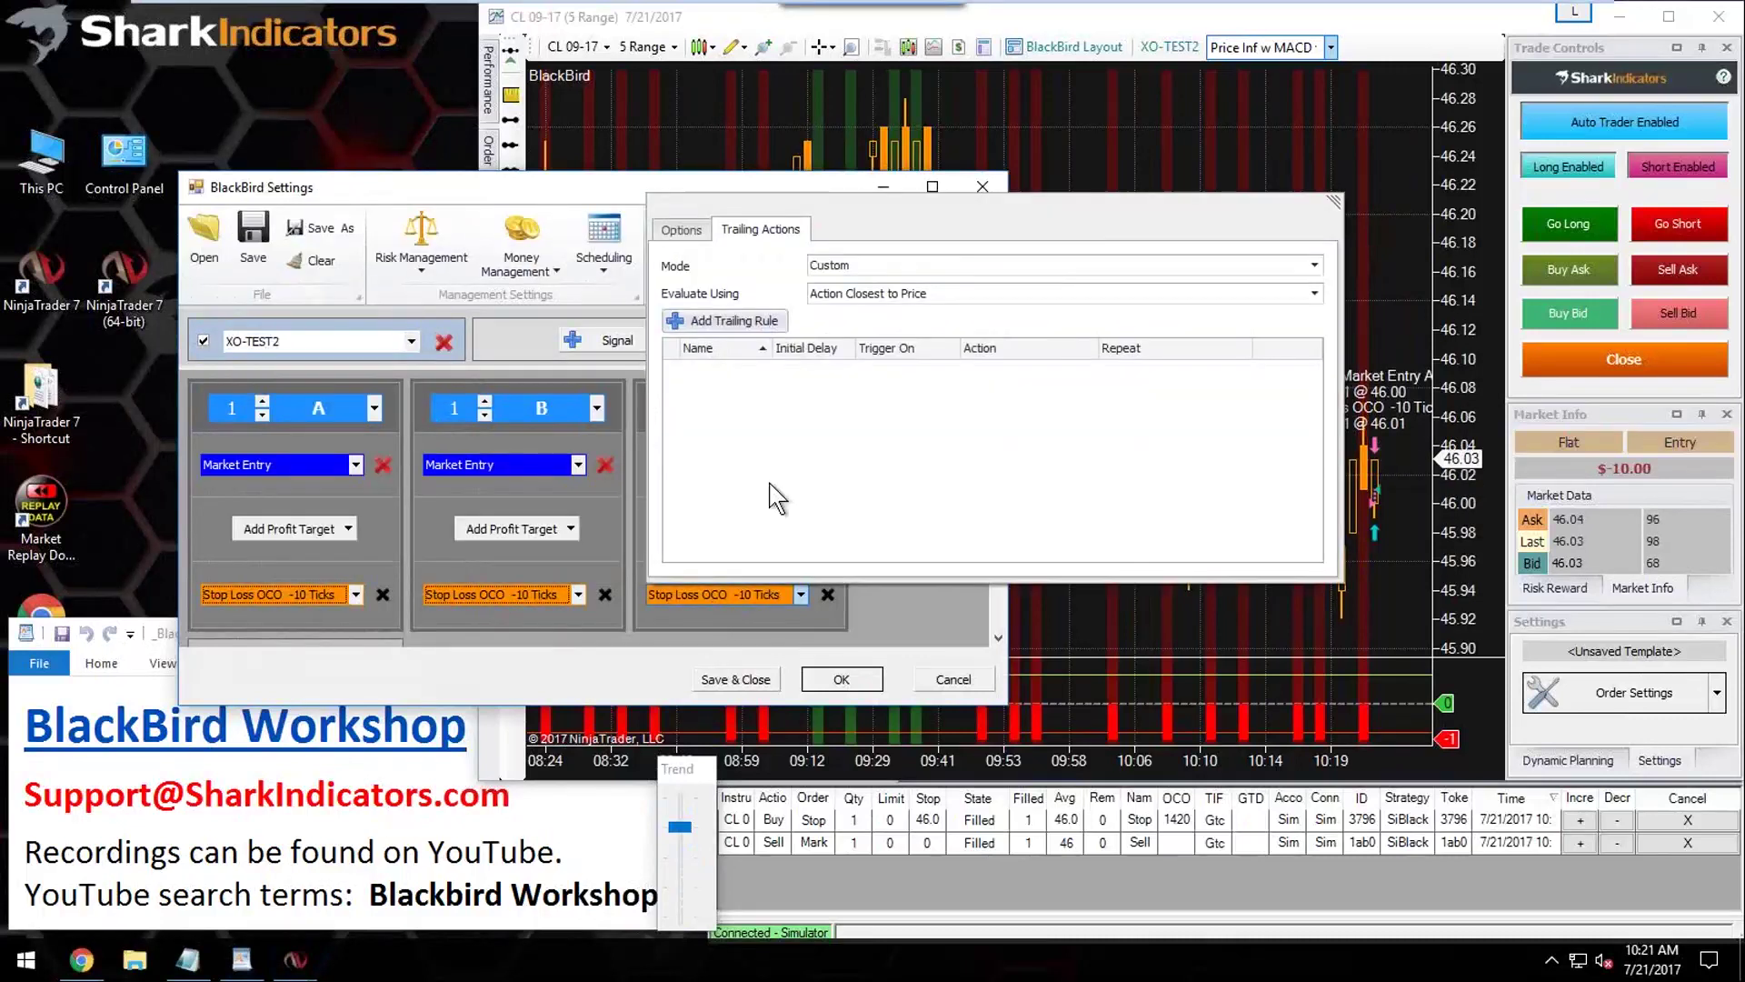
left_click(842, 679)
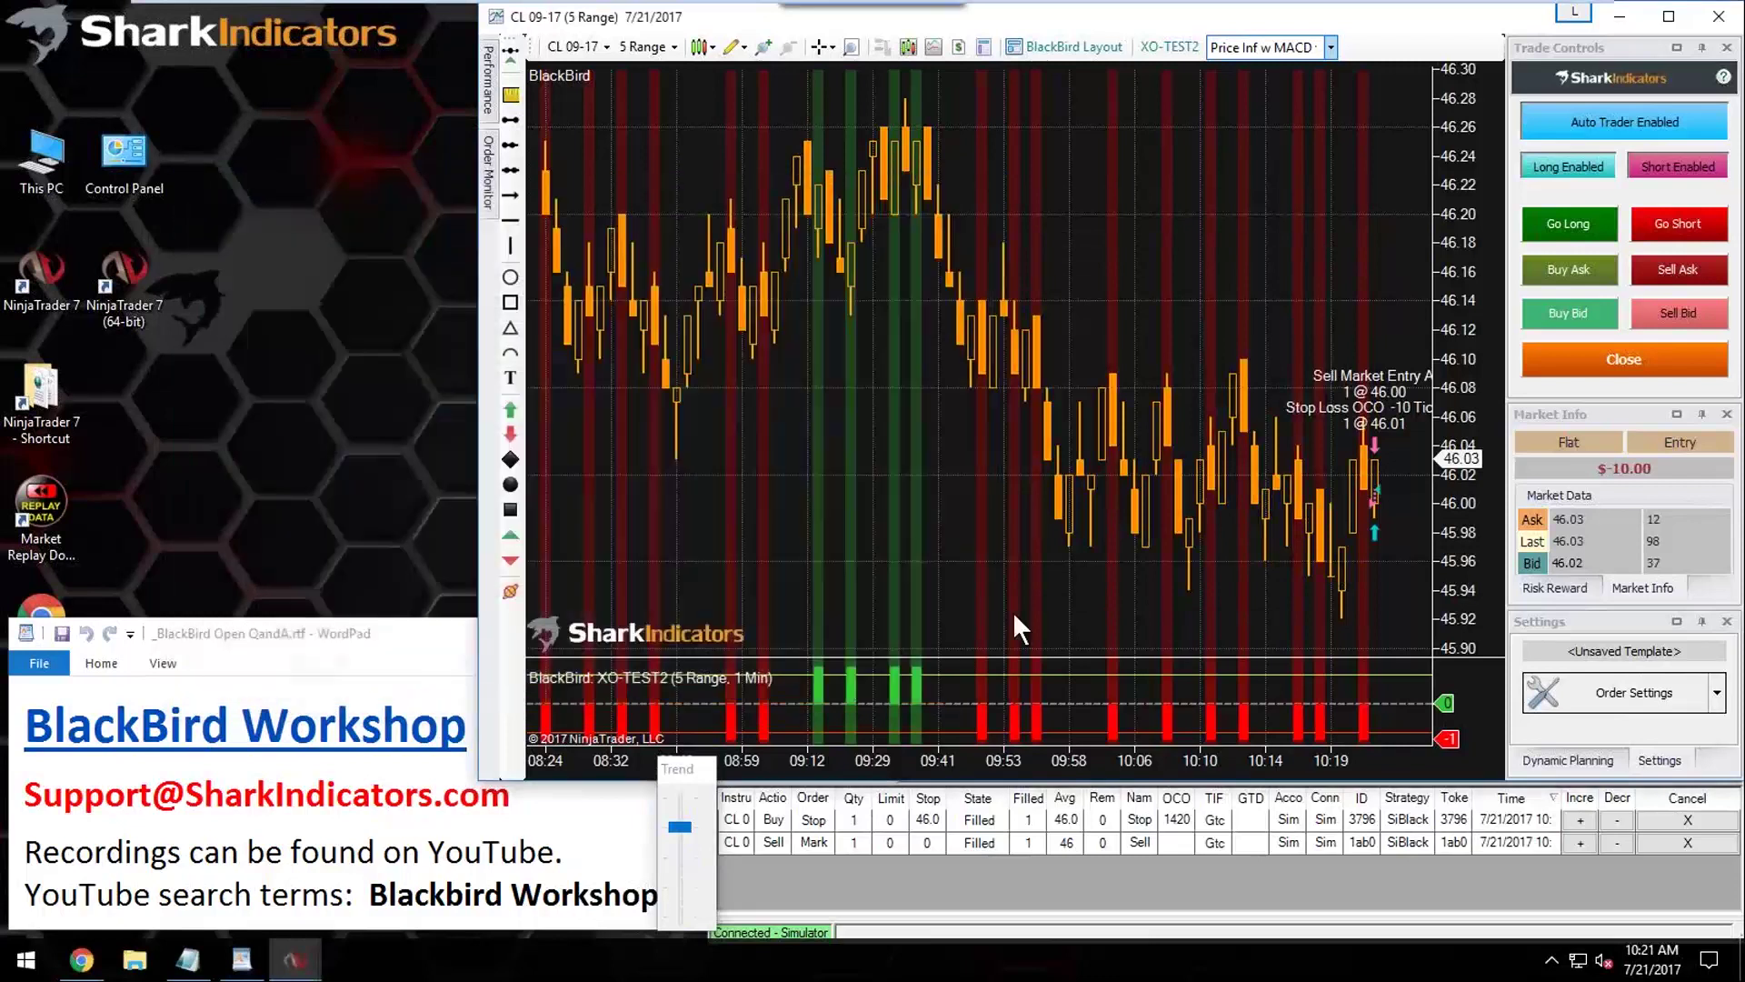
Step: Swing the simulated price trend fully up and fully down to trigger short market entry A, with the chart bars enlarged
left_click(684, 802)
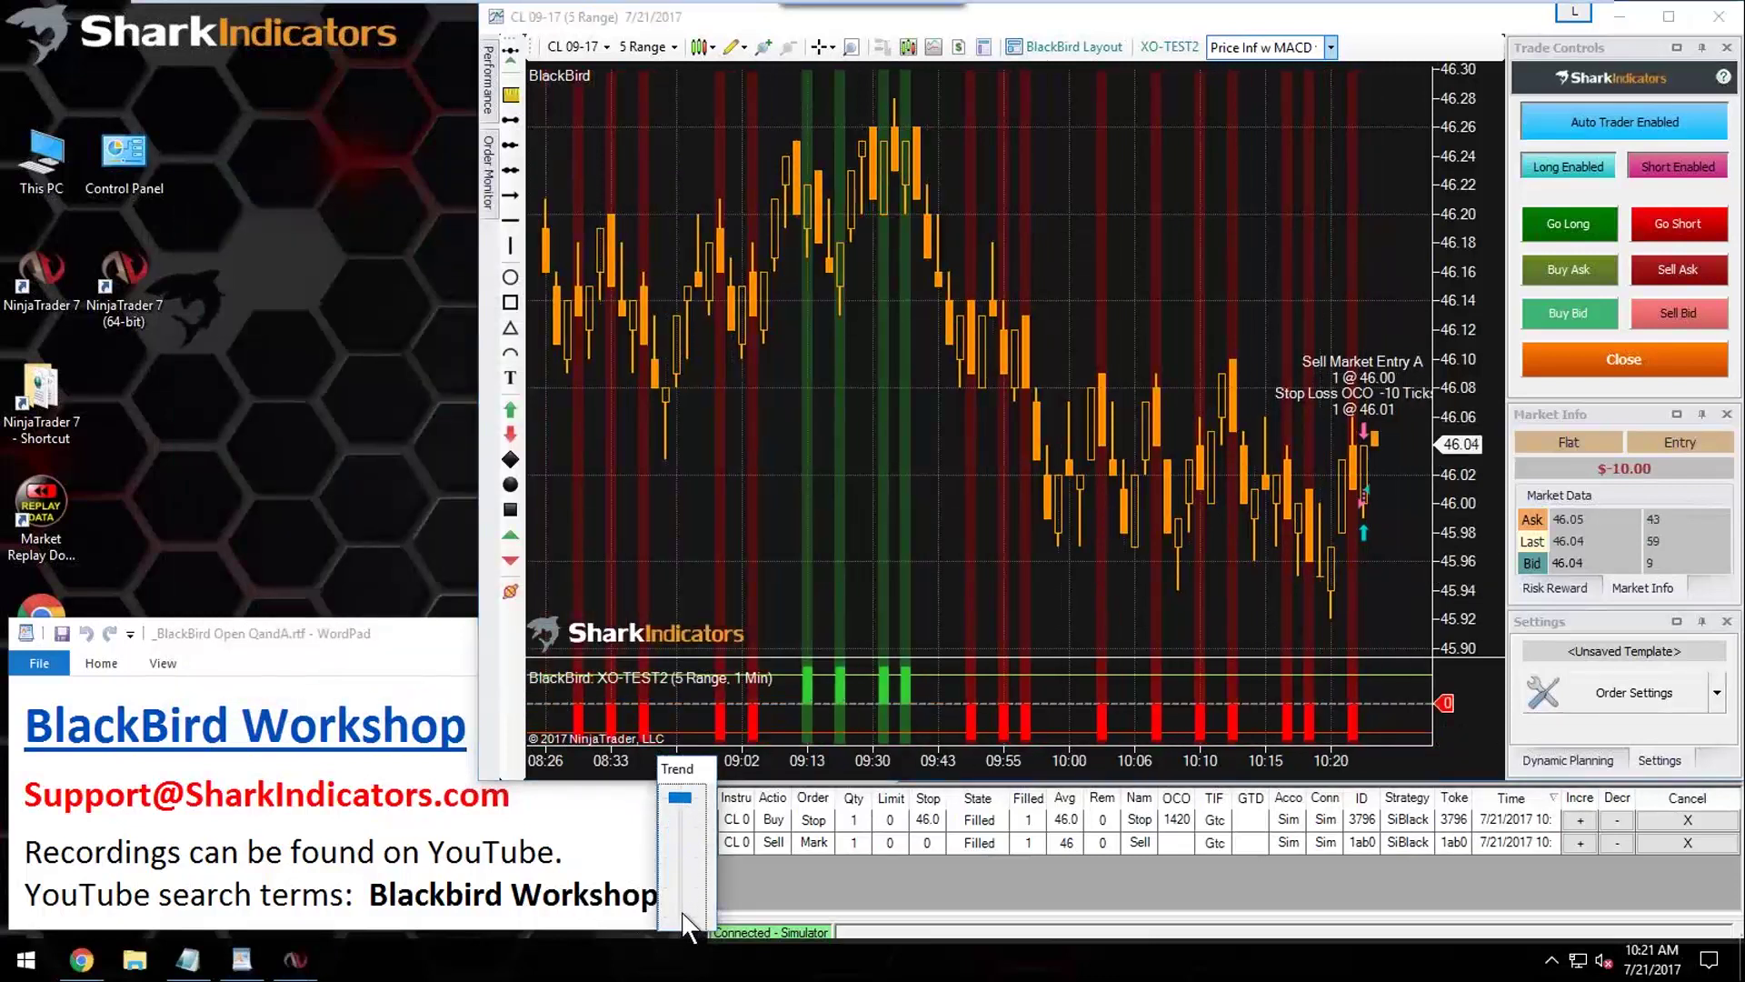
left_click(681, 913)
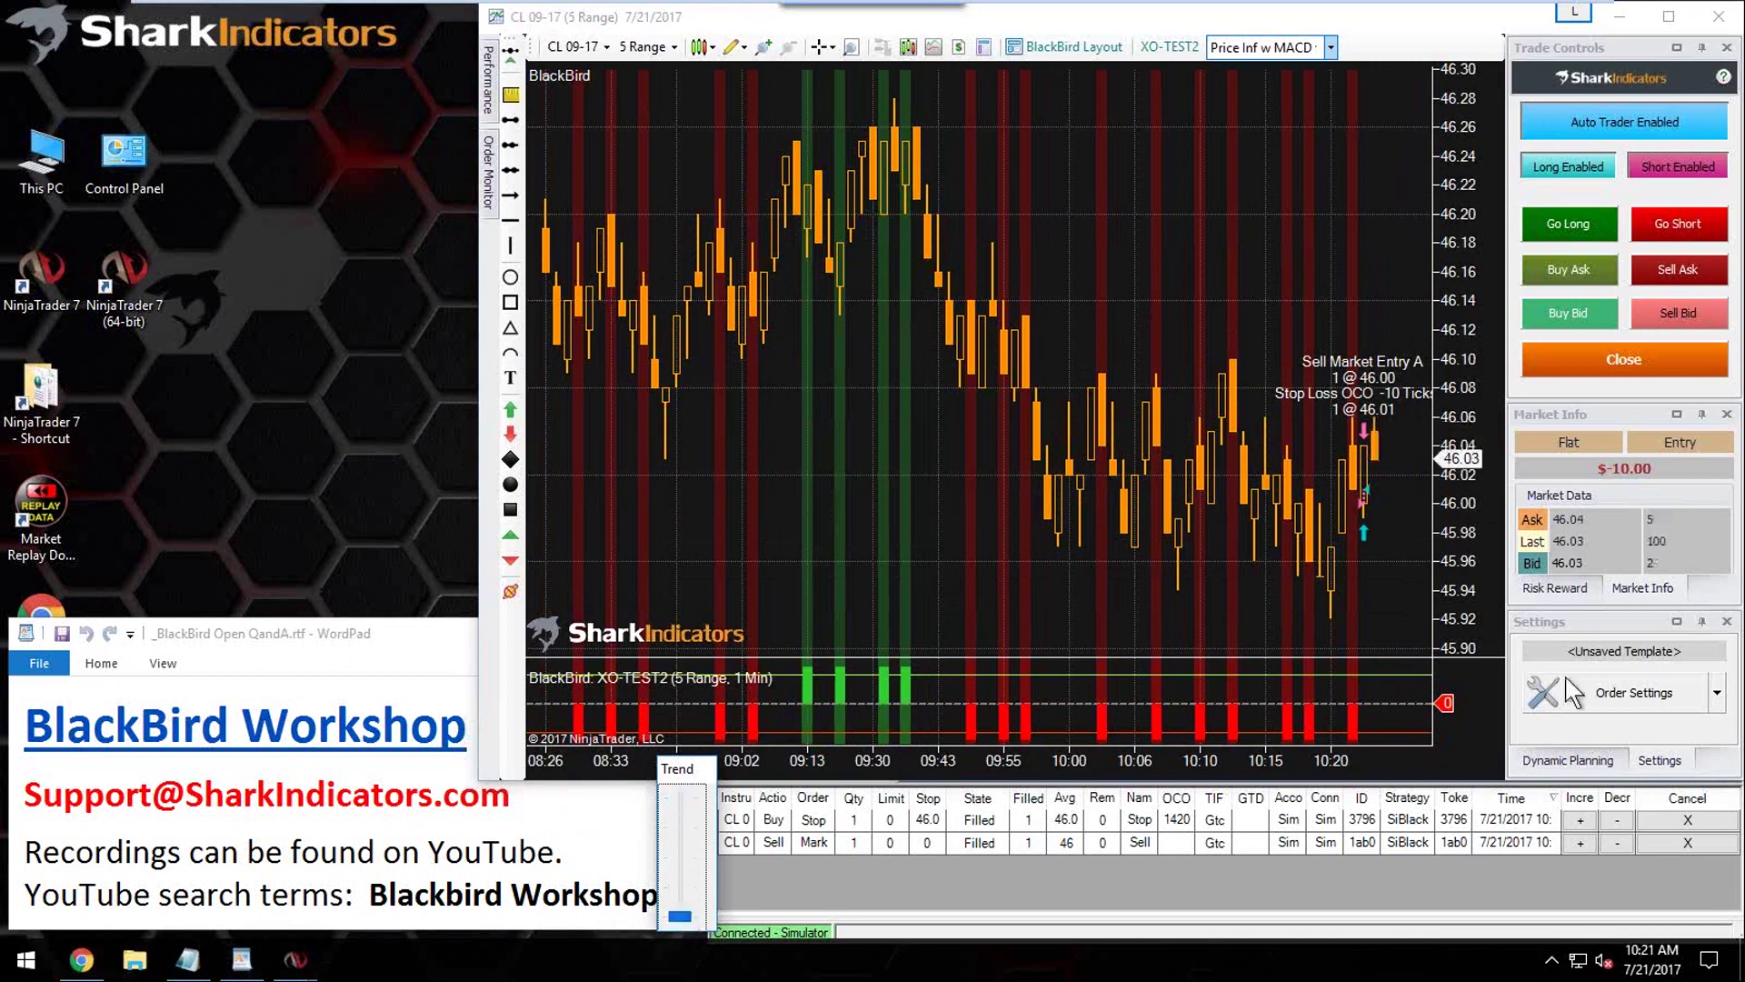
scroll(1162, 718, "up", 3)
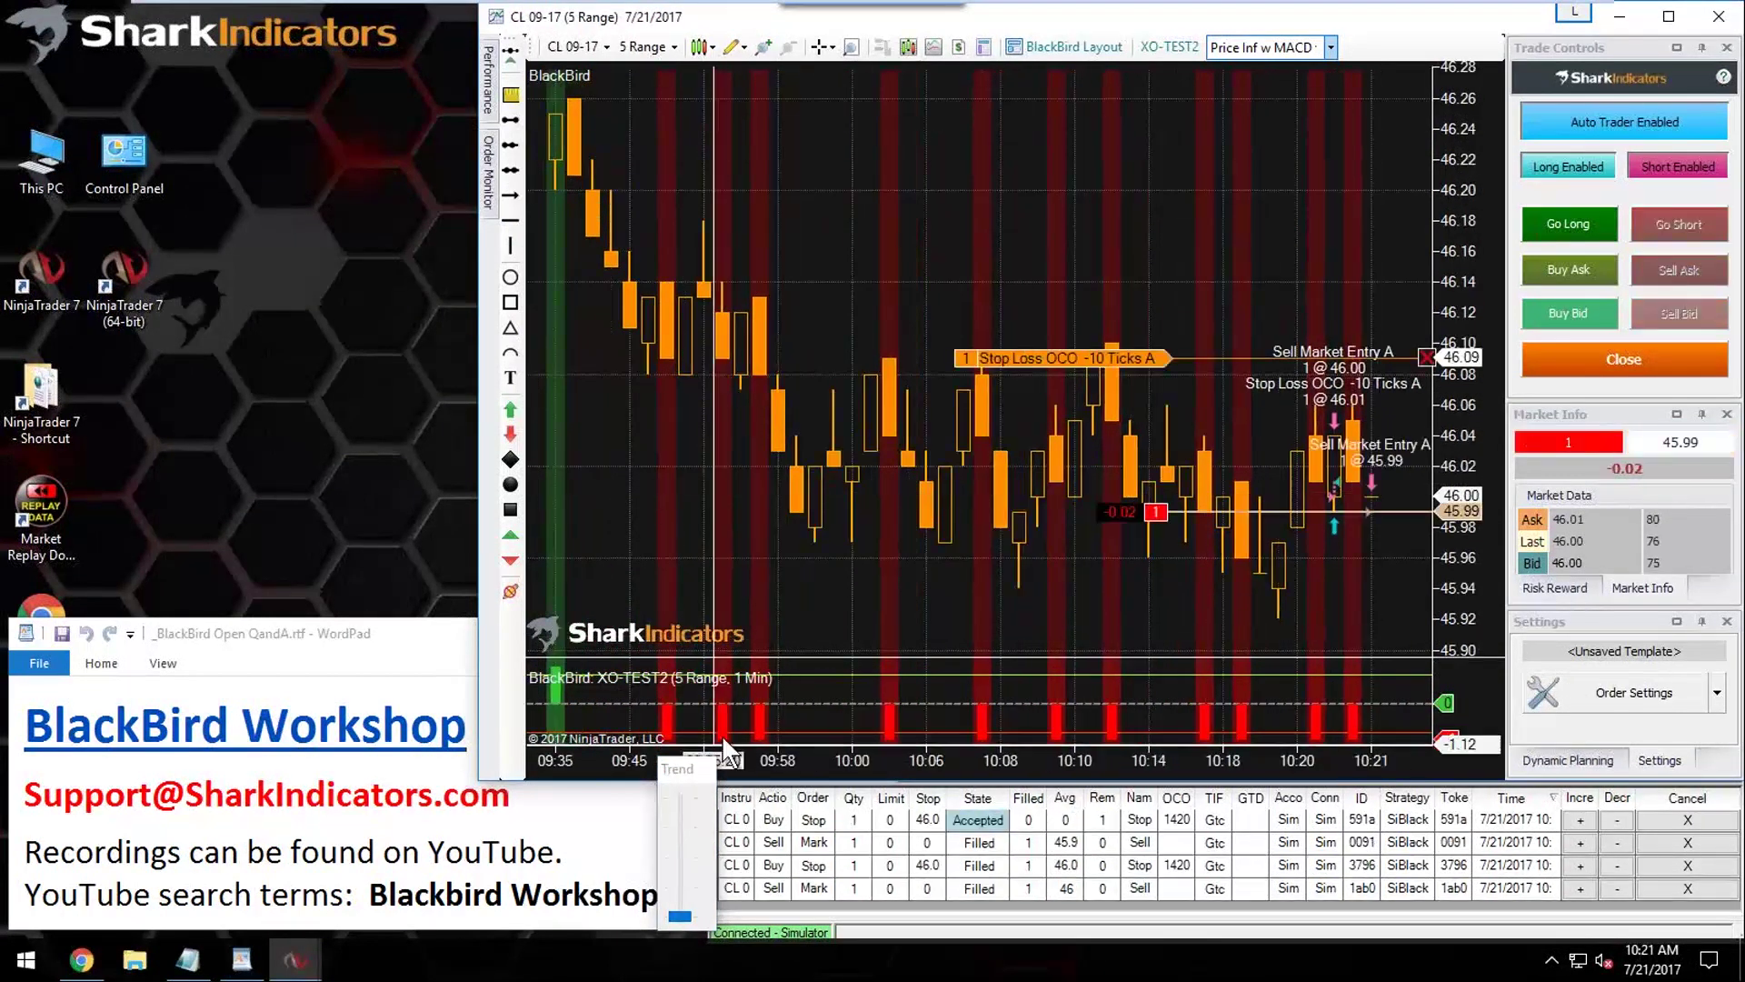
Step: Swing the simulated trend up and down again until a second sell signal places short market entry B
left_click(689, 813)
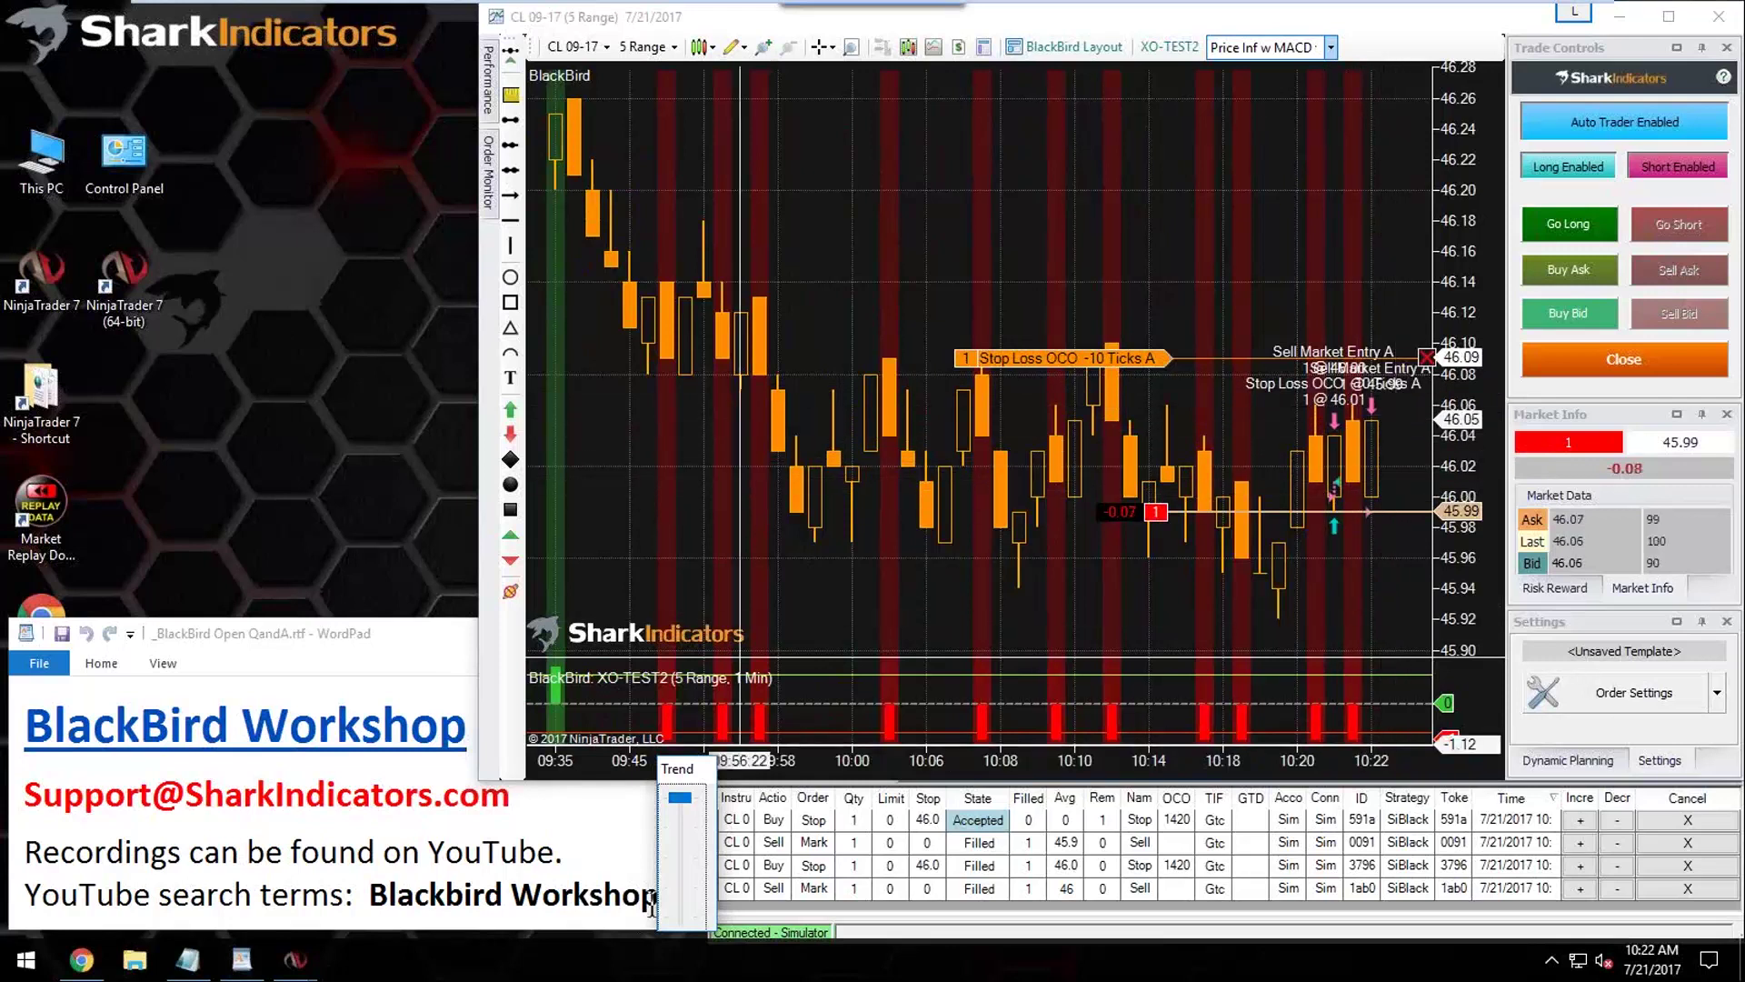
left_click(680, 918)
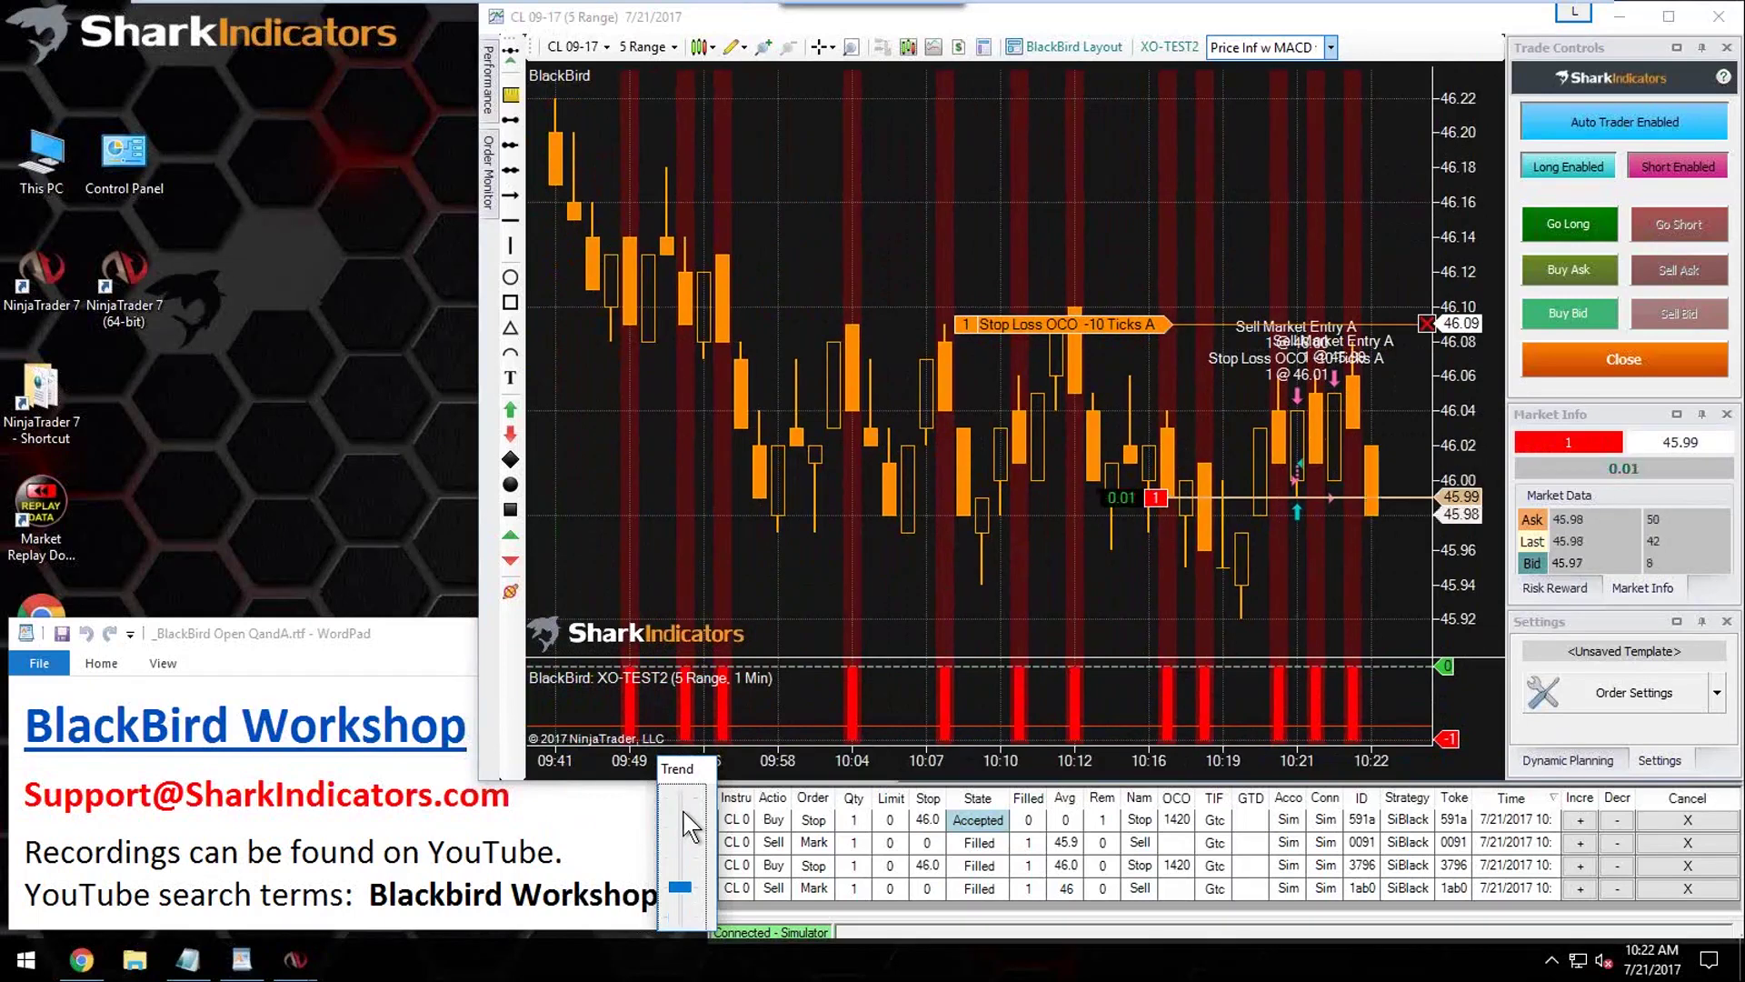
left_click_drag(681, 909, 684, 800)
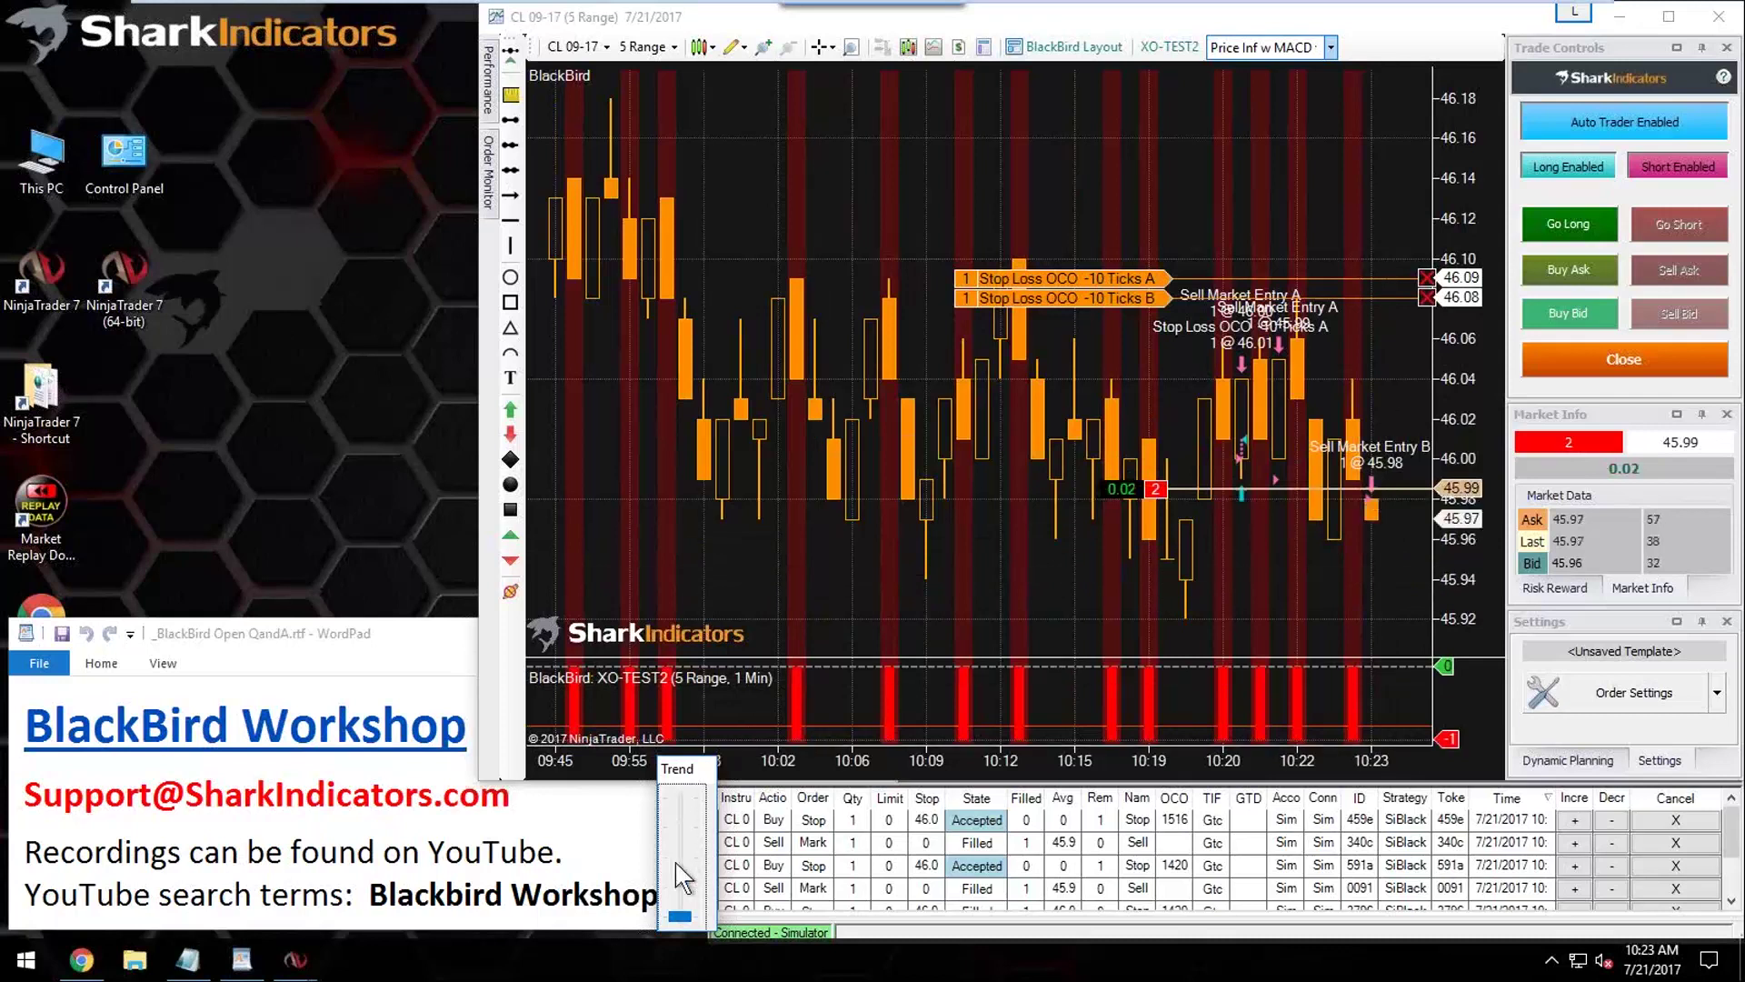
Step: Raise and lower the simulated trend to trigger short market entry C on a third signal, and return the trend to neutral
left_click(682, 879)
scroll(674, 886, "up", 3)
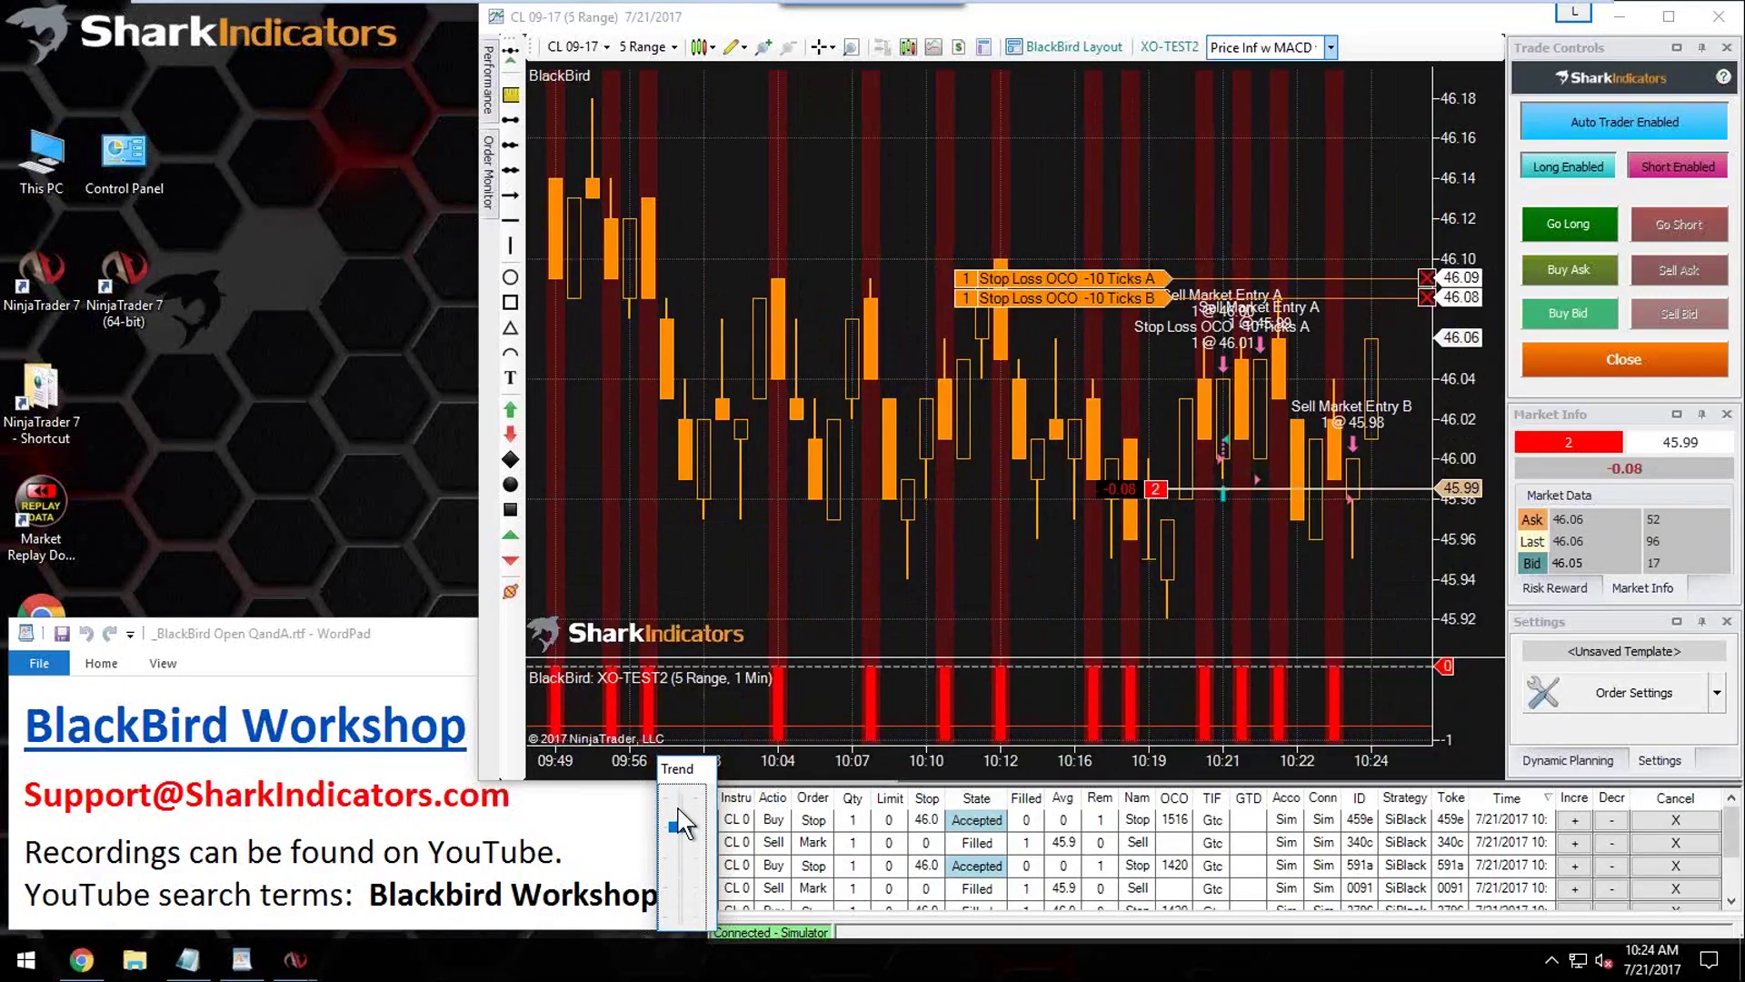
left_click(680, 905)
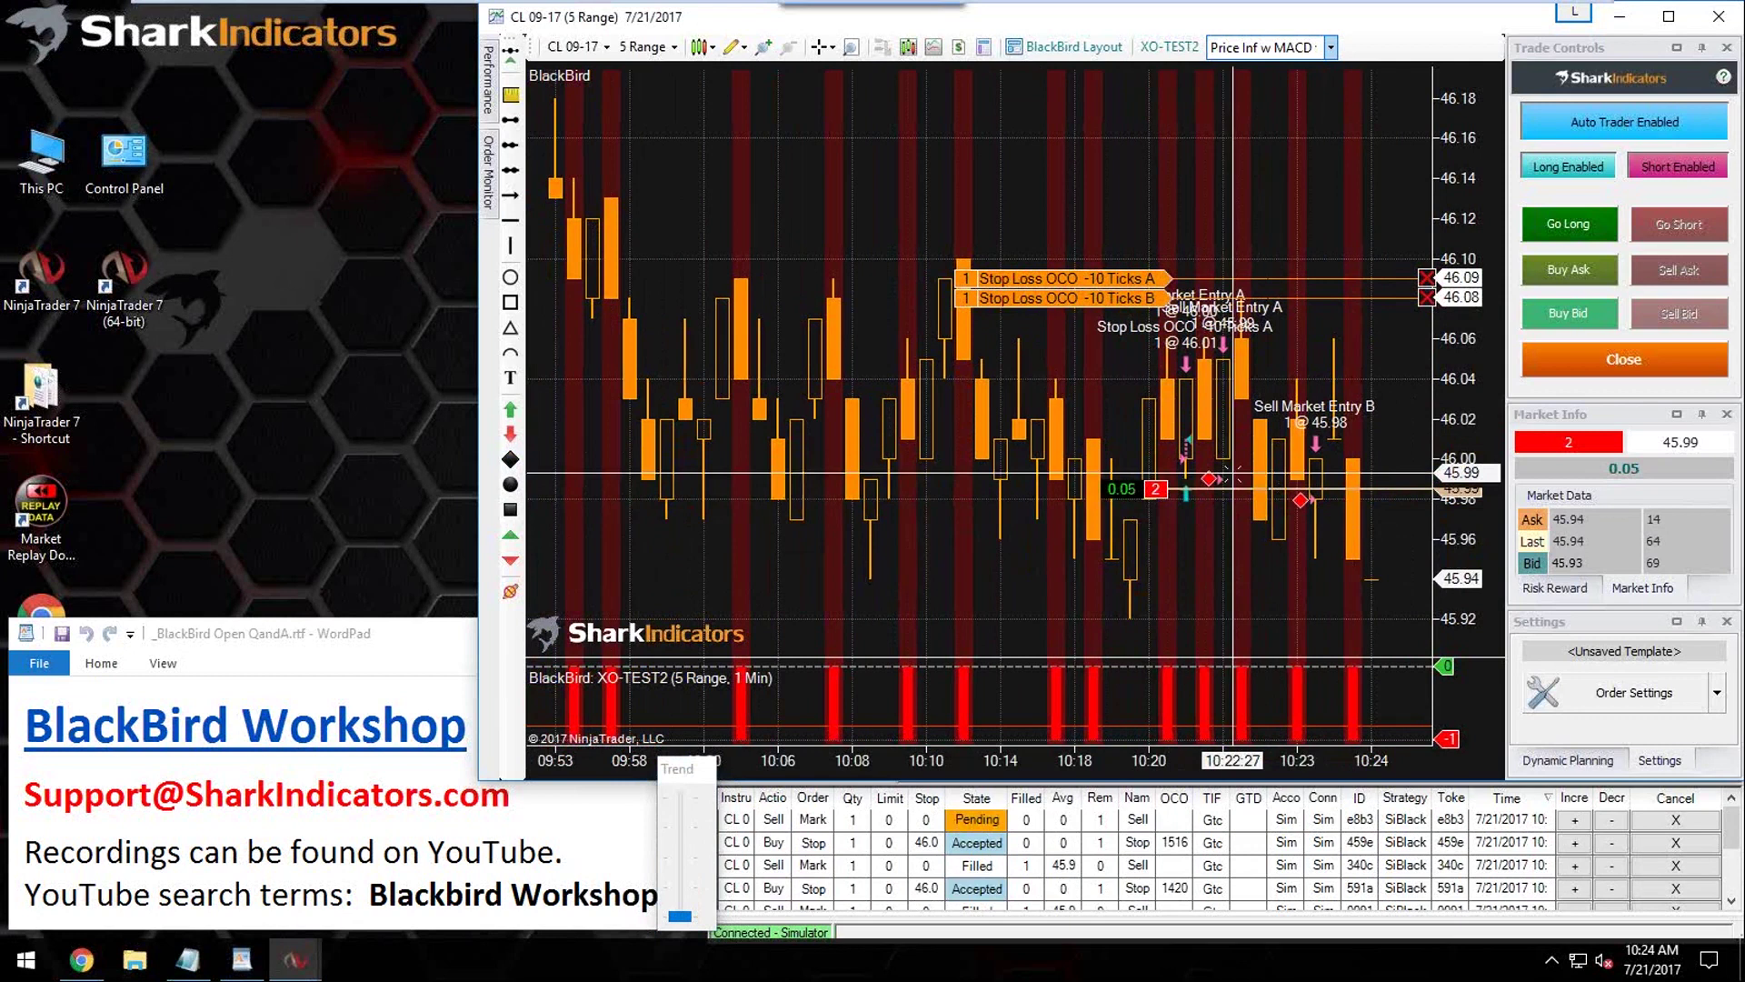
left_click(688, 859)
left_click(688, 856)
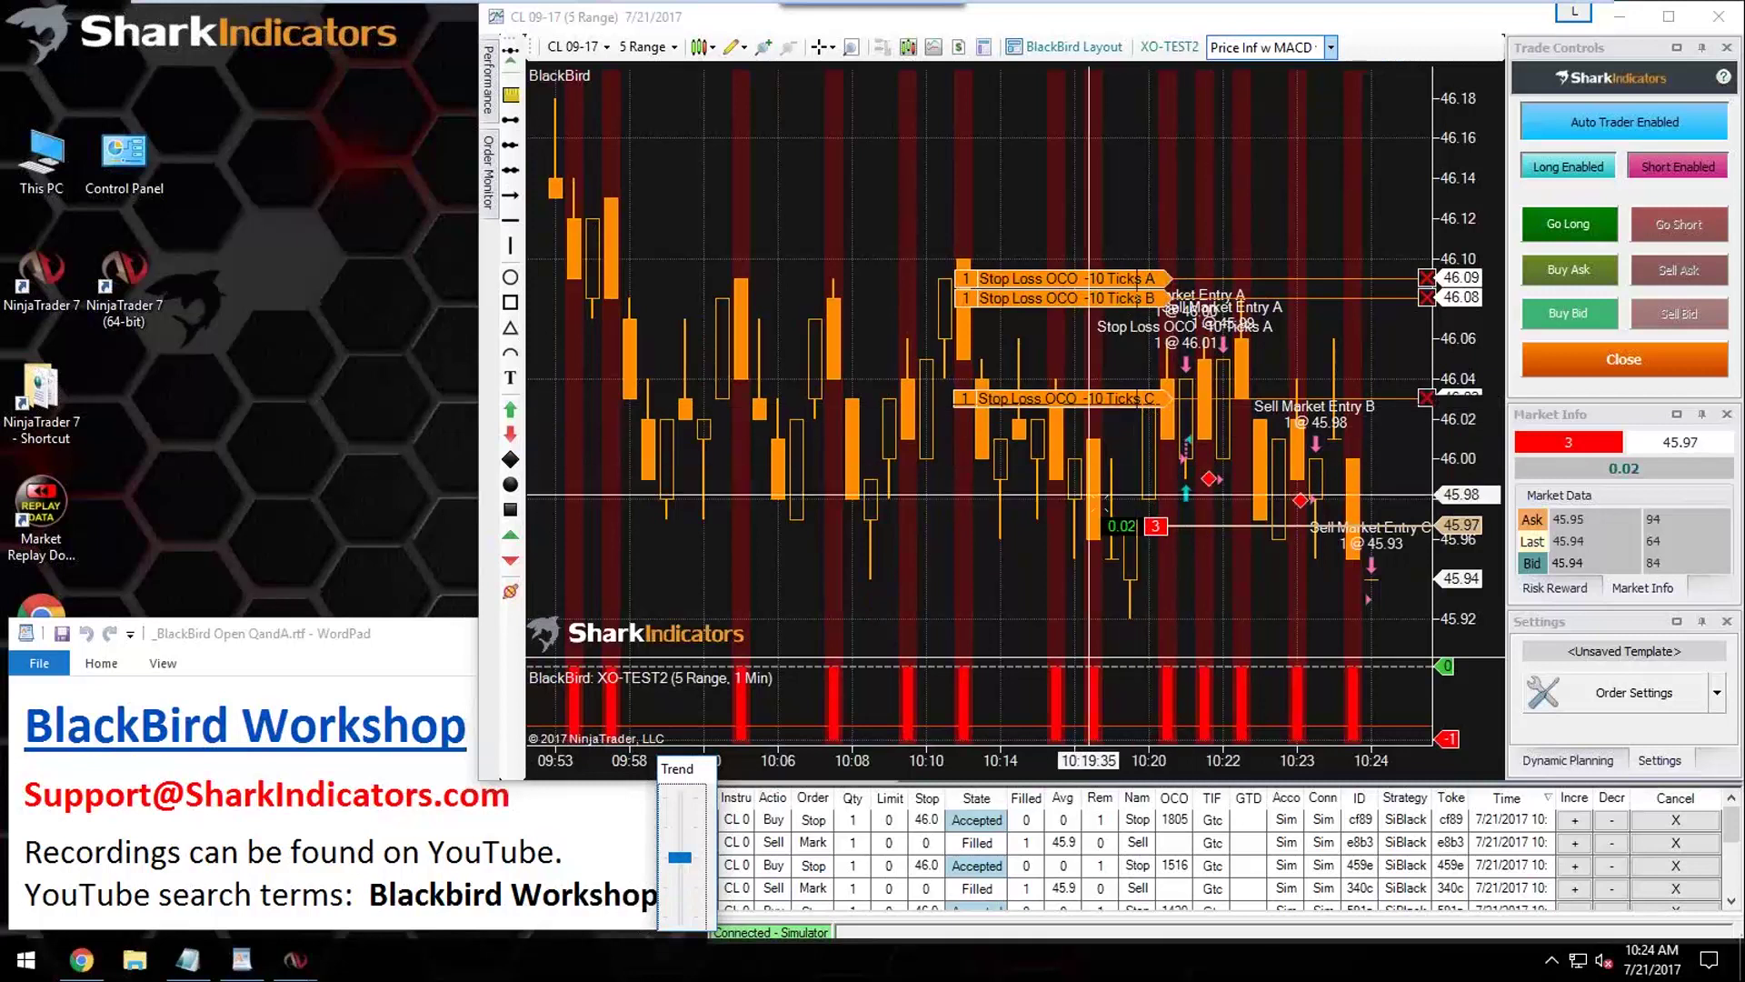
Step: Run the simulated price up and down once more to test a further sell signal, and level the trend to neutral
left_click_drag(679, 812, 680, 802)
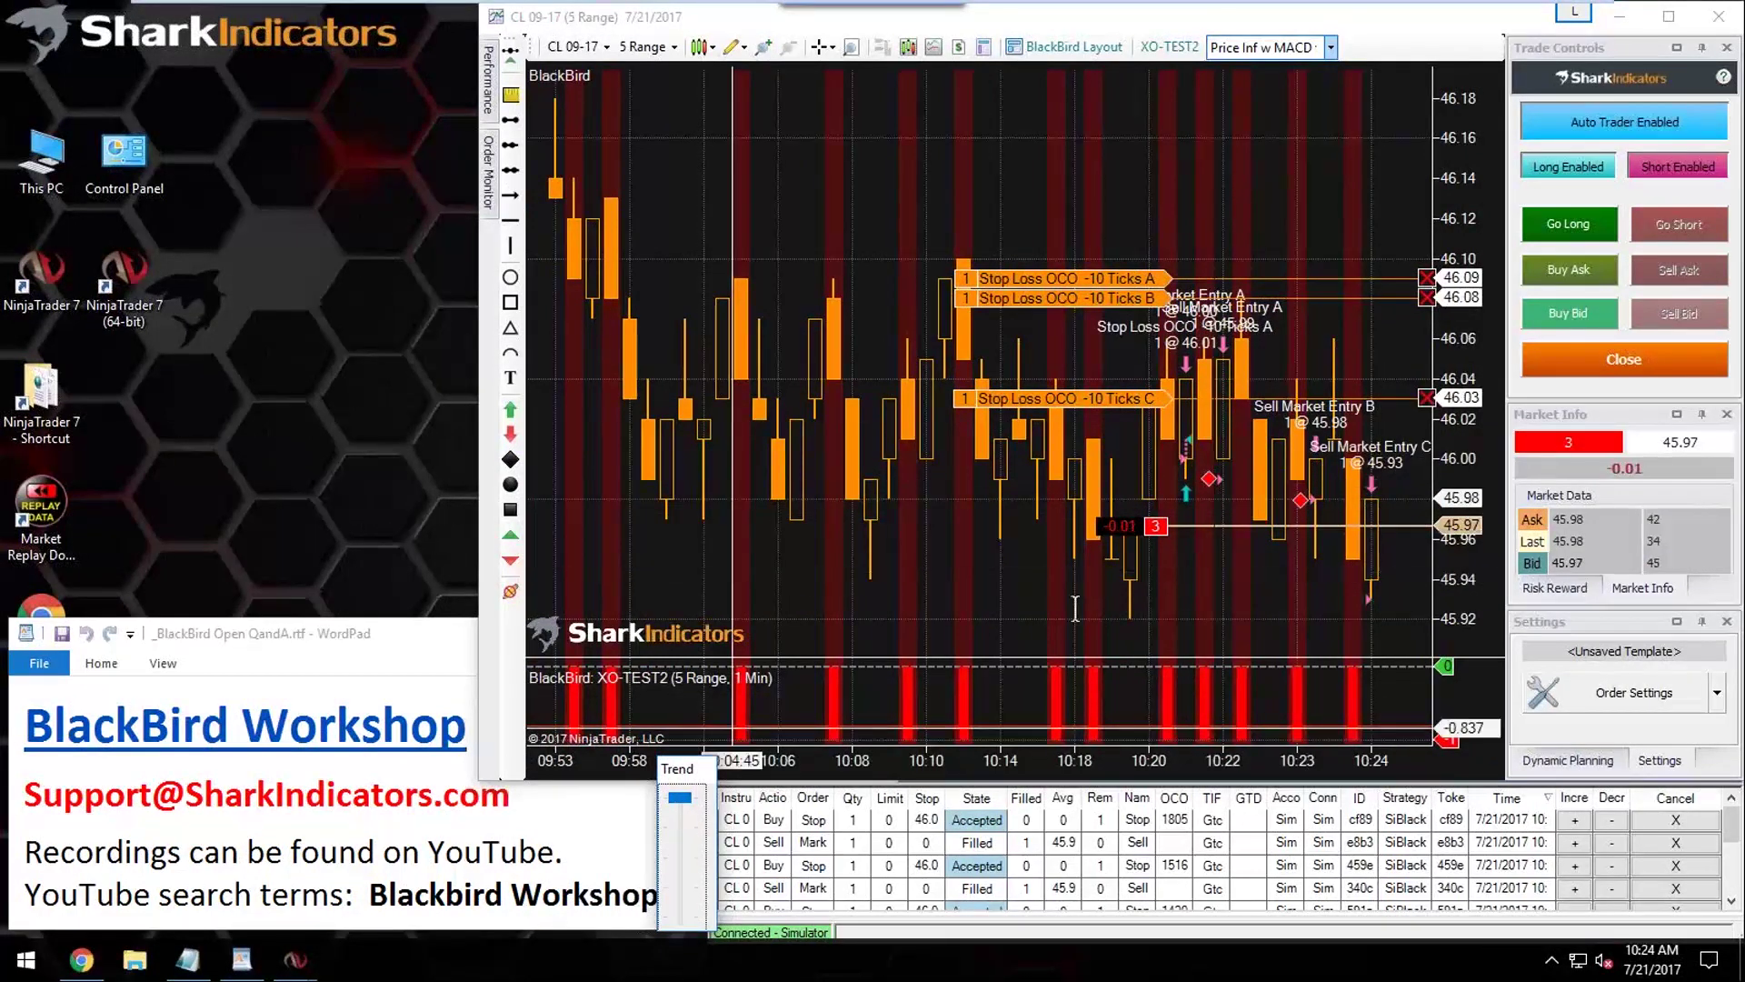
left_click(680, 903)
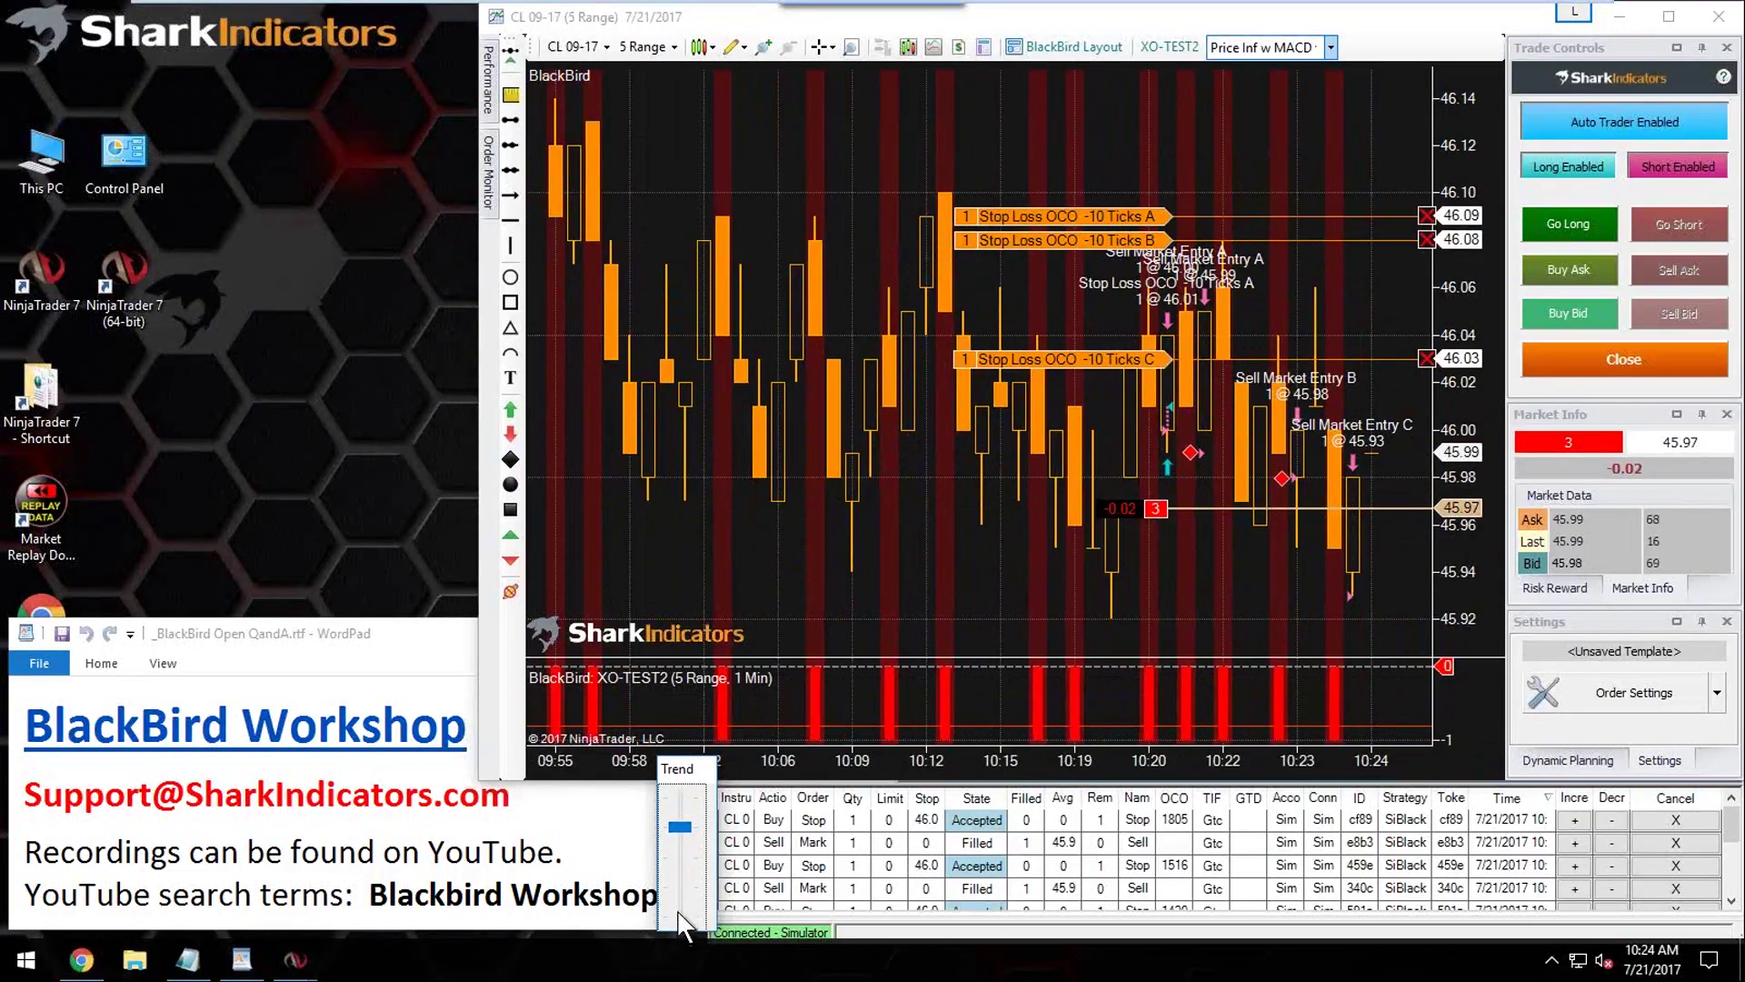
left_click(684, 918)
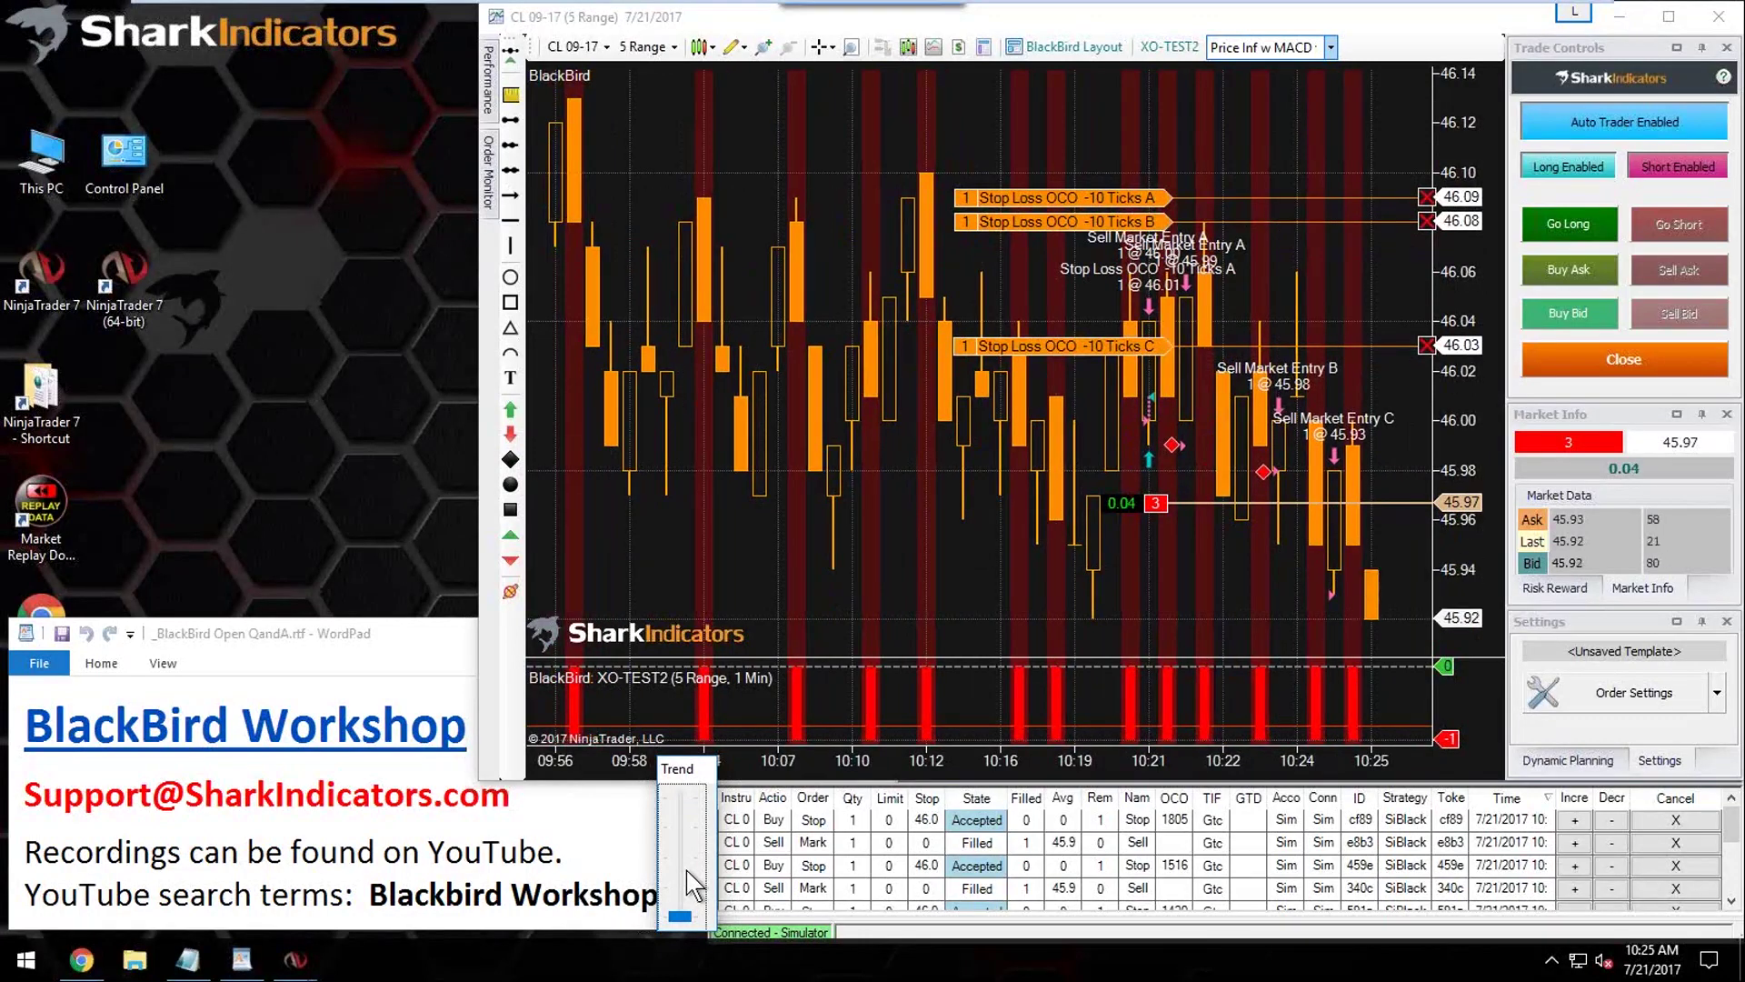
left_click(685, 869)
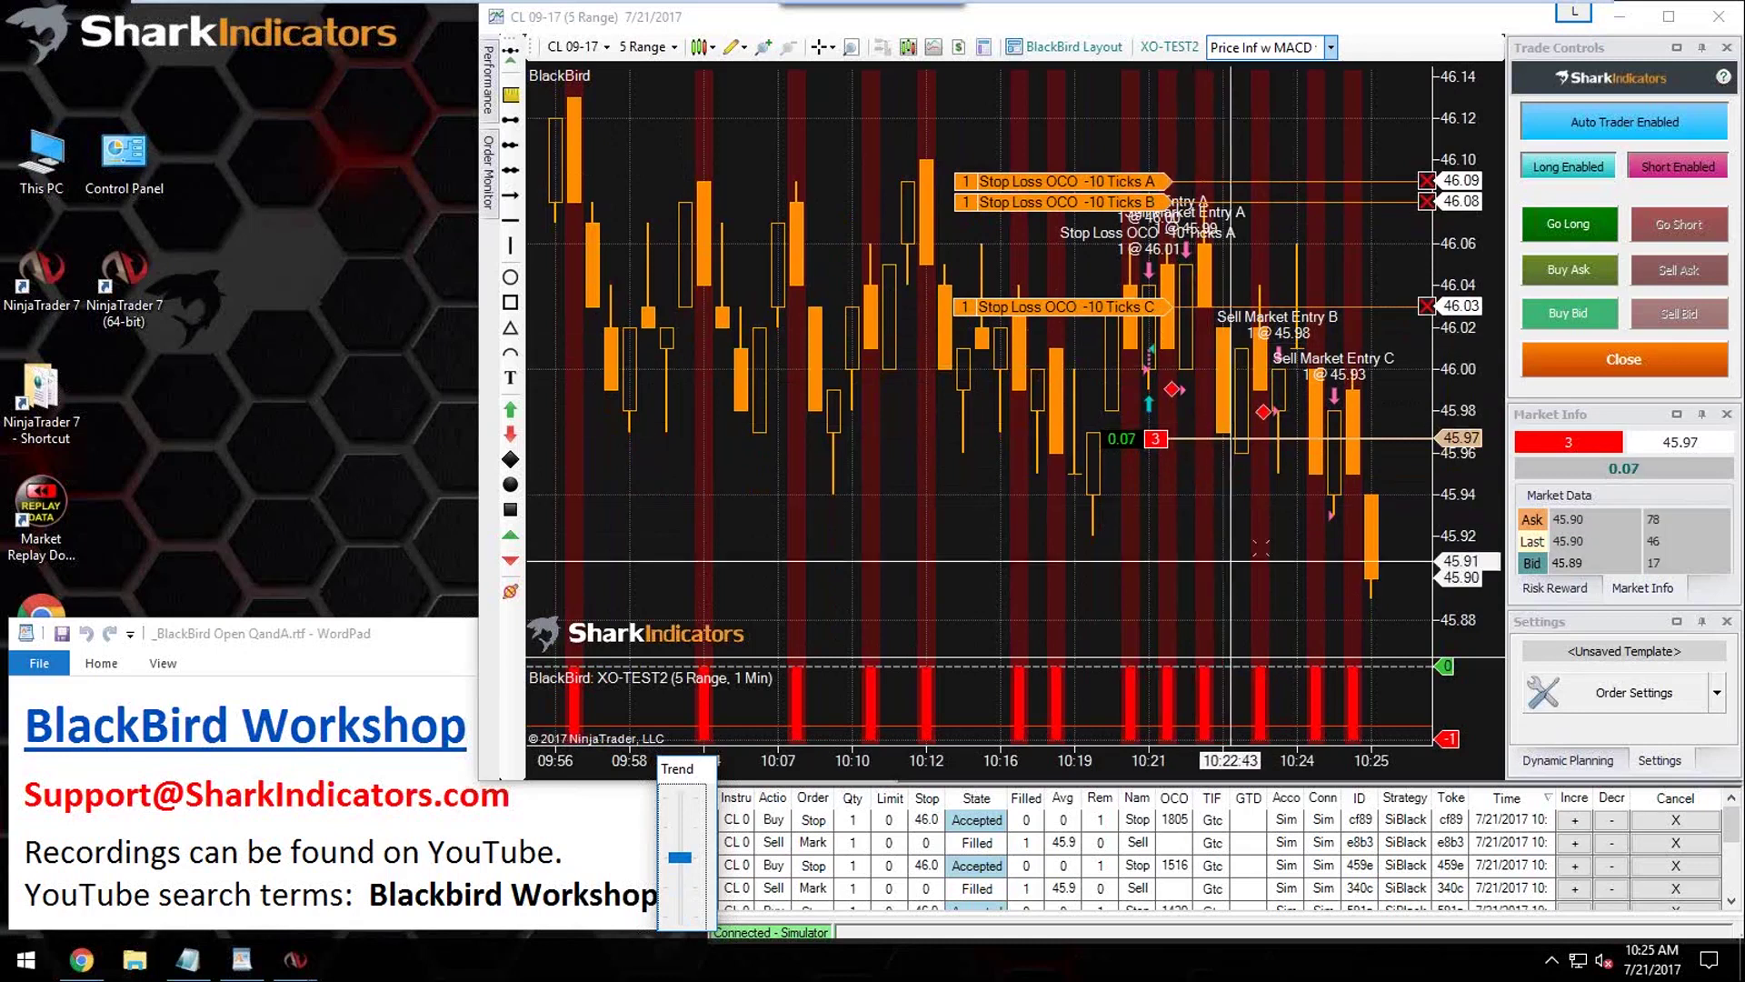
Step: Reopen the order settings and change the placement trigger type of order set C's market entry to BloodHound Signal
left_click(1589, 357)
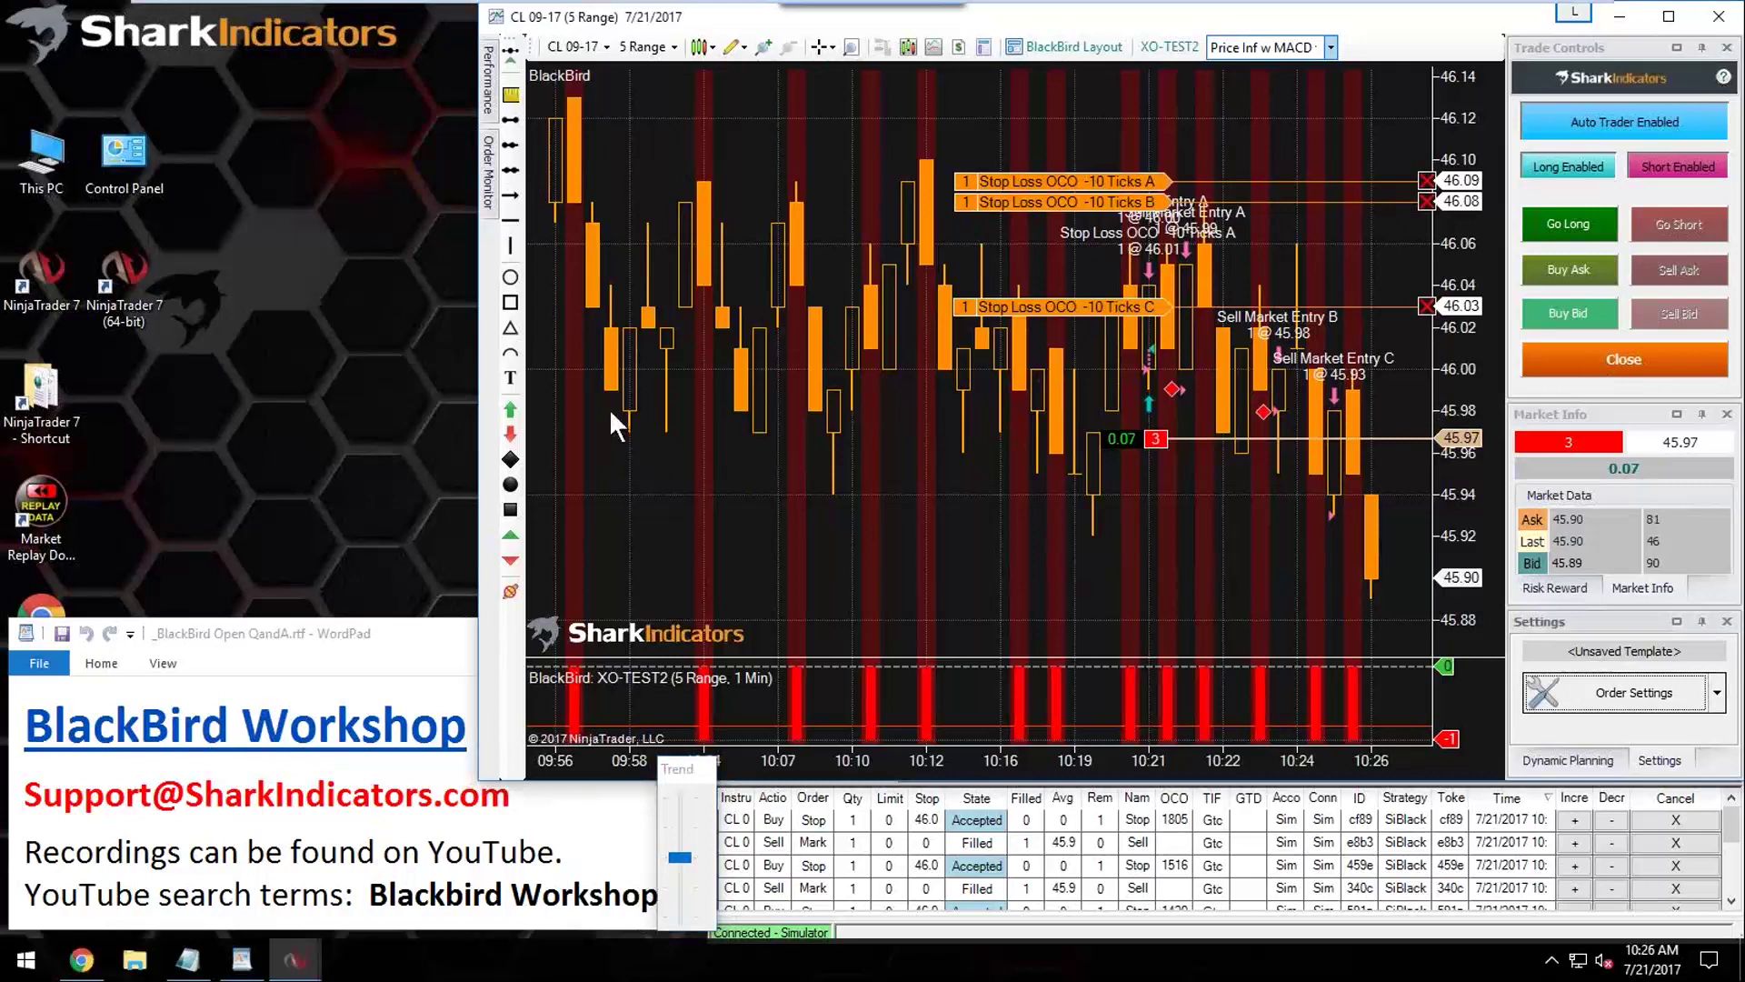
left_click_drag(473, 211, 276, 15)
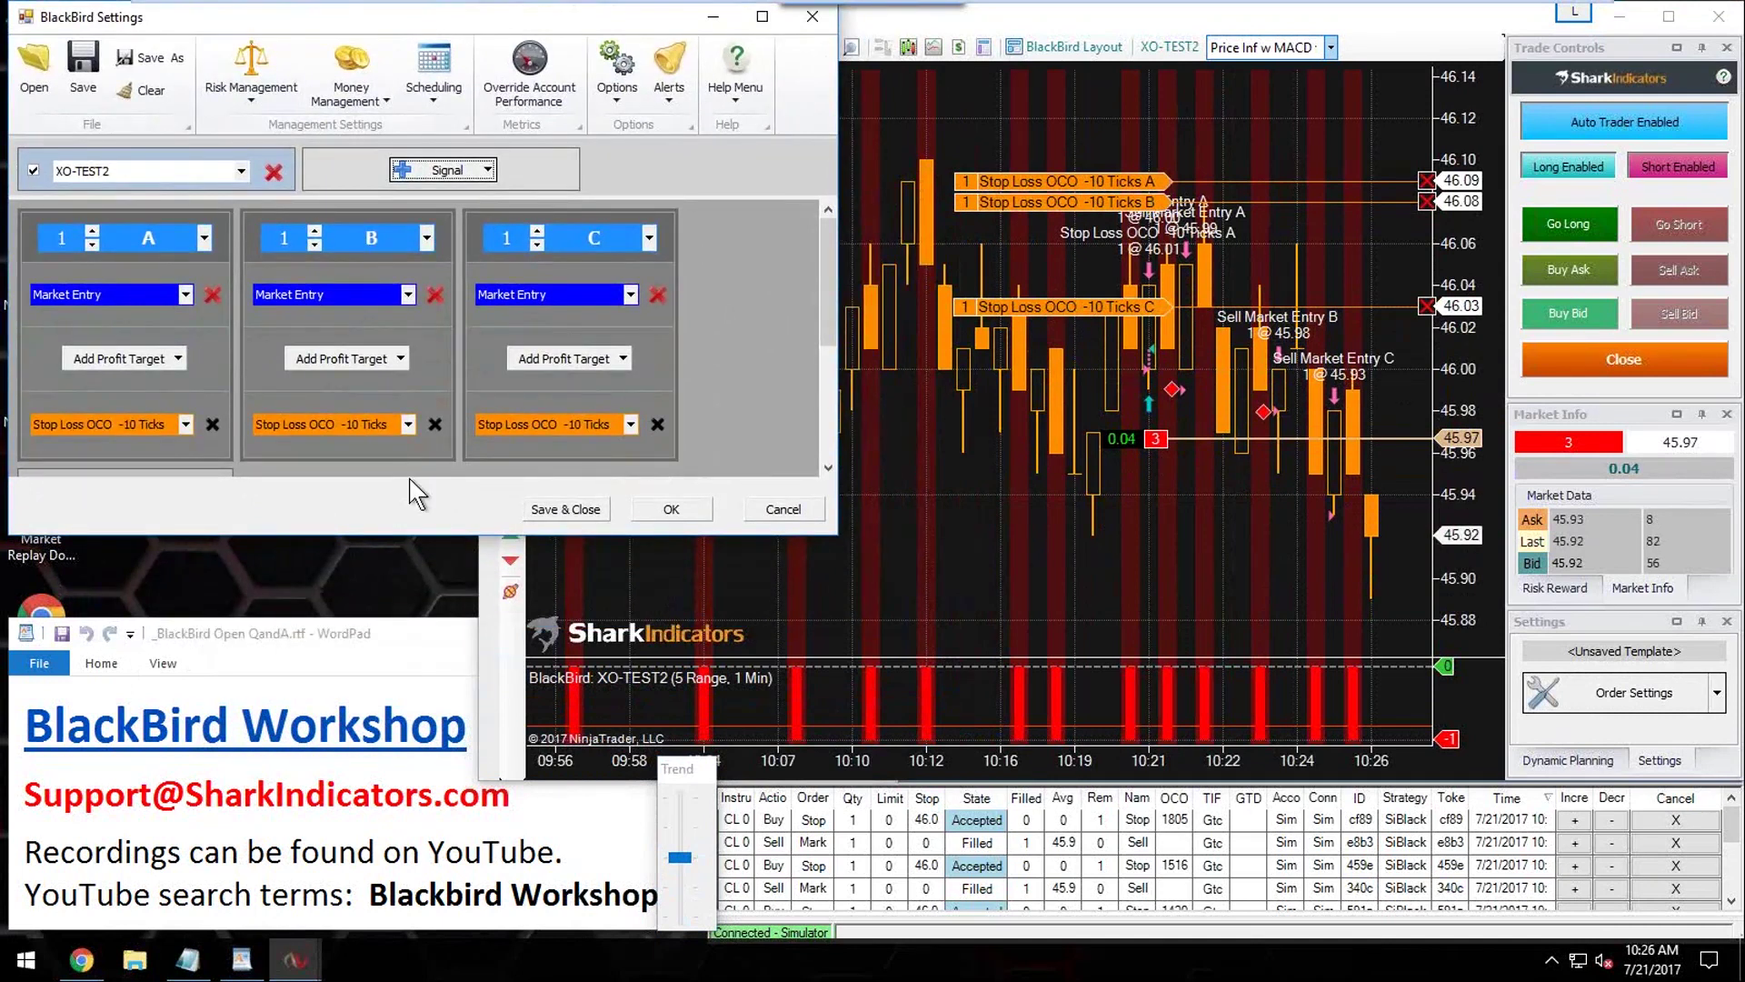
left_click(563, 294)
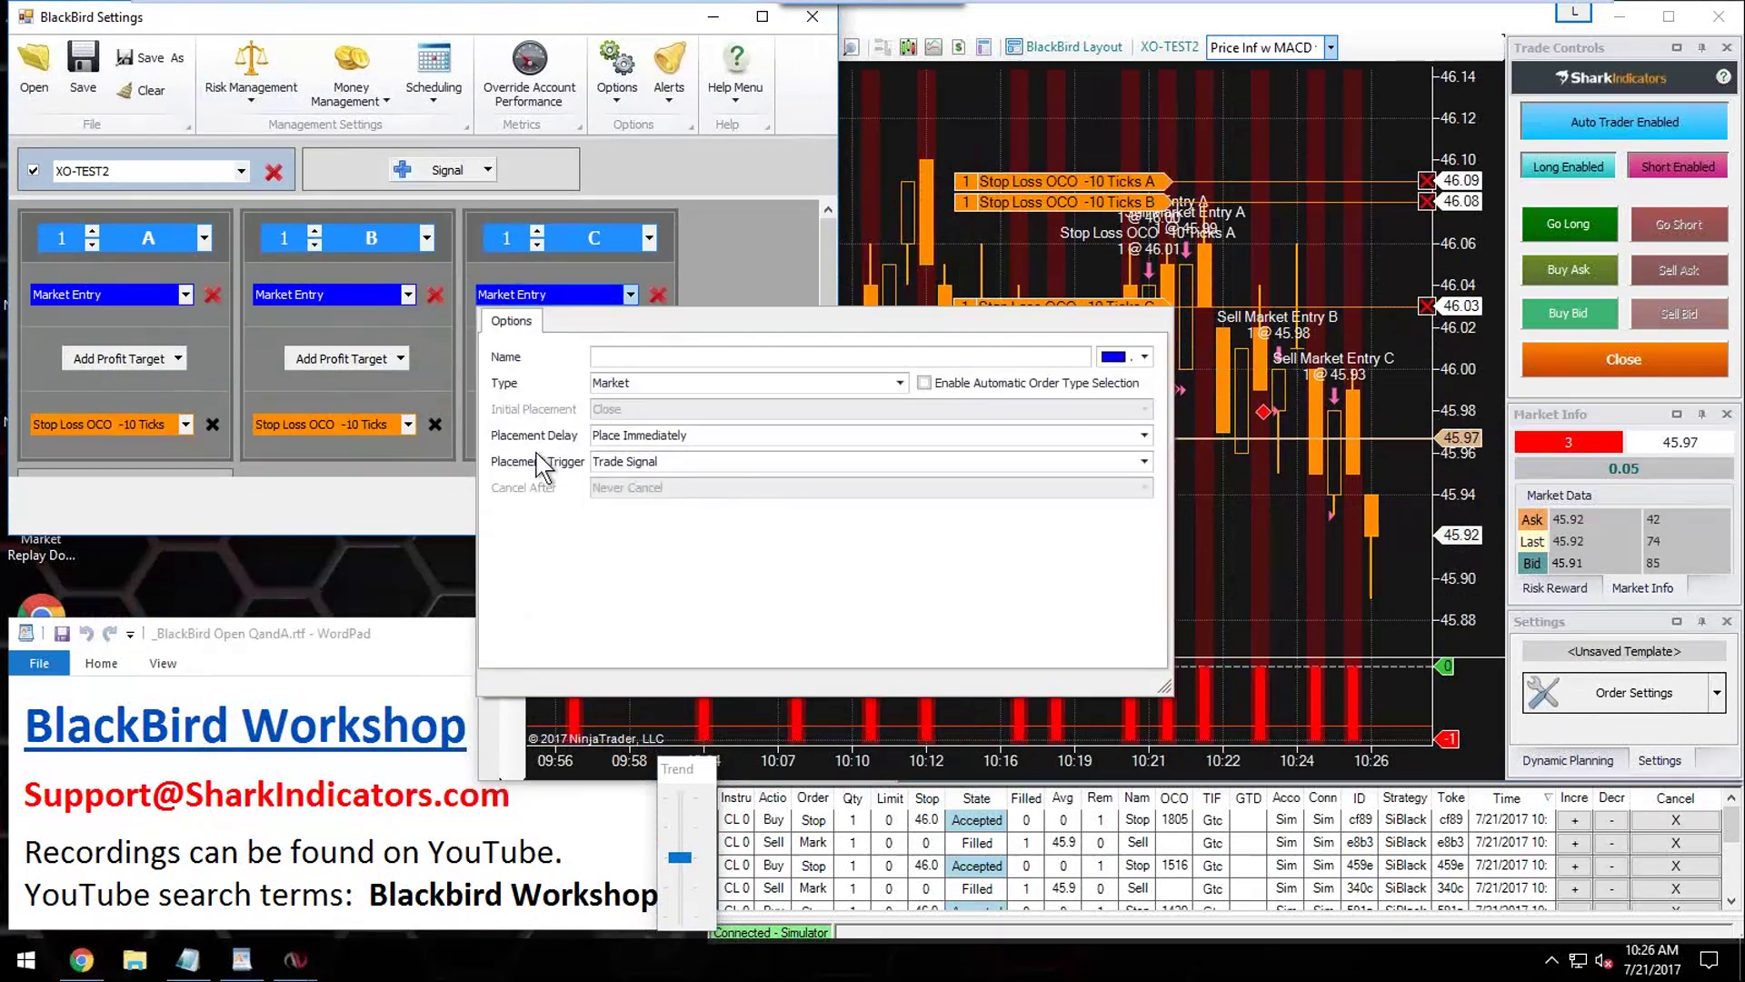
left_click(681, 465)
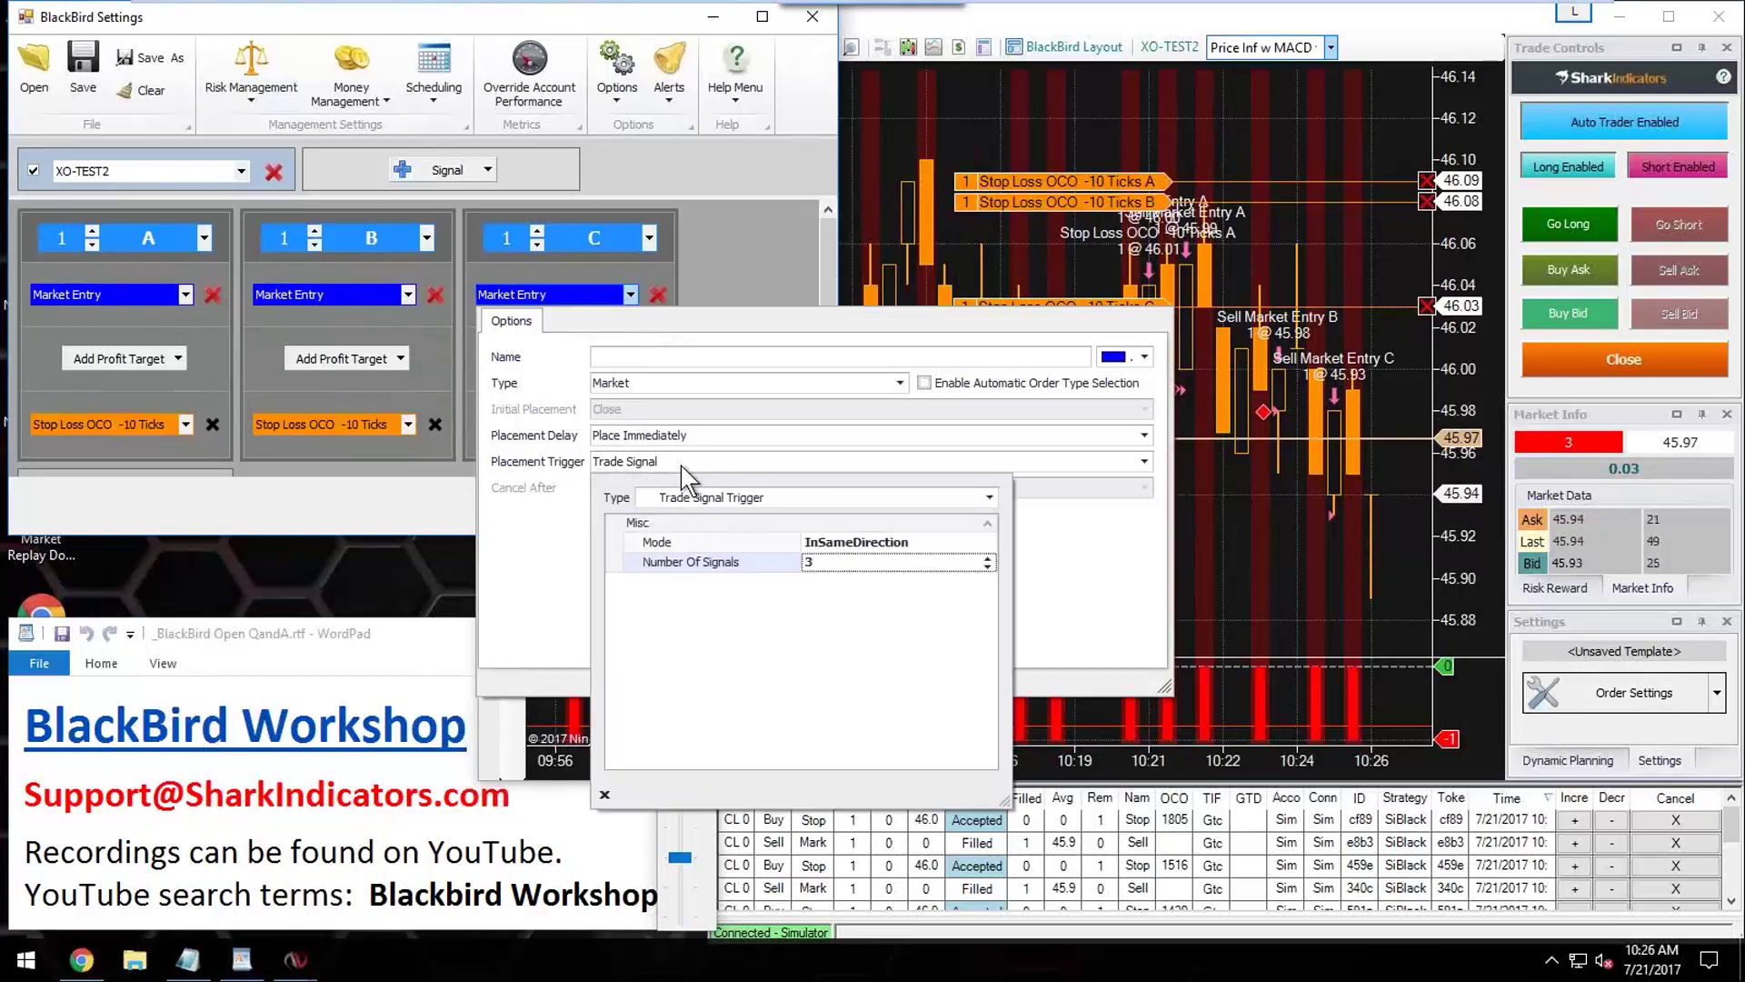
left_click(767, 503)
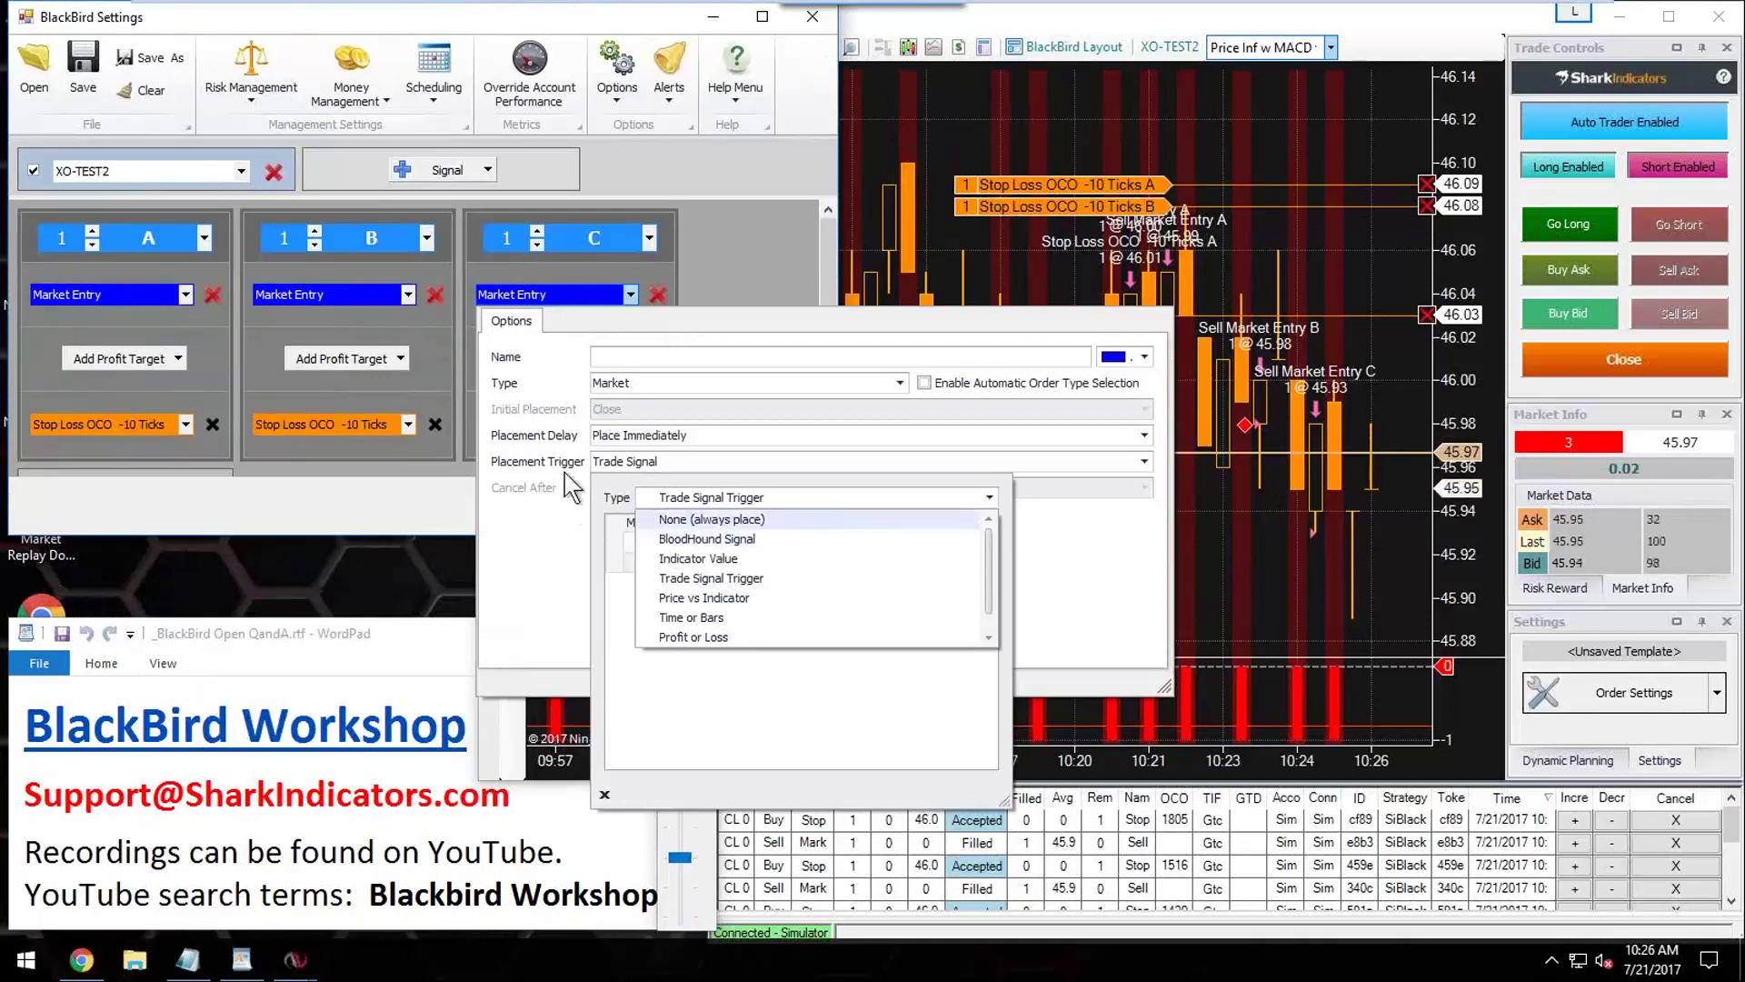
left_click(705, 542)
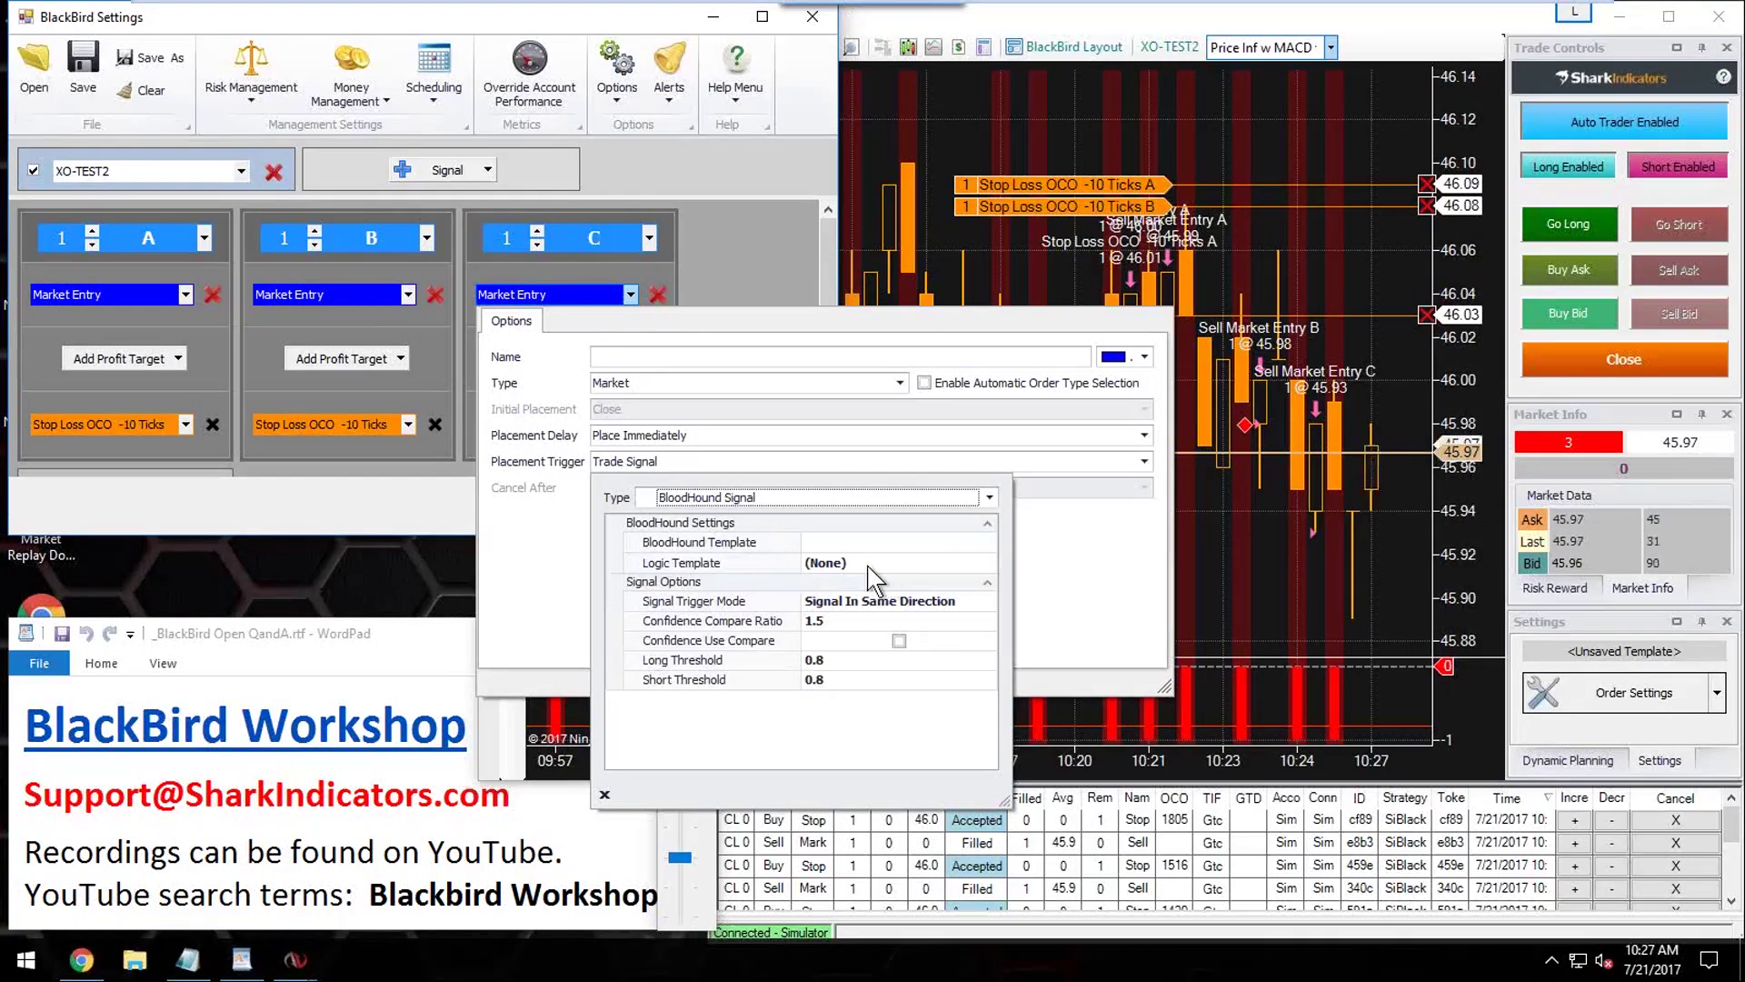
Step: Set entry C's placement trigger to the XO-TEST2 BloodHound template with the Price Inf logic template
left_click(865, 543)
left_click(968, 541)
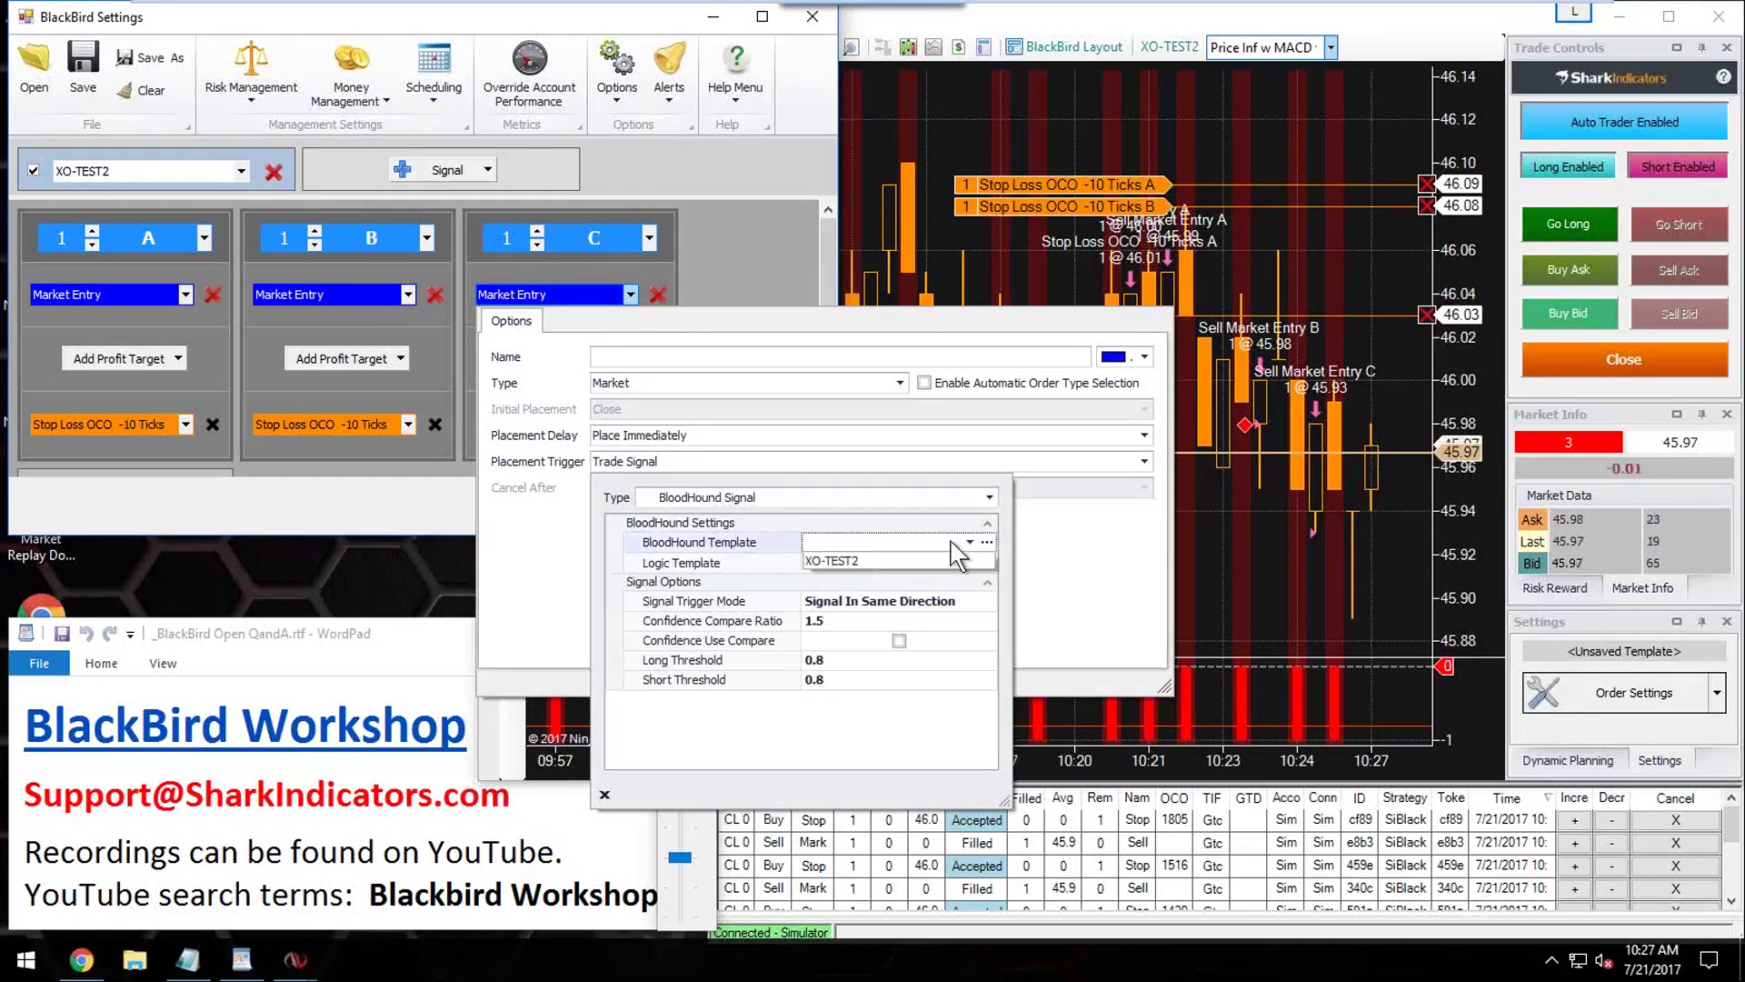
left_click(843, 563)
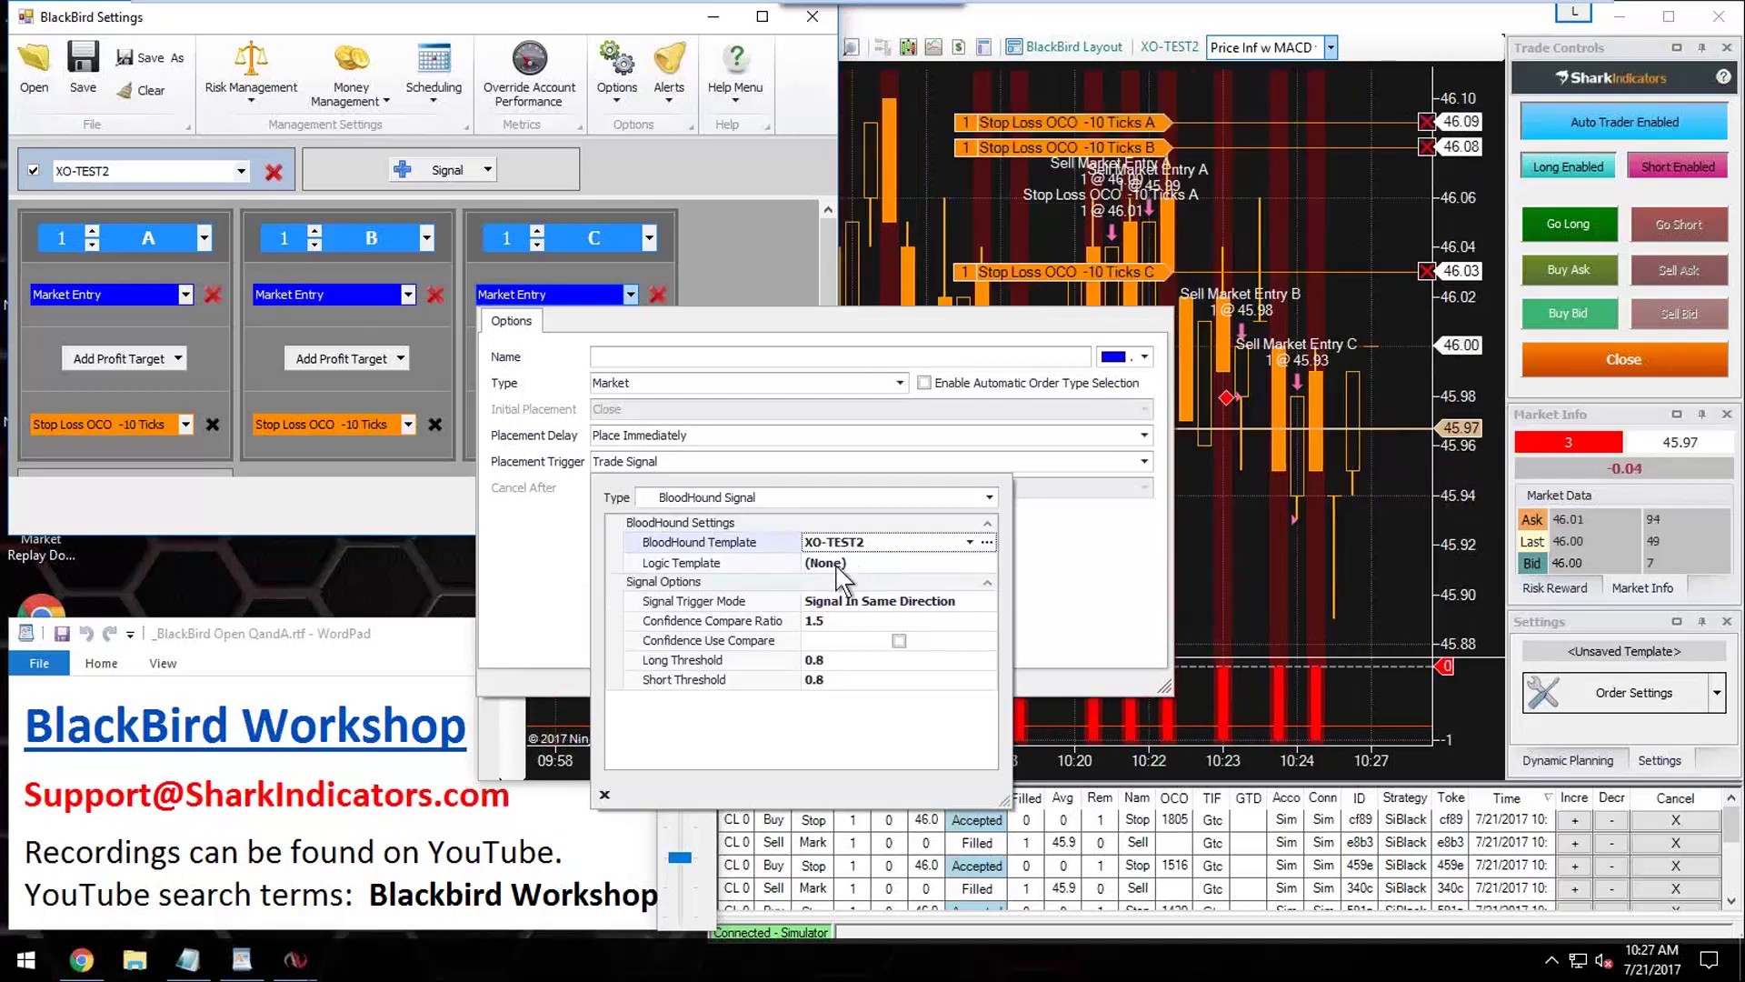
left_click(987, 562)
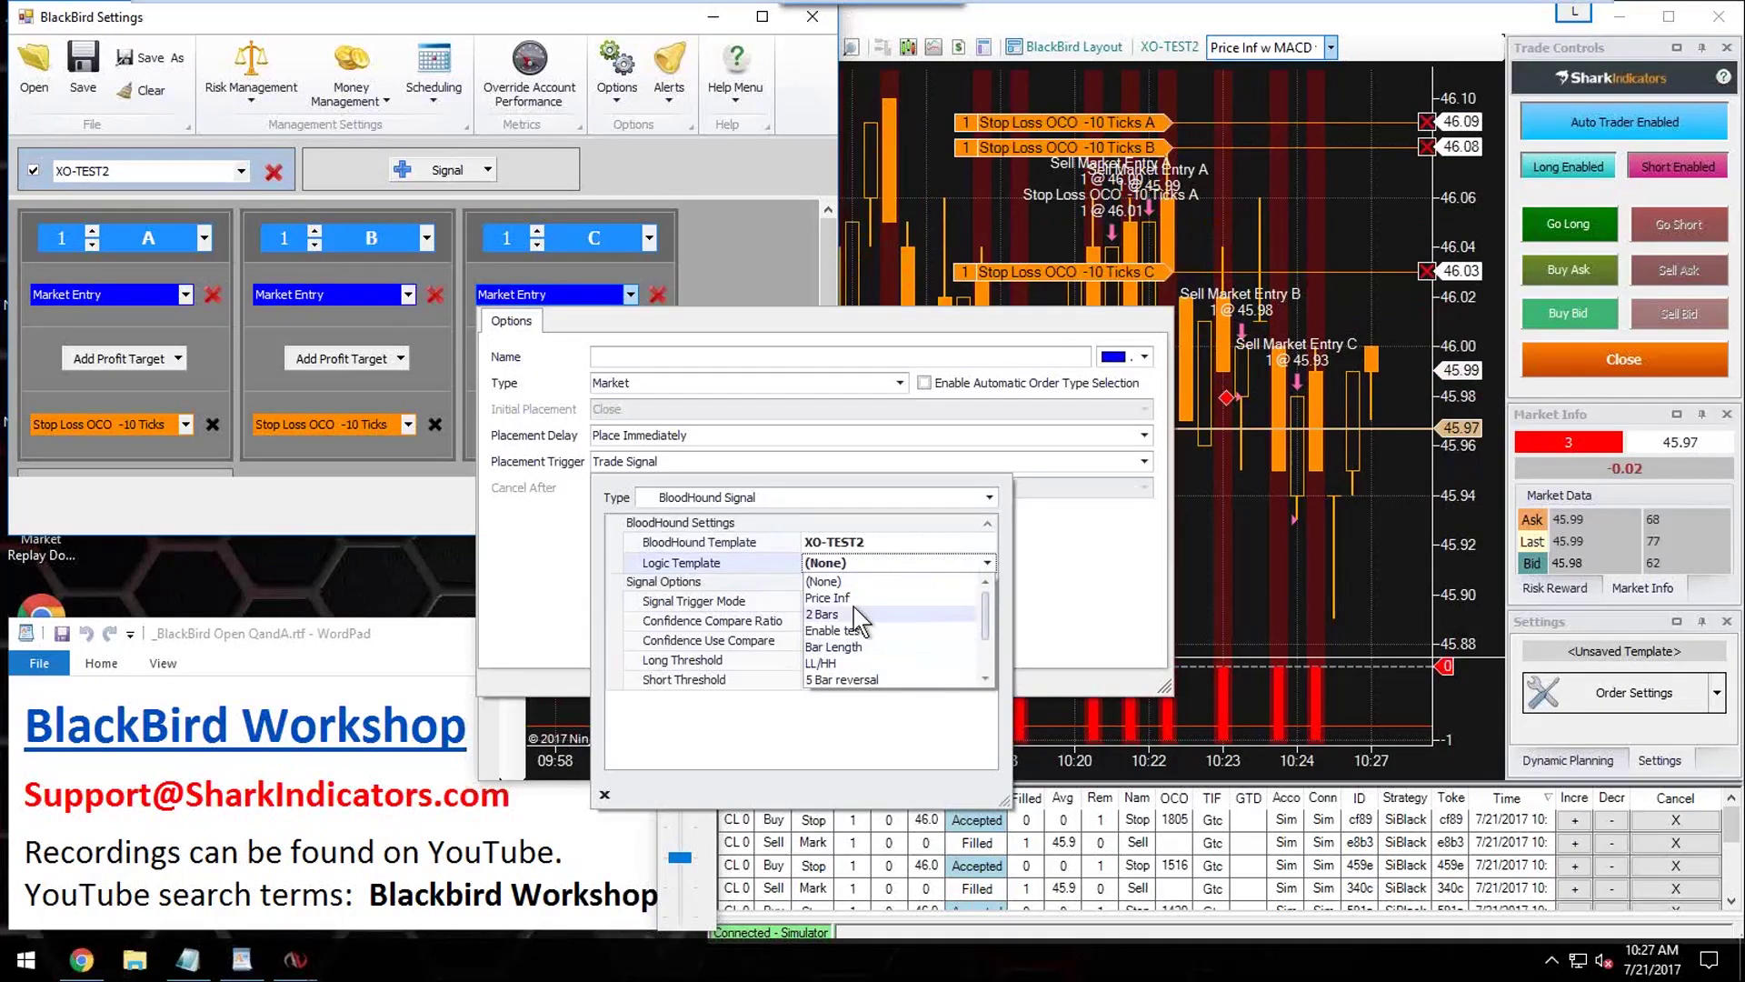
scroll(878, 636, "down", 1)
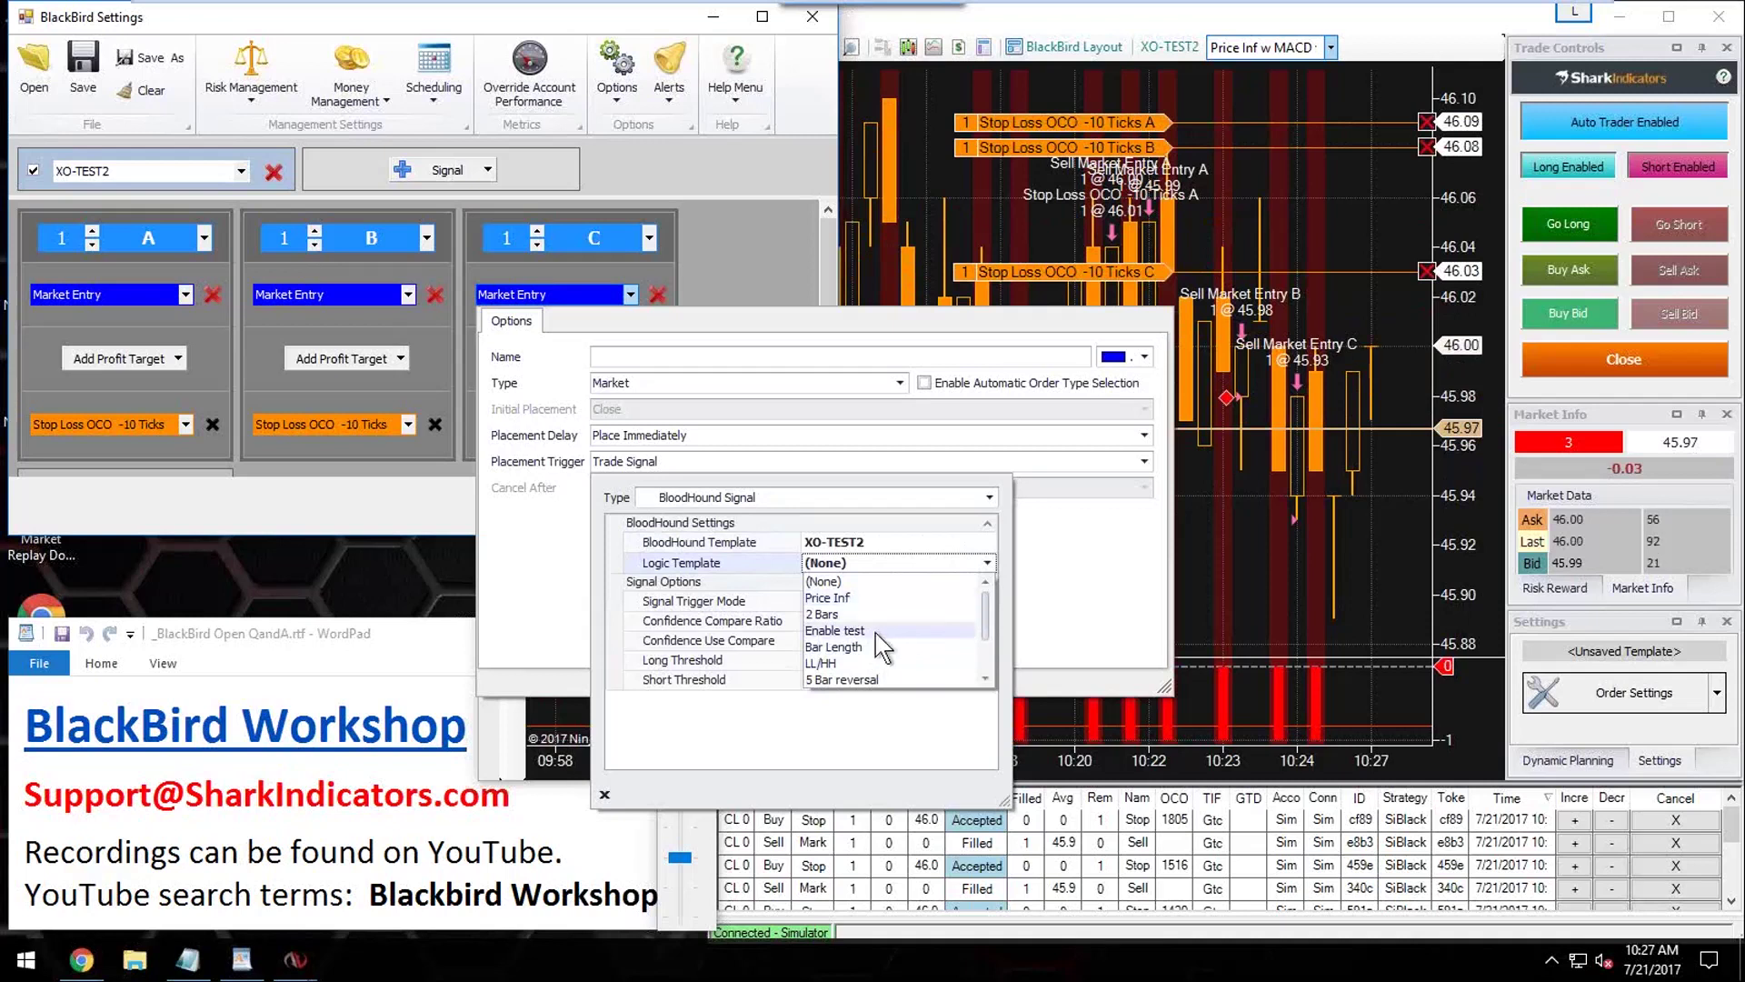
scroll(882, 651, "up", 1)
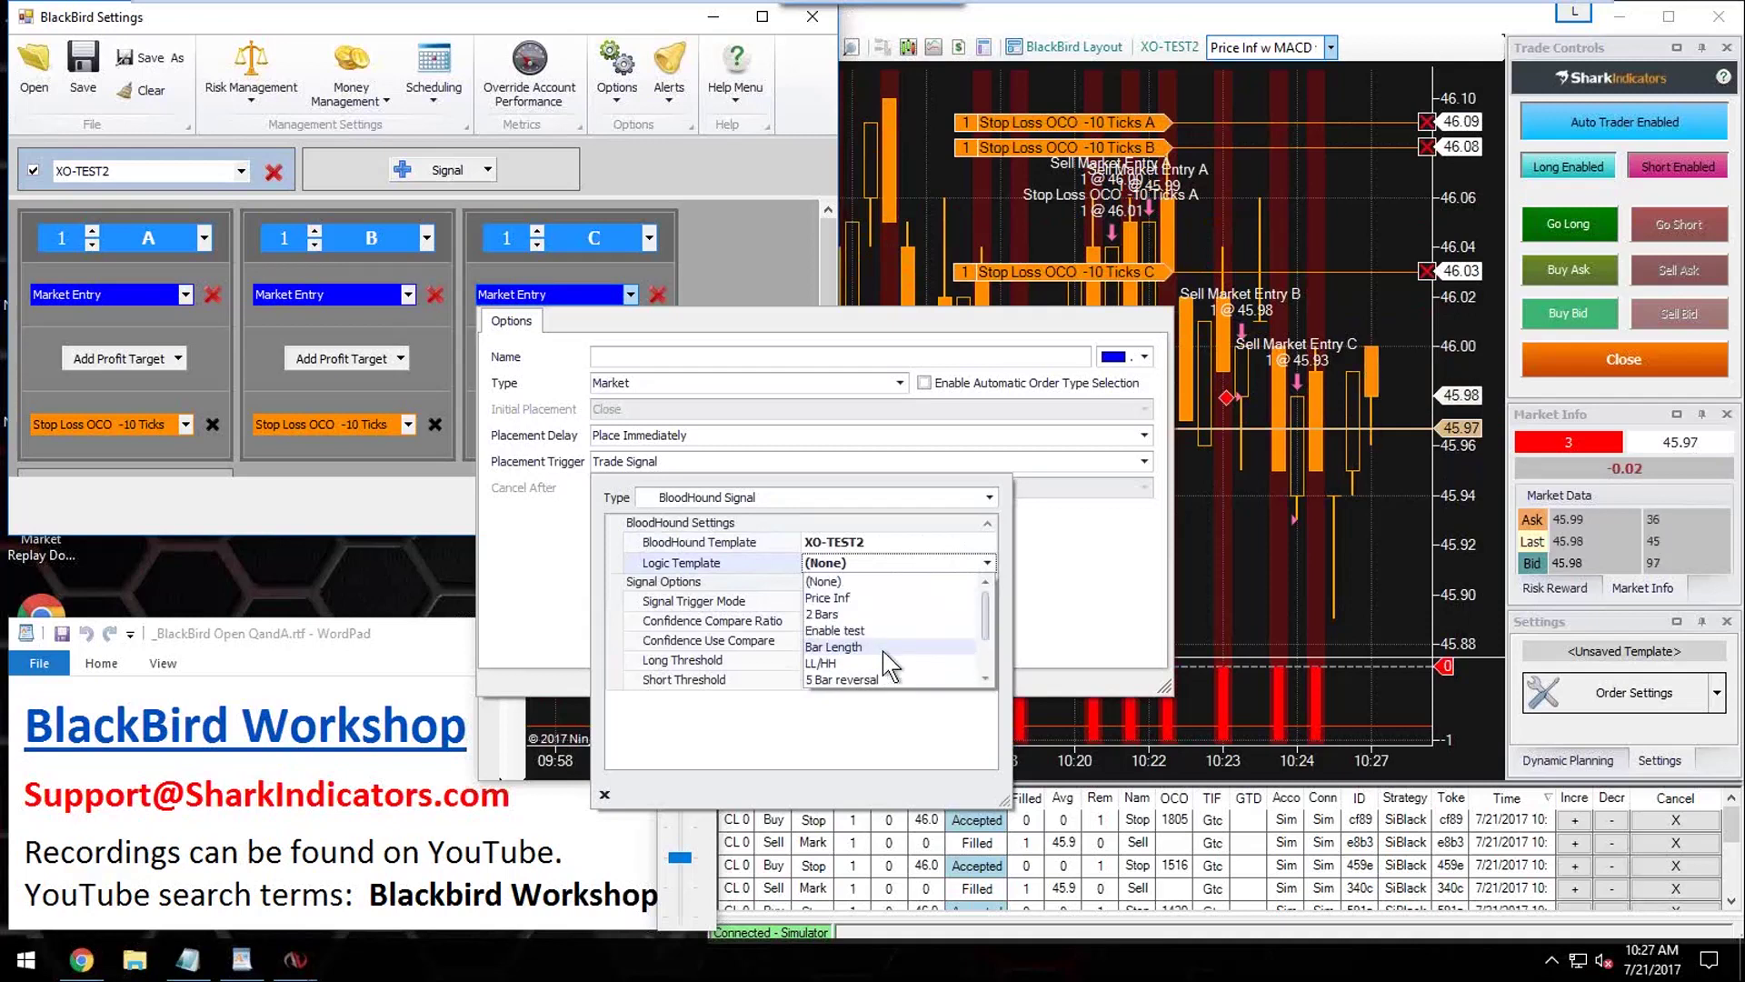
left_click(852, 598)
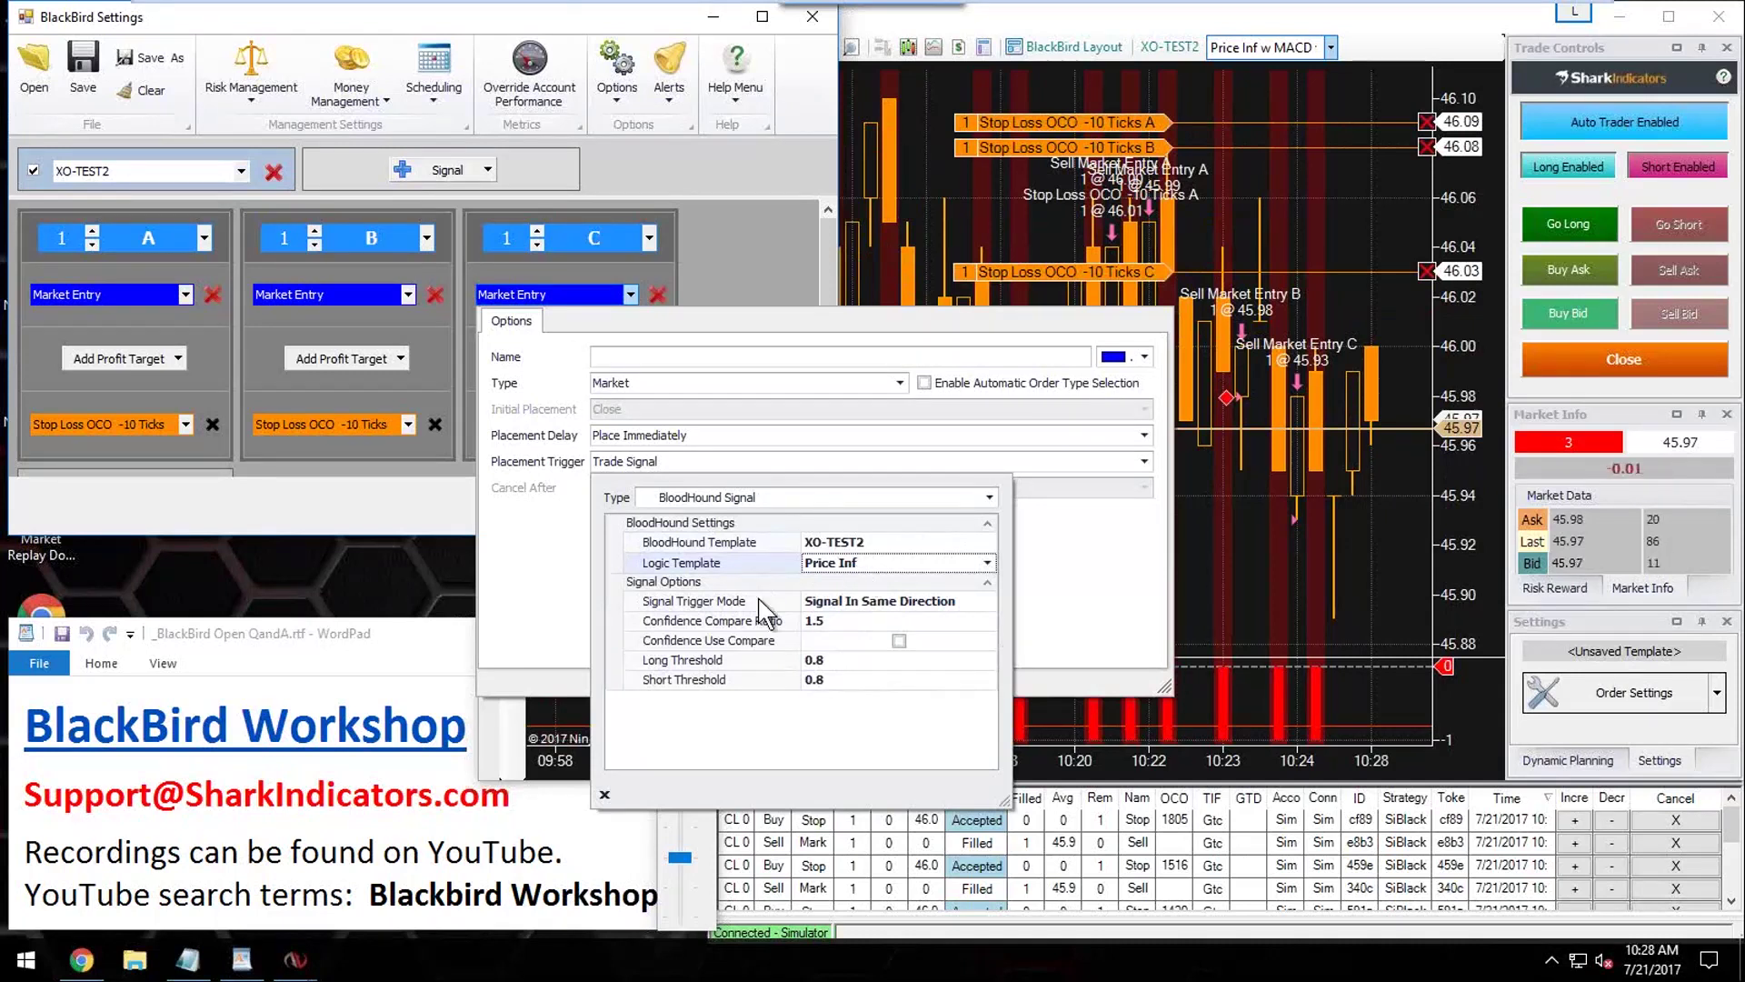
Step: Set the signal trigger mode of entry C's BloodHound trigger to Signal In Either Direction
left_click(691, 603)
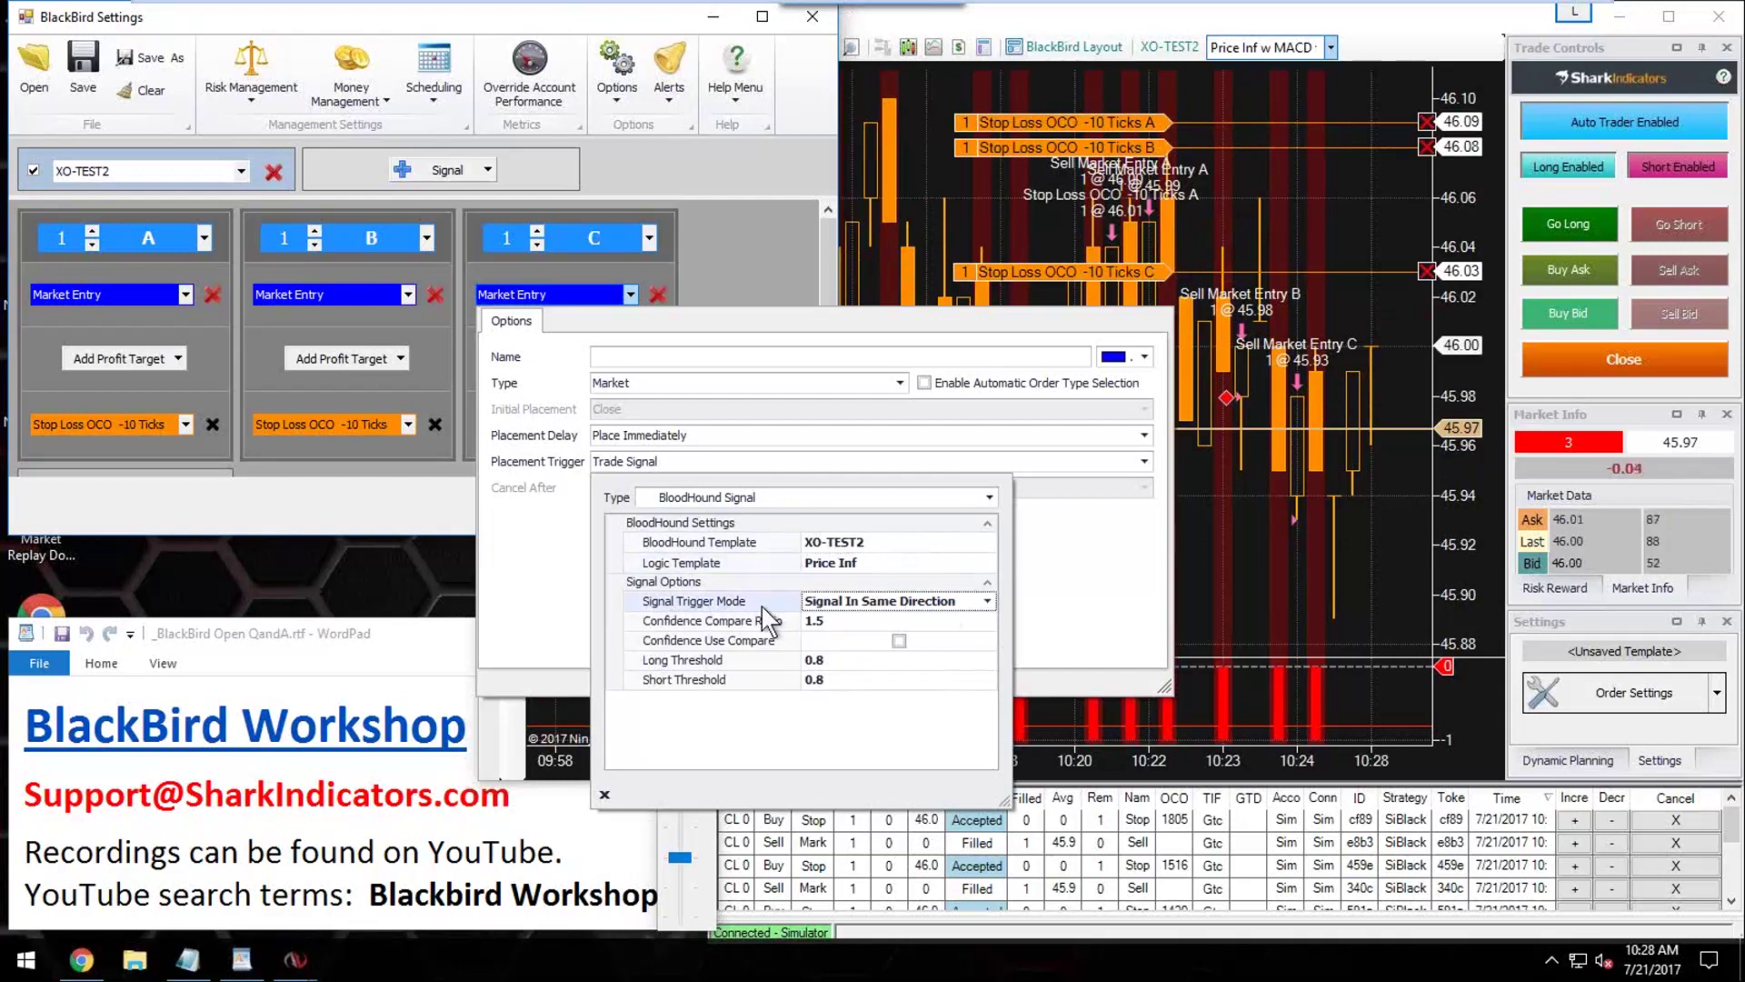
left_click(986, 603)
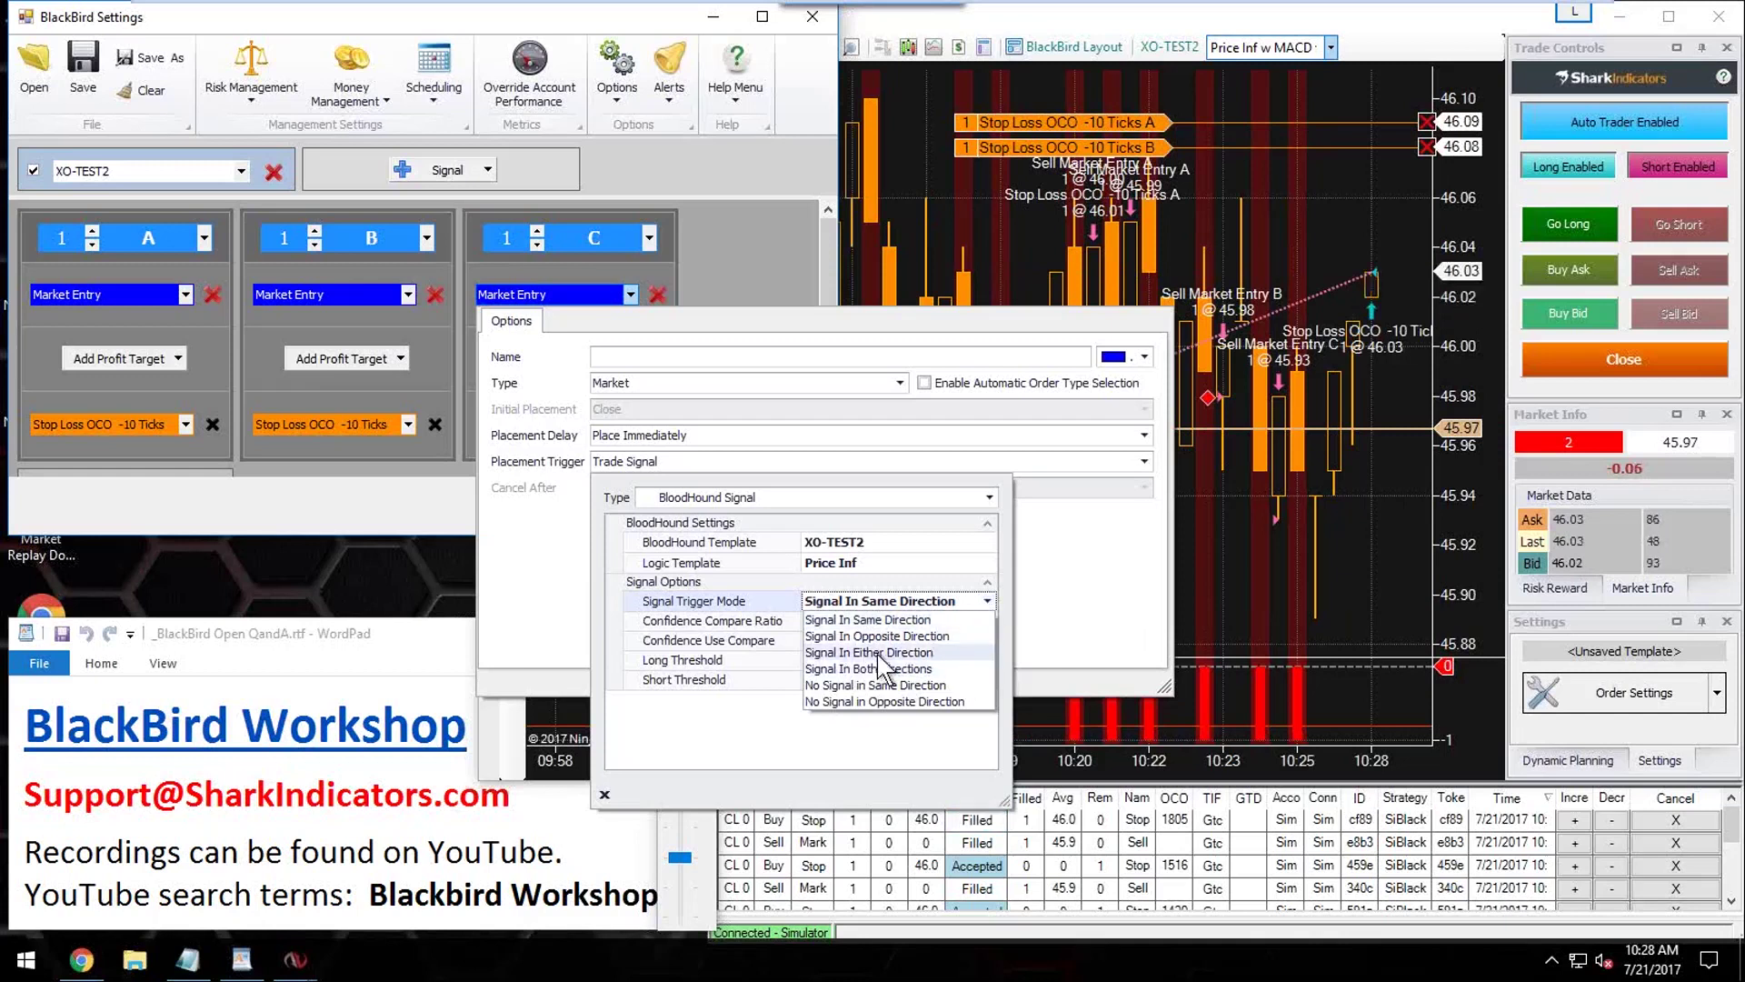
left_click(943, 652)
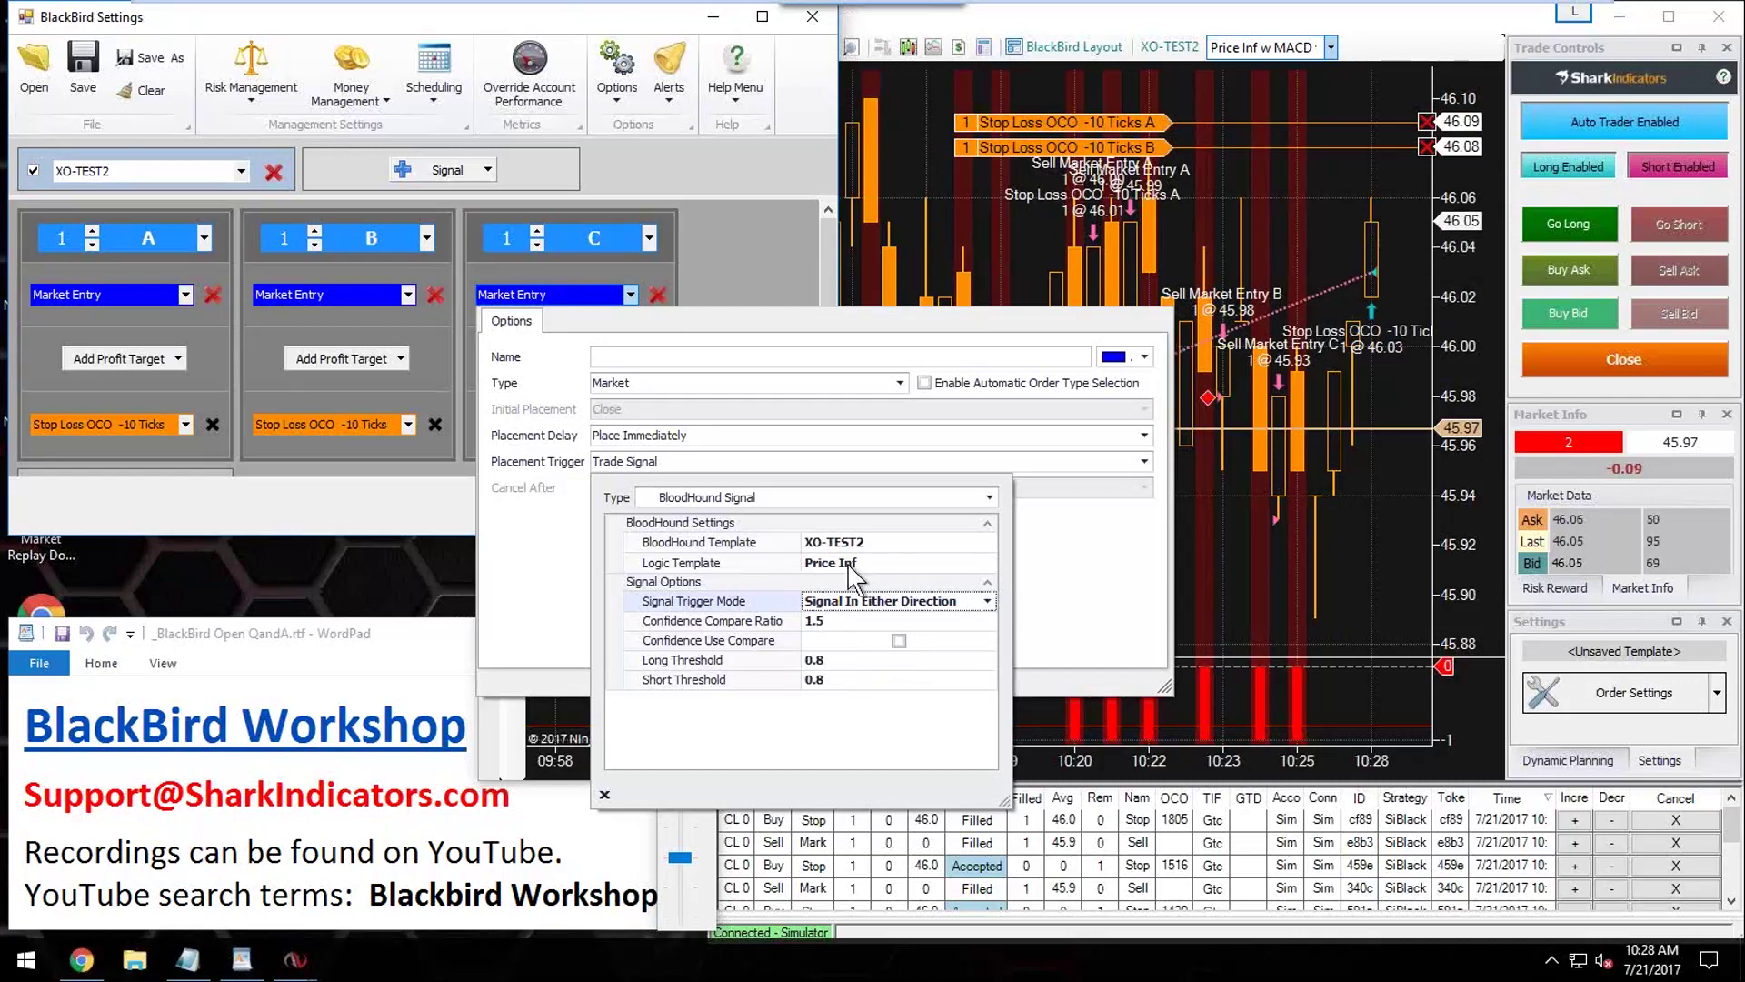
Step: Review the placement triggers of the market entries in order sets B and C, comparing their trade signal and BloodHound options
left_click(1029, 565)
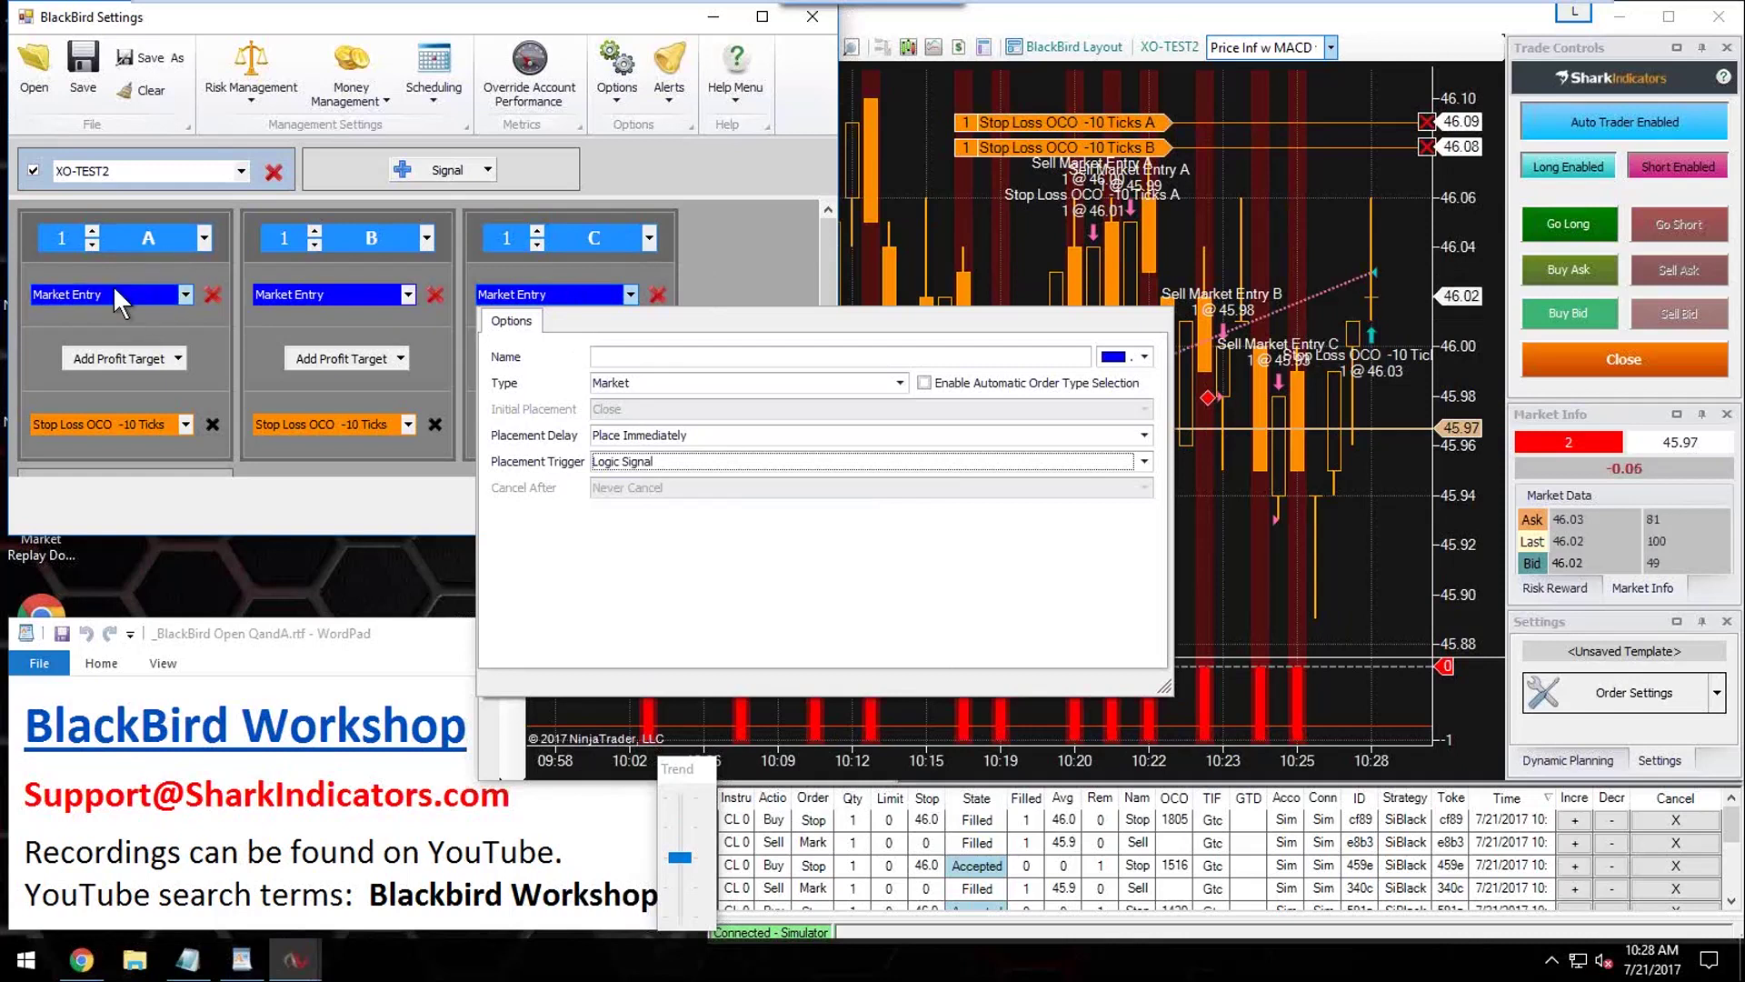
left_click(336, 289)
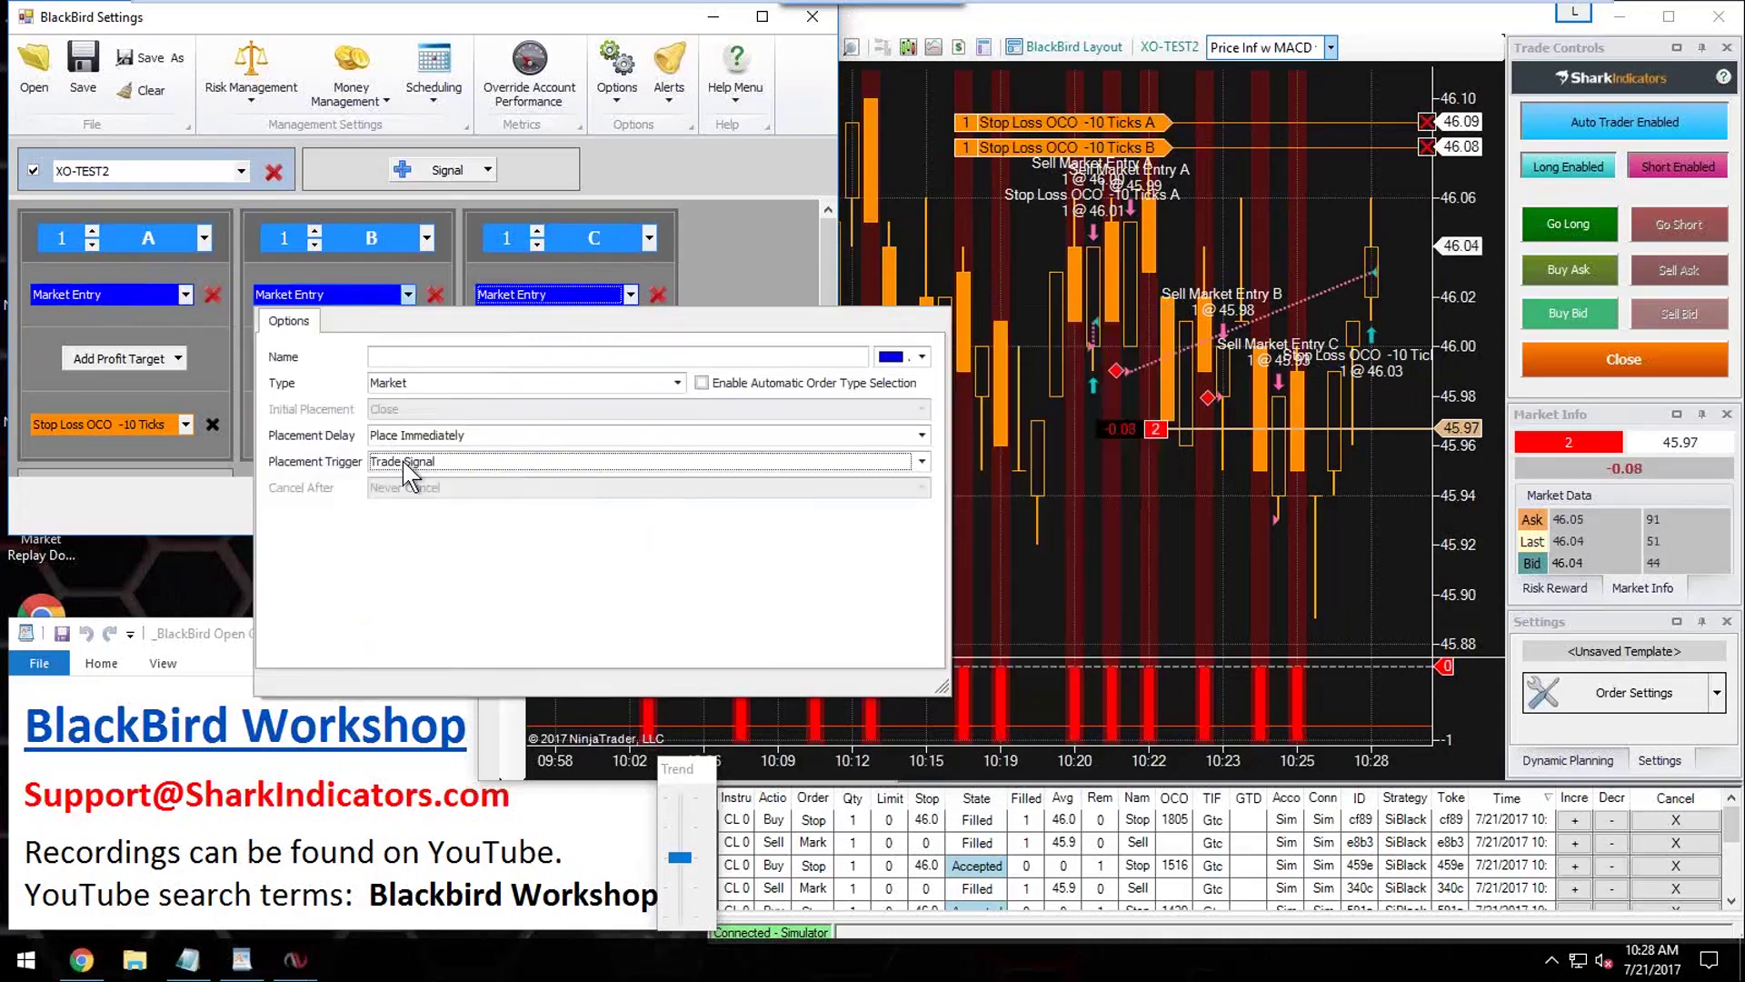
left_click(457, 465)
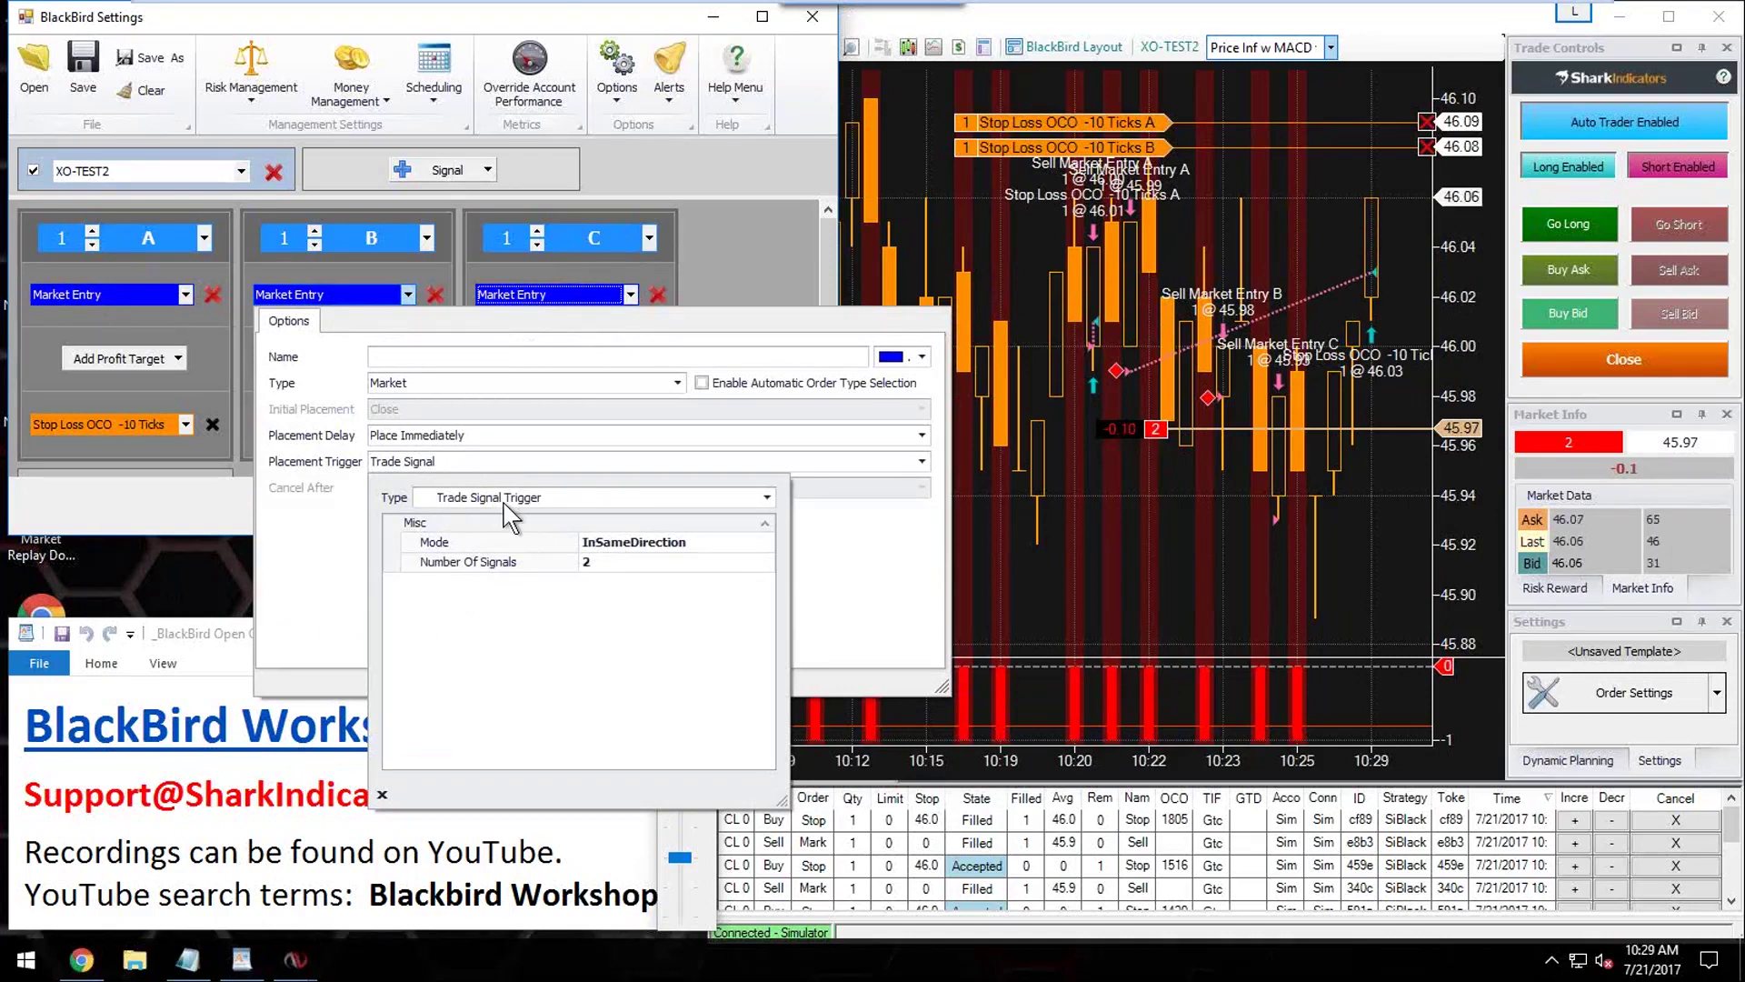
left_click(596, 563)
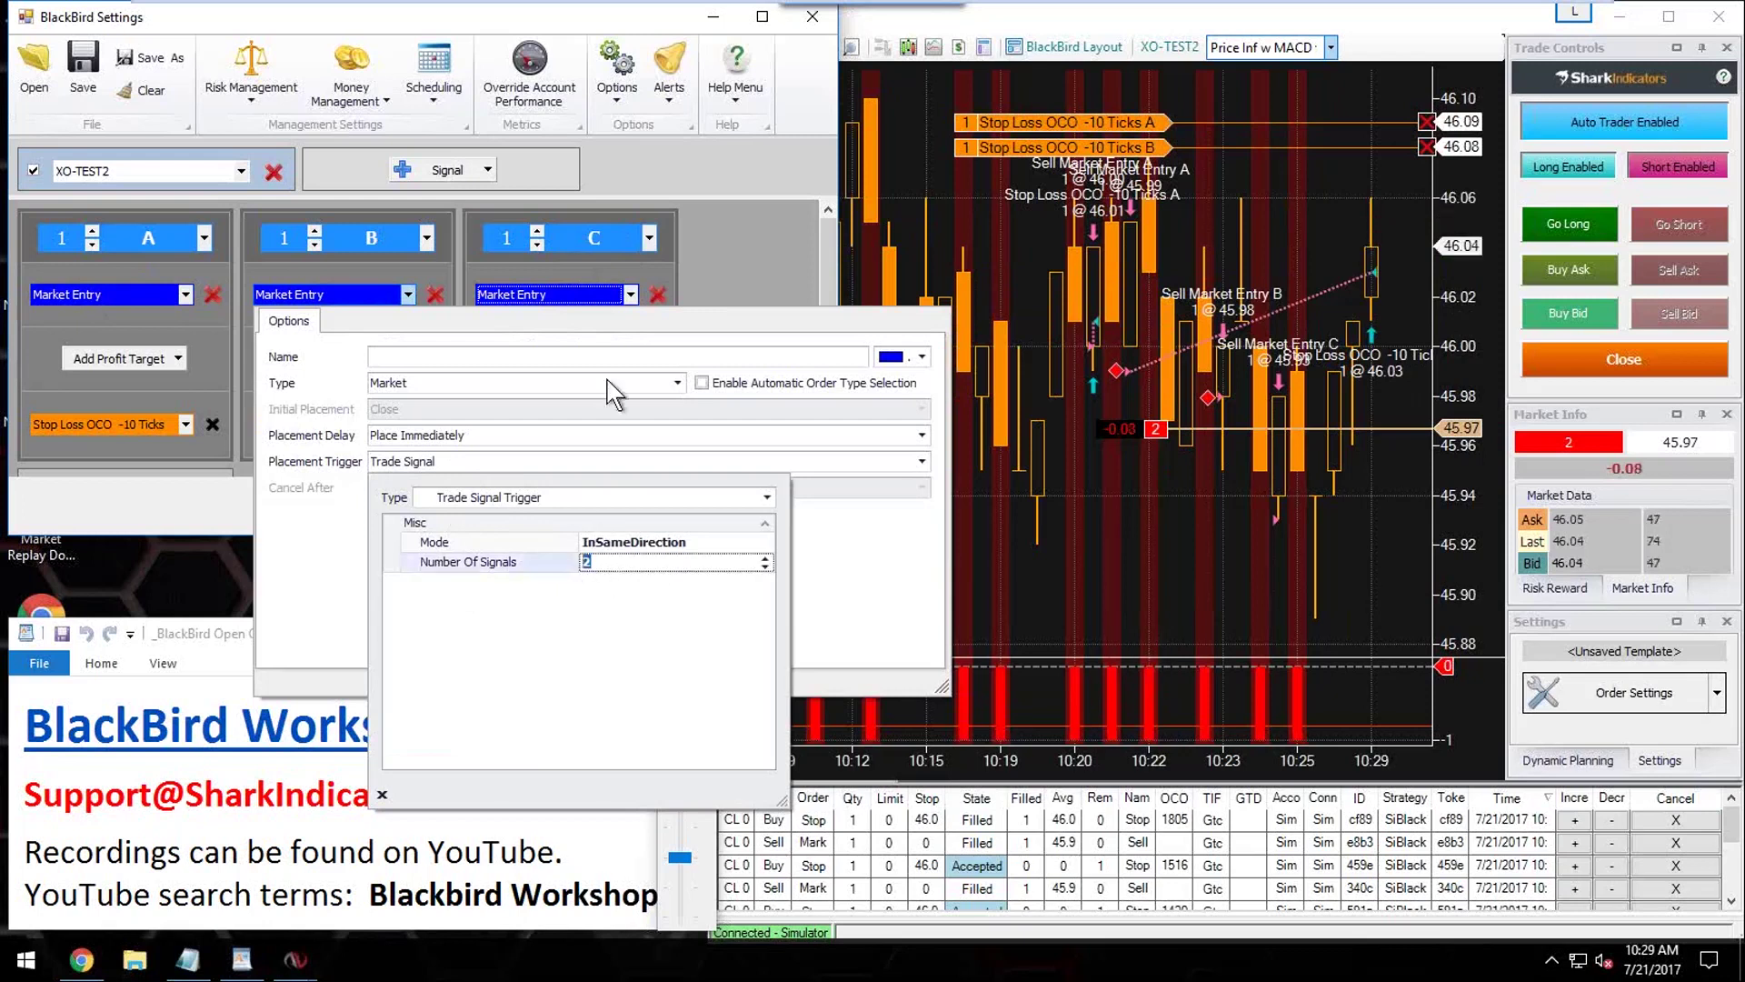
left_click(568, 295)
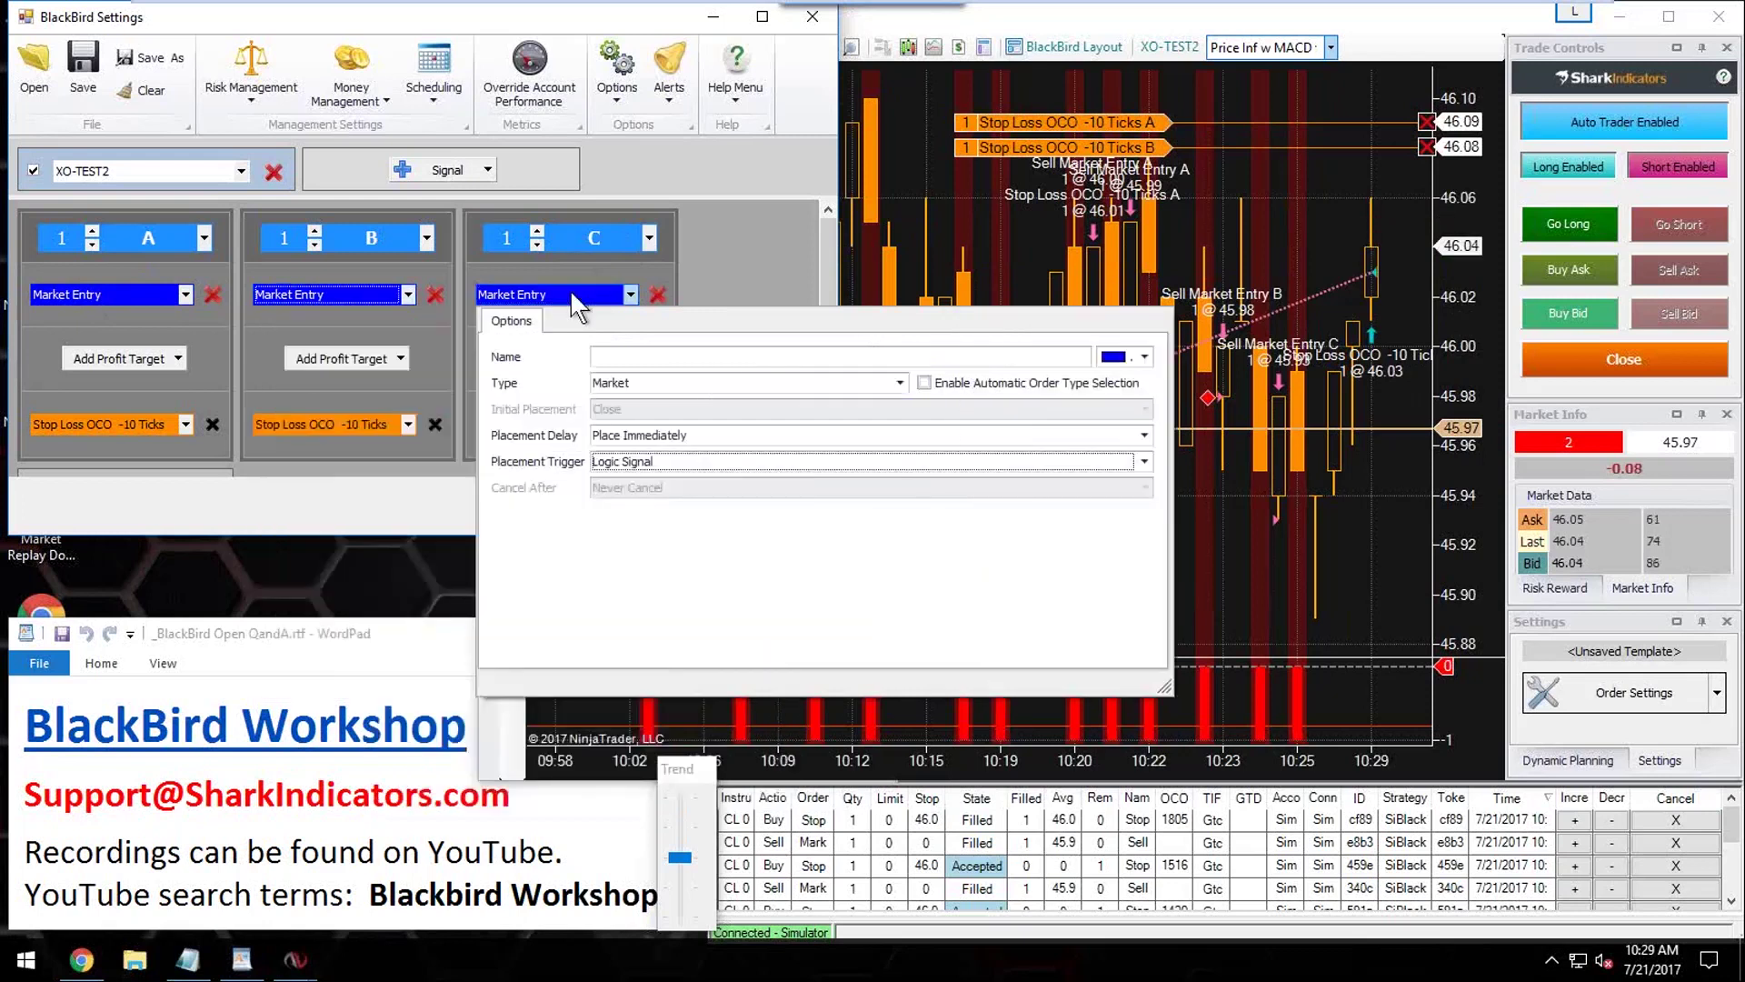
left_click(687, 467)
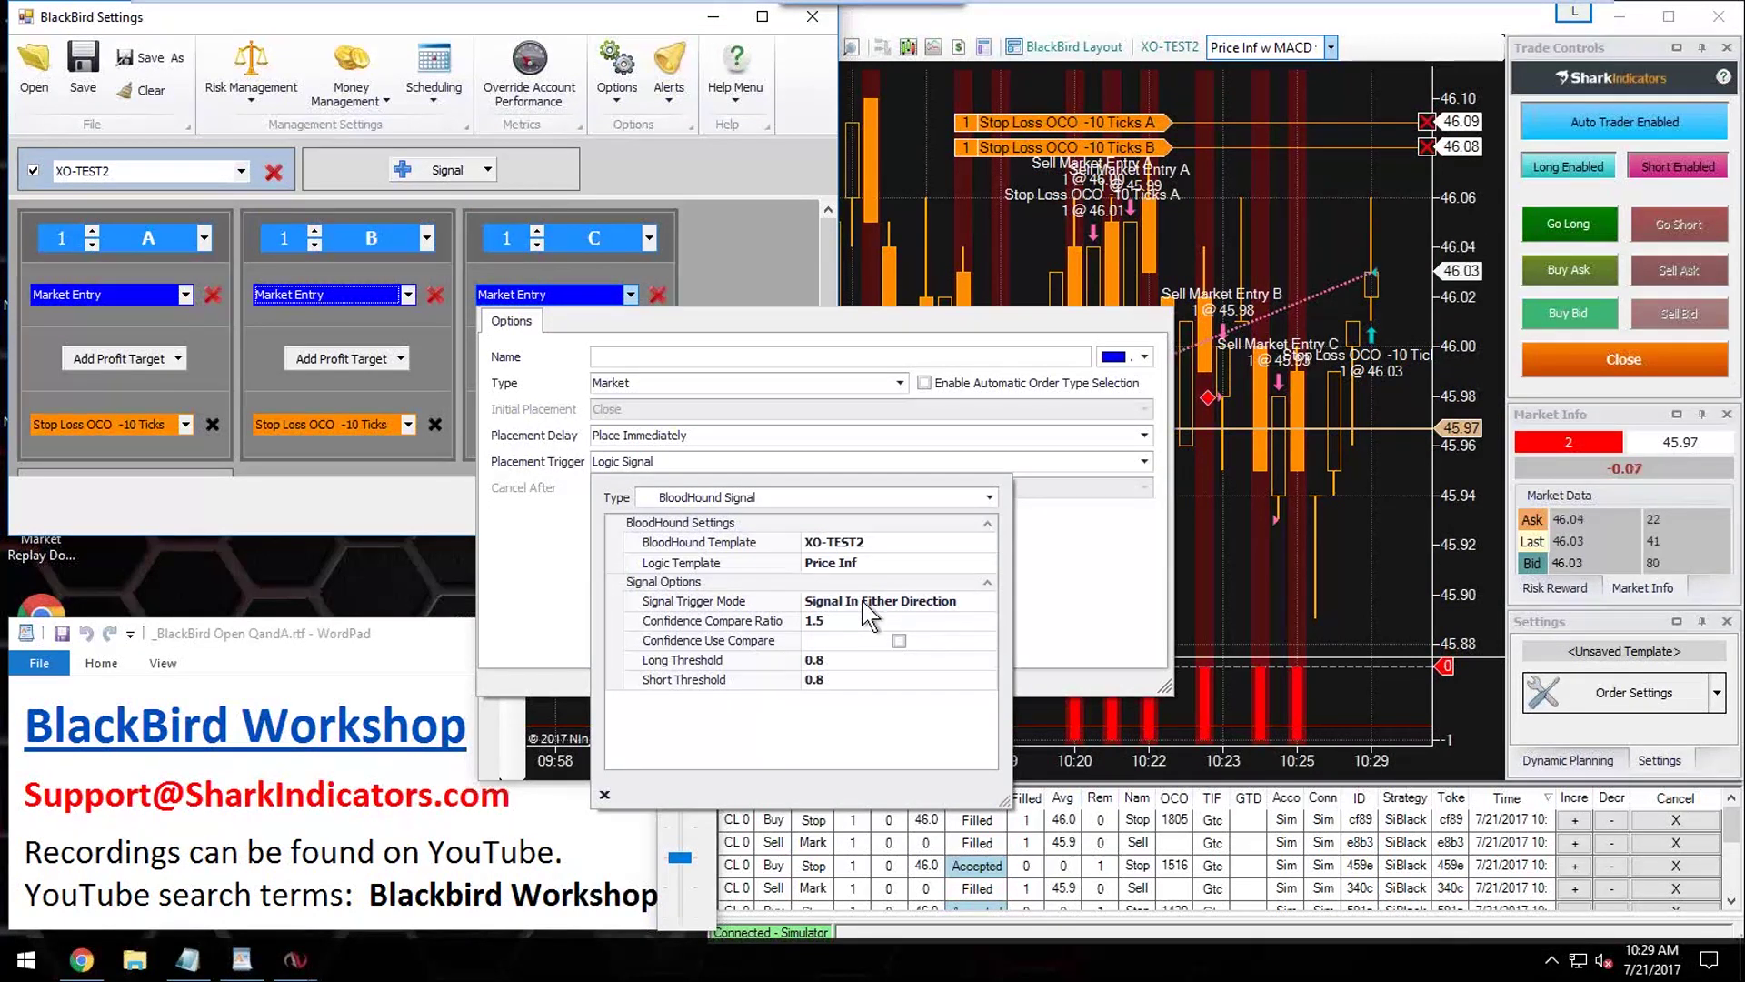
left_click(717, 263)
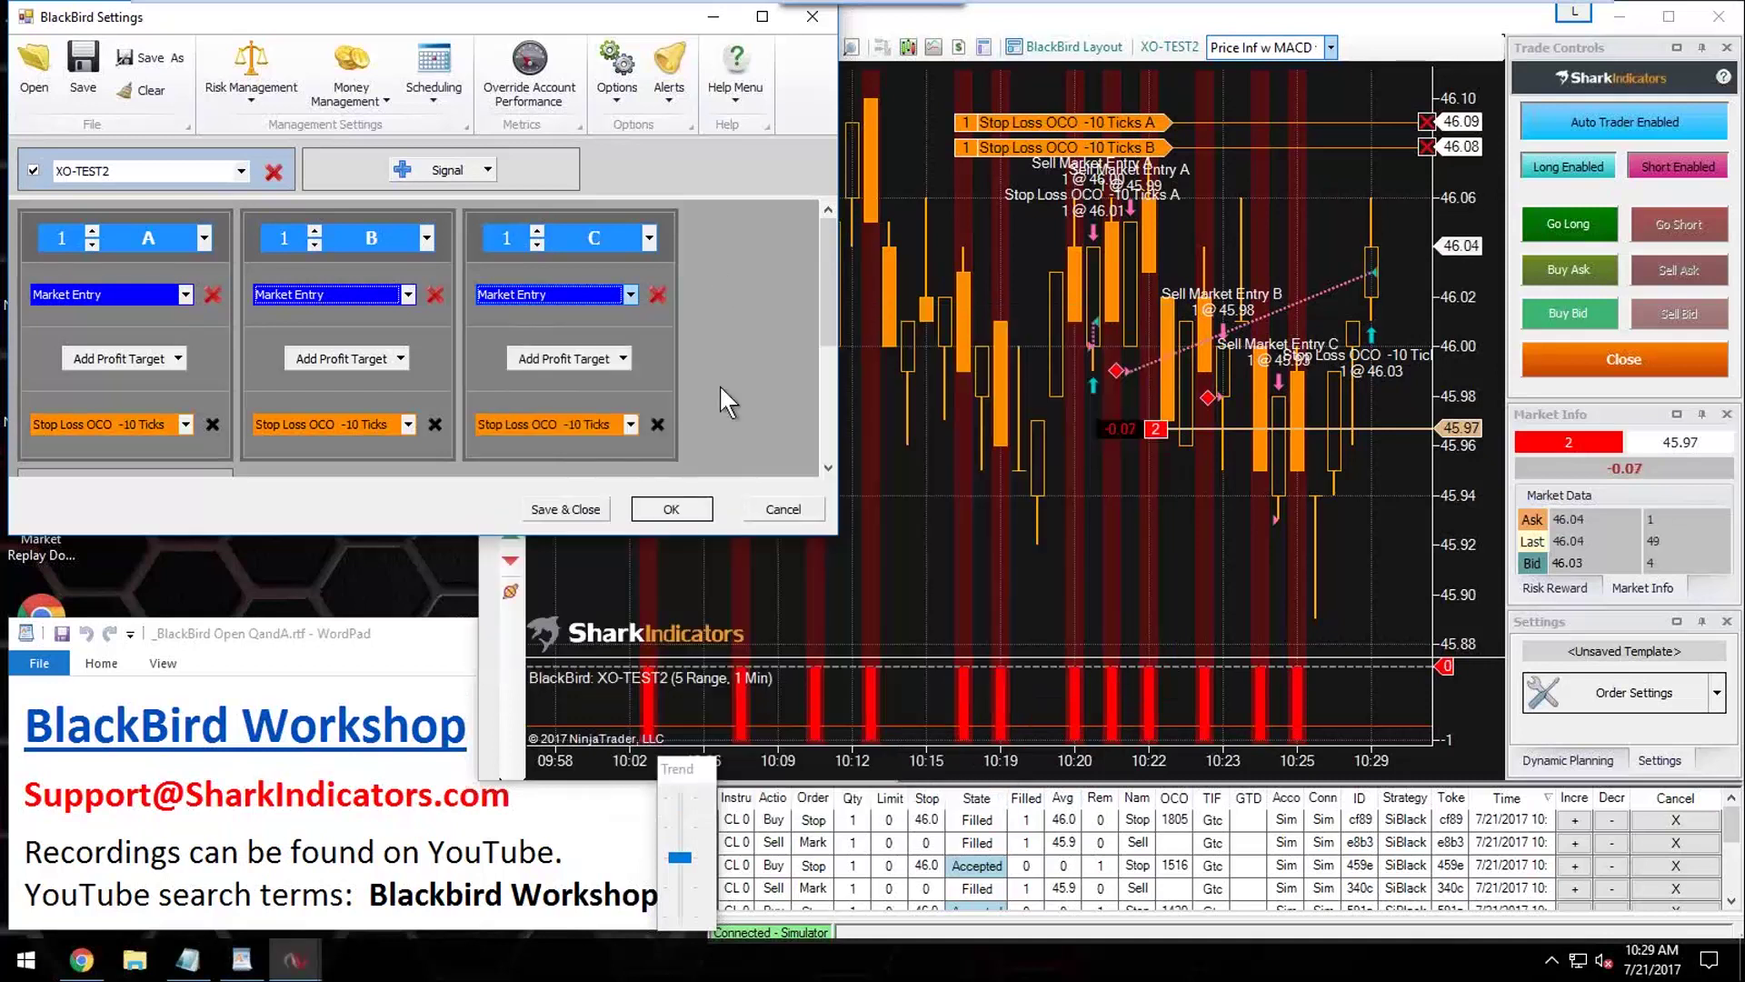
Step: Set the long ticks offset of order set A's stop loss initial placement to -20 ticks from the OCO entry price
left_click(109, 423)
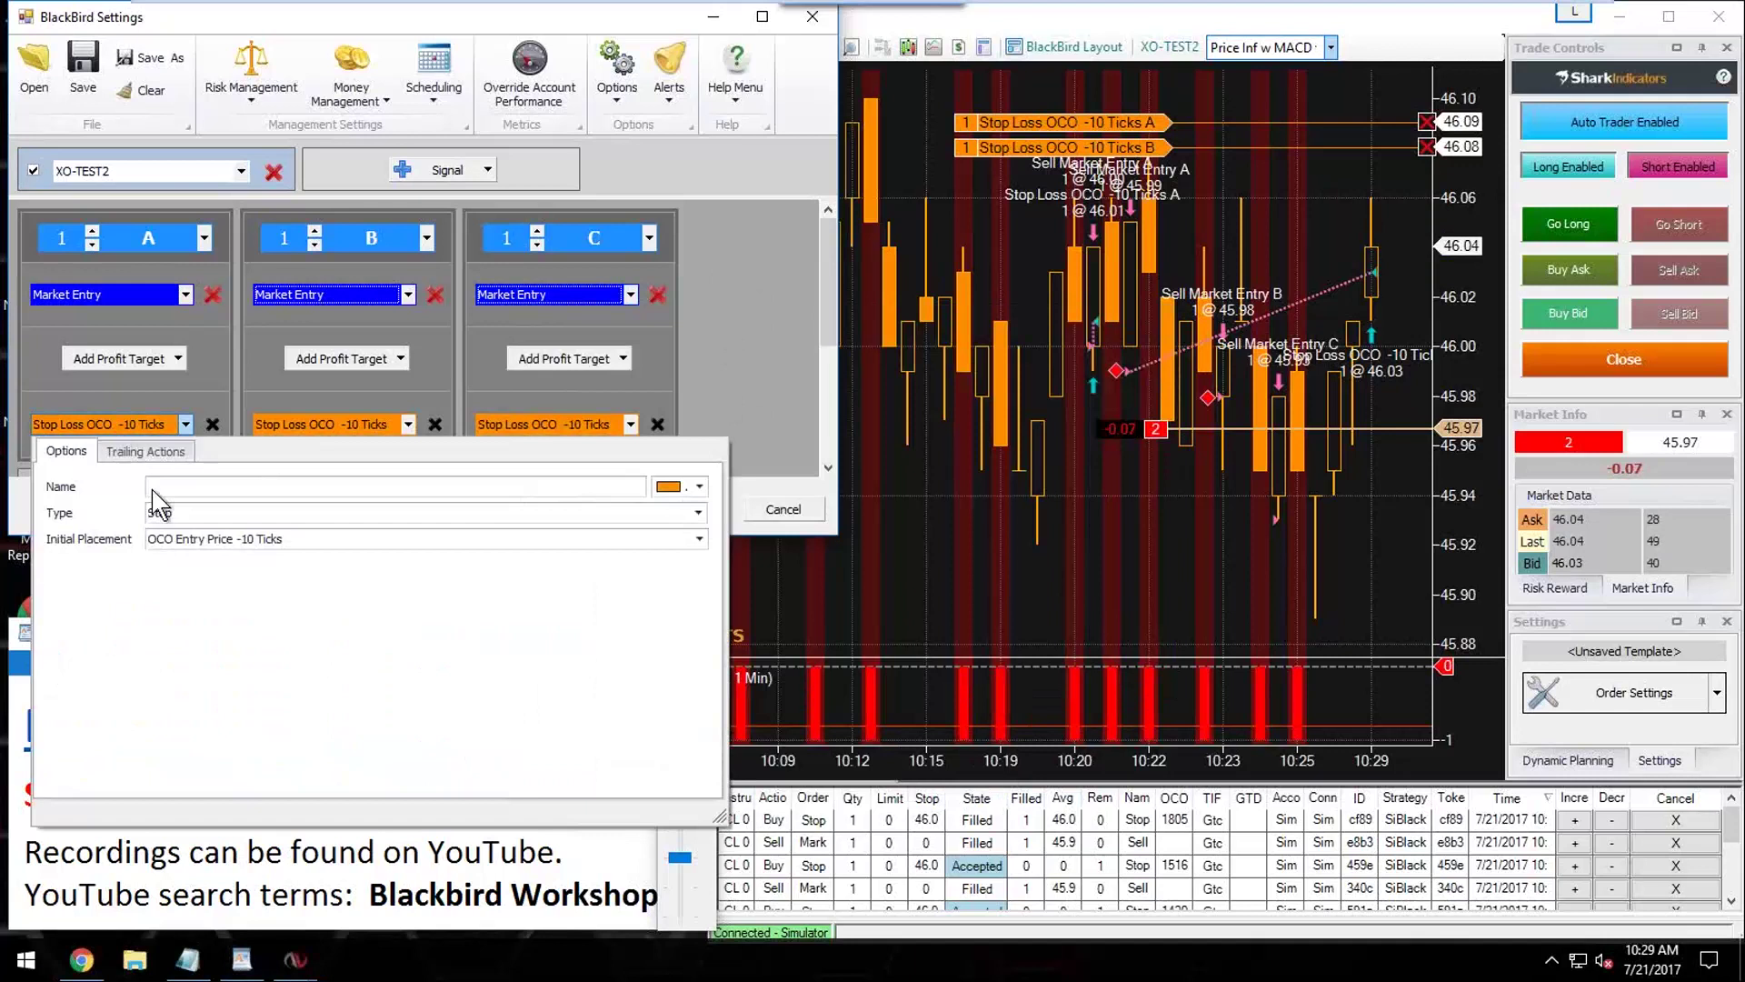
left_click(315, 538)
left_click(363, 439)
left_click(364, 440)
left_click(365, 440)
left_click(365, 440)
left_click(365, 440)
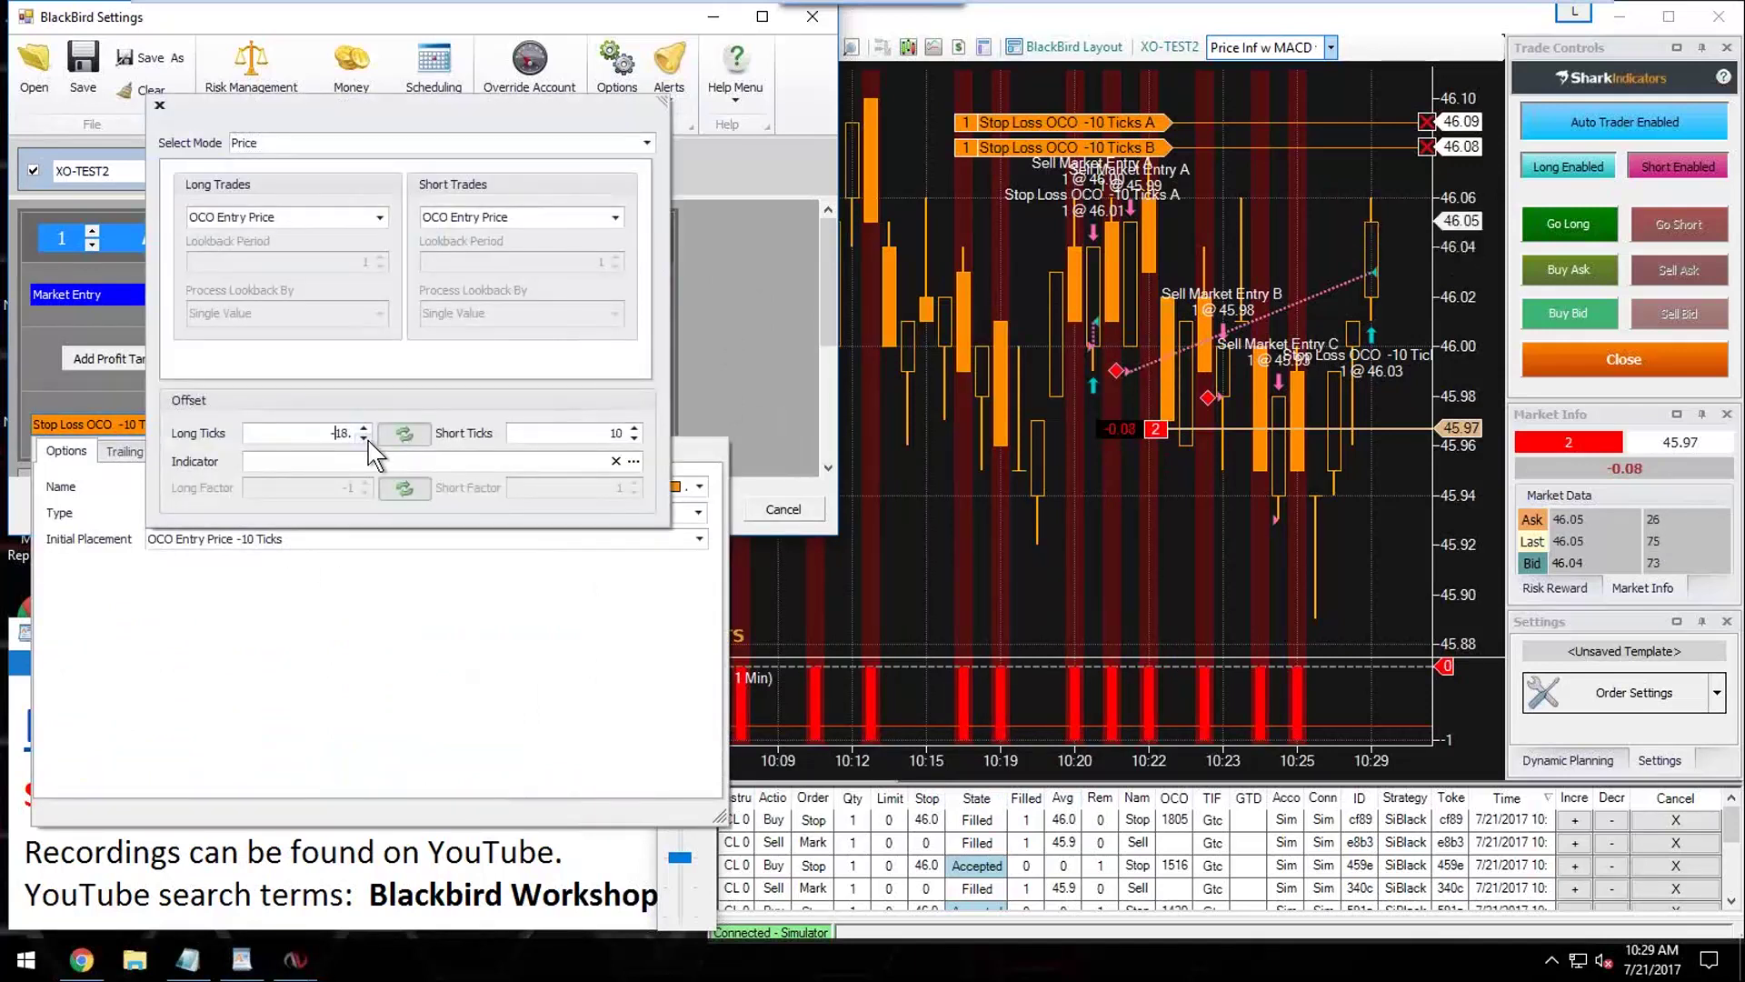
left_click(364, 440)
left_click(364, 440)
left_click(703, 385)
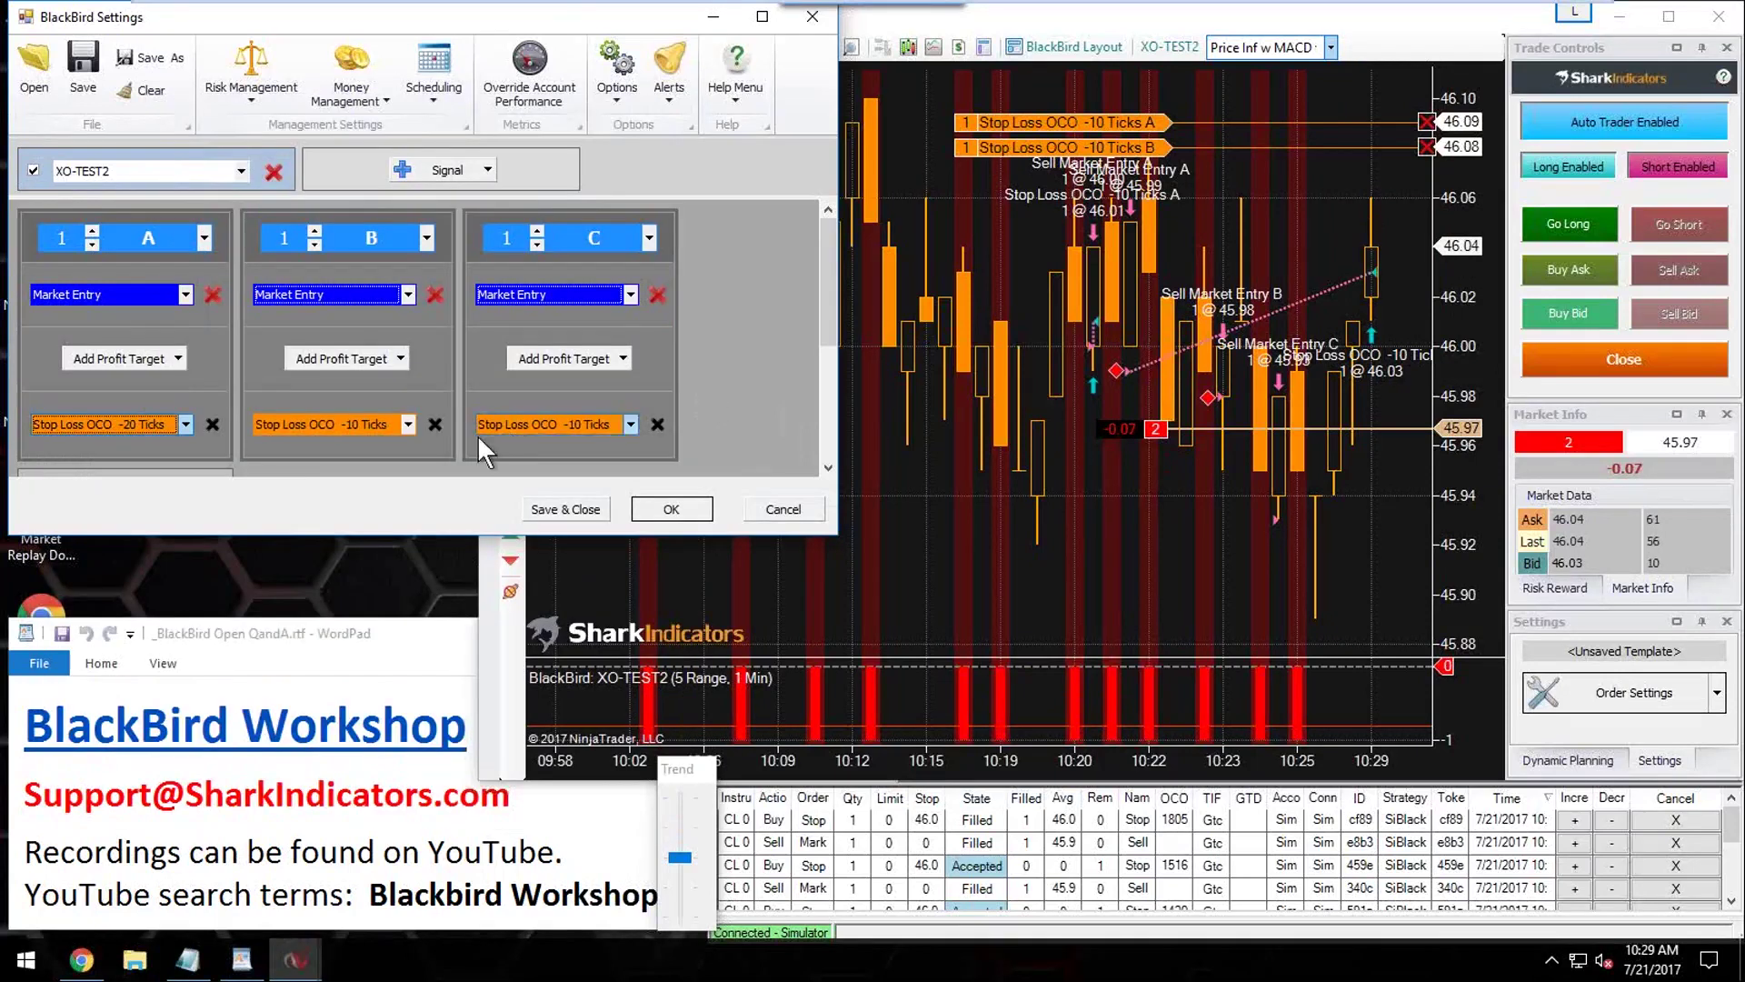
Step: Set the long ticks offset of order set B's stop loss initial placement to -20
left_click(378, 425)
left_click(455, 540)
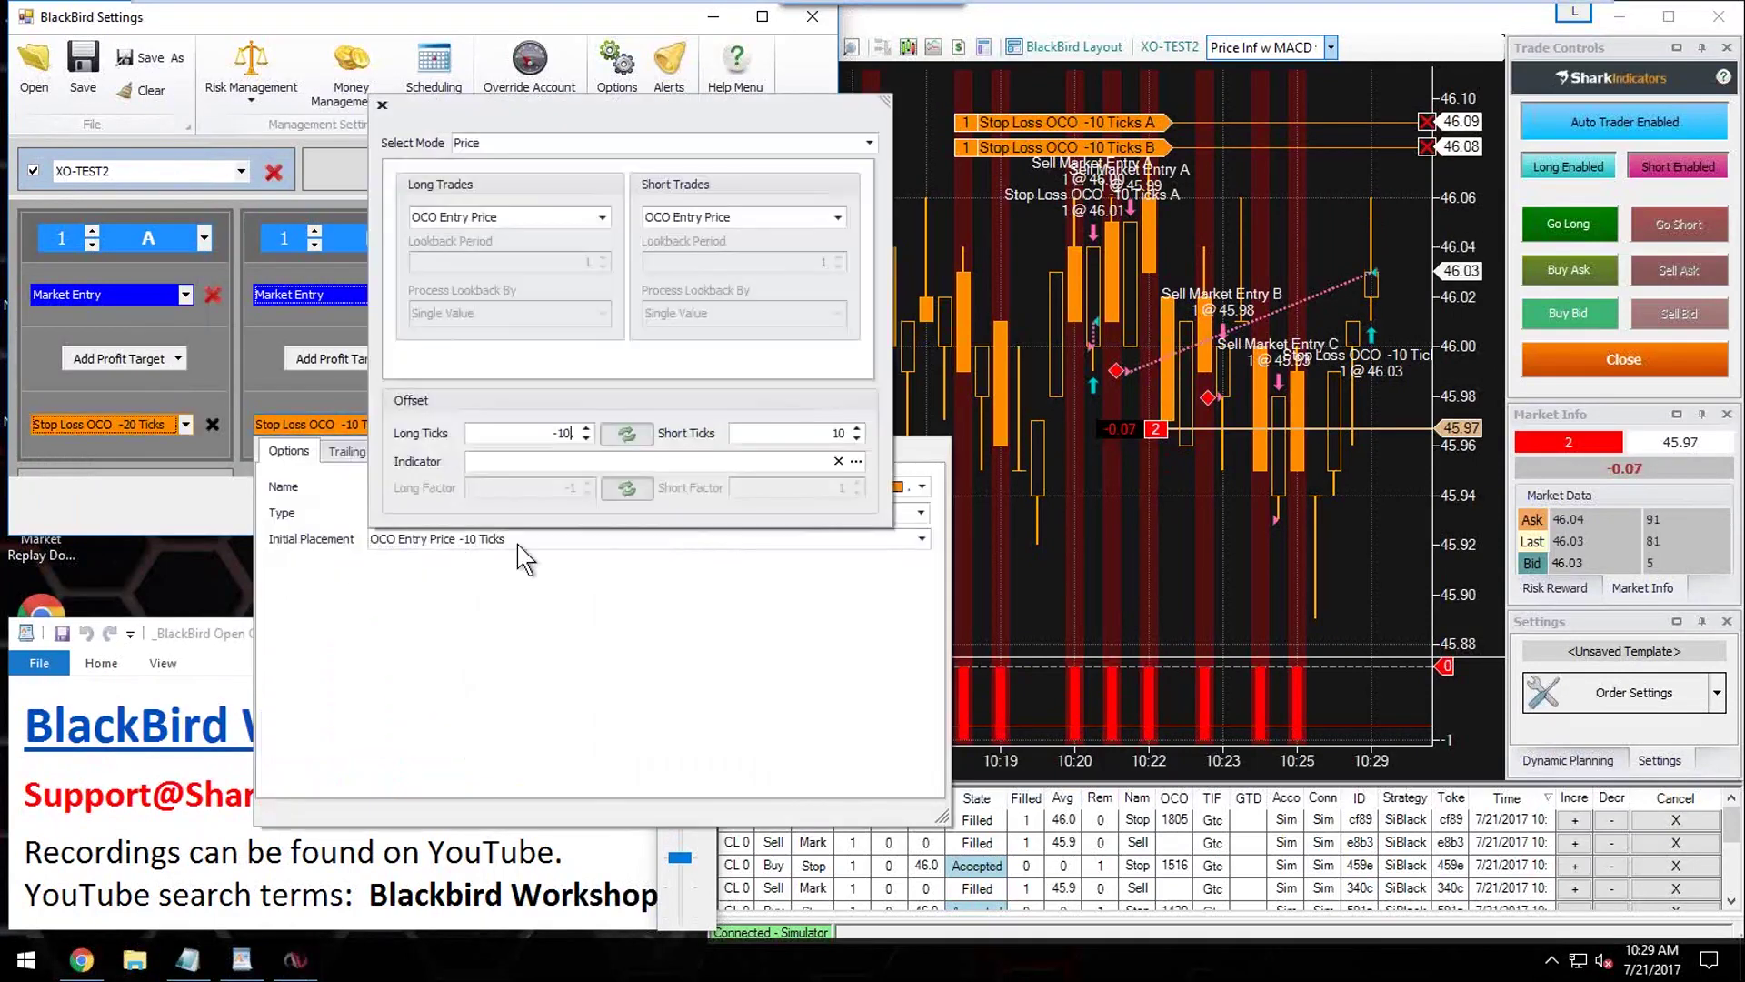
left_click(586, 440)
left_click(587, 440)
left_click(586, 440)
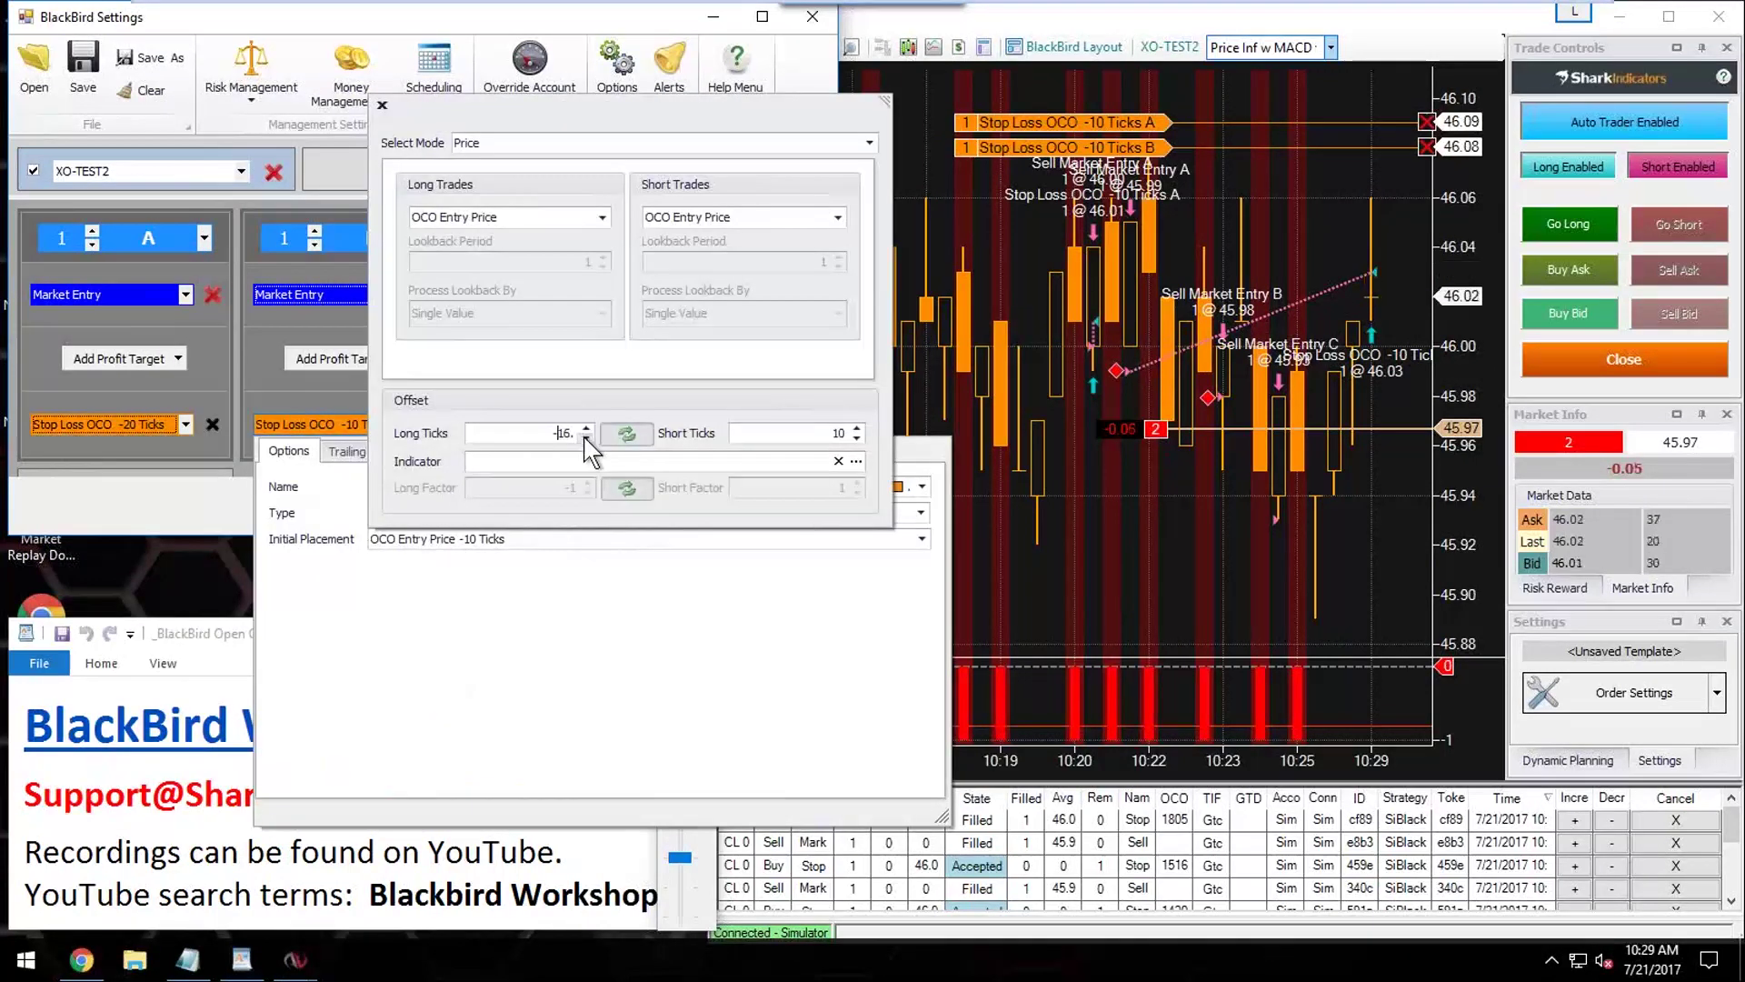
left_click(586, 440)
left_click(545, 640)
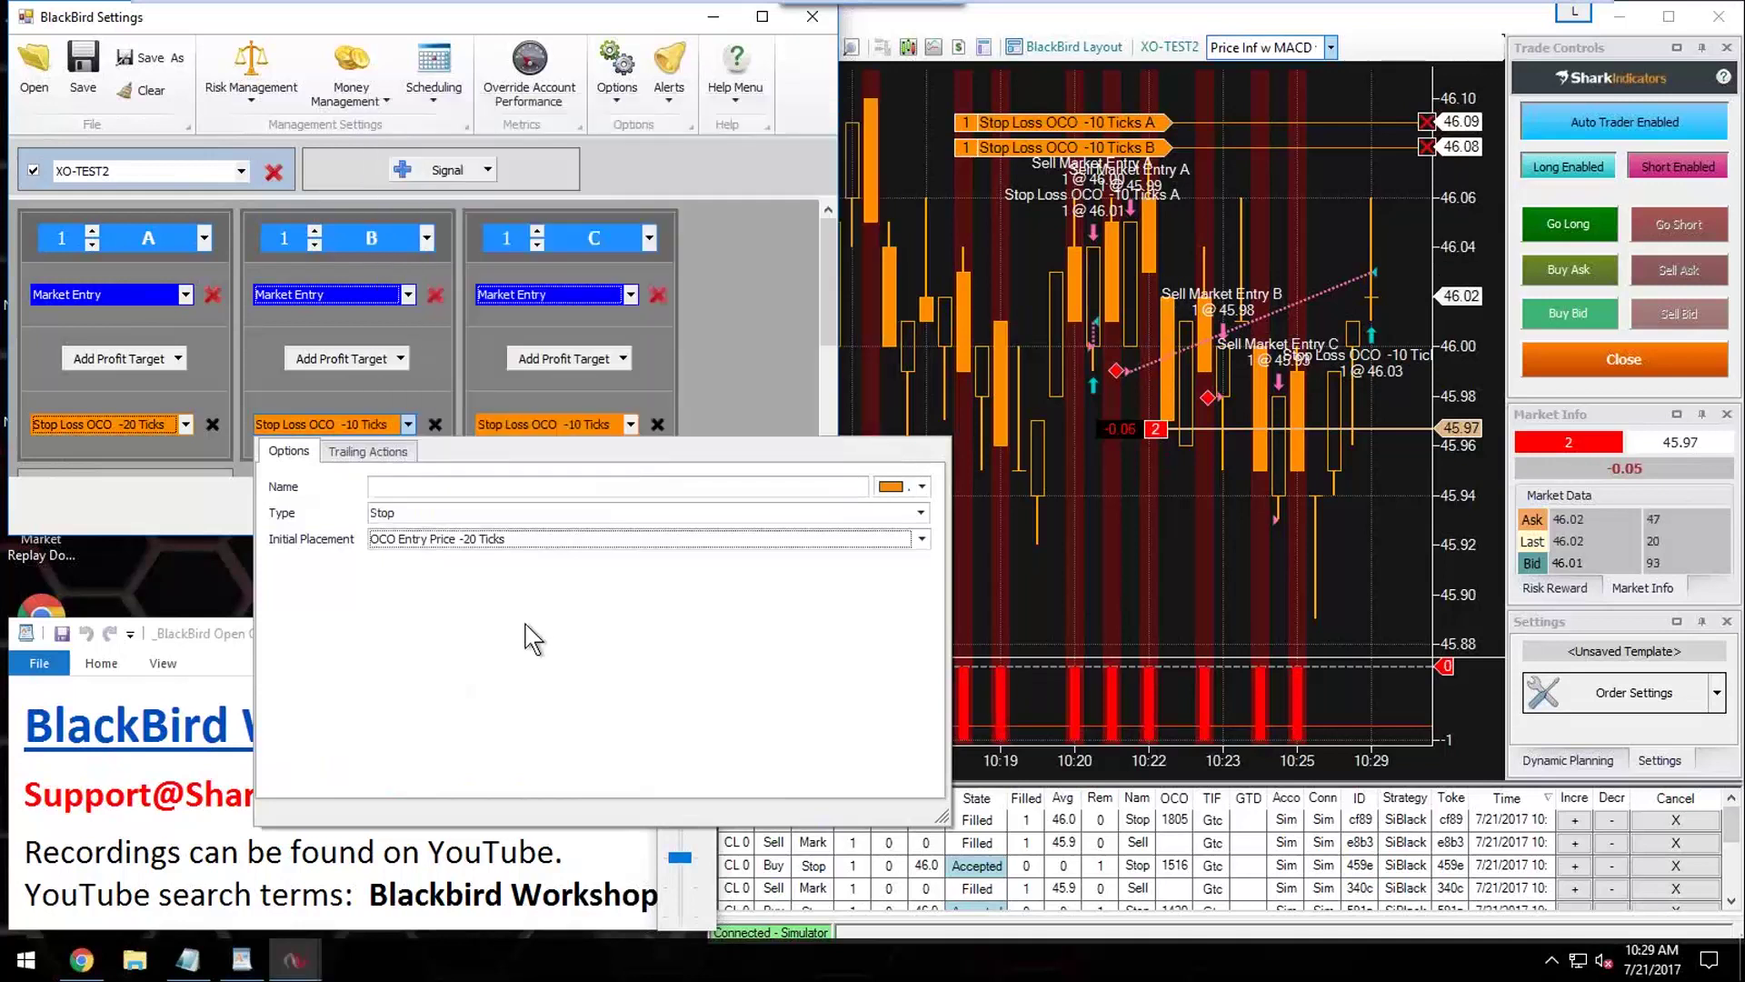
Step: Set the long ticks offset of order set C's stop loss to -20 and accept the order settings
left_click(598, 428)
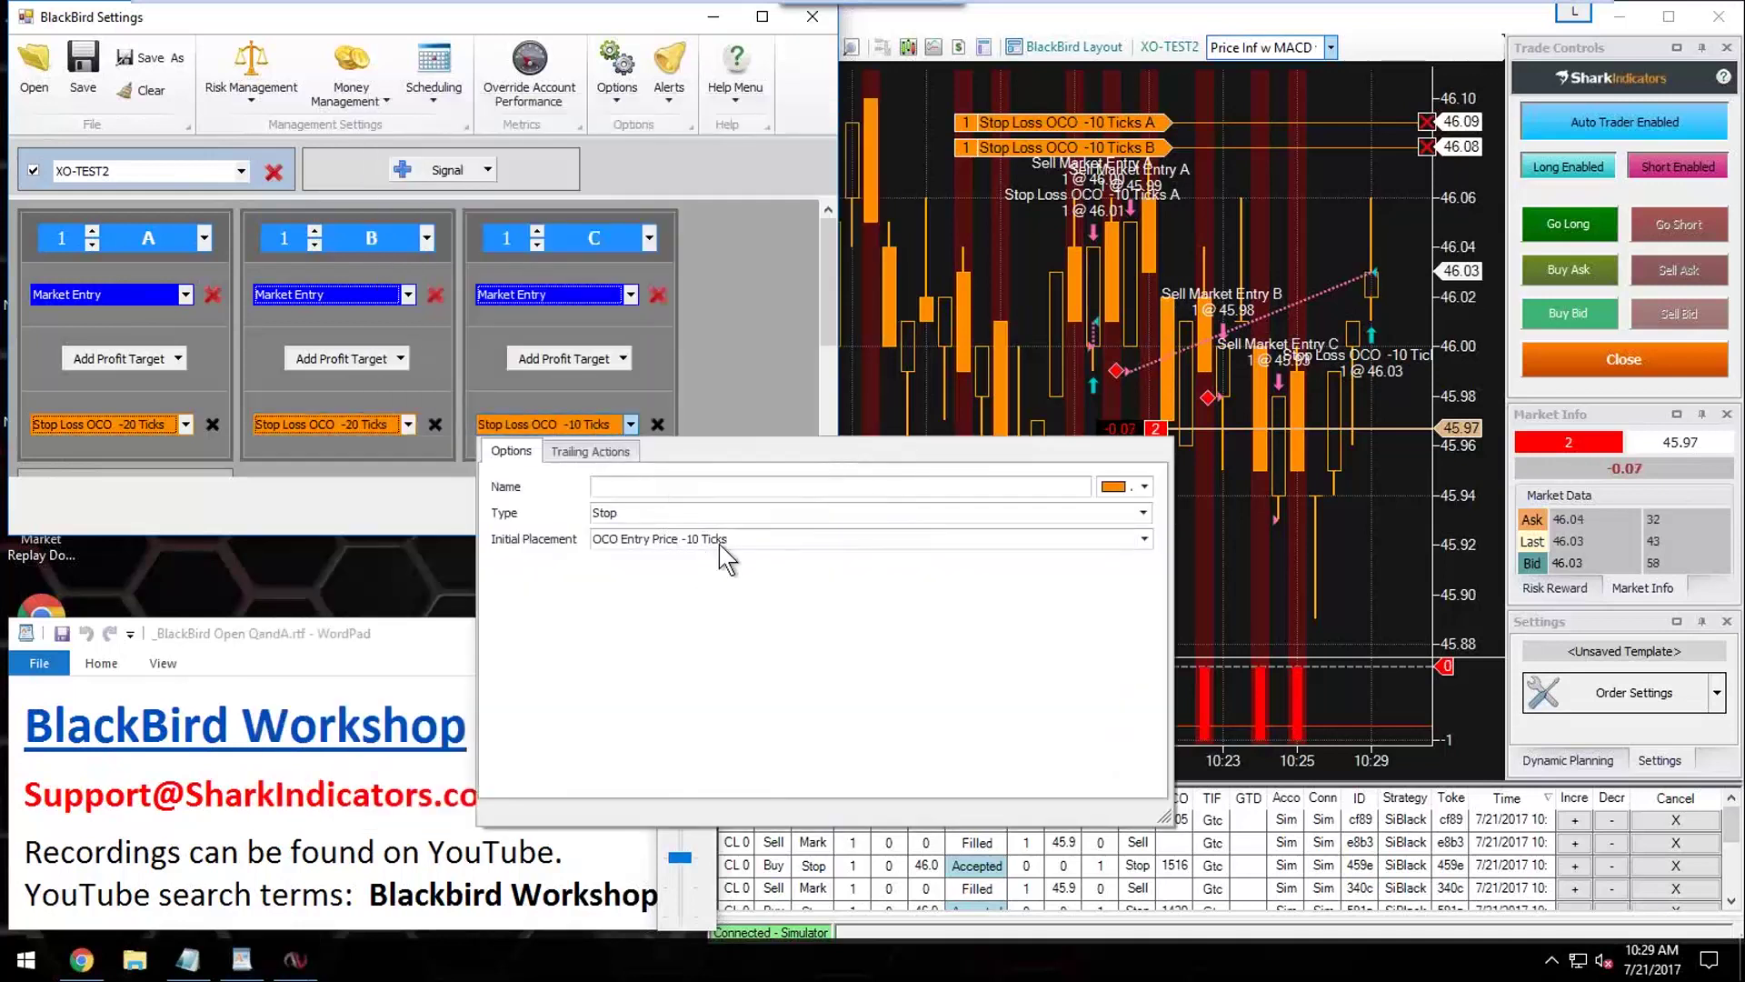
left_click(718, 542)
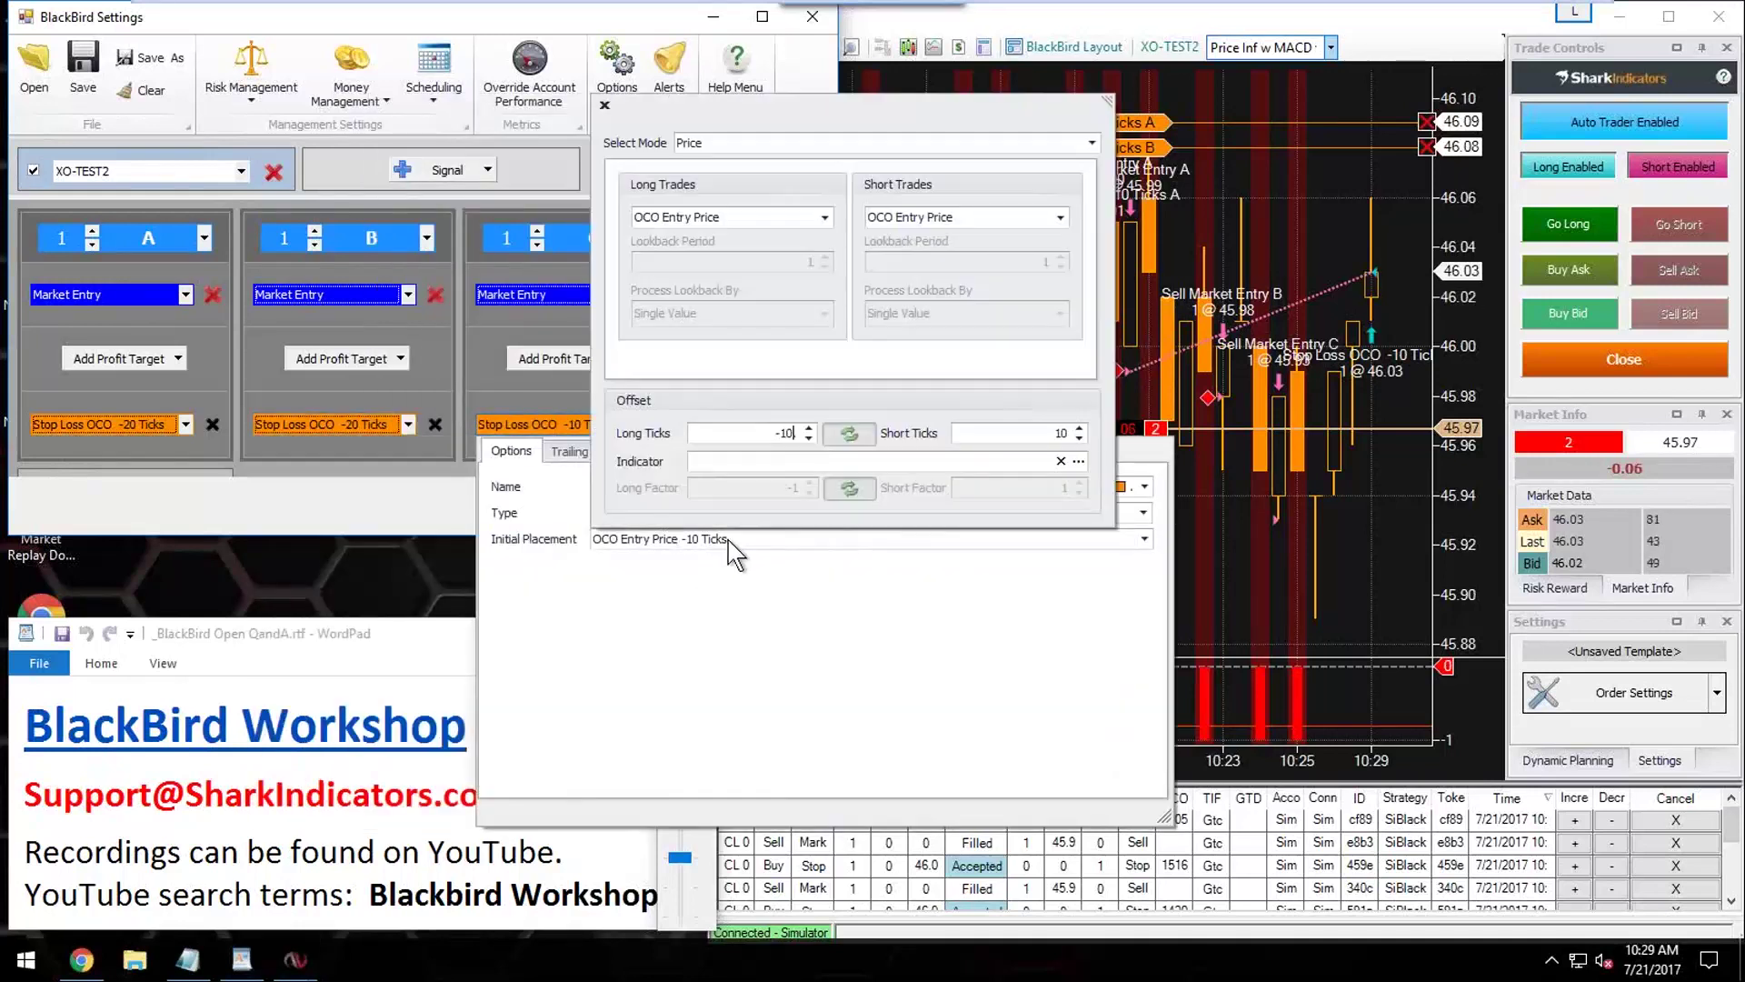
left_click(810, 443)
left_click(809, 443)
left_click(810, 444)
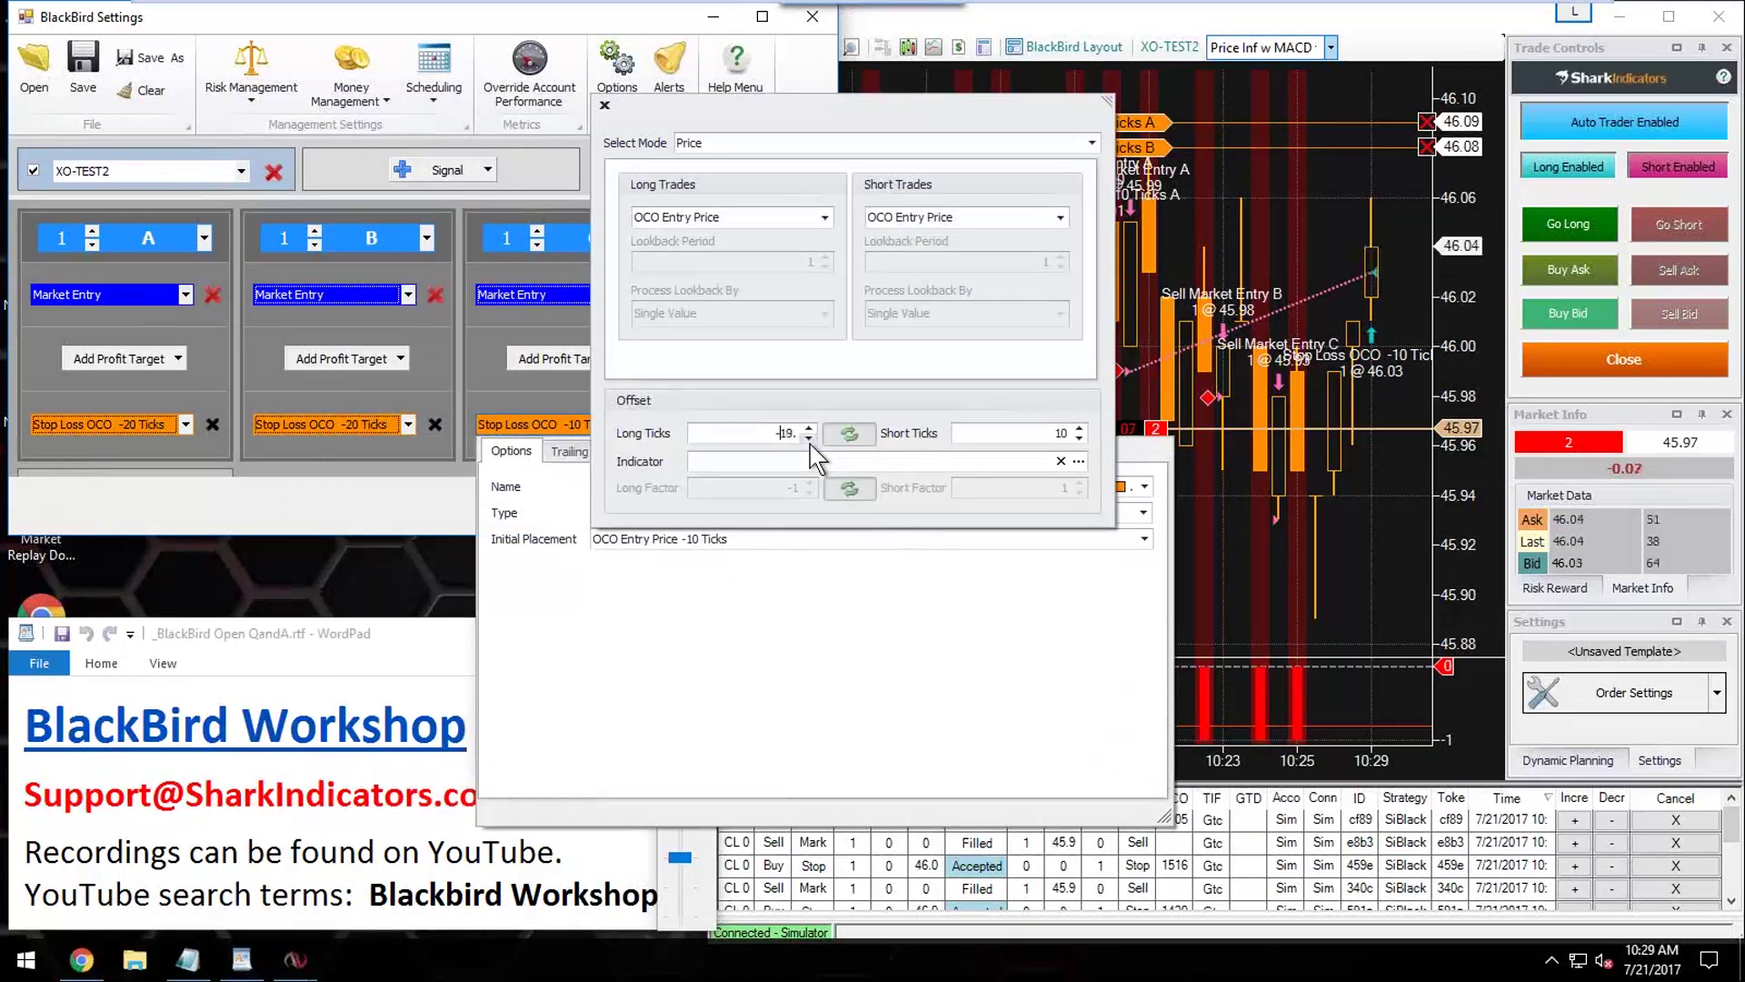
left_click(586, 504)
left_click(697, 507)
left_click(700, 510)
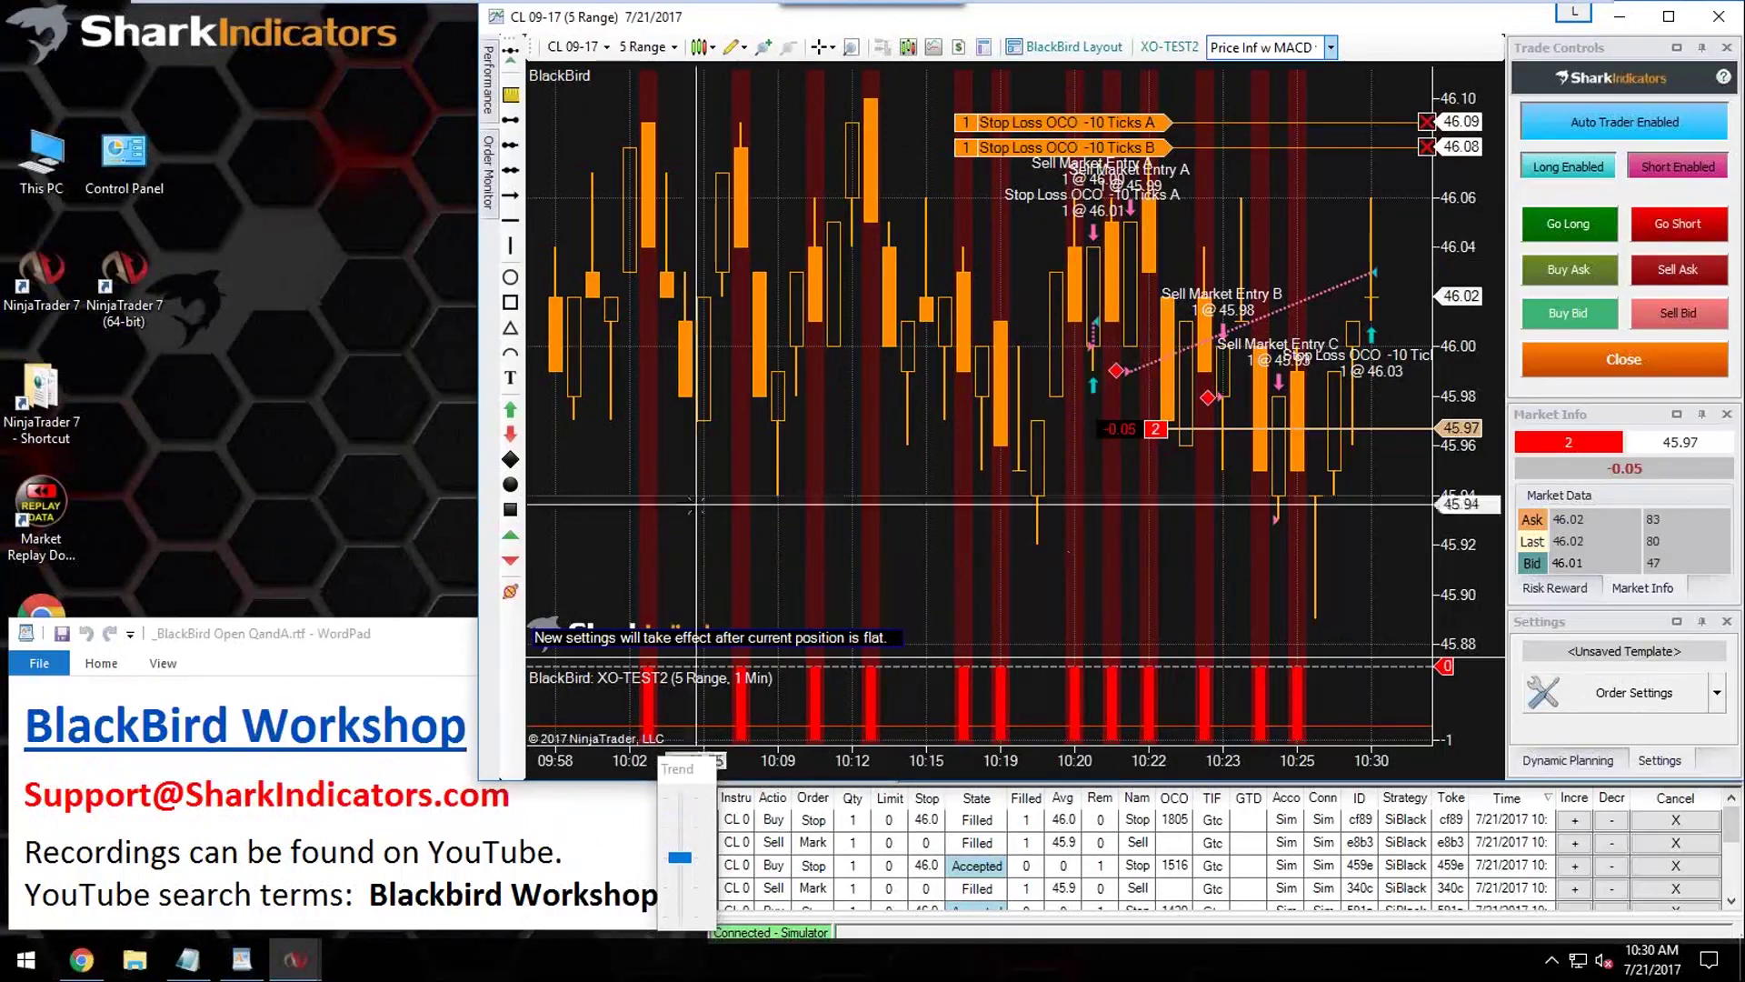
Step: Close the open short position and run the simulated price up and down to test a new sell signal, finishing on a neutral trend
left_click(1558, 358)
scroll(1149, 543, "up", 3)
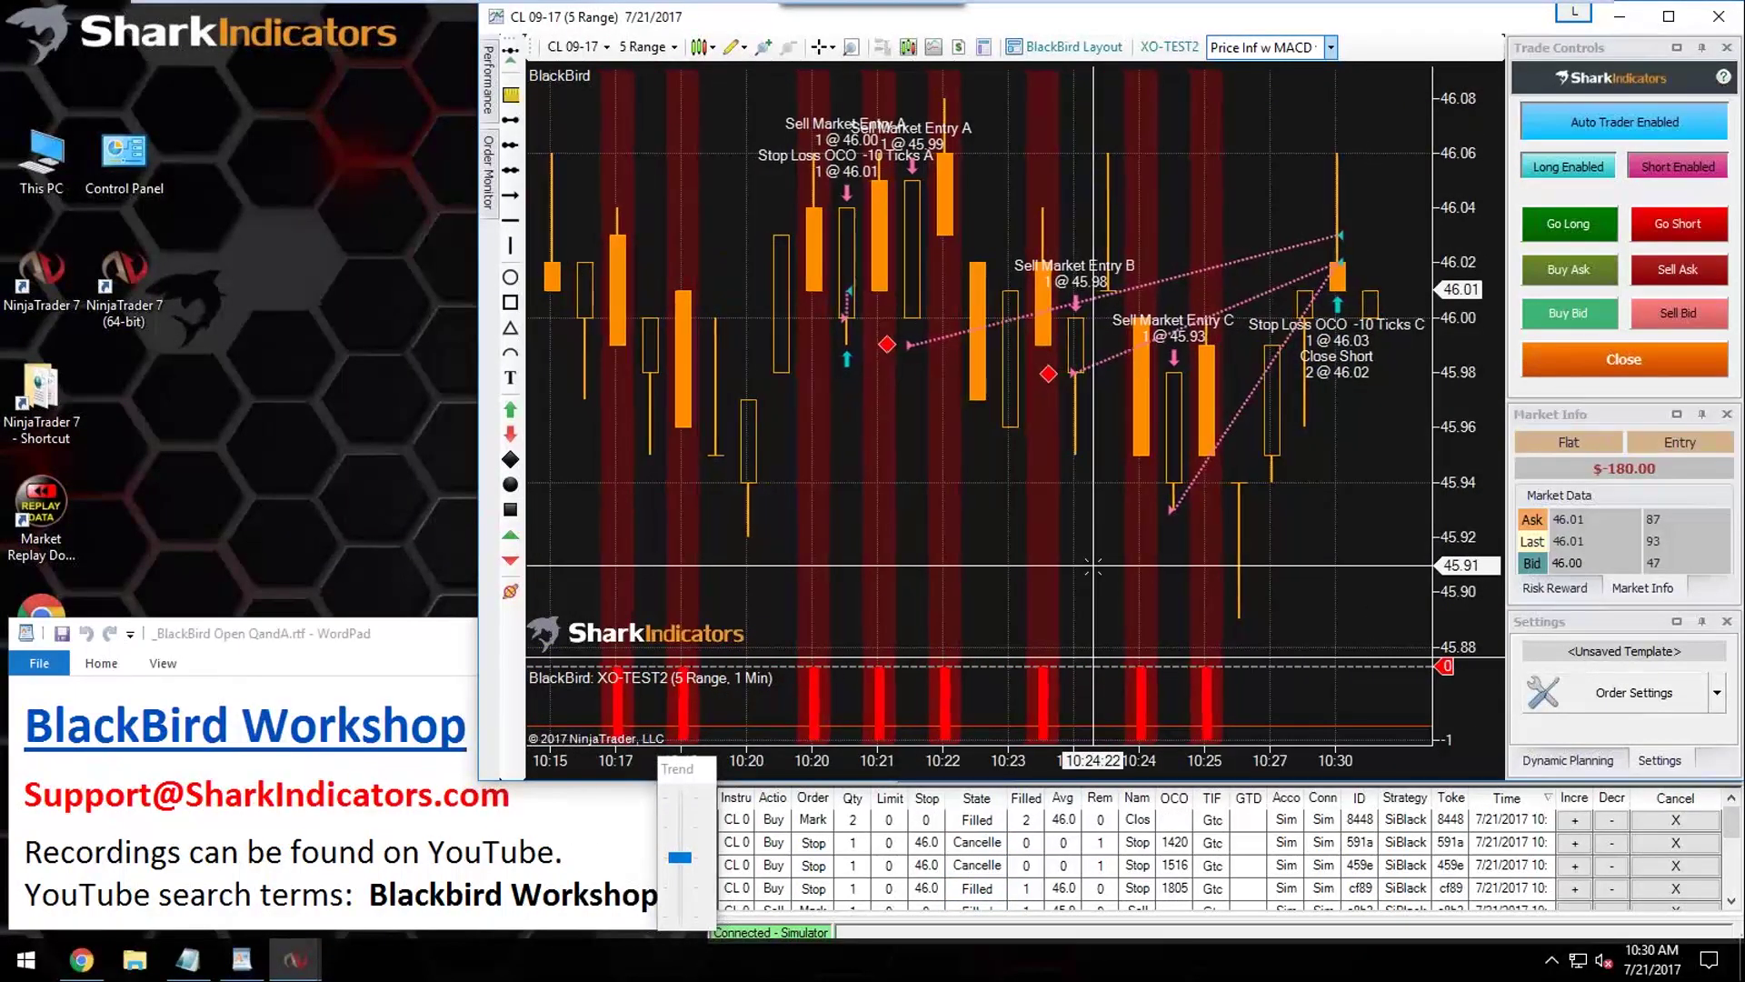
left_click(684, 823)
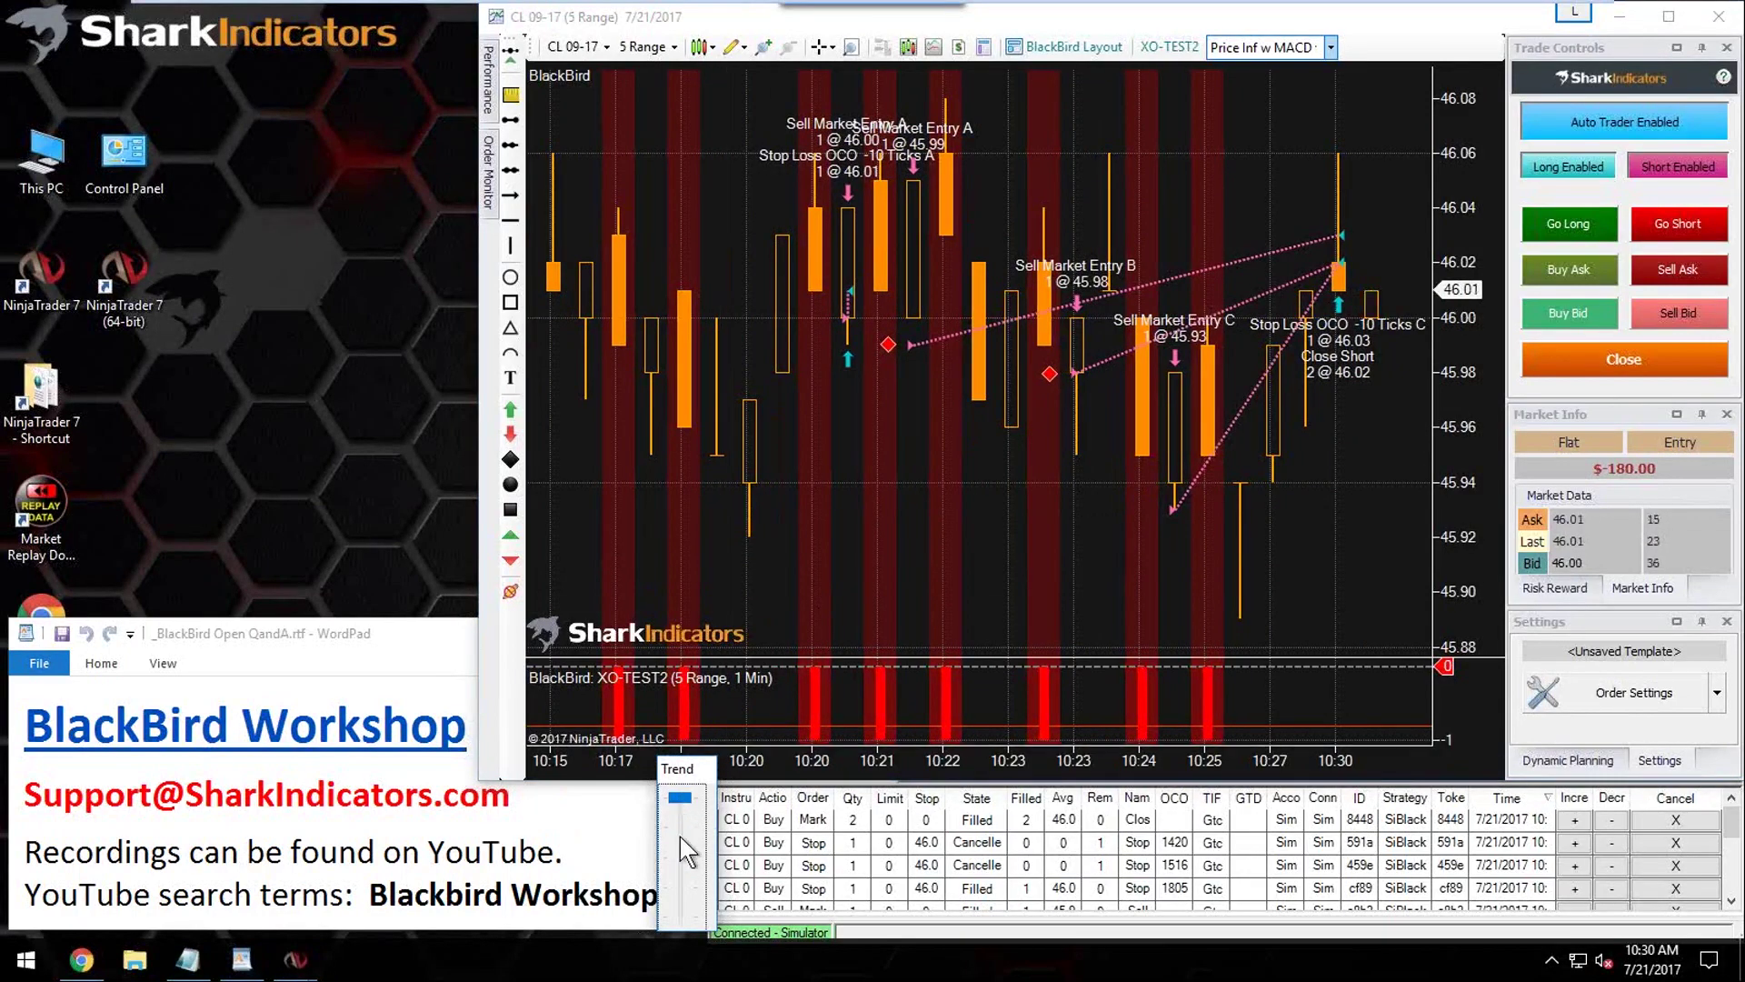
left_click(688, 909)
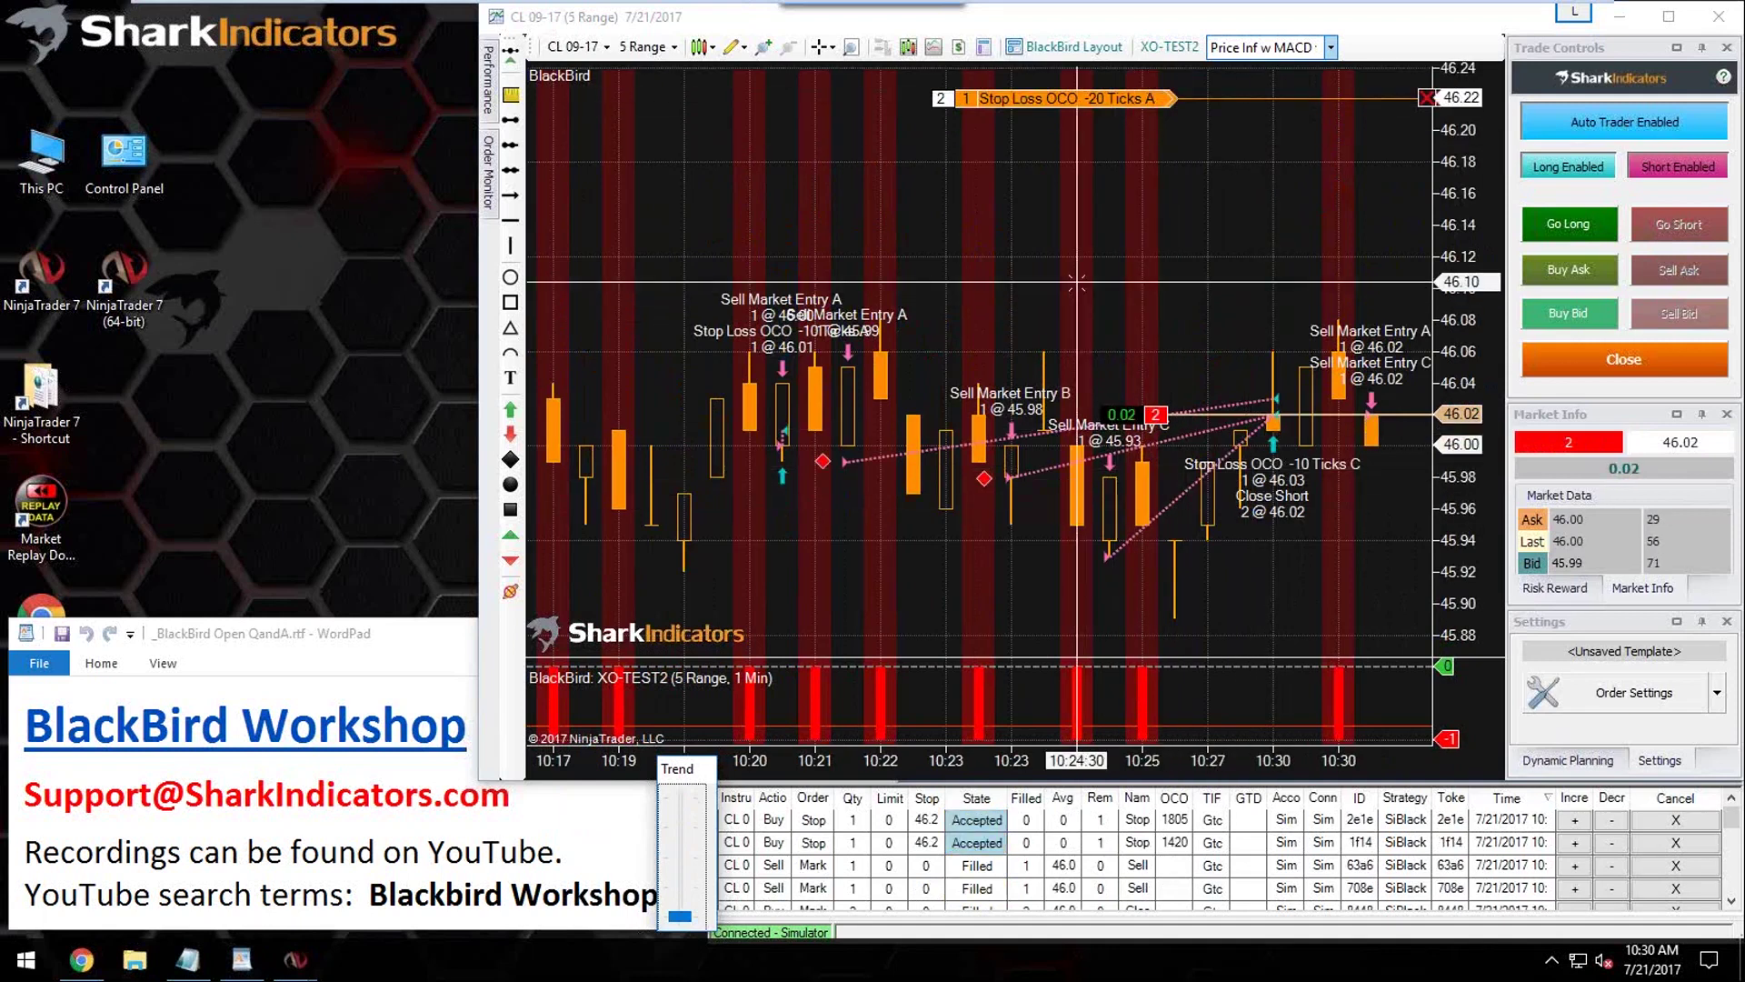
left_click_drag(680, 915, 690, 849)
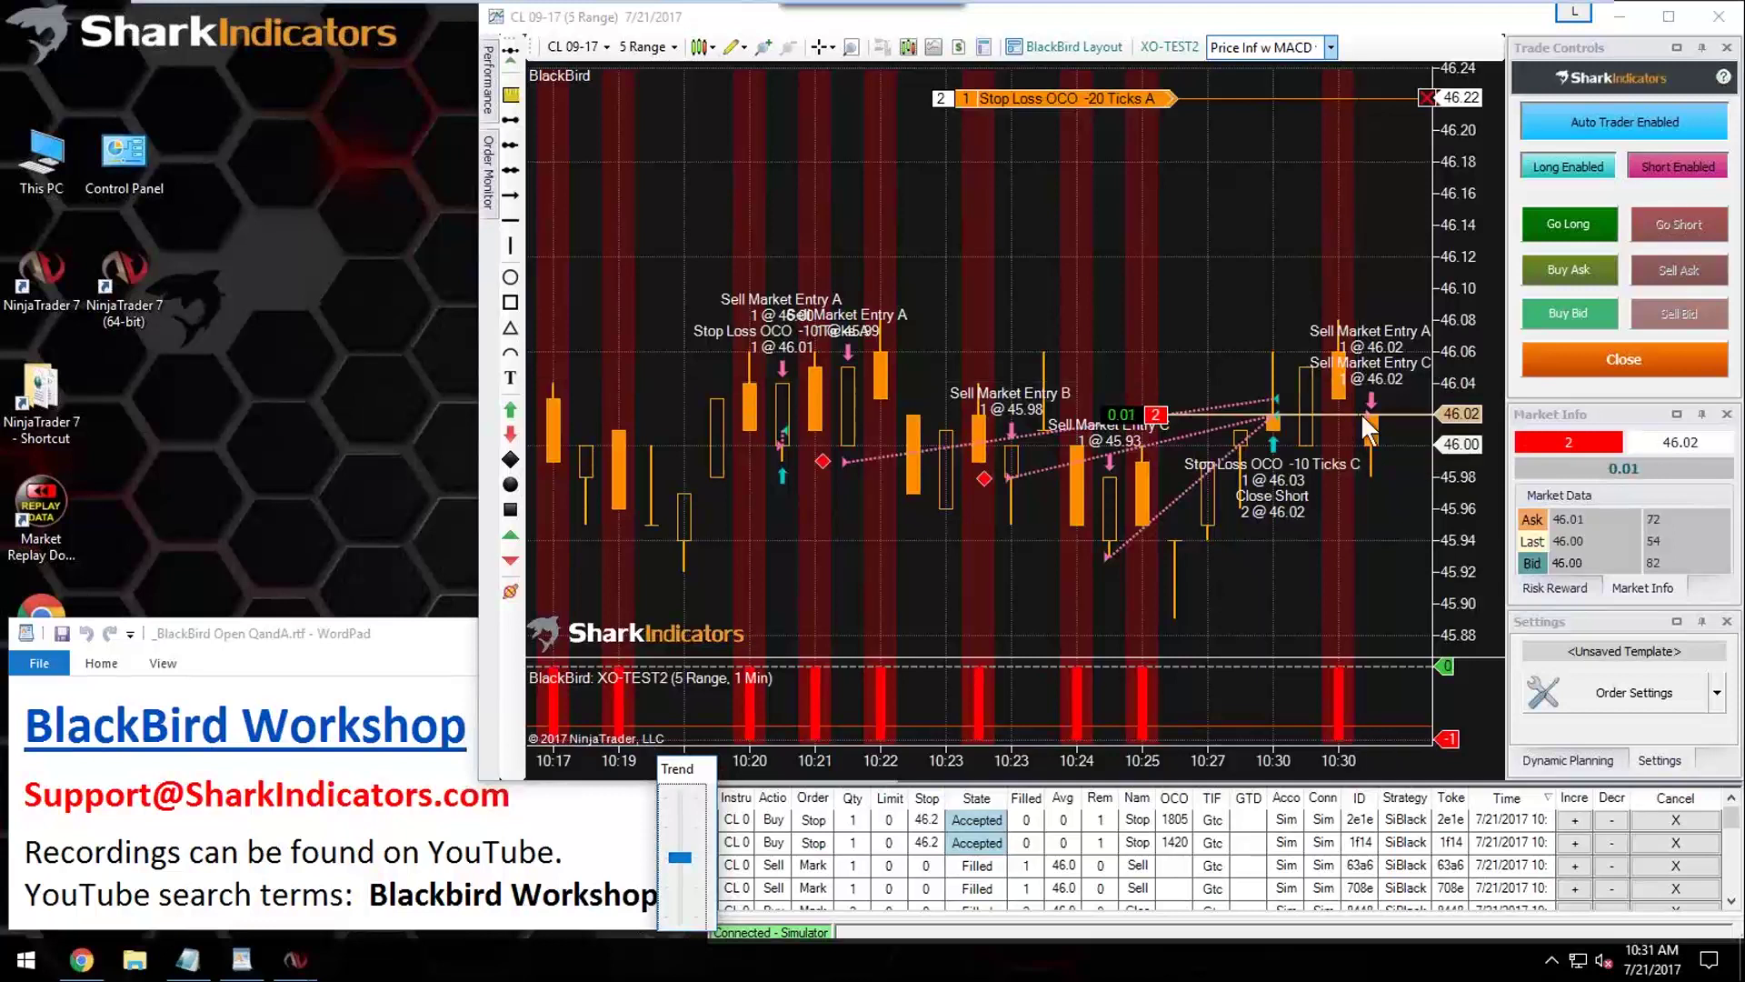
Step: Reopen the order settings and review the BloodHound placement trigger options of order set C's market entry
left_click(1633, 693)
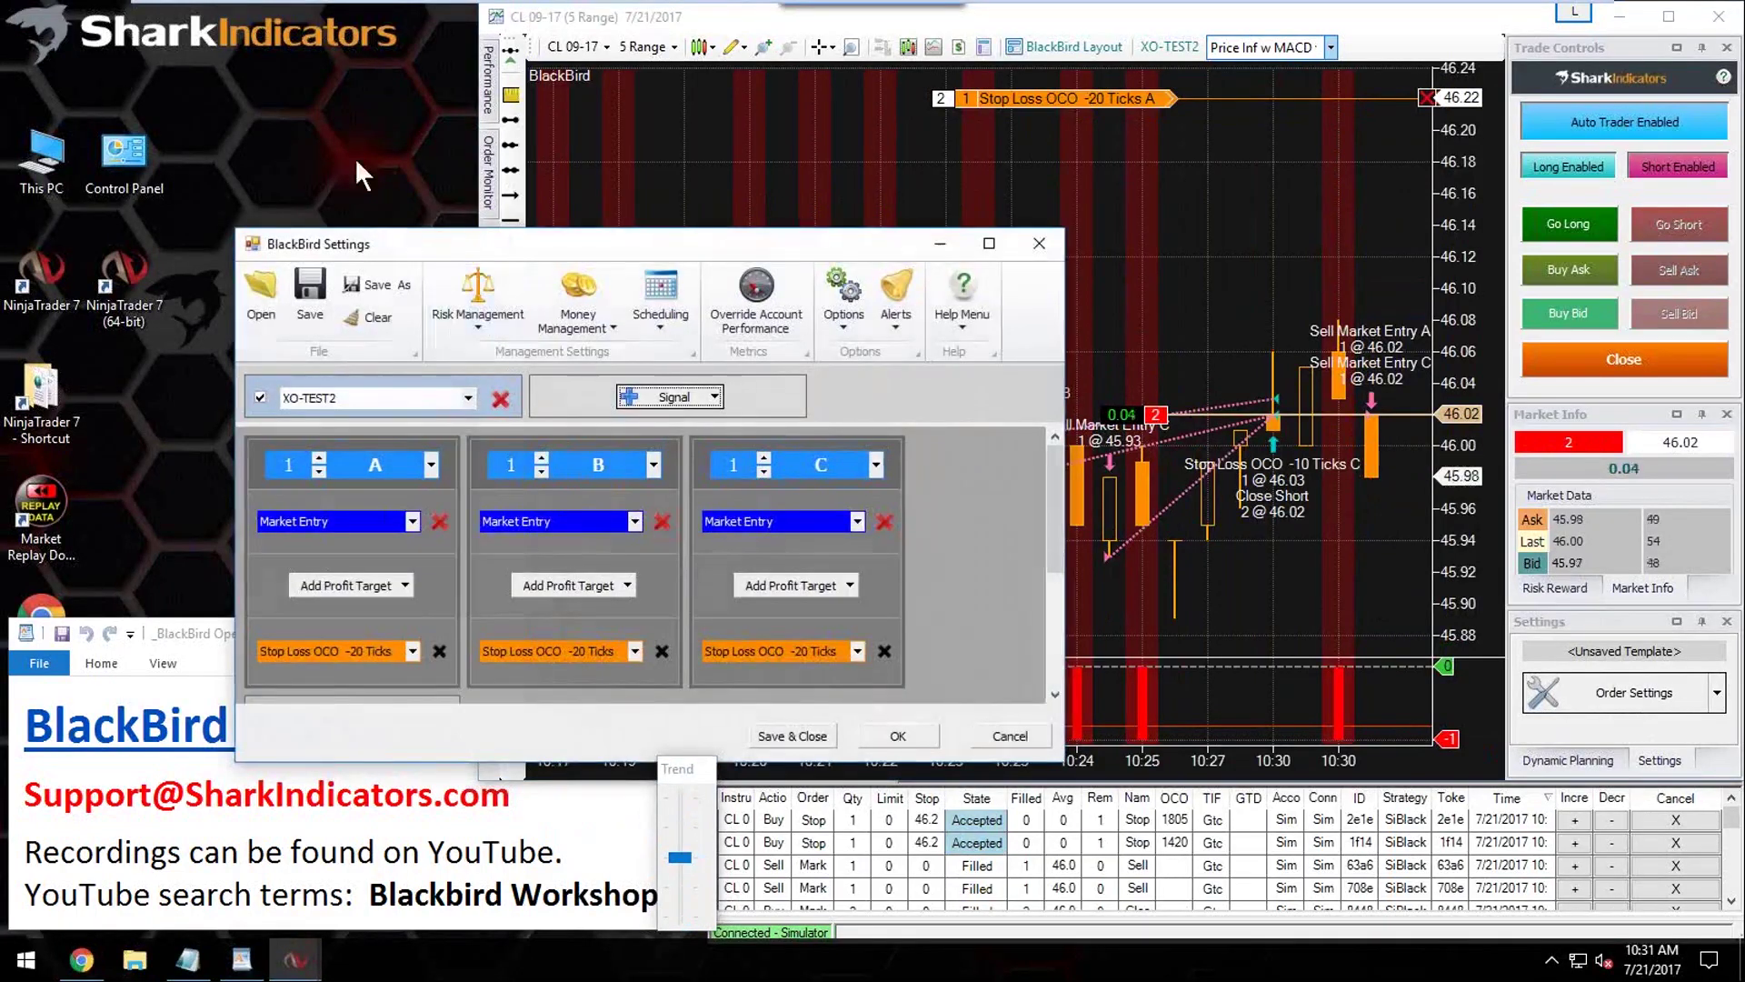
left_click_drag(436, 247, 209, 19)
left_click(543, 289)
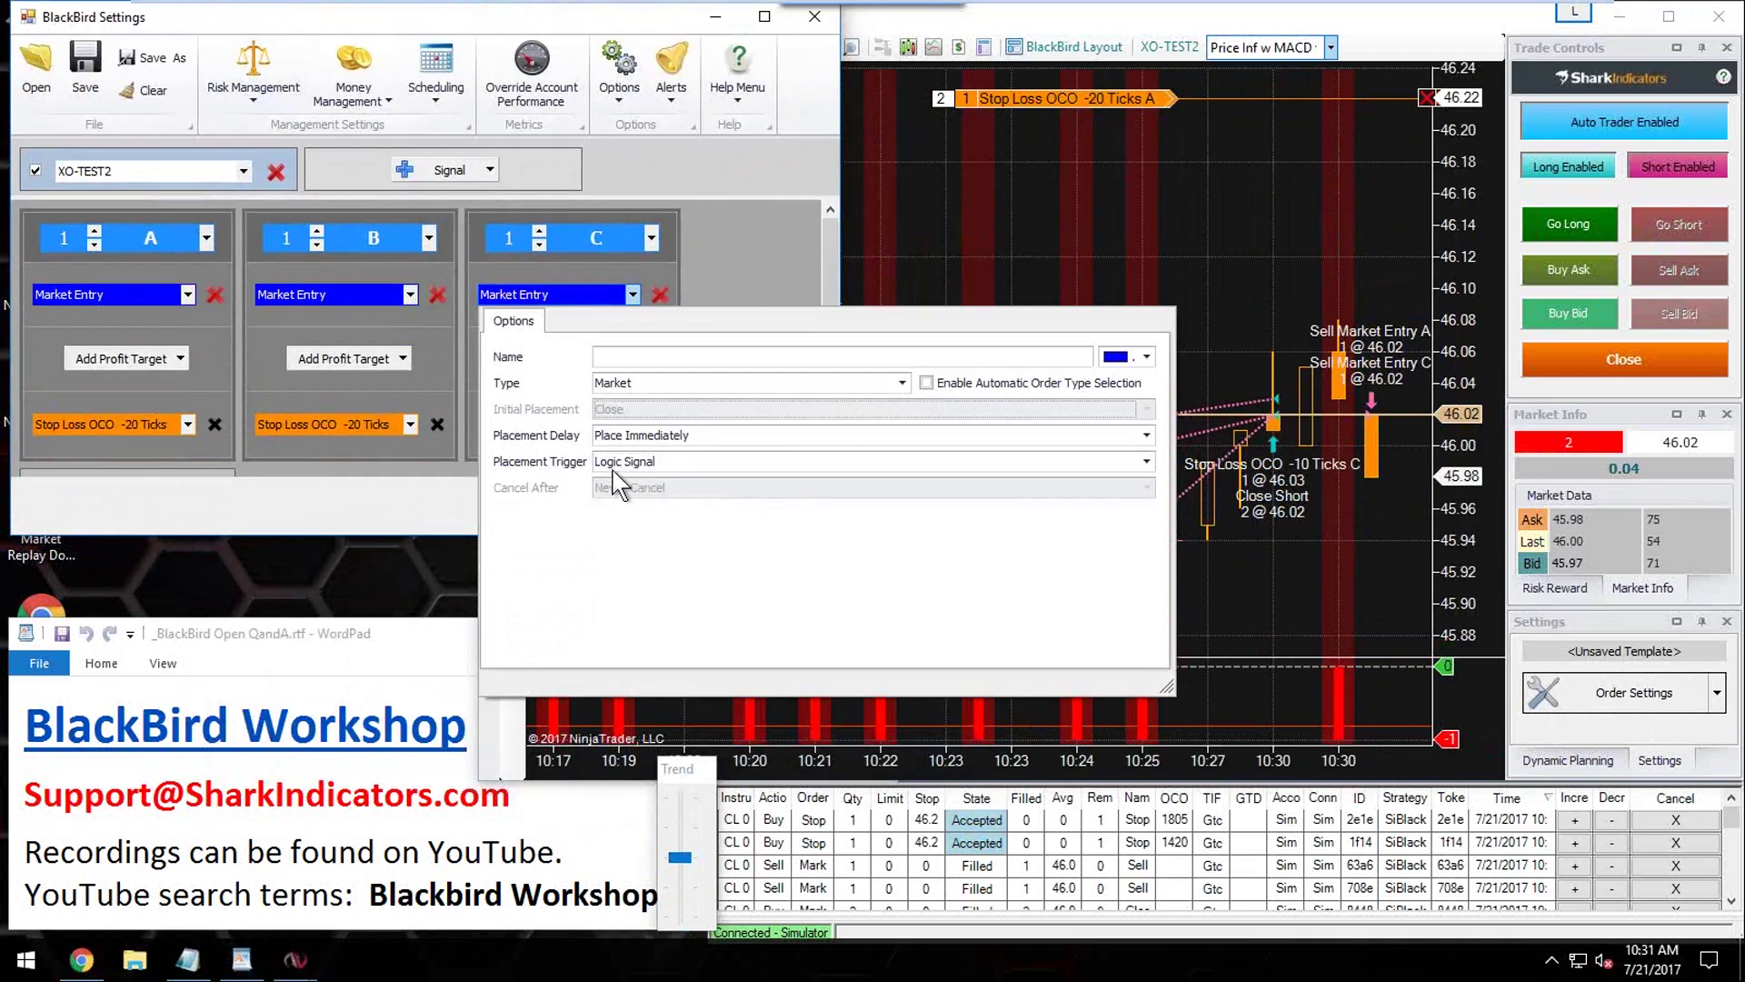
left_click(672, 459)
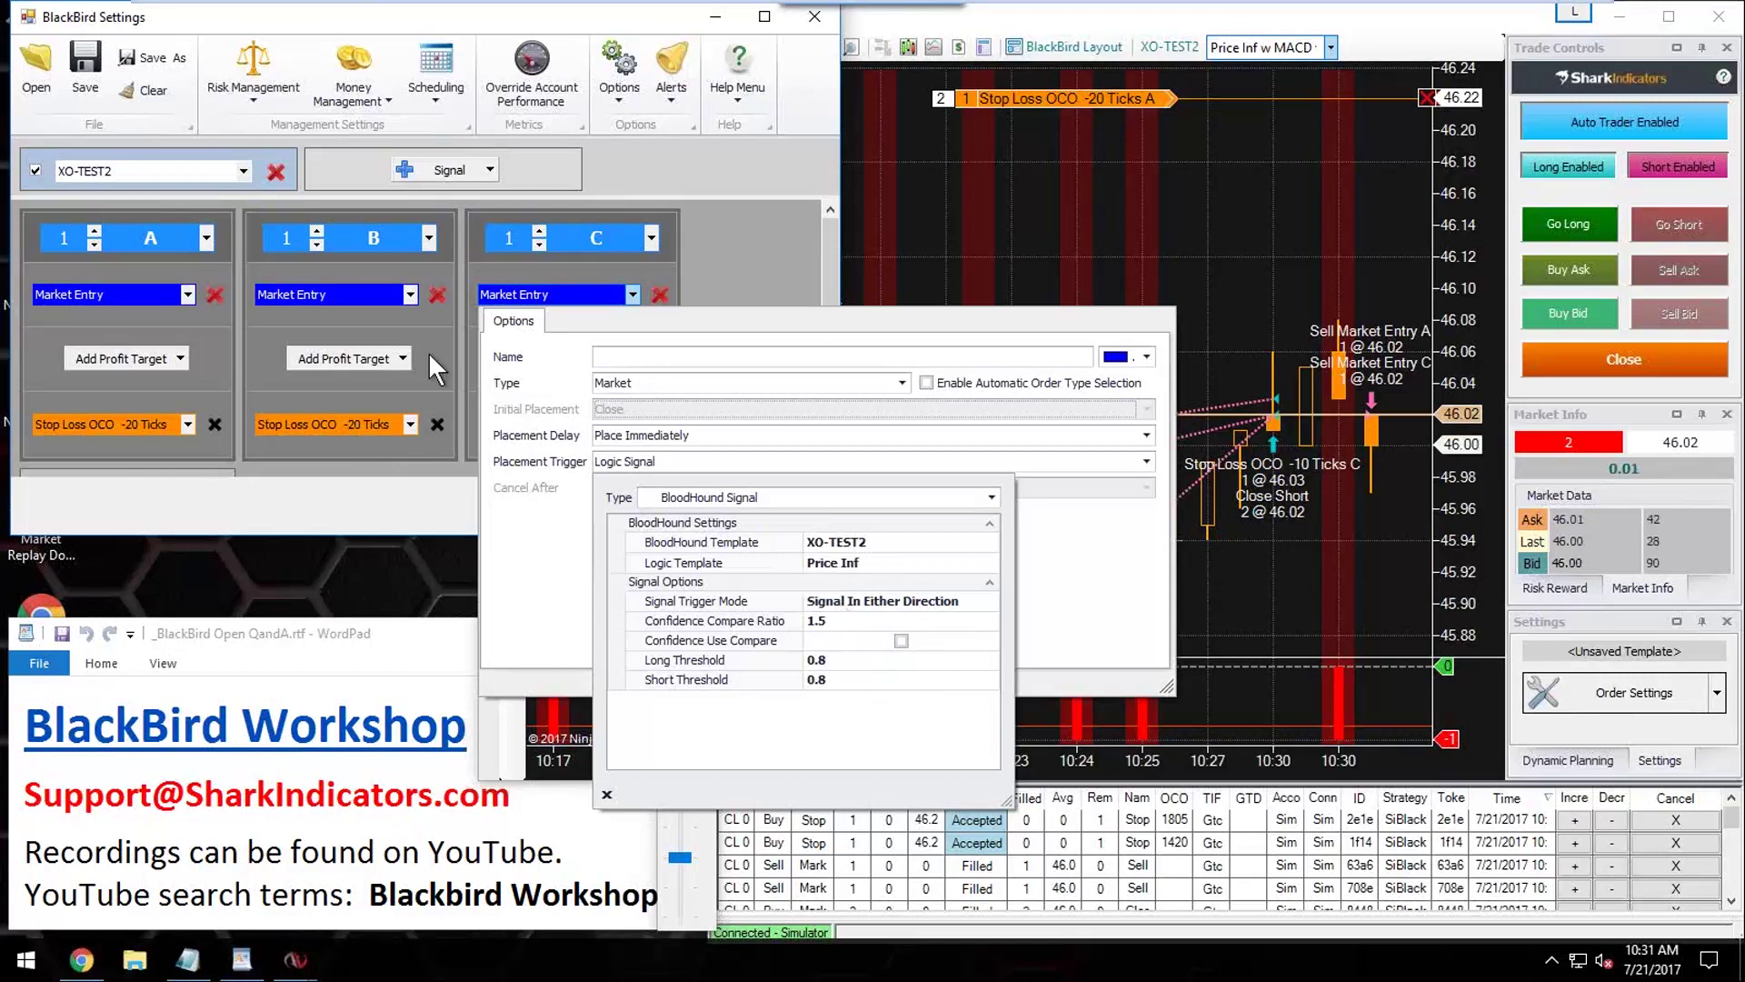
Step: Compare entry B's trade signal trigger with entry C's BloodHound trigger and accept the order settings unchanged
left_click(341, 289)
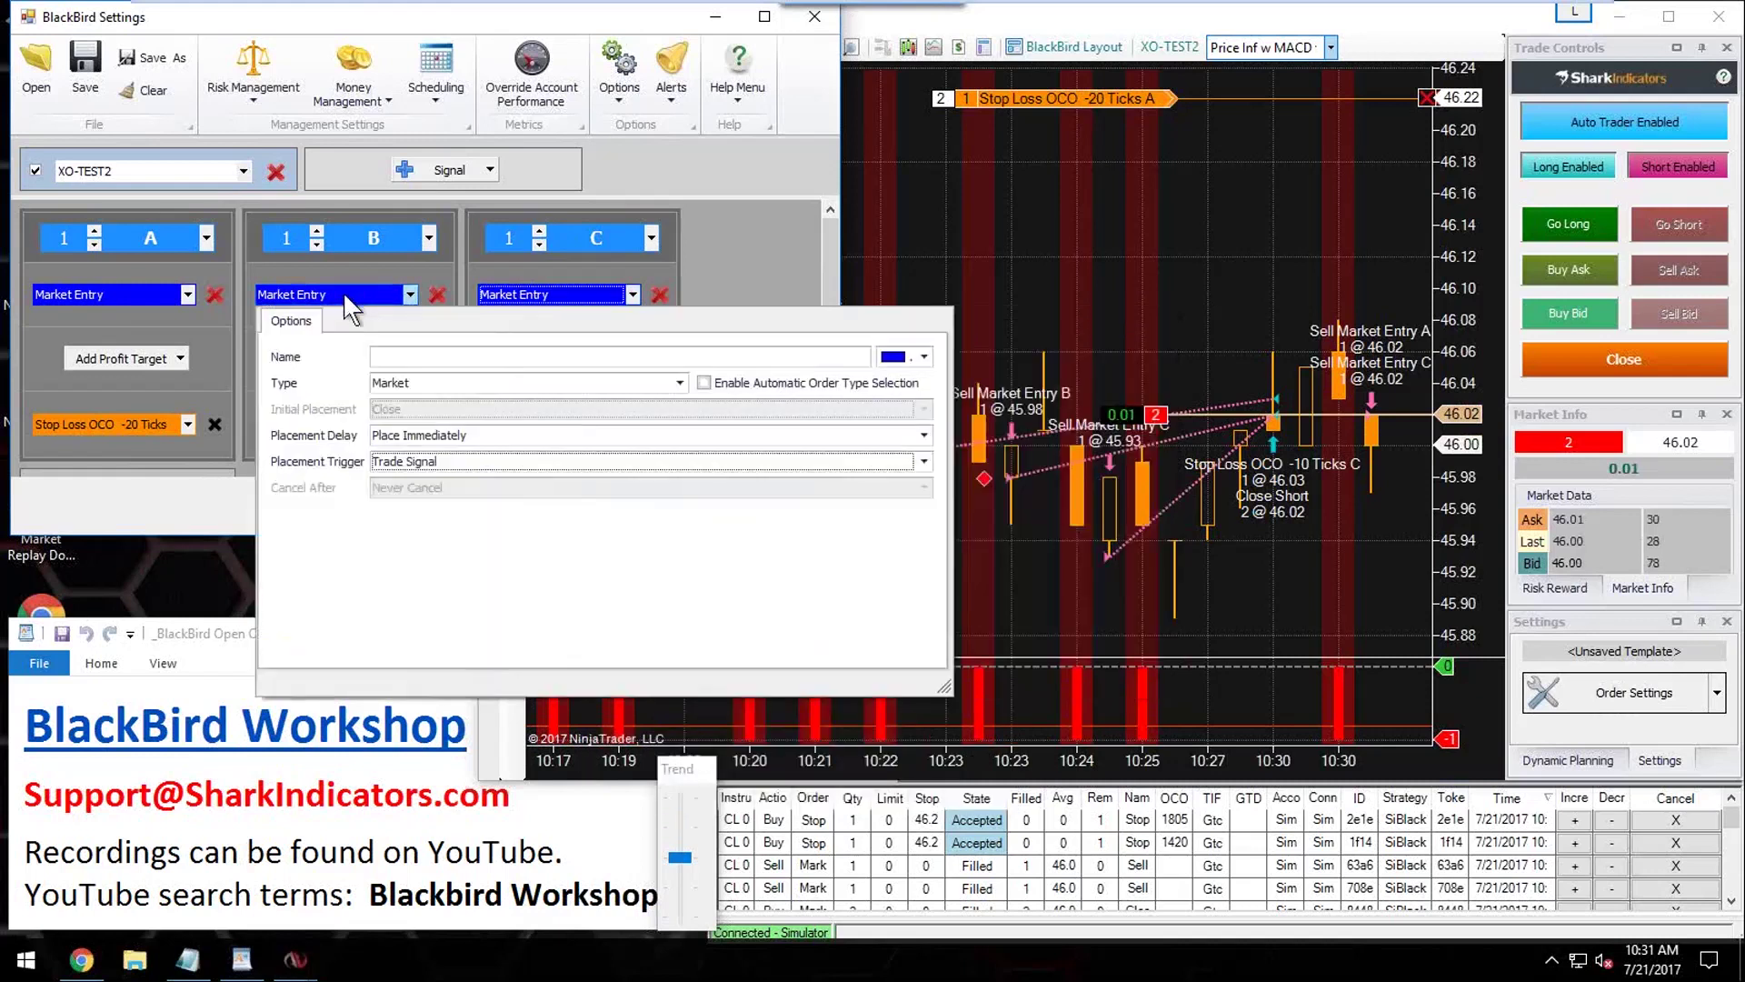
left_click(450, 463)
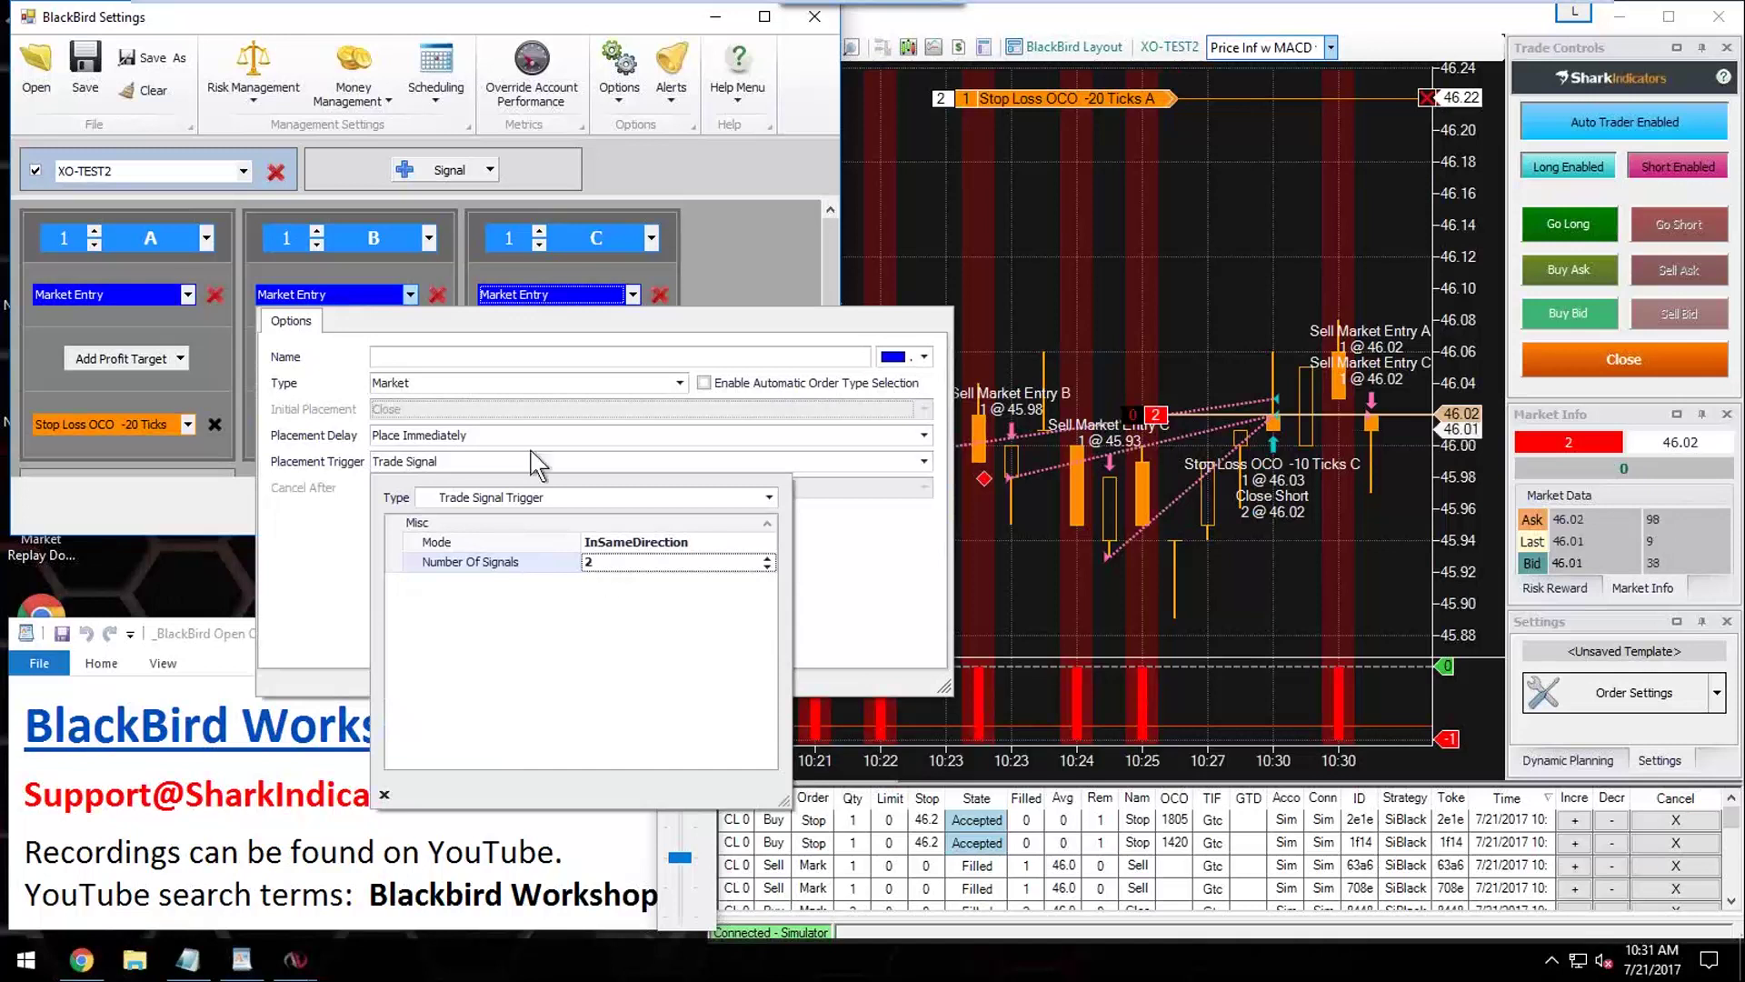
left_click(561, 292)
left_click(693, 461)
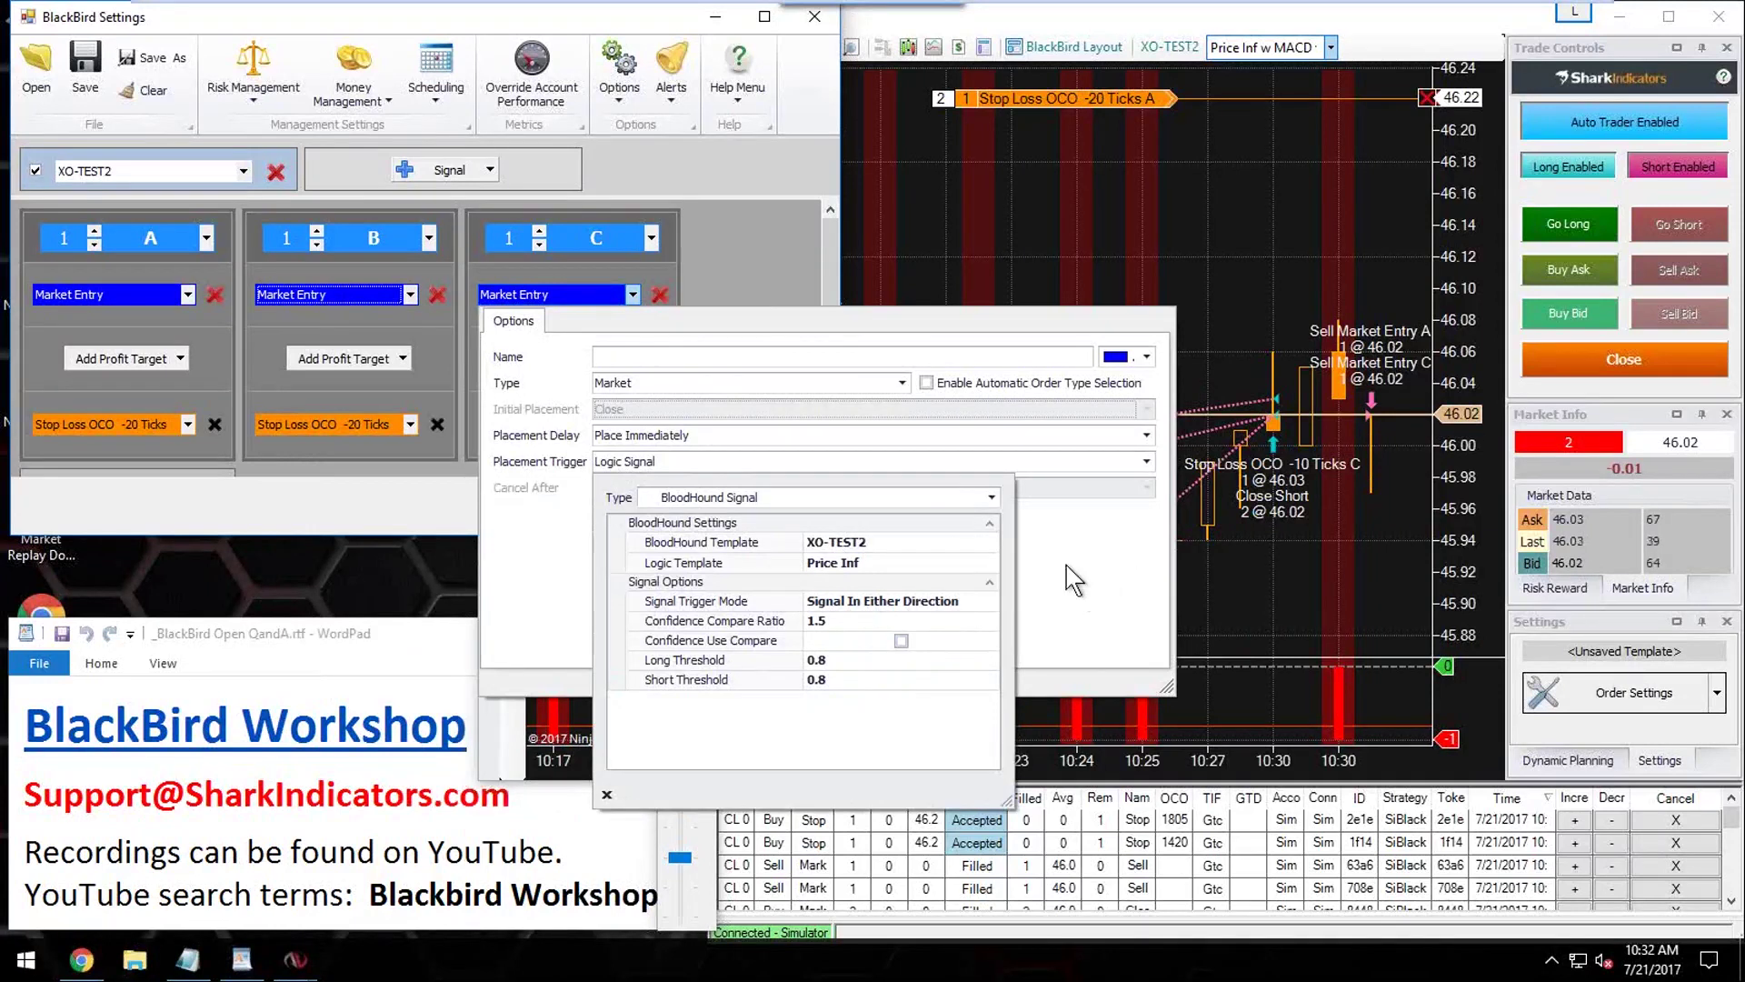
left_click(751, 271)
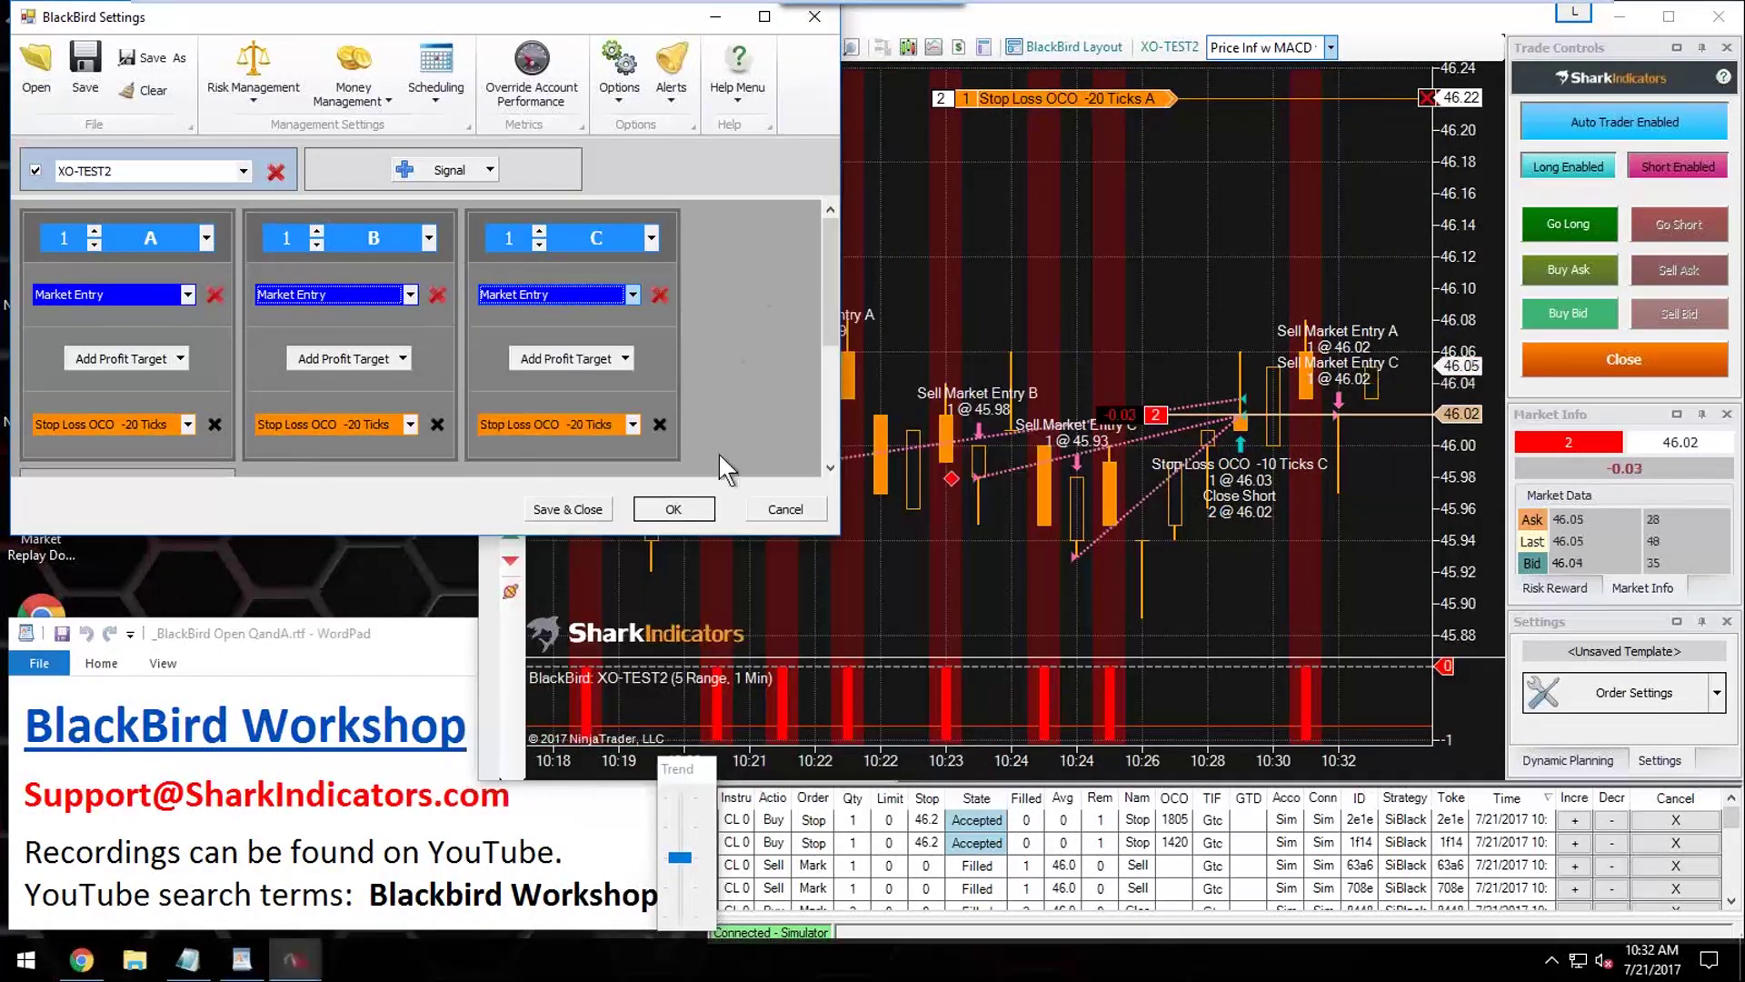
left_click(693, 515)
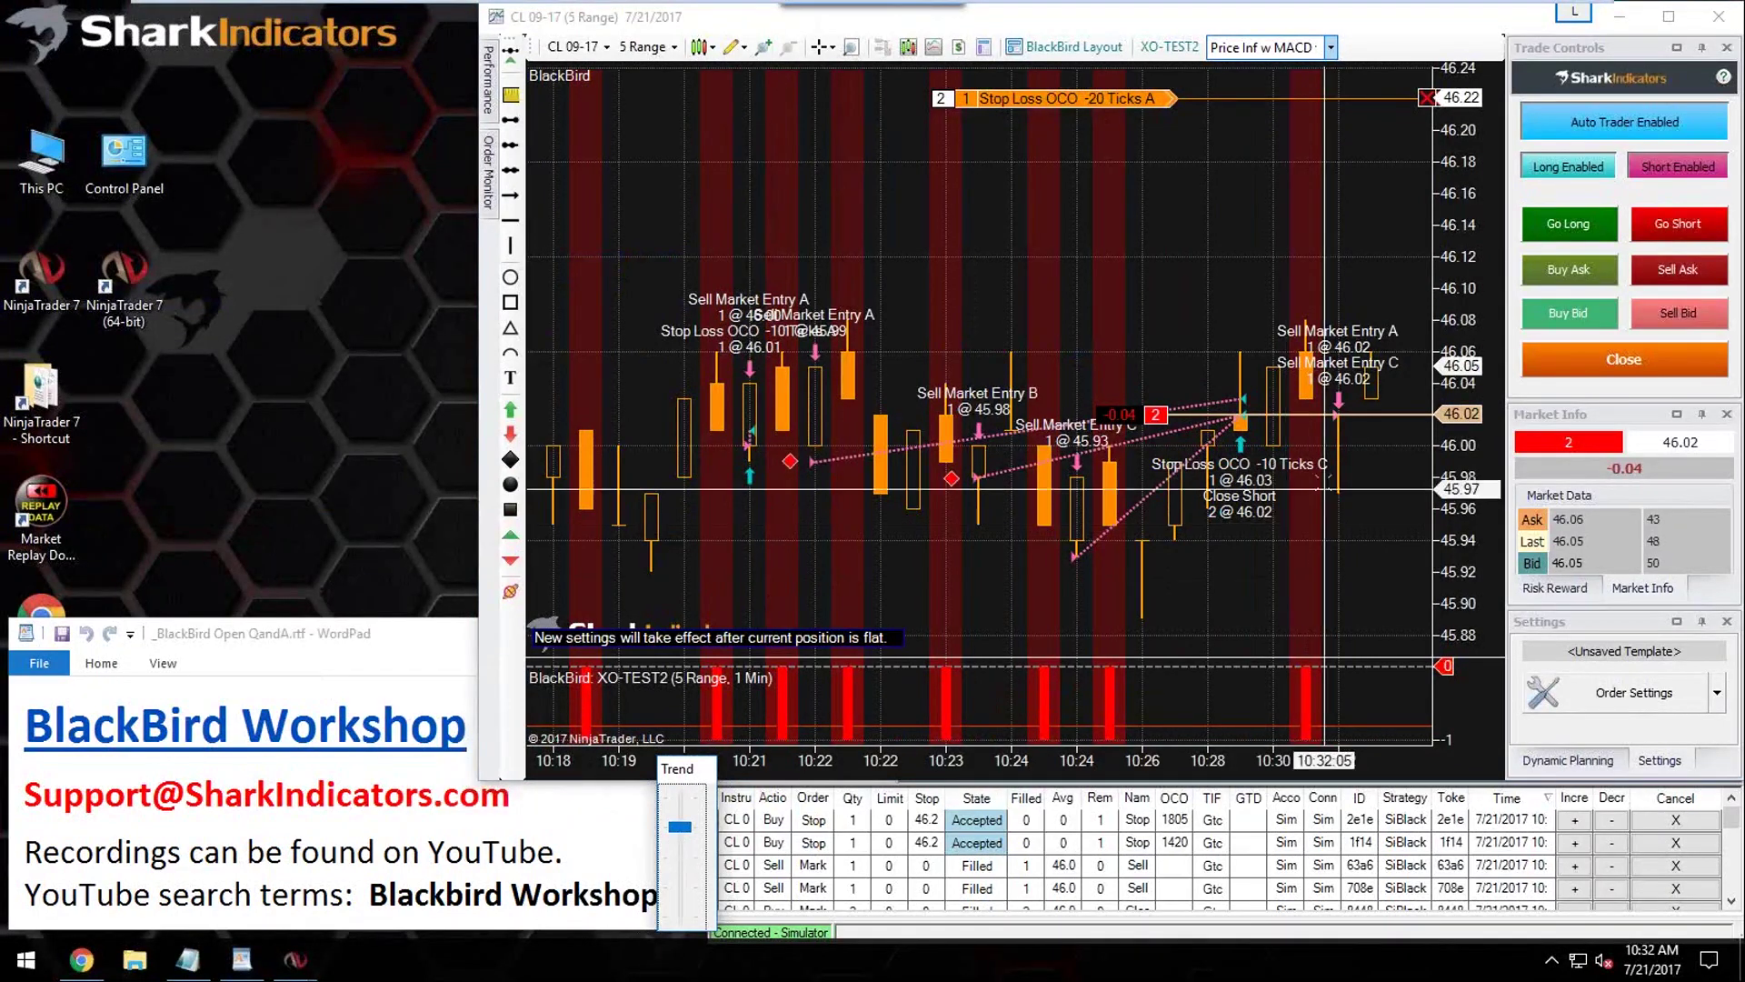
Step: Switch the chart's XO-TEST2 logic template to Price Inf to test a long signal, and level the simulated trend to neutral
left_click(1329, 47)
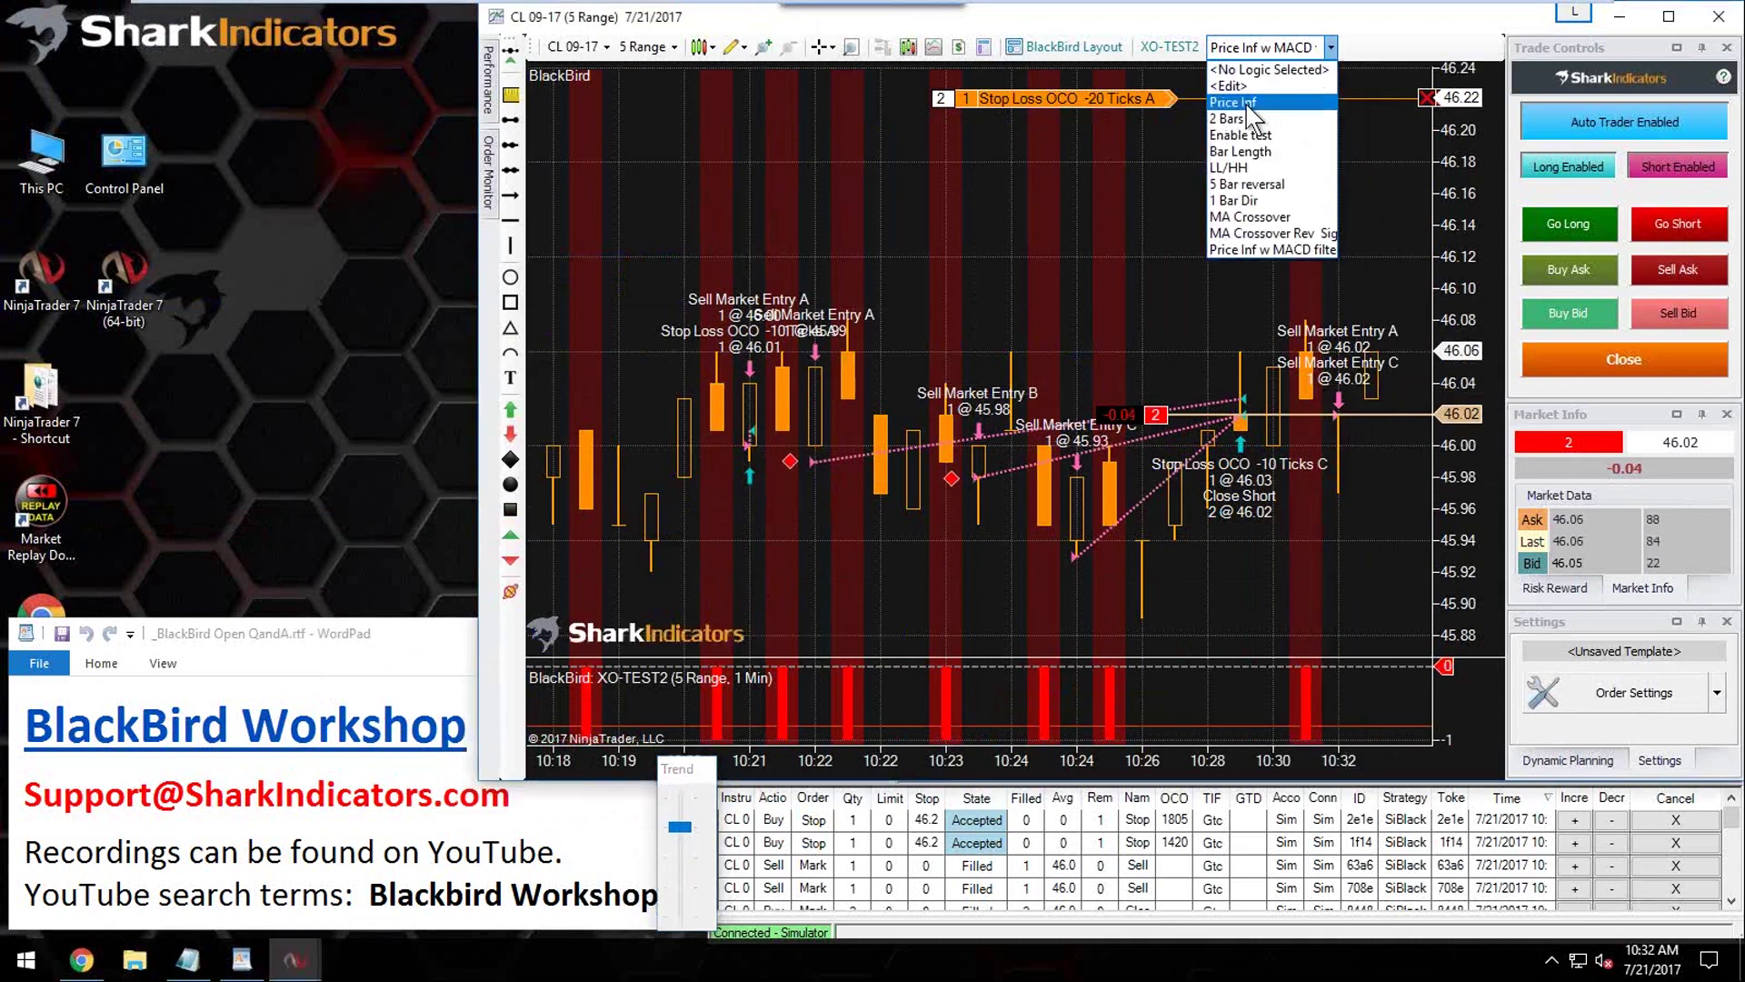
left_click(1236, 103)
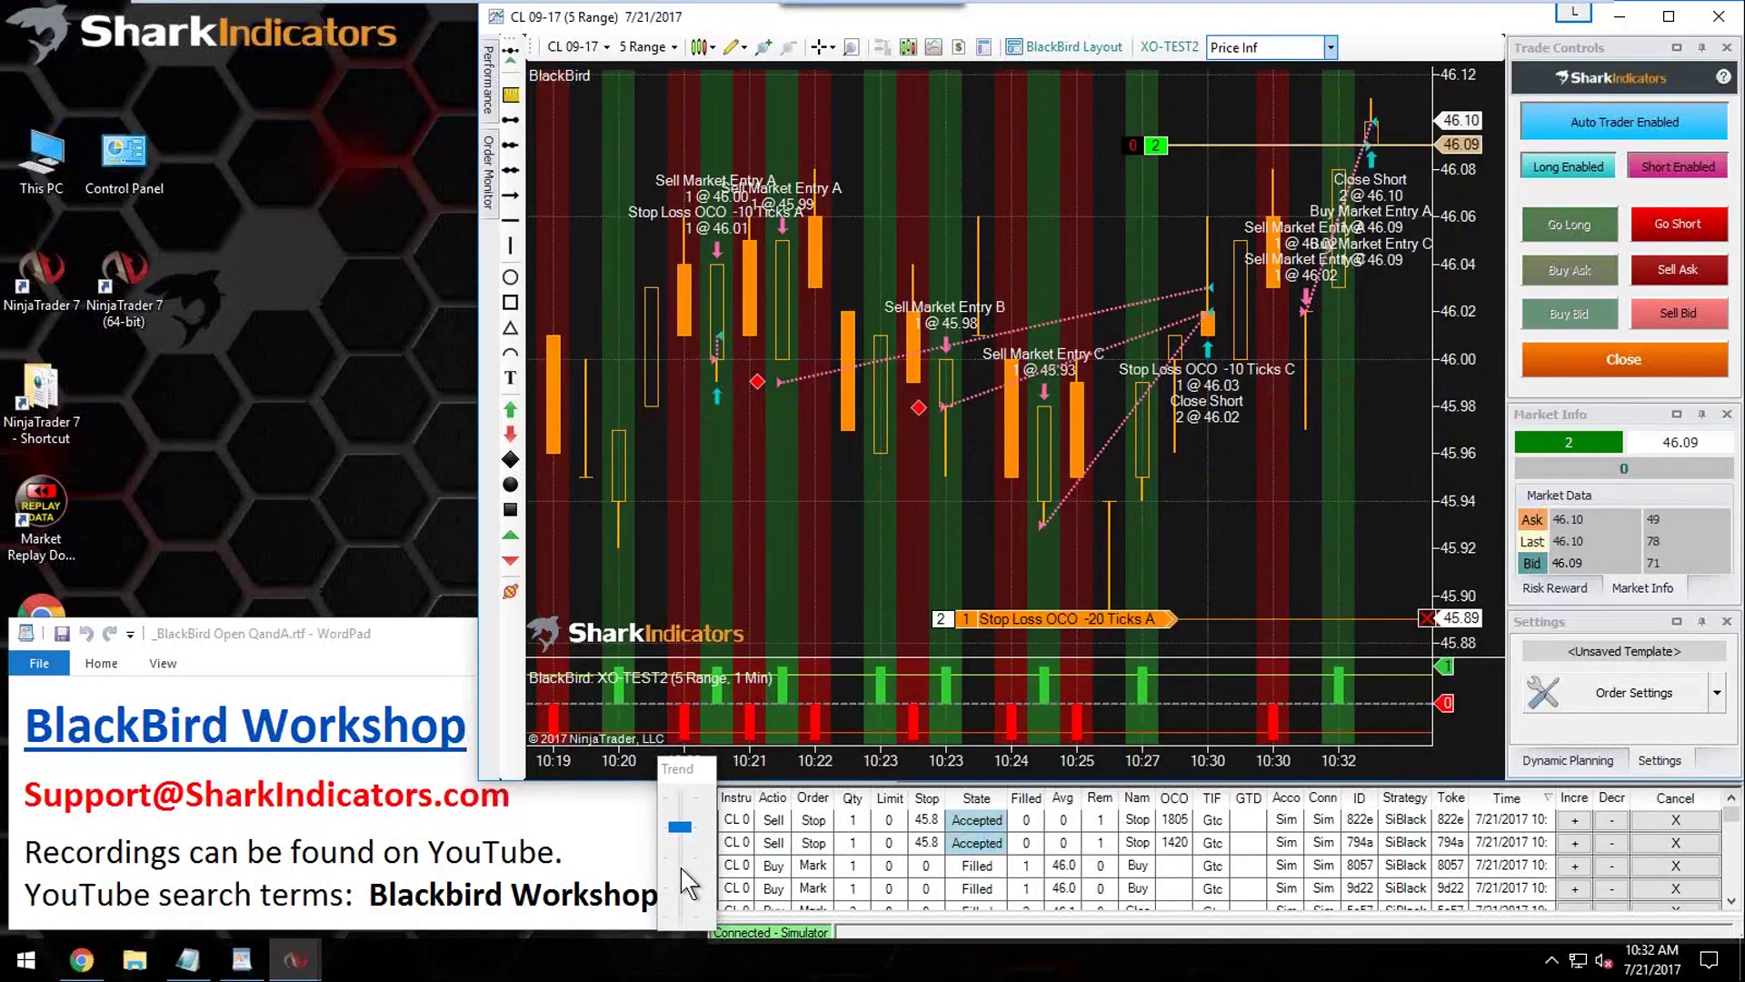
left_click(680, 867)
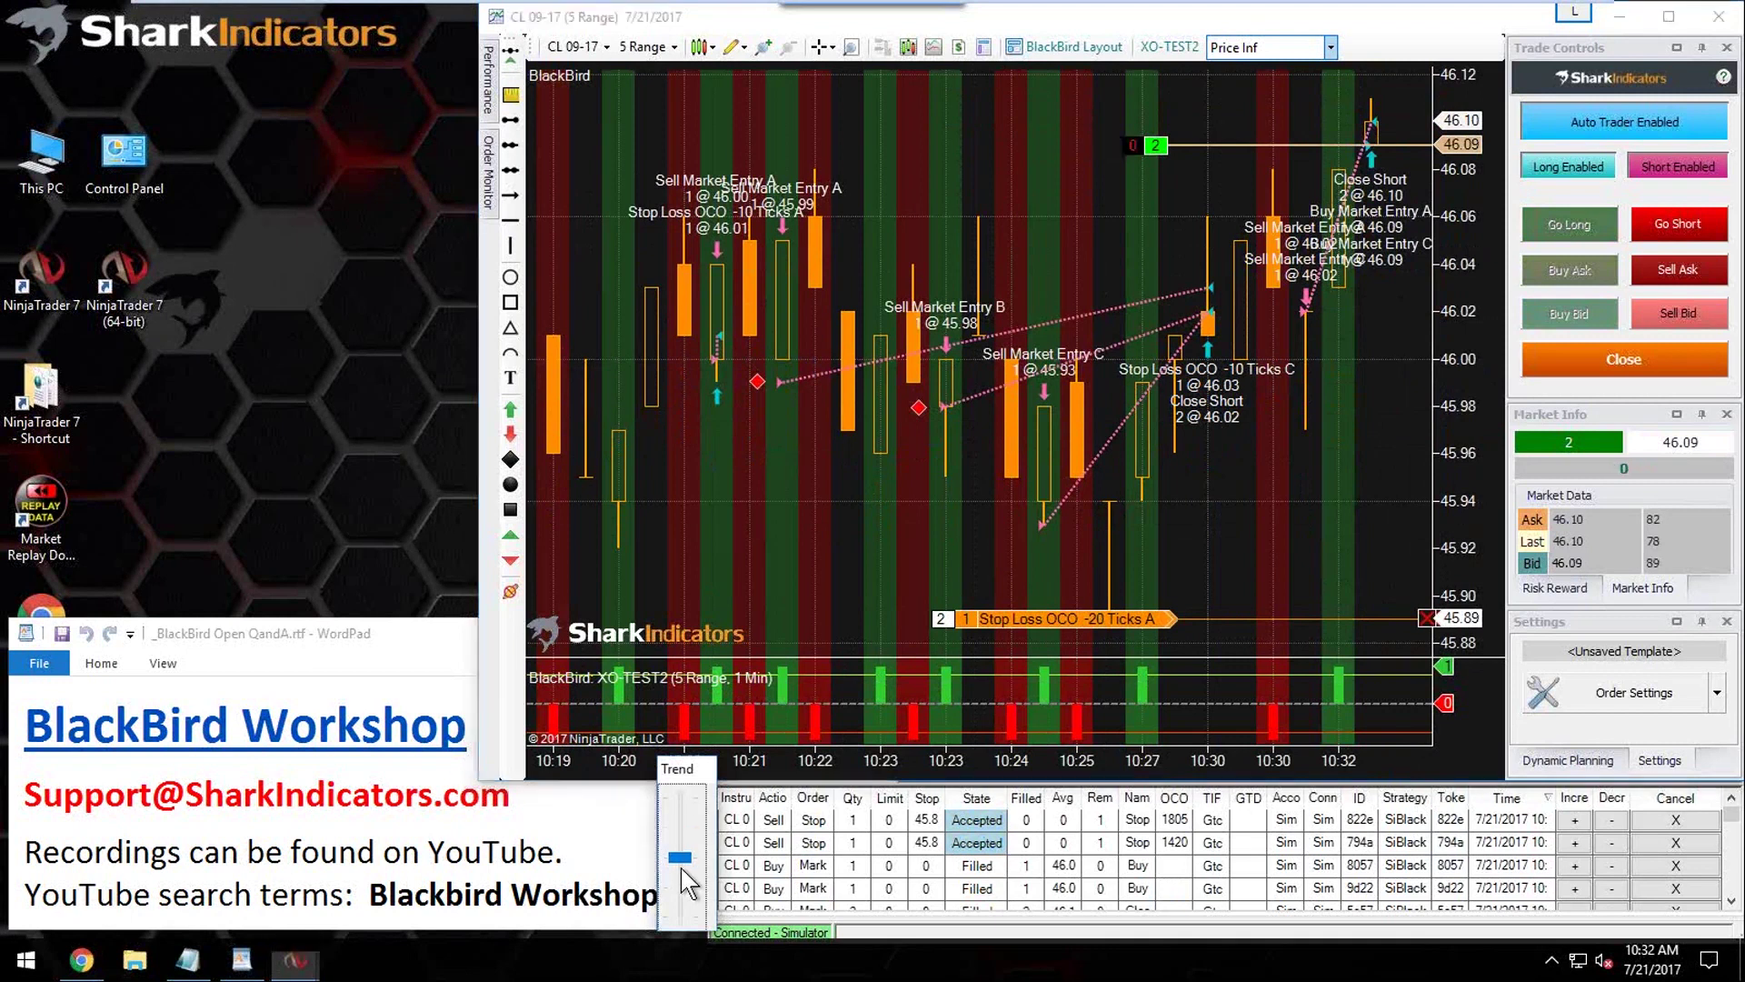
Step: Switch the chart's logic template back to Price Inf w MACD filter and reopen the order settings
left_click(1328, 48)
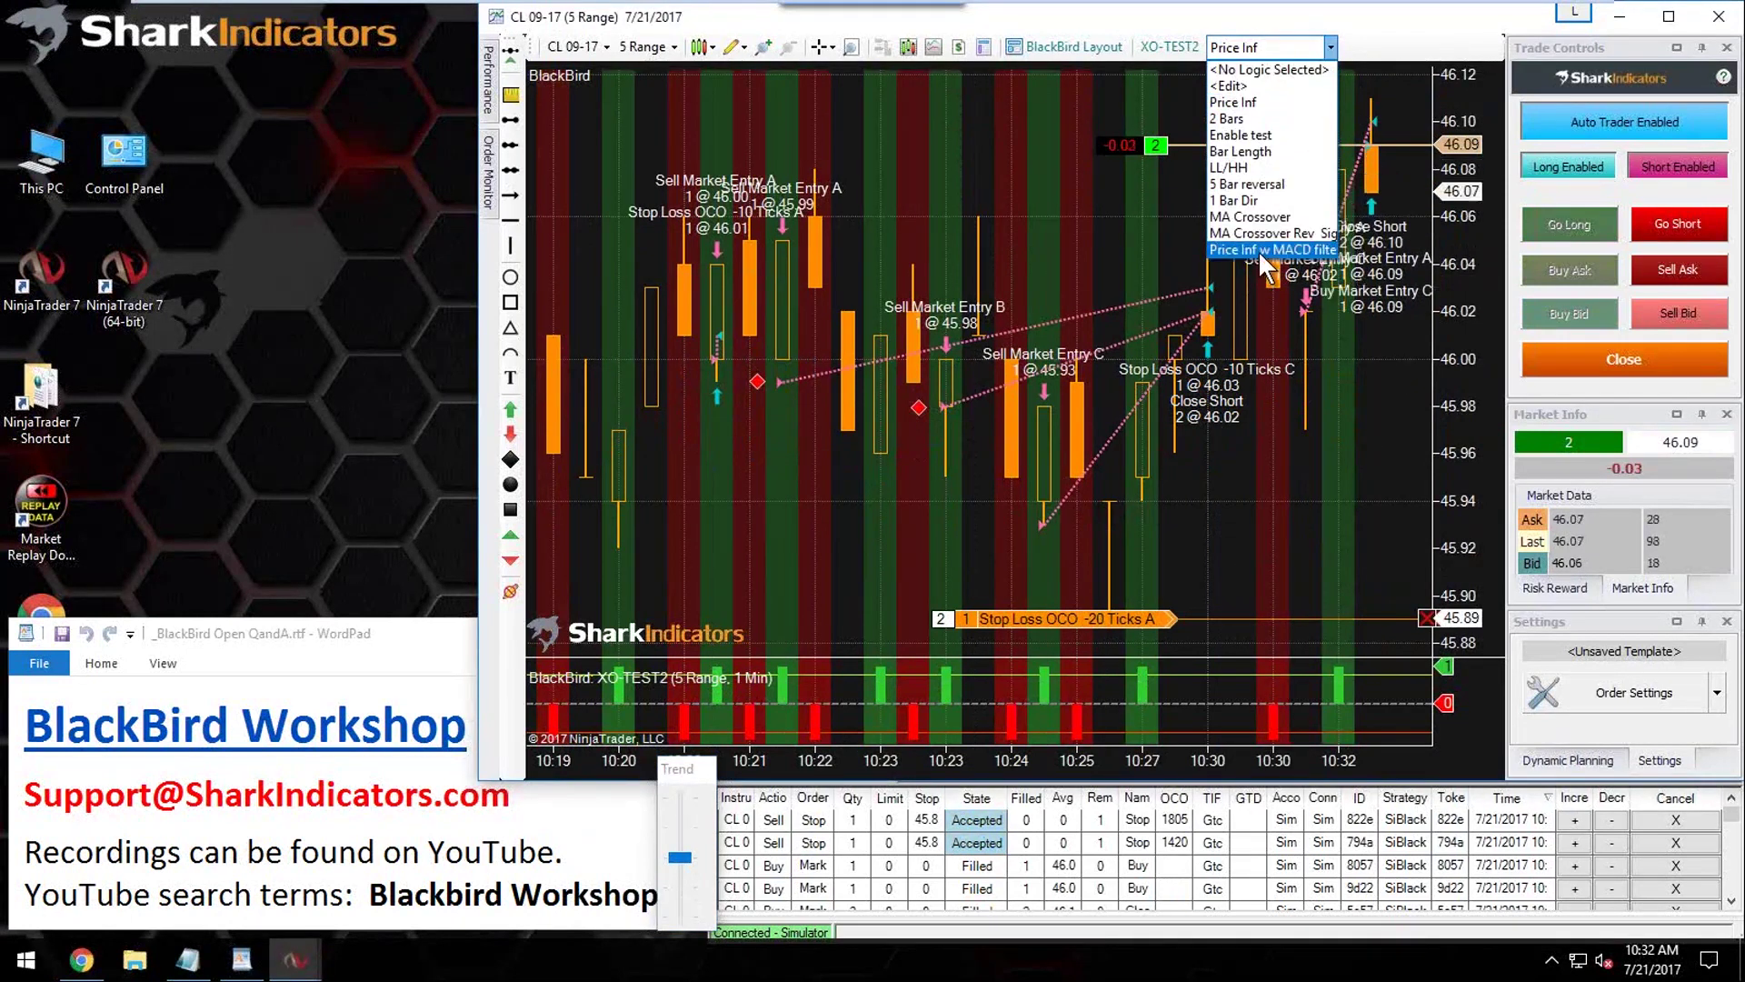
left_click(1258, 251)
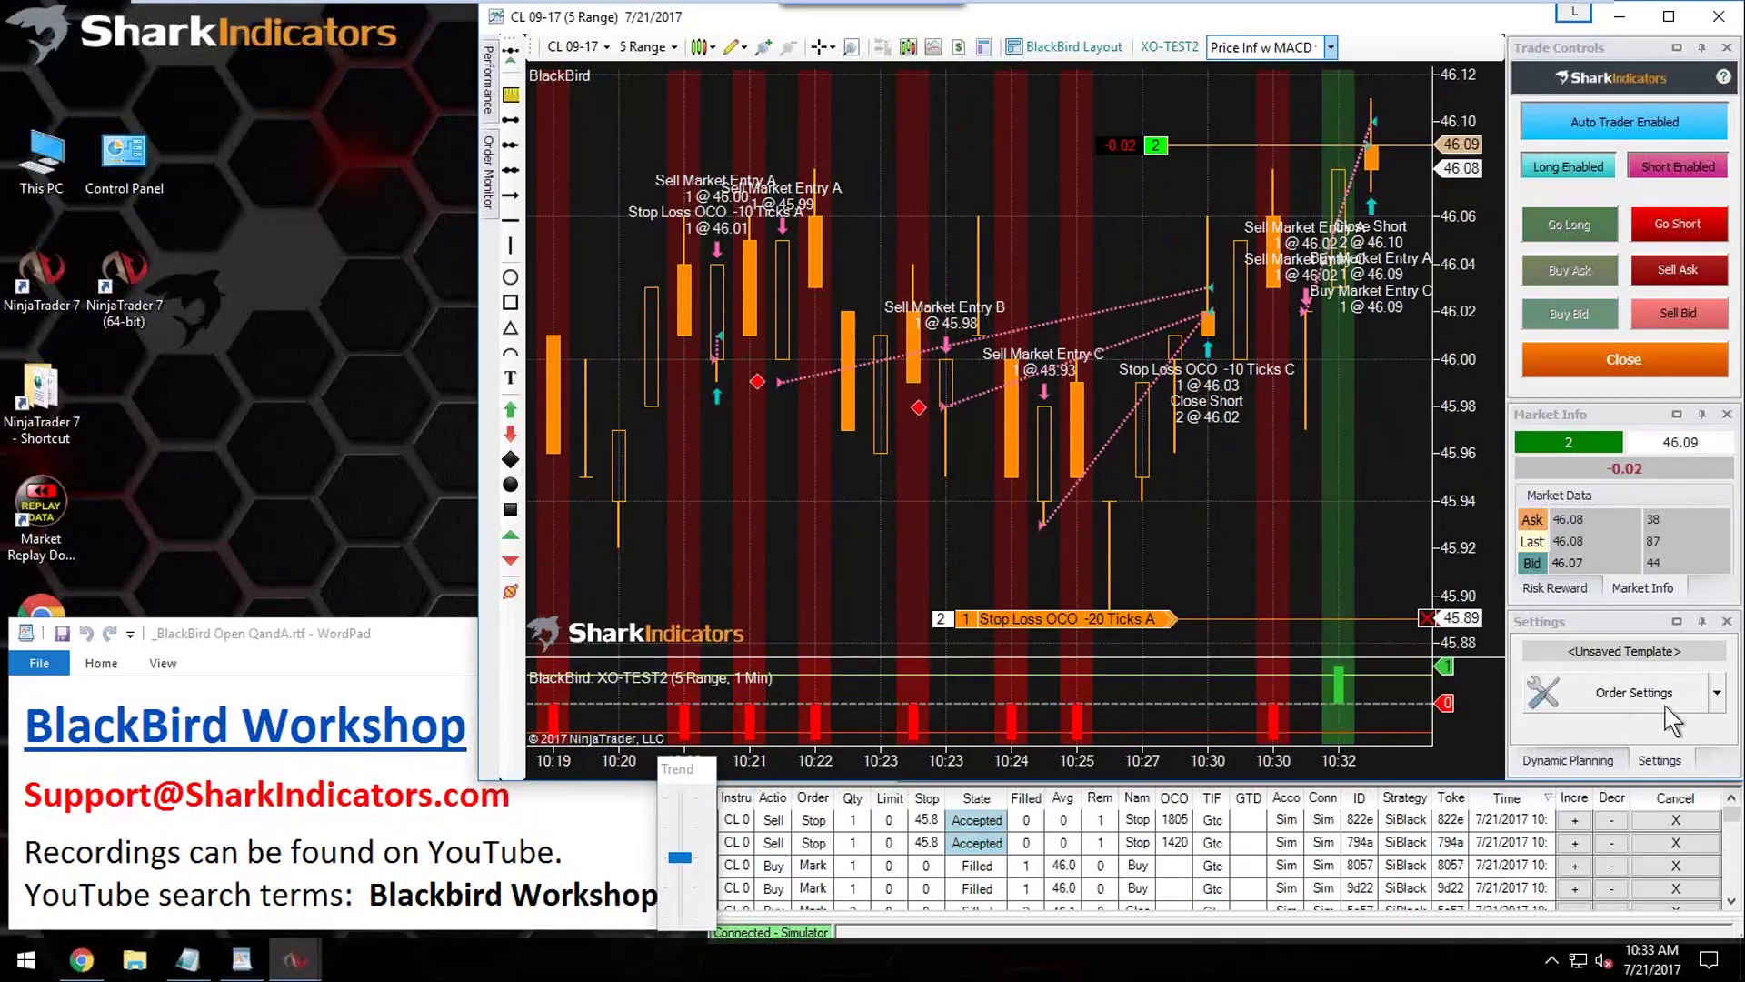
left_click(1629, 695)
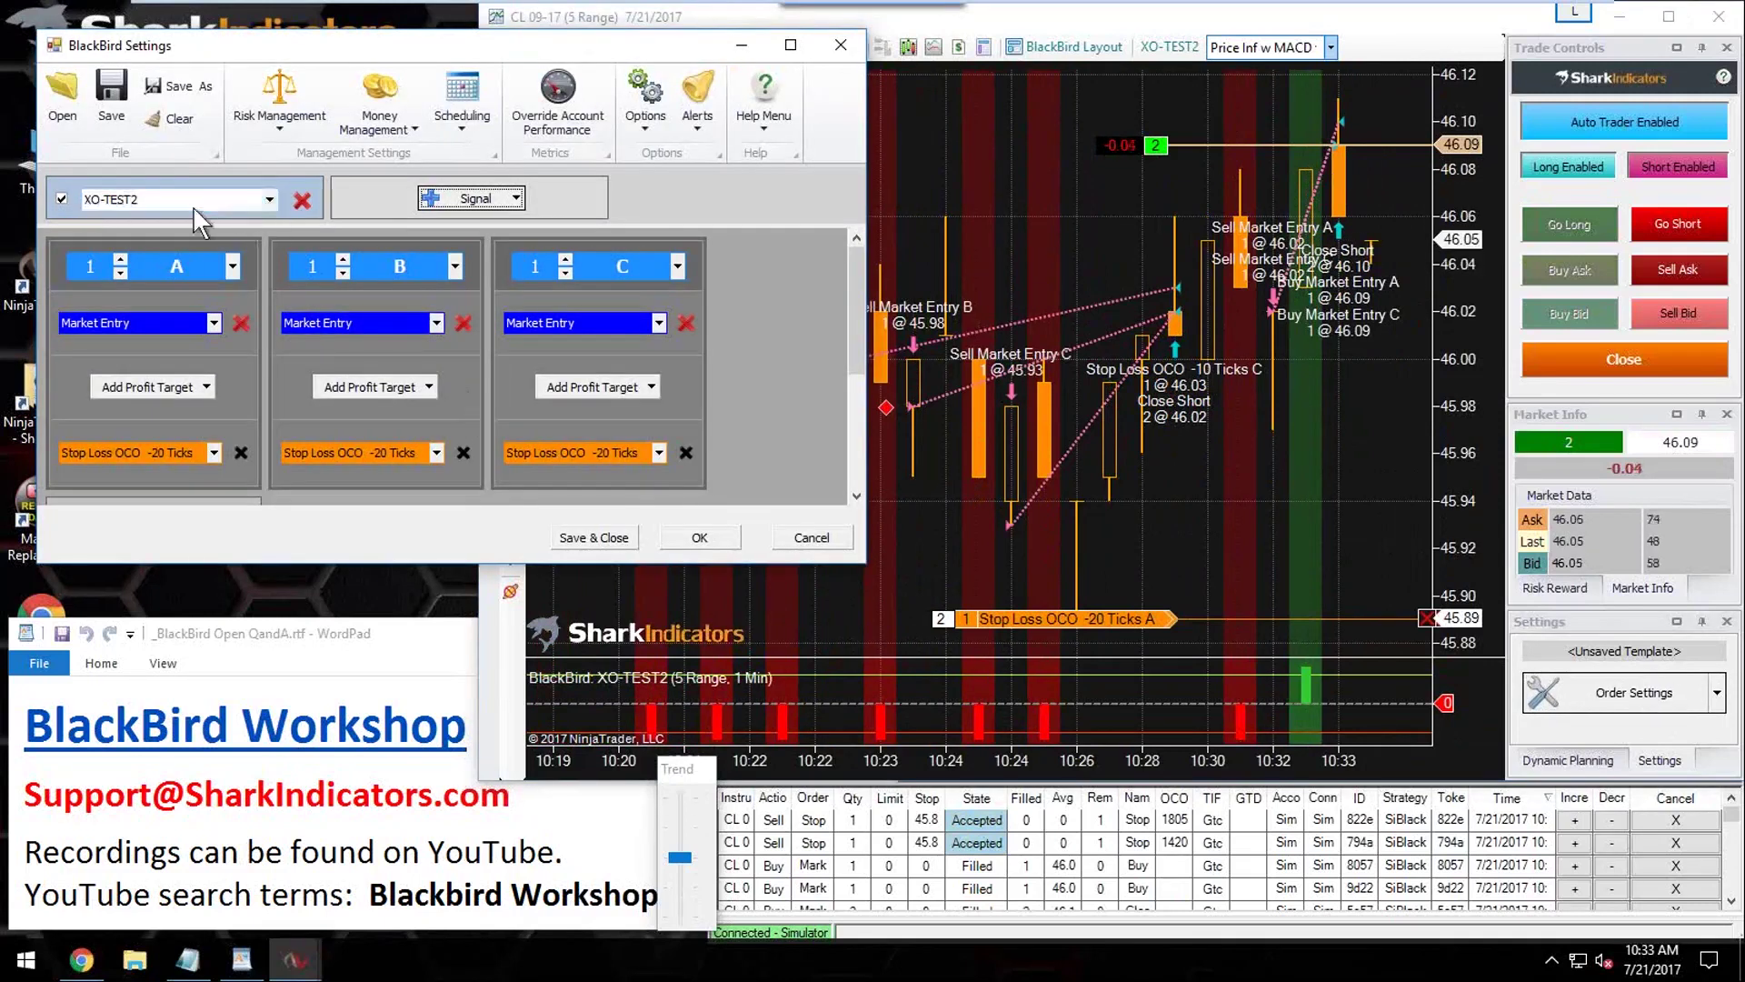
Step: Review the XO-TEST2 signal's options and its list of entry signal templates, then discard the order settings dialog
left_click(270, 200)
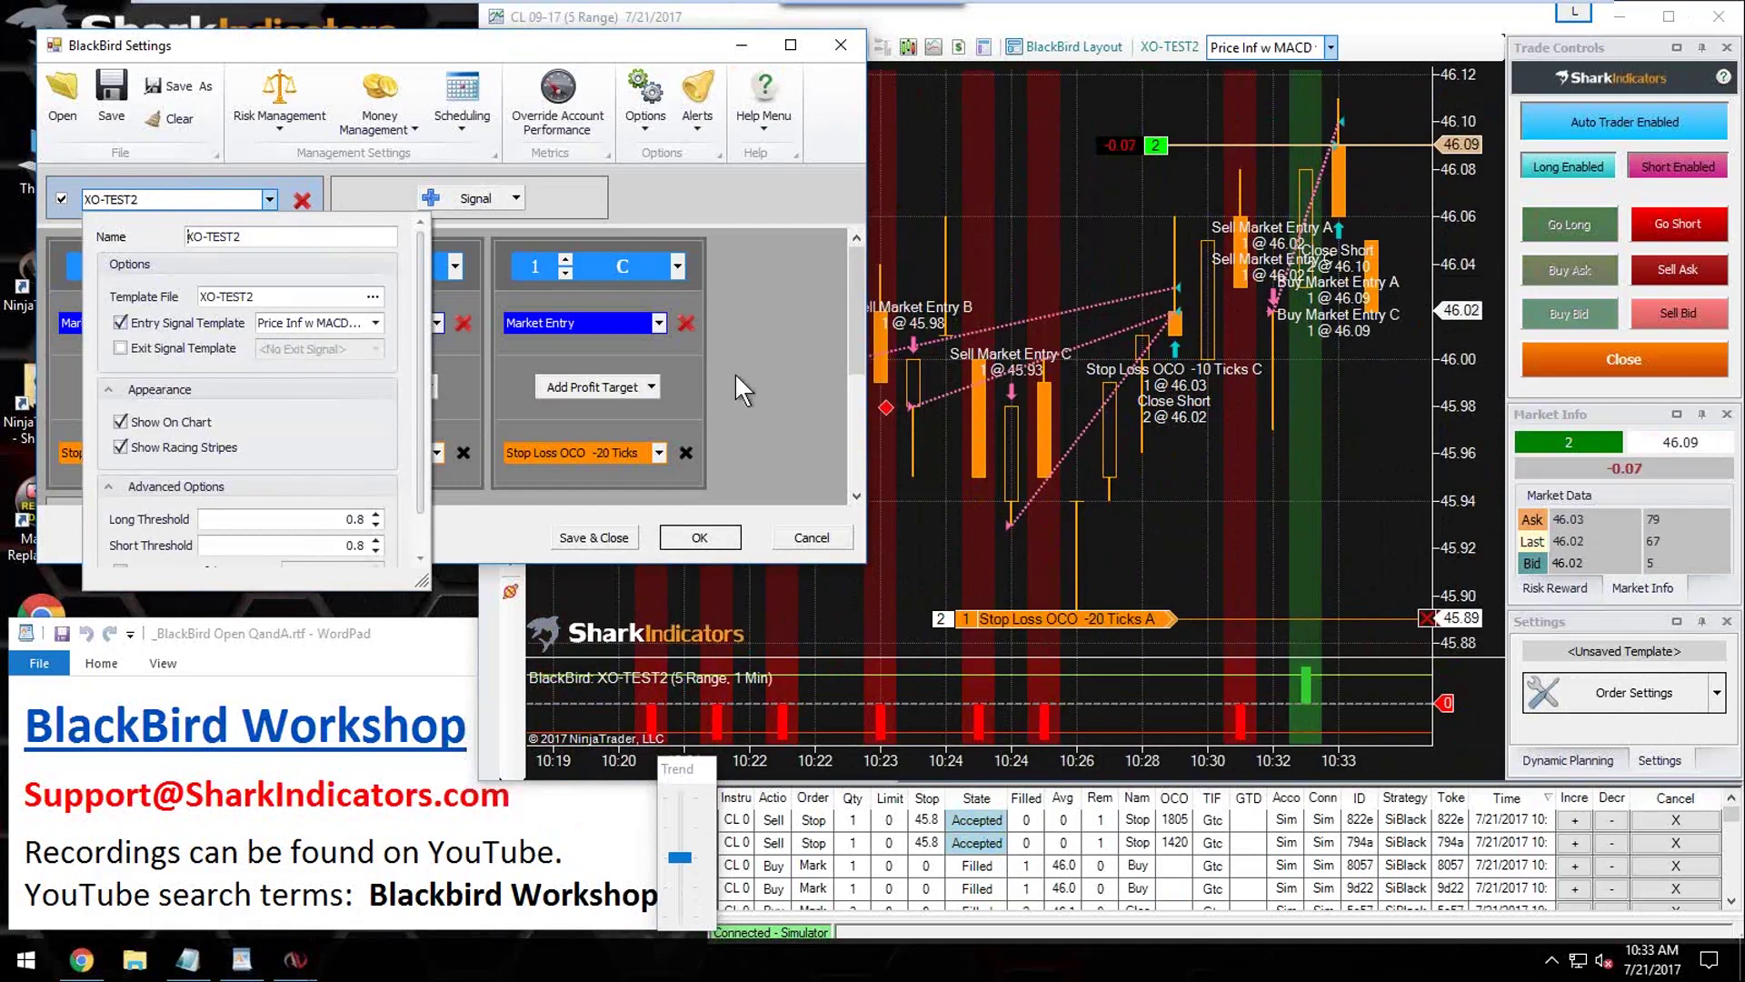
left_click(373, 325)
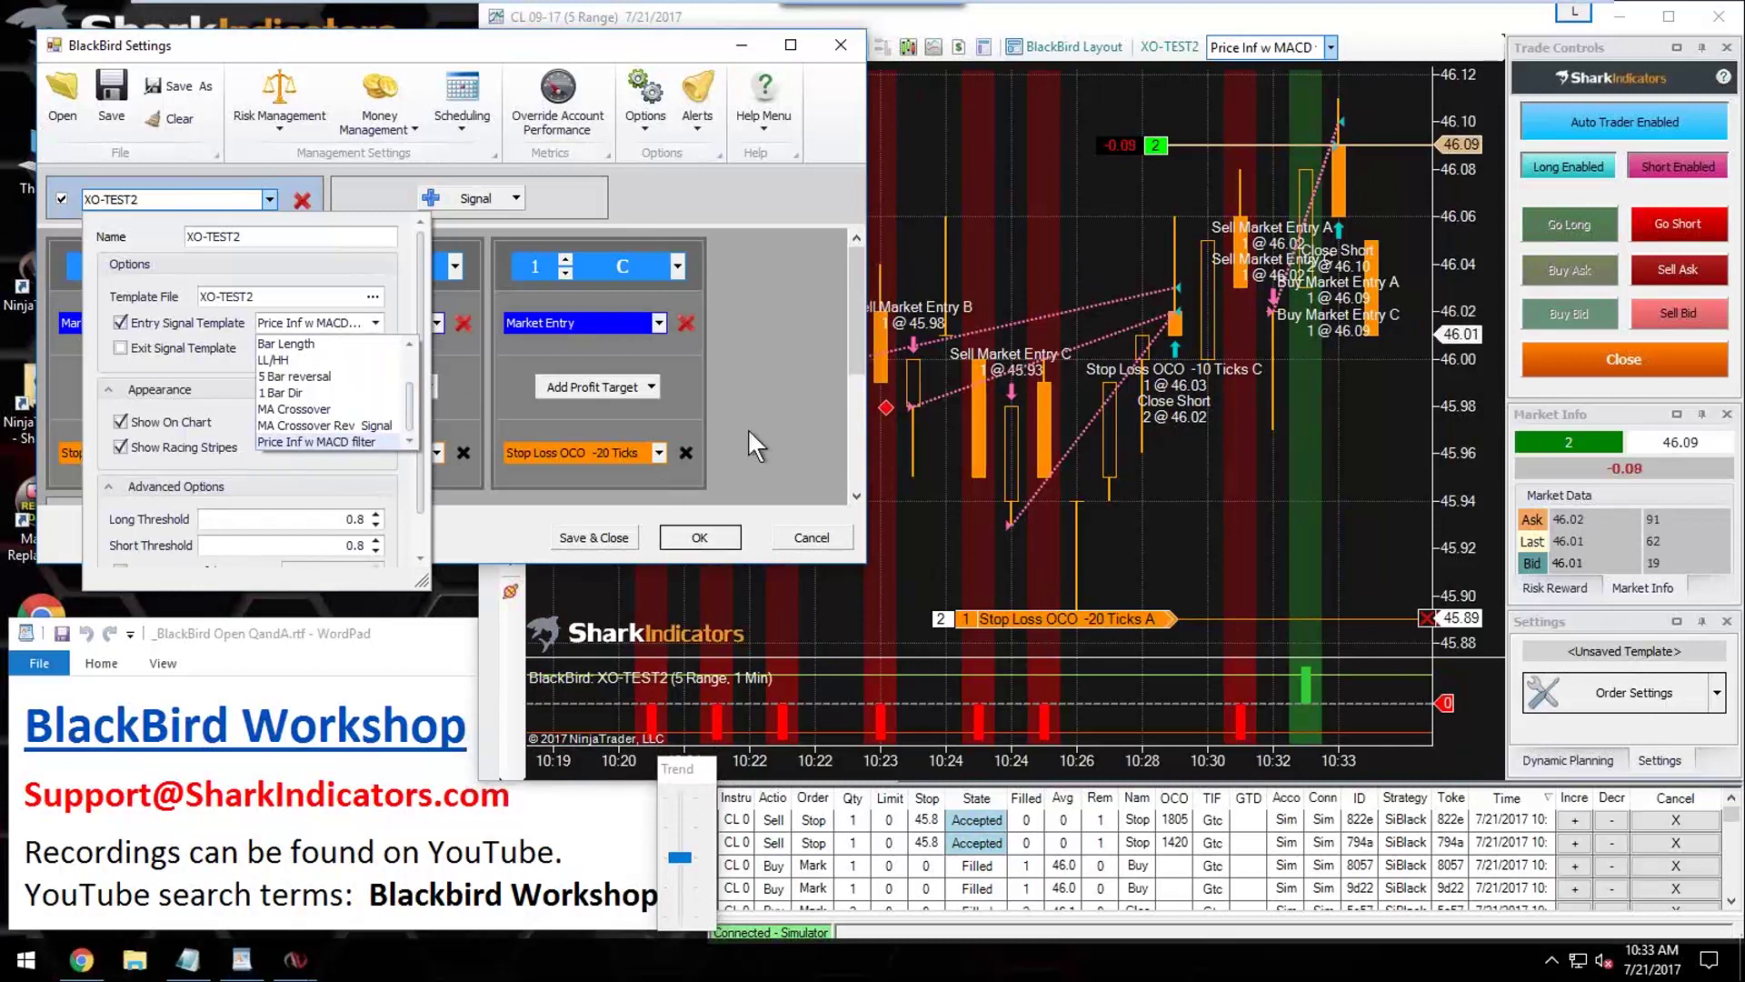
left_click(772, 529)
left_click(798, 537)
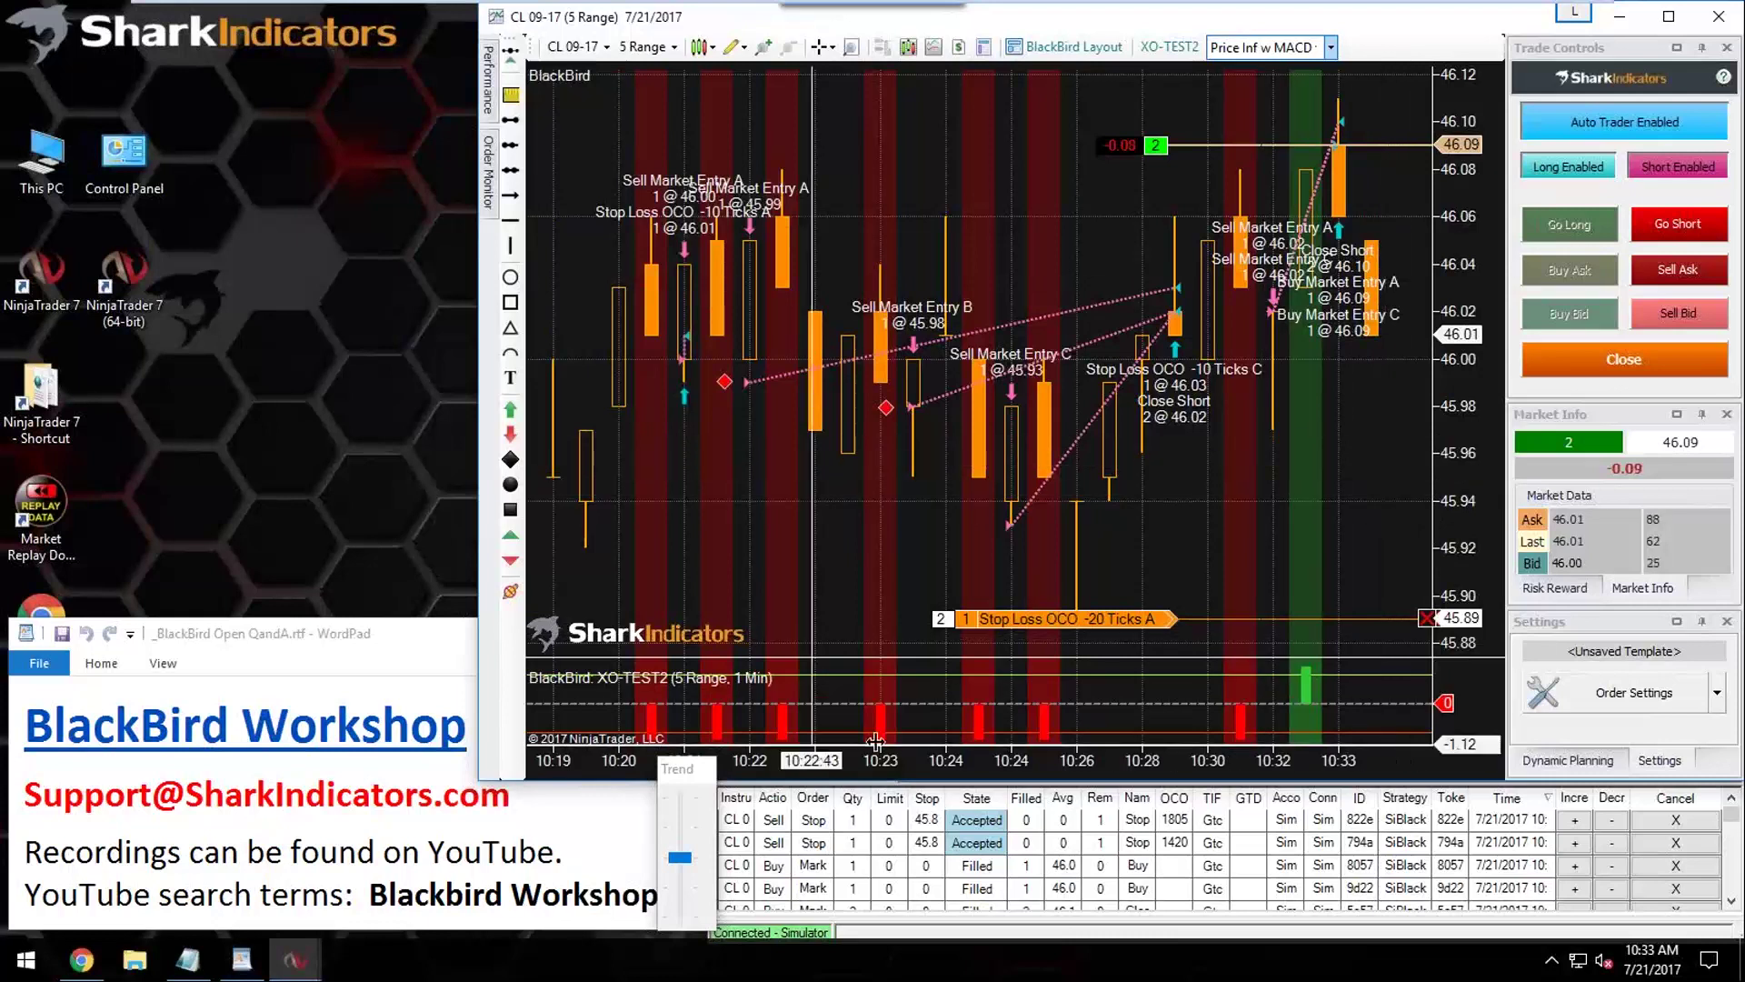
Step: Push the simulated trend to its minimum, raise it to its maximum to produce a long signal, and level it to neutral
left_click(681, 918)
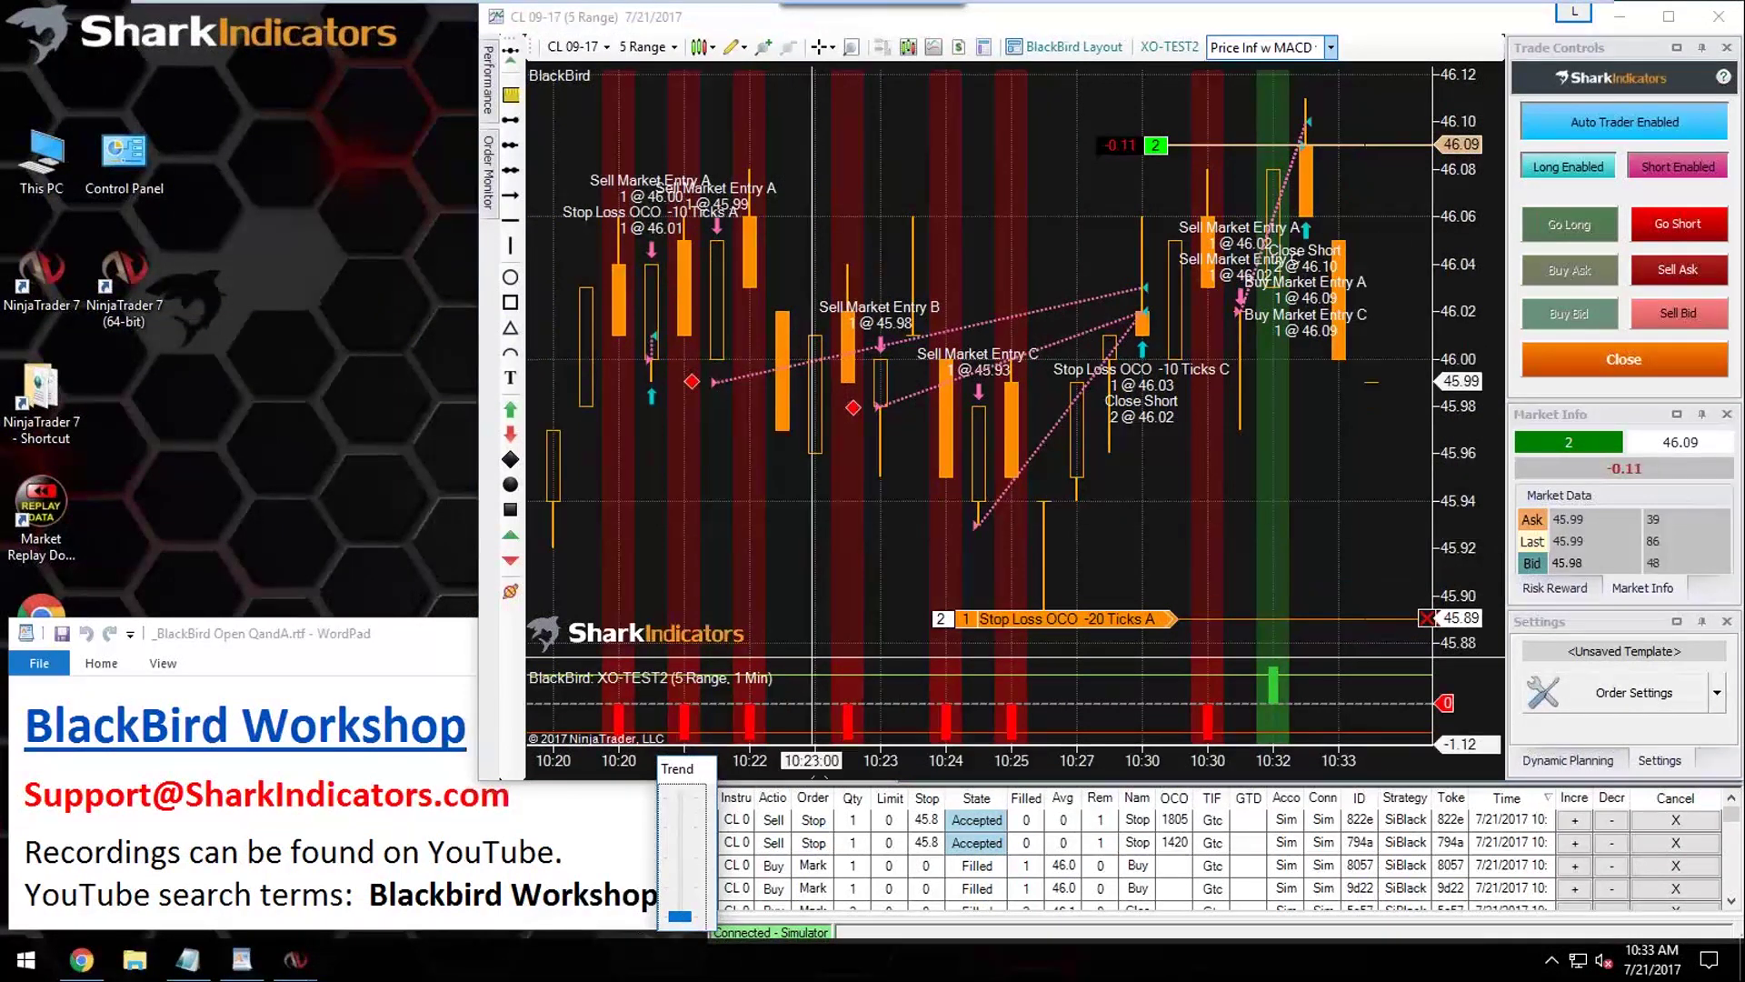
left_click(683, 822)
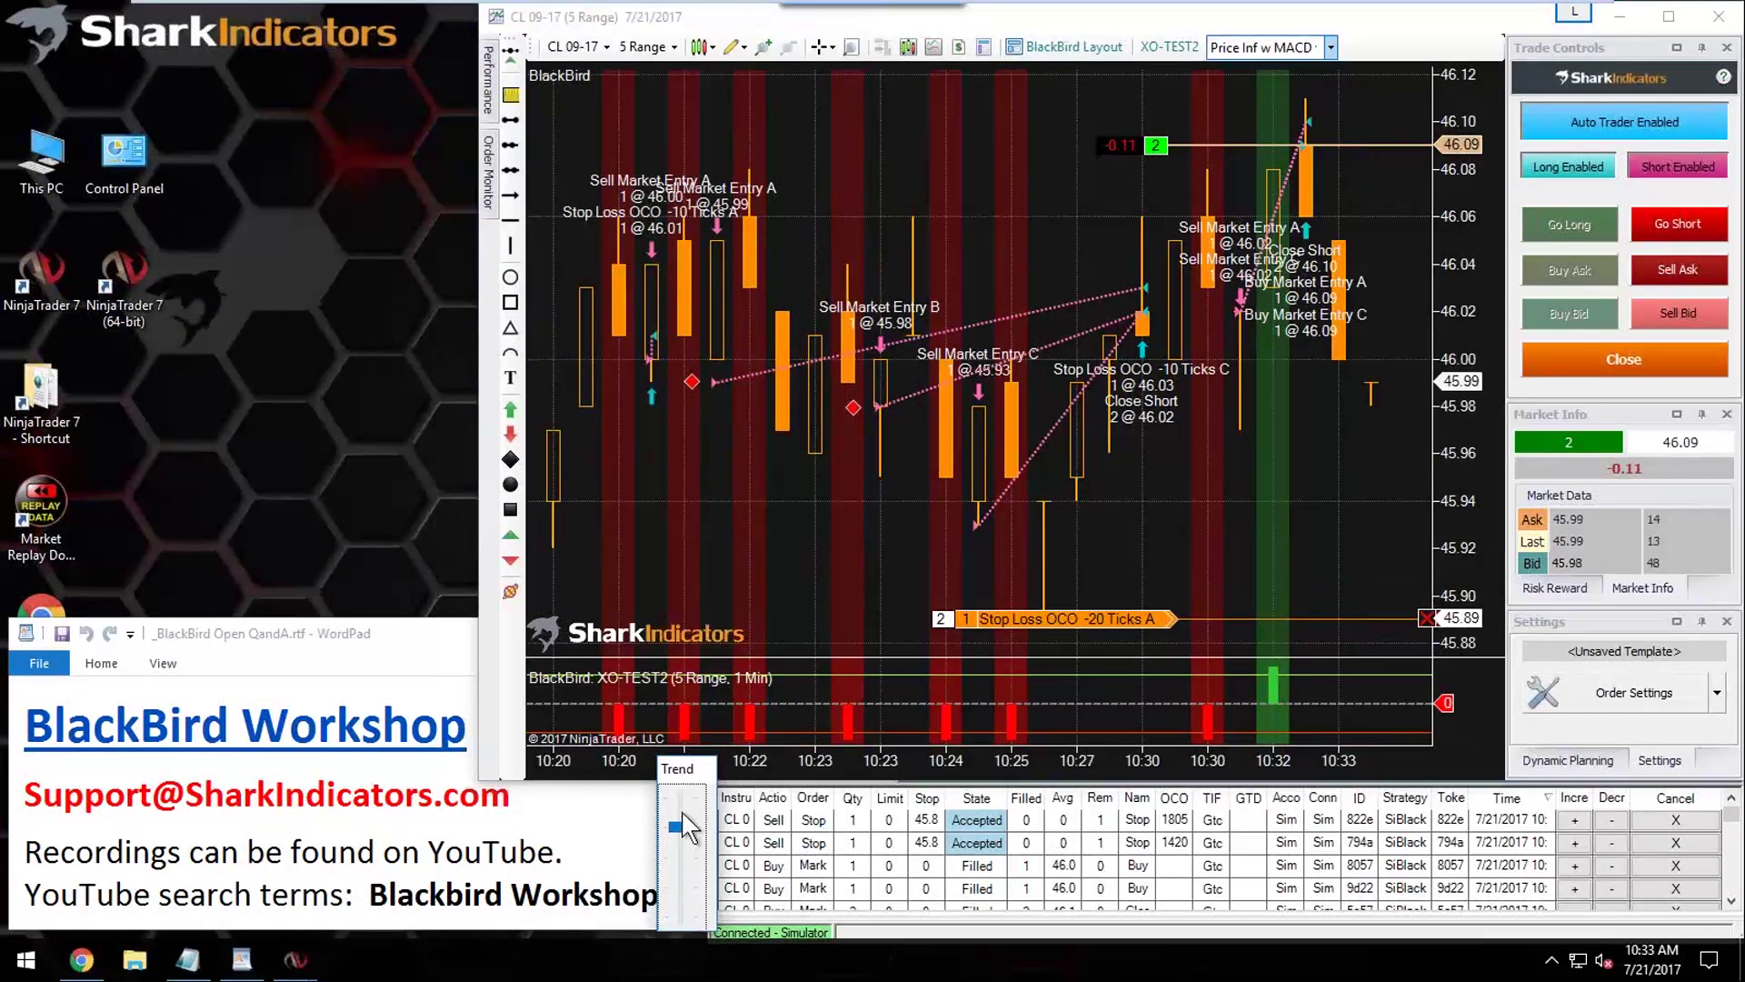
left_click(684, 809)
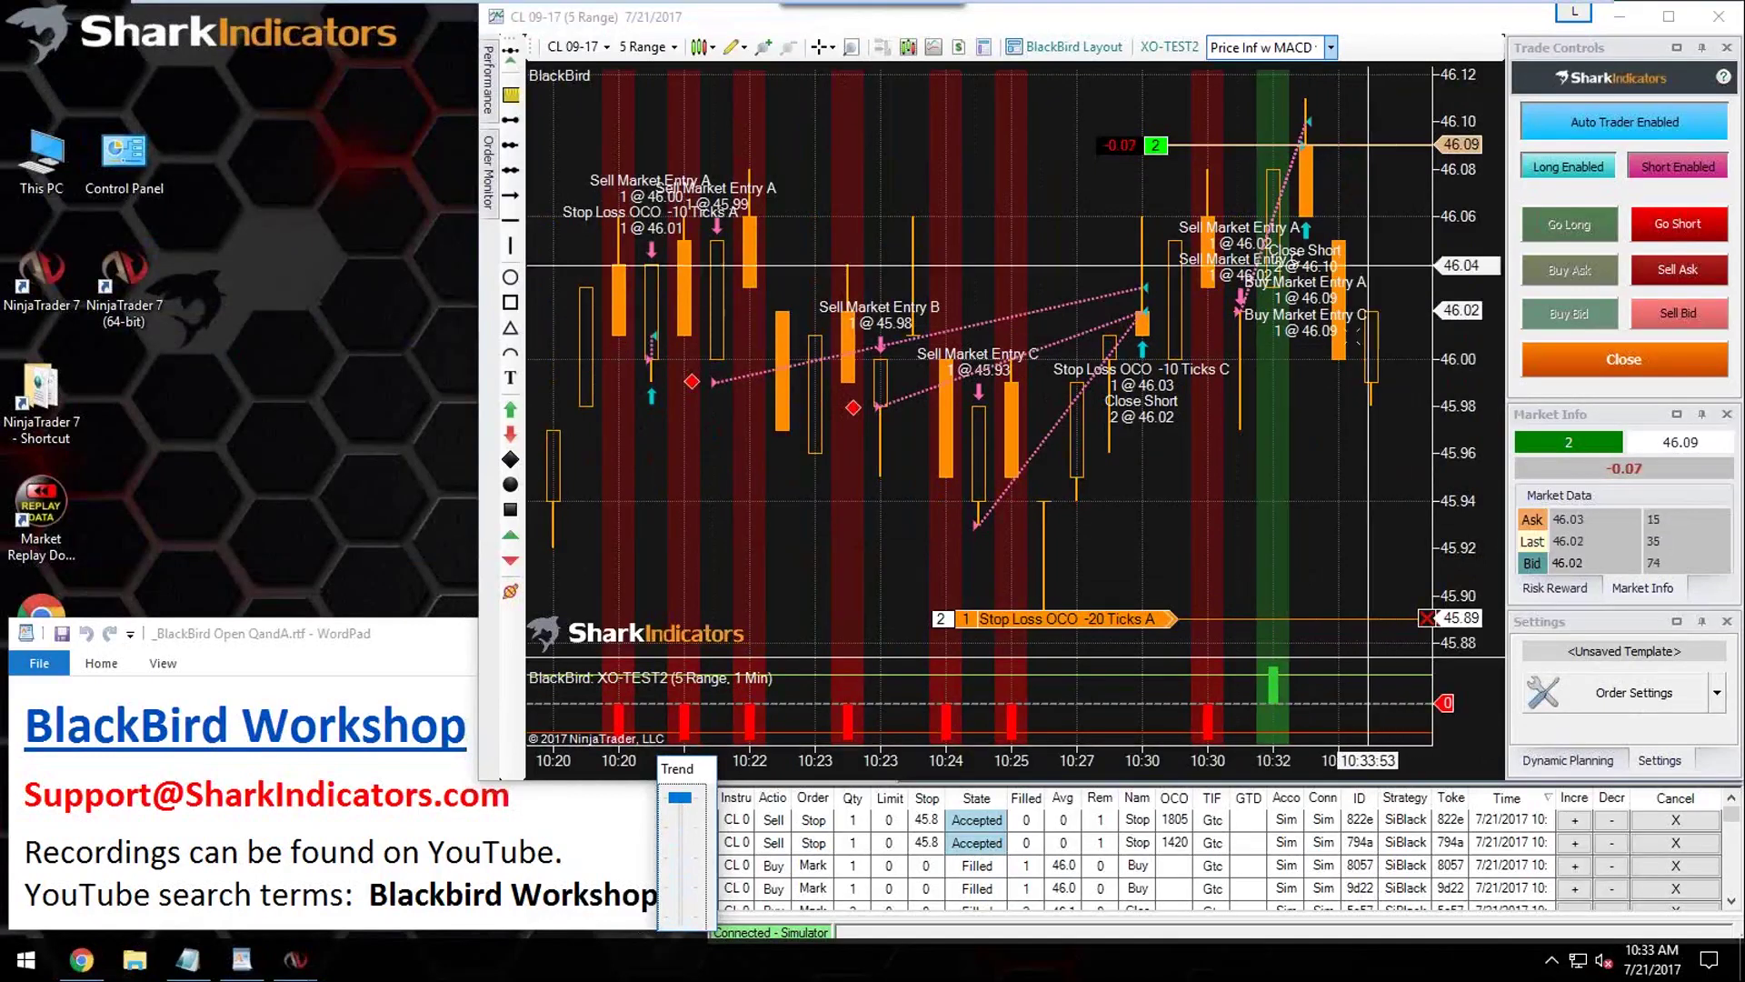
scroll(1341, 359, "up", 5)
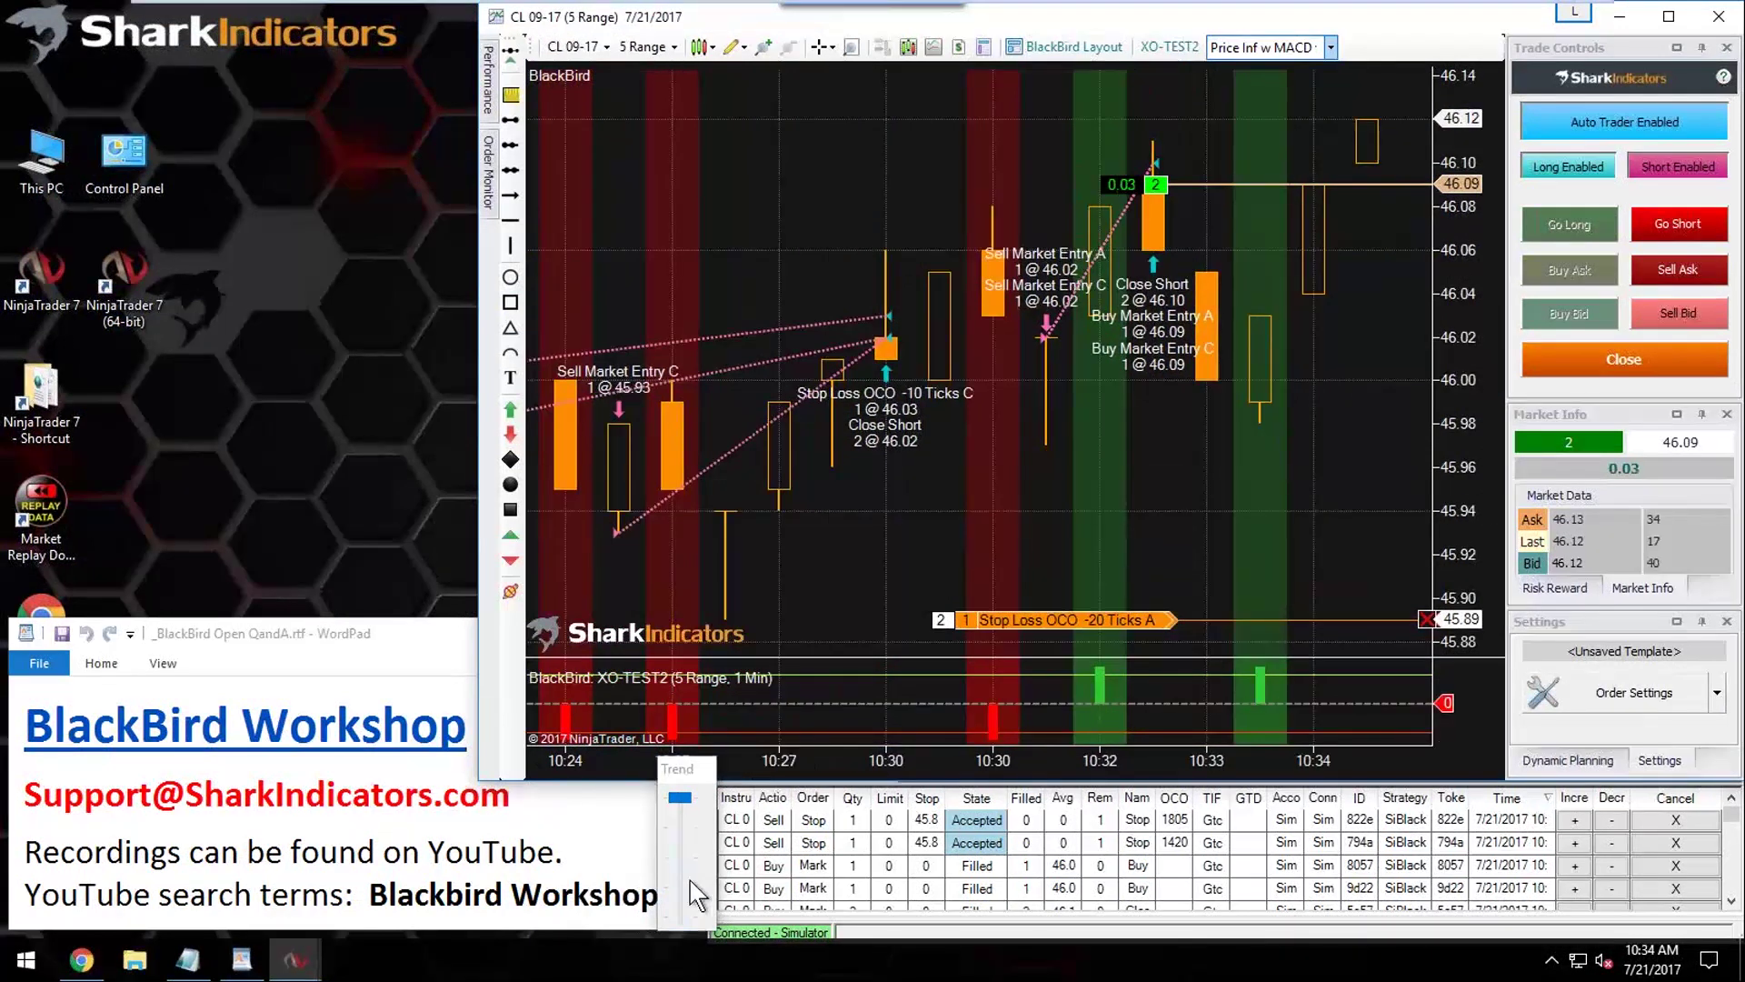
left_click(686, 922)
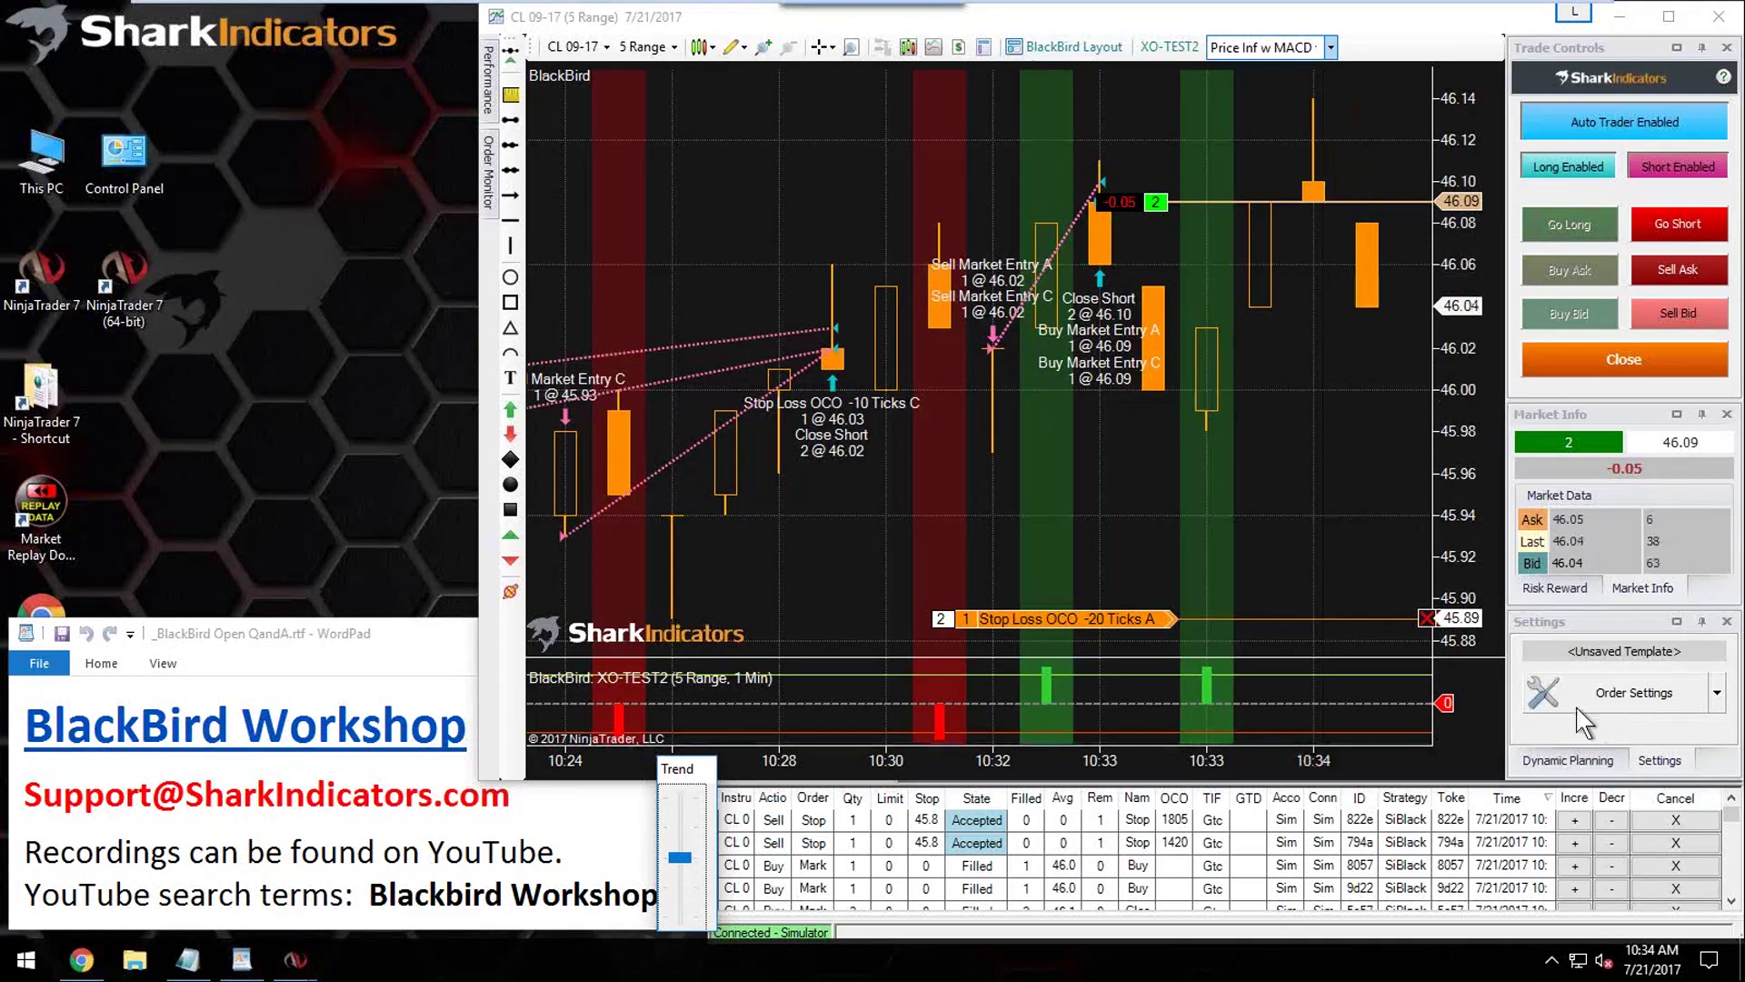
Step: Compare the placement triggers of market entries A, B and C, discard the order settings, and raise the simulated trend to its maximum
left_click(1629, 692)
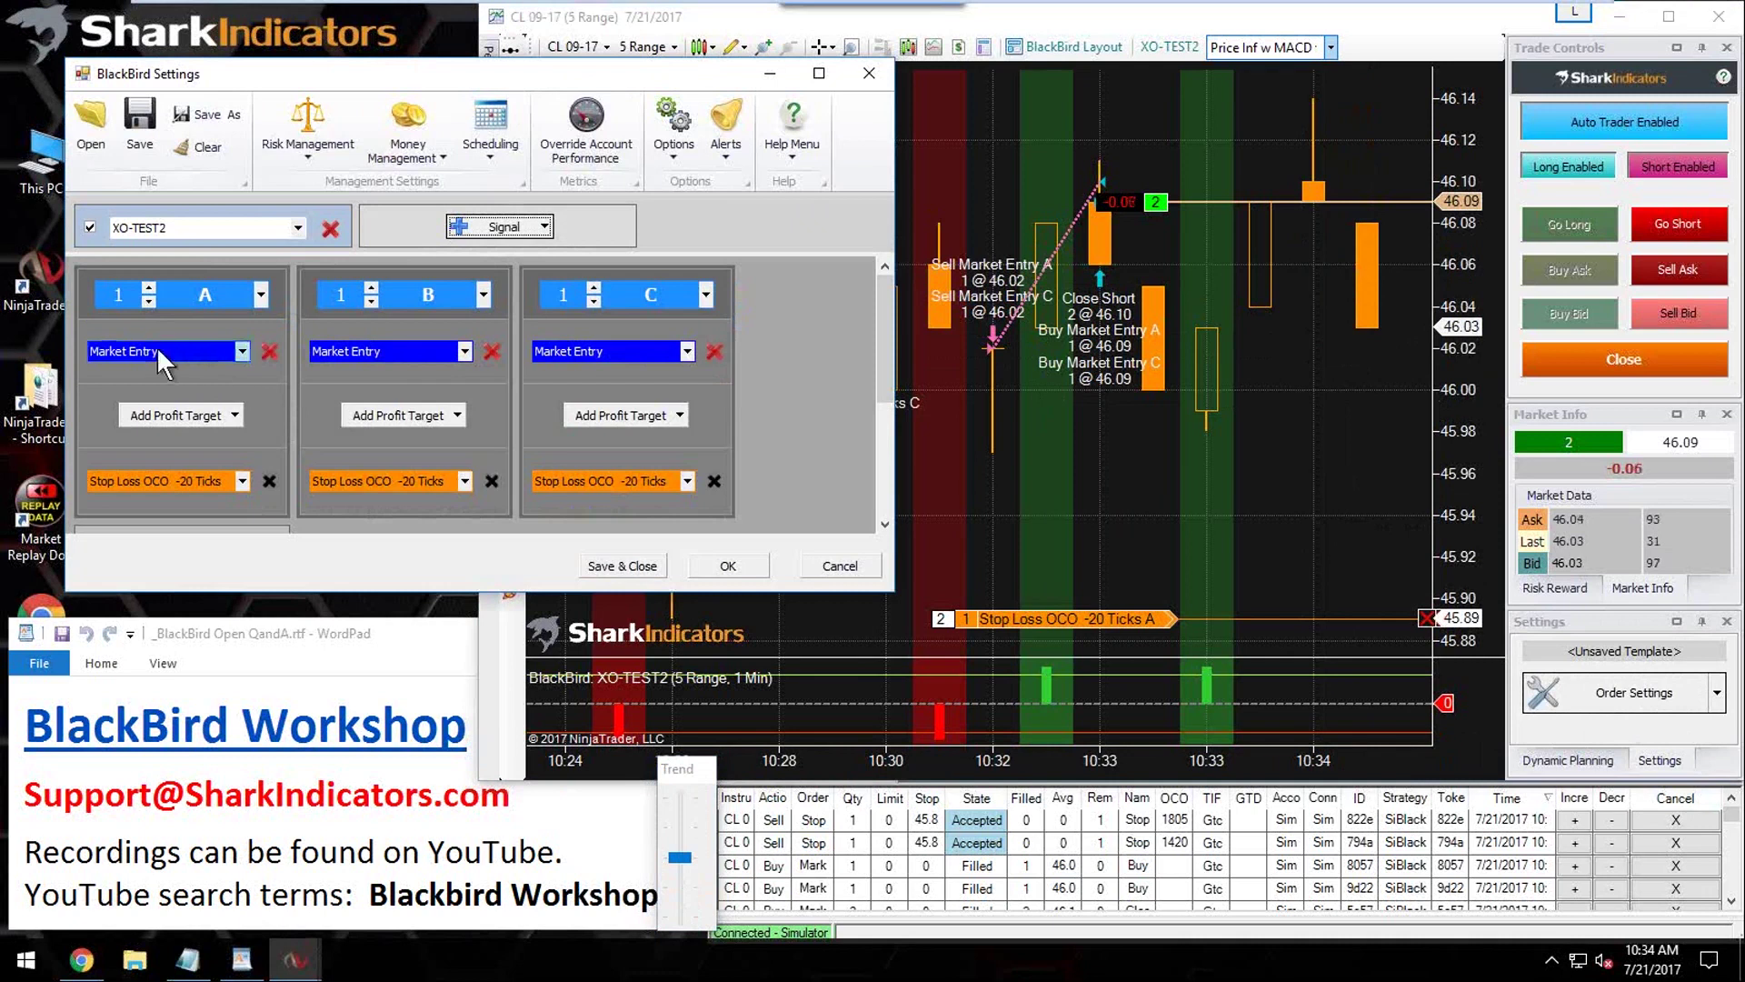
left_click(177, 346)
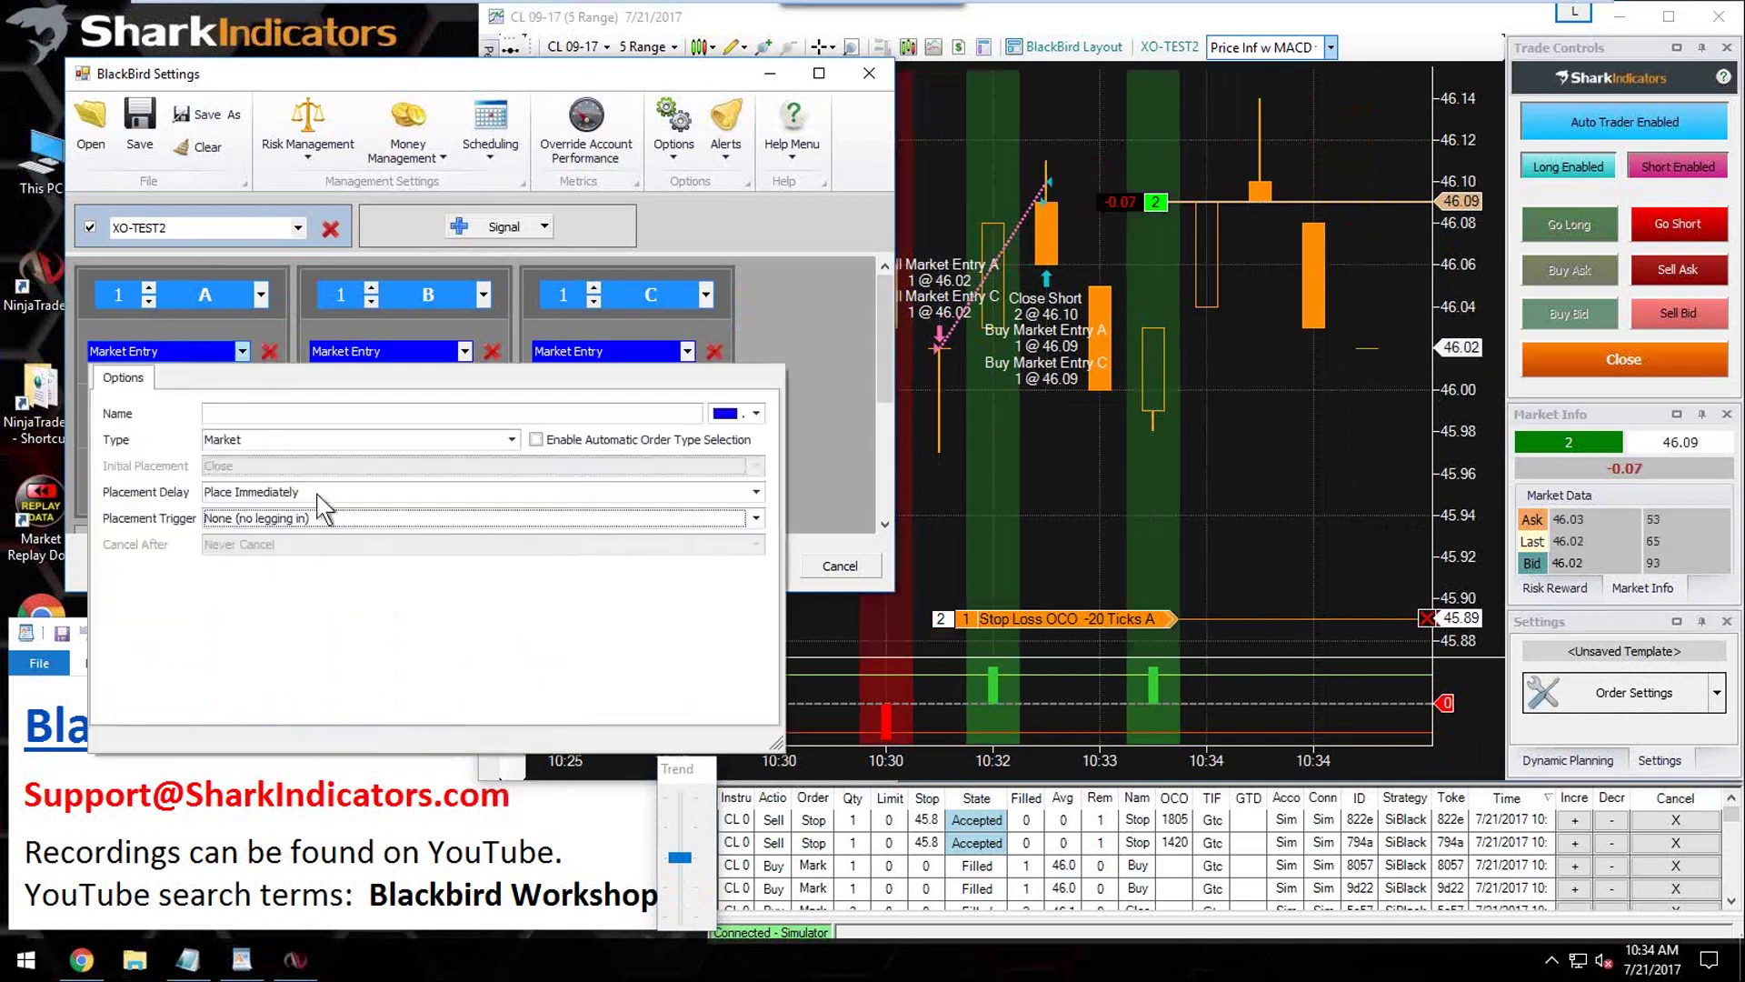
left_click(379, 357)
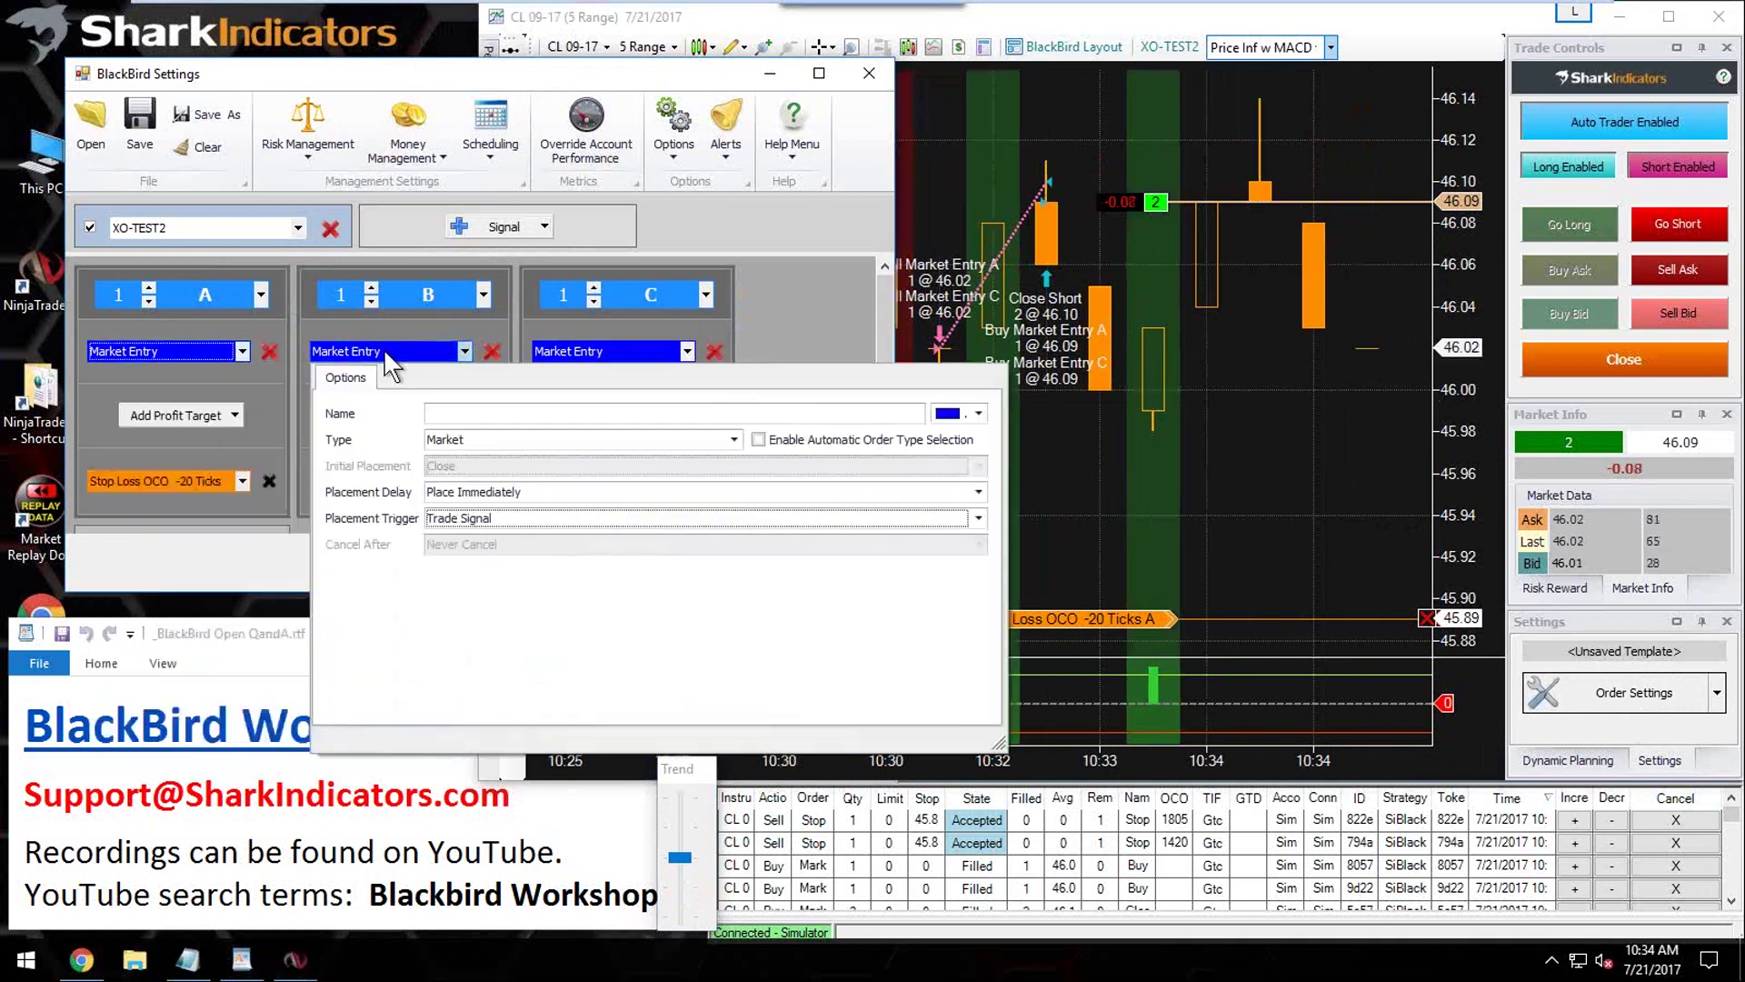
left_click(536, 496)
left_click(542, 498)
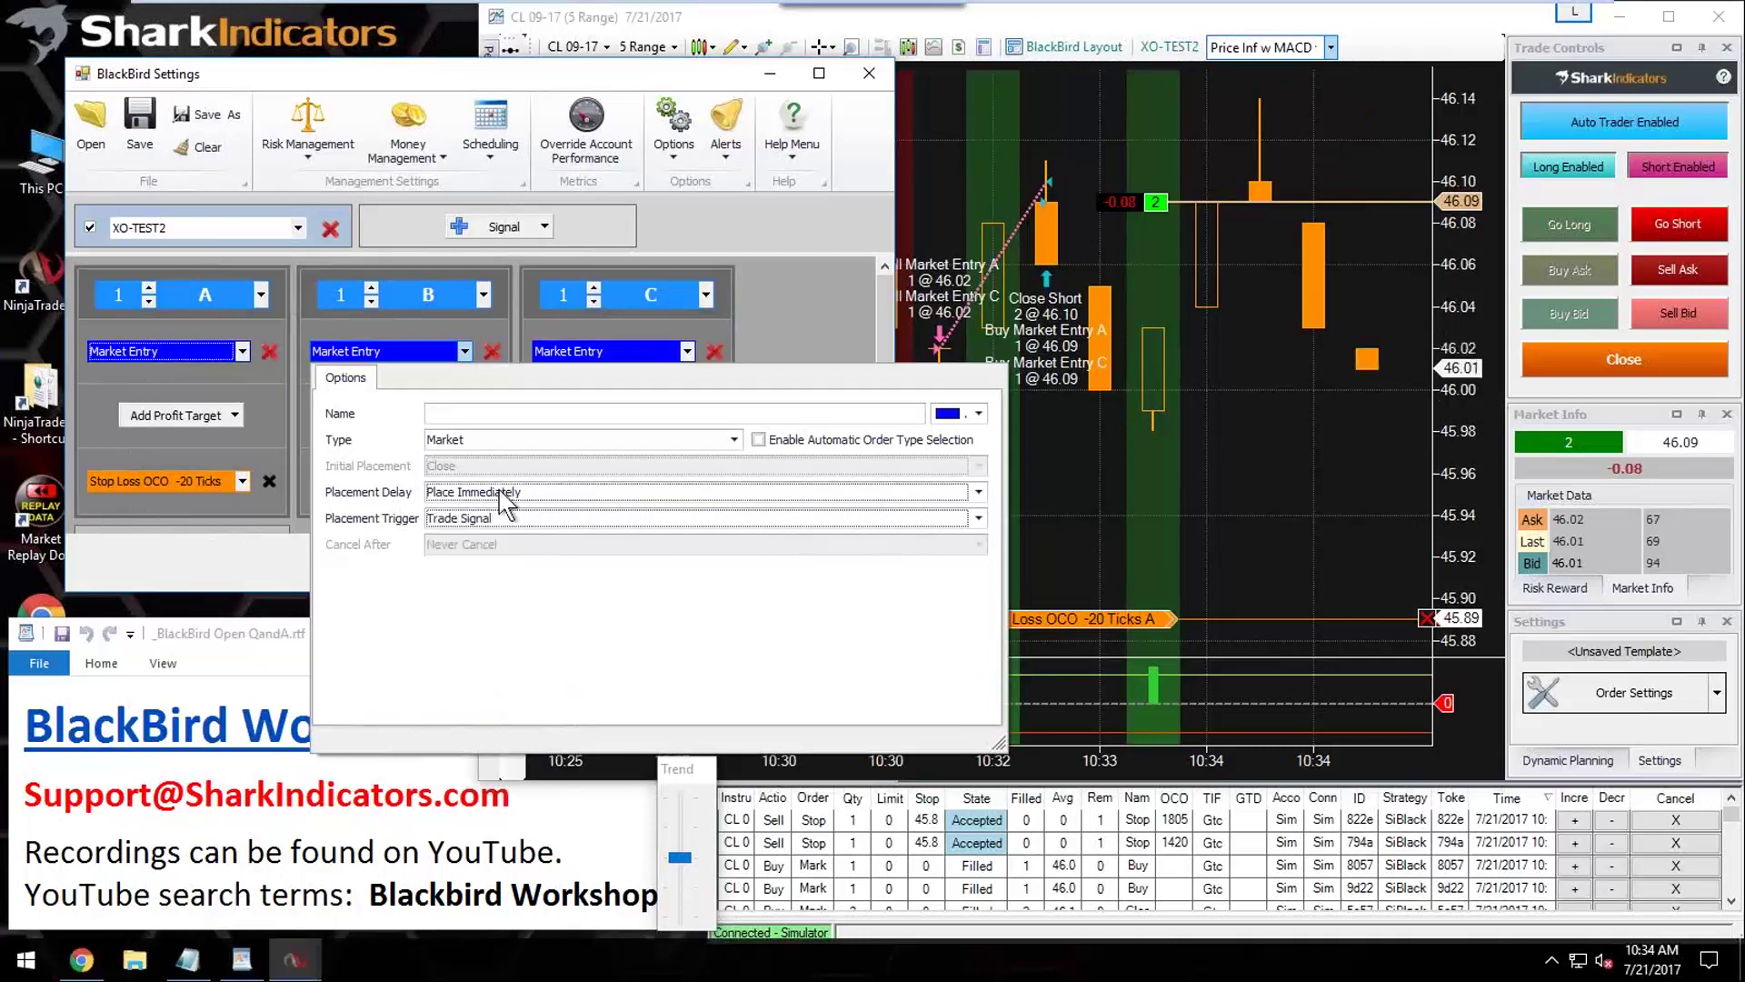
left_click(615, 352)
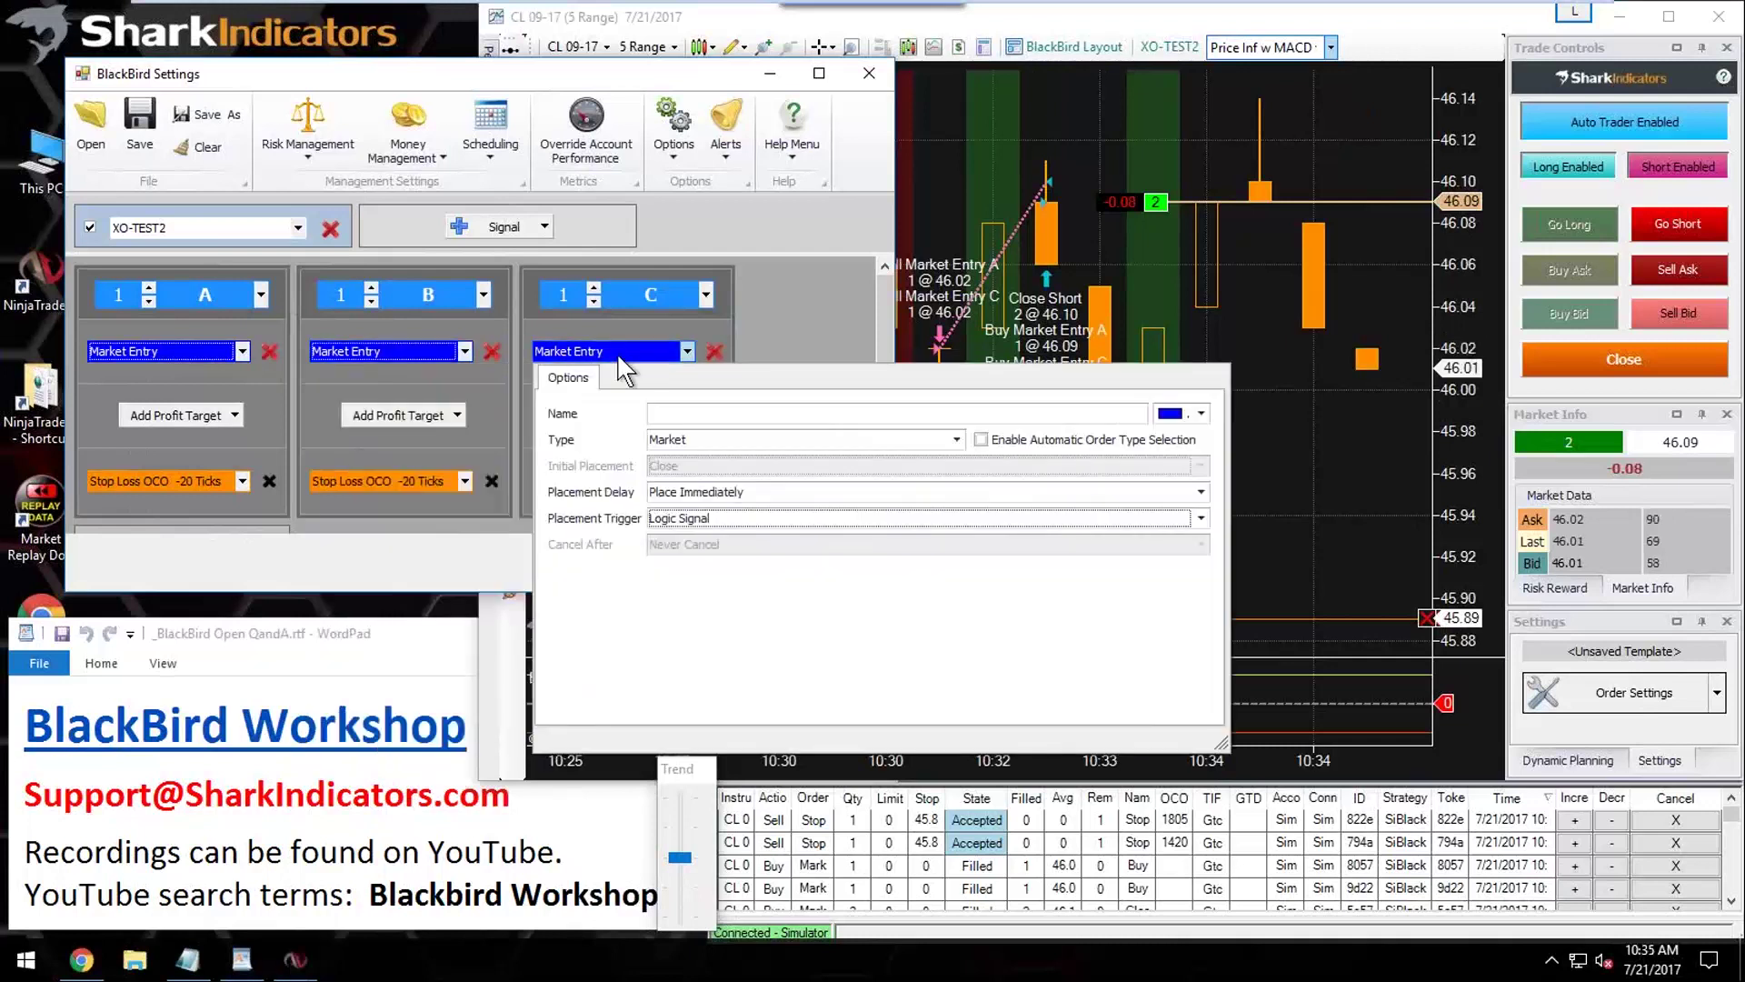
left_click(772, 332)
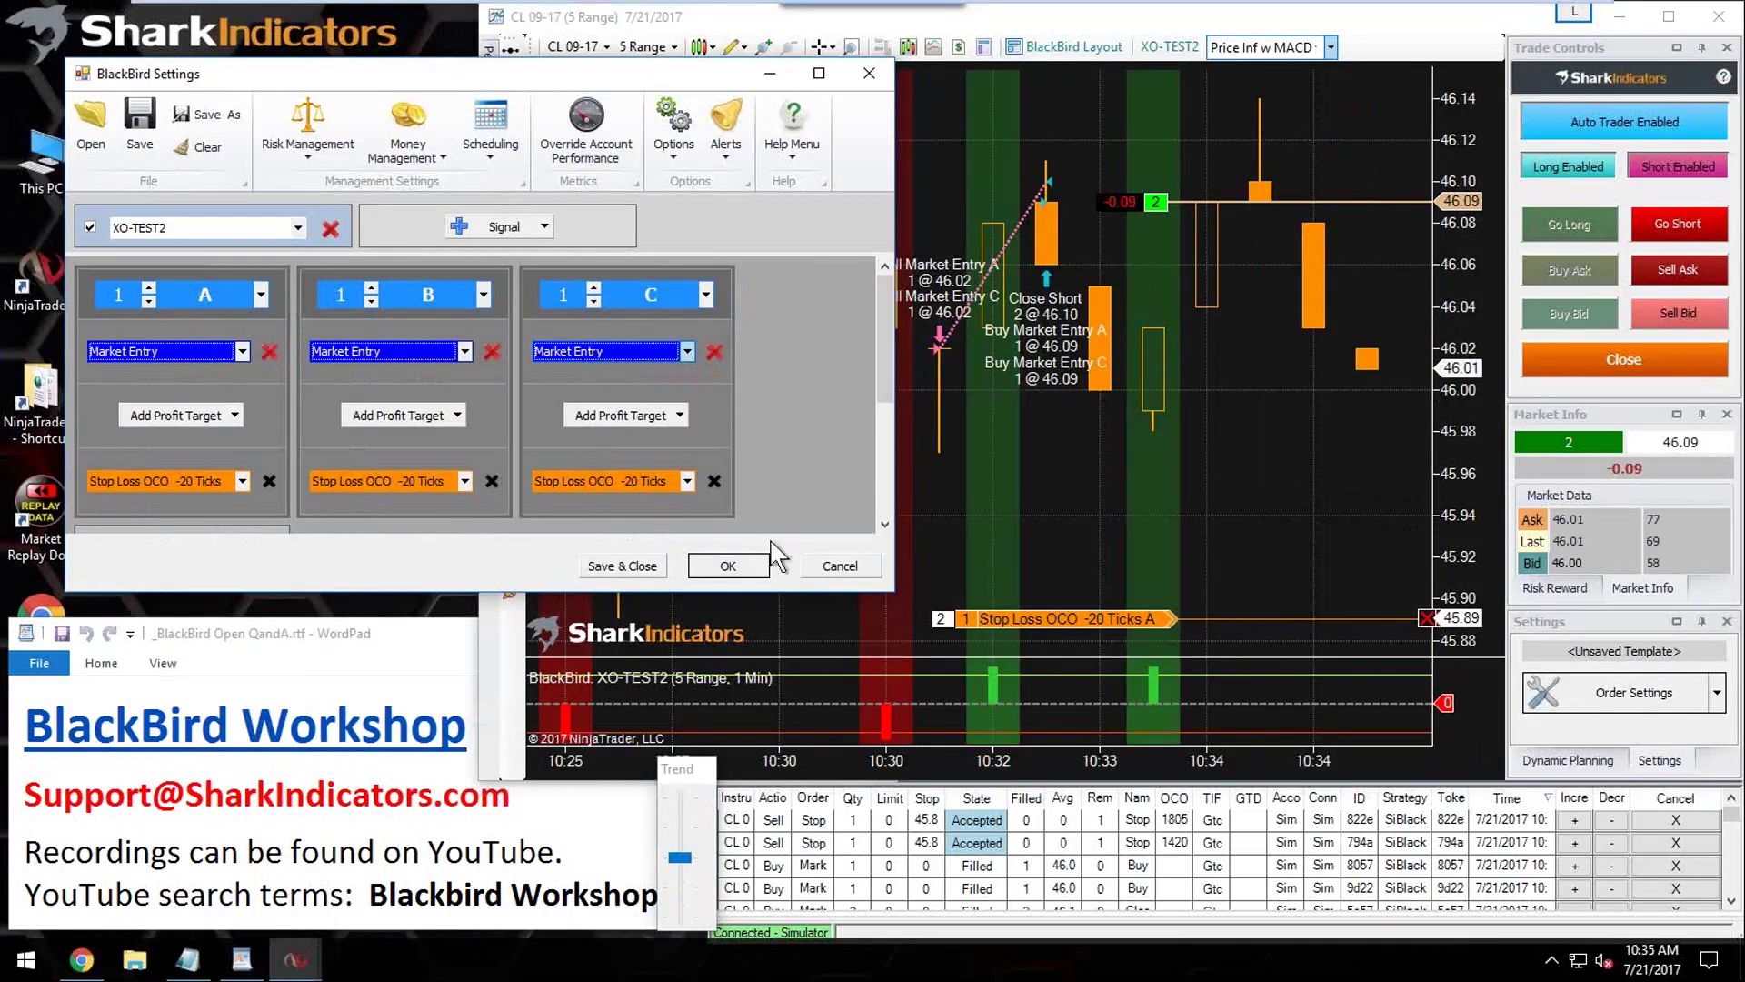
left_click(834, 568)
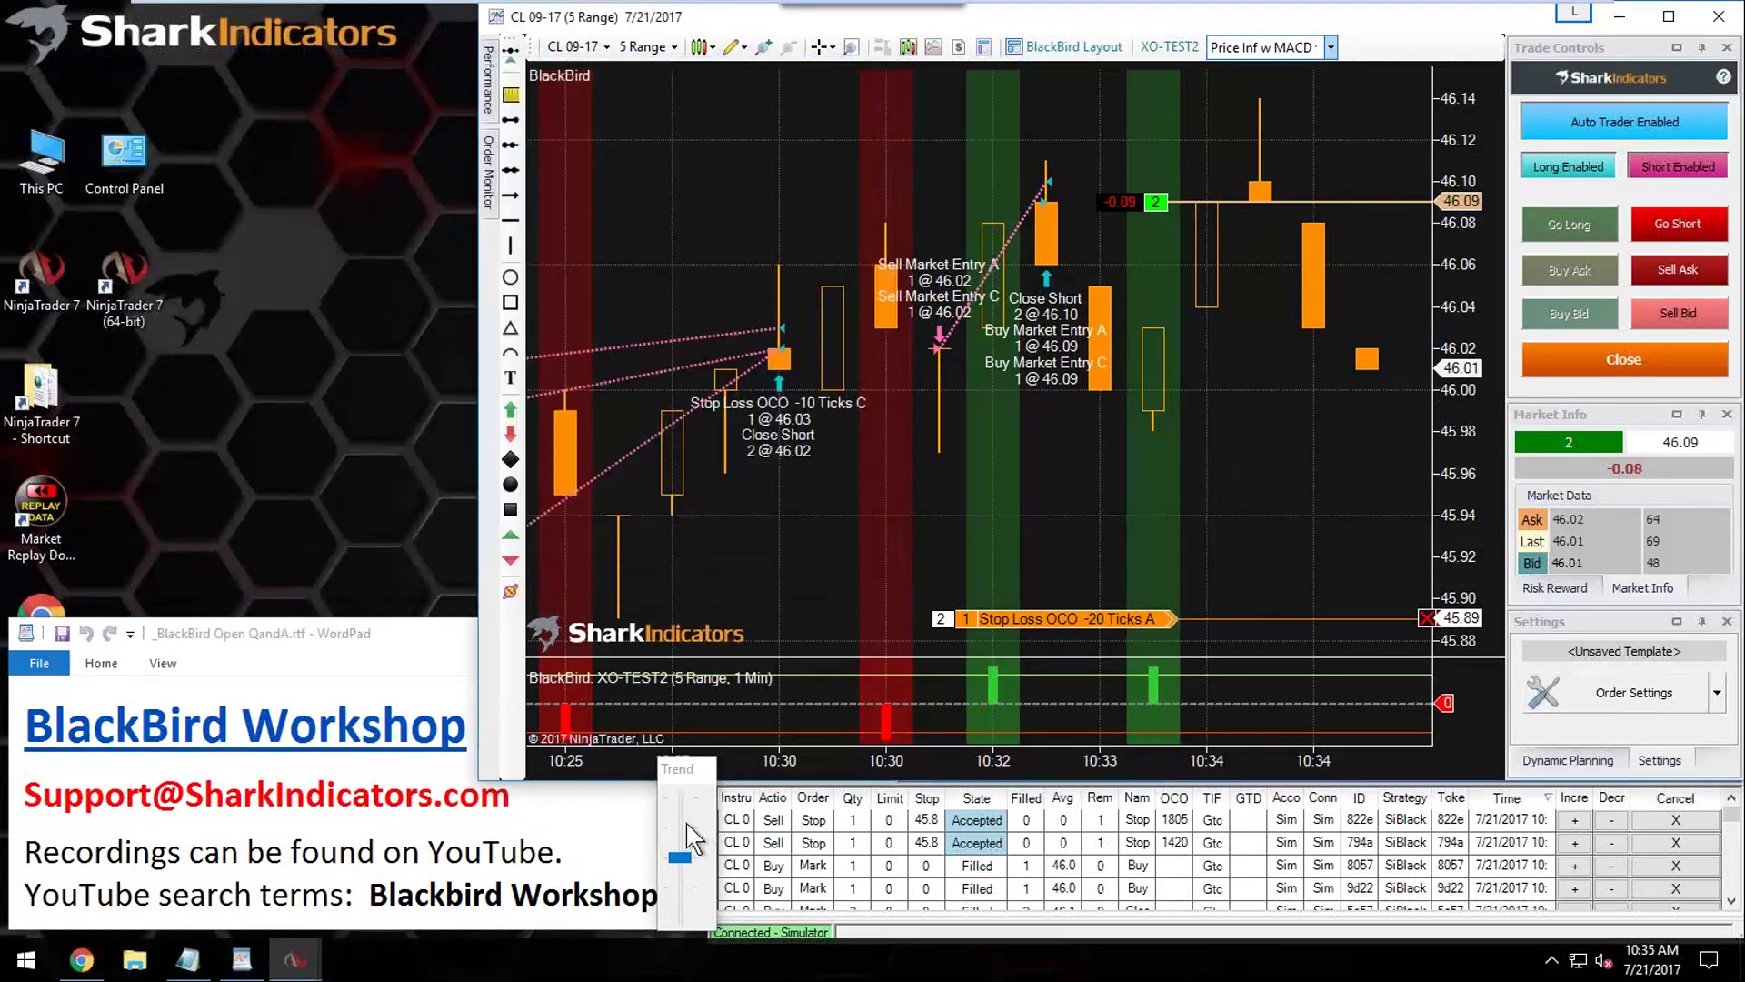
scroll(685, 822, "up", 3)
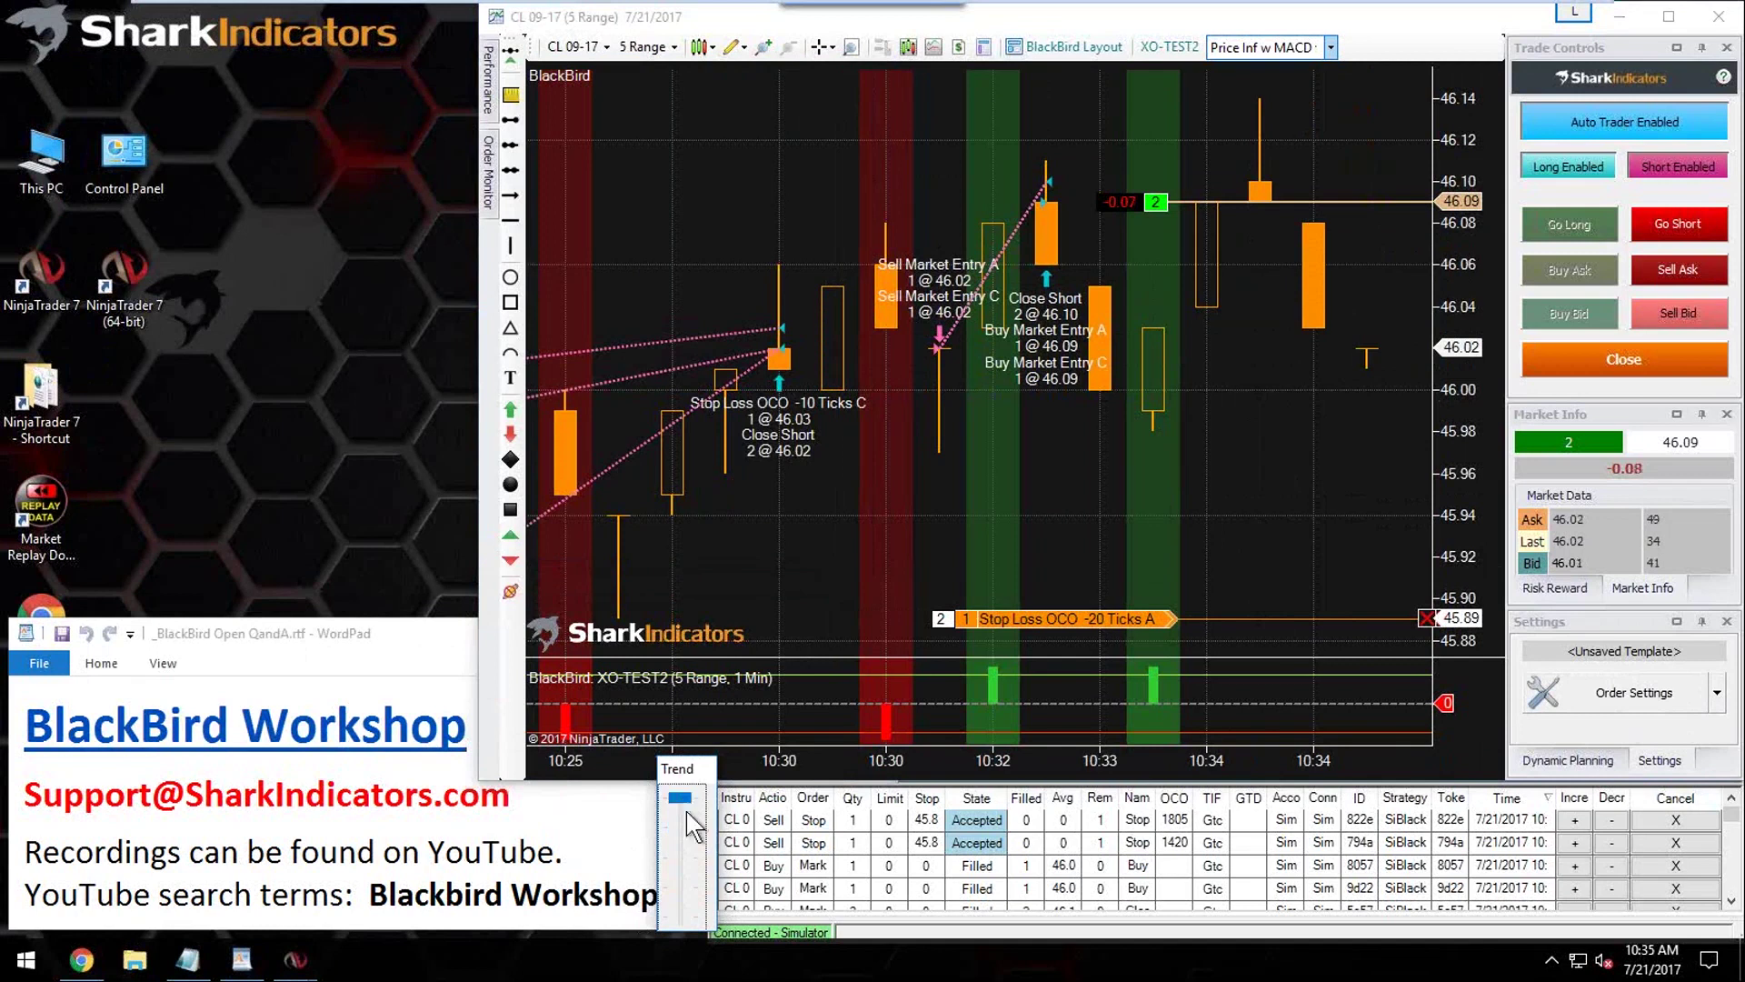
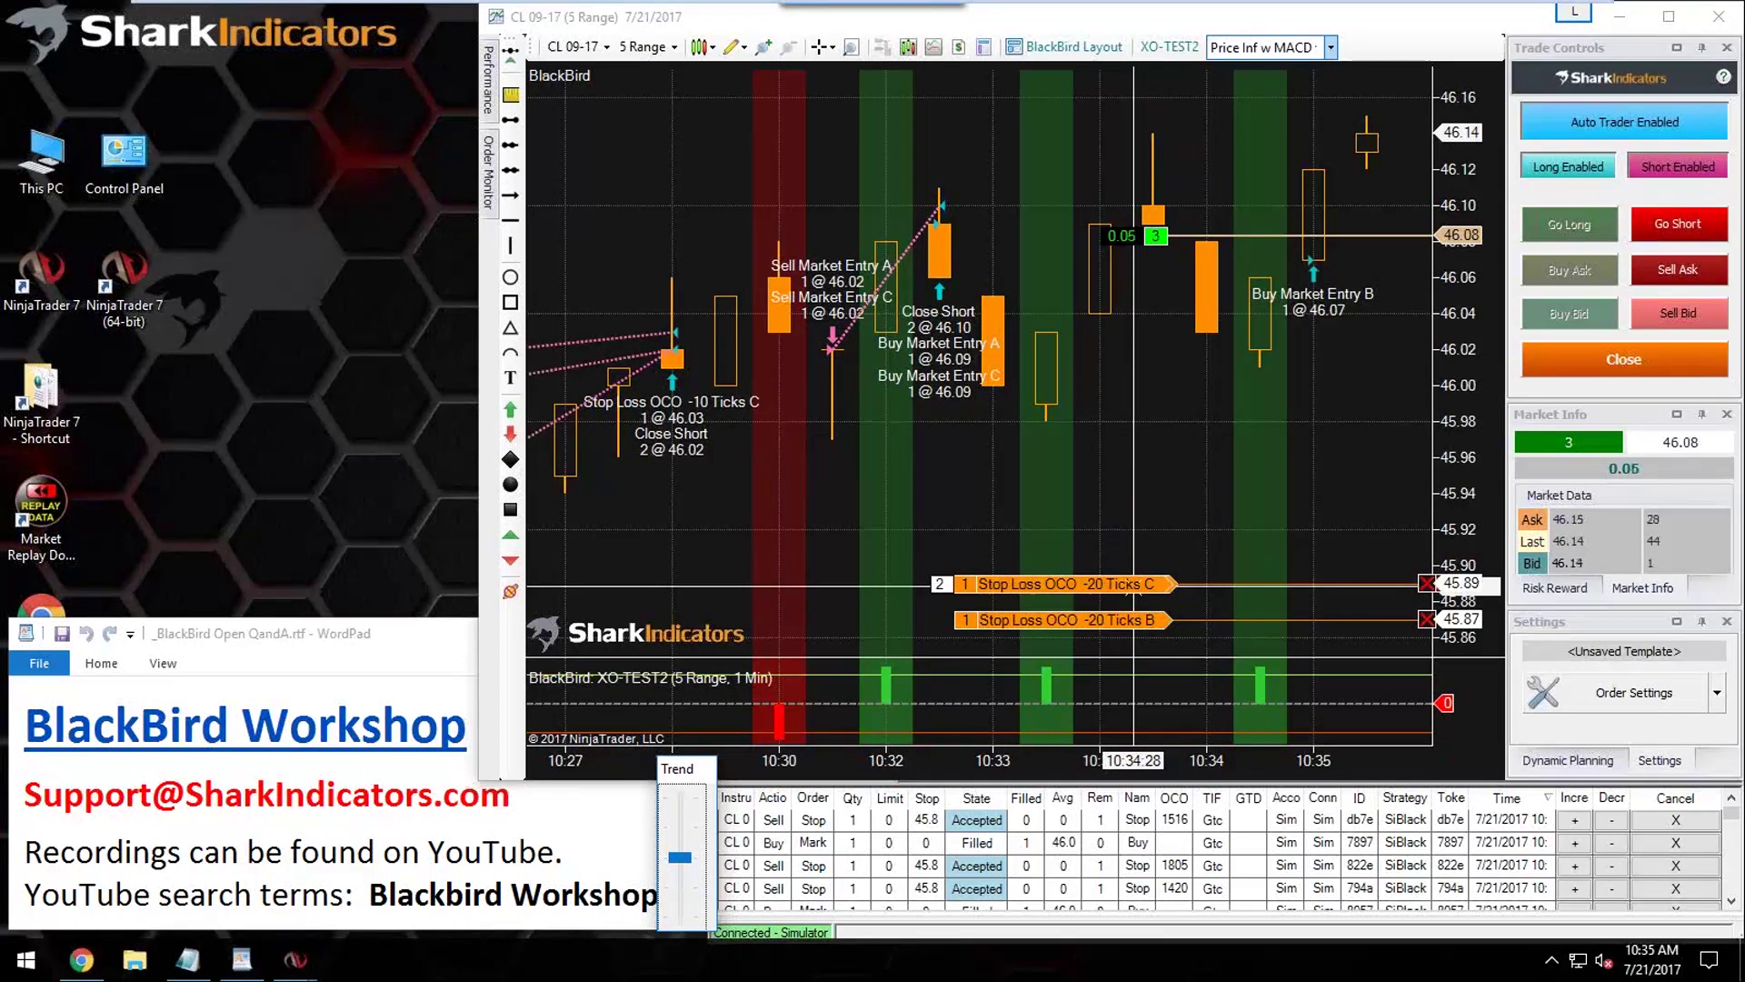
Step: Reopen the order settings, review the BloodHound signal trigger of order set C's market entry, and accept the settings unchanged
left_click(1608, 684)
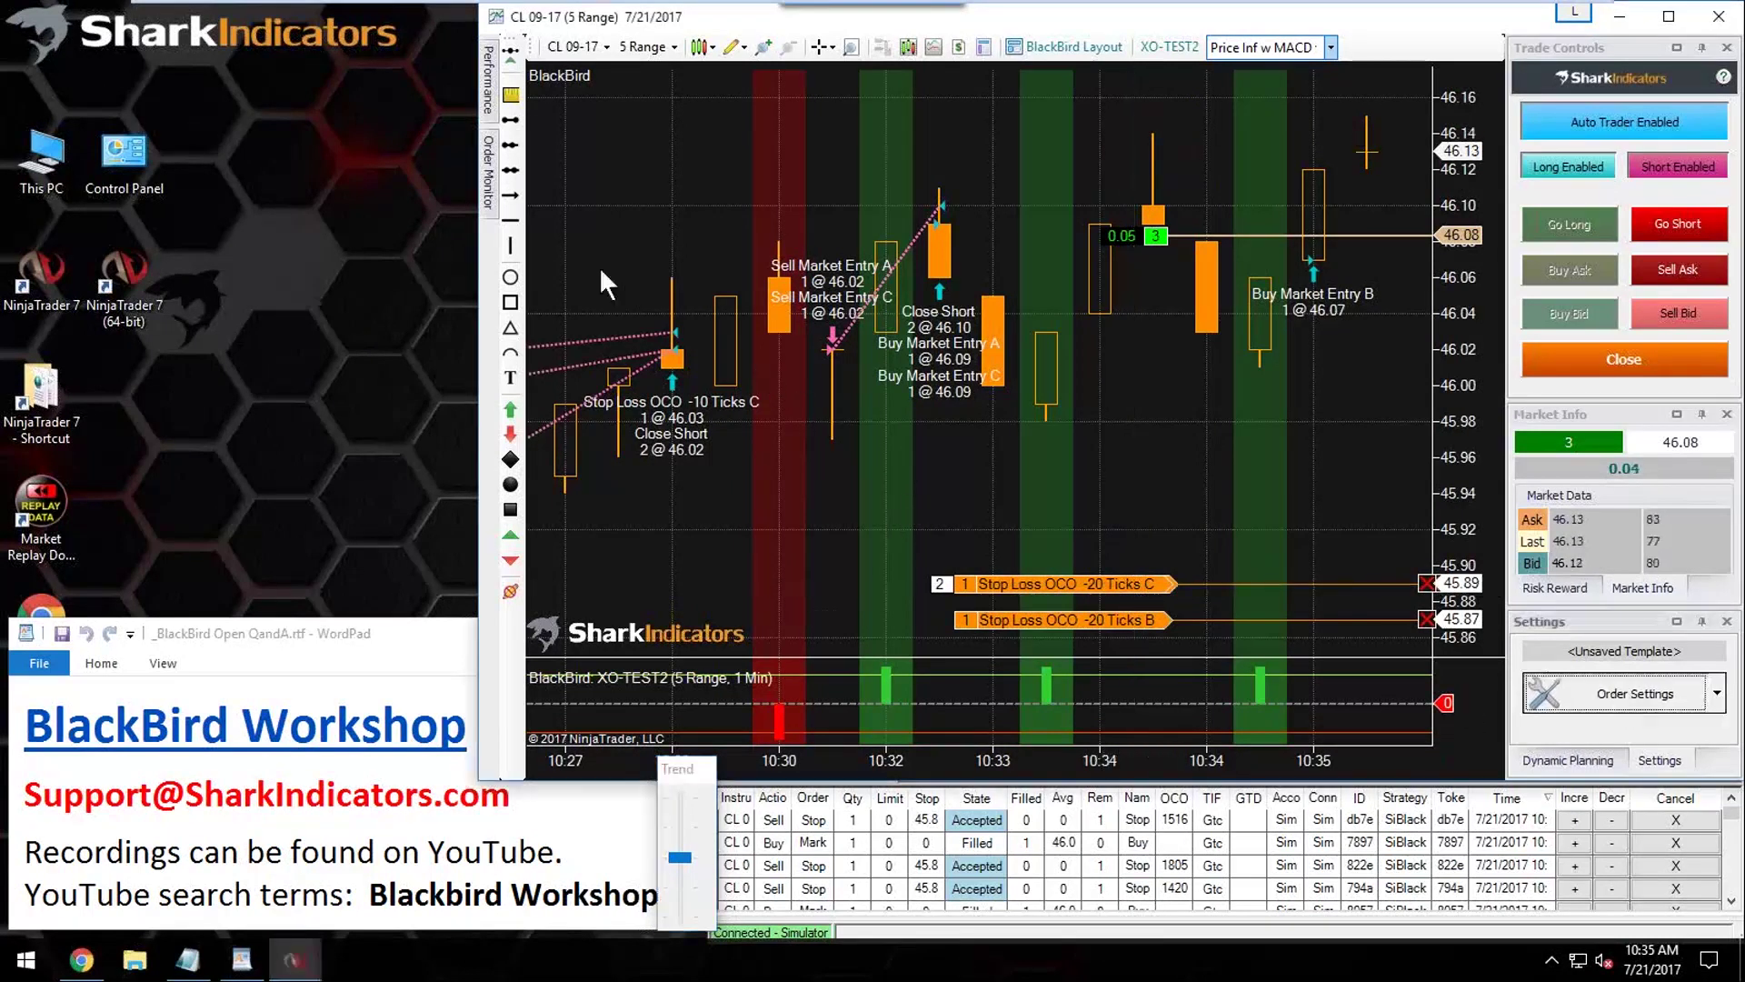
left_click(647, 376)
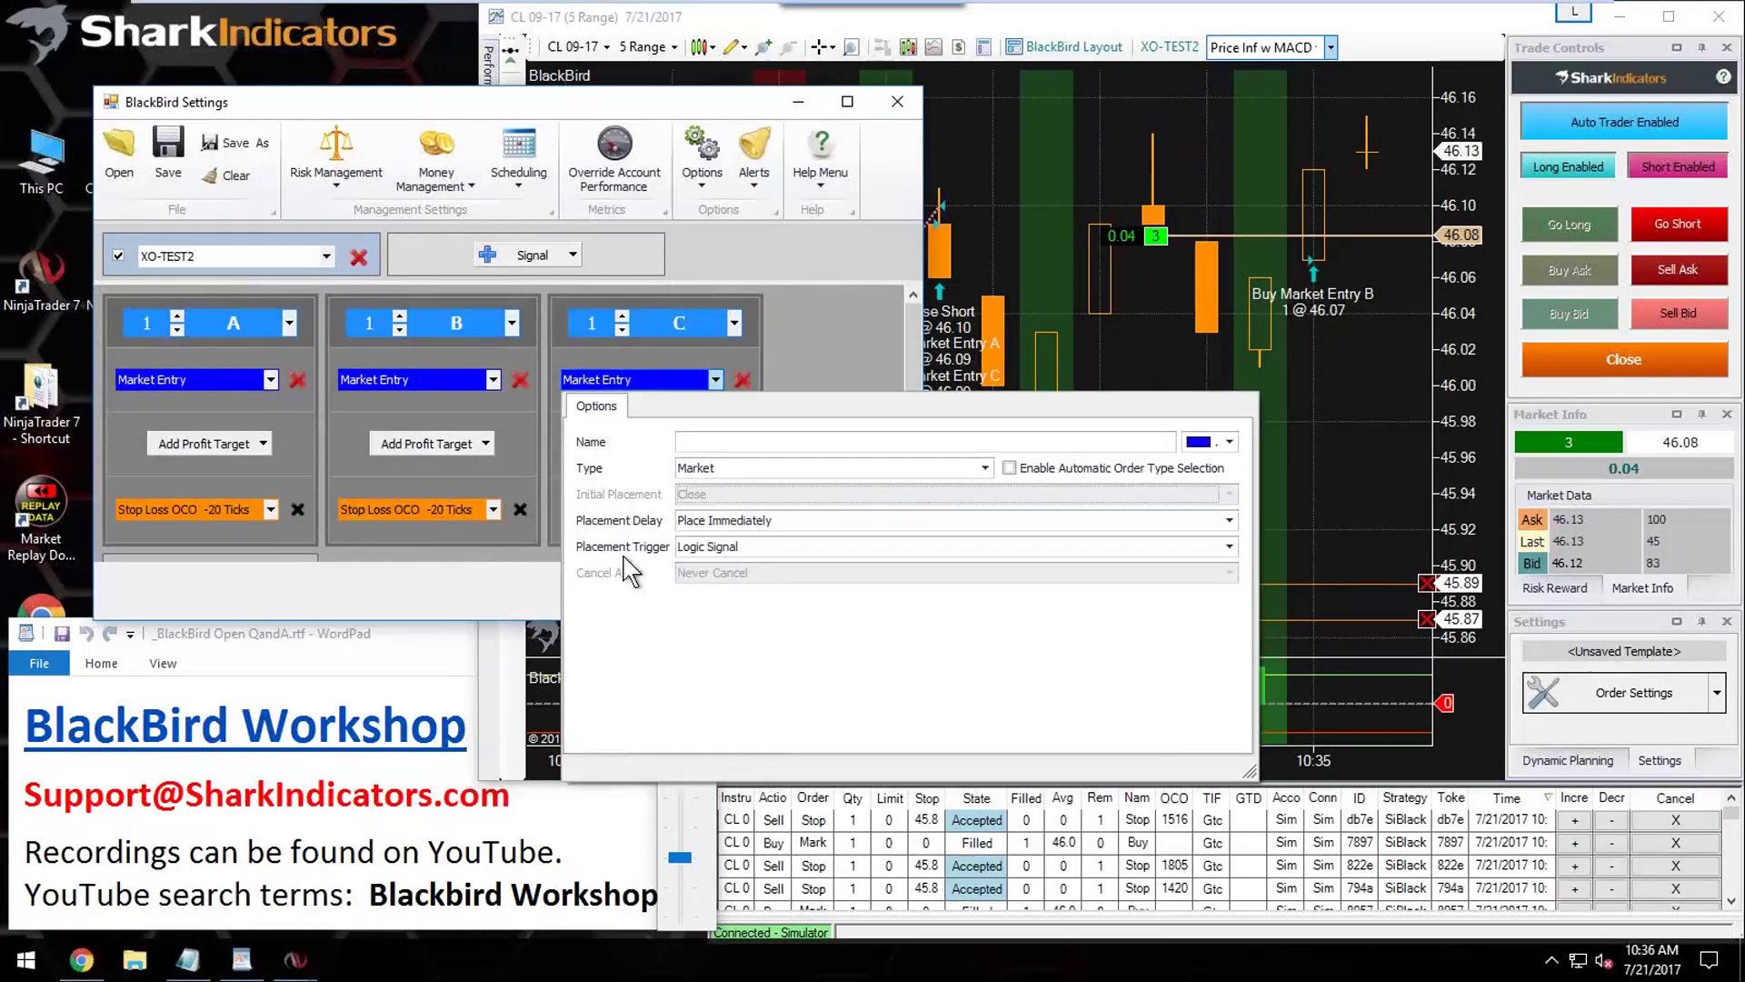
left_click(754, 549)
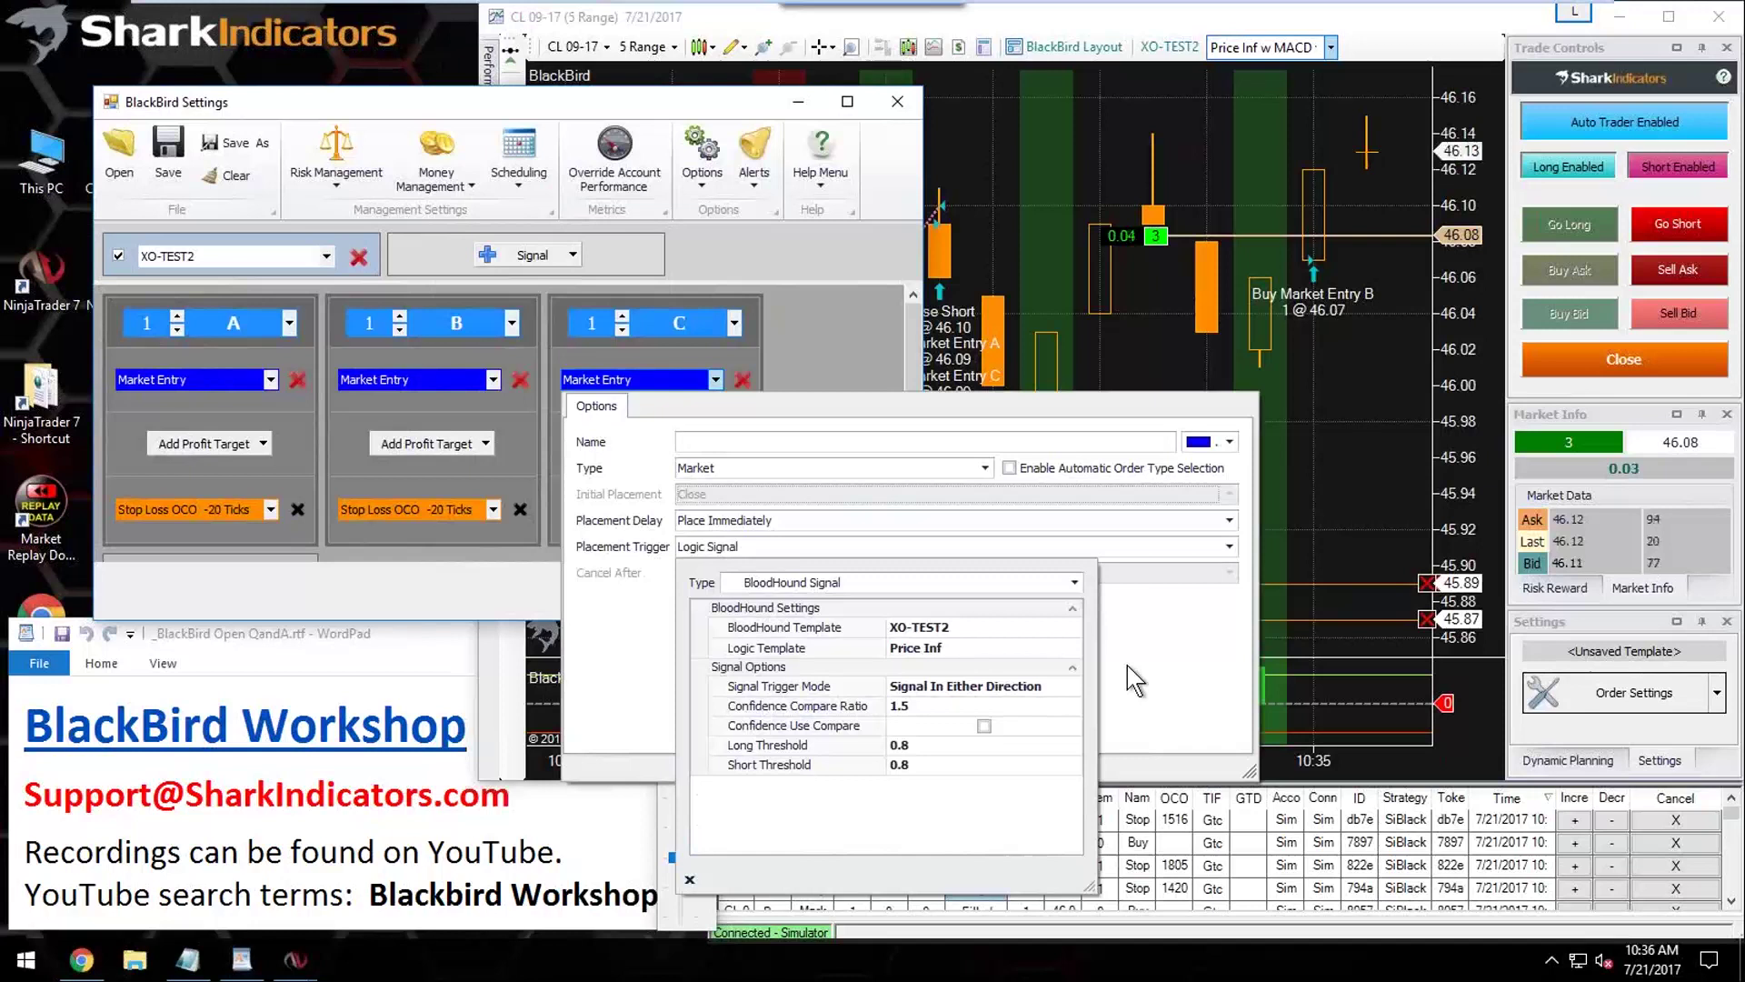
left_click(827, 361)
left_click(762, 594)
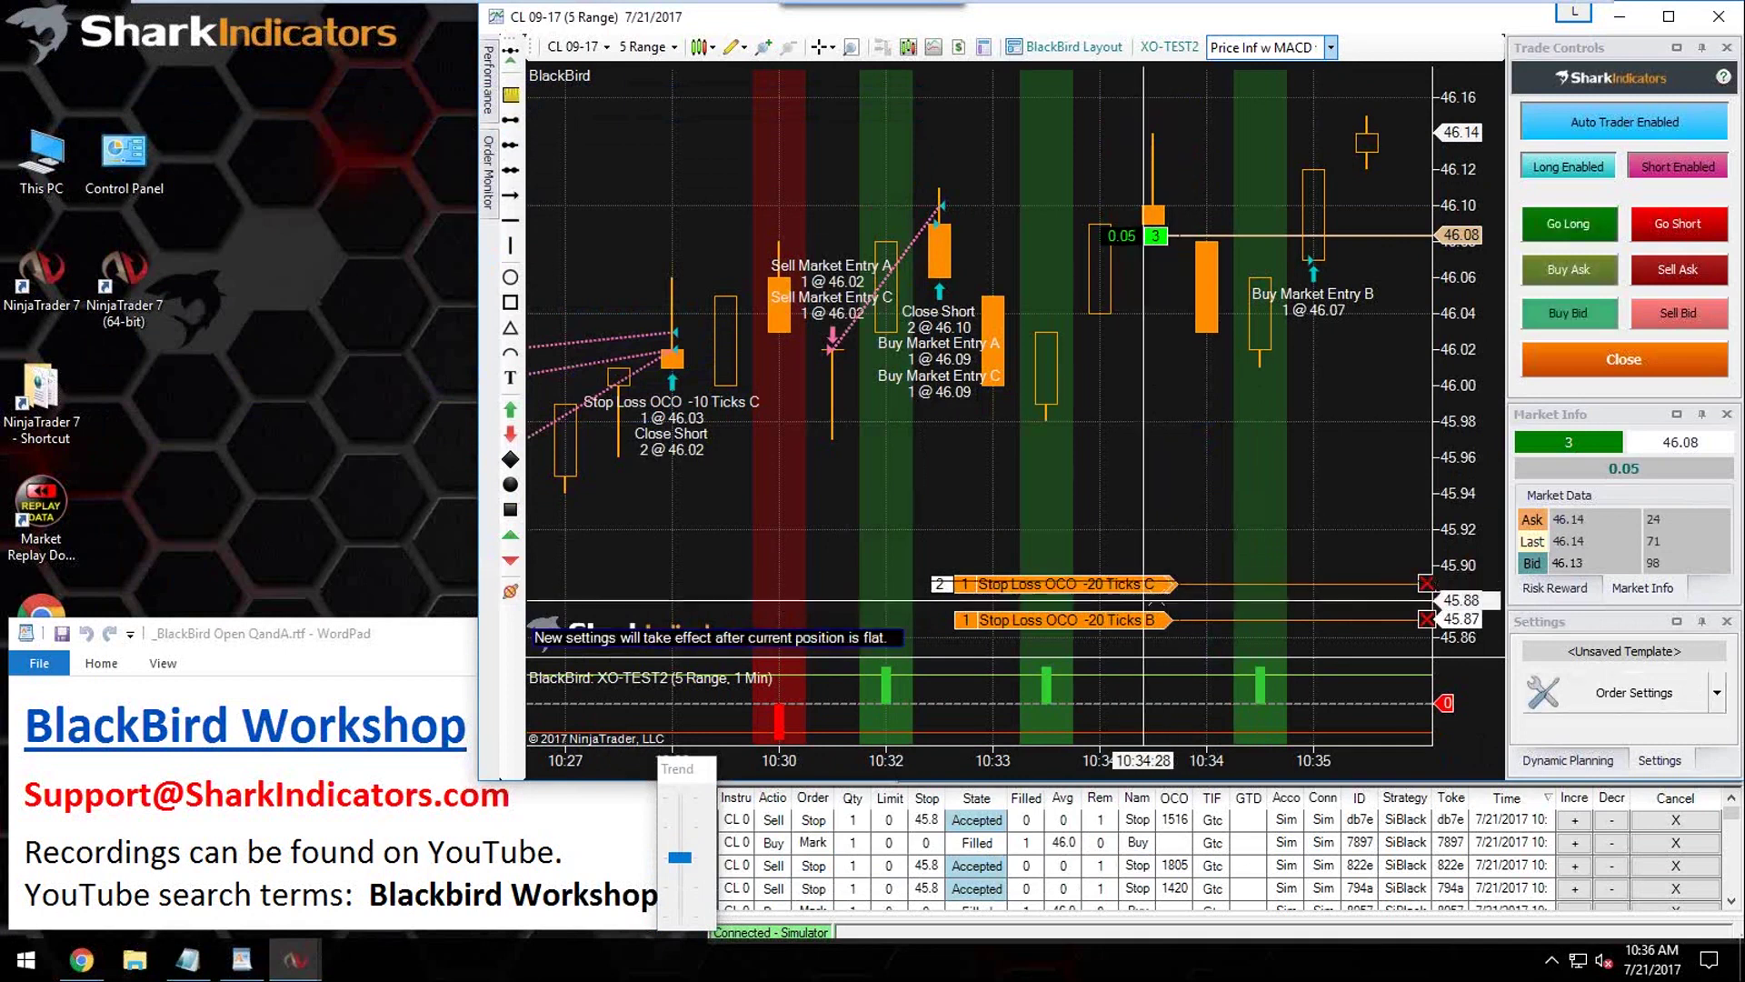
Step: Lower the simulated trend to its minimum and bring it back to neutral while checking the overlapping stop losses
left_click_drag(1173, 583, 1163, 585)
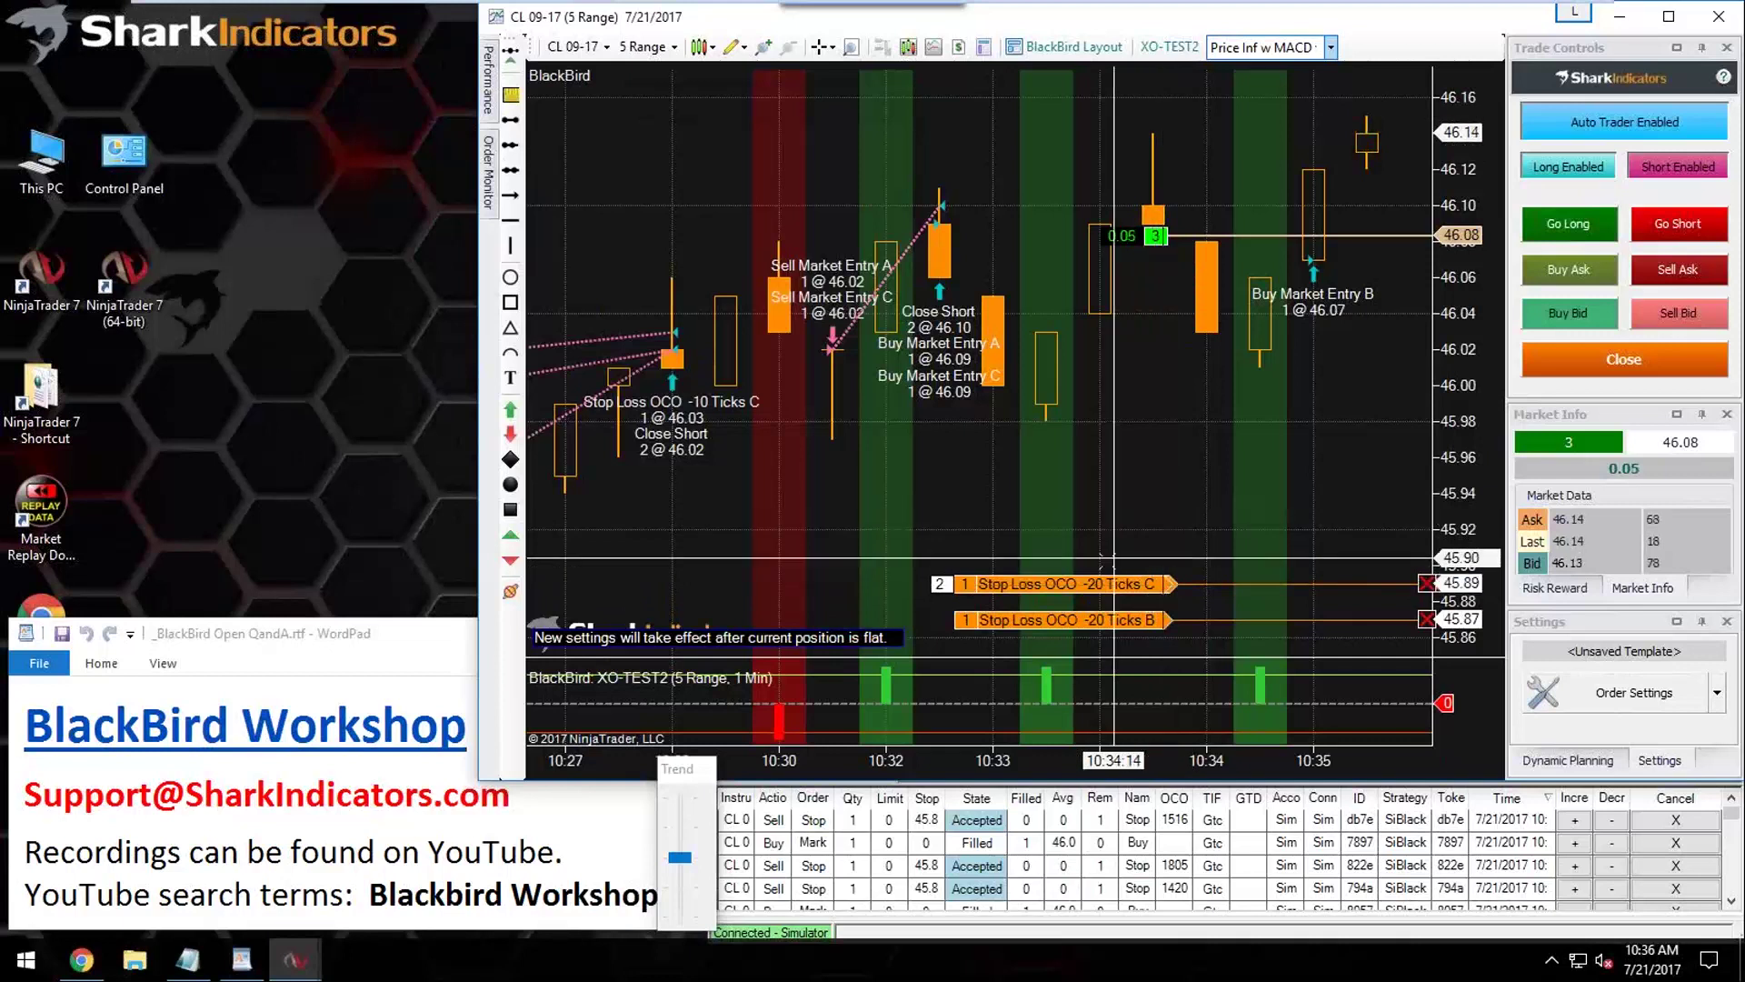
left_click(689, 901)
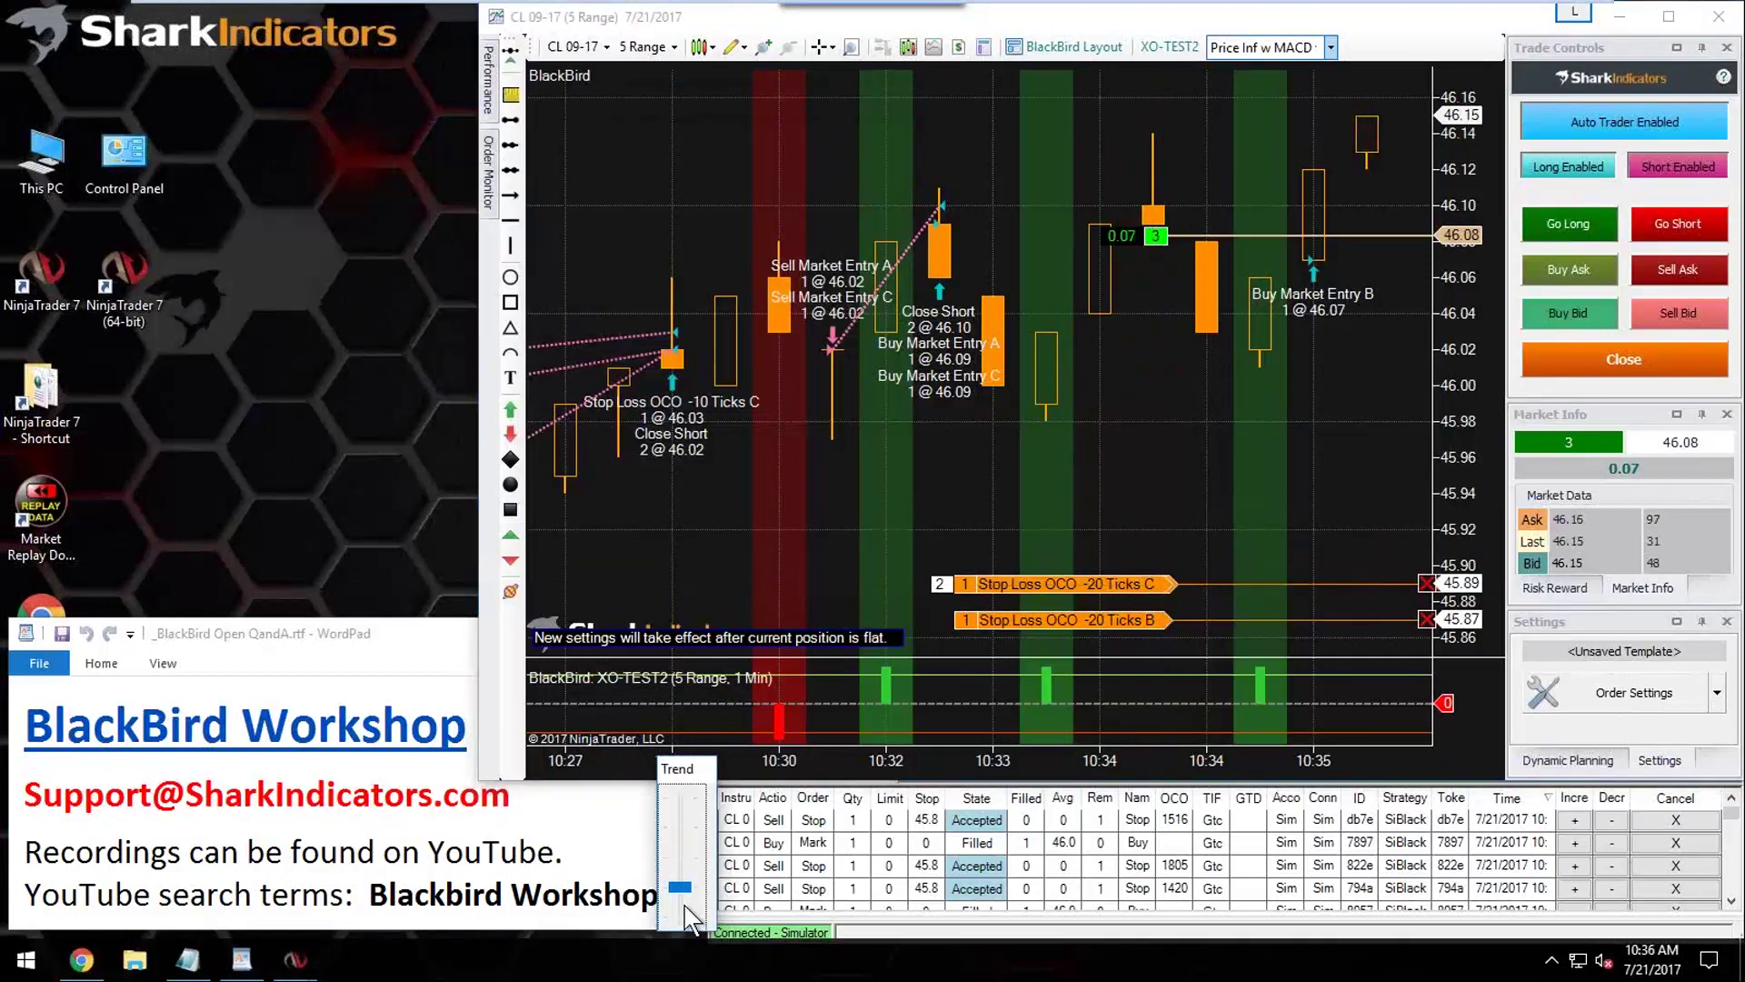
left_click(690, 919)
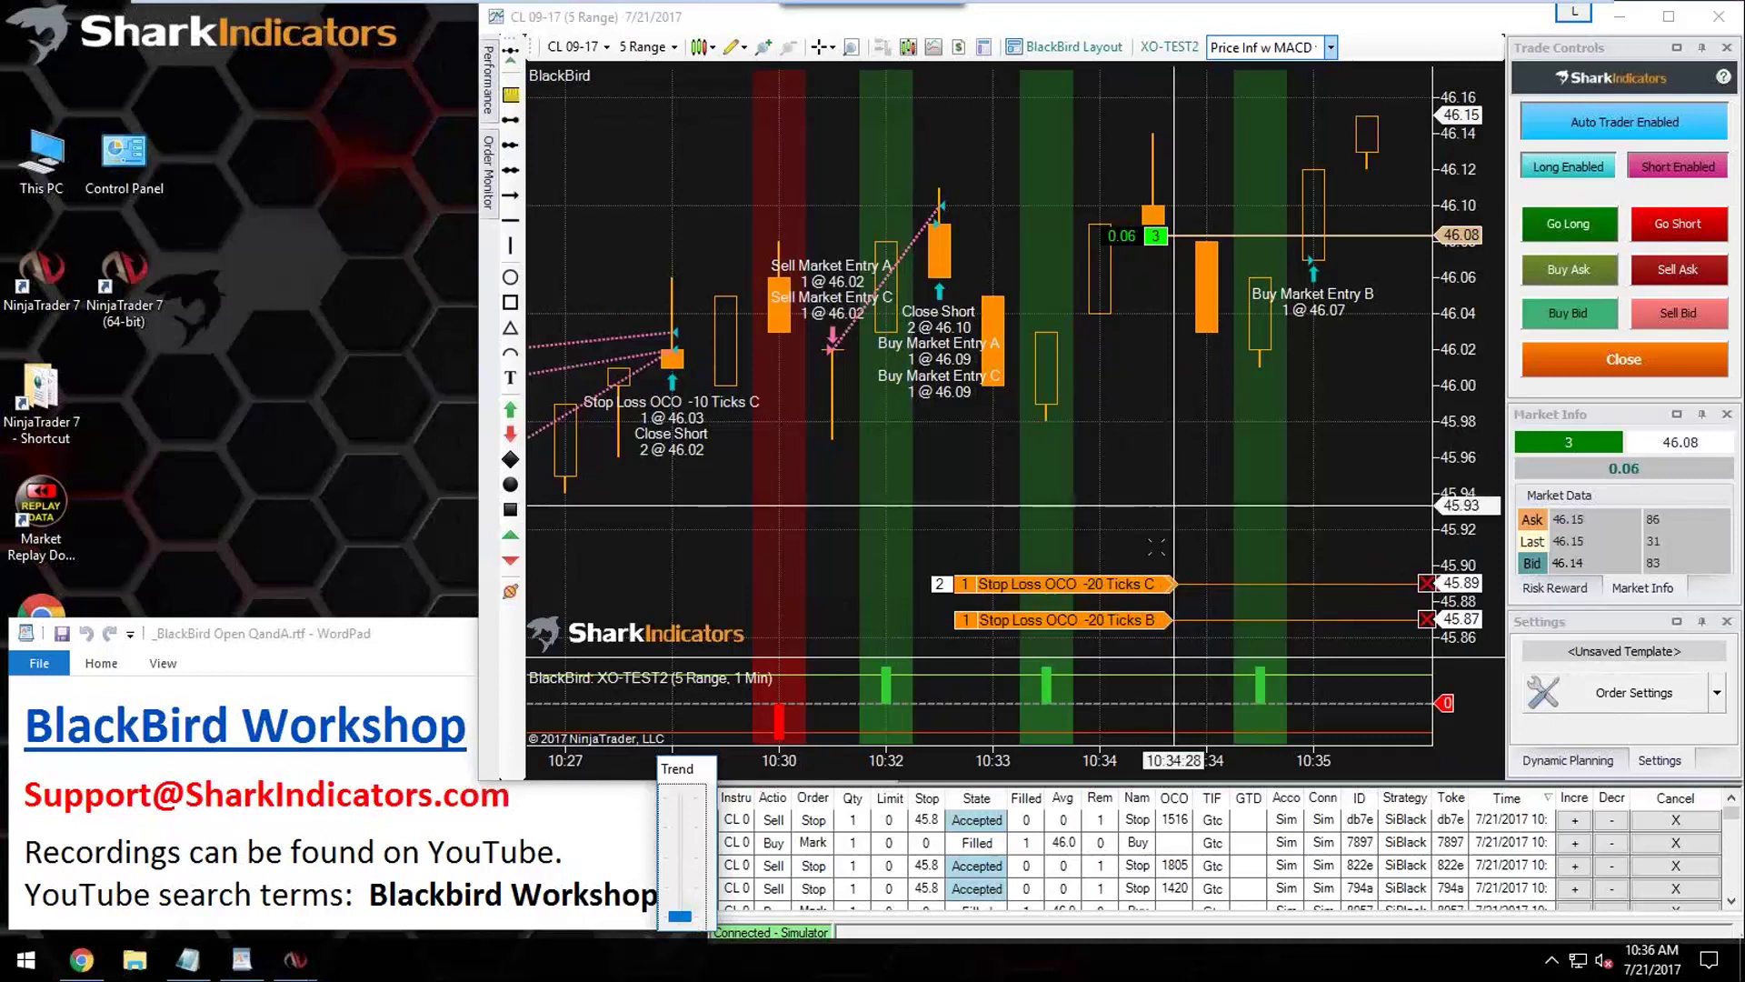
left_click(1174, 585)
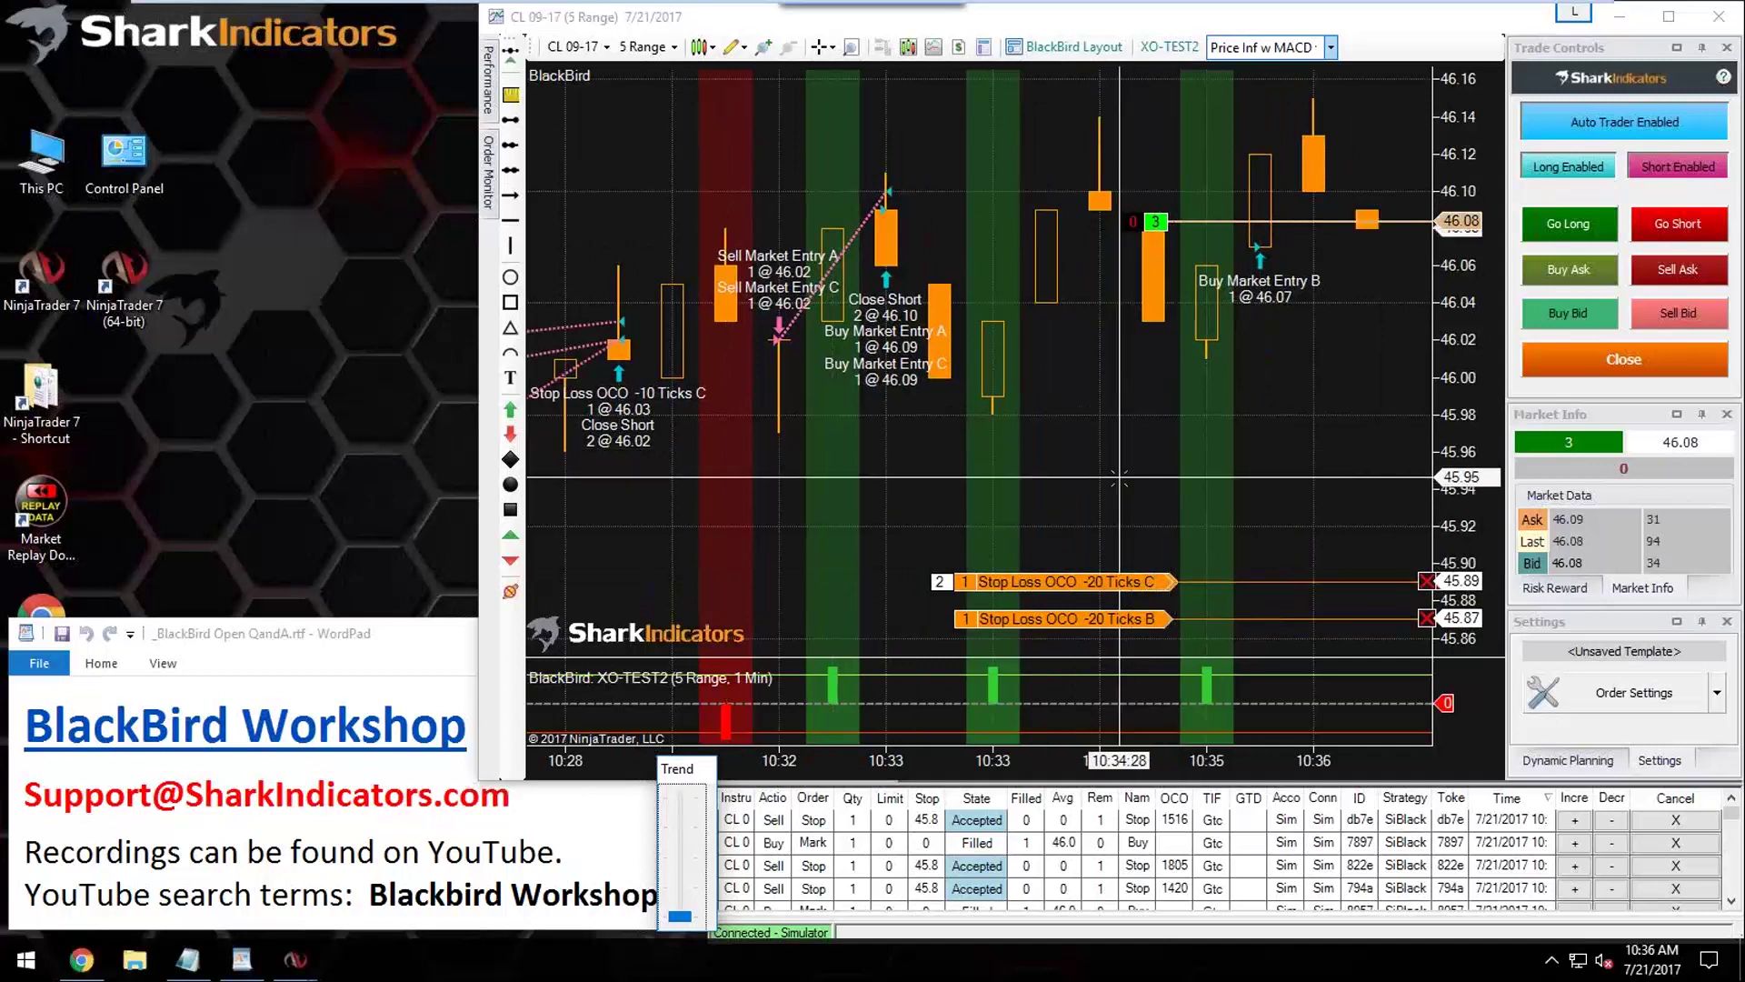
left_click(675, 864)
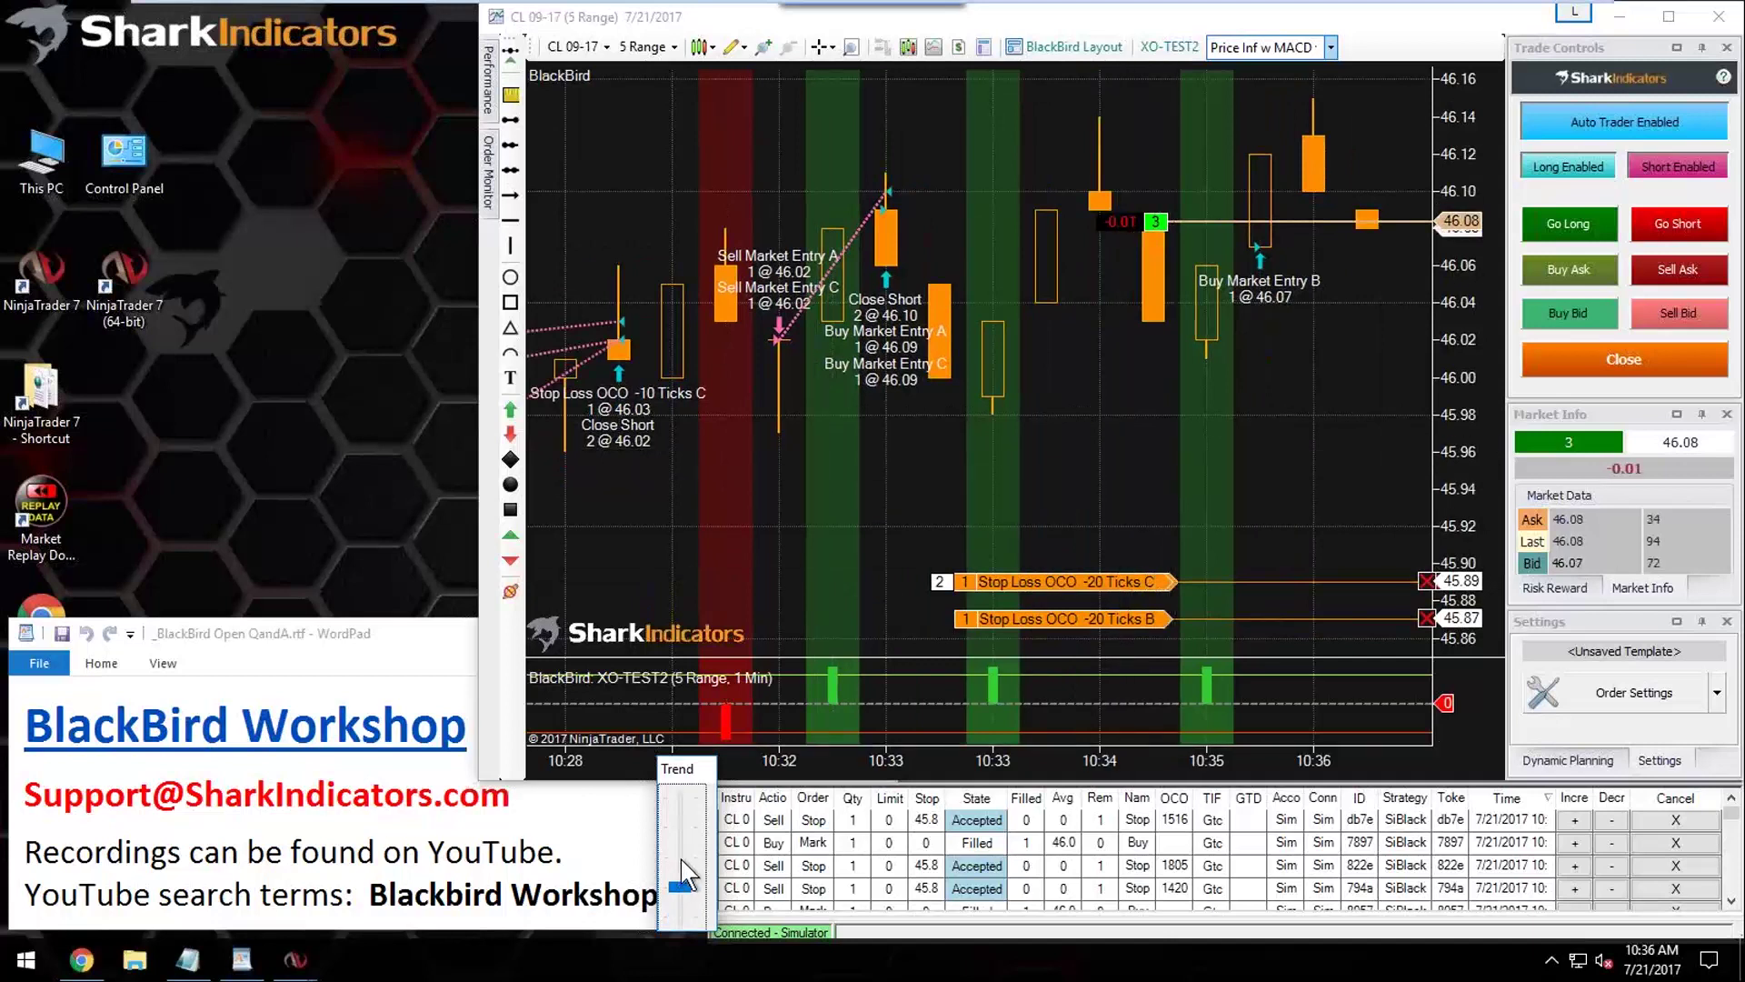
Step: Switch the chart's logic template to Price Inf and review the signal trigger mode of entry C's BloodHound trigger, leaving the order settings unchanged
left_click(1330, 47)
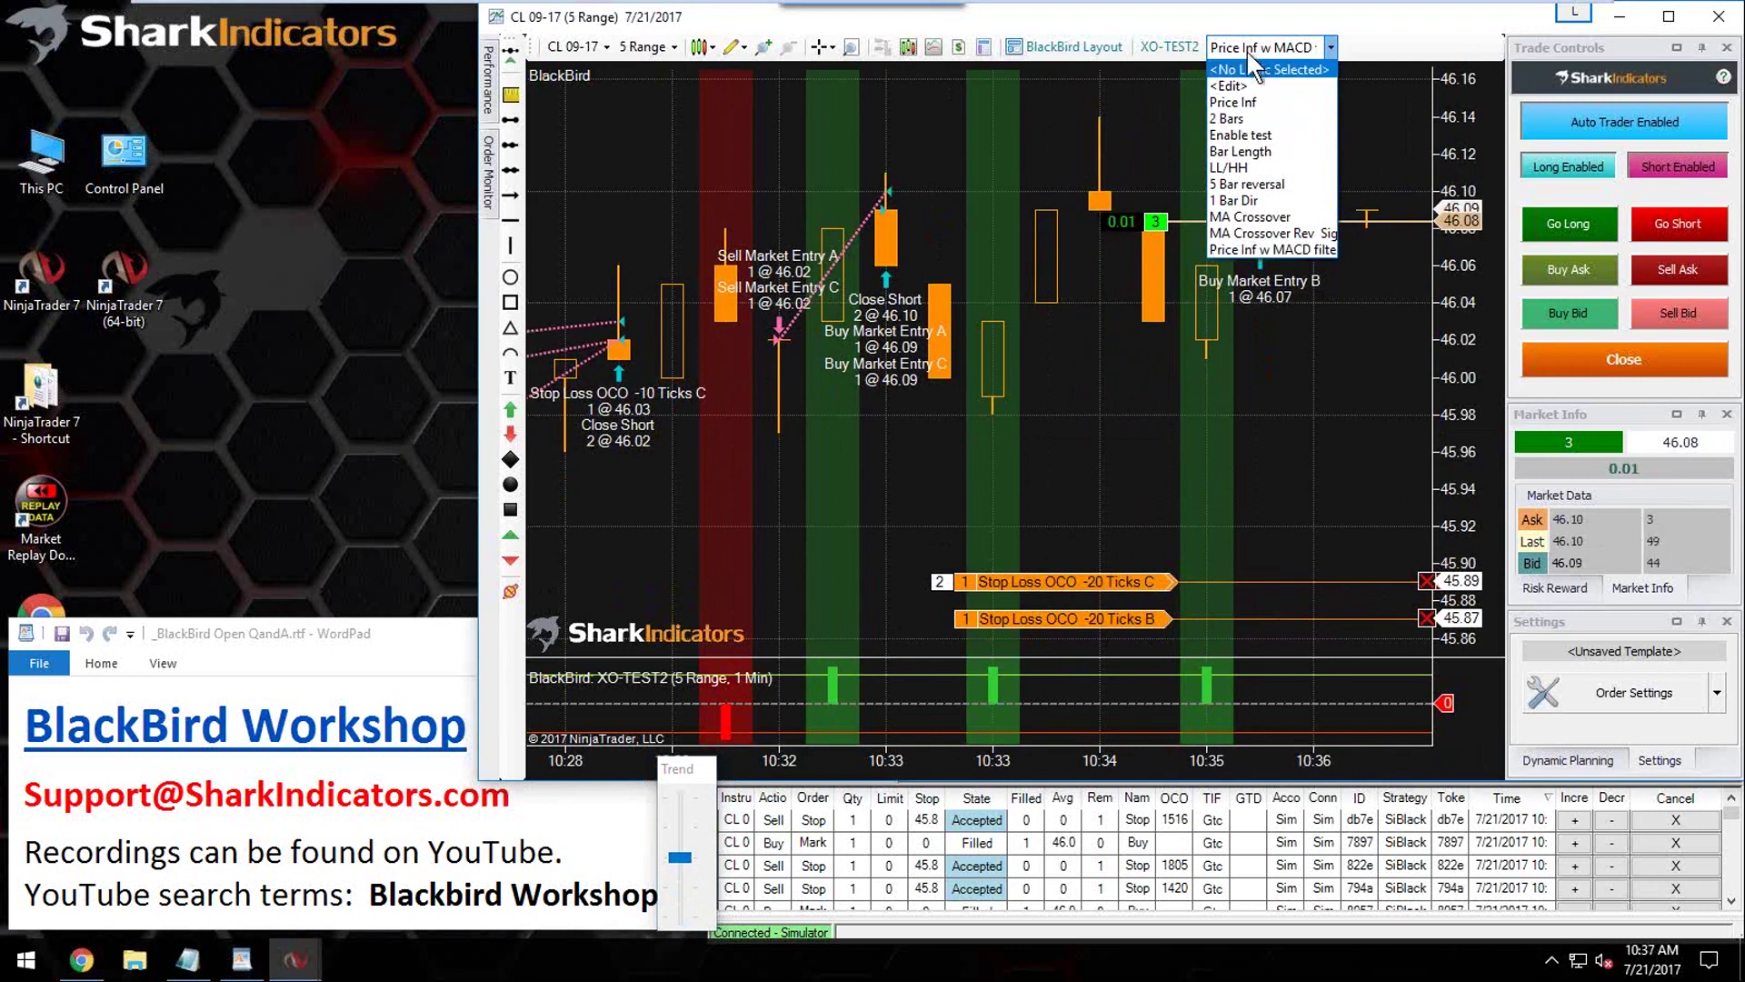
left_click(1240, 105)
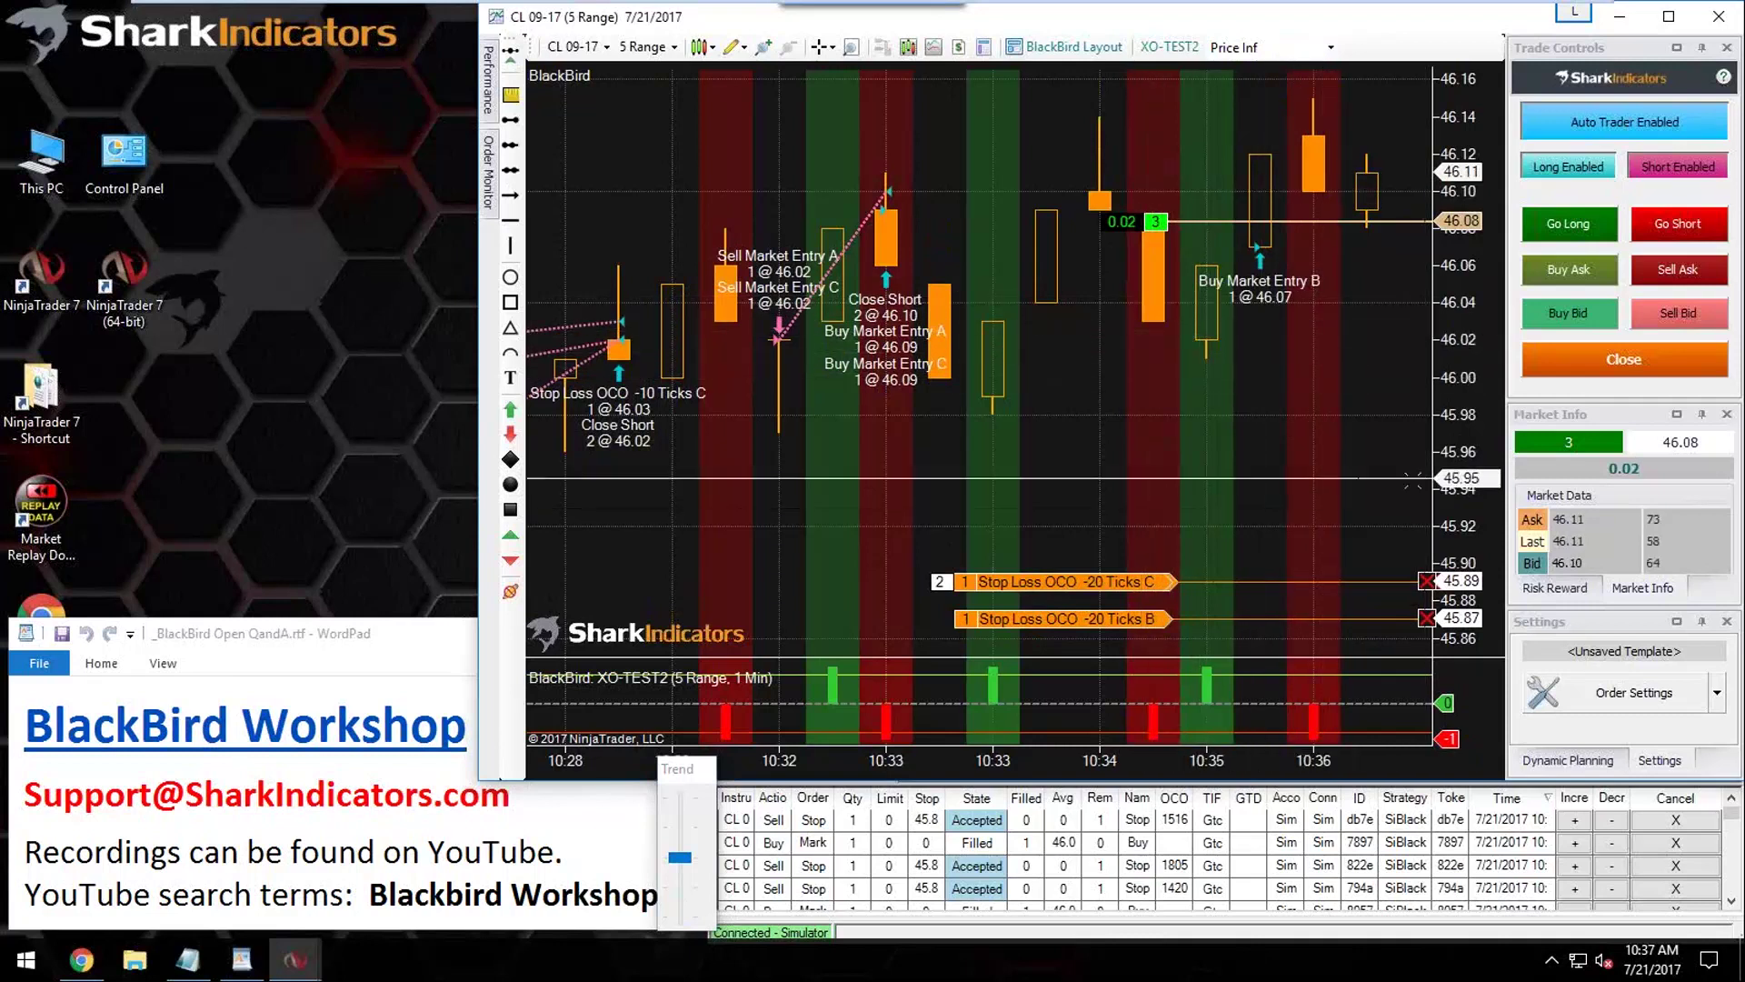
left_click(1617, 708)
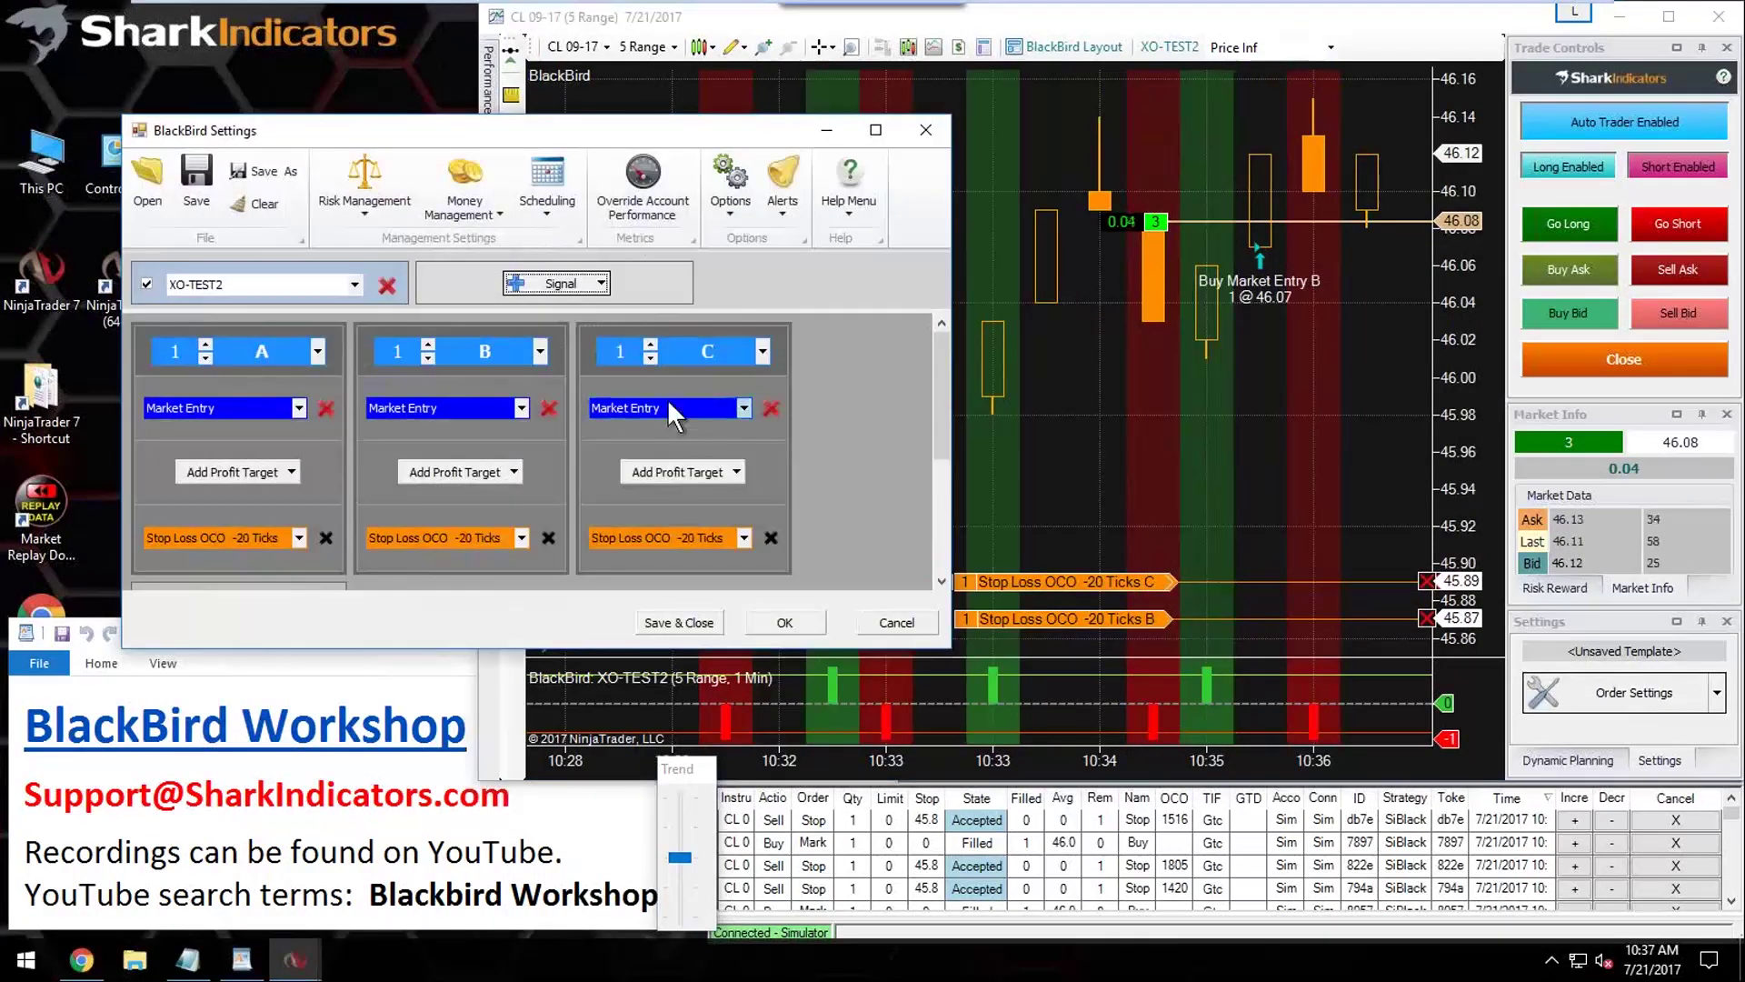
left_click(669, 405)
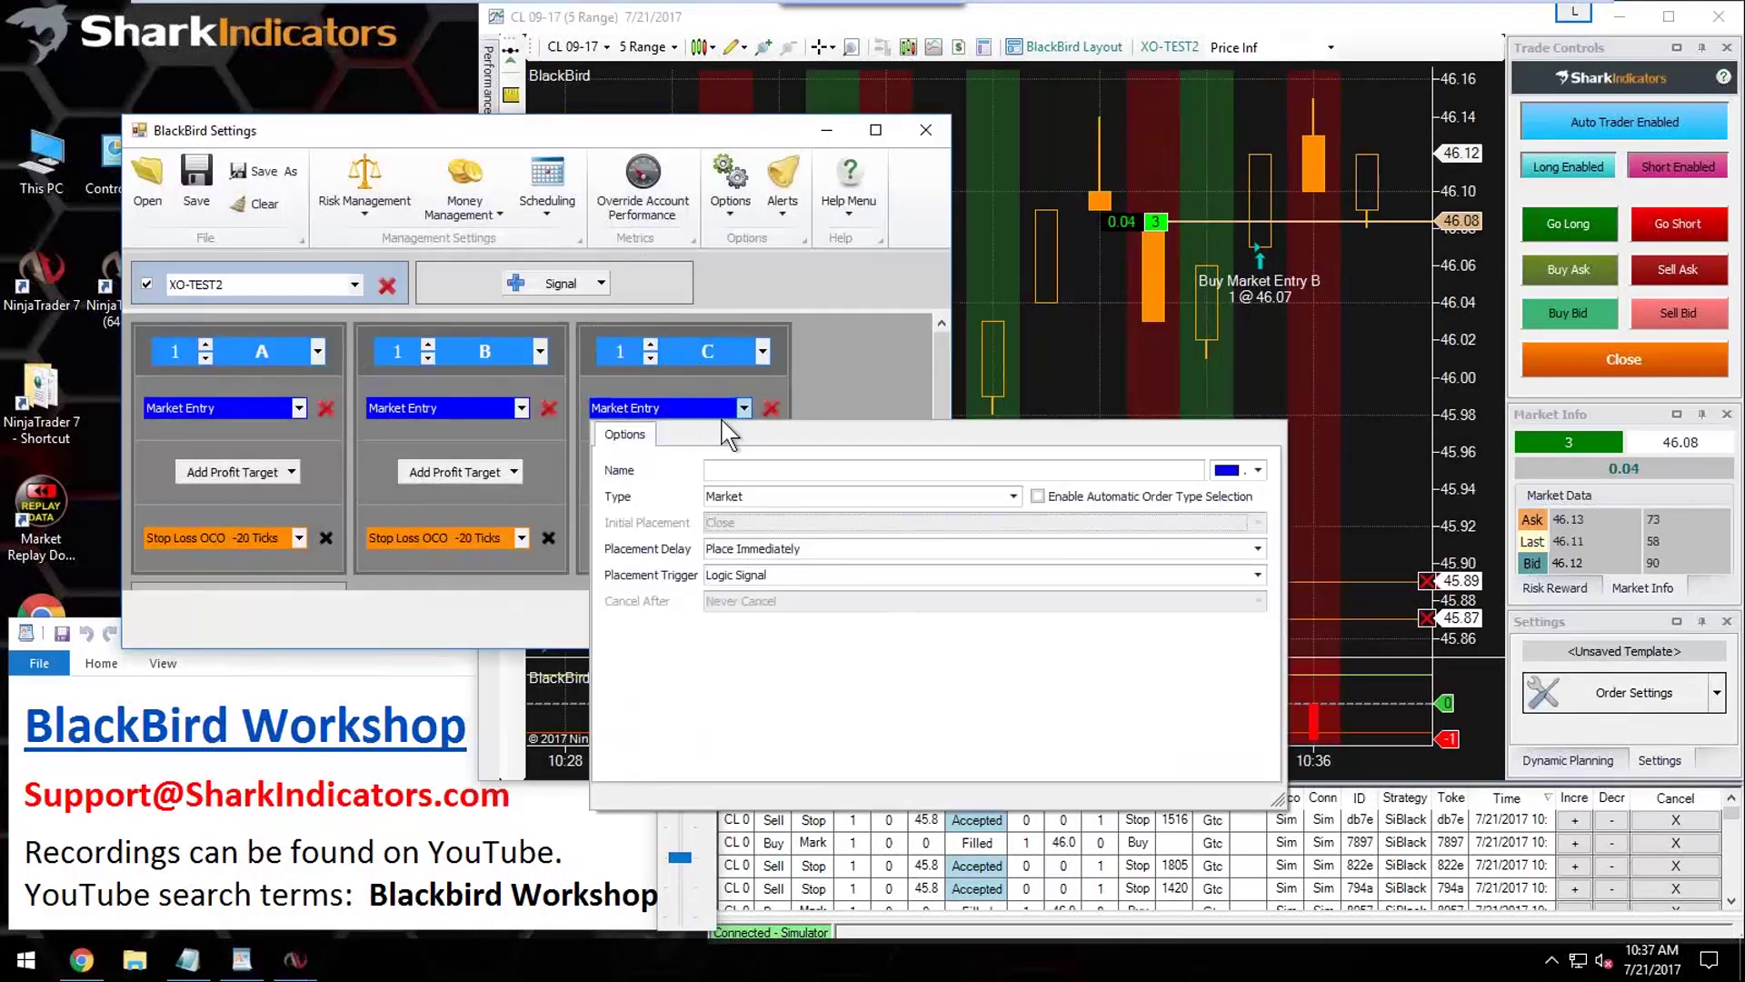
left_click(795, 576)
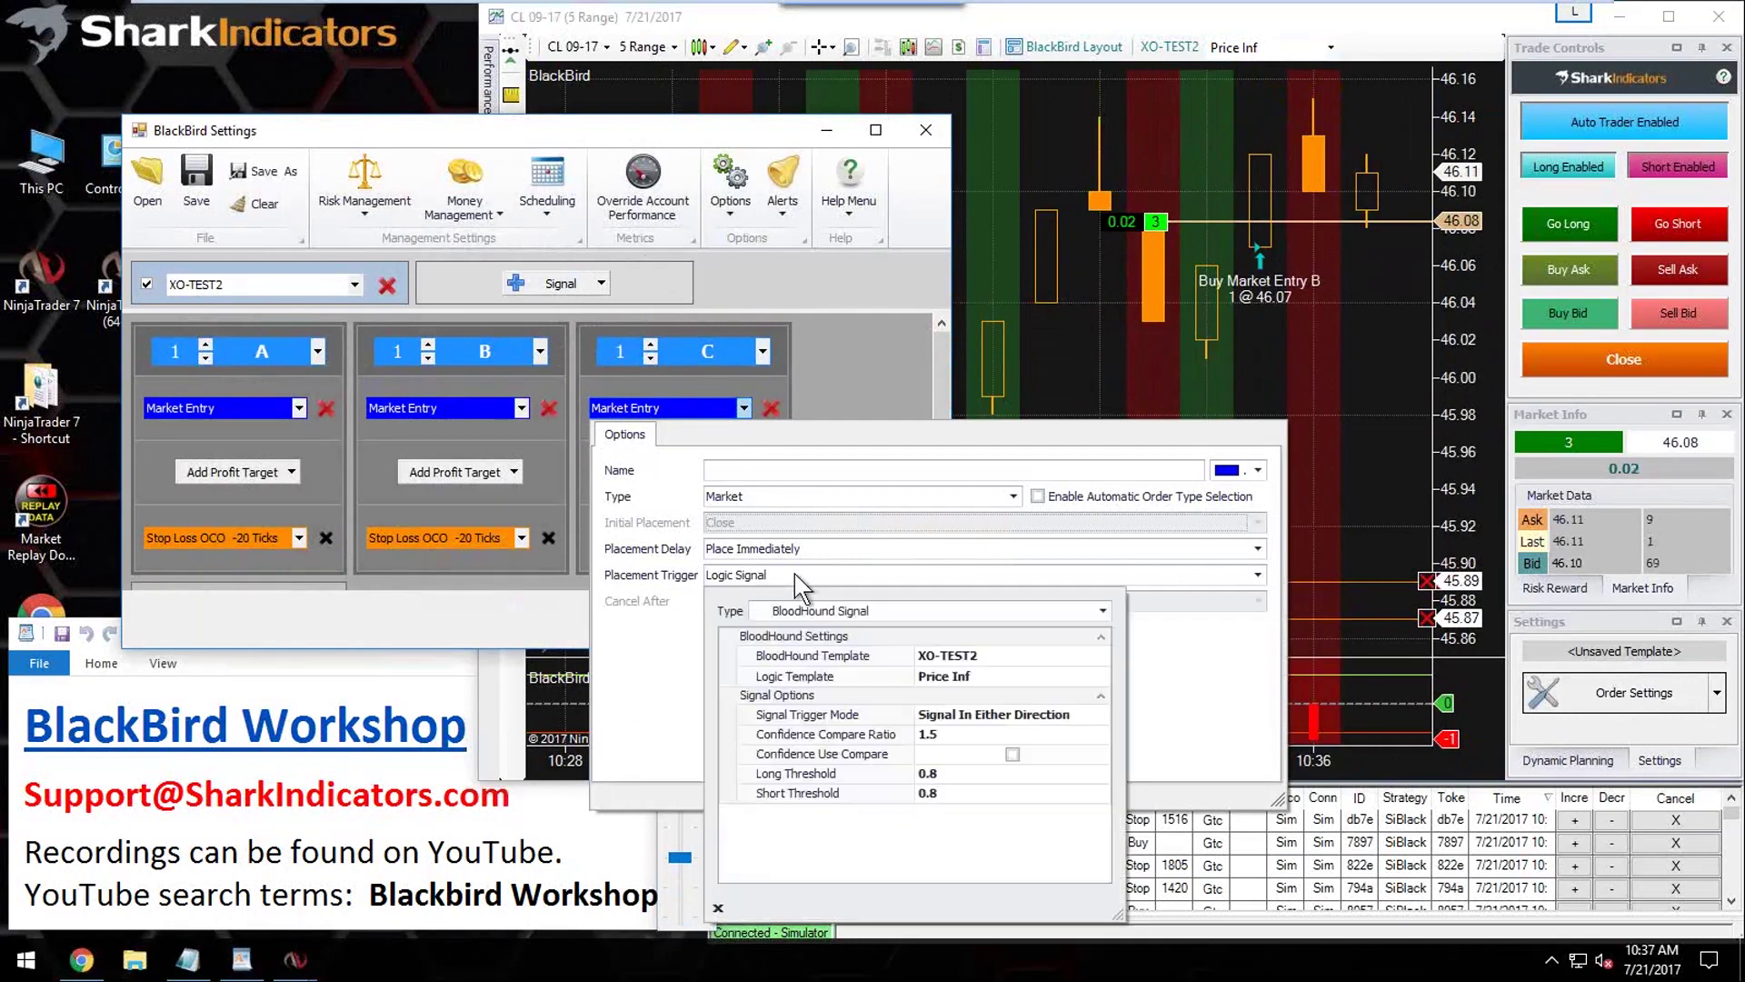
left_click(834, 717)
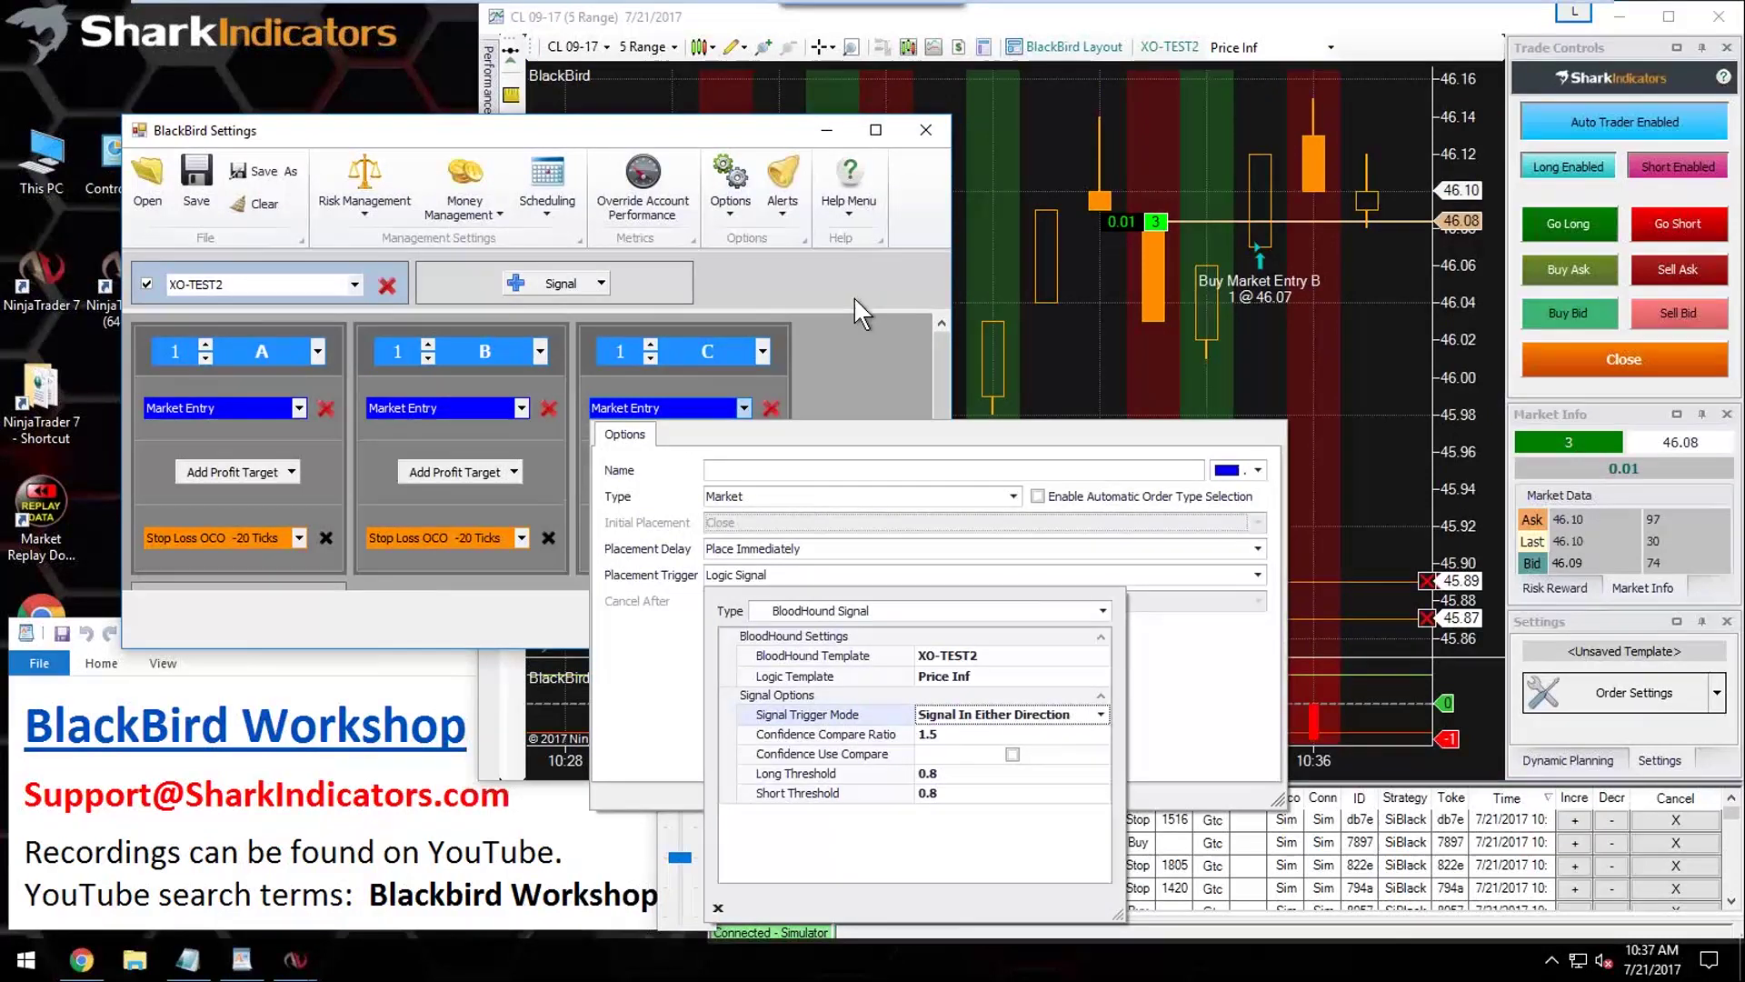
left_click(843, 373)
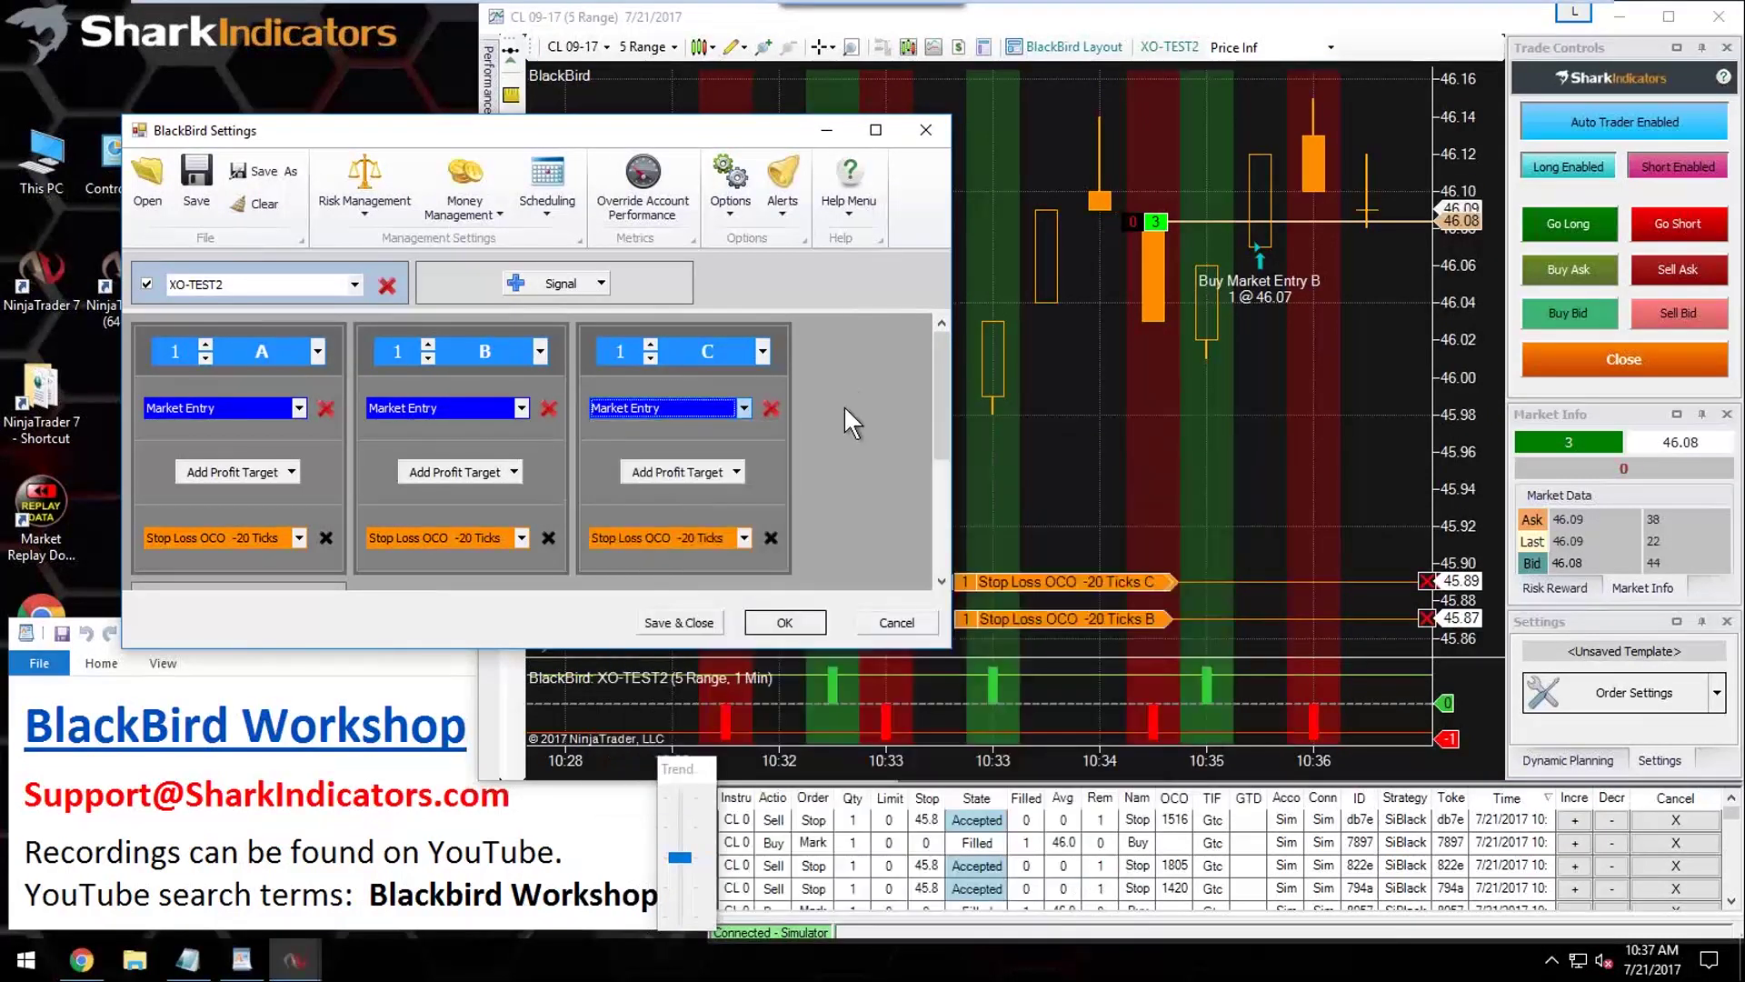
left_click(895, 626)
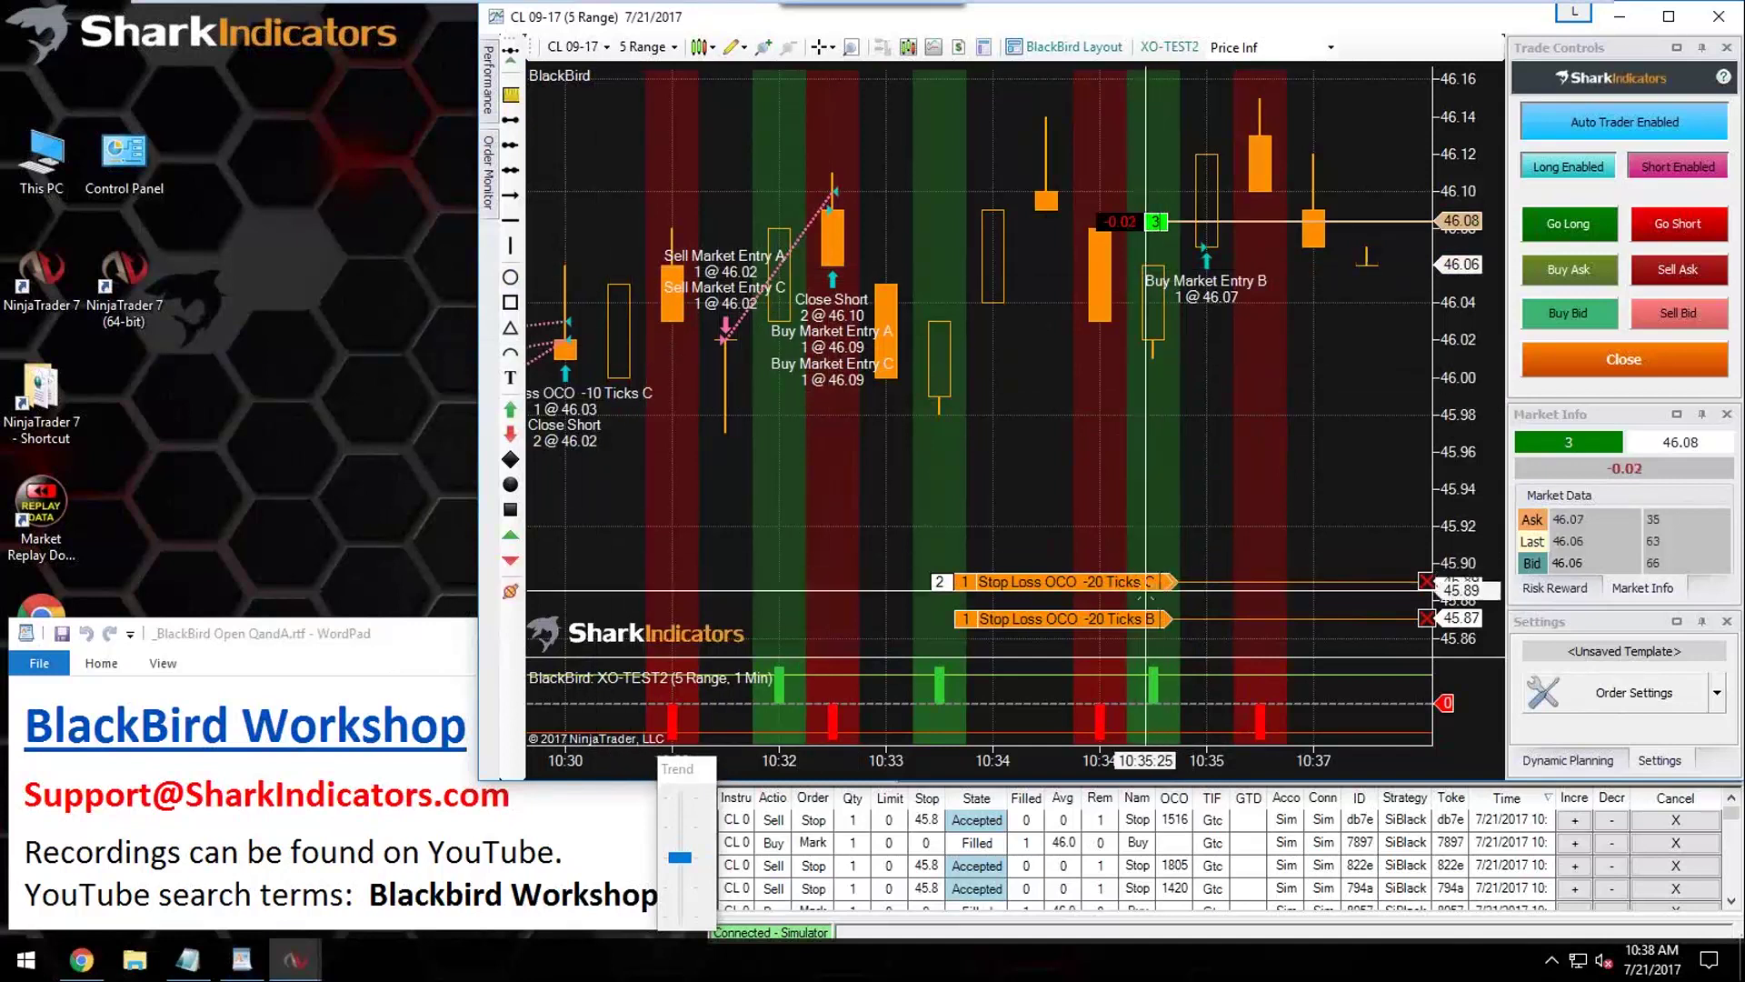
Step: Separate the overlapping stop losses on the chart, moving stop loss A to 45.93 and stop loss C to 45.90
mouse_move(1147, 586)
left_mouse_down()
mouse_move(1147, 507)
mouse_move(1134, 564)
left_mouse_up()
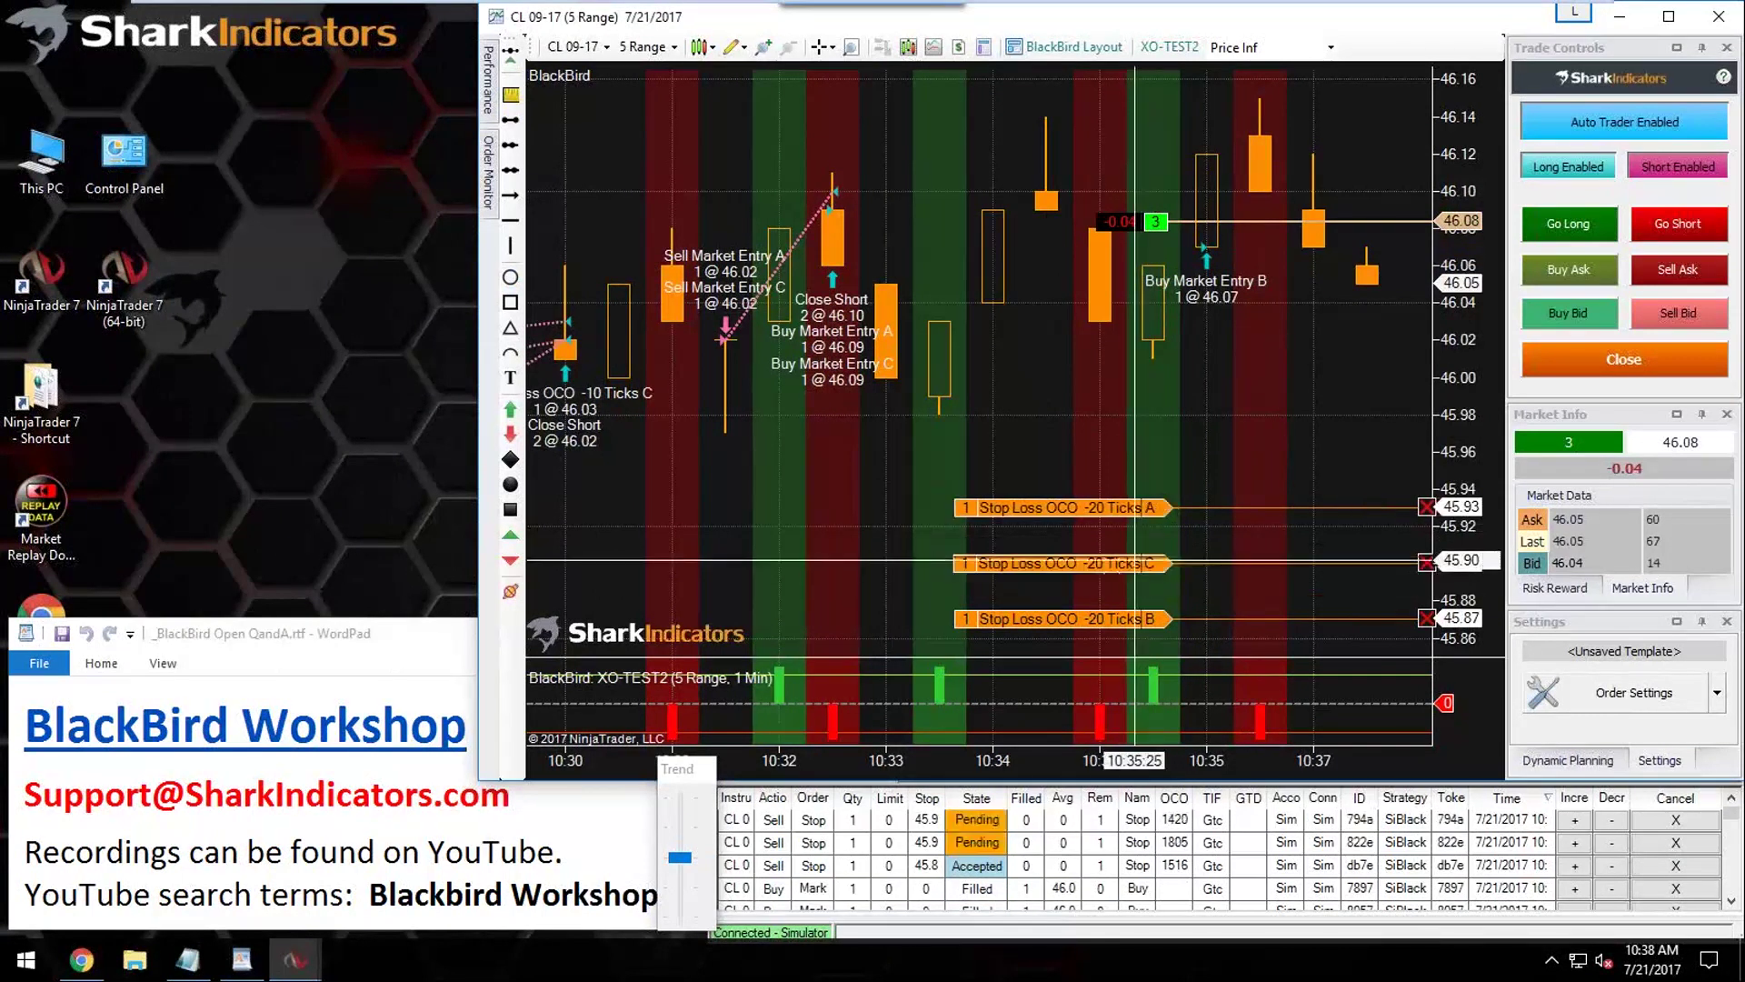
Step: Move stop loss A onto stop loss C at 45.90 on the chart and close the open long position
mouse_move(487, 164)
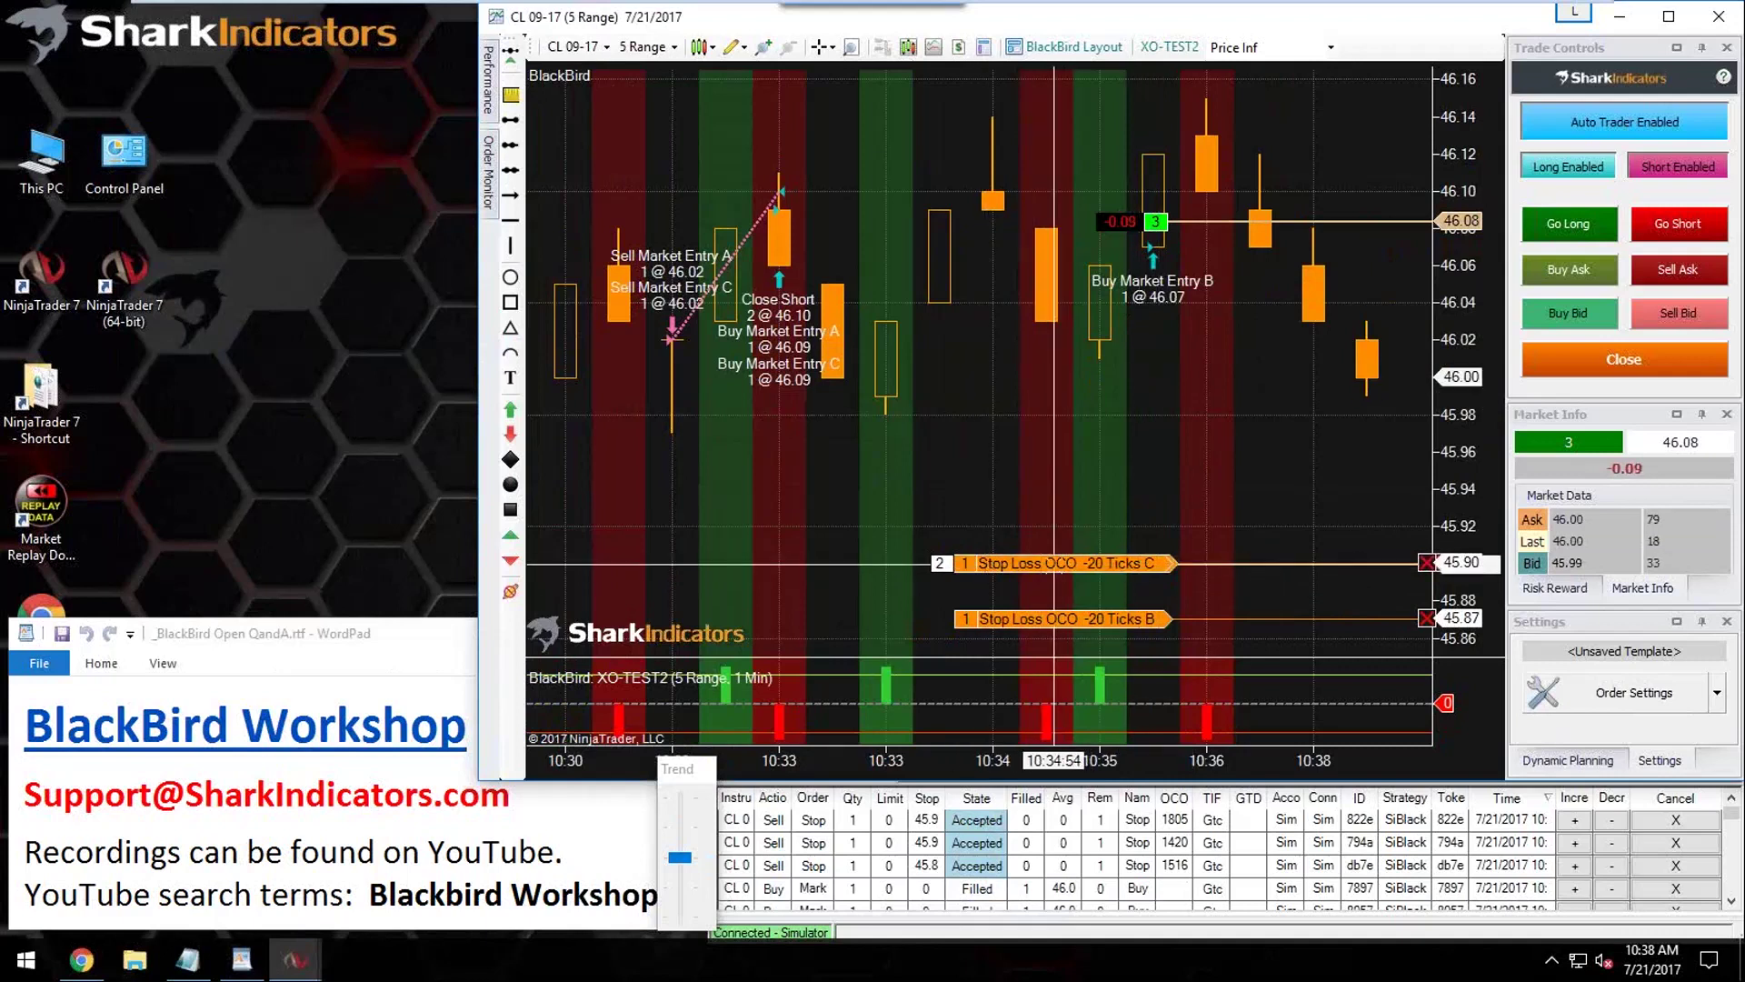
mouse_move(1054, 577)
left_mouse_down()
mouse_move(1058, 539)
mouse_move(1065, 564)
left_mouse_up()
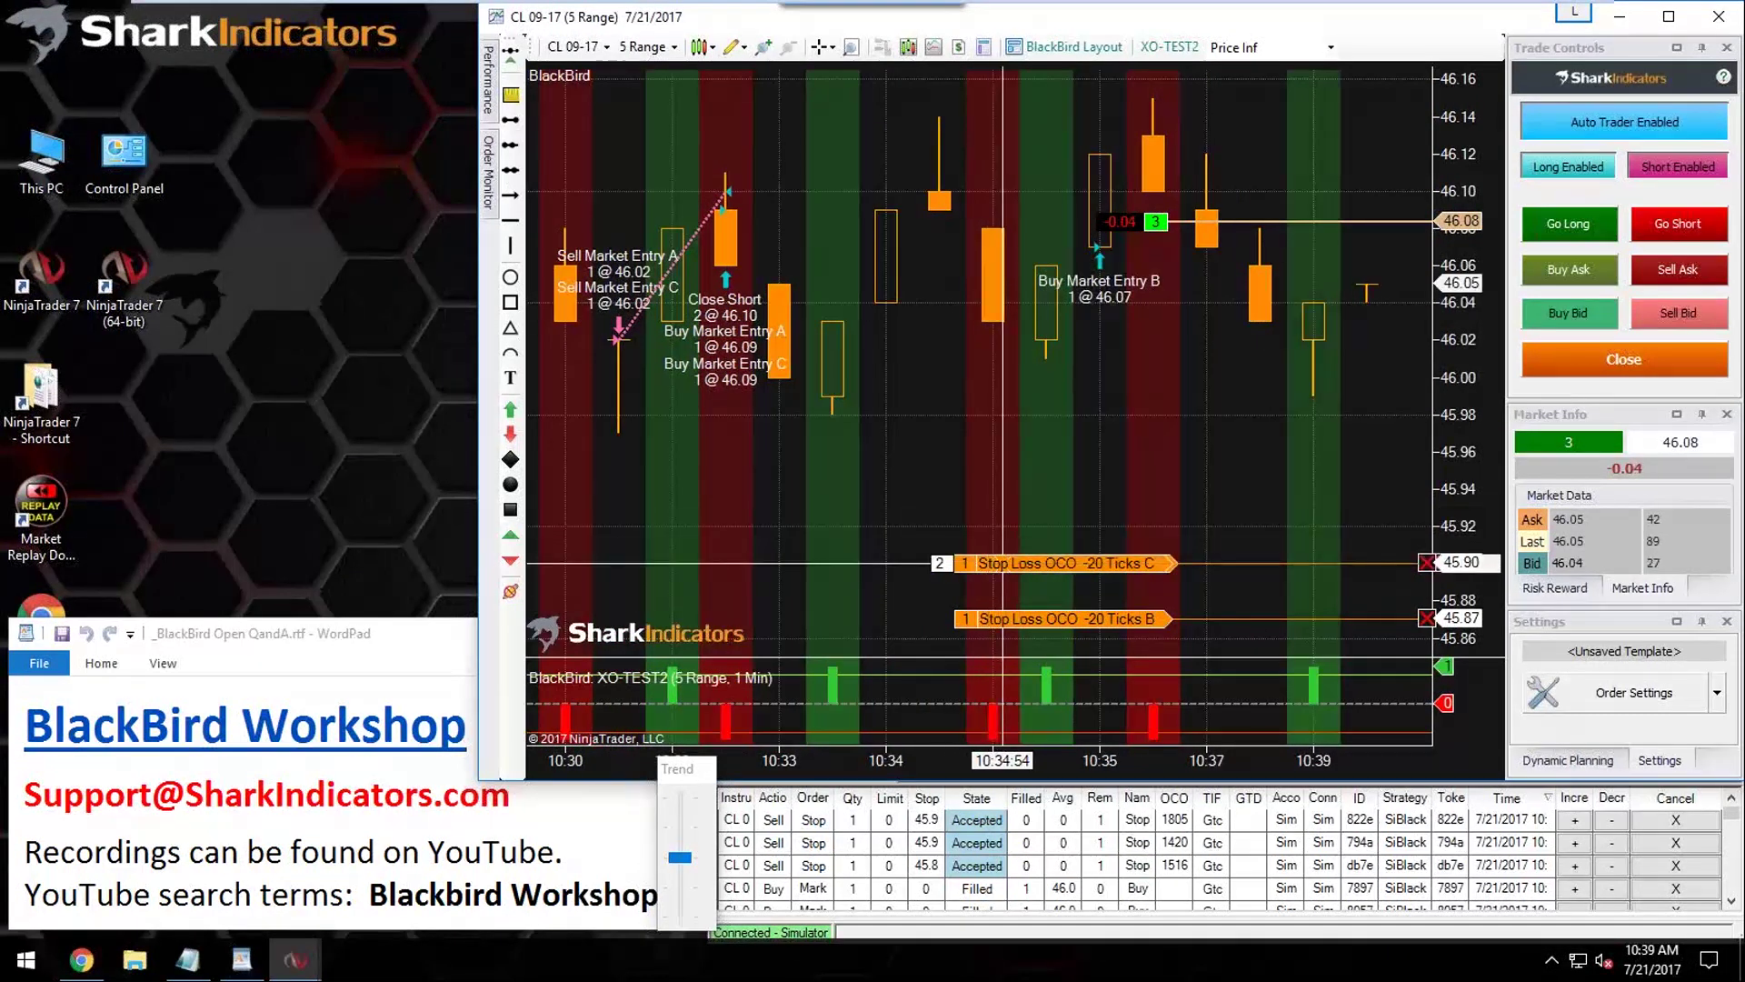
left_click(1581, 372)
Step: In the order settings, change order set C's stop loss offset to -15 ticks for long trades and accept the settings
left_click(1629, 692)
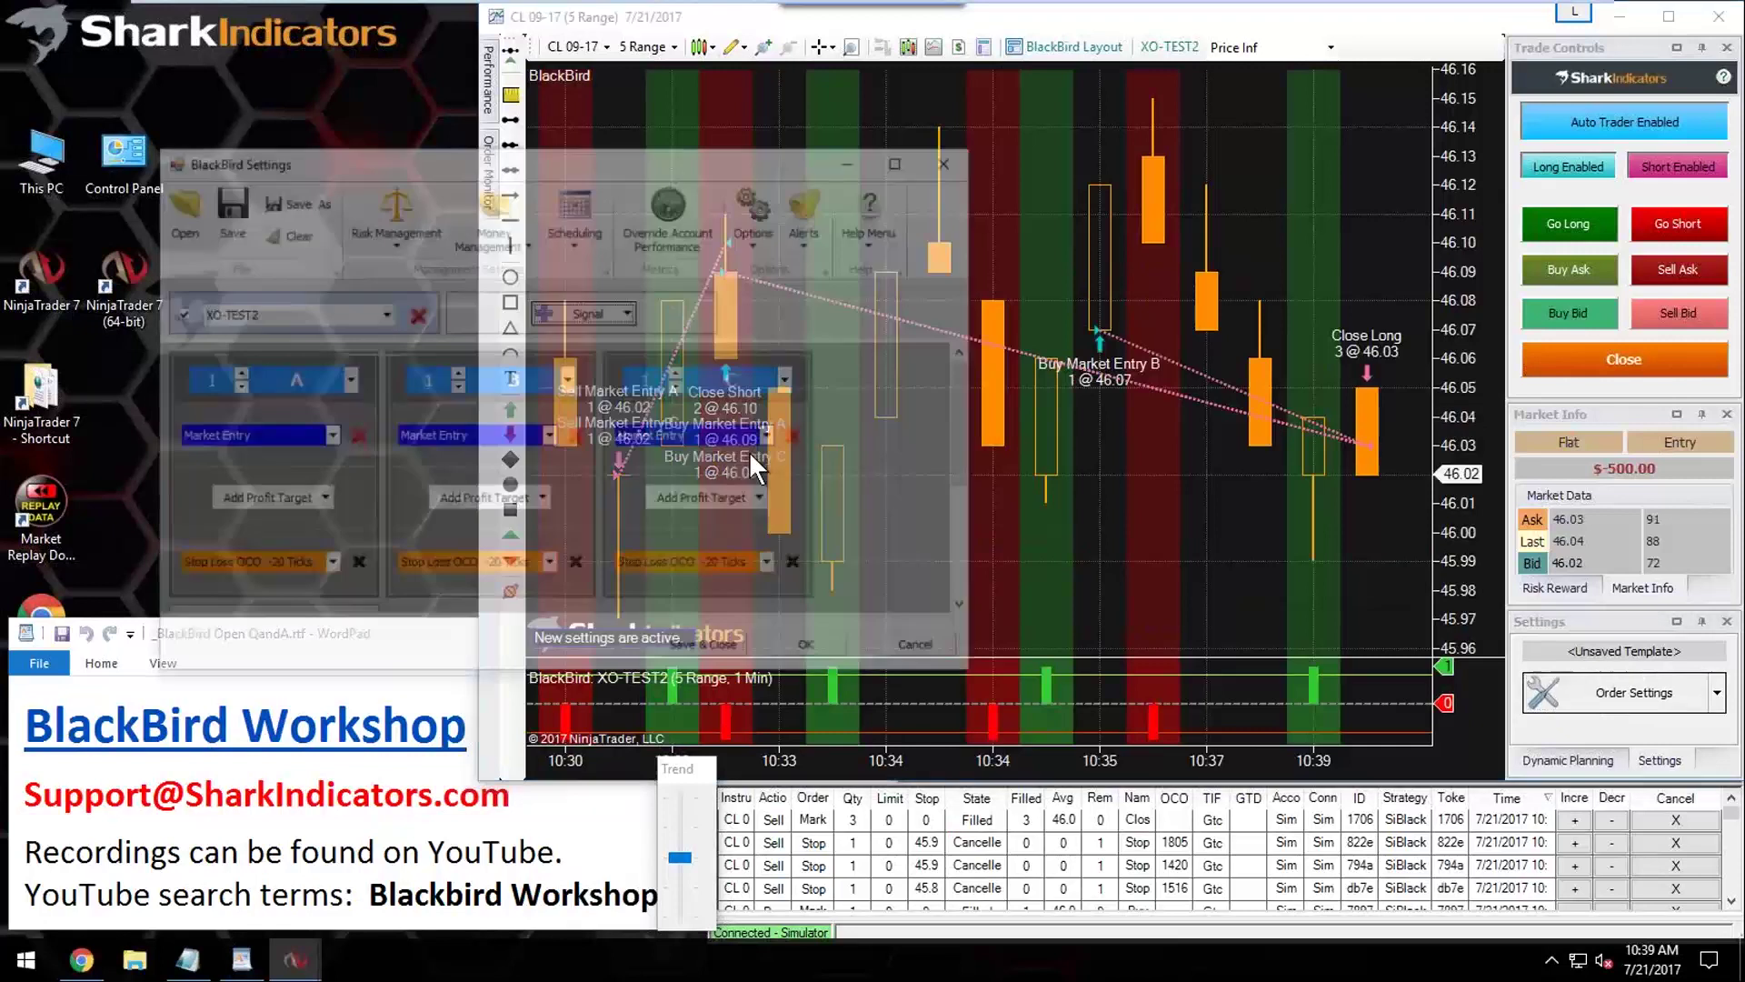
left_click(708, 567)
left_click(876, 292)
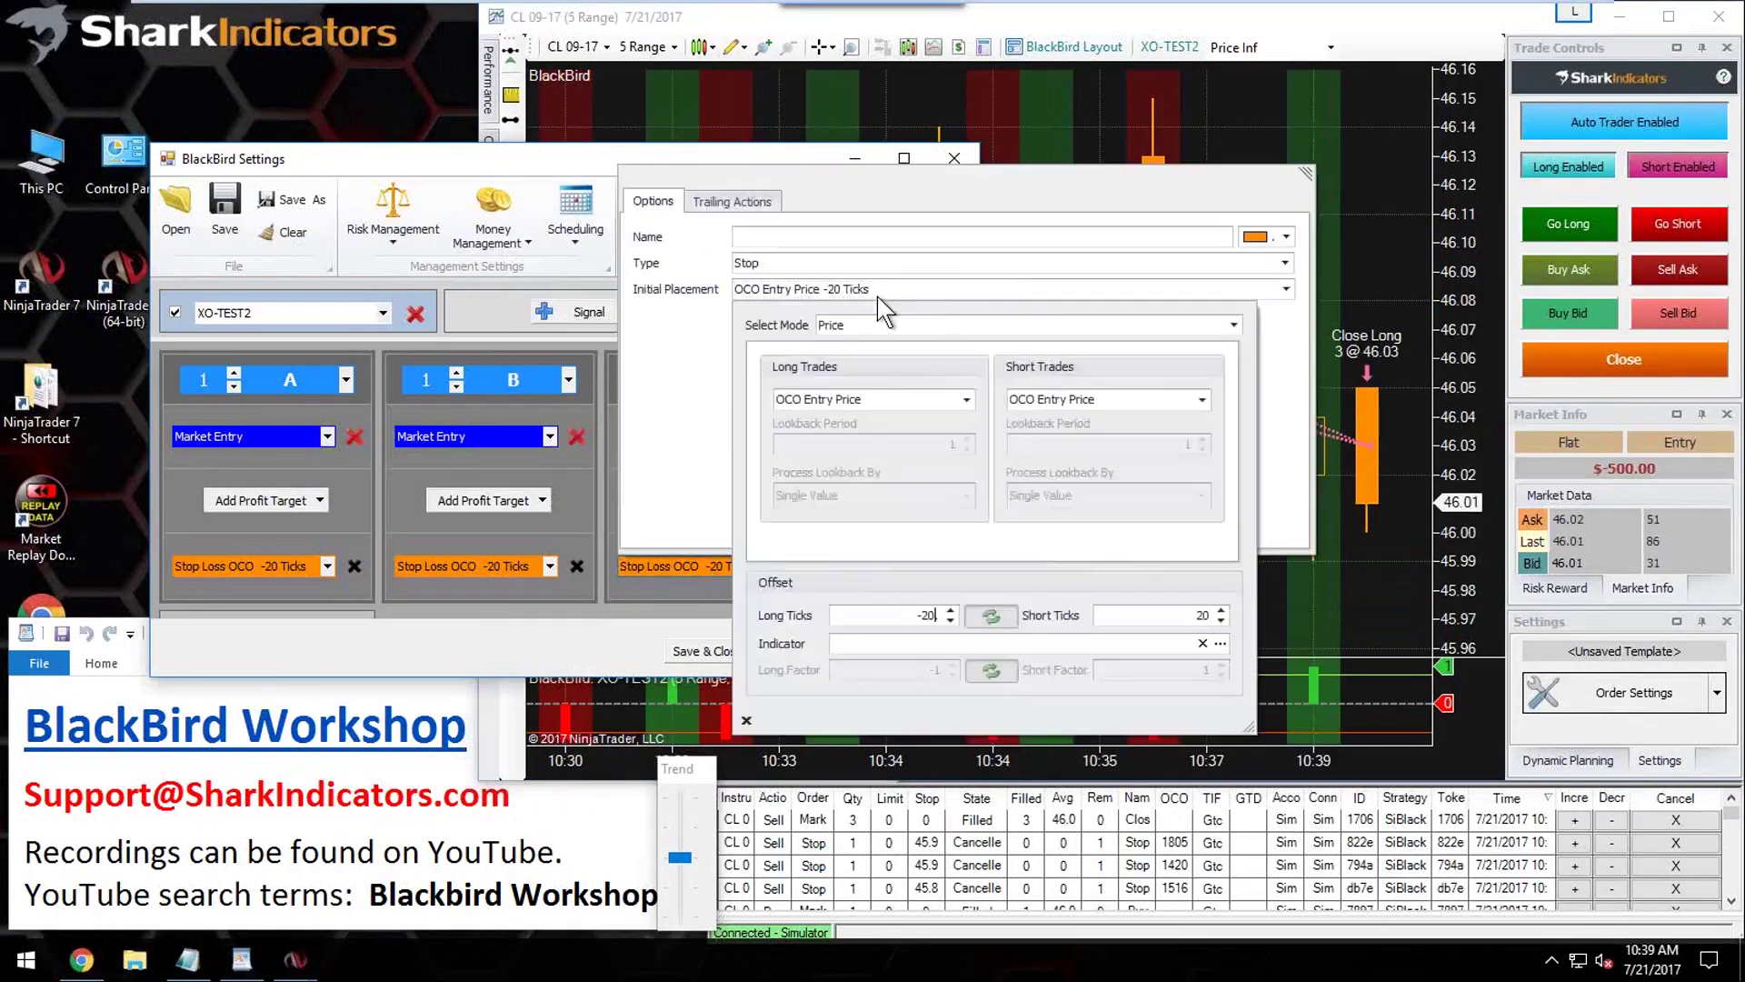
left_click(936, 615)
left_click(556, 650)
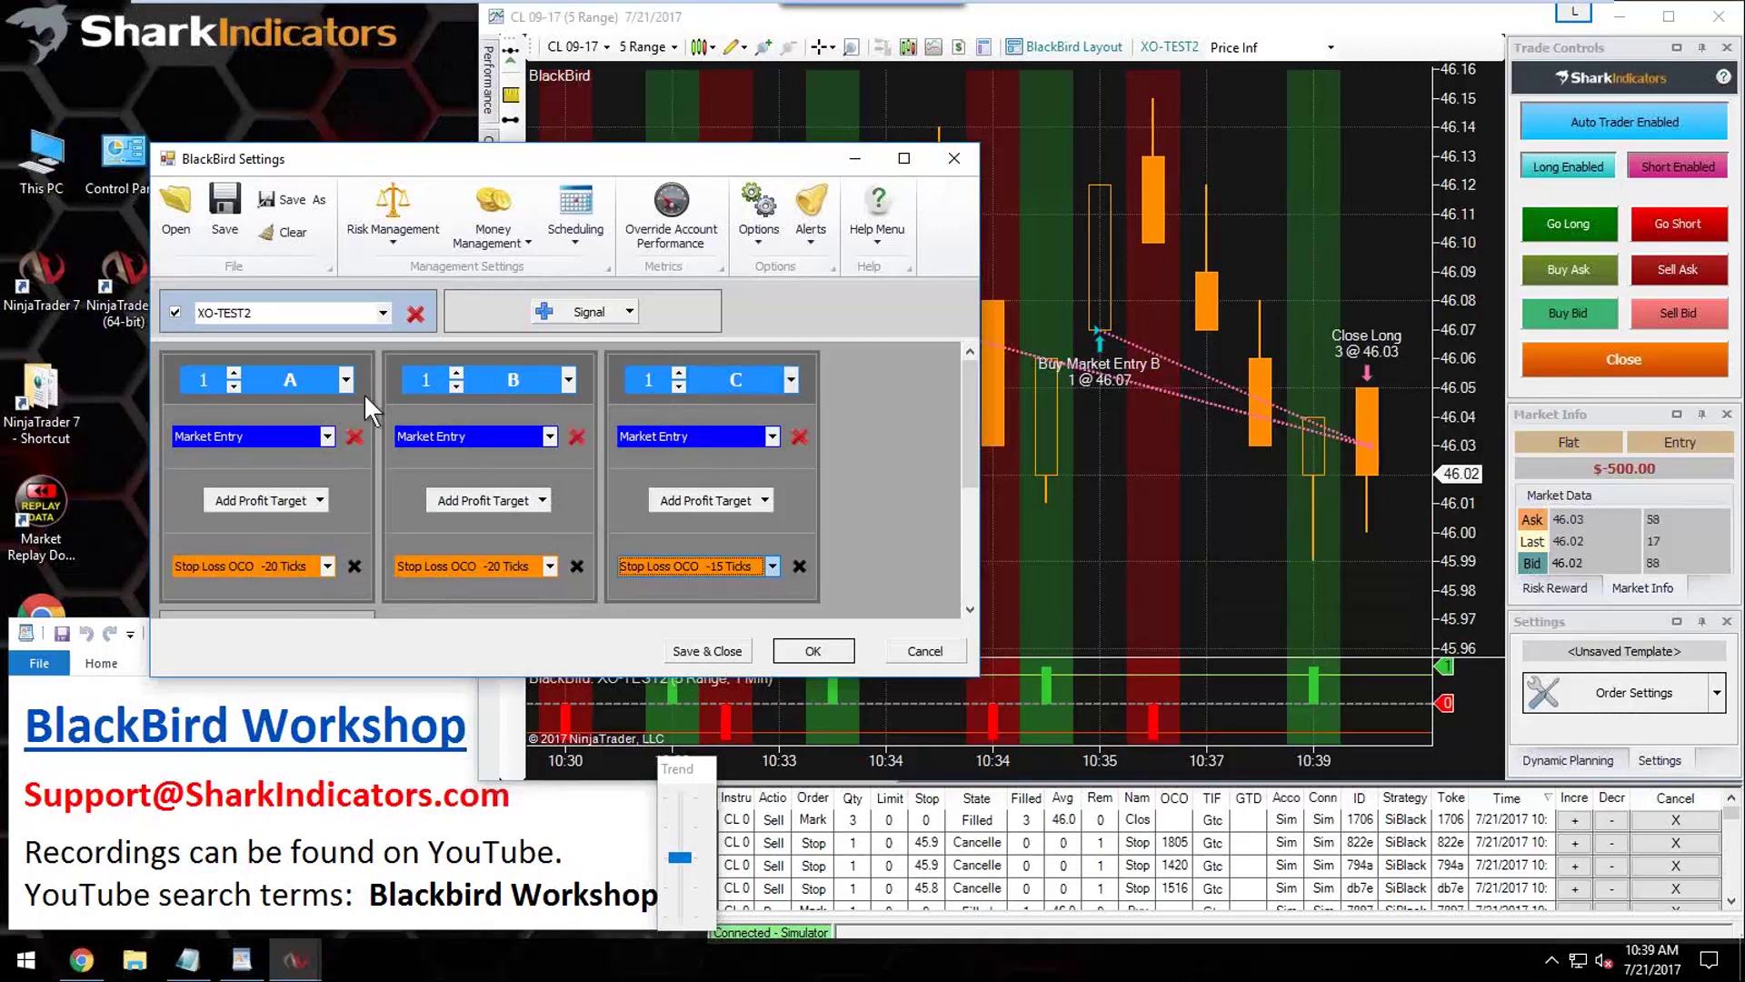
left_click(790, 652)
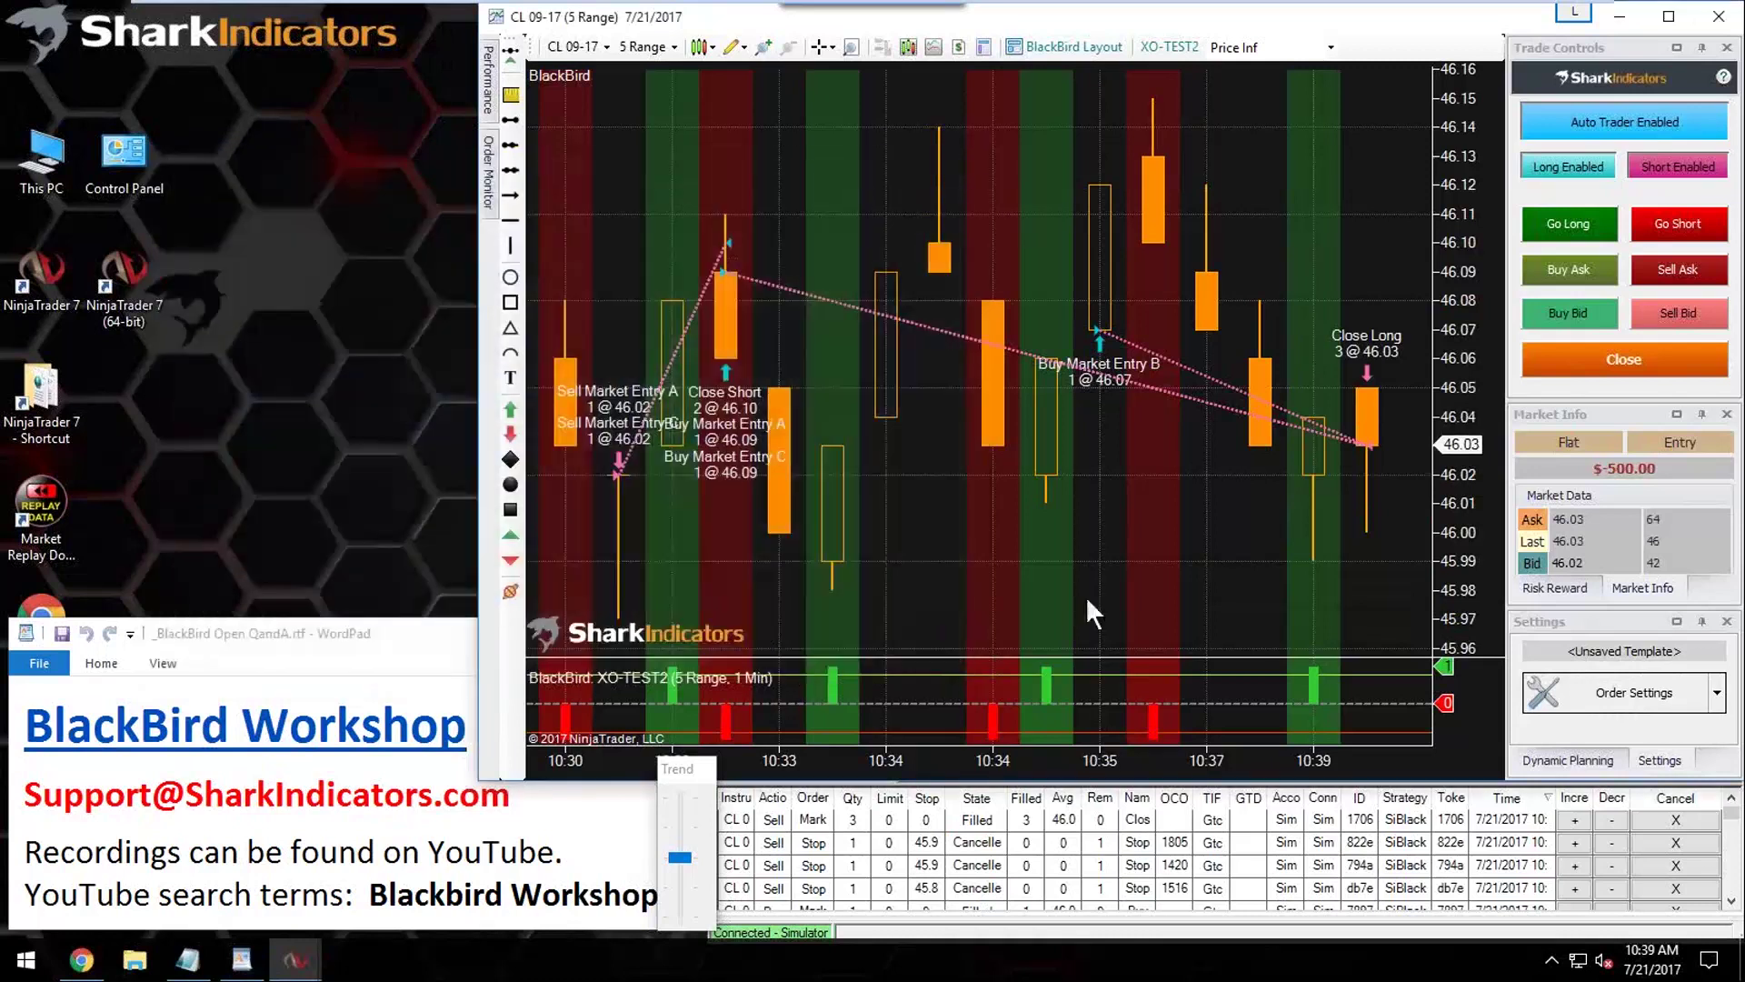
Step: Switch the chart's logic template to Price Inf w MACD filter and swing the simulated trend down and up to trigger long entries A and C
left_click(682, 818)
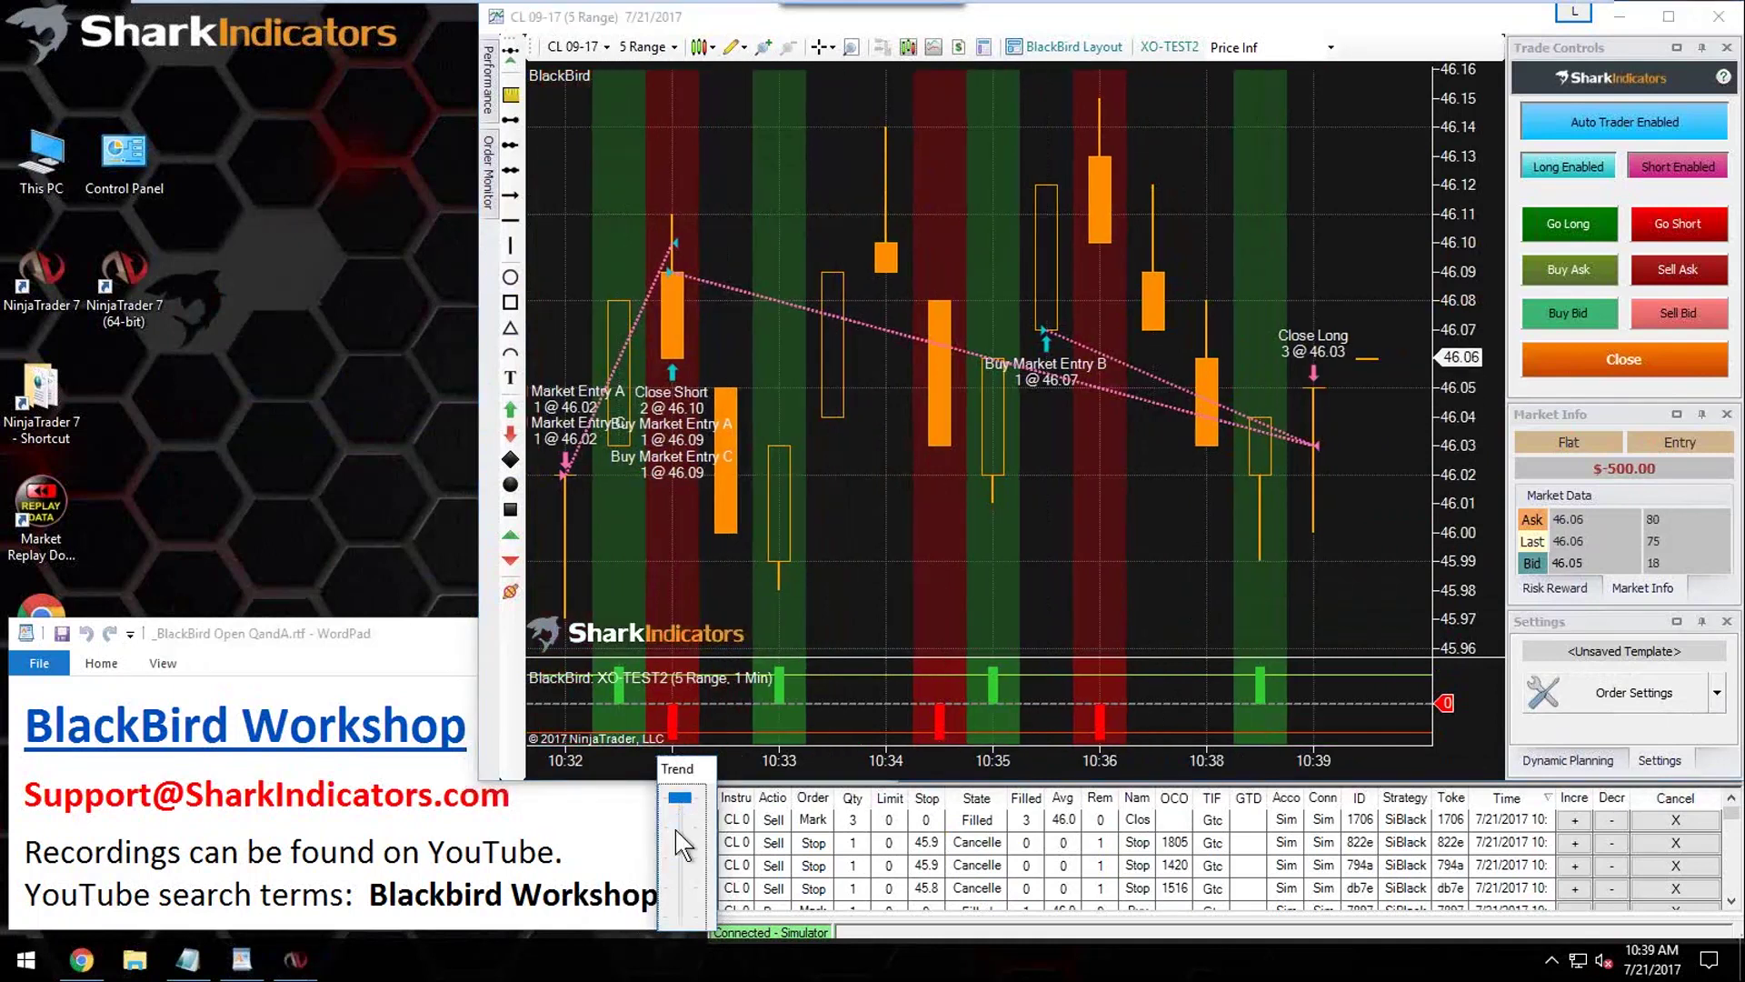
left_click(1330, 46)
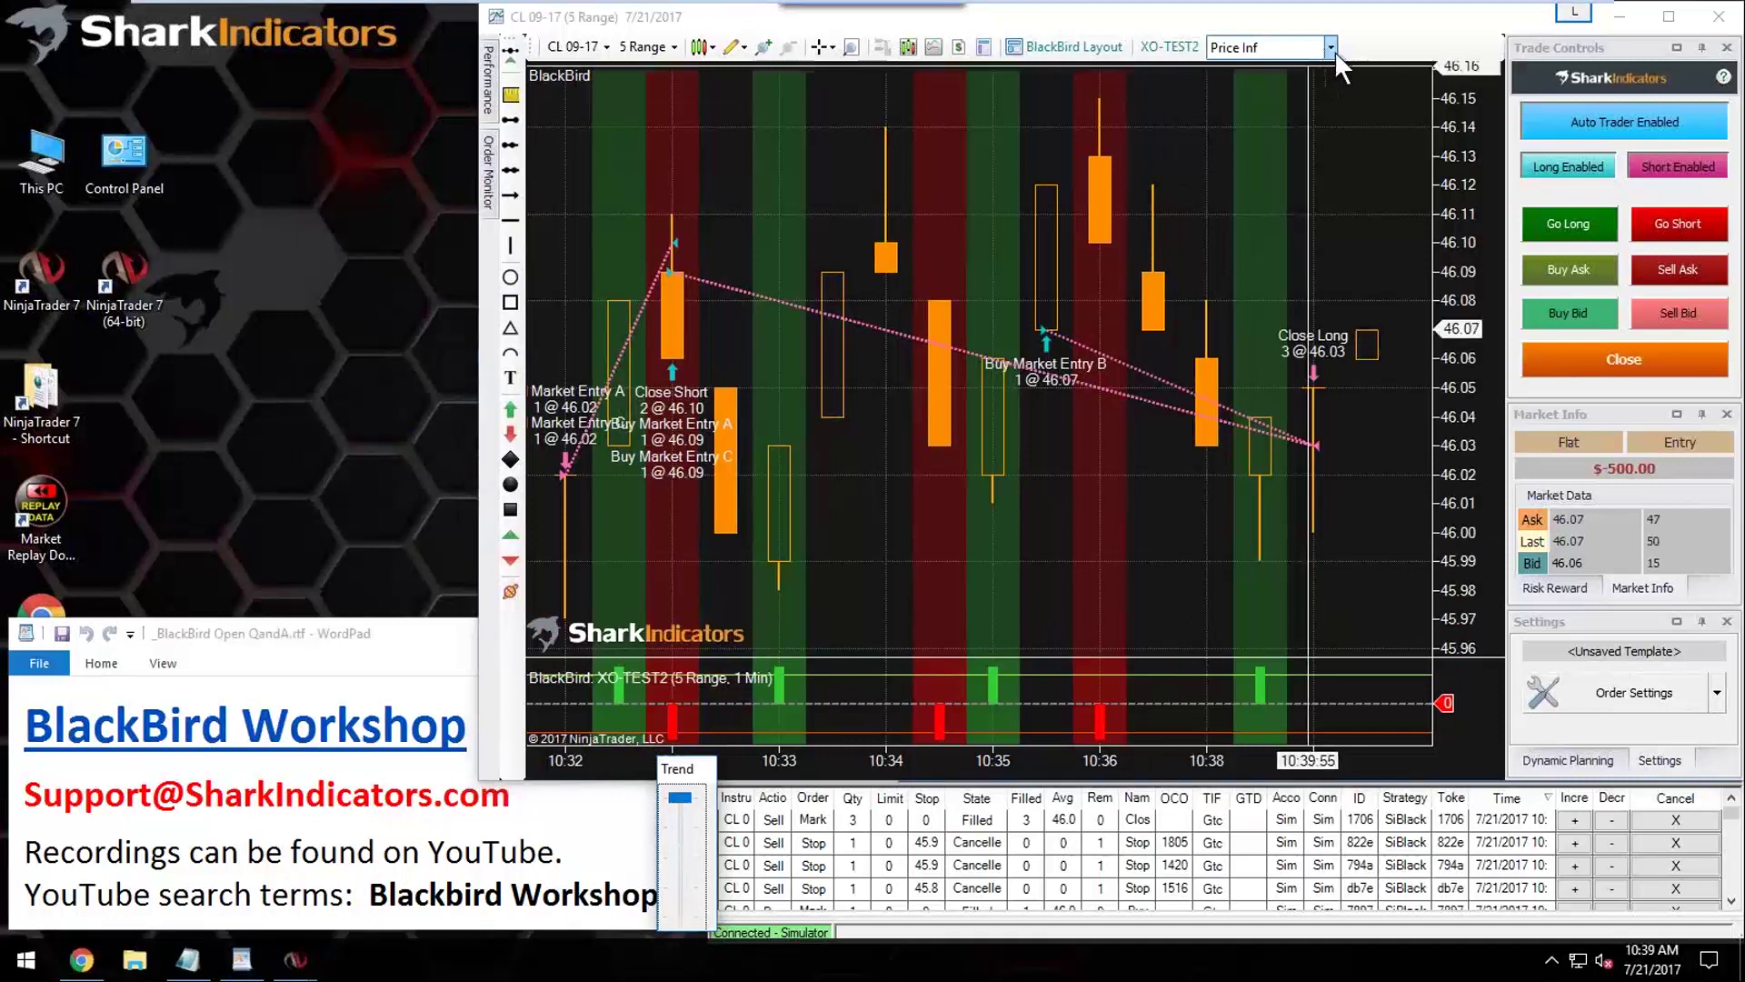
left_click(1268, 91)
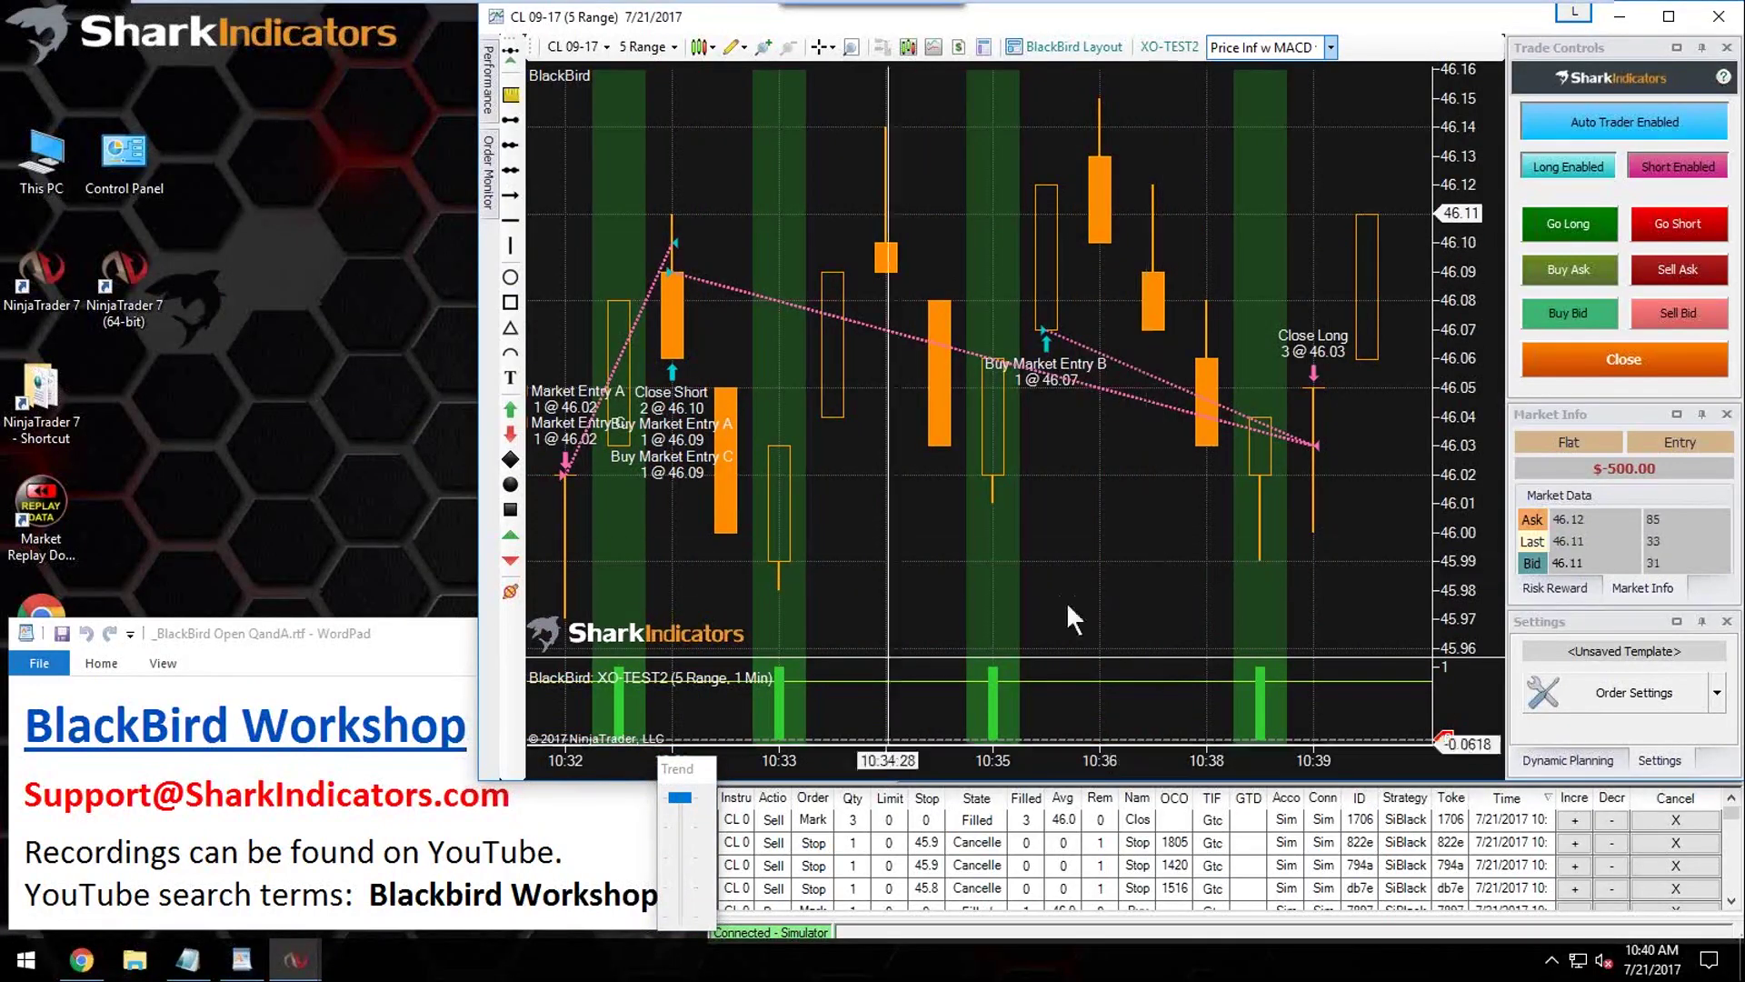
left_click(688, 915)
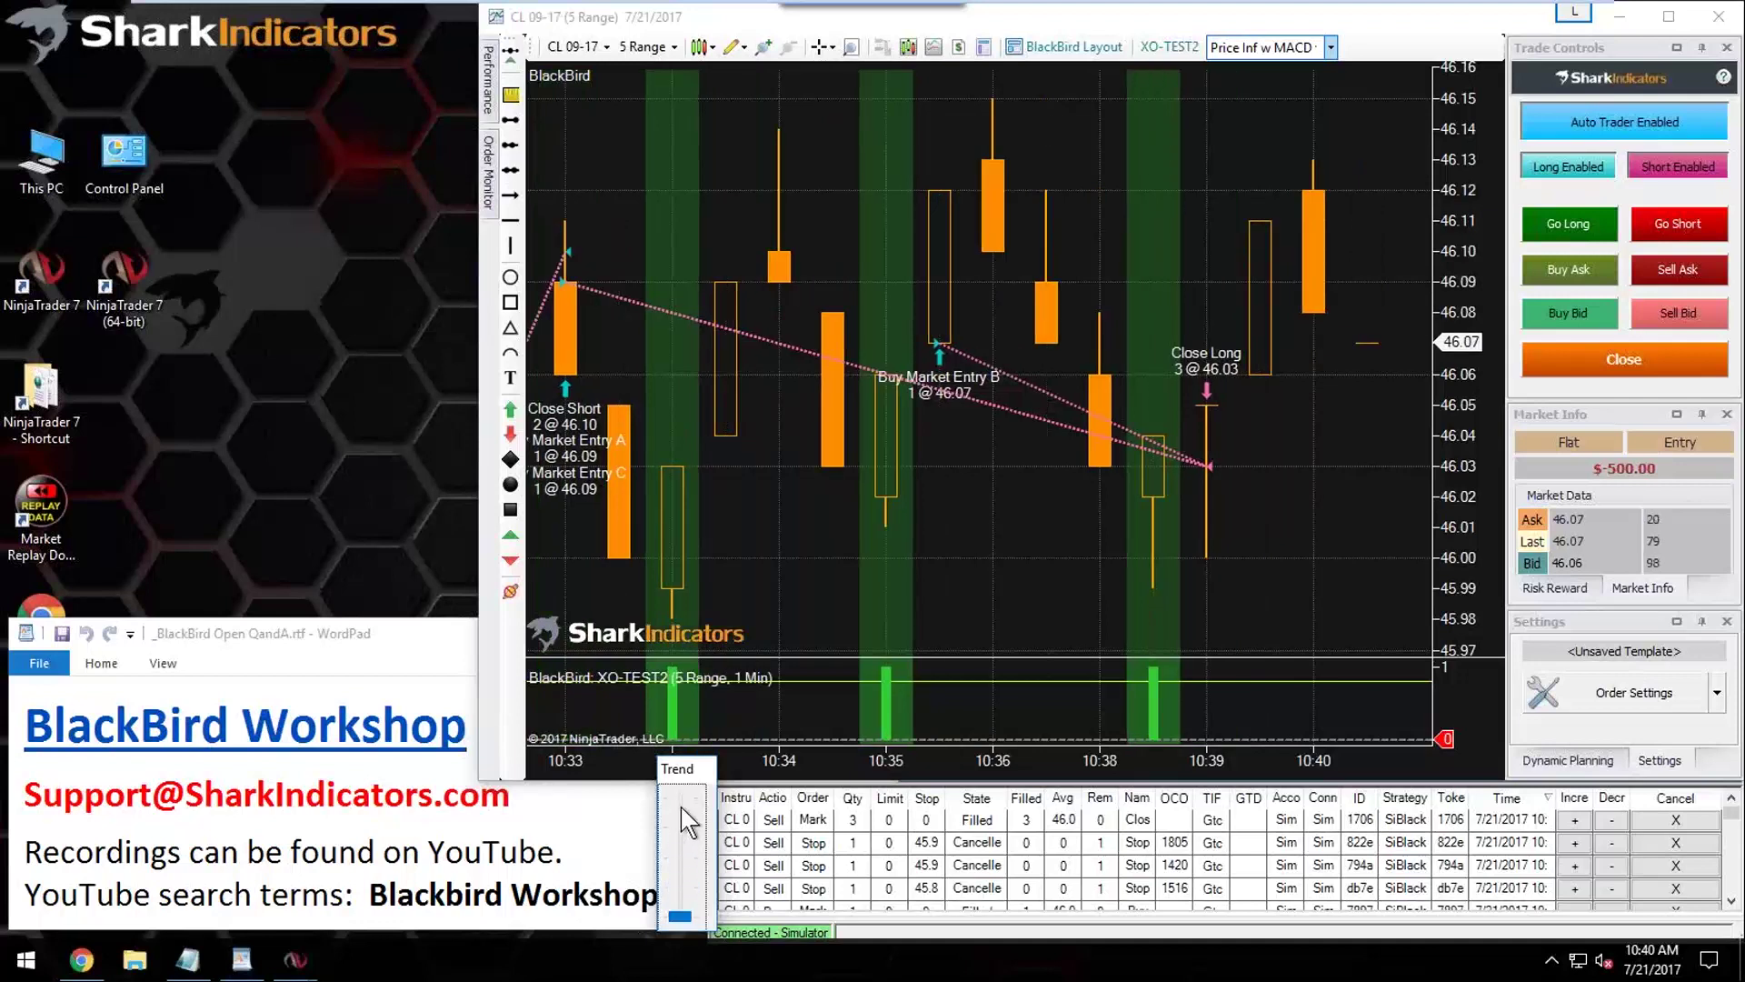
left_click(680, 805)
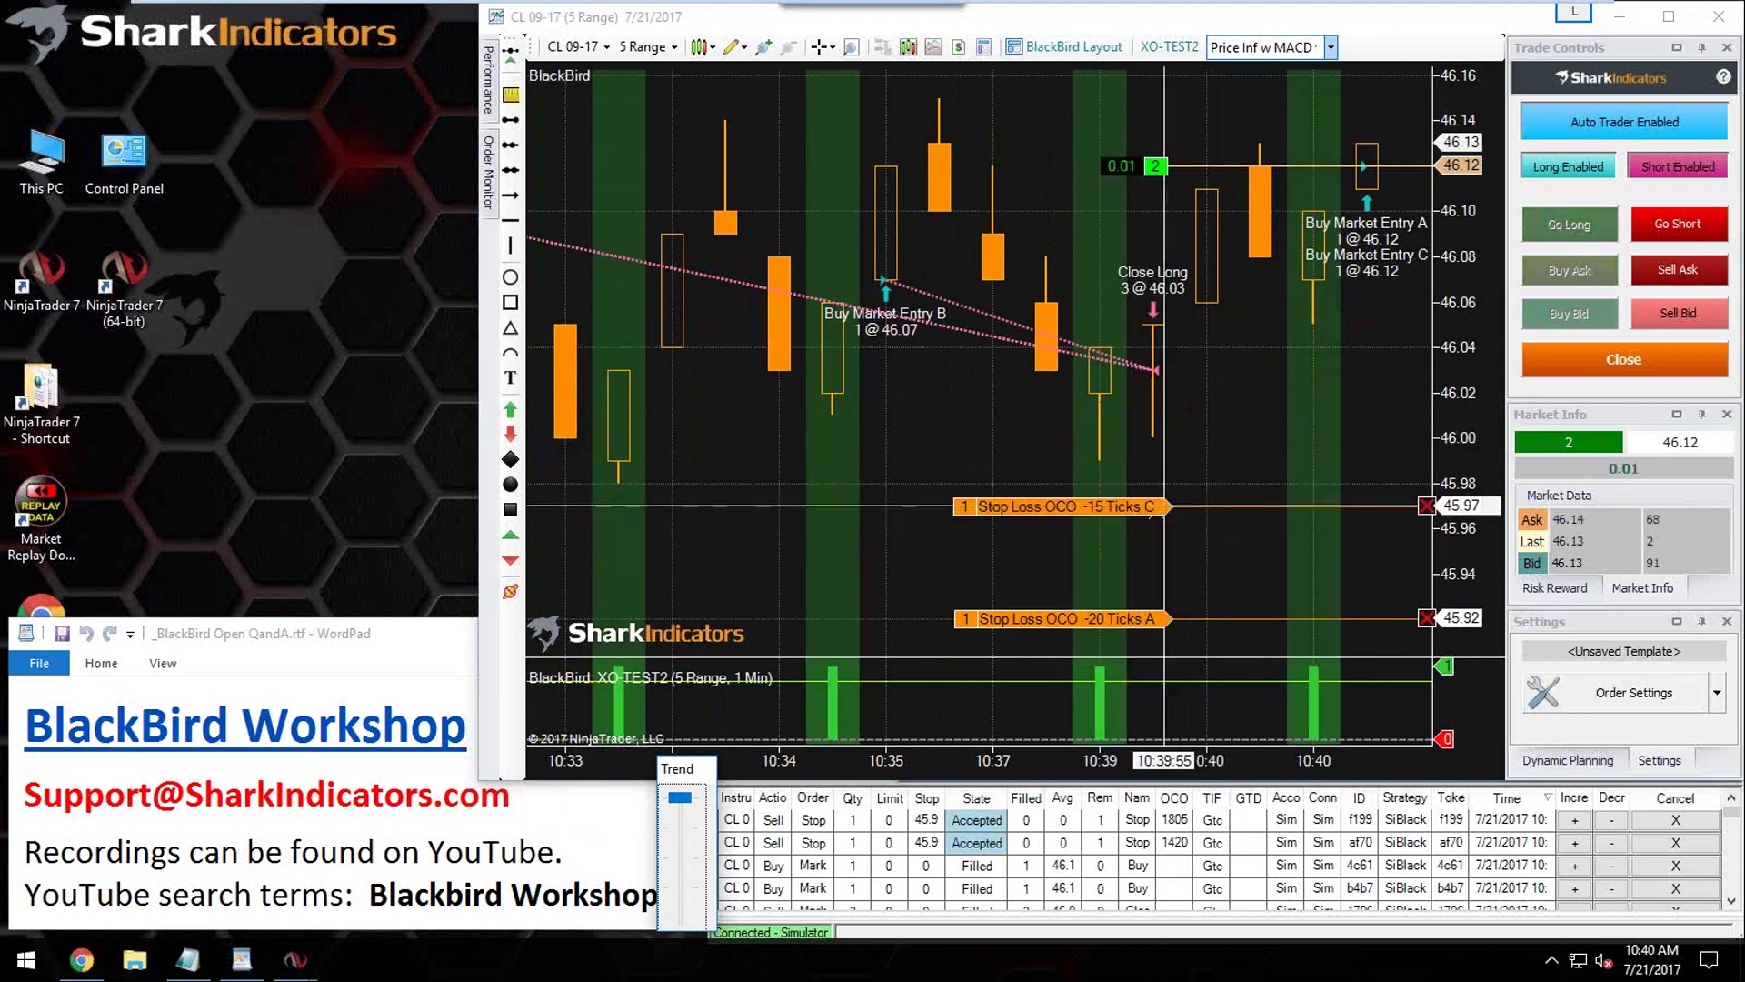
Step: Alternate the simulated trend between its minimum and maximum to trigger market entry B on a further long signal
left_click(684, 886)
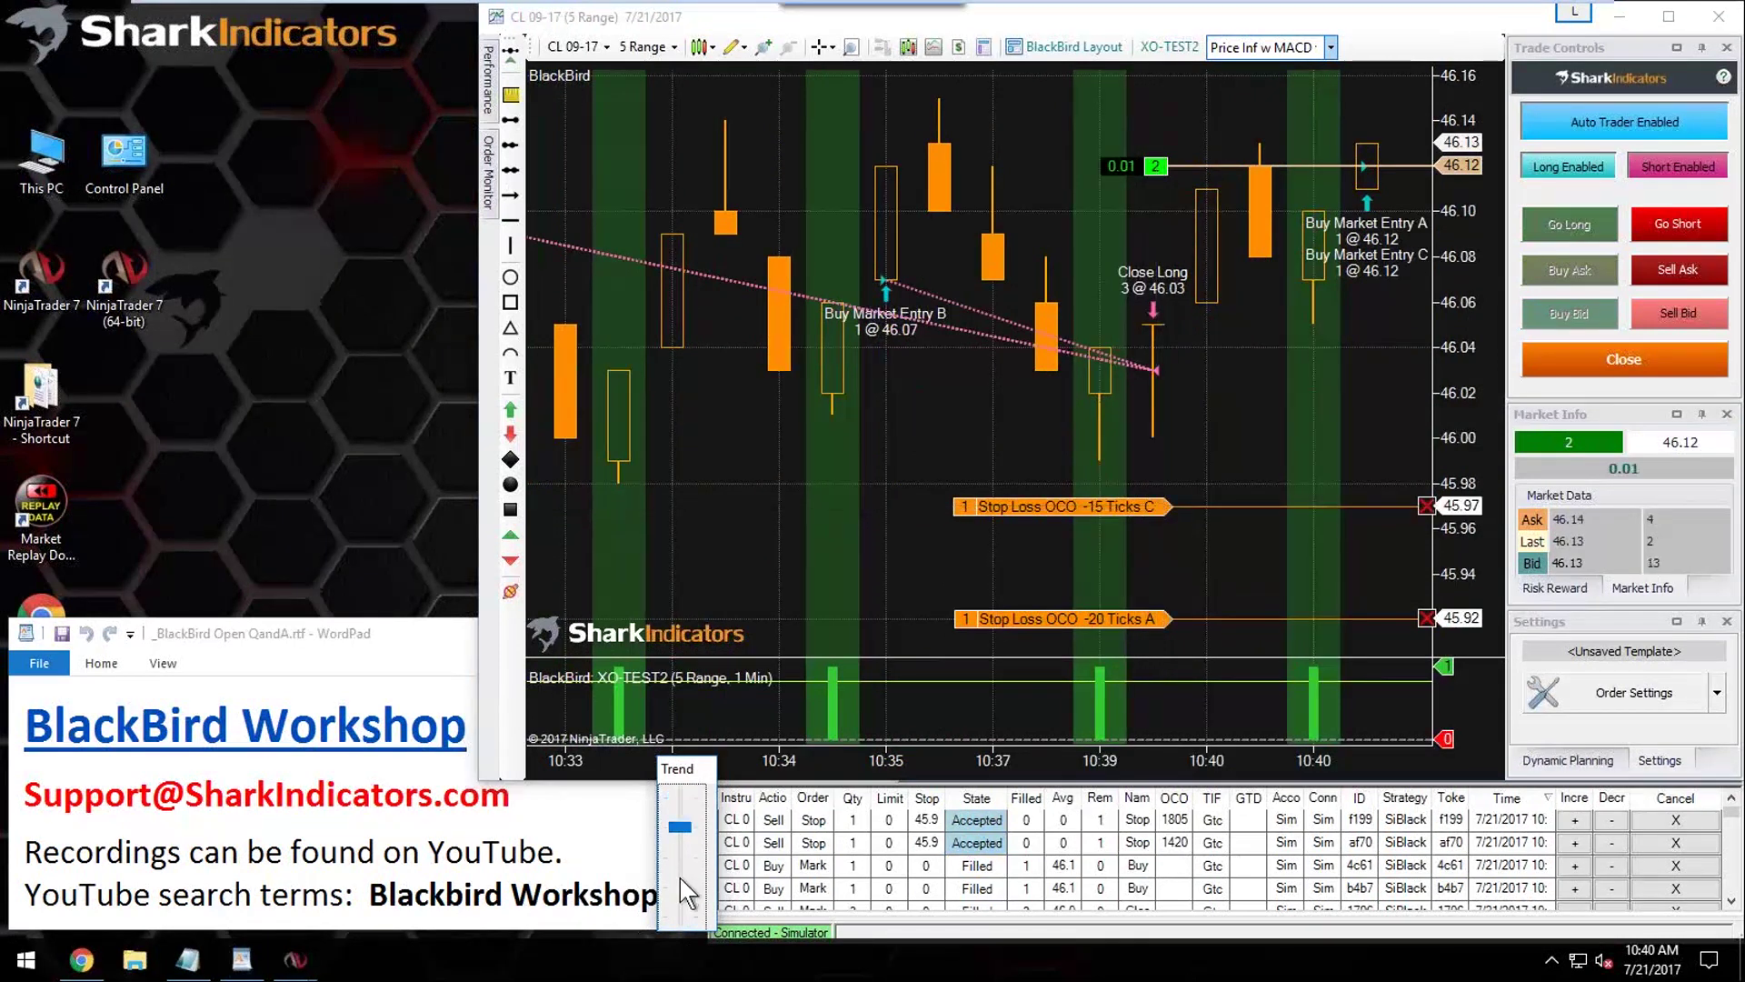
left_click(680, 897)
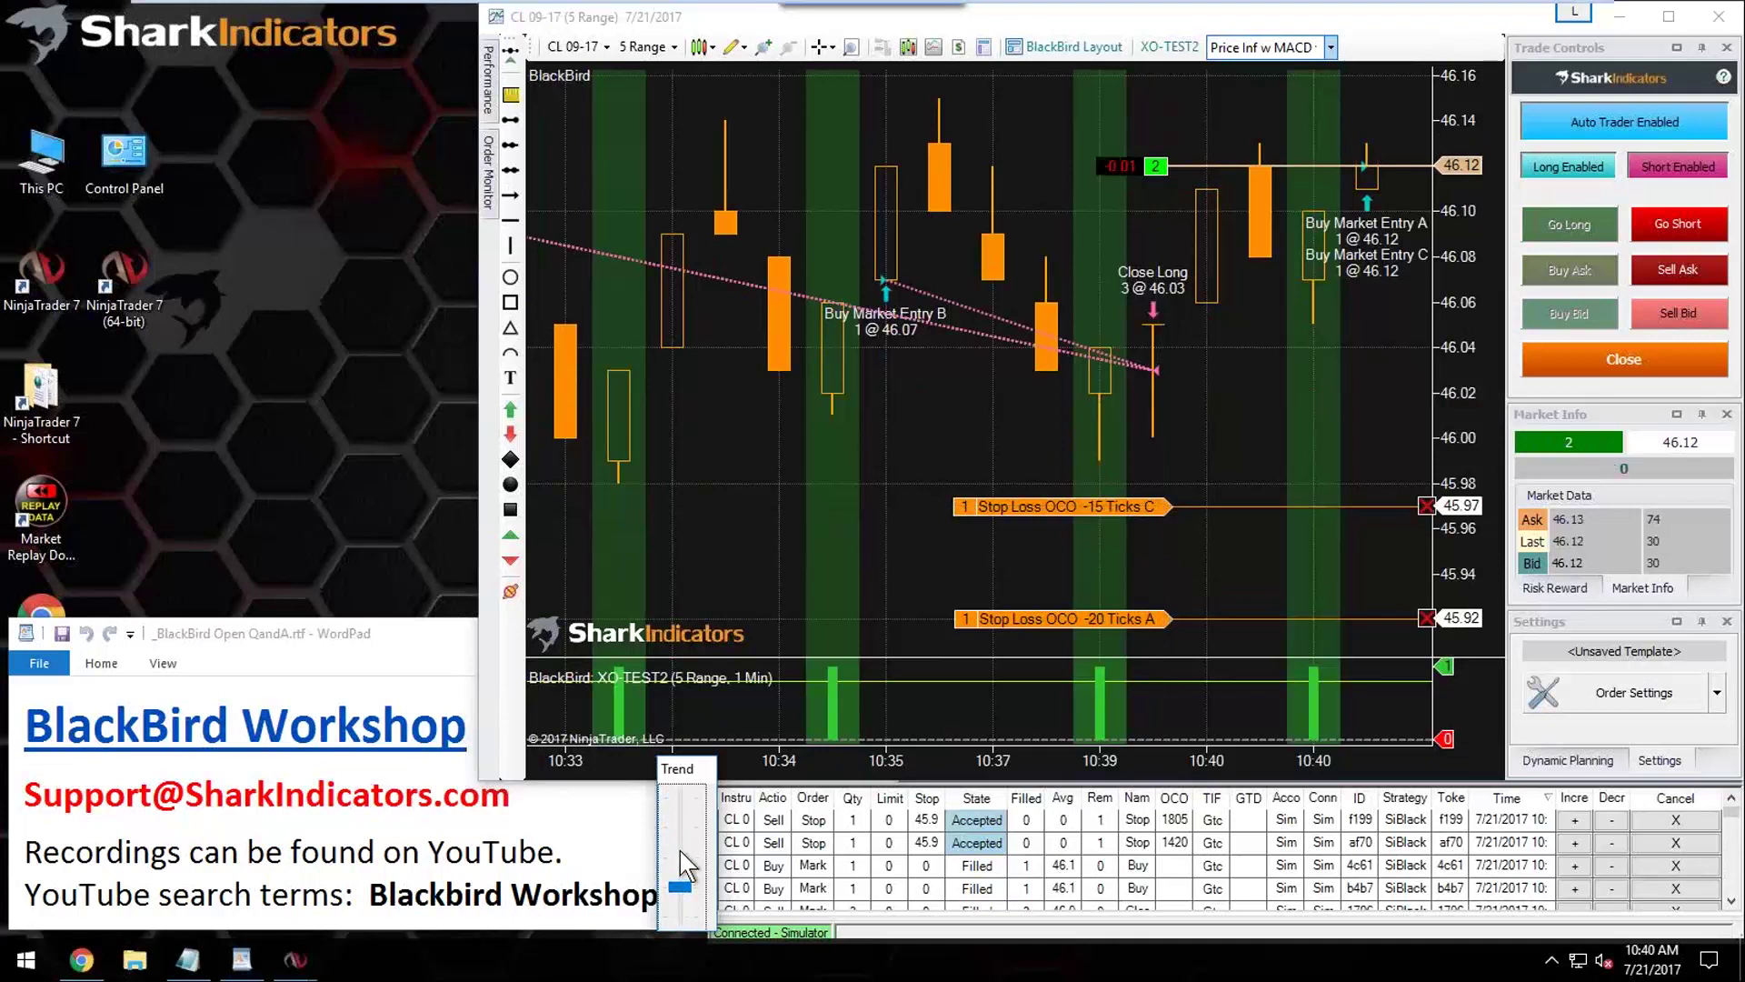
left_click(685, 909)
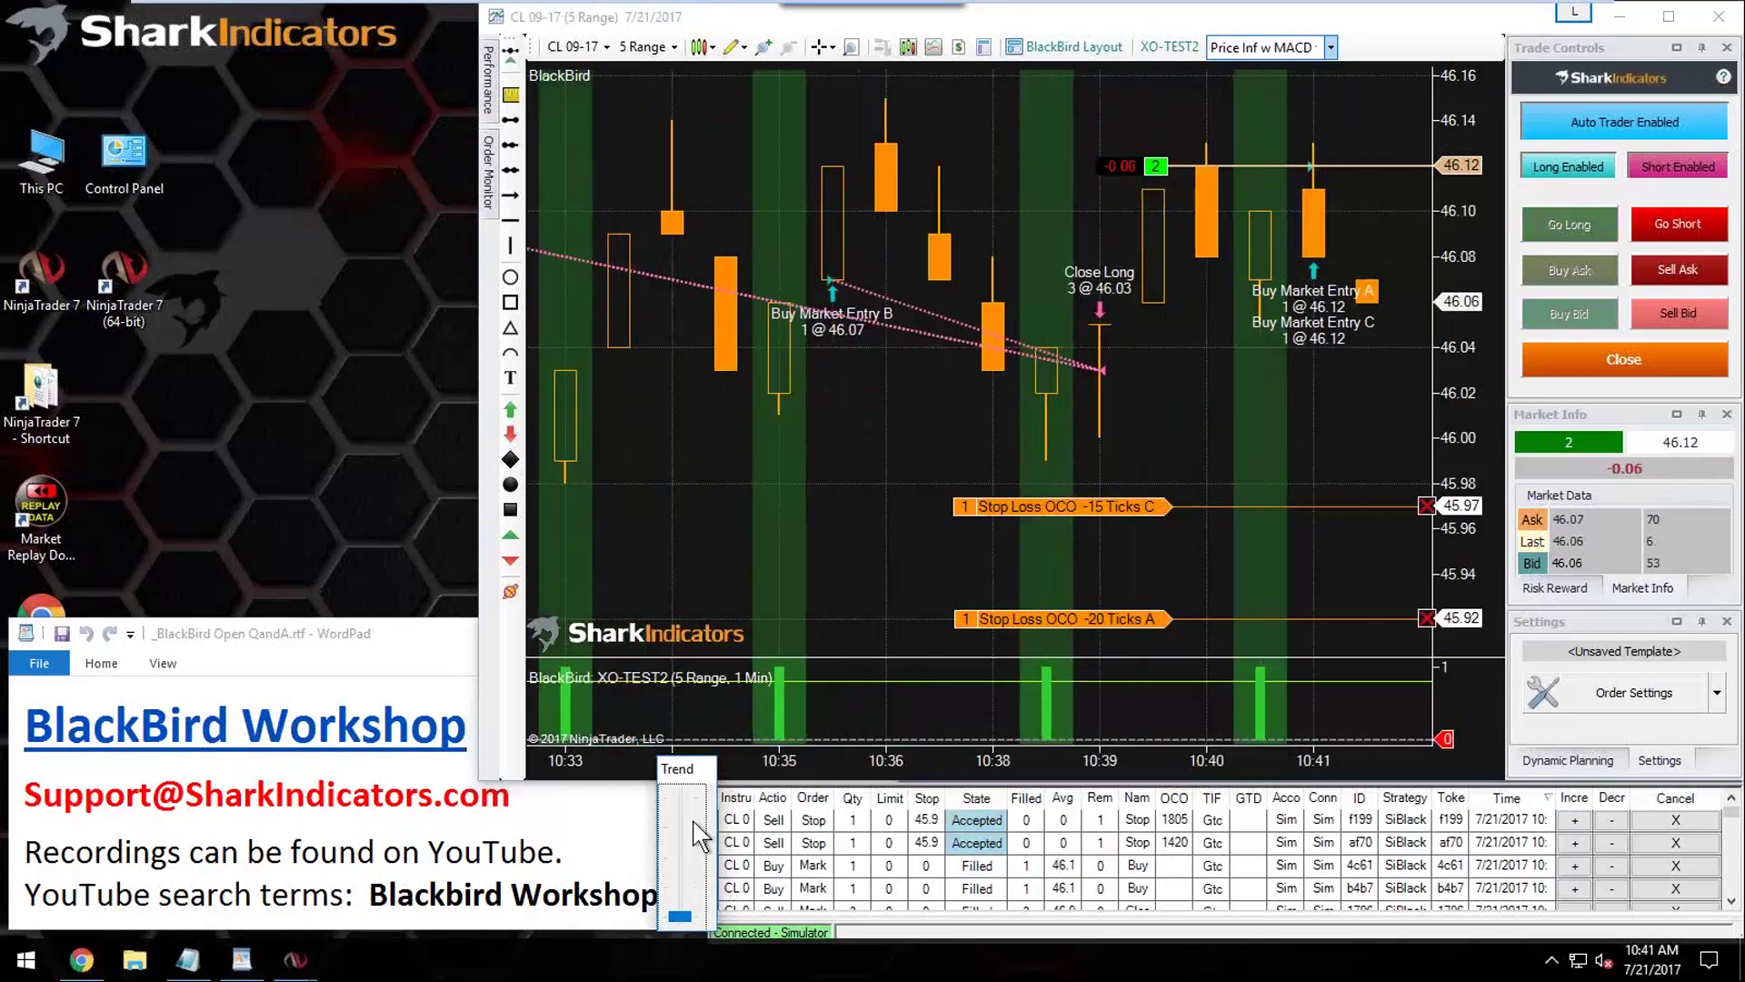
left_click_drag(693, 821, 680, 800)
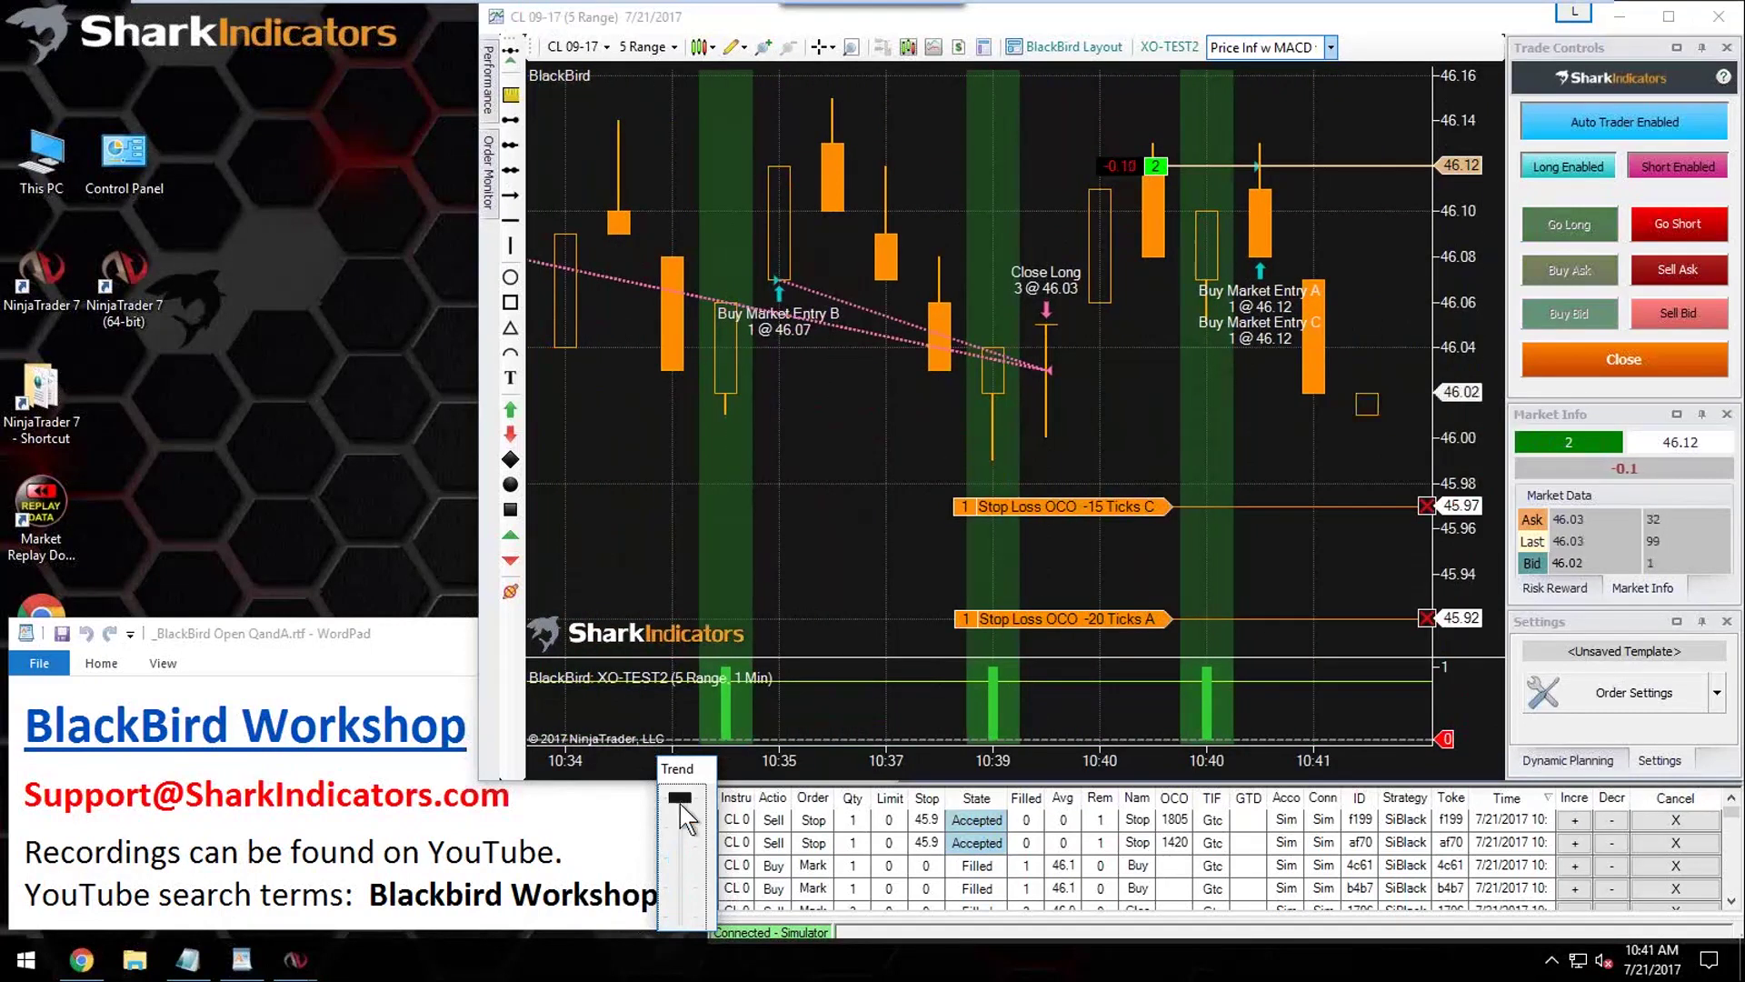
left_click(682, 870)
left_click(684, 895)
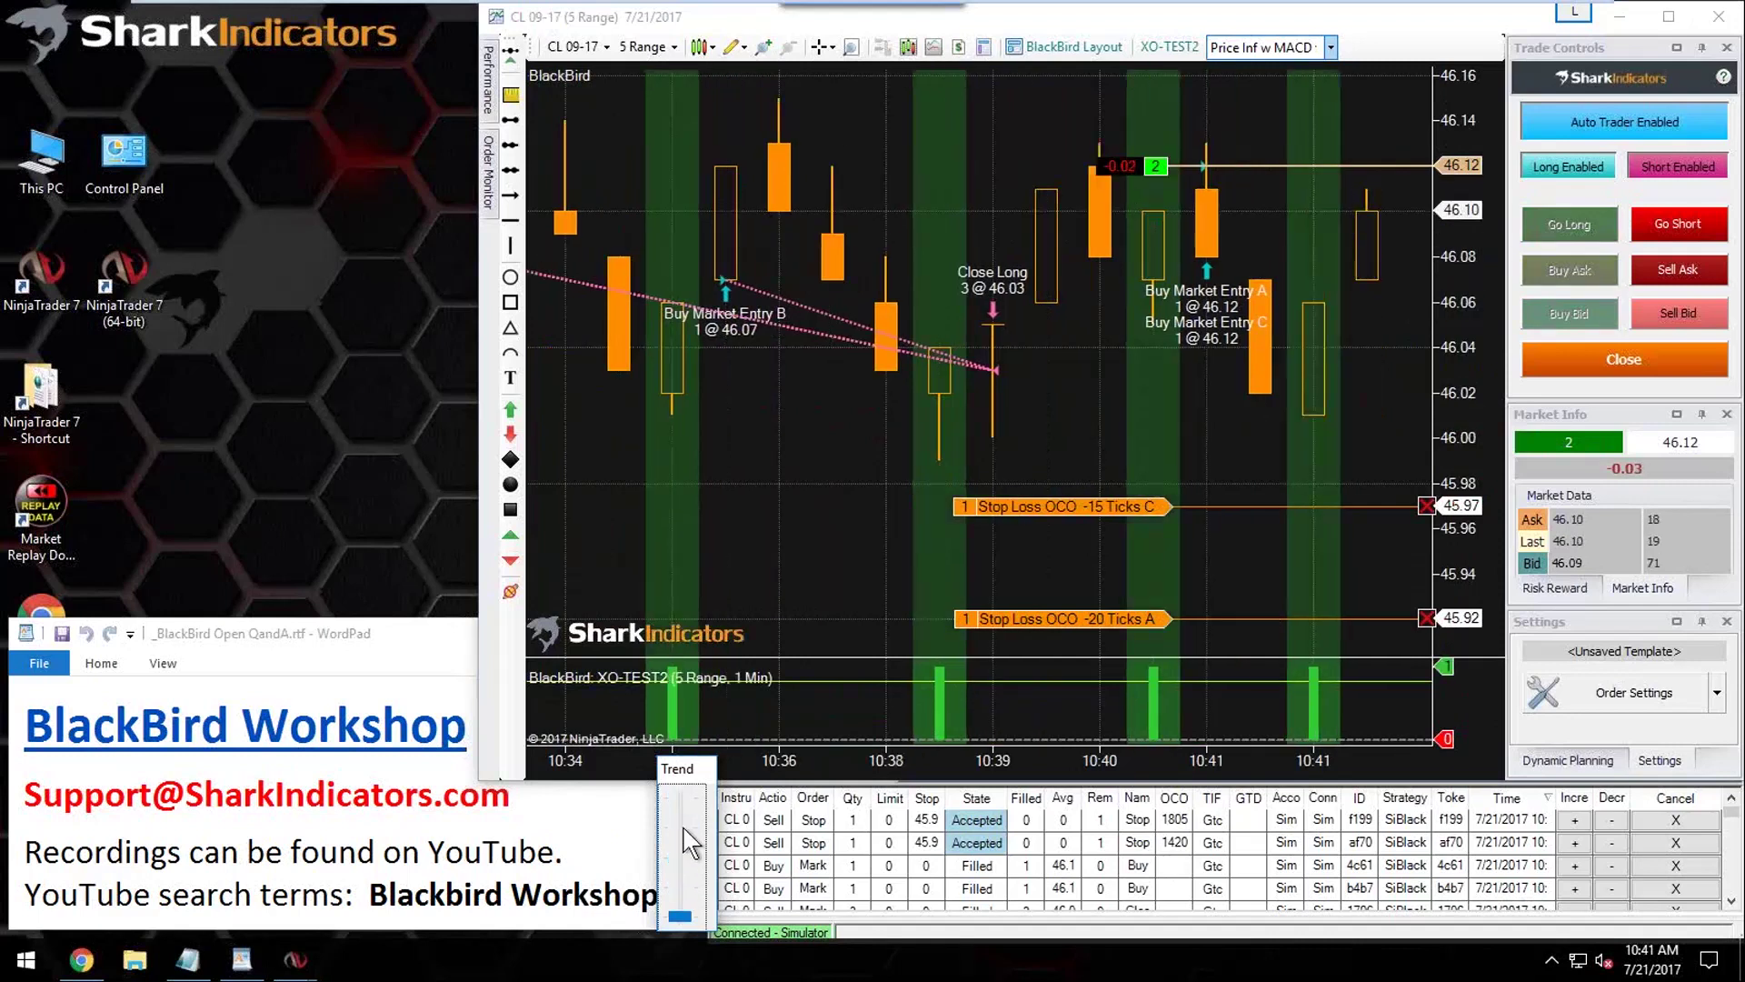
left_click(682, 802)
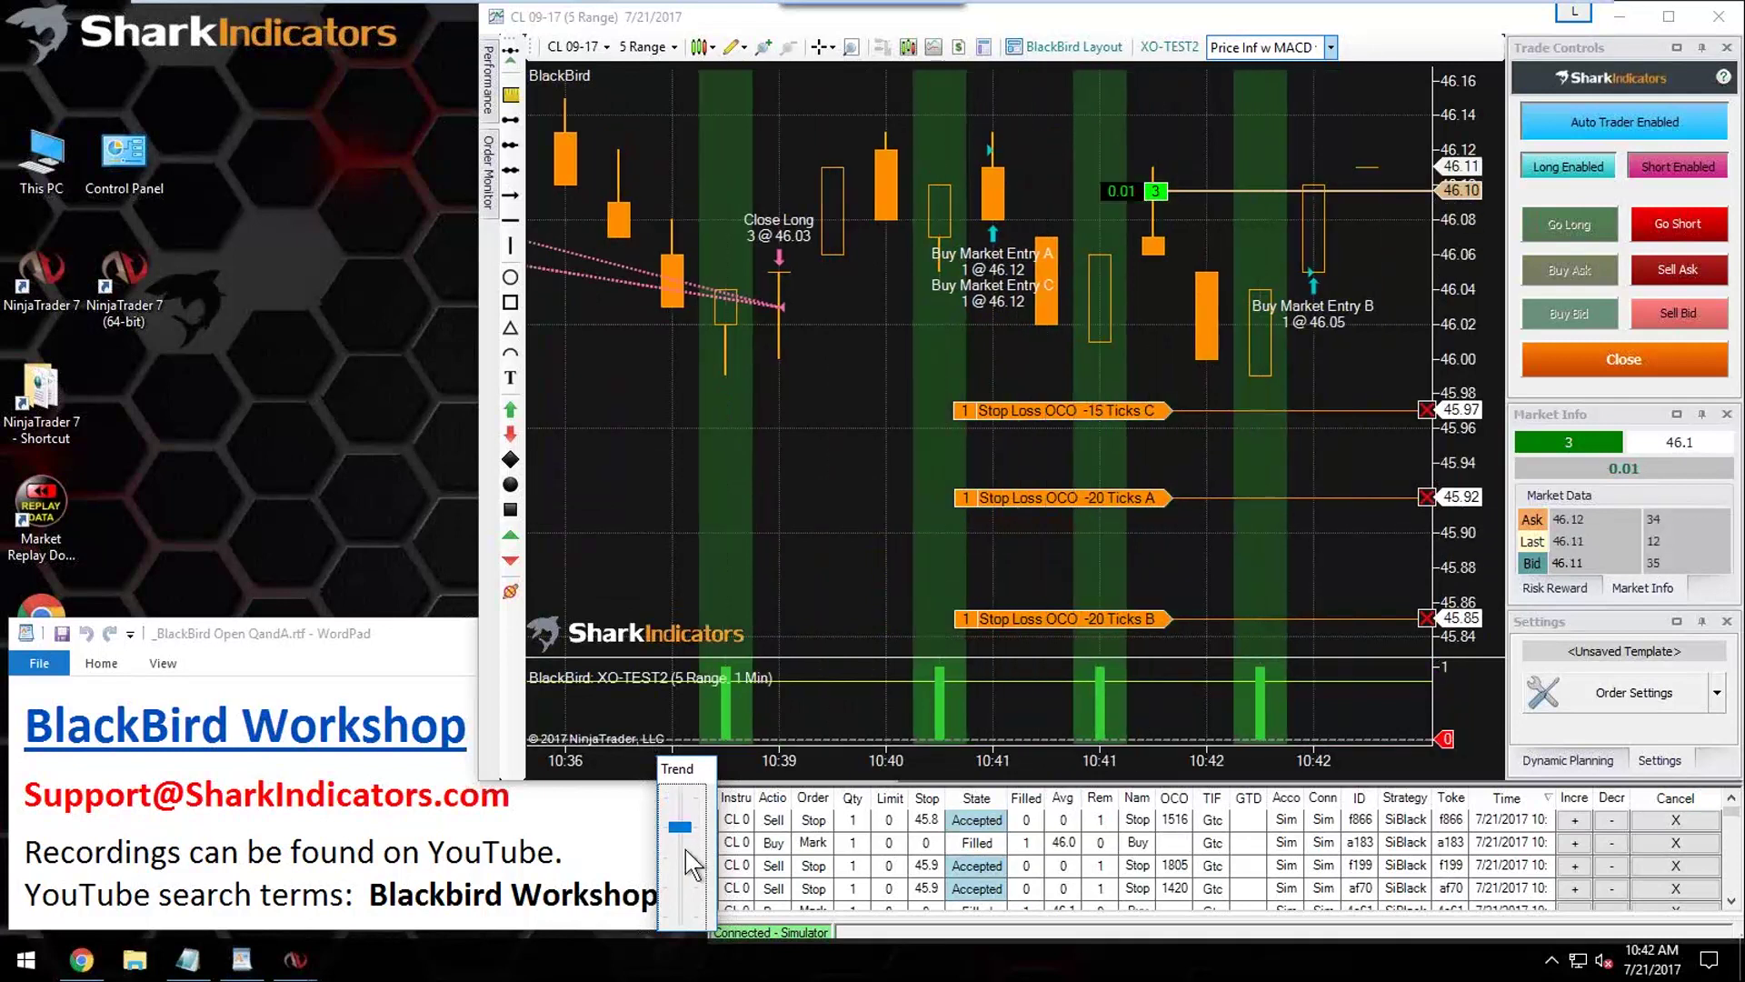
Step: Move stop loss C up to 46.12 so that it fills, and lower the simulated trend below neutral
left_click(1134, 412)
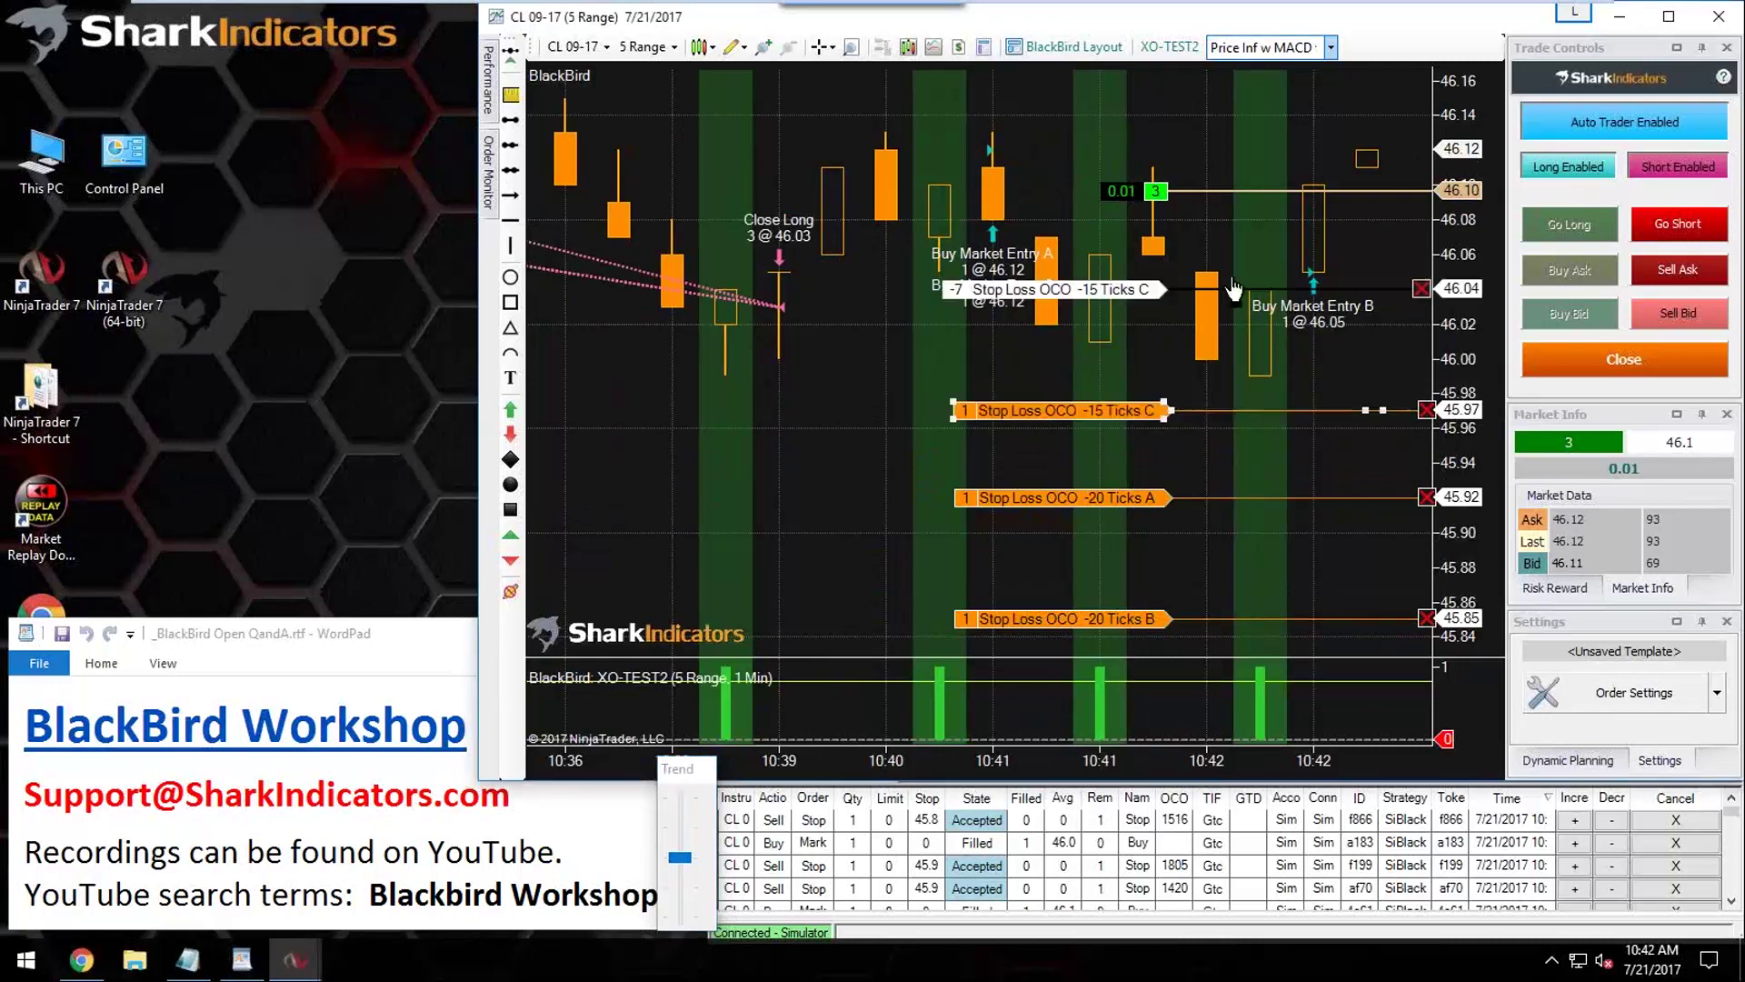
left_click(1227, 150)
left_click(688, 909)
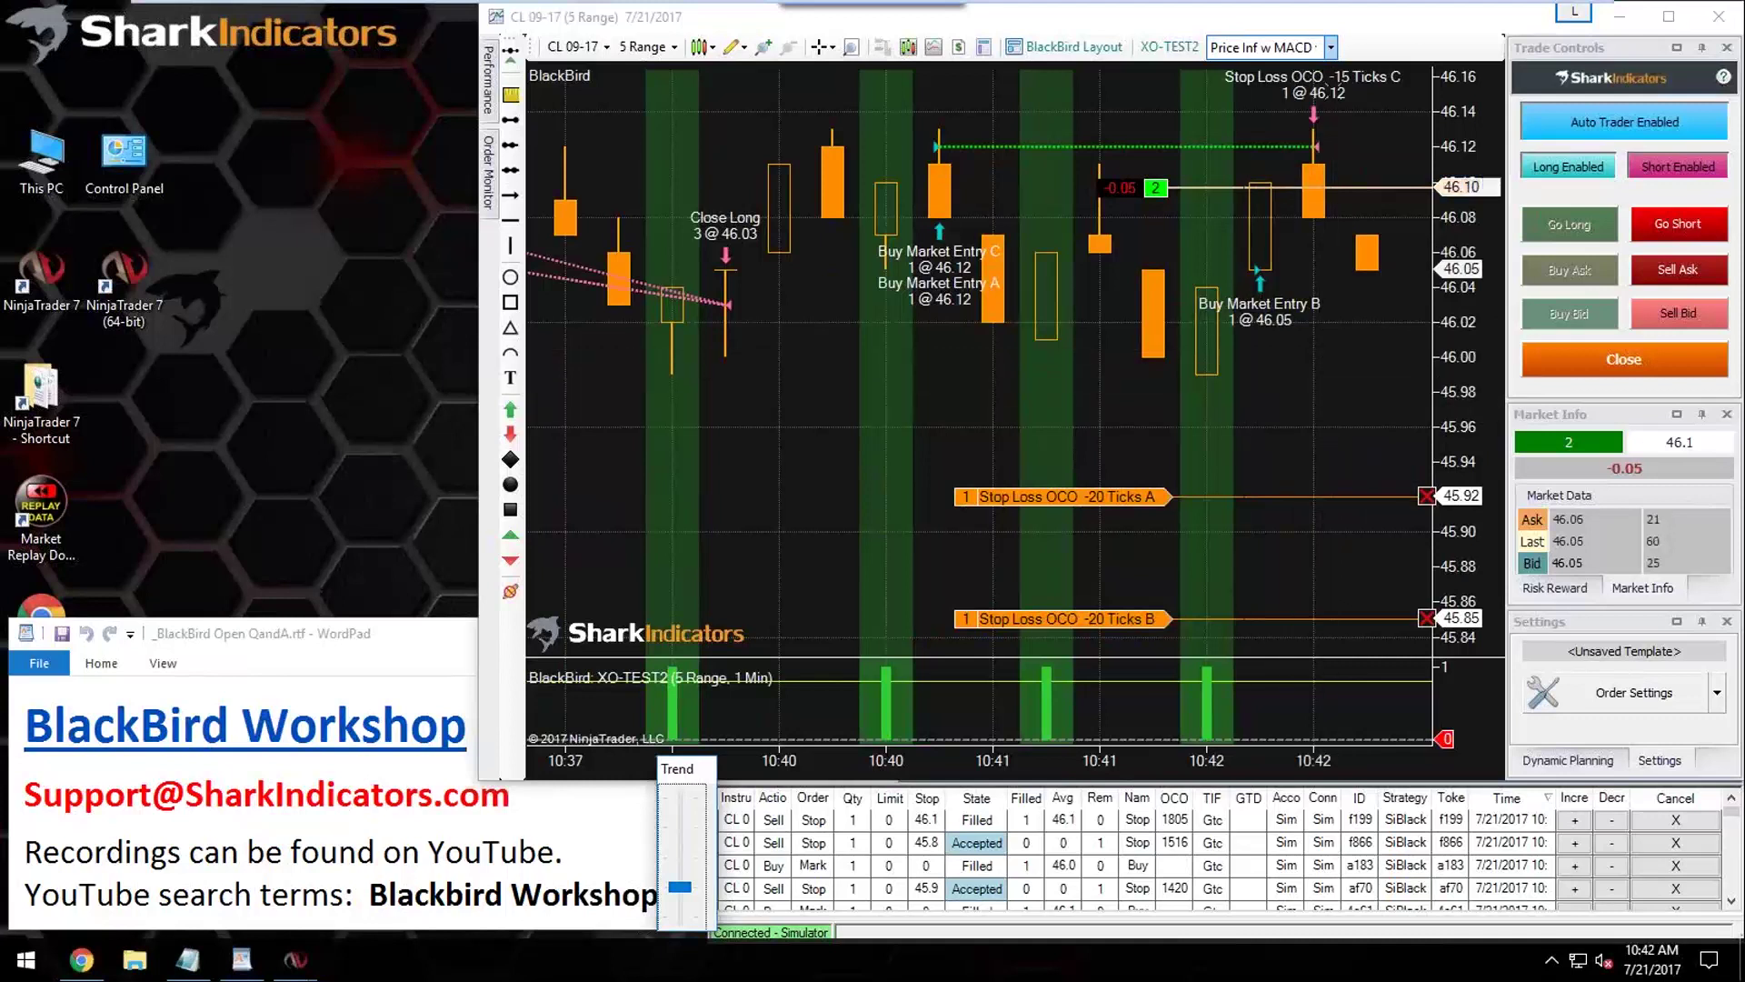
Step: Switch the chart's logic template to Price Inf and vary the simulated trend, returning it to neutral
left_click(1331, 48)
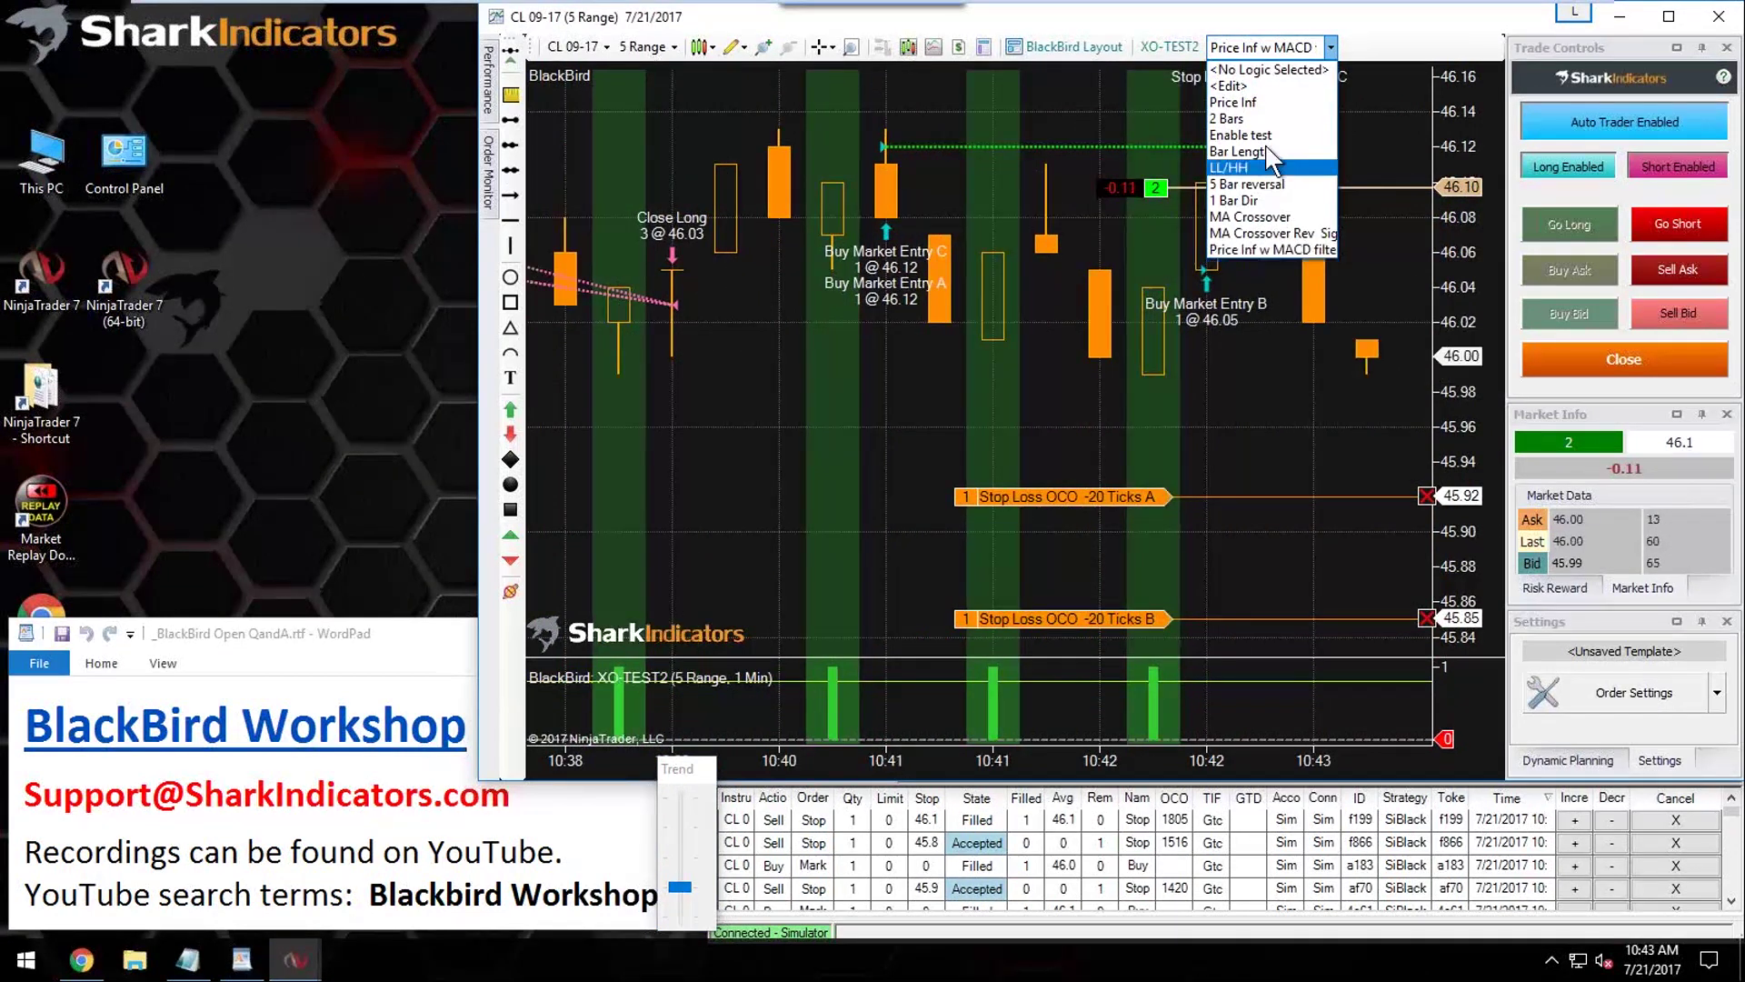
left_click(1260, 102)
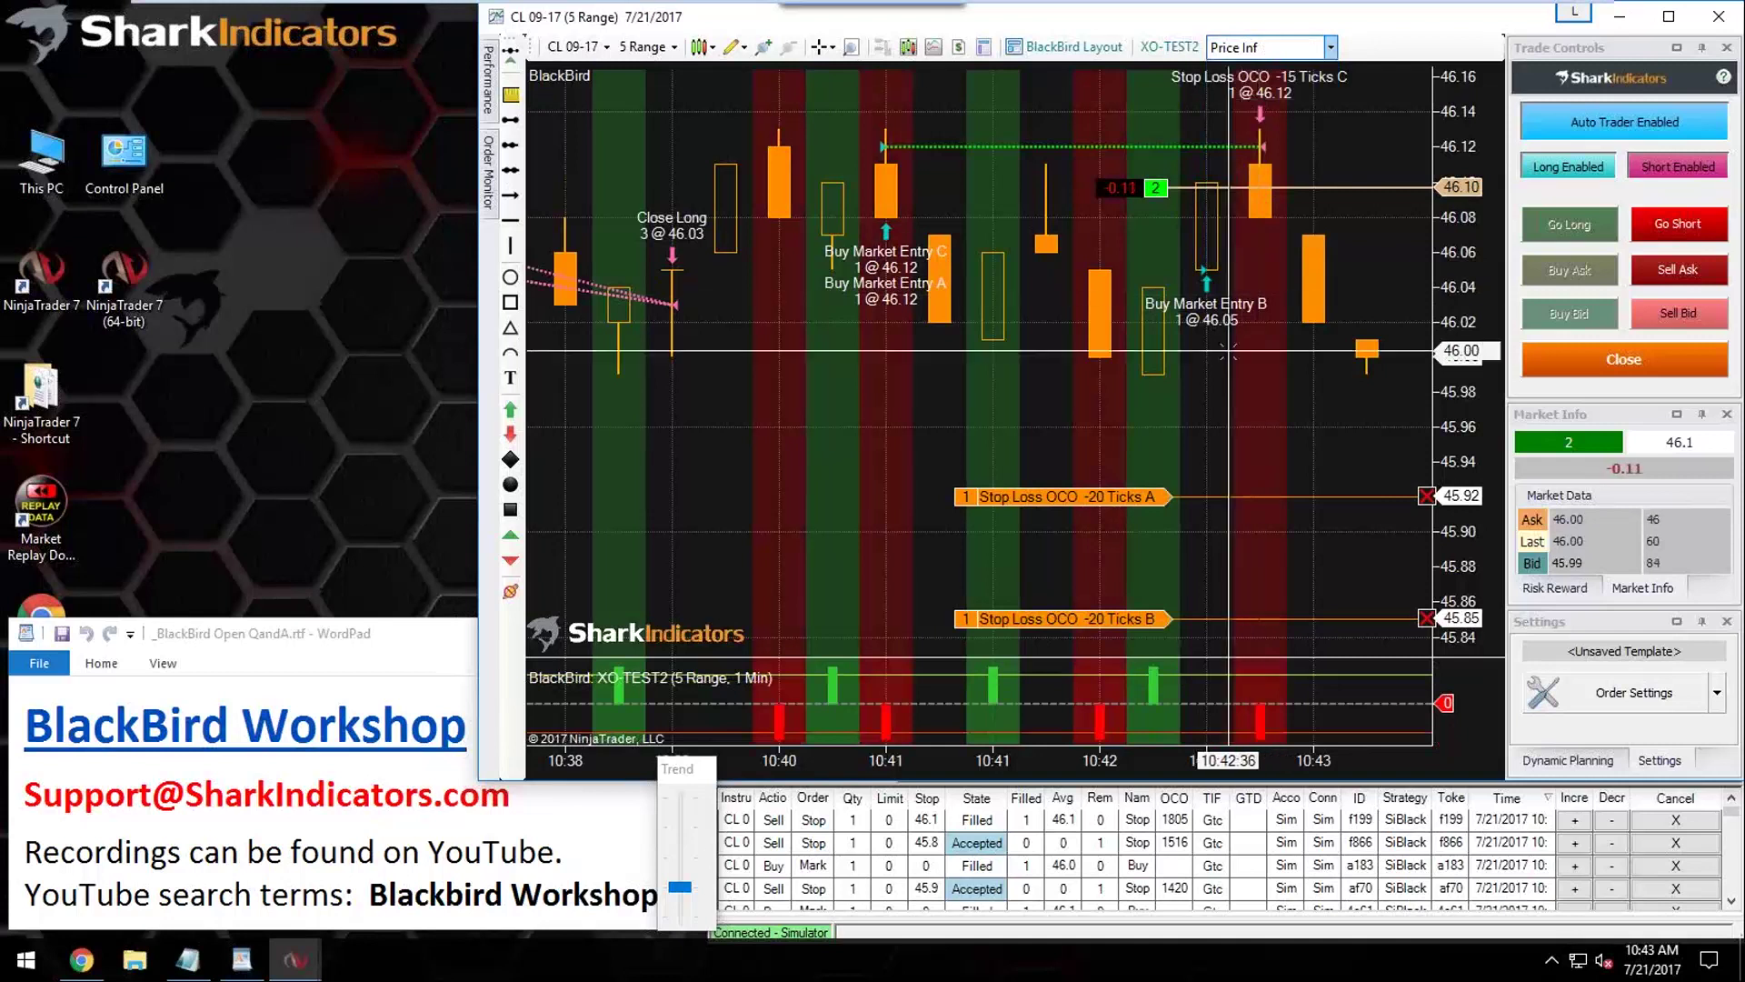
left_click(682, 854)
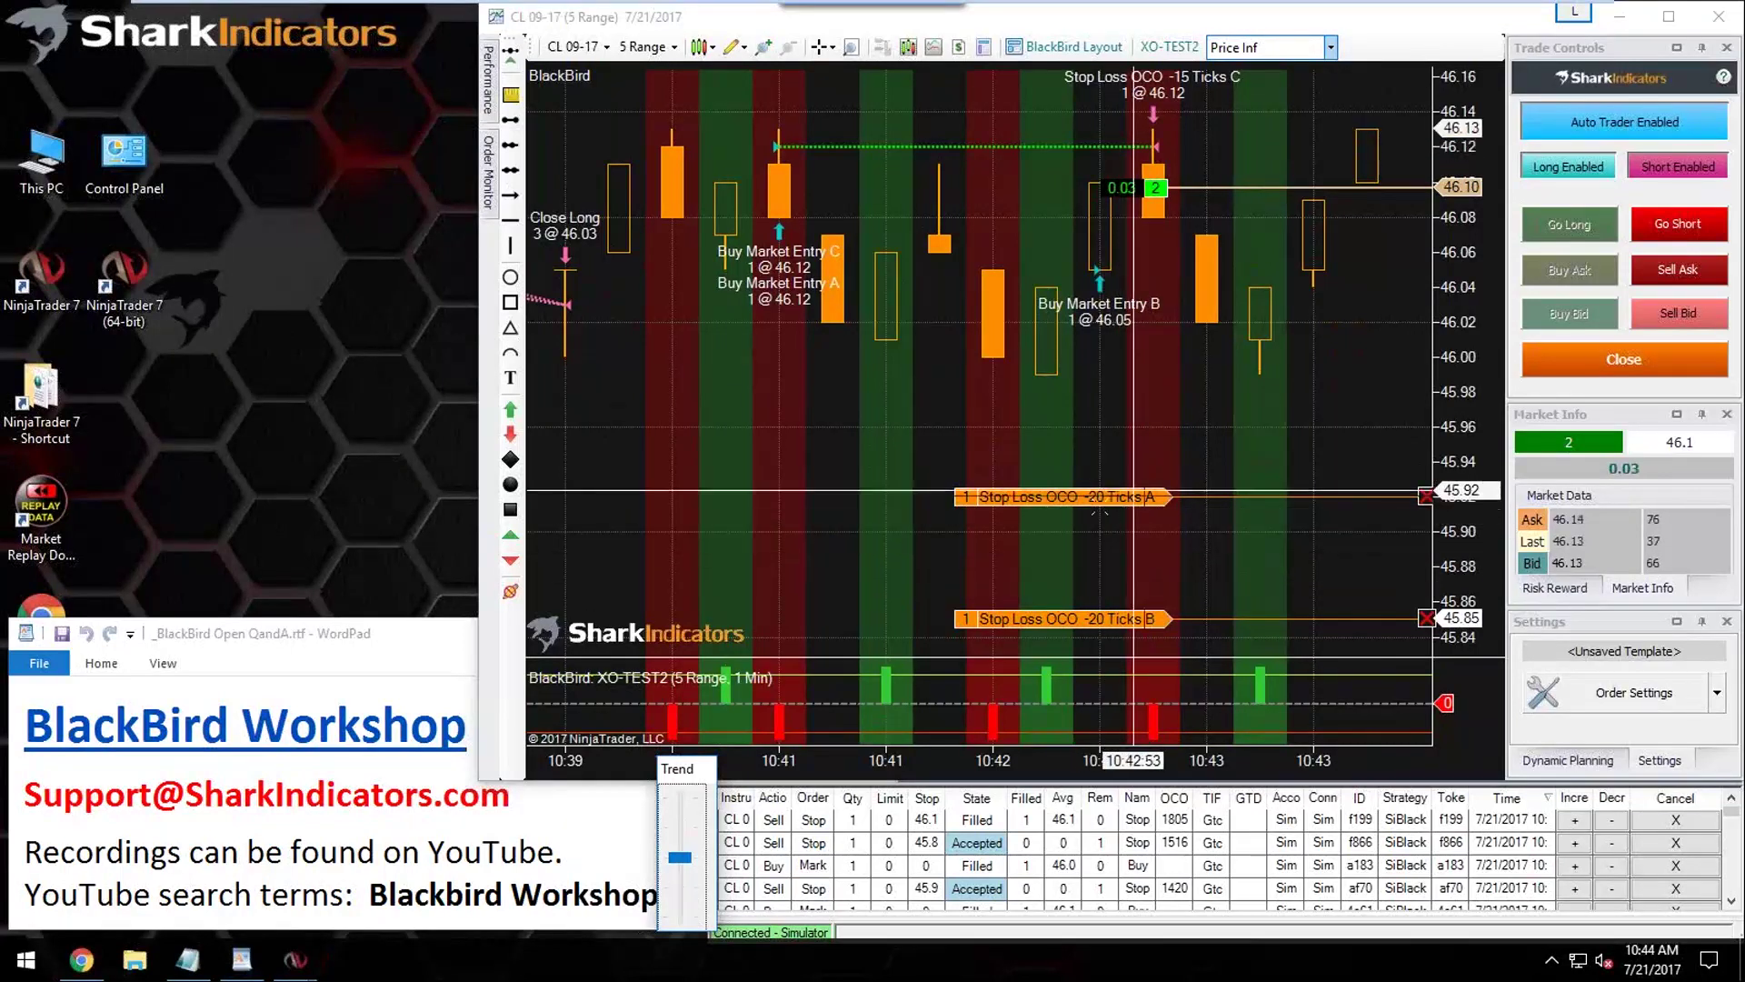
left_click(686, 896)
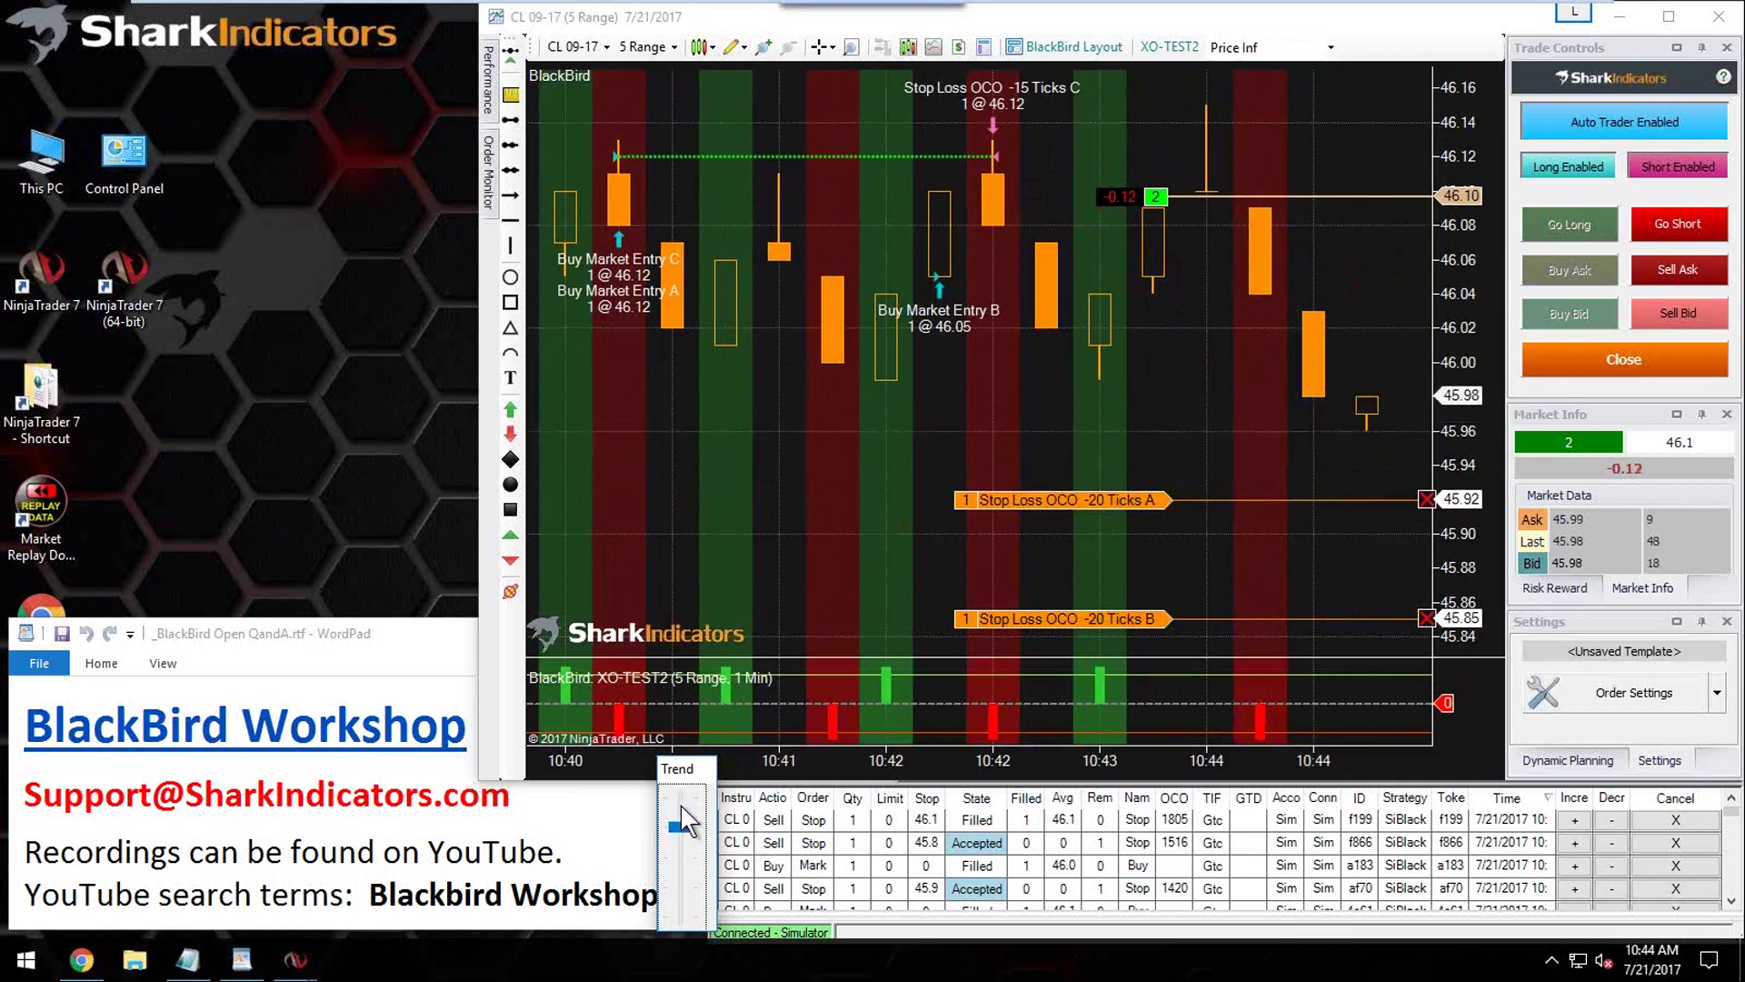
left_click(669, 865)
Step: Reopen the order settings and review market entry C's BloodHound placement trigger and the number of signals in market entry B's trade signal trigger
left_click(1618, 691)
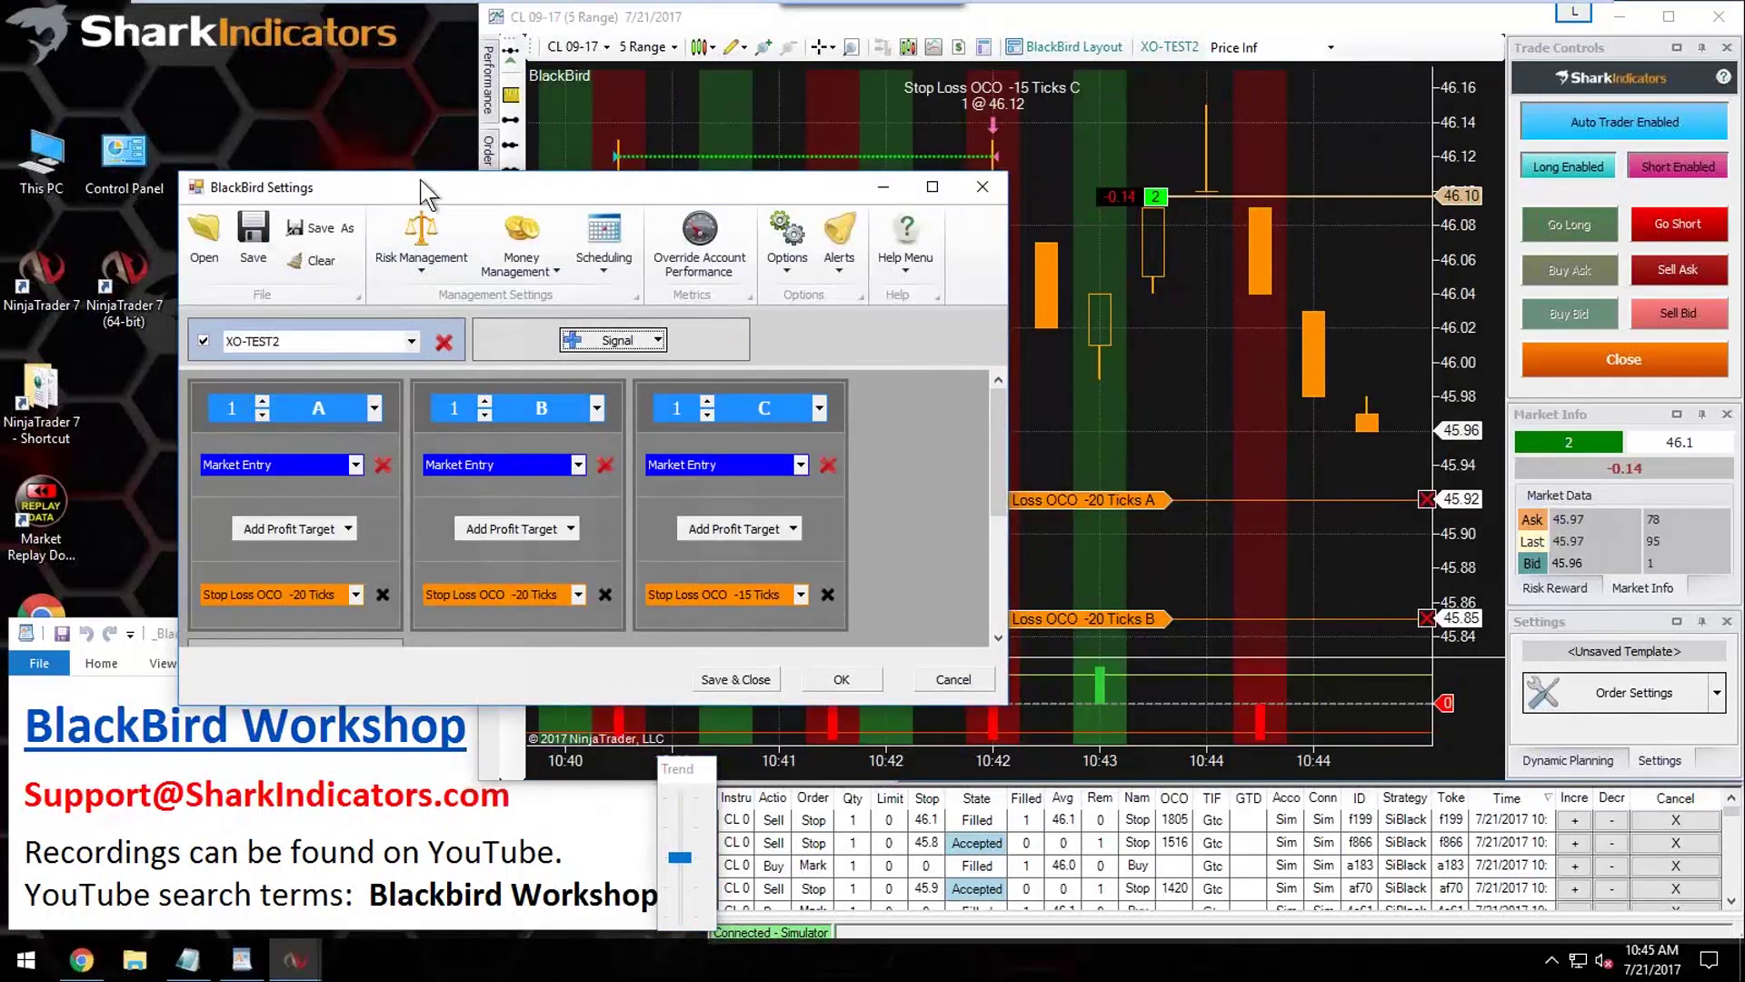
left_click_drag(422, 182, 232, 19)
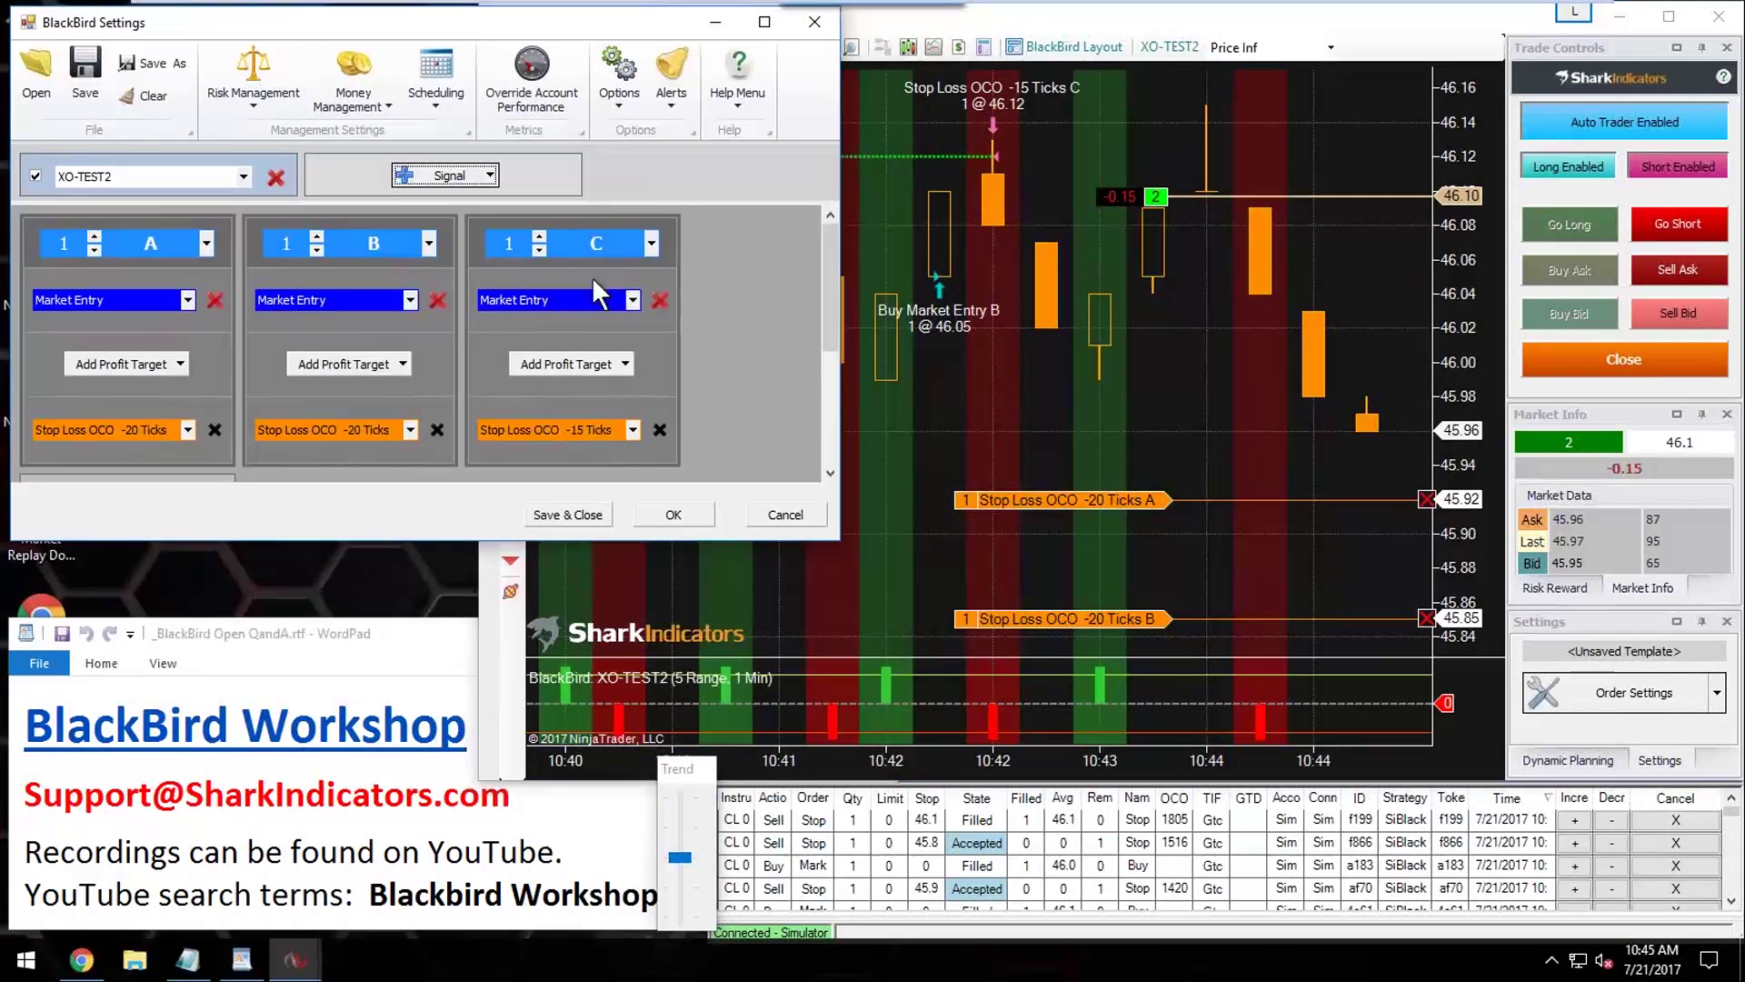
left_click(565, 302)
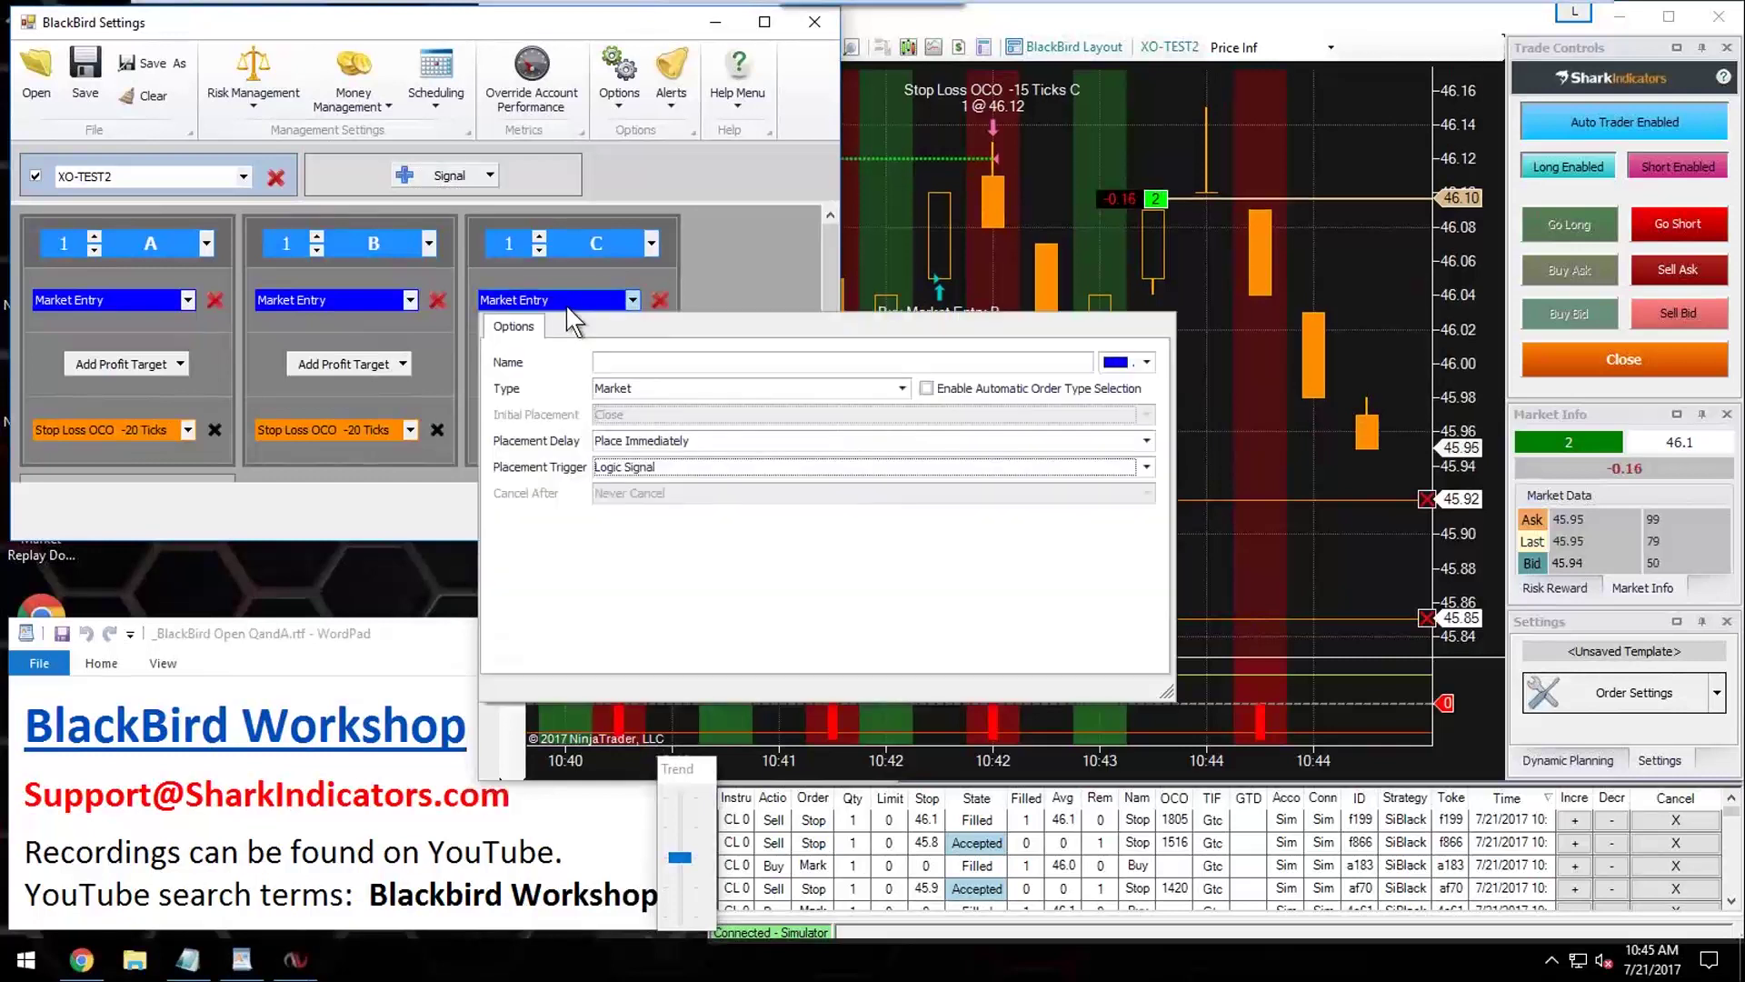
left_click(669, 465)
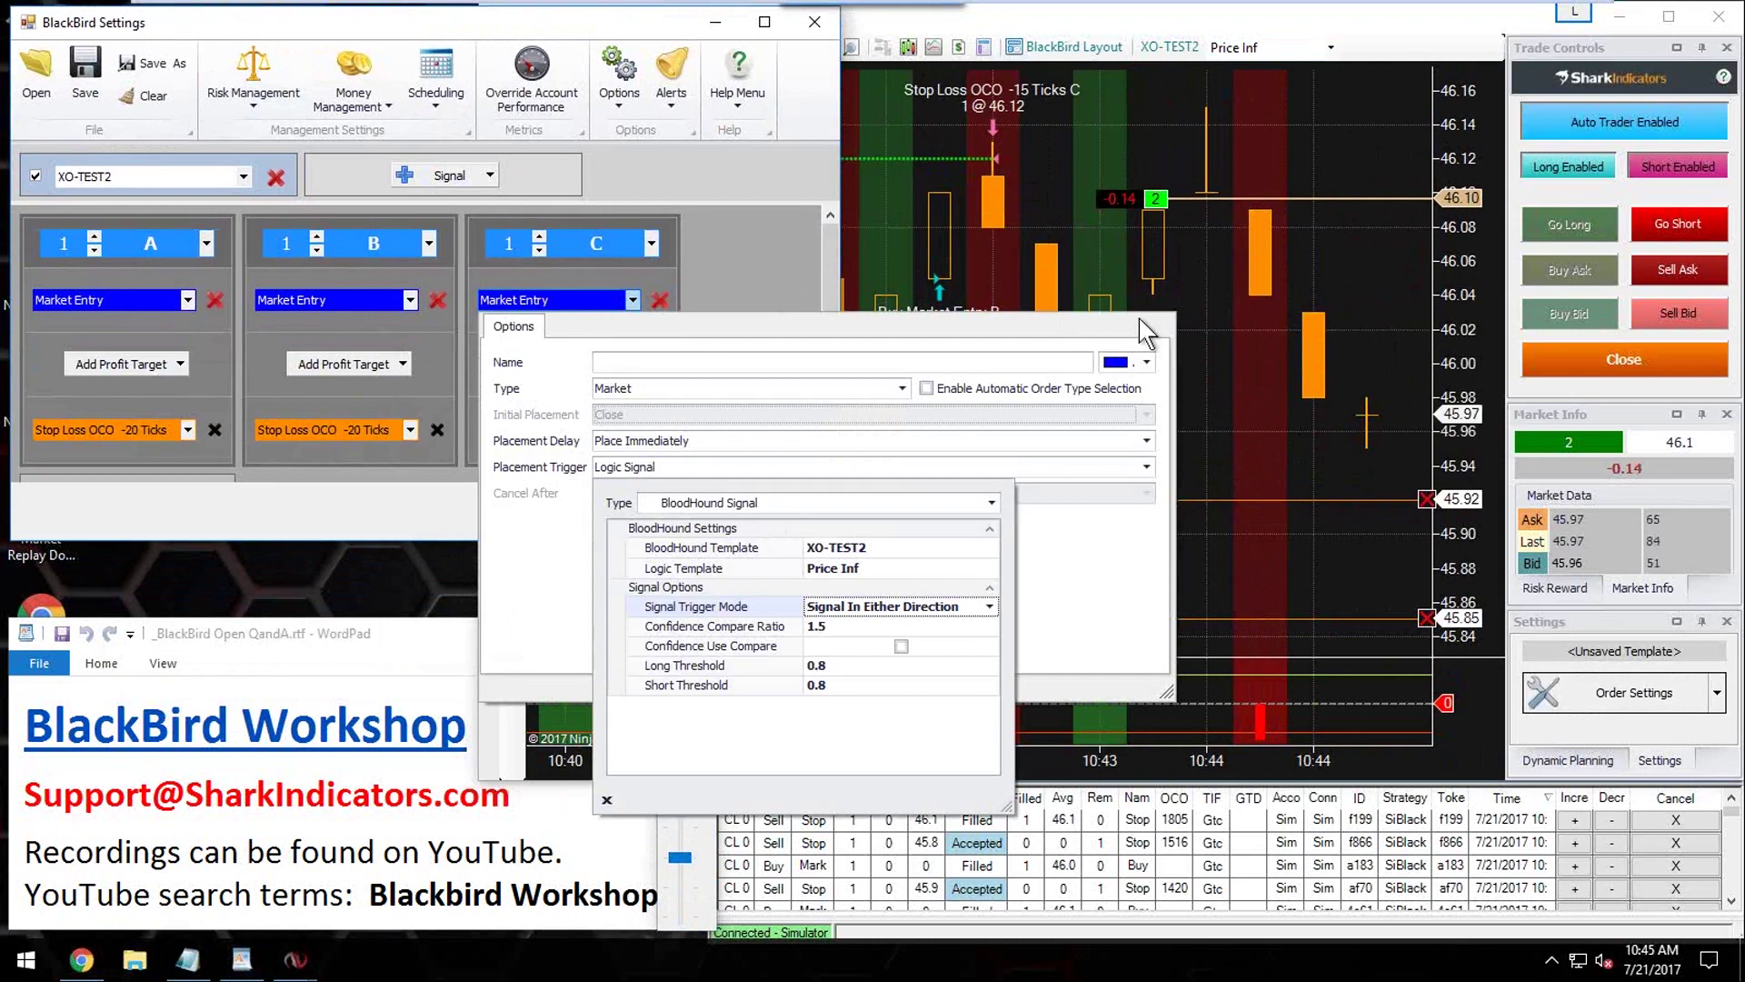
left_click(342, 301)
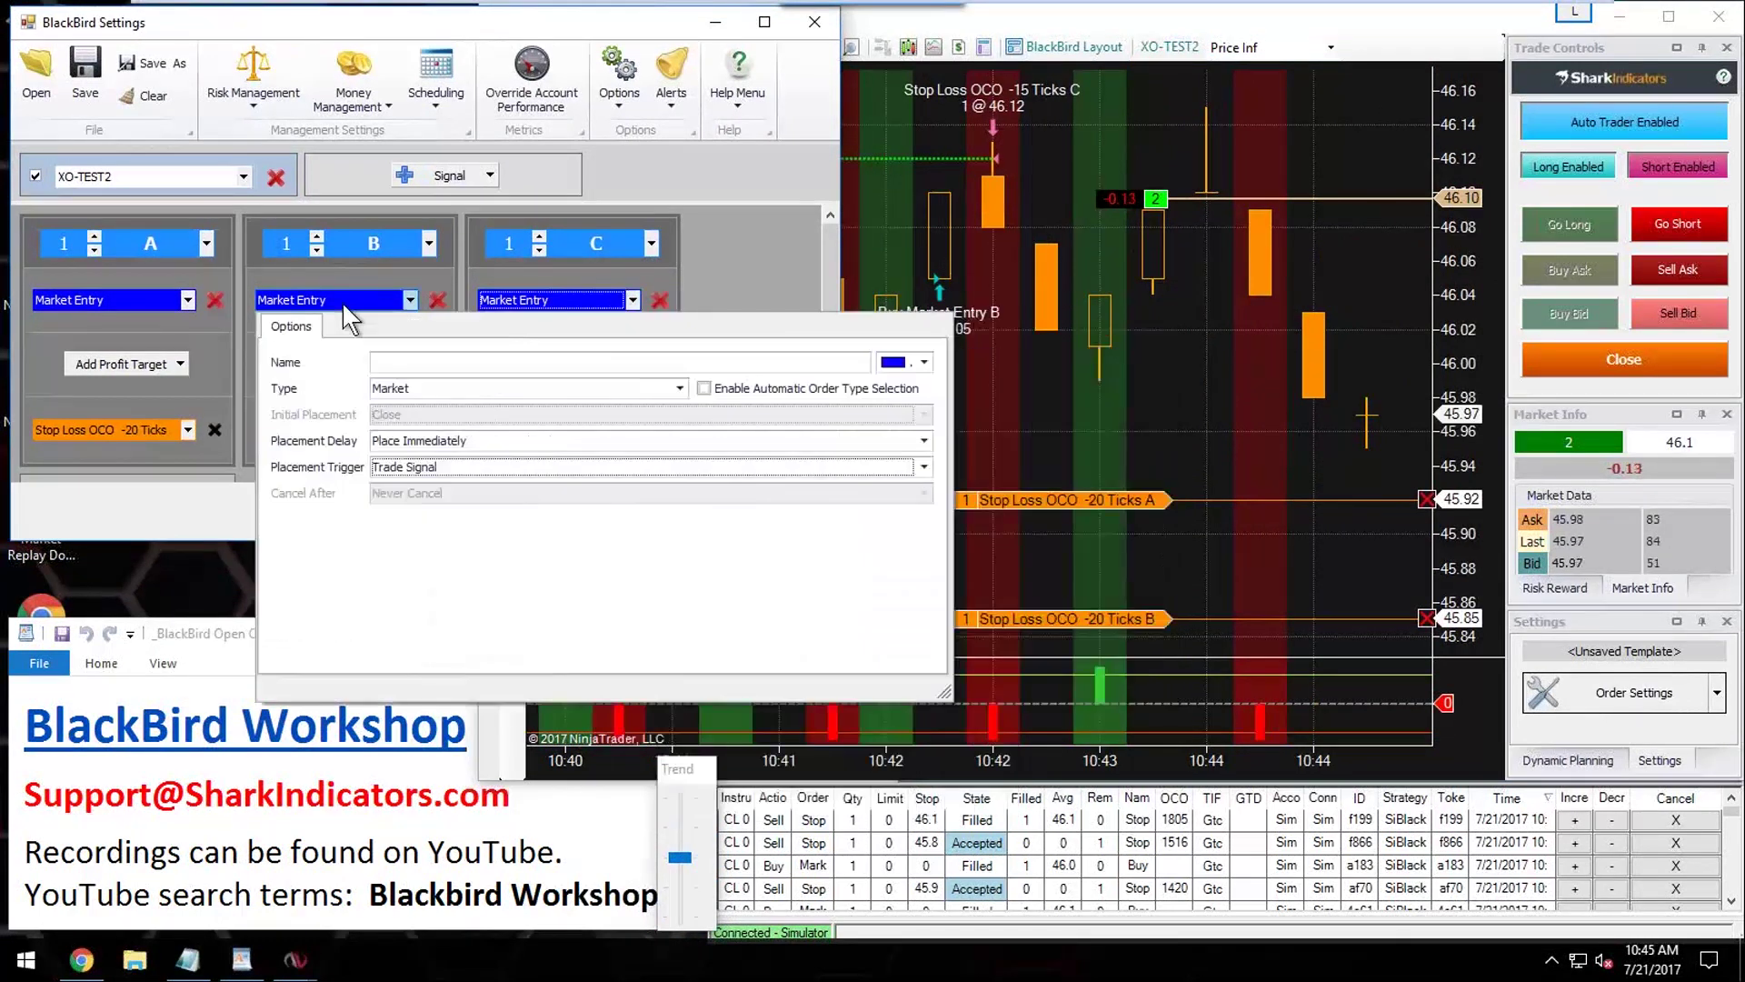
left_click(450, 471)
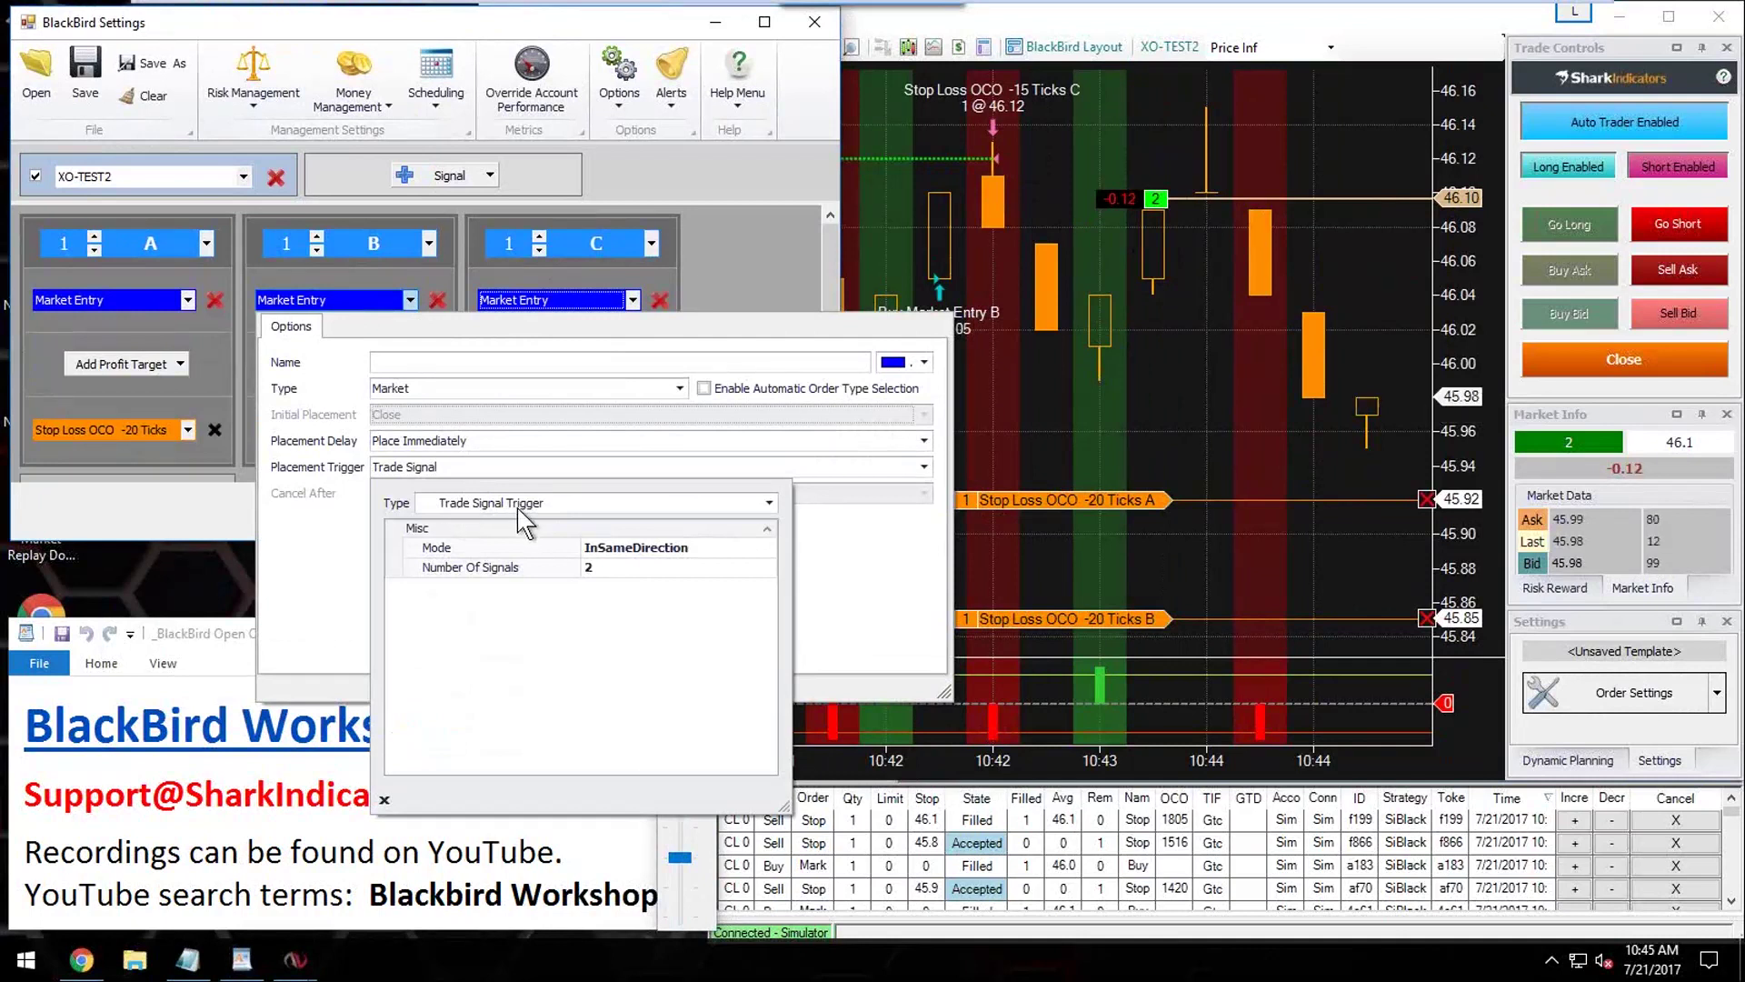
left_click(599, 568)
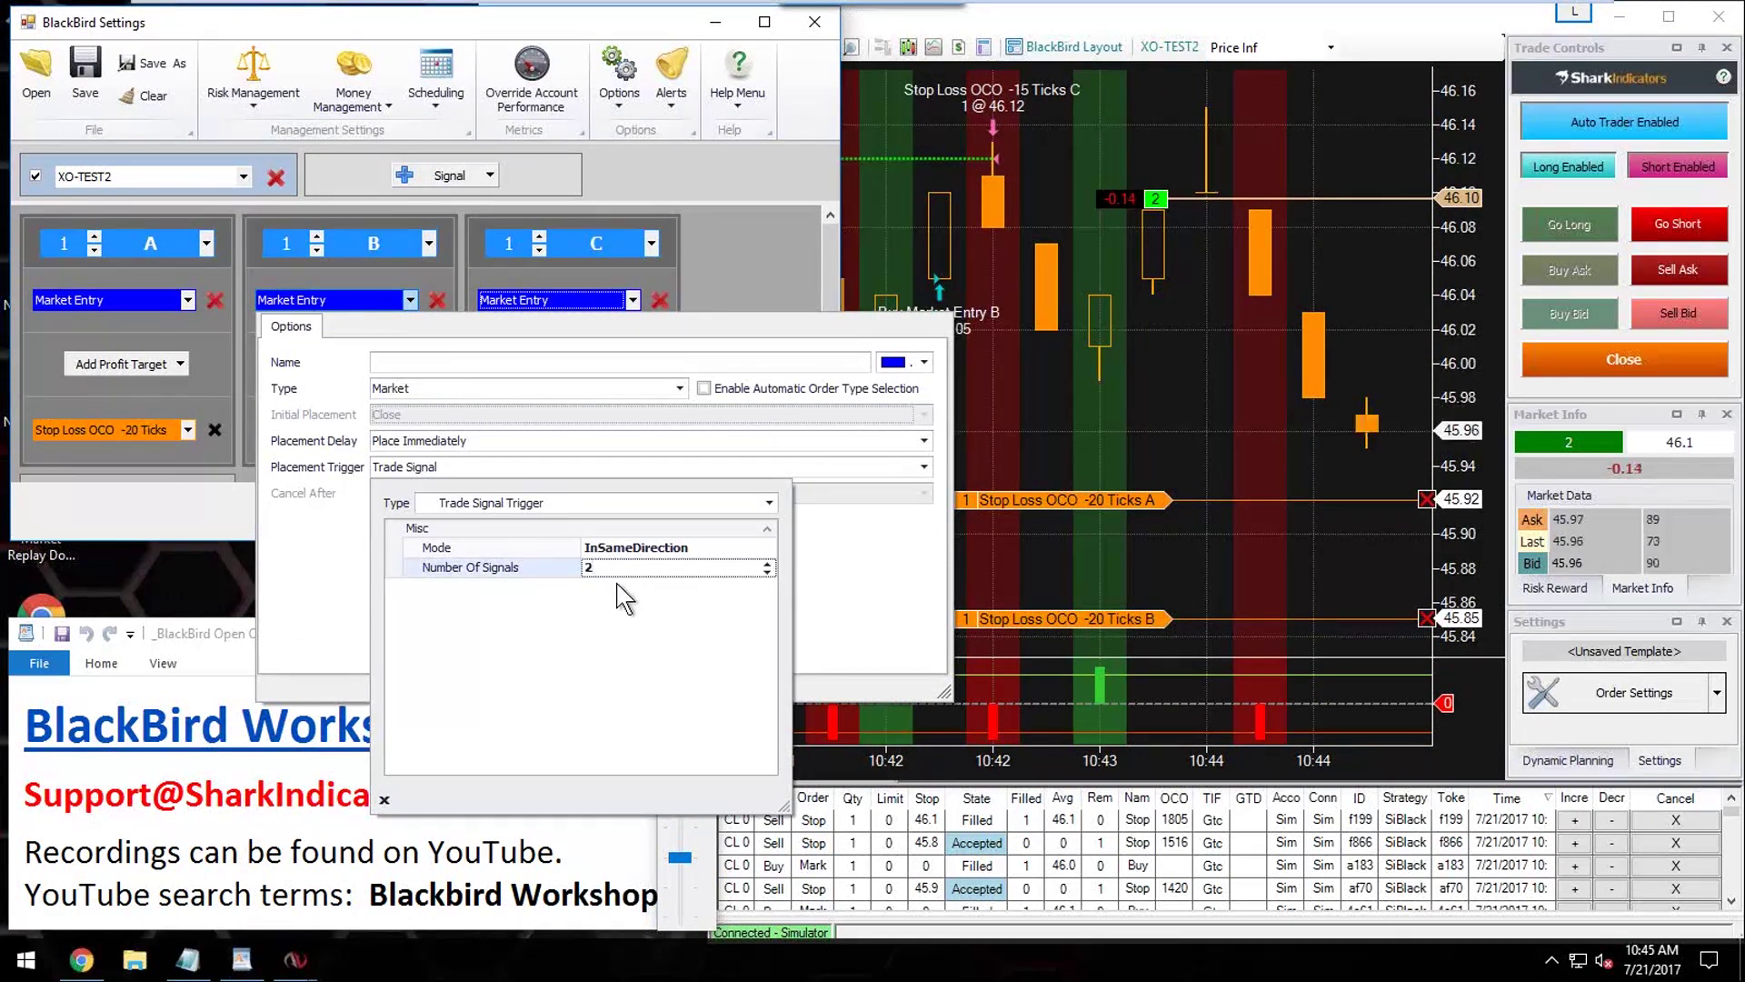
Step: Compare the logic template in market entry C's BloodHound placement trigger with the entry signal template of the XO-TEST2 signal
left_click(572, 297)
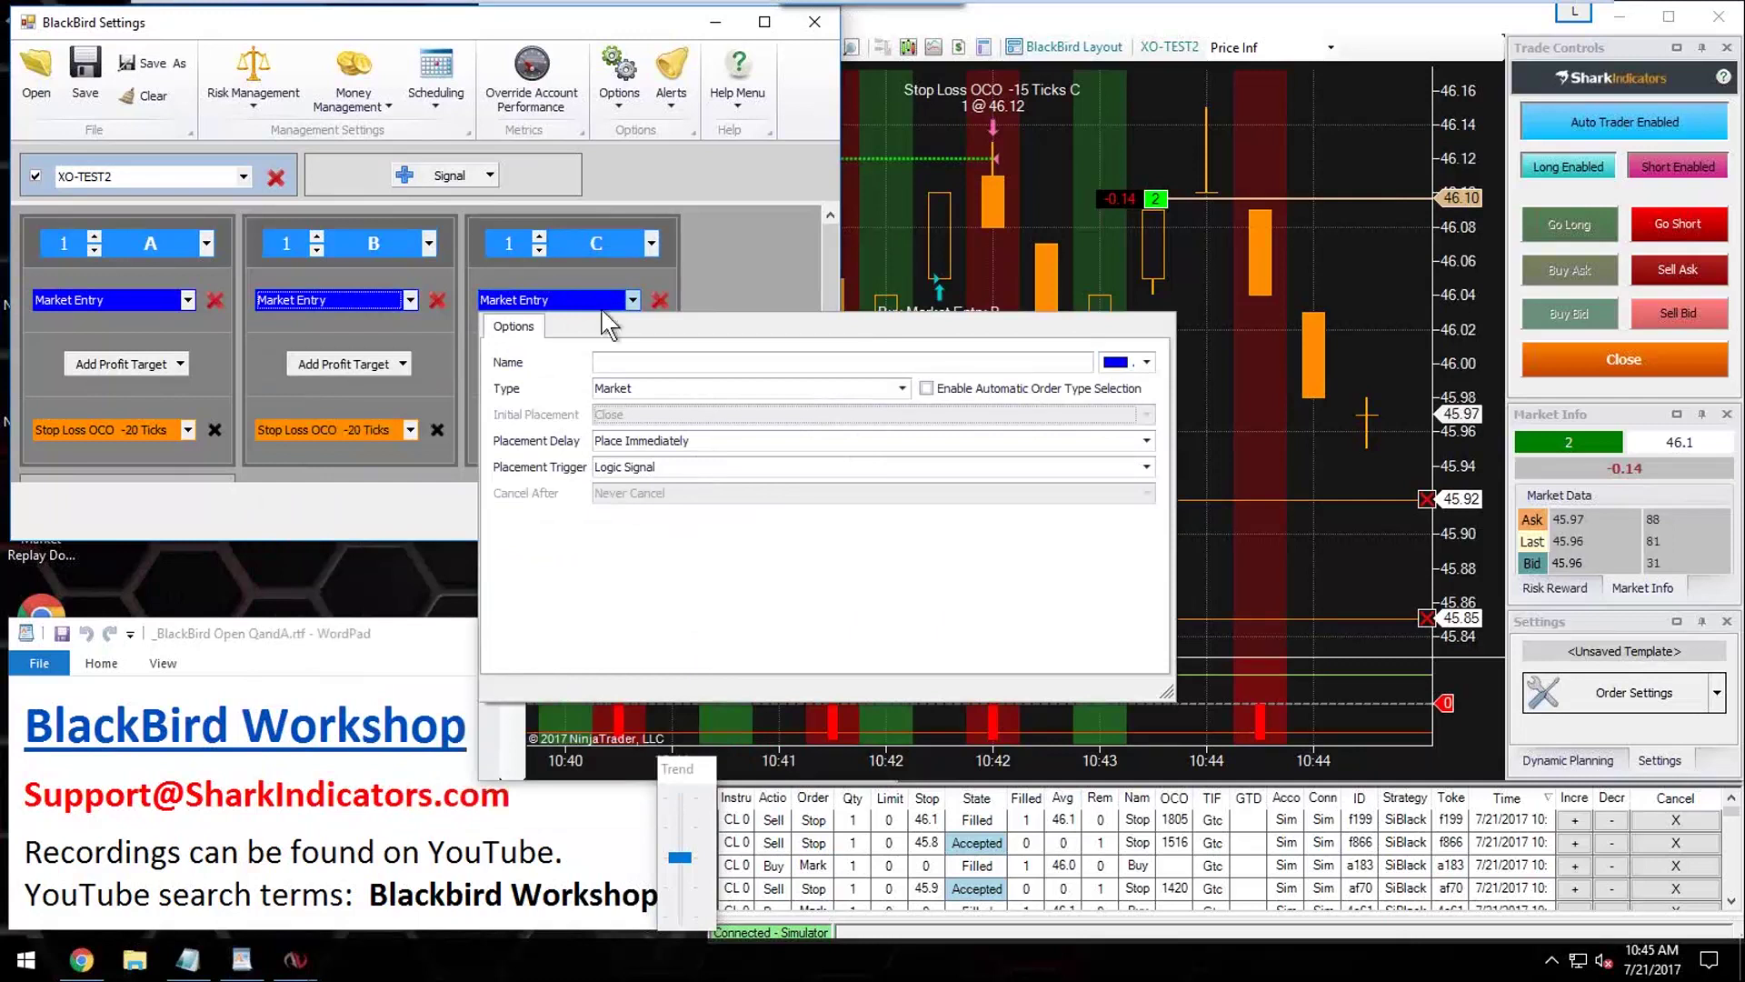
left_click(694, 468)
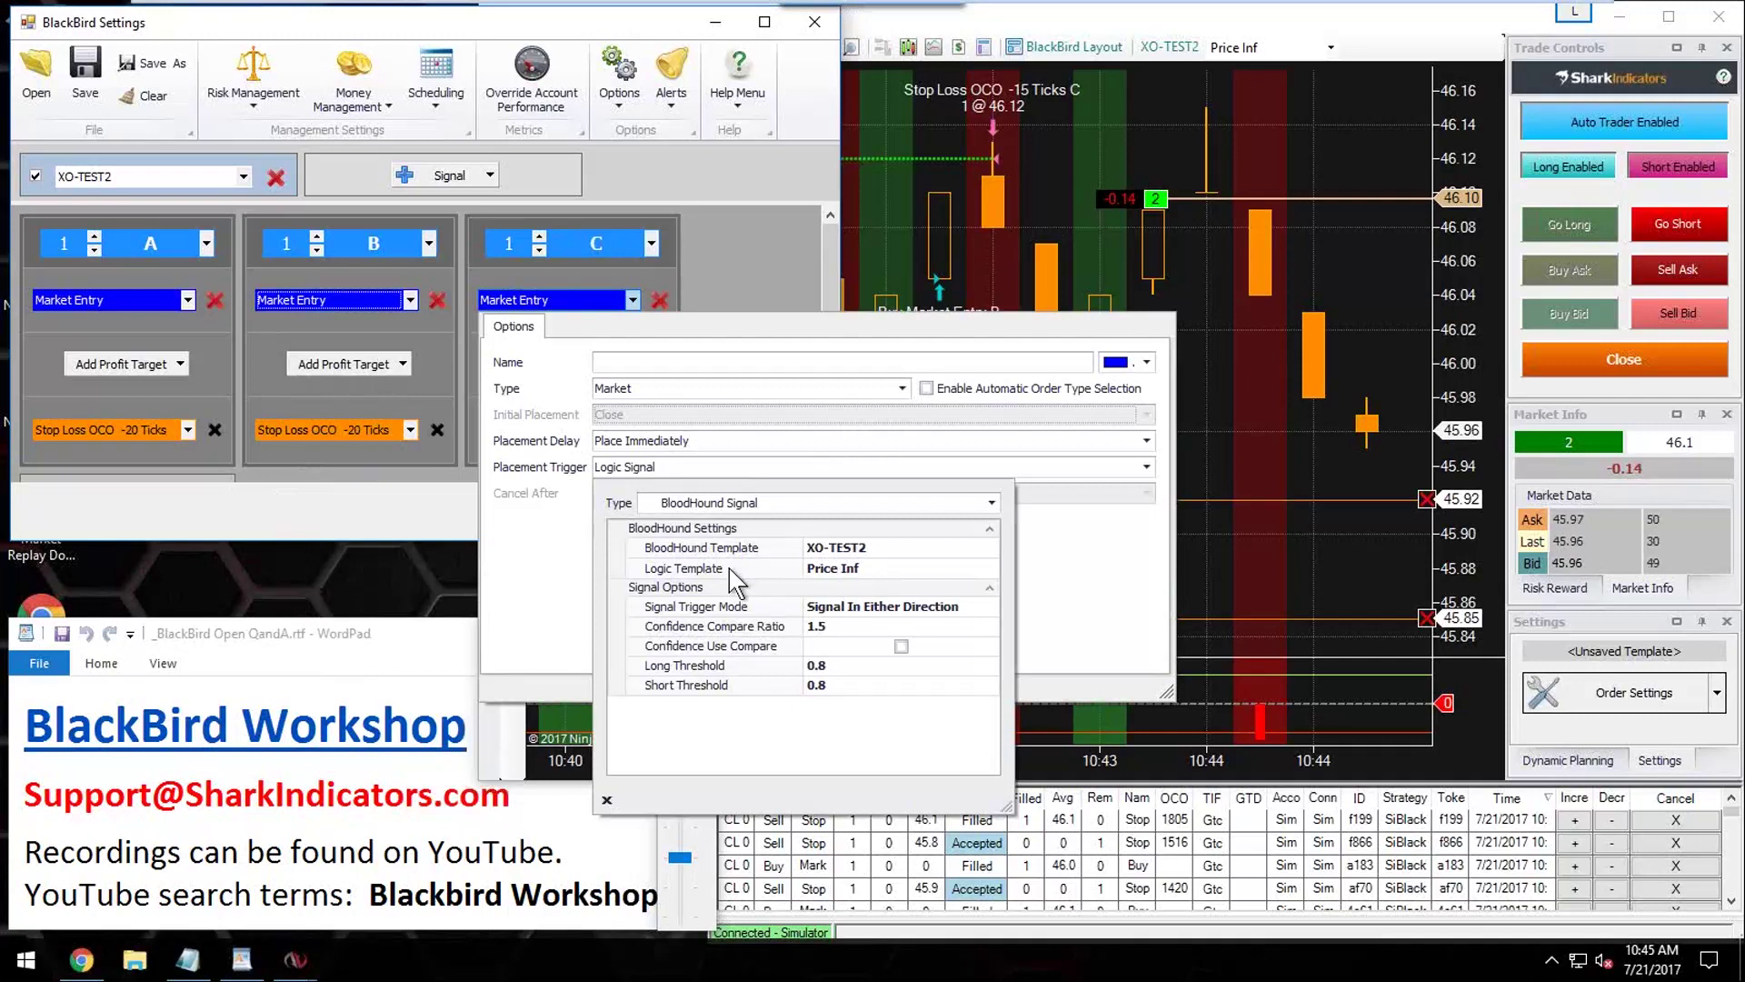
left_click(868, 573)
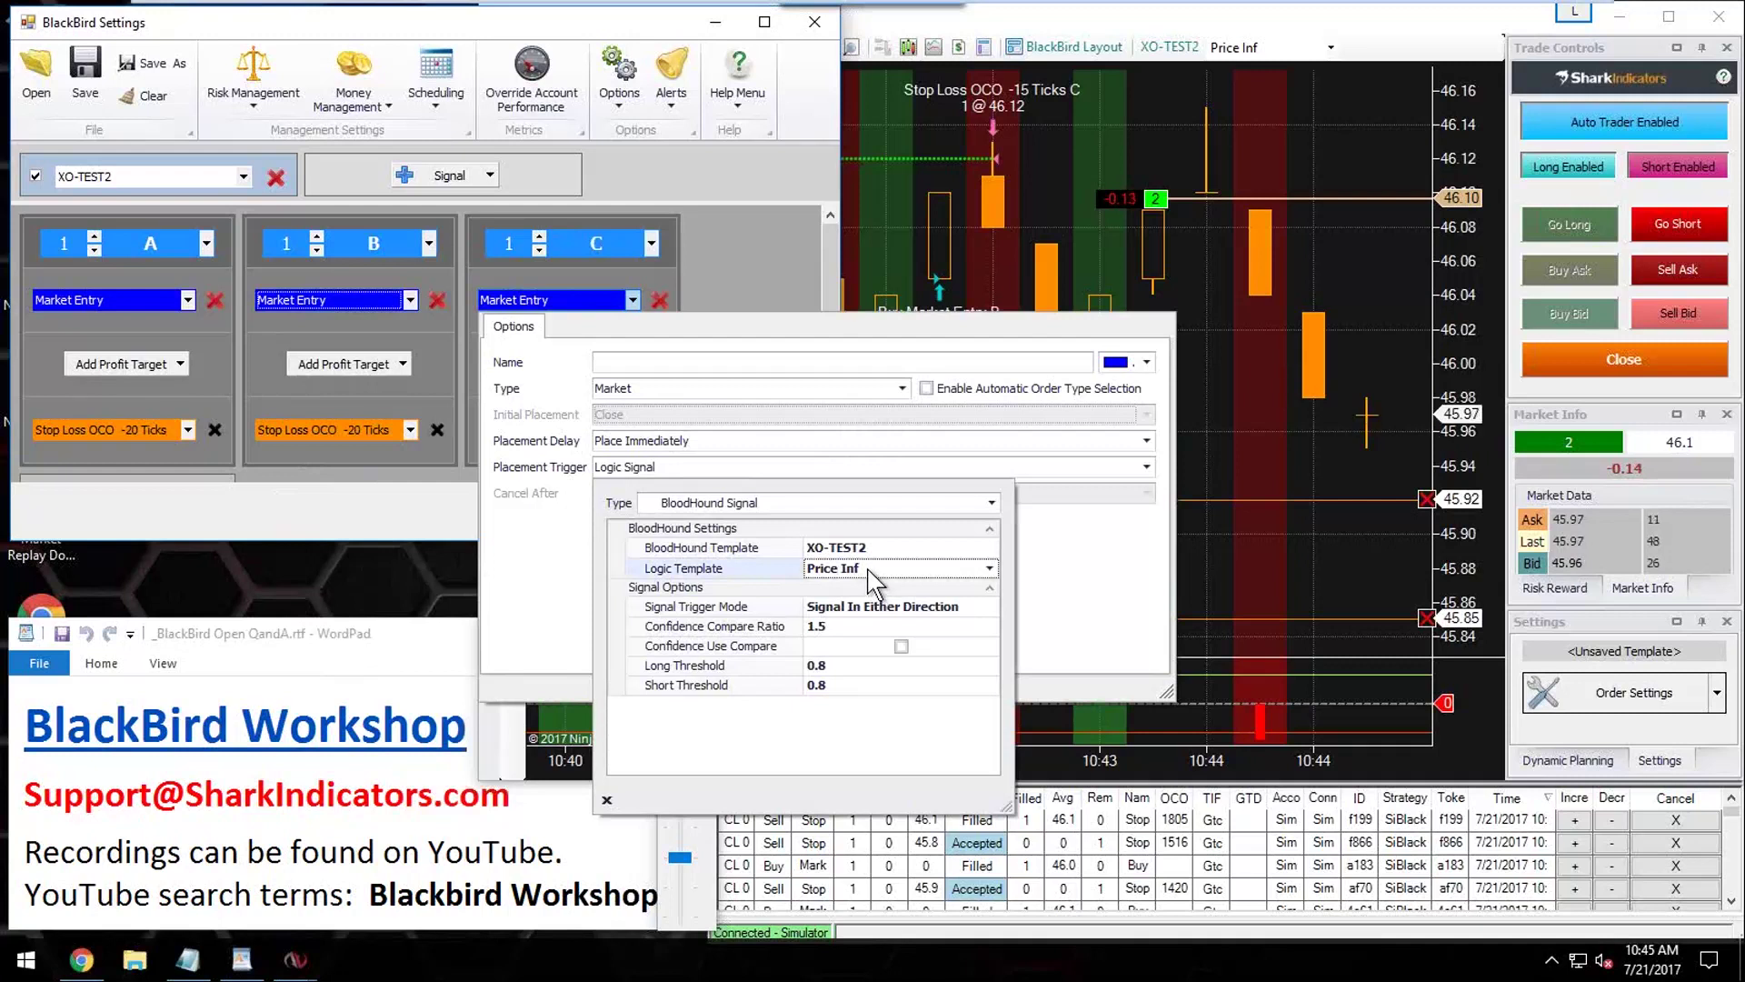
left_click(242, 176)
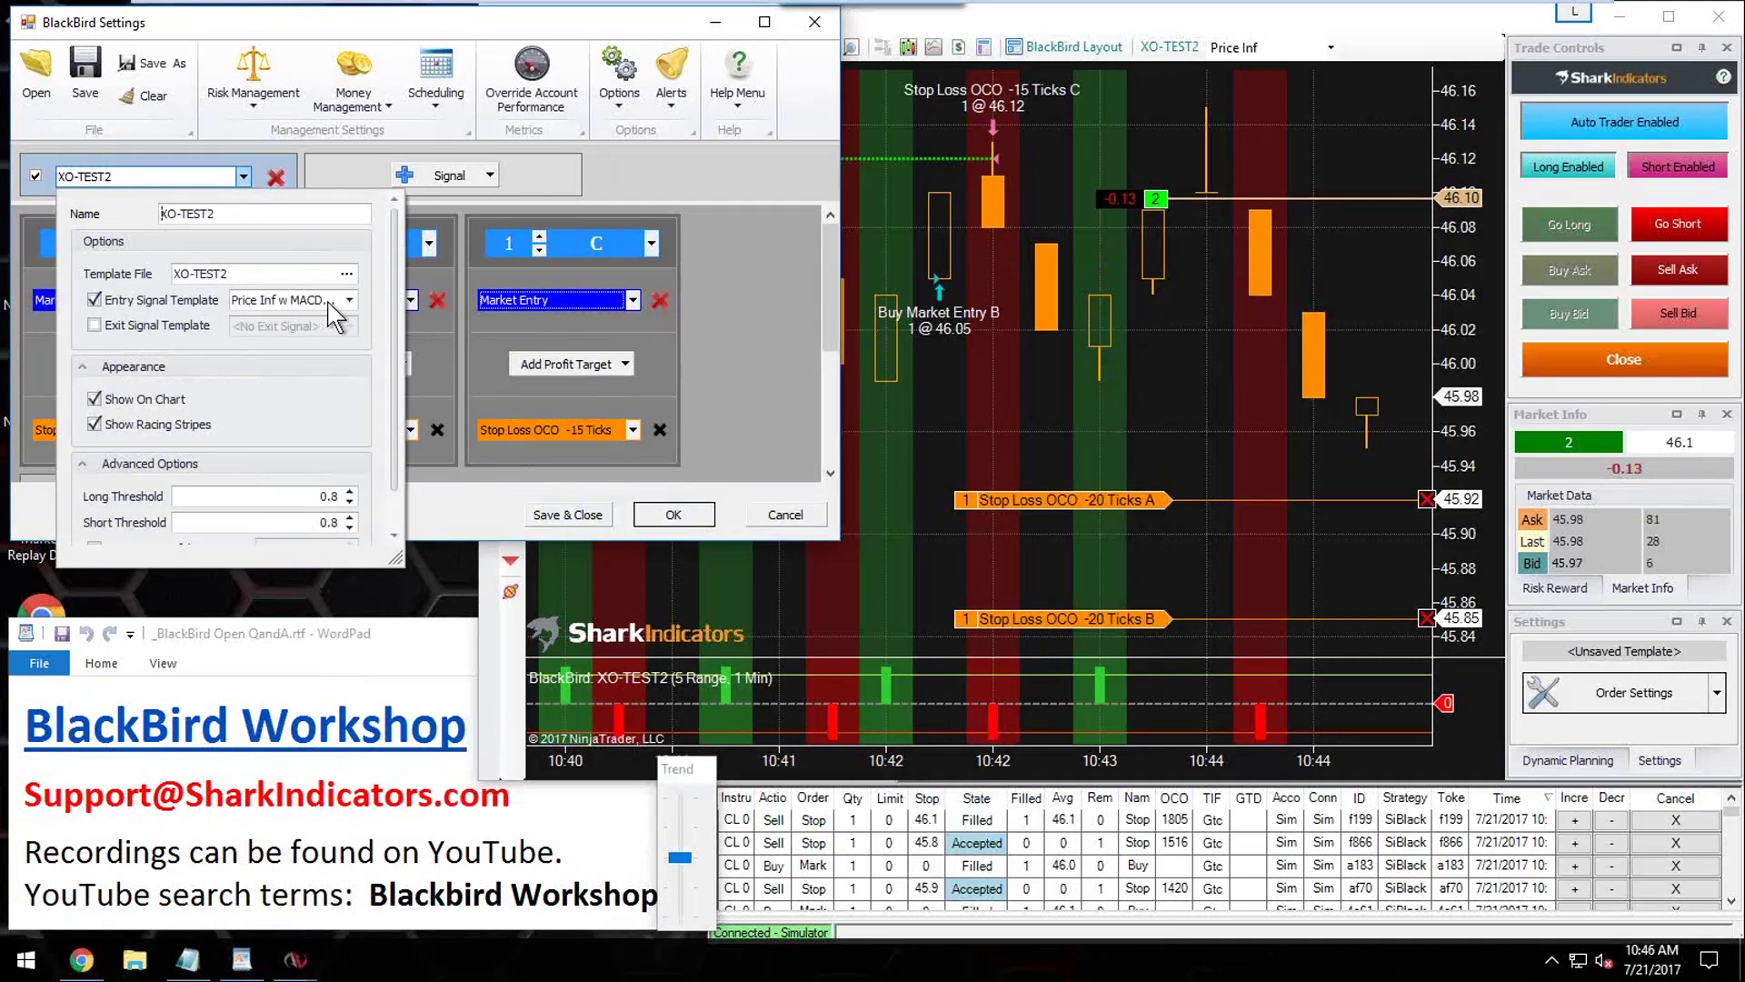
left_click(351, 301)
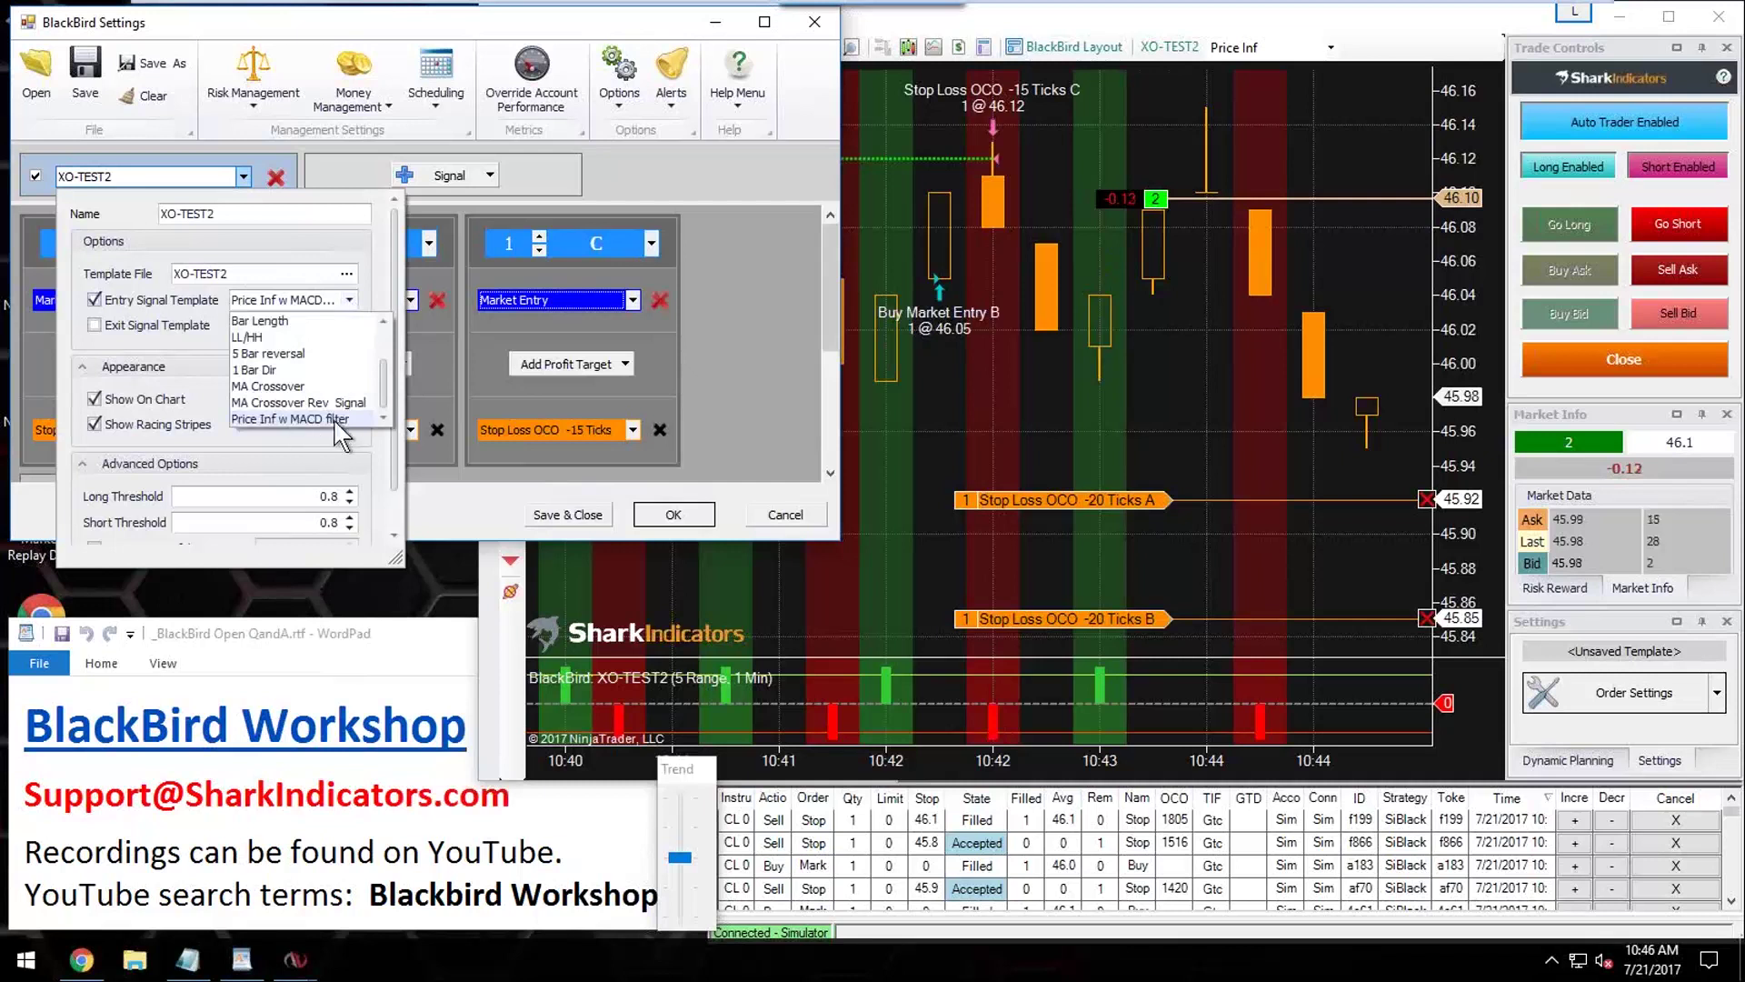
left_click(349, 301)
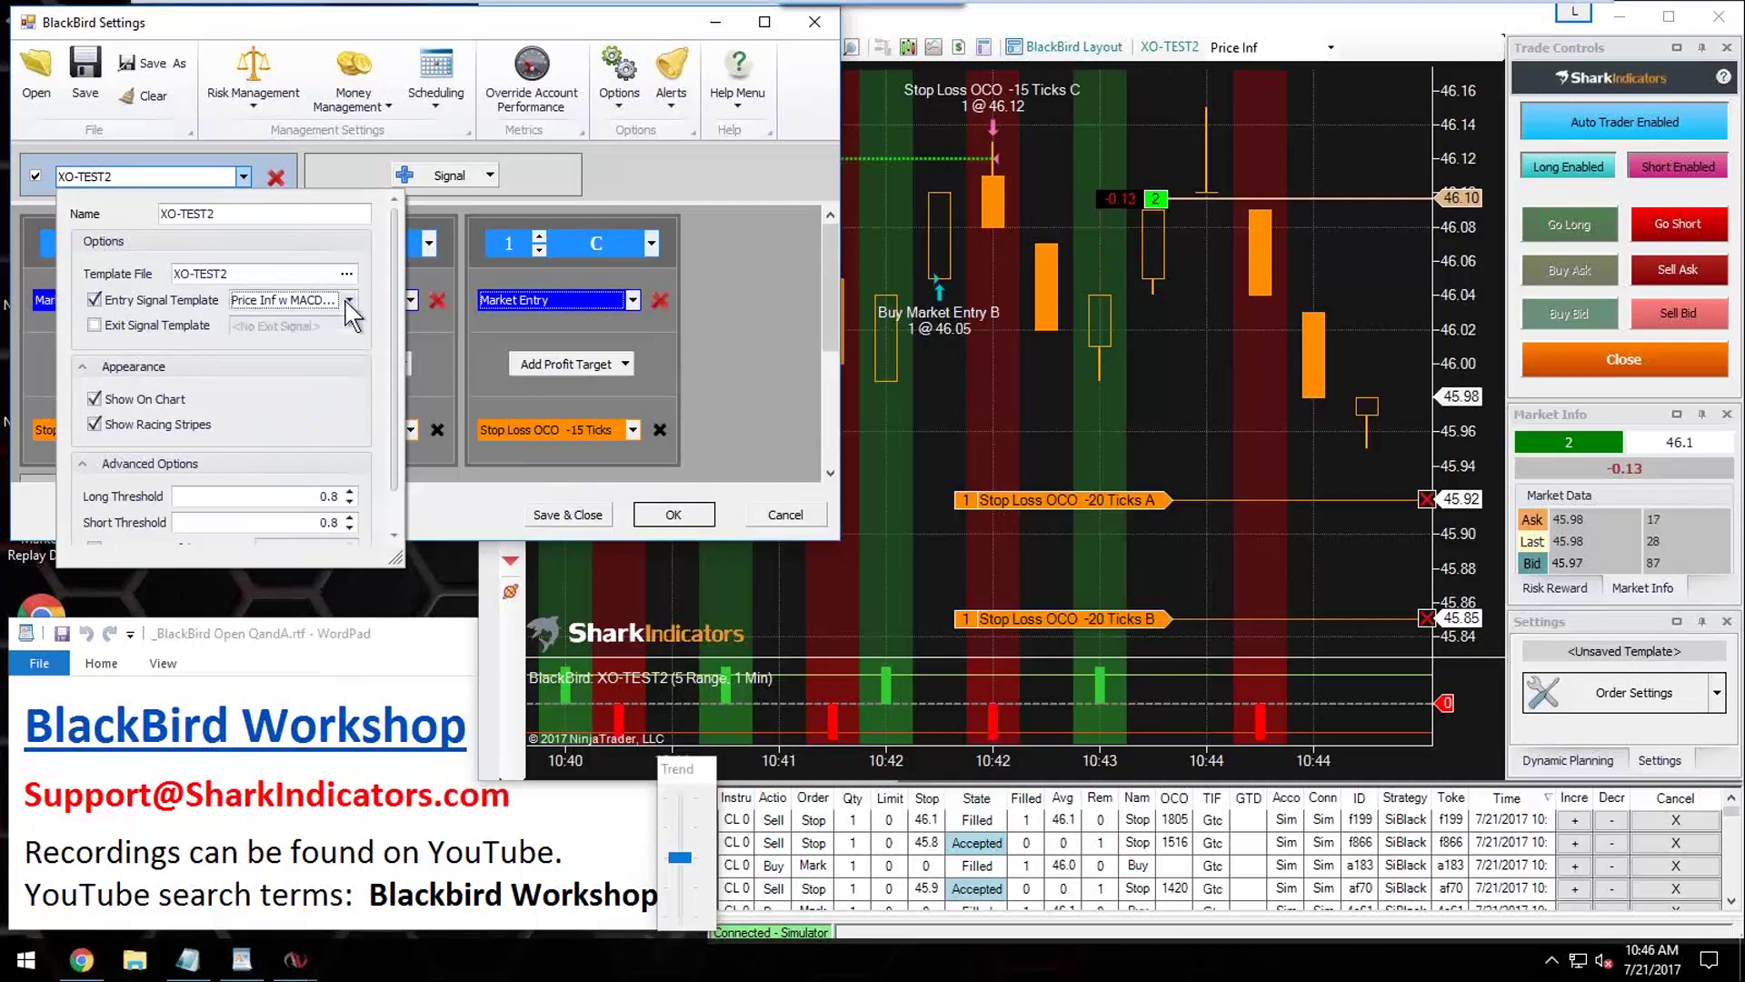
Step: Set the logic template of market entry C's BloodHound placement trigger to 2 Bars, apply the settings, and close the open position
left_click(631, 298)
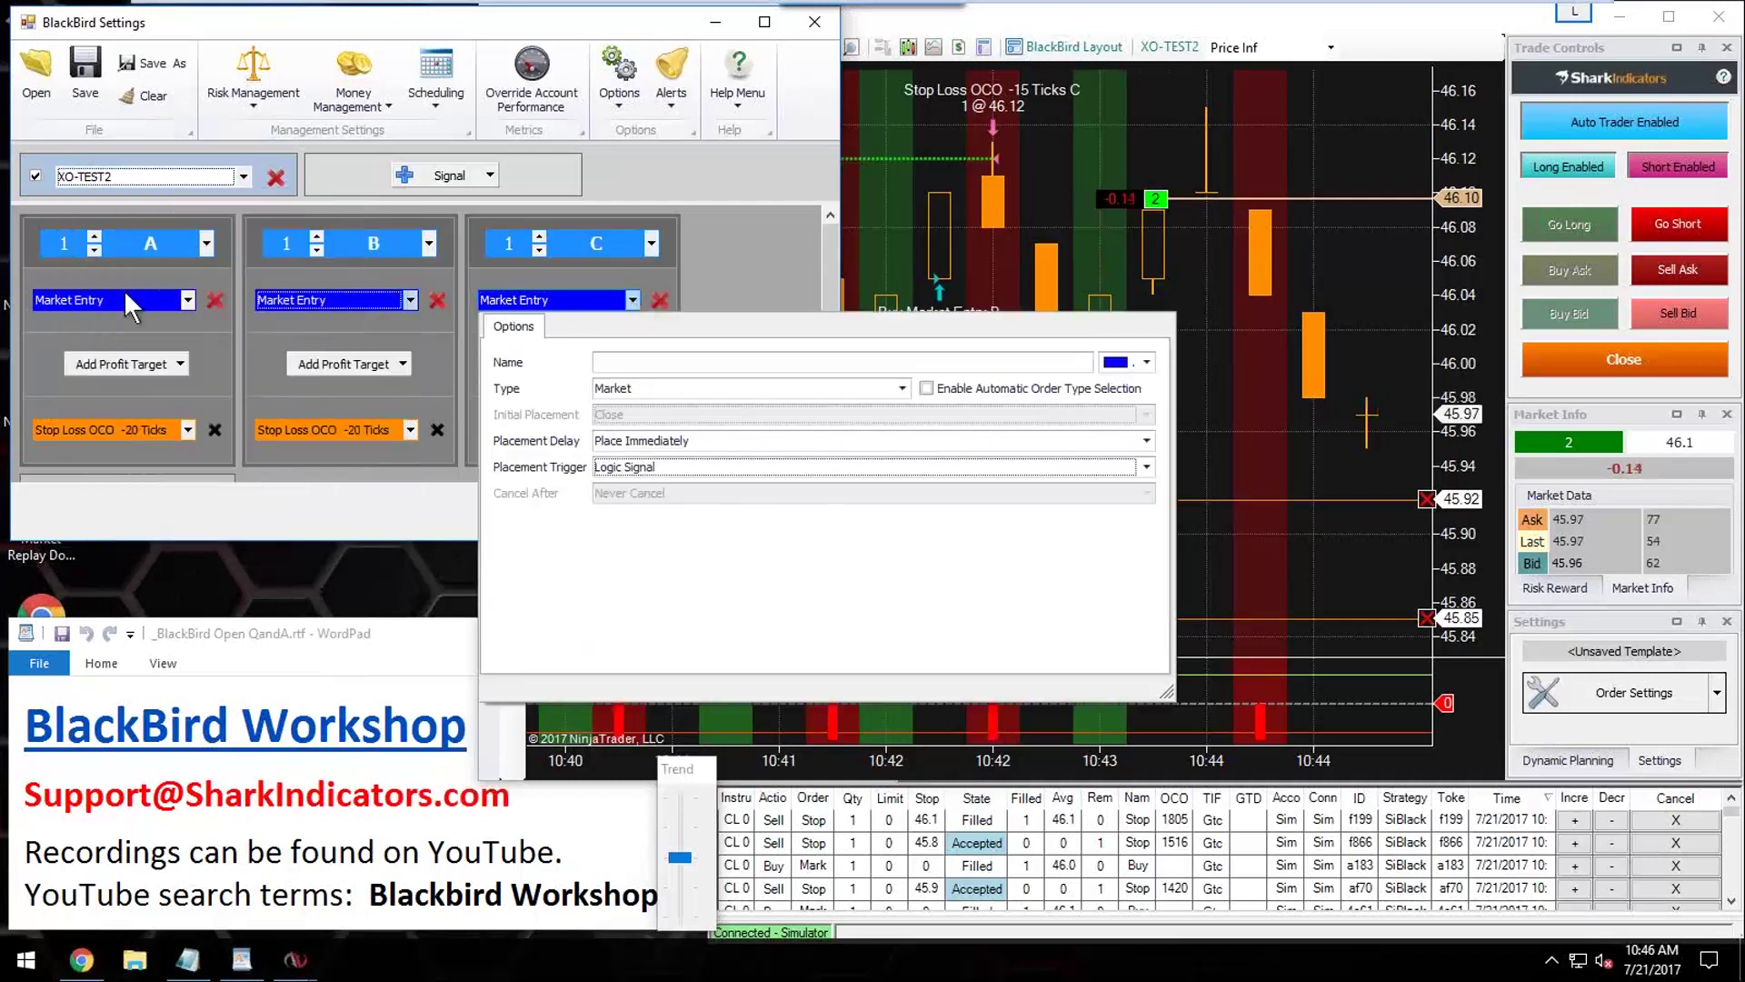
left_click(674, 466)
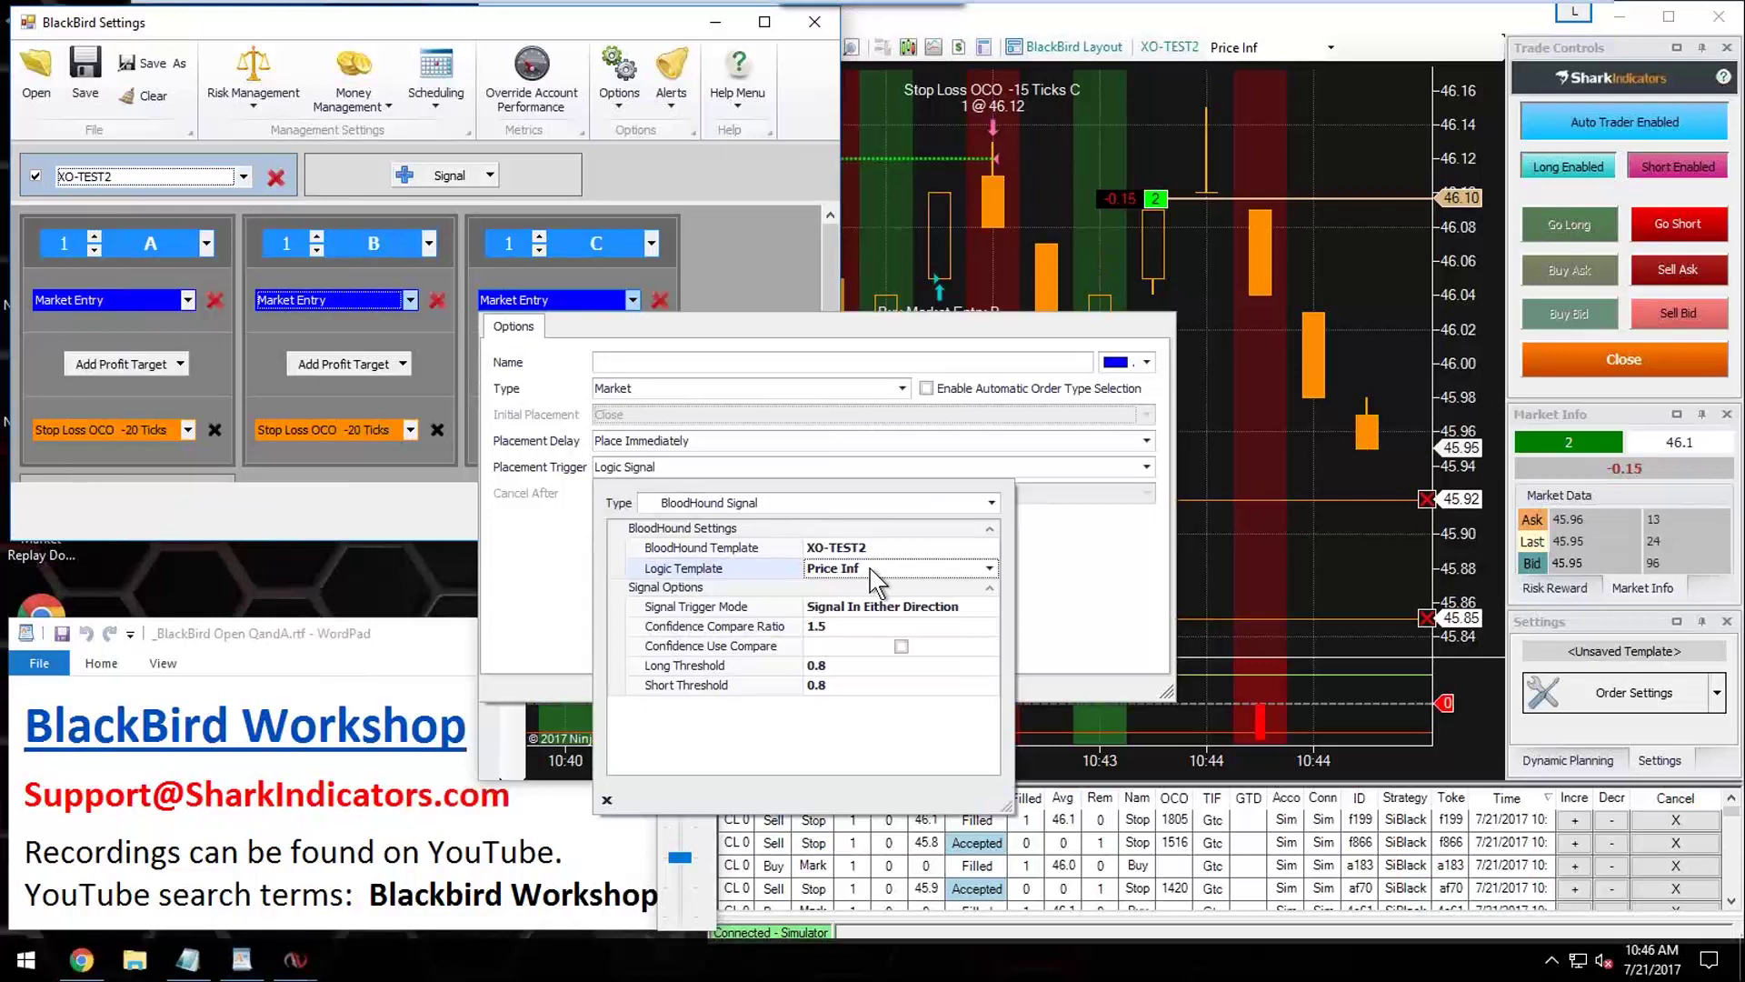
left_click(989, 569)
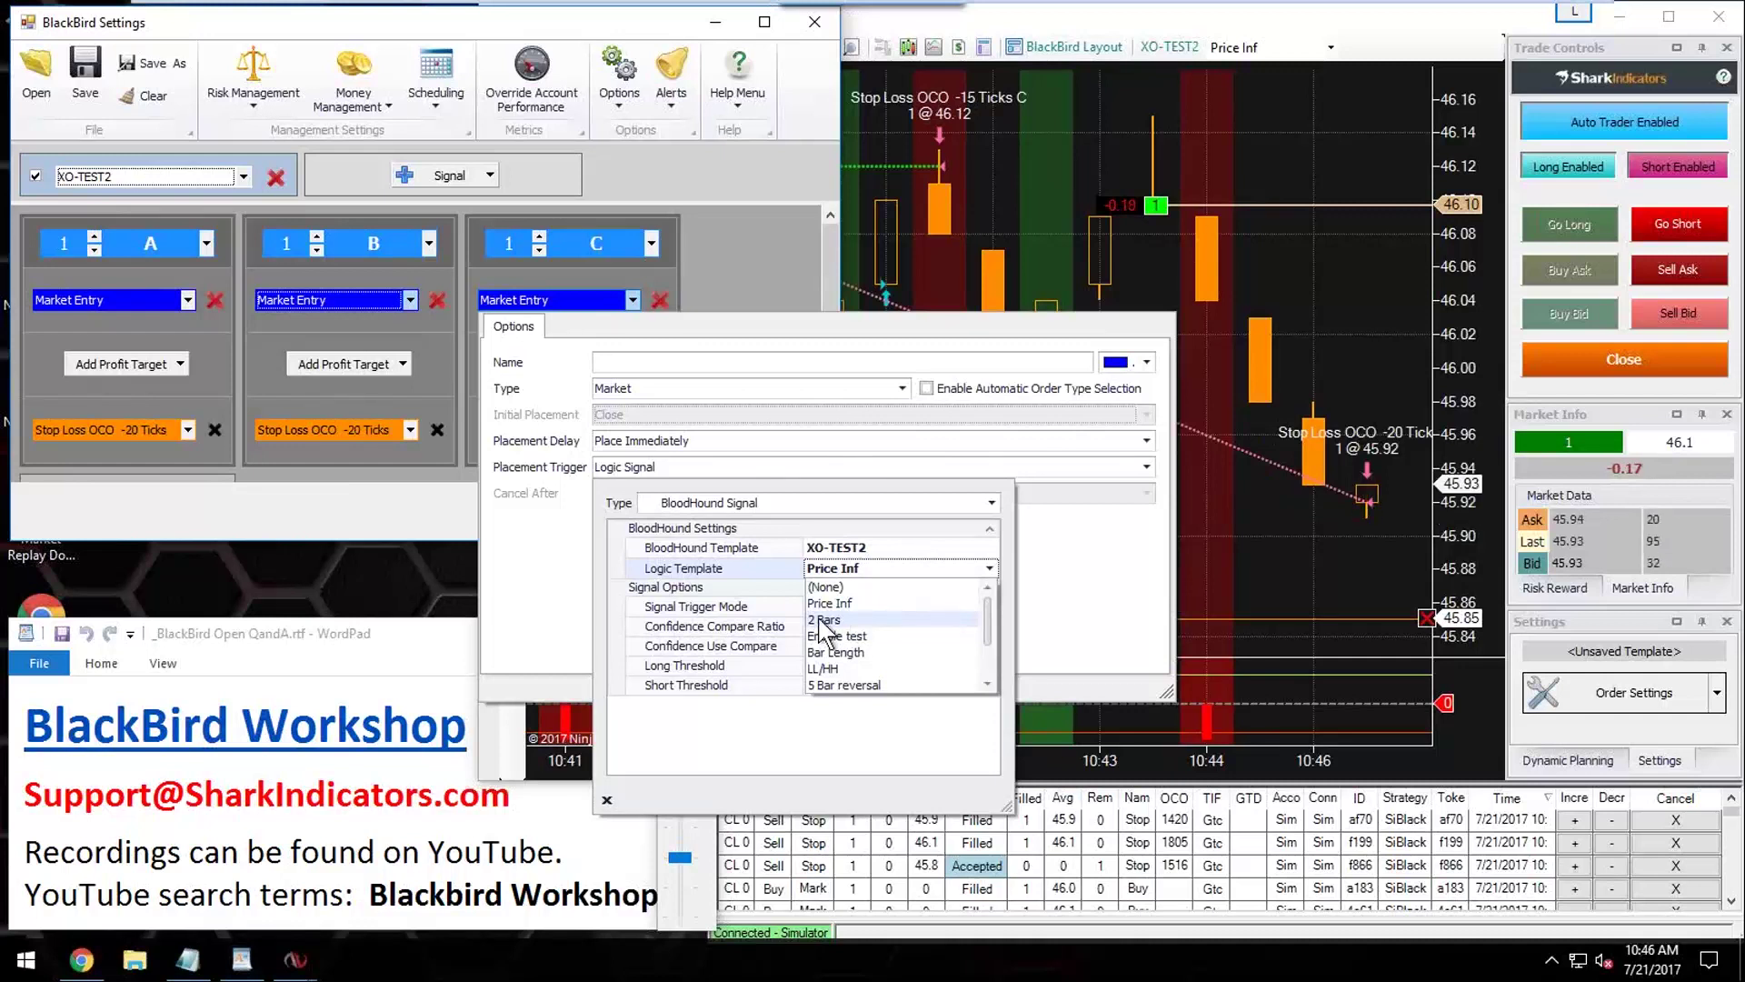
left_click(833, 618)
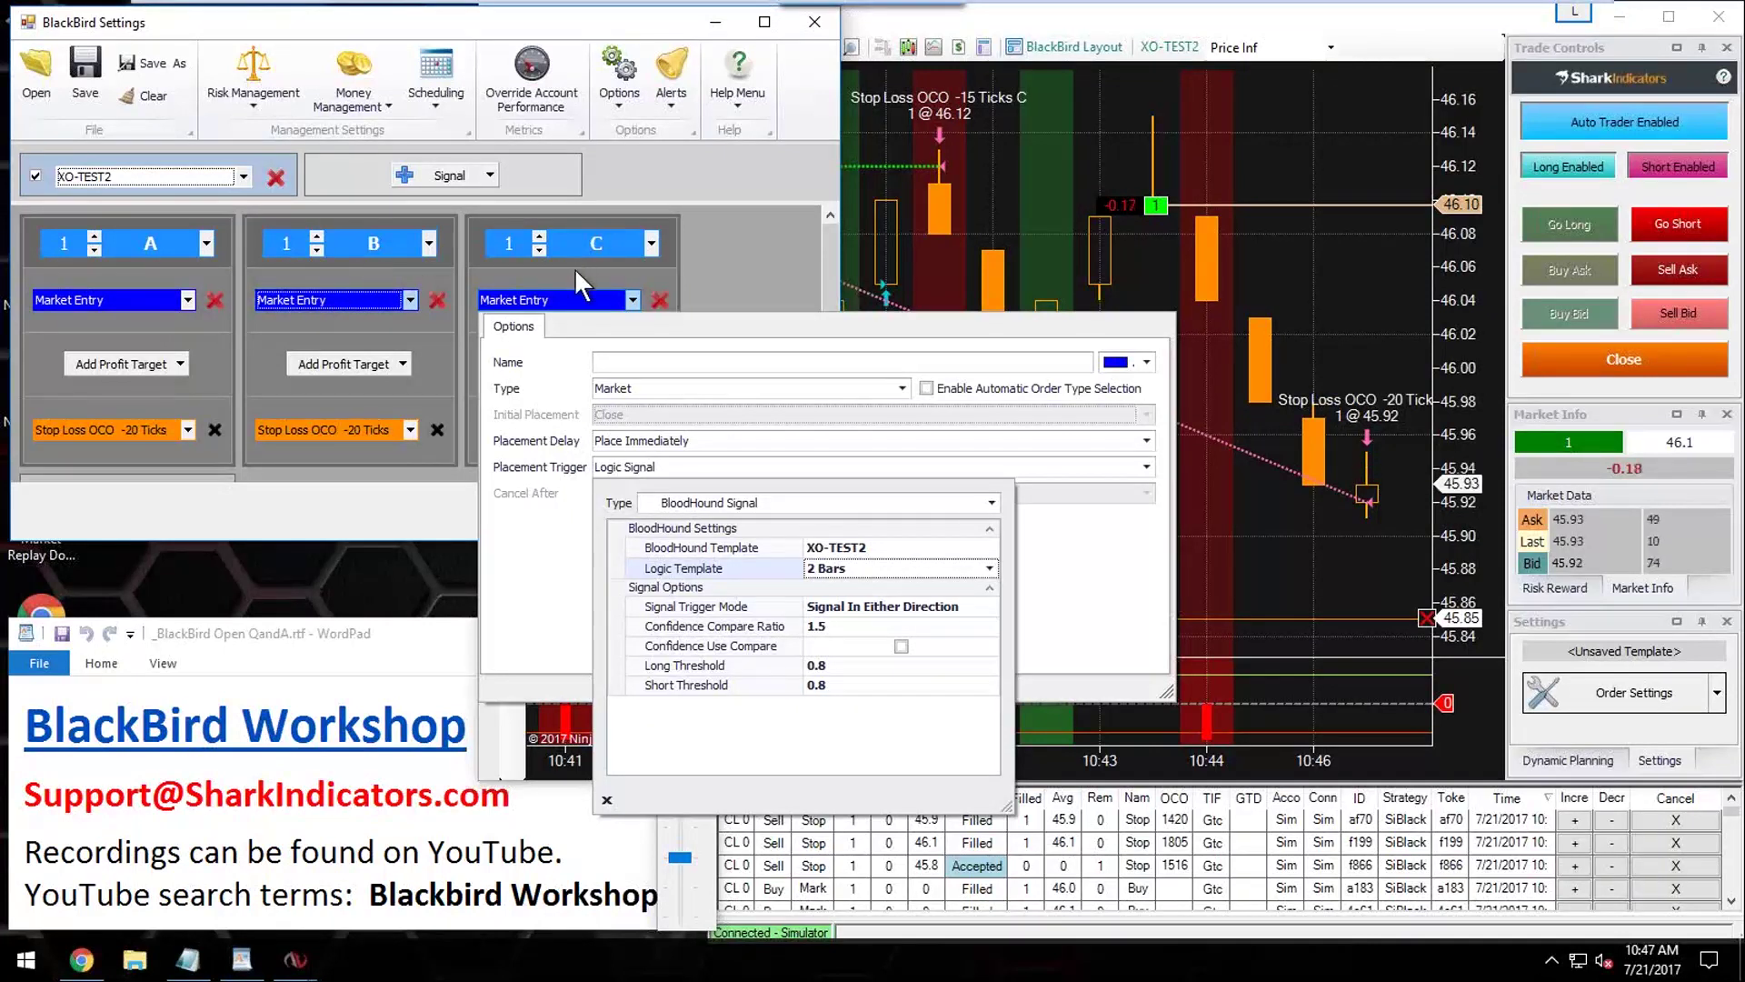
left_click(696, 254)
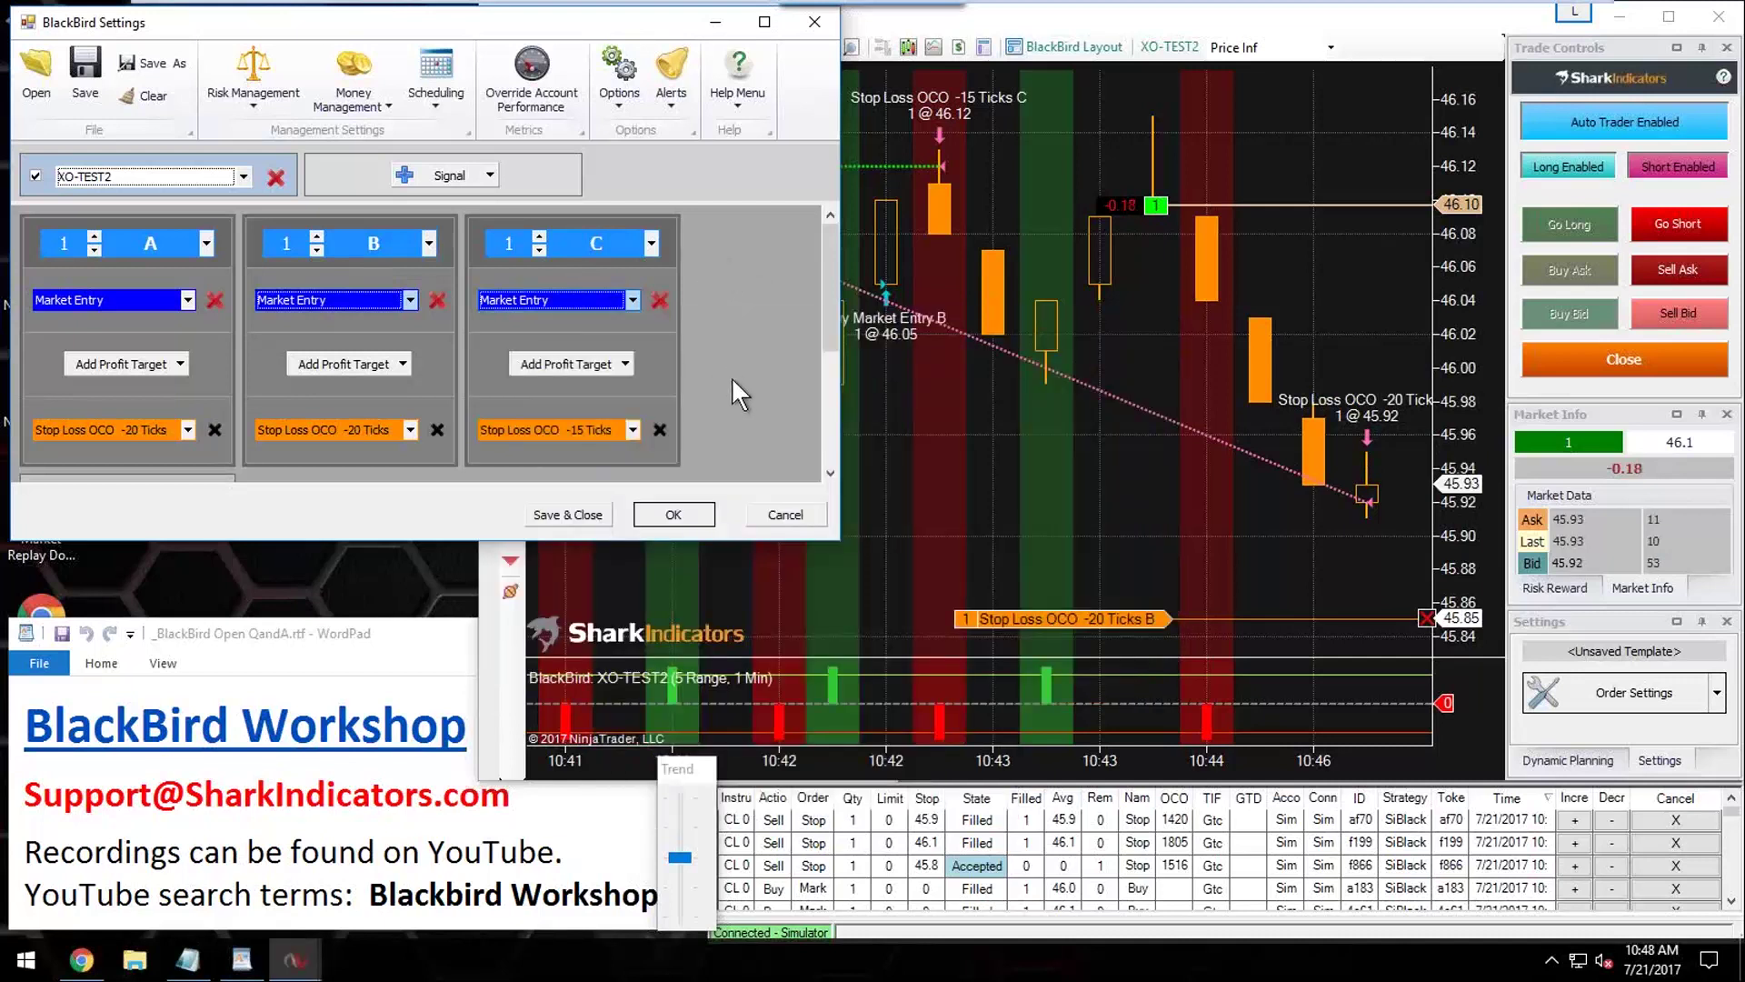
left_click(695, 514)
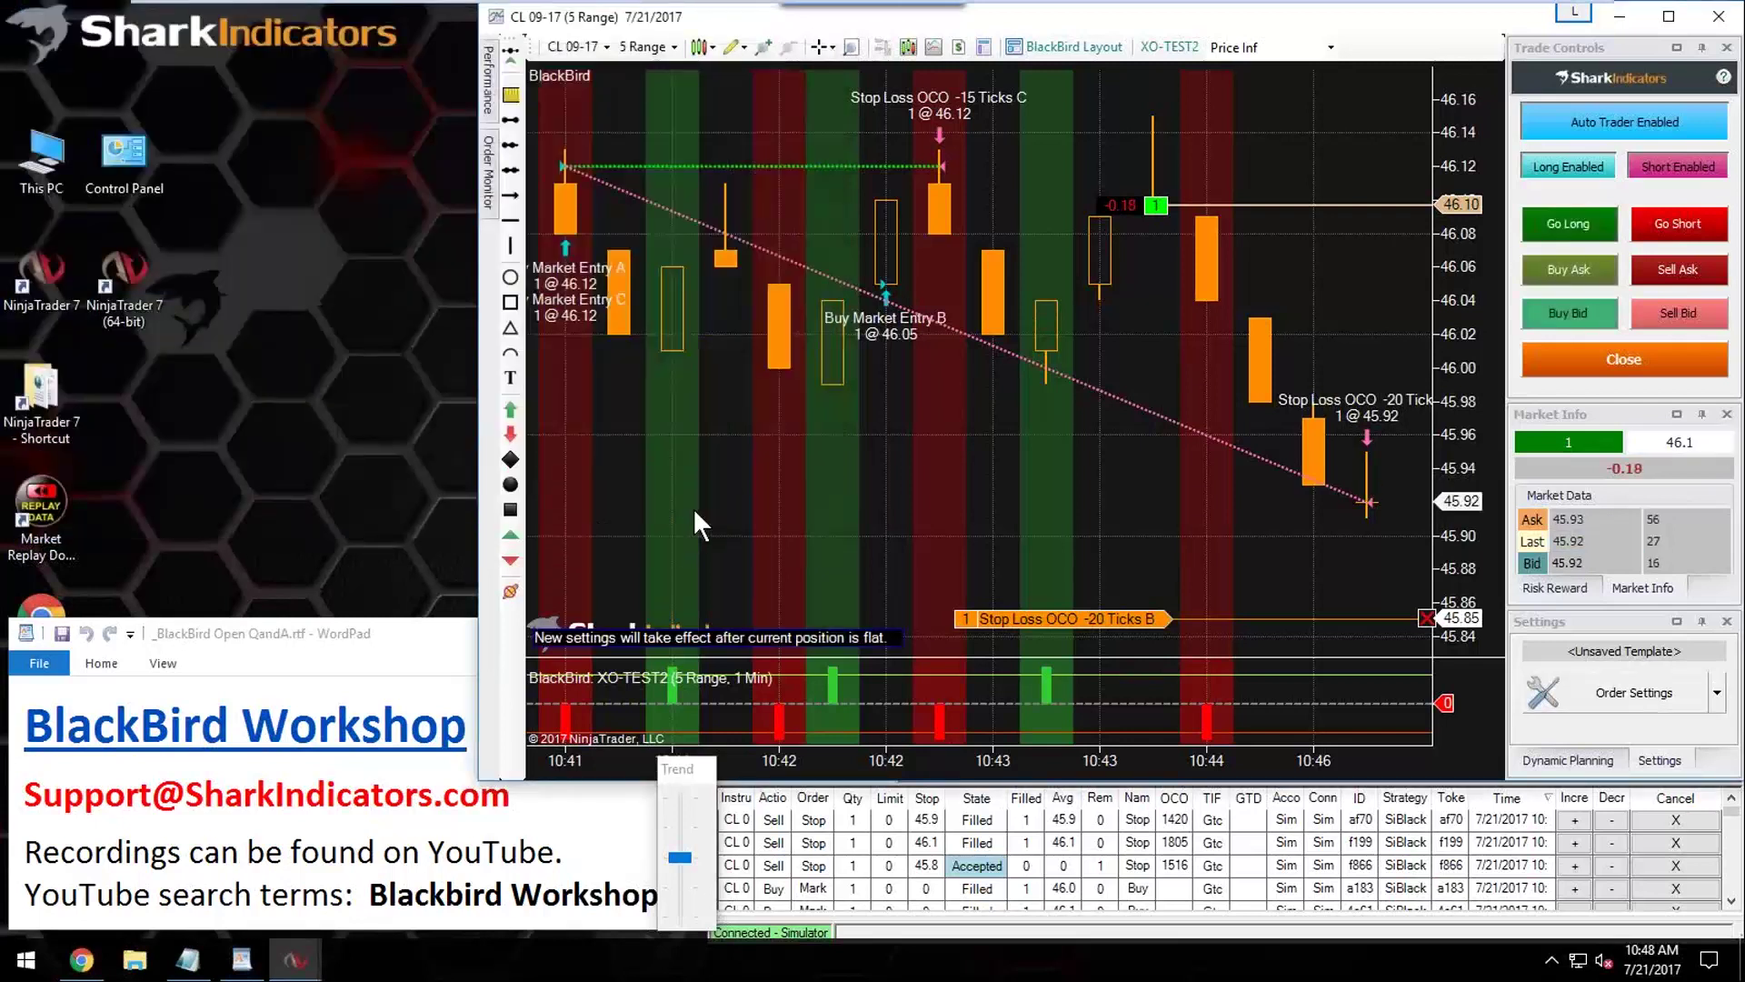
left_click(1605, 364)
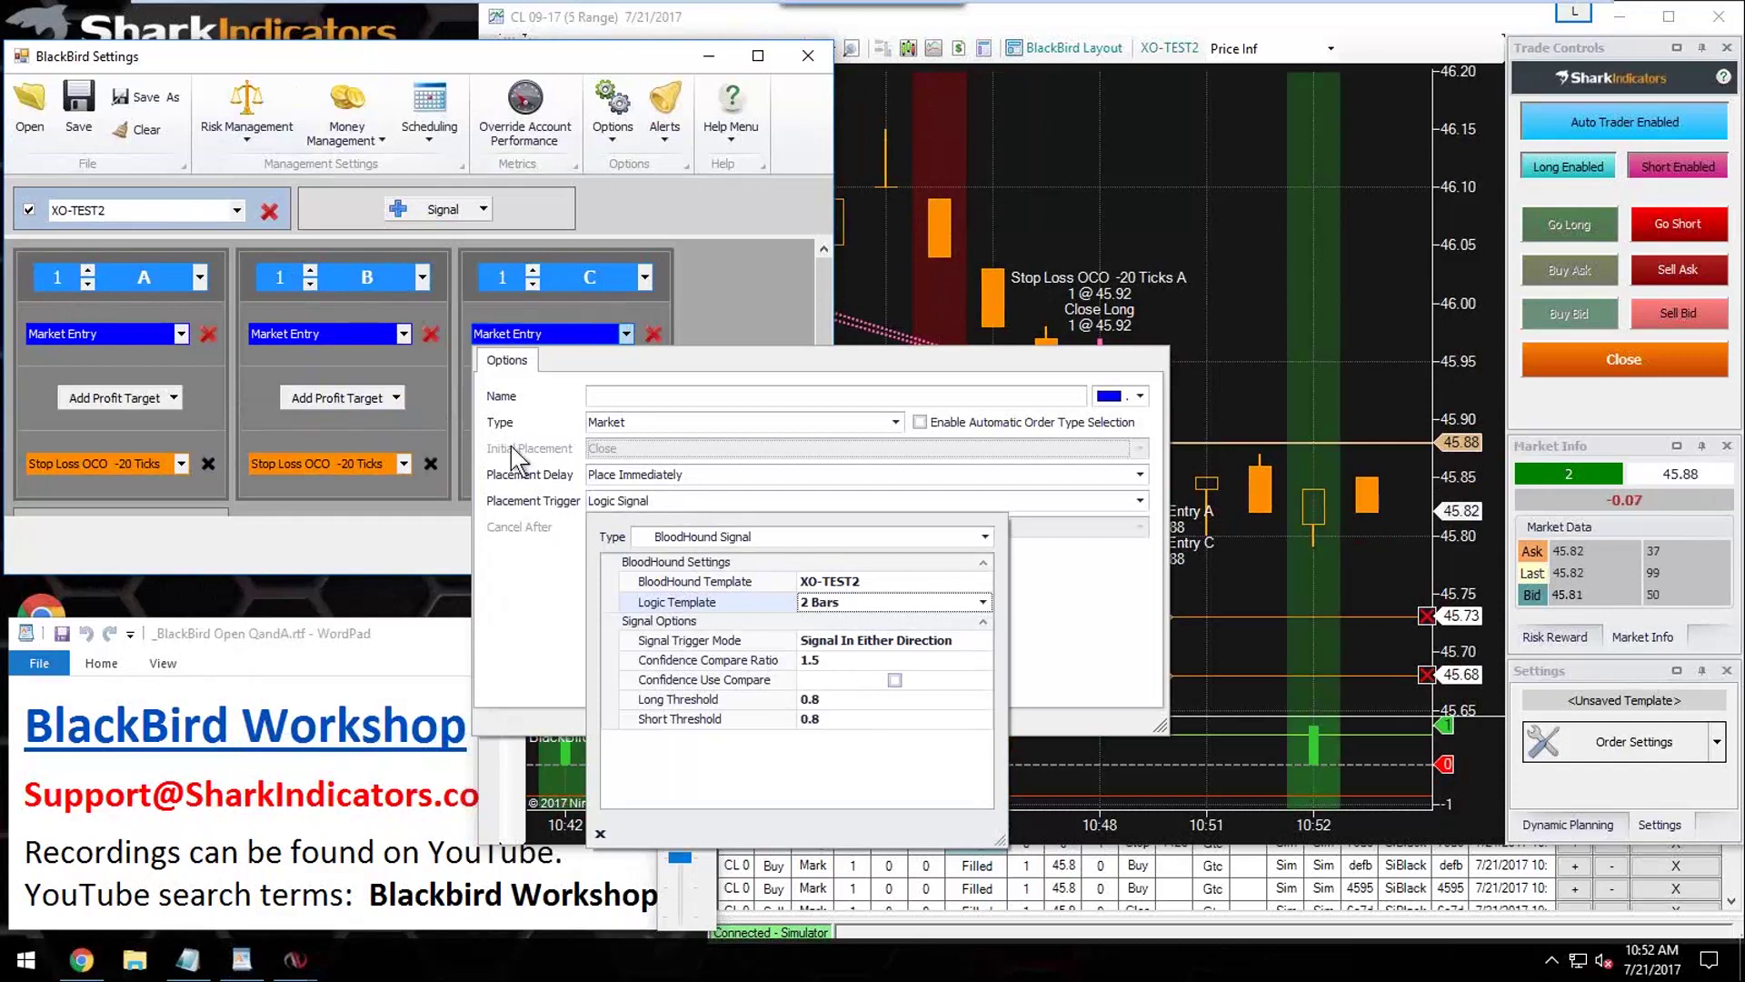
Step: Review the XO-TEST2 signal's entry template against the market entries, and leave the order settings without saving
left_click(147, 216)
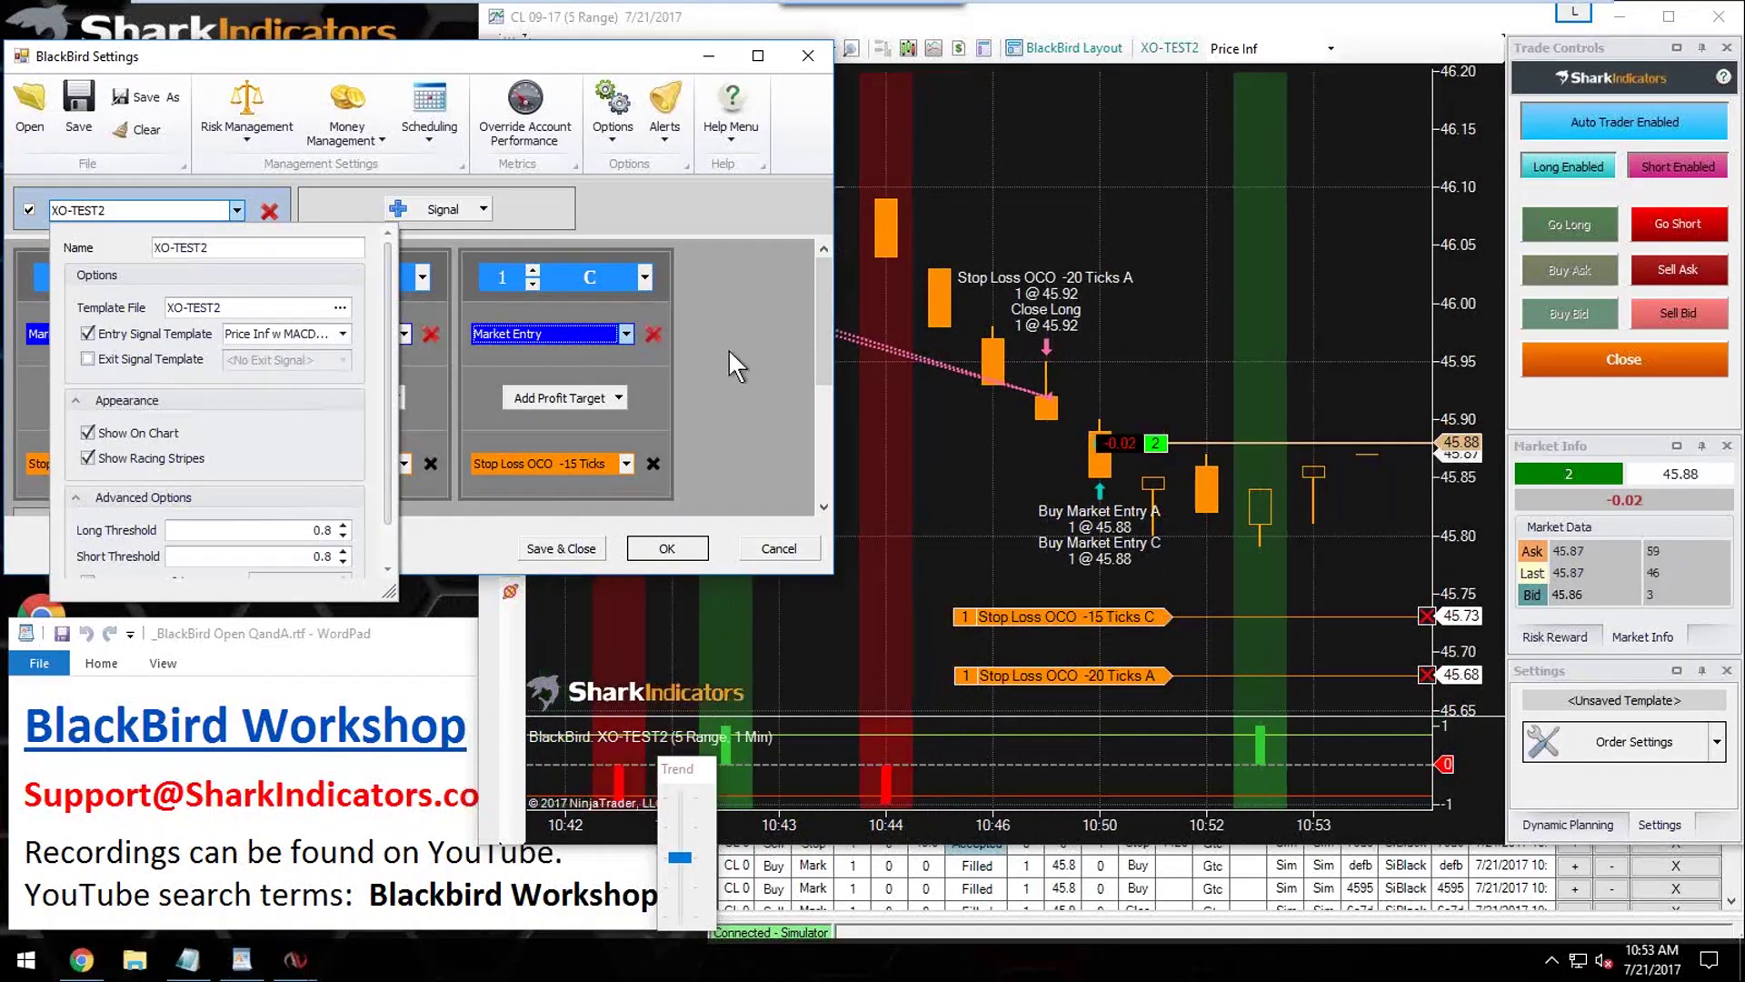
left_click(729, 340)
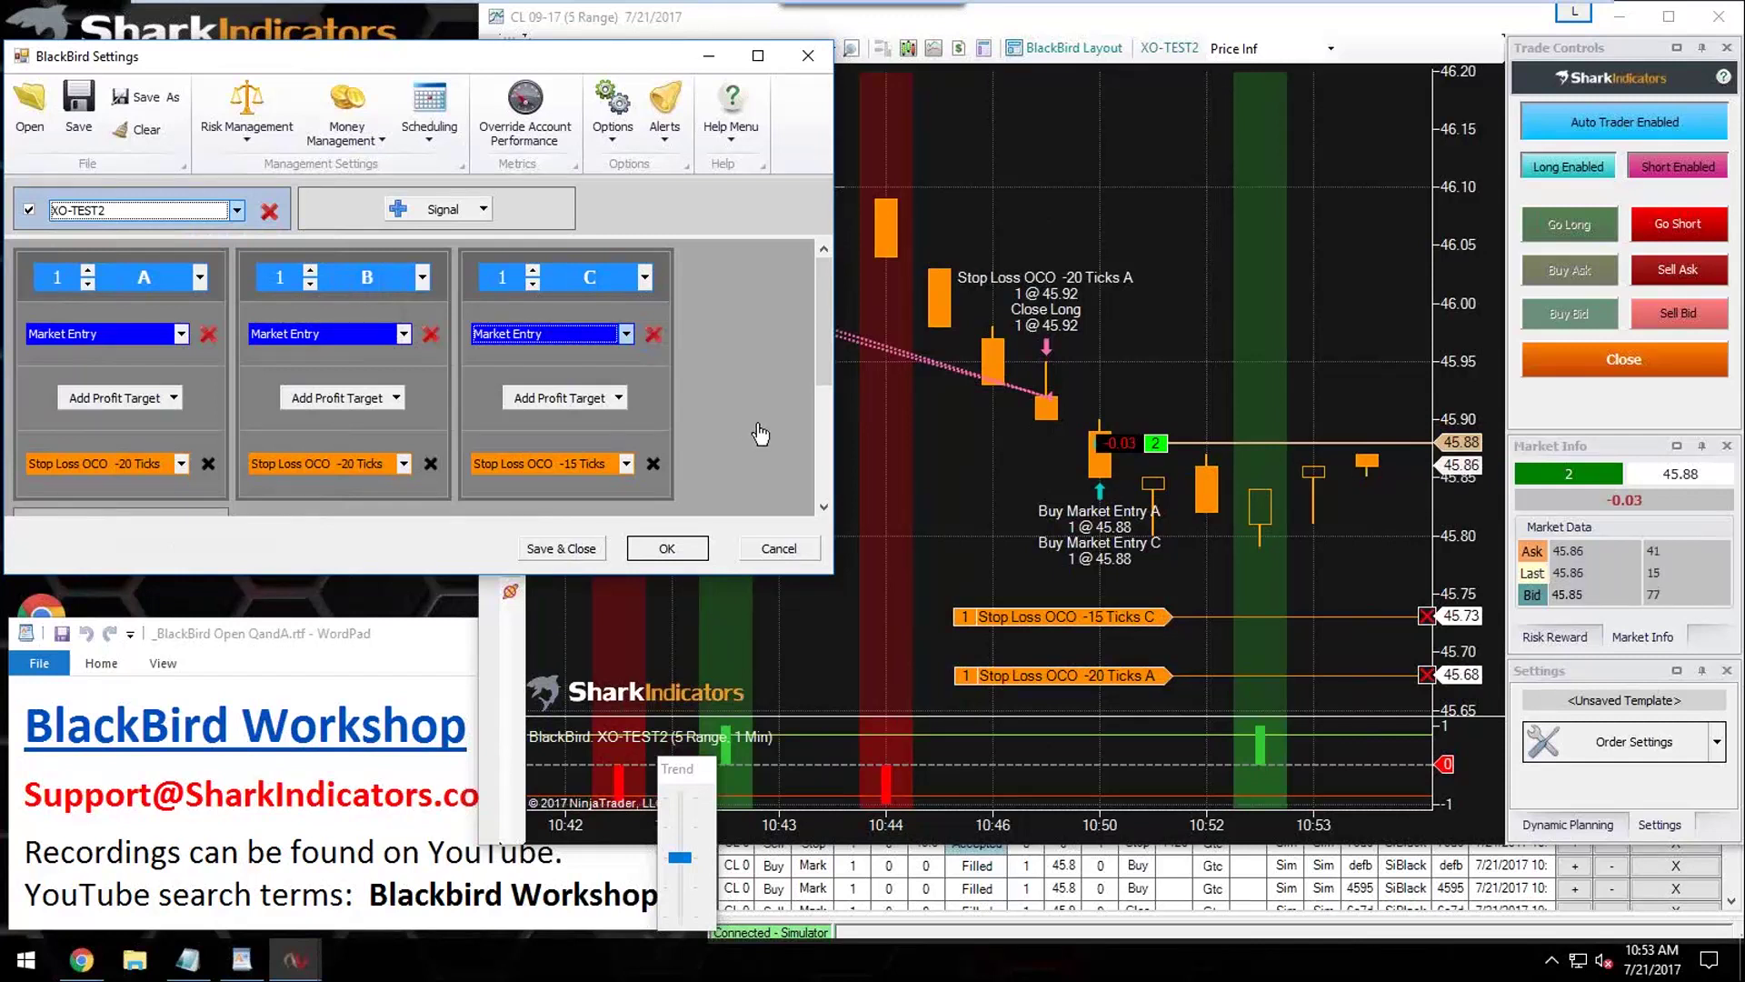
left_click(780, 550)
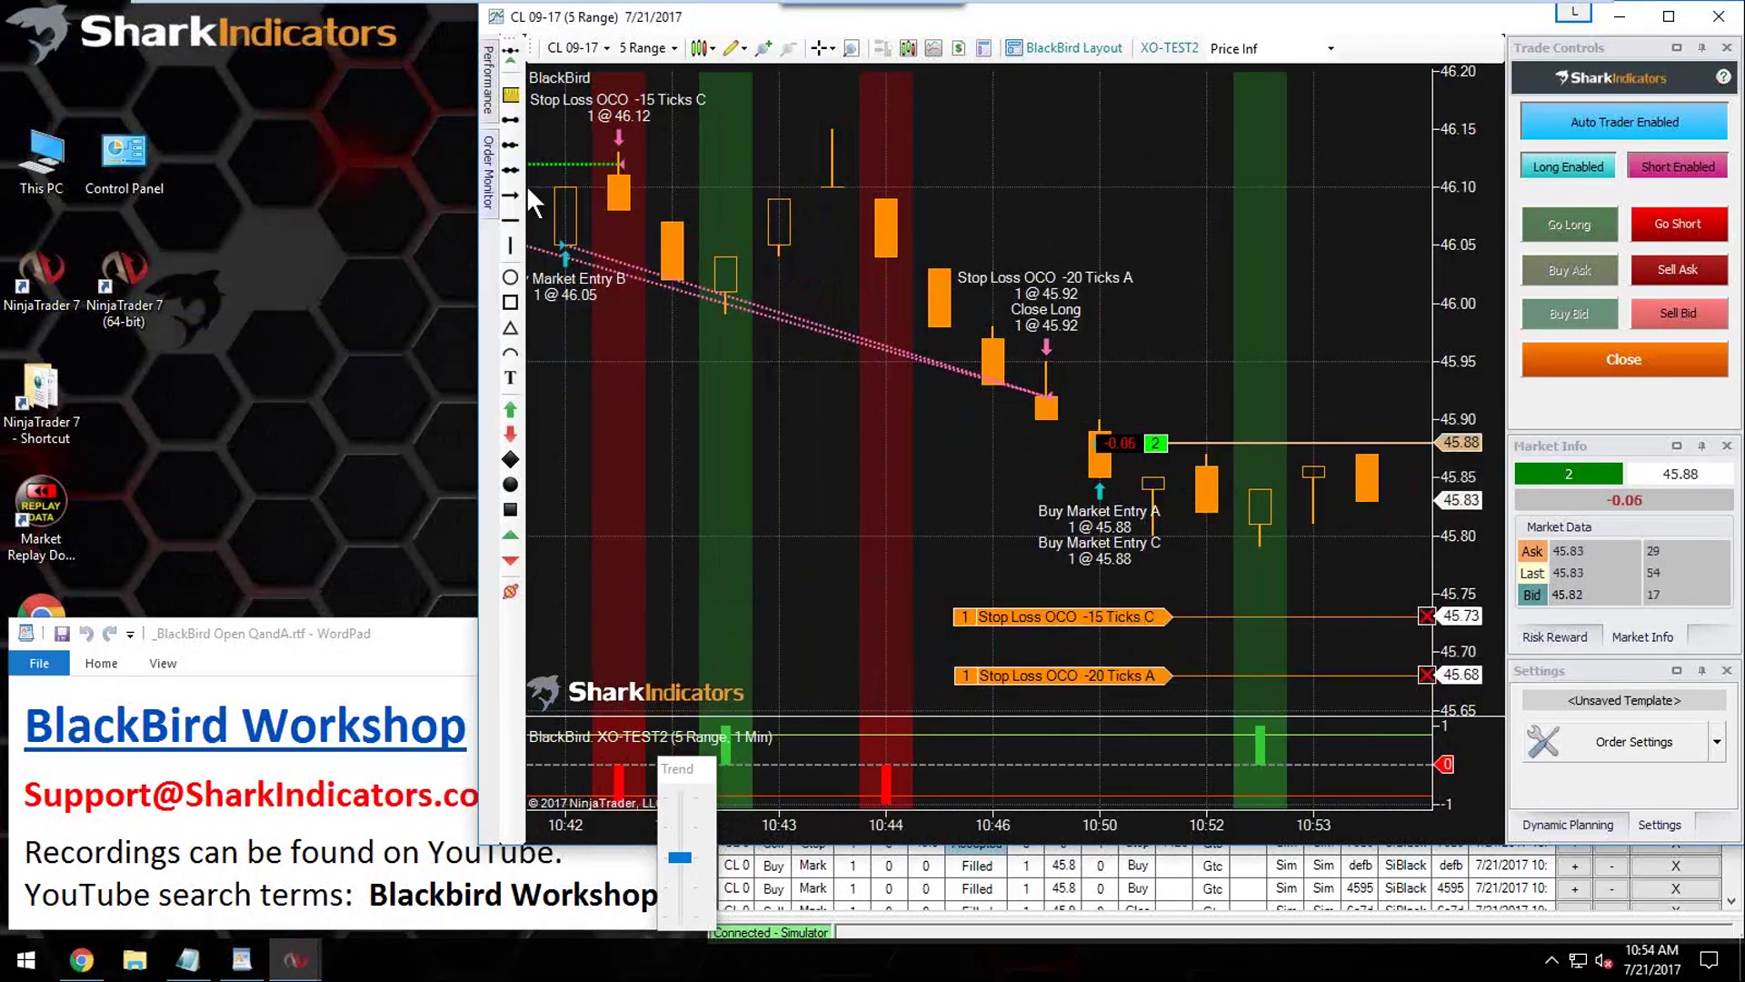
Step: Pin the Order Monitor open and examine the entry and stop loss prices and states of order set A
mouse_move(488, 173)
left_click(677, 47)
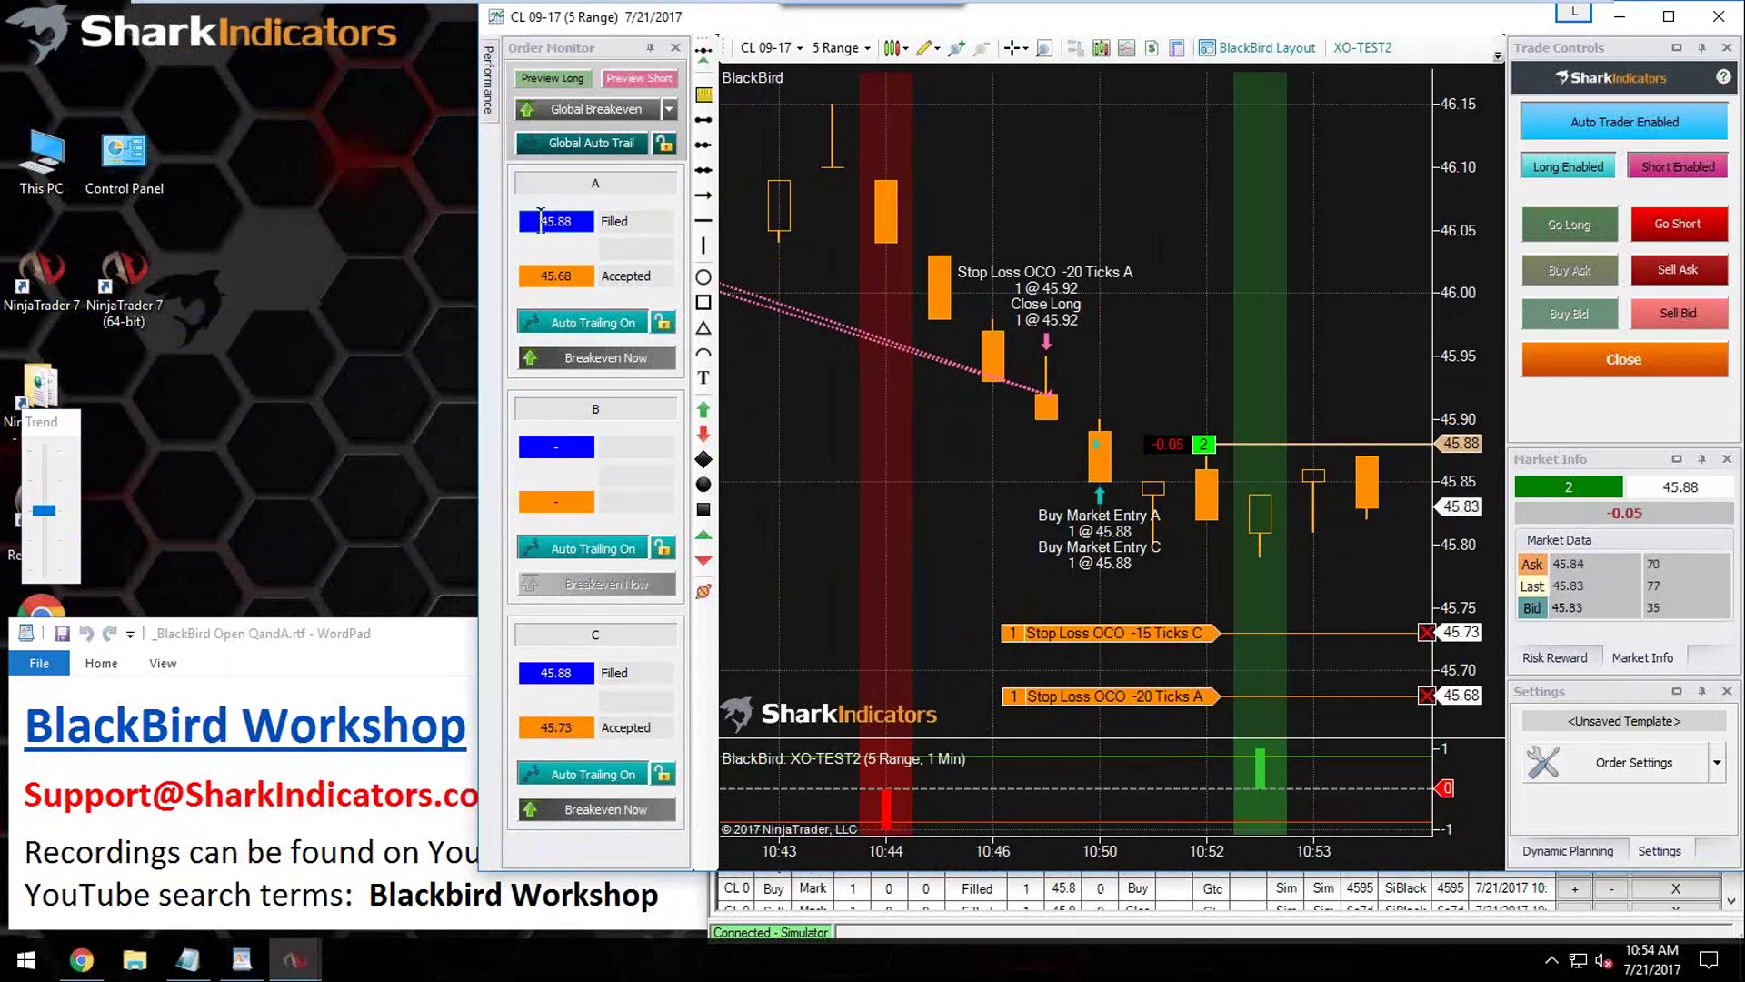
left_click_drag(587, 183, 638, 187)
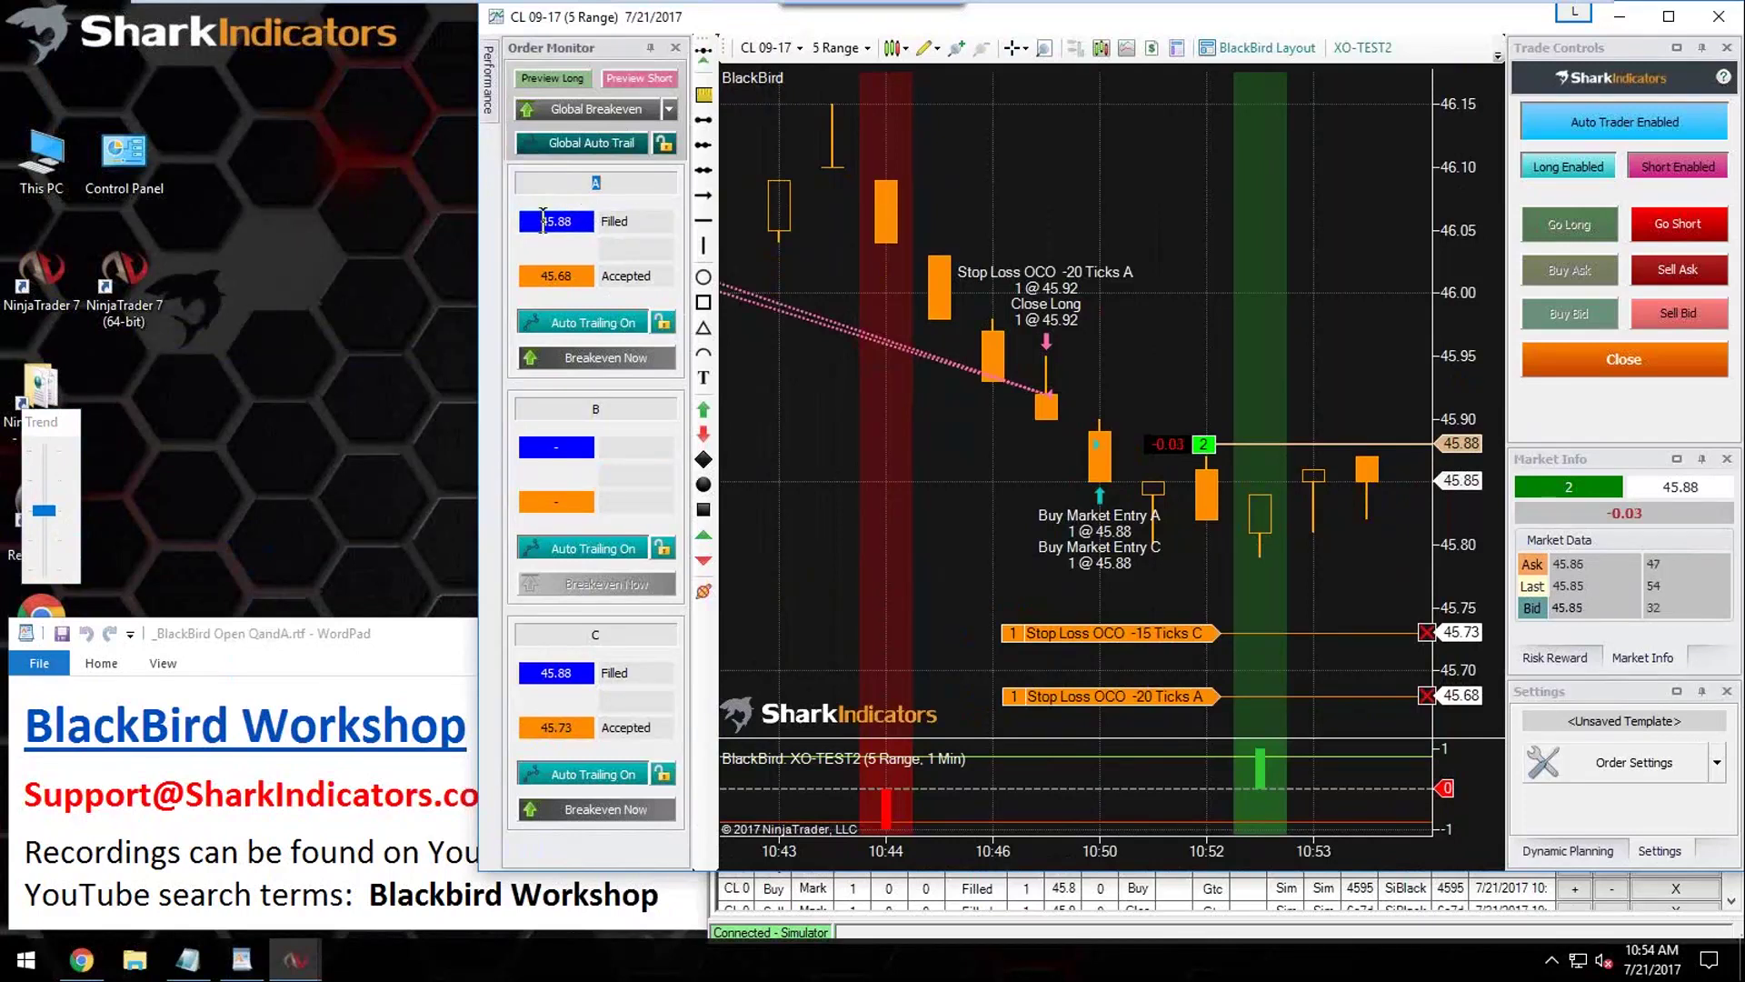
left_click_drag(536, 219, 593, 220)
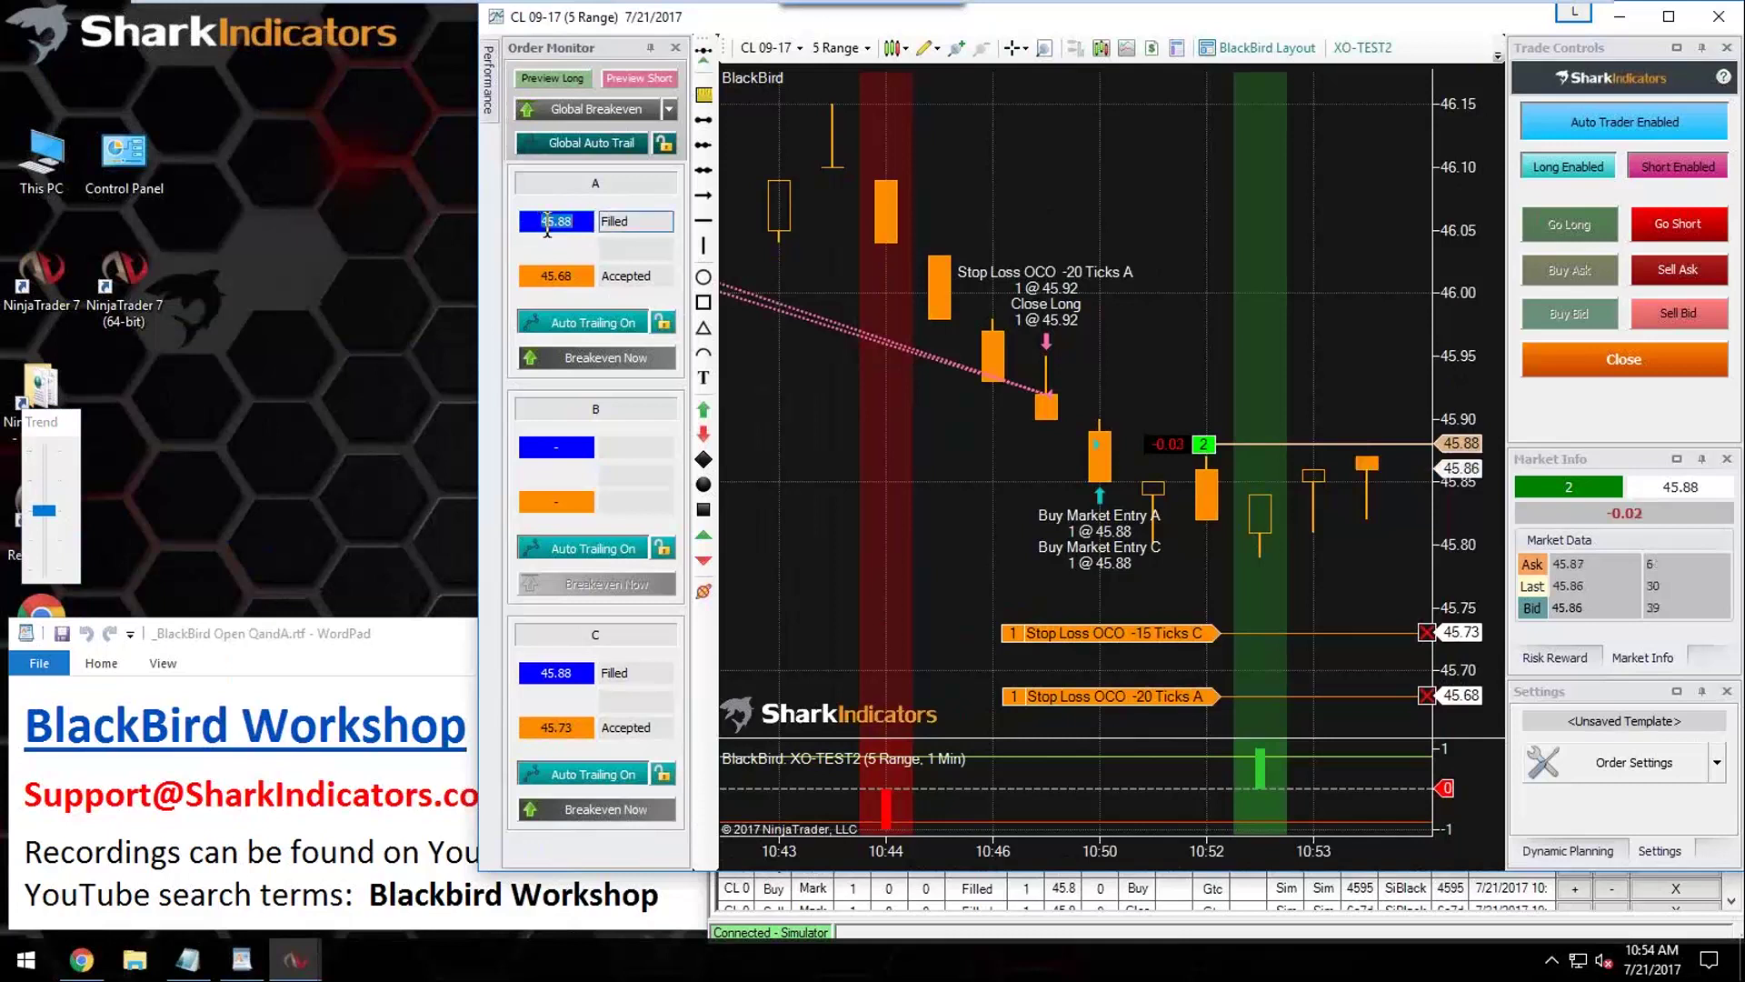
double_click(613, 222)
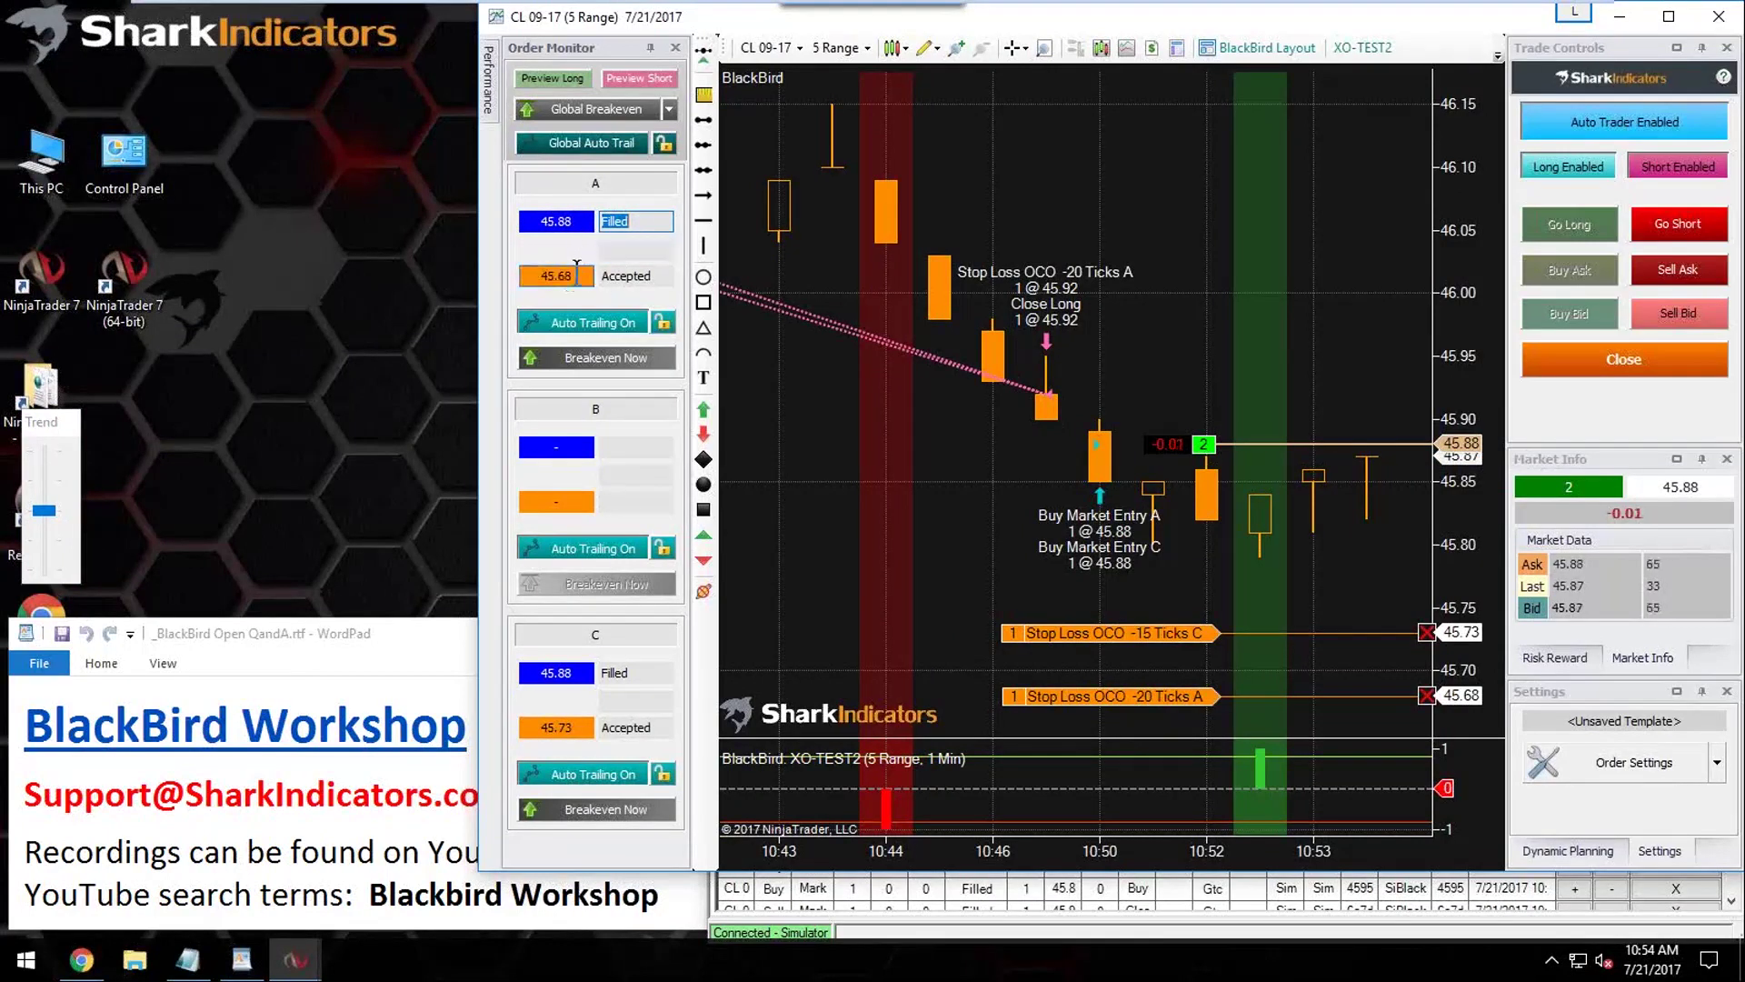
left_click_drag(571, 278, 527, 275)
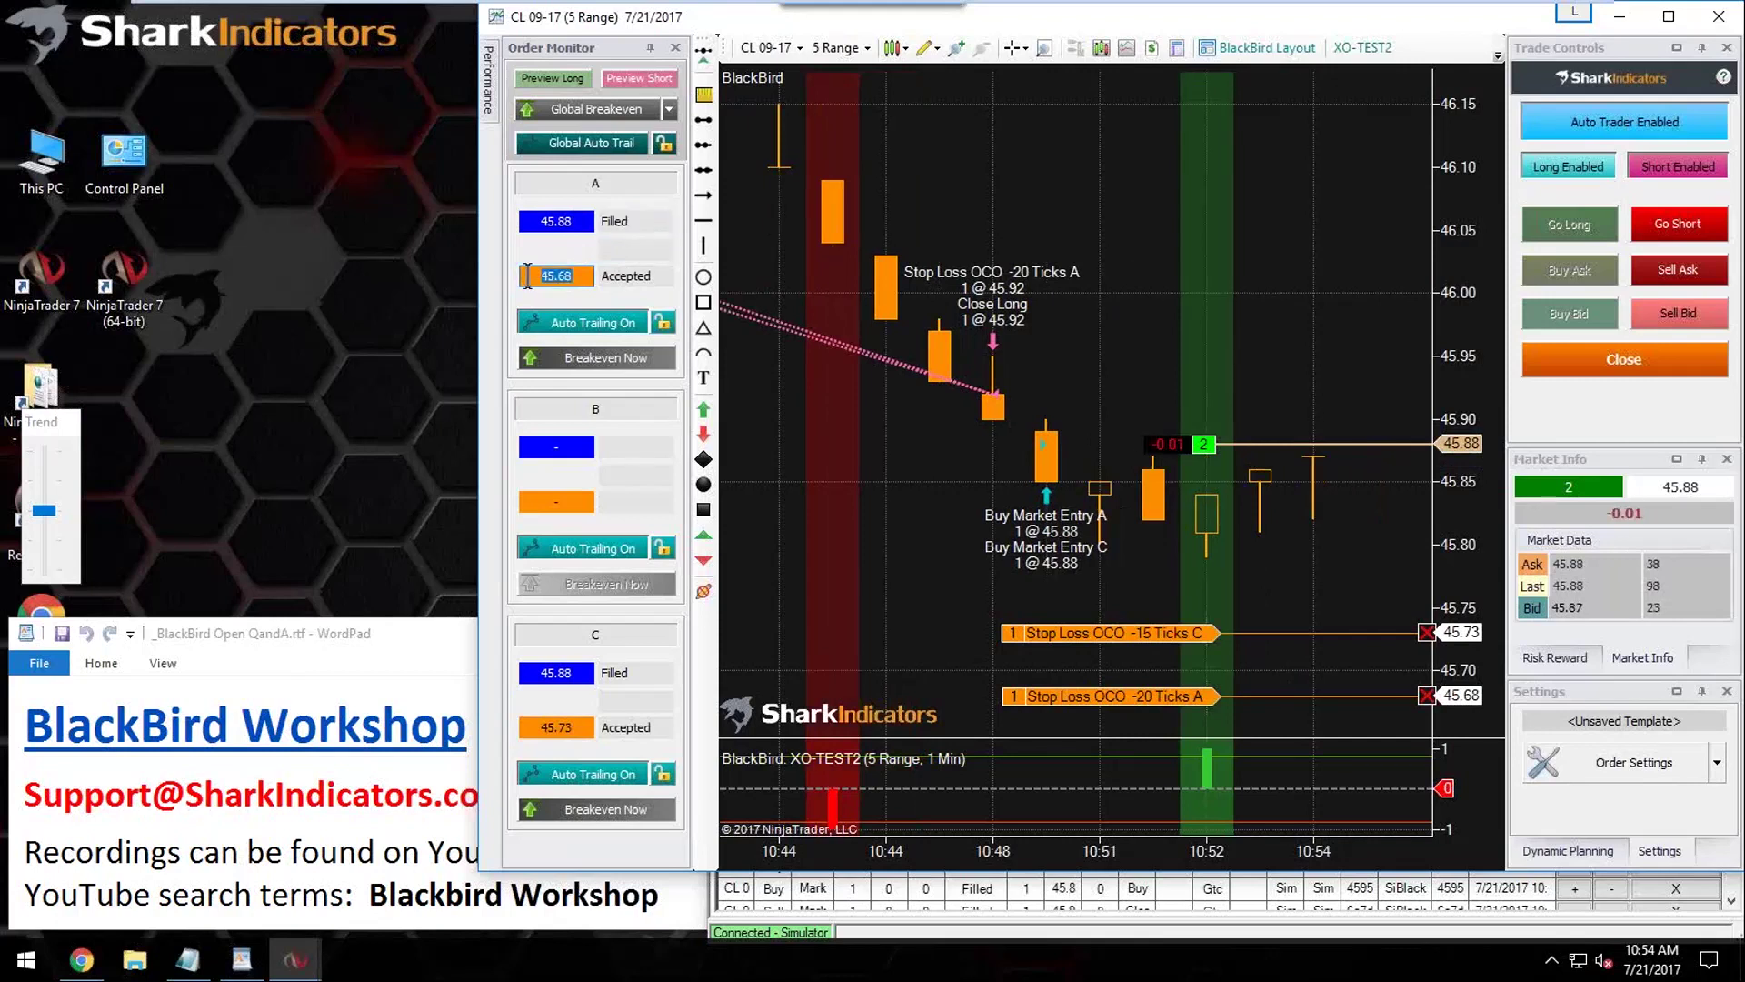
double_click(612, 275)
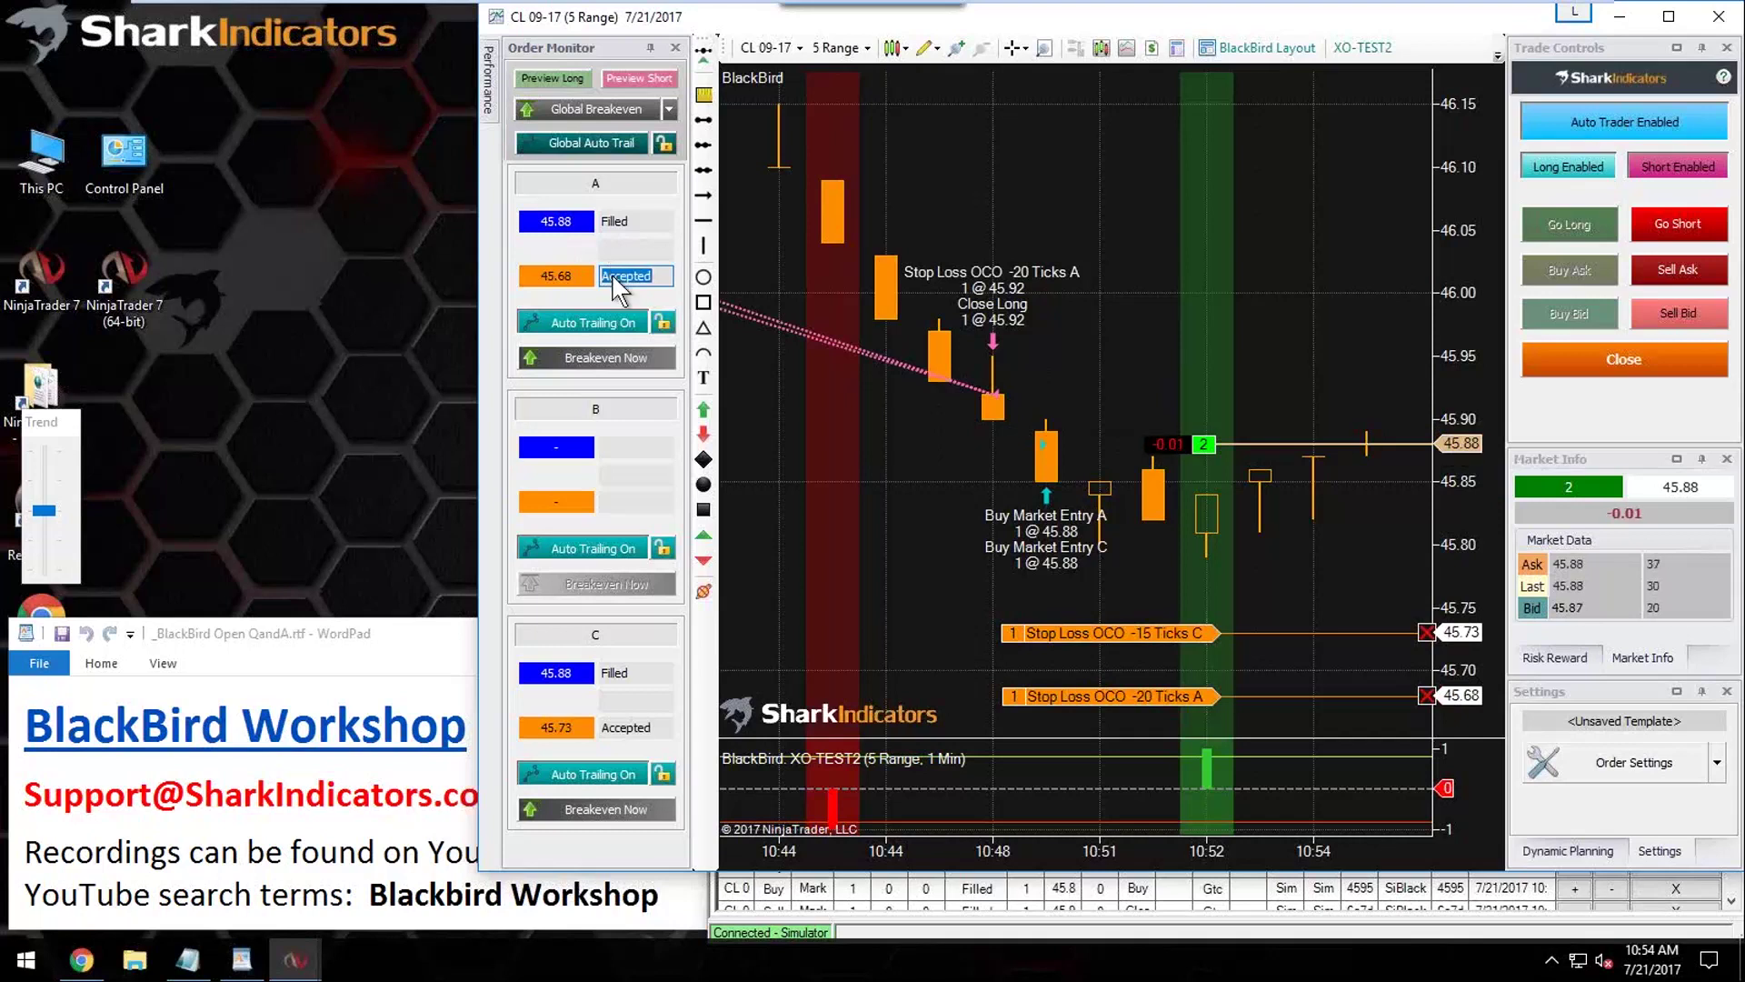
Step: Examine the entry and stop loss fields of order sets B and C in the Order Monitor
left_click(592, 409)
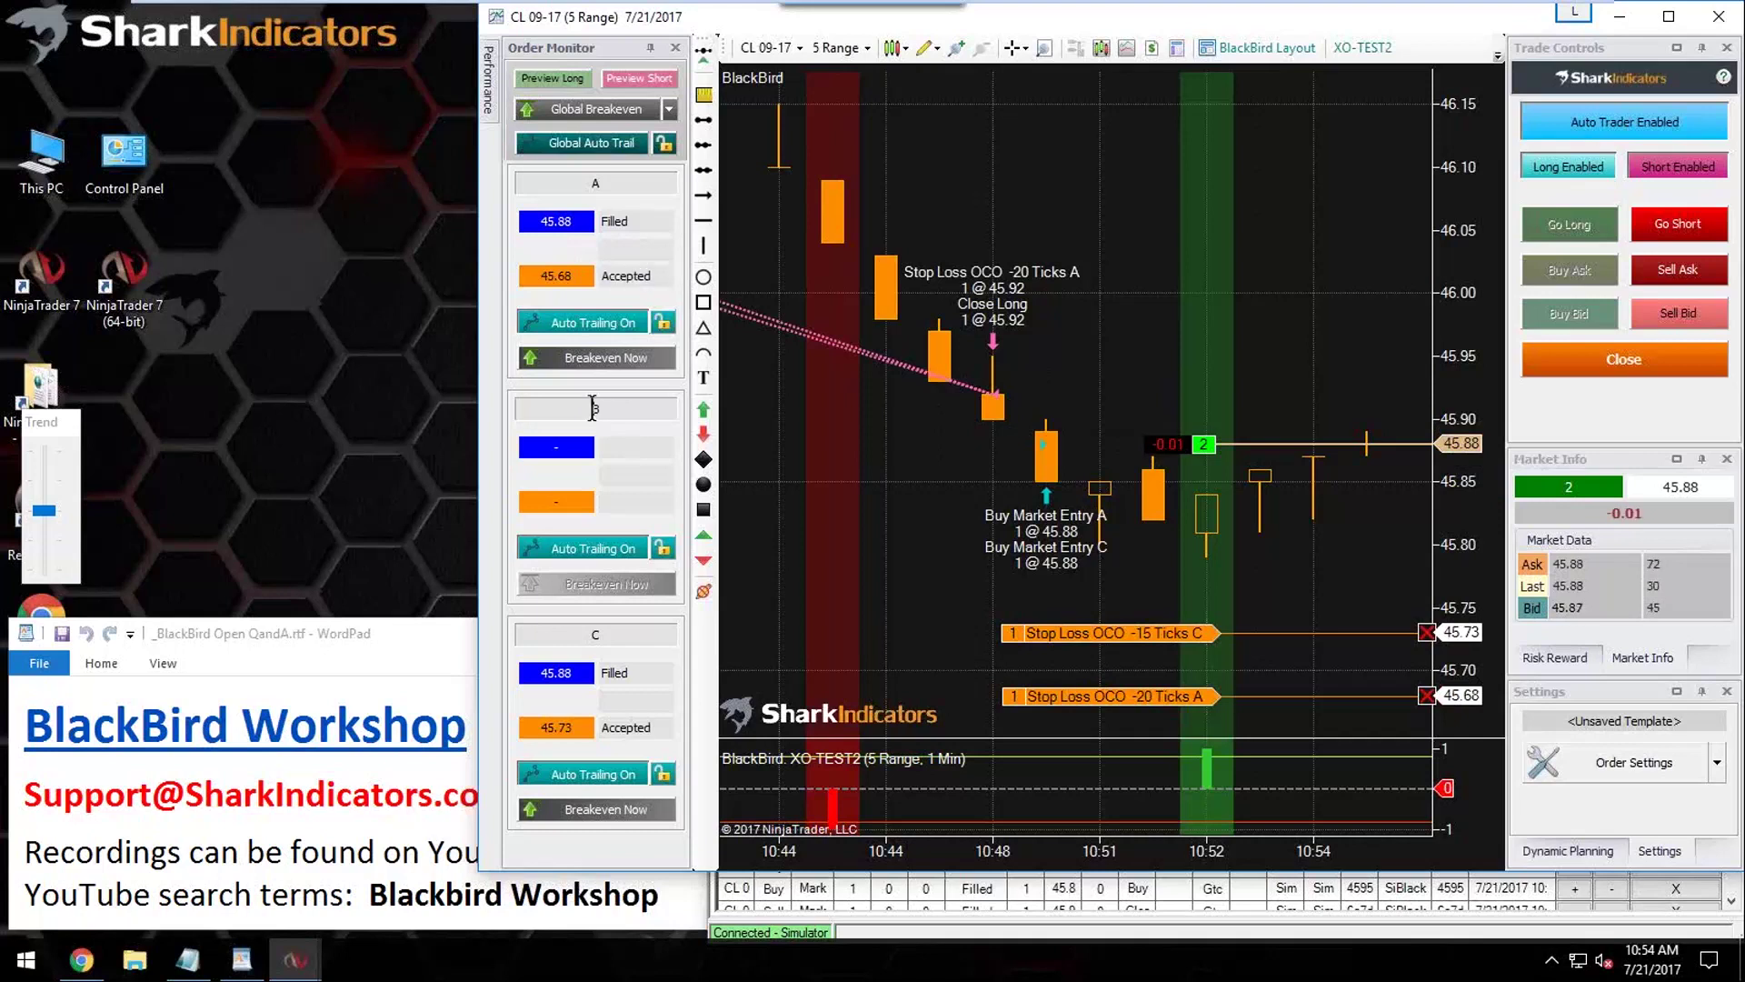
left_click(620, 451)
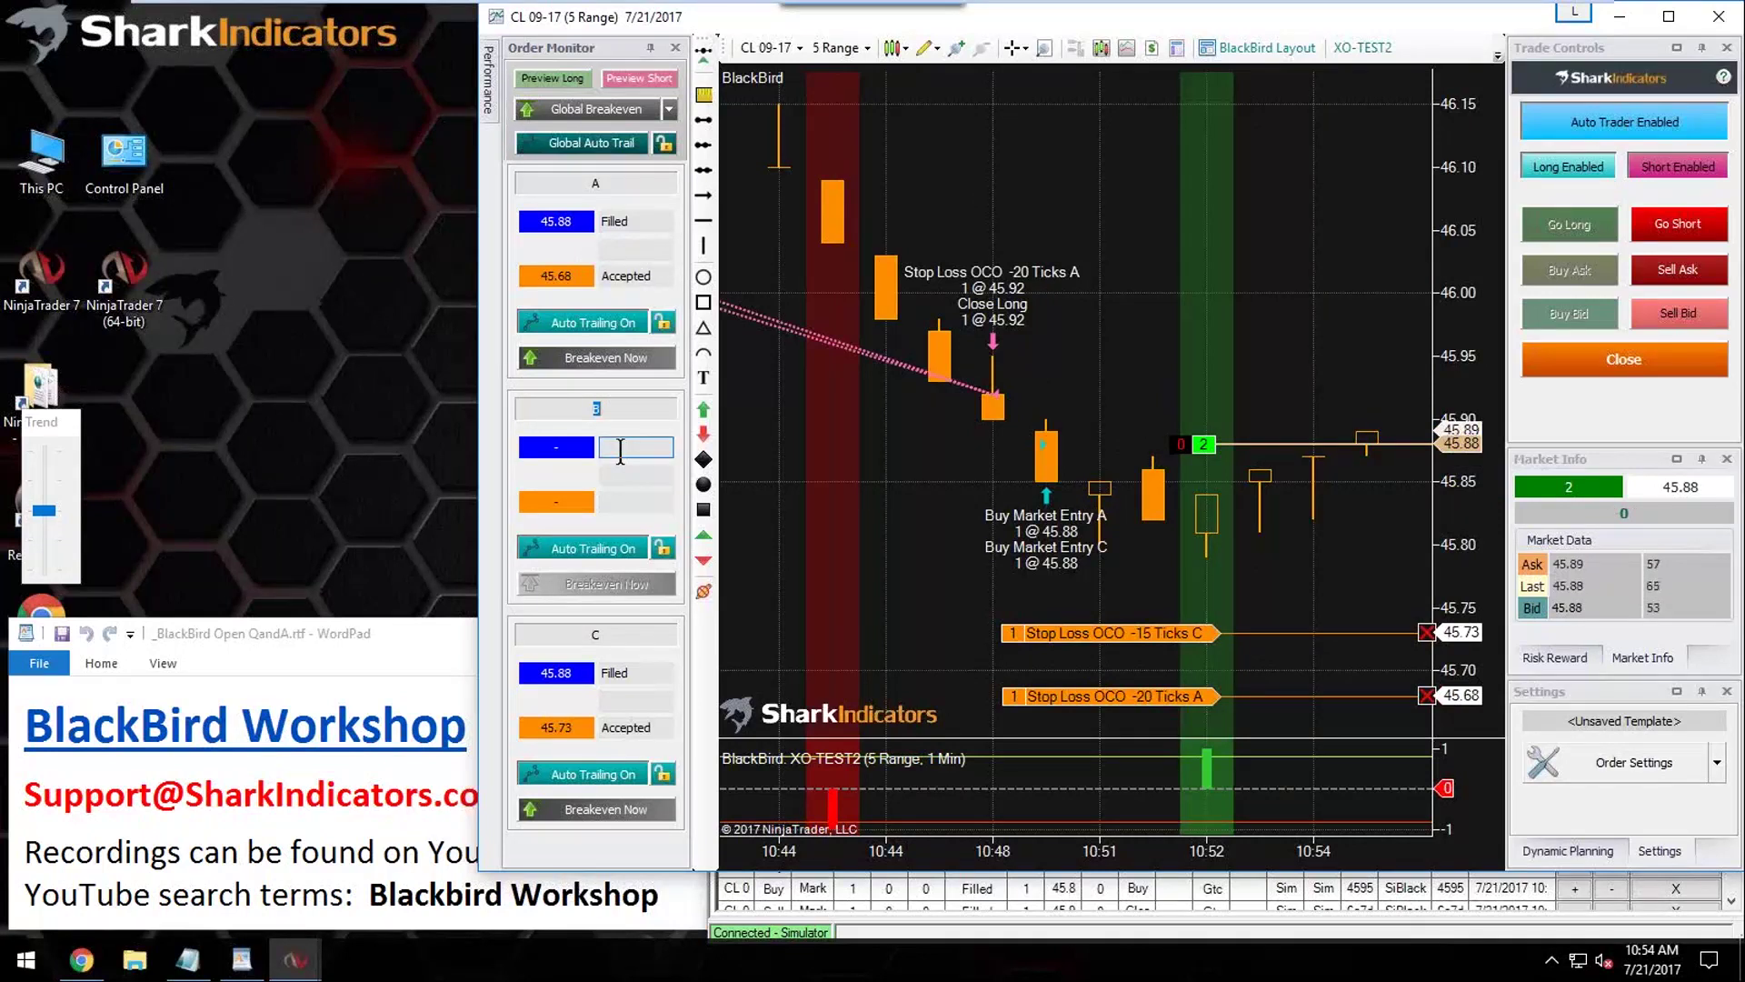
left_click(1255, 597)
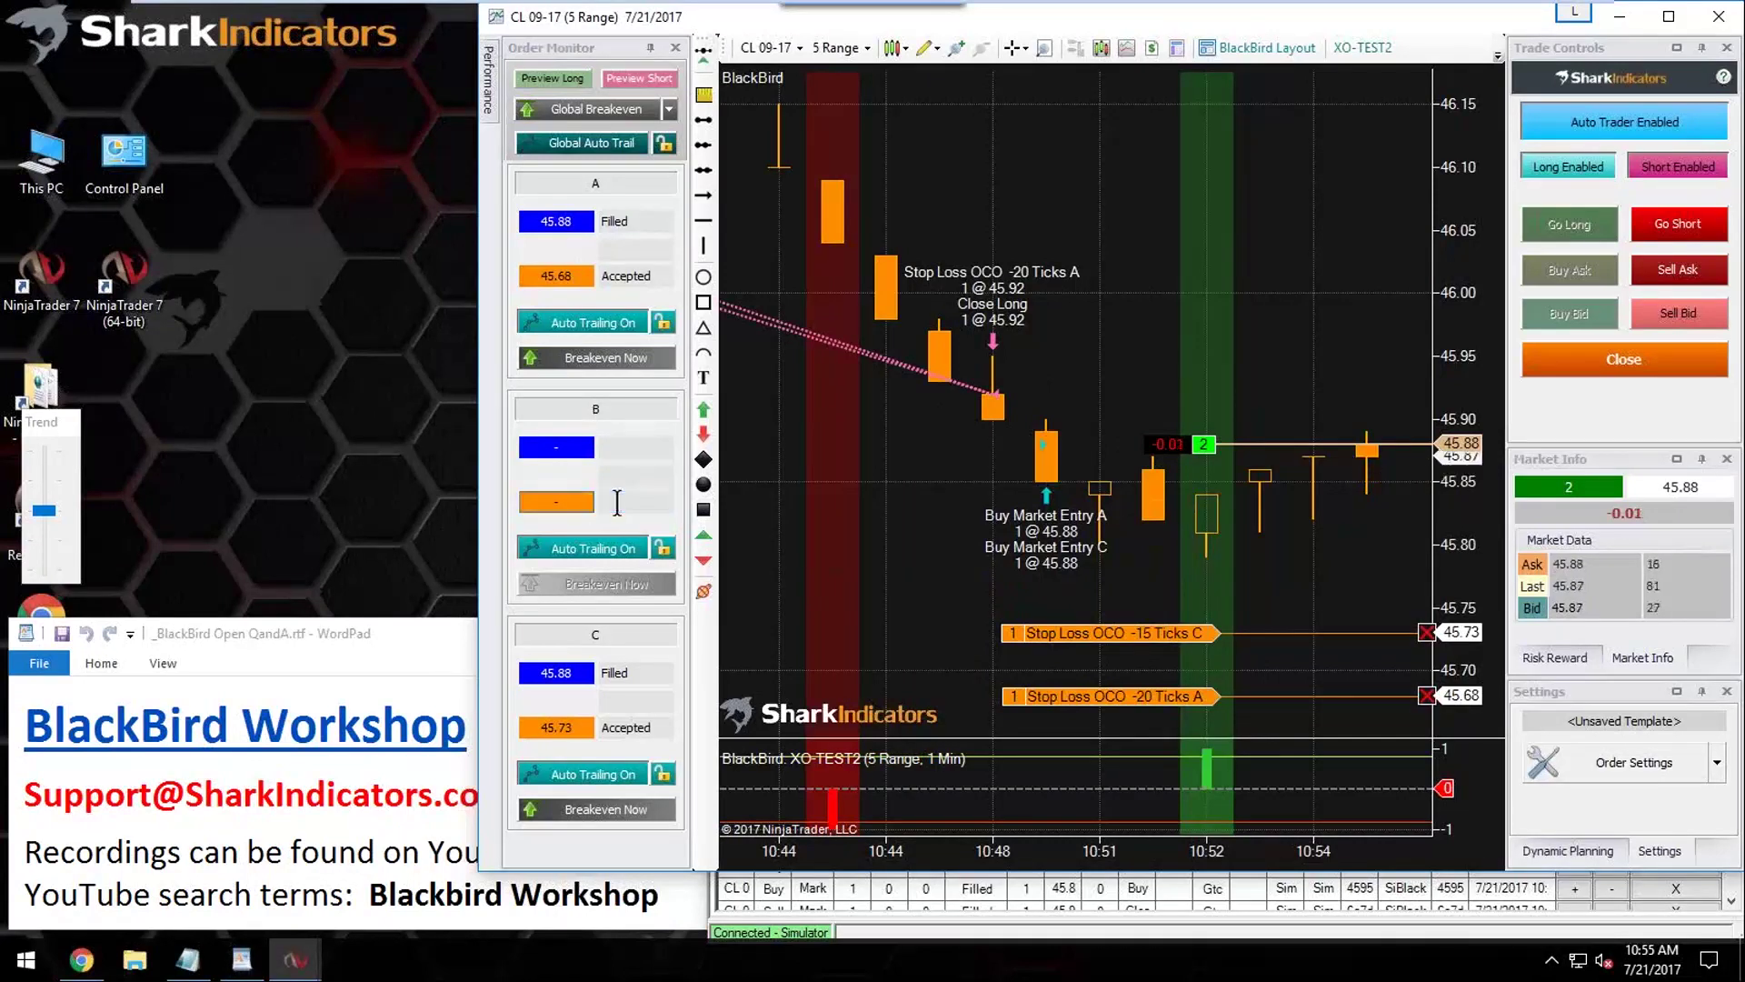
left_click(551, 501)
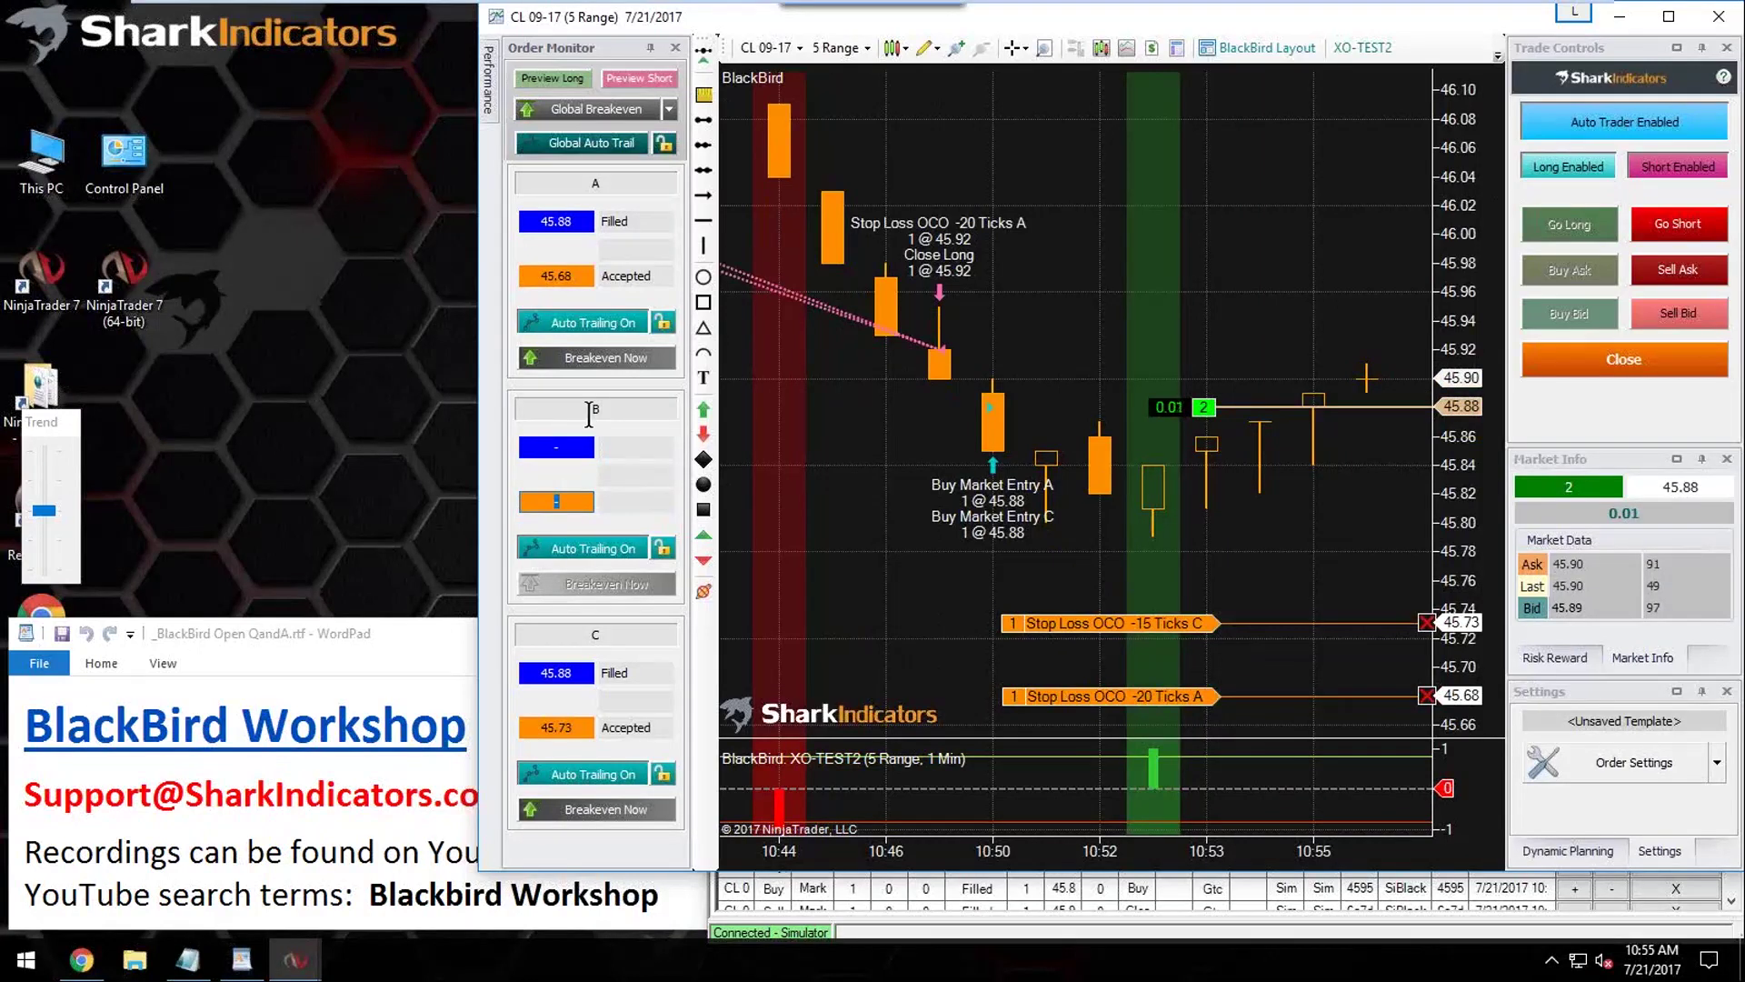
left_click(614, 497)
double_click(614, 675)
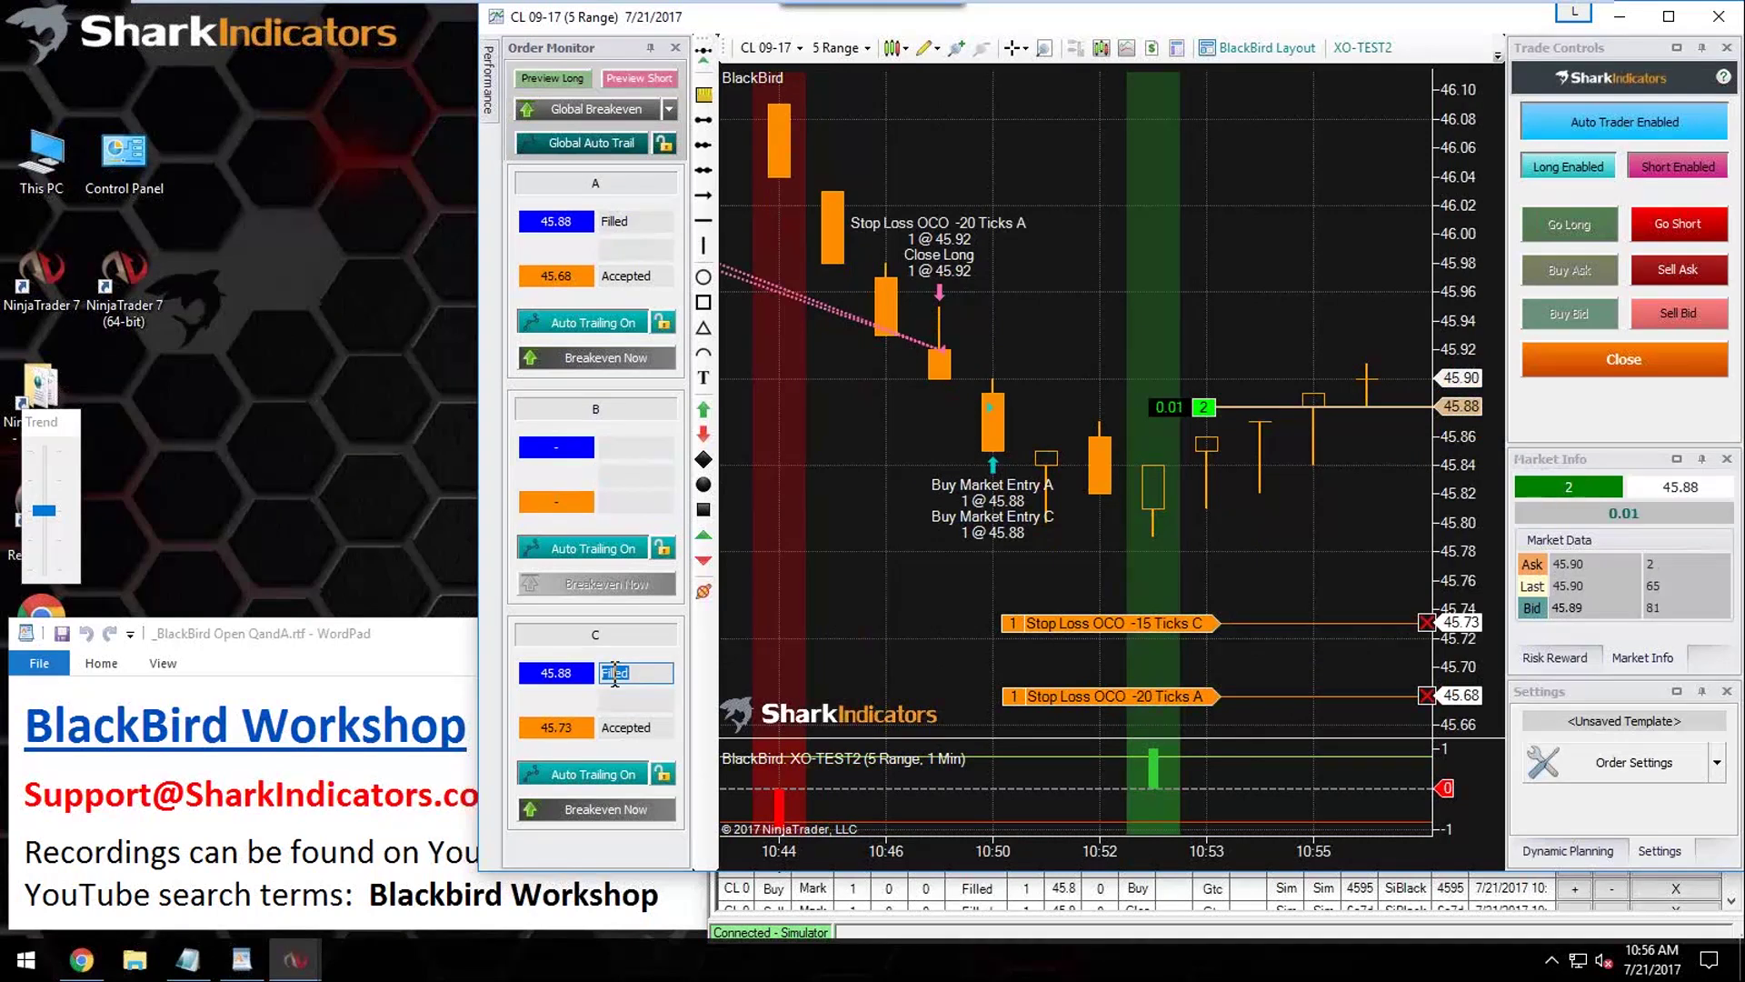
double_click(615, 724)
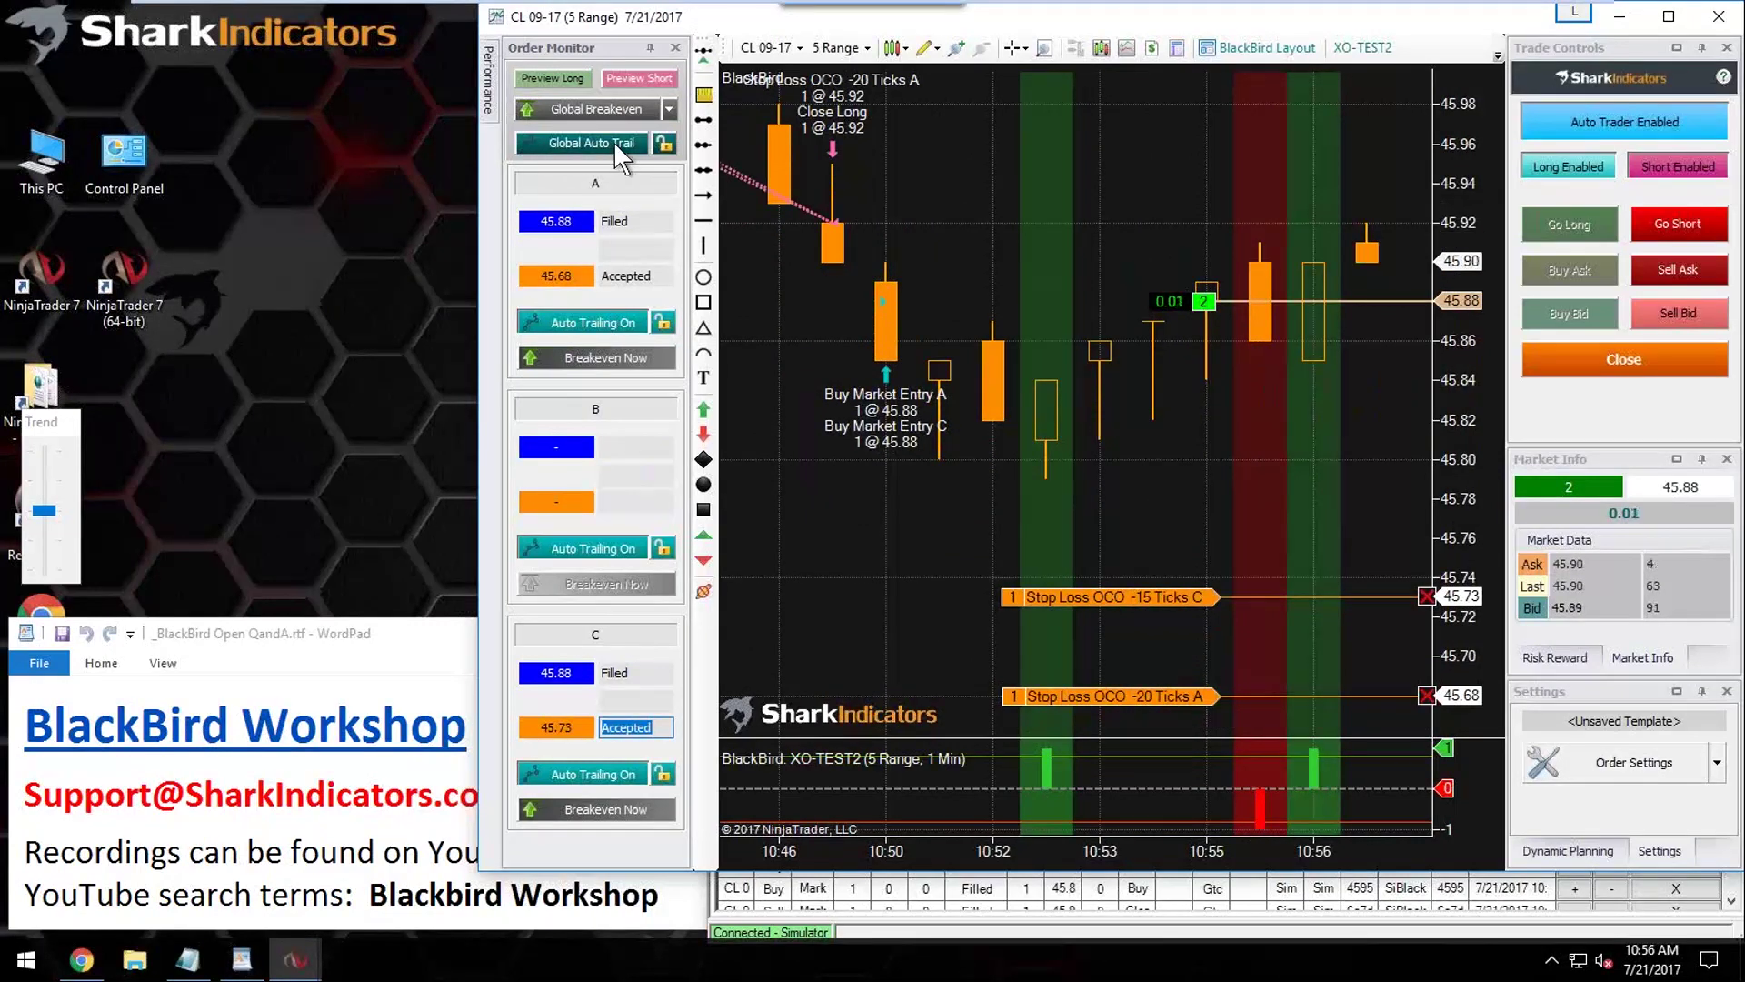
Step: Toggle order set A's auto trailing off and back on, and move stop loss C down to 45.72
left_click(588, 321)
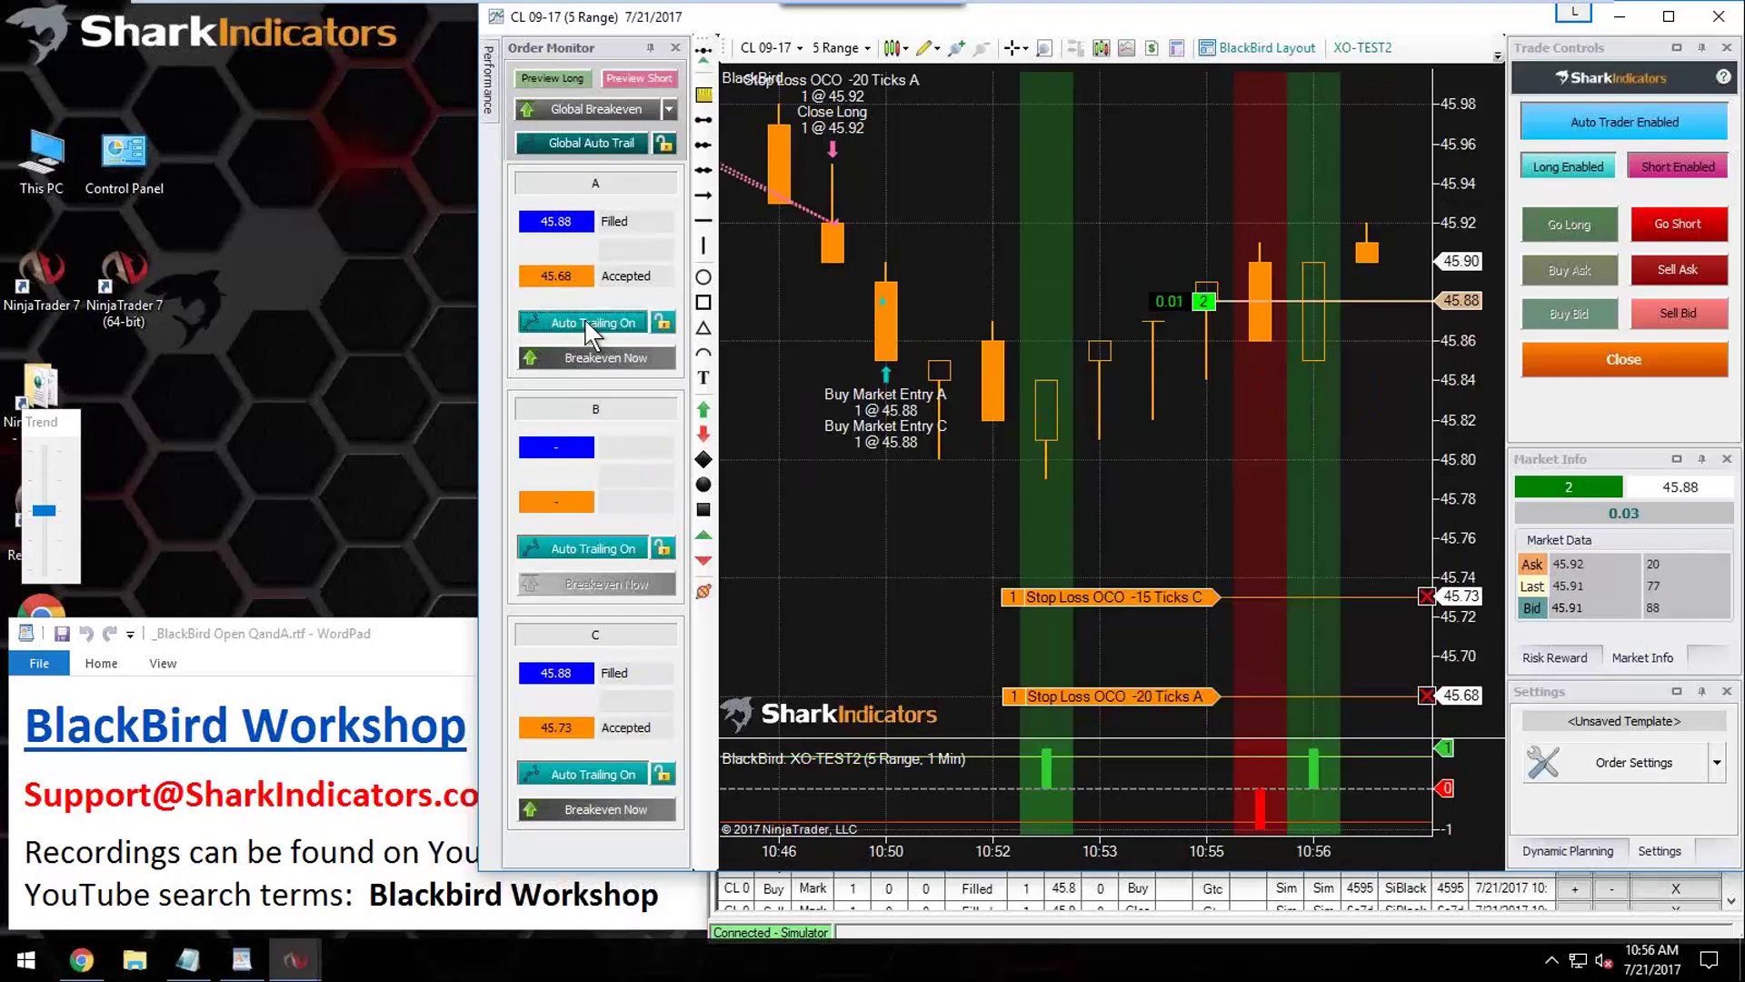
left_click(588, 322)
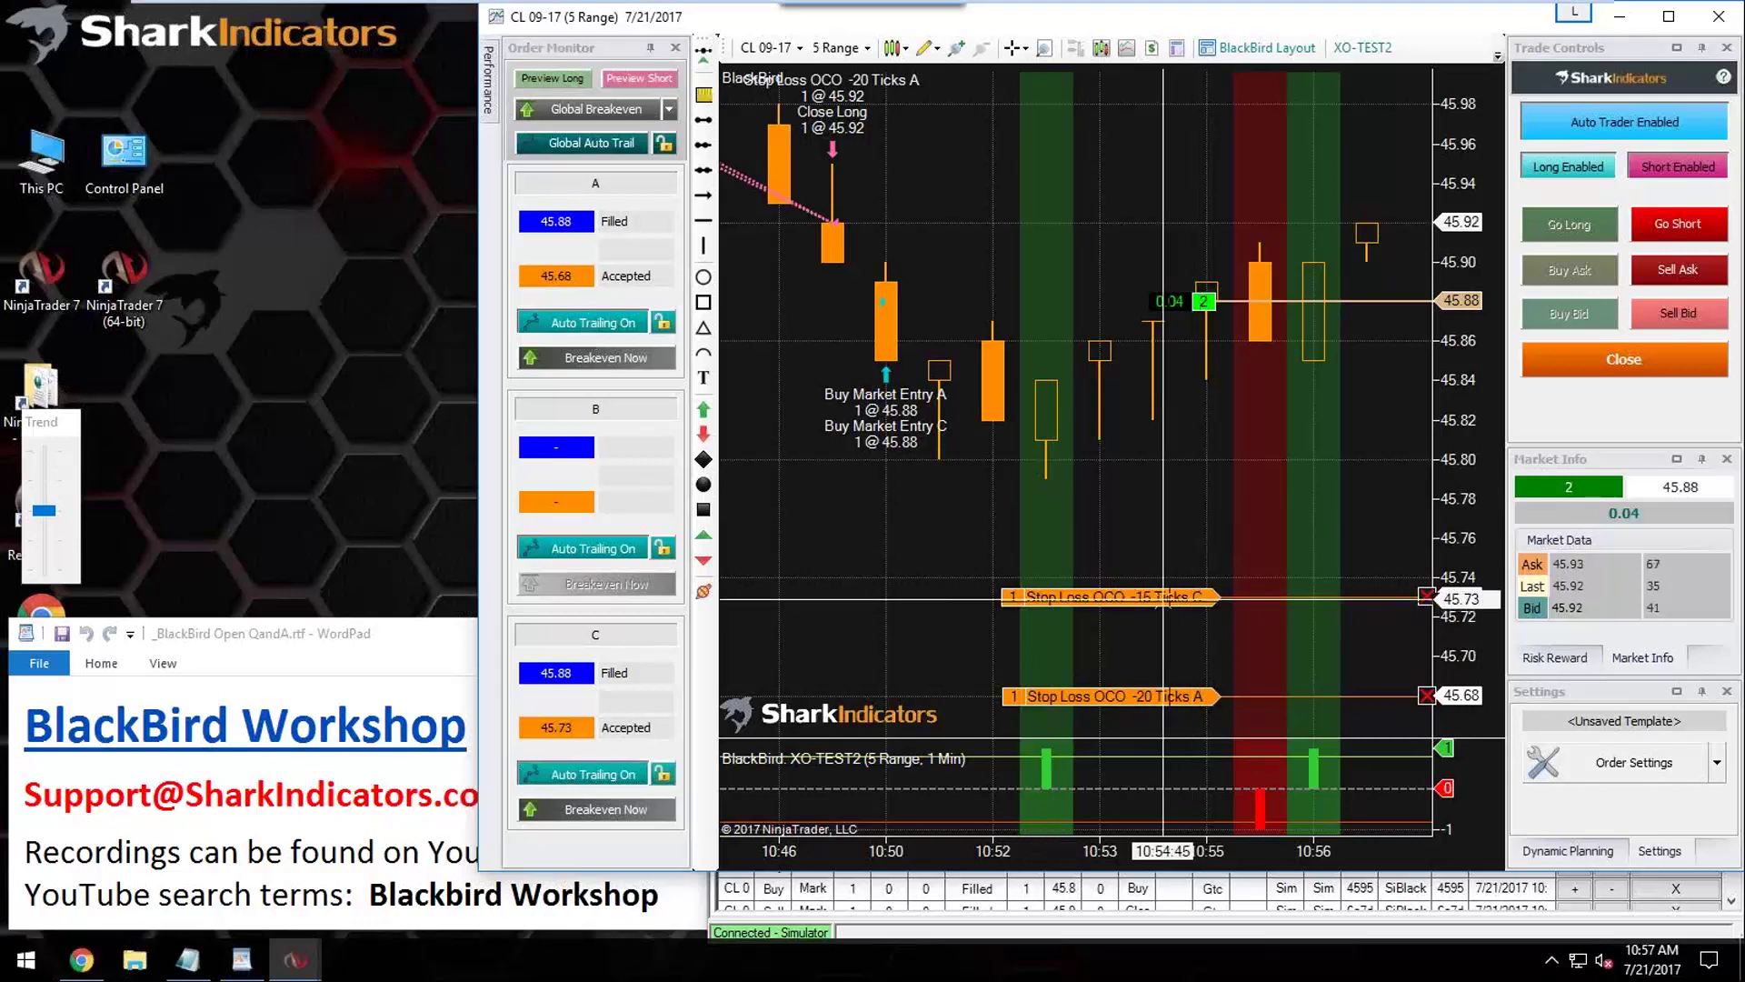
mouse_move(1164, 601)
left_mouse_down()
mouse_move(1171, 505)
mouse_move(1170, 617)
left_mouse_up()
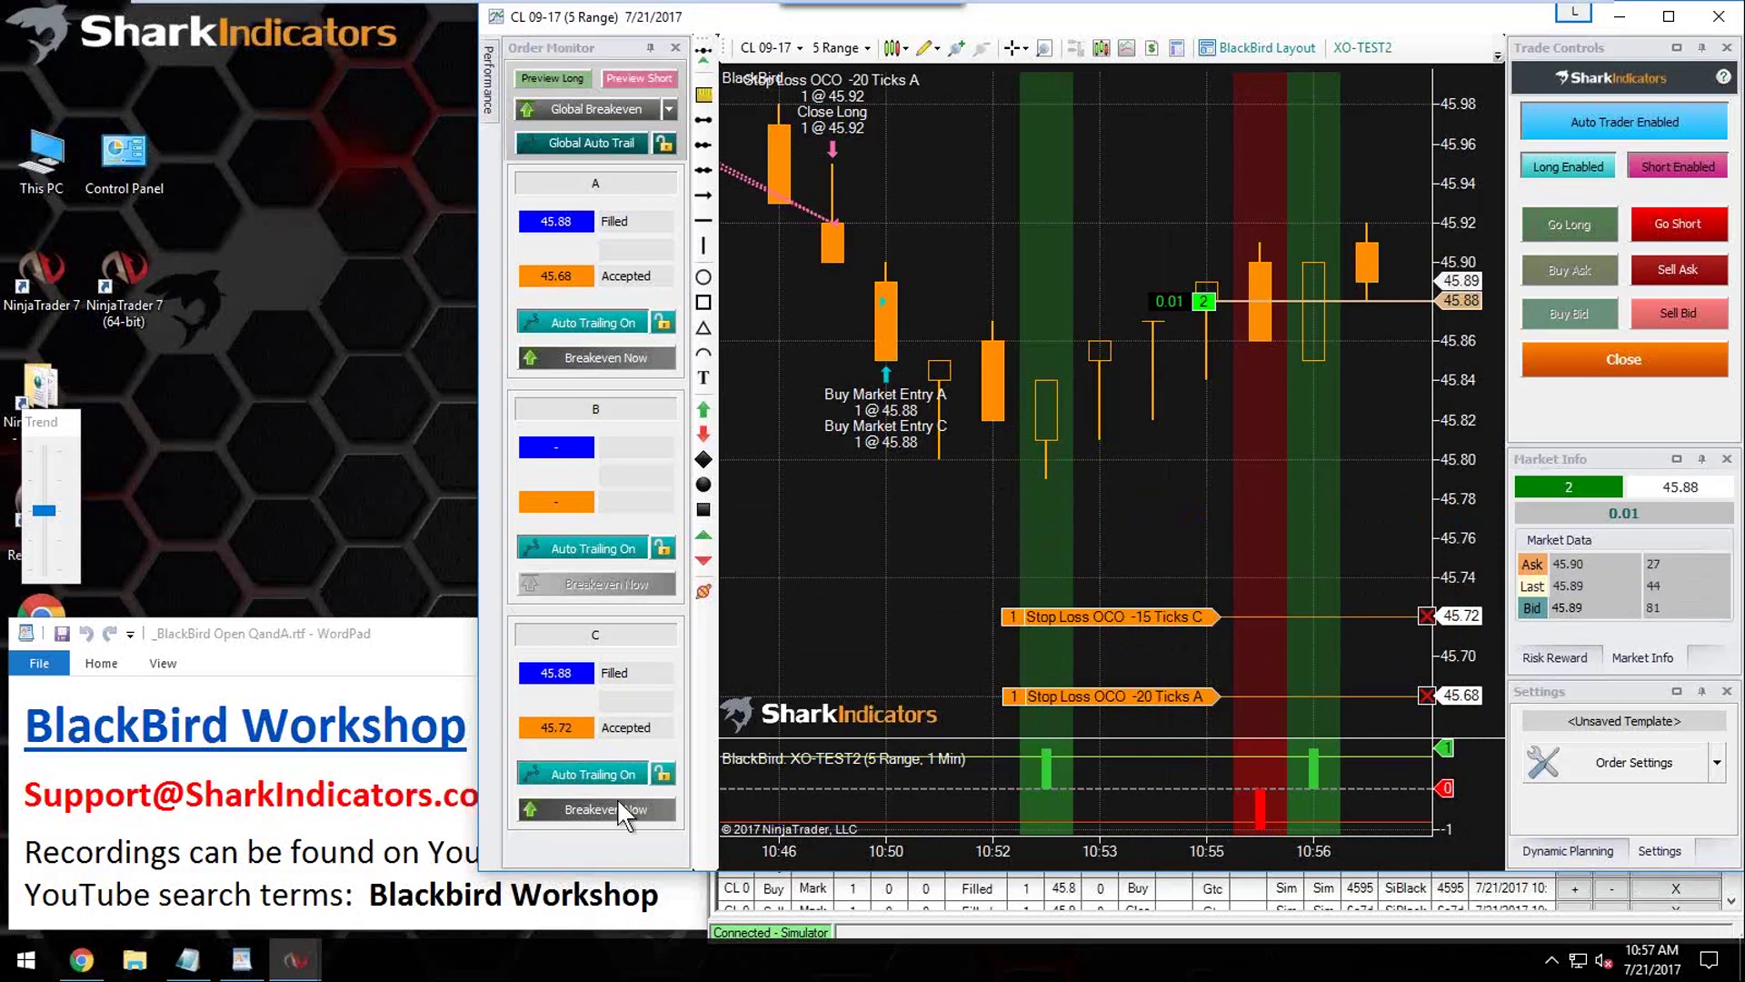
Step: Switch order set C's auto trailing off and back on, pick up and release its stop loss in place, and turn its auto trailing off
left_click(589, 777)
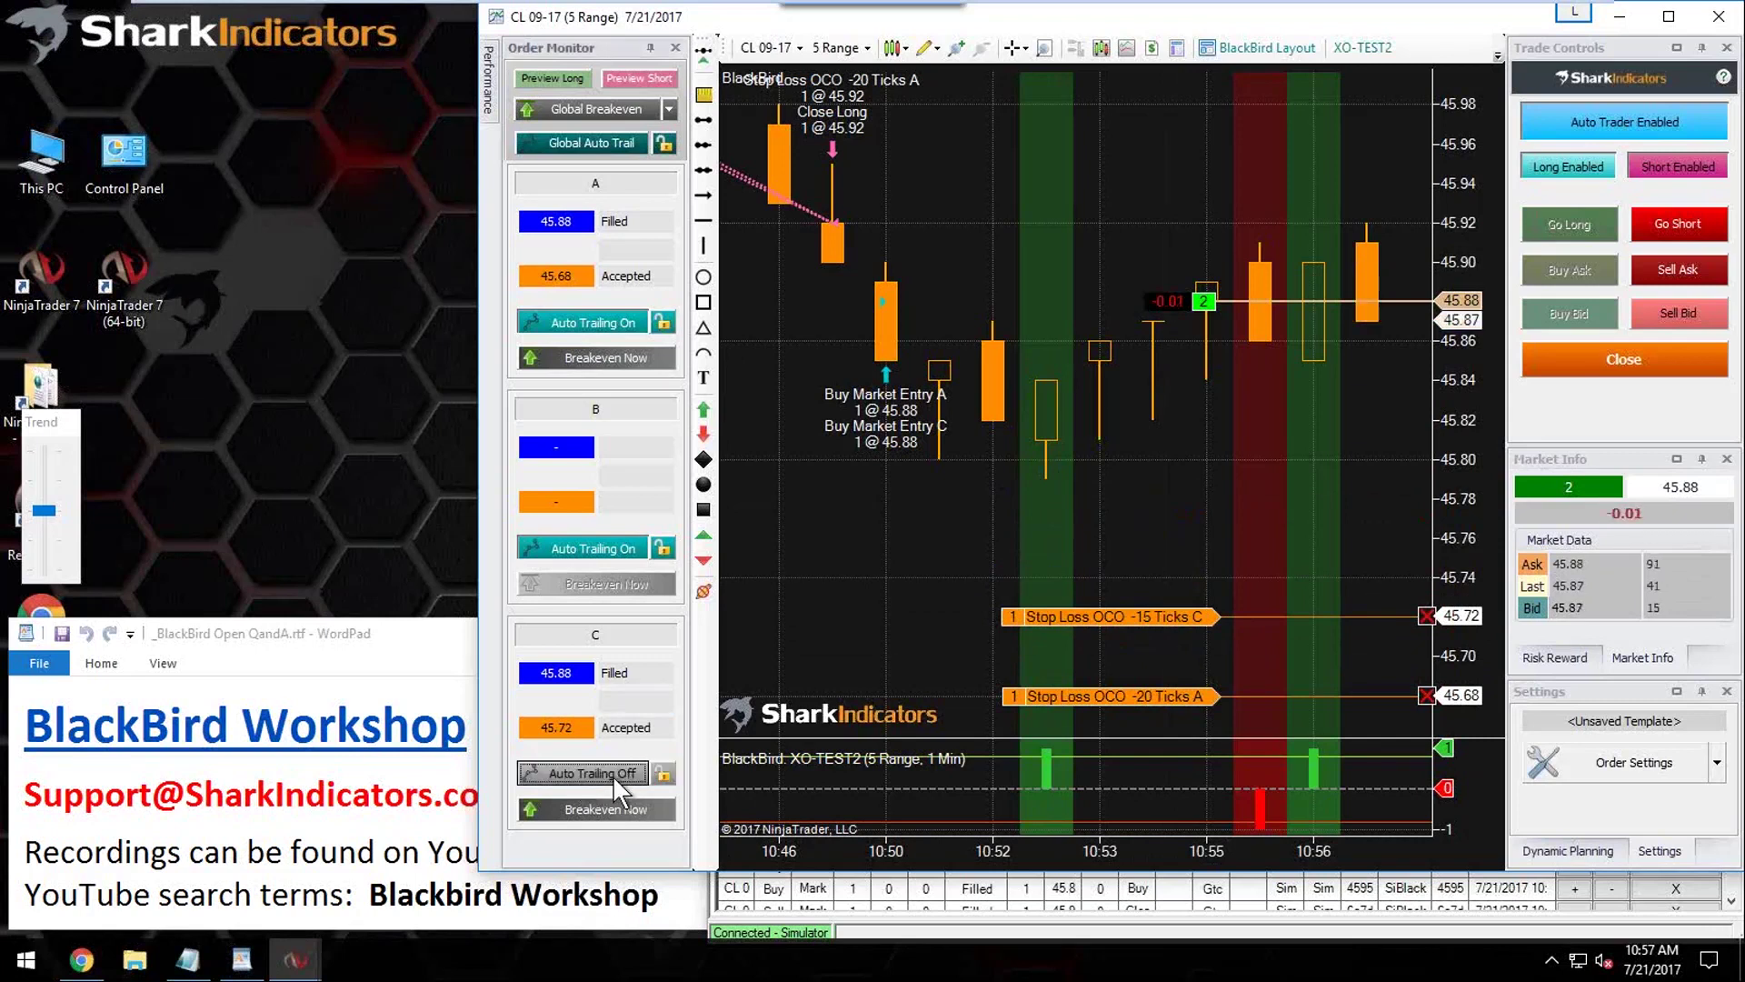
left_click(613, 776)
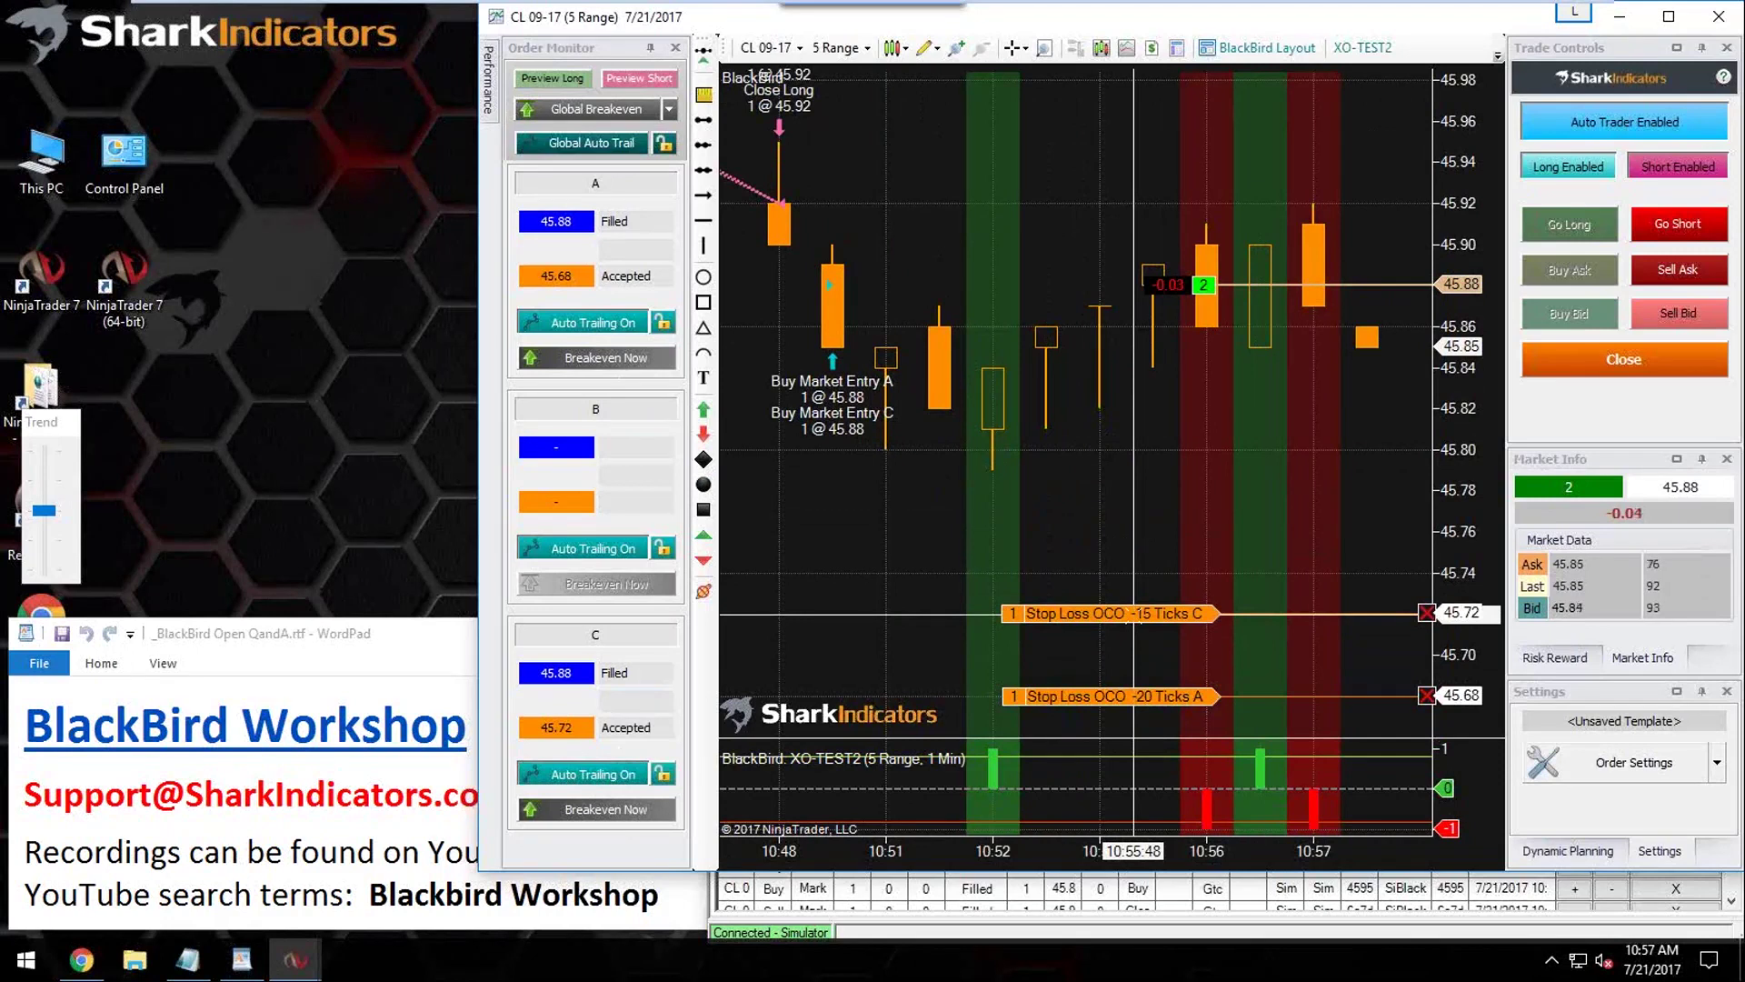
left_click(1133, 614)
left_click(1133, 614)
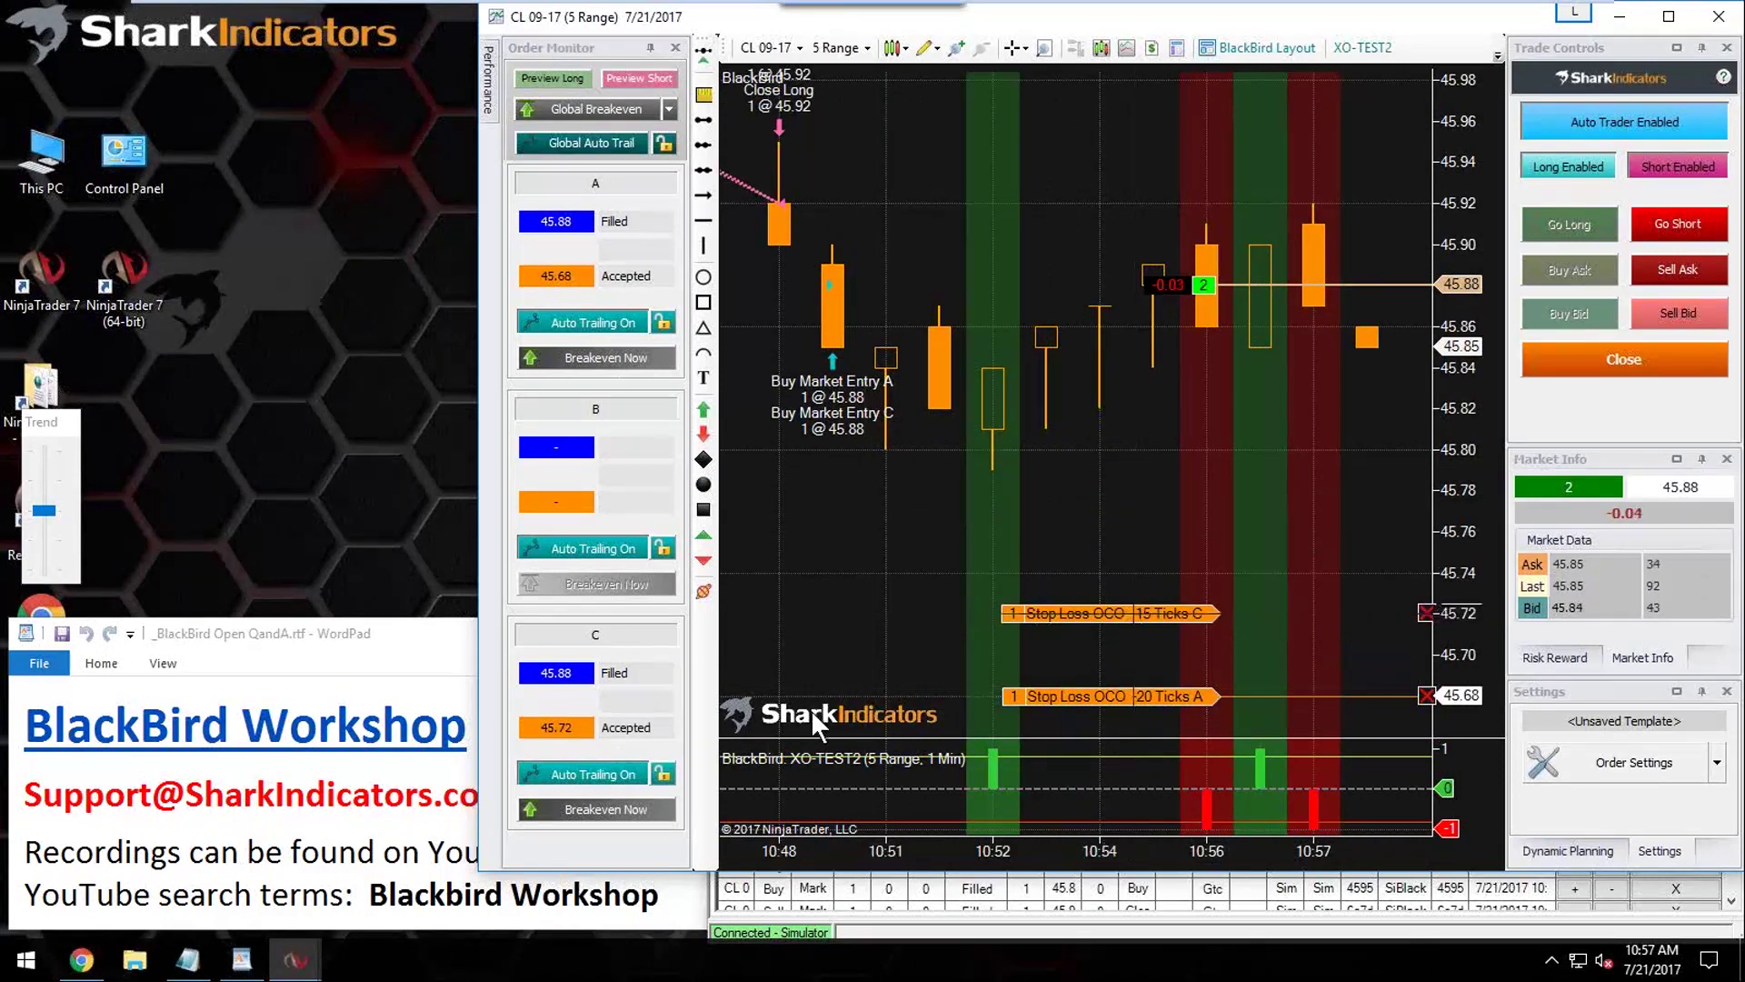
left_click(592, 773)
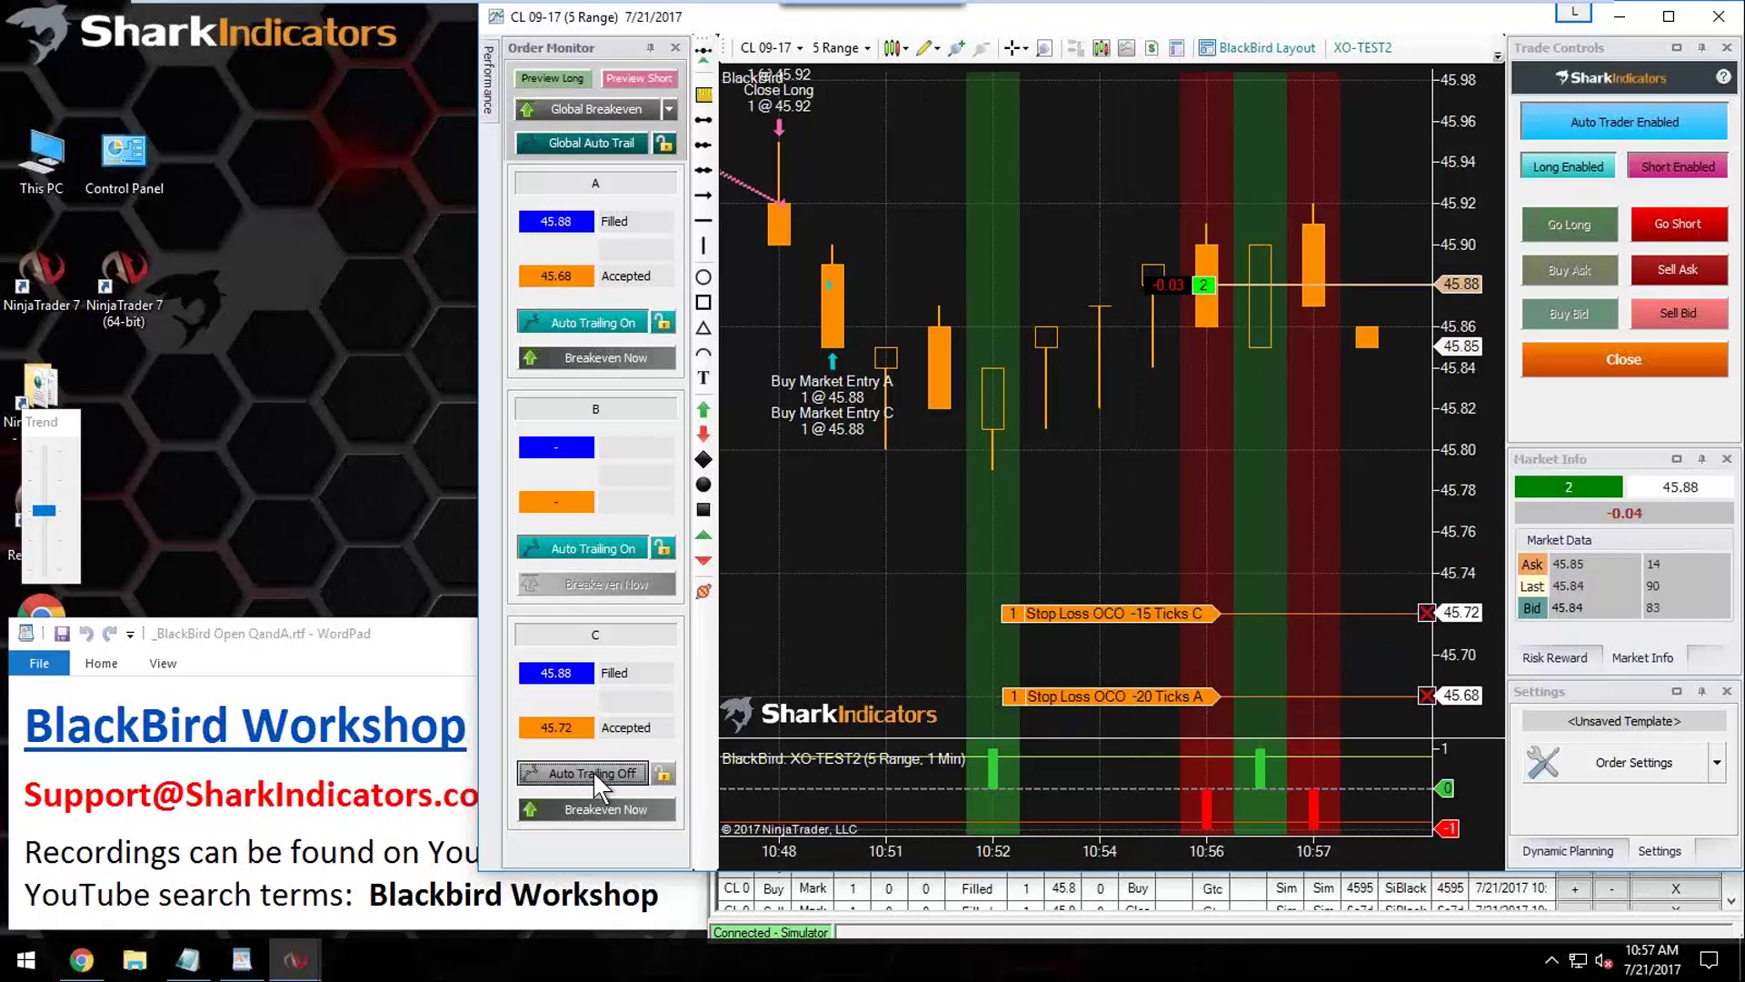
Step: Turn order set C's auto trailing on, and move its stop loss up to 45.75 and back down to 45.72
left_click(592, 771)
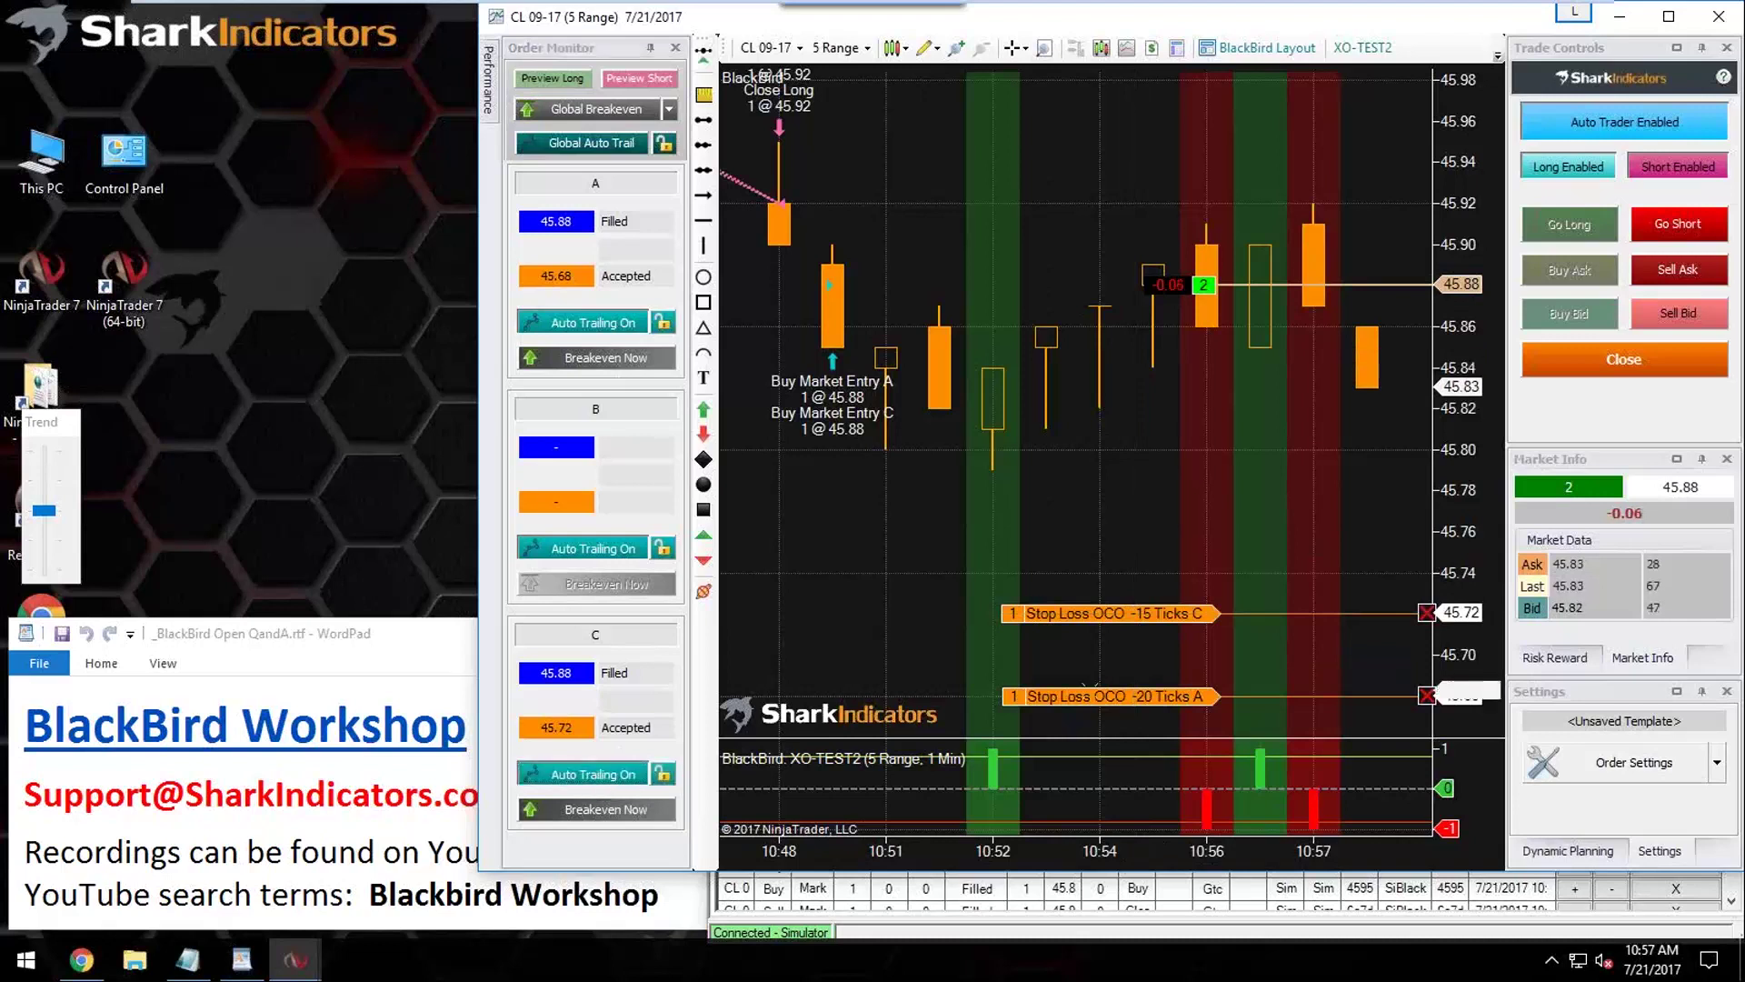
left_click(1130, 614)
left_click(1130, 616)
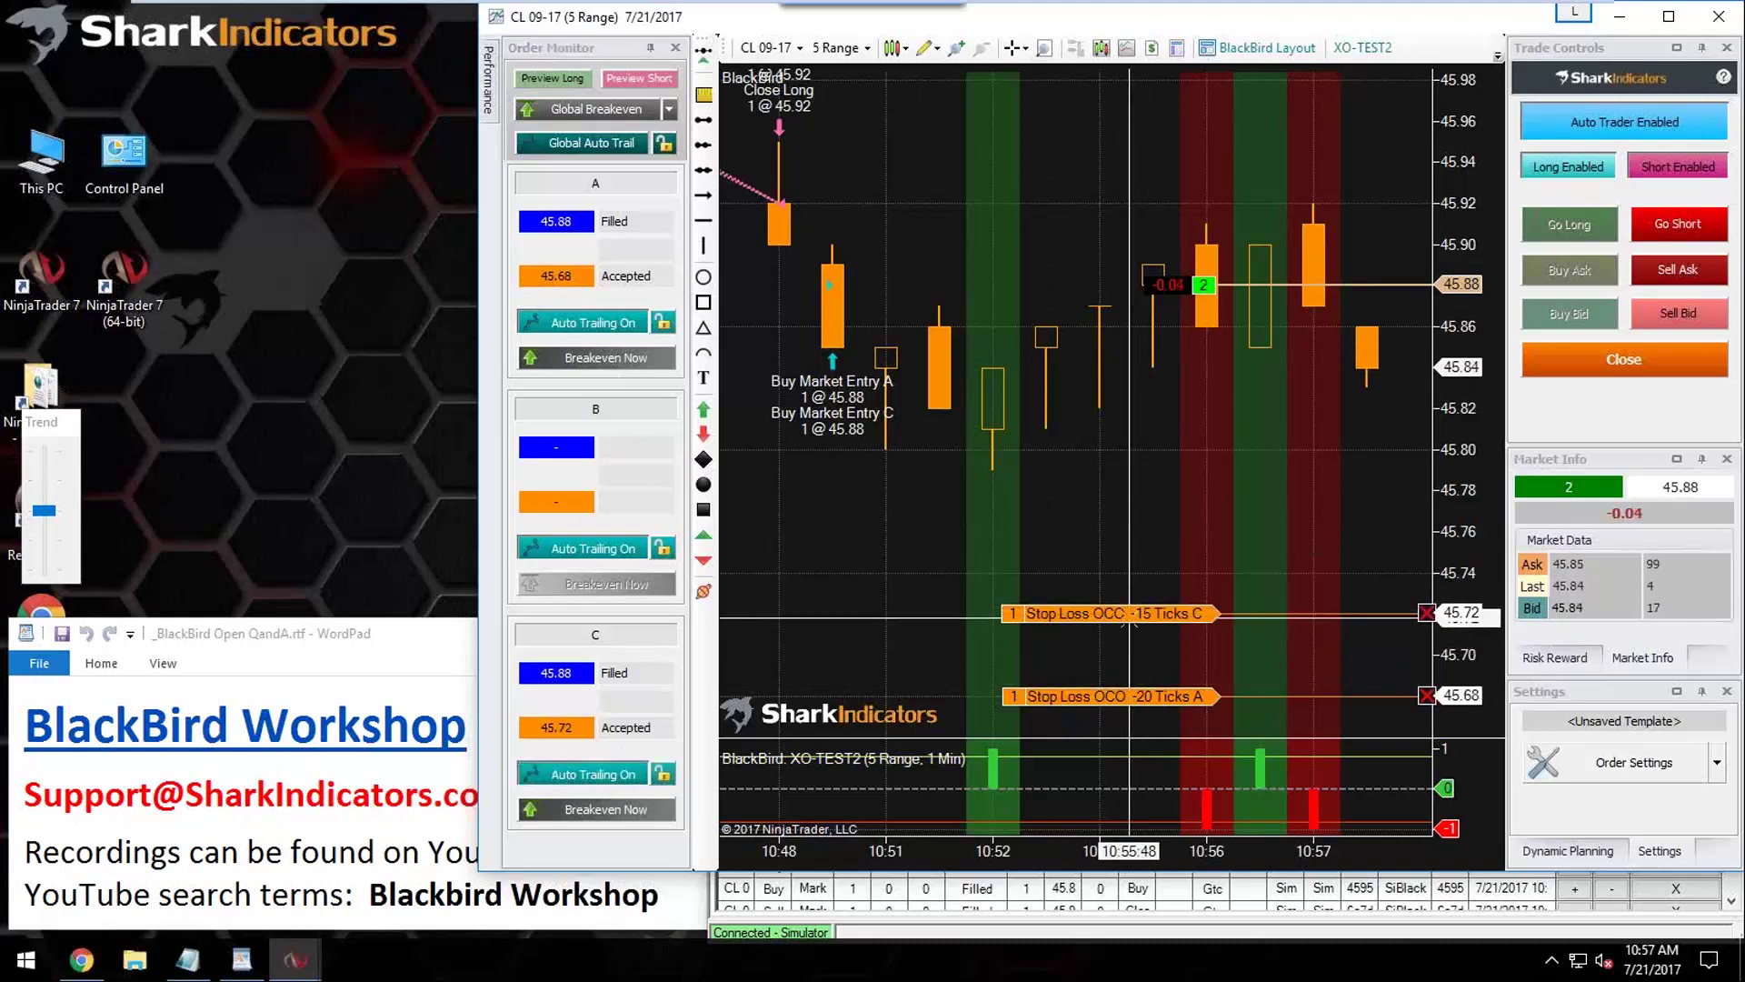
left_click_drag(1130, 618, 1135, 554)
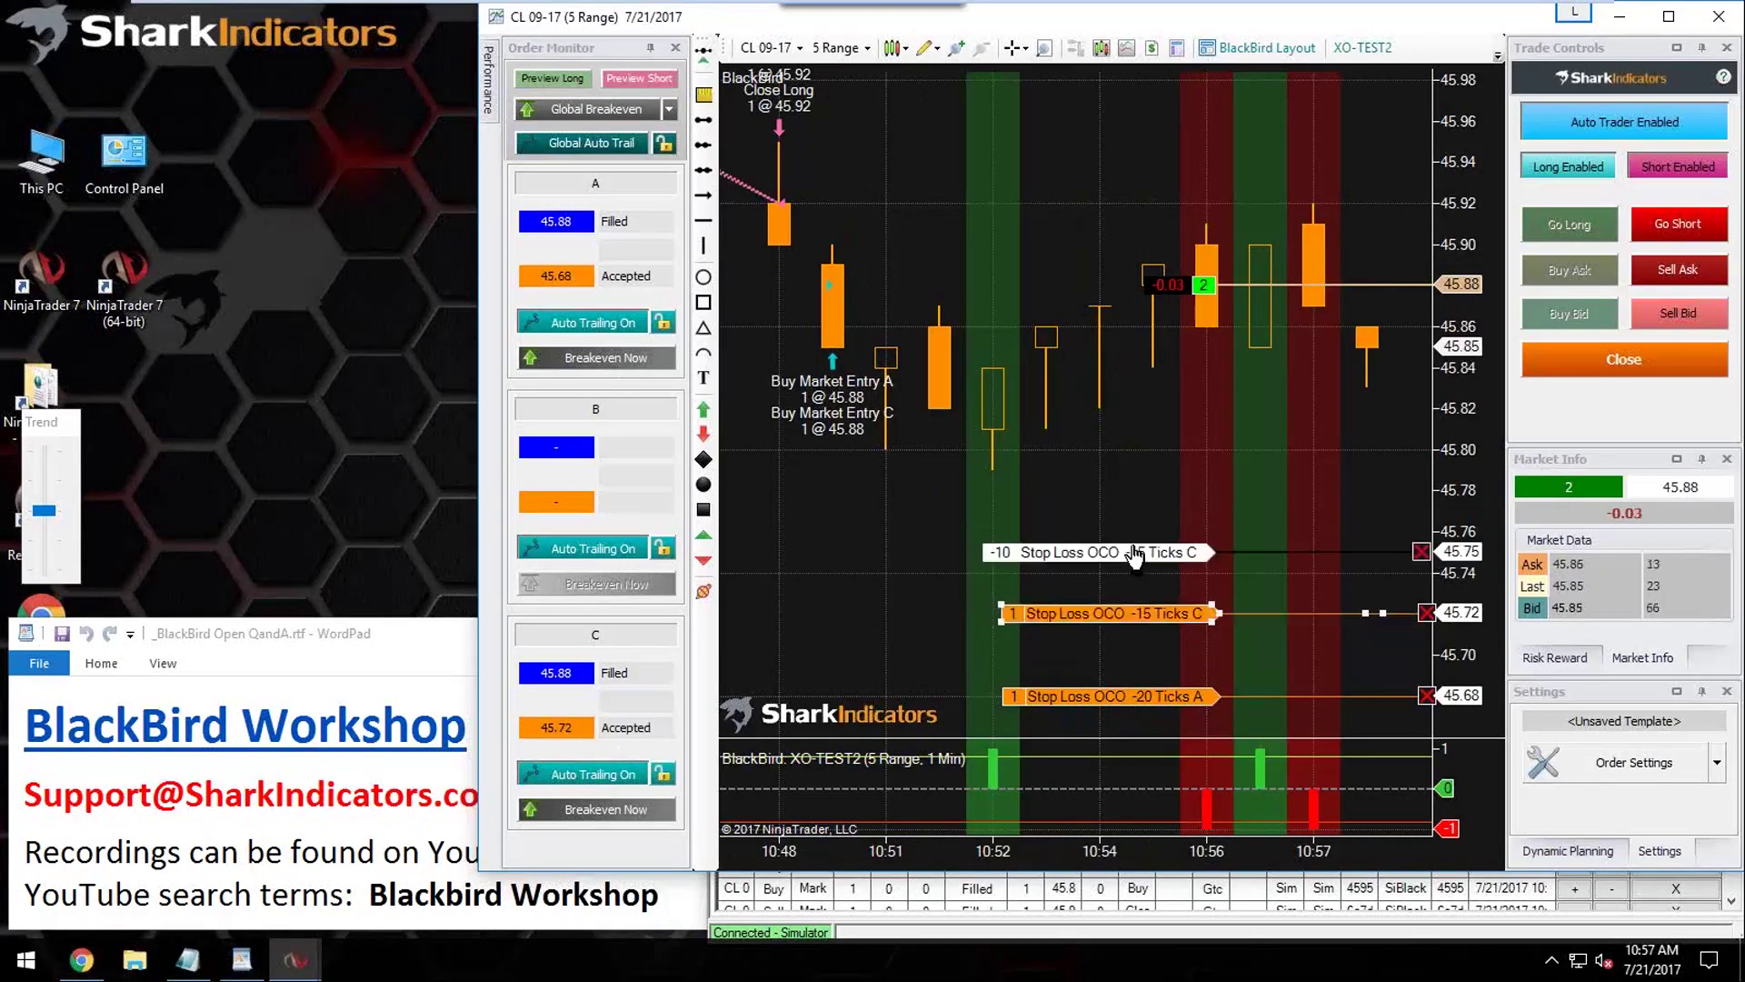
left_click_drag(1135, 554, 1135, 552)
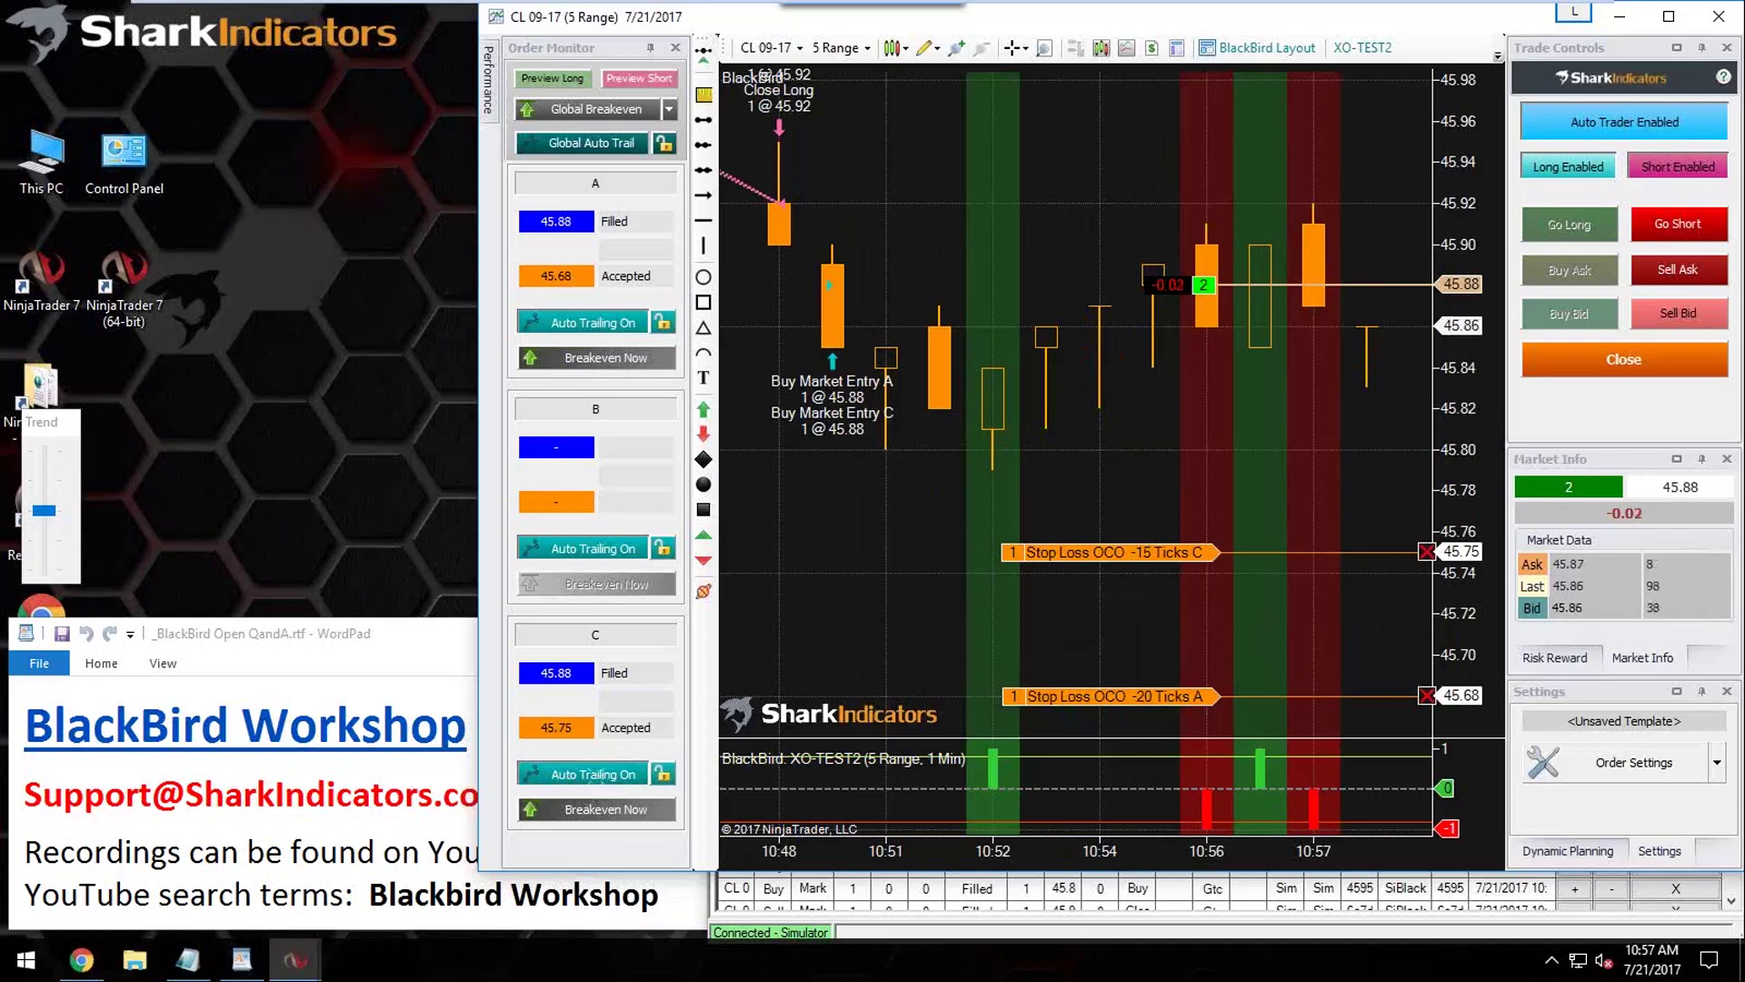
left_click_drag(1126, 552, 1125, 611)
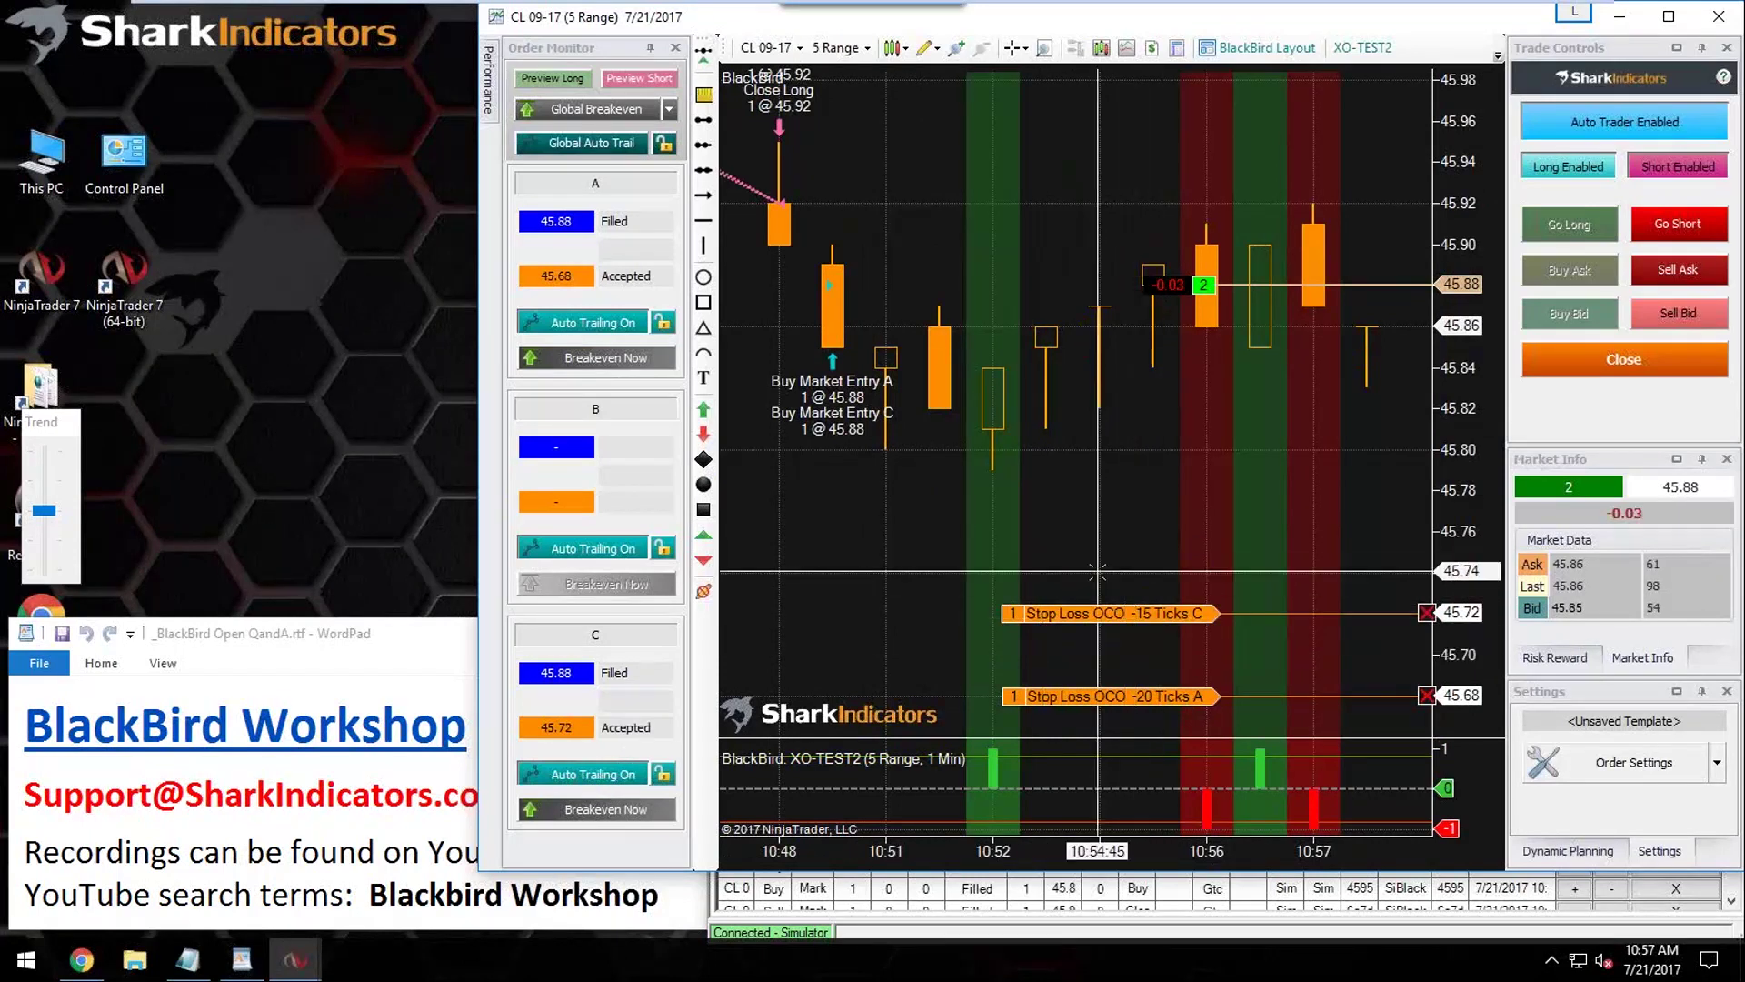
Step: Close the open long position and remove the stop losses from order sets A, B and C in the order settings
left_click(1591, 363)
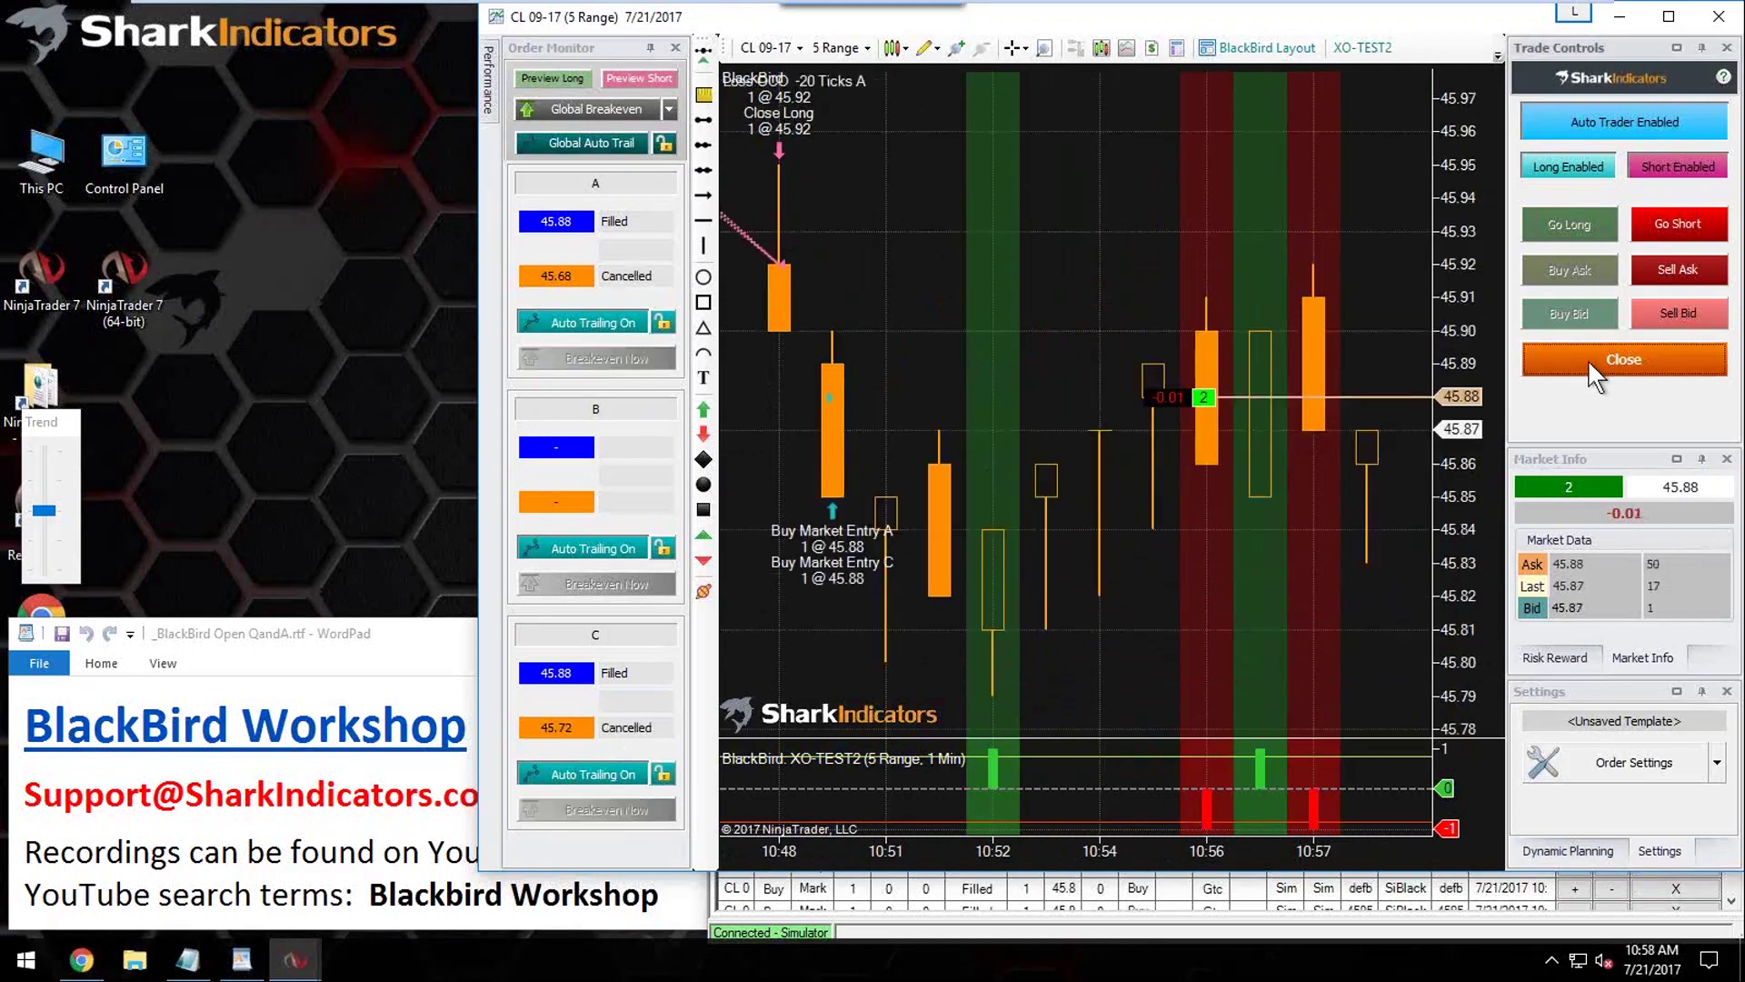
left_click(1614, 776)
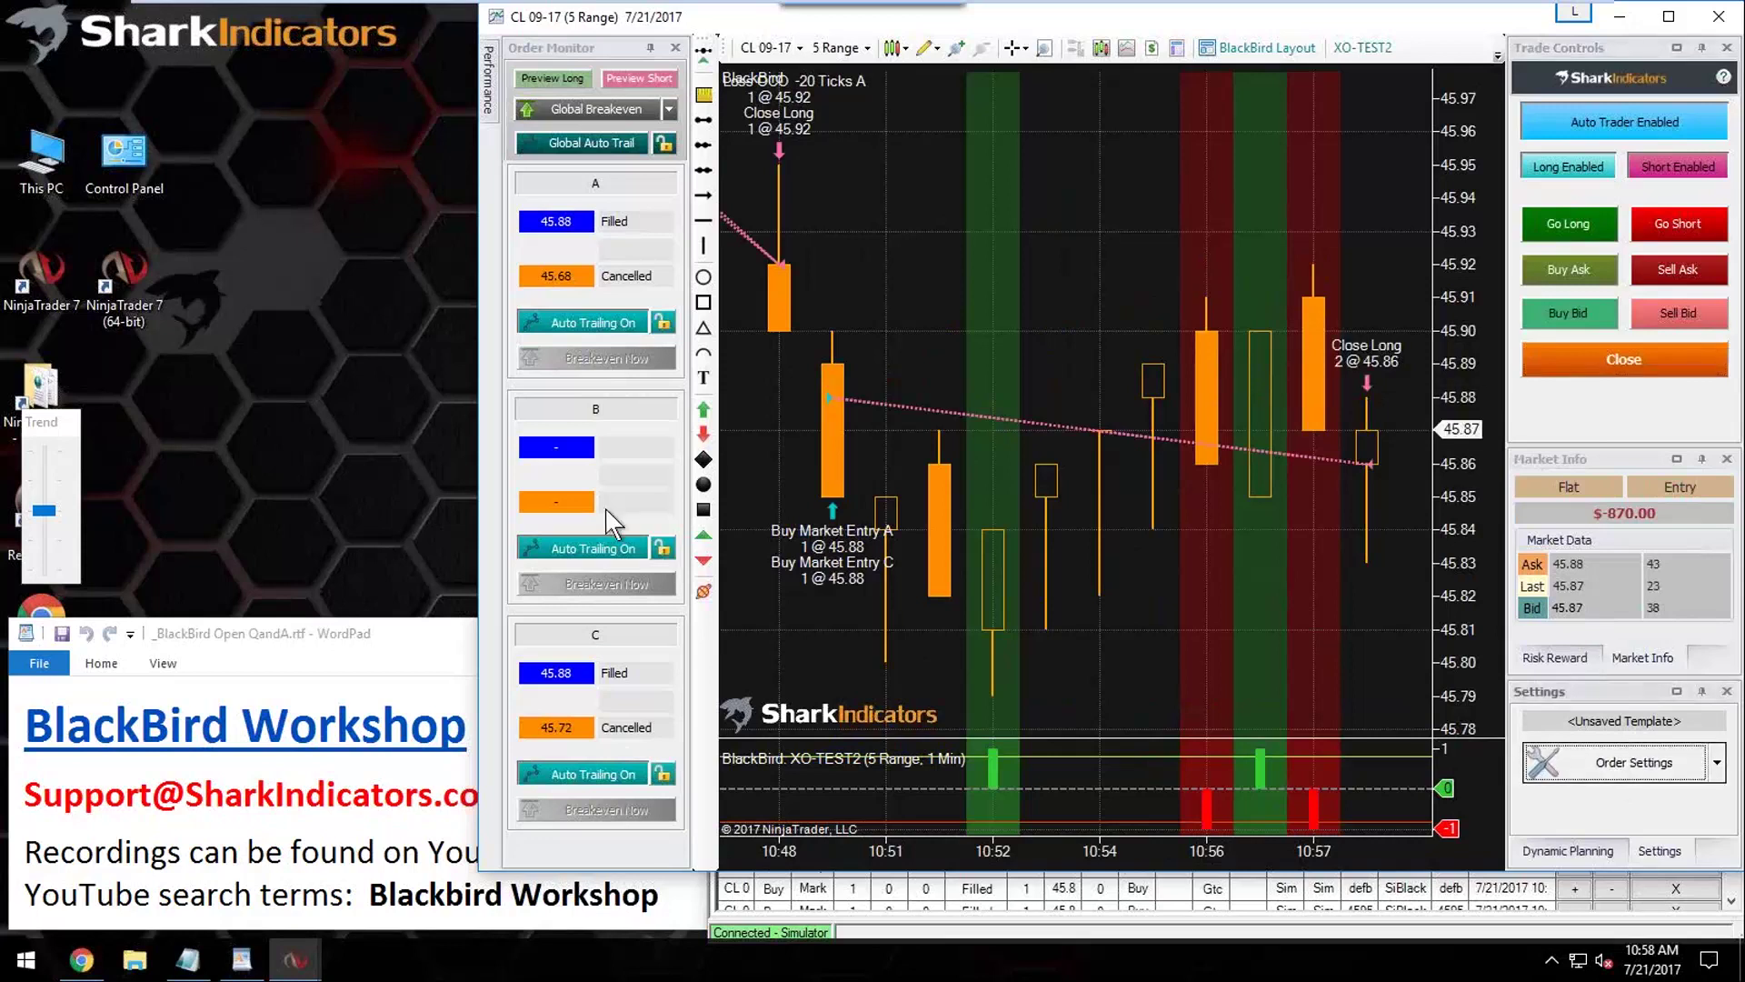
left_click_drag(505, 239, 447, 52)
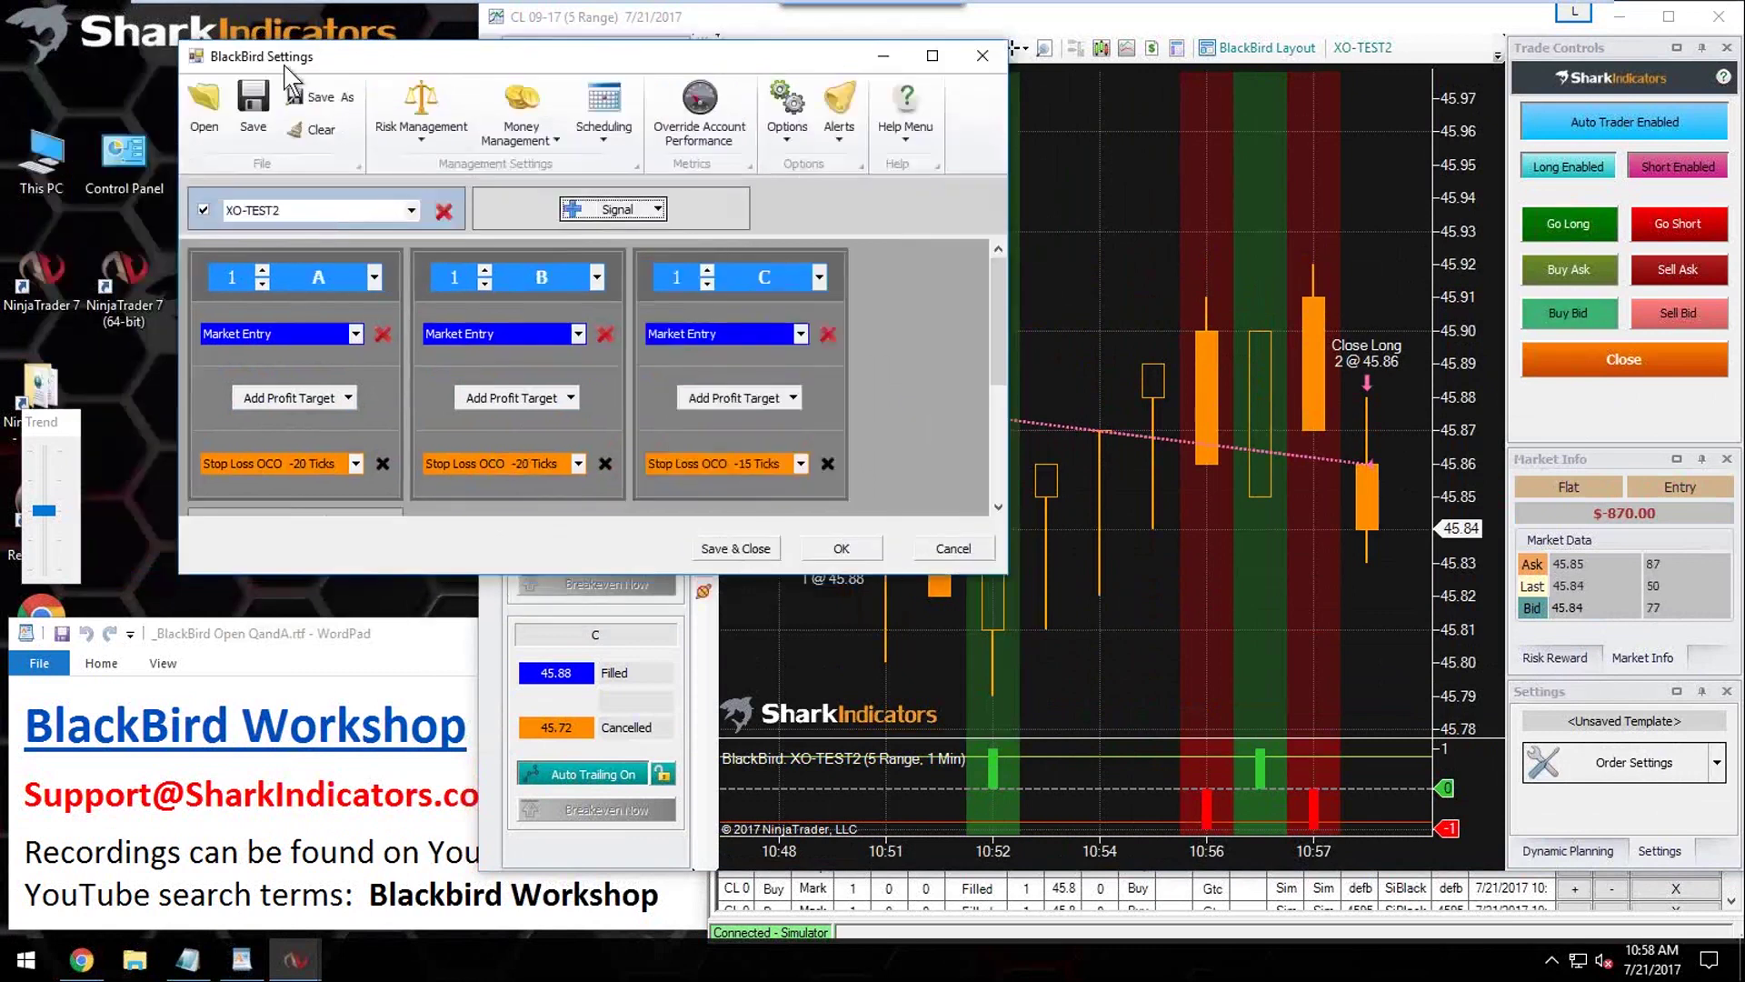
left_click(384, 466)
left_click(606, 464)
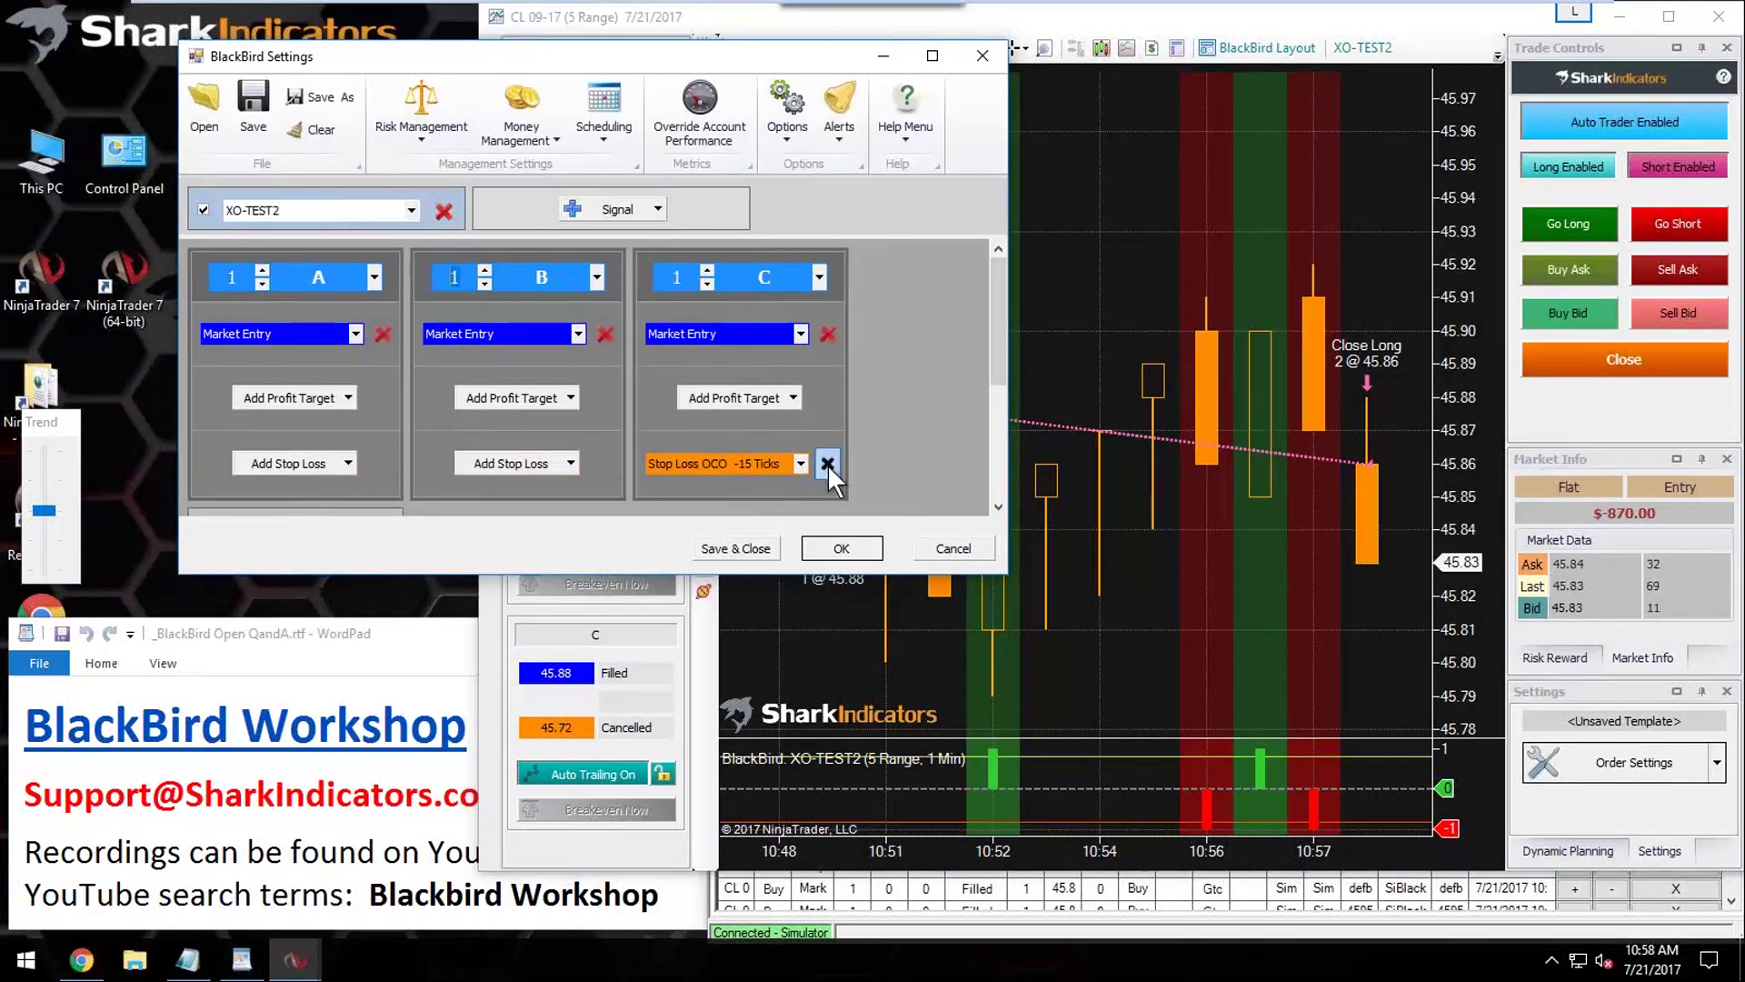
left_click(827, 463)
Step: Add a 10 Tk (Trailing w BE+1) stop loss to order set A and set its initial placement to OCO Entry Price -20 ticks
left_click(349, 463)
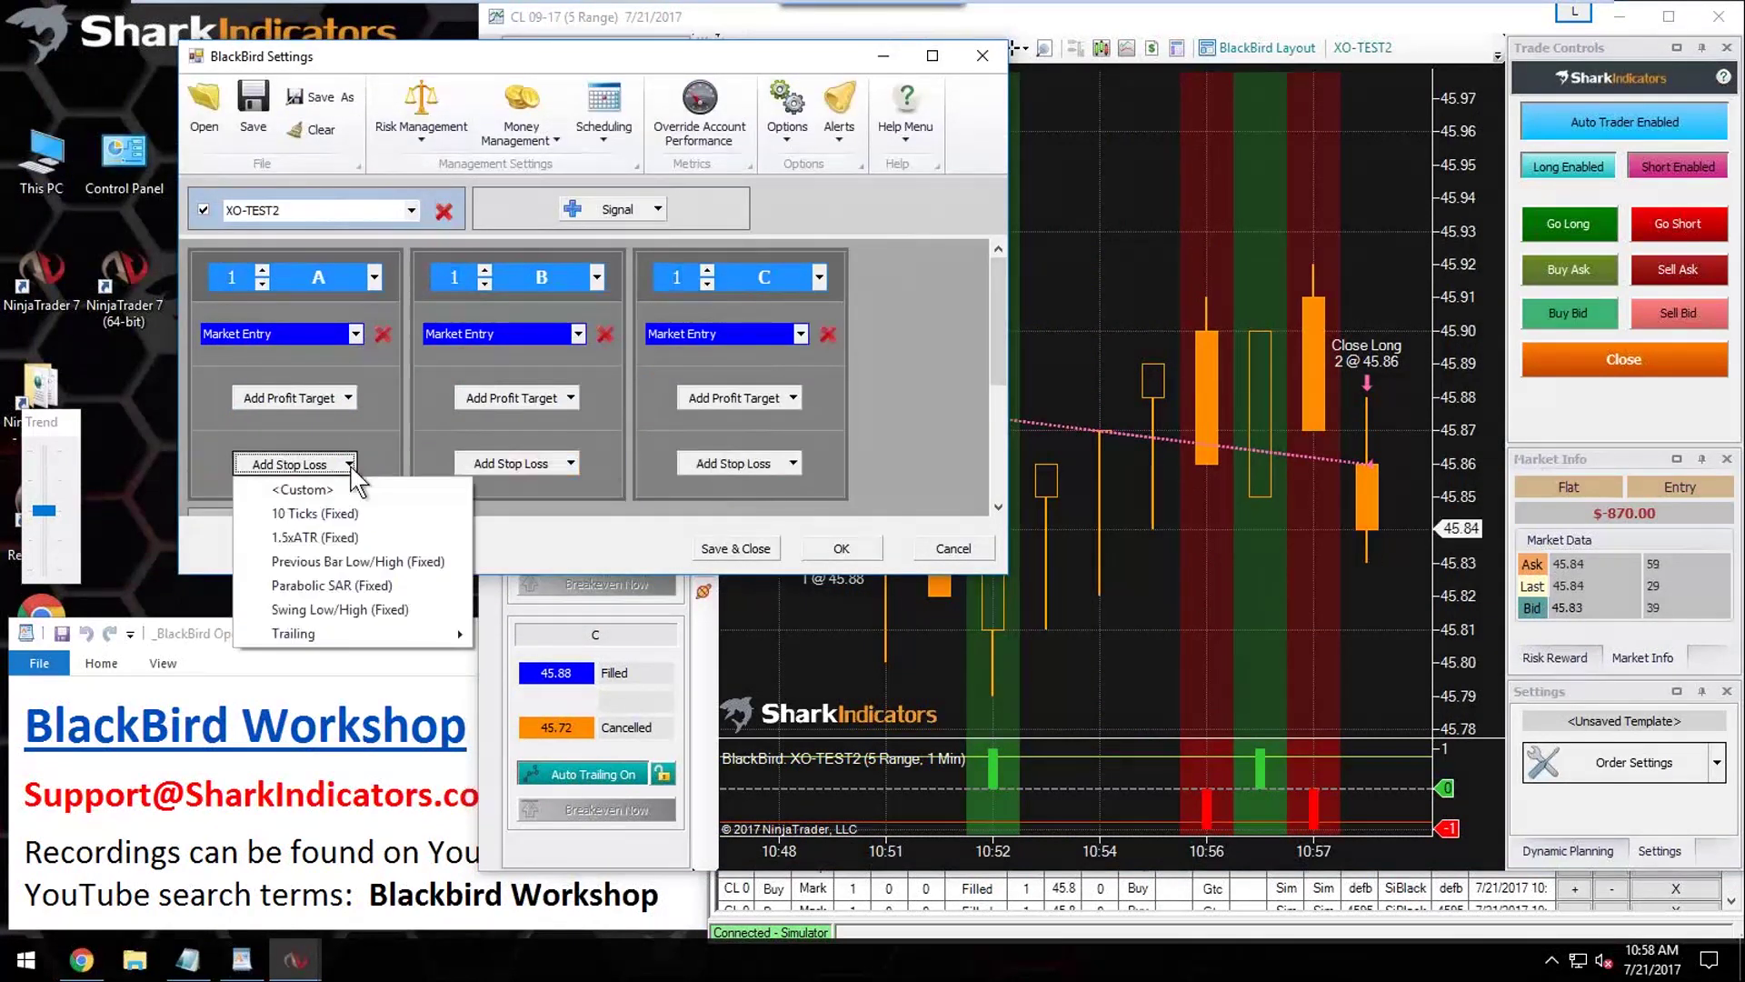
mouse_move(369, 635)
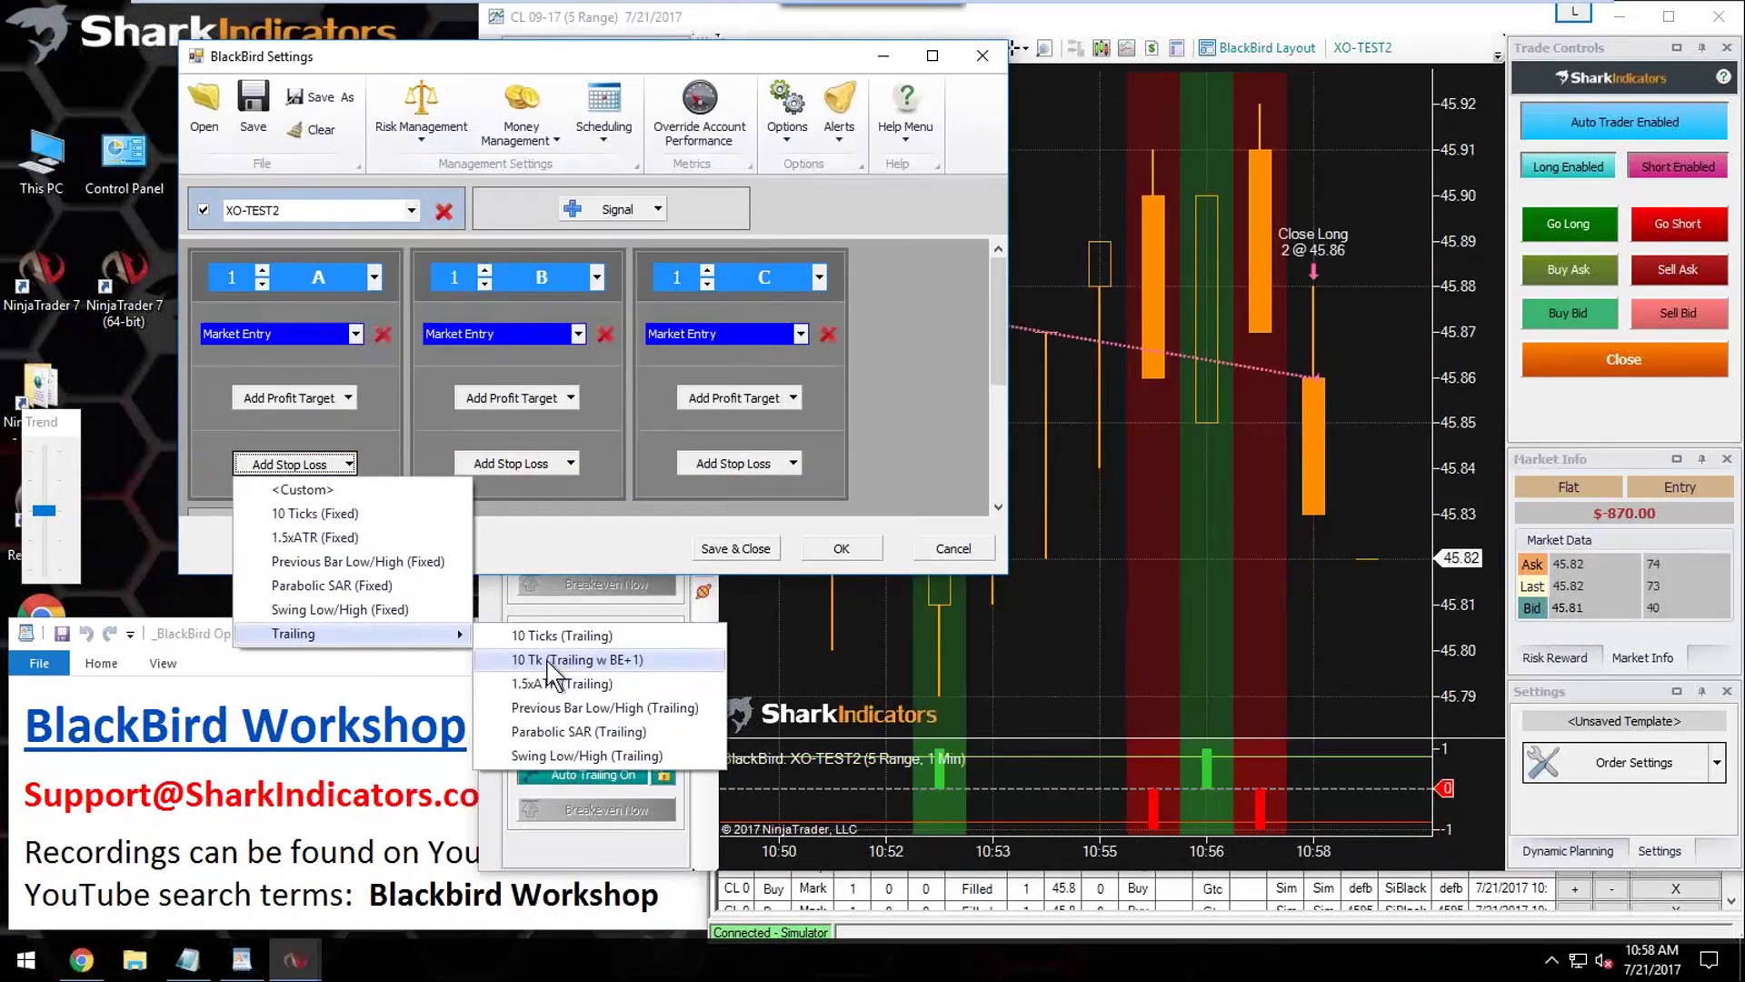
left_click(548, 660)
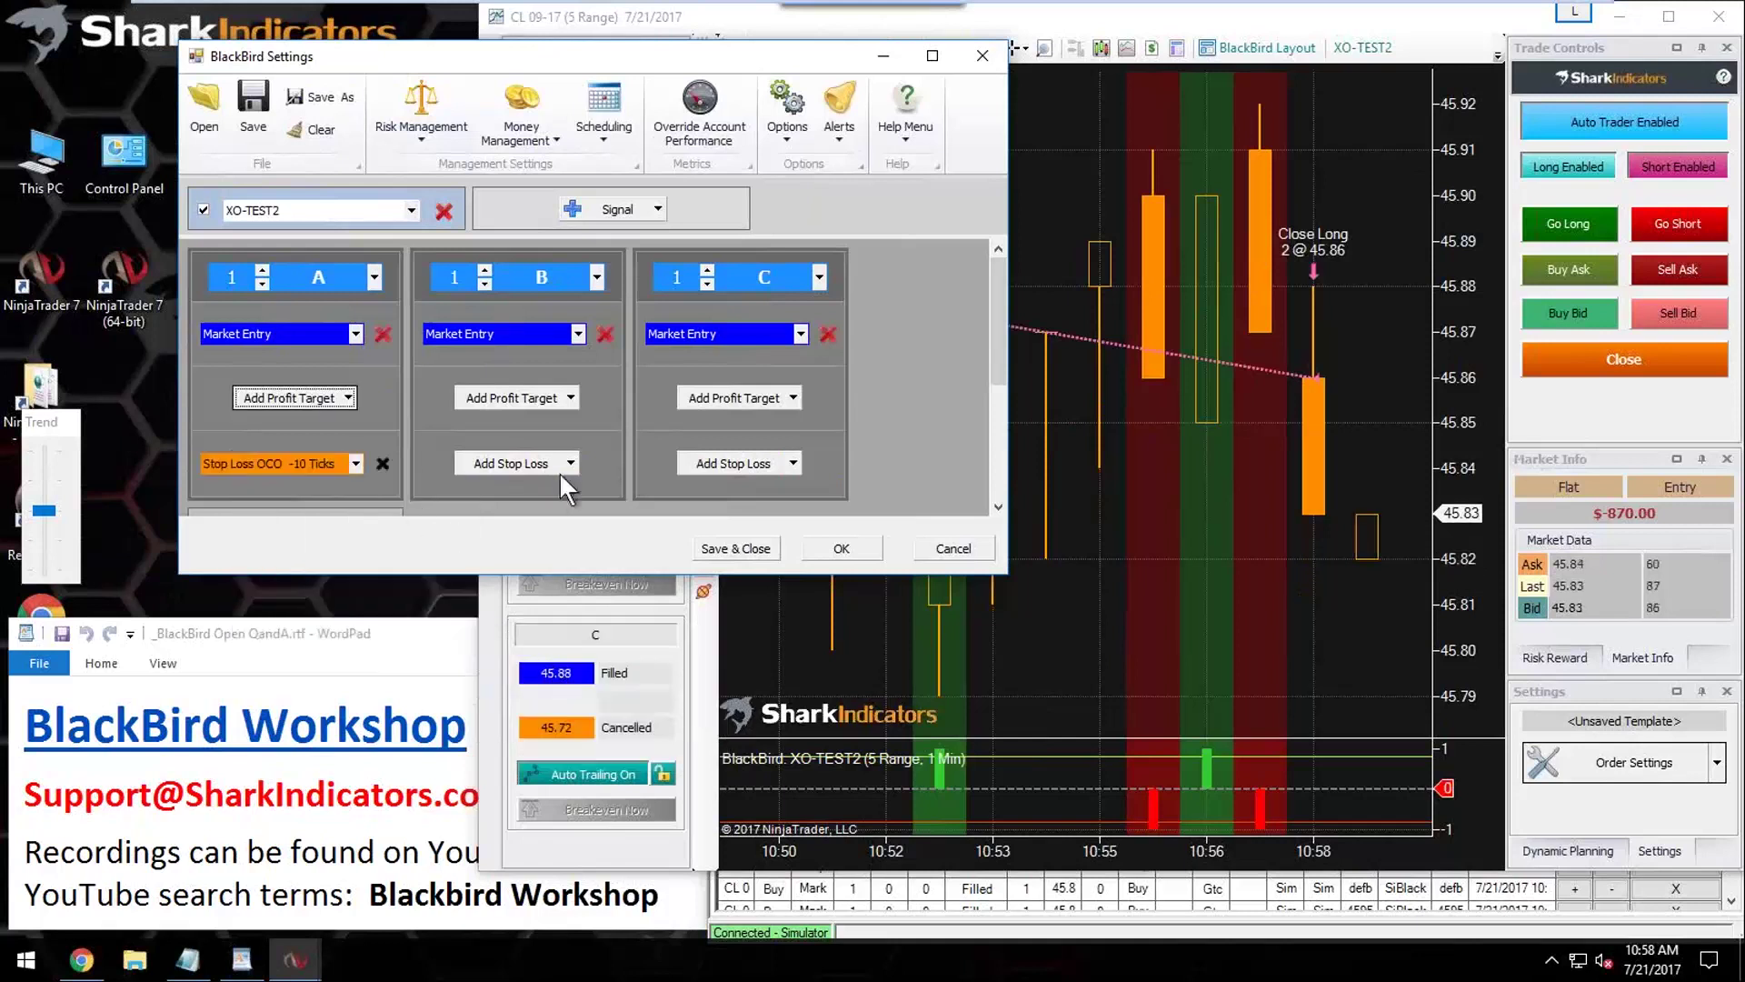
left_click(308, 461)
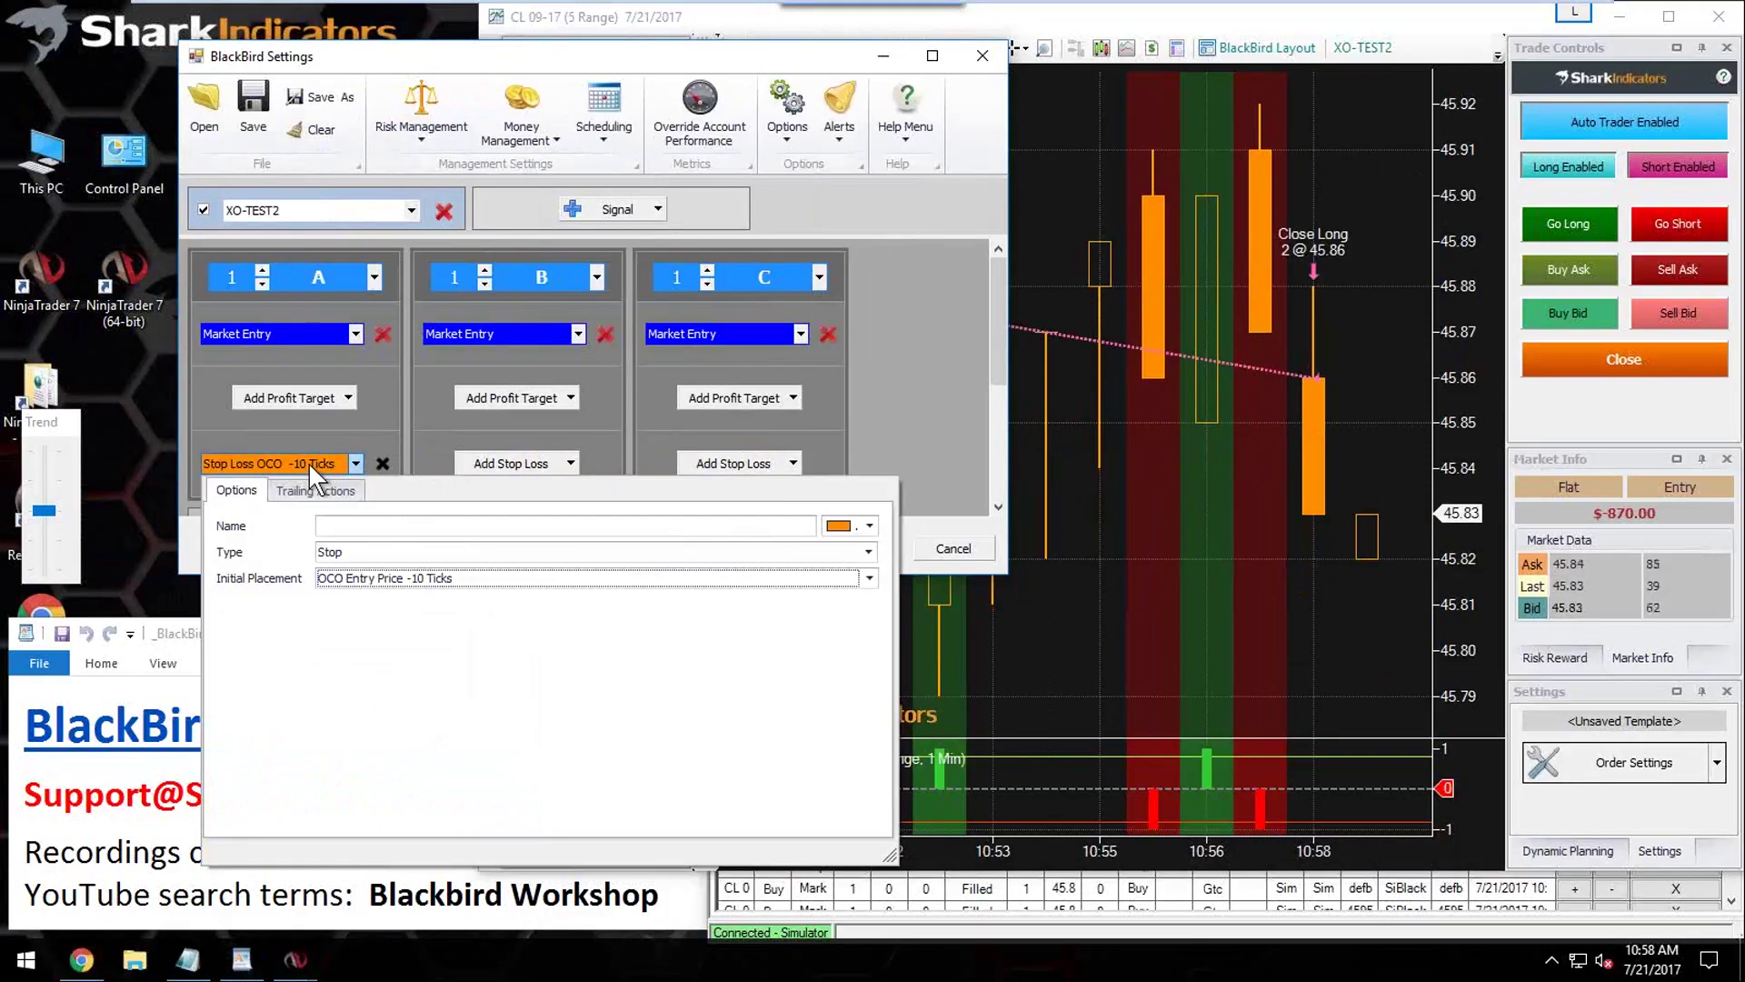
left_click(485, 579)
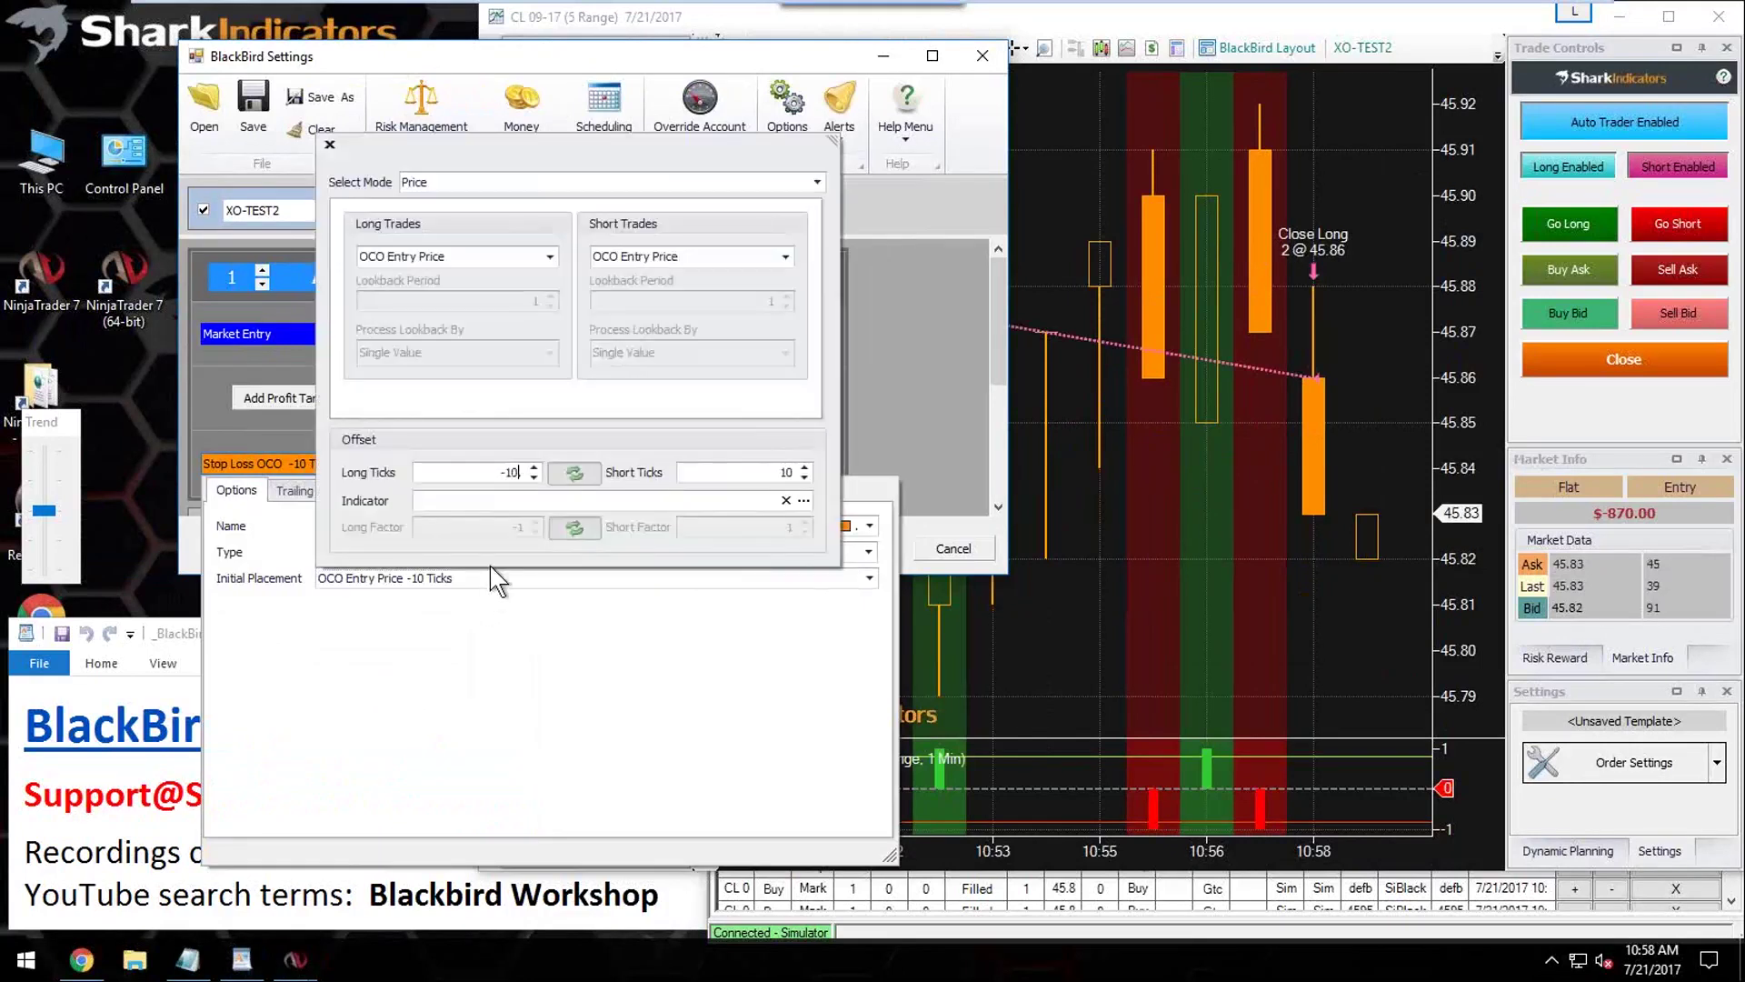
left_click(534, 477)
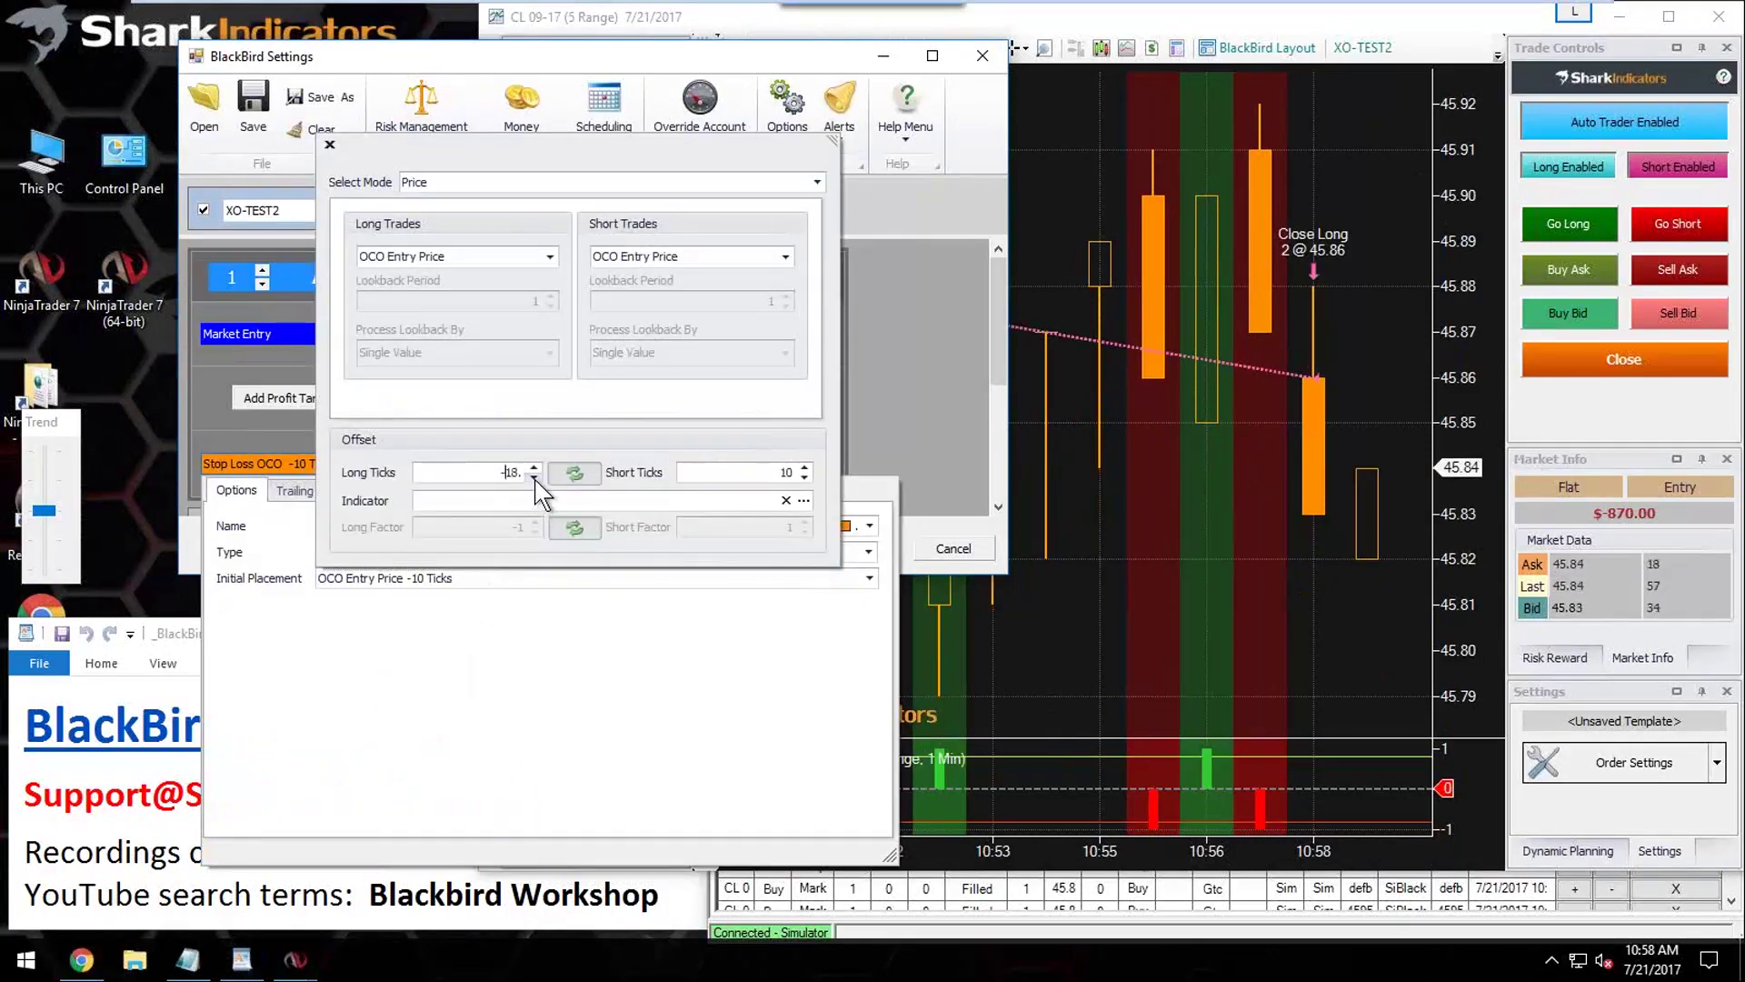
left_click(535, 478)
left_click(535, 478)
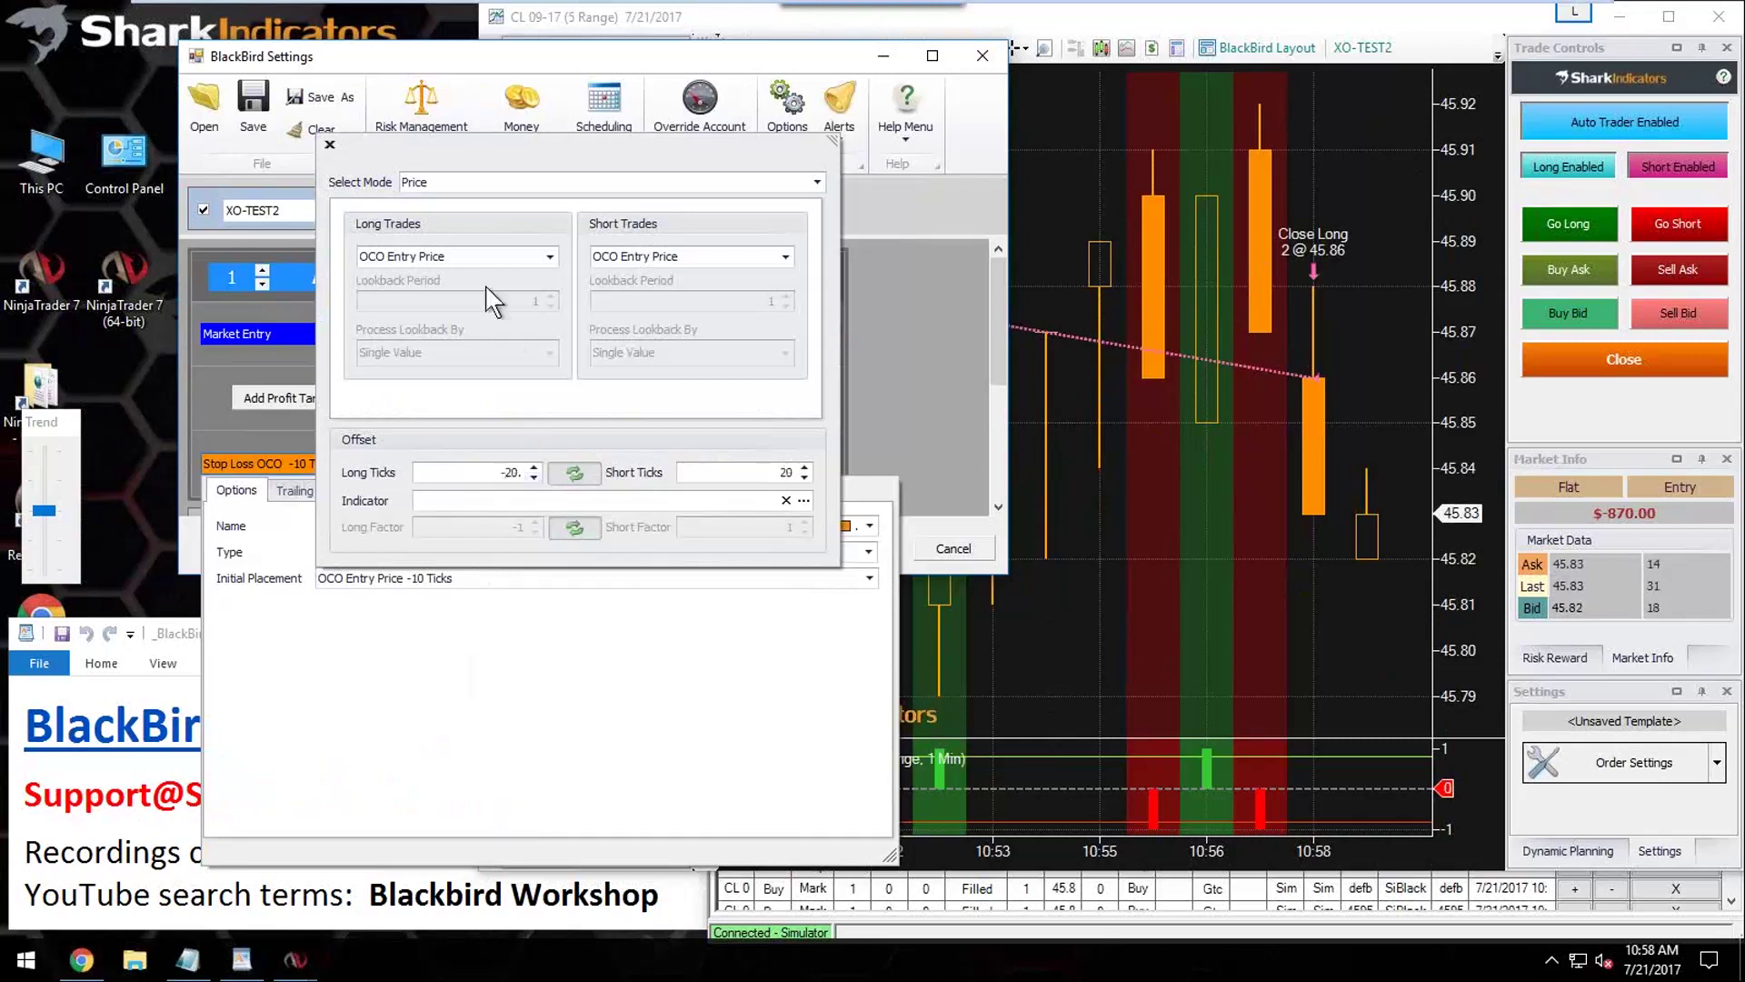
left_click(343, 655)
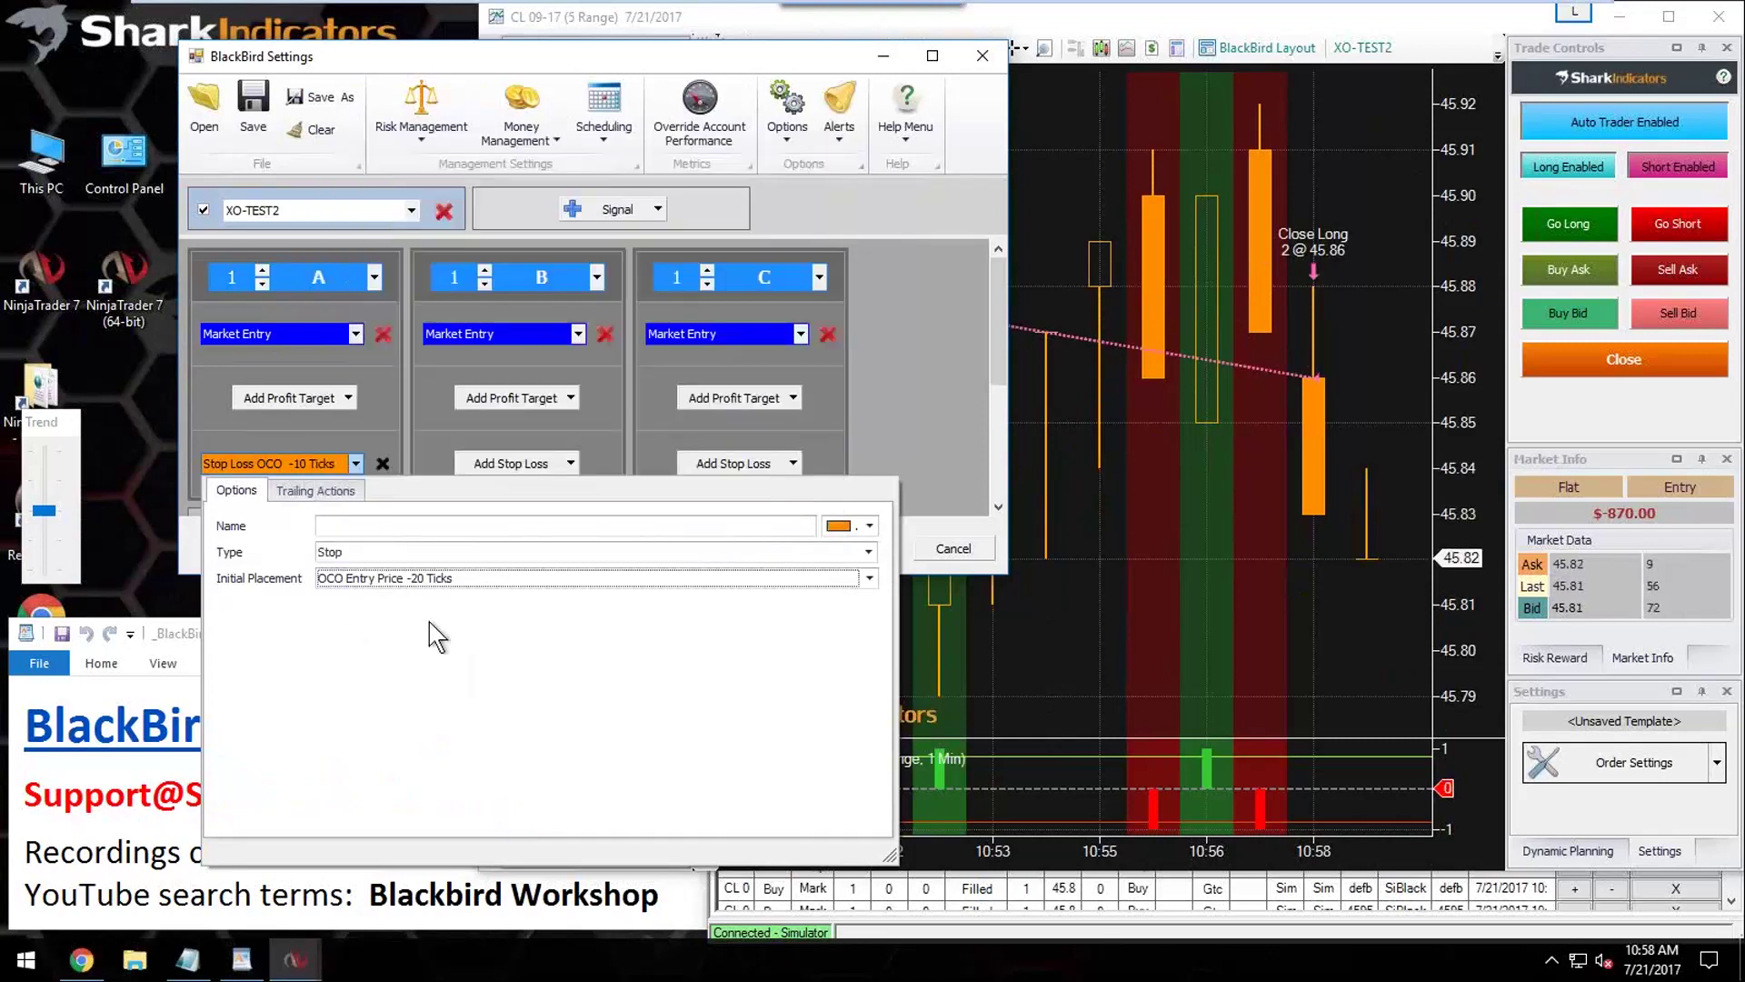
Step: Set the initial delay of order set A's trailing rule to 15 ticks in direction
left_click(316, 491)
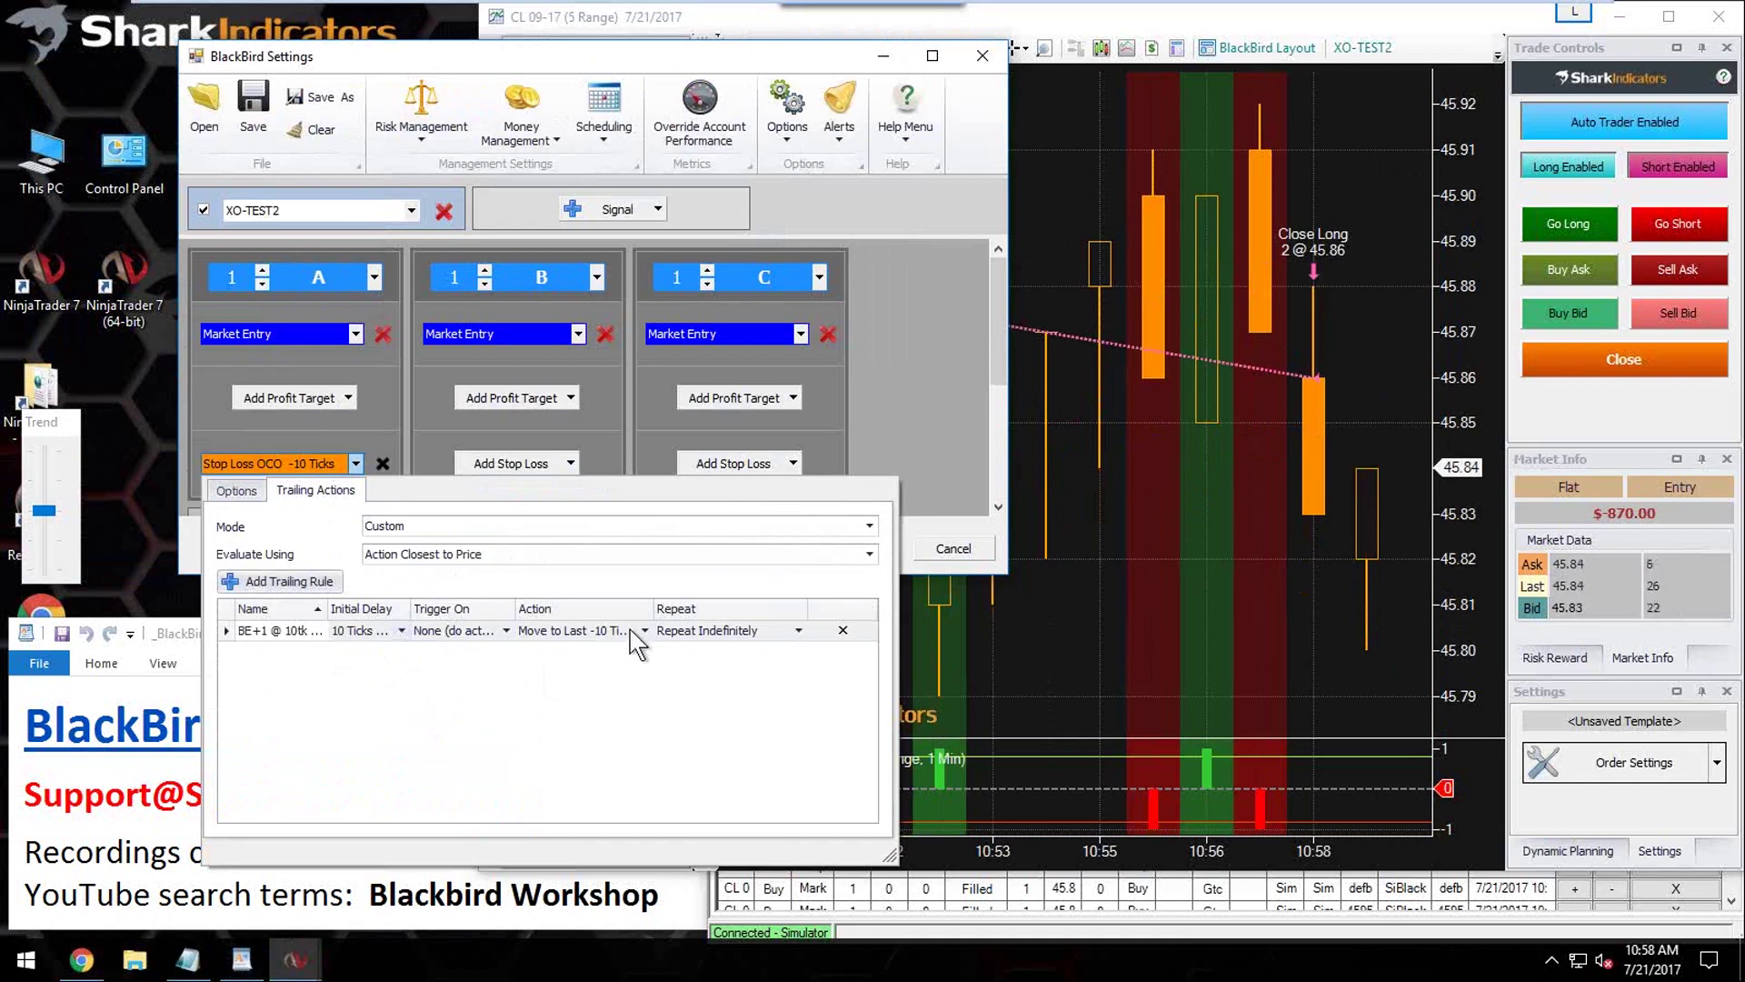
left_click(401, 630)
left_click(563, 712)
left_click(562, 711)
left_click(562, 712)
left_click(563, 711)
left_click(563, 712)
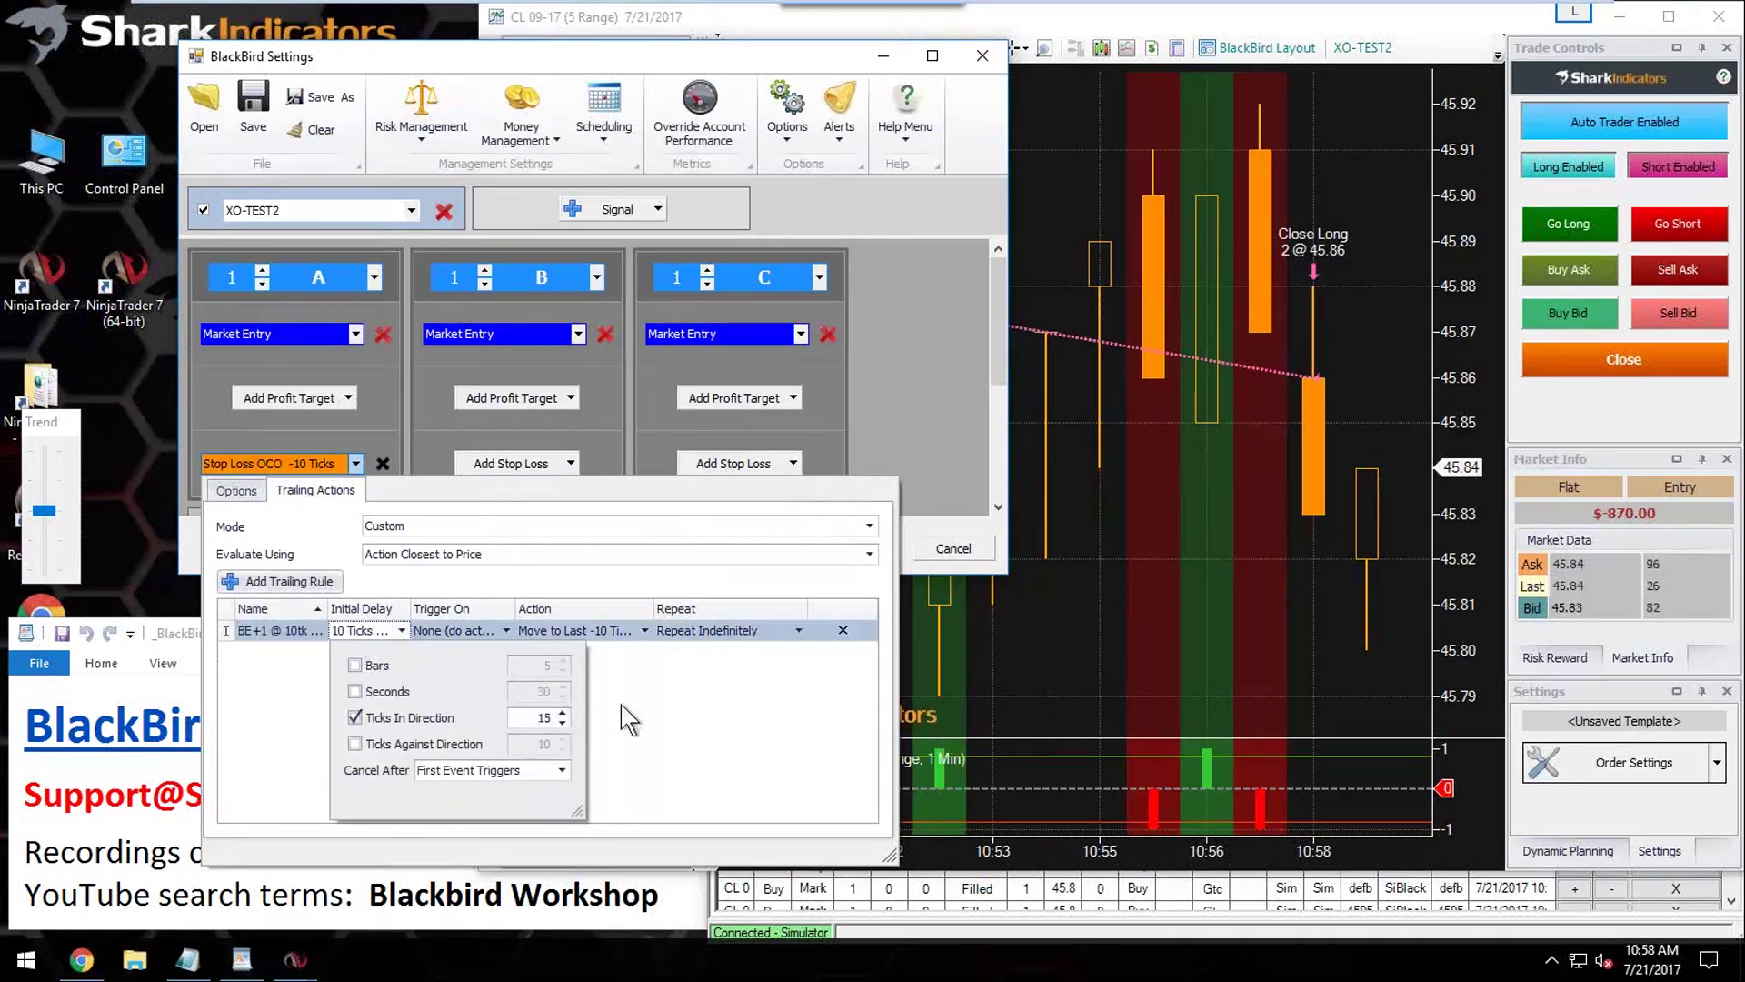
left_click(623, 712)
Step: Set the action of order set A's trailing rule to move the stop to Last -20 ticks
left_click(645, 629)
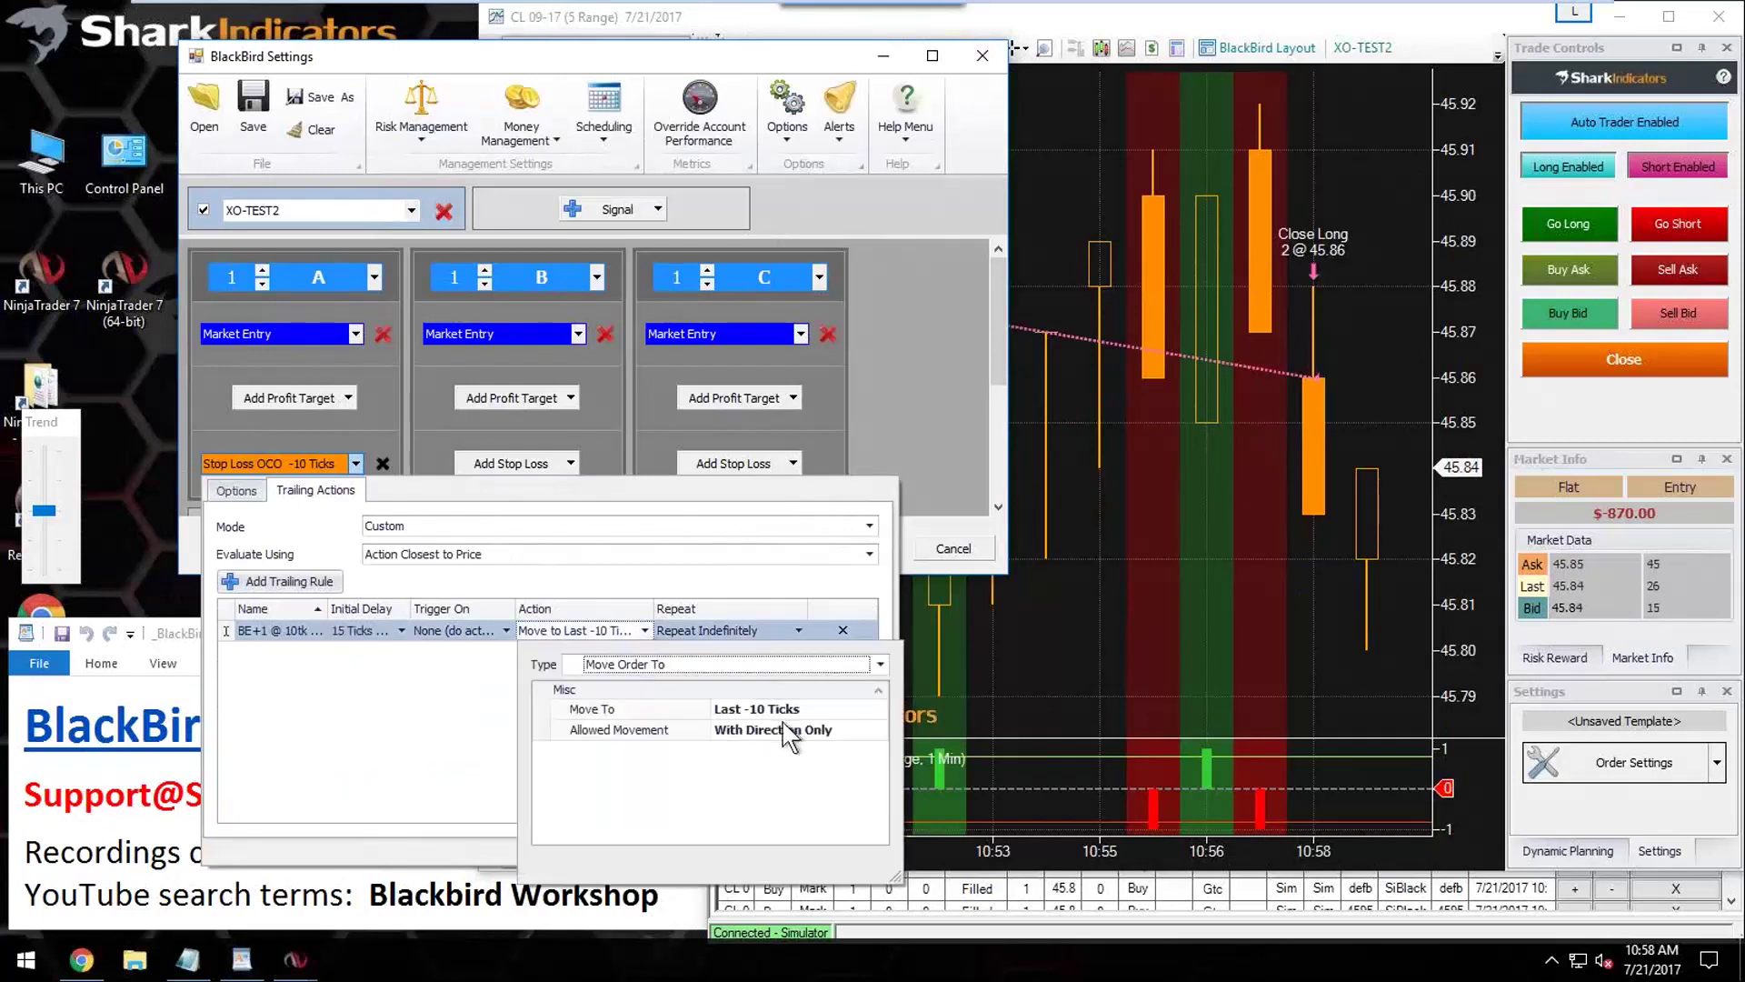
left_click(784, 709)
left_click(929, 611)
left_click(929, 611)
left_click(929, 610)
left_click(928, 611)
left_click(929, 611)
left_click(928, 611)
left_click(929, 611)
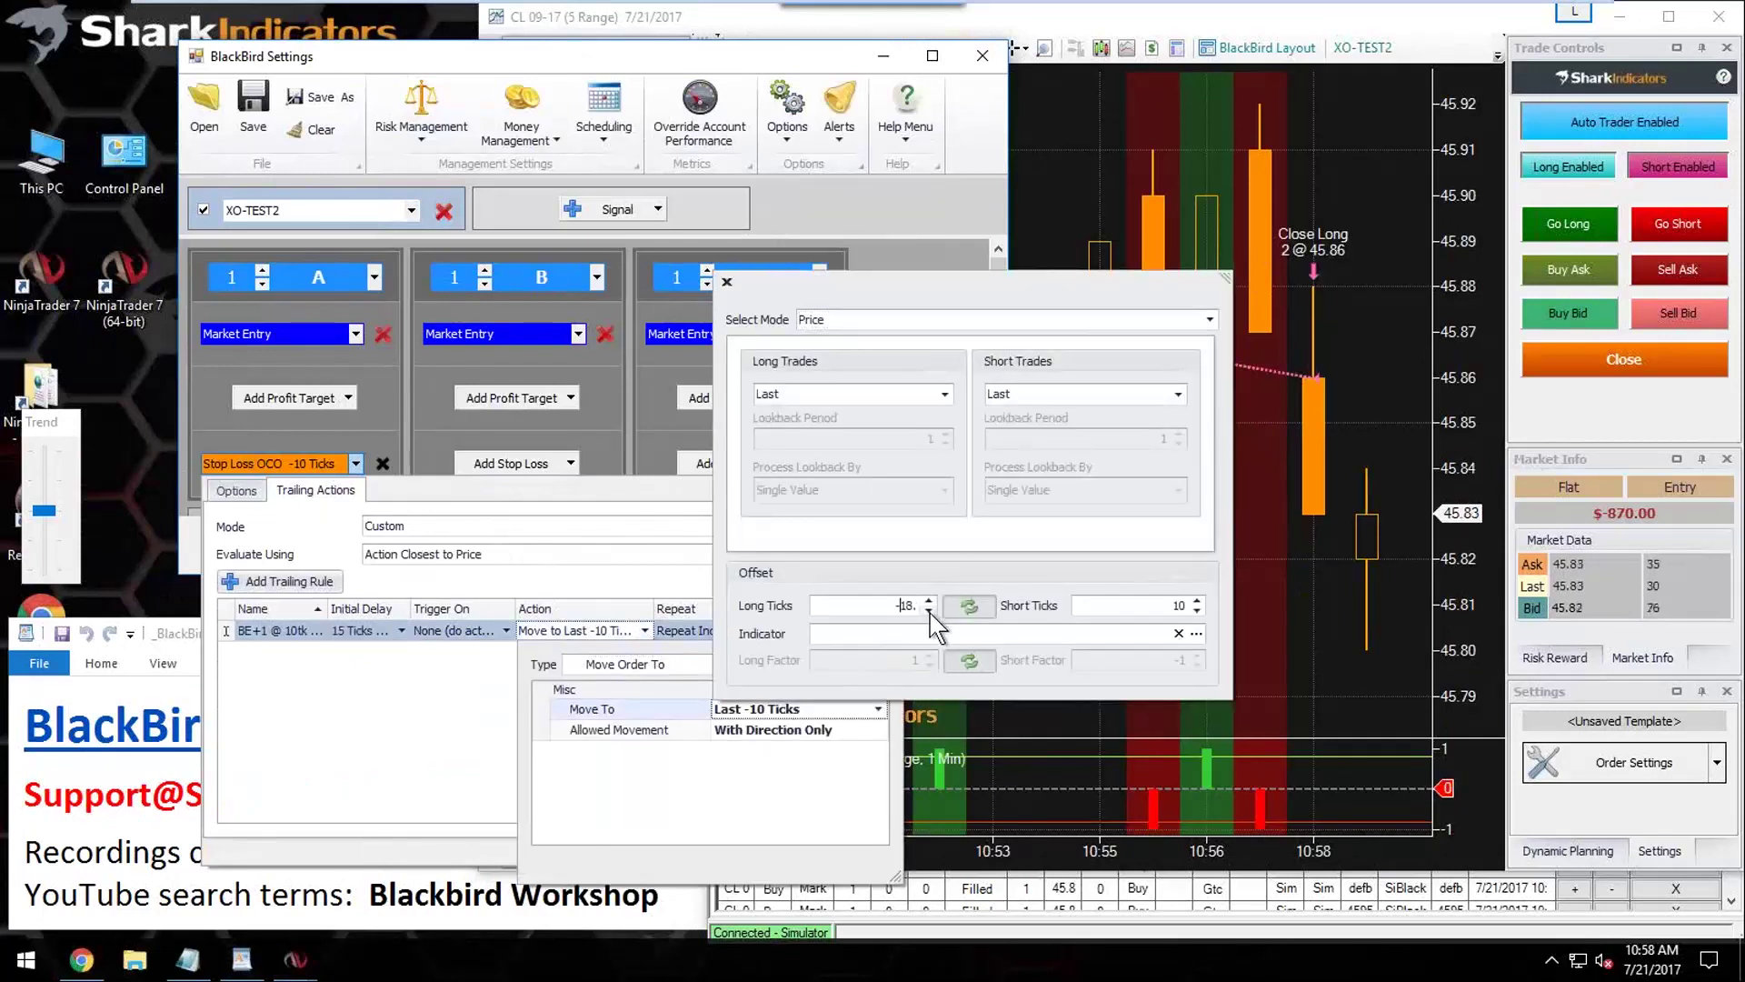
left_click(929, 611)
left_click(436, 753)
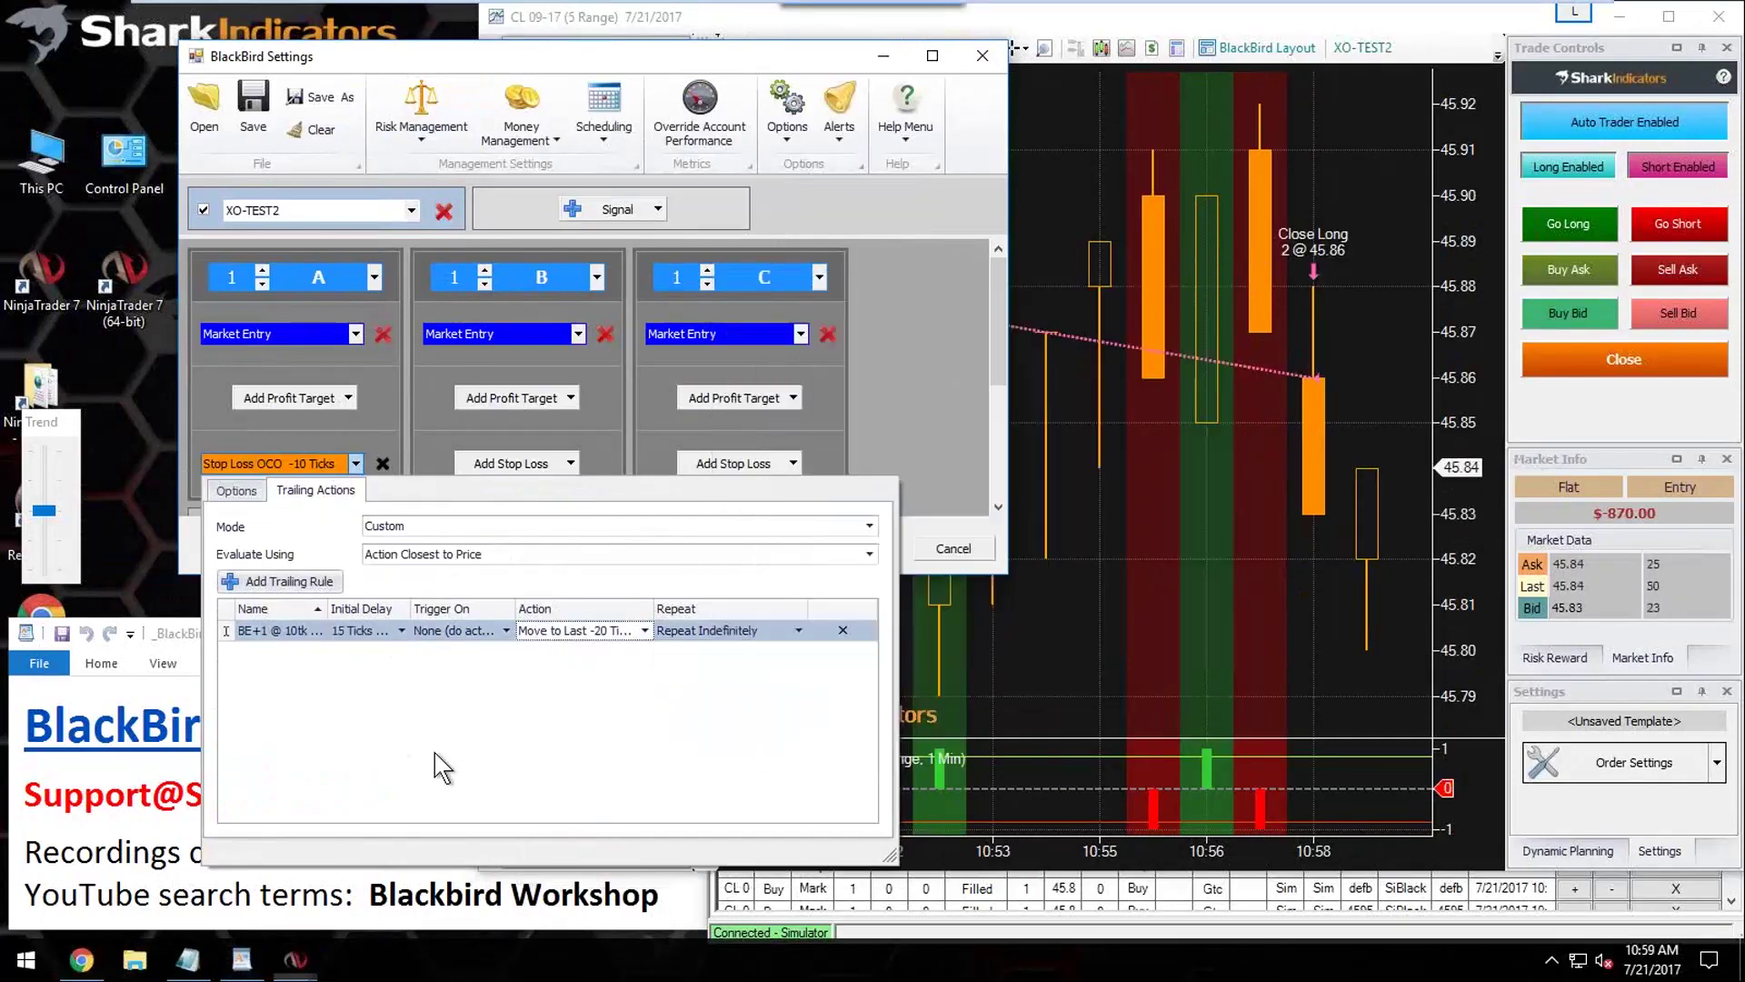
Step: Change 10tk to 15tk in the name of order set A's trailing rule and return to the stop loss options
left_click(292, 631)
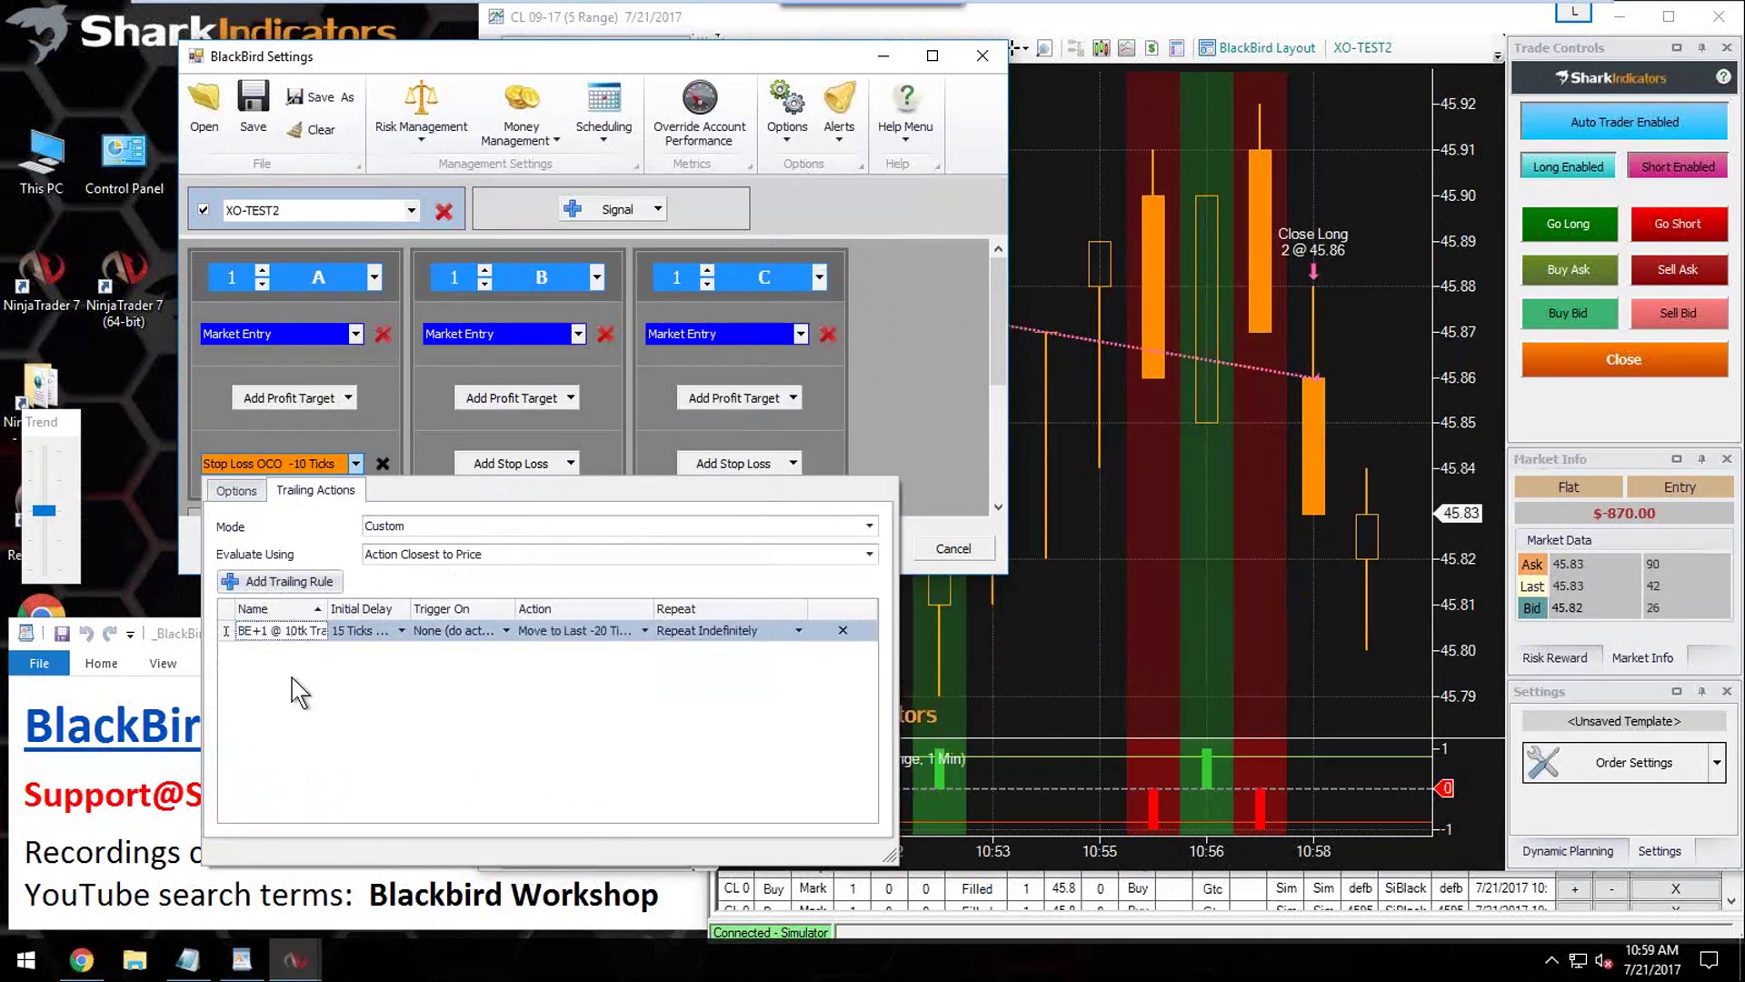
key("Delete")
type("5")
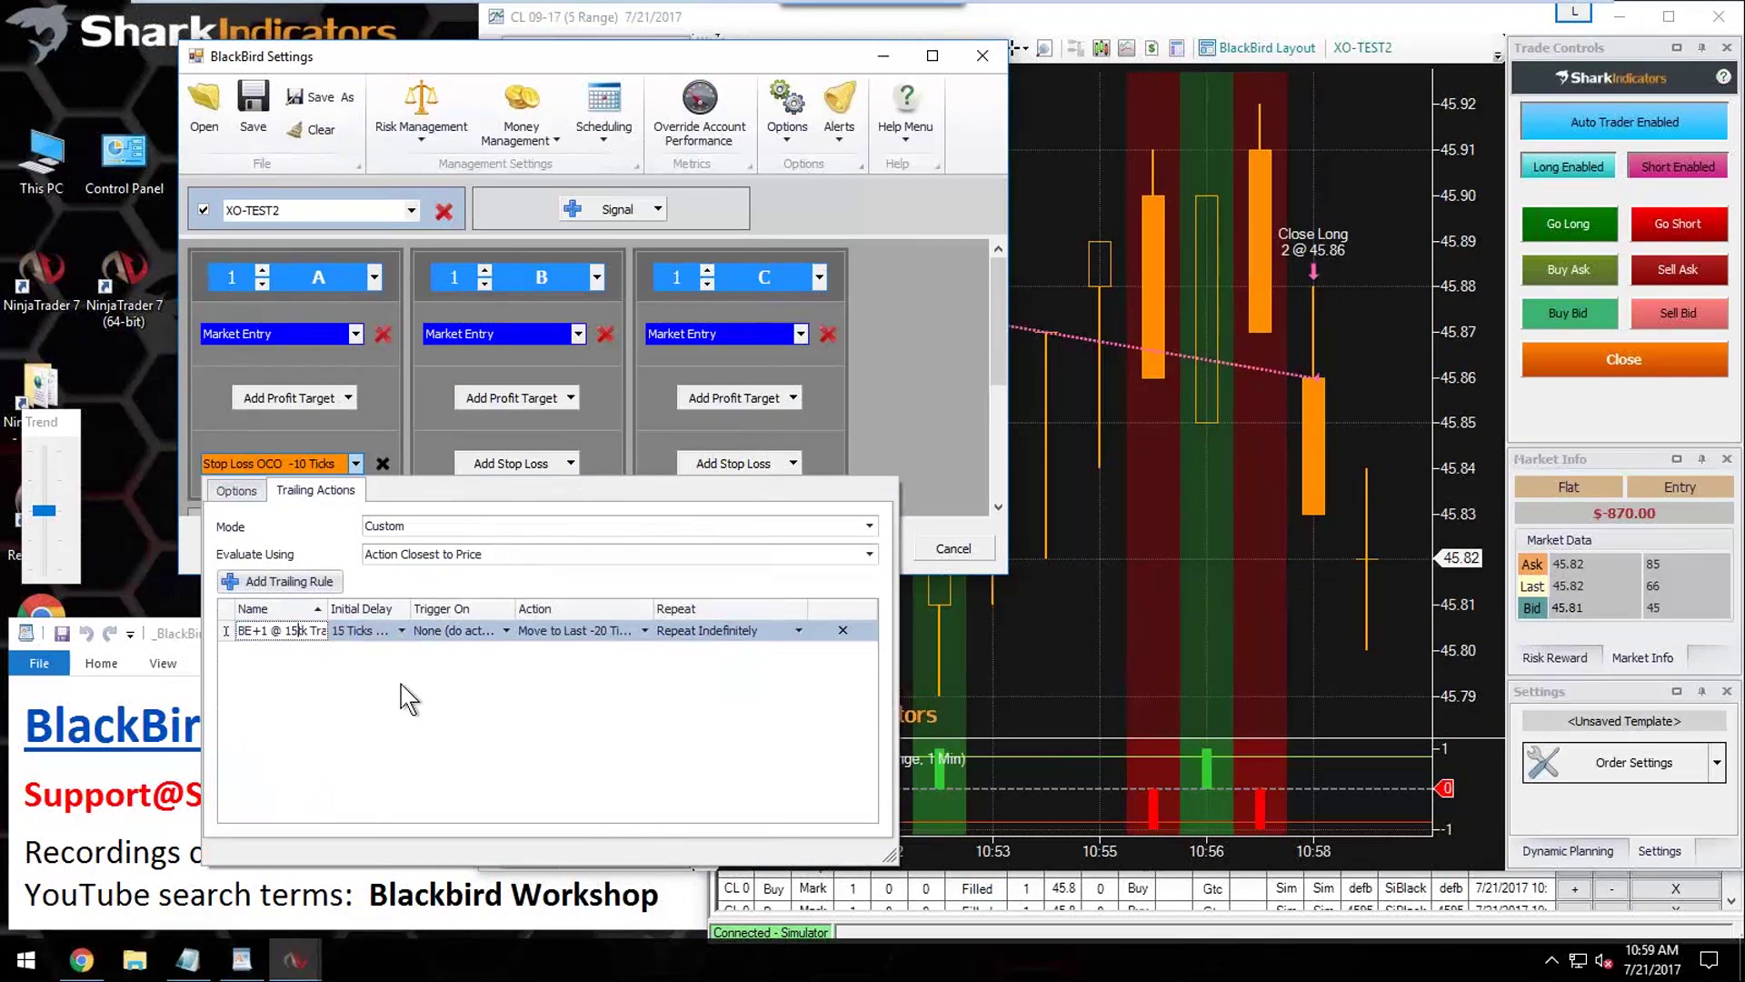
left_click(266, 631)
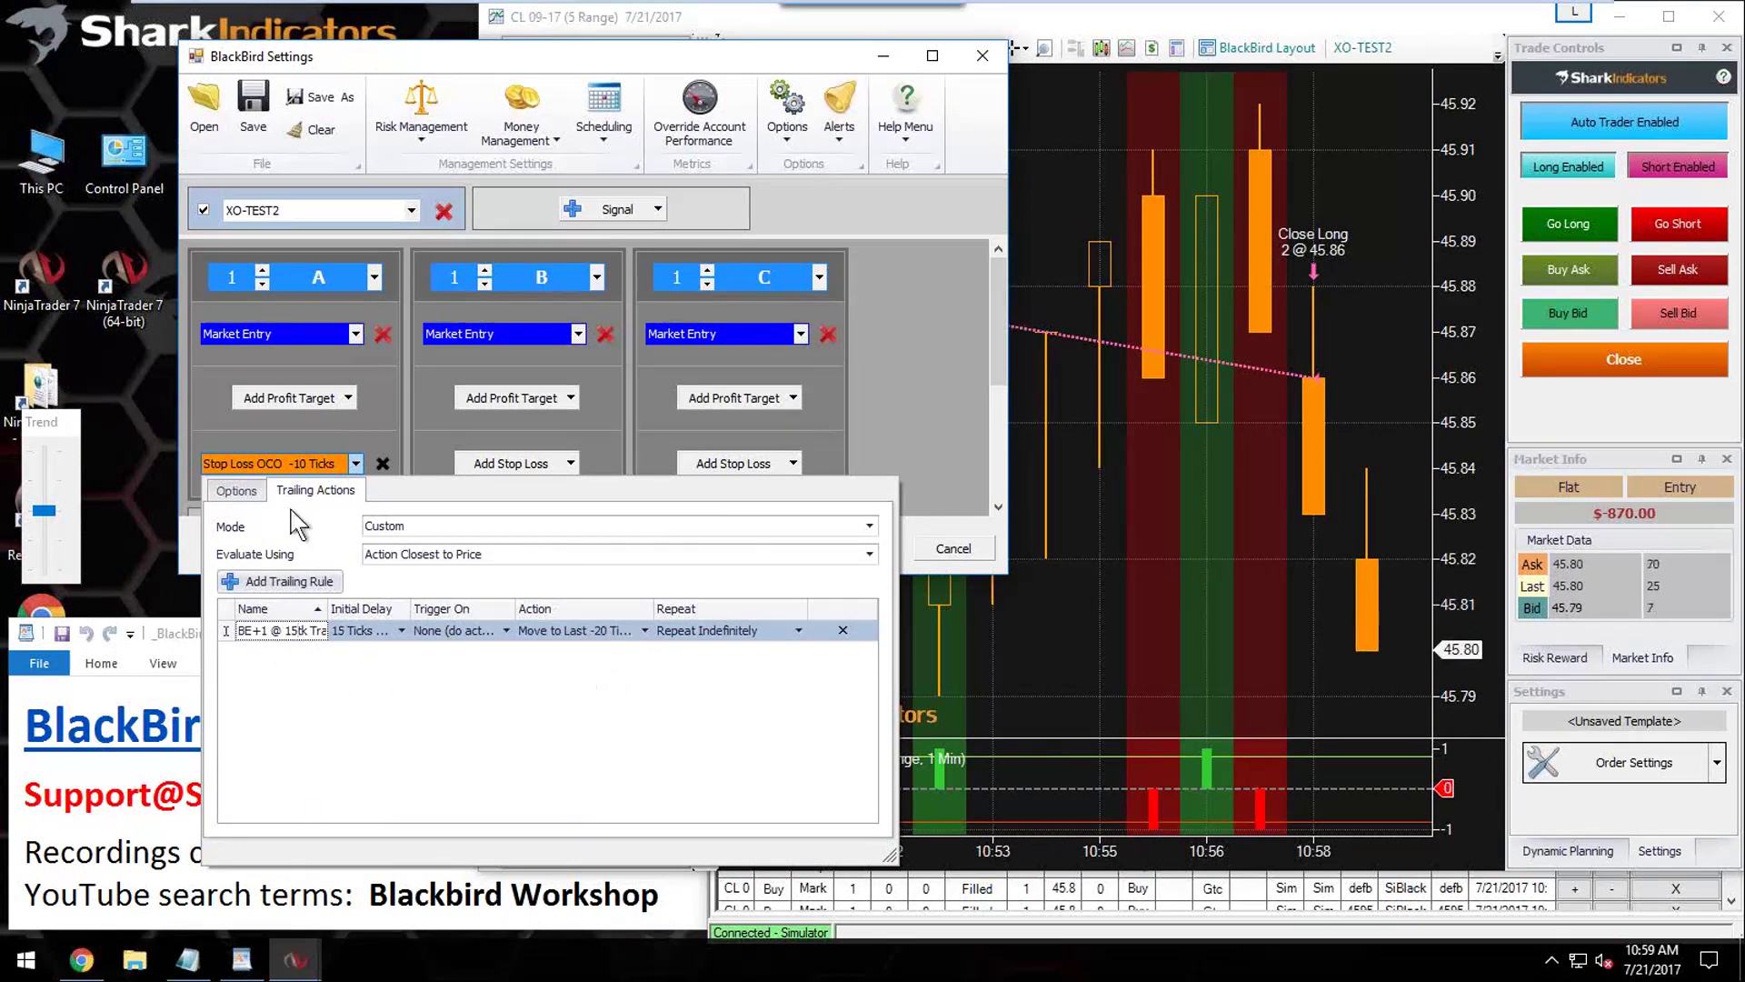
left_click(240, 493)
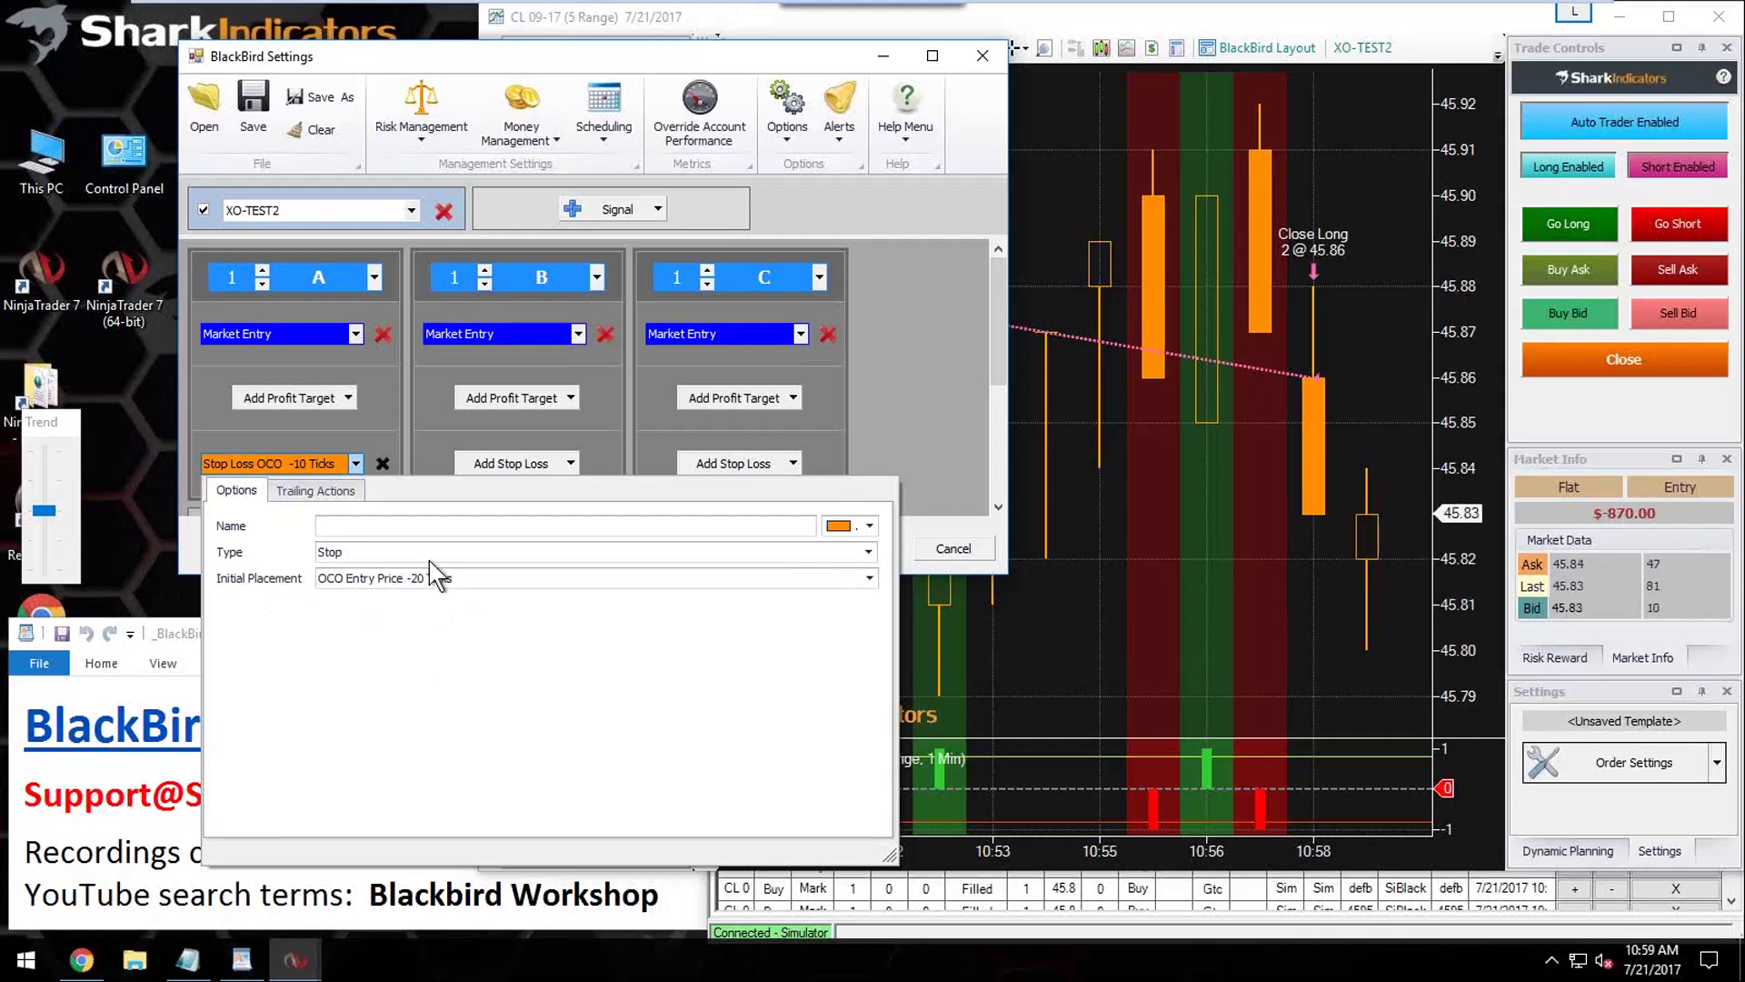
Step: Add a 10 Tk (Trailing w BE+1) stop loss to order set B with initial placement at OCO Entry Price -20 ticks
left_click(537, 469)
mouse_move(581, 633)
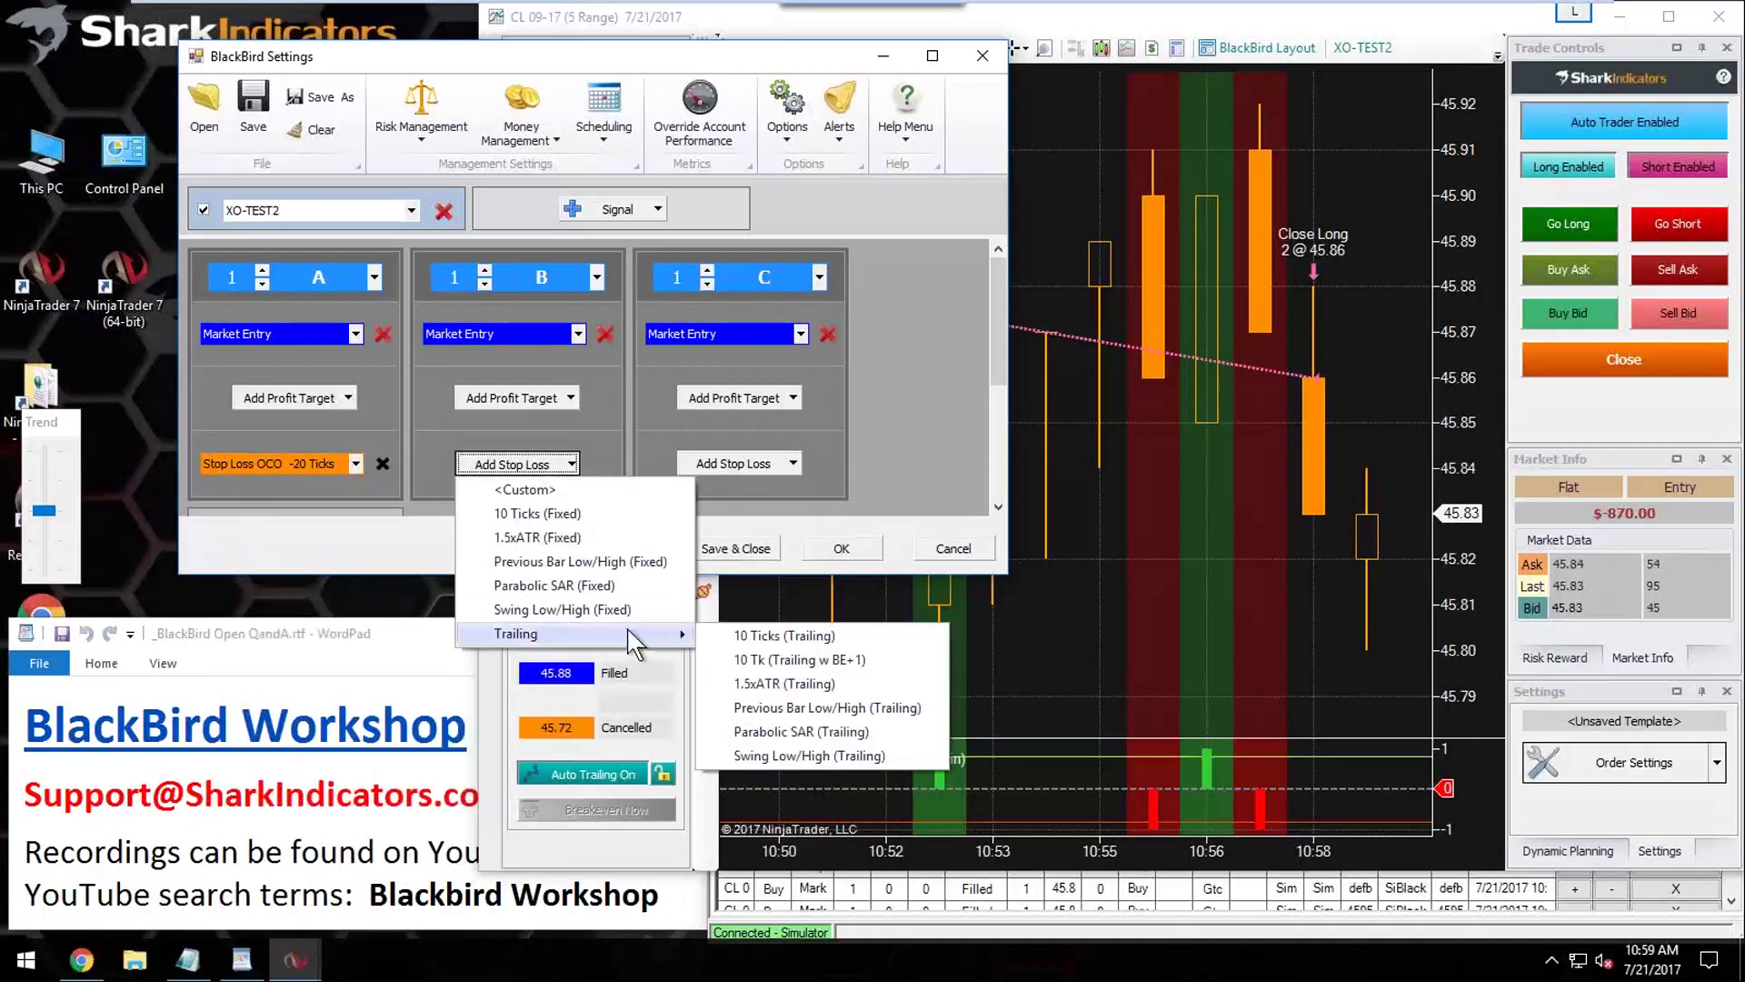
left_click(764, 659)
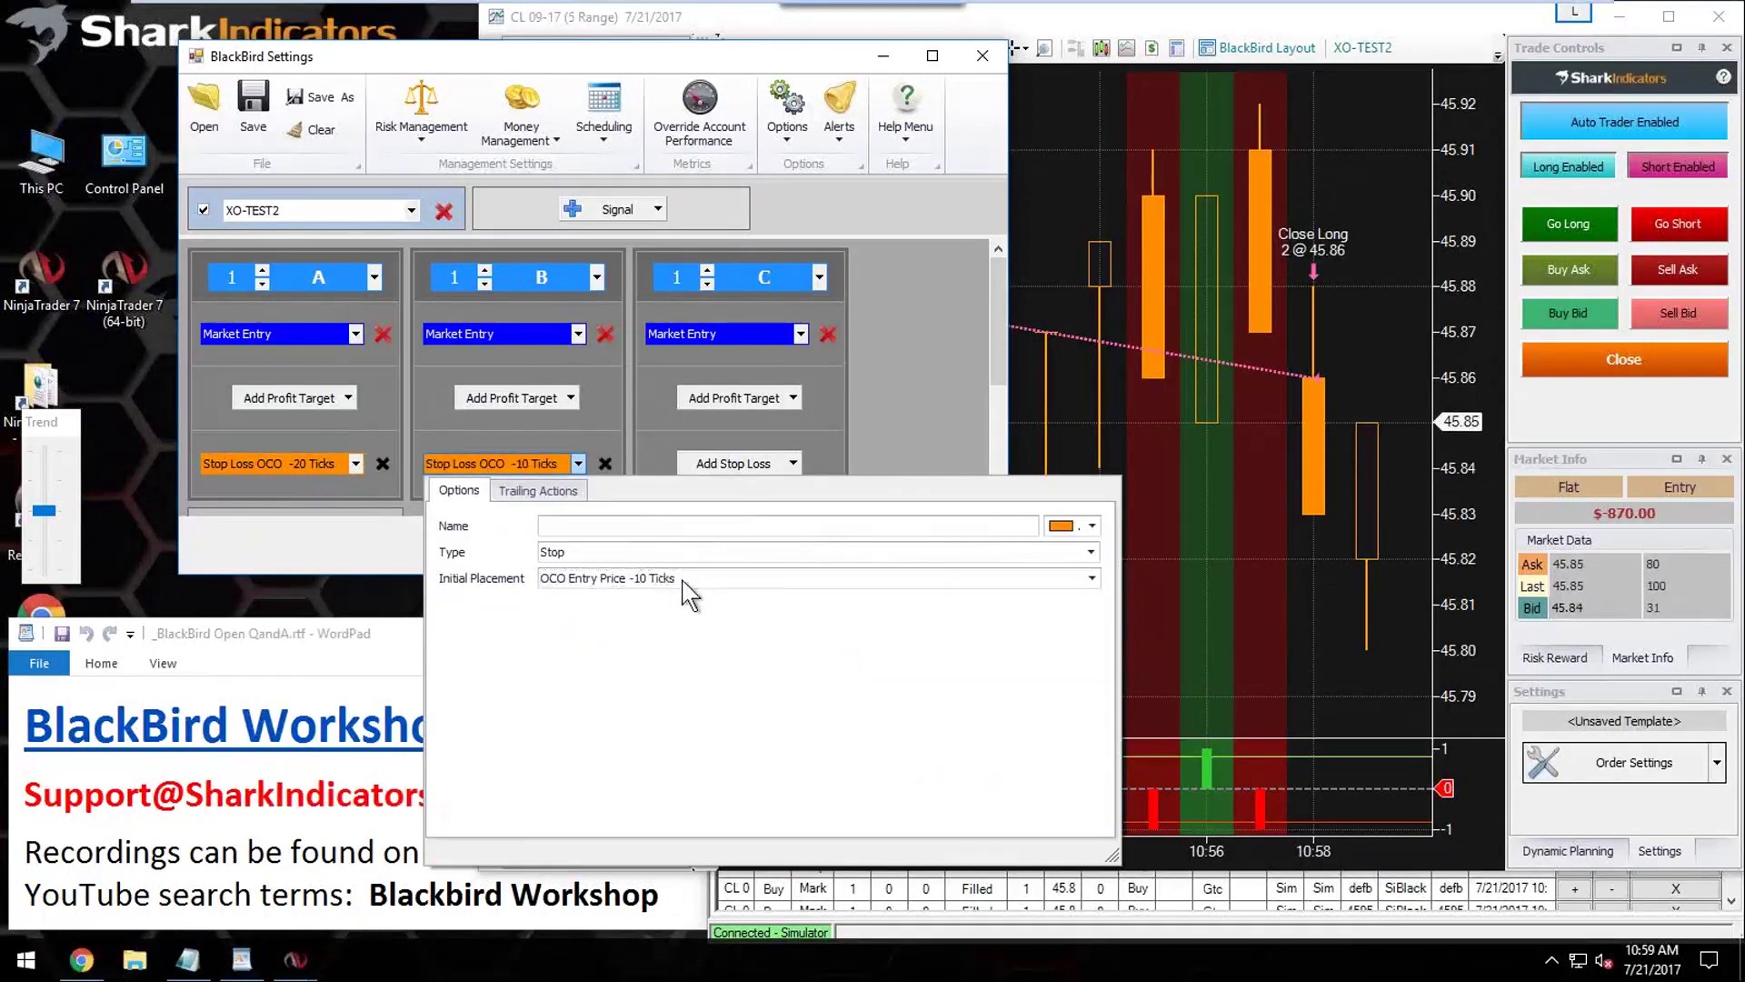
left_click(680, 576)
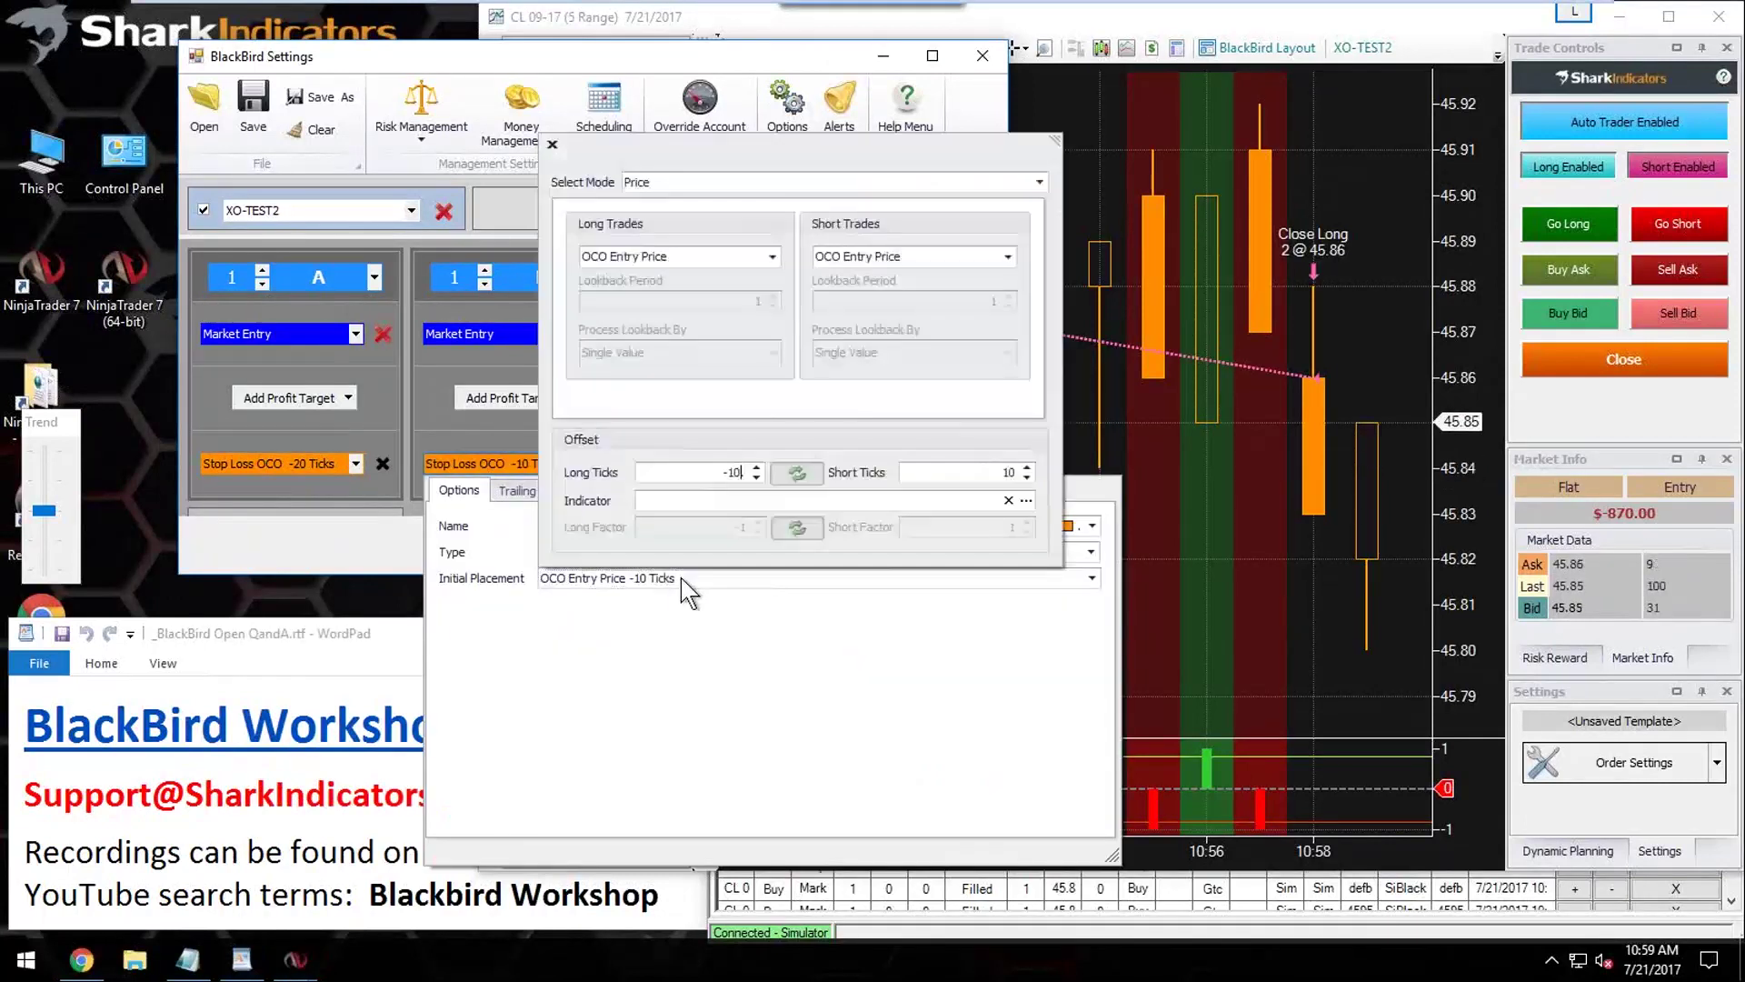
double_click(756, 478)
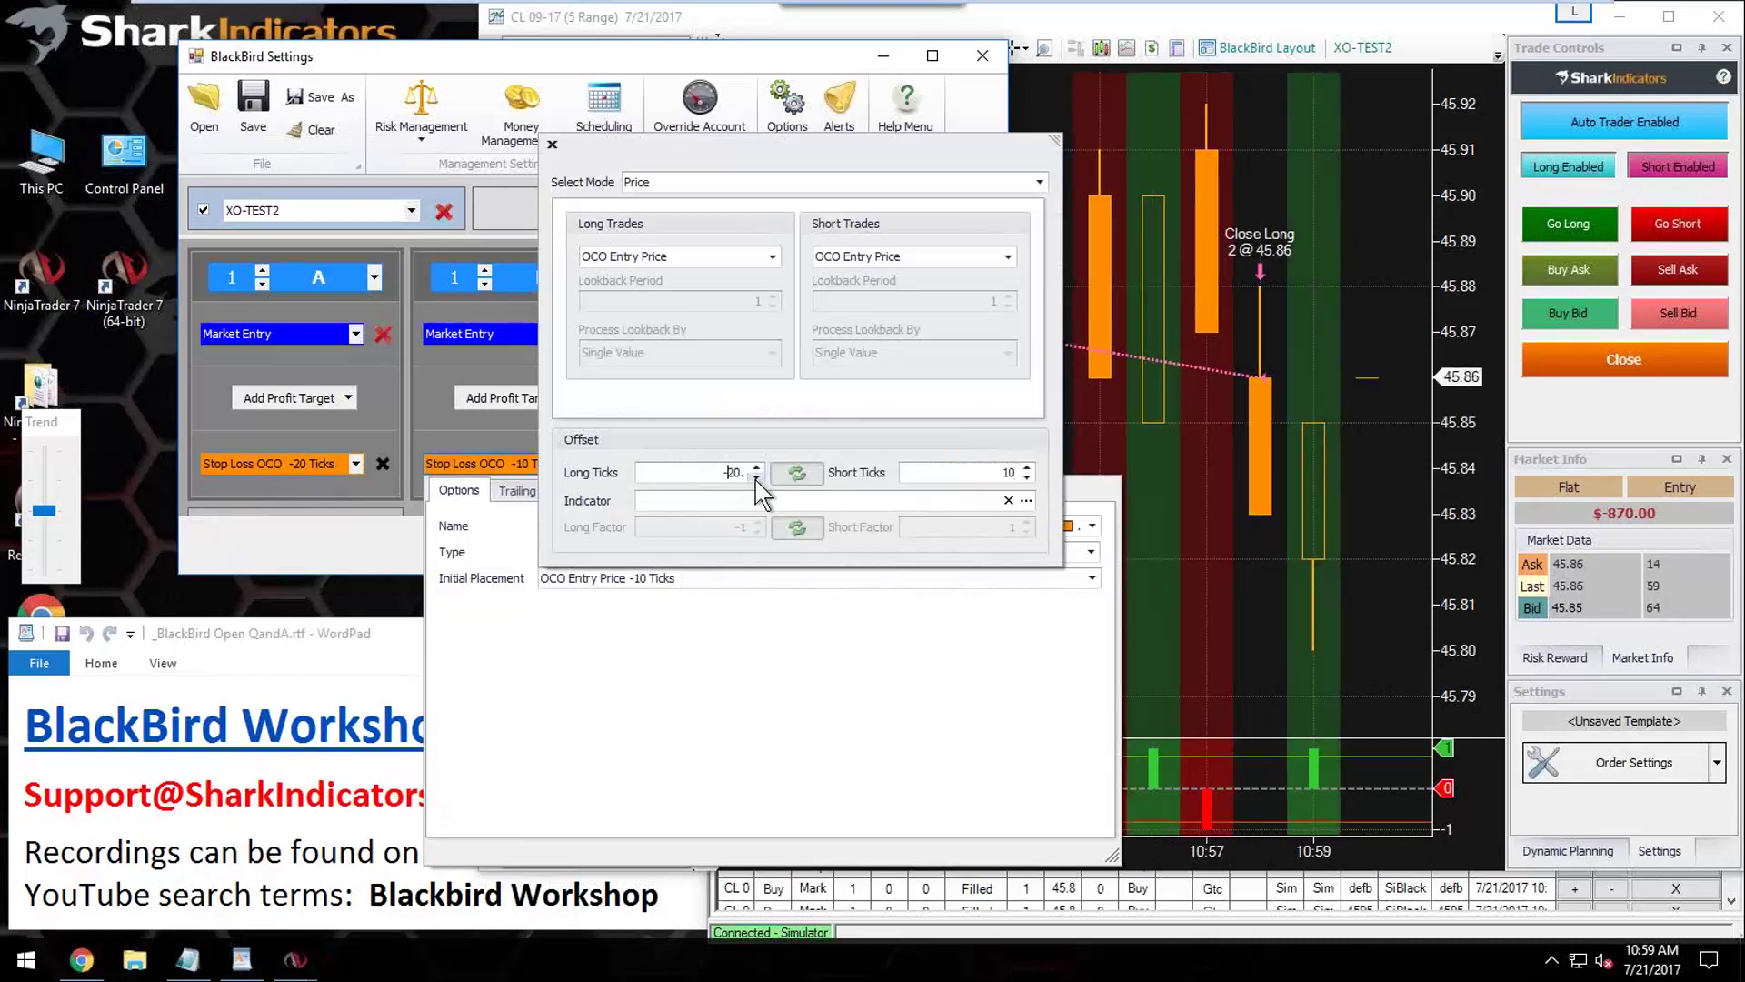
left_click(636, 684)
Step: Give order set B's trailing rule a 15-ticks-in-direction initial delay and a move to Last -20 ticks
left_click(538, 490)
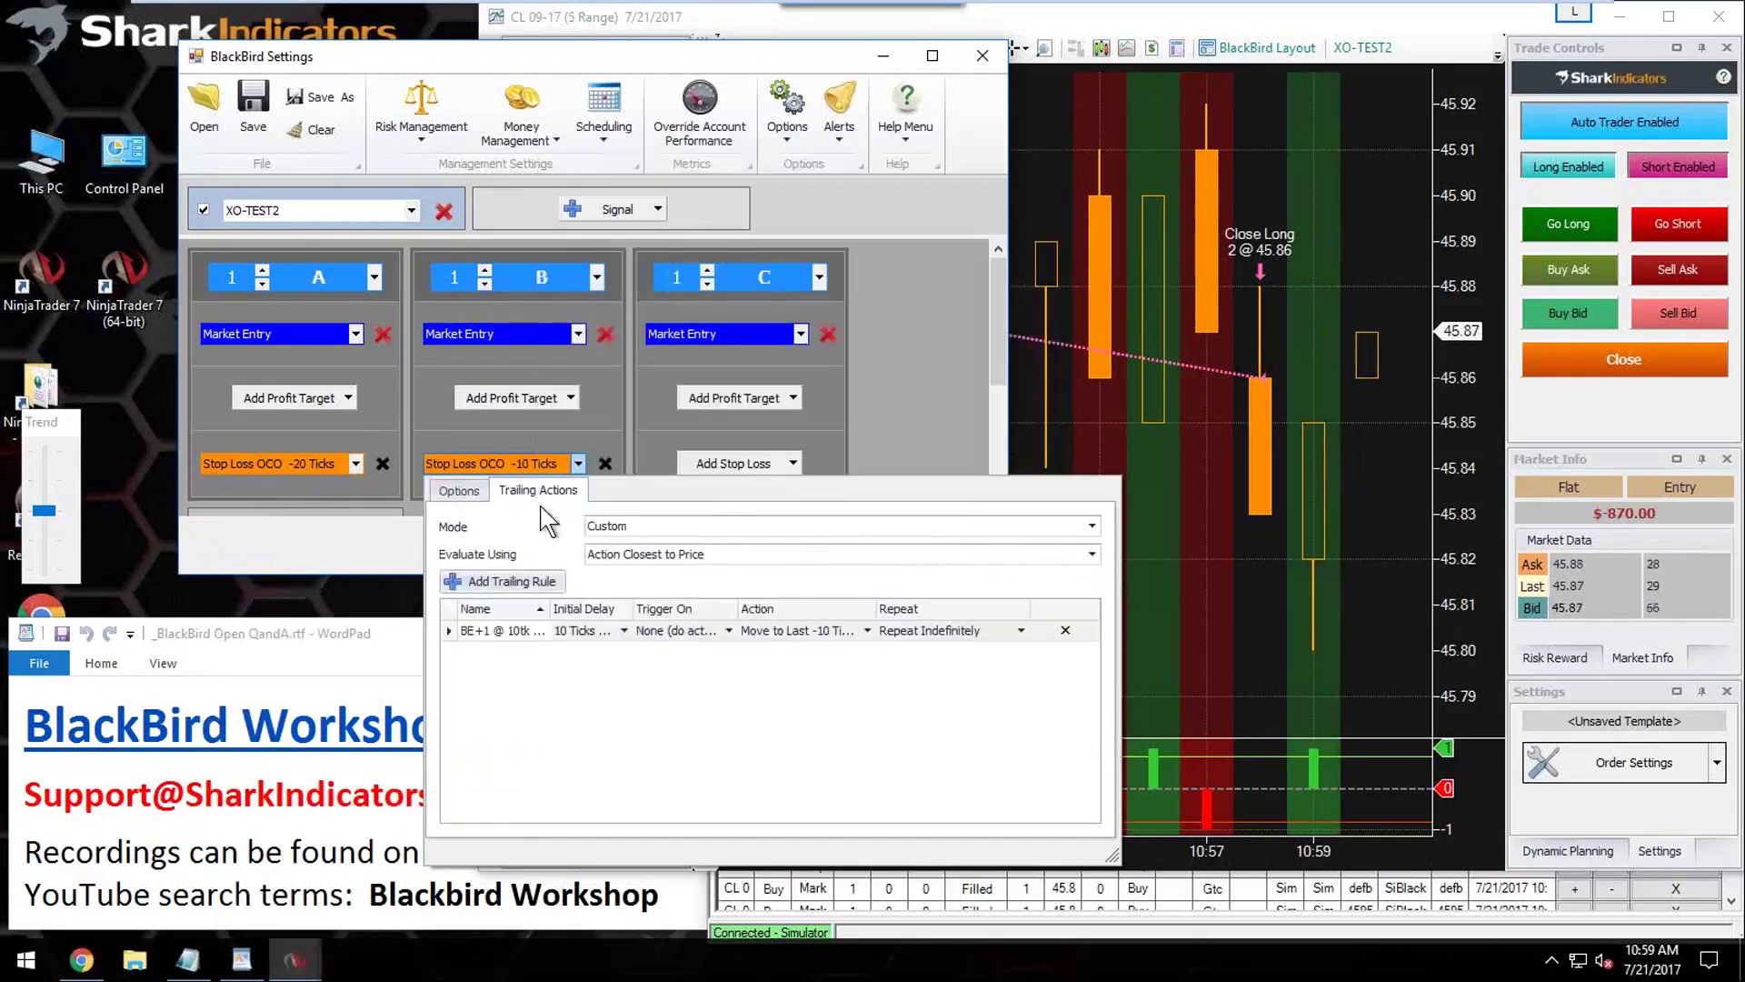
left_click(624, 631)
double_click(785, 712)
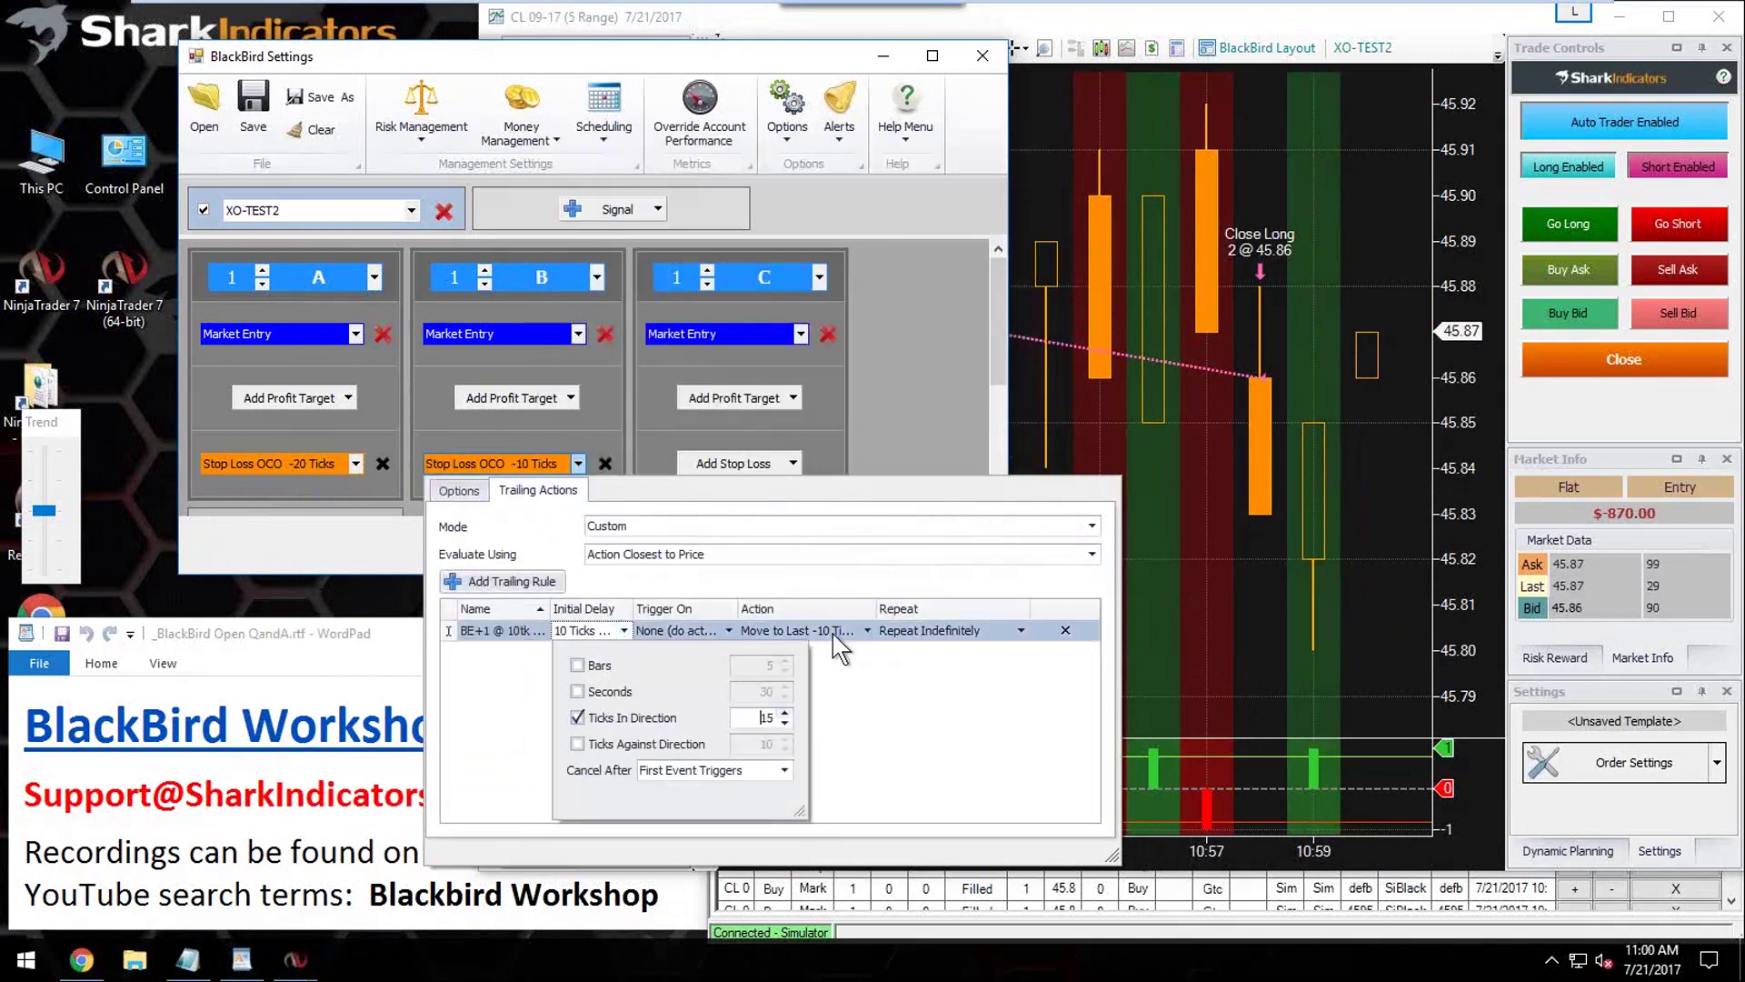
left_click(867, 630)
left_click(995, 714)
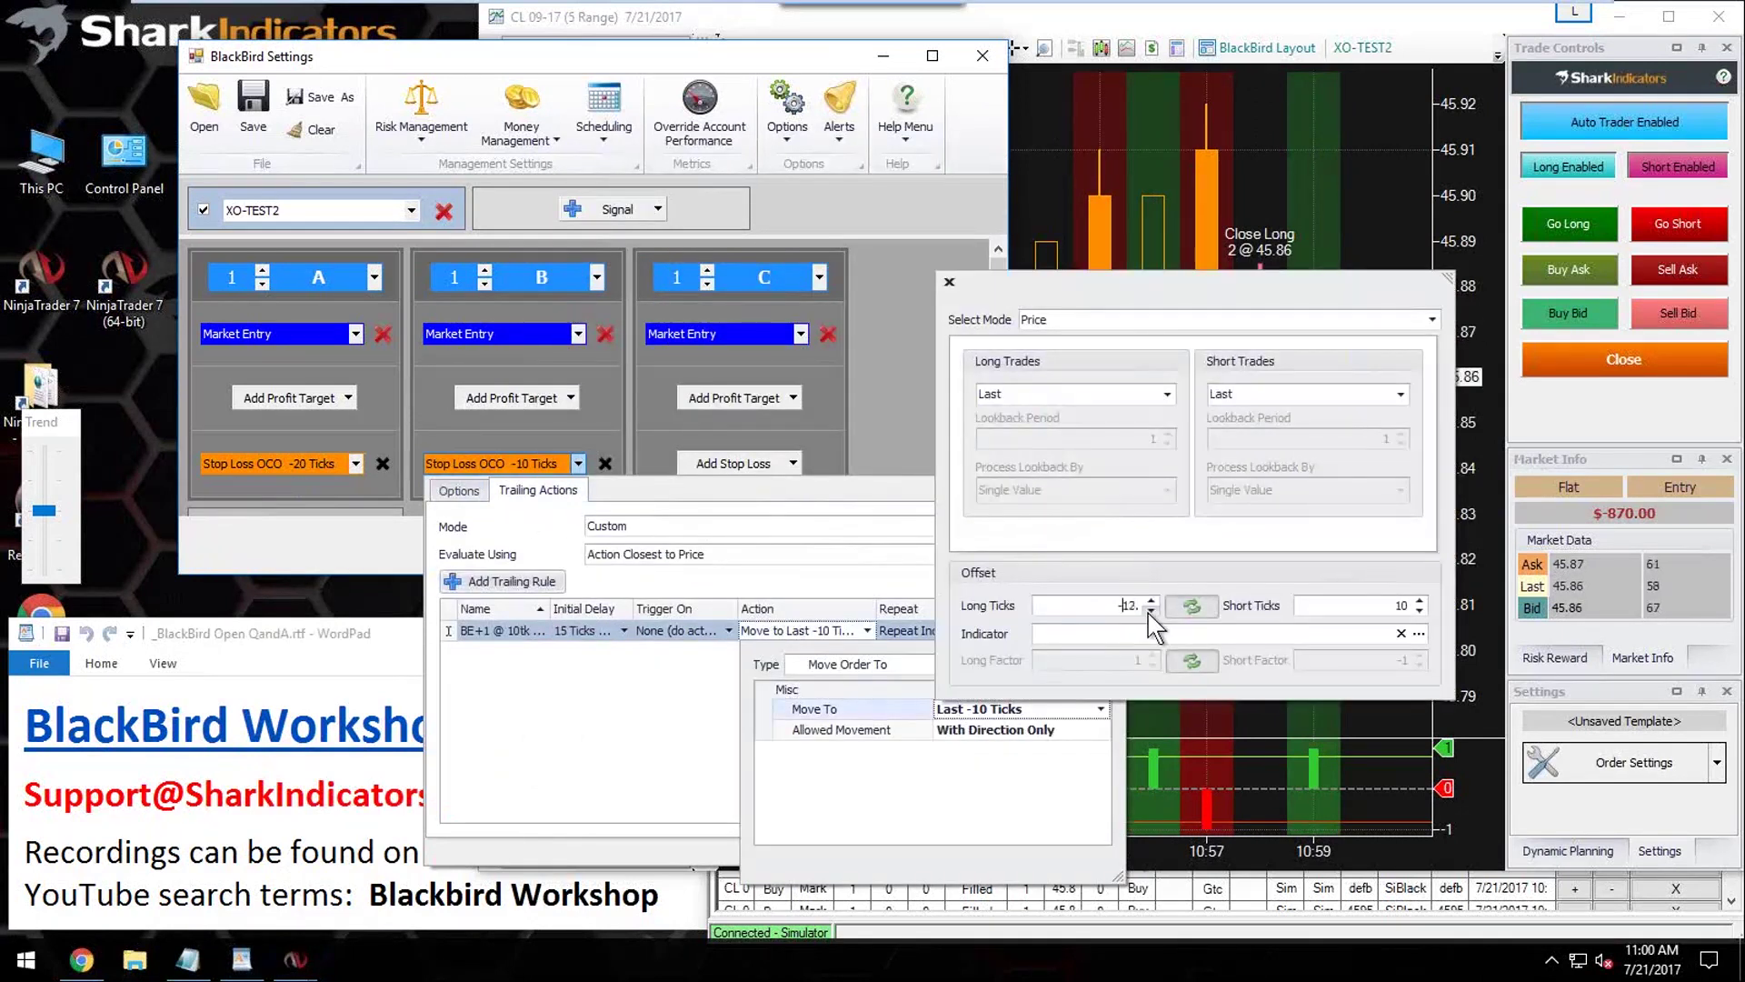
left_click(1150, 611)
left_click(624, 754)
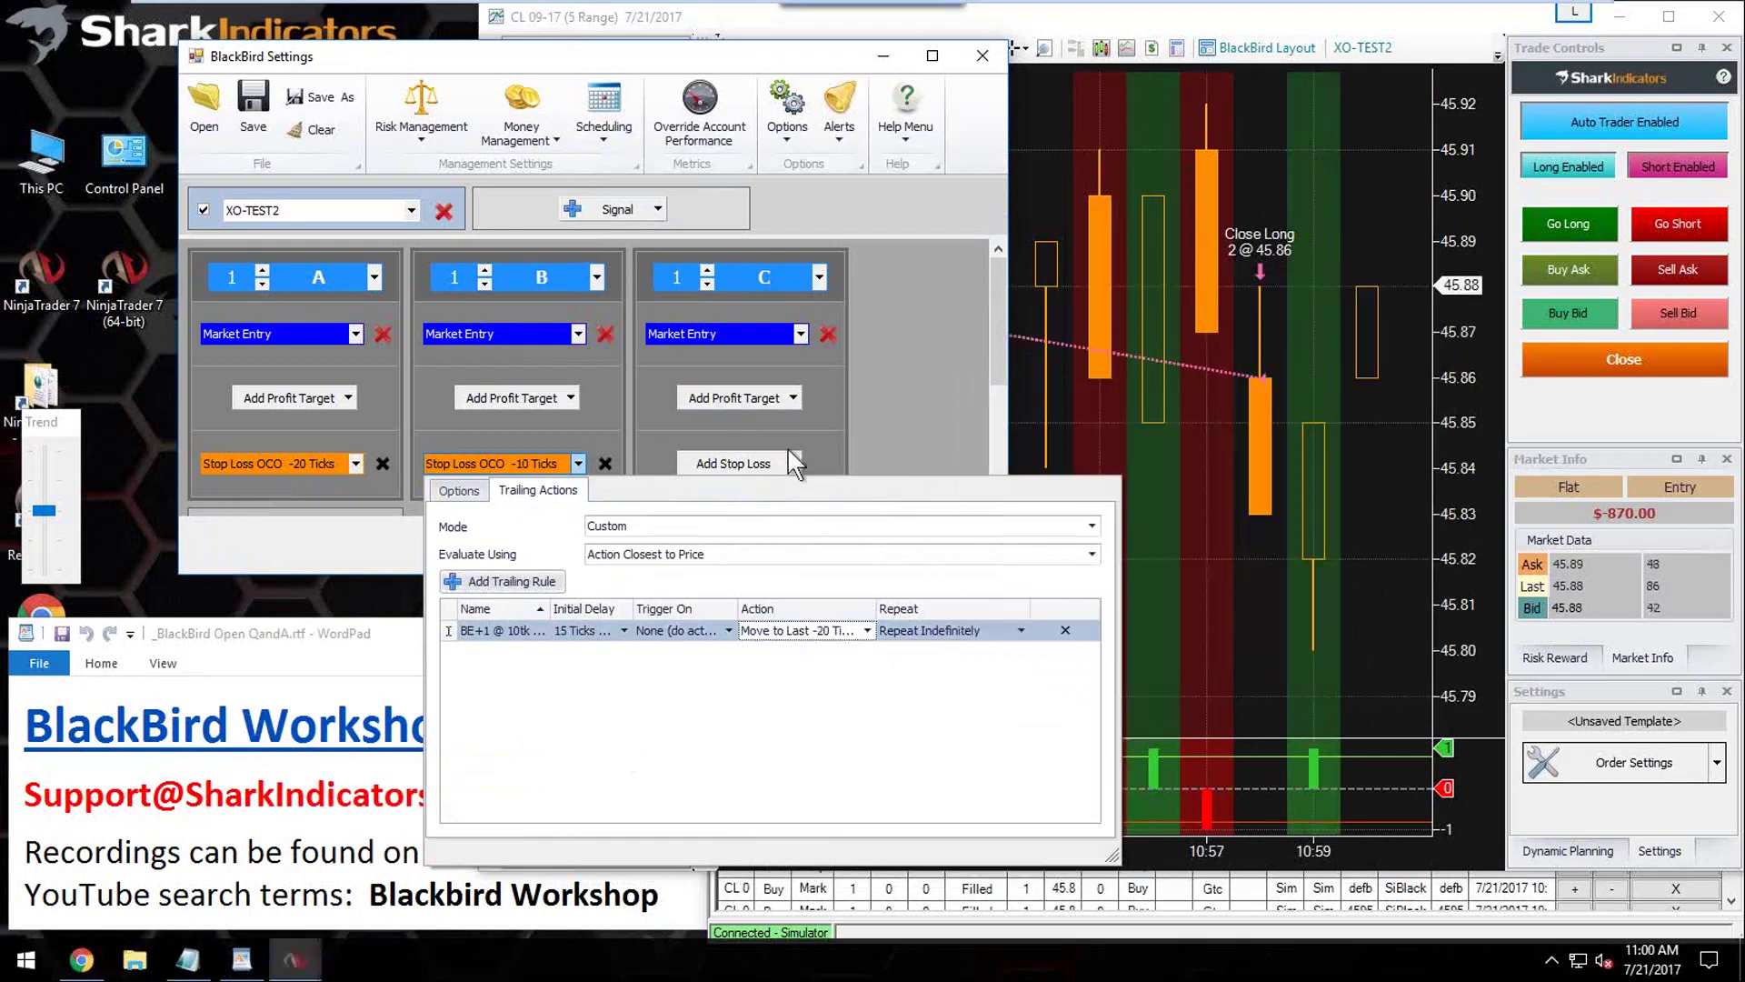
Step: Add a 10 Tk (Trailing w BE+1) stop loss to order set C
left_click(793, 463)
mouse_move(782, 634)
left_click(968, 661)
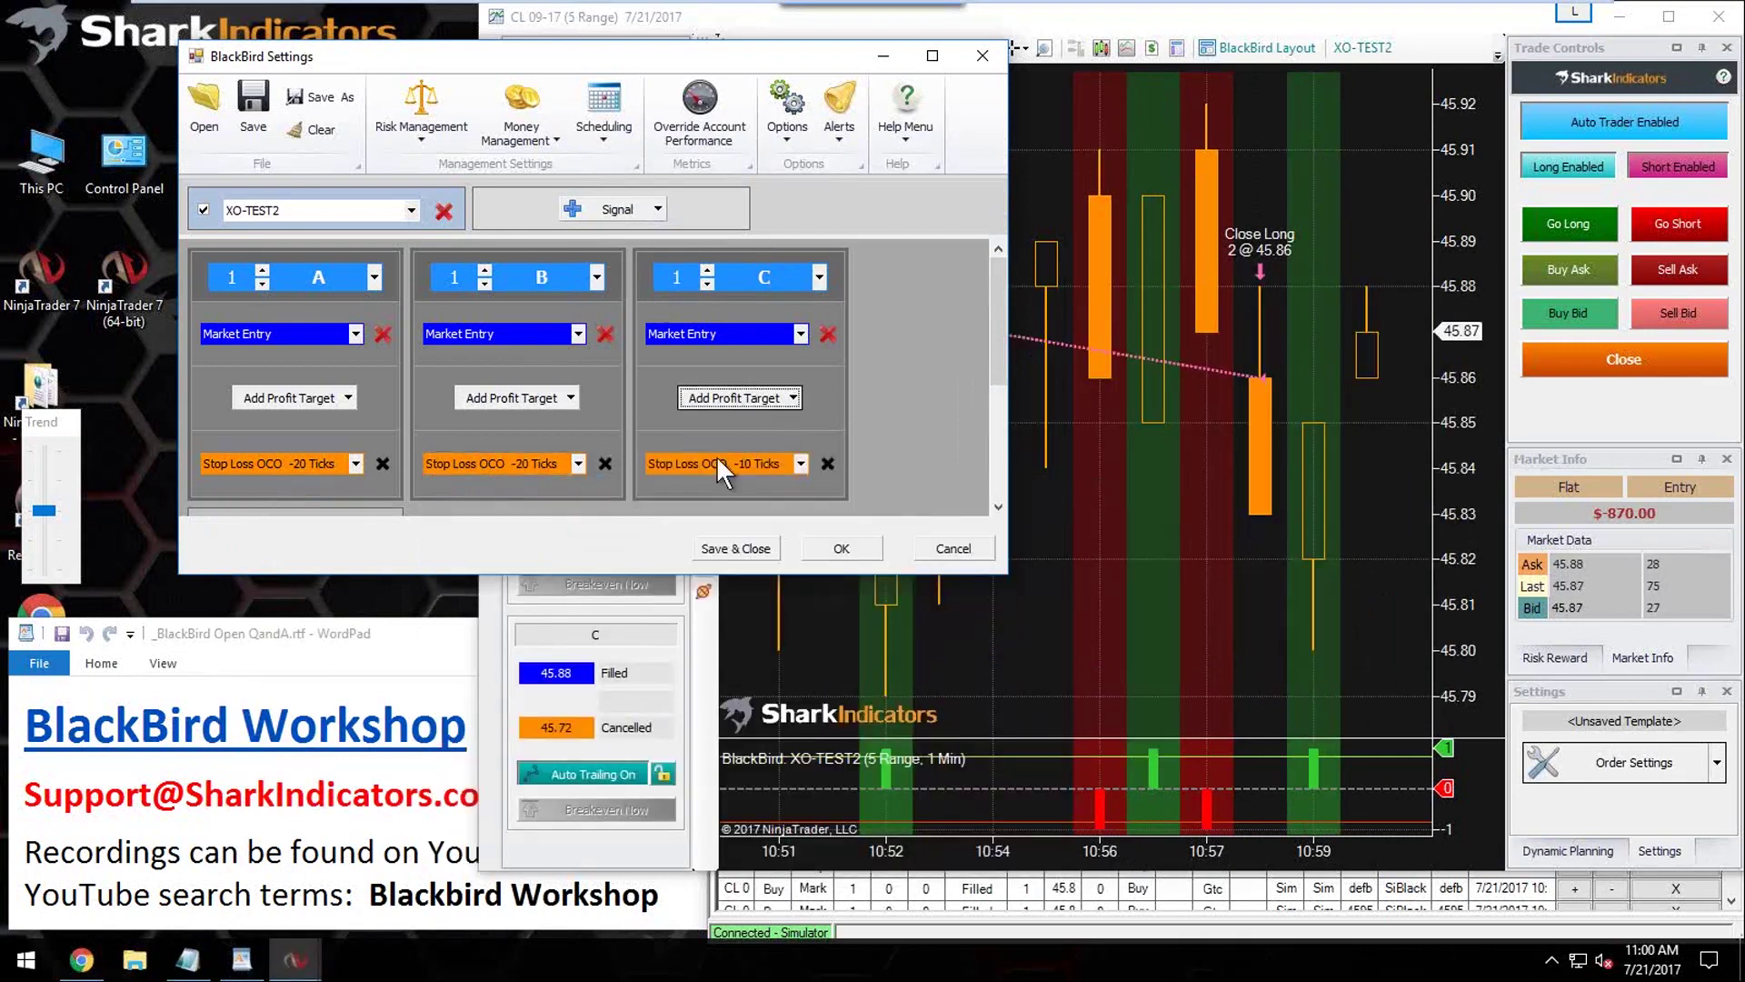
Step: Give order set C's trailing rule a 15-ticks-in-direction initial delay and a move to Last -15 ticks
left_click(716, 461)
left_click(843, 634)
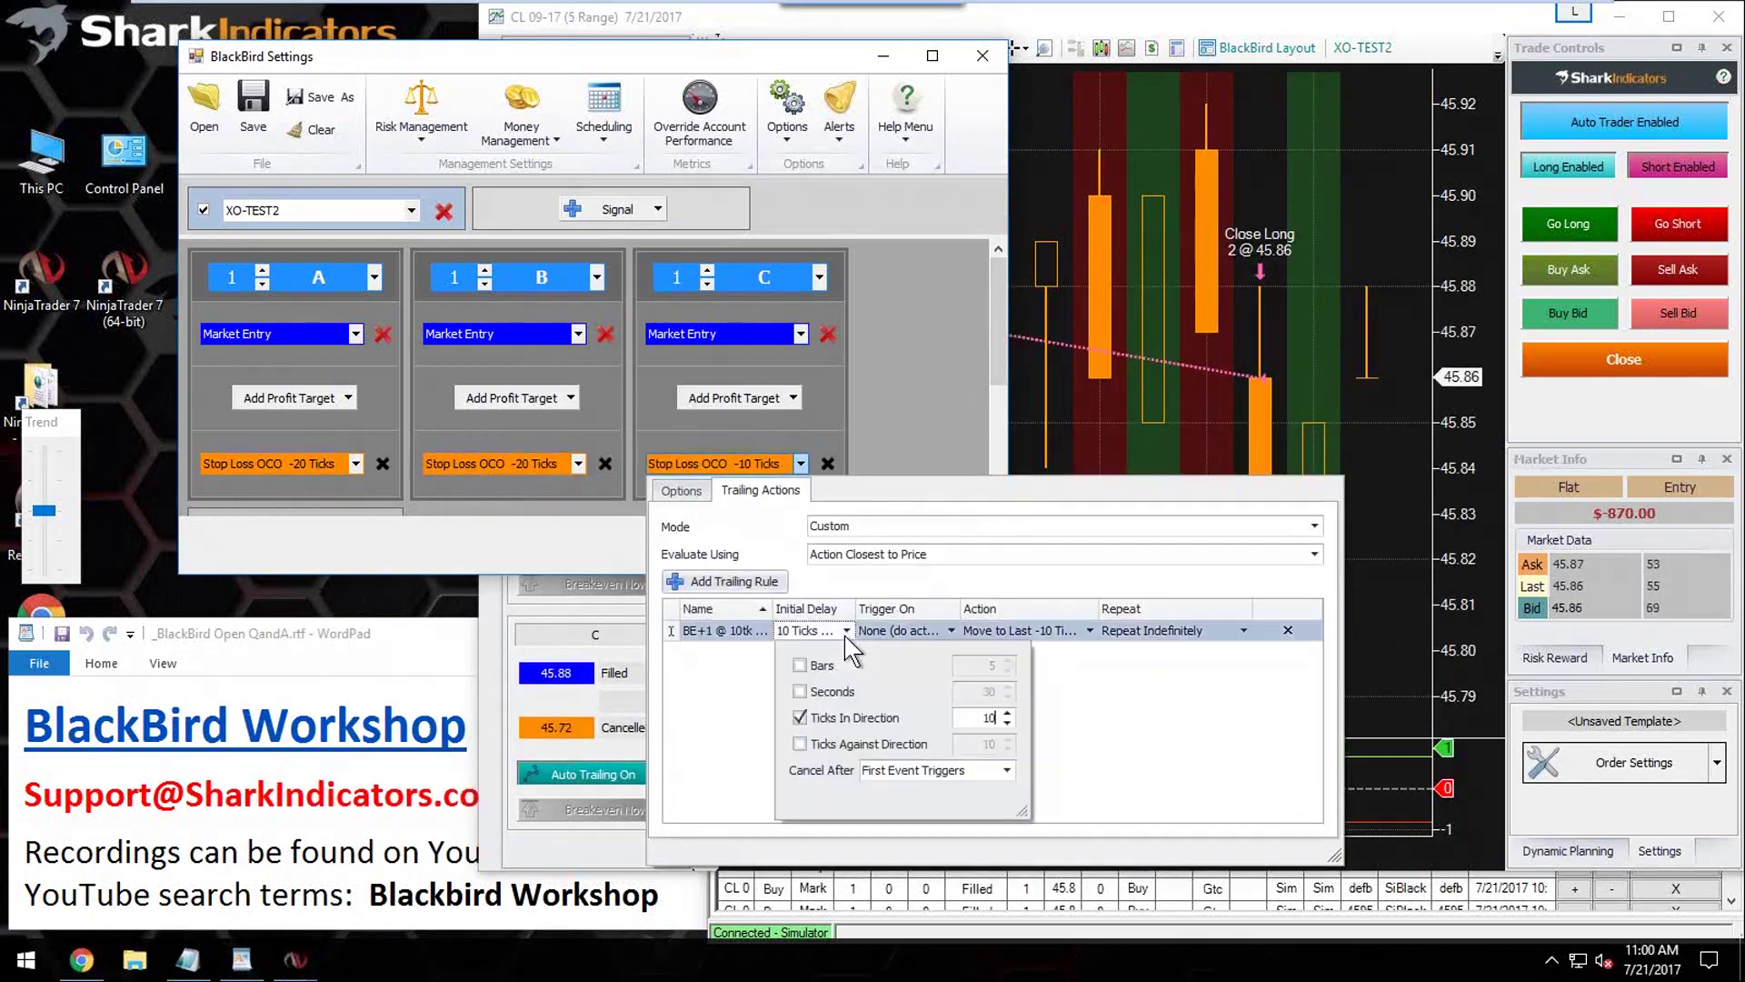
left_click(1007, 713)
left_click(1007, 712)
left_click(1007, 712)
left_click(1007, 713)
left_click(1007, 713)
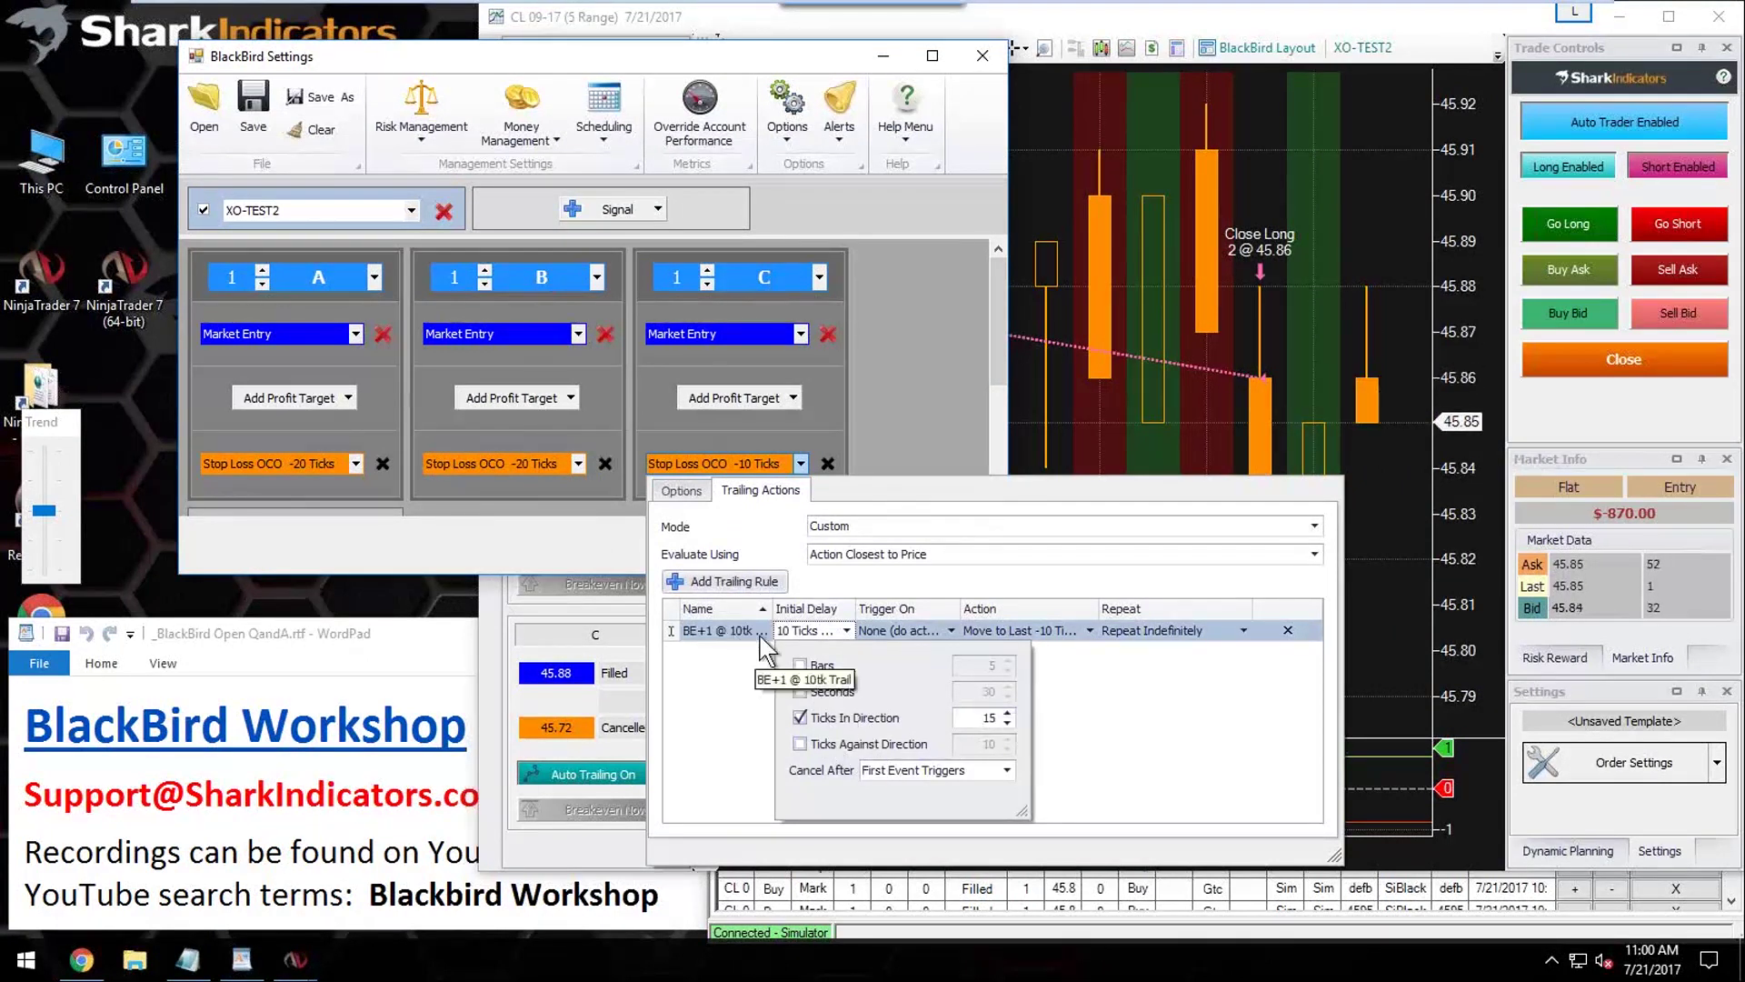
left_click(1009, 633)
left_click(1249, 710)
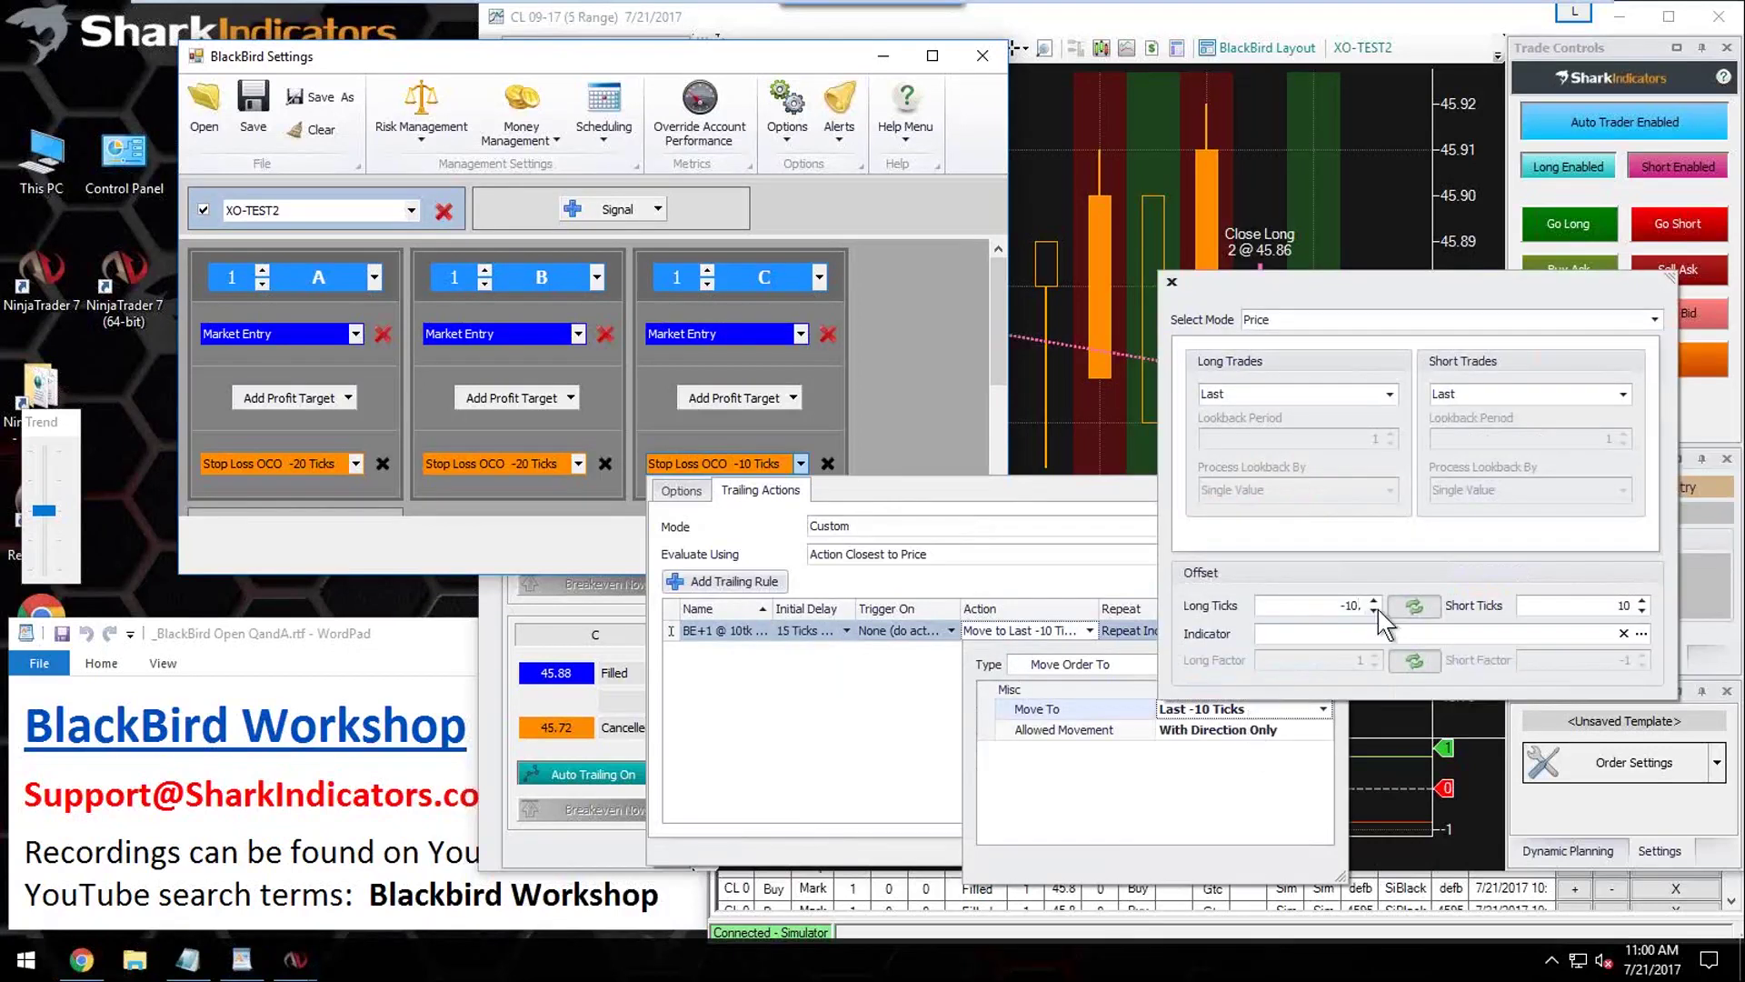
left_click(1374, 601)
left_click(1068, 817)
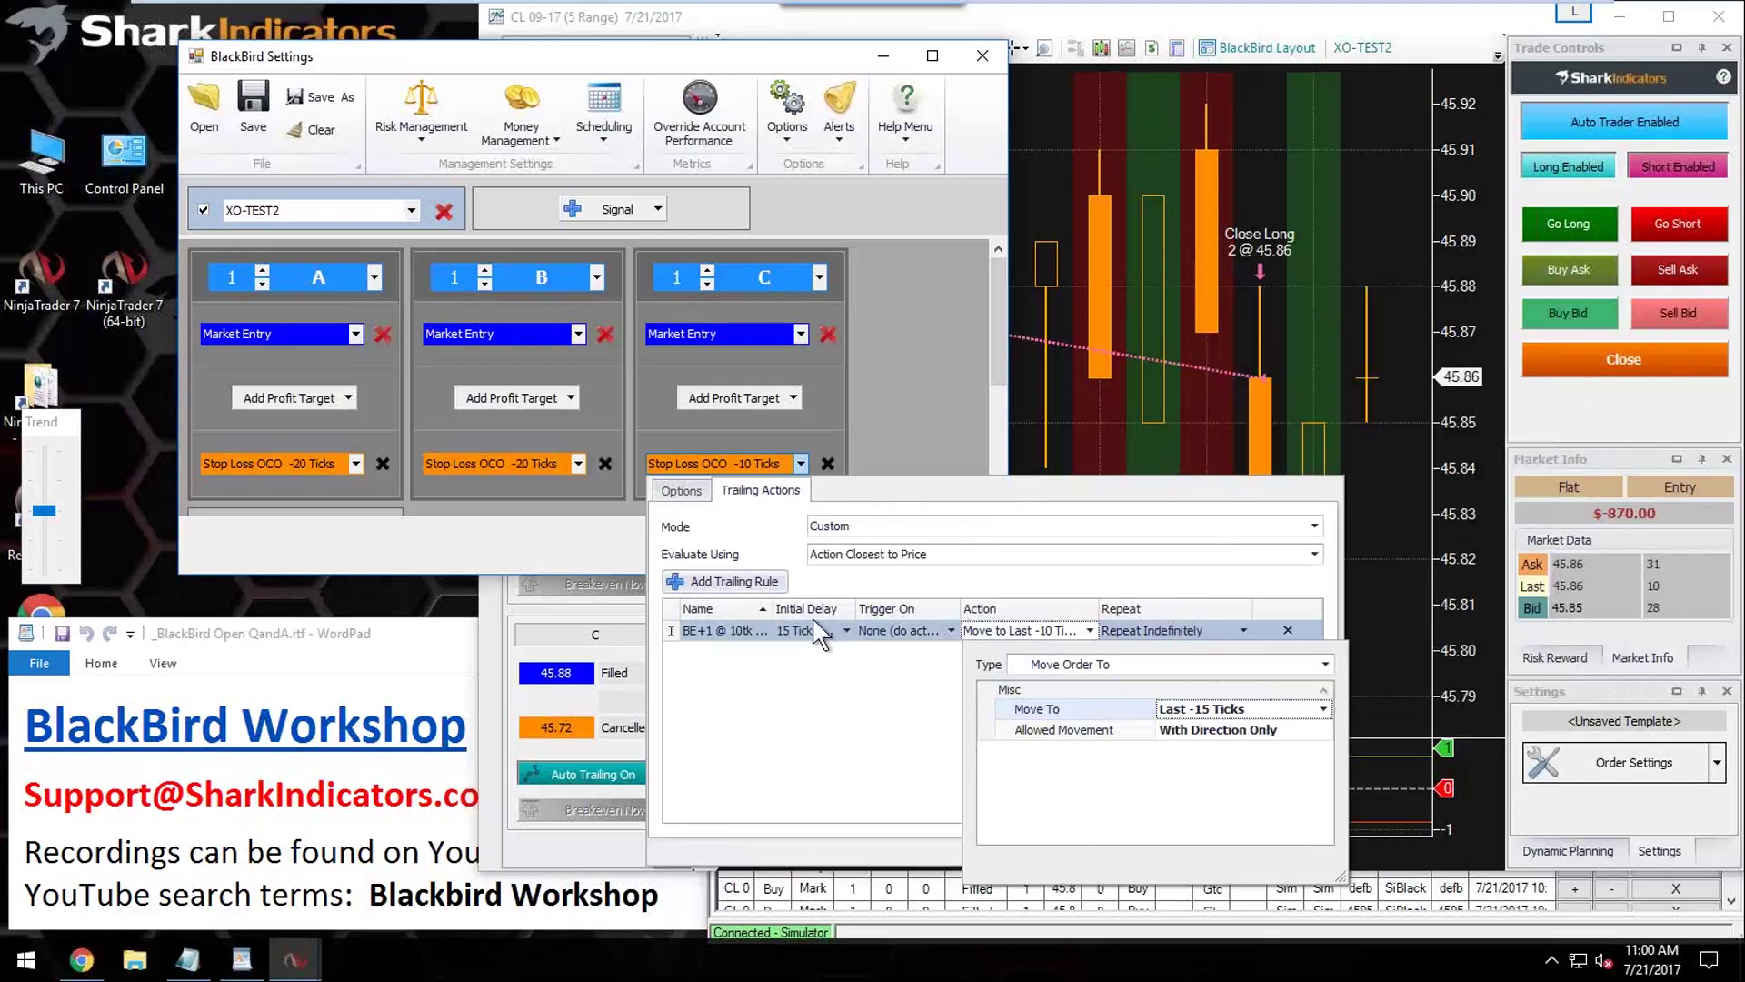
Step: Set the initial placement of order set C's stop loss to OCO Entry Price -15 ticks
left_click(681, 490)
left_click(882, 582)
left_click(979, 478)
left_click(979, 478)
left_click(978, 478)
left_click(886, 692)
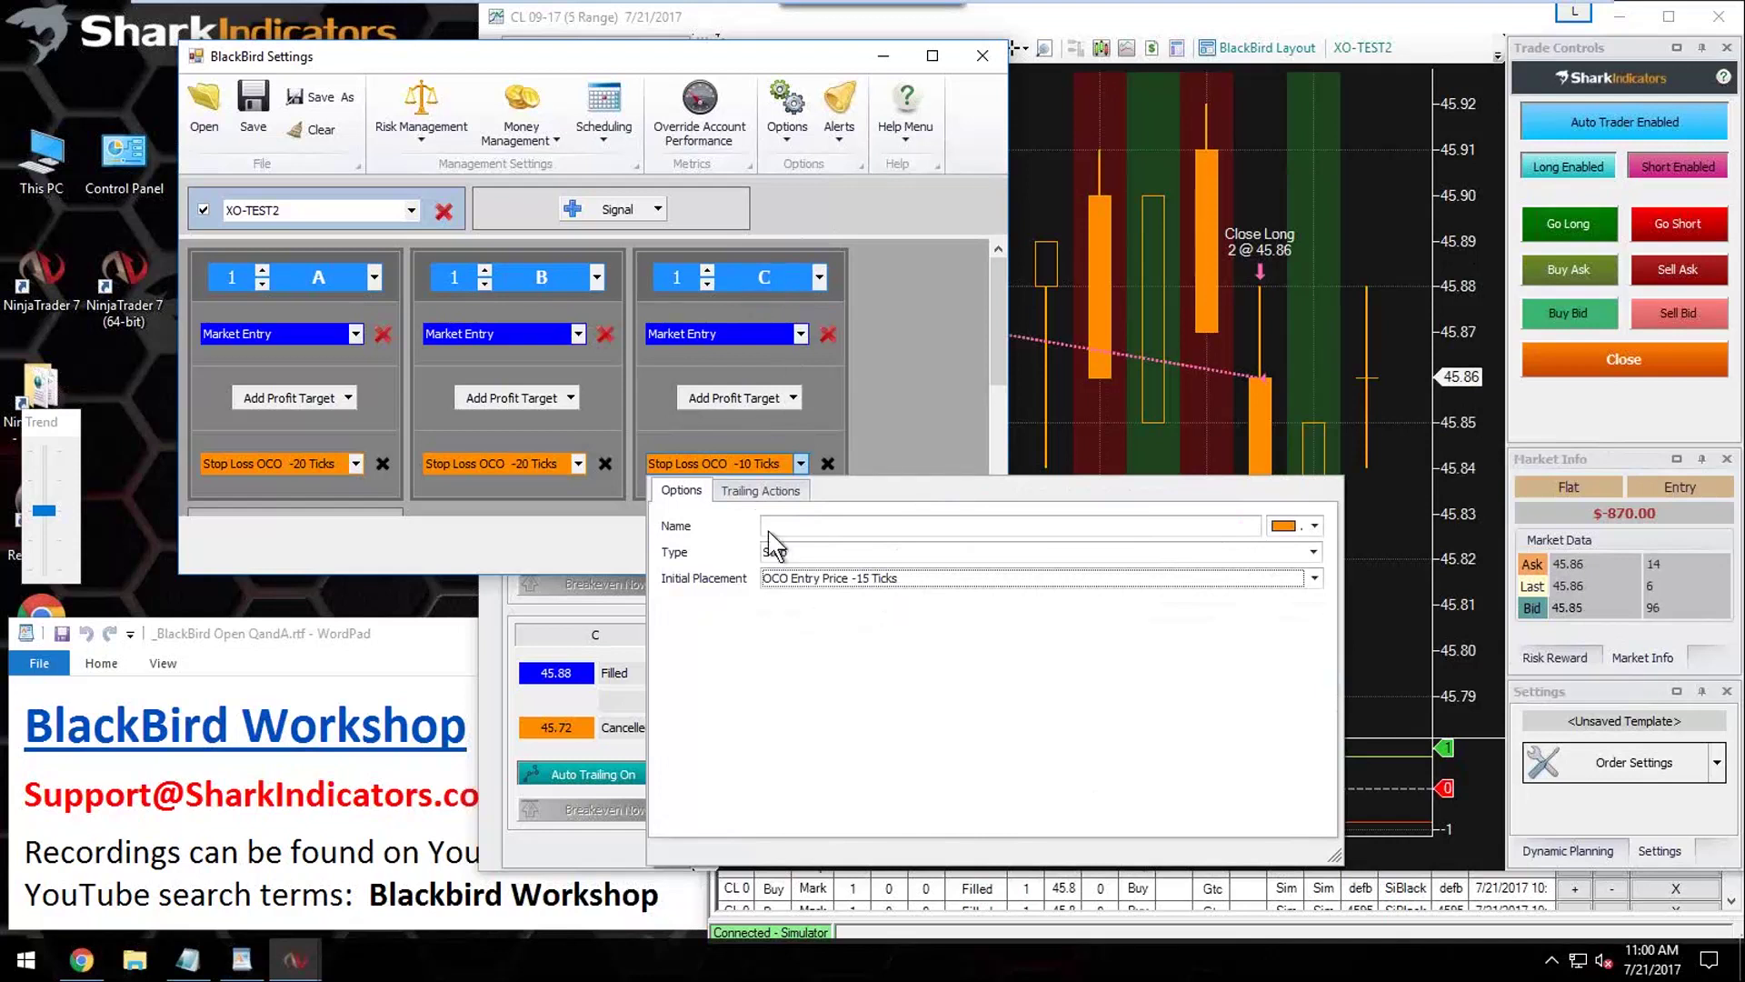
left_click(353, 469)
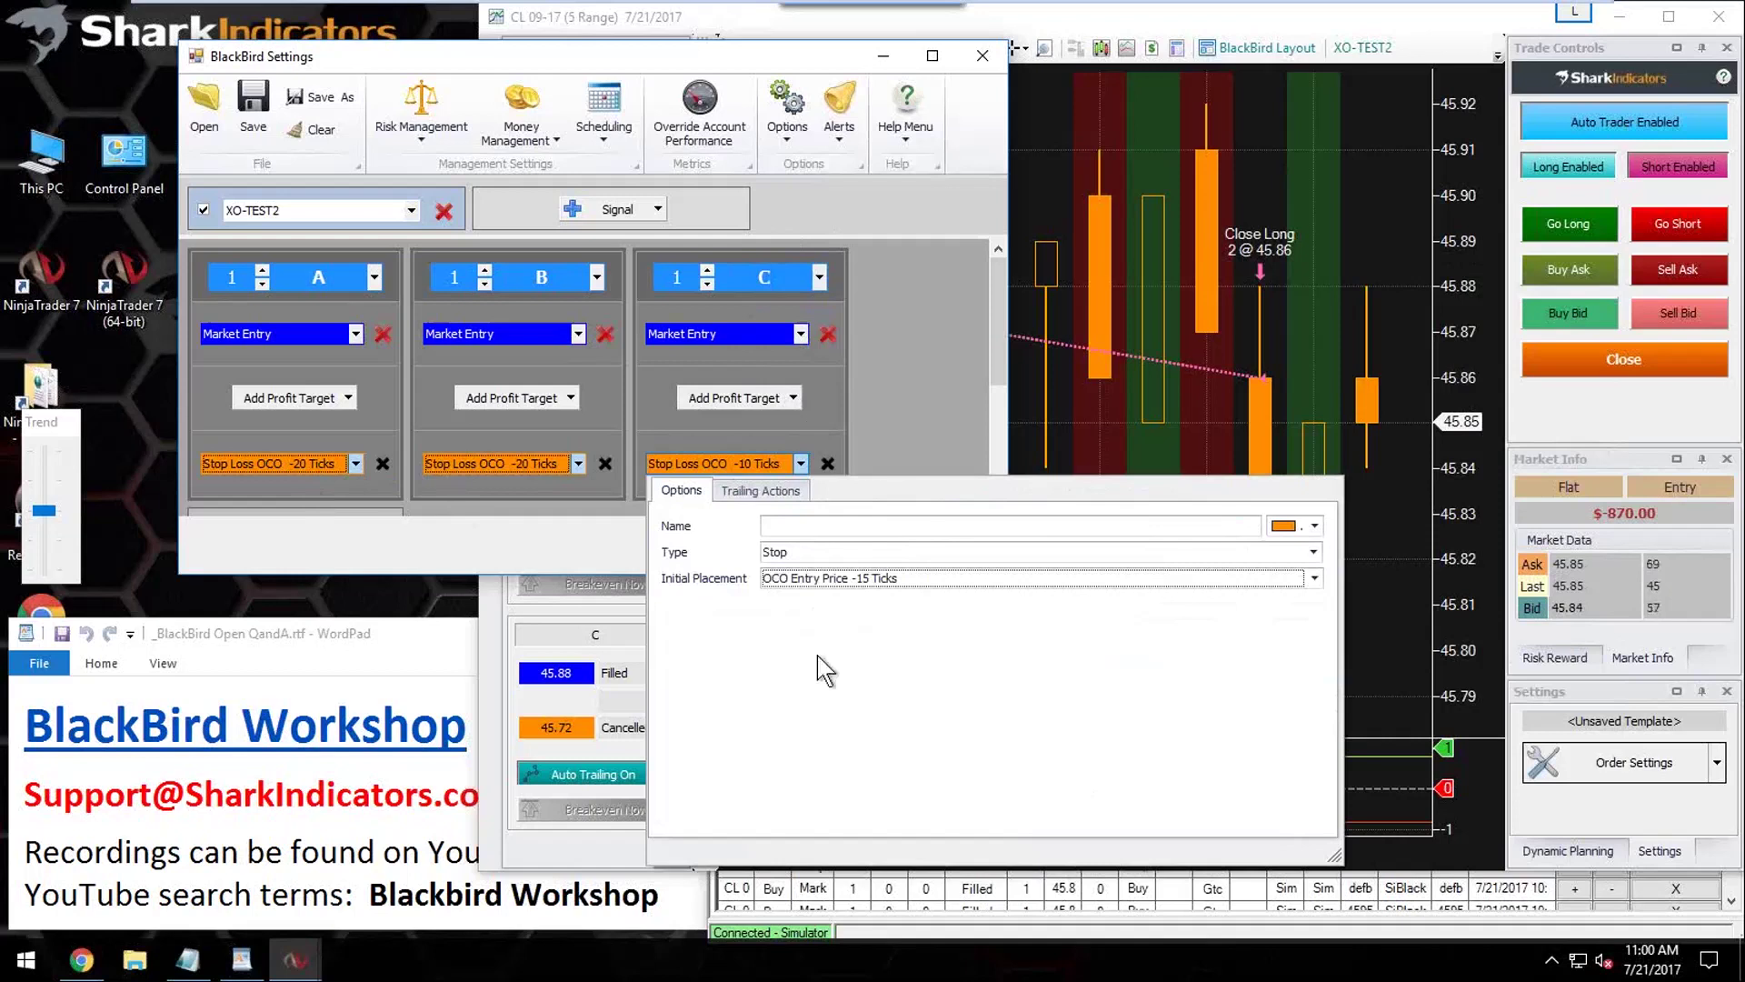
Step: Review the logic signal that triggers order set C's market entry and apply the order settings
left_click(788, 336)
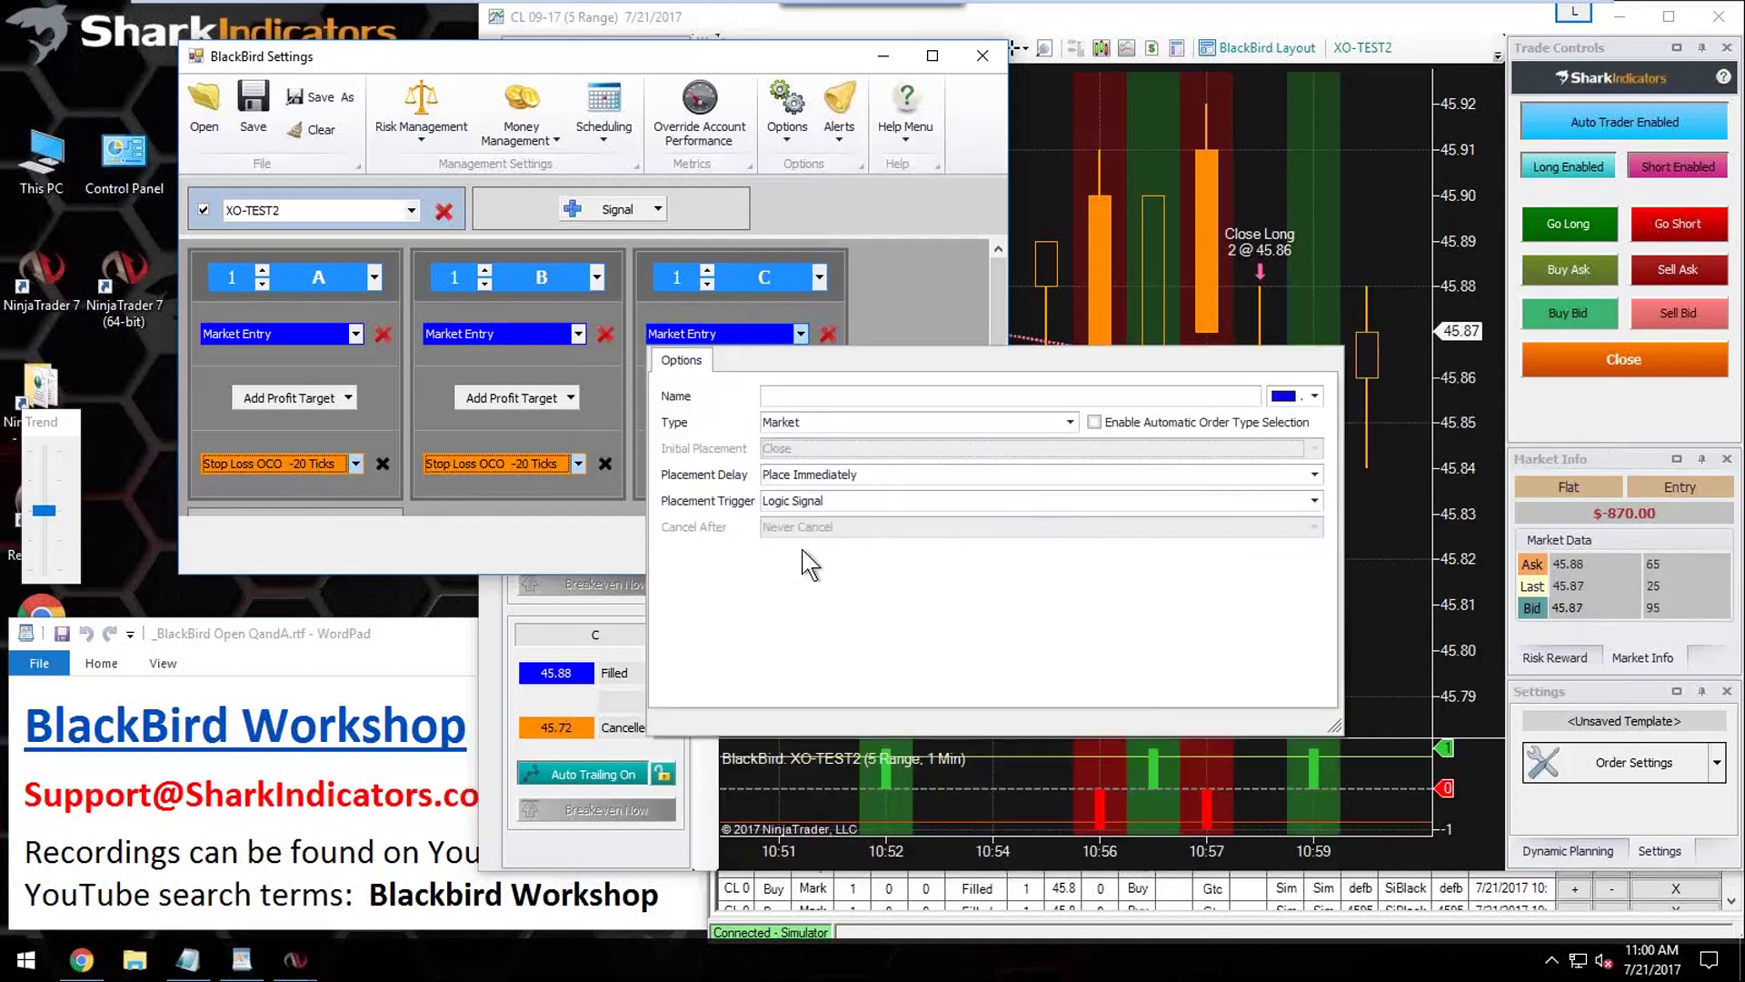
left_click(842, 503)
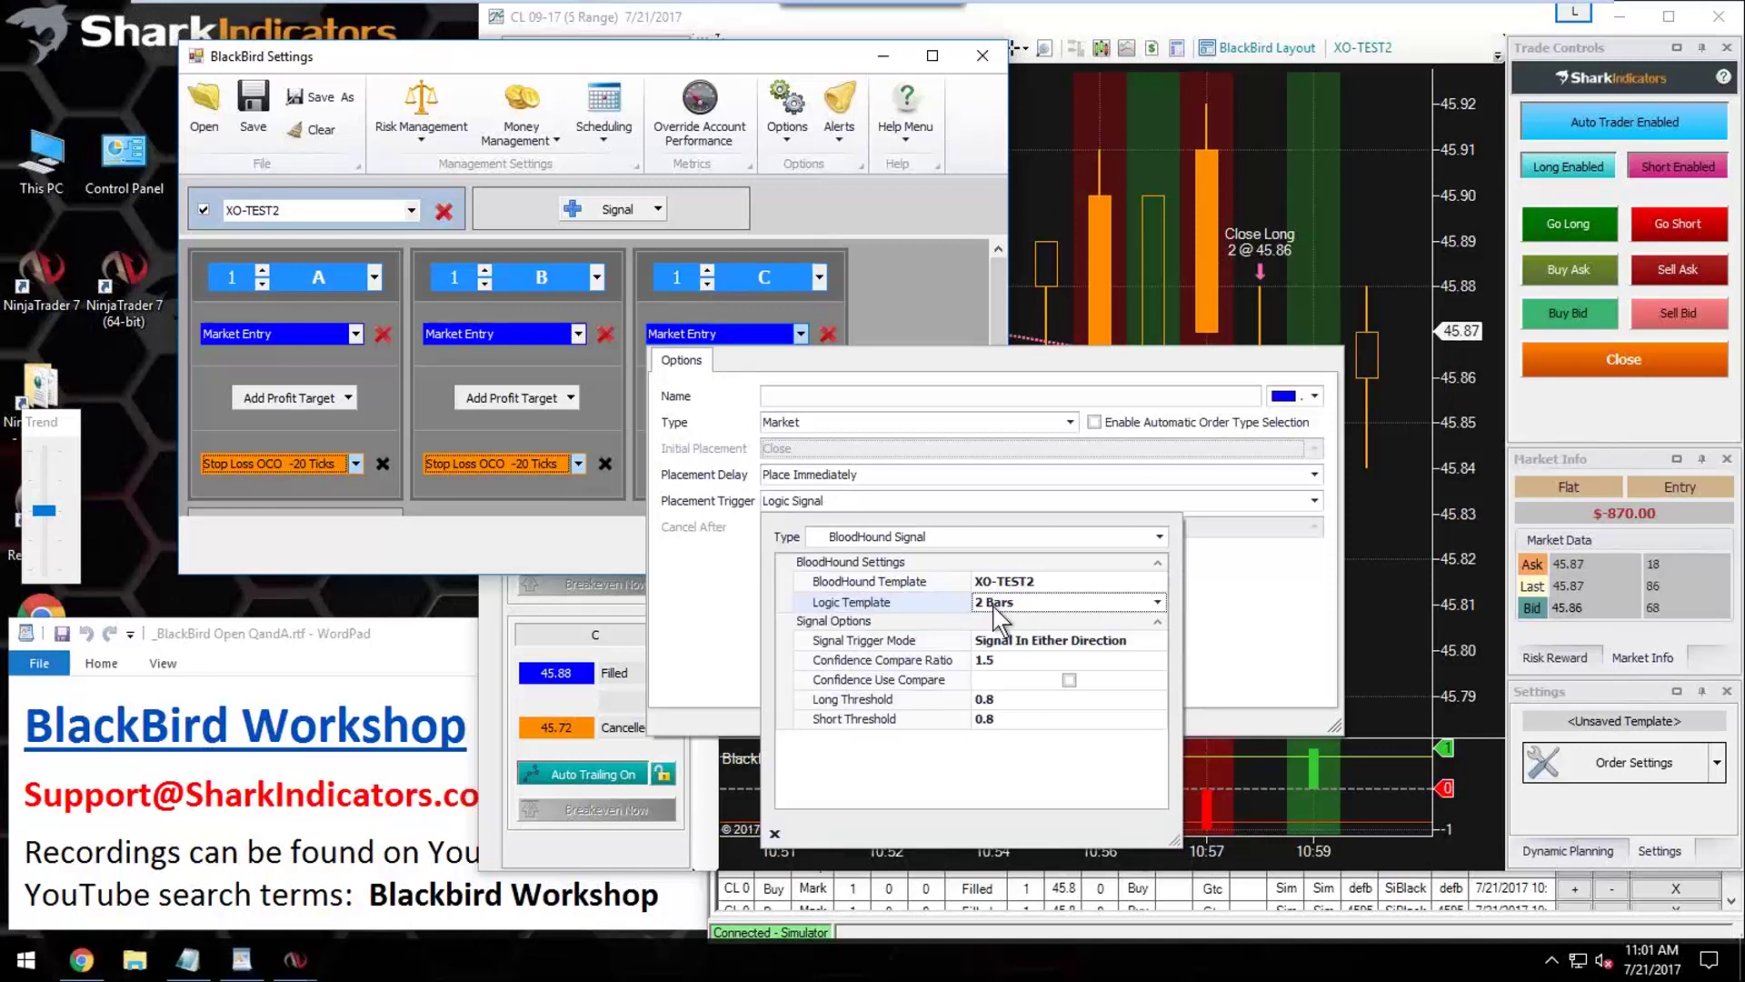
left_click(620, 552)
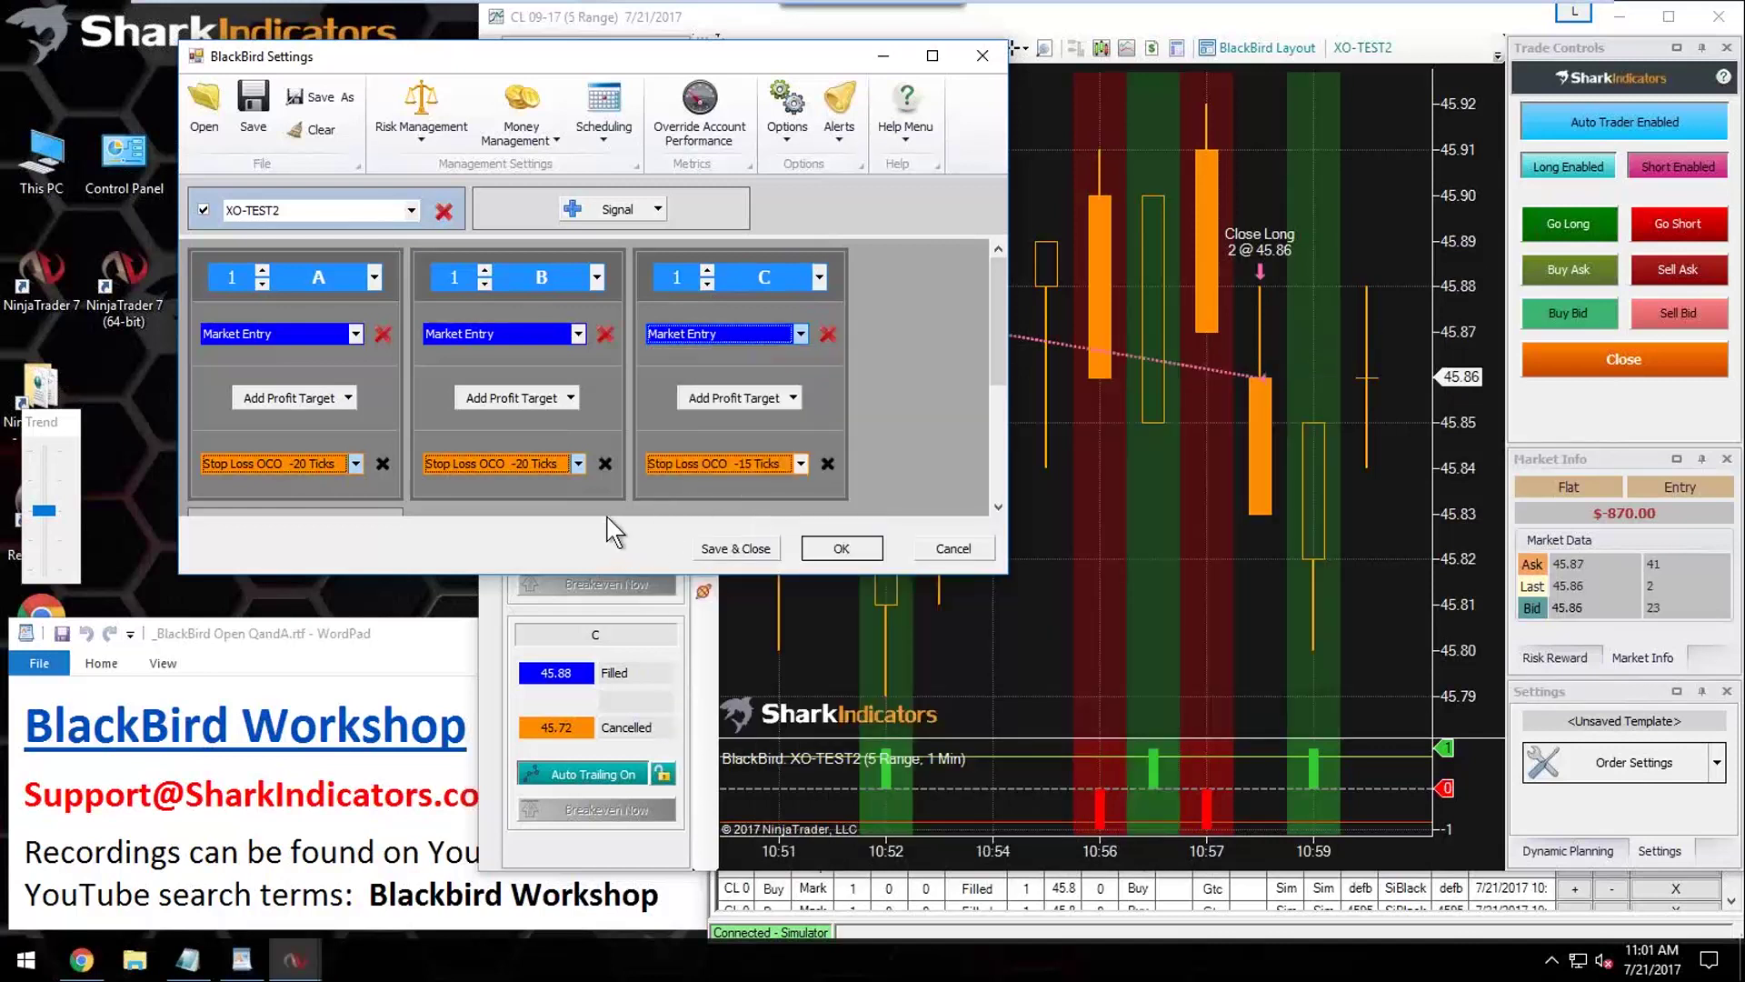
left_click(823, 550)
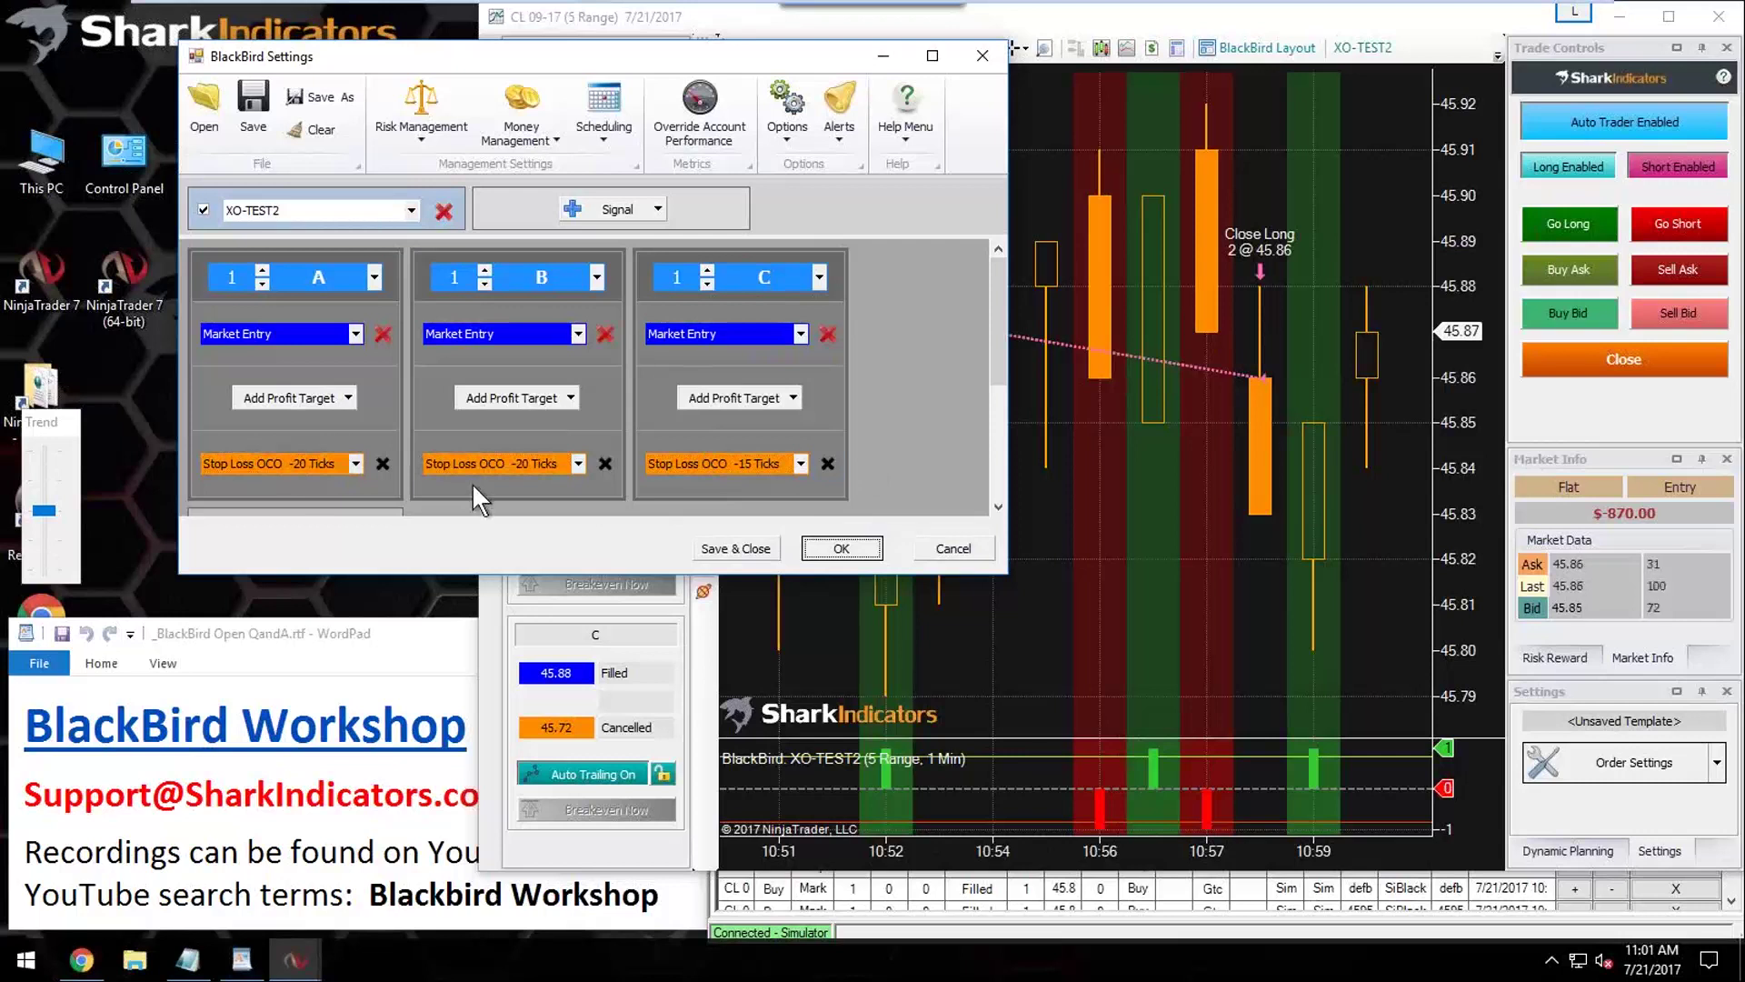
left_click(825, 546)
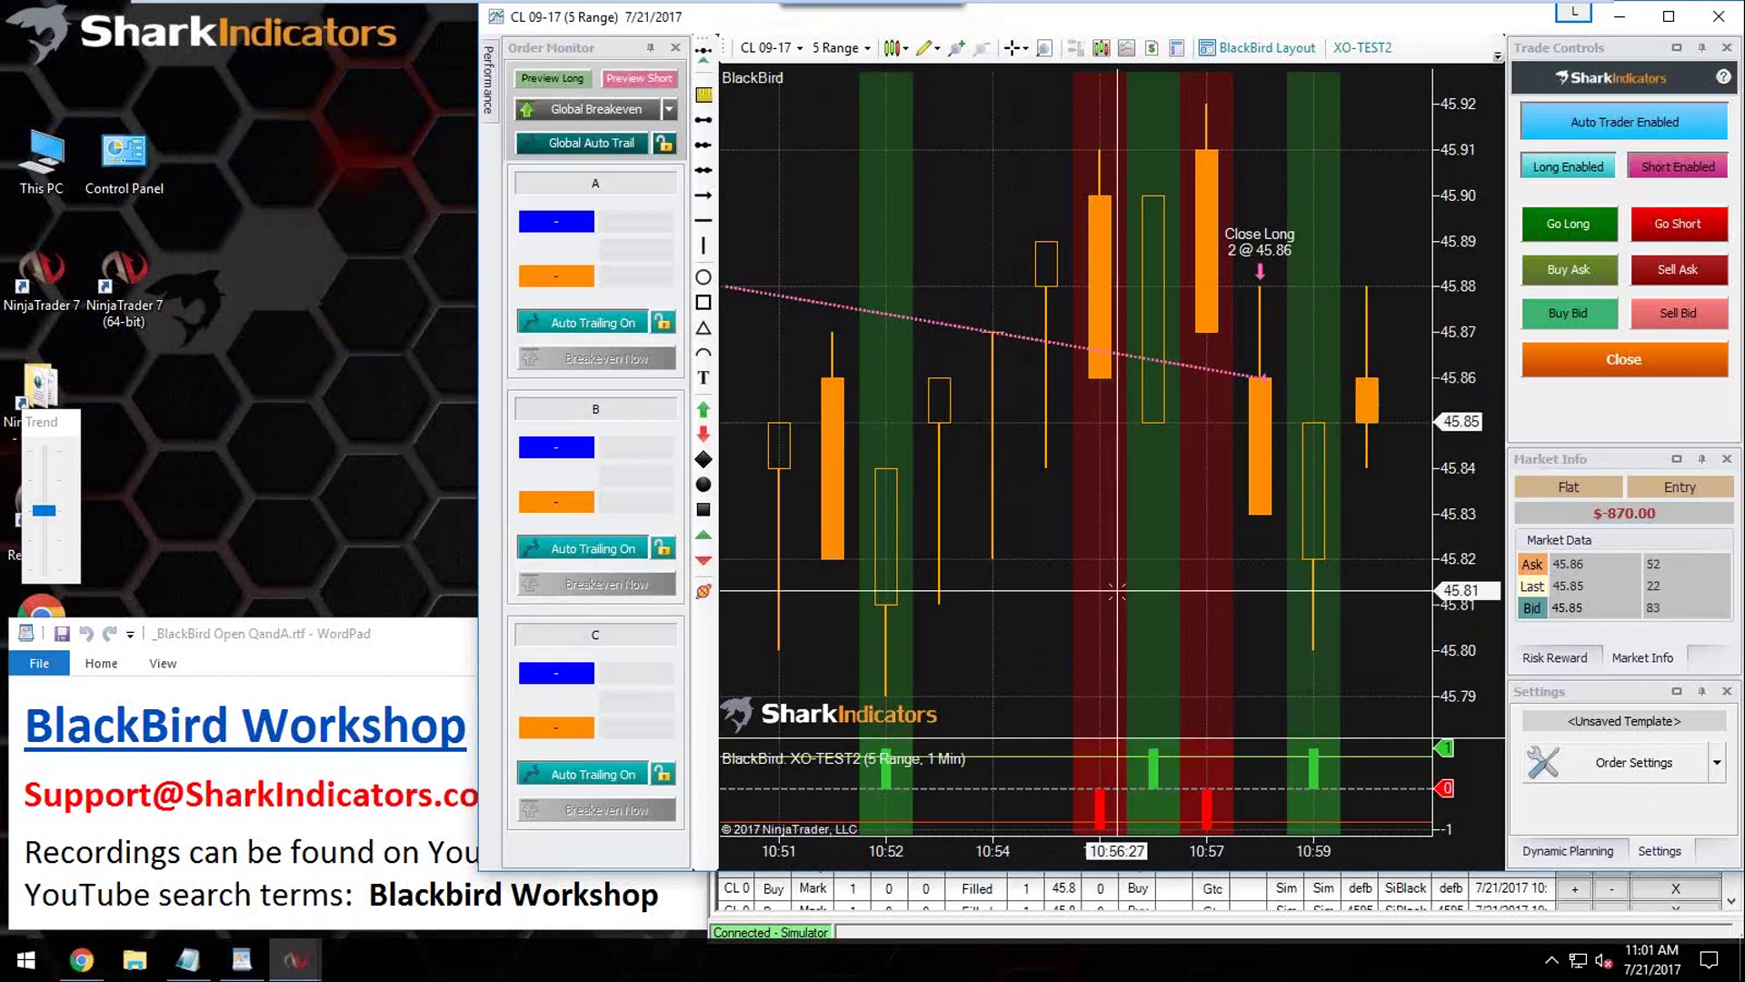
Step: Drive the simulated trend down to its minimum, widen the chart window, and return the trend to neutral
left_click_drag(44, 510, 46, 570)
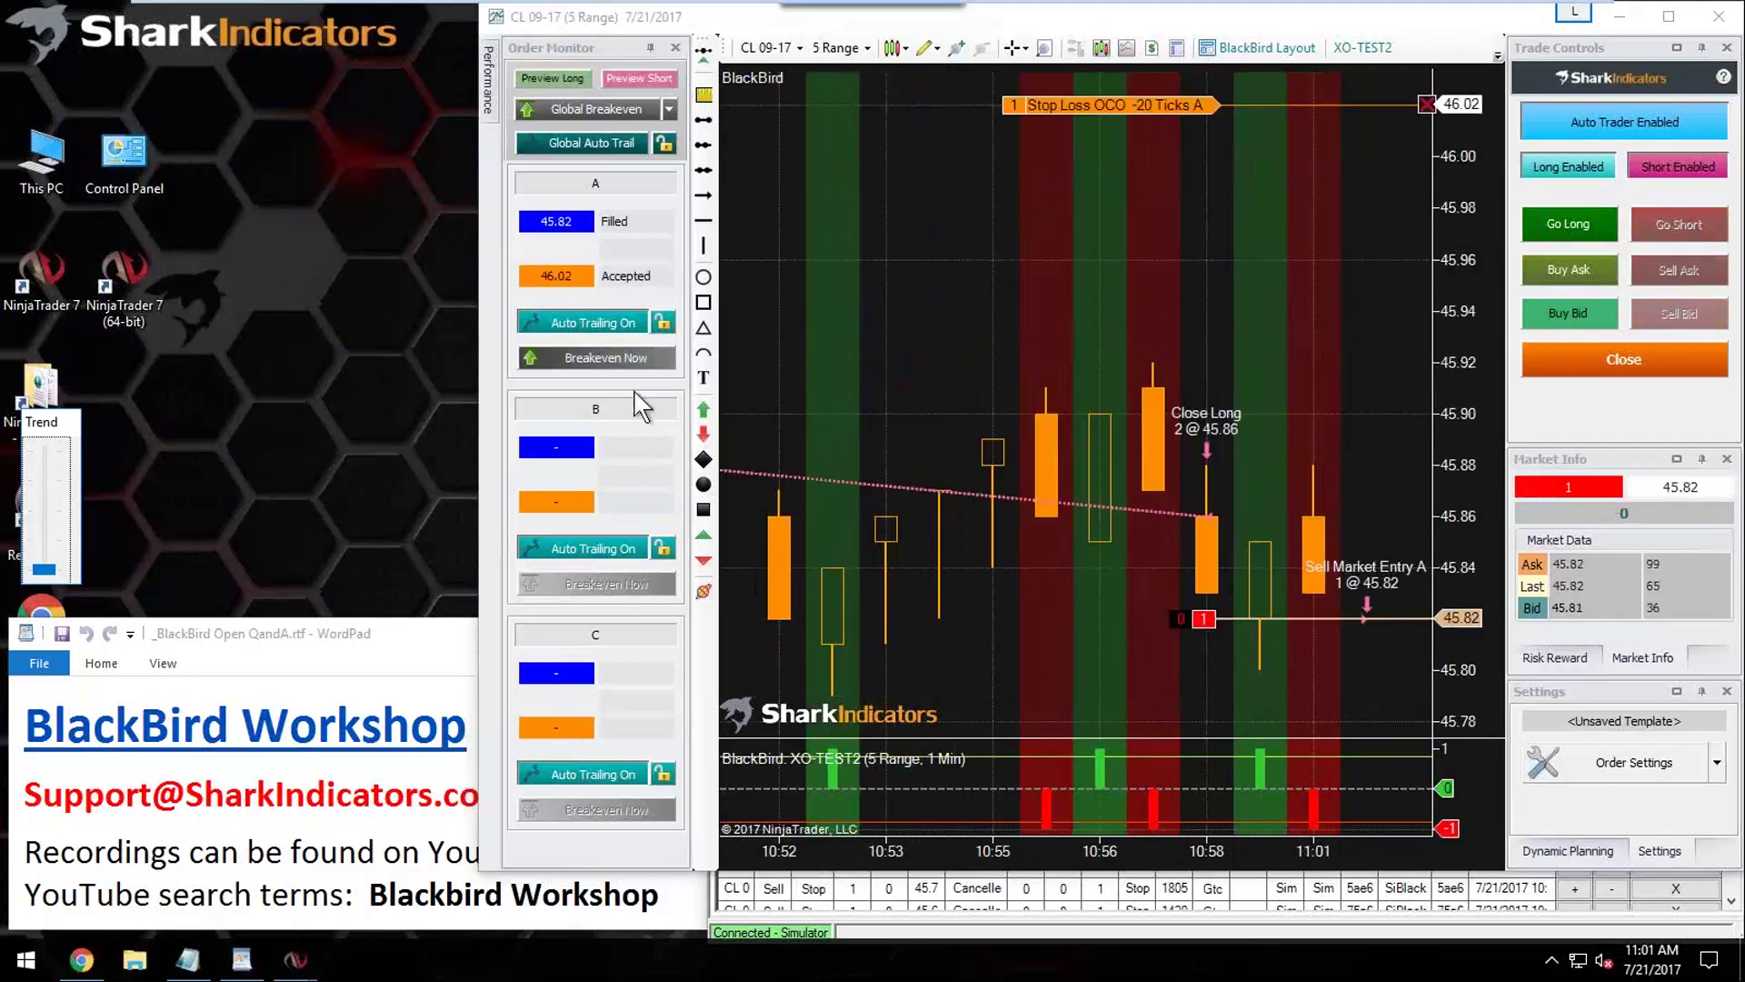
left_click(478, 386)
left_click_drag(478, 385, 265, 385)
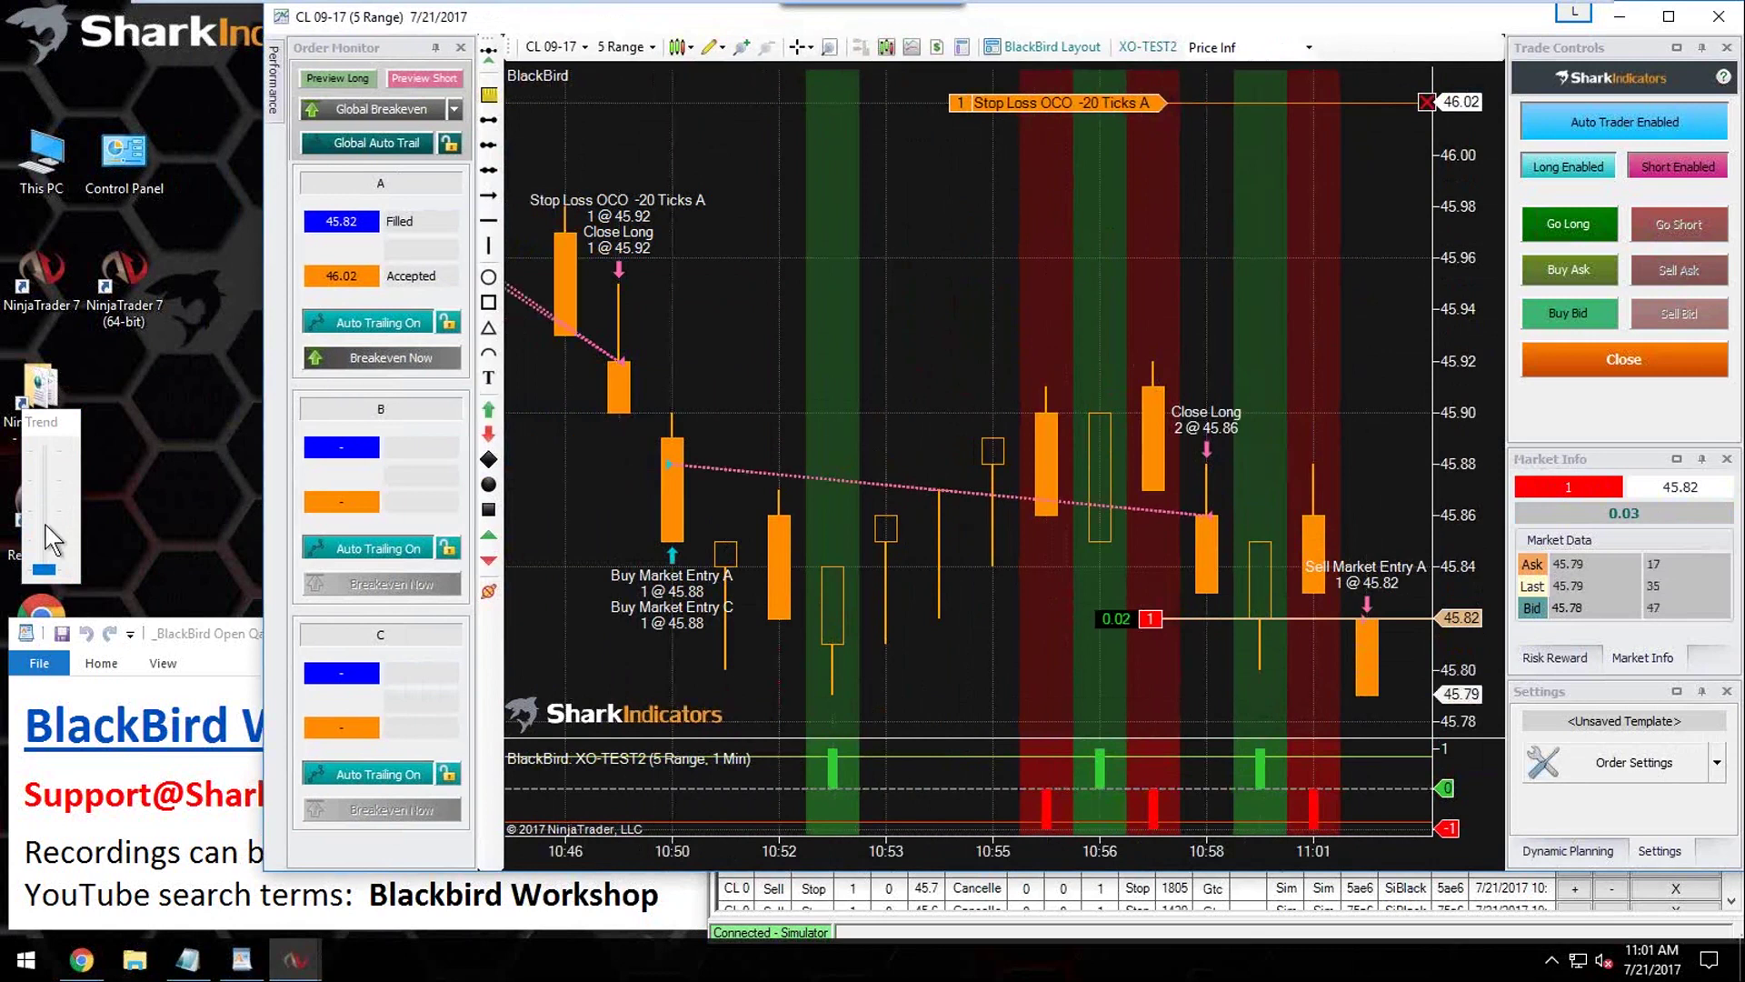
left_click_drag(46, 525, 46, 511)
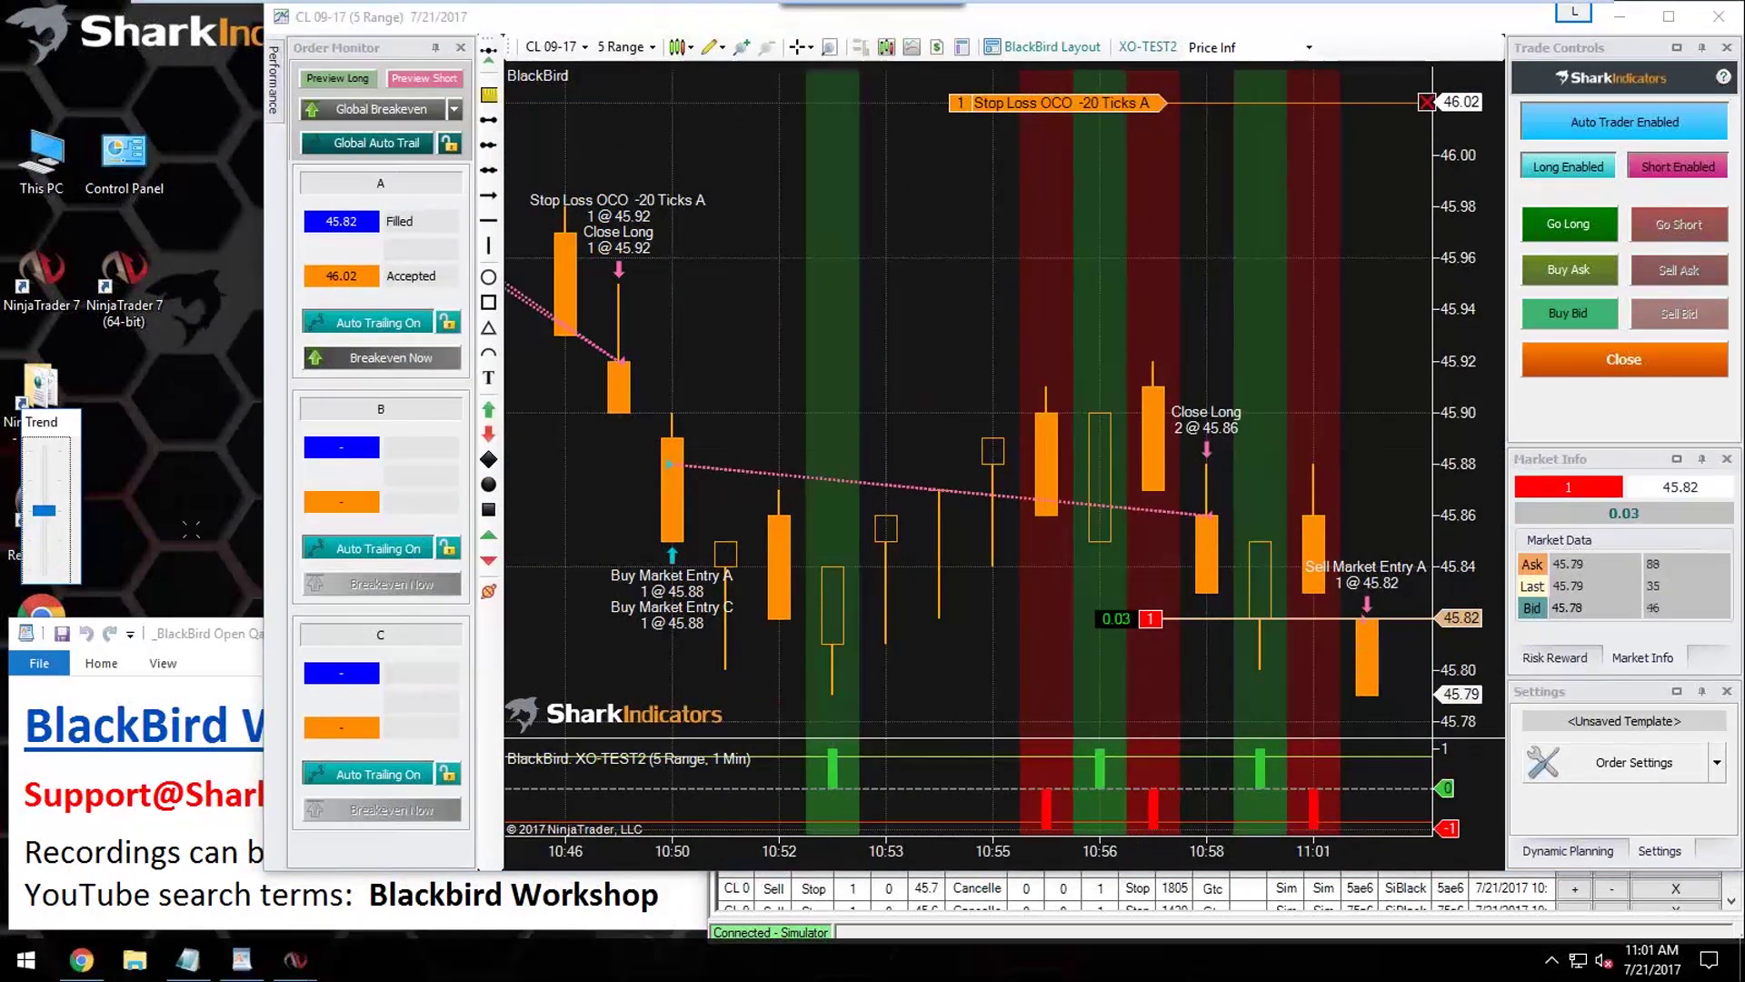
left_click_drag(1477, 171, 1473, 436)
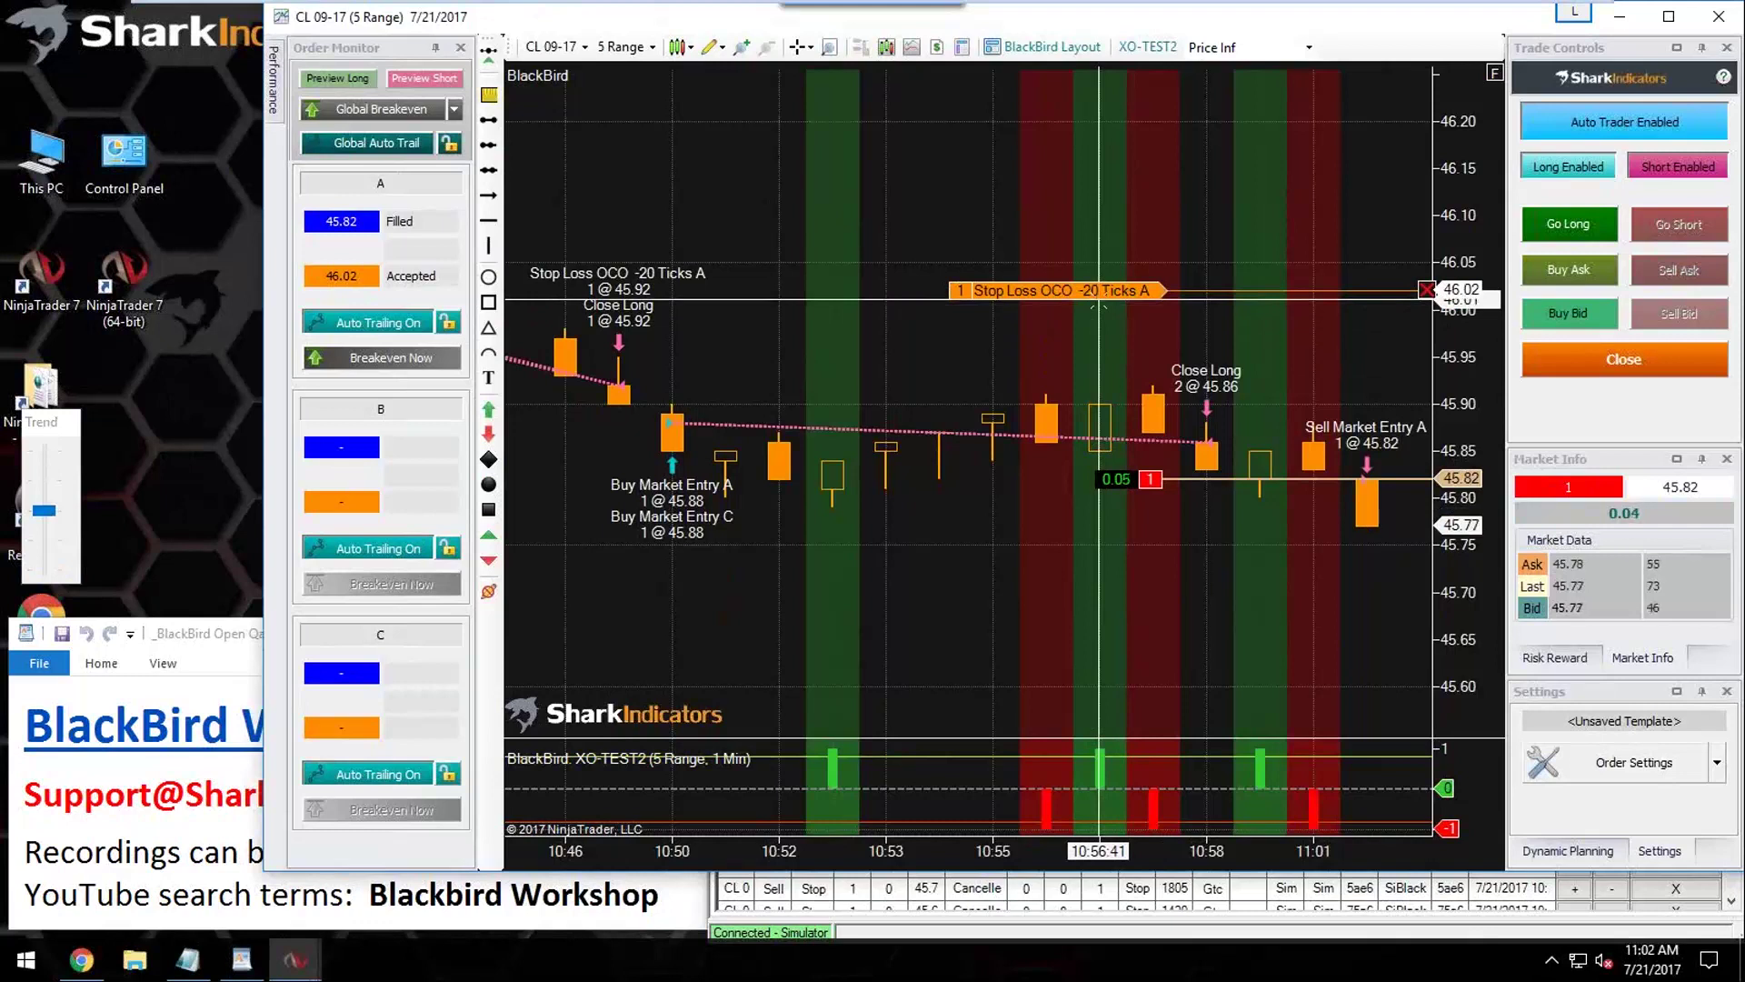
Step: Move stop A to 46.15 and stop C to 46.06, and turn auto trailing back on for both order sets
left_click_drag(1099, 292, 1119, 173)
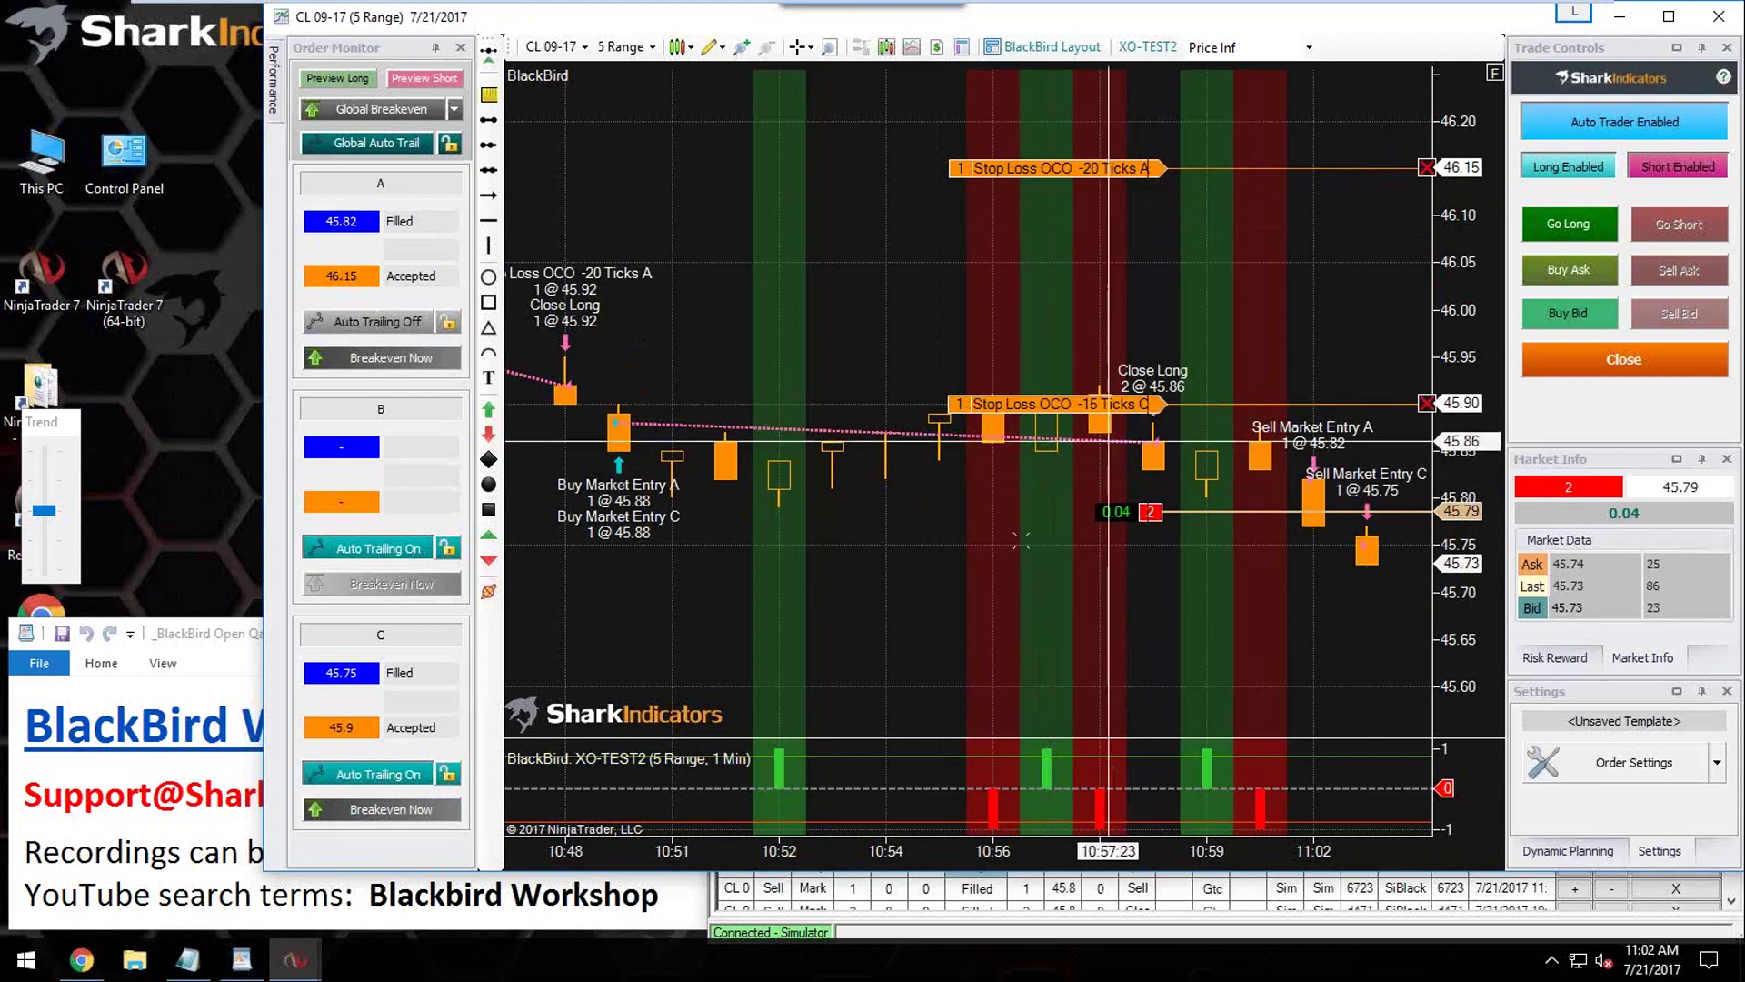
left_click_drag(1152, 404, 1156, 254)
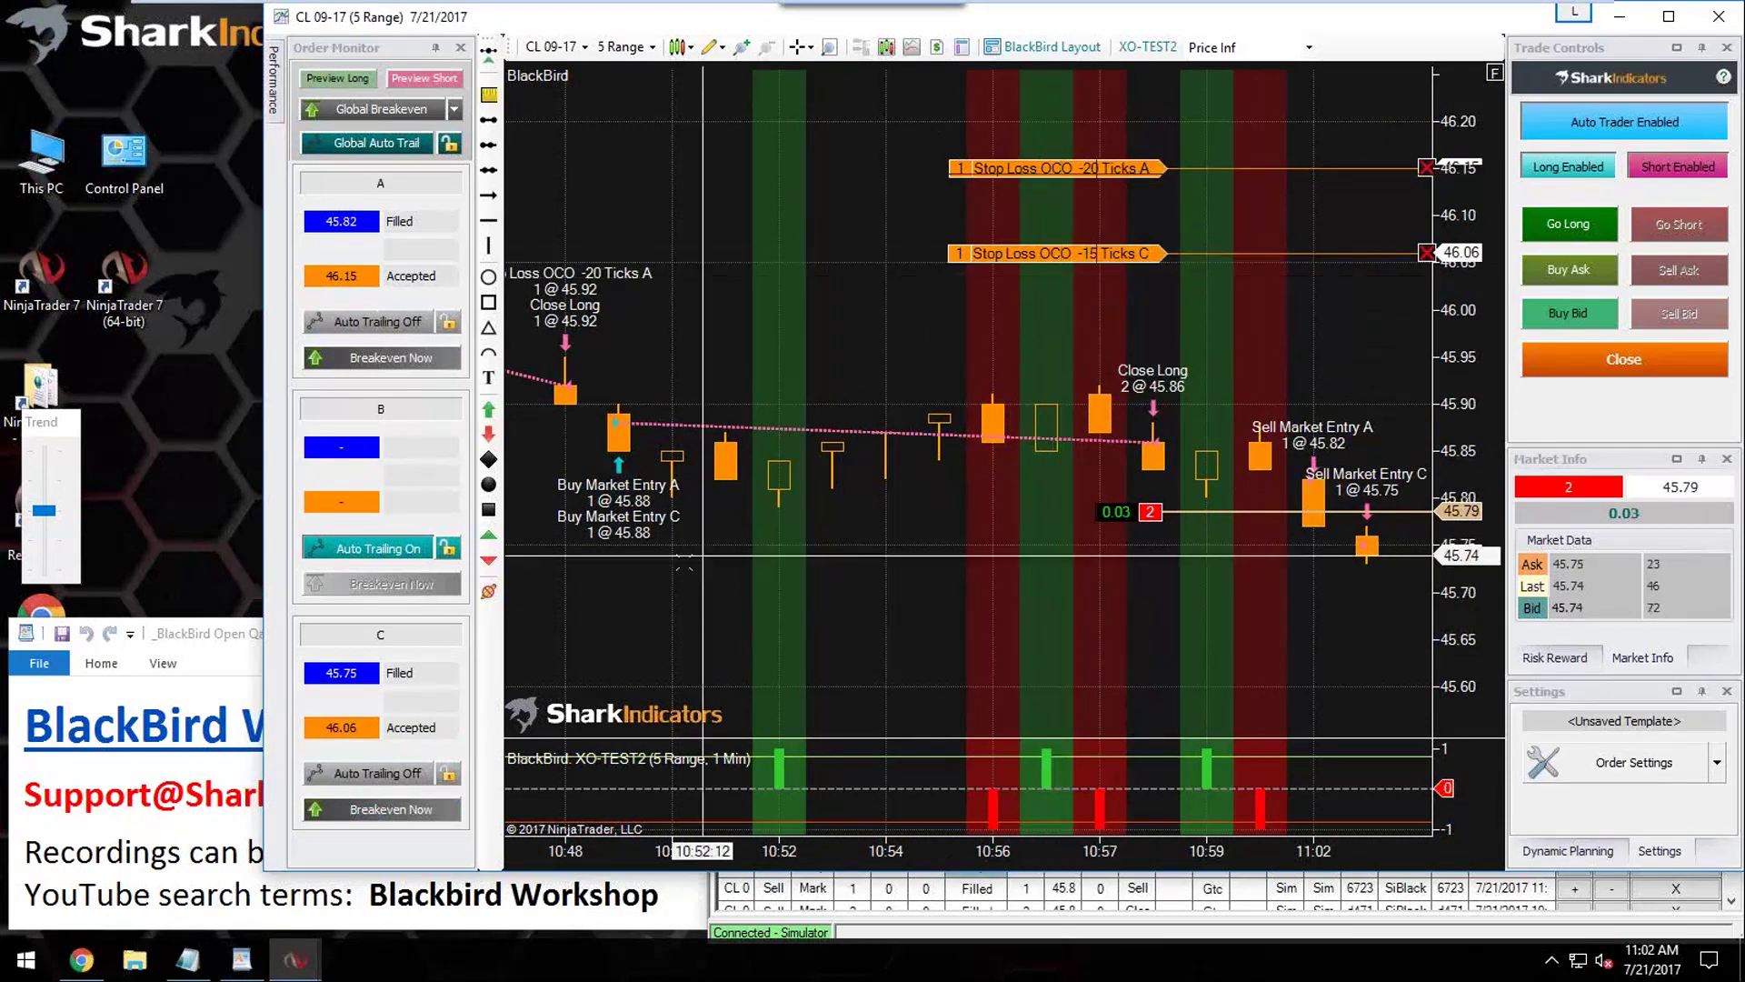
left_click(366, 772)
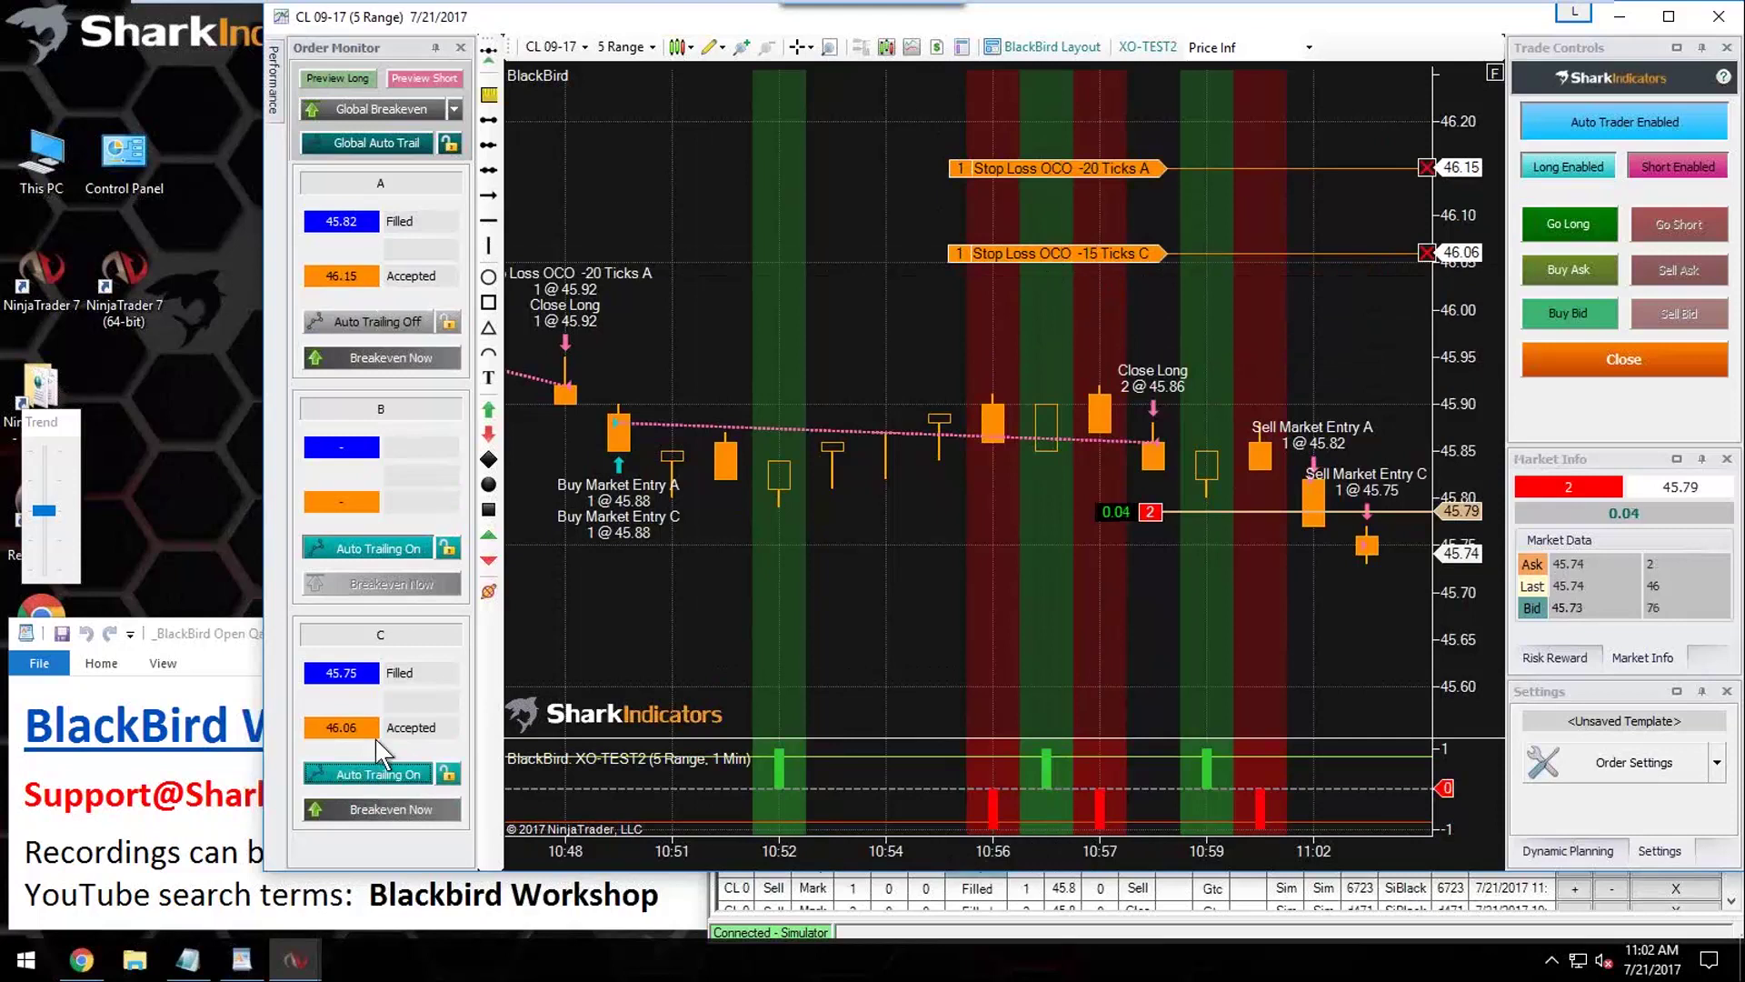
left_click(386, 318)
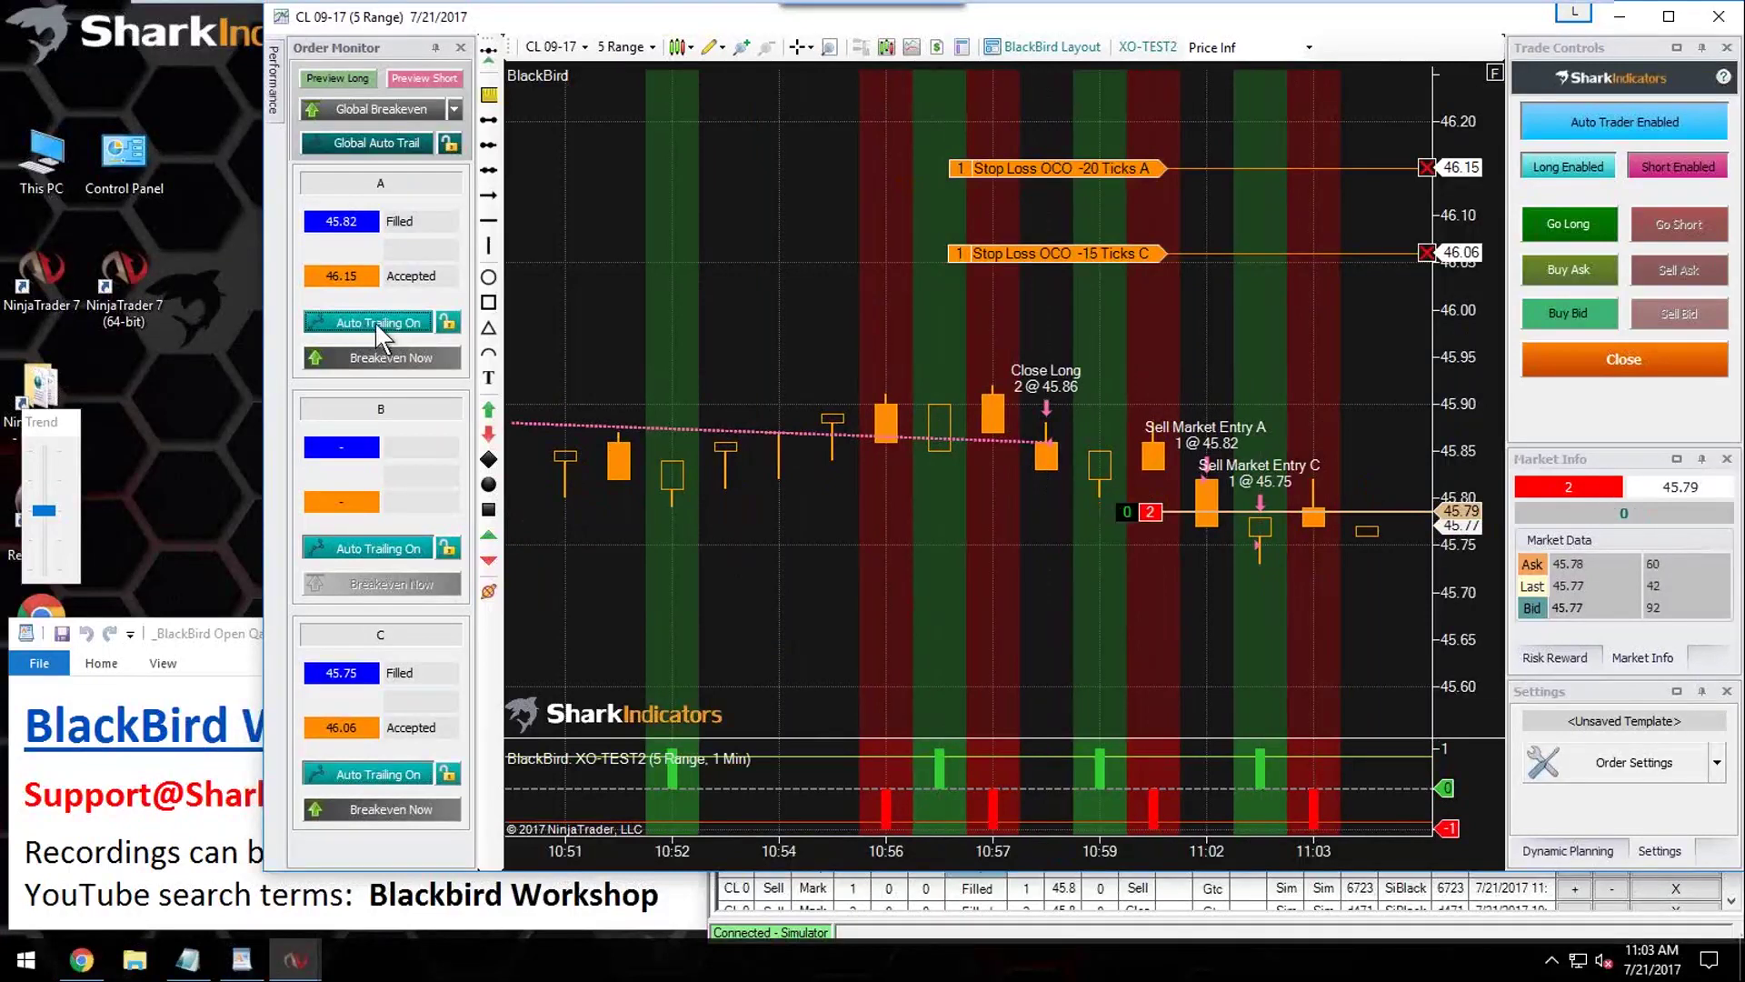
Step: Reposition stop A at 46.13 and stop C at 46.10, and enable auto trailing globally
left_click_drag(1118, 259, 1126, 189)
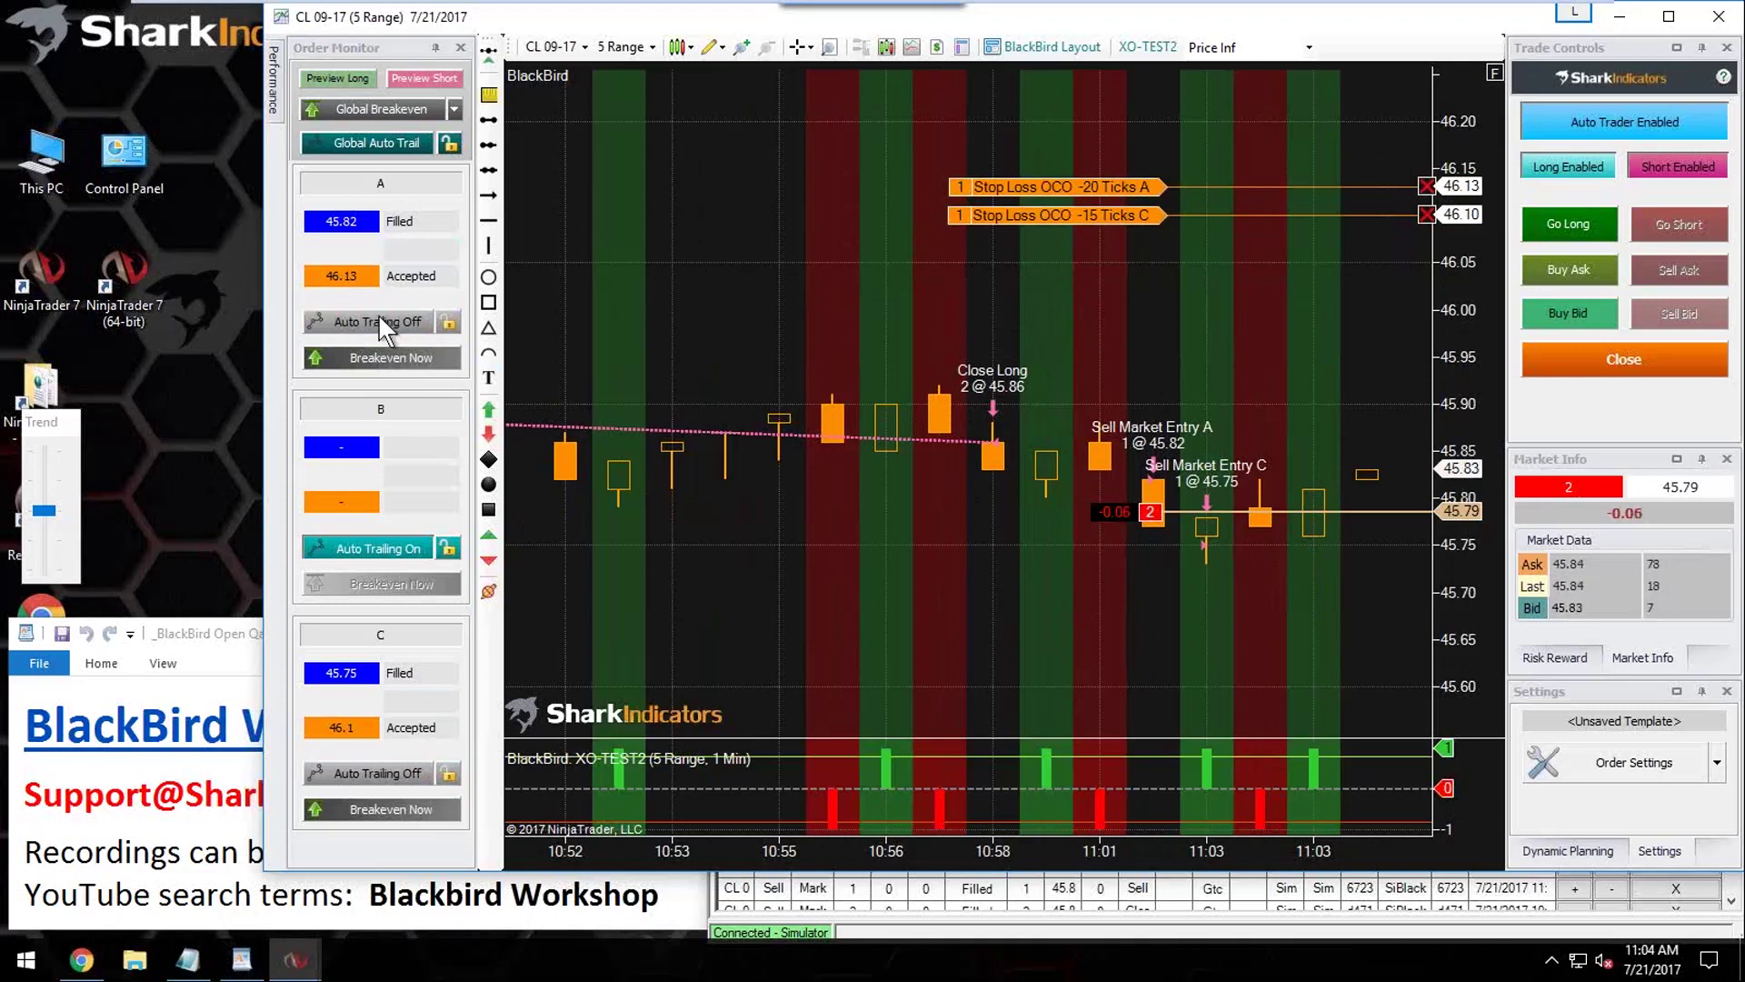
left_click(371, 147)
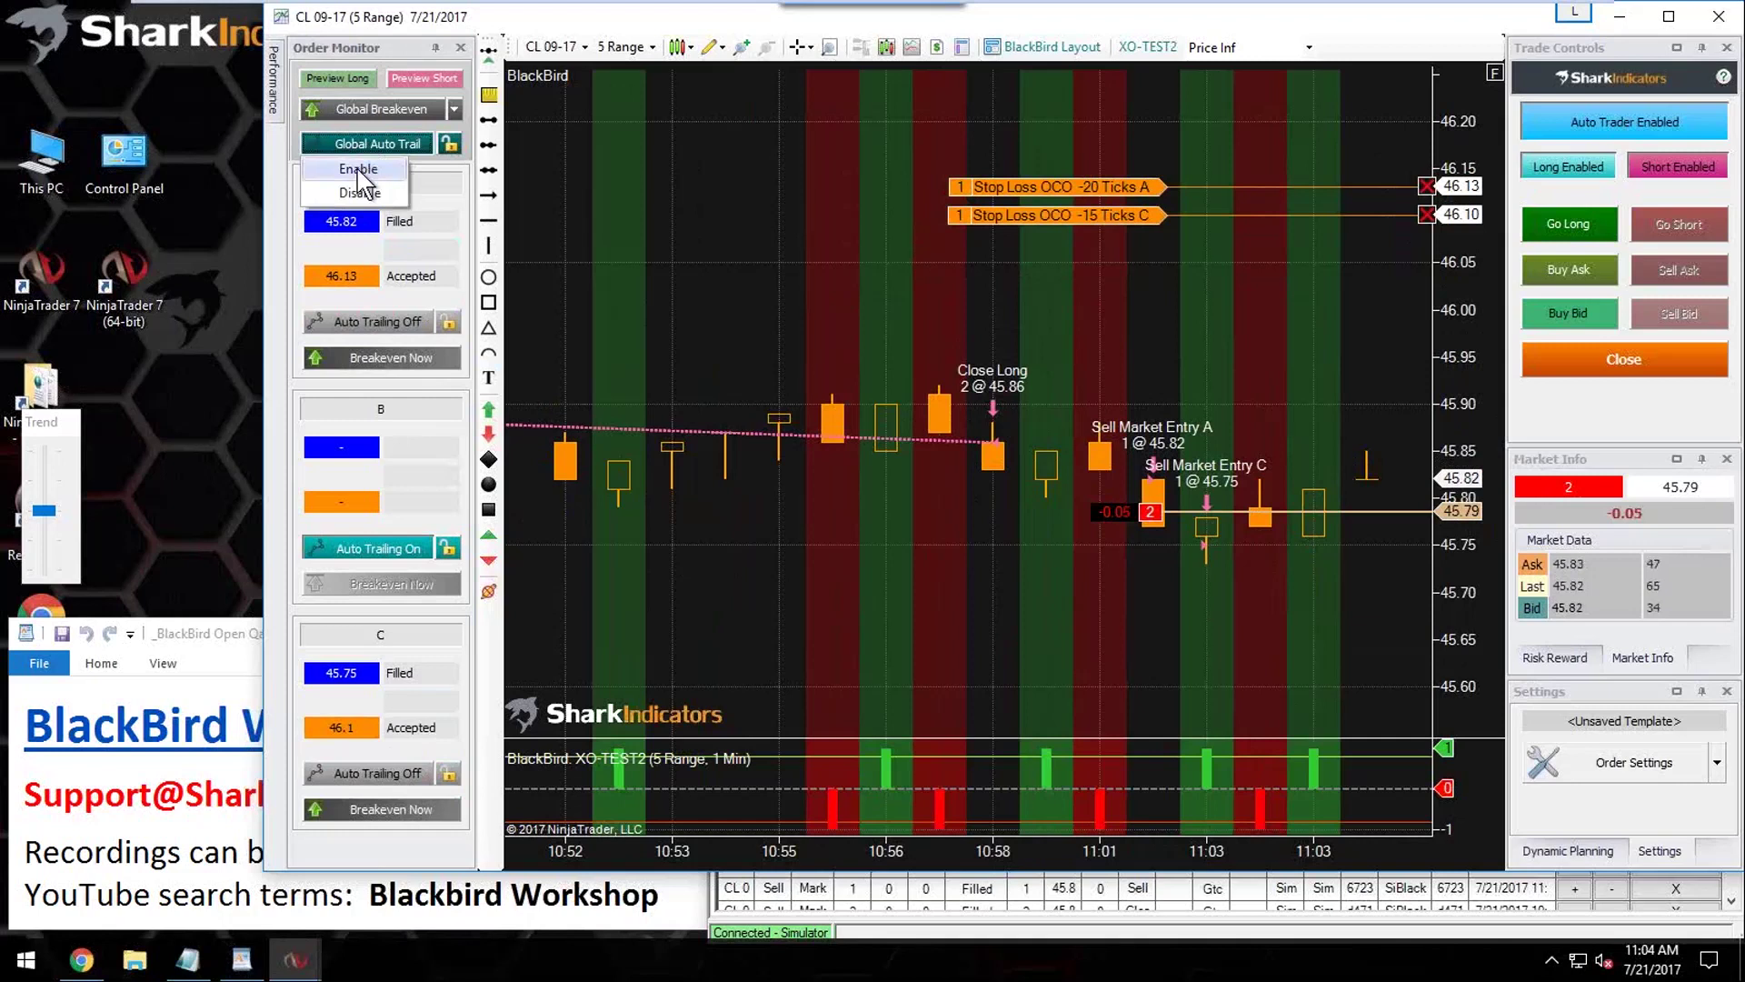
left_click(359, 171)
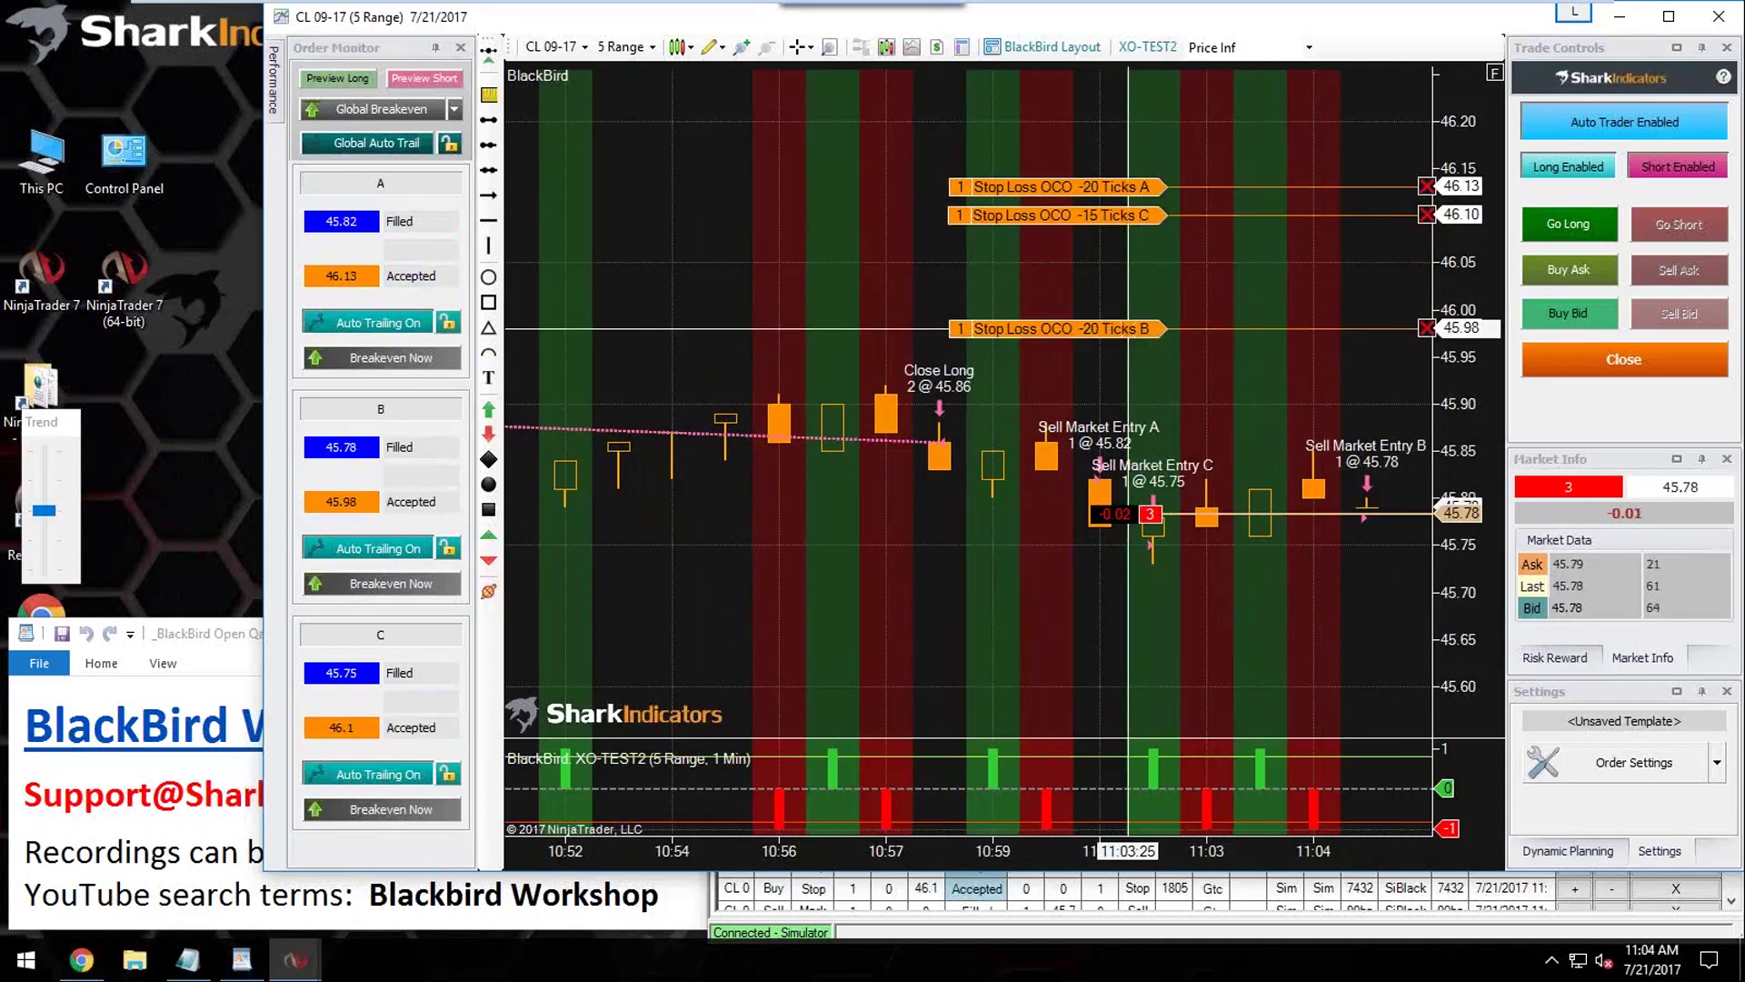
Step: Move stops A, B and C to 46.10, 46.05 and 46.17, and re-enable auto trailing for all order sets at once
left_click_drag(1127, 328, 1119, 215)
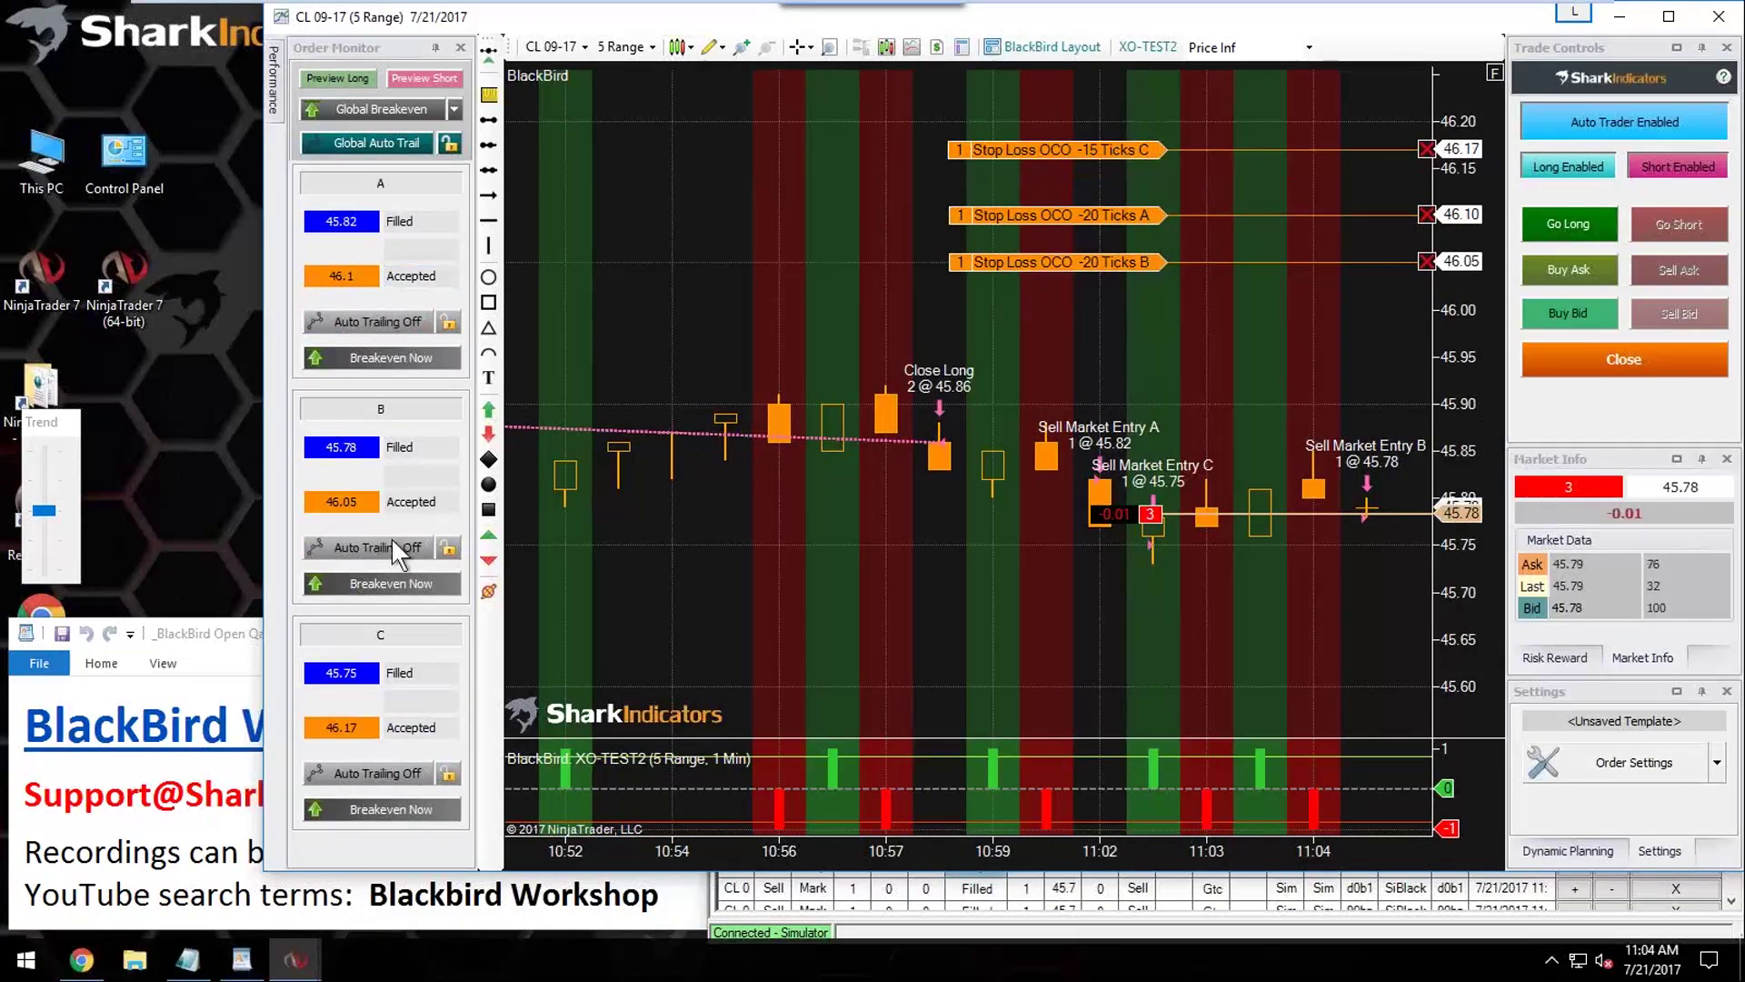
left_click(369, 145)
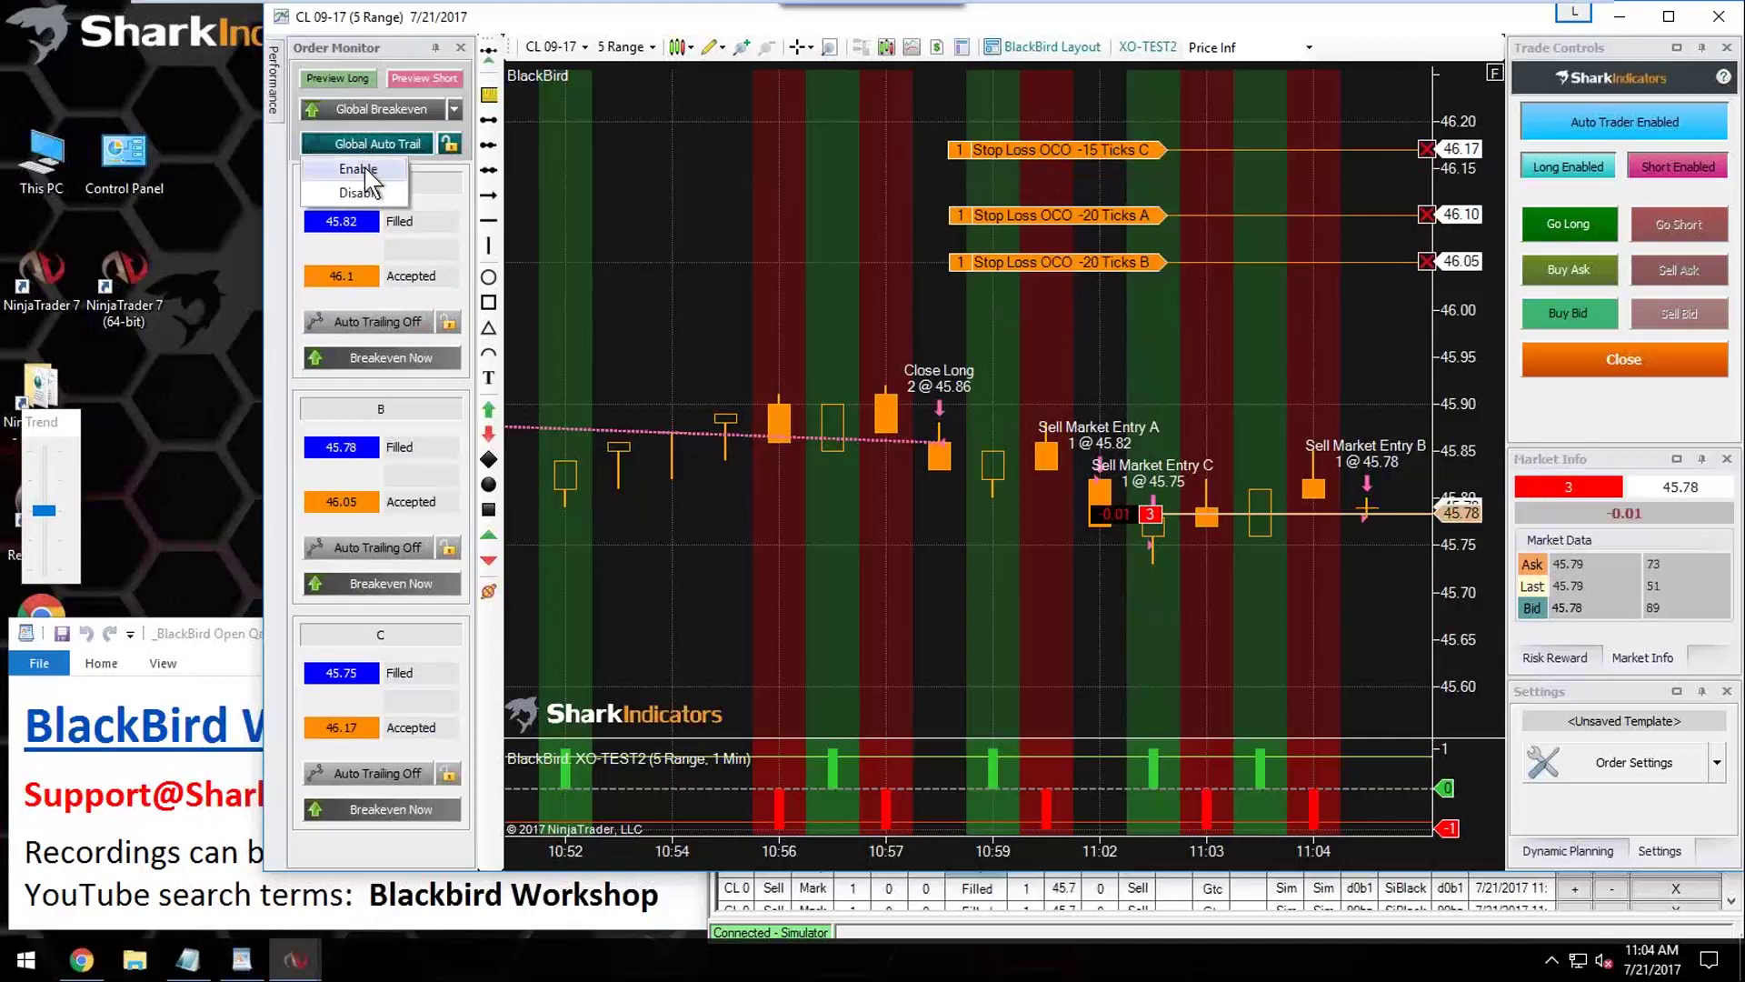
left_click(361, 170)
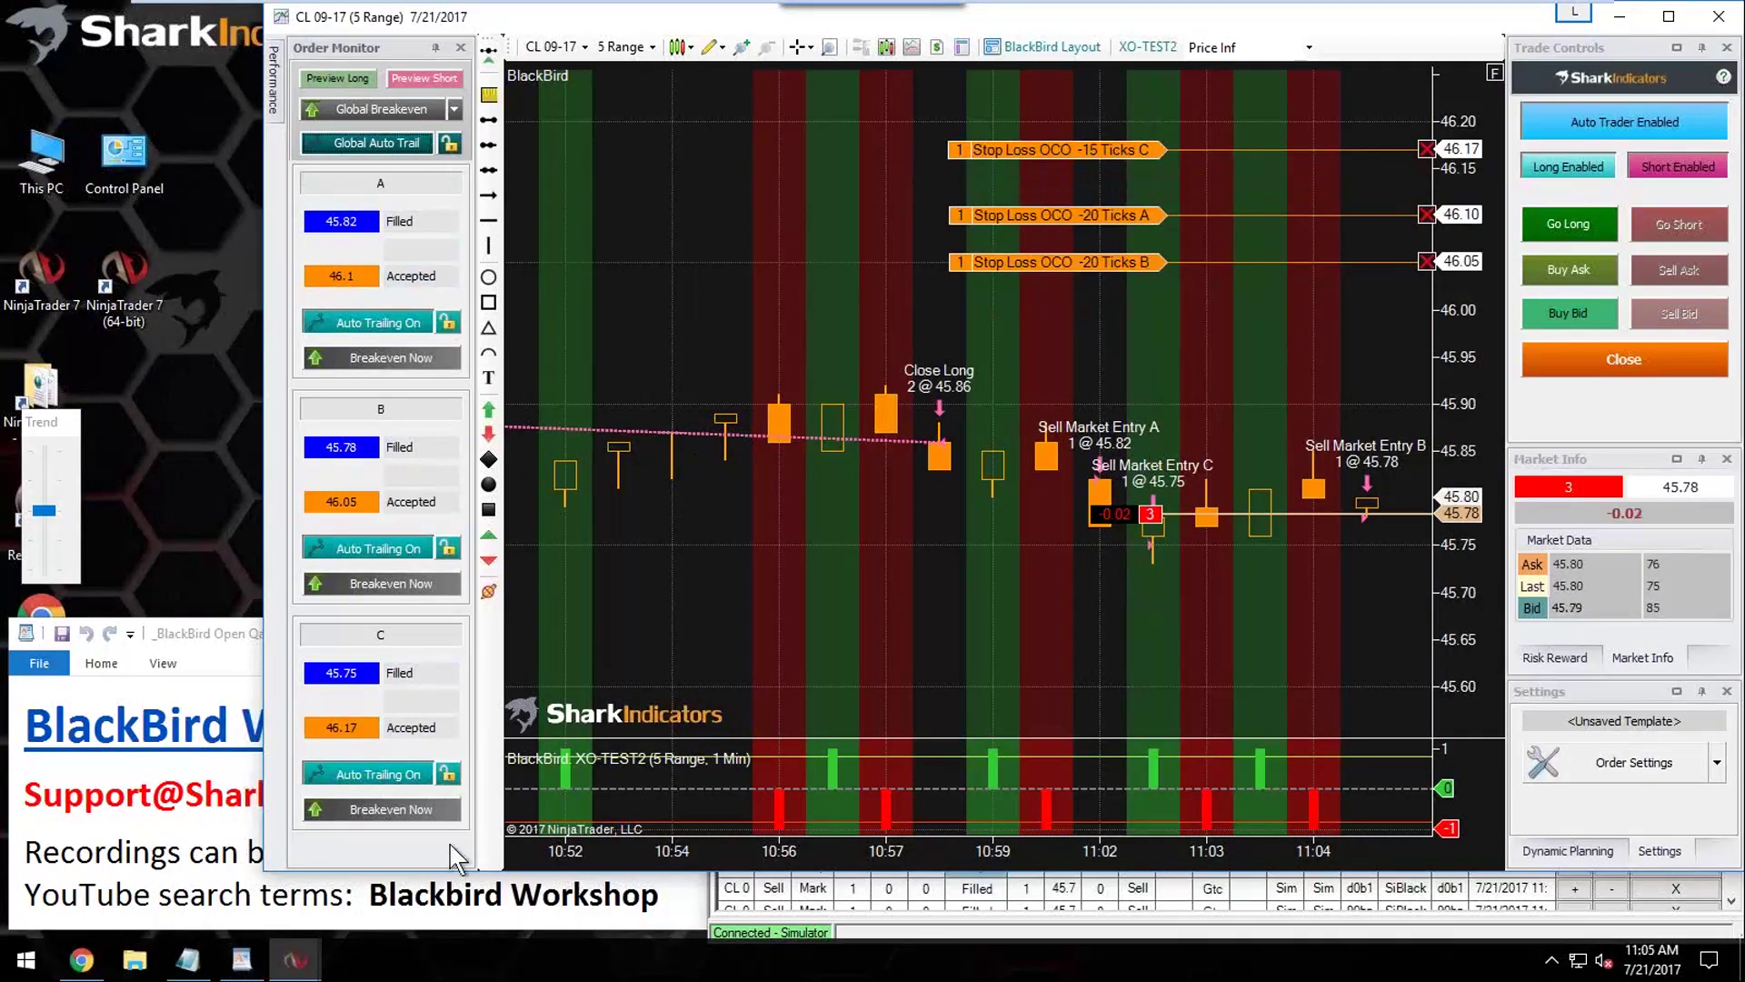
Step: Lock auto trailing for all order sets and move the stops to 46.07 for A, 46.03 for B and 46.11 for C
left_click(448, 143)
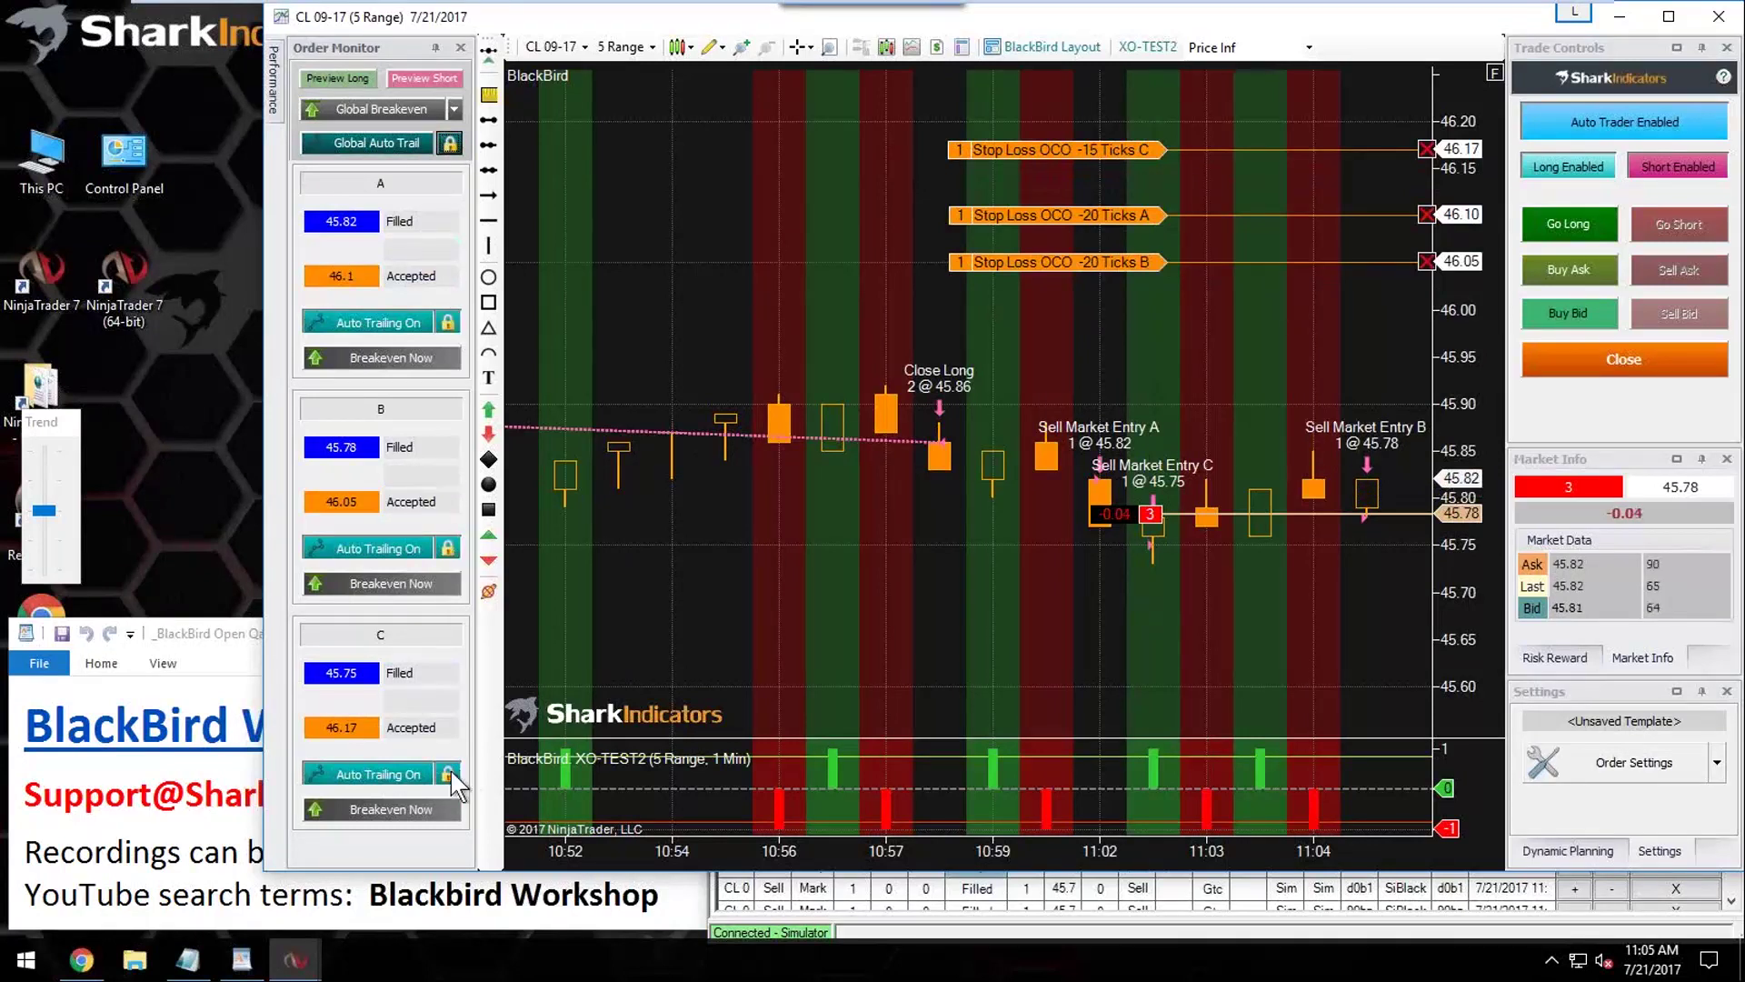
left_click_drag(1105, 263, 1107, 291)
left_click_drag(1117, 221, 1118, 242)
left_click_drag(1117, 150, 1119, 207)
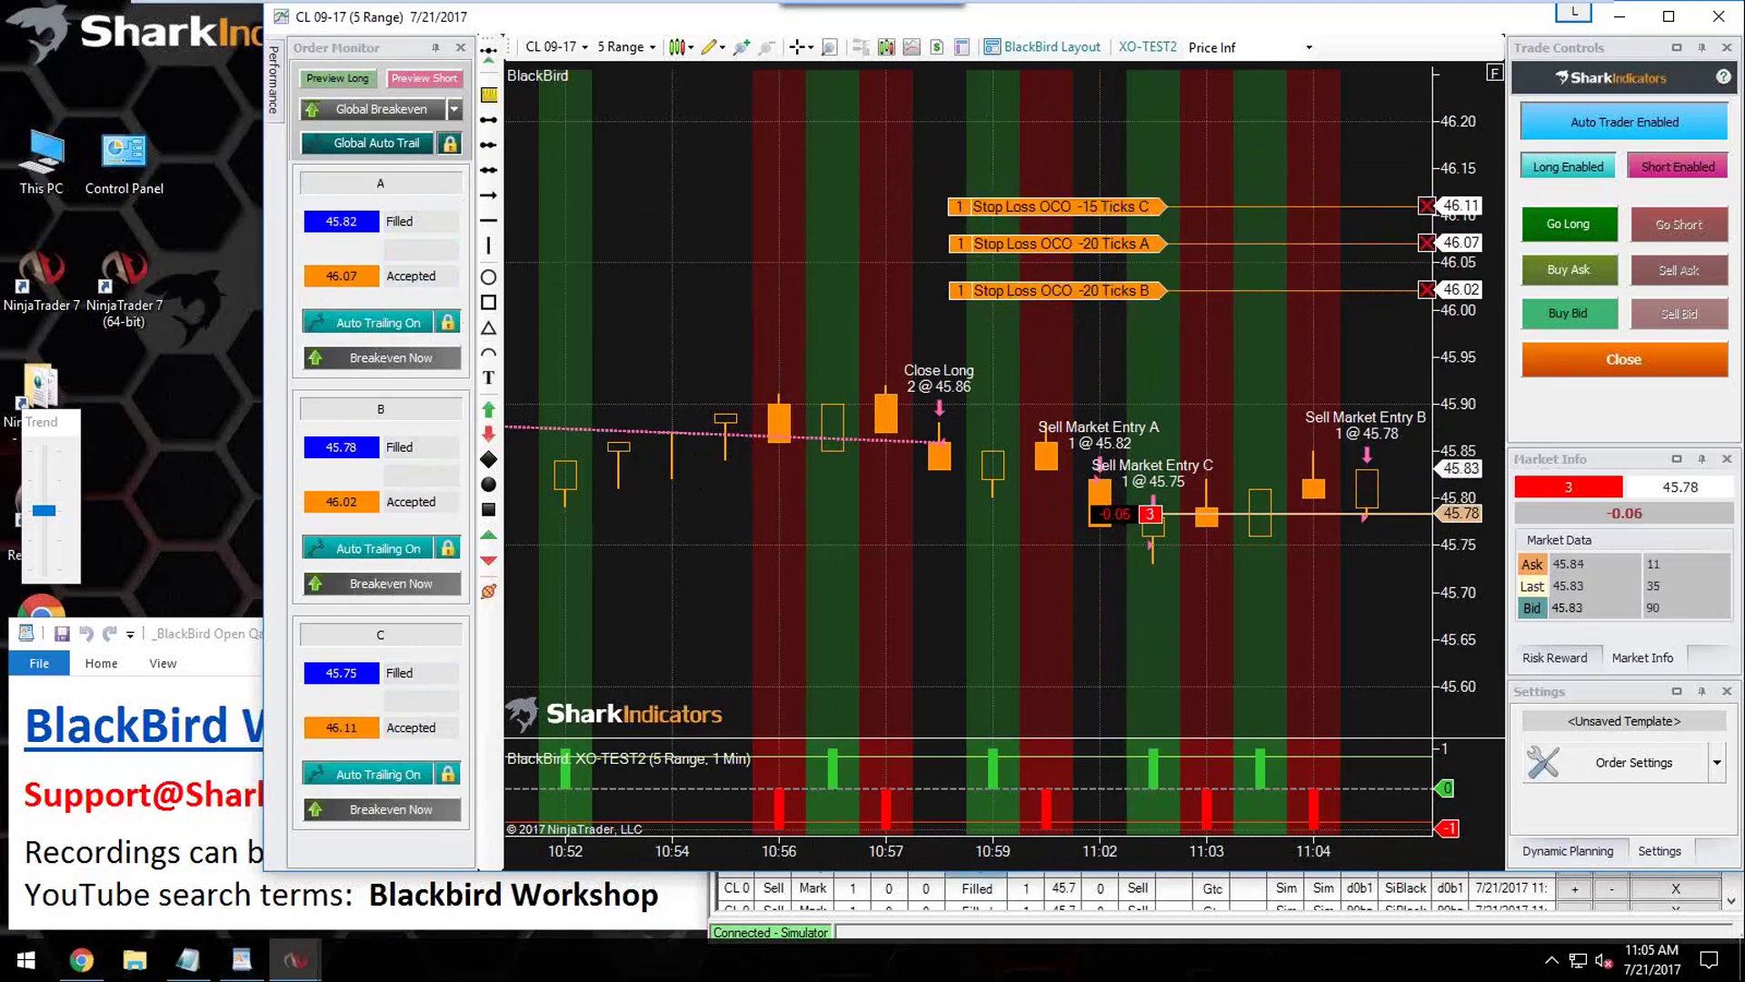
left_click_drag(1096, 290, 1095, 282)
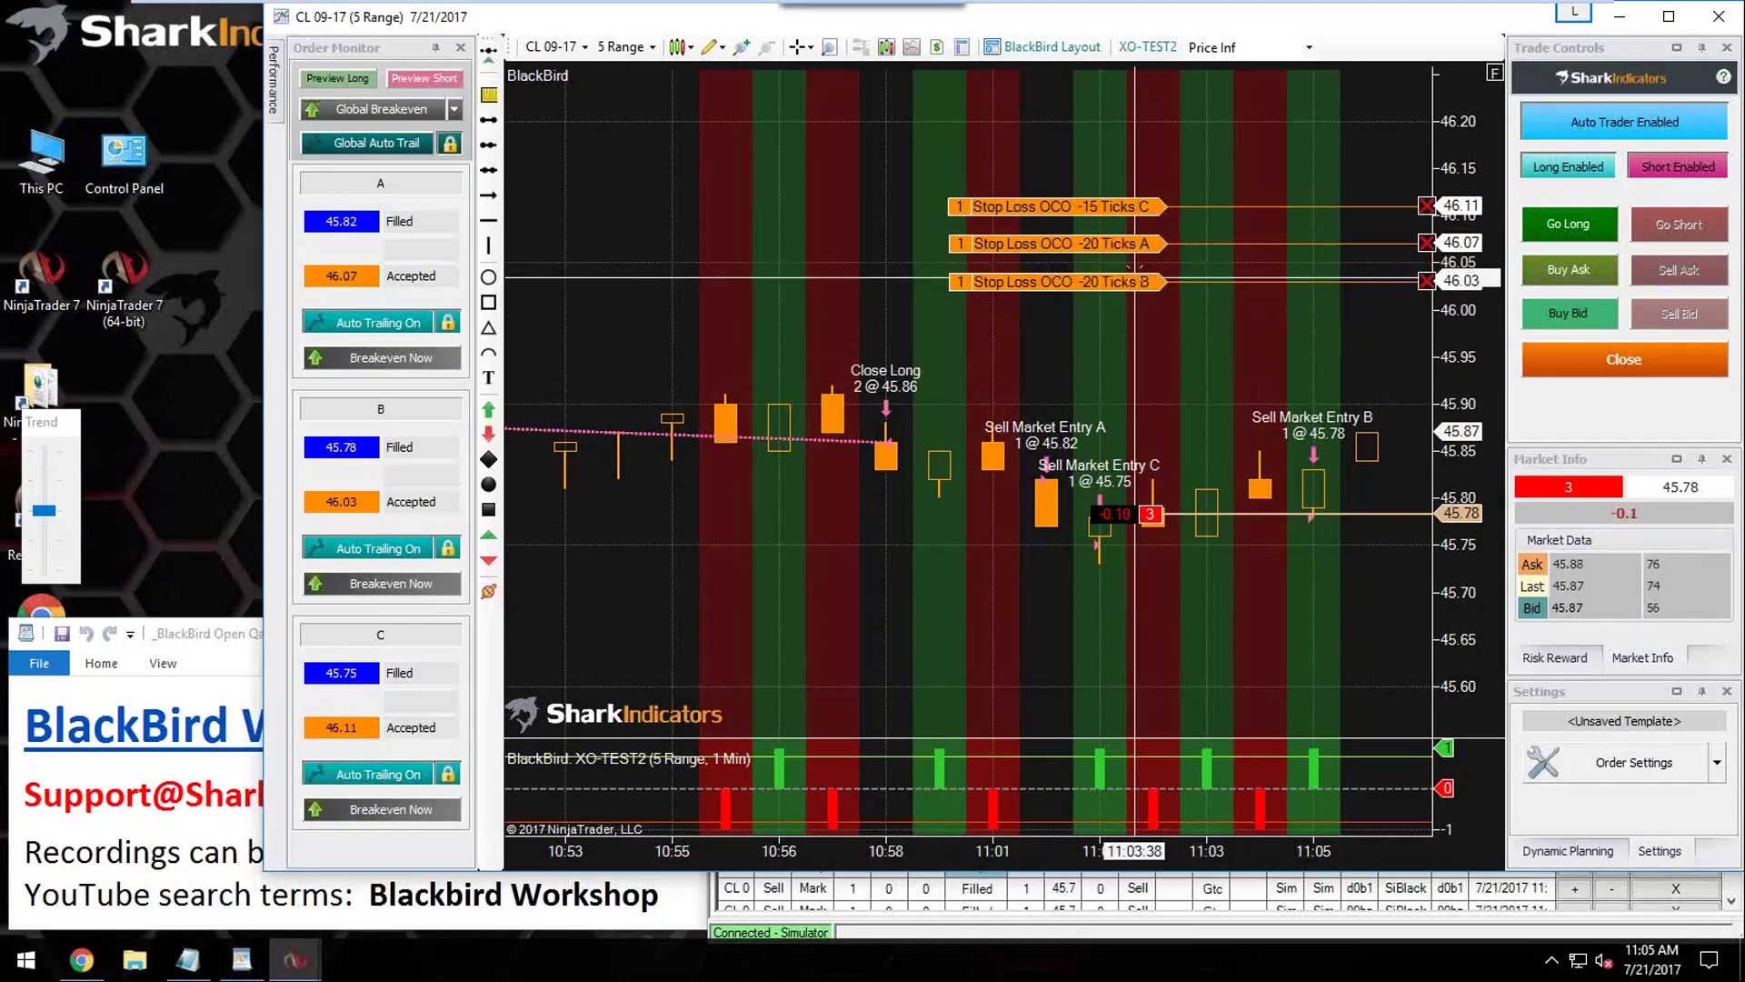
Step: With auto trailing locked, raise stop C to 46.16, stop A to 46.11 and stop B to 46.07
left_click_drag(1129, 206, 1127, 159)
left_click_drag(1125, 243, 1127, 207)
left_click_drag(1131, 280, 1127, 244)
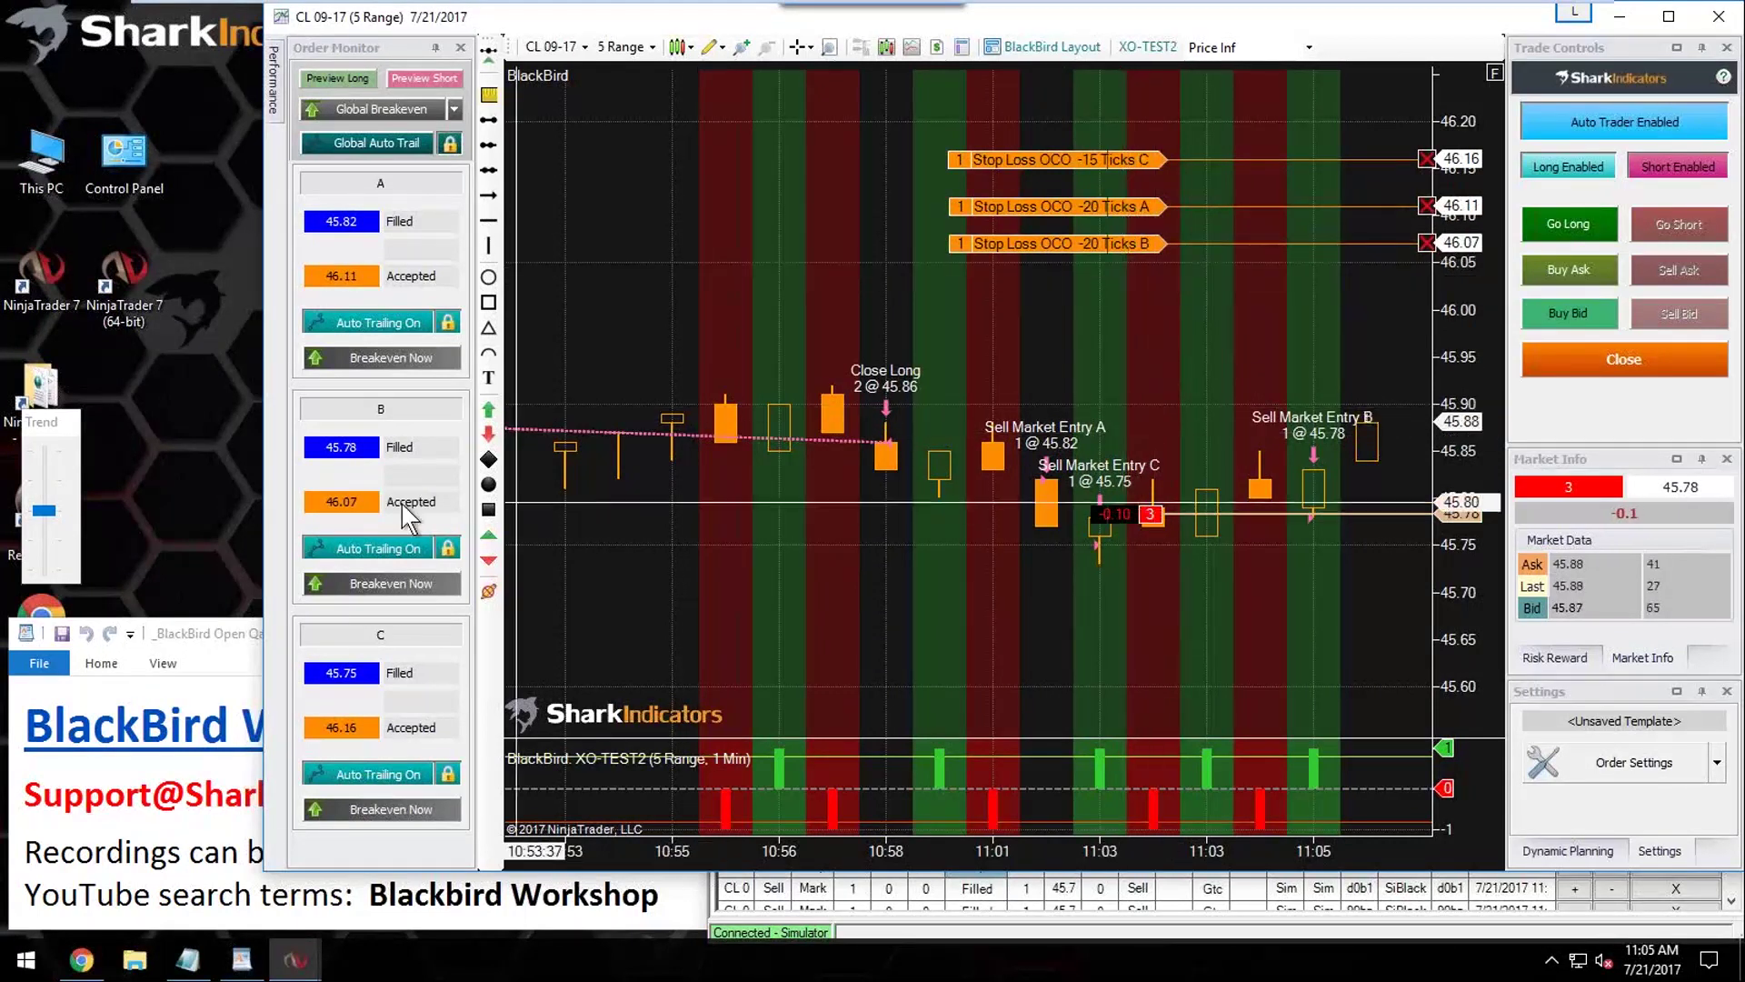
Step: Lower the simulated trend to trail the locked stops, and try pulling them back up, placing stop B at 46.02
left_click(53, 558)
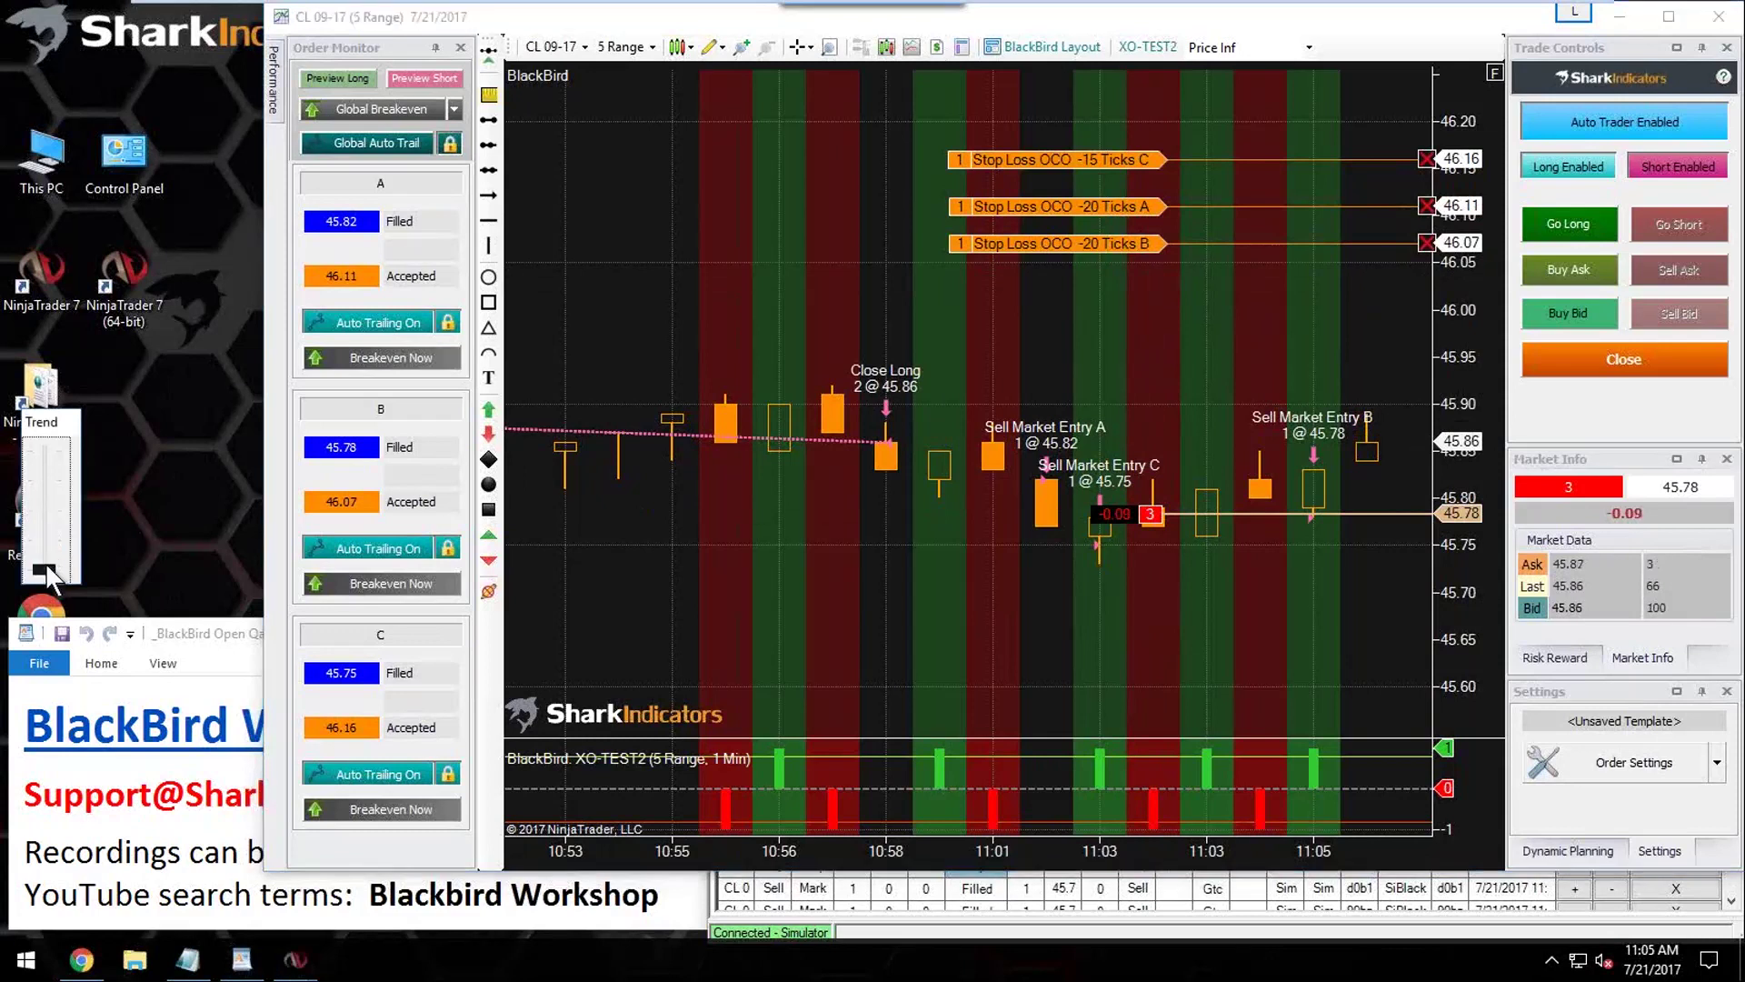
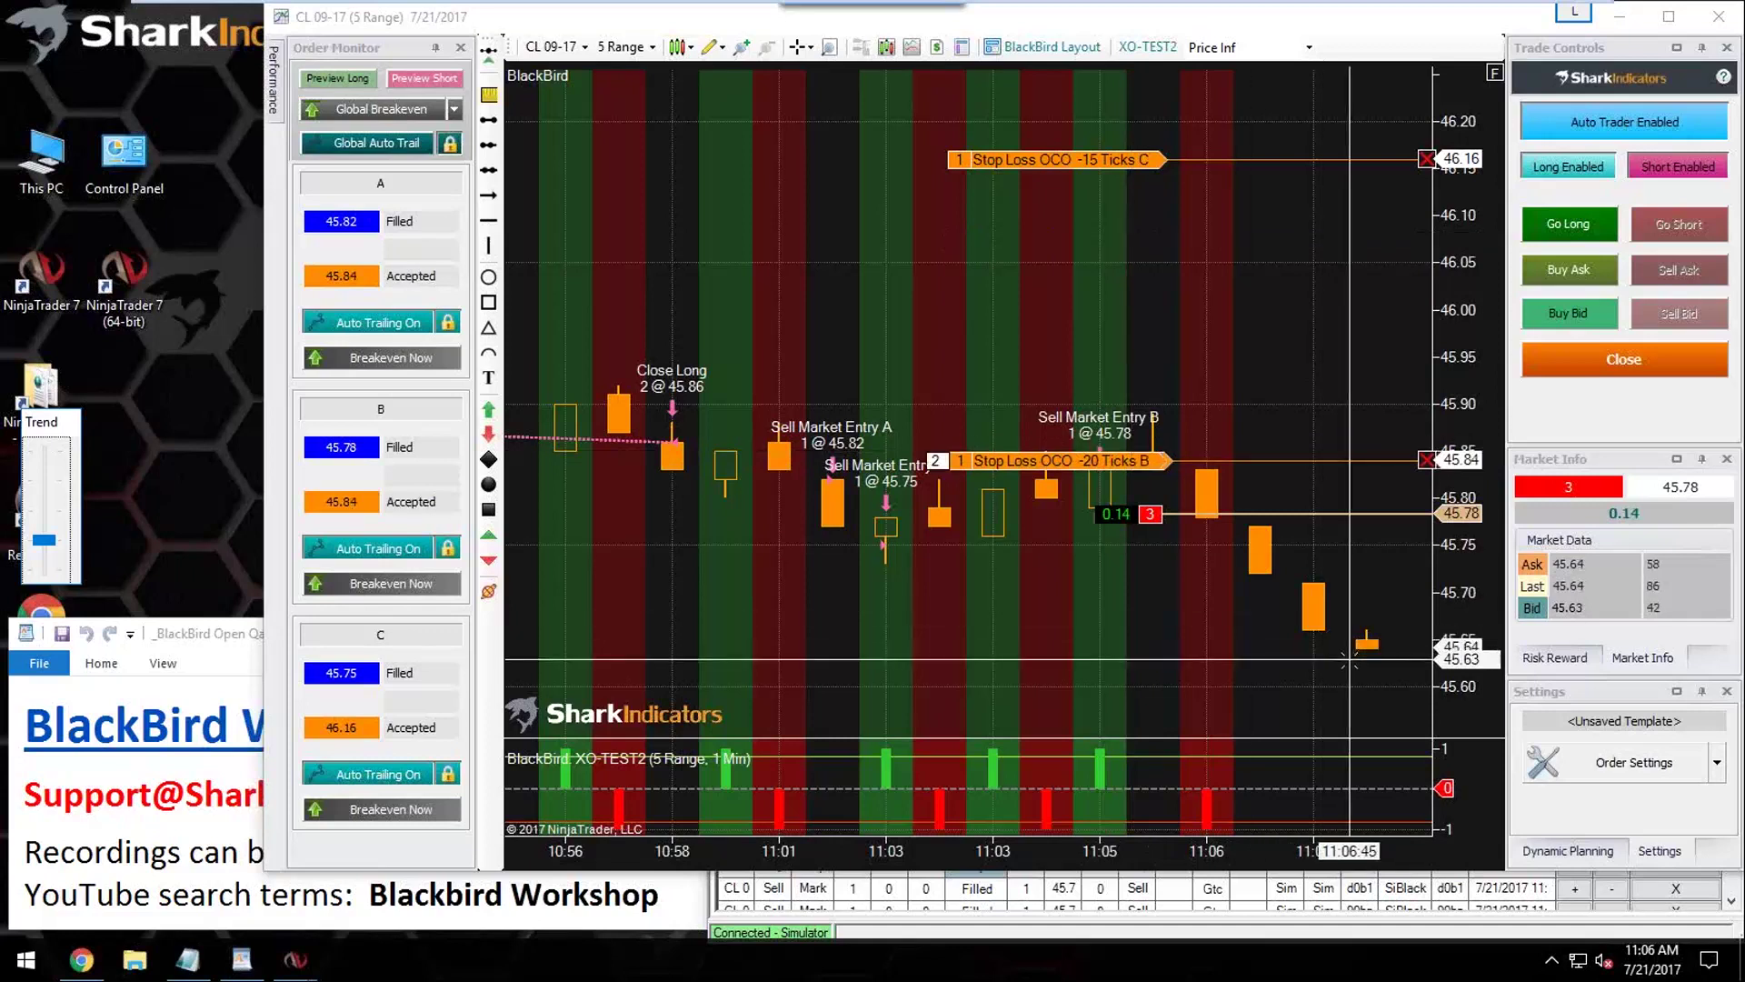
left_click_drag(1139, 459, 1147, 292)
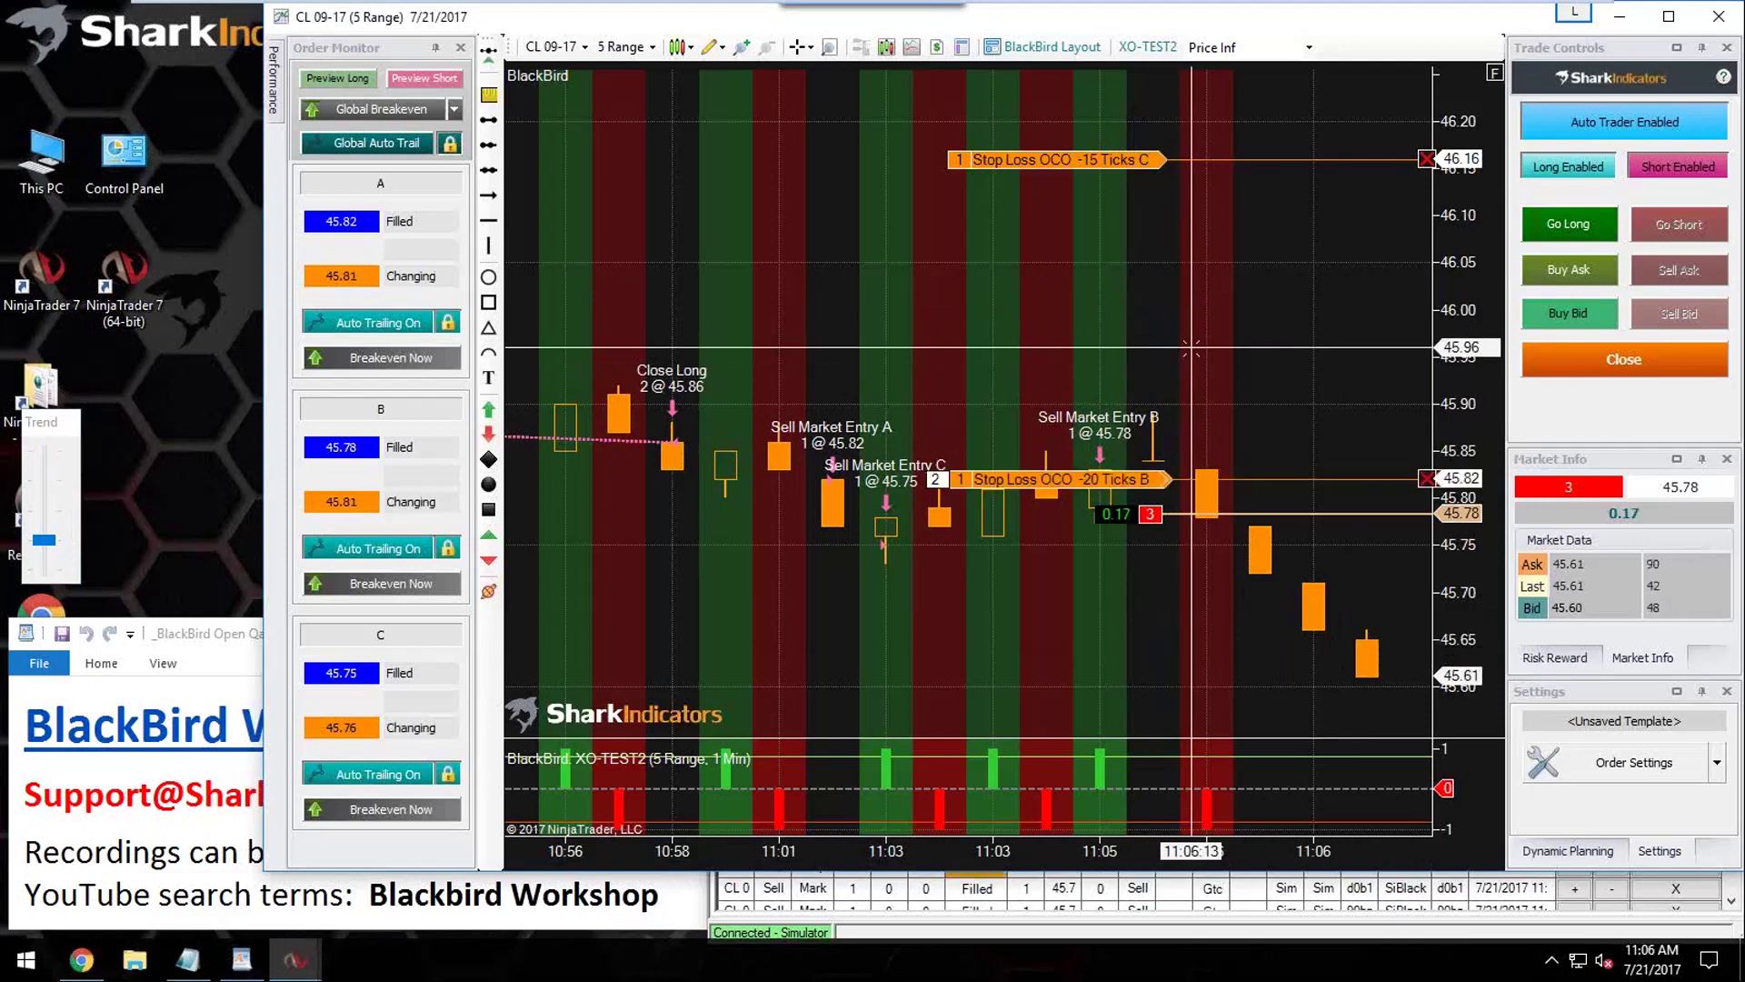
left_click_drag(1125, 535, 1127, 273)
left_click_drag(1105, 498, 1105, 291)
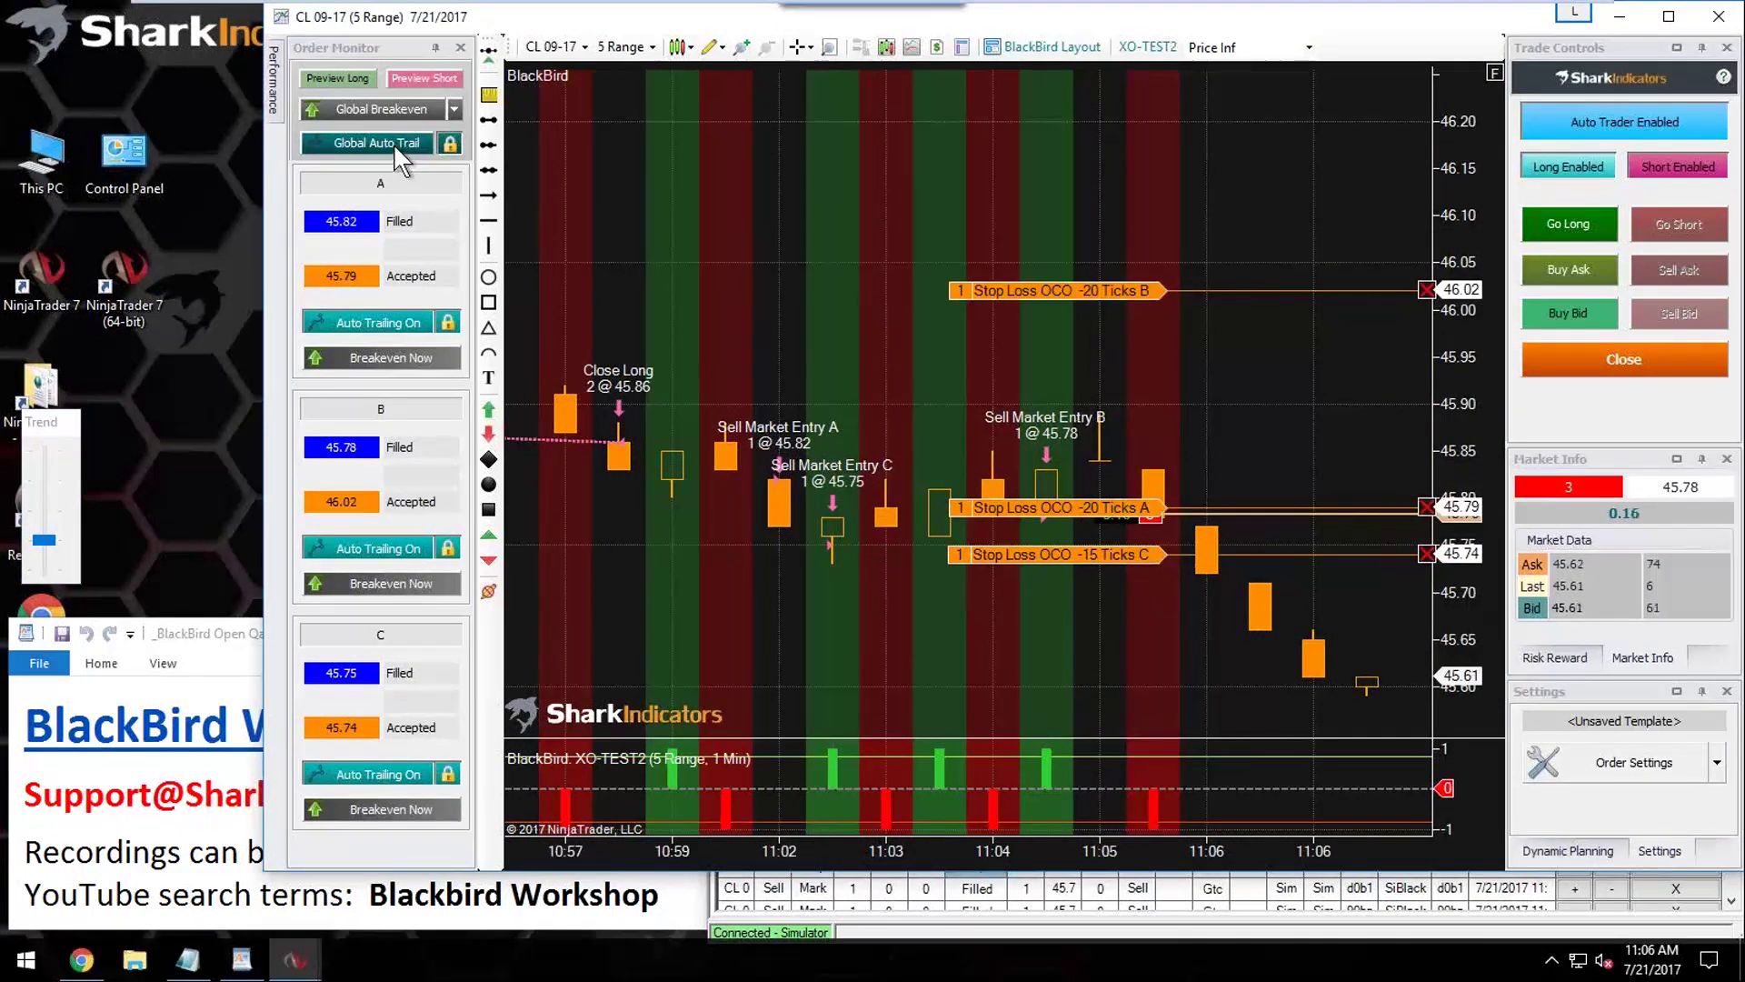
Step: Unlock auto trailing globally and move stop C to 46.07 and stop A to 45.95
left_click(449, 144)
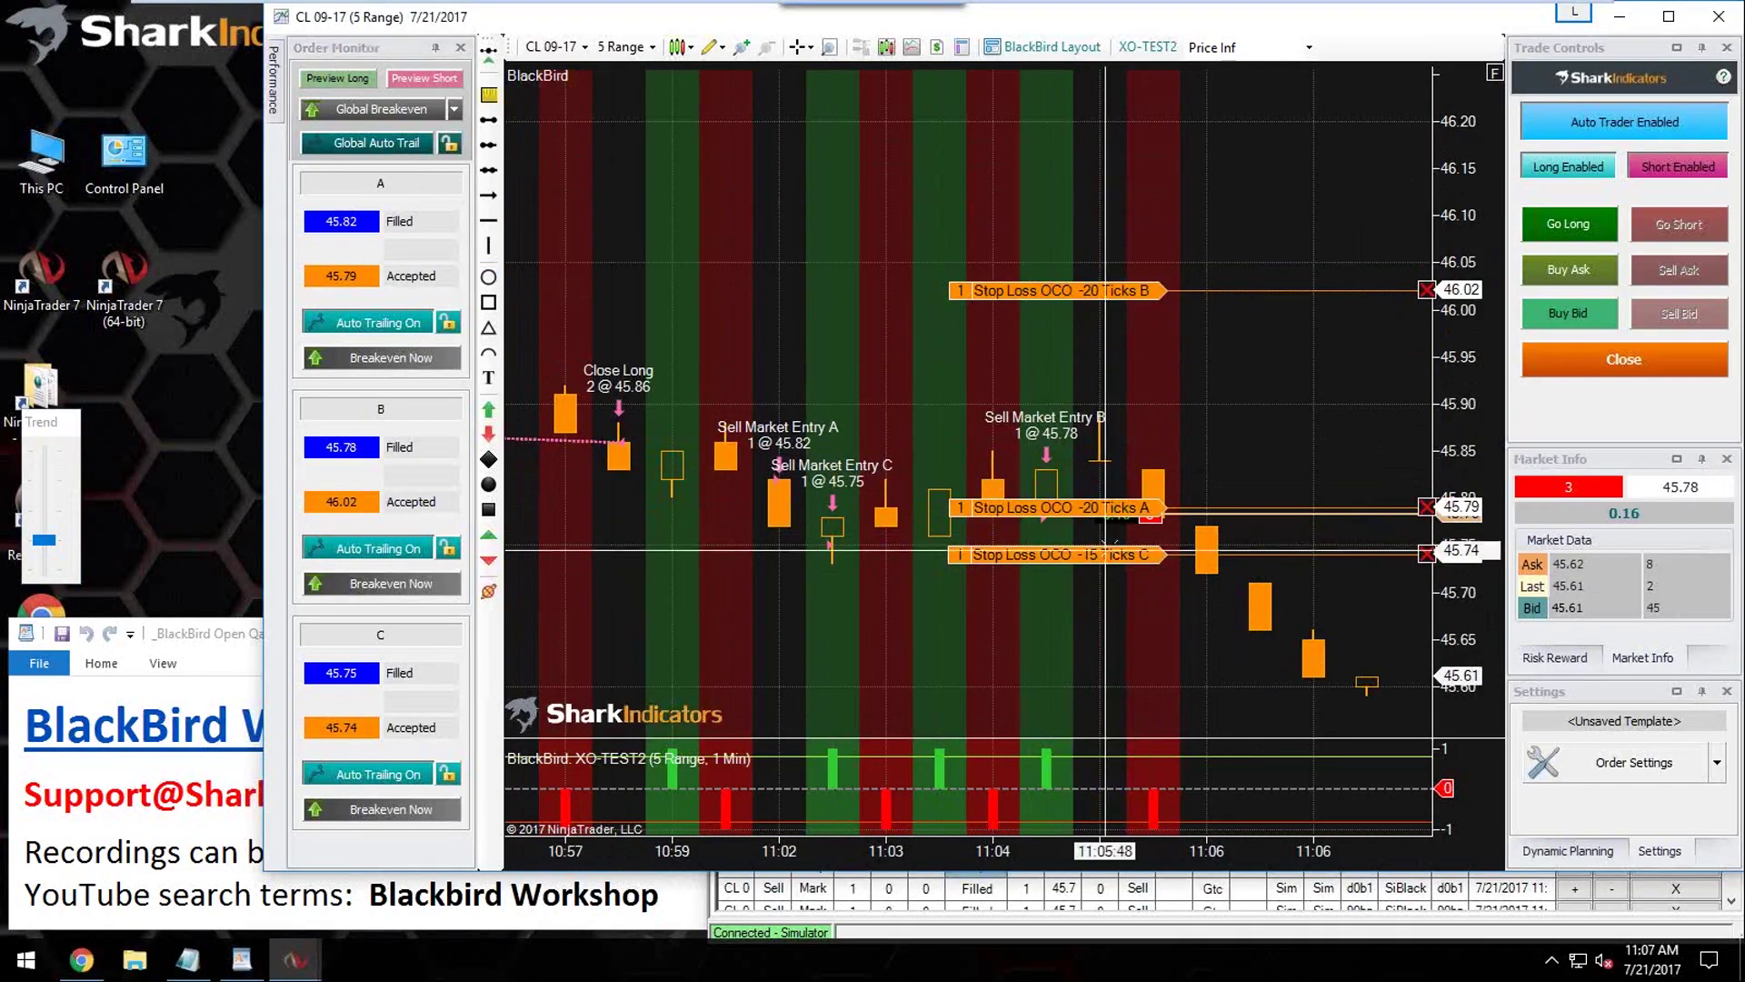
left_click_drag(1131, 554, 1135, 244)
left_click_drag(1114, 518, 1115, 357)
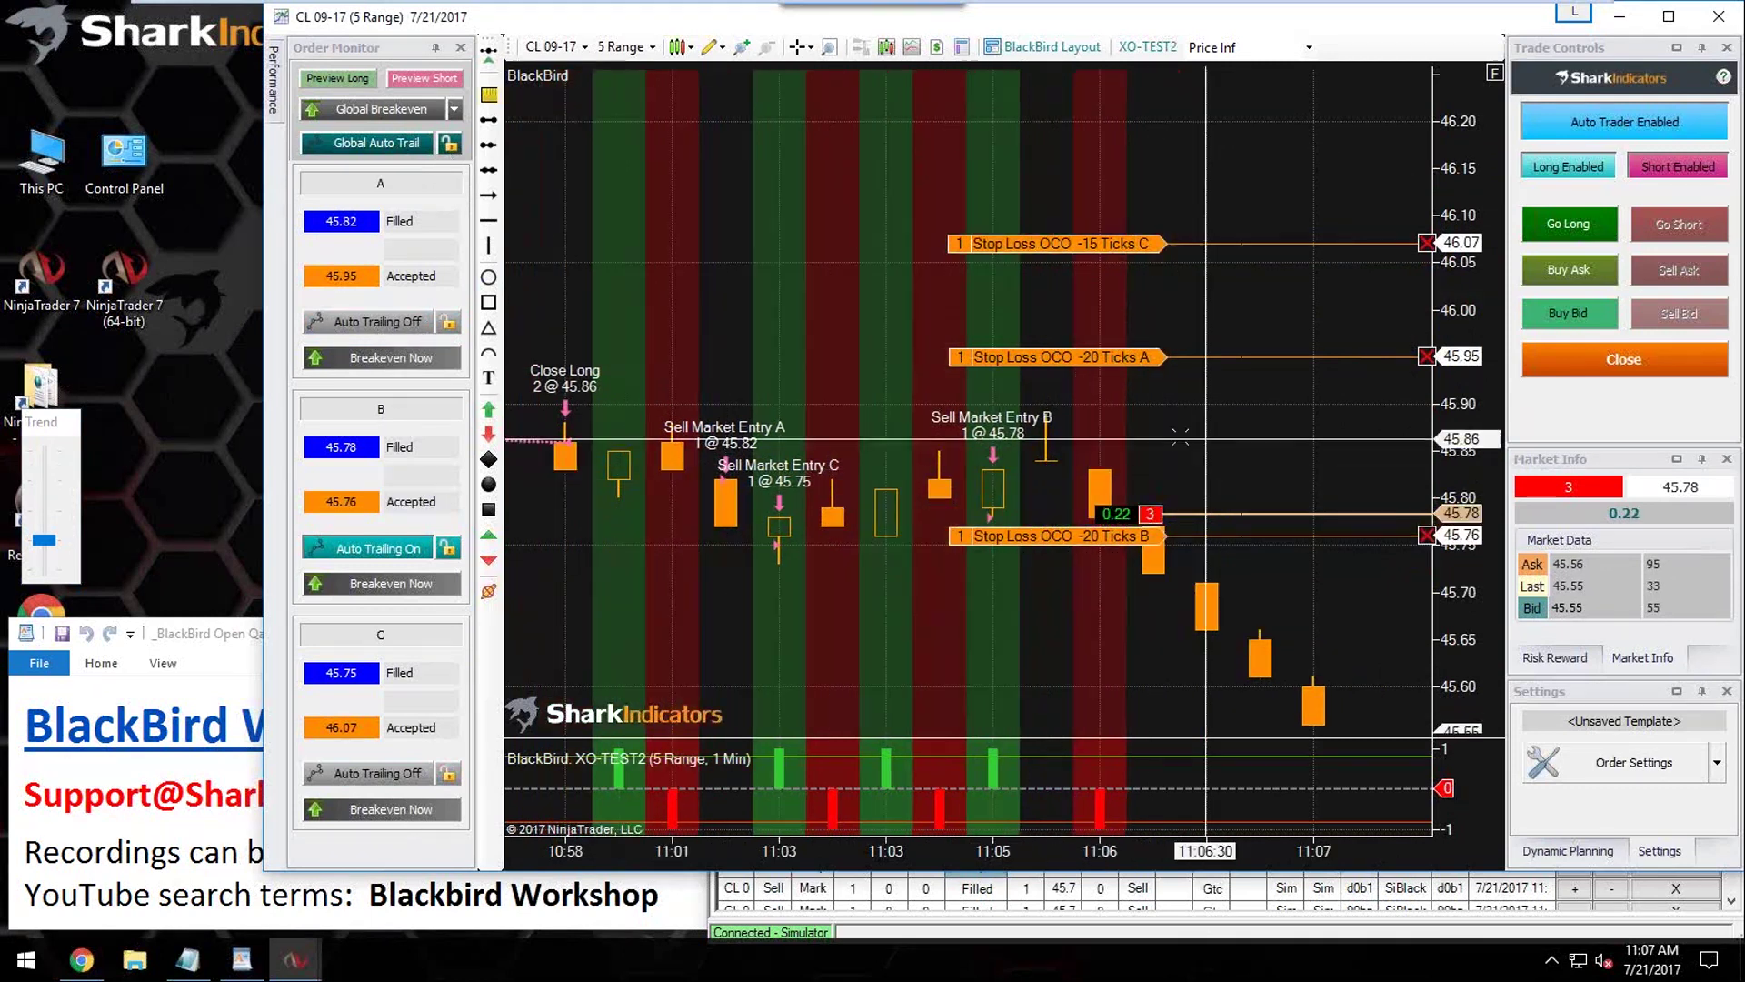
Step: Move stop B to 45.90, lock auto trailing globally and try enabling auto trailing for all order sets
left_click_drag(1125, 535, 1128, 398)
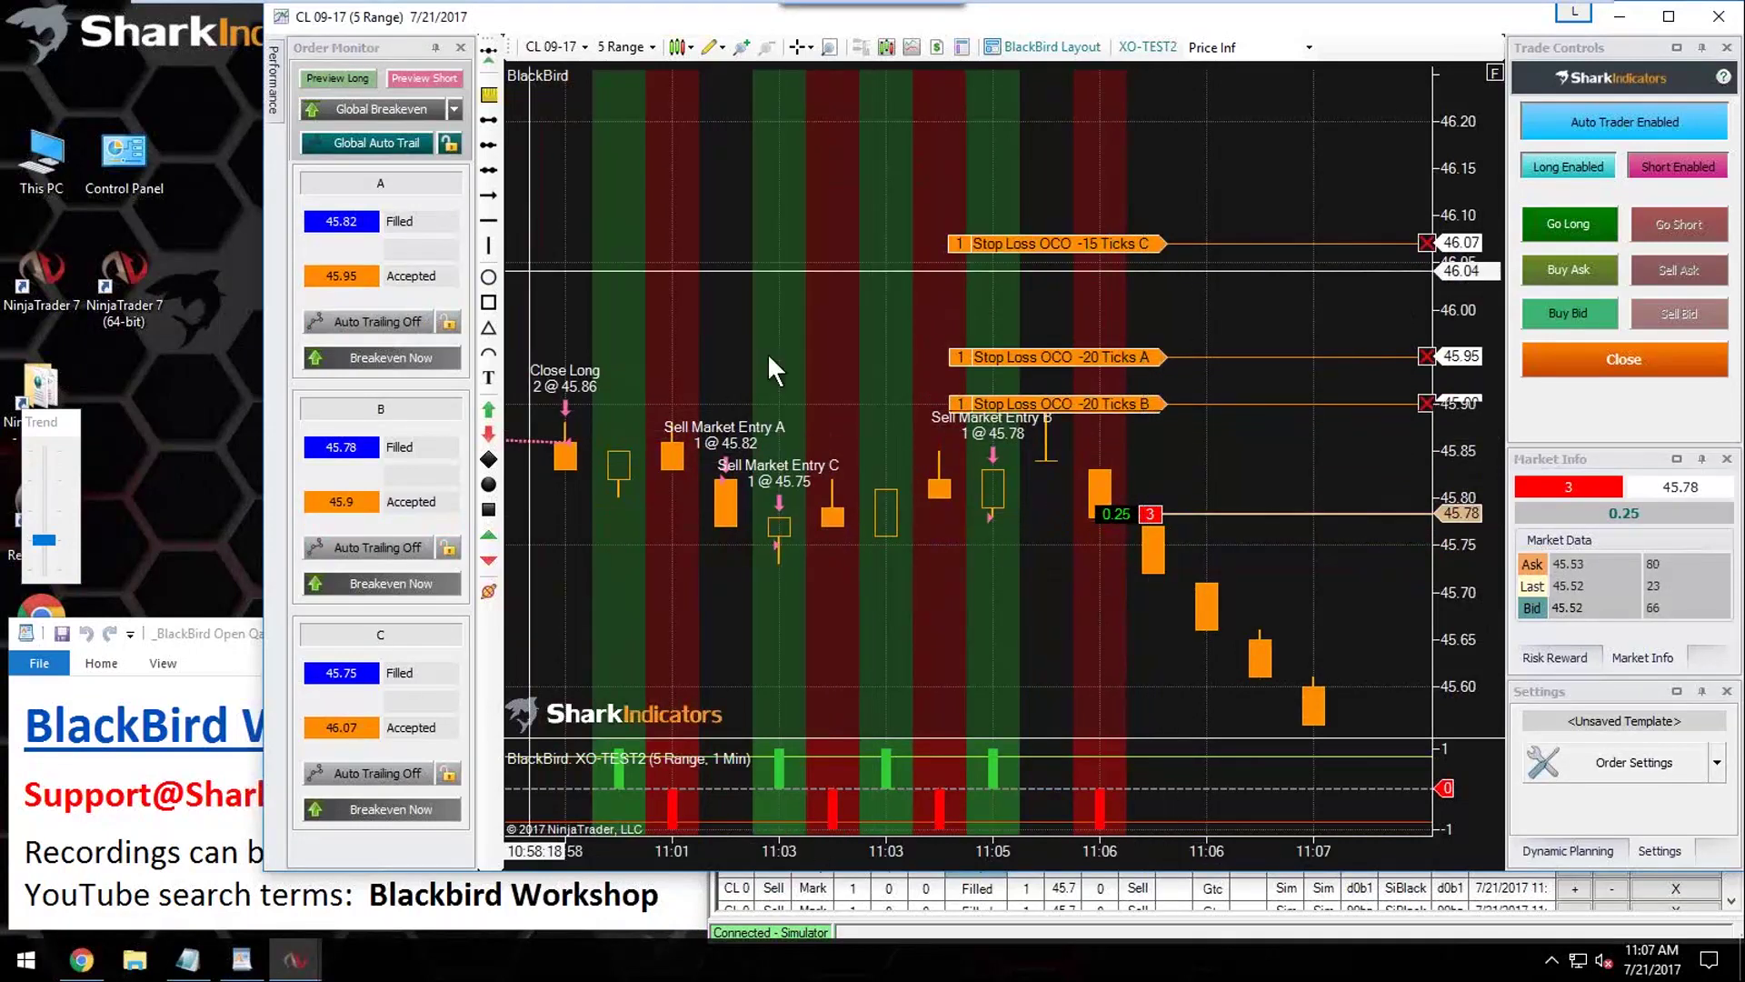
left_click(449, 144)
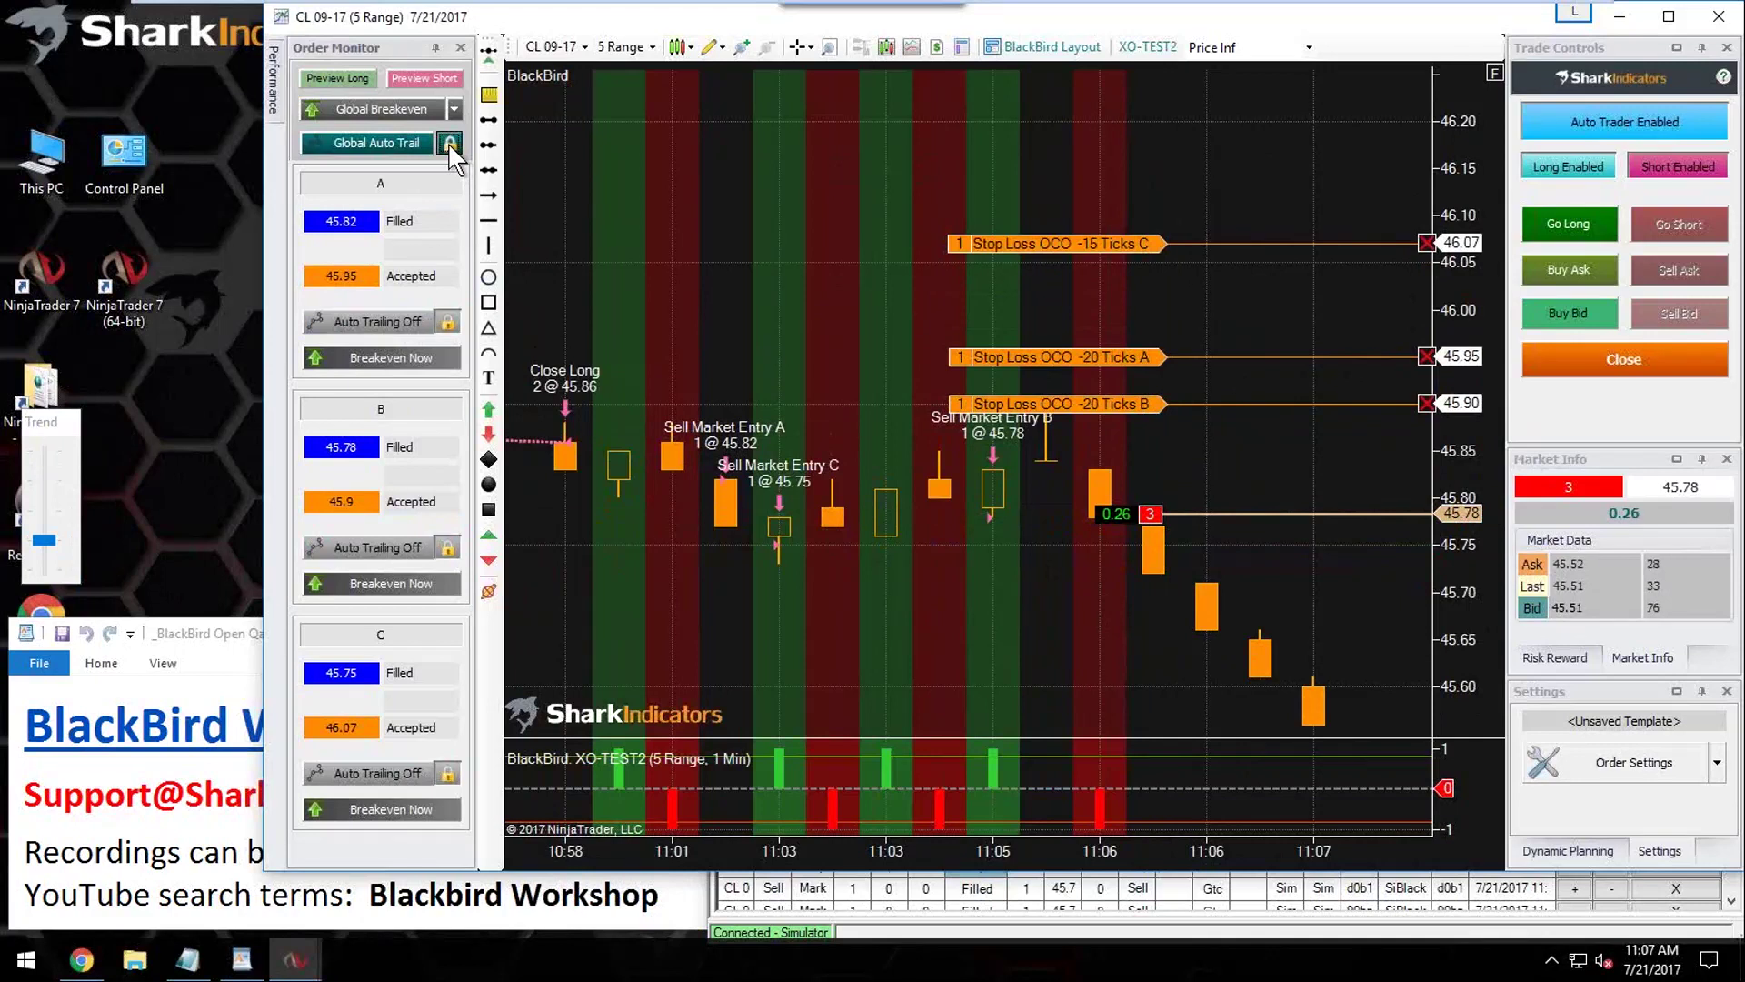
left_click(380, 139)
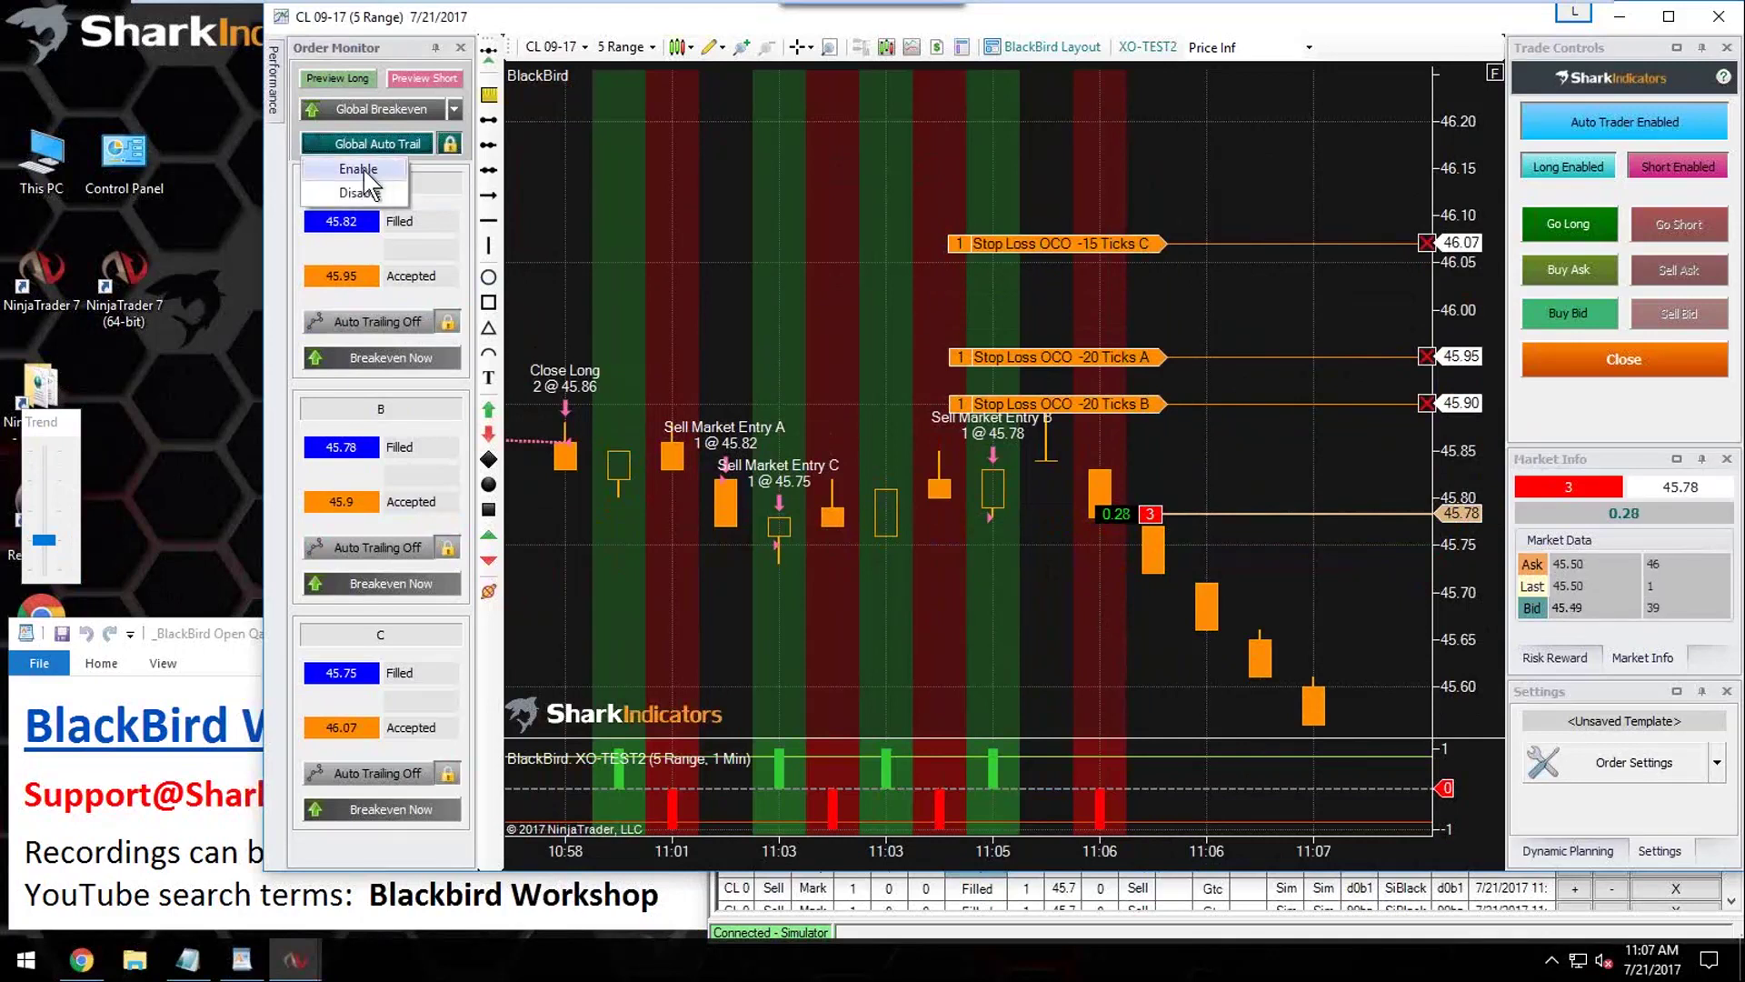
left_click(364, 171)
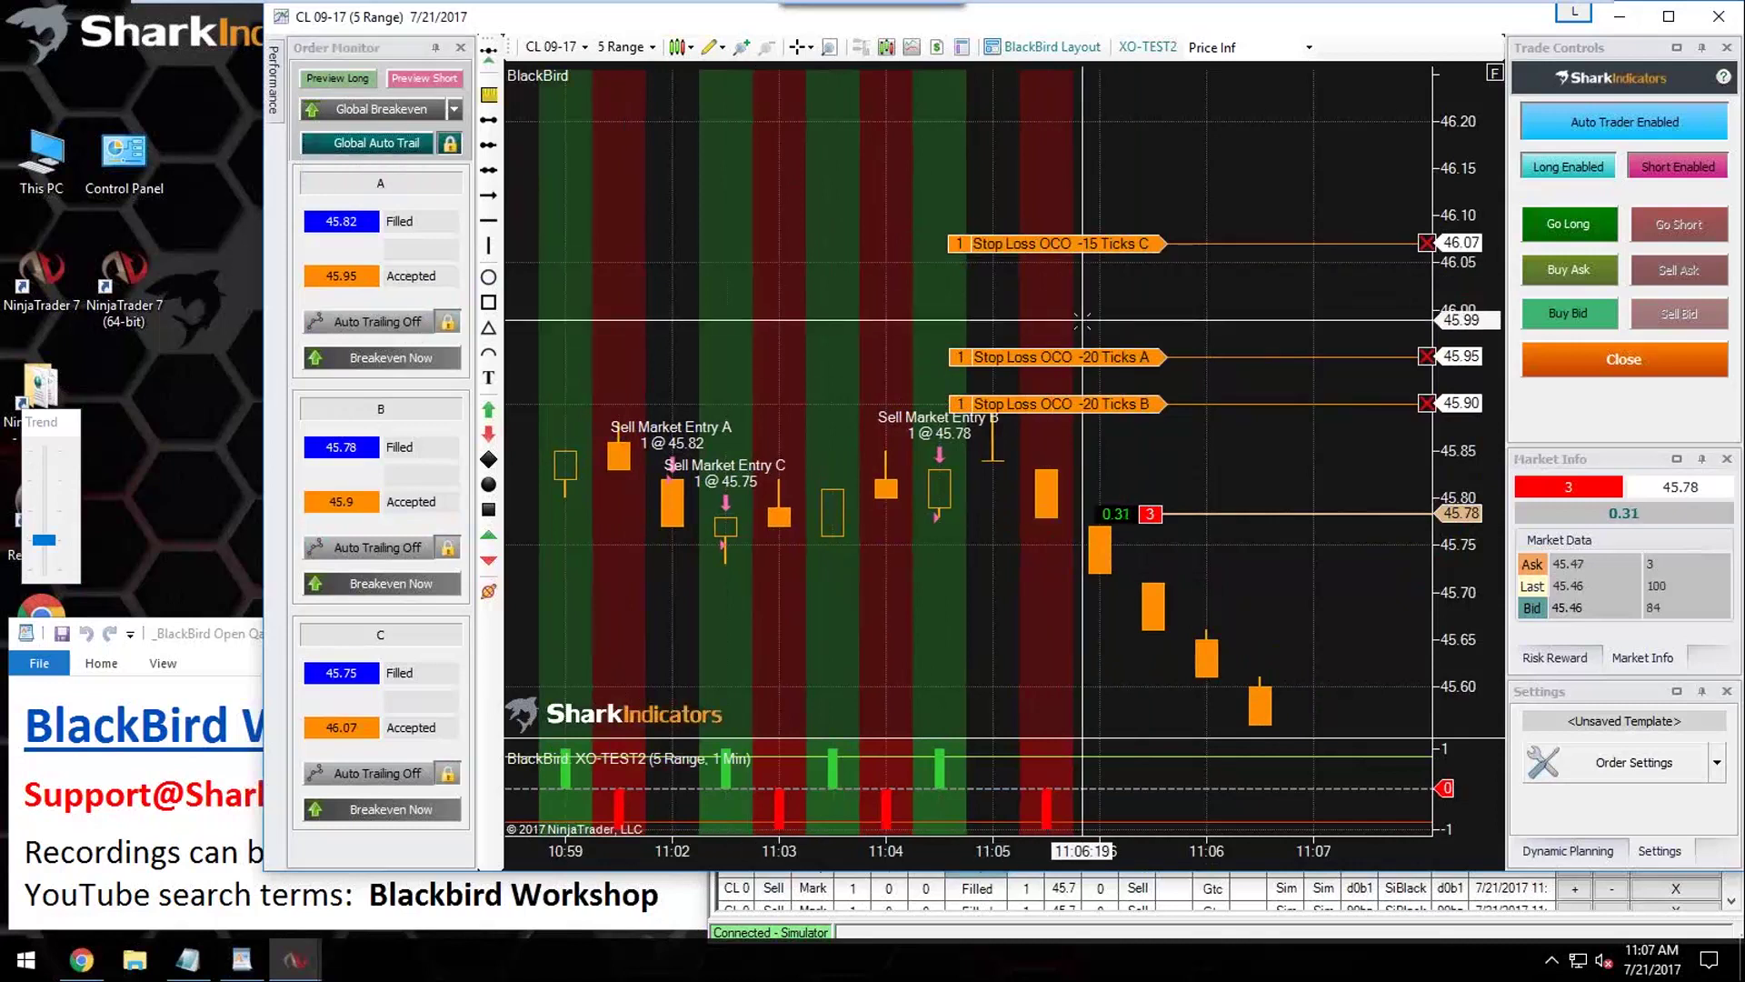
Step: Unlock auto trailing globally, enable it for all order sets and lock it again
left_click(380, 143)
left_click(450, 146)
left_click(365, 145)
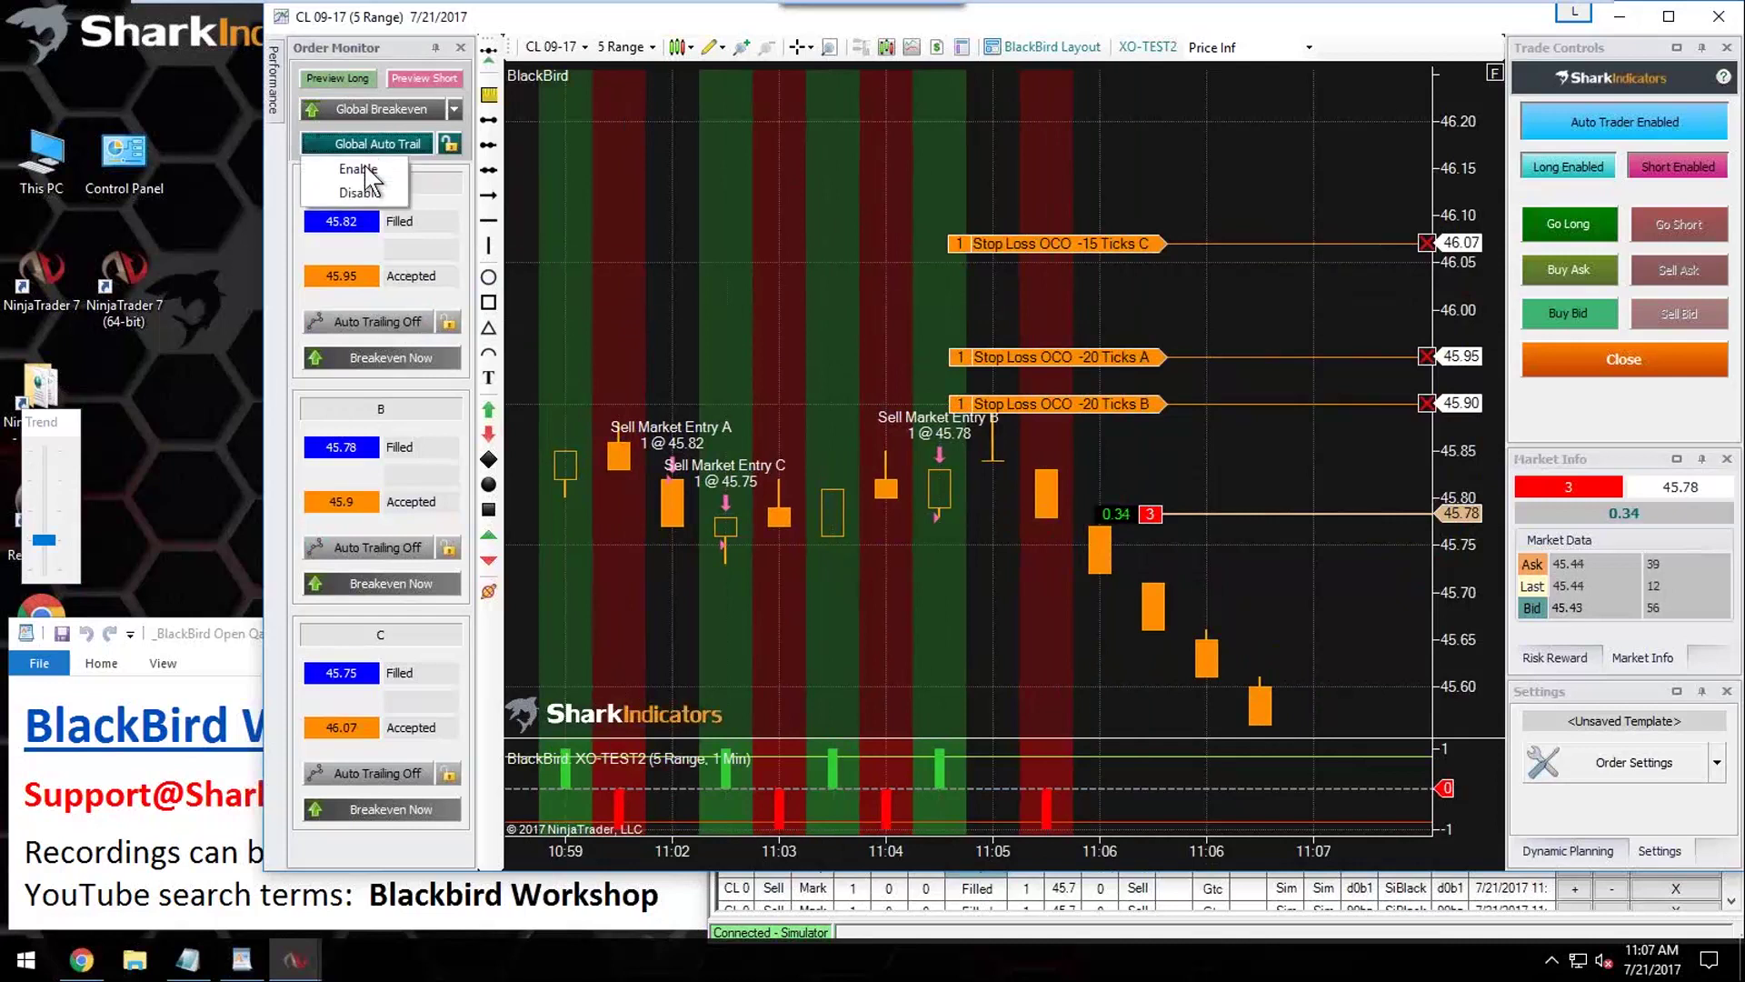
left_click(364, 168)
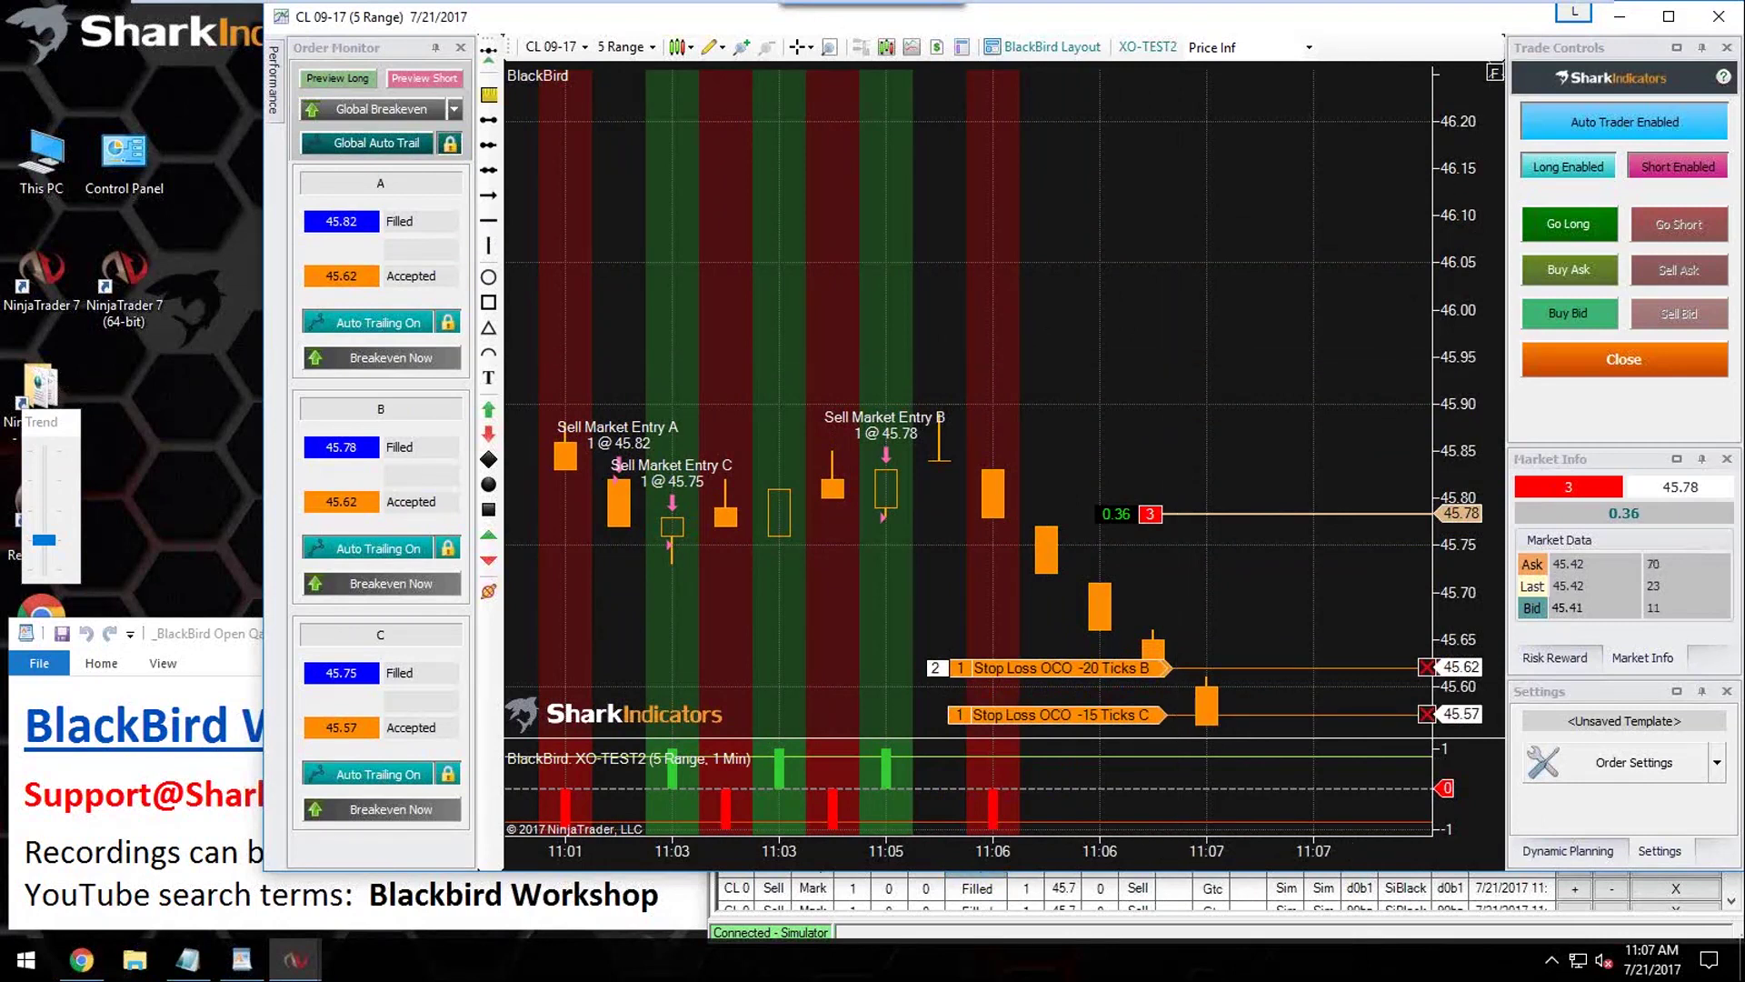
Step: With auto trailing on and locked, pull stop C up to 45.71 and raise the simulated trend slightly
left_click_drag(1477, 215, 1484, 250)
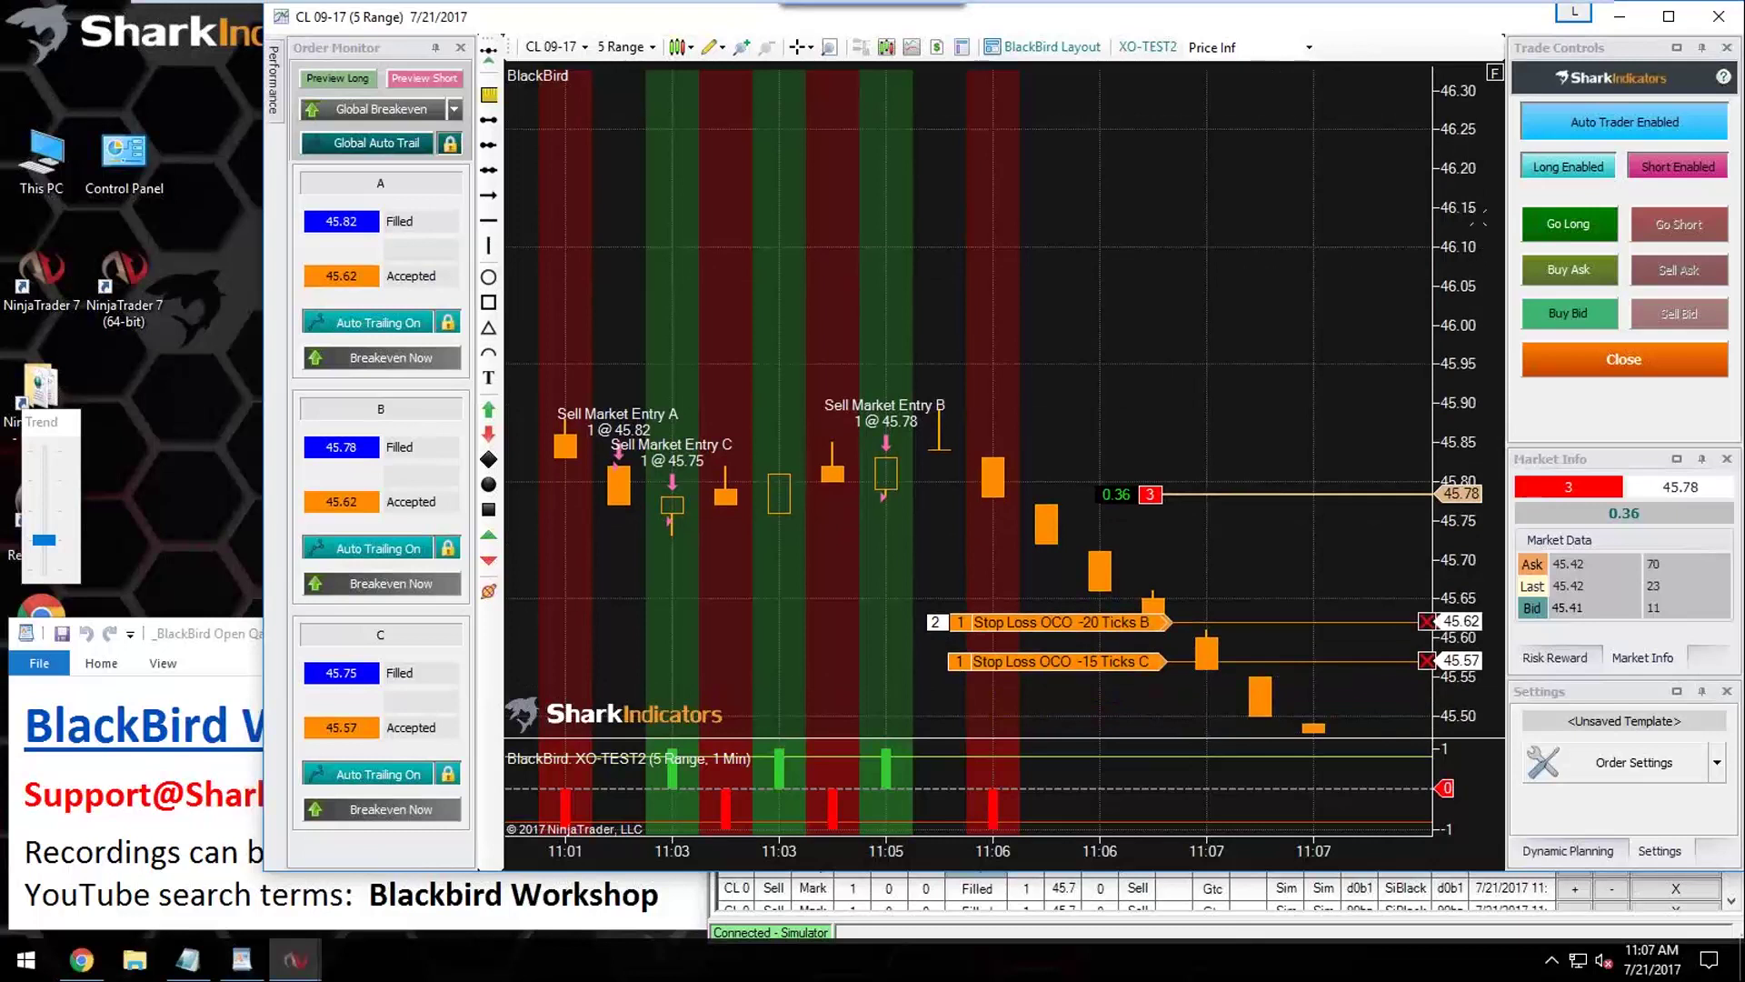
left_click_drag(1454, 382, 1474, 194)
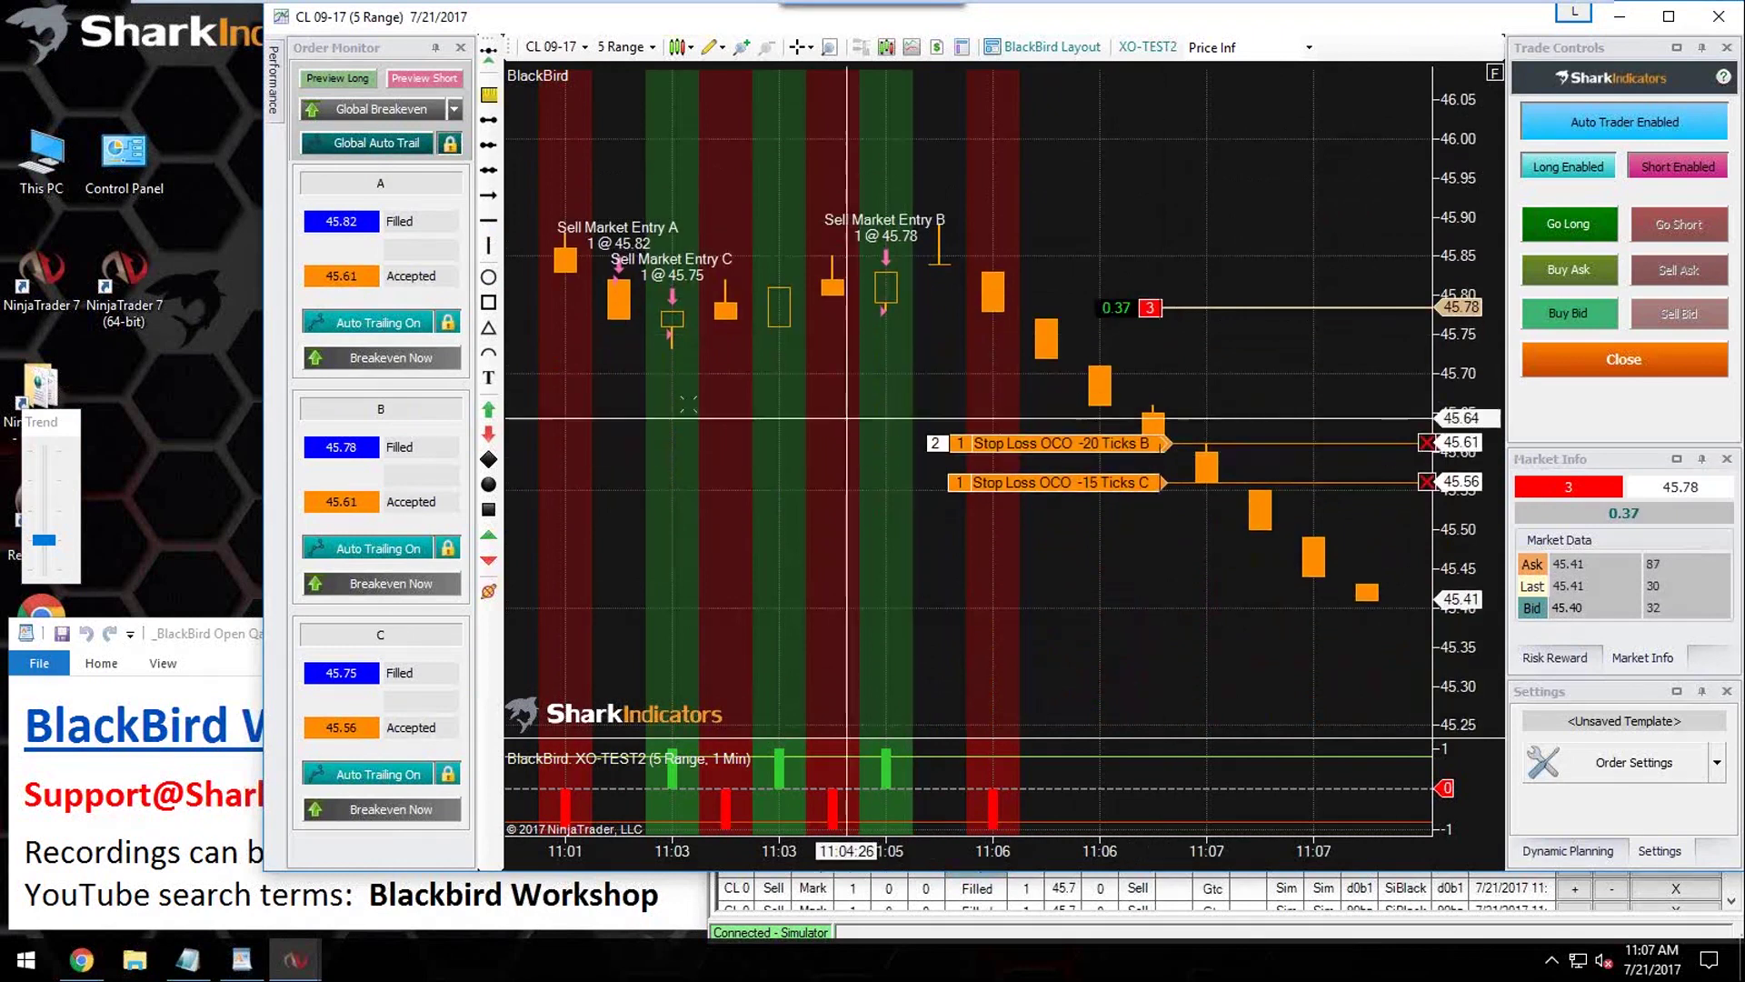
left_click_drag(1090, 481, 1091, 255)
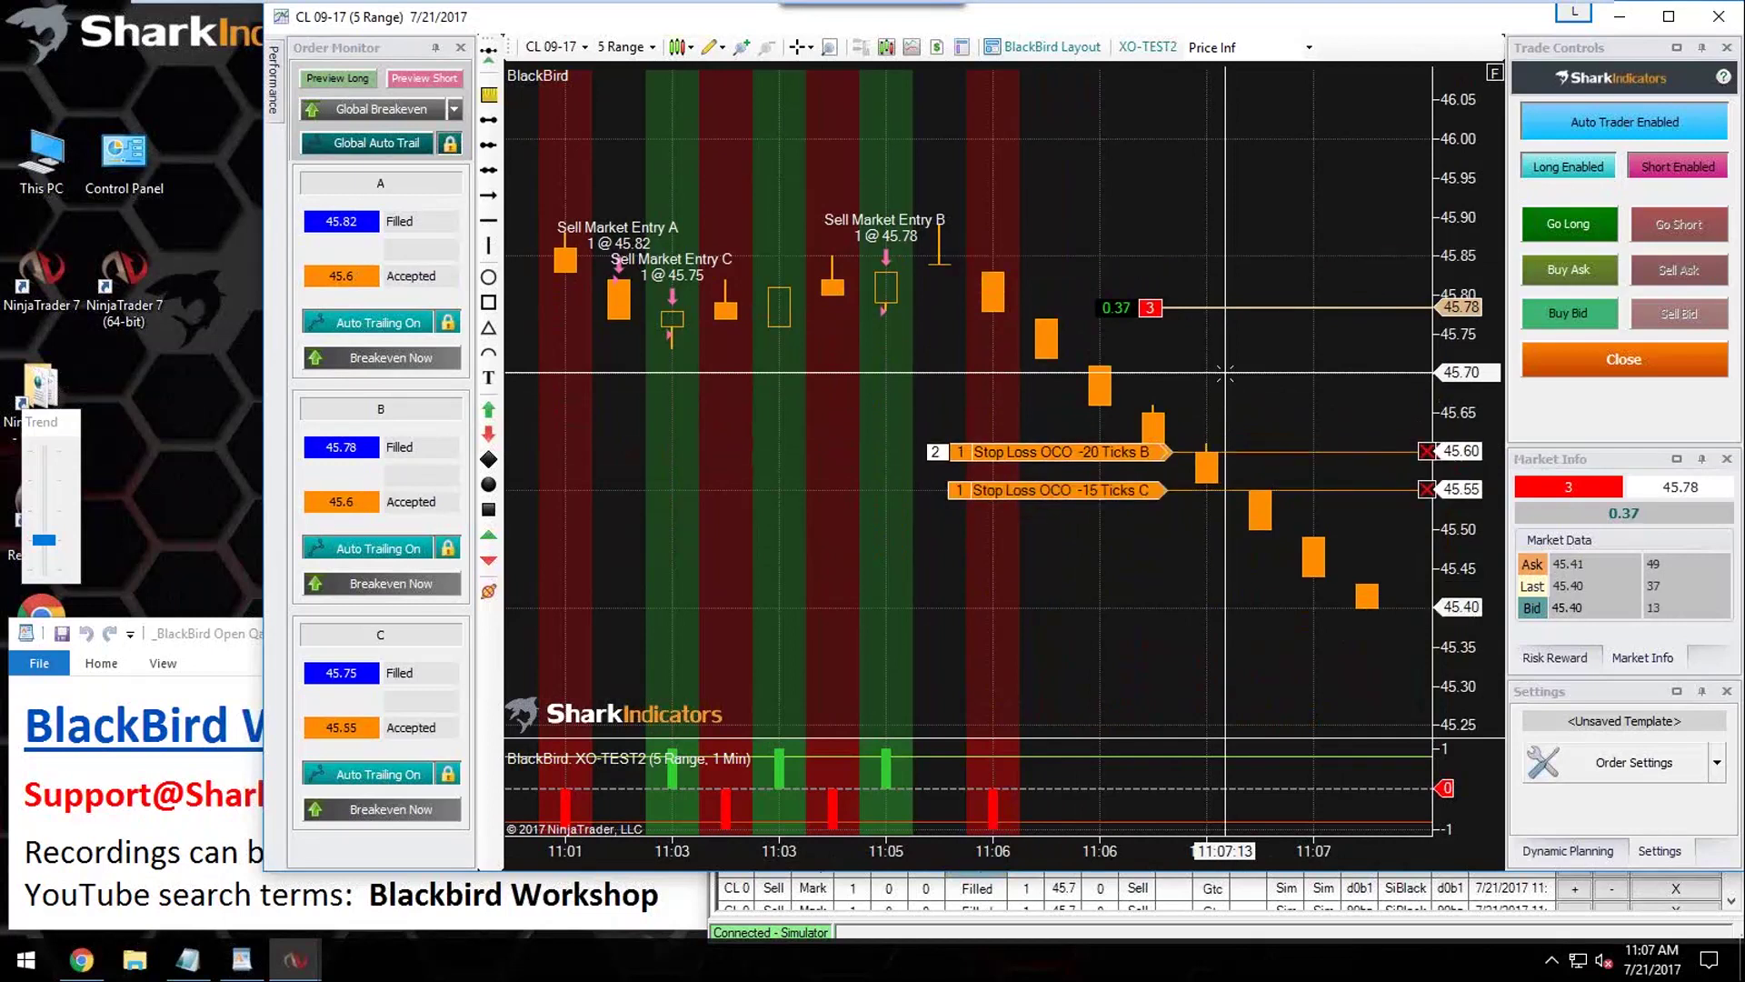
left_click_drag(1090, 491, 1133, 364)
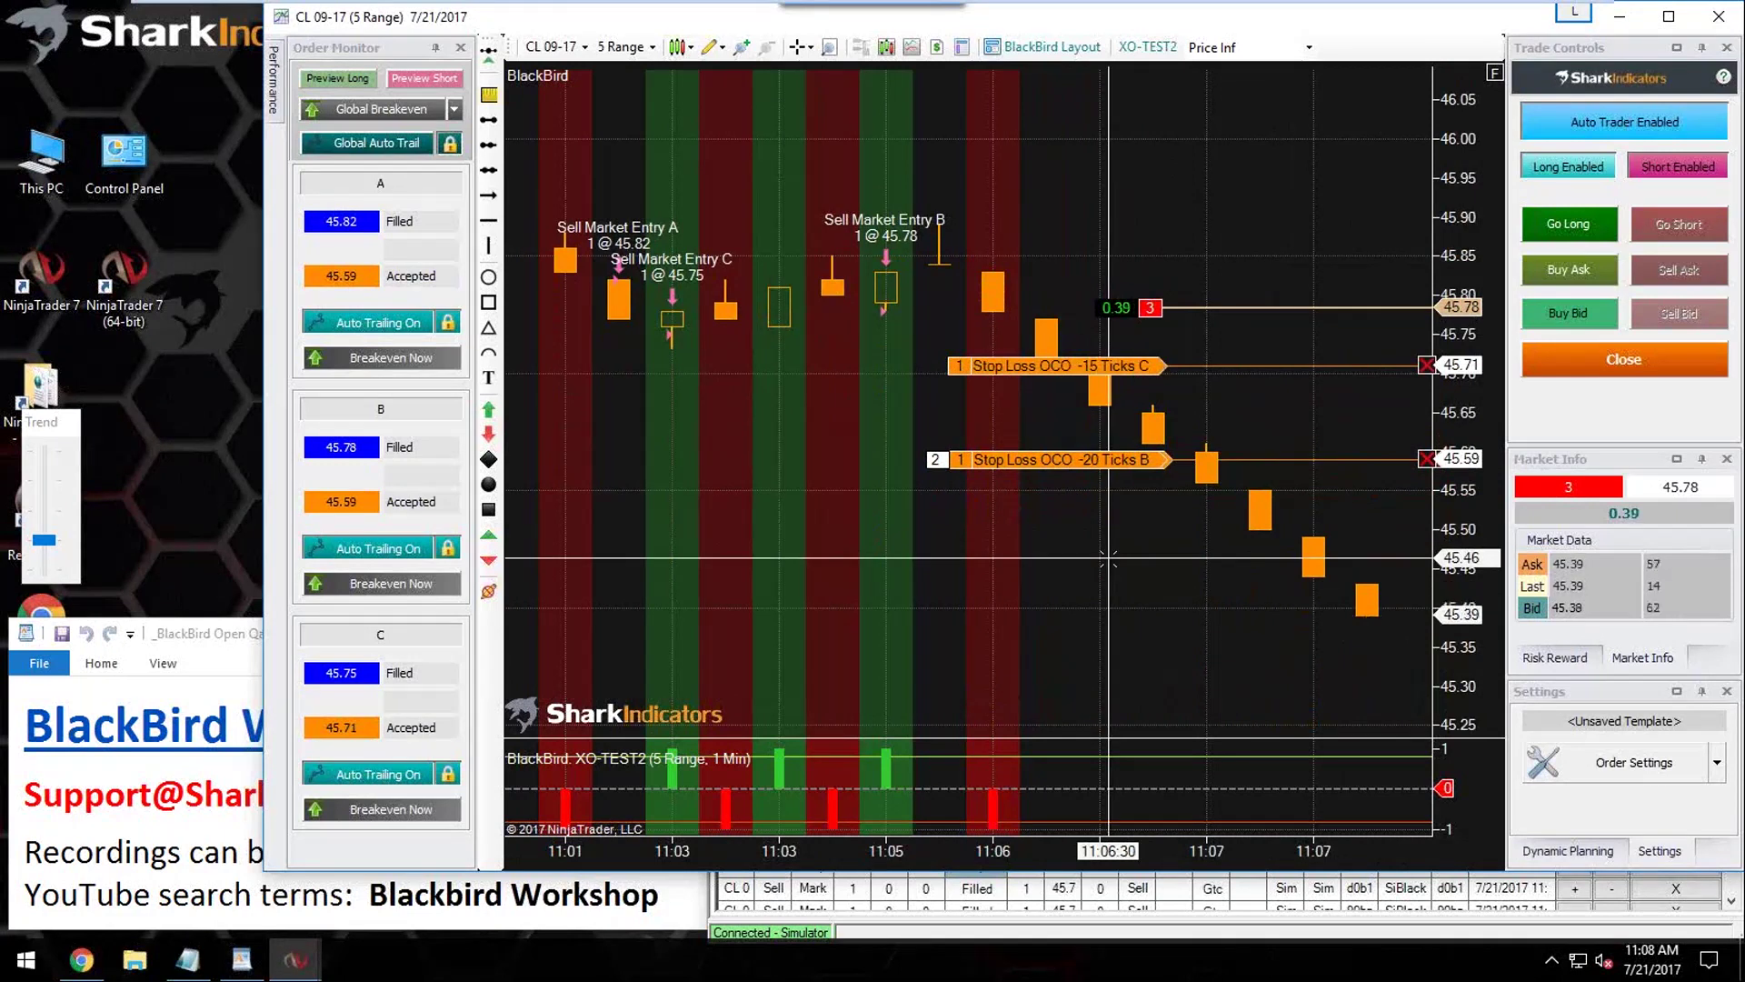
left_click(52, 509)
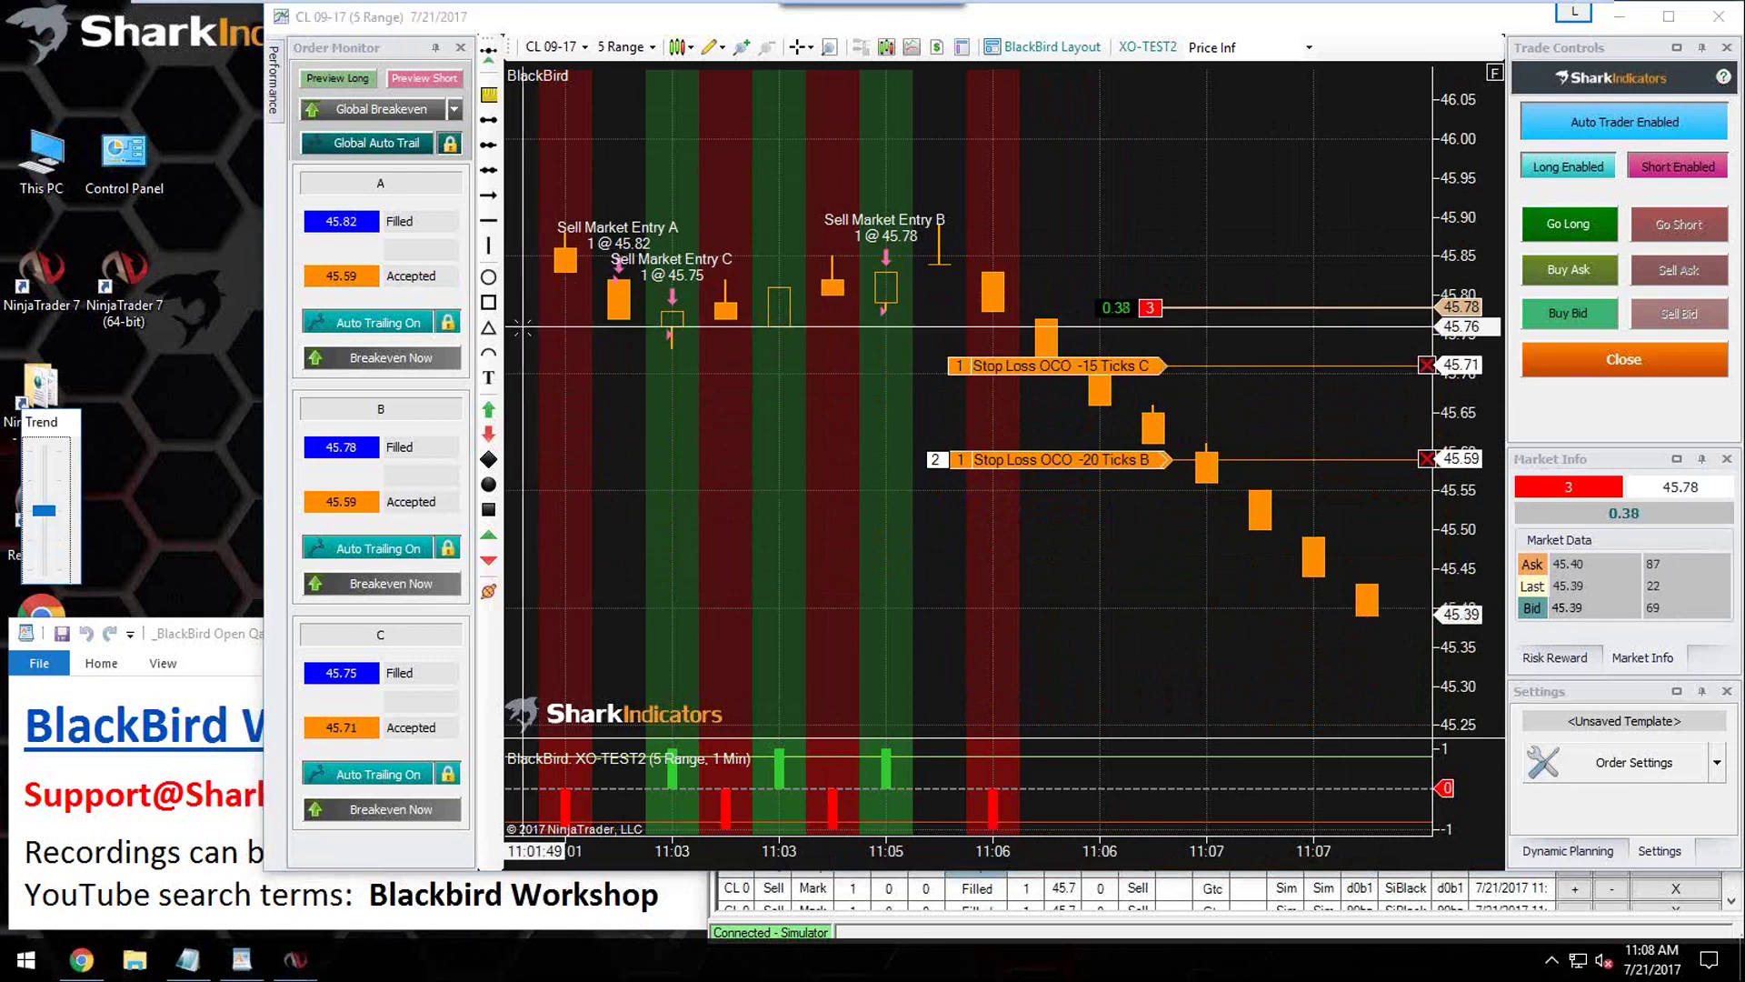
Step: Unlock auto trailing globally, lock only set C, and move stop C to 45.82 and the shared A and B stops to 45.71
left_click(449, 143)
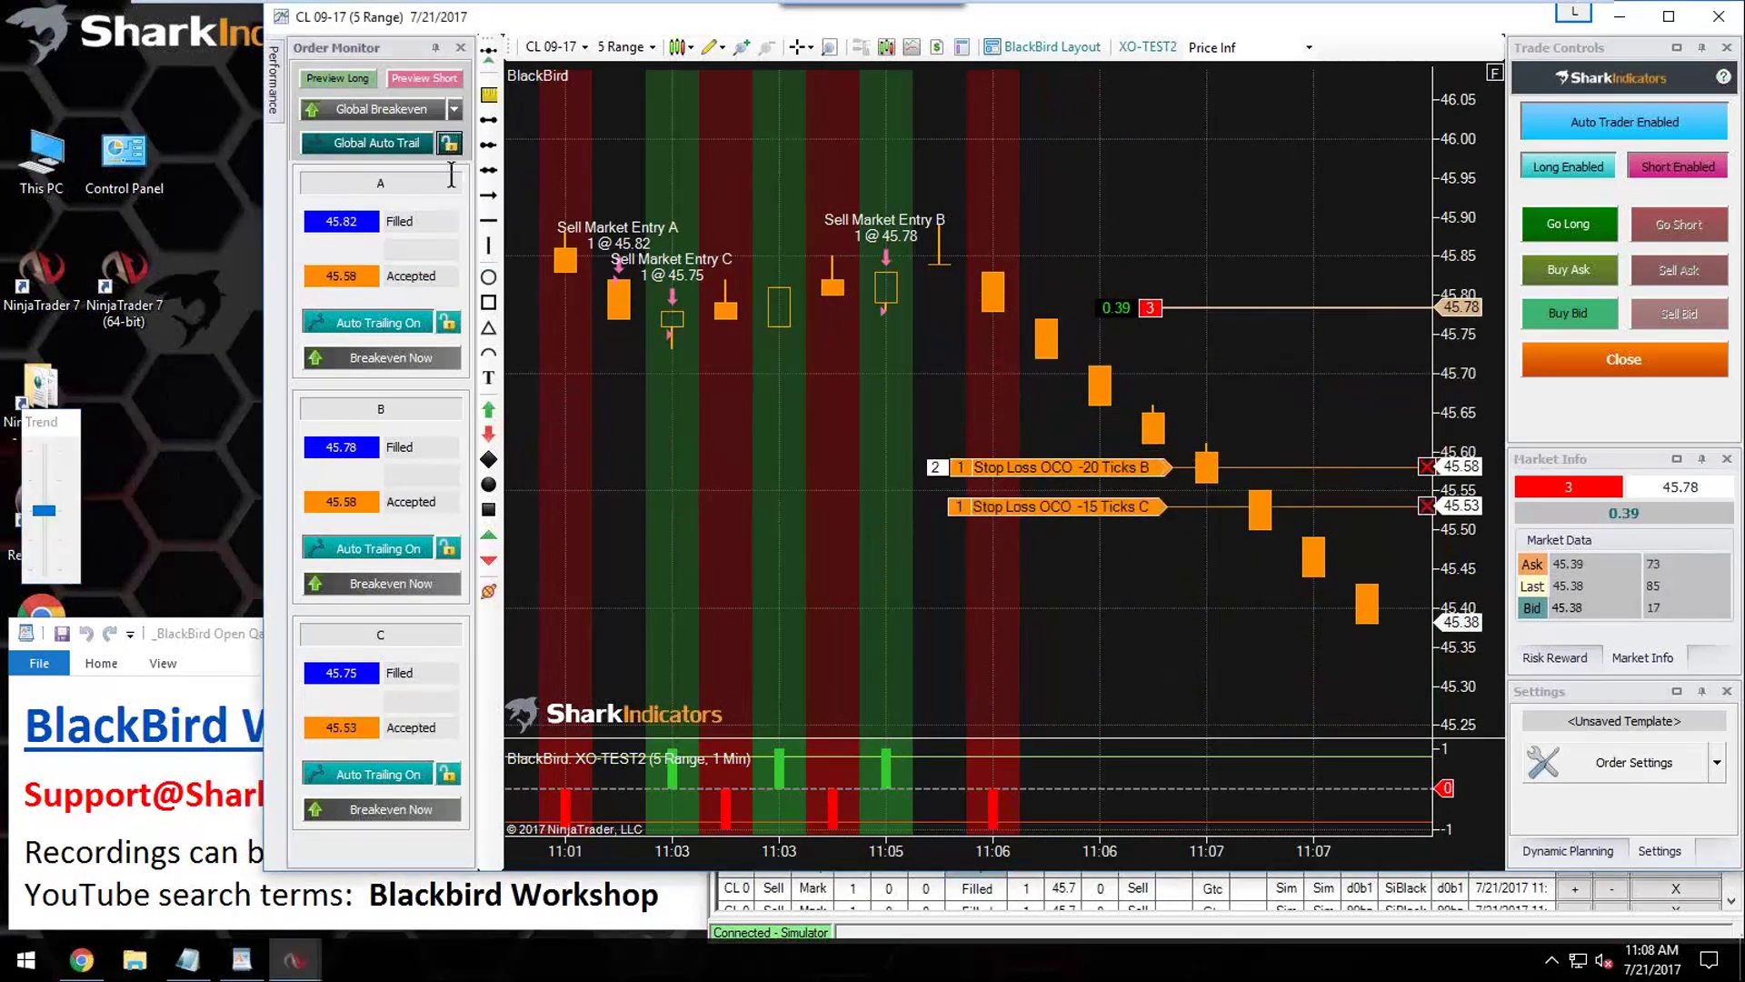
left_click(447, 774)
left_click_drag(1127, 534, 1114, 280)
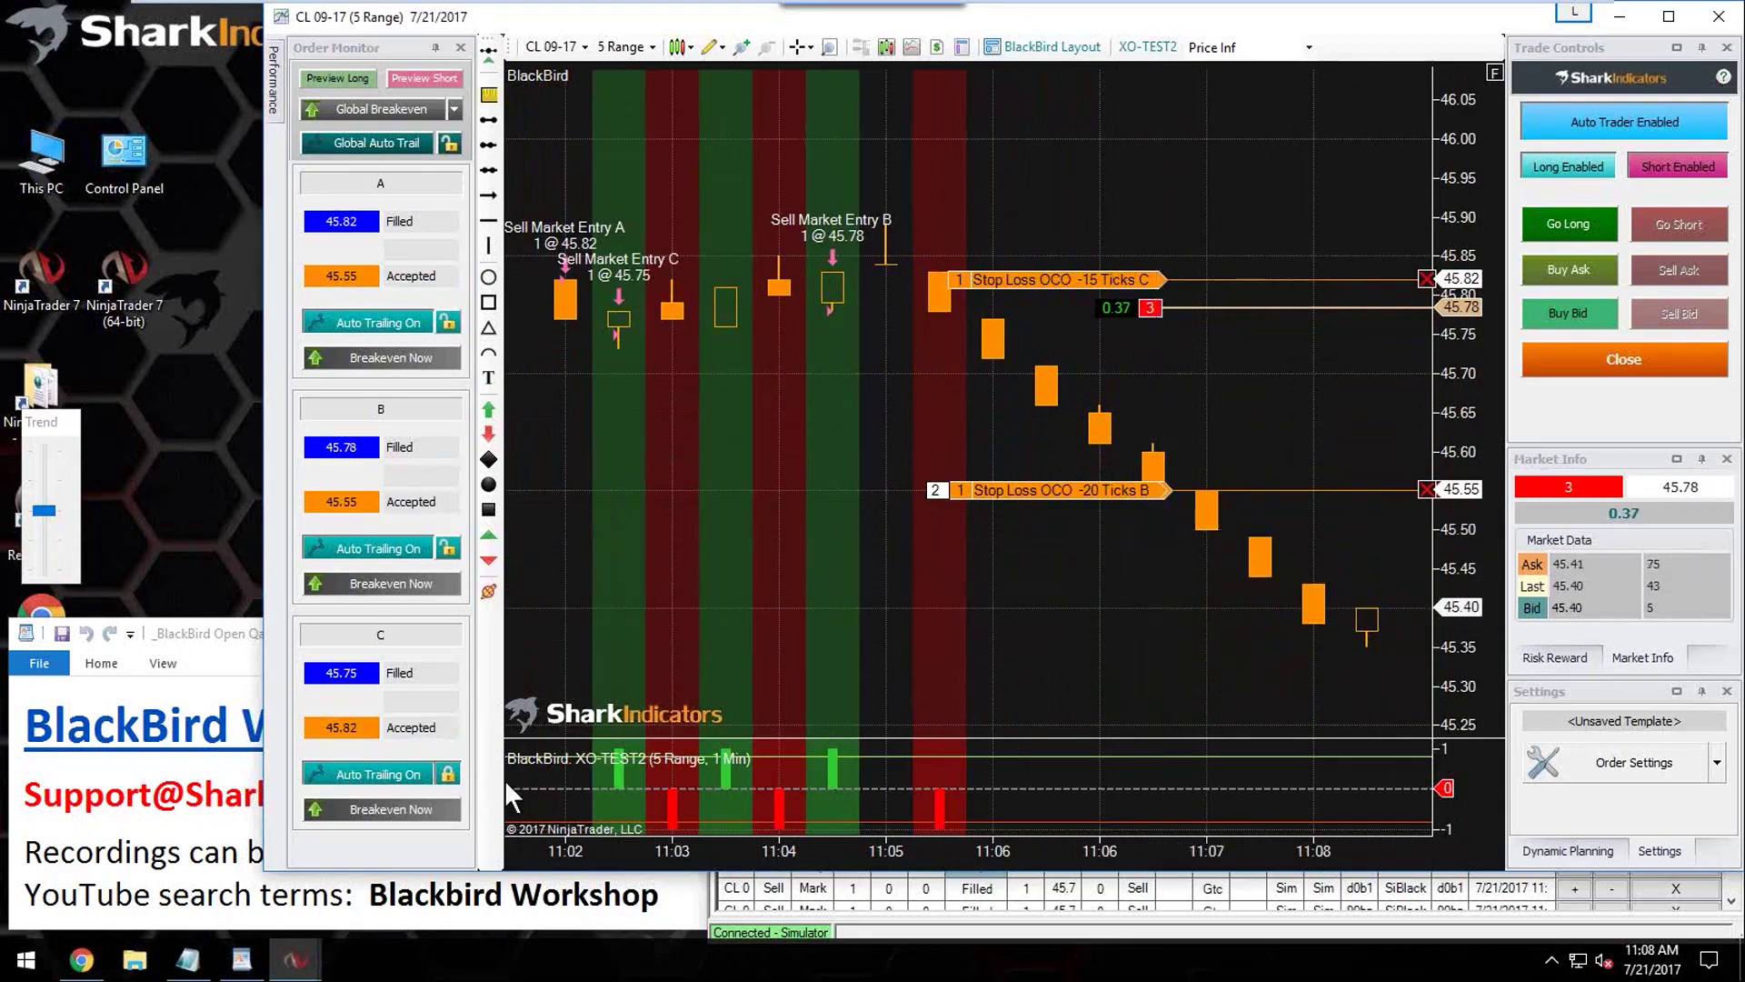
left_click_drag(1156, 490, 1159, 366)
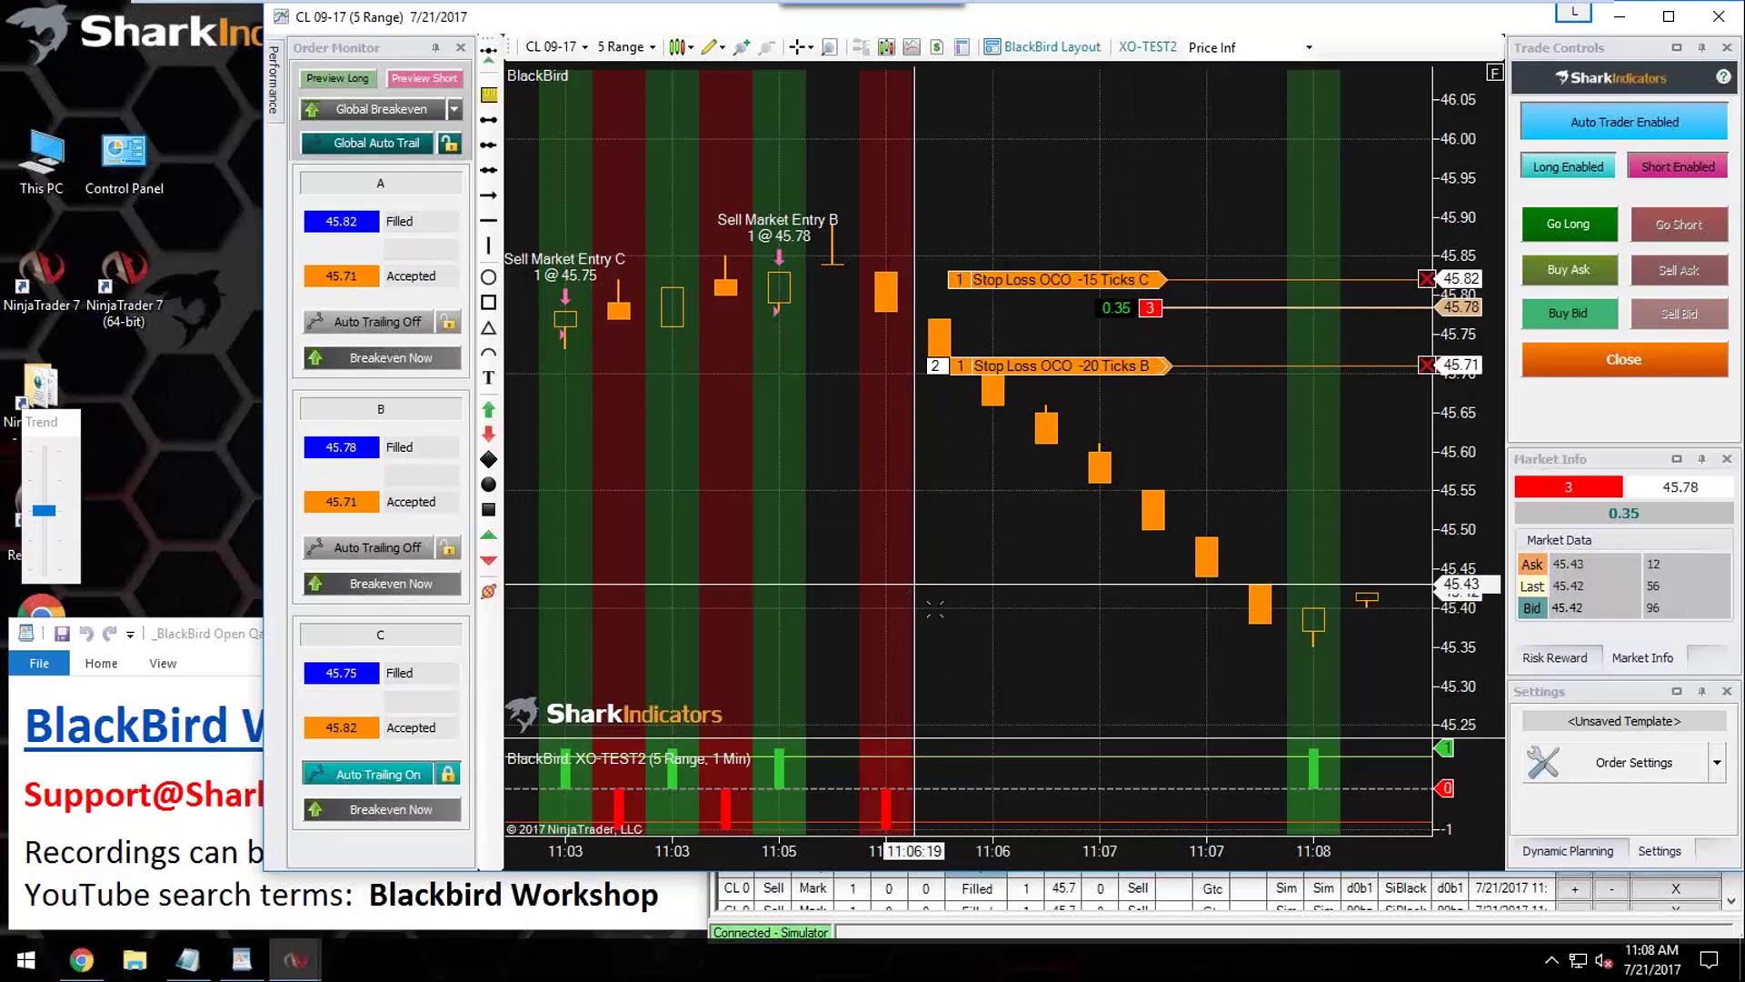
Step: Lower the simulated trend to trail stop C, unlock set C, and raise stop C to 45.97 and stops A and B to 46.04
left_click(50, 569)
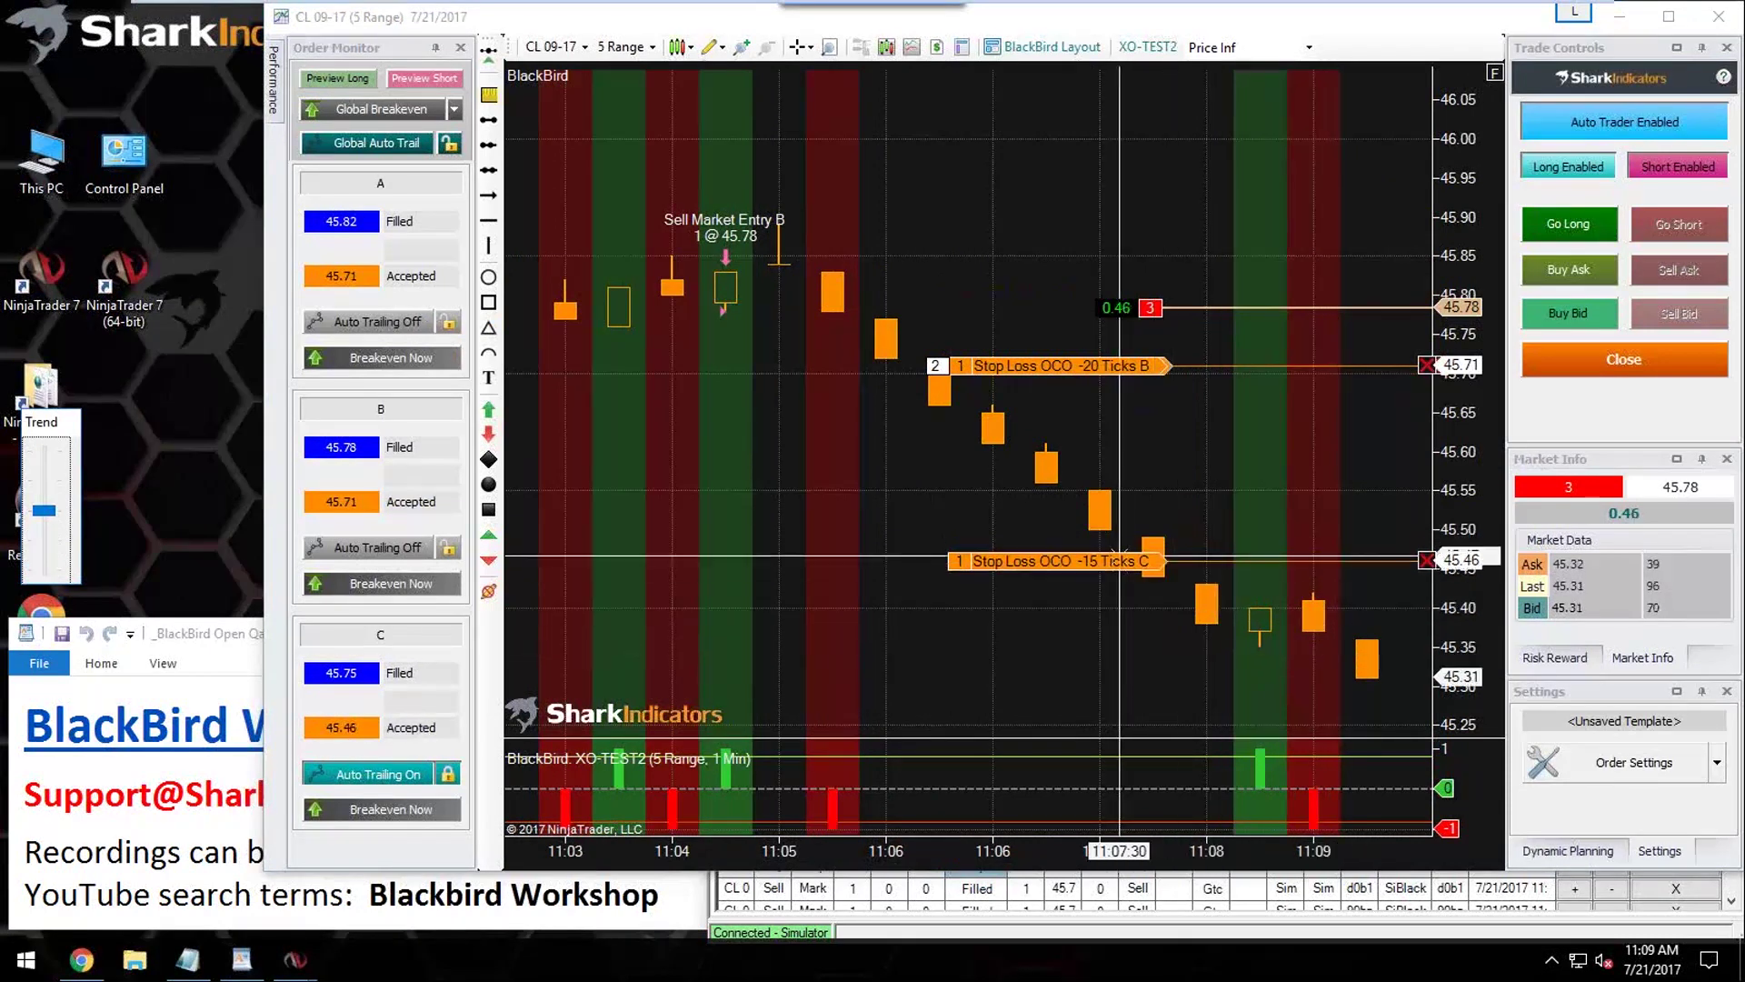
left_click_drag(1118, 558, 1099, 443)
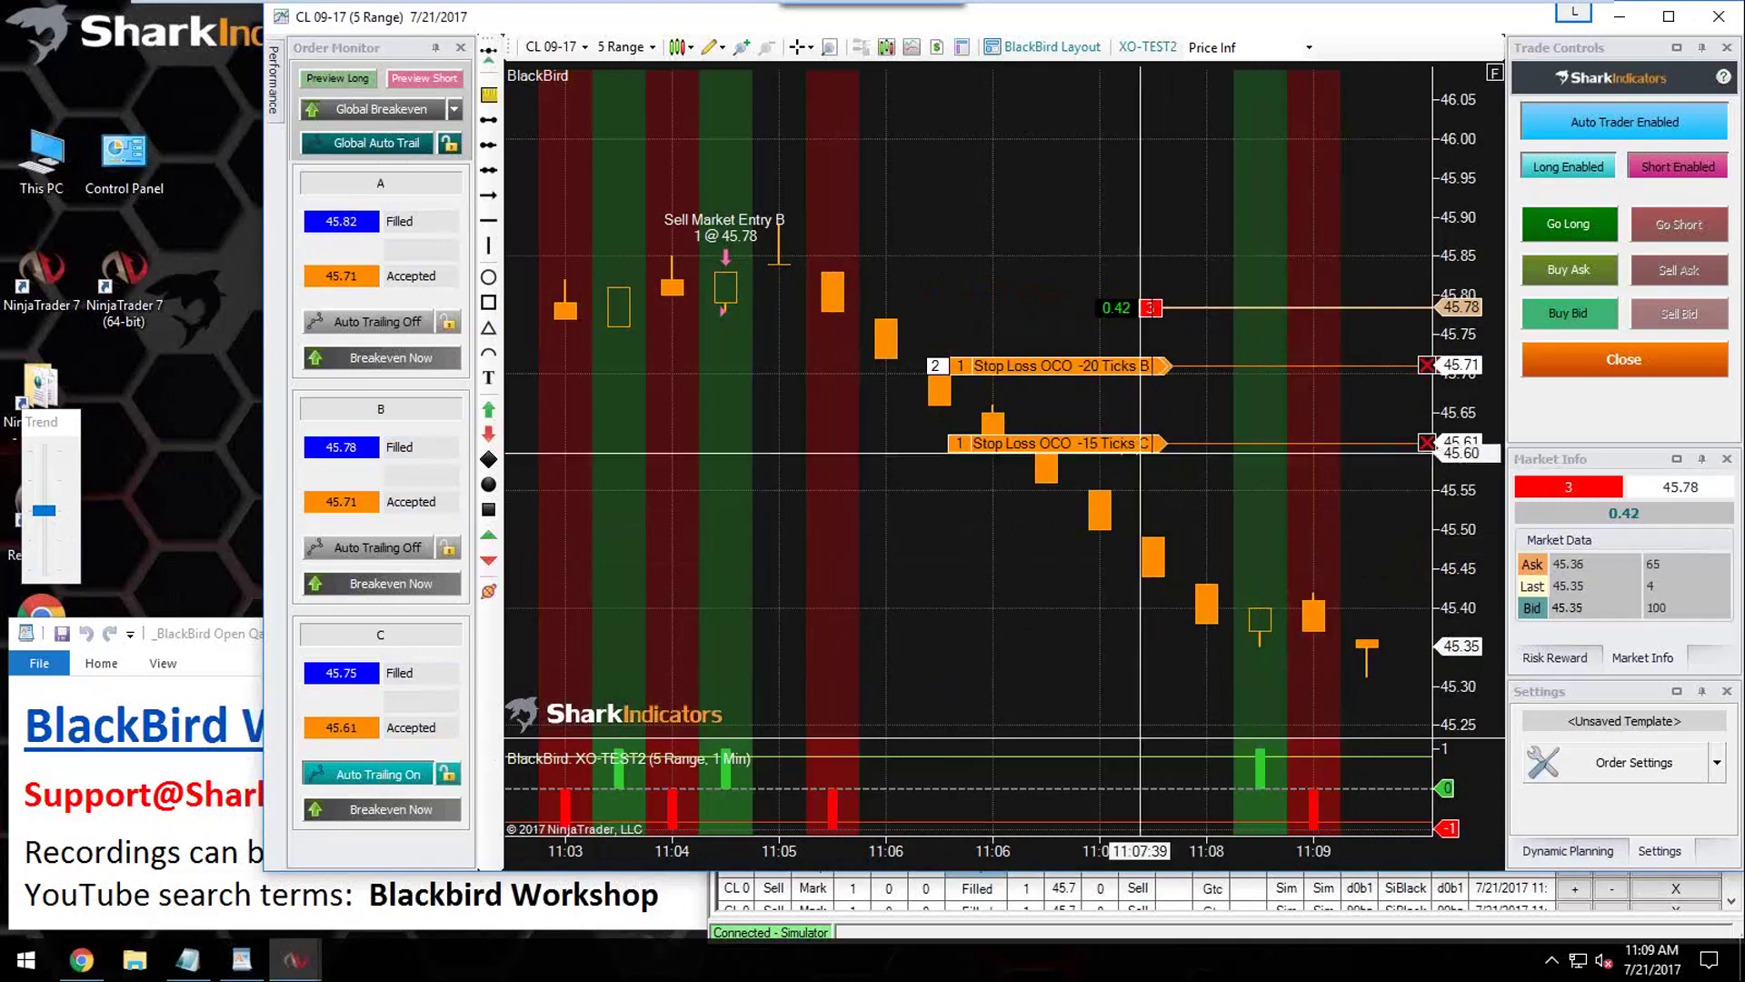
left_click_drag(1104, 443, 1105, 164)
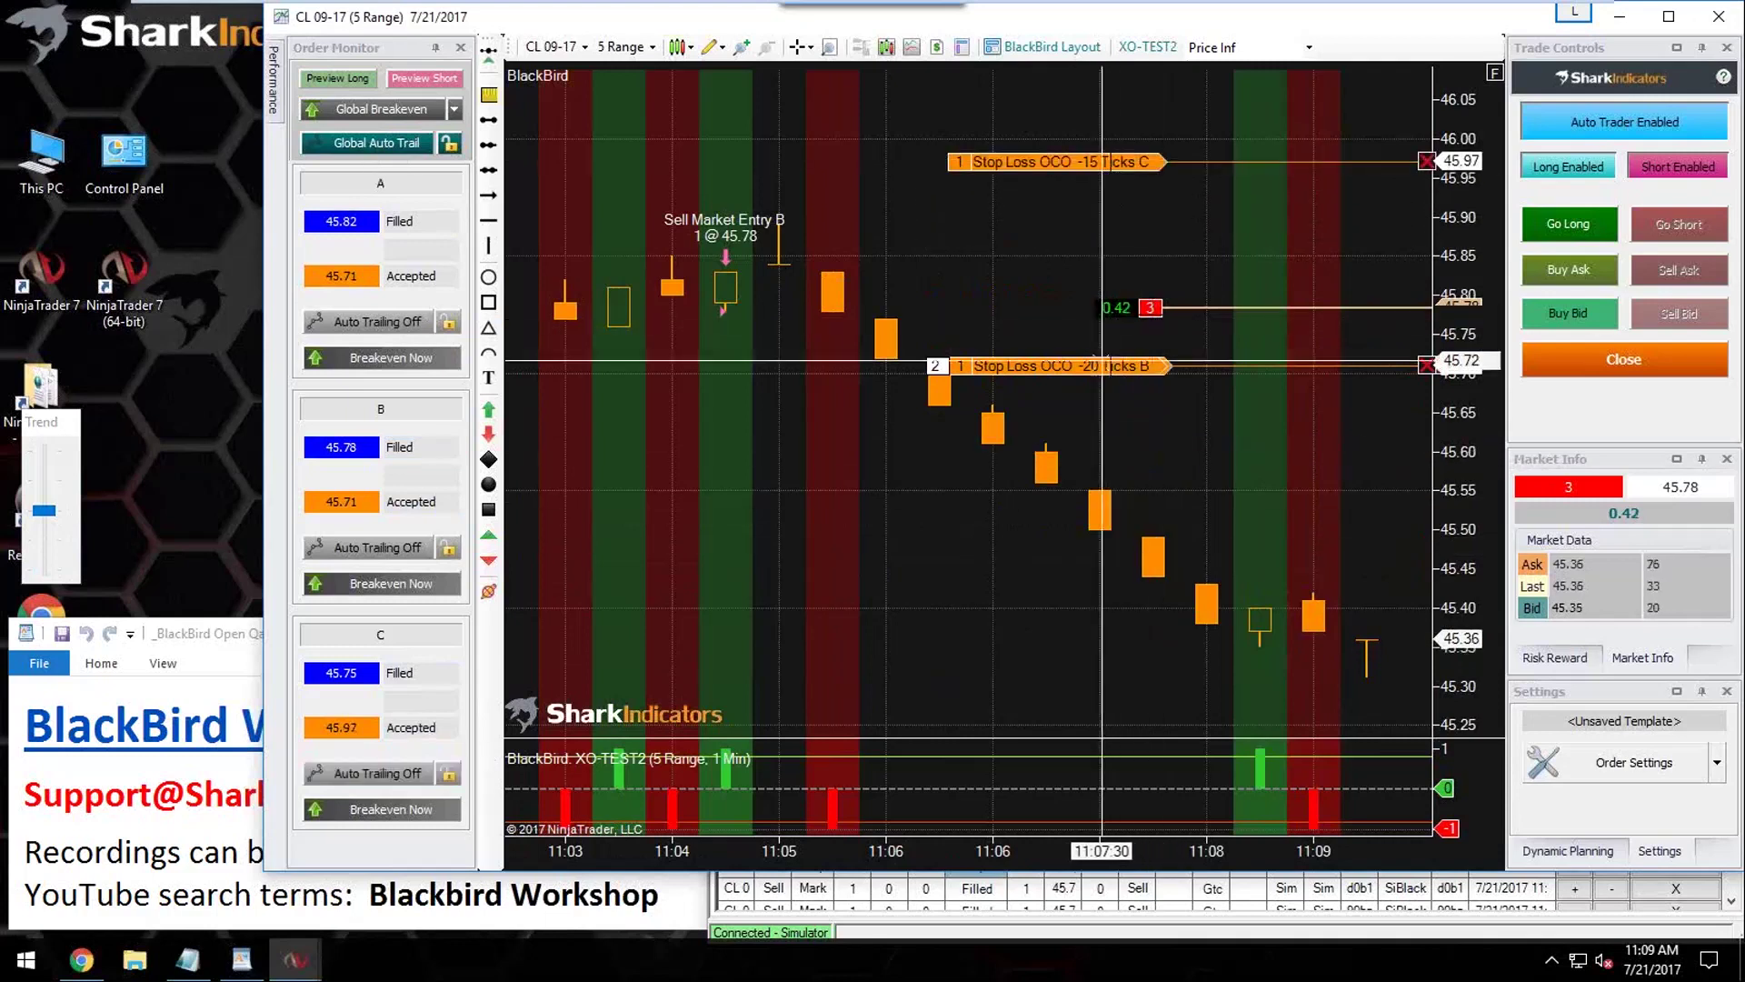
left_click_drag(1054, 366, 1082, 106)
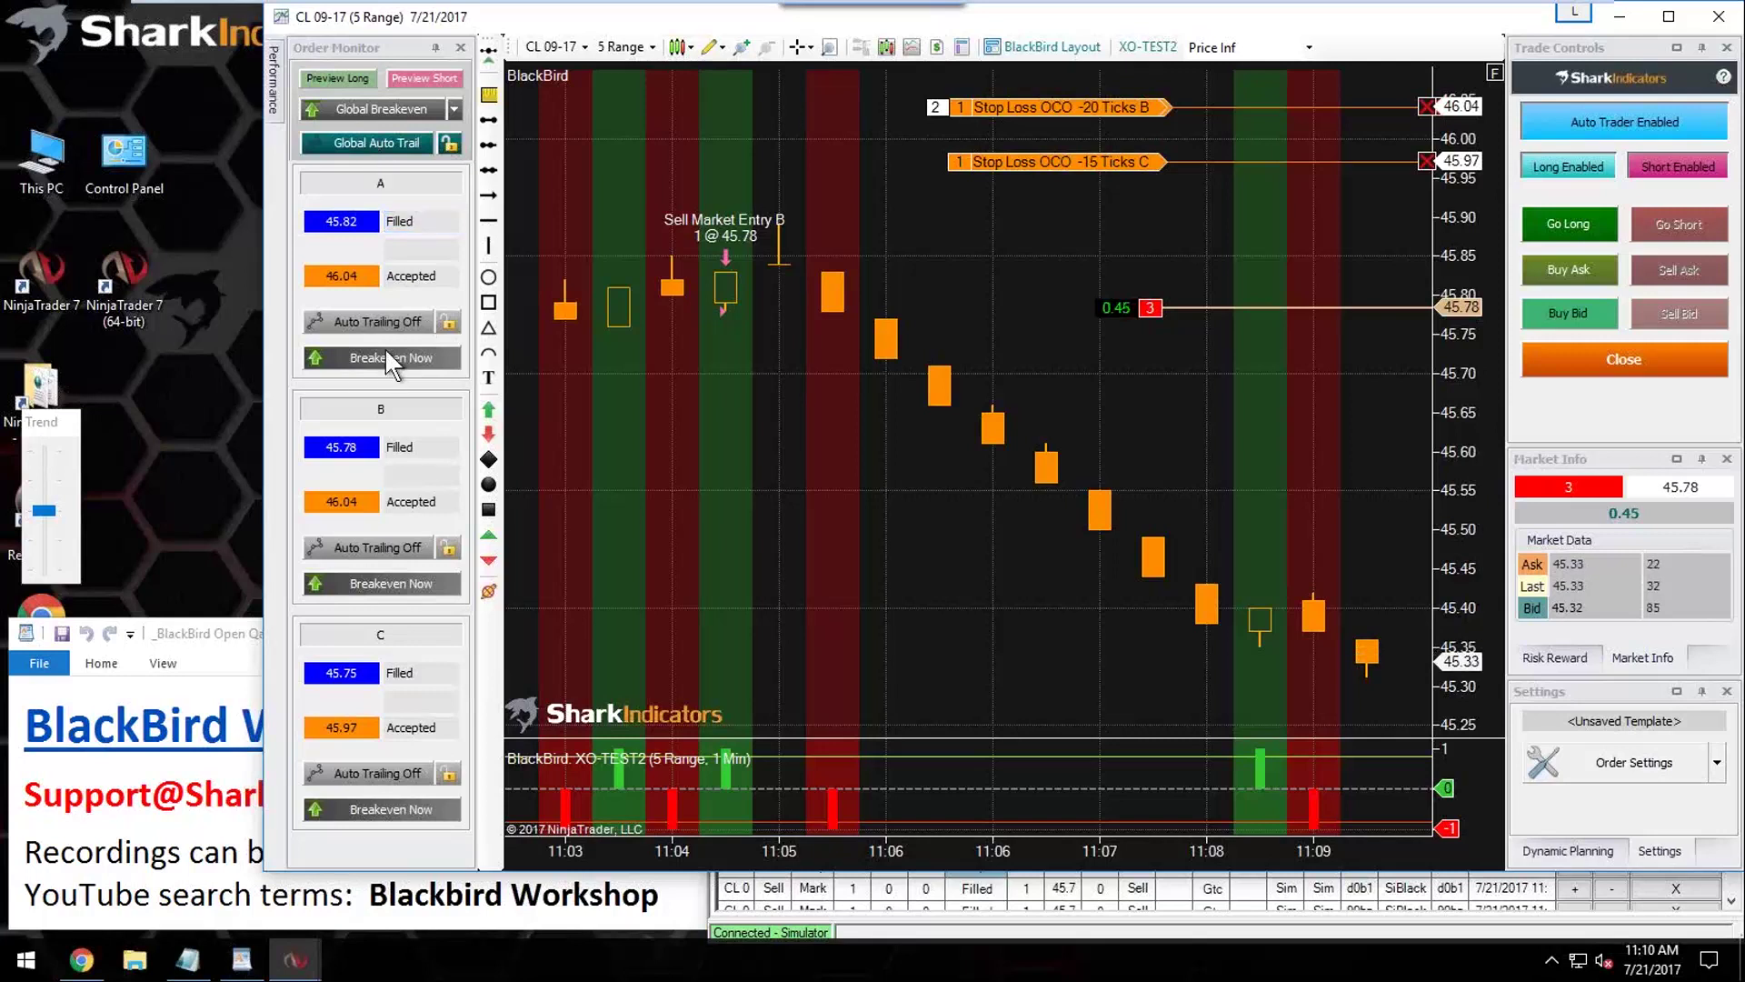
Step: Test Breakeven Now on order set A from 46.04 and from 45.71, and place stop A at 45.88
double_click(380, 178)
left_click(427, 358)
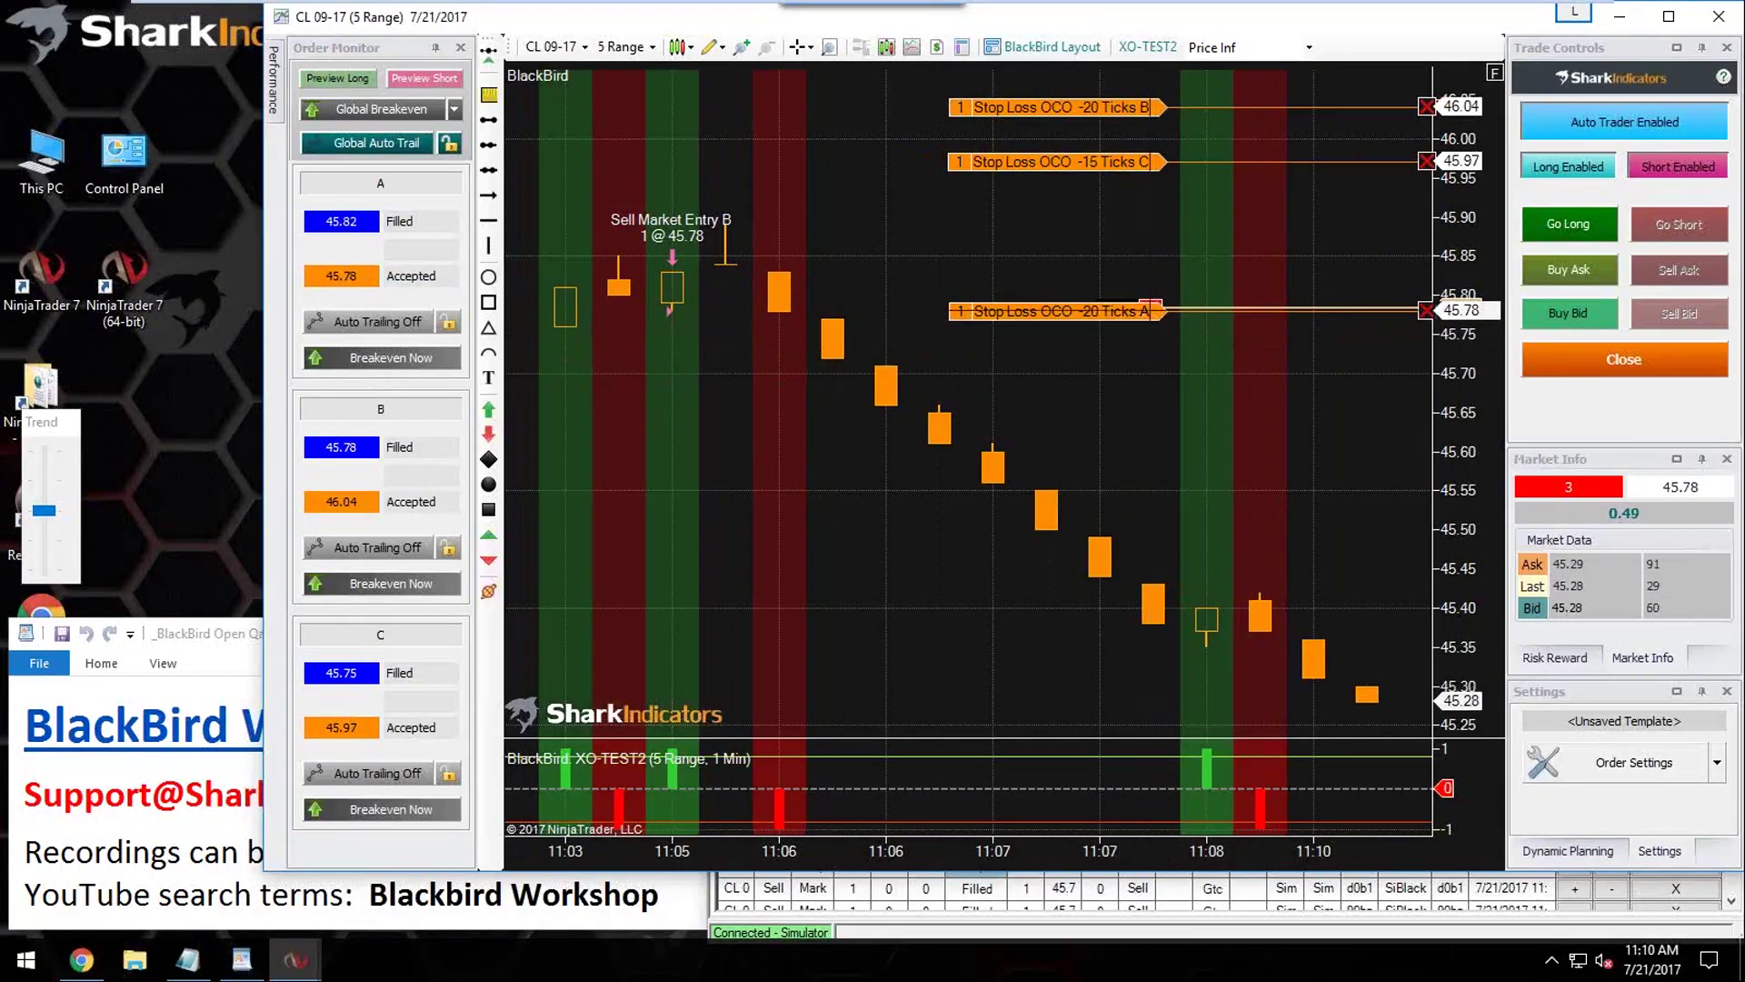
left_click_drag(1144, 311, 1136, 365)
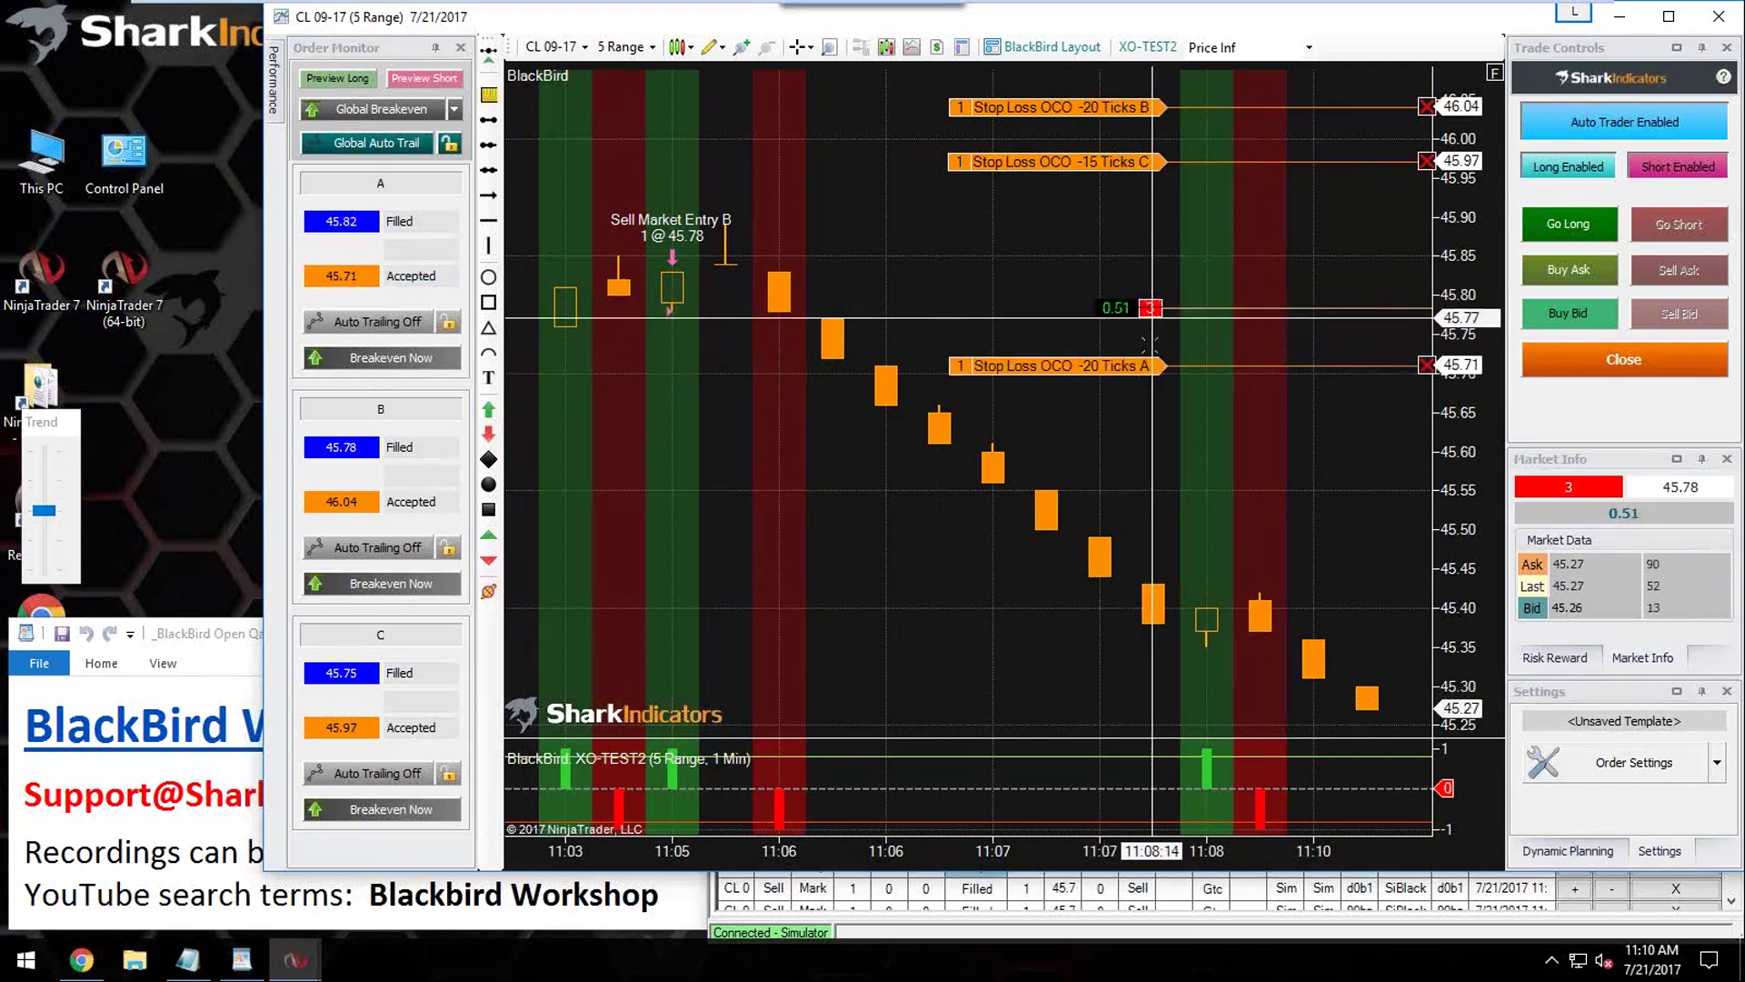
left_click(386, 352)
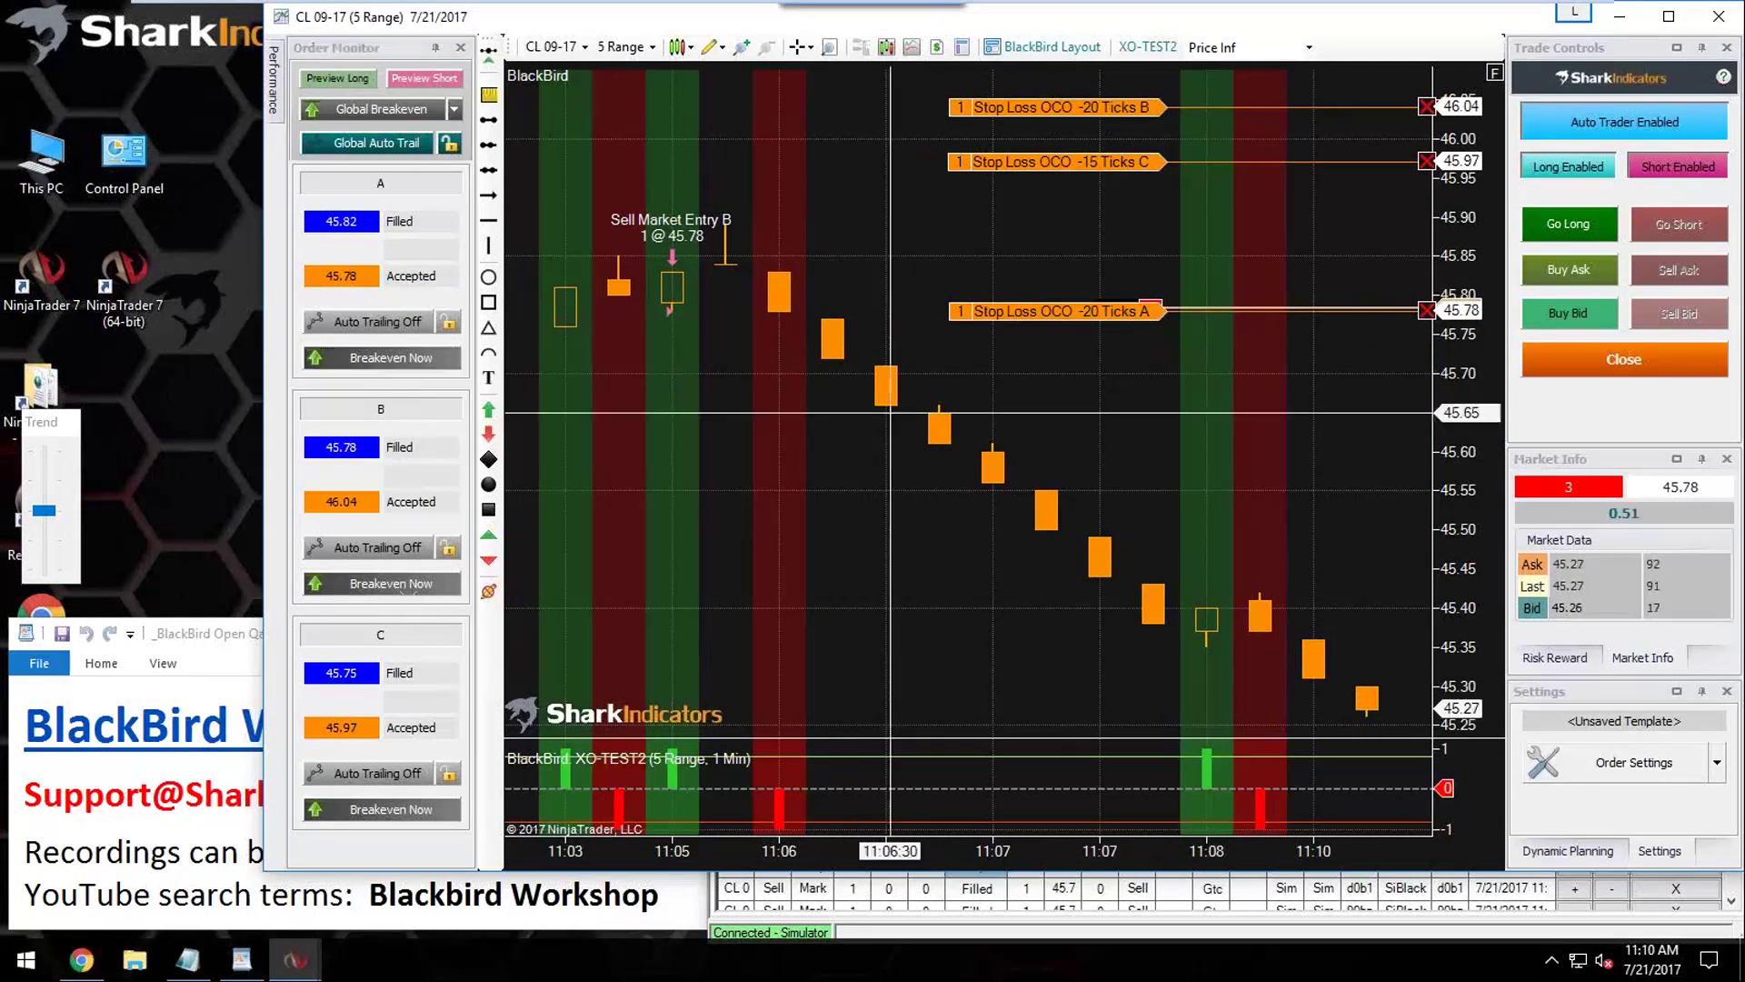
left_click_drag(1074, 312, 1075, 232)
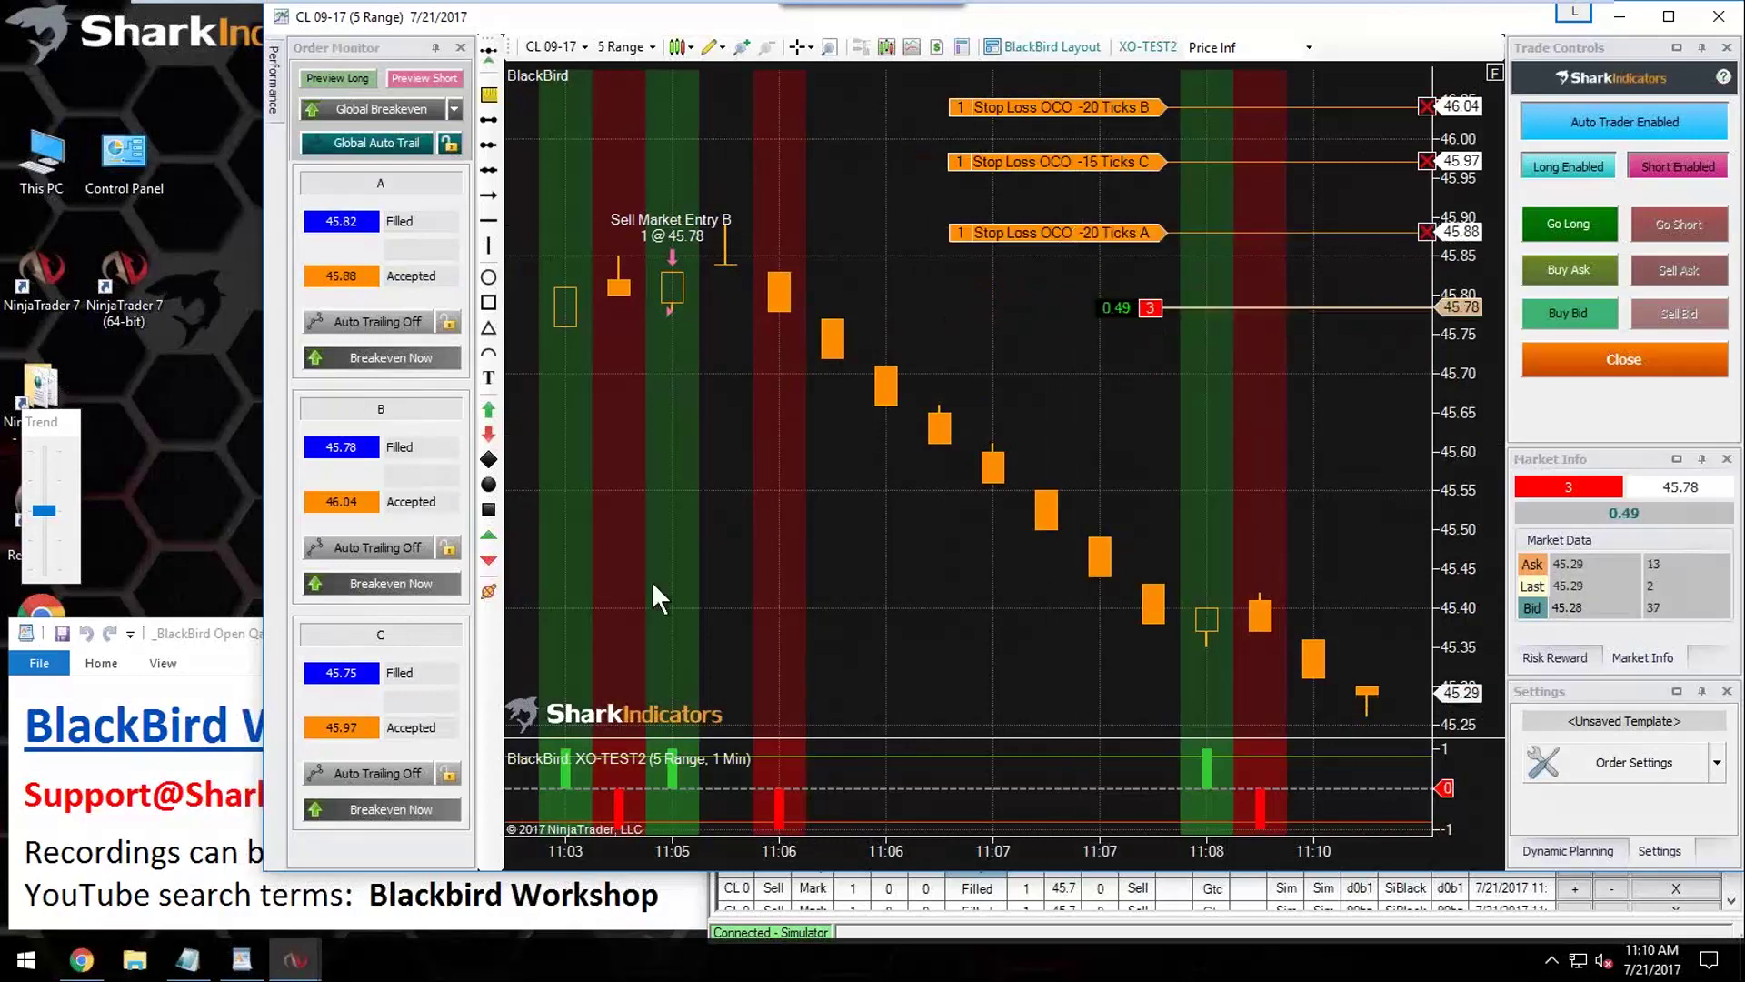
Step: Apply Breakeven Now to order set B and move stop B back to 46.04
left_click(385, 586)
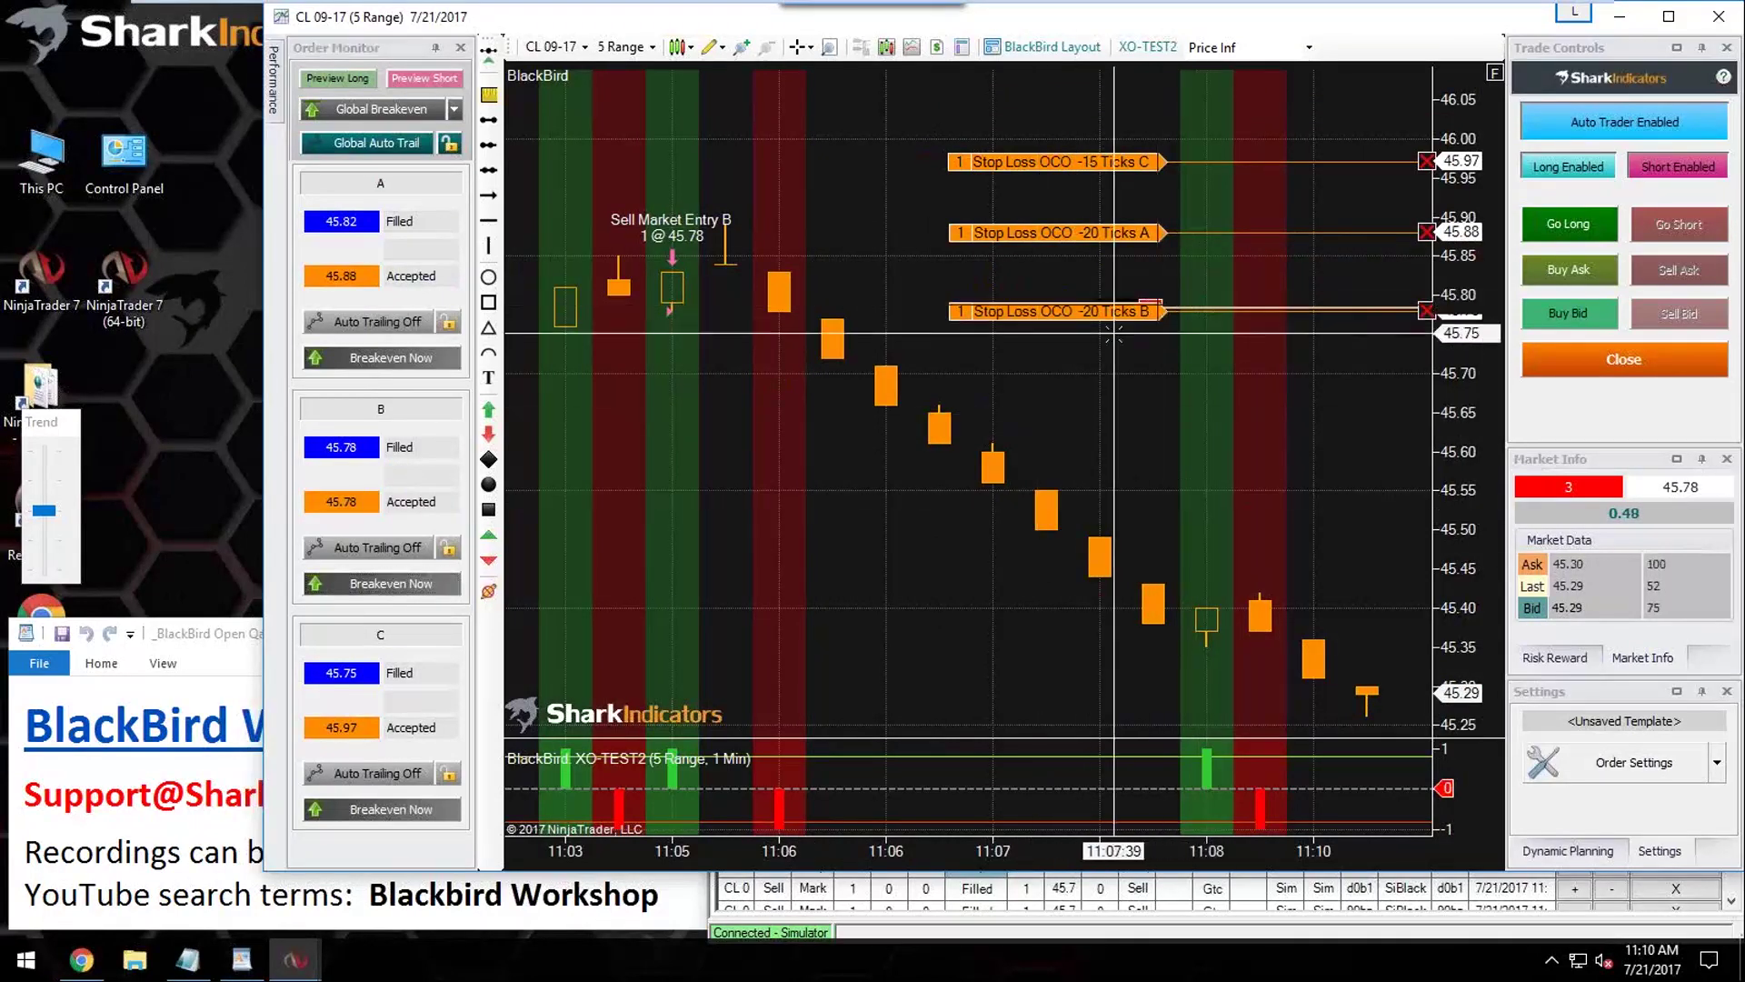
left_click_drag(1130, 312, 1111, 106)
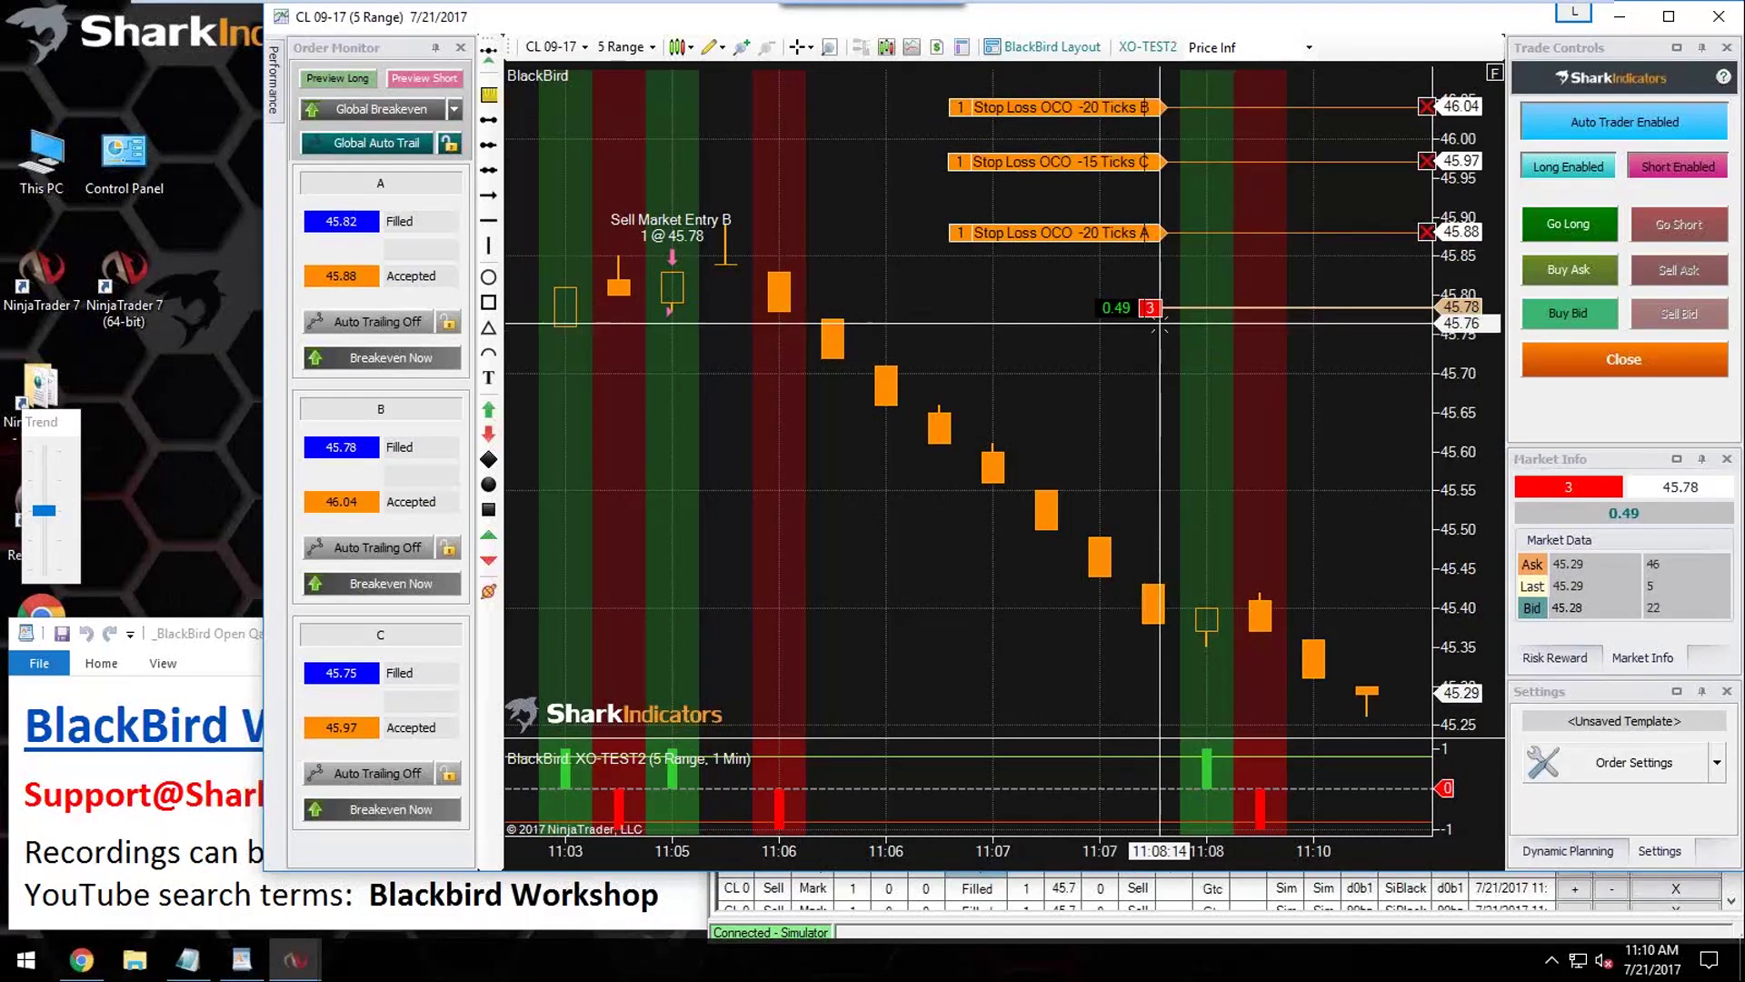
left_click(488, 169)
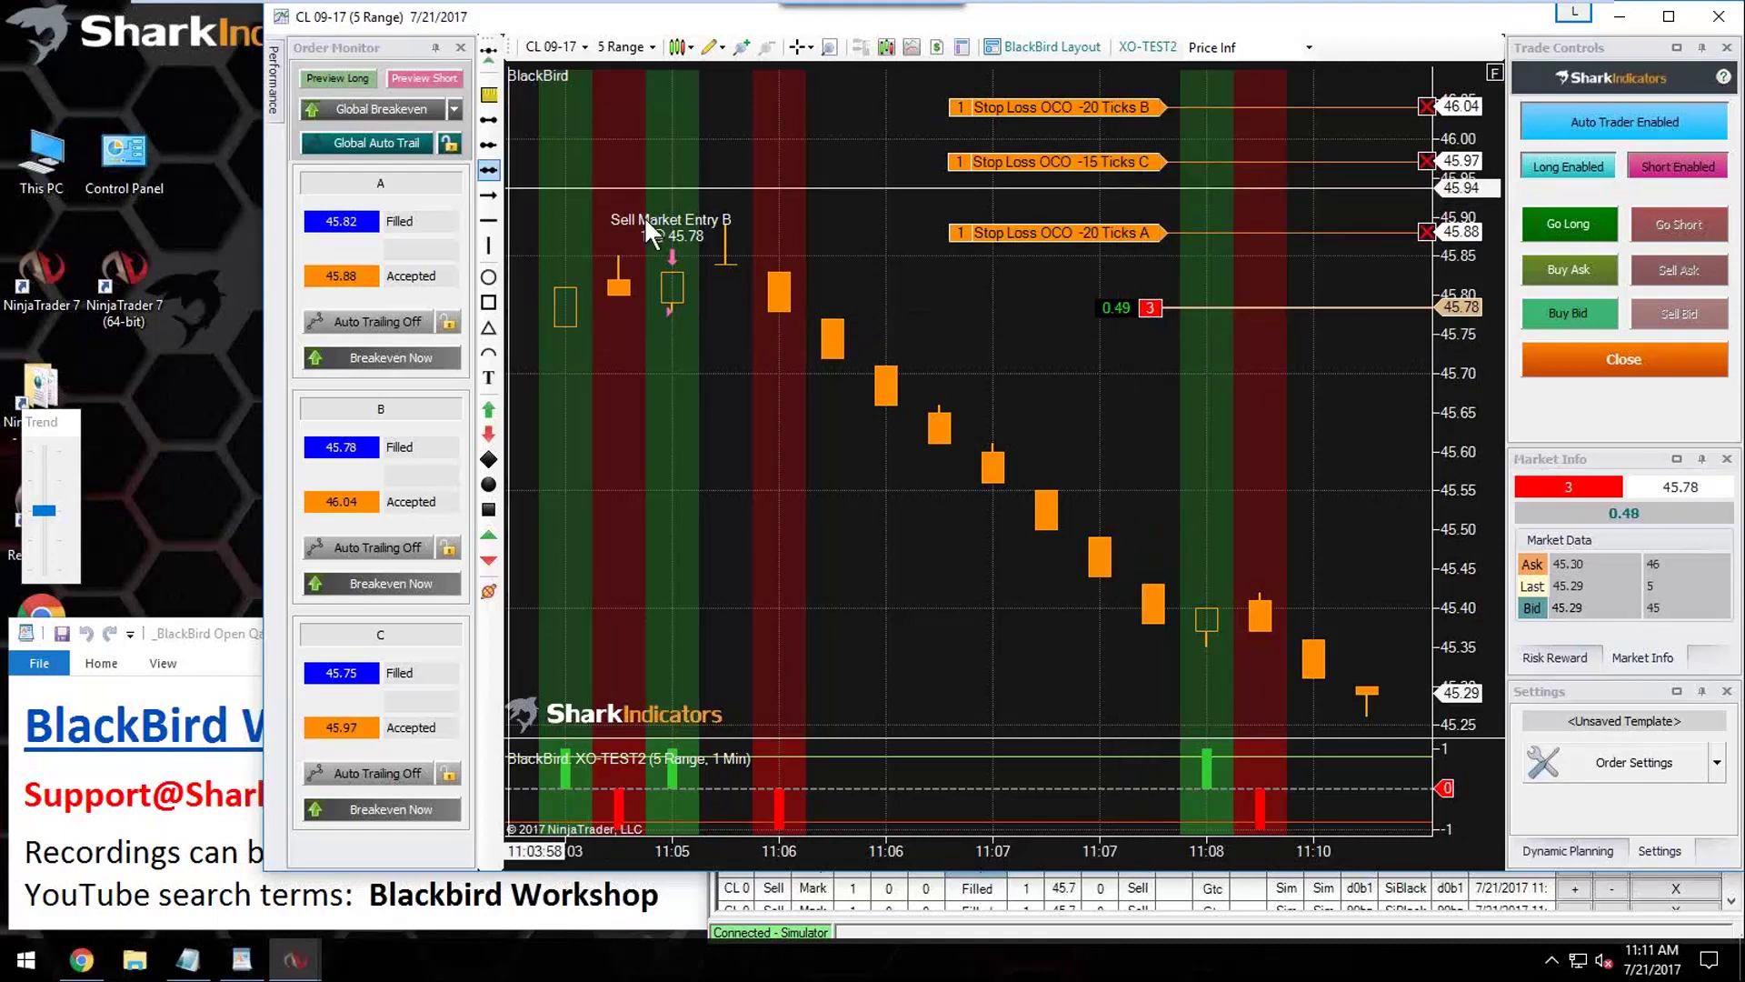
Step: Set the global breakeven offset to 1 tick
left_click(454, 109)
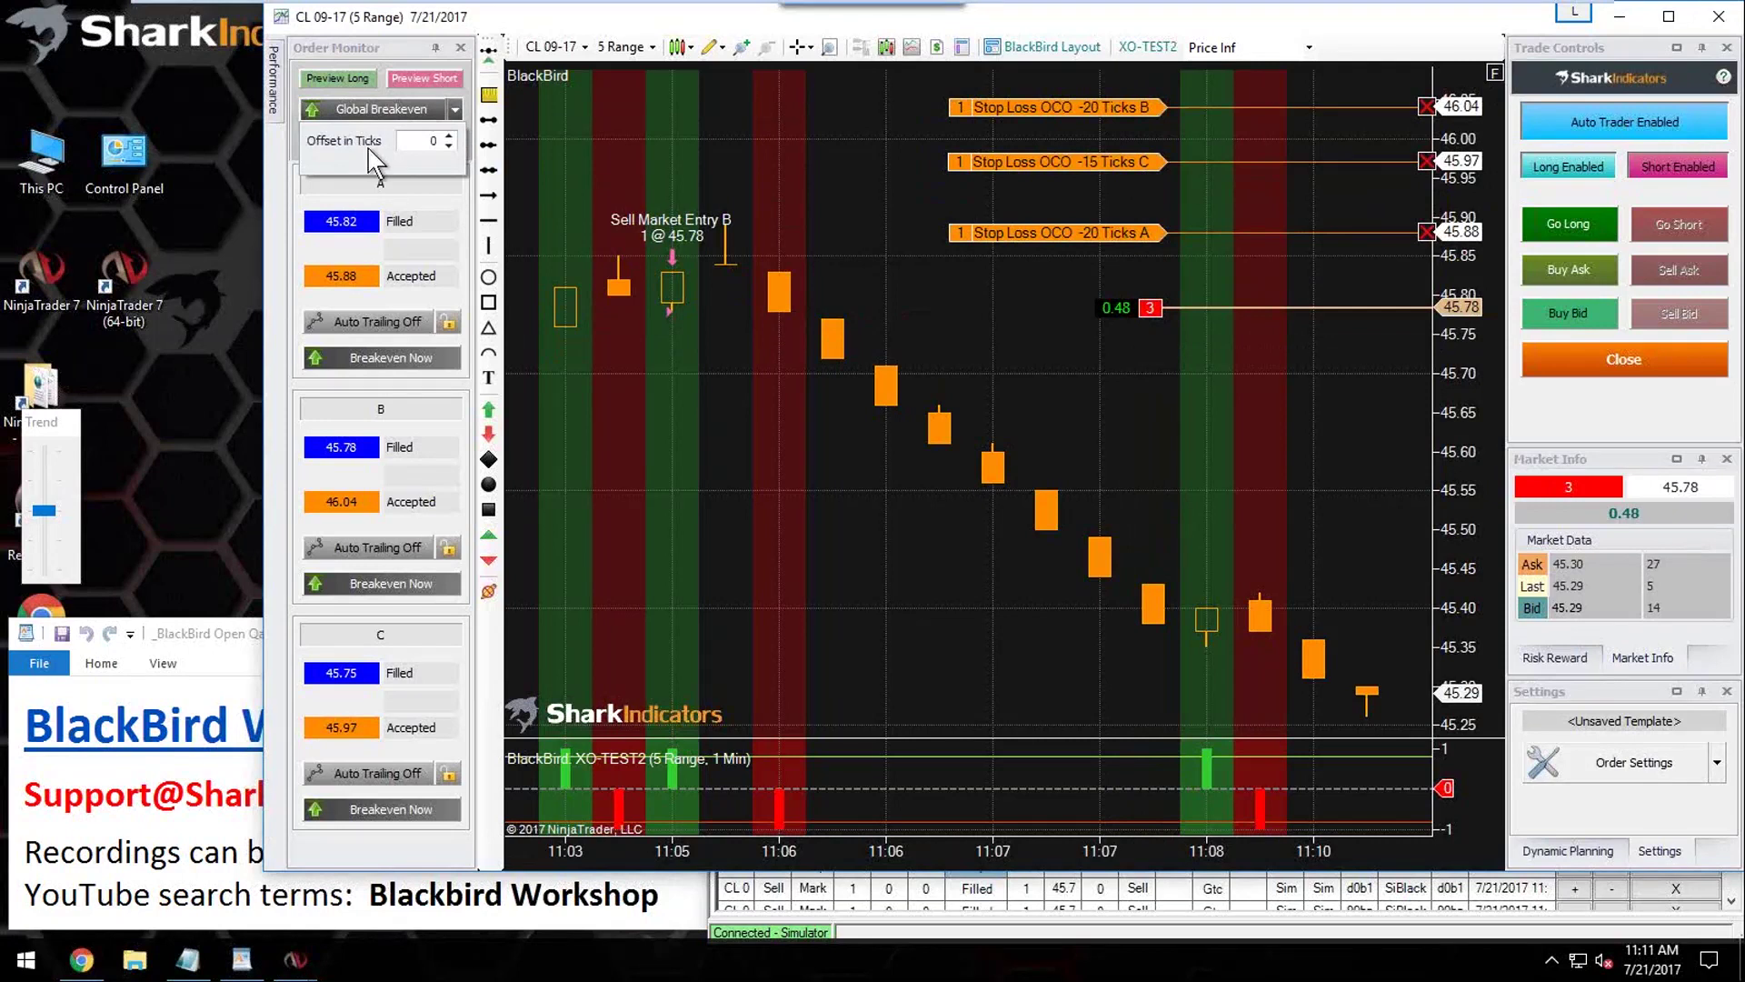
left_click(449, 136)
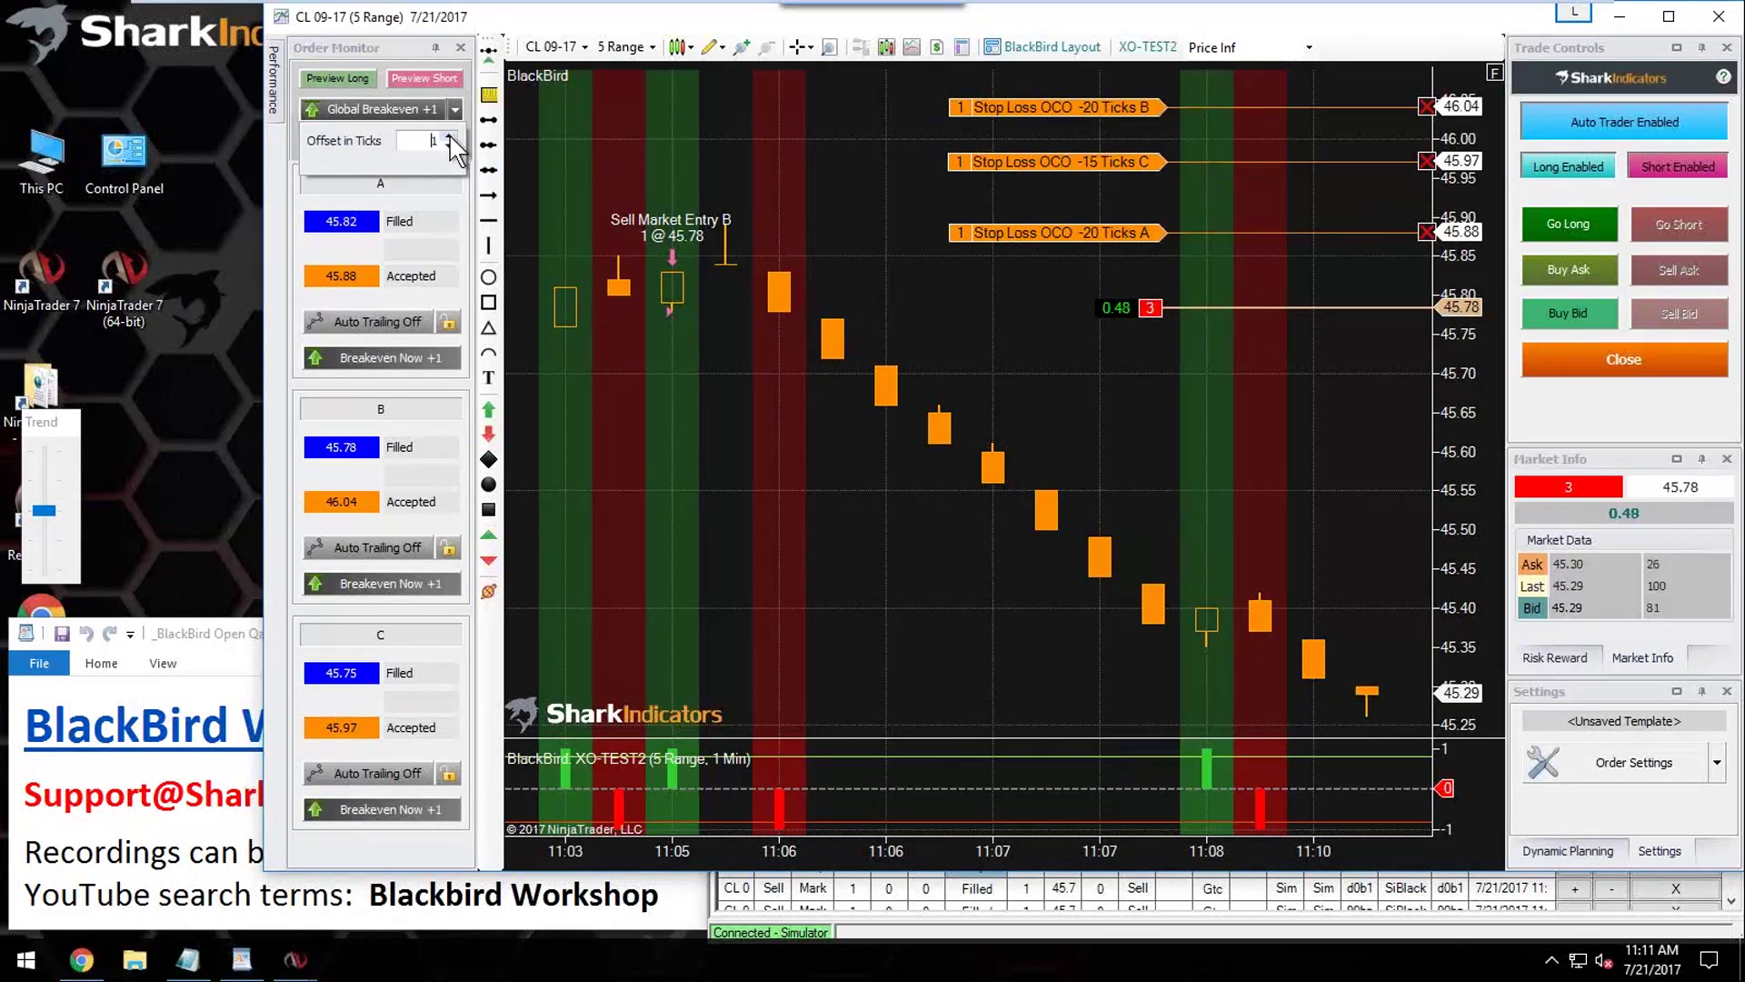
left_click(537, 124)
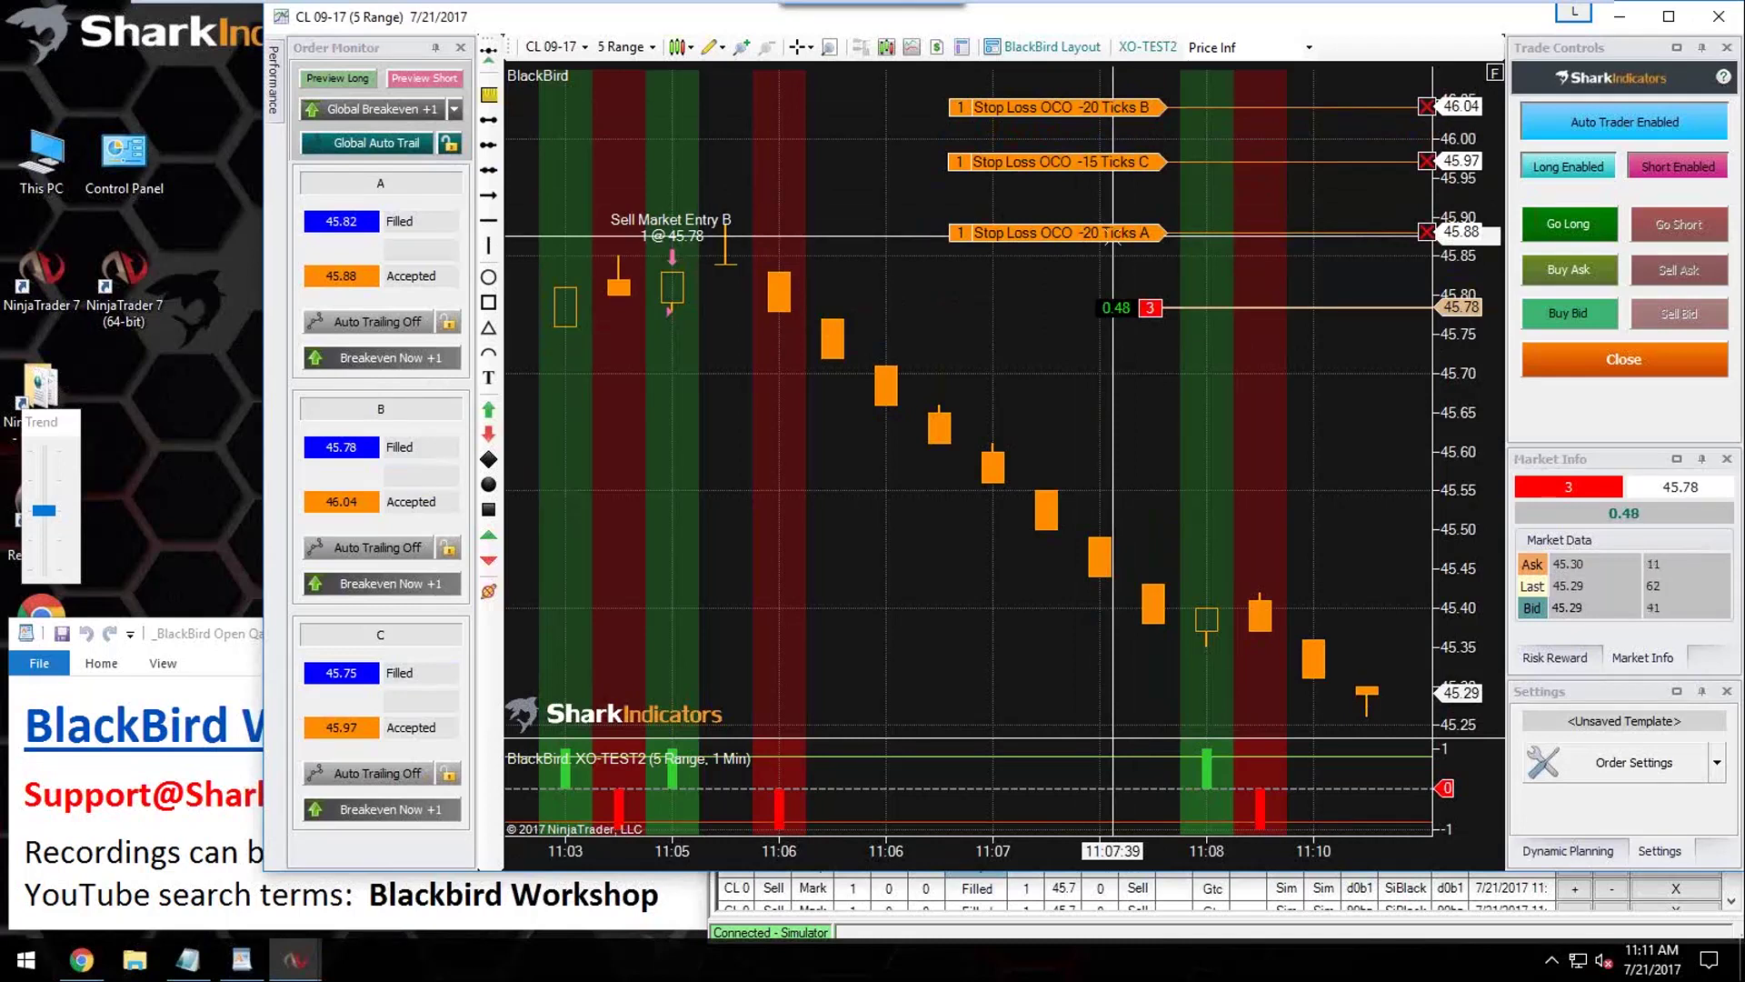
middle_click(640, 351)
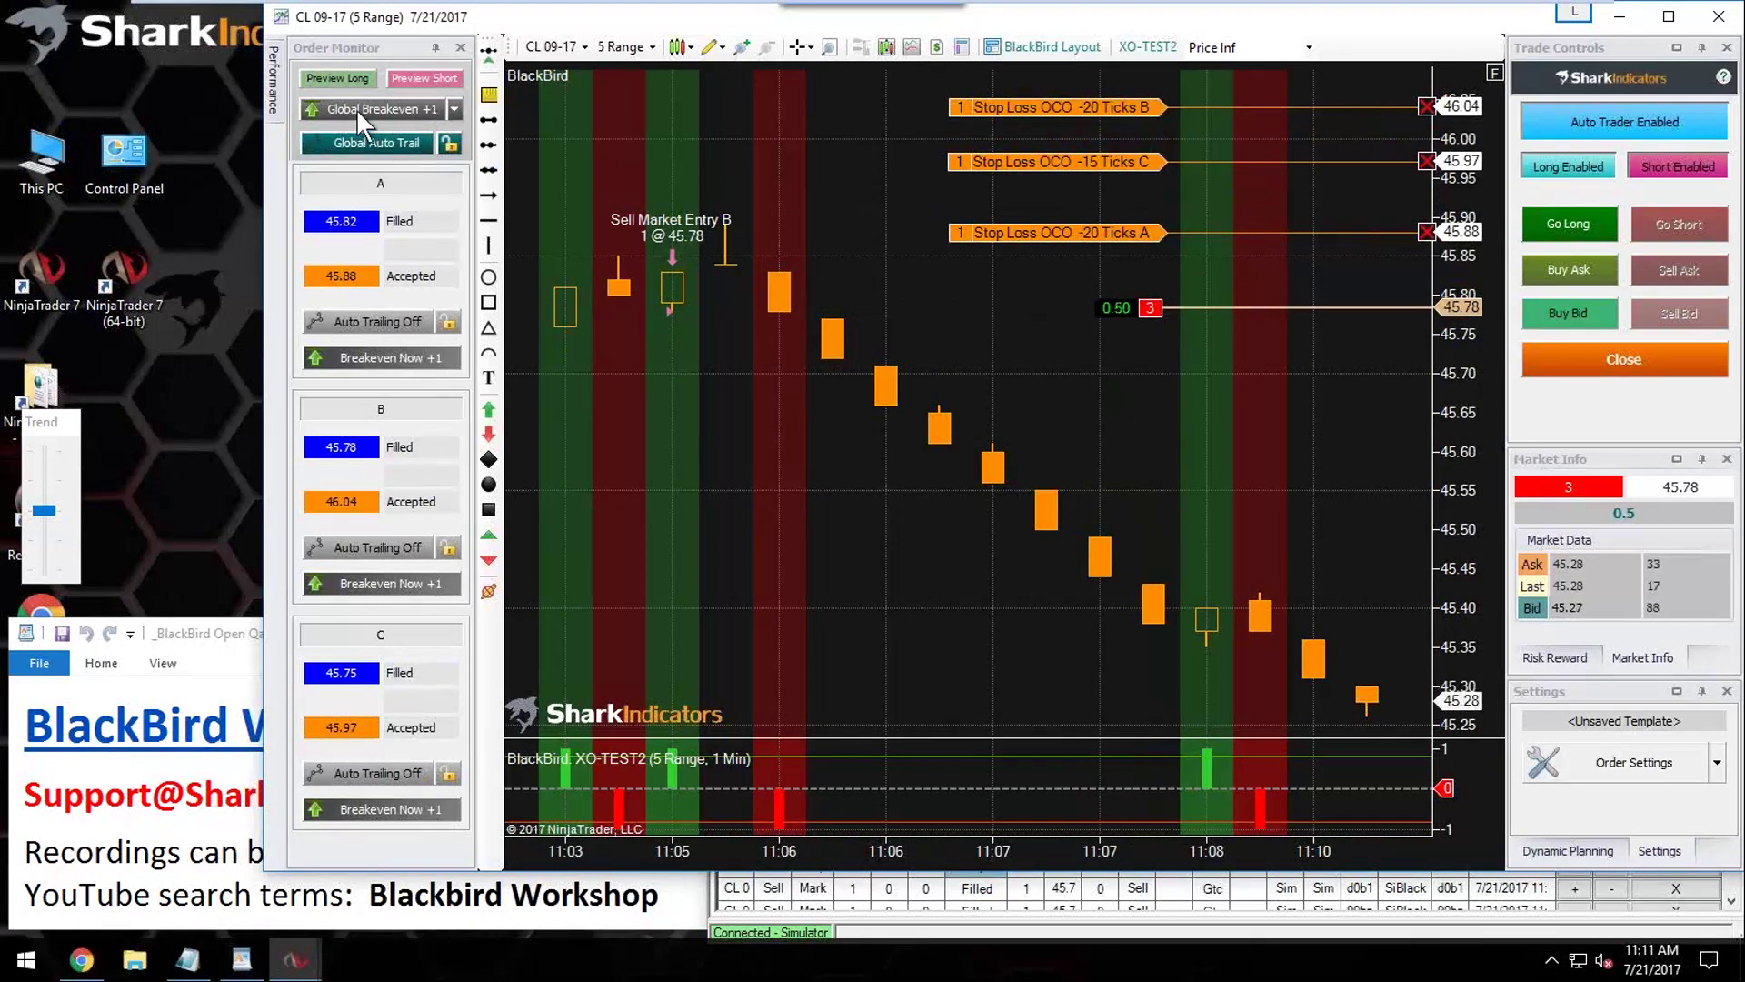
Step: Reduce the global breakeven offset to -1 tick and on to -2 ticks
left_click(453, 110)
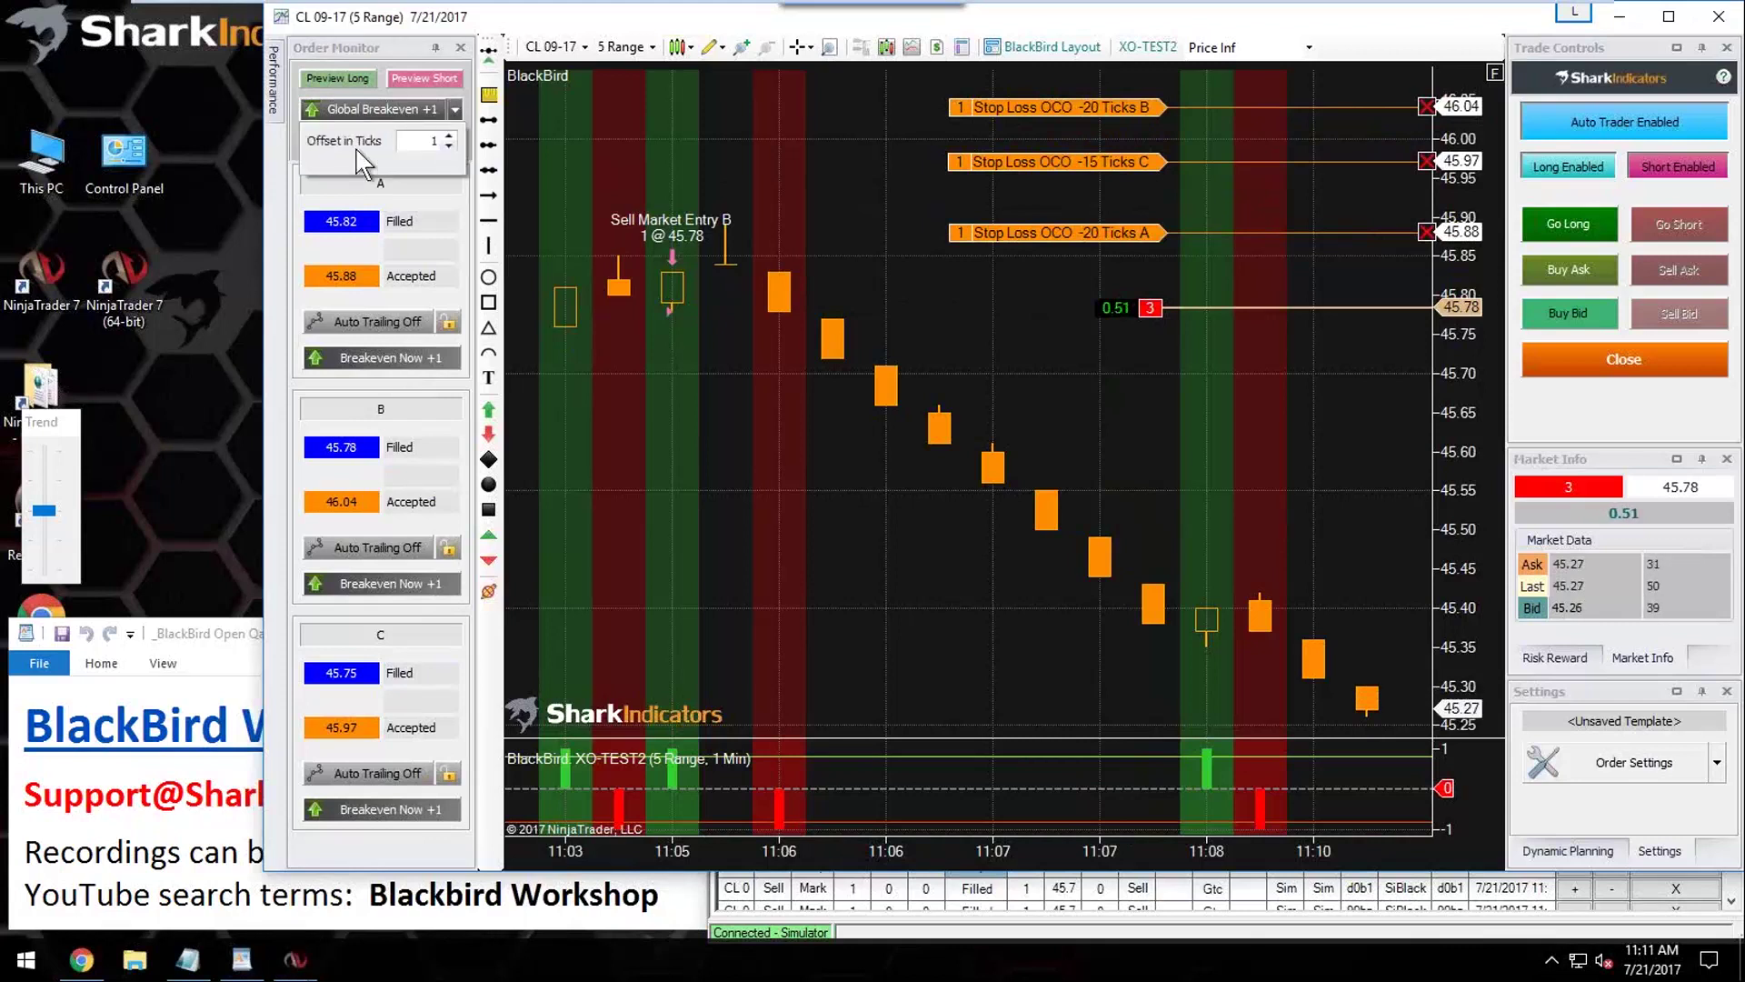
left_click(449, 144)
left_click(449, 144)
left_click(449, 145)
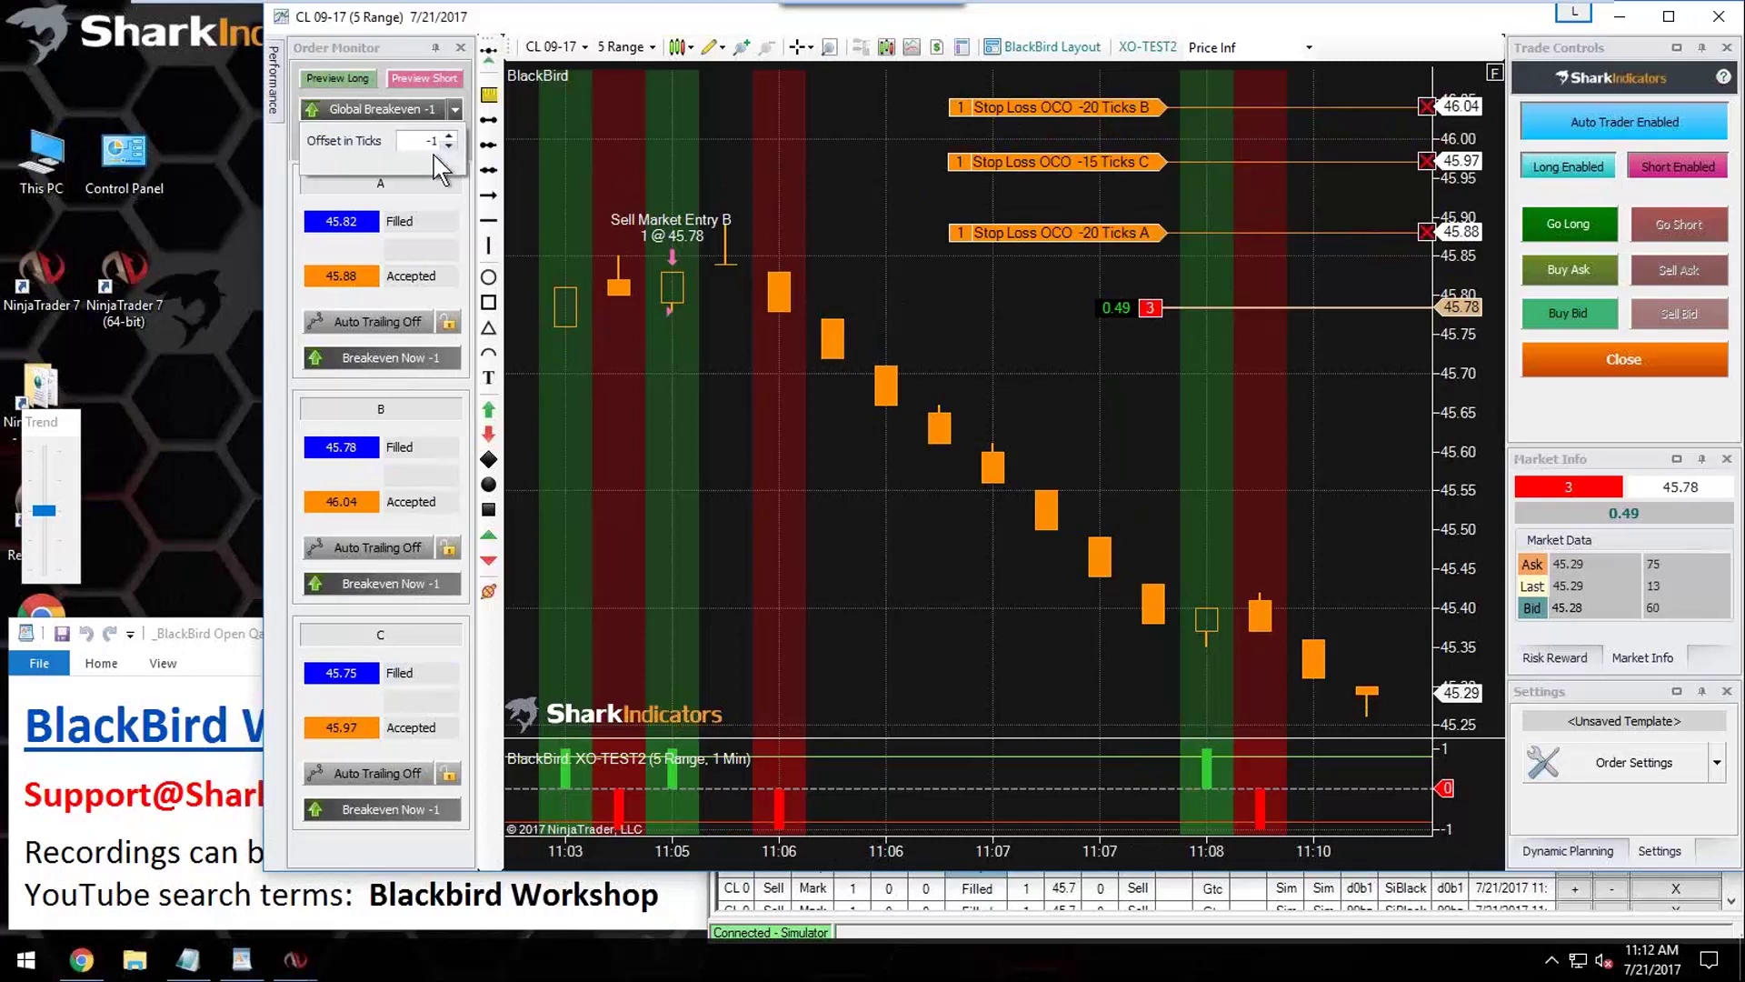
left_click(523, 161)
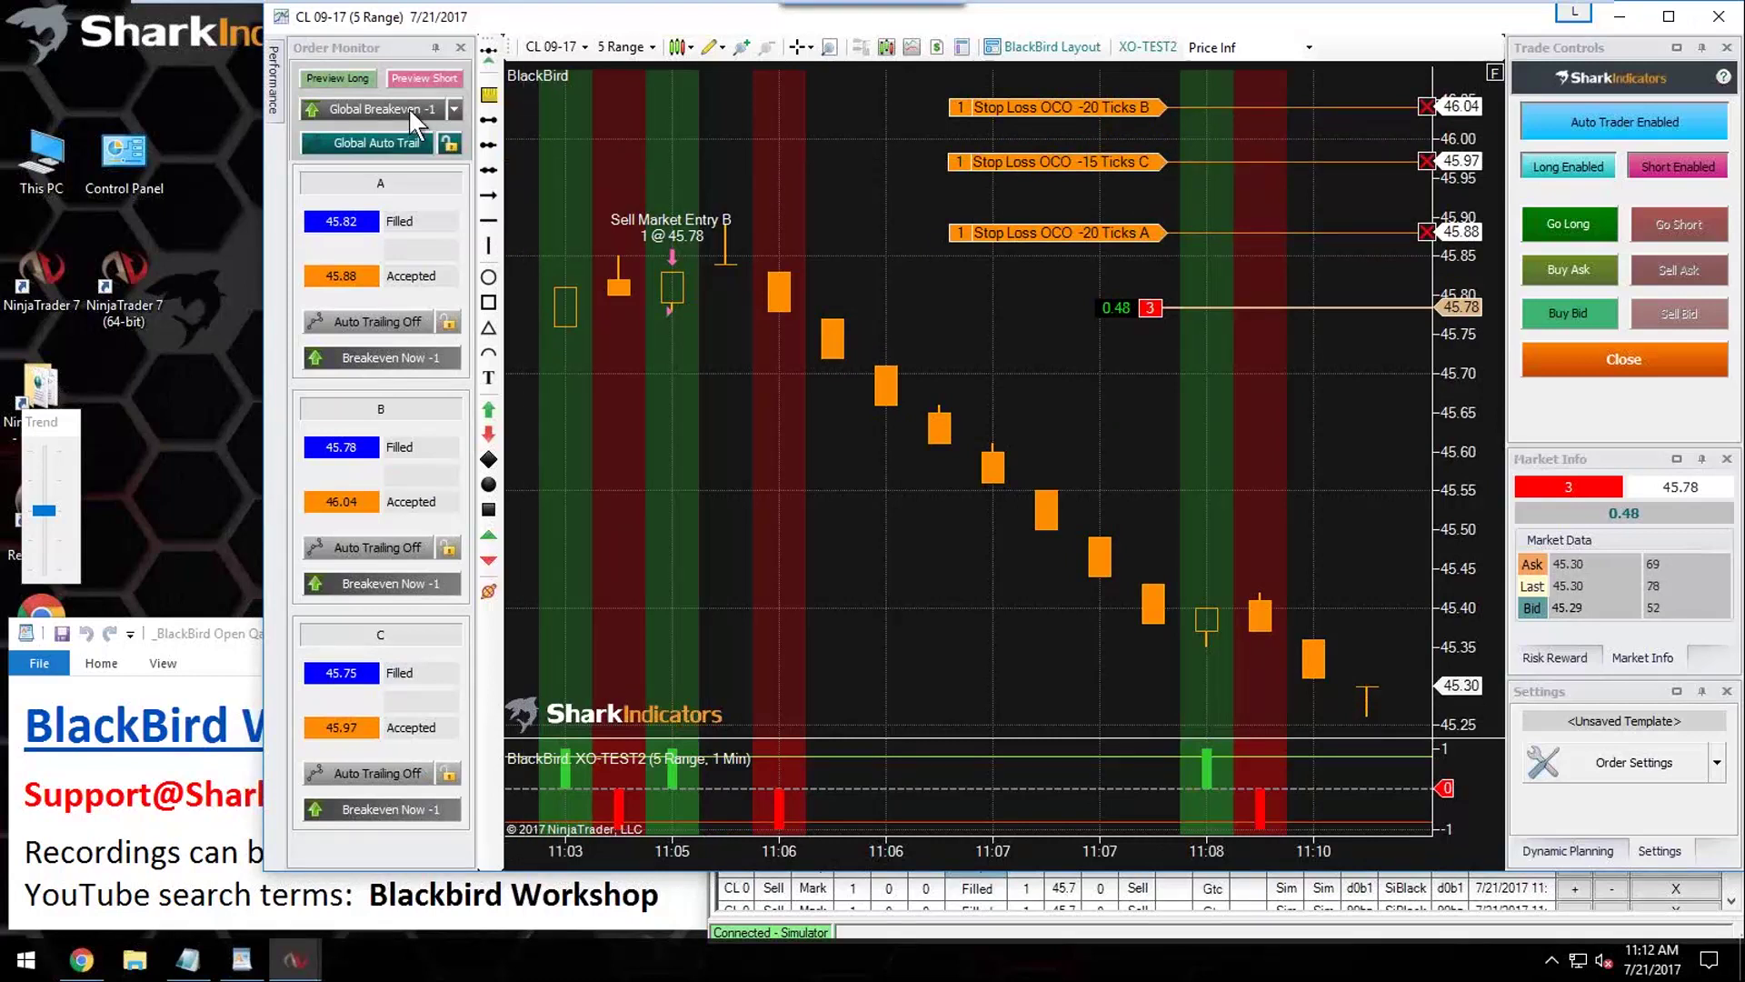
left_click(455, 110)
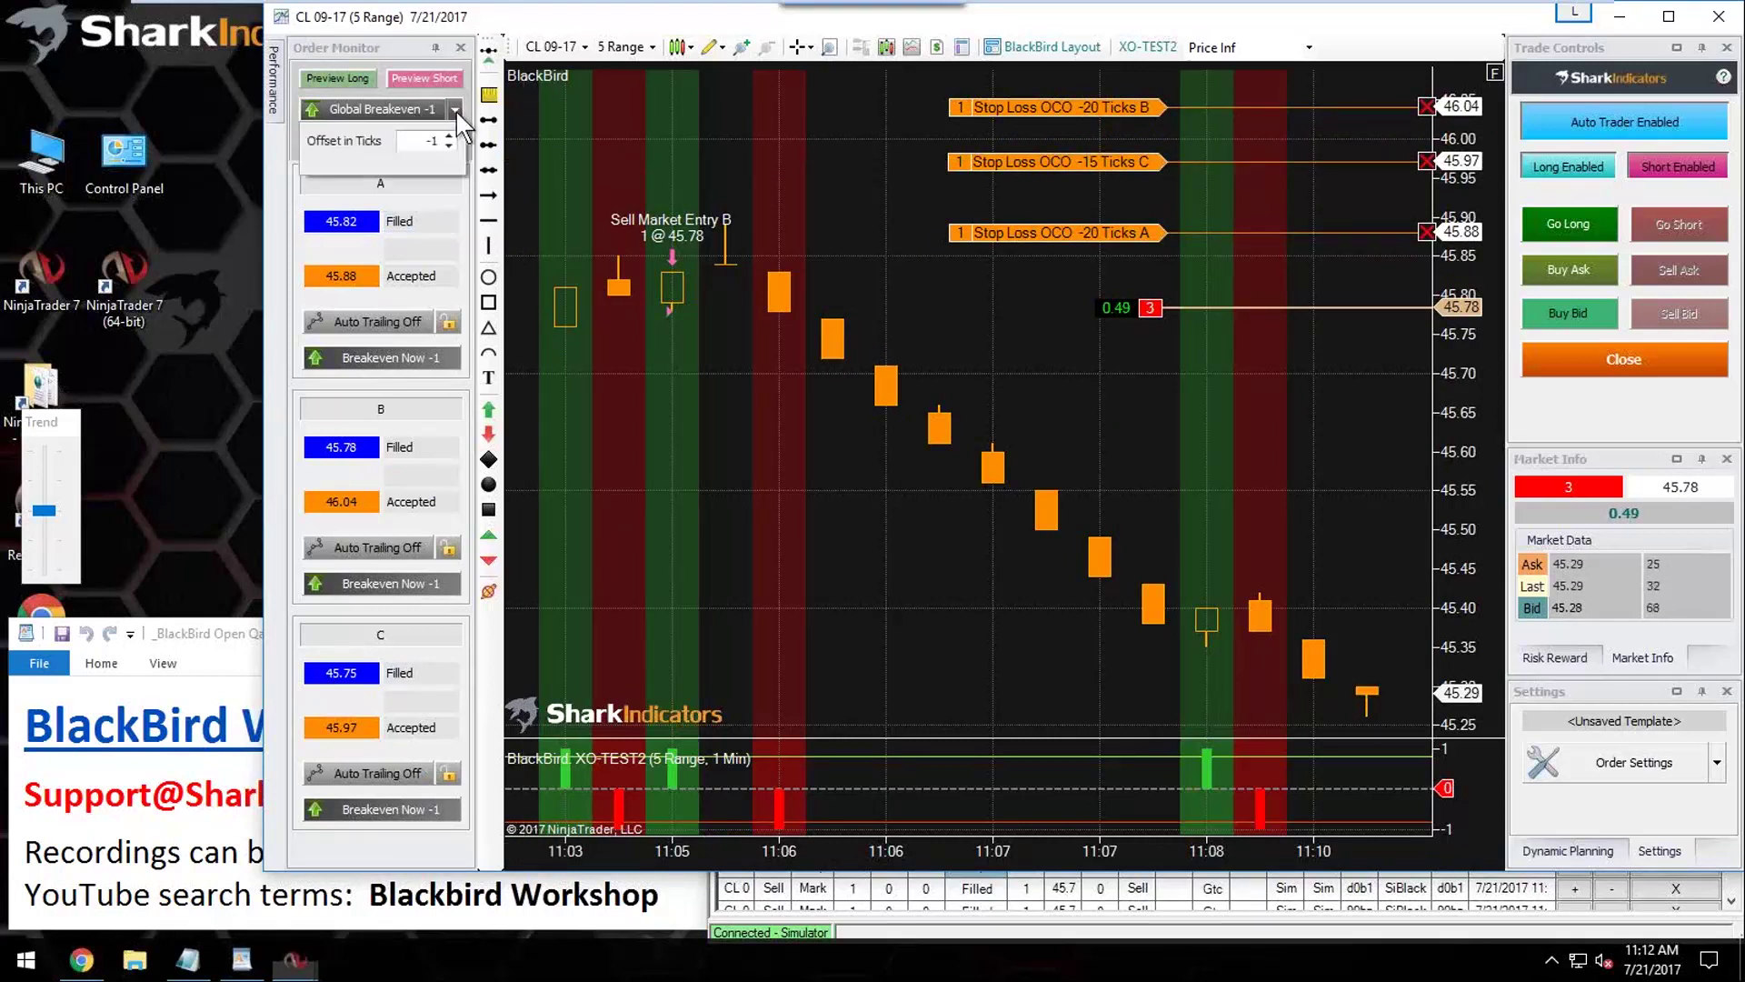
left_click(449, 145)
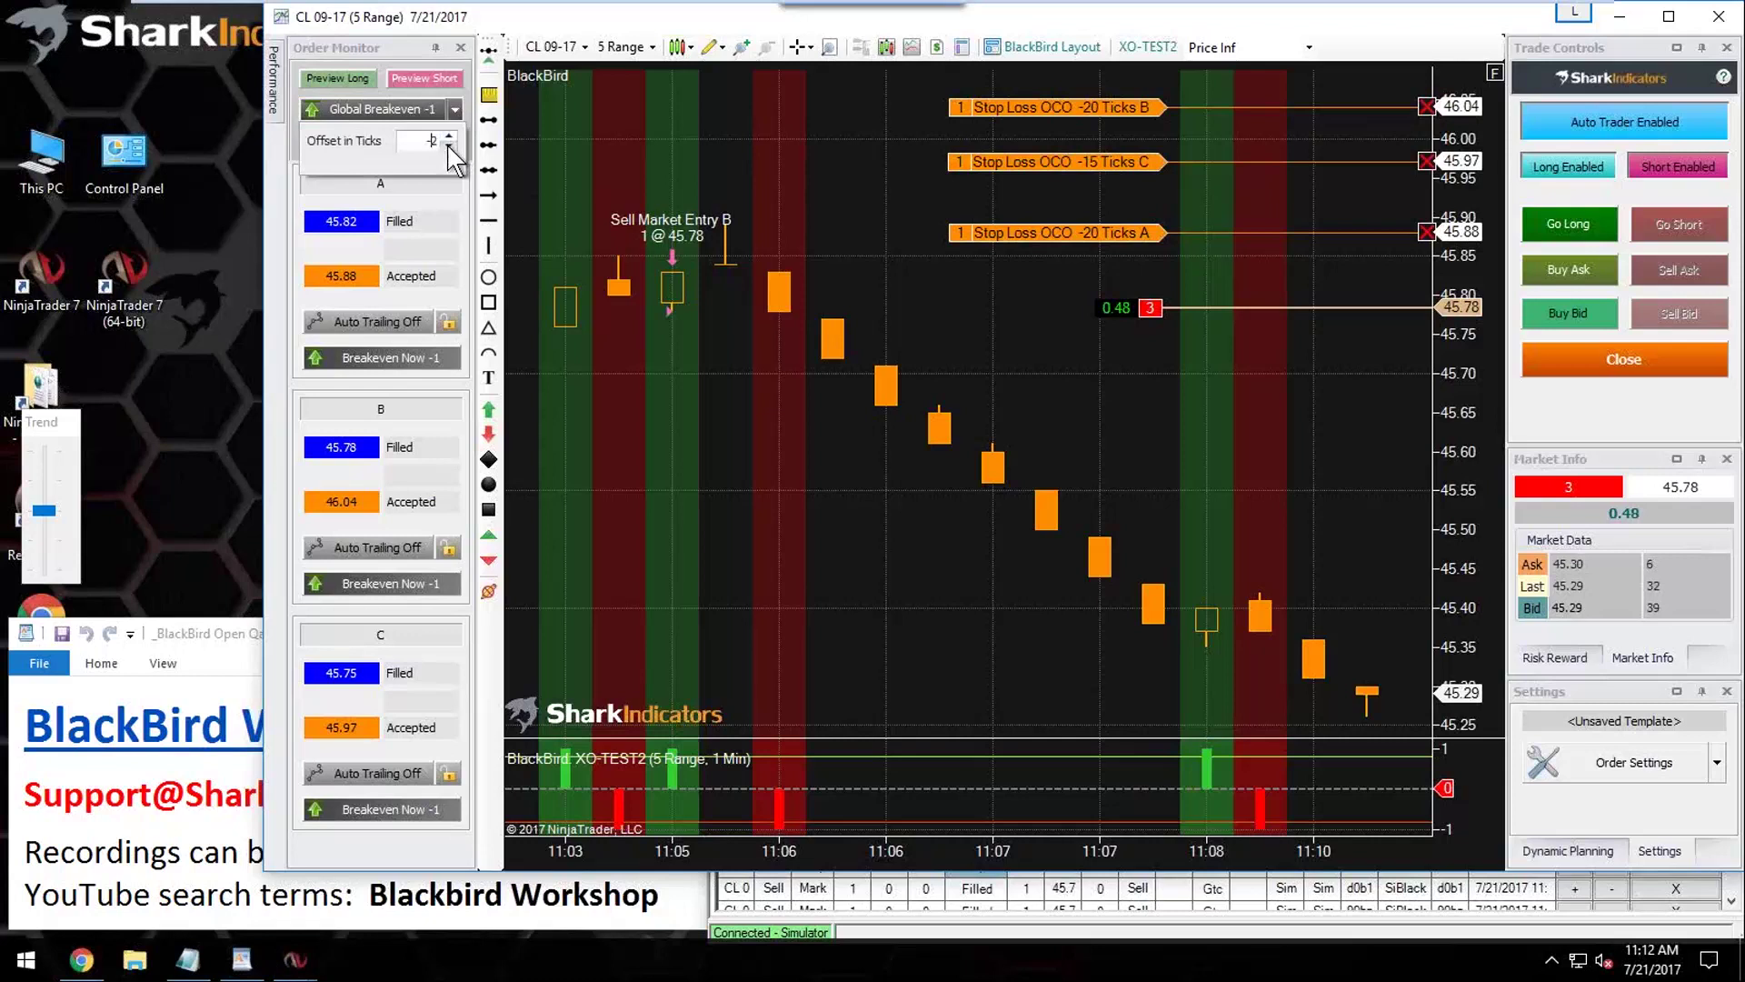
left_click(502, 172)
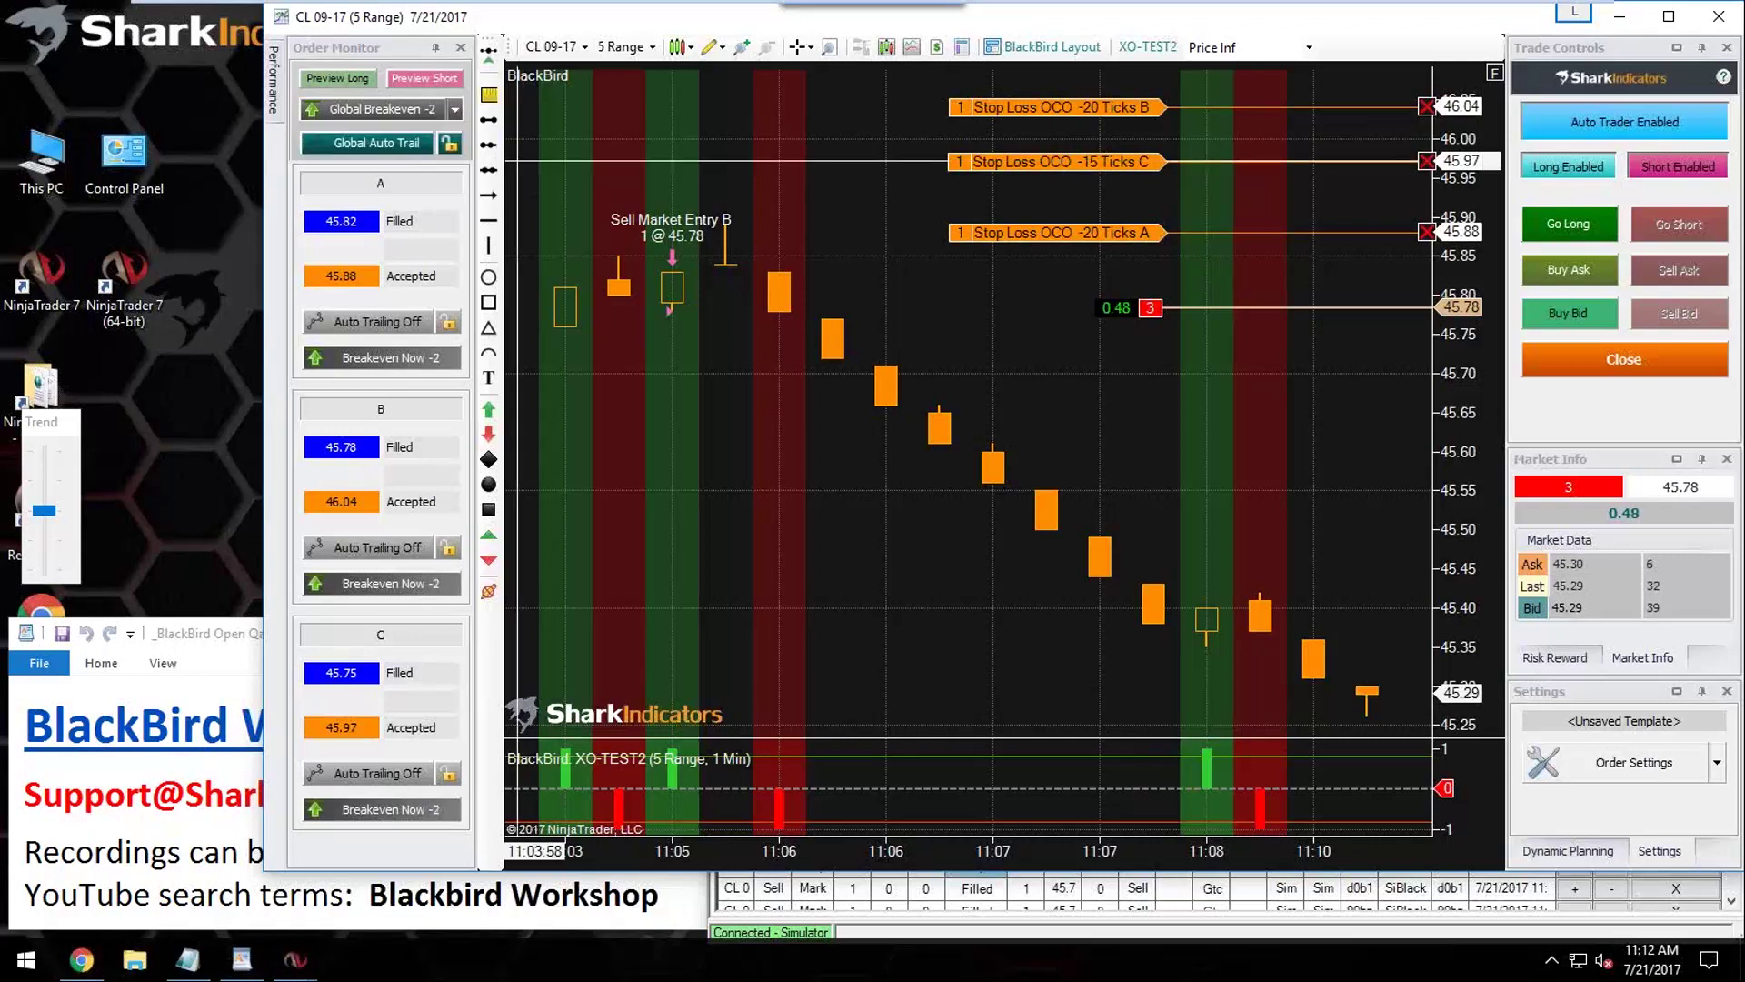
Step: Test Breakeven Now on order set A with the -2 tick offset and again with the global breakeven offset set to 2 ticks
left_click(389, 361)
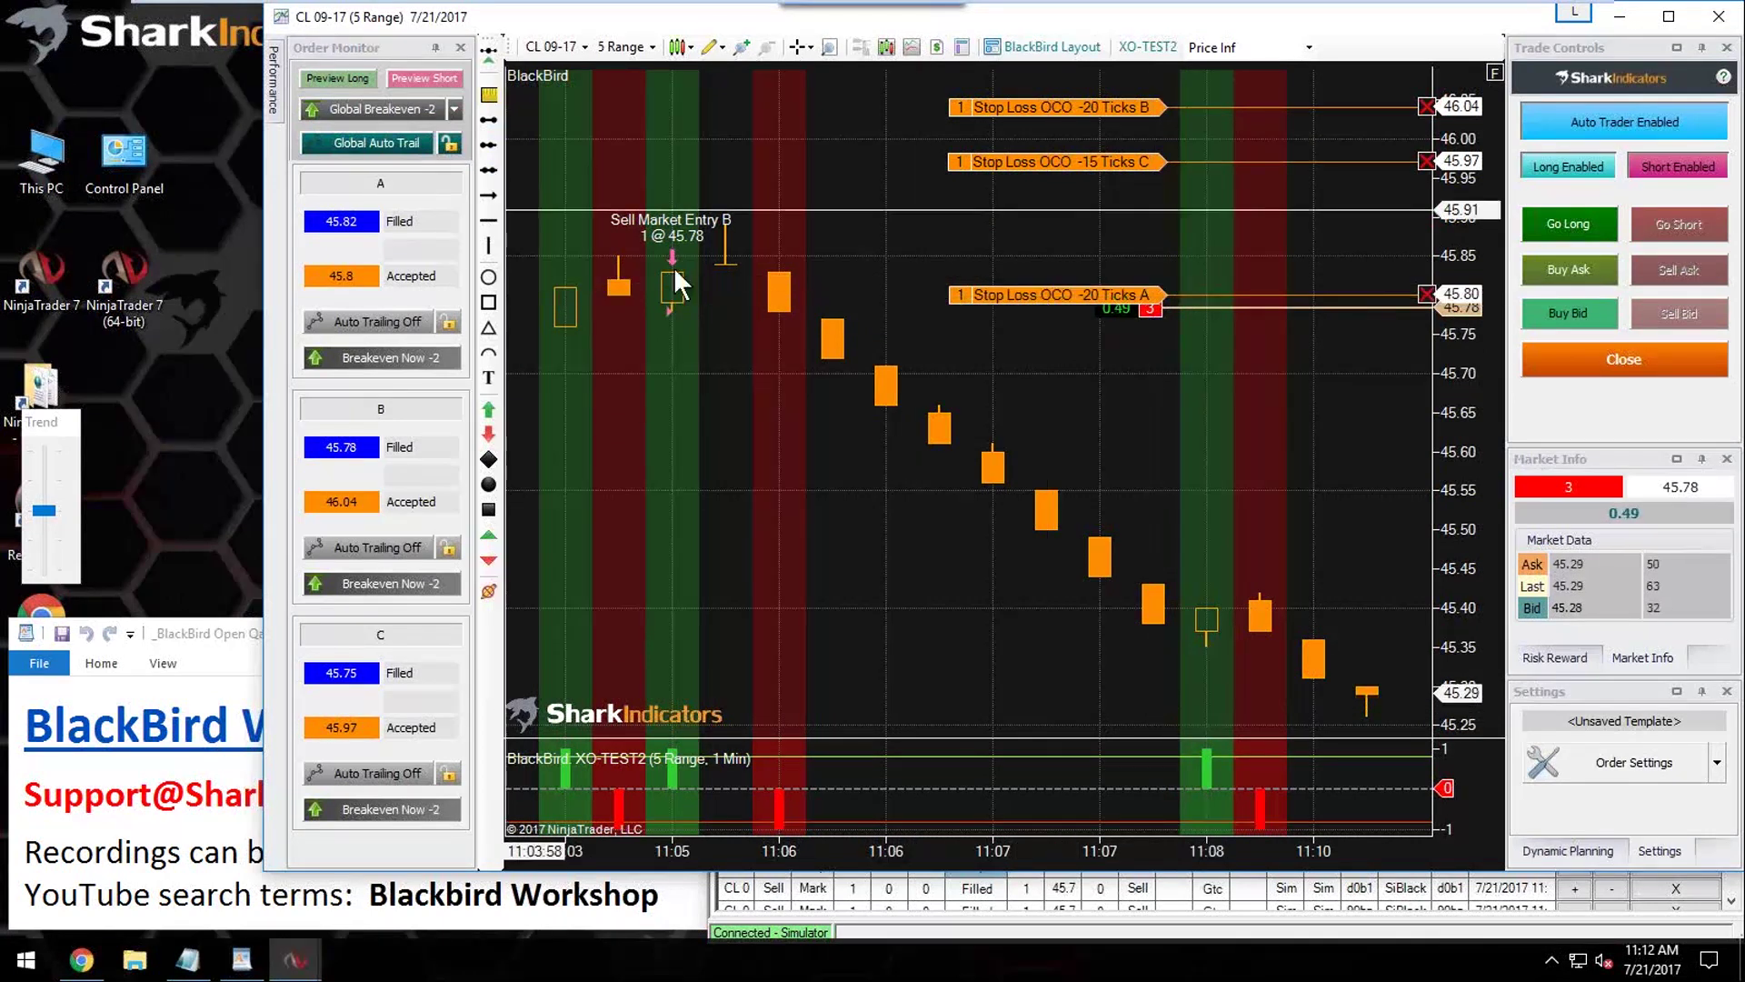
left_click(455, 108)
left_click(450, 135)
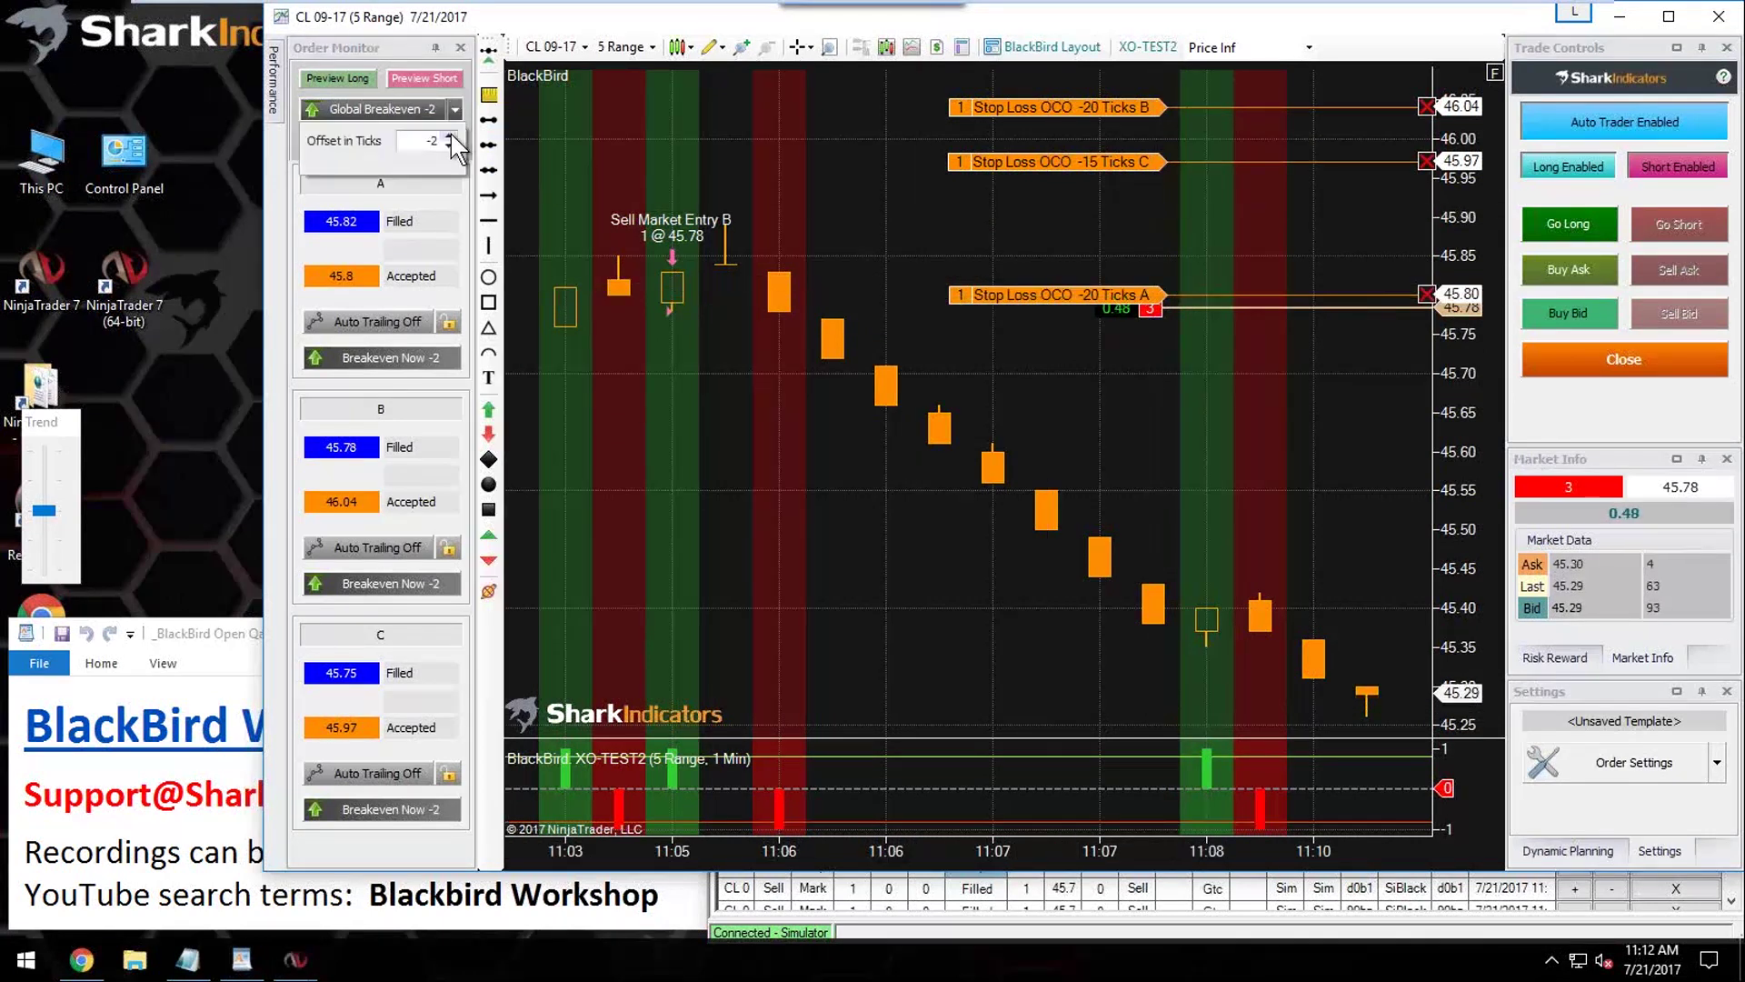
left_click(451, 135)
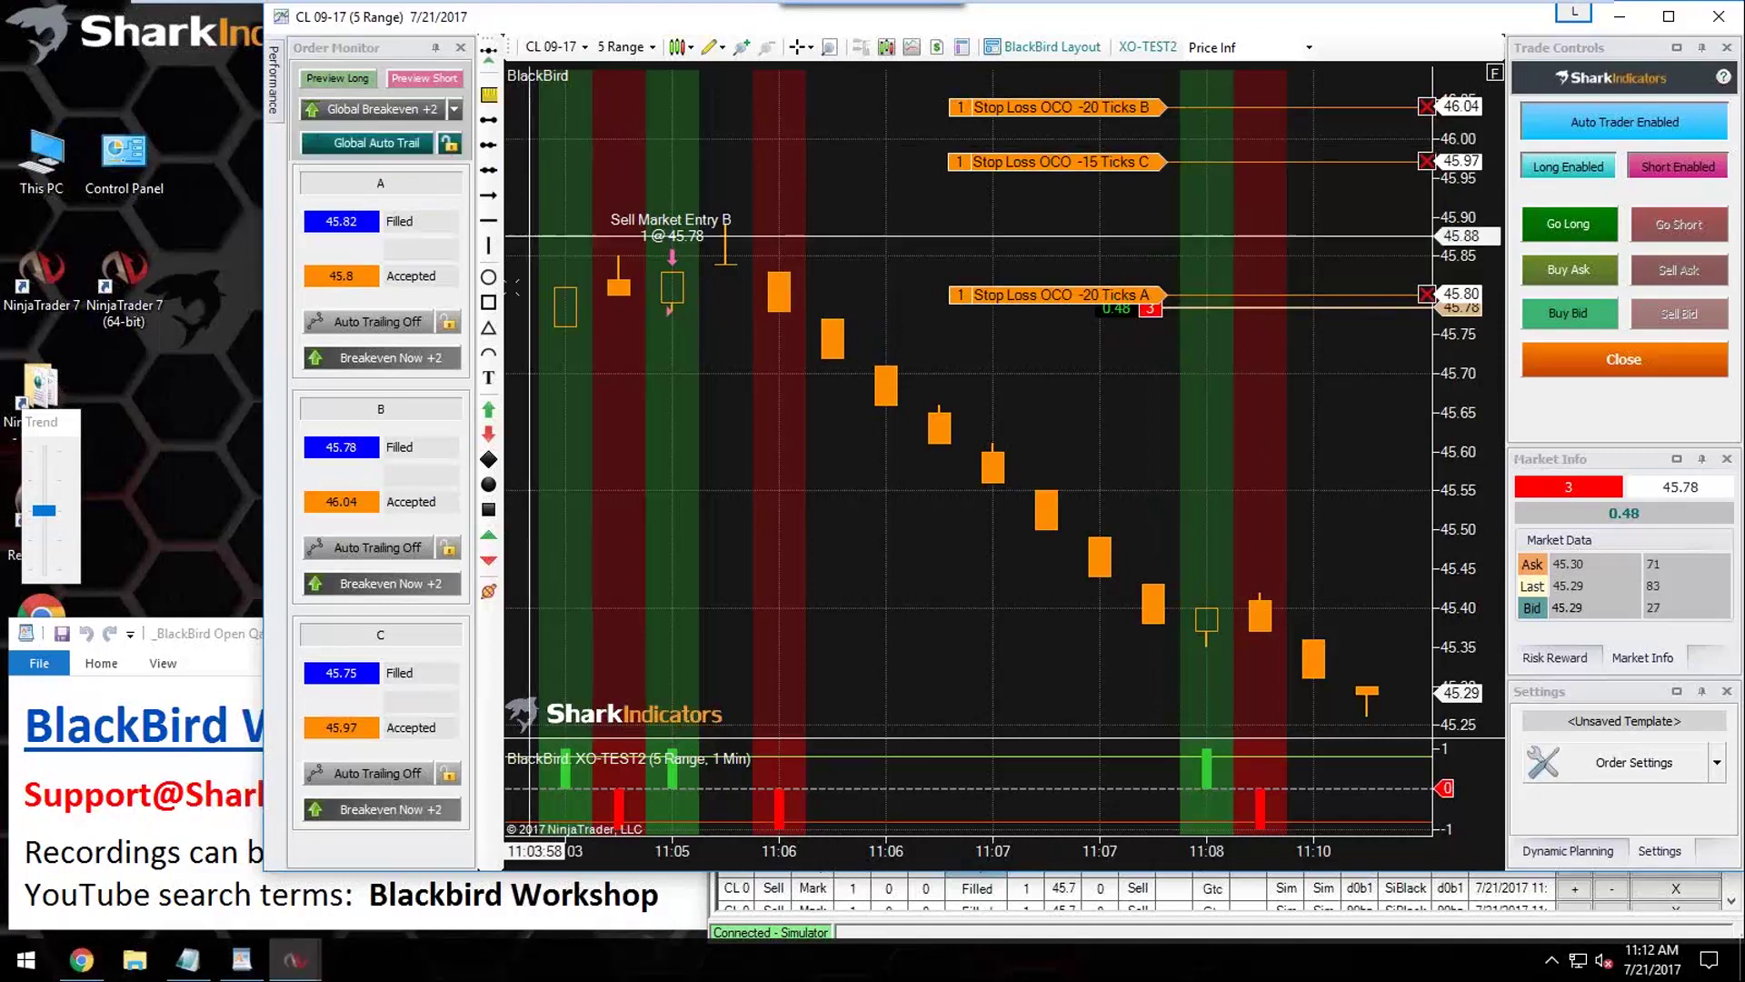
left_click(405, 358)
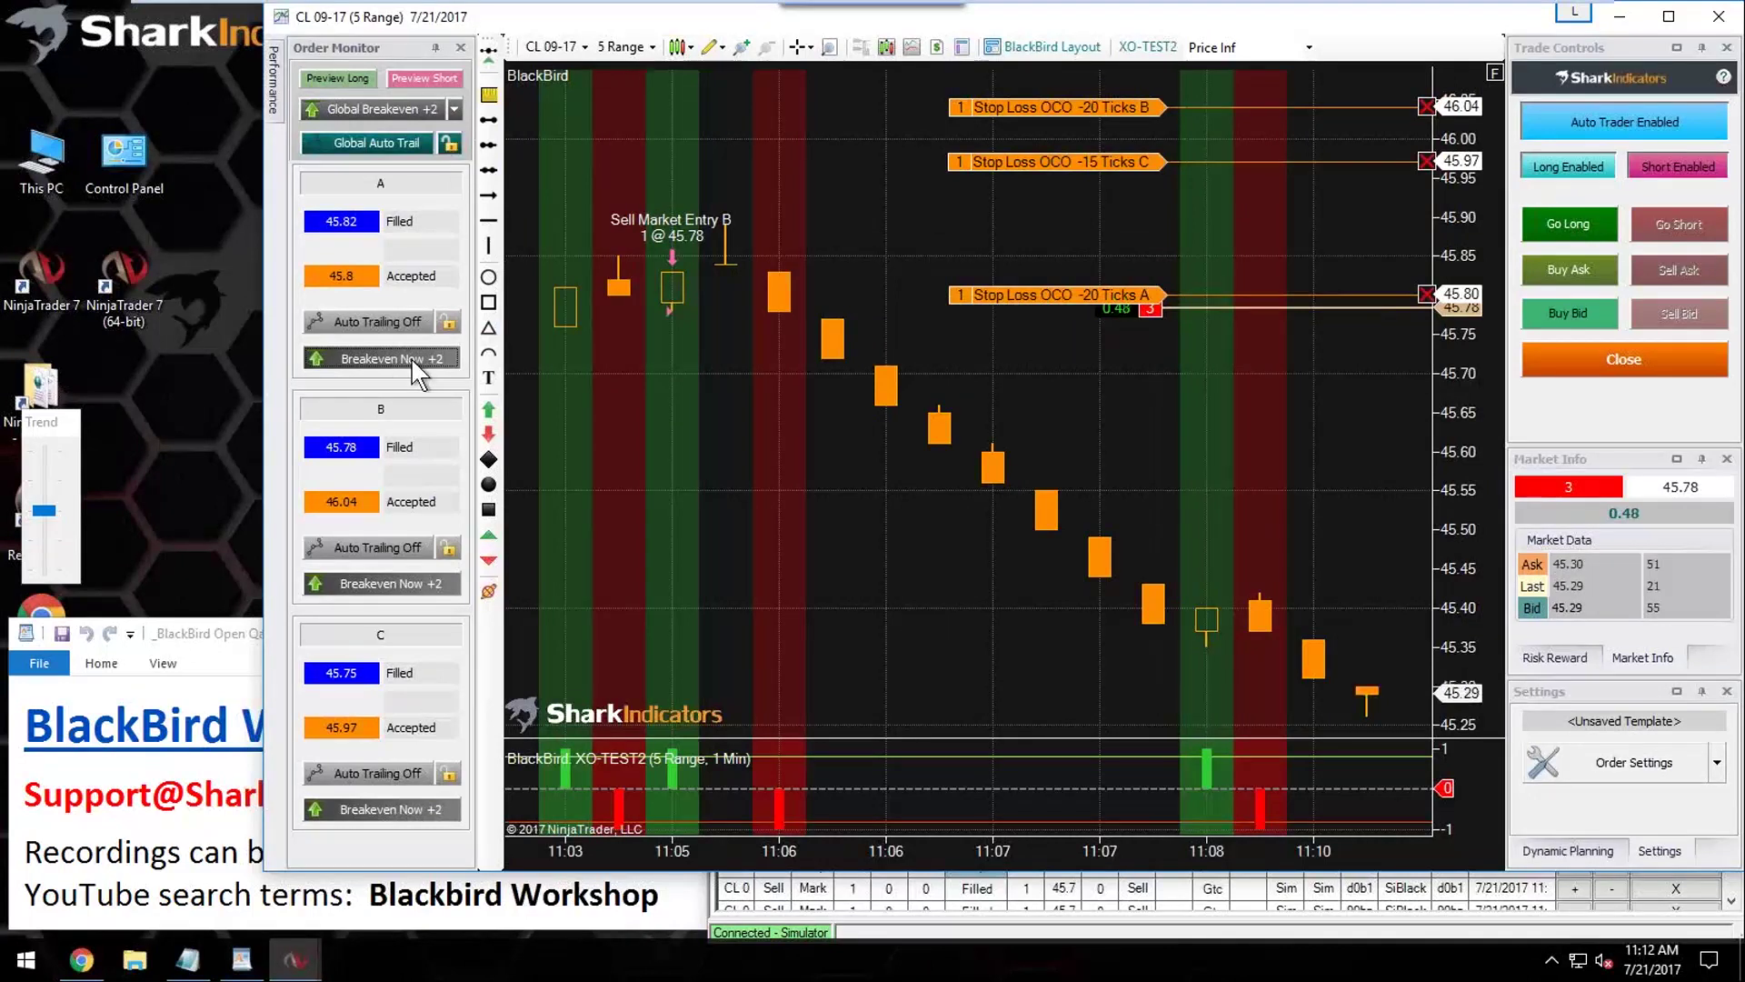
left_click(412, 359)
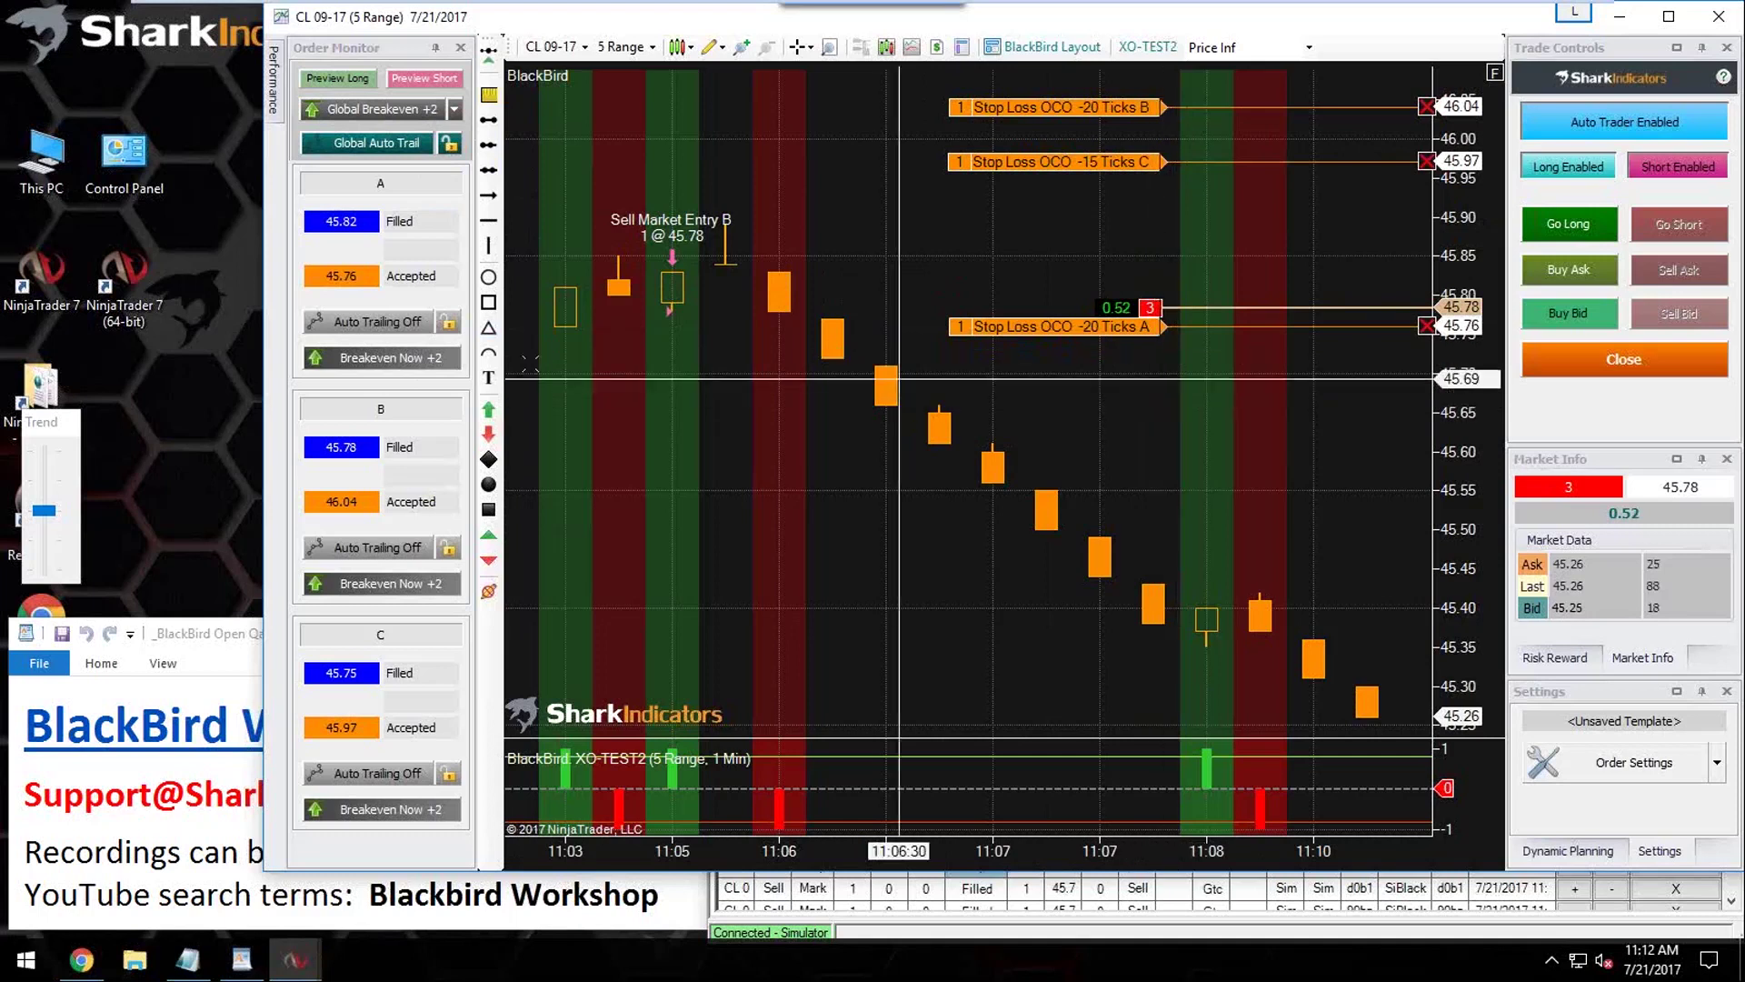
Step: Raise the global breakeven offset to 3 ticks and bring it back down to 1 tick
left_click(454, 108)
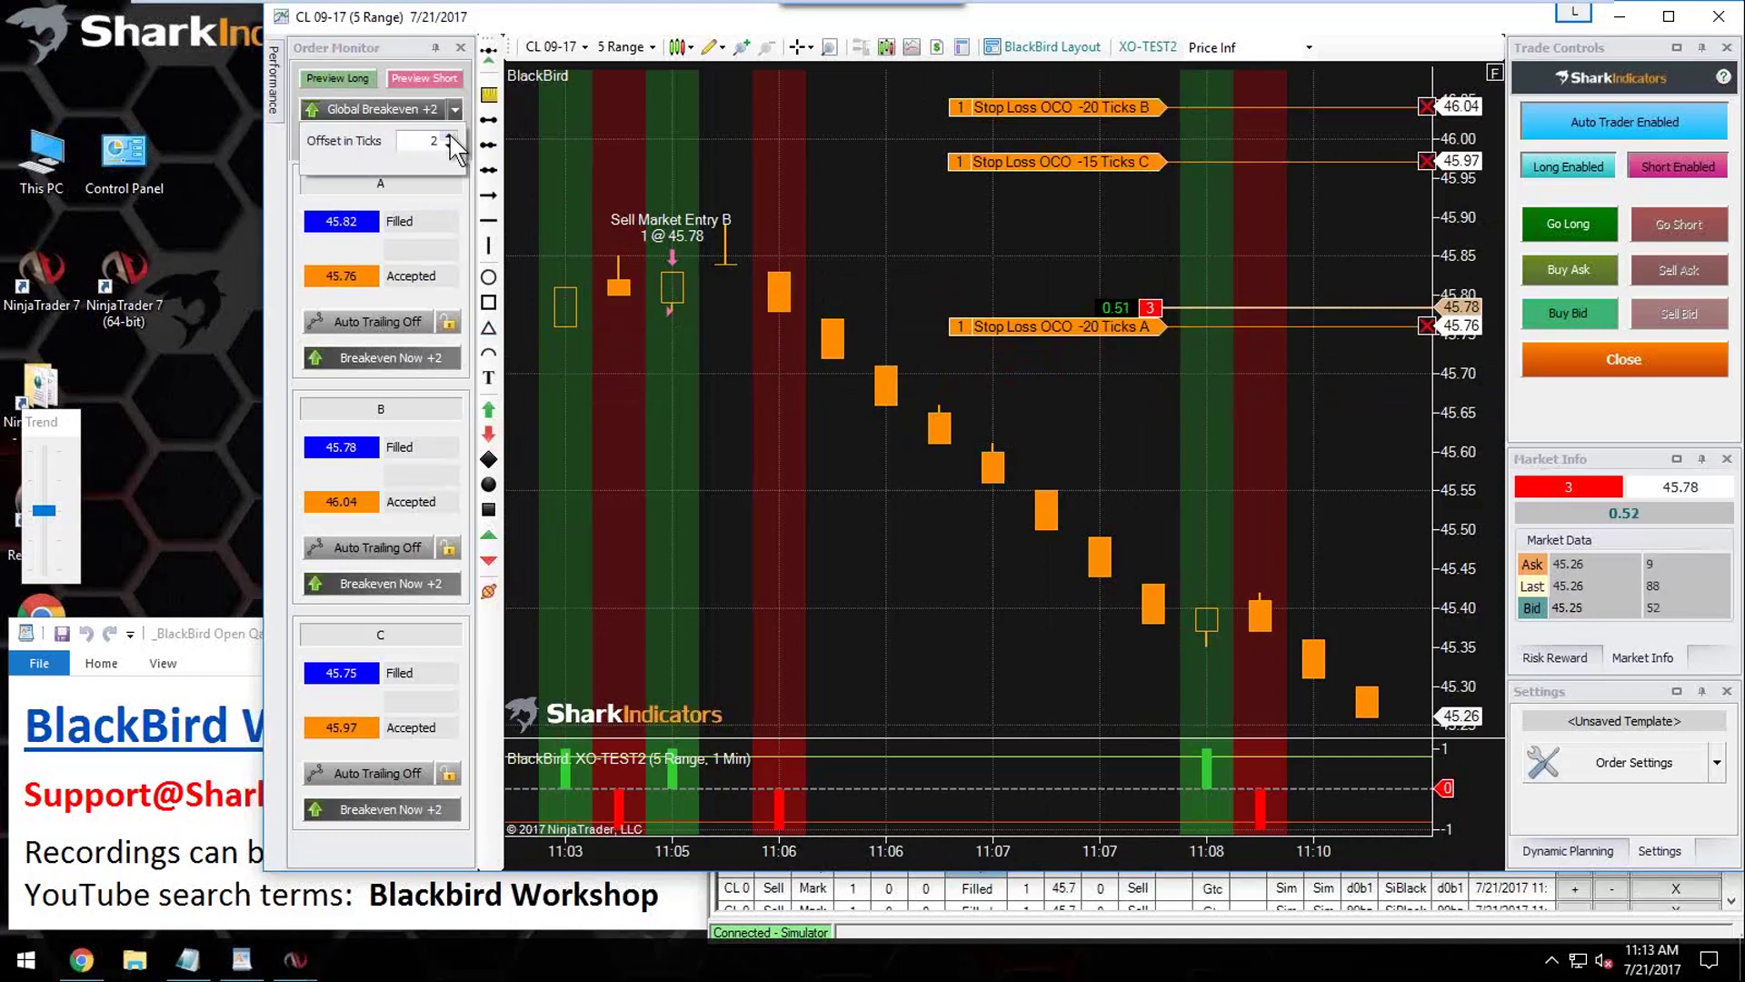
left_click(449, 135)
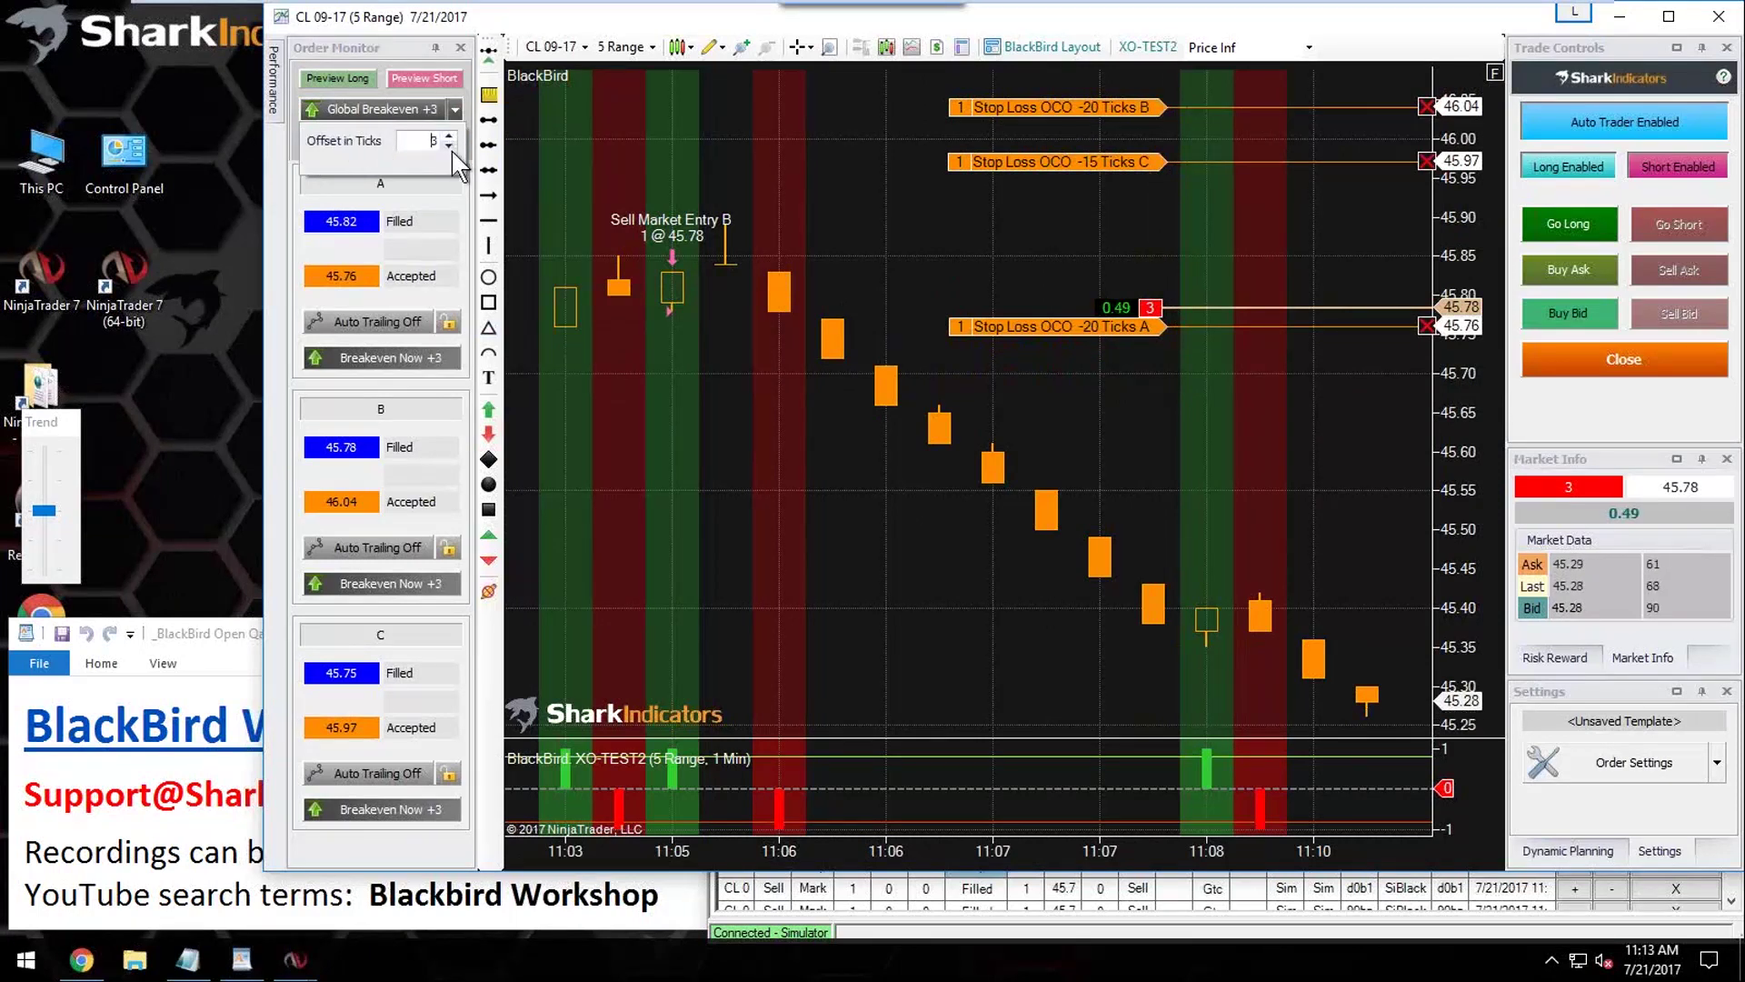
left_click(449, 146)
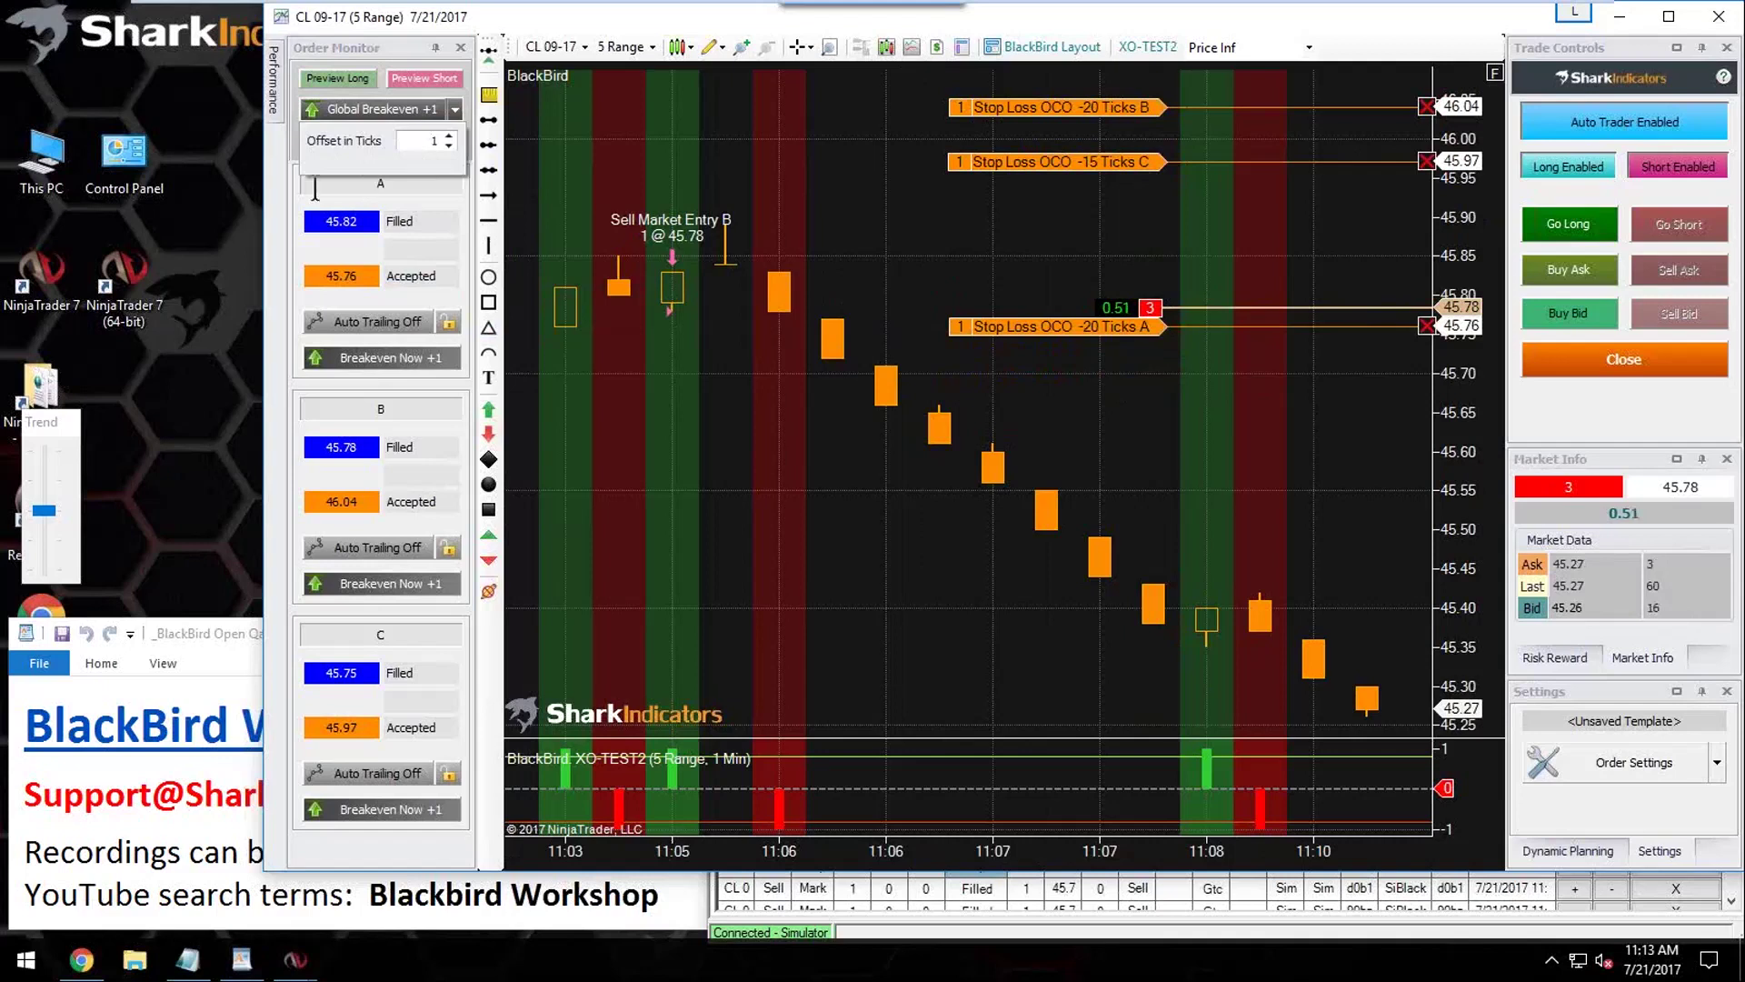
left_click(285, 194)
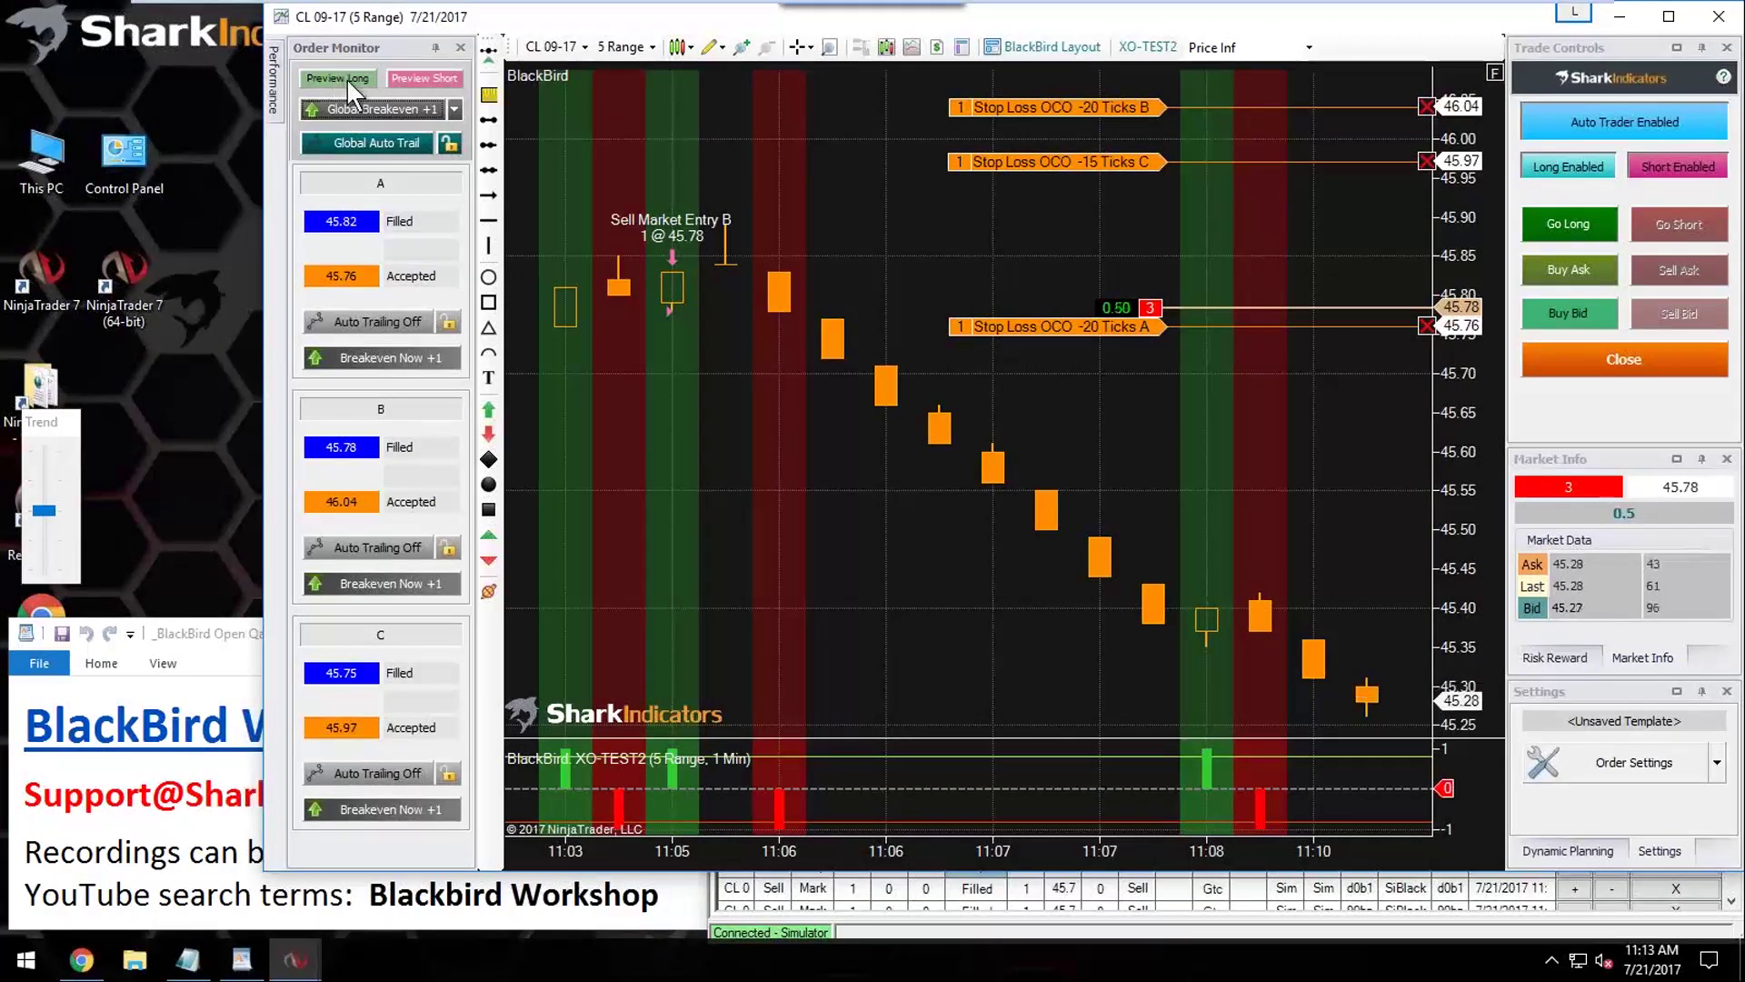
Step: Preview the long order placements on the chart and turn the preview off again
left_click(347, 78)
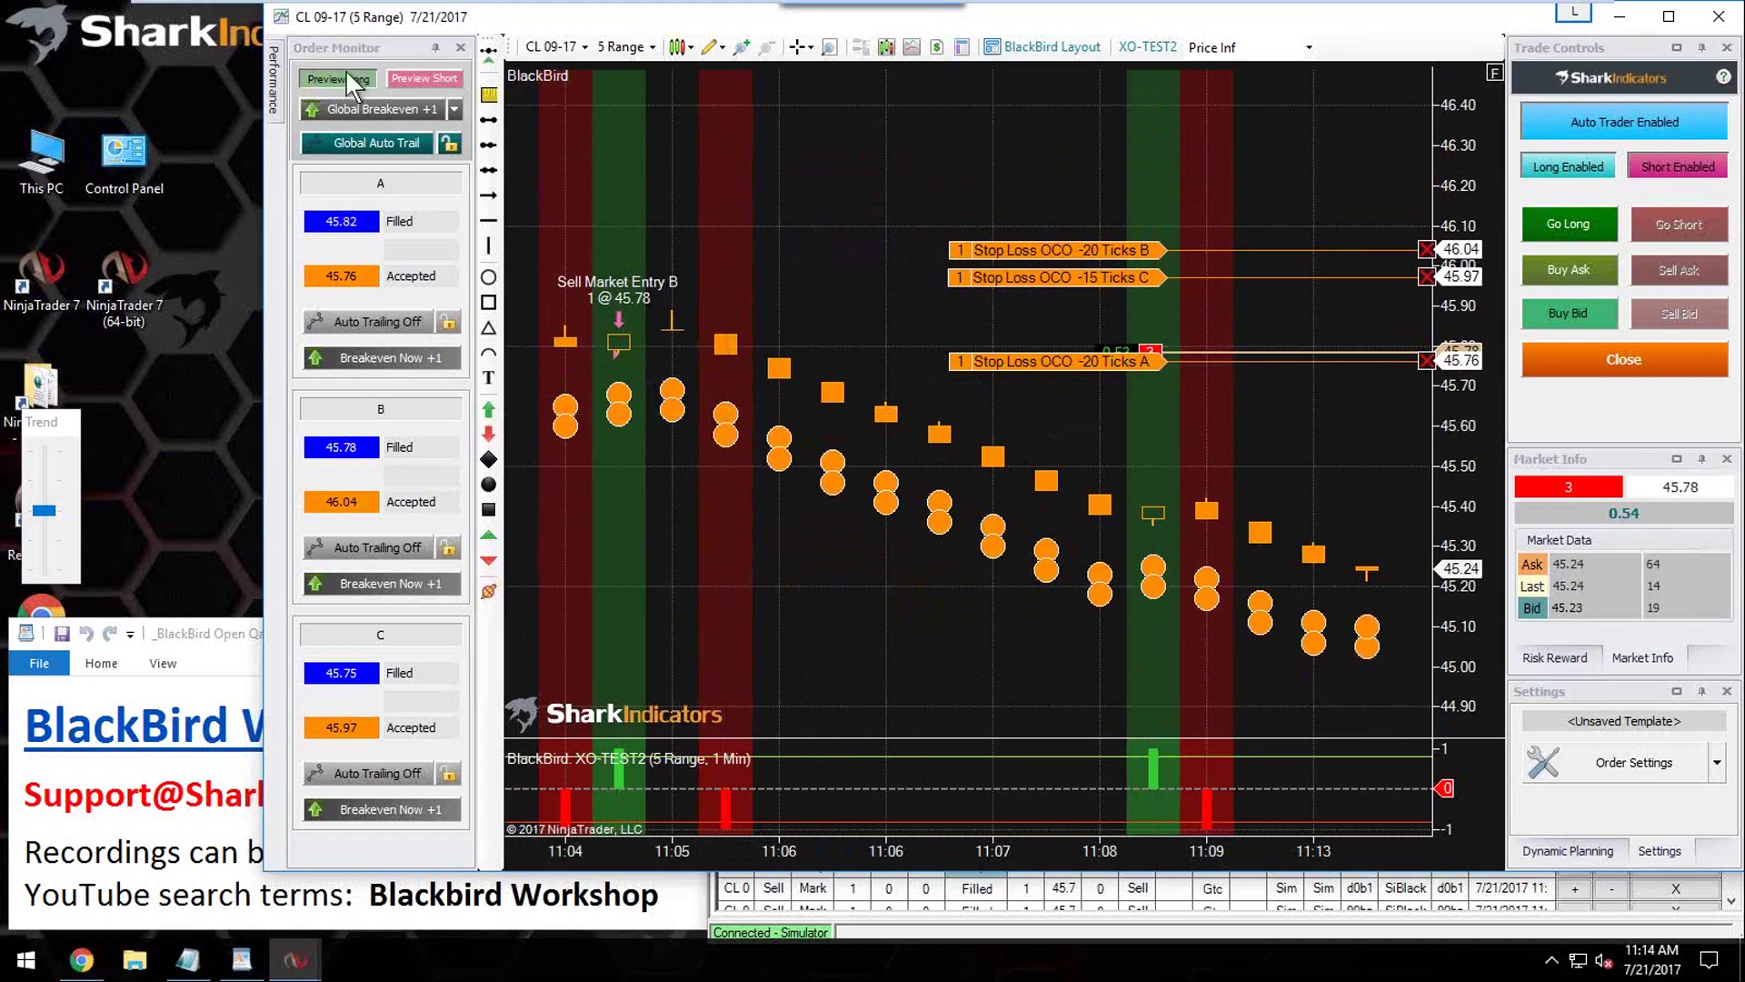
left_click(338, 78)
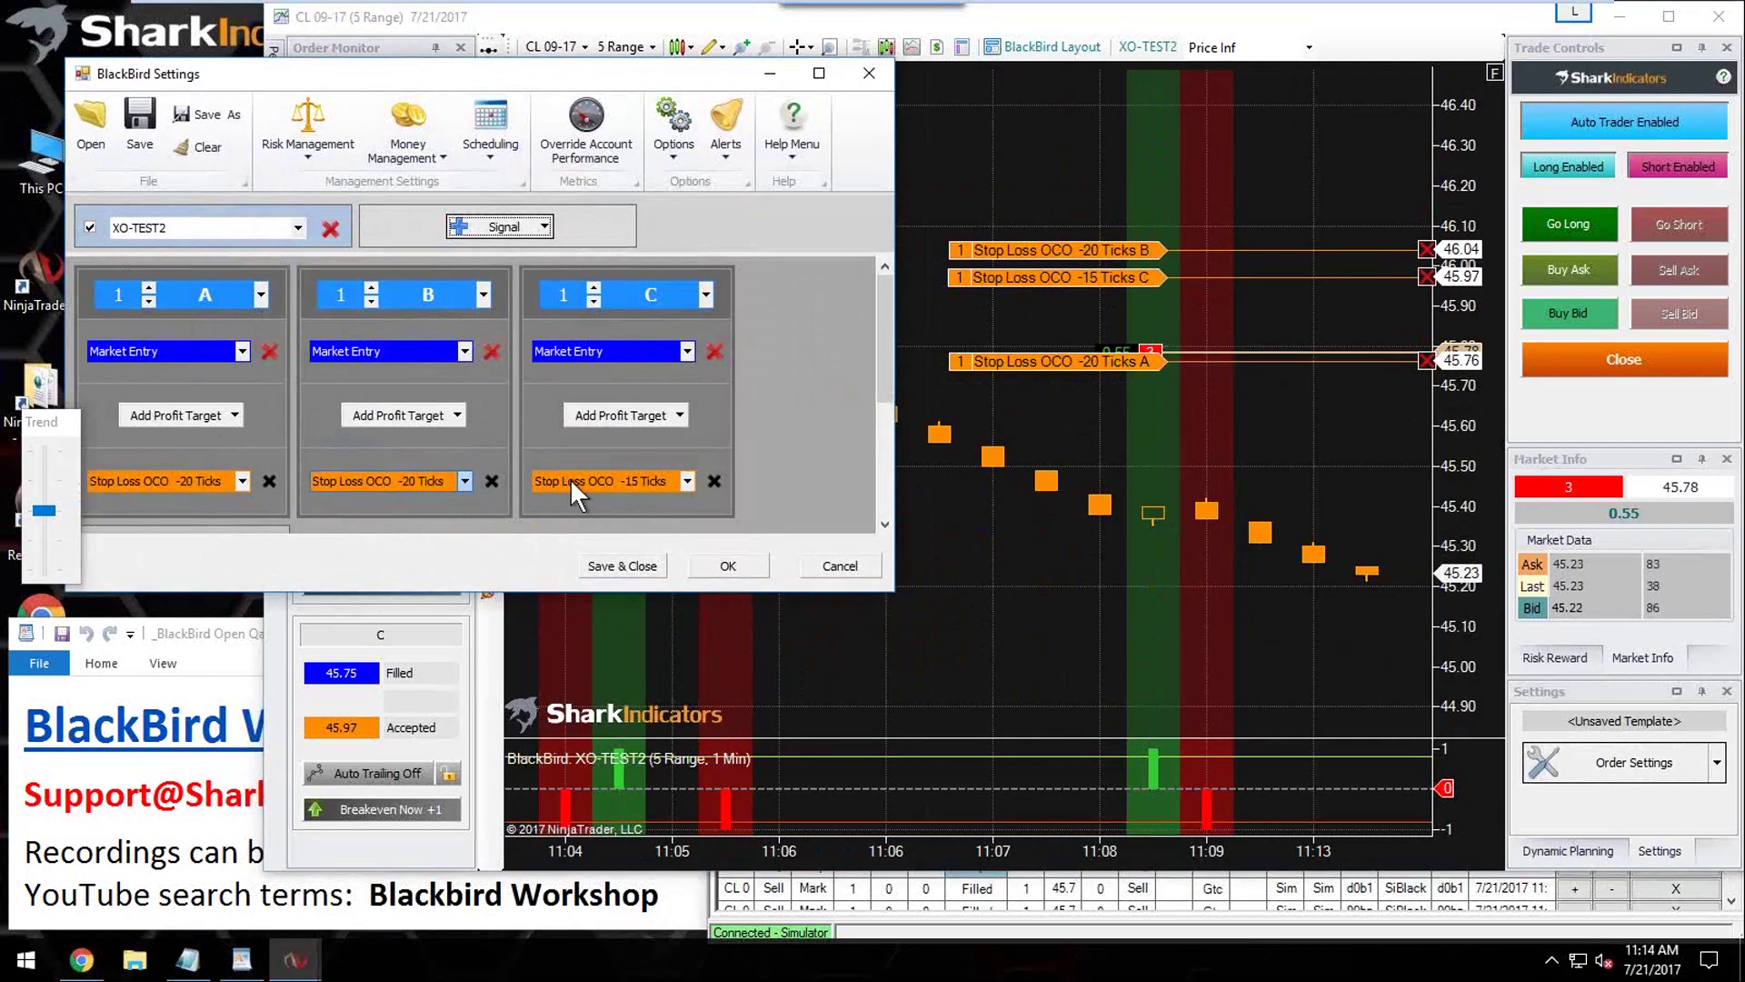
Step: Add a 10 Ticks profit target to order set C and open its initial placement for editing
left_click(605, 416)
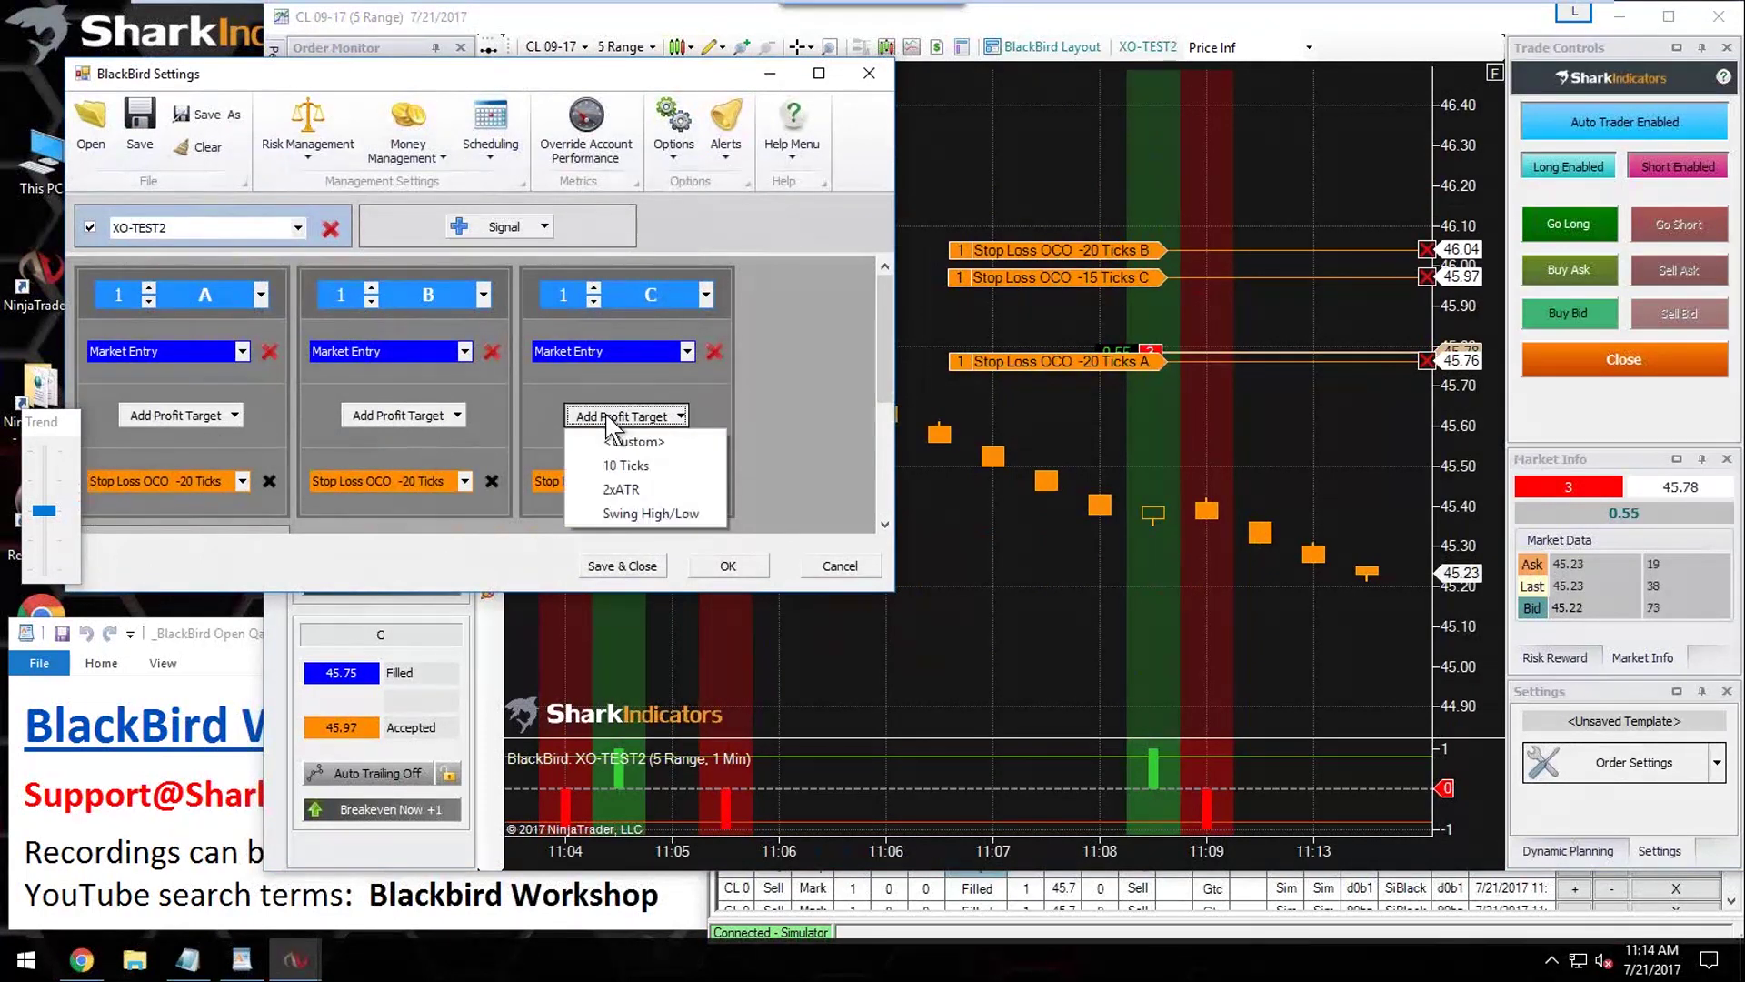
left_click(627, 465)
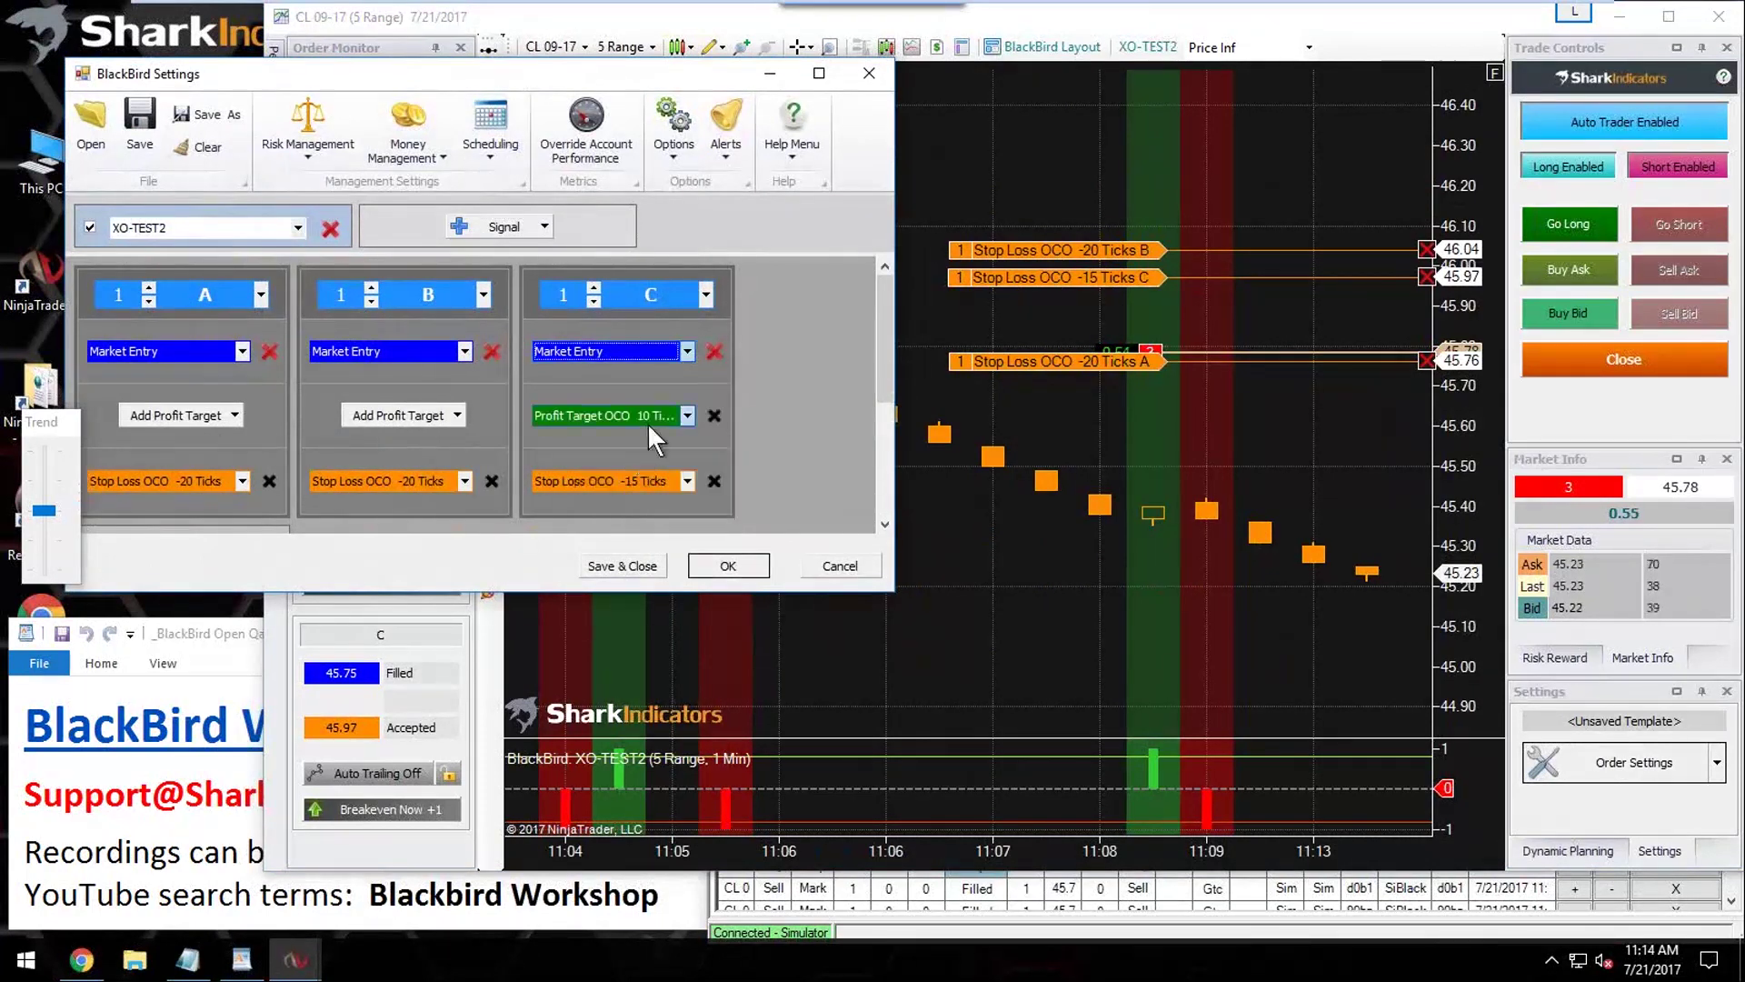
left_click(626, 414)
left_click(803, 507)
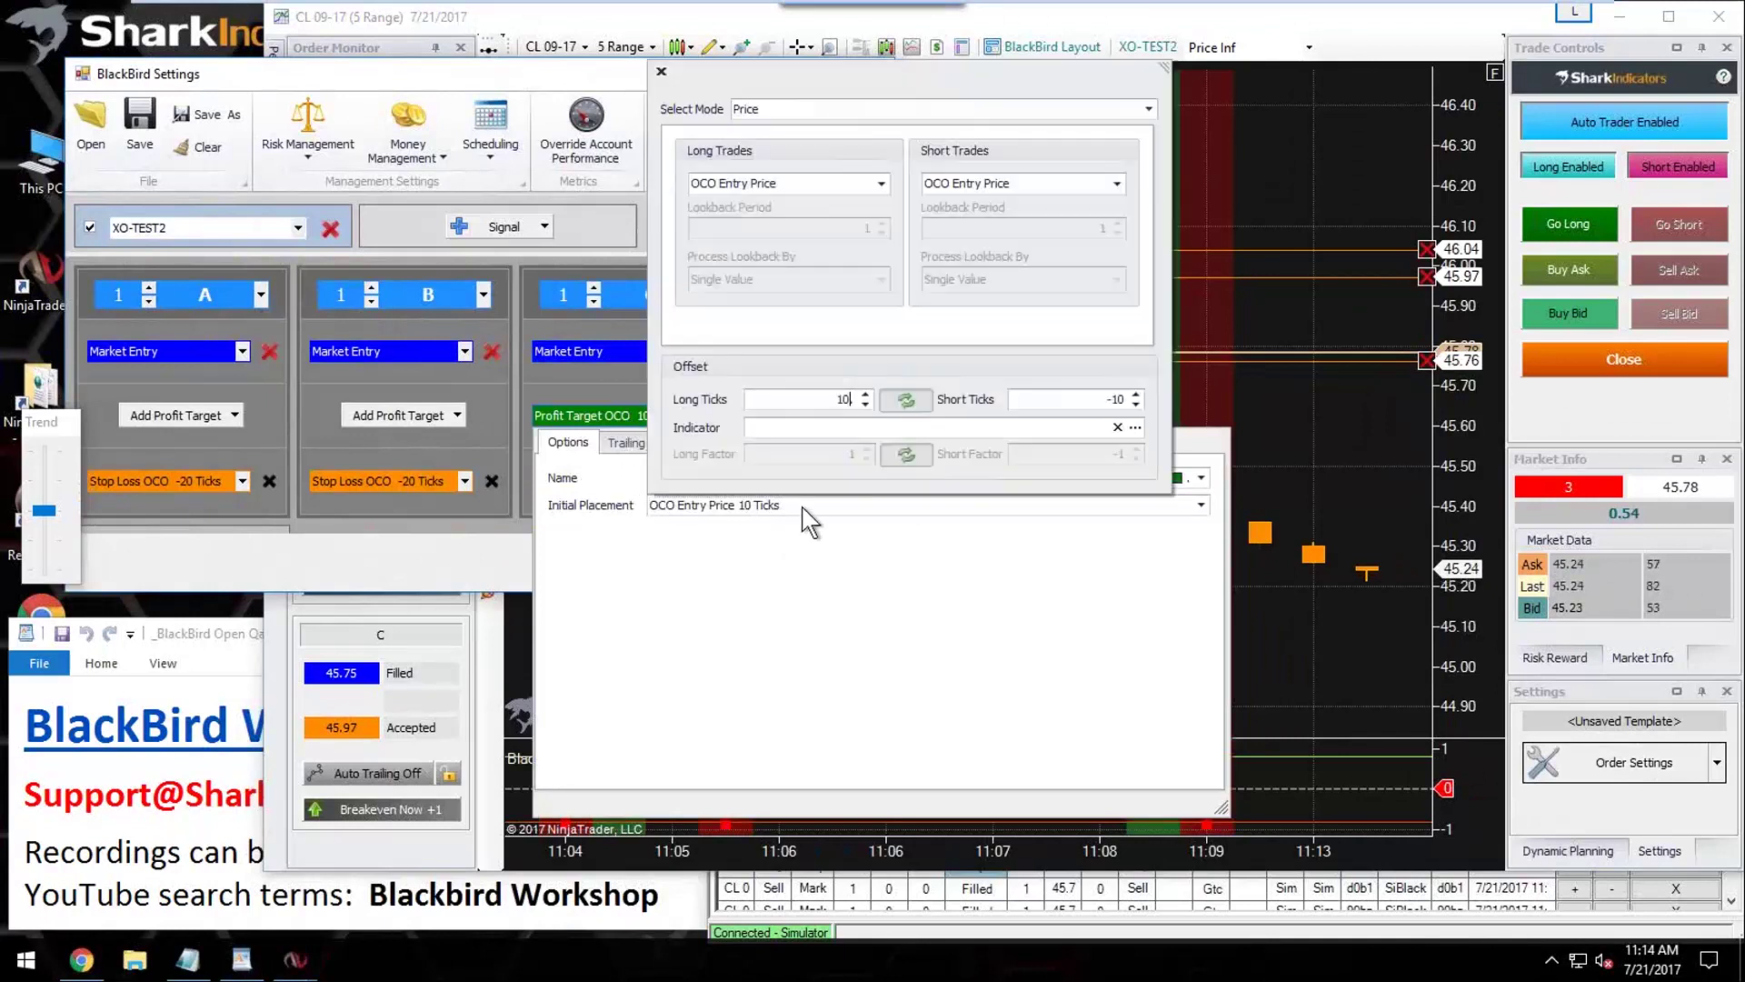
Step: Set the long offset of order C's profit target to 40 ticks and apply the BlackBird settings
double_click(853, 397)
type("40.")
left_click(669, 642)
left_click(472, 548)
left_click(728, 571)
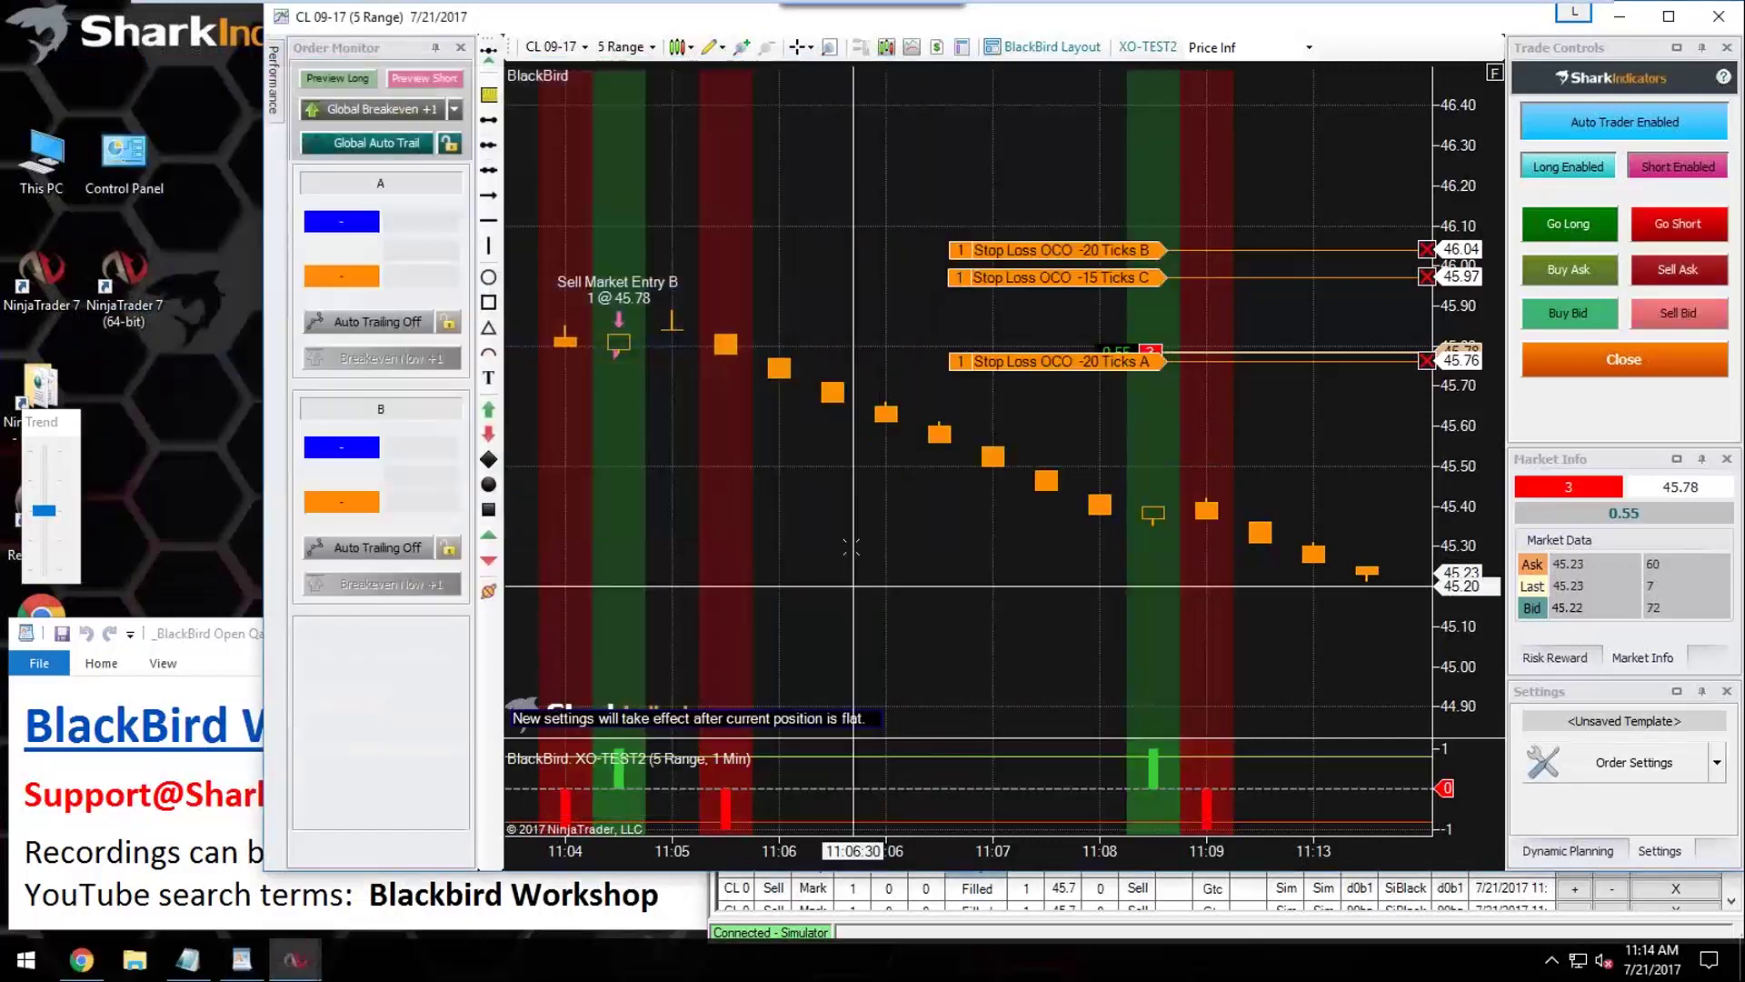
Step: Preview the long orders on the chart and close the open short position
left_click(342, 79)
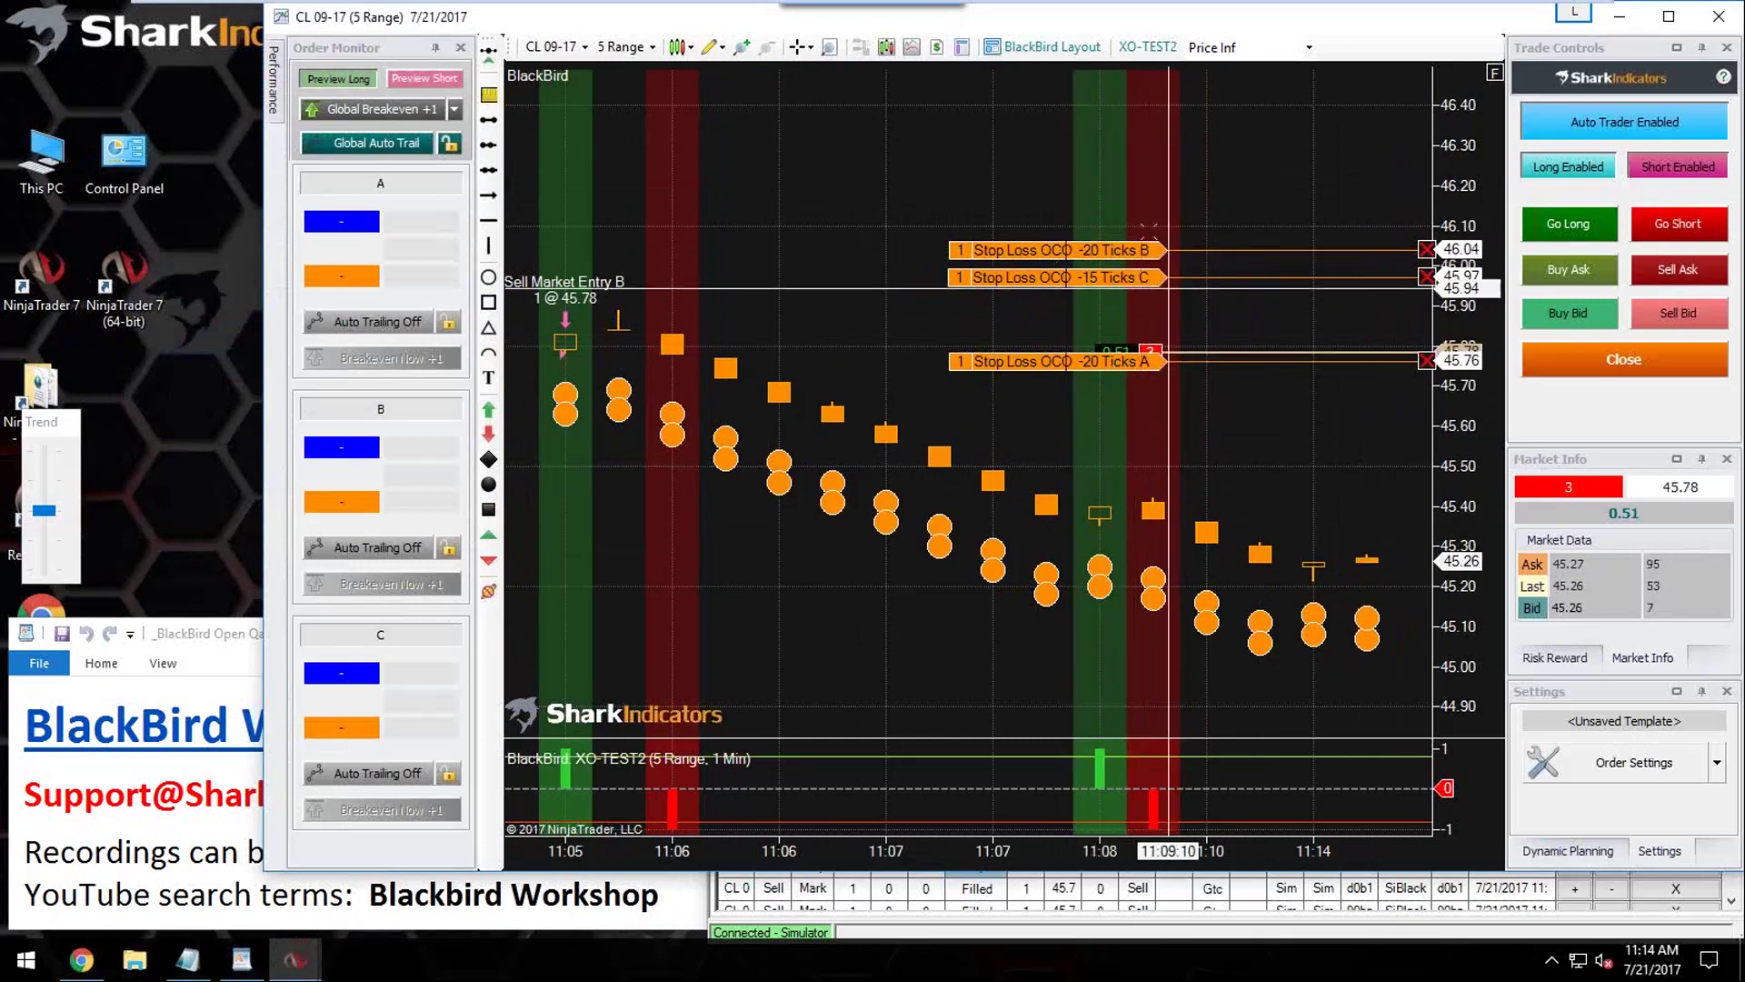
left_click(1574, 364)
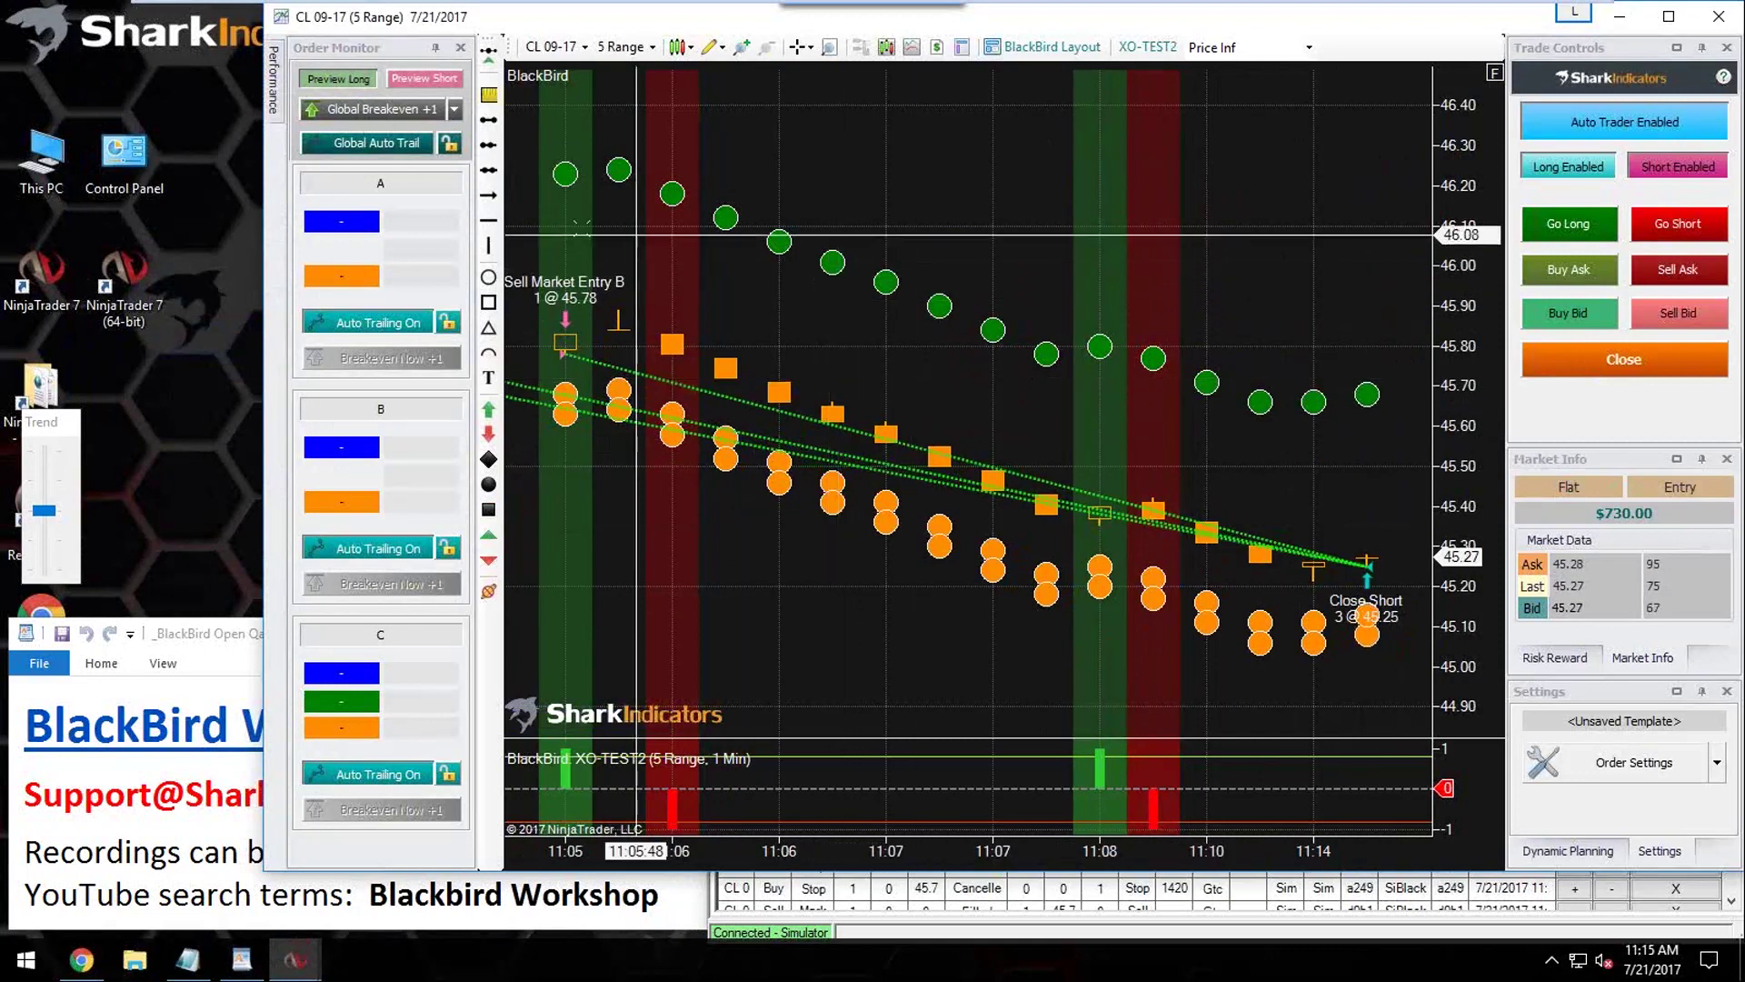
Step: Draw an arrow on the chart and move it along the green profit target dots, leaving it pointing near 46.00
left_click(489, 195)
mouse_move(941, 162)
left_mouse_down()
mouse_move(832, 255)
mouse_move(848, 251)
left_mouse_up()
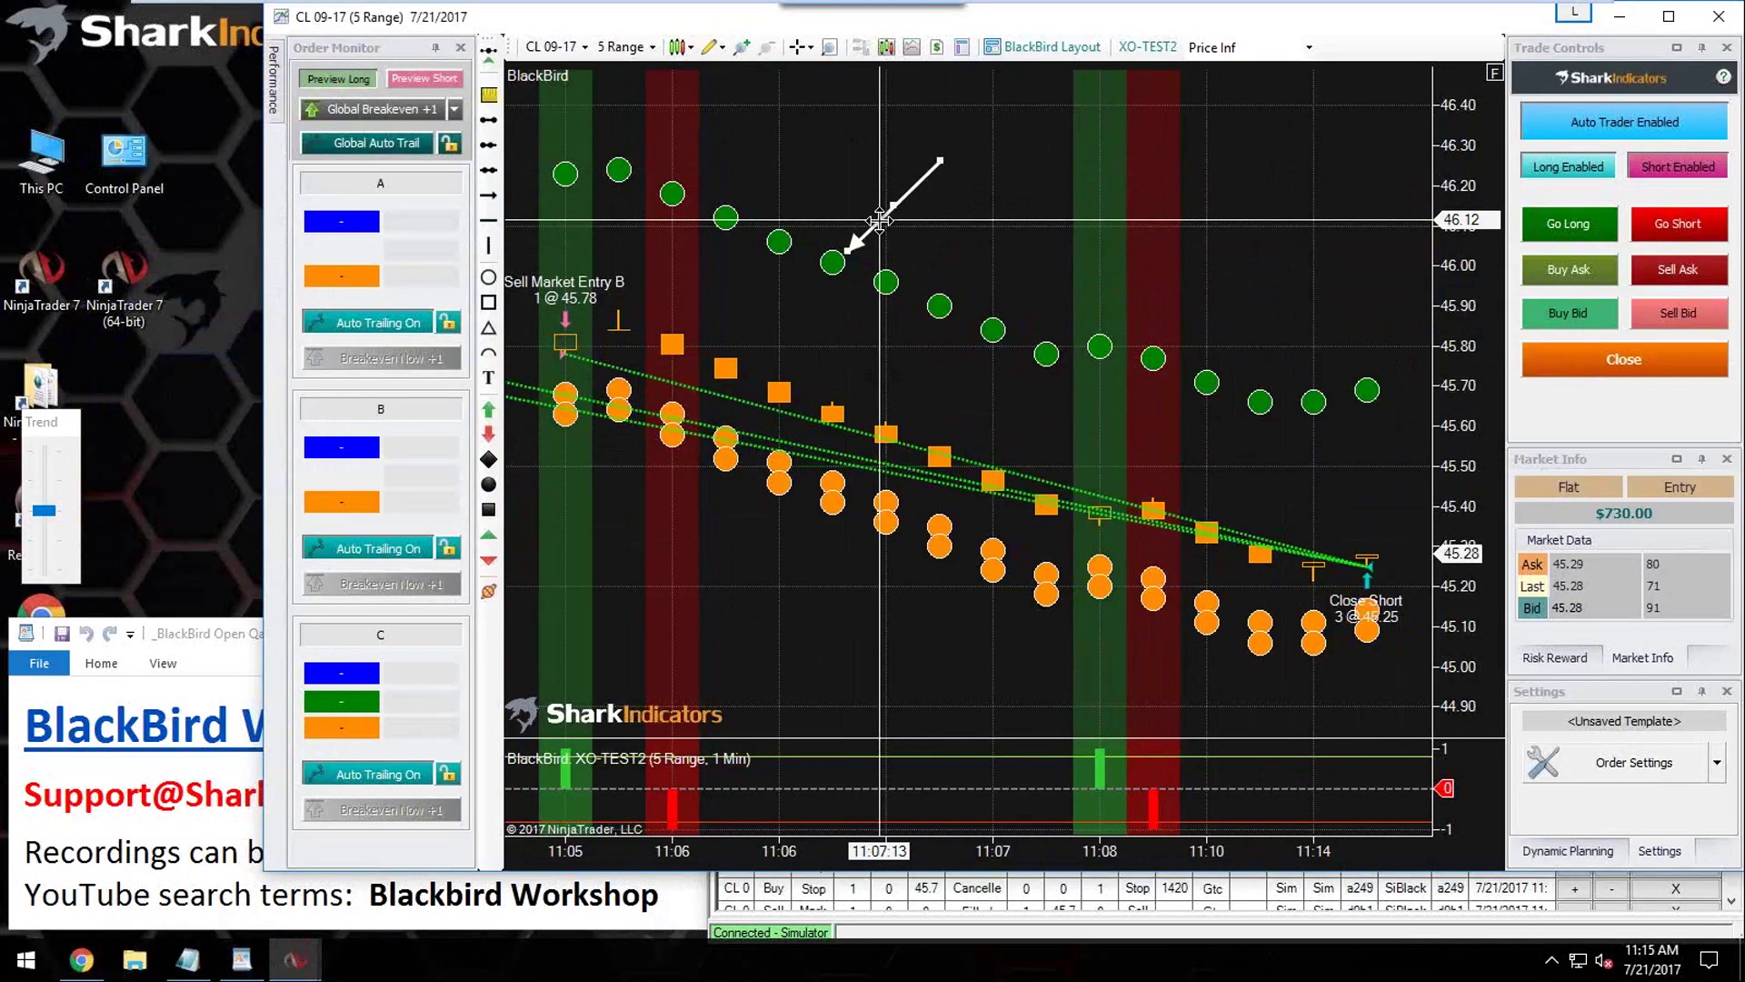
mouse_move(880, 220)
left_mouse_down()
mouse_move(774, 216)
mouse_move(706, 169)
mouse_move(986, 245)
mouse_move(817, 264)
mouse_move(710, 192)
mouse_move(707, 169)
left_mouse_up()
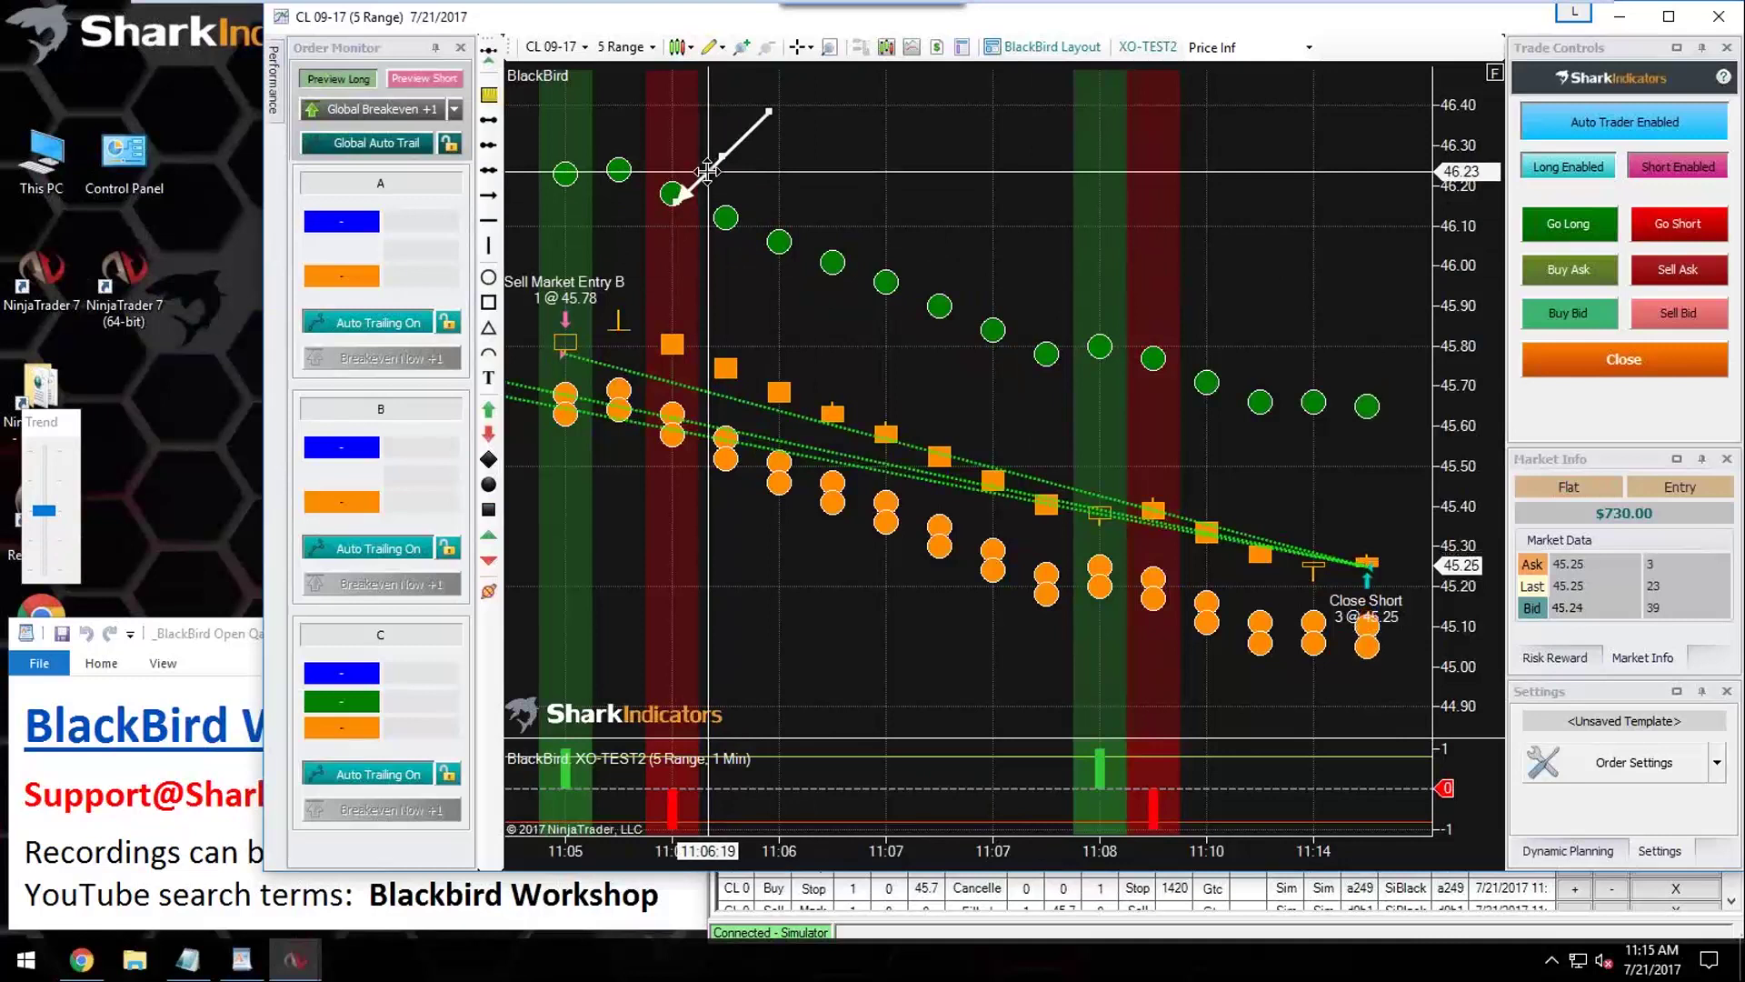
mouse_move(706, 169)
left_mouse_down()
mouse_move(703, 340)
mouse_move(756, 329)
mouse_move(864, 362)
mouse_move(877, 229)
left_mouse_up()
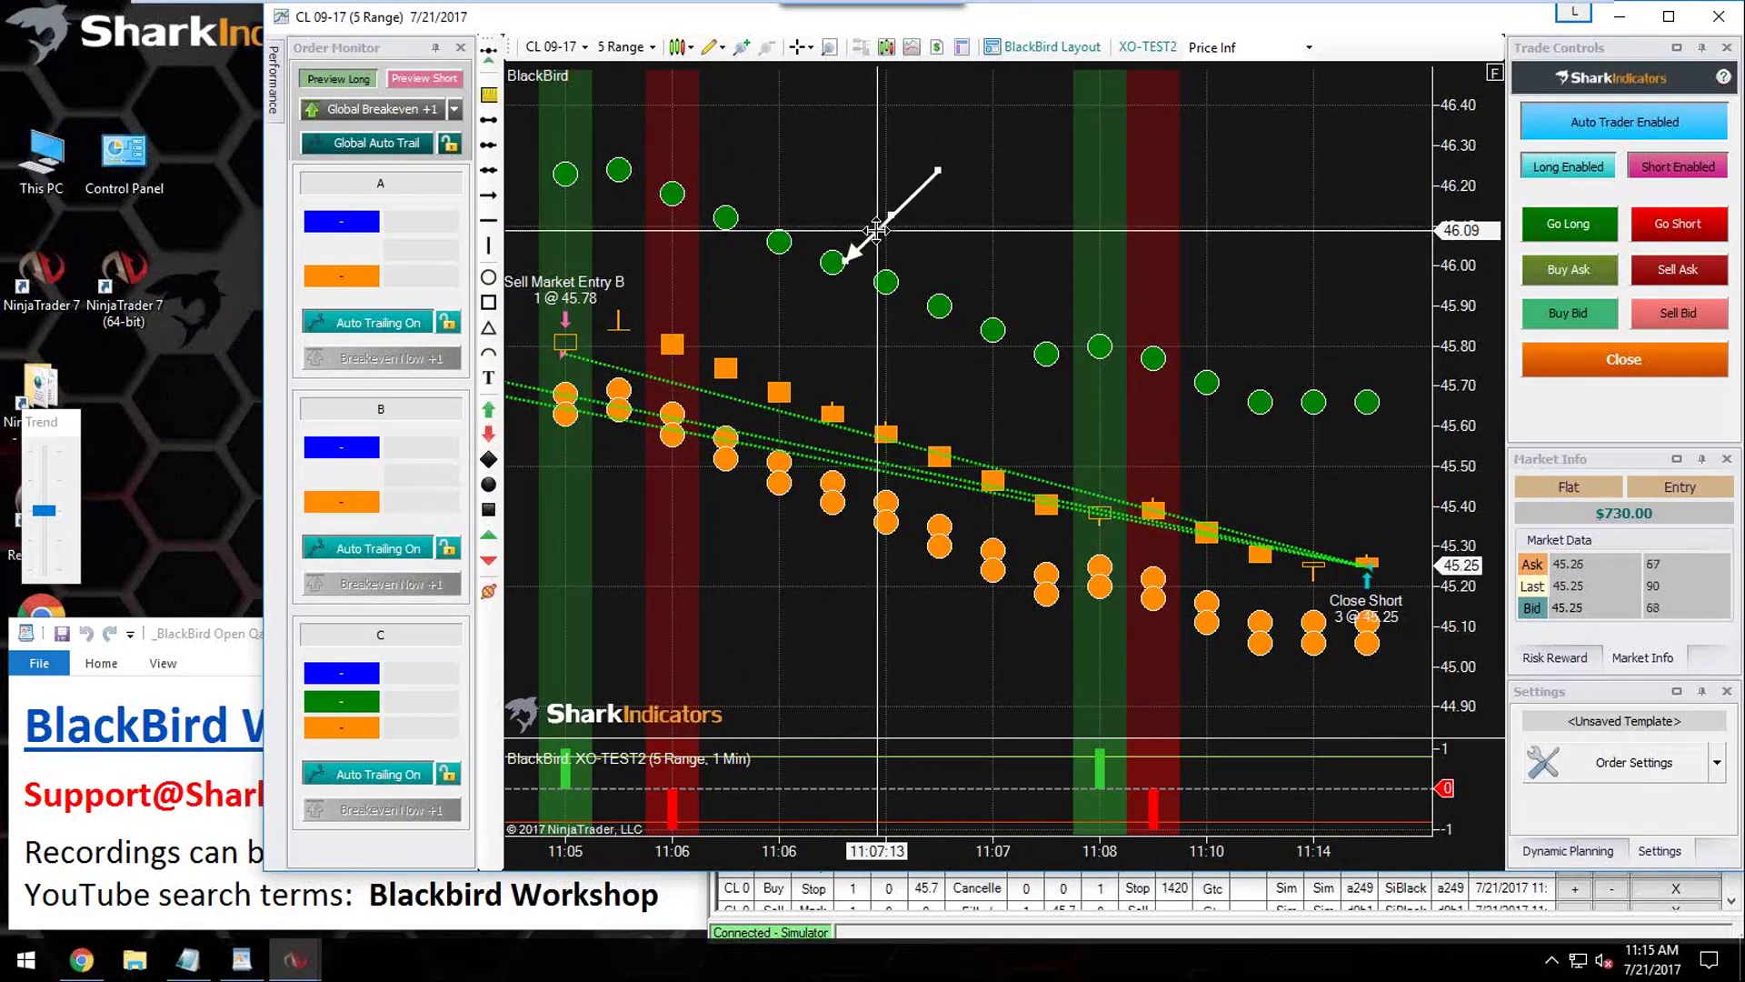
left_click_drag(877, 229, 873, 221)
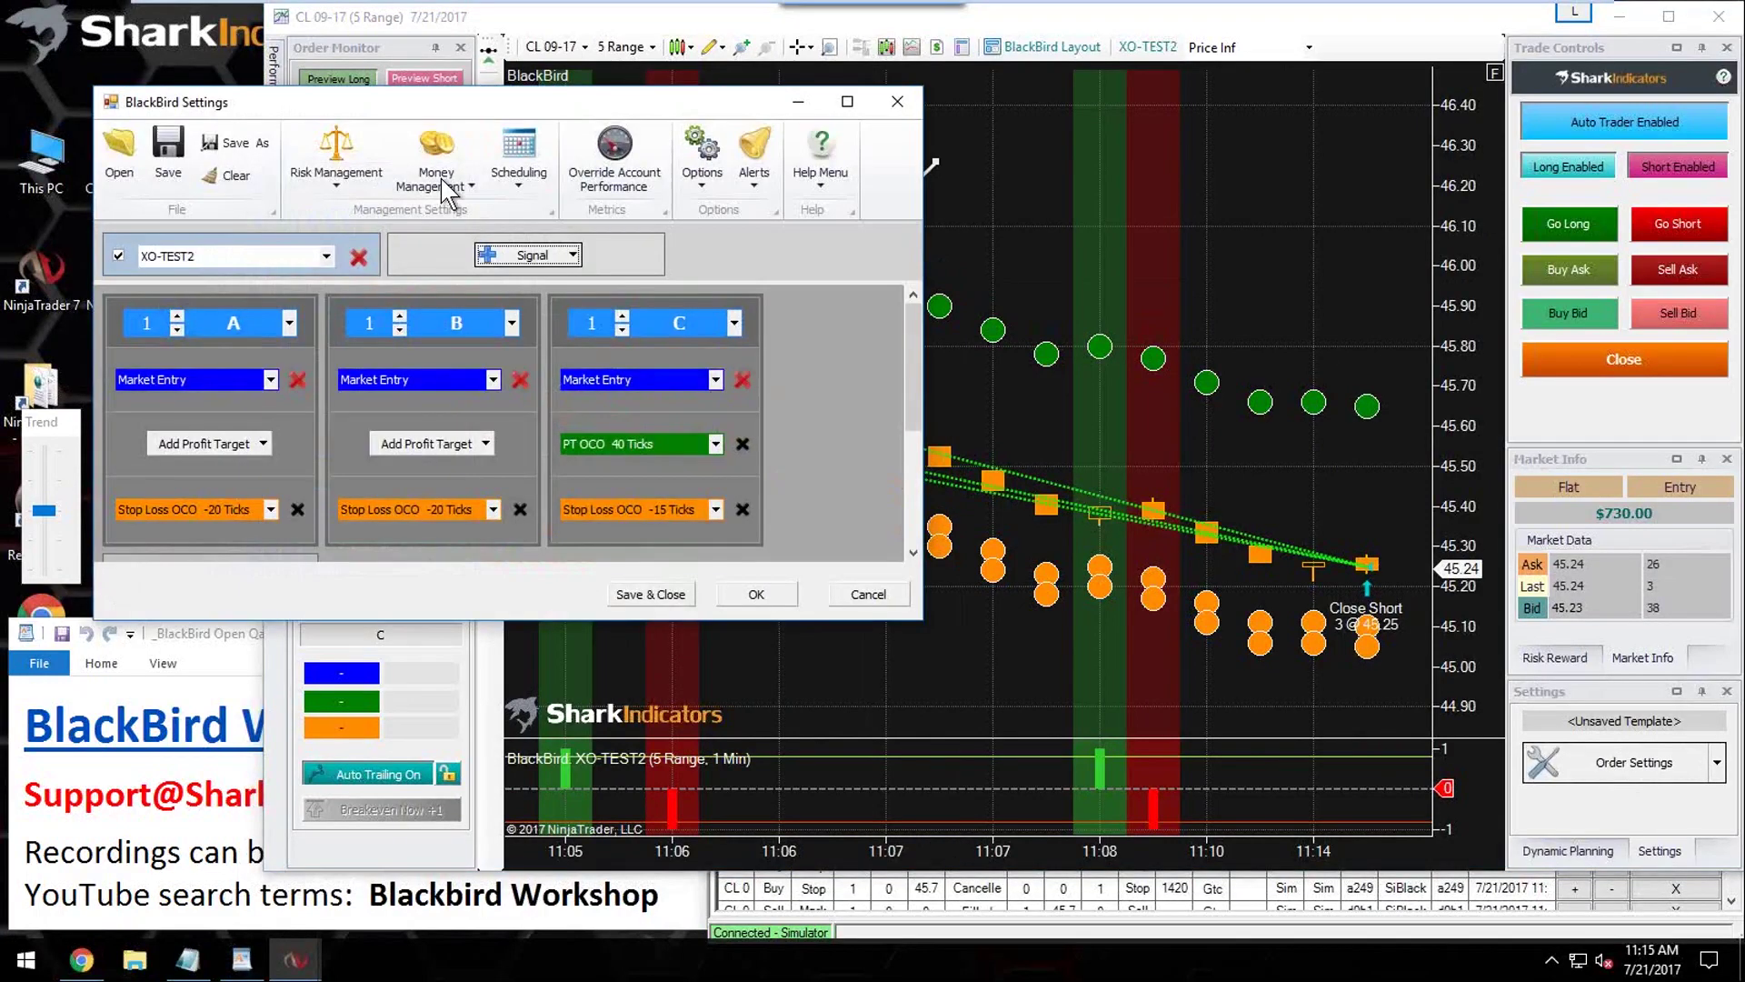
Step: Examine the initial placement of order C's profit target and of the stop losses for orders C, B and A
left_click_drag(404, 100, 392, 343)
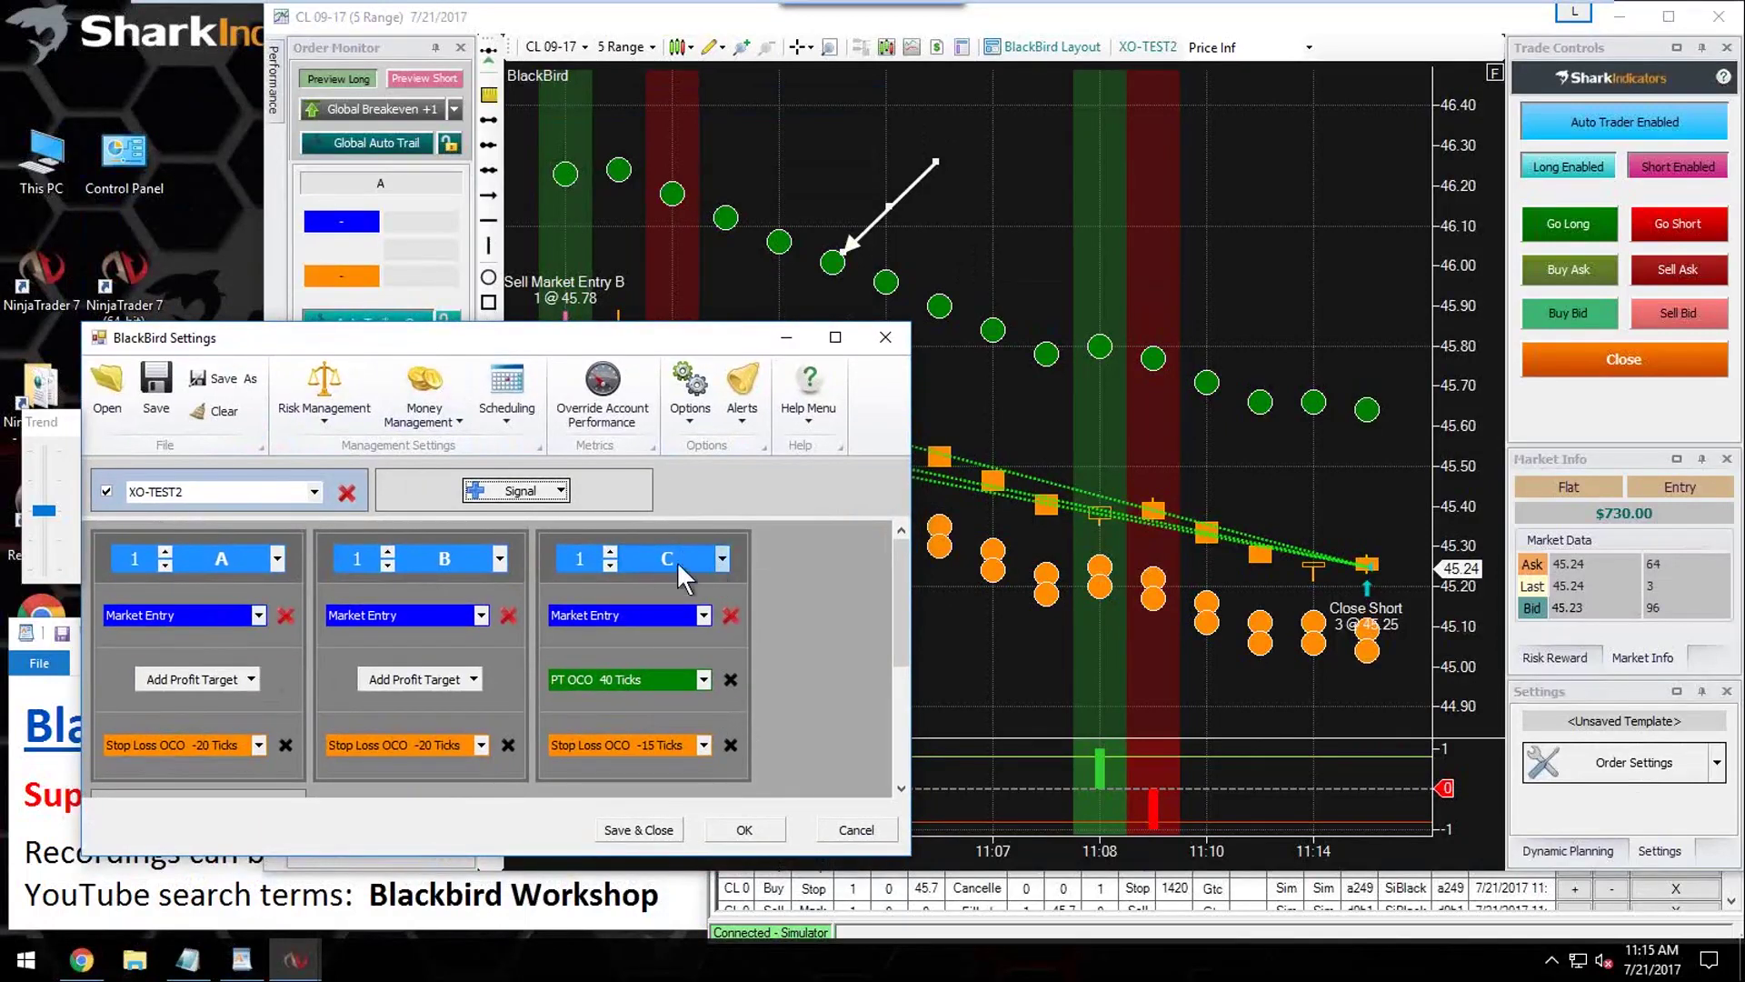
double_click(654, 680)
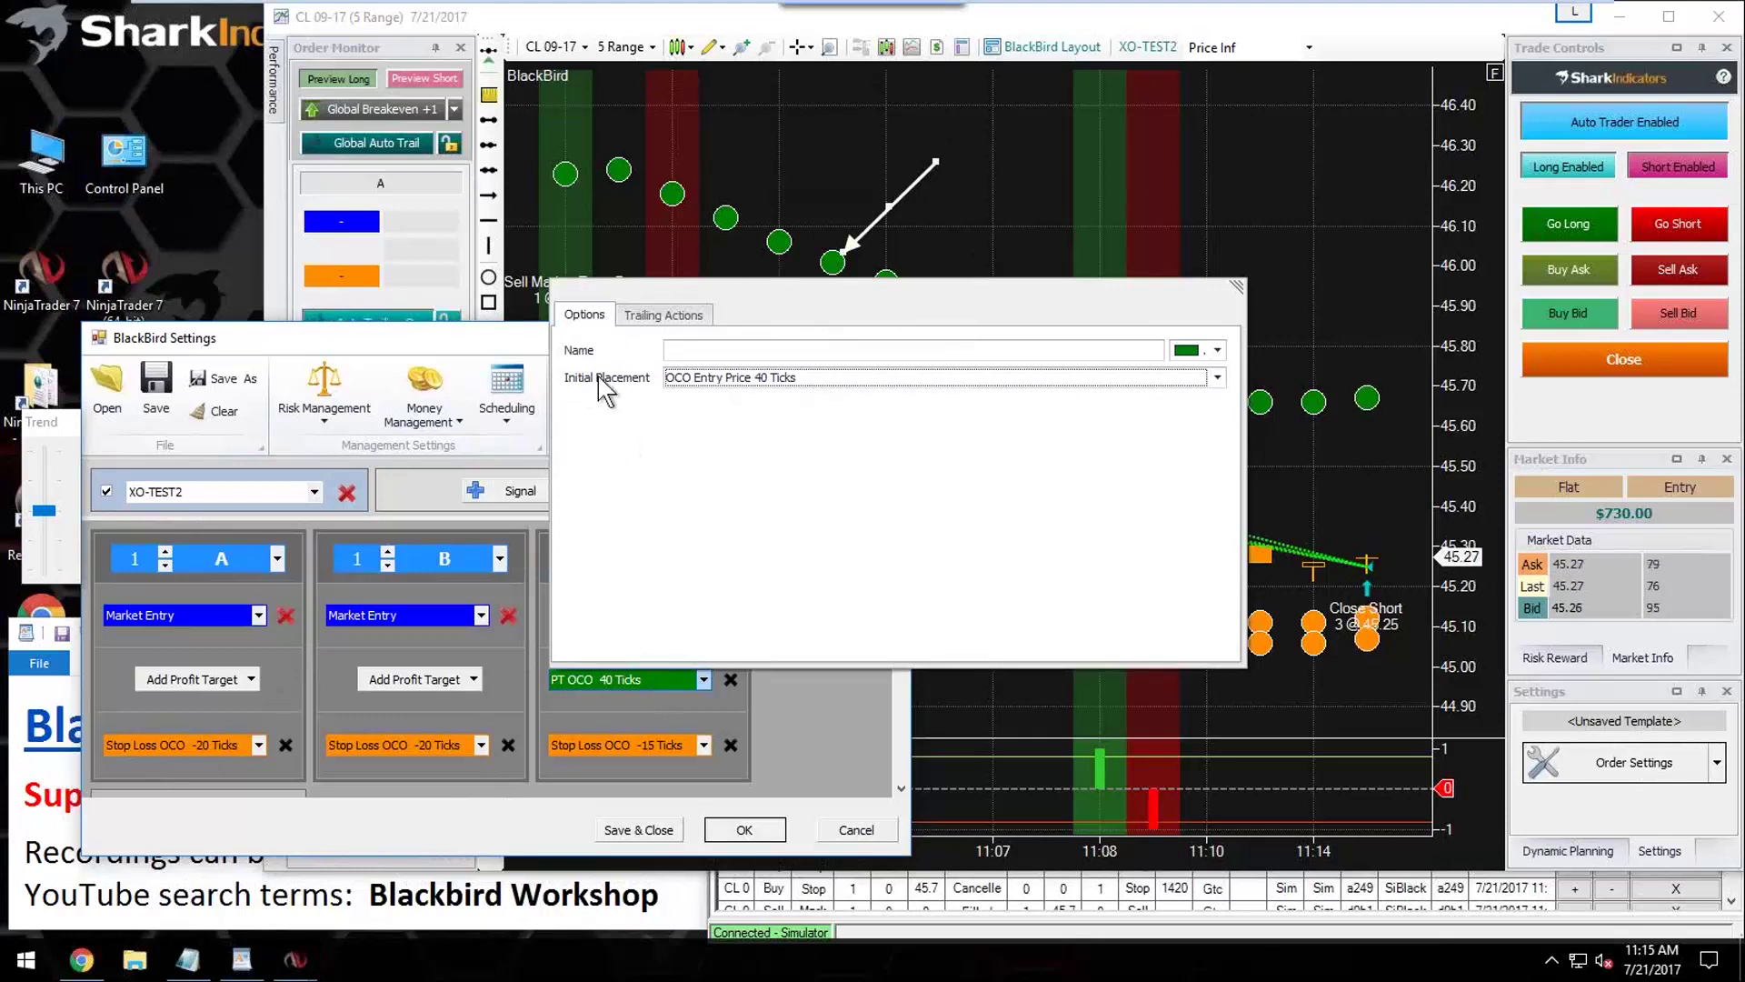
left_click(801, 730)
left_click(592, 746)
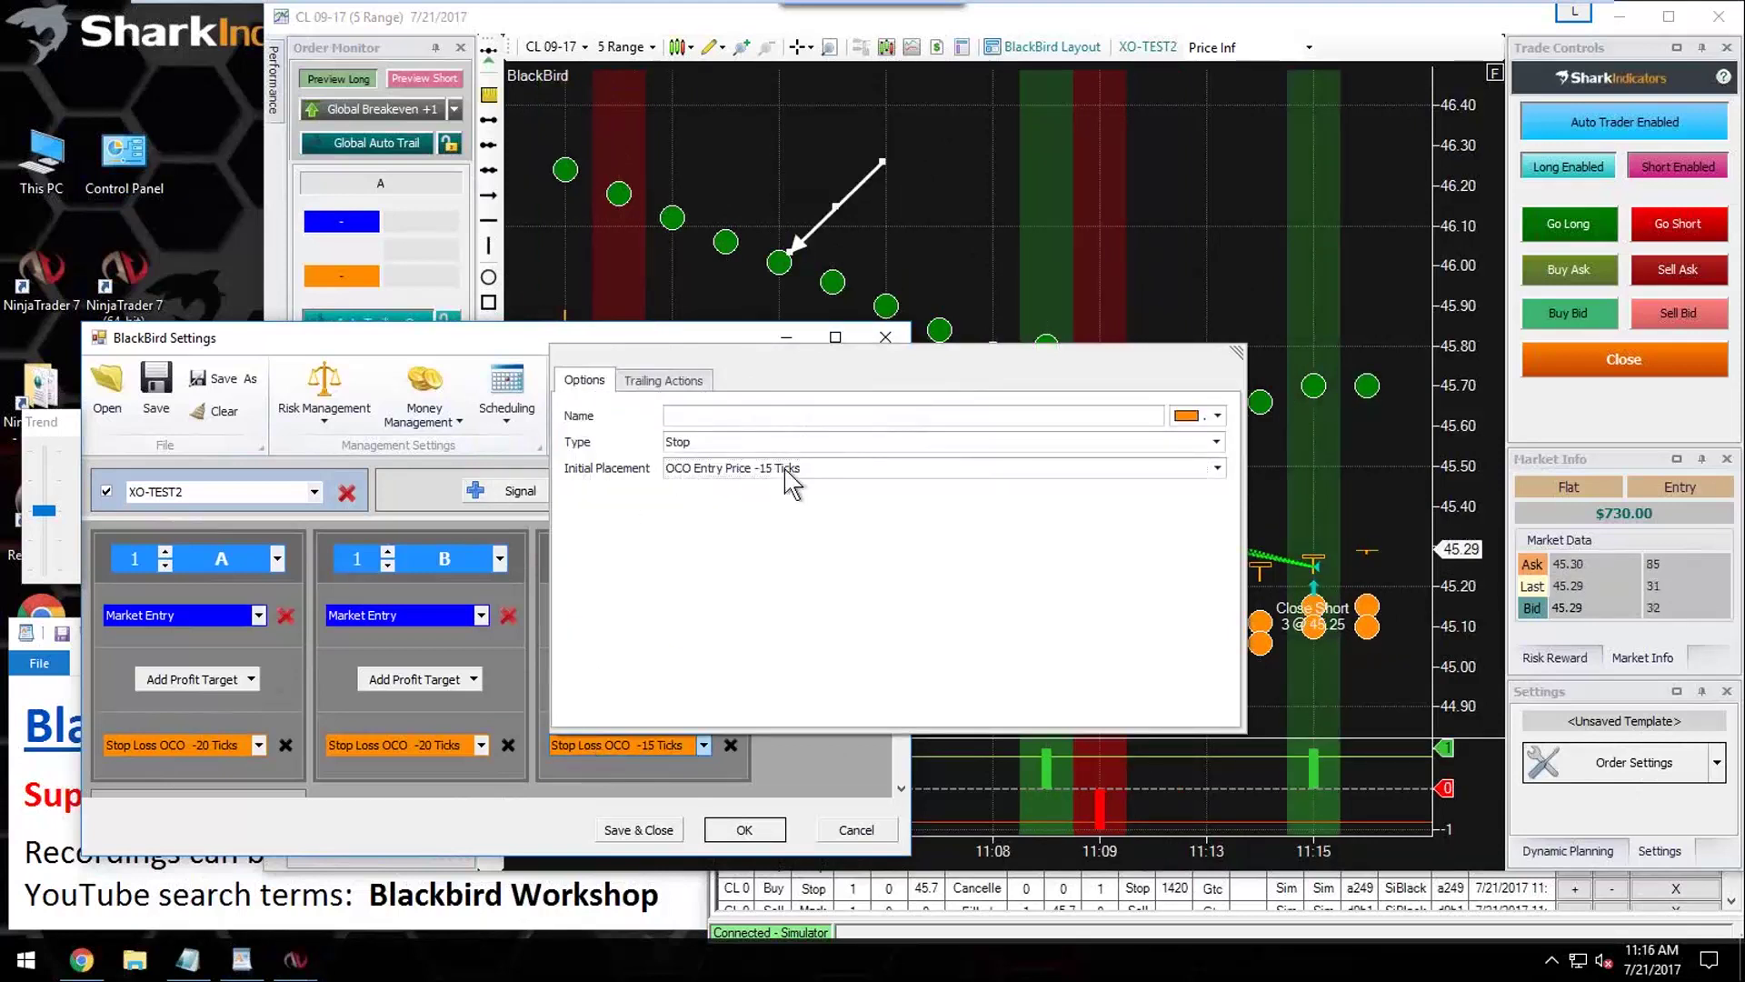
left_click(778, 761)
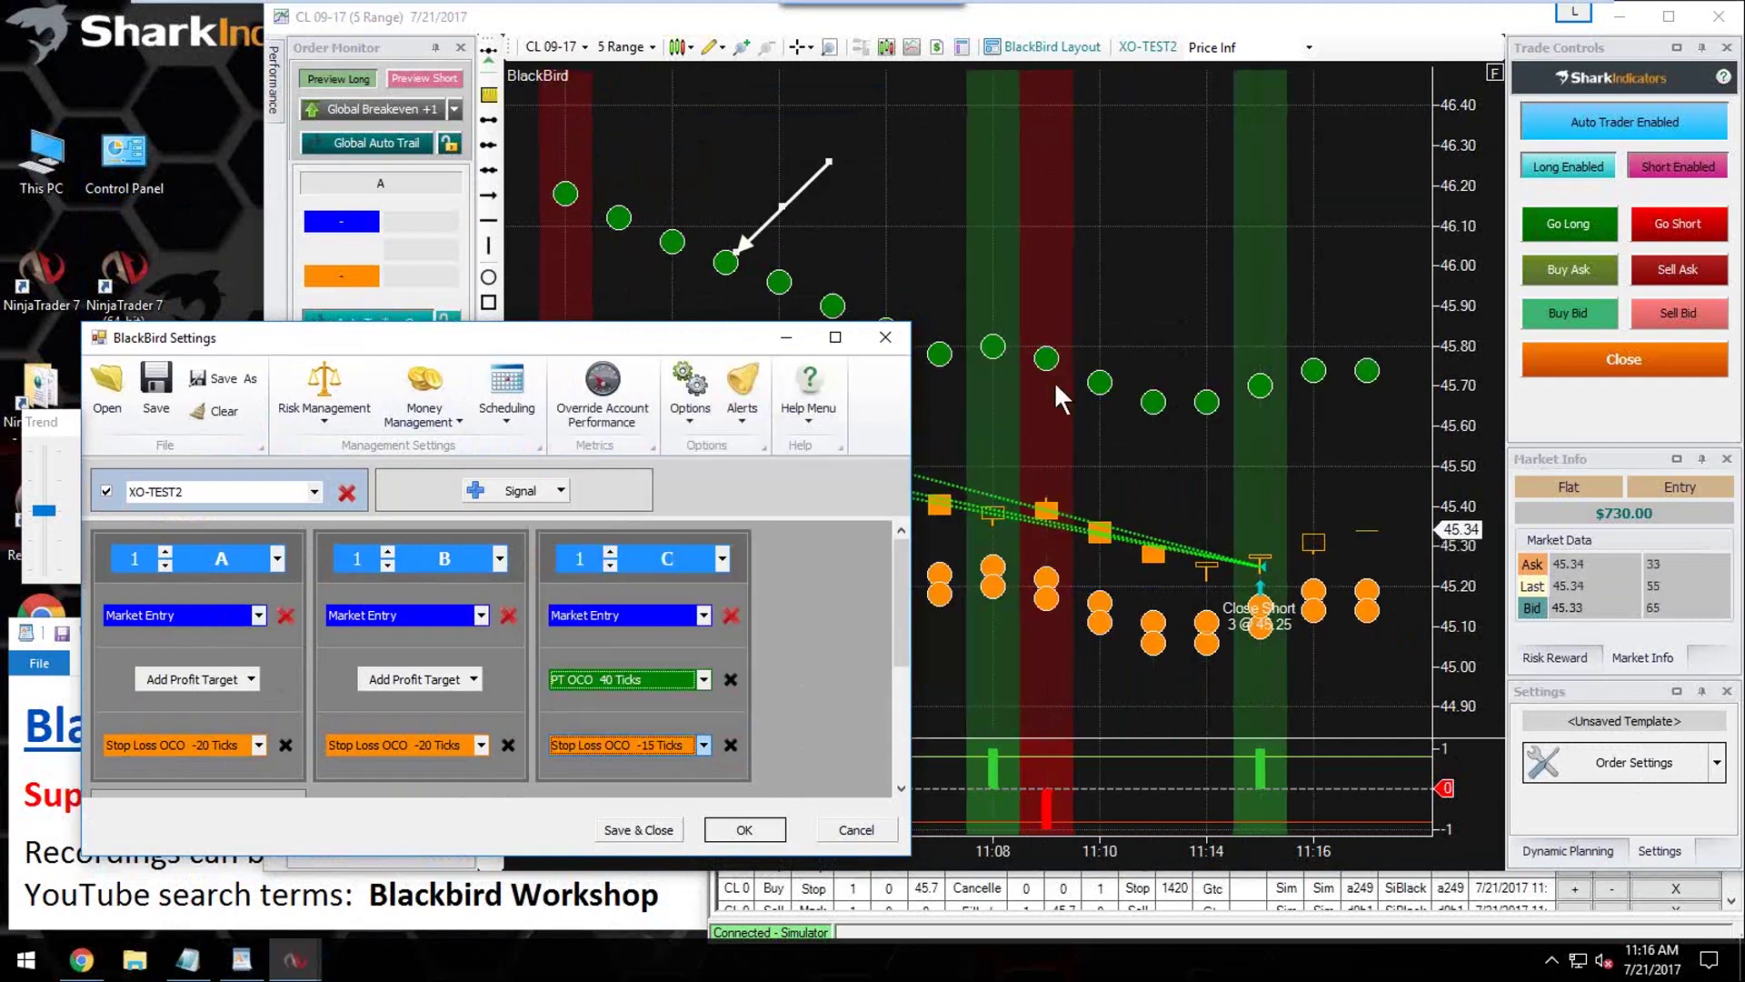
left_click(401, 743)
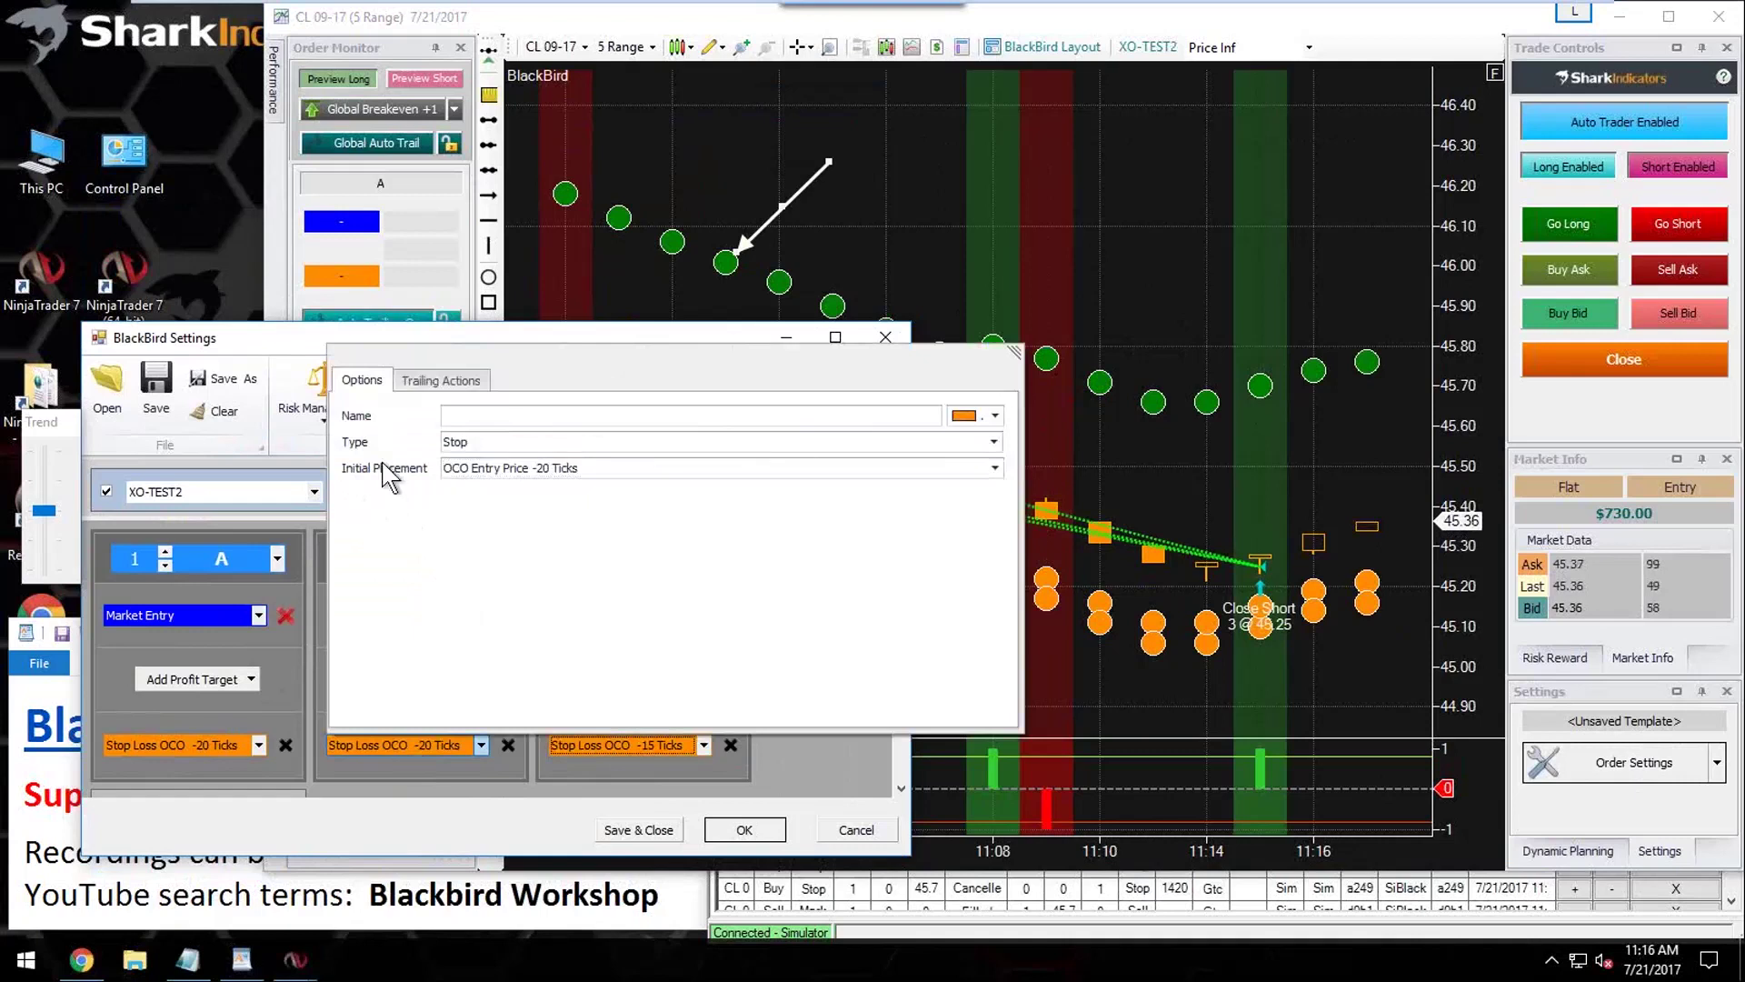
left_click(186, 745)
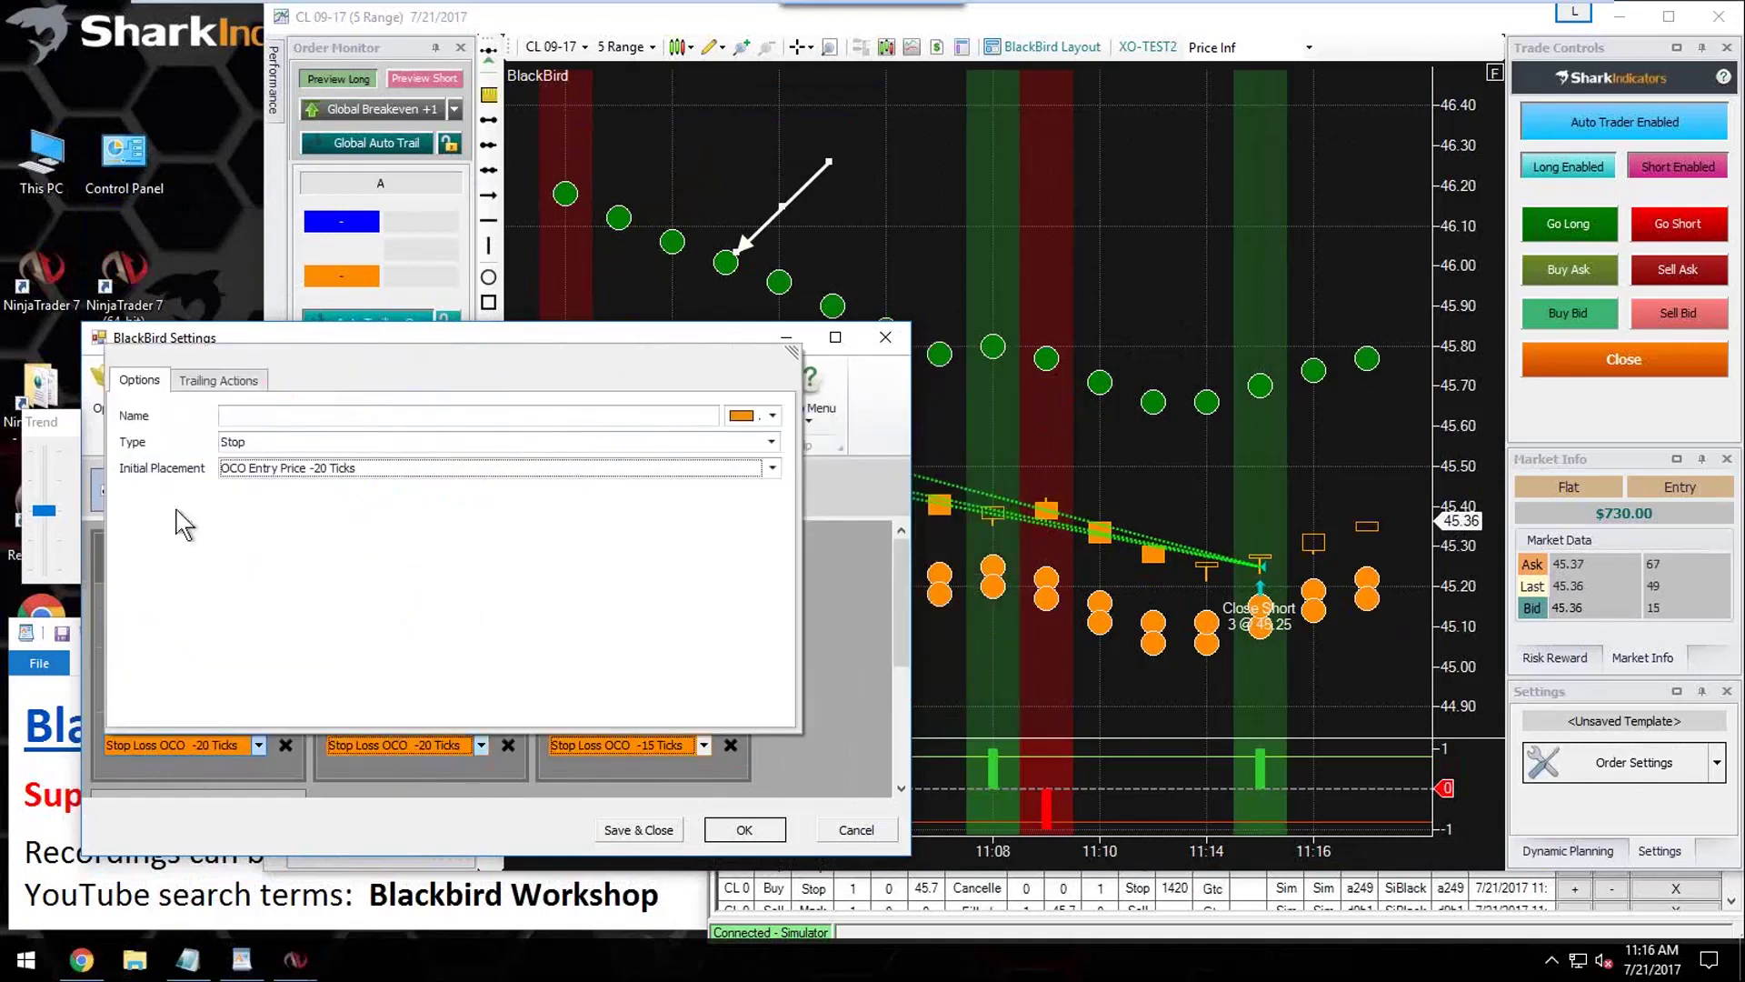
left_click(336, 794)
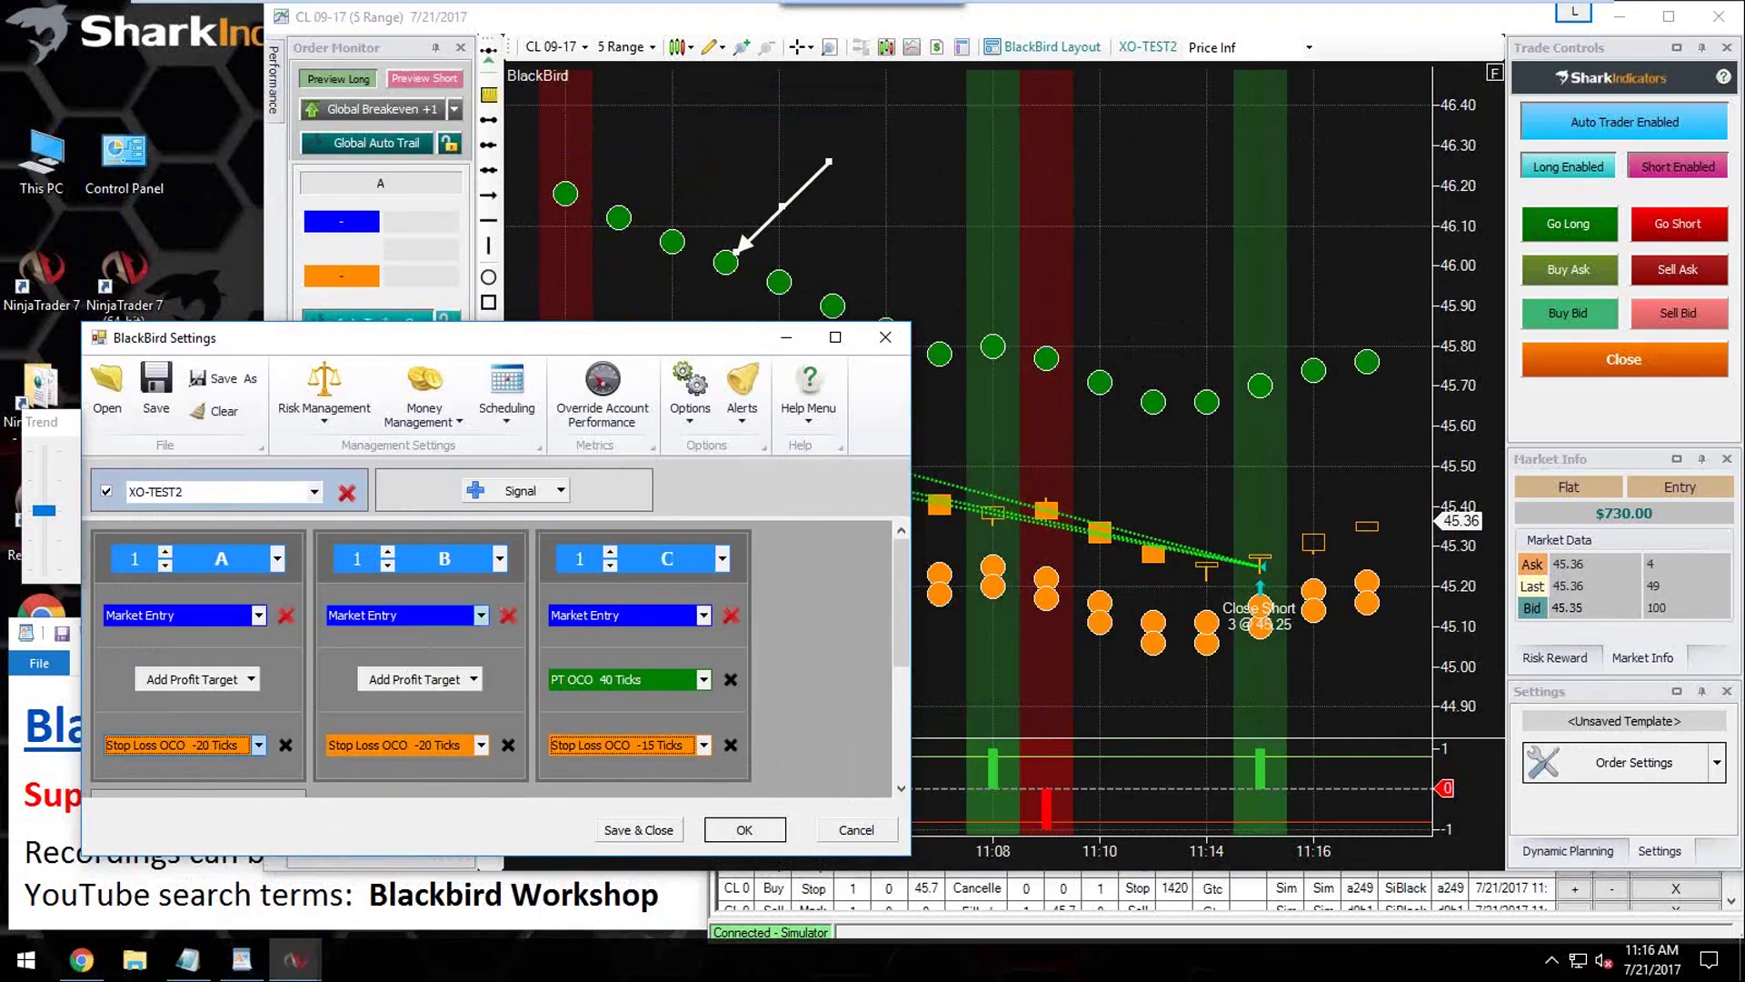
Step: Add a 10 Ticks profit target to order B and apply the settings
left_click(472, 678)
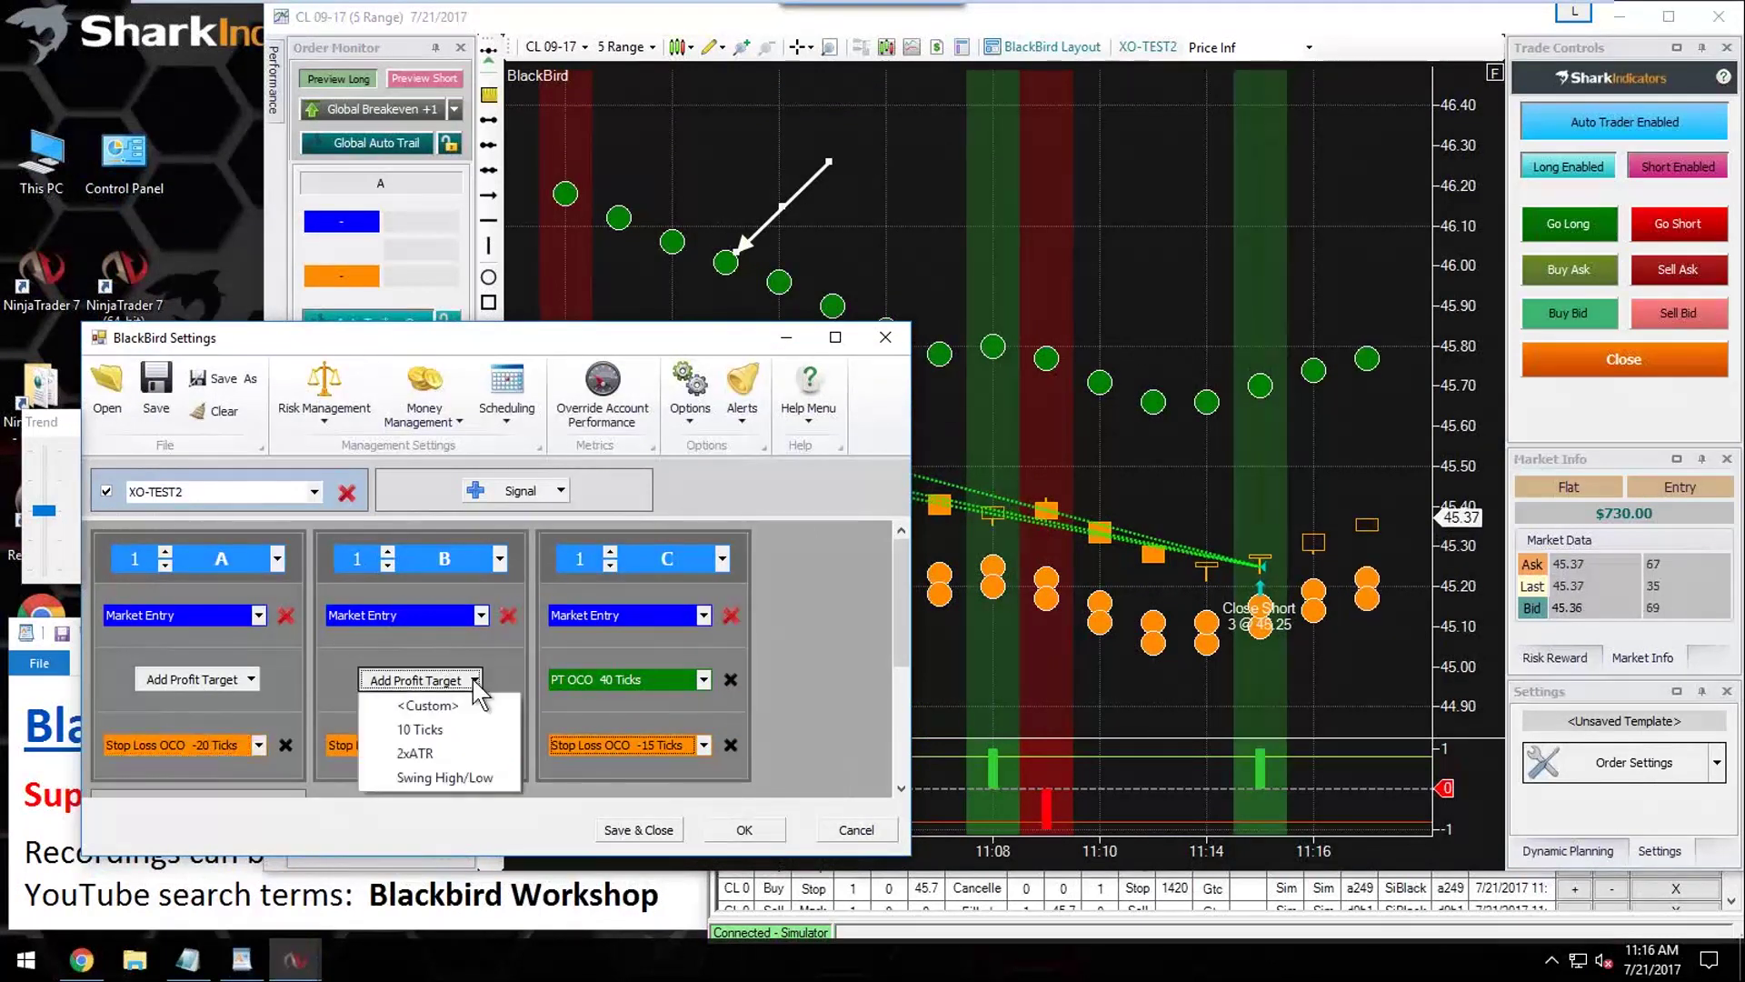
left_click(420, 730)
left_click(744, 829)
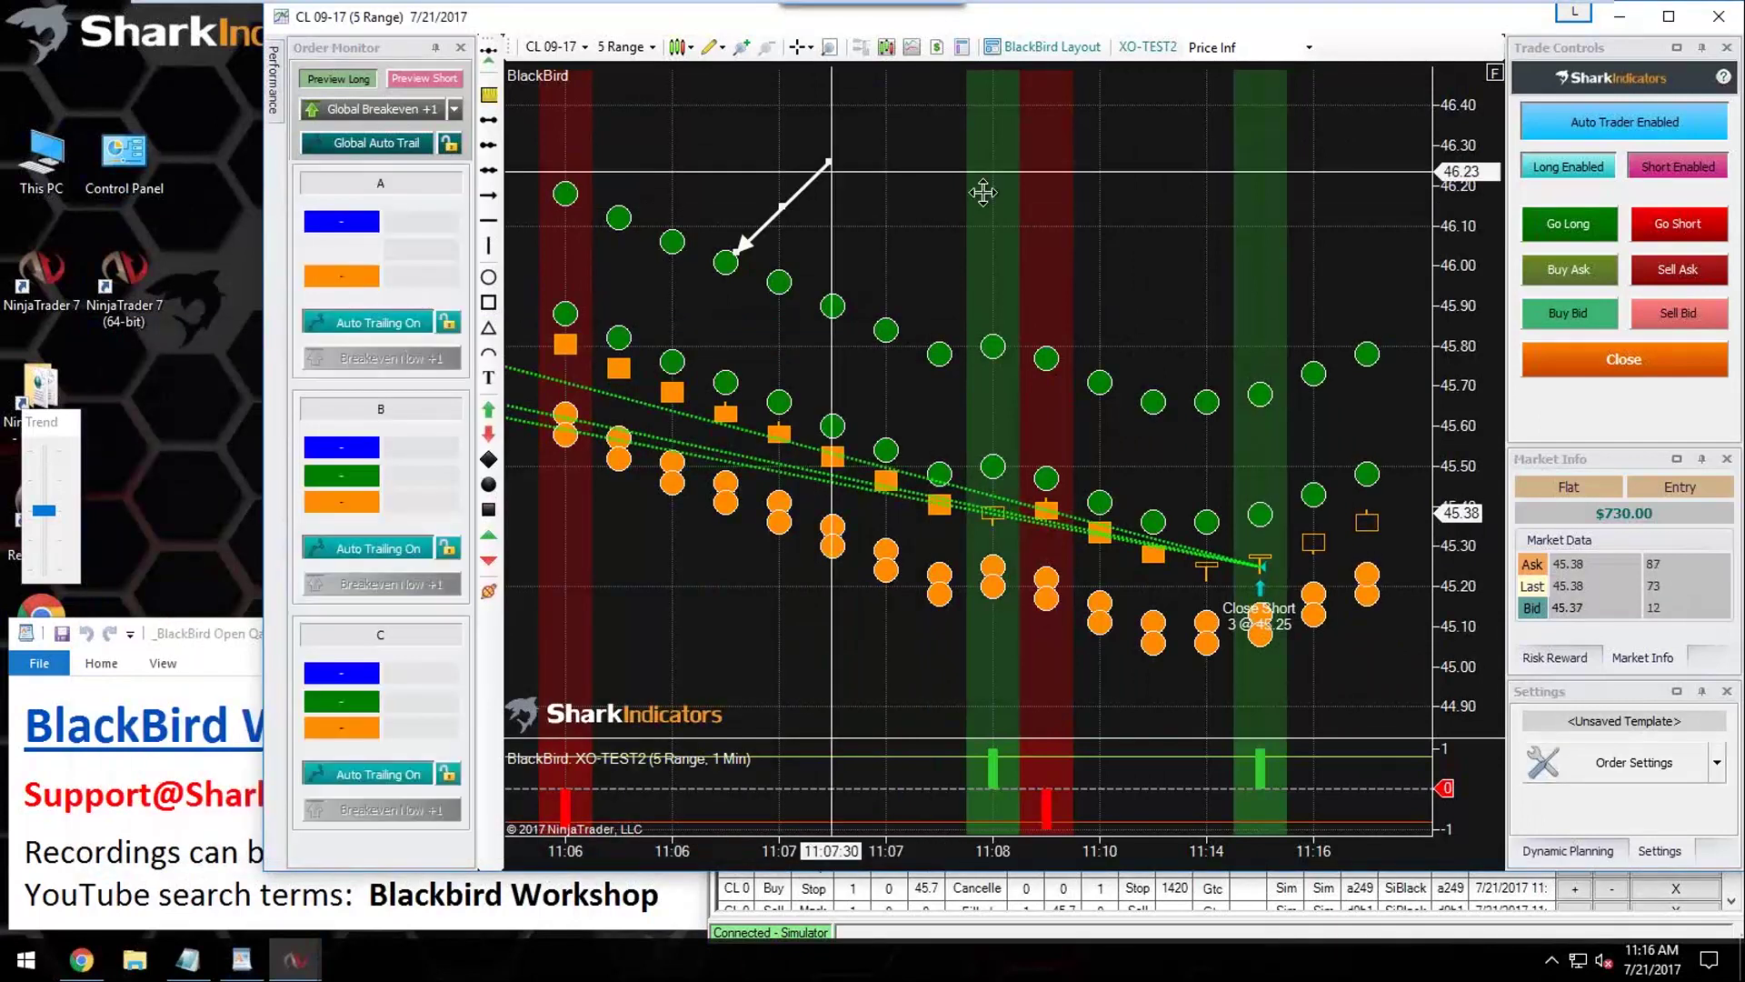
Step: Check the long order preview, shifting the arrow to the next upper green profit target dot
left_click(338, 79)
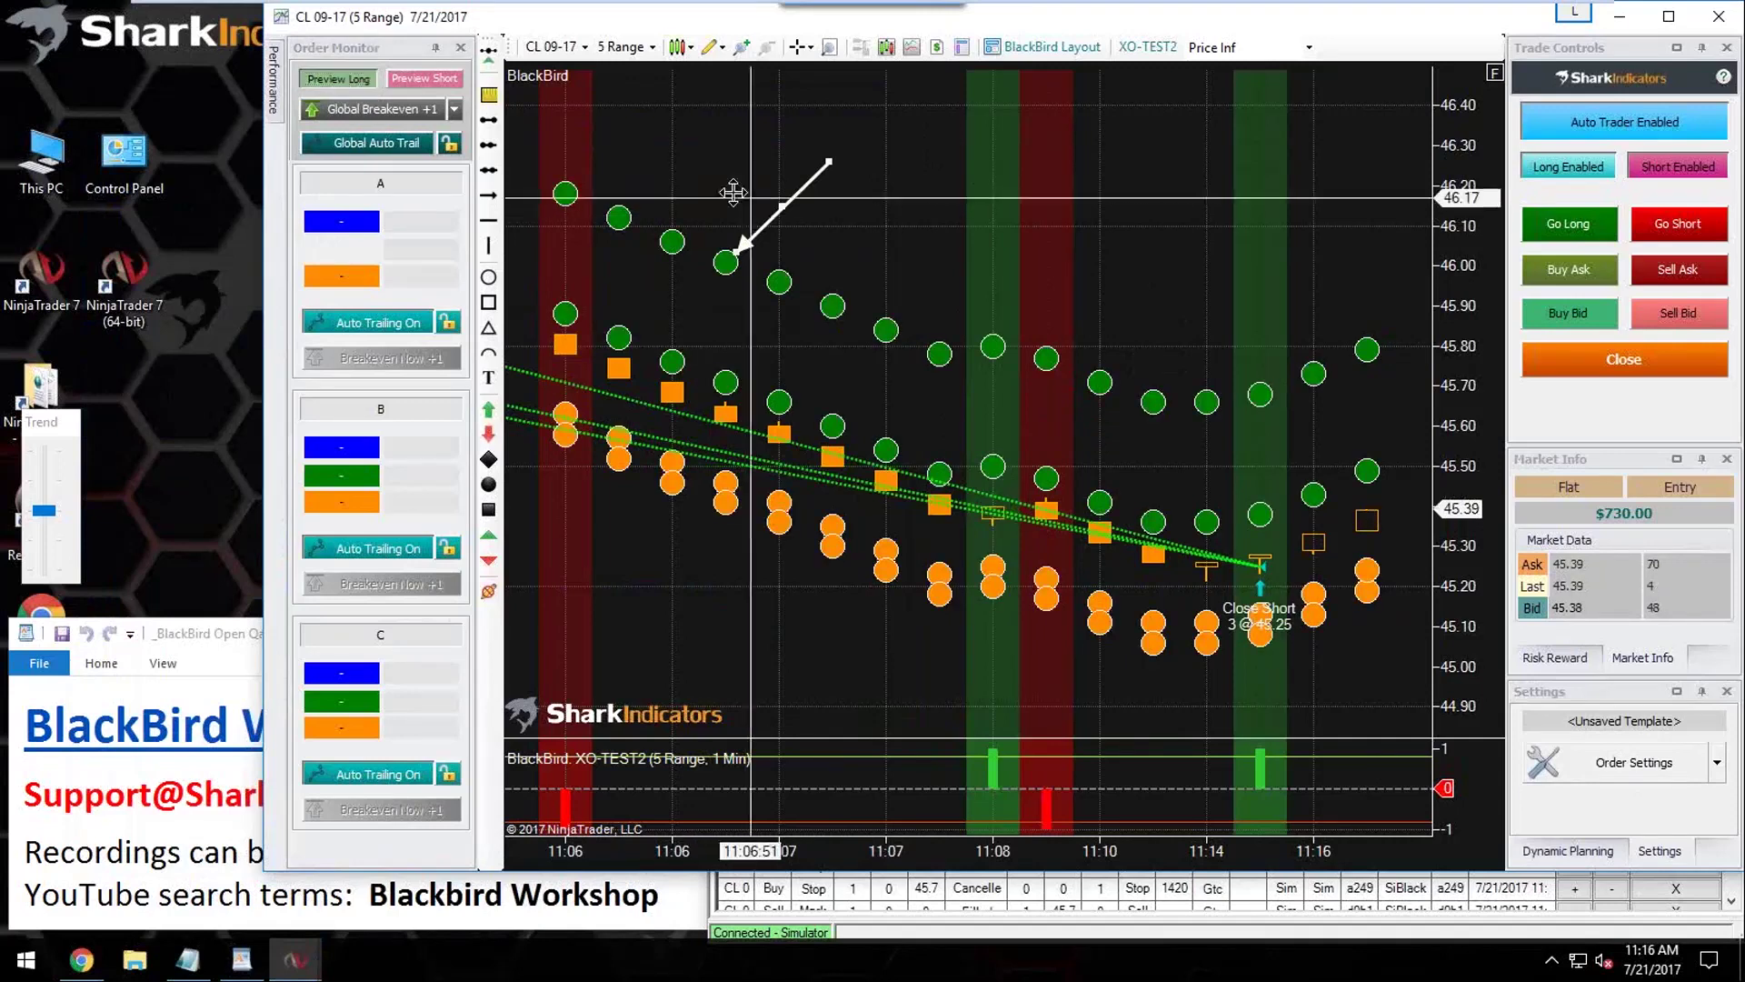
mouse_move(796, 189)
left_mouse_down()
mouse_move(850, 227)
mouse_move(844, 339)
mouse_move(854, 214)
mouse_move(868, 372)
mouse_move(841, 466)
mouse_move(836, 445)
mouse_move(845, 472)
mouse_move(850, 215)
left_mouse_up()
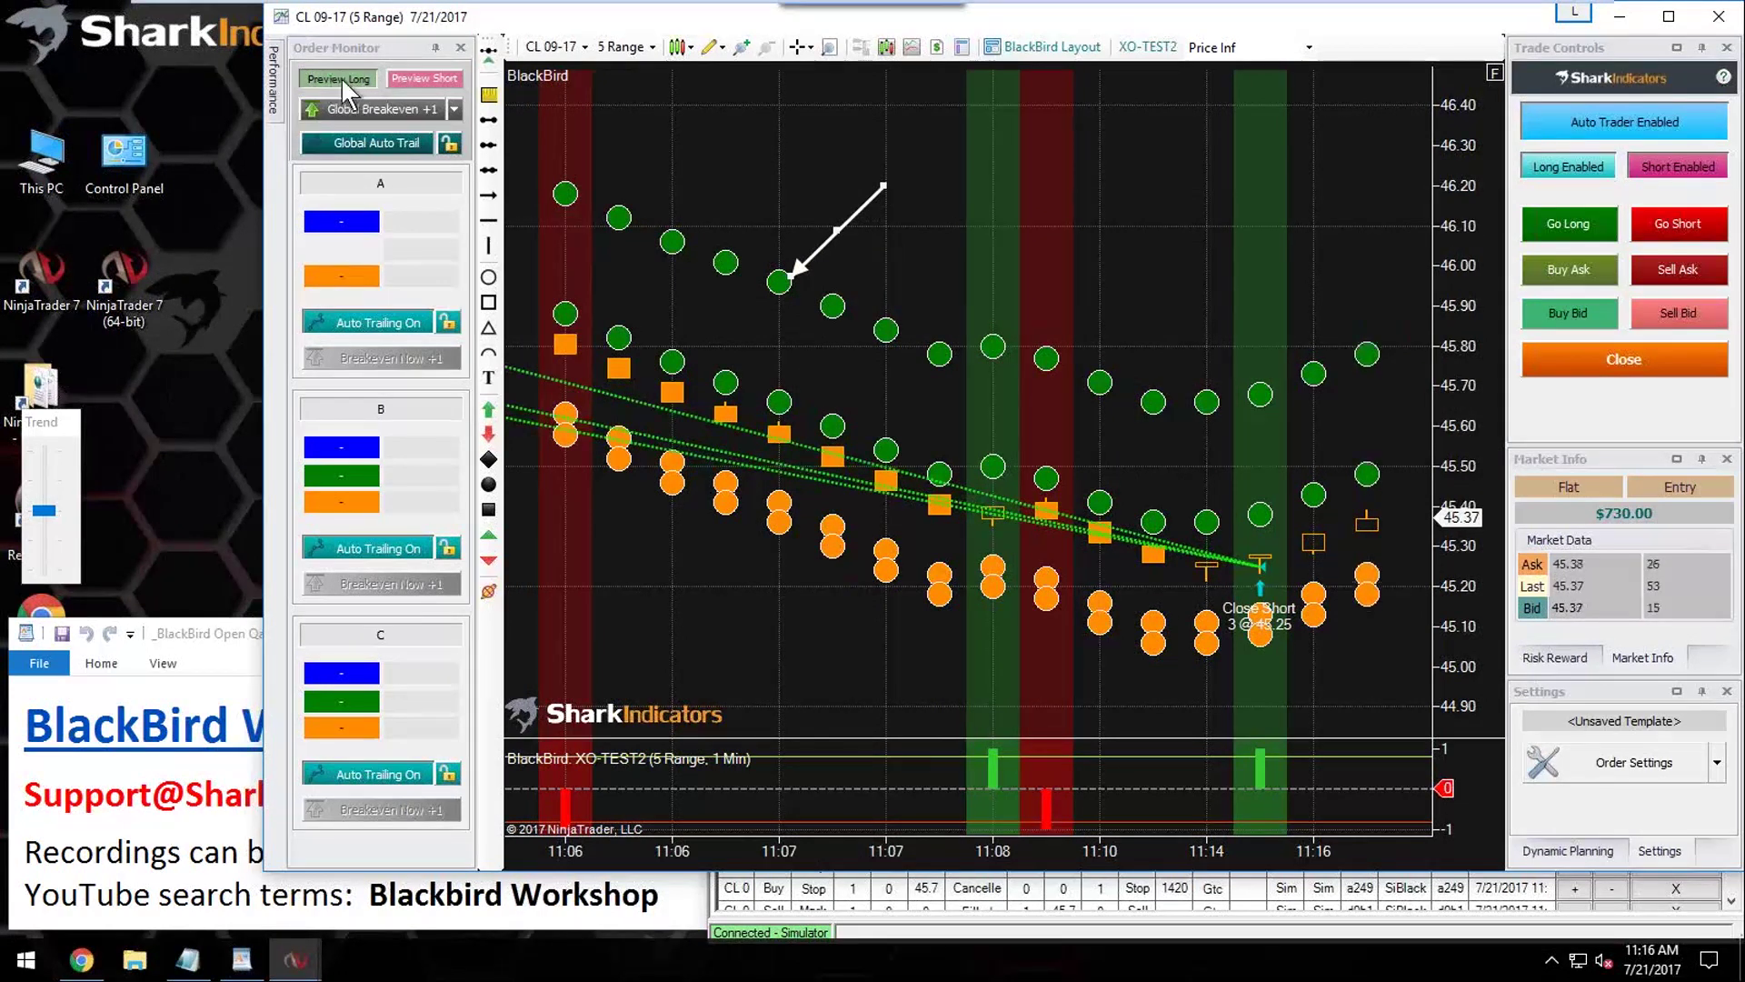
Step: Preview the short orders, move the arrow onto the orange stop loss dots above price, and turn the preview off
left_click(400, 78)
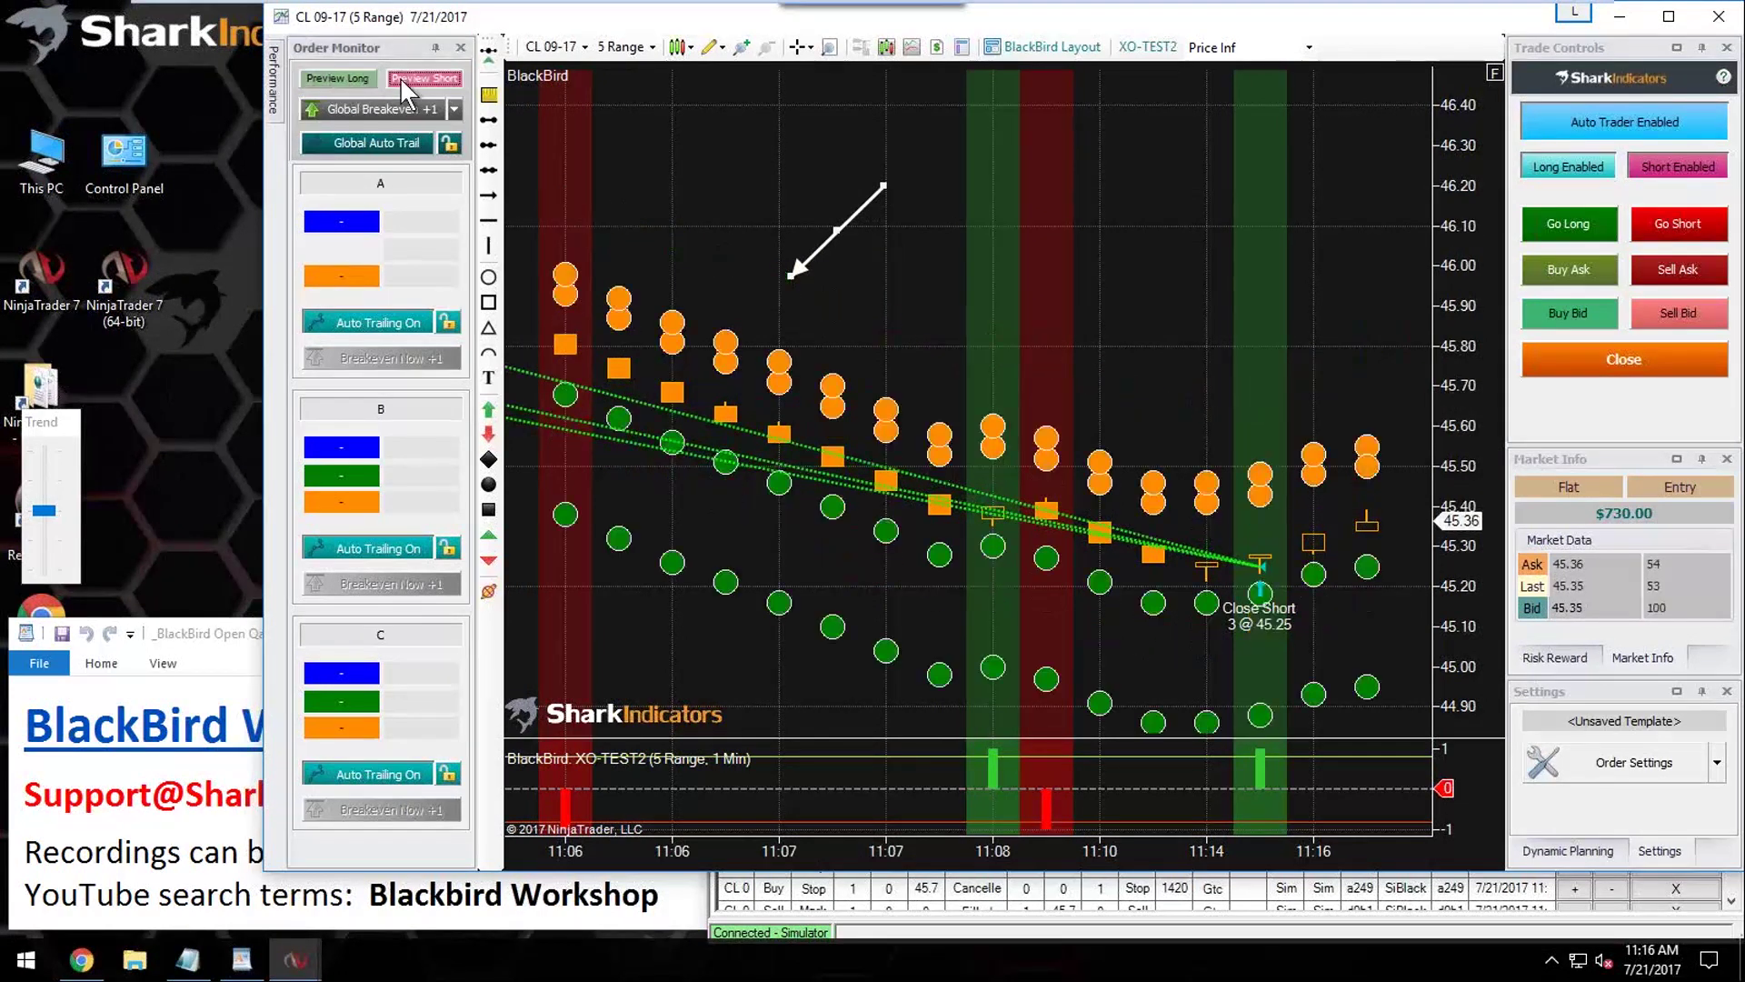
mouse_move(861, 213)
left_mouse_down()
mouse_move(900, 368)
mouse_move(905, 591)
mouse_move(912, 309)
left_mouse_up()
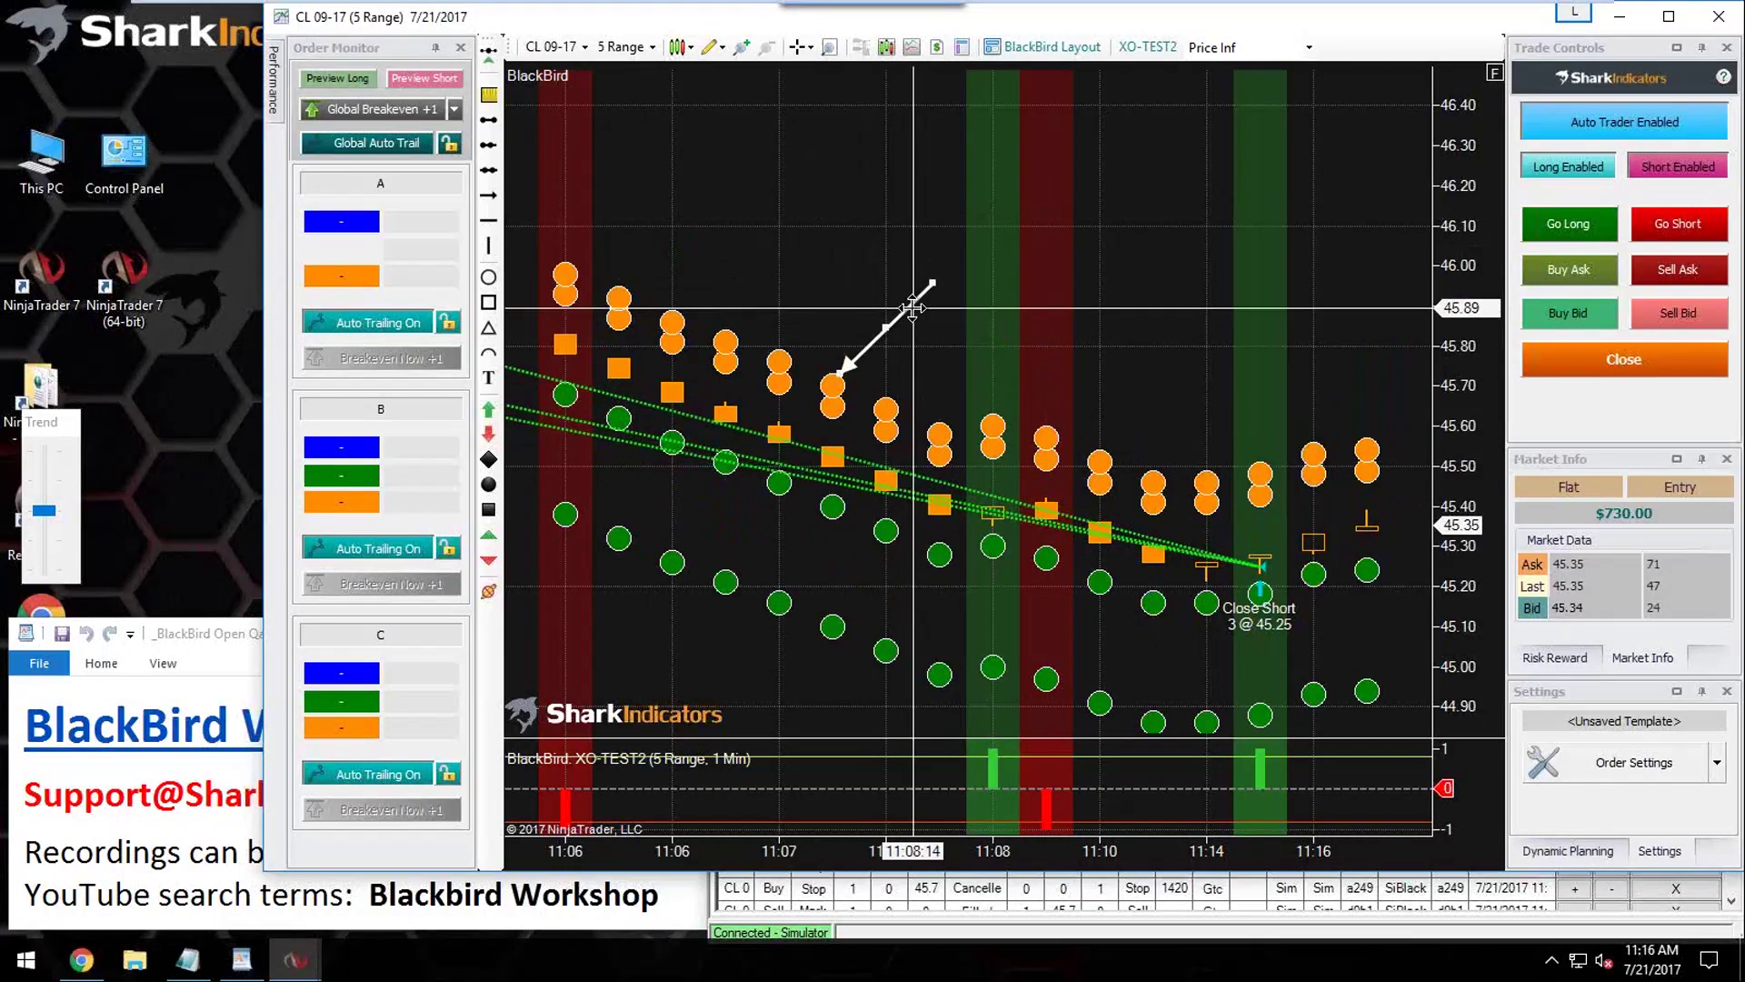
left_click(409, 78)
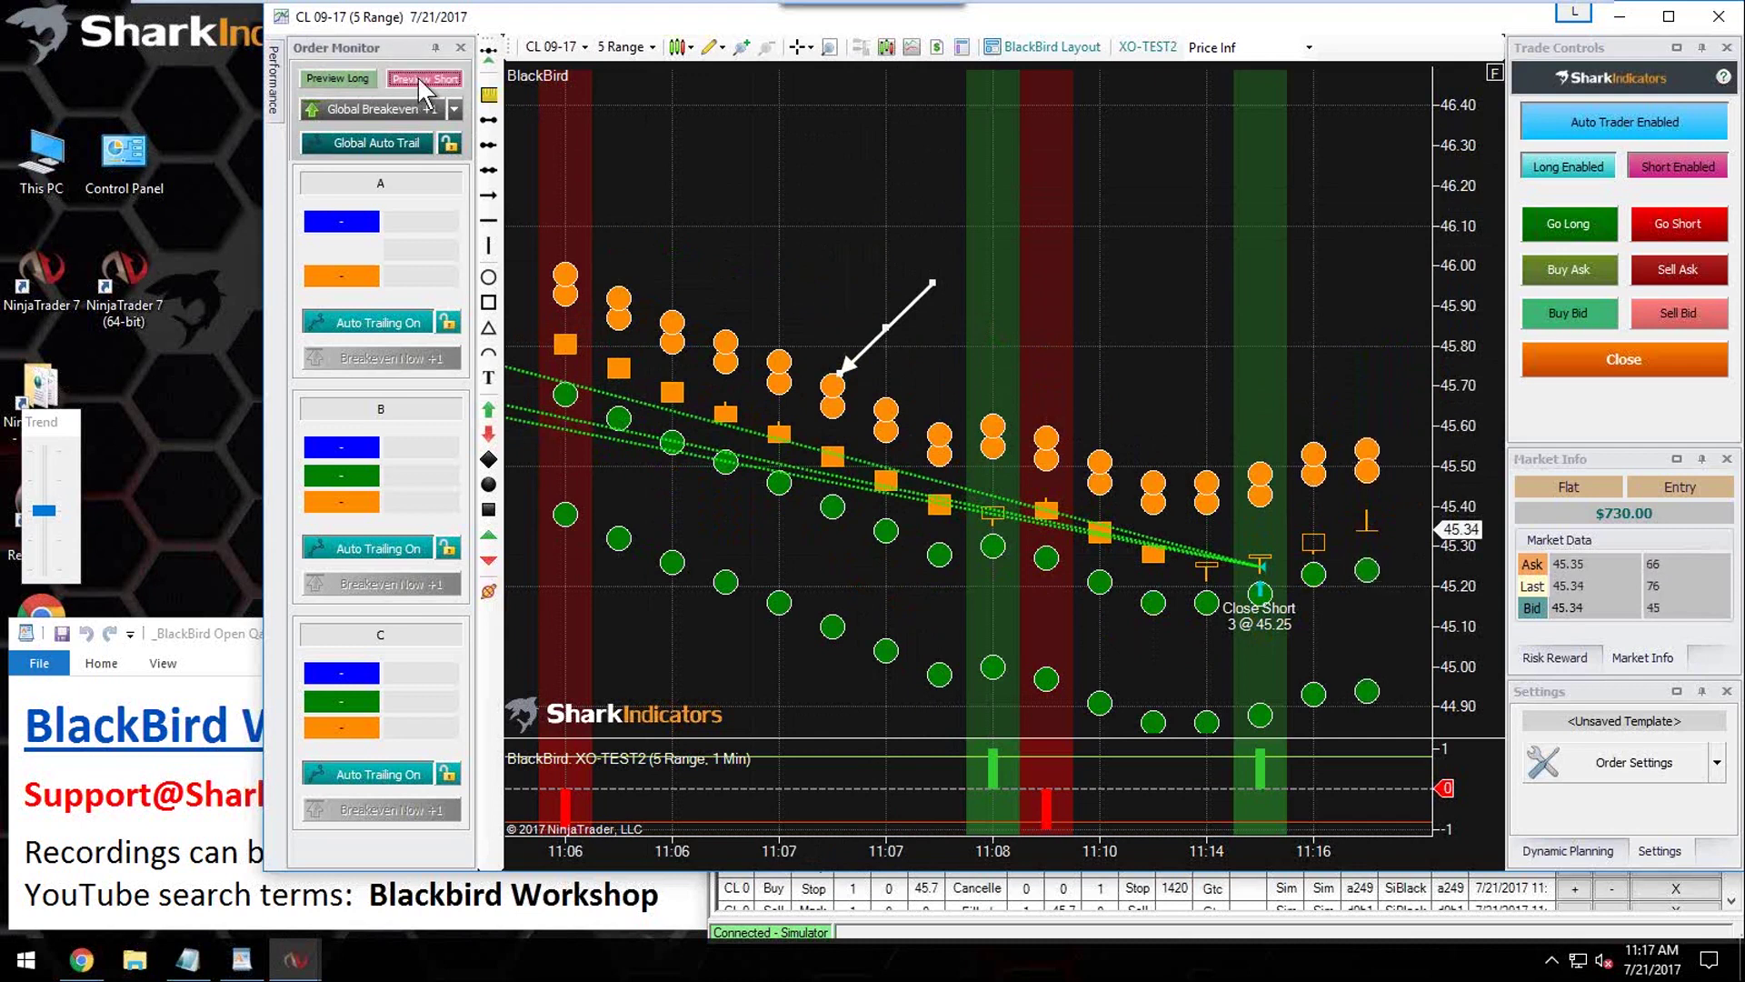
left_click(407, 80)
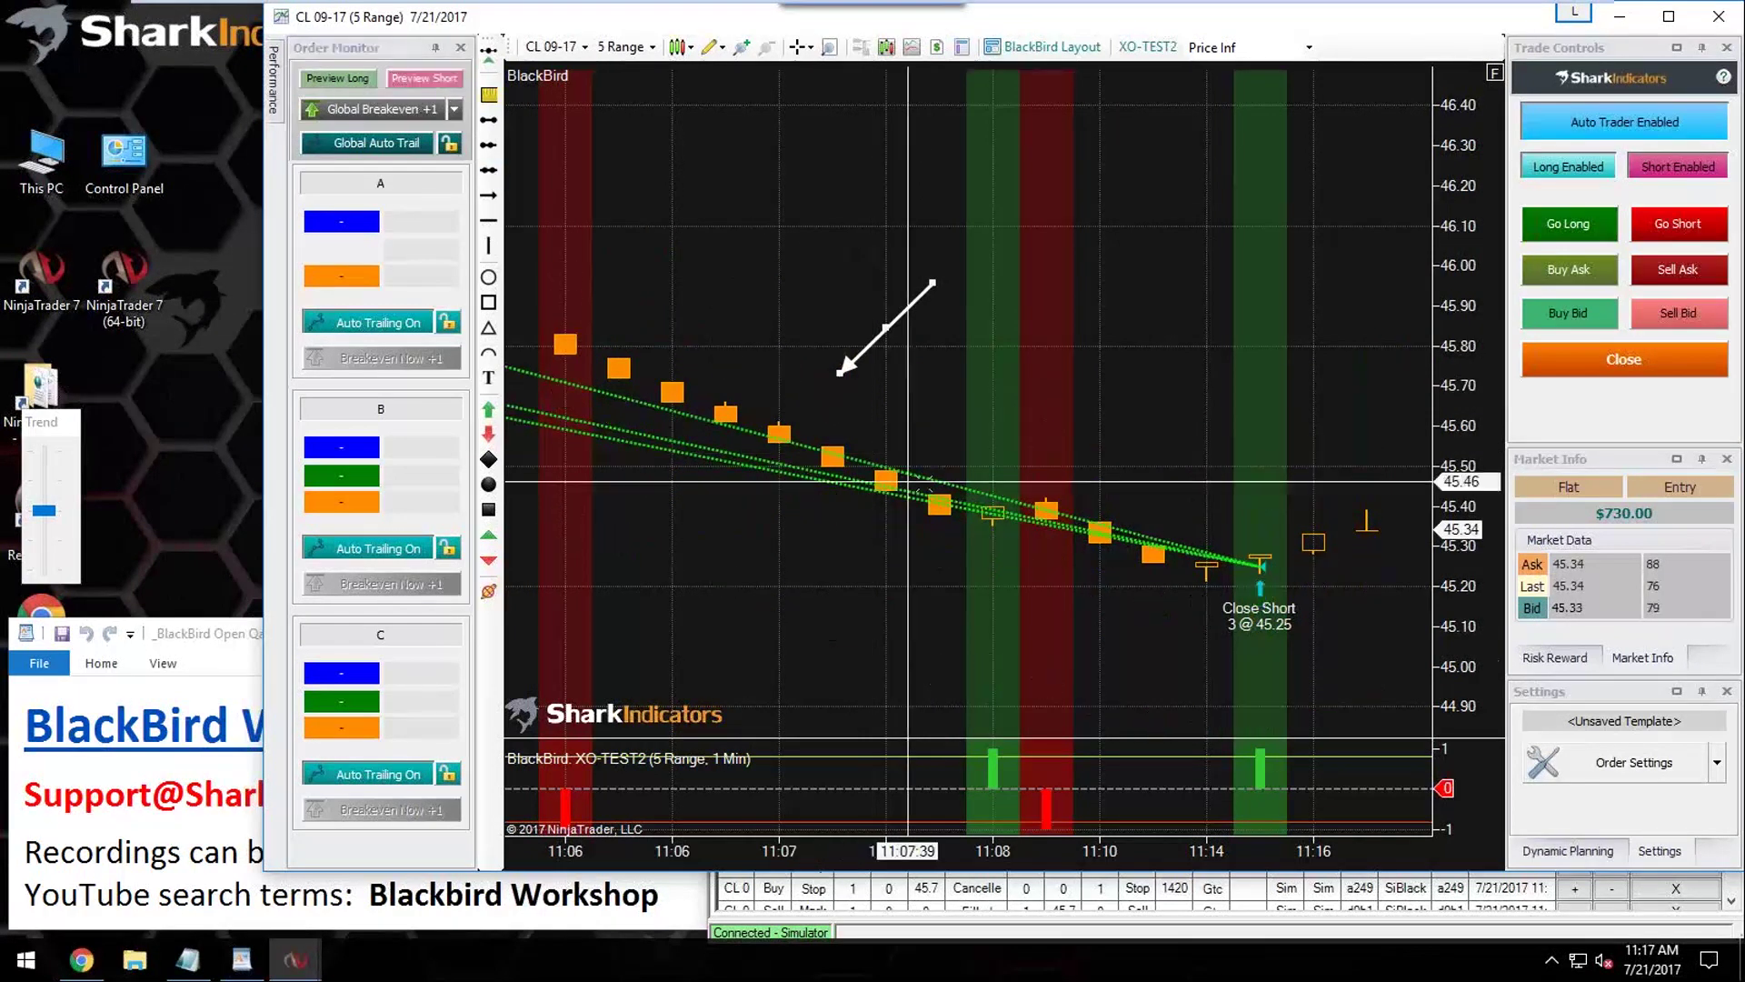
Step: Check the initial placement of order A's stop loss in the order settings, and exit without applying changes
left_click(1622, 770)
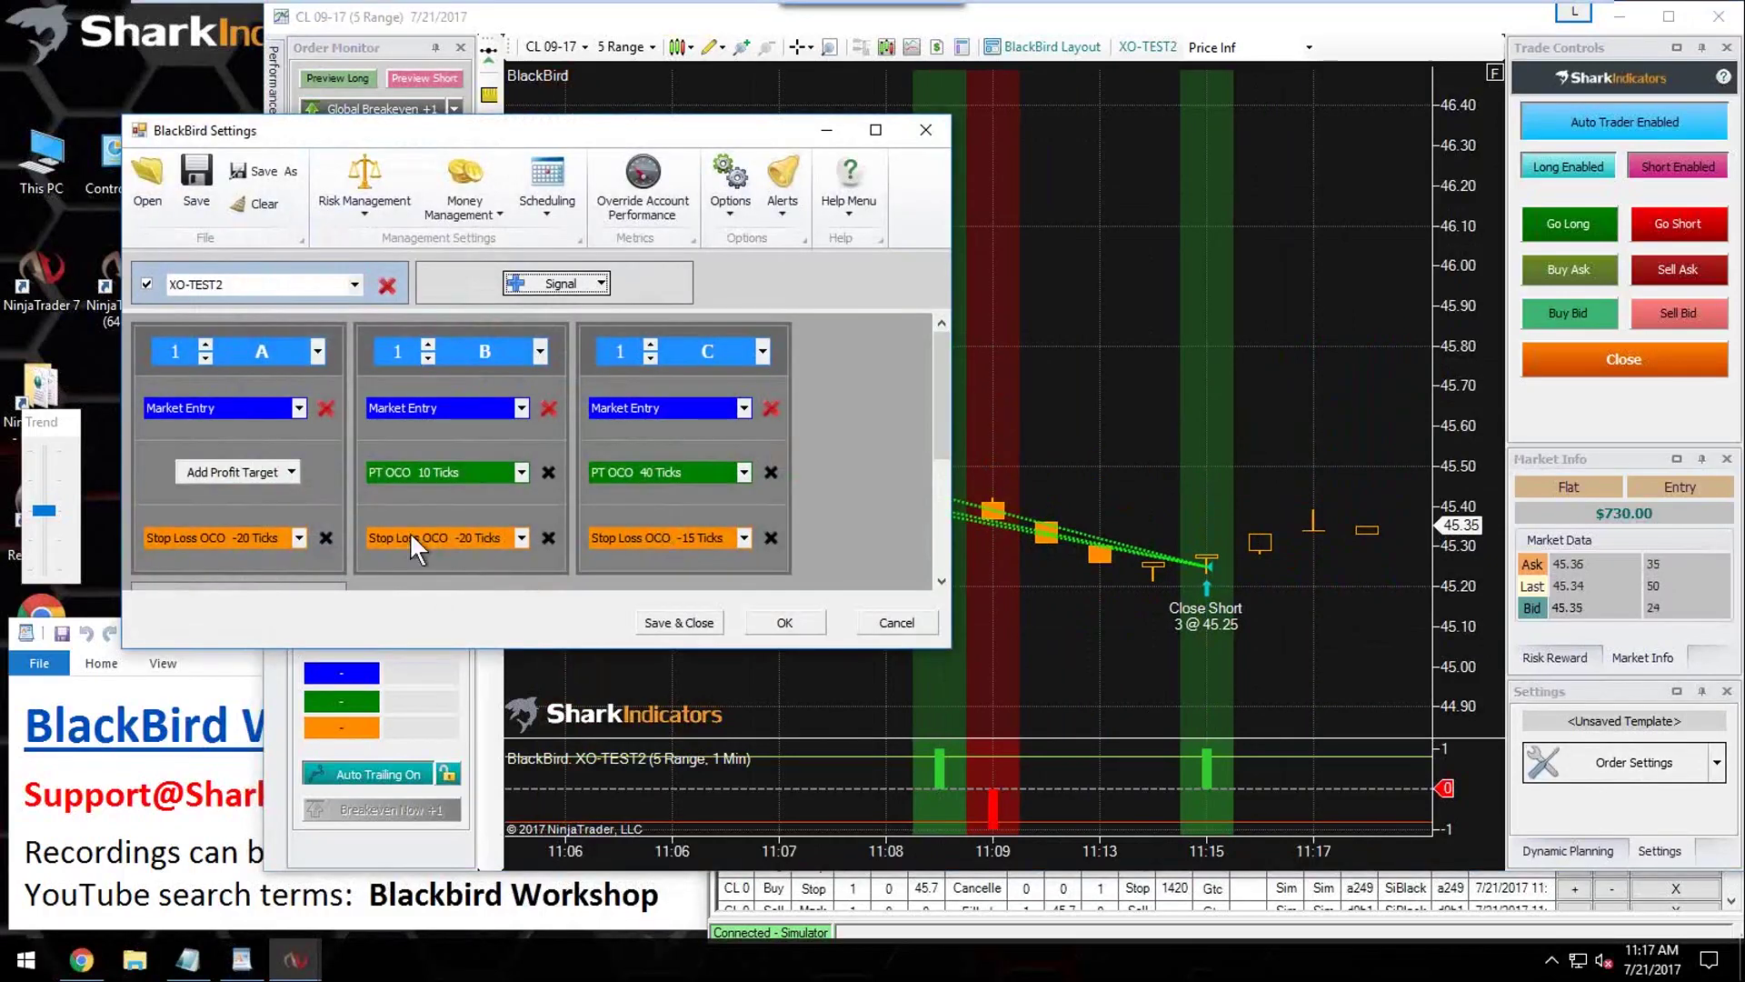
left_click(234, 542)
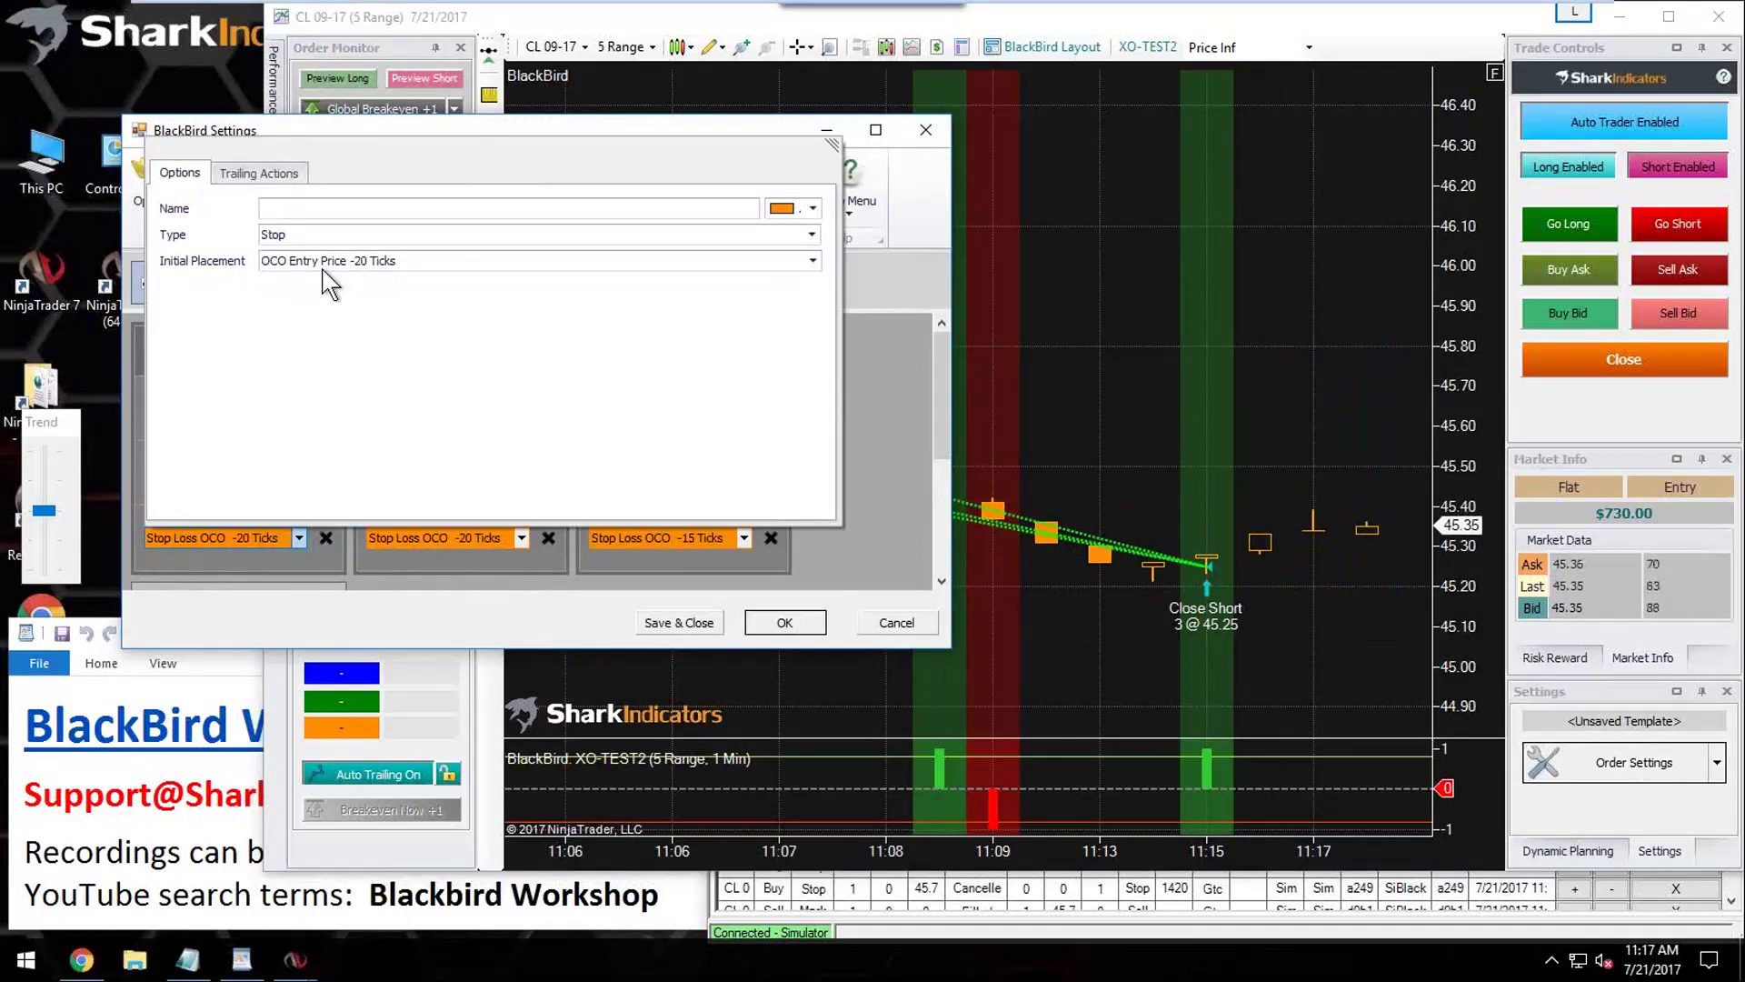
left_click(872, 394)
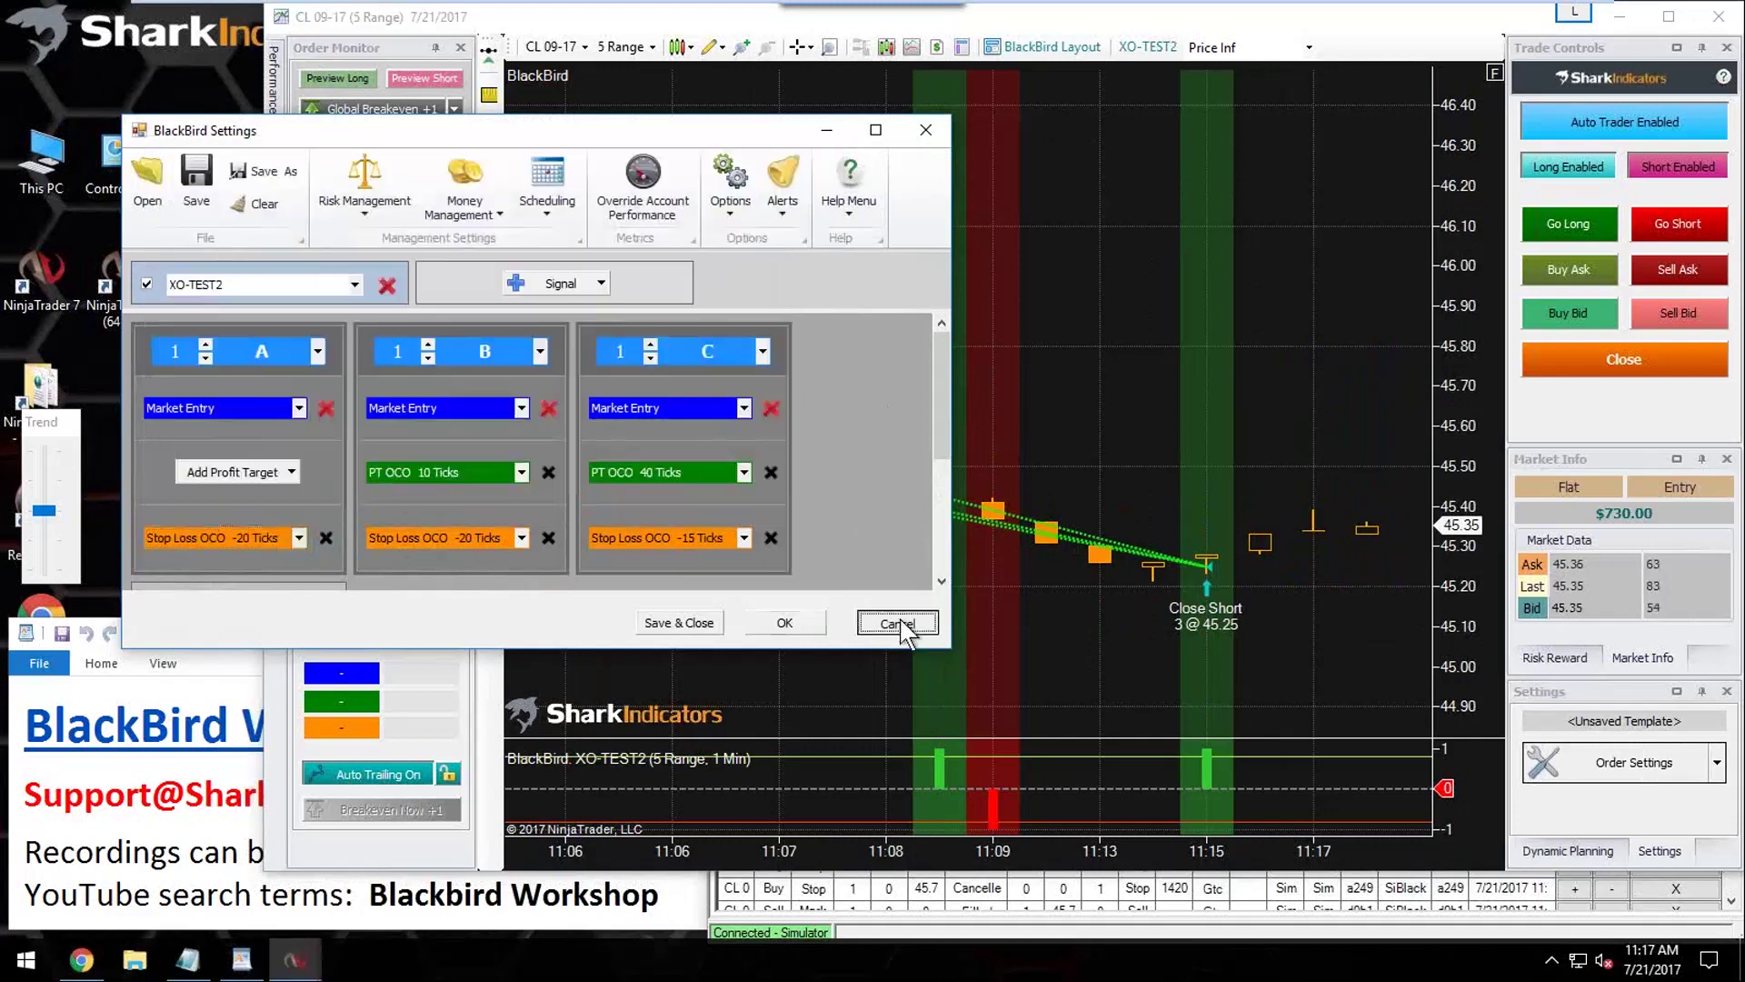
left_click(896, 622)
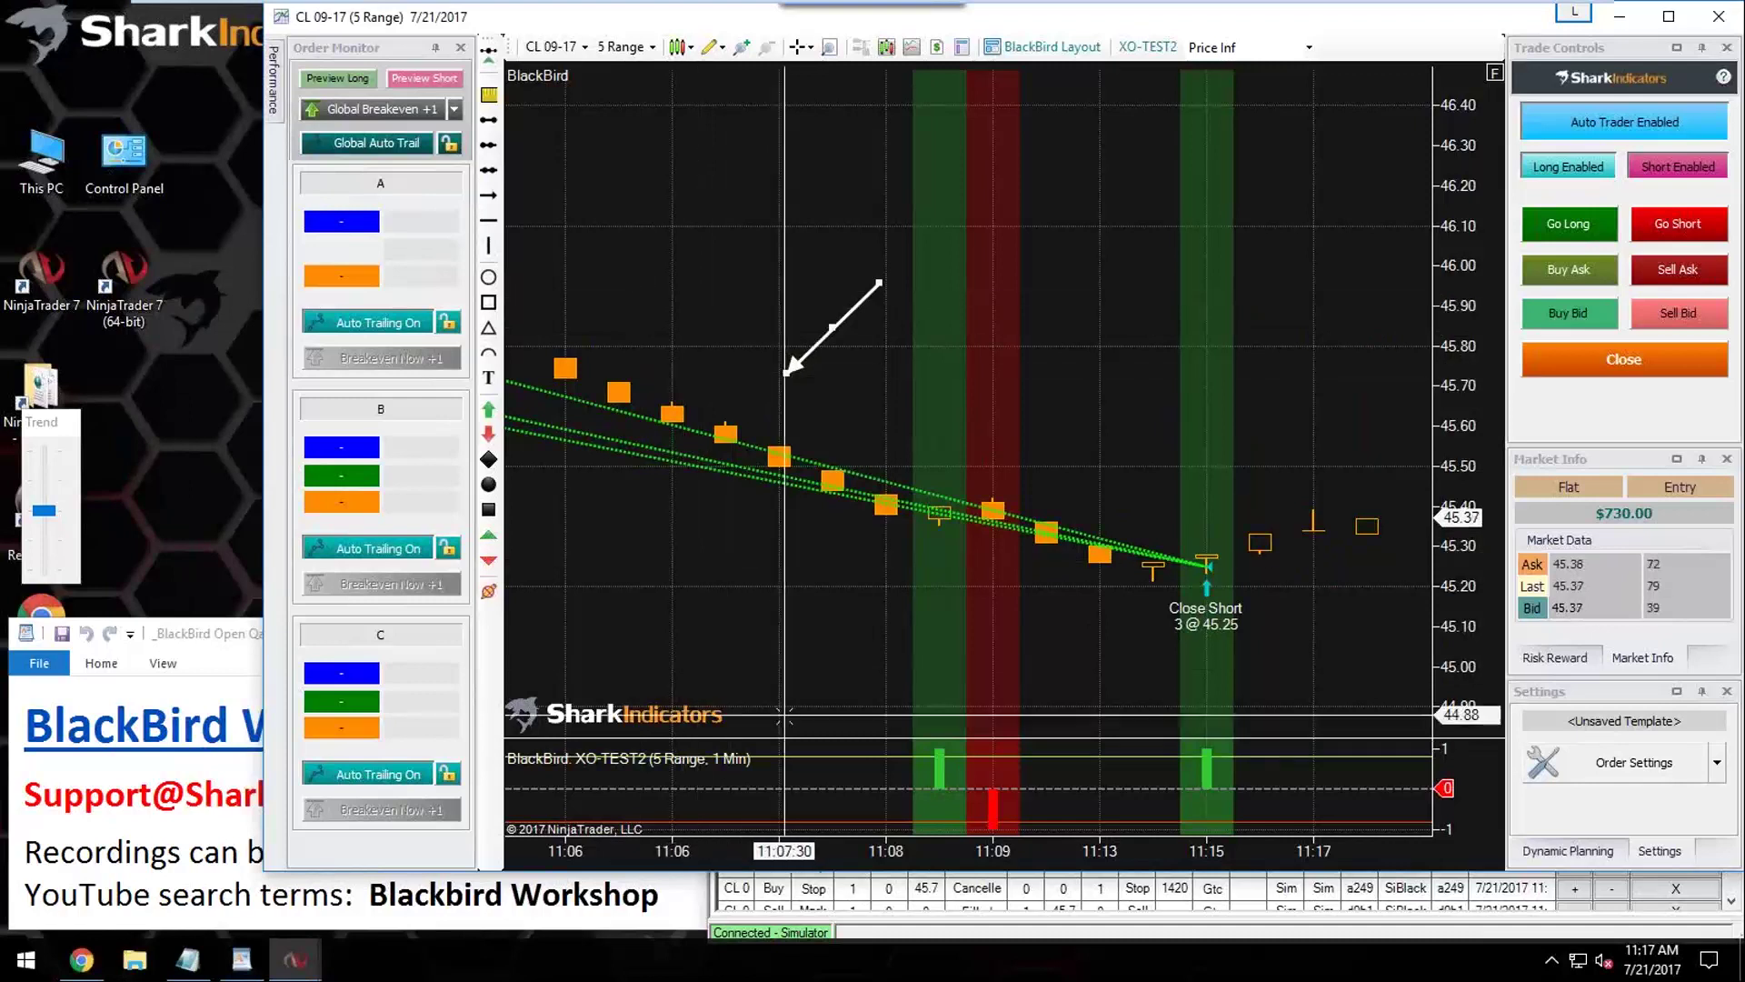
Step: Review the long order preview across more bars, repositioning the arrow above the price bars, and turn the preview off
scroll(793, 372, "down", 10)
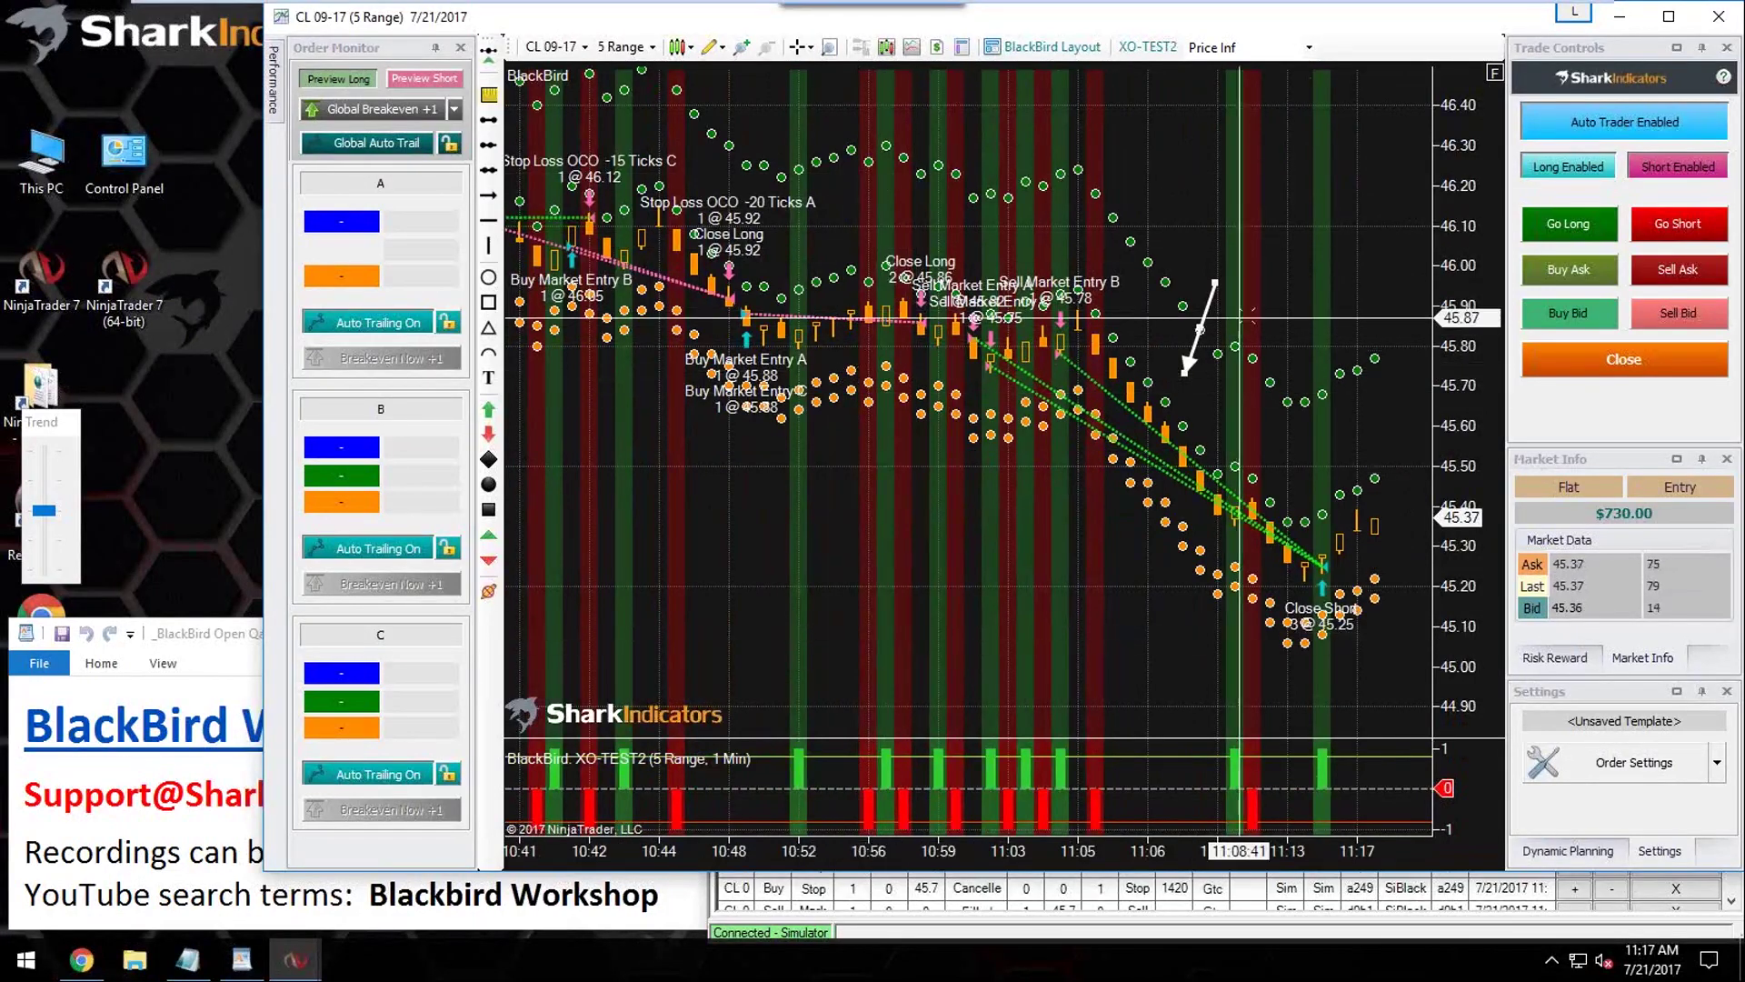
mouse_move(1218, 295)
left_mouse_down()
mouse_move(1009, 136)
mouse_move(954, 219)
mouse_move(908, 228)
mouse_move(709, 173)
mouse_move(754, 214)
mouse_move(1036, 273)
mouse_move(1284, 446)
mouse_move(1181, 345)
mouse_move(896, 311)
mouse_move(682, 215)
mouse_move(718, 212)
mouse_move(845, 472)
mouse_move(1127, 245)
mouse_move(1336, 481)
mouse_move(636, 195)
mouse_move(918, 273)
mouse_move(1122, 128)
left_mouse_up()
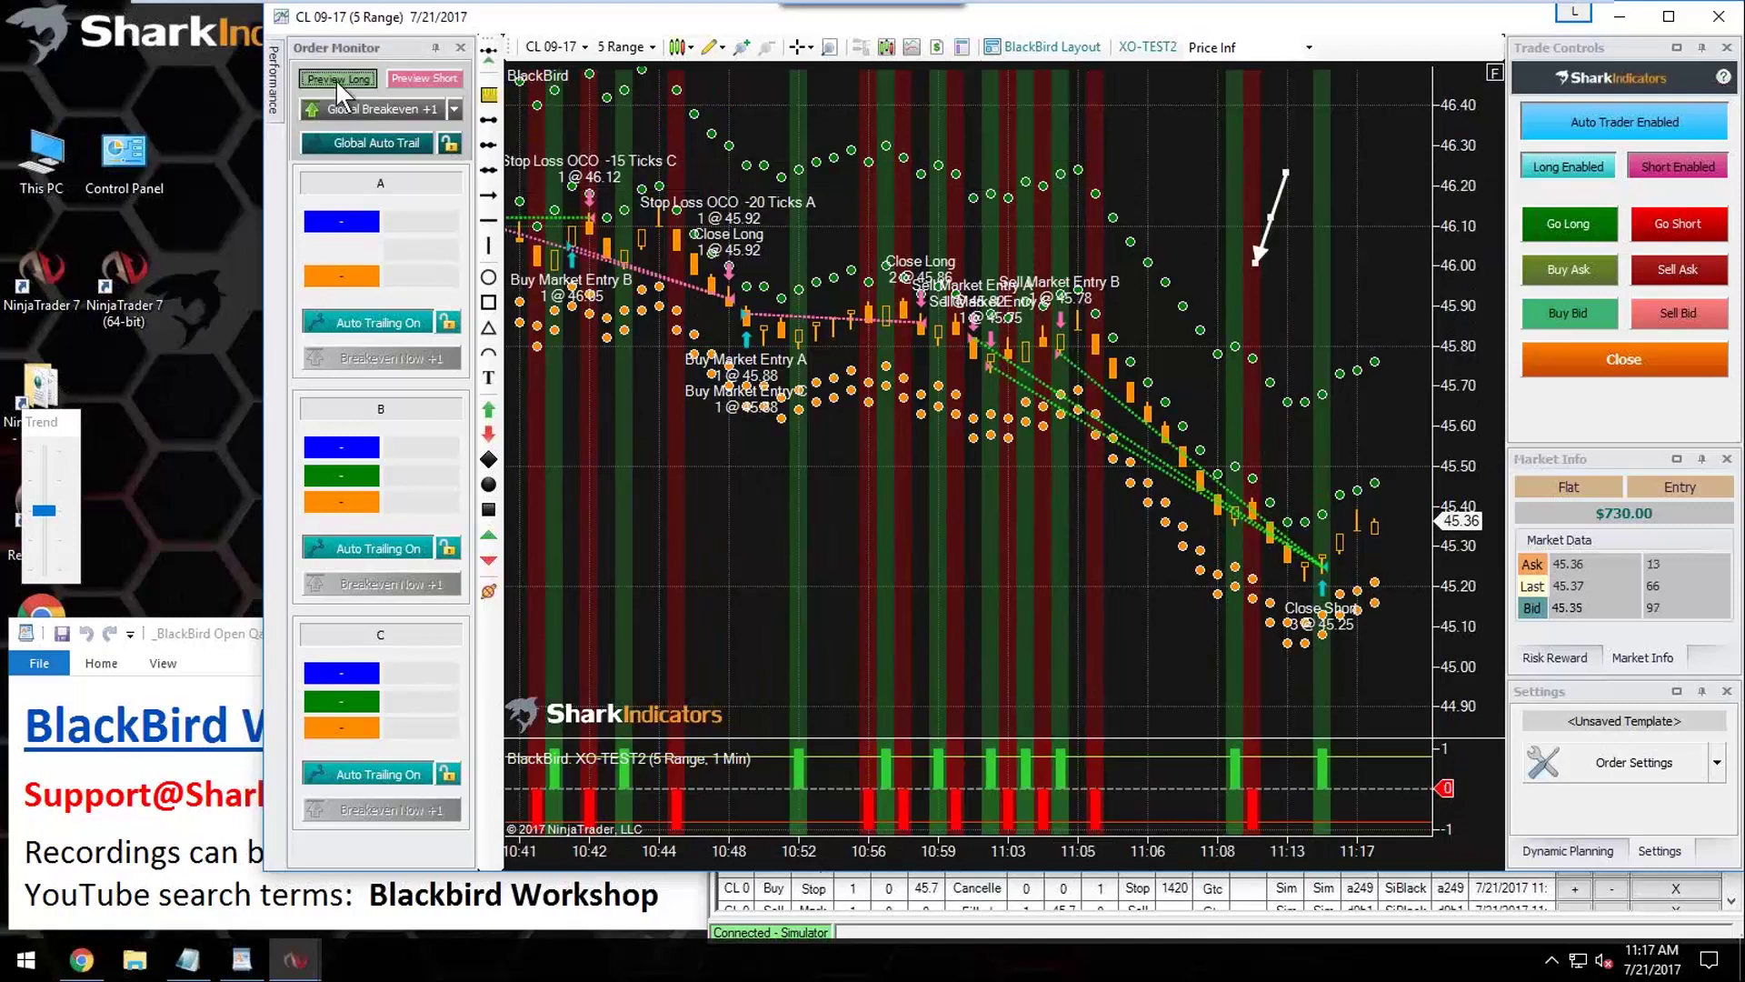
left_click(338, 78)
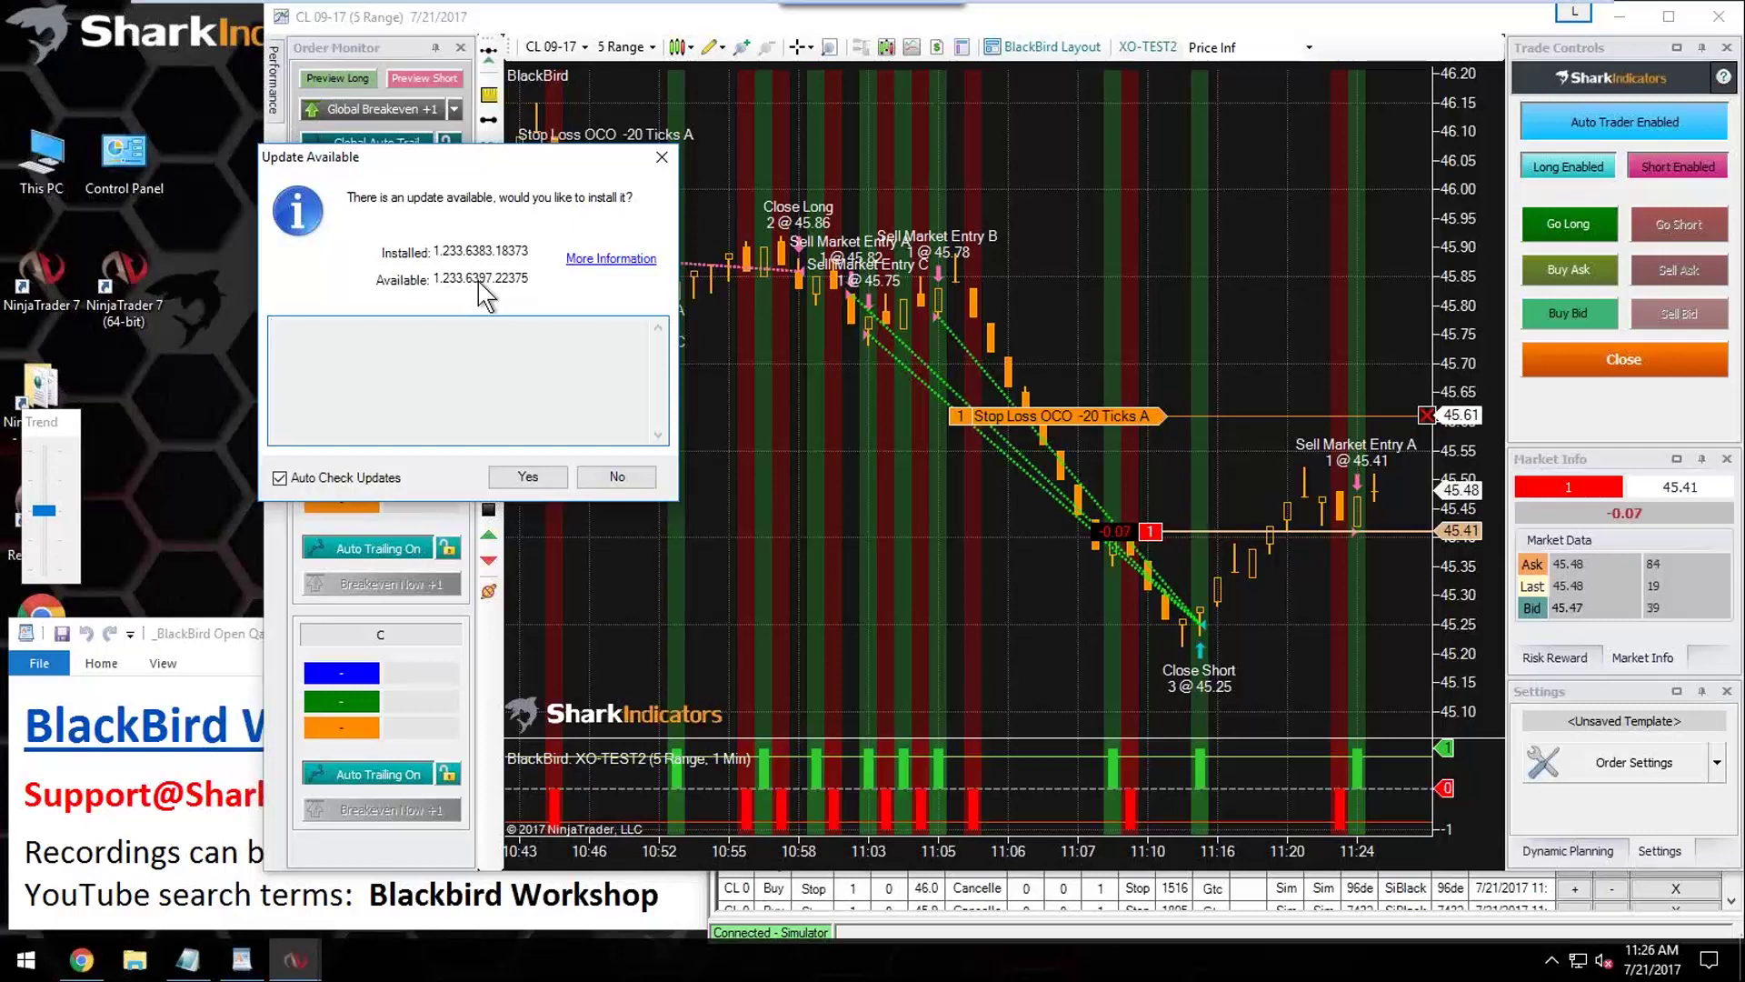
Step: Decline the offered update and stop trading by disabling Auto Trader and closing the open short position
left_click(608, 478)
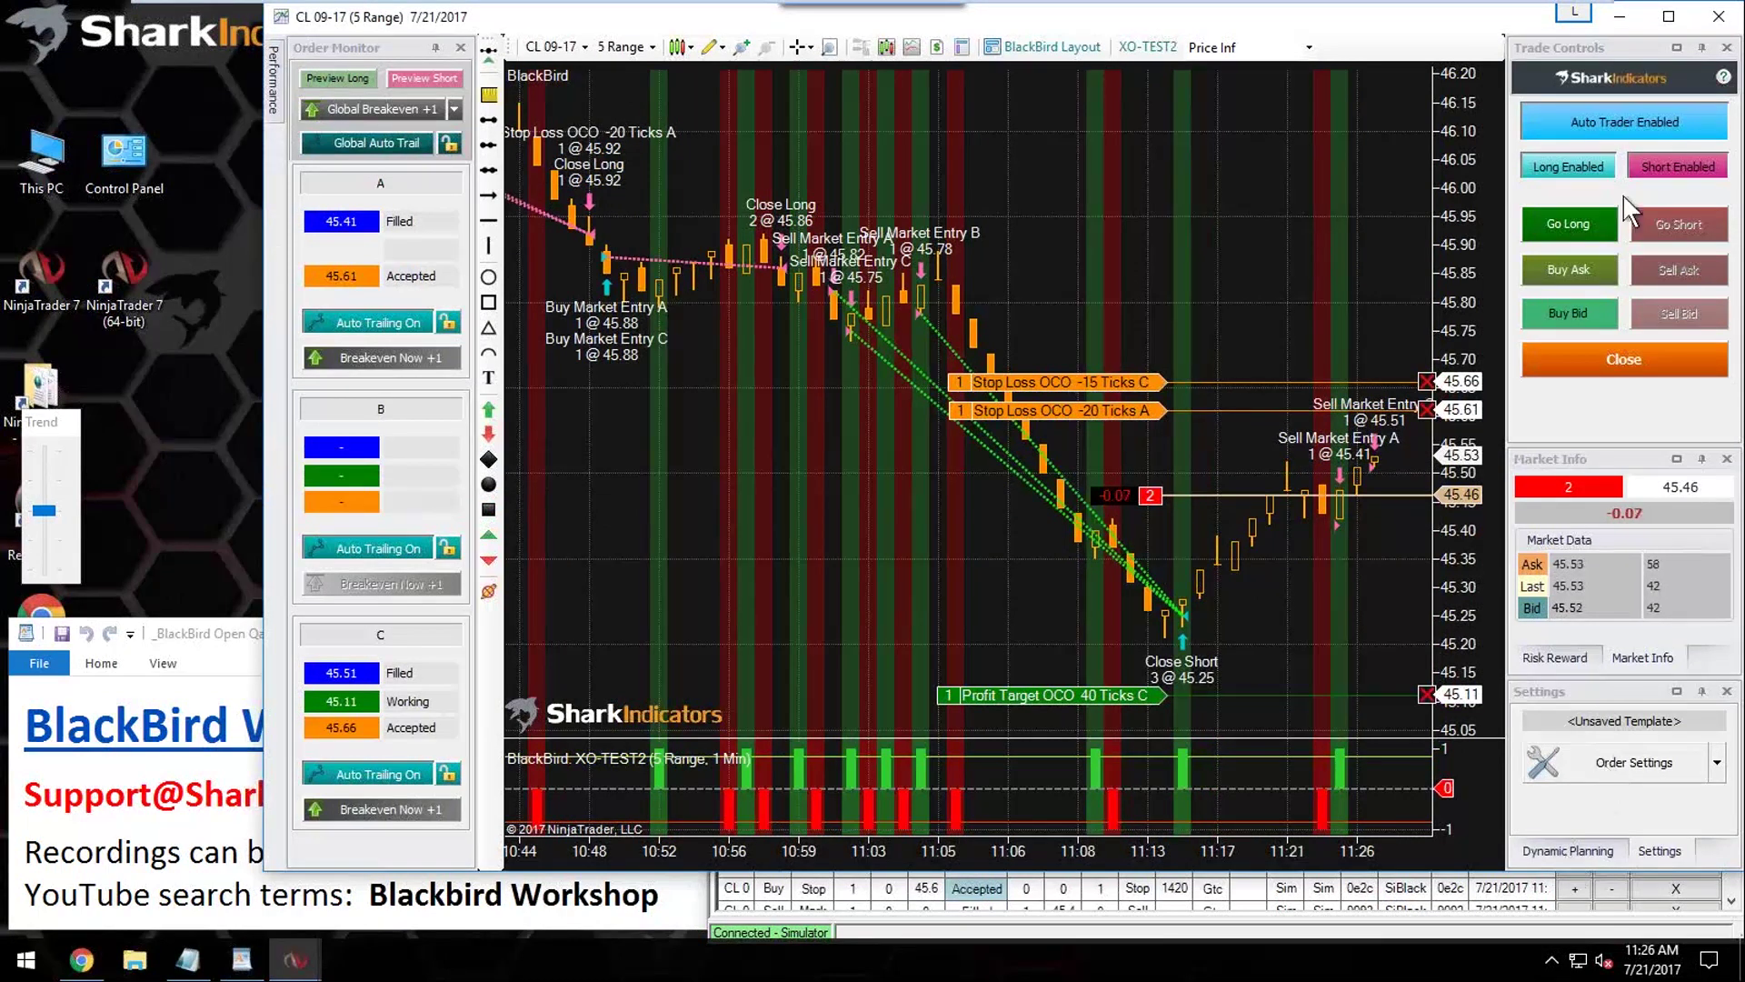
left_click(1612, 120)
left_click(1630, 381)
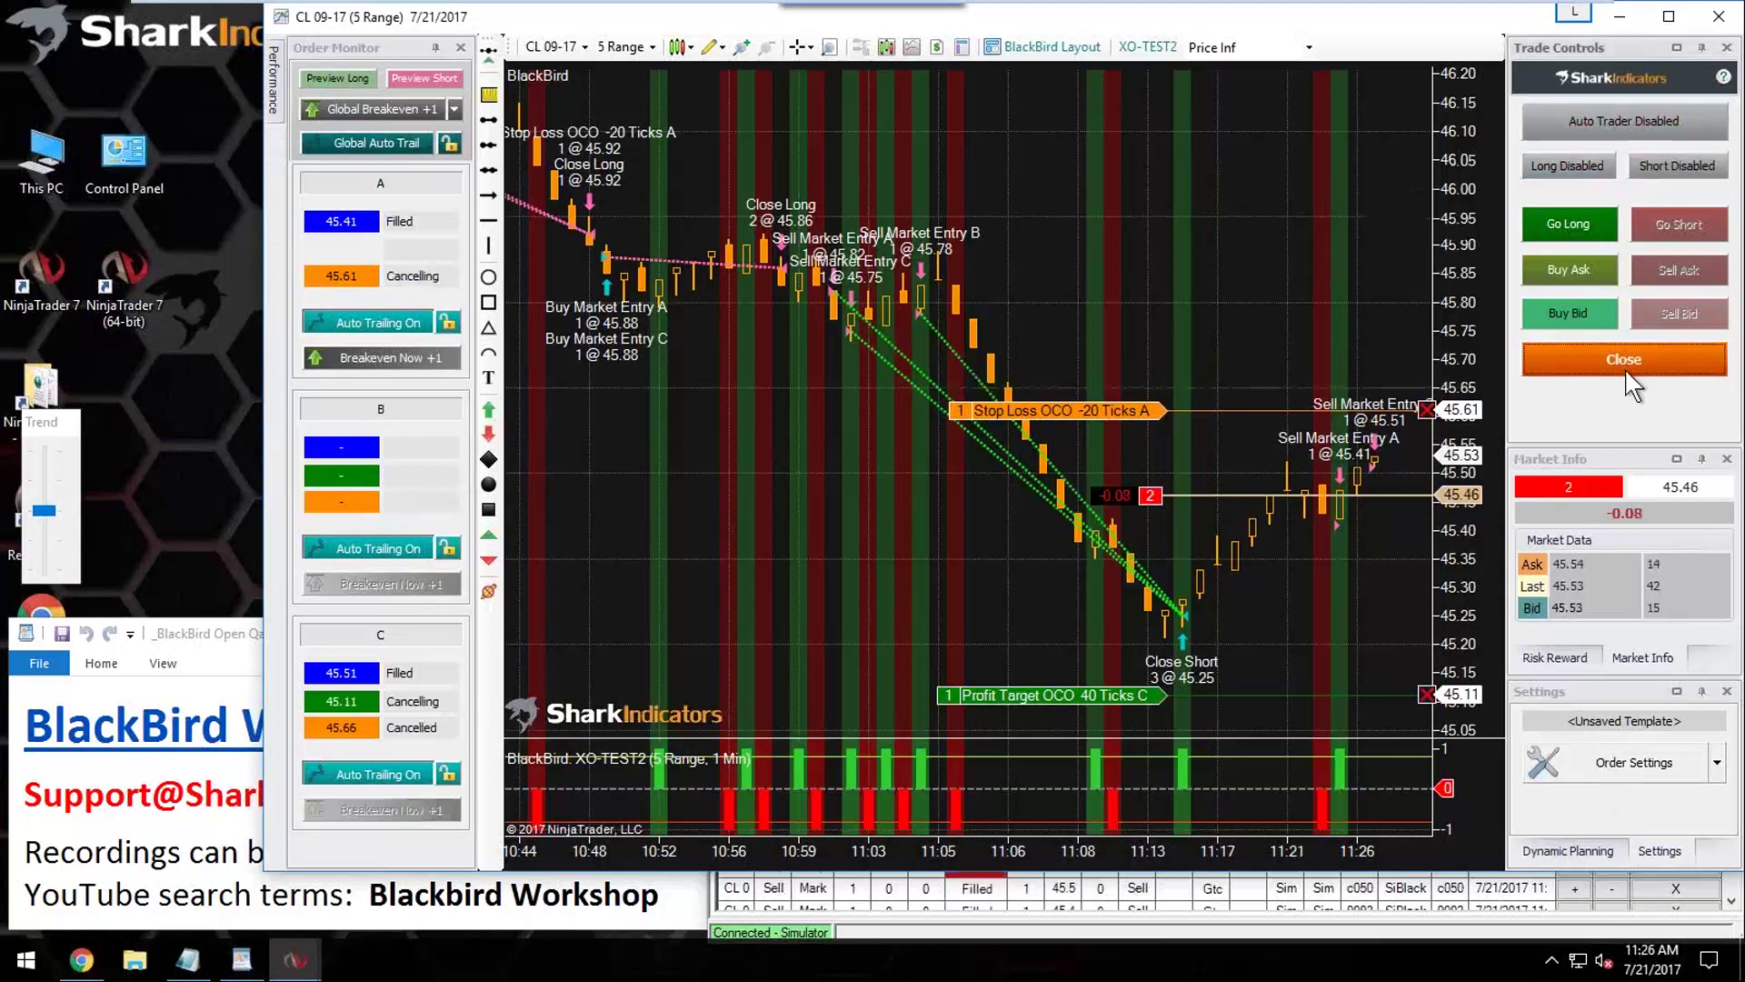
Step: Show the planned long orders with Dynamic Planning, remove the plan, and return to the order settings controls
left_click(1565, 852)
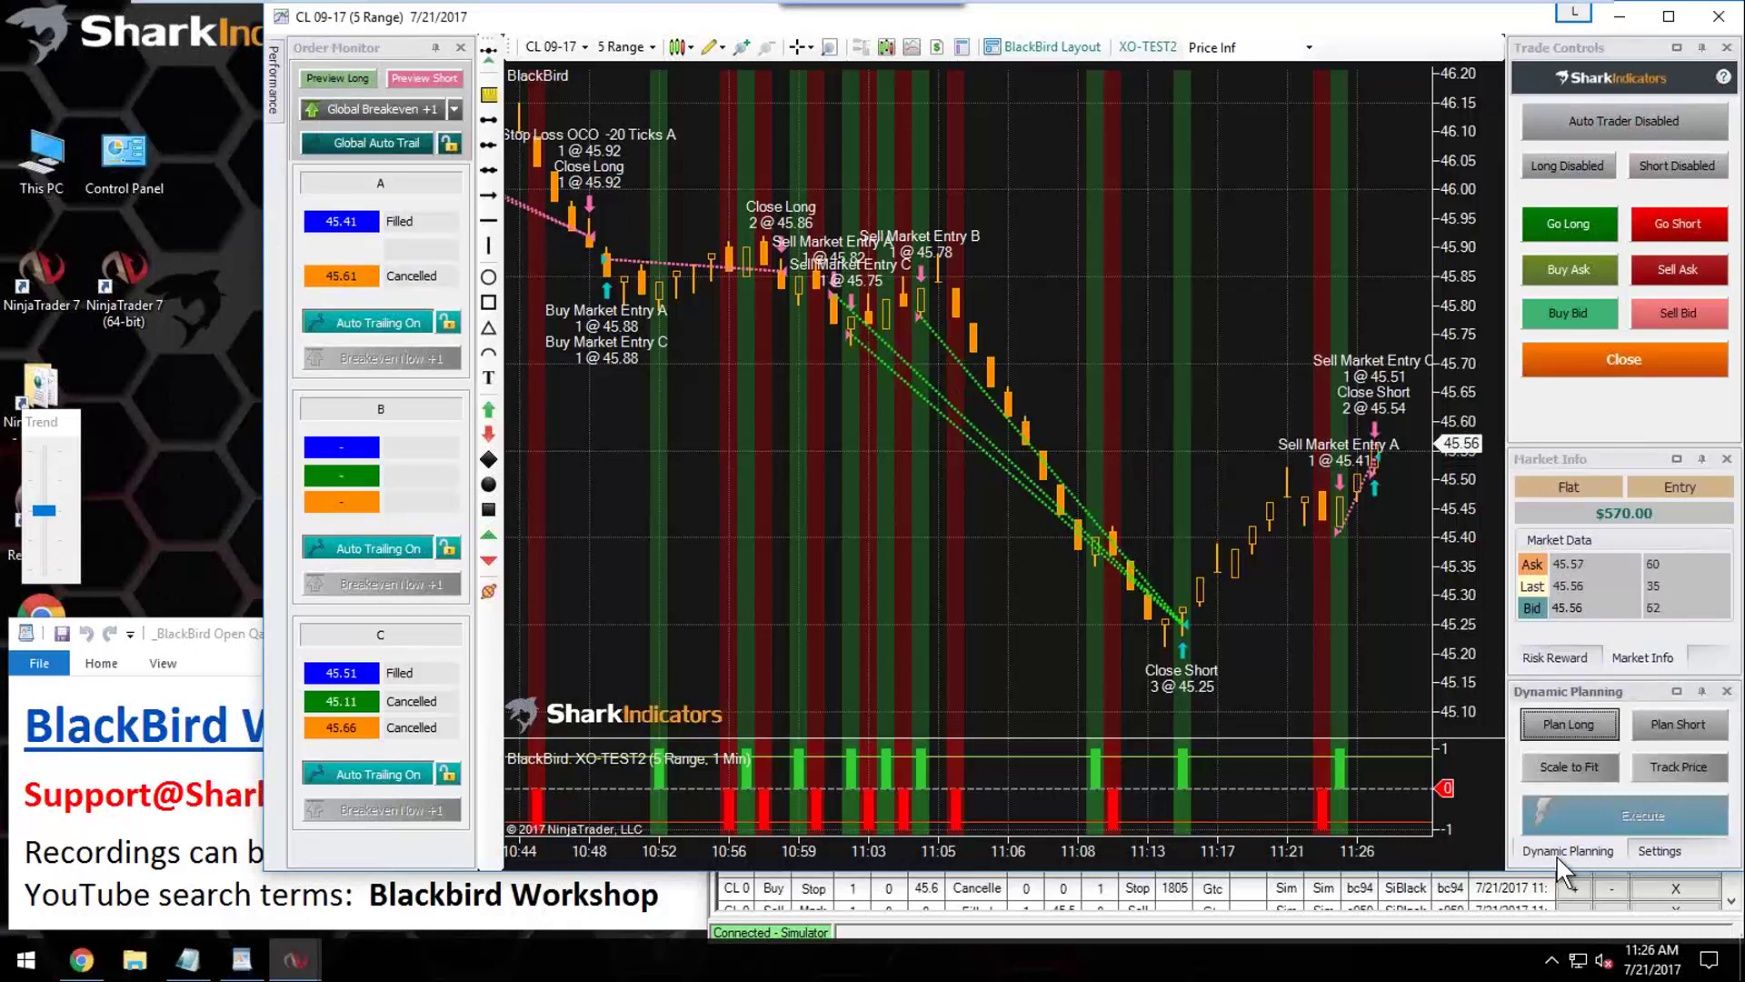
left_click(1581, 726)
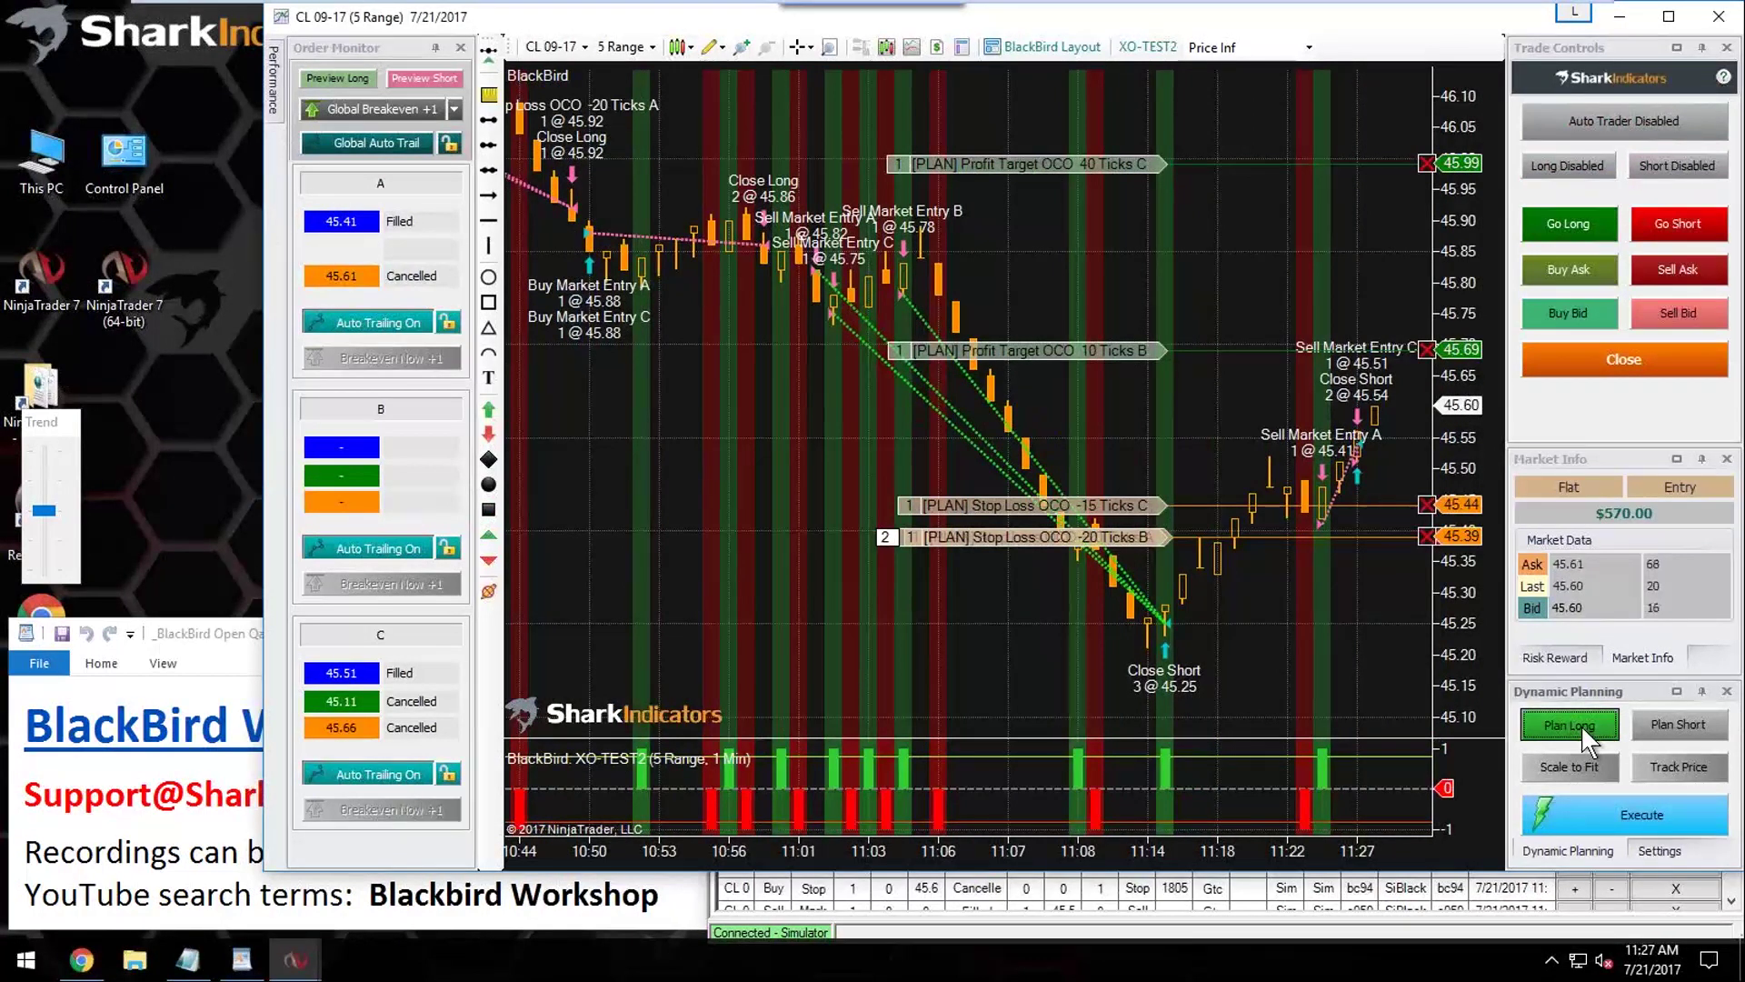
left_click(1579, 724)
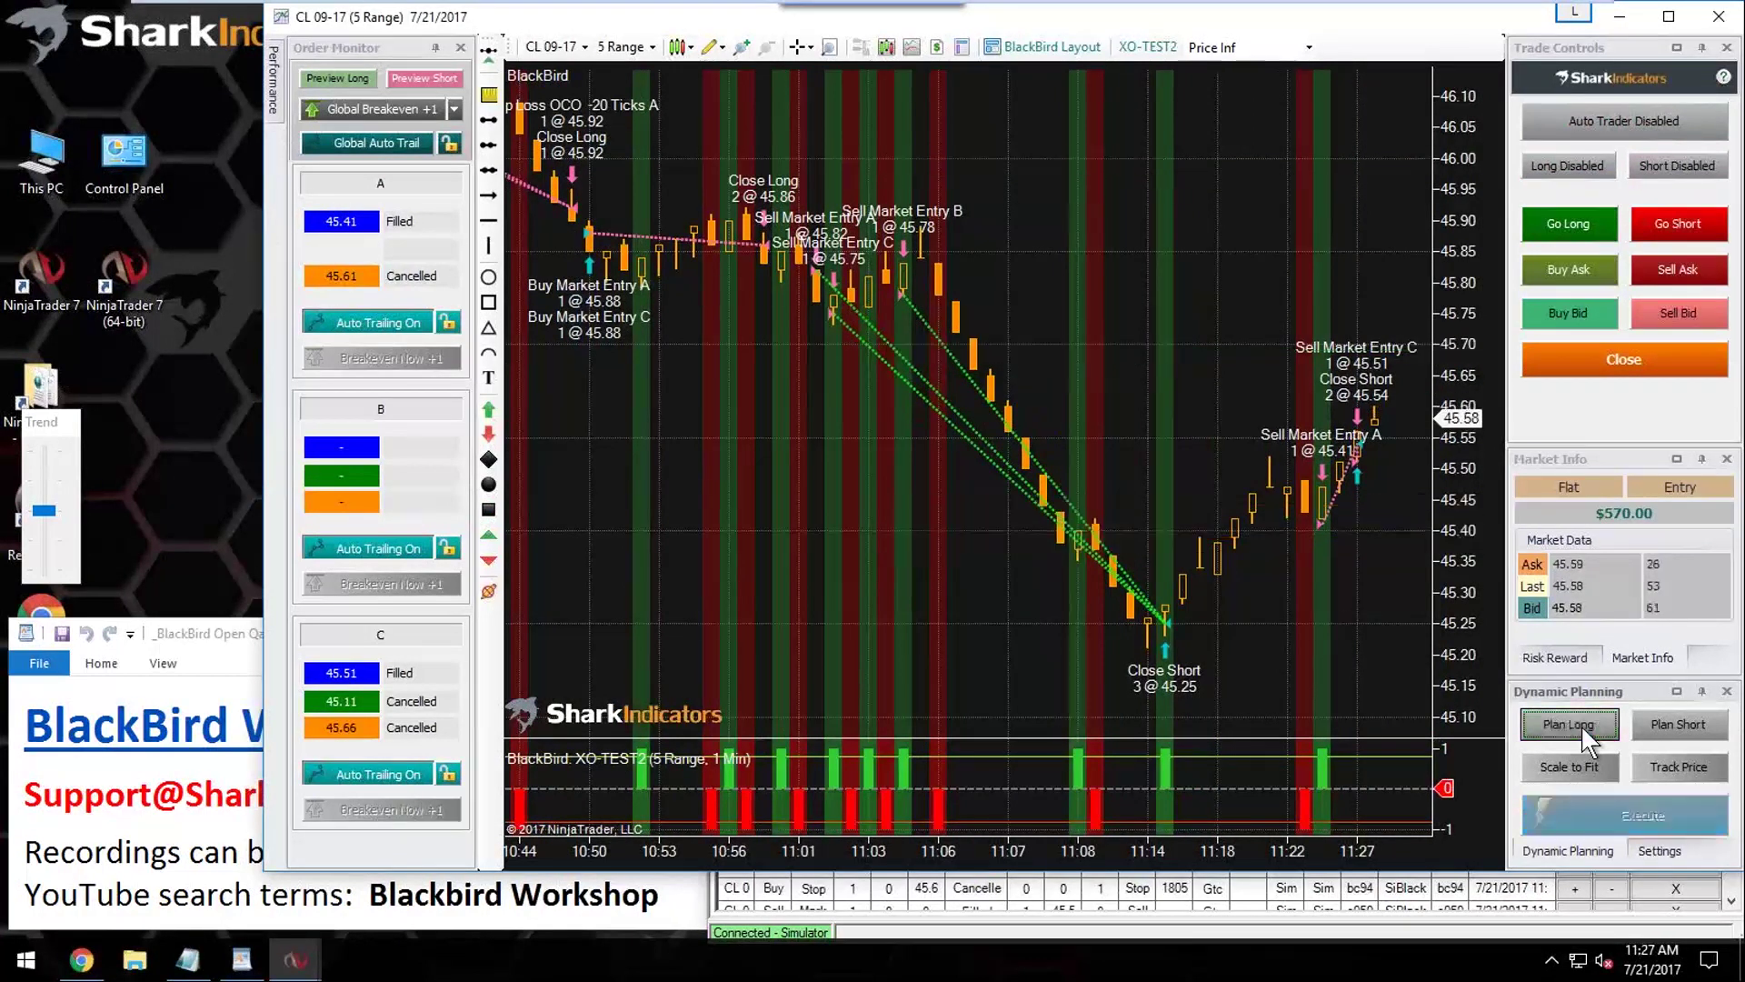
left_click(1667, 856)
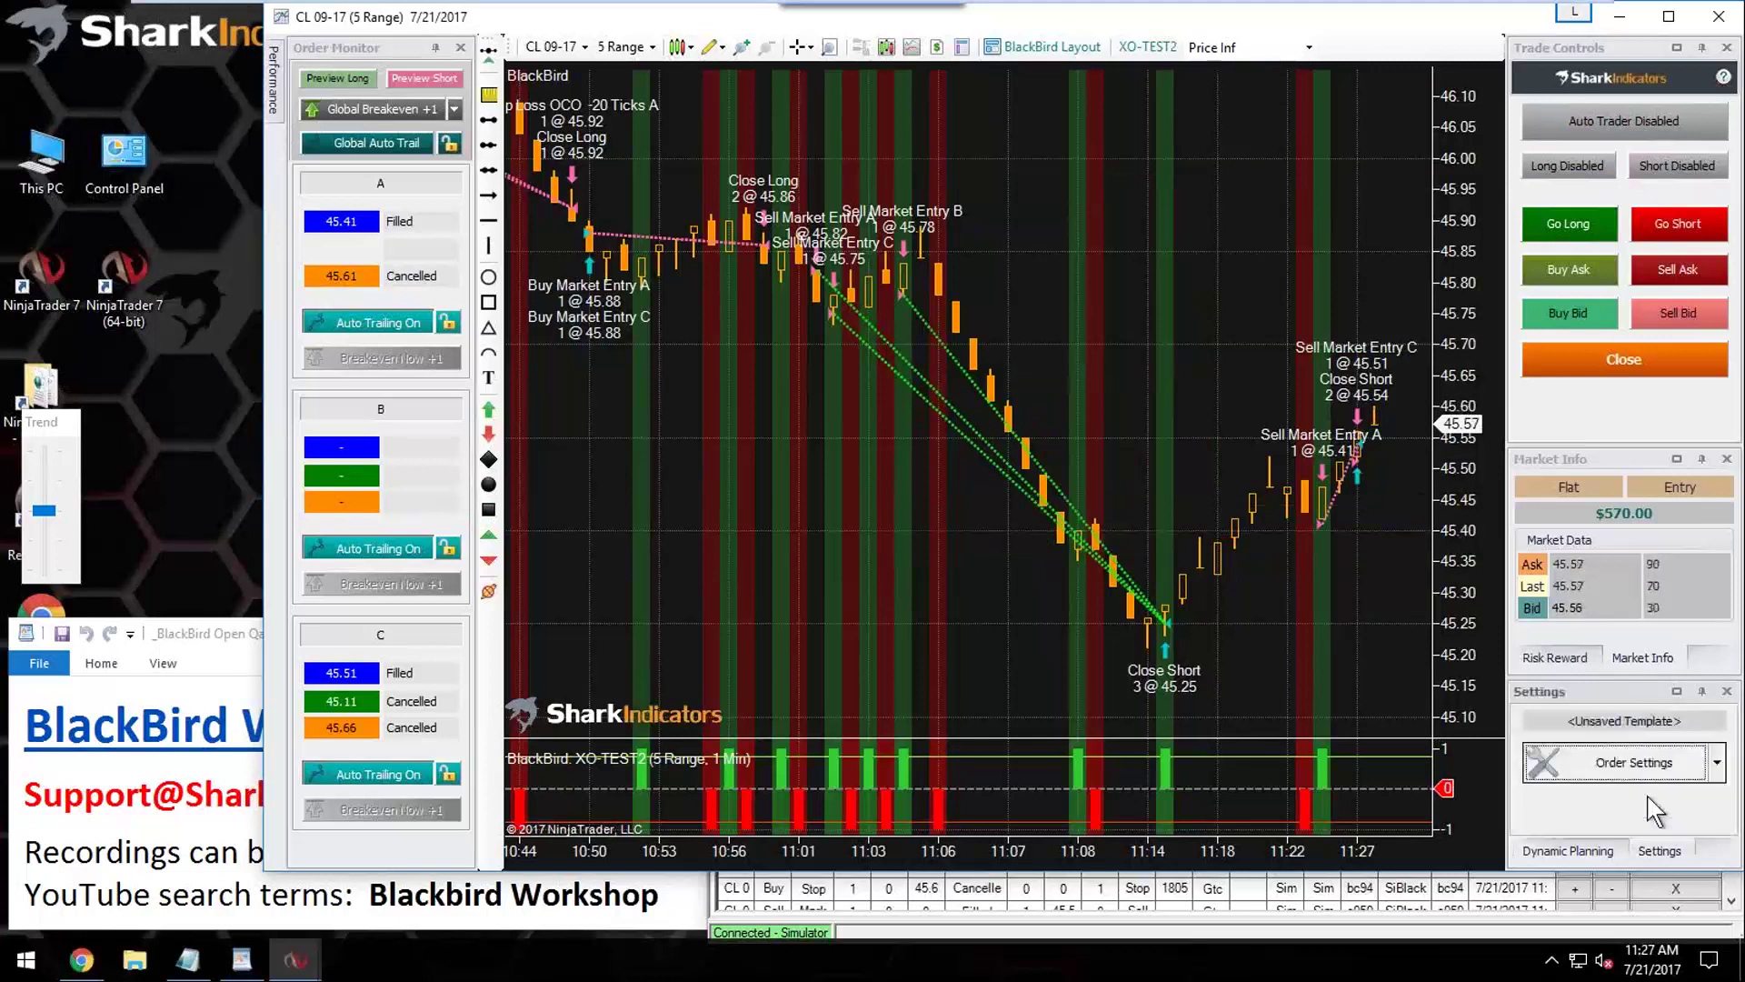
Step: Open the order settings and remove order sets C and B, keeping only order set A
double_click(575, 477)
left_click_drag(498, 187, 370, 74)
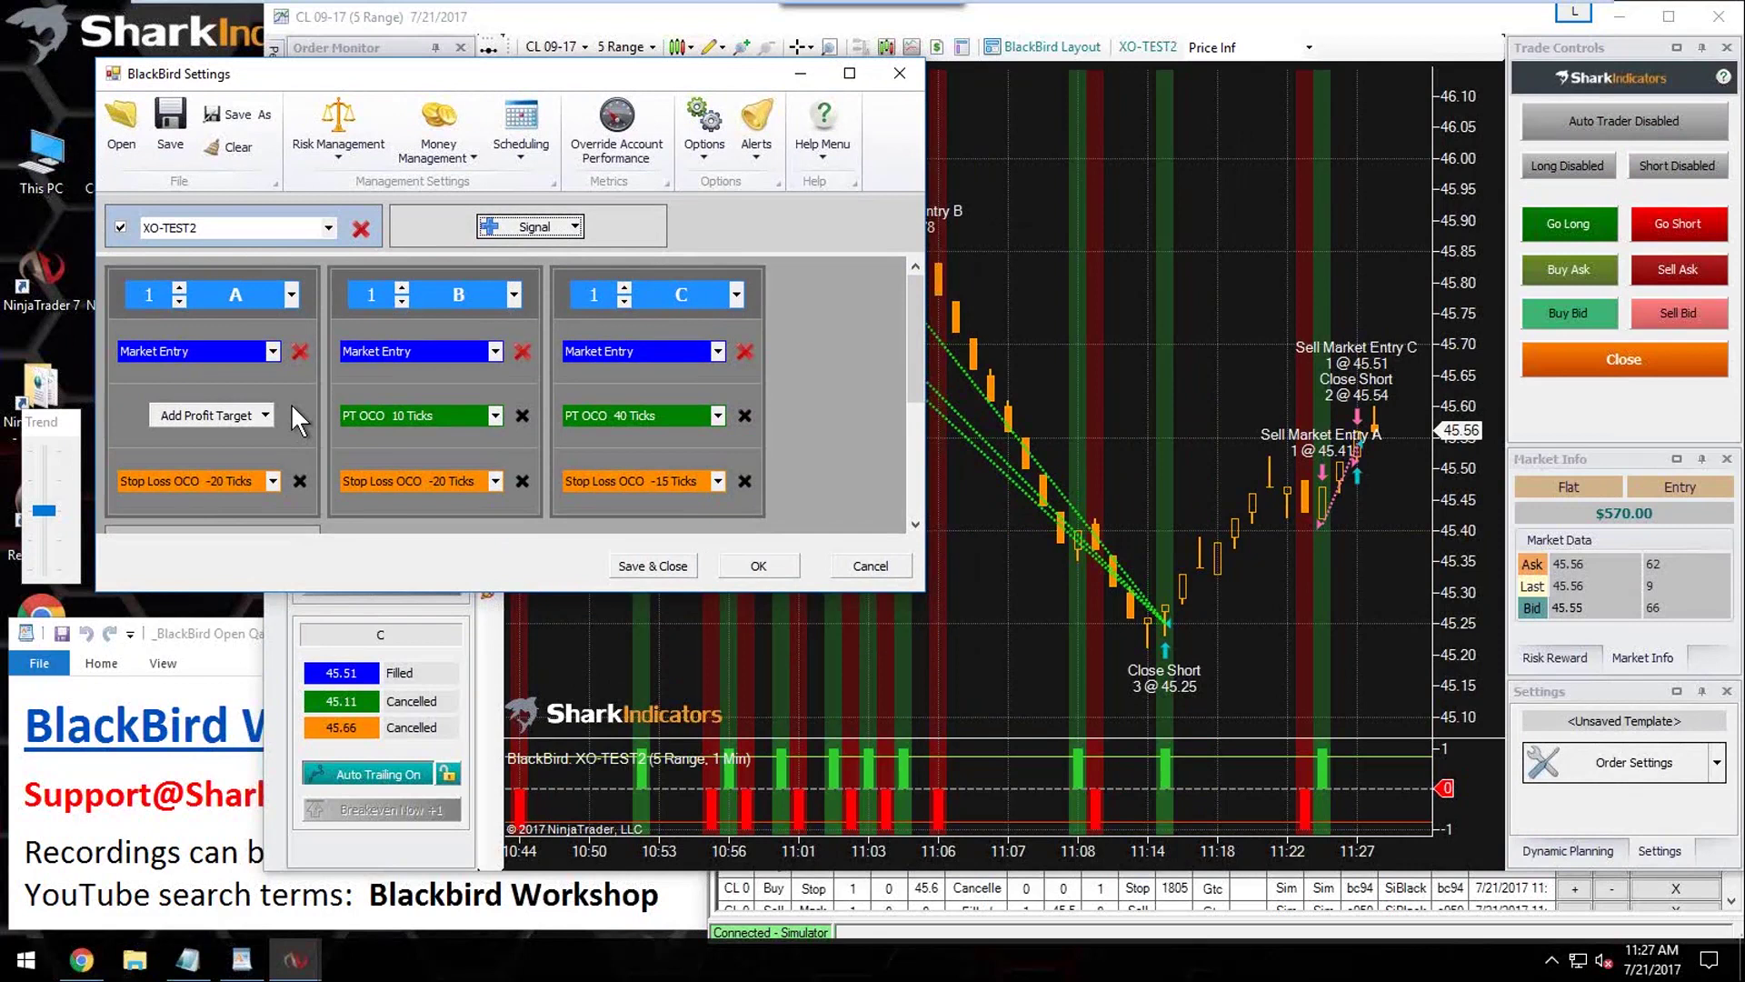
left_click(746, 483)
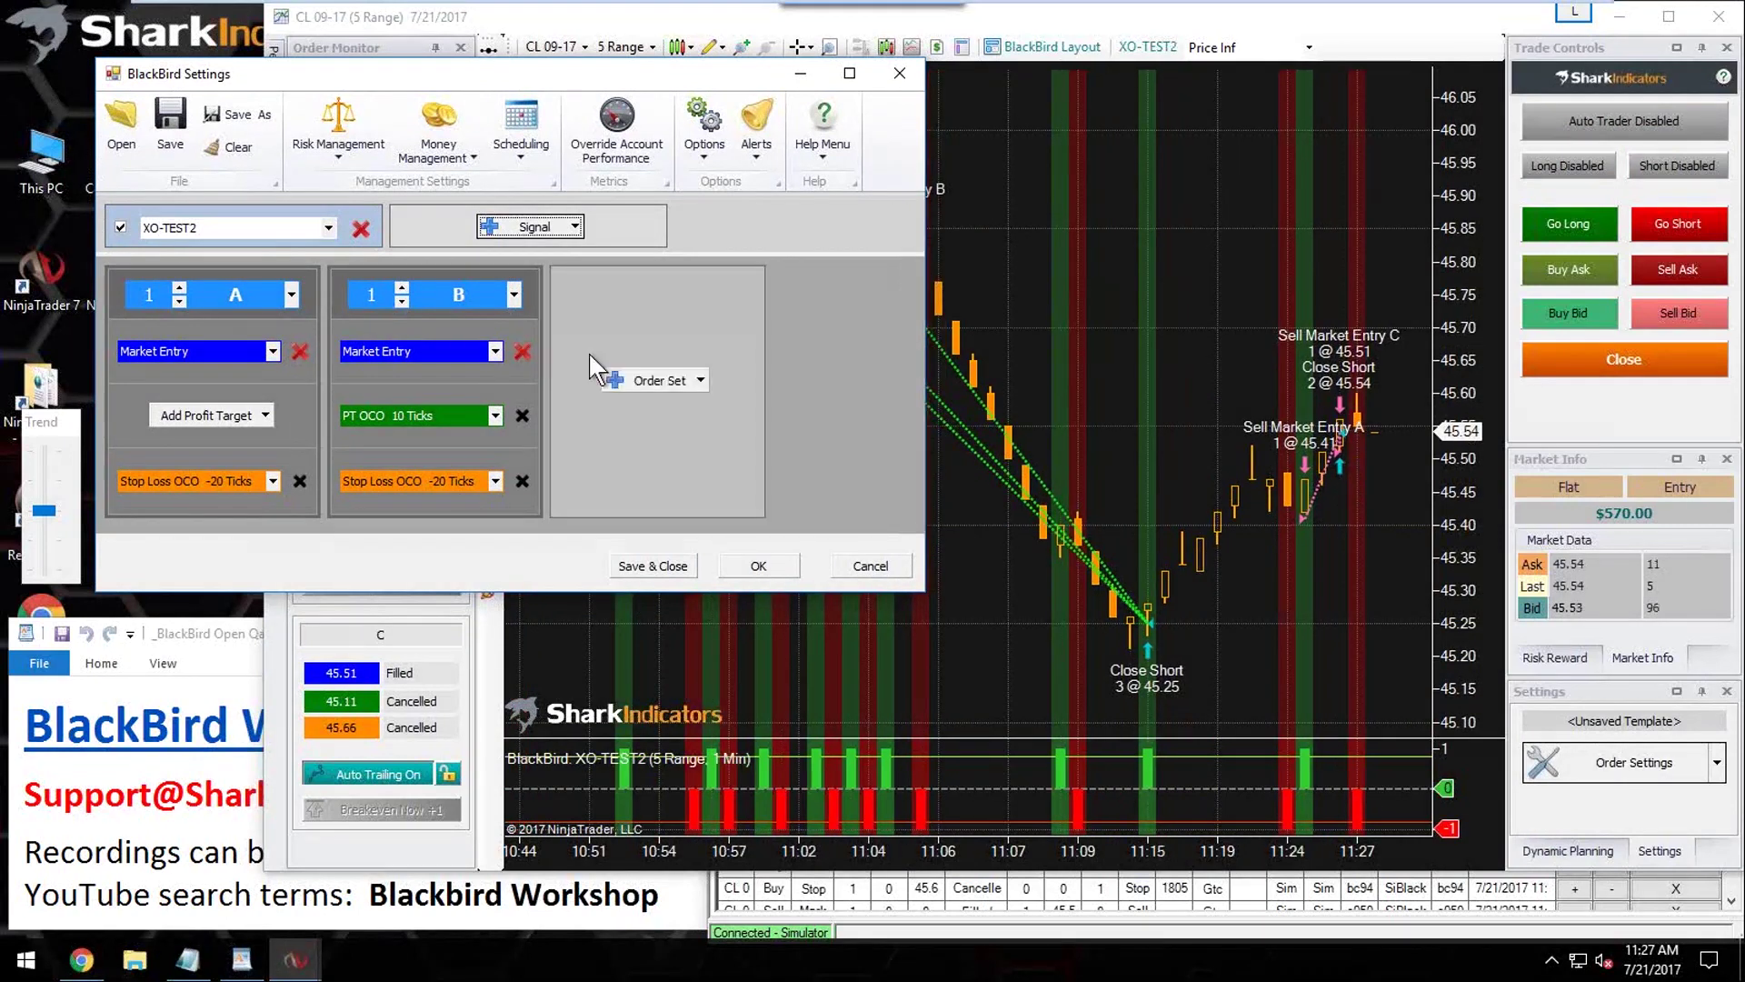
left_click(523, 352)
Step: Add a profit target to order A and set its OCO entry price offset to 15 ticks long and -15 ticks short
left_click(214, 418)
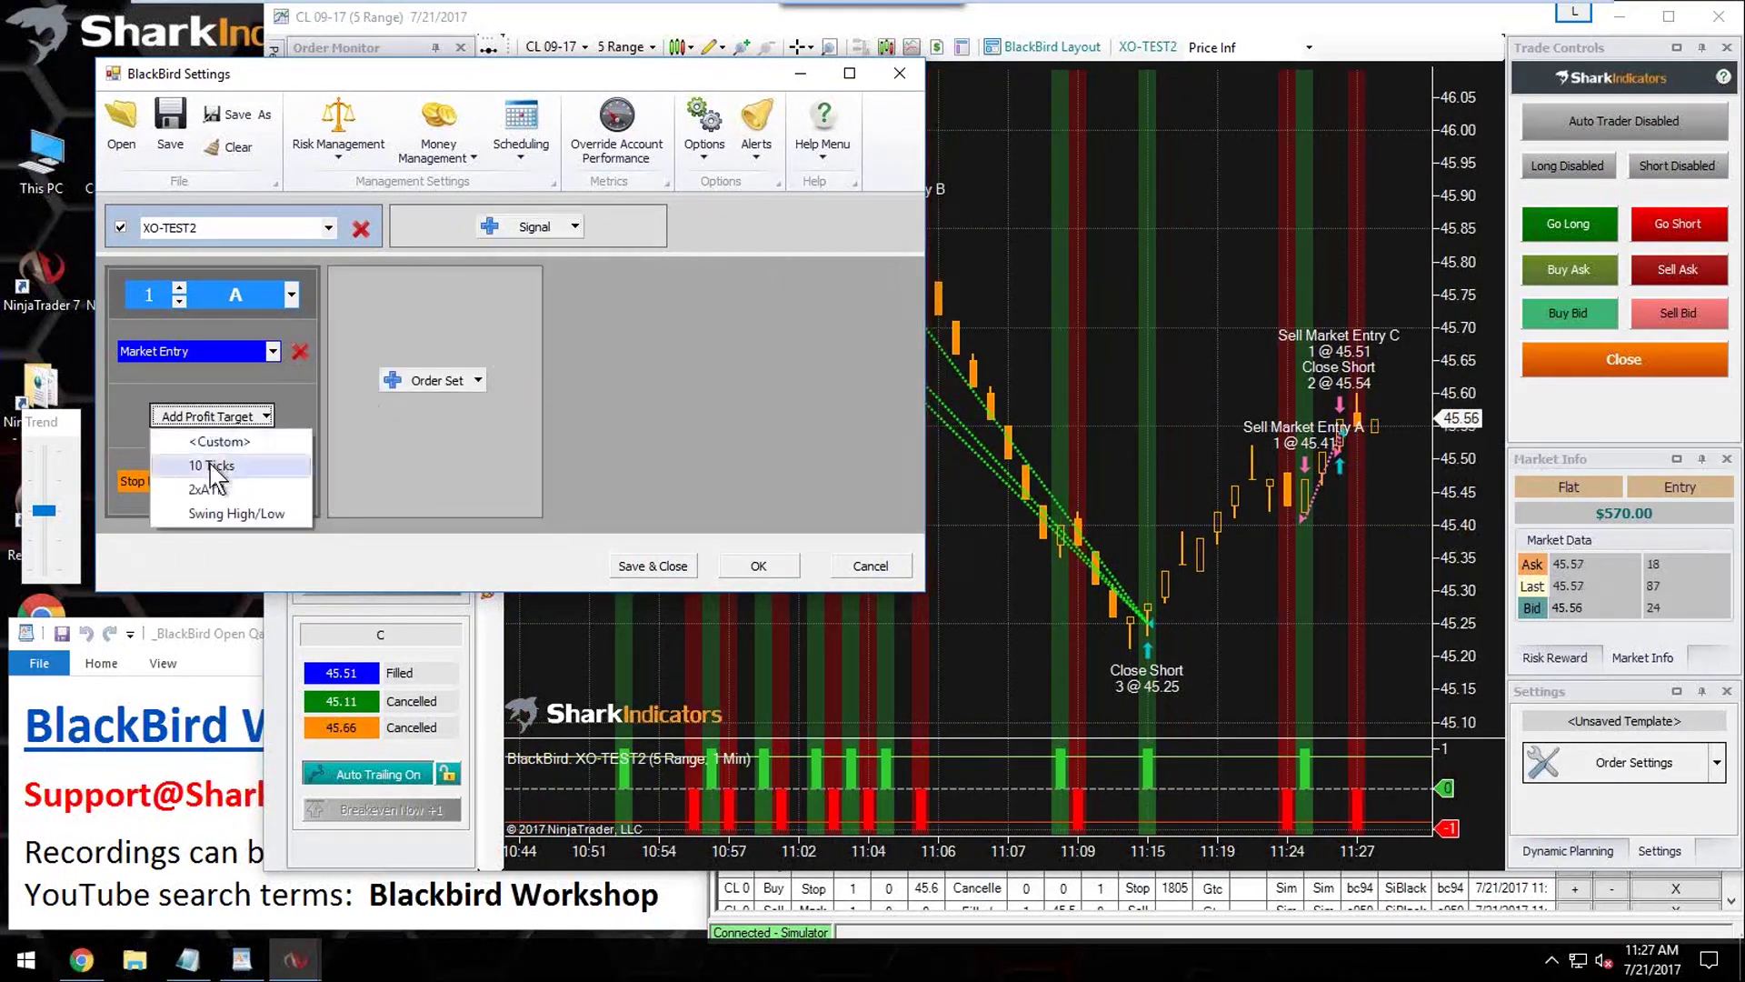
left_click(218, 464)
left_click(218, 421)
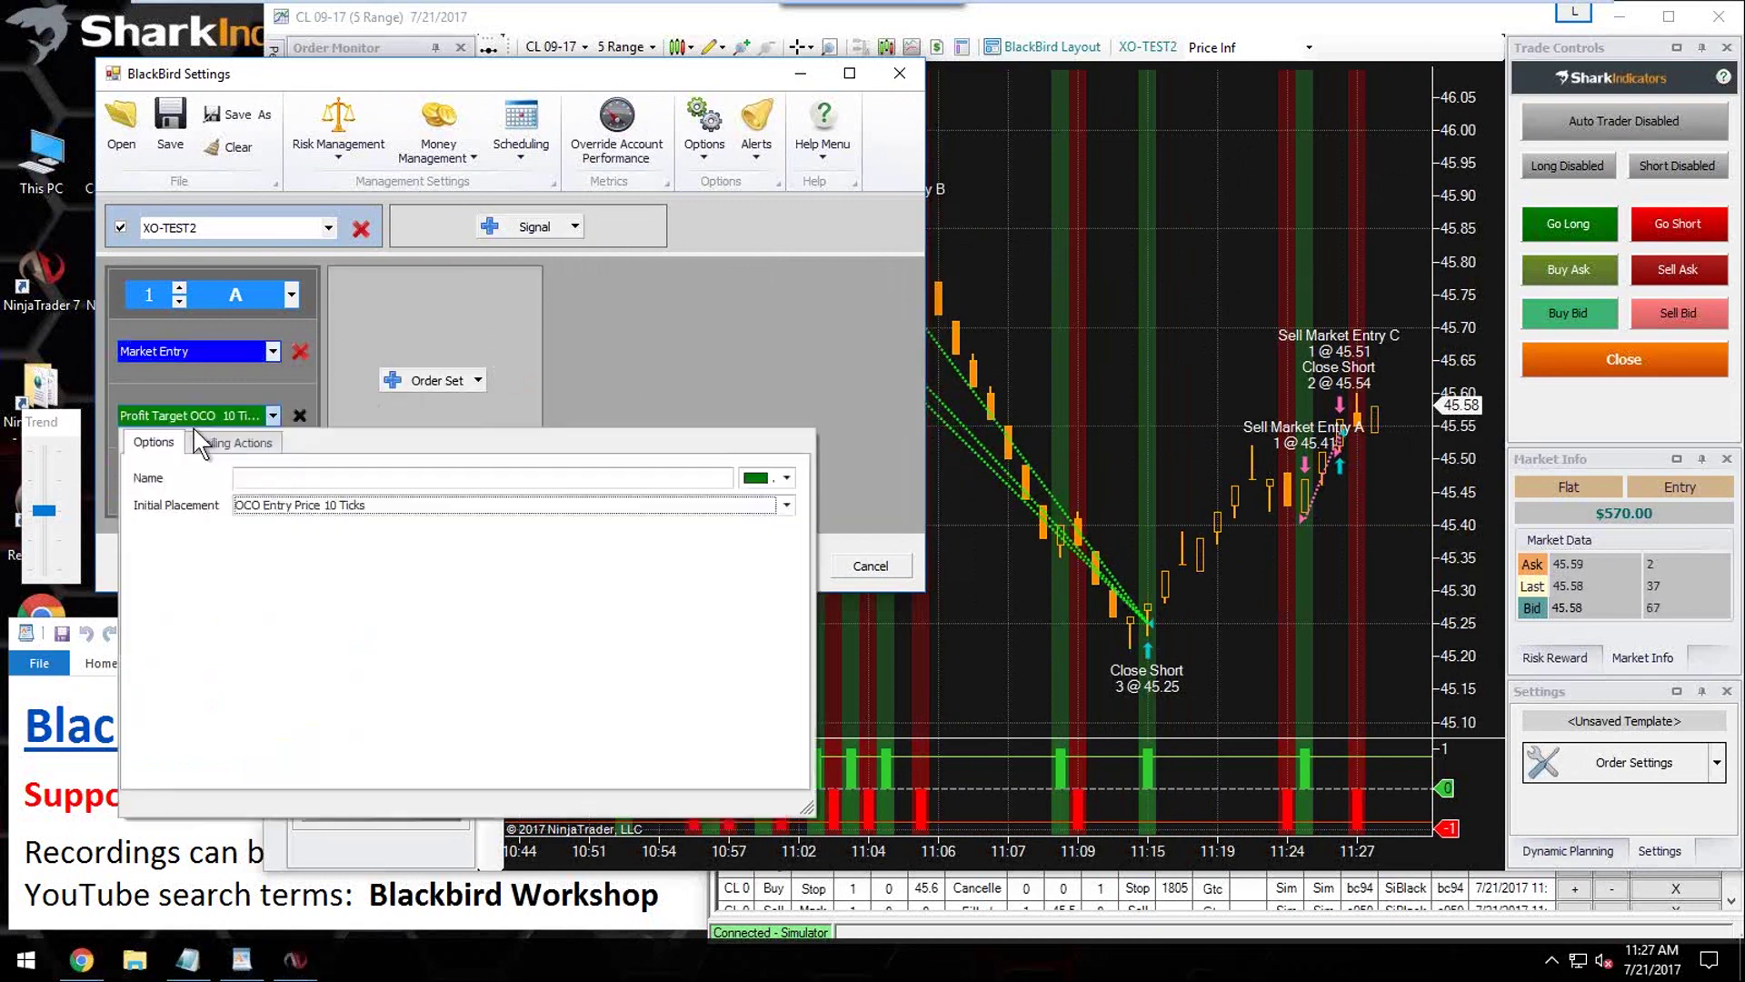
left_click(282, 504)
left_click(451, 394)
left_click(451, 393)
left_click(450, 394)
left_click(450, 393)
left_click(450, 394)
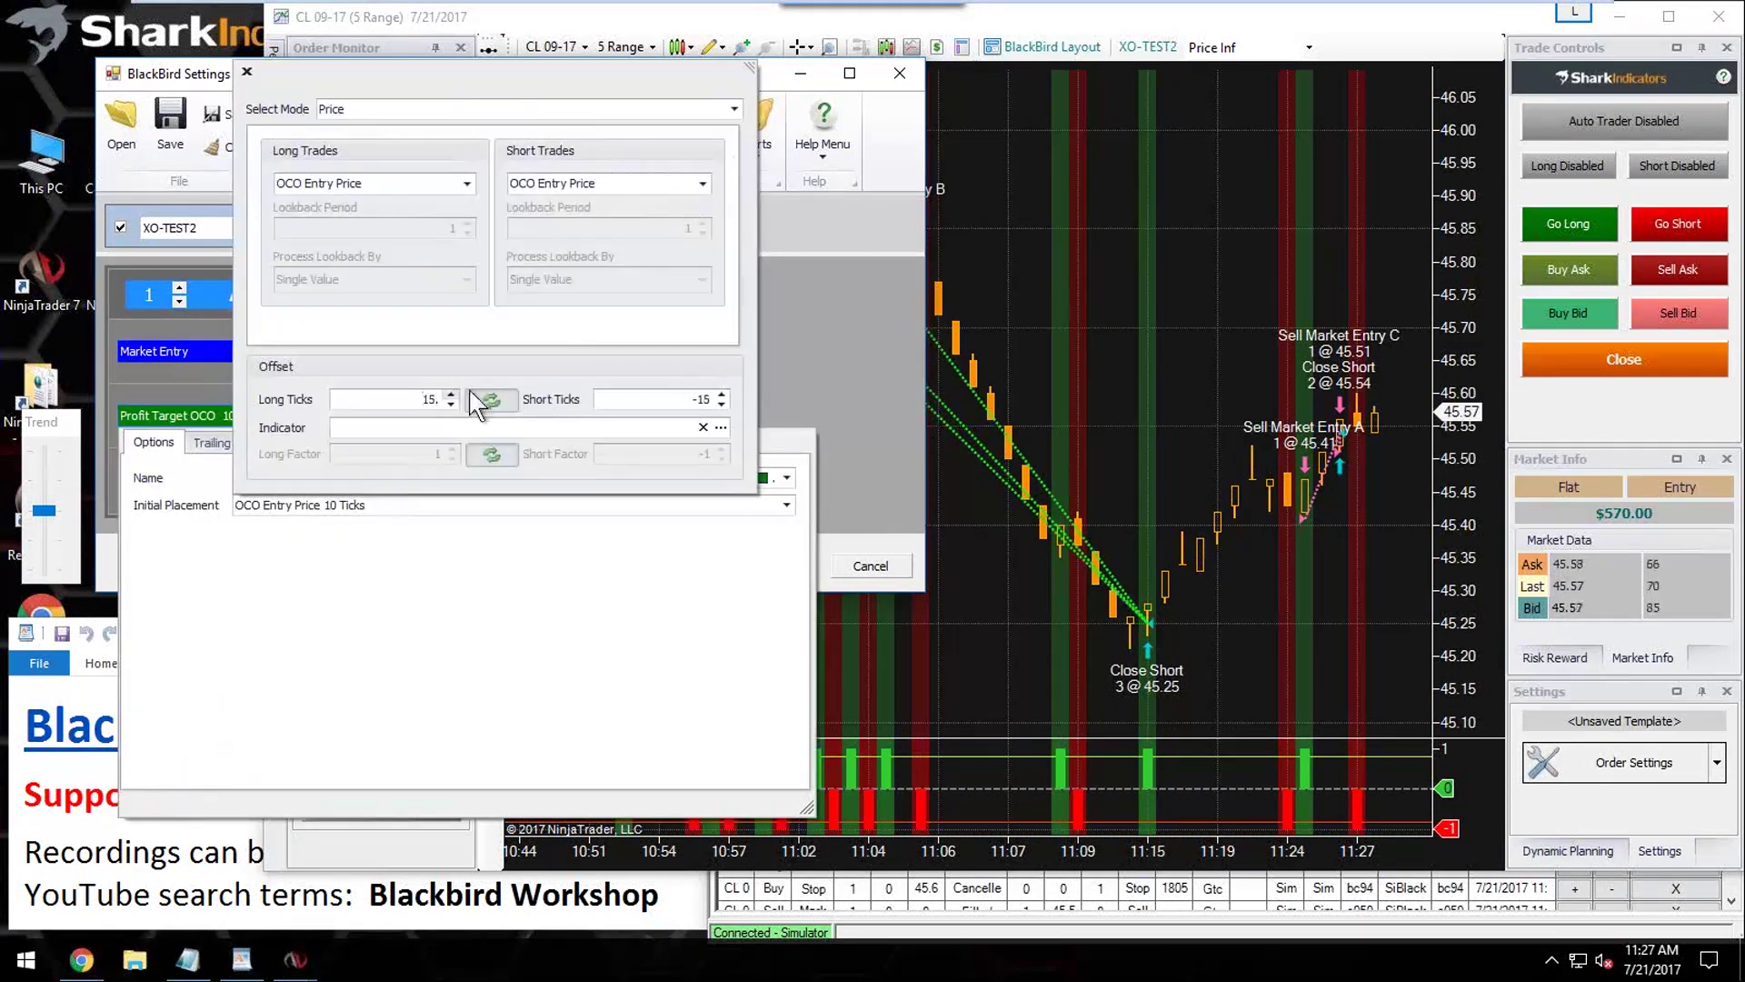
key("Return")
Step: Change order A's entry type from market to Limit, with its initial placement at the close
left_click(202, 349)
left_click(298, 439)
left_click(278, 496)
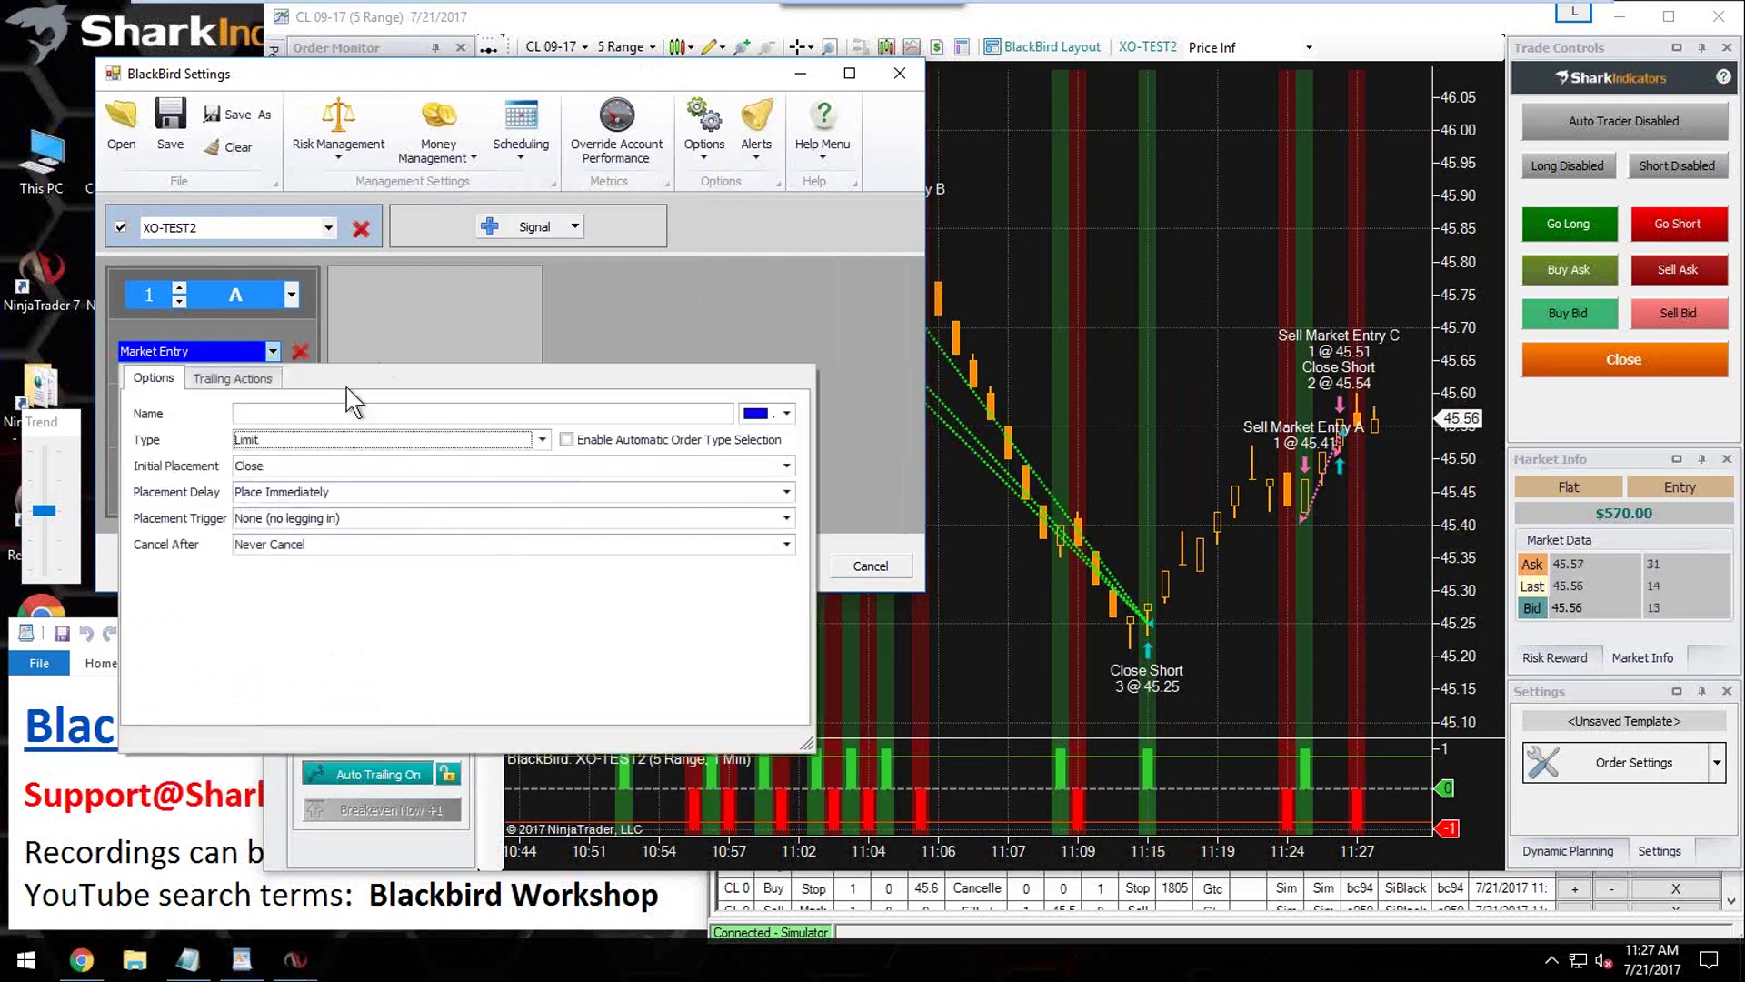
left_click(369, 318)
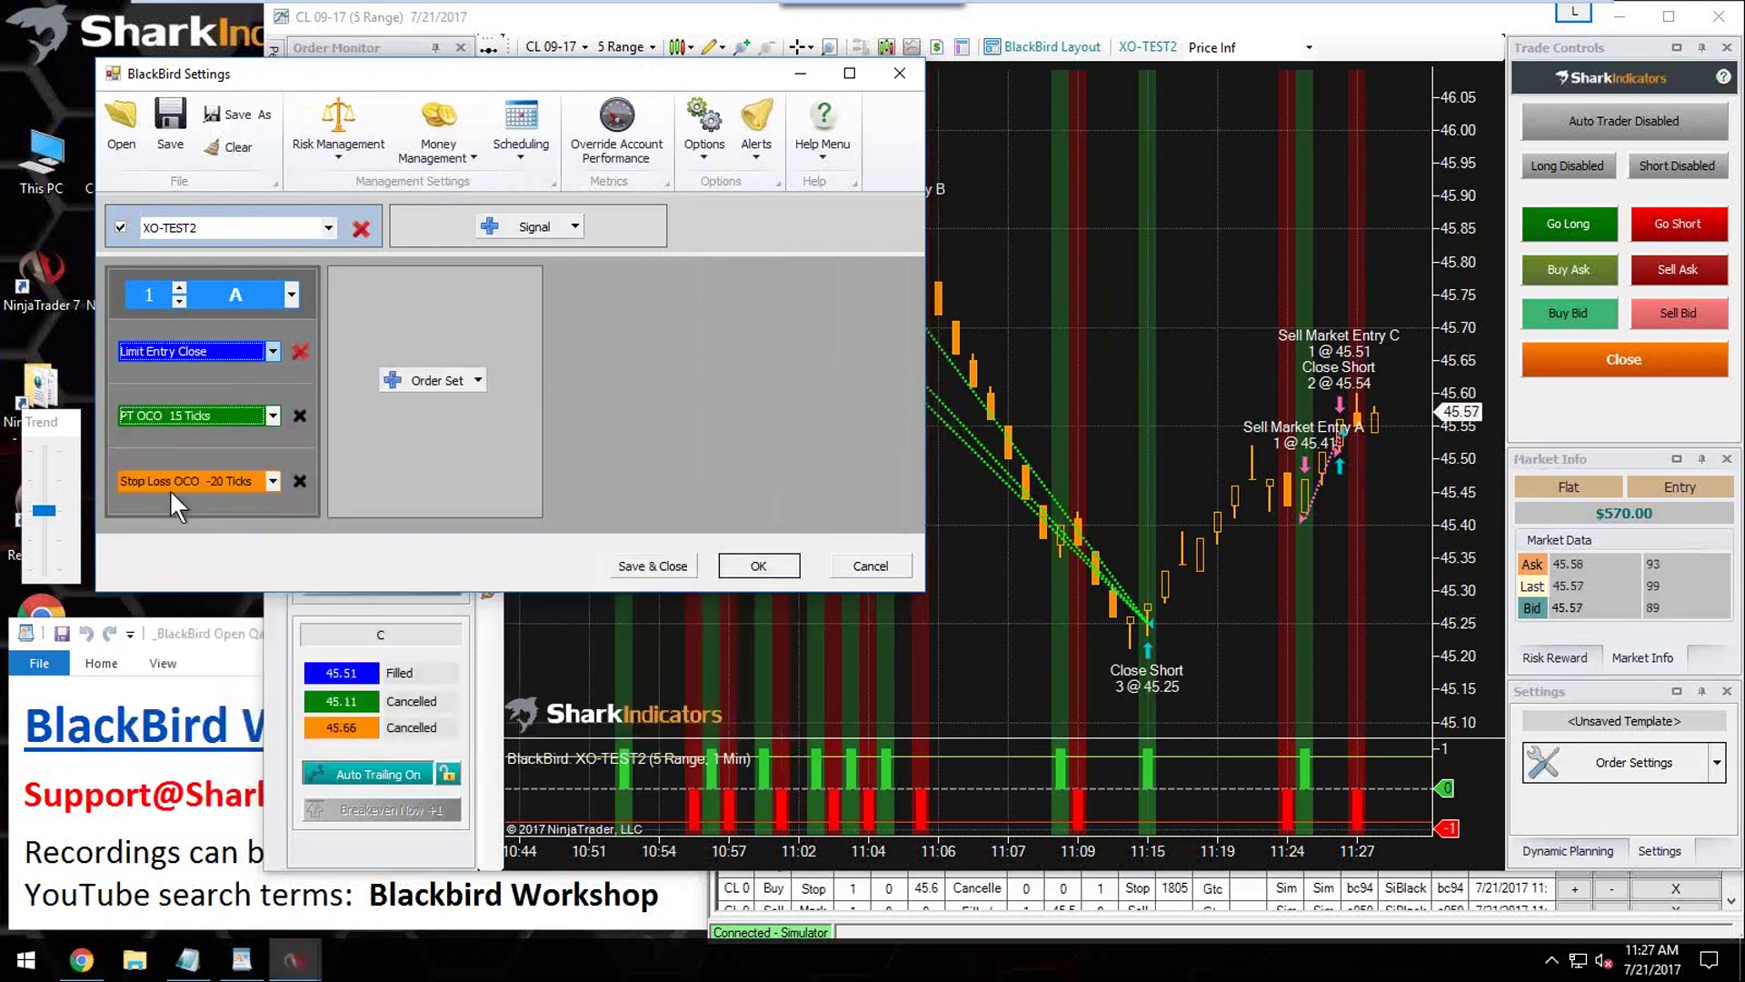
Step: Add order set B as a copy of order A and set its profit target to 20 ticks
left_click(478, 380)
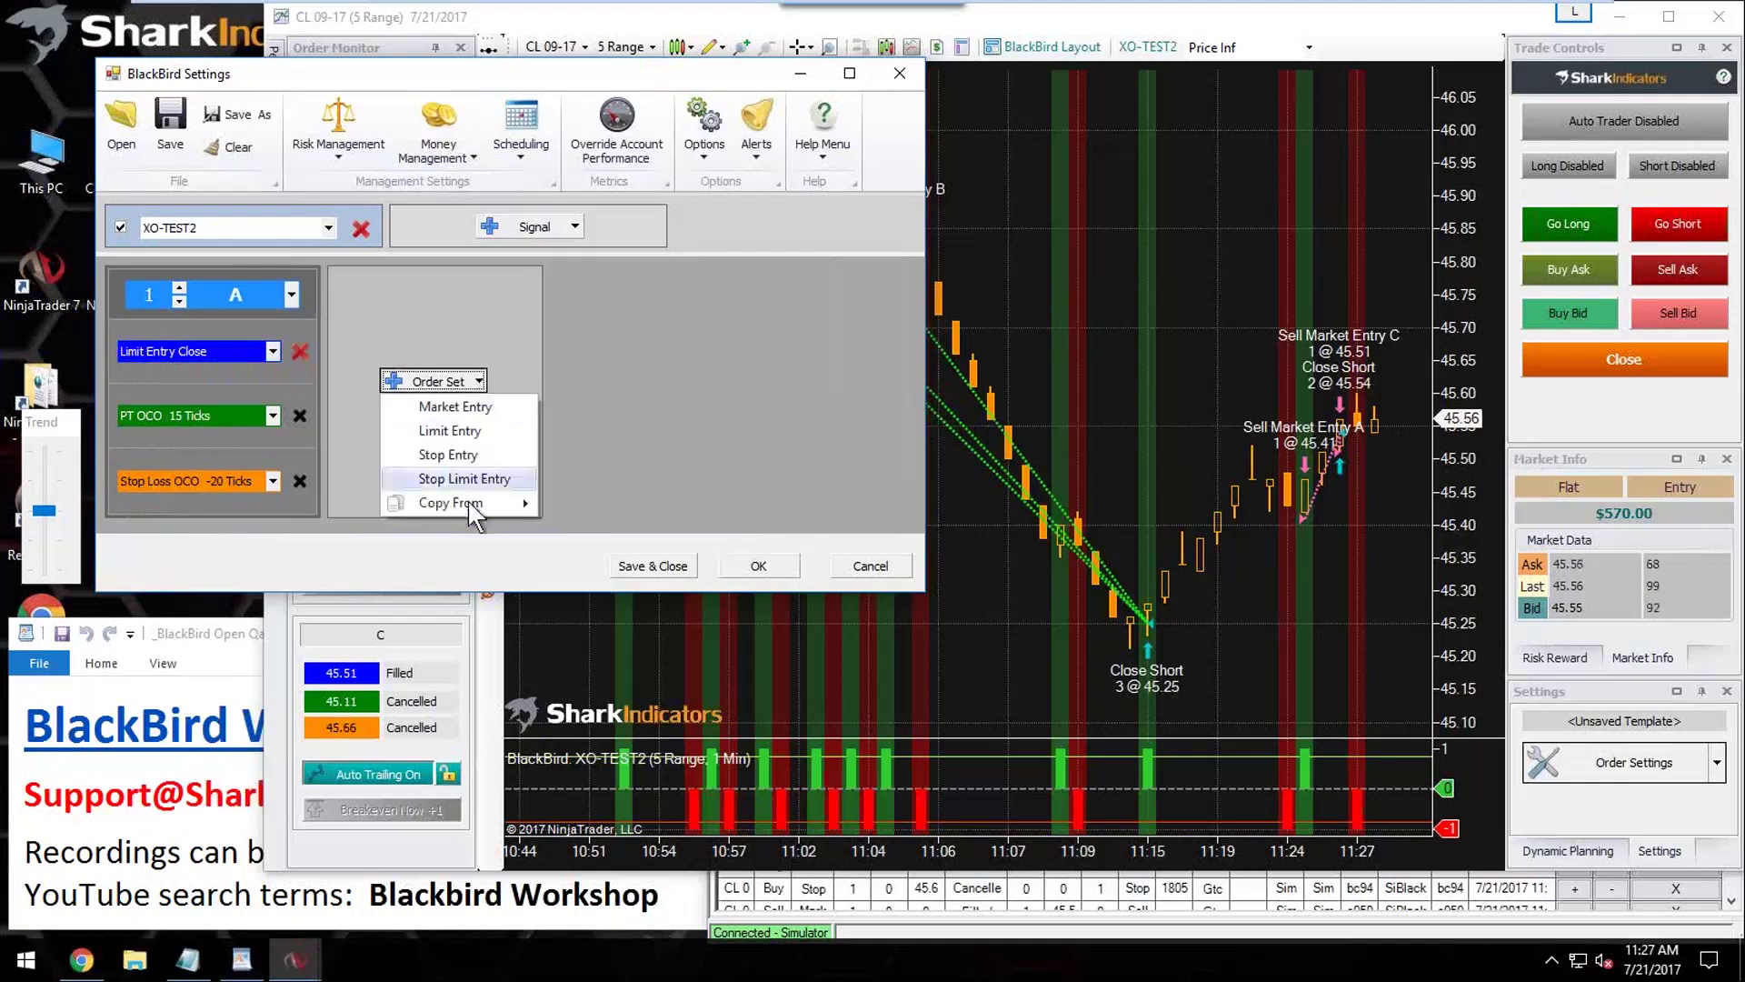
left_click(574, 500)
left_click(436, 416)
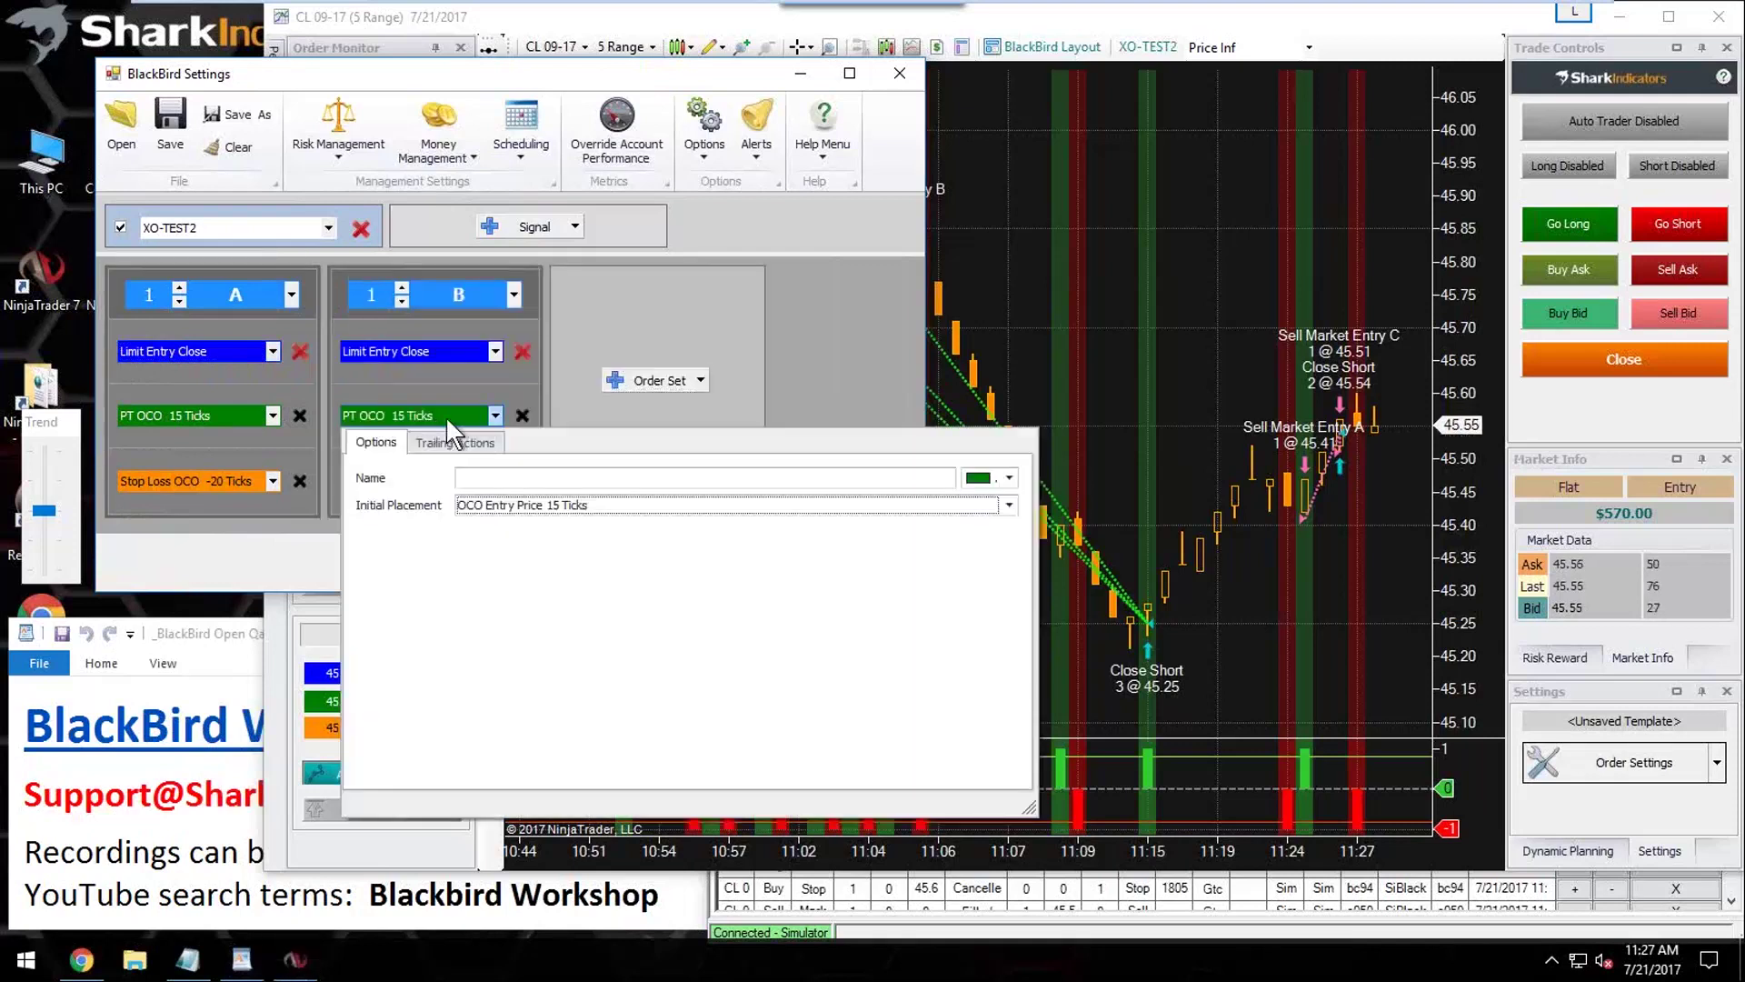
left_click(601, 509)
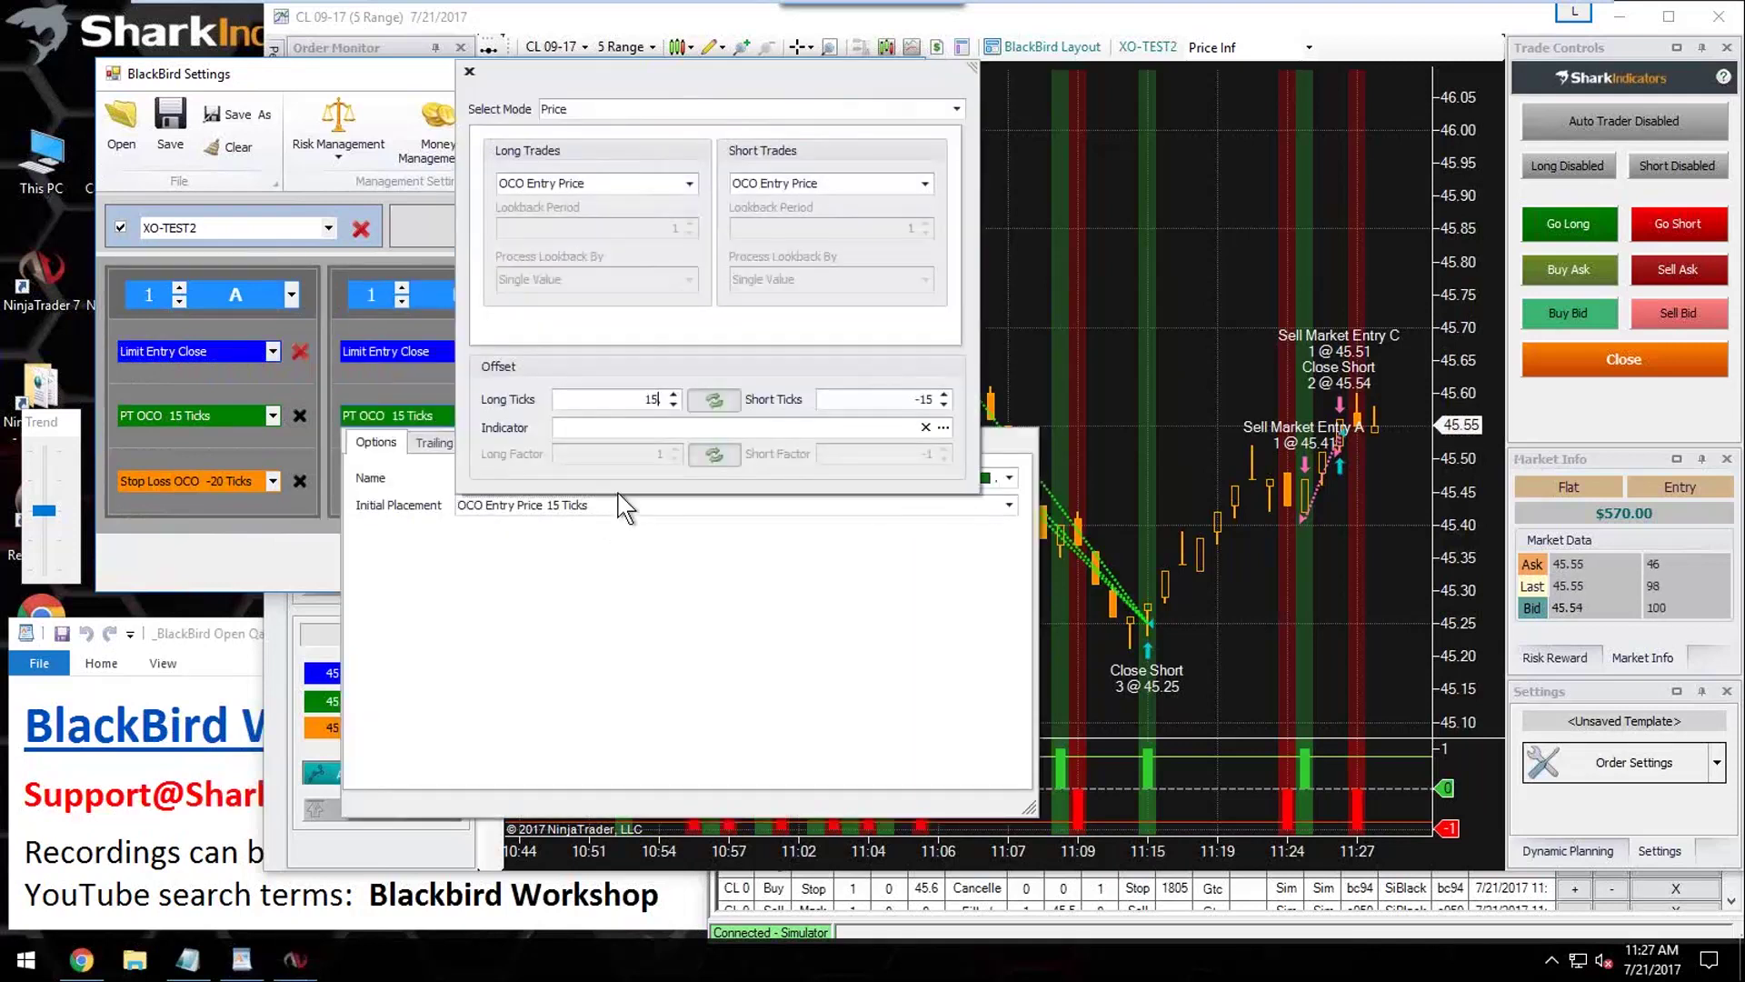
left_click(673, 395)
left_click(313, 563)
Step: Add order set C as a copy of order B and set its profit target to 25 ticks
left_click(680, 384)
mouse_move(715, 499)
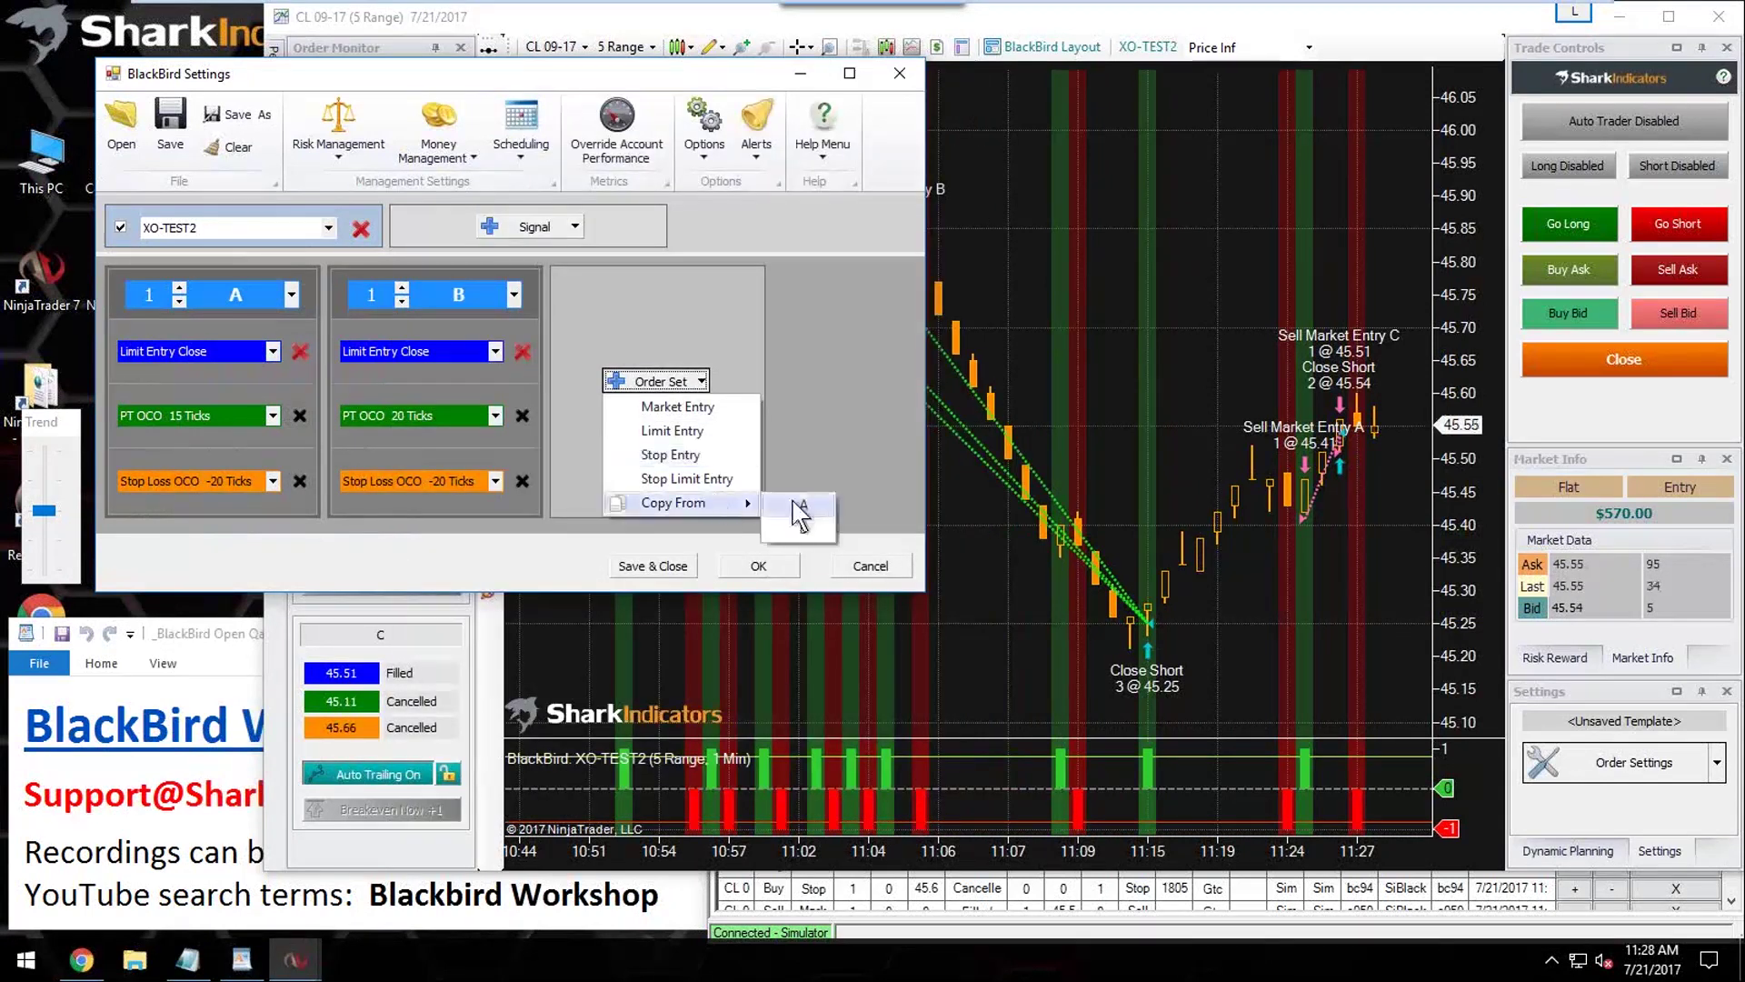
left_click(798, 505)
left_click(718, 415)
left_click(808, 509)
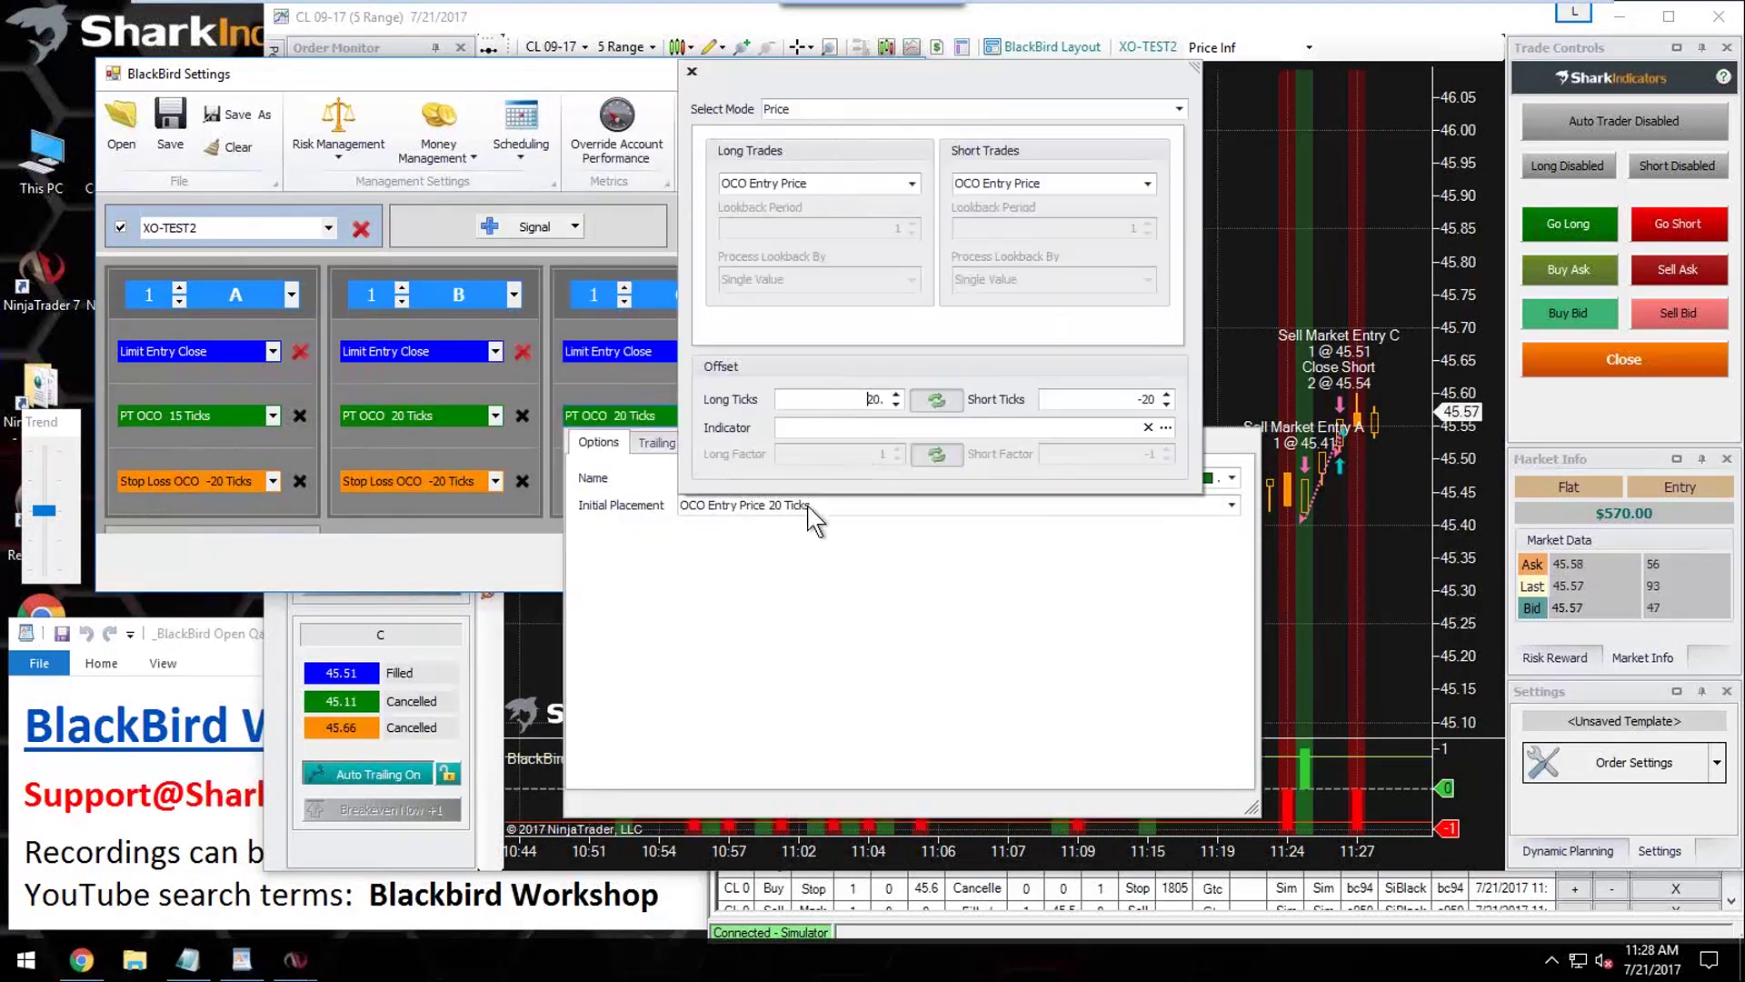
left_click(896, 393)
left_click(544, 571)
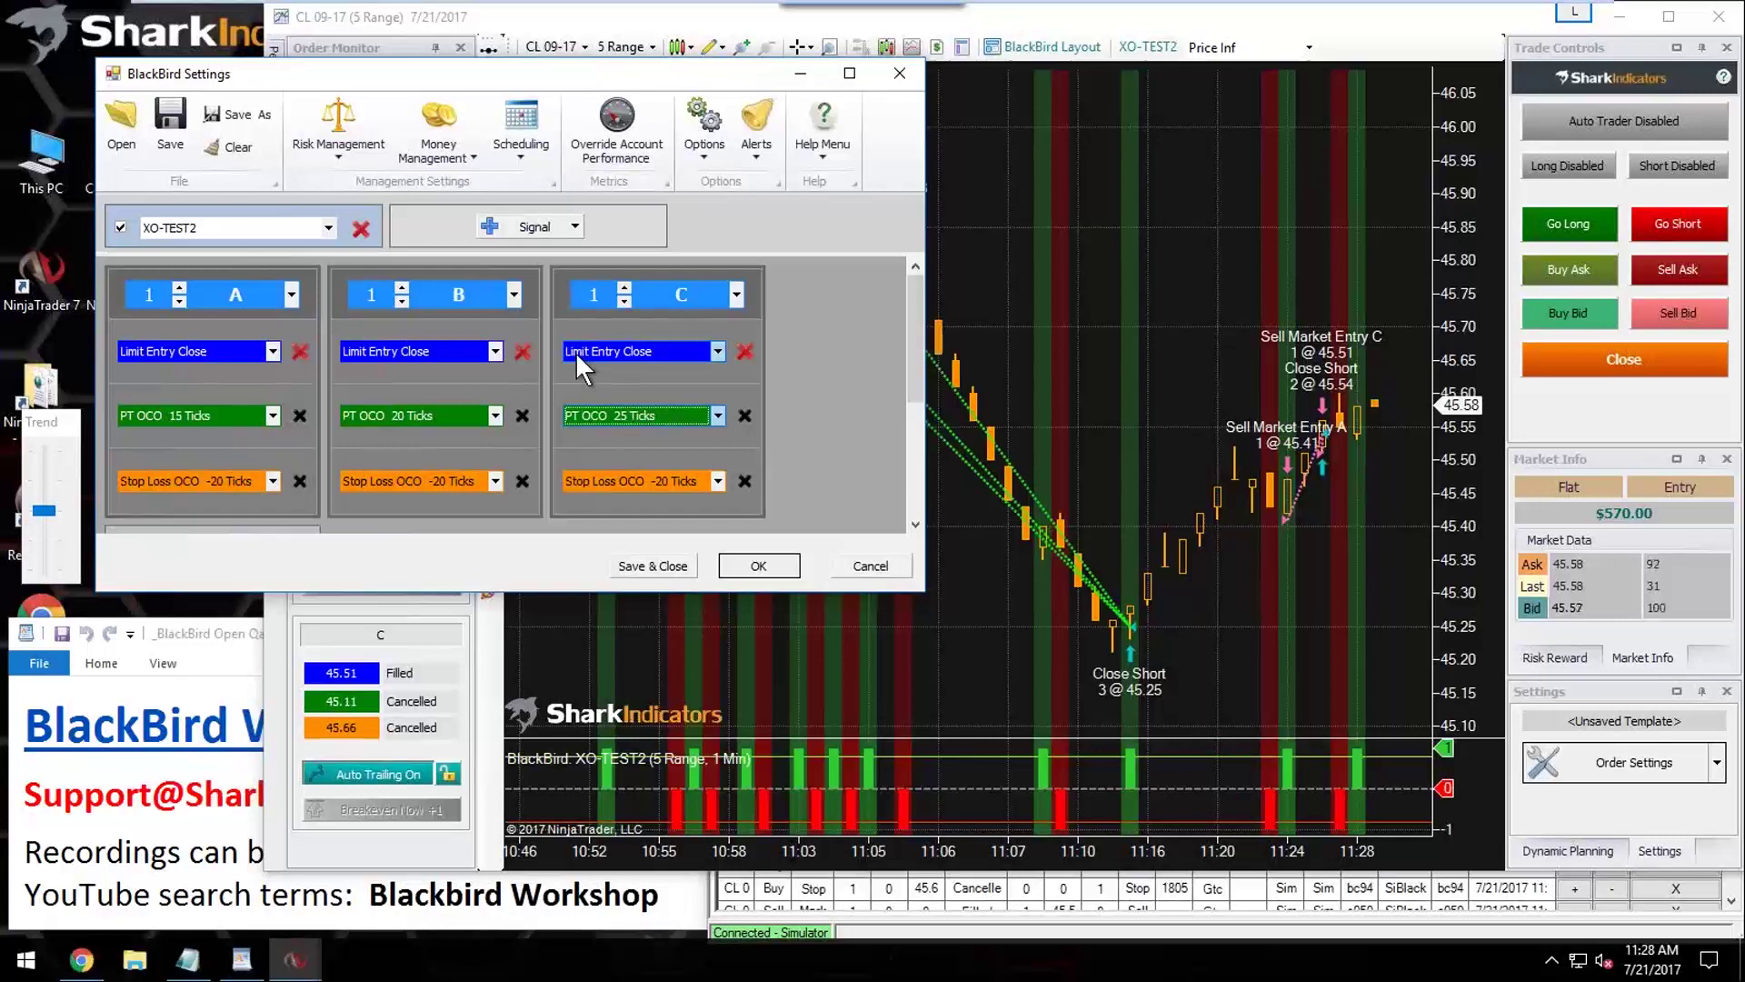
Step: Set order A's quantity to 2, apply the order settings, and show the long plan with Dynamic Planning
left_click(173, 285)
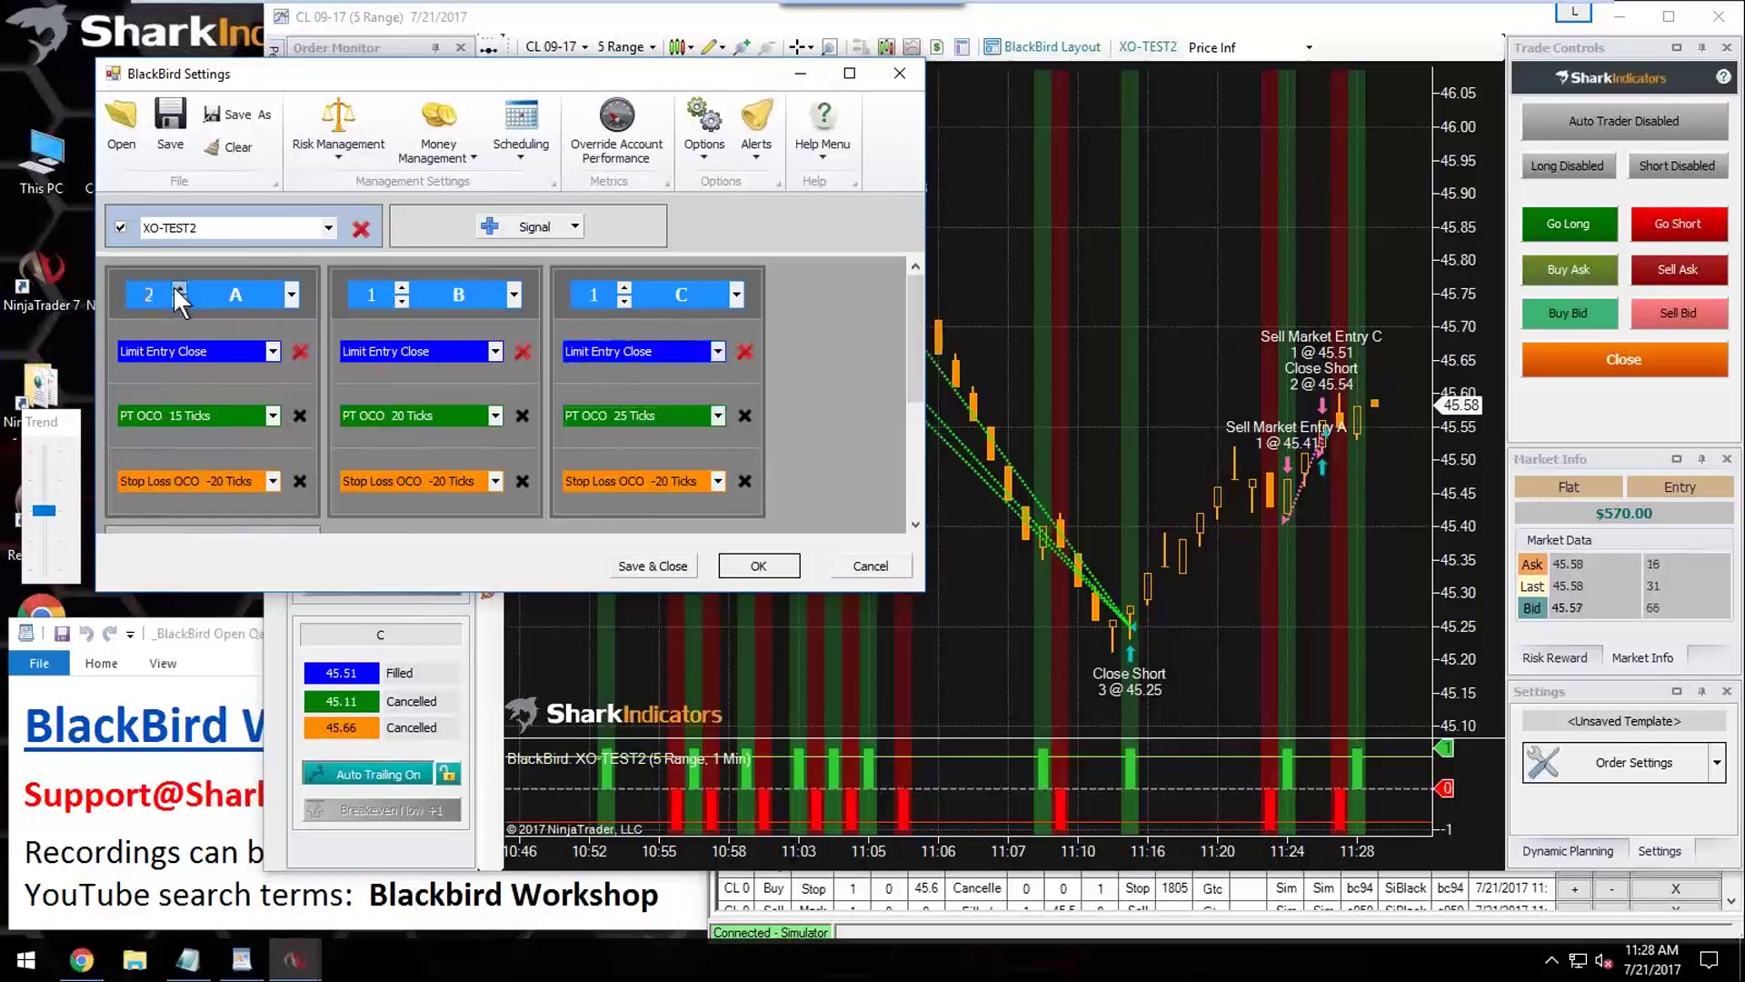
left_click(765, 573)
left_click(1564, 849)
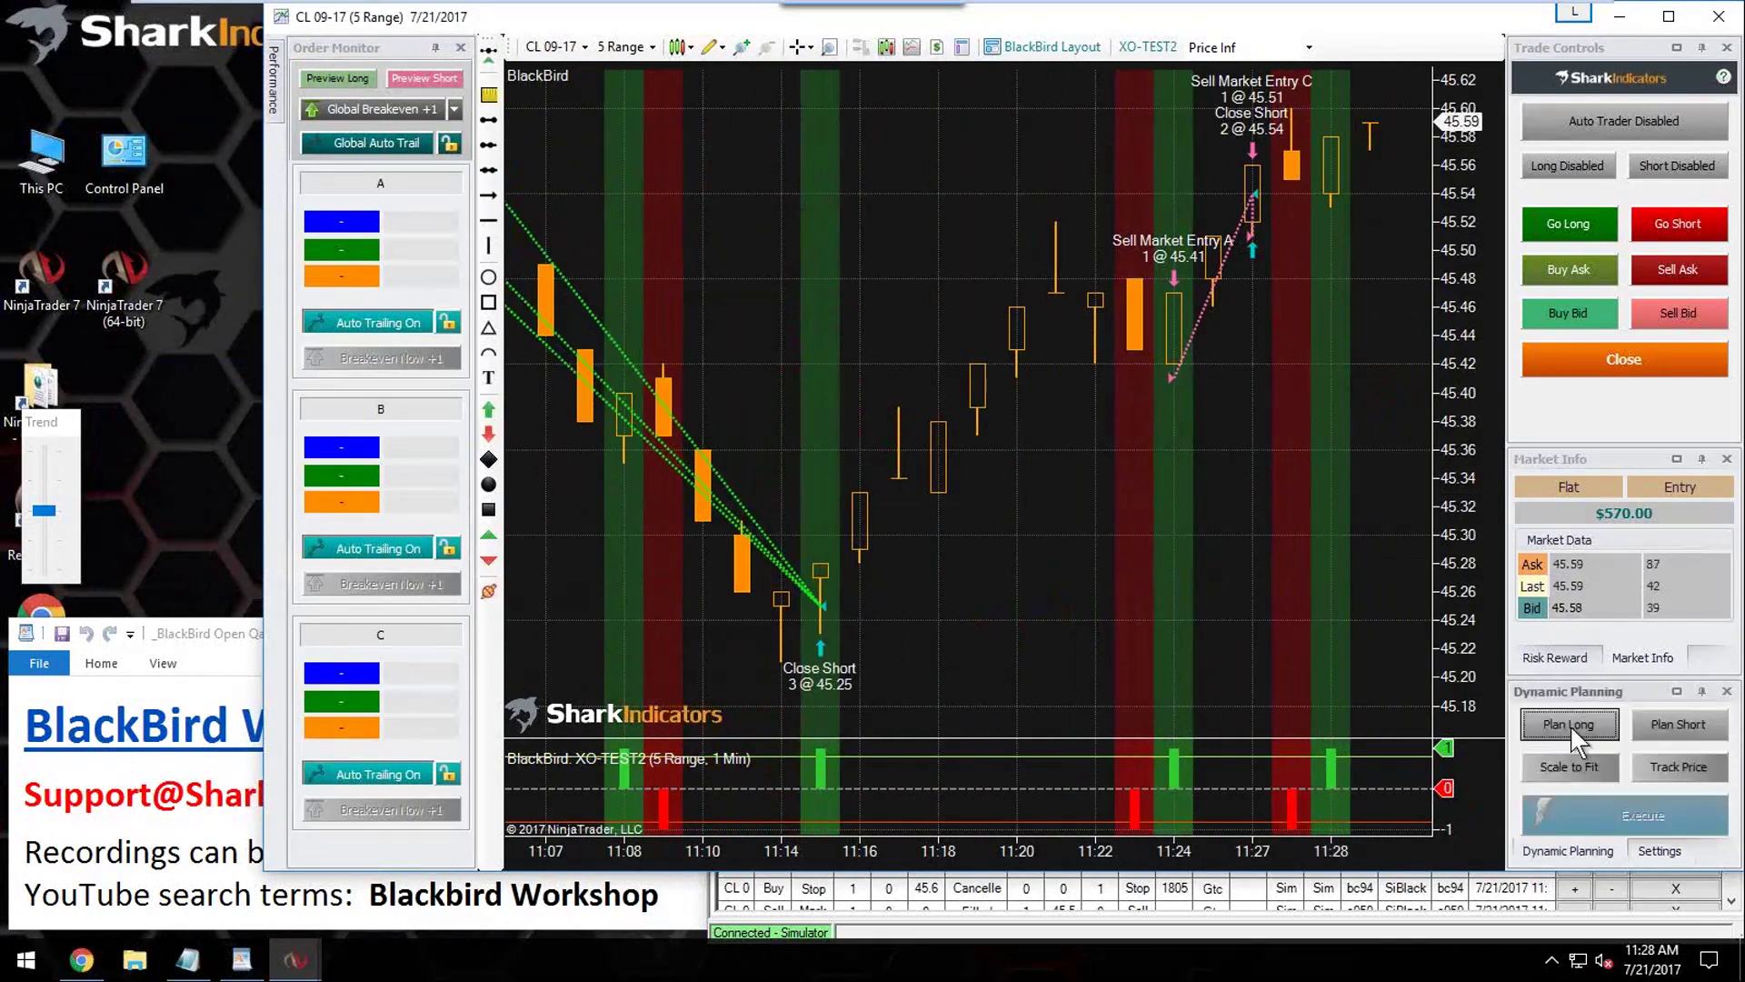
left_click(1568, 722)
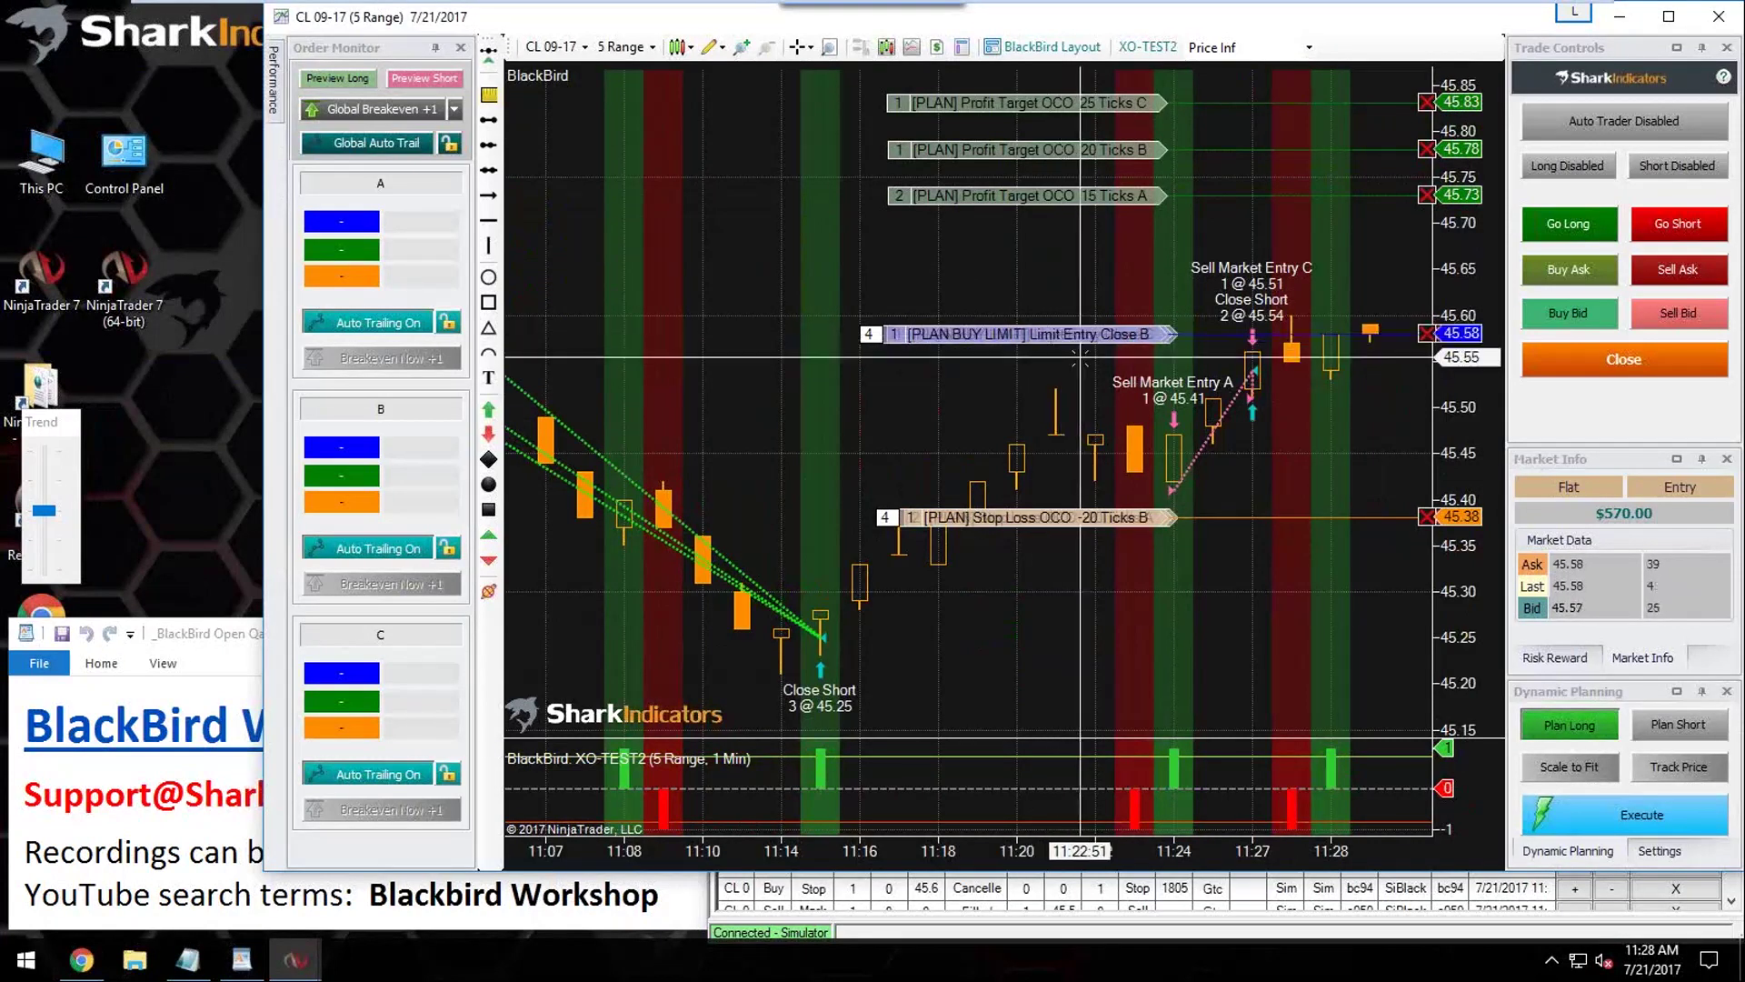
Step: Move the planned long entry to 45.47, up to 45.60, and back down to 45.55, widening the chart's price scale along the way
left_click_drag(1104, 338, 1105, 437)
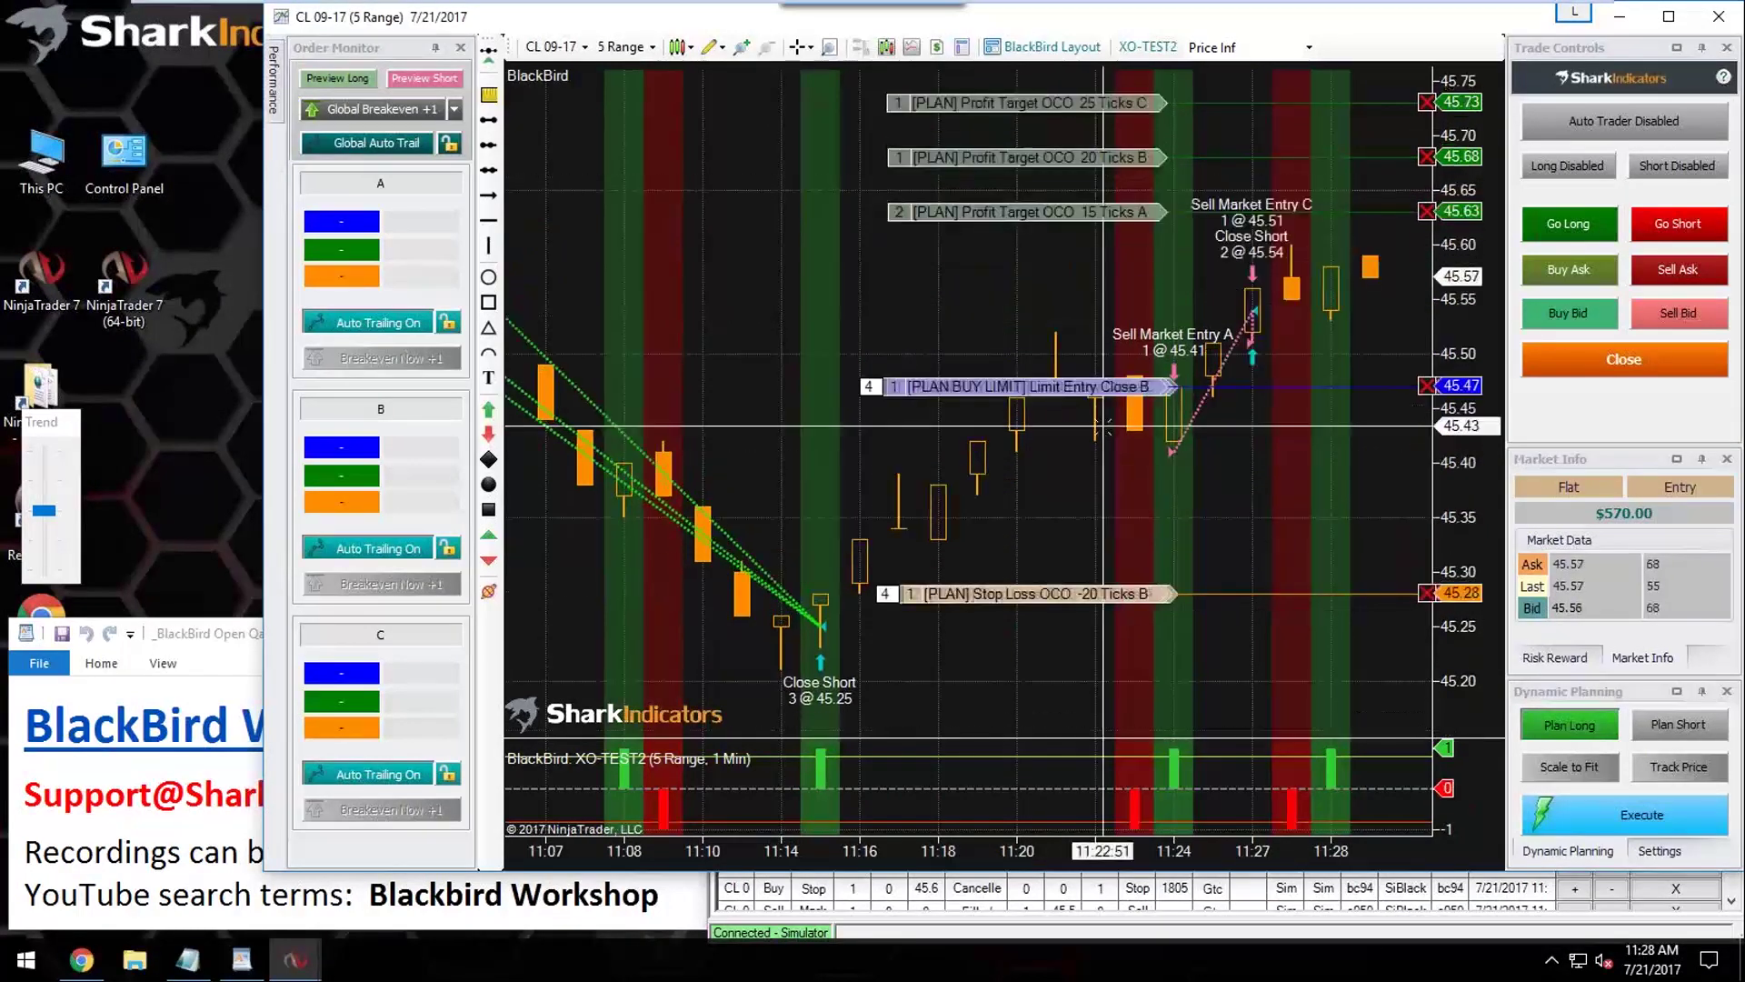
left_click_drag(1117, 386, 1113, 343)
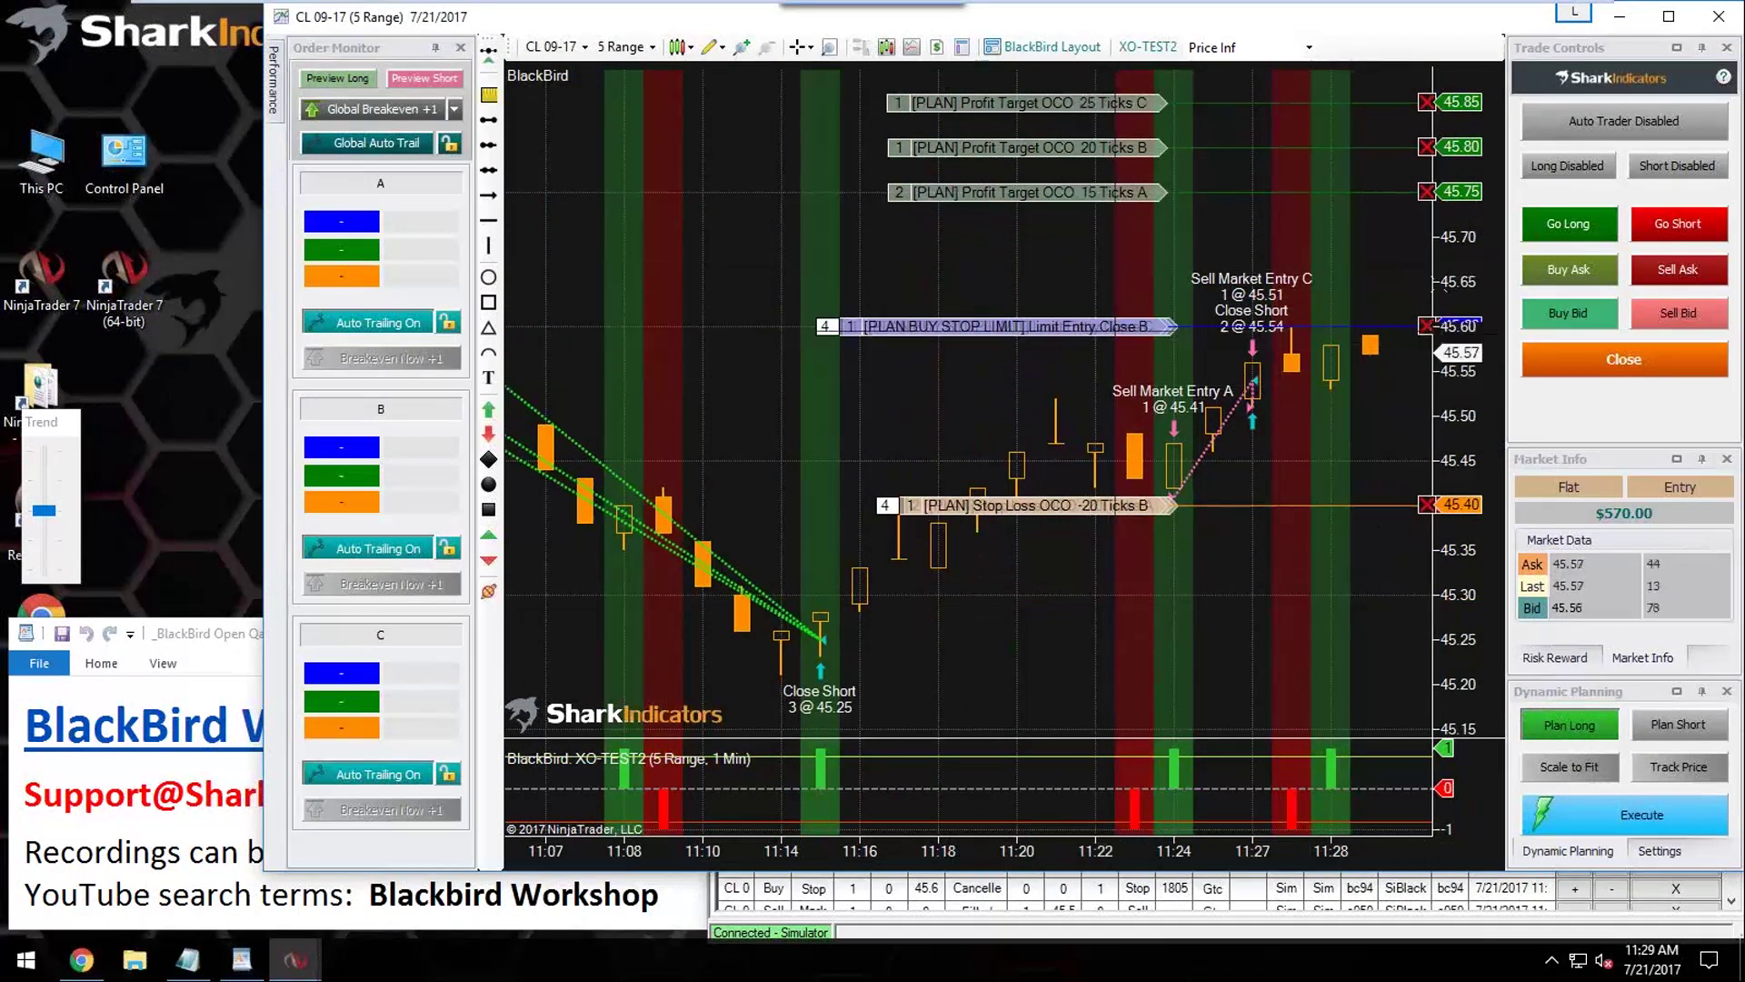
left_click_drag(1468, 265, 1460, 542)
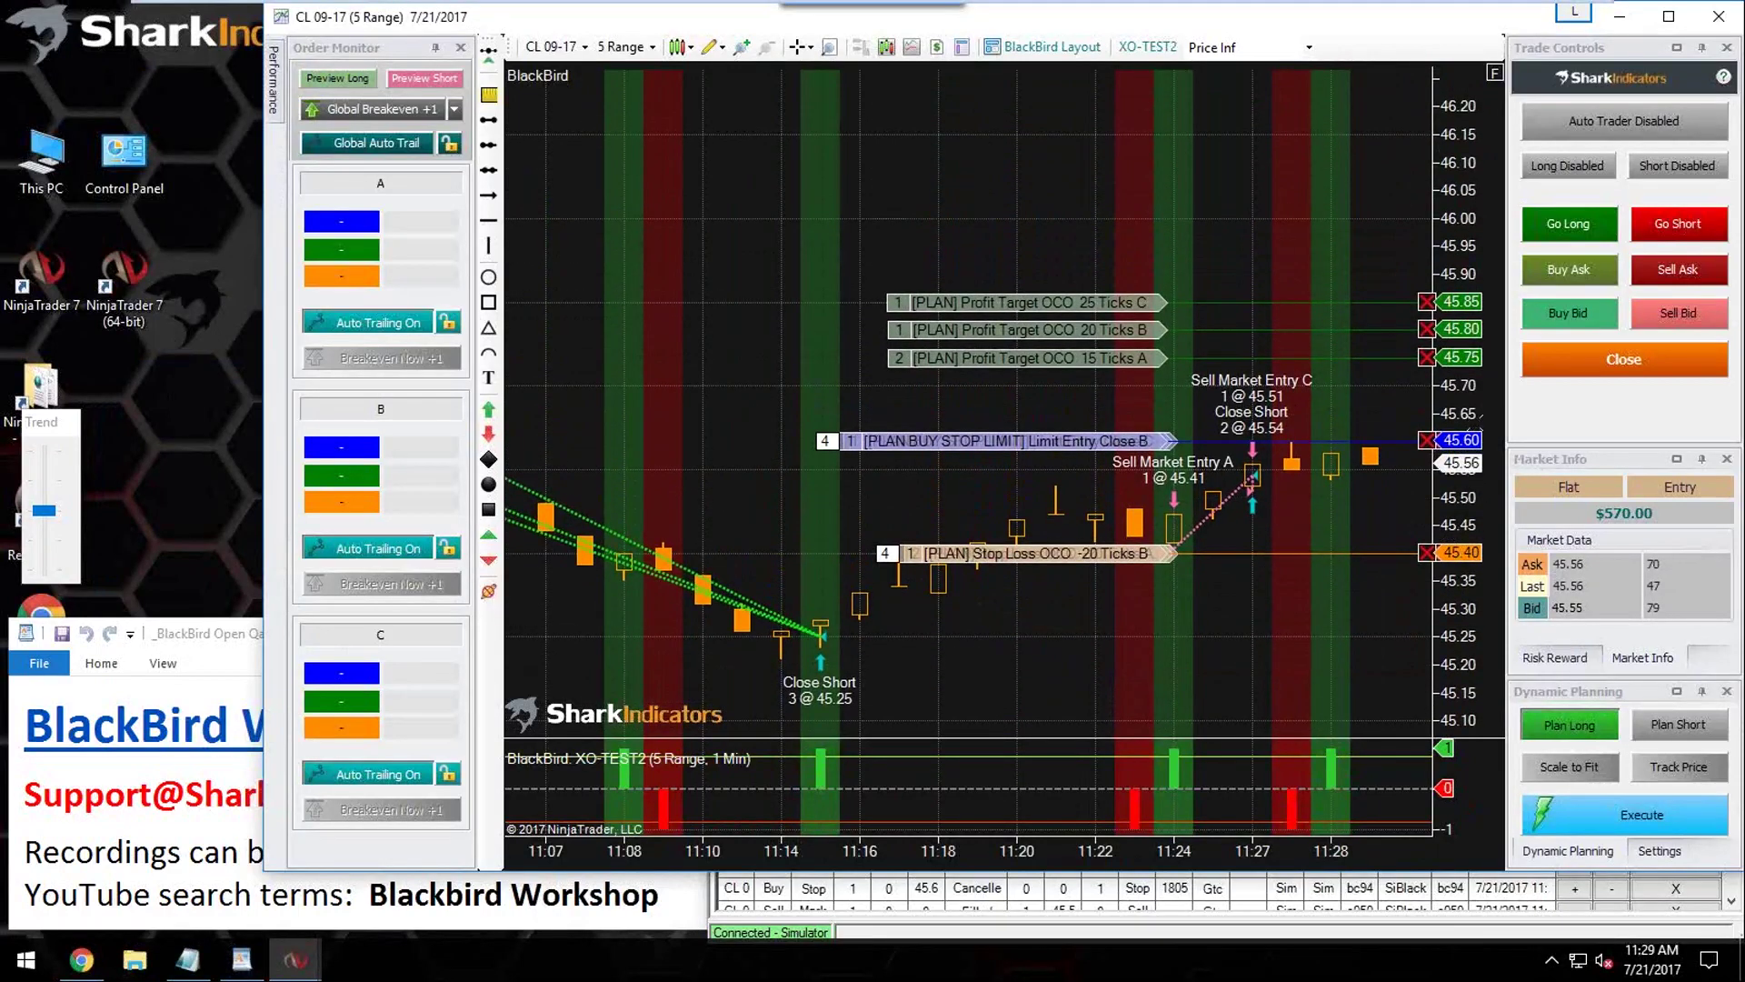
left_click_drag(1098, 440, 1033, 490)
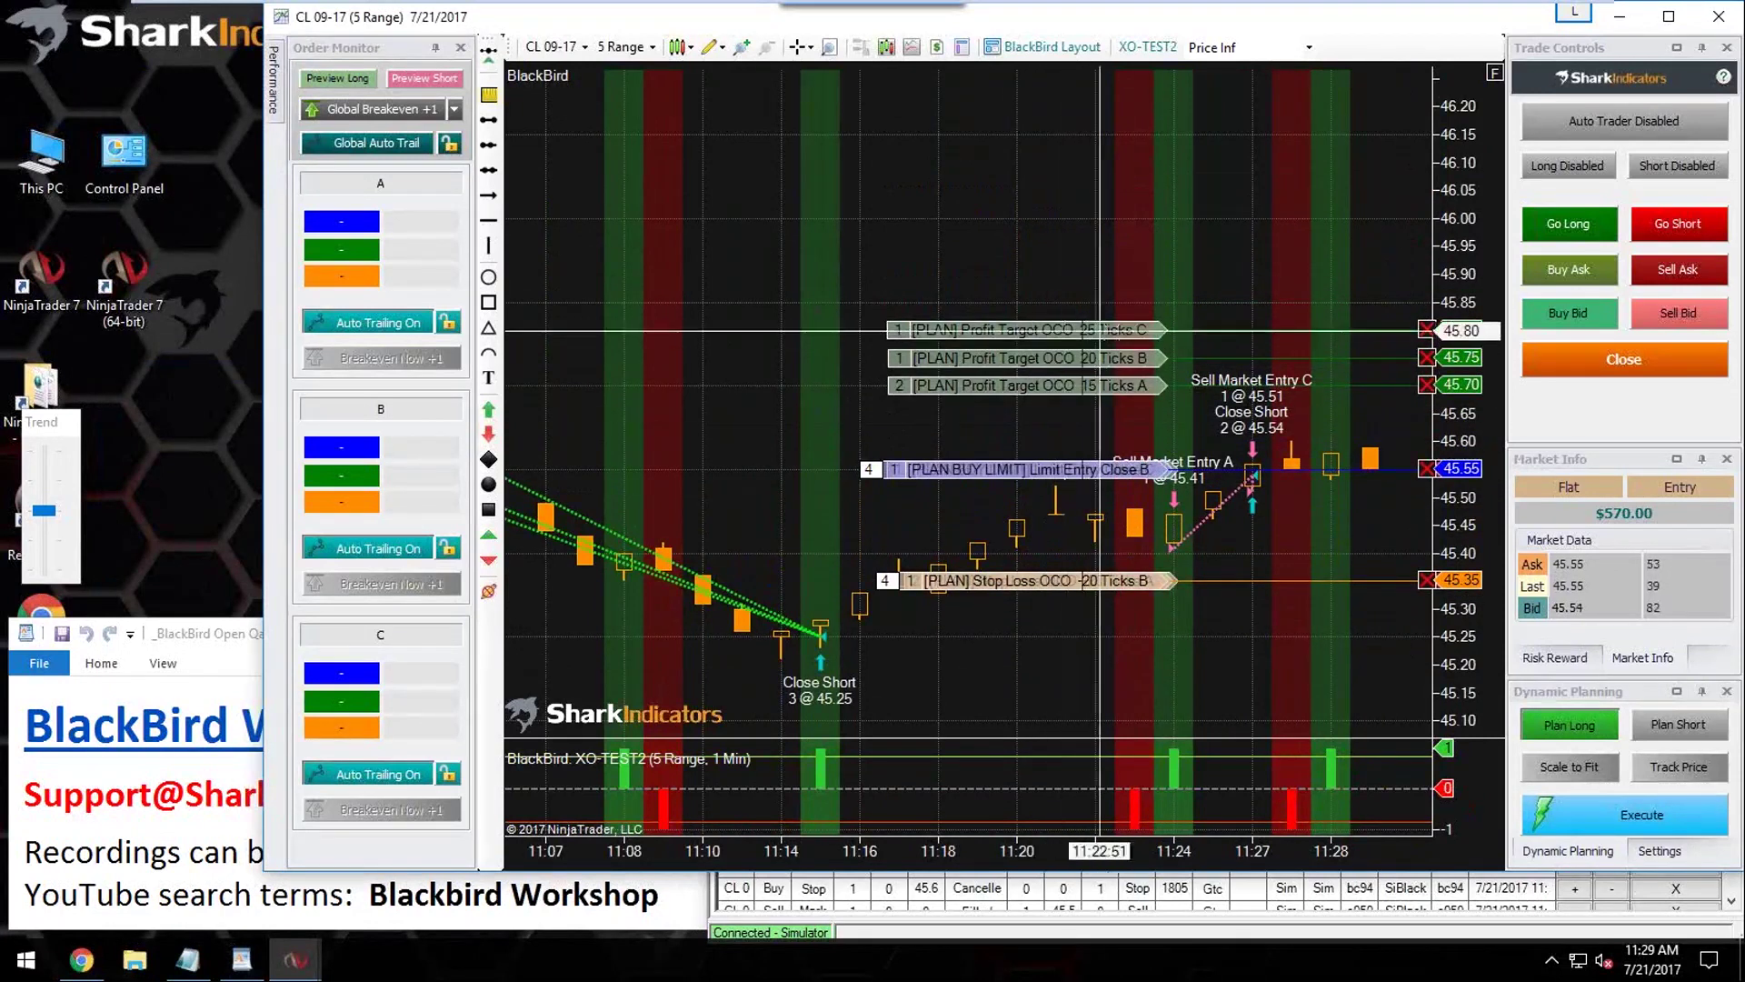
Step: Move order C's planned profit target up to 46.14 on the chart
left_click_drag(1115, 341, 1119, 159)
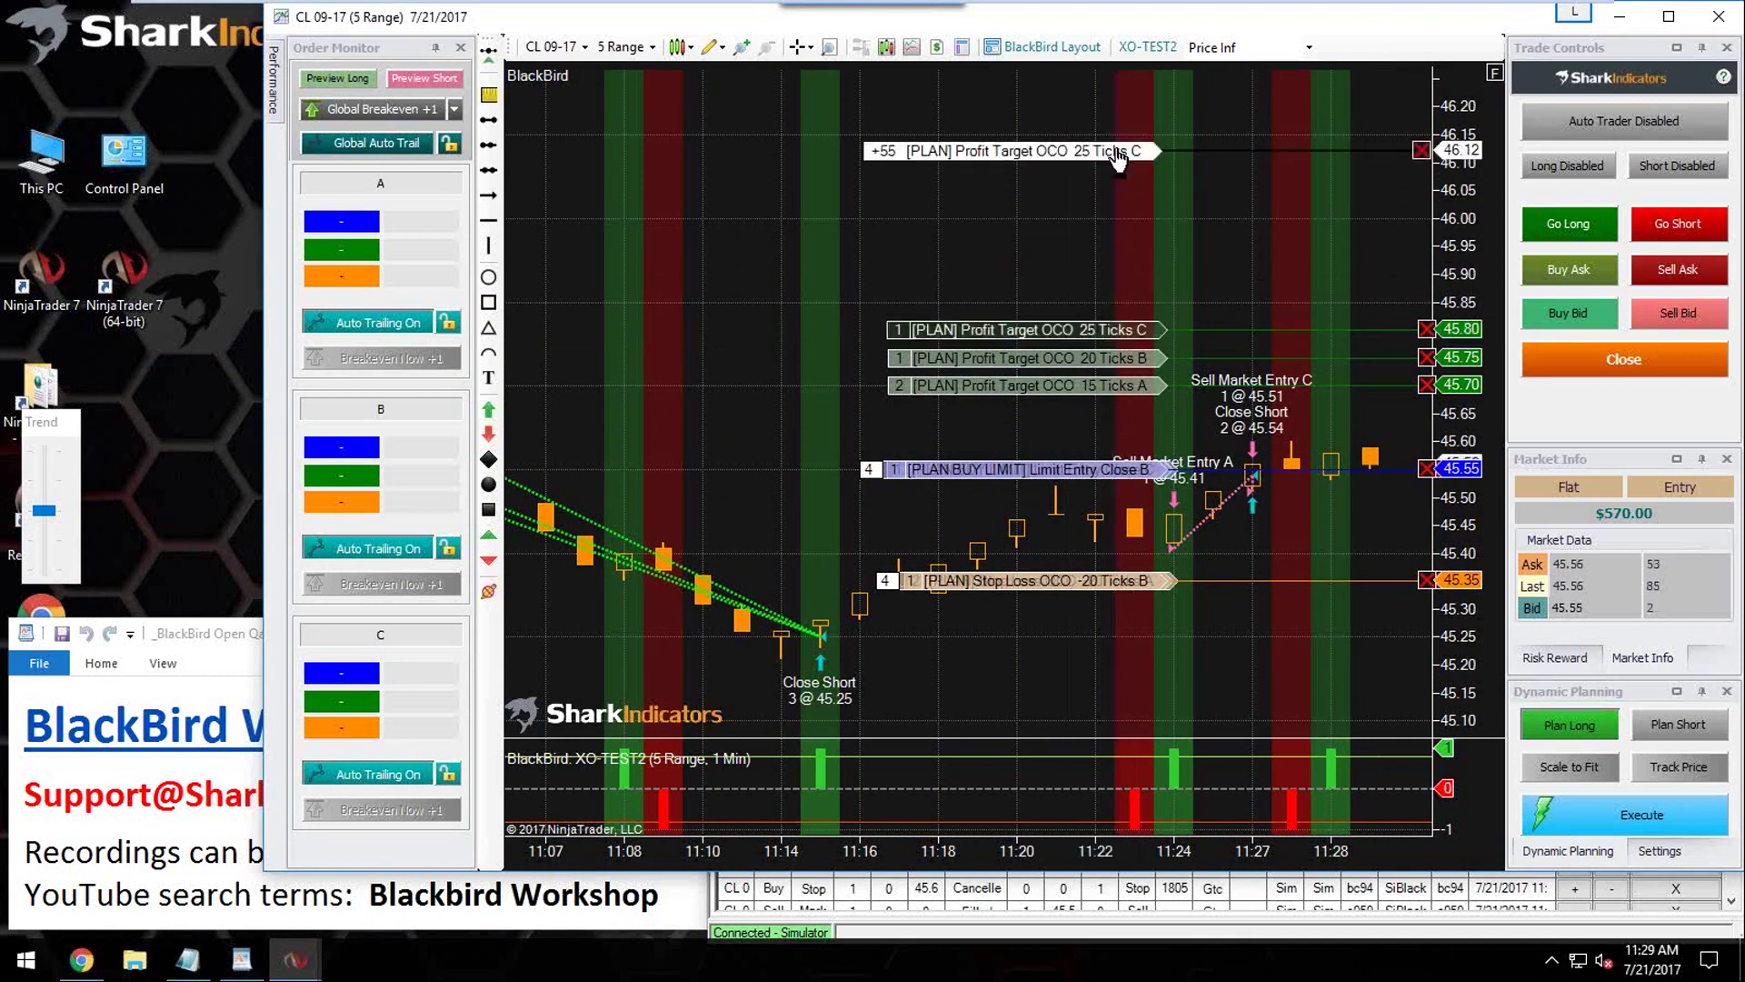
left_click_drag(1117, 159, 1121, 146)
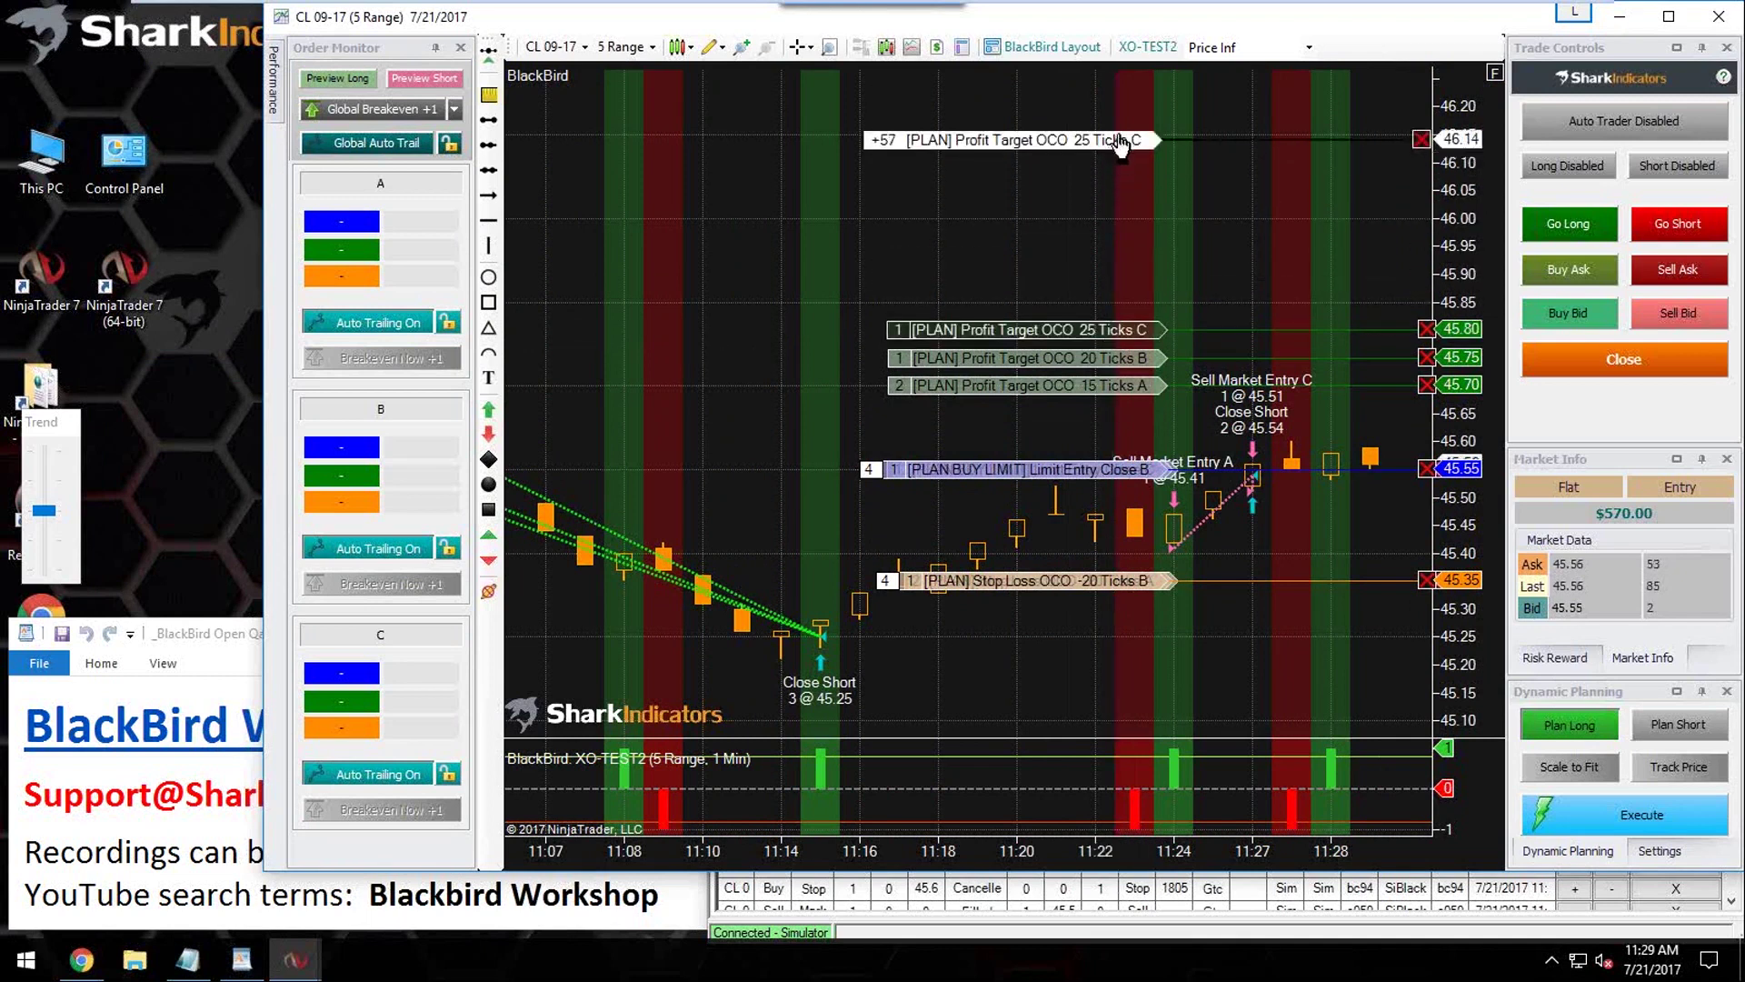
left_click_drag(1121, 143, 1121, 143)
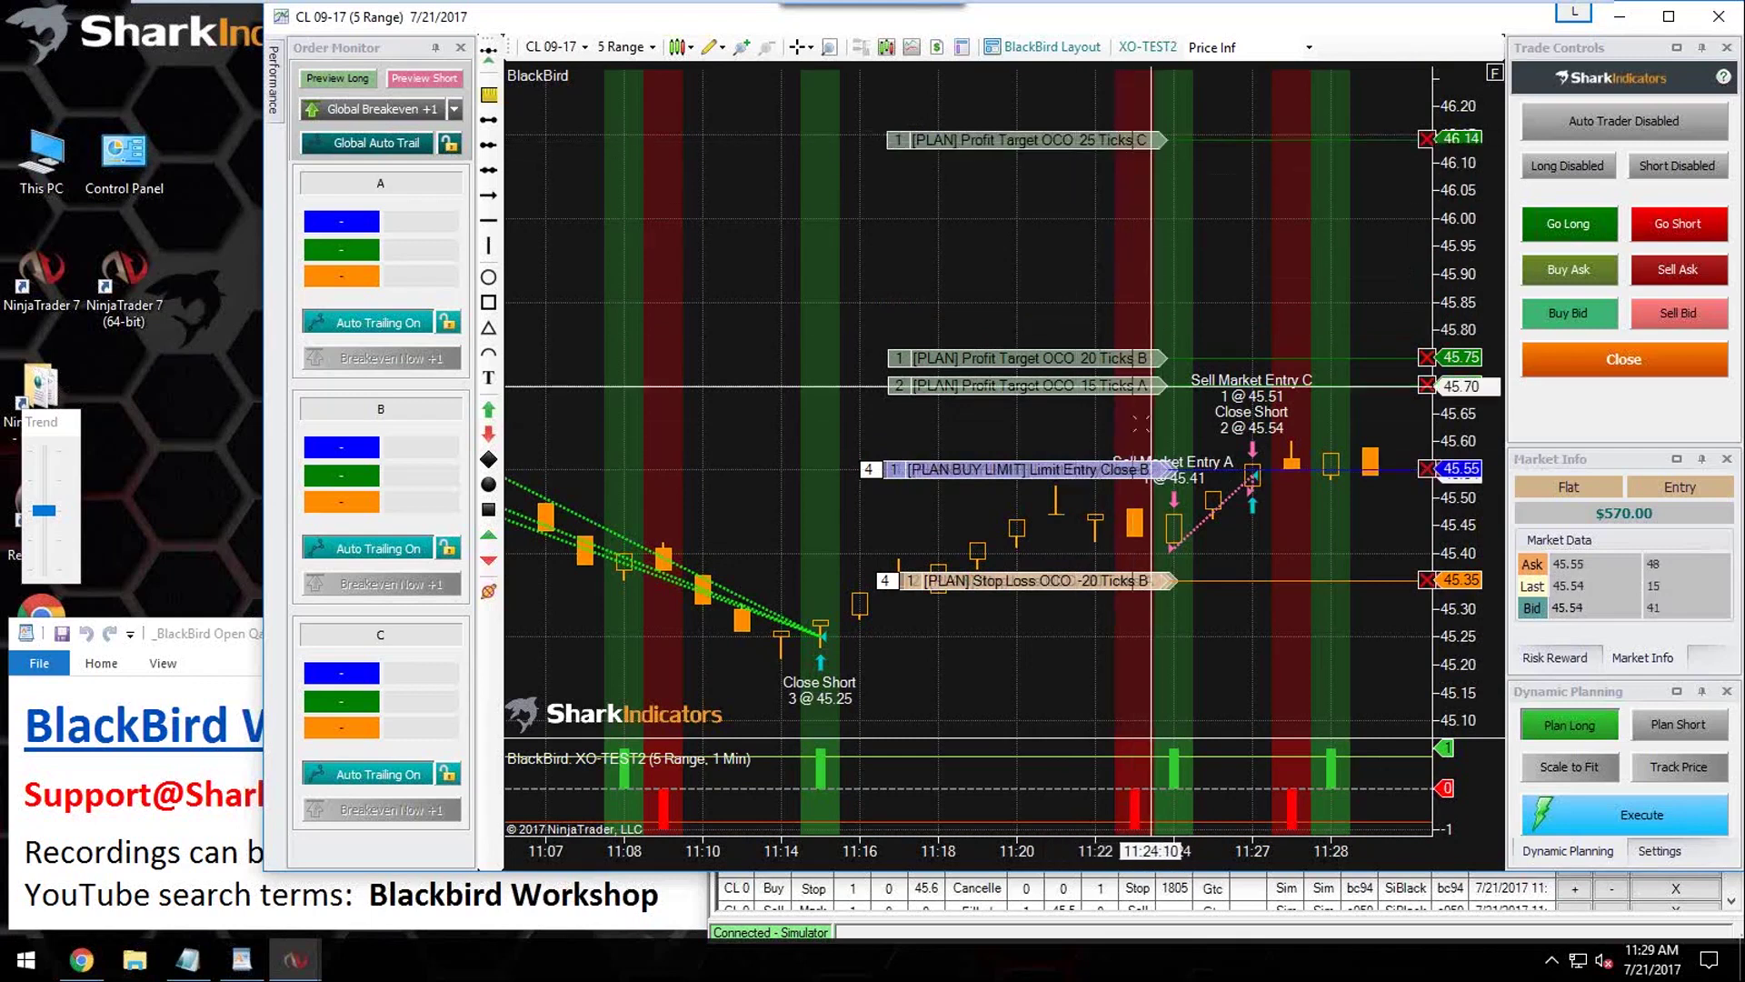
Step: Move the planned long entry down to 45.43 and up to 45.63, and remove the long plan
left_click_drag(1109, 479, 1102, 538)
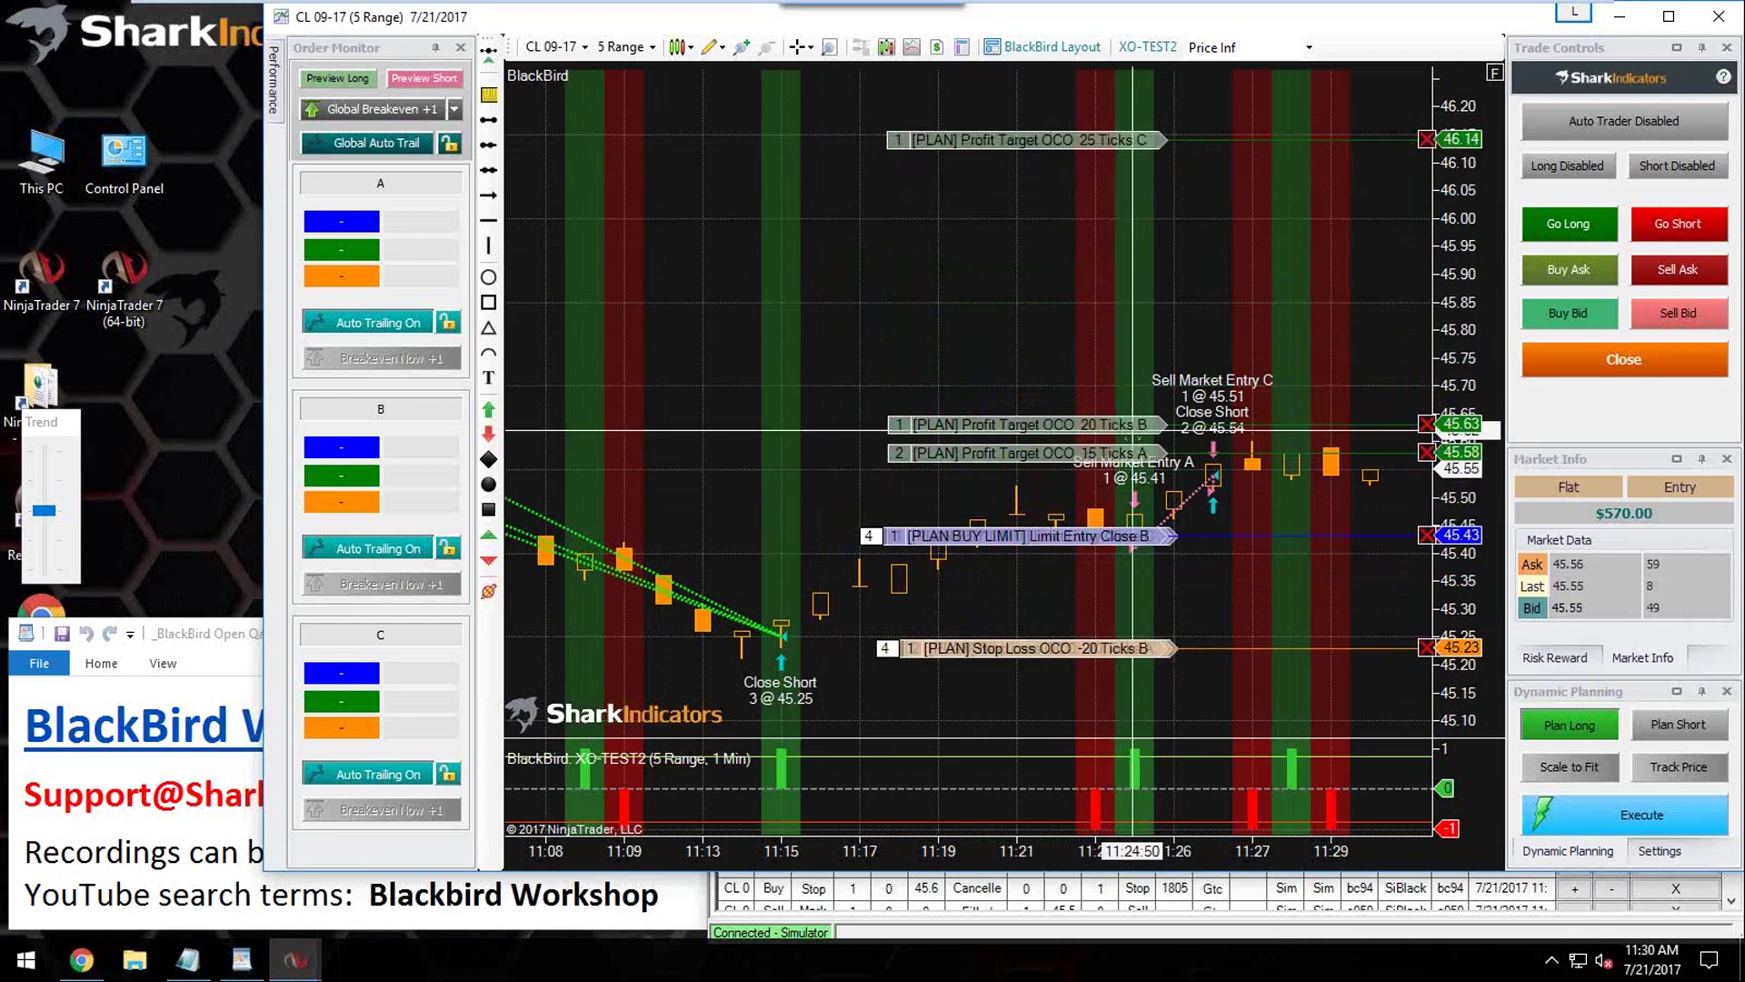
left_click_drag(1121, 536, 1119, 424)
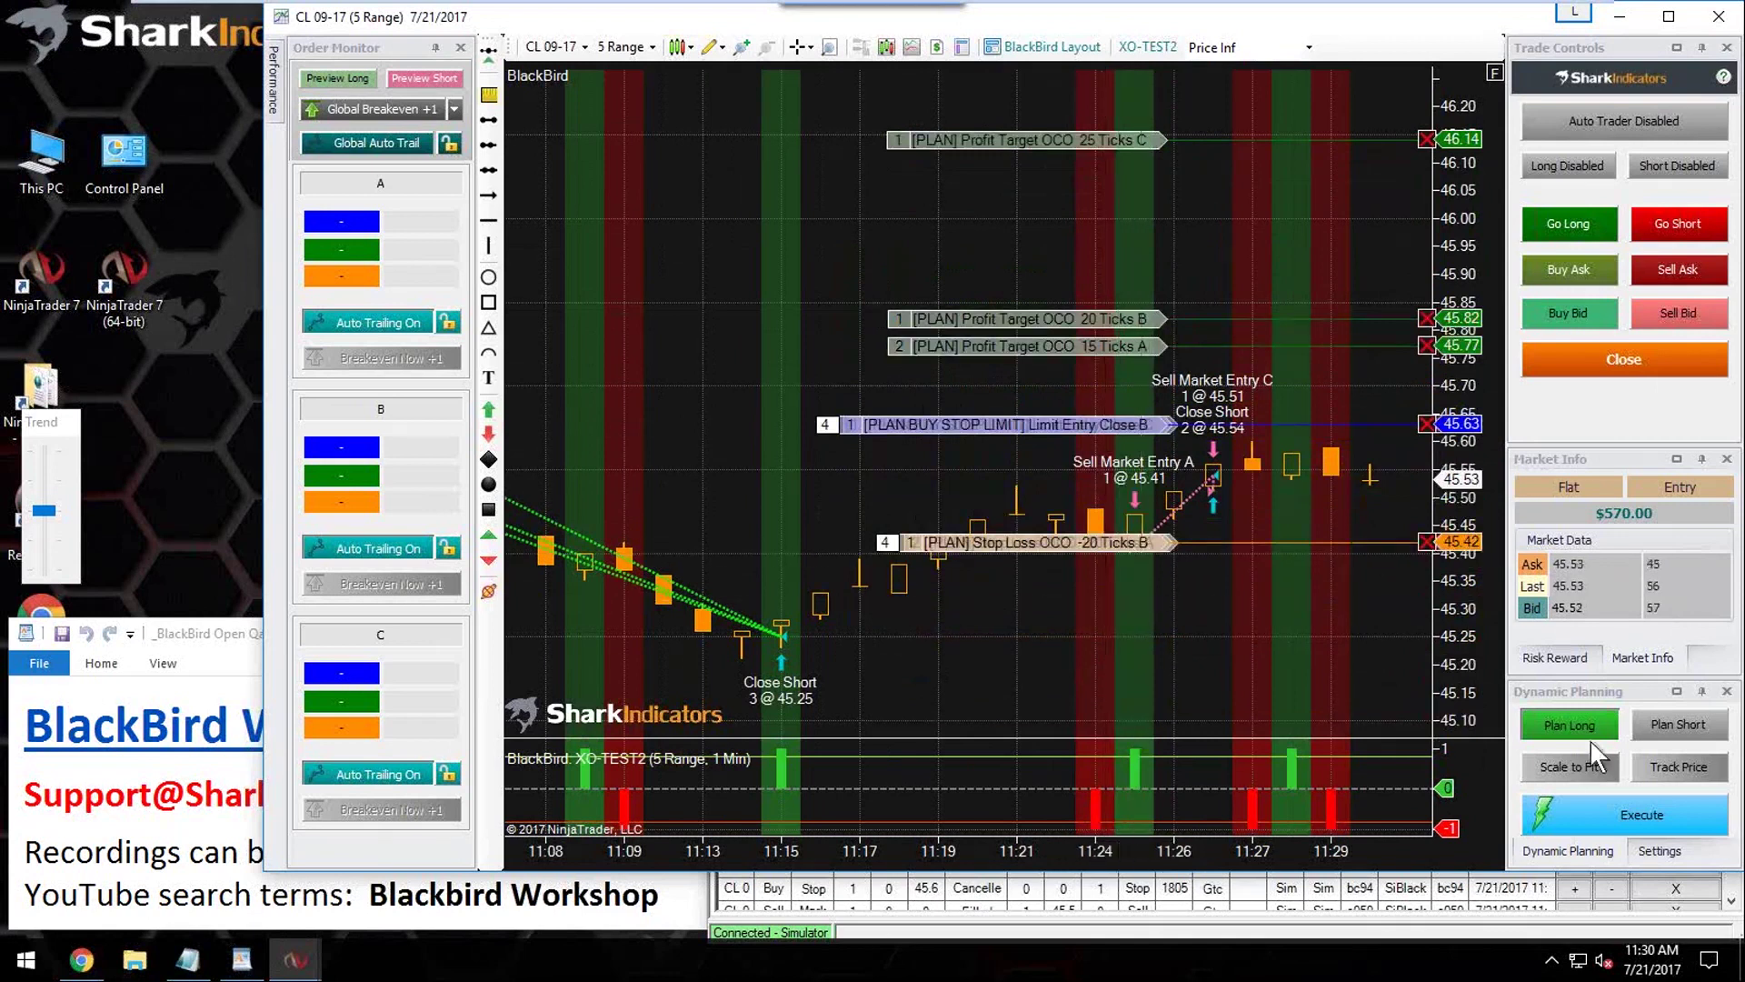
left_click(1556, 727)
Step: Set order C's stop loss offset to -25 ticks in the order settings and apply the change
left_click(1658, 854)
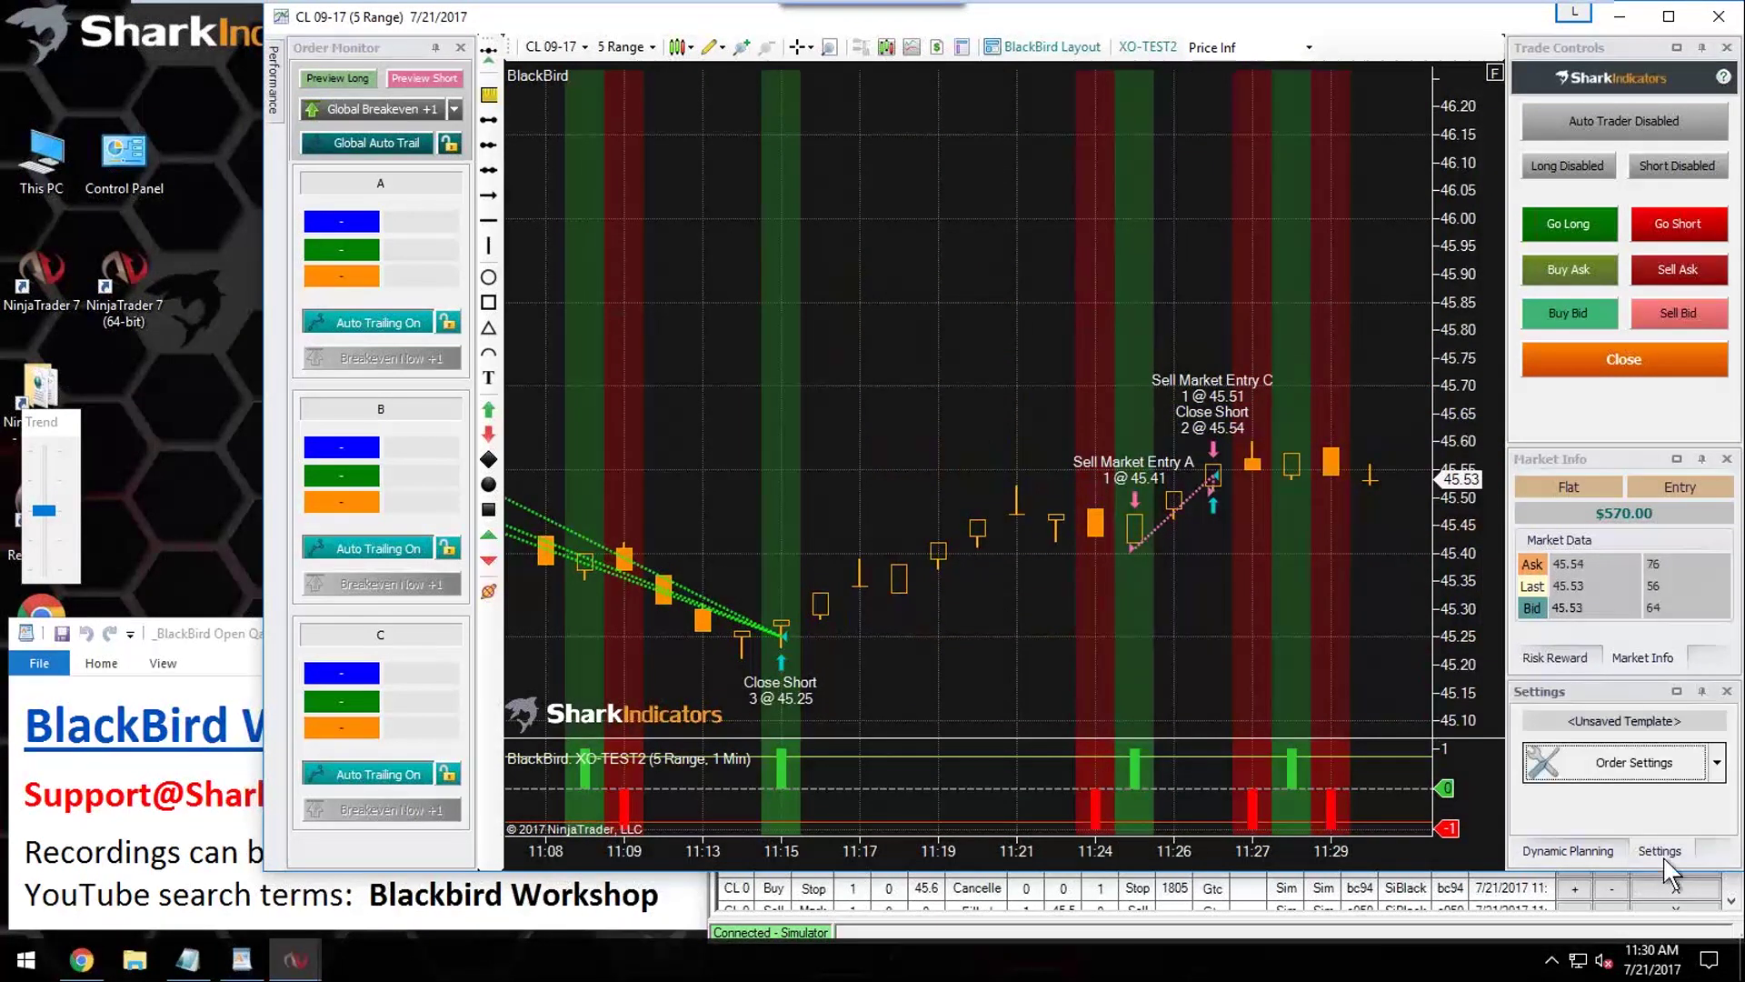
left_click(1636, 768)
left_click(788, 653)
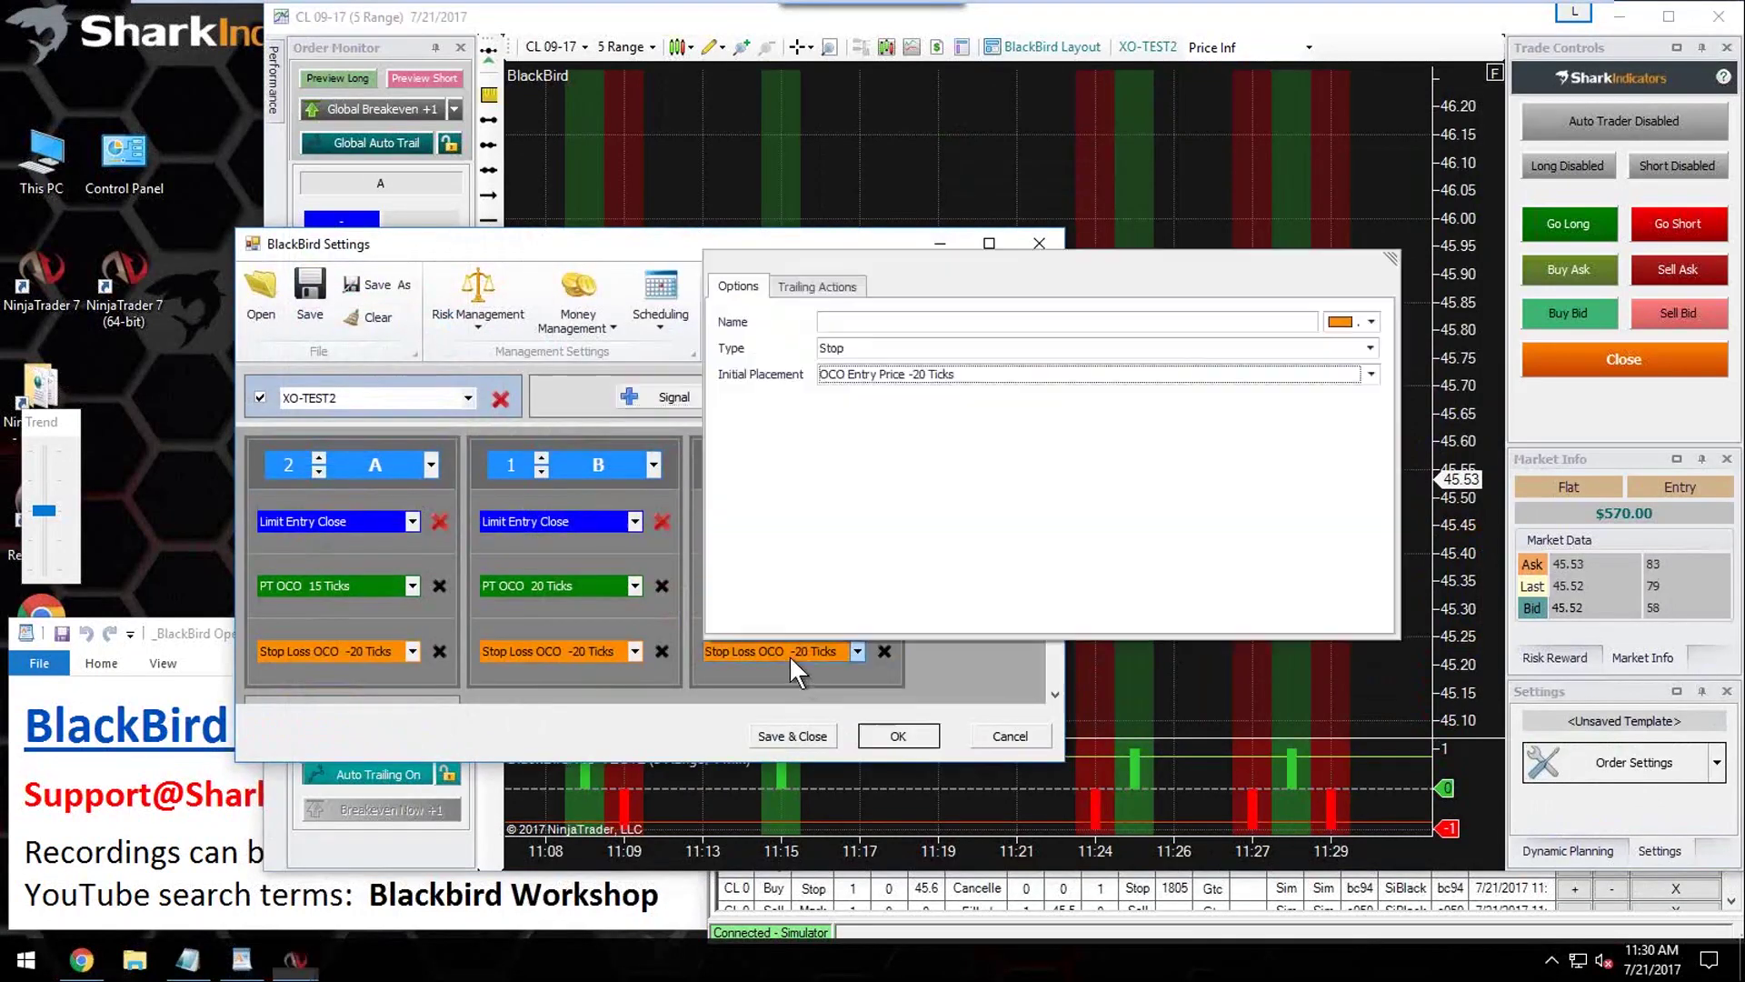
left_click(963, 374)
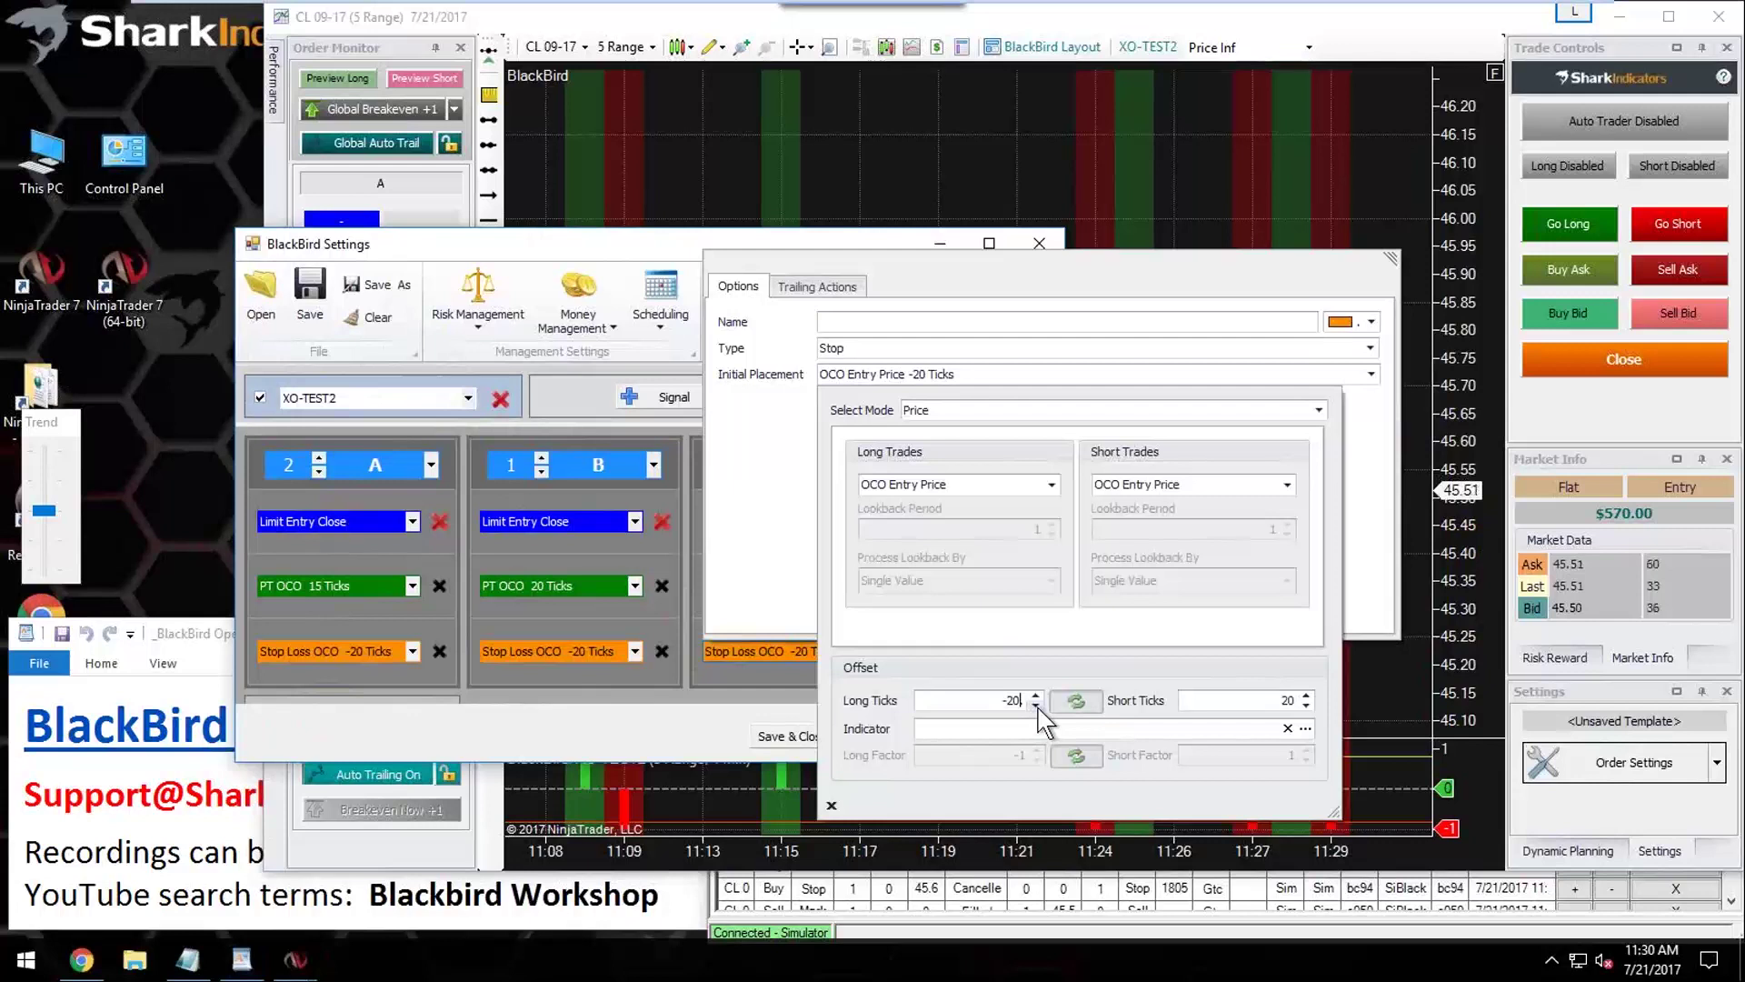
type(",")
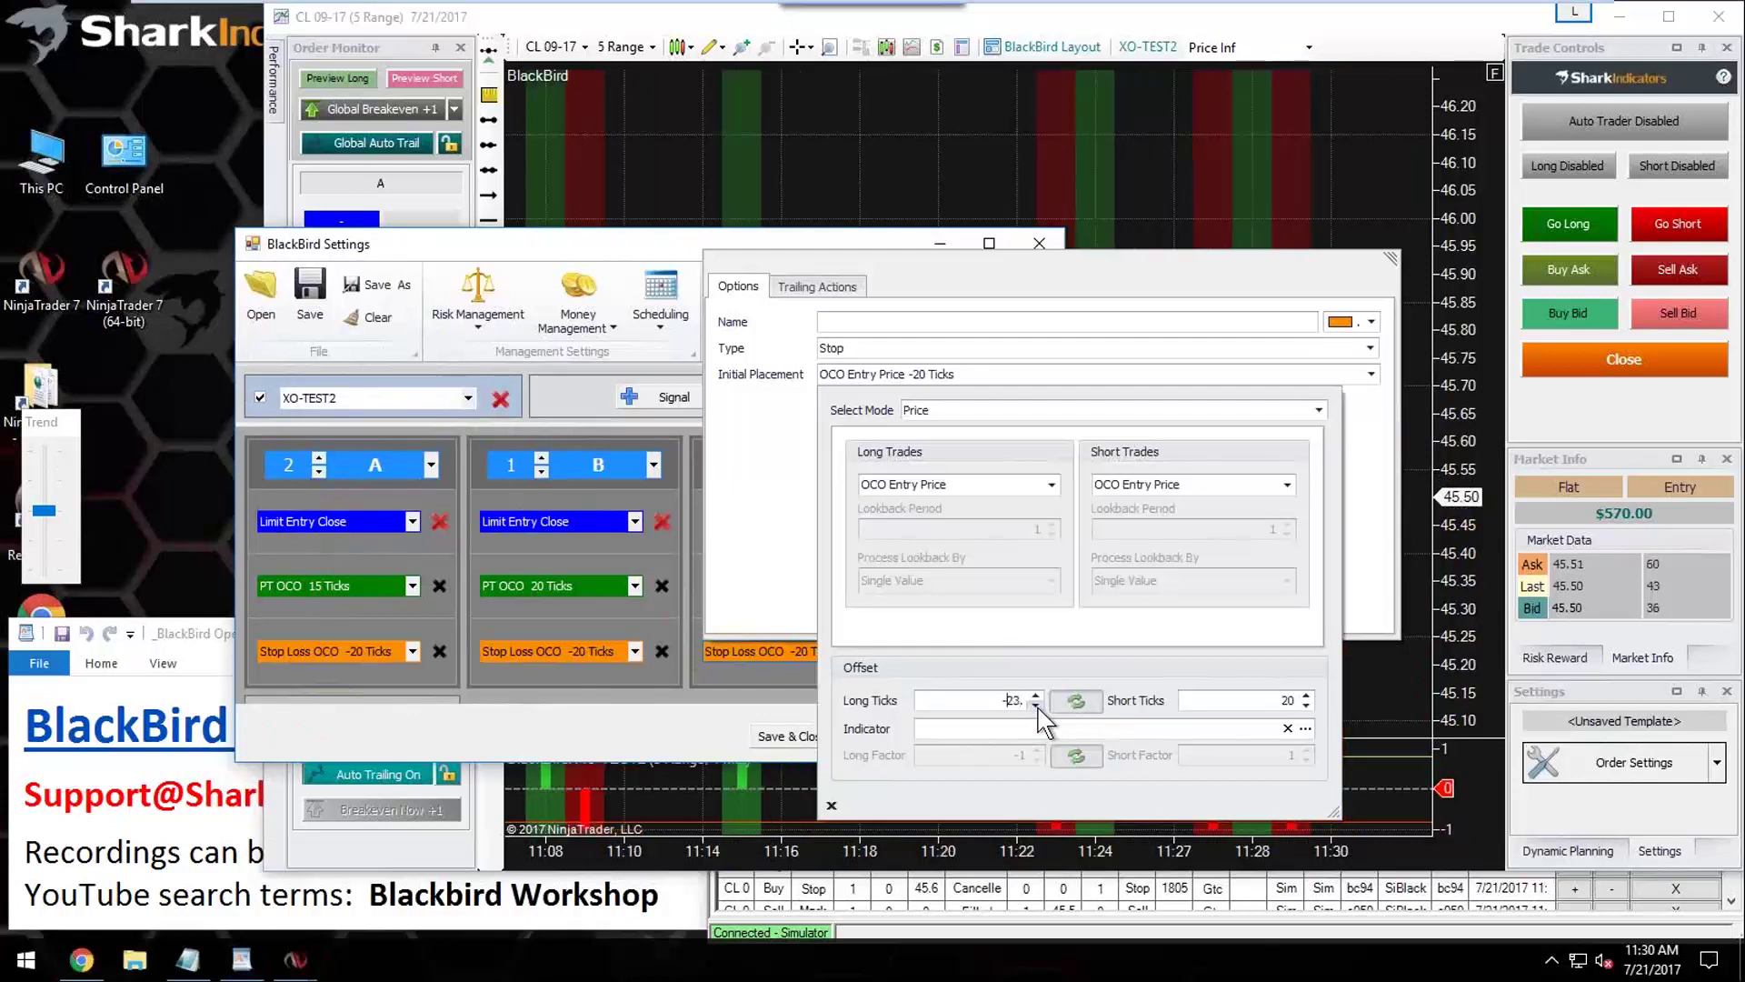
left_click(751, 695)
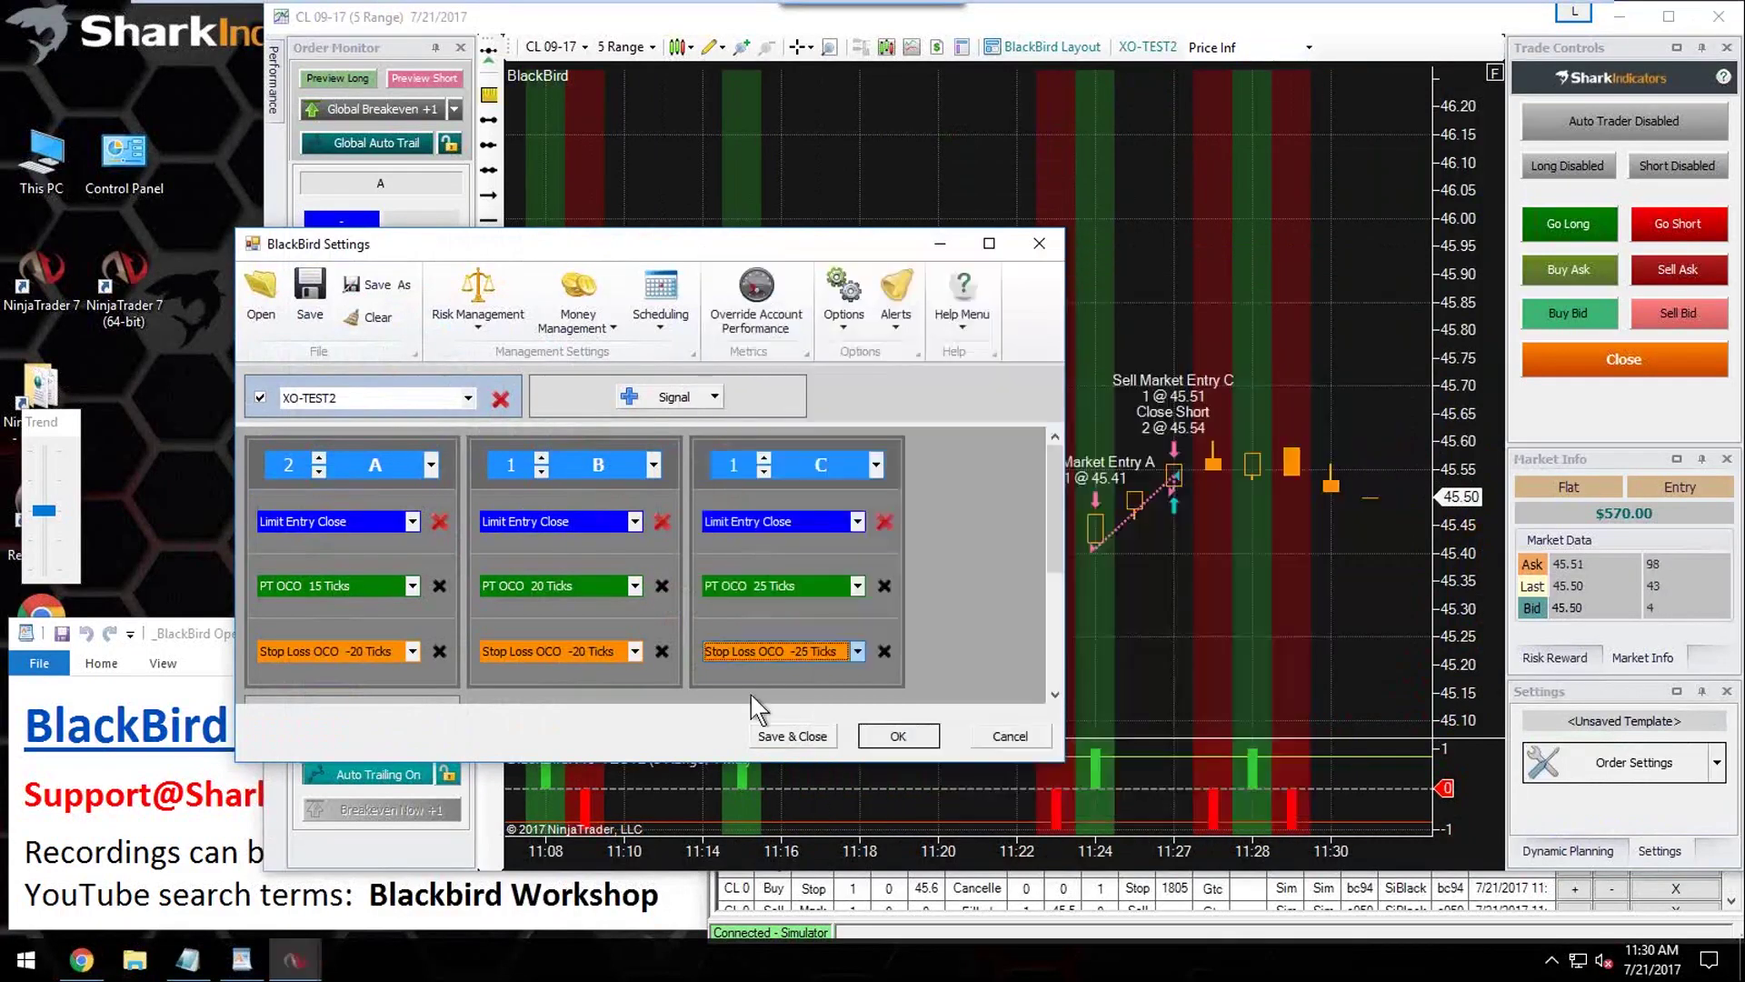
left_click(900, 737)
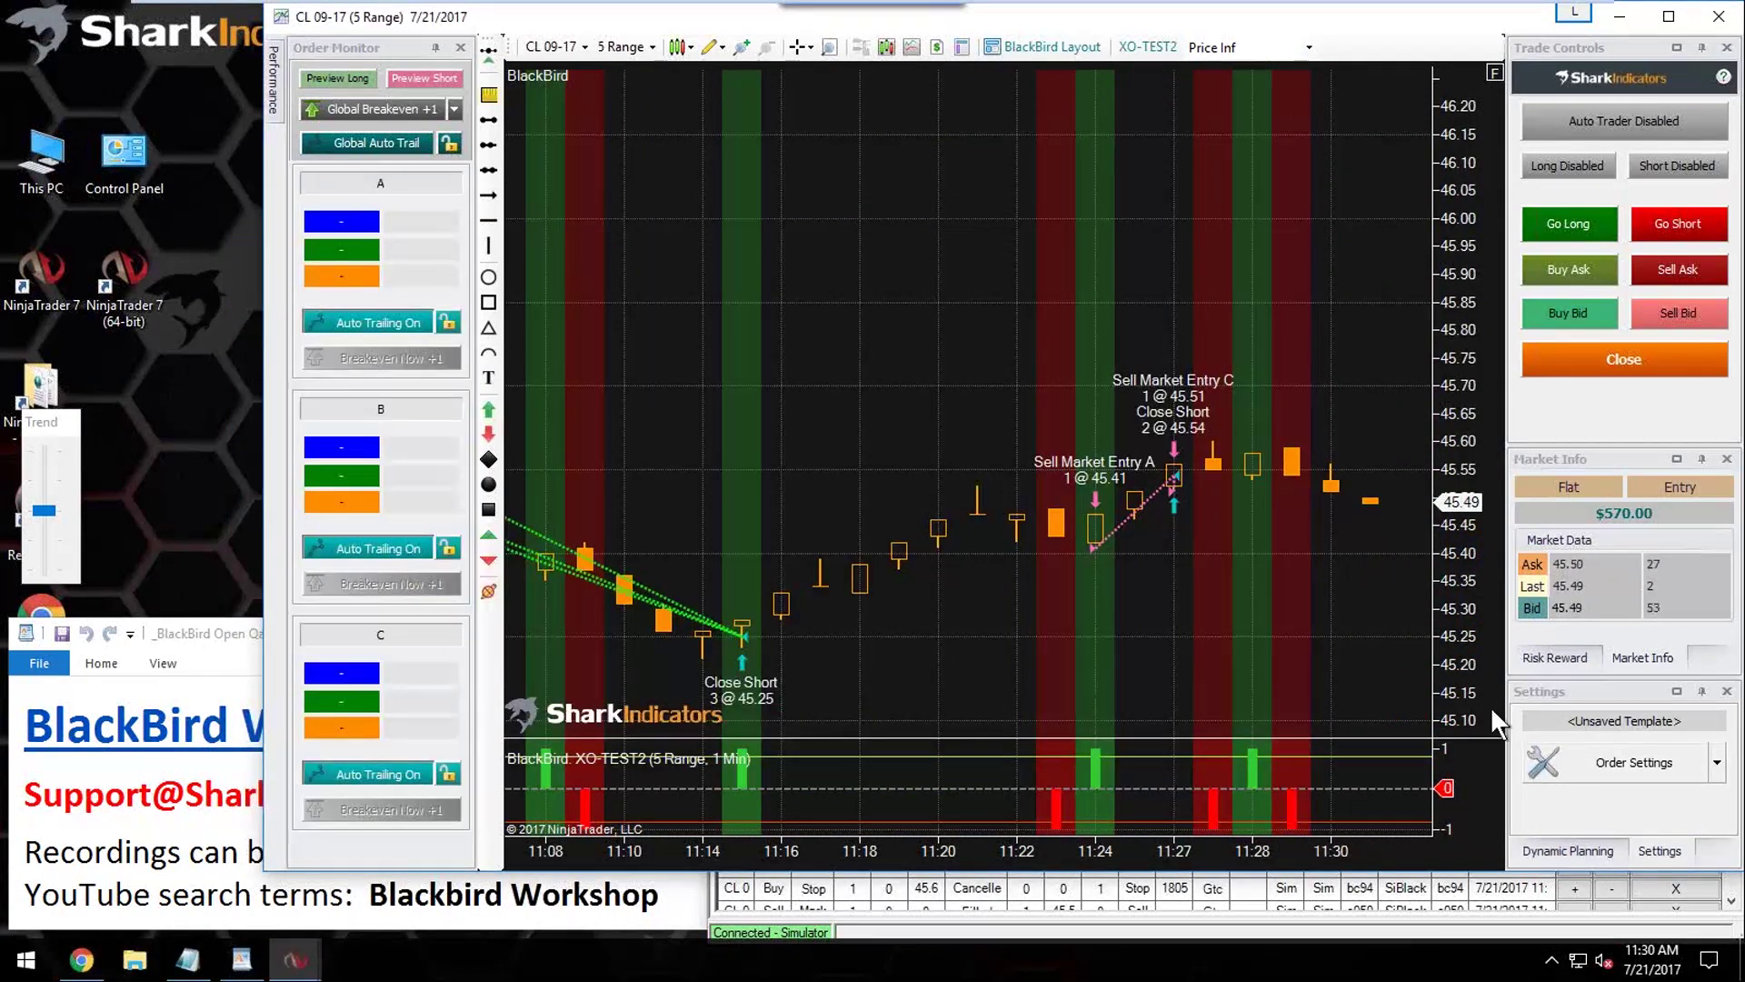
Step: Show the long plan with Dynamic Planning and move order C's profit target to 45.99
left_click(1569, 855)
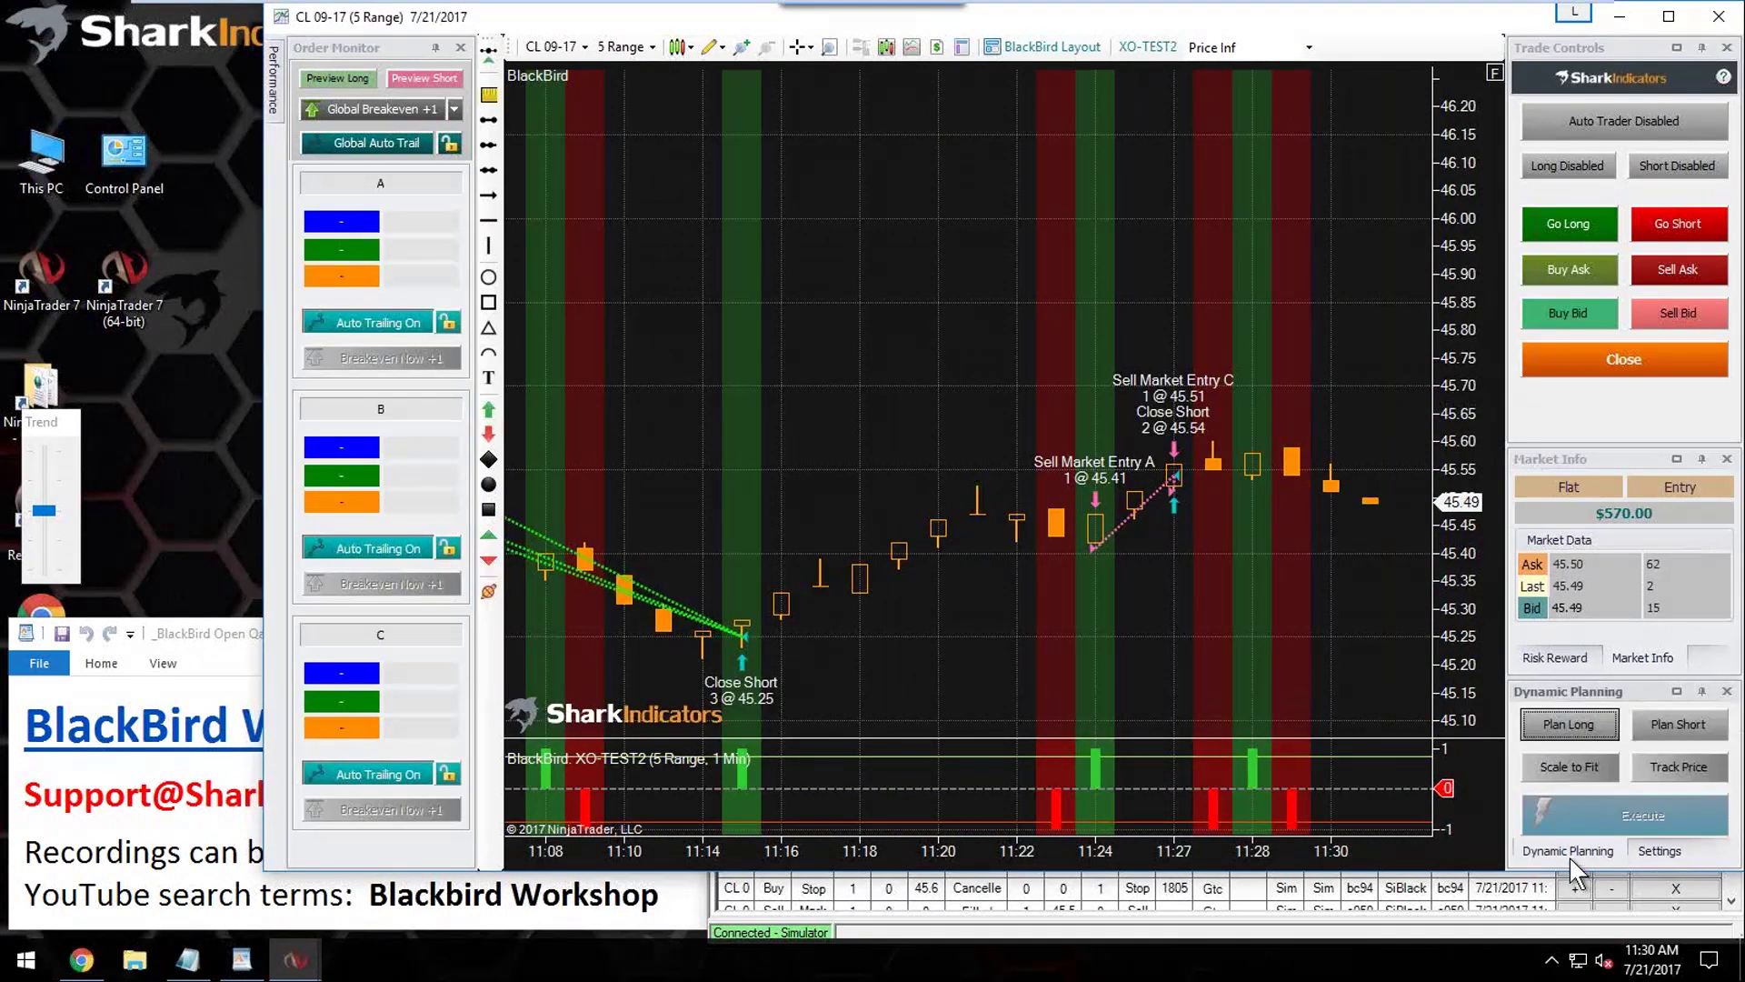
left_click(1563, 716)
left_click_drag(1088, 352, 1088, 224)
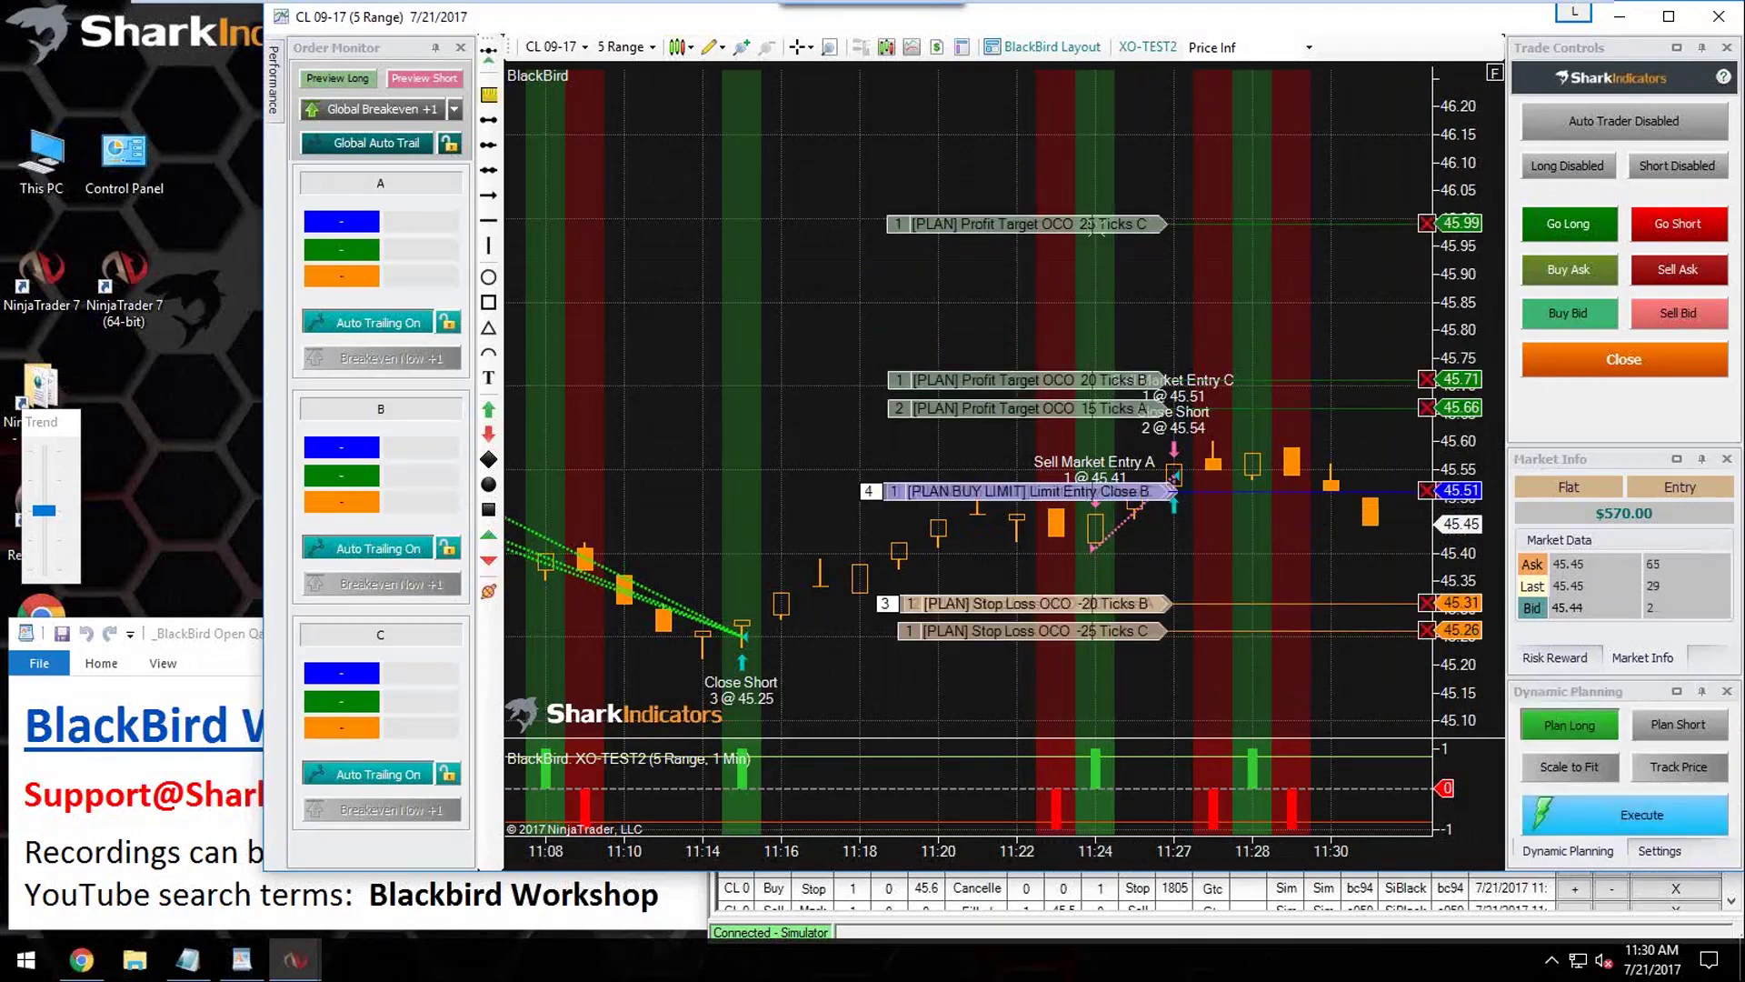
Step: Move order C's planned stop loss to 45.15 and the planned long entry up to 45.59
left_click_drag(1102, 639, 1105, 687)
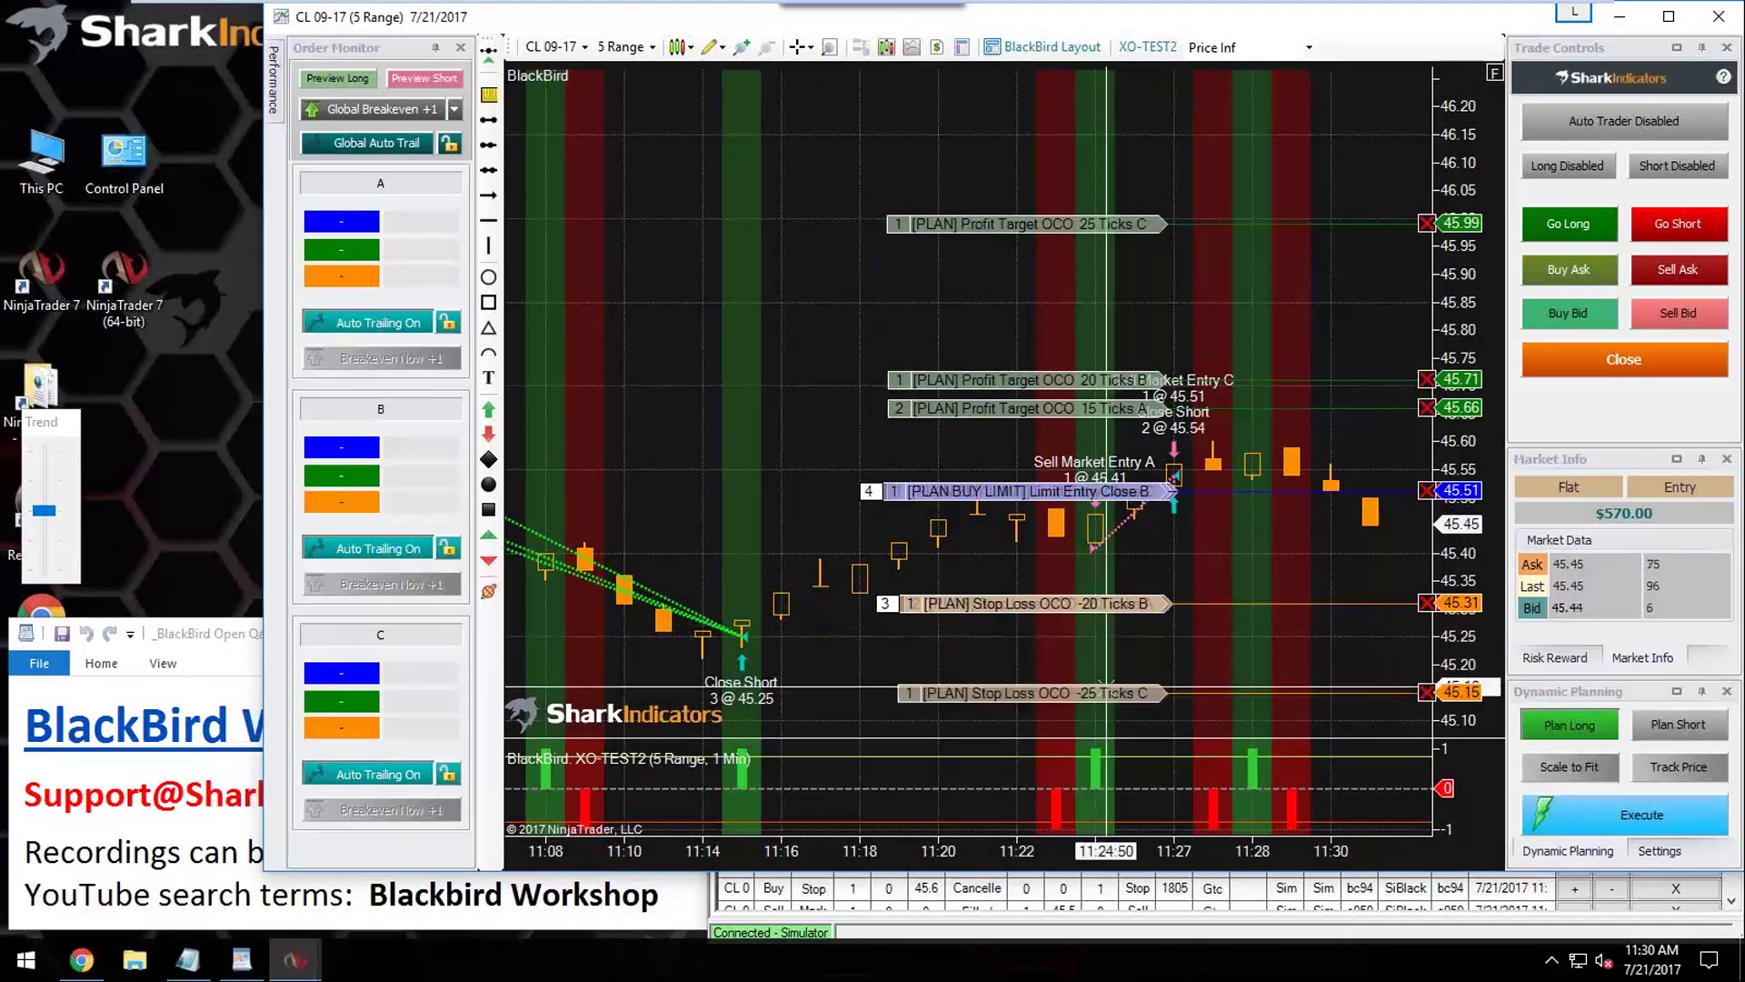
left_click_drag(1127, 493, 1125, 447)
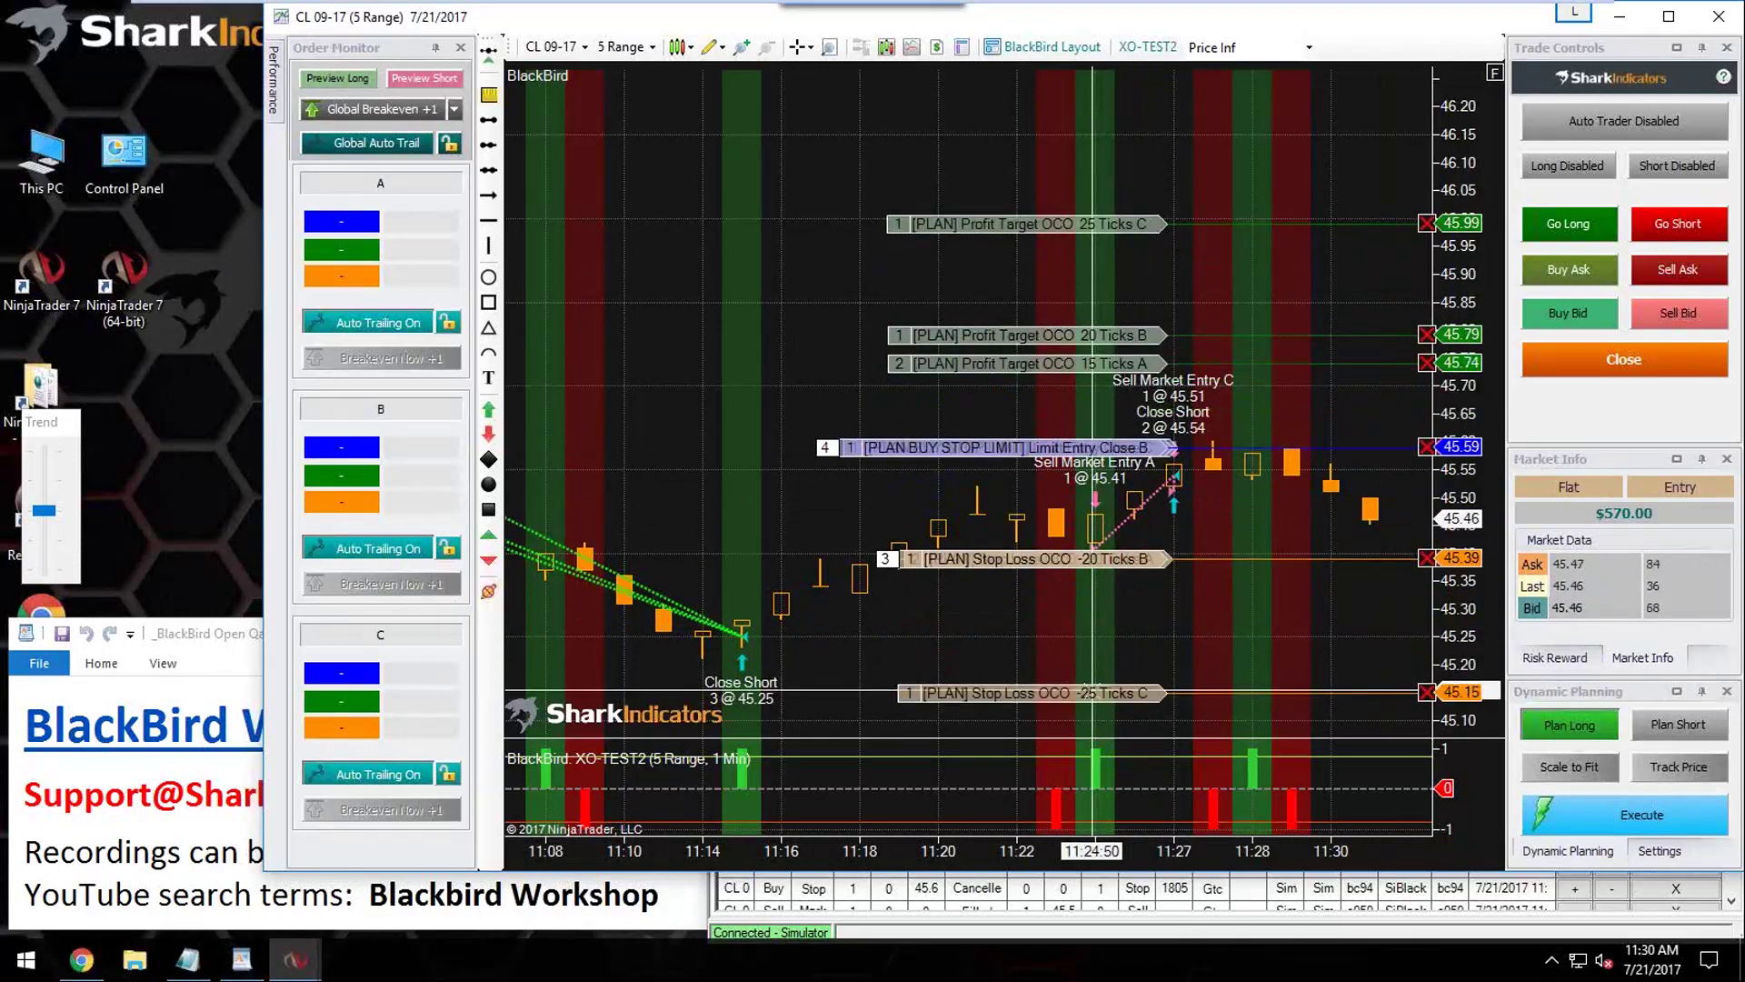
Step: Move the planned long entry up to 45.93 and order C's profit target to 46.00
left_click_drag(1093, 692, 1118, 688)
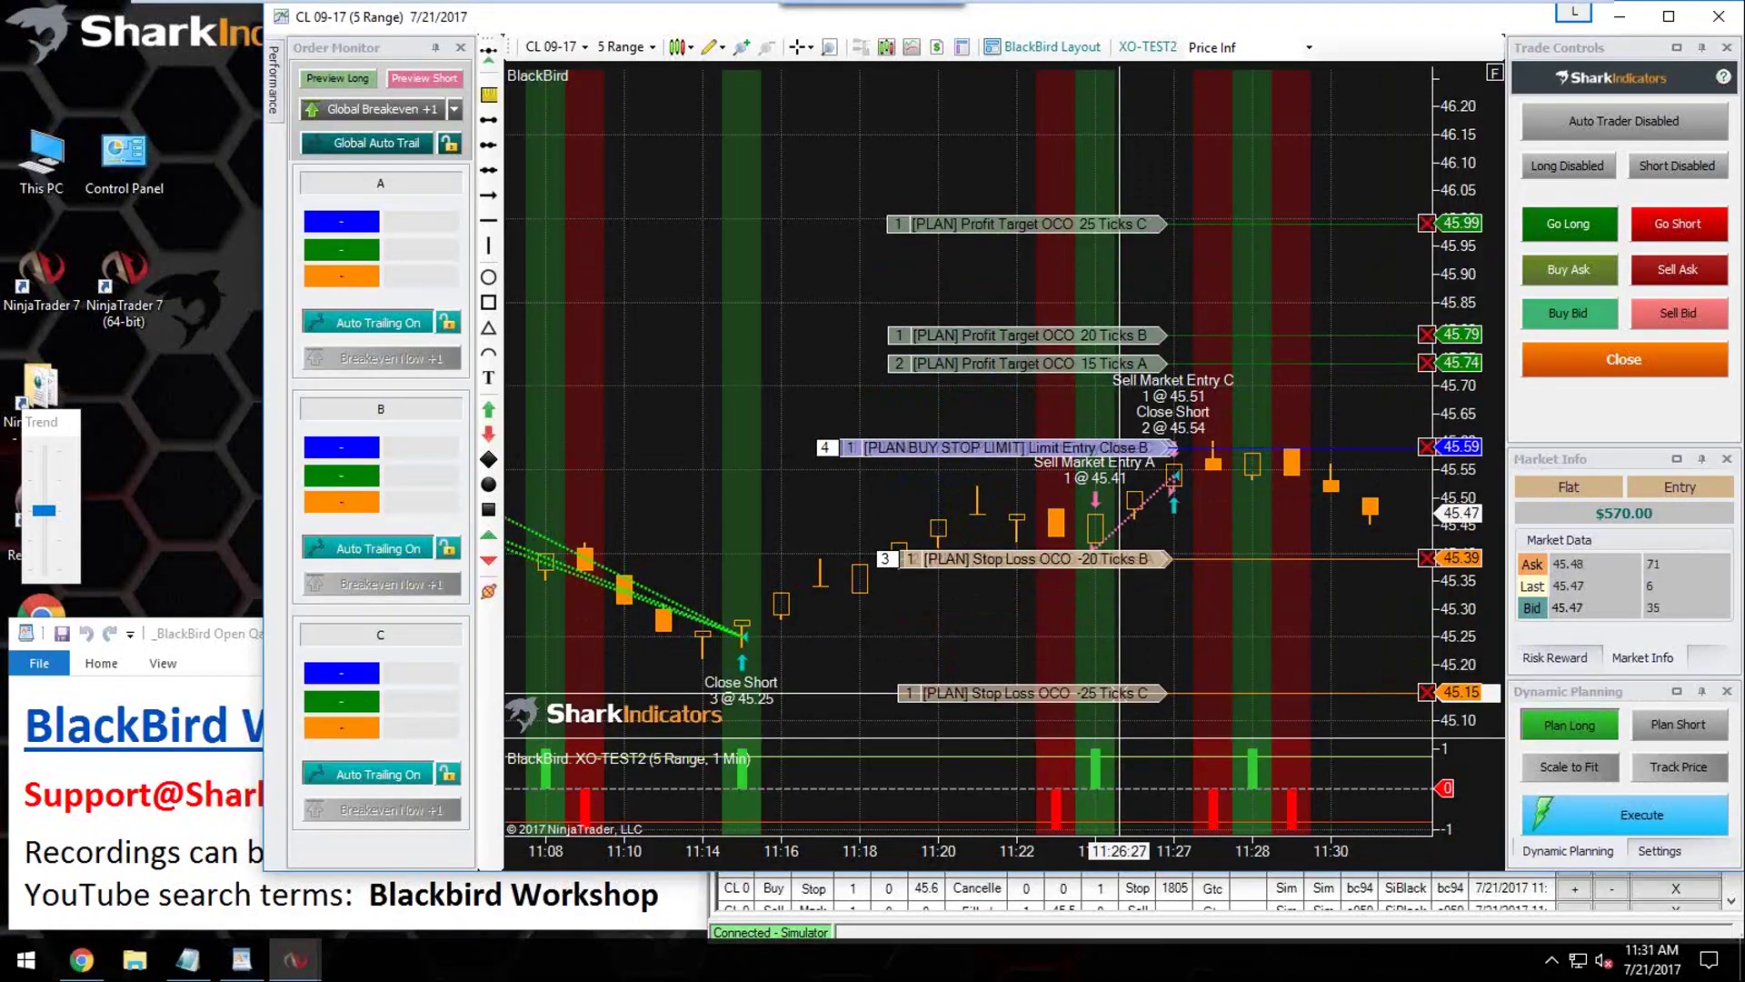
left_click_drag(1127, 447, 1137, 306)
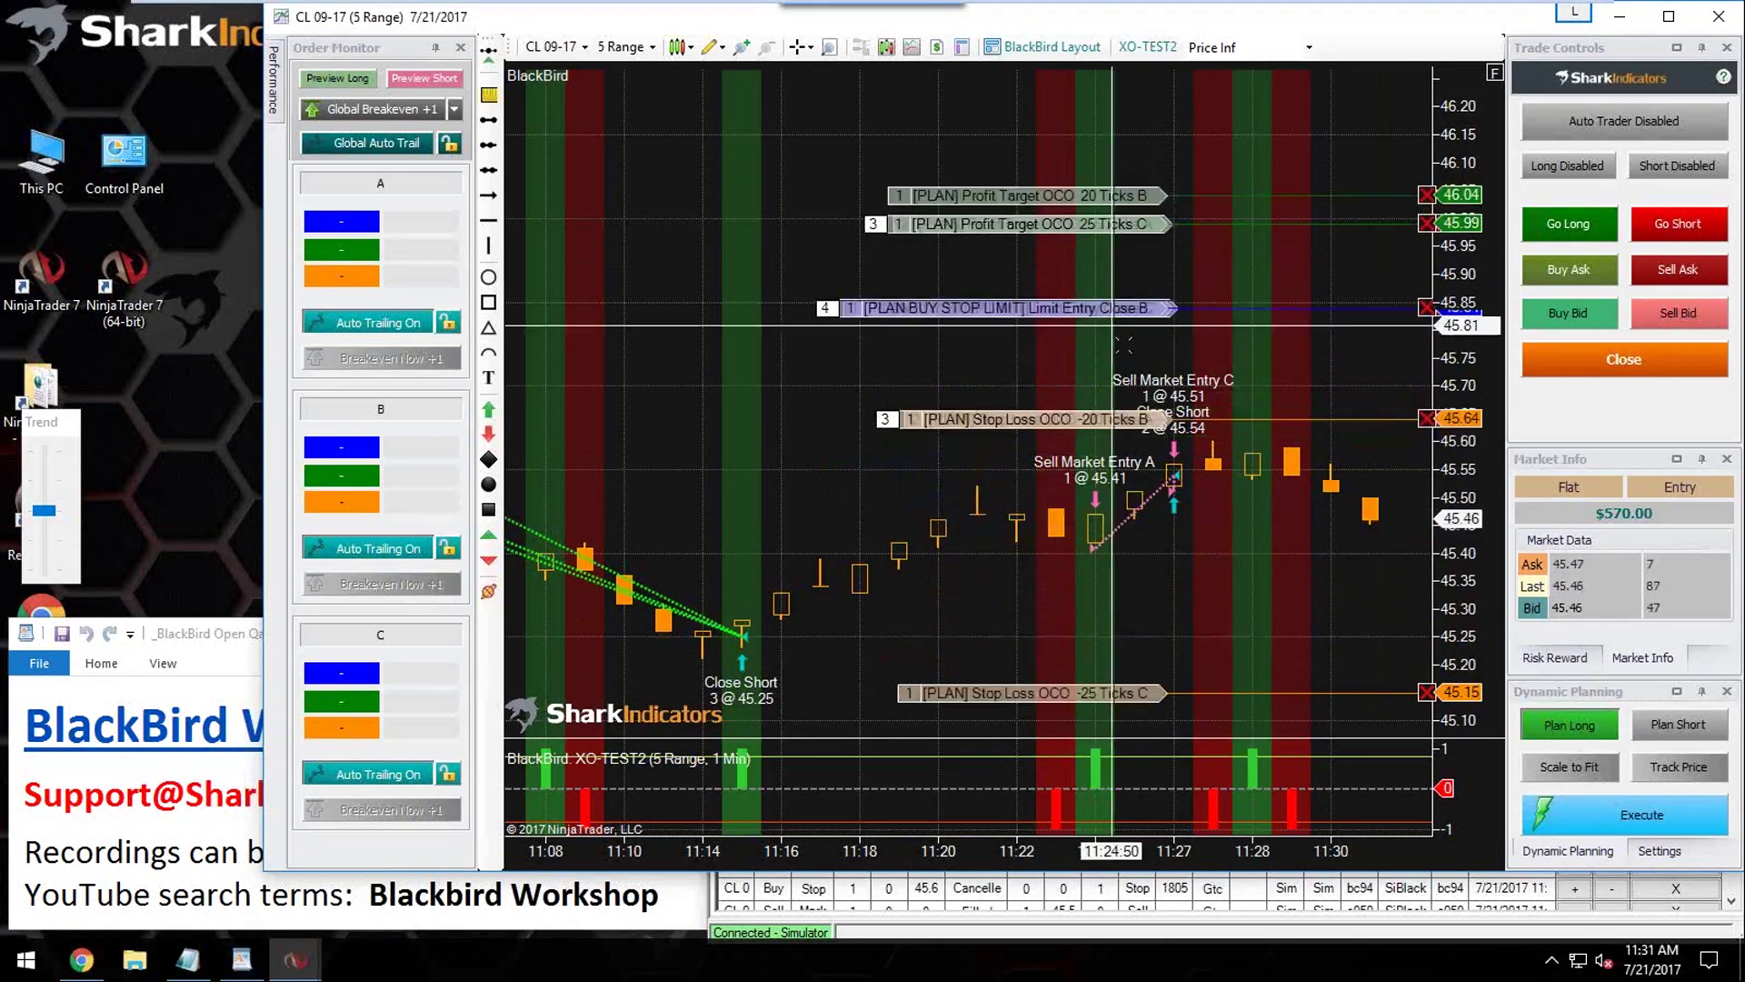
left_click_drag(1022, 418, 1018, 370)
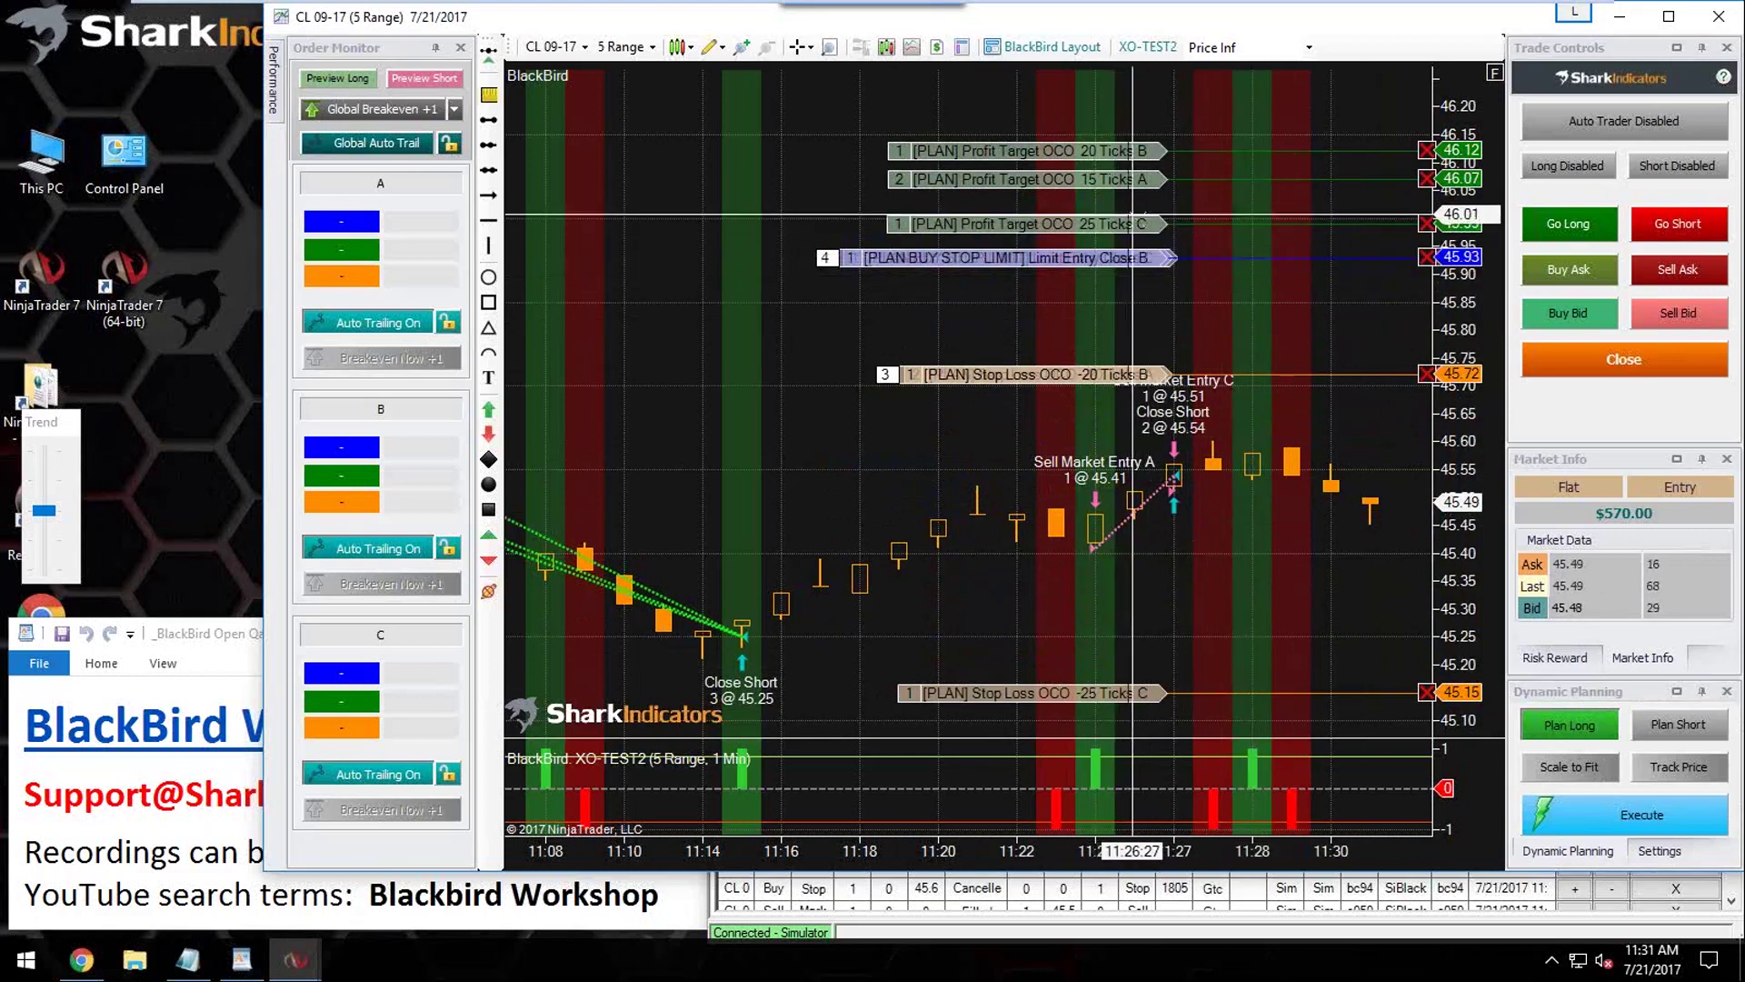
left_click_drag(1141, 223, 1143, 219)
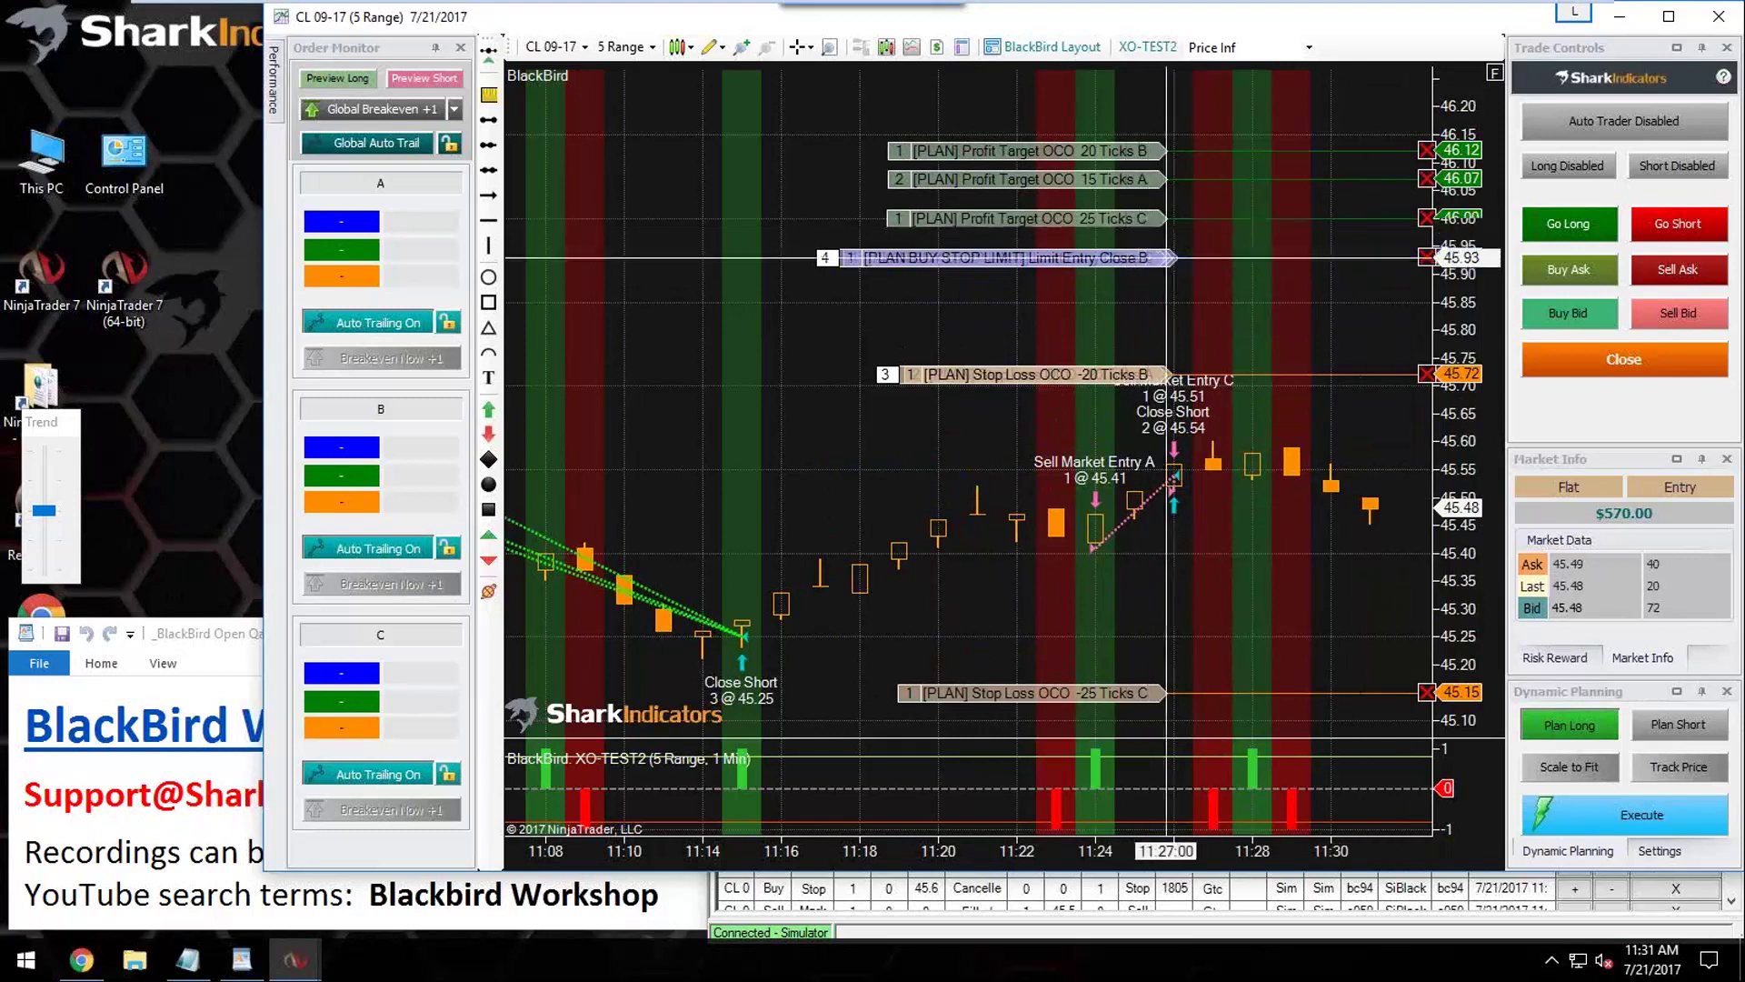
Step: Move the planned long entry down to 45.25 and up to 45.58, and set order C's profit target at 46.09 and stop loss at 45.22
left_click_drag(1122, 258, 1136, 636)
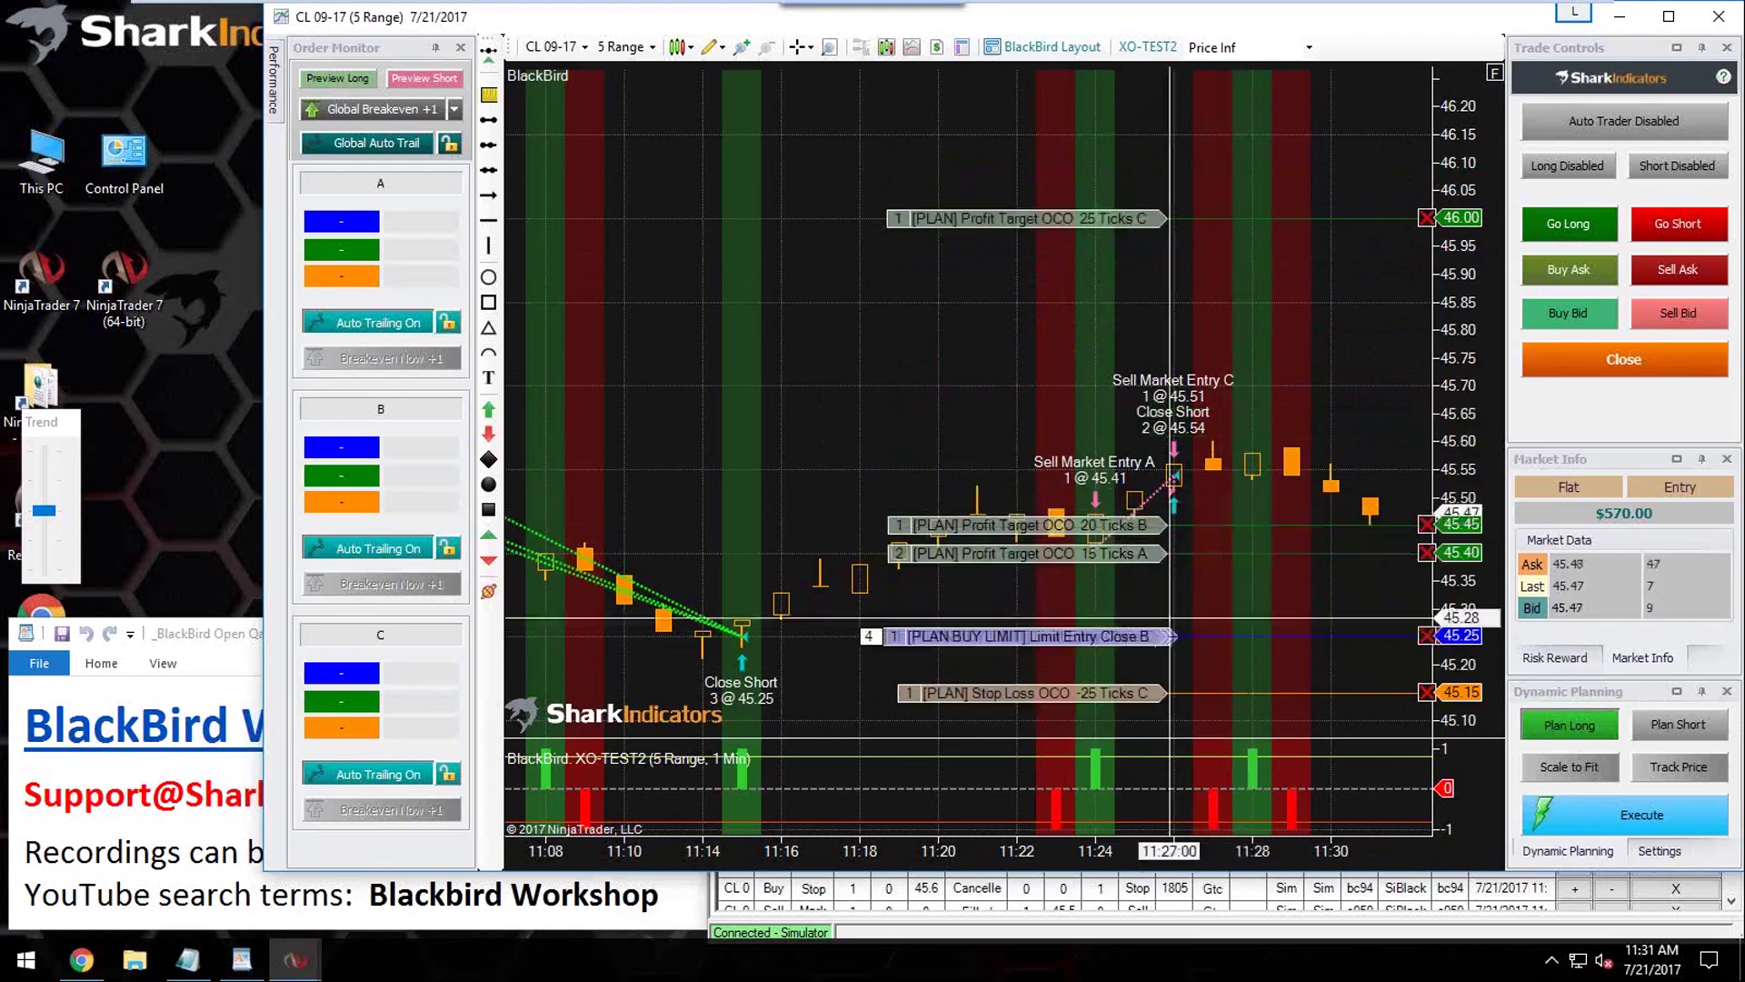
left_click_drag(1136, 636, 1116, 451)
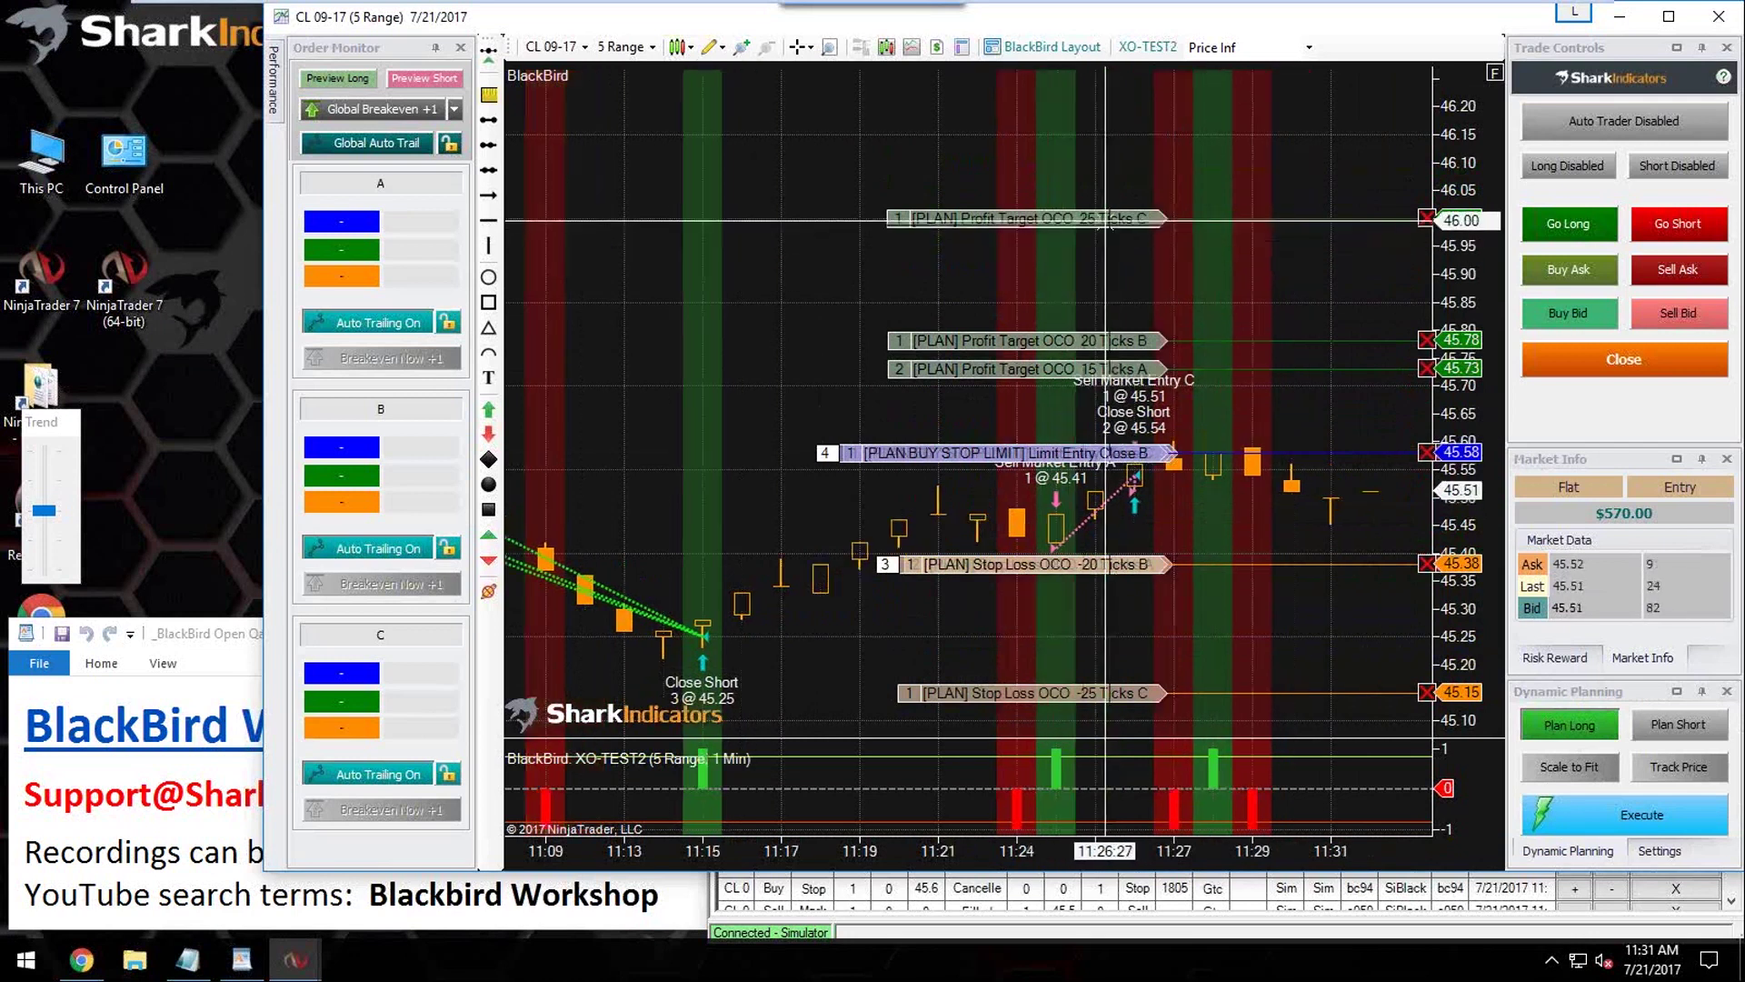
left_click_drag(1099, 218, 1100, 168)
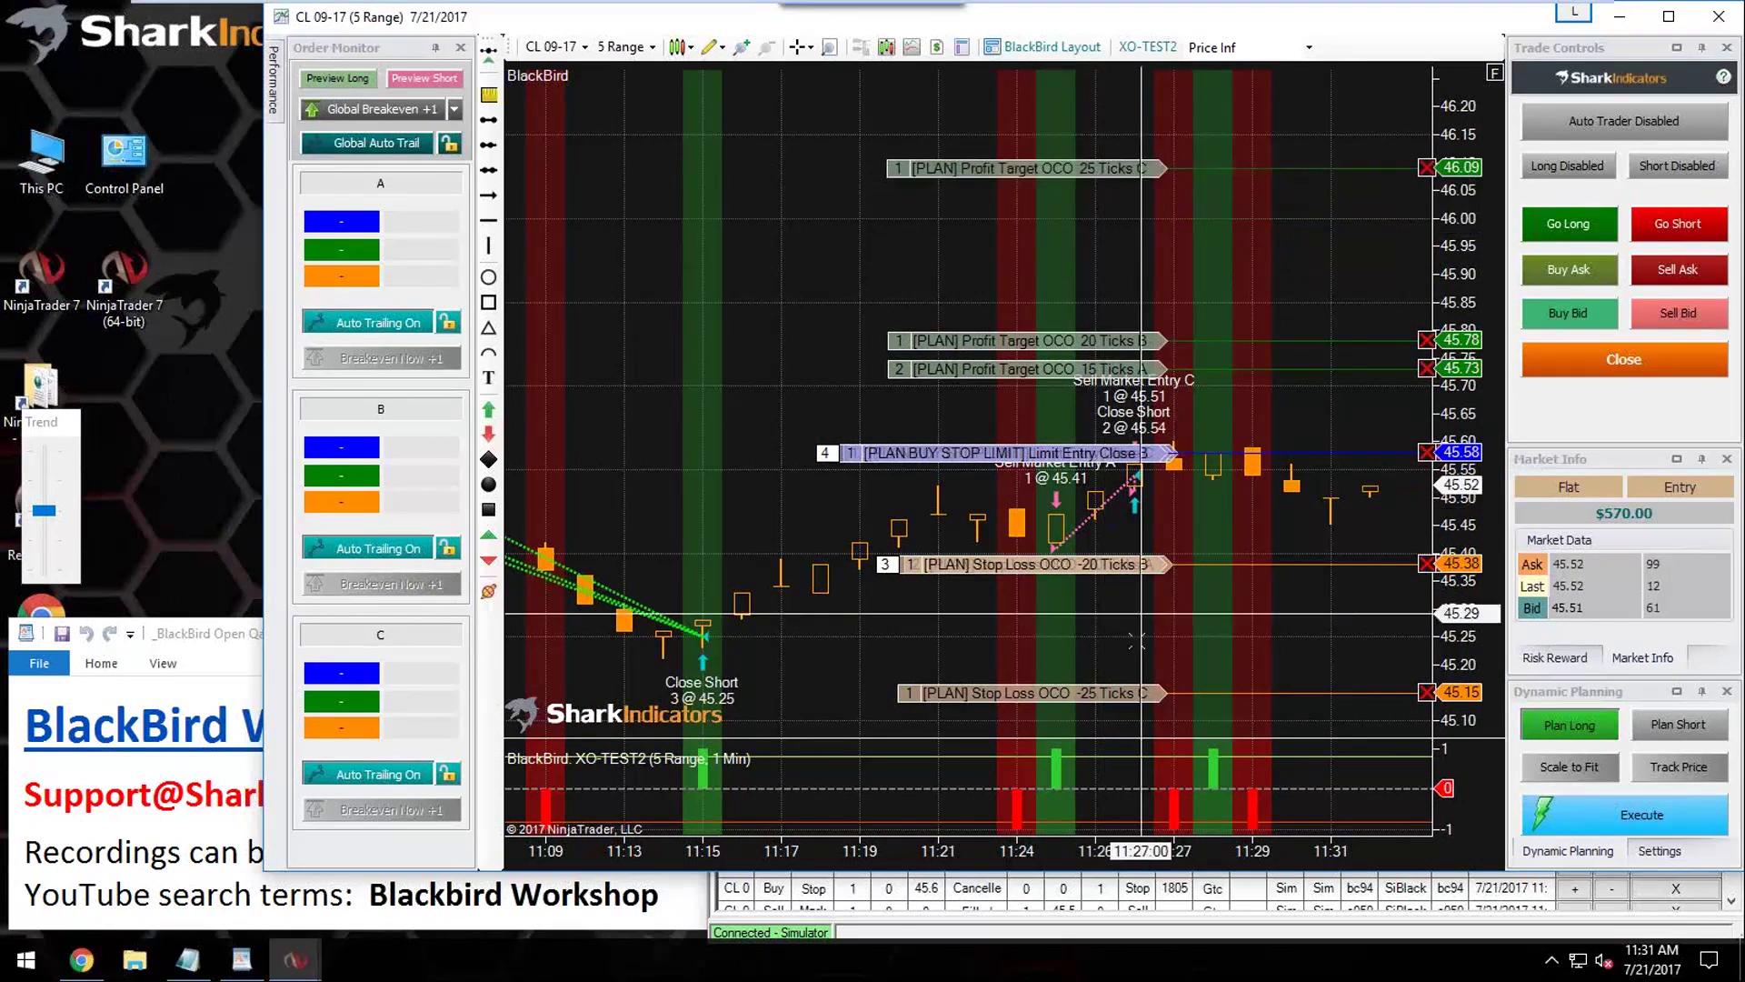
left_click_drag(1099, 692, 1100, 653)
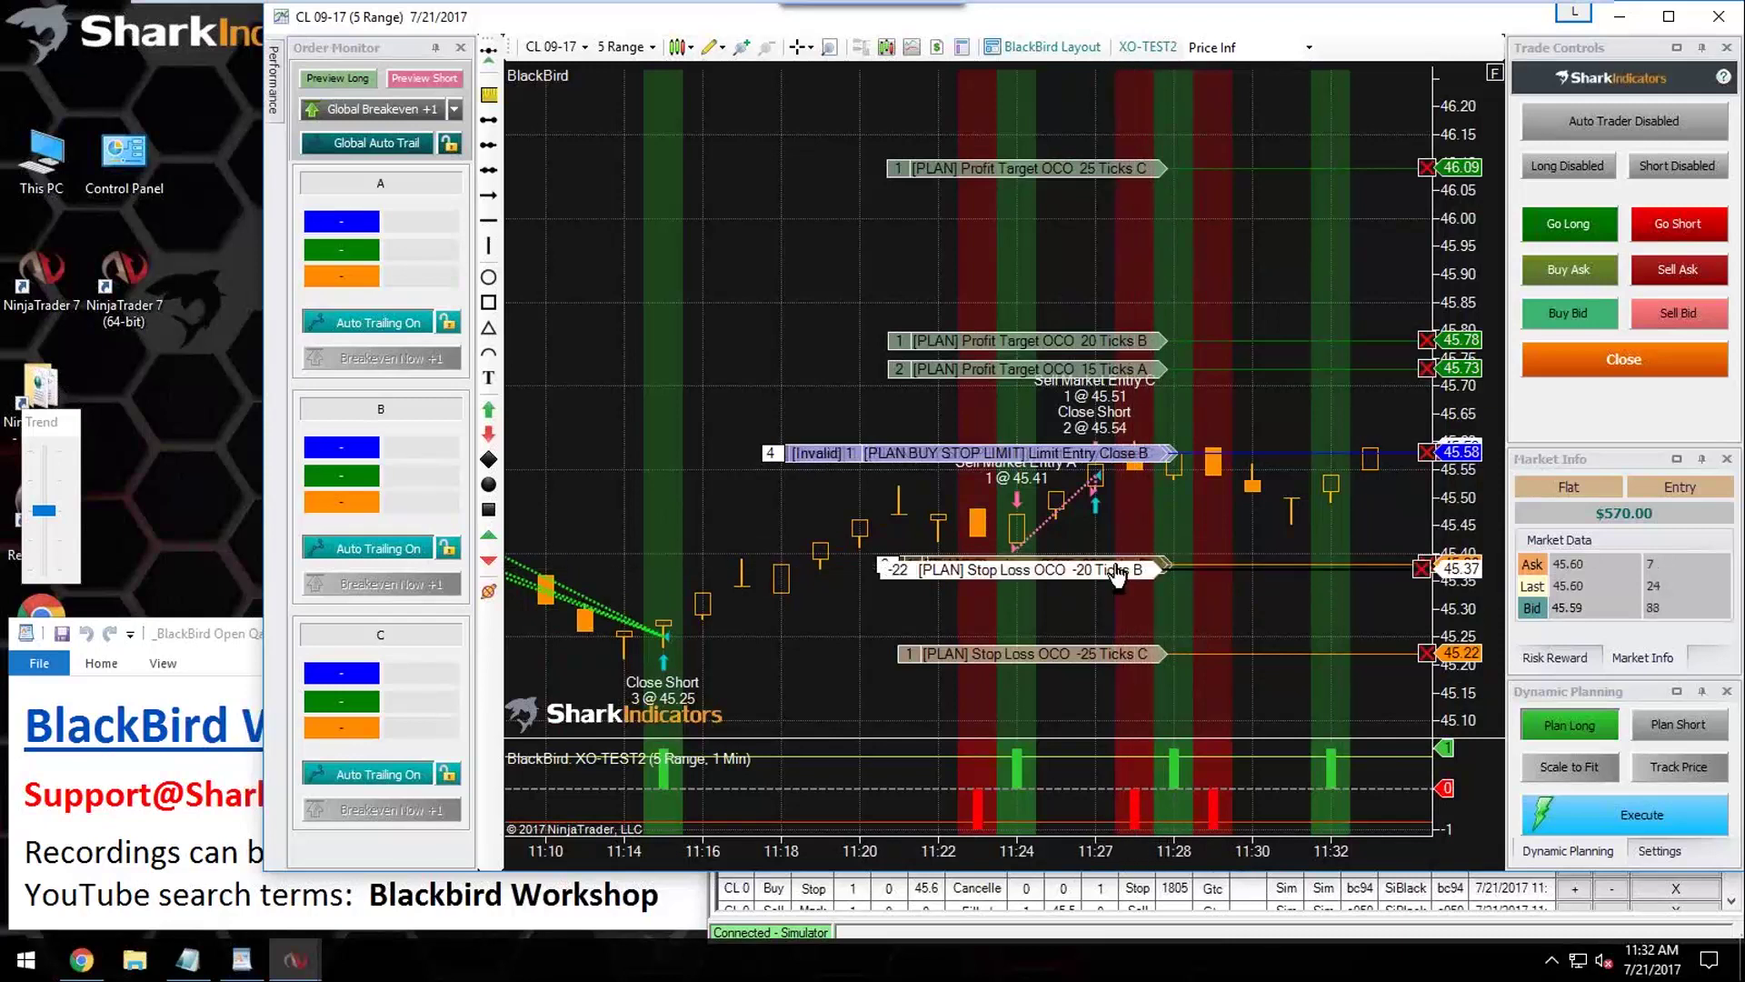
Step: Move the grouped stop loss down to 45.29, merge order C's stop loss into it, and move the combined stop to 45.17 and 45.37
left_click_drag(1116, 572, 1109, 599)
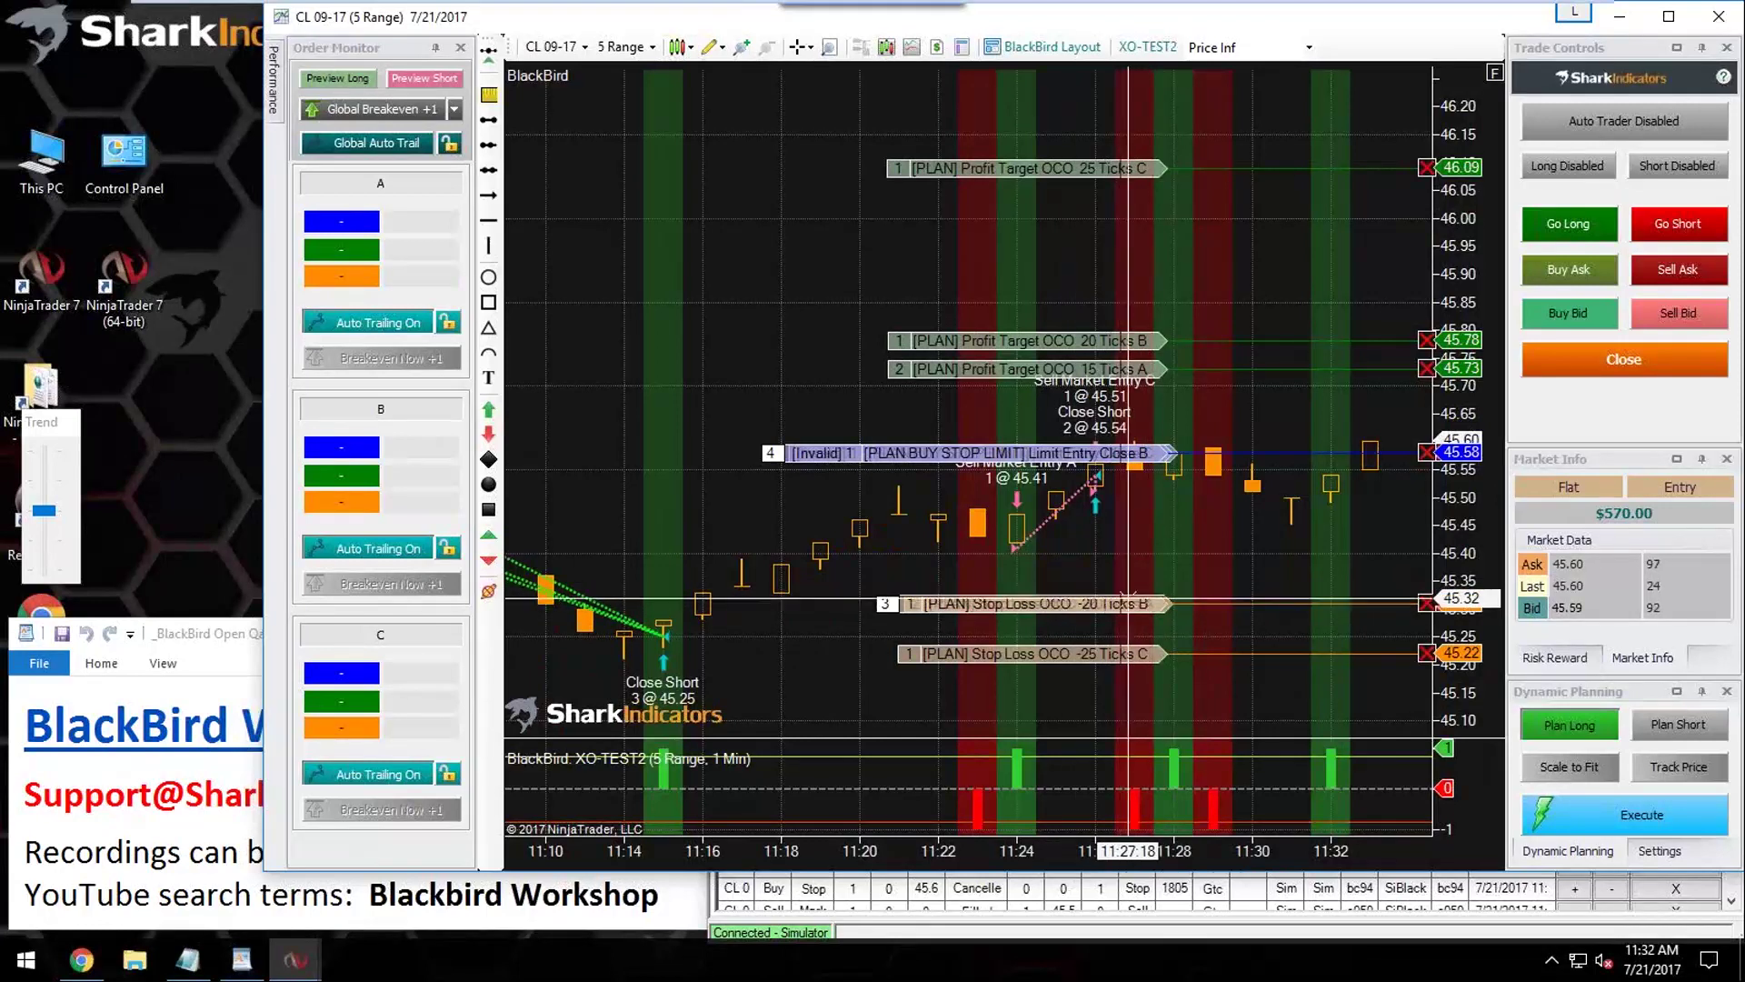
mouse_move(1128, 603)
left_mouse_down()
mouse_move(1130, 586)
mouse_move(1125, 614)
left_mouse_up()
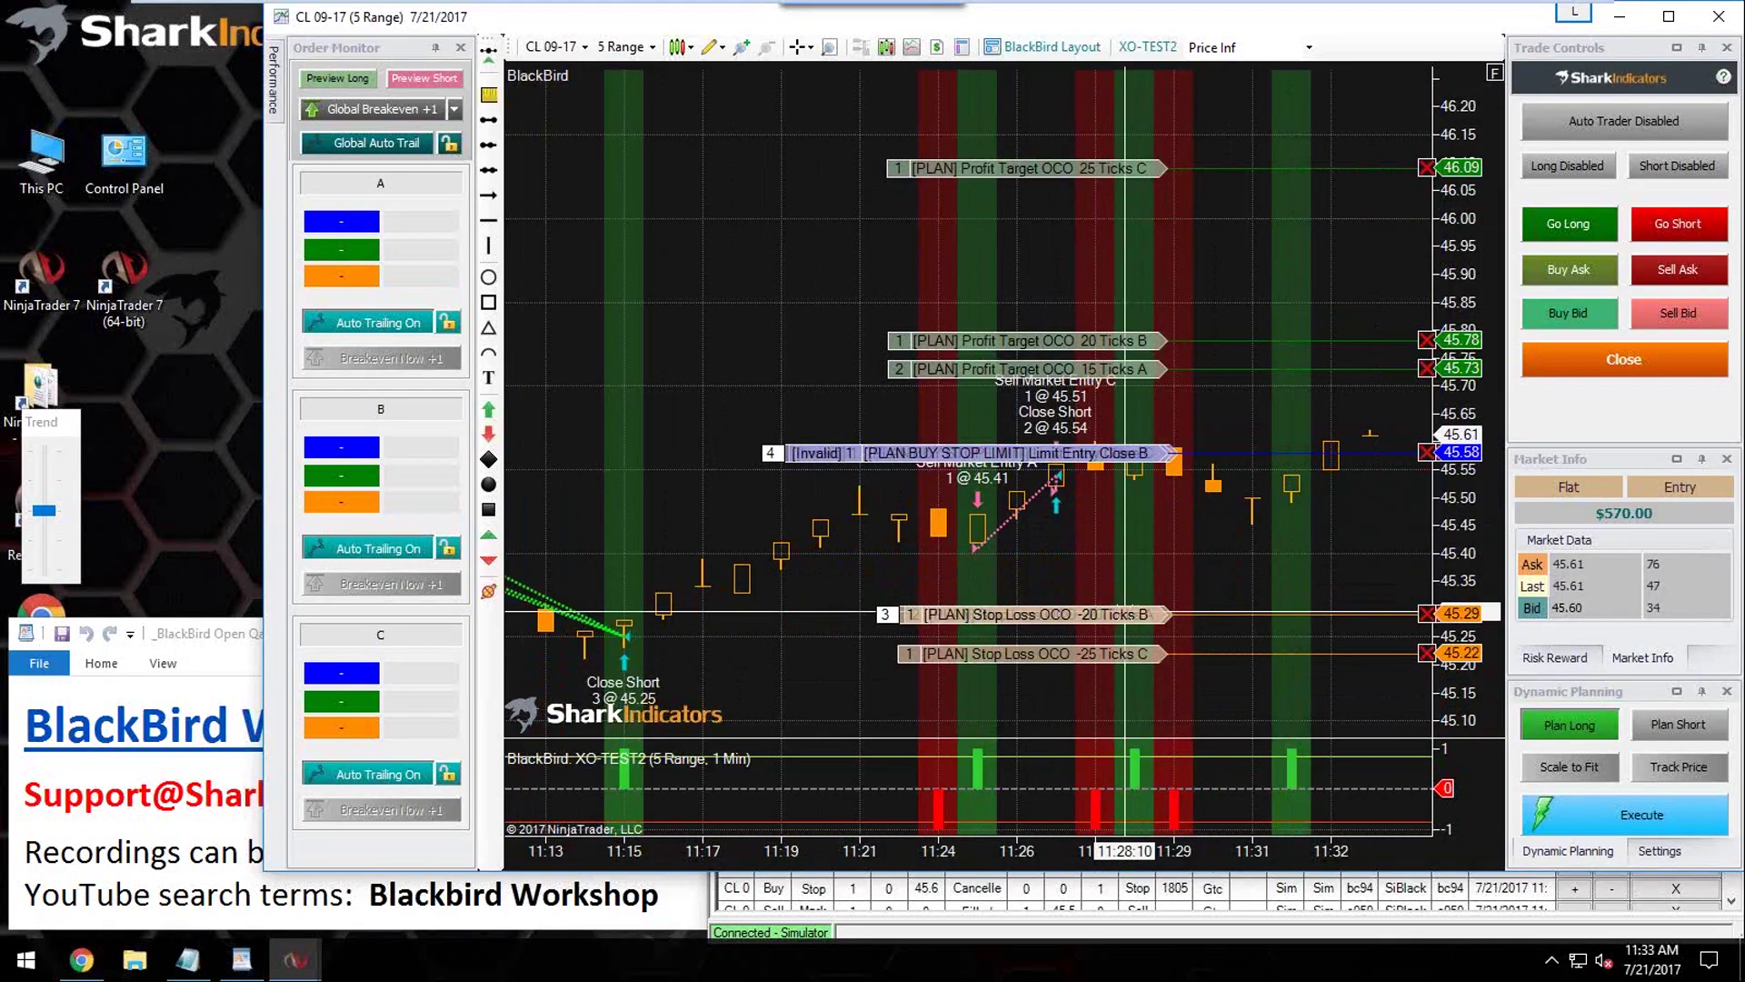
left_click_drag(1124, 652, 1127, 621)
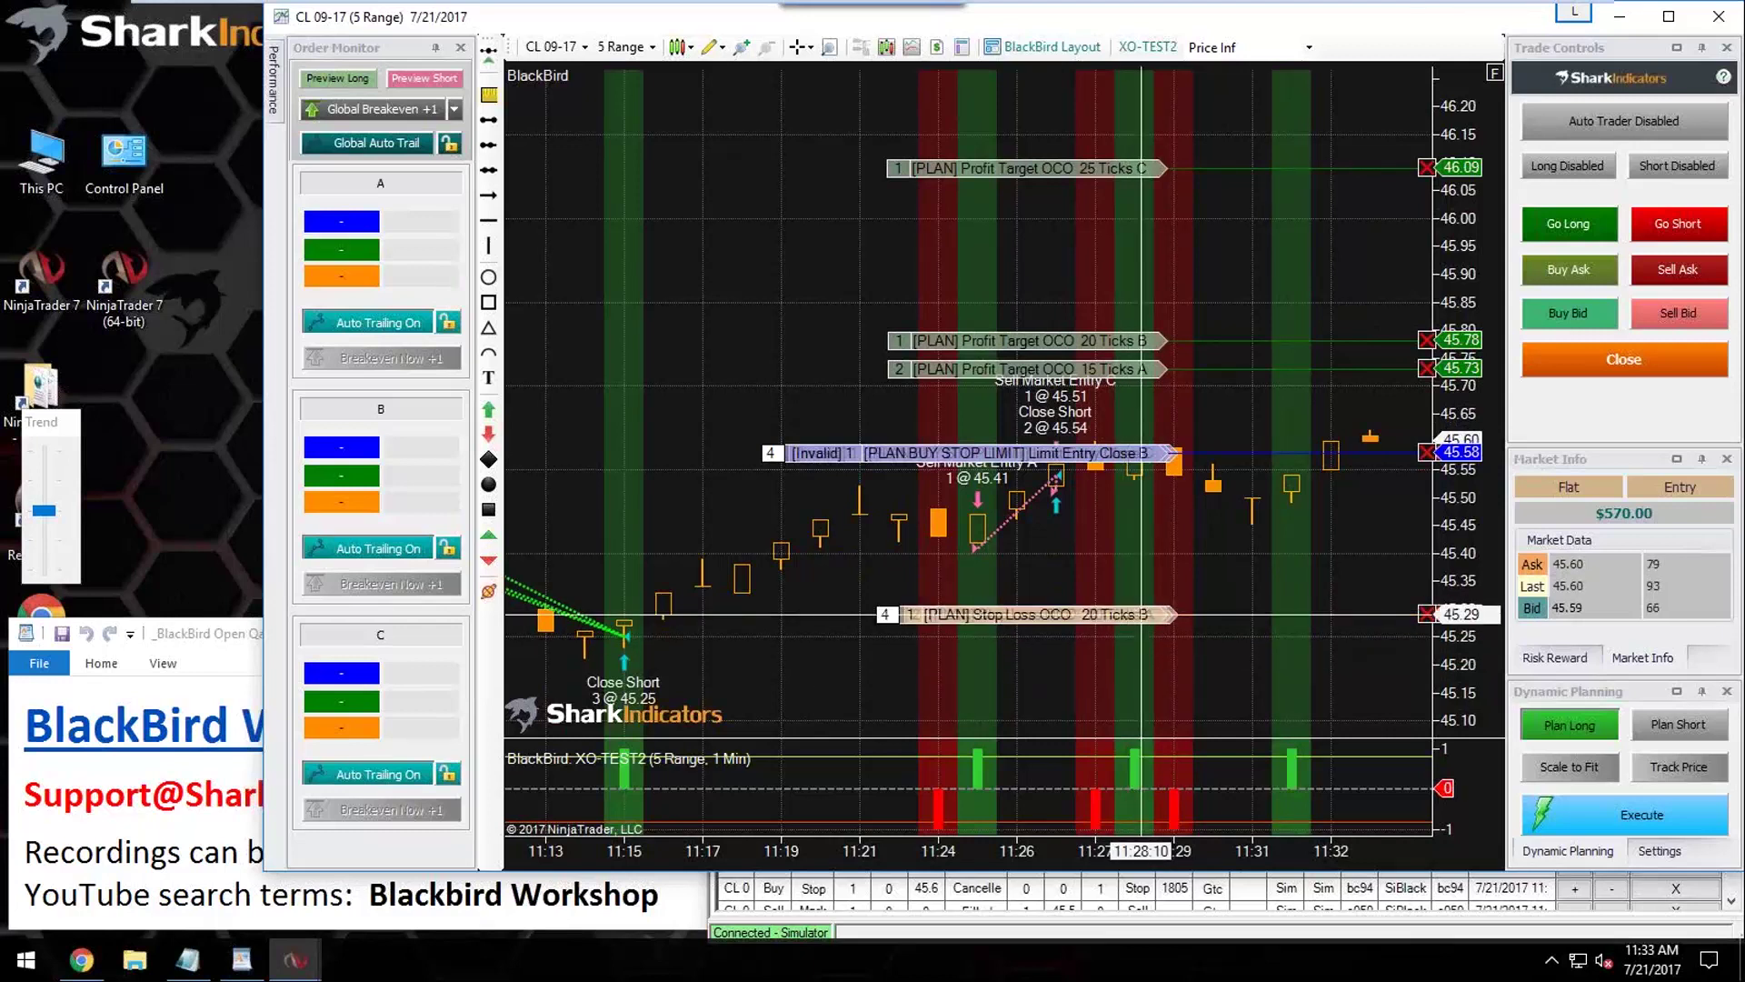
left_click_drag(1127, 621, 1130, 680)
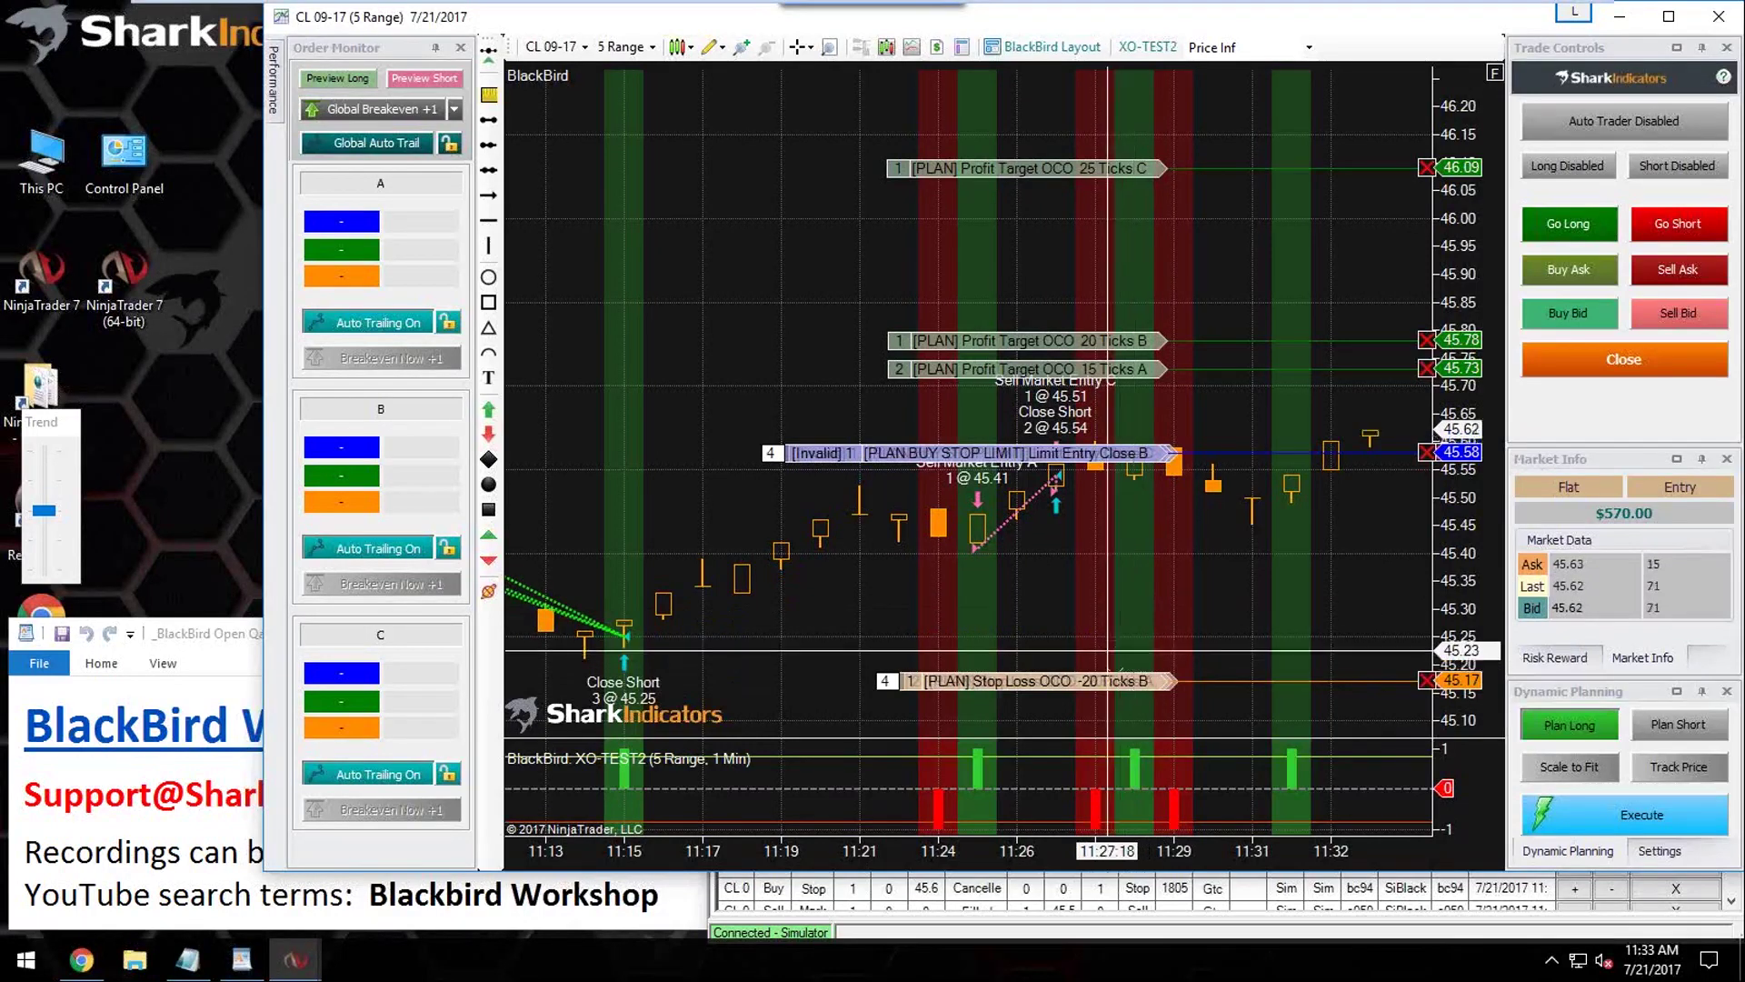
left_click_drag(1114, 680, 1109, 577)
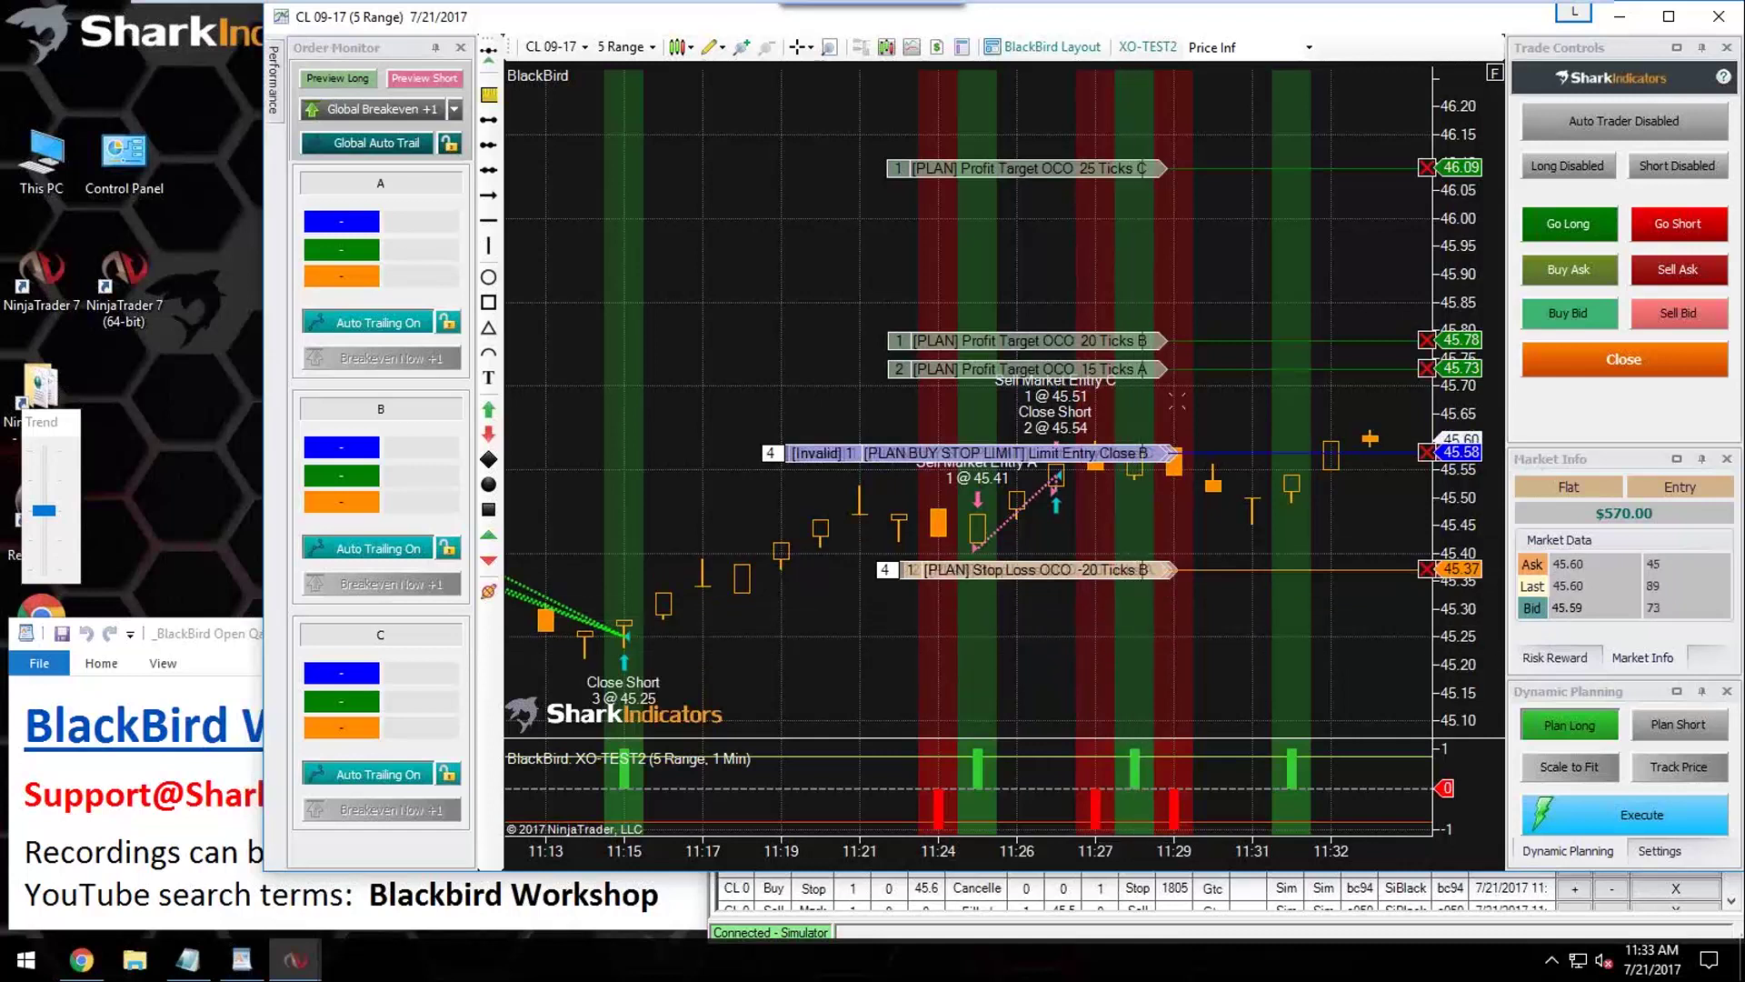
Step: Move order B's planned profit target to 45.90 and order A's to 45.94, 45.90 and finally 45.80
left_click_drag(1127, 368, 1118, 251)
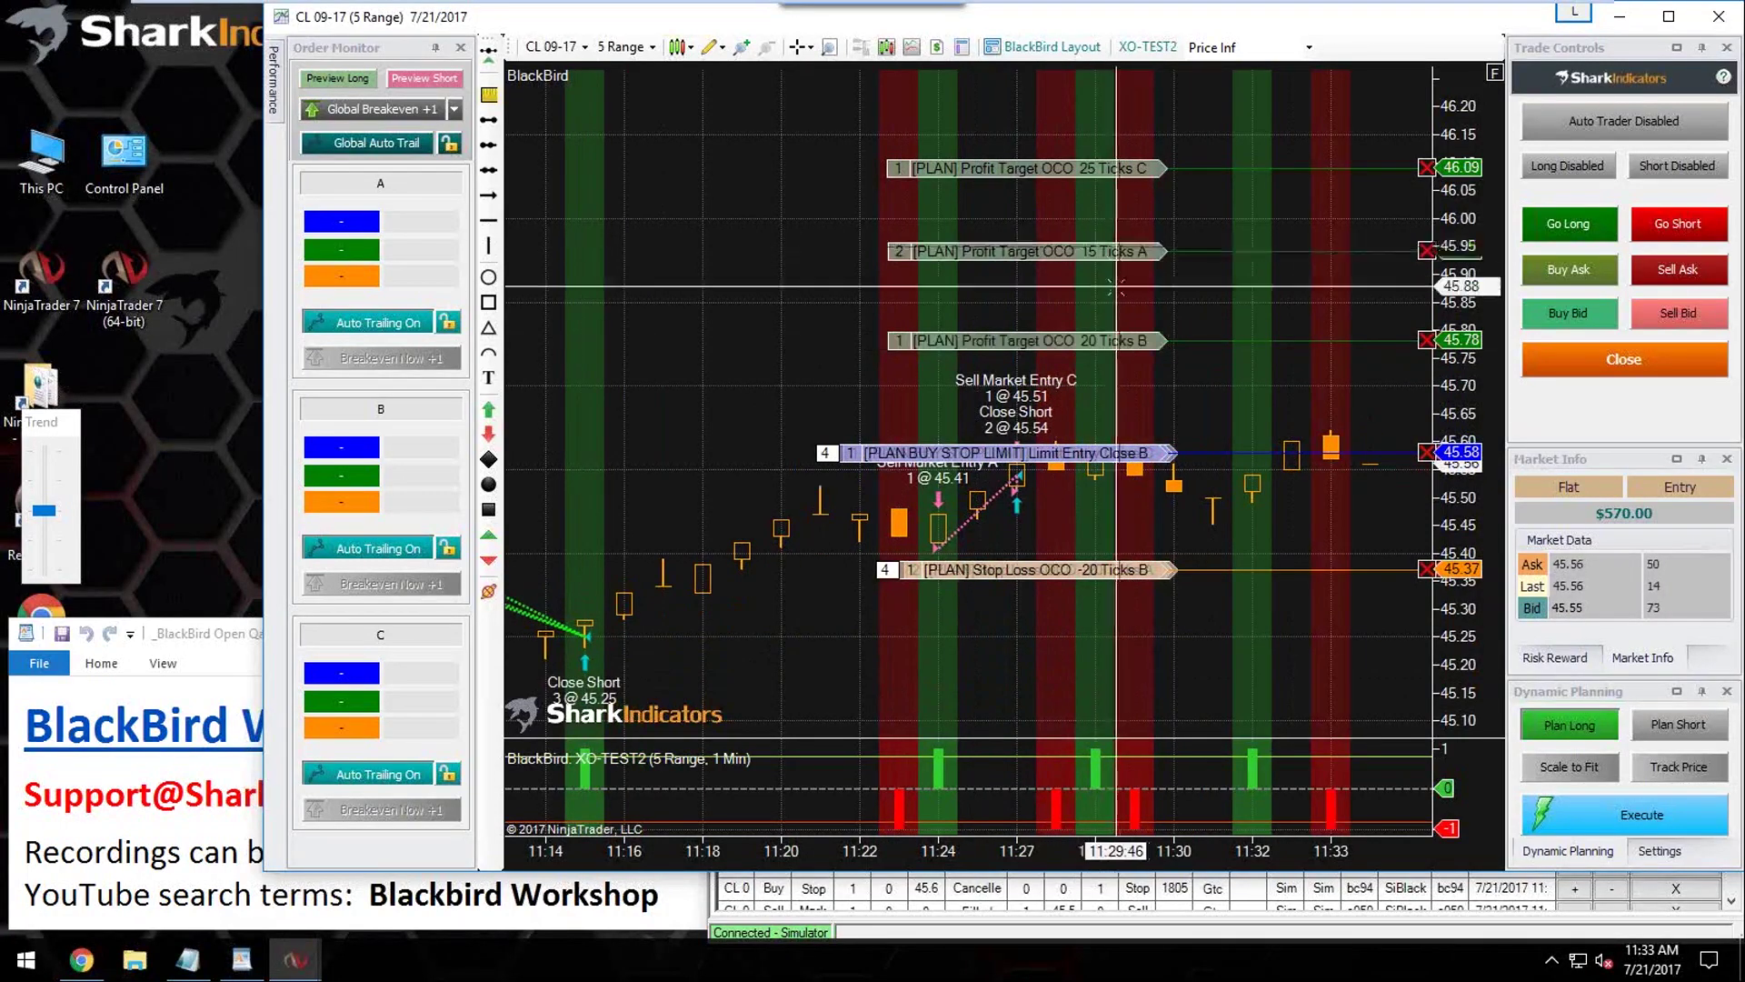
mouse_move(1118, 251)
left_mouse_down()
mouse_move(1125, 345)
mouse_move(1107, 342)
mouse_move(1105, 273)
left_mouse_up()
left_click_drag(1108, 340, 1105, 273)
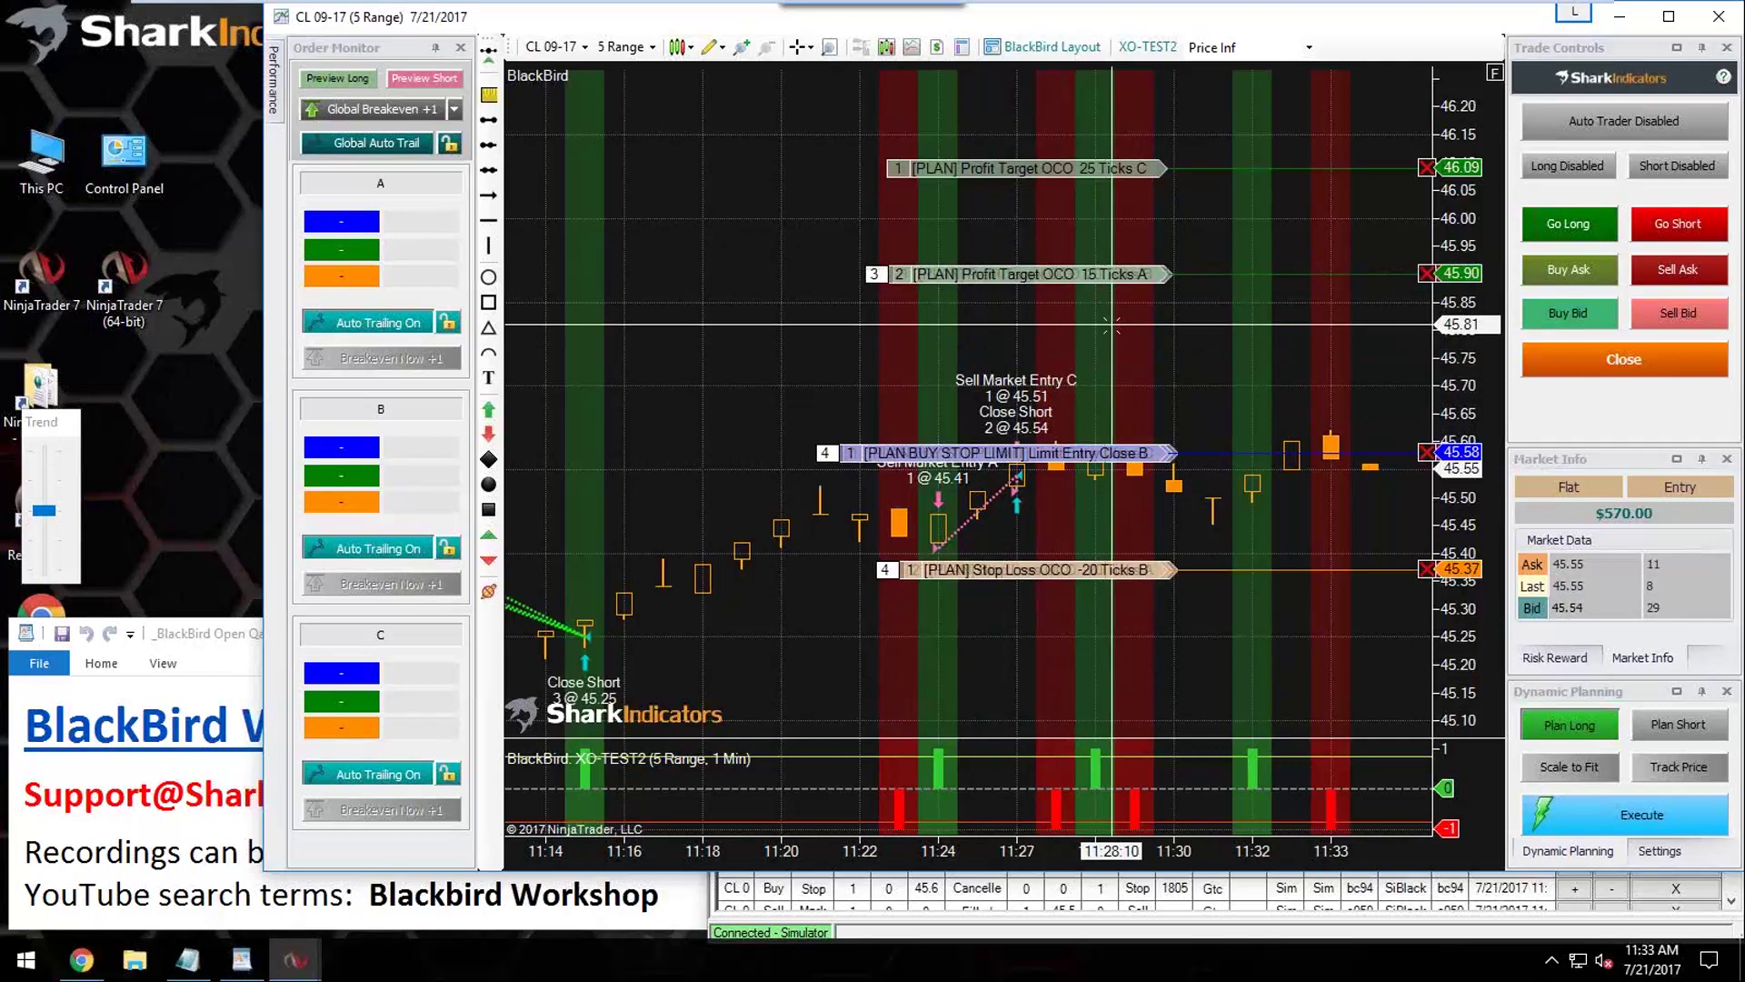
left_click_drag(1110, 274, 1108, 329)
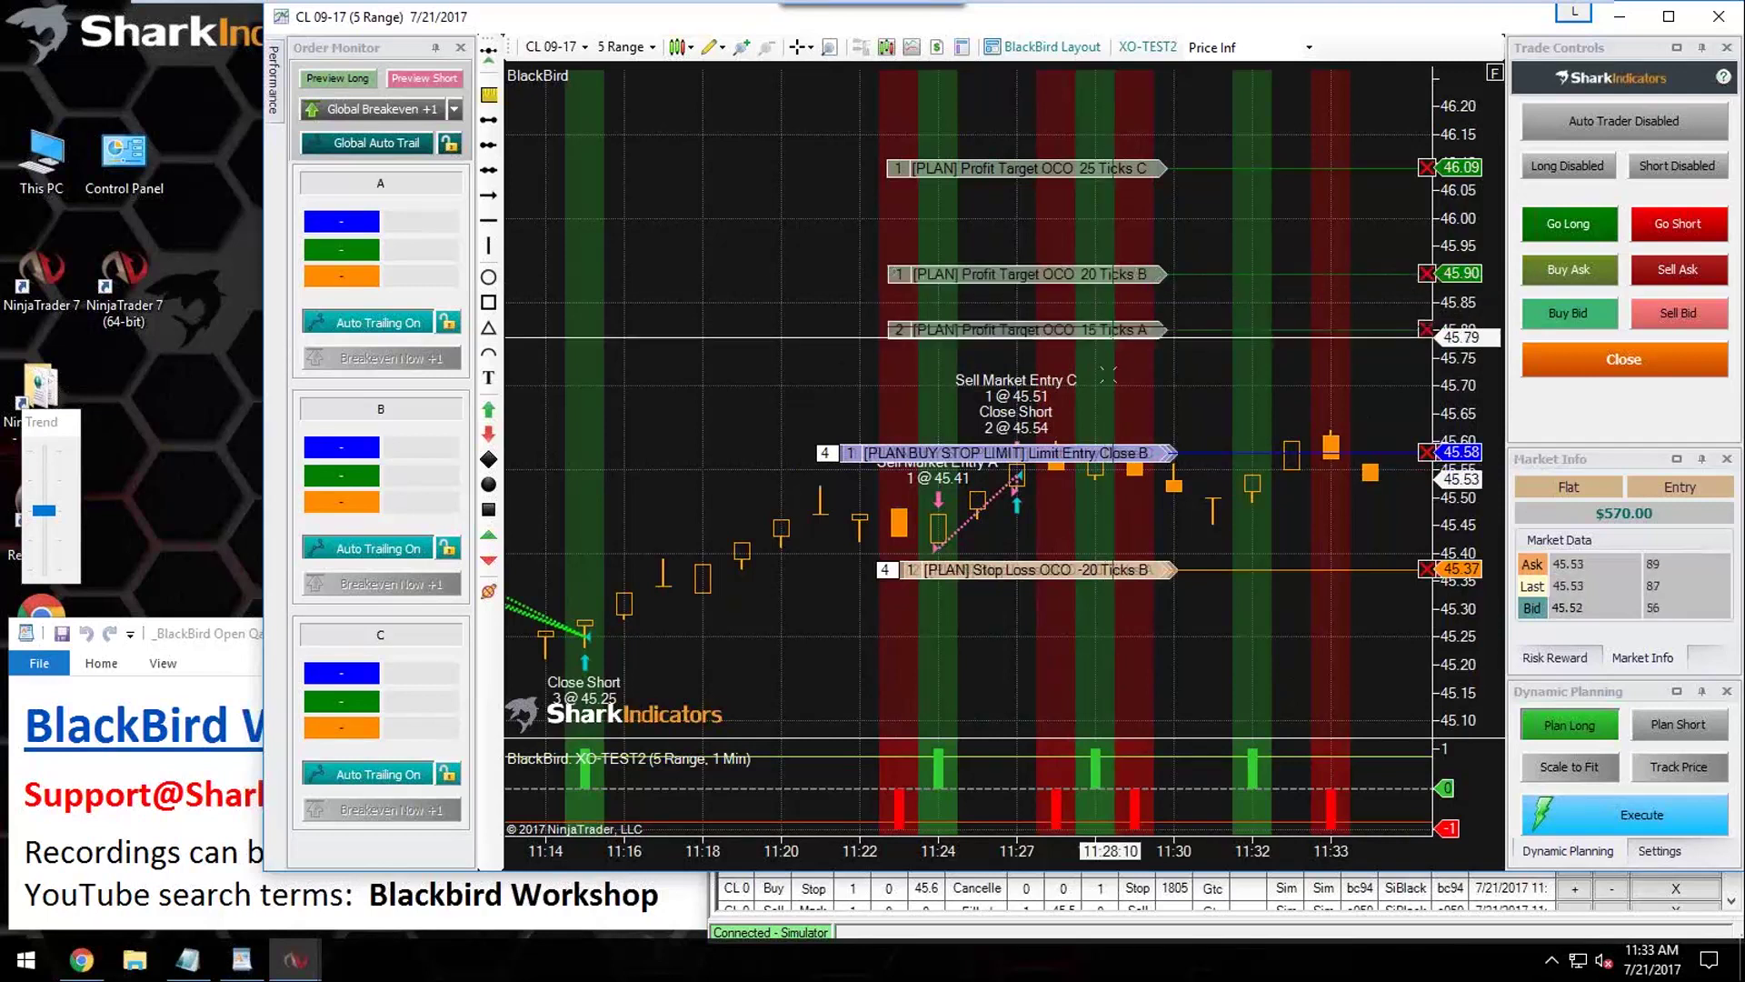
Step: Move the combined stop loss to 45.18 and the profit targets of A, B and C to 46.14, 46.06 and 45.99, and remove the long plan
left_click_drag(1113, 570, 1120, 675)
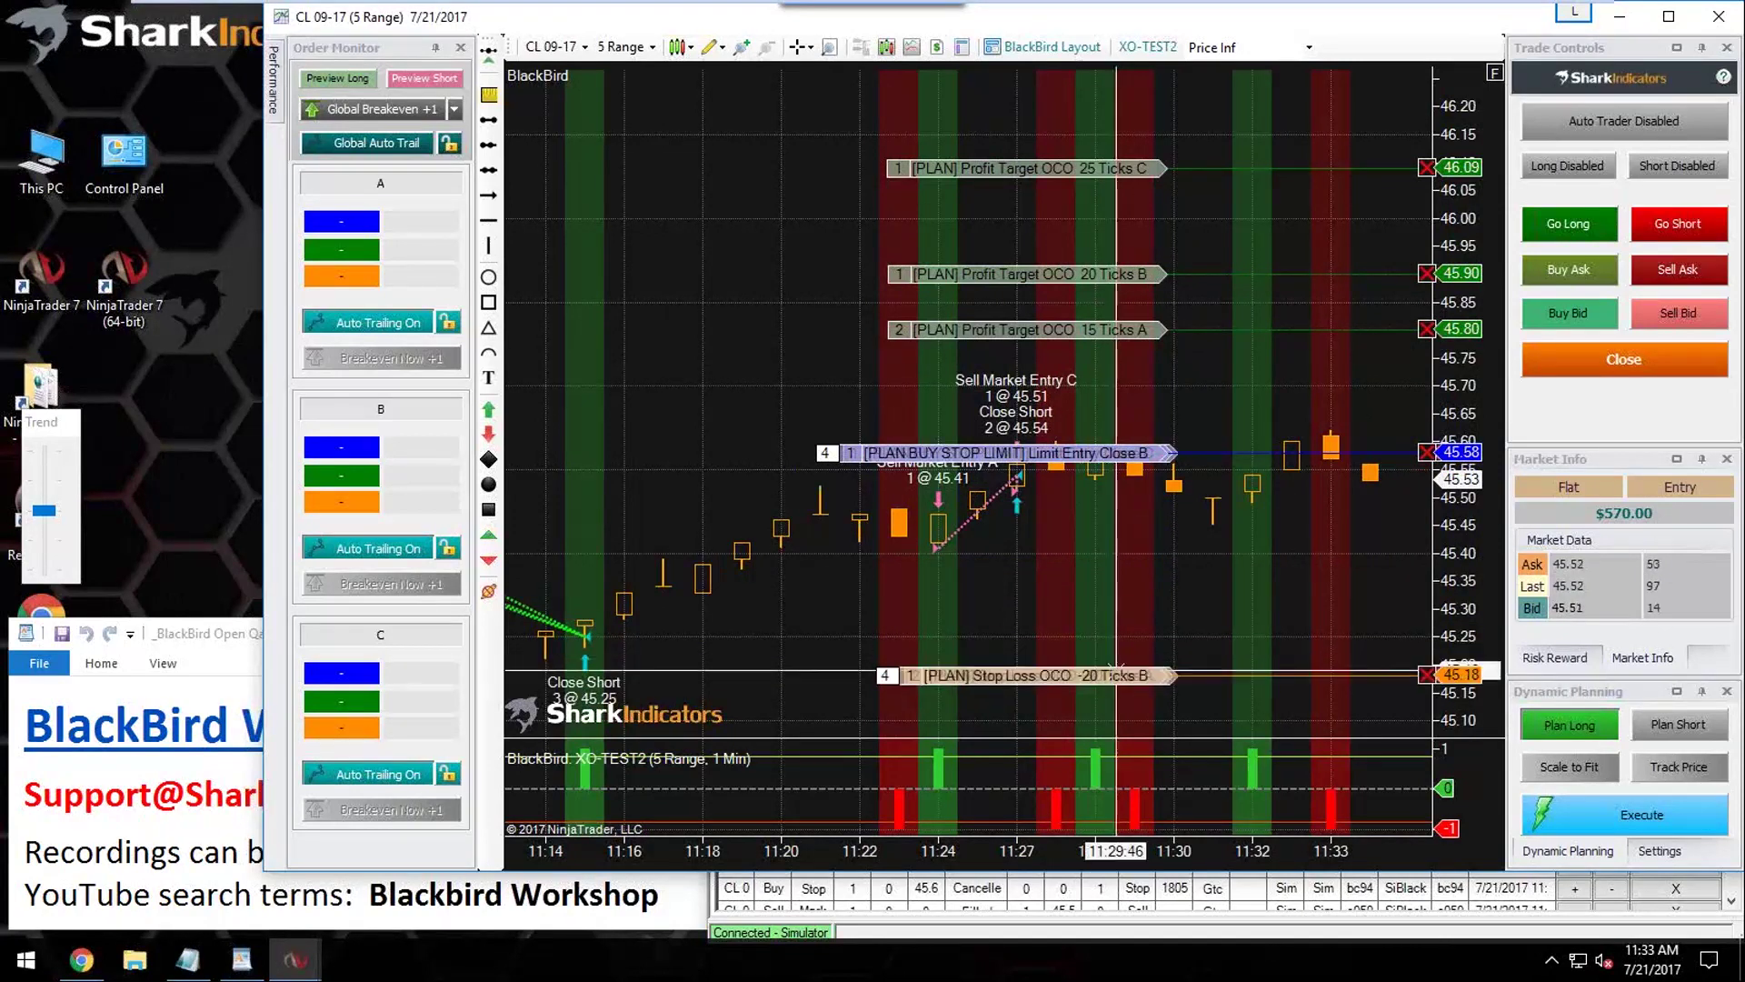
left_click_drag(1125, 329, 1124, 168)
left_click_drag(1127, 269, 1123, 184)
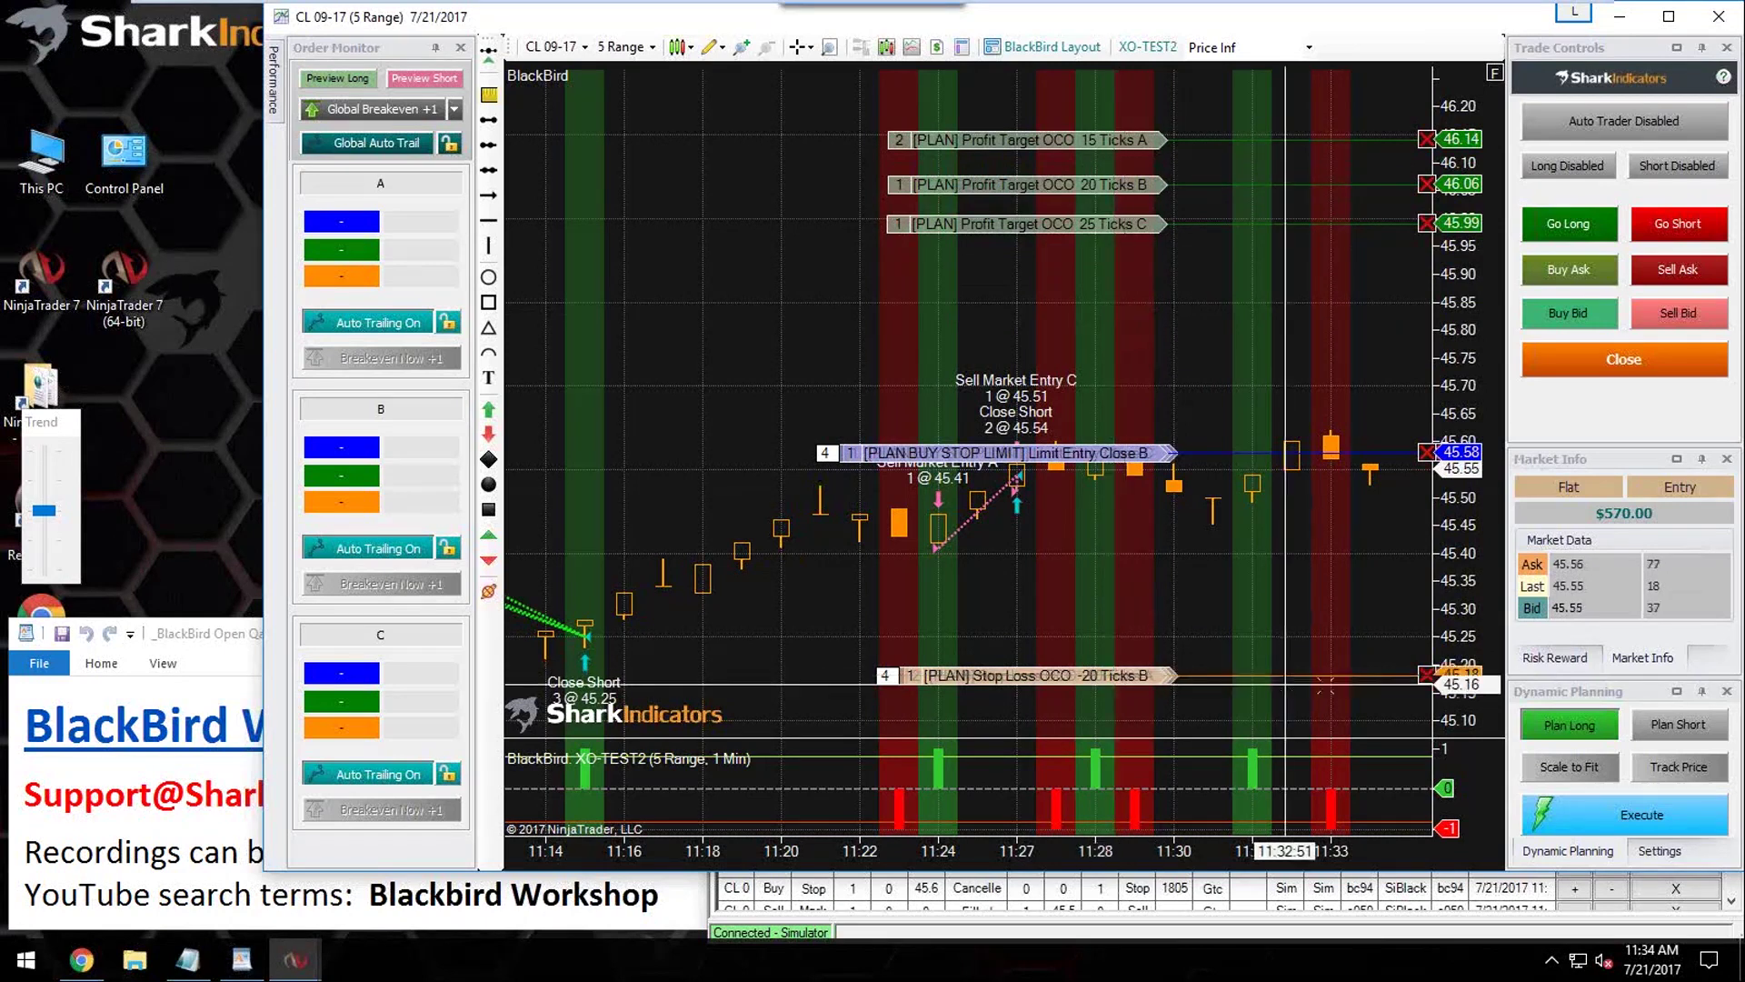
left_click(1572, 723)
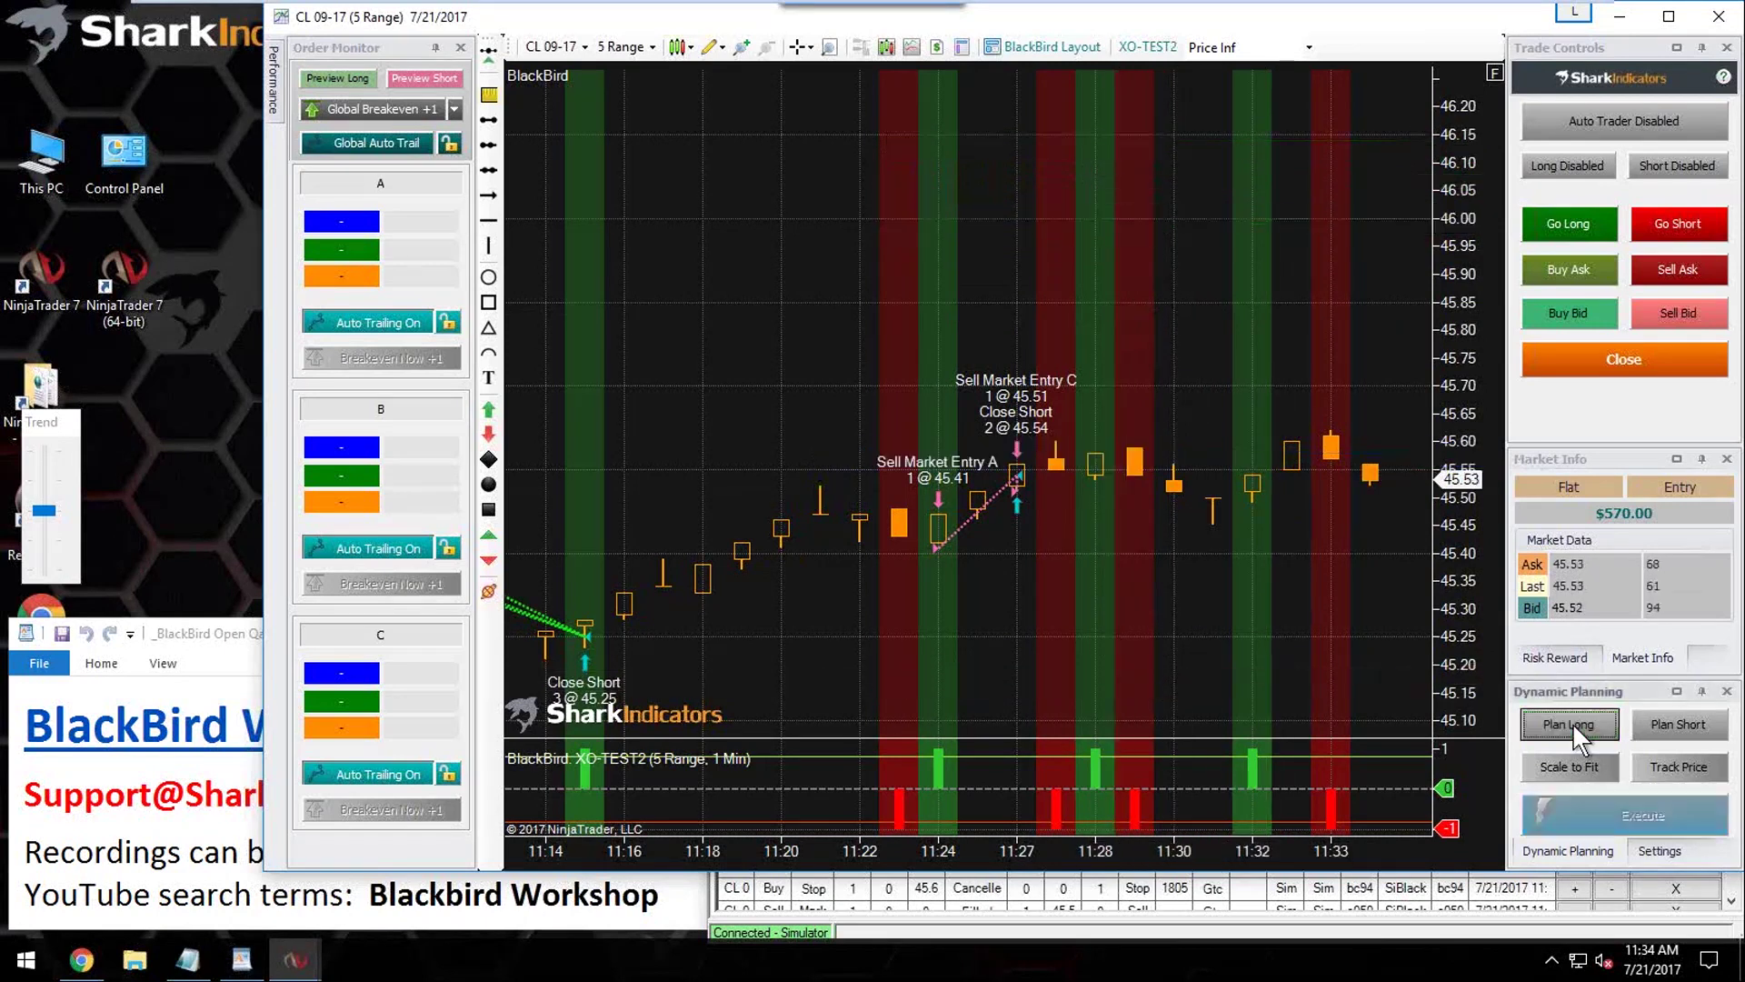
Step: Show the long plan, placing the stop losses at 45.23 for the group and 45.17 for C, and profit targets at 45.85 for B and 45.96 for C
left_click(1572, 723)
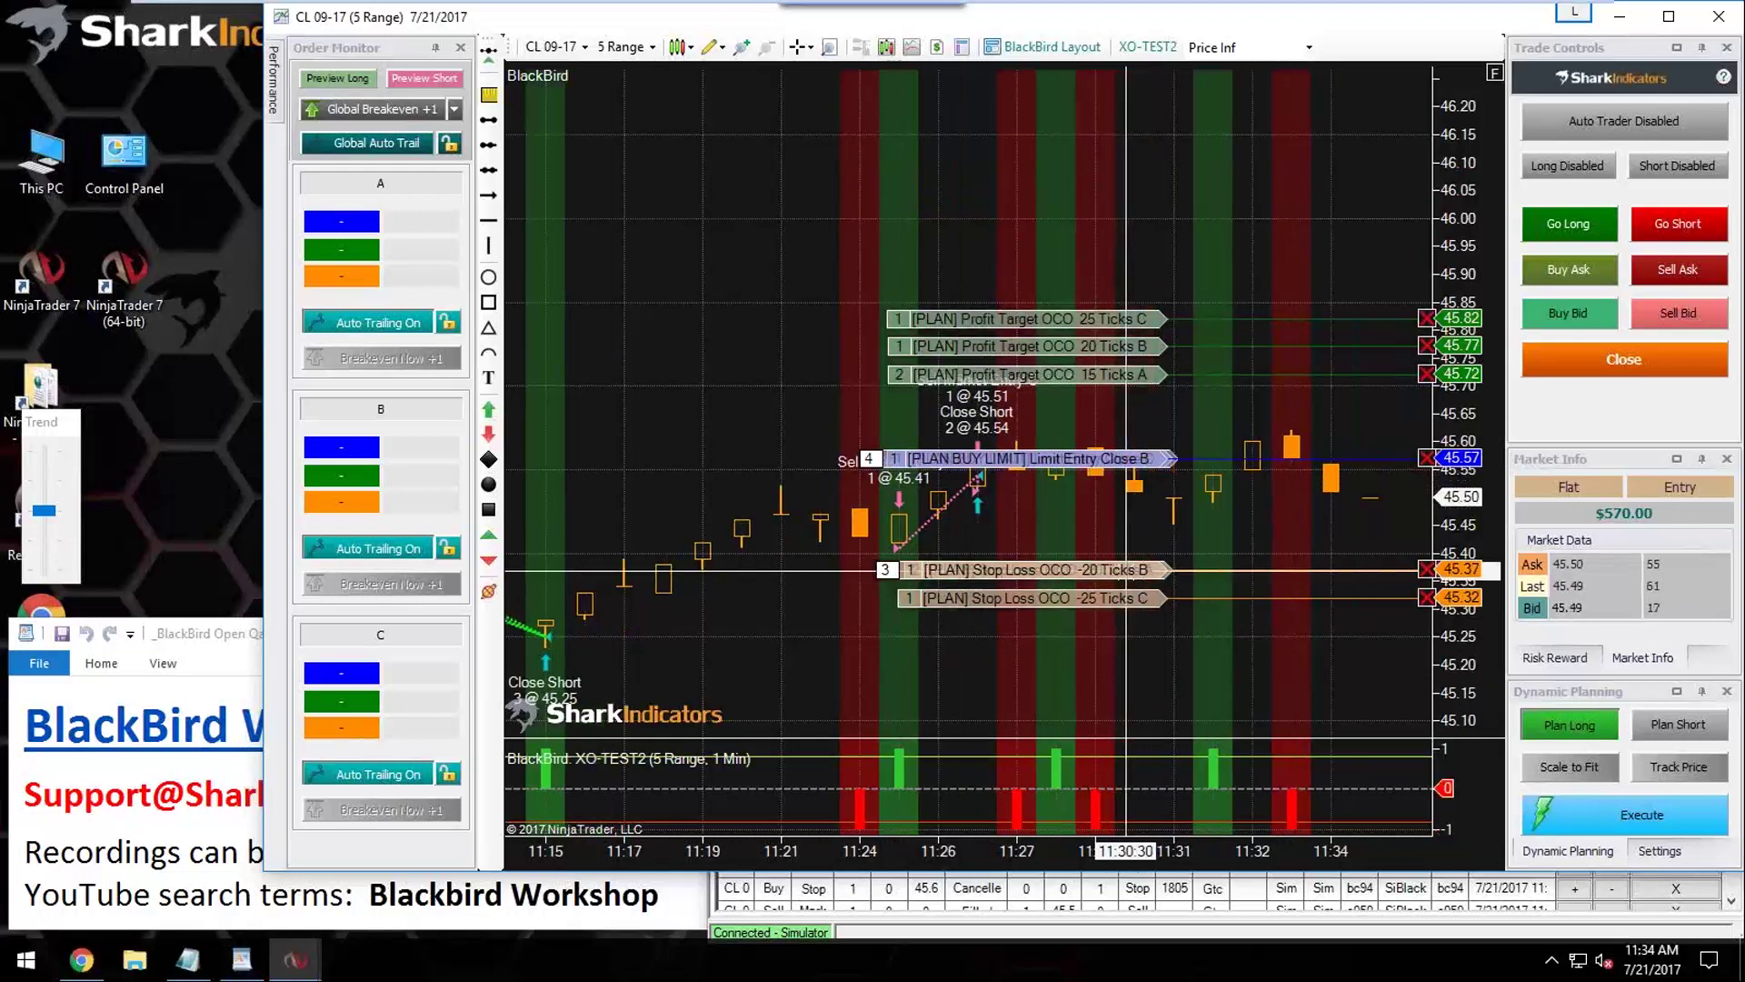
left_click_drag(1104, 598, 1095, 679)
left_click_drag(1090, 569, 1114, 648)
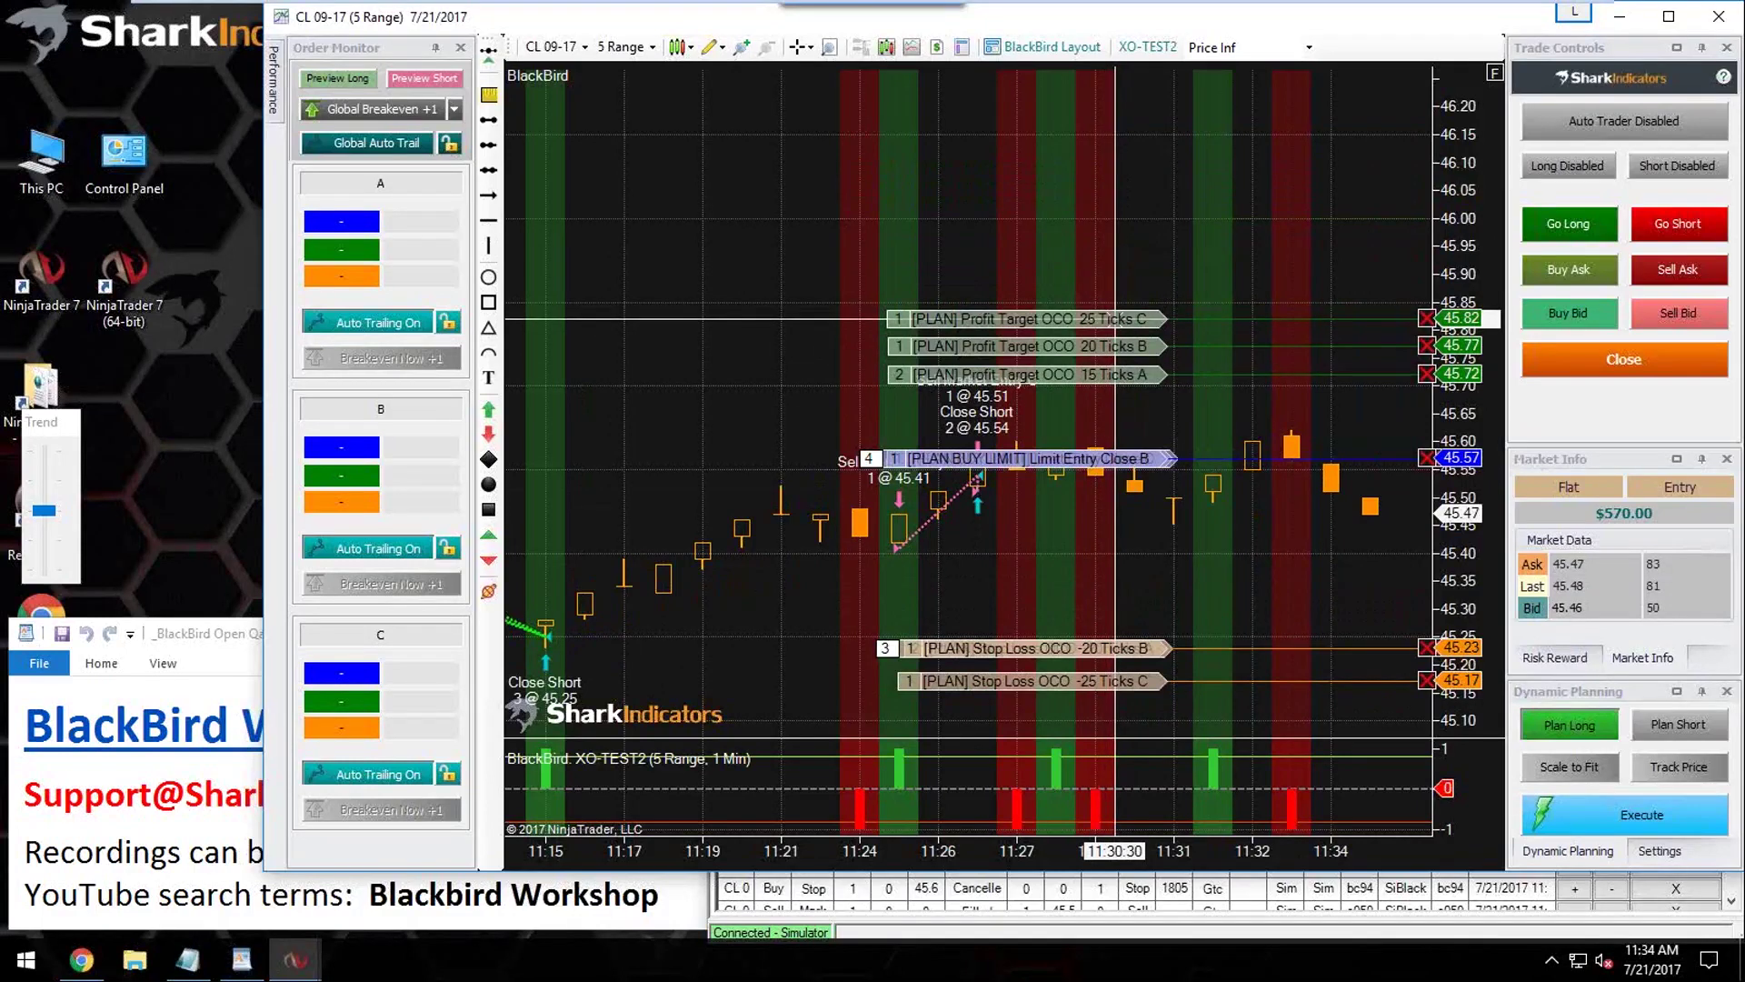
left_click_drag(1115, 318, 1117, 239)
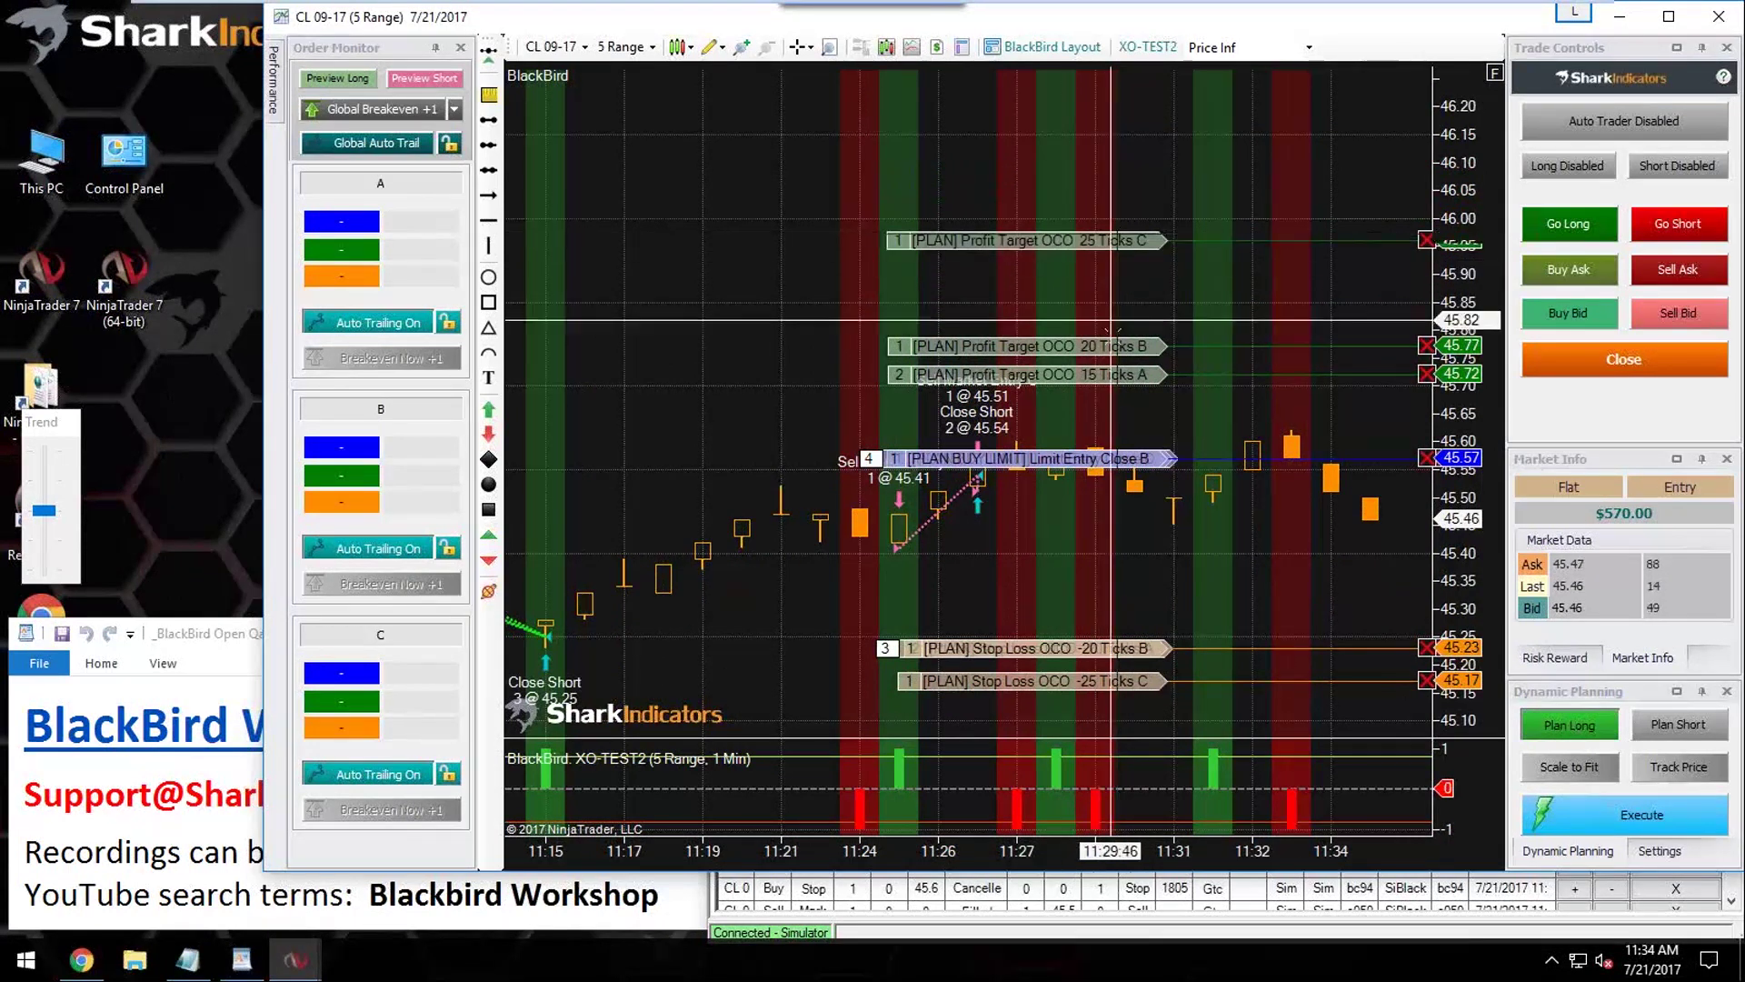
left_click_drag(1122, 346, 1122, 301)
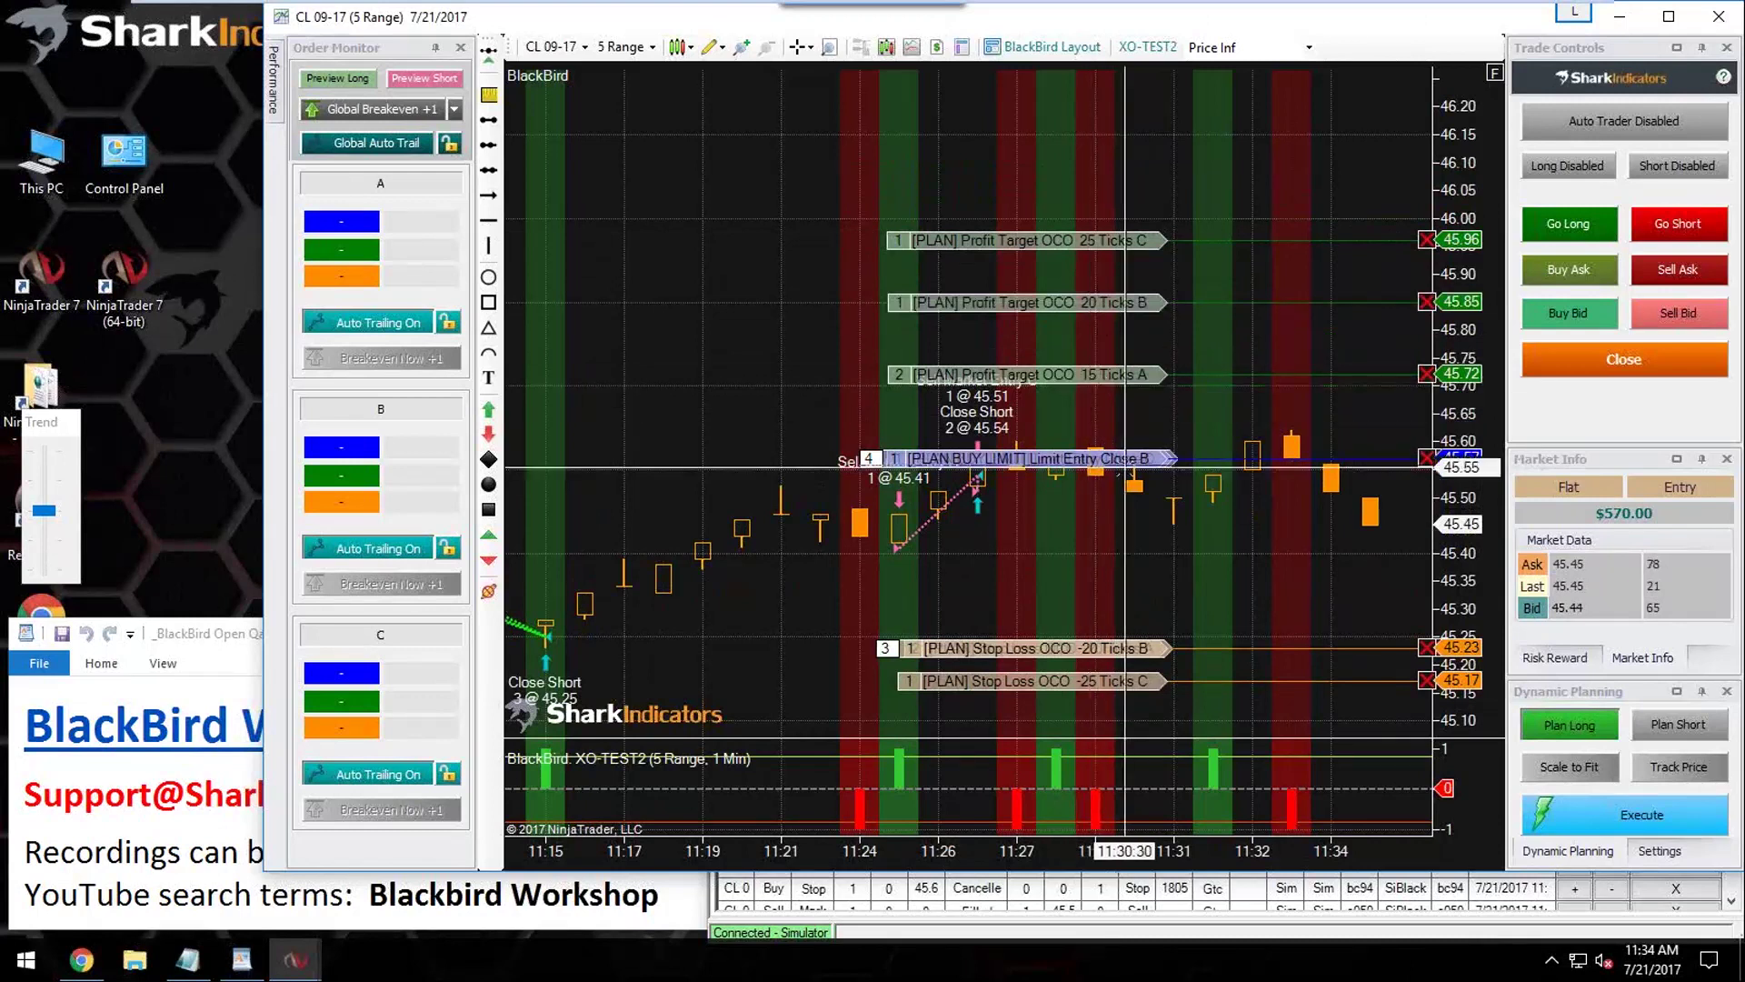
Step: Move the planned long entry up to 45.60, down to 45.45 and up to 45.46, and remove the long plan
left_click_drag(1098, 459, 1135, 442)
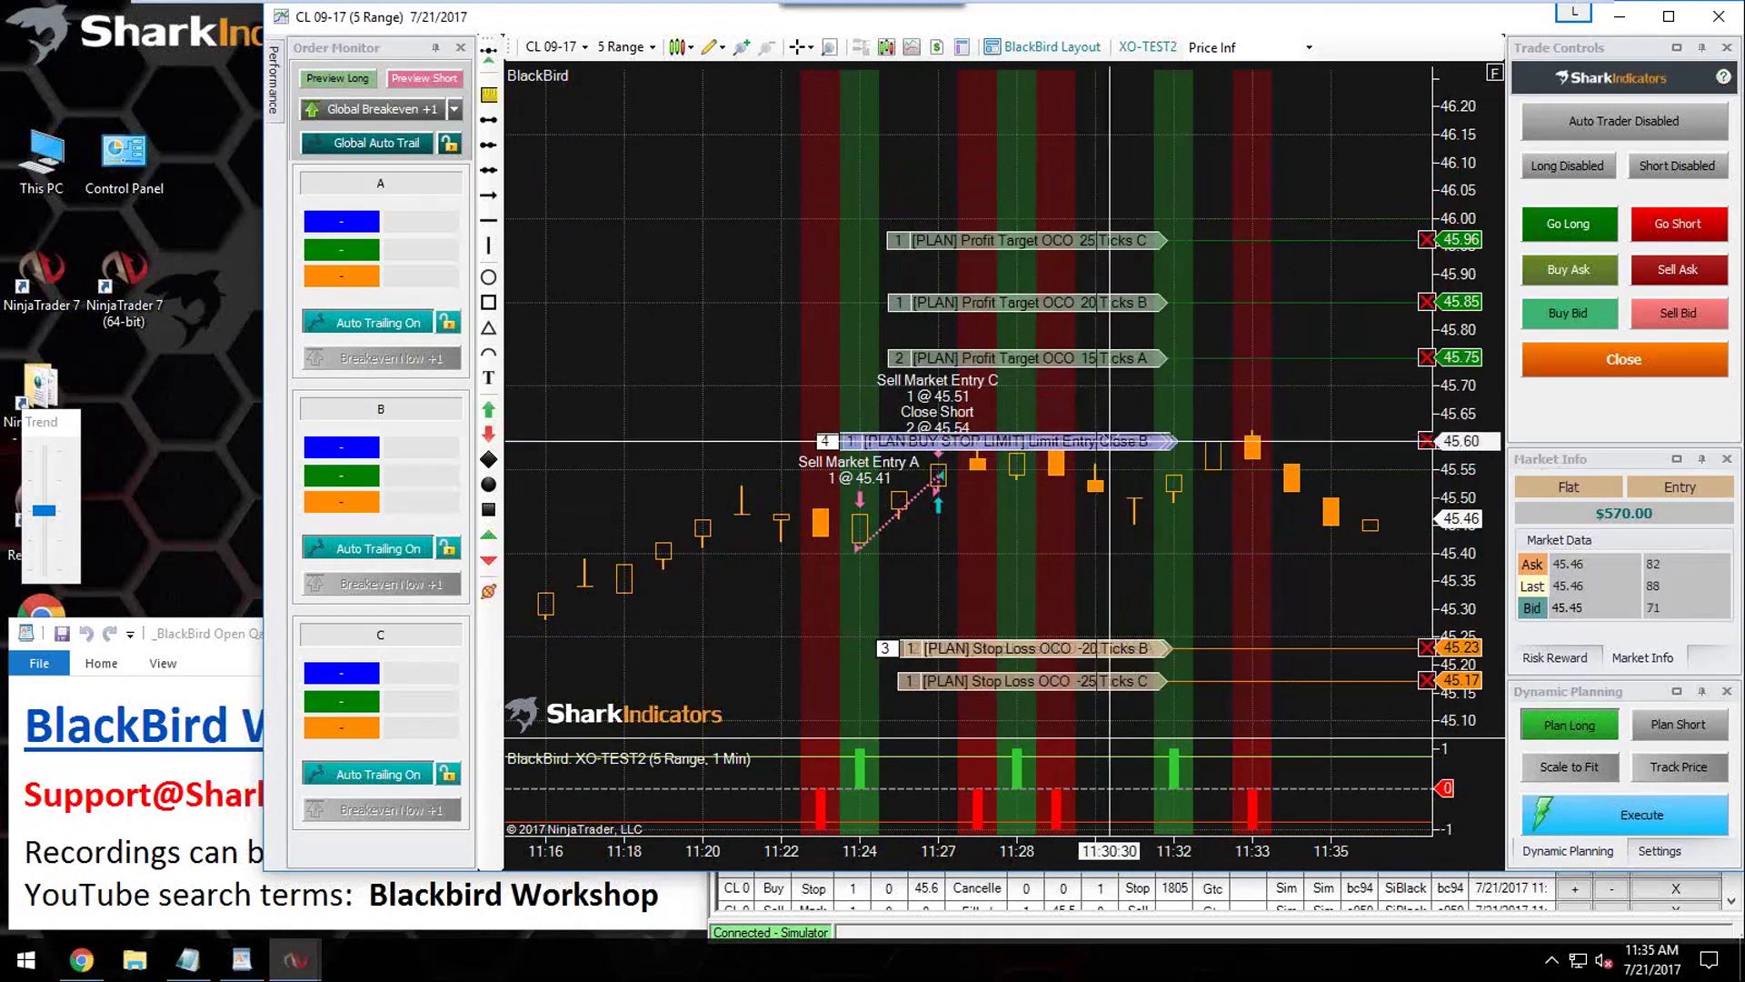
left_click_drag(1102, 442, 1111, 524)
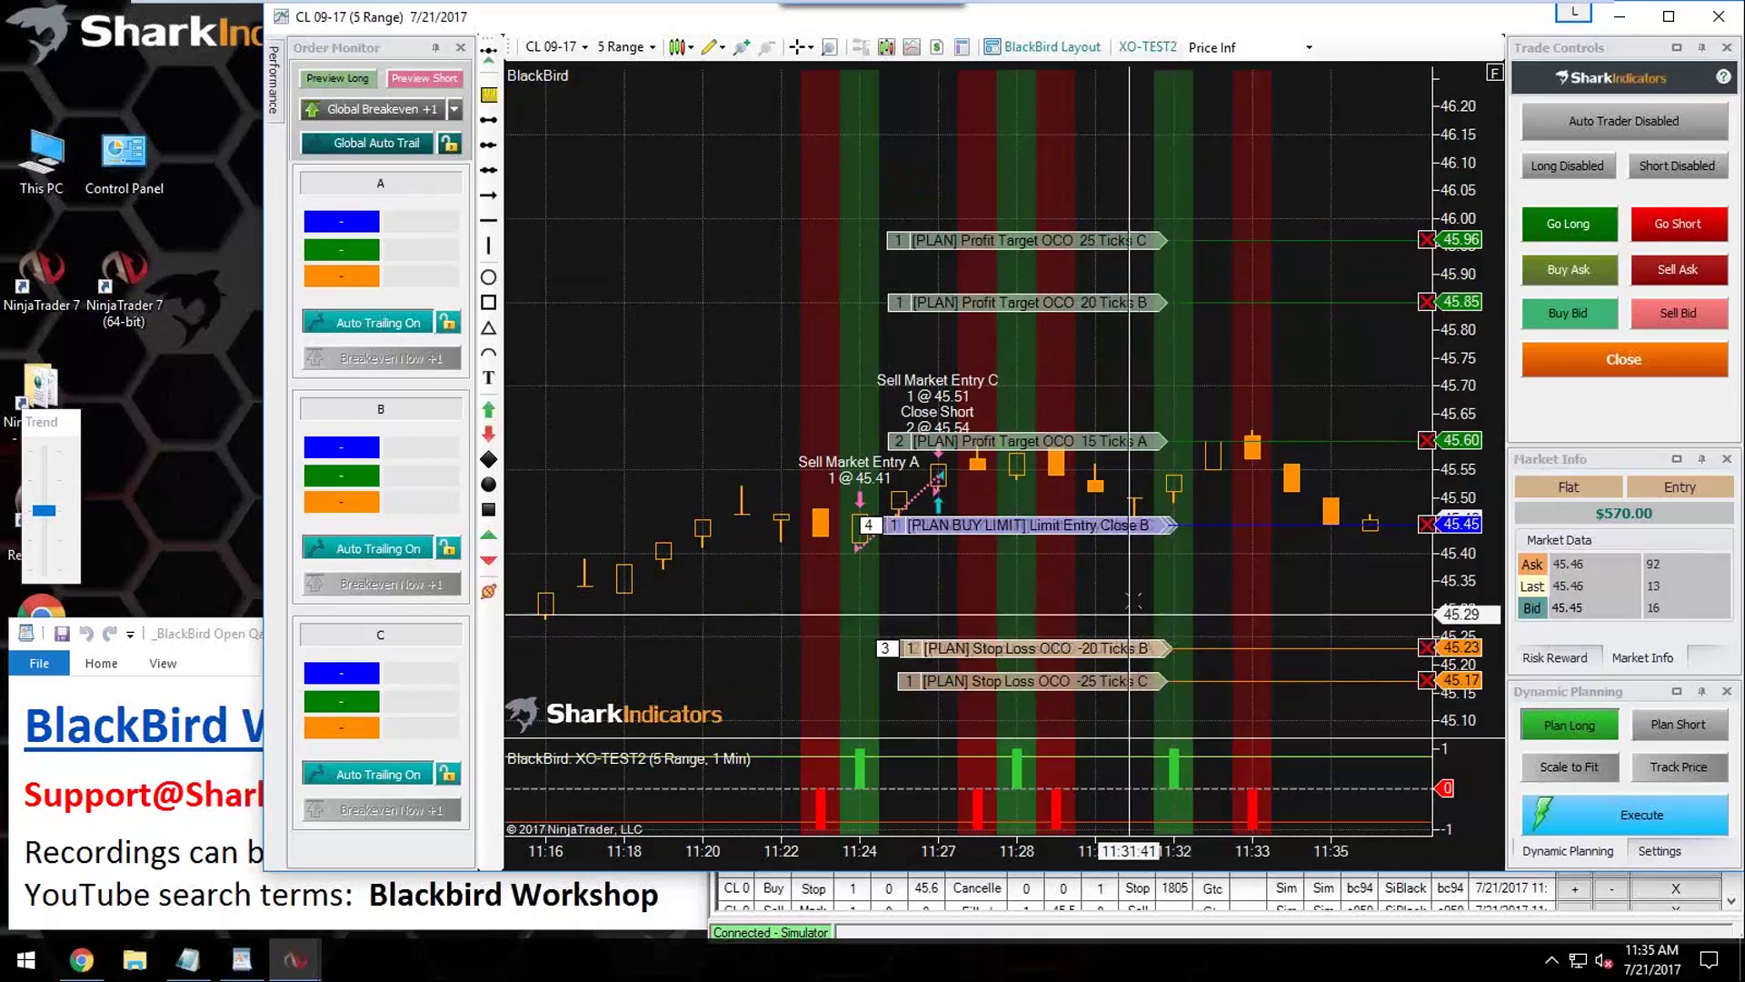
mouse_move(1143, 526)
left_mouse_down()
mouse_move(1149, 278)
mouse_move(1125, 568)
mouse_move(1126, 468)
mouse_move(1126, 518)
left_mouse_up()
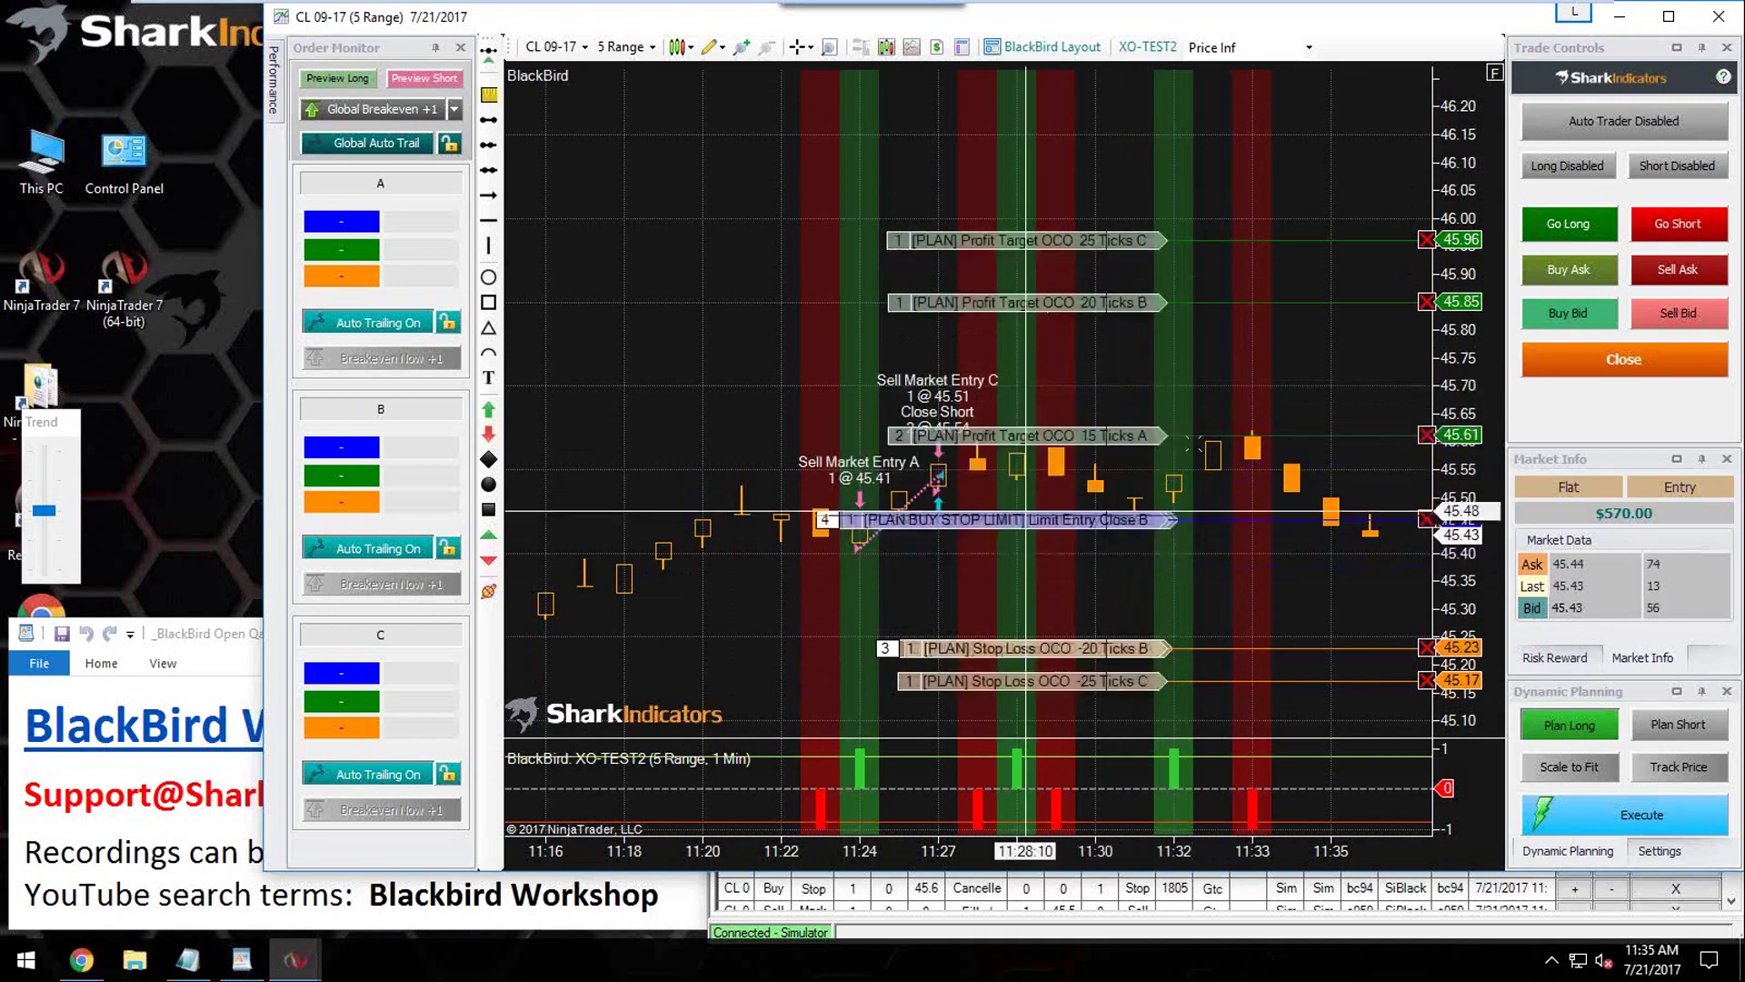
left_click(1566, 719)
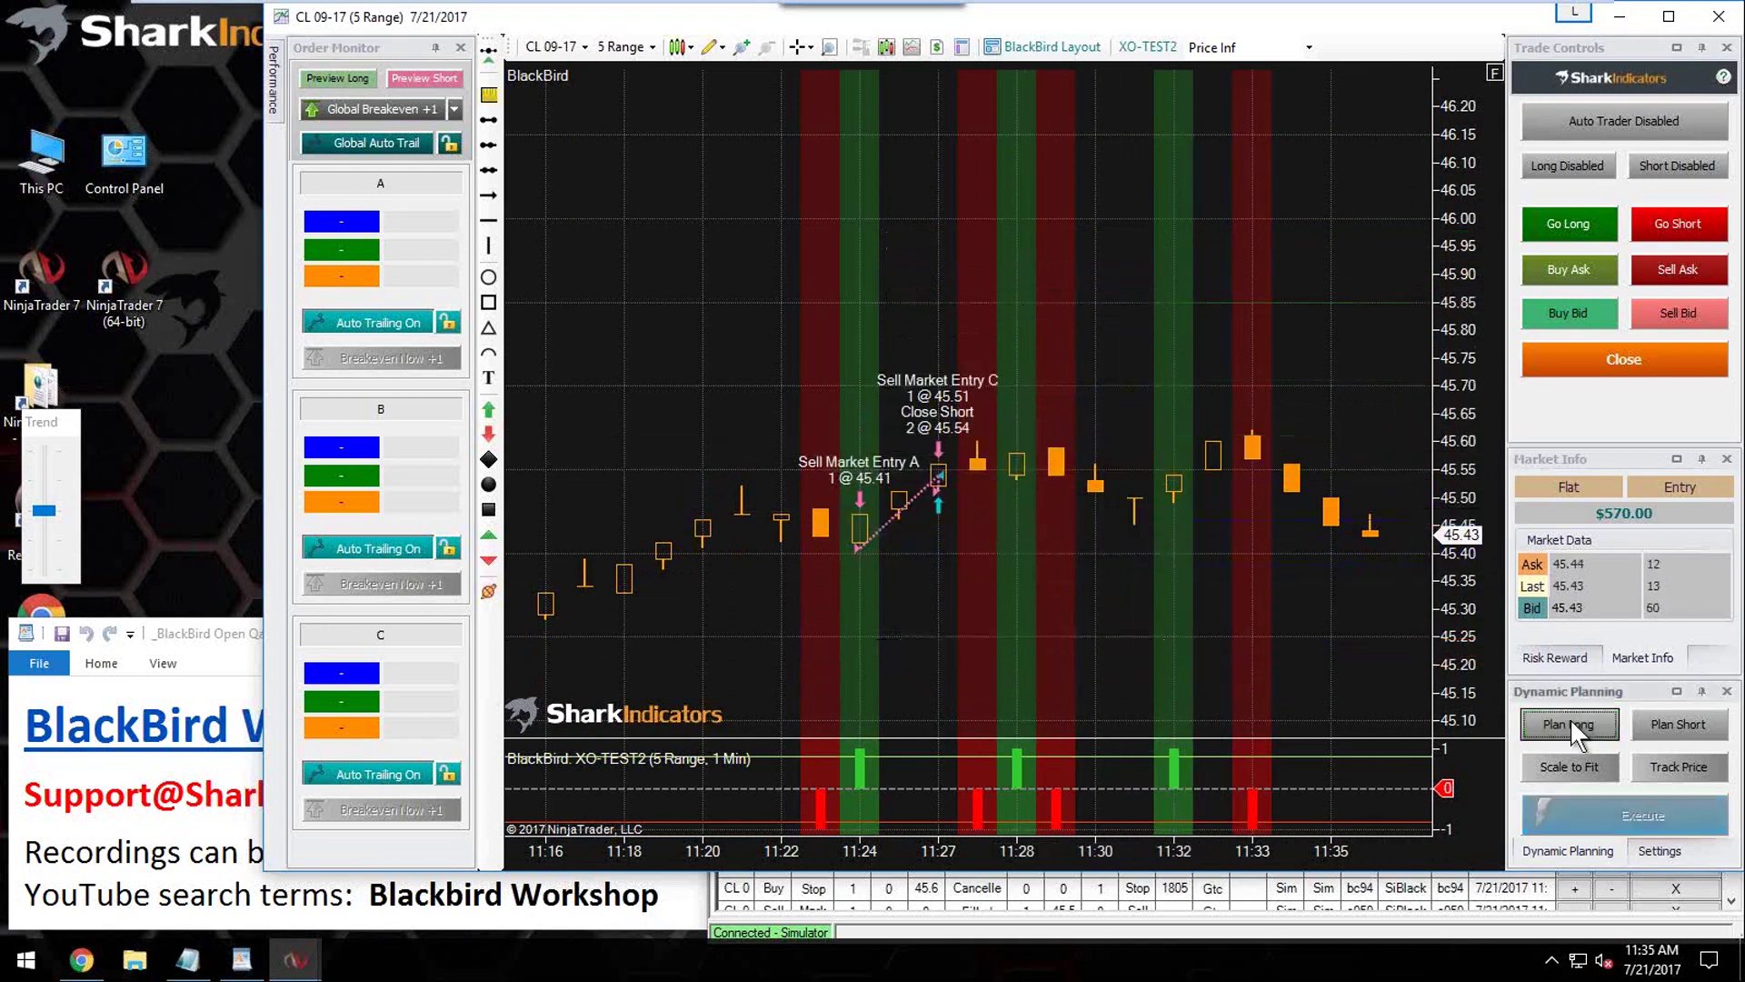
Step: Show a fresh long plan, move its entry up to 45.64 and down to 45.55, and enable Scale to Fit
left_click(1567, 718)
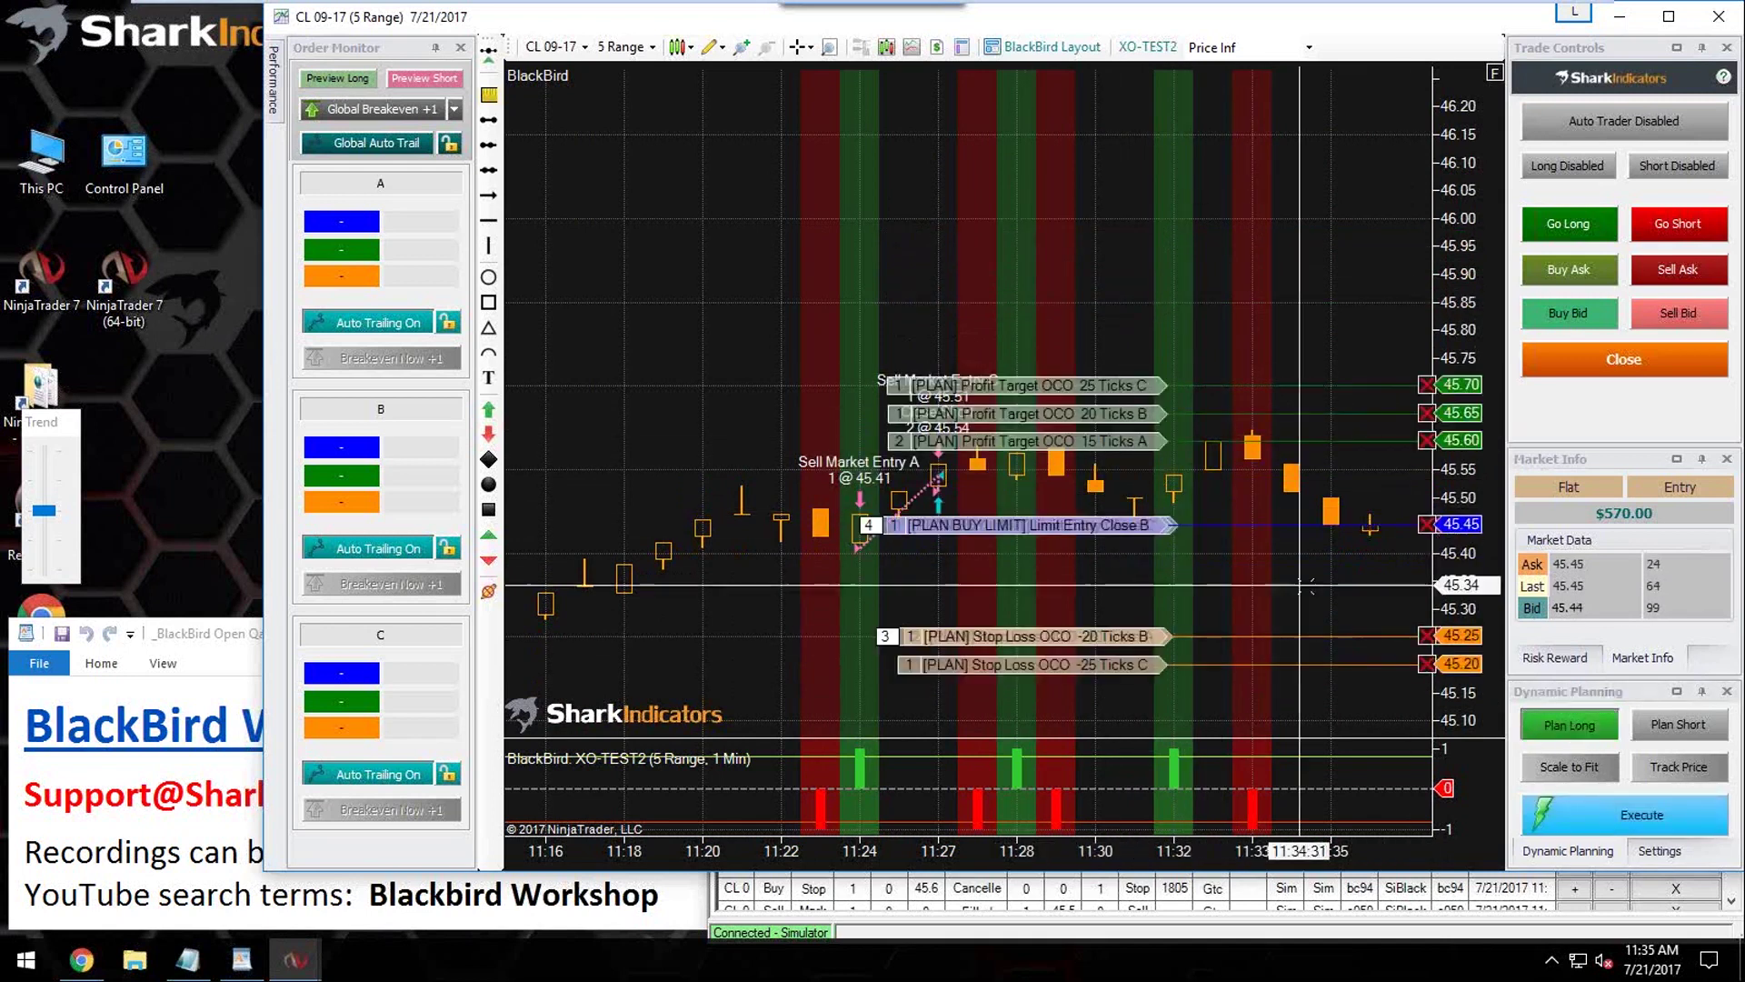
mouse_move(1140, 526)
left_mouse_down()
mouse_move(1127, 300)
mouse_move(1124, 516)
mouse_move(1105, 327)
mouse_move(1121, 498)
mouse_move(1087, 418)
left_mouse_up()
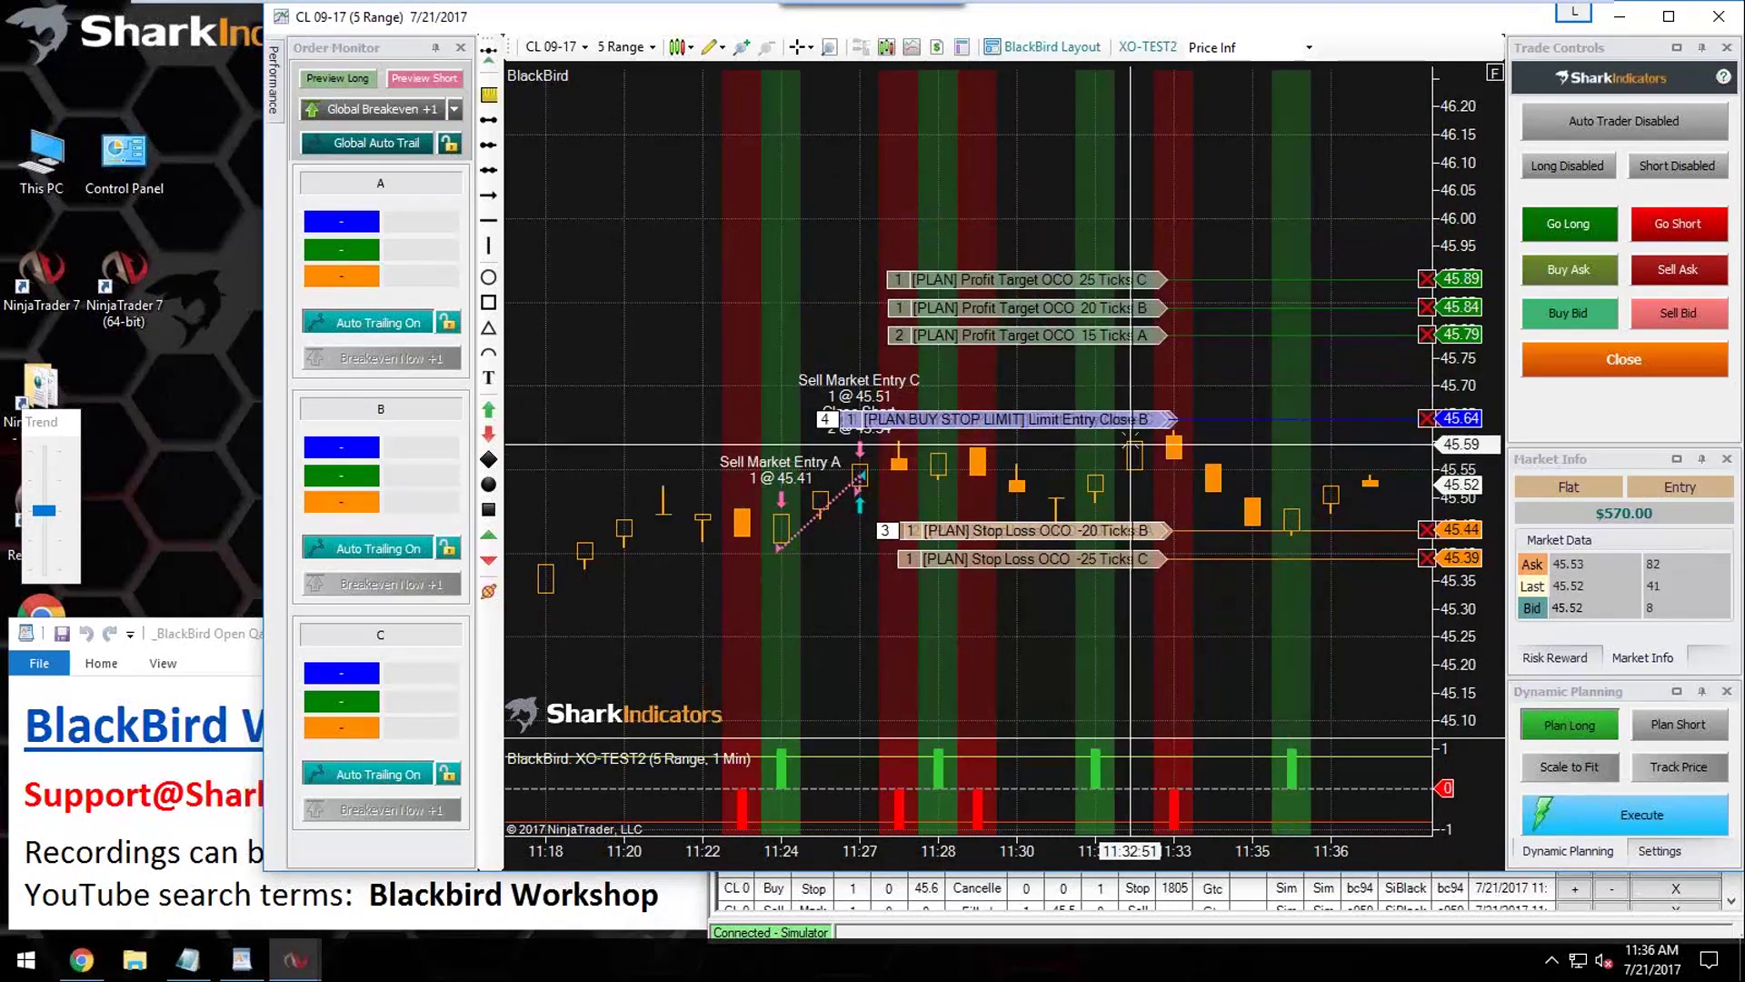
left_click_drag(1130, 418, 1141, 469)
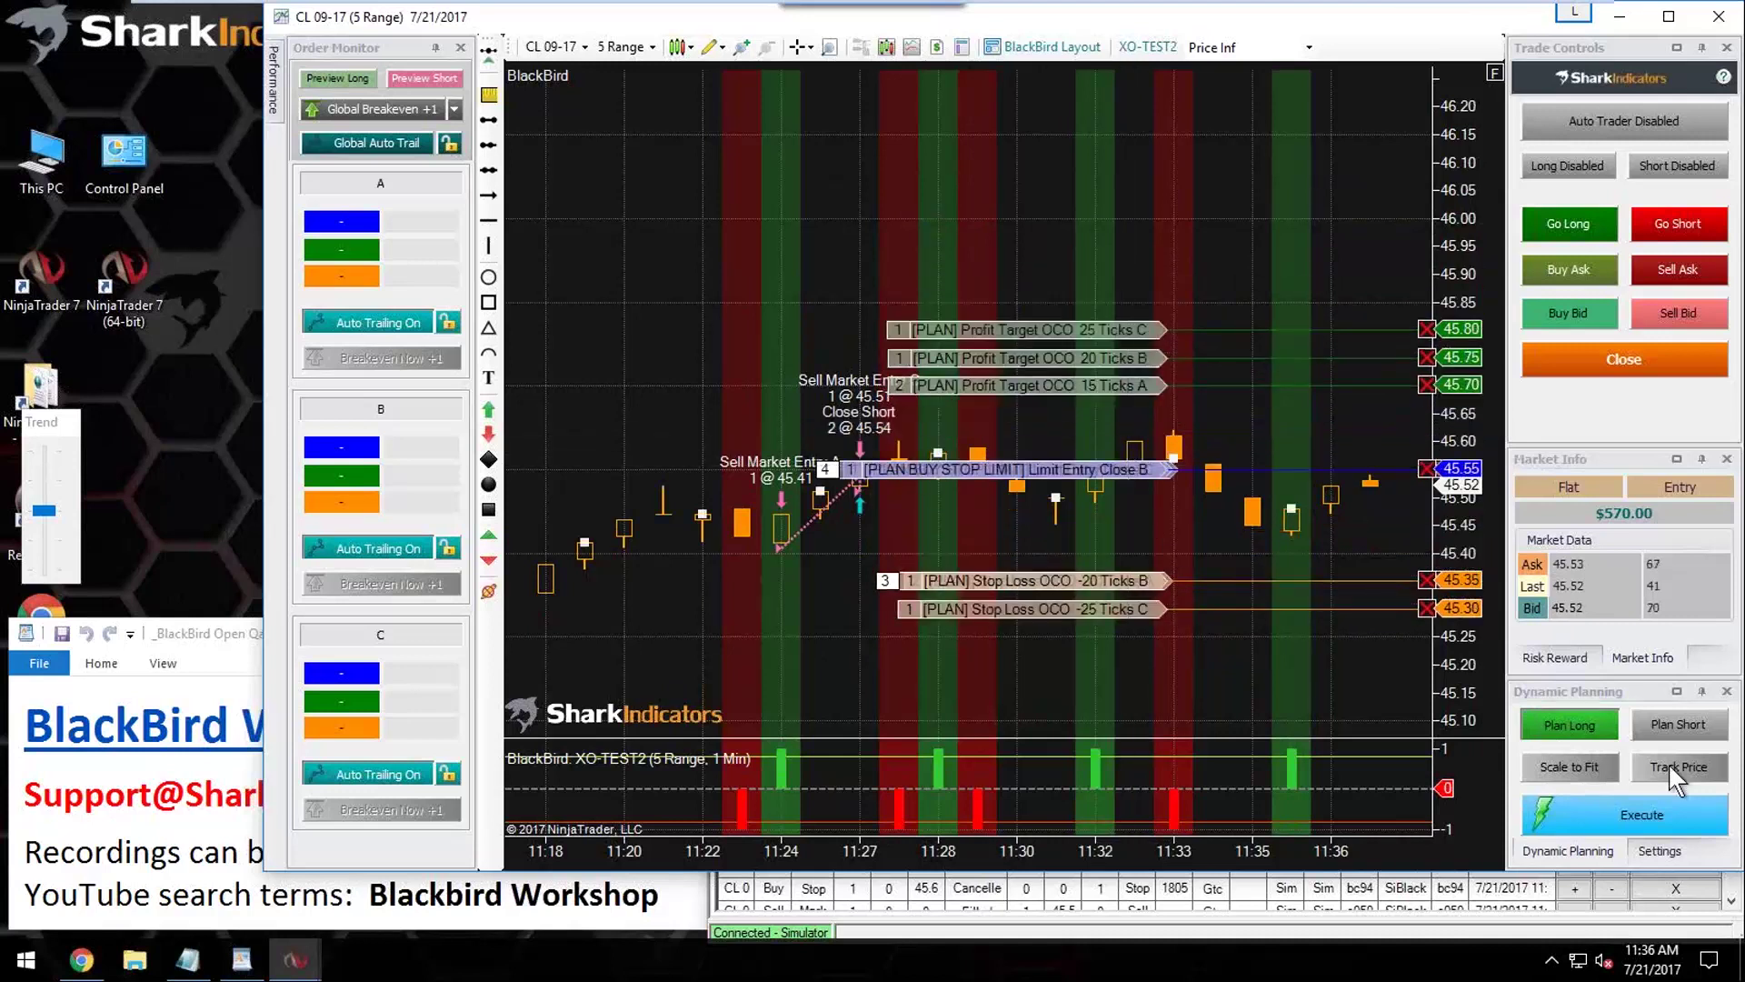
left_click(1569, 767)
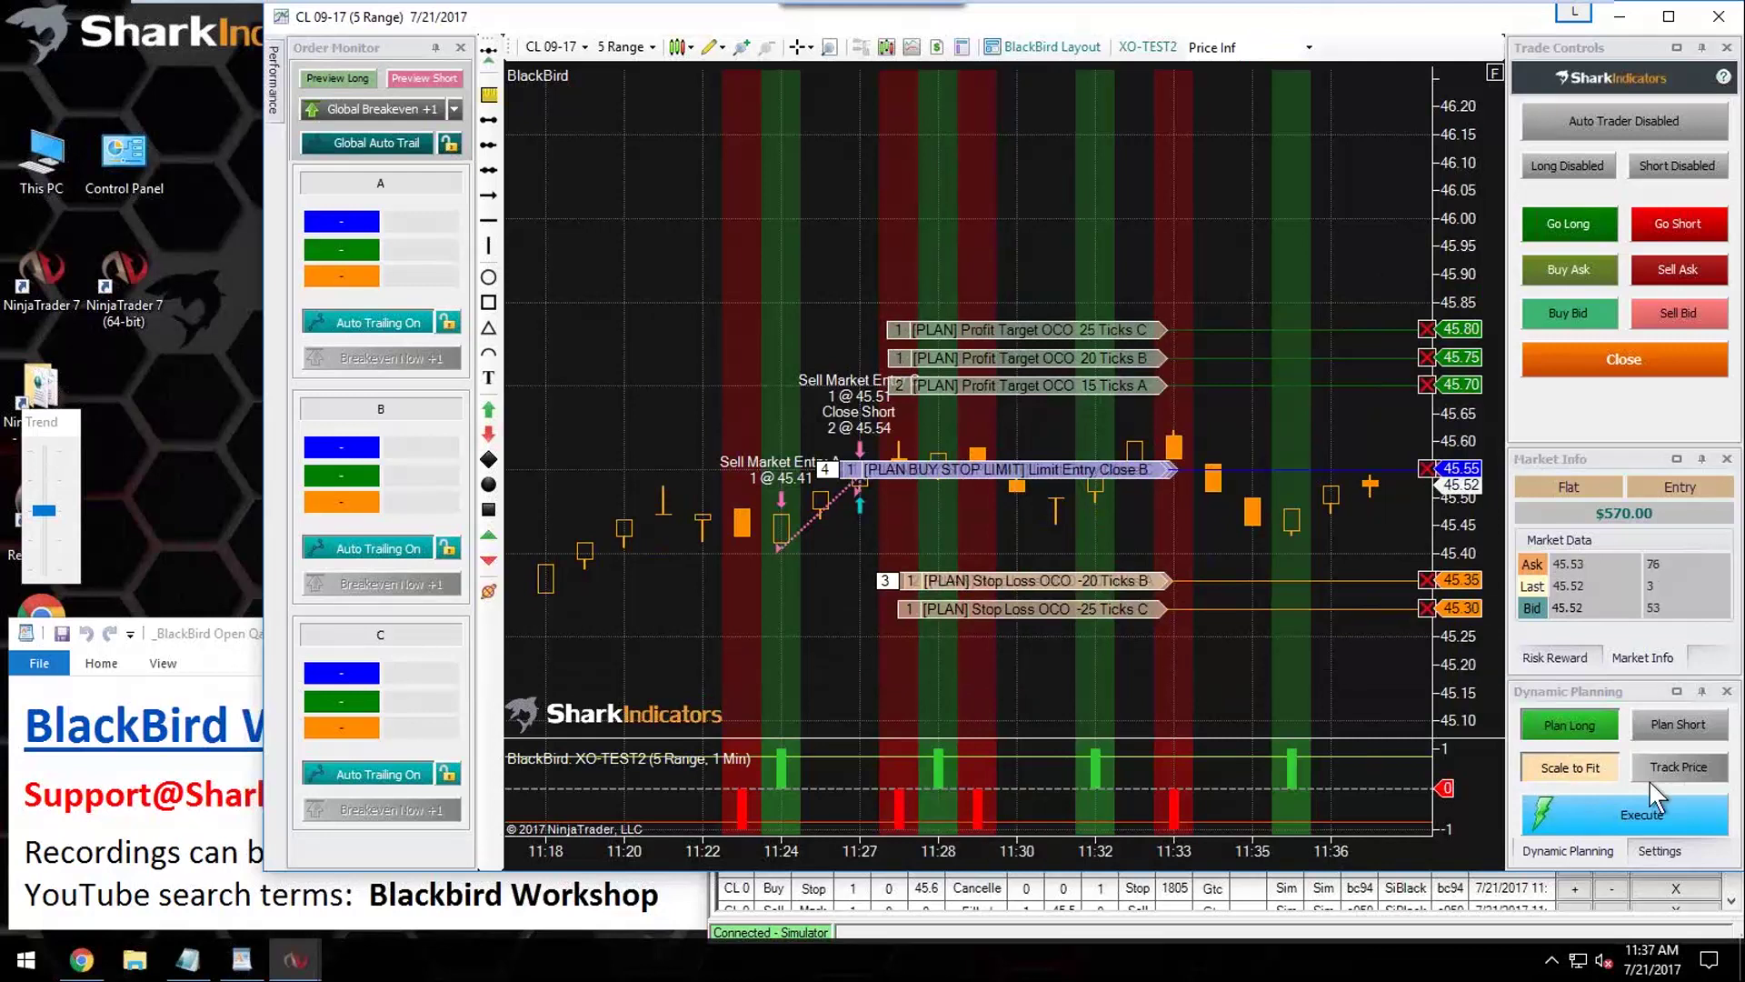
Step: Enable Risk Per Trade in the Money Management settings as a Fixed Amount of $700 and apply the settings
left_click(1660, 853)
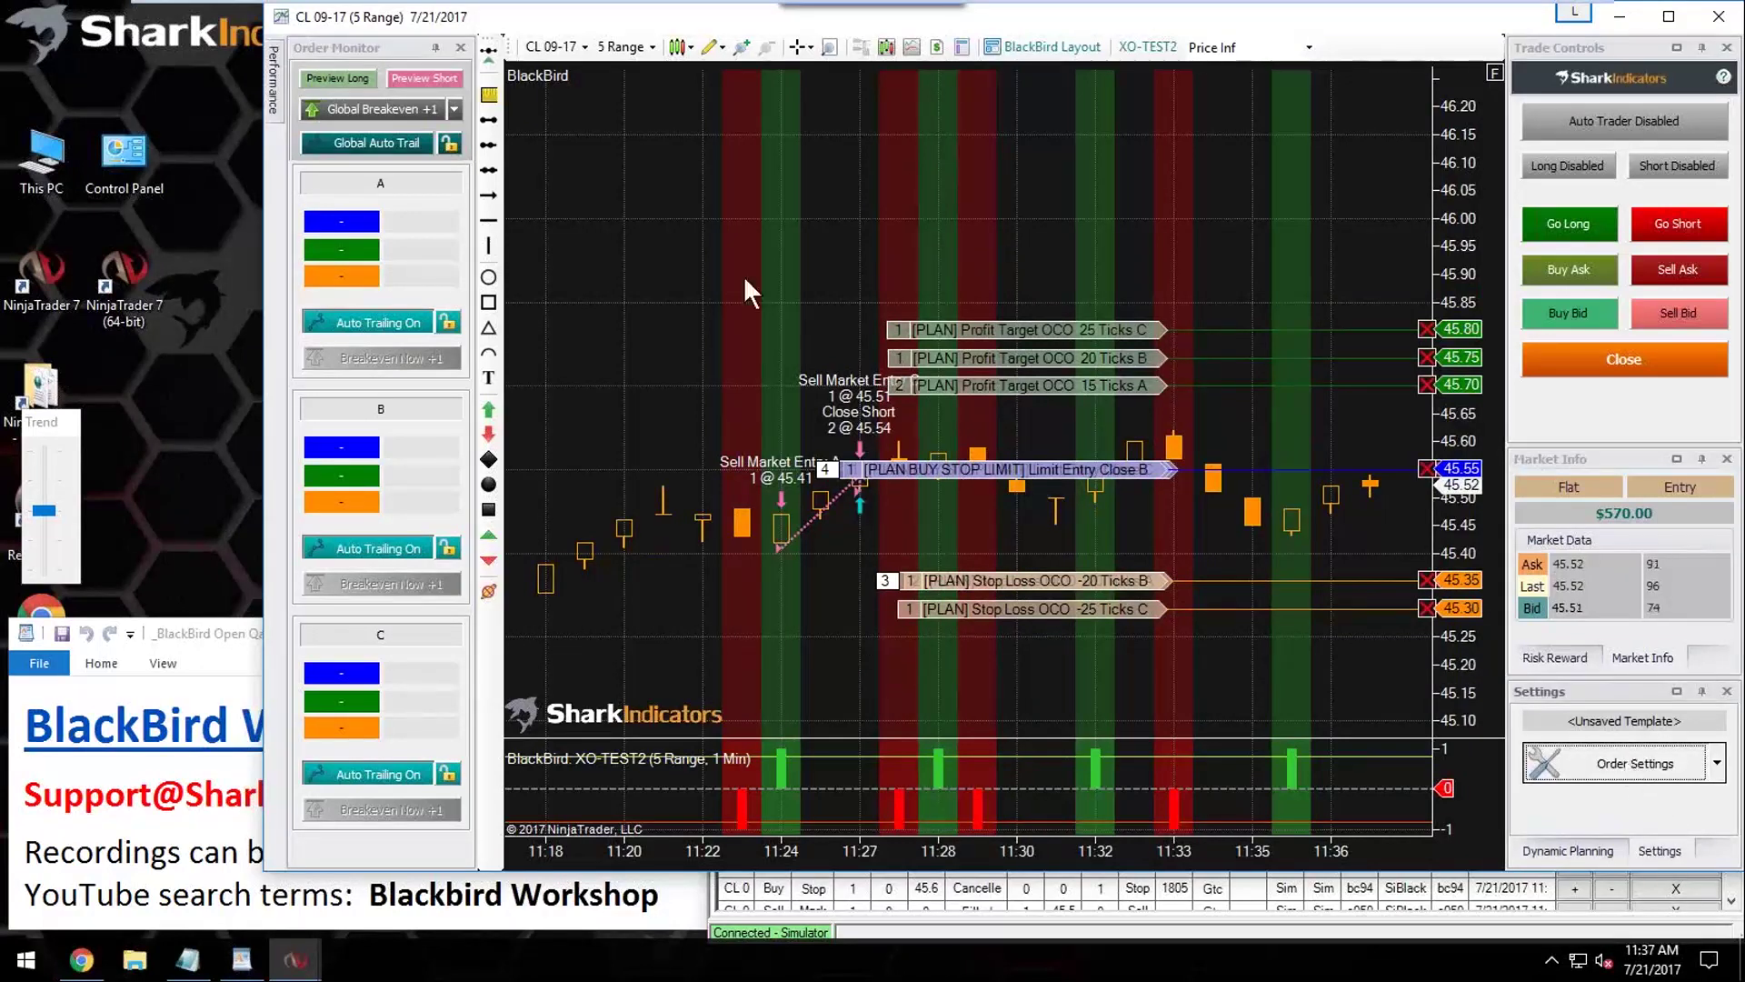
left_click(379, 102)
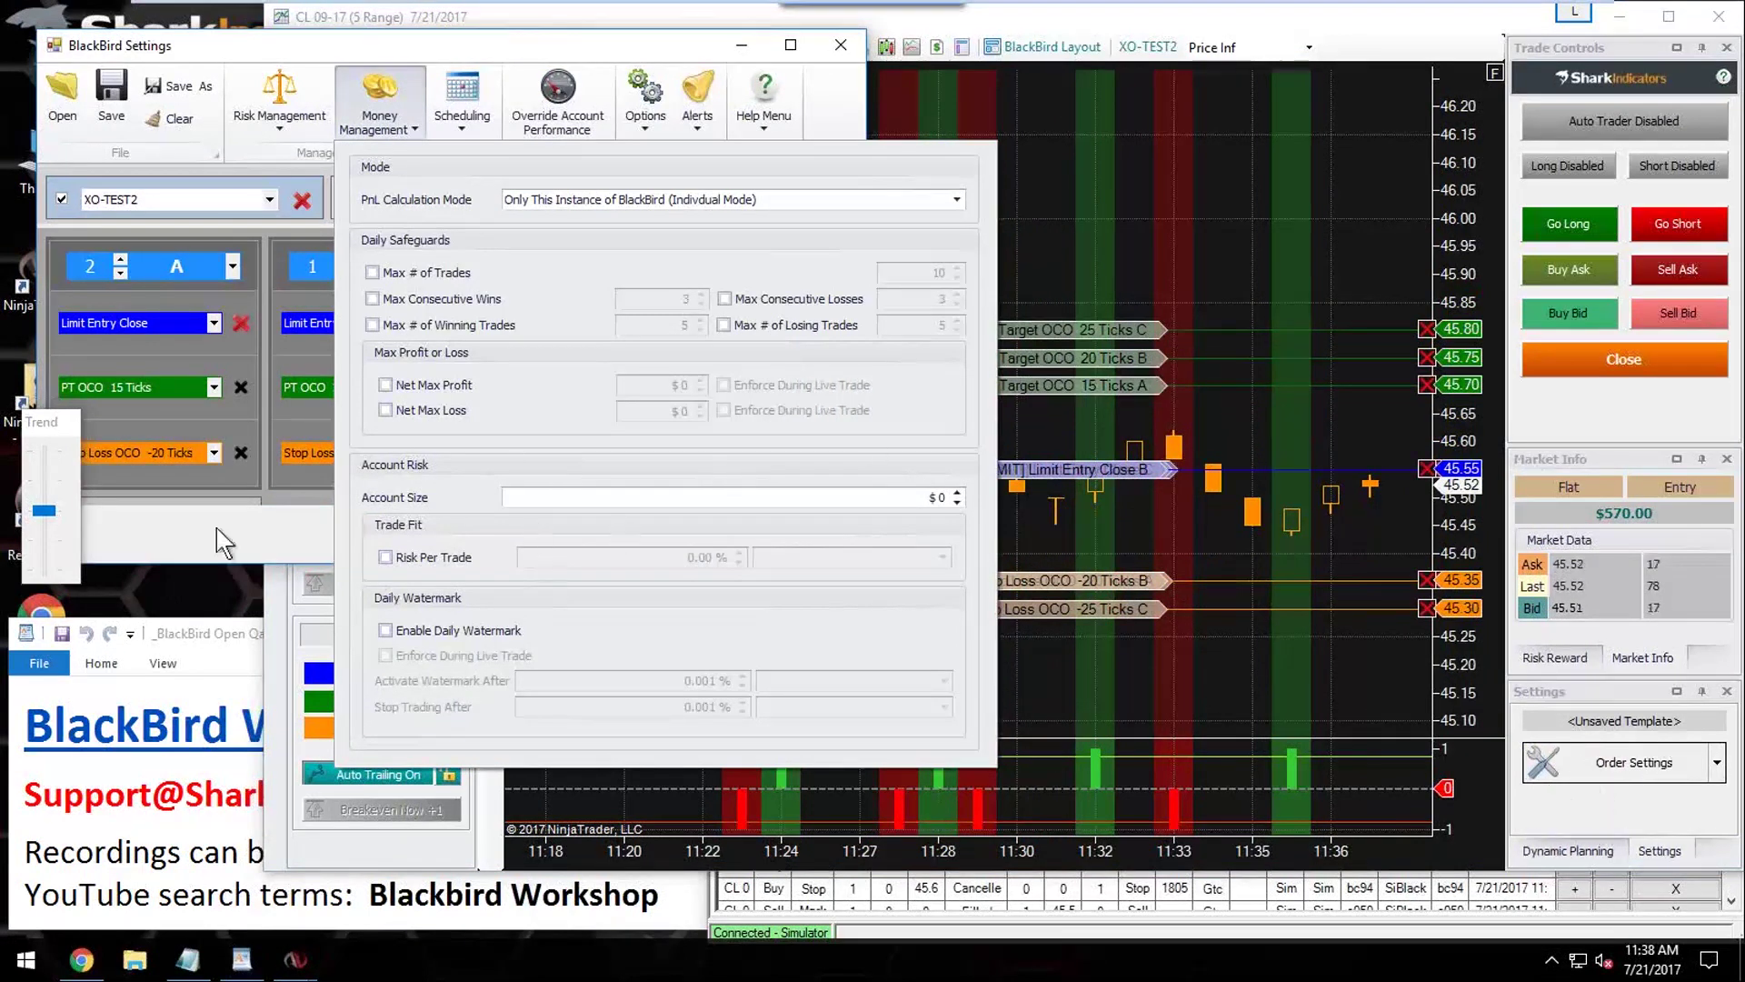
left_click(386, 559)
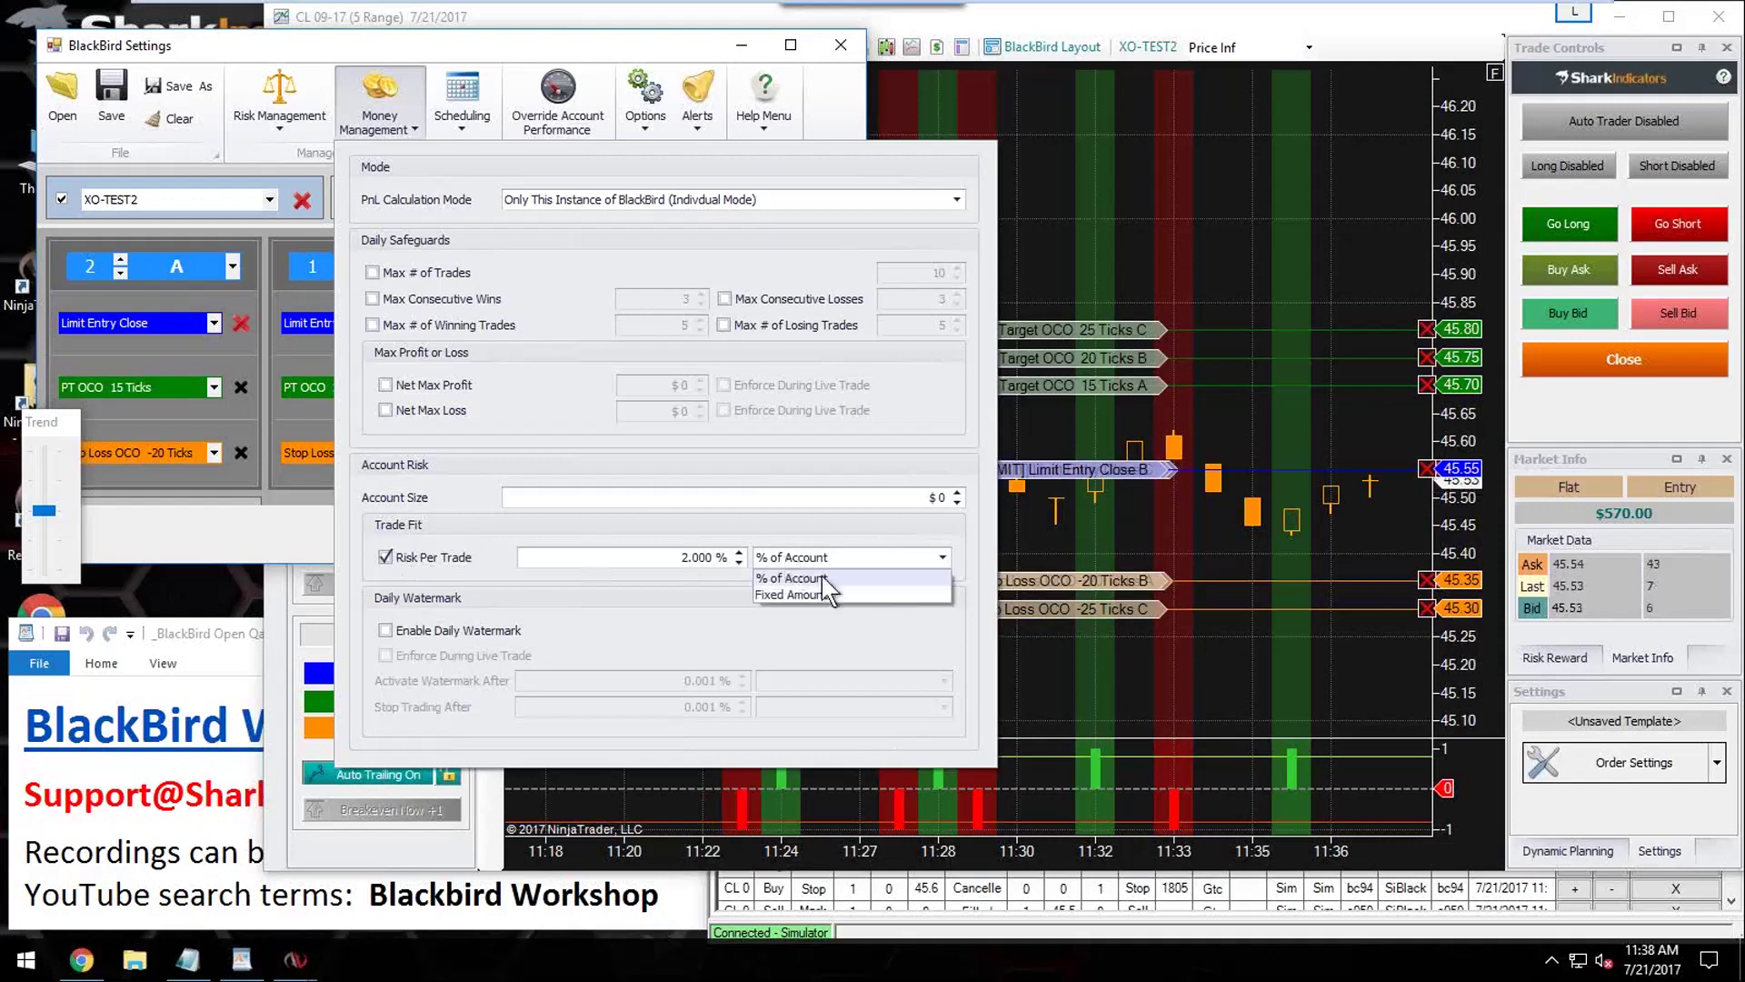
left_click(798, 594)
mouse_move(737, 558)
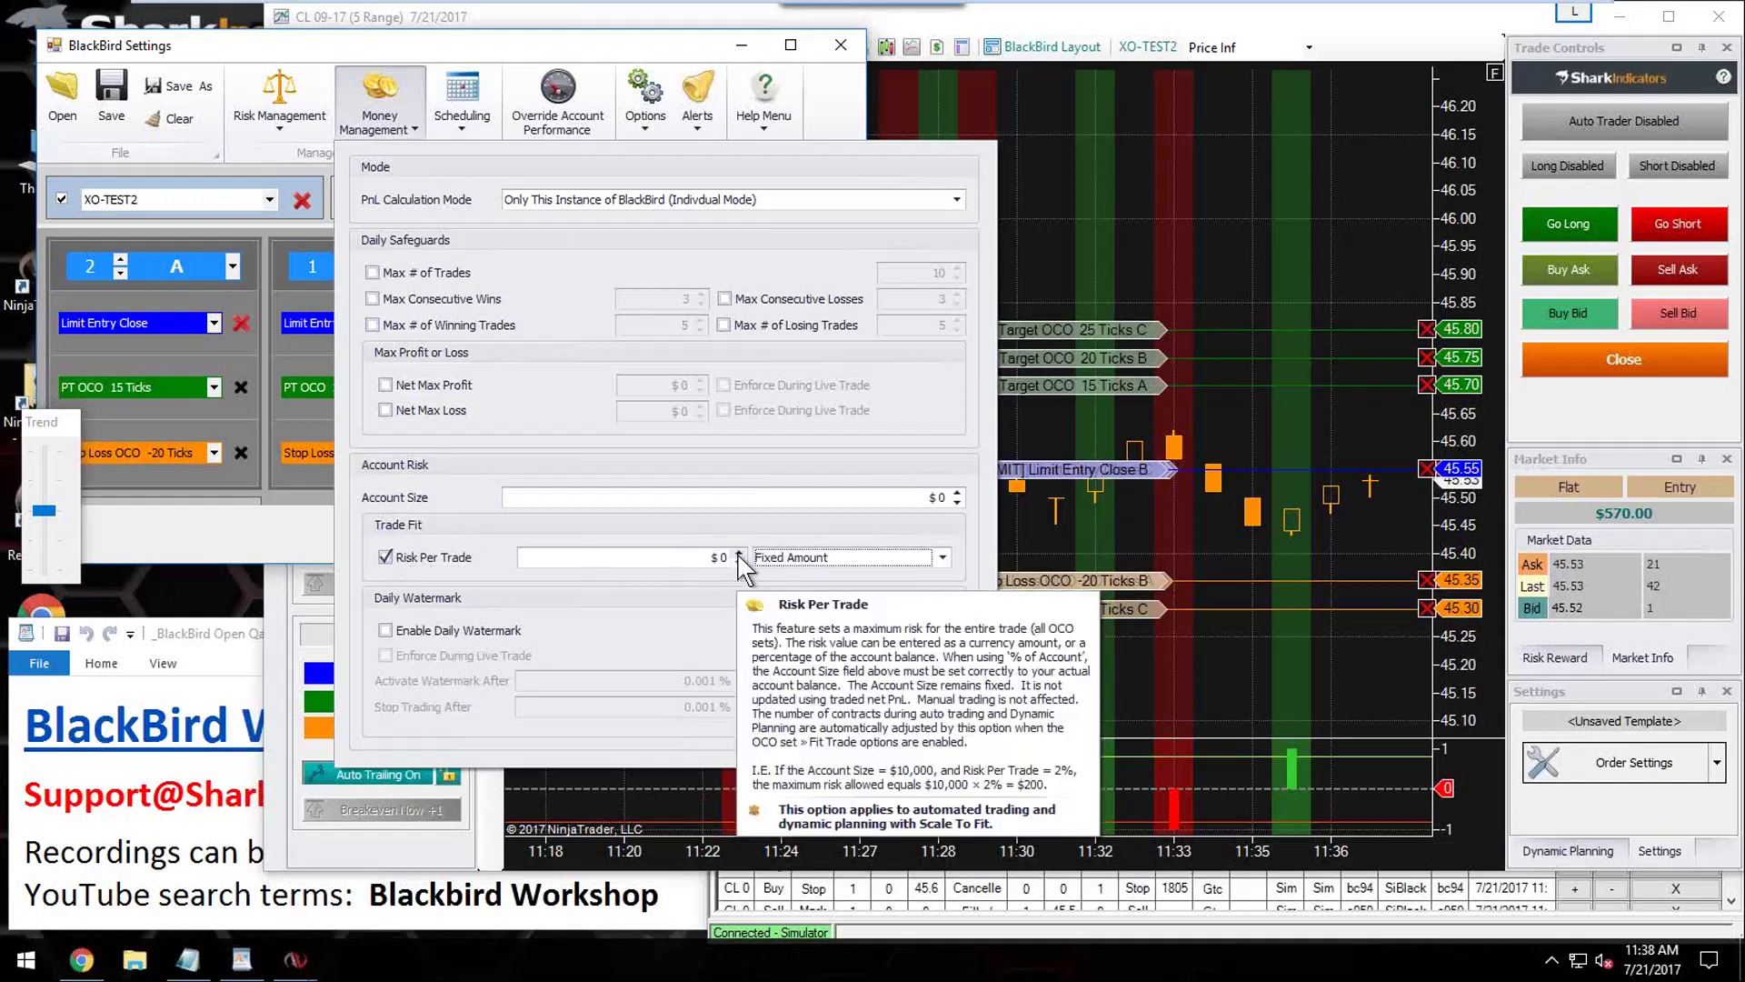
left_click(739, 553)
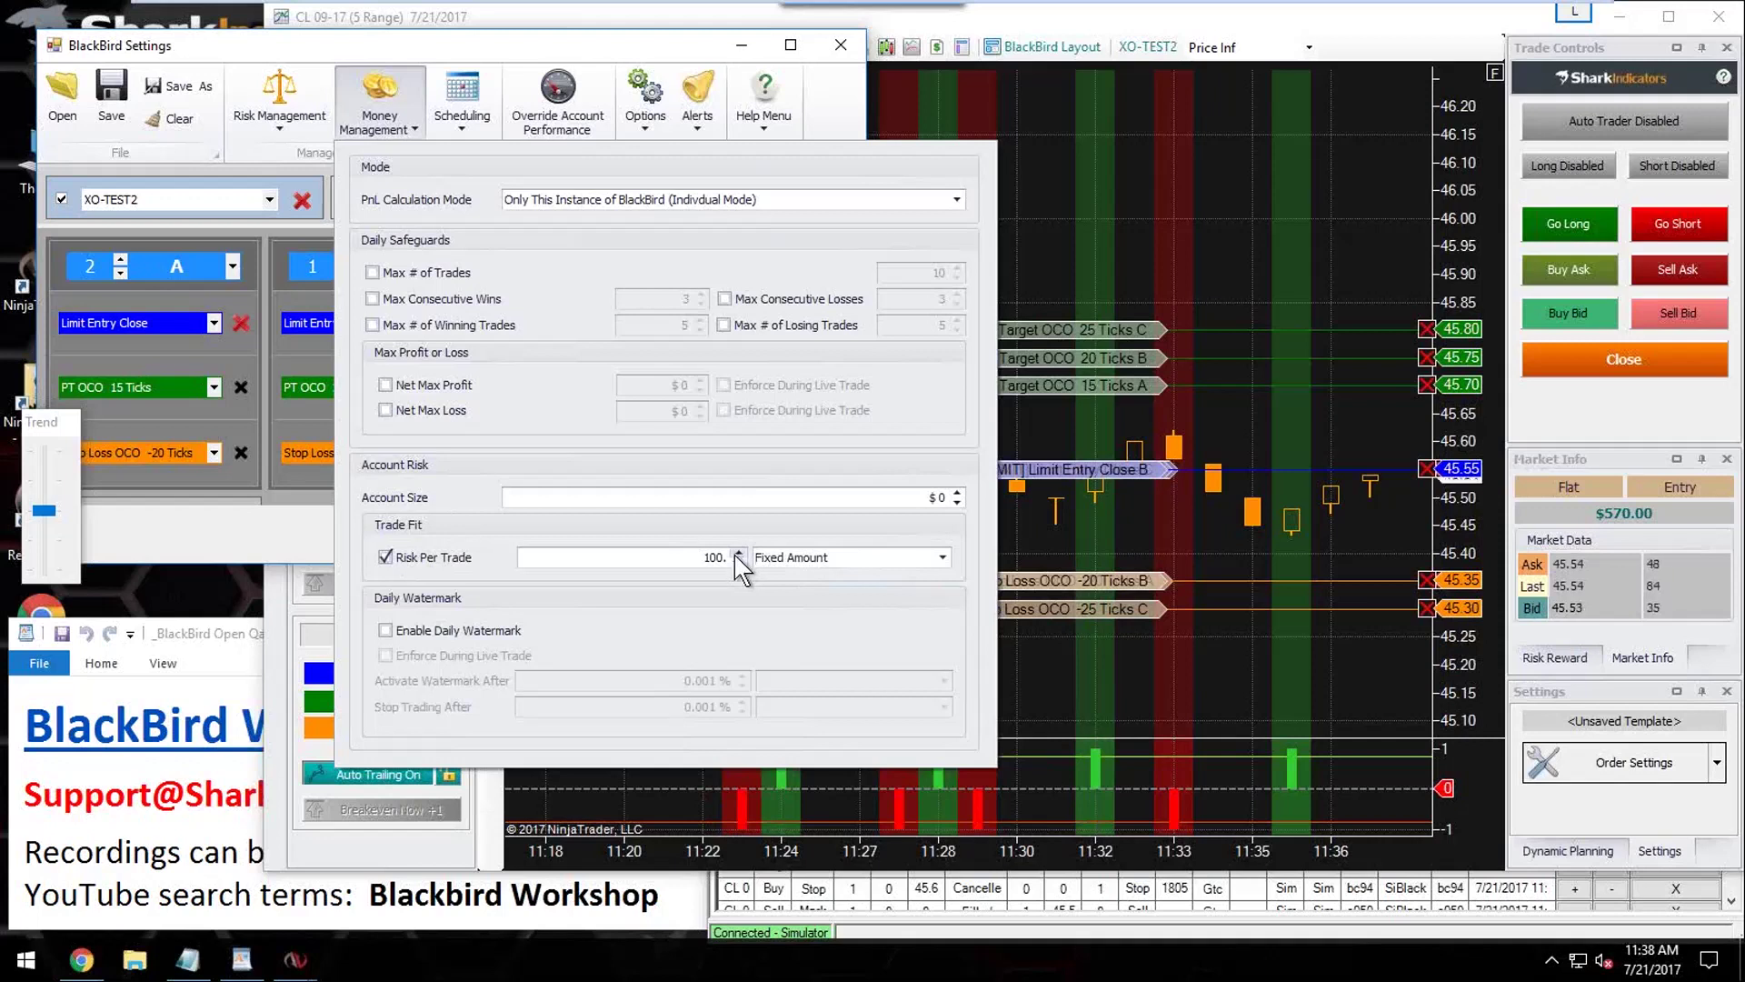
double_click(715, 557)
type("8")
type("700")
left_click(289, 522)
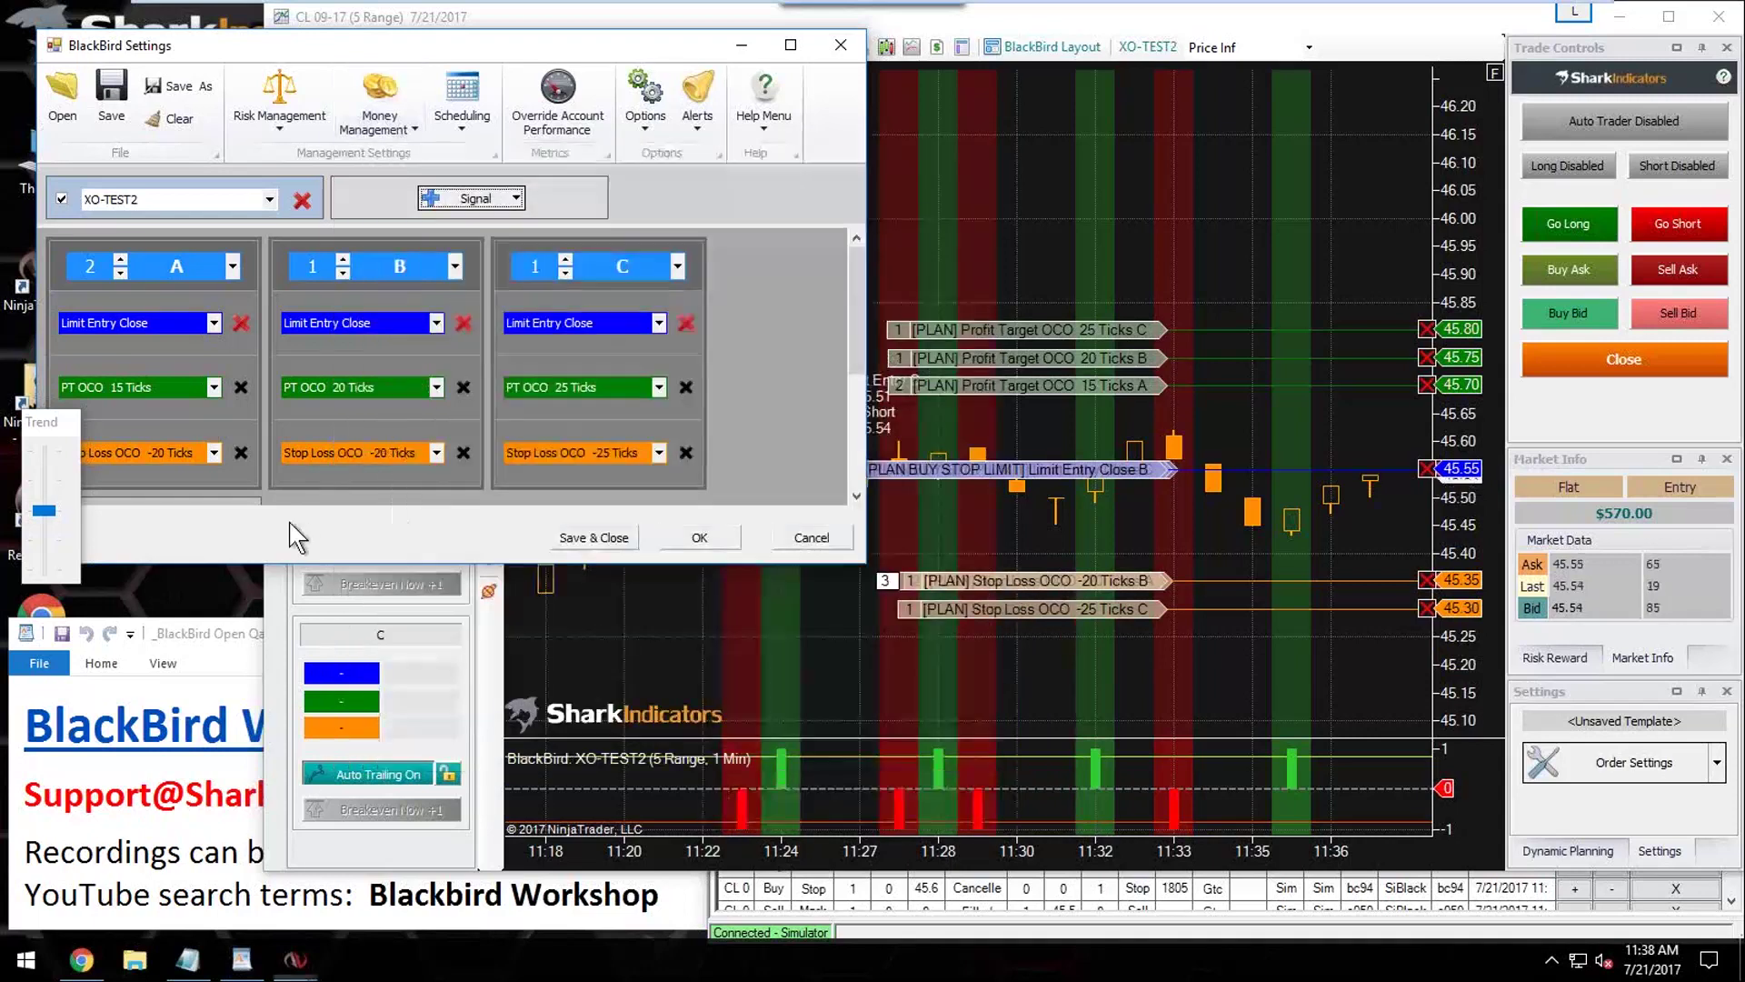
left_click(692, 542)
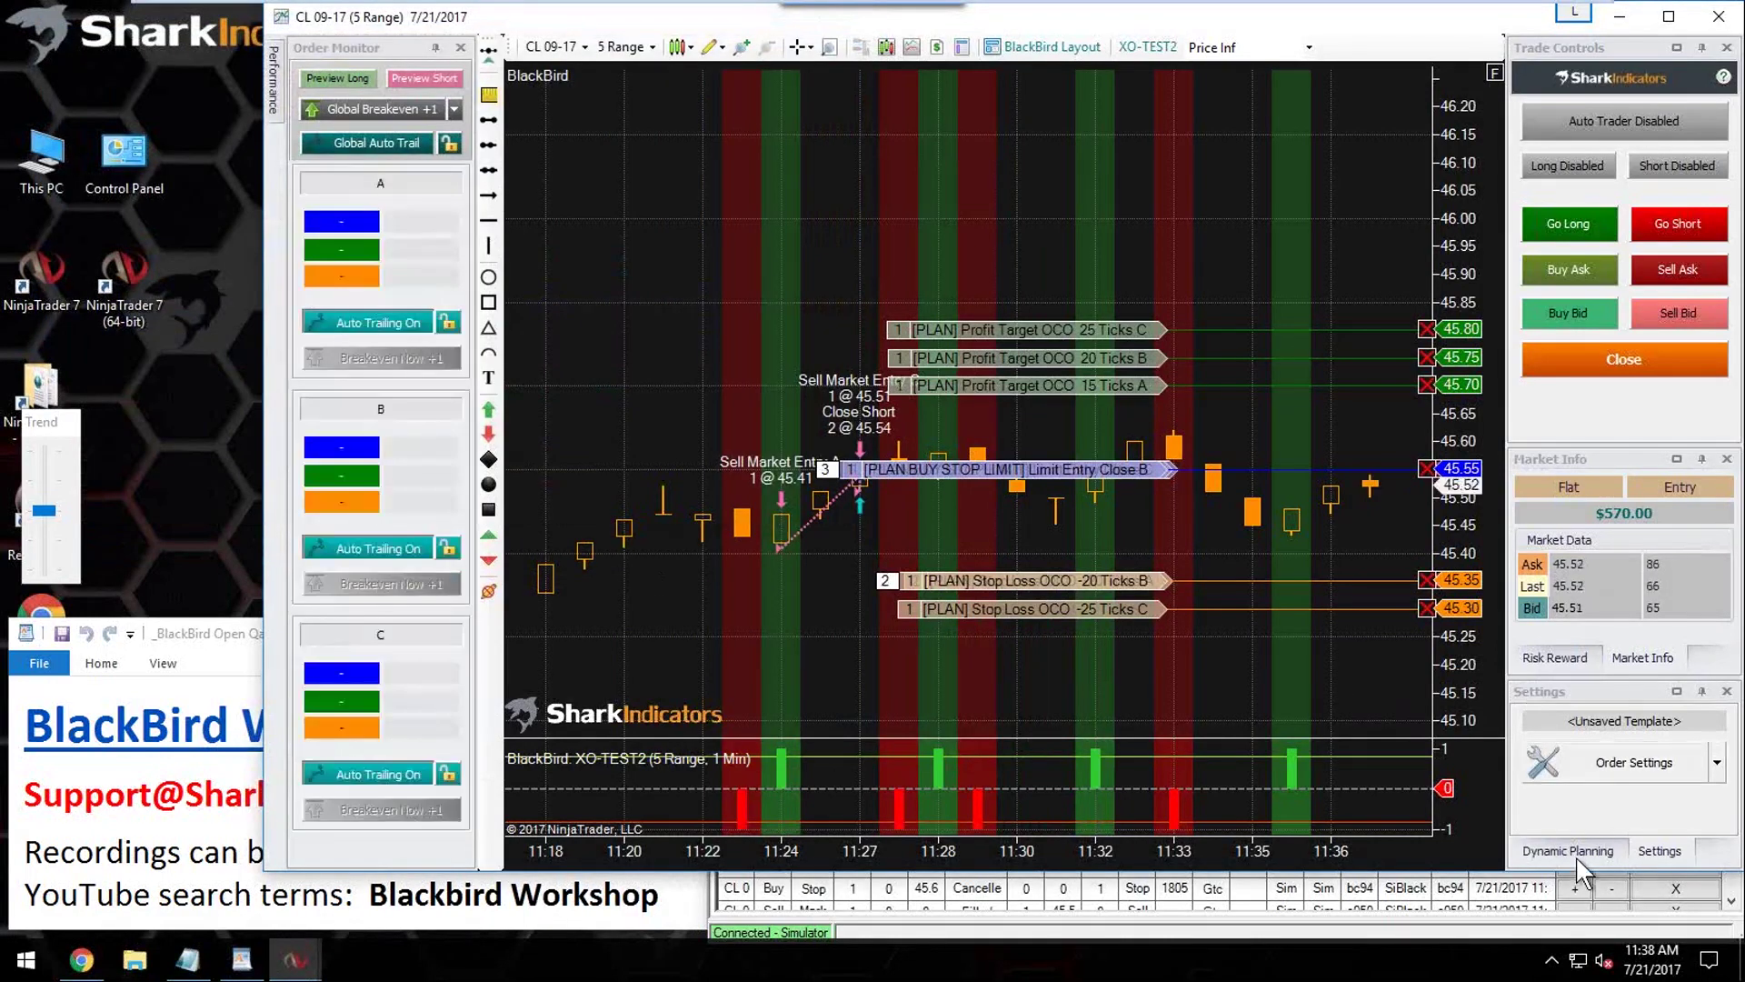
Step: Replace the long plan with a fresh one using Scale to Fit, show its risk and reward, and move the combined stop loss to 45.38
left_click(1582, 851)
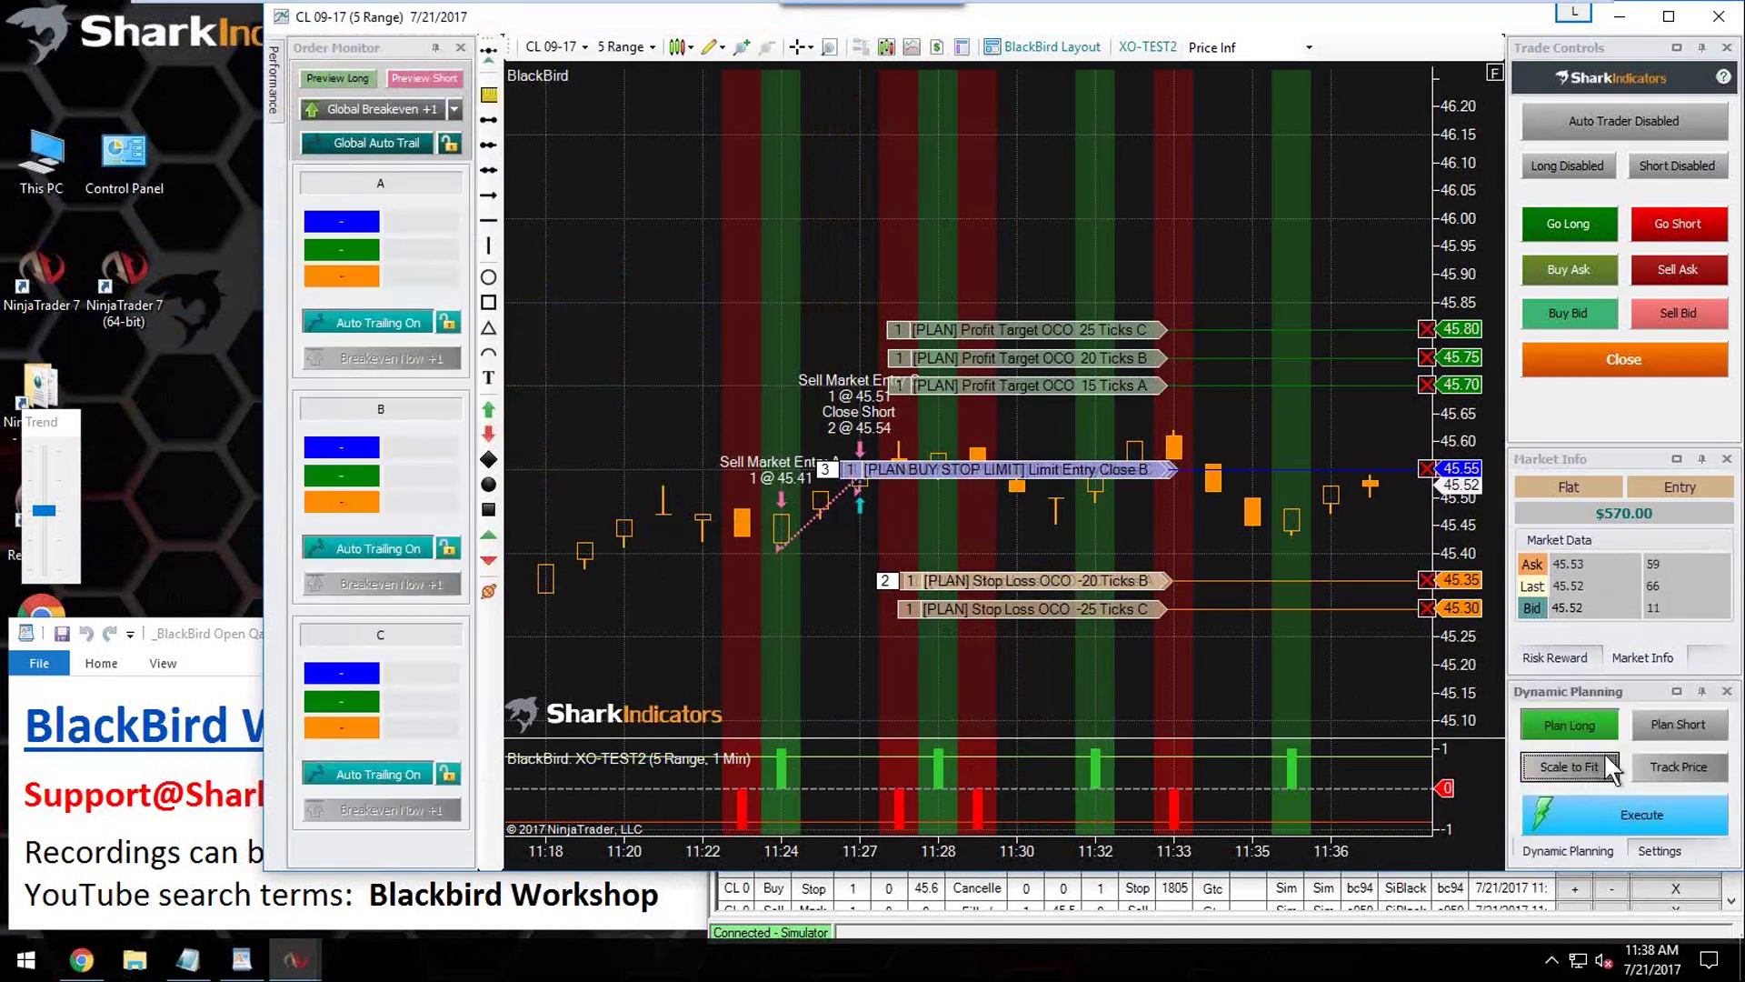
left_click(1590, 729)
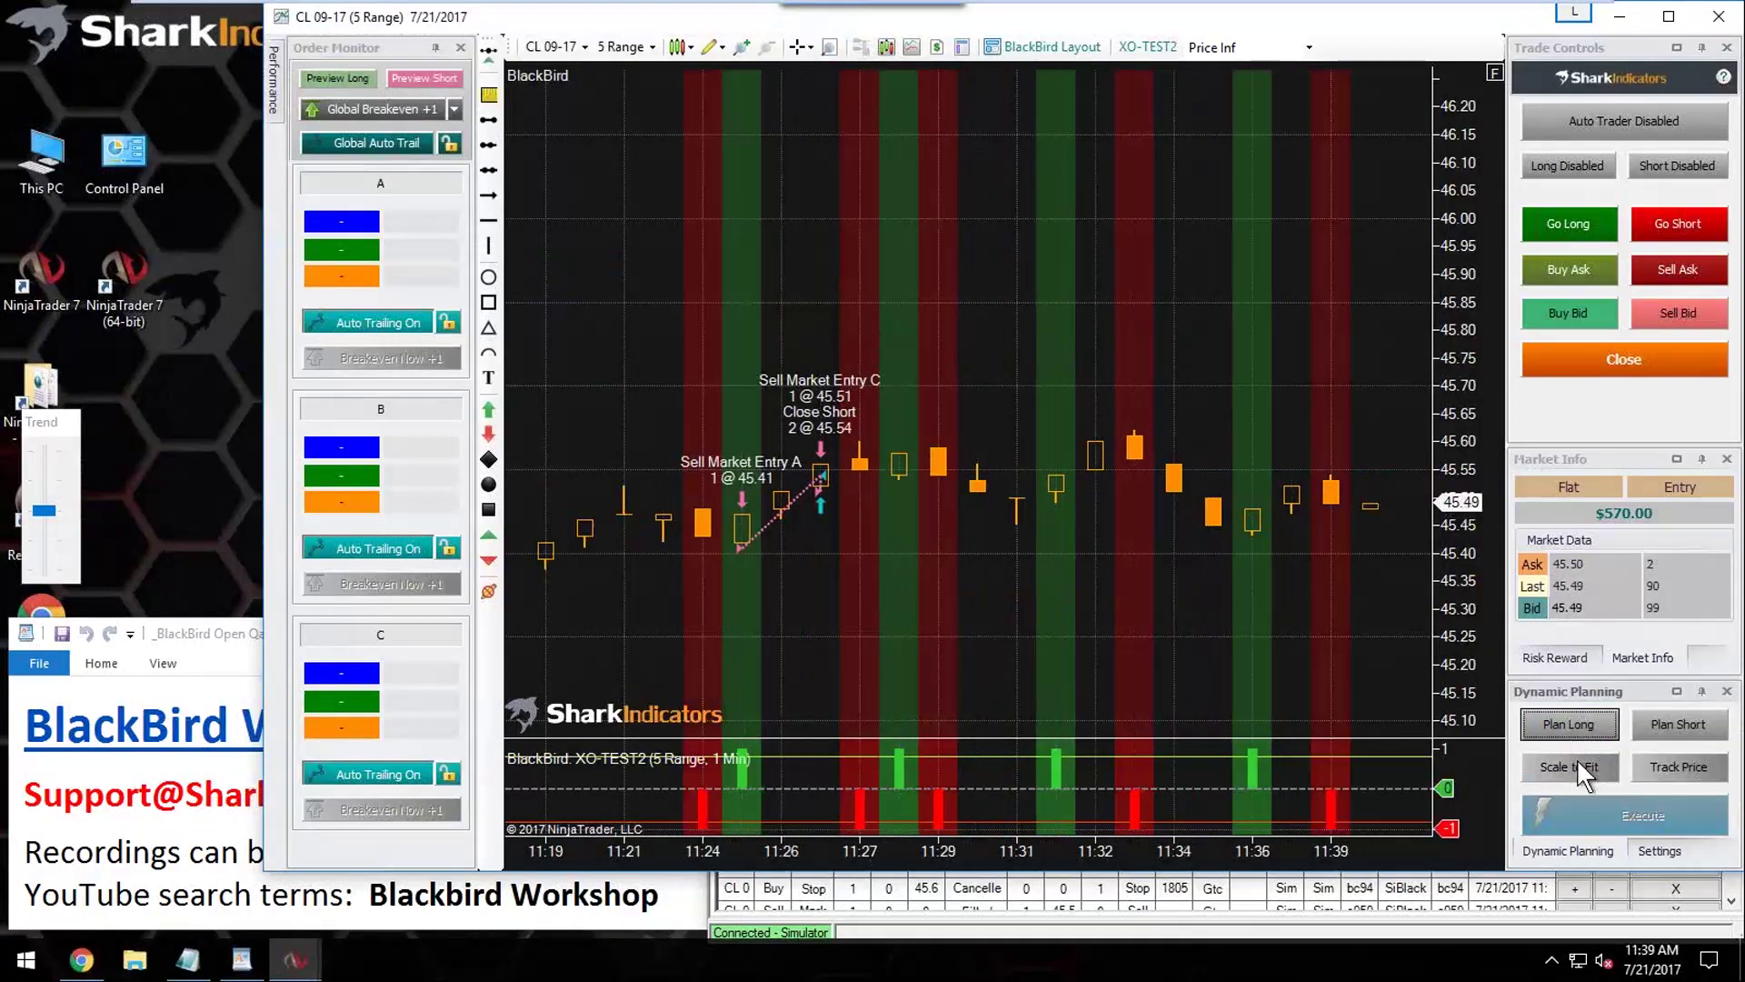
left_click(1573, 720)
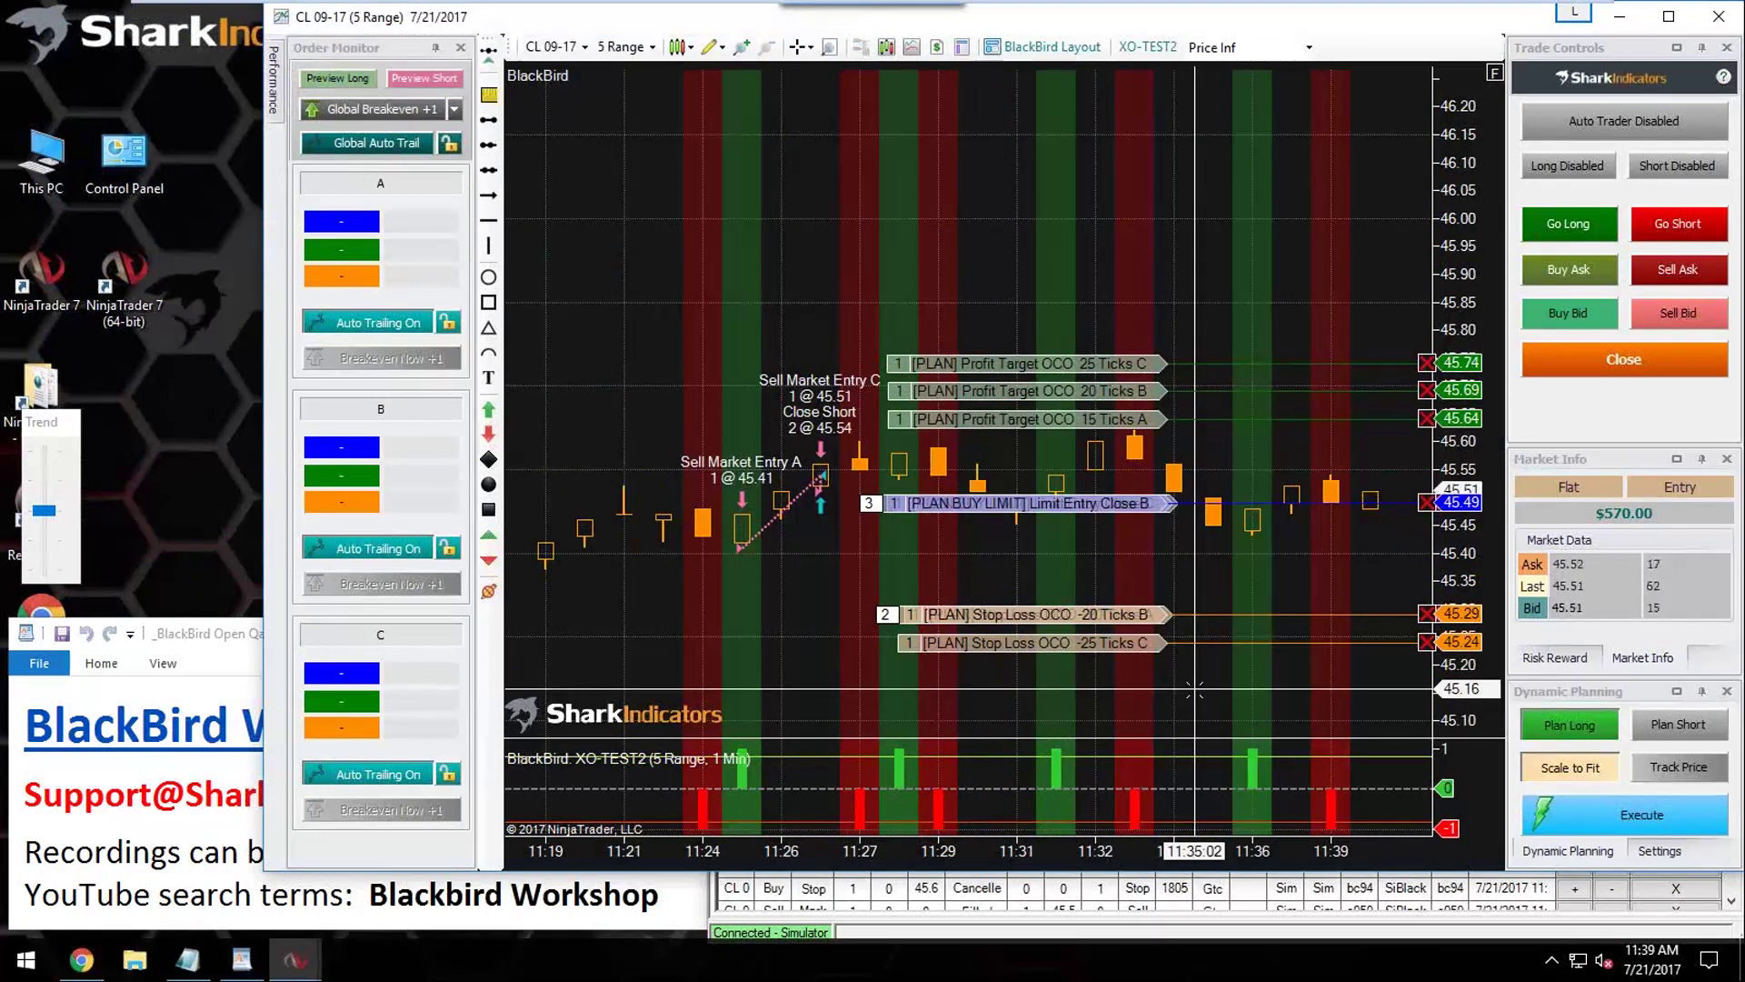
left_click(1569, 658)
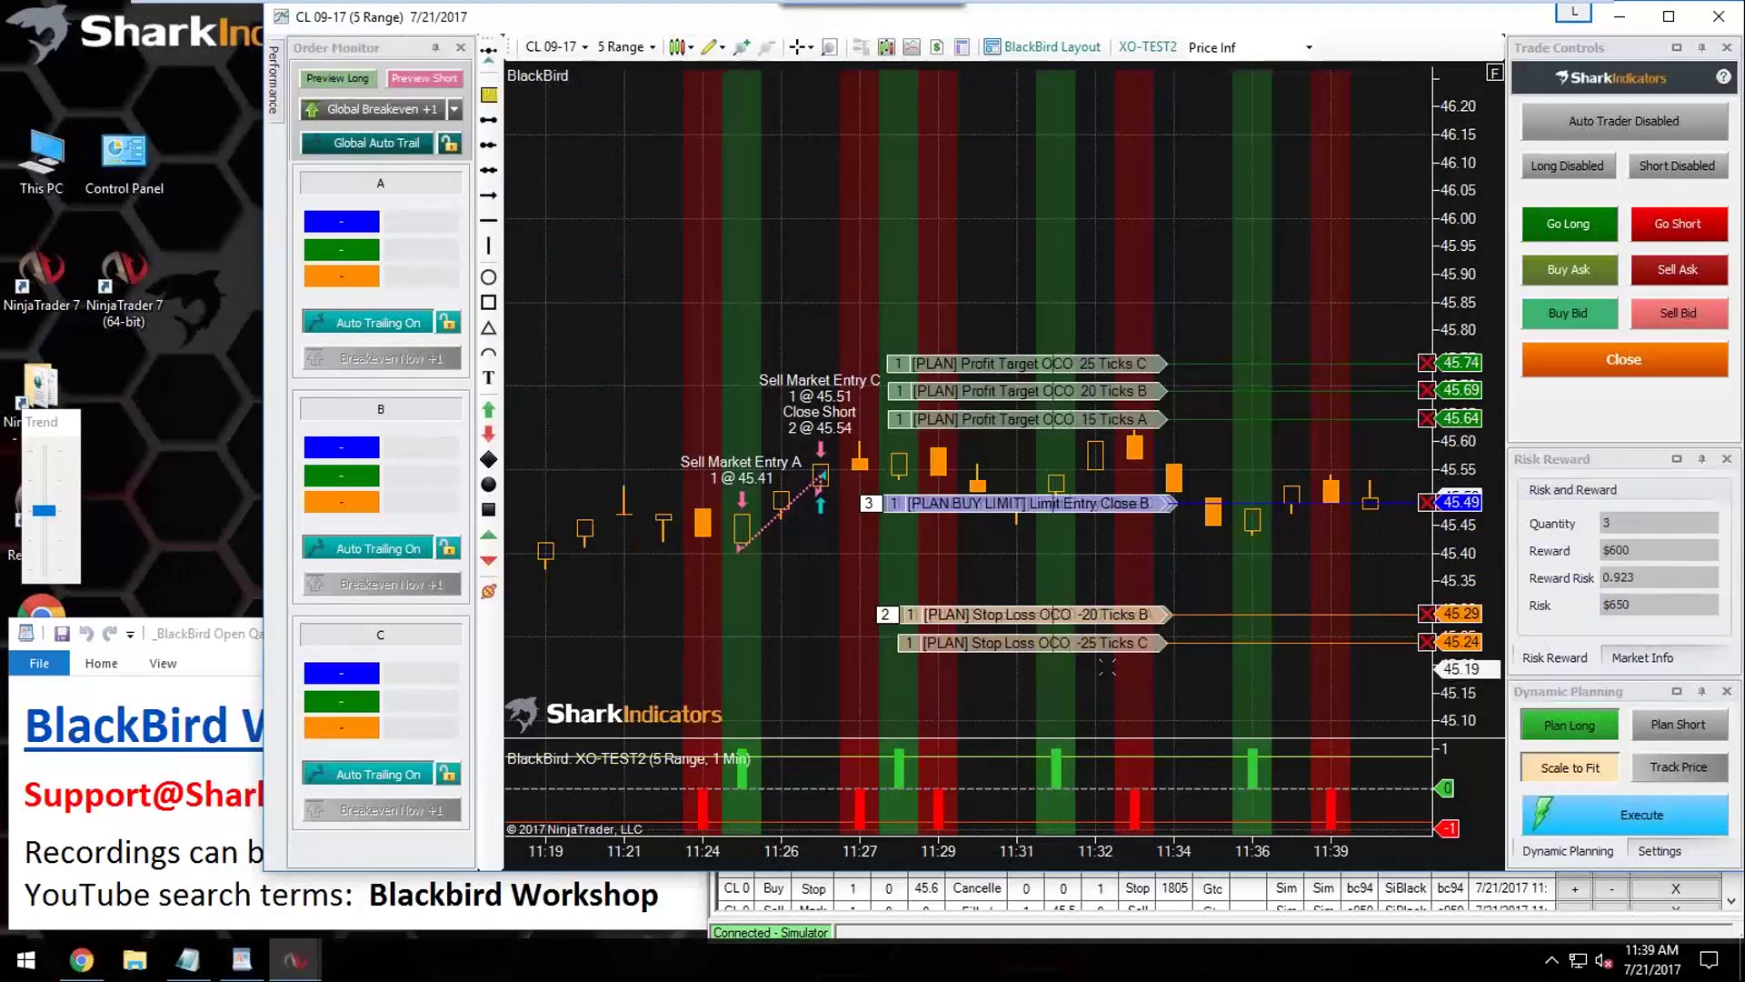
left_click_drag(1104, 617, 1114, 565)
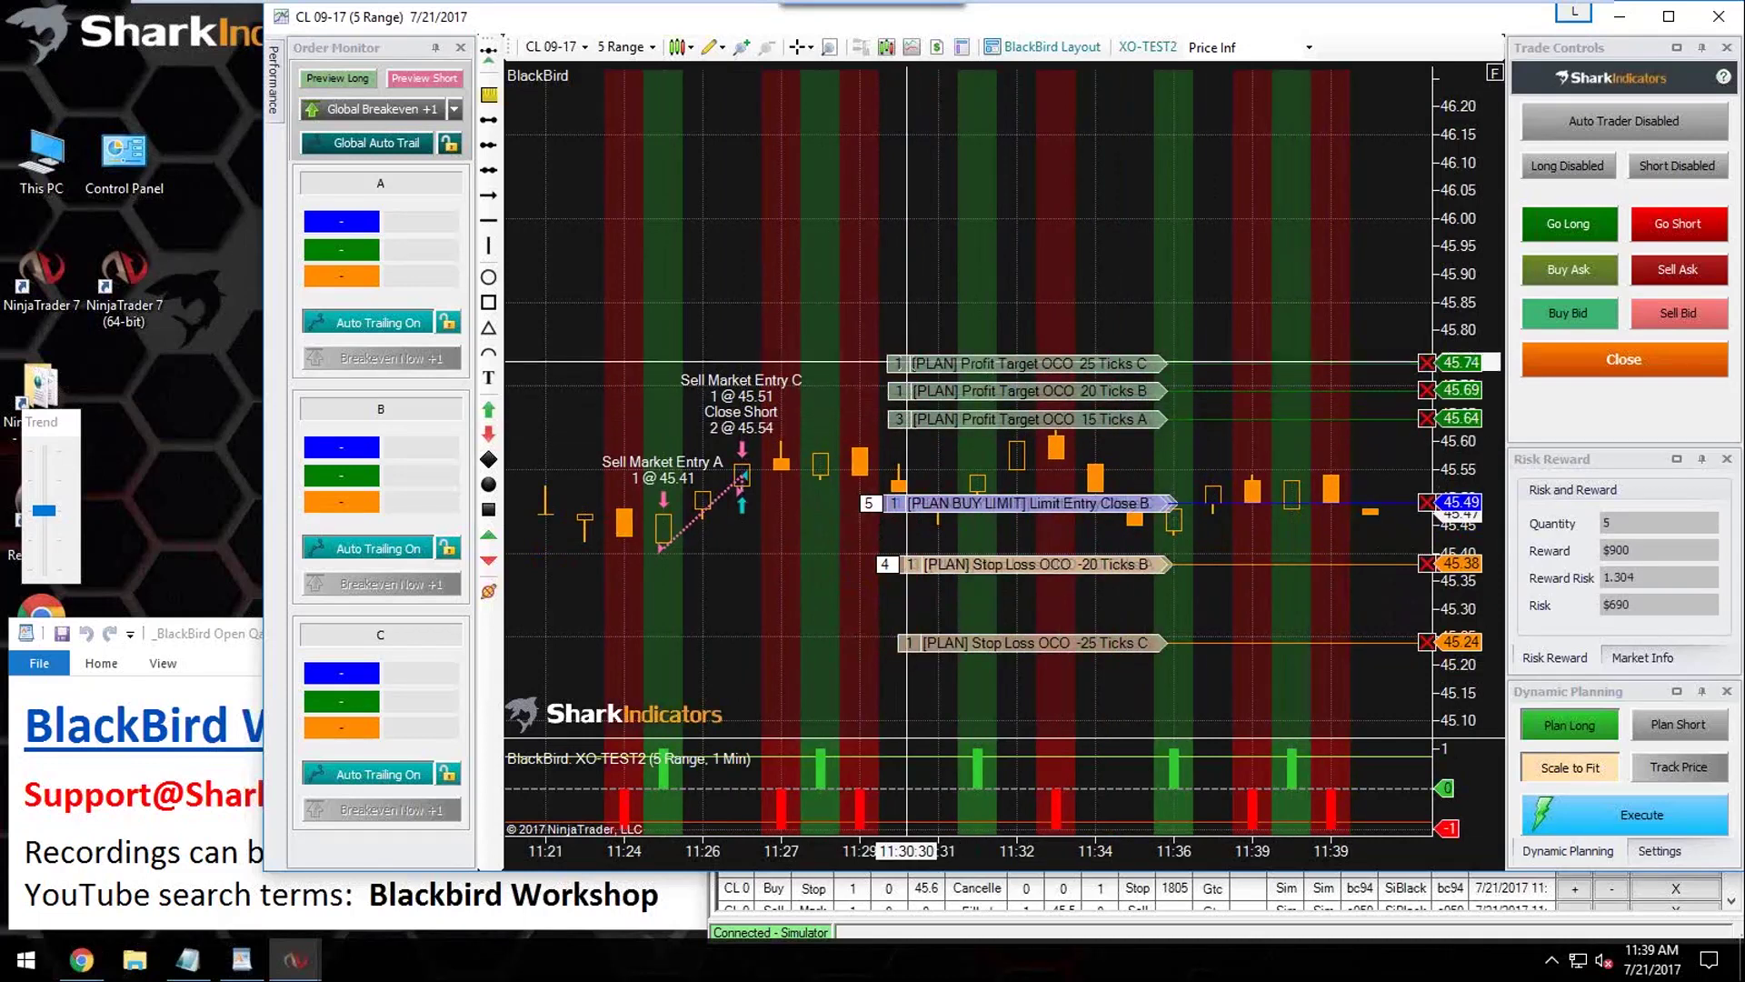
Step: Review the contract quantities of OCO sets A, B and C in the order settings and leave without saving
left_click(1659, 851)
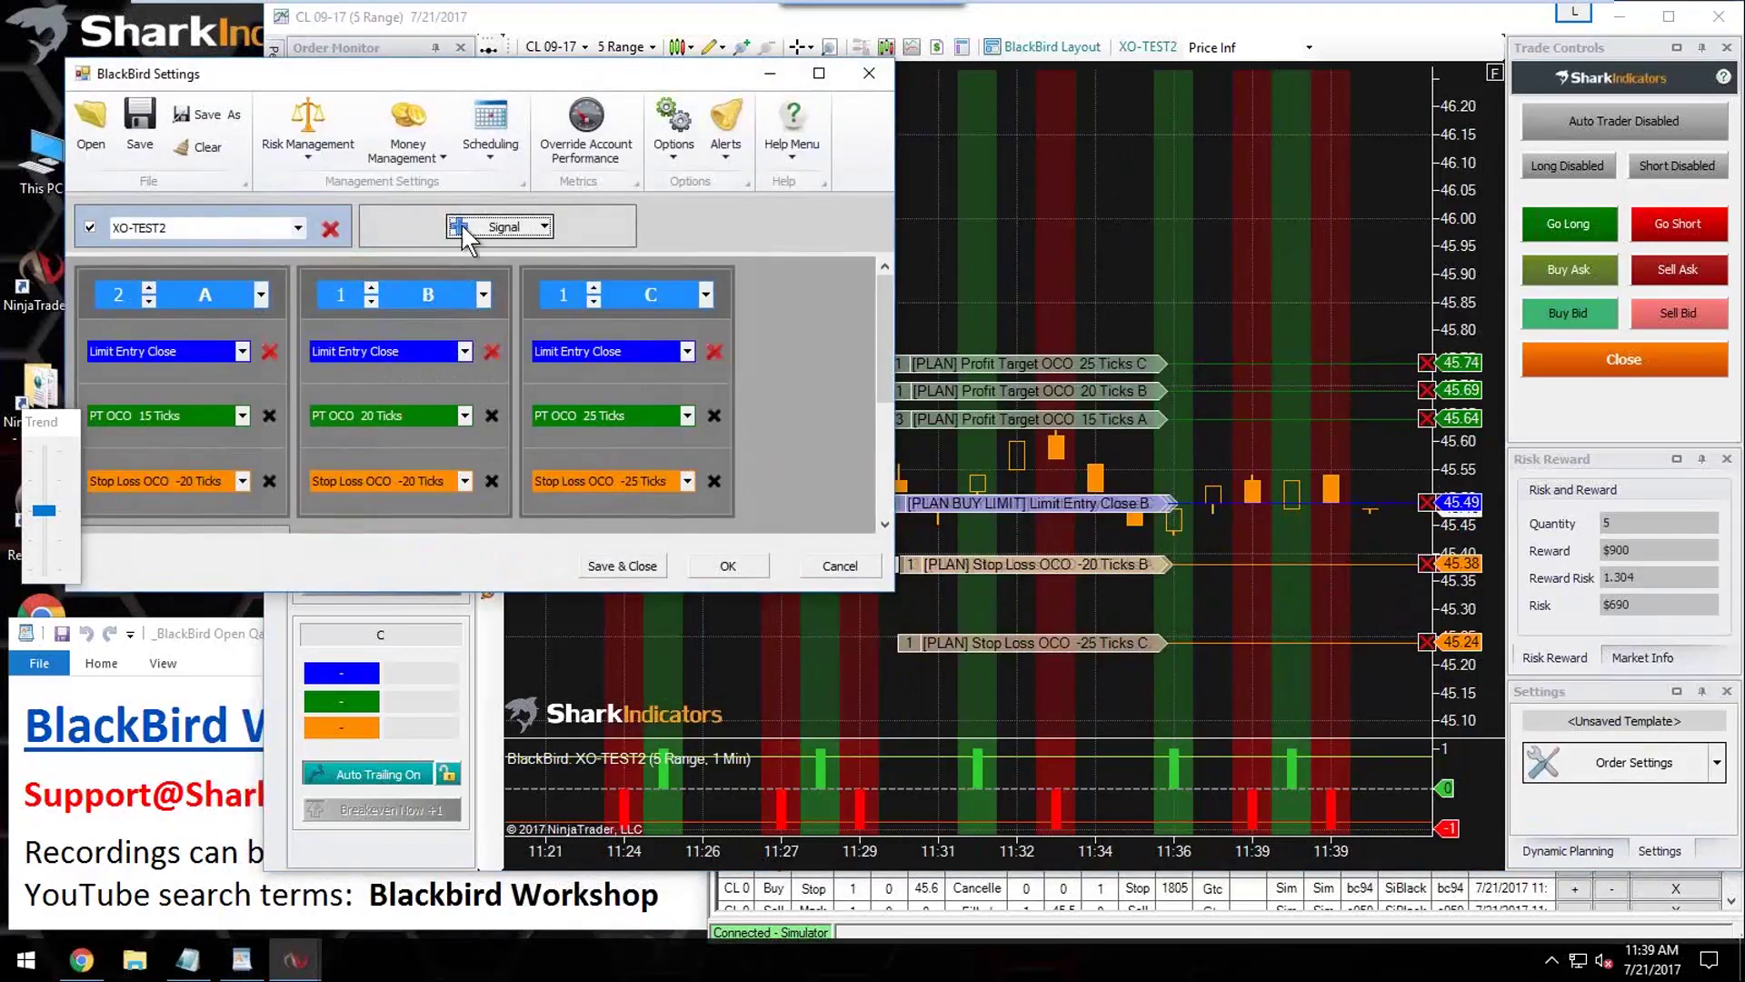
left_click_drag(341, 74, 381, 20)
left_click(152, 238)
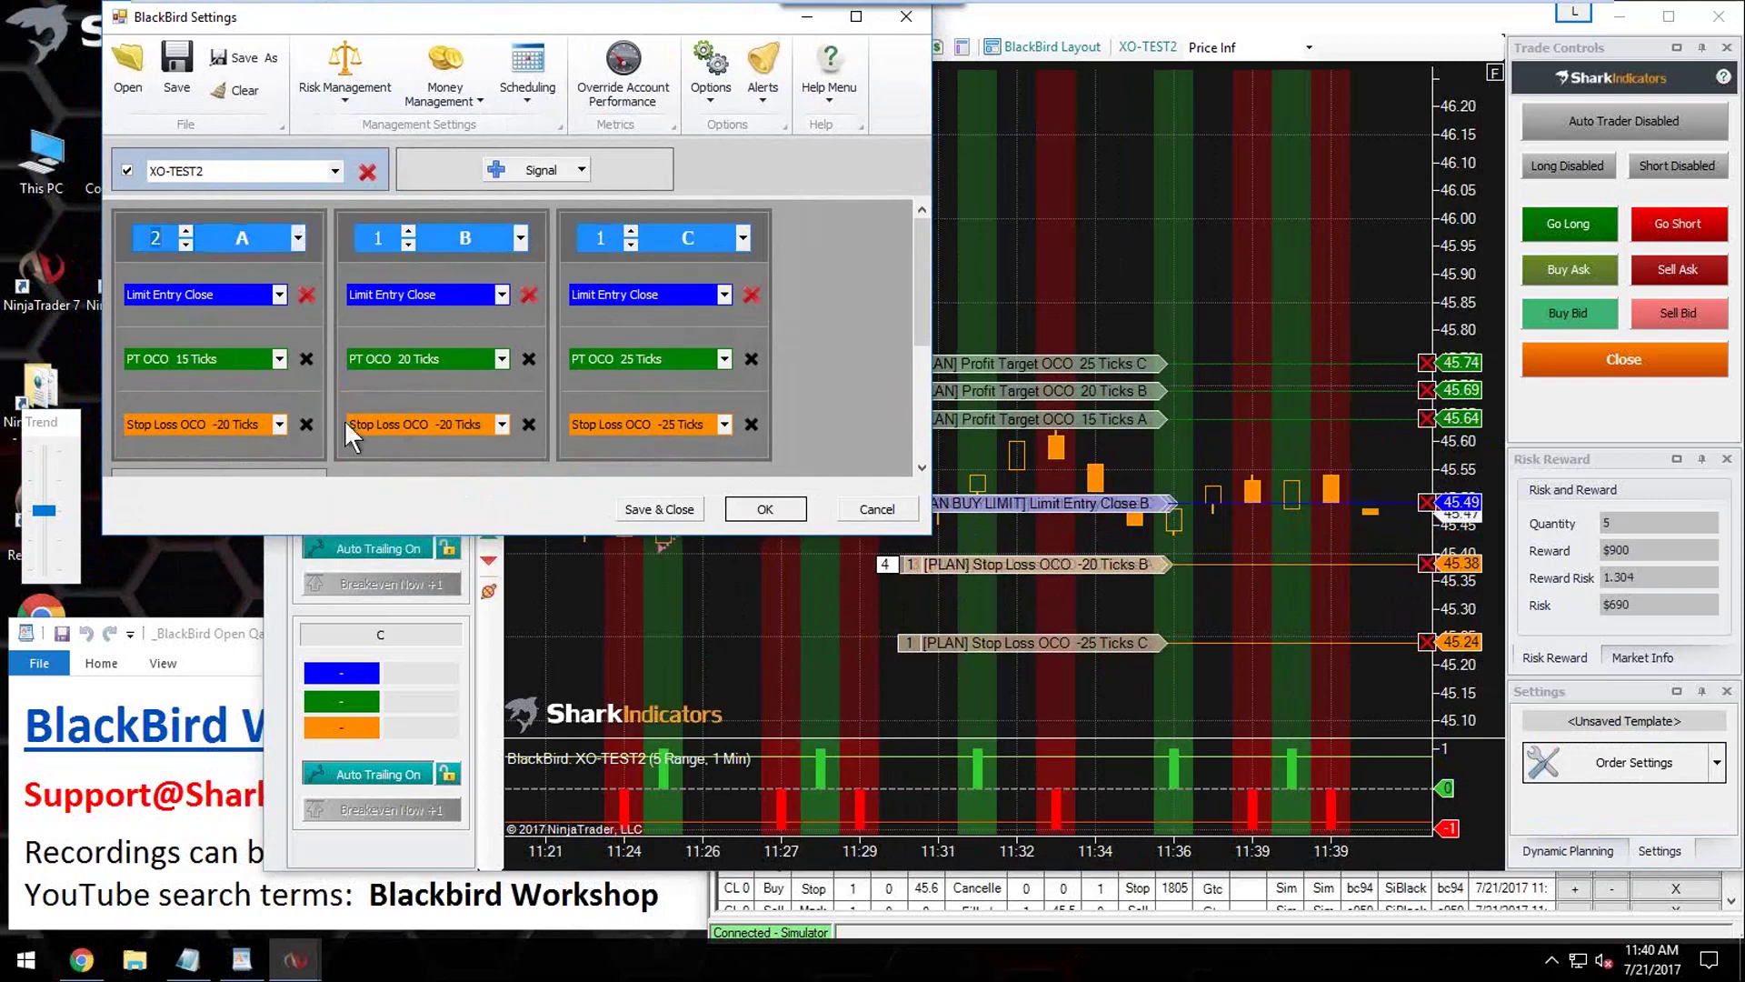
left_click(877, 509)
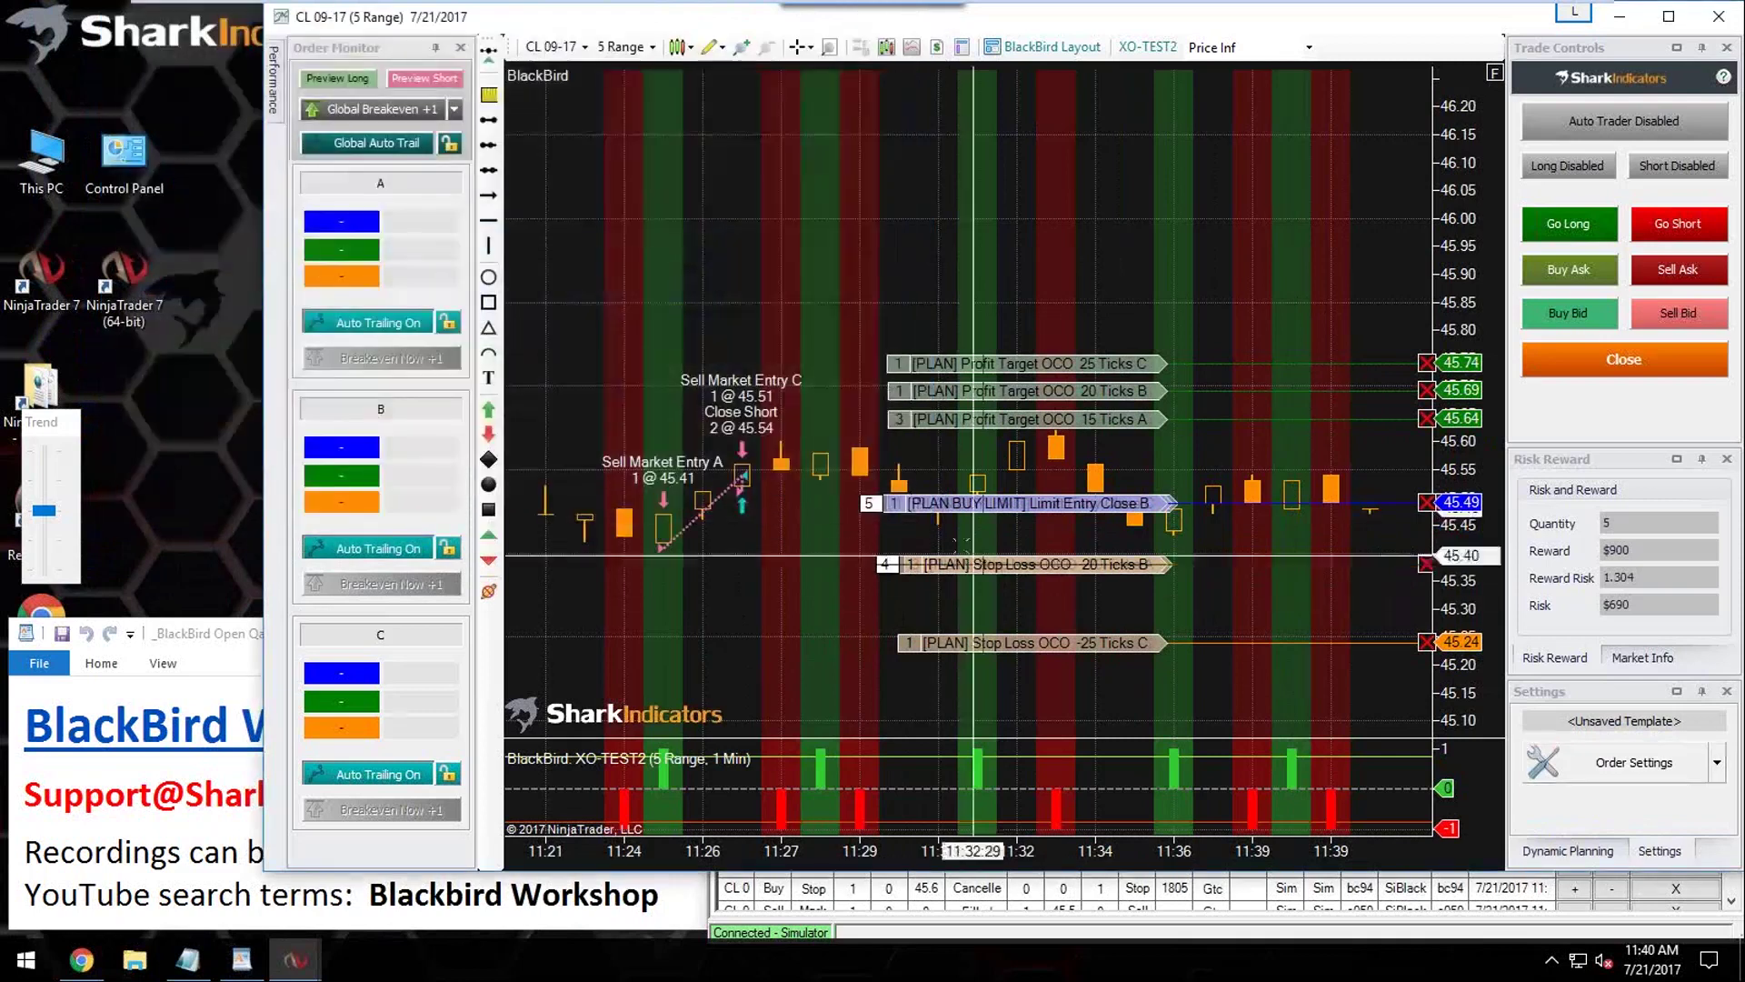
Step: Move the planned stop loss of C to 45.31 and the combined stop loss of A and B to 45.43
left_click_drag(1050, 641, 1052, 601)
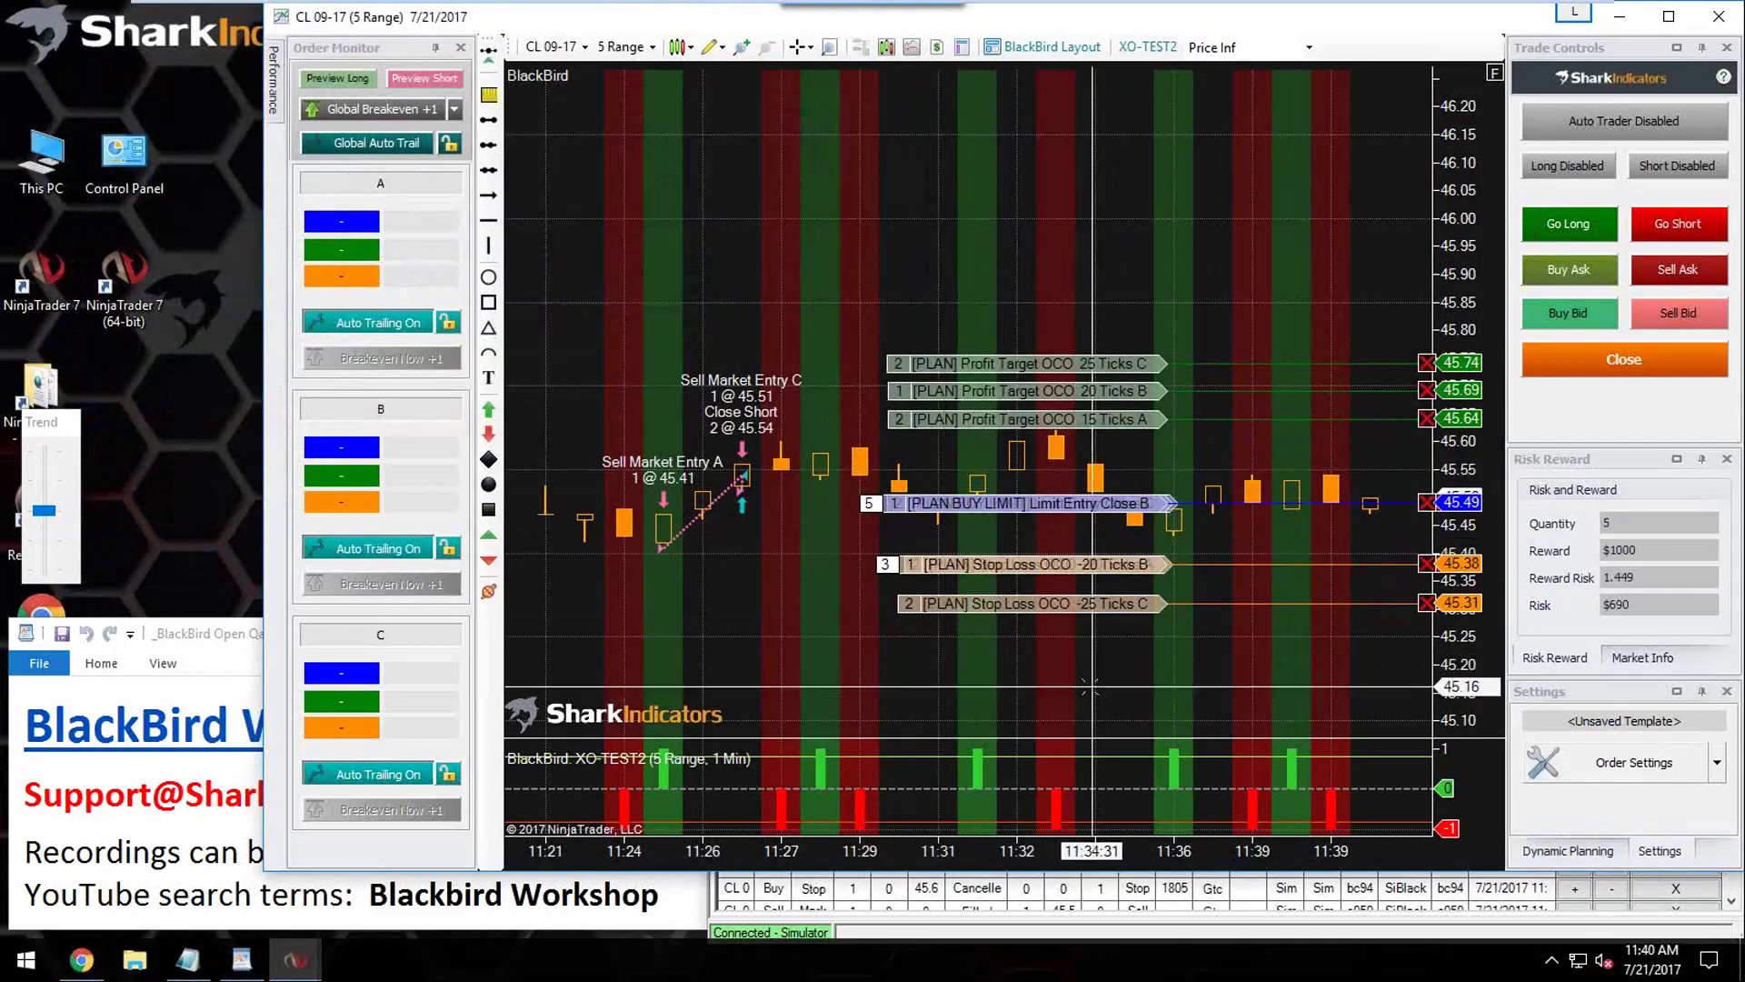
left_click_drag(1036, 565, 1040, 538)
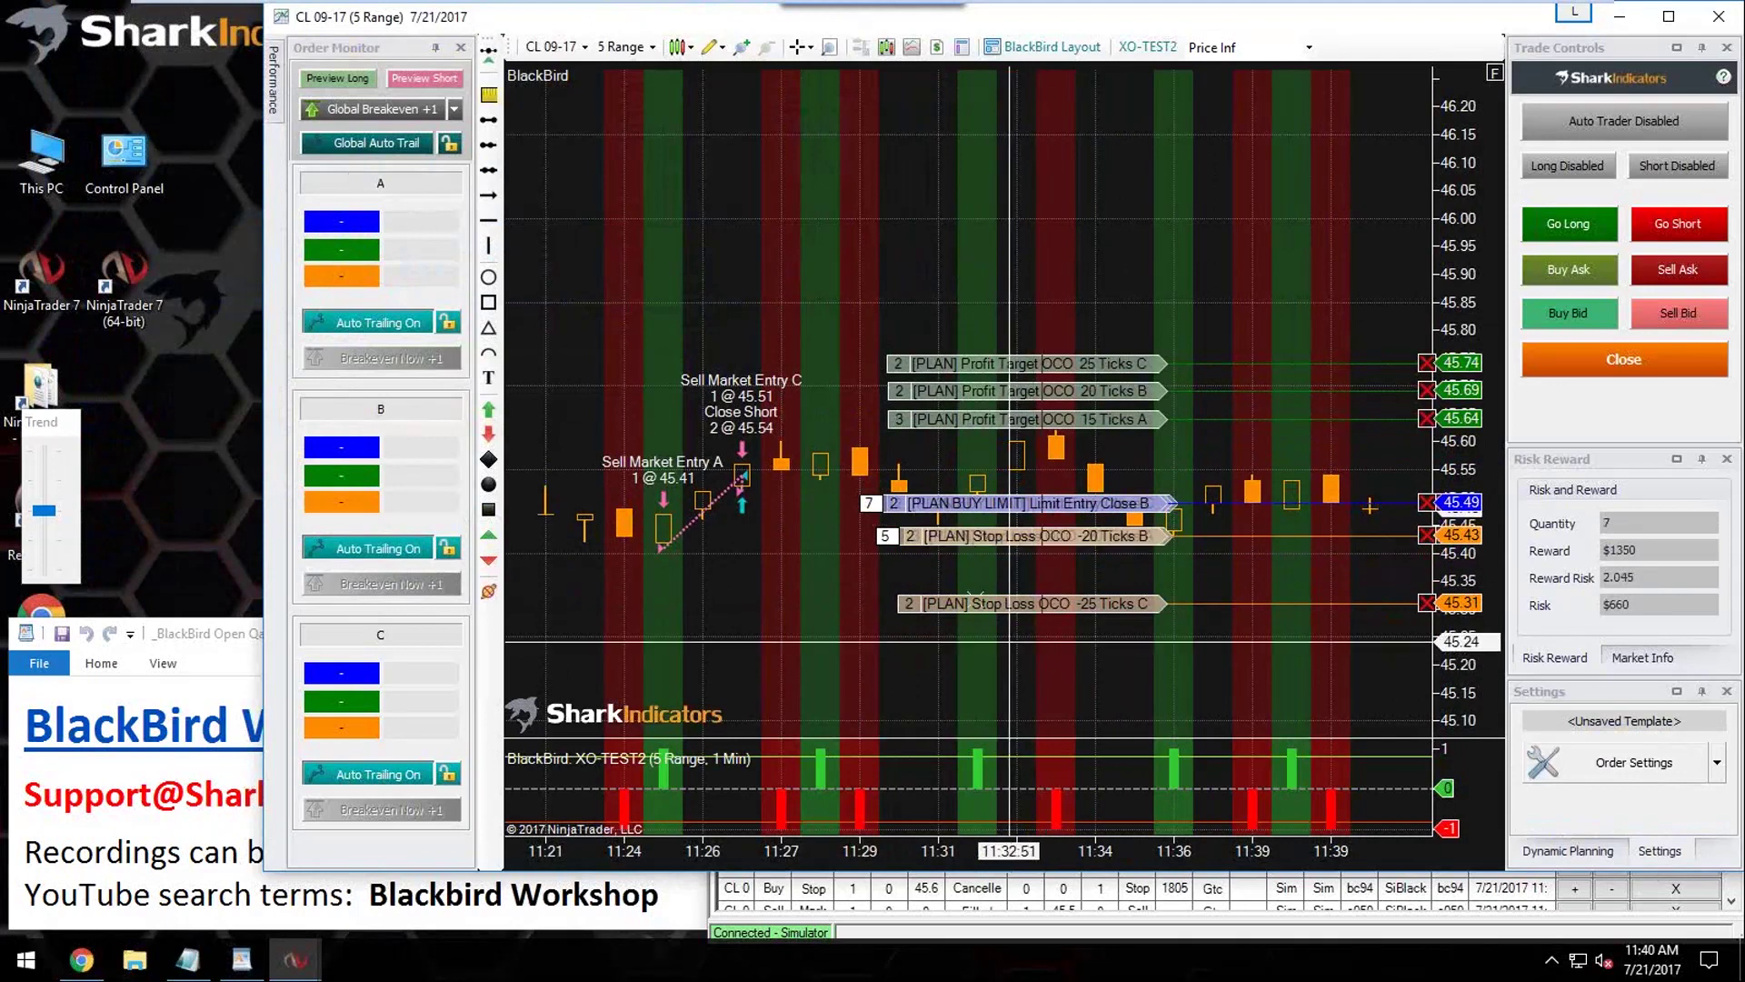
left_click_drag(876, 501, 877, 502)
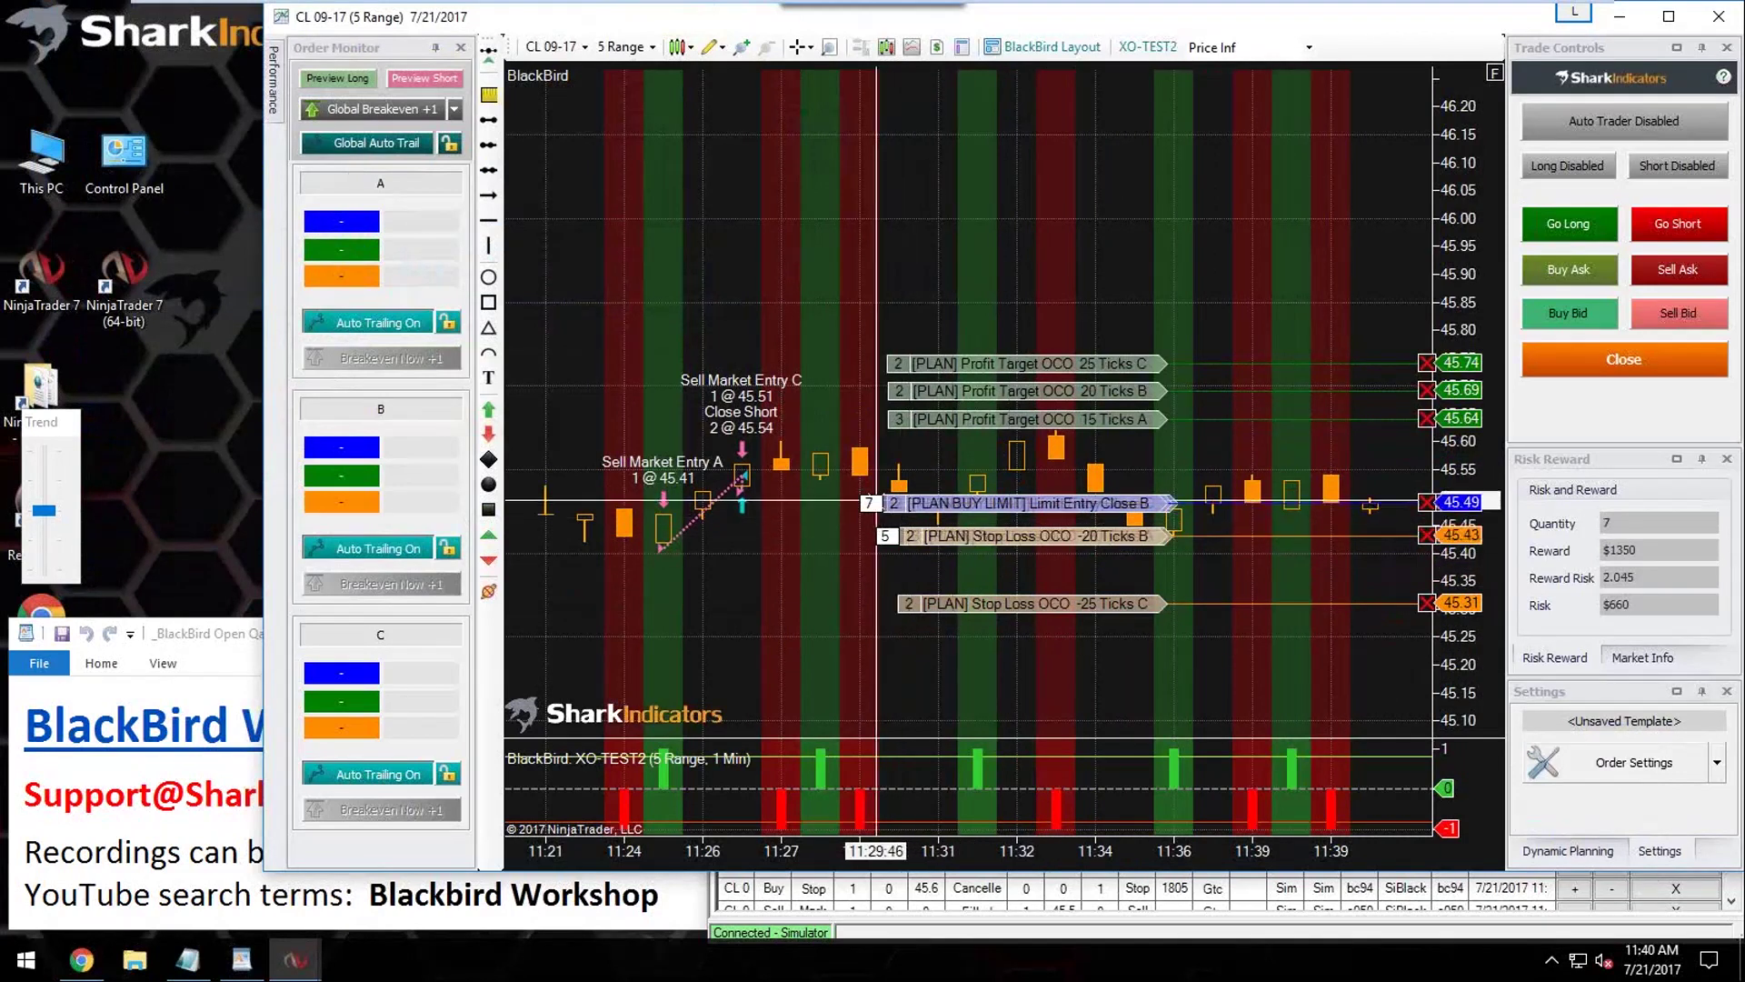
left_click_drag(893, 420, 893, 364)
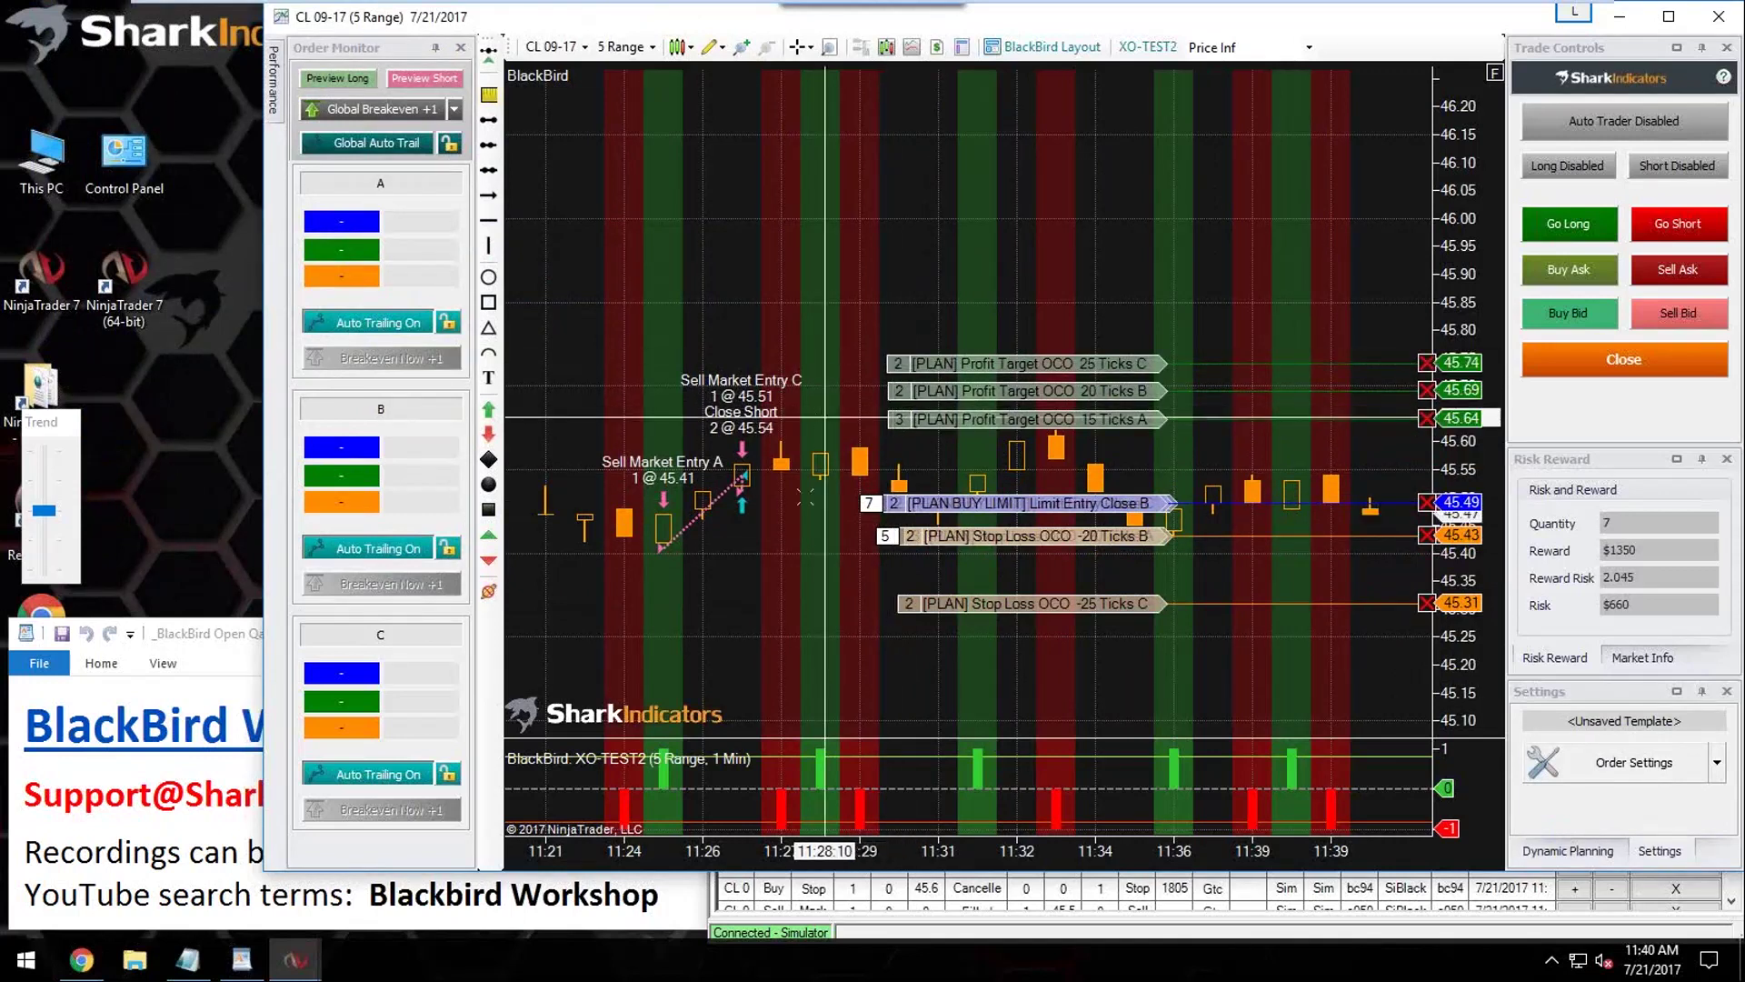
Step: Turn off Scale to Fit in Dynamic Planning and replace the long plan with a fresh one with its entry at 45.45
left_click(1620, 852)
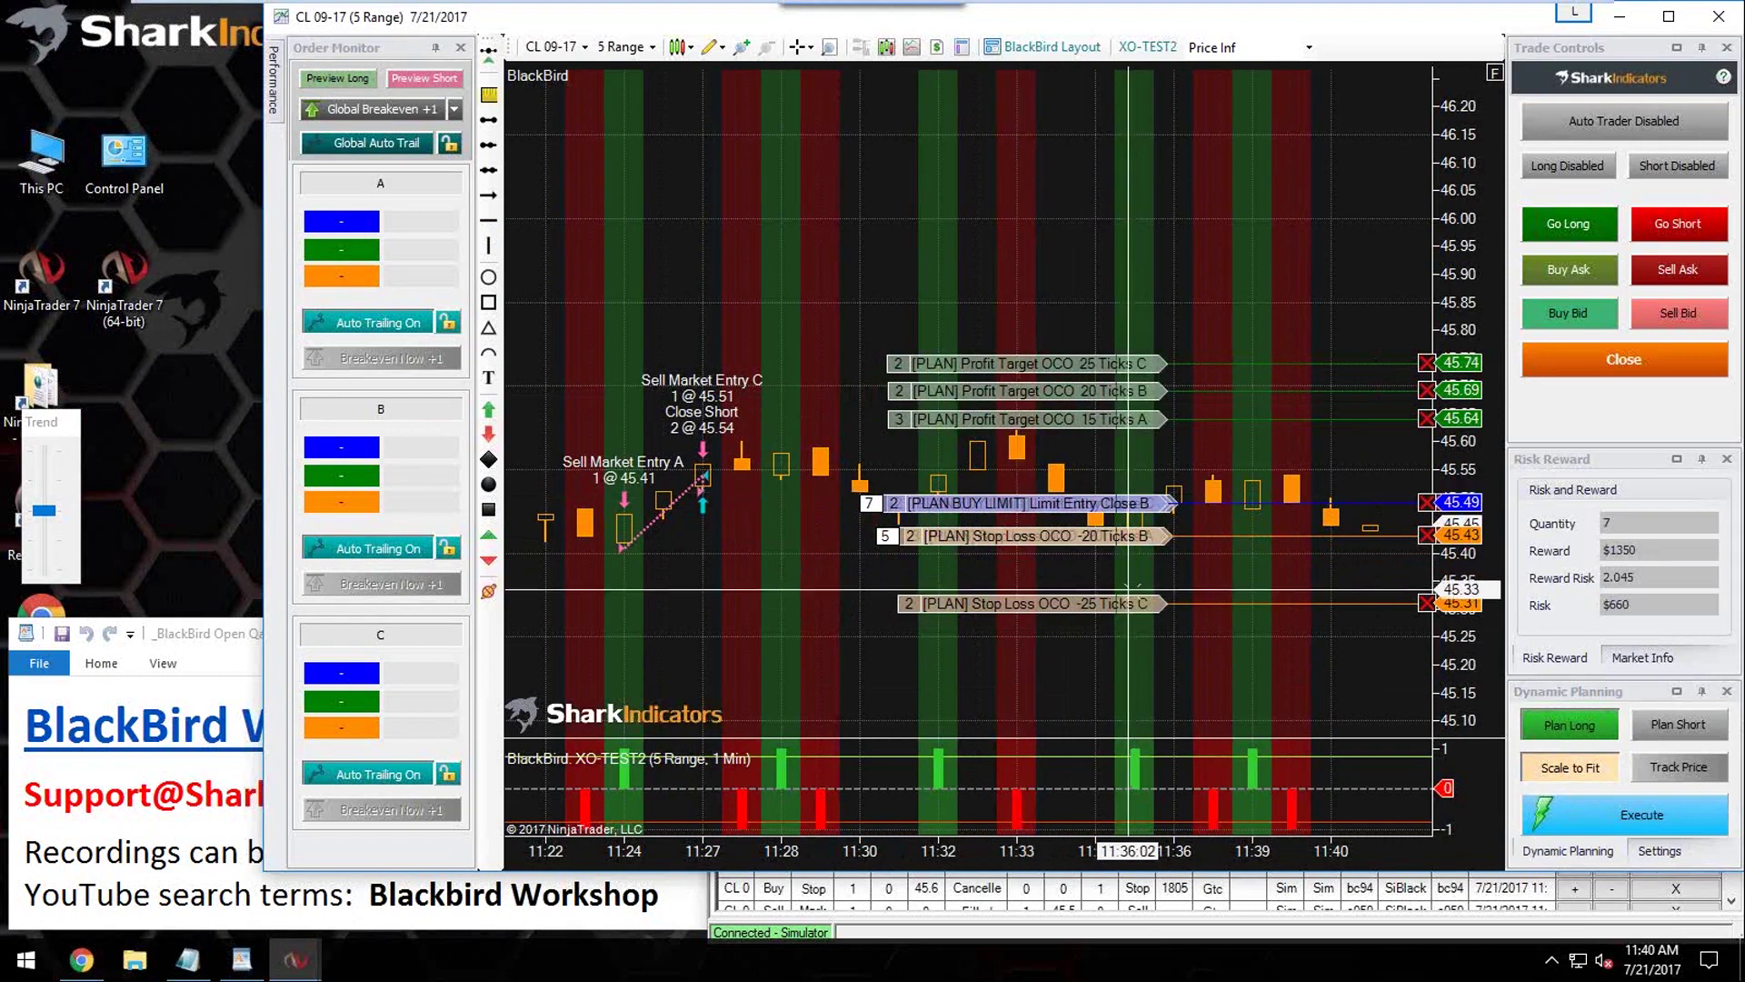
left_click(1565, 768)
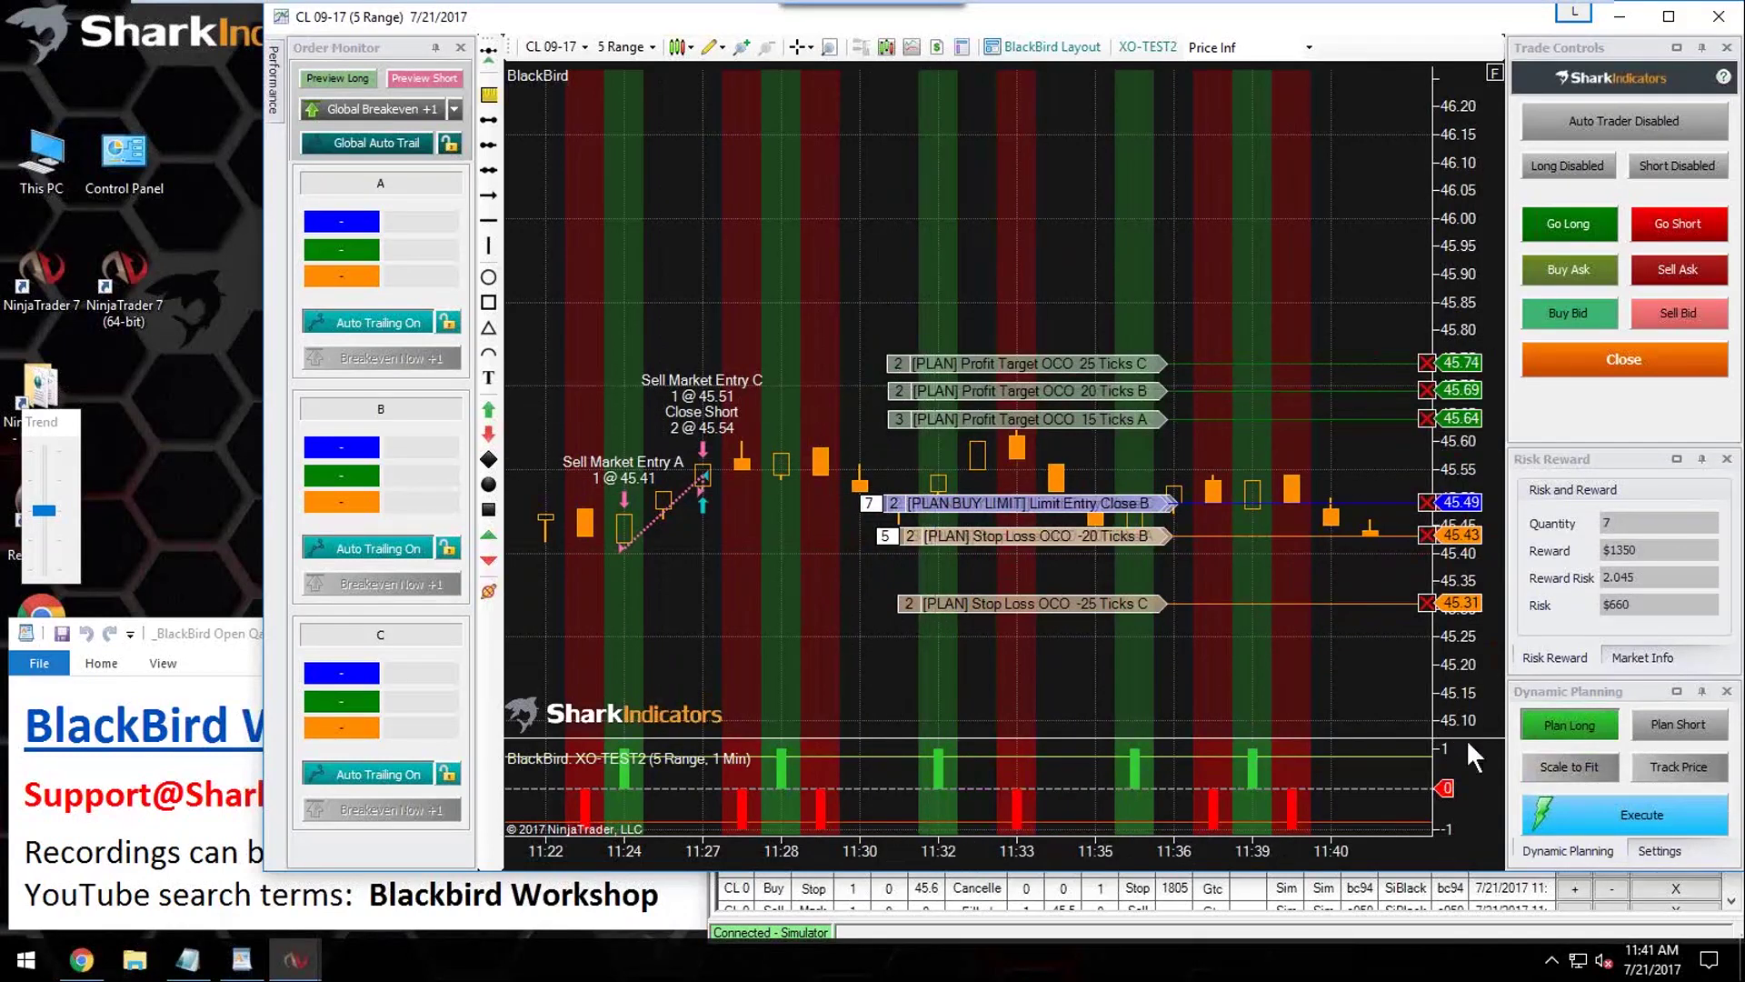
left_click(1574, 723)
left_click(1574, 723)
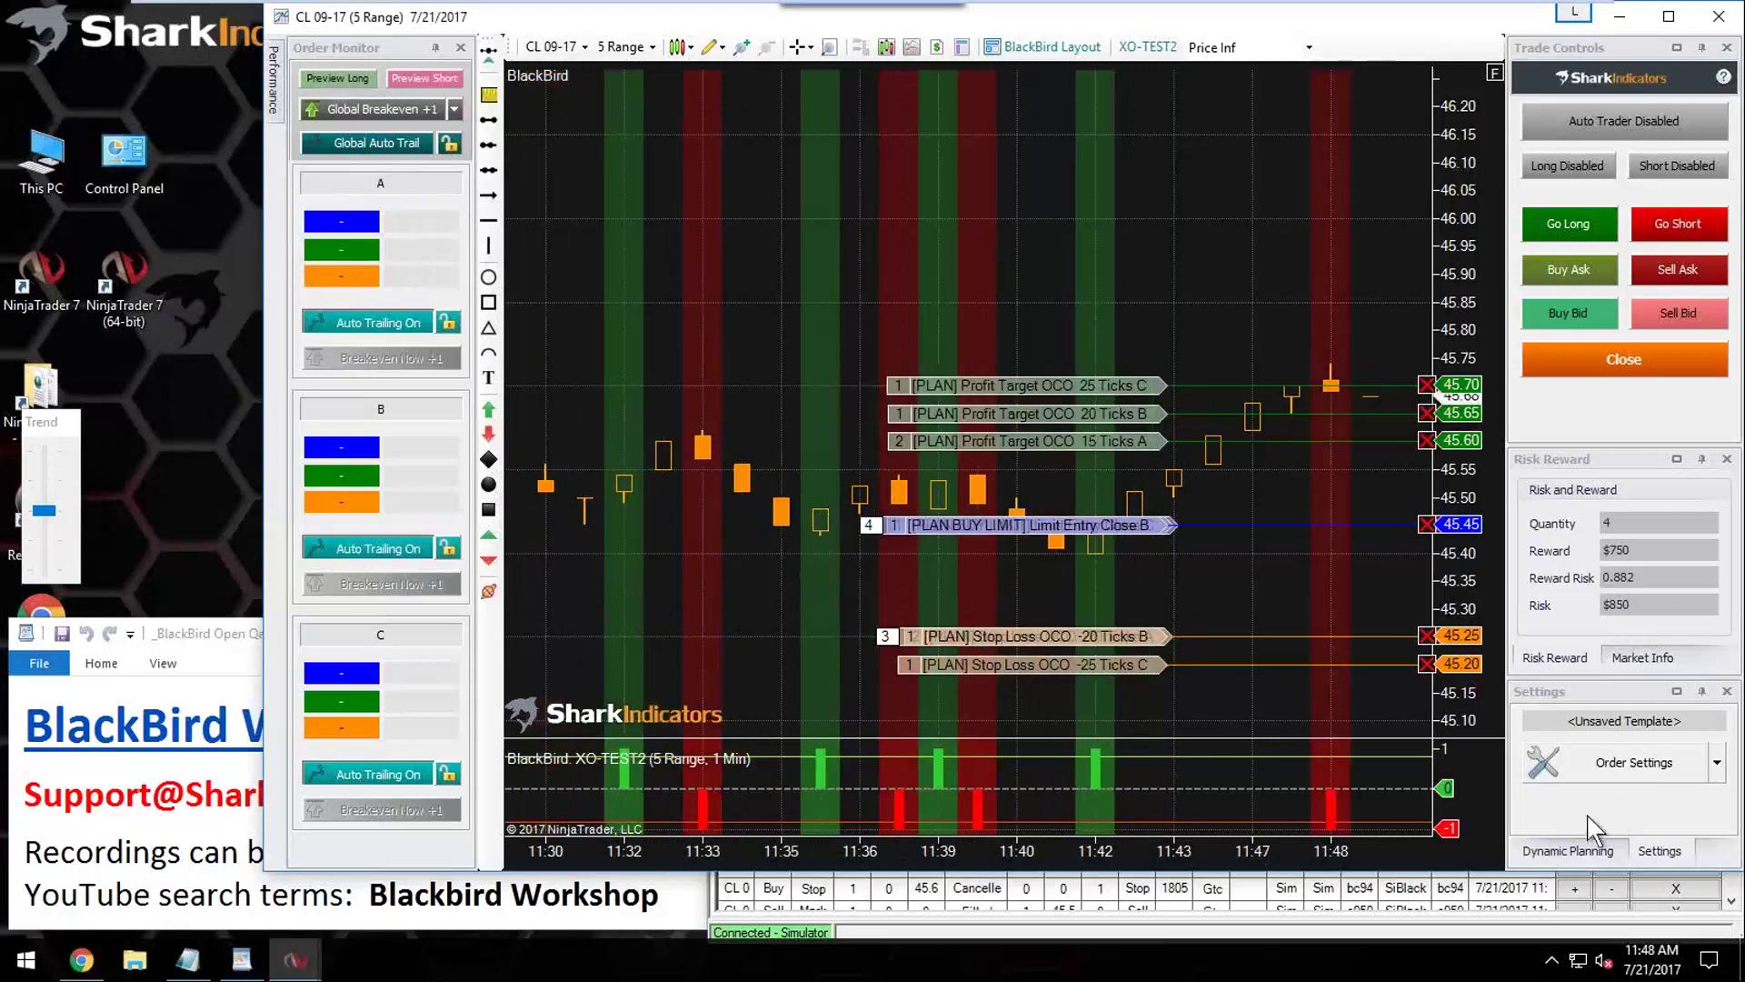
left_click(1573, 856)
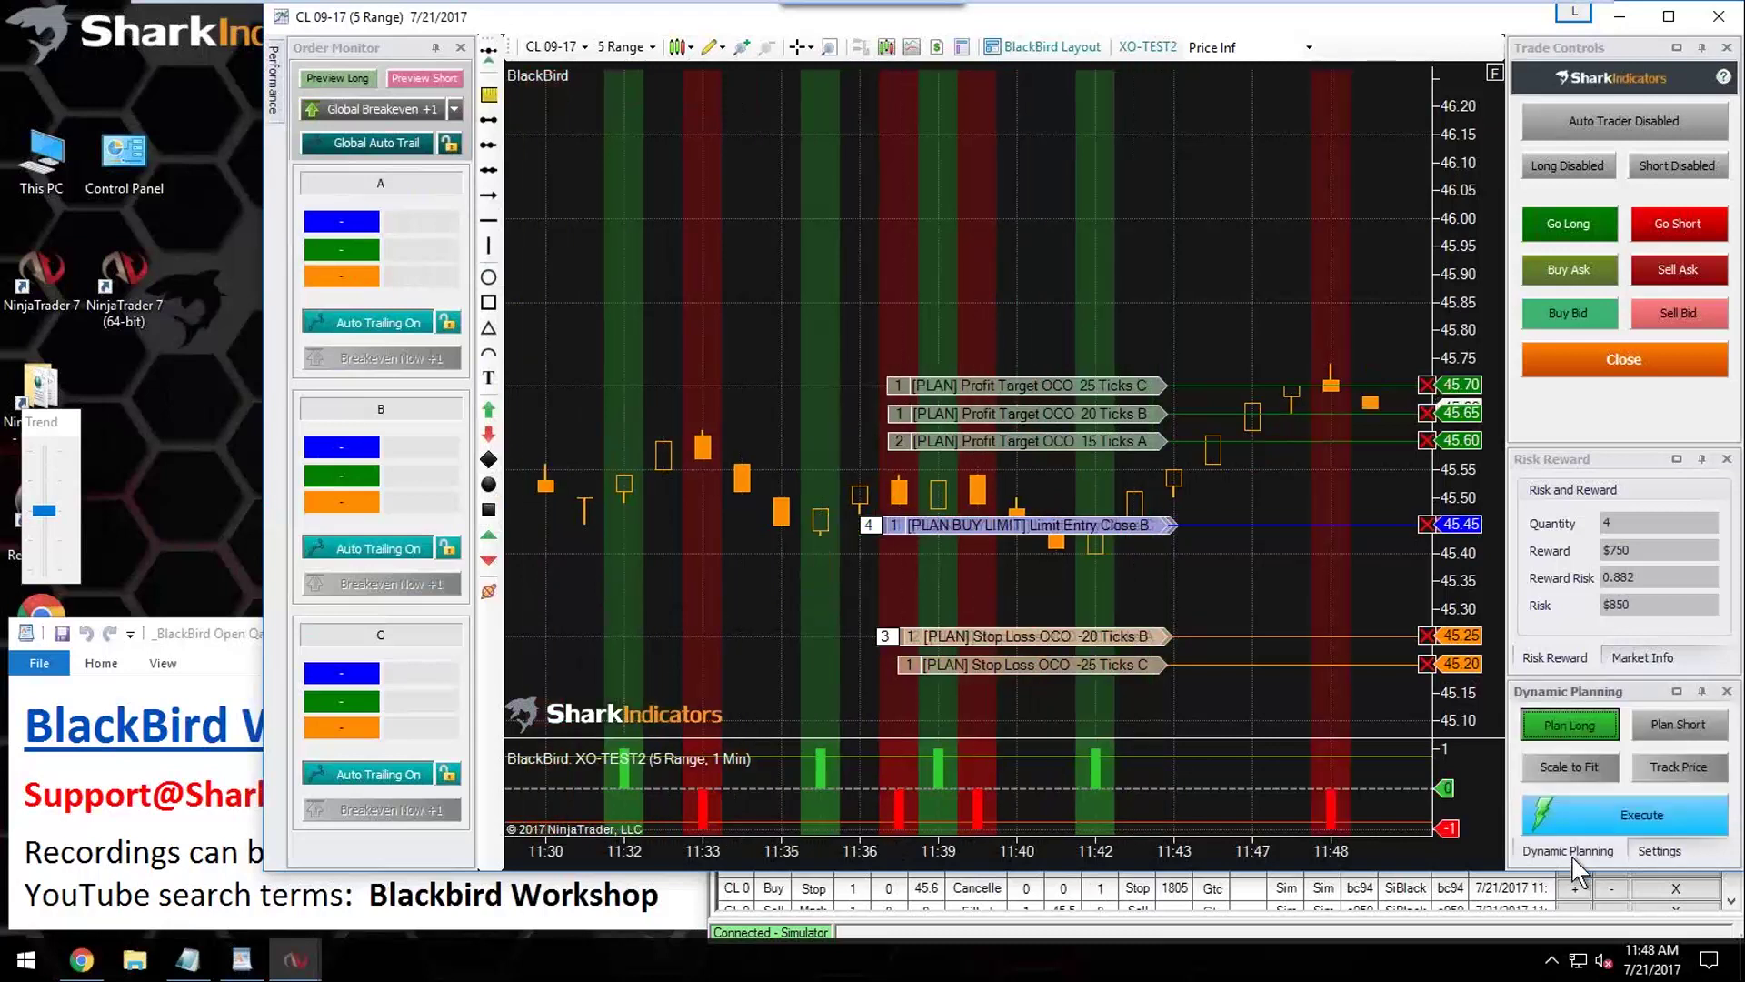
left_click(1617, 809)
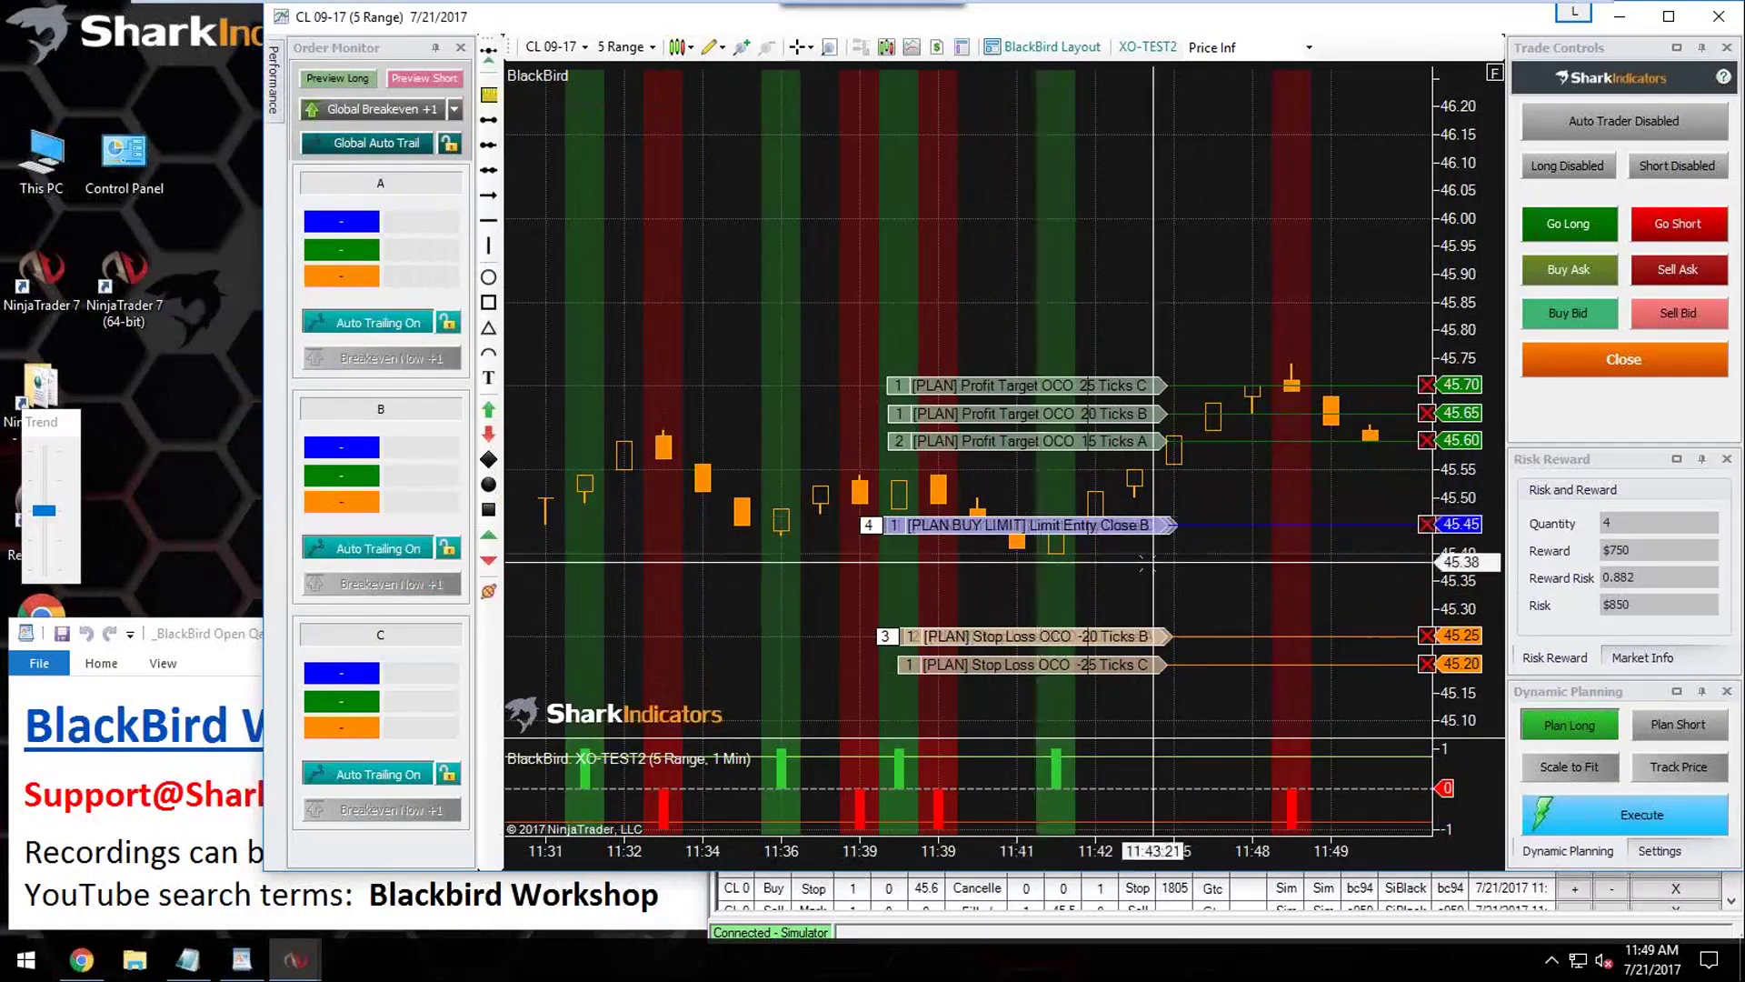
Step: Move the planned profit target of A down to 45.54
left_click_drag(1018, 442, 1015, 483)
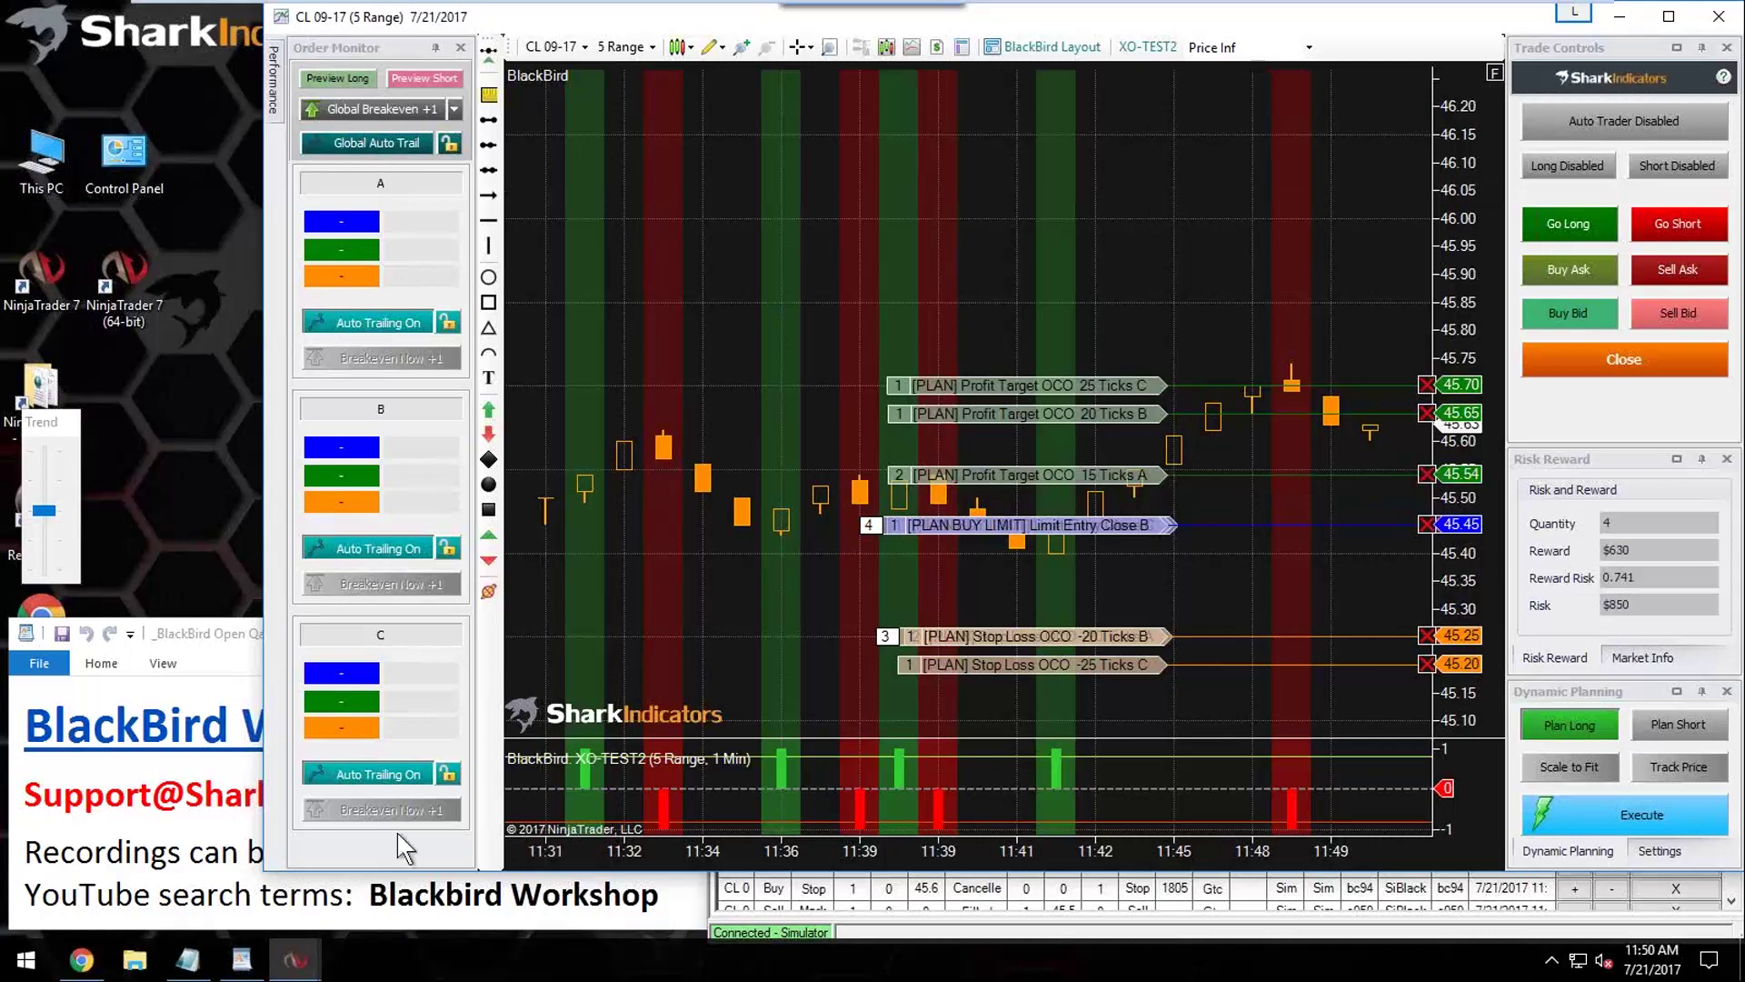
left_click(390, 221)
left_click(393, 774)
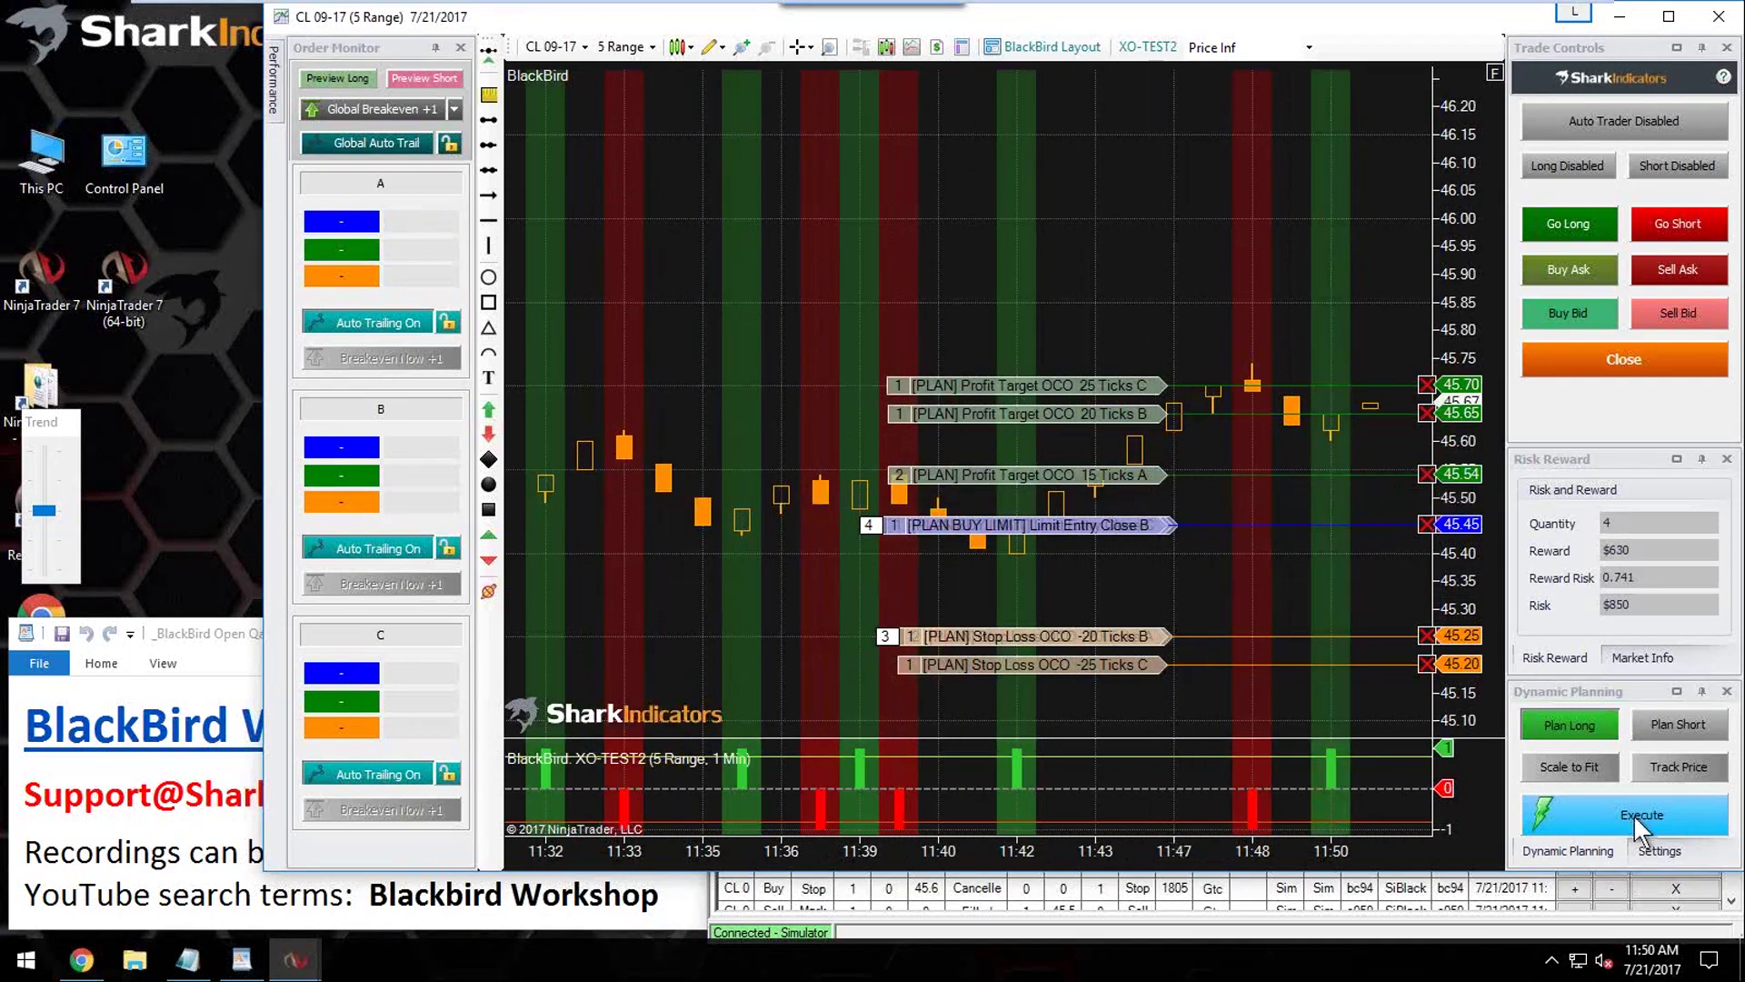
Step: Replace the long plan with a fresh one with its entry at 45.65 and execute it
left_click(1568, 720)
left_click(1568, 719)
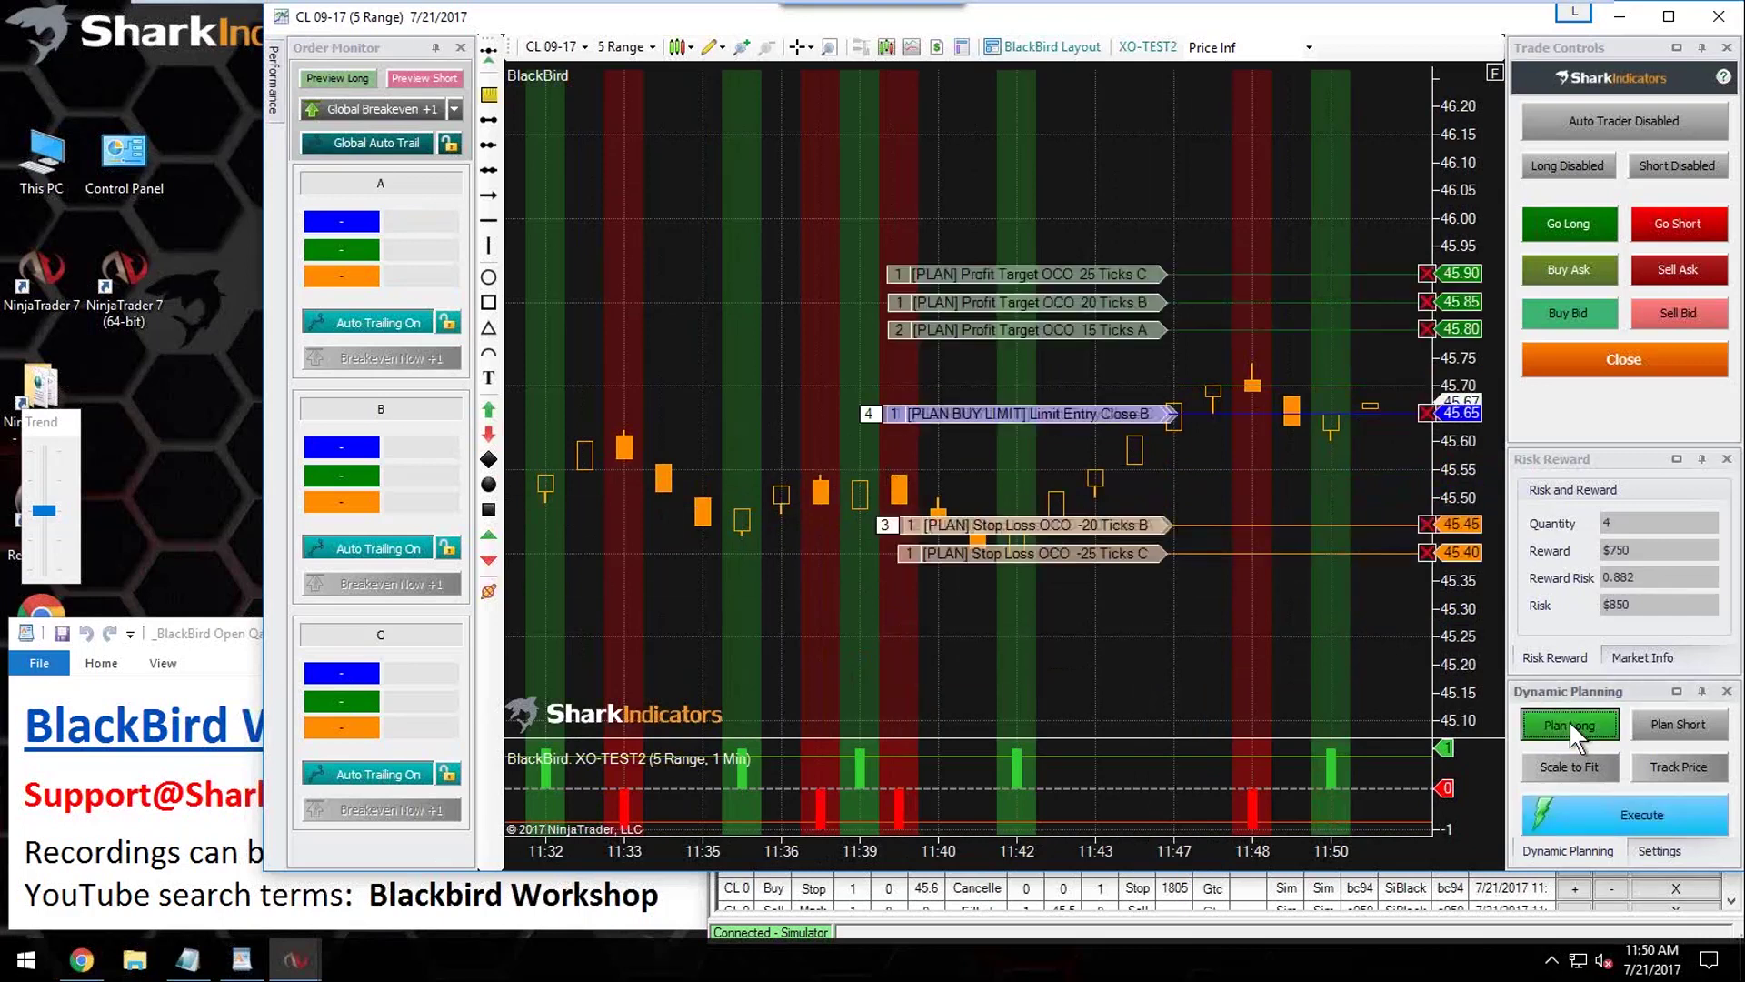
left_click(1660, 819)
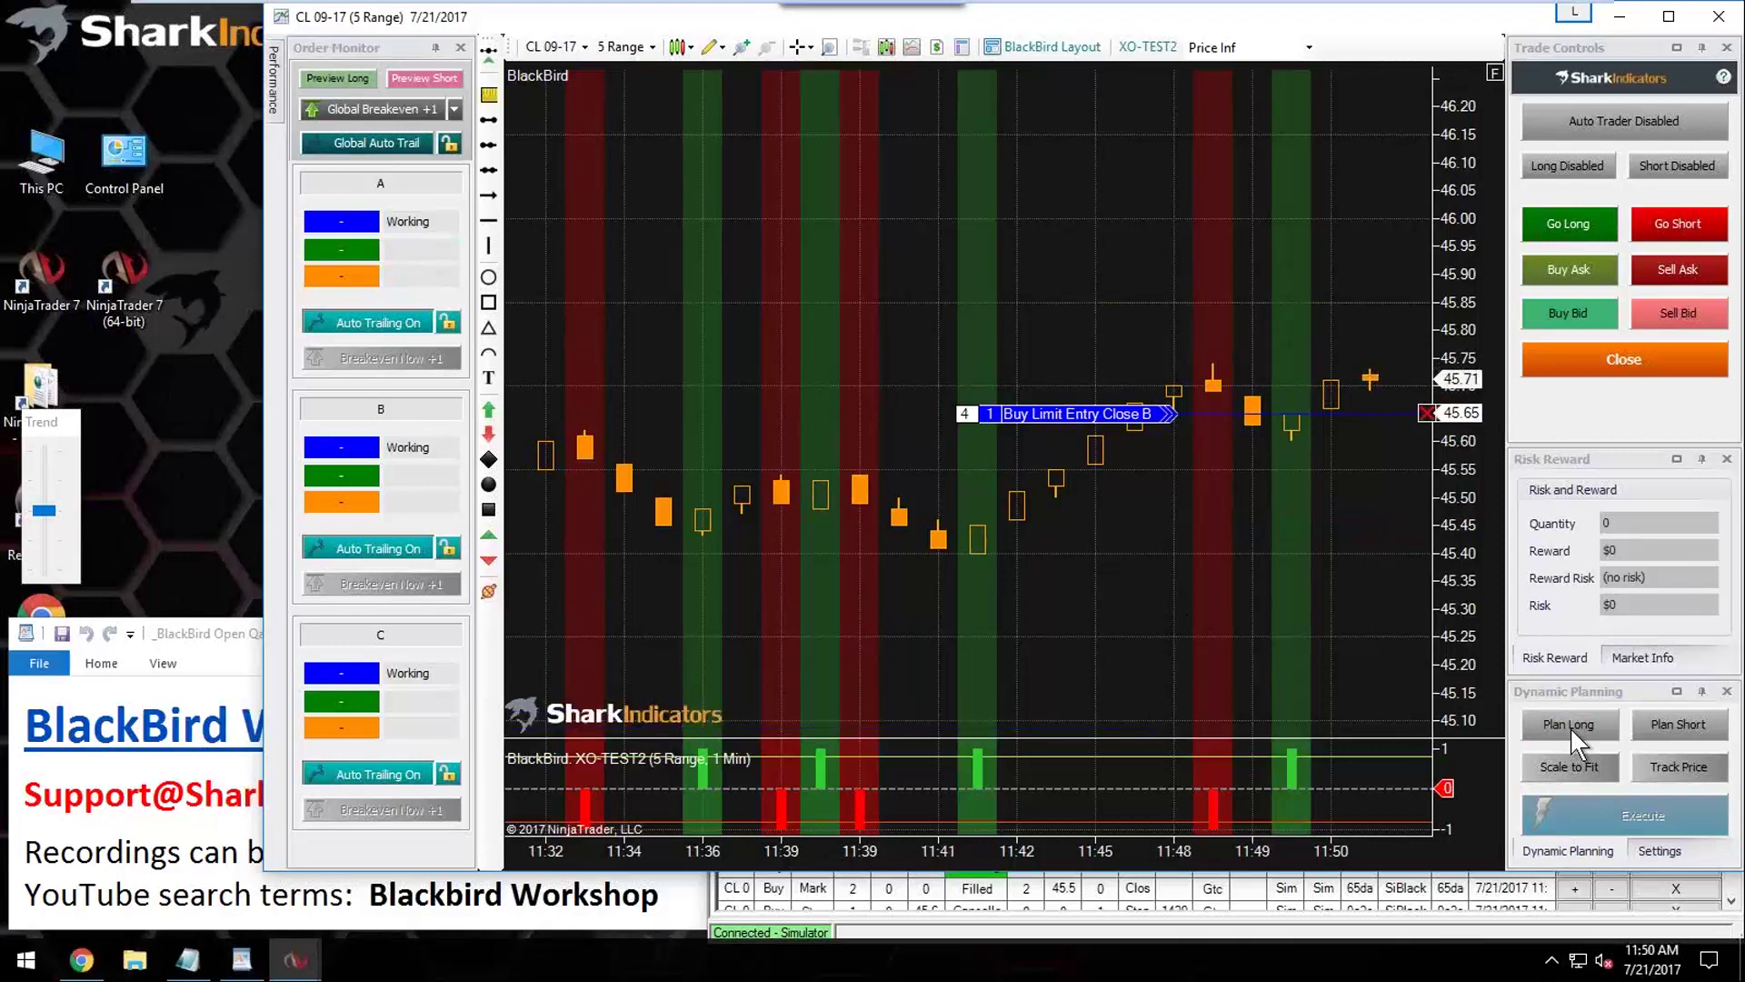
Step: Show a short plan and move its entry up to 45.77, down to 45.48 and up to 45.81, then lower it slightly
left_click(1667, 723)
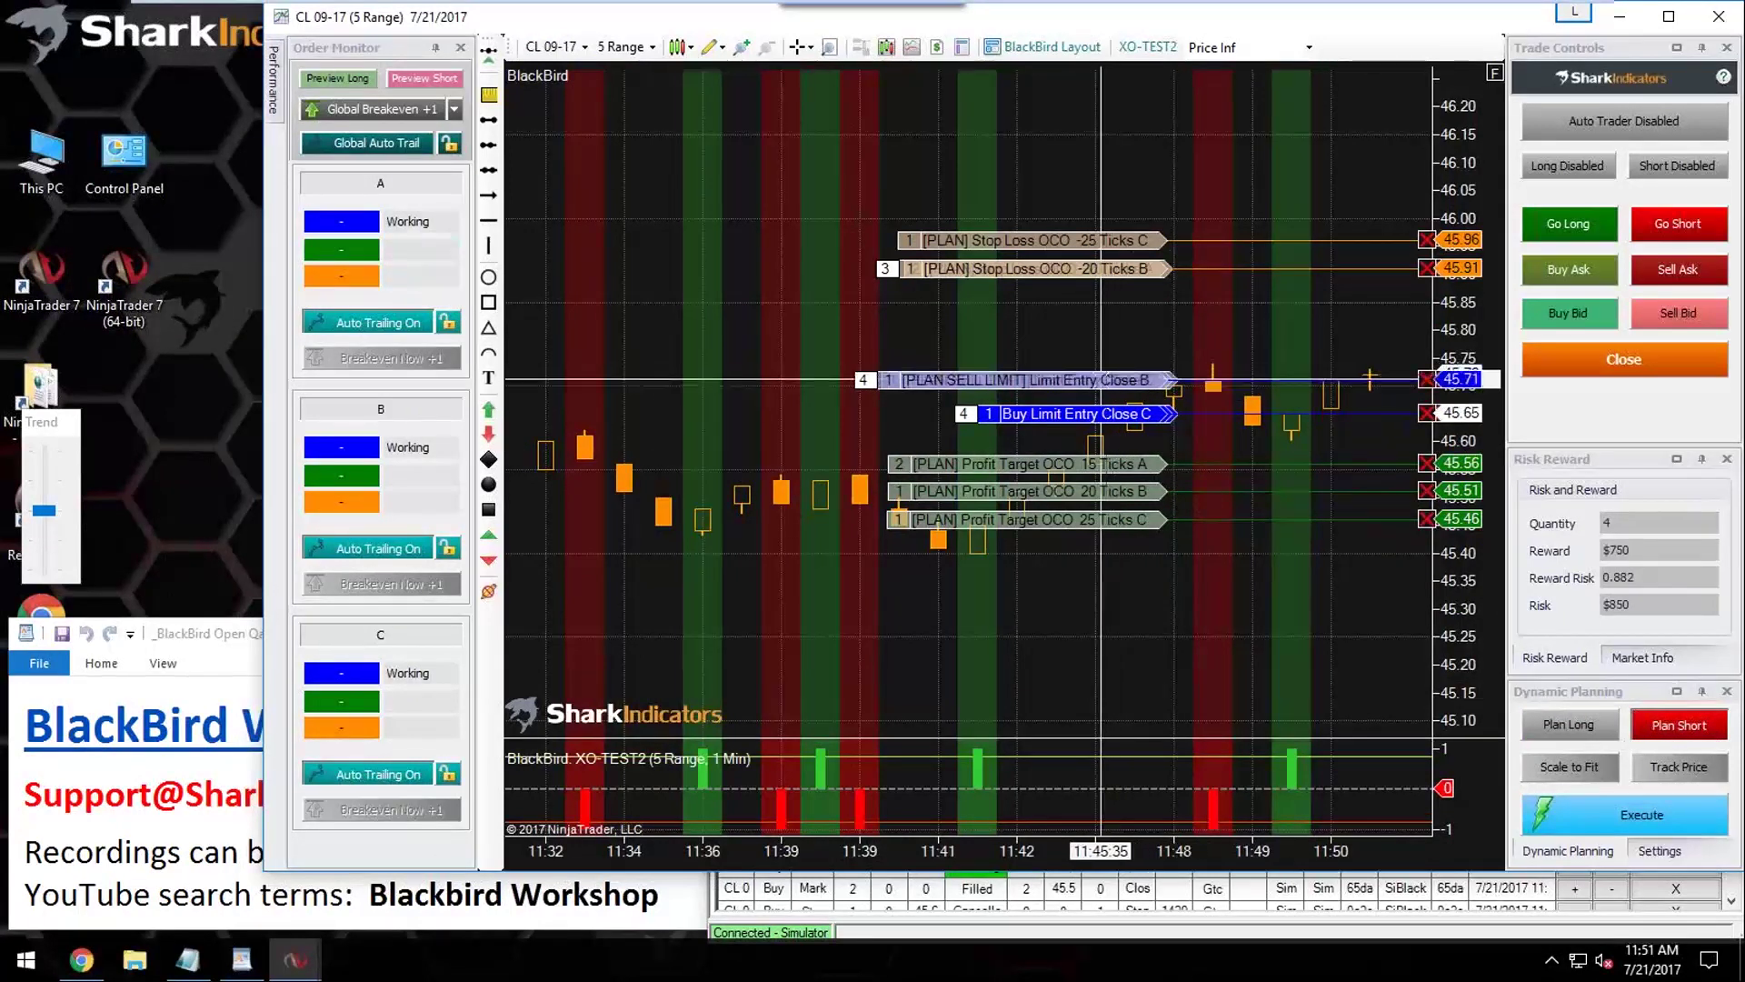
left_click_drag(1099, 379, 1099, 345)
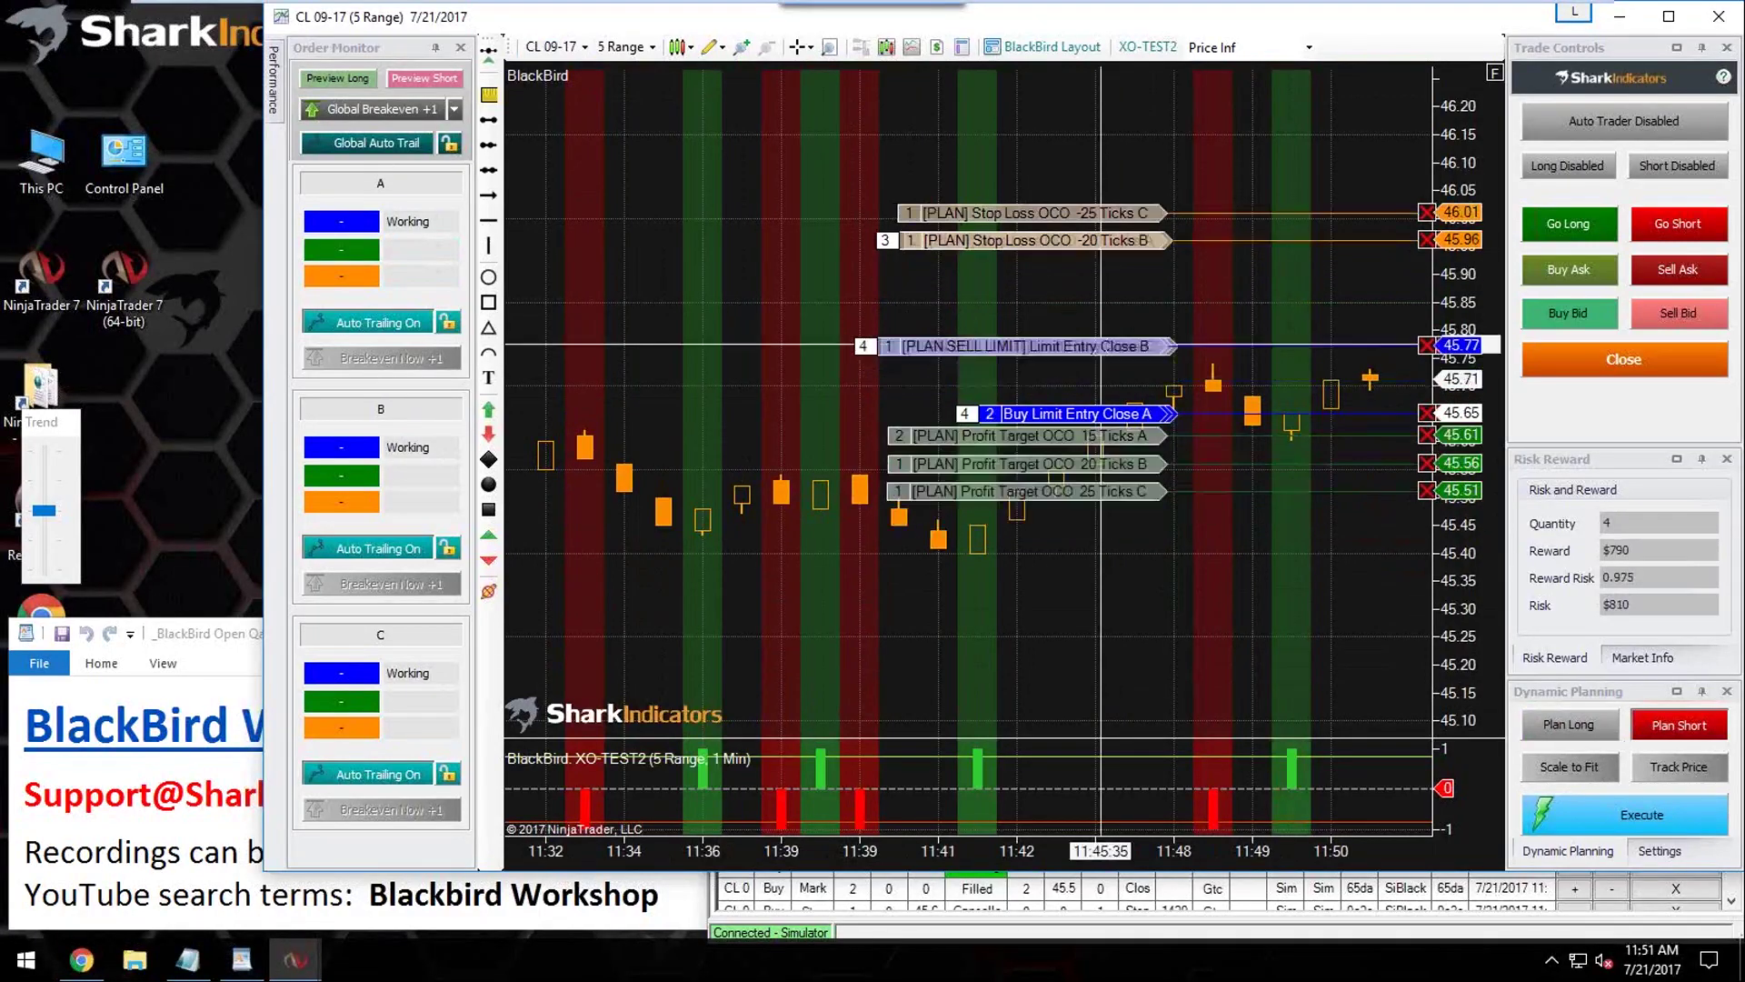
left_click_drag(1100, 345, 1090, 511)
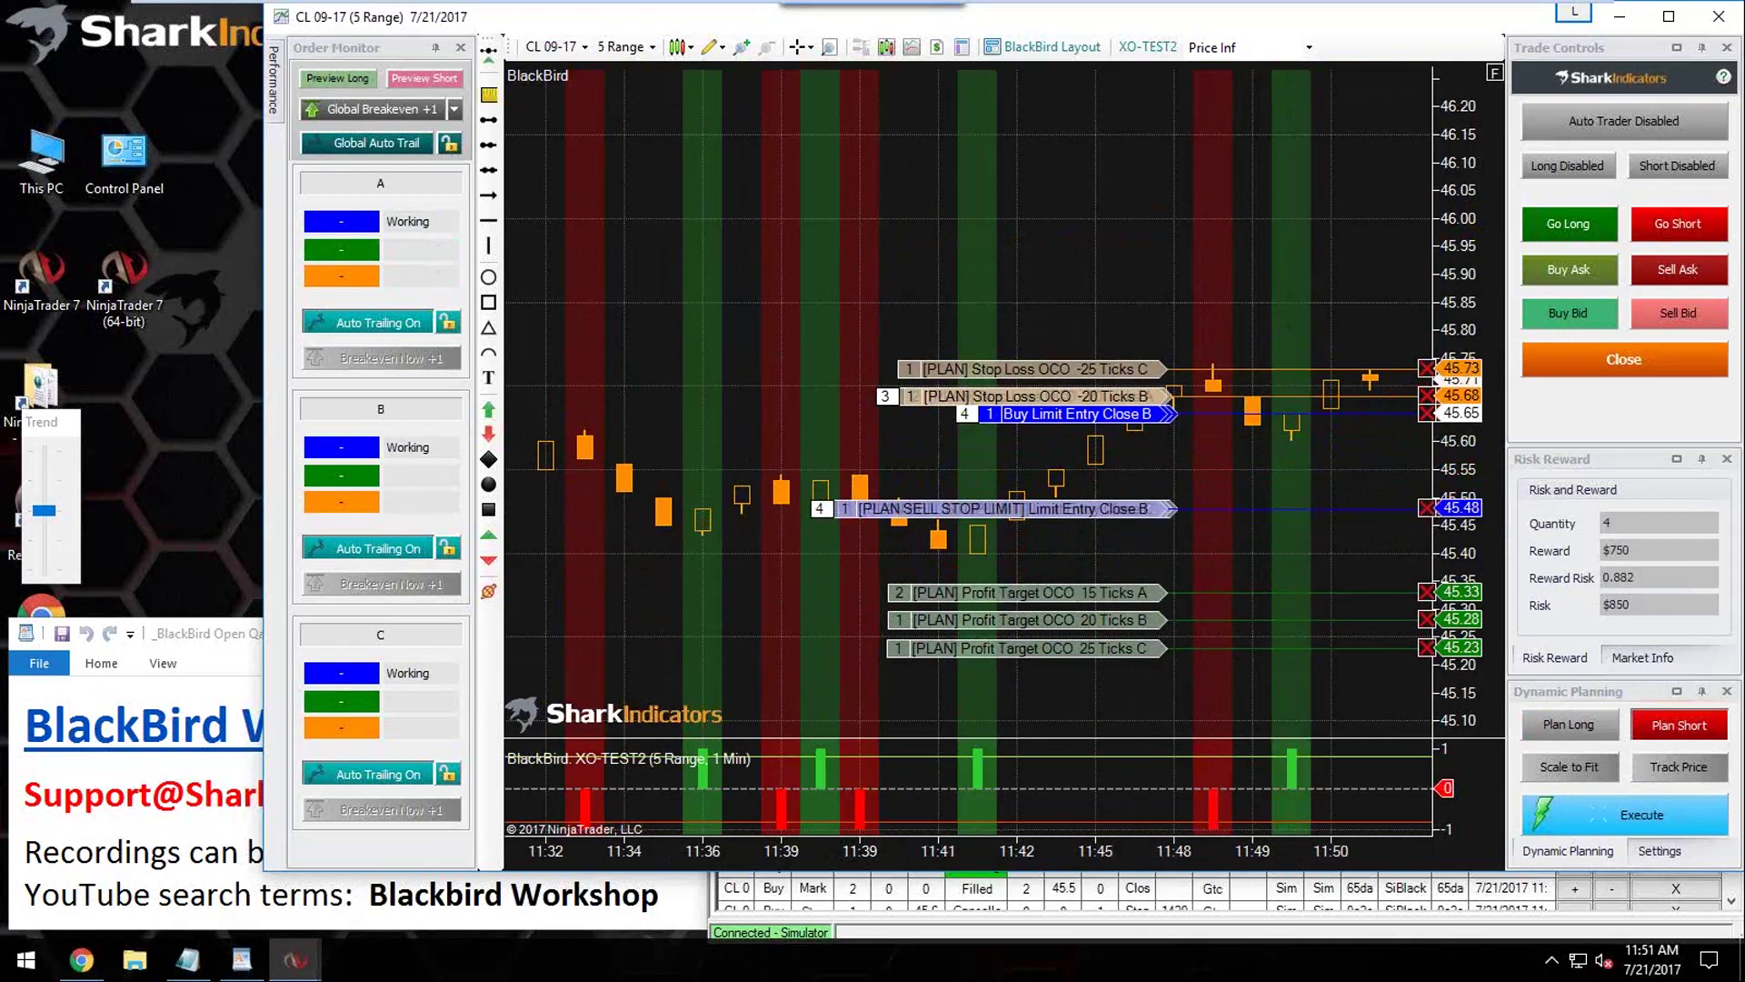
left_click_drag(1145, 507, 1102, 323)
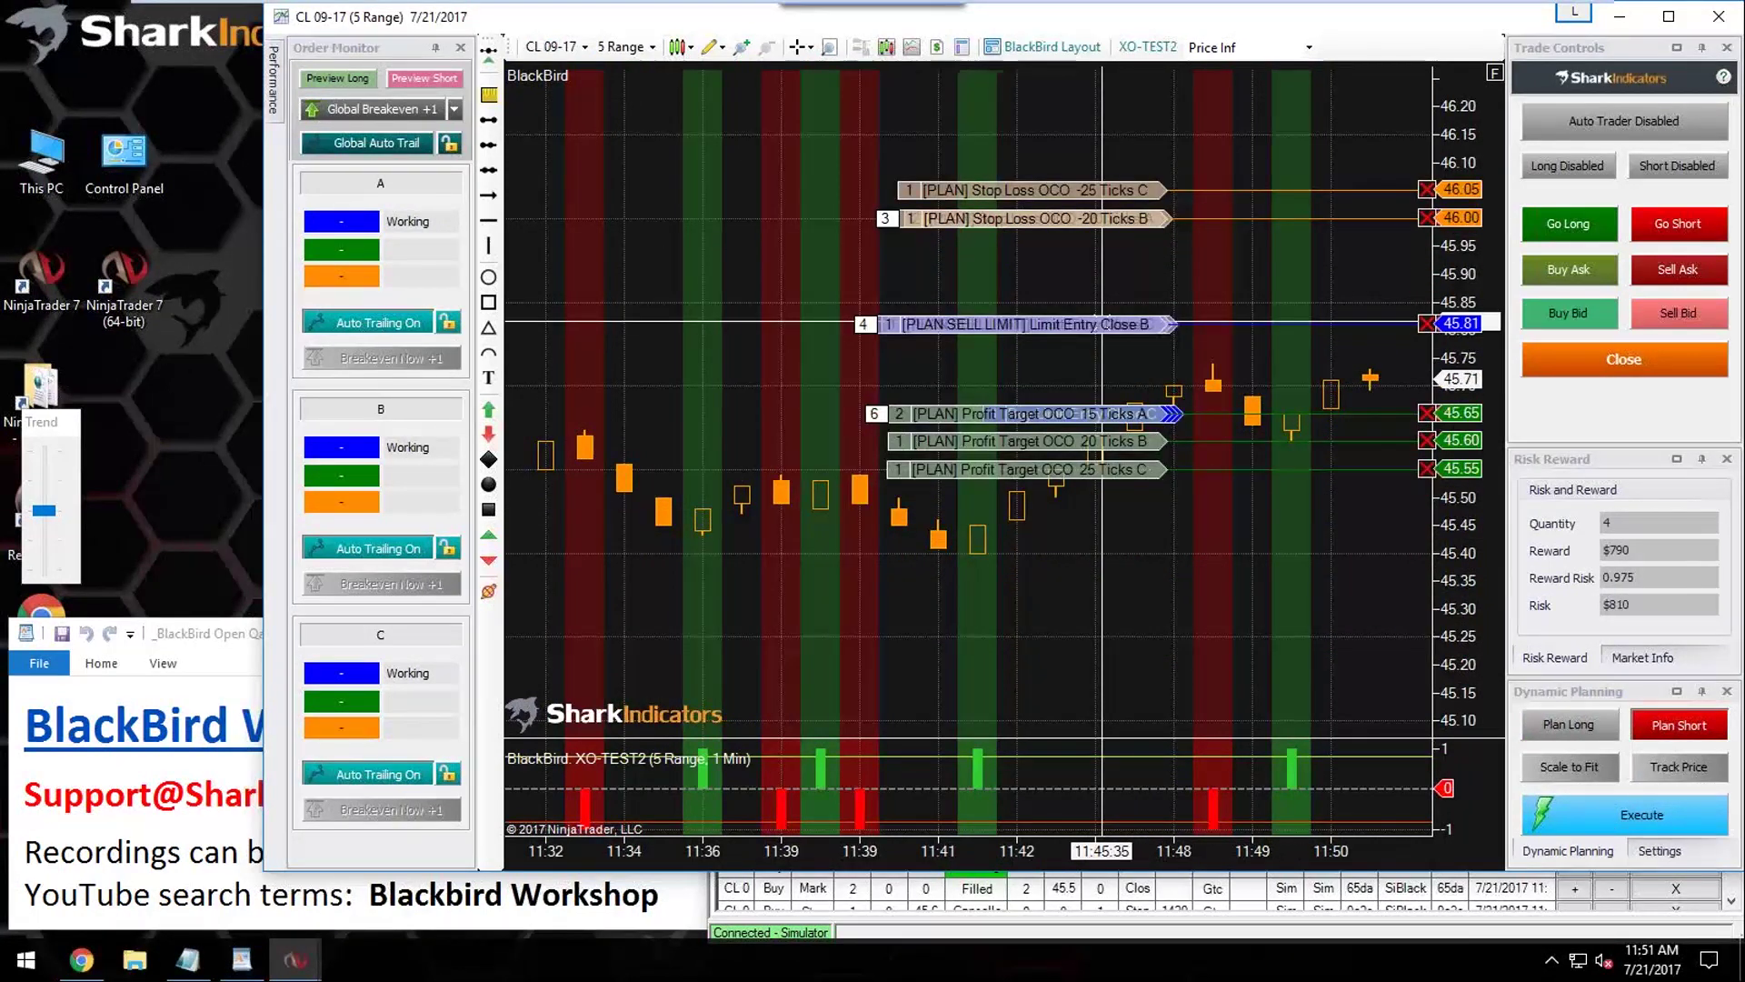
left_click_drag(1102, 322, 1098, 361)
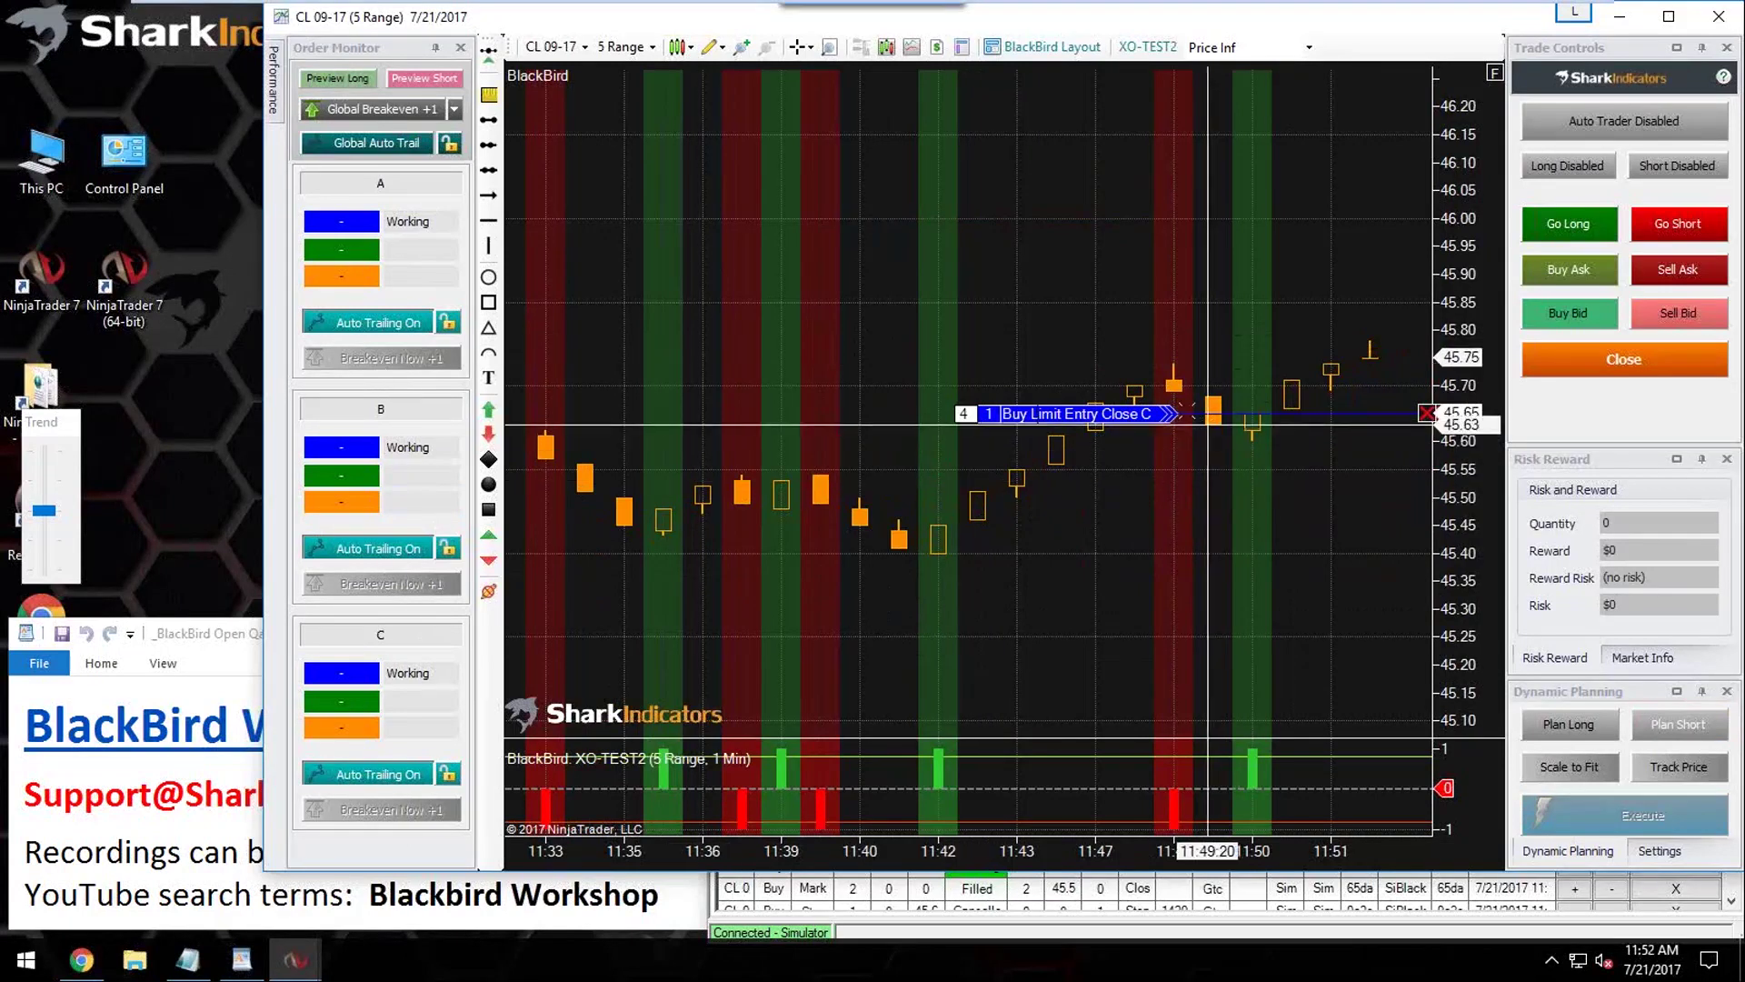
Step: Raise the working buy limit entry to the market so it fills at 45.75, and dismiss the order messages
left_click_drag(1167, 413, 1159, 358)
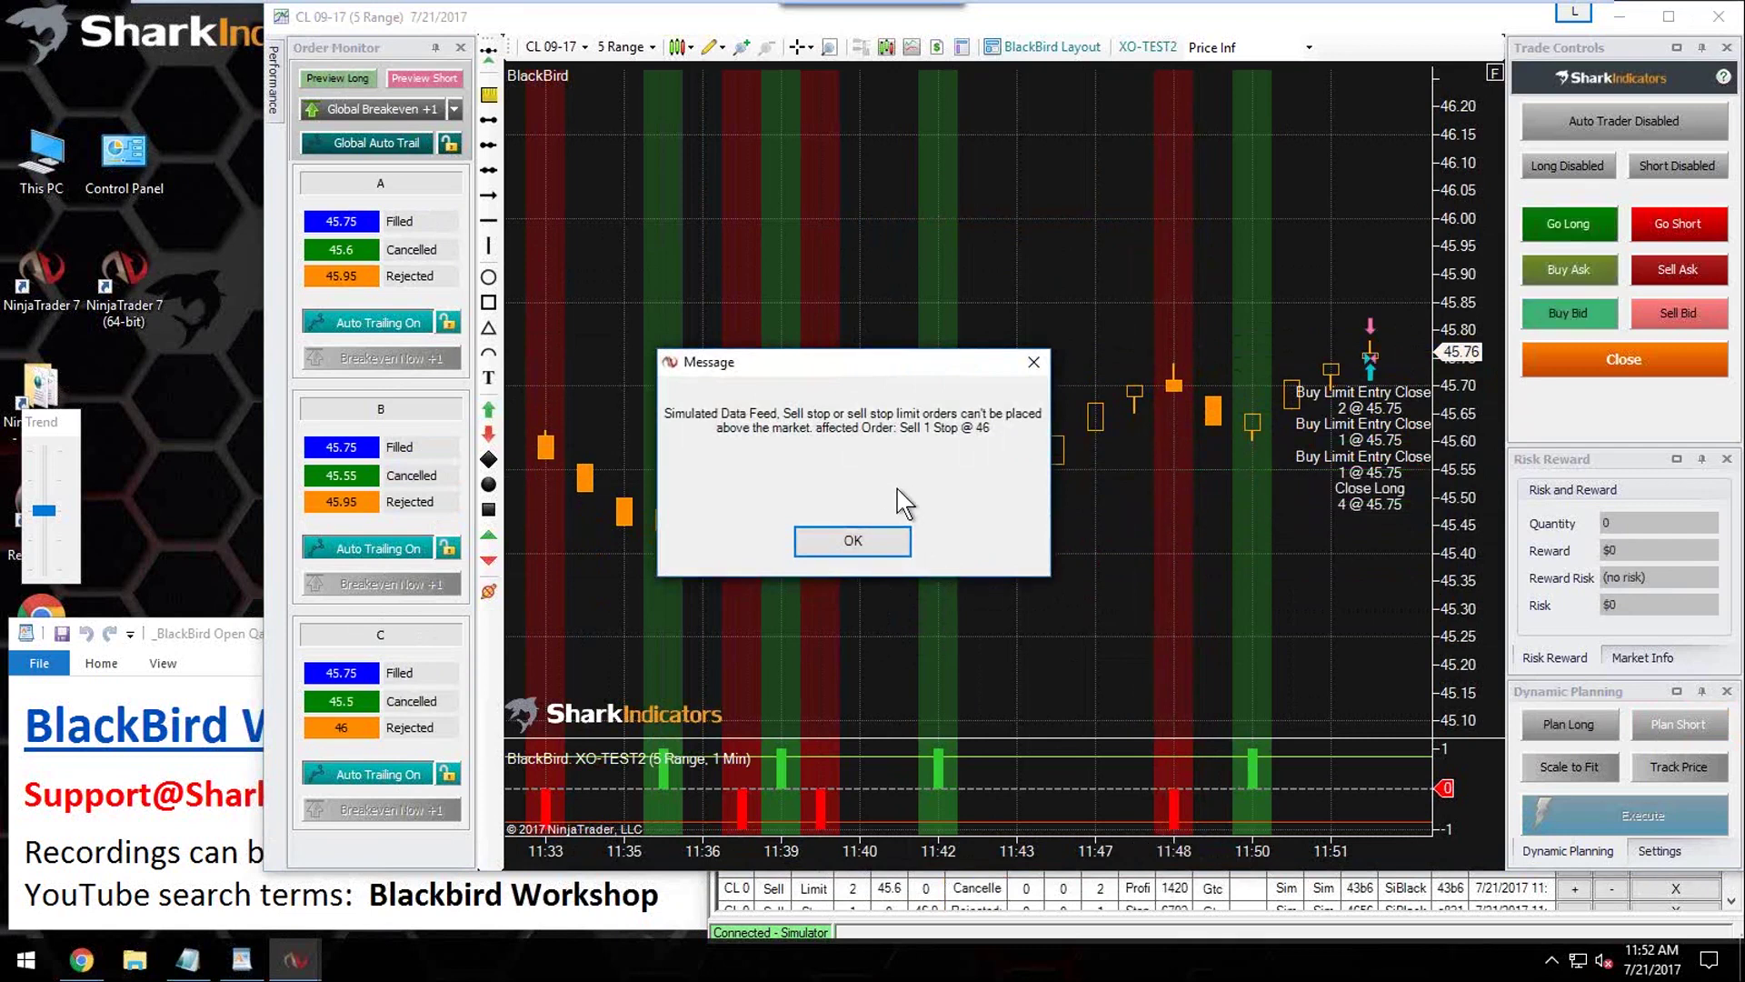
left_click(899, 541)
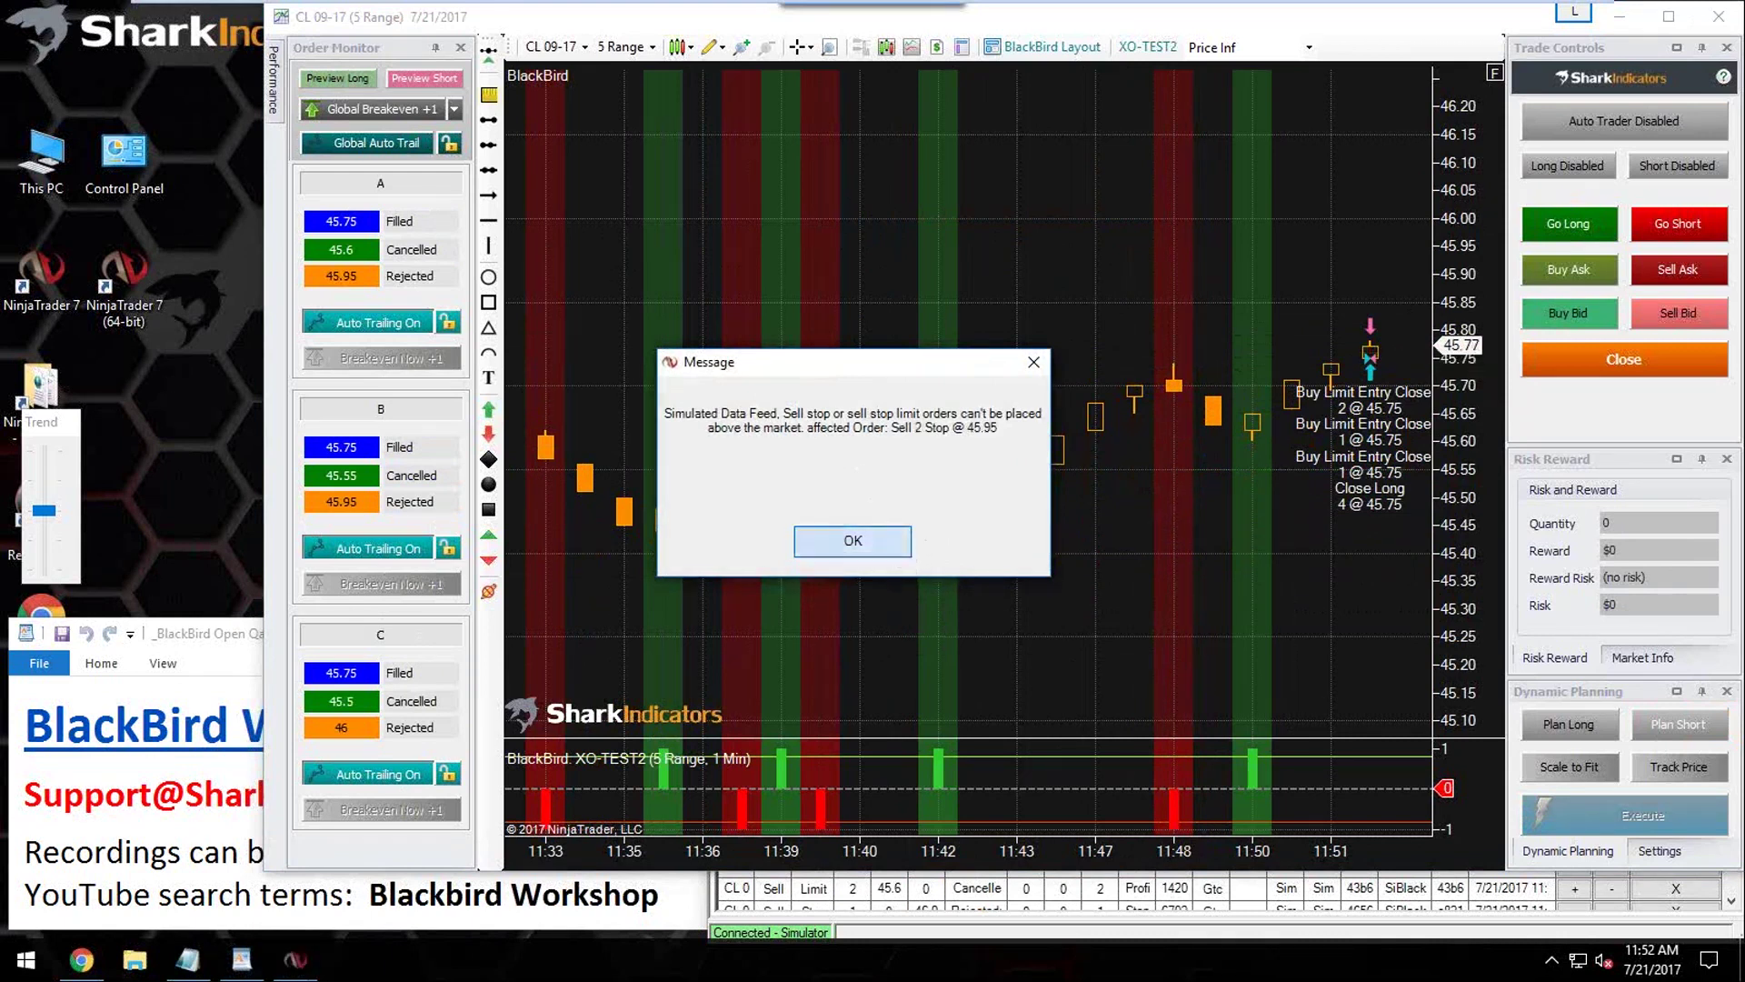
left_click(898, 542)
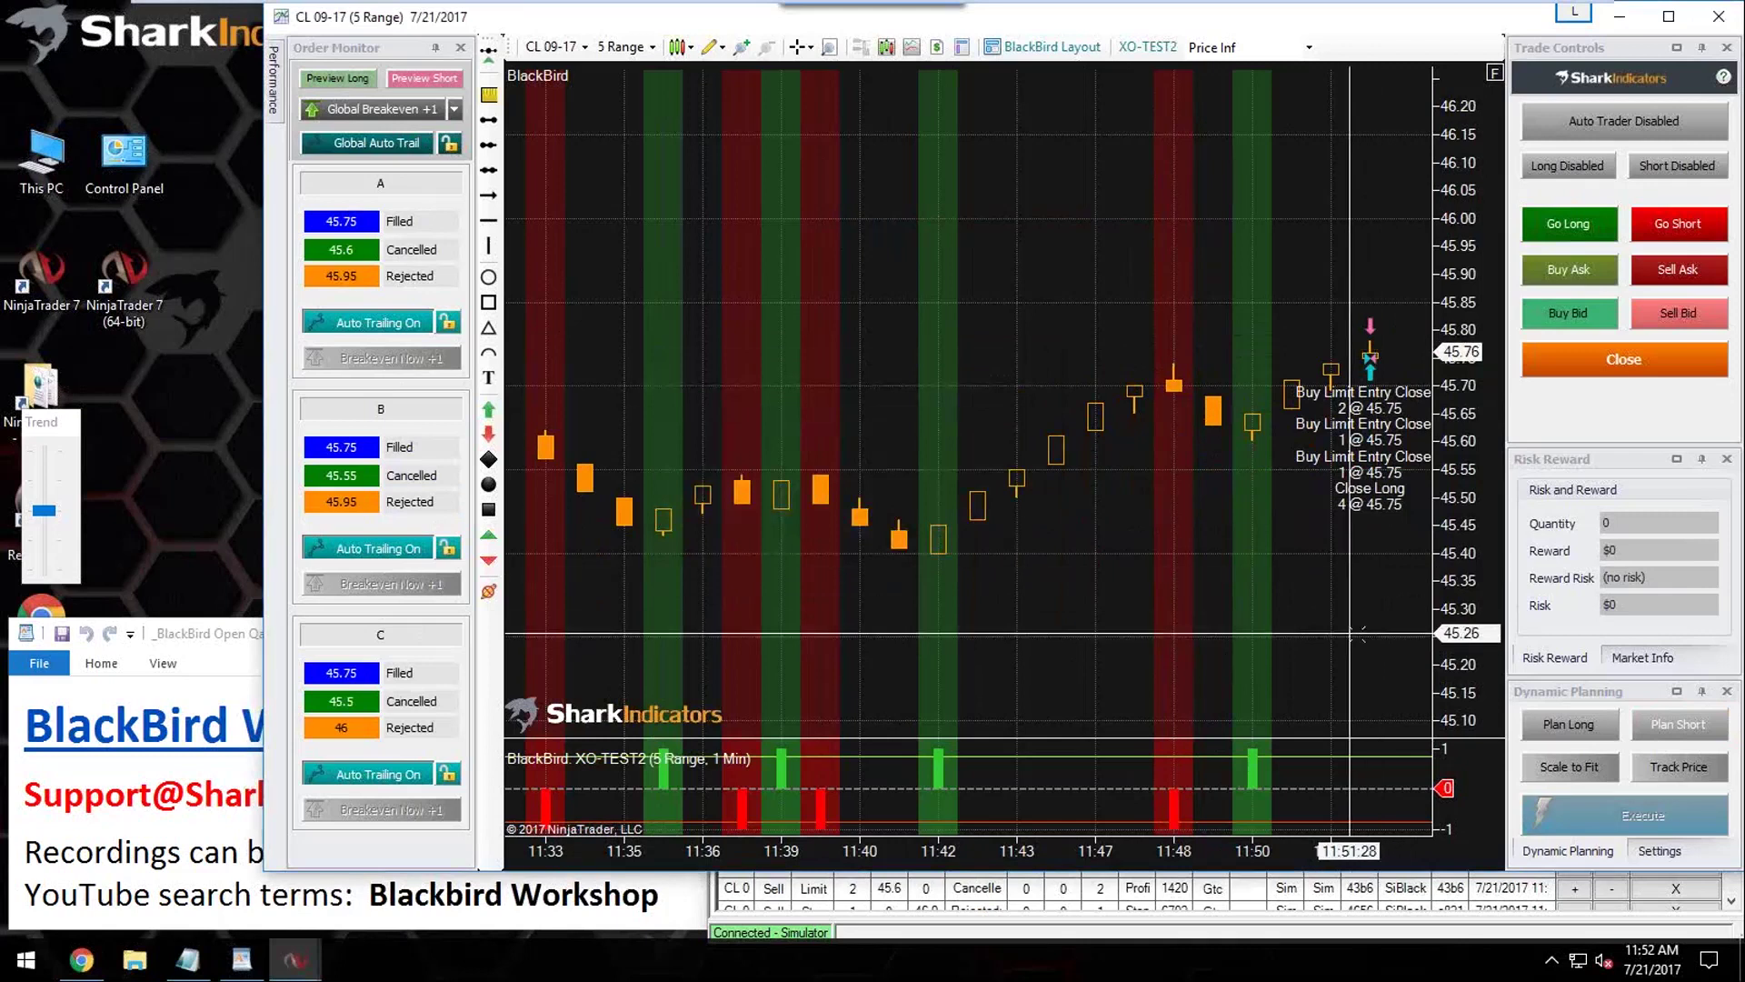
Step: Show a new long plan, execute it at 45.74 and move the working limit entry slightly up to 45.75
left_click(1569, 724)
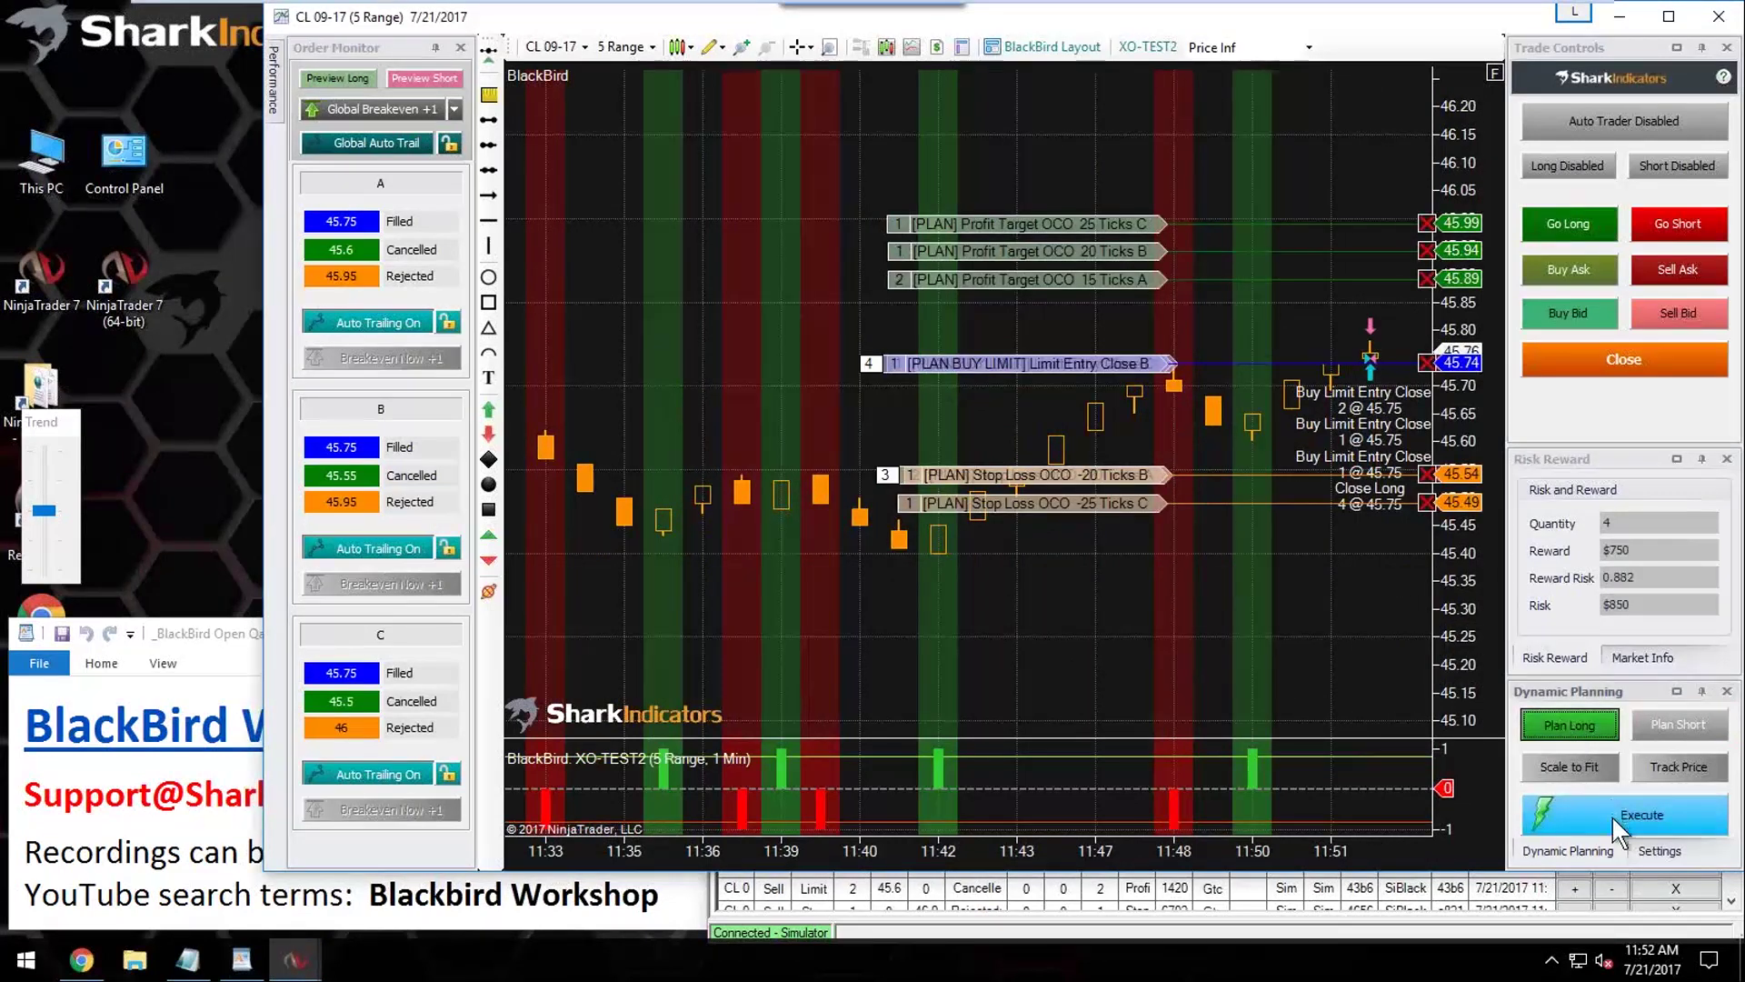
left_click(1611, 815)
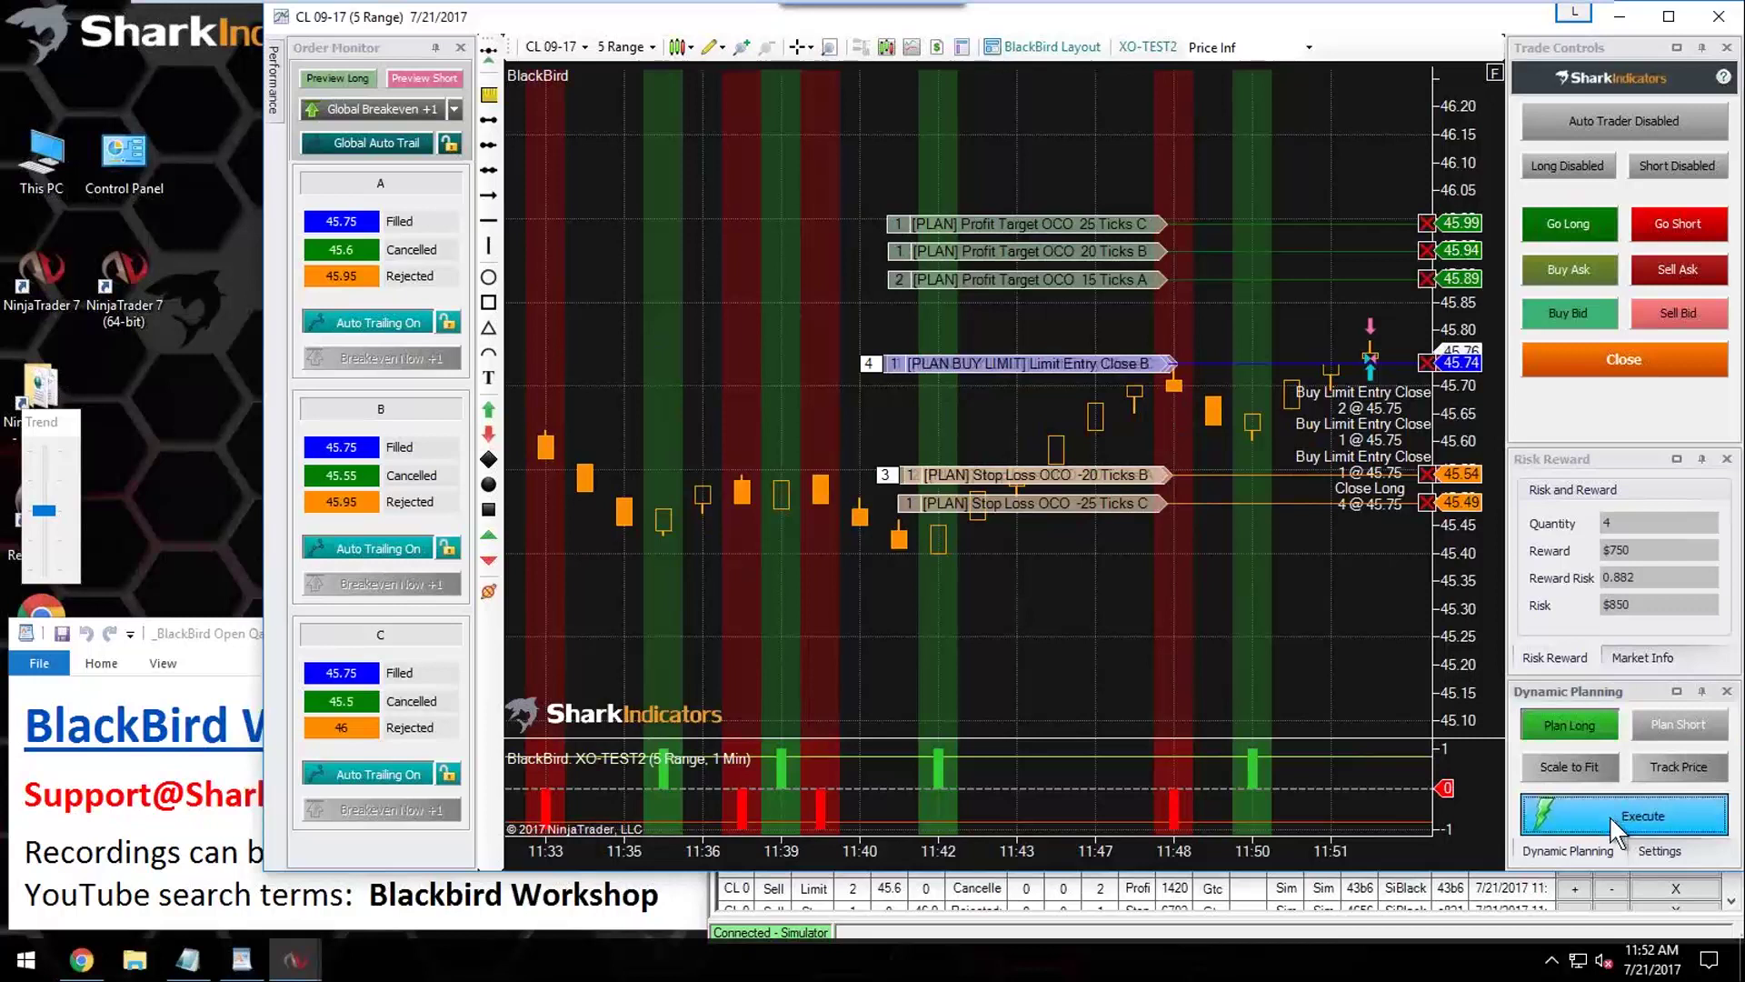
left_click_drag(1142, 364, 1144, 359)
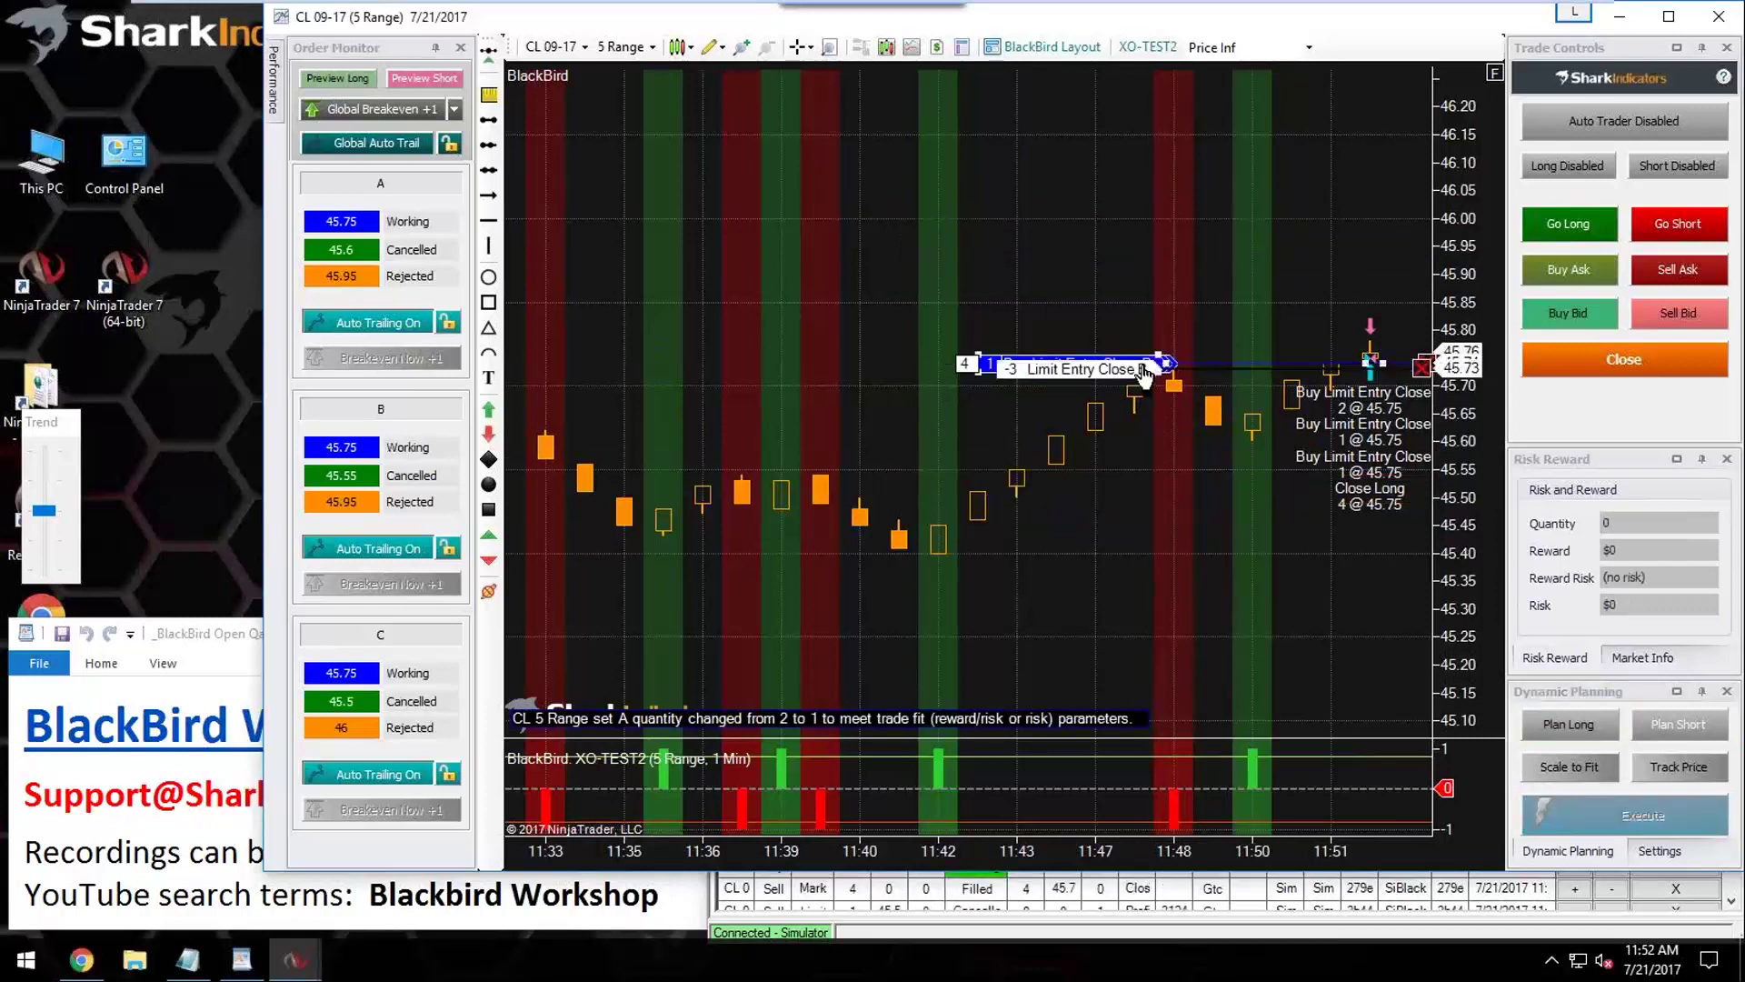
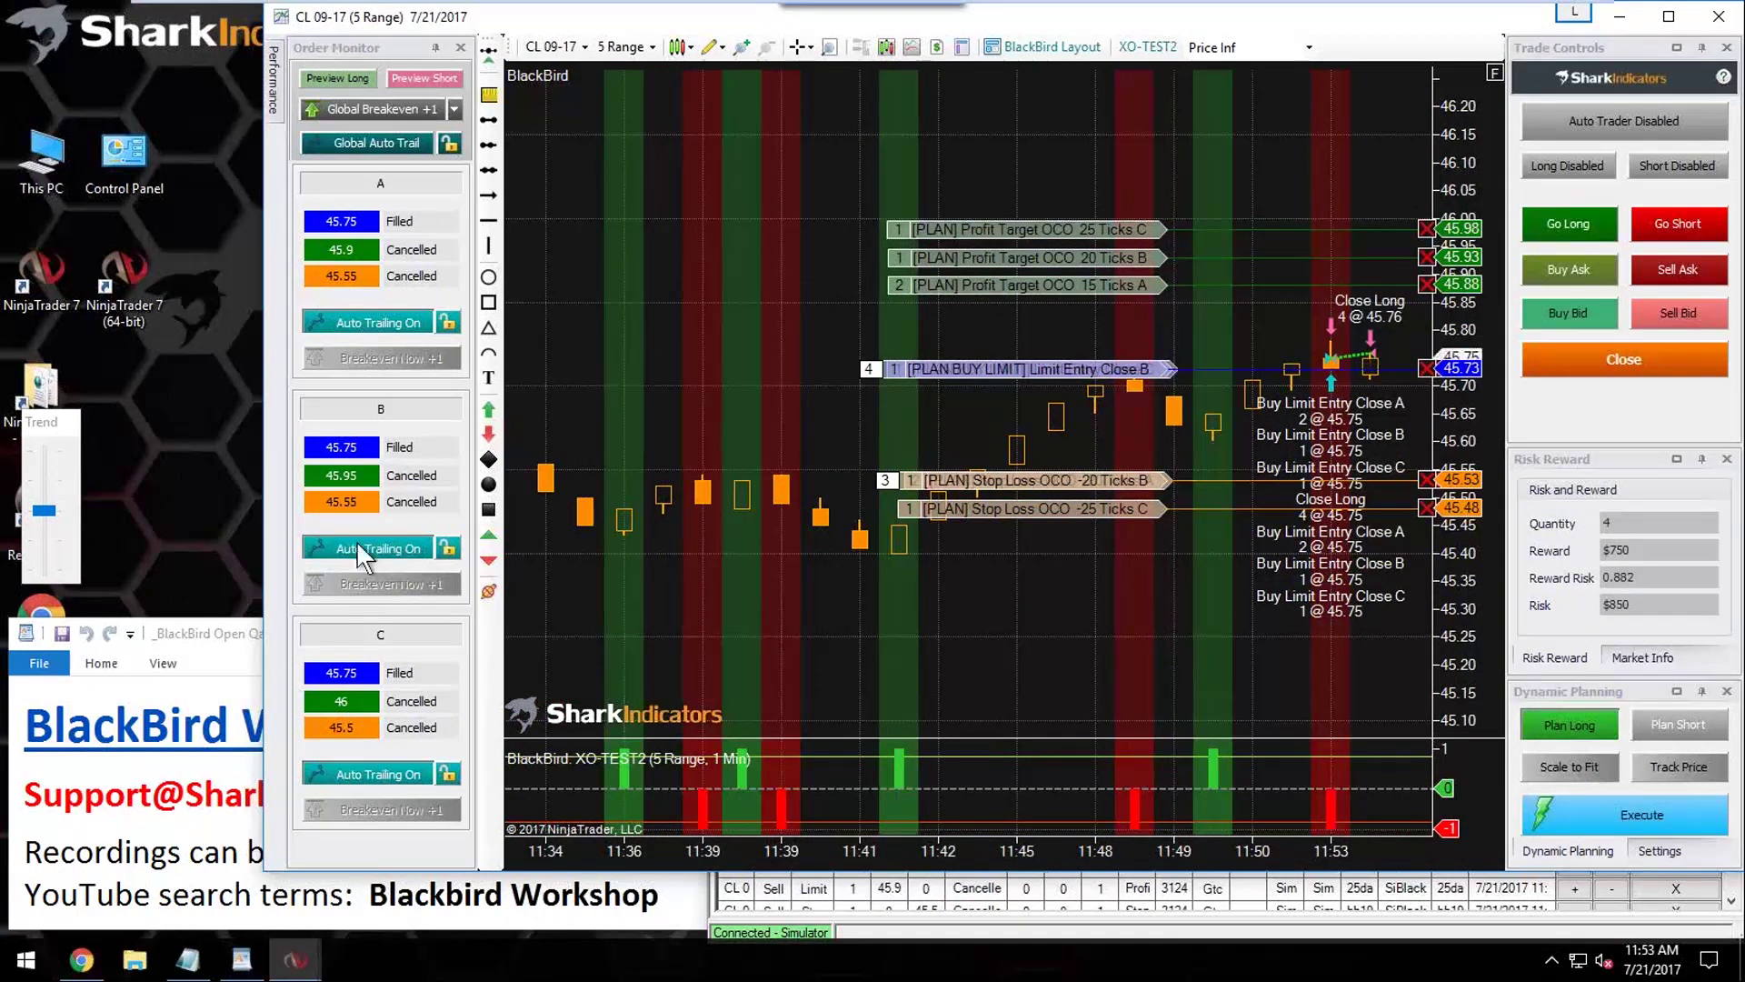
Step: Turn auto trailing for order set C off and back on
left_click(375, 774)
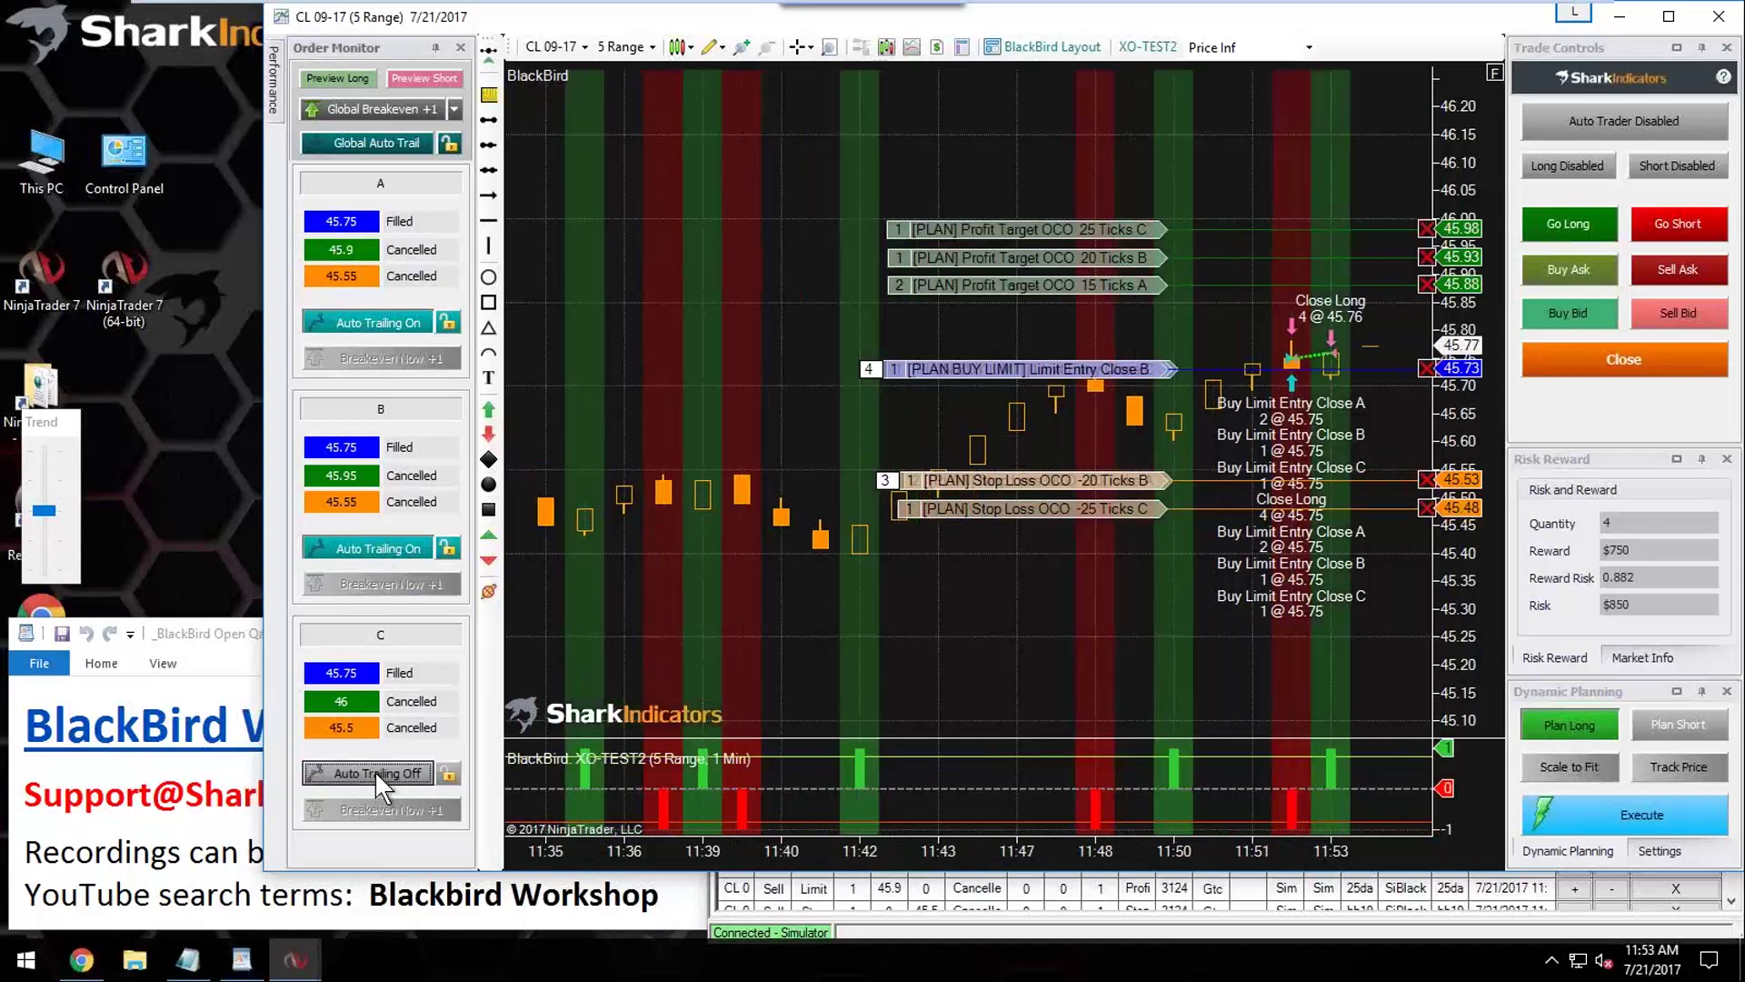
left_click(375, 772)
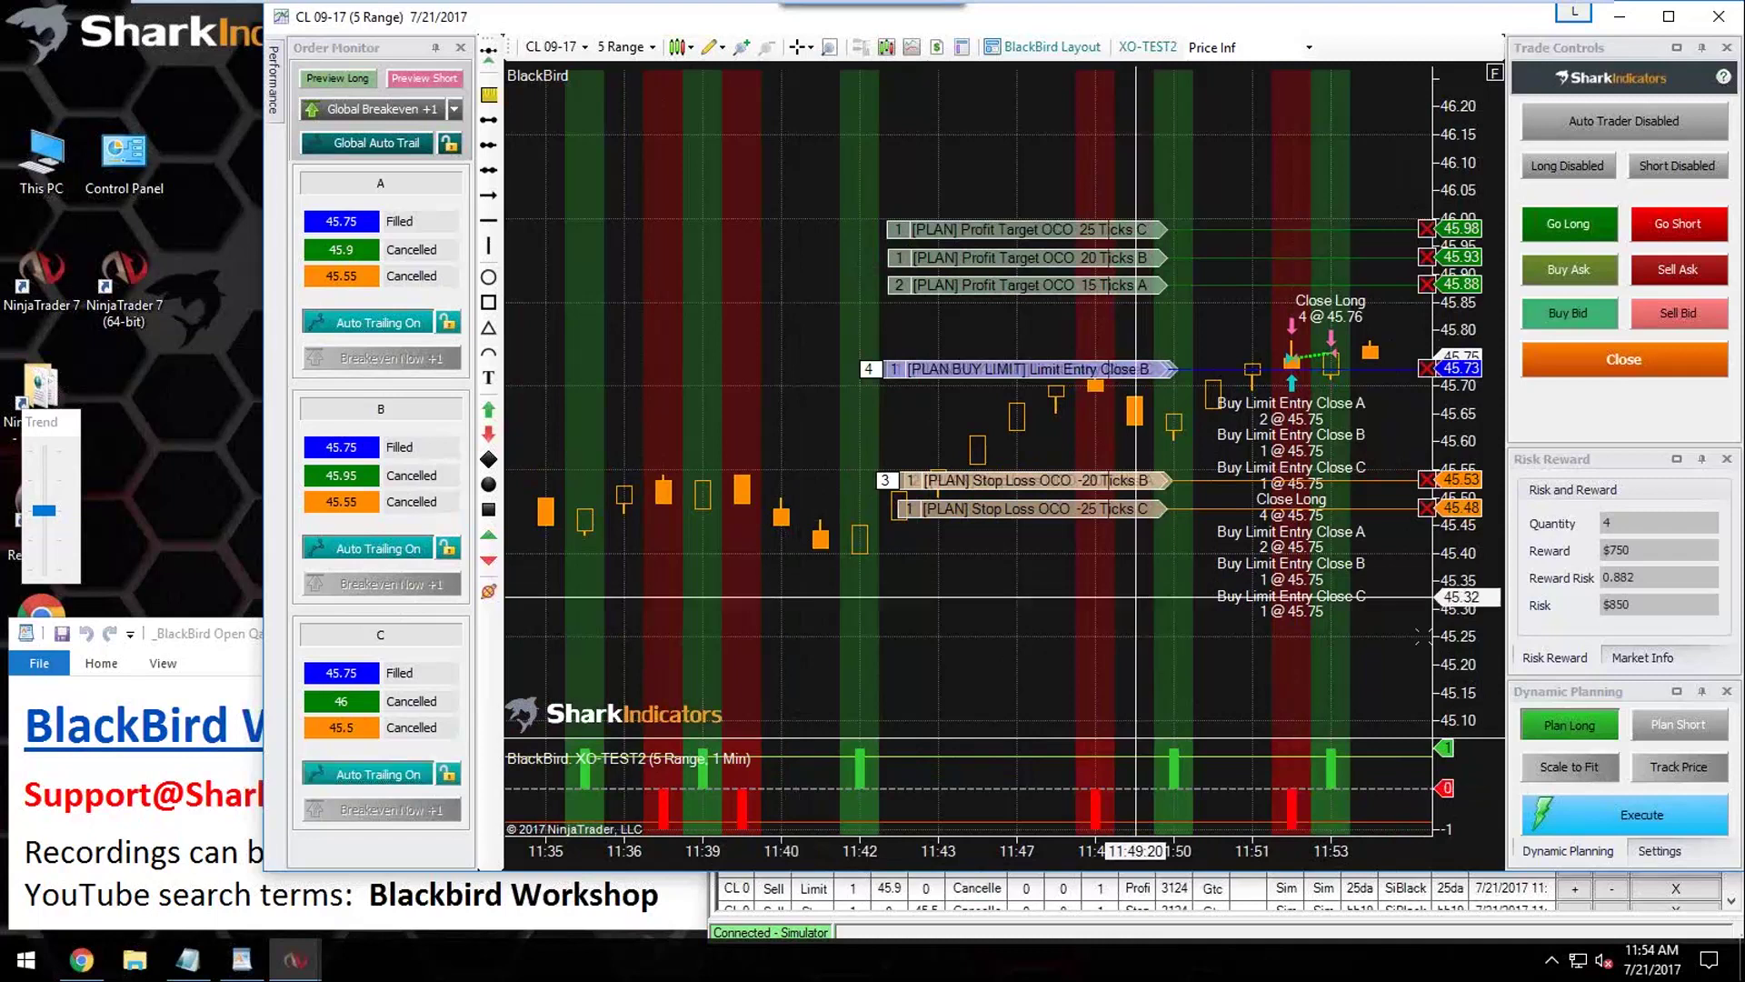
Step: Lower the planned long entry to 45.64 and execute the plan
left_click(1098, 418)
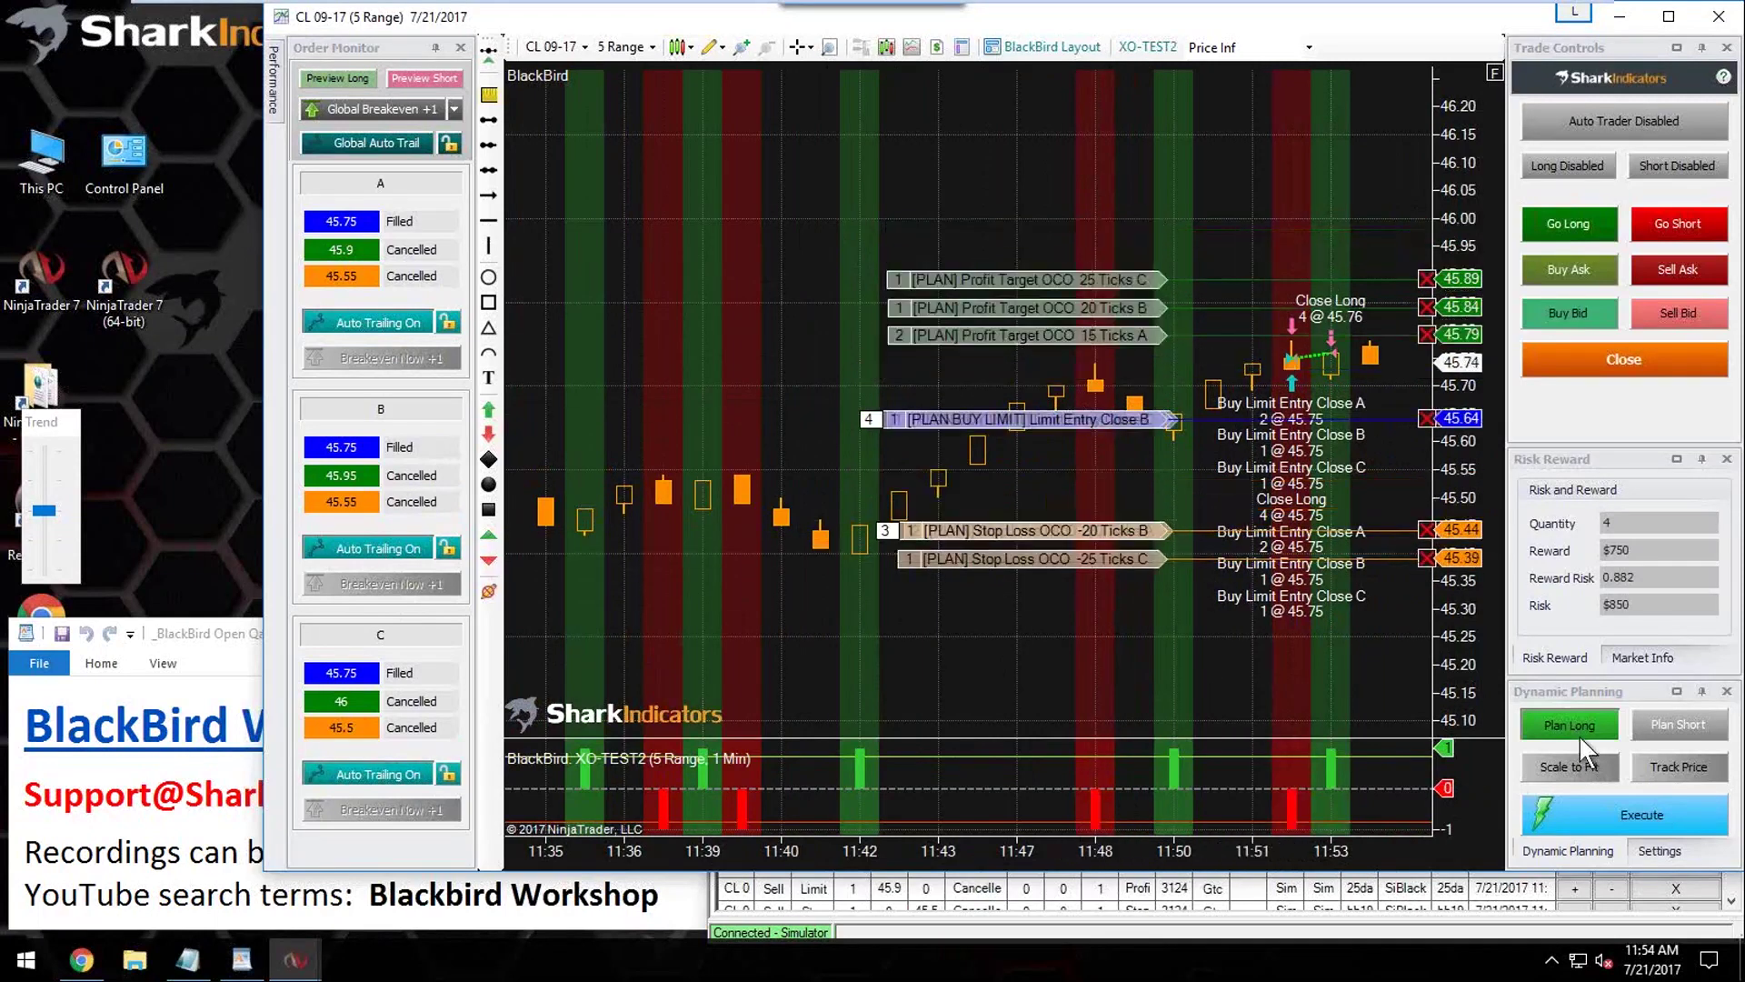
left_click(1607, 809)
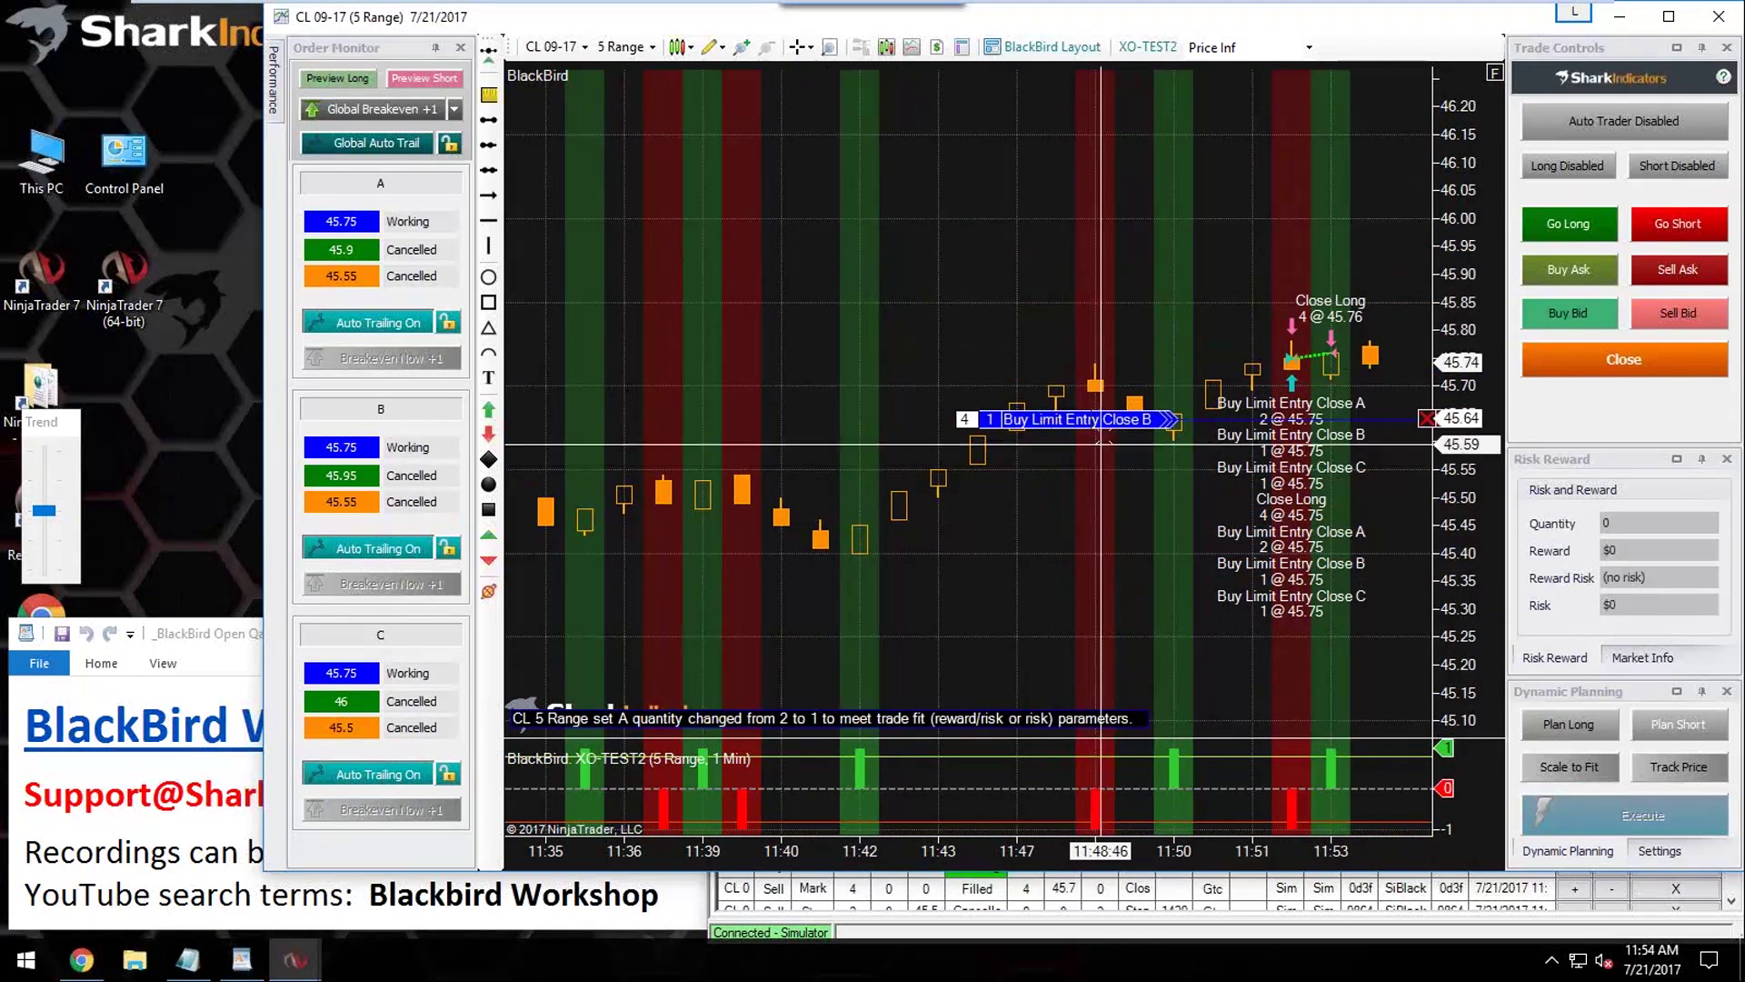
mouse_move(1104, 420)
left_mouse_down()
mouse_move(1121, 387)
mouse_move(1120, 424)
left_mouse_up()
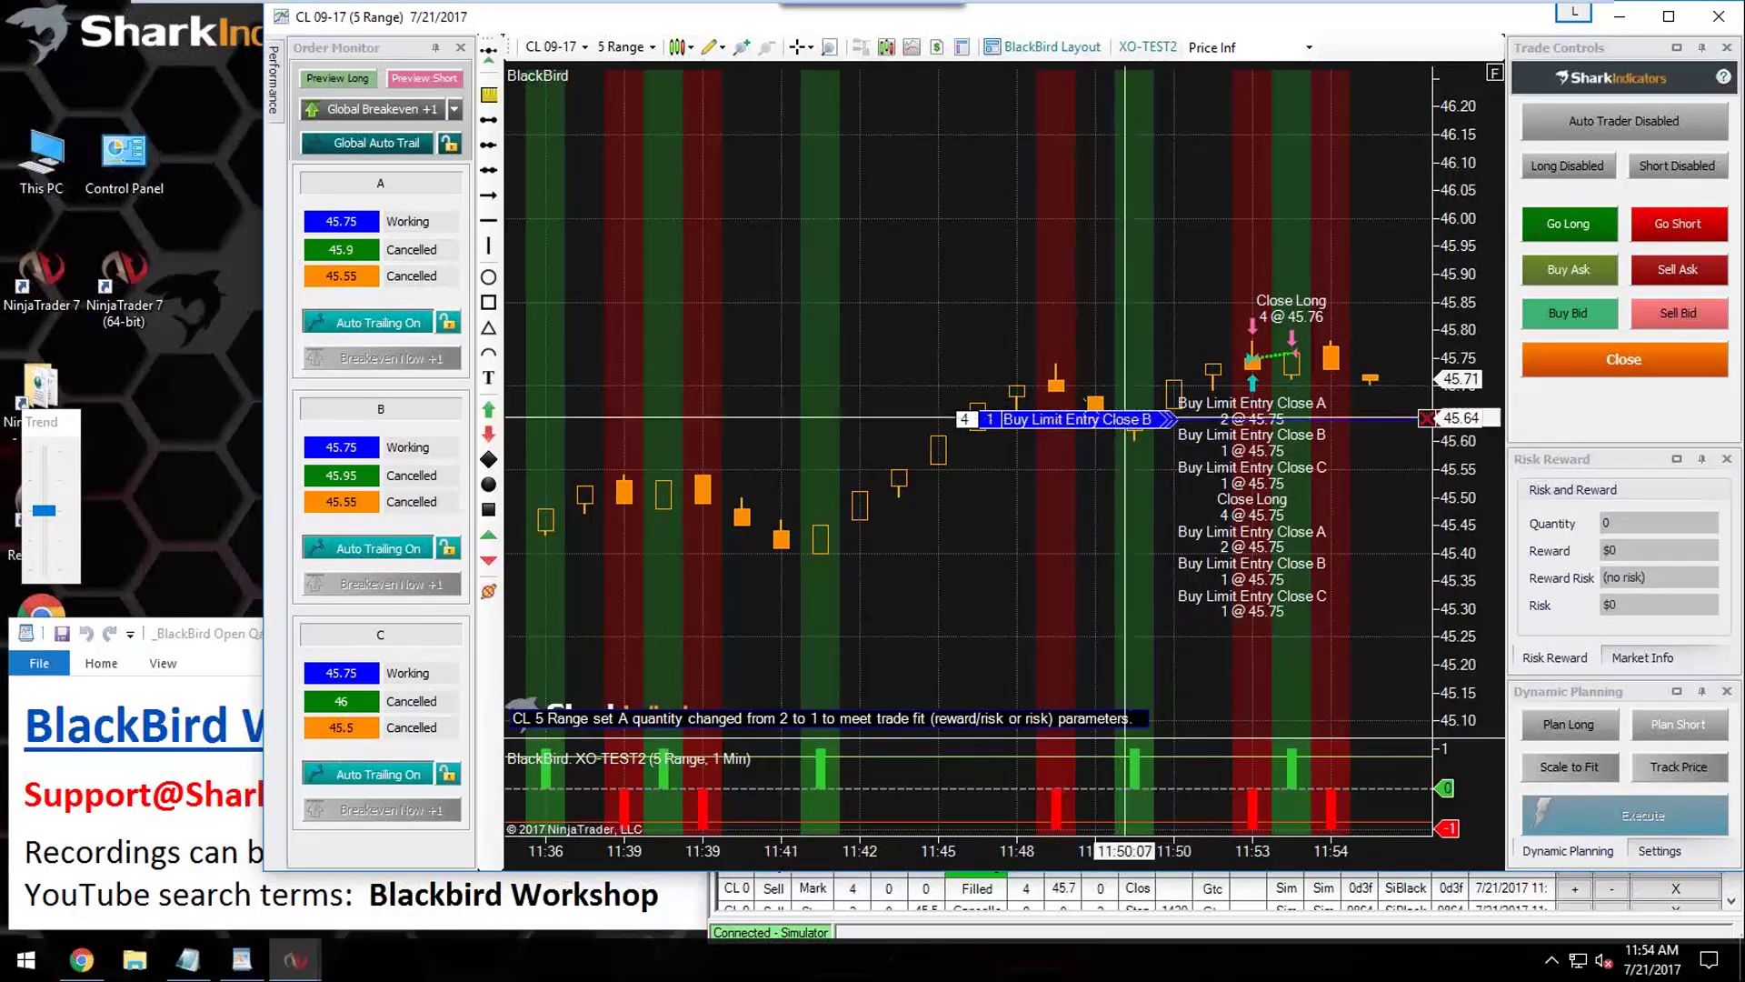
Step: Turn off auto trailing for order sets C, B and A, and close out the working entry orders
left_click(382, 777)
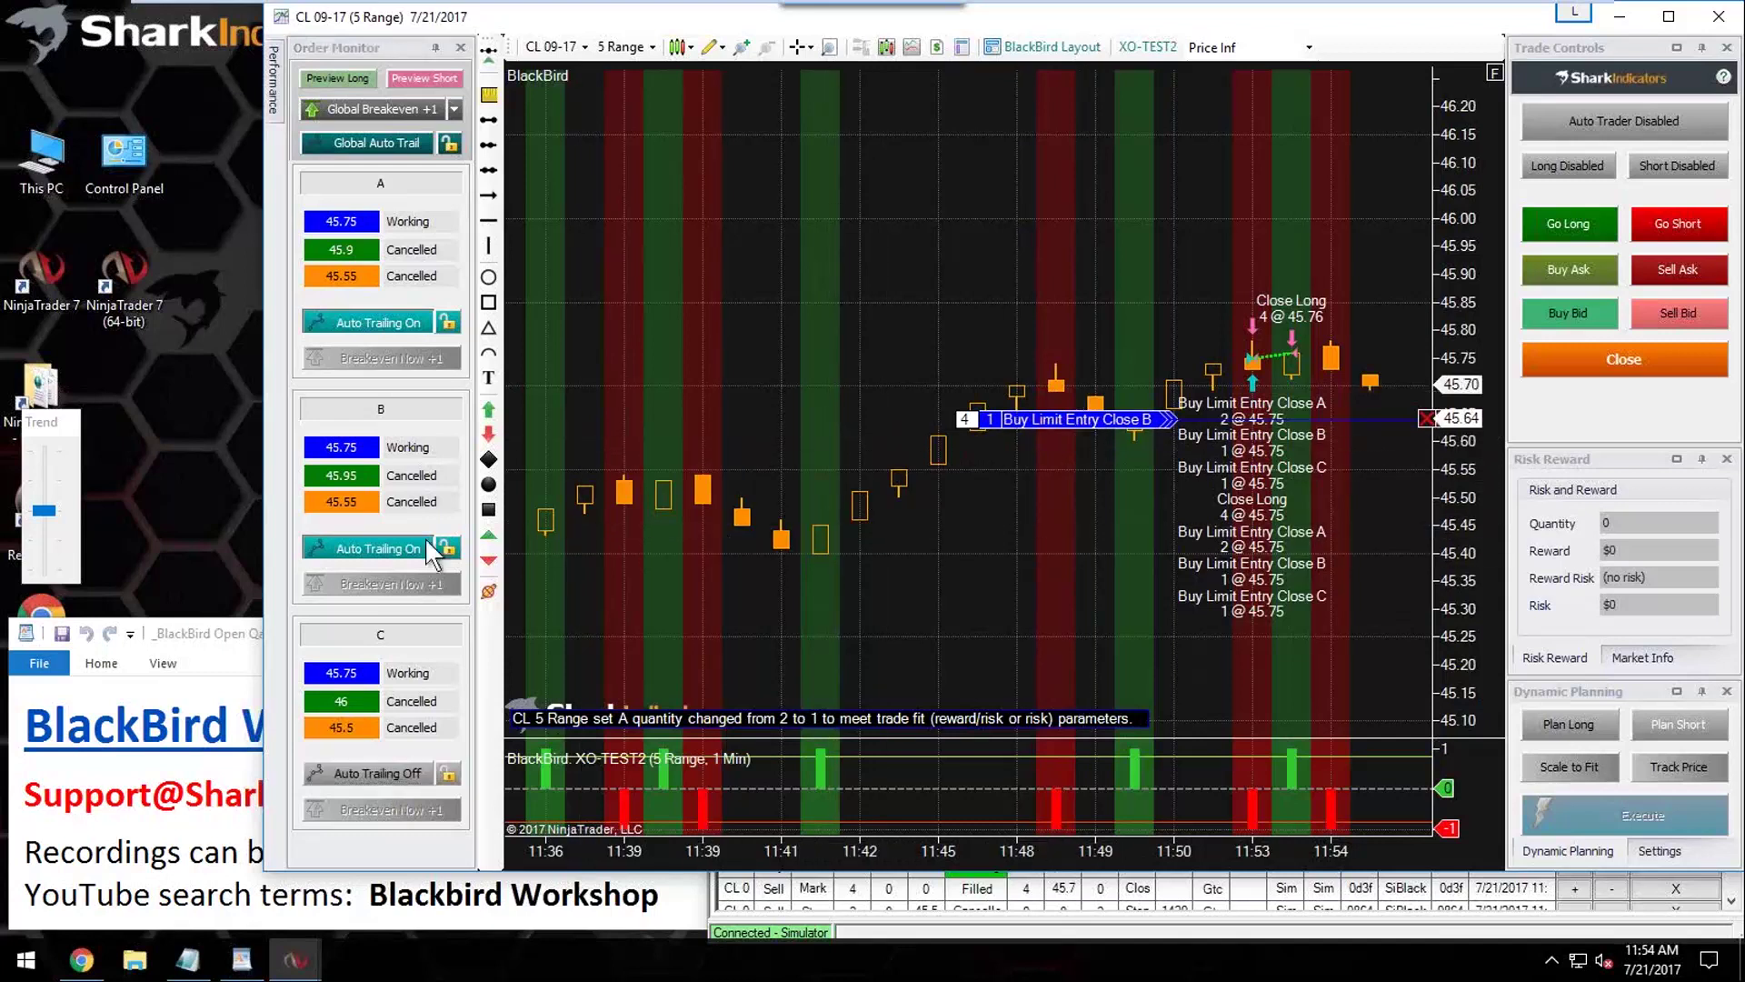
left_click(378, 549)
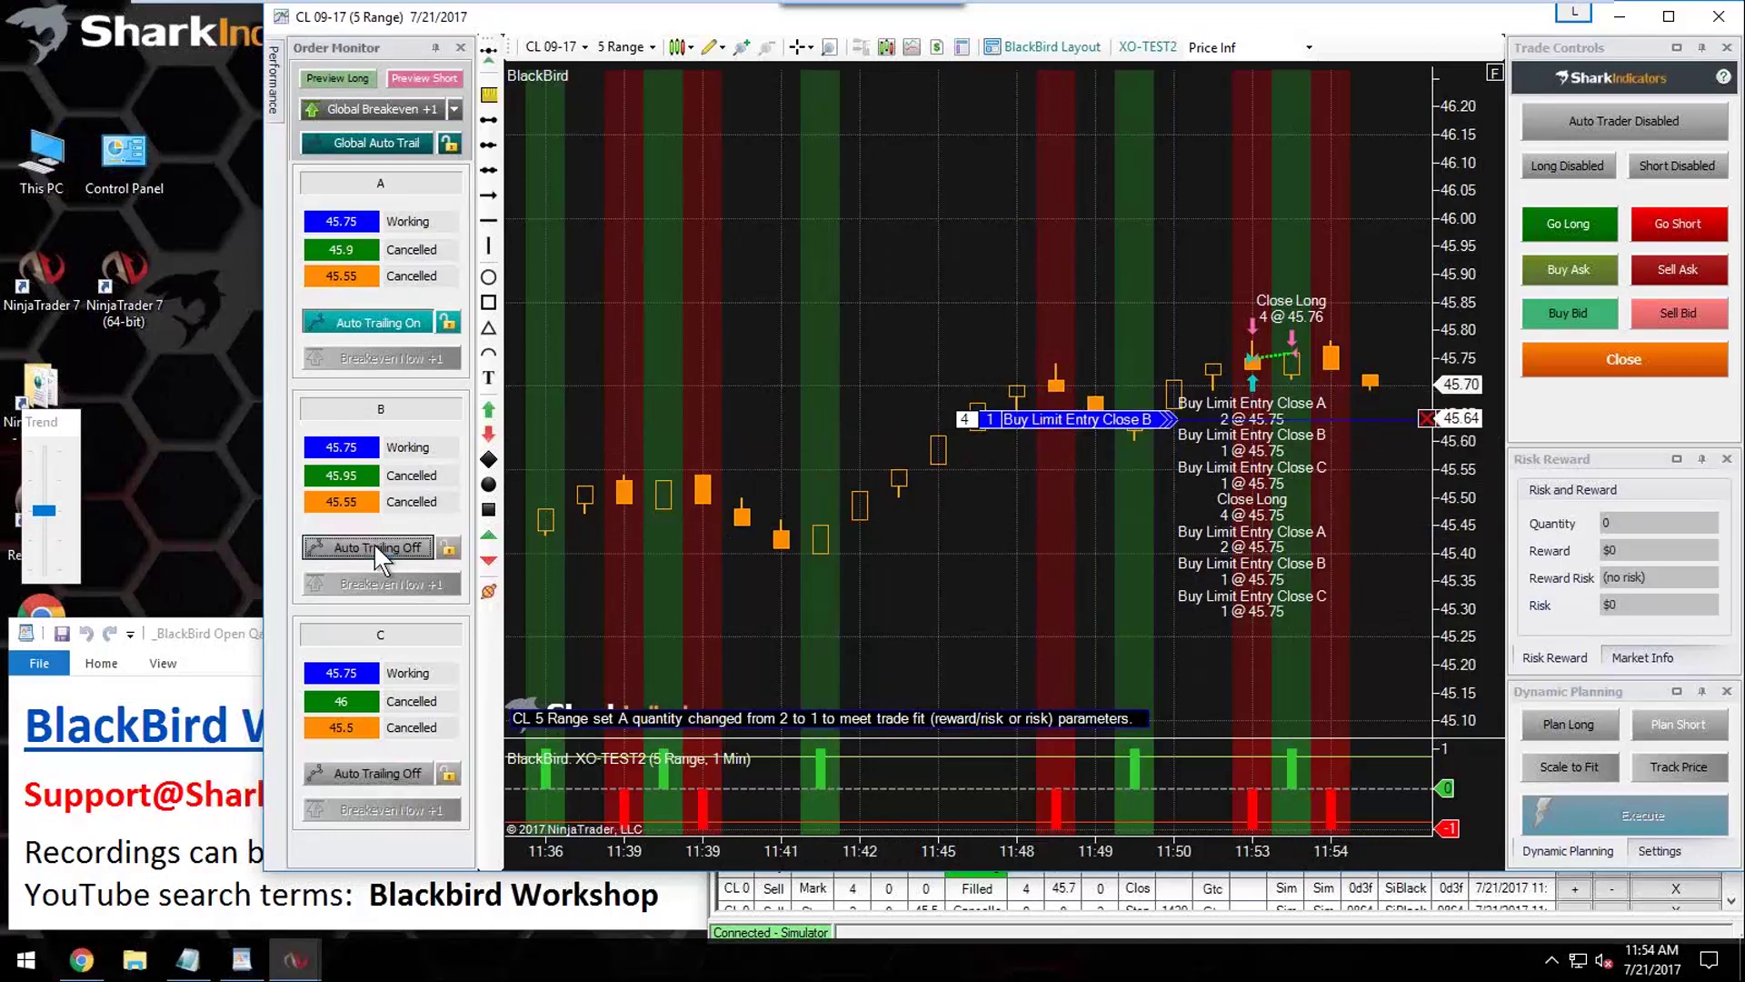
left_click(375, 152)
left_click(359, 187)
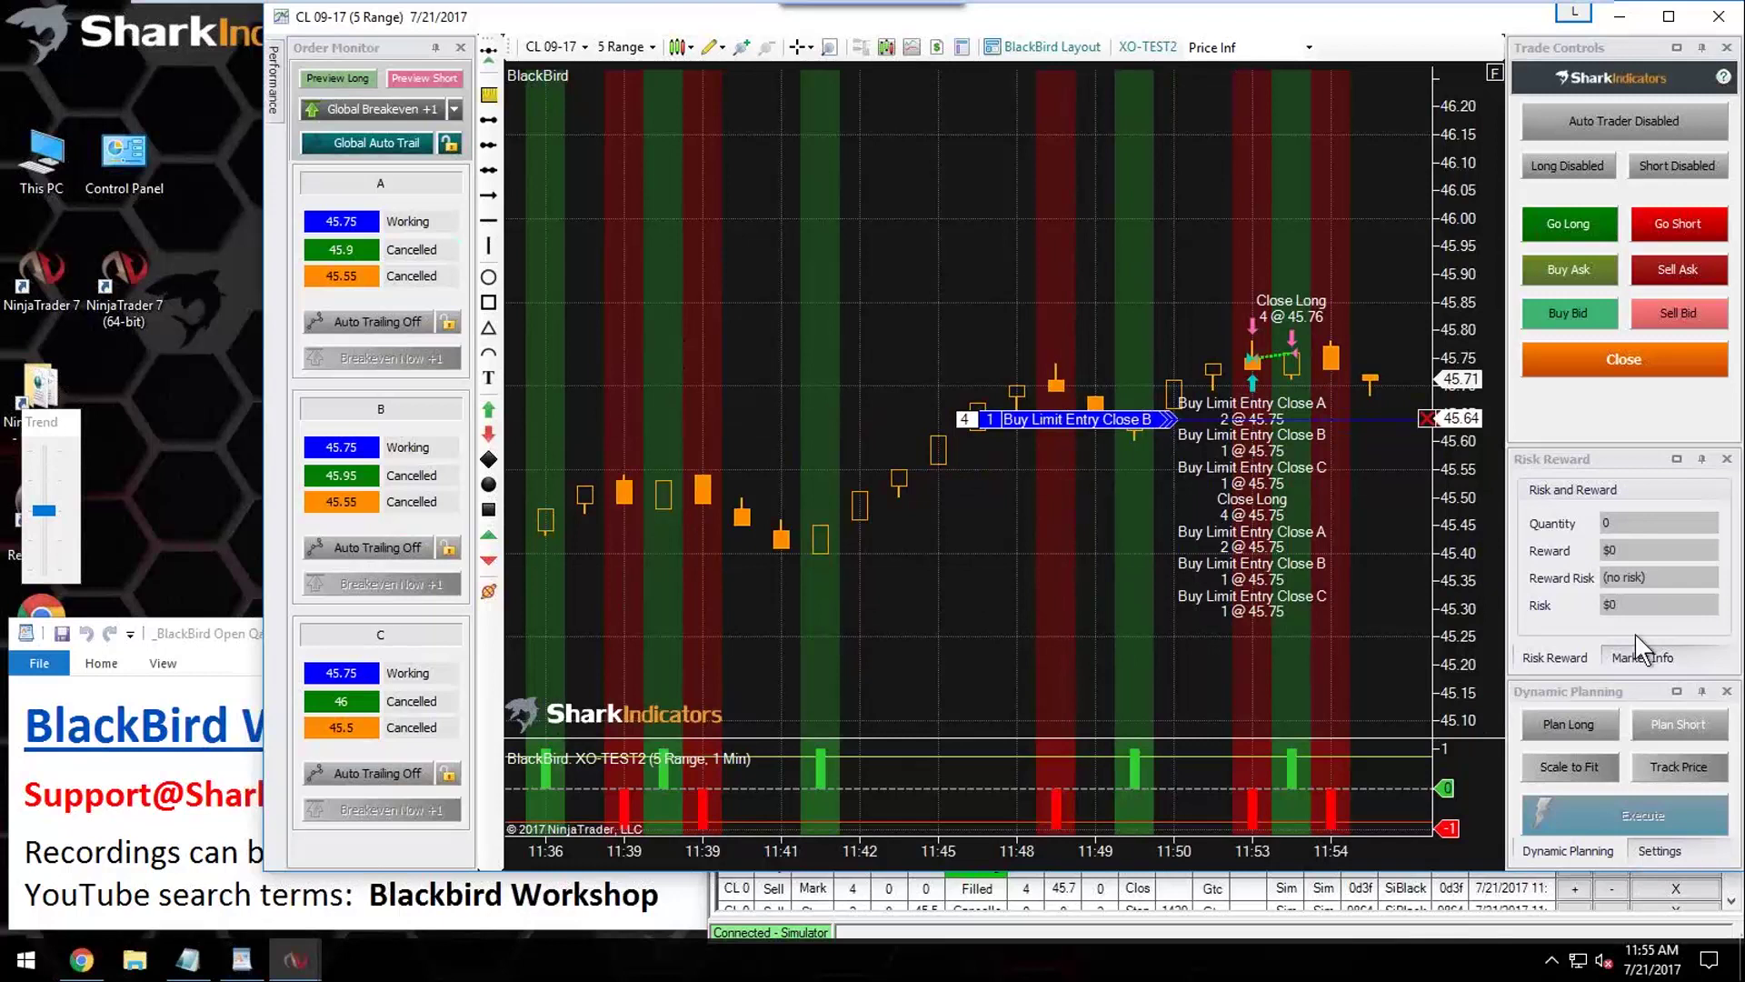
left_click(1611, 356)
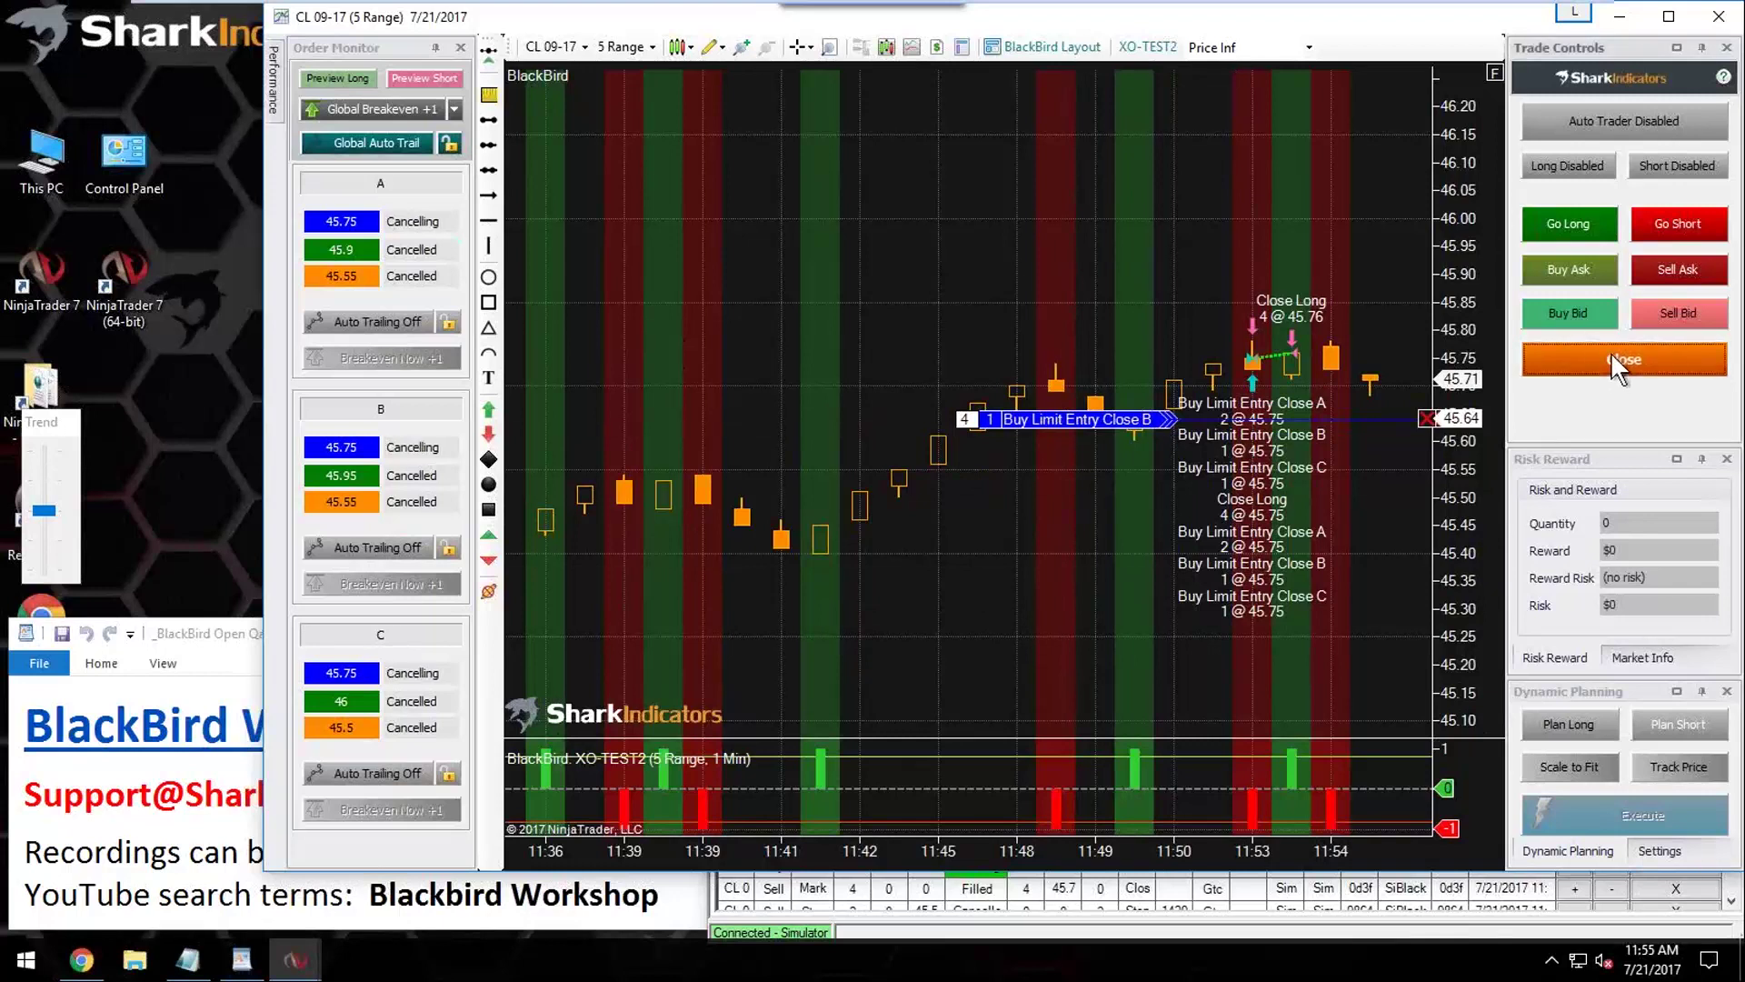
Step: Open the order settings, examine the Initial Placement options of A's limit entry, and close the settings
left_click(1673, 850)
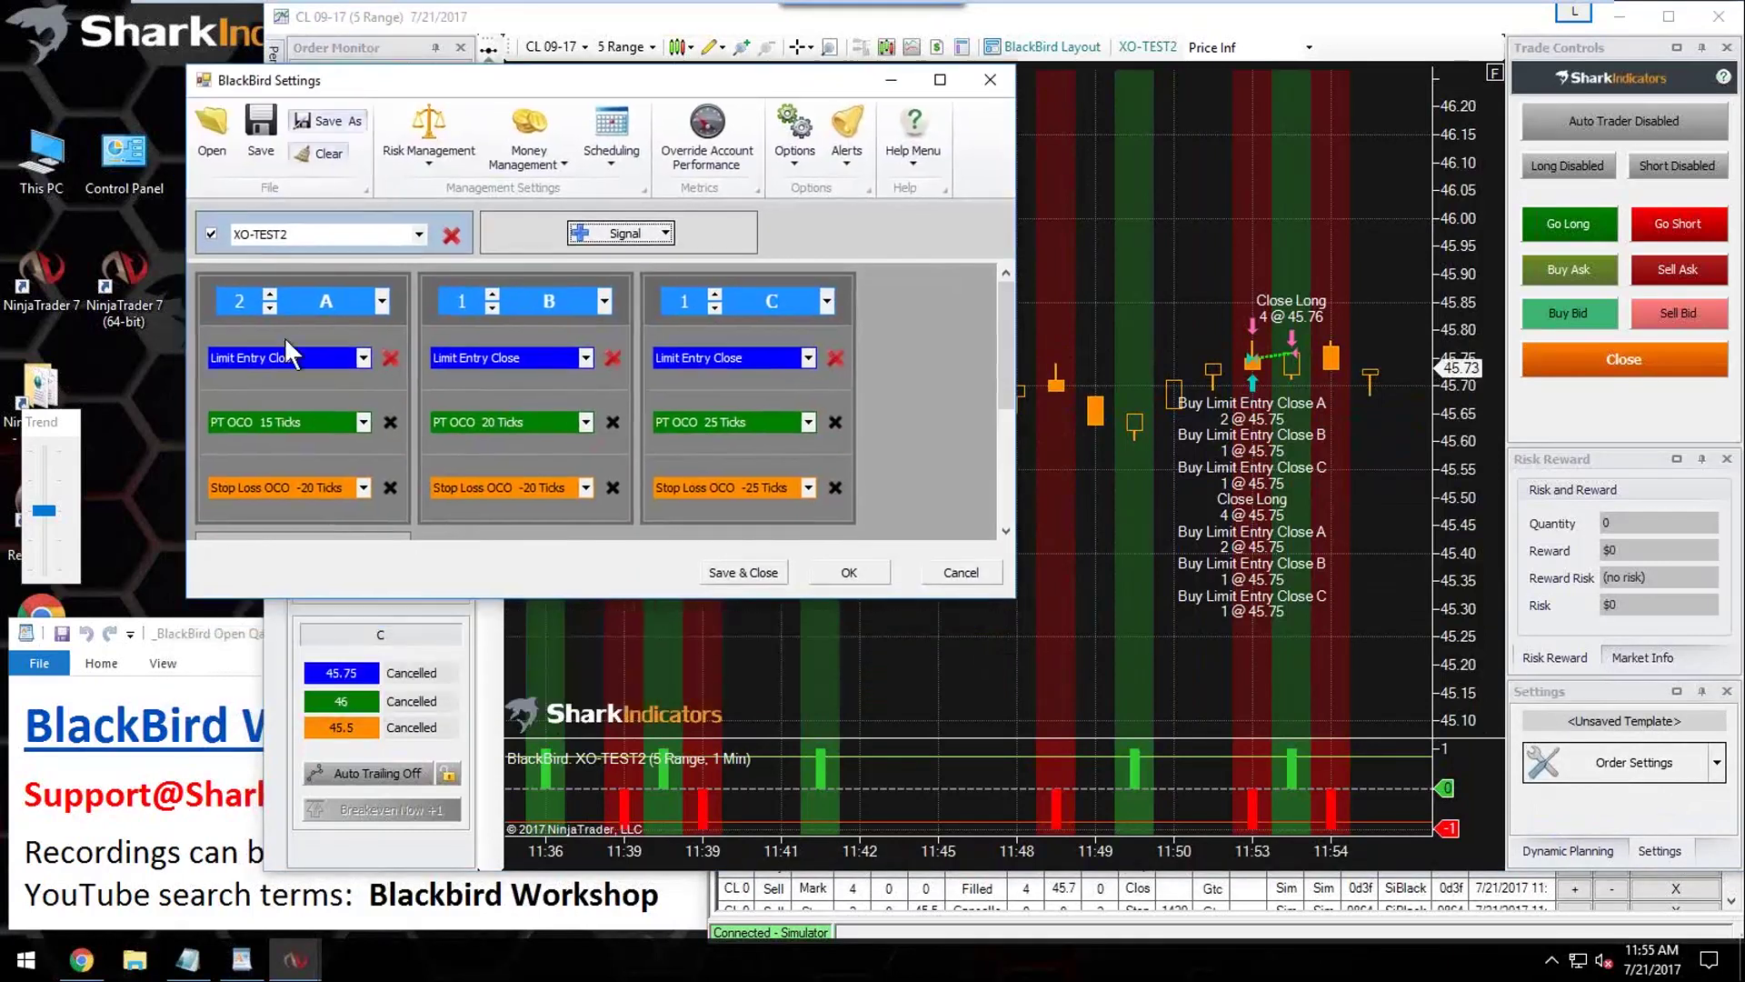
left_click(314, 363)
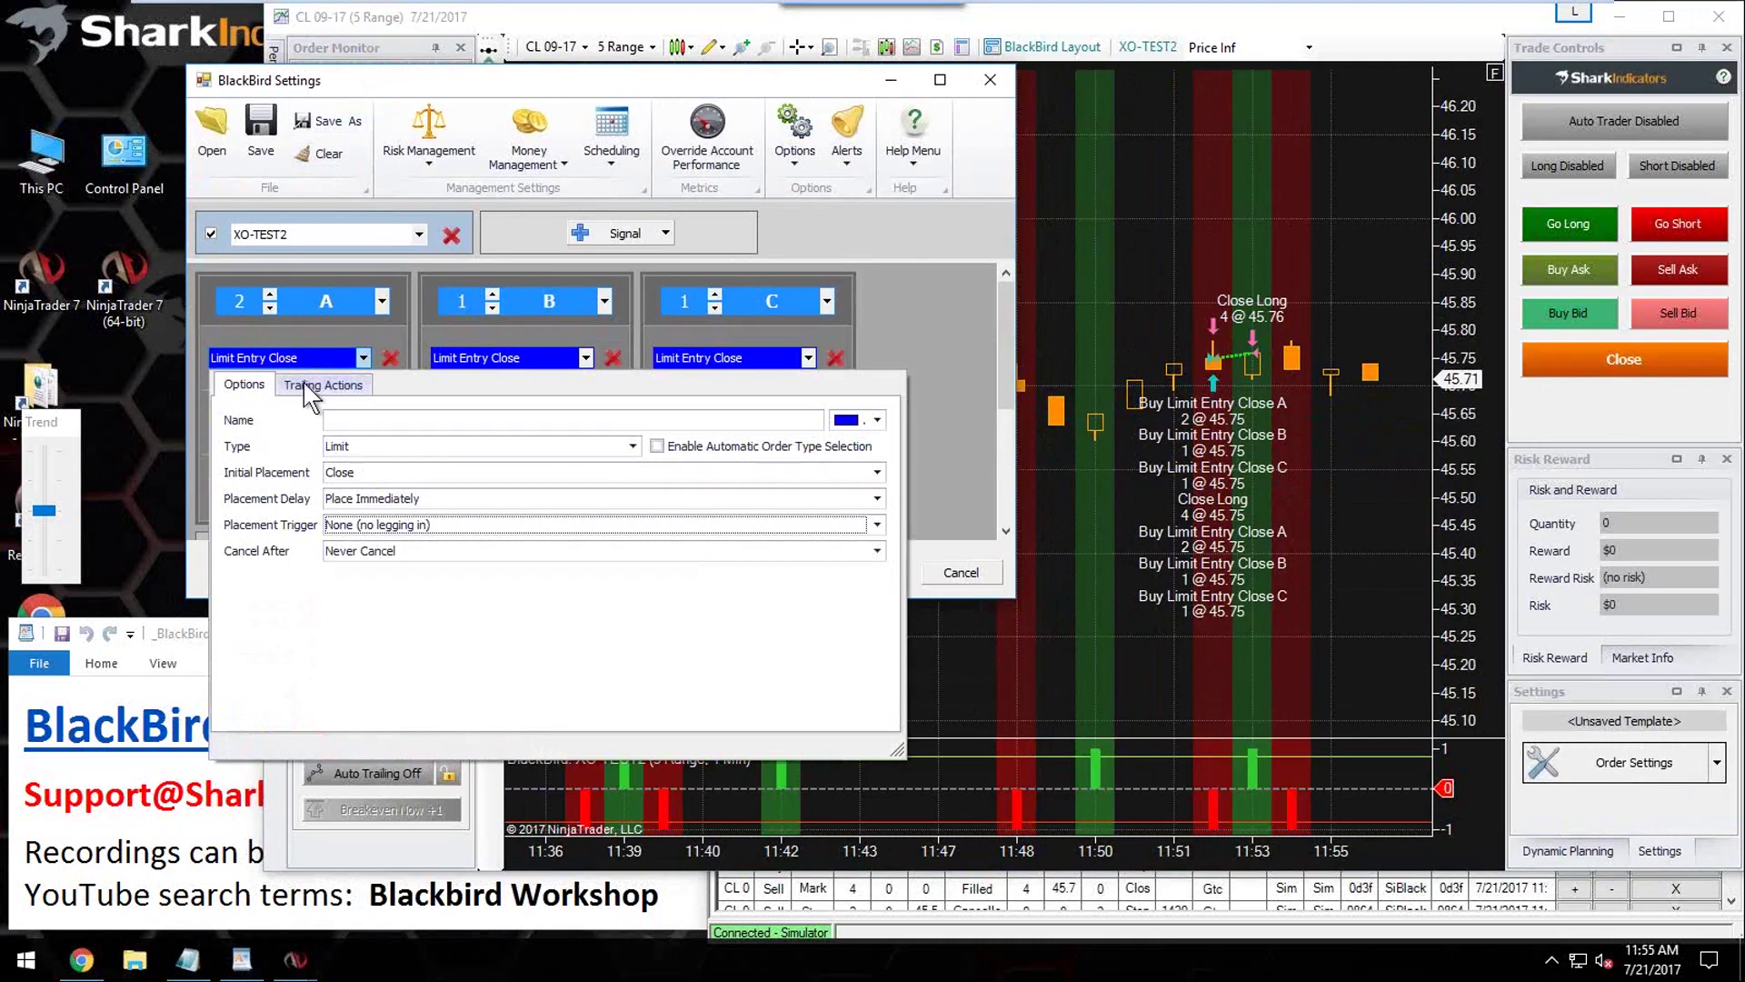
left_click(367, 473)
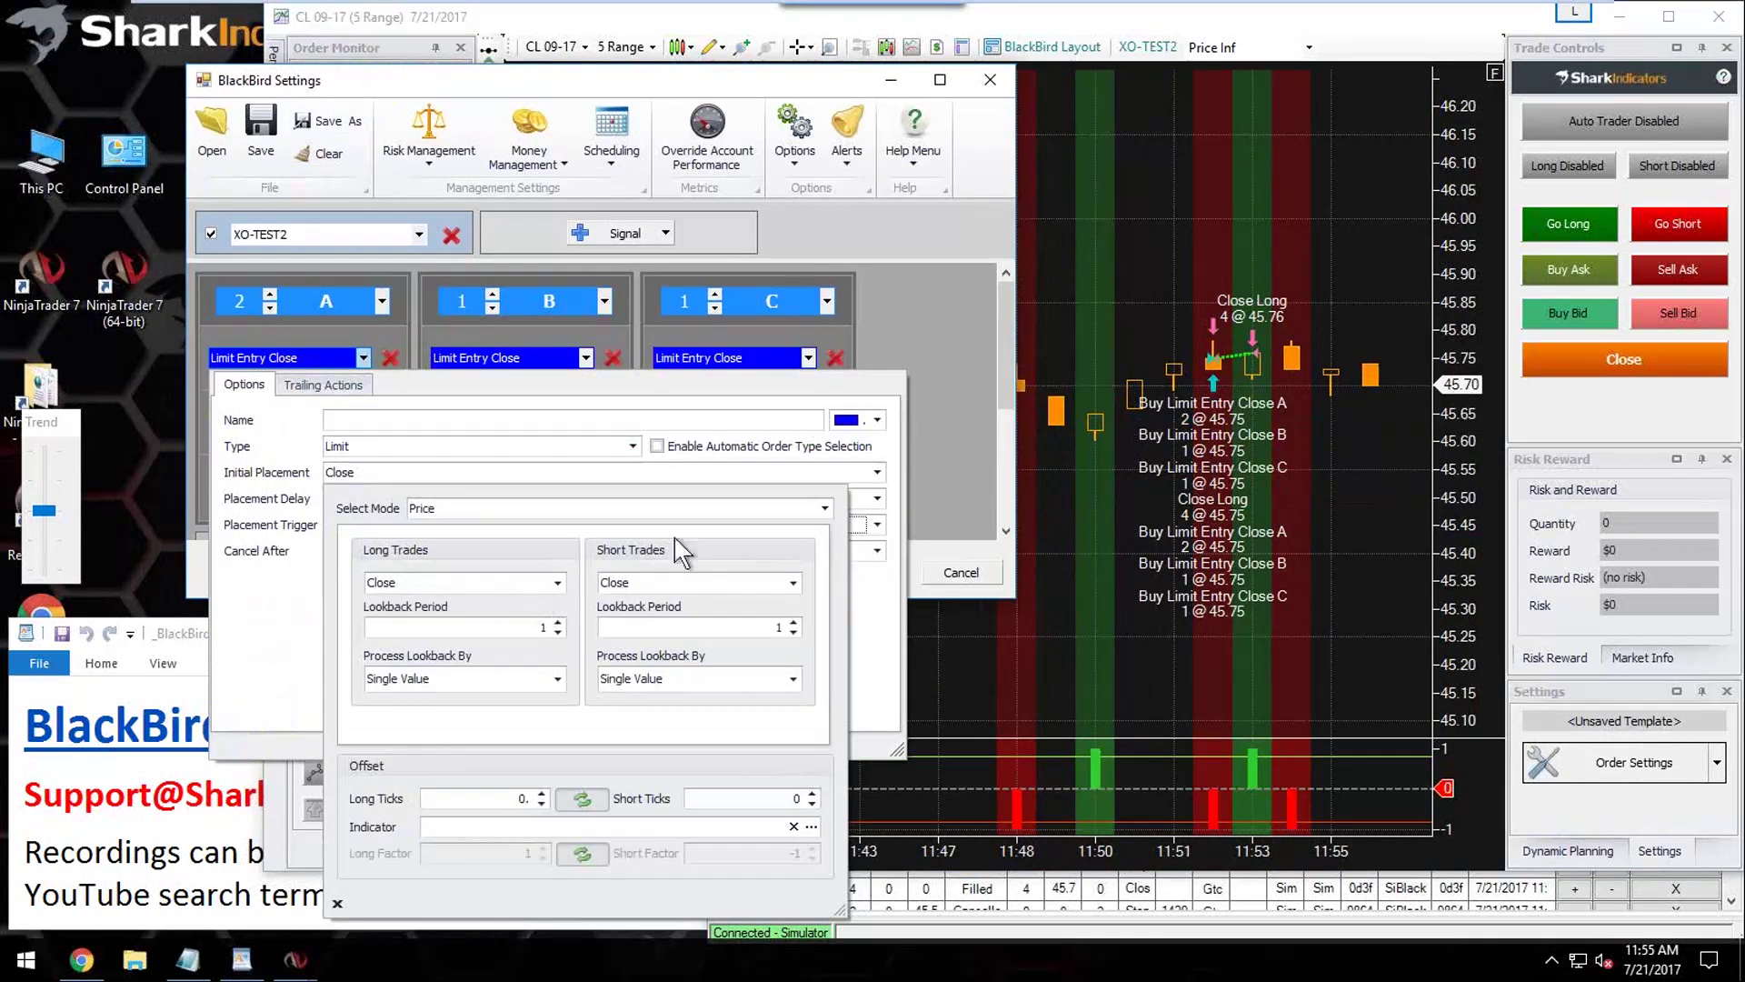
left_click(936, 399)
left_click(851, 572)
Step: Add the HMA indicator with a period of 21 to the CL chart
right_click(891, 243)
left_click(963, 350)
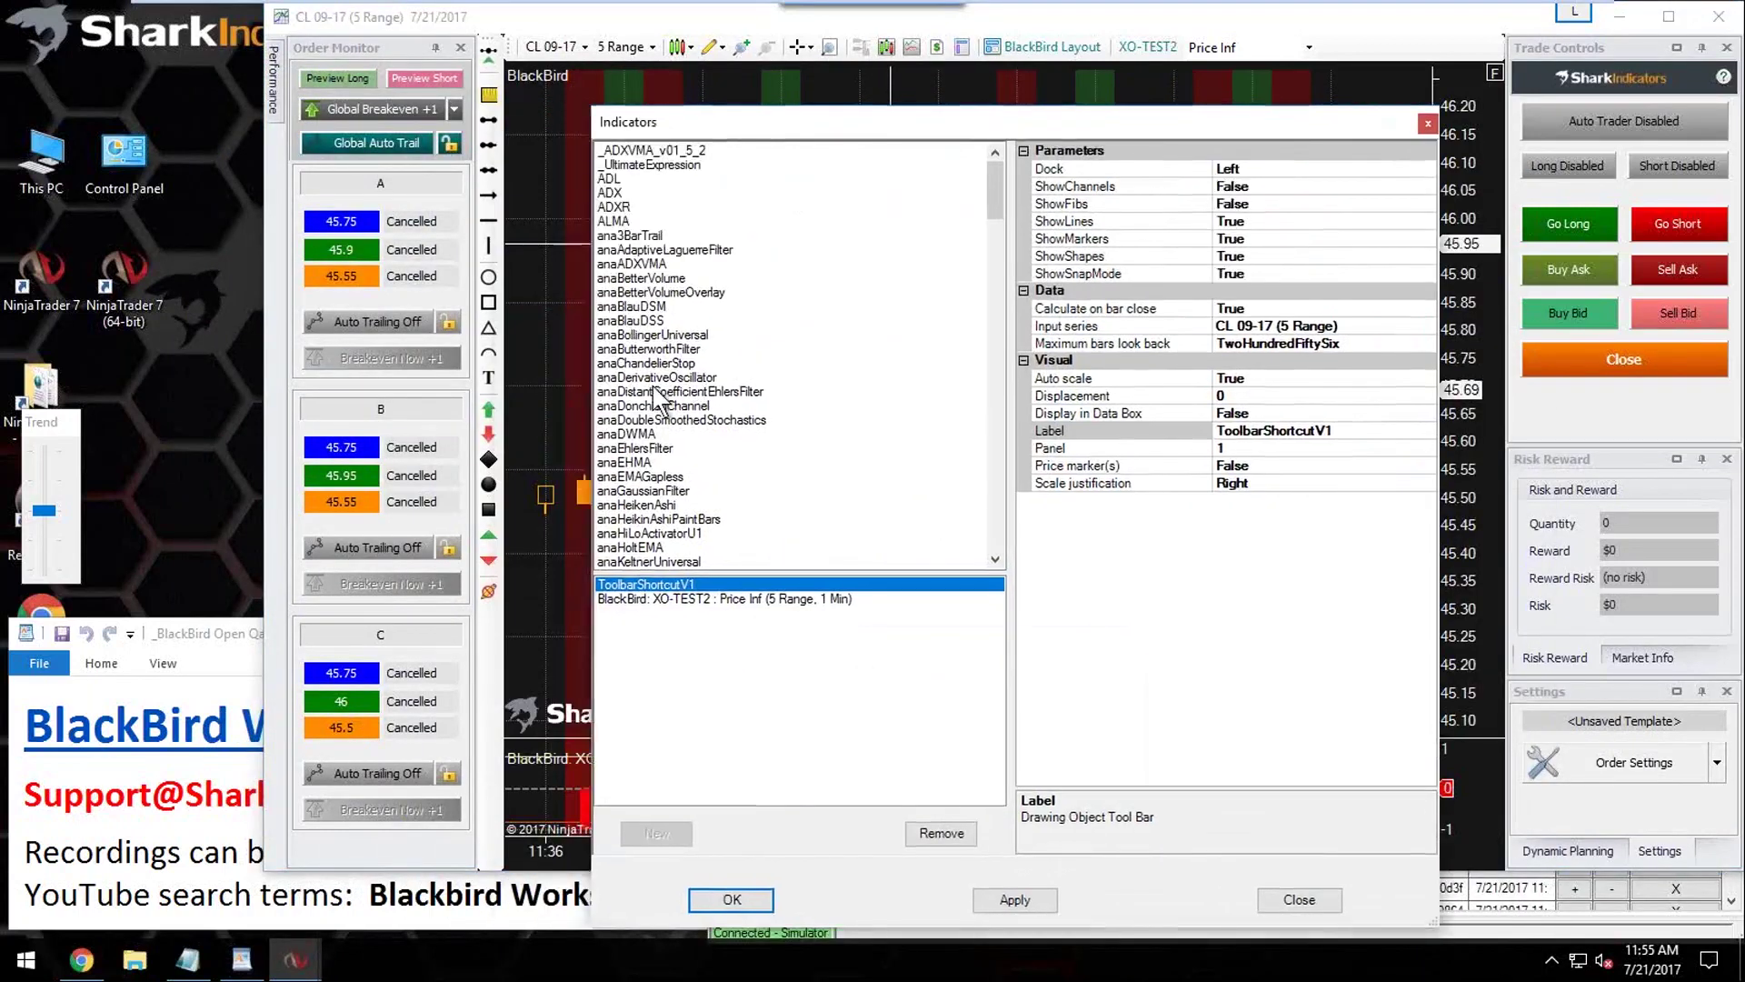
left_click(654, 379)
key("h")
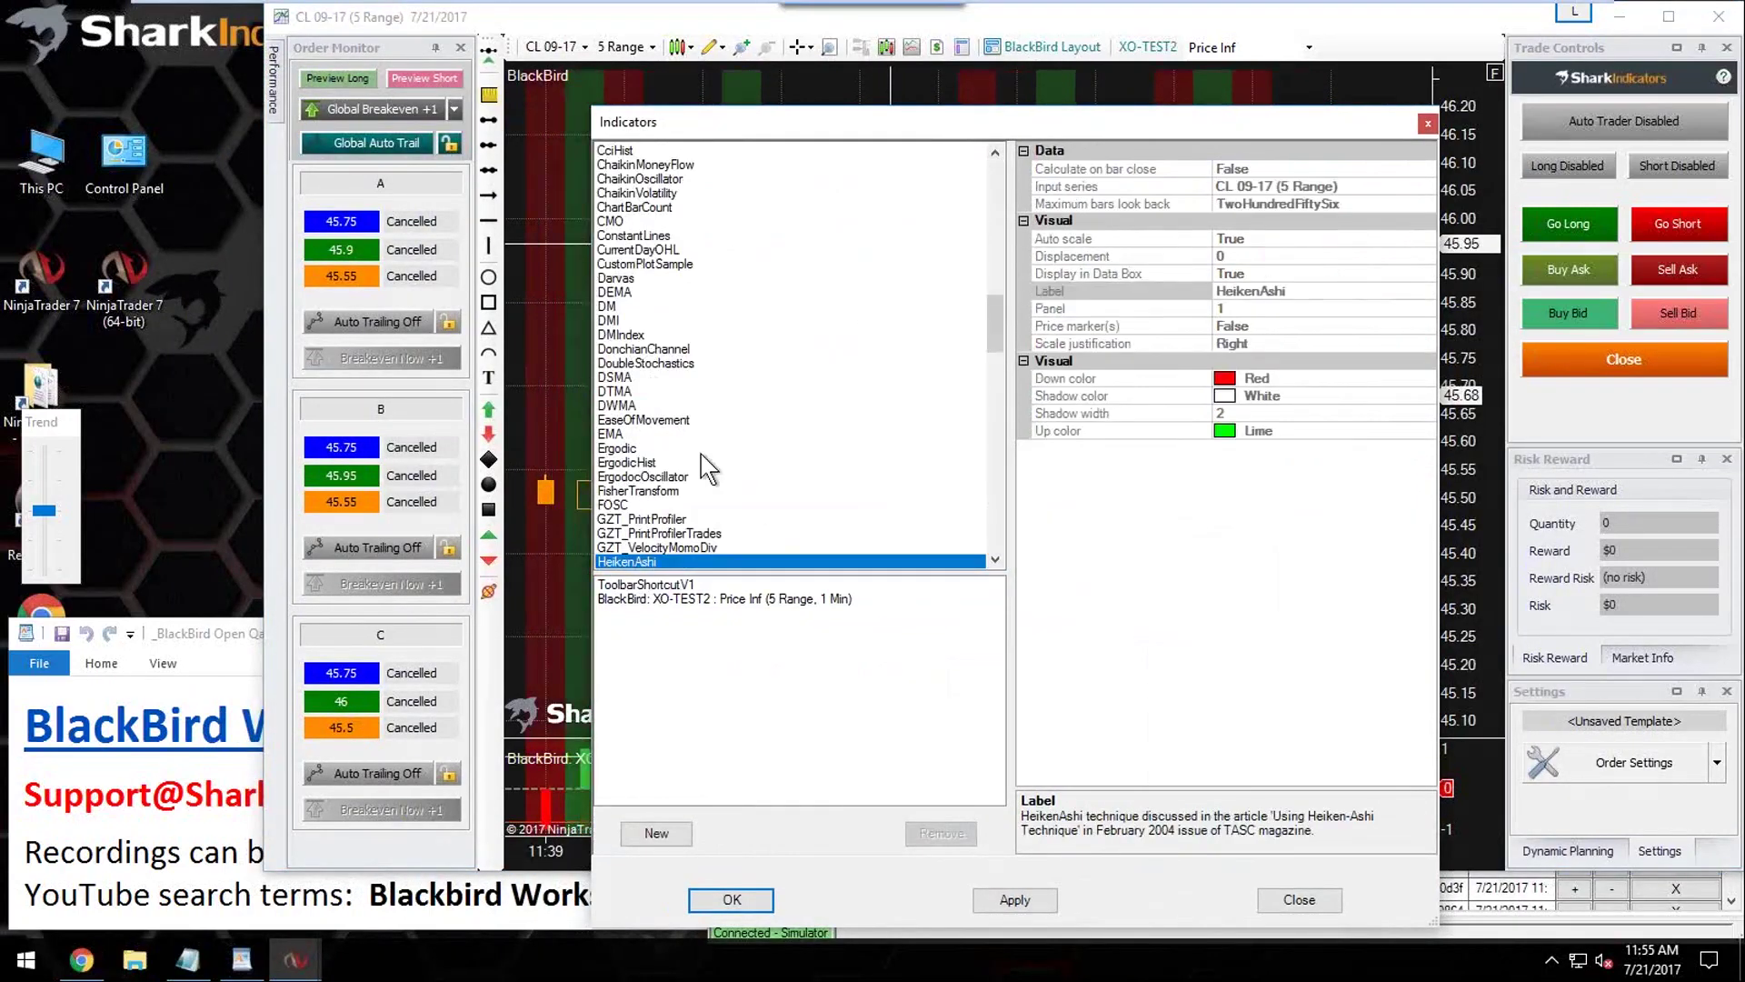
scroll(718, 495, "down", 3)
scroll(722, 498, "down", 1)
double_click(637, 406)
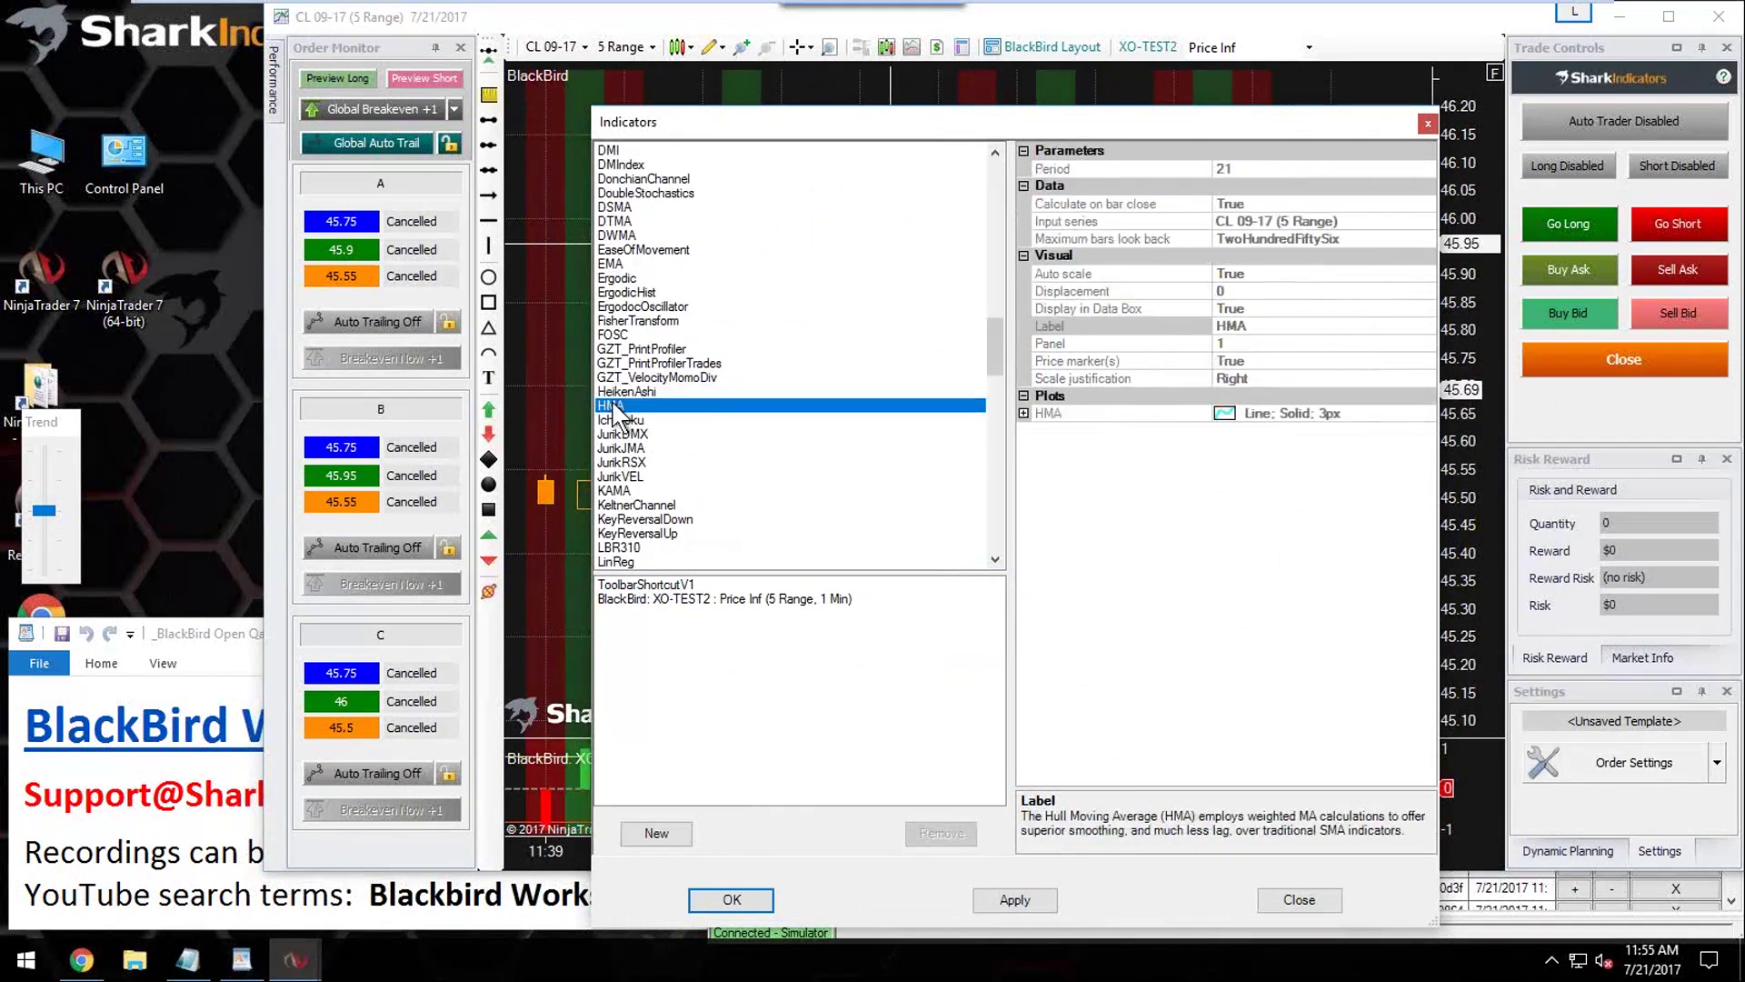
left_click(732, 900)
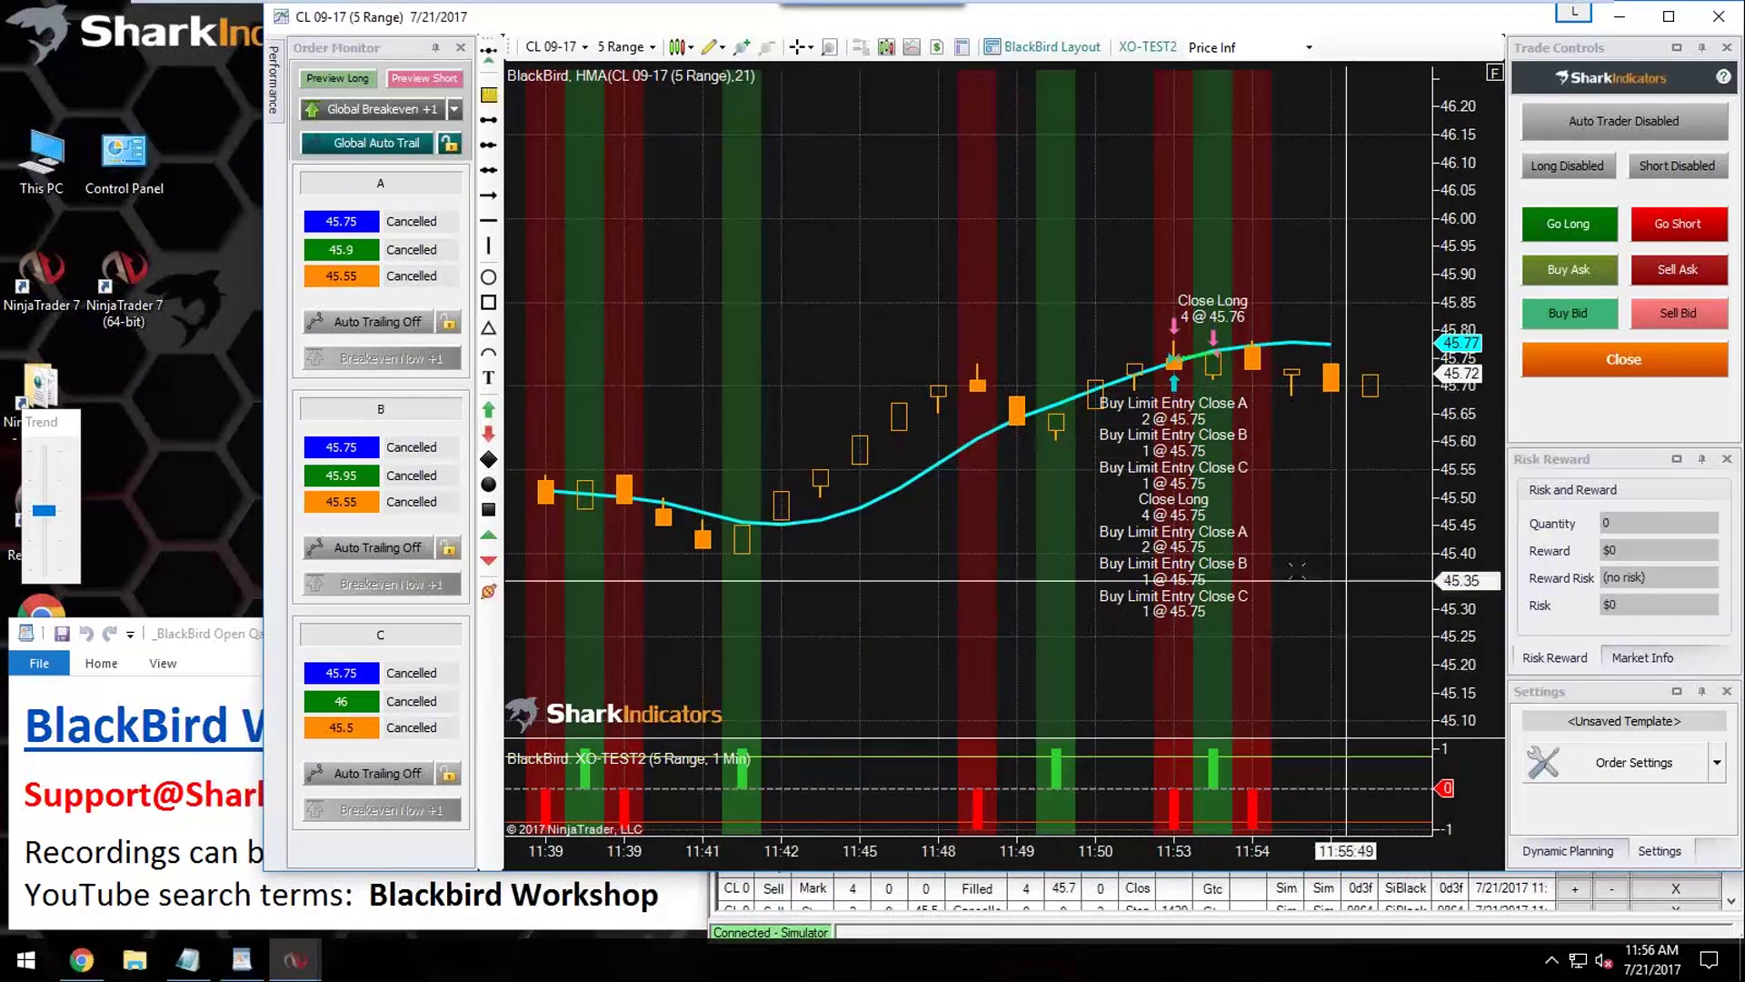
Step: Reopen the BlackBird order settings and move their window clear of the Order Monitor
left_click(1614, 777)
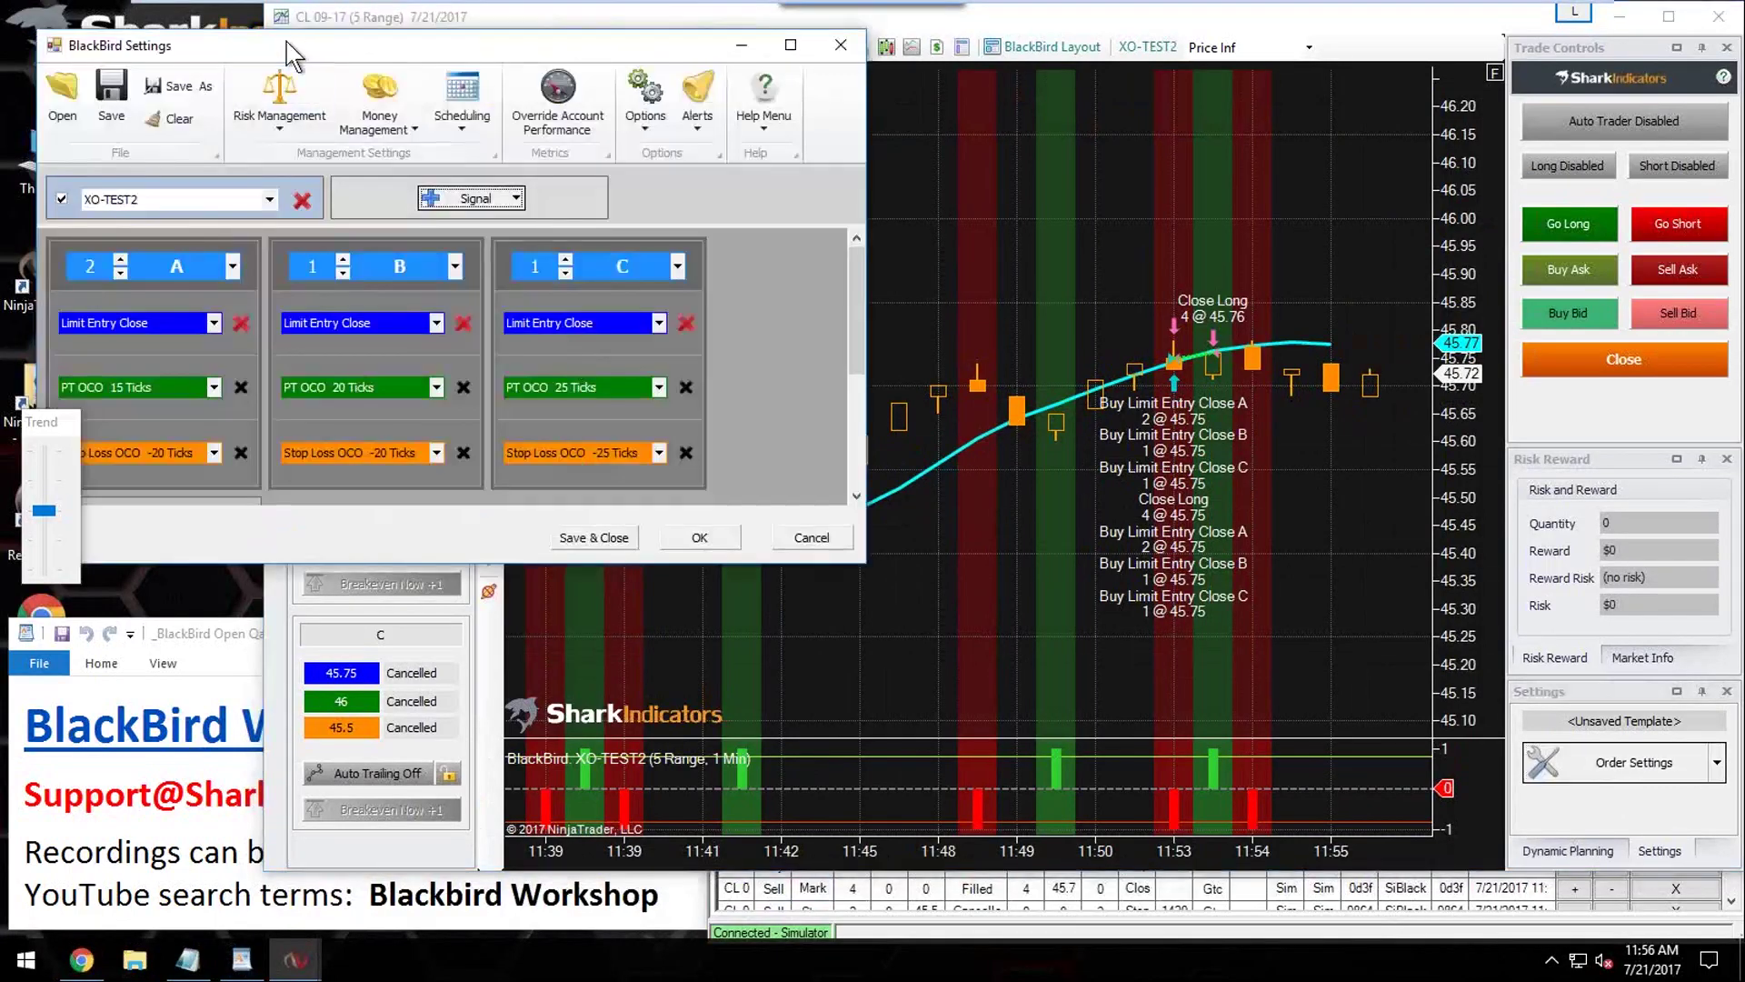
left_click_drag(105, 40, 292, 54)
left_click(323, 318)
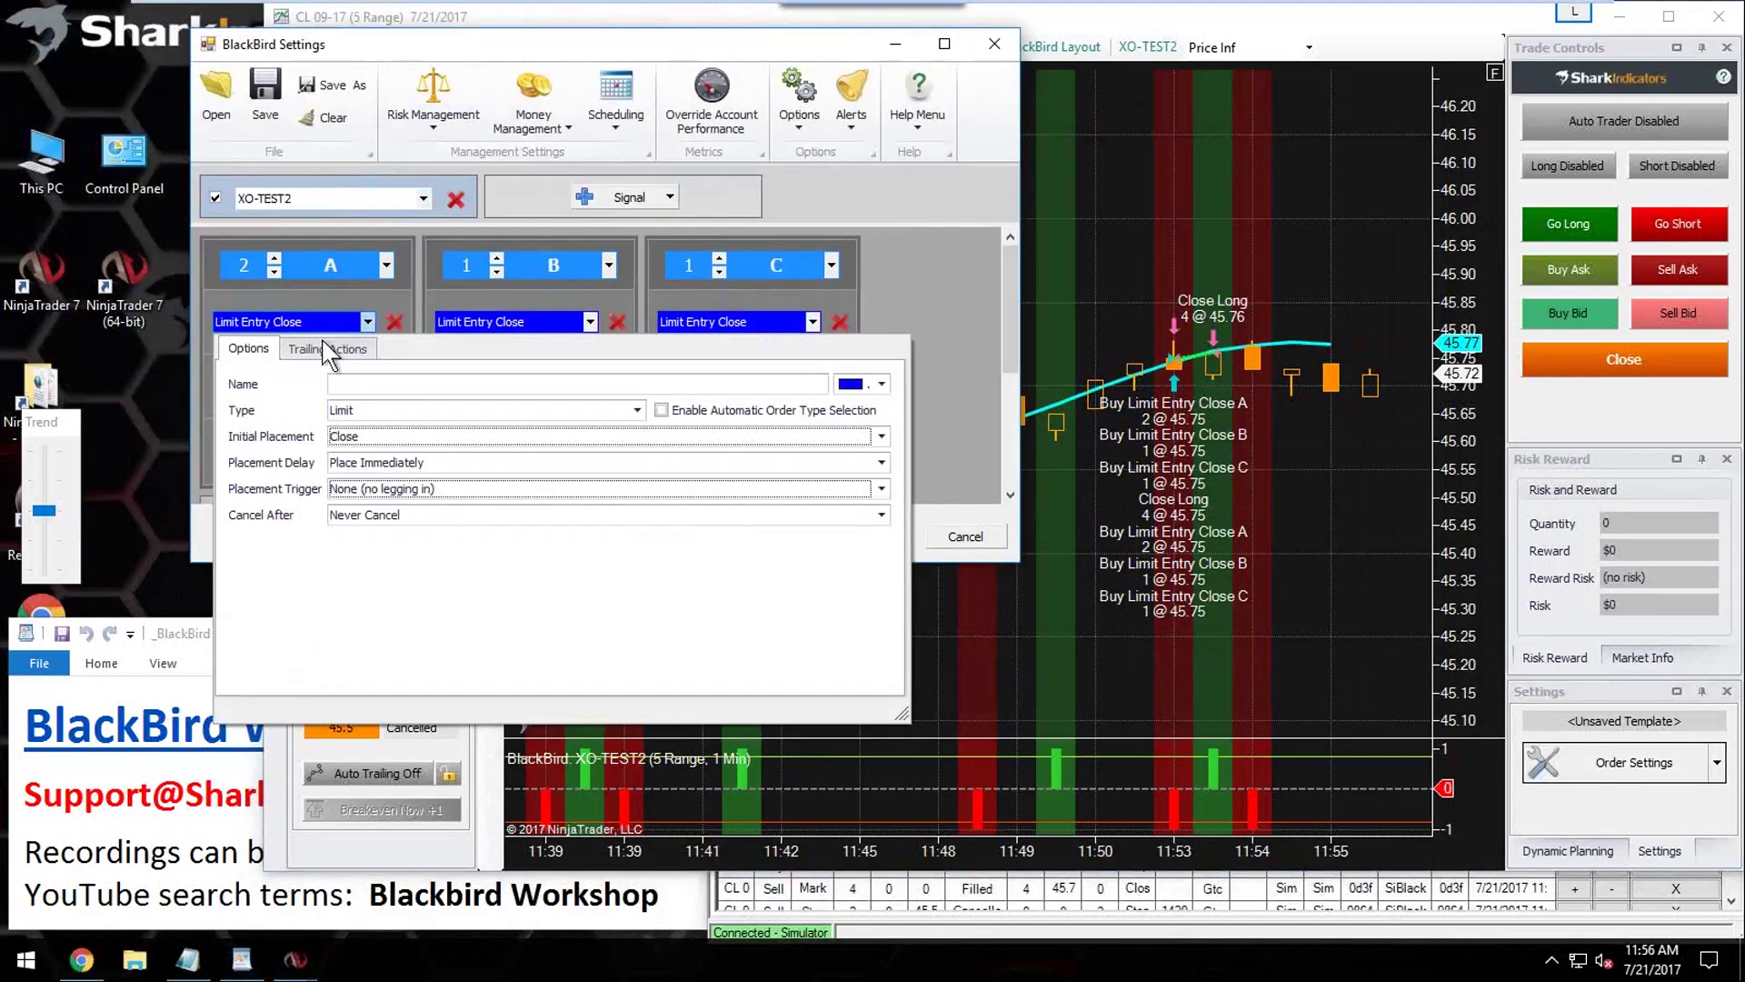
left_click_drag(304, 48, 696, 69)
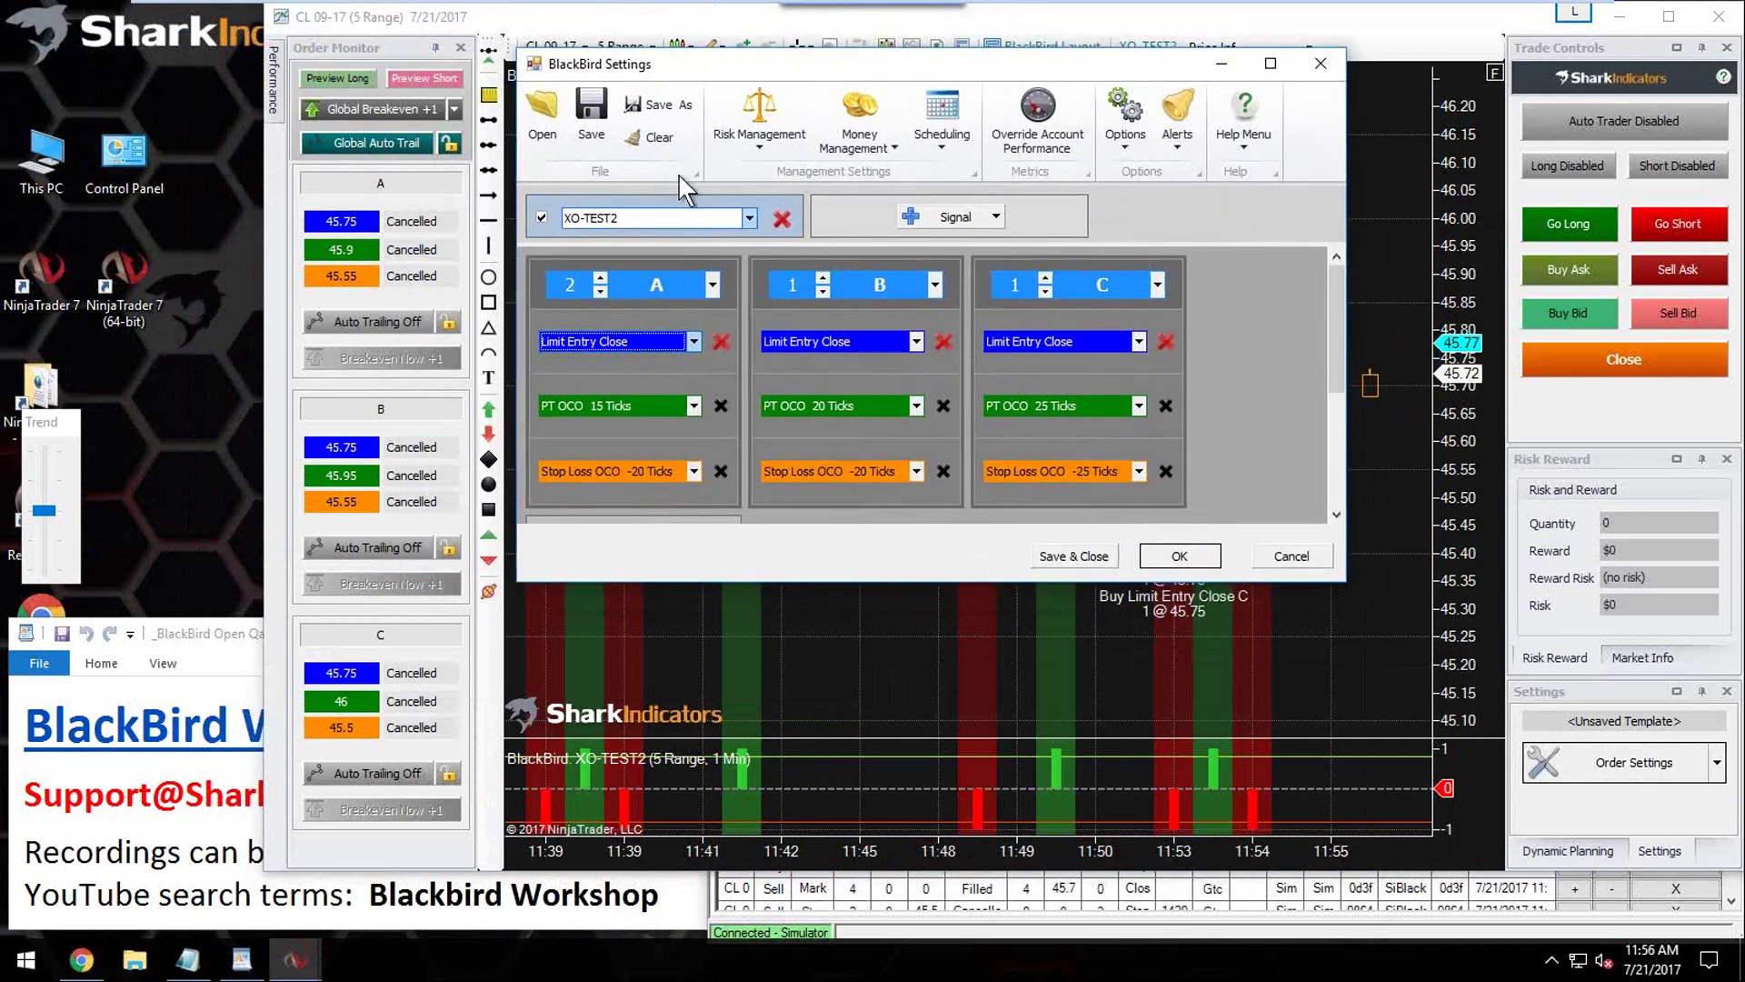
left_click_drag(690, 74, 1091, 163)
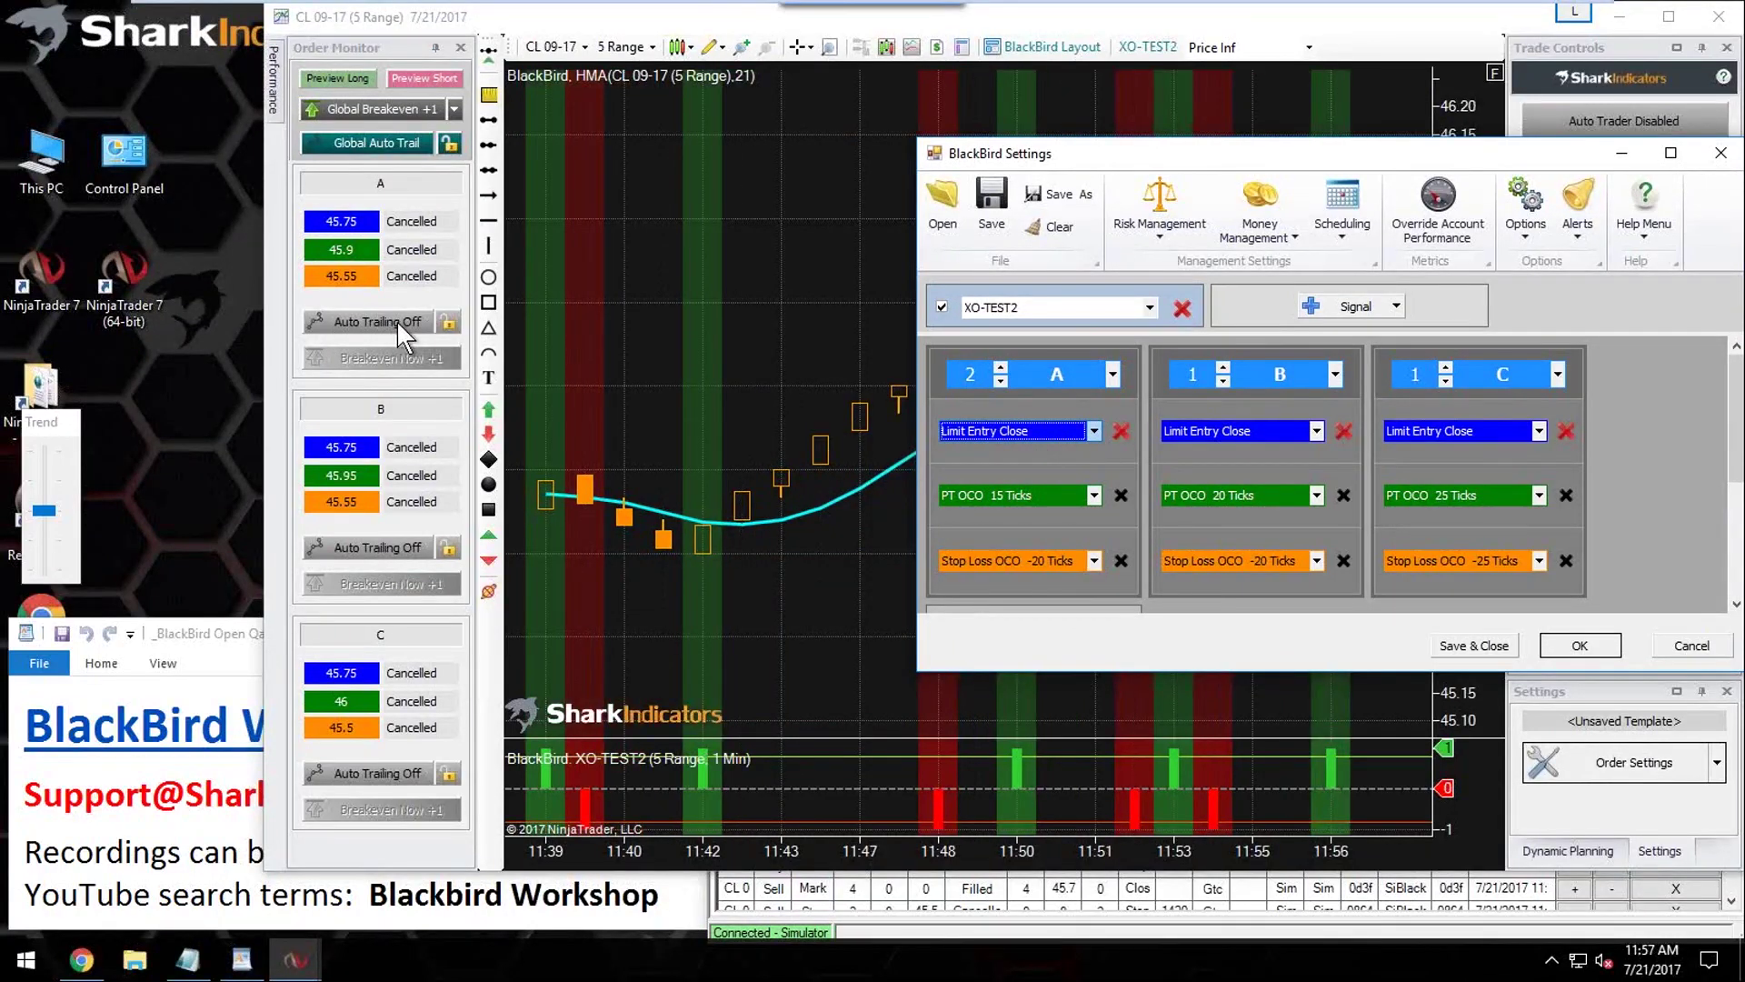
Step: Set the Initial Placement mode of A's limit entry to Indicator Value
left_click(1005, 434)
left_click(1105, 548)
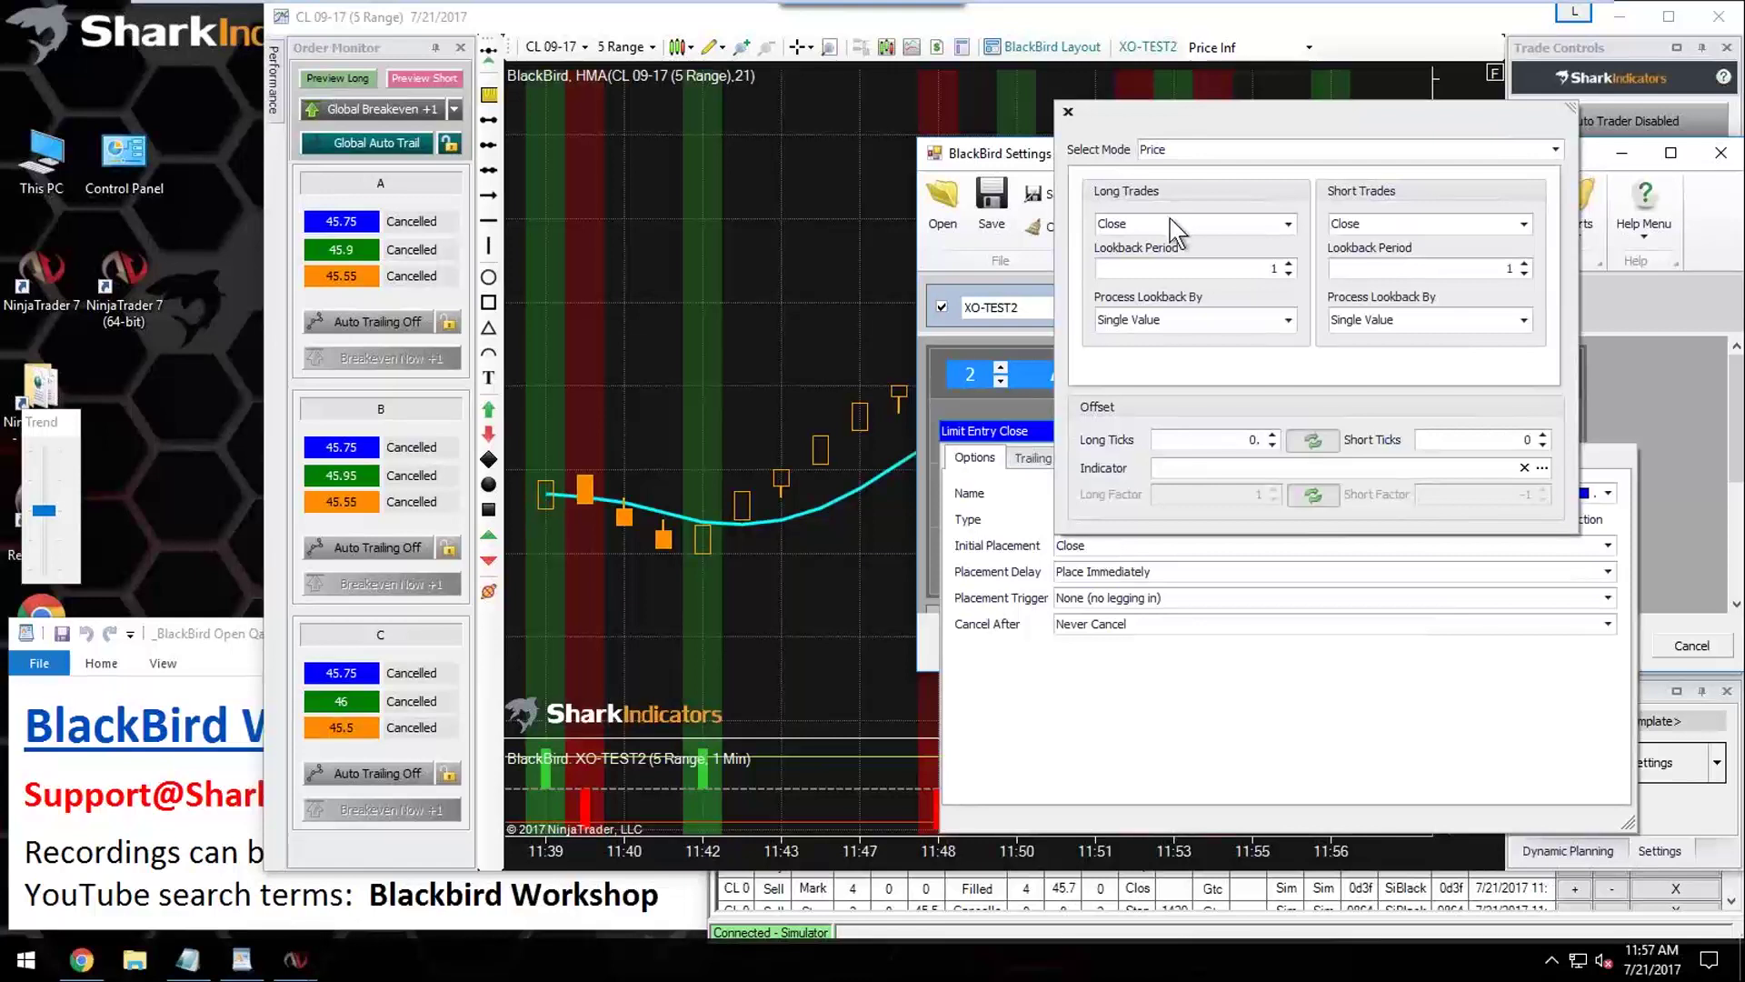
left_click(1188, 151)
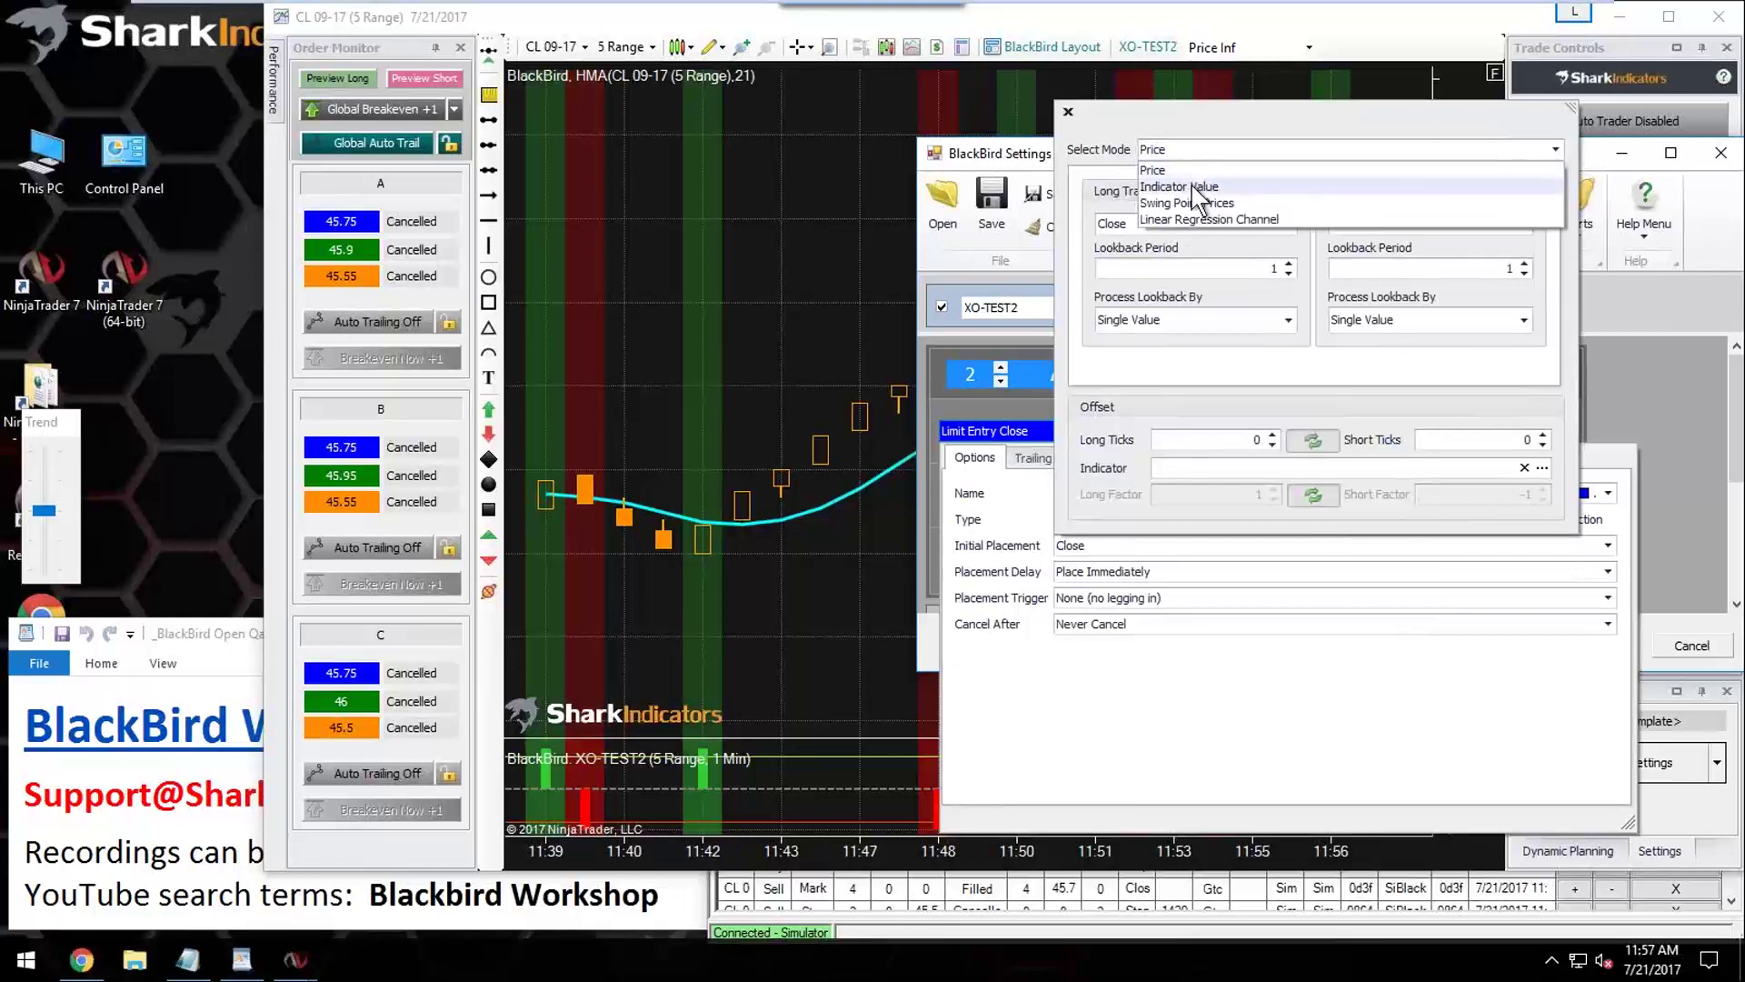
left_click(1193, 186)
Step: Configure HMA with a period of 21 as the placement indicator for A's limit entry
left_click(1433, 192)
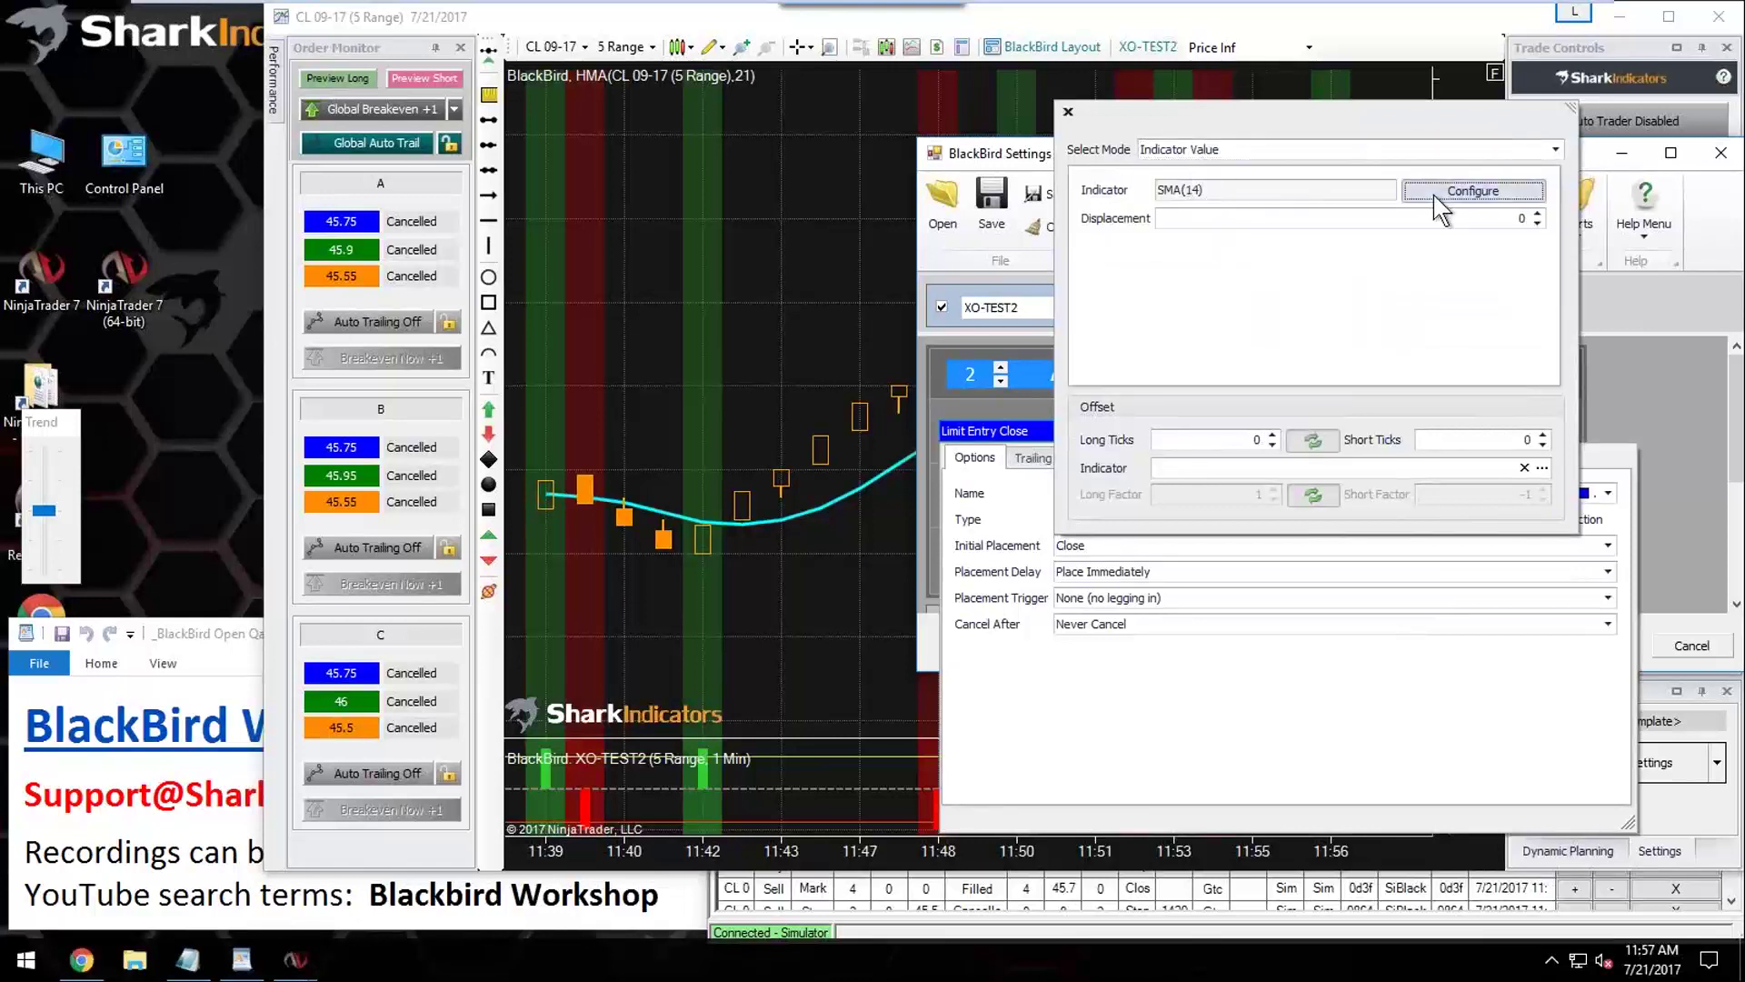
scroll(481, 373, "down", 5)
scroll(480, 363, "down", 15)
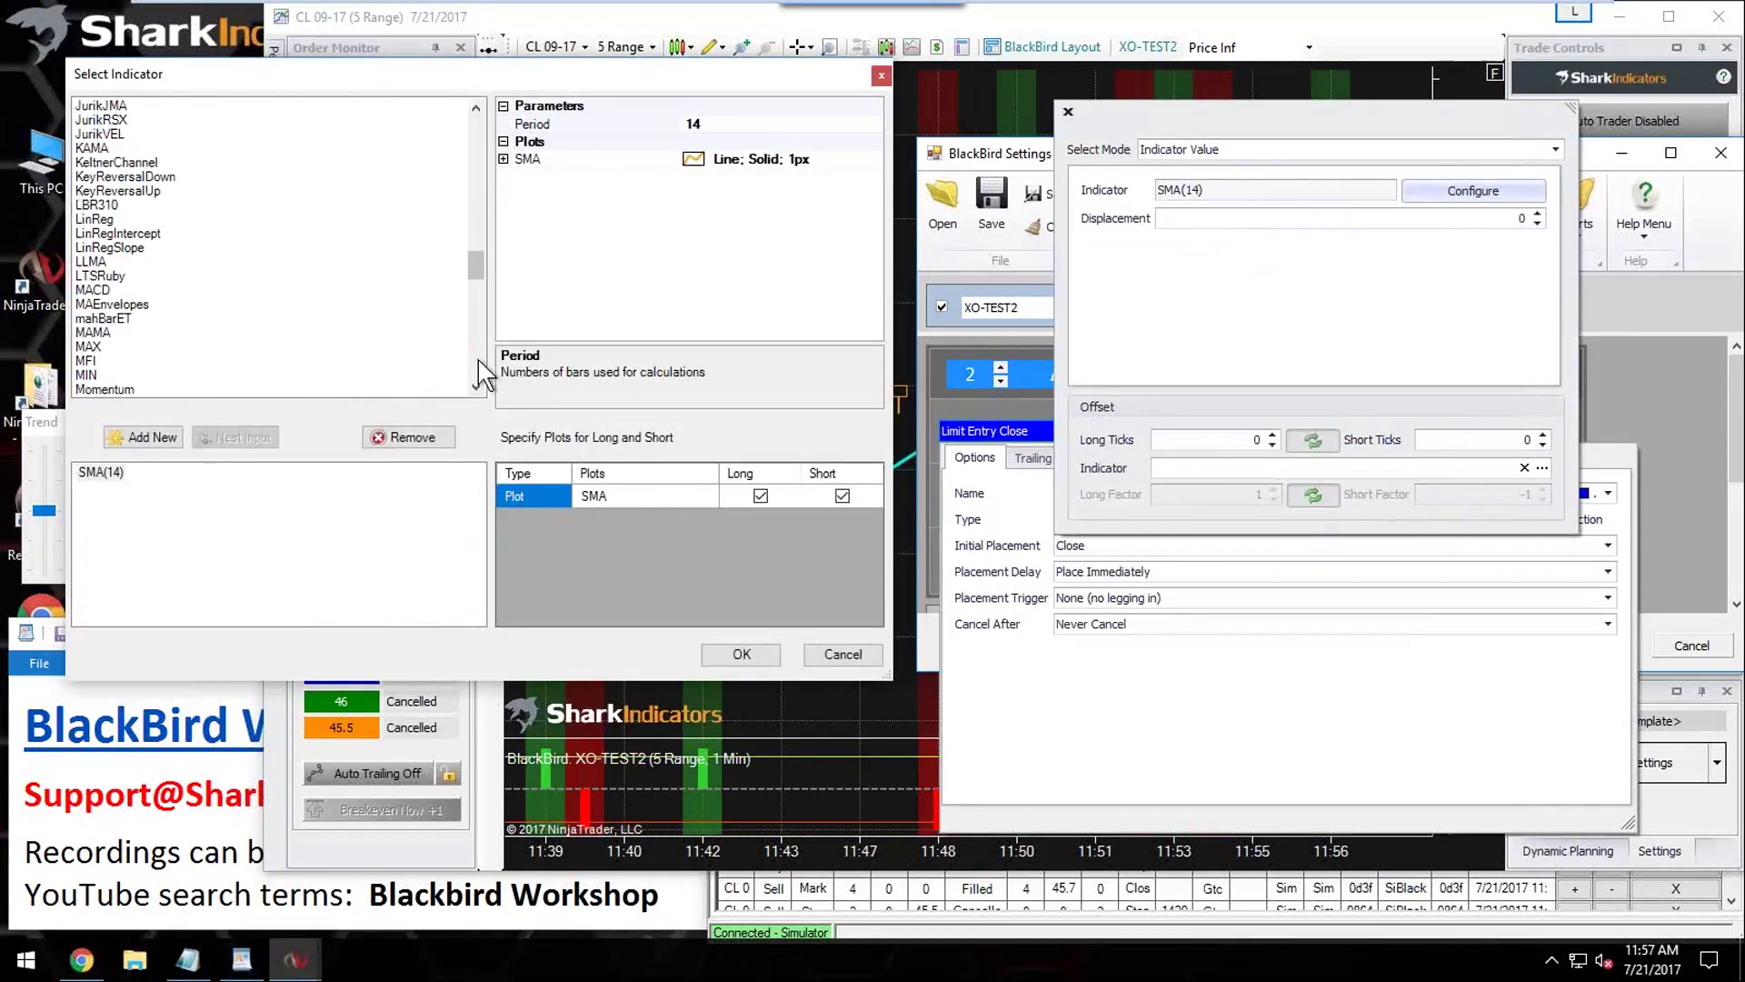
scroll(488, 185, "up", 2)
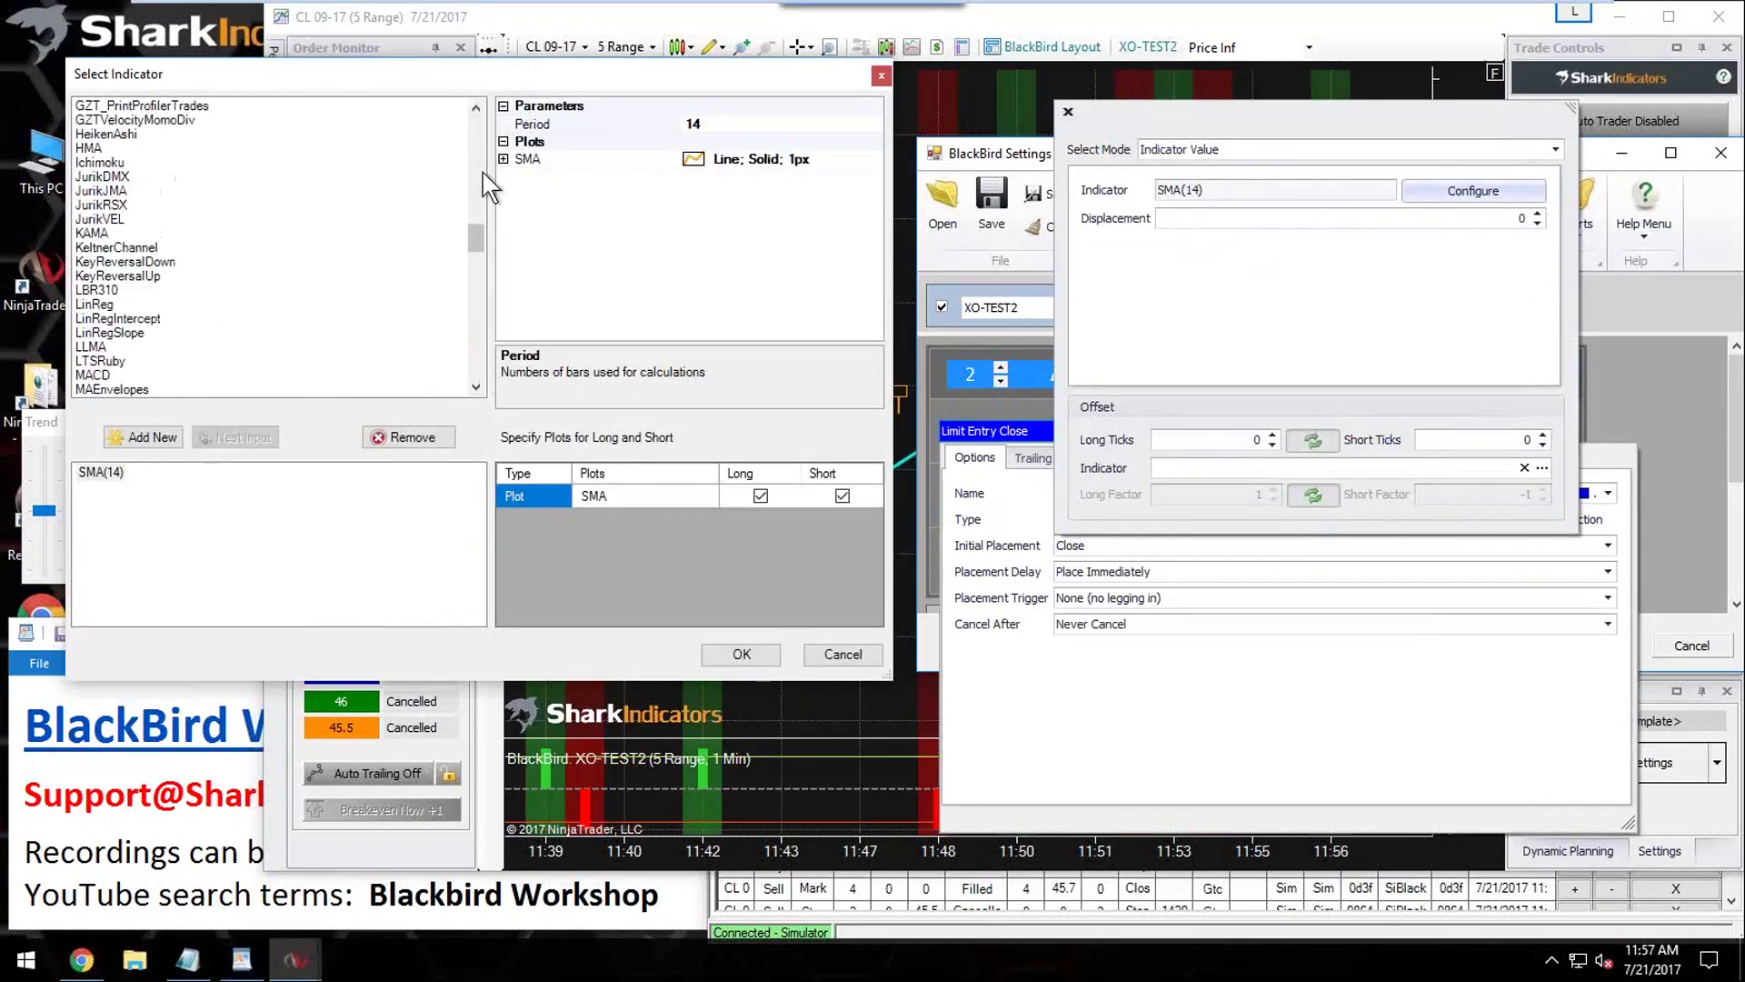
scroll(281, 273, "up", 5)
left_click(95, 347)
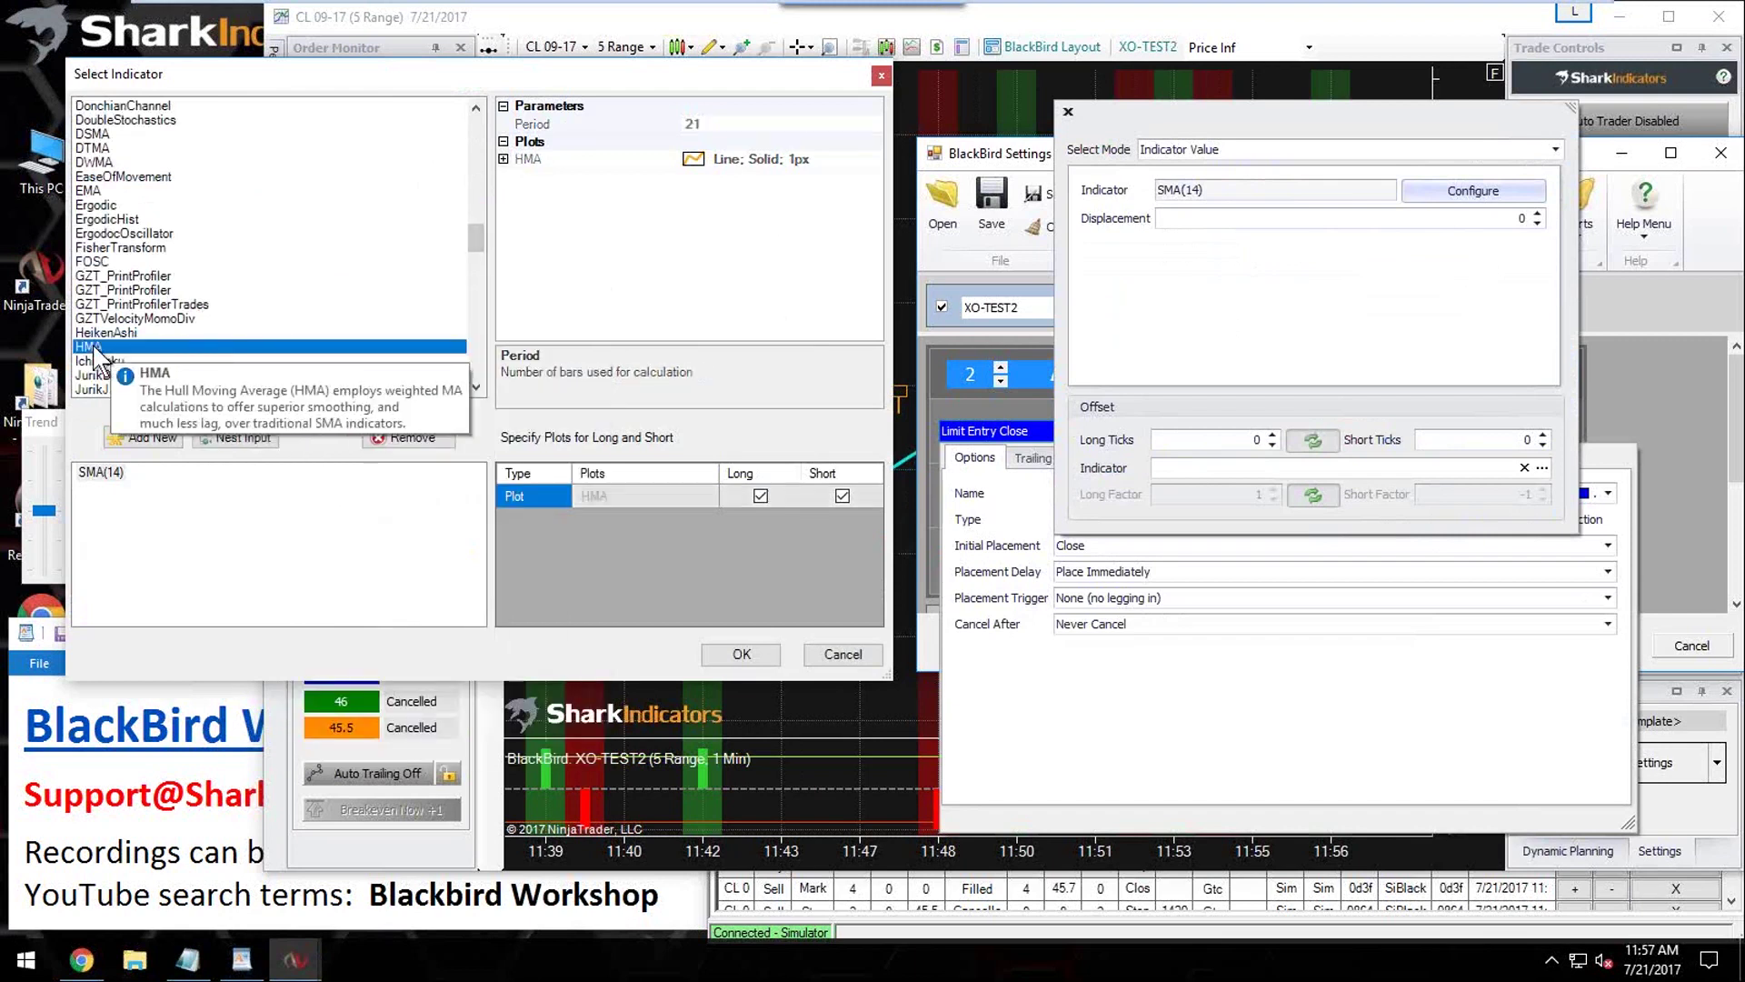
left_click(741, 655)
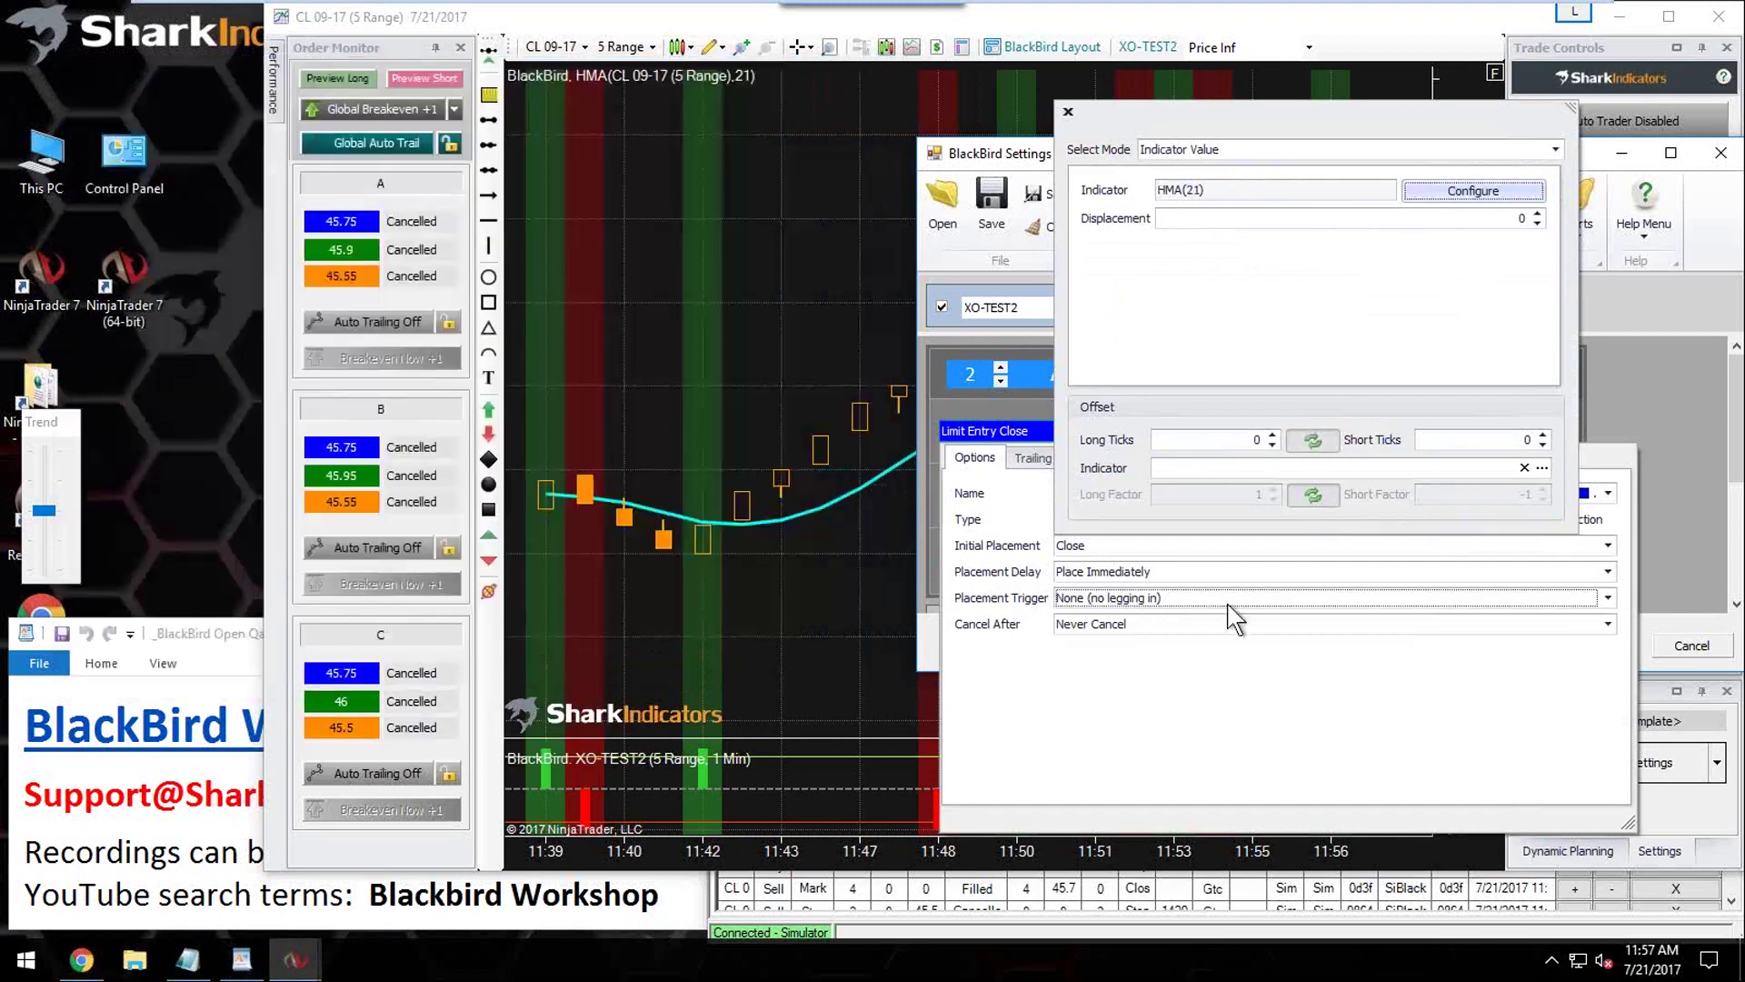
left_click(1133, 700)
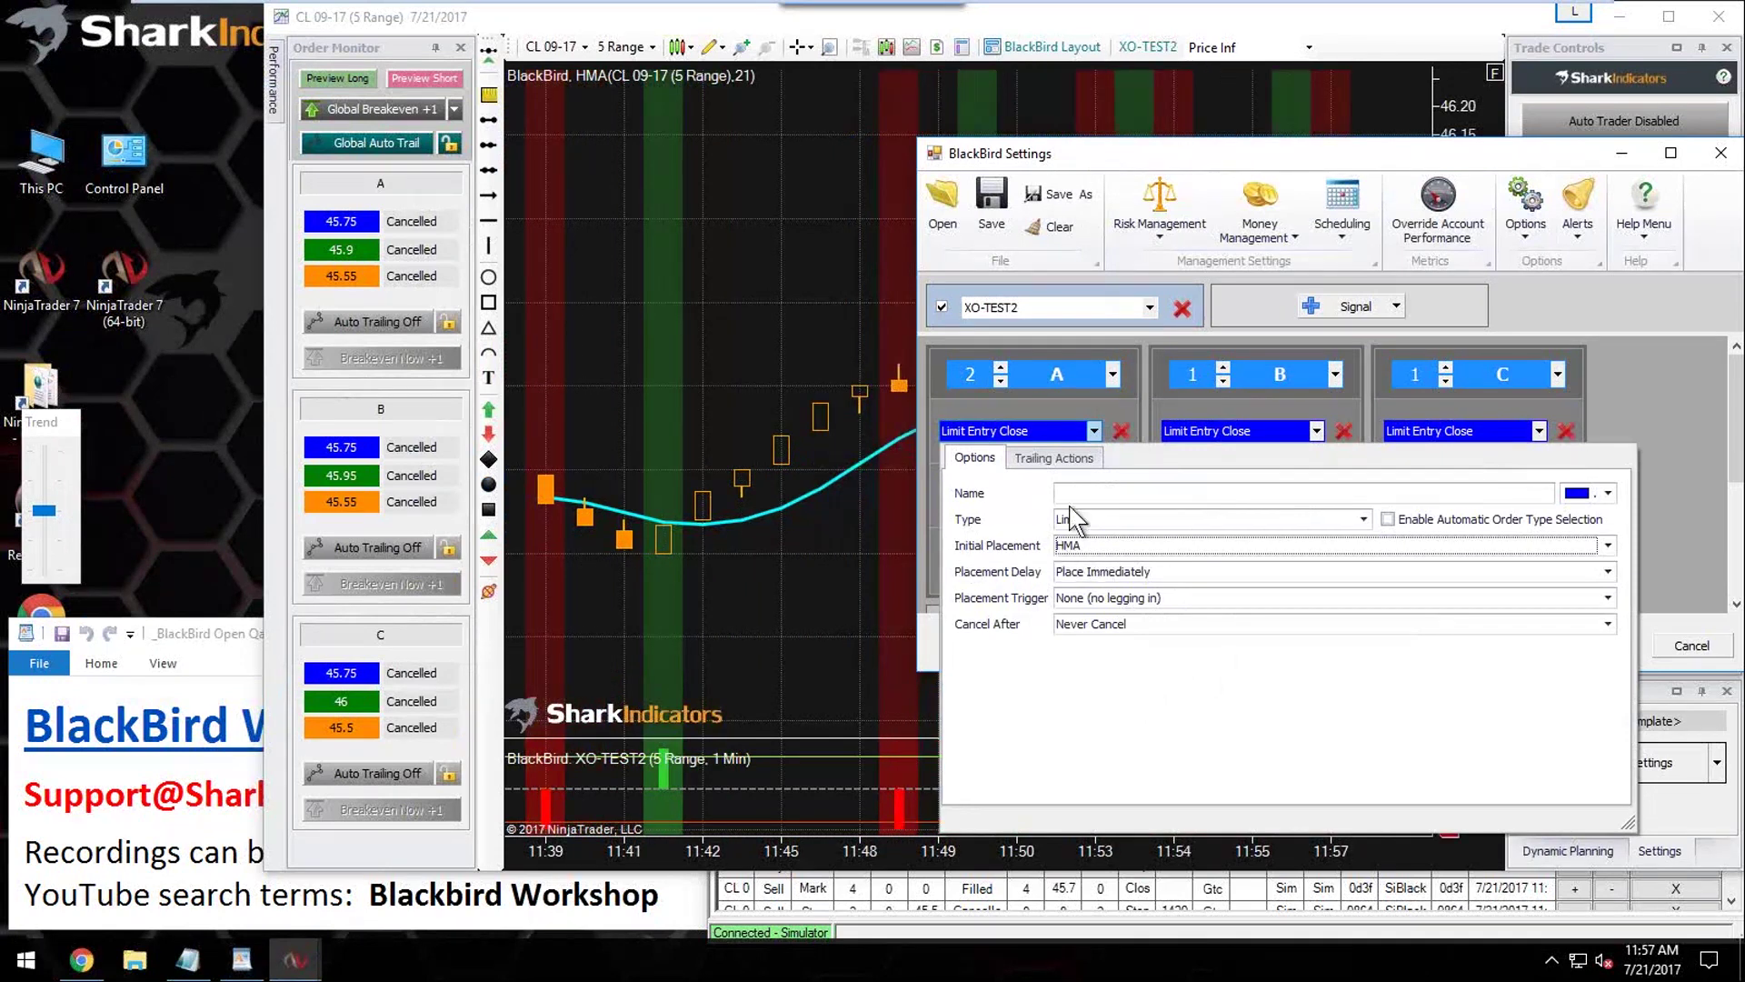
Step: Switch the trailing mode of A's limit entry to Custom and add a trailing rule to it
left_click(1047, 457)
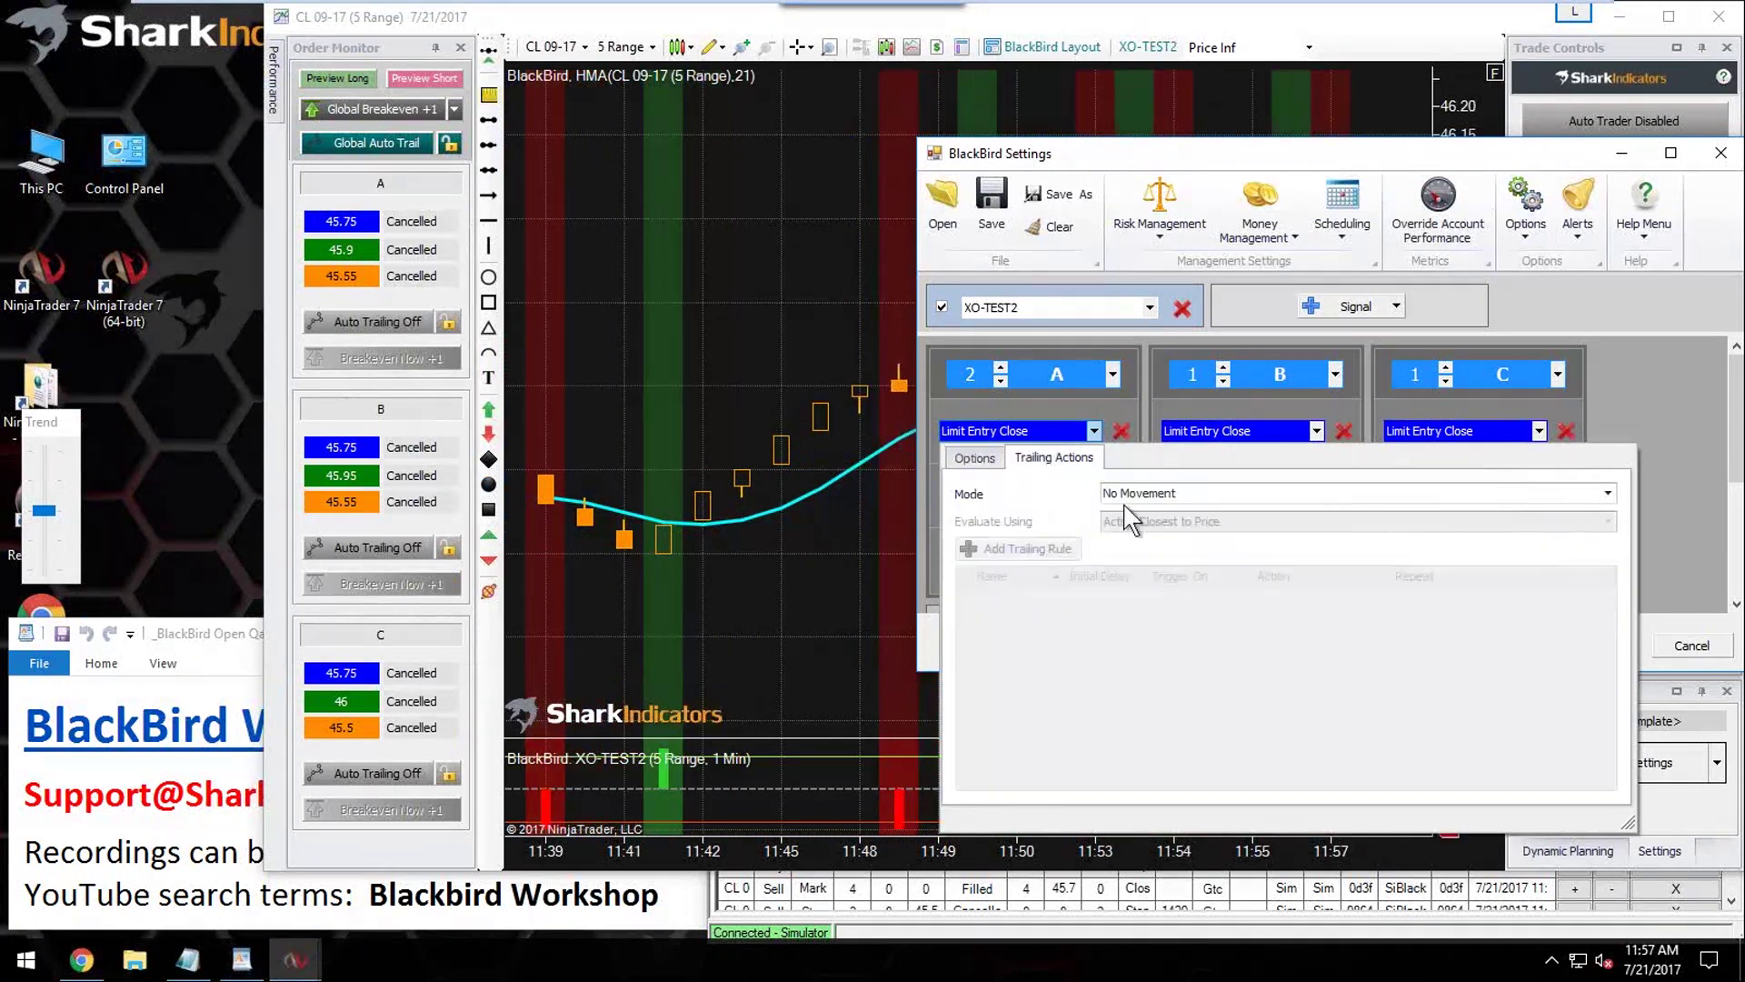
left_click(1165, 495)
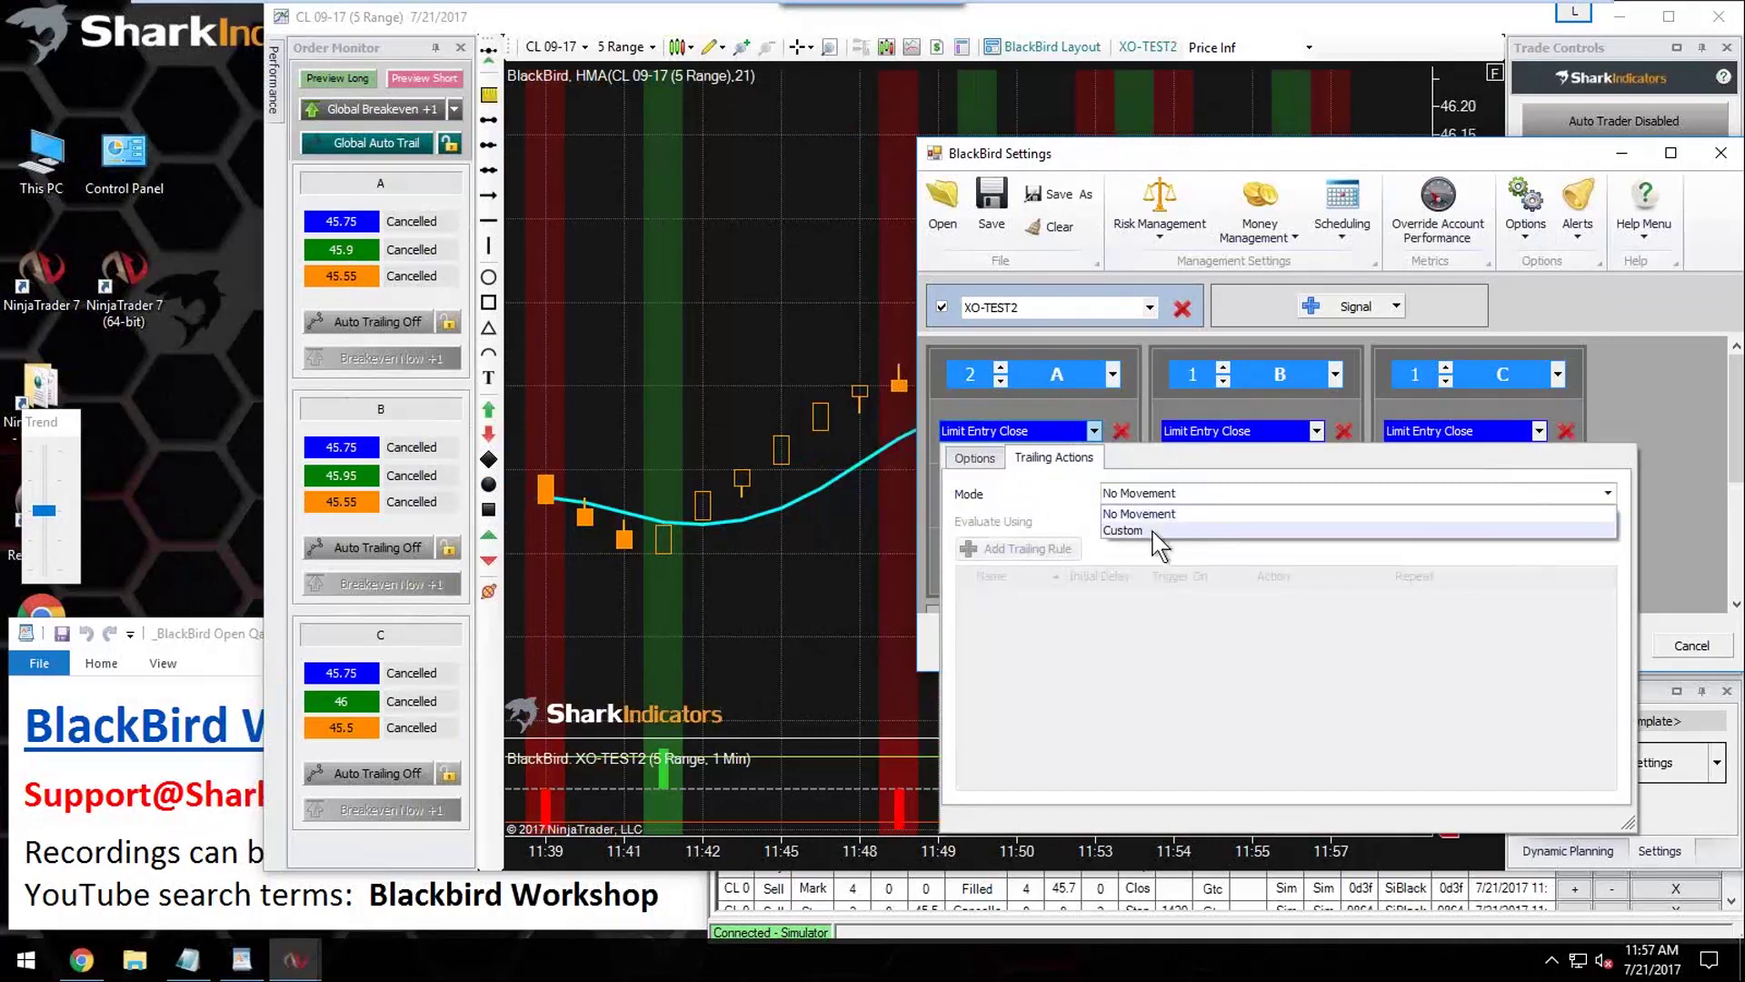
left_click(1151, 532)
left_click(1046, 549)
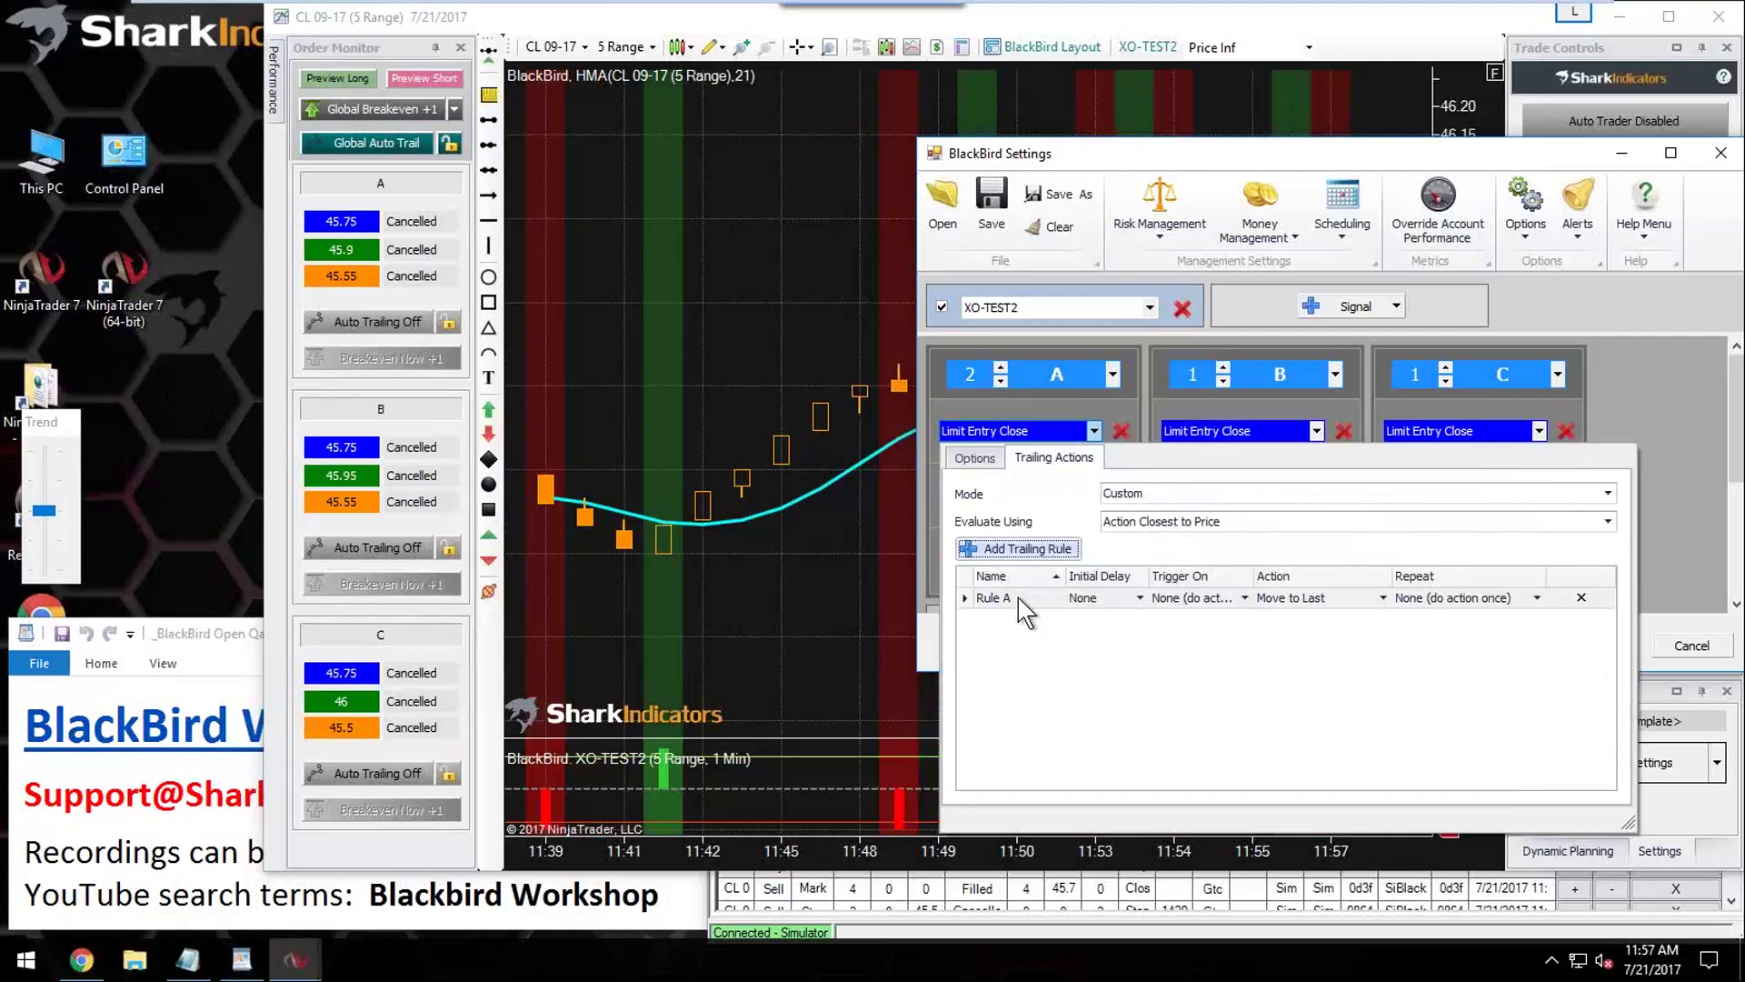
left_click(1016, 577)
Step: Set the Move To target of A's new trailing rule to Indicator Value mode
left_click(1329, 598)
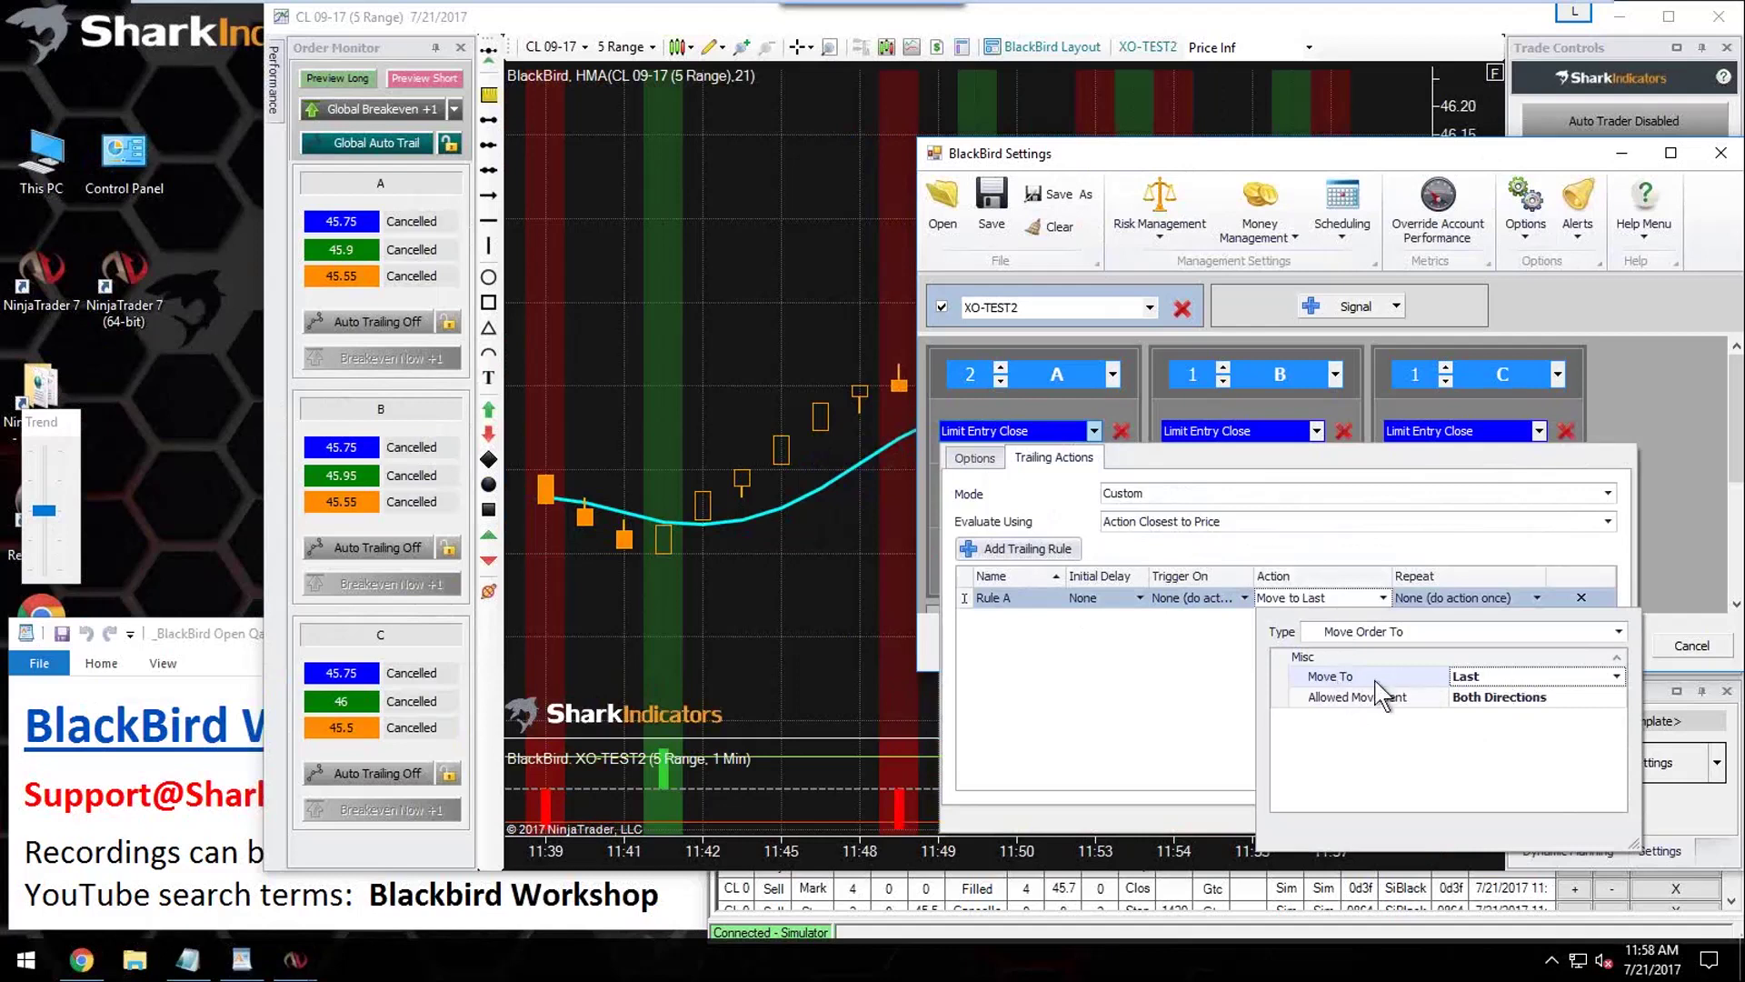
left_click(1503, 678)
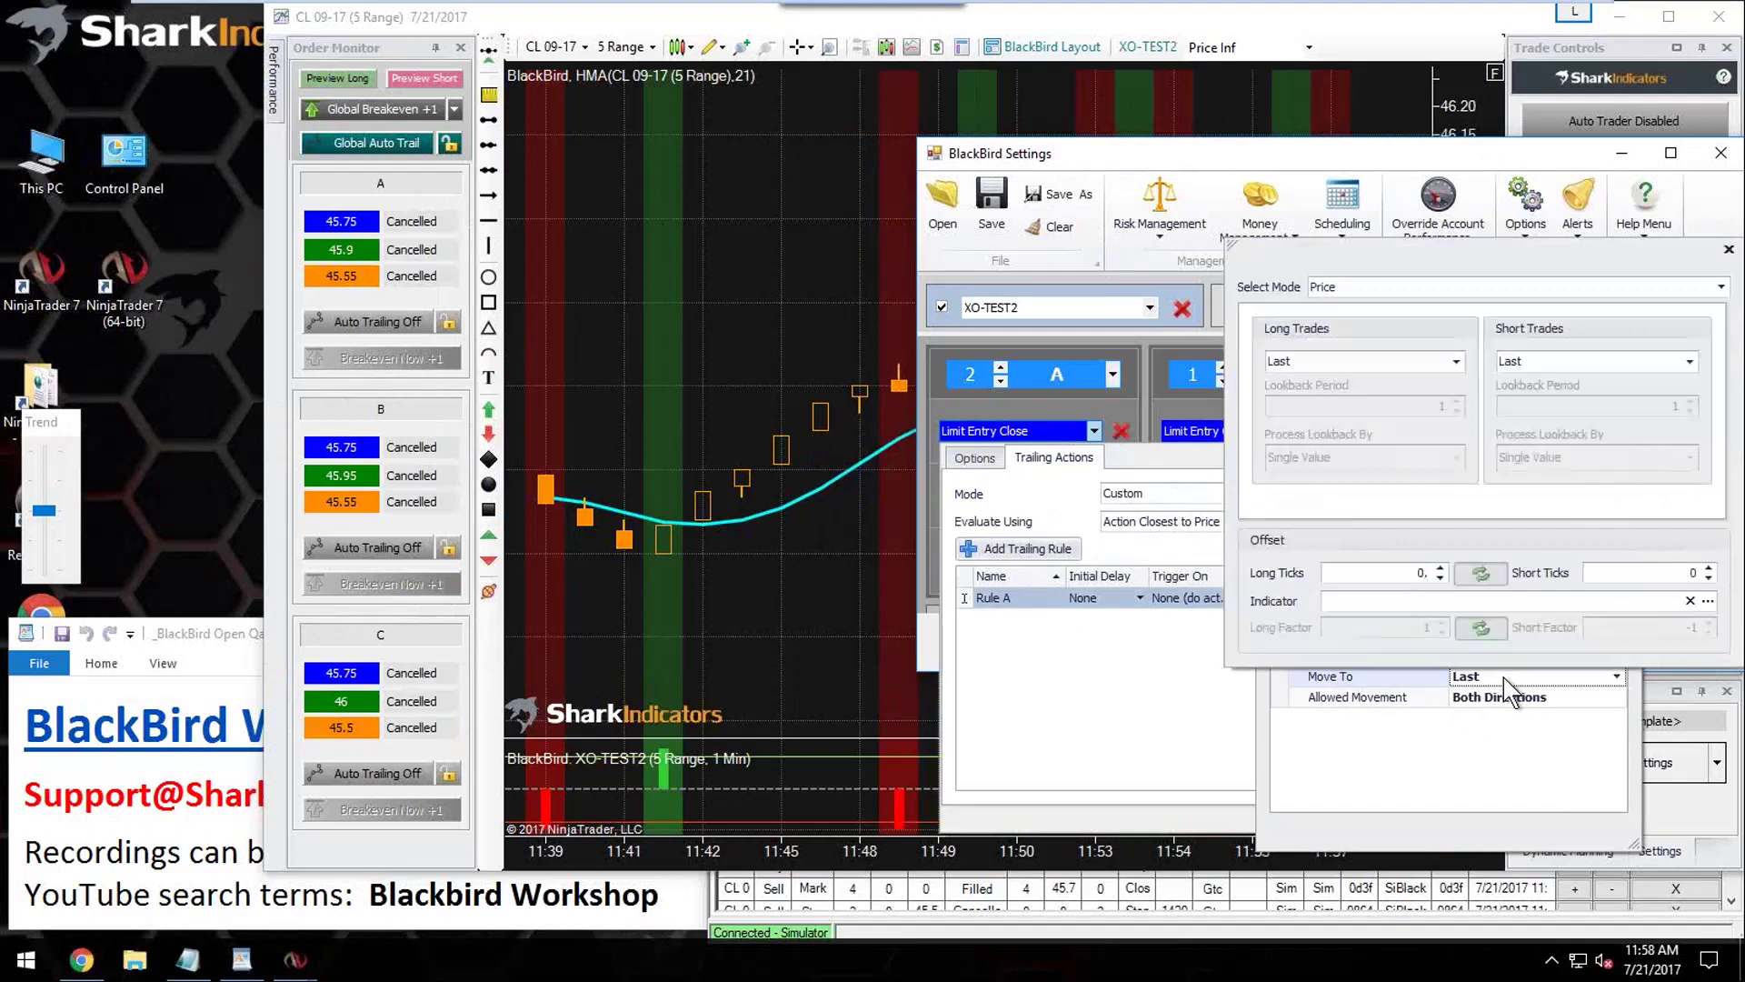
left_click(1360, 289)
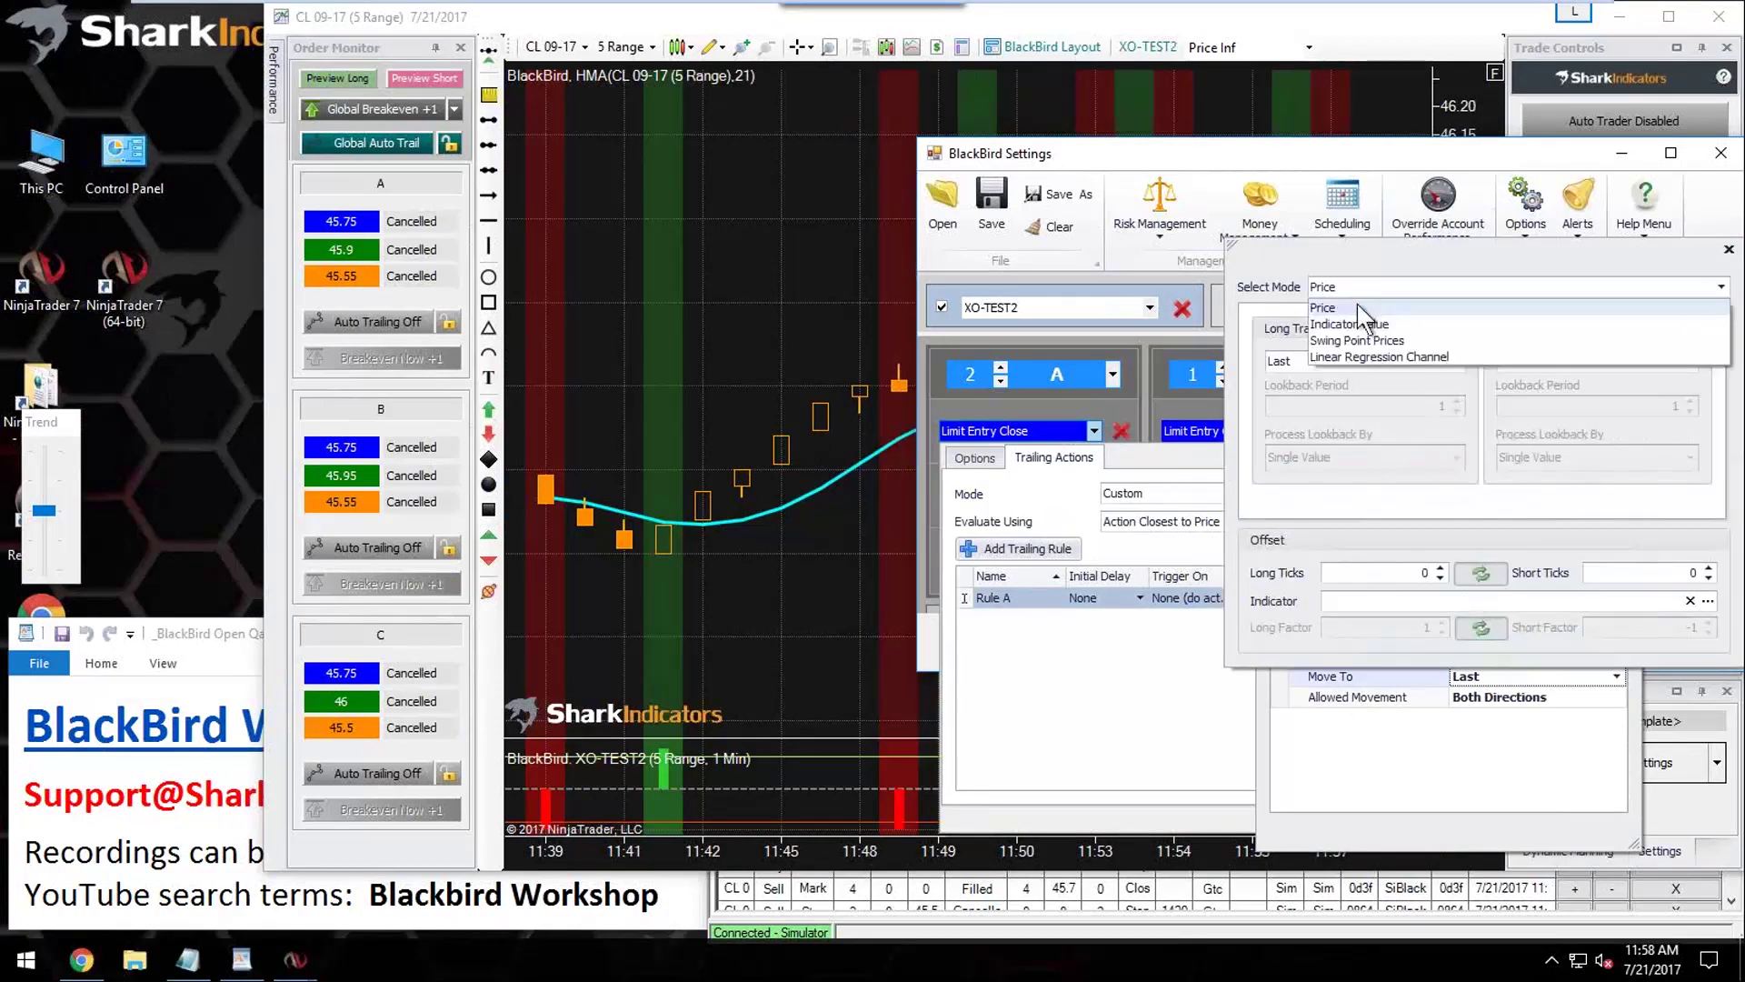
left_click(1366, 326)
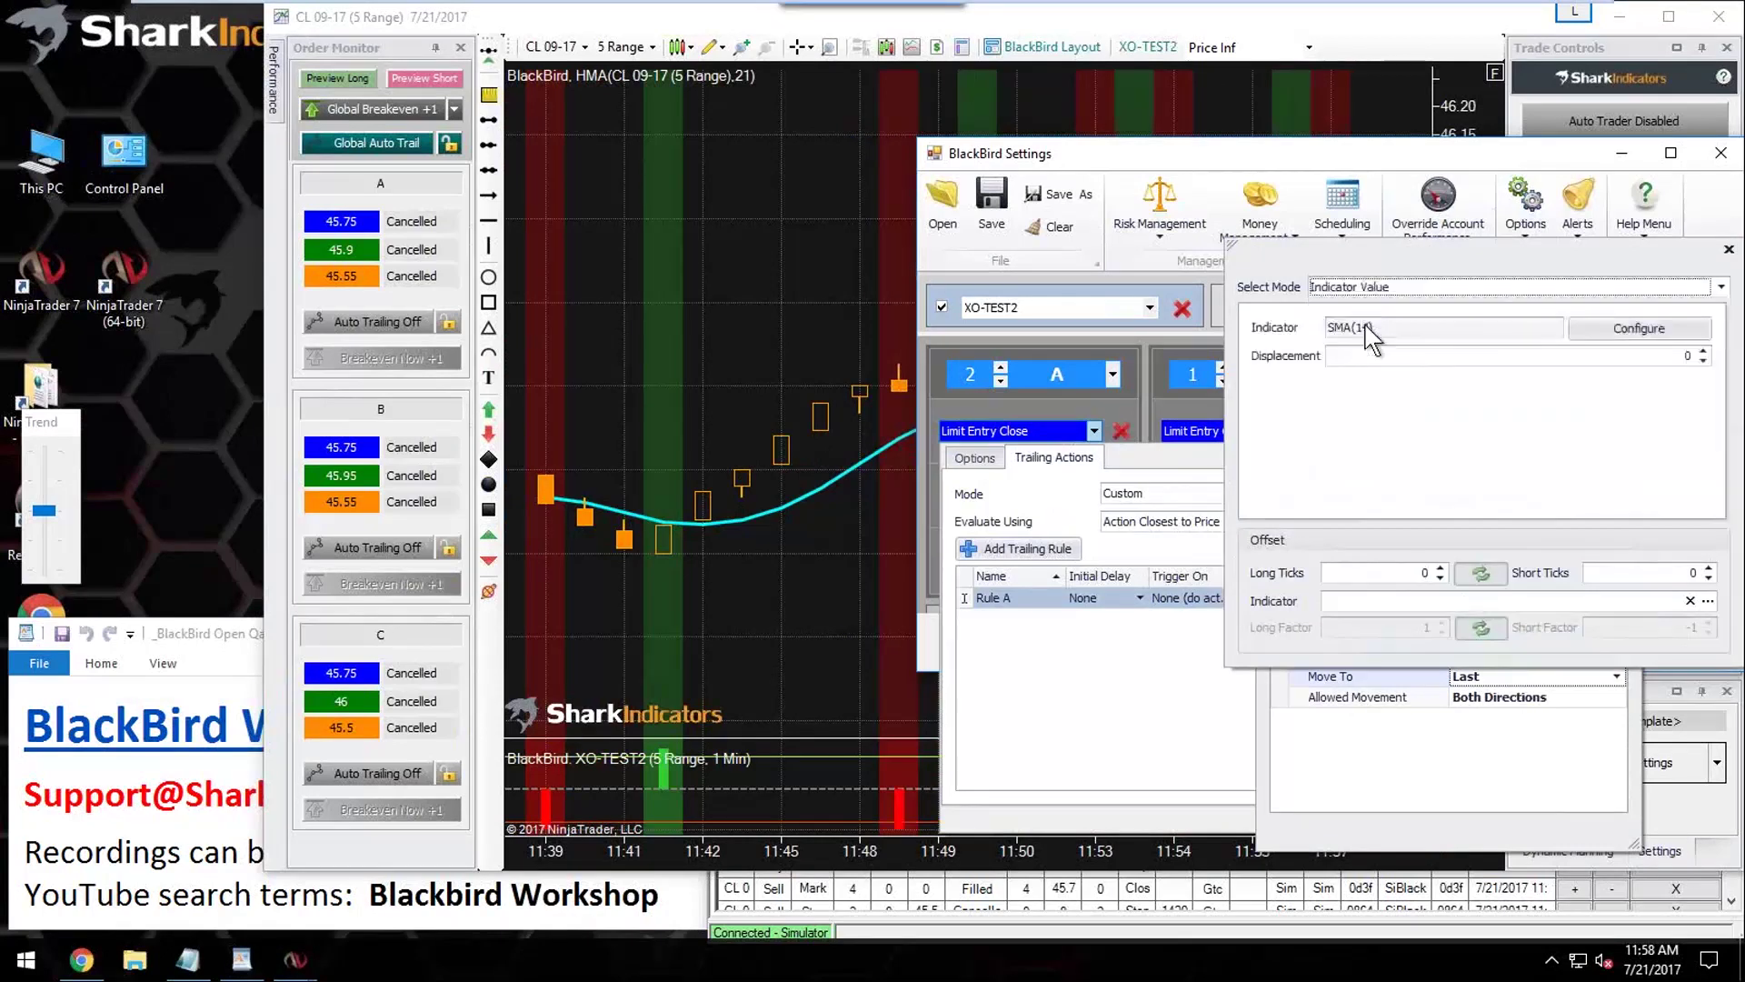
Step: Configure HMA with a period of 21 as the indicator that A's trailing rule moves the order to
left_click(1613, 331)
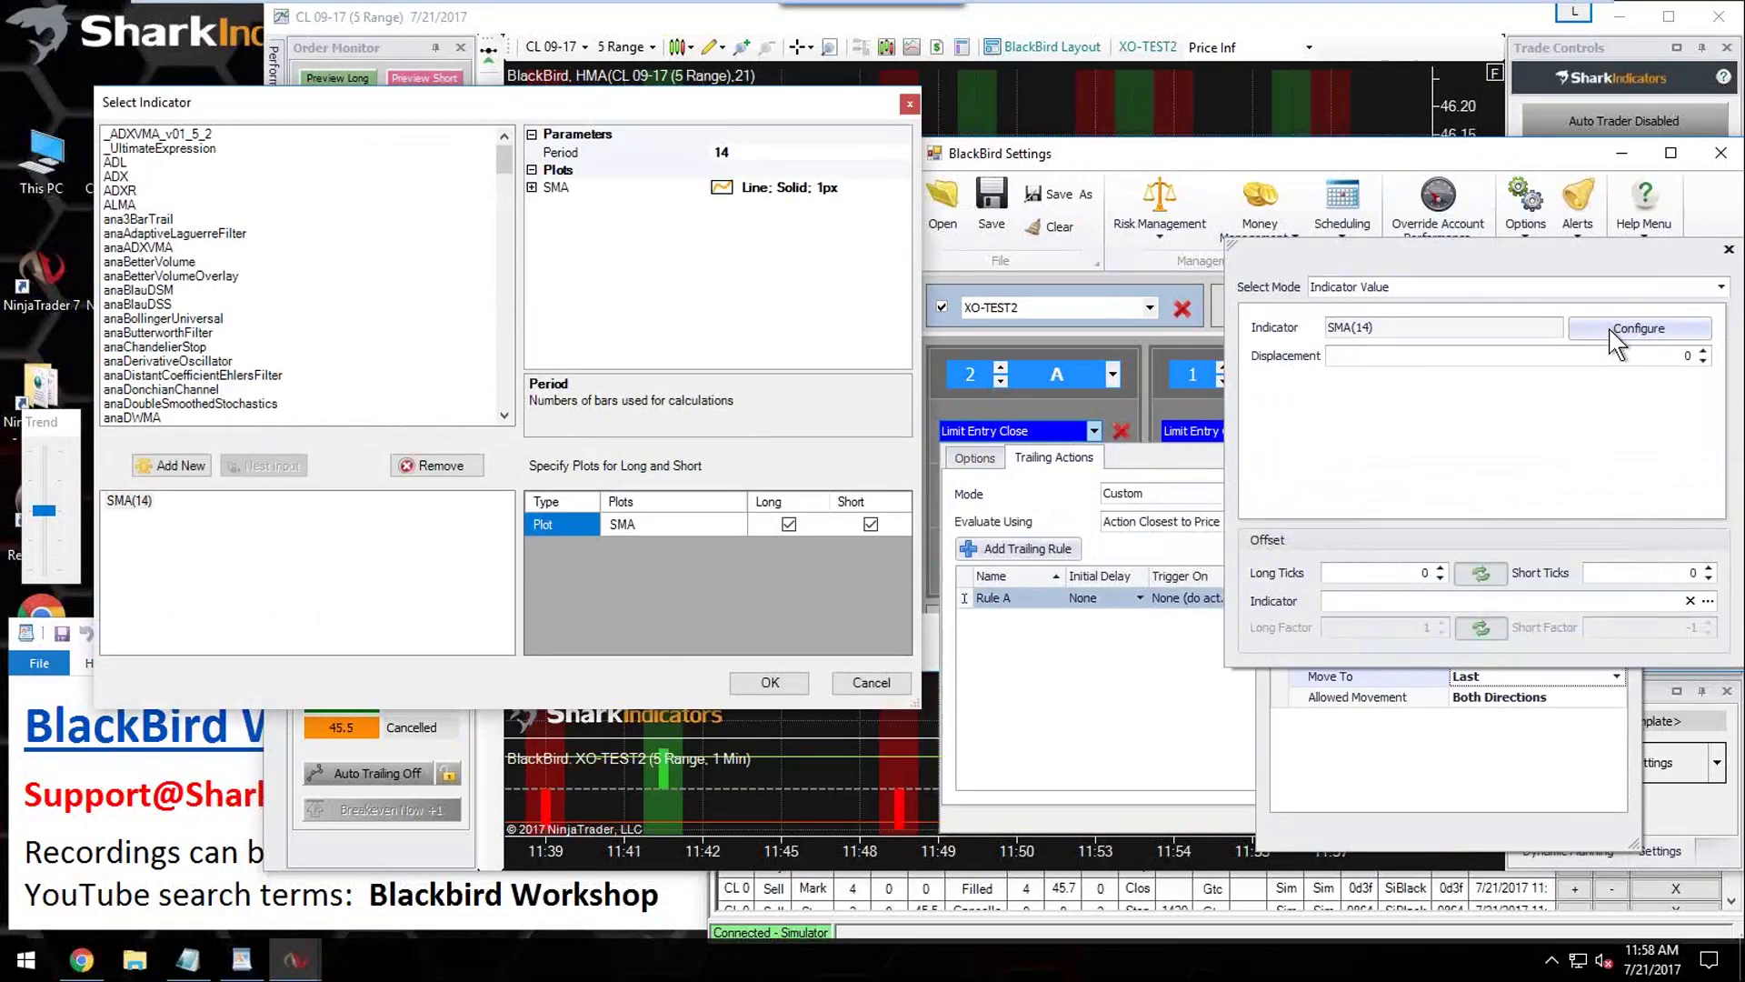
left_click(176, 391)
key("Down")
key("Down")
key("Down")
key("Down")
key("Down")
key("Down")
key("Down")
key("Down")
key("Down")
key("Down")
key("Down")
key("Down")
key("Down")
key("Down")
key("Down")
key("Down")
key("Down")
key("Down")
key("Down")
key("Down")
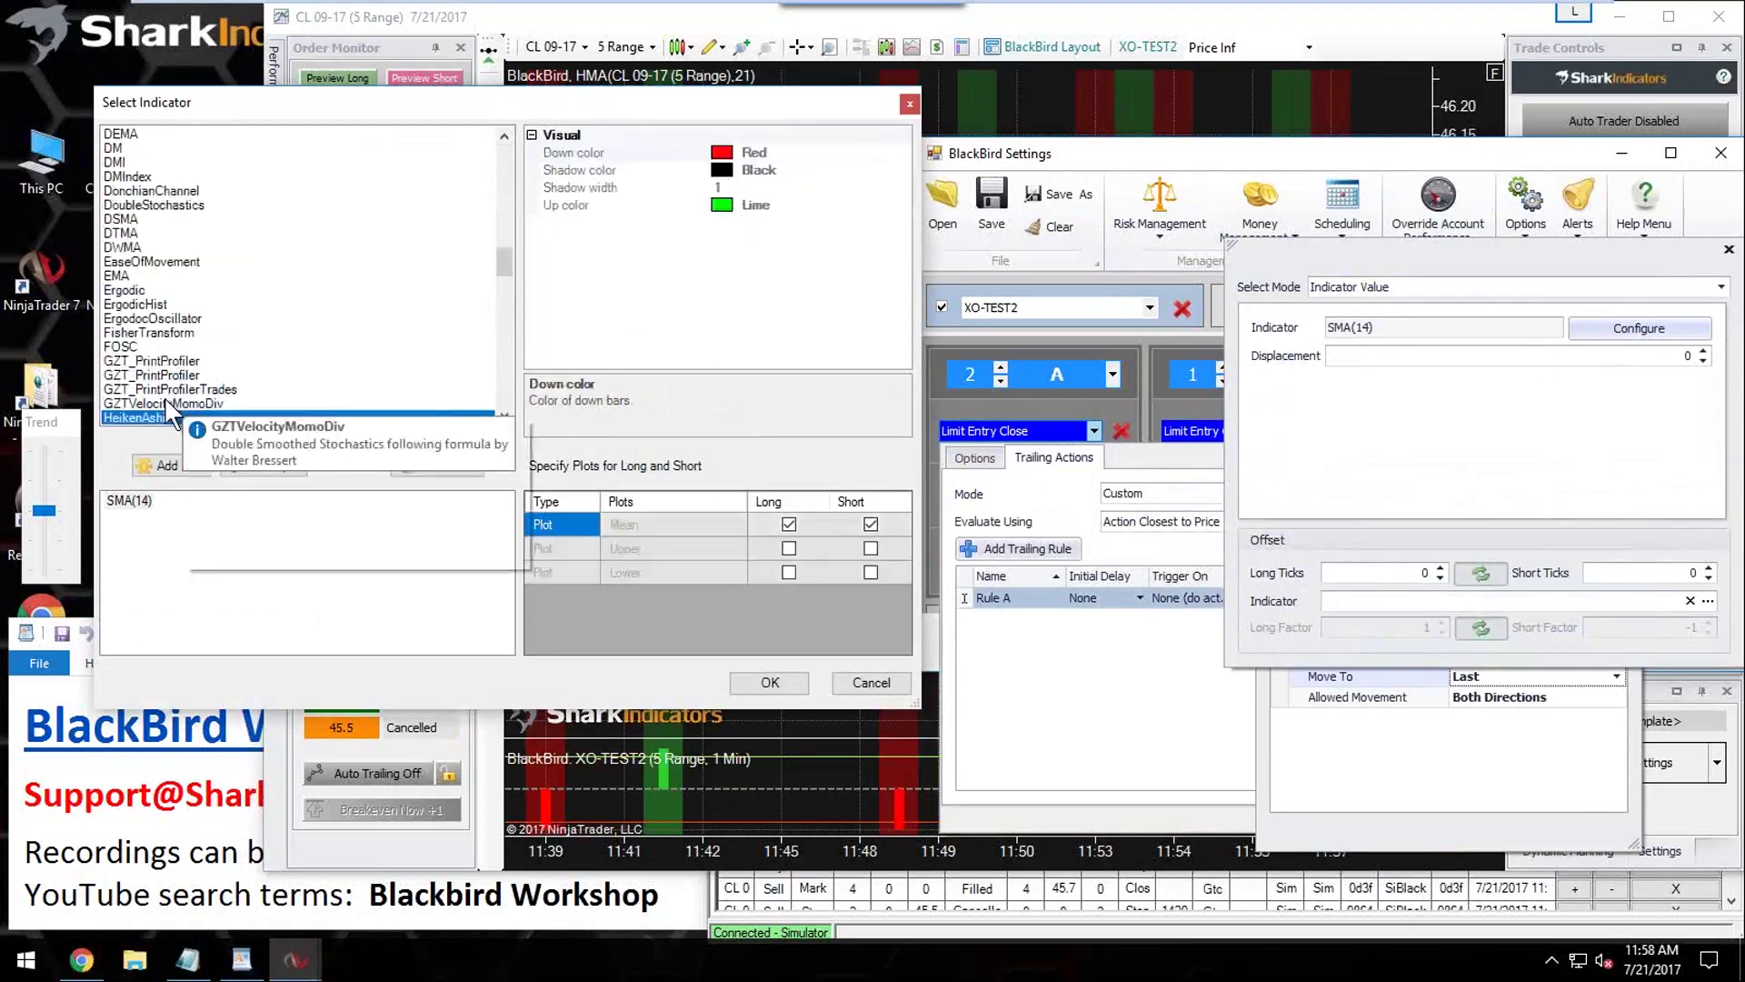
left_click(135, 419)
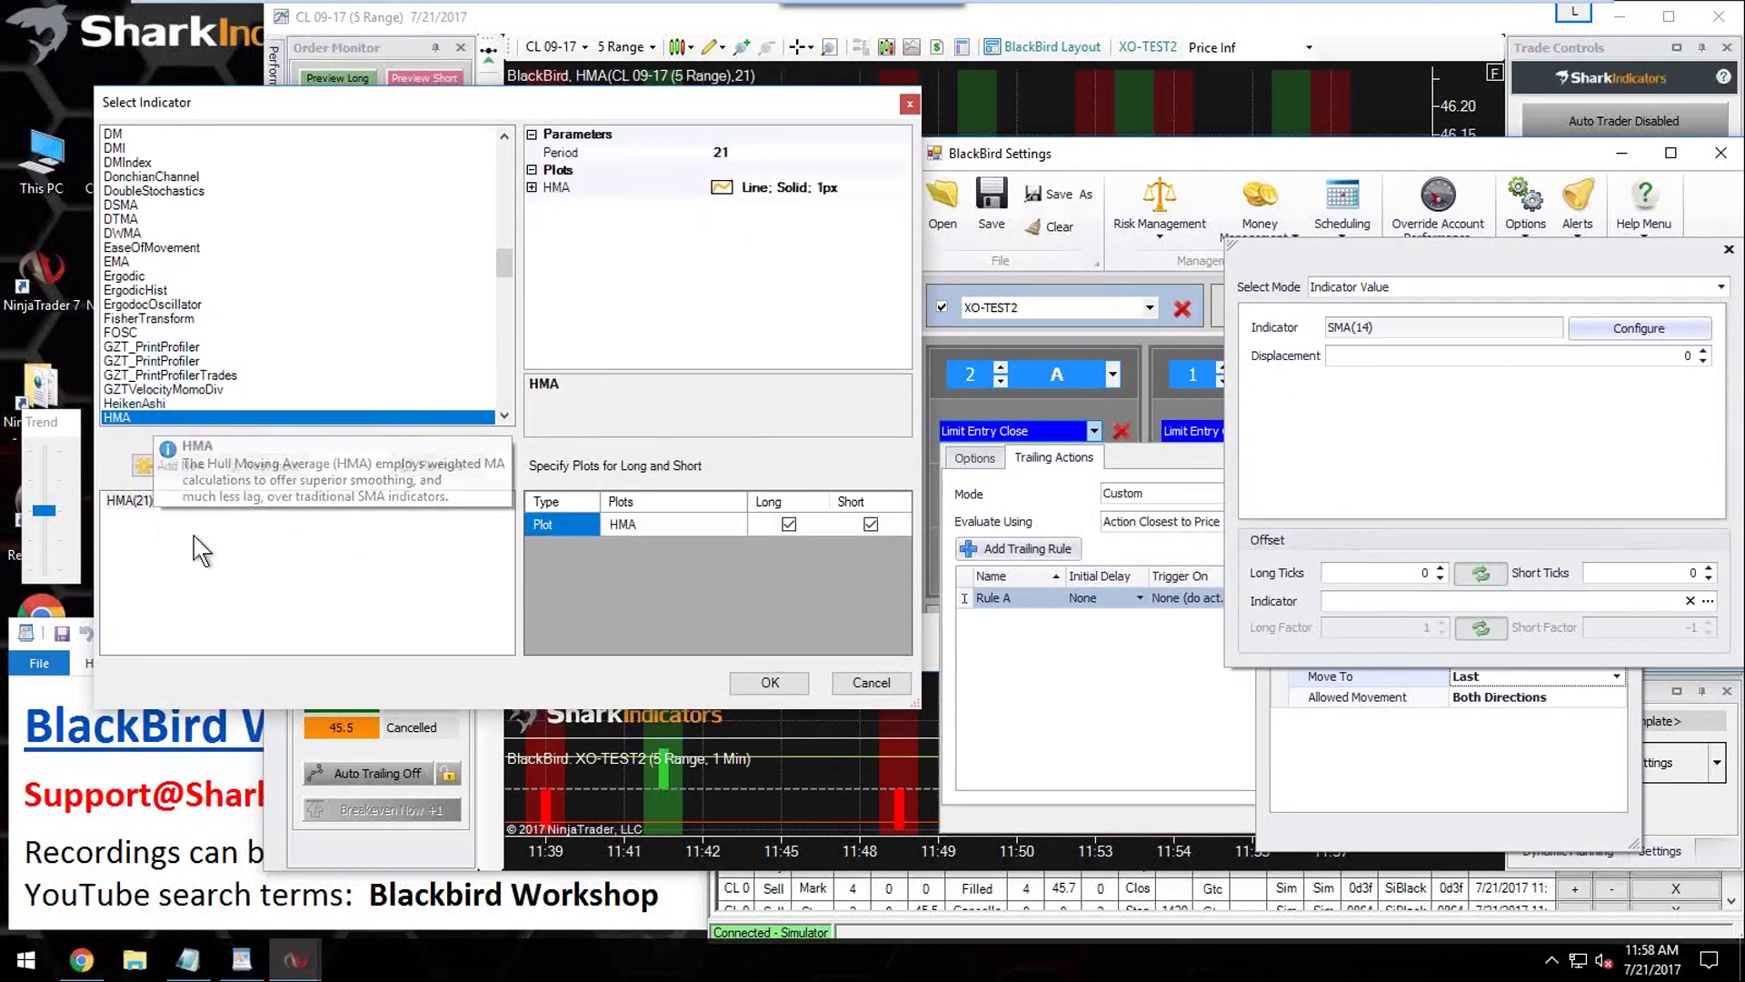
left_click(765, 685)
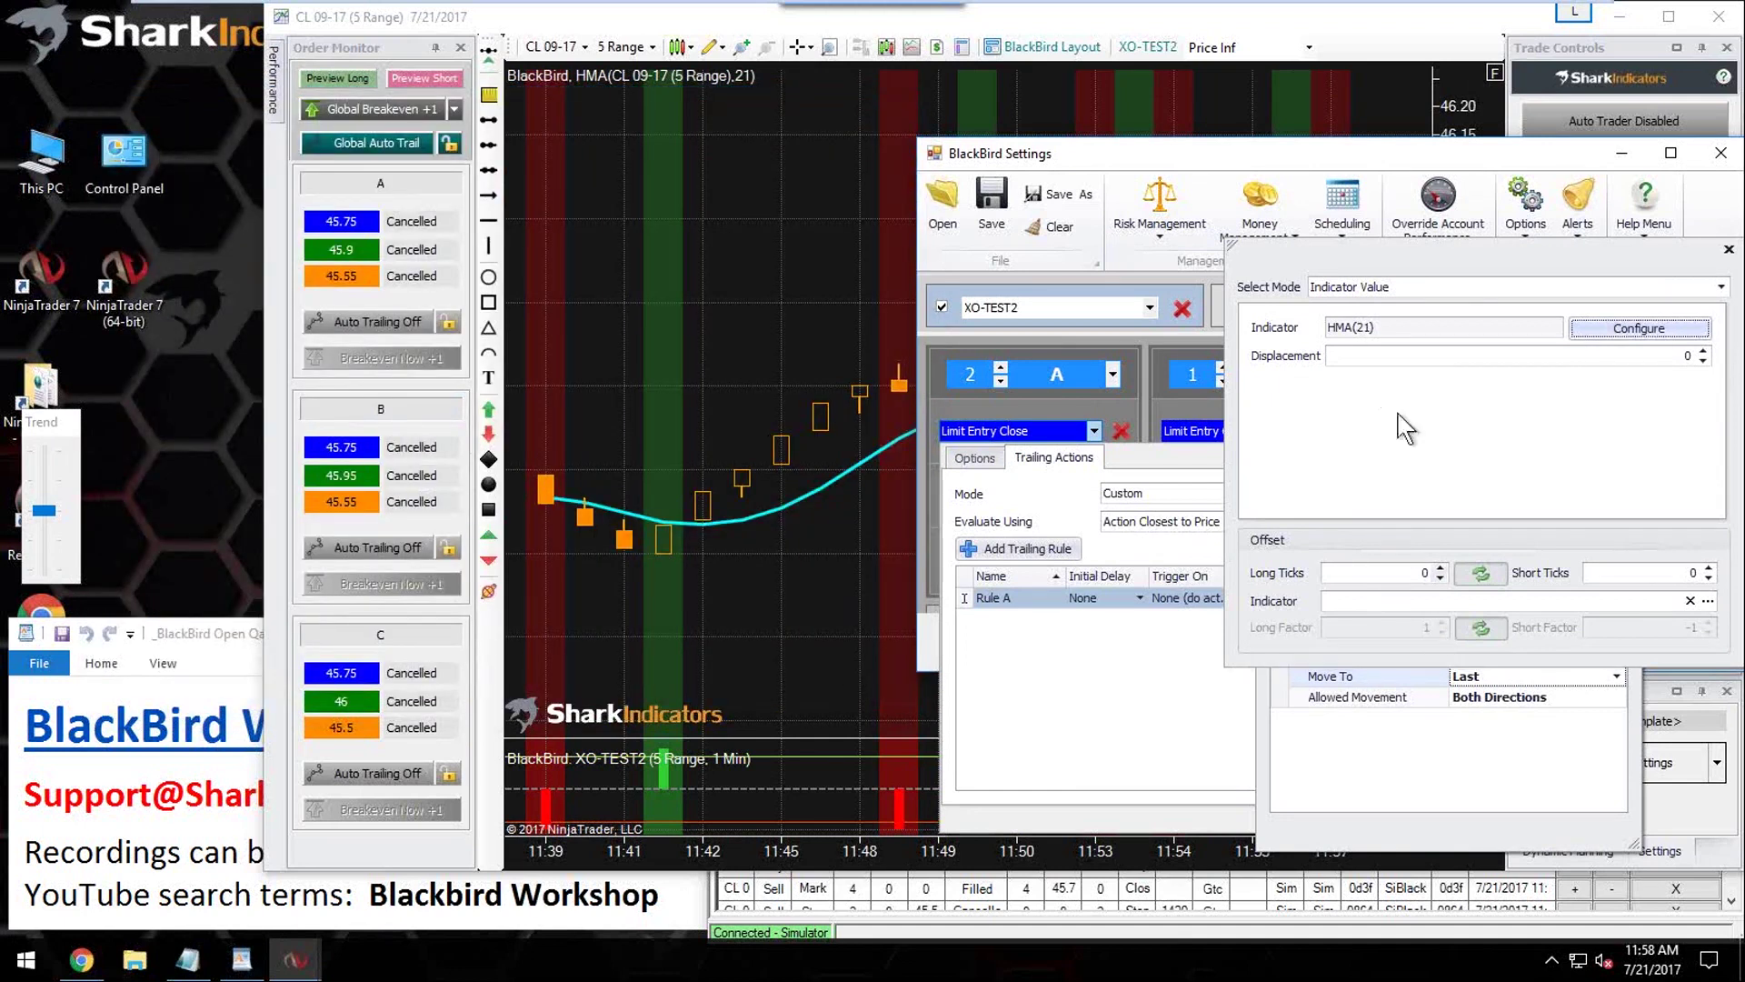
left_click(1378, 789)
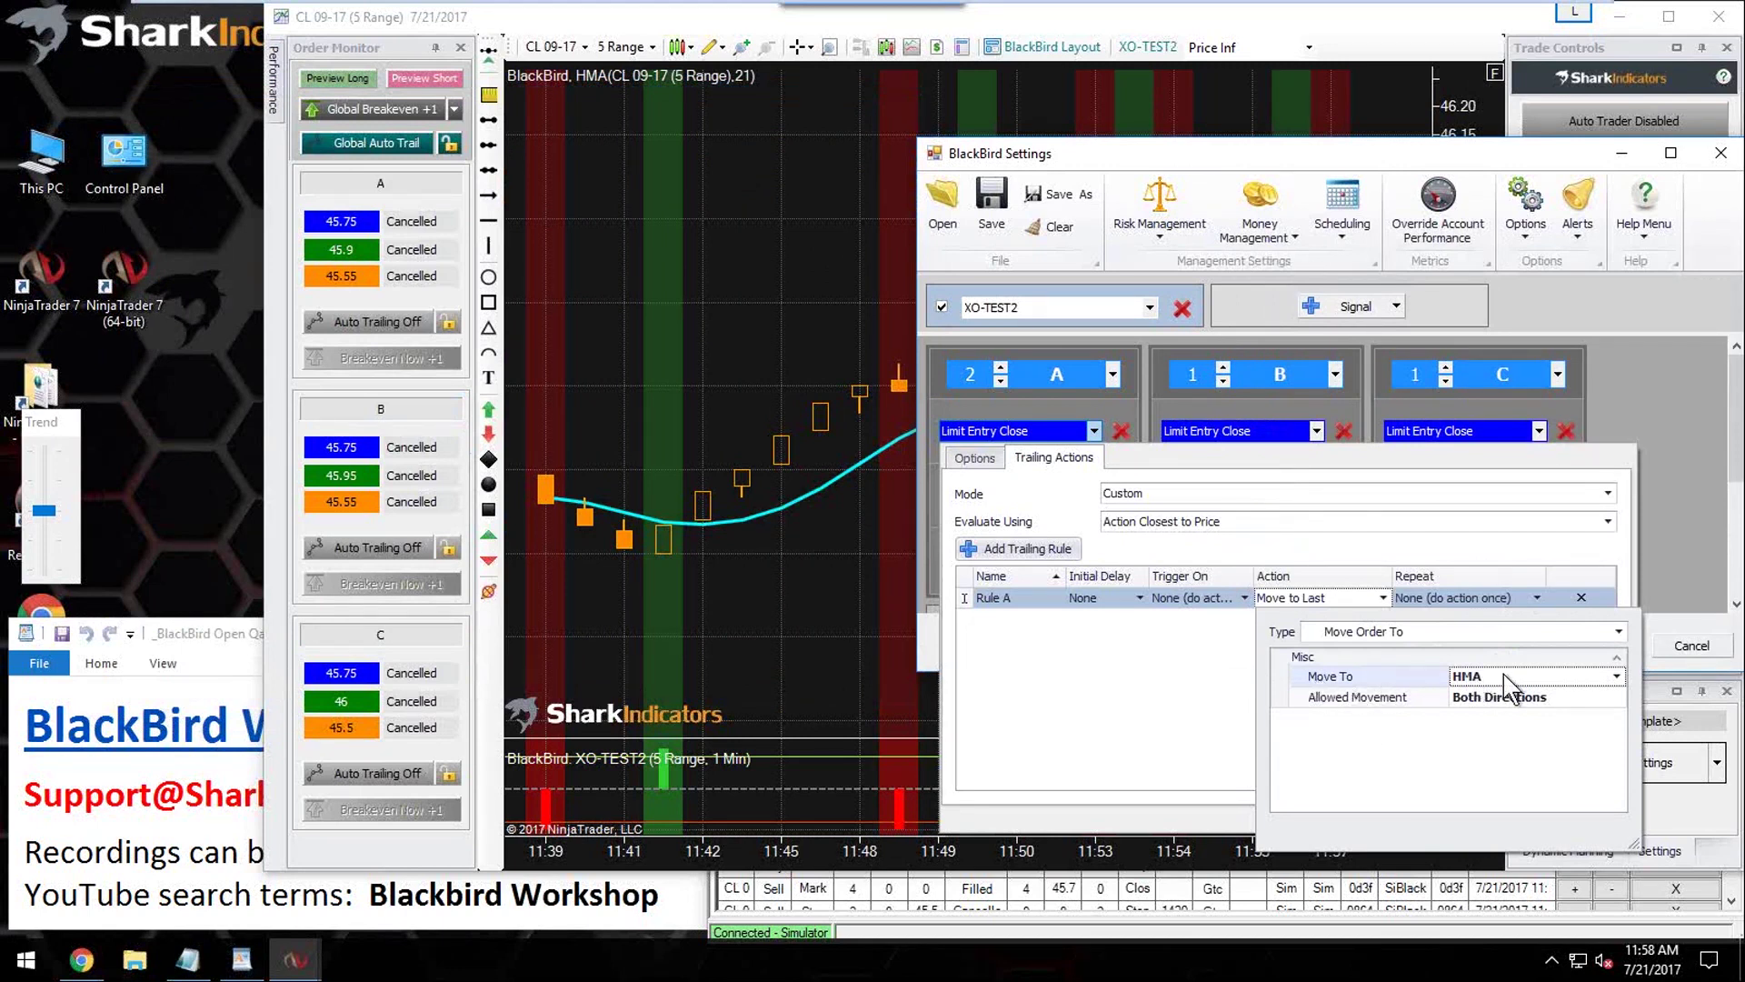
Step: Set A's trailing rule to Repeat Indefinitely every 1 bar and close the limit entry's settings
left_click(1448, 600)
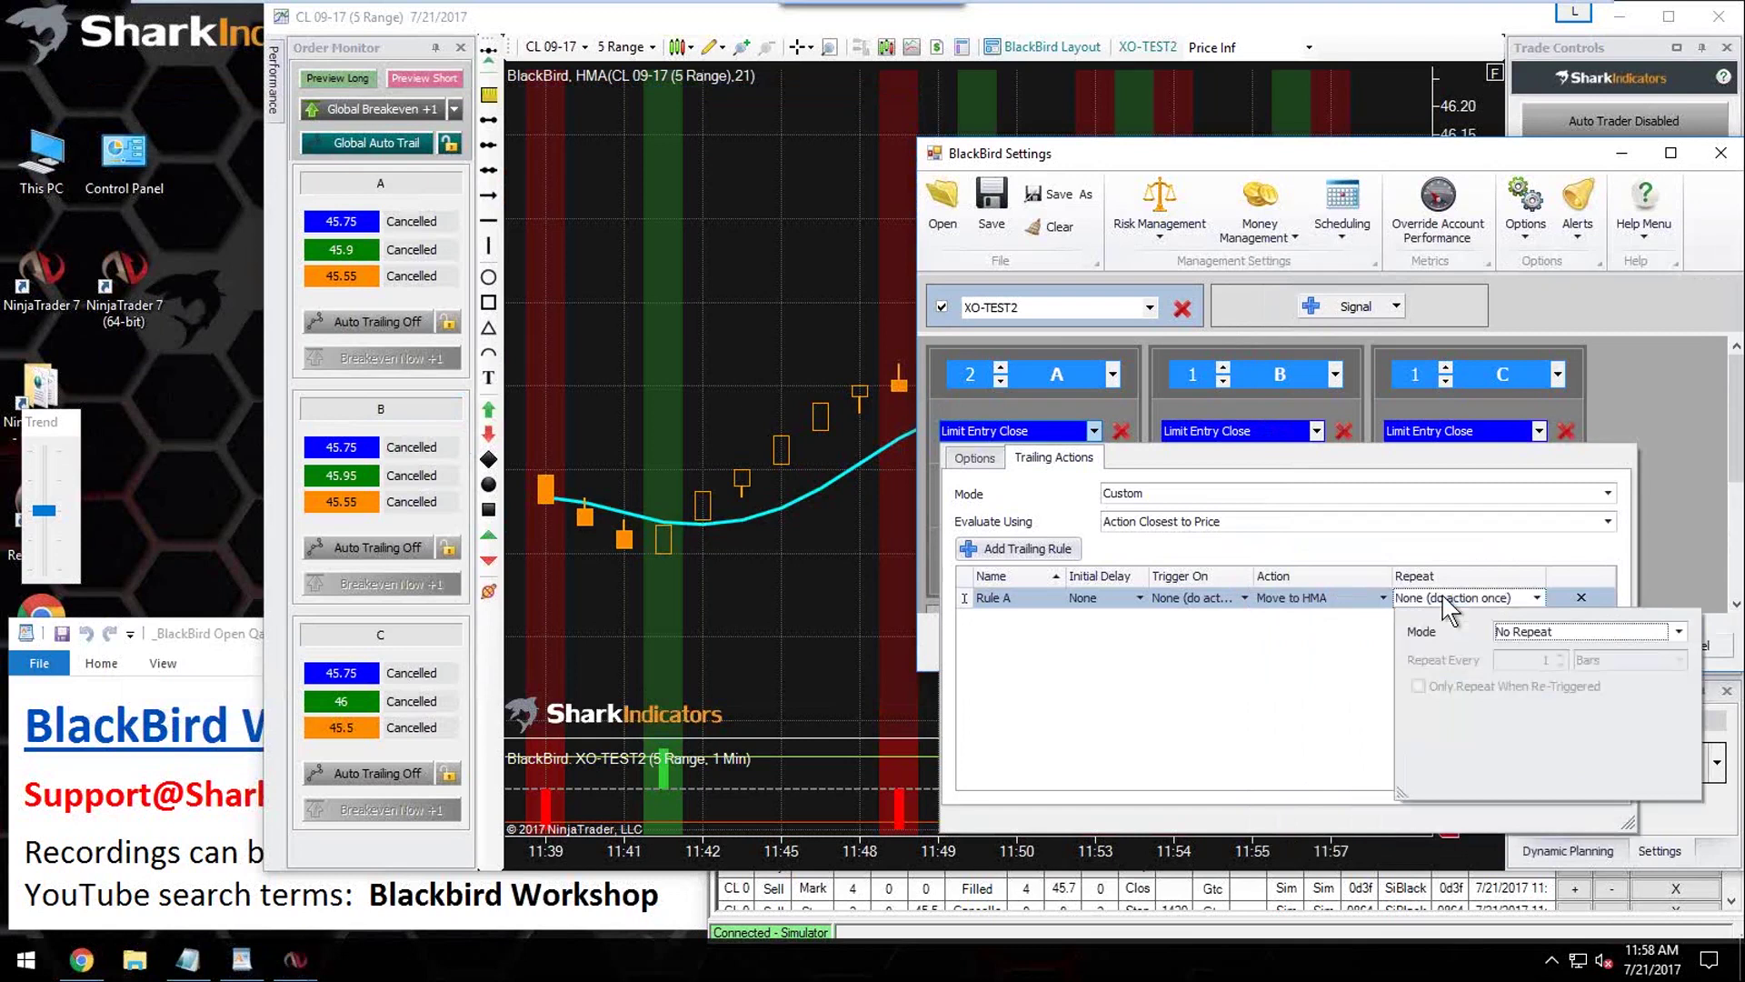
left_click(1563, 631)
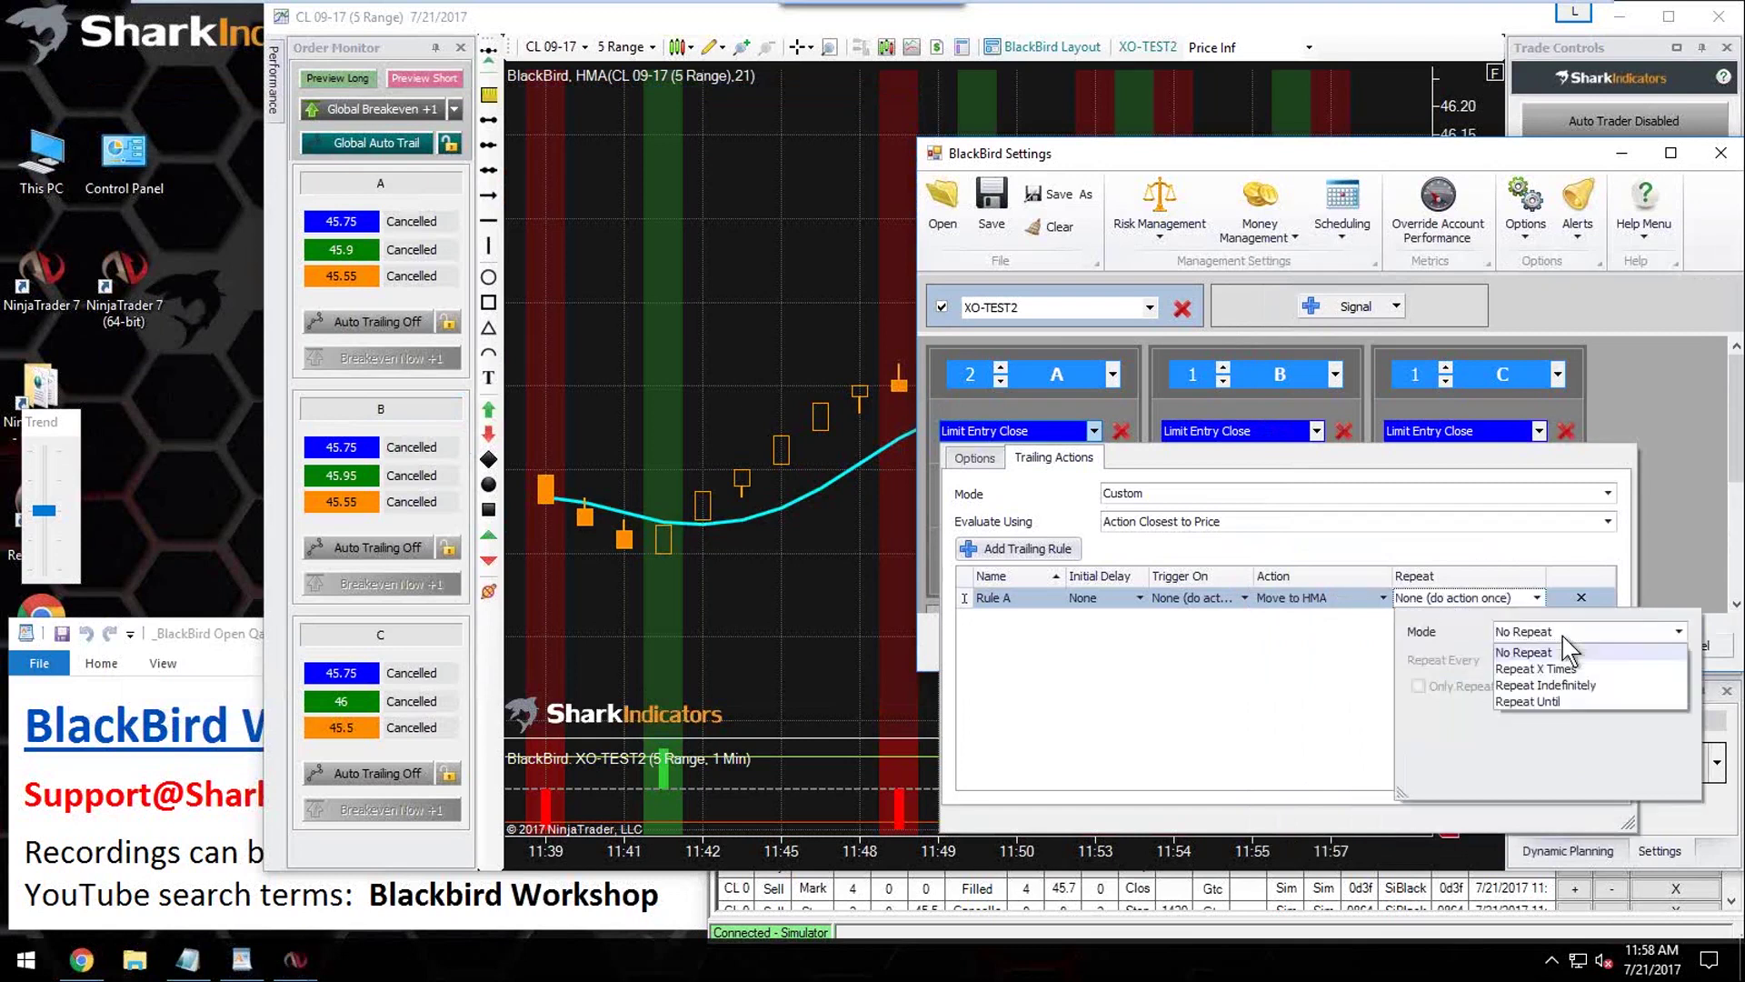
left_click(1545, 685)
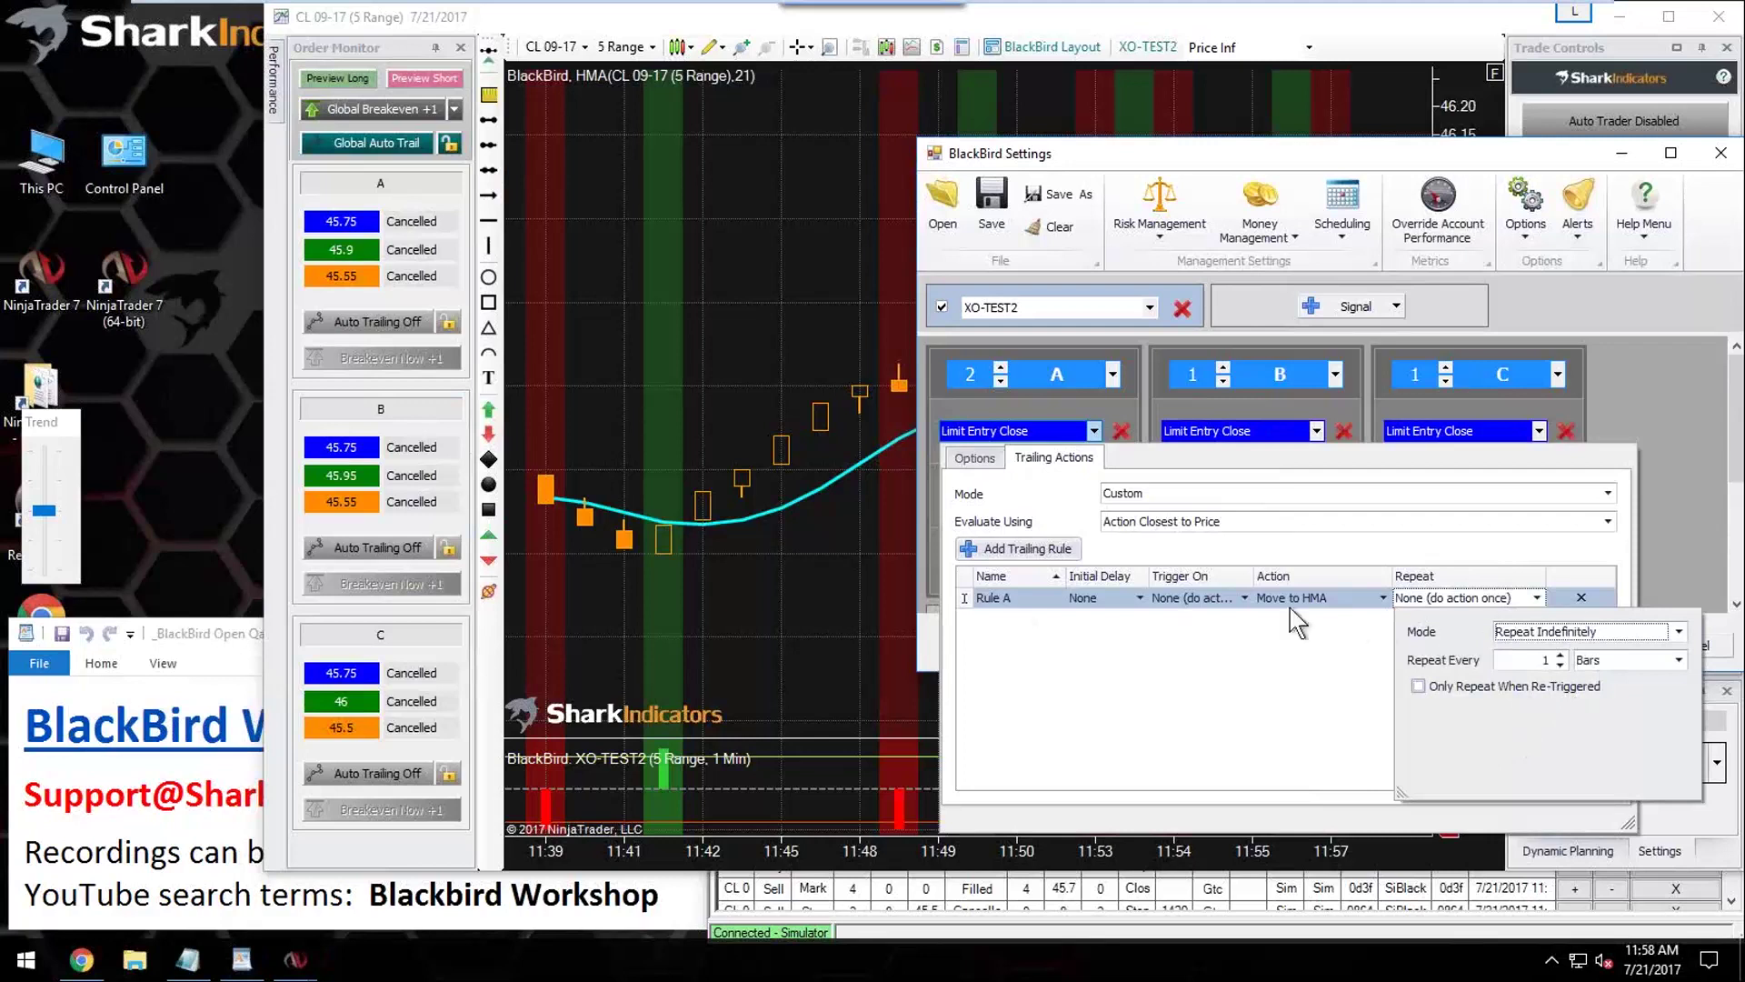
left_click(1299, 678)
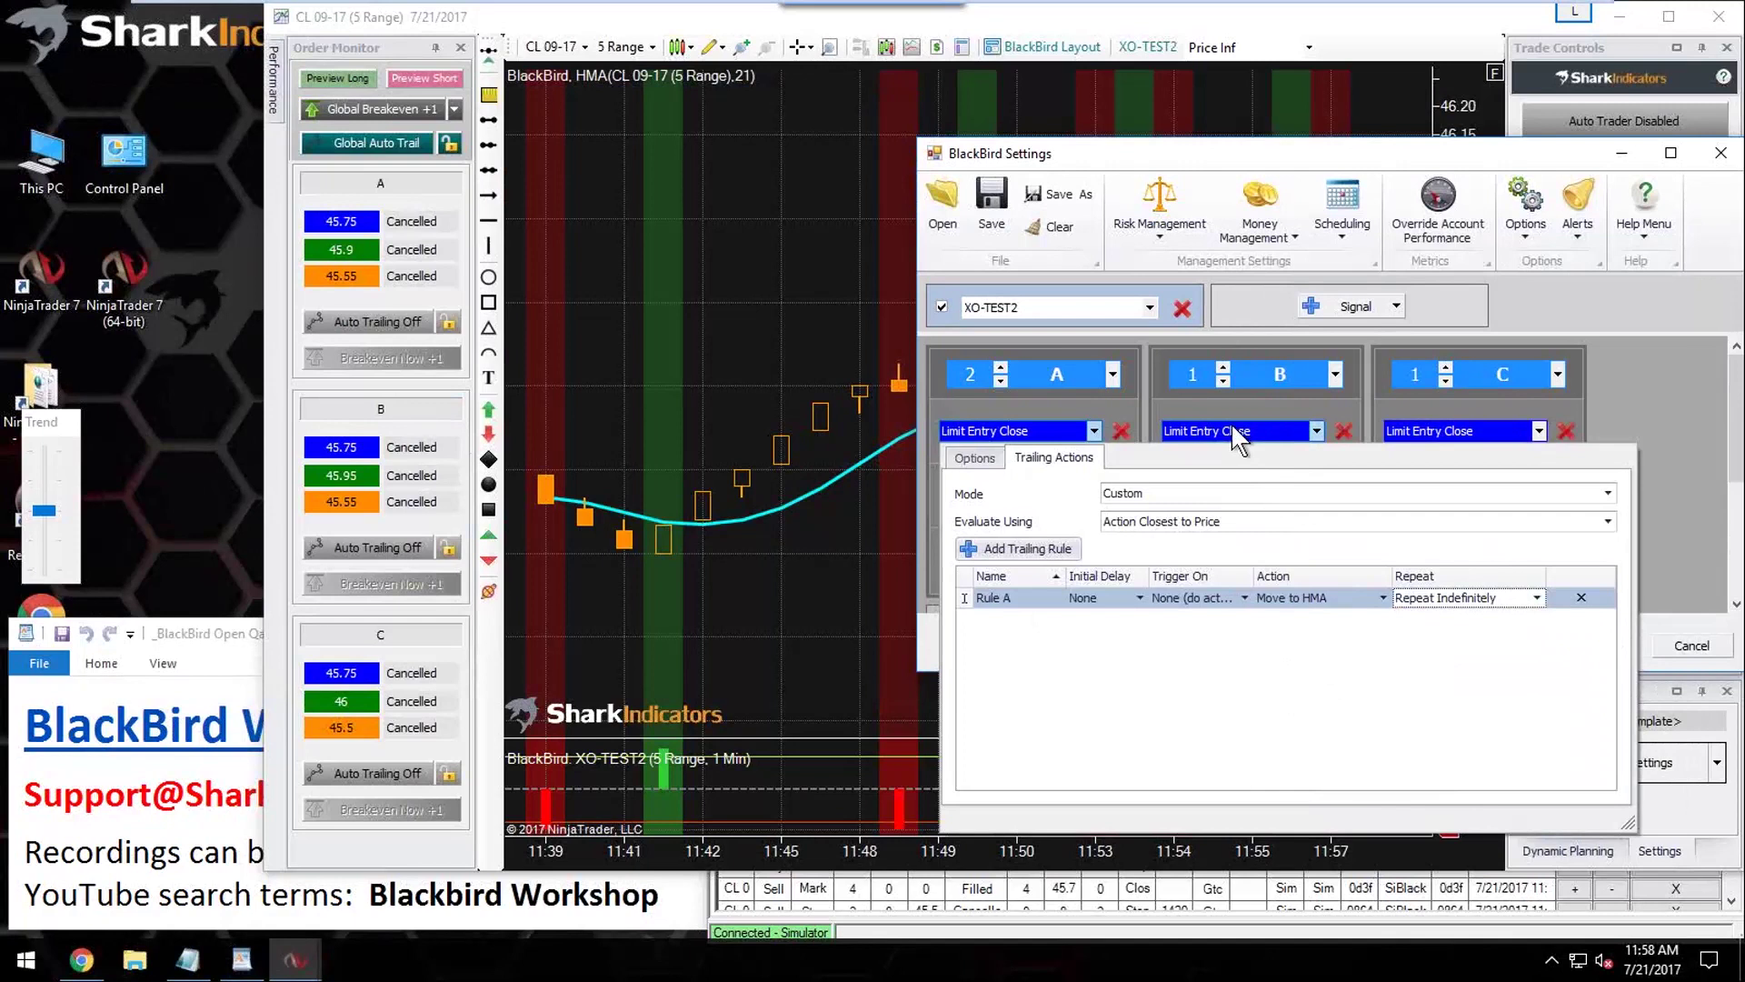
left_click(1606, 397)
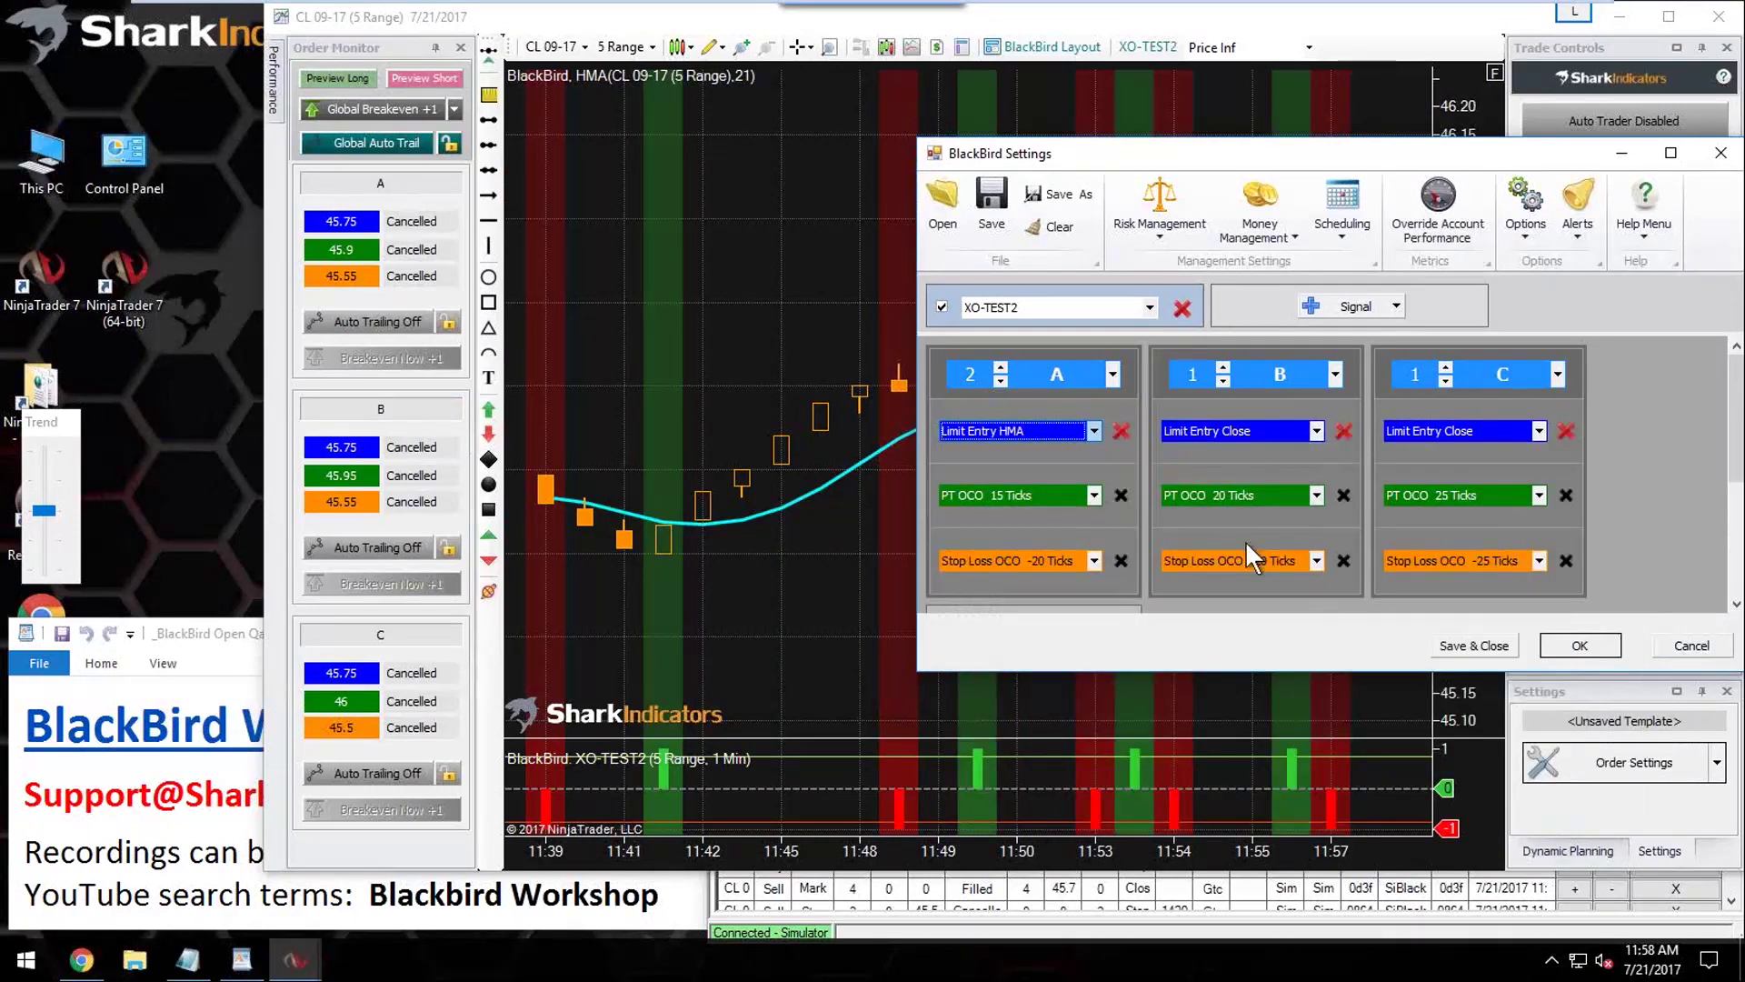
Step: Remove order sets C and B, and recreate B as a copy of A
left_click(1566, 431)
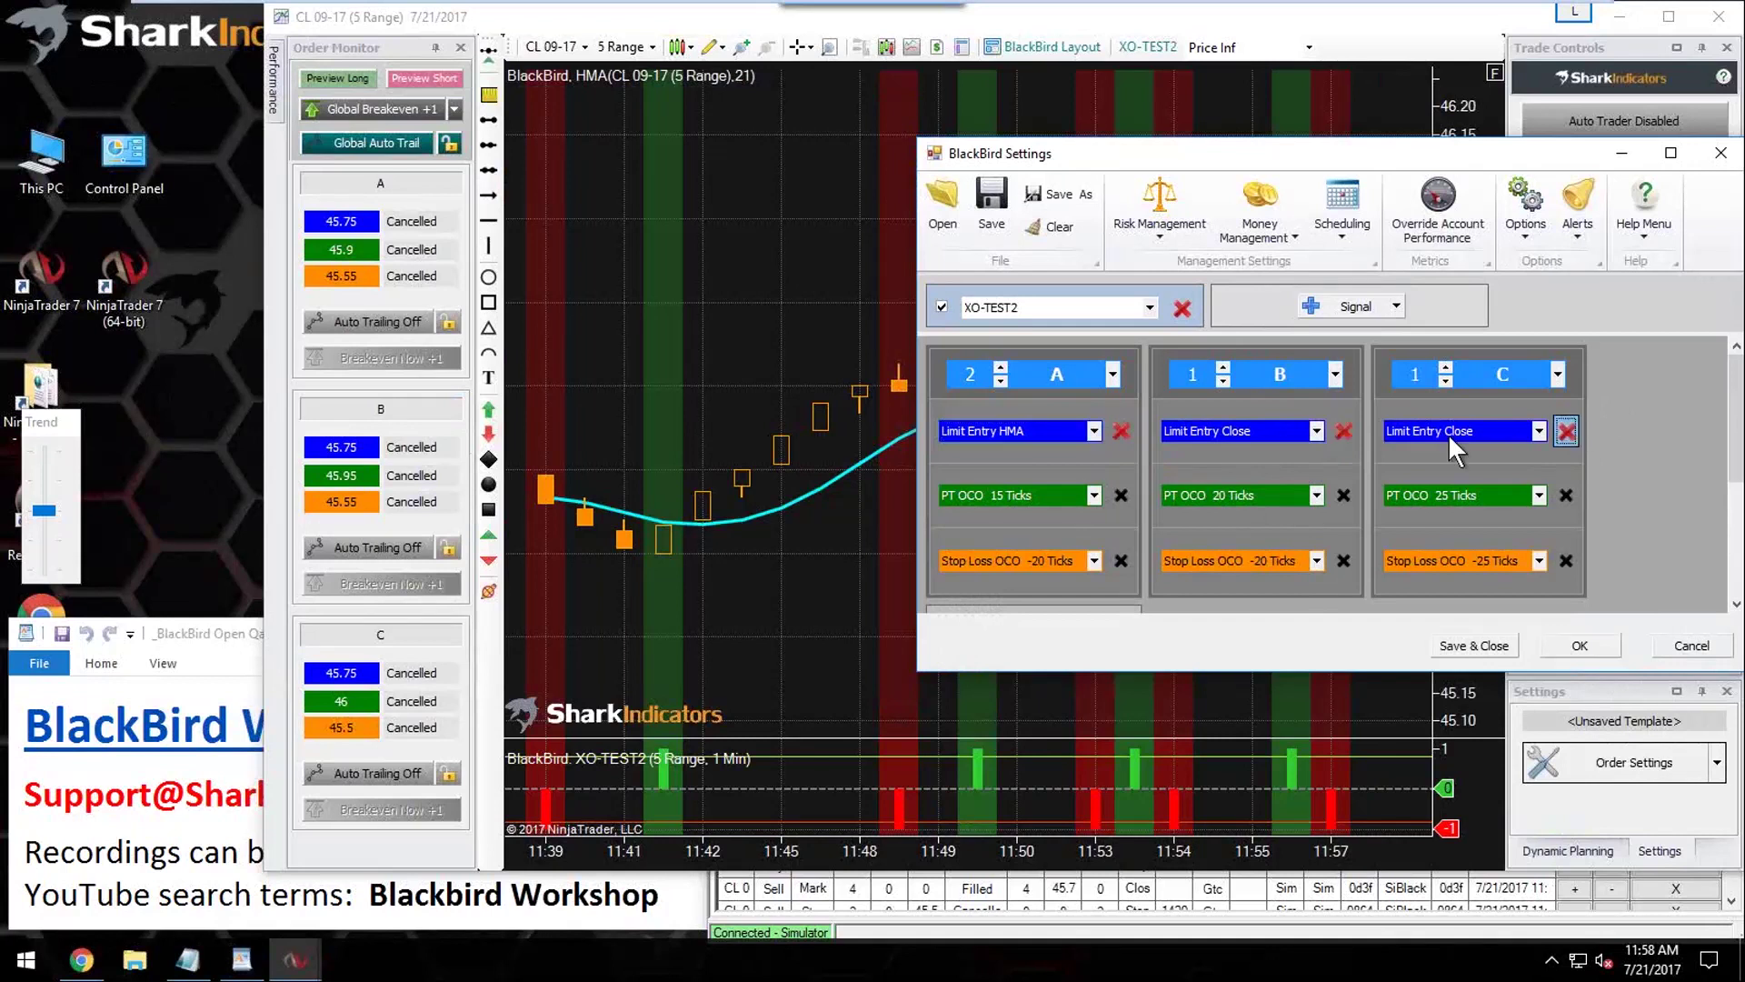
left_click(1343, 430)
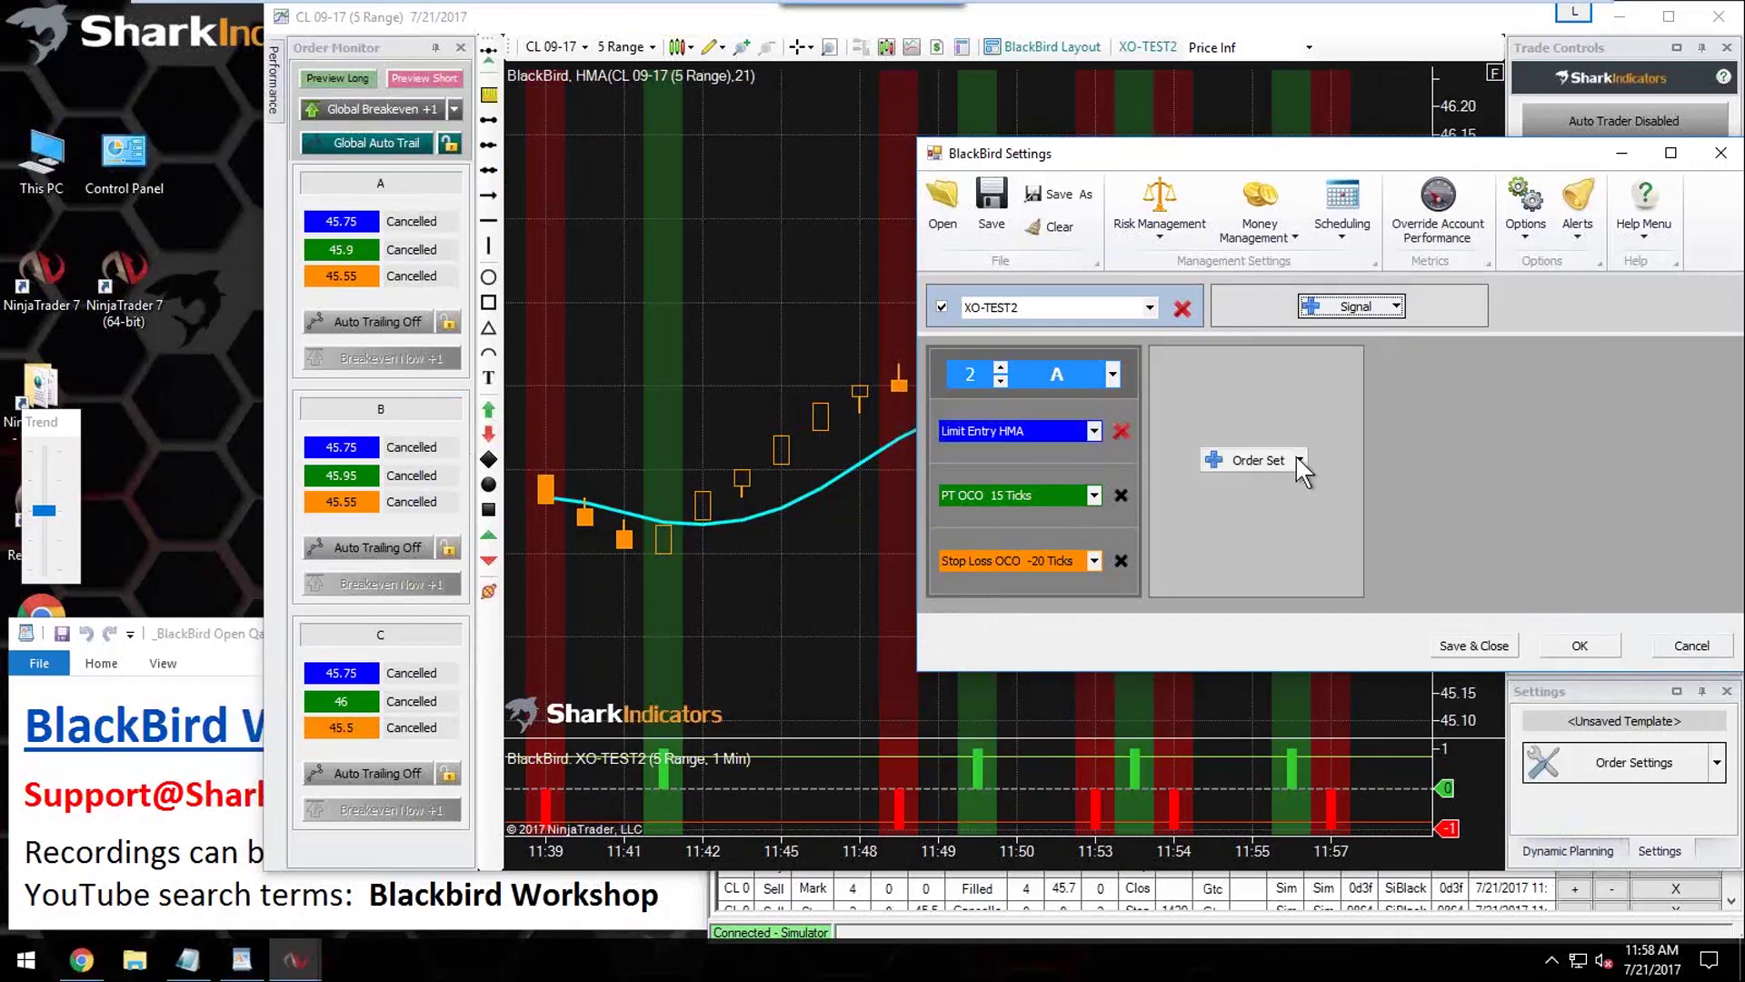
left_click(1297, 459)
mouse_move(1334, 582)
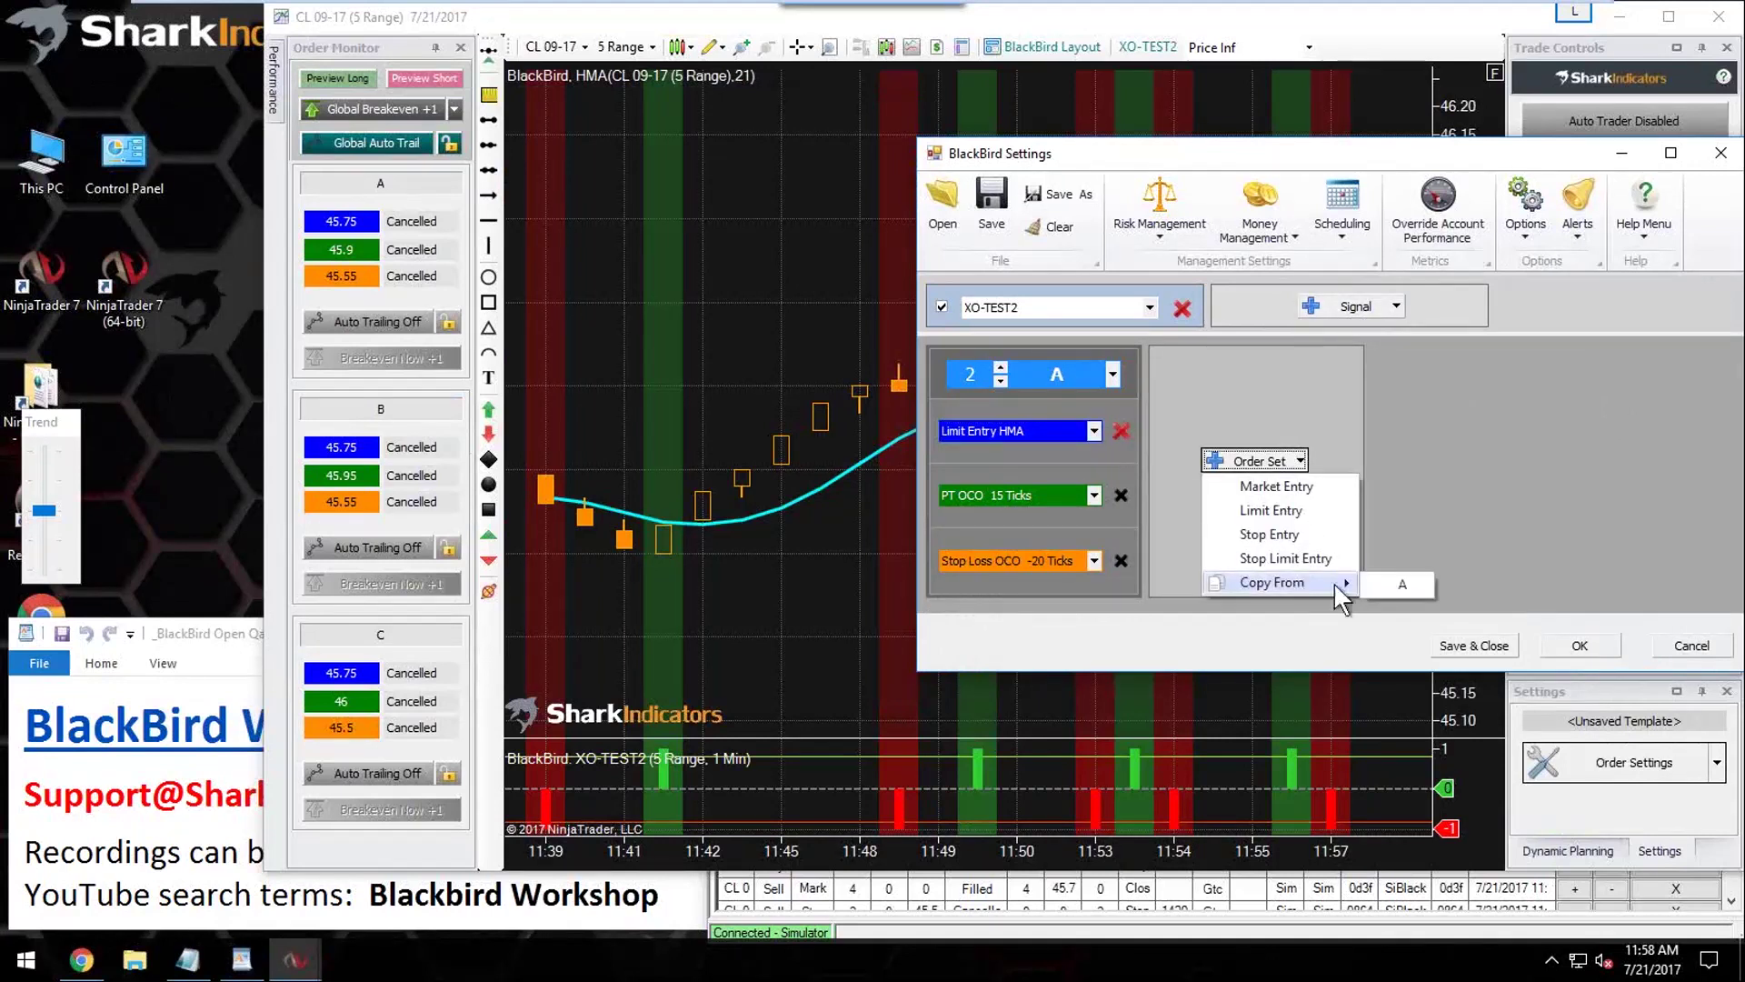
left_click(1409, 587)
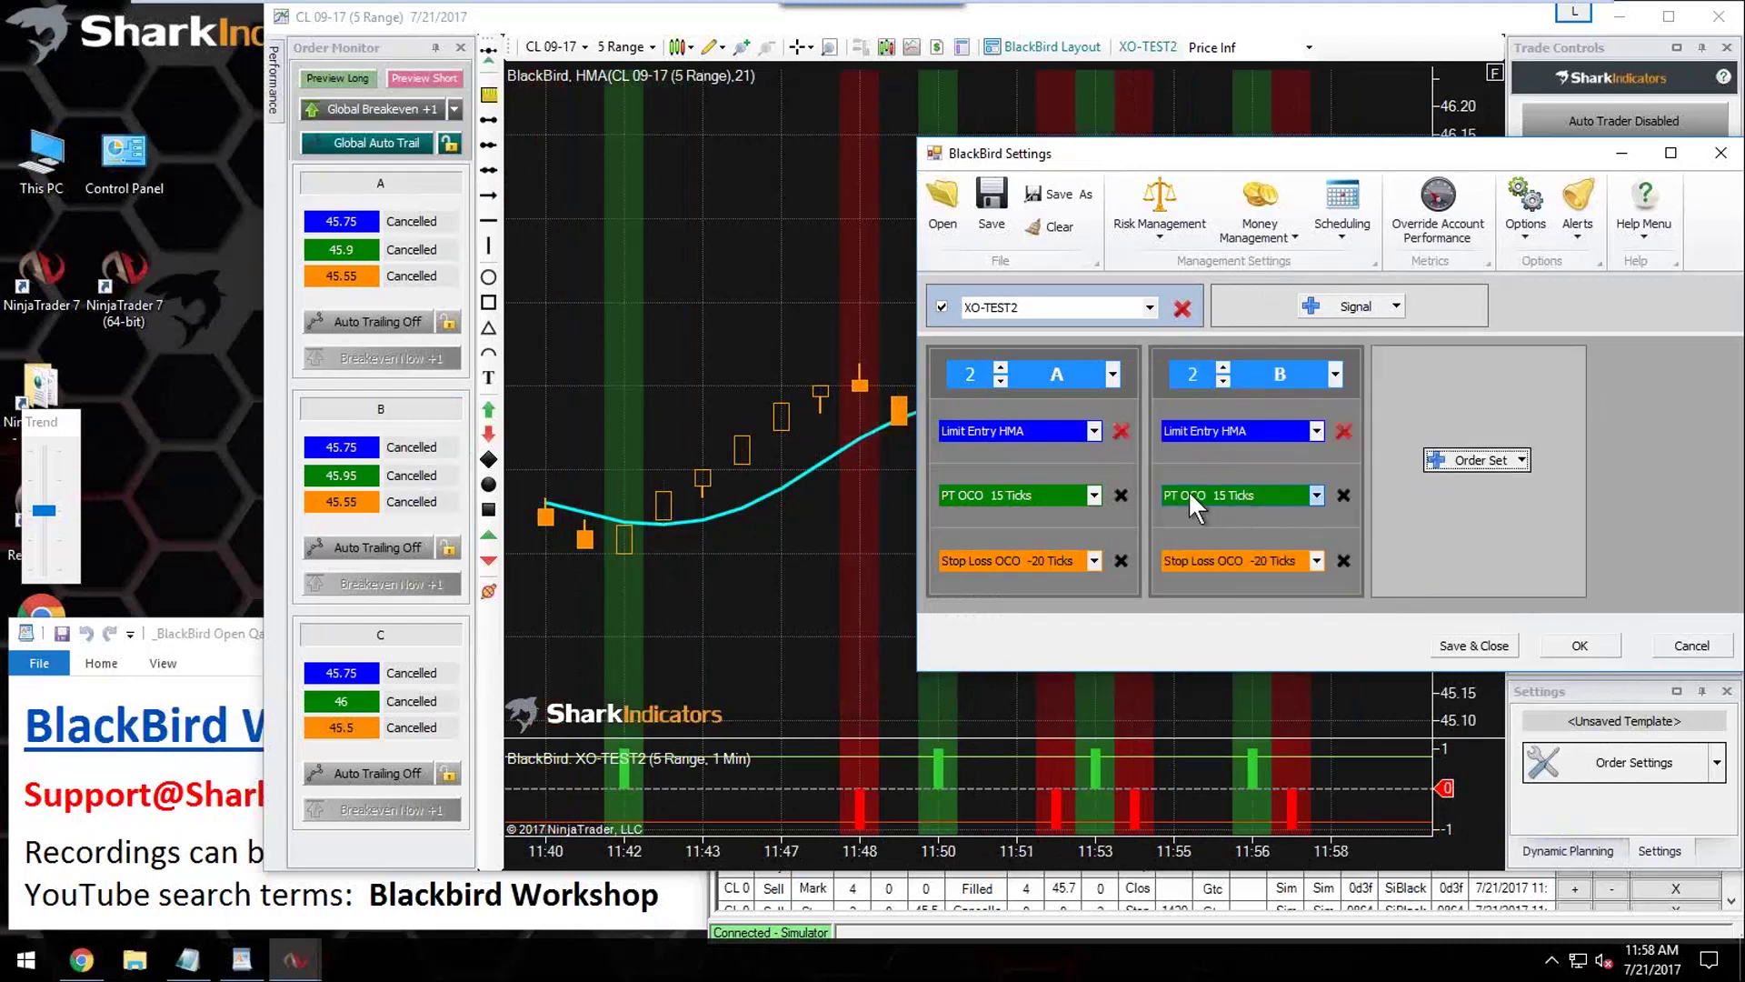
Step: Set the initial placement of B's profit target to 20 ticks from the OCO entry price
left_click(1263, 496)
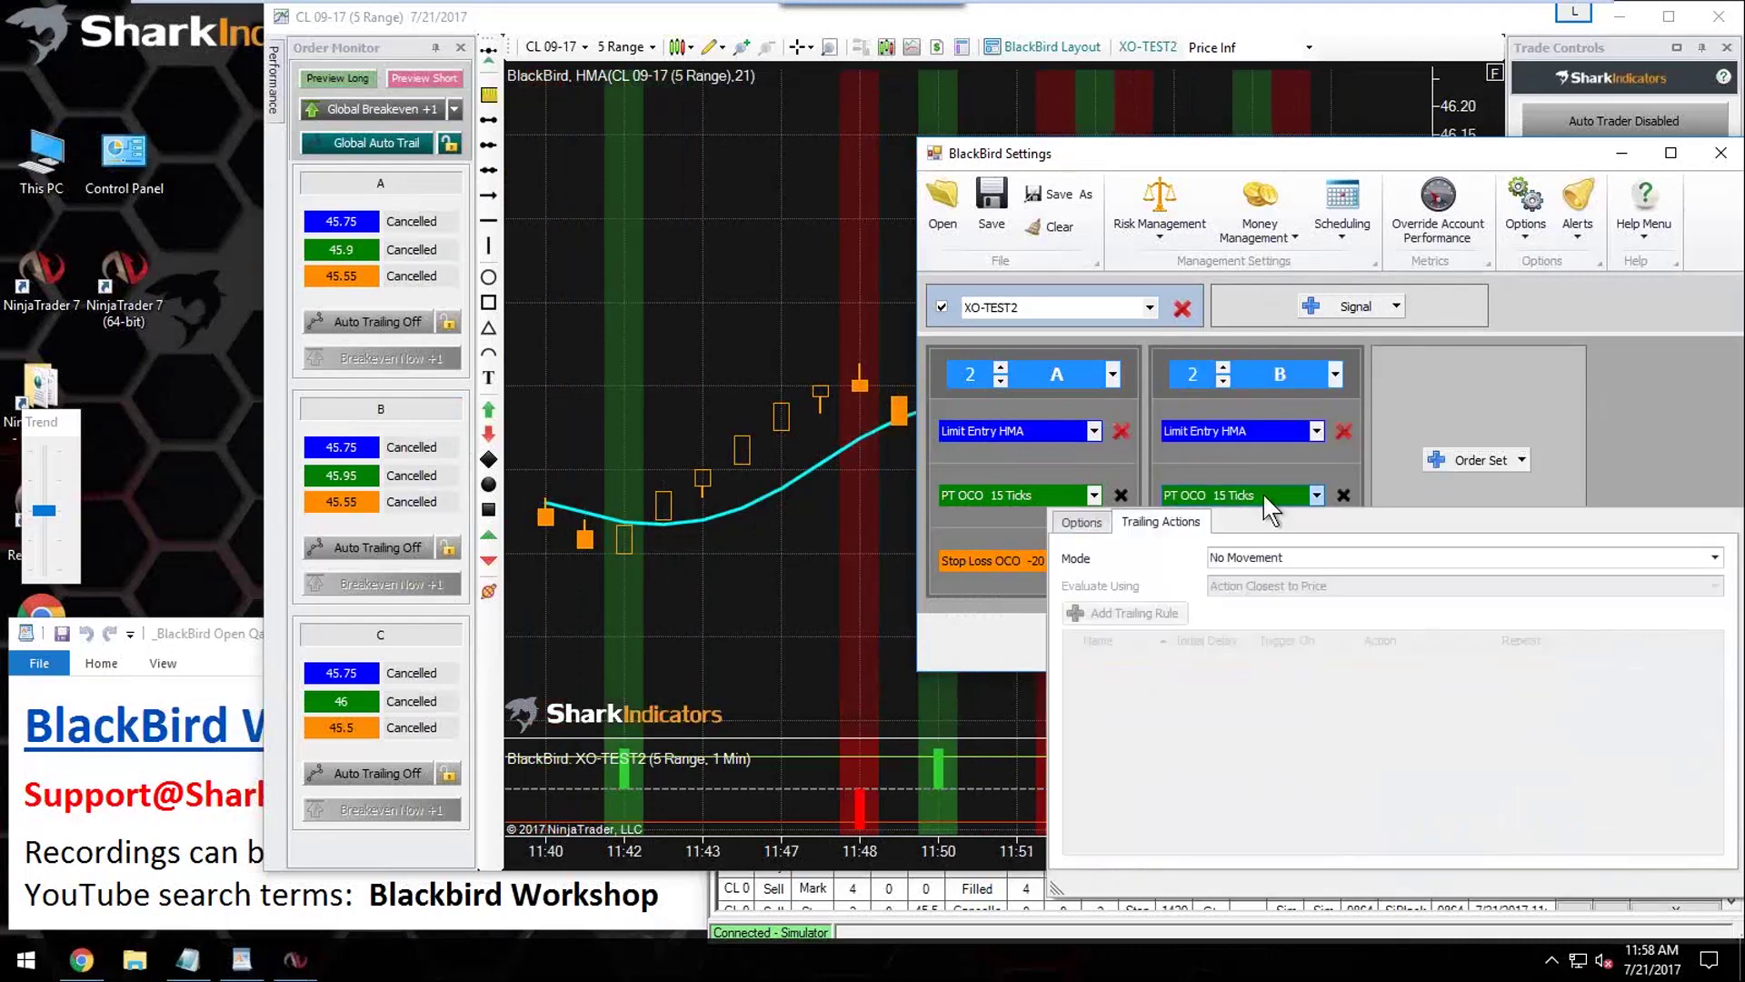
left_click(1082, 522)
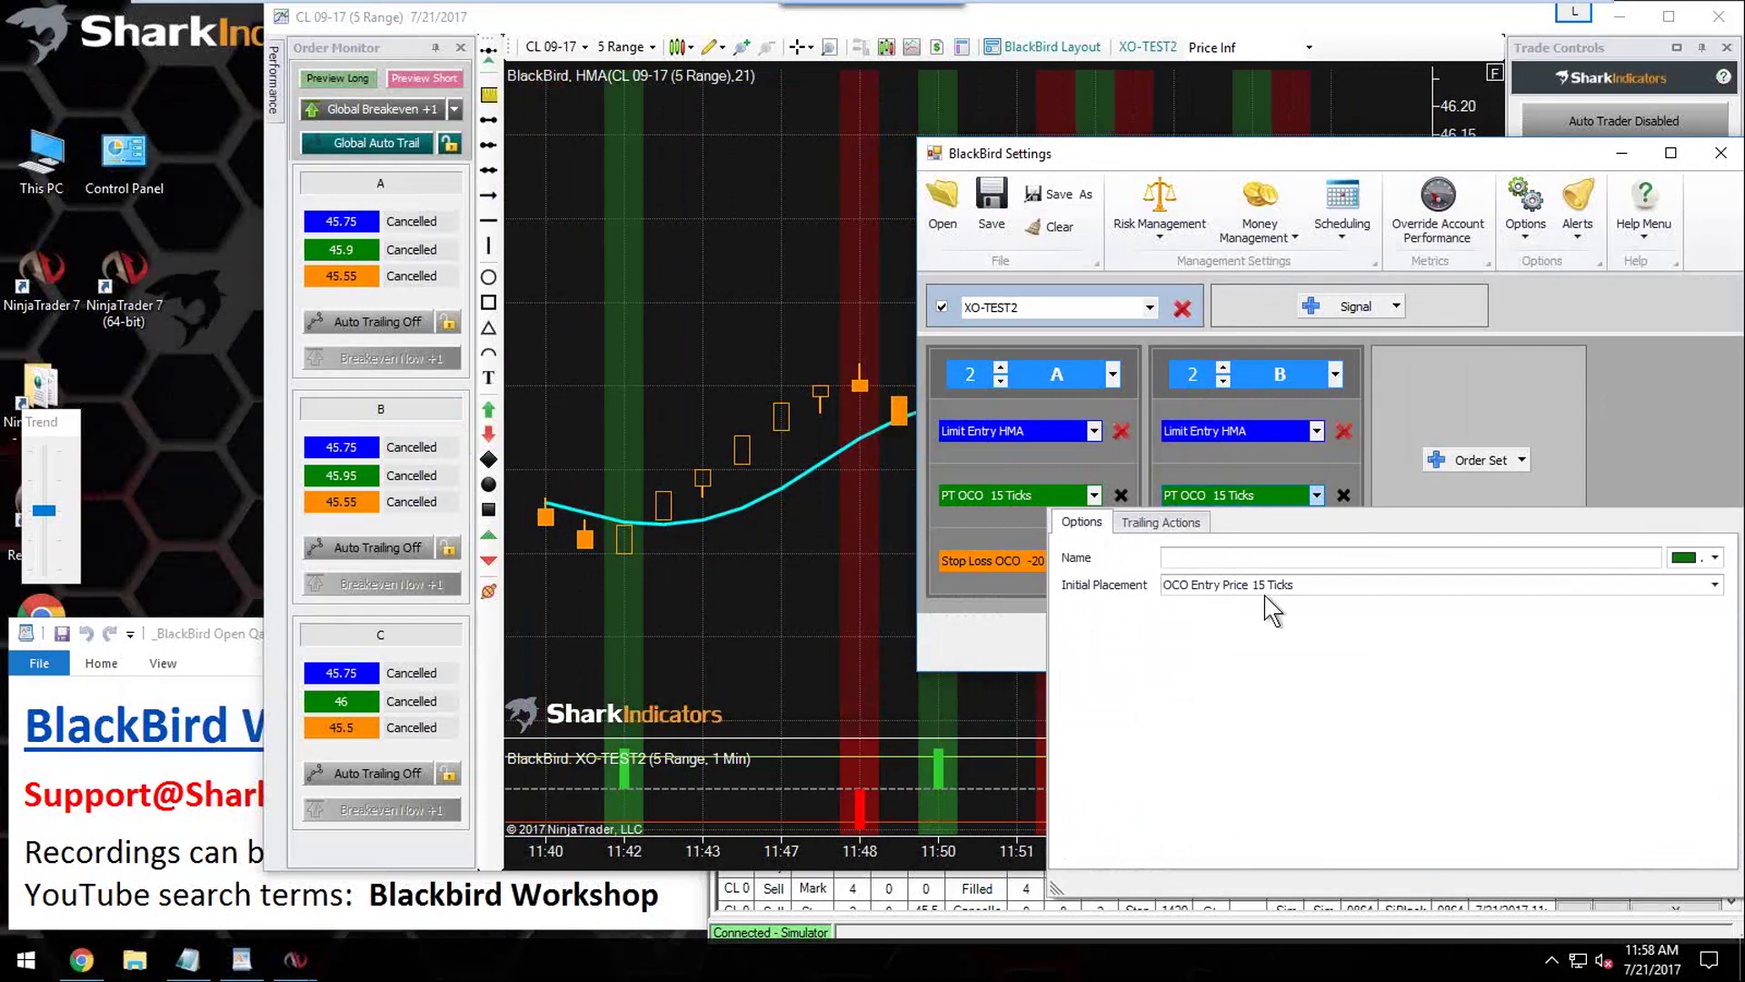
left_click(1322, 586)
scroll(1370, 480, "up", 5)
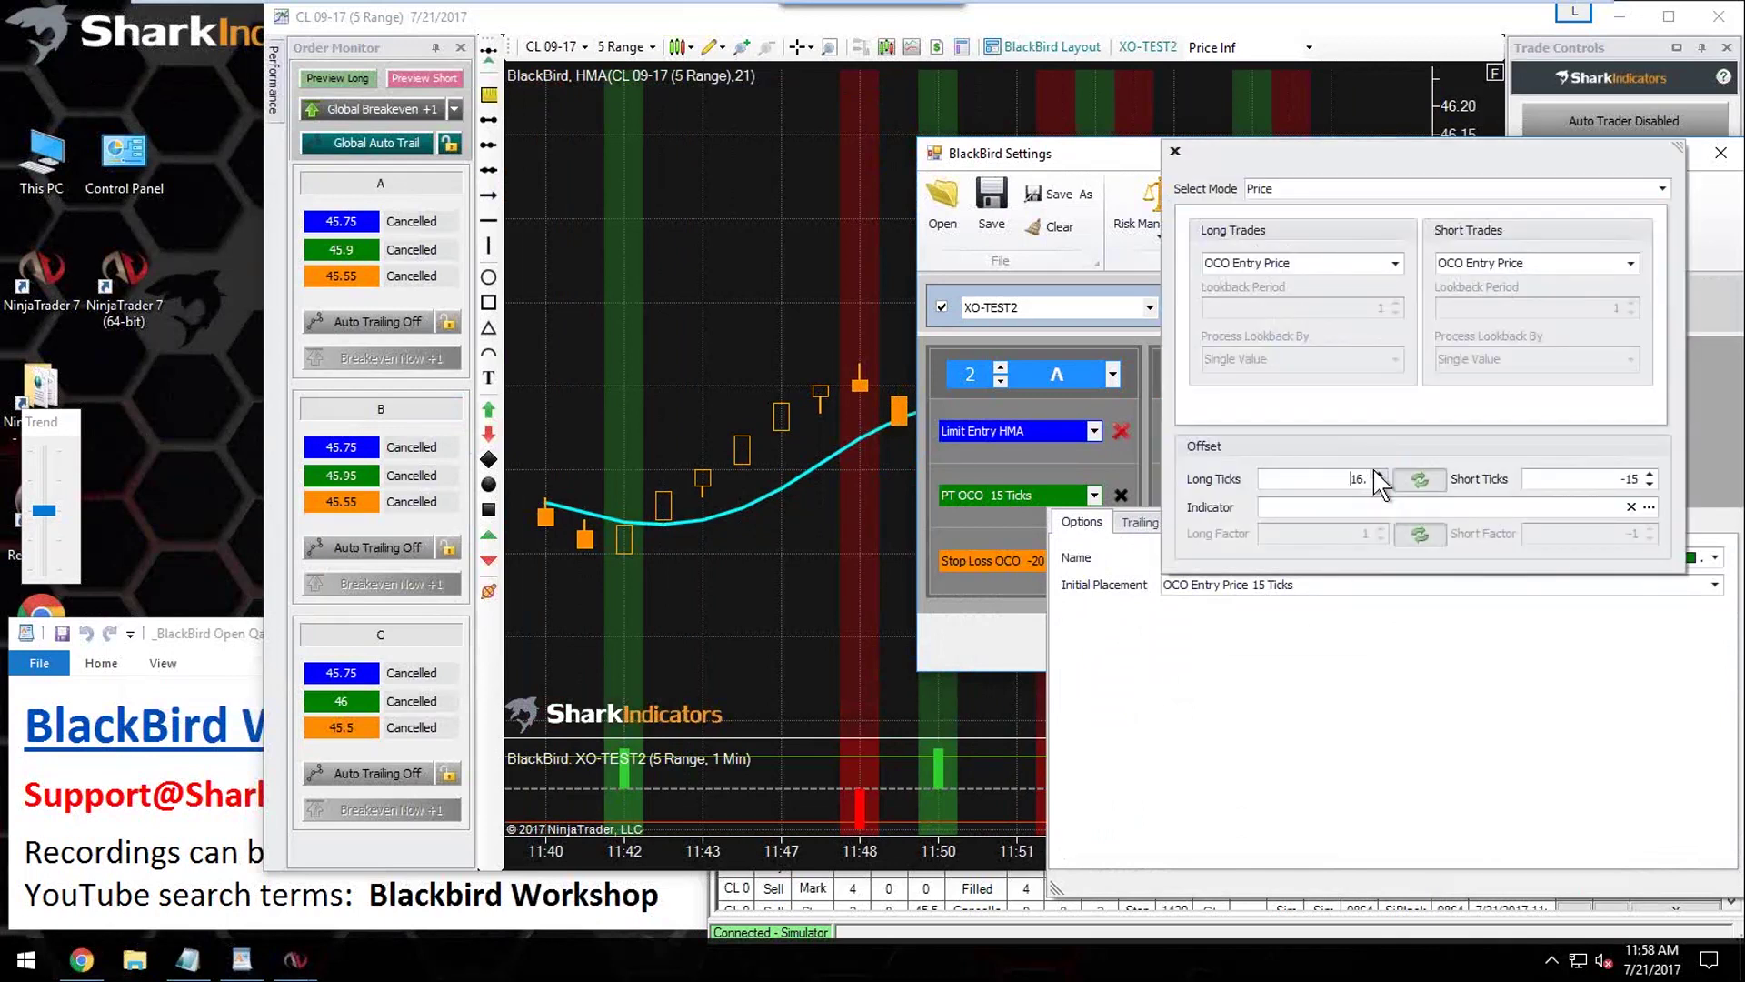
left_click(1030, 656)
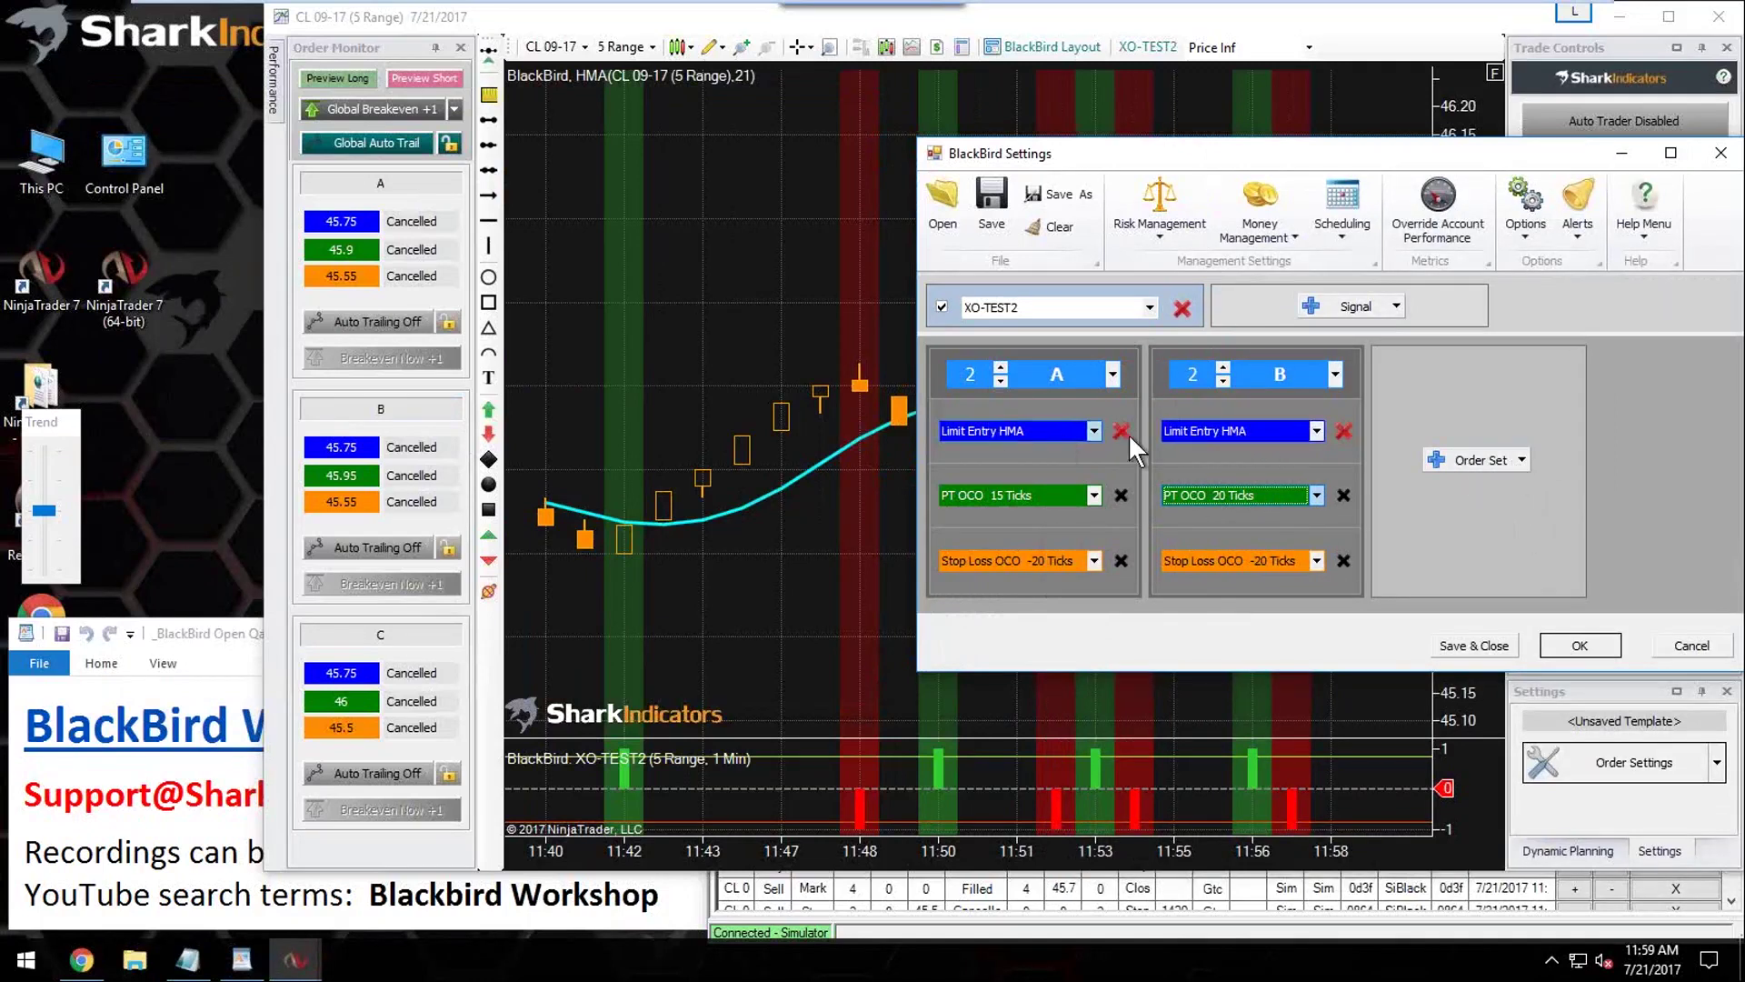
Step: Check the copied placement and trailing rule of B's limit entry, and add order set C as a copy of B
left_click(1216, 429)
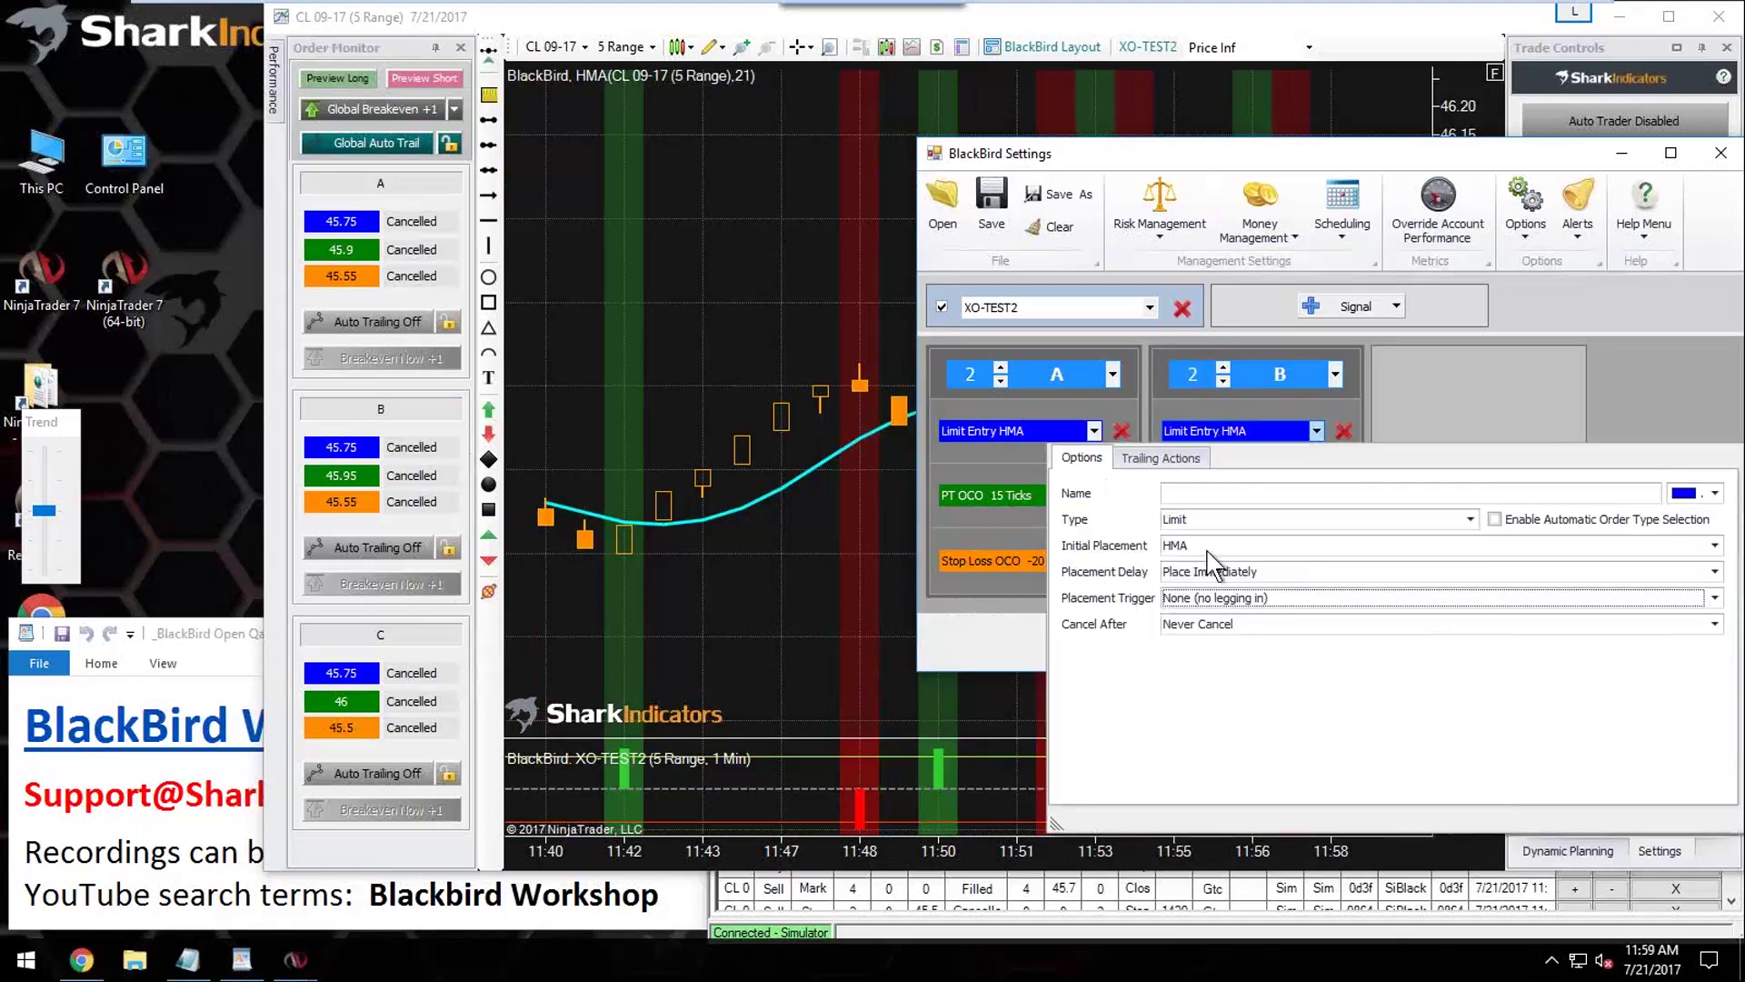
left_click(1151, 458)
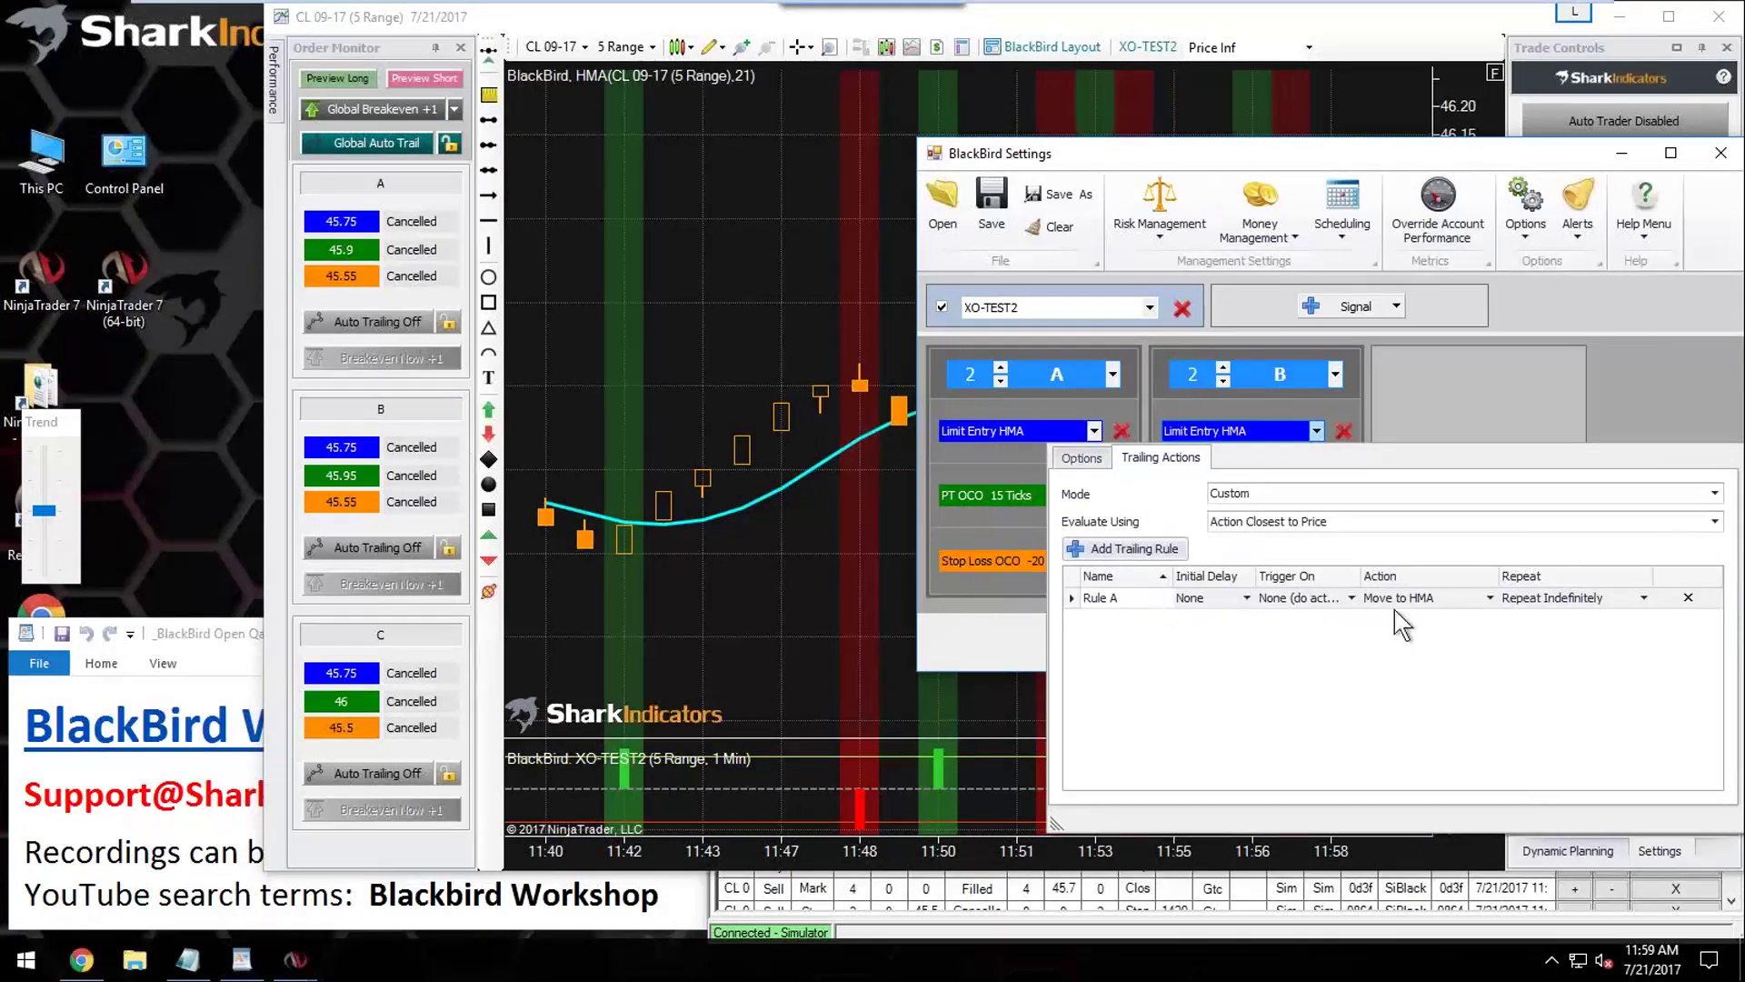
left_click(1399, 391)
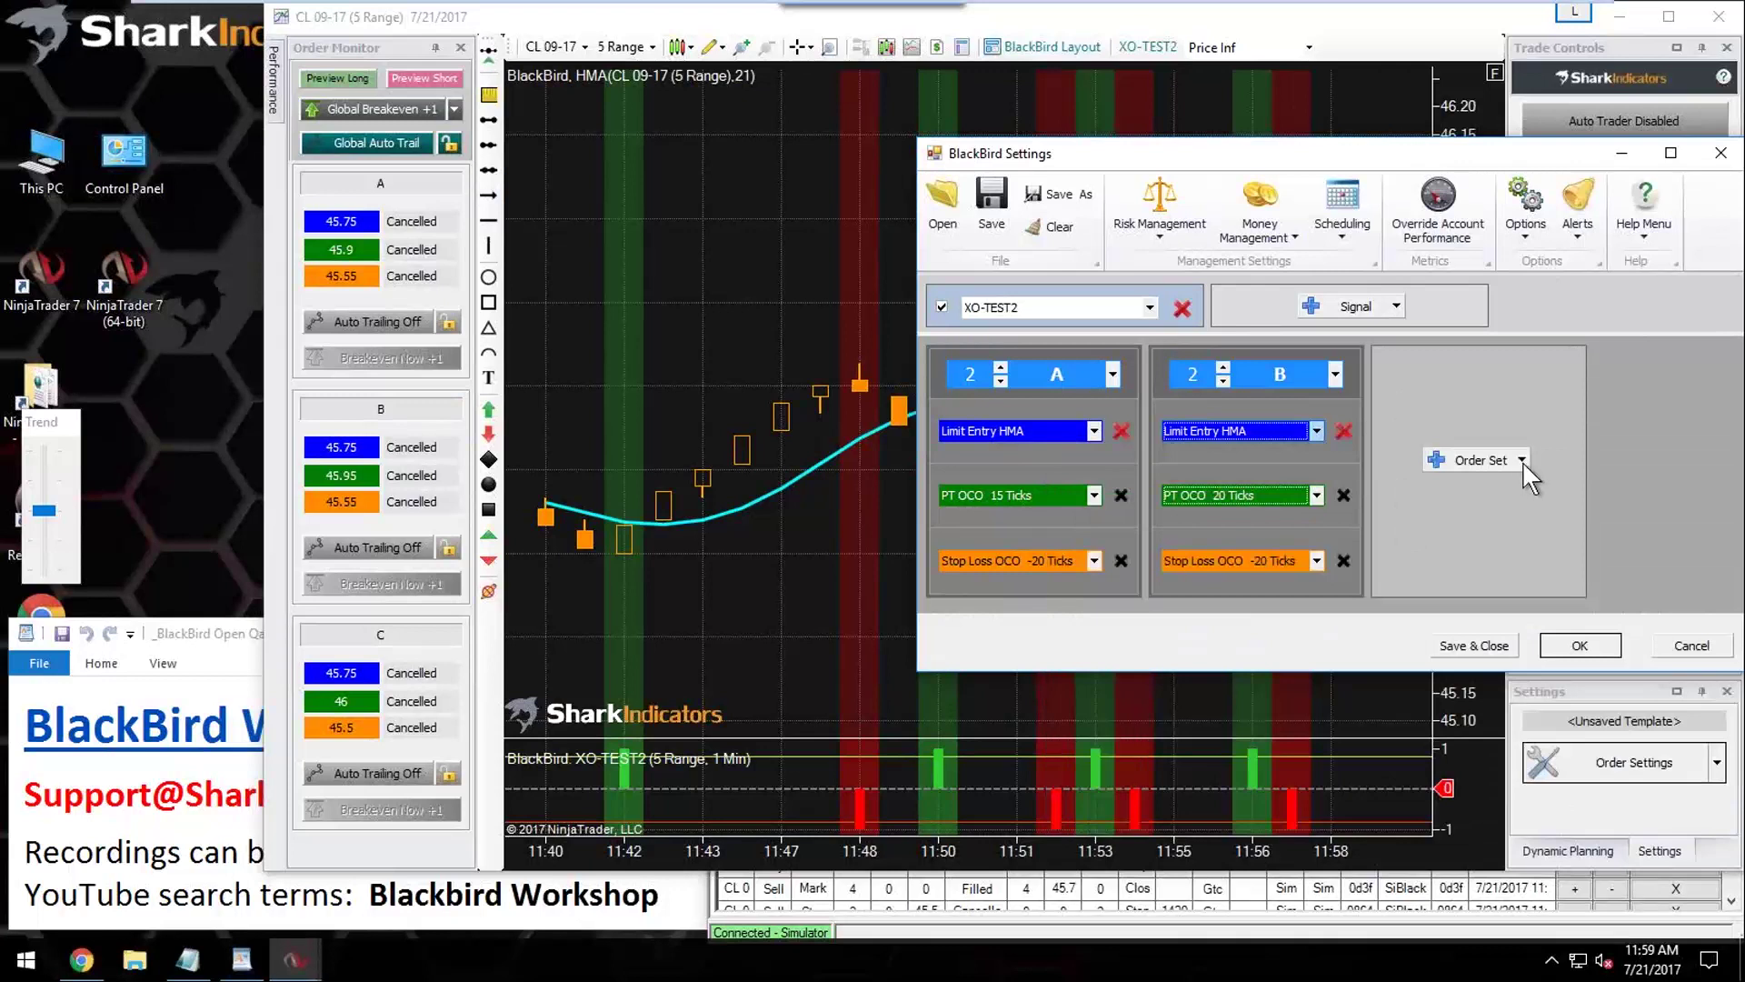
left_click(1522, 463)
mouse_move(1521, 580)
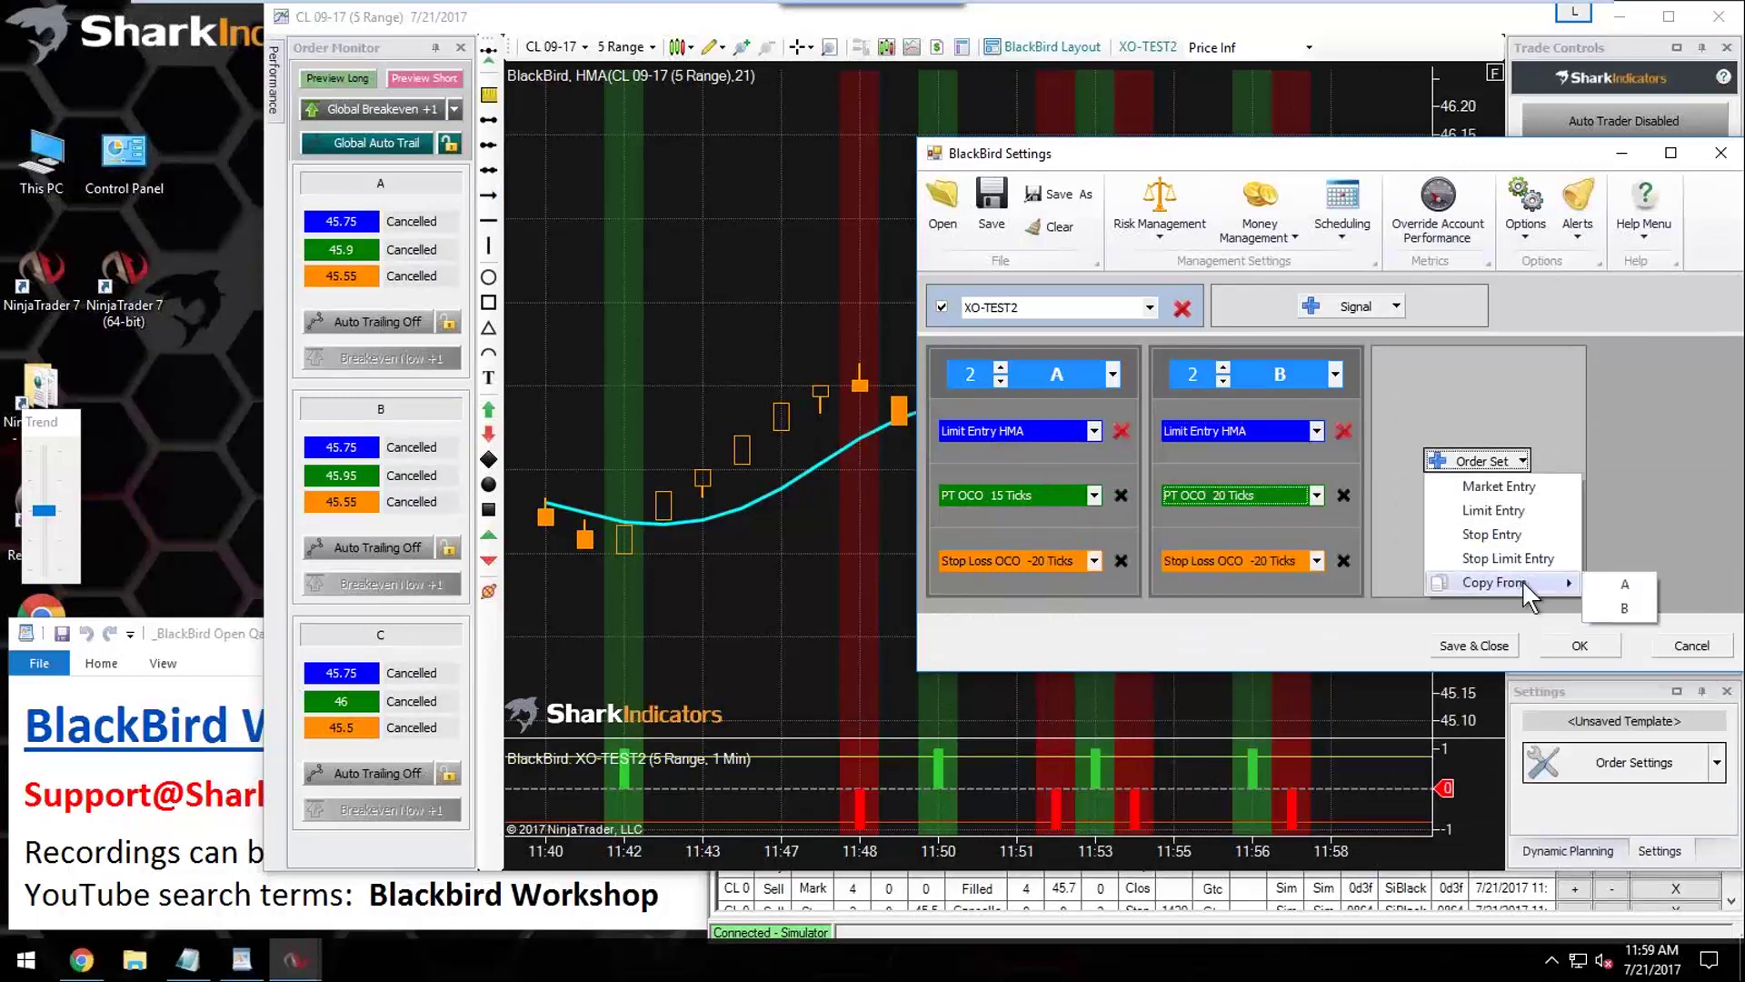
left_click(1623, 611)
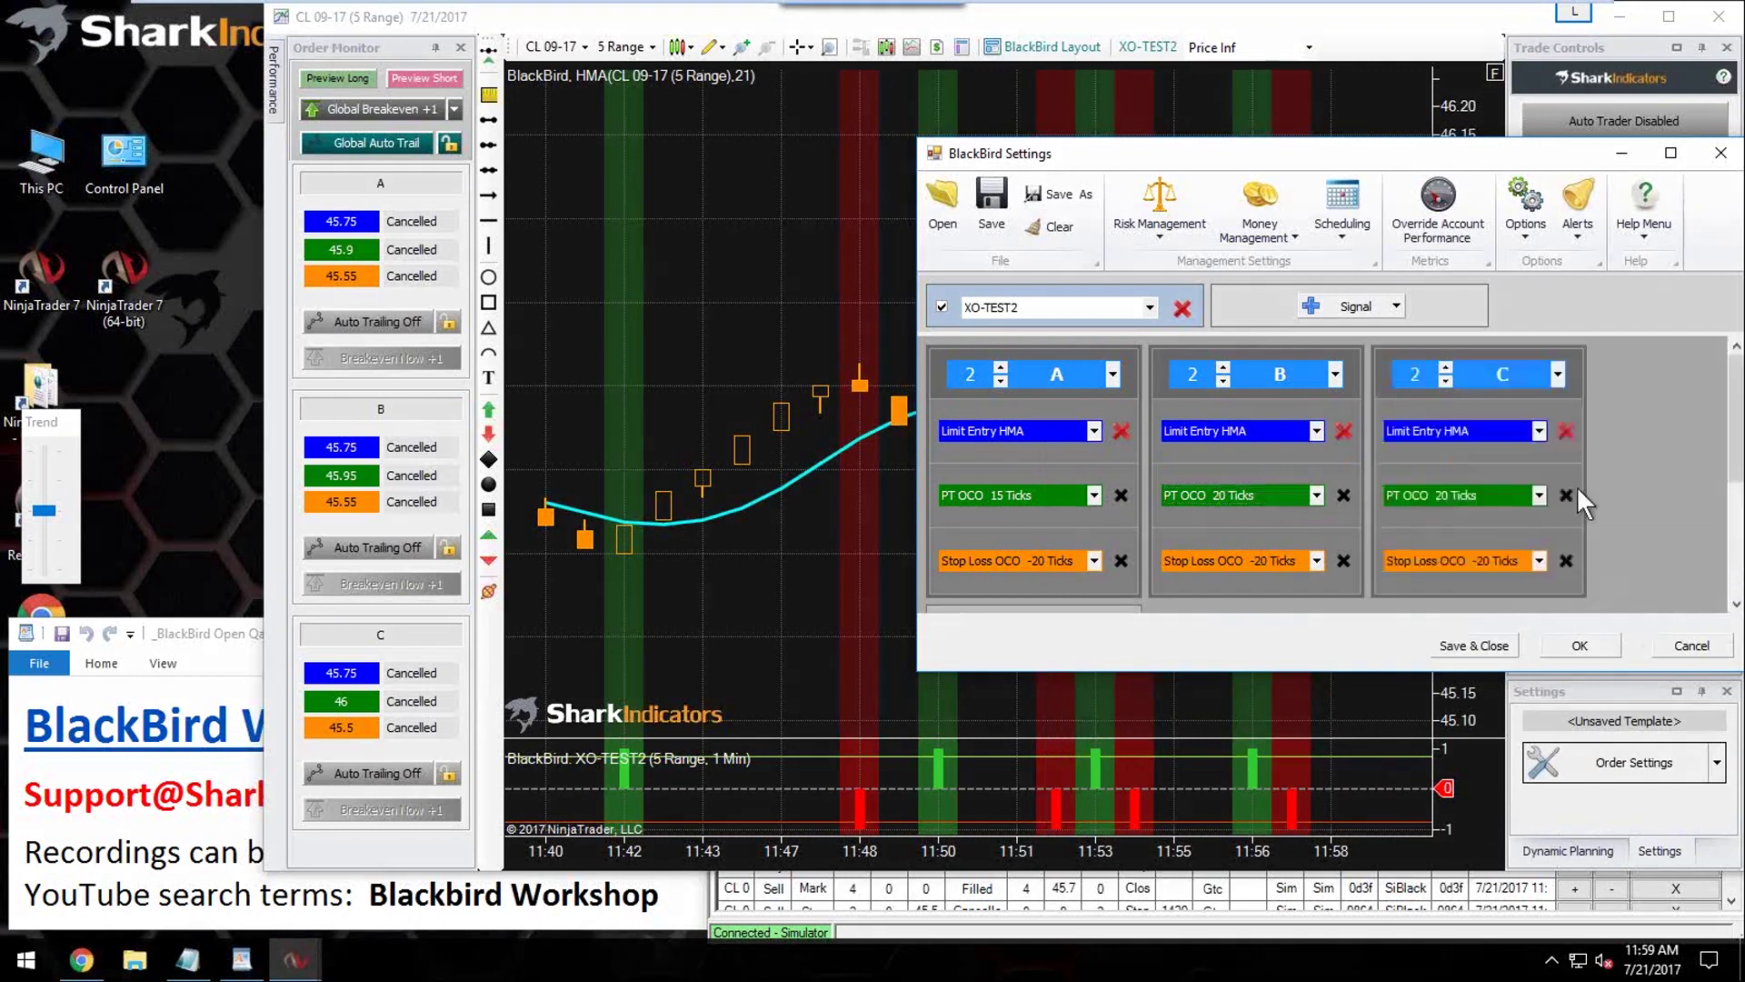
Step: Increase the tick offset in the initial placement of C's profit target
left_click(1463, 498)
left_click(1069, 525)
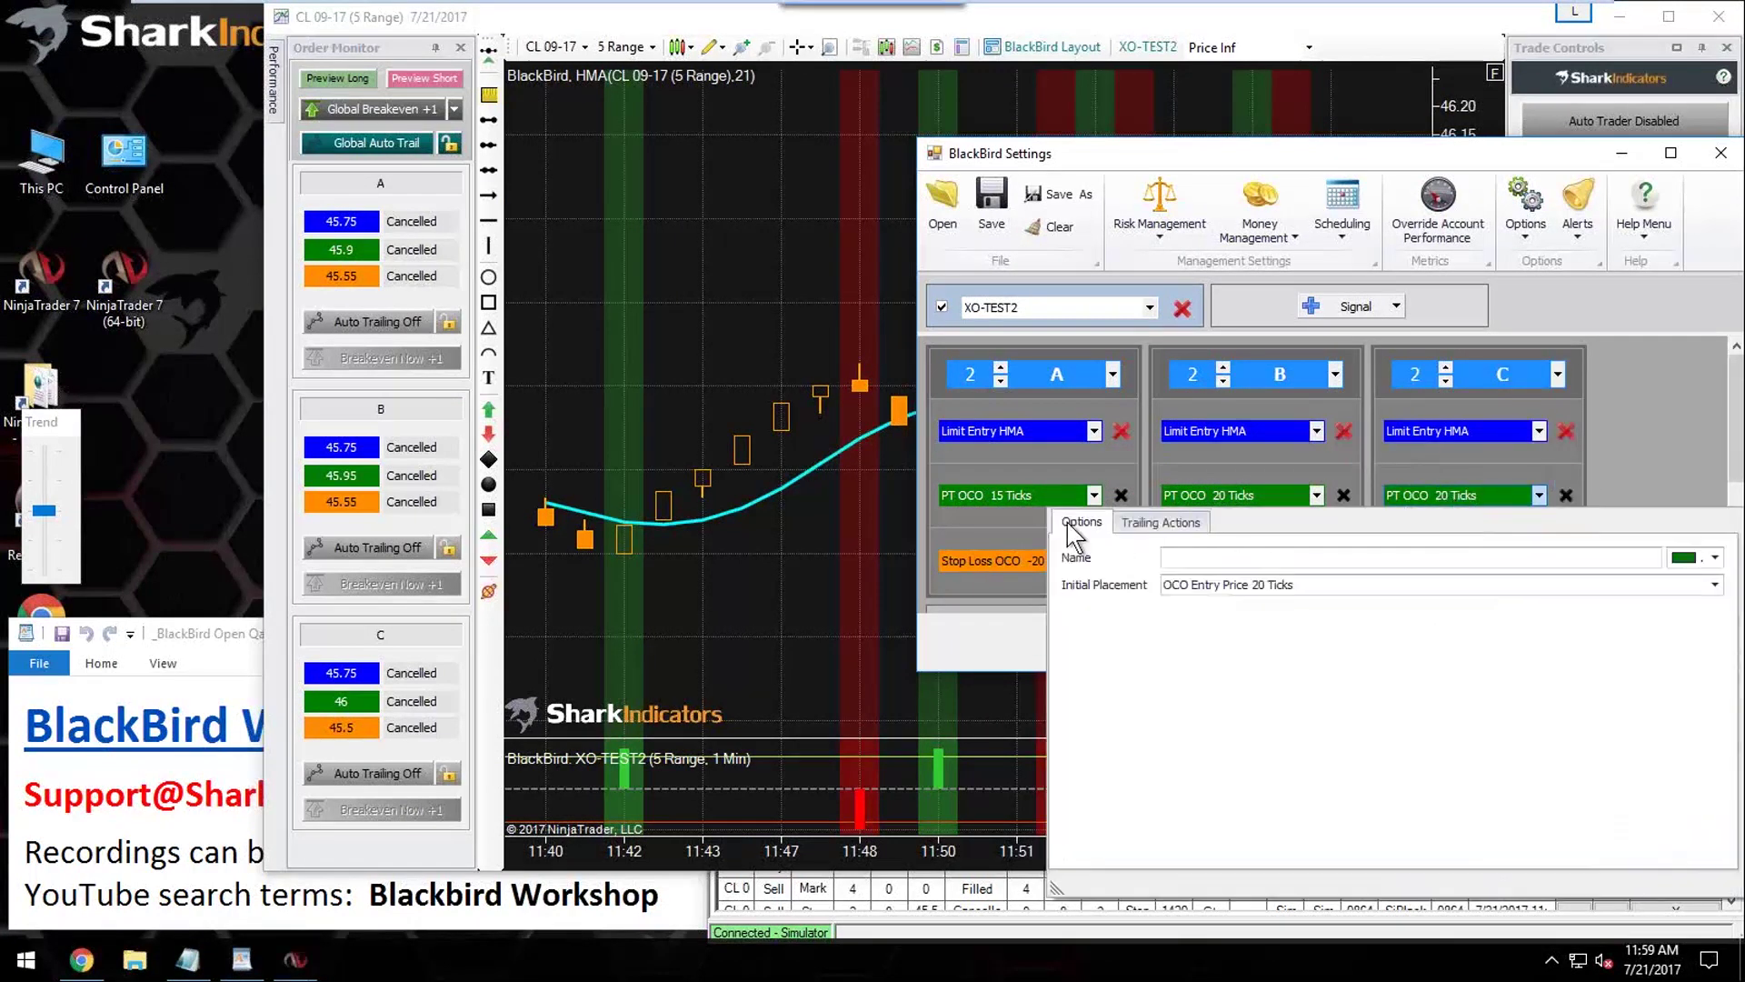
left_click(1277, 586)
left_click(1379, 473)
left_click(1018, 646)
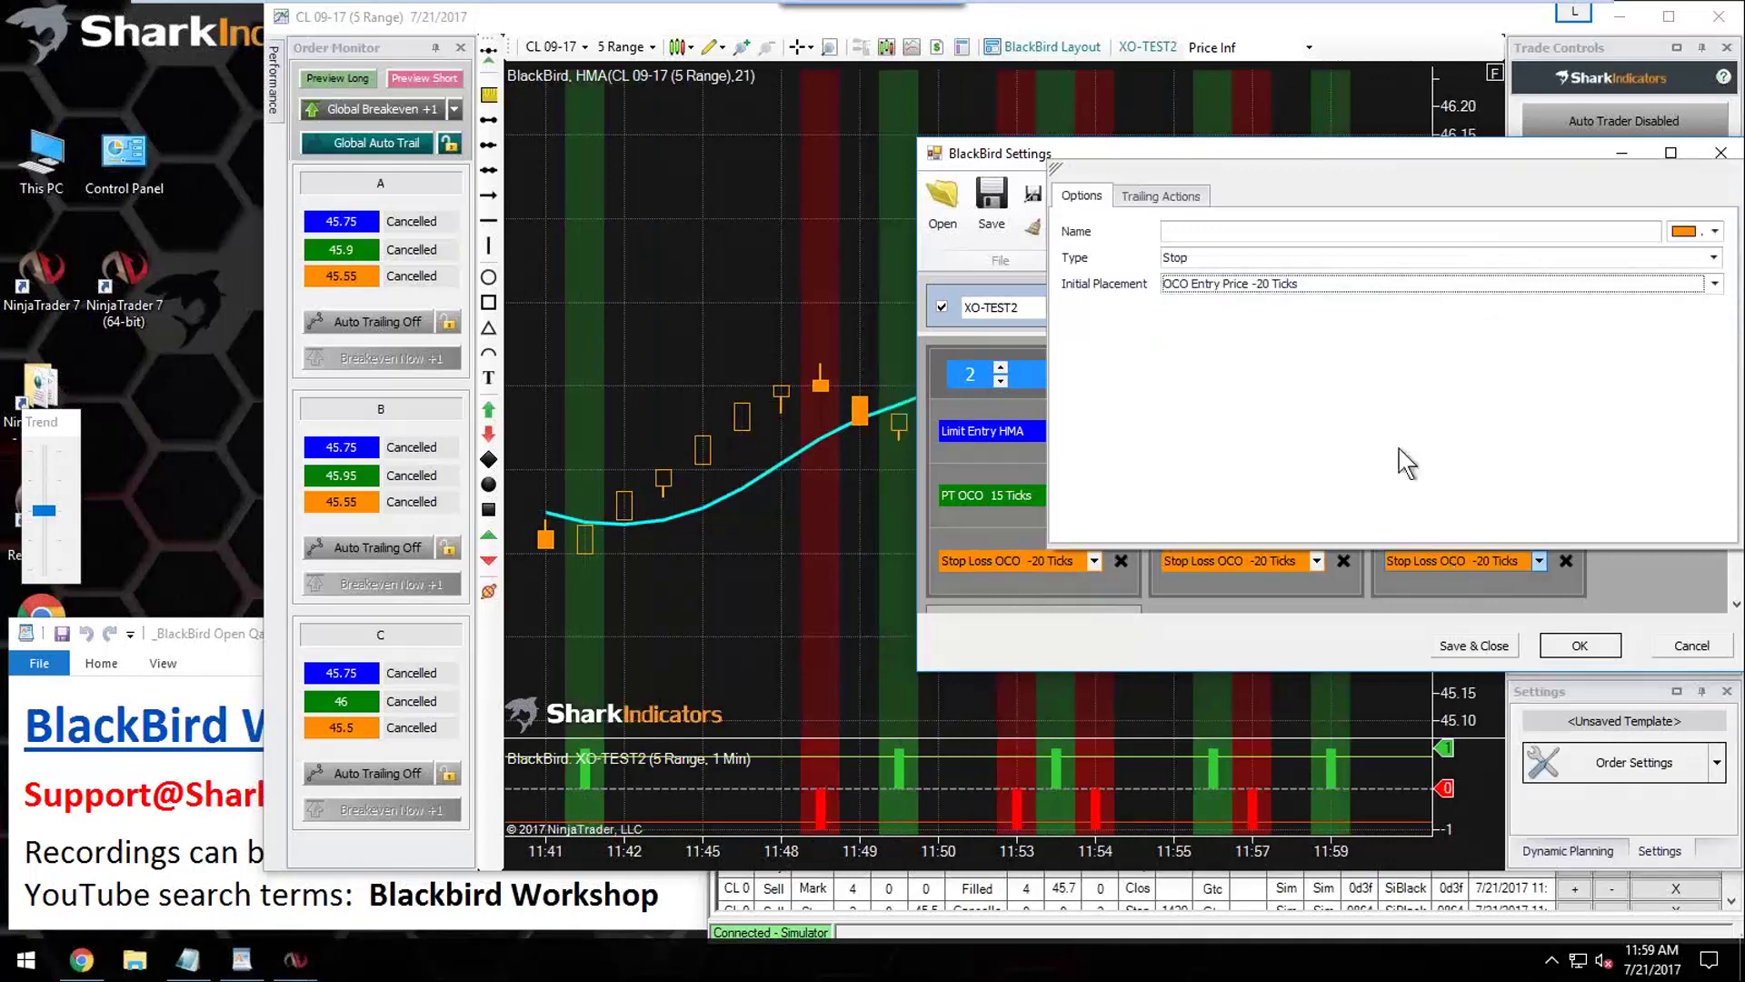
Step: Set C's stop loss offset to -25 long ticks and 25 short ticks, and its trailing rule's initial delay to 20 ticks
left_click(1292, 285)
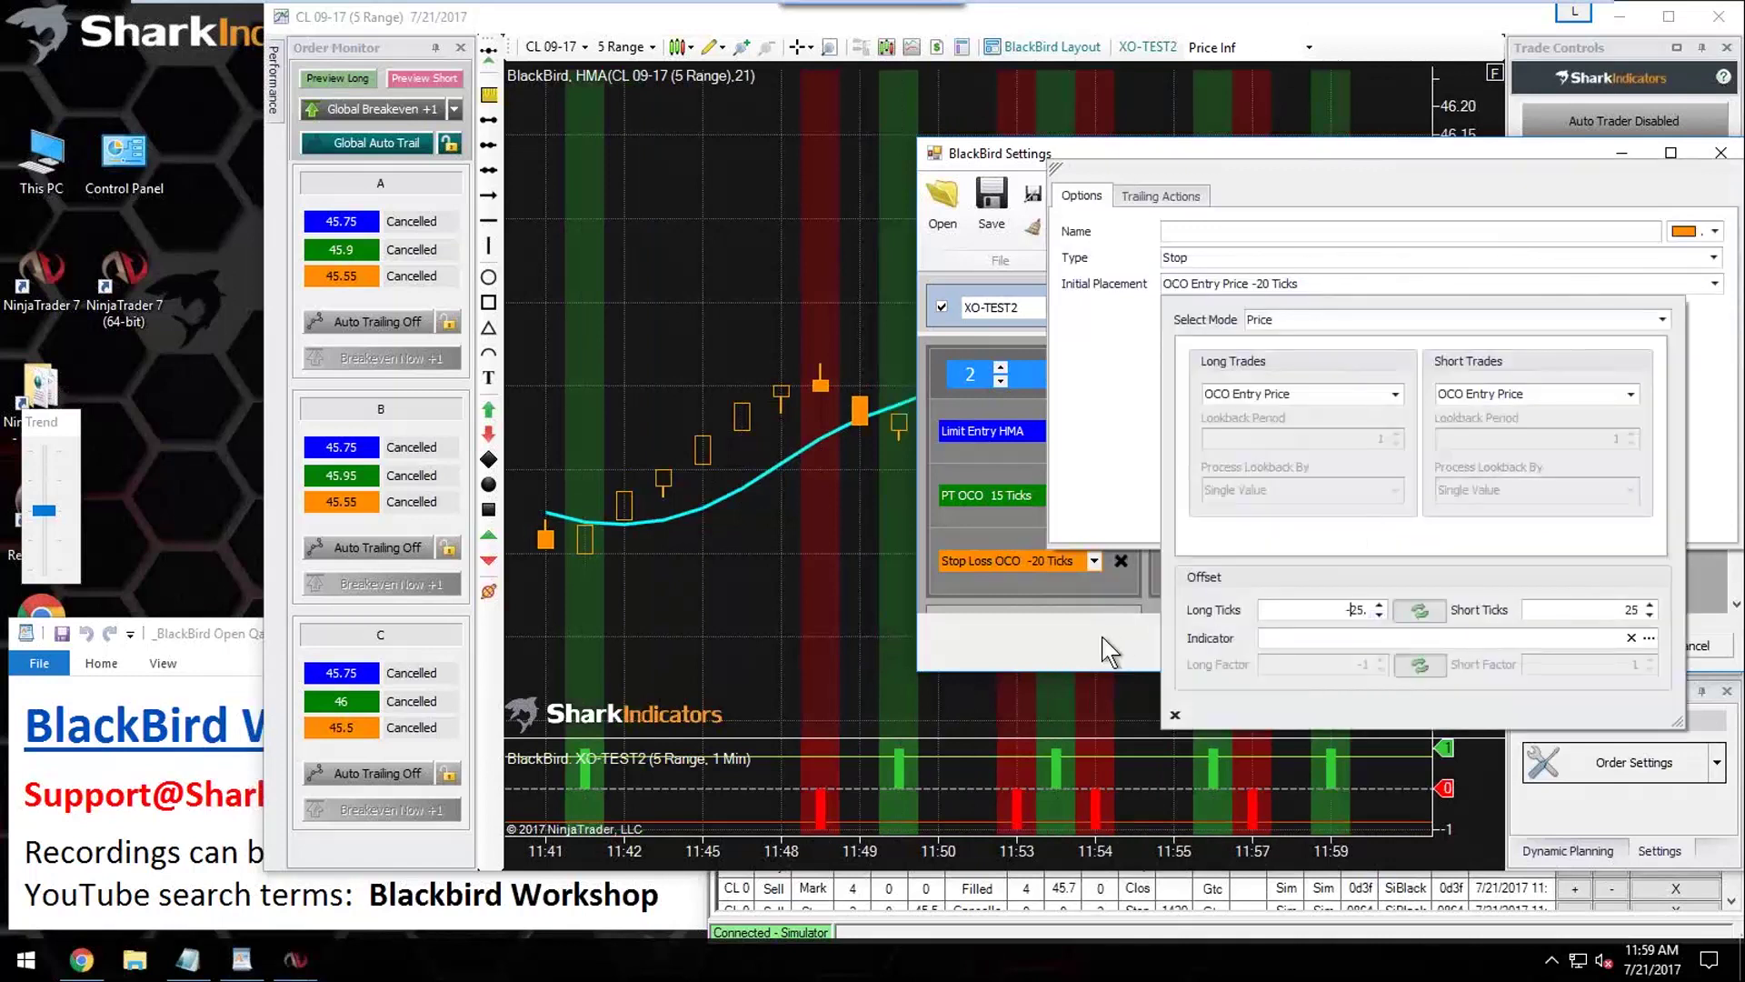
left_click(1162, 195)
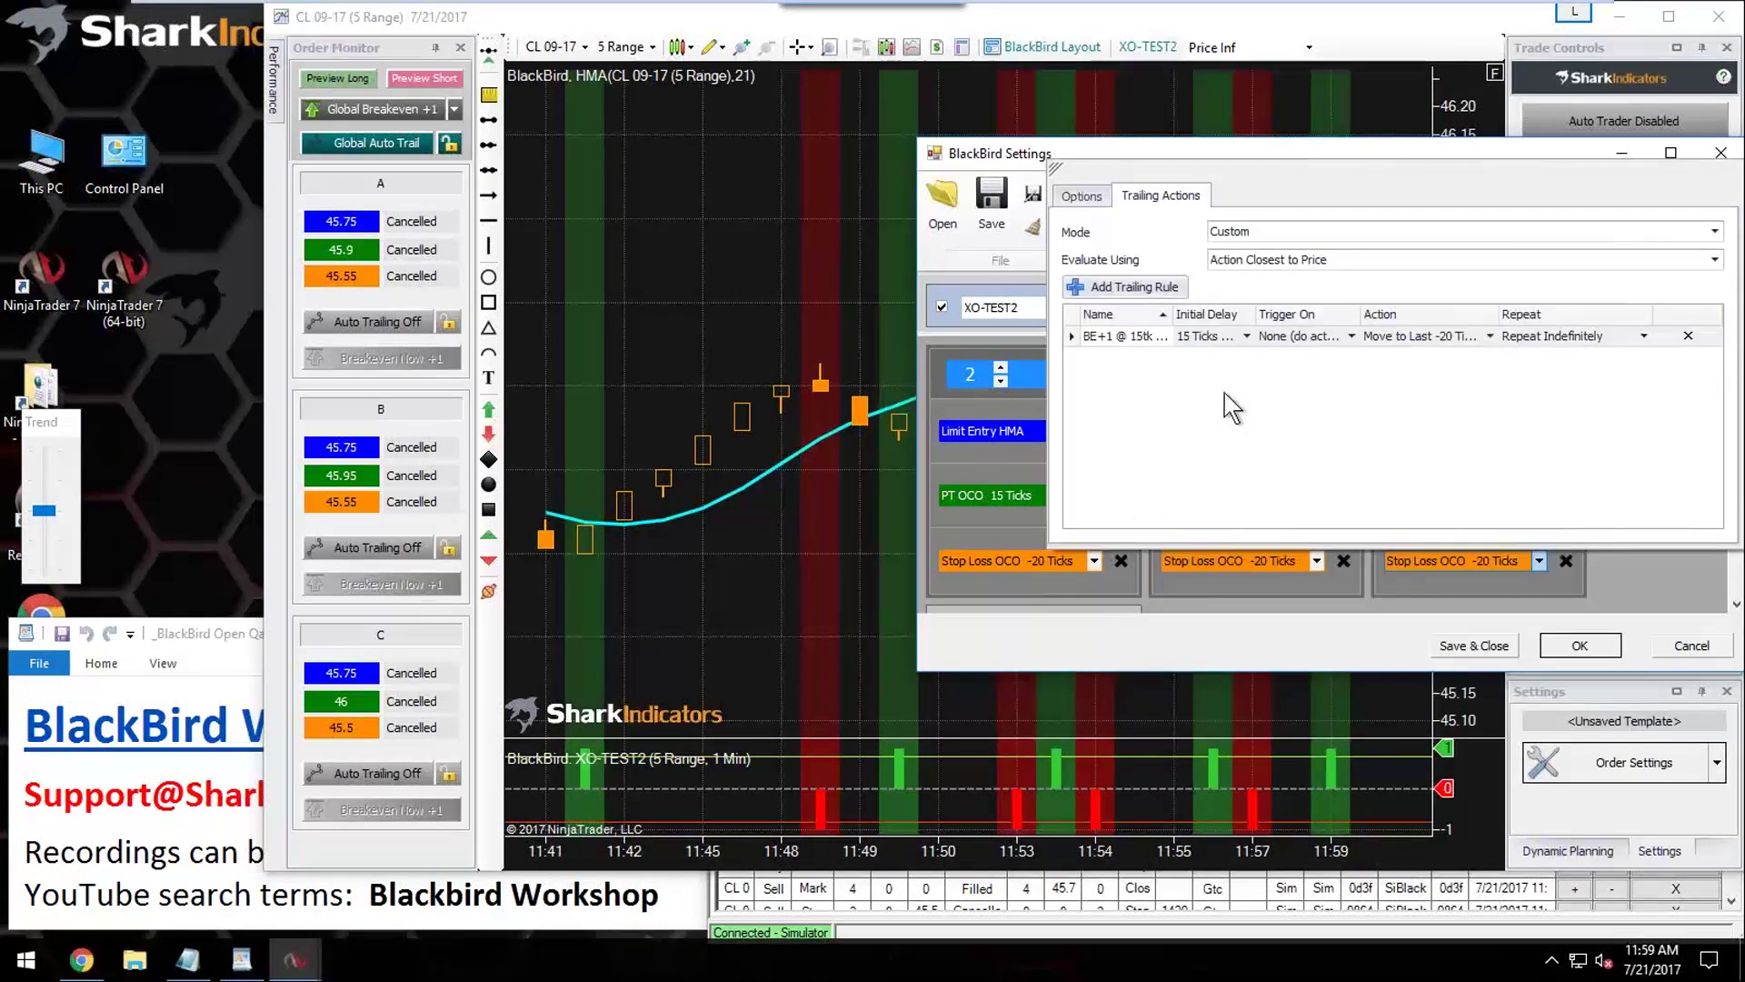
left_click(1246, 334)
left_click(1408, 418)
left_click(1408, 418)
left_click(1408, 419)
left_click(1408, 418)
left_click(1485, 351)
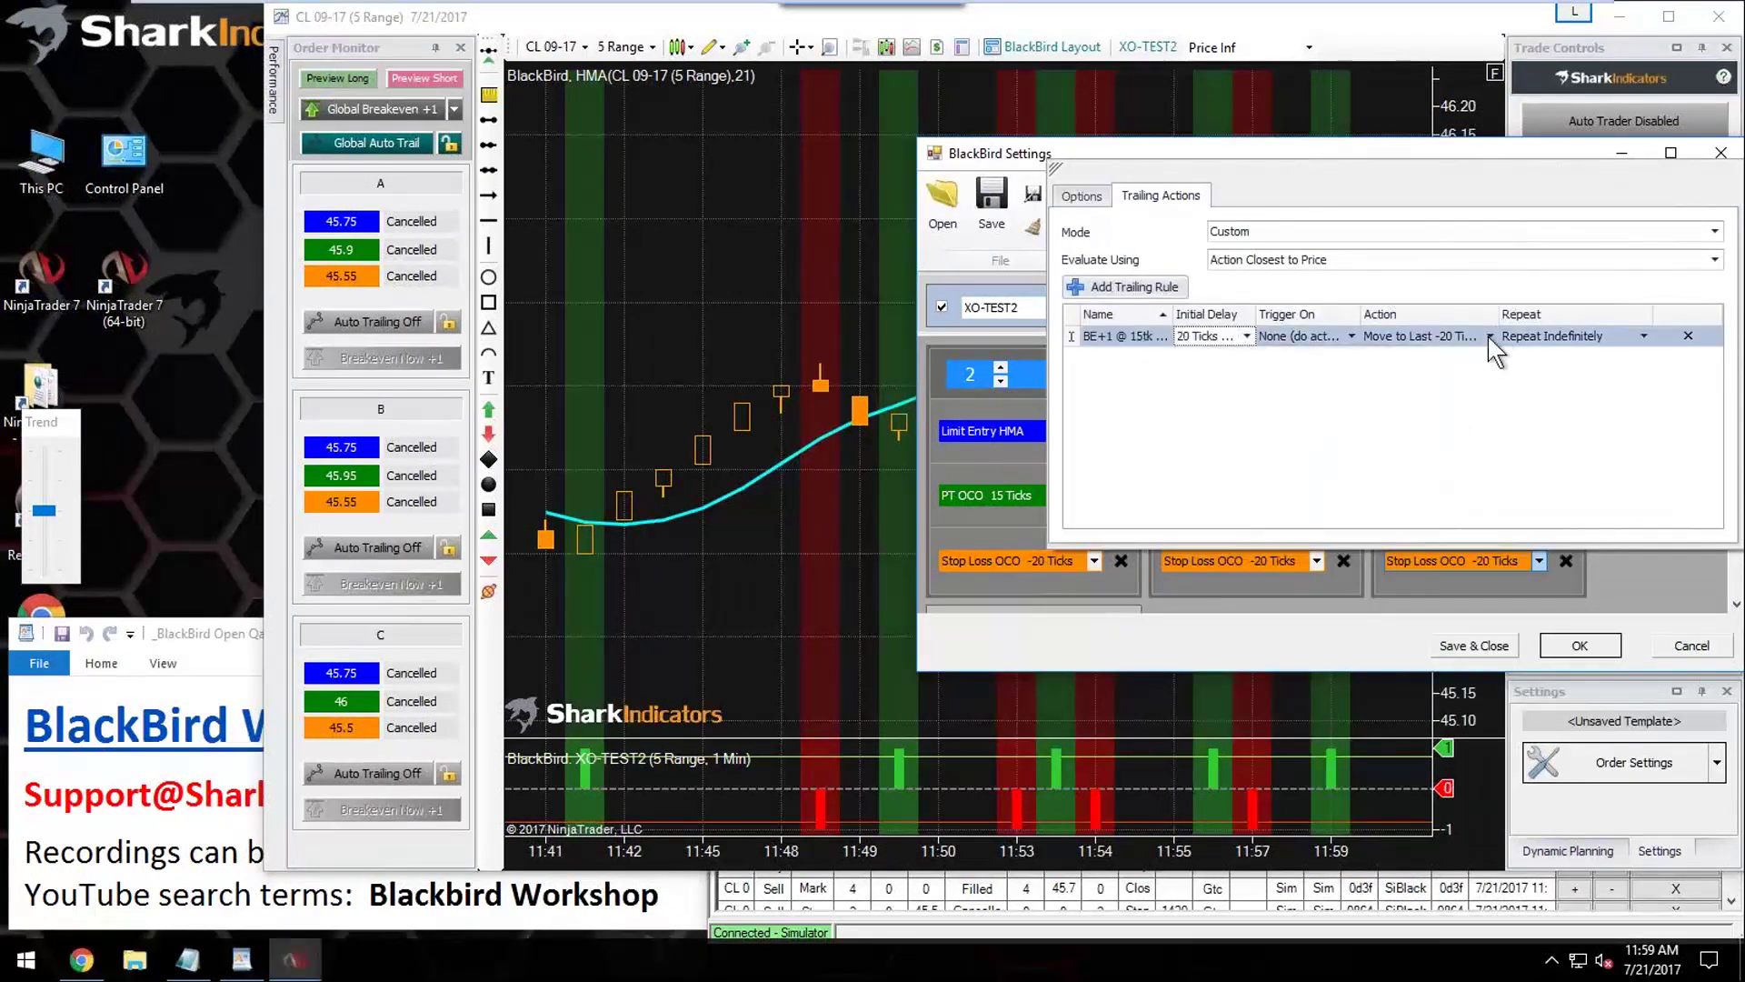
Step: Adjust the long-tick offset in the Move To action of C's stop loss trailing rule, and apply the order settings
left_click(1489, 335)
left_click(1647, 416)
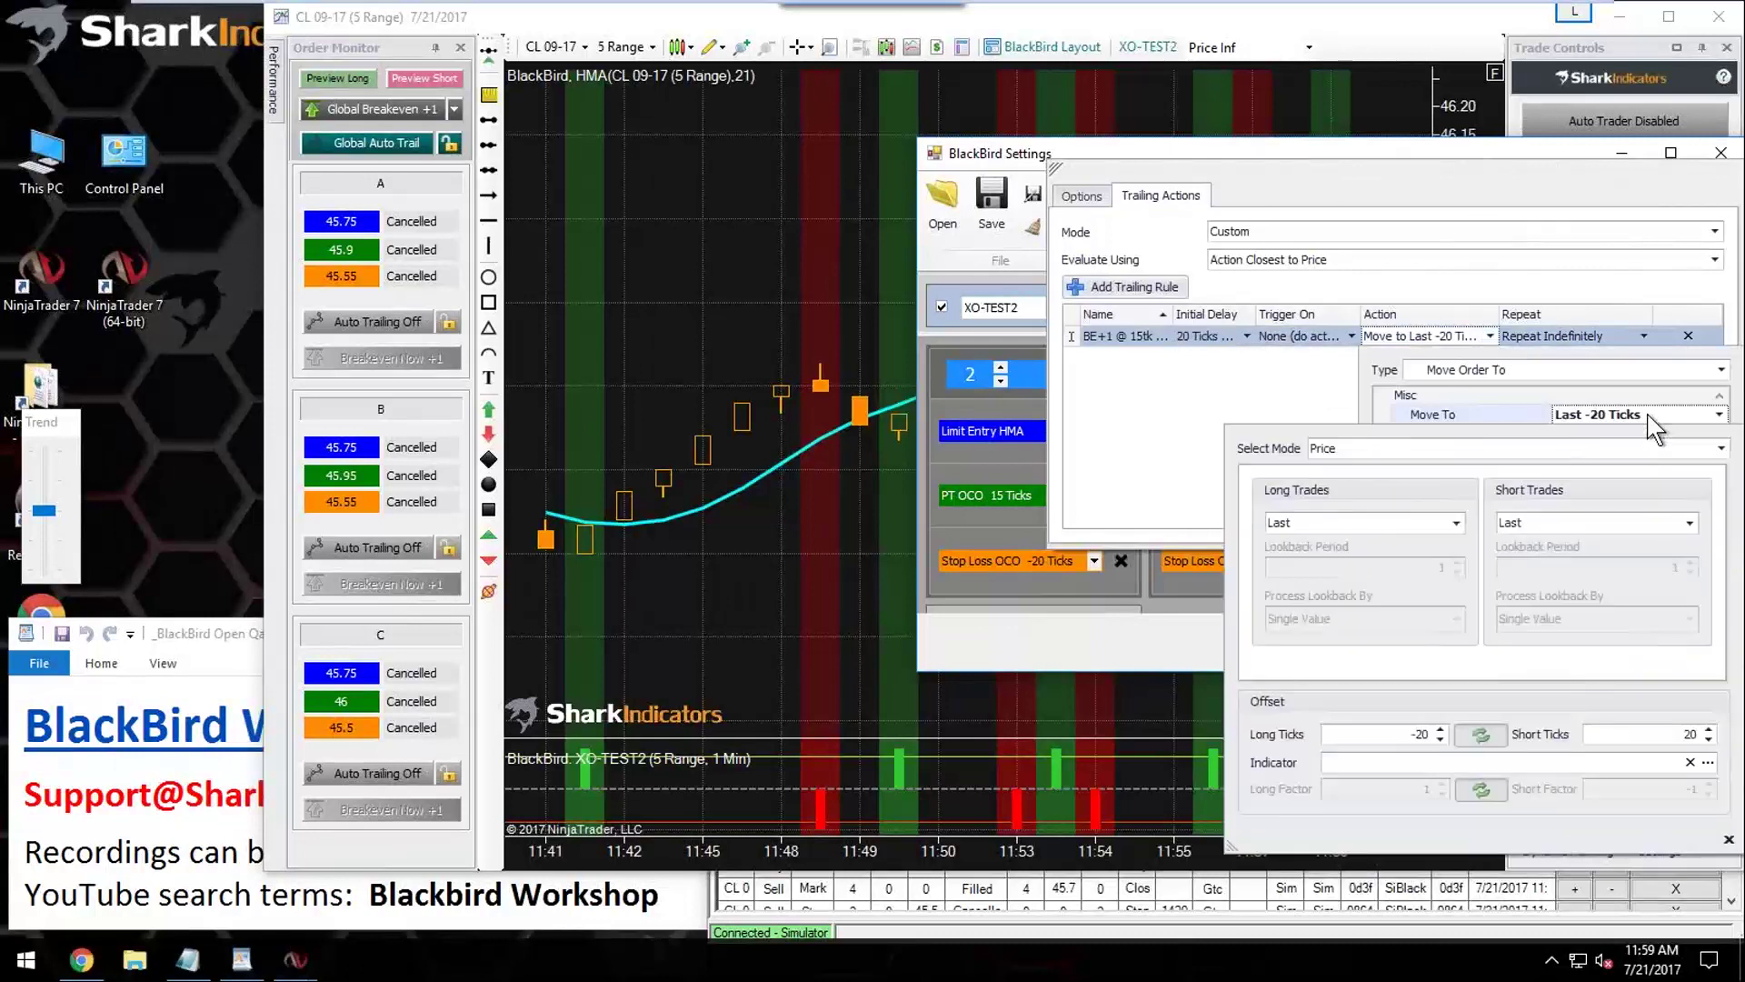
left_click(1439, 740)
left_click(1161, 654)
left_click(1579, 646)
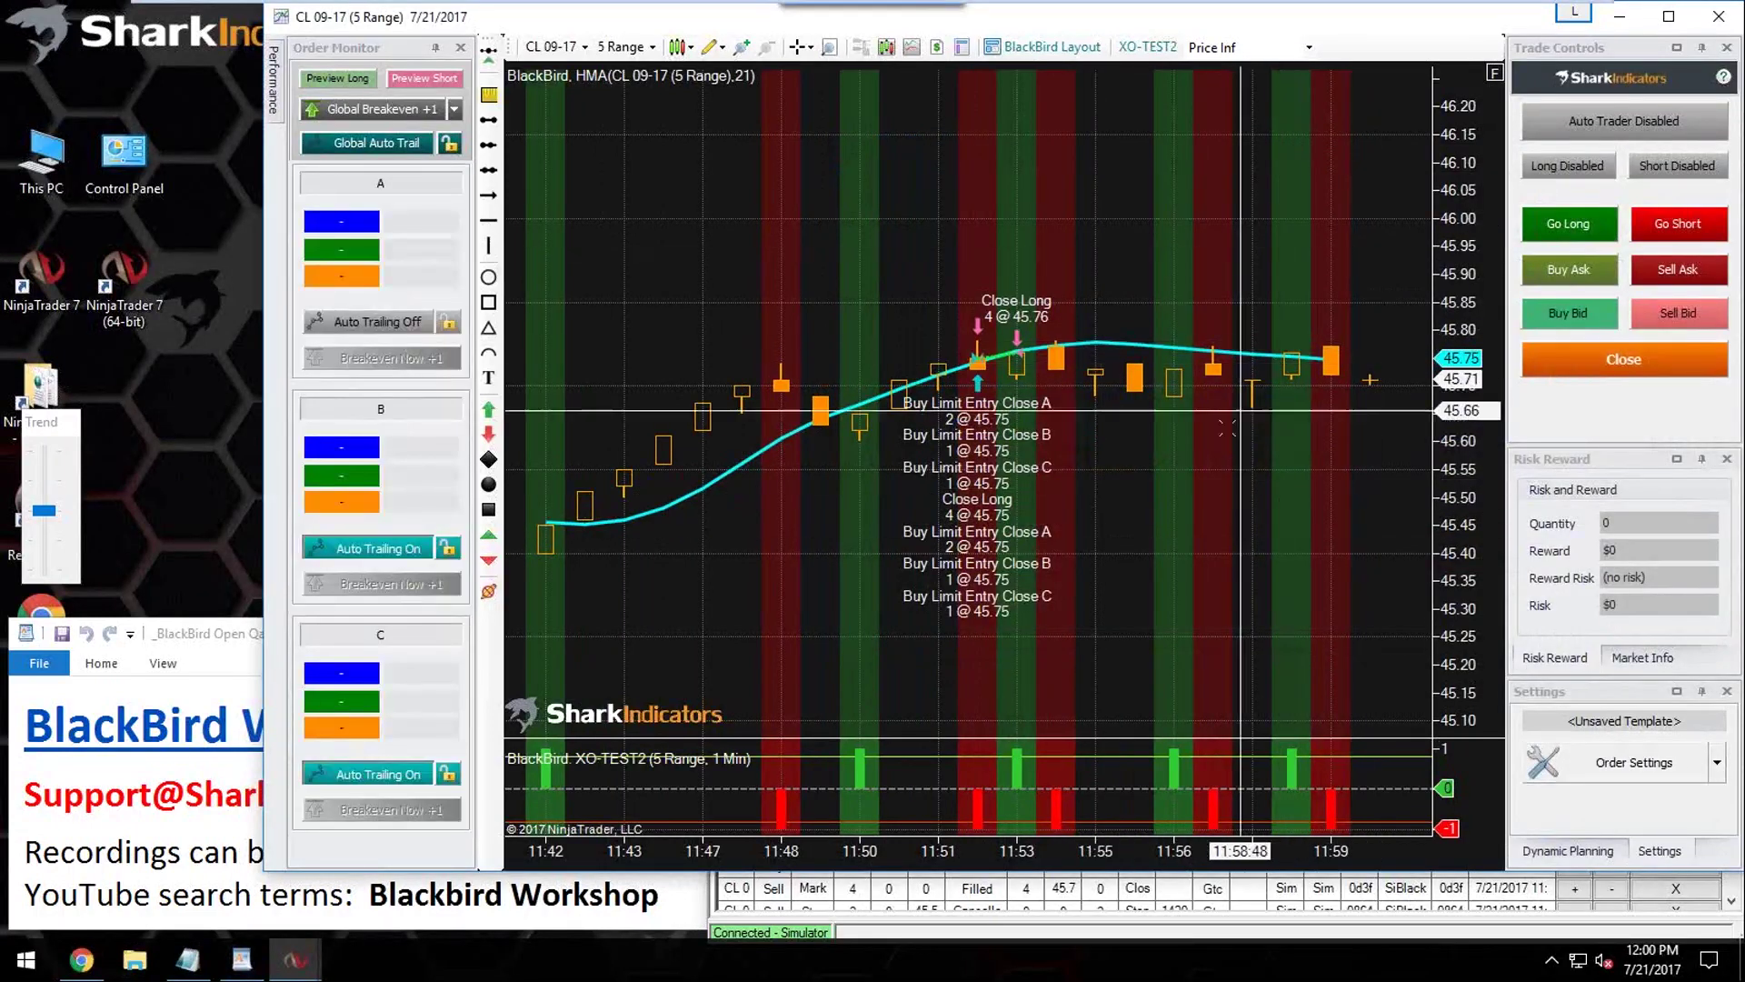
Step: Raise the simulated trend to near its maximum and place a long entry
left_click_drag(43, 509, 36, 450)
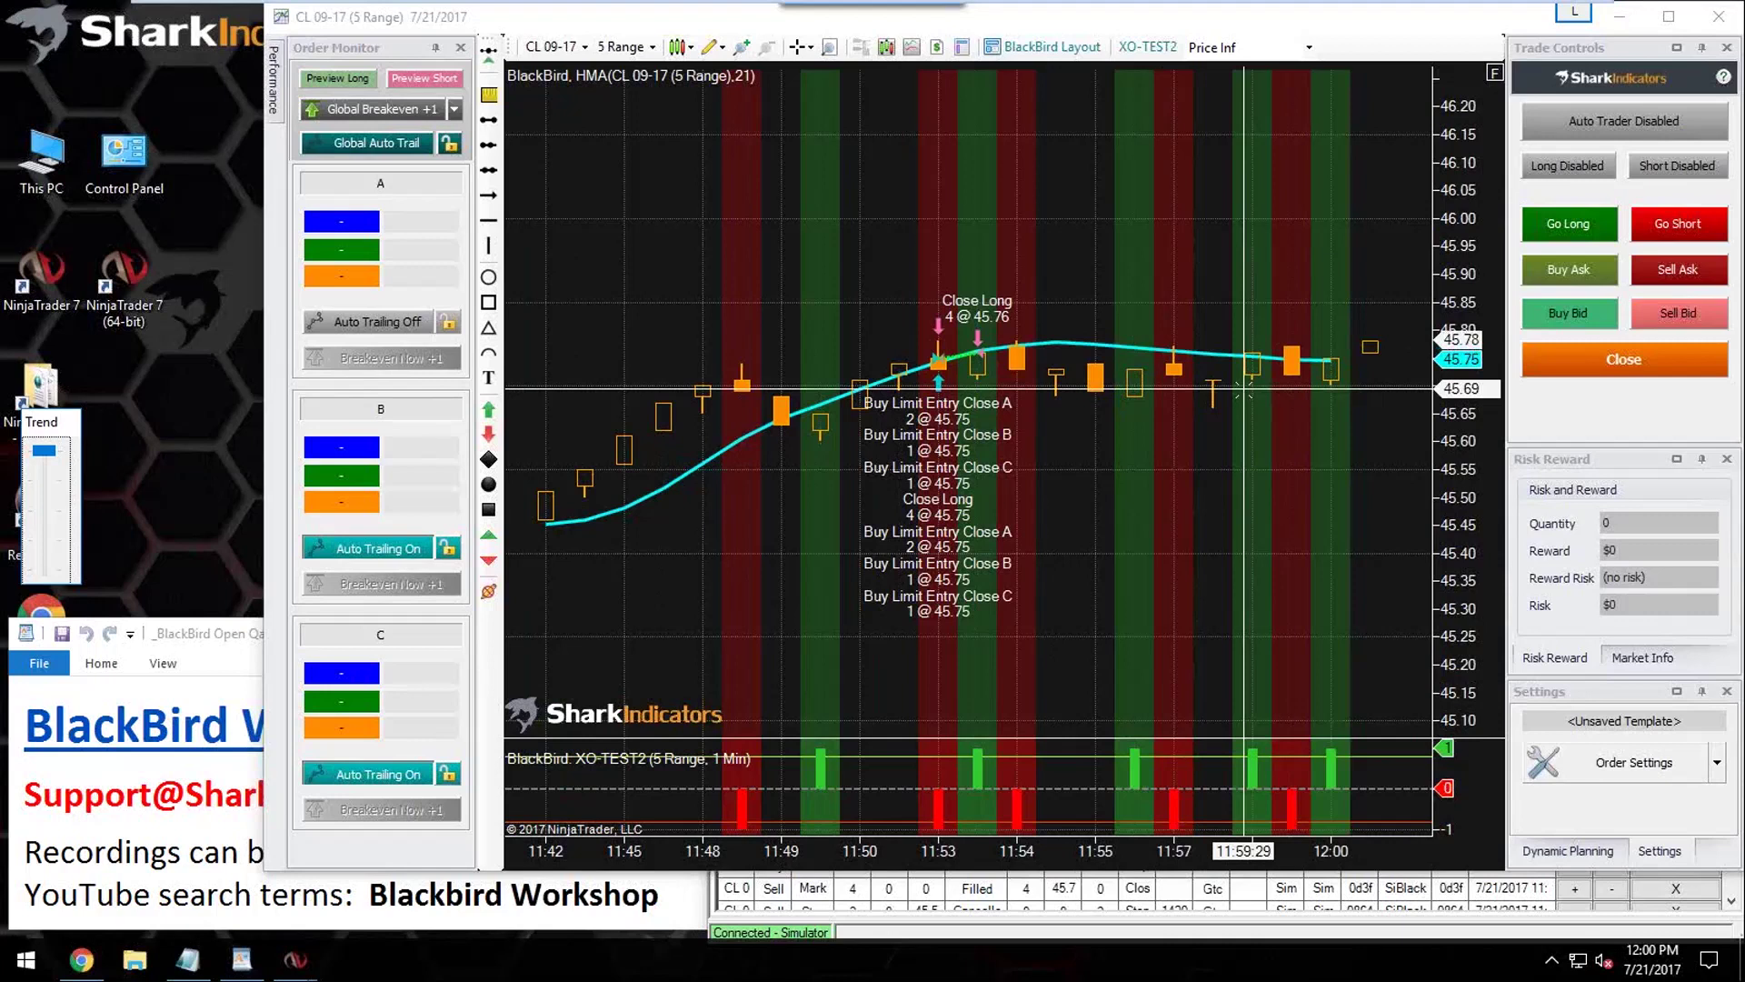
left_click(1565, 224)
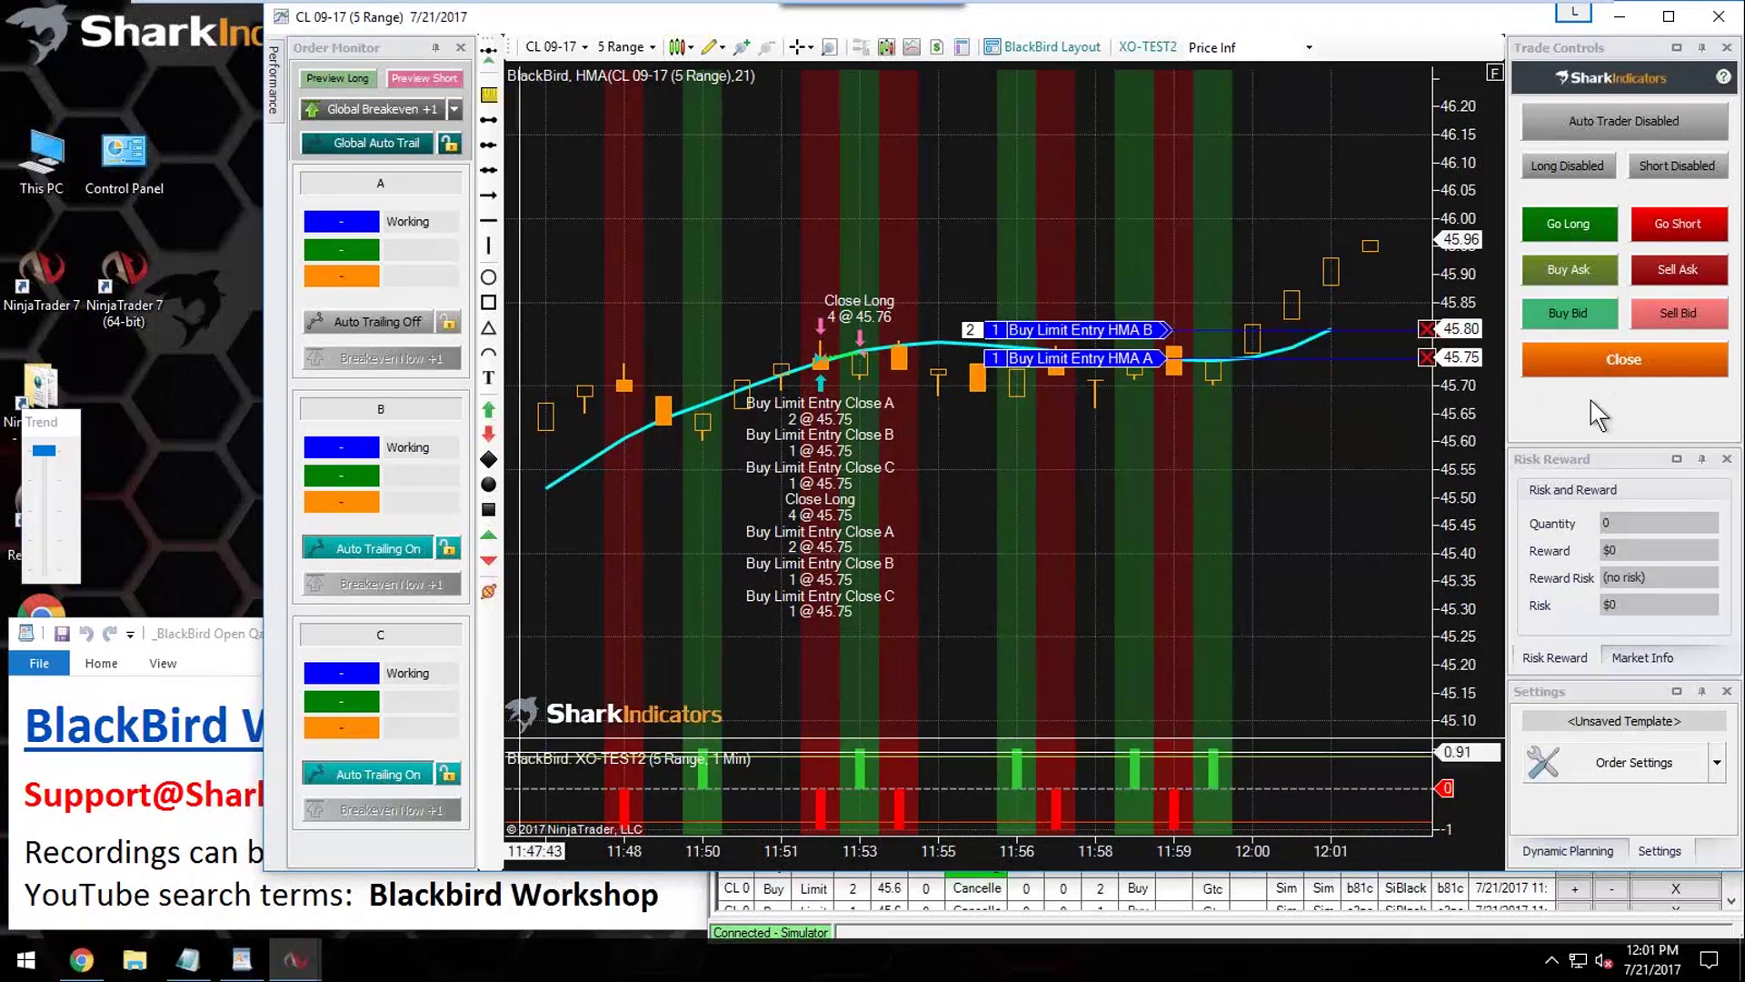
Step: Bring the simulated trend back down to a mild uptrend
left_click(42, 503)
left_click_drag(42, 504, 45, 535)
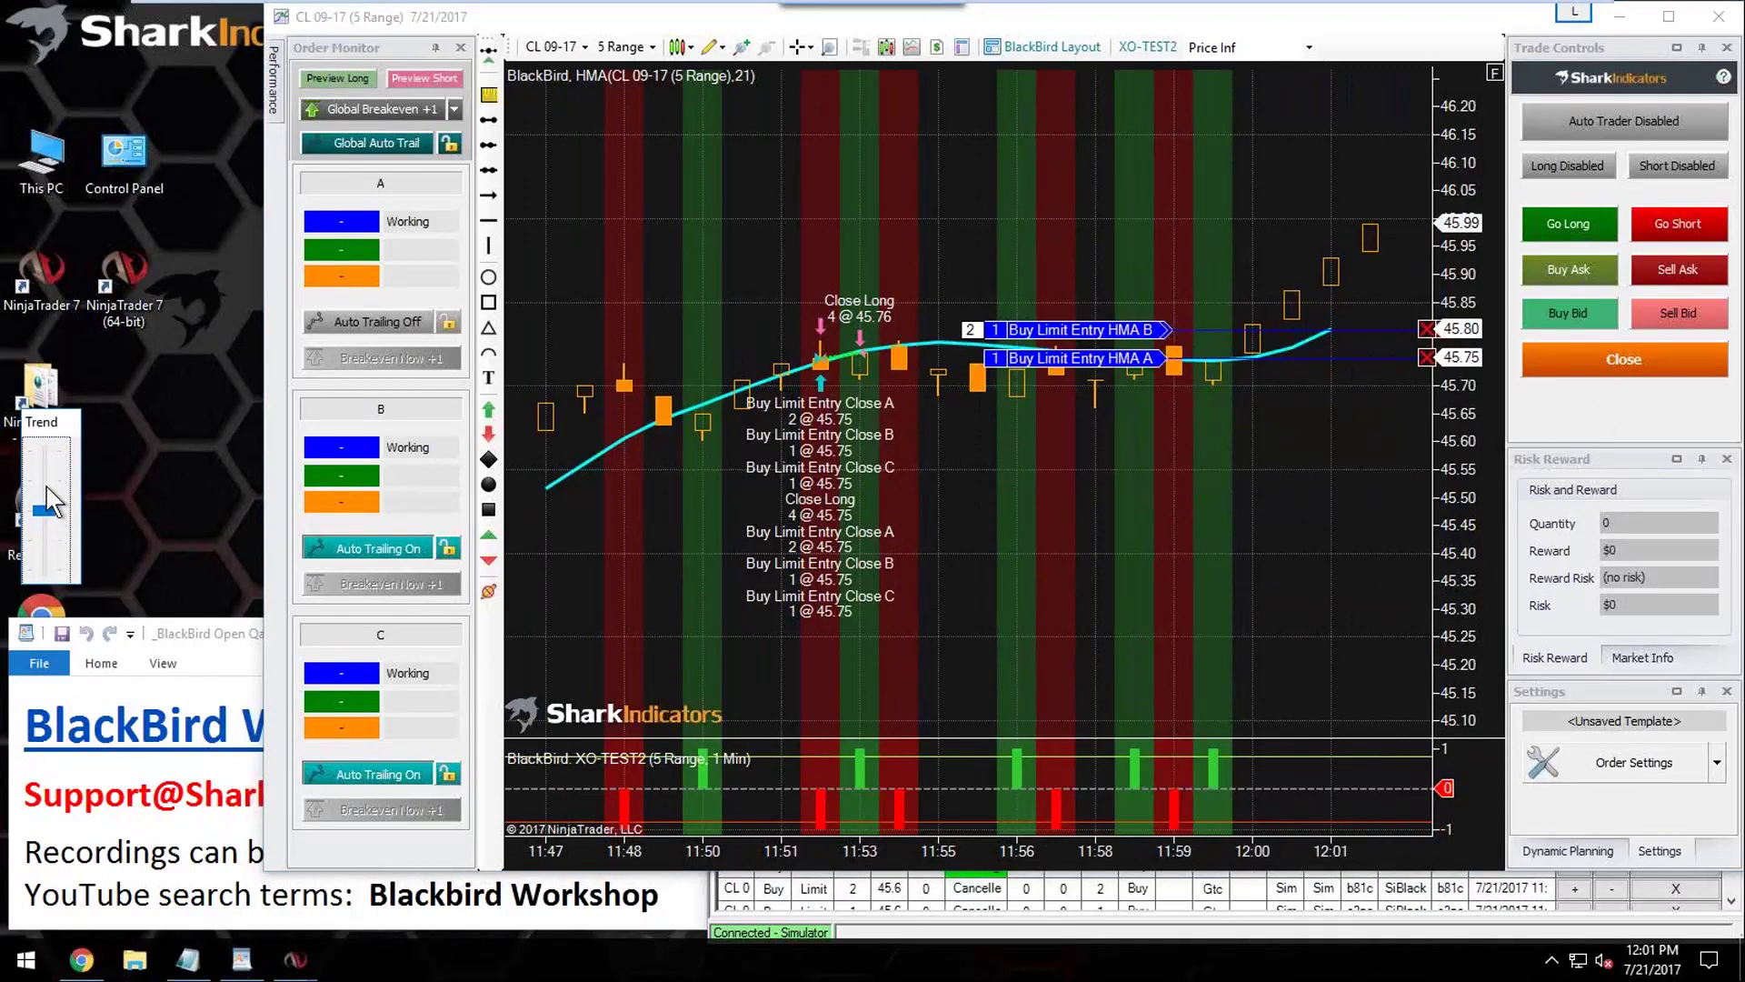
left_click(46, 487)
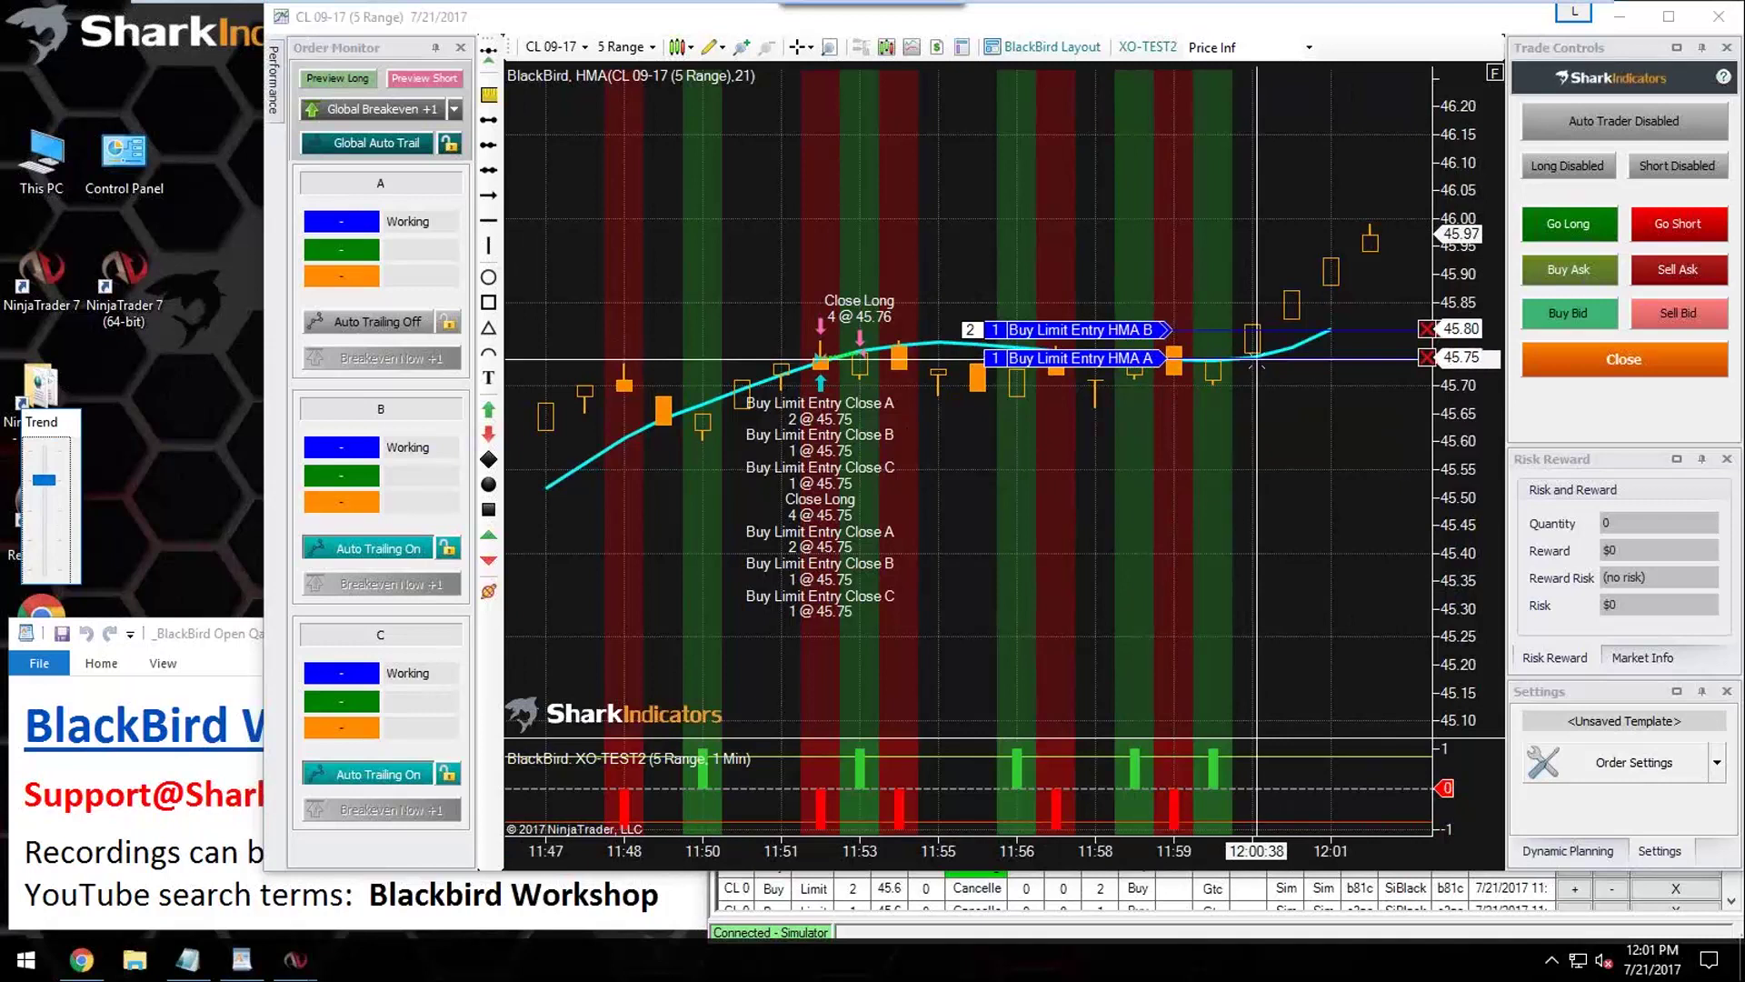
Step: Turn on auto trailing for order set A, and switch order set B's auto trailing off and back on
left_click(369, 320)
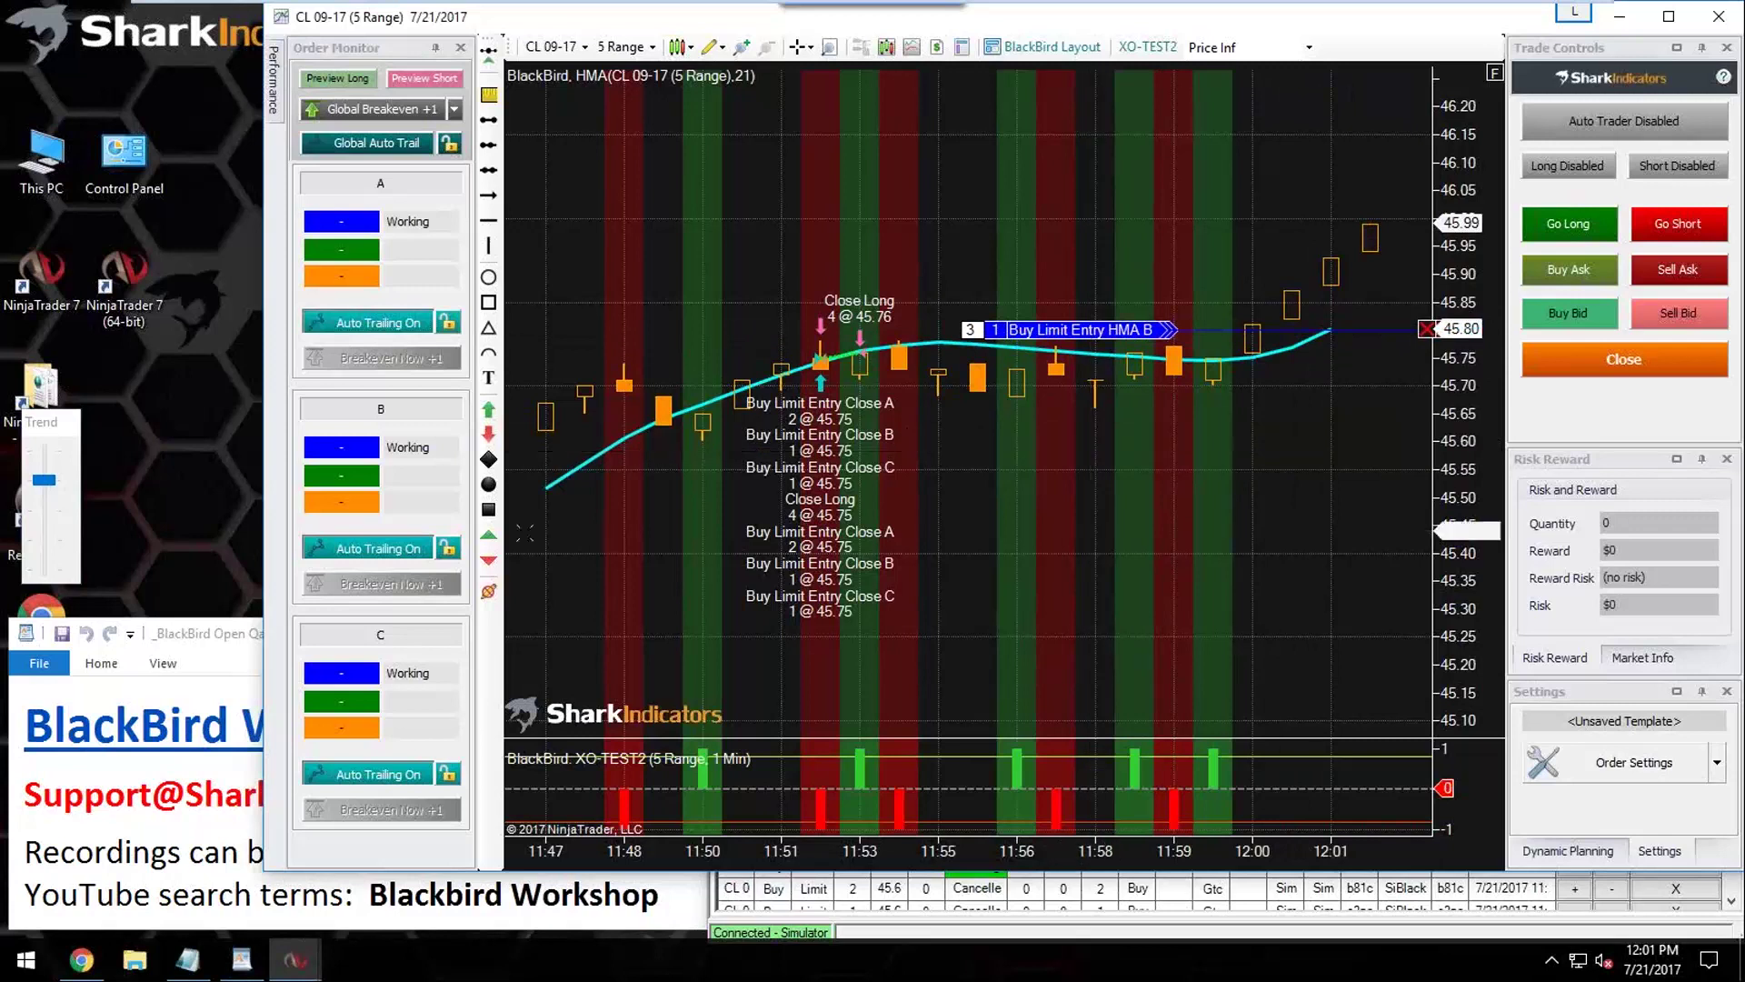
left_click(387, 548)
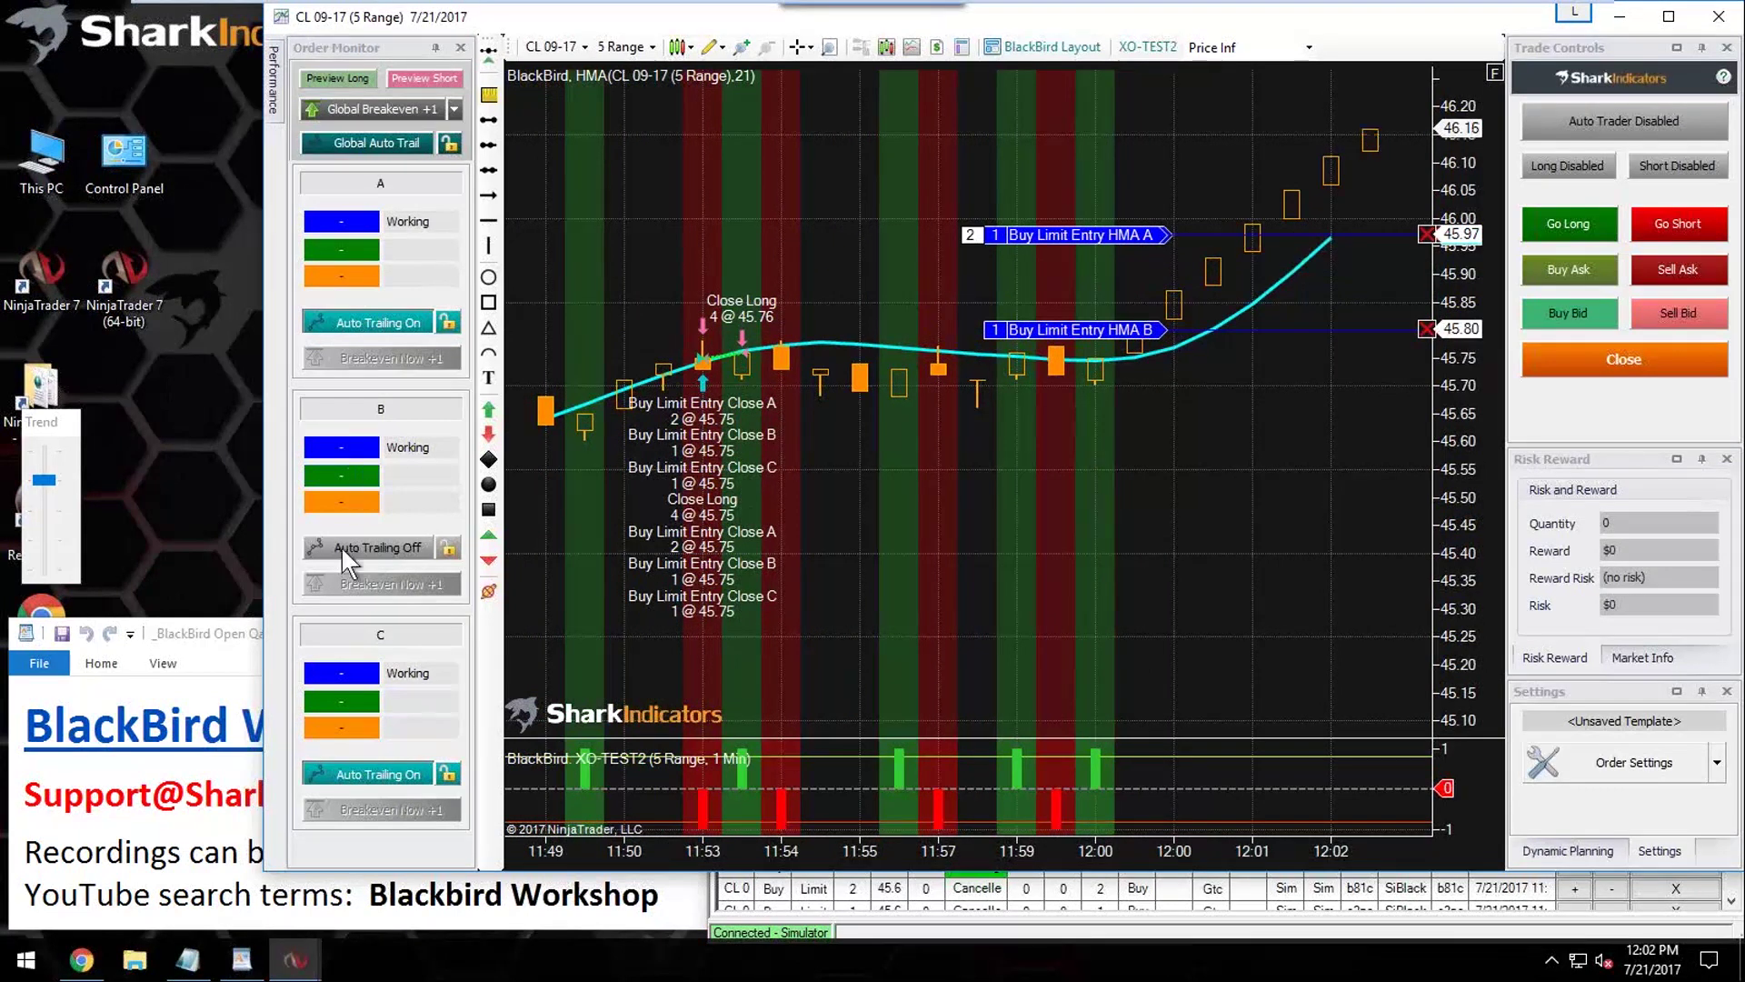
left_click(382, 547)
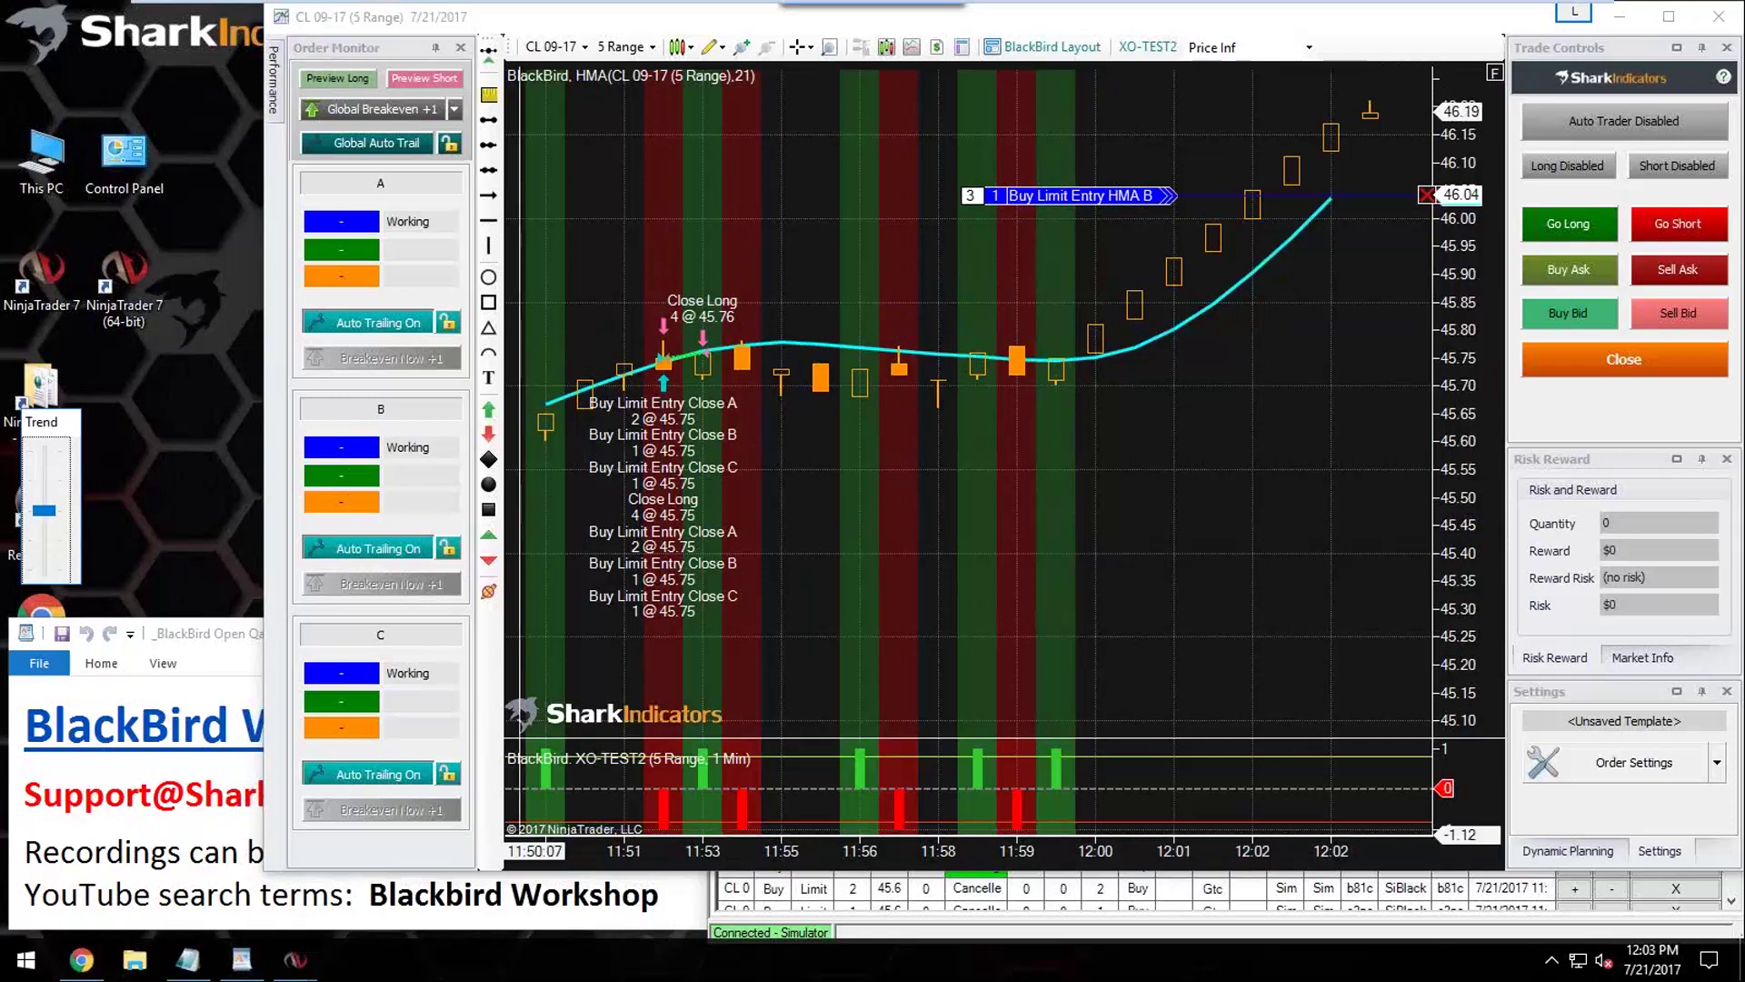
Step: Cancel the working entry orders, and plan a long trade in Dynamic Planning with Track Price enabled
left_click(1620, 364)
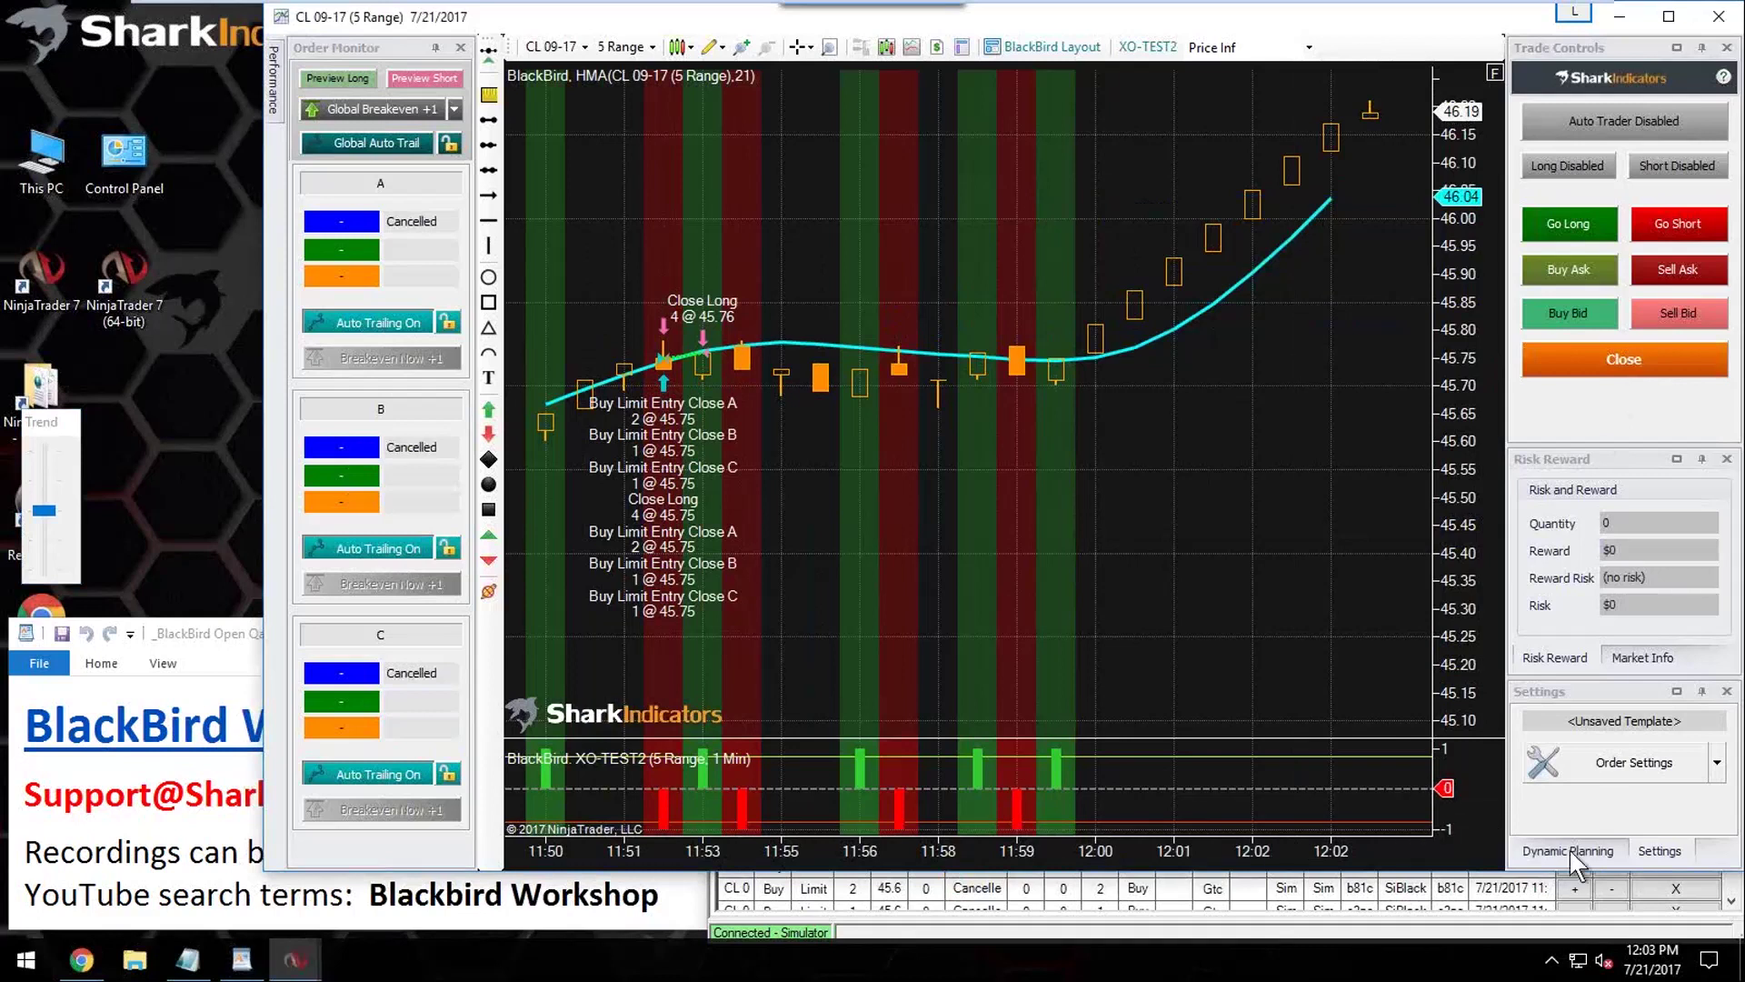
left_click(1570, 849)
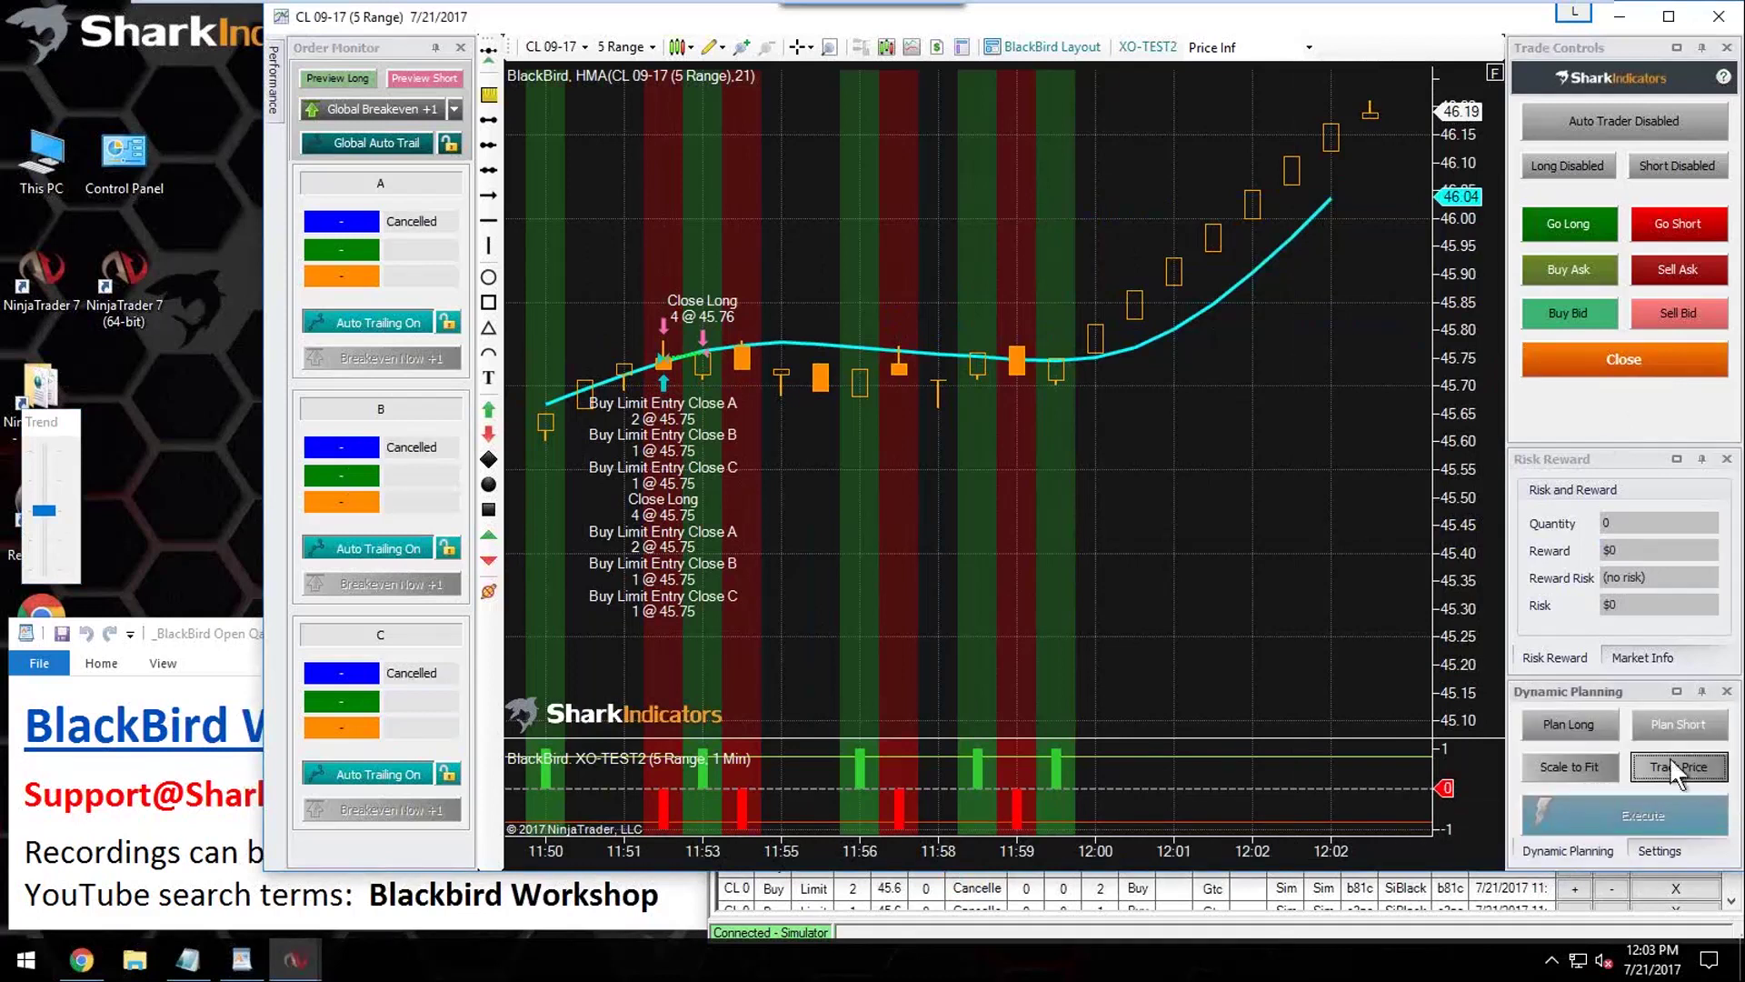
left_click(1561, 722)
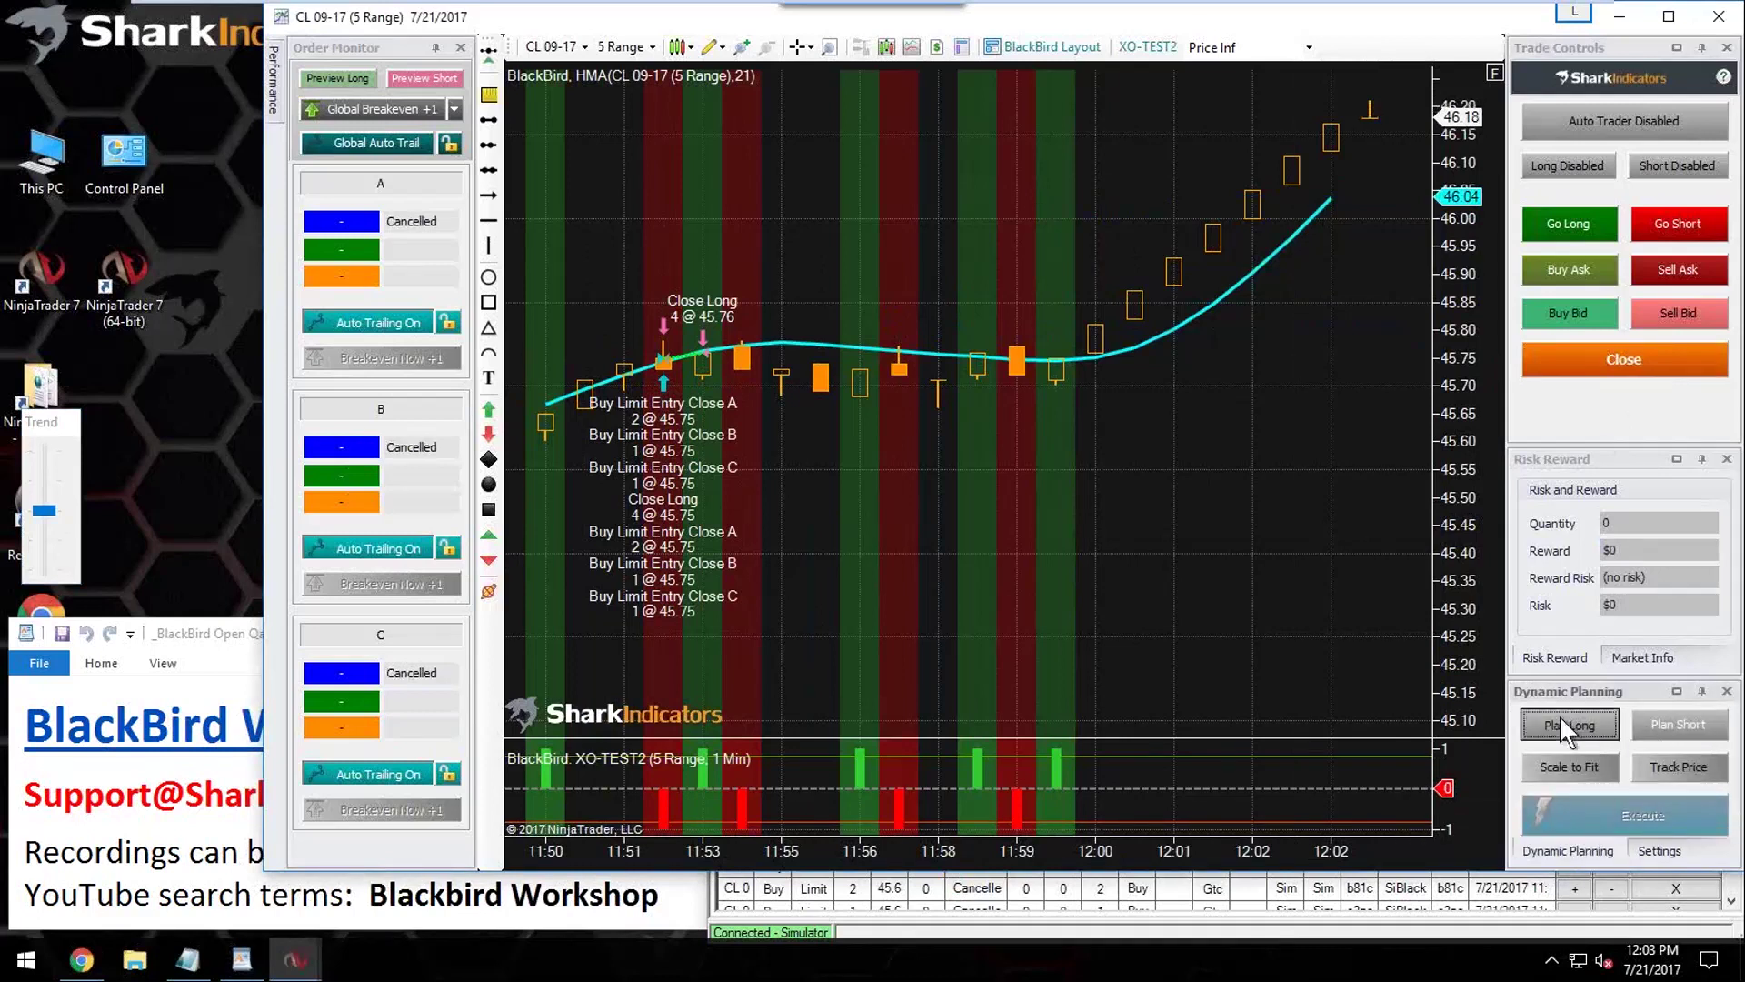
left_click(1688, 766)
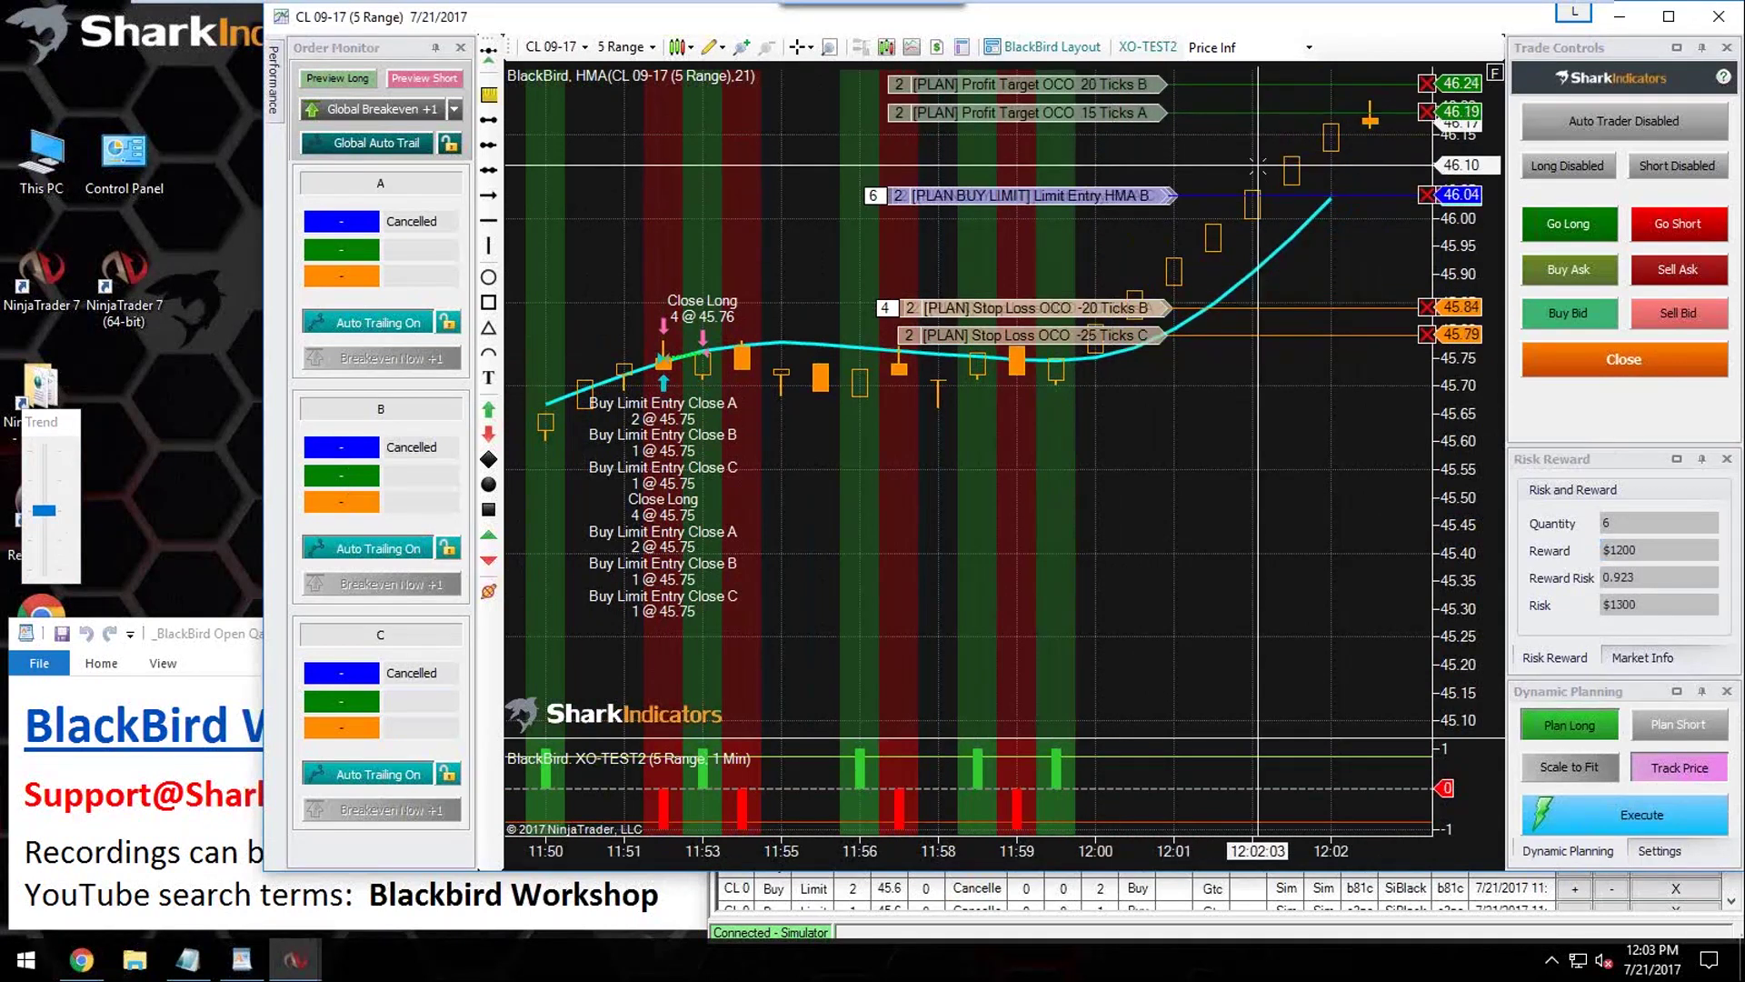
Step: Turn Track Price off to move the planned buy limit entry up to about 46.15, and toggle Track Price again
left_click(1656, 763)
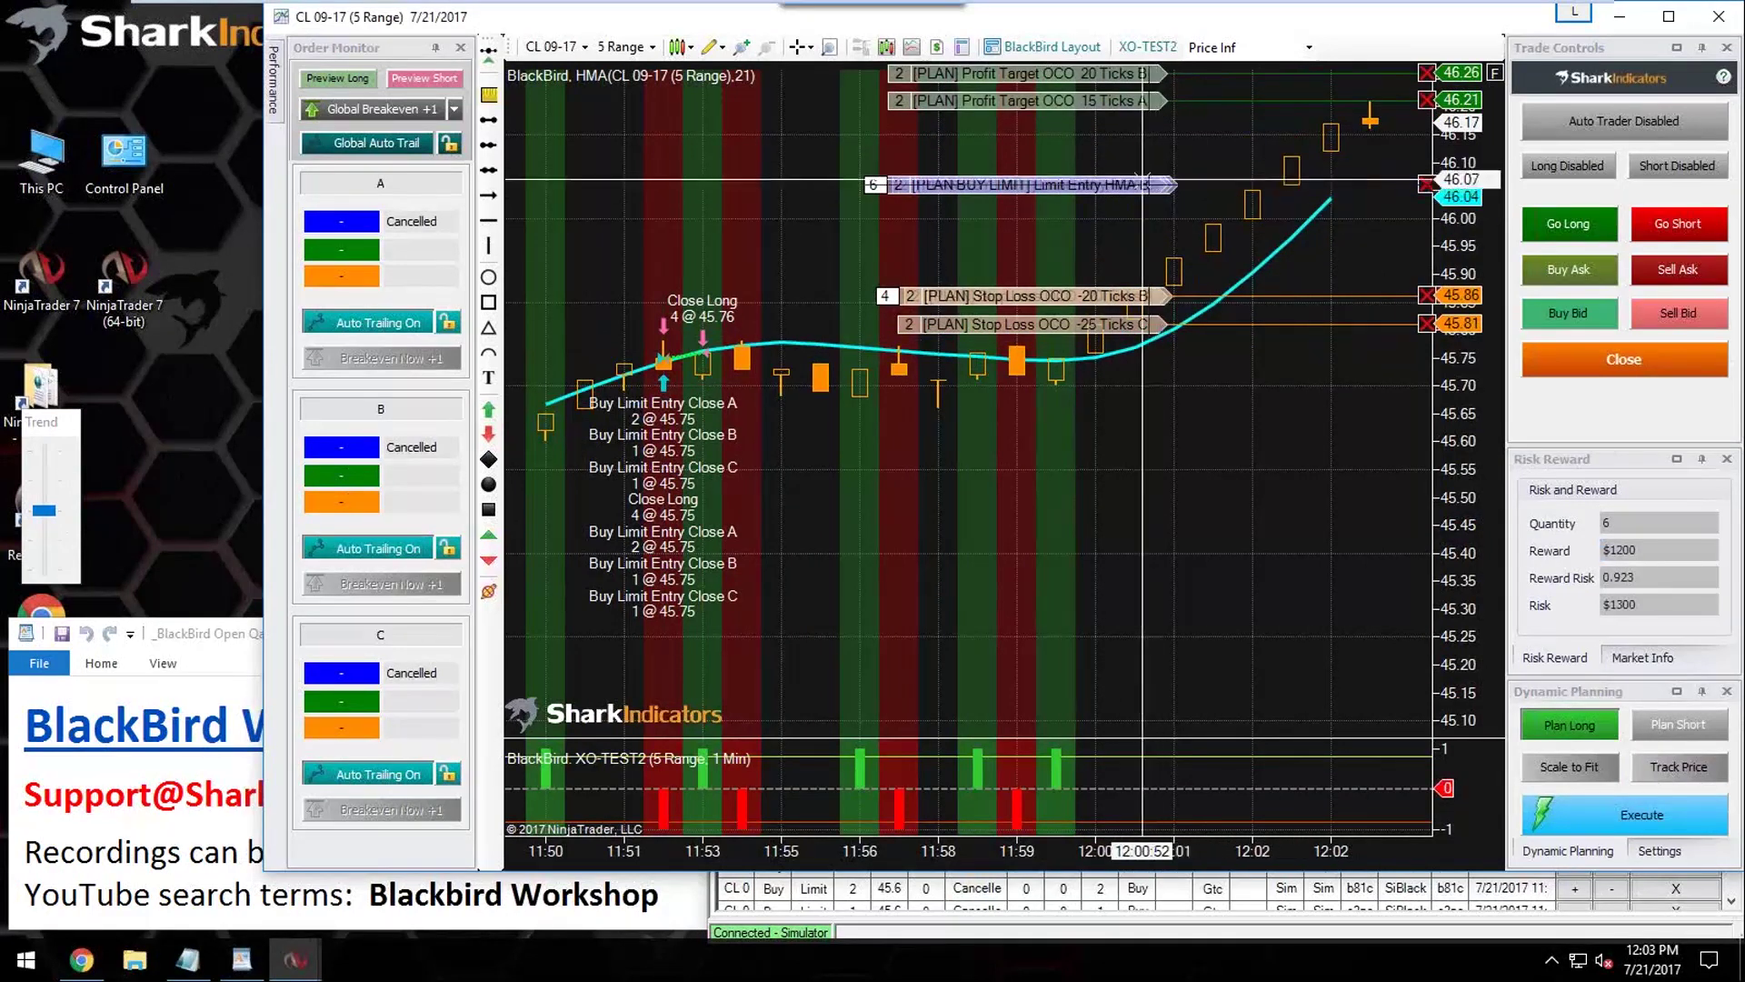
left_click_drag(1142, 188, 1156, 149)
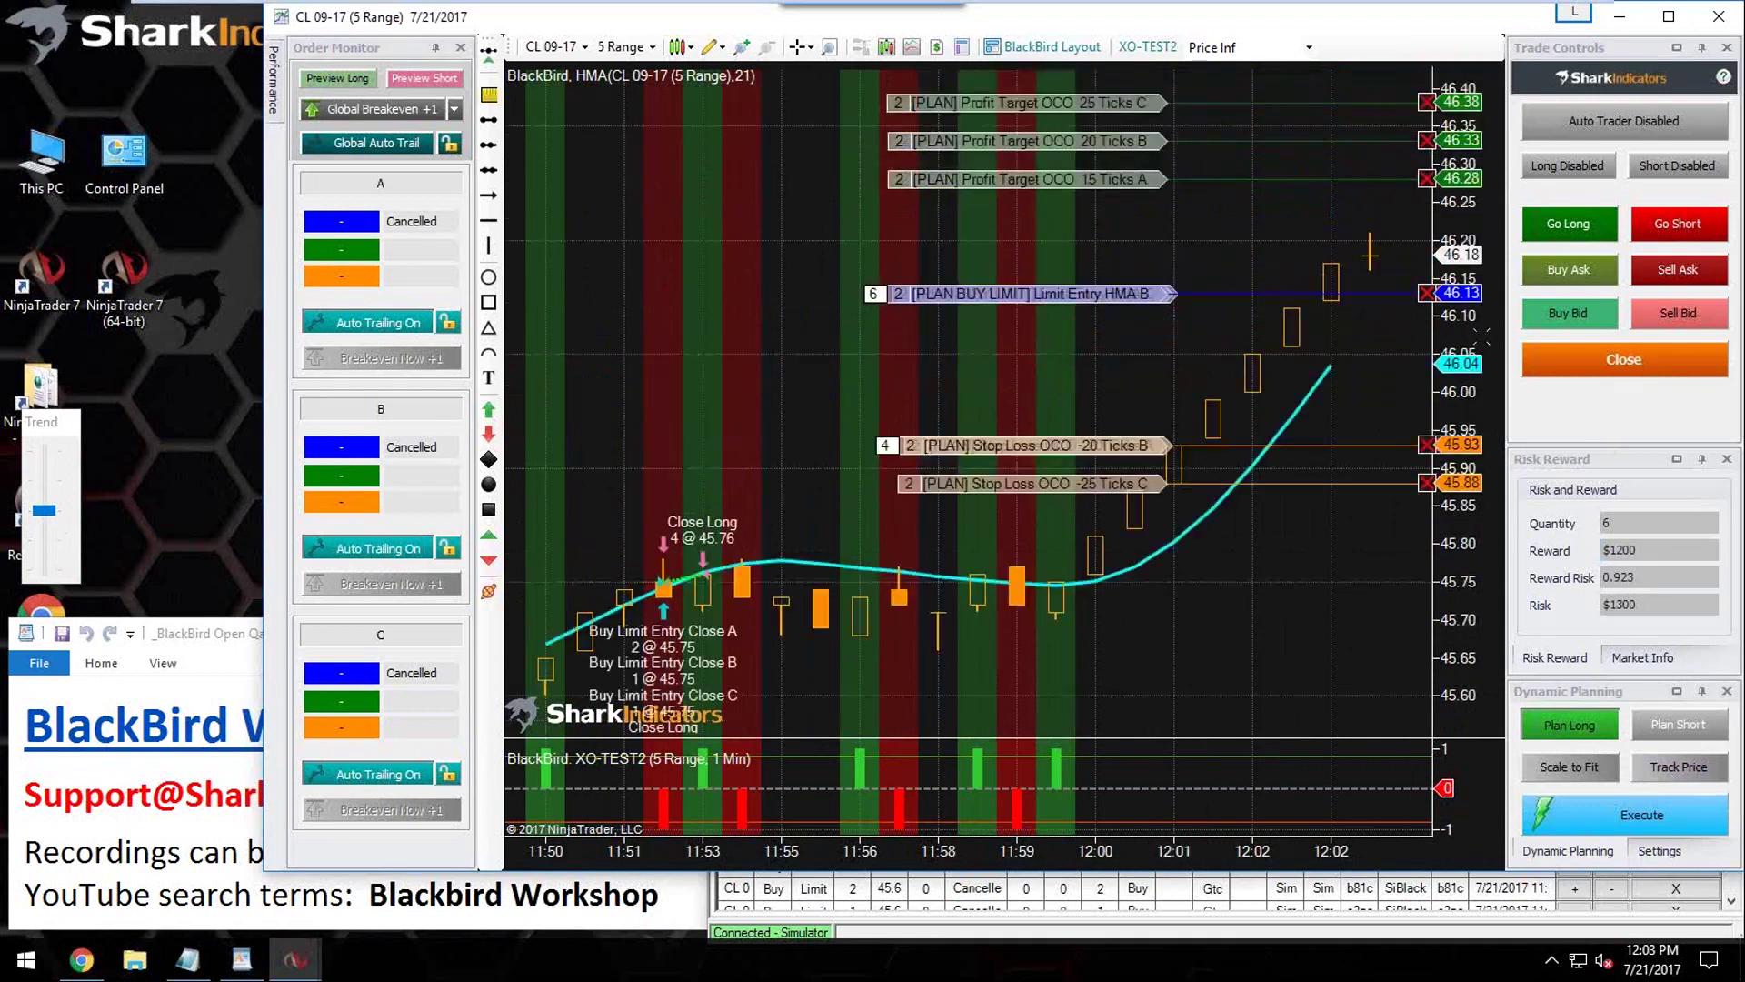
left_click_drag(1483, 338, 1472, 418)
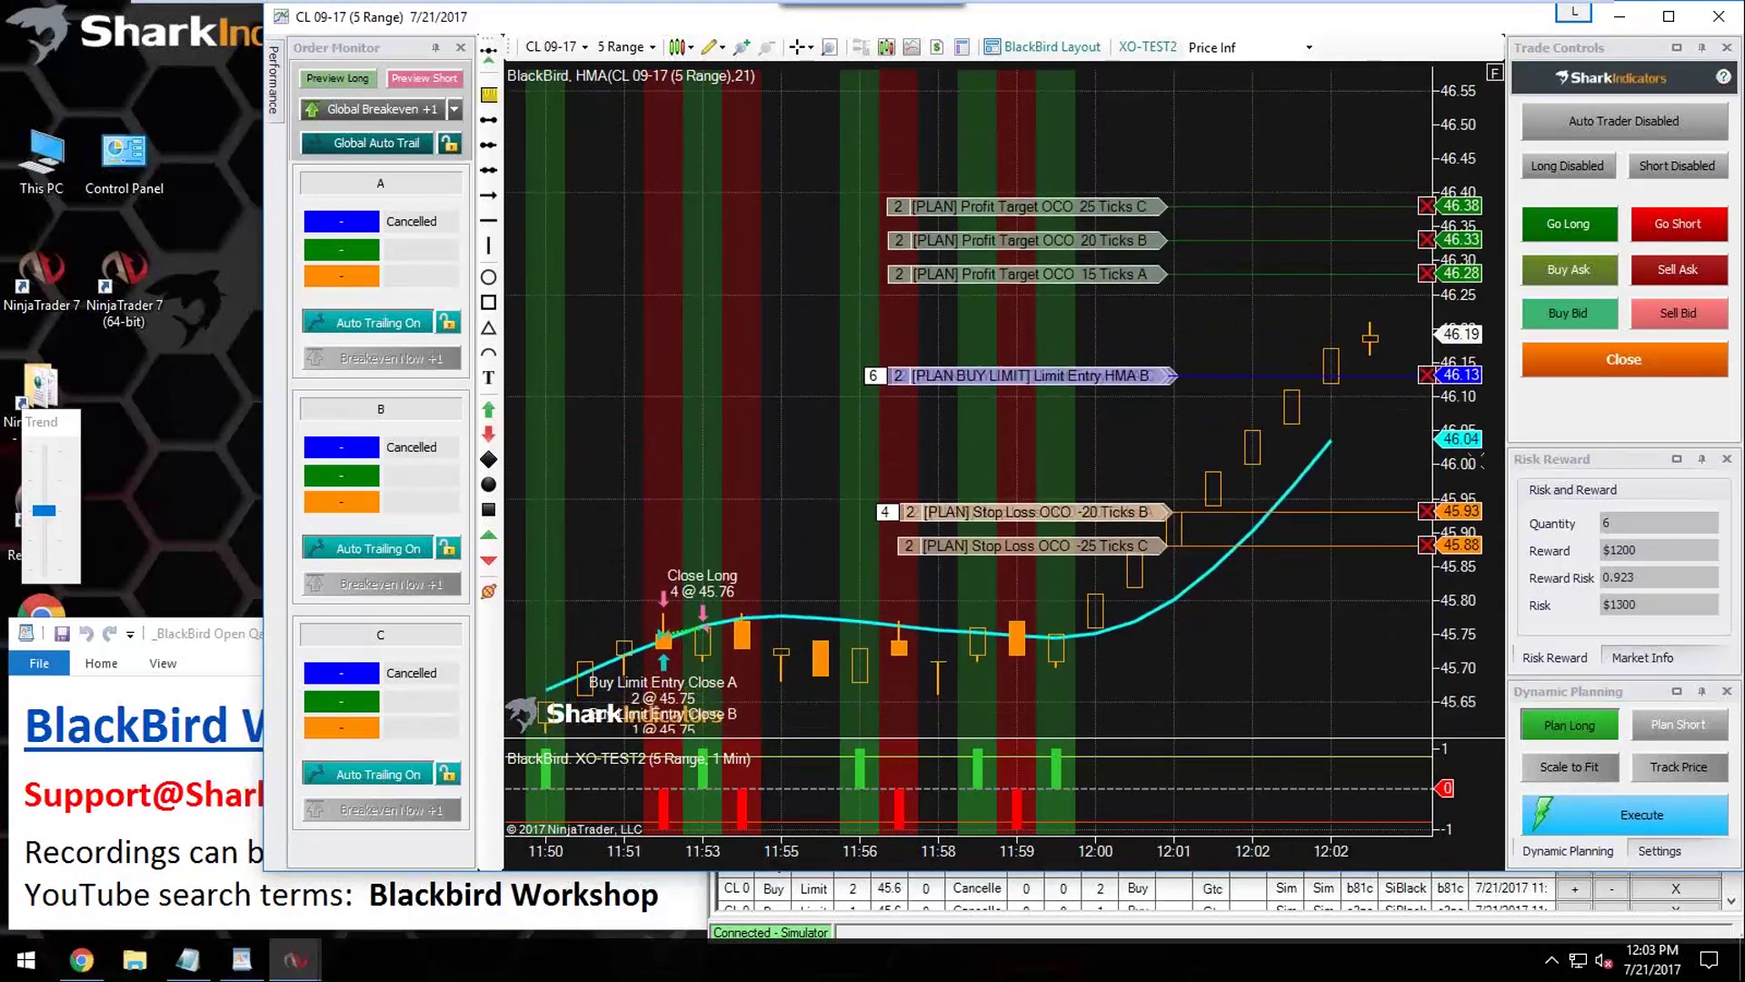
left_click_drag(1121, 375, 1127, 369)
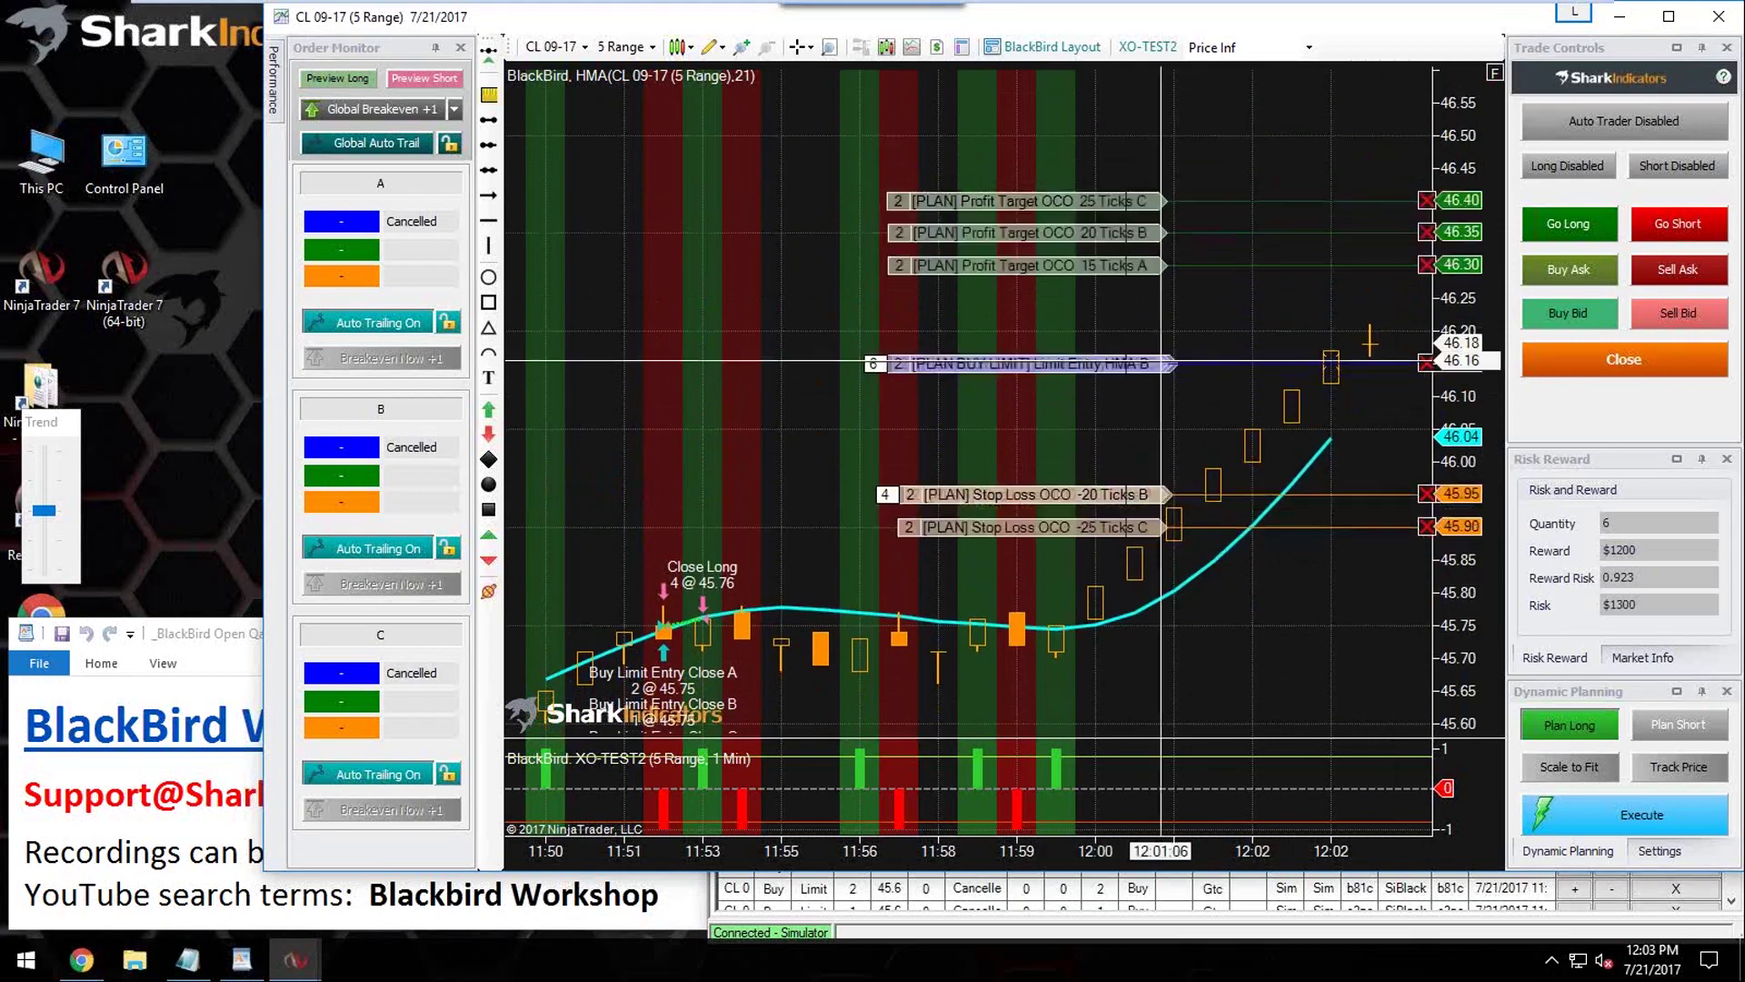
left_click(1693, 777)
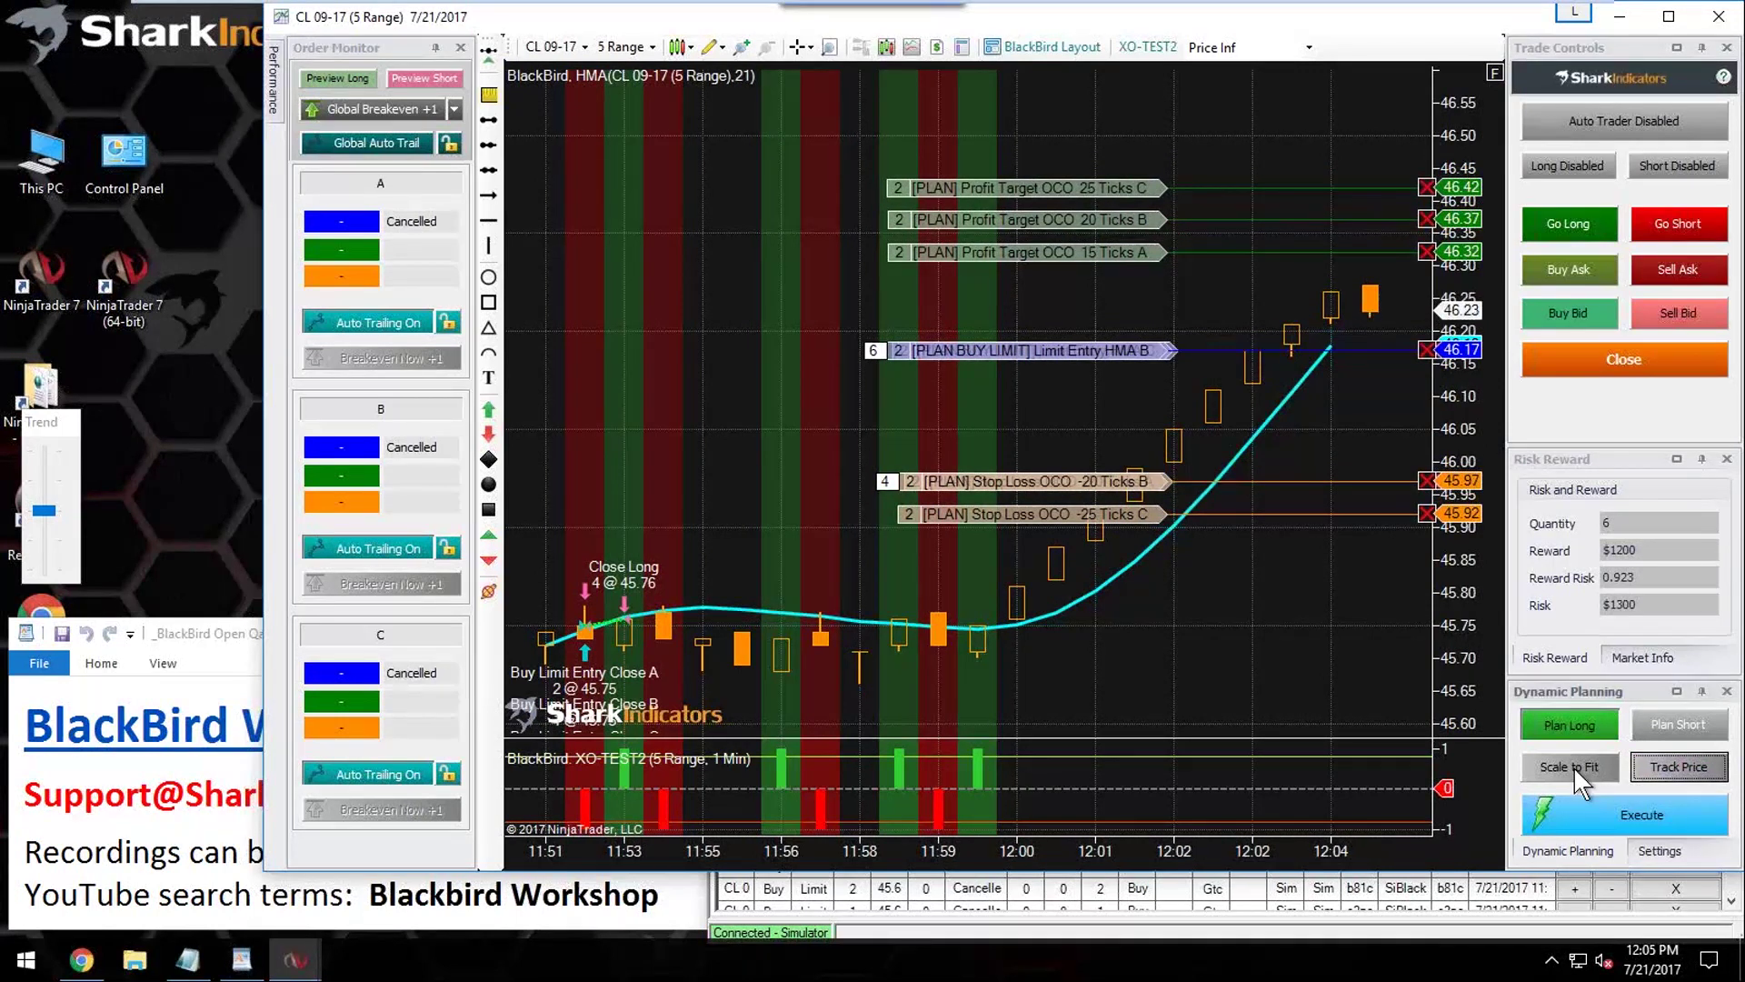
Step: Float the Dynamic Planning controls over the chart, and open the order settings clear of them
left_click(1660, 853)
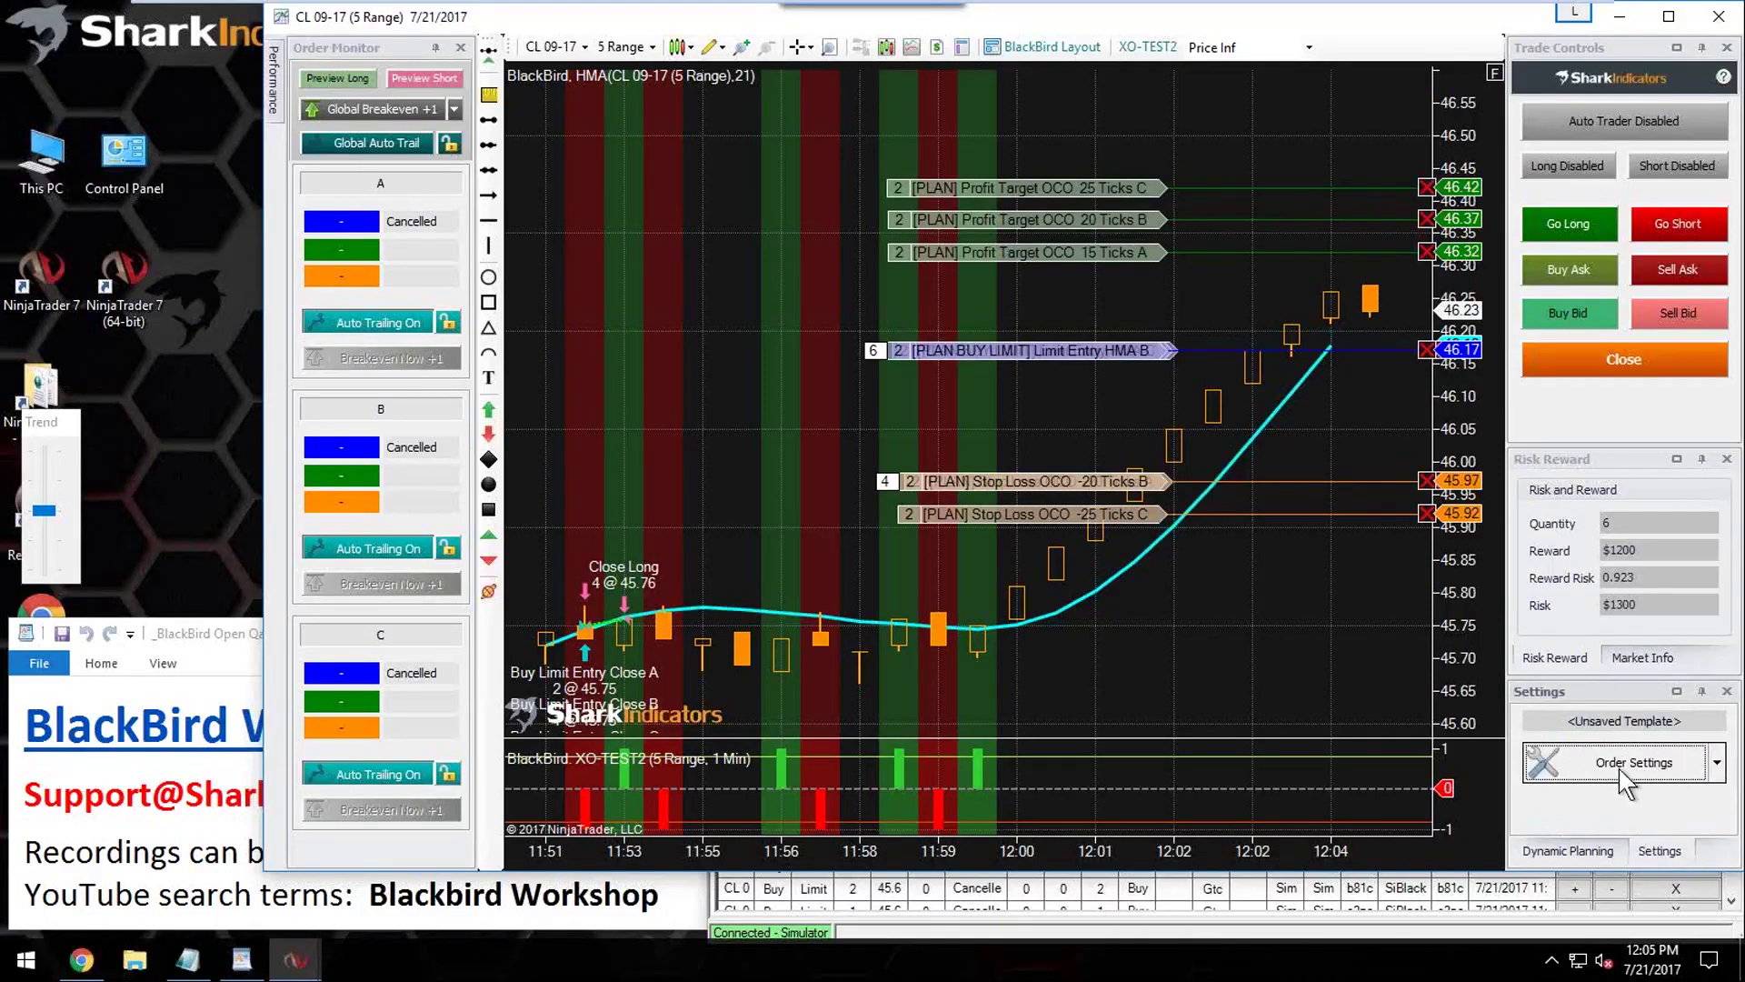
left_click(1564, 849)
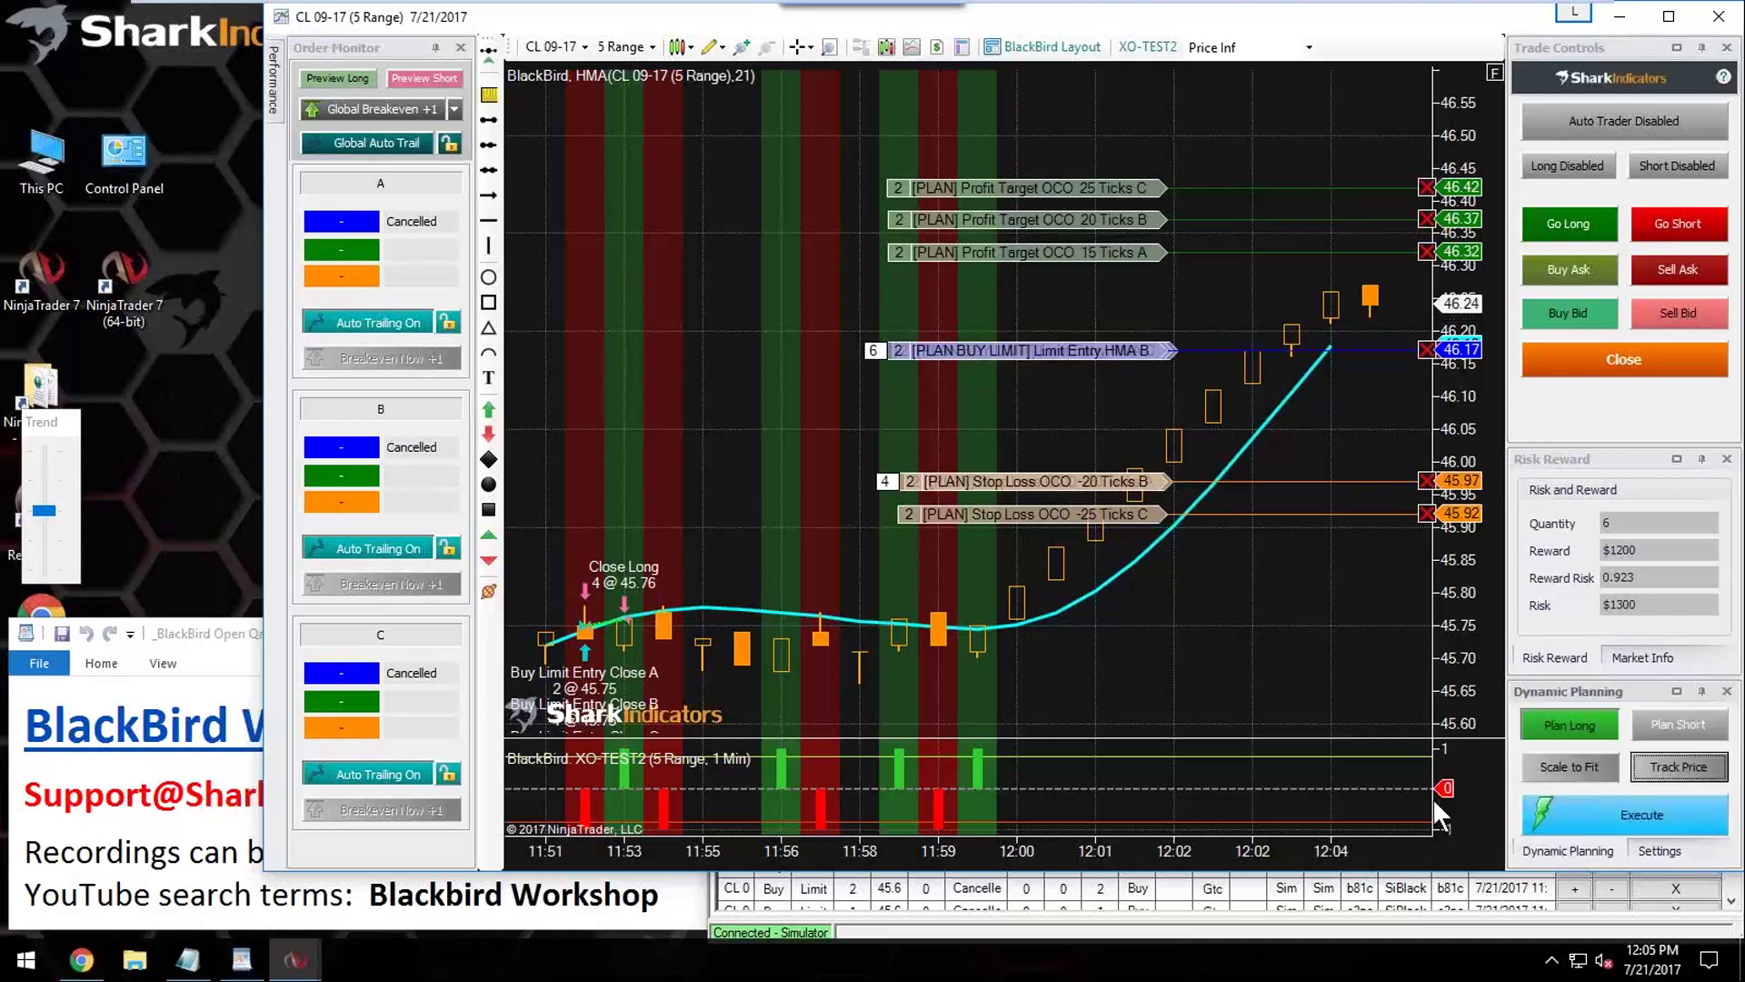
left_click_drag(1527, 692, 1404, 684)
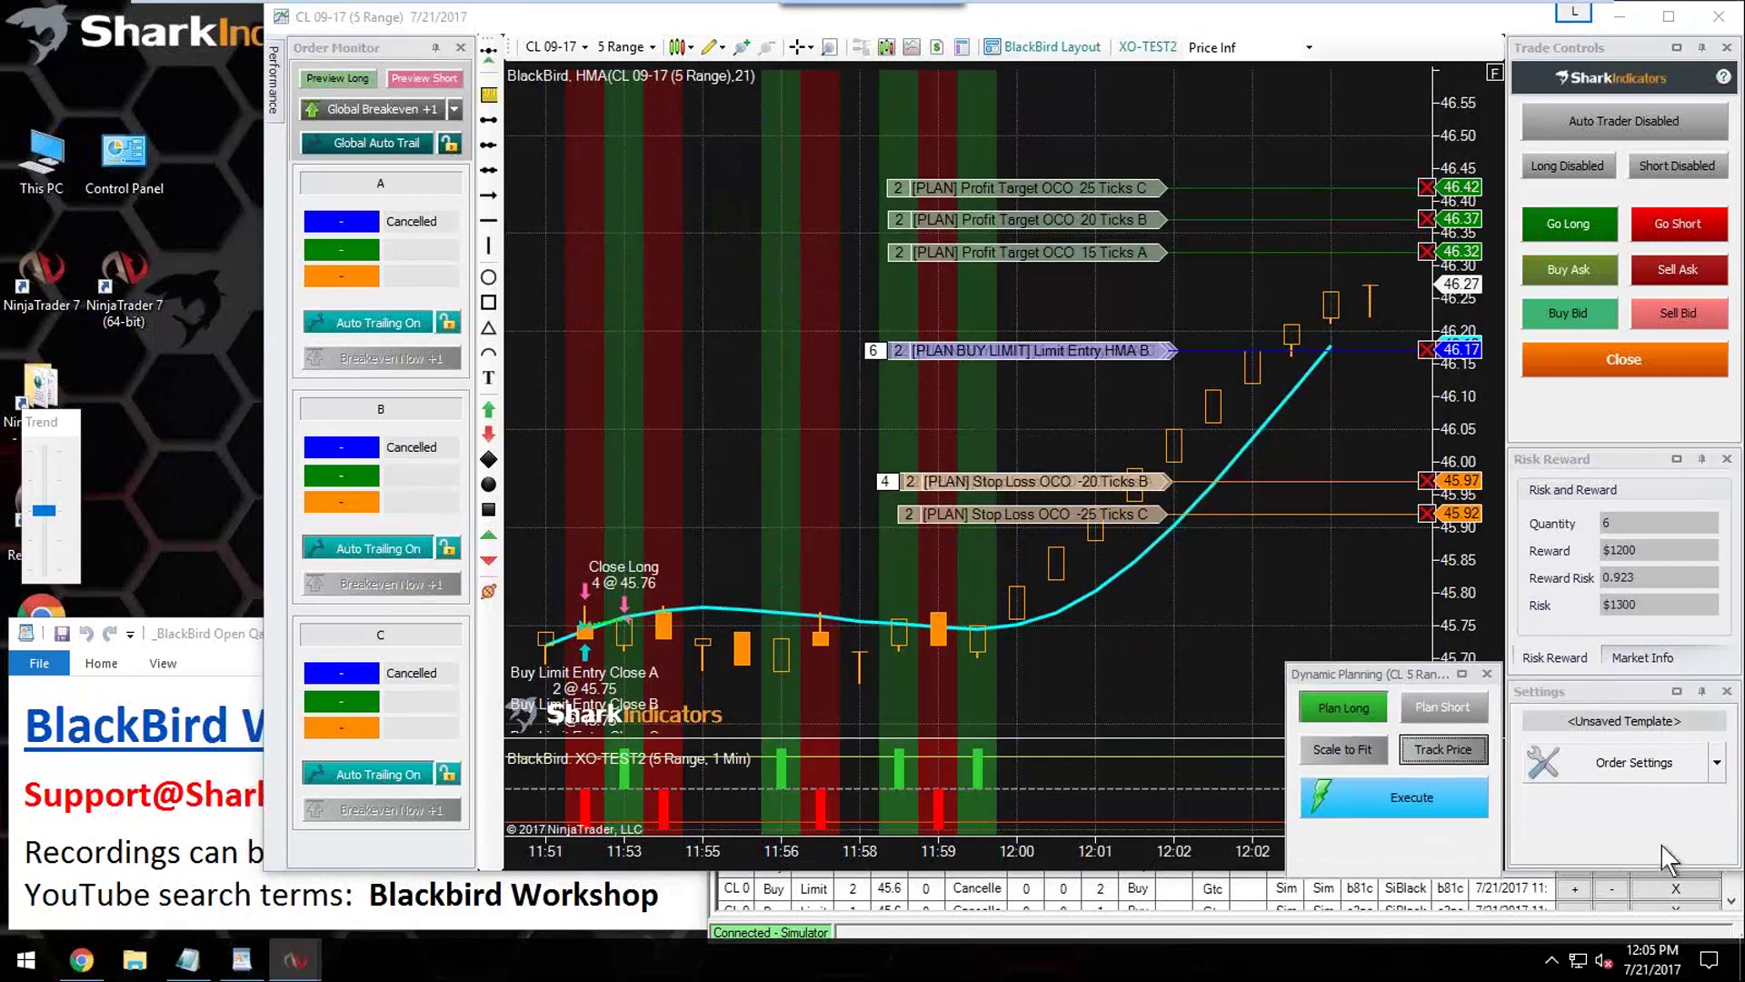
left_click(1649, 774)
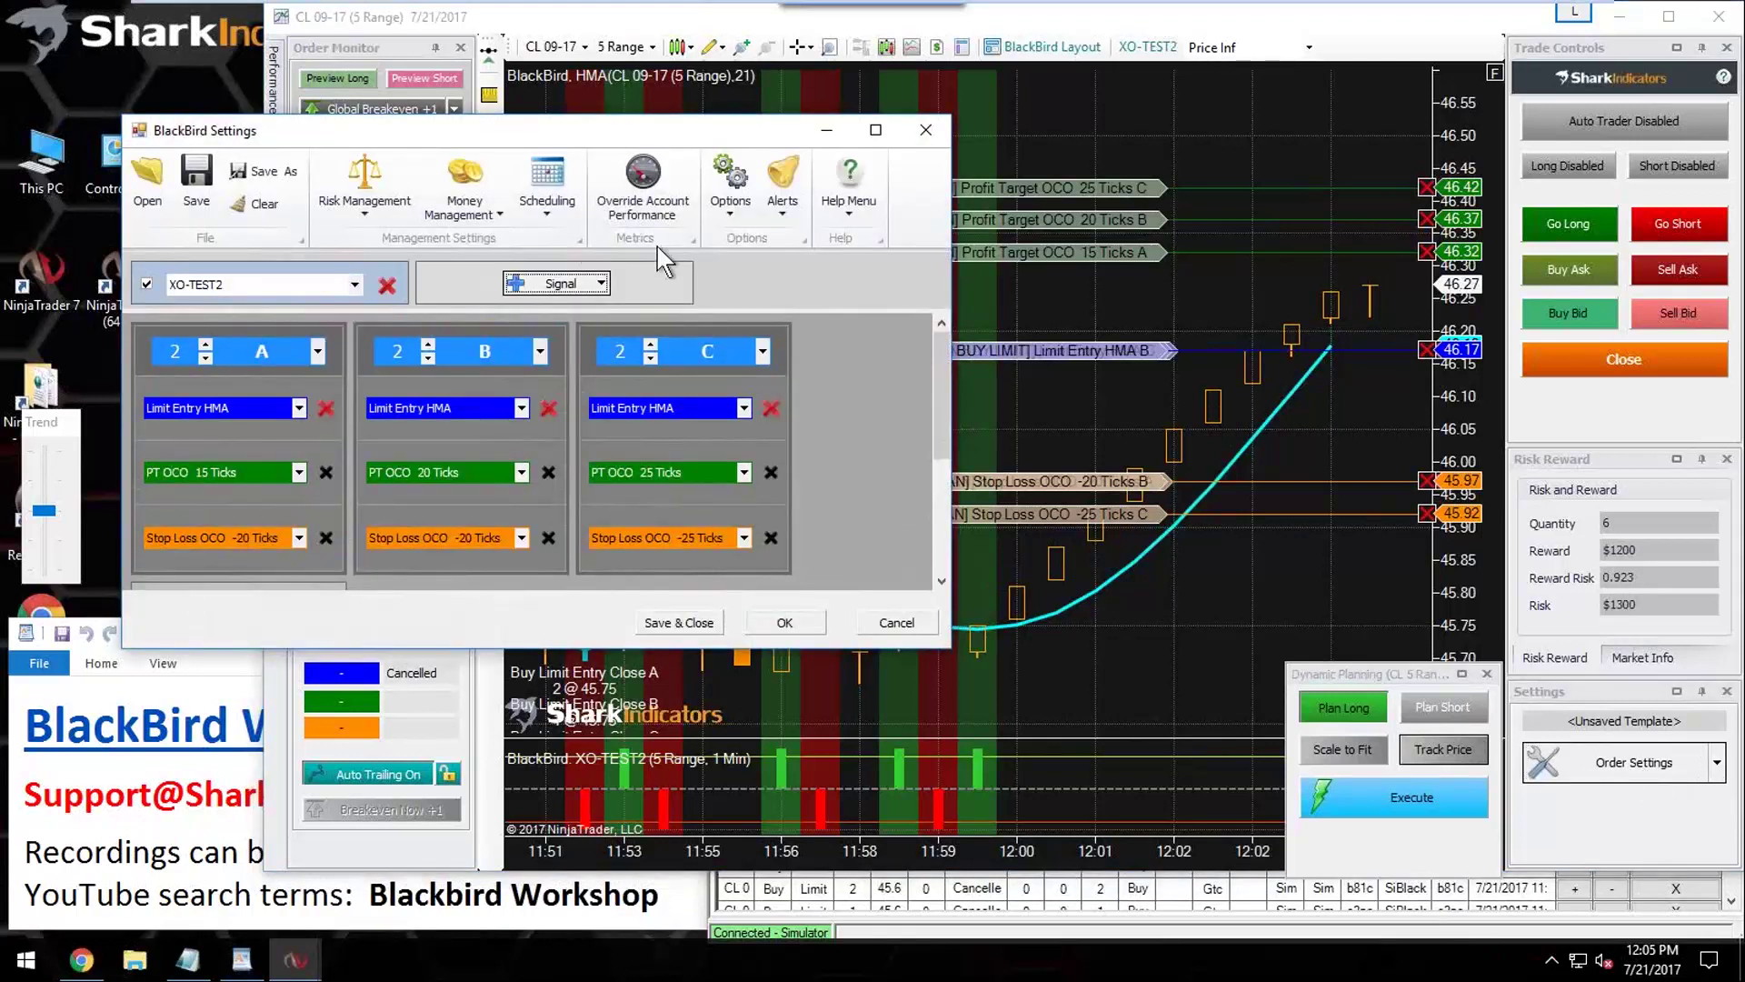
left_click_drag(496, 124, 466, 130)
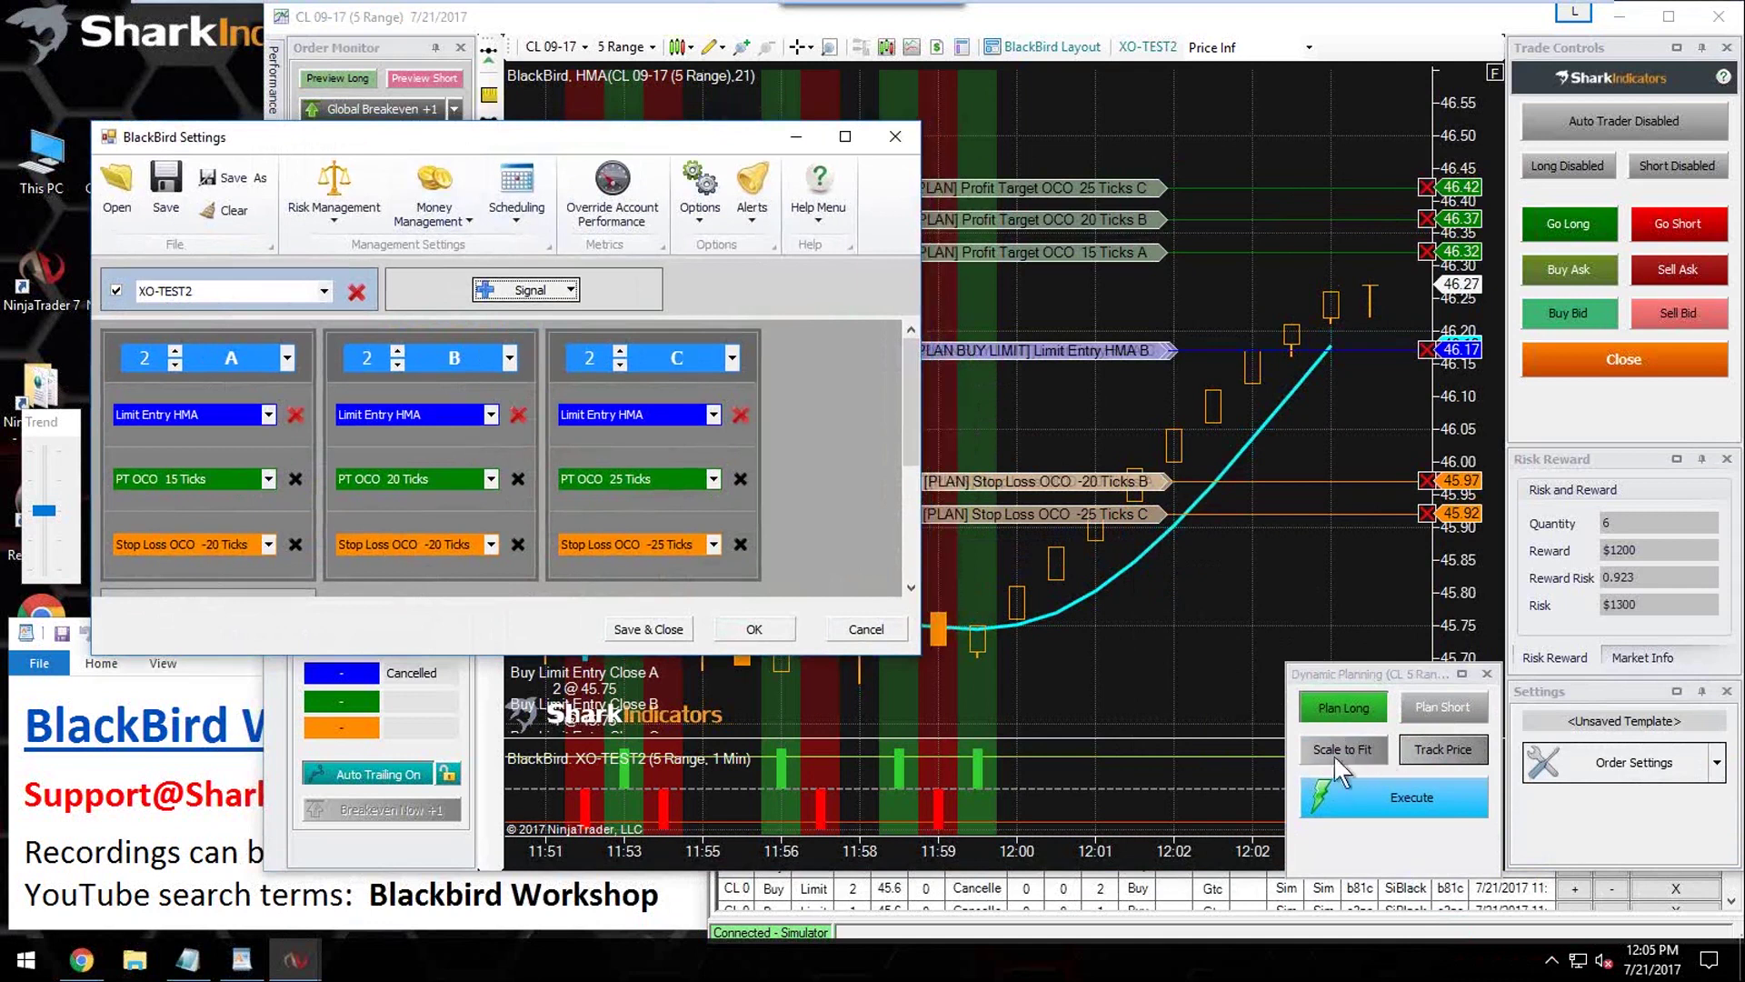
Step: Set Risk Per Trade to a fixed amount of $300 in the money management settings
left_click(439, 204)
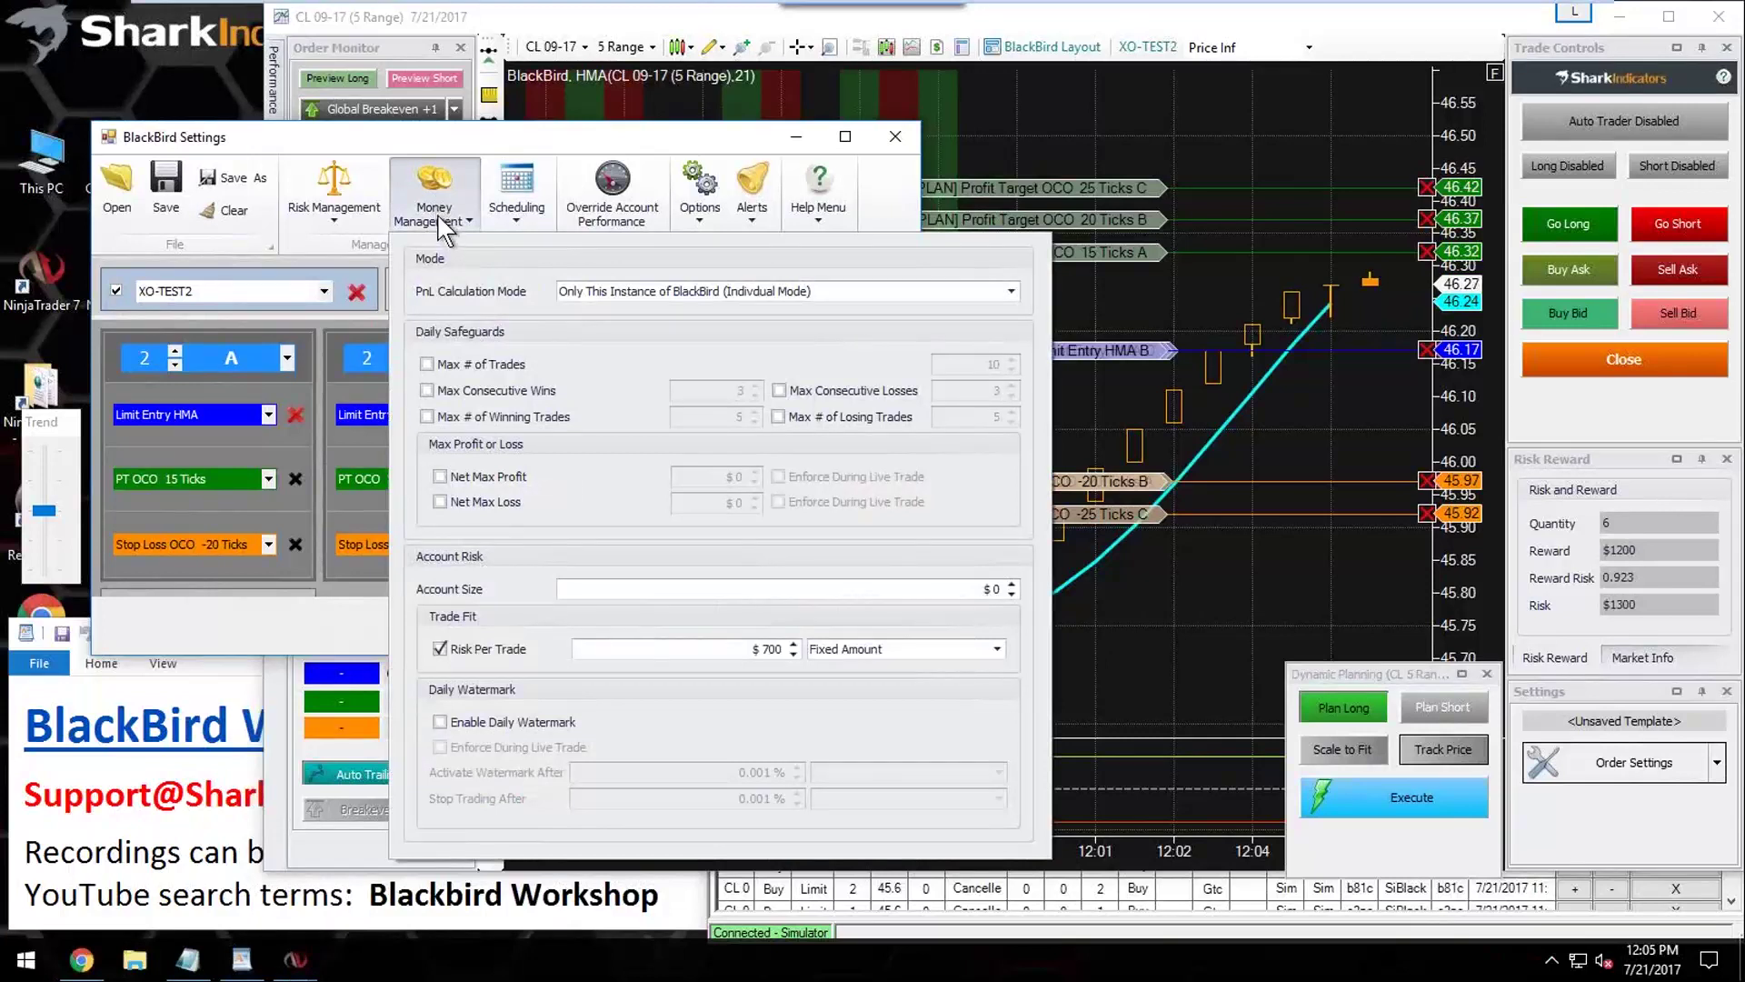
mouse_move(462, 653)
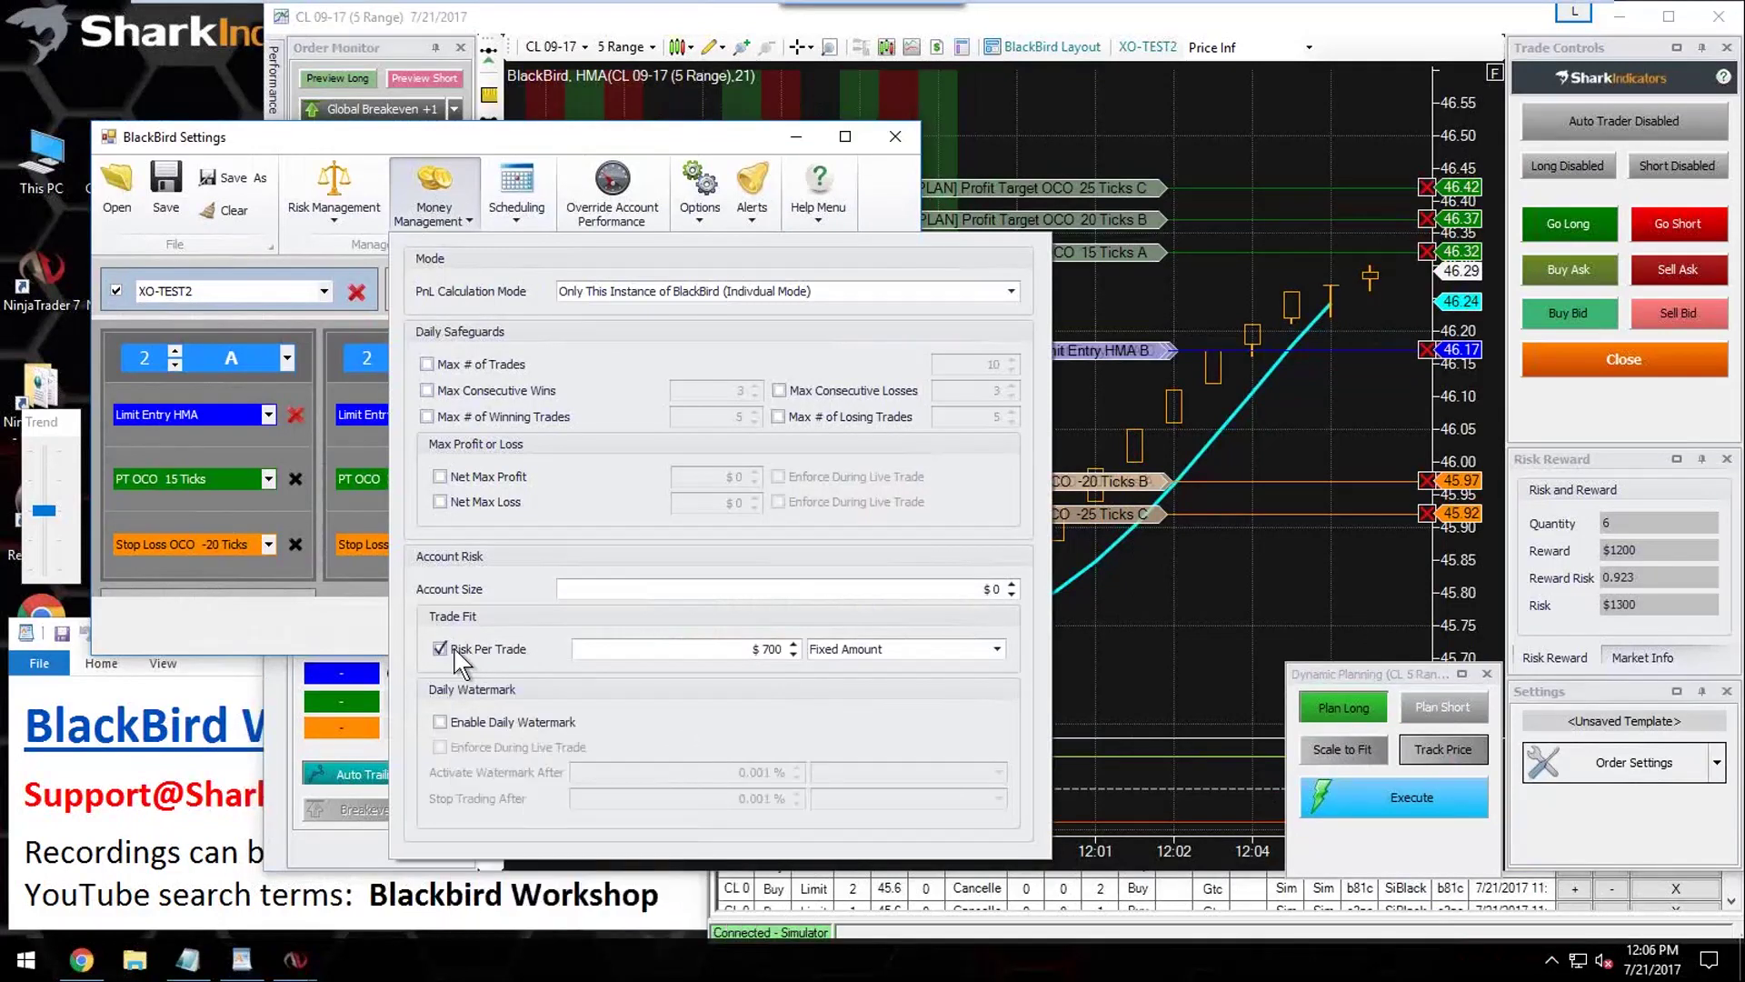
mouse_move(751, 653)
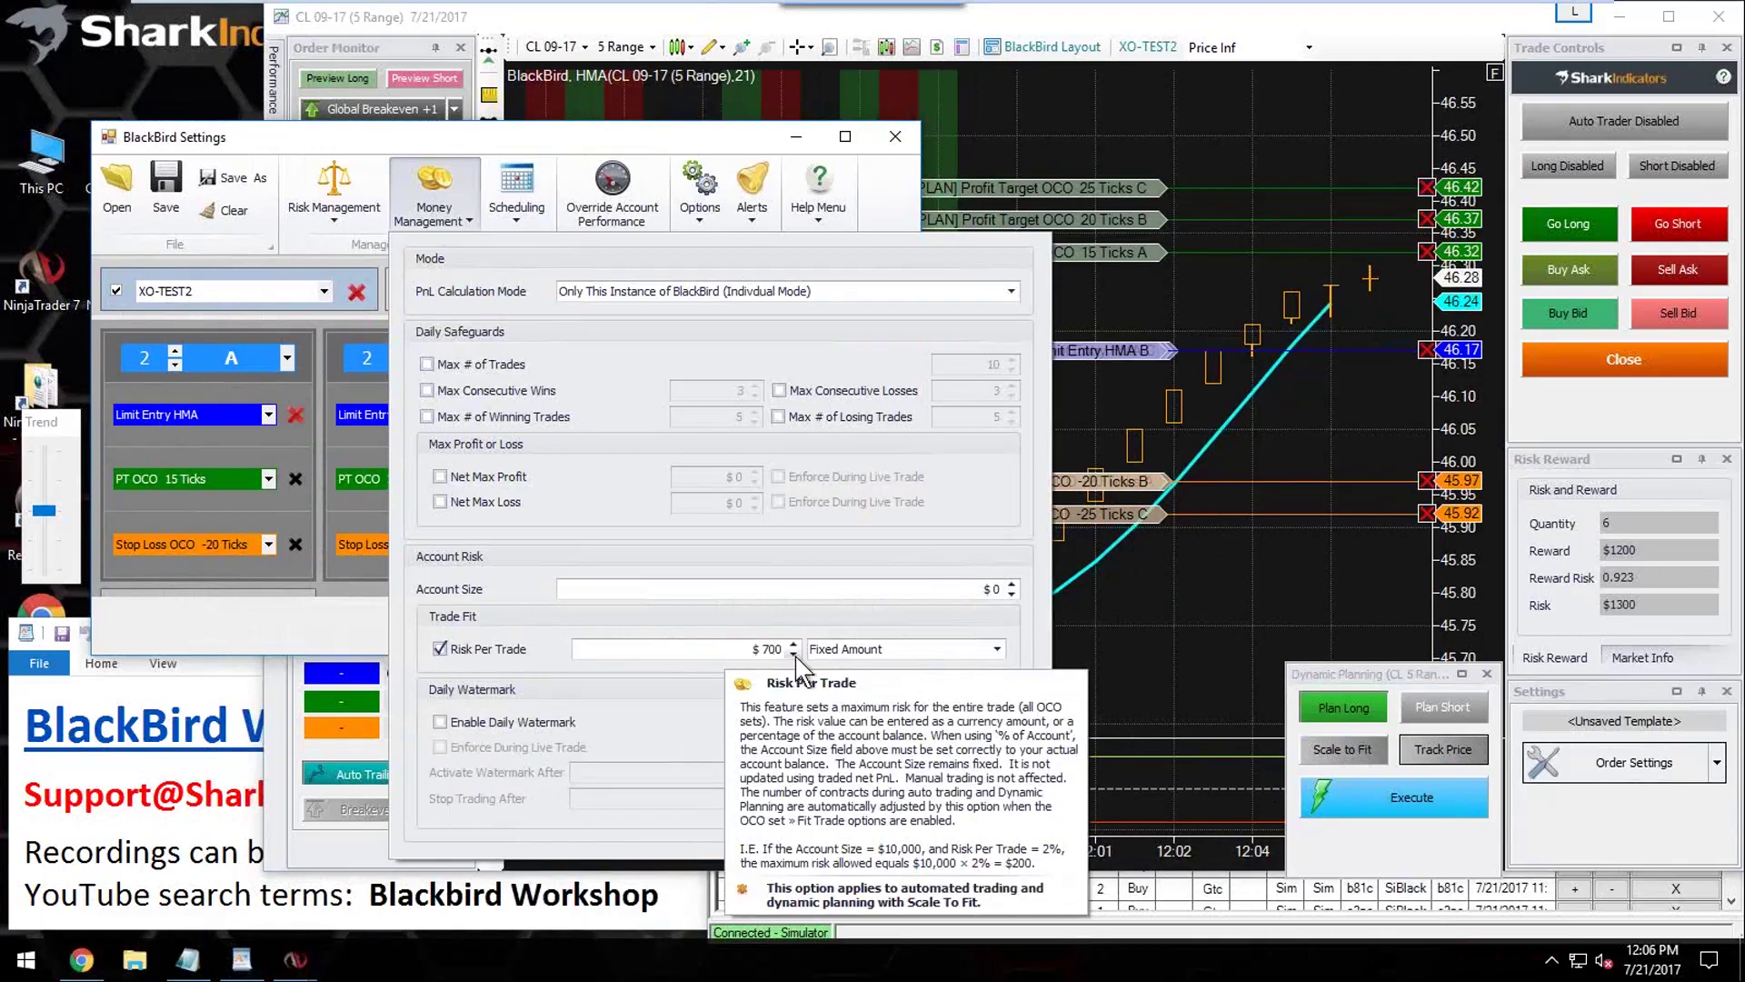
double_click(768, 649)
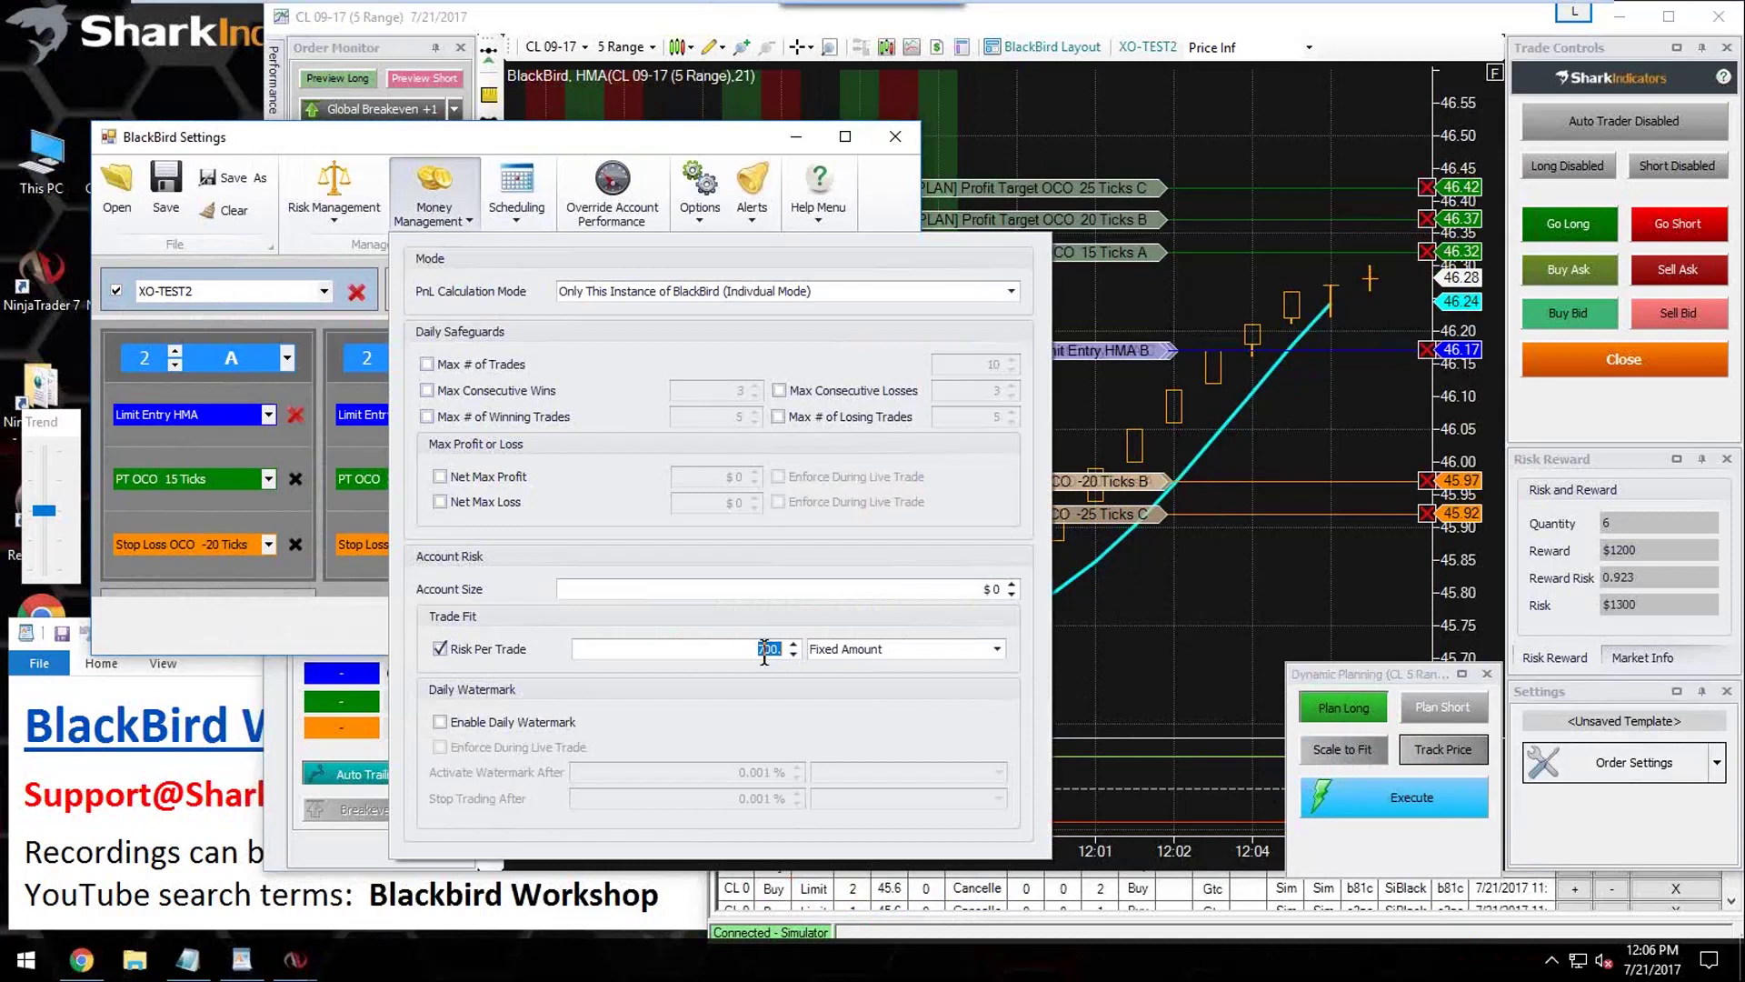
type("300.")
mouse_move(751, 648)
left_click(432, 186)
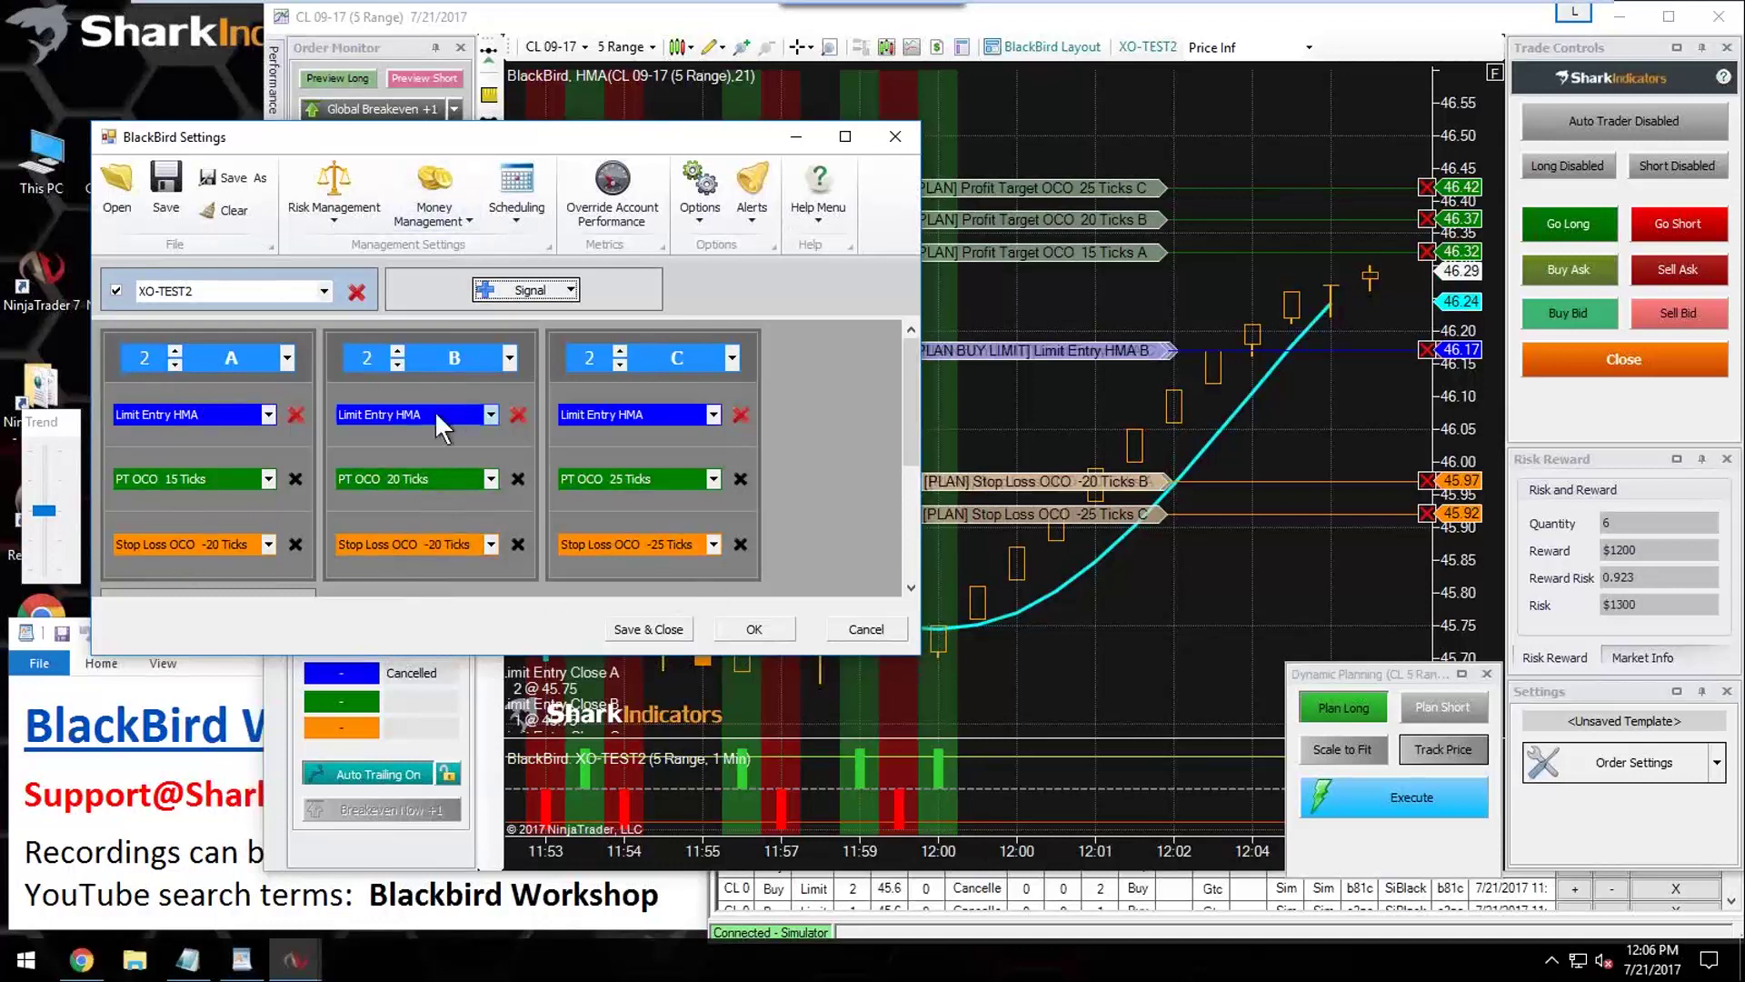
Step: Reduce the quantities of order sets B and C to 1, recheck Risk Per Trade, and apply the settings
left_click(397, 365)
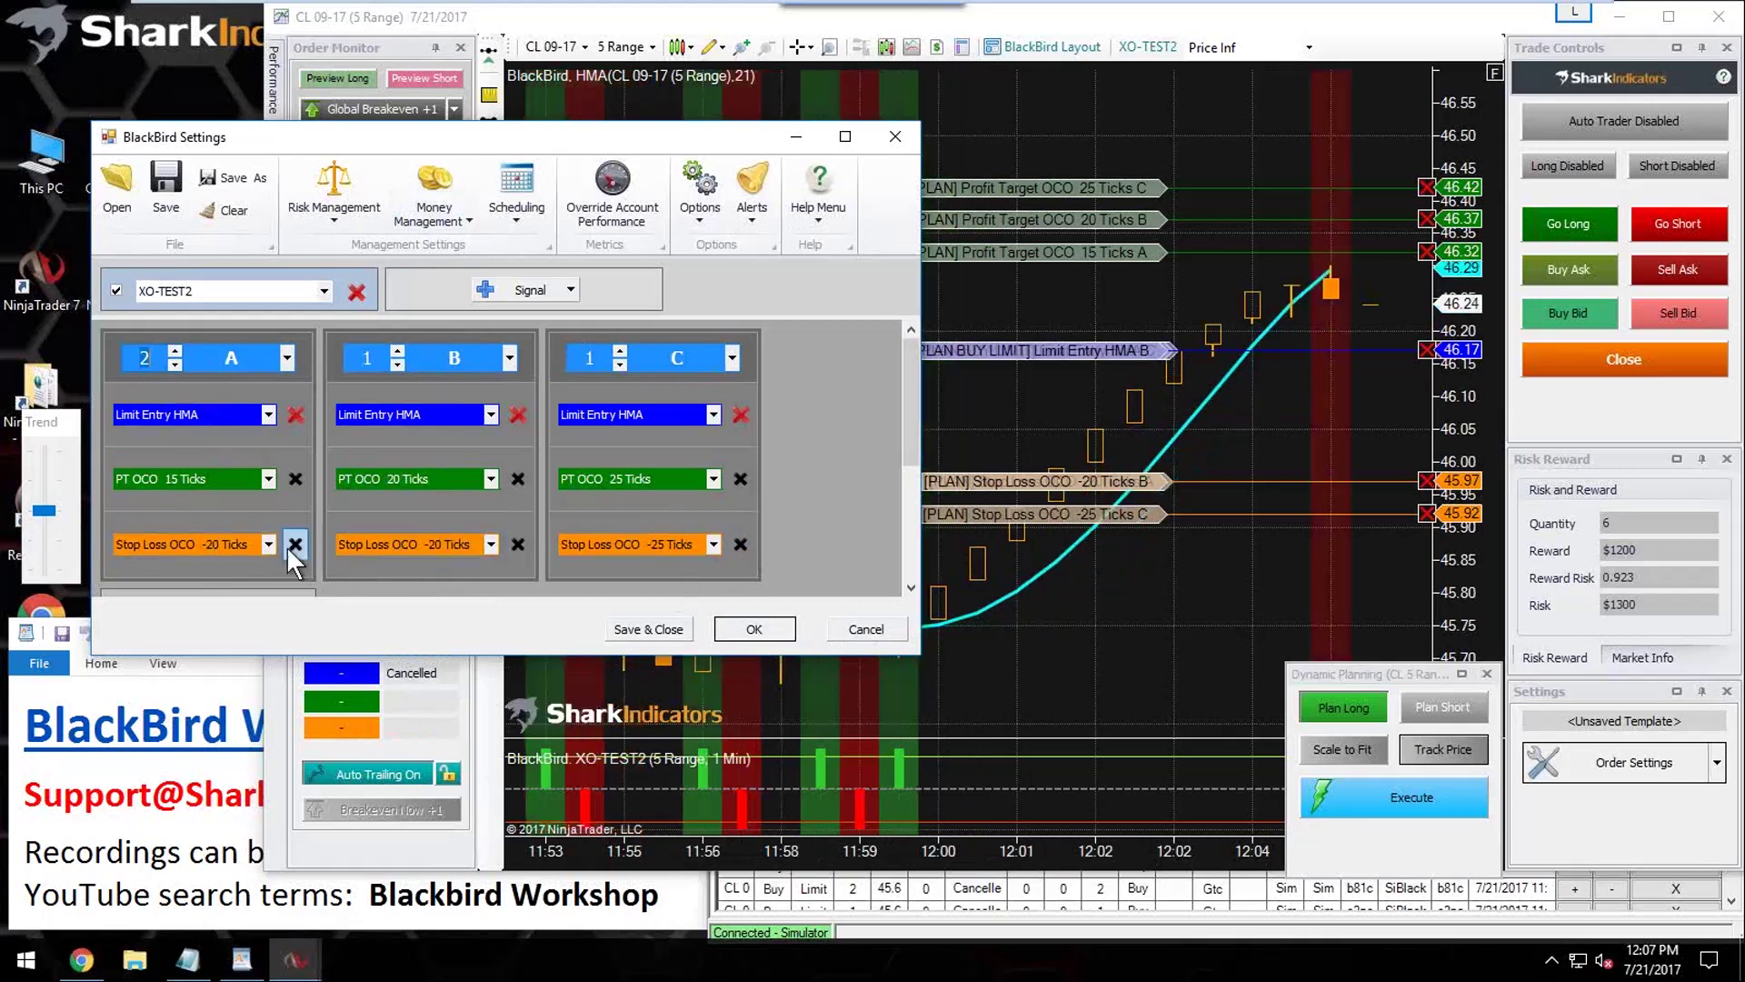
left_click(436, 214)
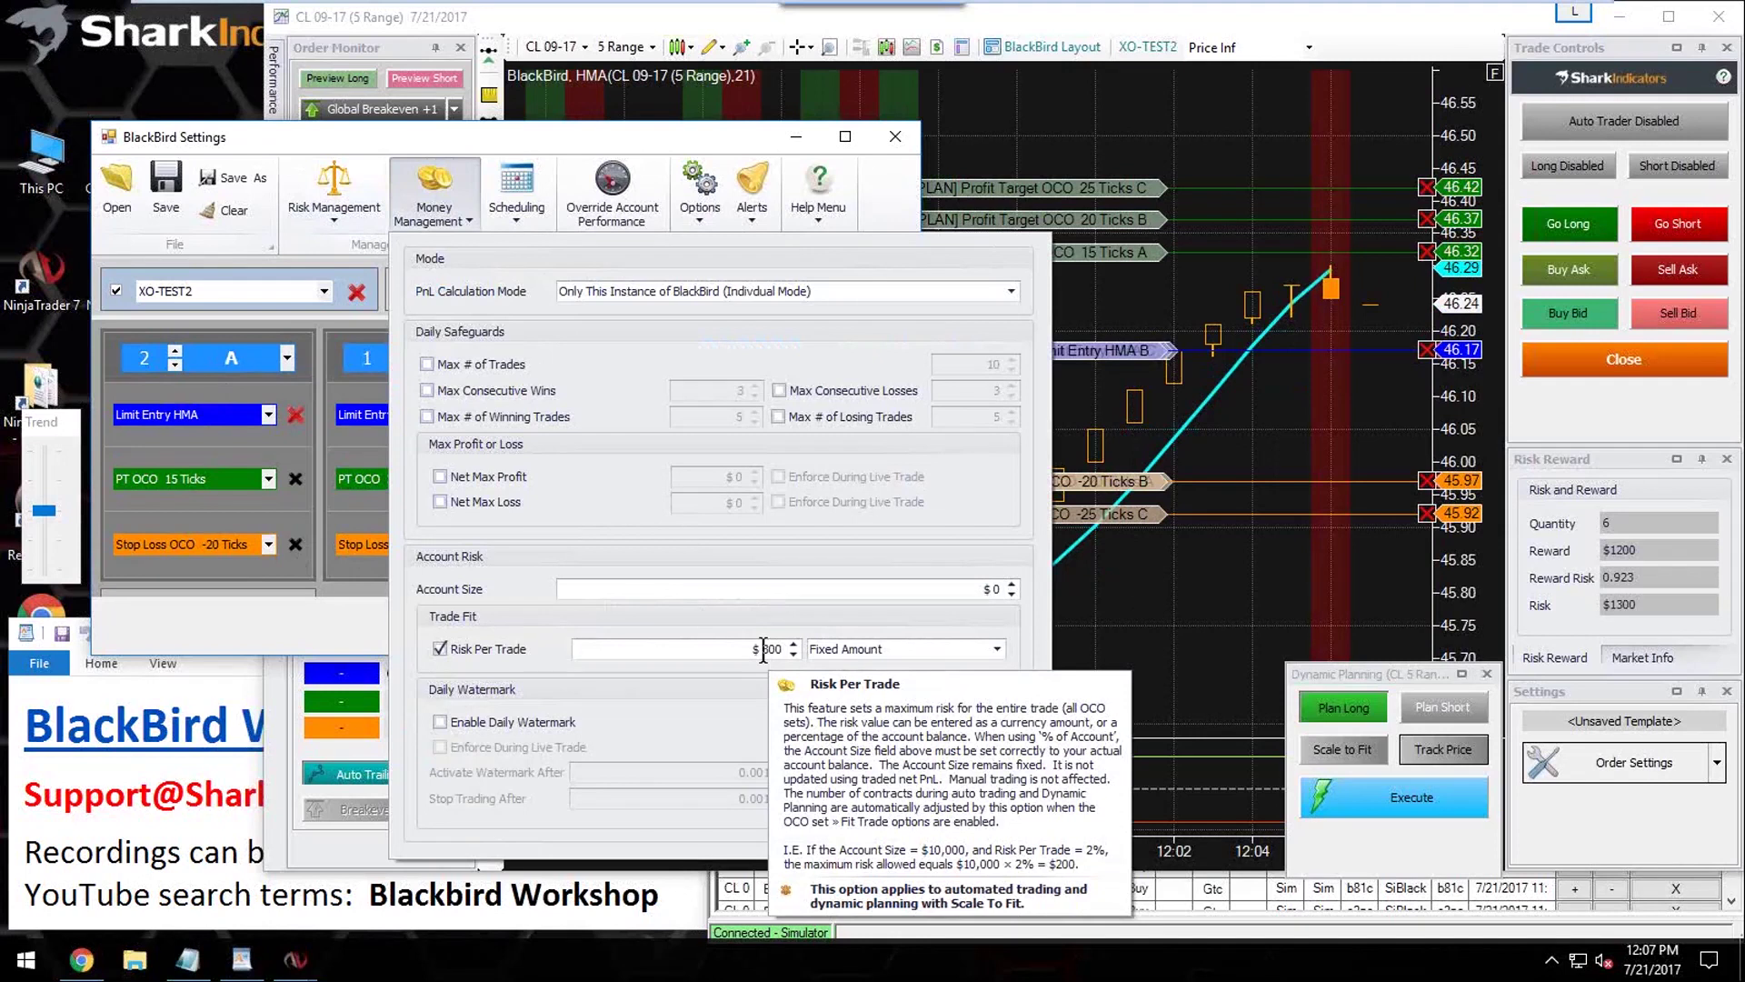
left_click(265, 619)
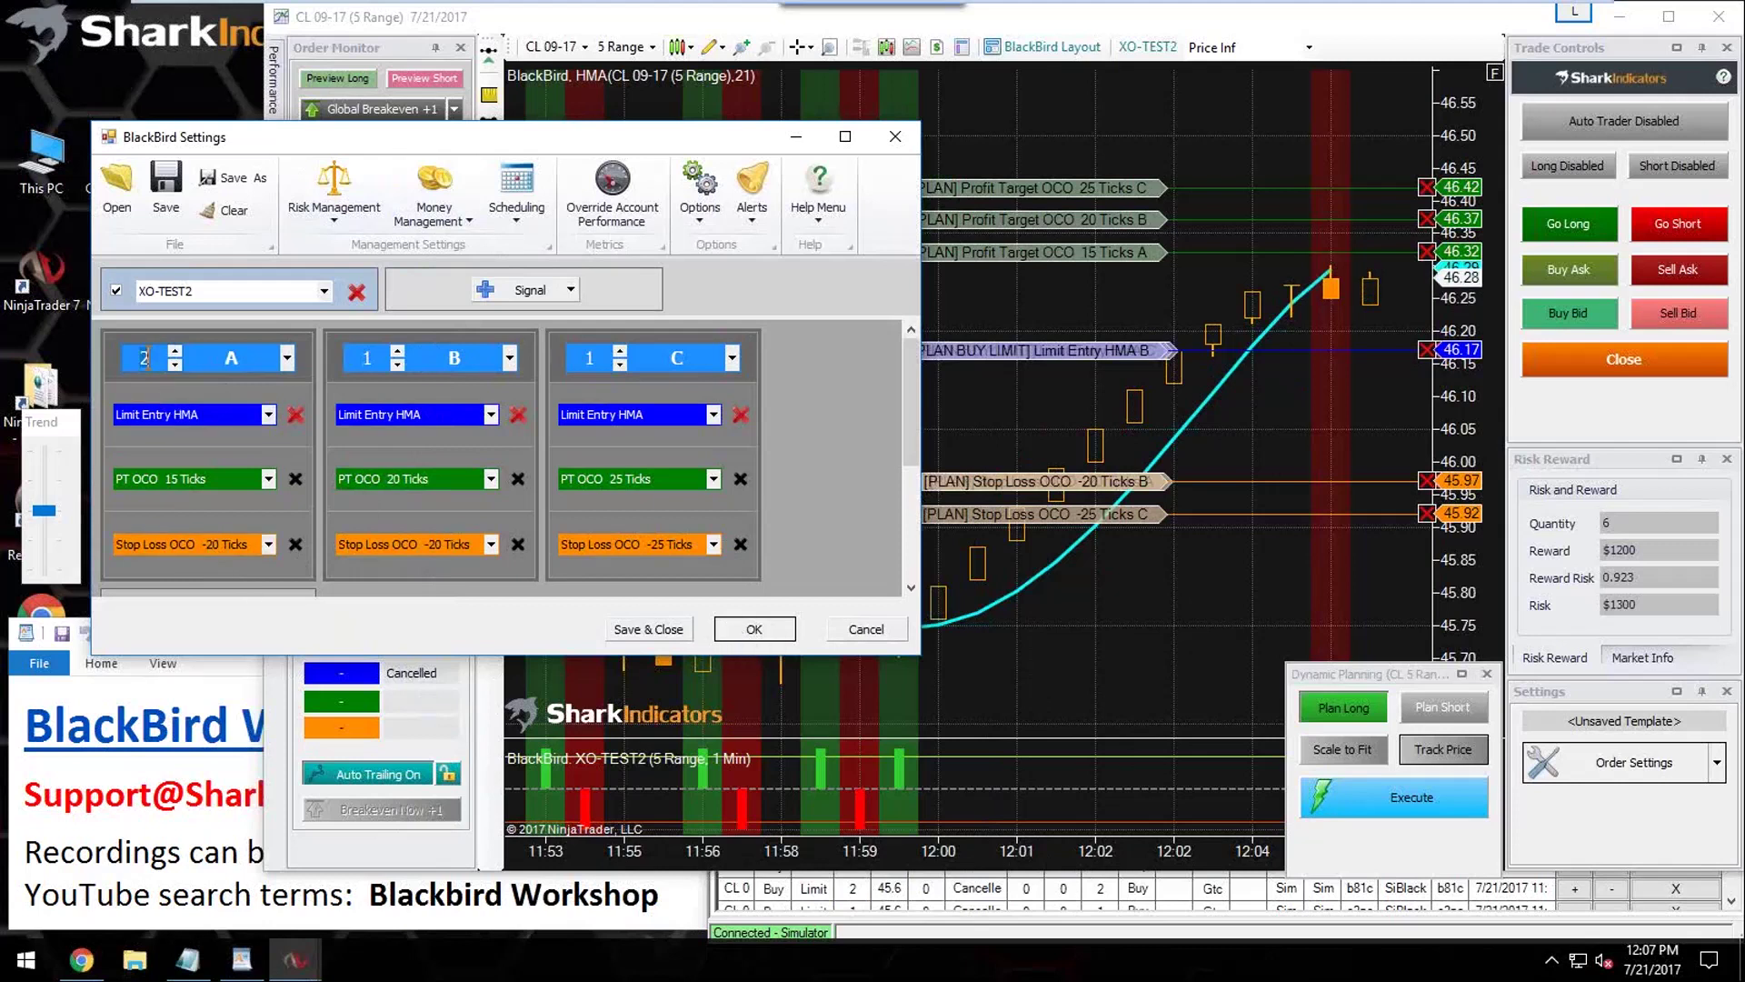
left_click(747, 636)
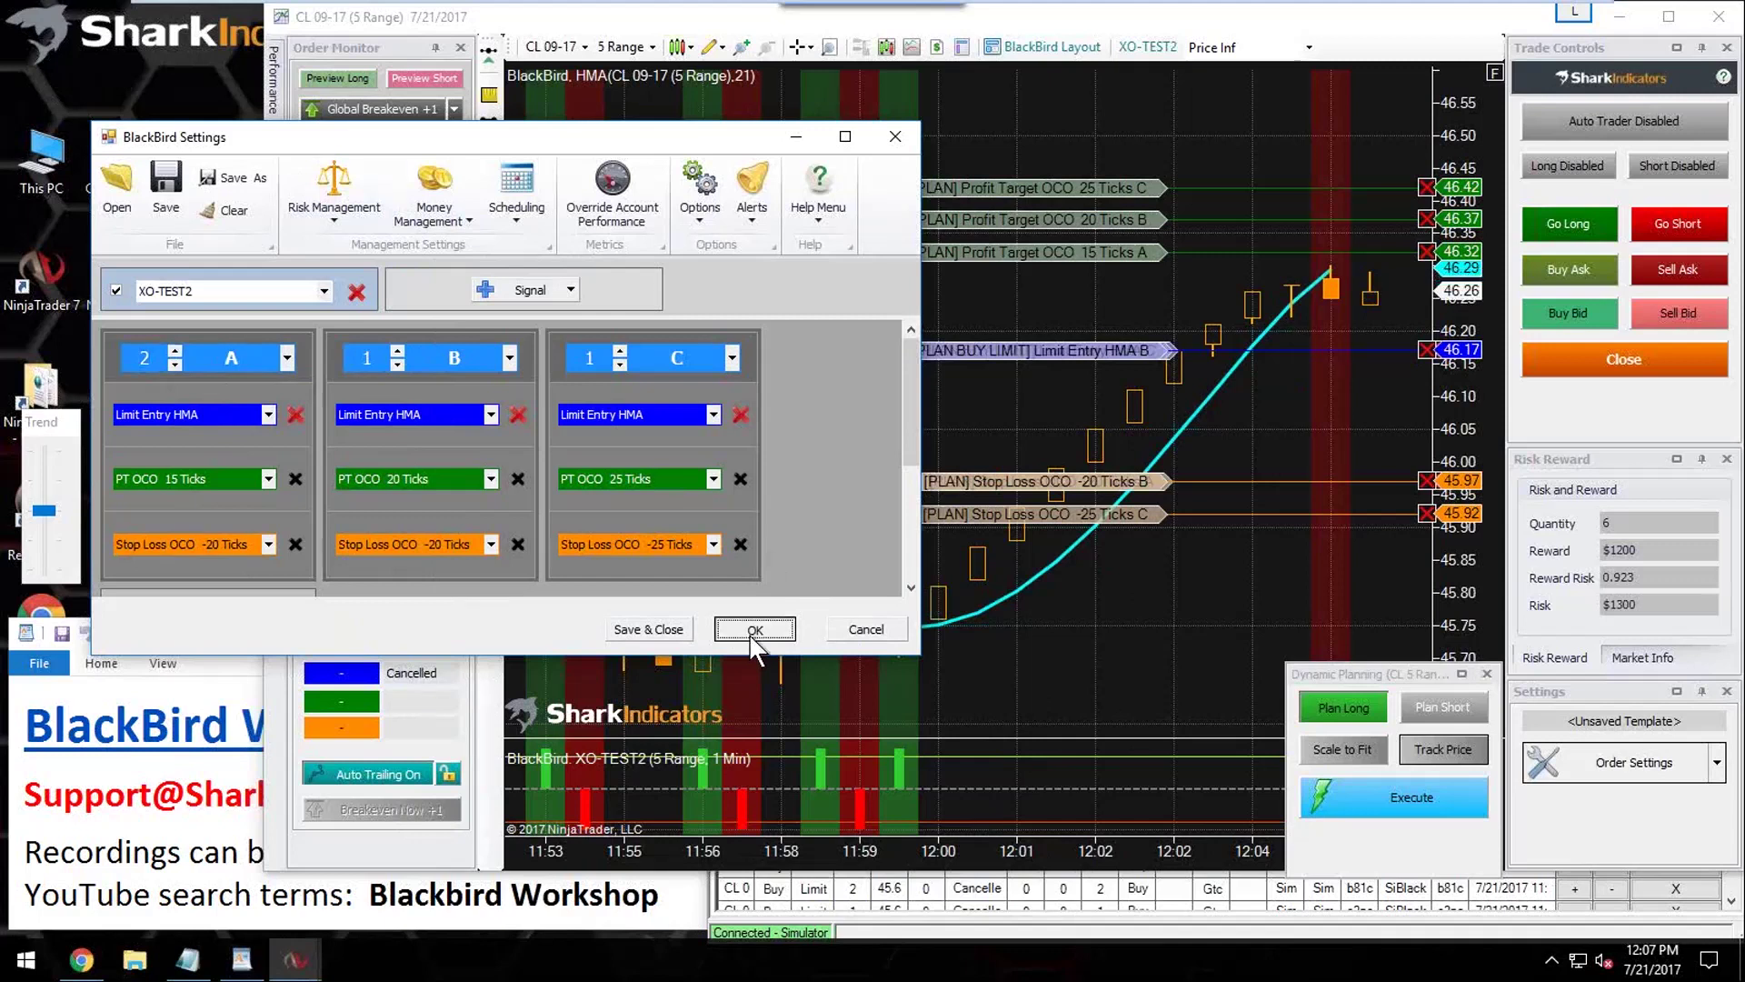
left_click(756, 637)
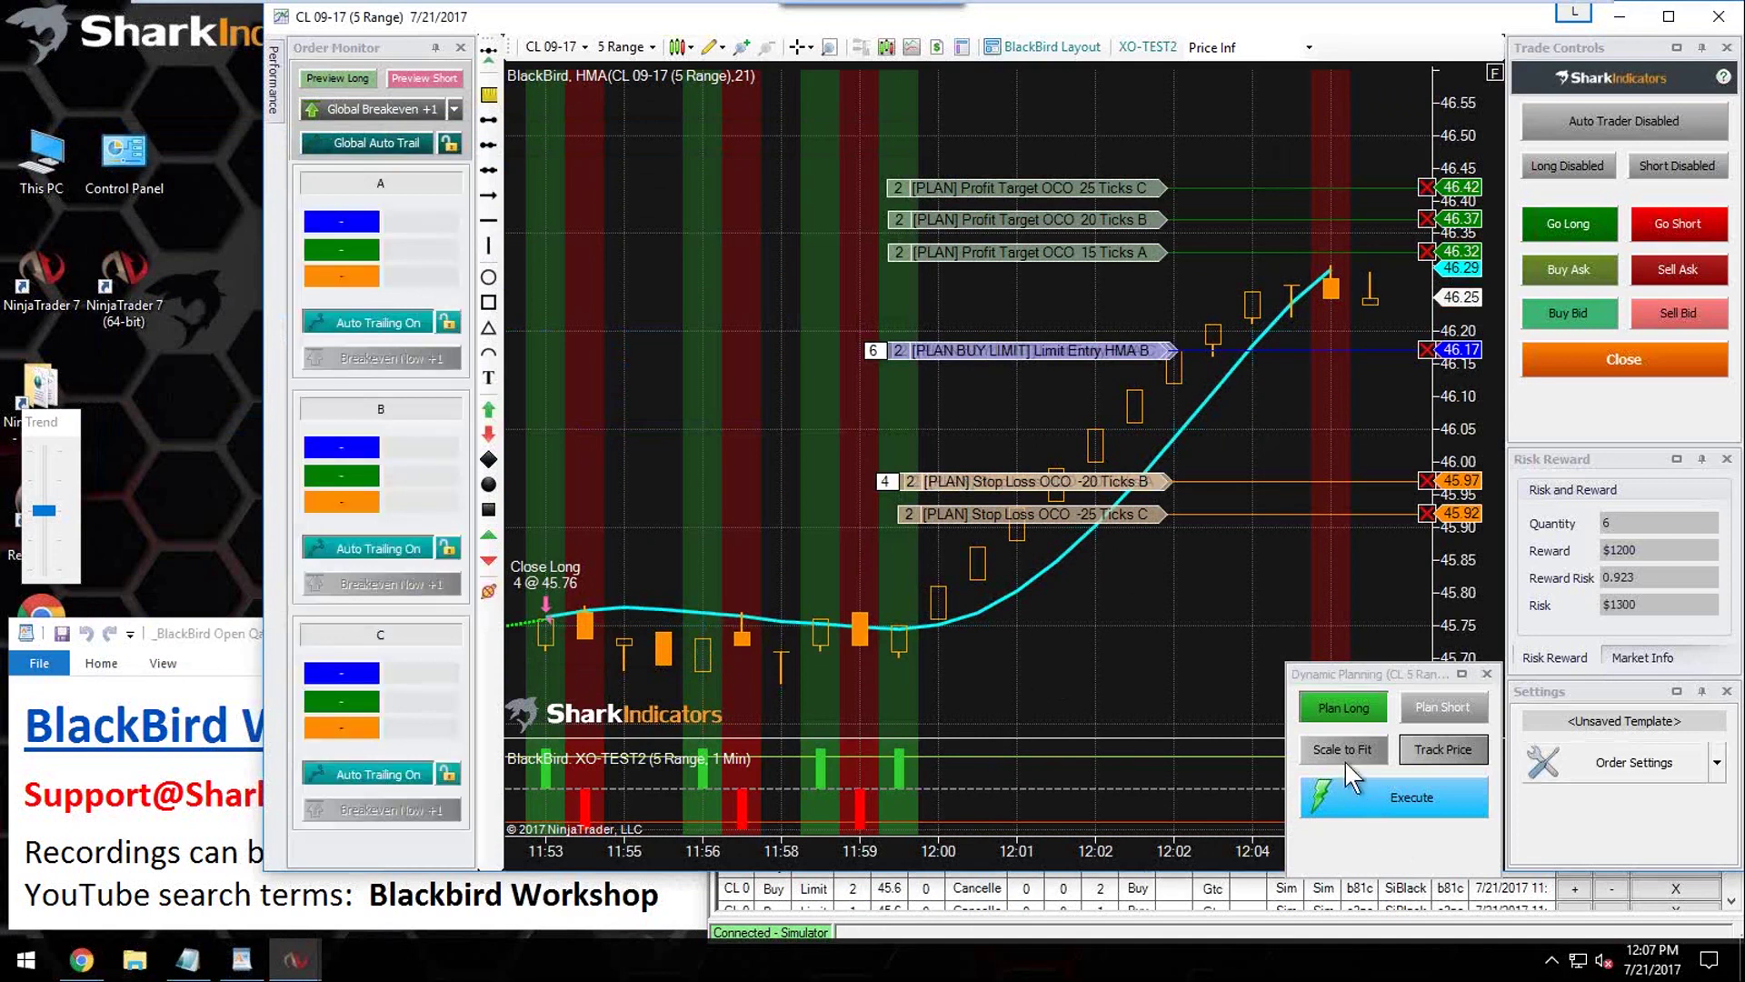
Step: Clear the existing long plan and plan the long trade again with the new order settings
left_click(1343, 700)
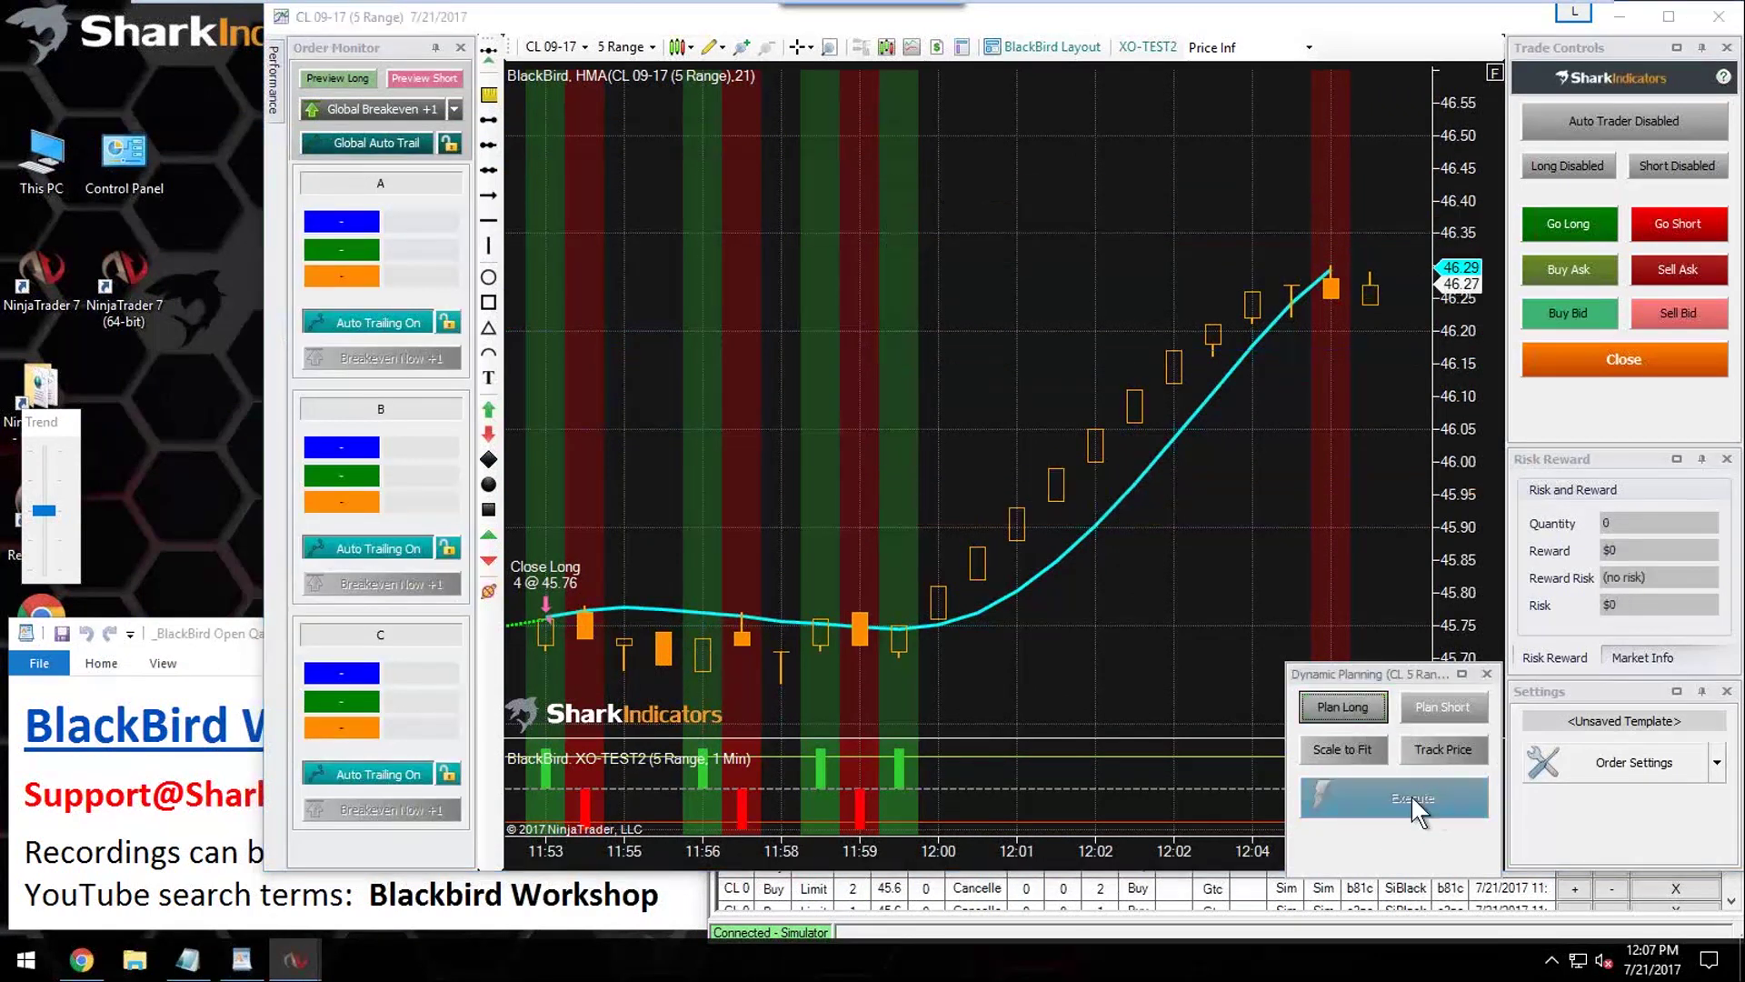
left_click(1360, 711)
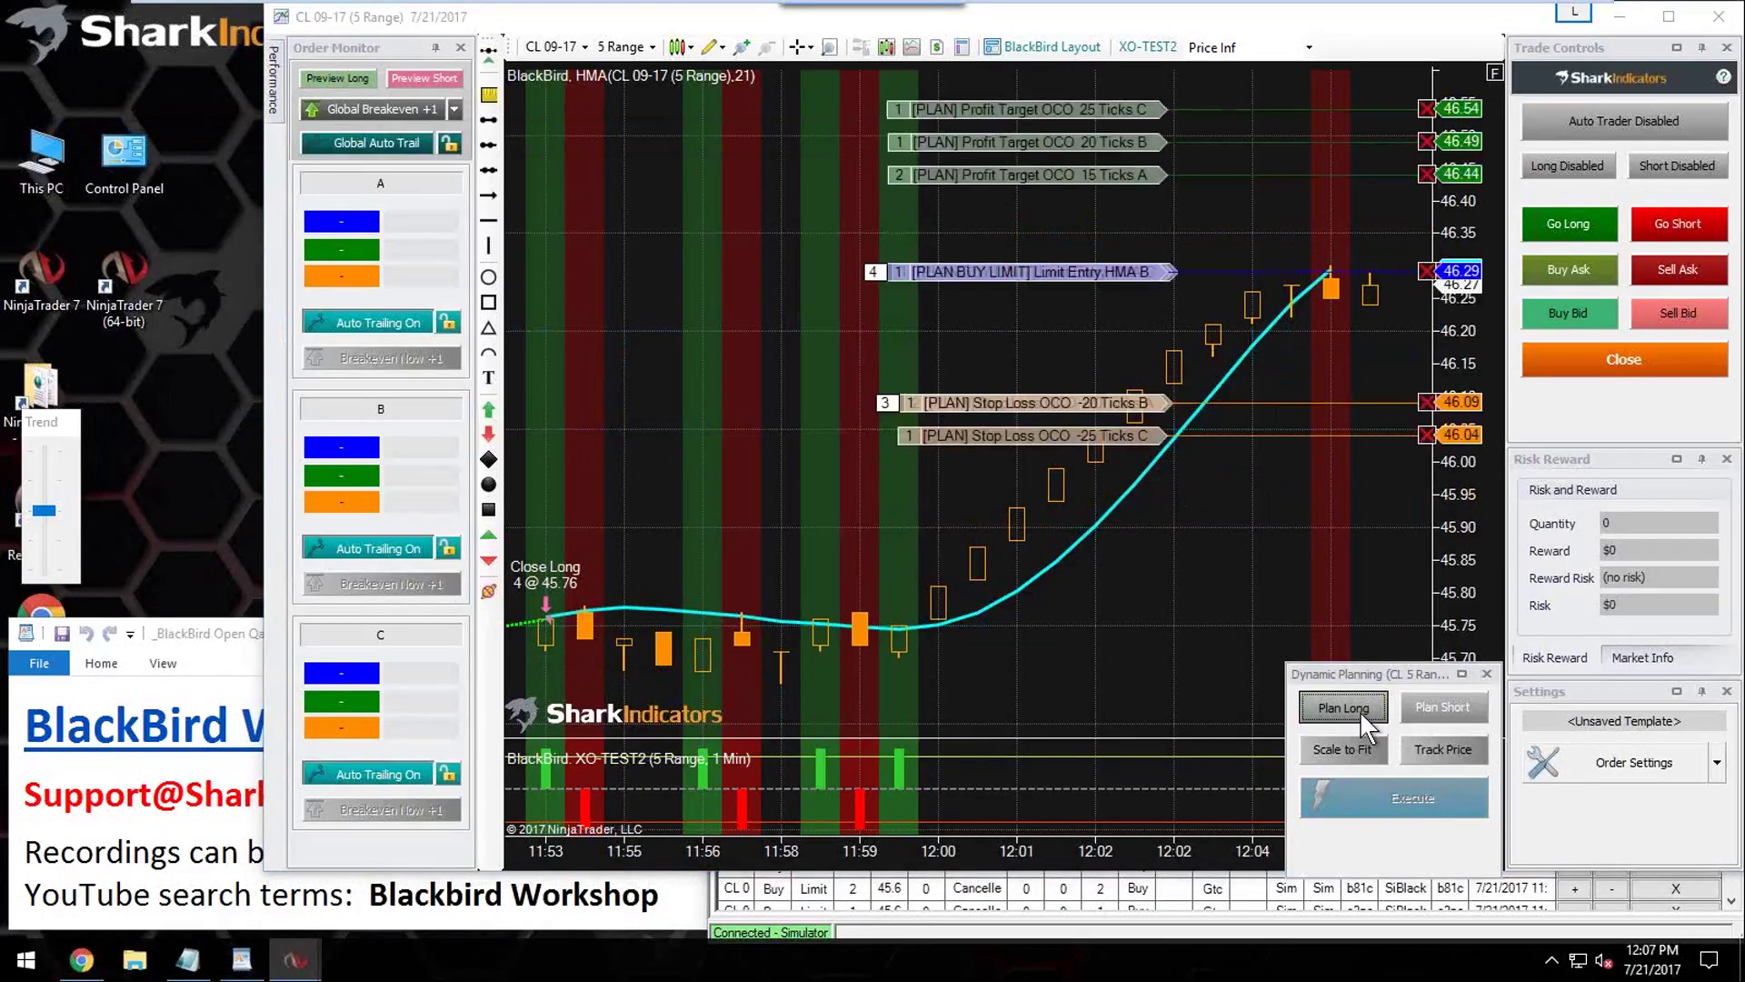
Step: Turn on Scale to Fit for the planned long trade
left_click(1351, 751)
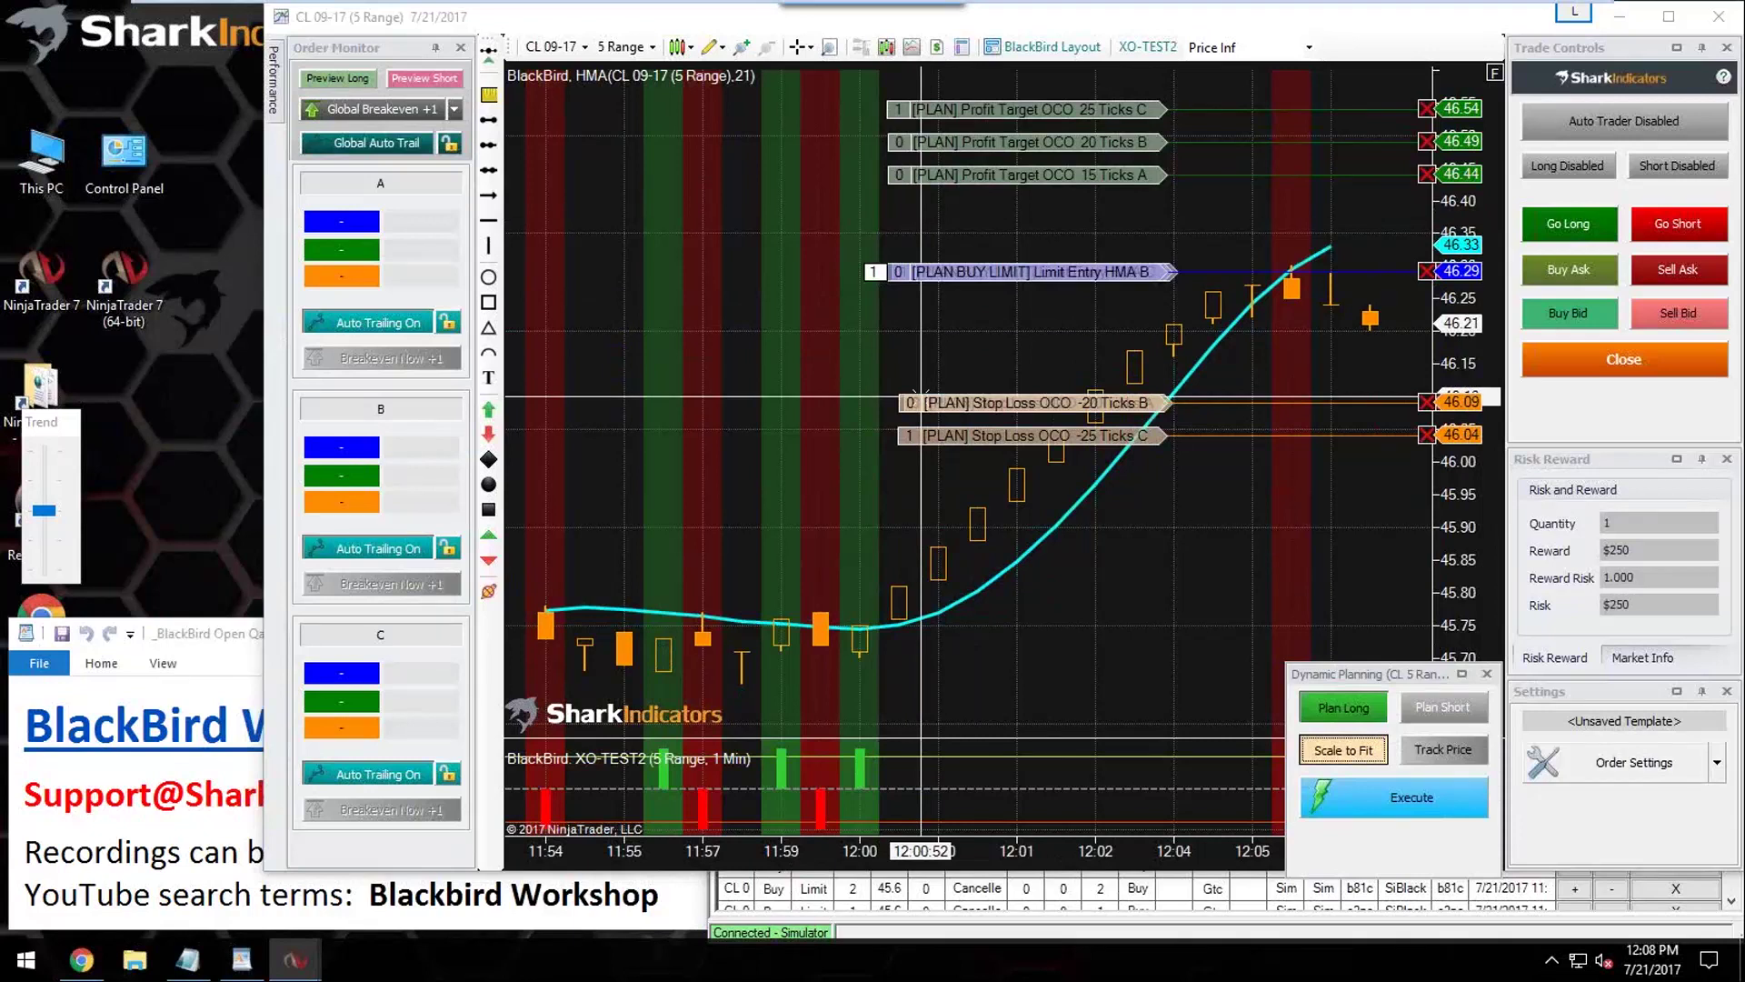
left_click(1553, 657)
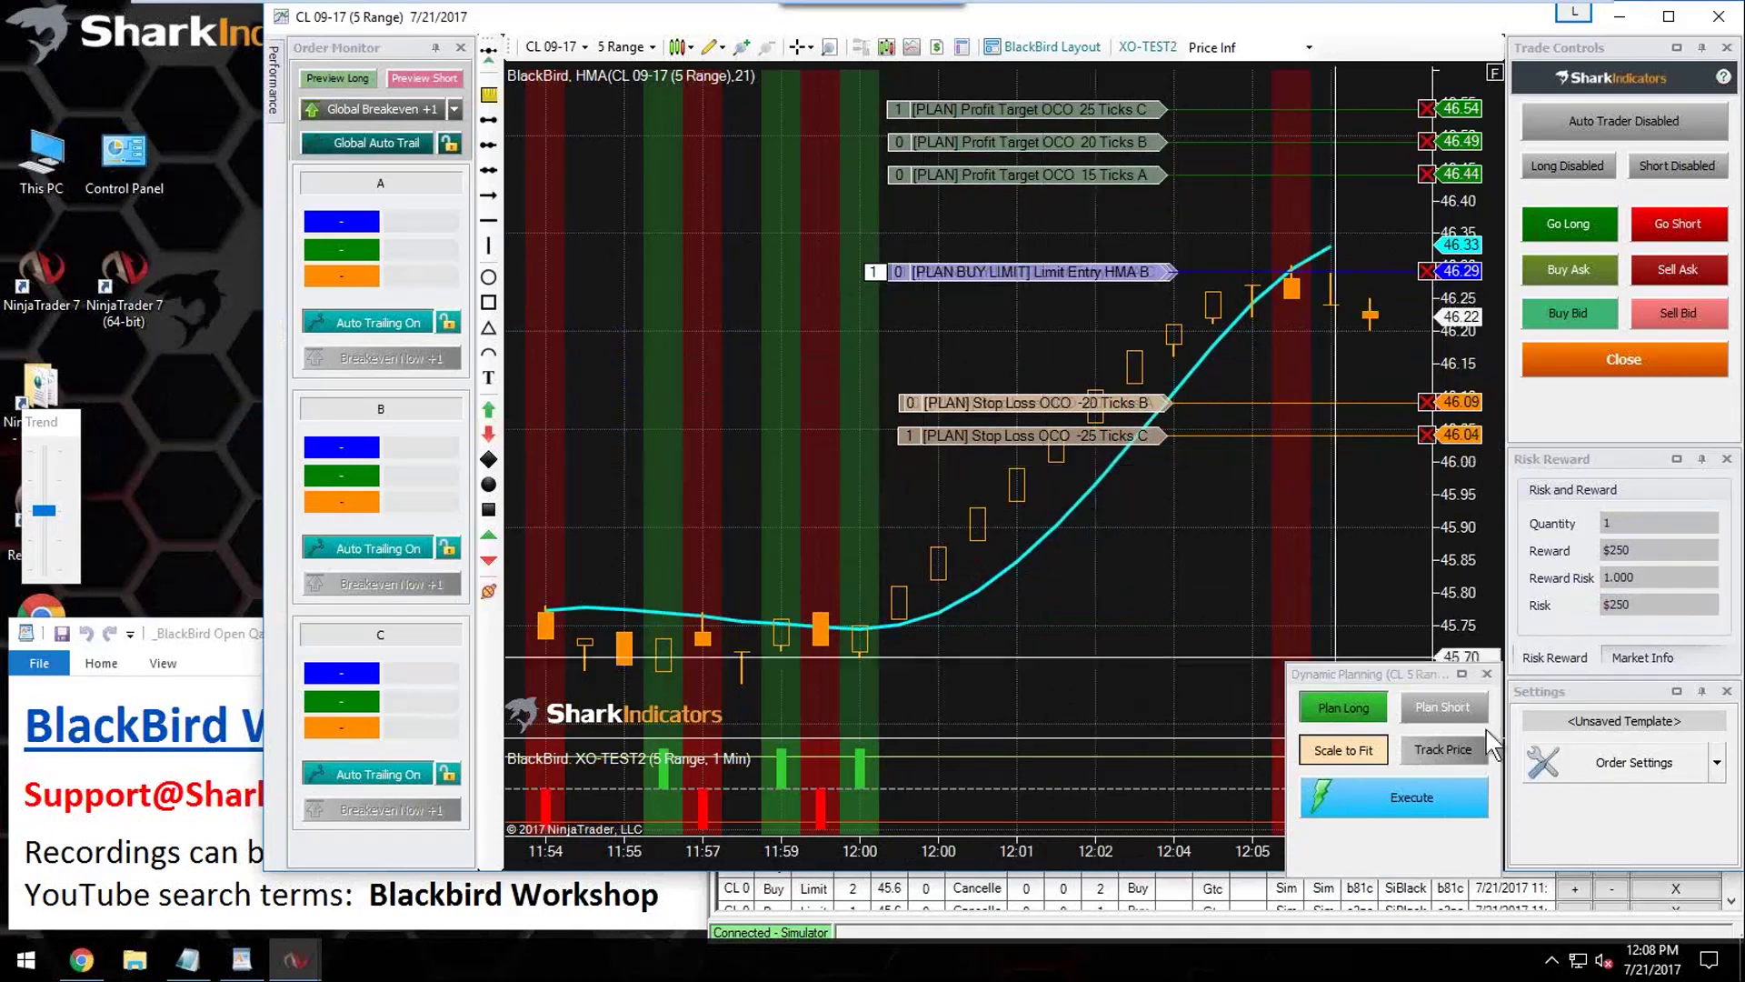
Step: Set the fixed Risk Per Trade to $1000 in the money management settings and apply the order settings
left_click(1628, 762)
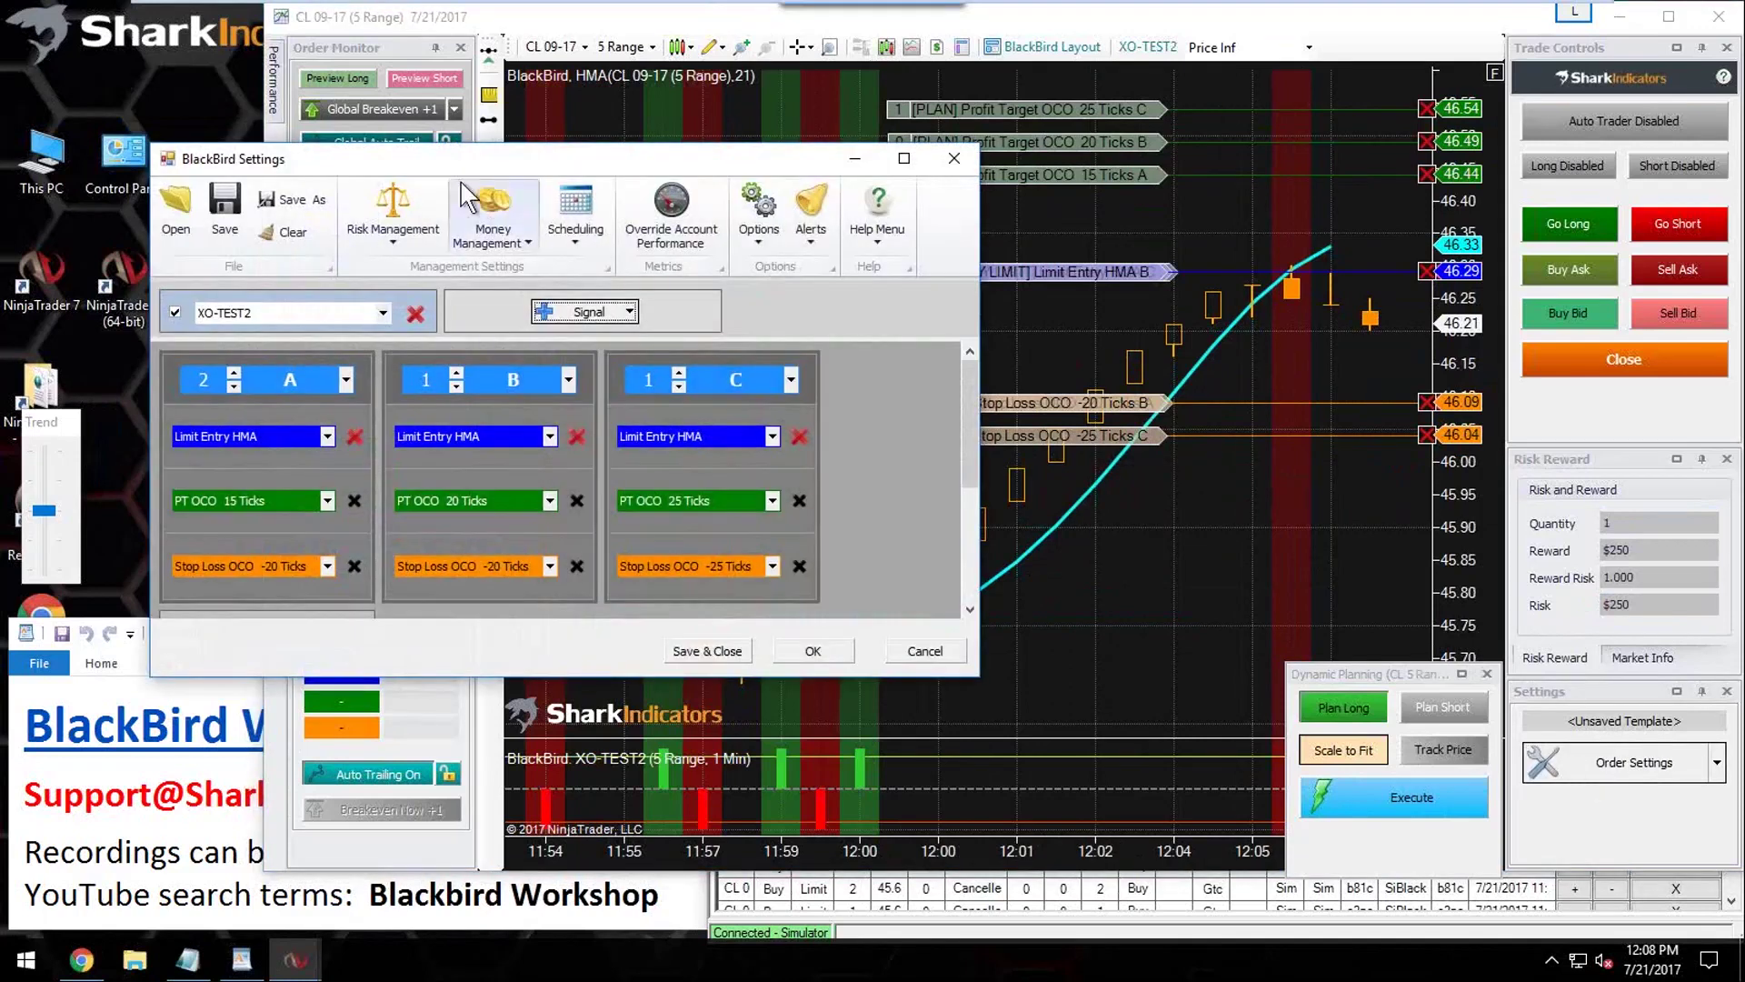
left_click_drag(457, 177, 332, 89)
left_click(368, 128)
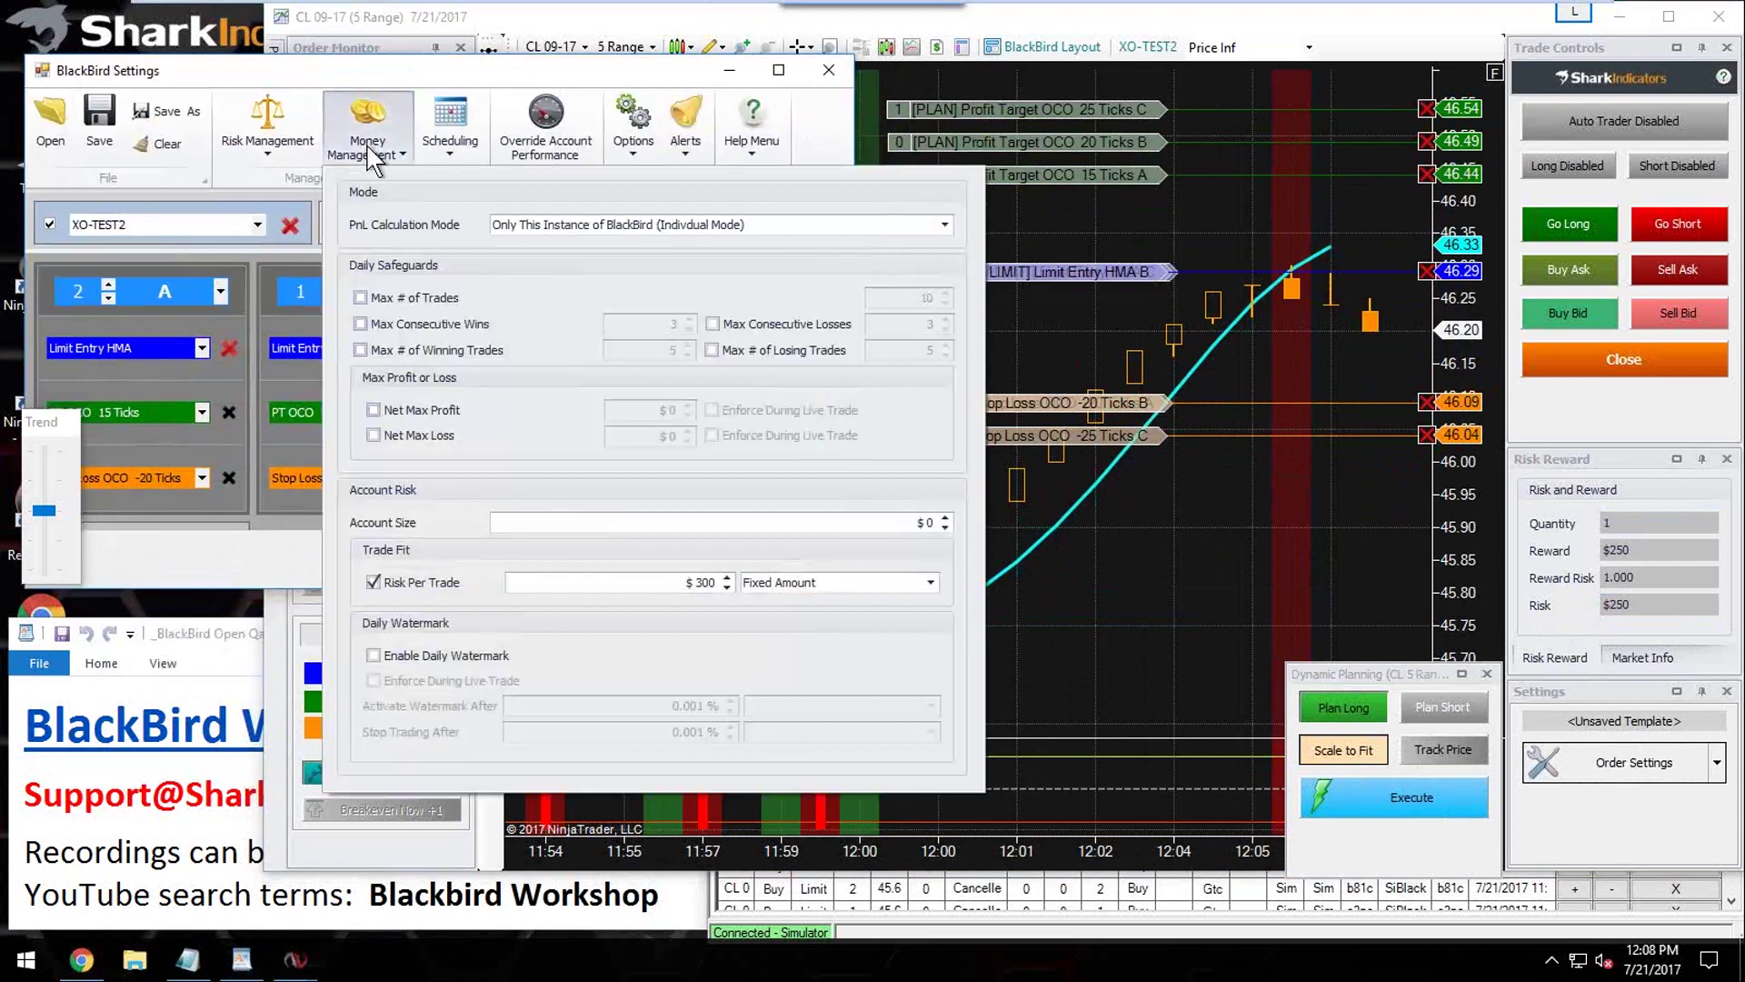
mouse_move(698, 582)
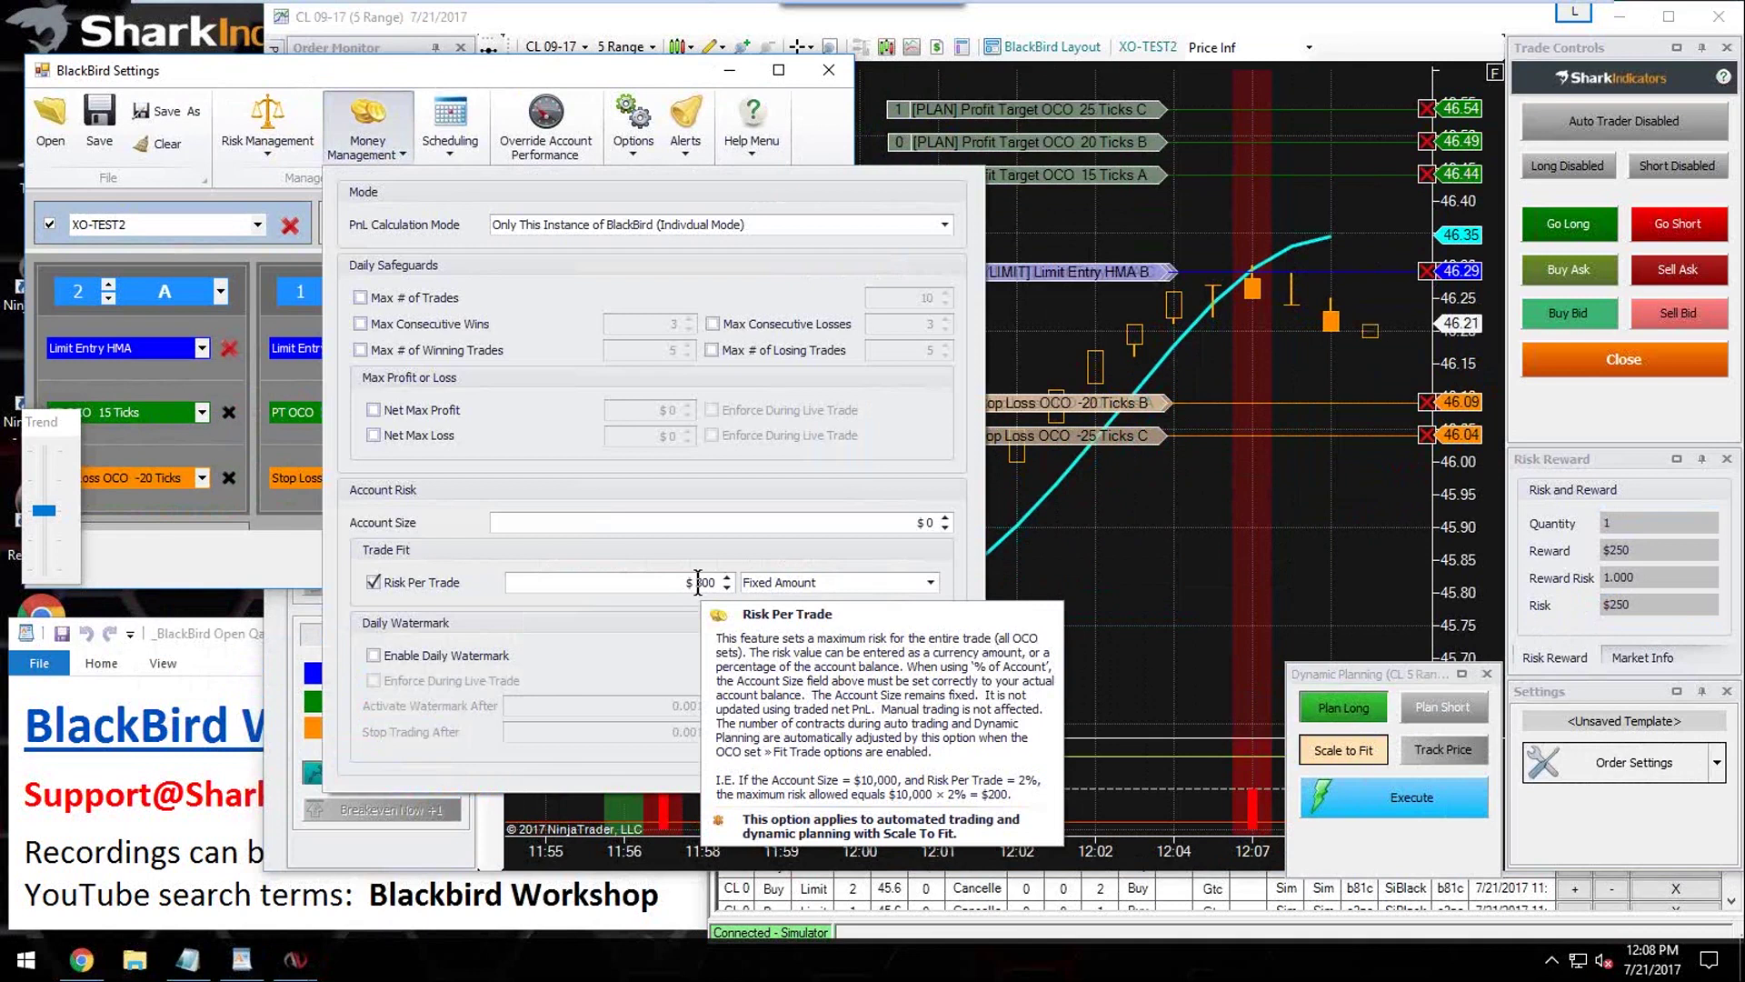
left_click(698, 582)
type(".")
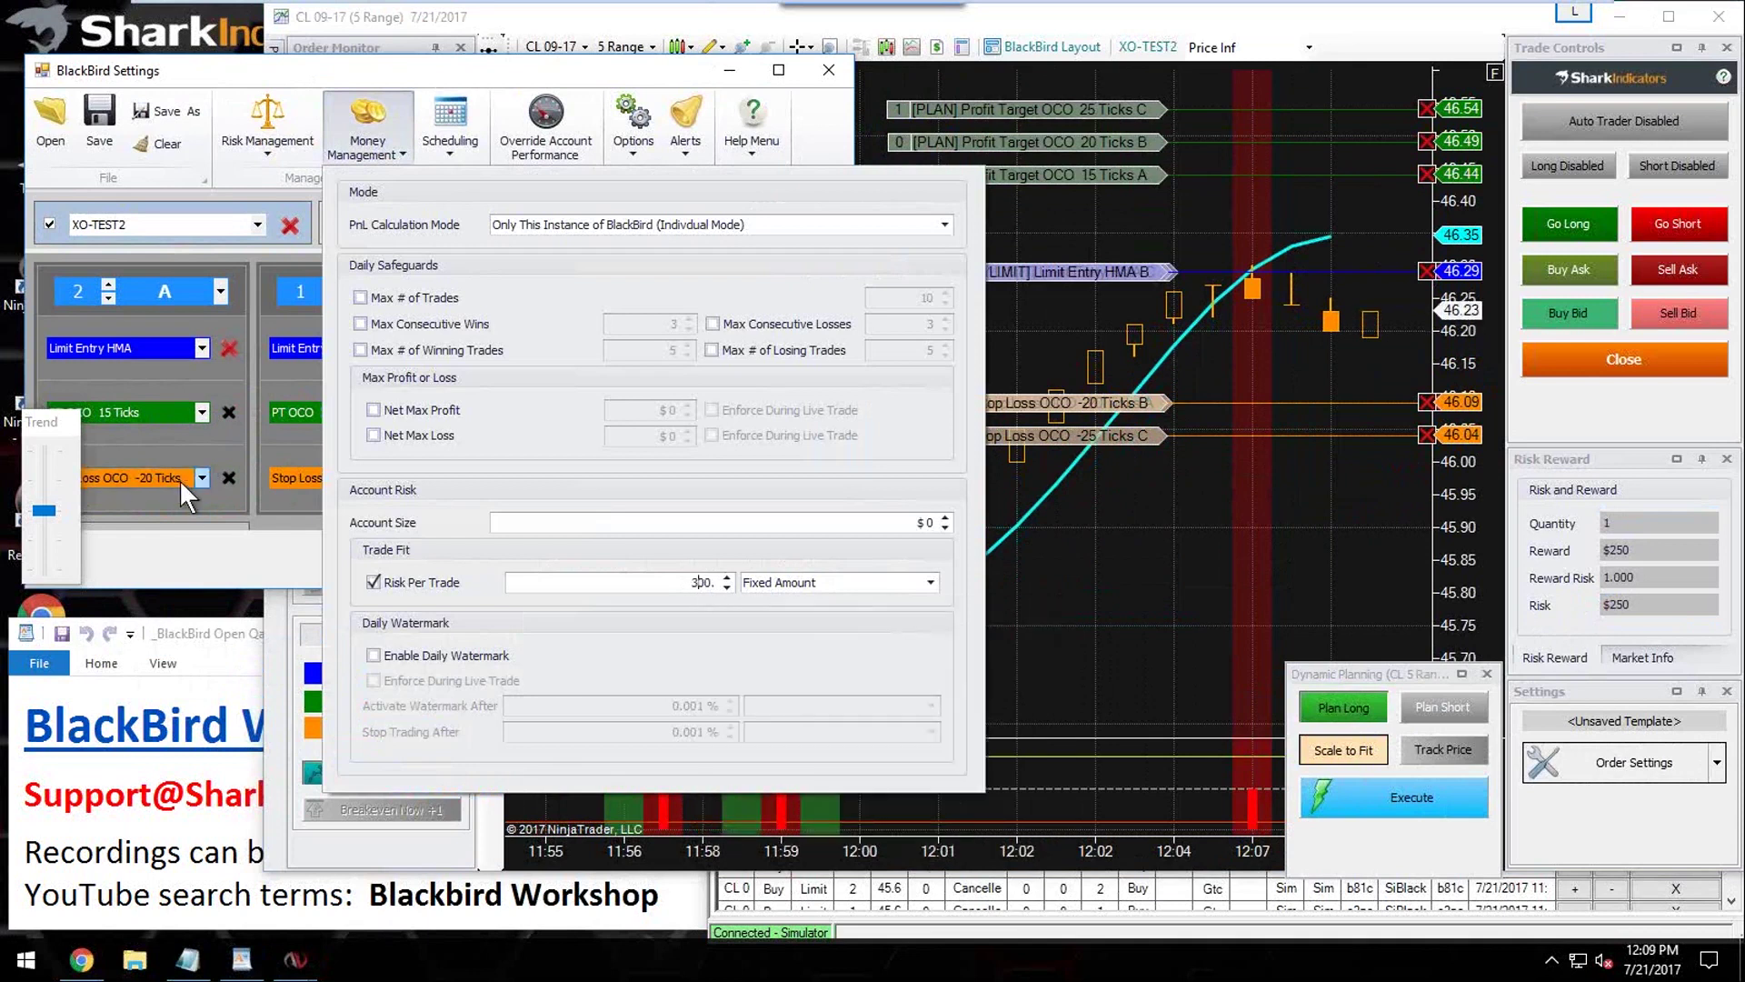
double_click(703, 581)
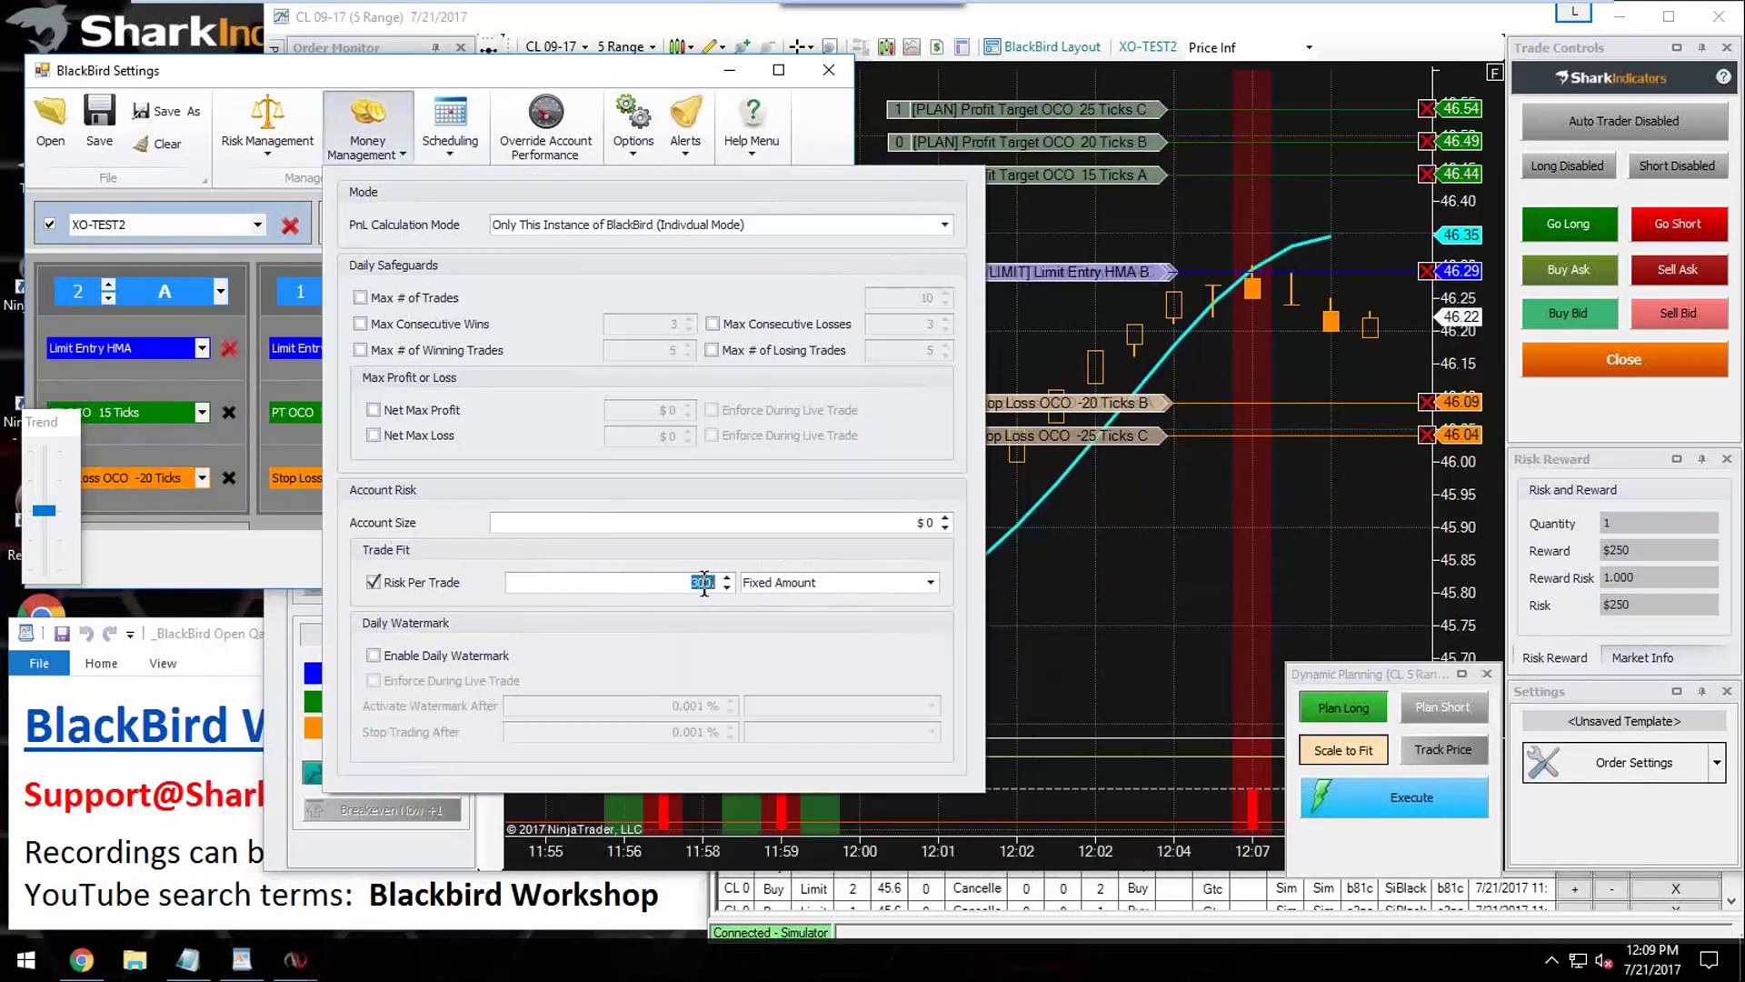
type("1000")
left_click(227, 554)
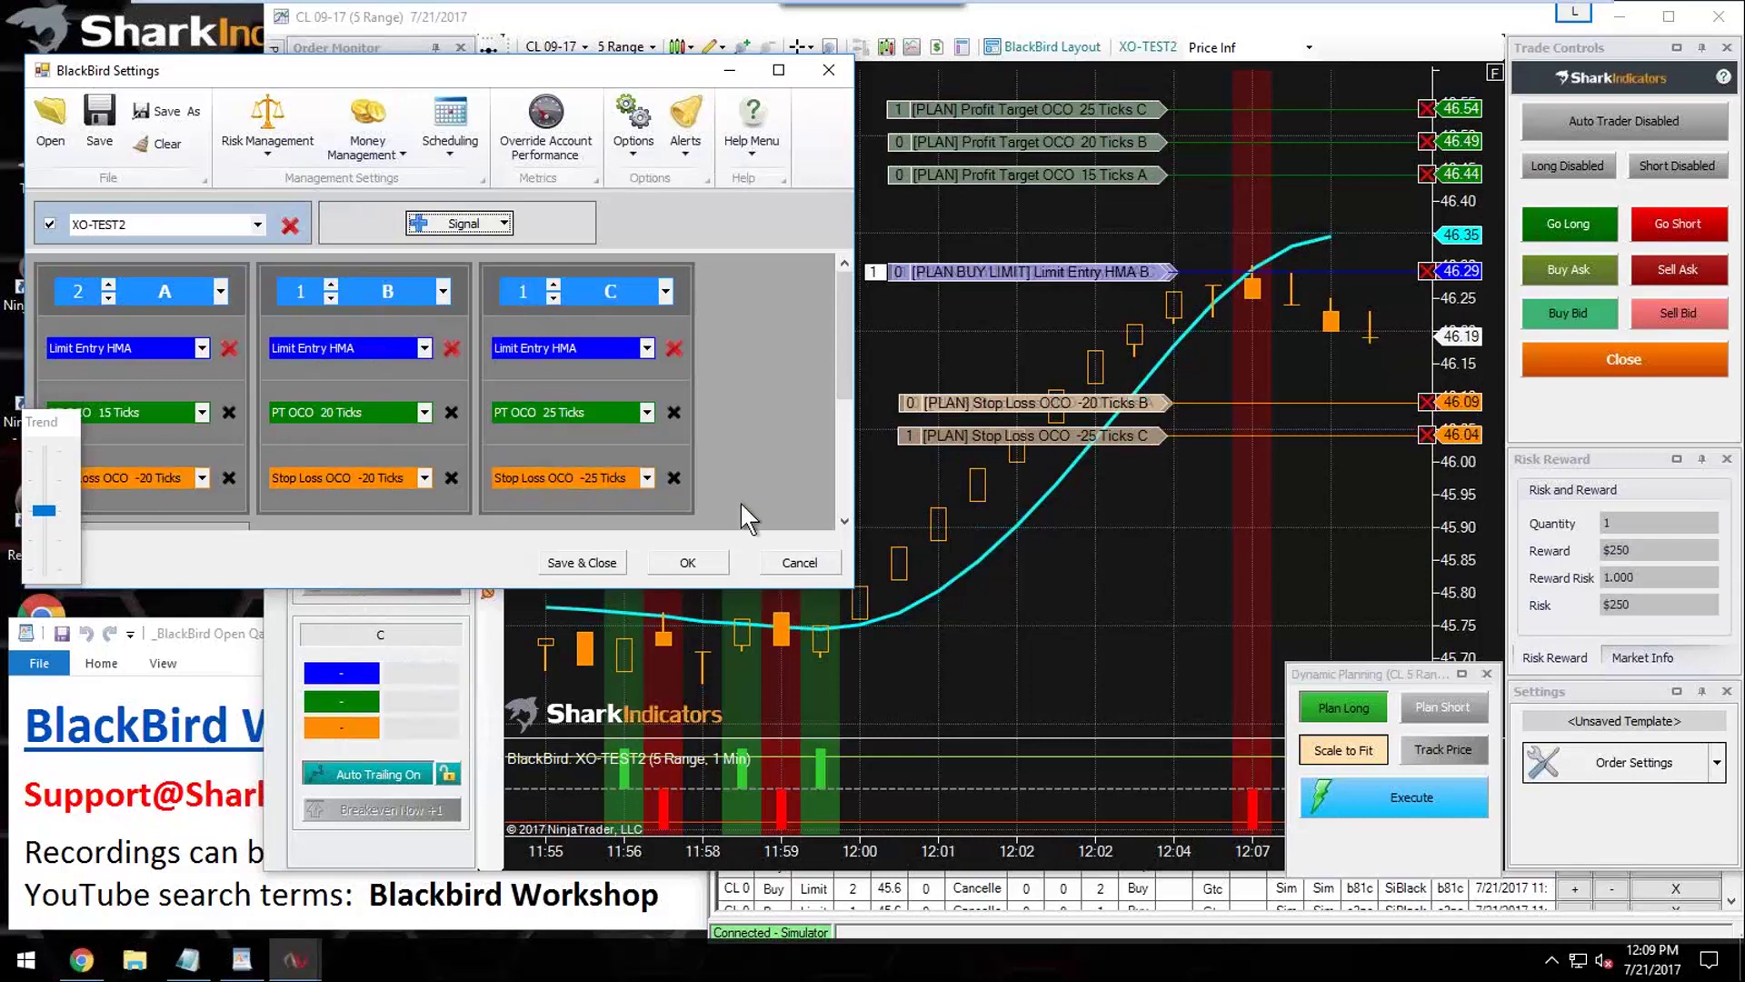
left_click(686, 564)
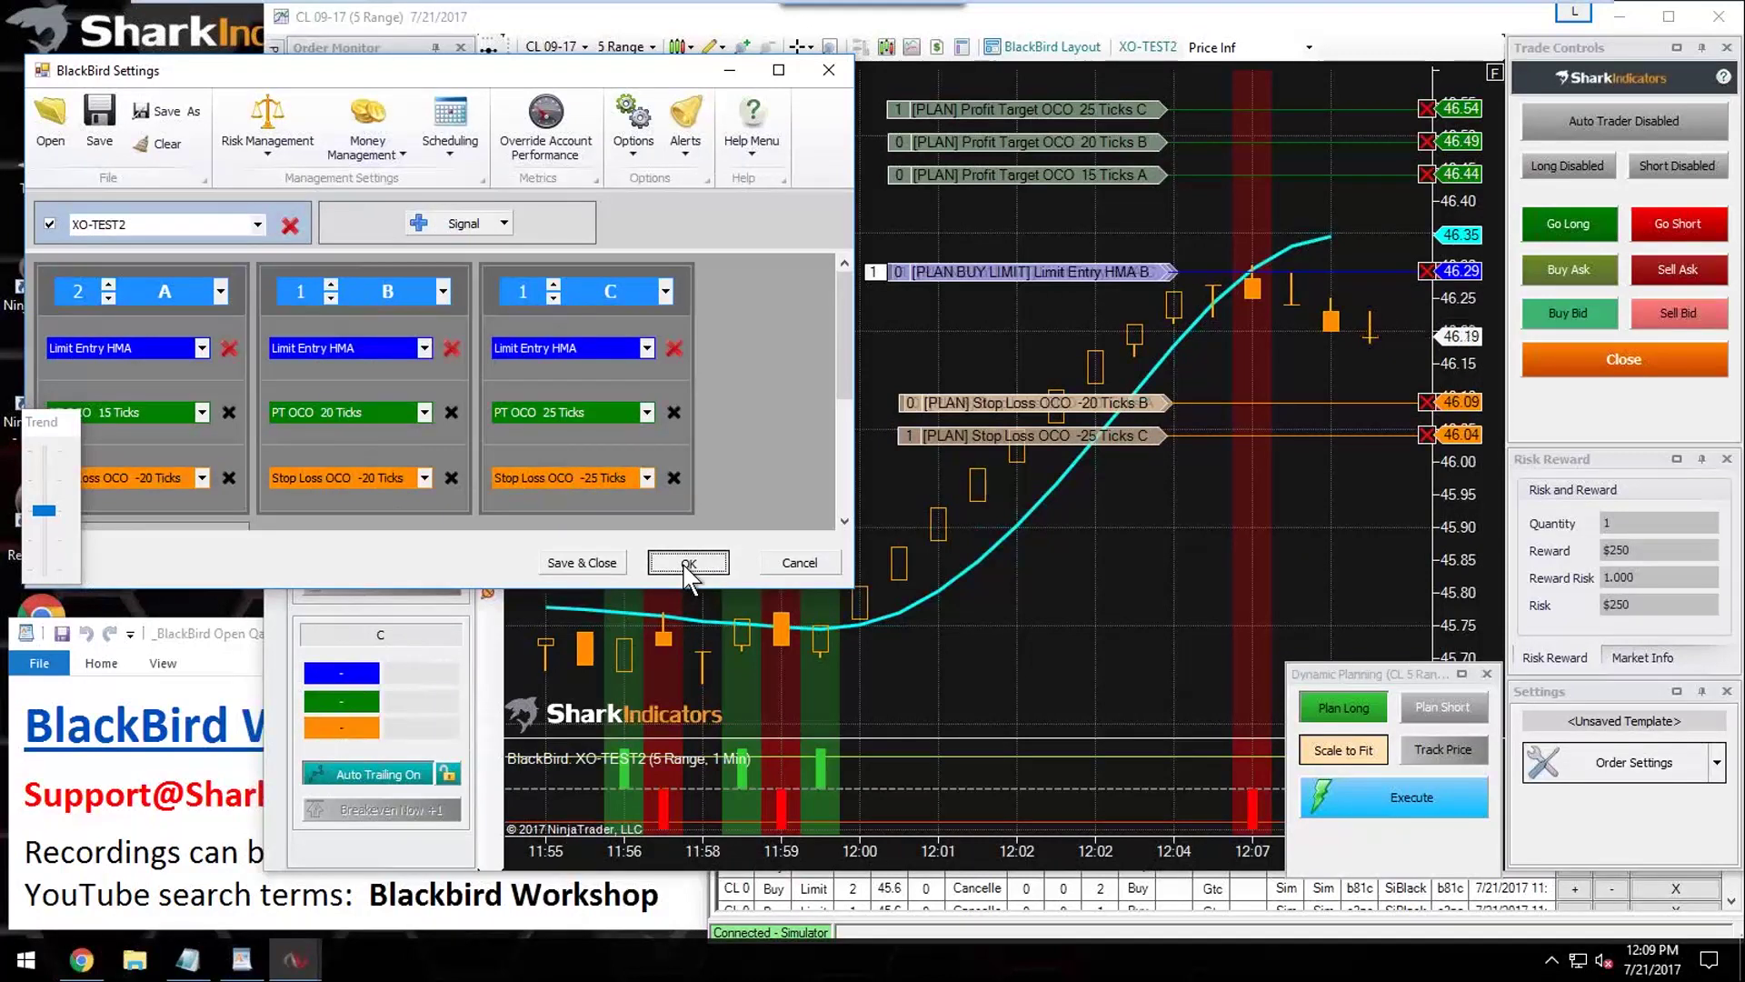
left_click(689, 563)
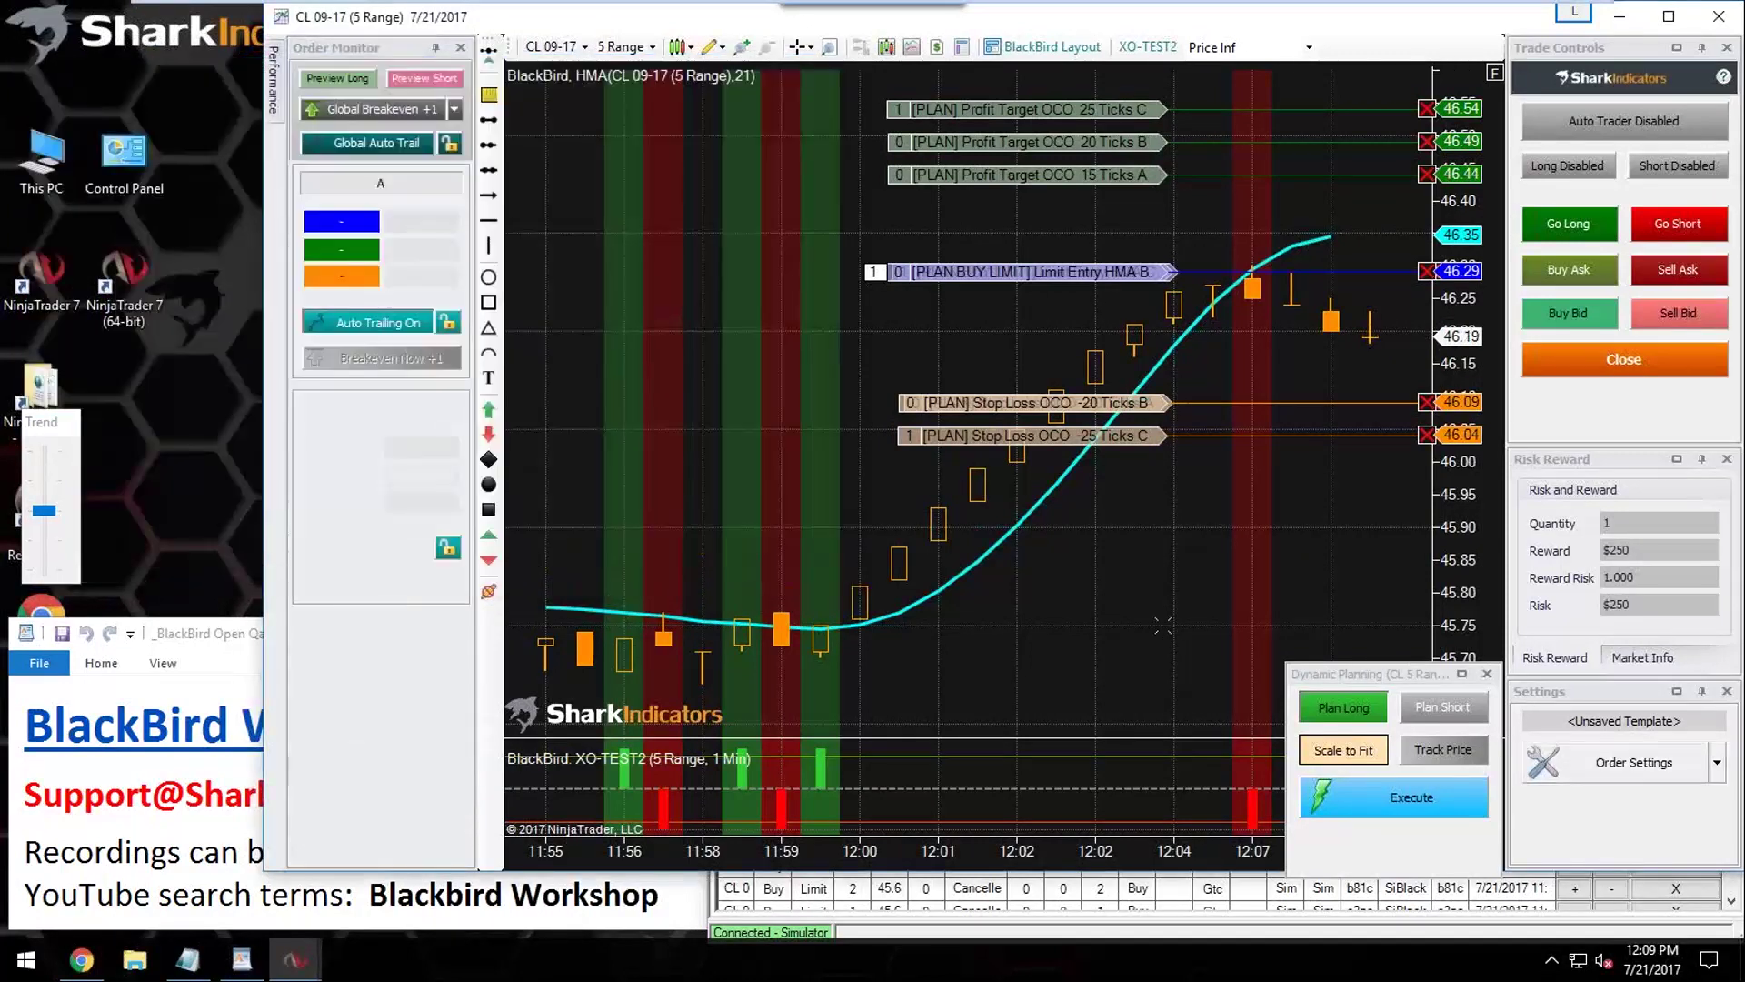
Step: Clear and replan the long trade with the new risk limit, and check its Risk value
left_click(1356, 713)
left_click(1356, 709)
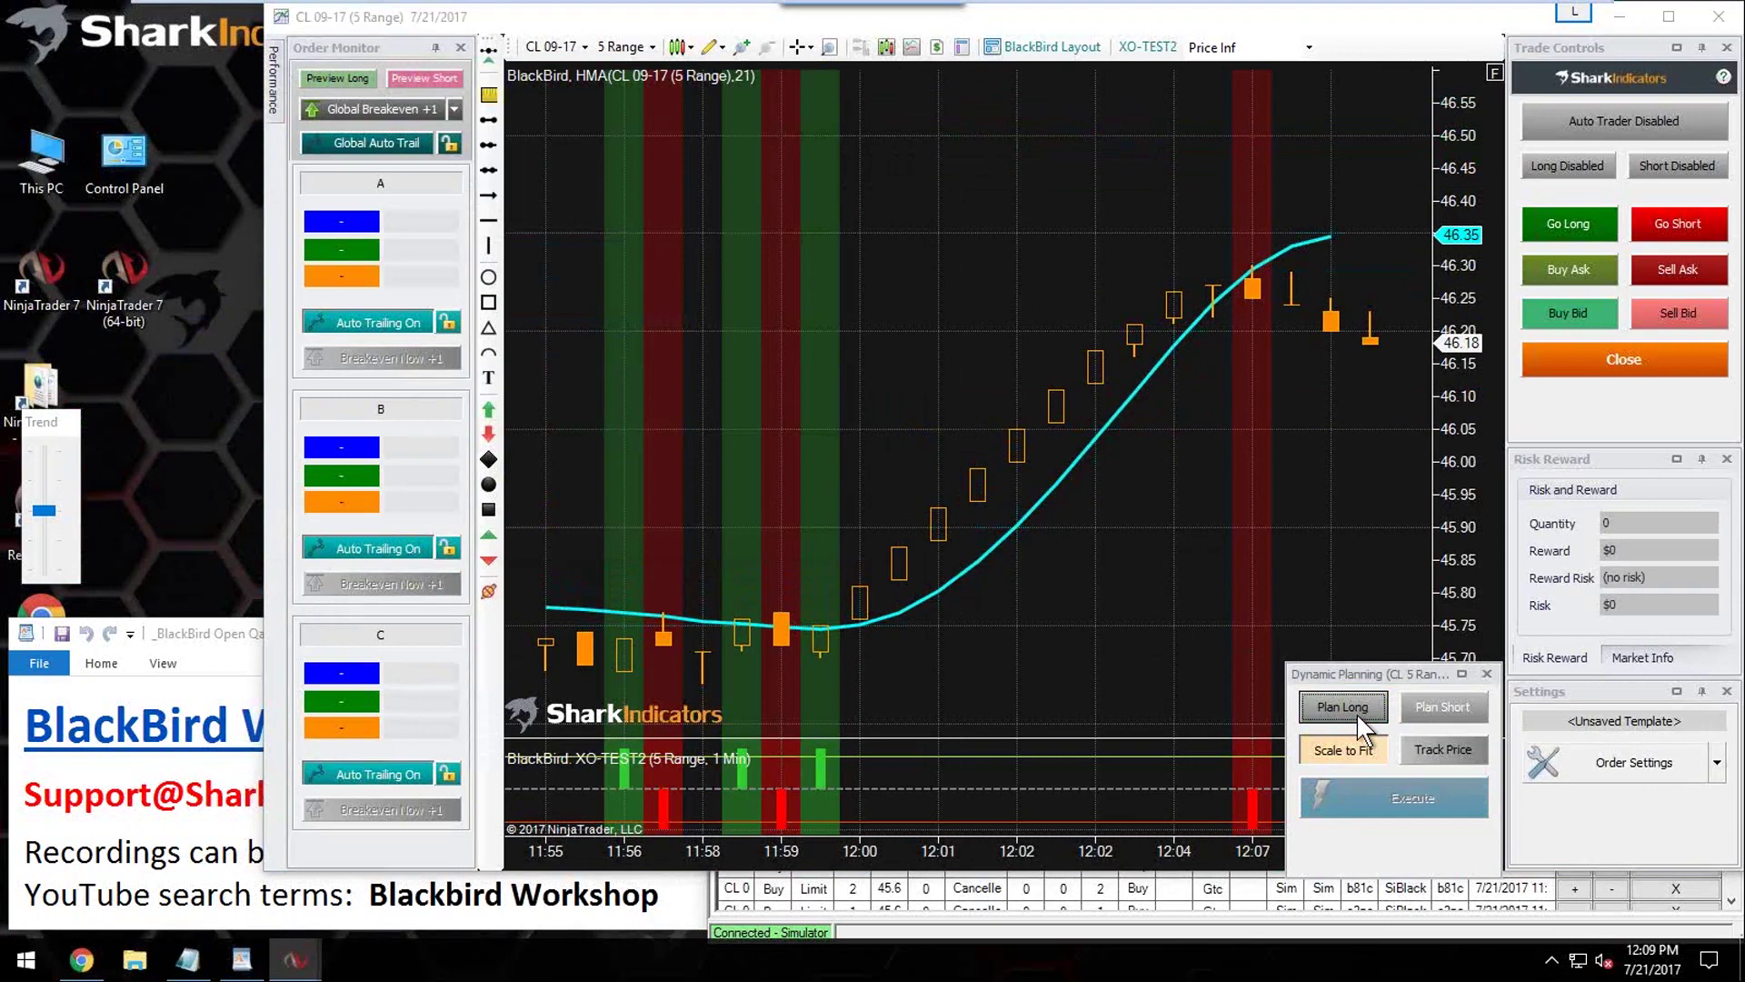
left_click(1356, 709)
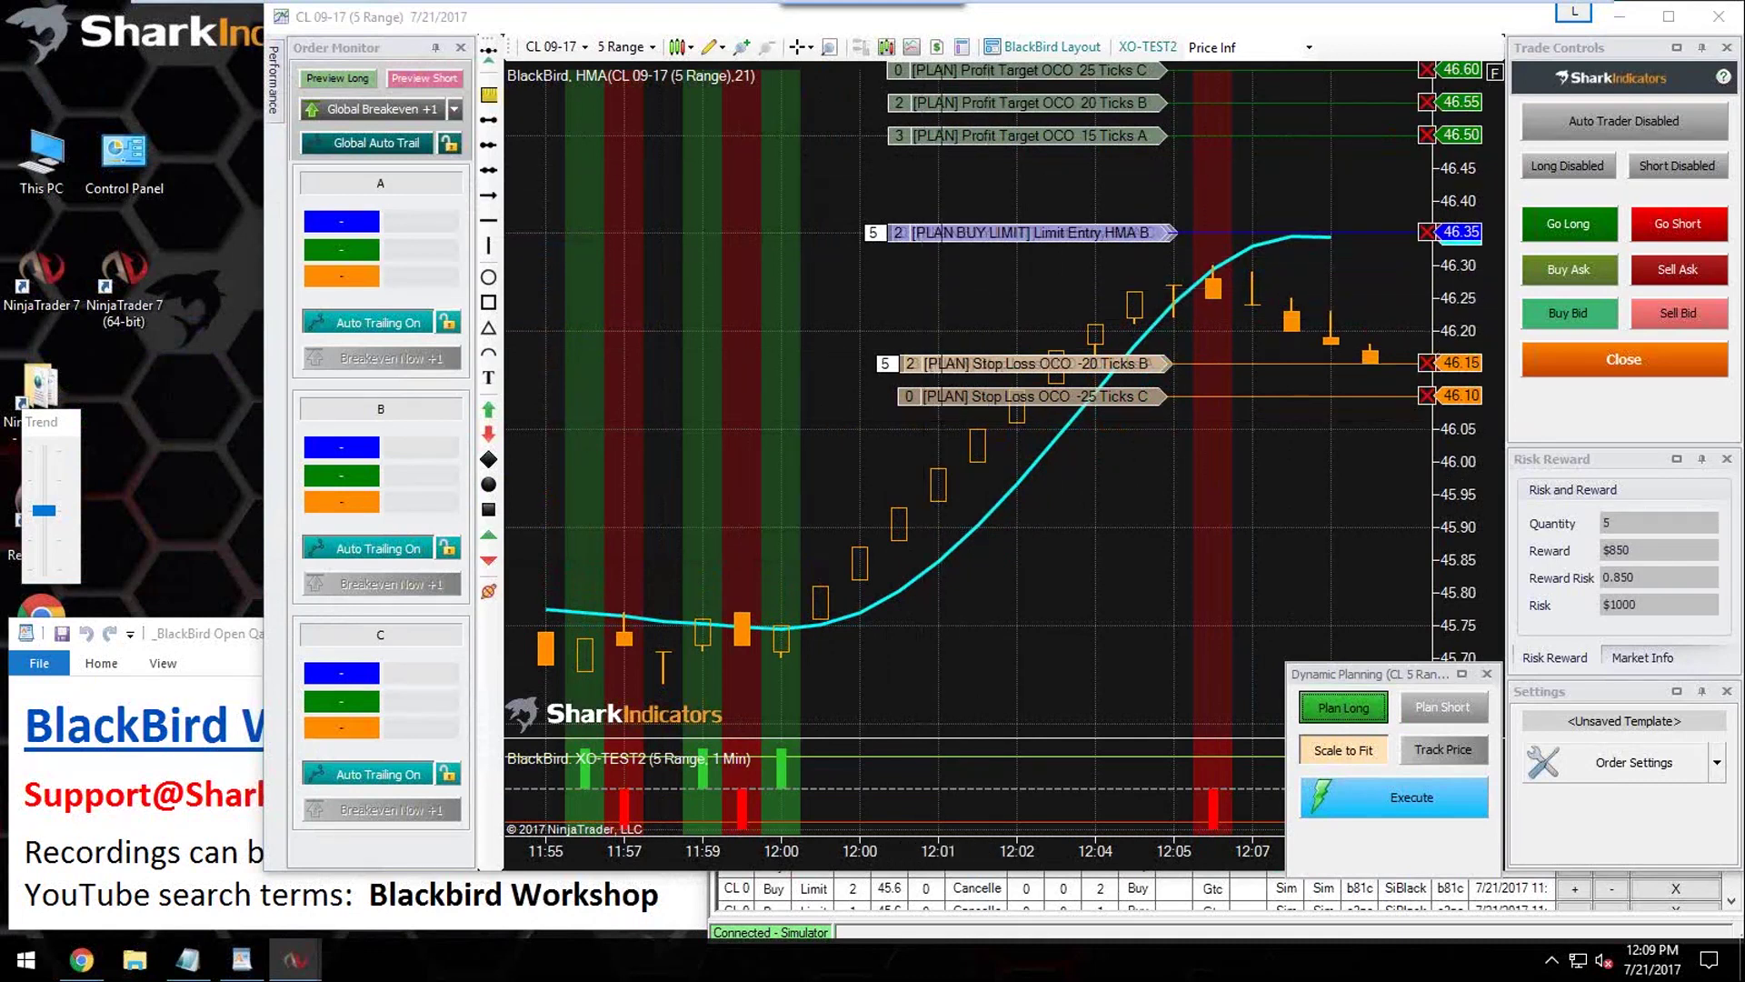
left_click(1635, 606)
left_click_drag(1636, 608, 1595, 604)
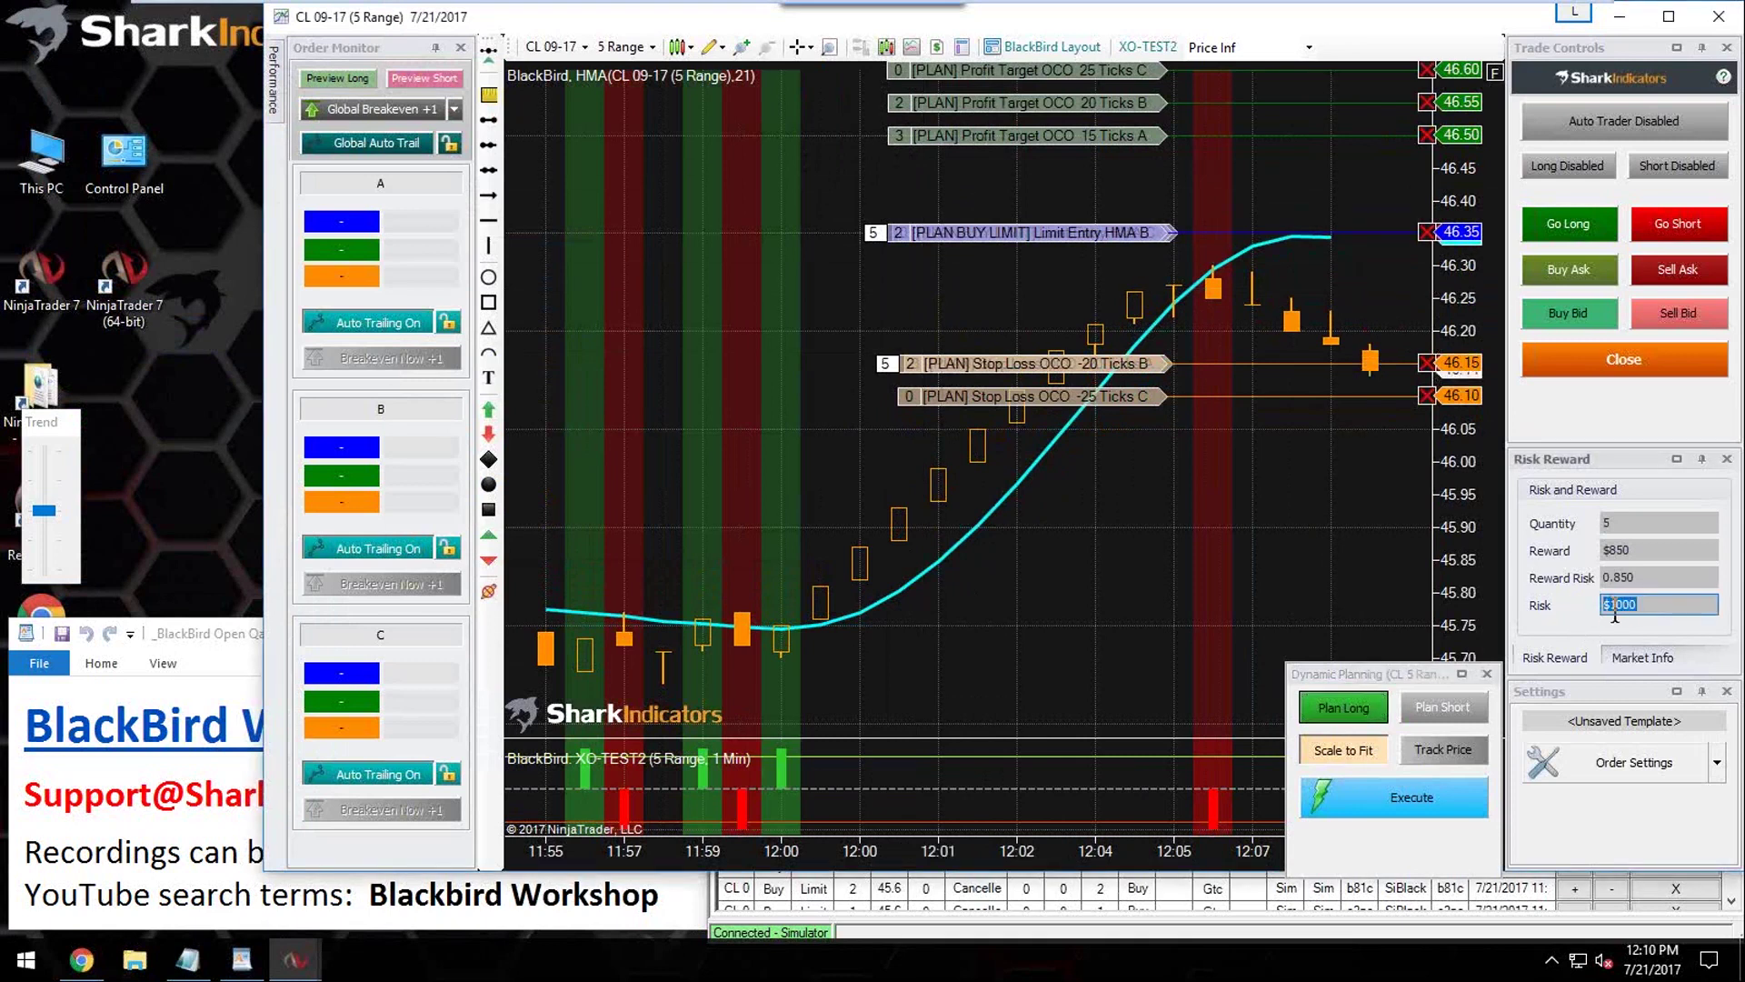
left_click(1044, 199)
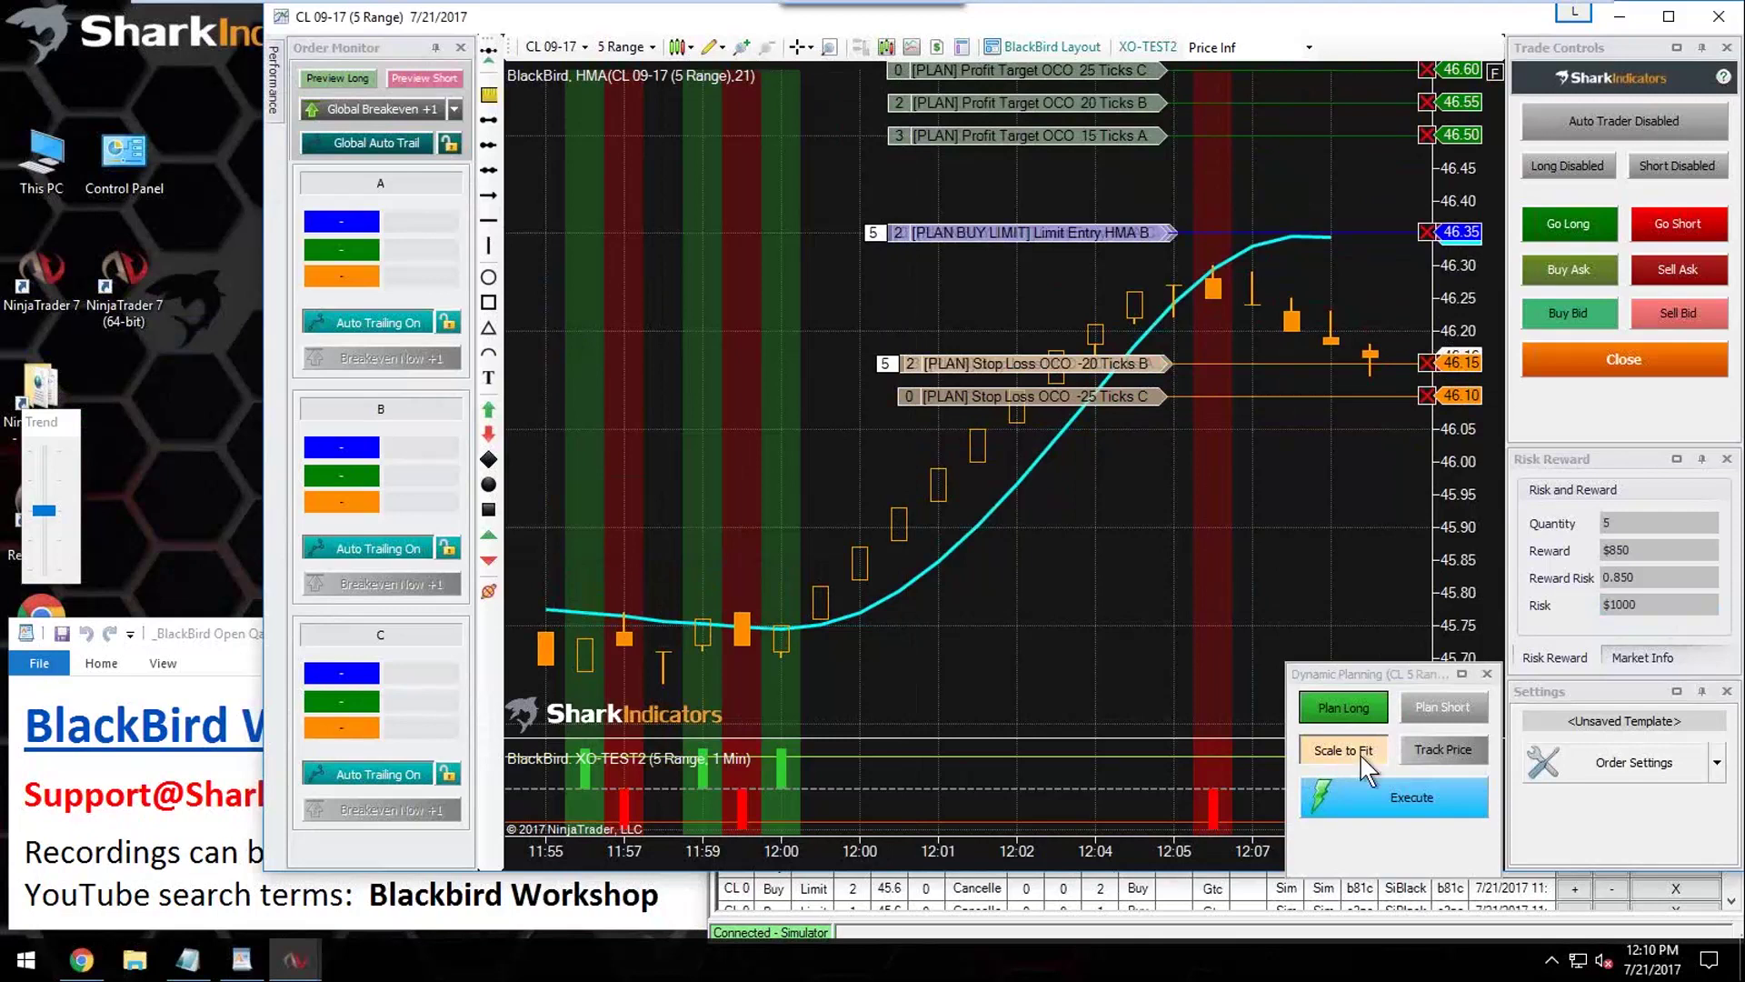
Step: Open order set C's quantity scaling options in the order settings, and switch Allow Downscaling off and on again
left_click(1630, 765)
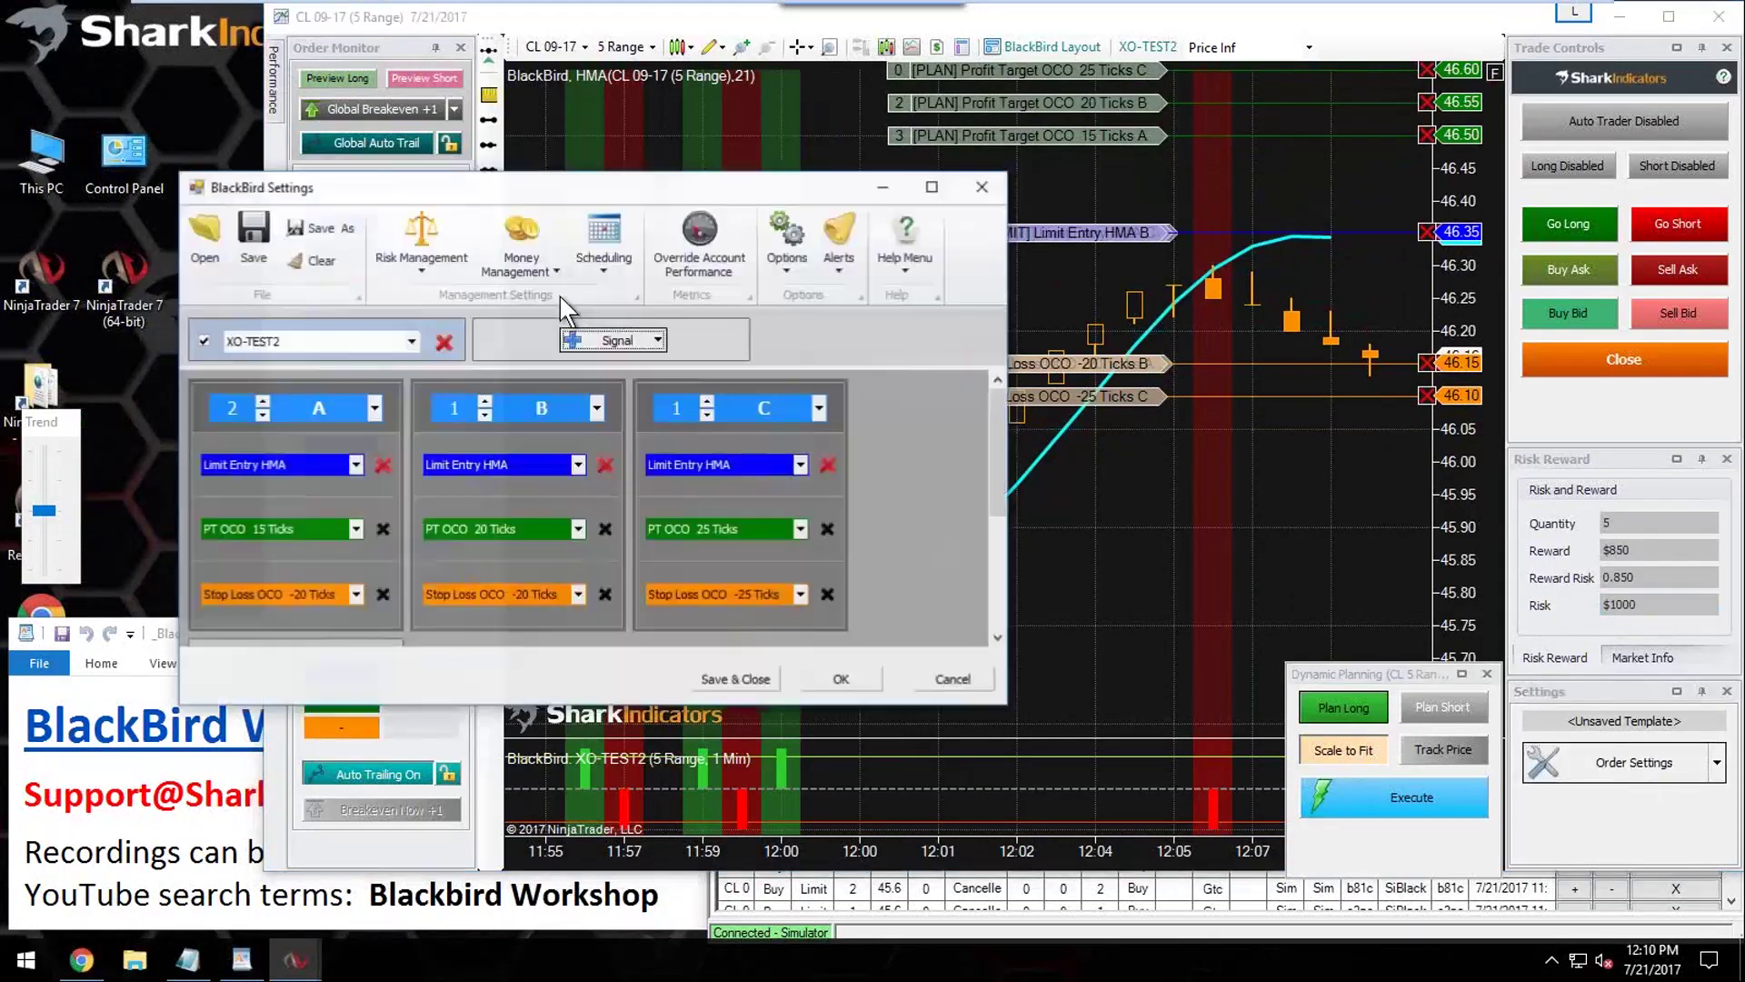
left_click_drag(522, 195, 426, 194)
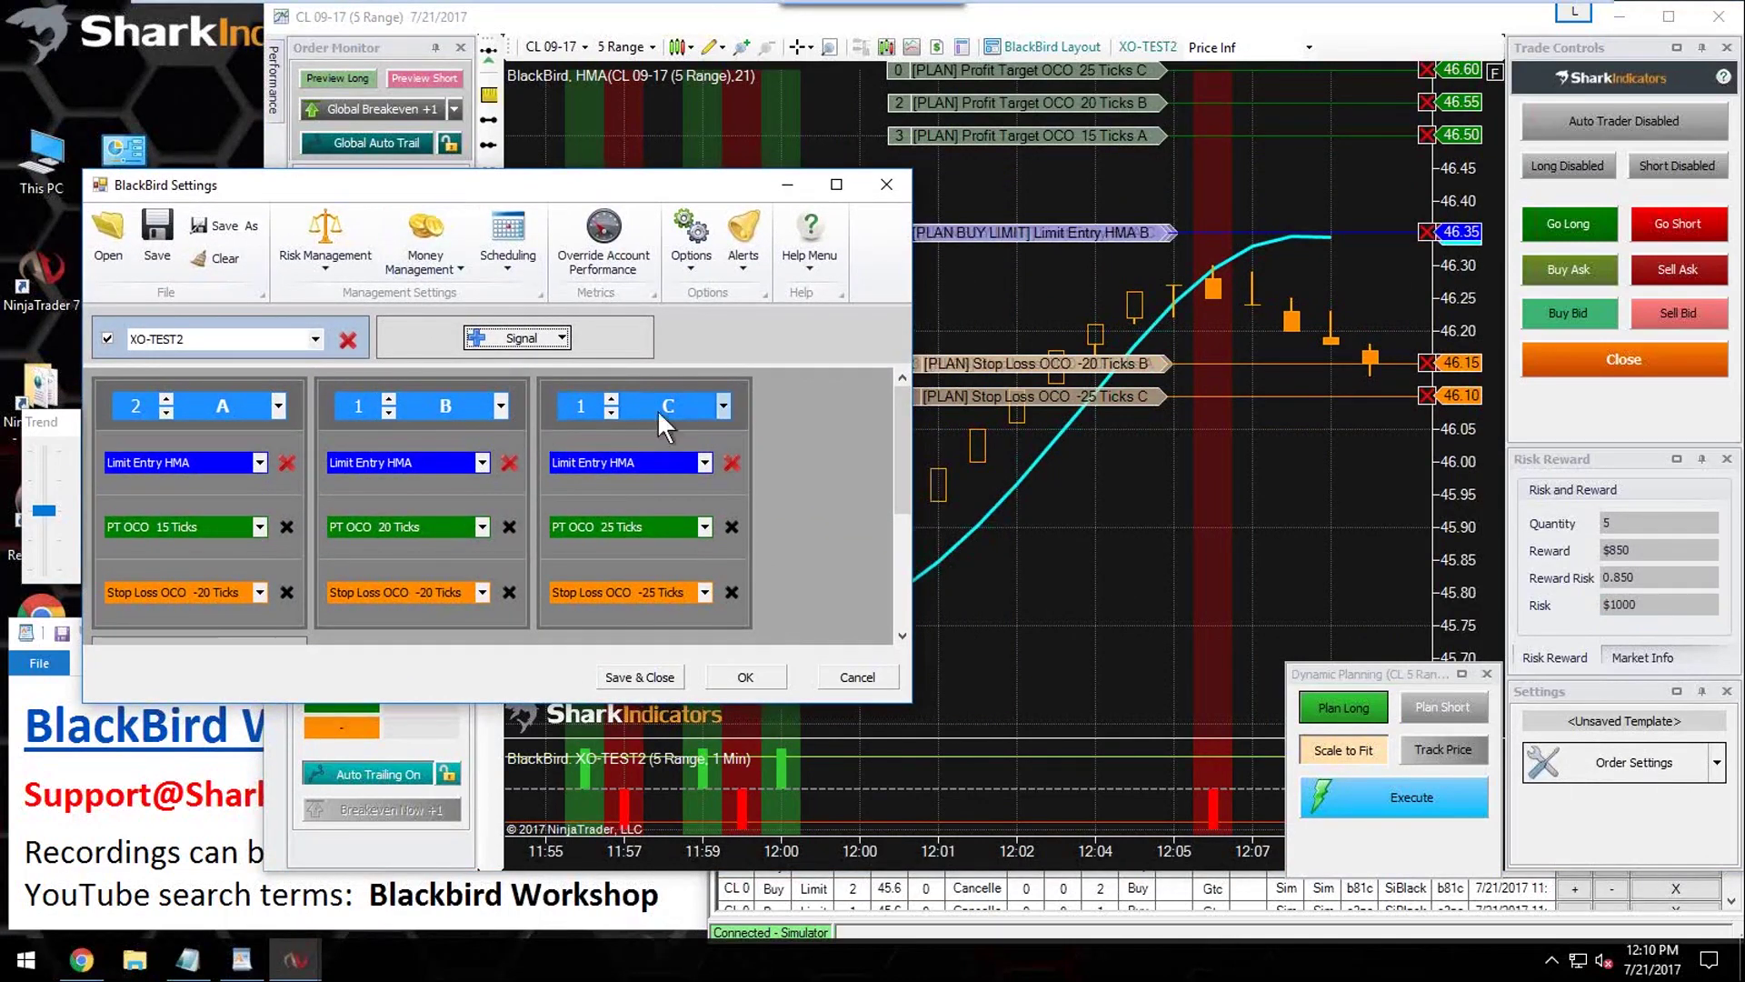
left_click(724, 407)
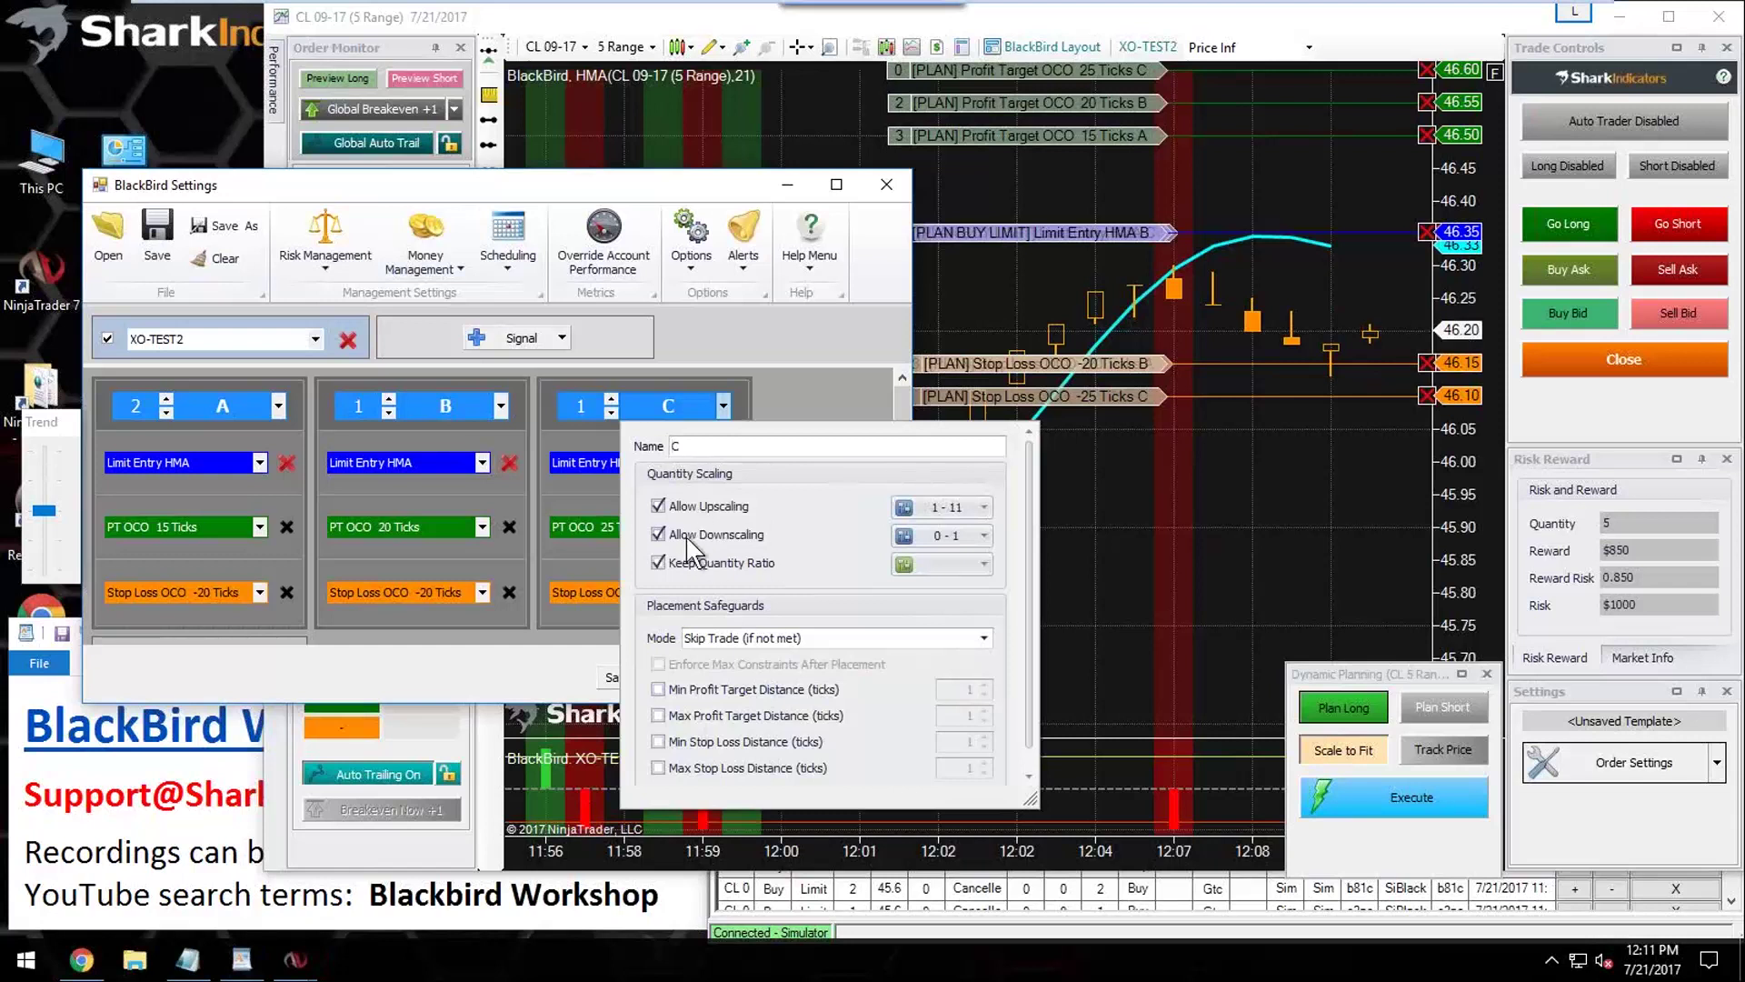
left_click(659, 535)
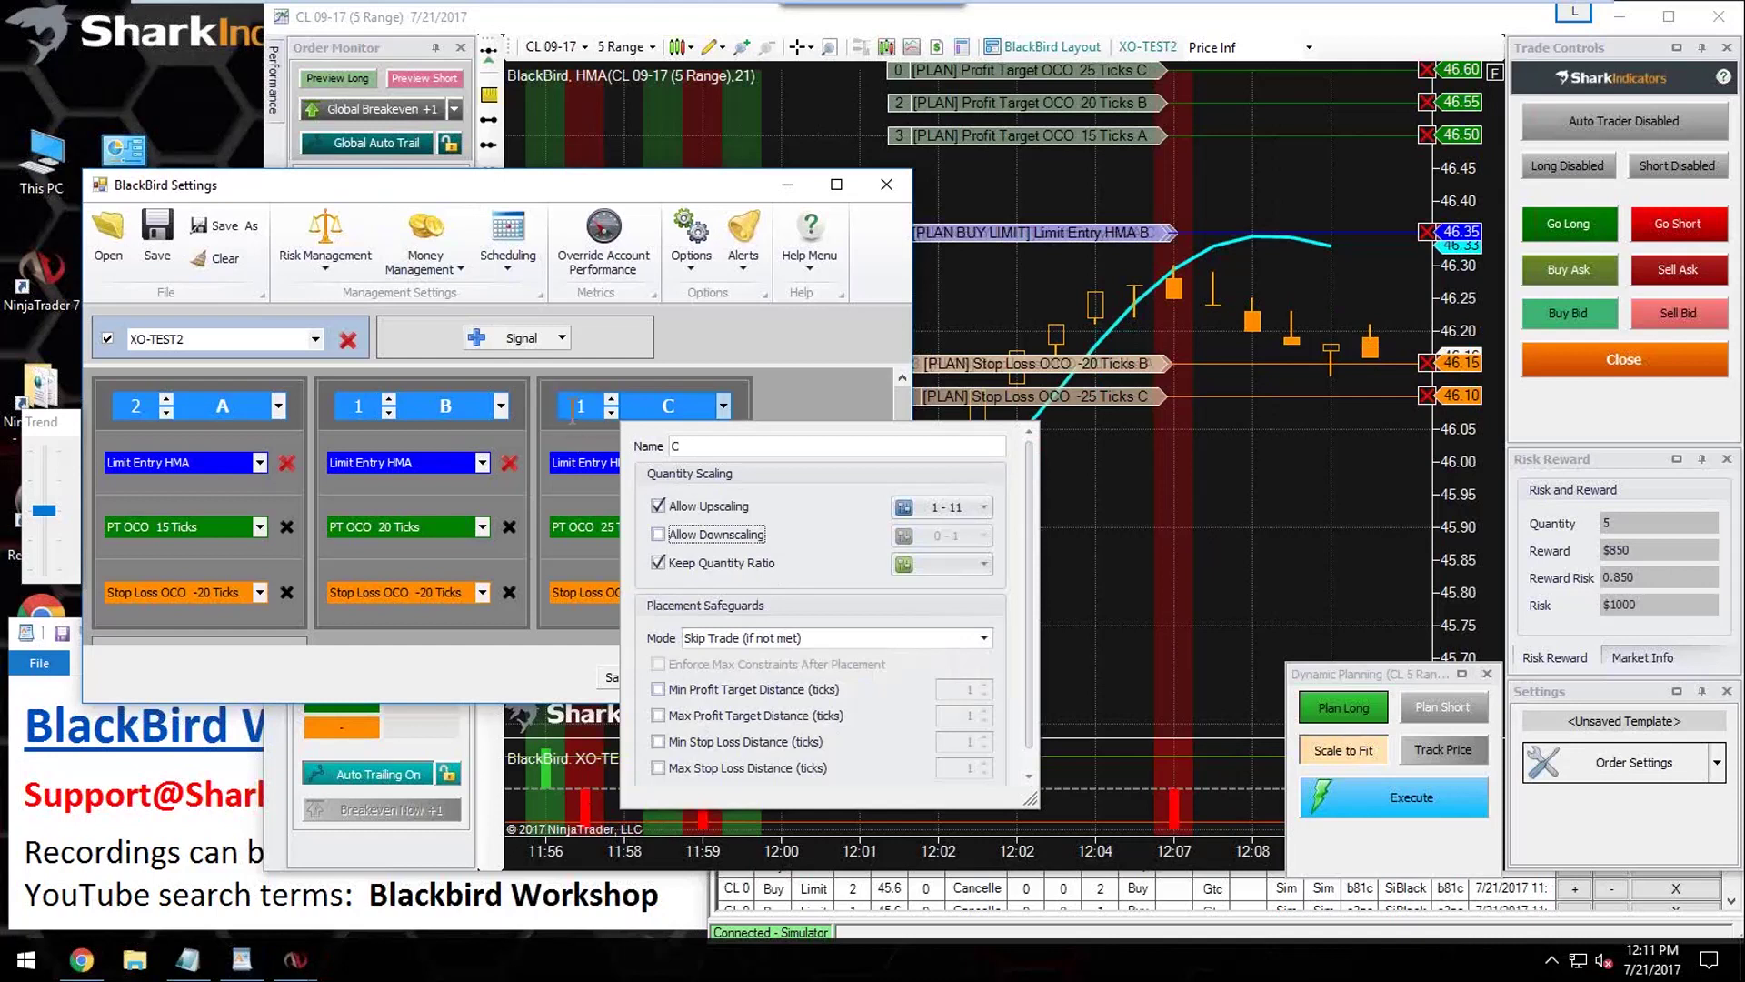
left_click(659, 534)
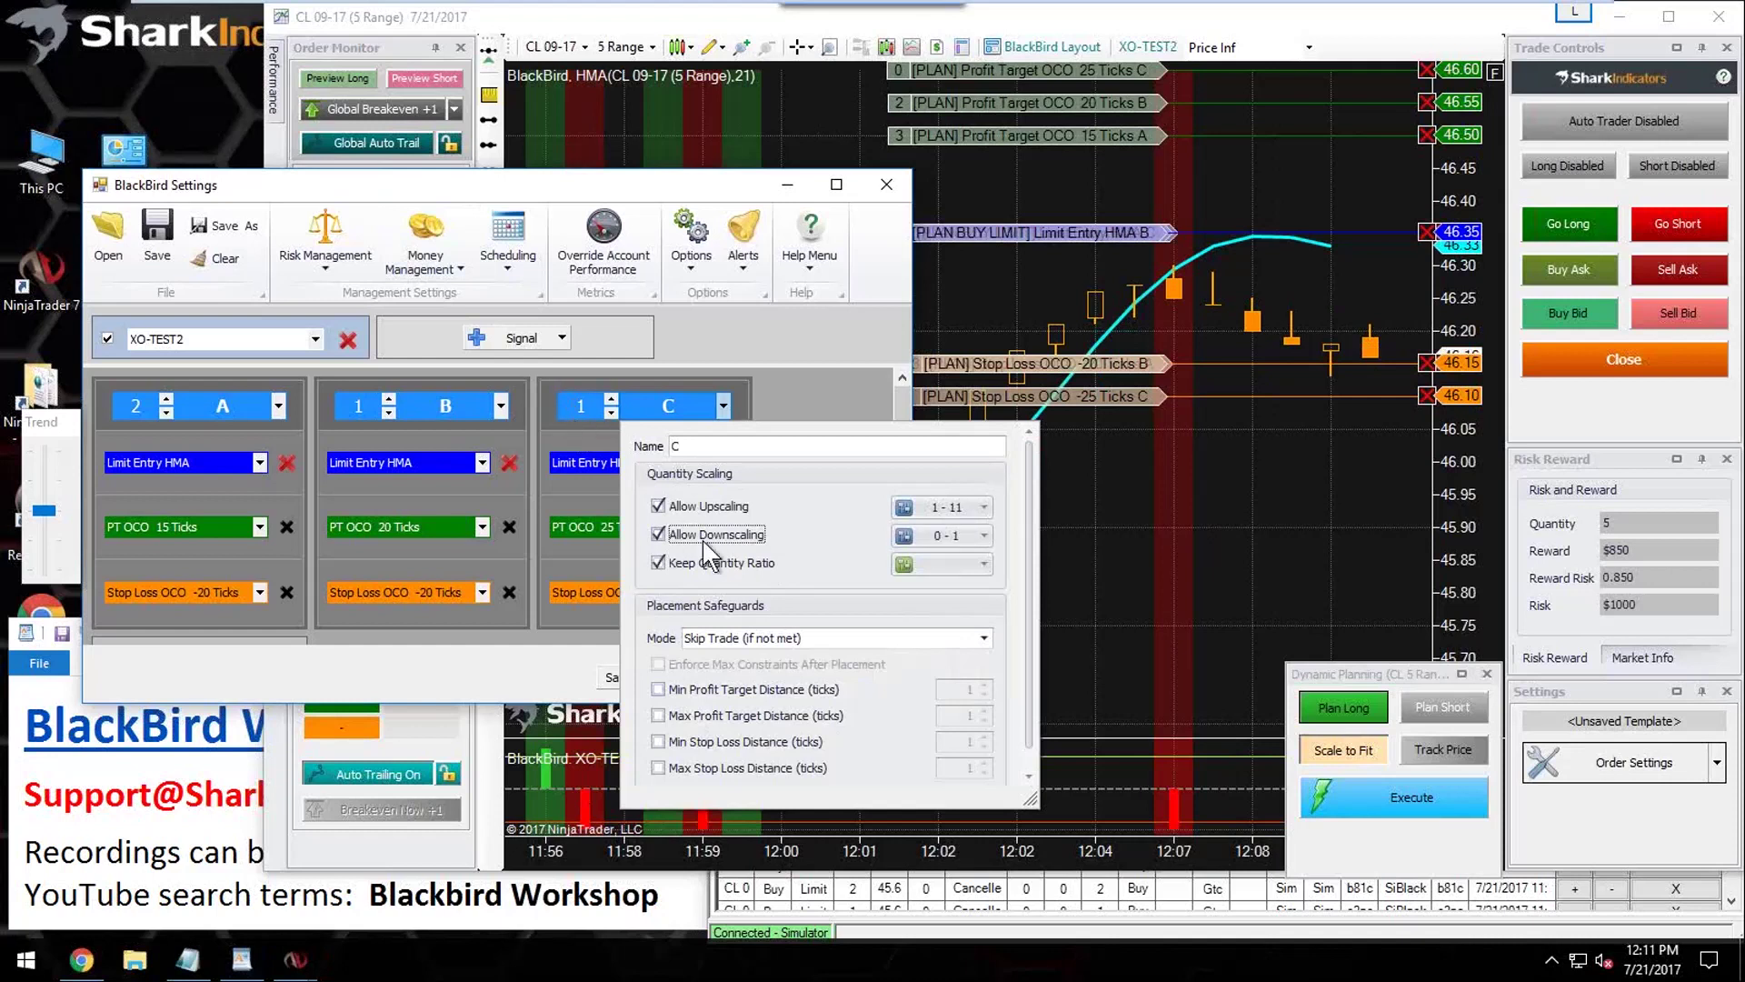
Step: Set order set C's downscaling Acceptable Variance to 0
left_click(984, 536)
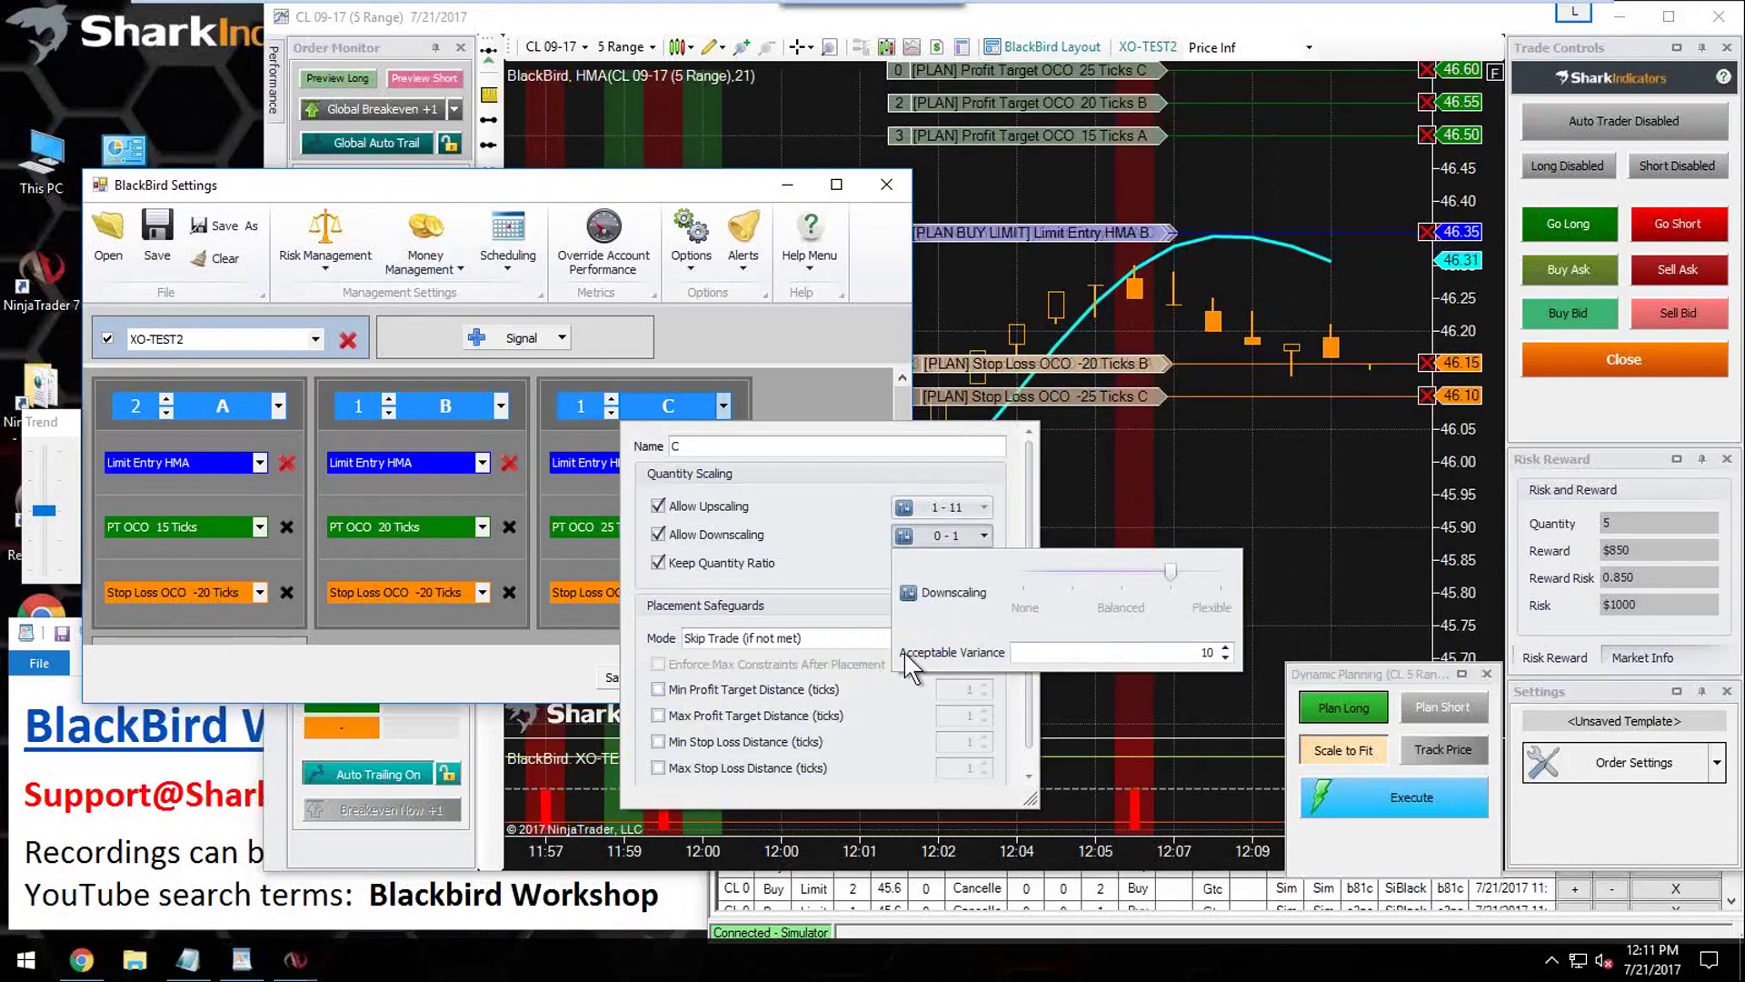
left_click(1225, 657)
left_click(823, 548)
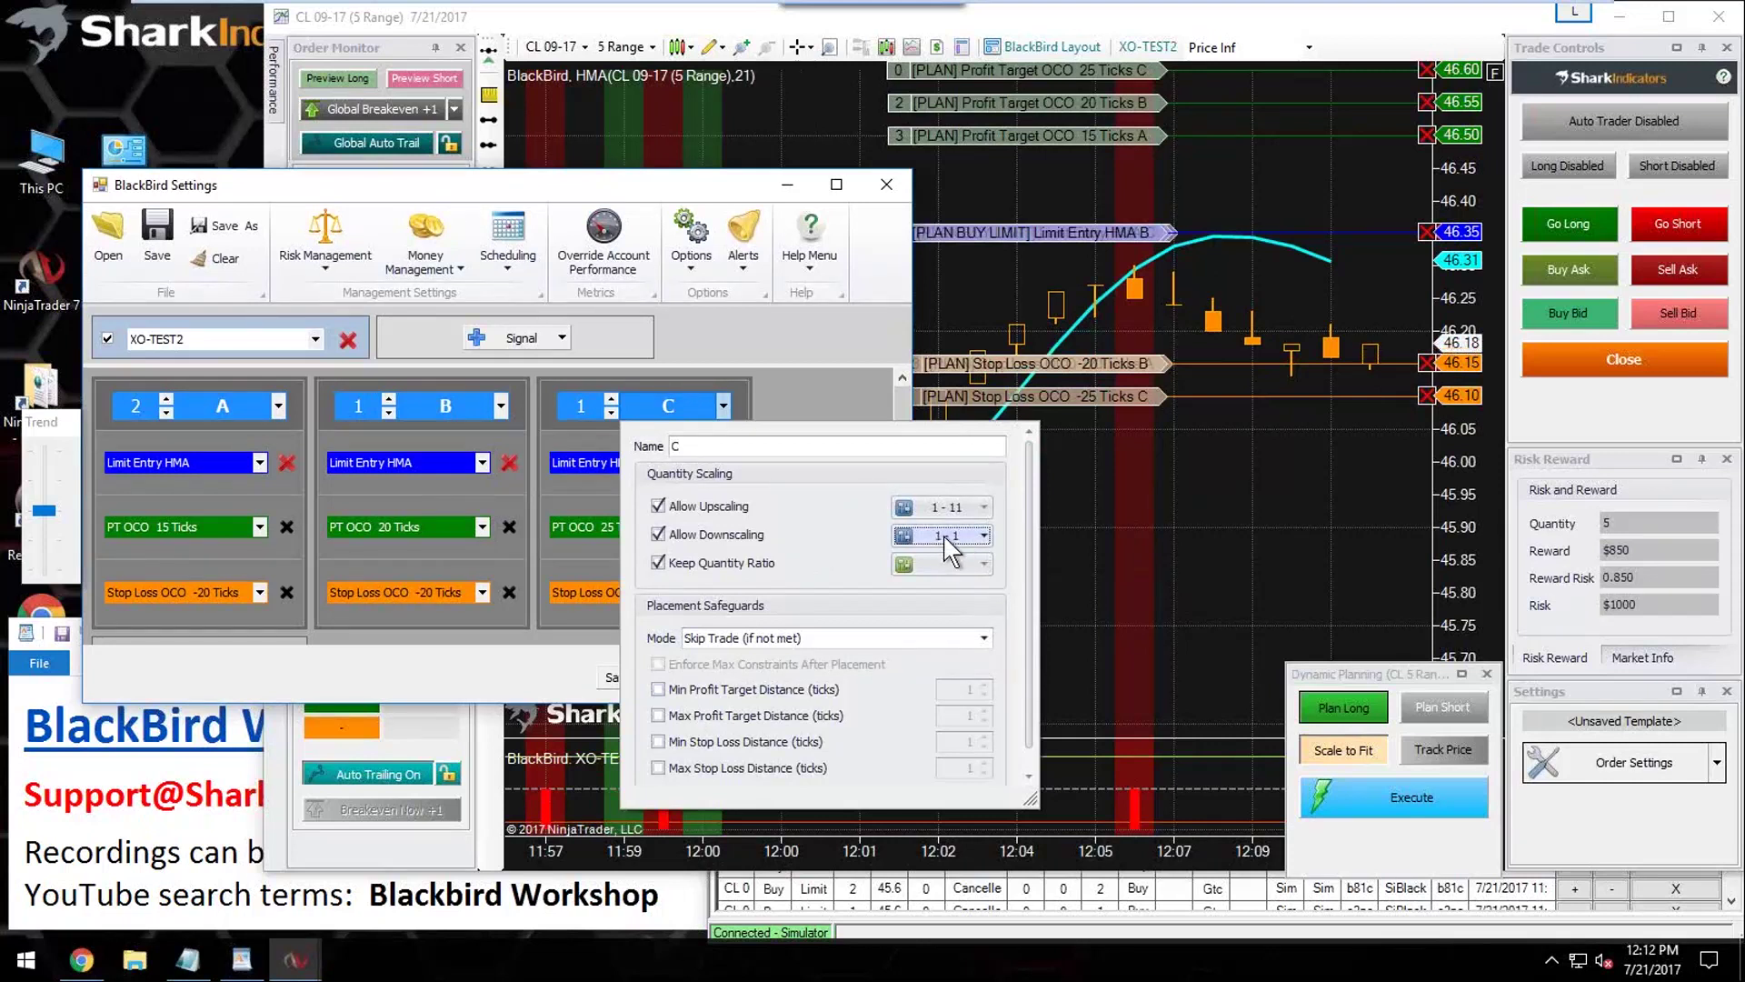
Step: Restore order set C's downscaling Acceptable Variance to 10 and disable Allow Downscaling
left_click(982, 536)
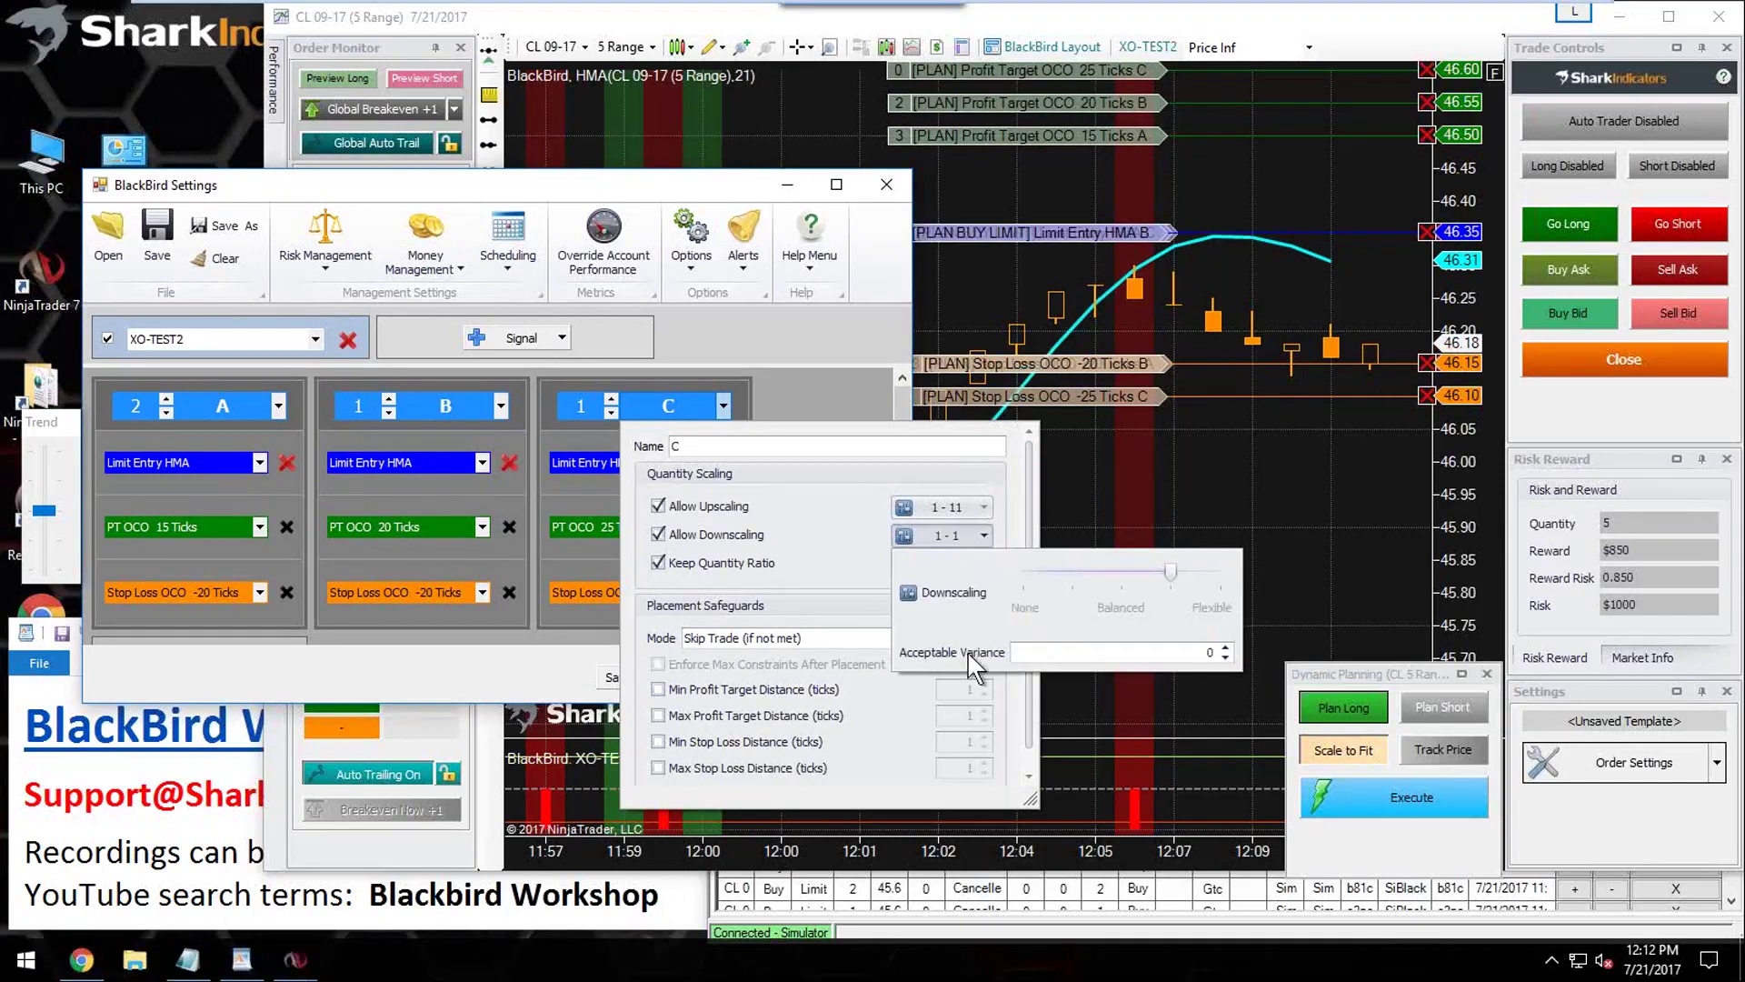
left_click(1225, 646)
left_click(1226, 646)
left_click(700, 535)
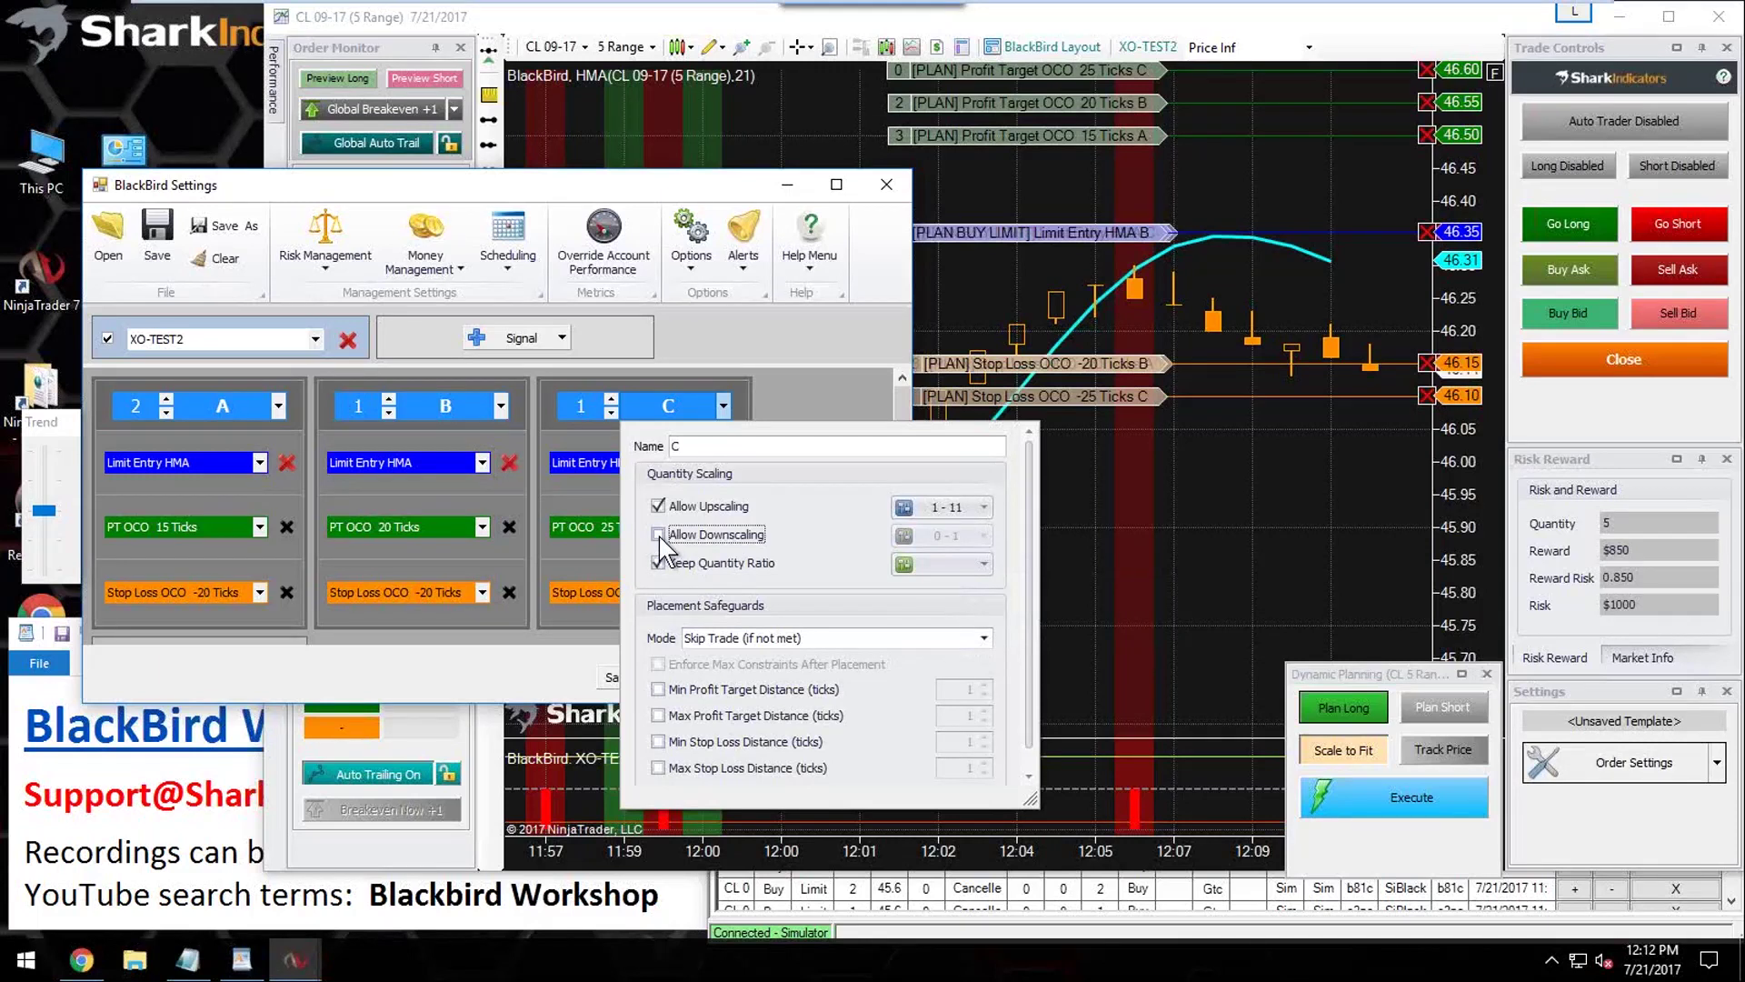
Step: Raise the quantity of order set C to 10
left_click(610, 399)
left_click(610, 399)
left_click(610, 399)
left_click(610, 399)
left_click(609, 399)
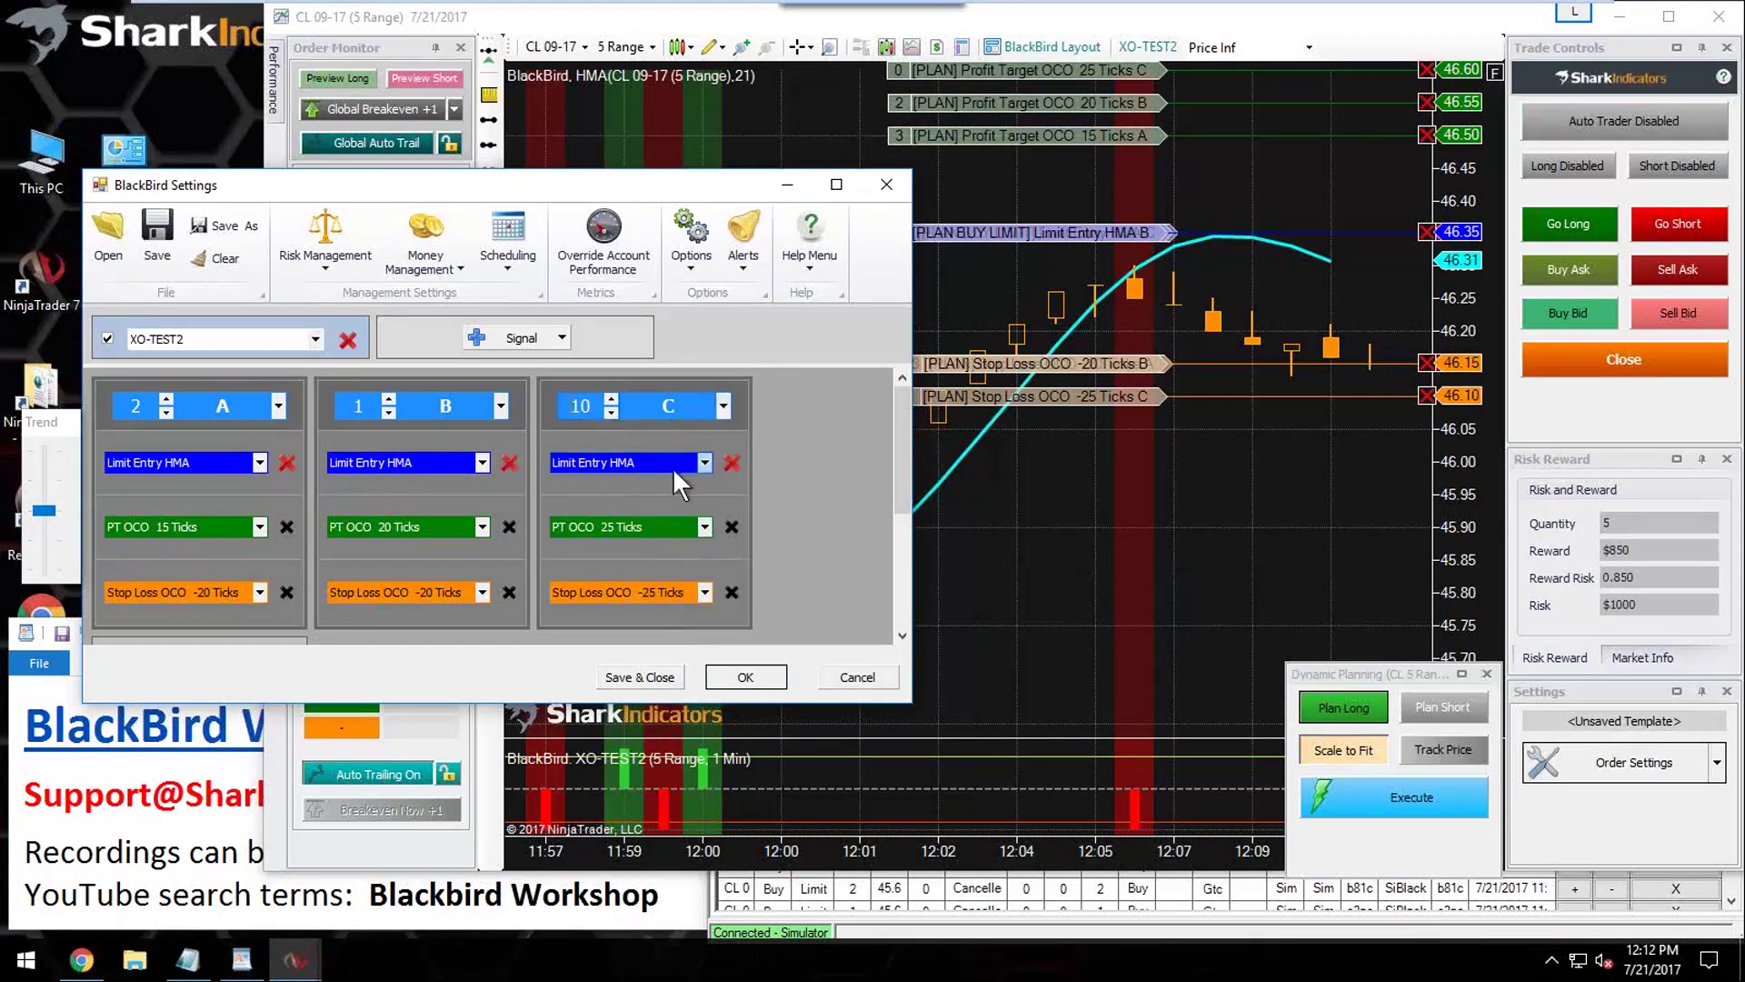
Step: Enable Allow Downscaling for order set C and set its Acceptable Variance to 5
left_click(673, 409)
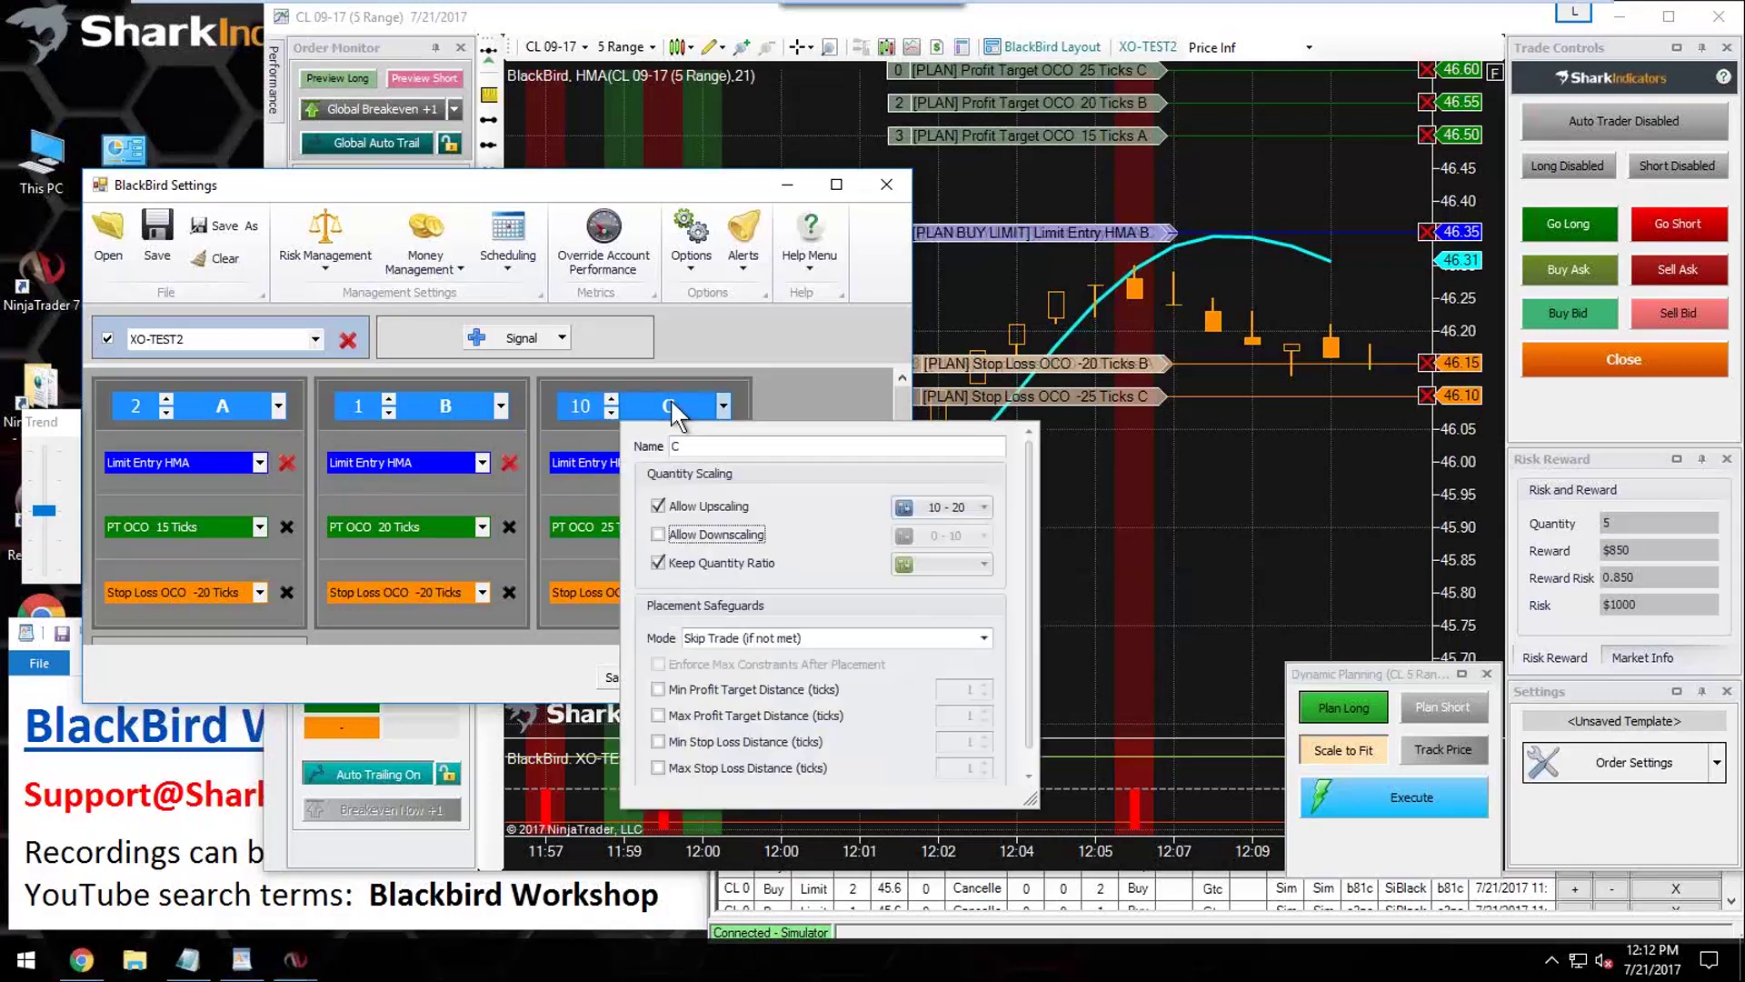
left_click(662, 536)
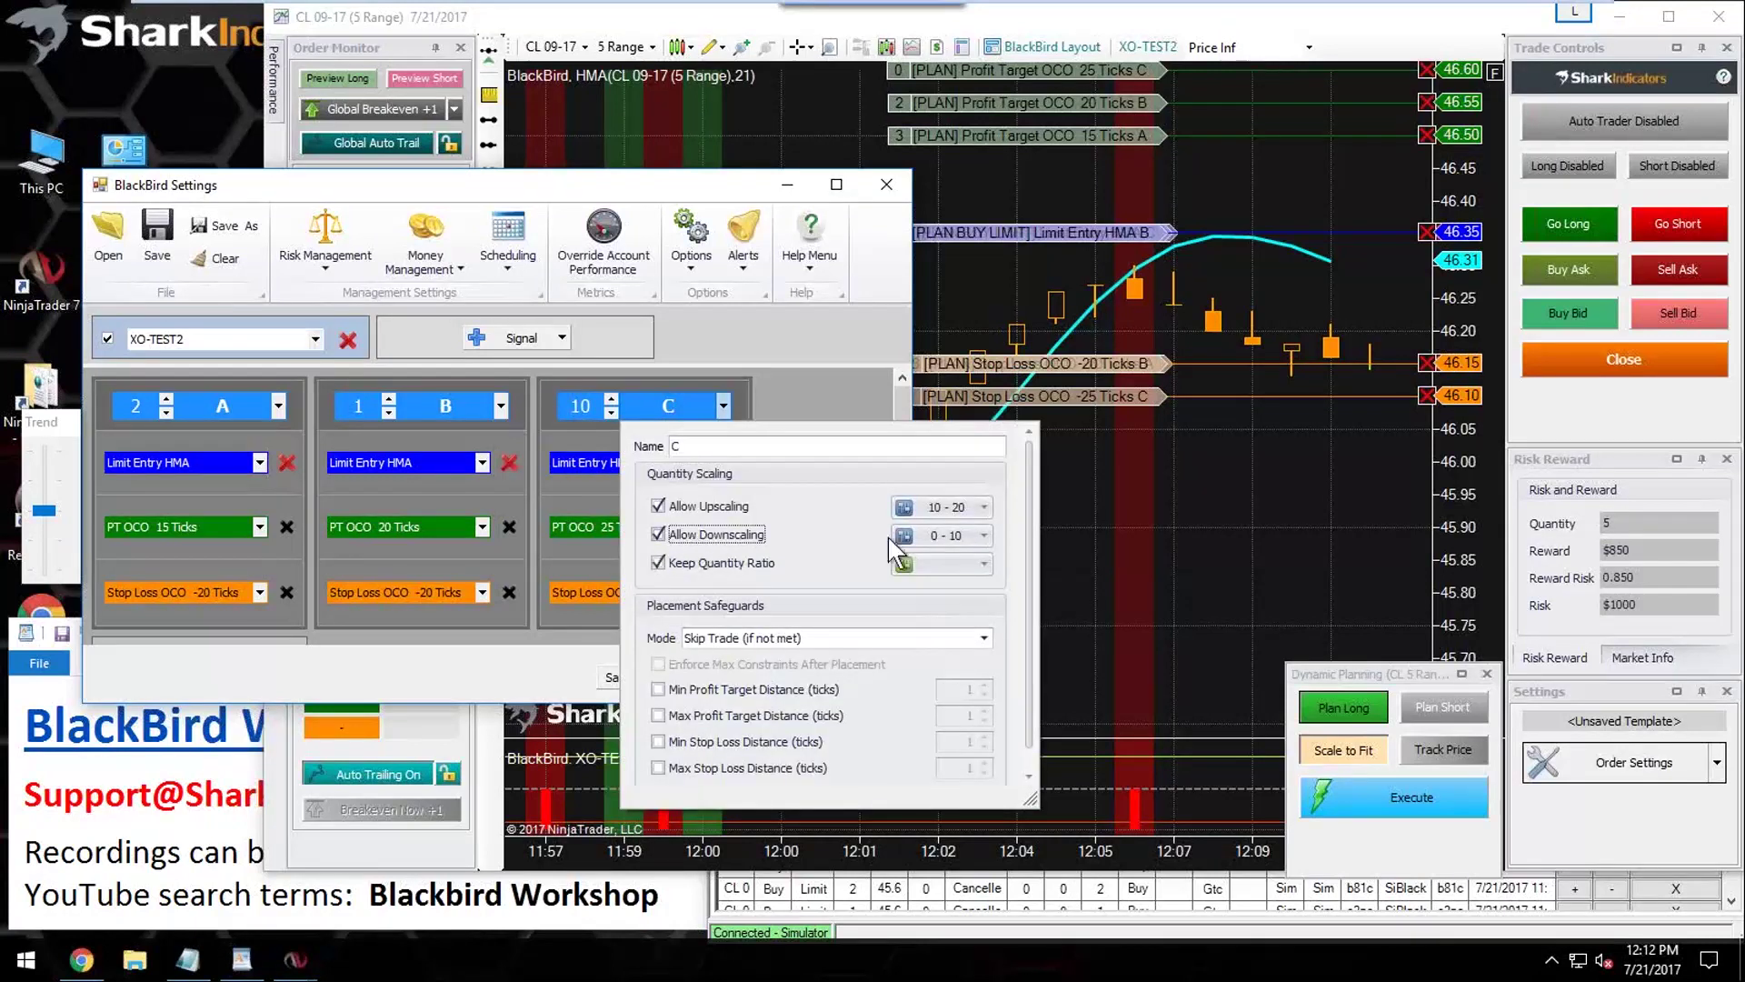
left_click(984, 537)
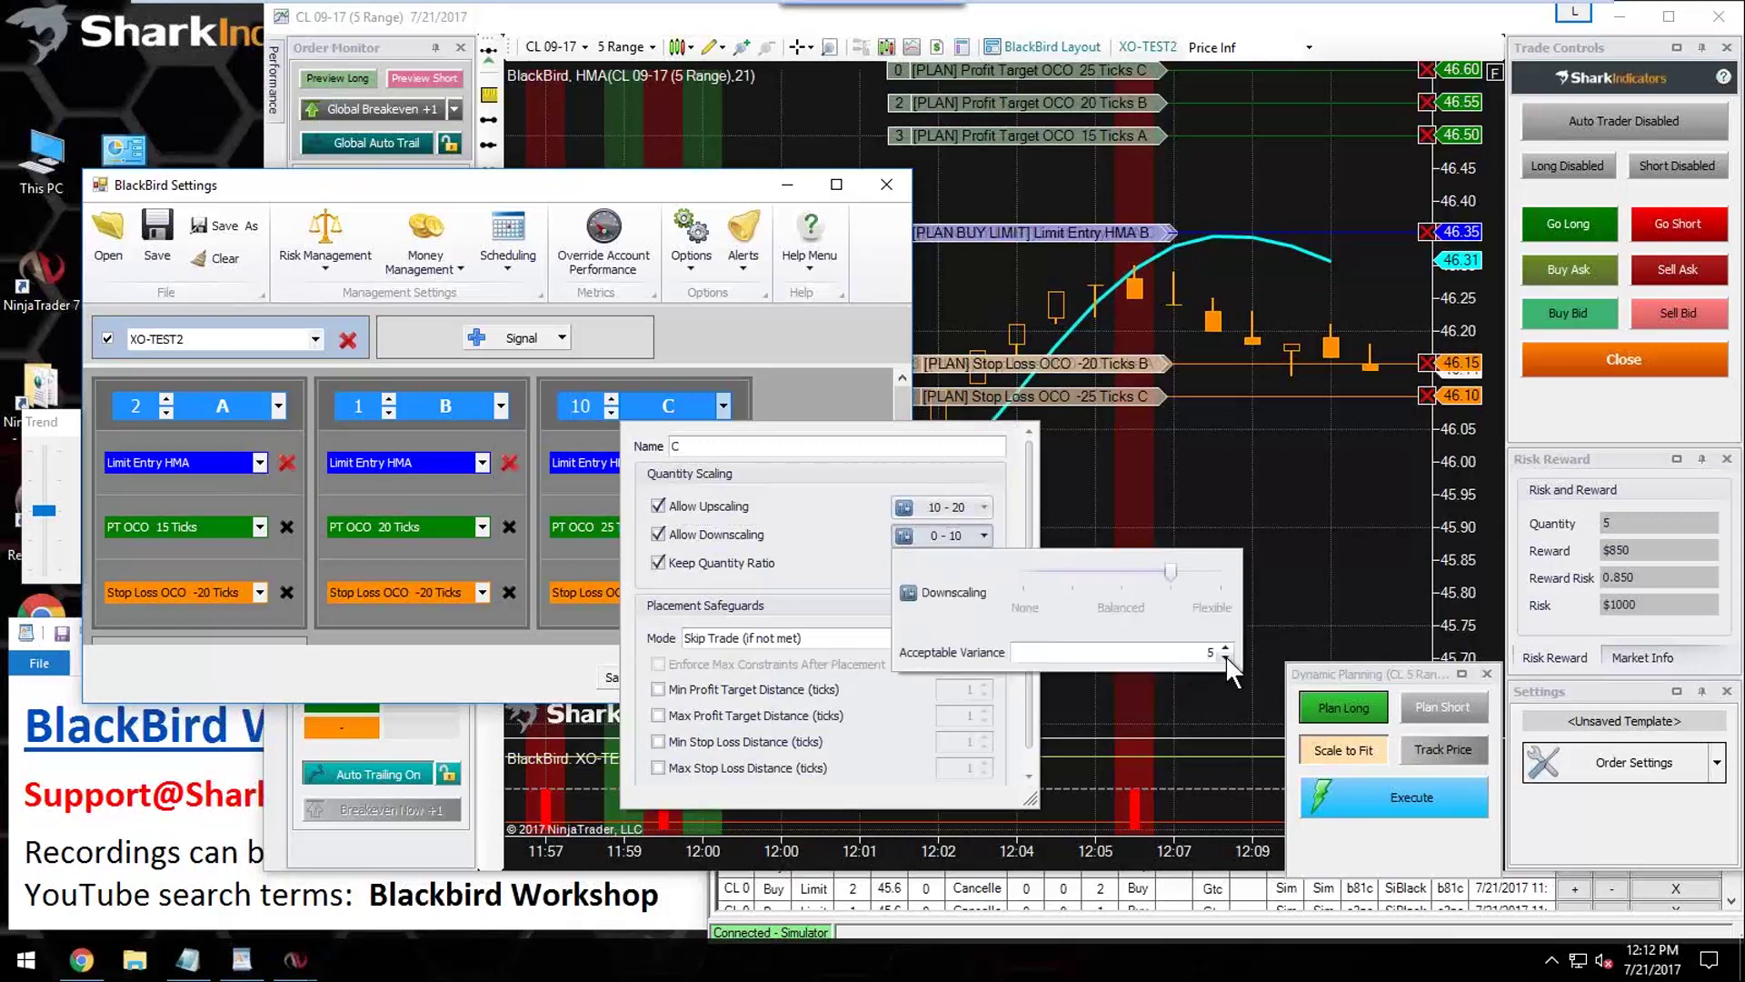
left_click(1111, 650)
left_click(855, 543)
left_click(707, 533)
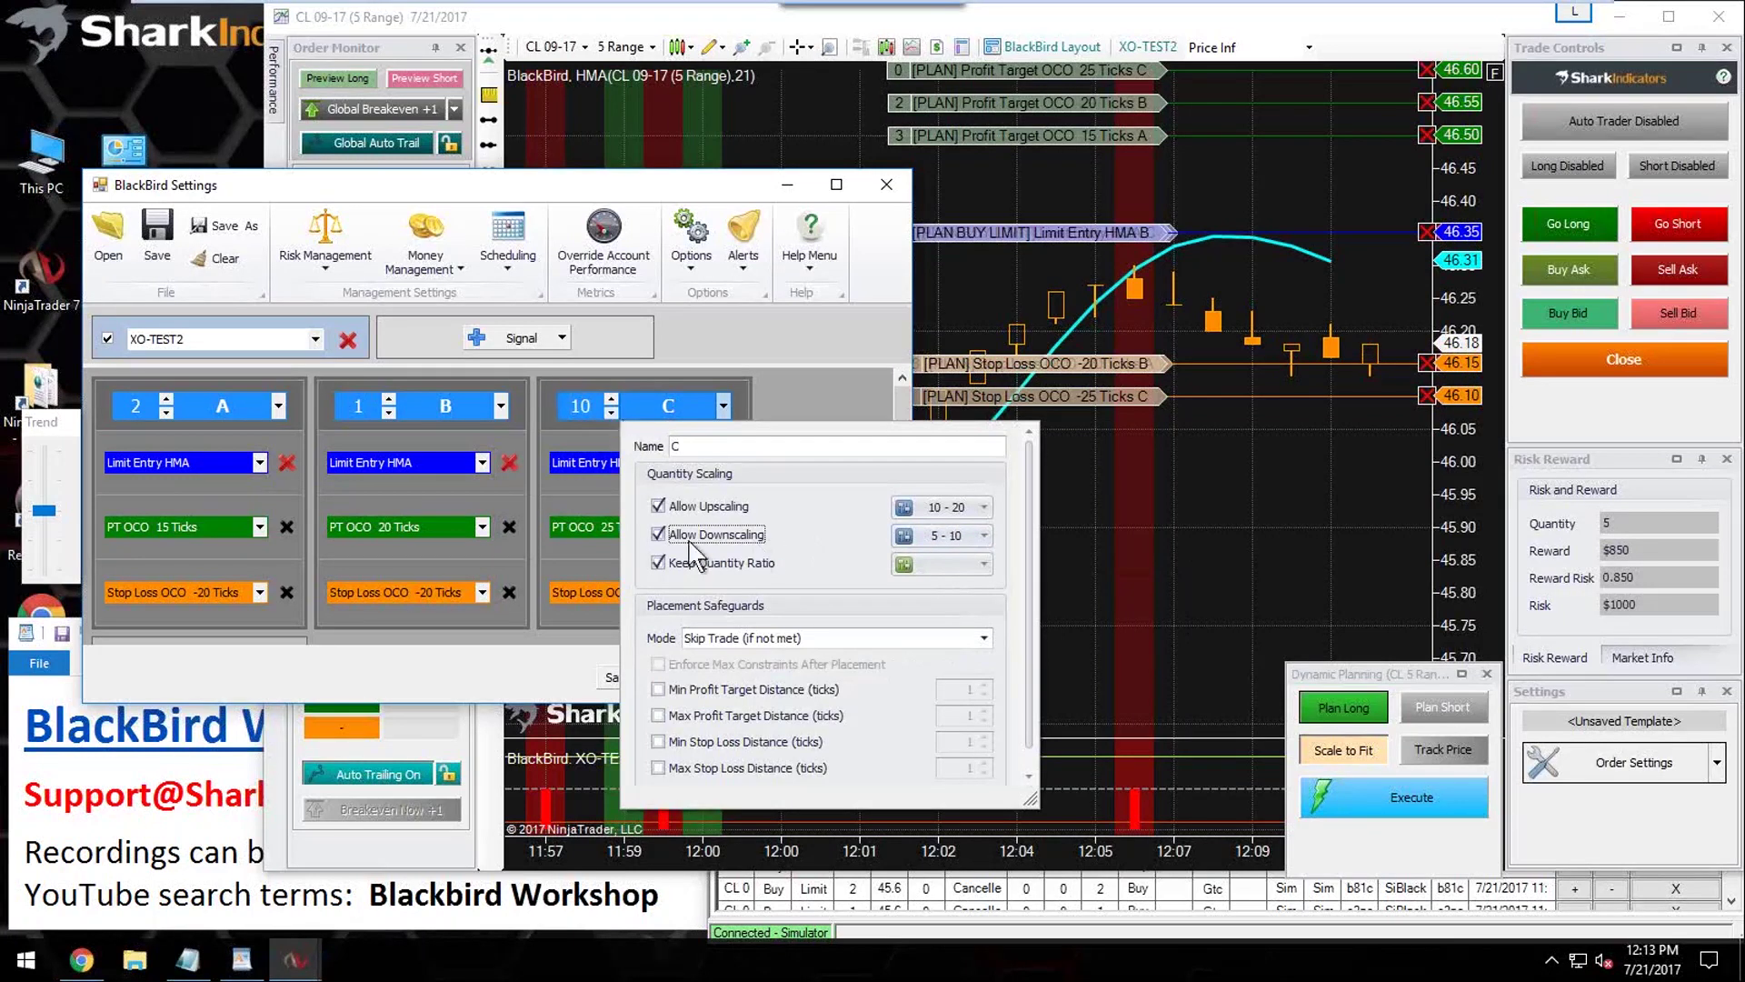
Step: Return order set C's downscaling Acceptable Variance to 10 and turn off its Allow Downscaling option
left_click(985, 534)
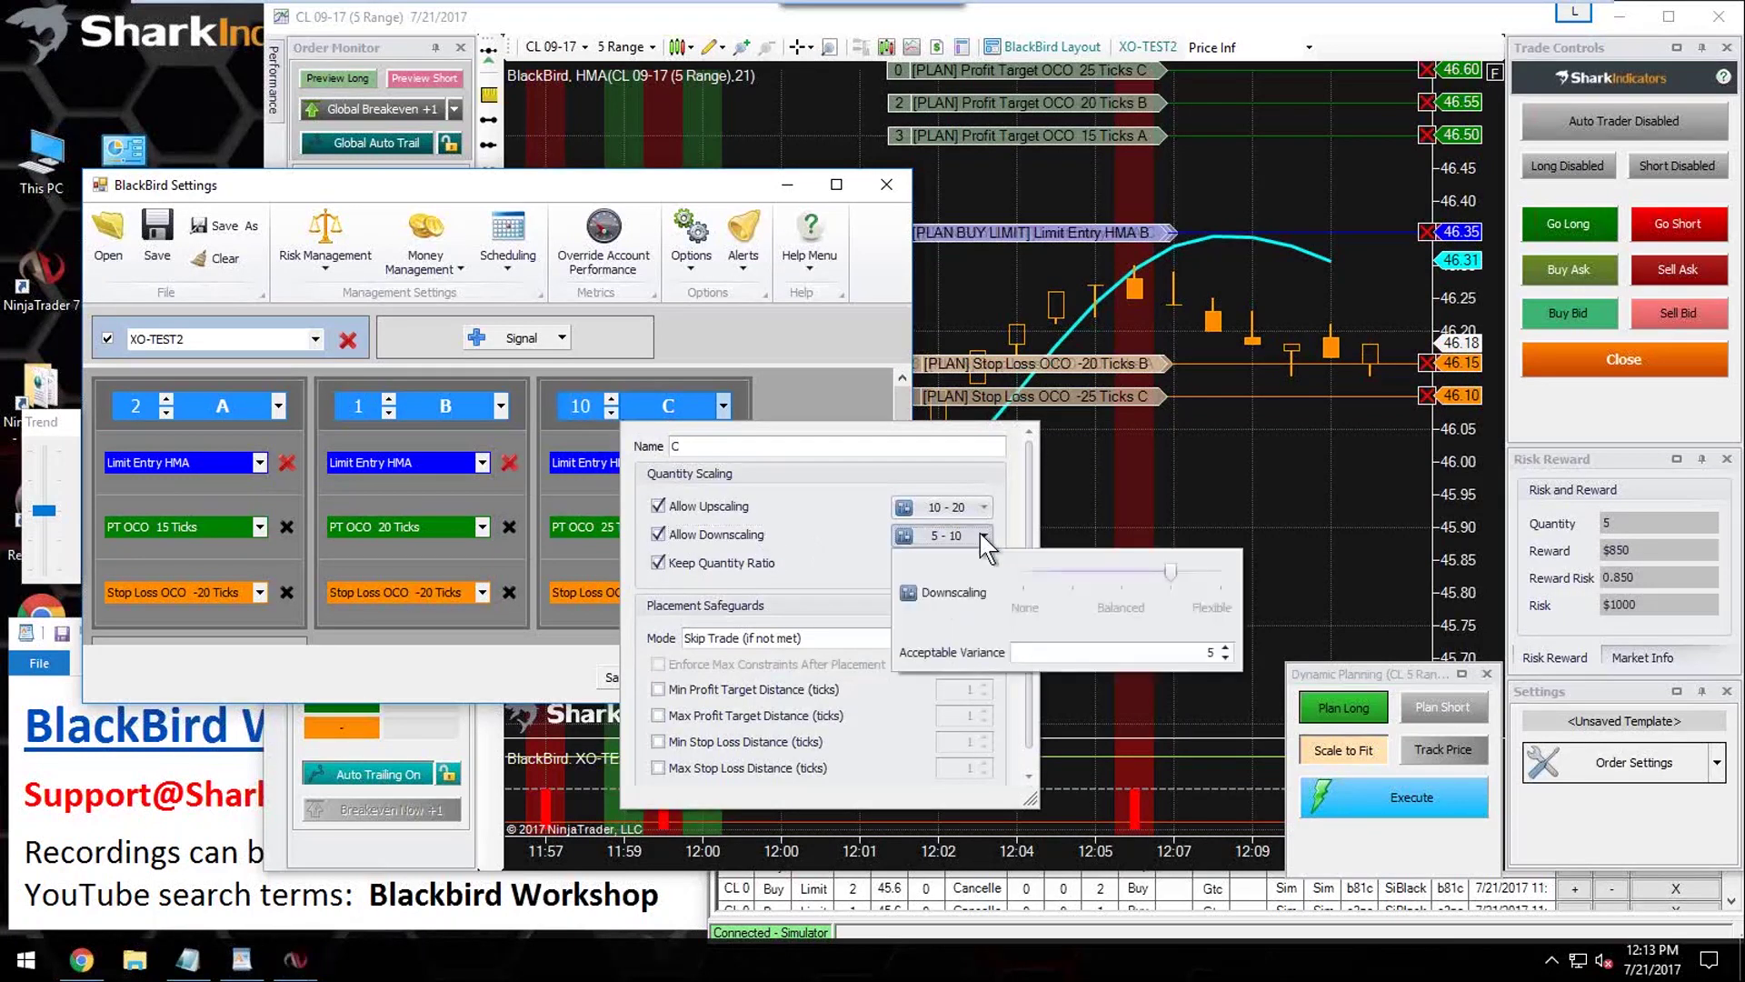
left_click(1225, 648)
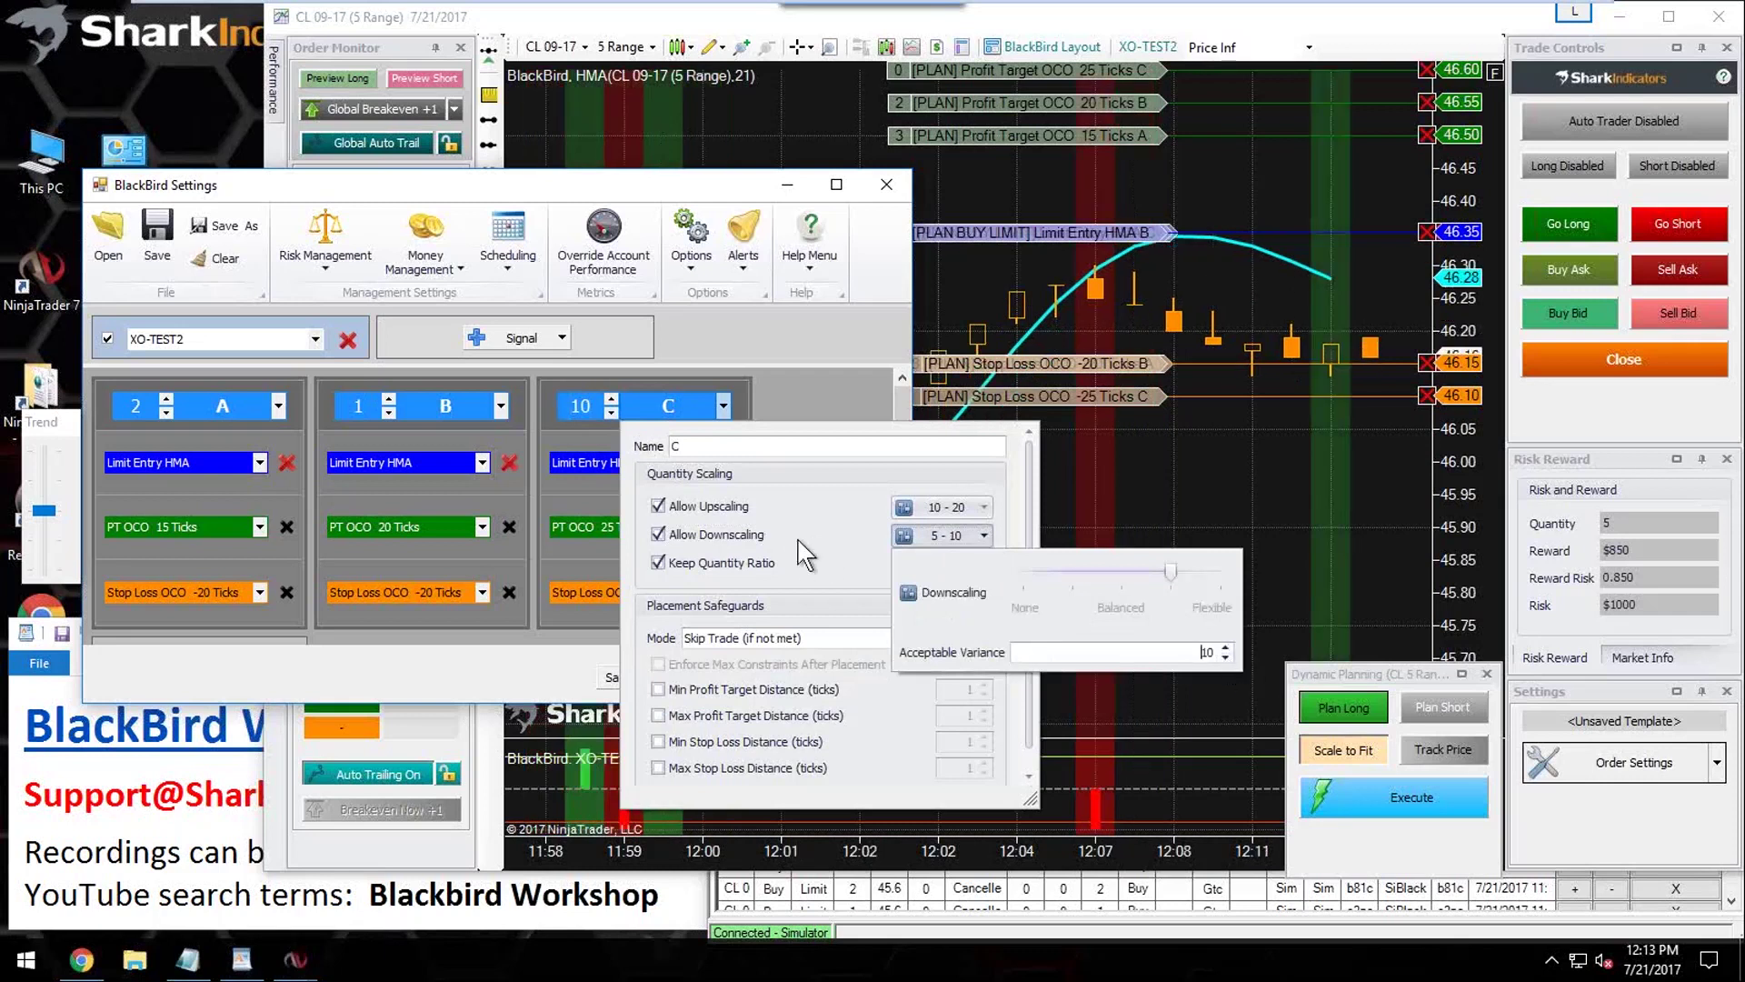
left_click(684, 536)
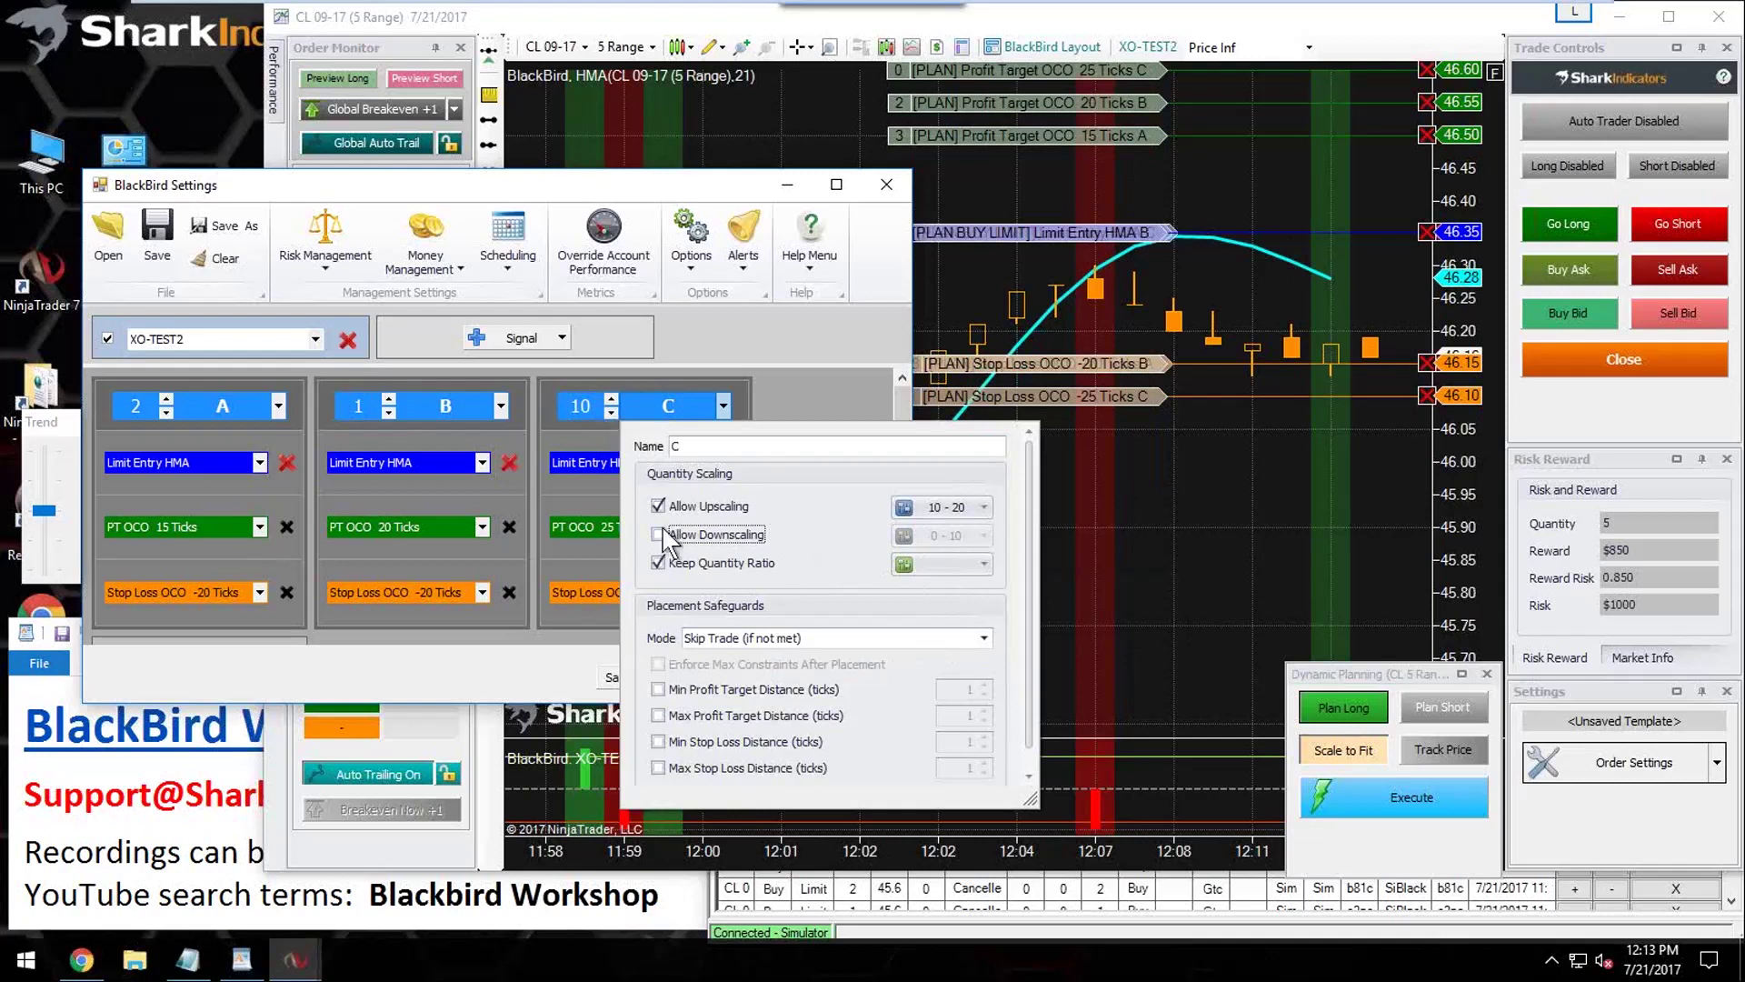
Step: Reduce order set C's quantity to 1, and disable Allow Downscaling for order set B
left_click(611, 413)
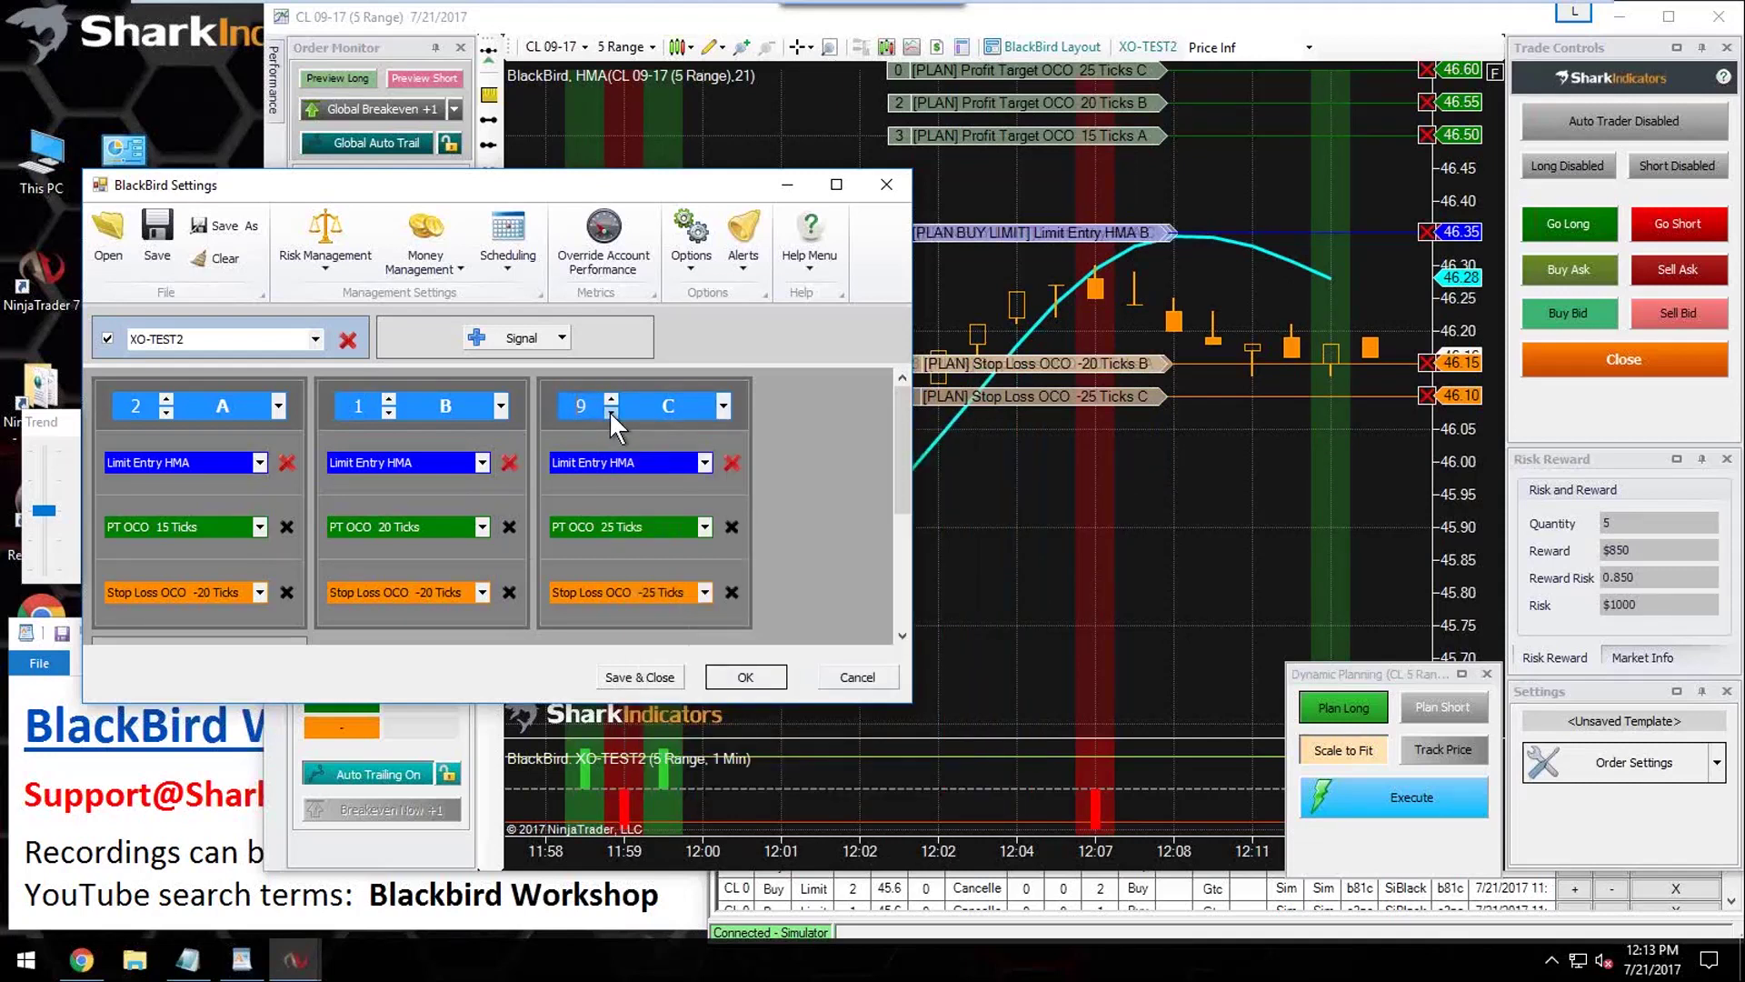
left_click(611, 414)
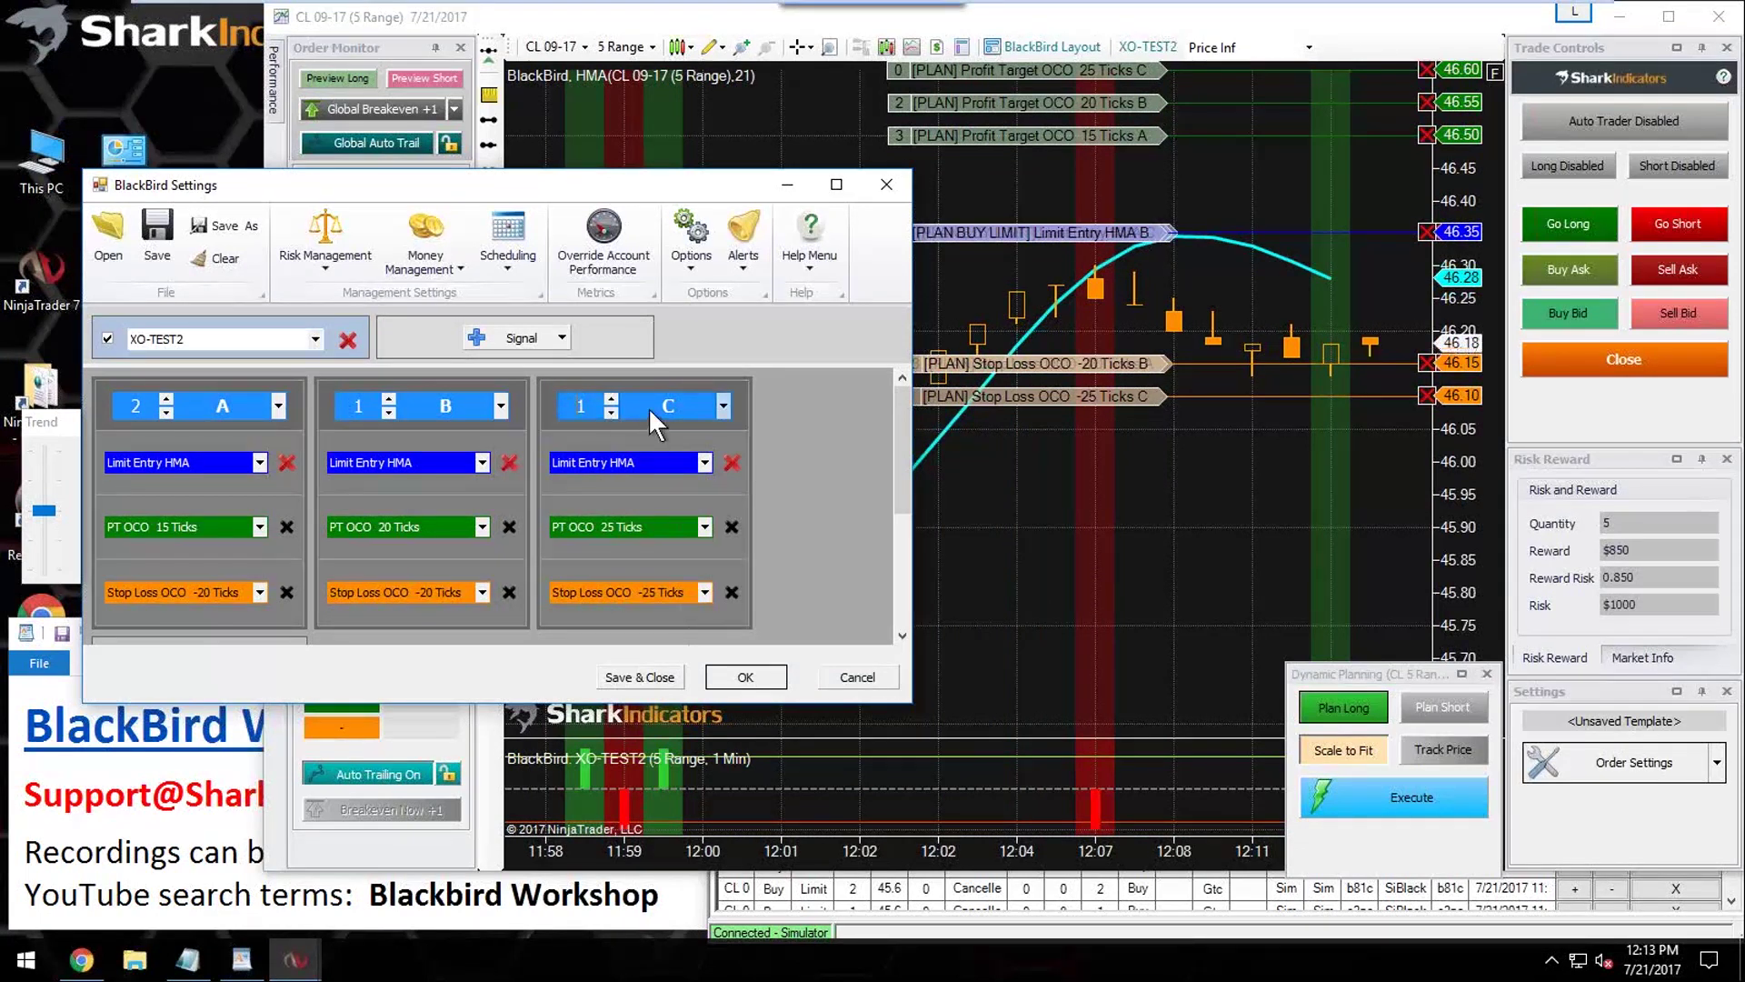
left_click(428, 405)
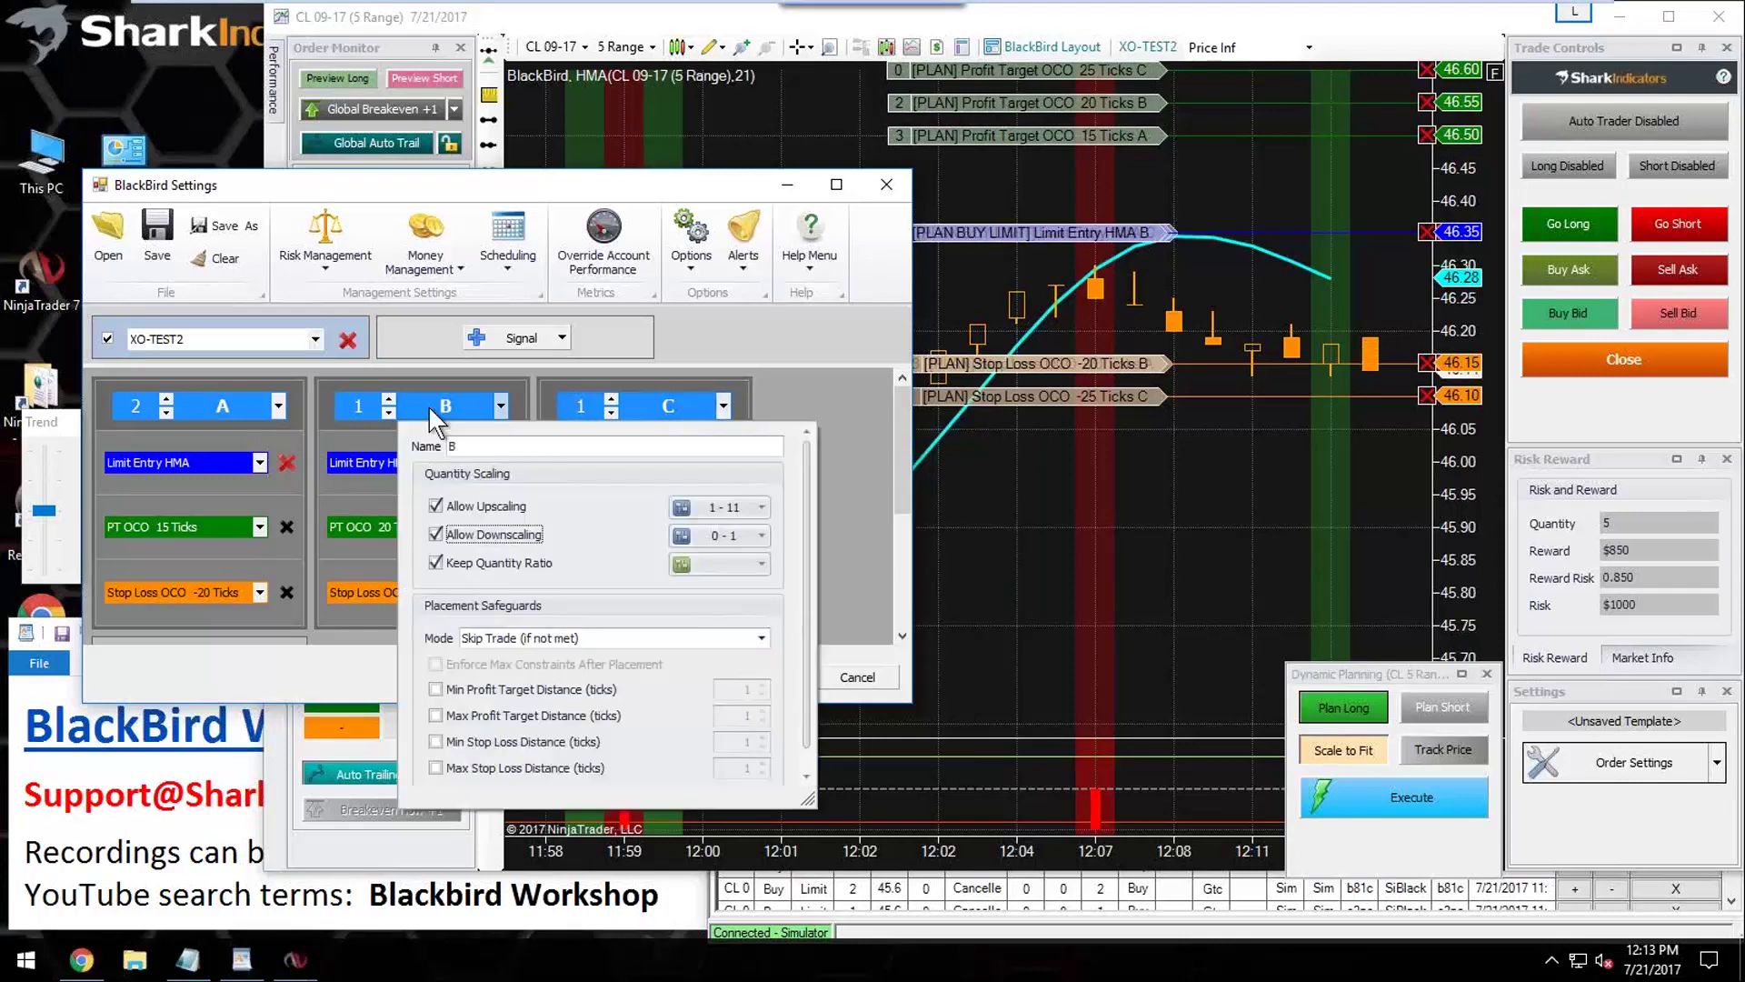
left_click(436, 535)
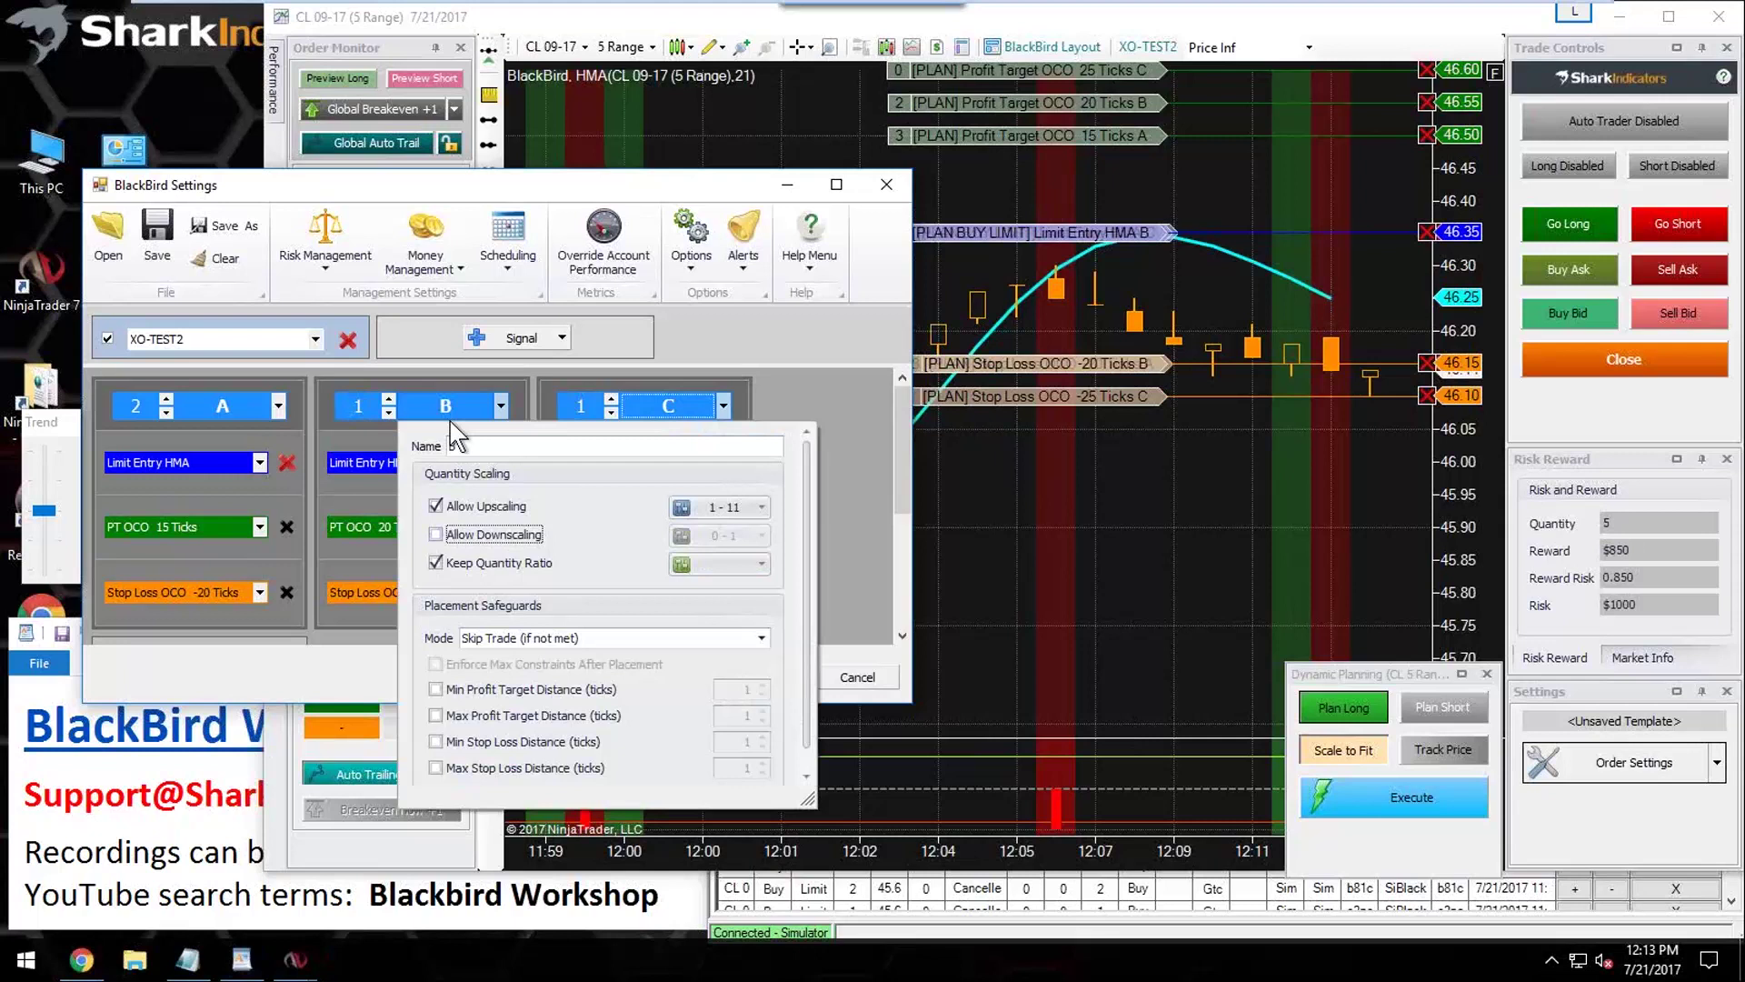
Step: Lower order set A's downscaling Acceptable Variance for a 1 - 2 range with Allow Downscaling kept on, and apply the order settings
left_click(435, 537)
left_click(436, 535)
left_click(205, 409)
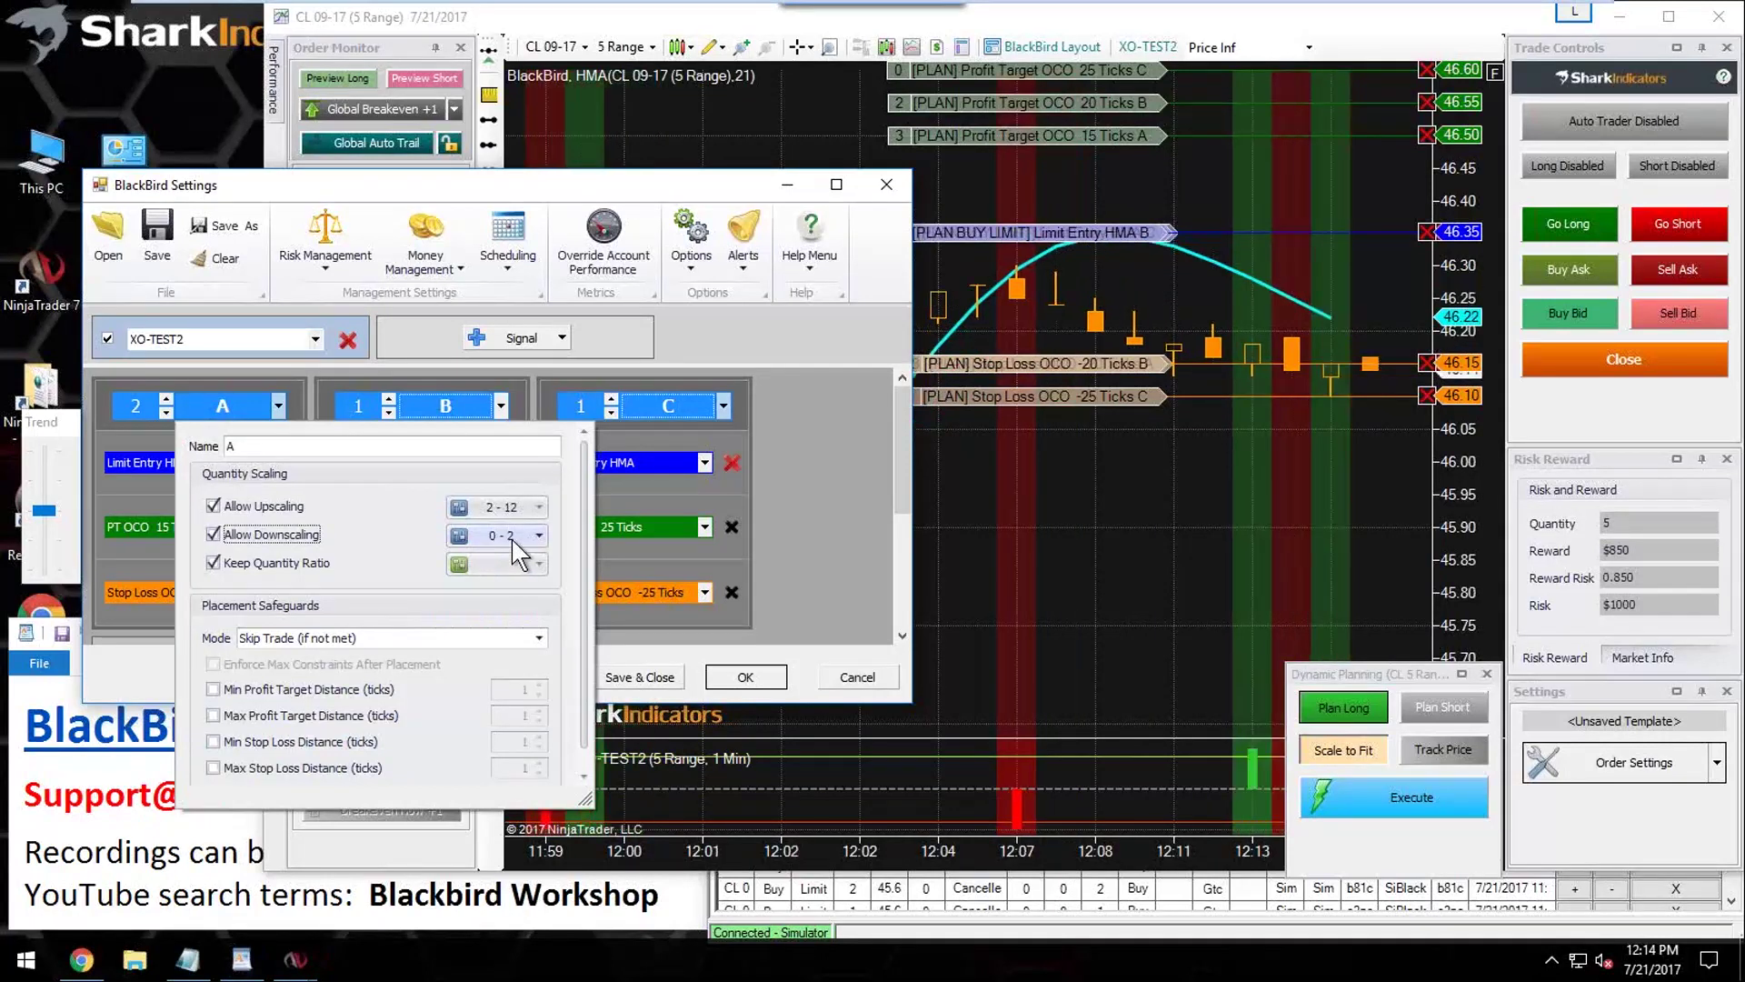
left_click(538, 538)
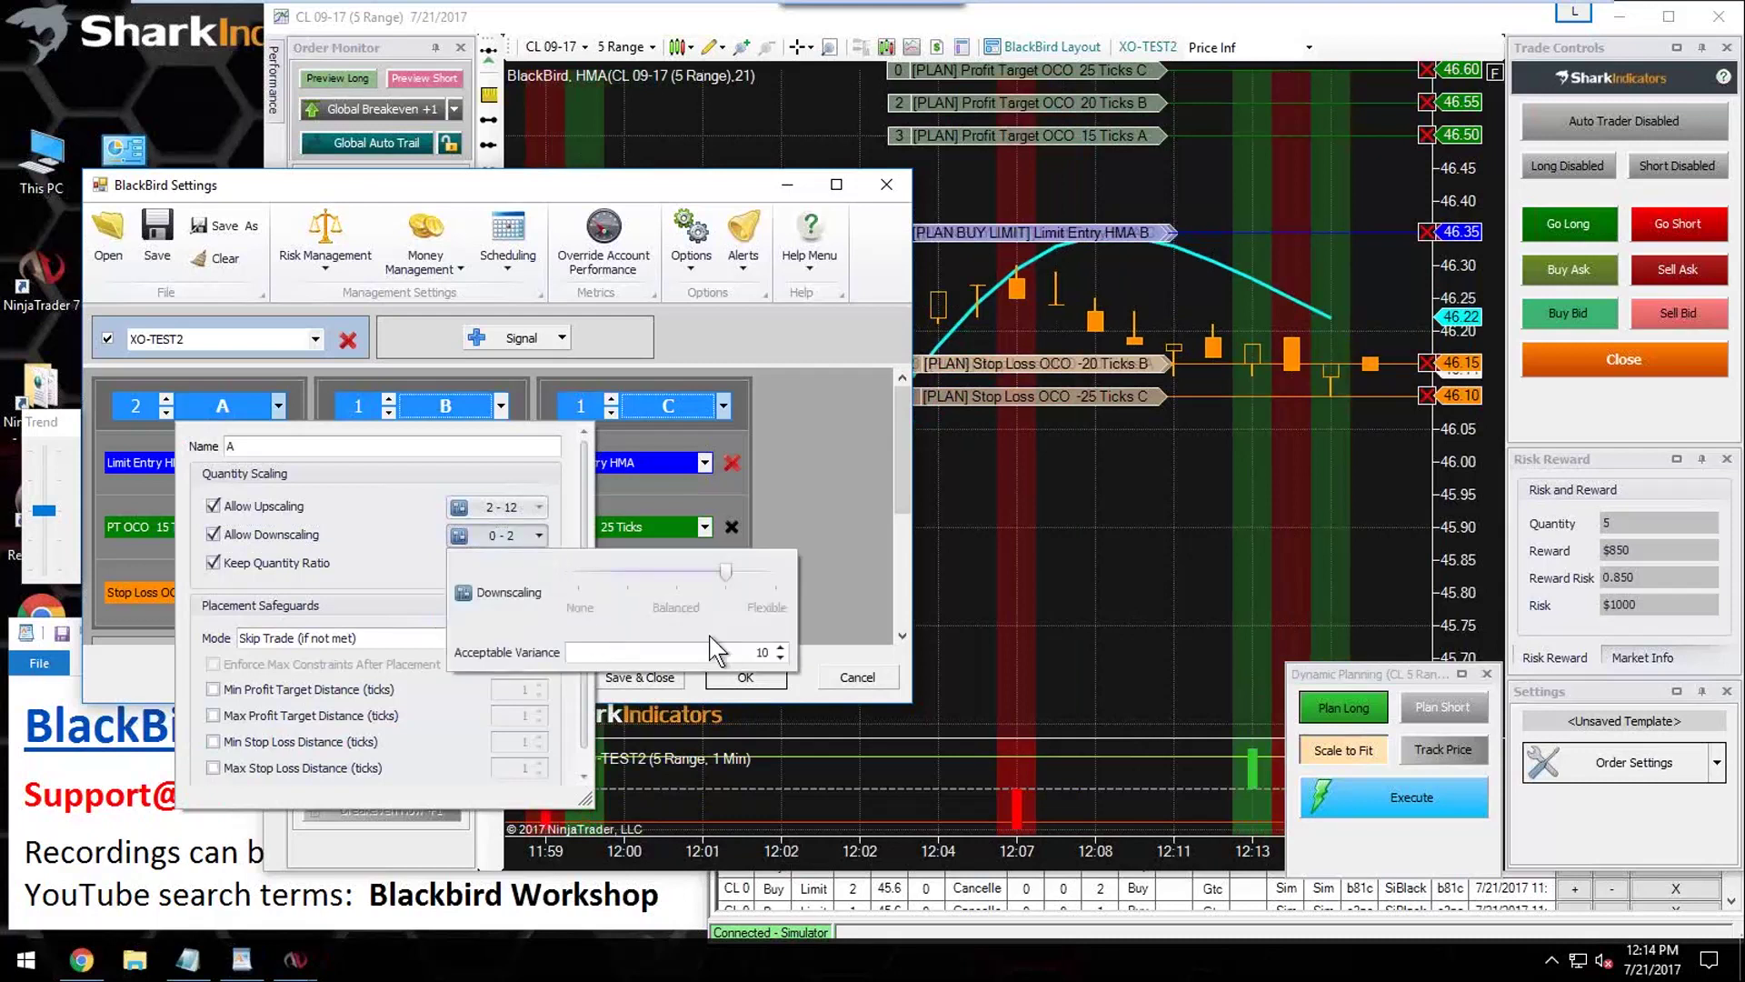
left_click(781, 660)
left_click(780, 658)
left_click(369, 533)
left_click(214, 536)
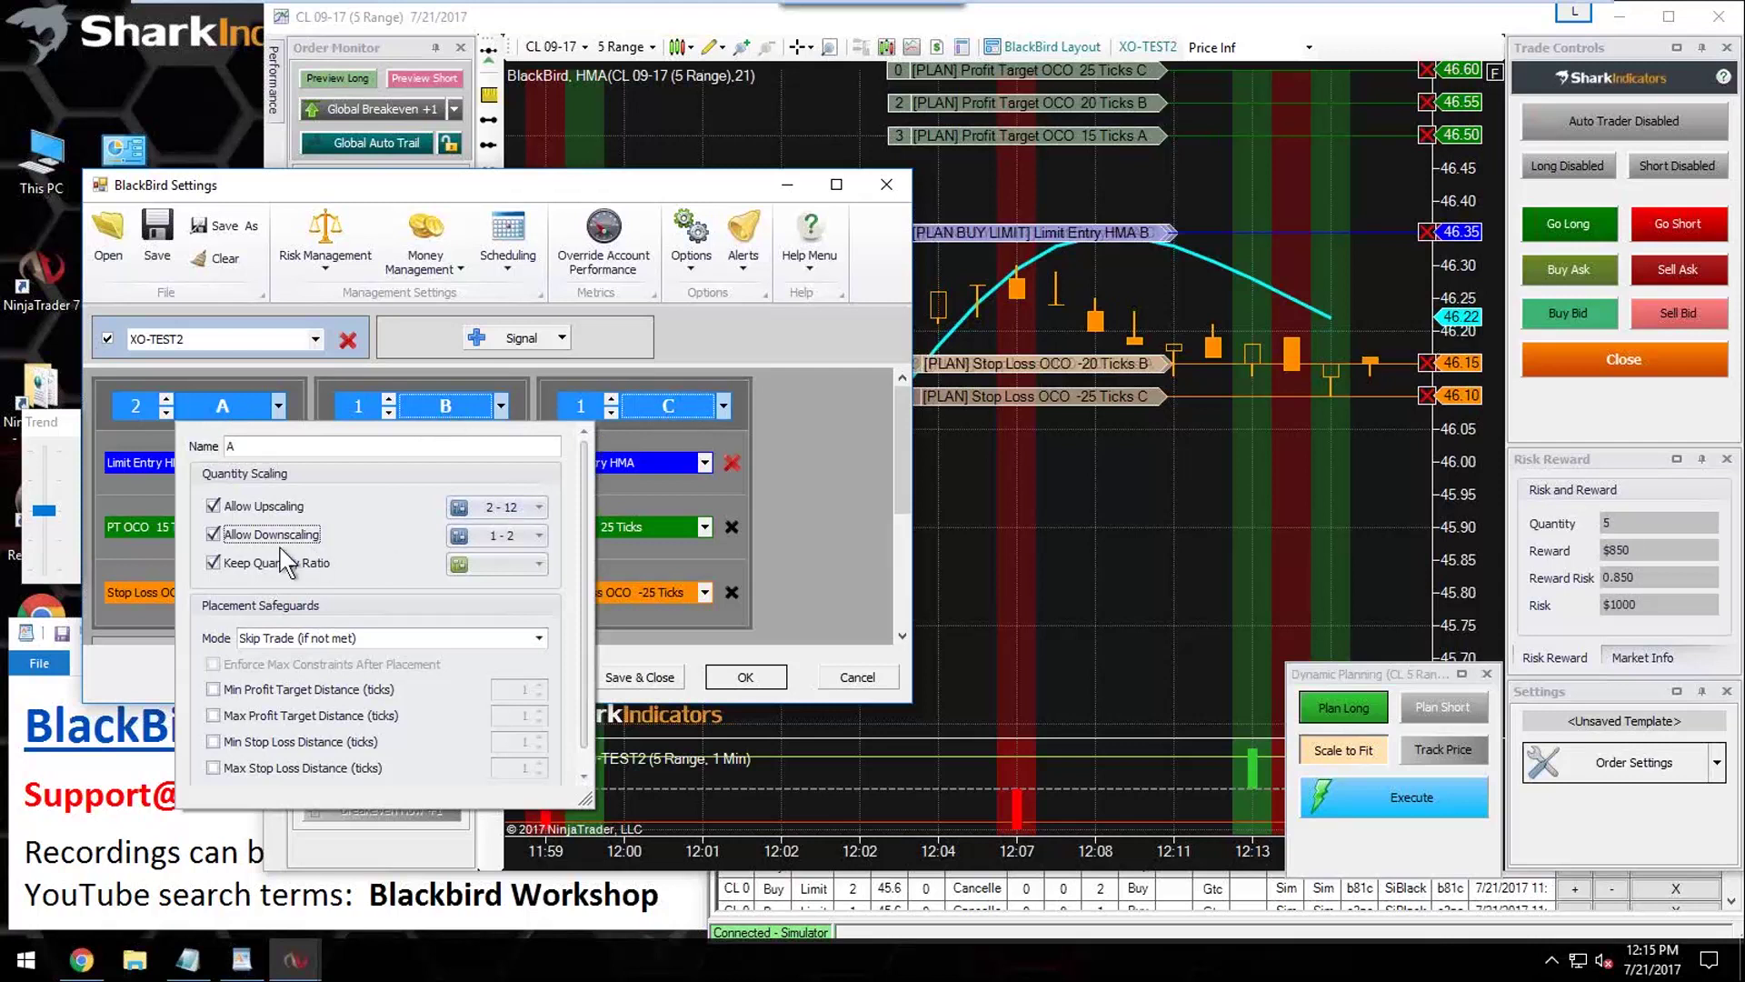
left_click(790, 519)
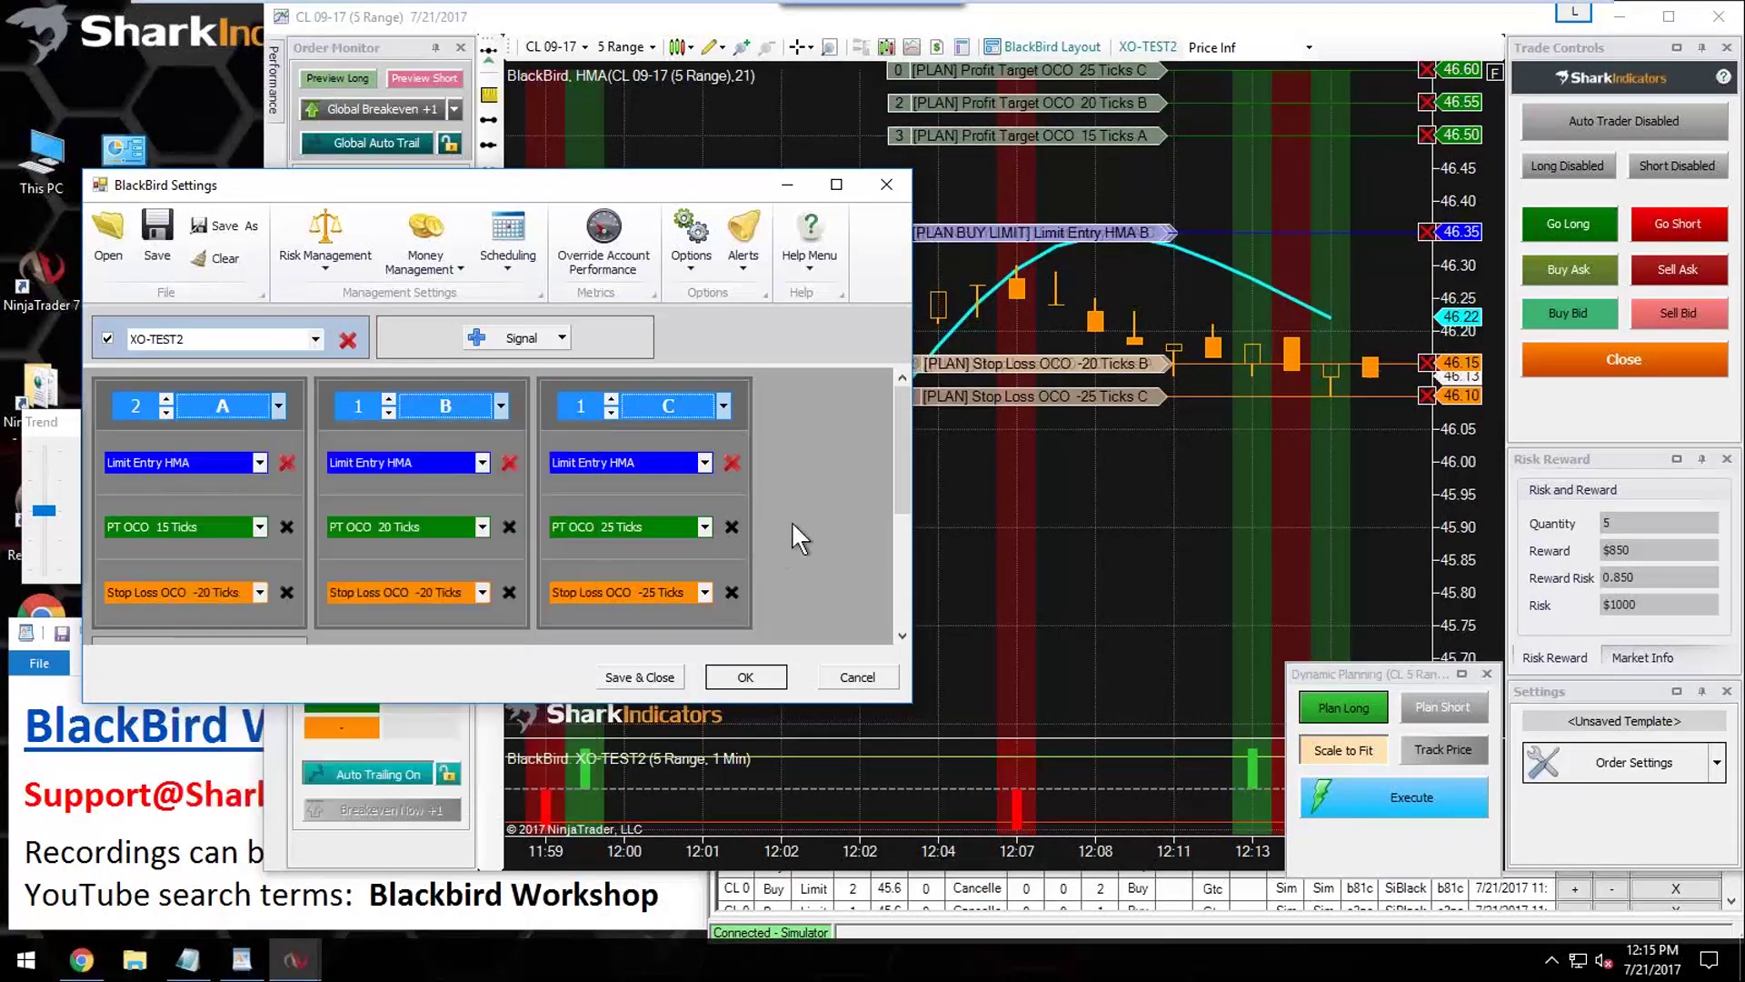
left_click(761, 682)
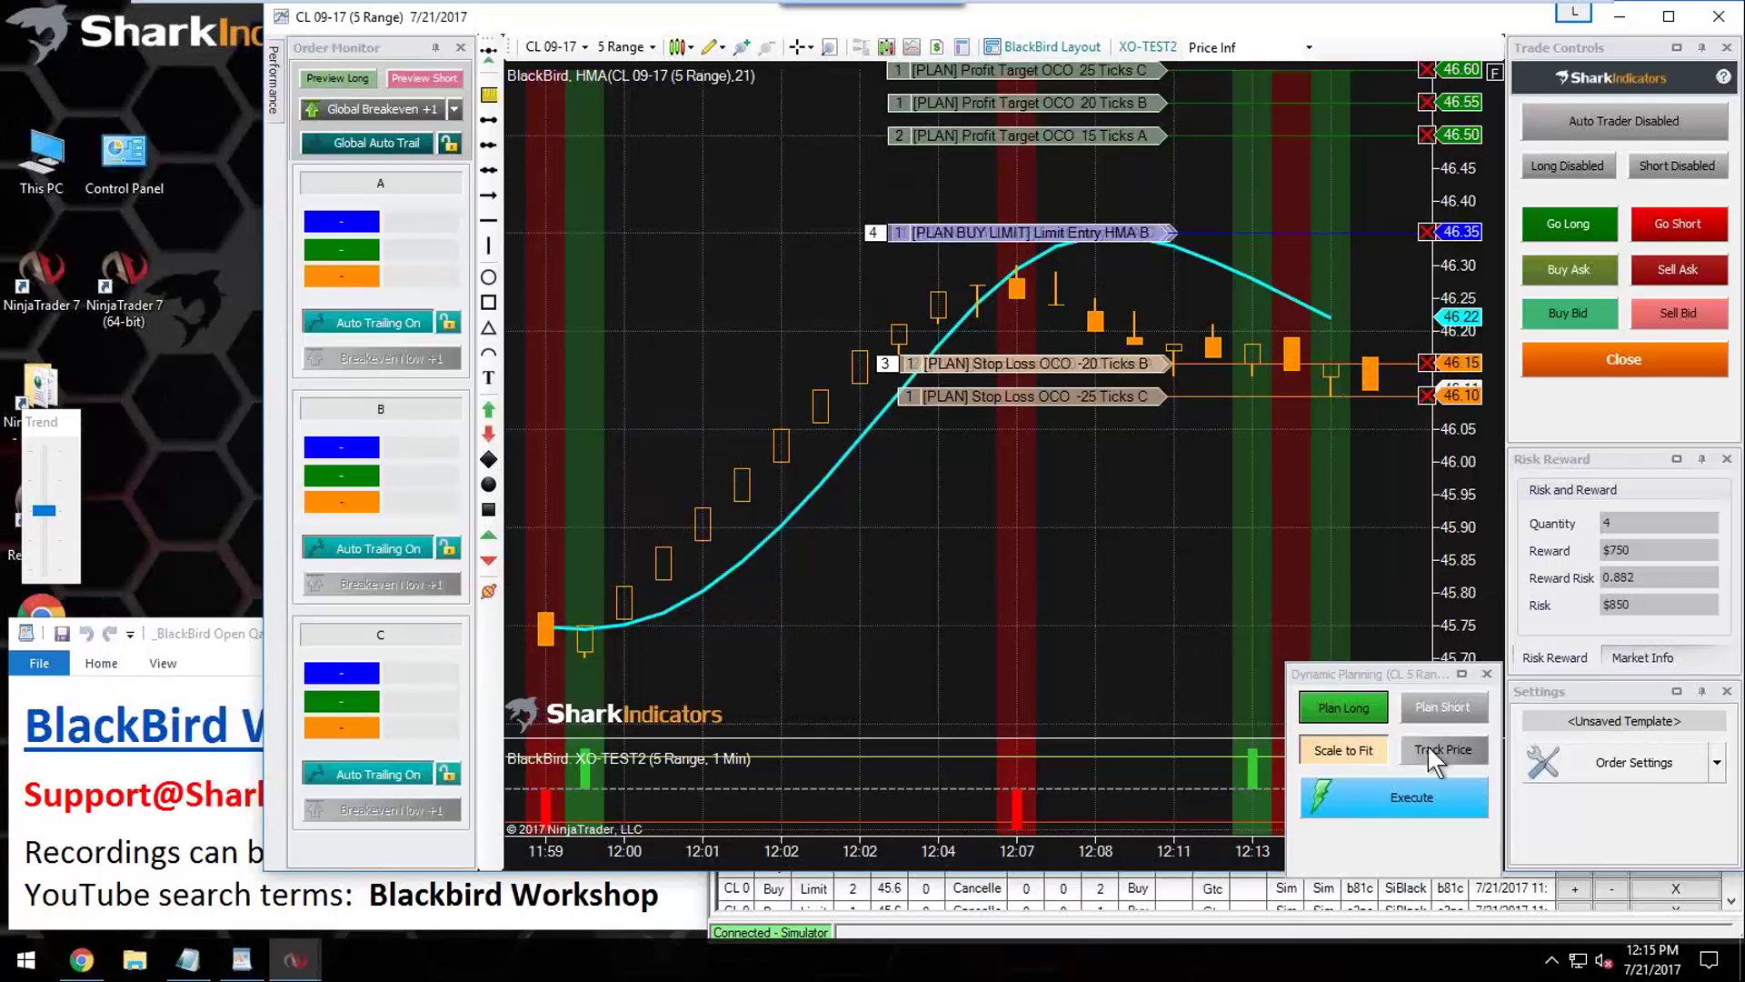
Step: Turn the long plan off and on again to recalculate it, and select its Risk value
left_click(1343, 707)
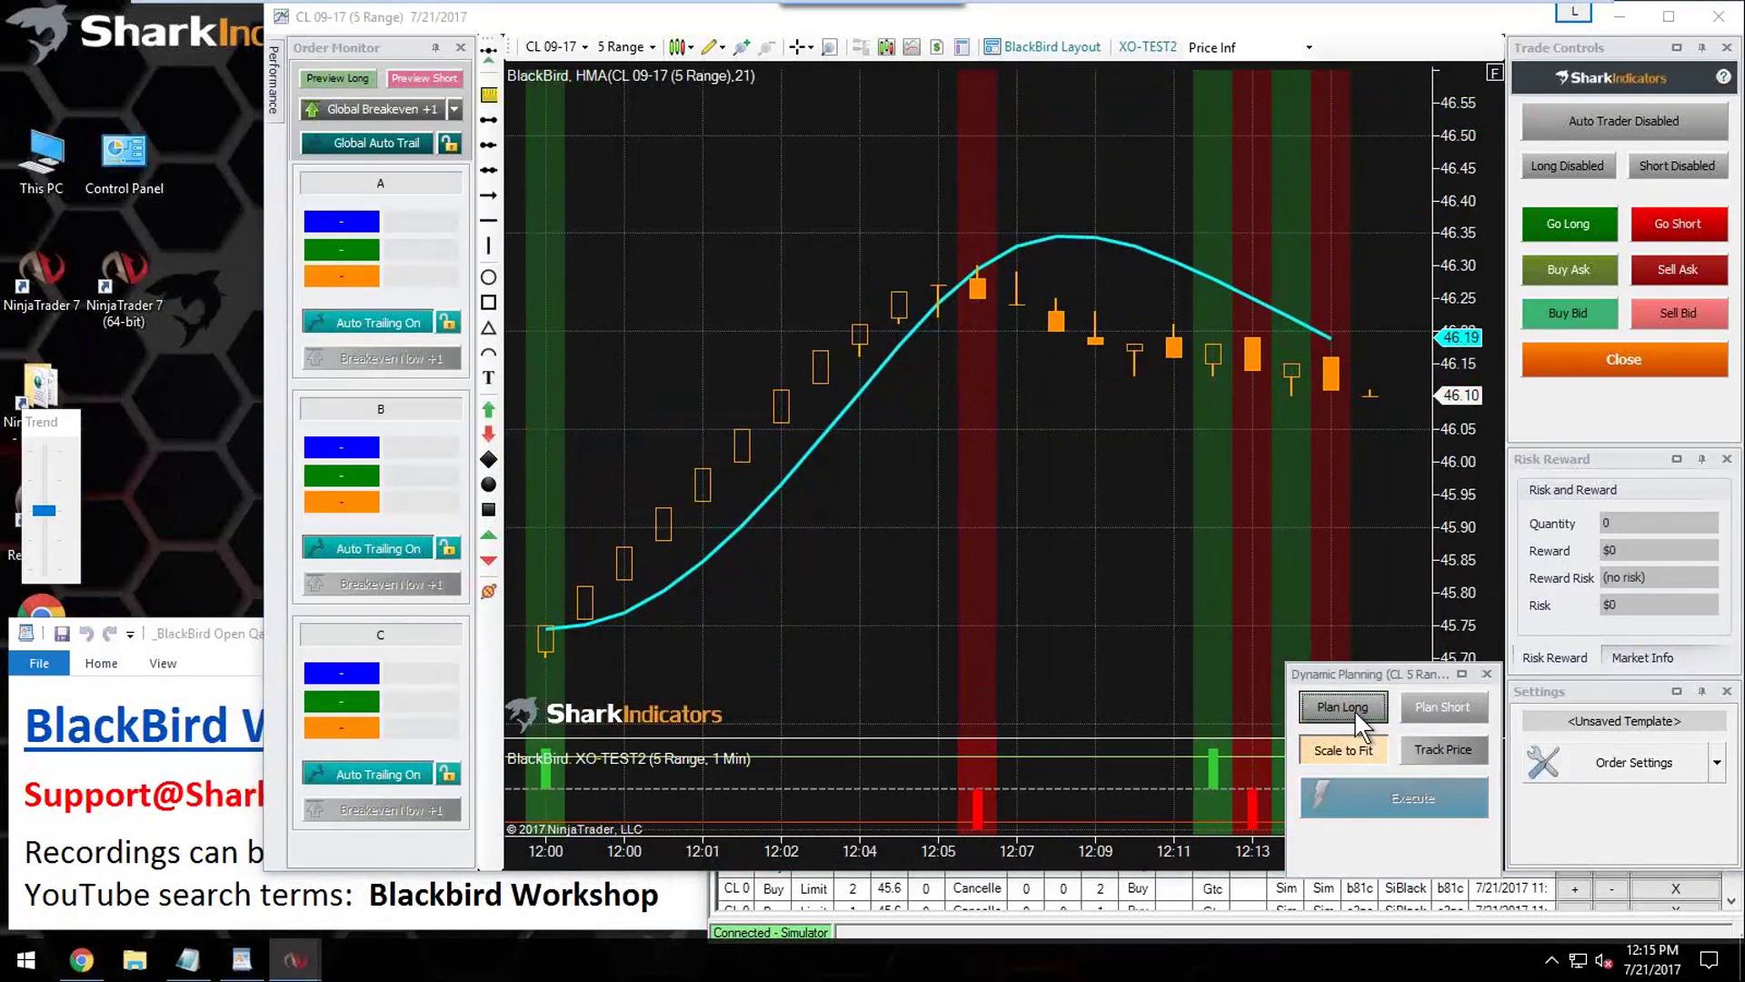
left_click(1354, 707)
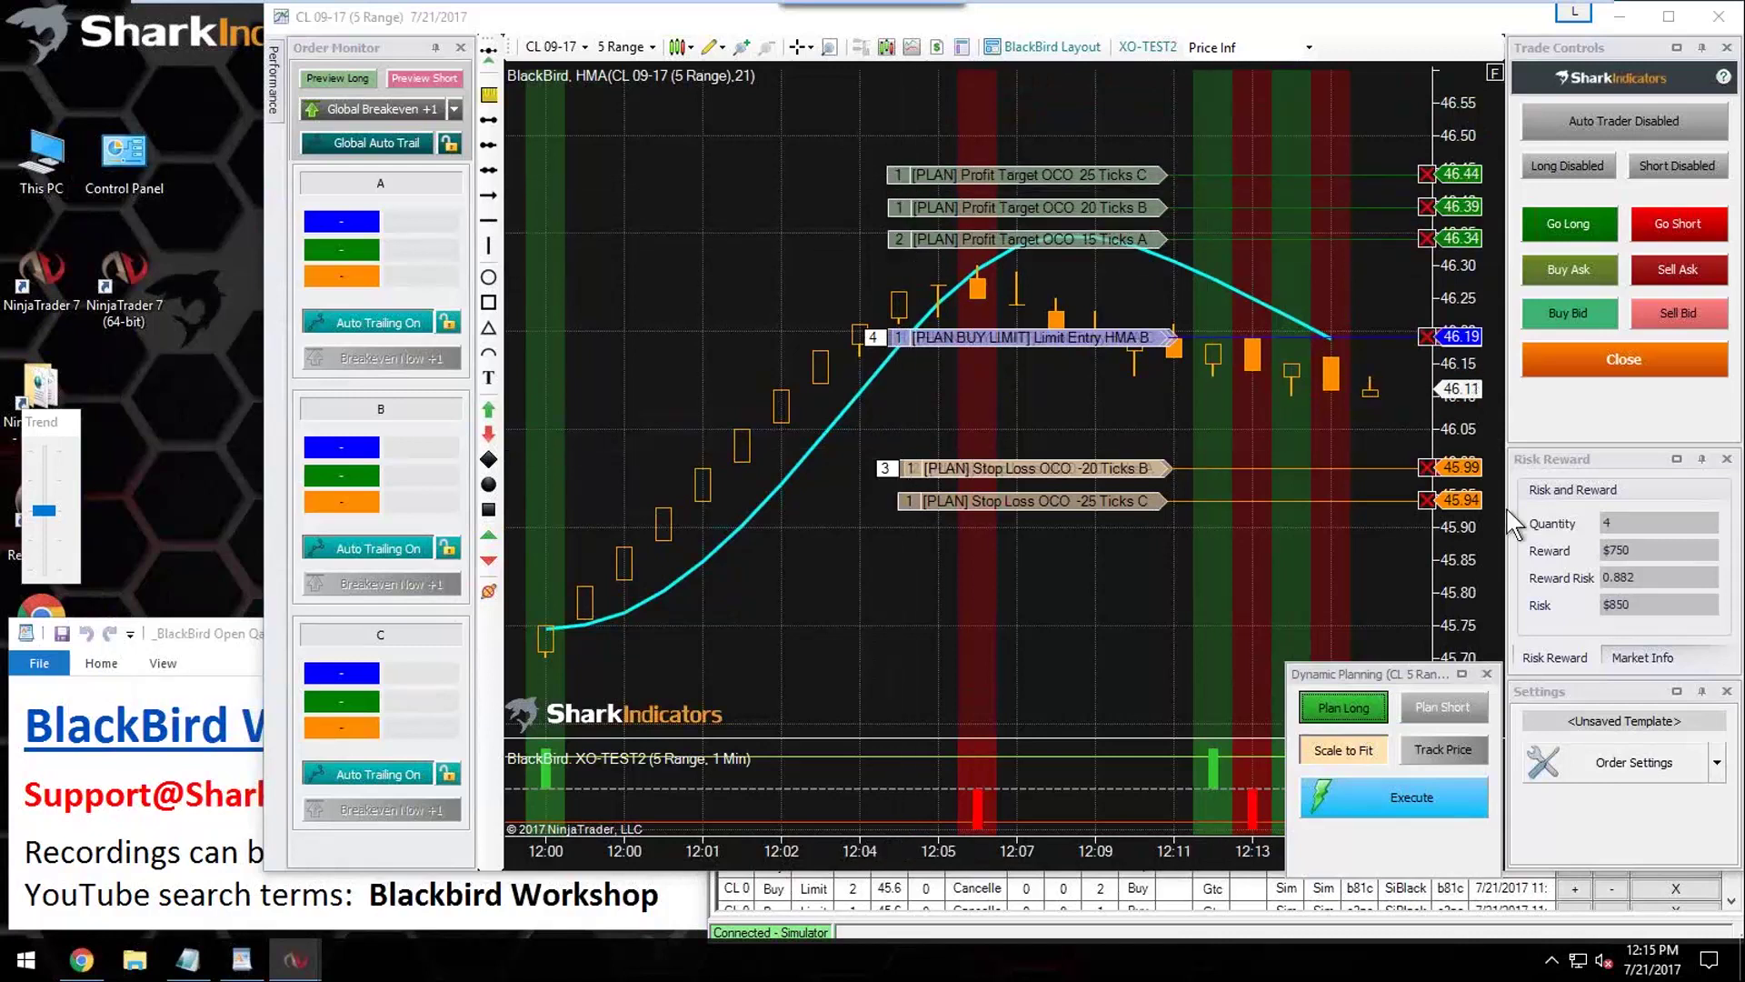
left_click_drag(1634, 602, 1595, 602)
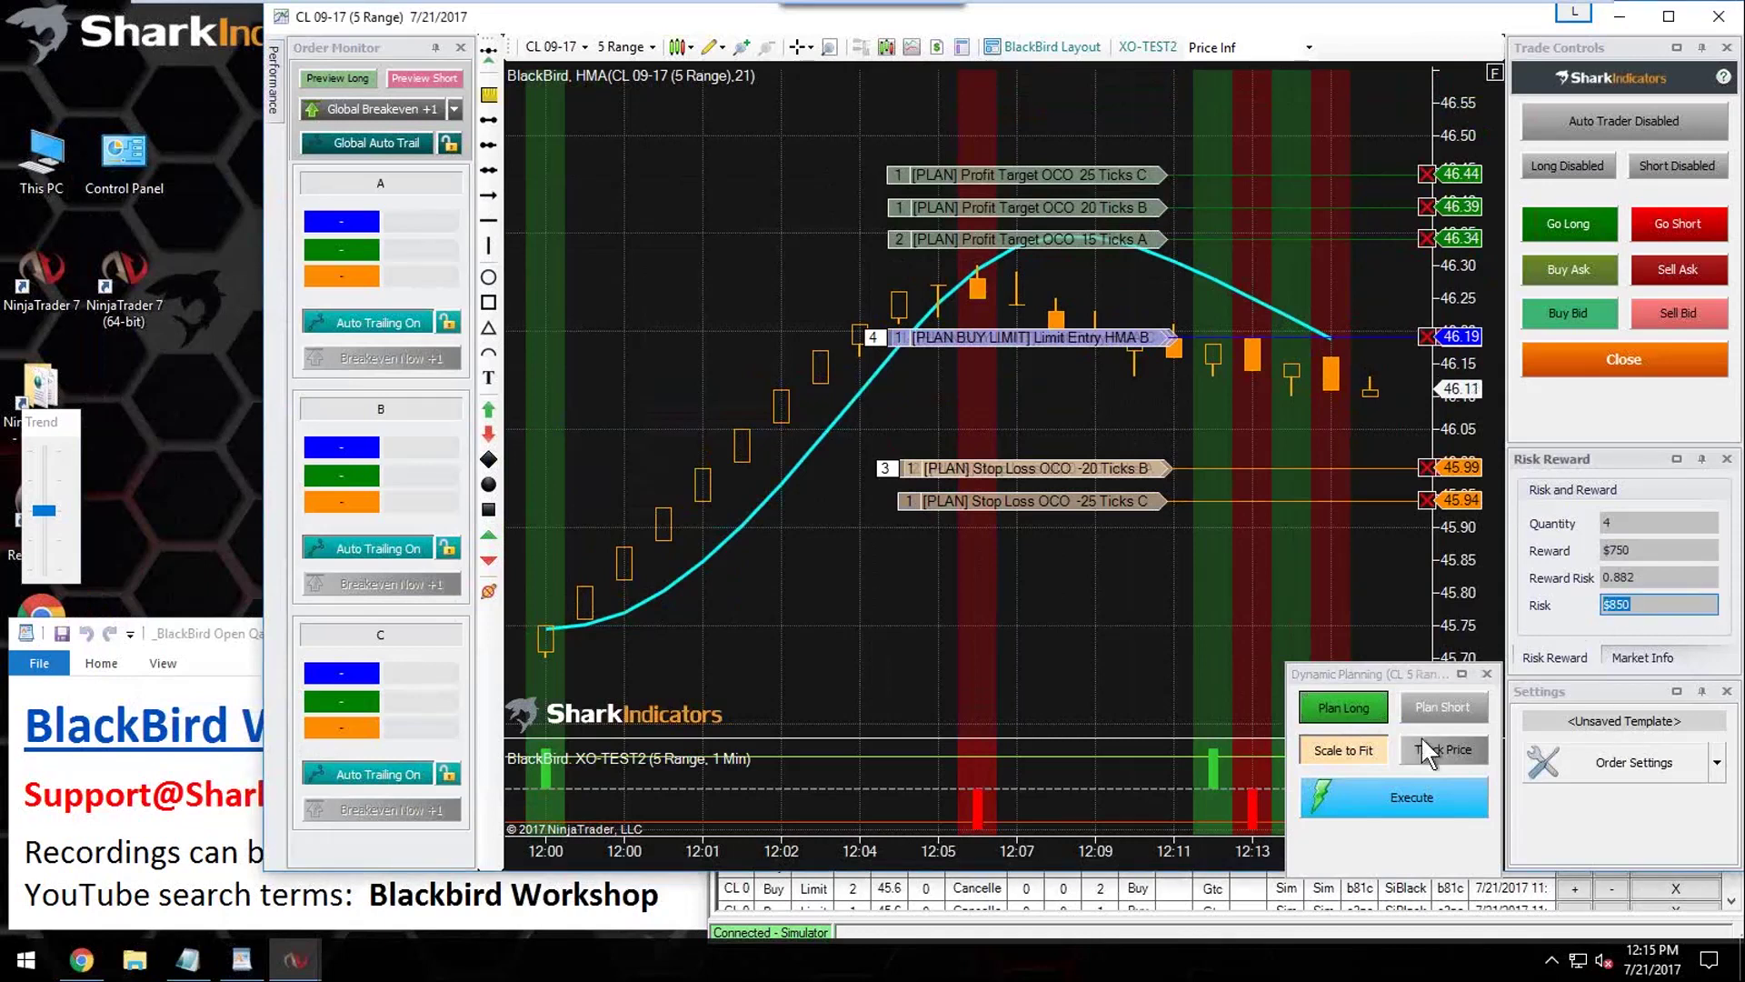
Step: Review the fixed Risk Per Trade in the Money Management settings, and close the order settings without changes
left_click(1618, 765)
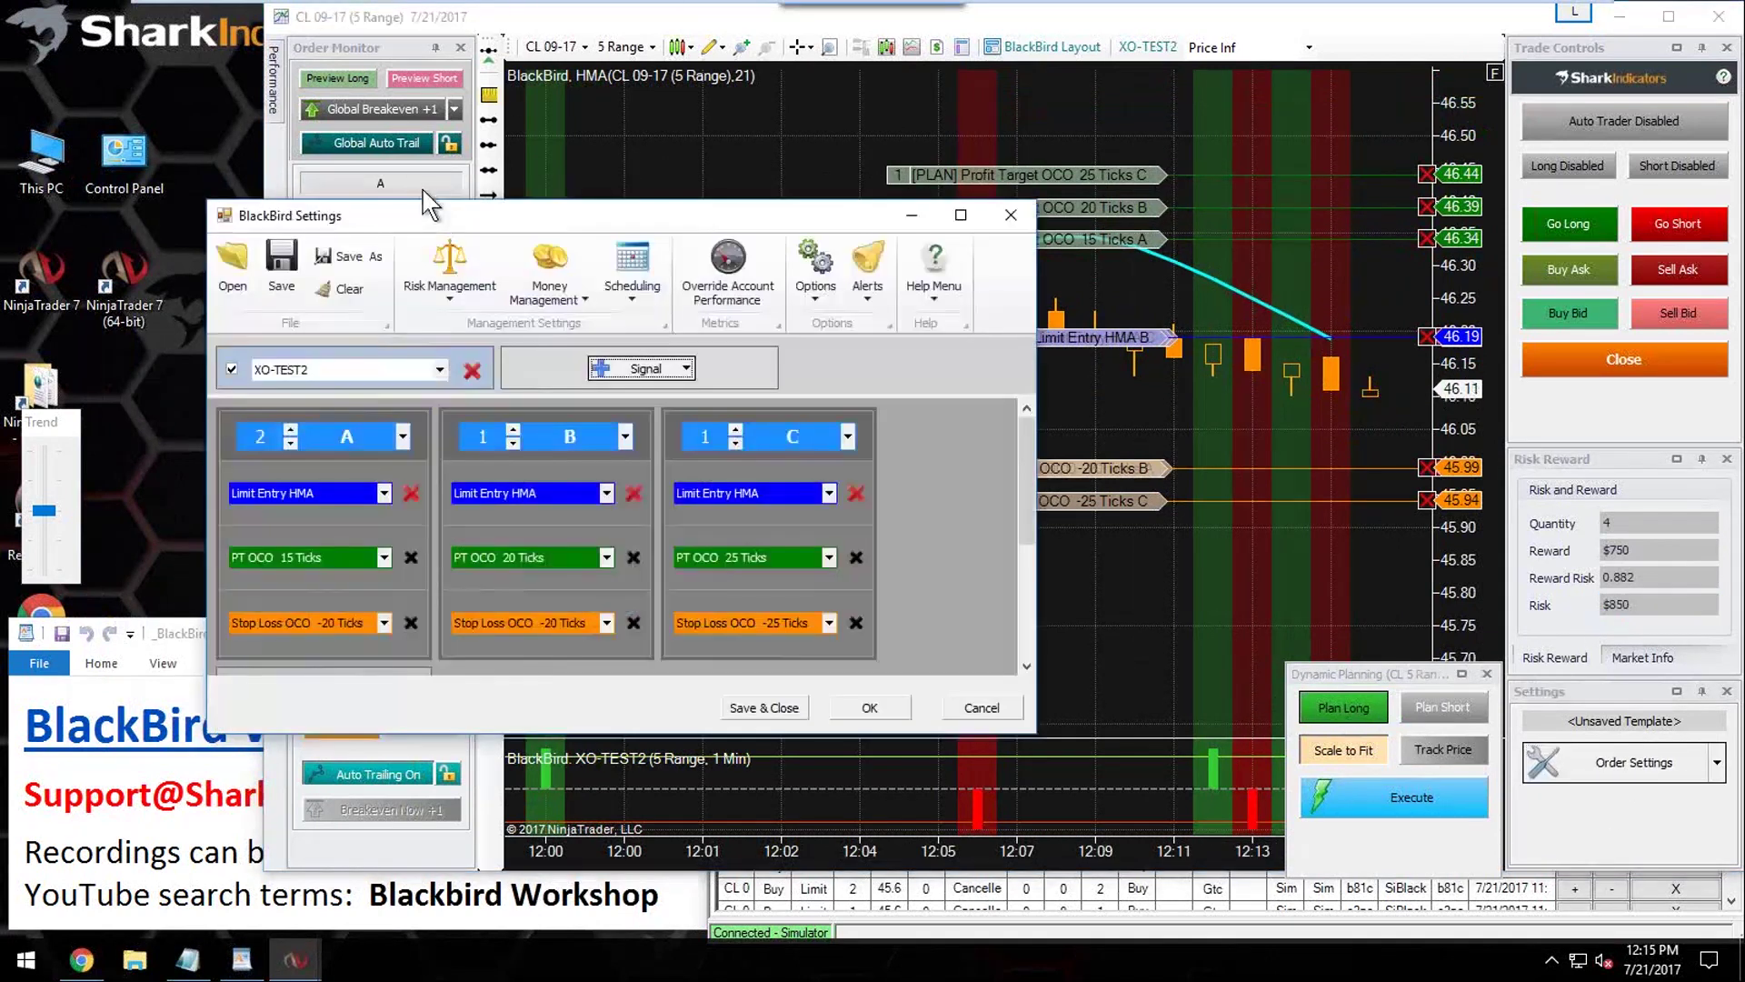
left_click_drag(538, 220, 364, 51)
left_click(381, 95)
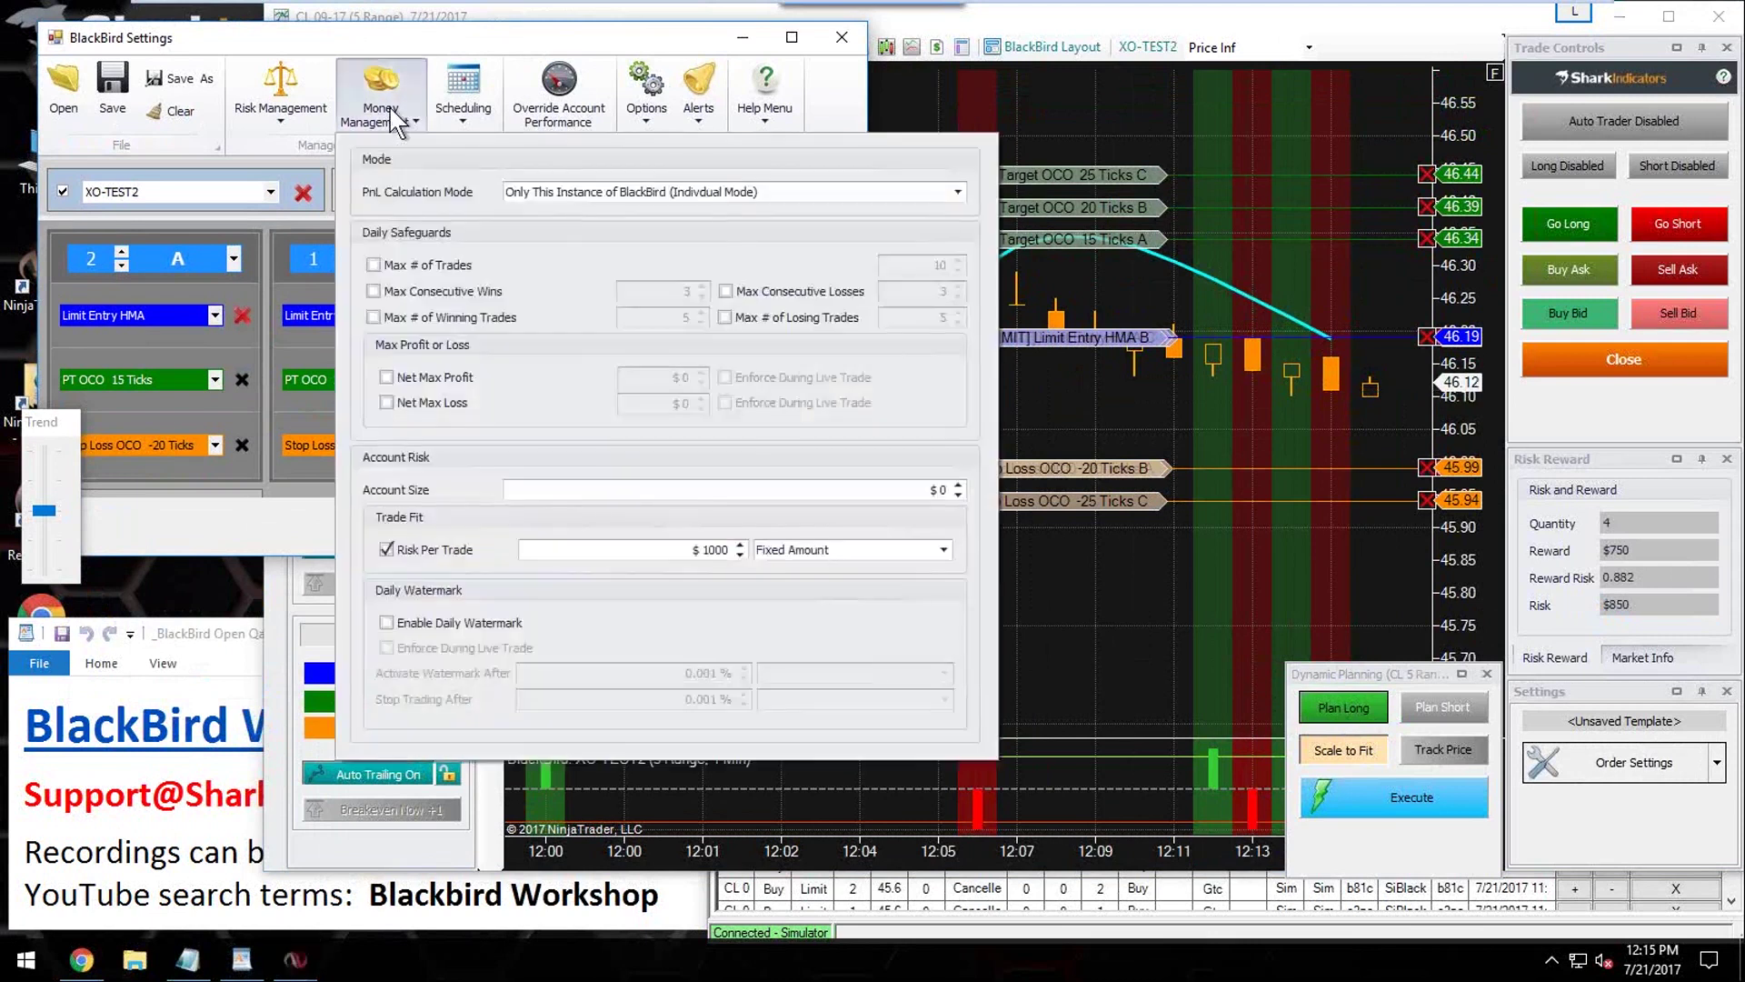
mouse_move(704, 549)
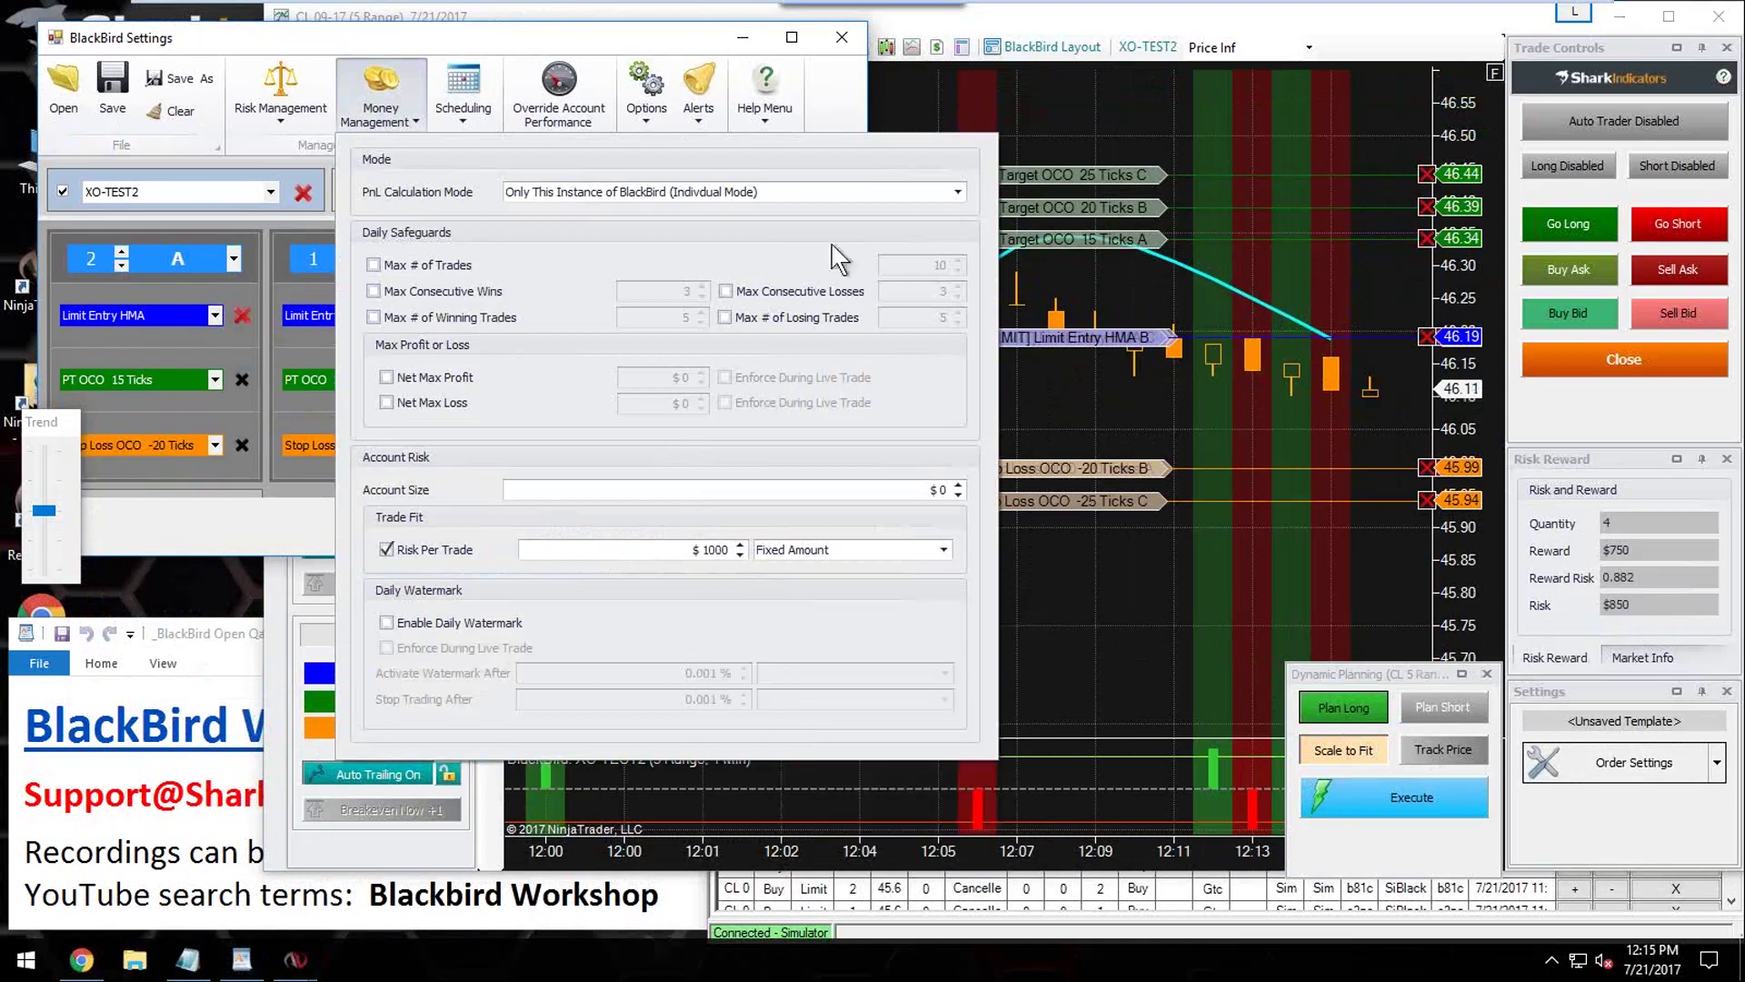
left_click(386, 94)
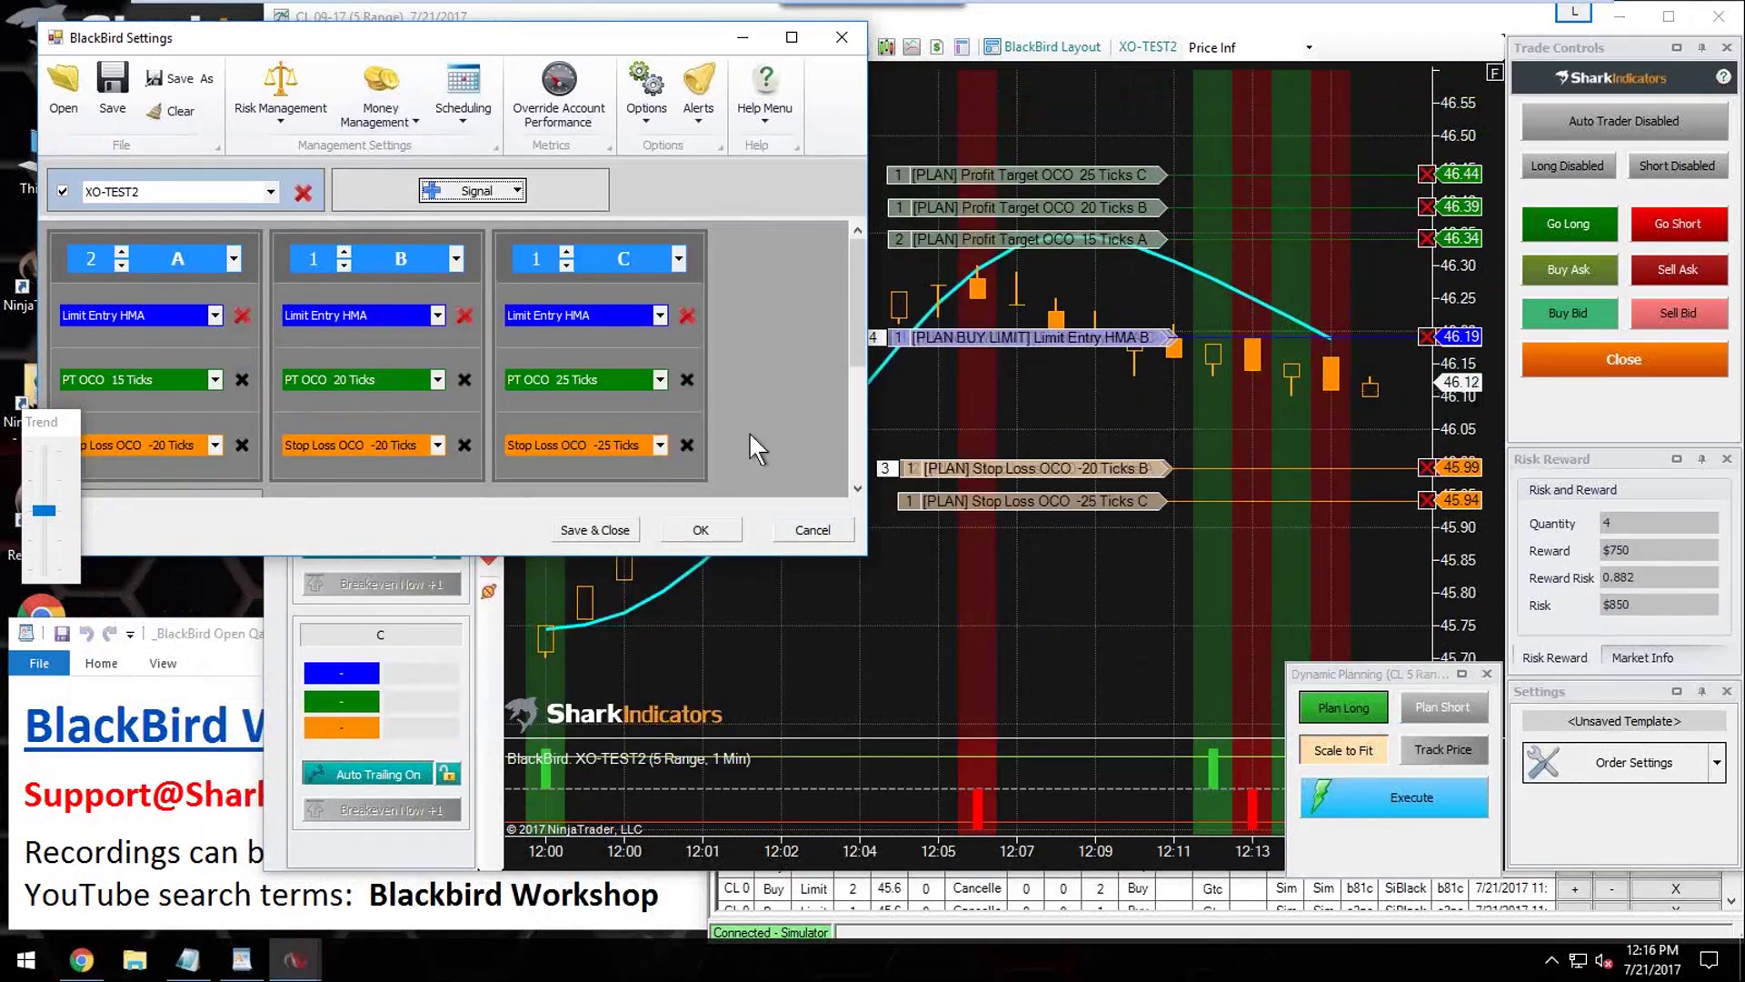
left_click(827, 538)
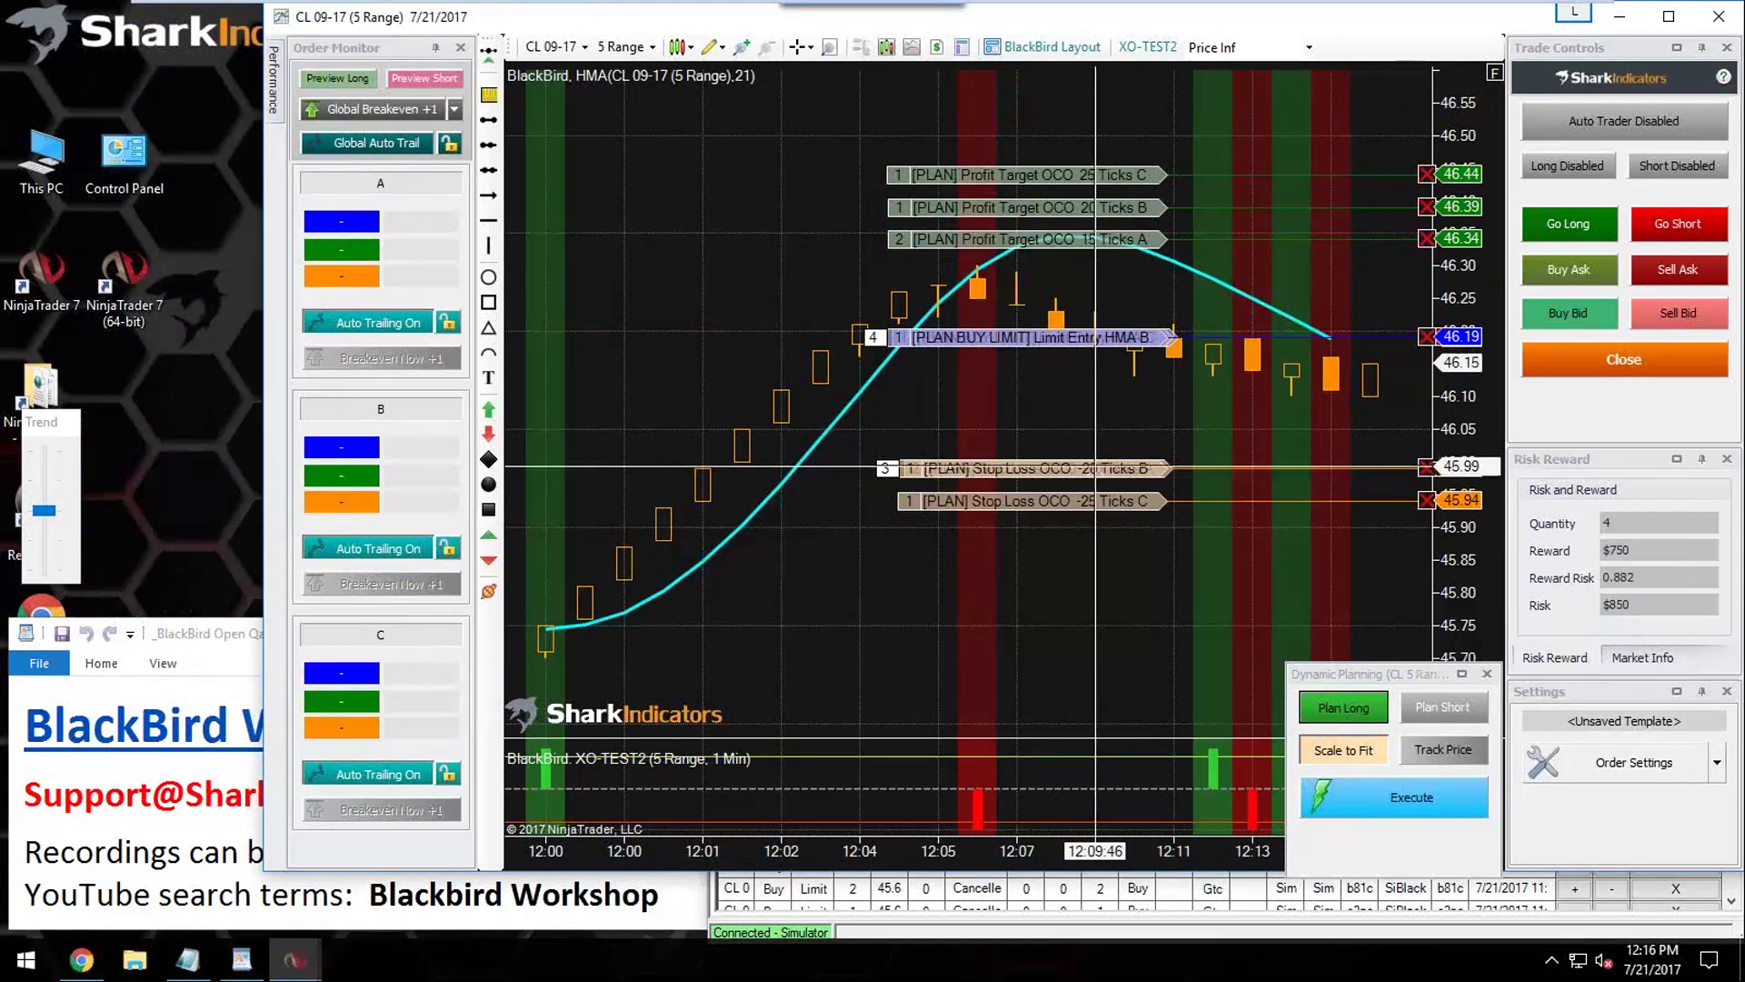
Step: Try different planned stop-loss prices, finishing with the -20 Ticks stop at 46.01 and order set C's -25 Ticks stop at 45.95
left_click_drag(1095, 465, 1105, 415)
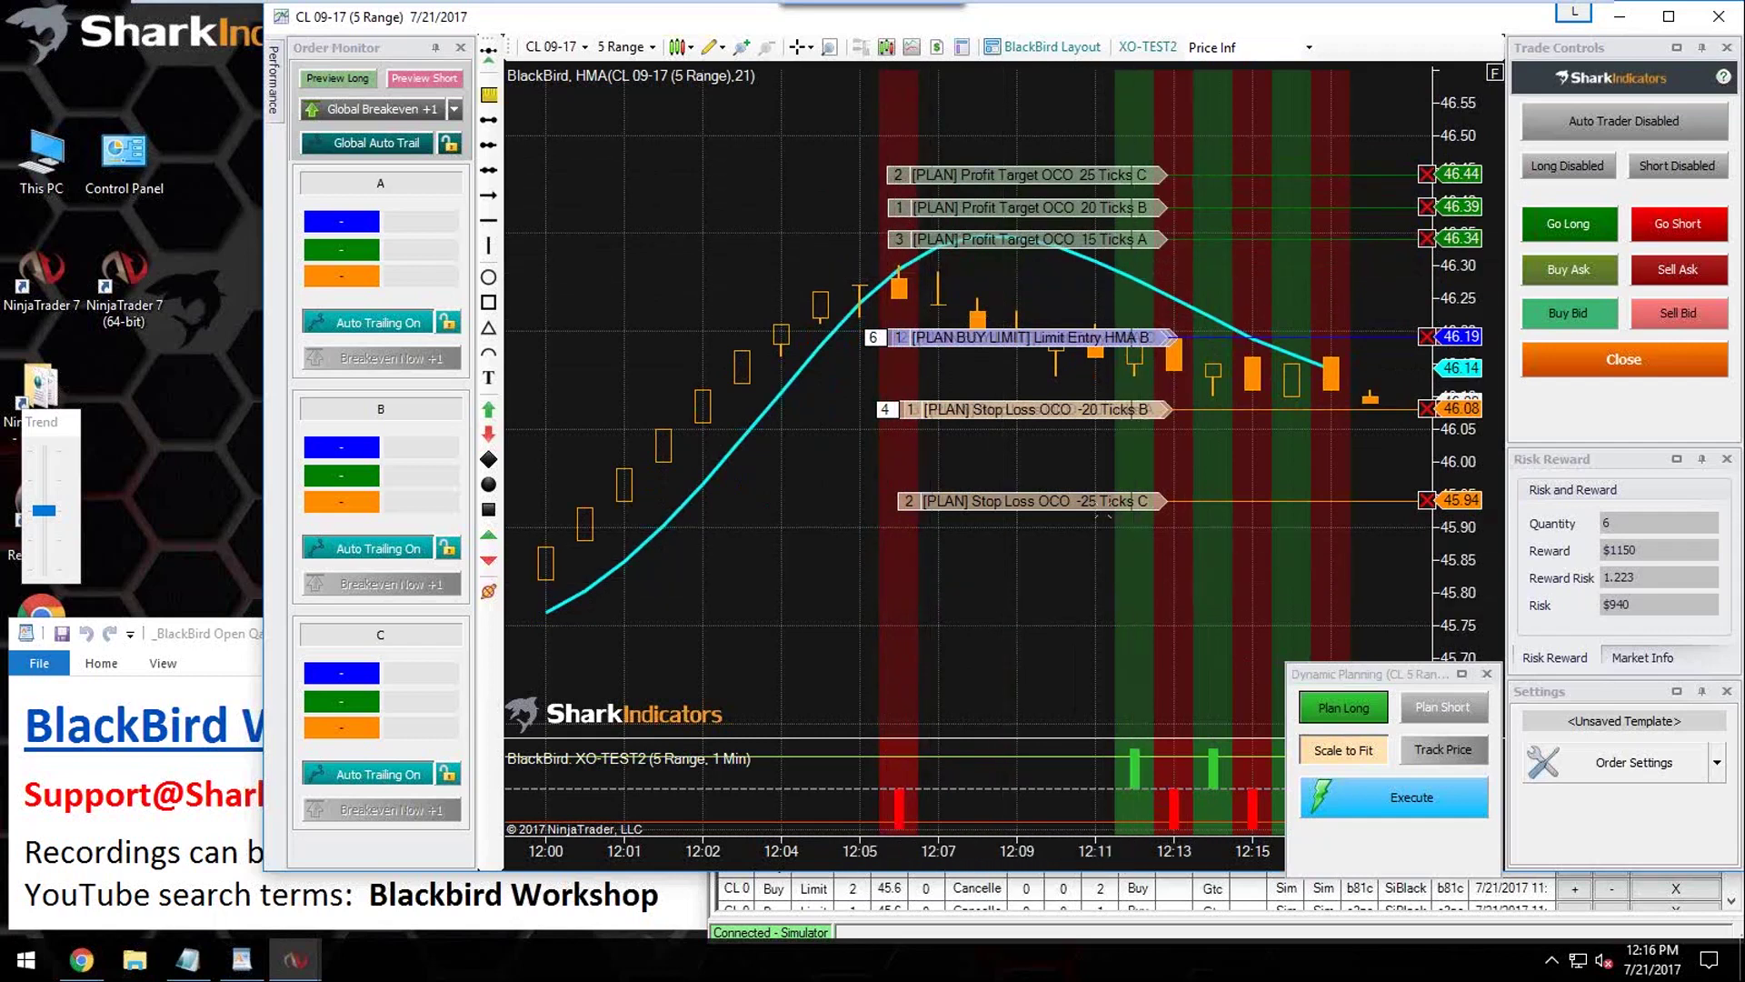
left_click_drag(1102, 501, 1109, 448)
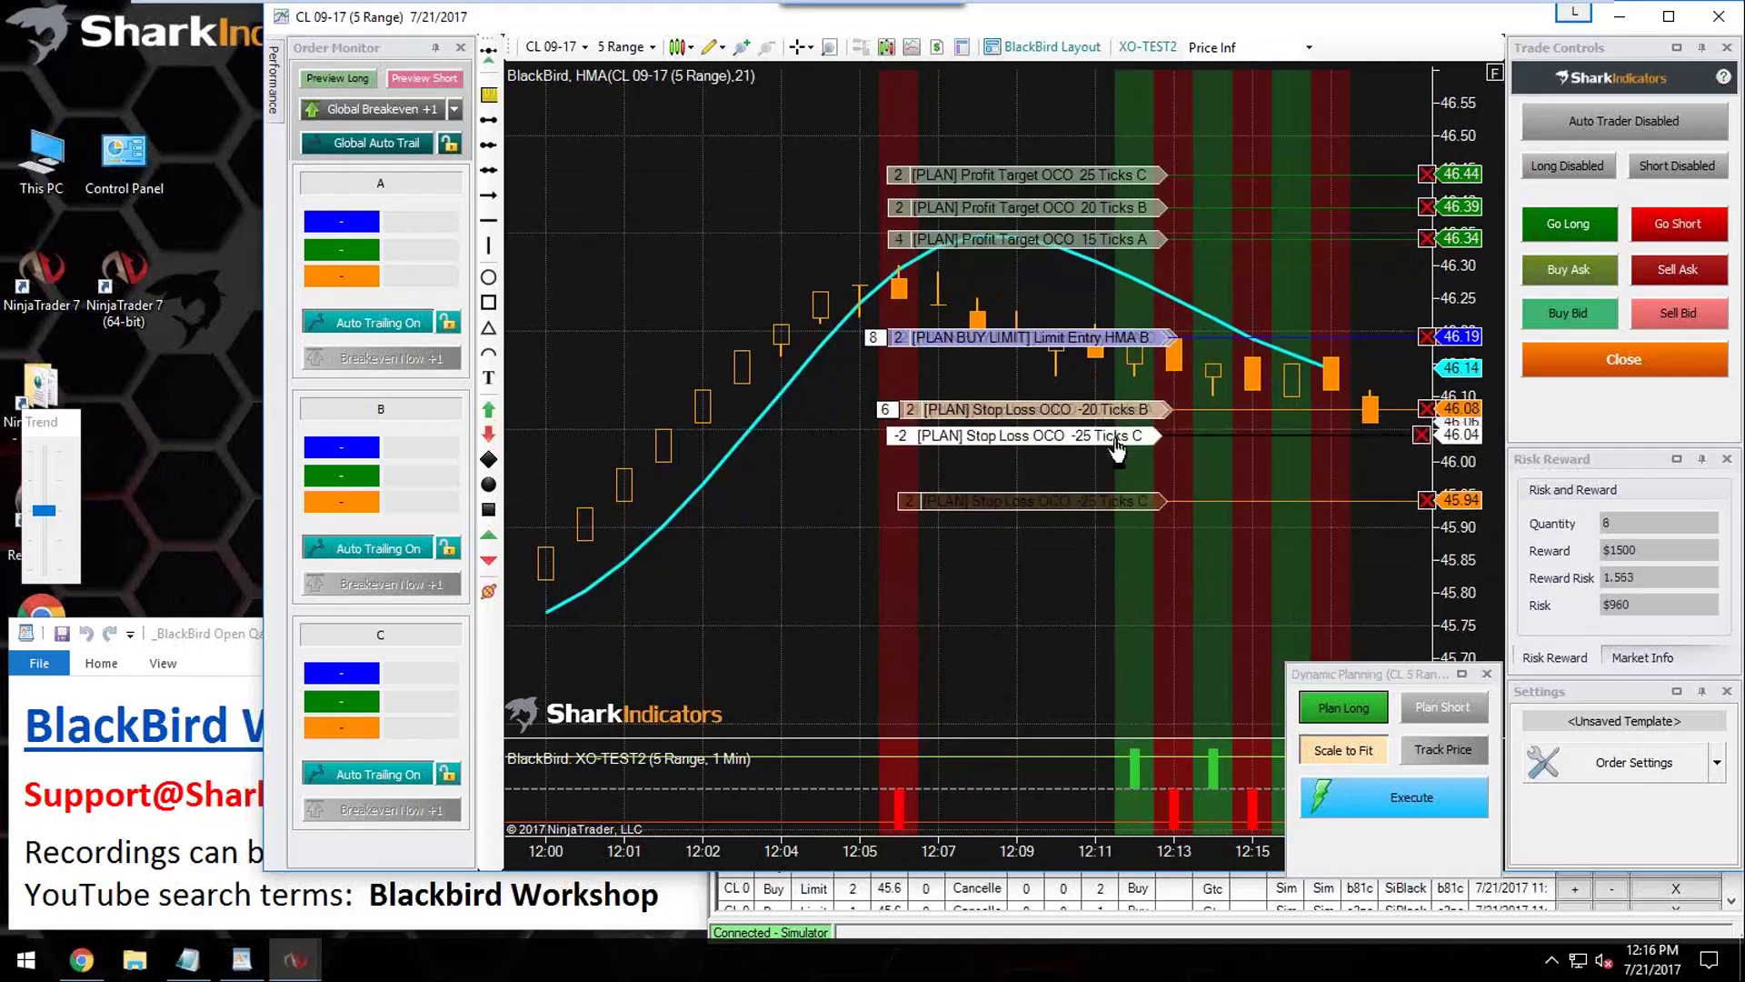
left_click_drag(1117, 472, 1121, 495)
left_click_drag(1127, 411, 1127, 454)
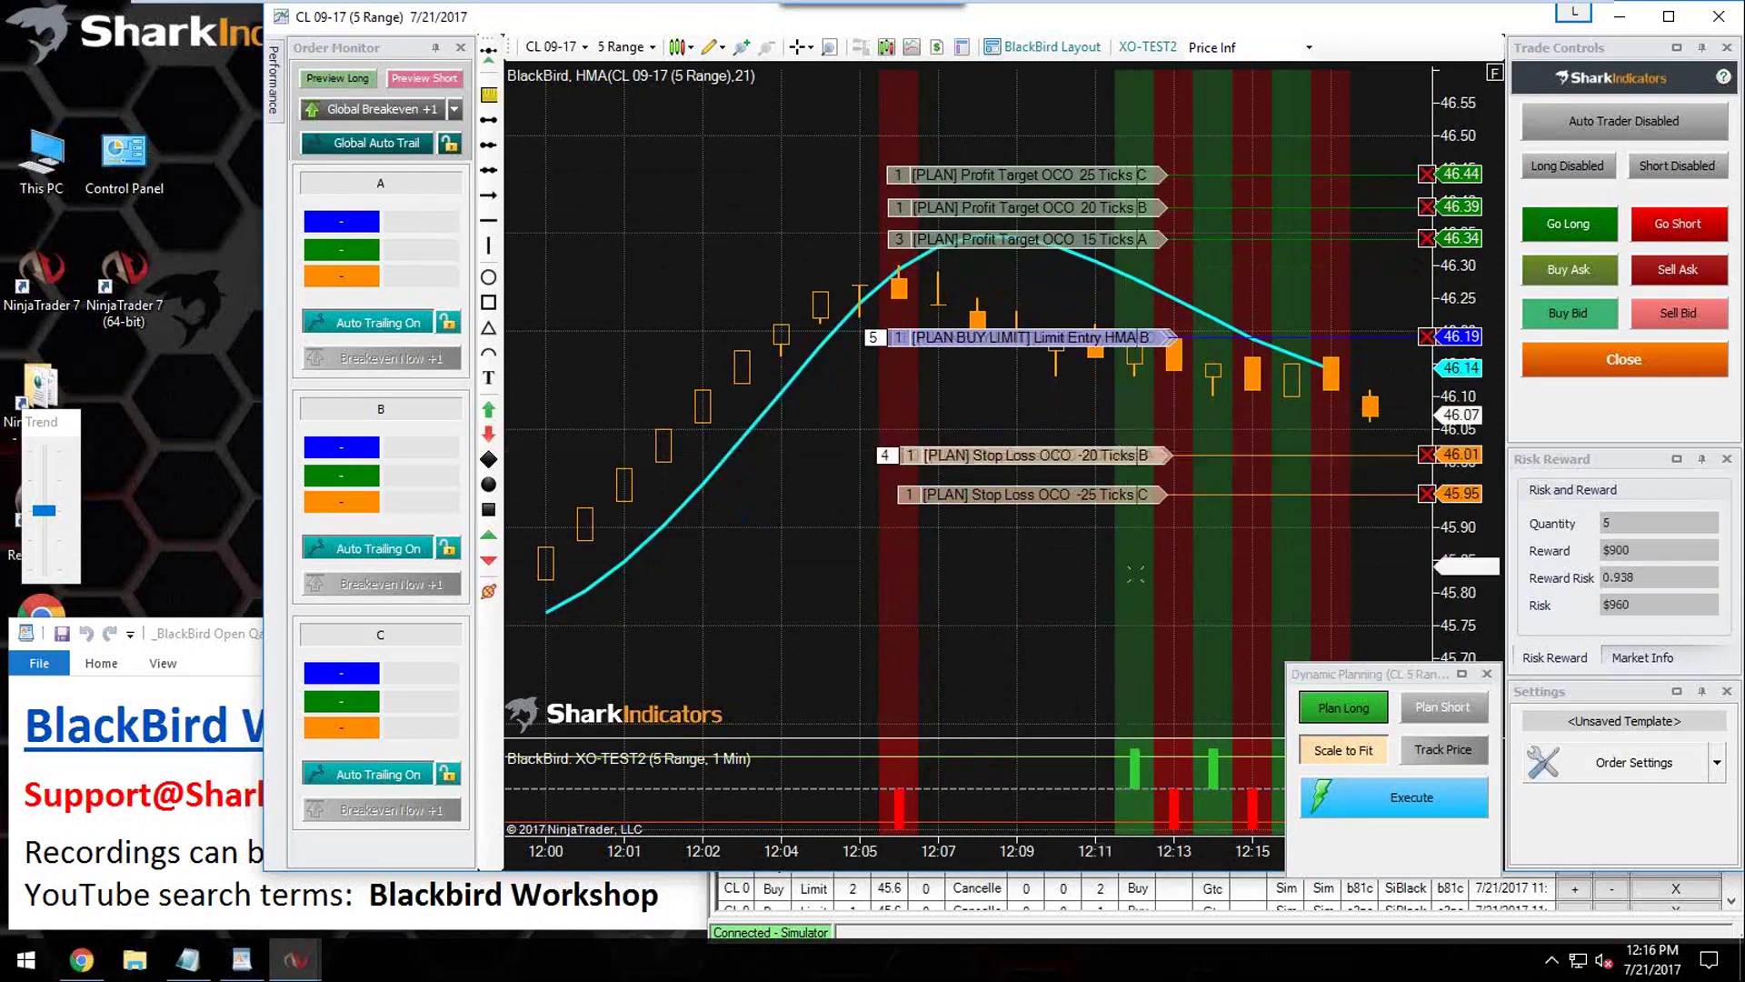
Step: Lower the planned long entry to 46.11 and raise the stop losses to 46.05 for -20 Ticks and 46.02 for -25 Ticks
left_click_drag(1104, 338, 1103, 391)
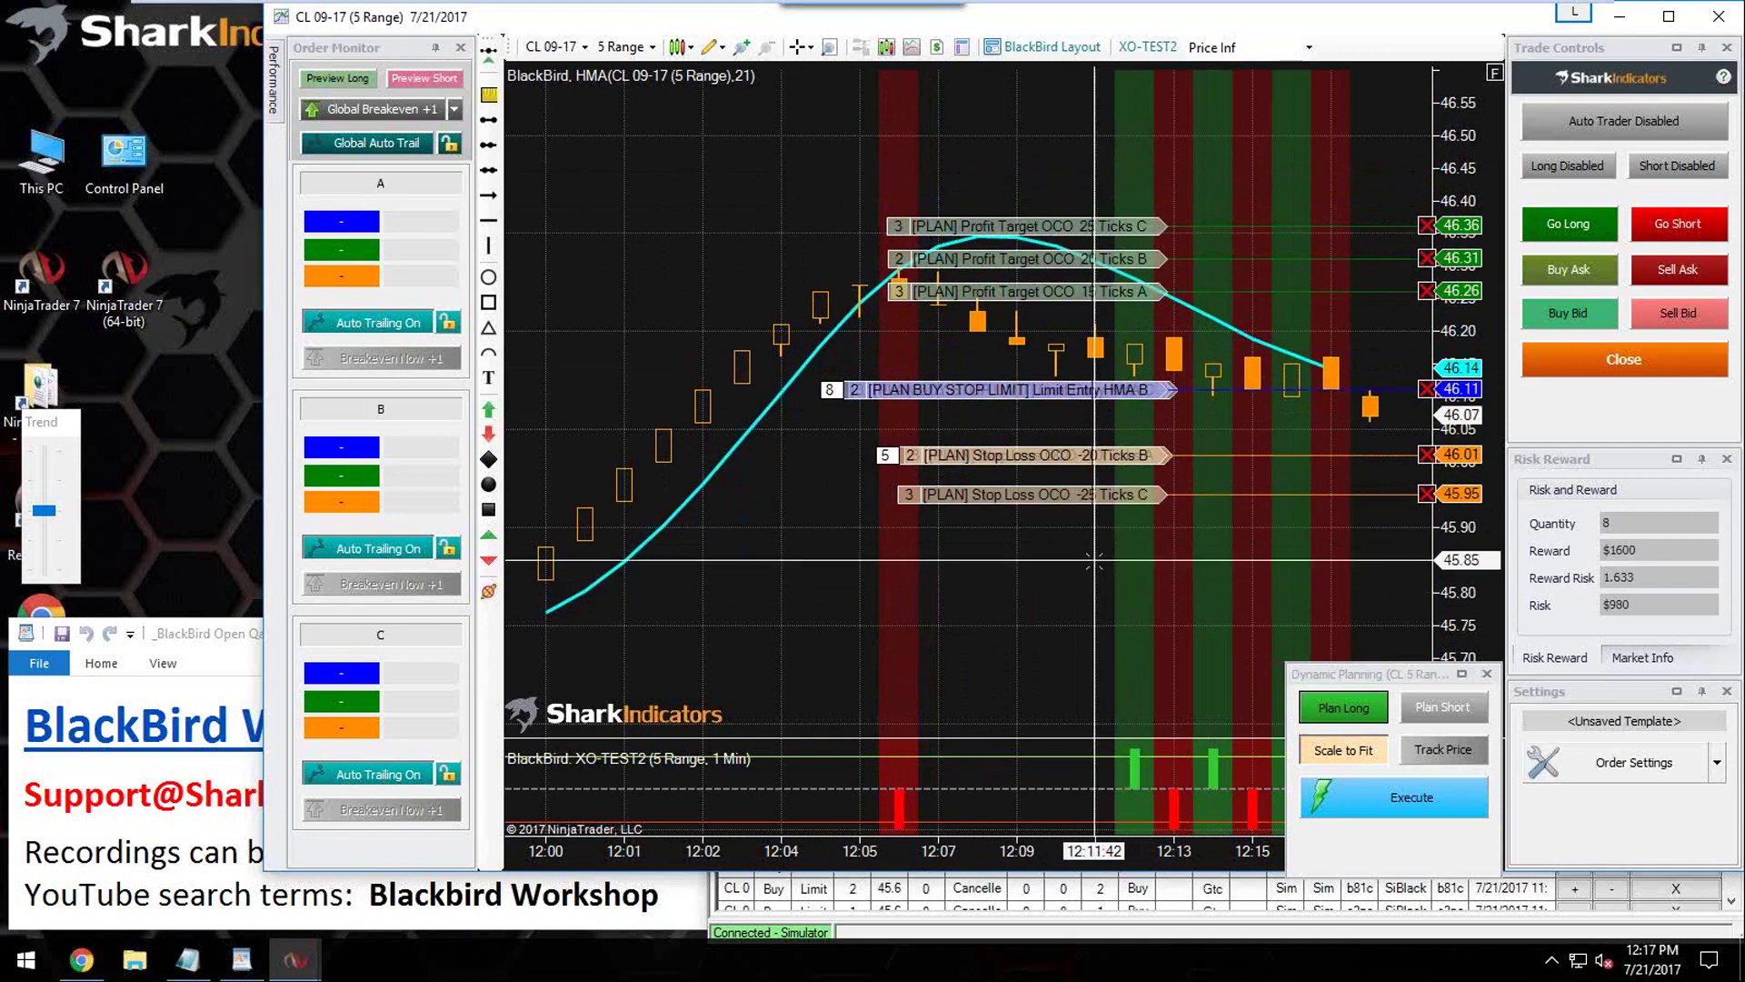
left_click_drag(1106, 493, 1104, 482)
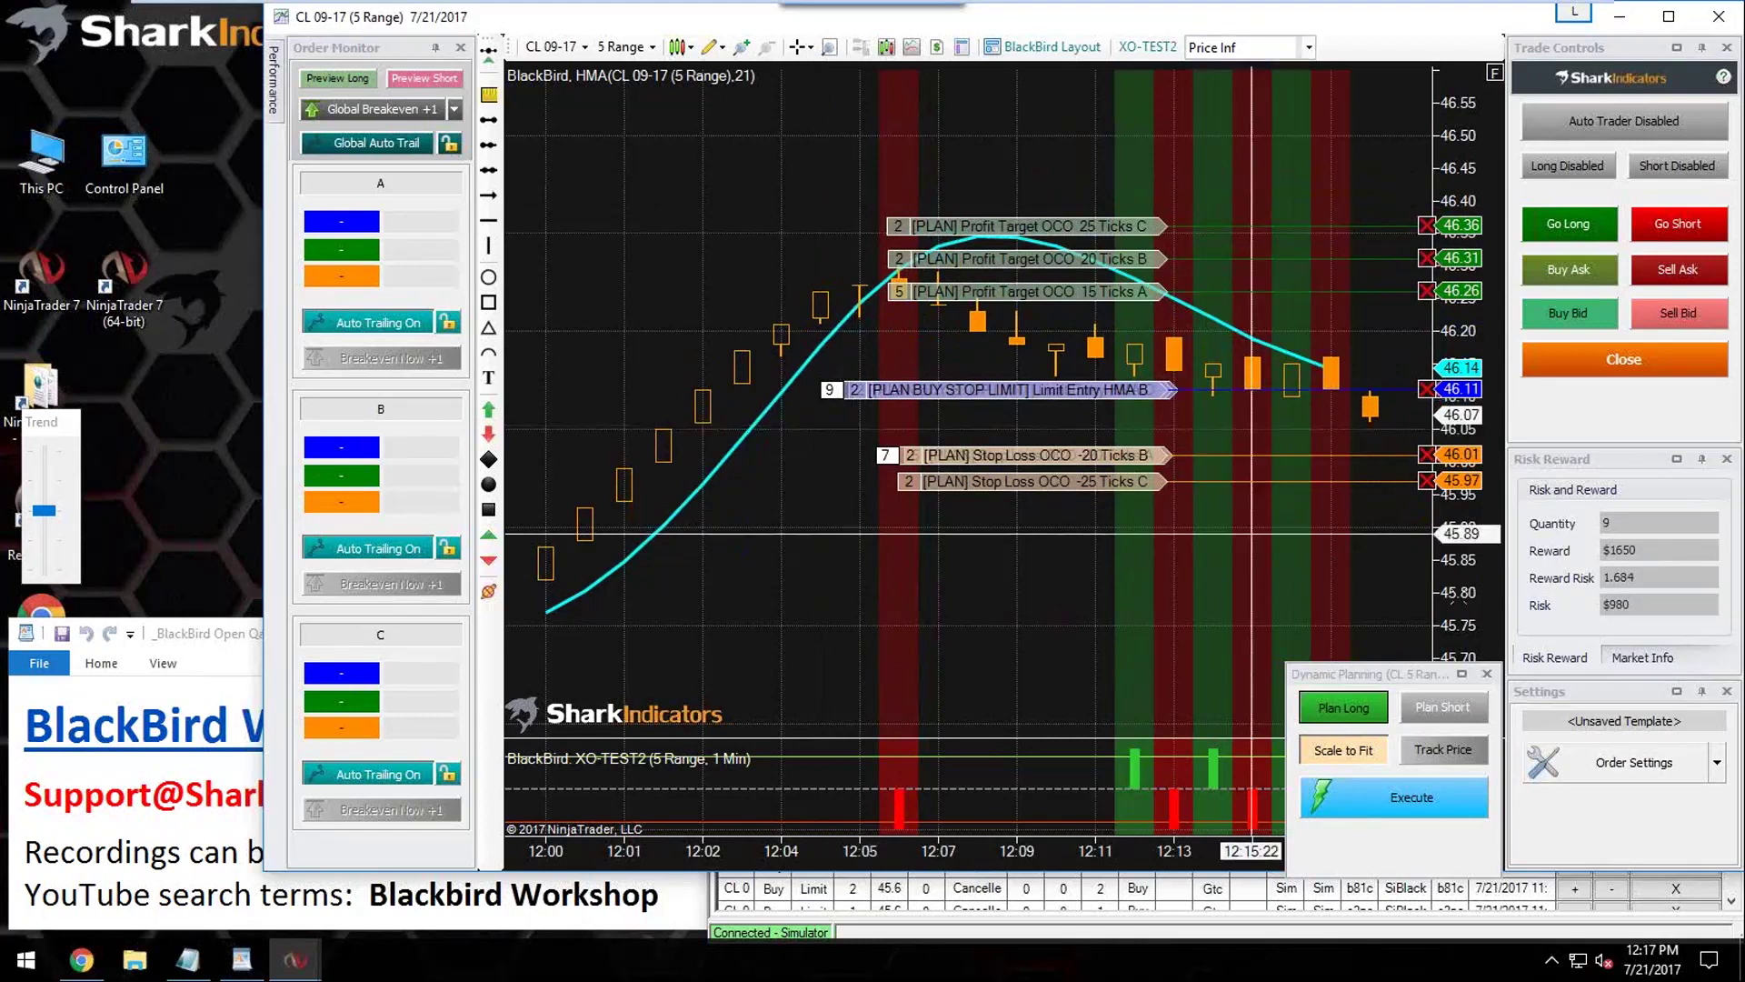
left_click(1630, 603)
left_click_drag(1630, 604, 1599, 600)
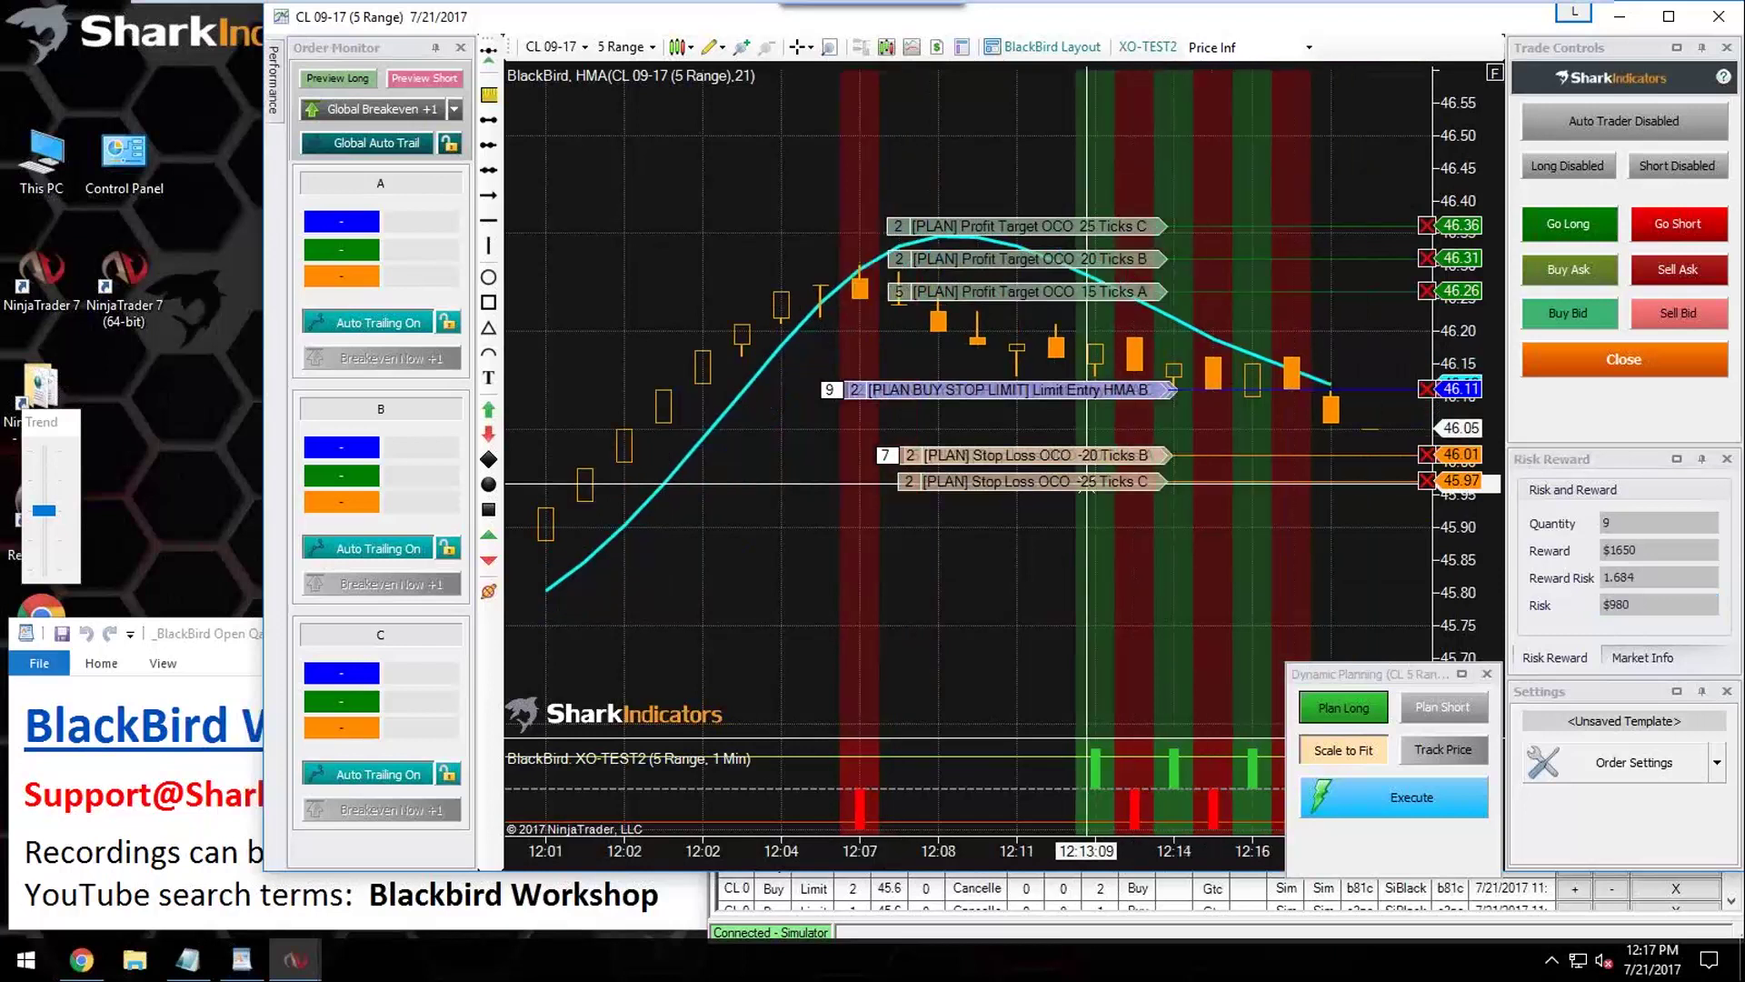
mouse_move(1104, 455)
left_mouse_down()
mouse_move(1107, 428)
mouse_move(1118, 449)
left_mouse_up()
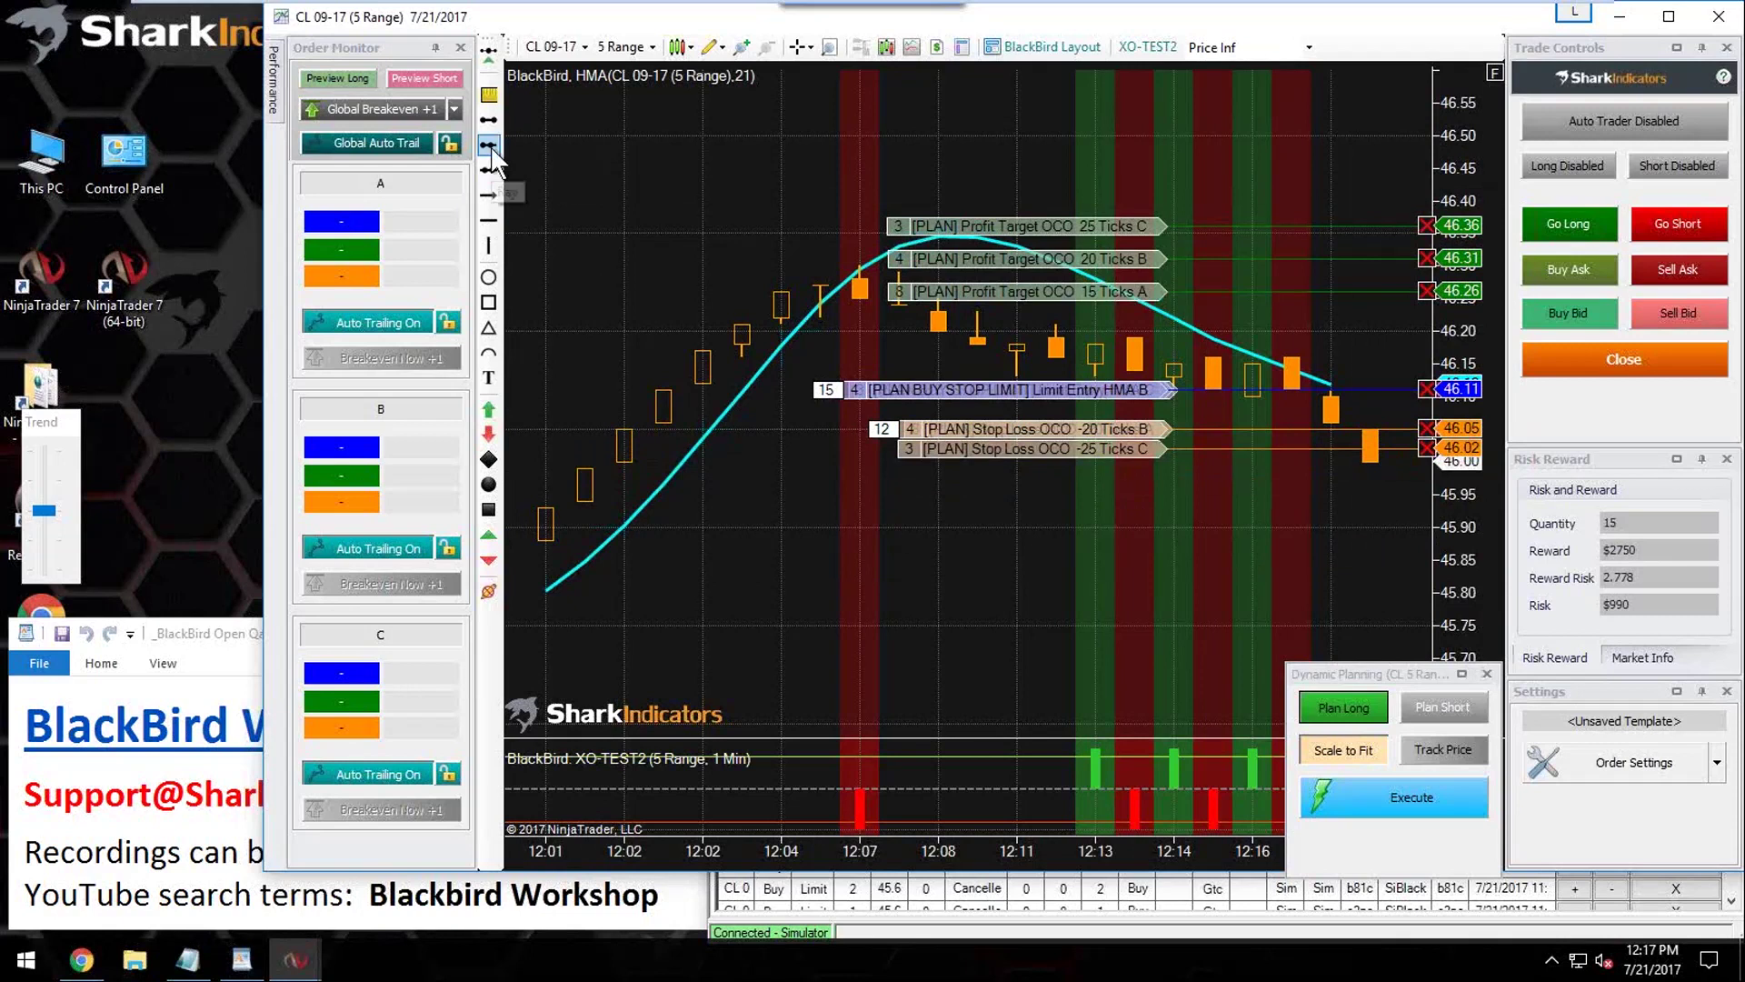
Step: Point out the latest price bars with a temporary arrow line drawn on the chart, and delete it
left_click(492, 198)
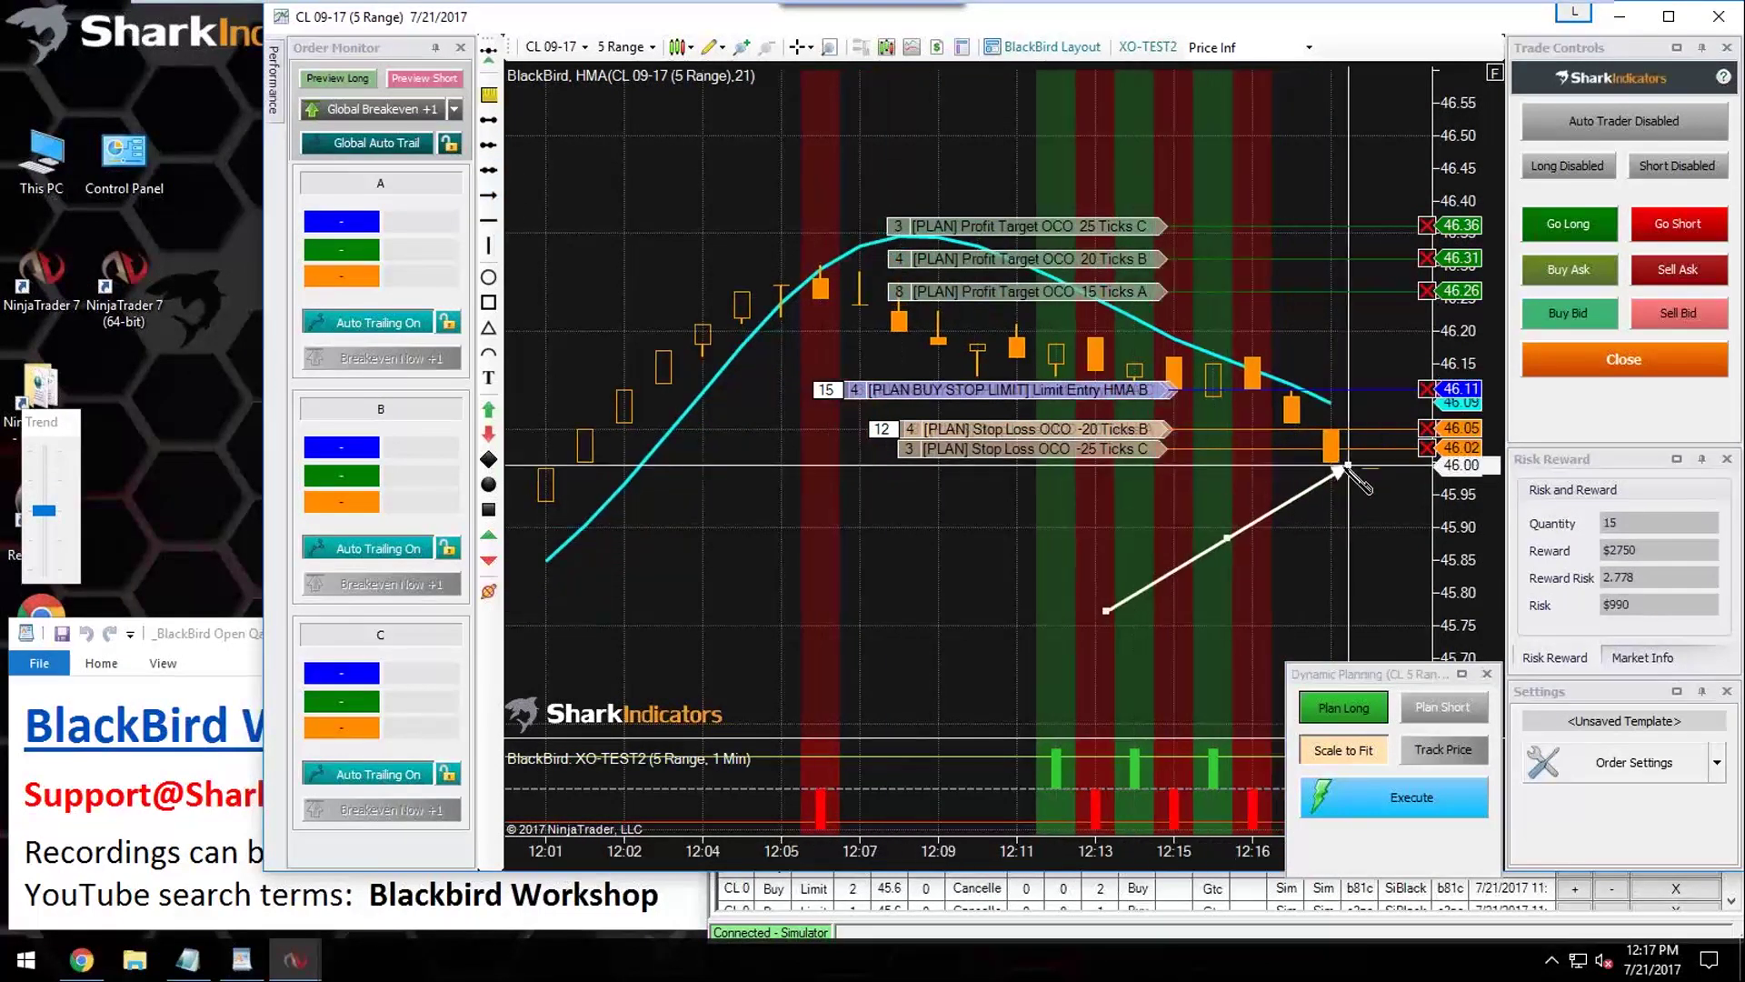
left_click(1329, 482)
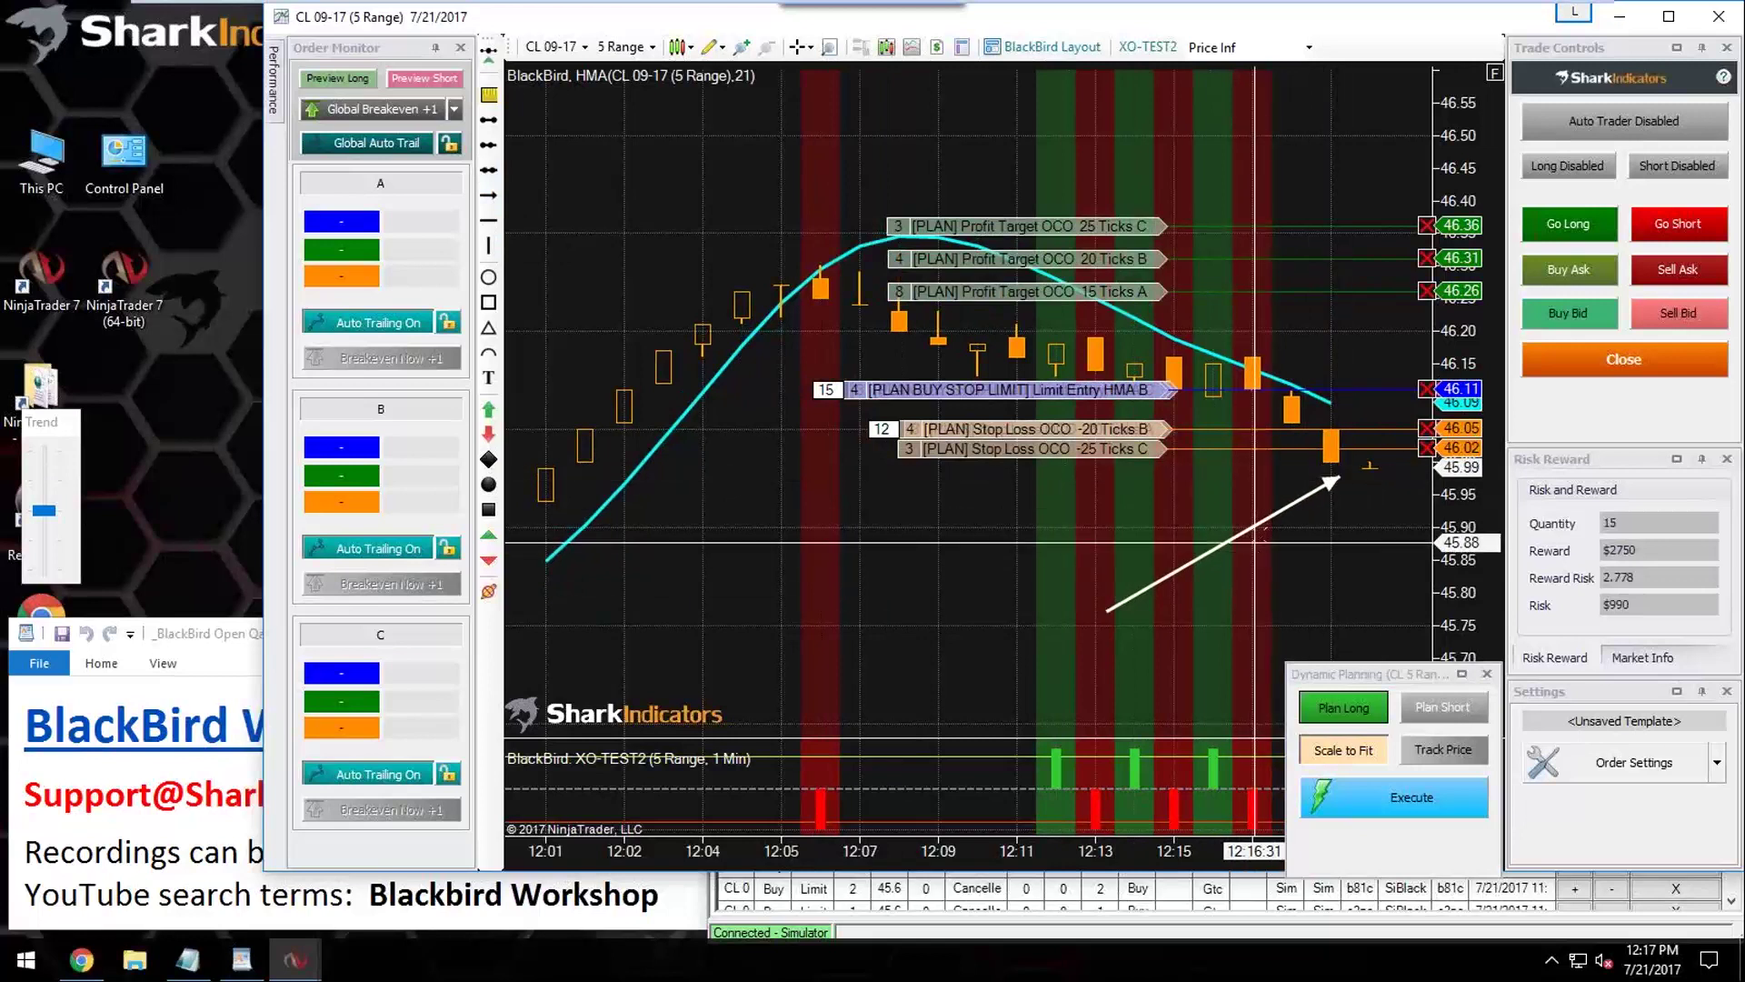
left_click(1264, 520)
mouse_move(1264, 520)
left_mouse_down()
mouse_move(1287, 516)
mouse_move(1266, 509)
mouse_move(1237, 422)
mouse_move(1166, 437)
mouse_move(918, 420)
mouse_move(1009, 444)
mouse_move(1290, 445)
left_mouse_up()
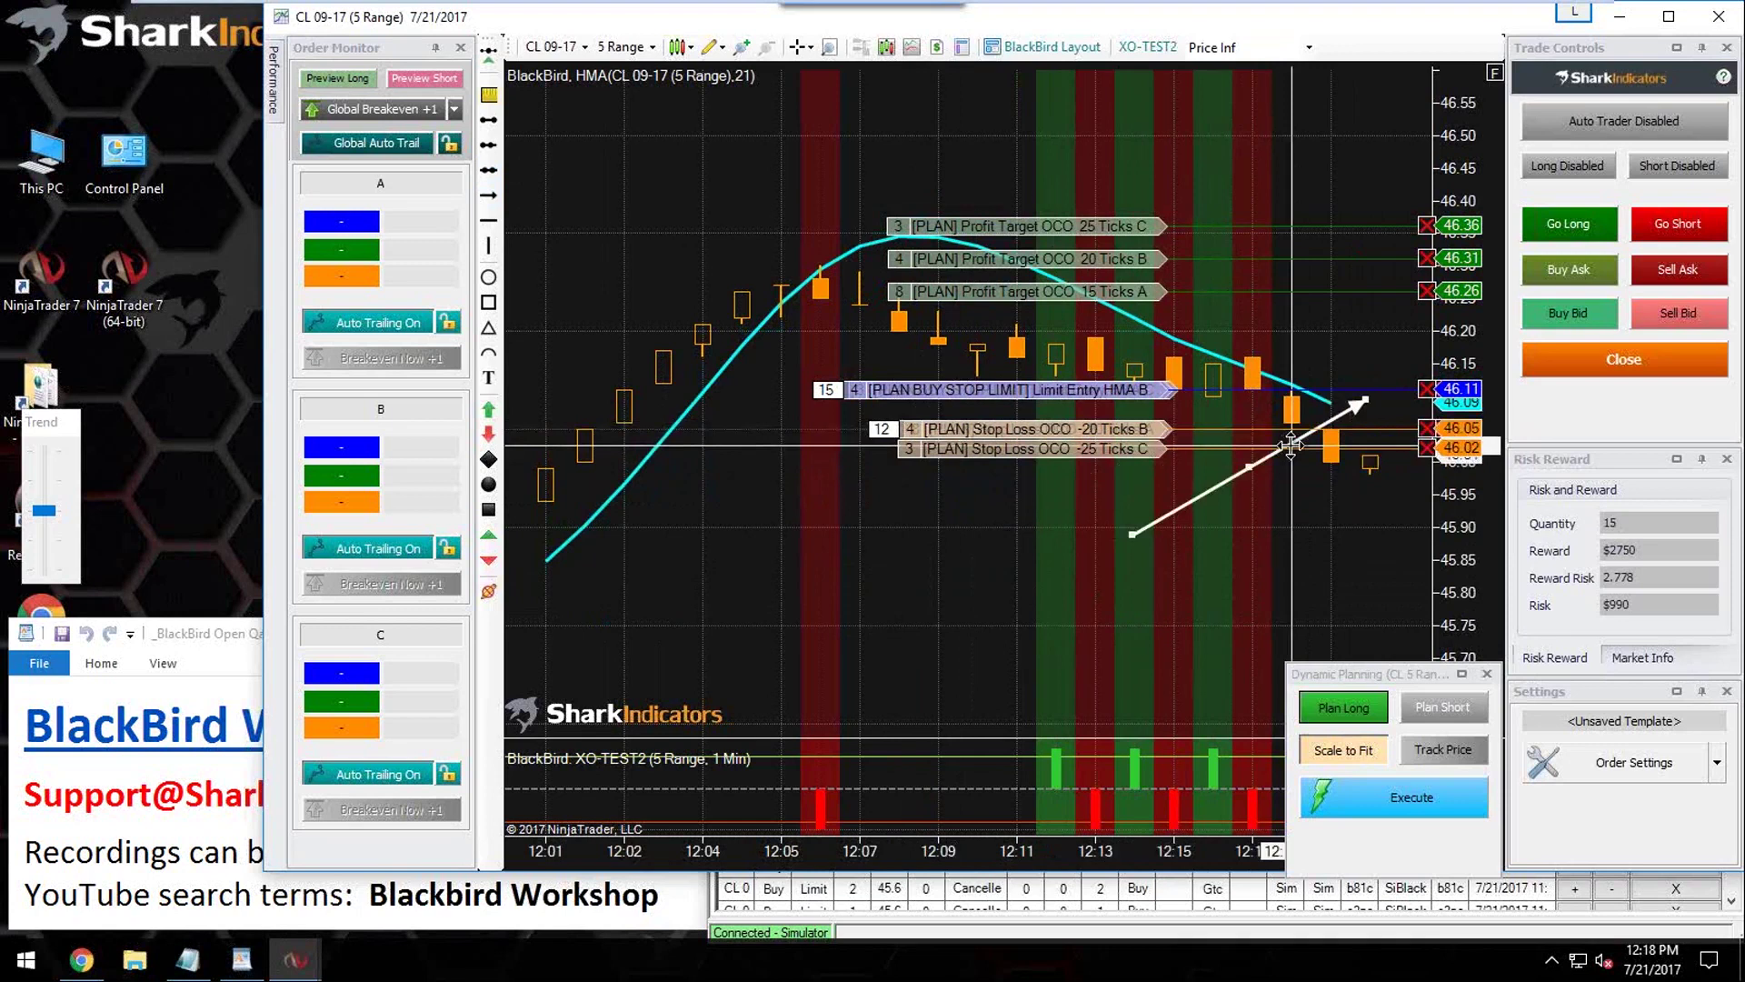
mouse_move(1290, 445)
left_mouse_down()
mouse_move(1266, 499)
mouse_move(1336, 463)
mouse_move(1290, 472)
mouse_move(1293, 437)
left_mouse_up()
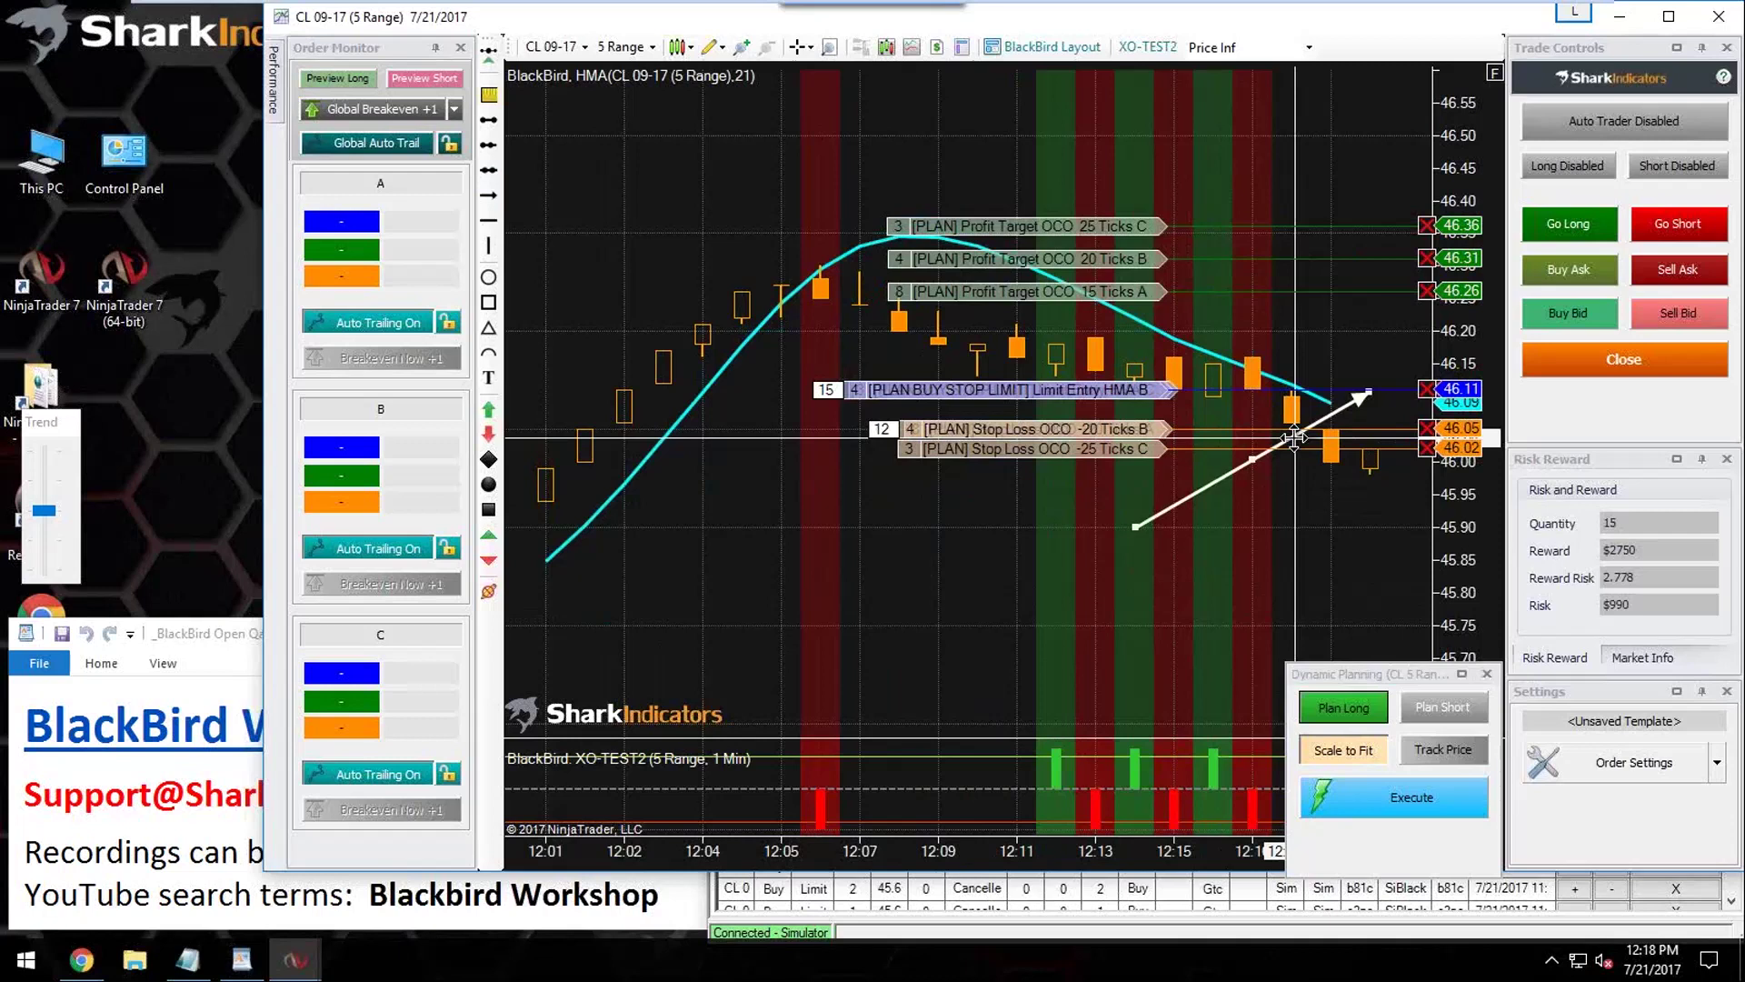
mouse_move(1287, 439)
left_mouse_down()
mouse_move(1036, 482)
mouse_move(1139, 506)
mouse_move(1295, 491)
mouse_move(1309, 461)
mouse_move(1270, 444)
mouse_move(1309, 442)
mouse_move(1285, 499)
mouse_move(1254, 516)
mouse_move(1258, 482)
mouse_move(1100, 435)
mouse_move(1325, 443)
mouse_move(1254, 515)
left_mouse_up()
key("Delete")
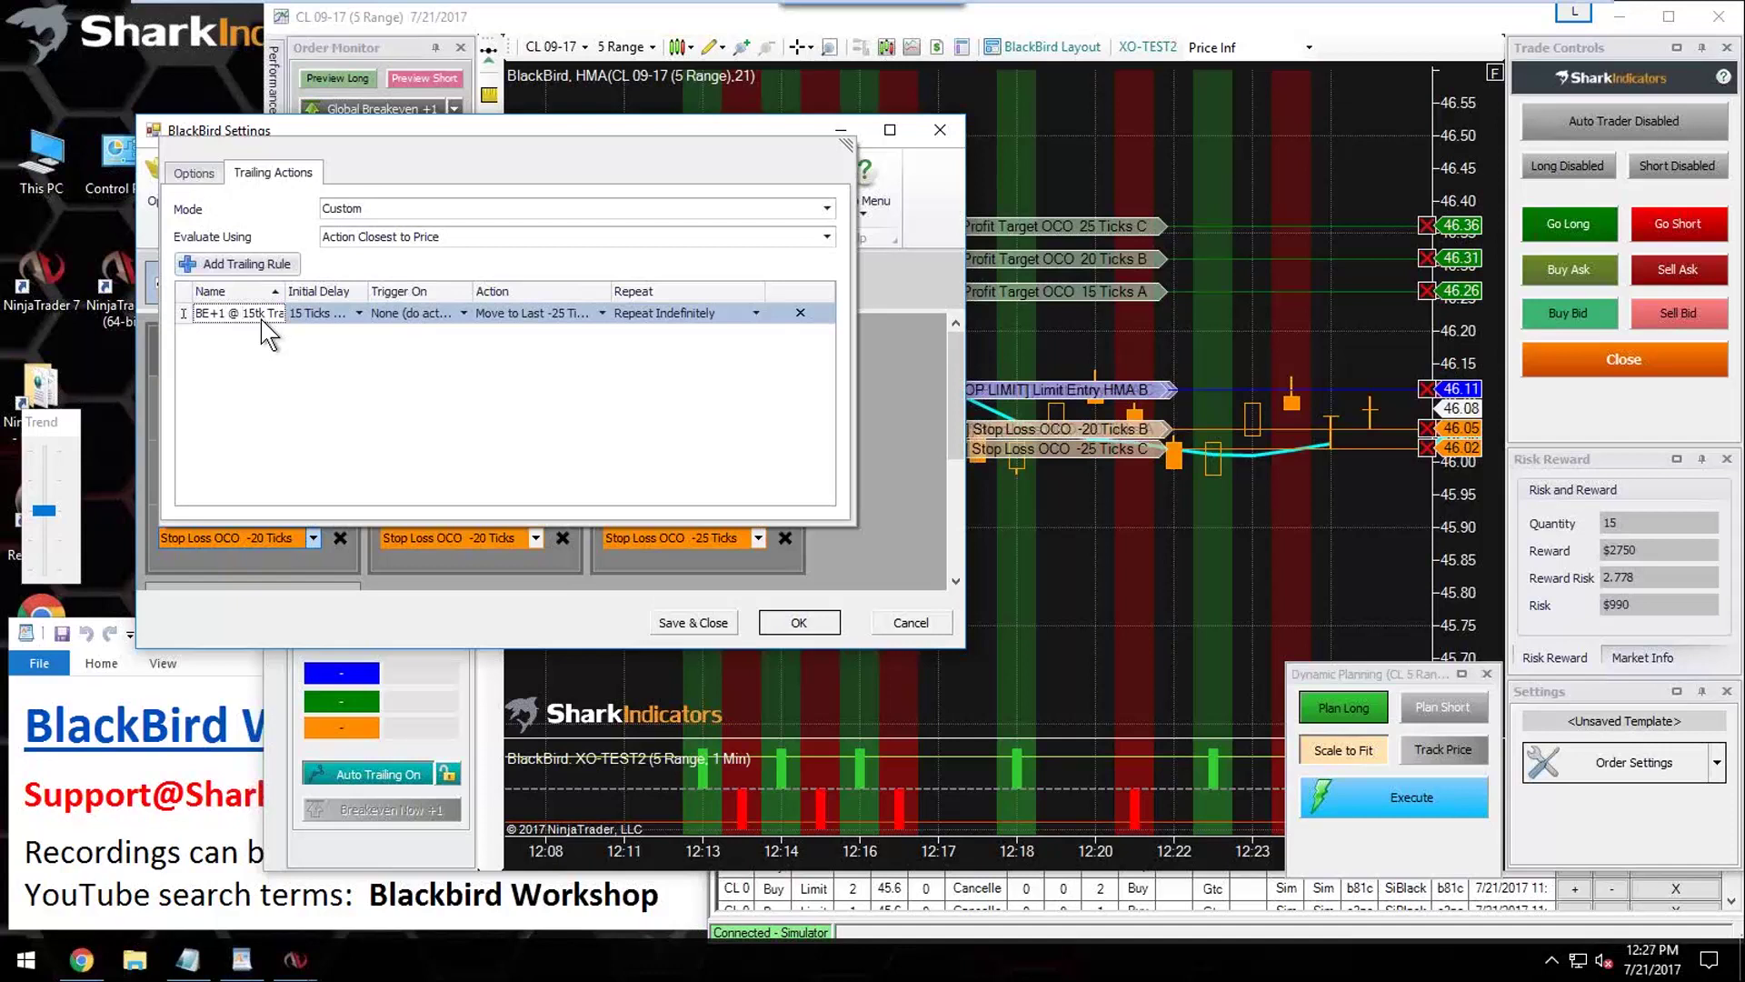
Step: Set the trailing mode of order set C's 25-tick profit target to Custom and add a trailing rule
left_click(365, 594)
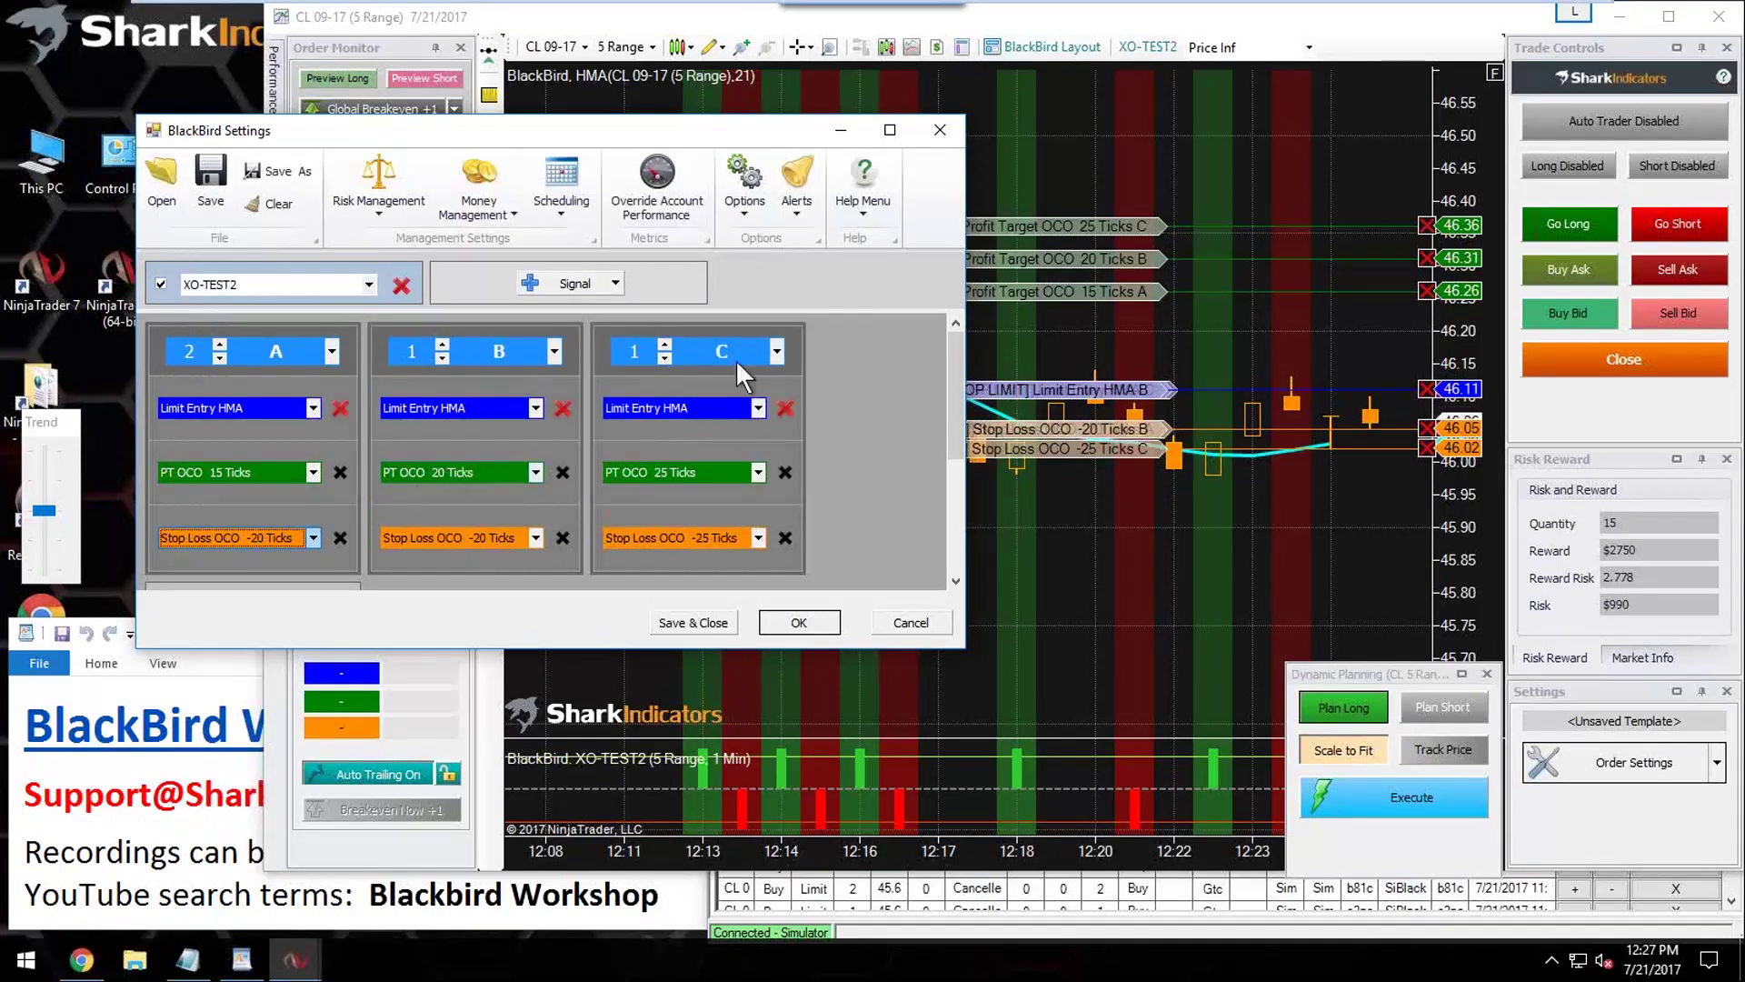
left_click(700, 468)
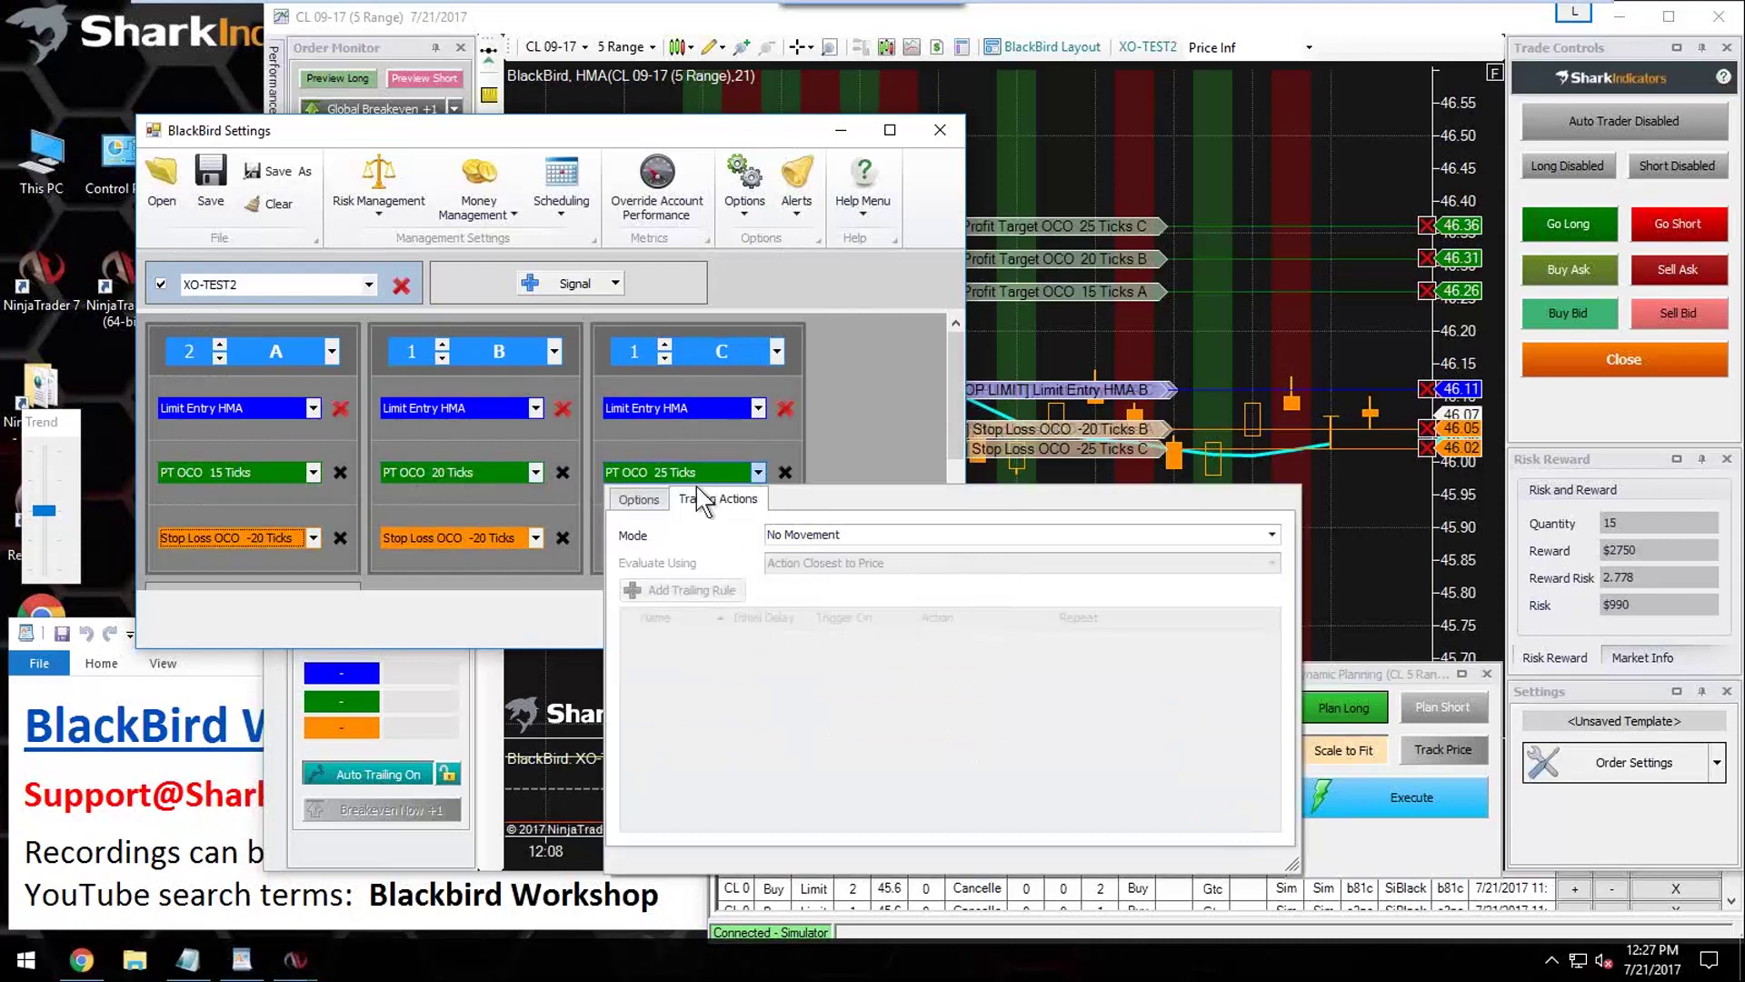
left_click(833, 532)
left_click(816, 572)
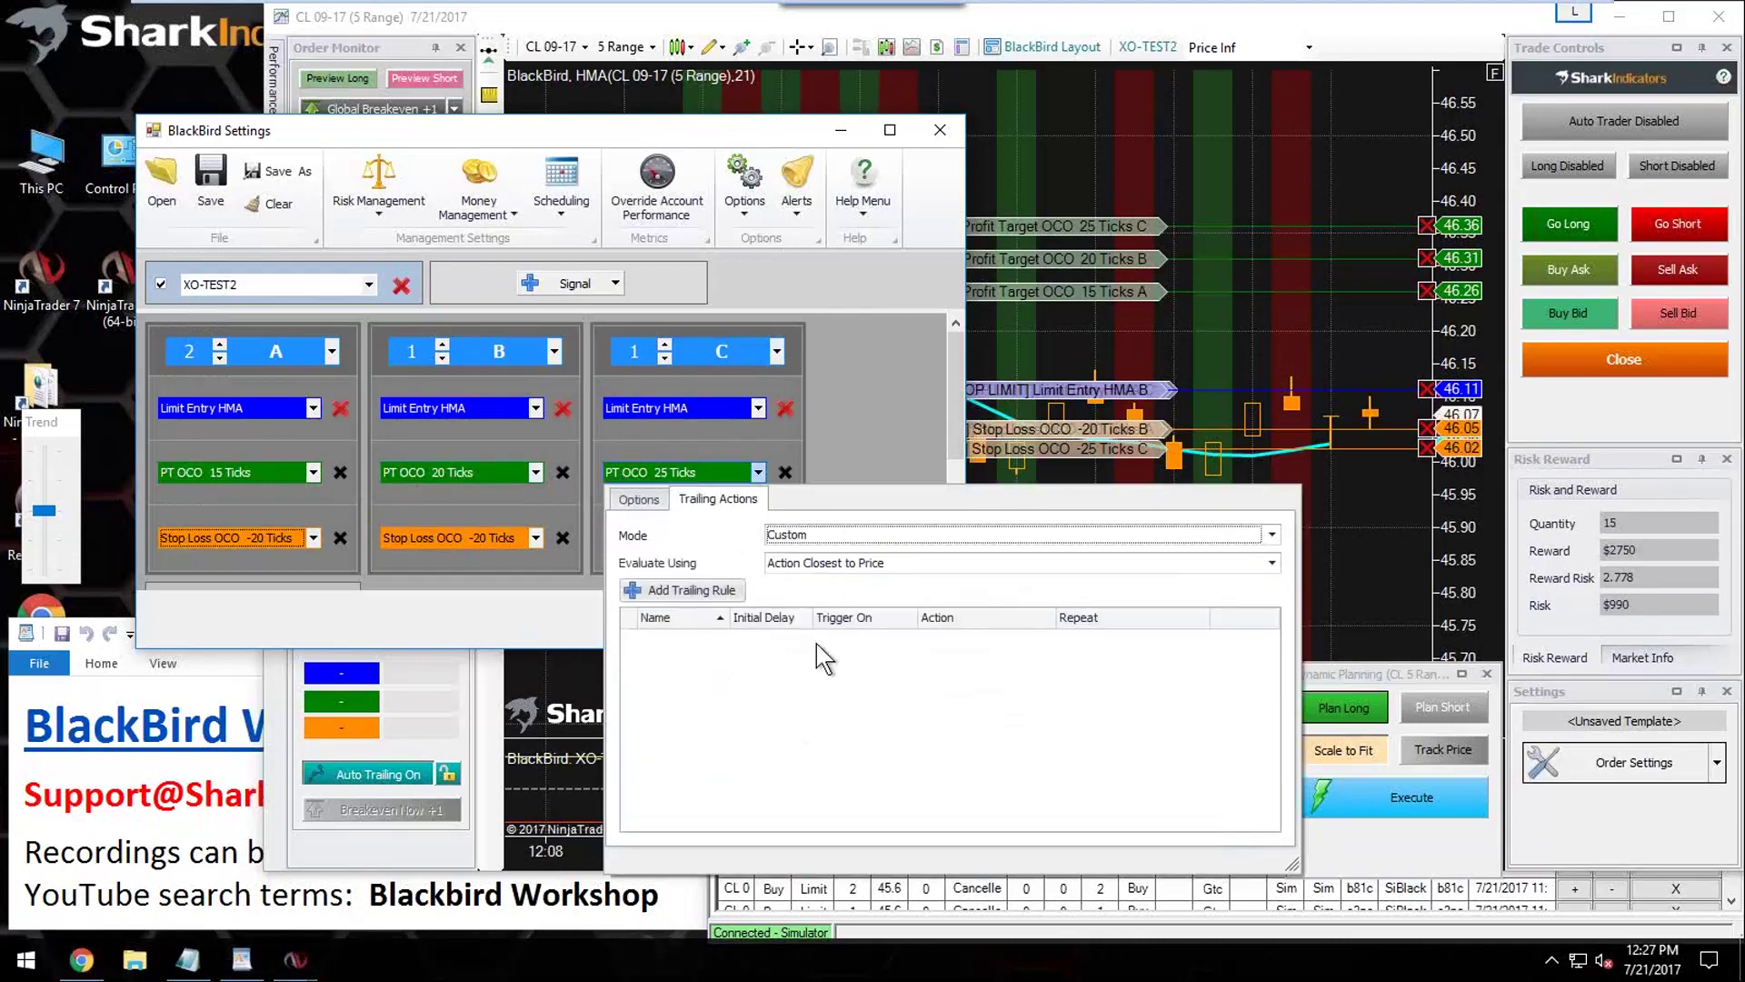
left_click(696, 590)
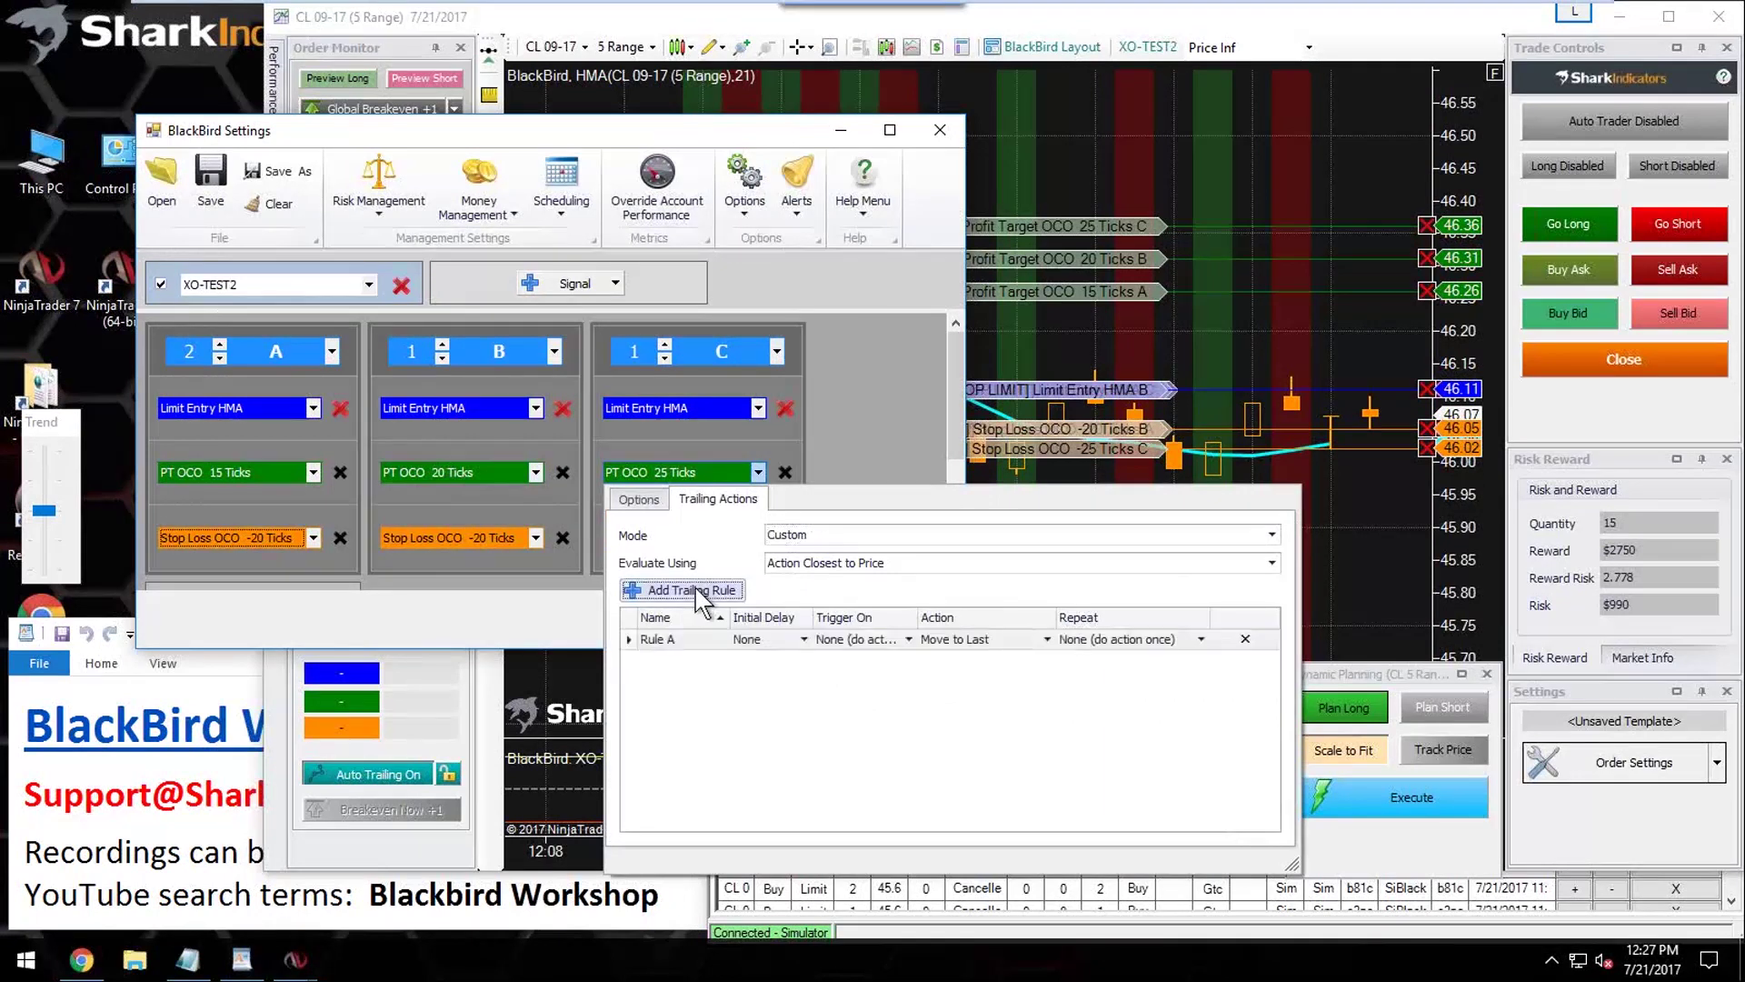
left_click_drag(1282, 858, 1556, 797)
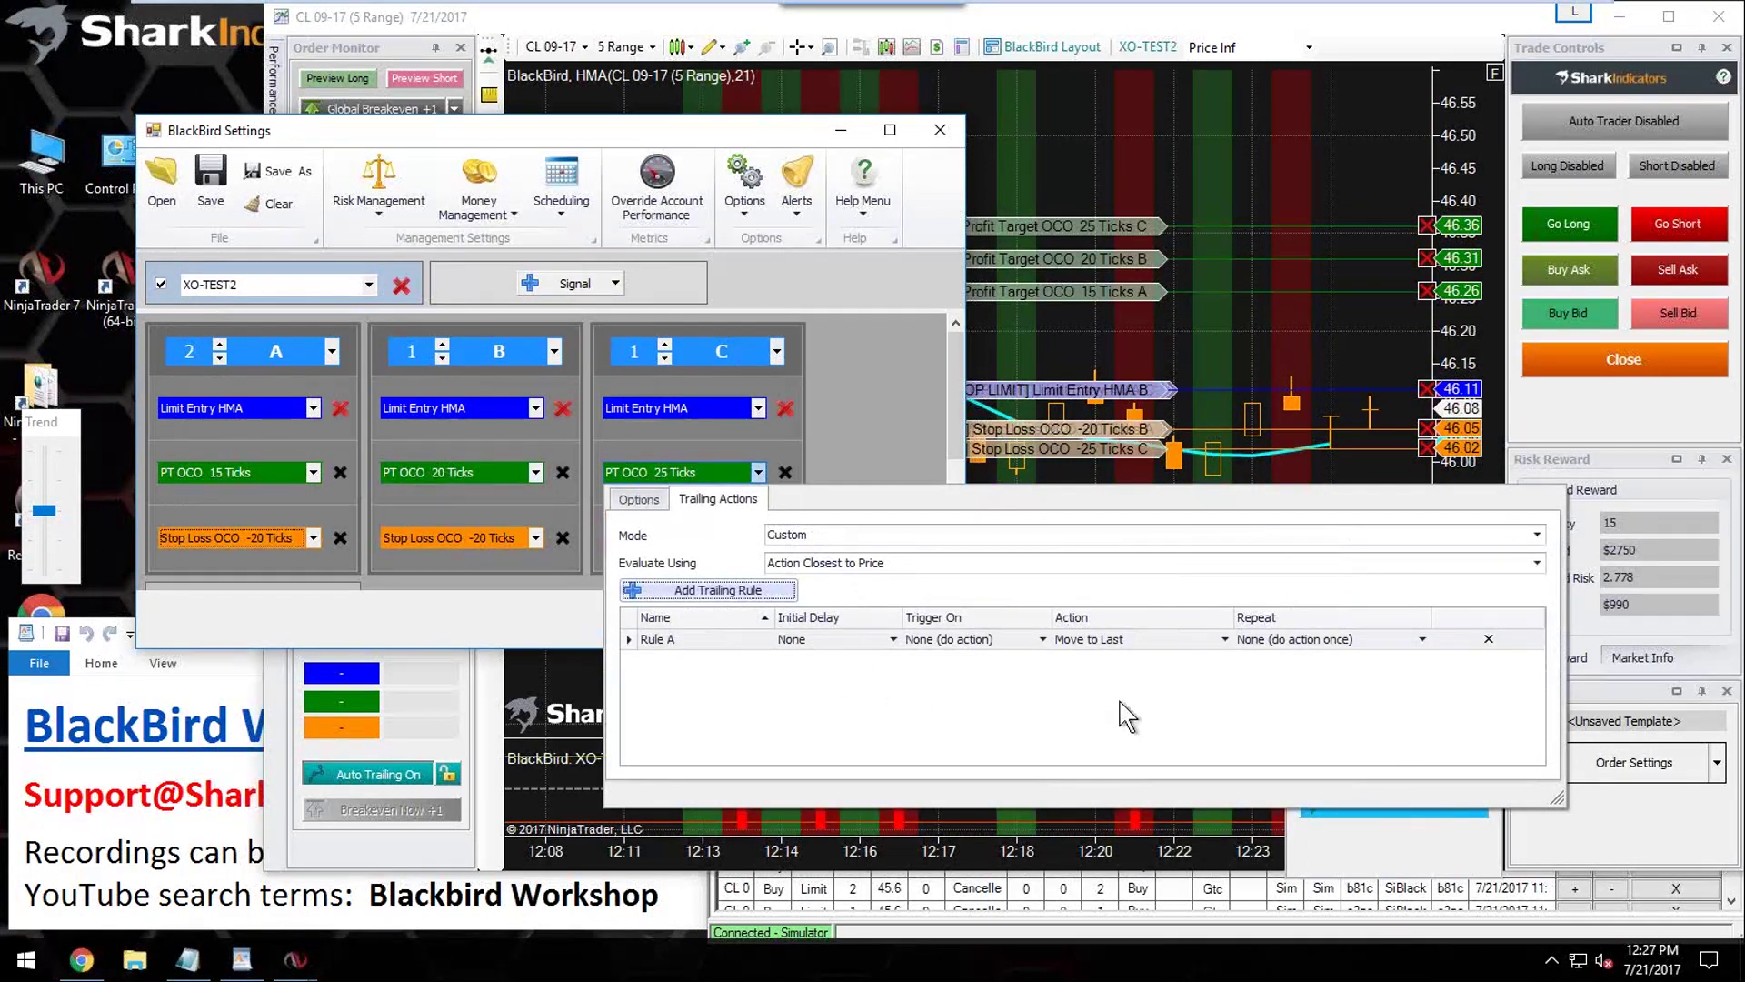
Step: Set the new trailing rule's action to move the order to OCO Entry Price with a 50-tick offset
left_click(1123, 639)
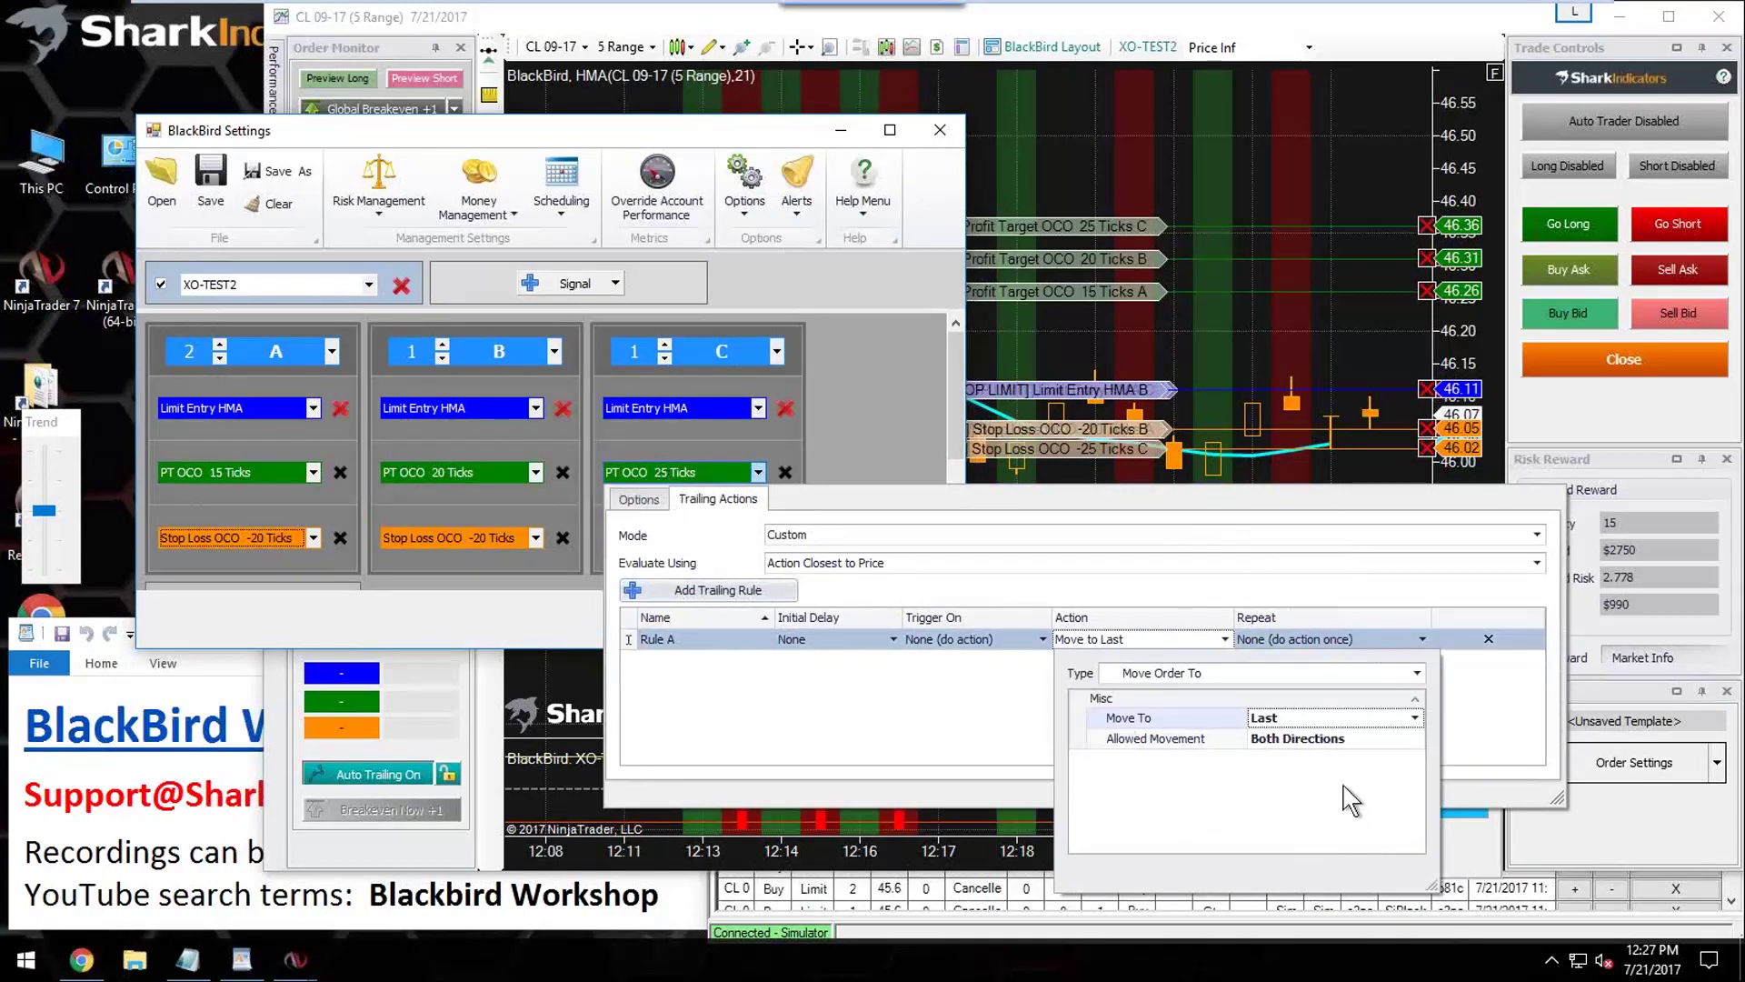
left_click(1306, 719)
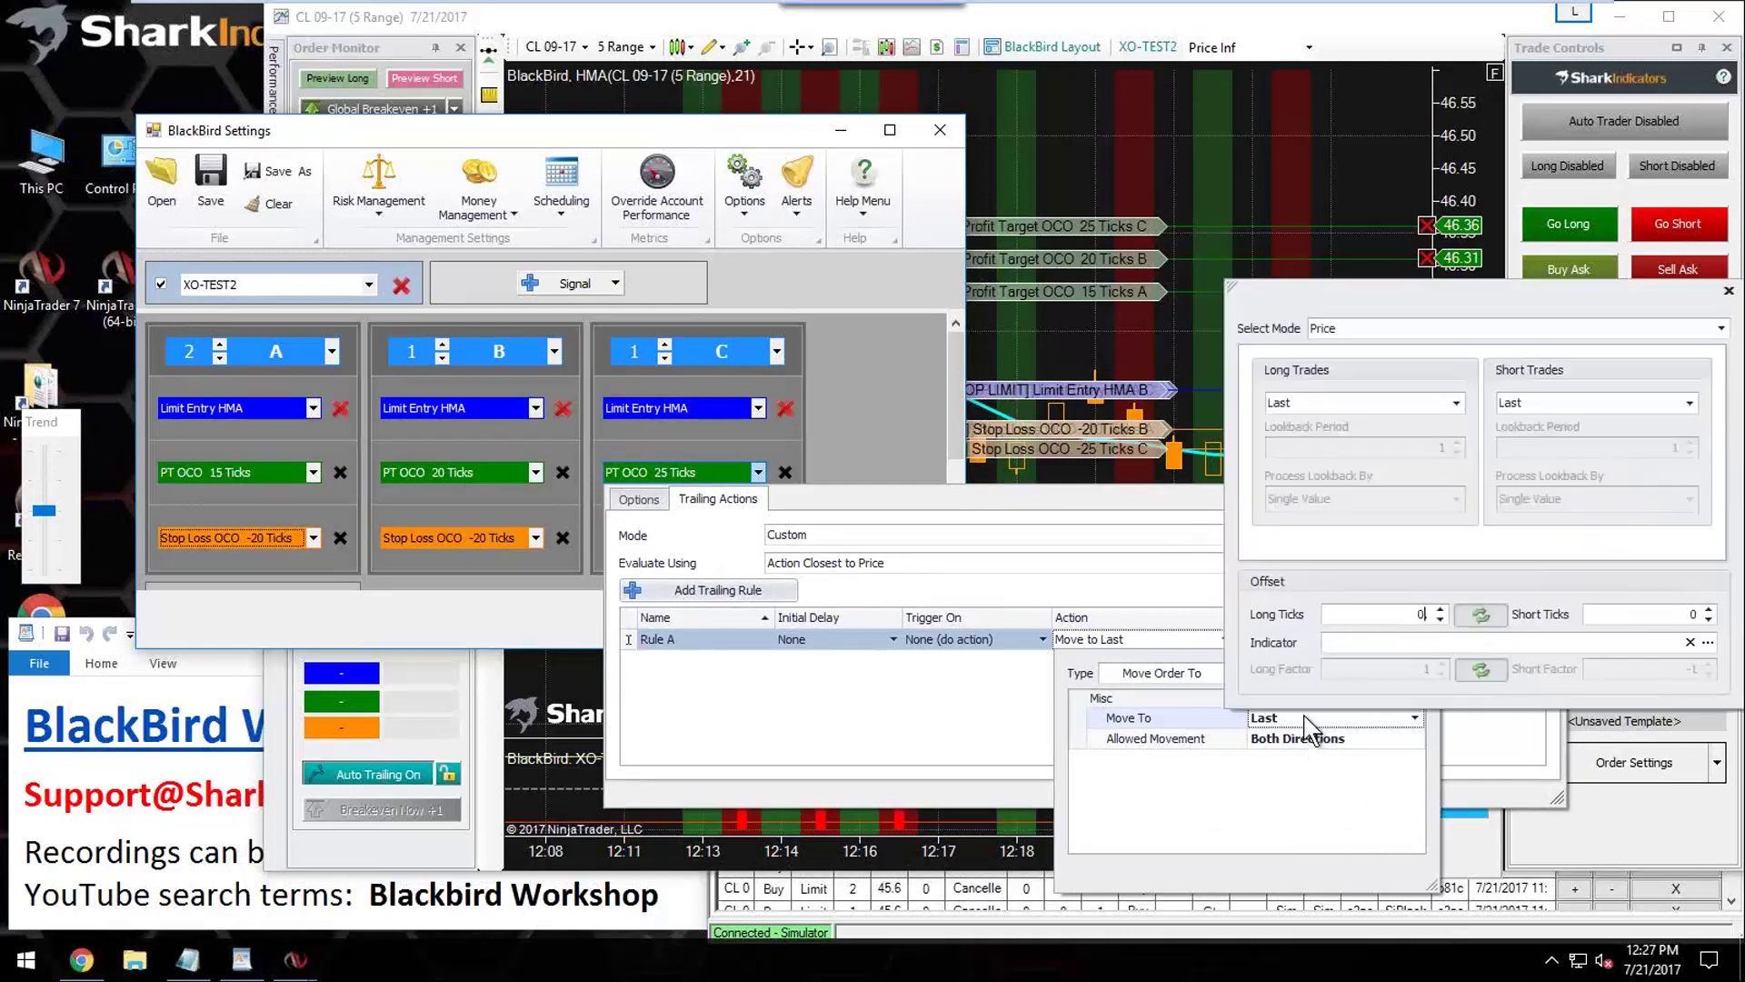
left_click(1356, 405)
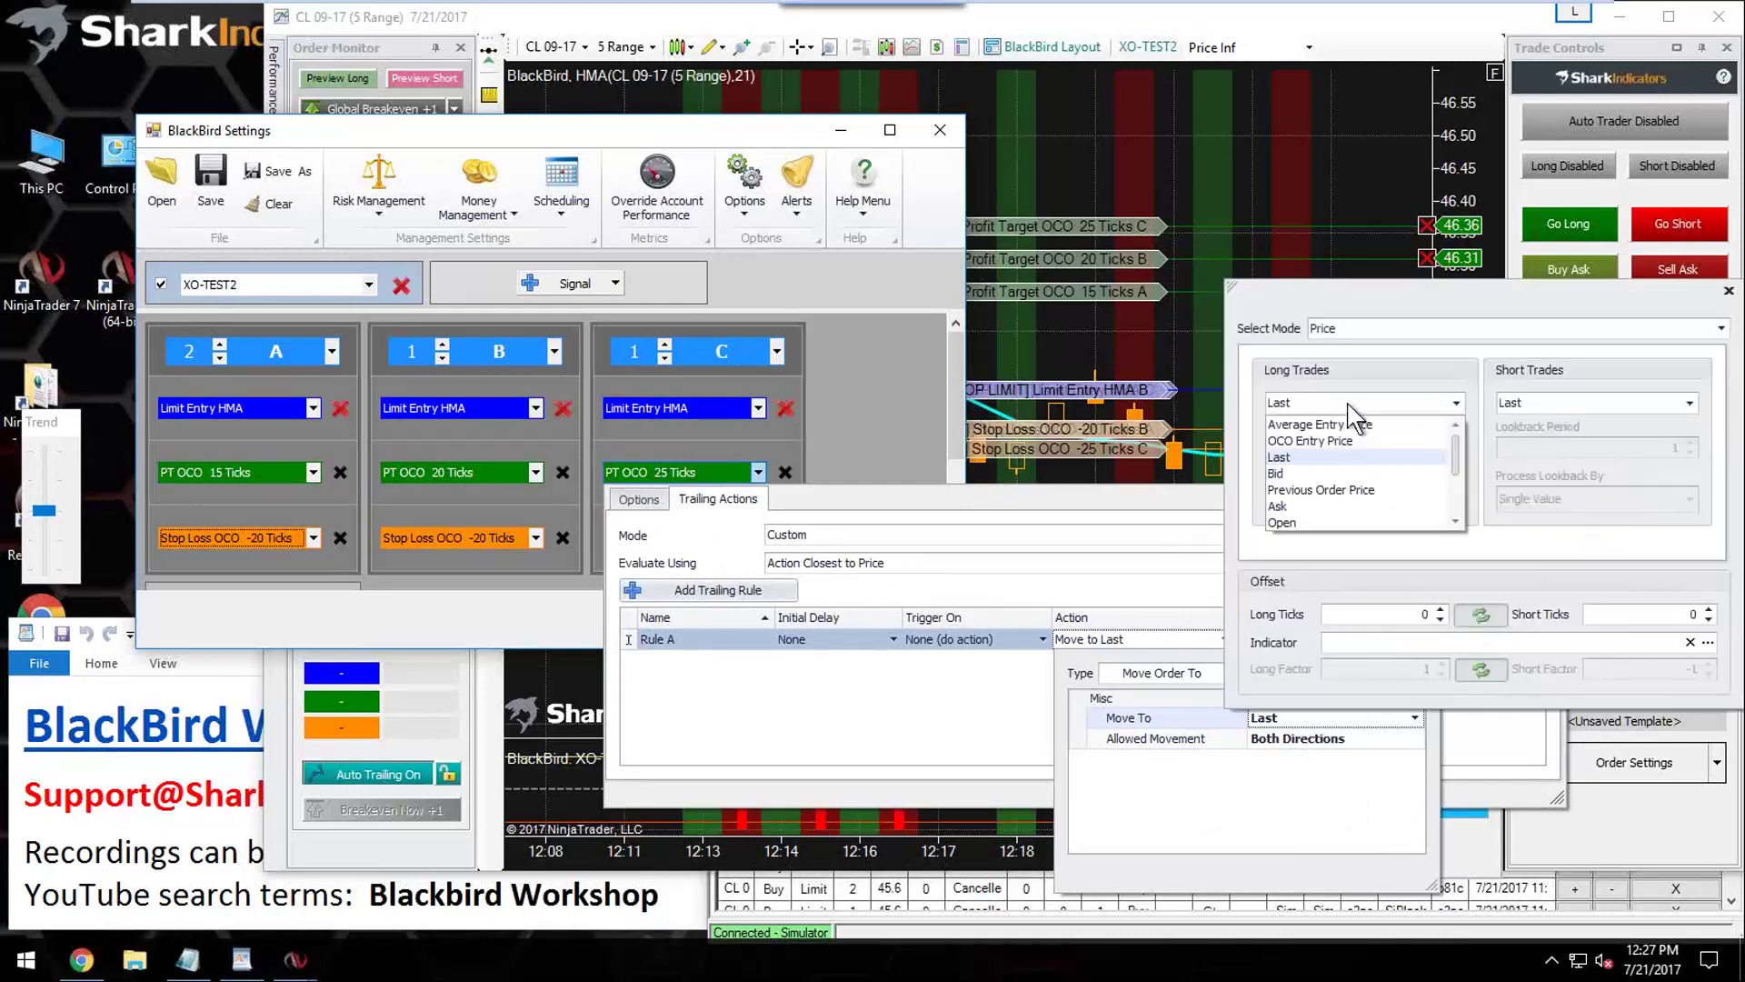
left_click(1302, 440)
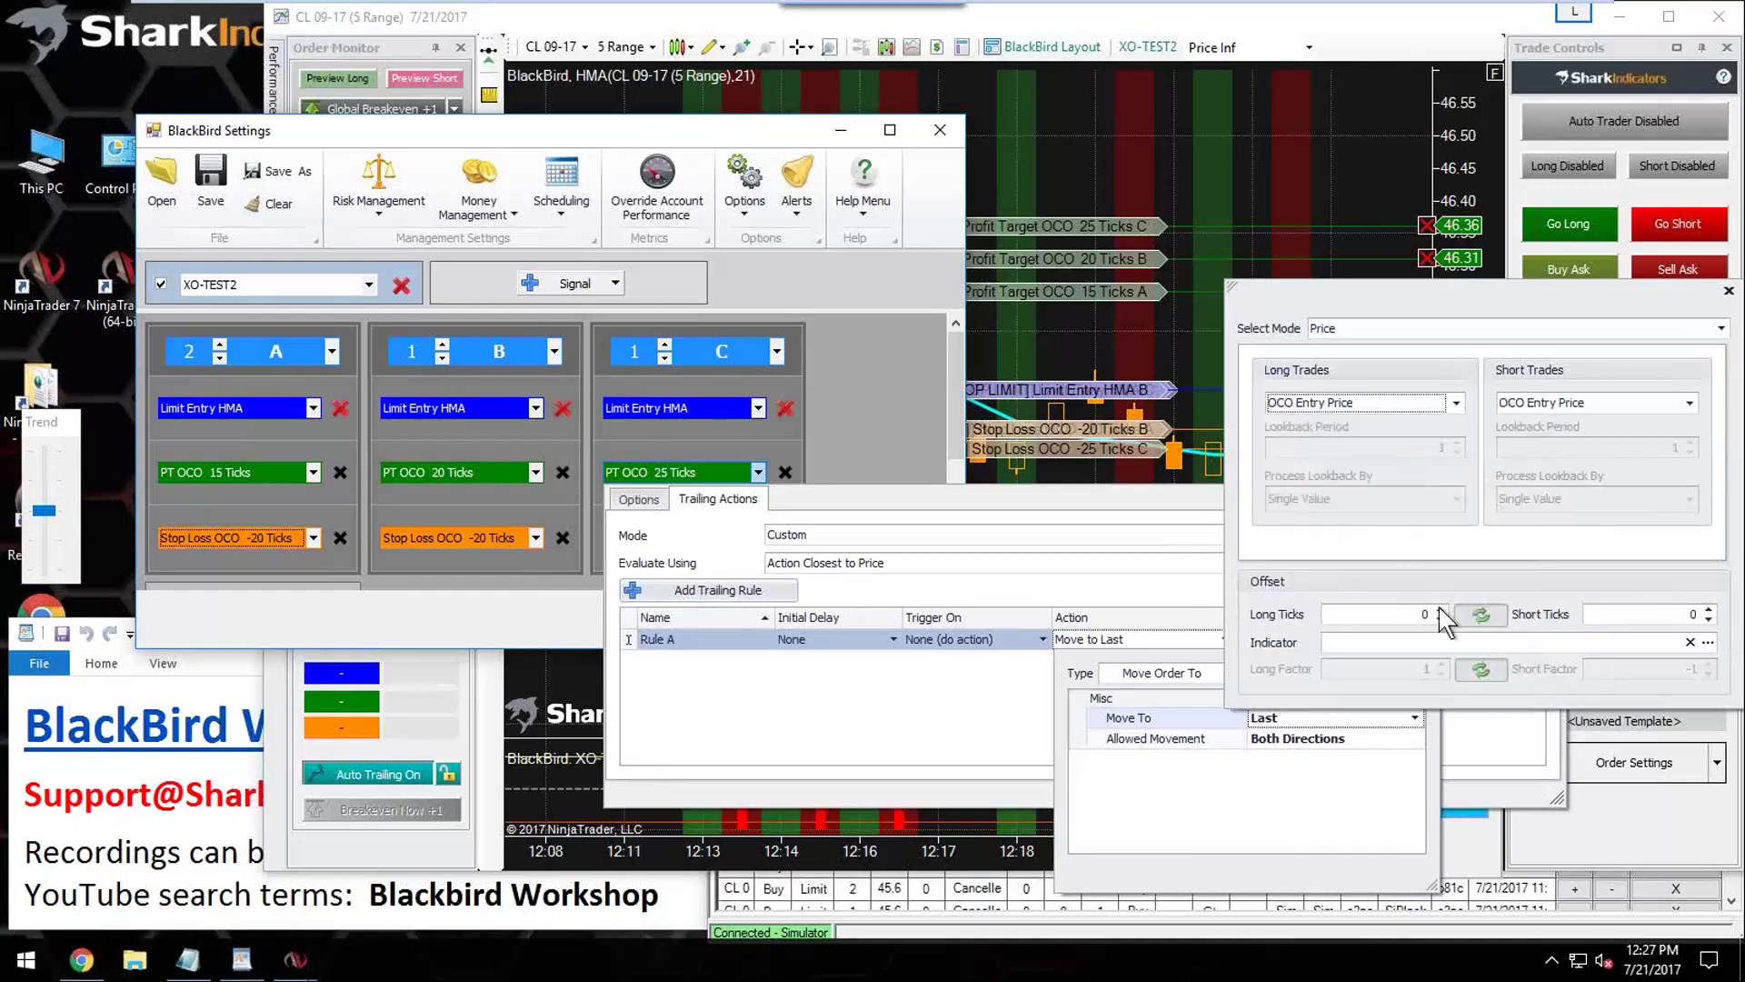
left_click(1416, 624)
type("250")
key("BackSpace")
key("BackSpace")
type("50")
left_click(1288, 817)
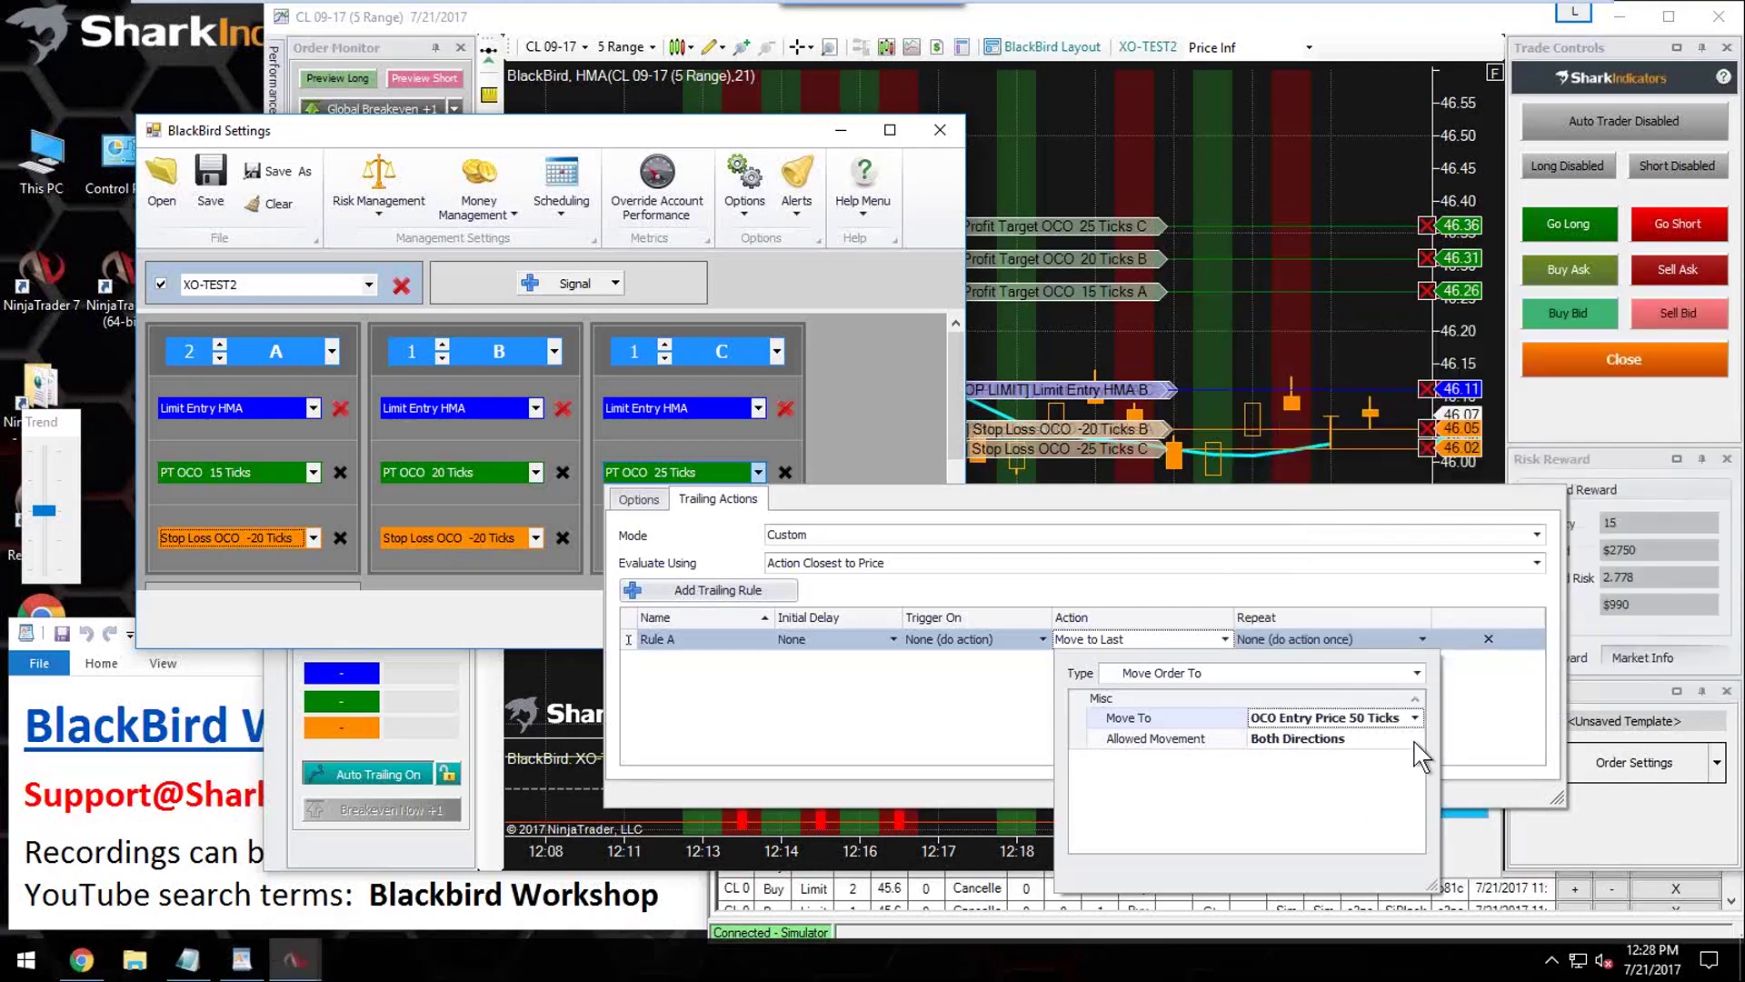
Step: Restrict the allowed movement of Rule A's move action to With Direction Only, keeping its OCO Entry Price 50 Ticks destination
left_click(1414, 739)
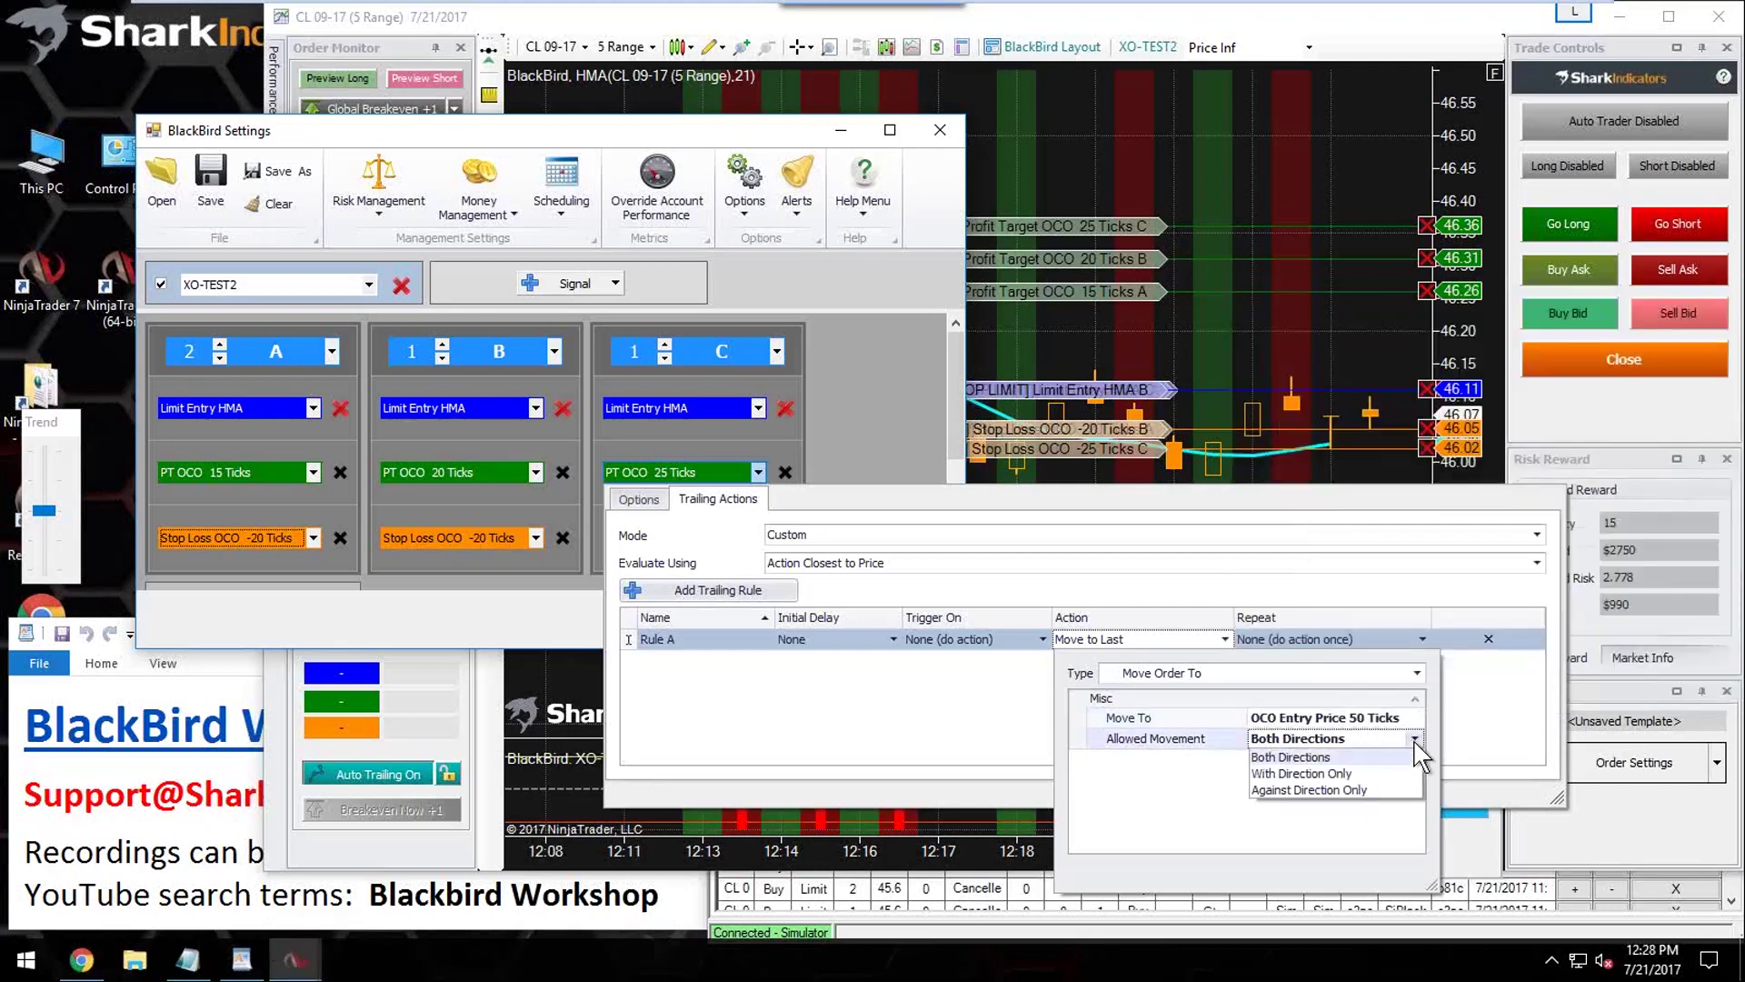
left_click(1310, 775)
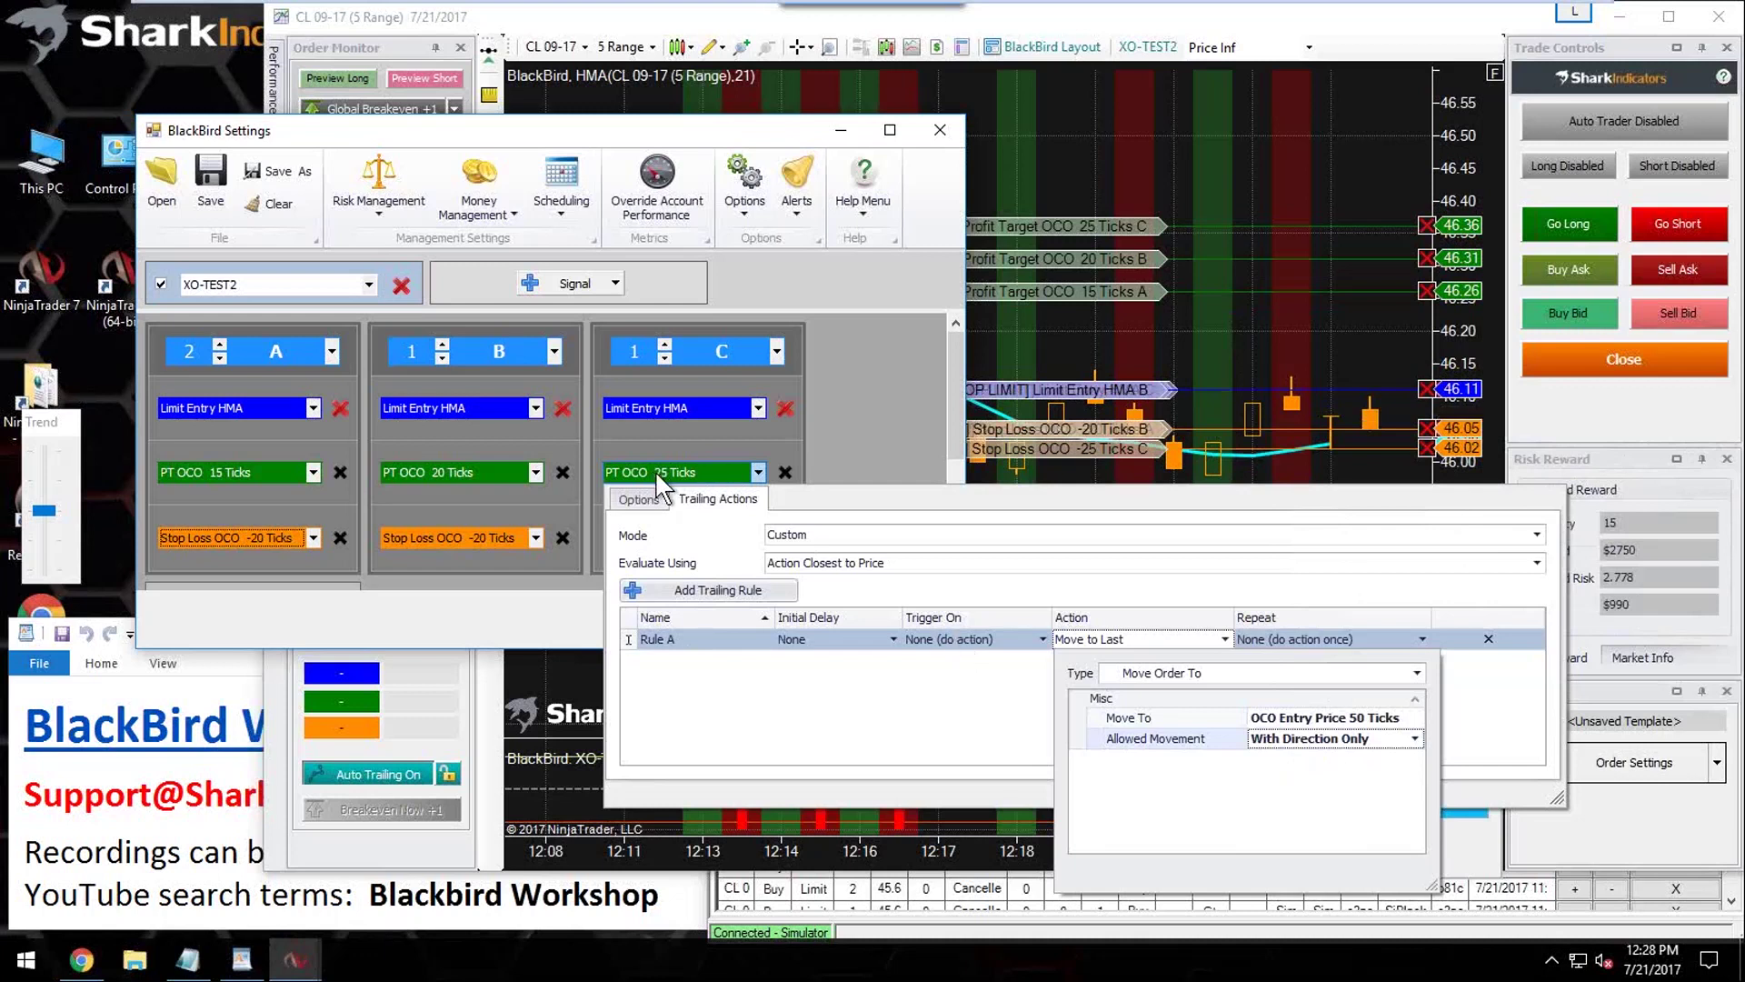
left_click(1347, 717)
double_click(1434, 614)
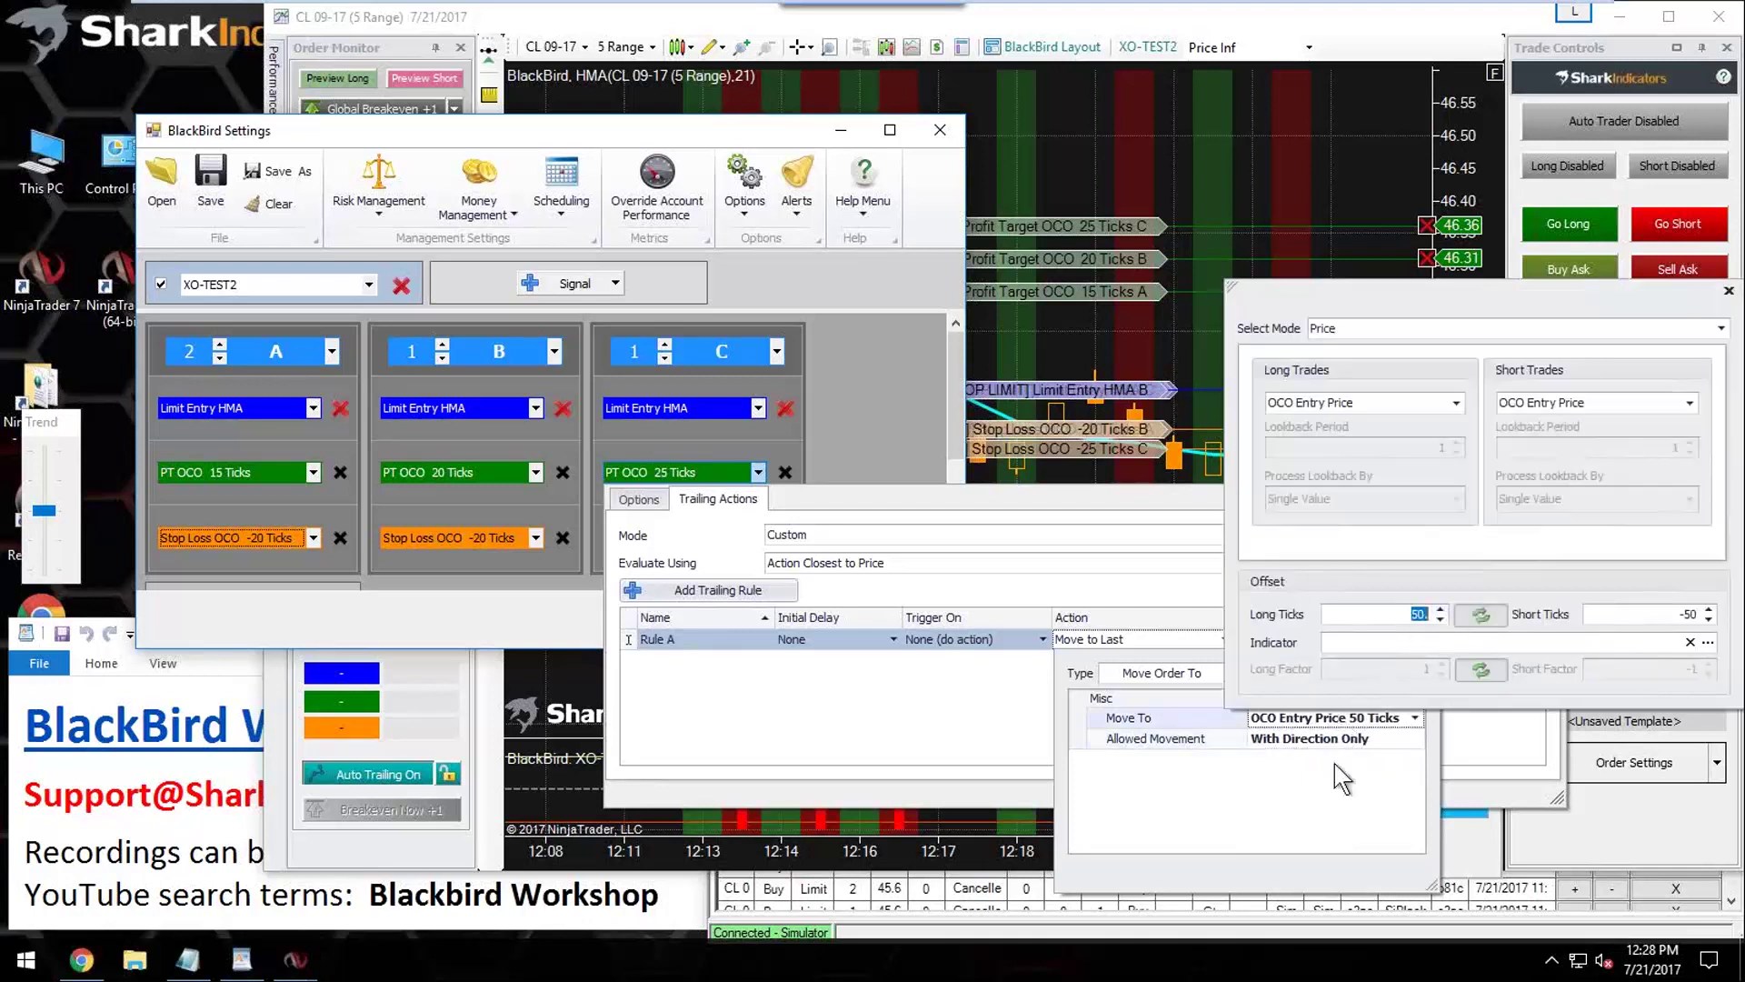
left_click(1301, 784)
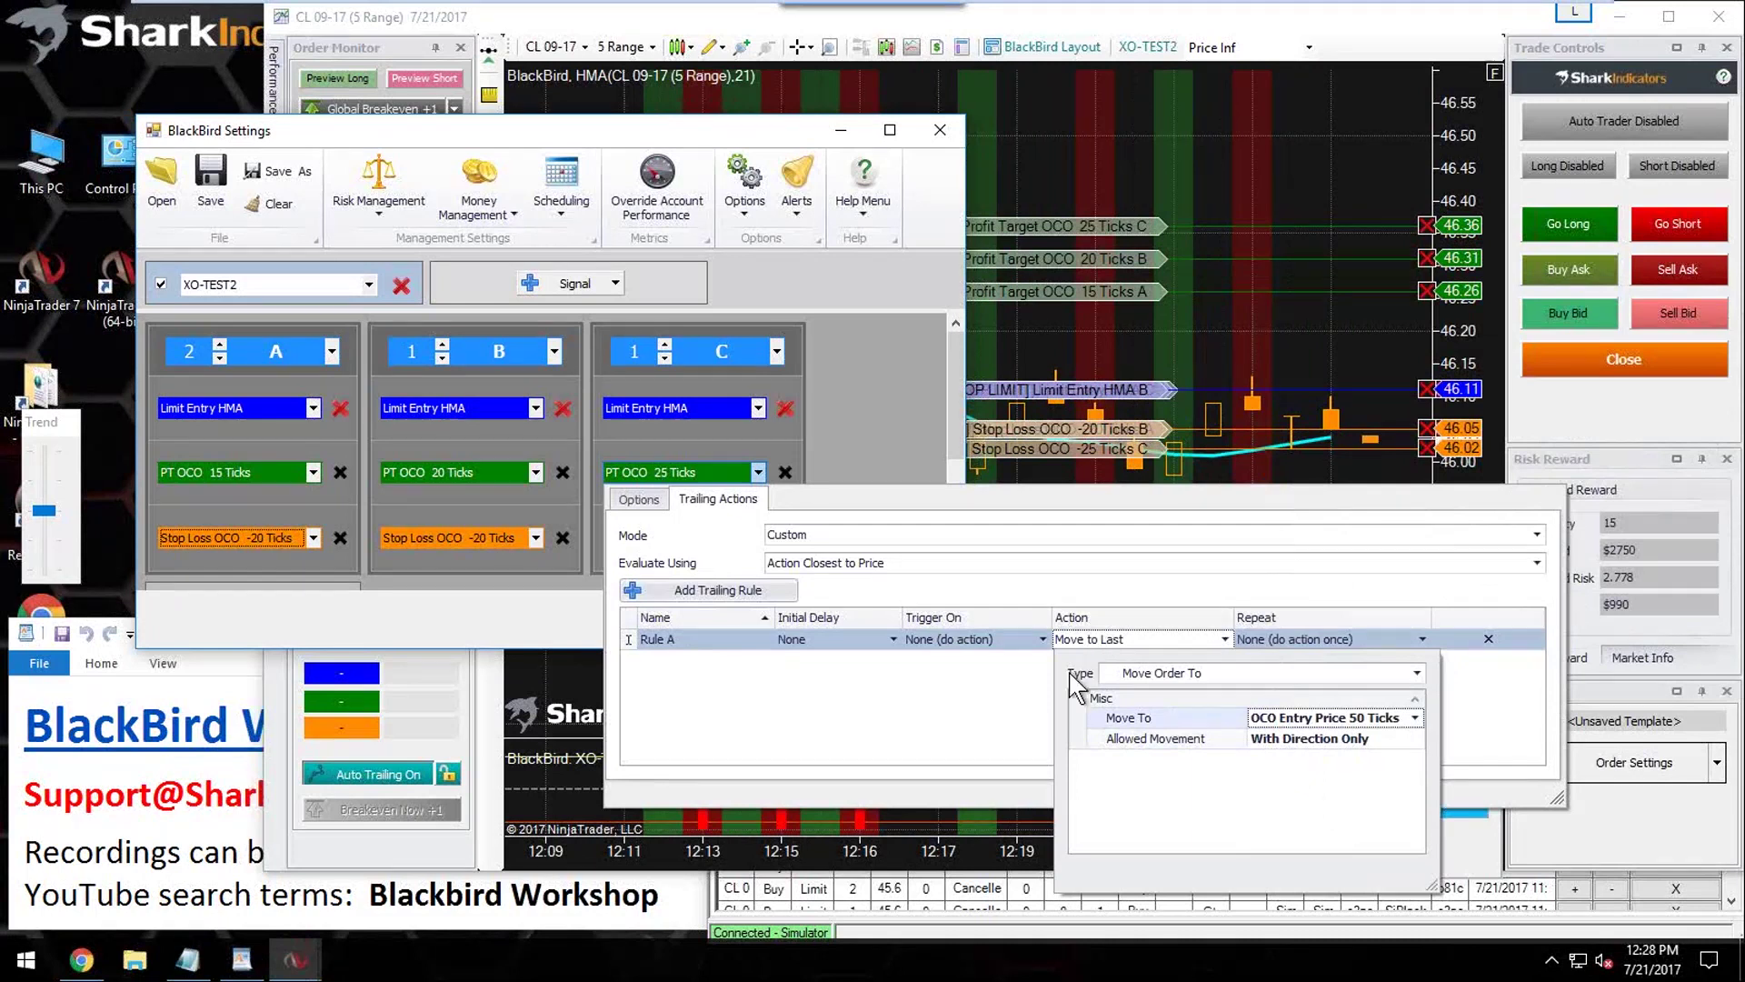
left_click(1030, 714)
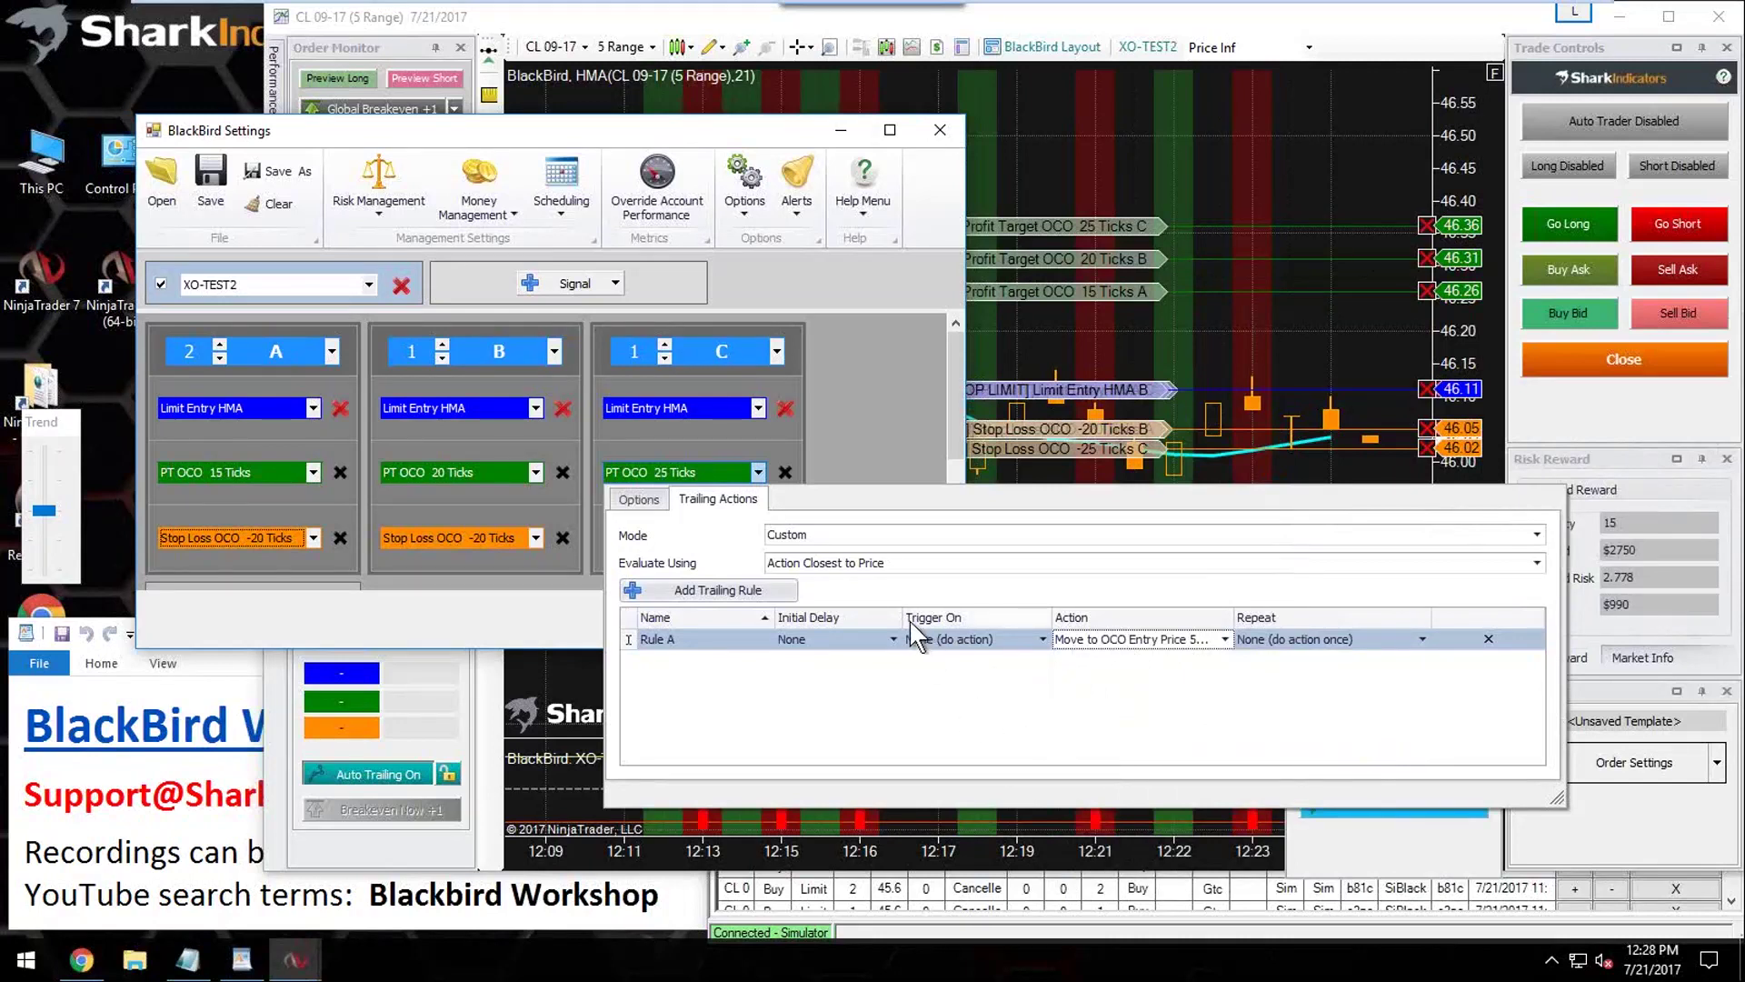
Step: Adjust the rule list's column widths and review the trigger types available for Rule A
left_click_drag(901, 619, 763, 617)
left_click(937, 639)
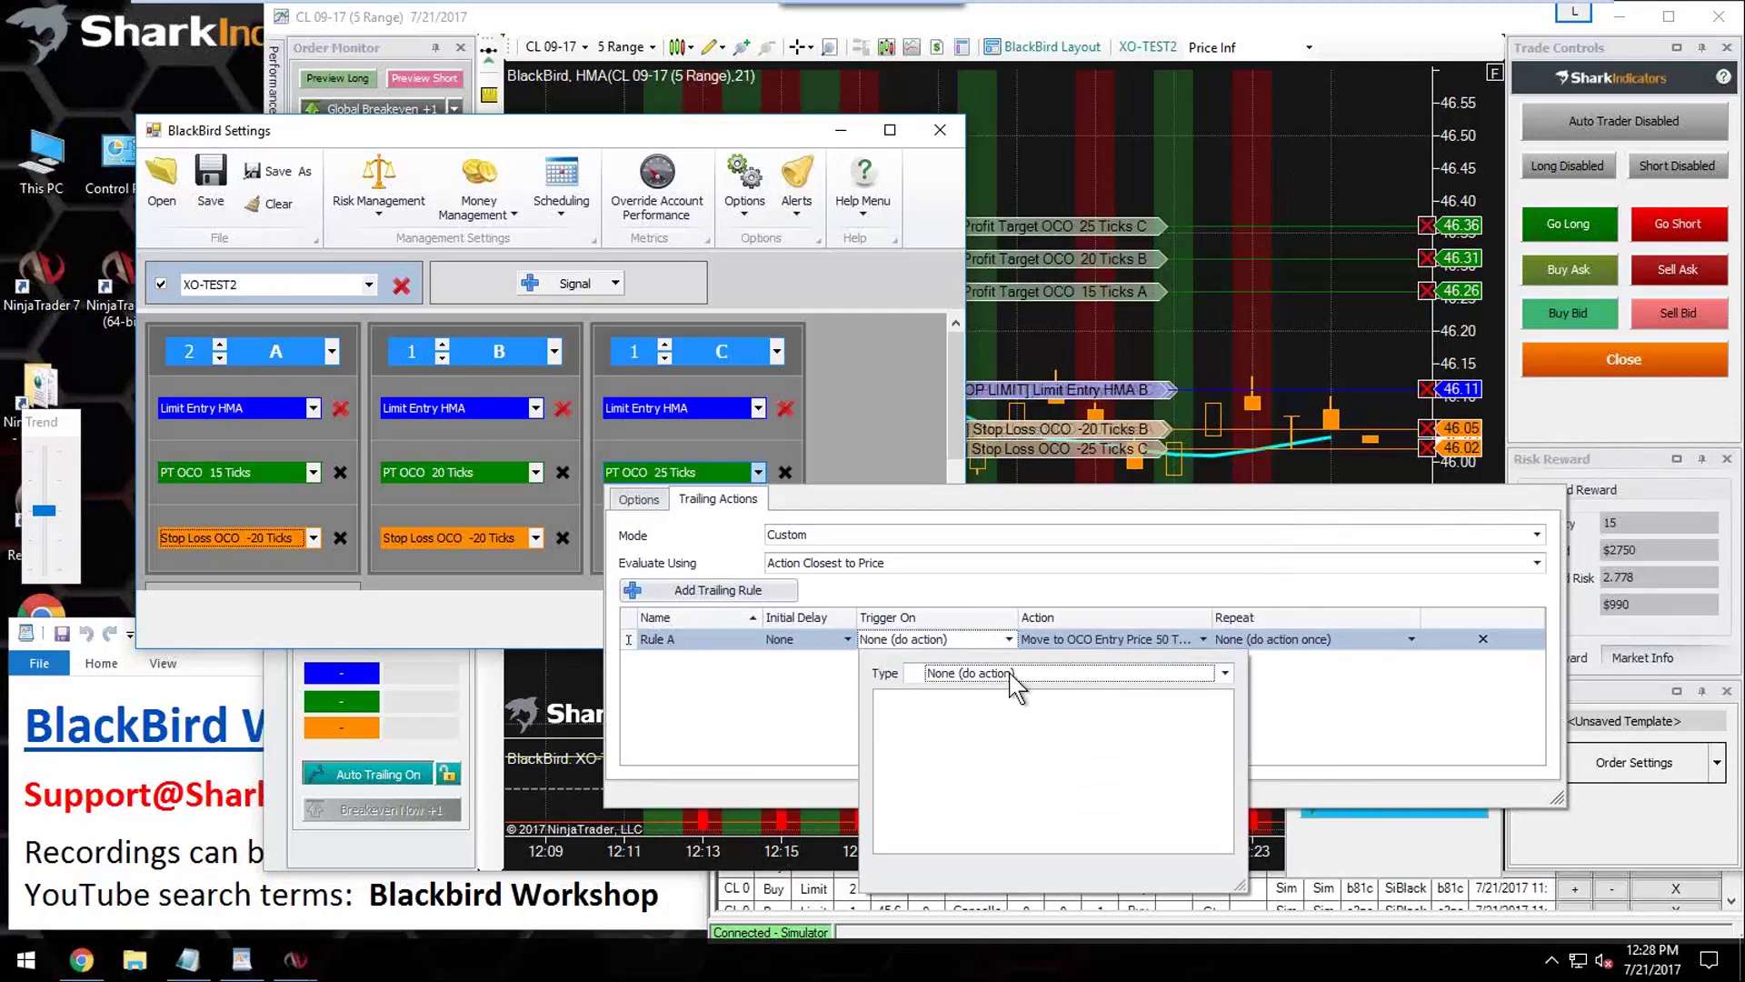
left_click(1018, 673)
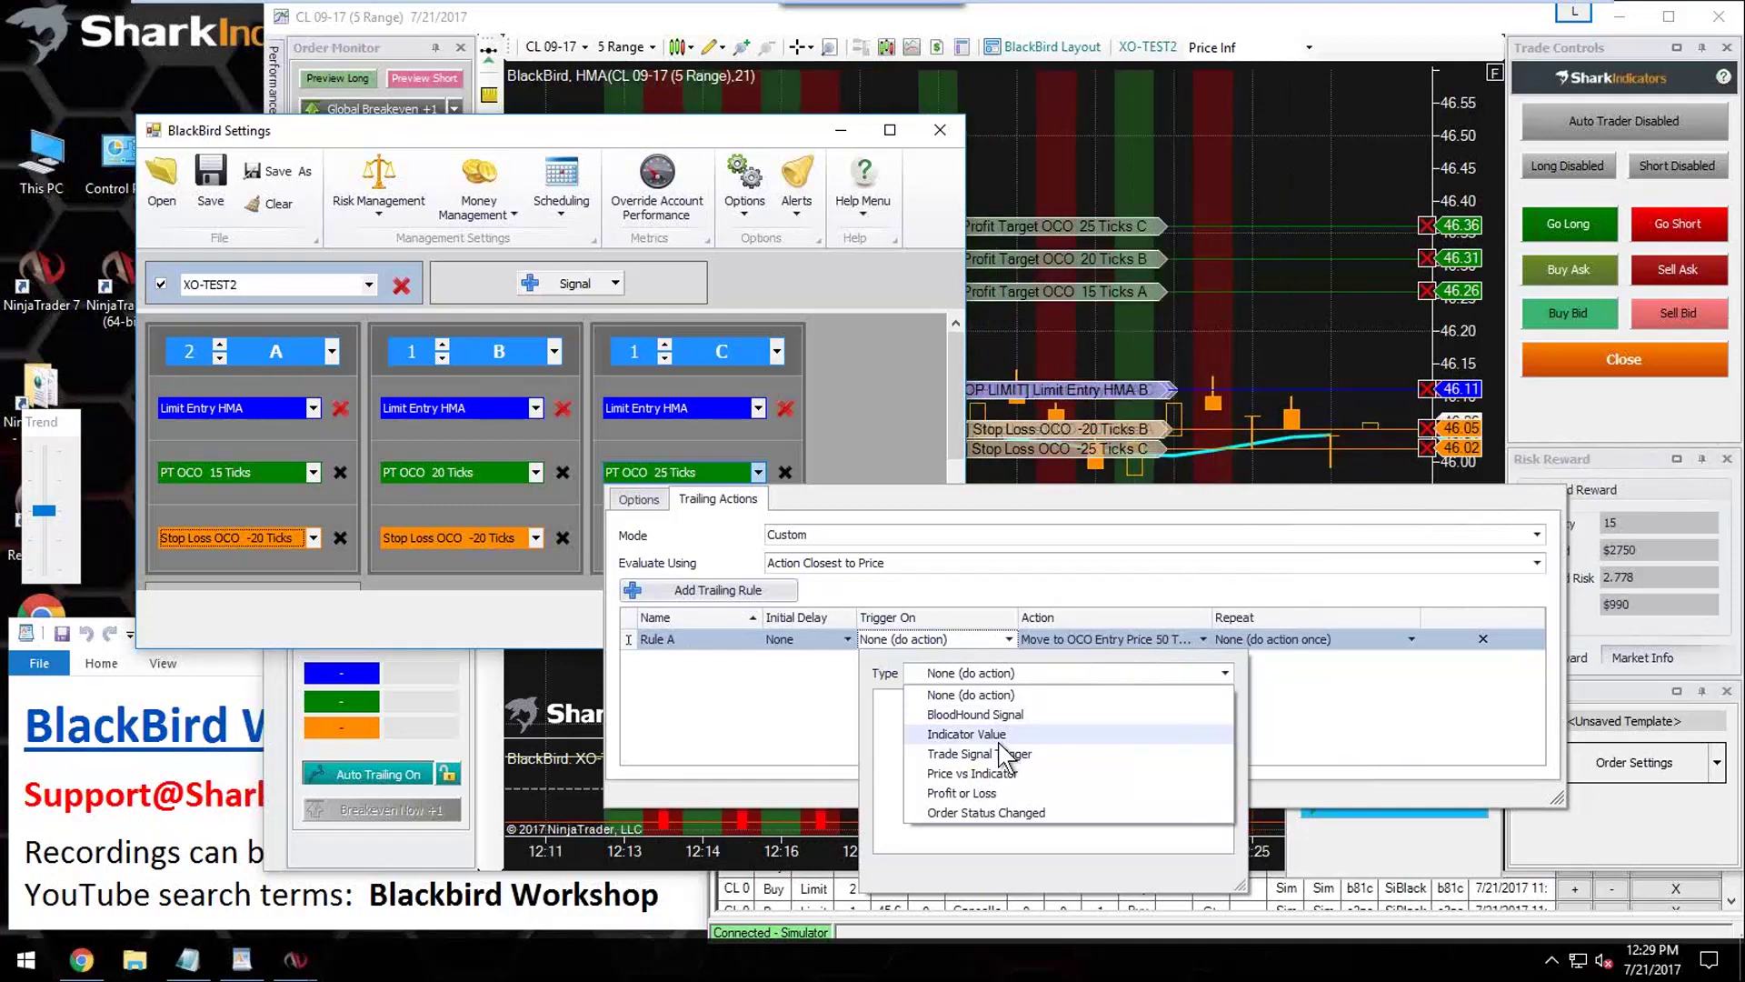
left_click(824, 732)
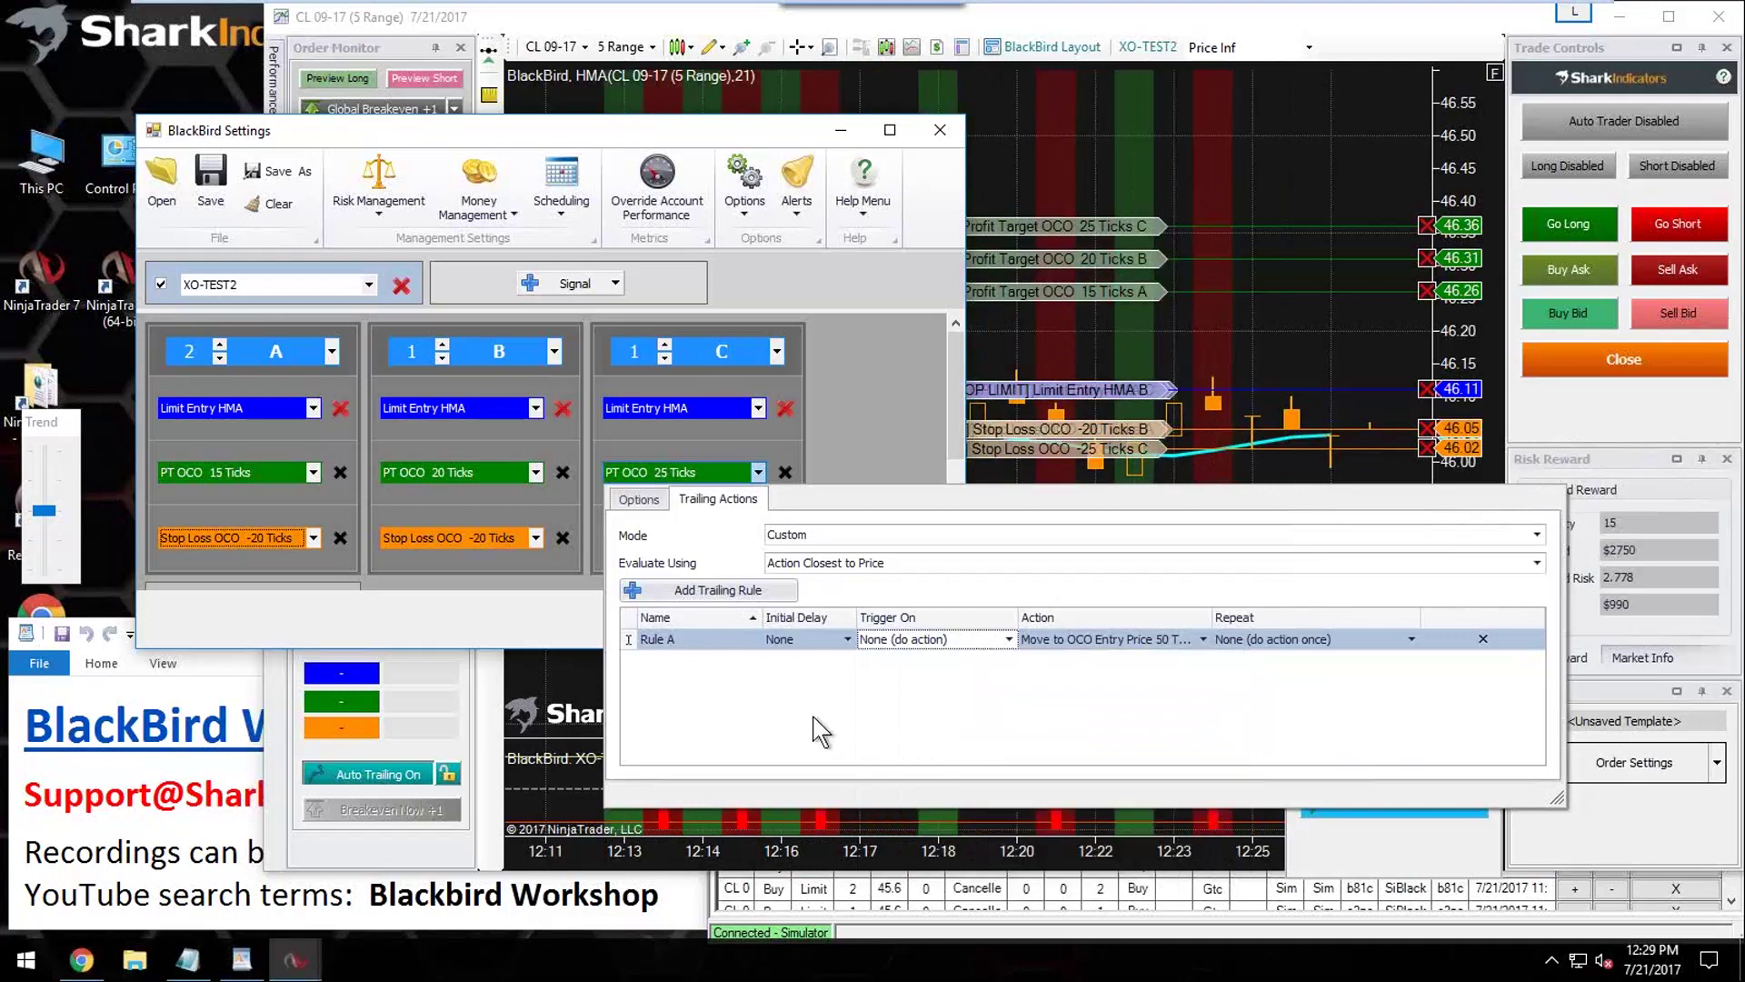
Step: Switch the Move To destination of Rule A's action to Indicator Value, using the SMA(14) indicator
left_click(1204, 640)
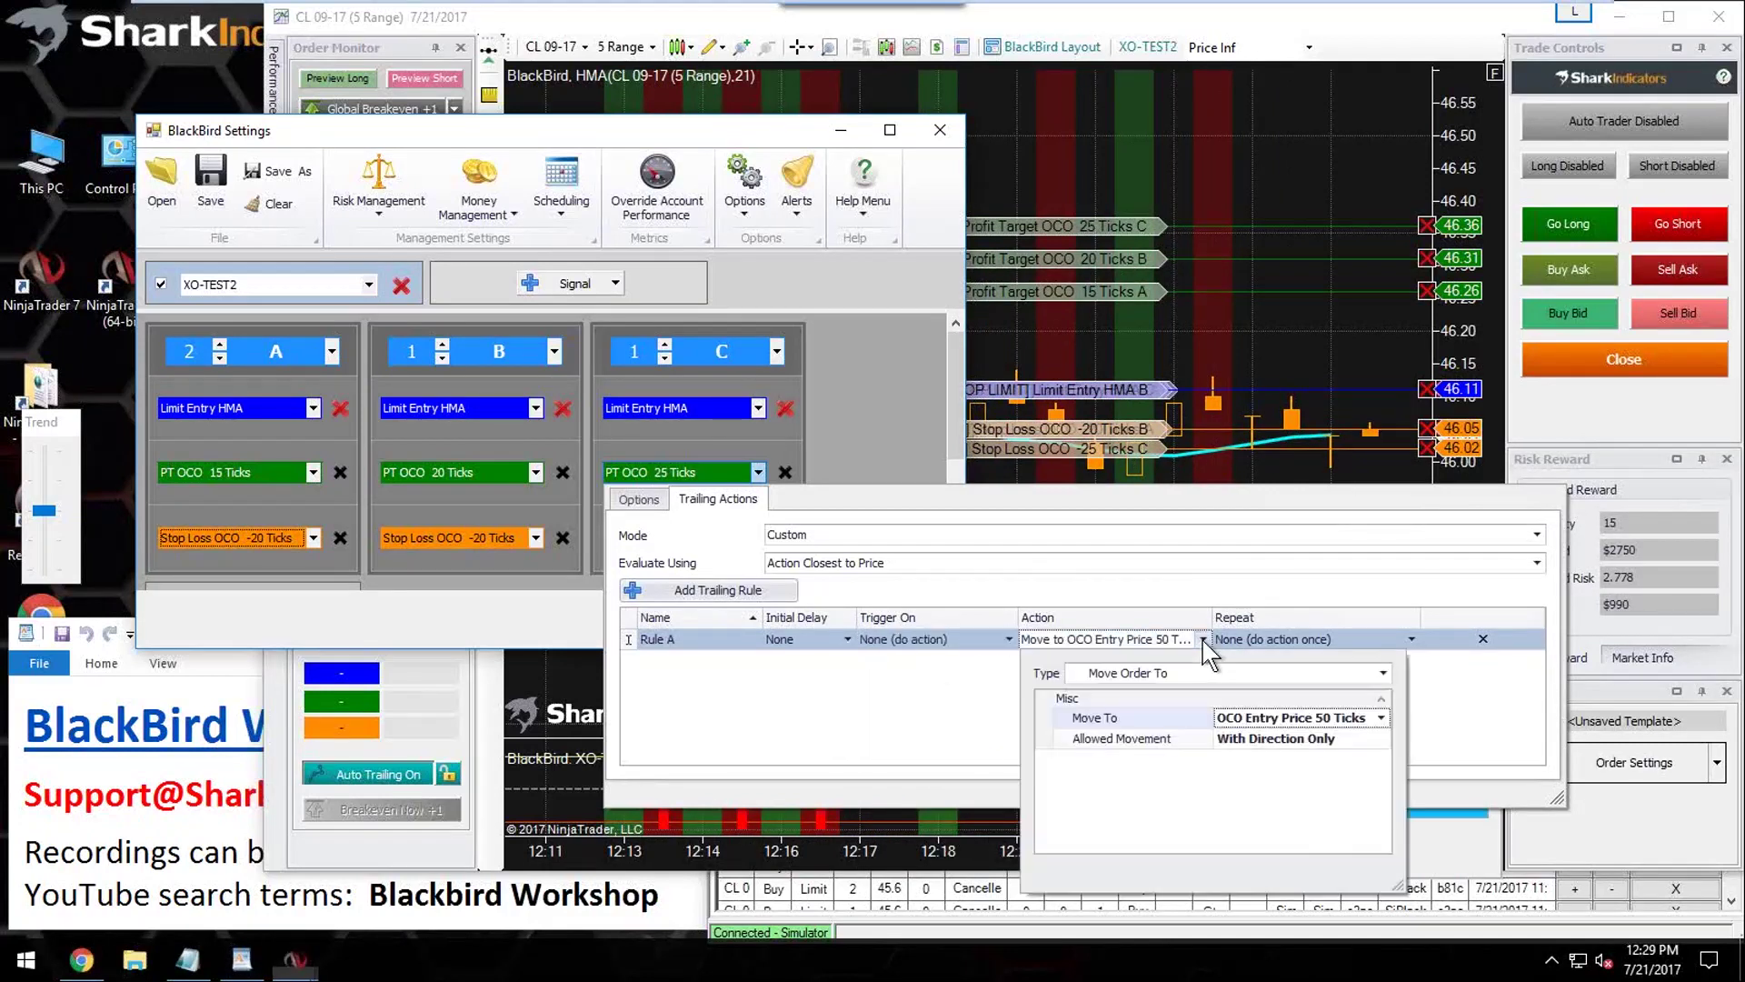
left_click(1265, 718)
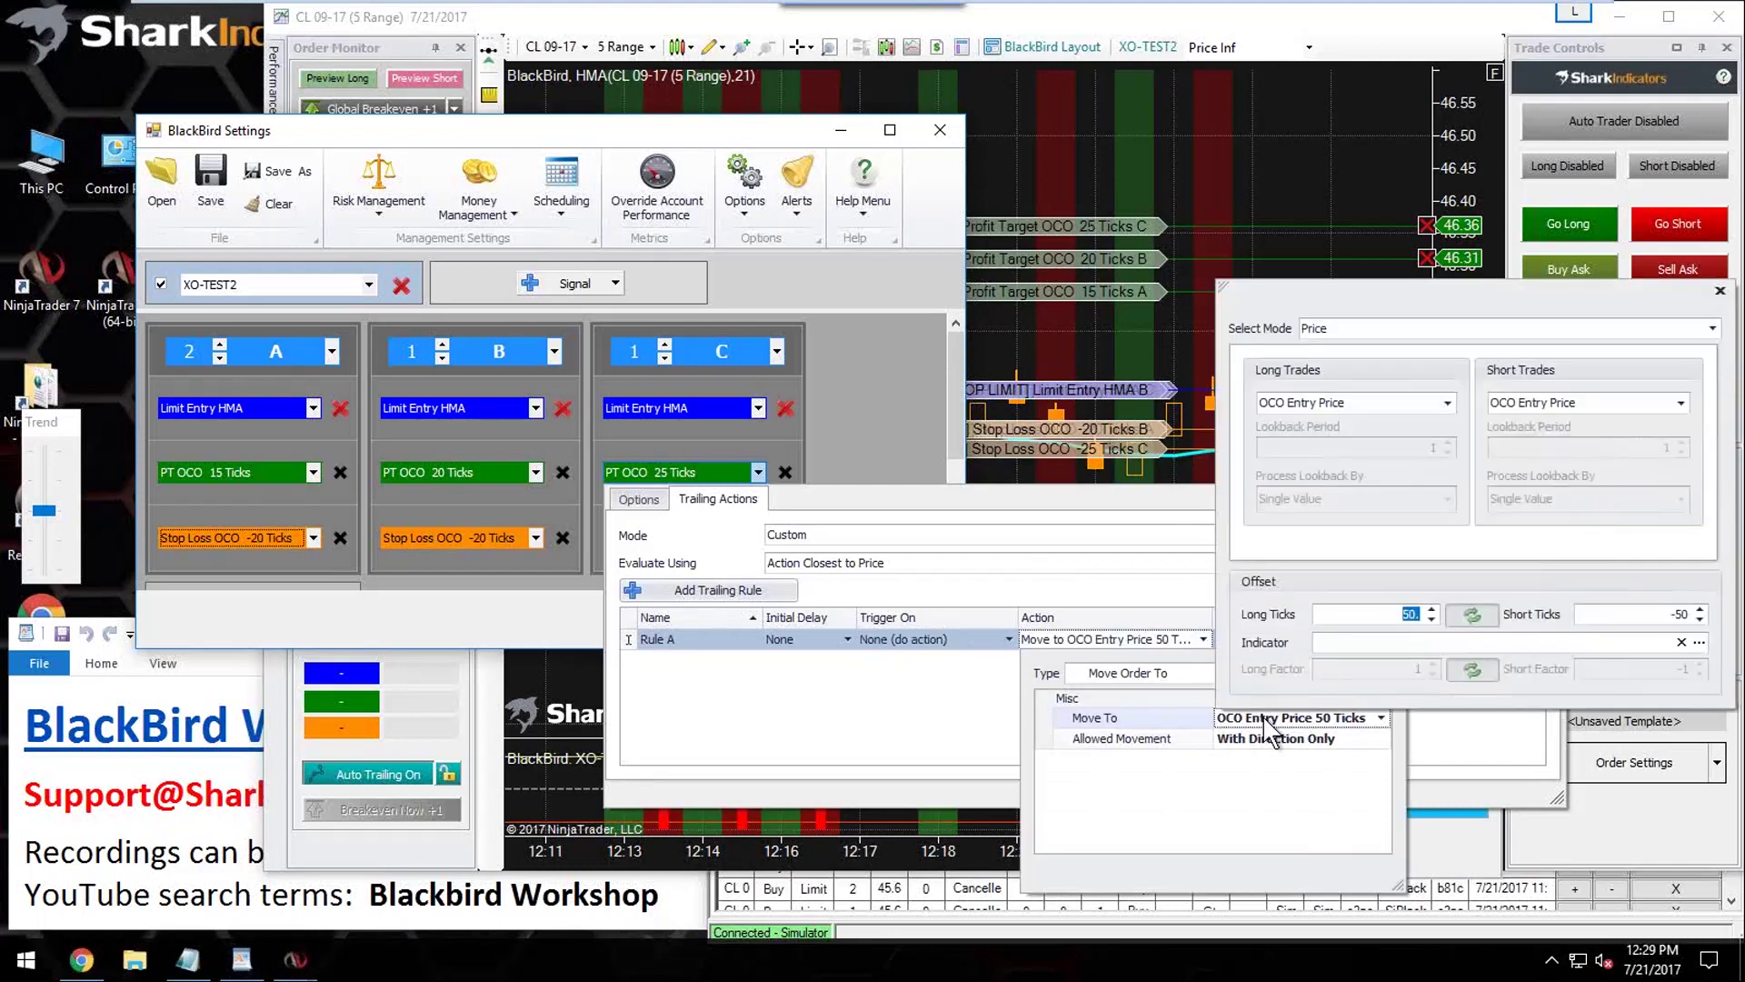
left_click(1350, 341)
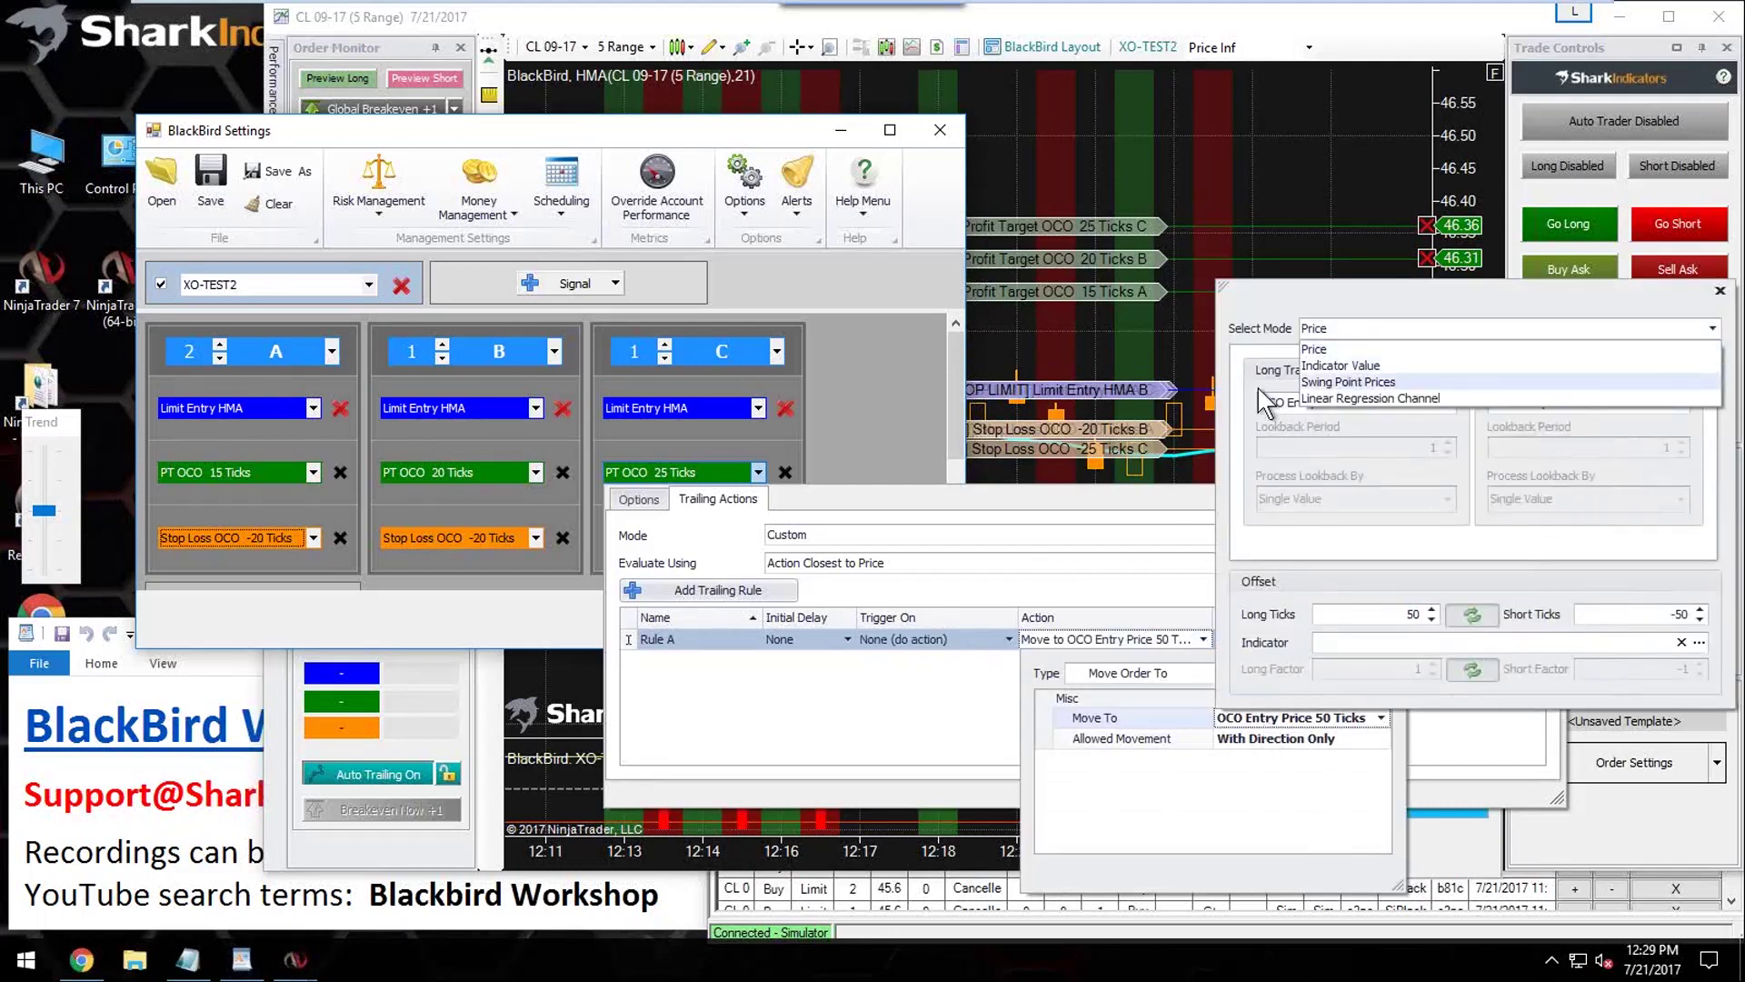
left_click(1349, 363)
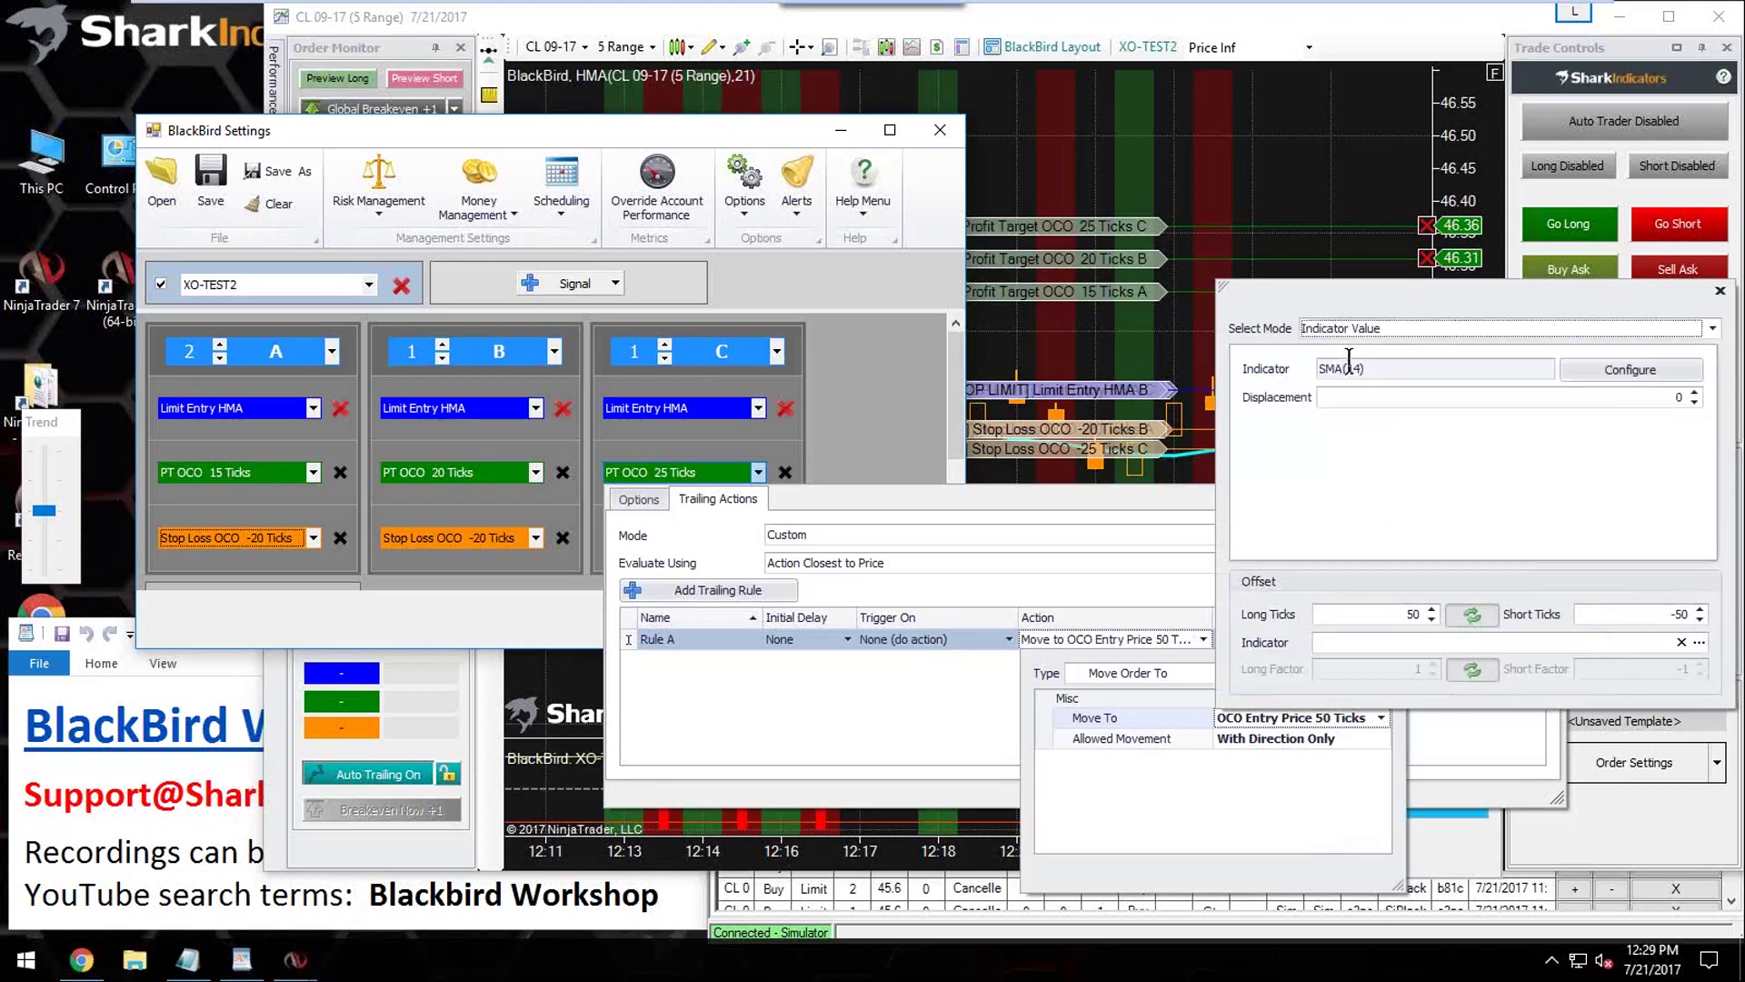
left_click_drag(1368, 368, 1299, 368)
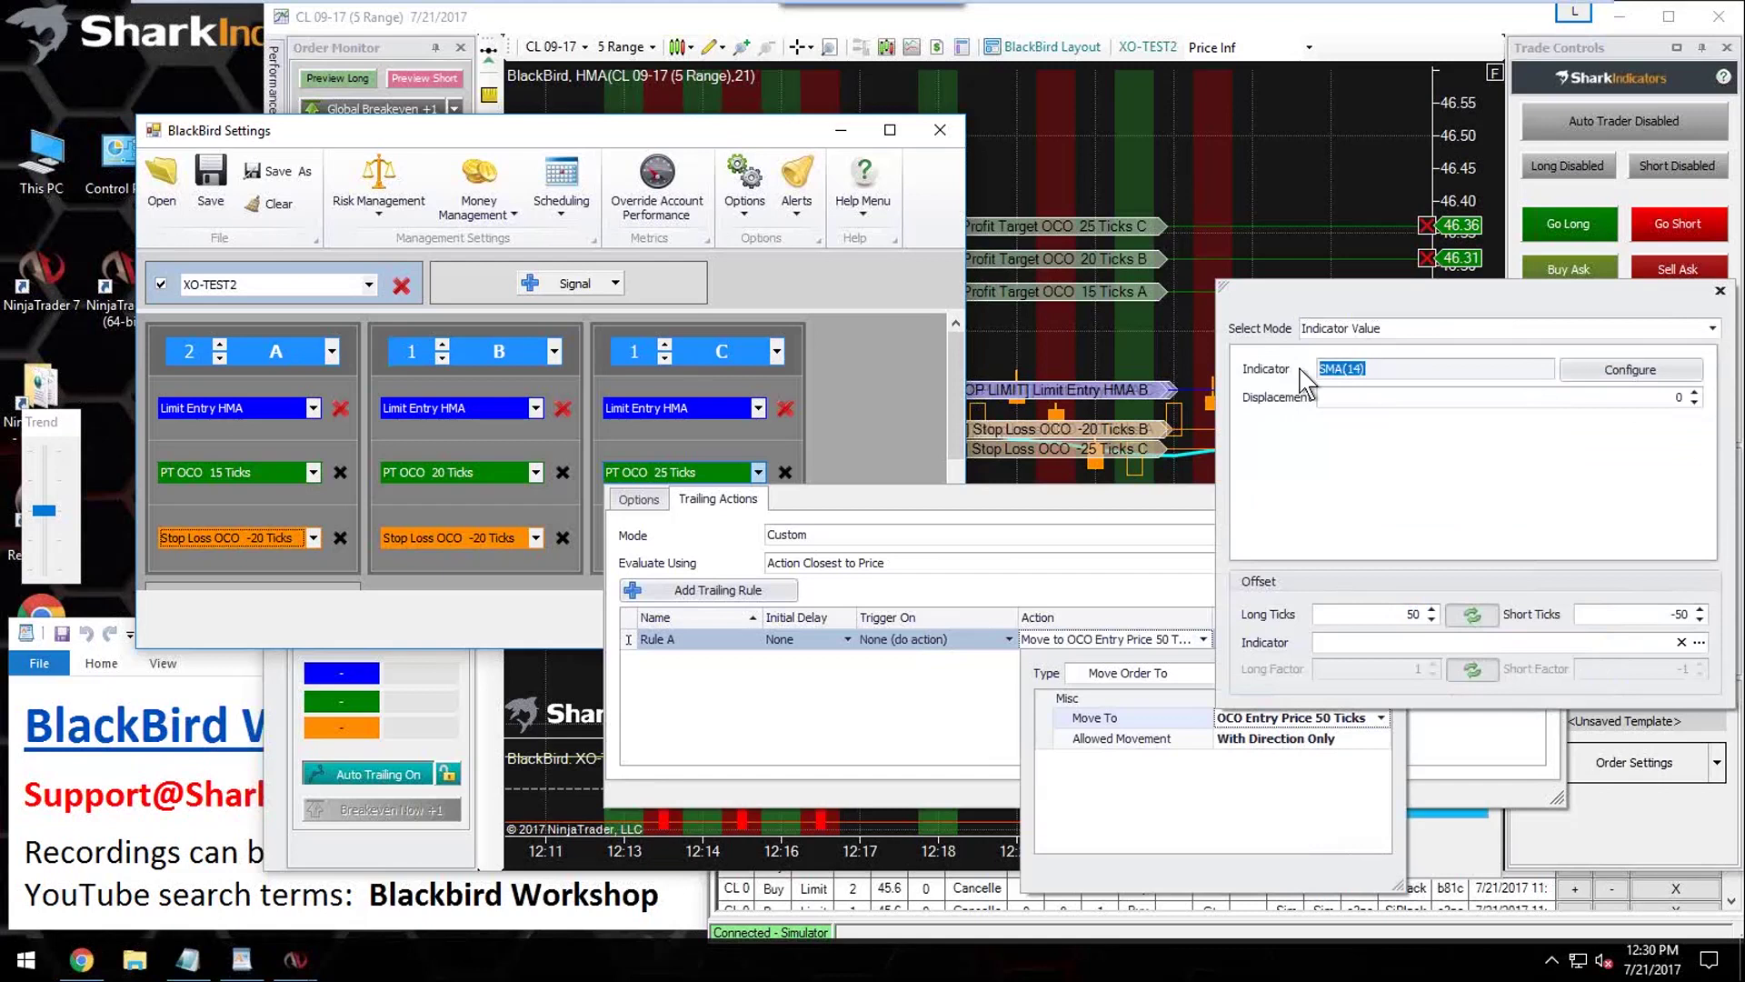
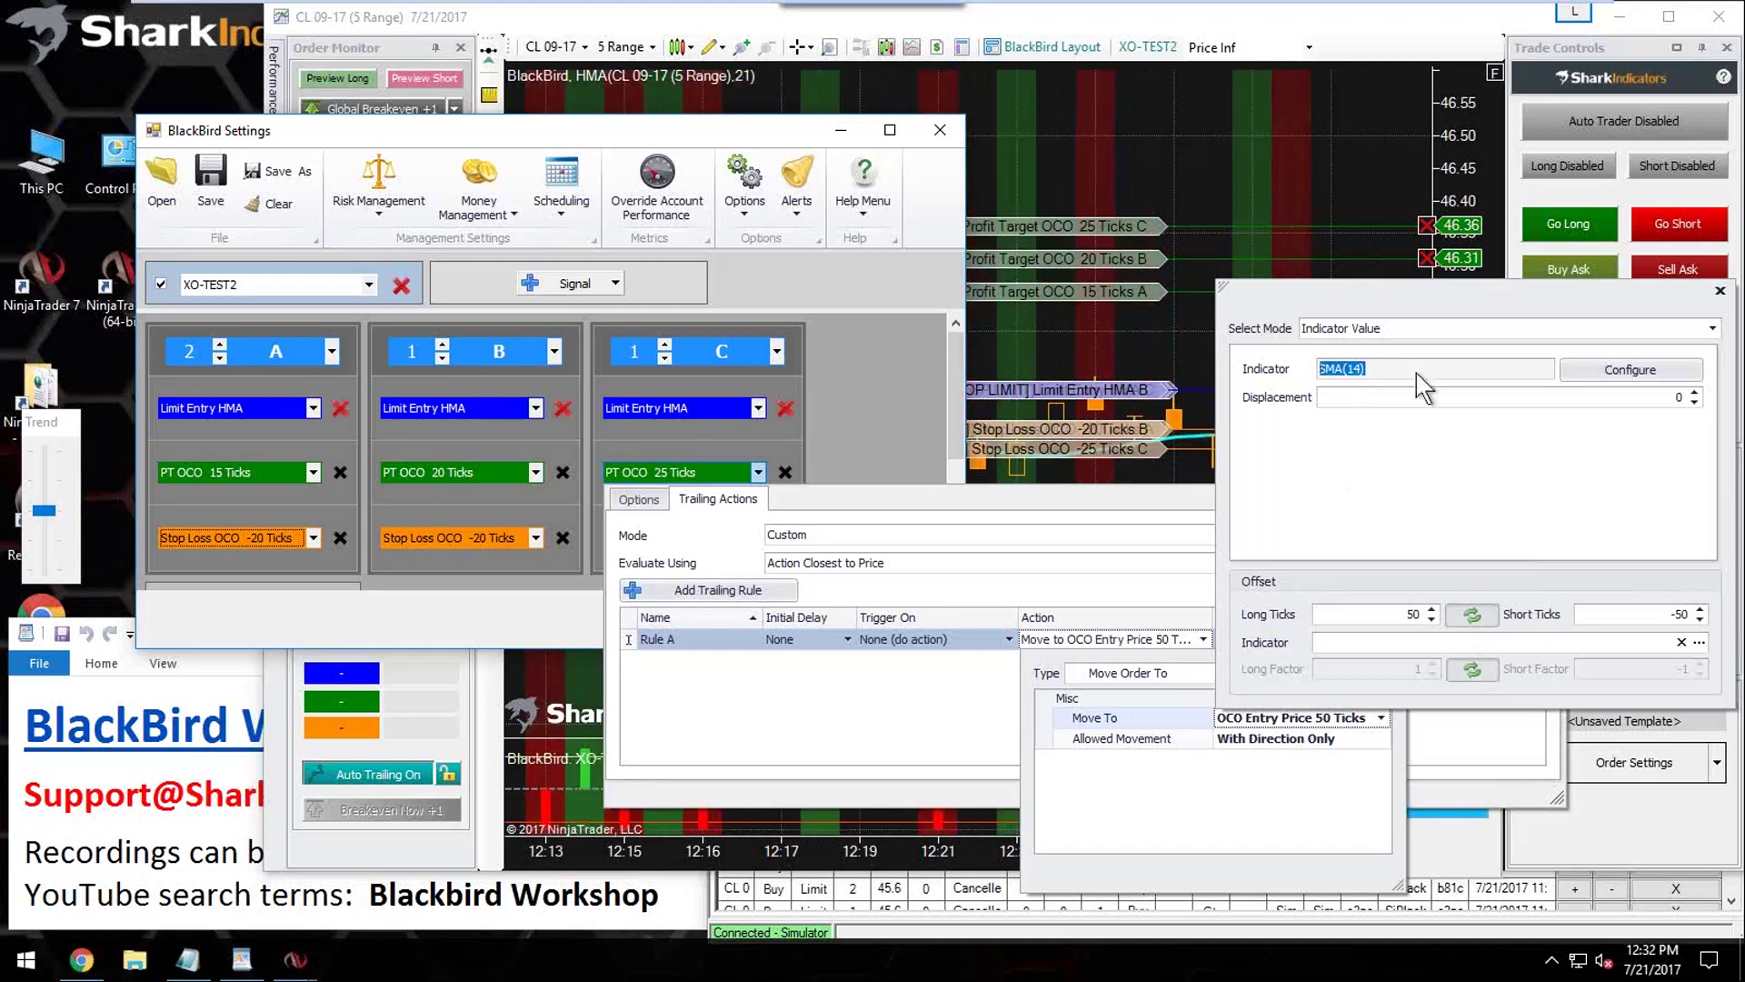
Step: Browse the indicators selectable for Rule A's Move To destination, and leave the selection at SMA(14)
left_click(1597, 386)
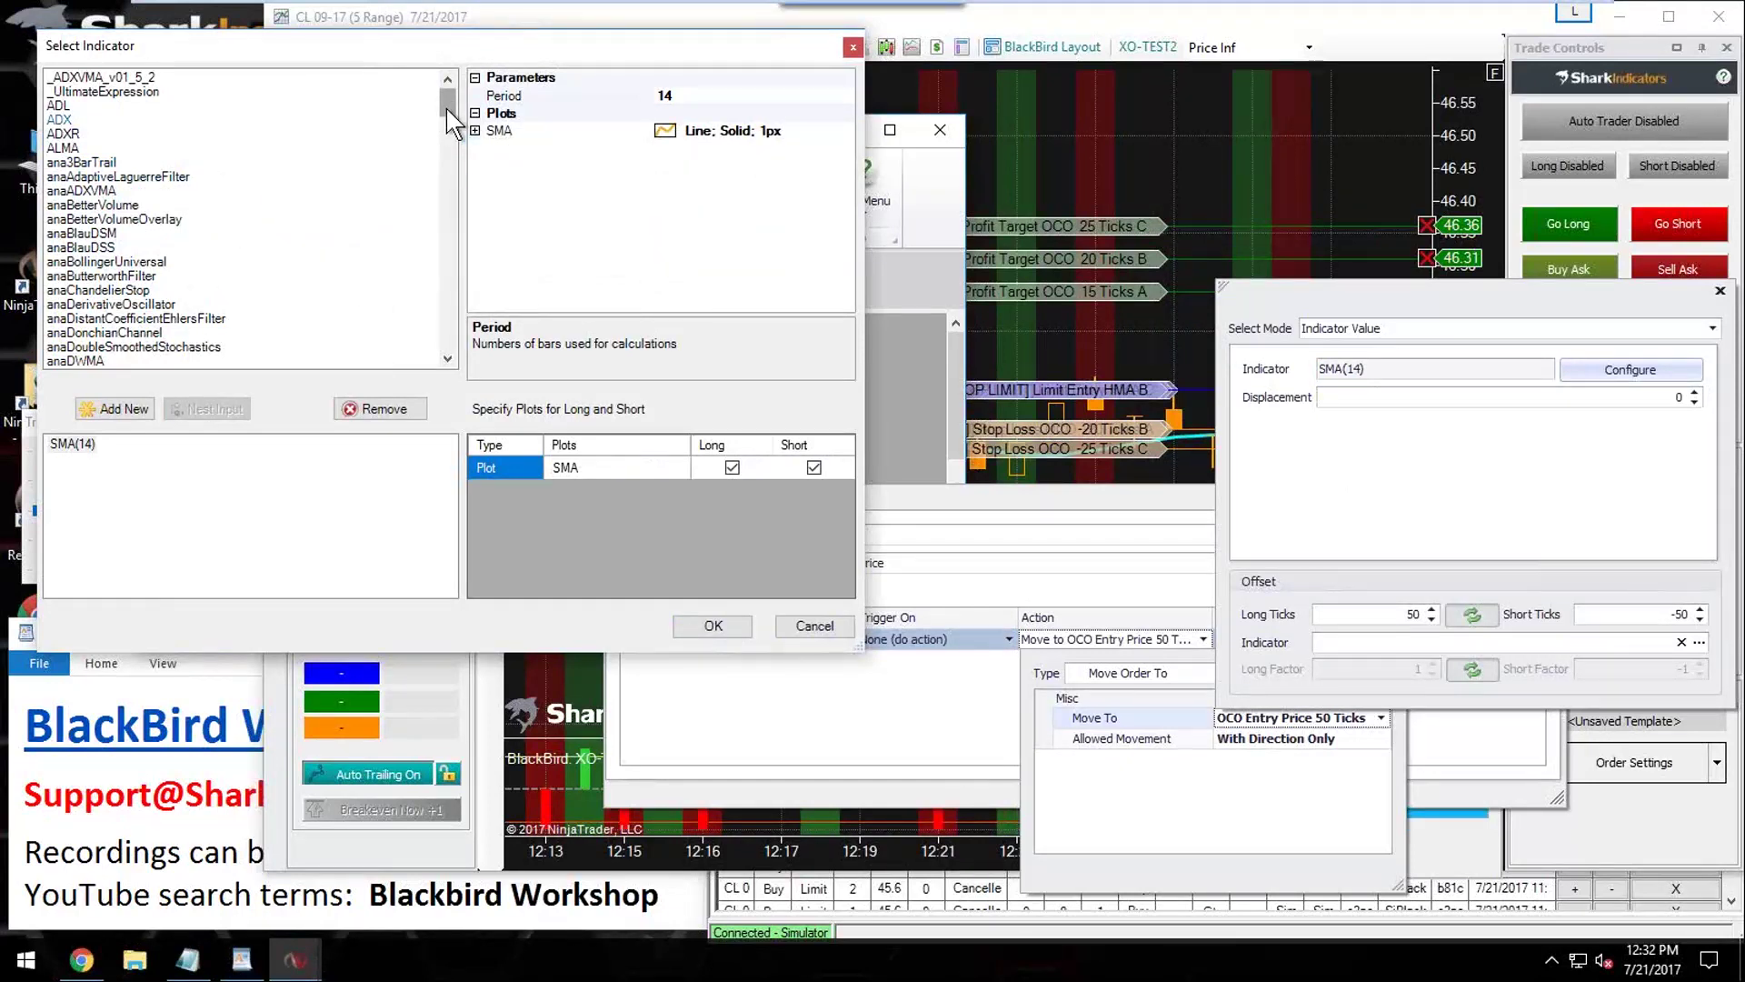
left_click_drag(445, 109, 447, 118)
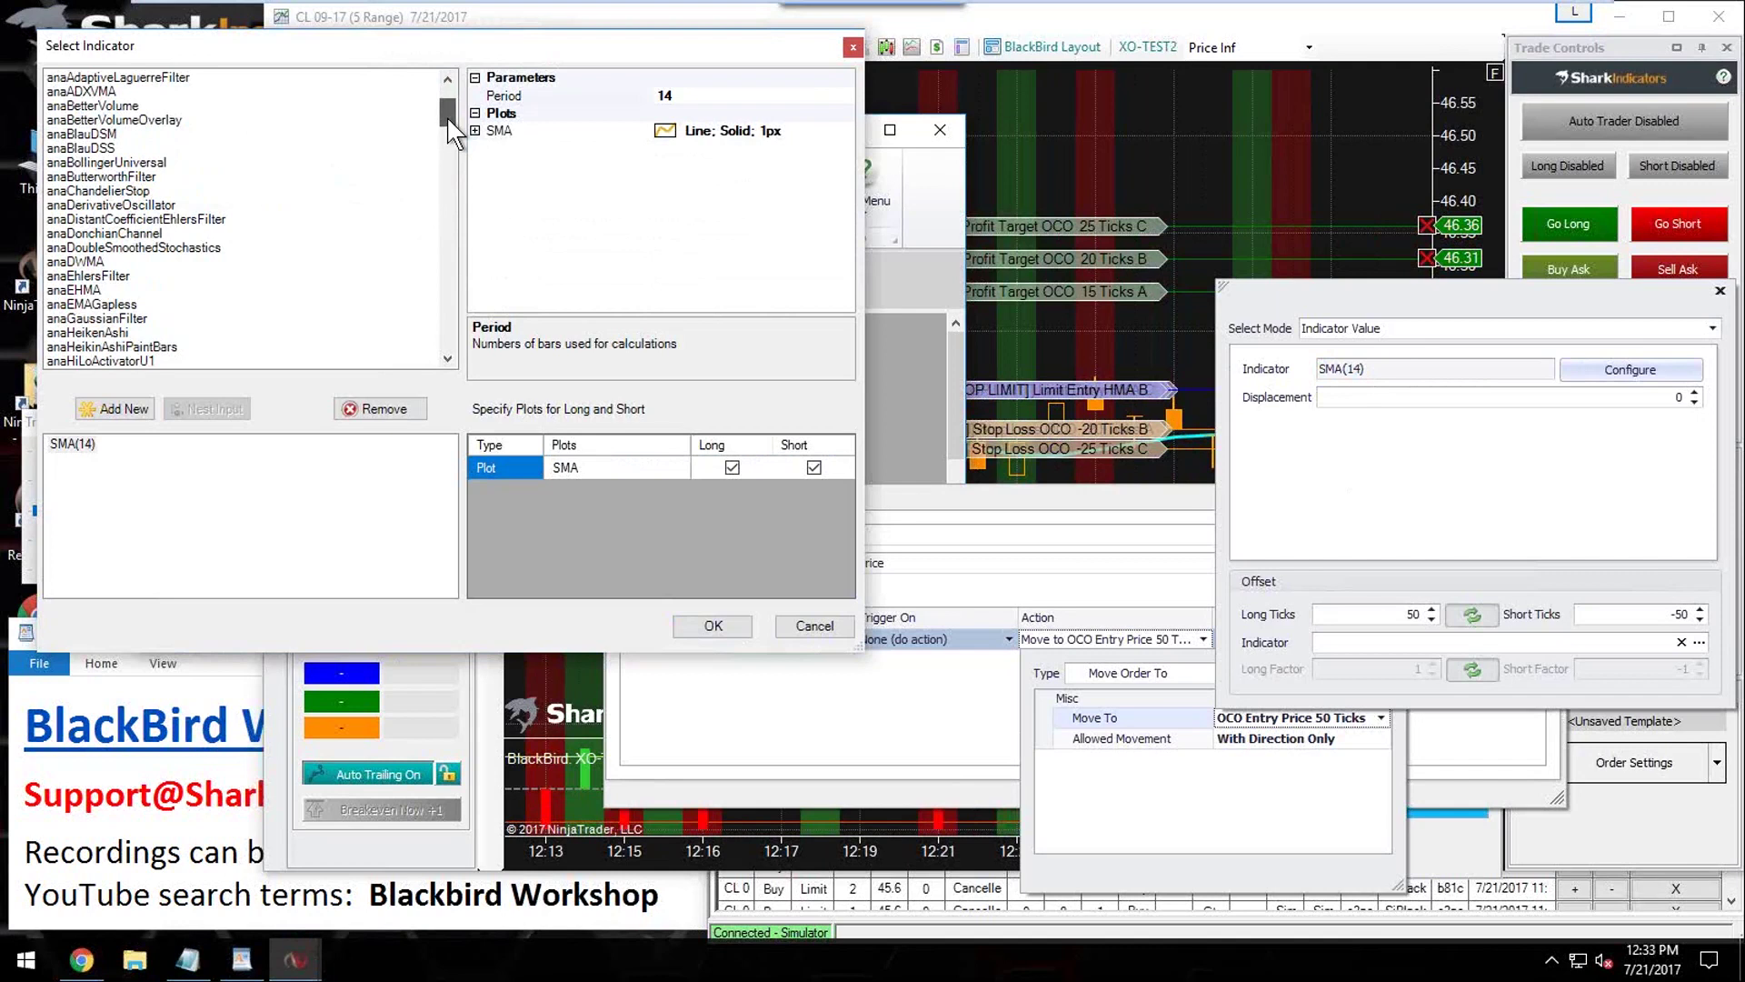
left_click_drag(447, 120, 450, 126)
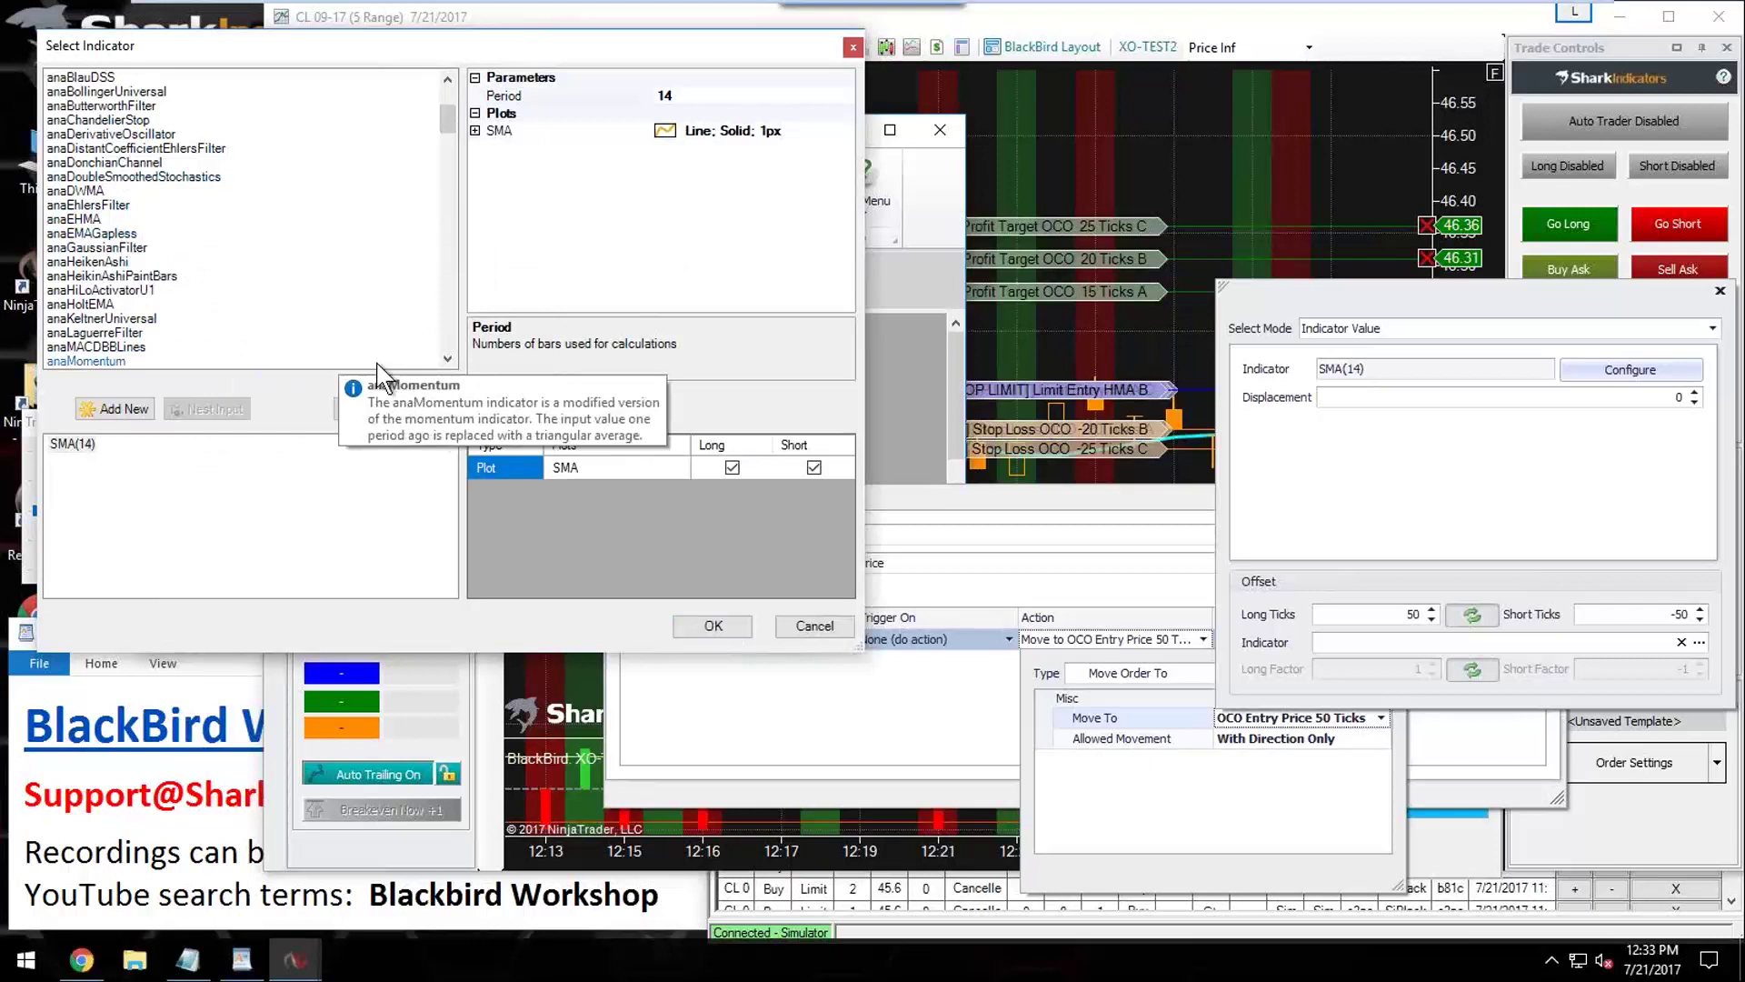
left_click(445, 358)
left_click(445, 358)
left_click_drag(446, 358, 445, 358)
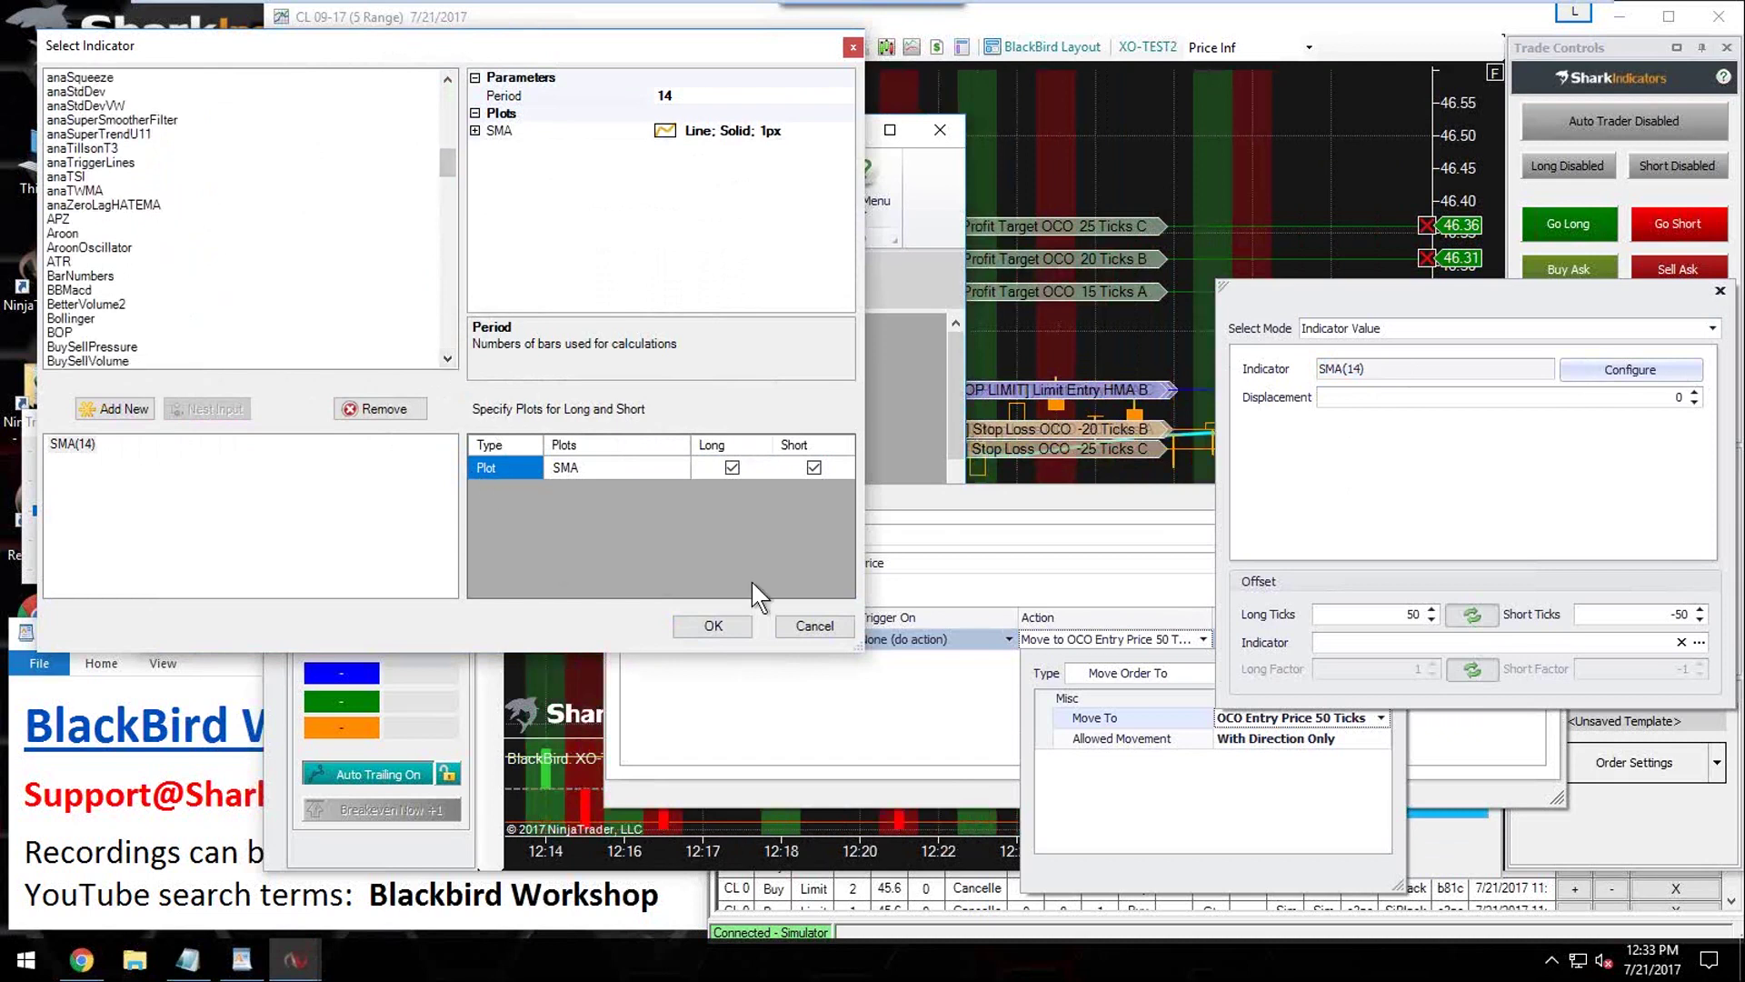
left_click(818, 627)
left_click(1311, 367)
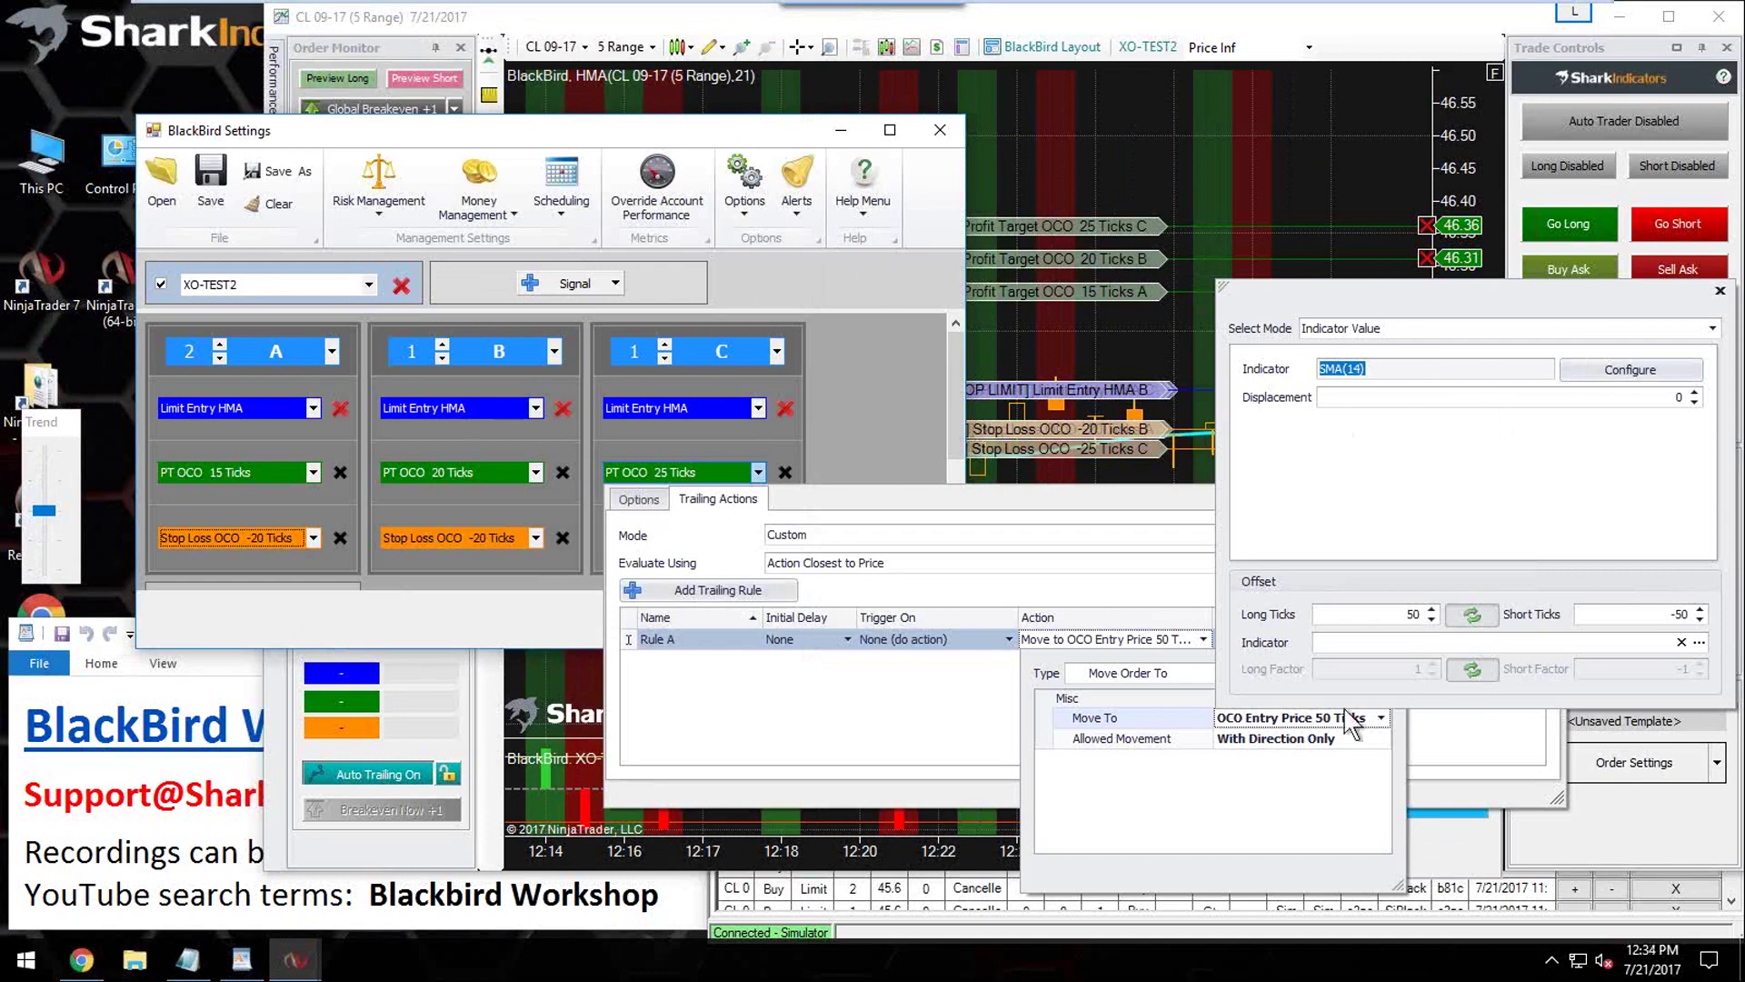
left_click(1214, 791)
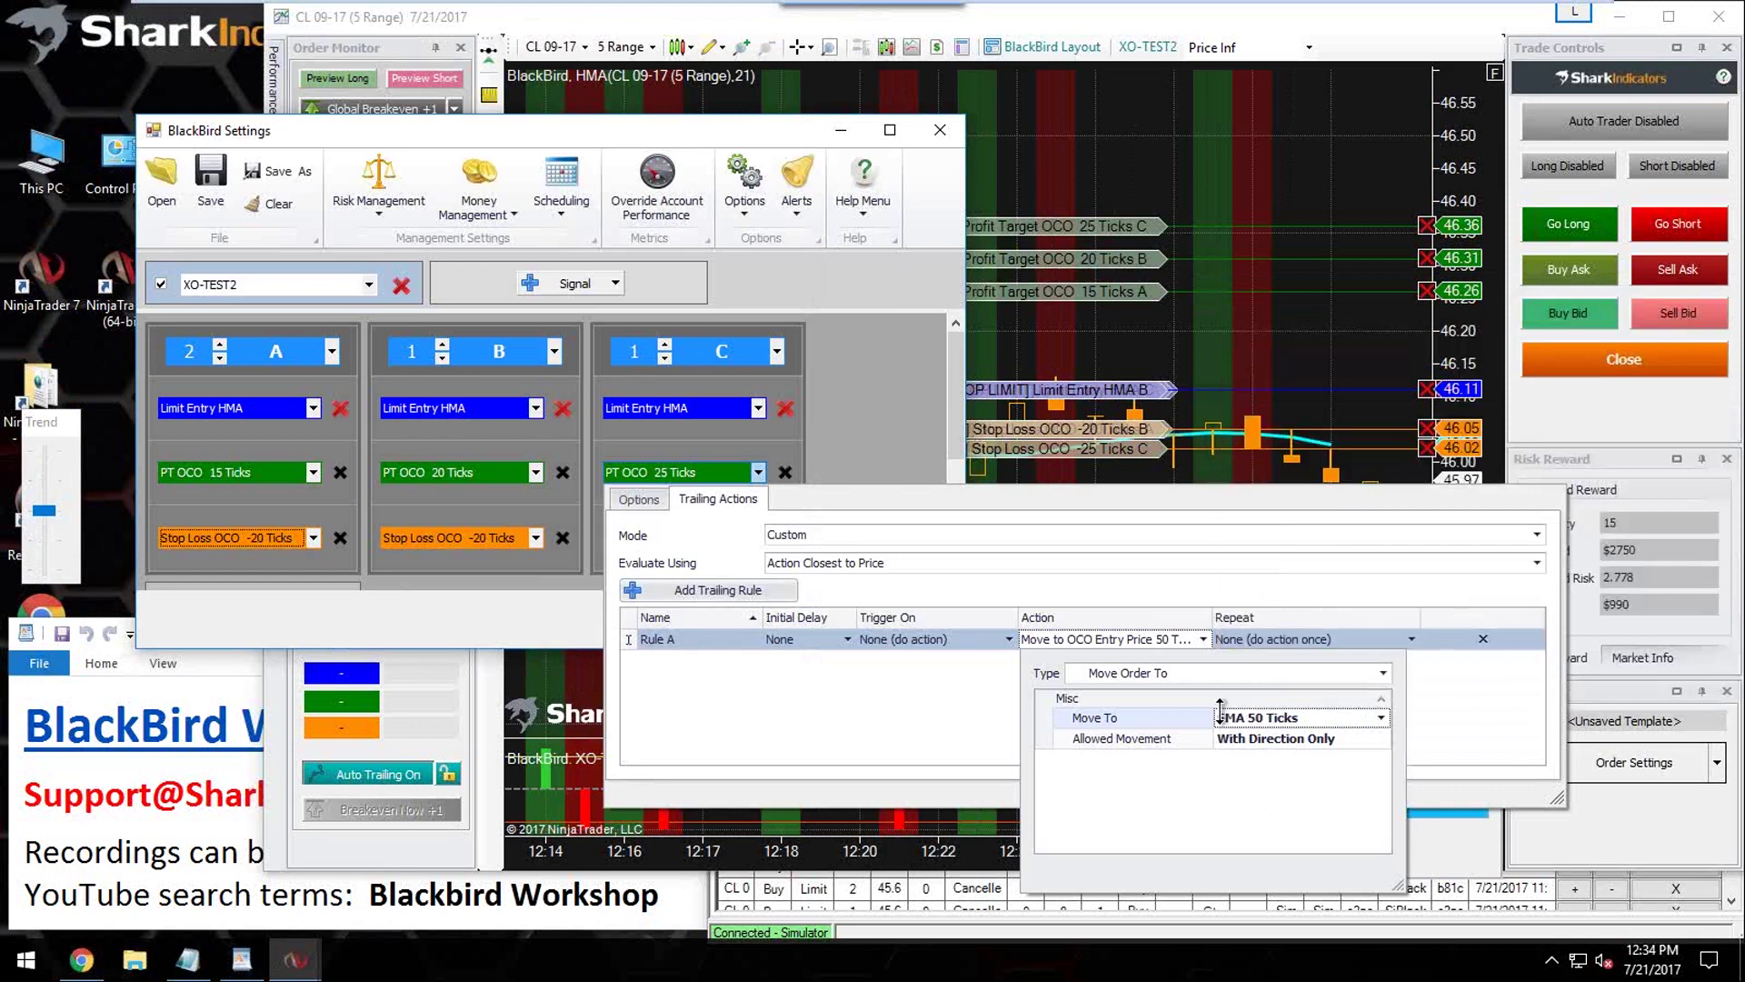
Step: Set the long offset of Rule A's SMA destination to 1 tick
left_click(1319, 719)
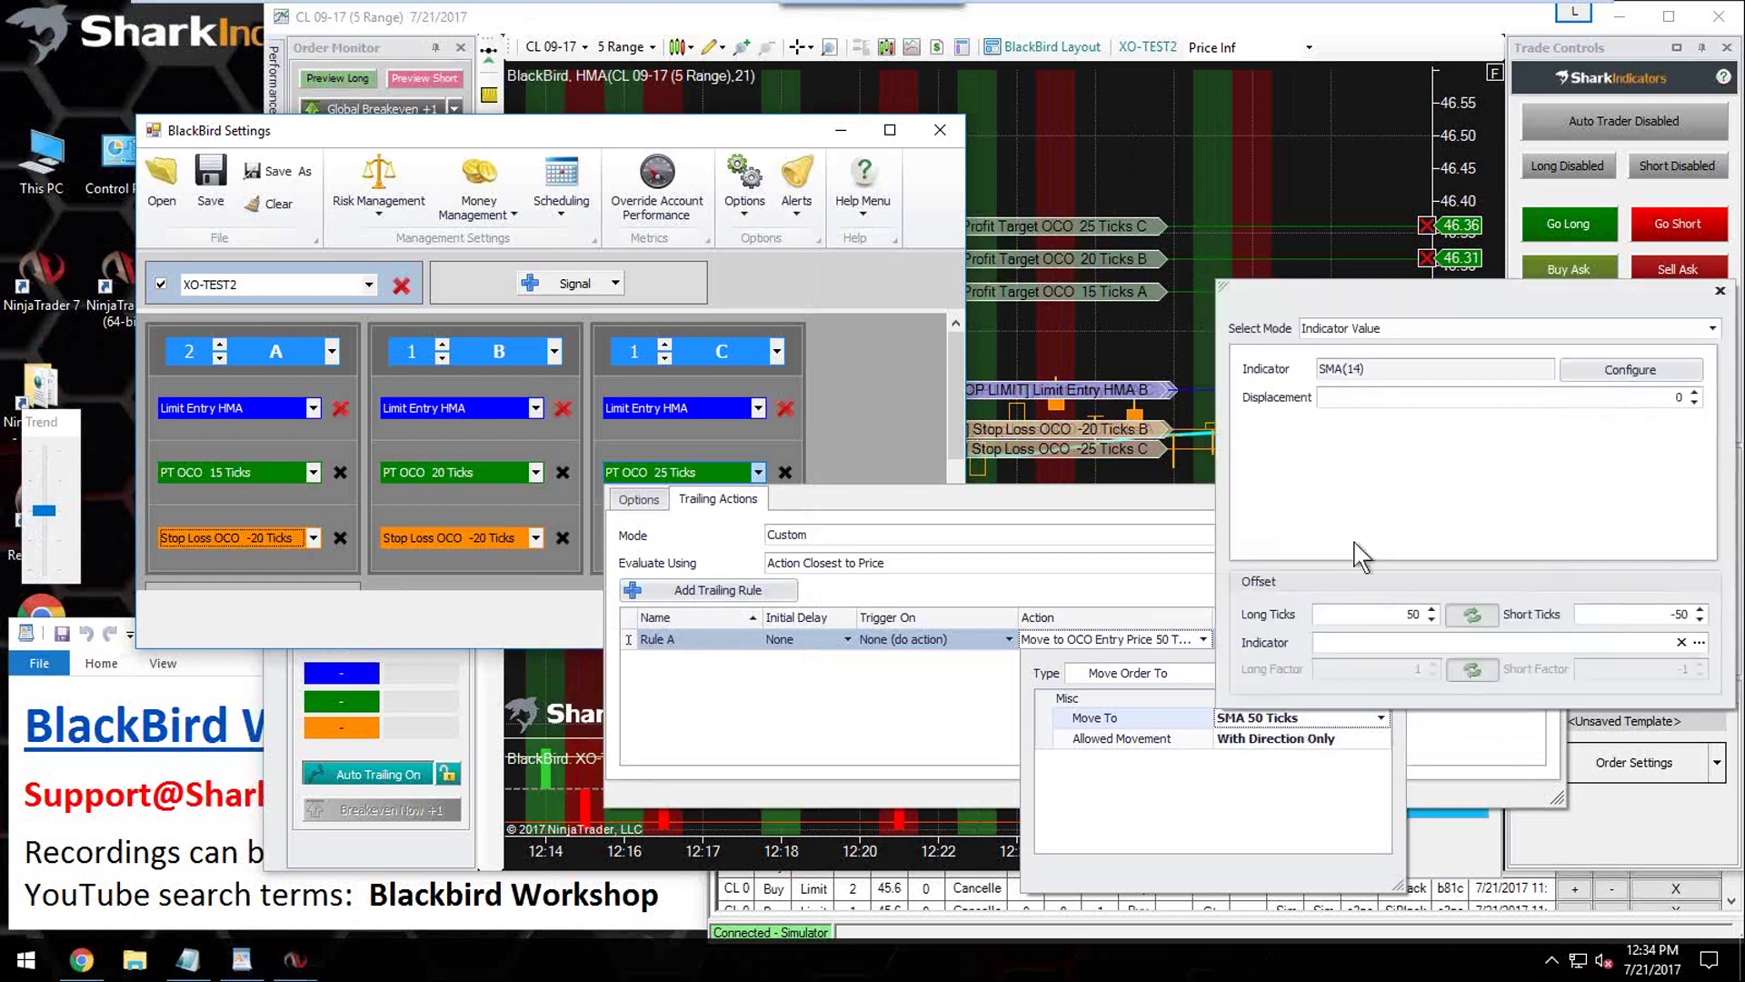
left_click(1399, 615)
left_click_drag(1398, 615, 1410, 614)
type("0")
left_click(1215, 809)
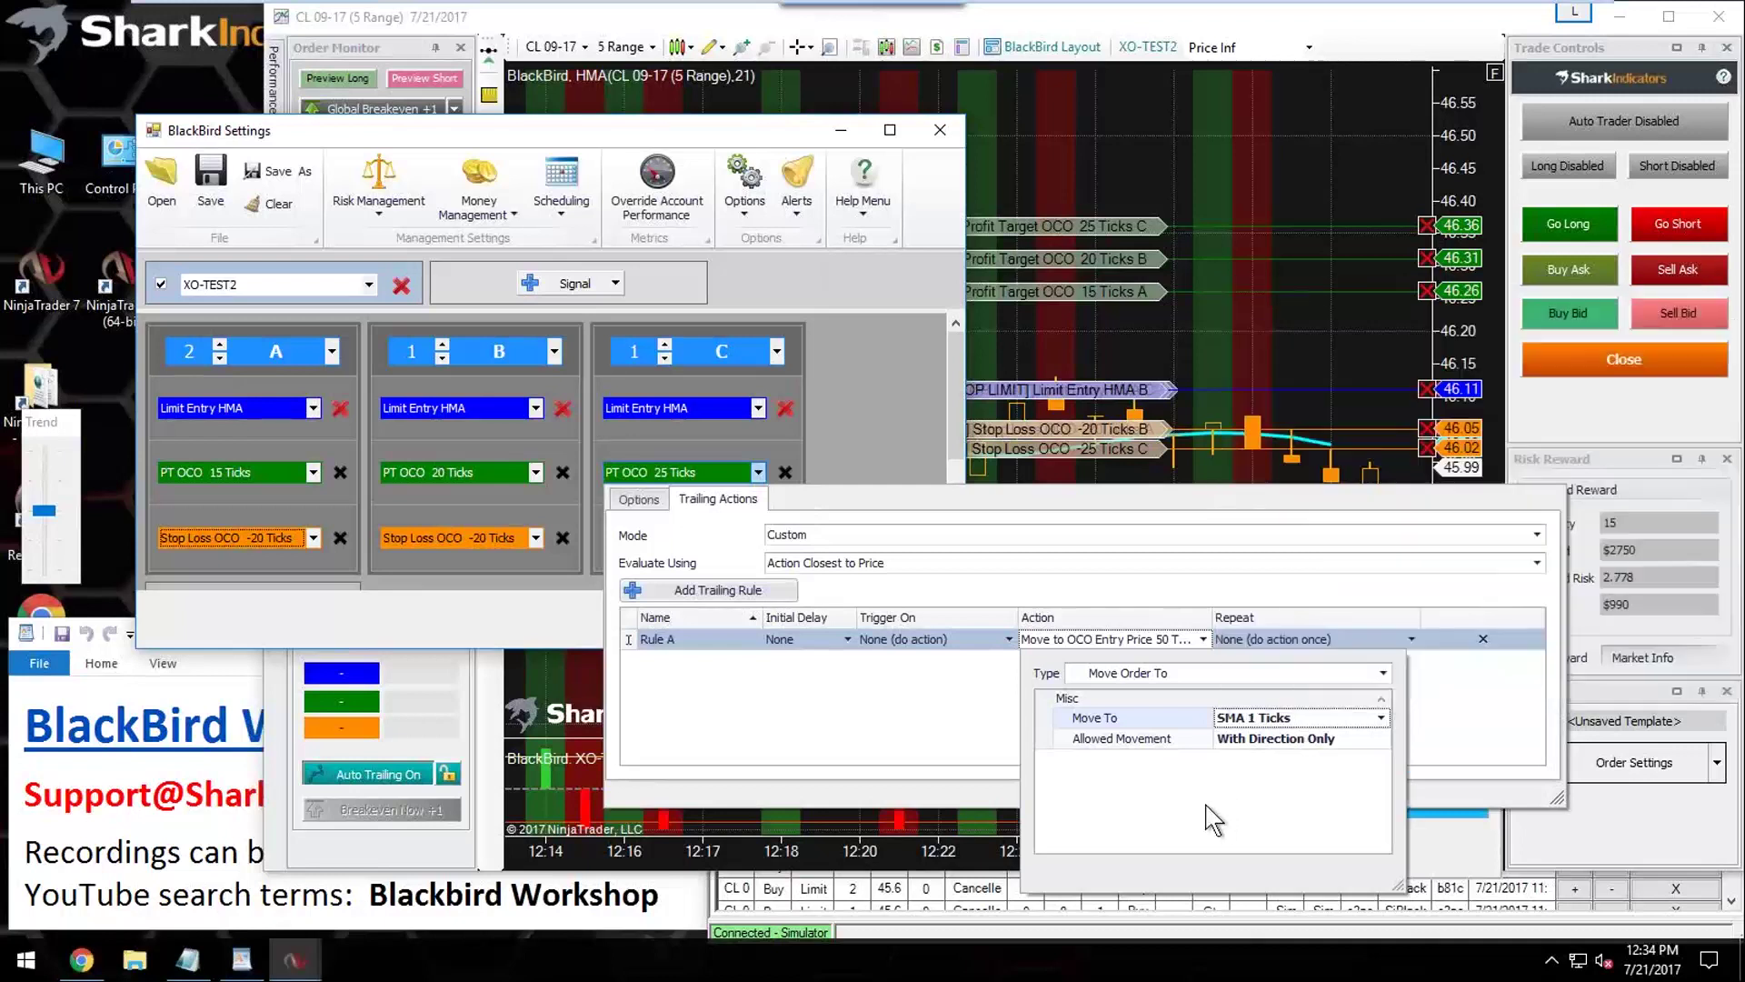
left_click(964, 745)
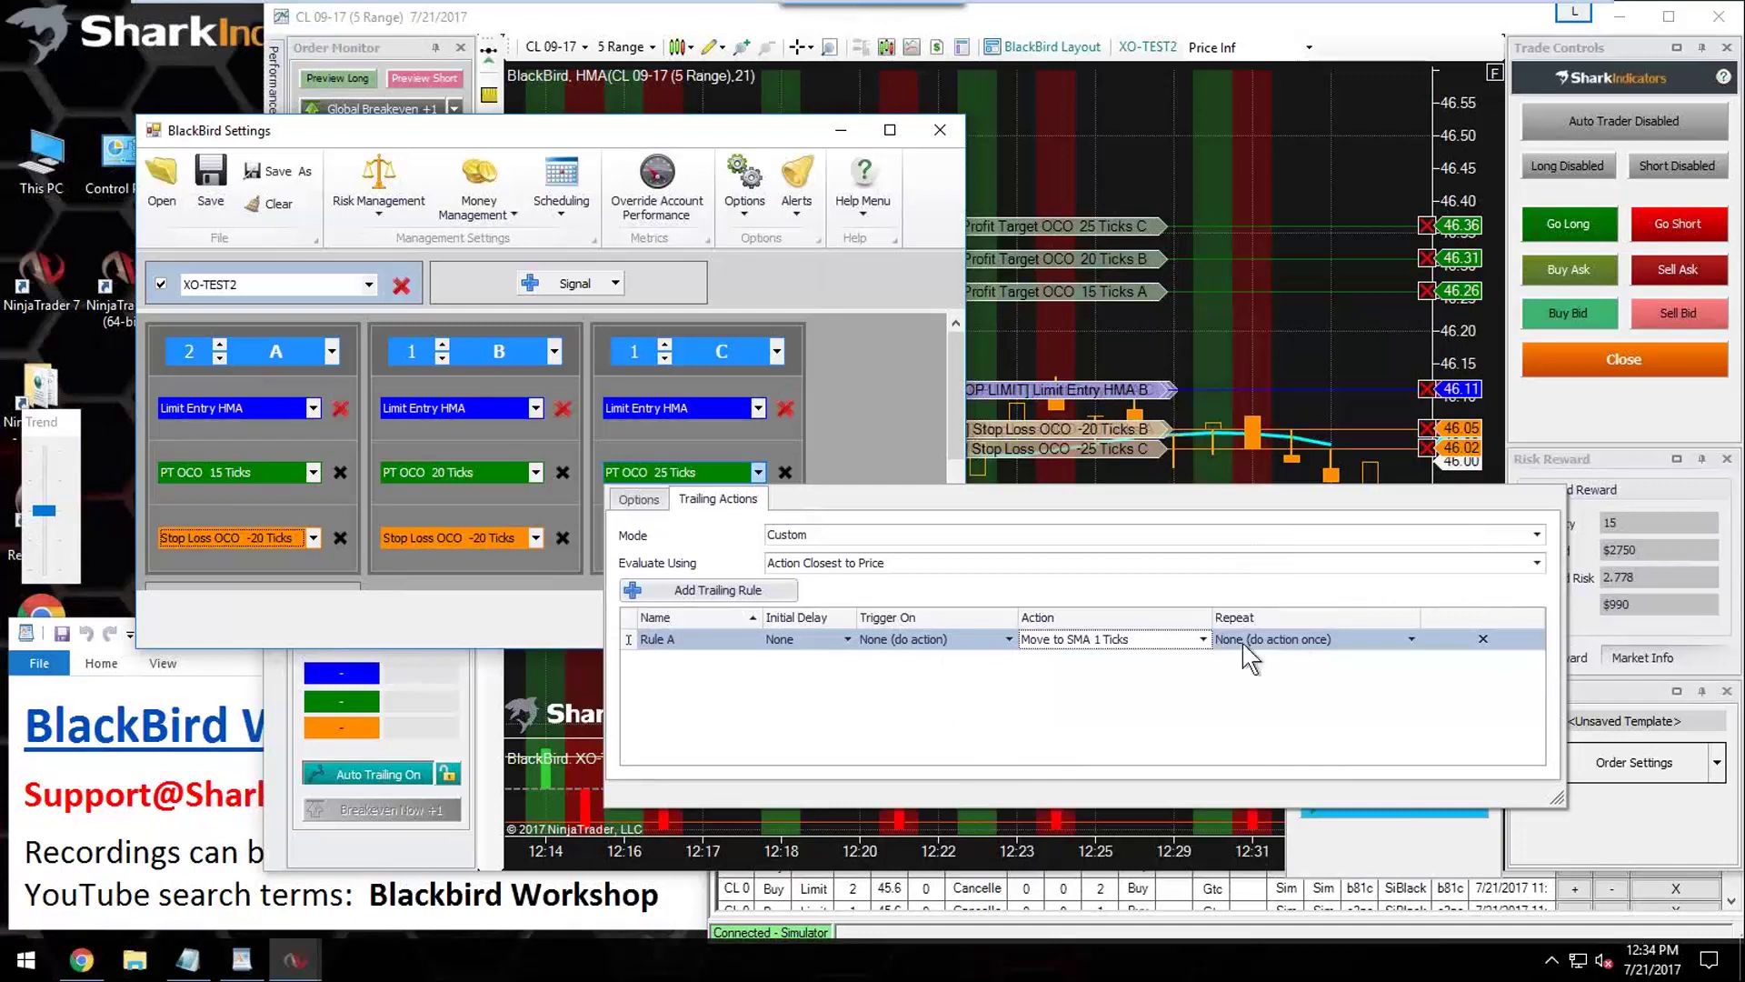
Step: Set Rule A to Repeat Indefinitely, every 1 bar
left_click(1296, 637)
left_click(1382, 691)
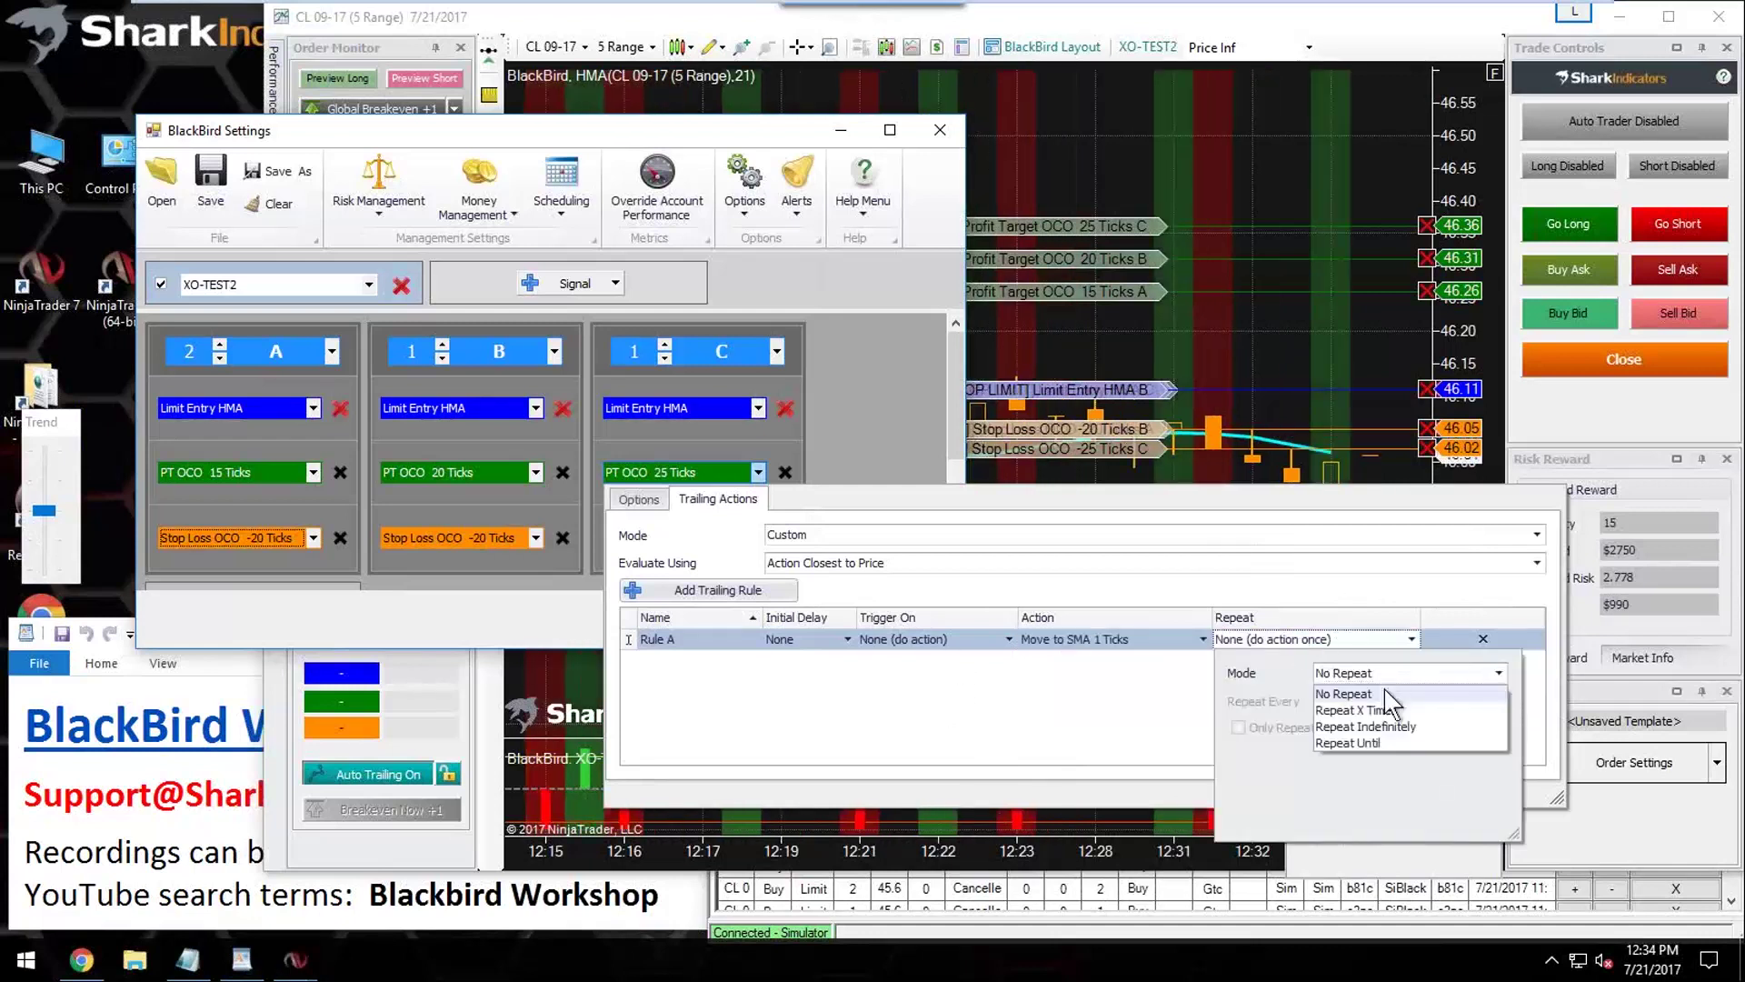
left_click(1383, 727)
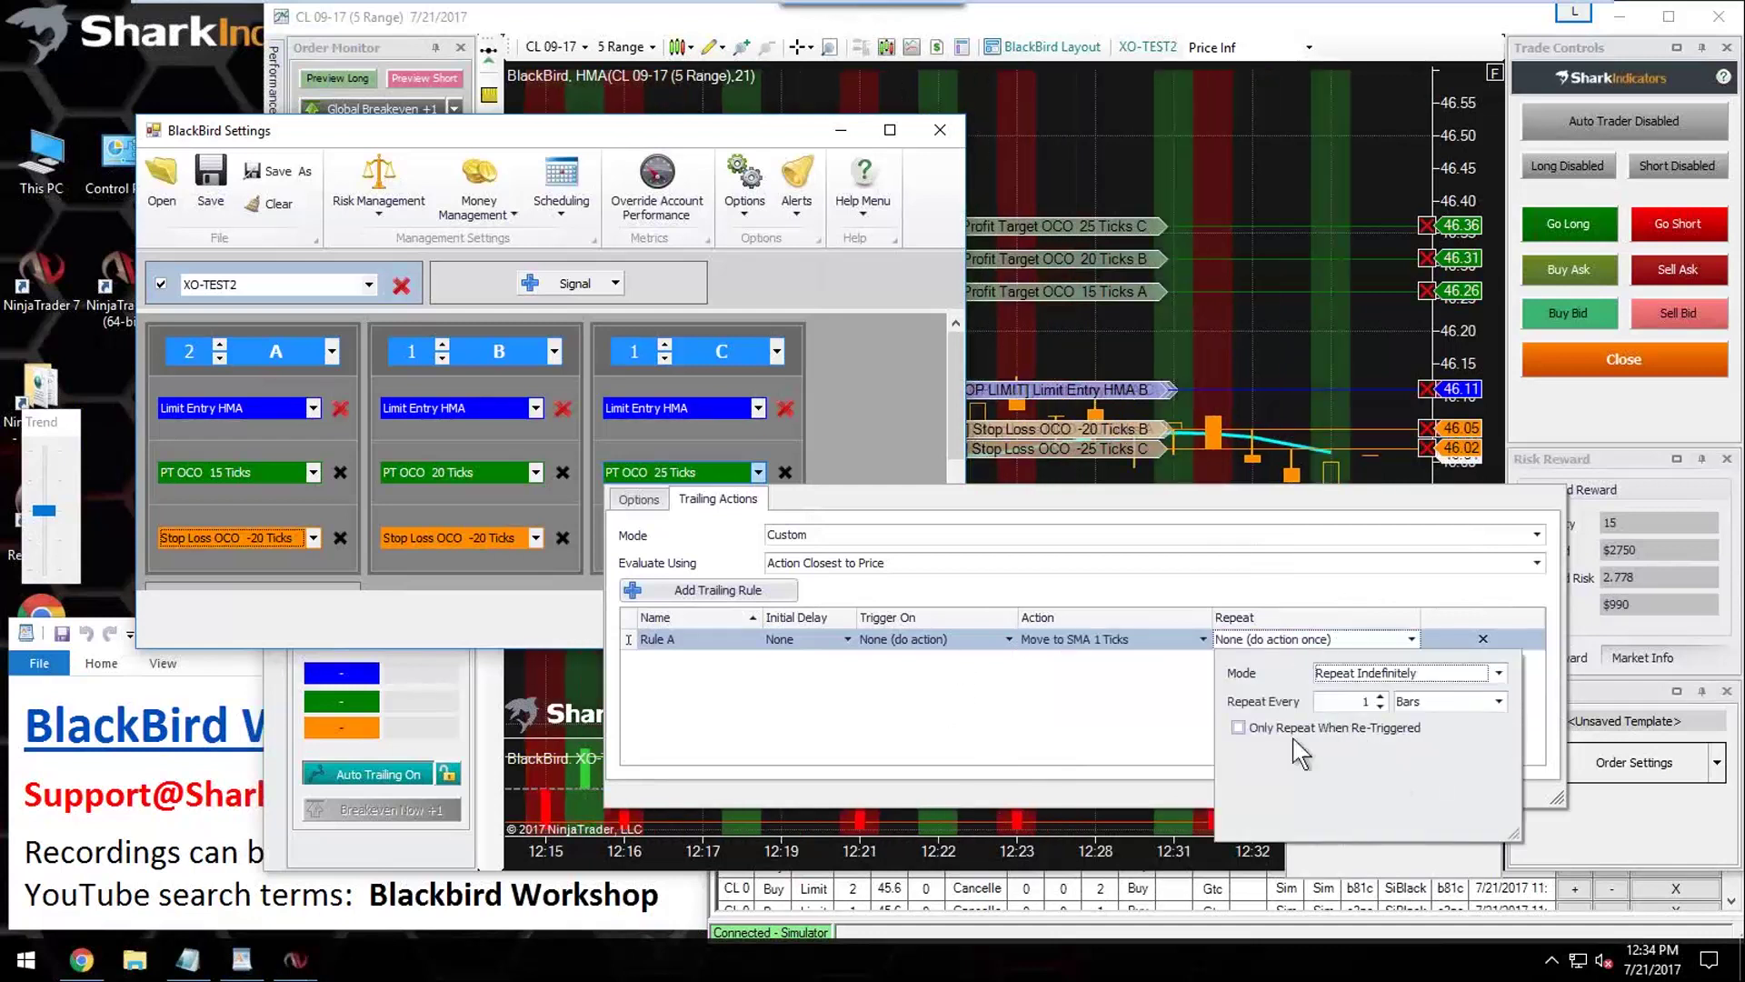
left_click(1102, 724)
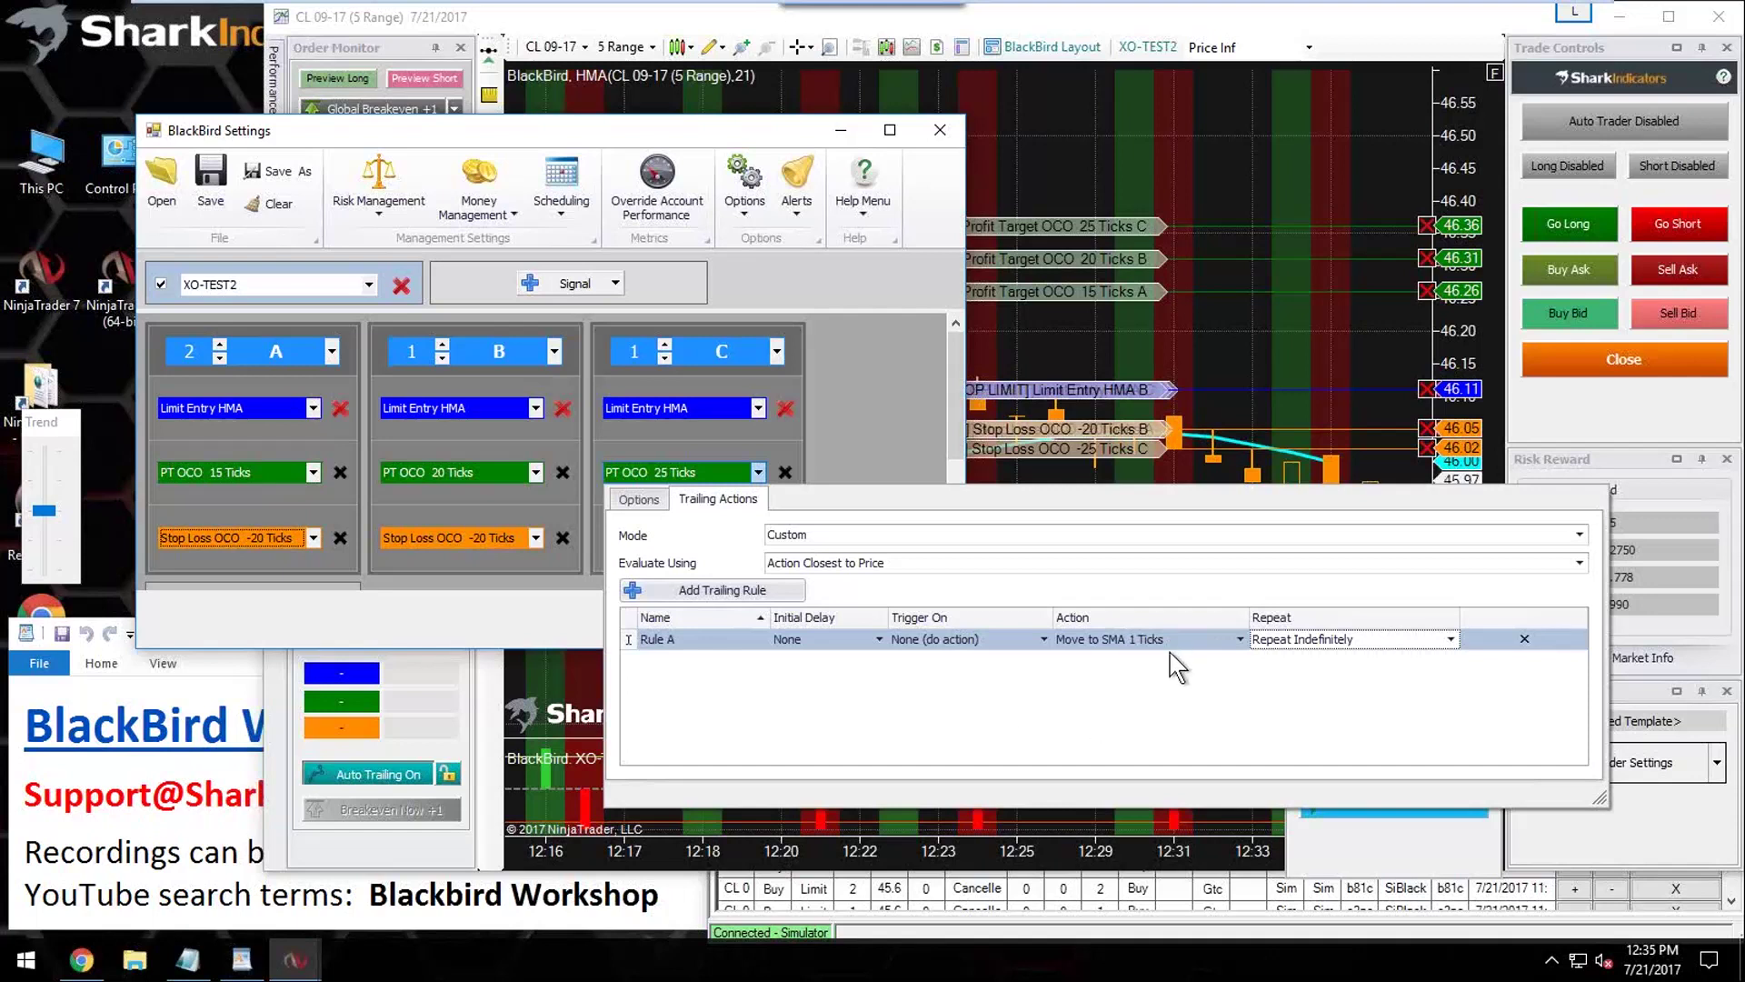
Step: Rename Rule A as "Follow an indicator"
left_click(692, 638)
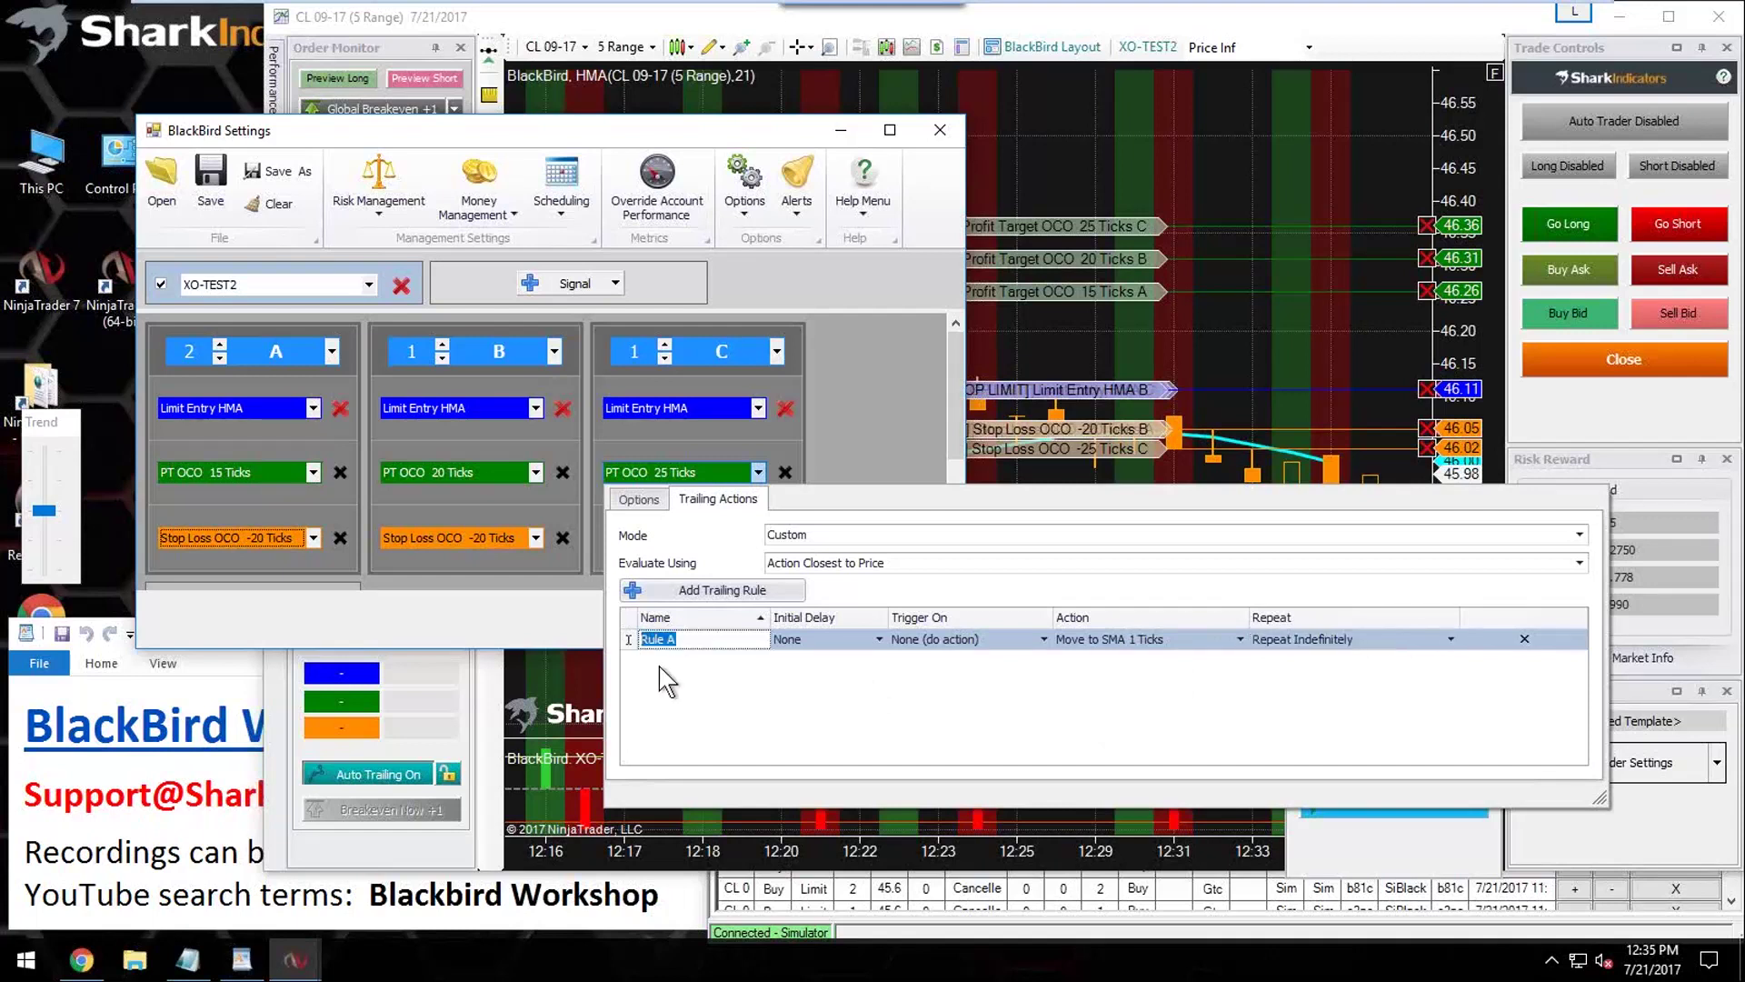
type("Follow an indic")
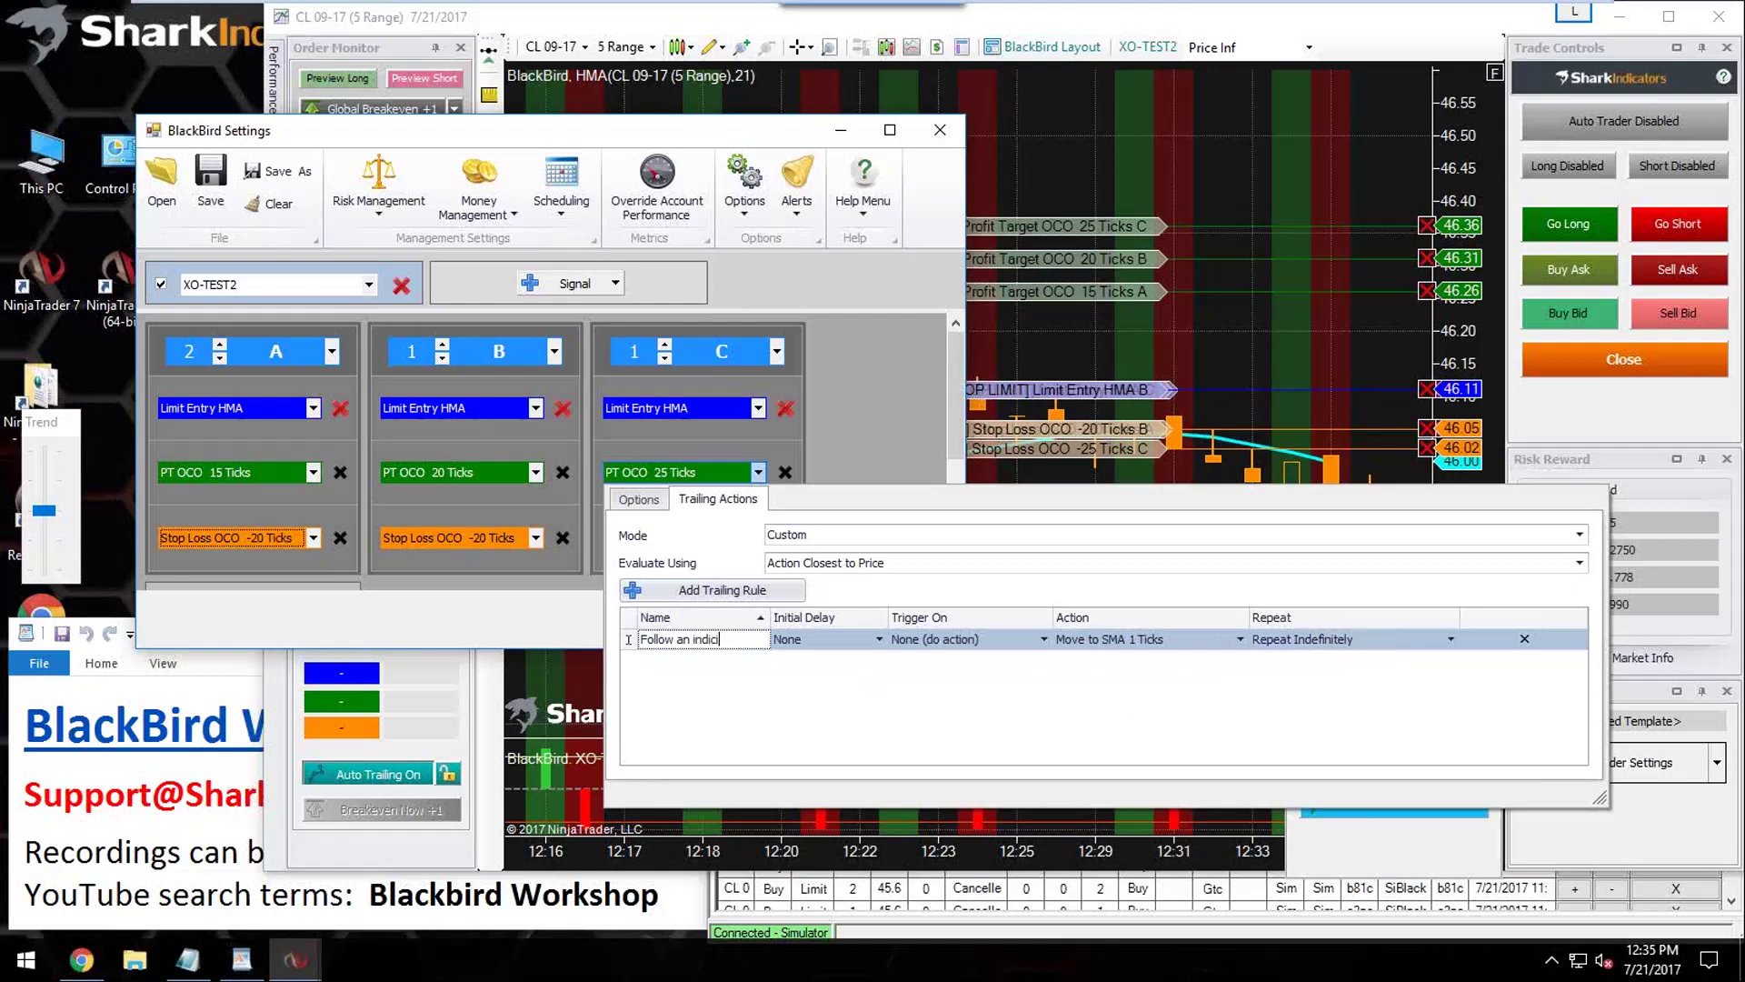
type("ator")
Step: Add a second trailing rule and name it "50tk on BH signal"
left_click(729, 591)
left_click(683, 660)
left_click_drag(684, 660, 631, 664)
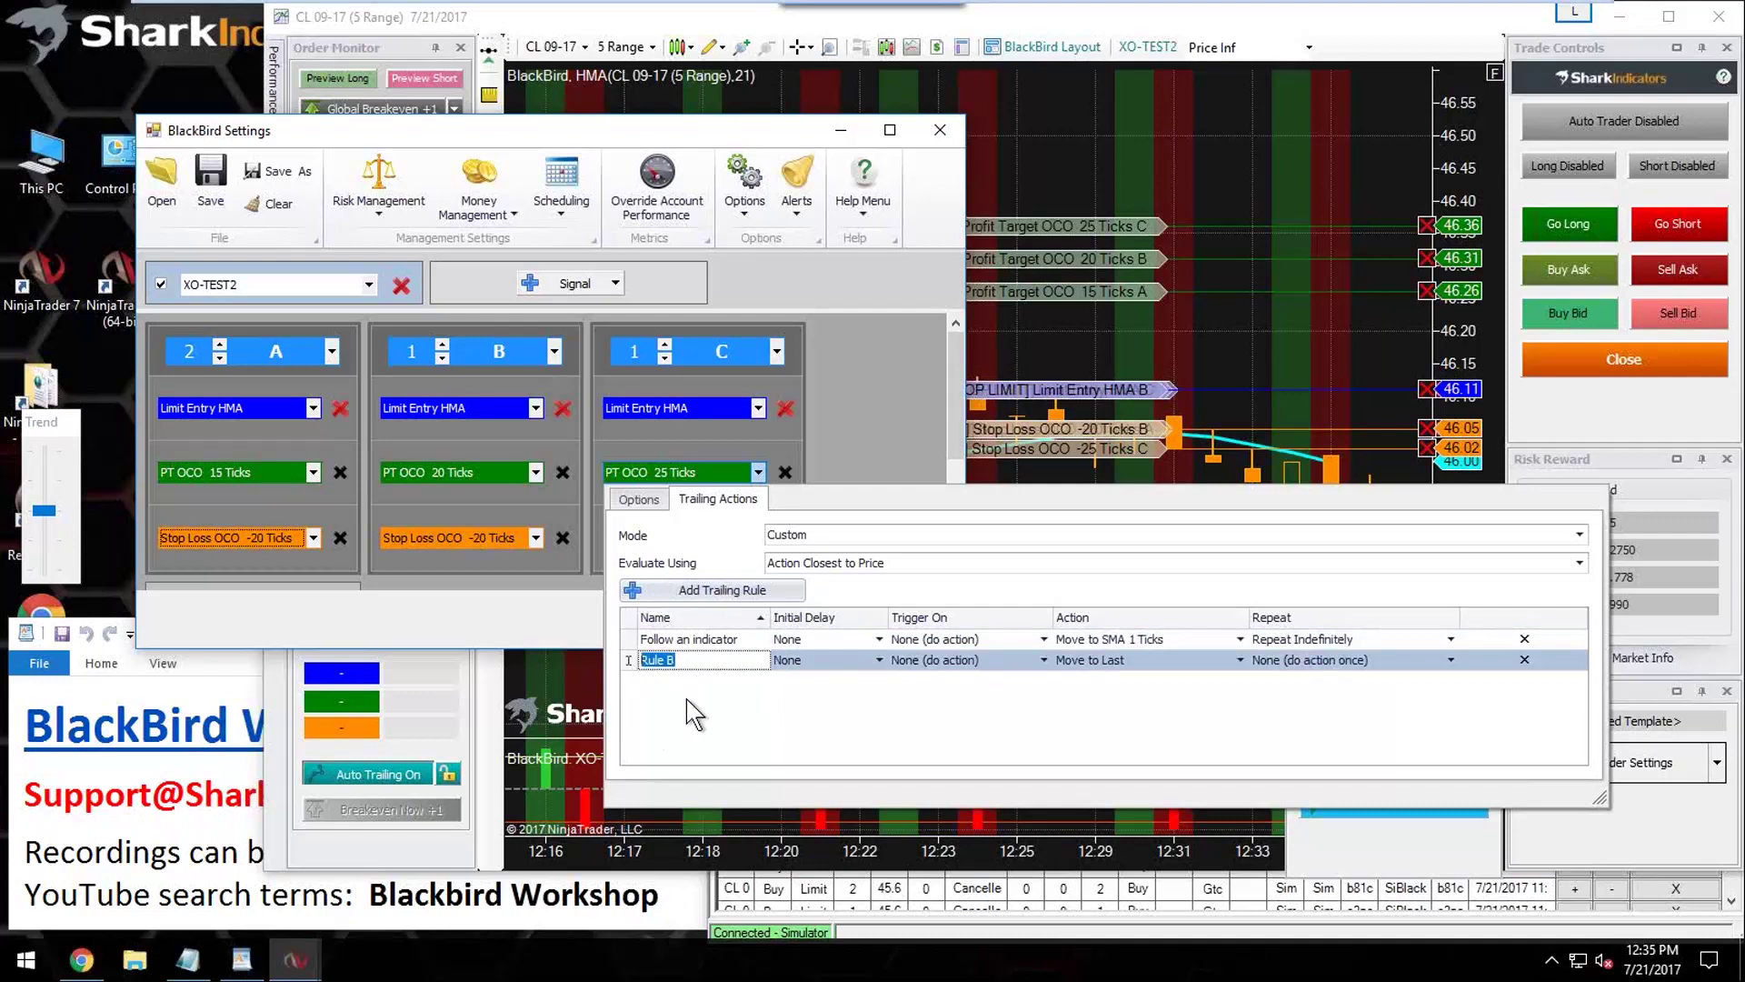
type("50tk on B")
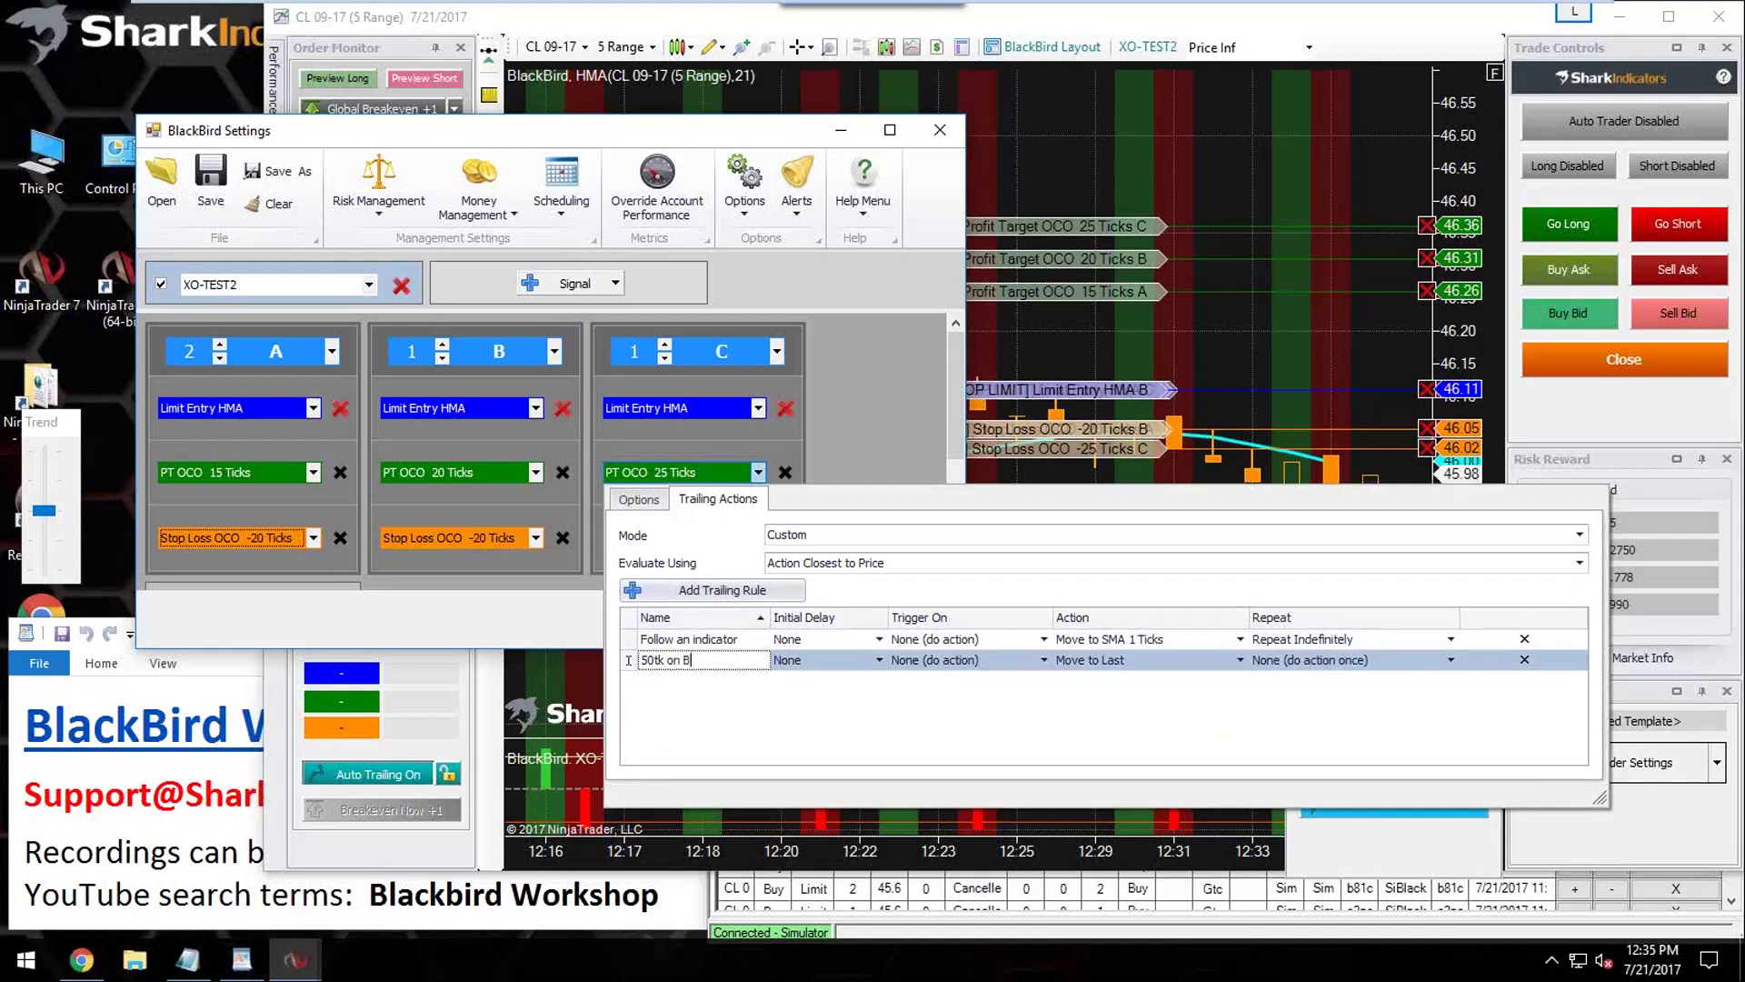
type("H signal")
Step: Check the initial placement of order set C's profit target, and return to its trailing rules
left_click(639, 499)
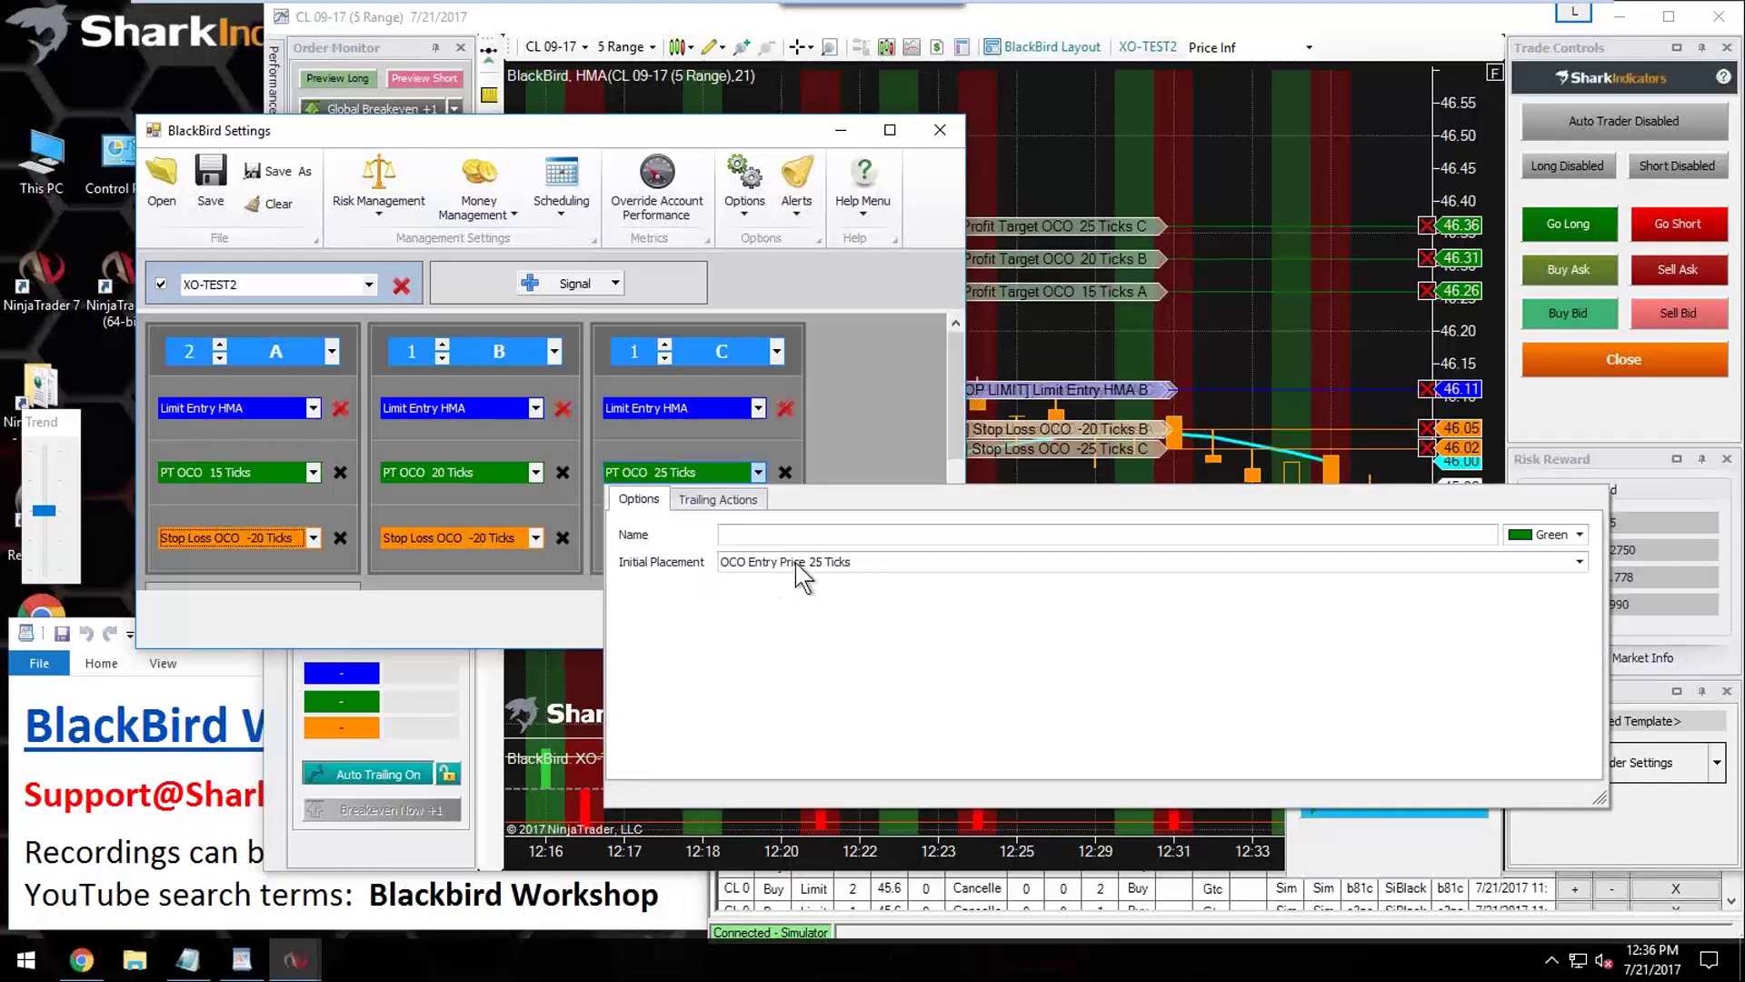
left_click(714, 508)
left_click(686, 660)
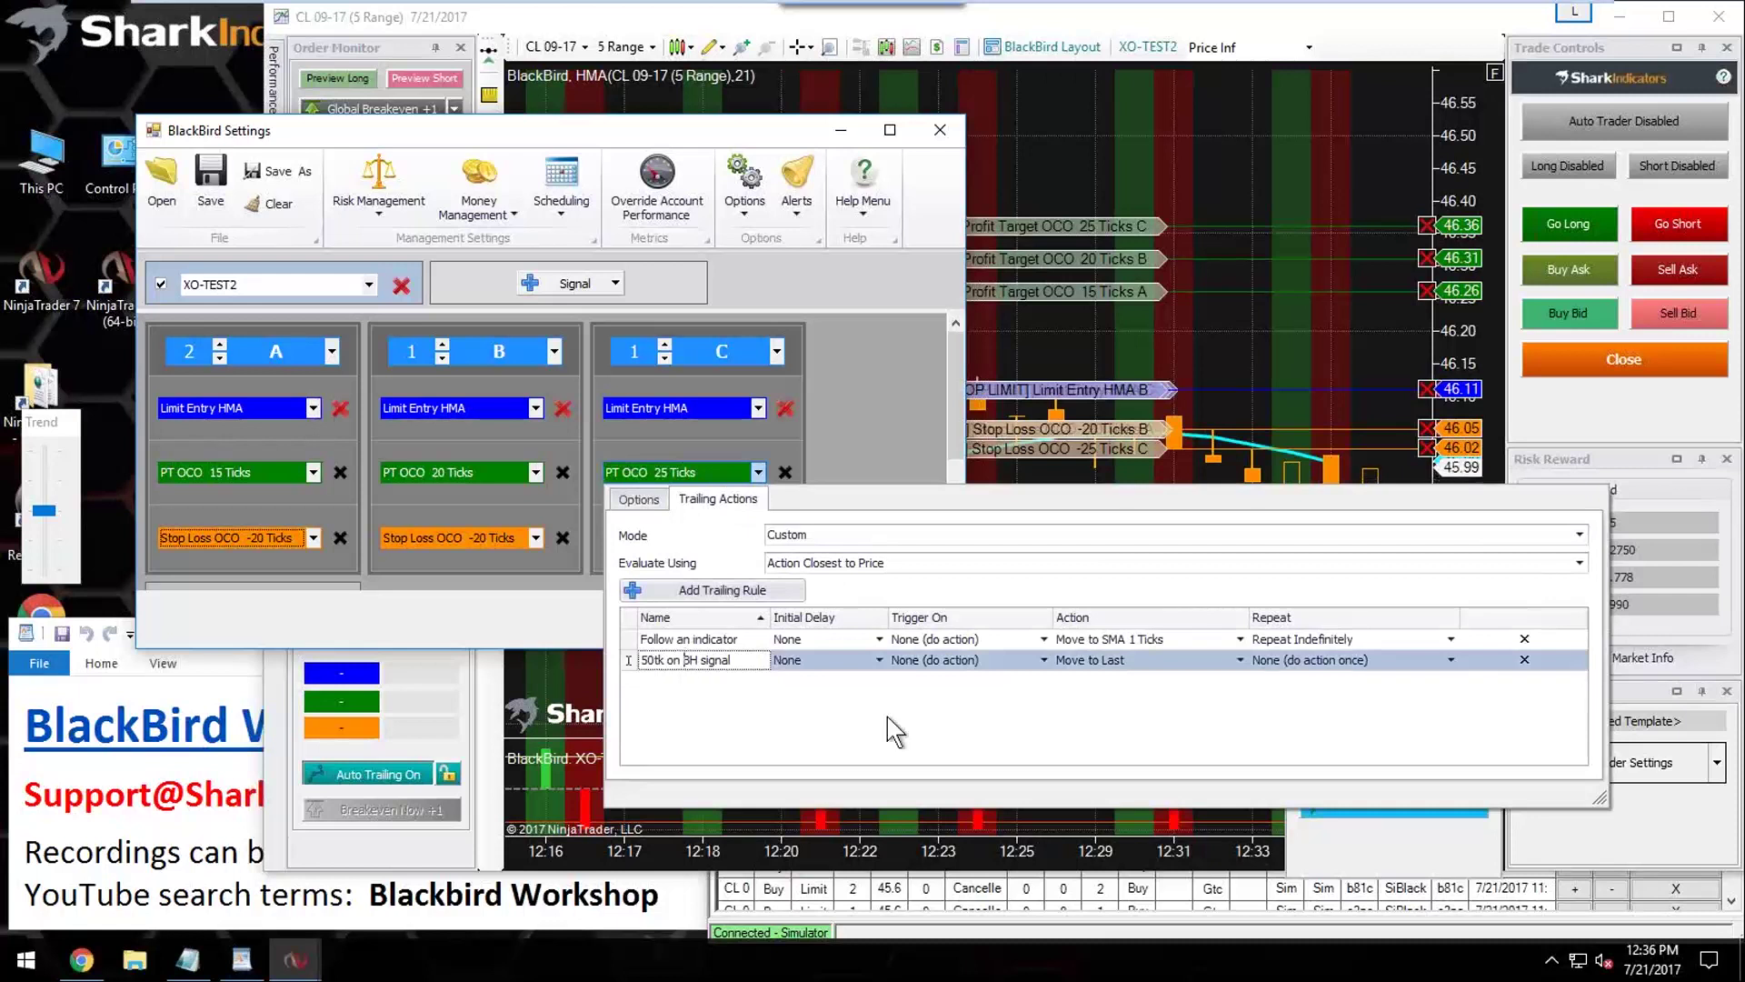
Step: Set the trigger of the "50tk on BH signal" rule to BloodHound Signal
left_click(986, 664)
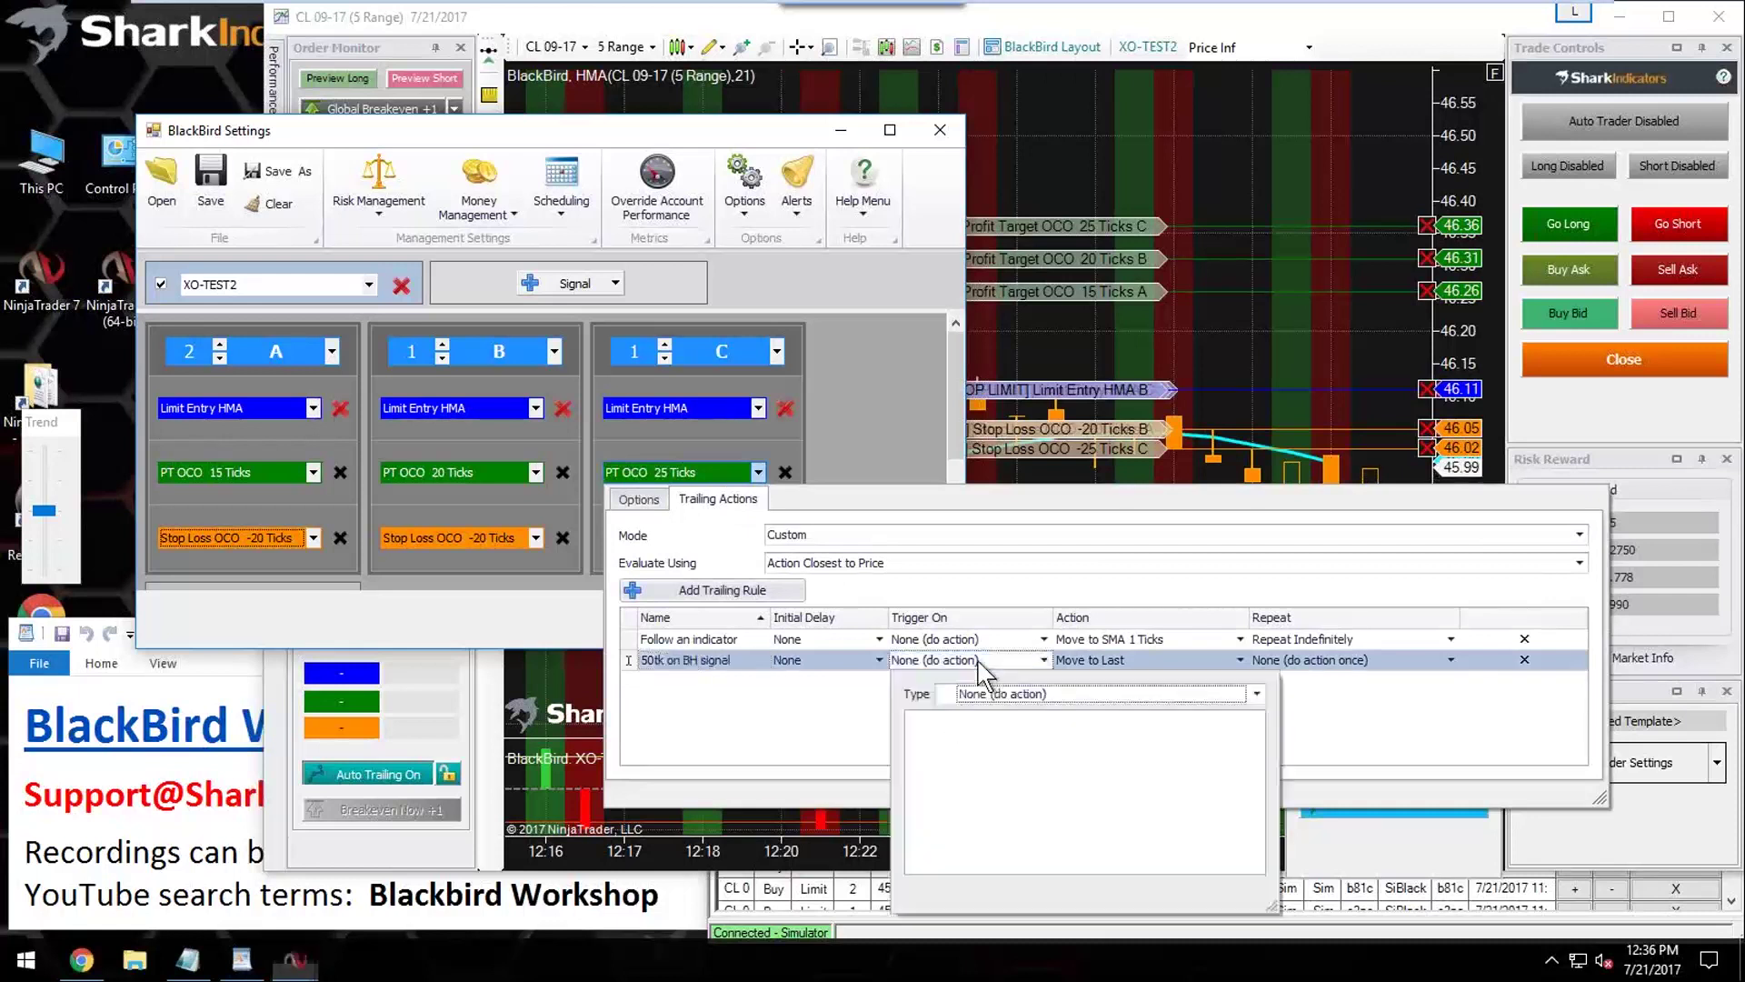
left_click(1060, 698)
left_click(1005, 738)
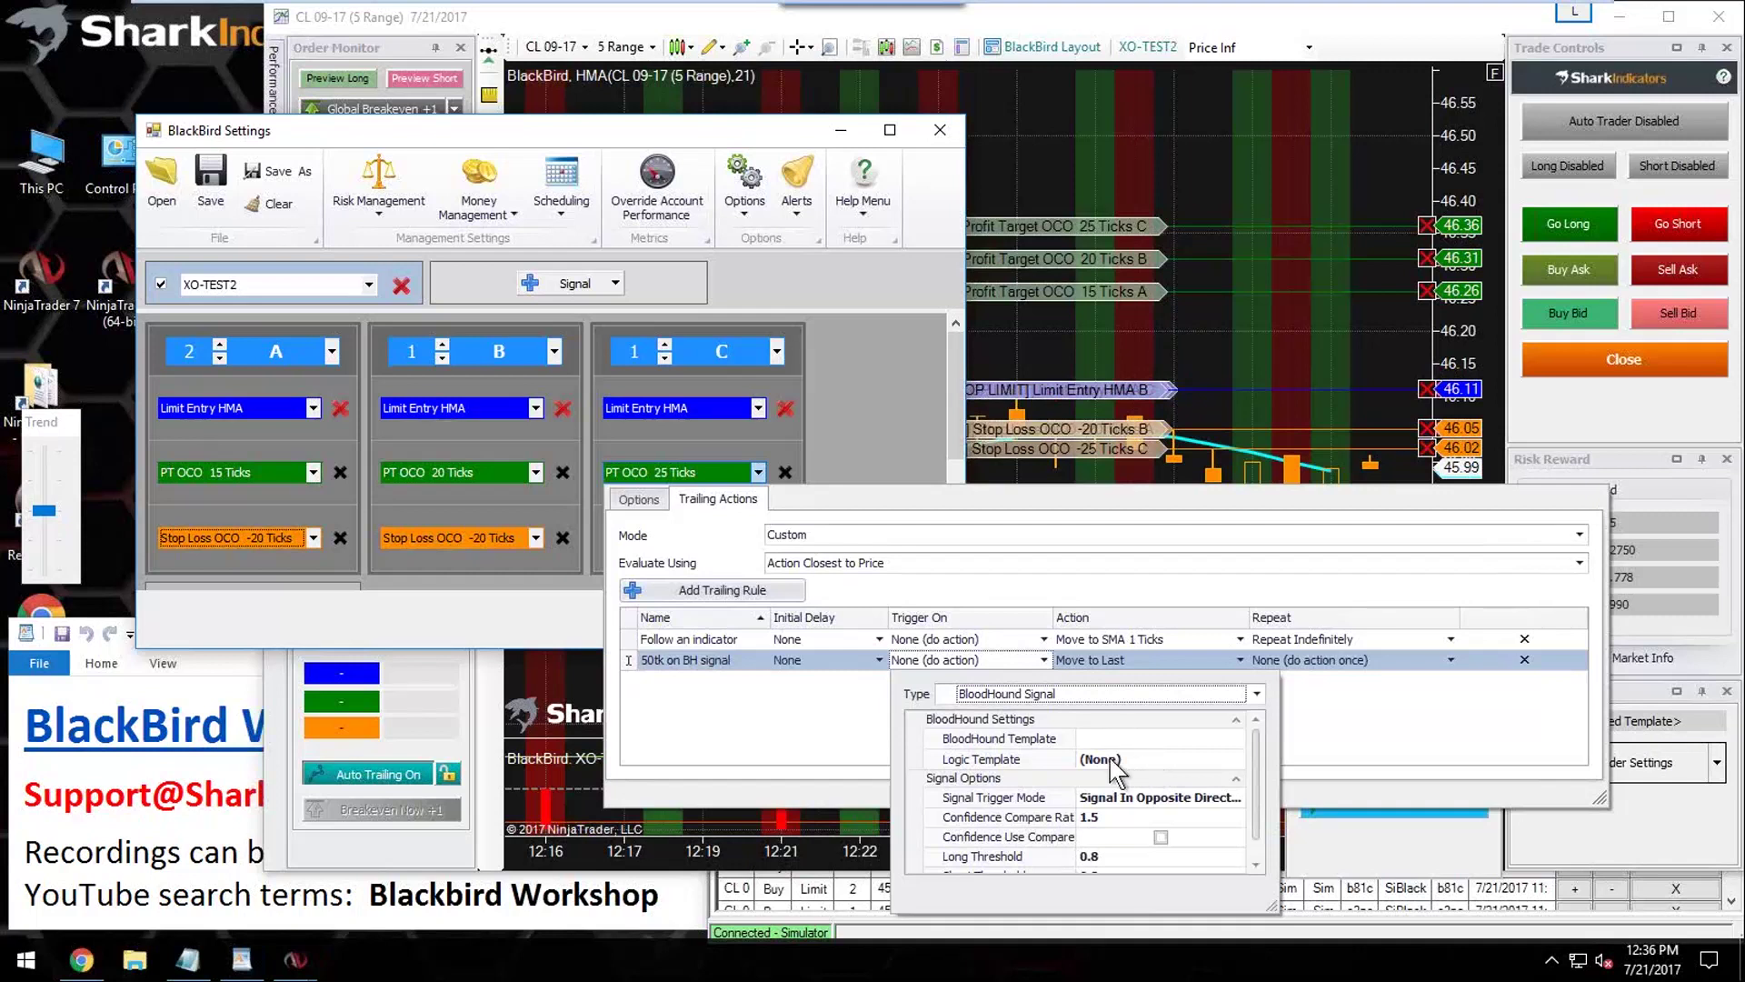
Step: Set the action of the "50tk on BH signal" rule to move the order to the OCO Entry Price with a 50-tick long offset
left_click(1140, 661)
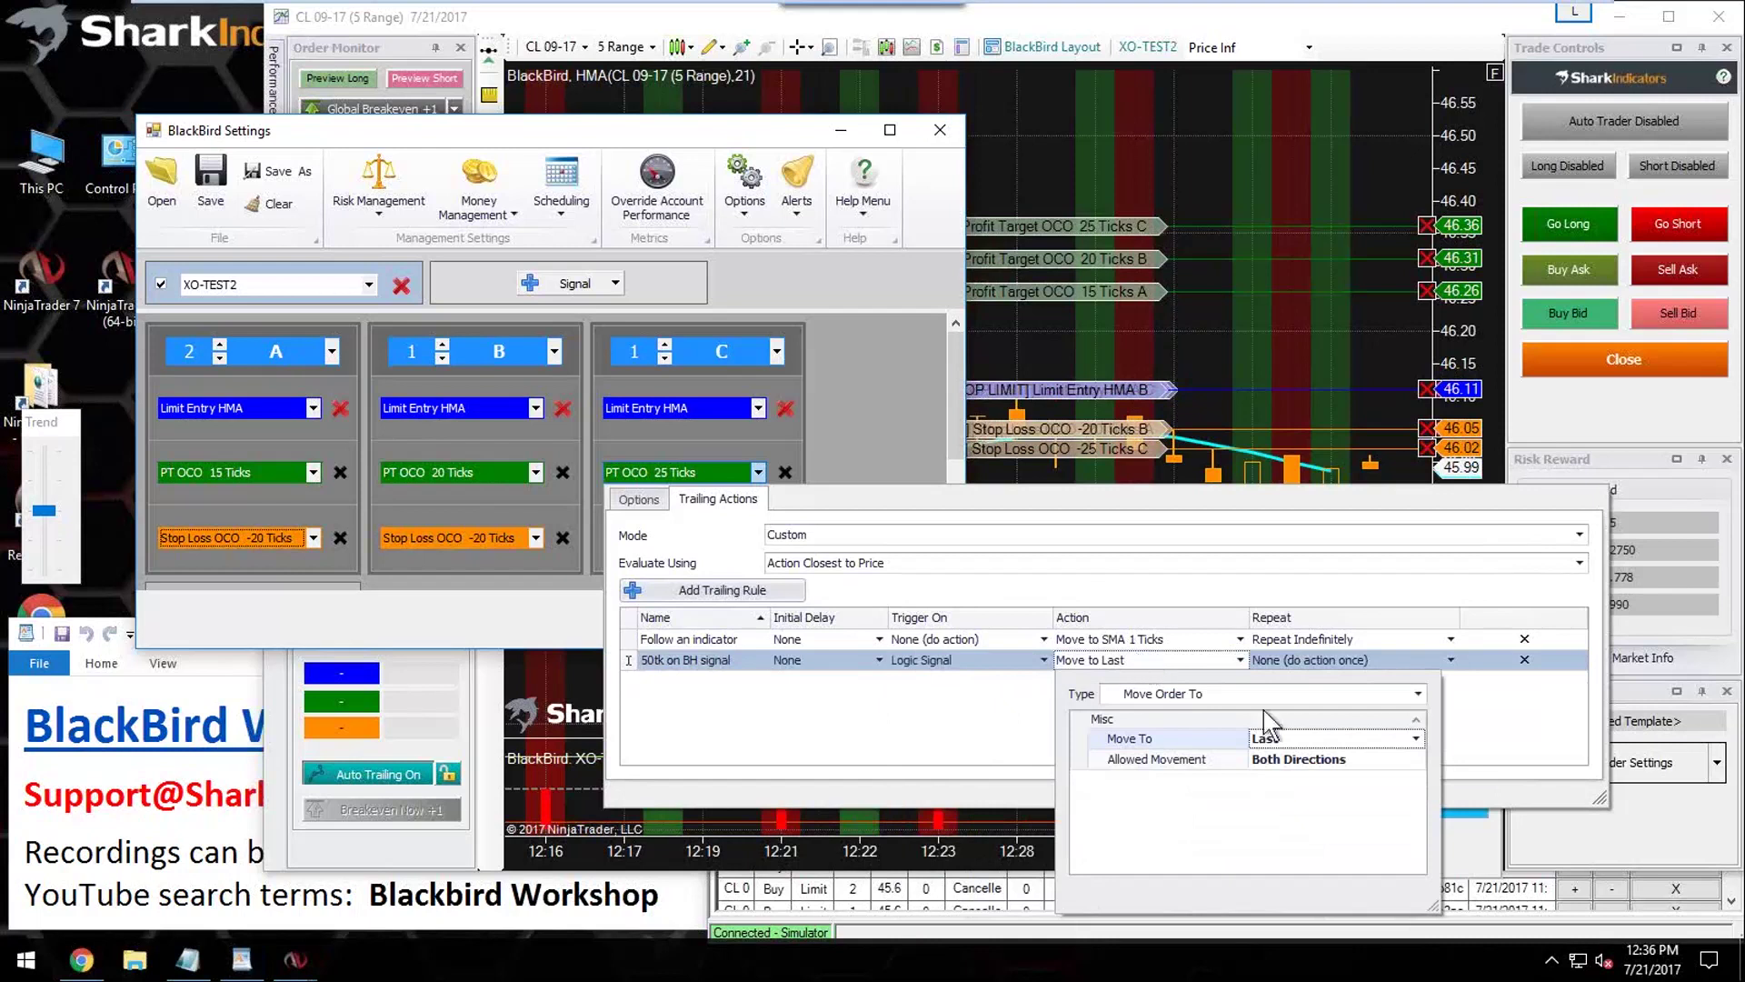
left_click(1310, 743)
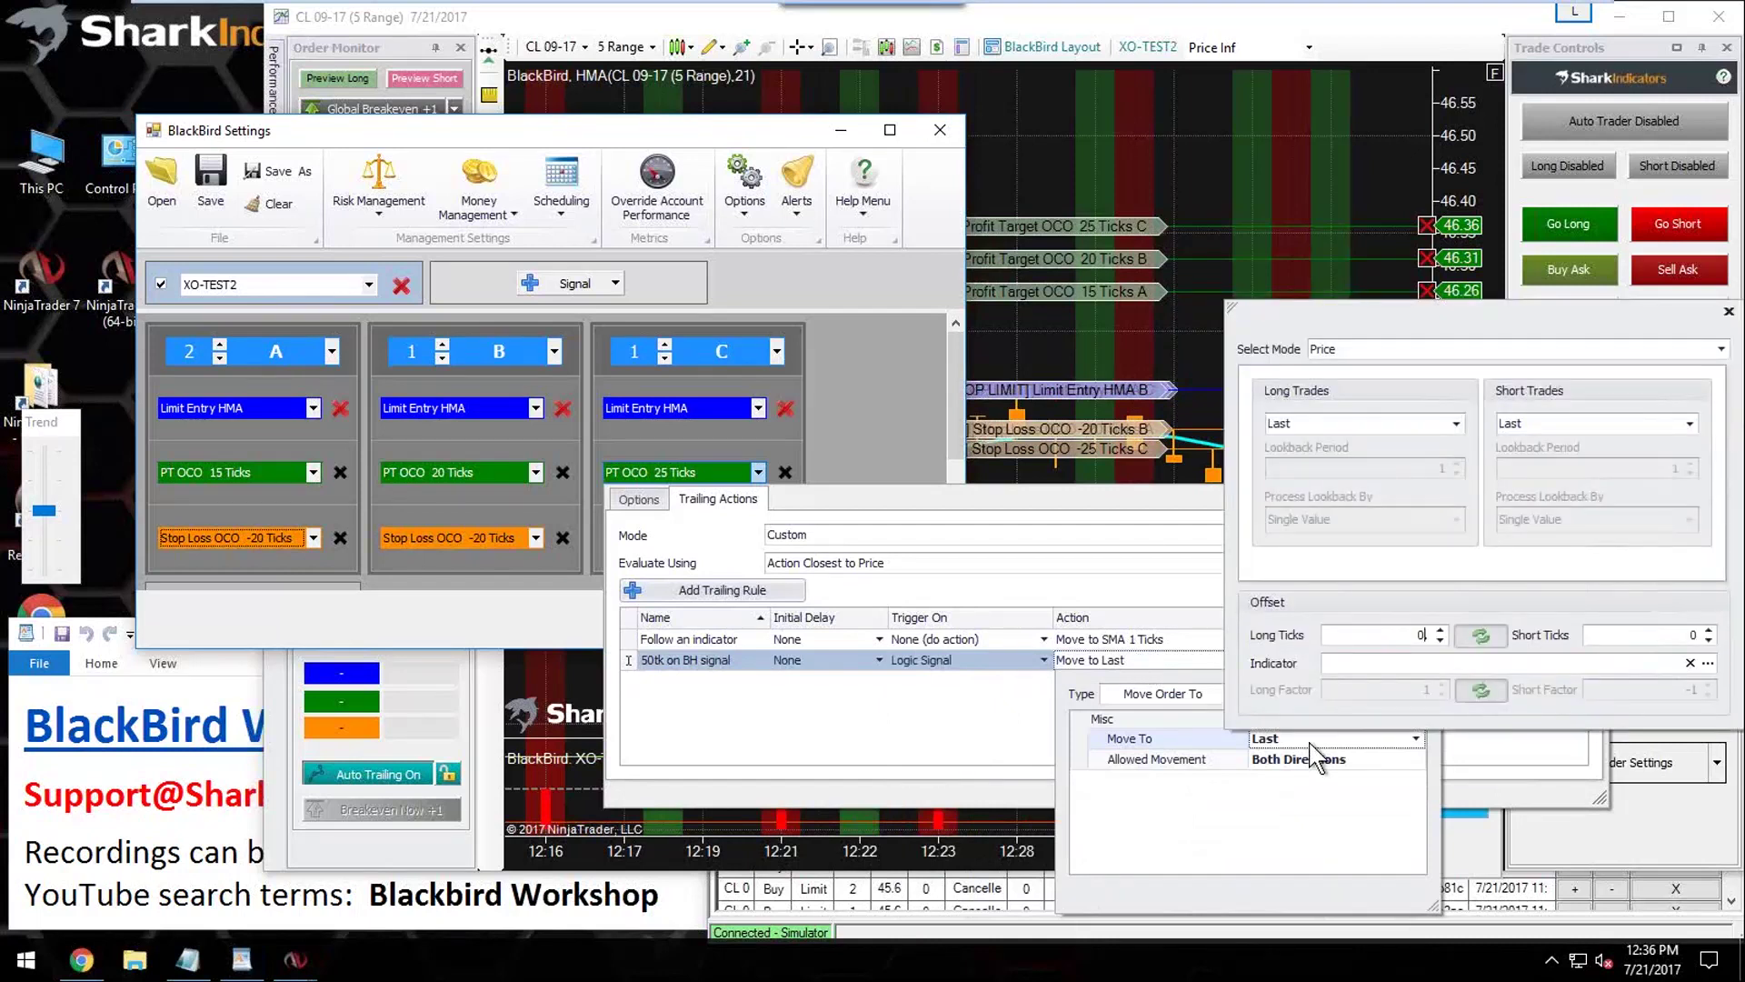
left_click(1317, 424)
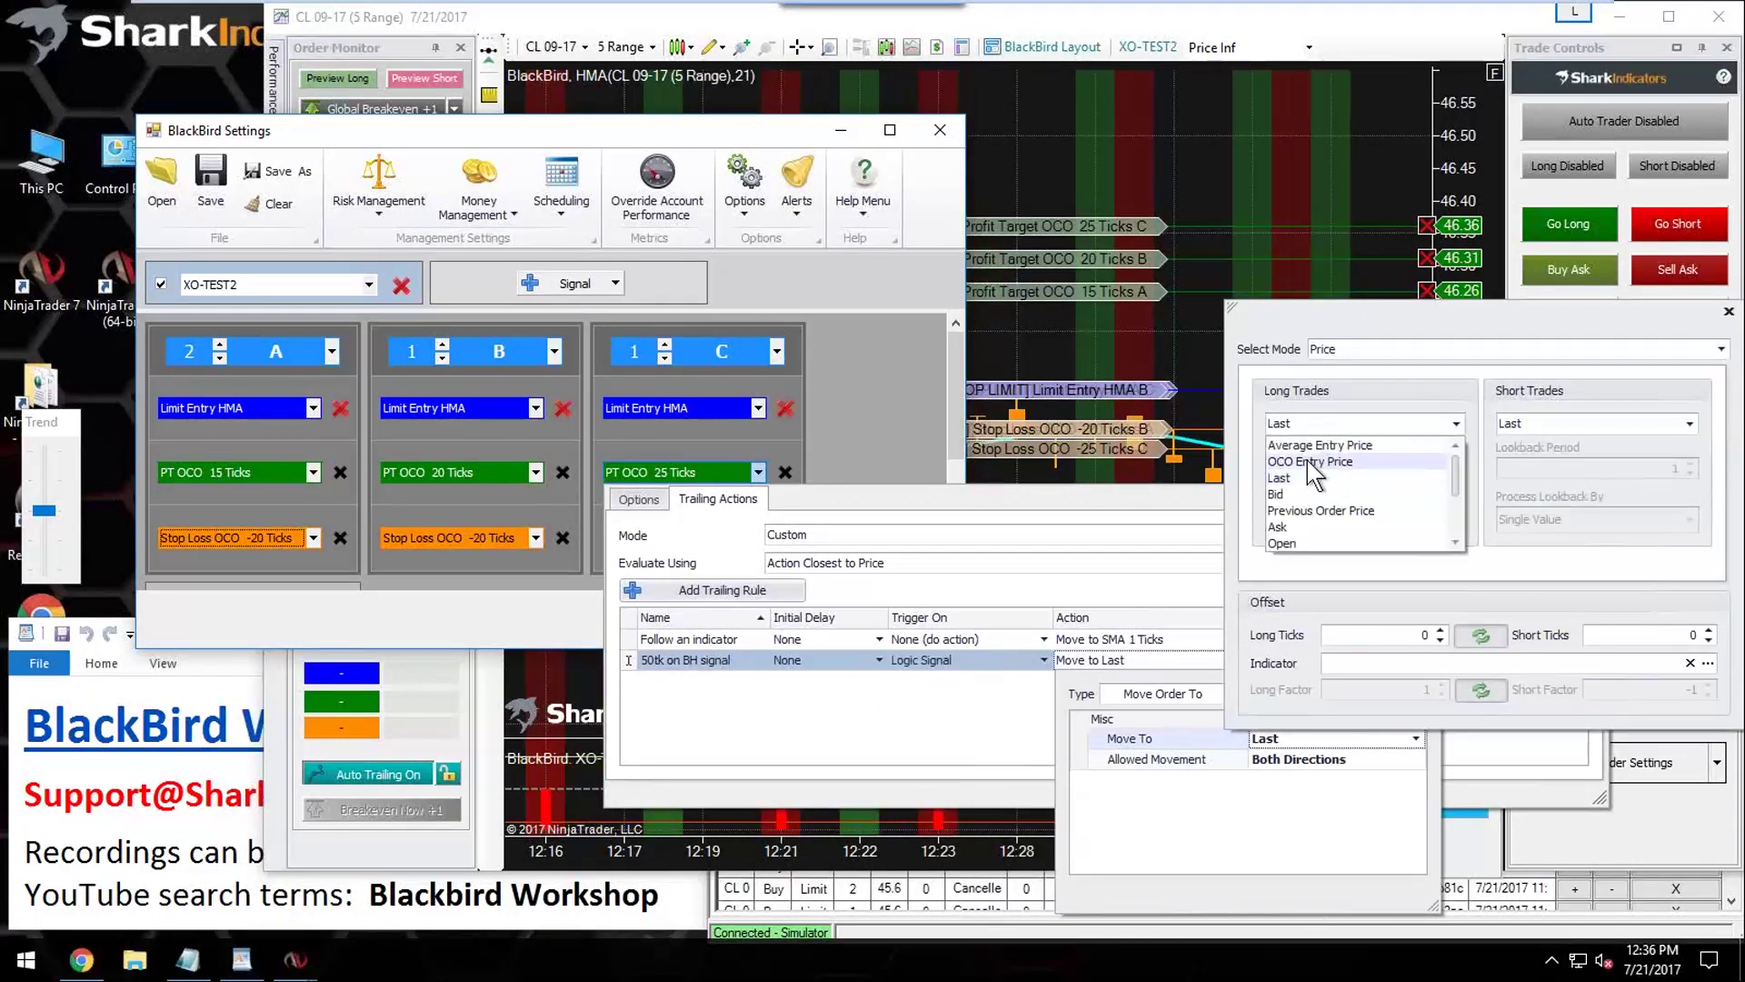
left_click(1309, 461)
left_click(1415, 627)
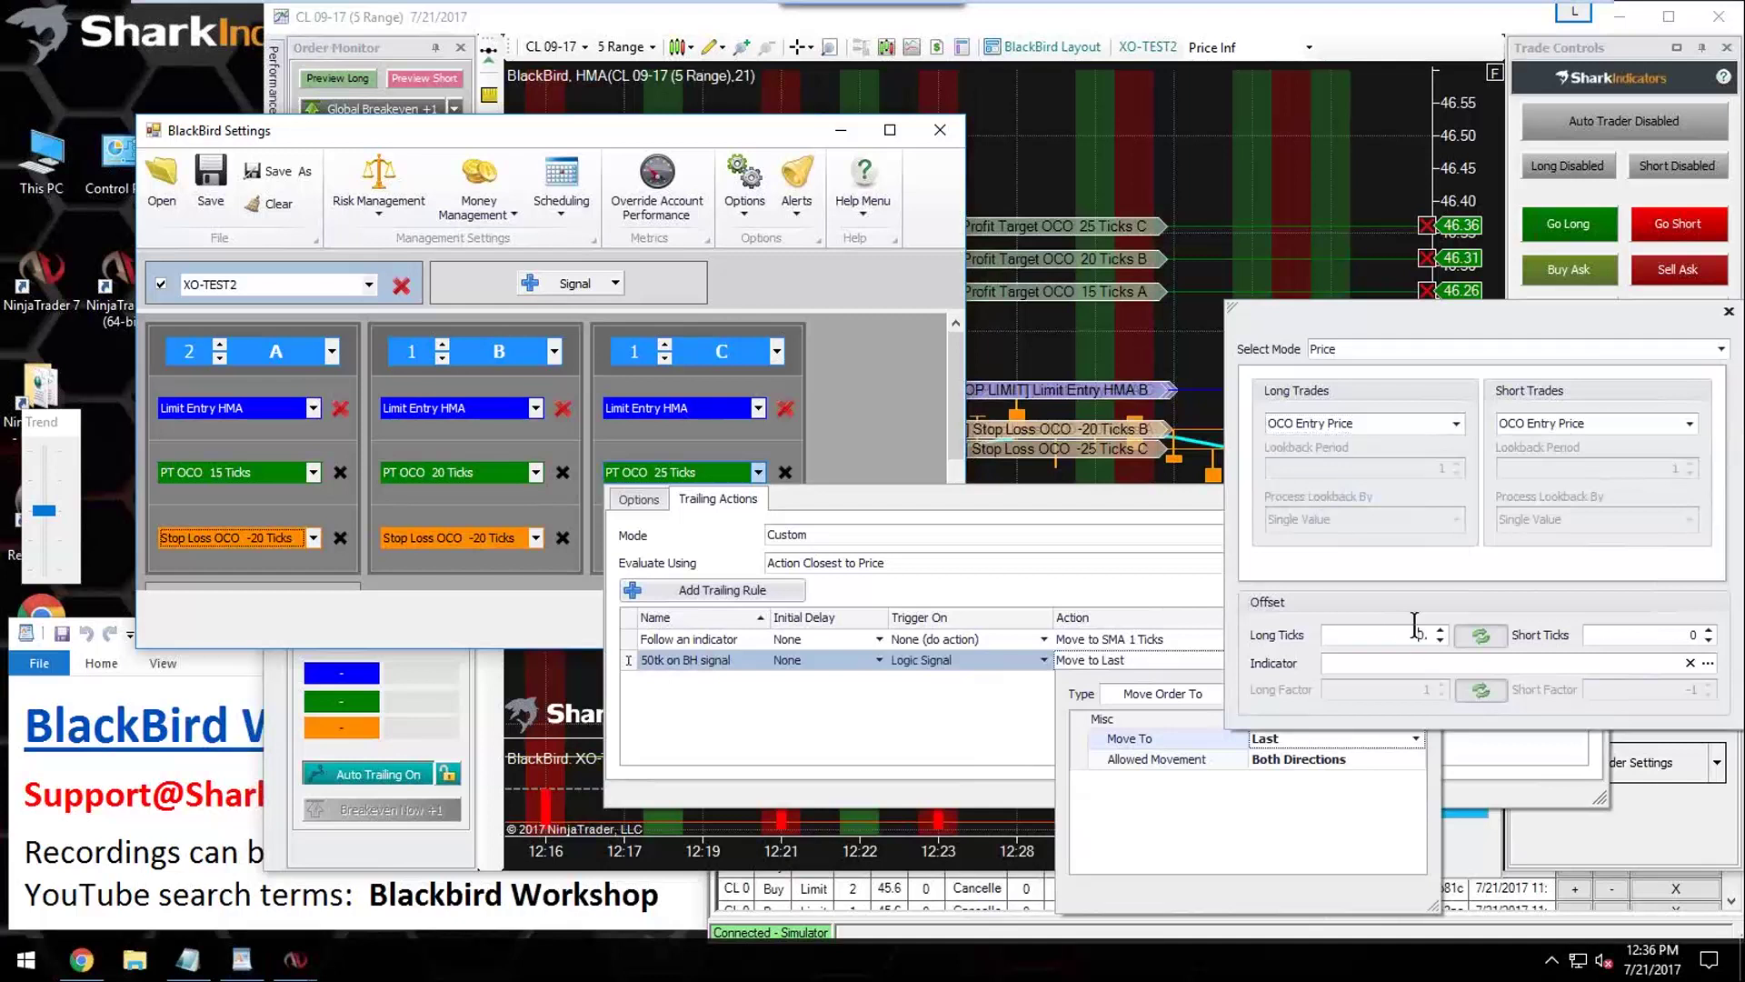
type("50")
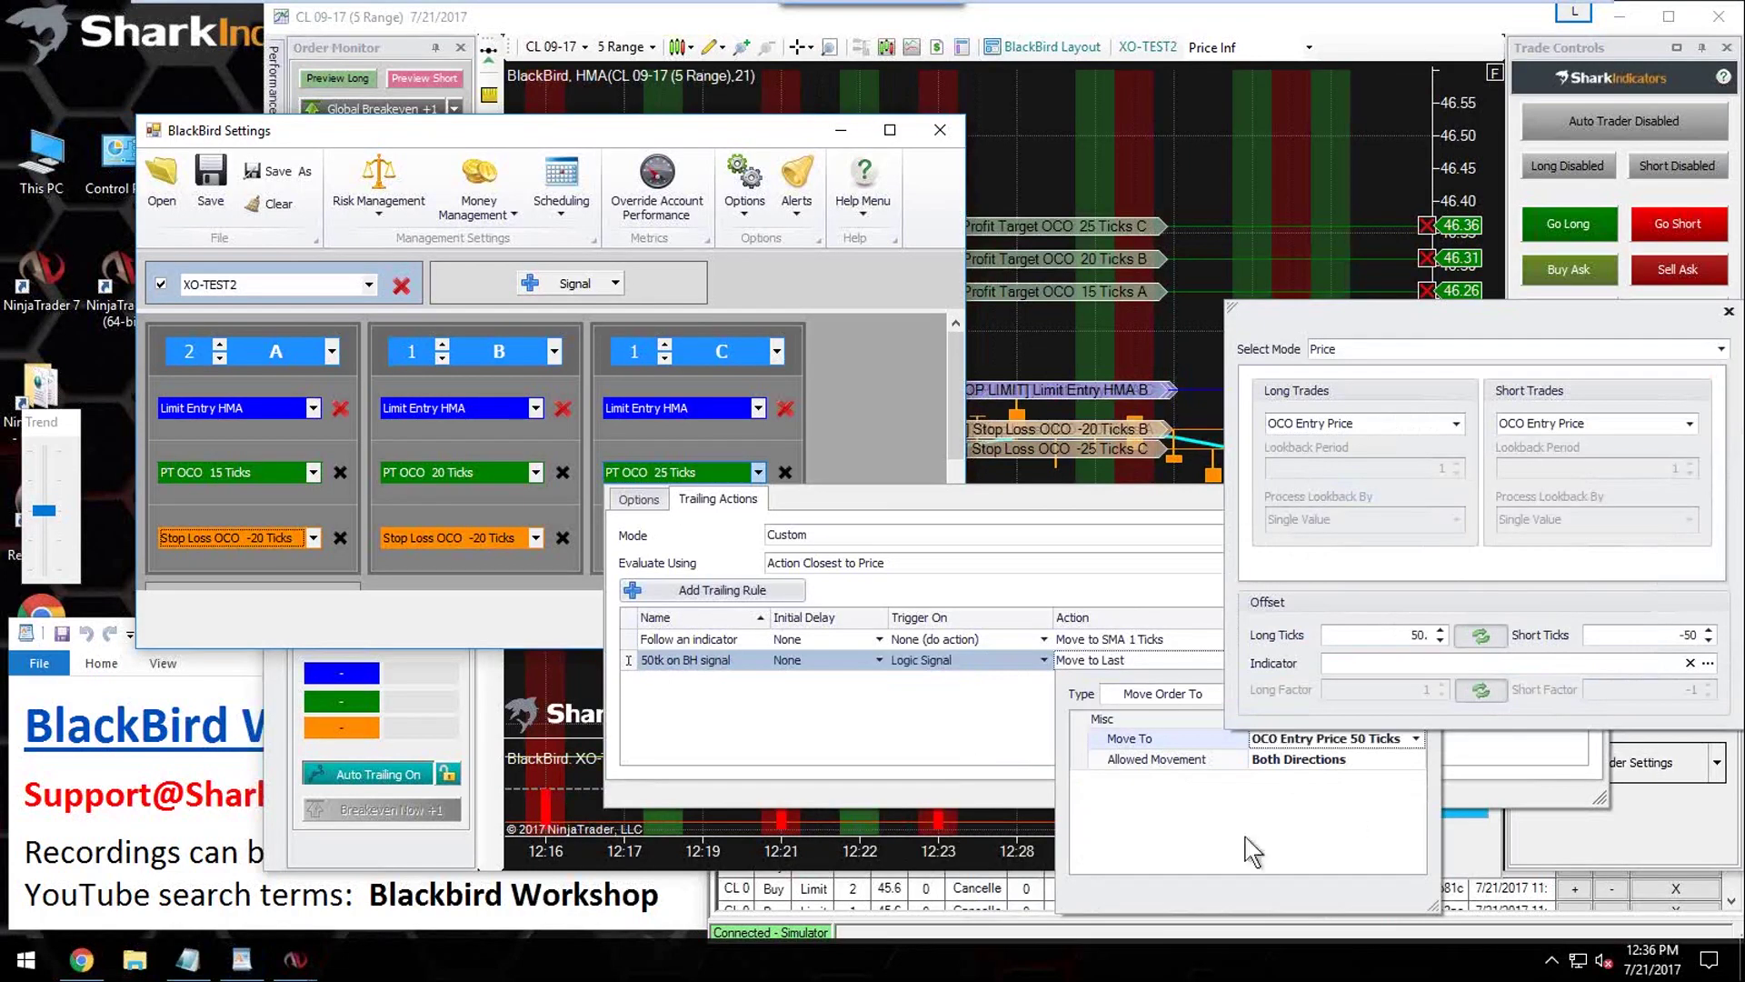
left_click(1177, 834)
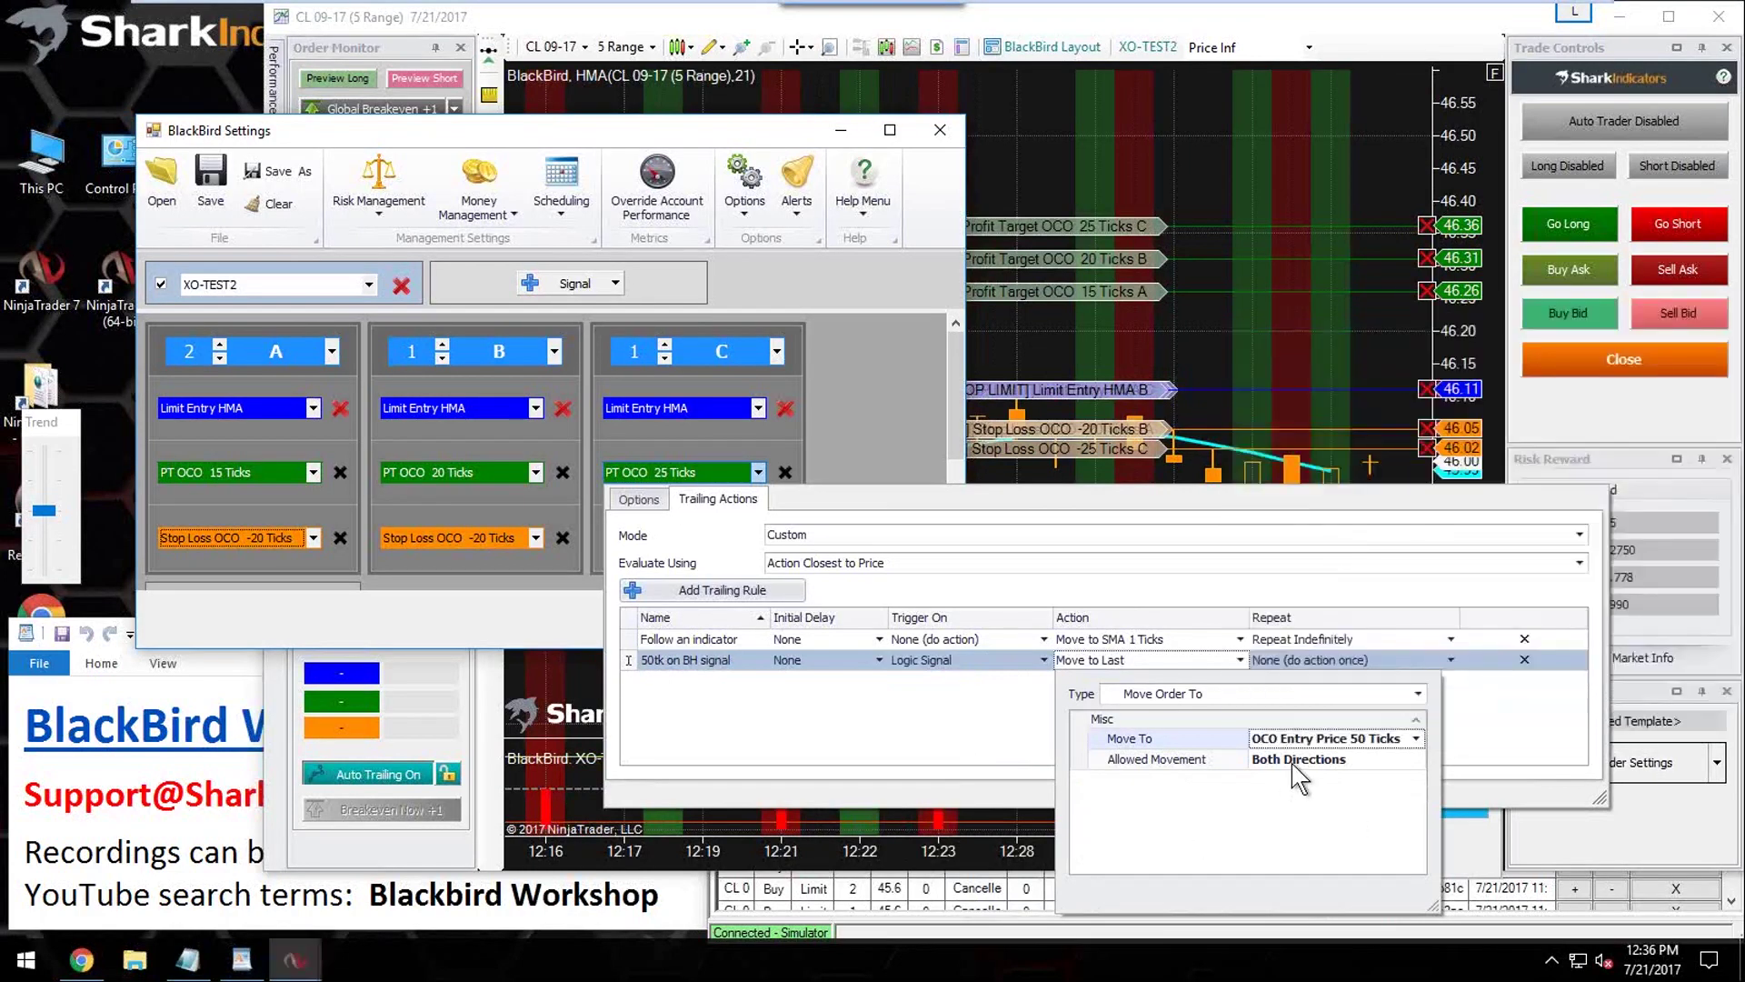
Step: Restrict the allowed movement of the "50tk on BH signal" rule to With Direction Only
left_click(1291, 761)
left_click(1415, 760)
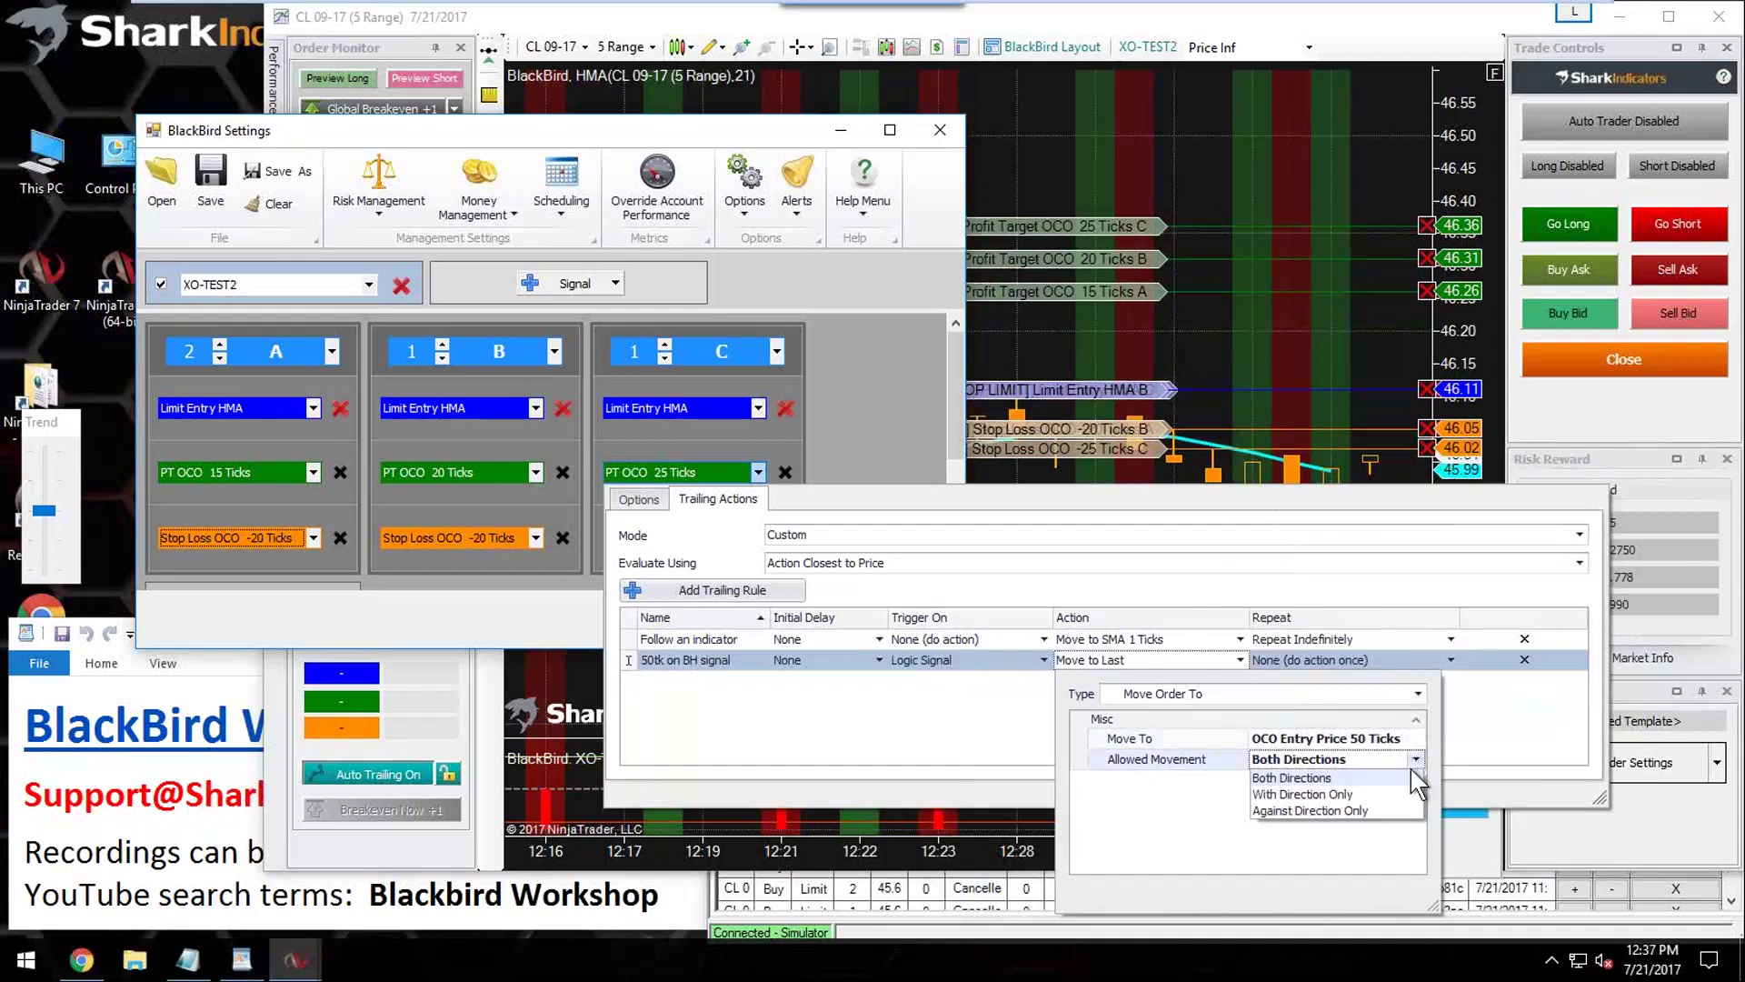
left_click(1308, 795)
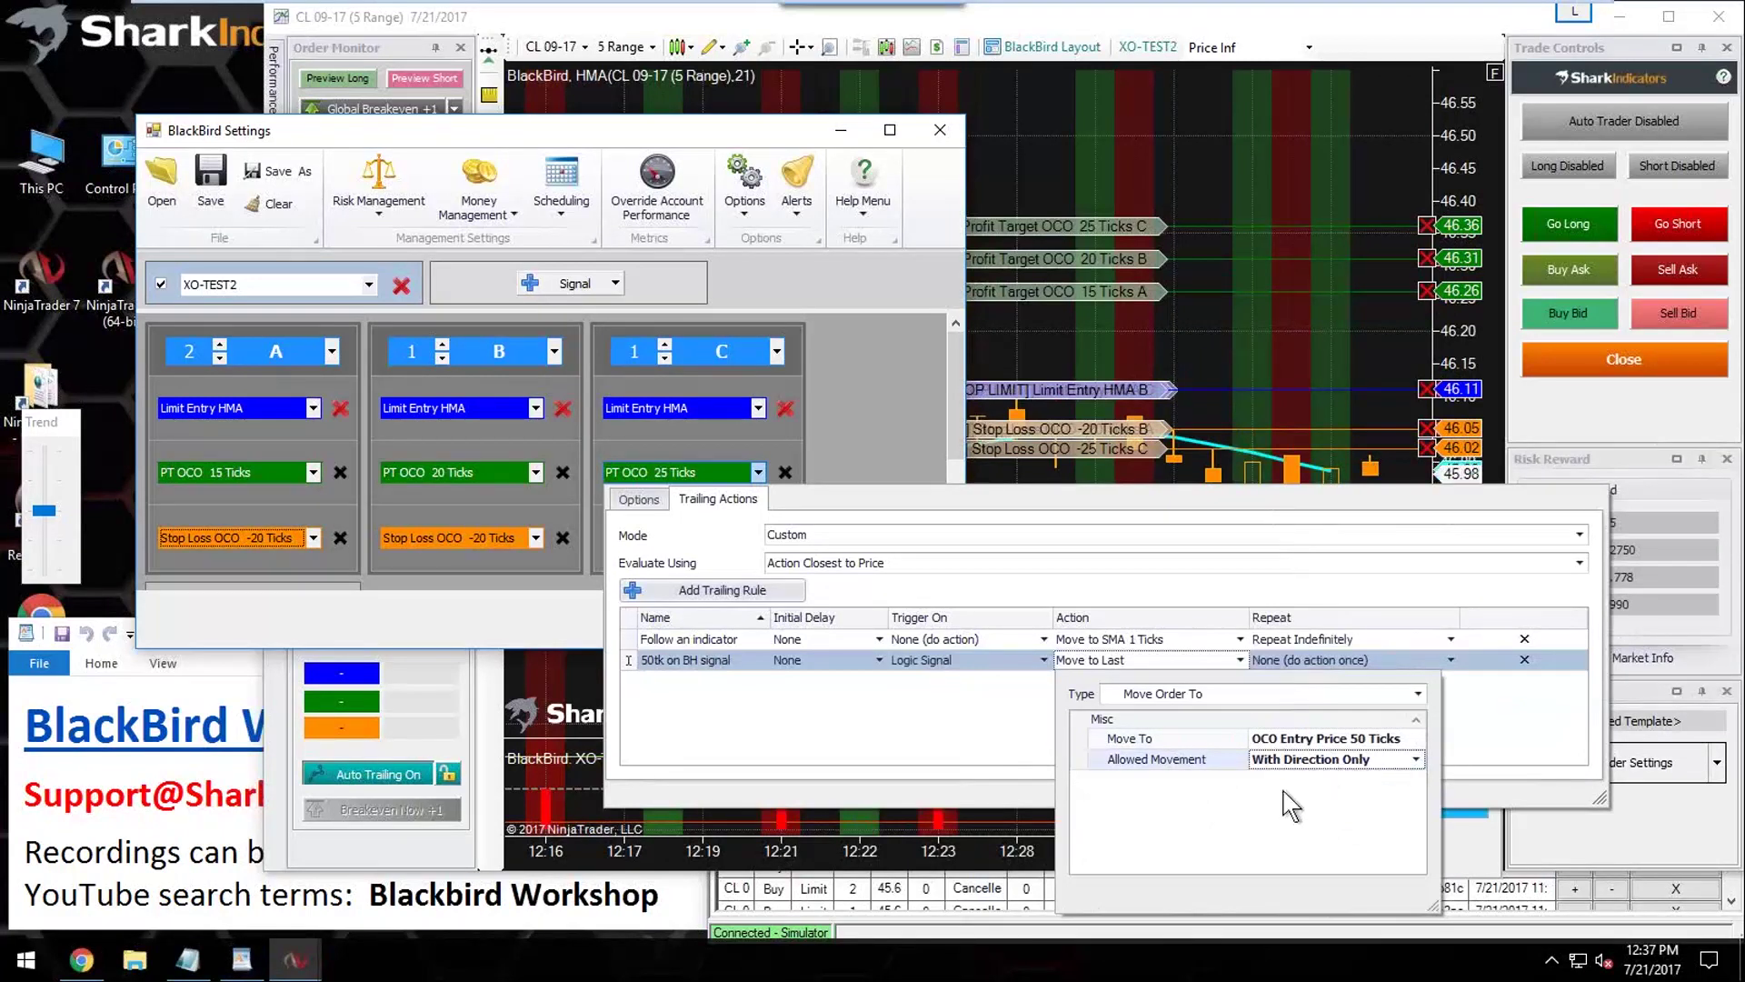
Step: Review the repeat and BloodHound trigger settings of the "50tk on BH signal" rule
left_click(1318, 663)
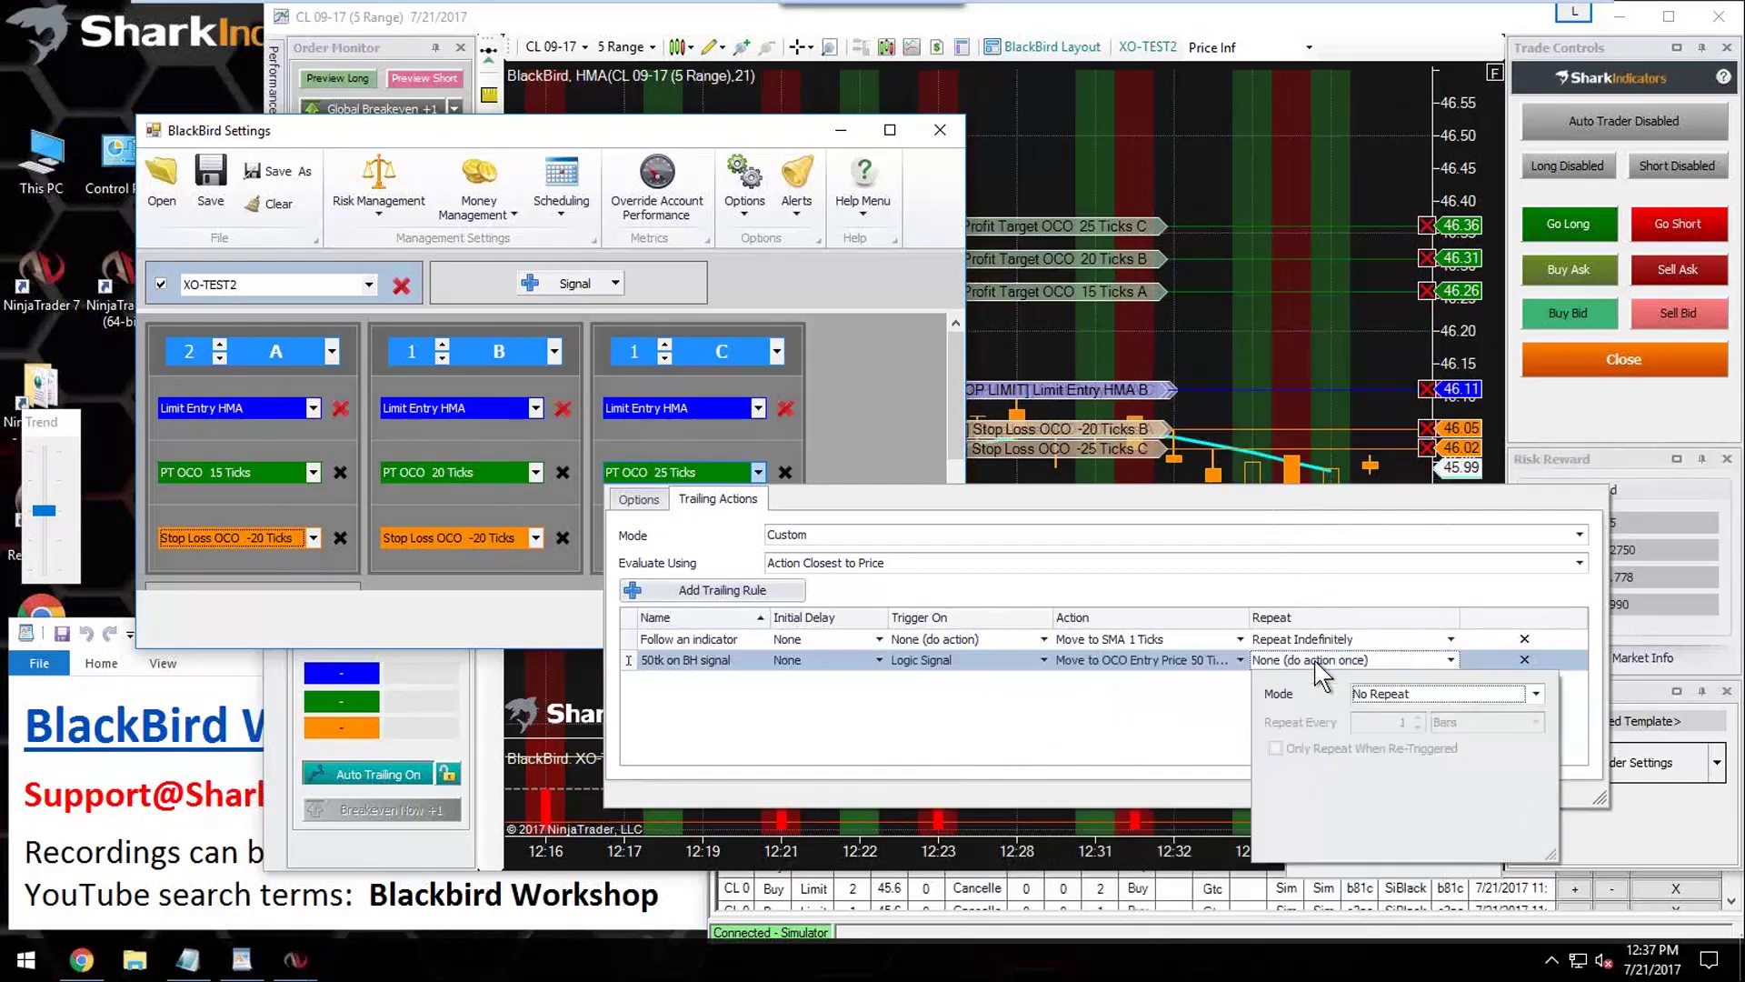
left_click(1148, 727)
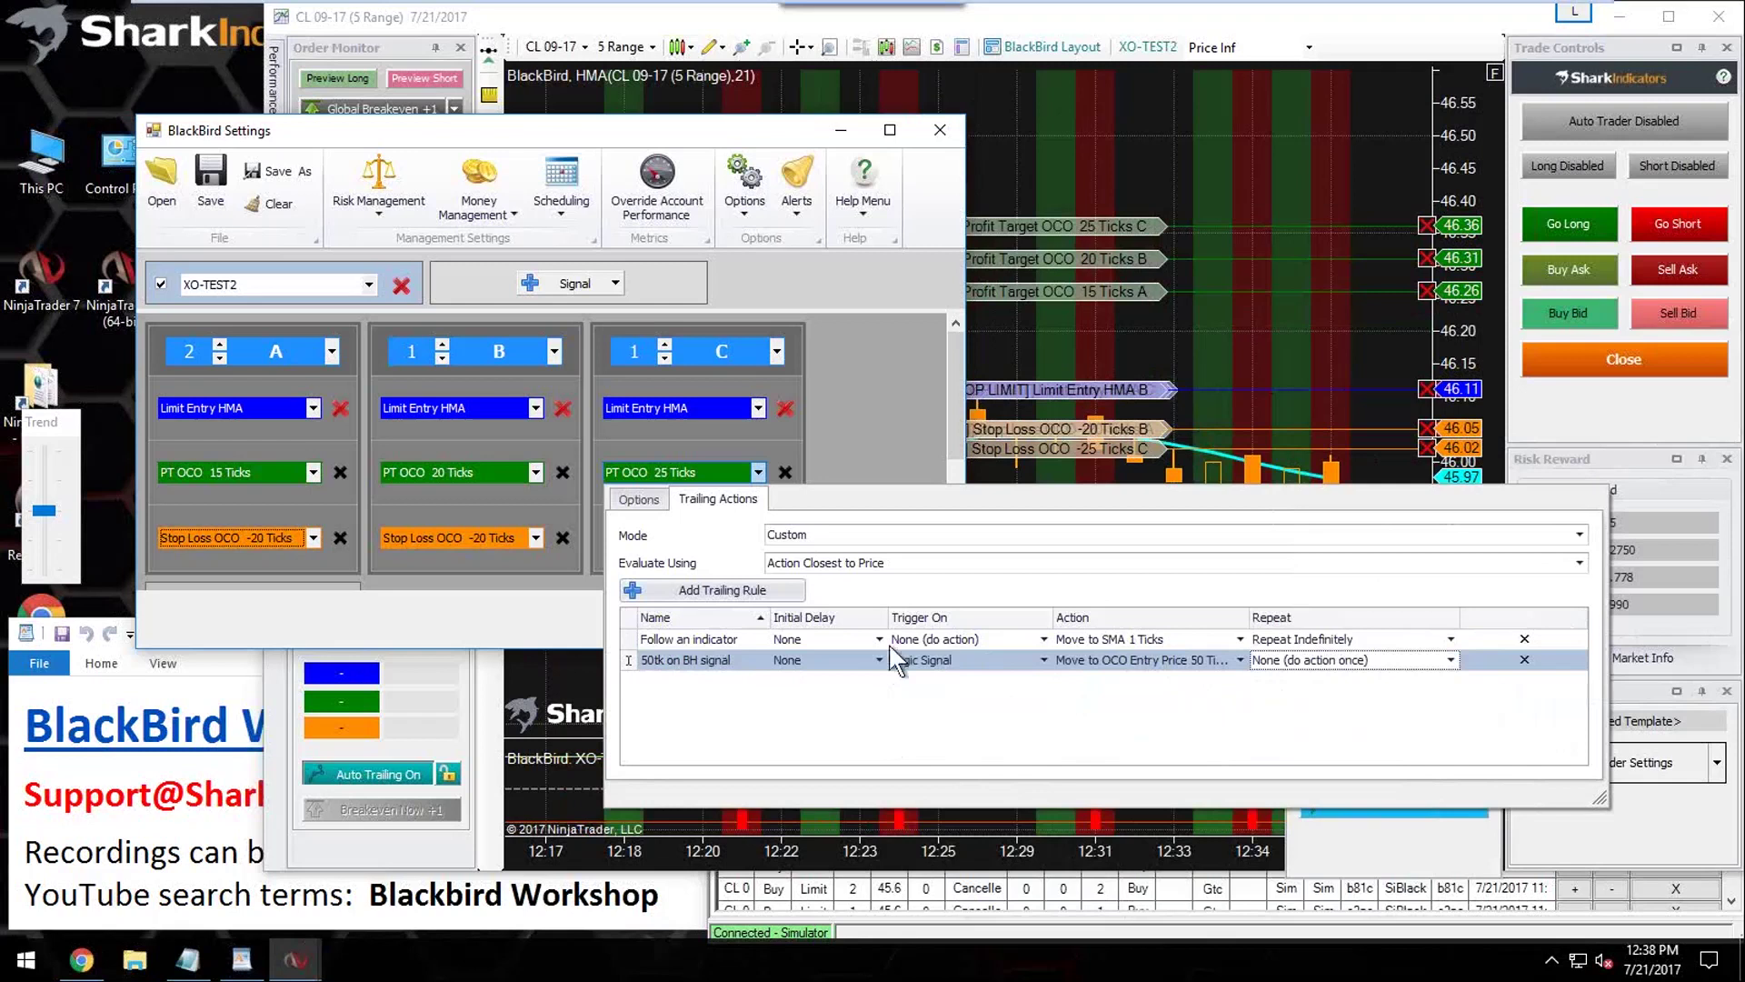
left_click(1043, 661)
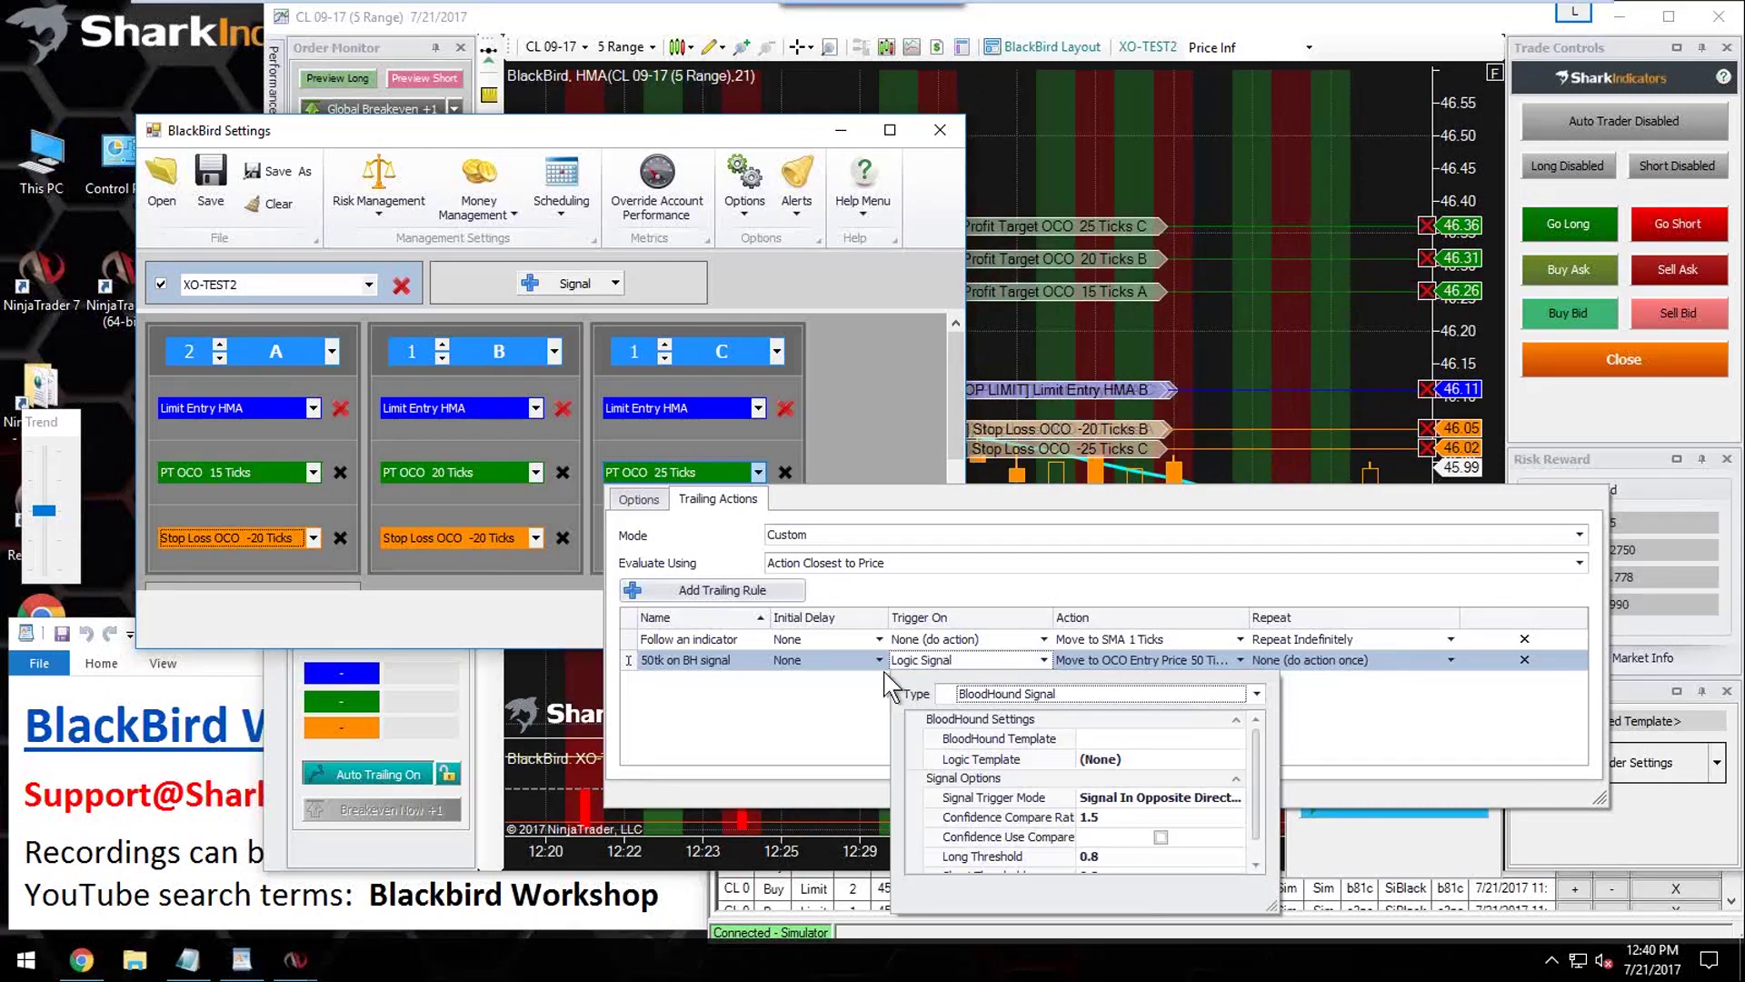
left_click(861, 715)
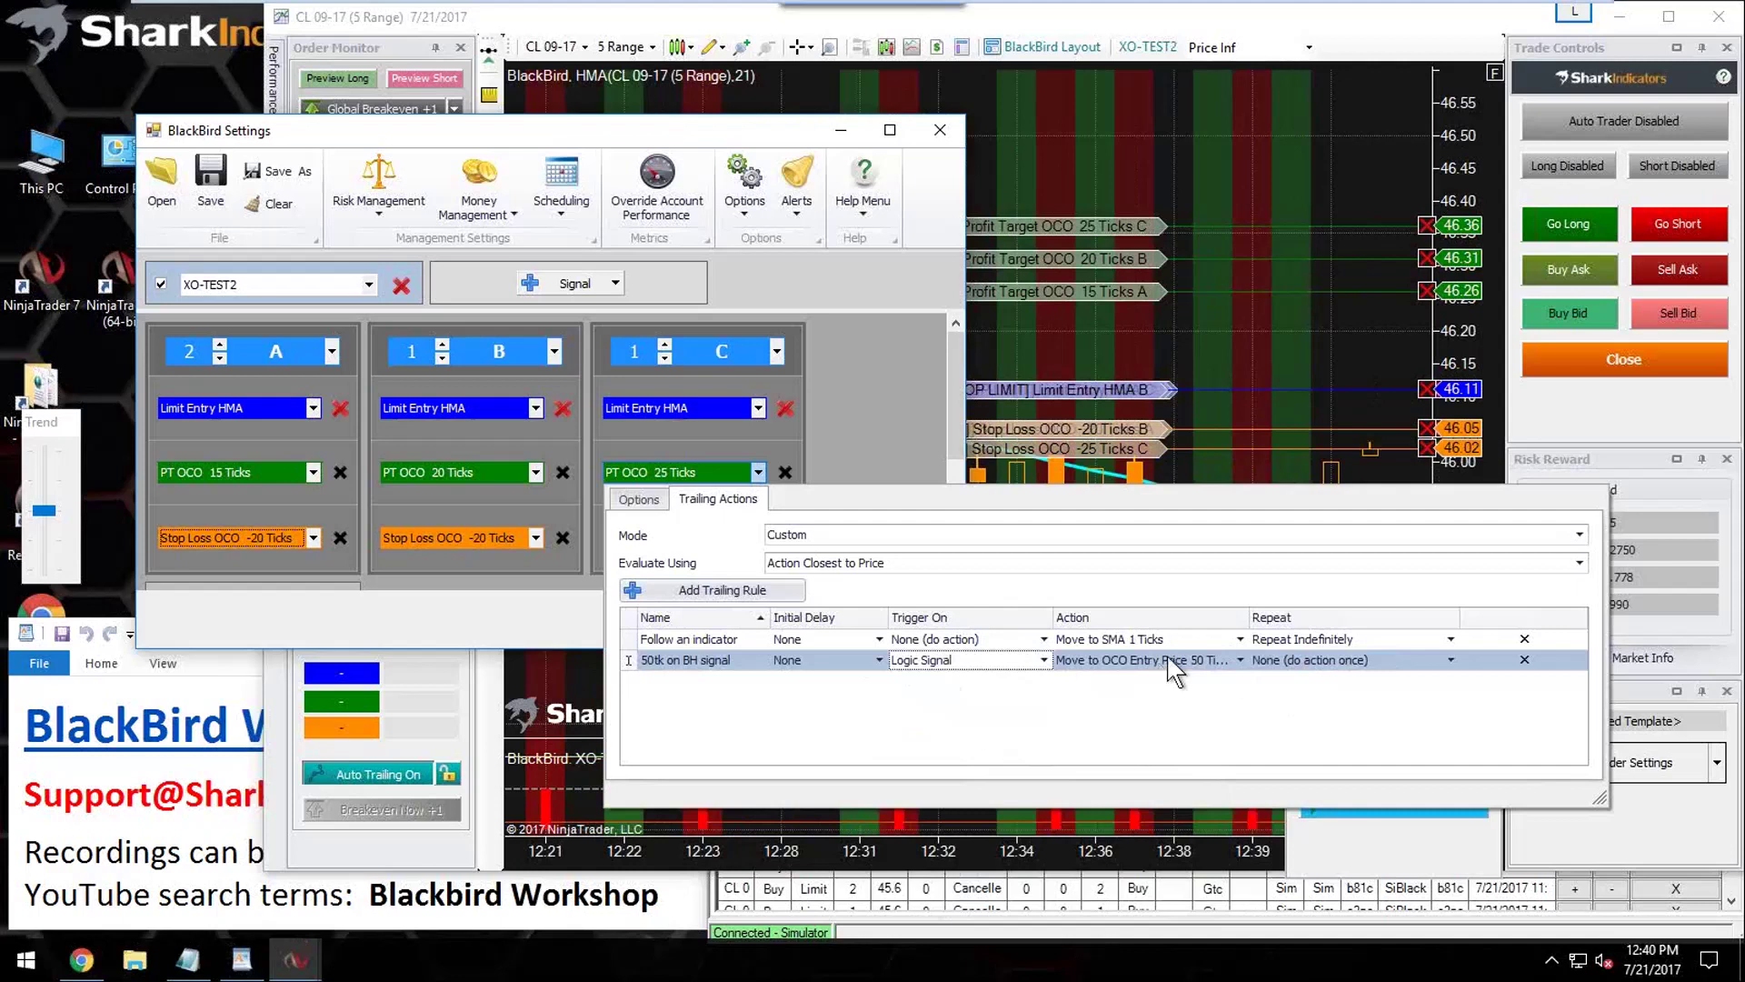
Step: Set the "50tk on BH signal" rule to Repeat Indefinitely and enable Only Repeat When Re-Triggered
left_click(1327, 660)
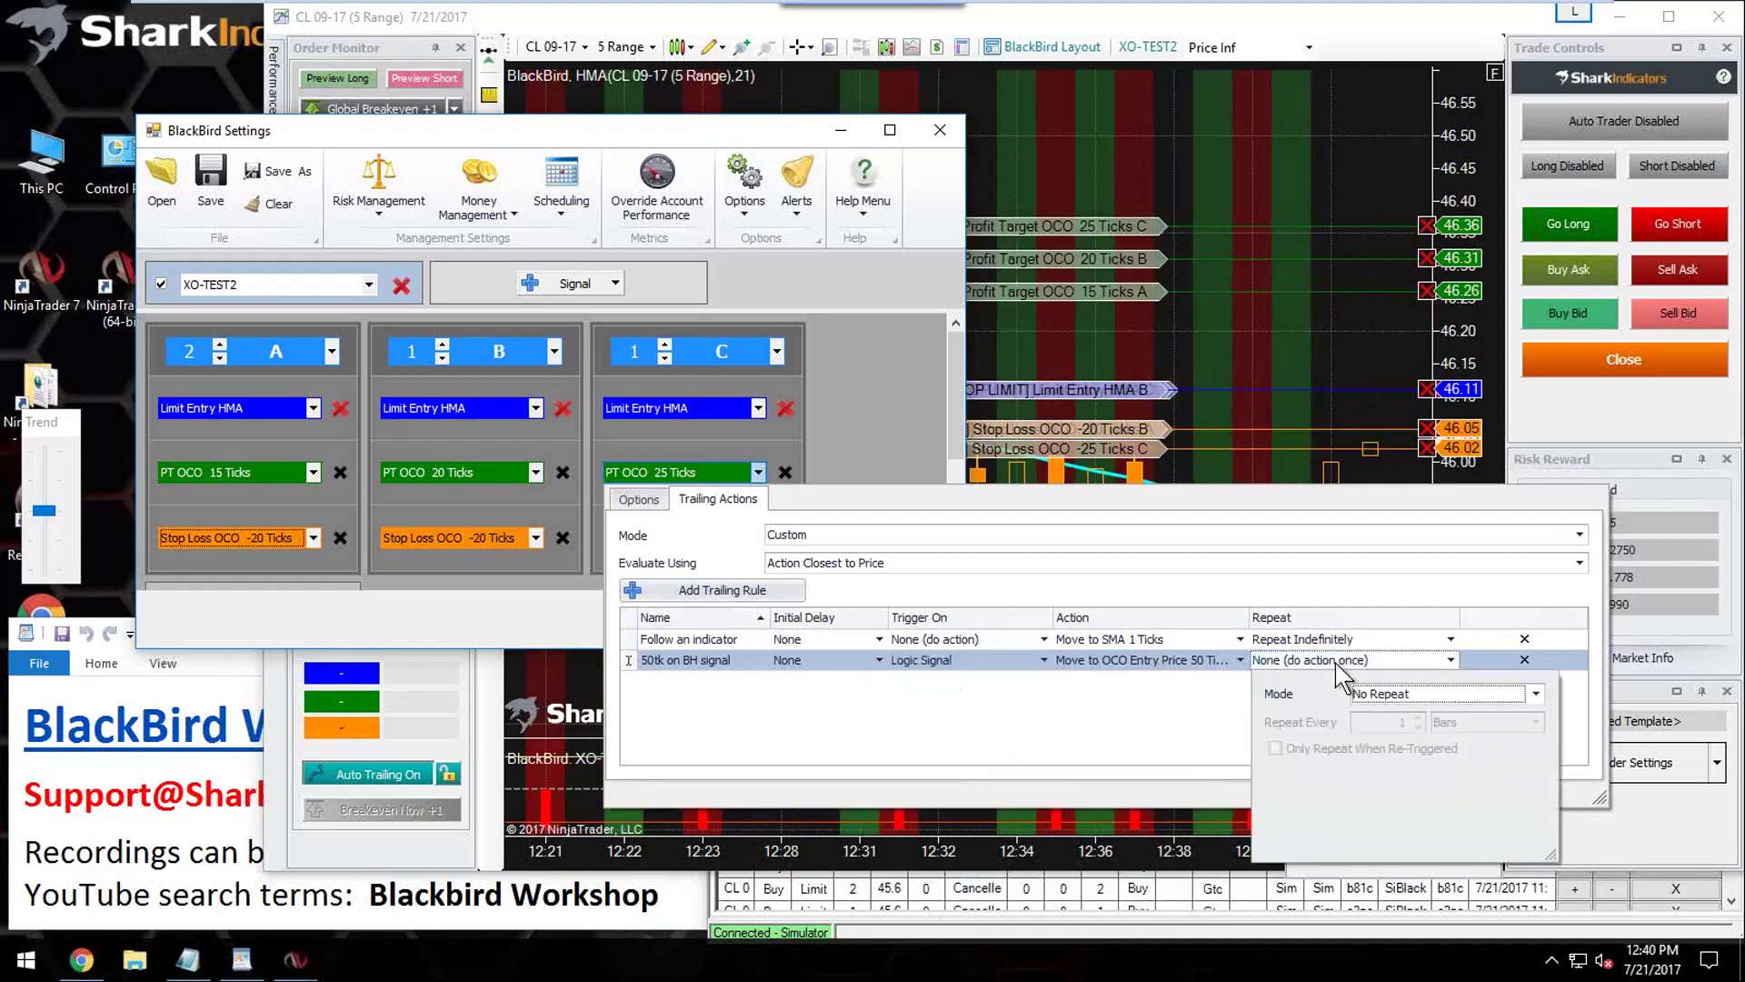
left_click(1428, 697)
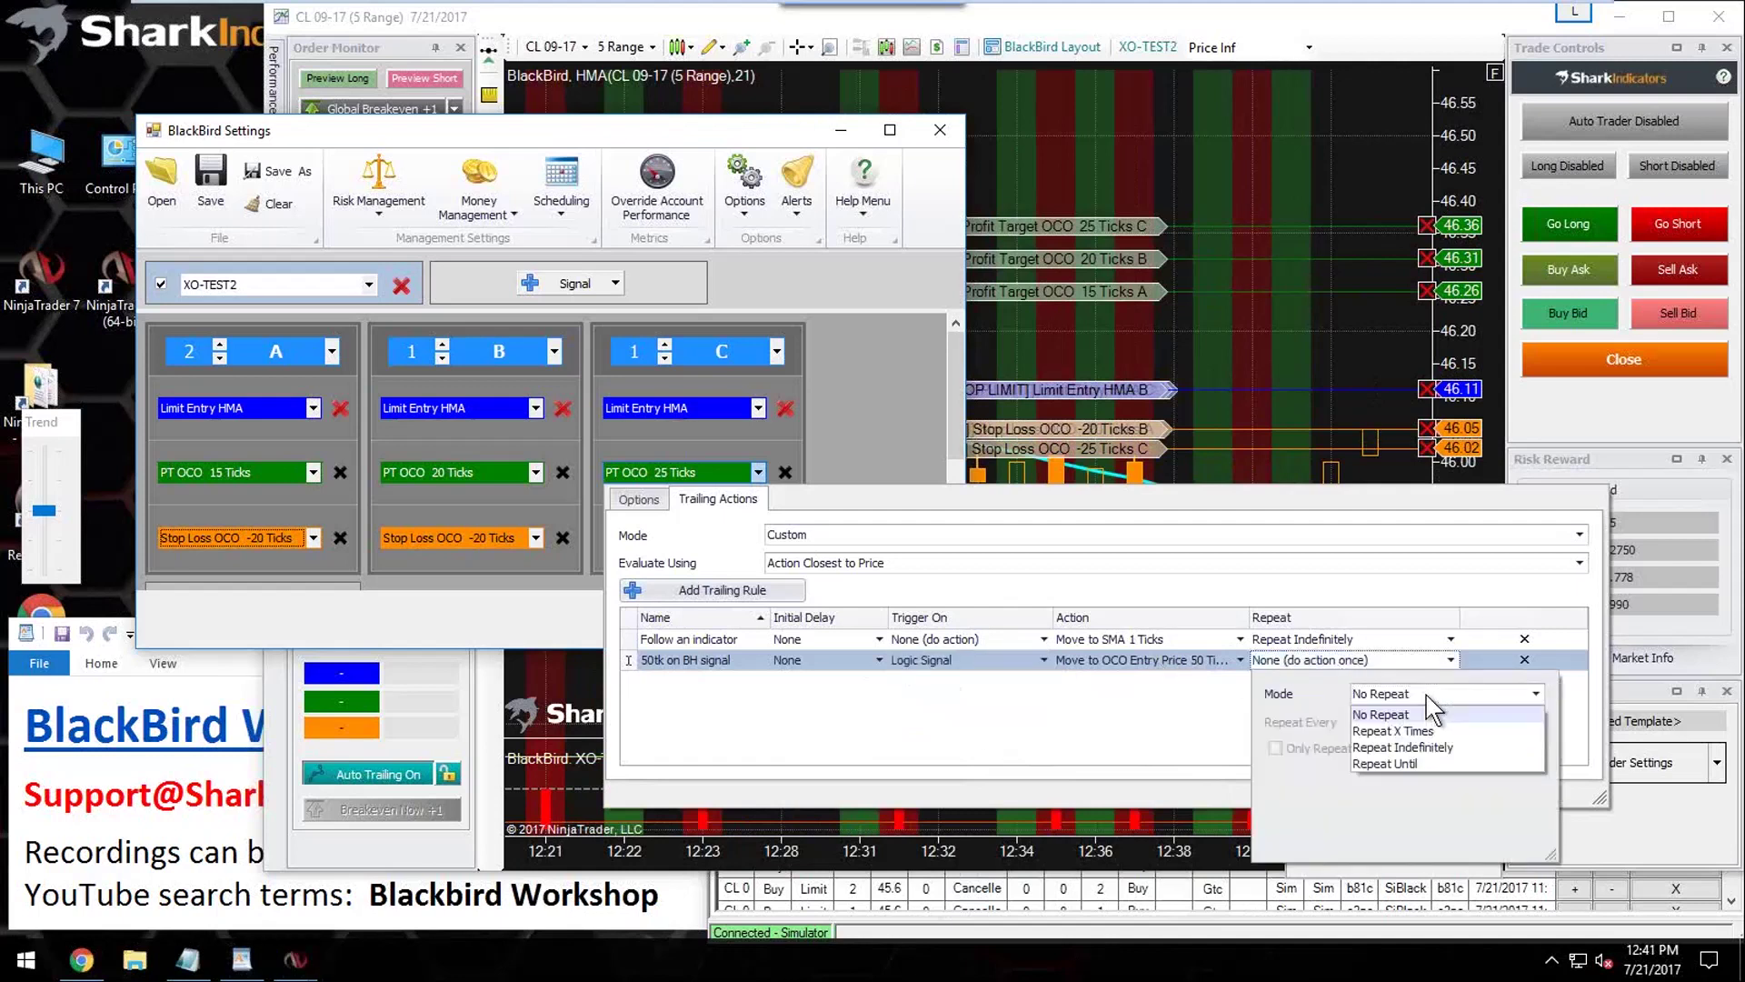
left_click(1412, 748)
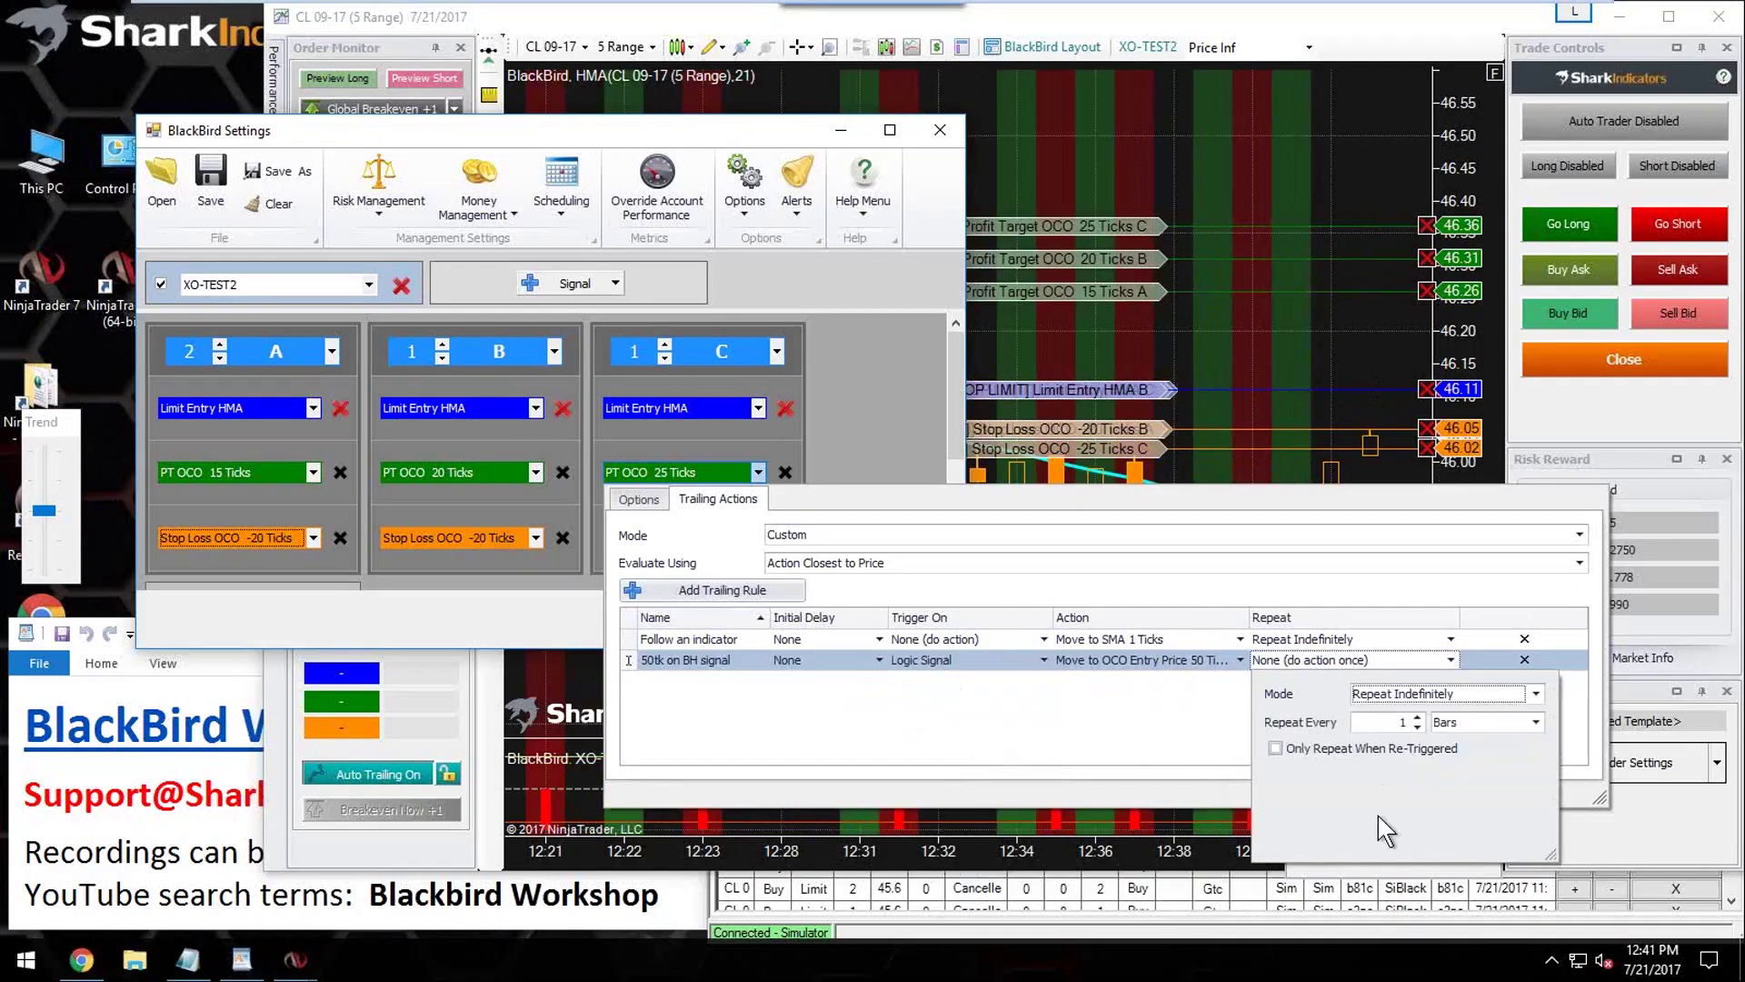
left_click(1276, 748)
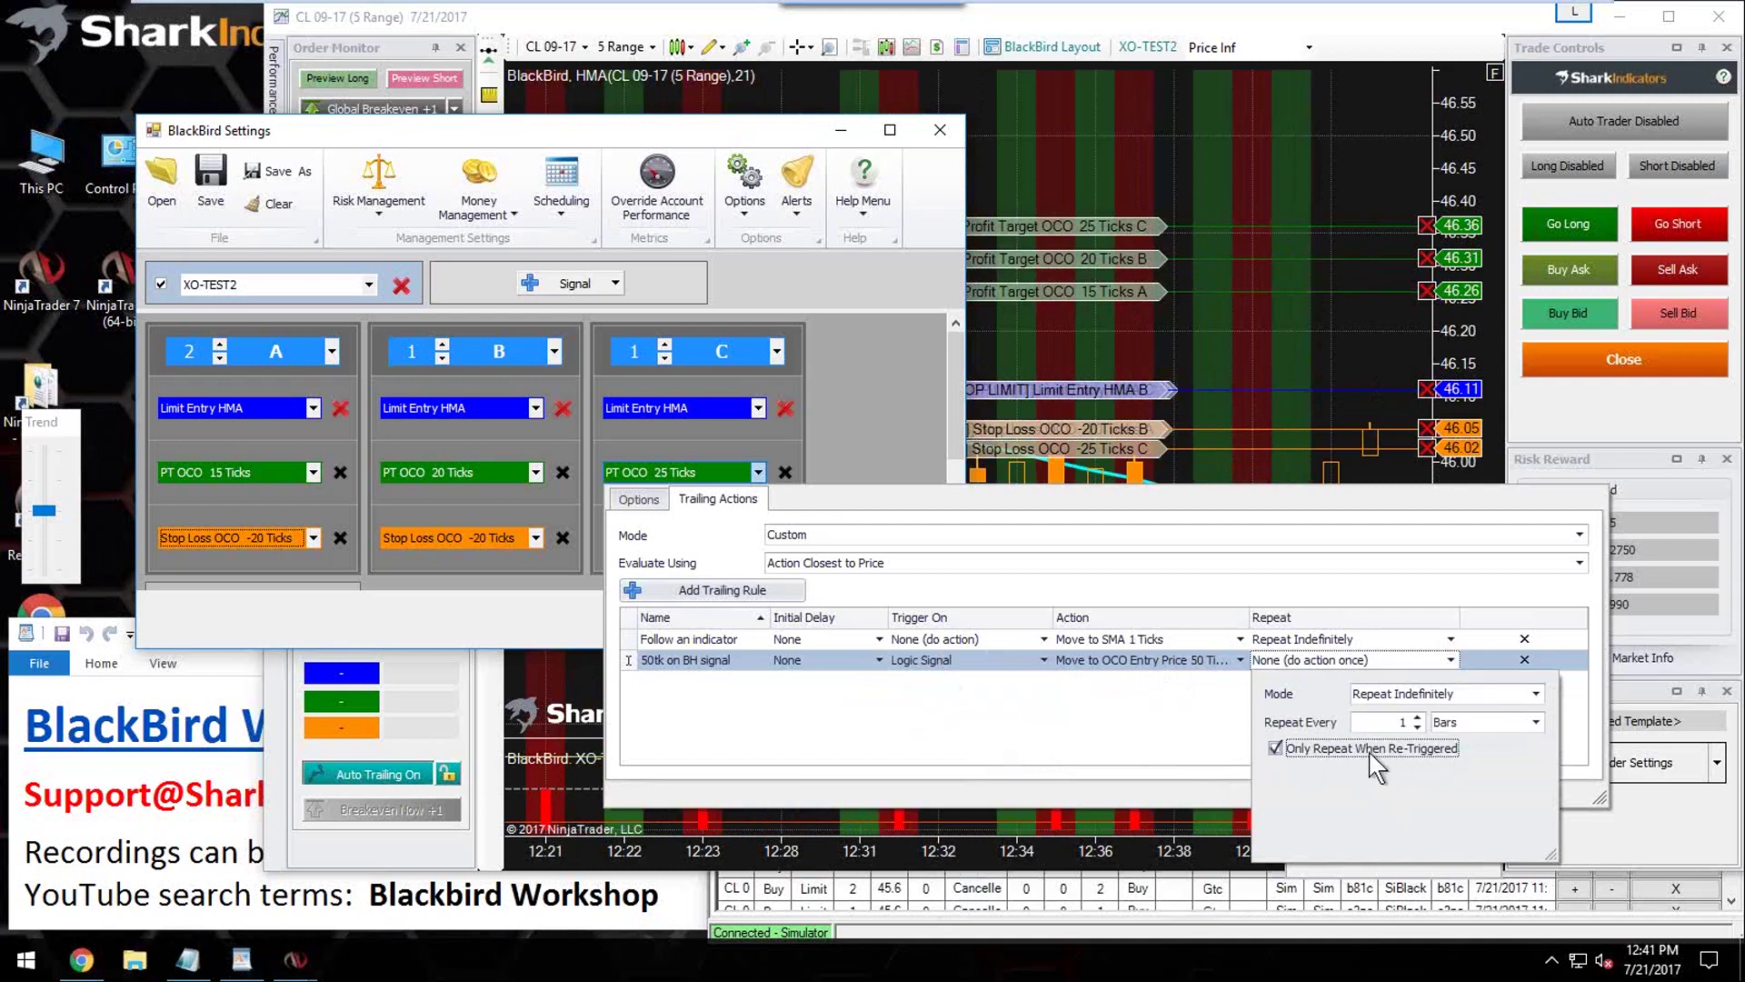
Step: Set the rule's Signal Trigger Mode to Signal In Same Direction, and widen the Action column of the rule list
left_click(968, 664)
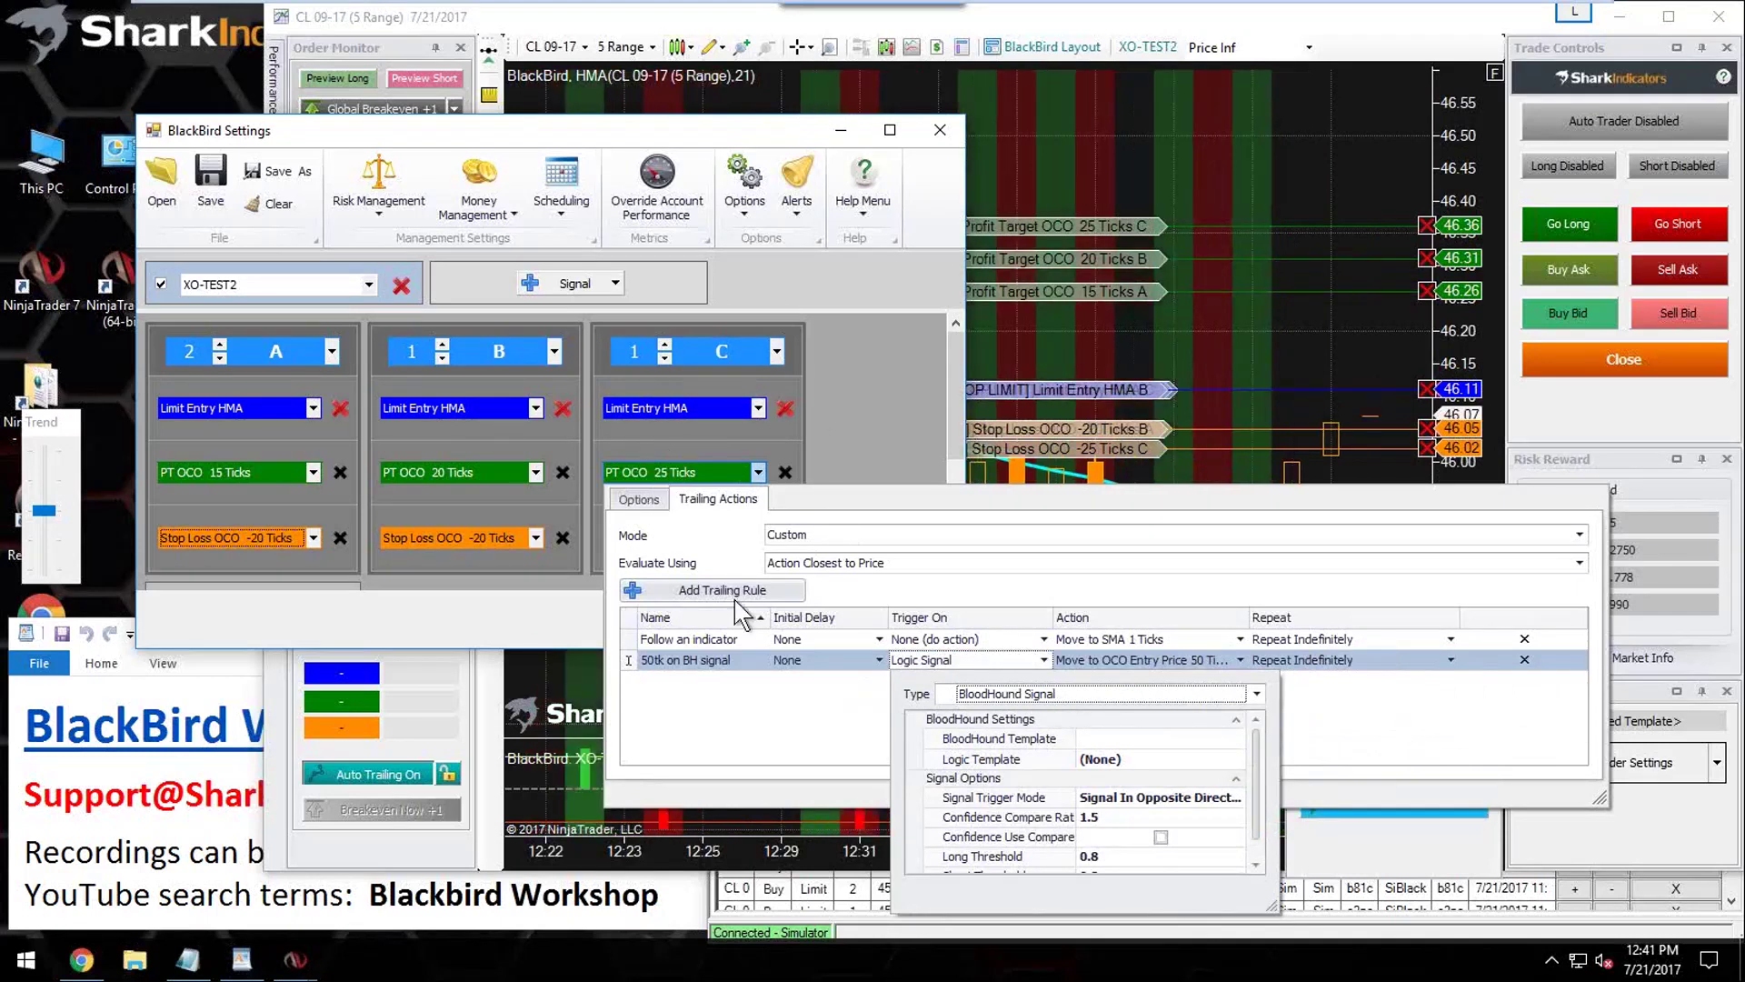
left_click(1231, 800)
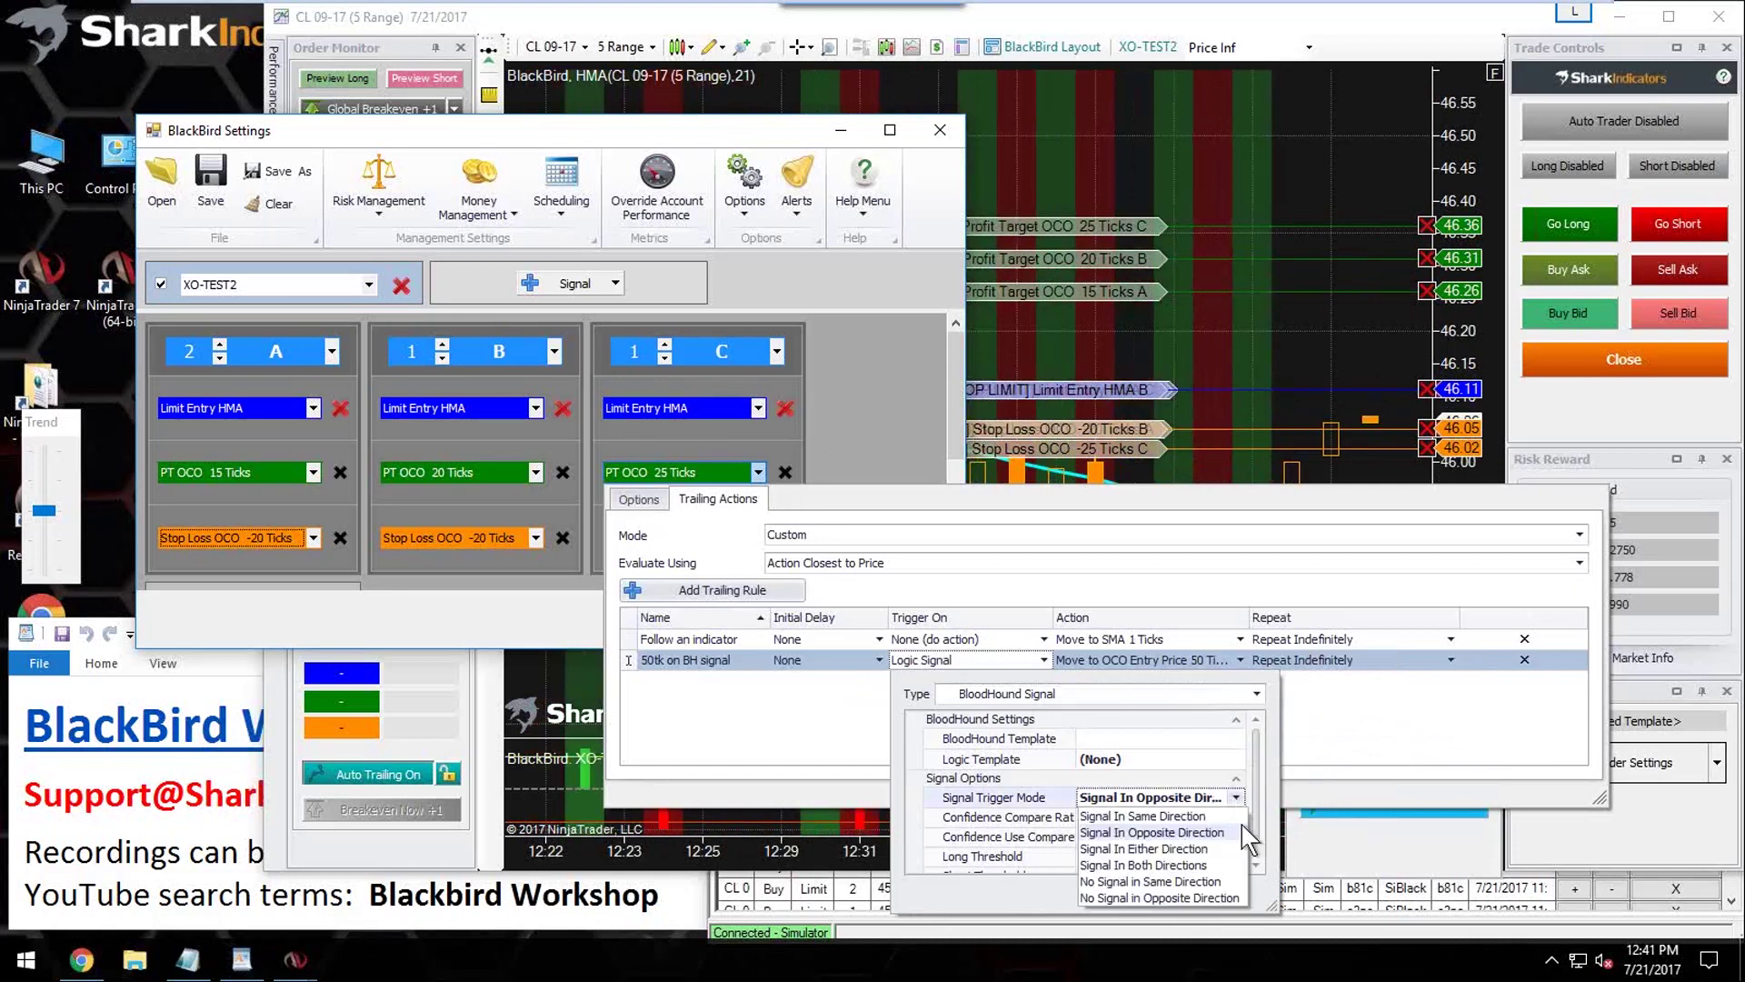
left_click(1149, 815)
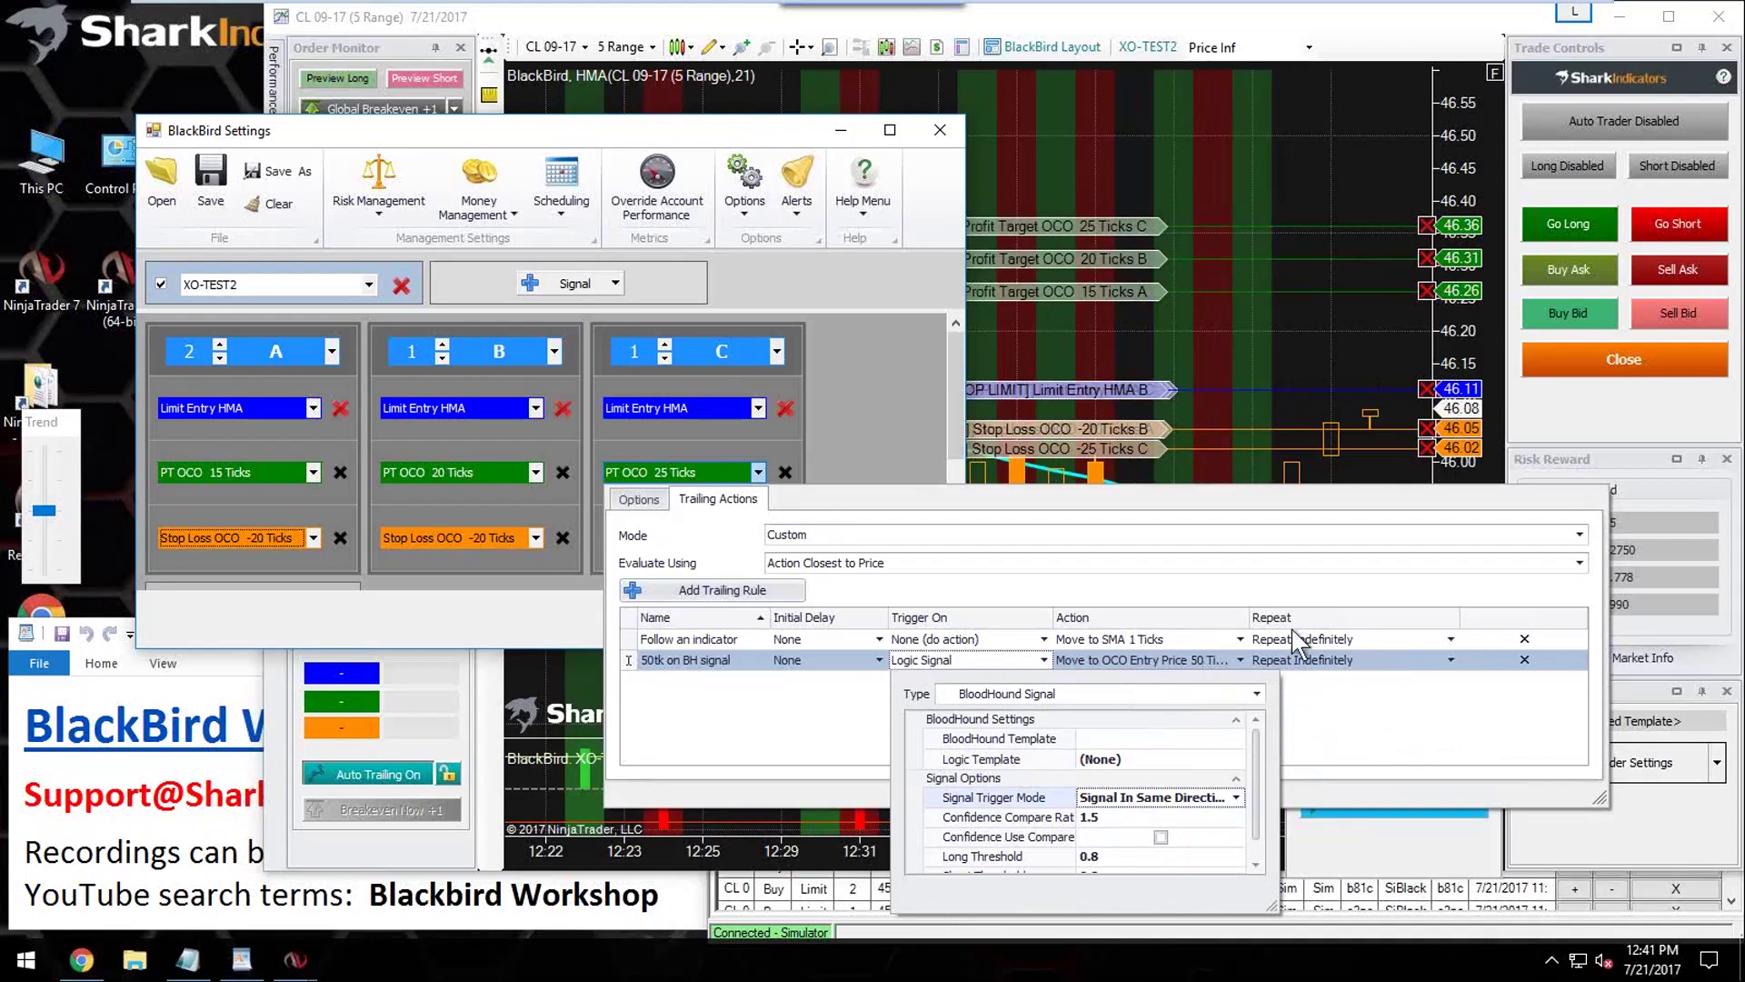
left_click_drag(1268, 618, 1270, 618)
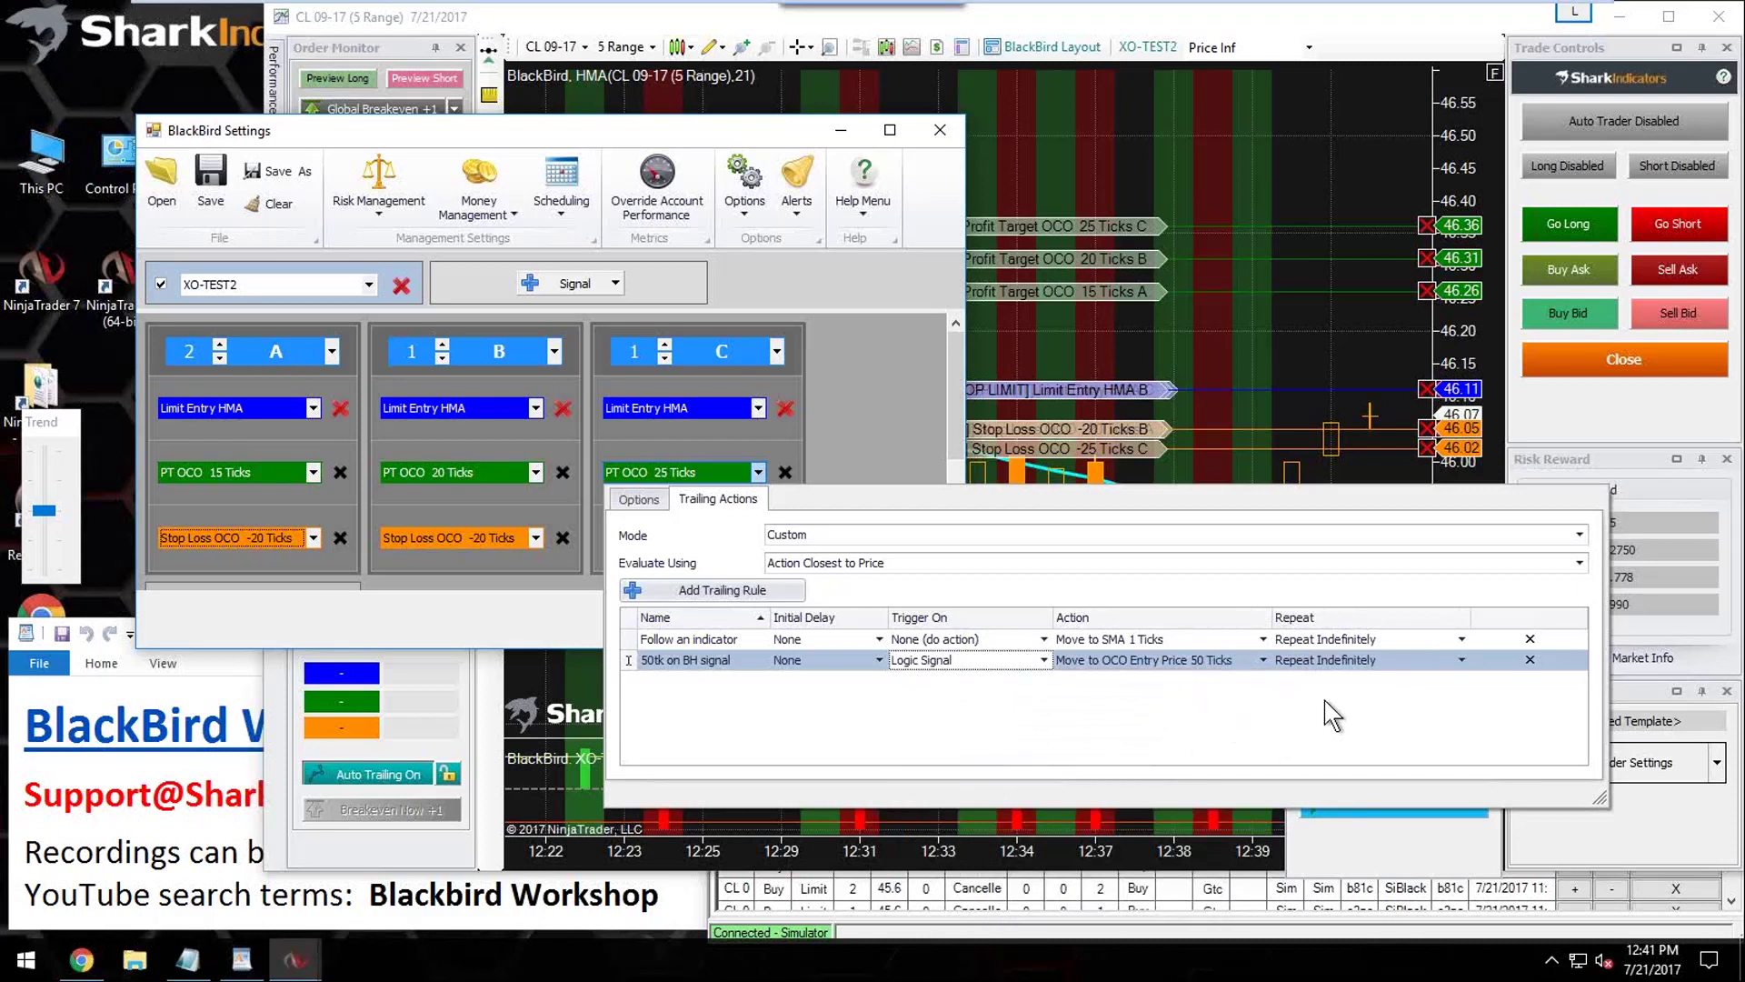
Step: Recheck the repeat mode and re-trigger option of the "50tk on BH signal" rule
left_click(1378, 662)
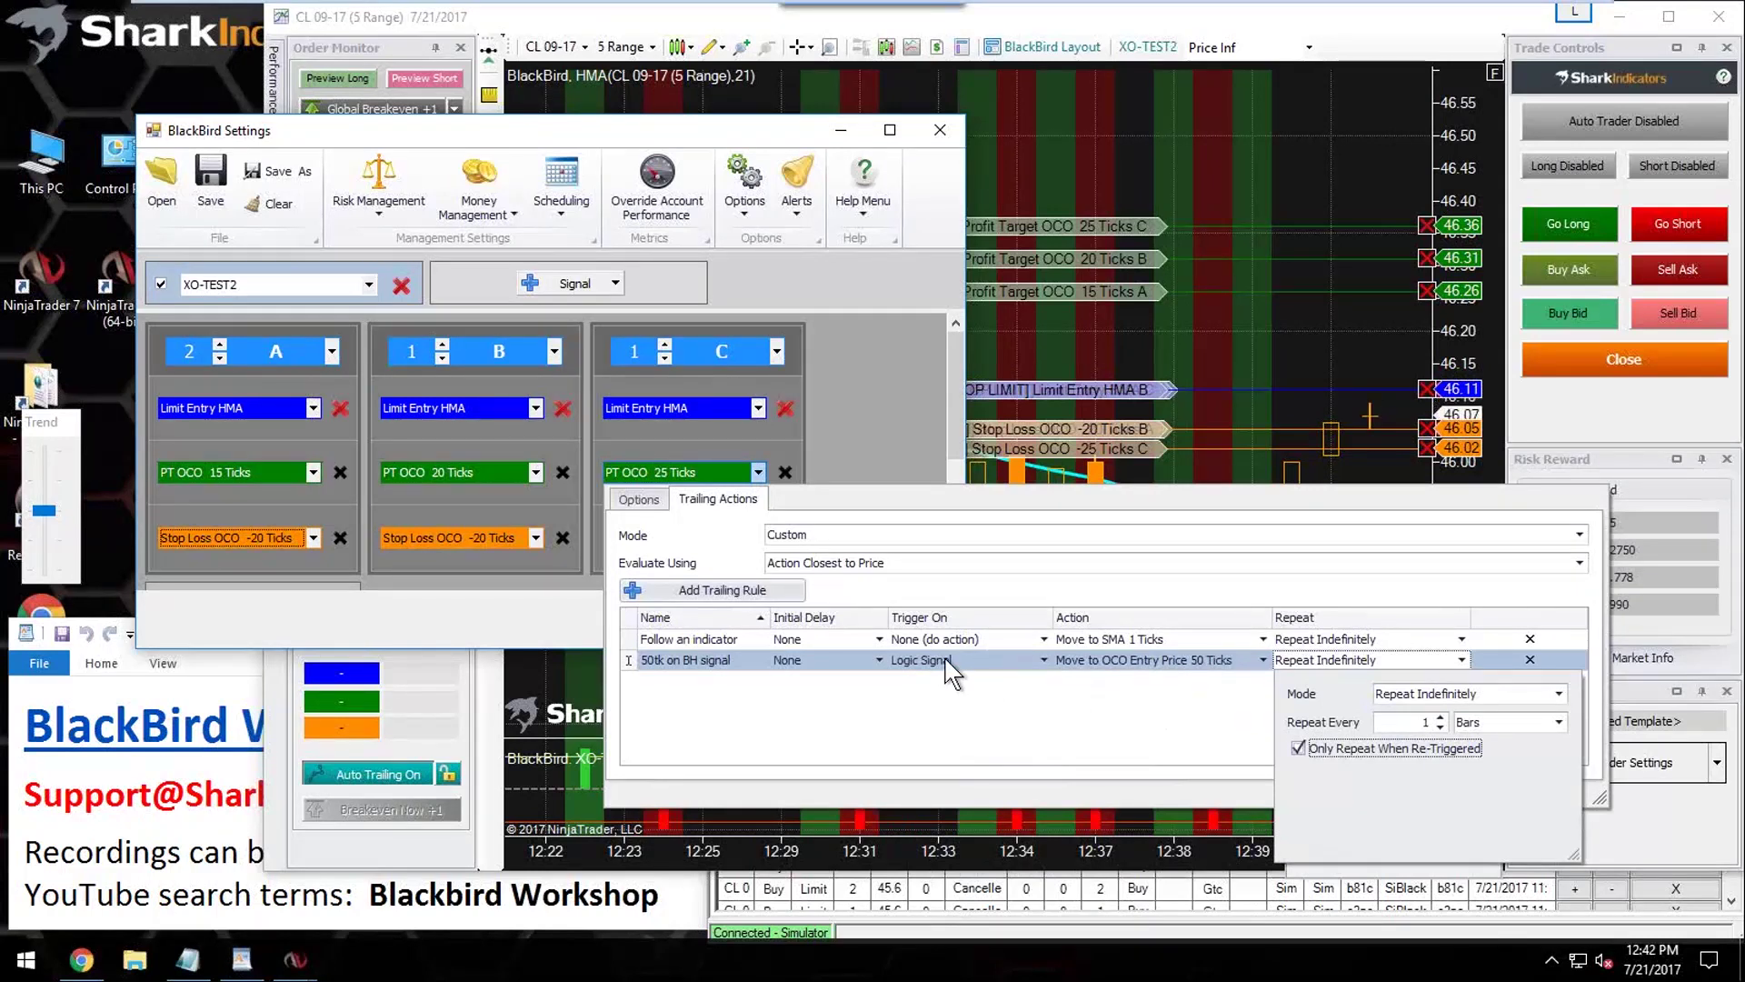
left_click(953, 702)
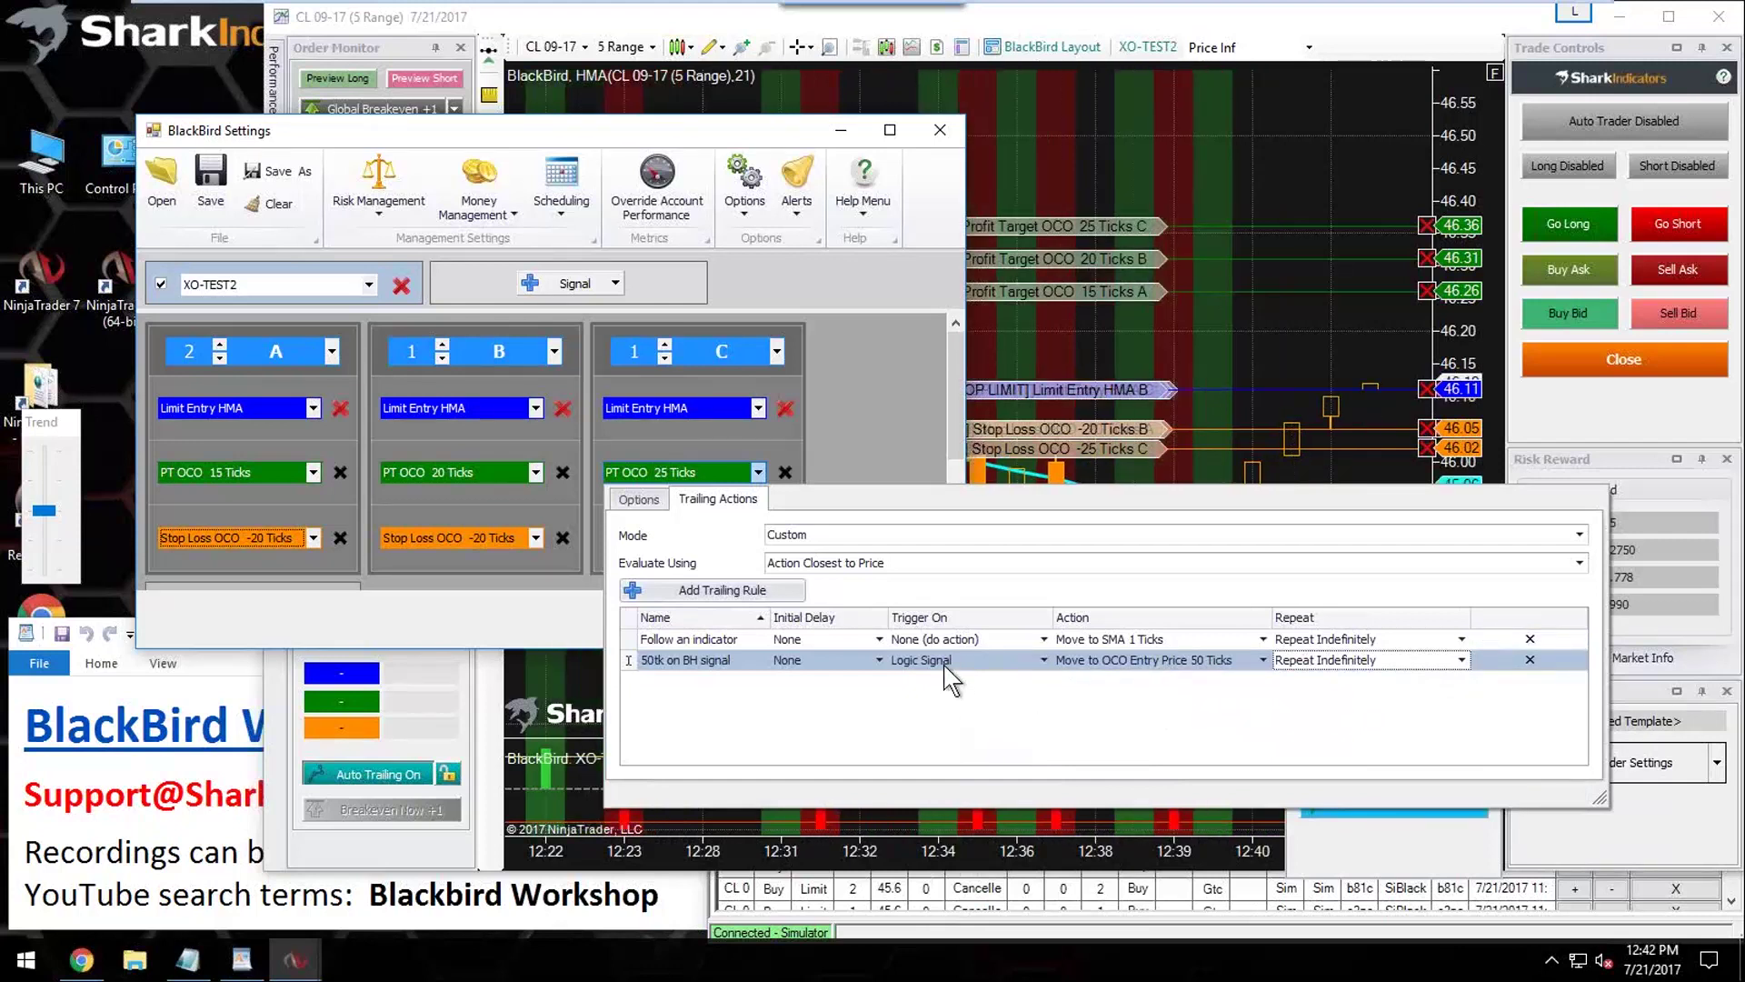
left_click(1343, 661)
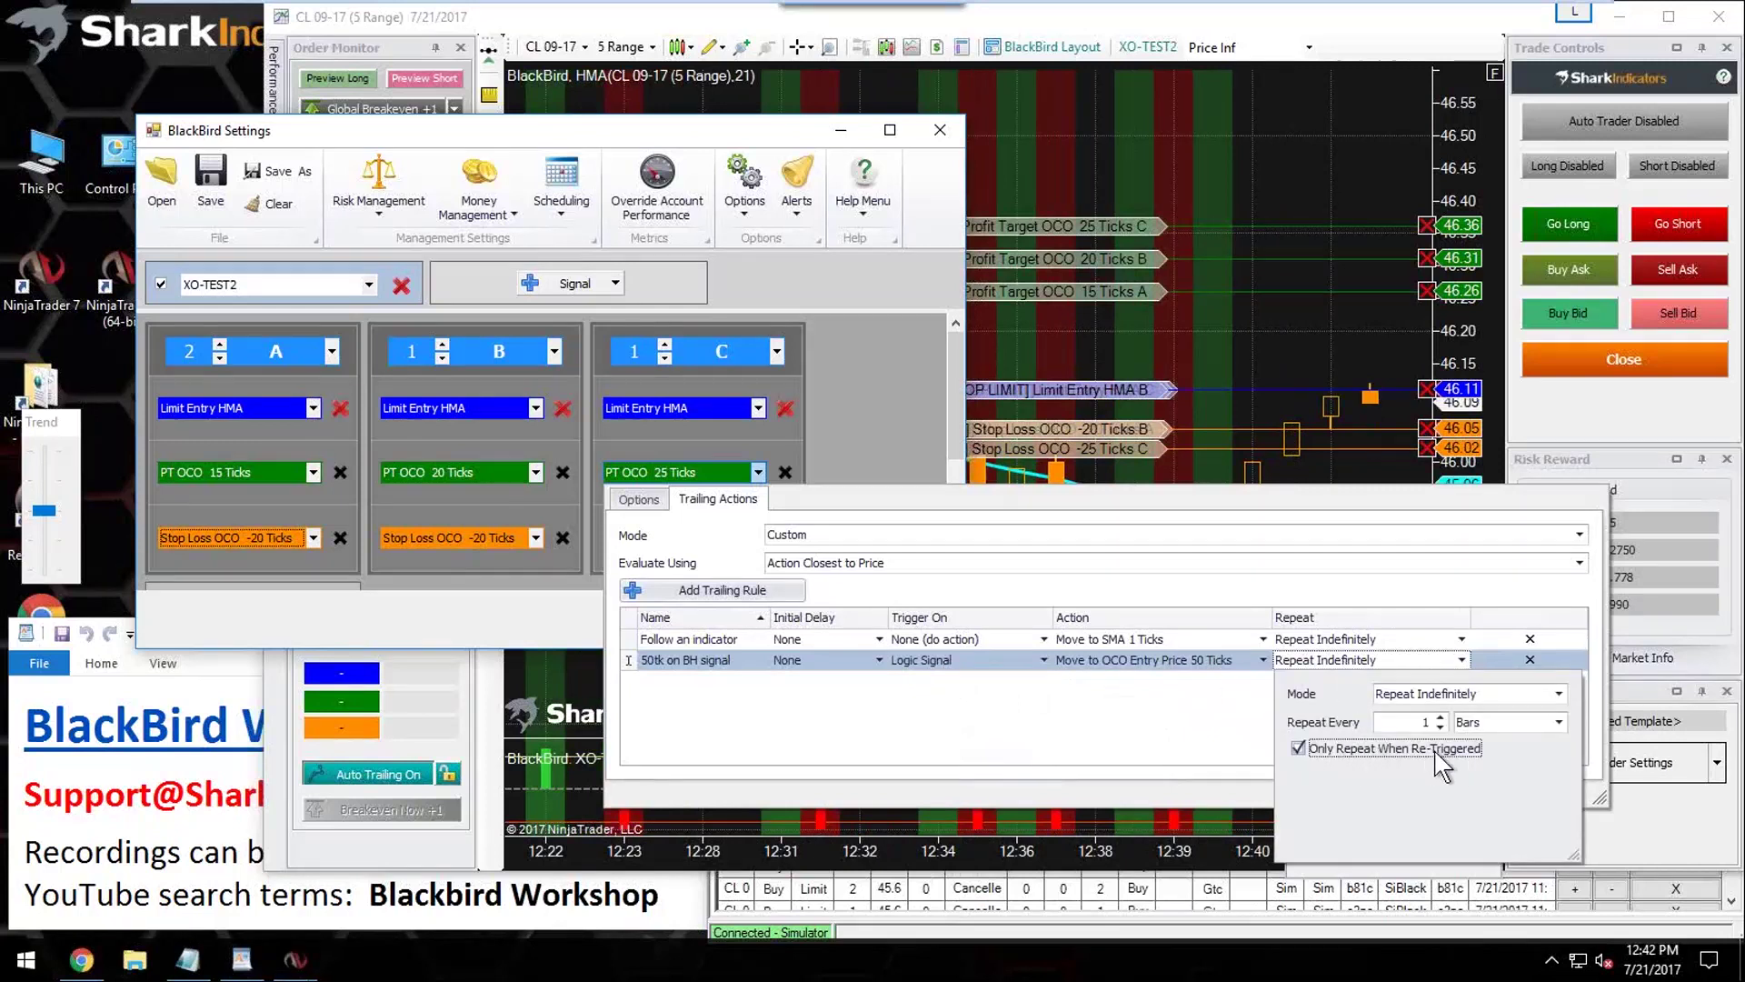
left_click(1222, 740)
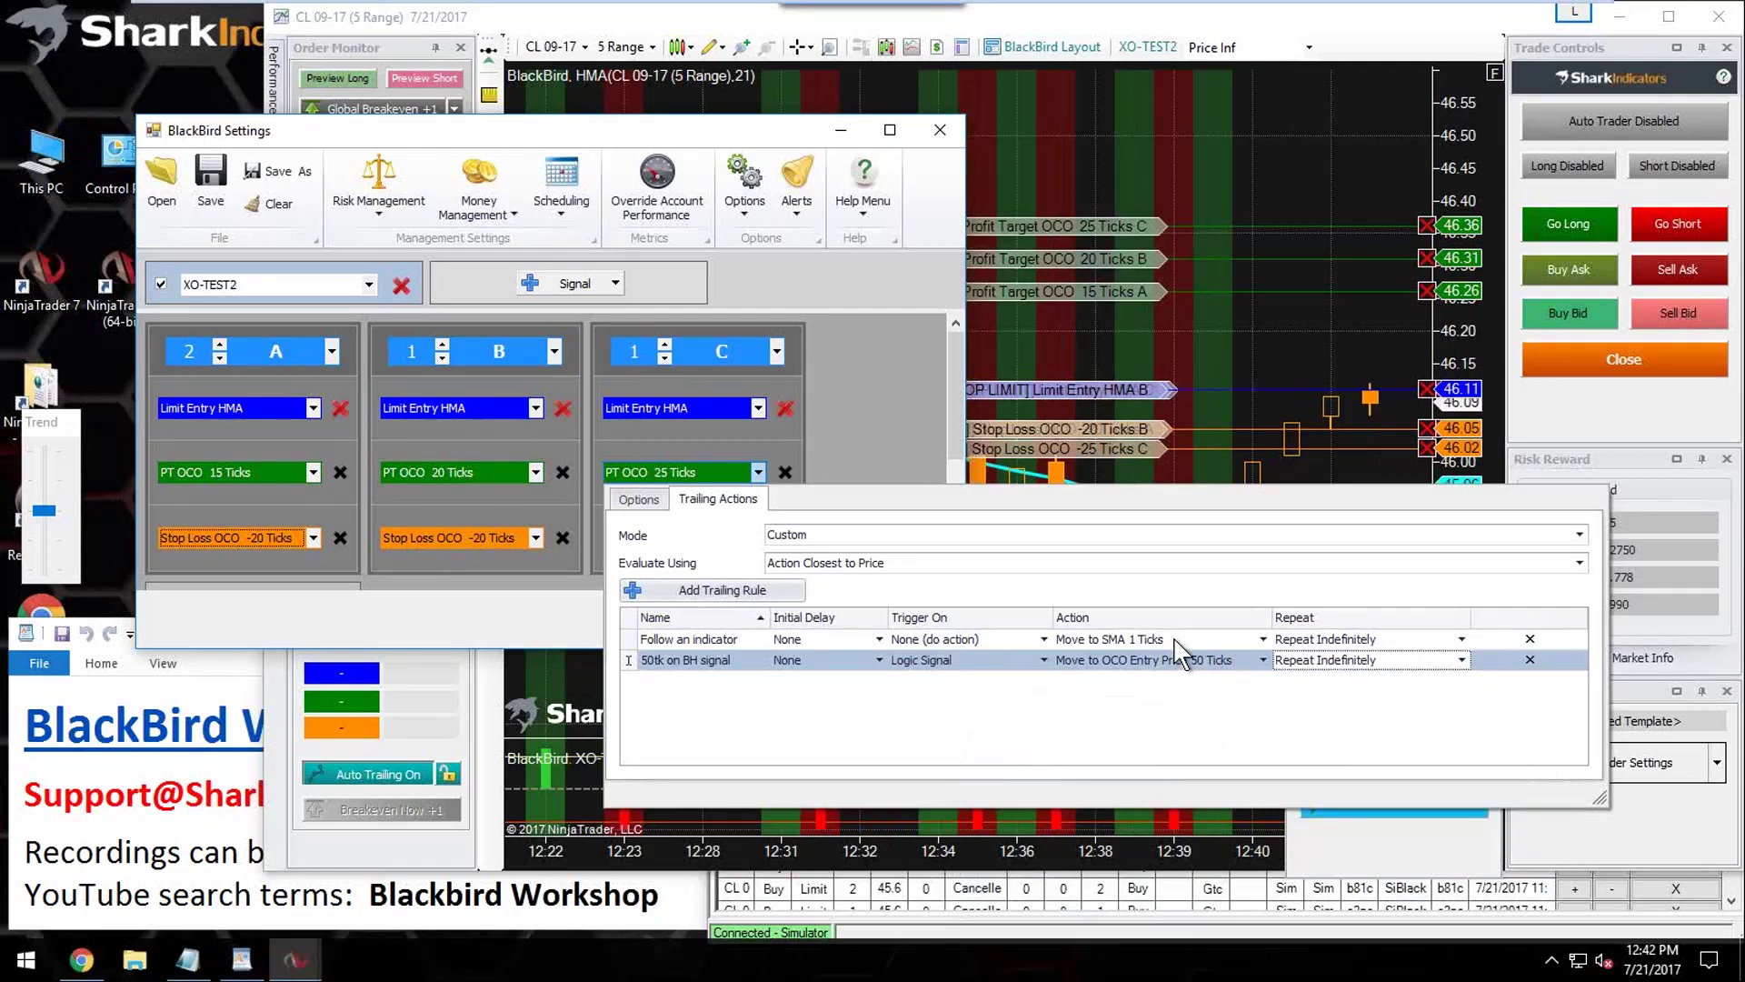
Step: Replace the "Follow an indicator" rule with a new trailing rule named "Return to 25tk"
left_click(1529, 651)
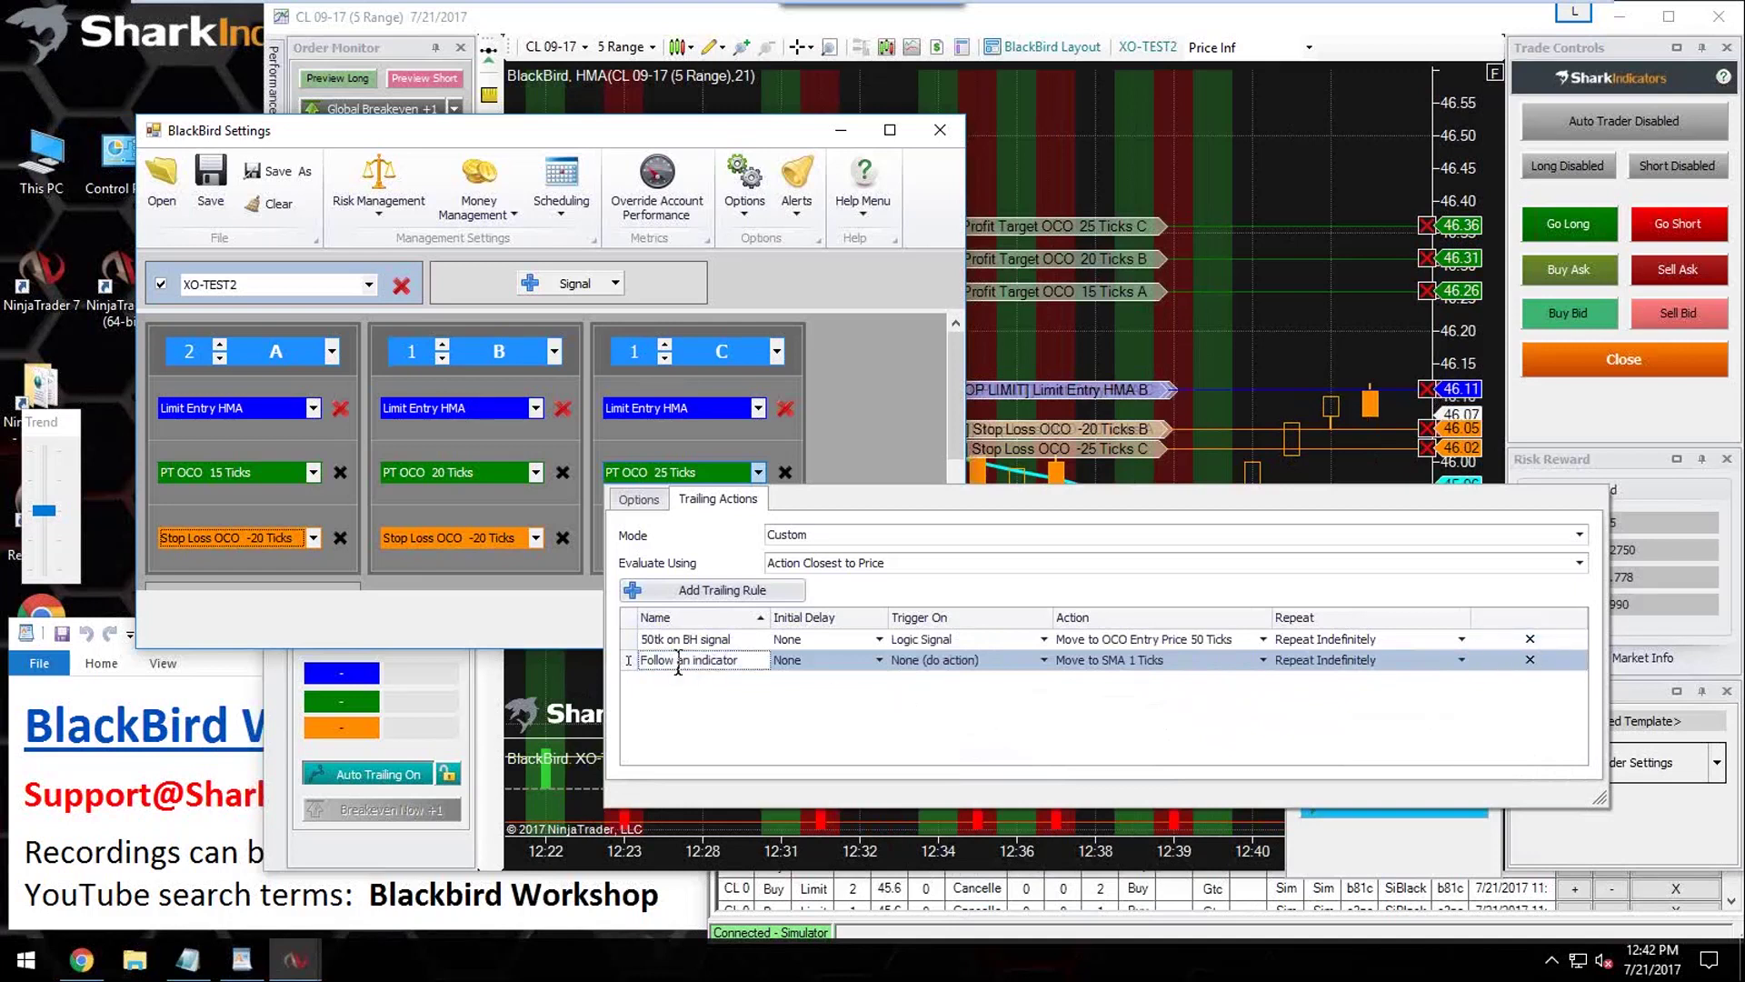
left_click(1532, 660)
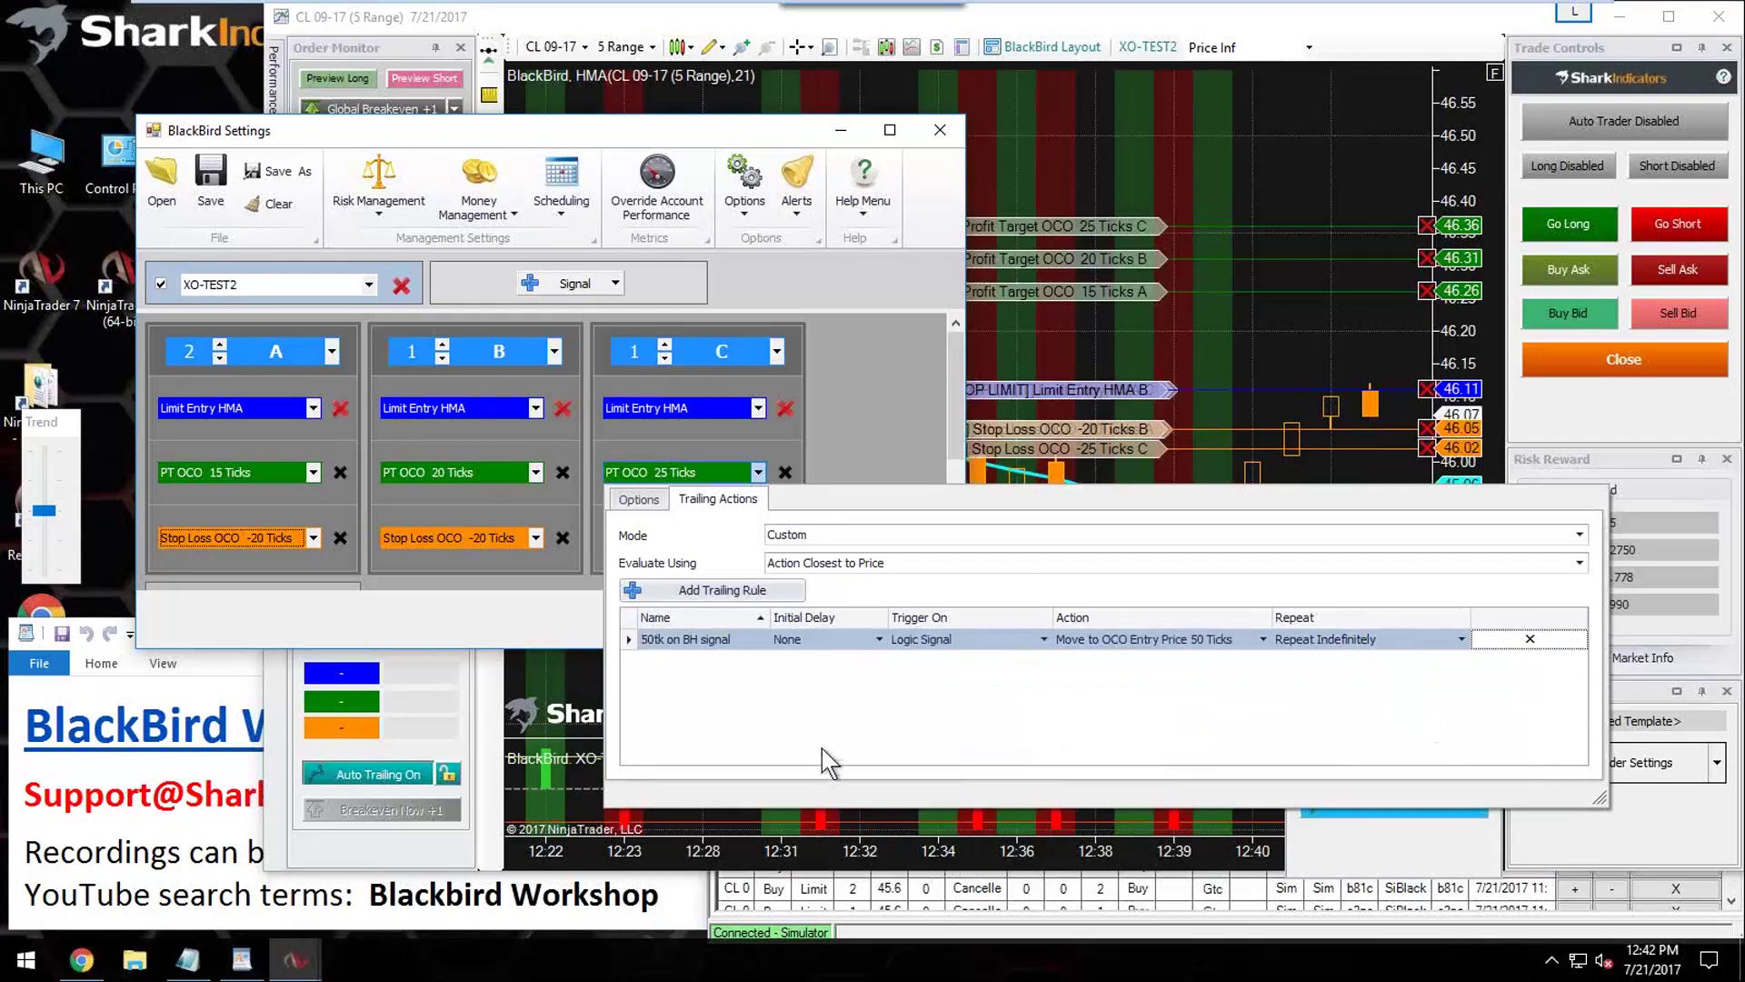
left_click(707, 587)
left_click(687, 660)
left_click_drag(680, 661, 632, 662)
type("Tet")
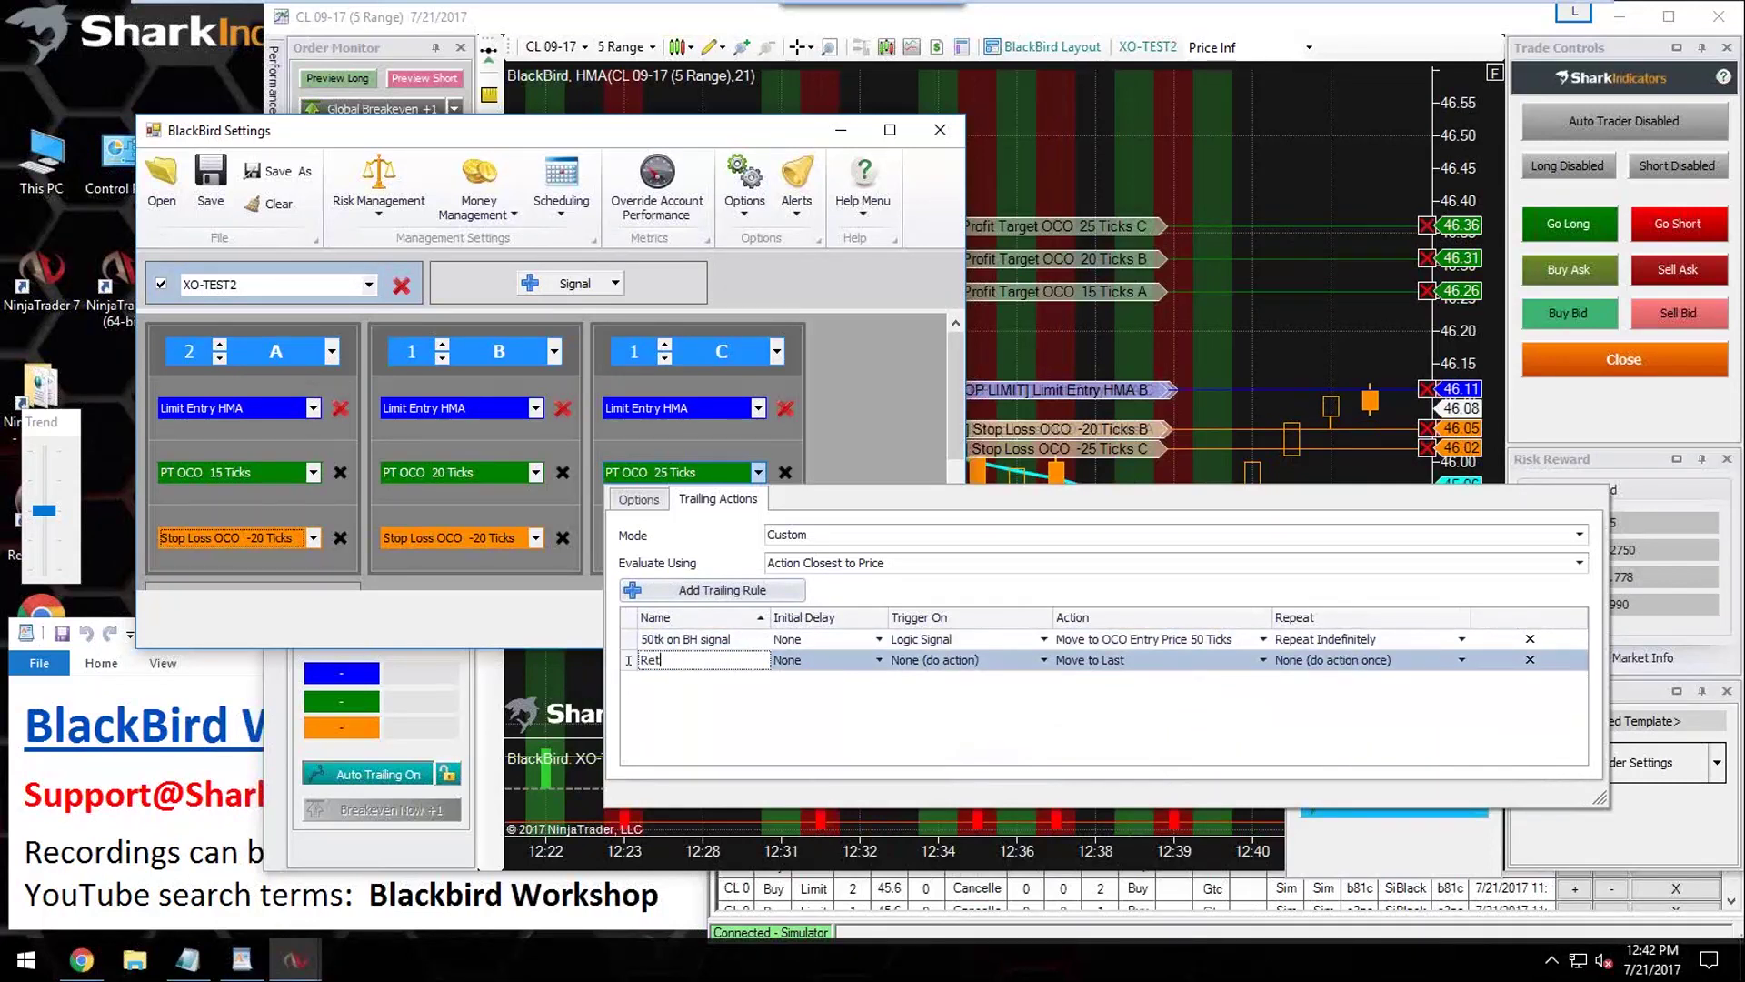
type("urn")
type(" 25tk")
key("ctrl+Left")
type("to")
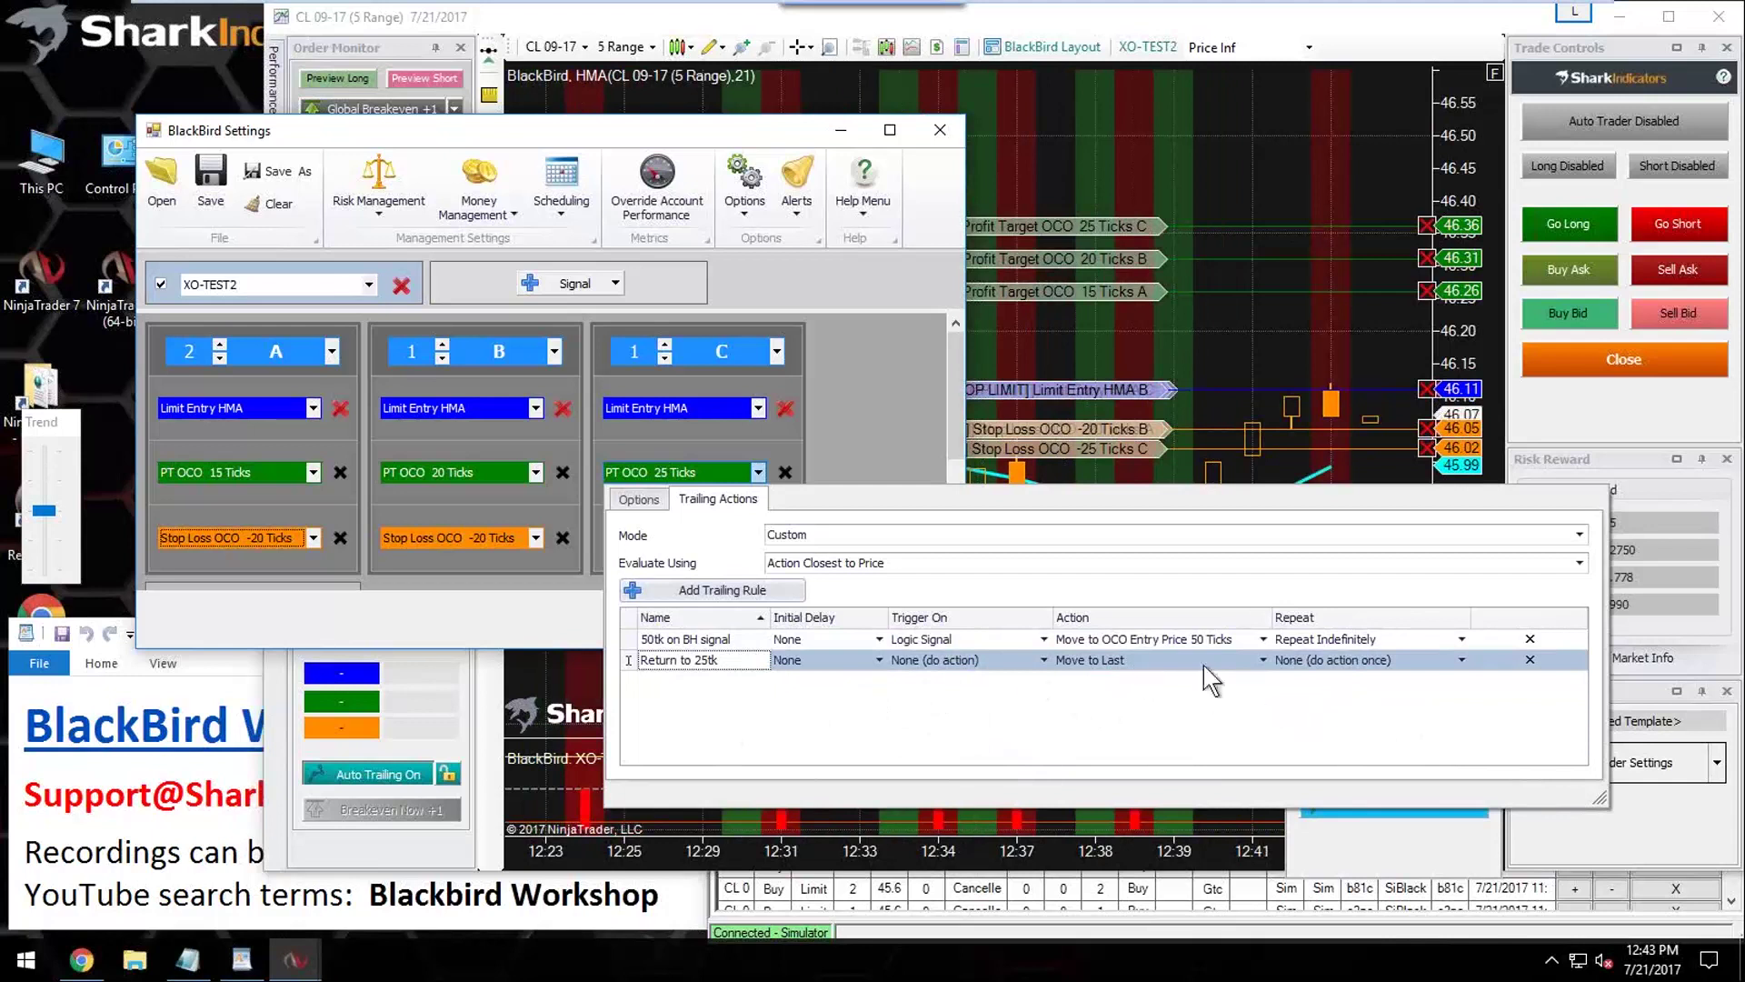
Step: Set the action of the "Return to 25tk" rule to move the order to the OCO Entry Price with a 25-tick long offset
left_click(1138, 660)
left_click(1302, 739)
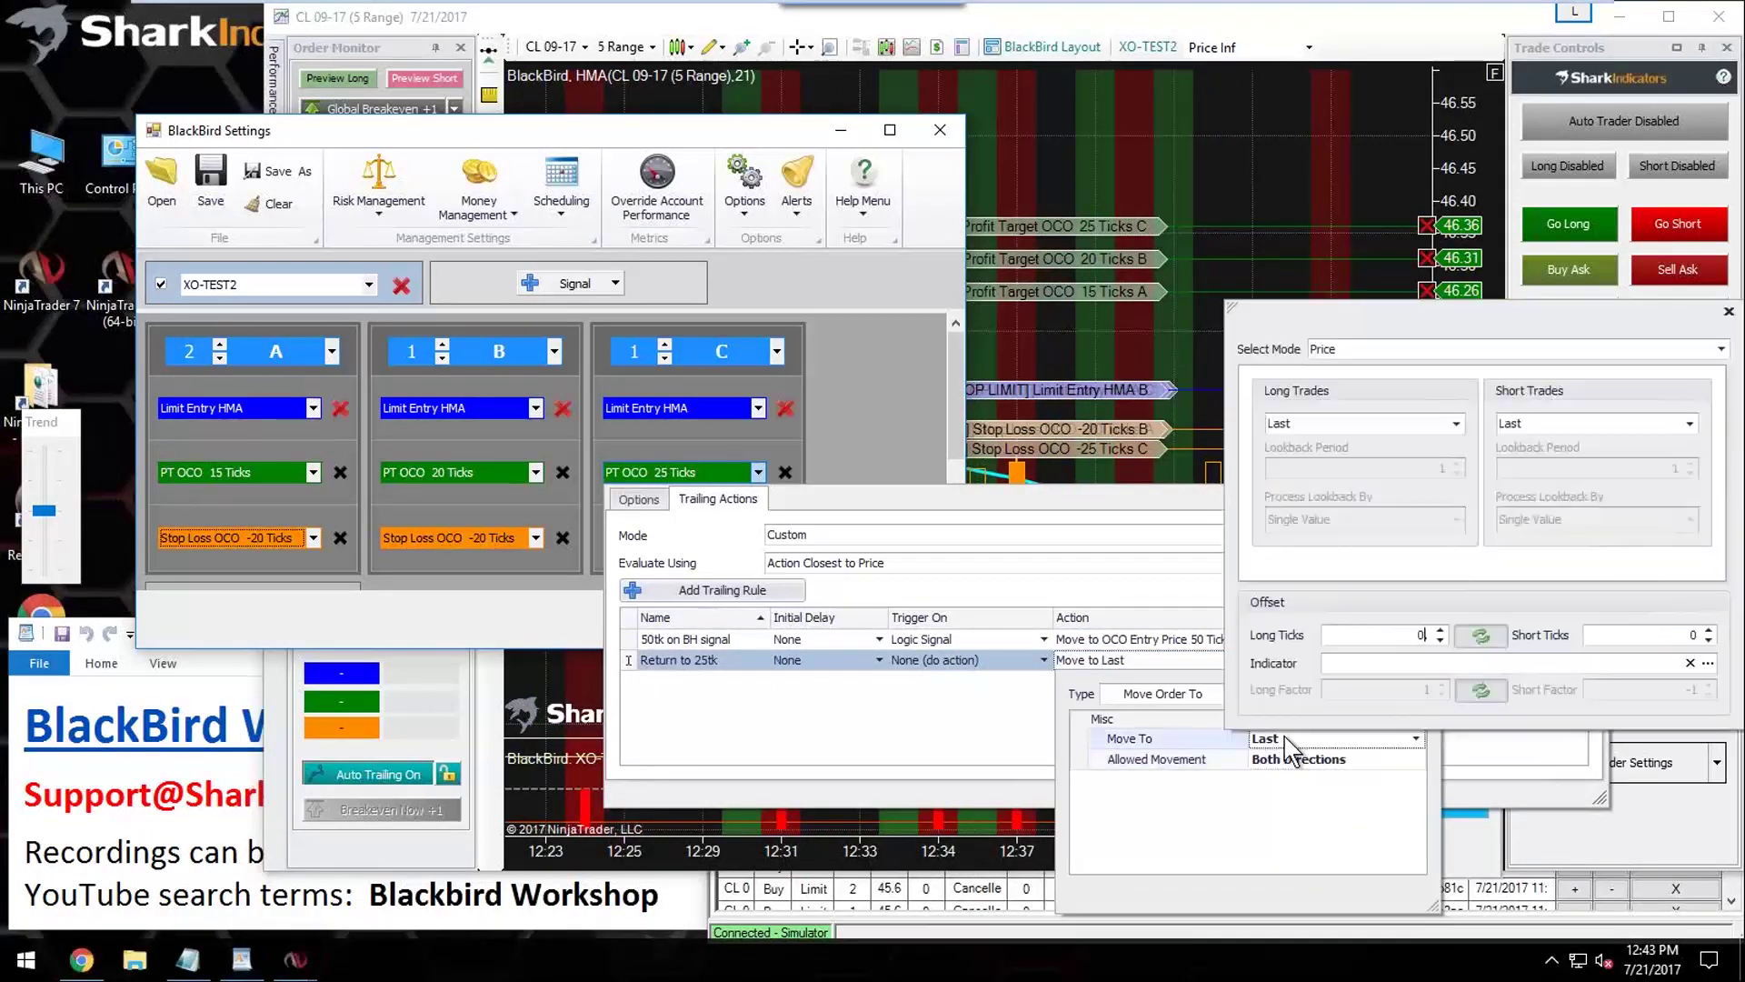
left_click(1329, 422)
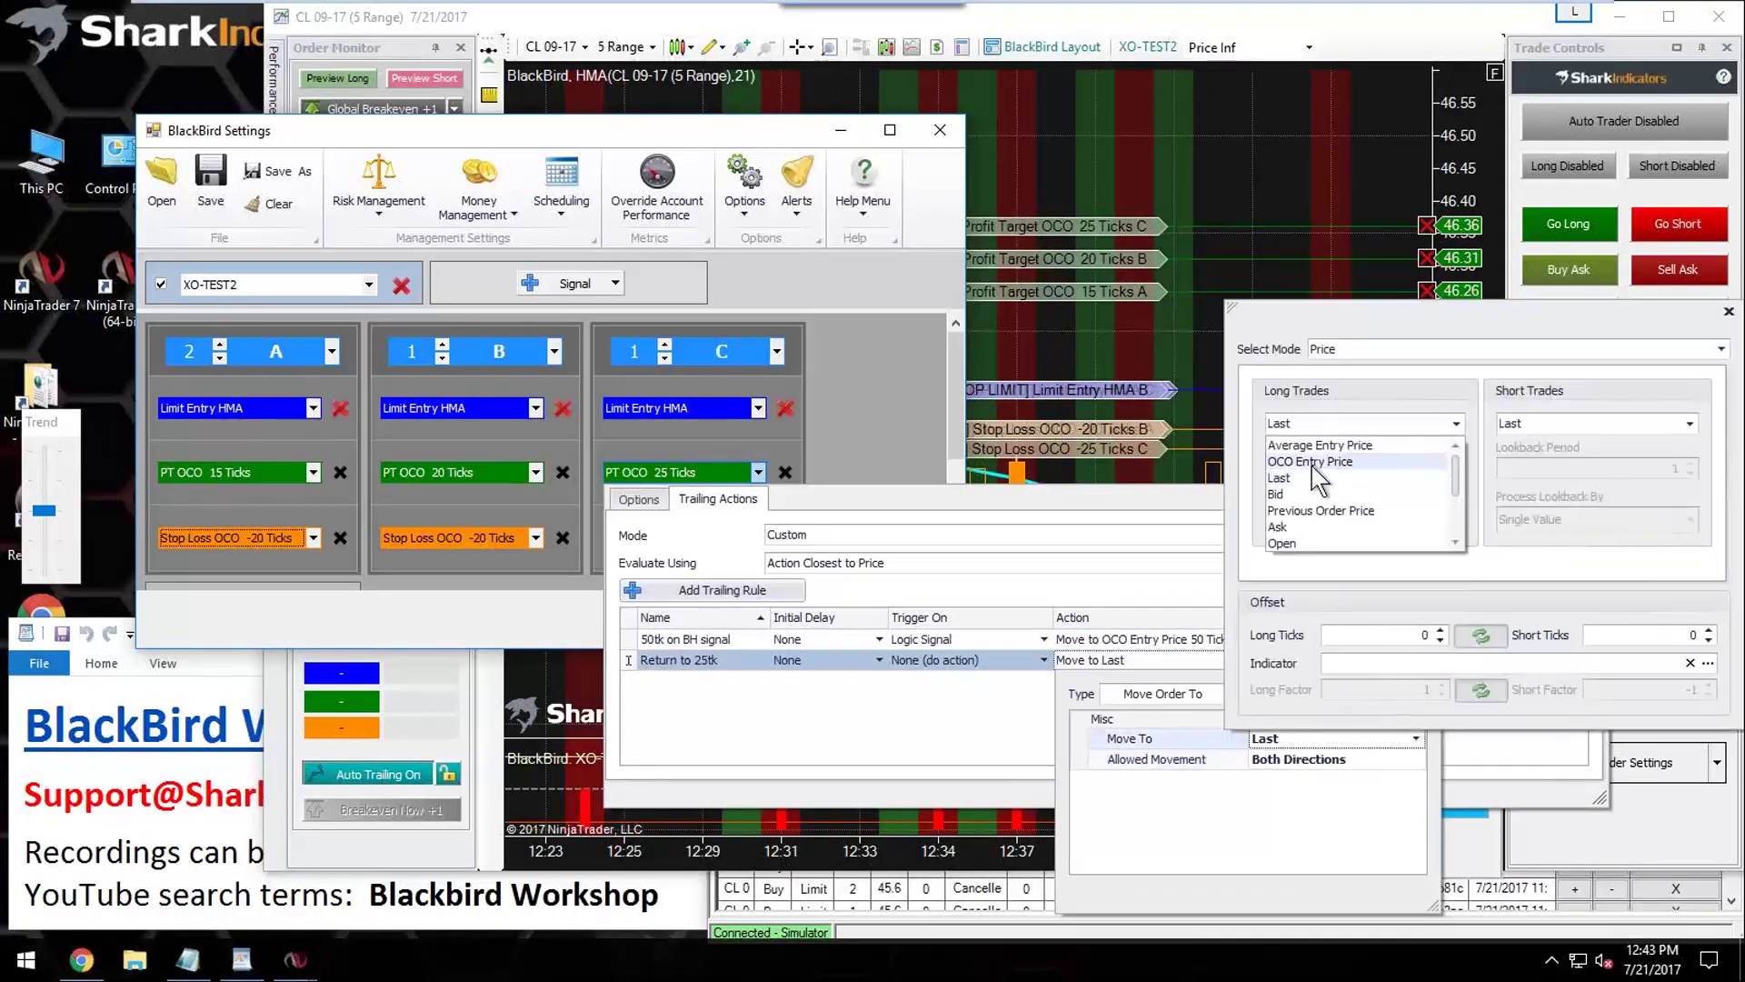
left_click(1336, 462)
left_click(1421, 634)
type("25.")
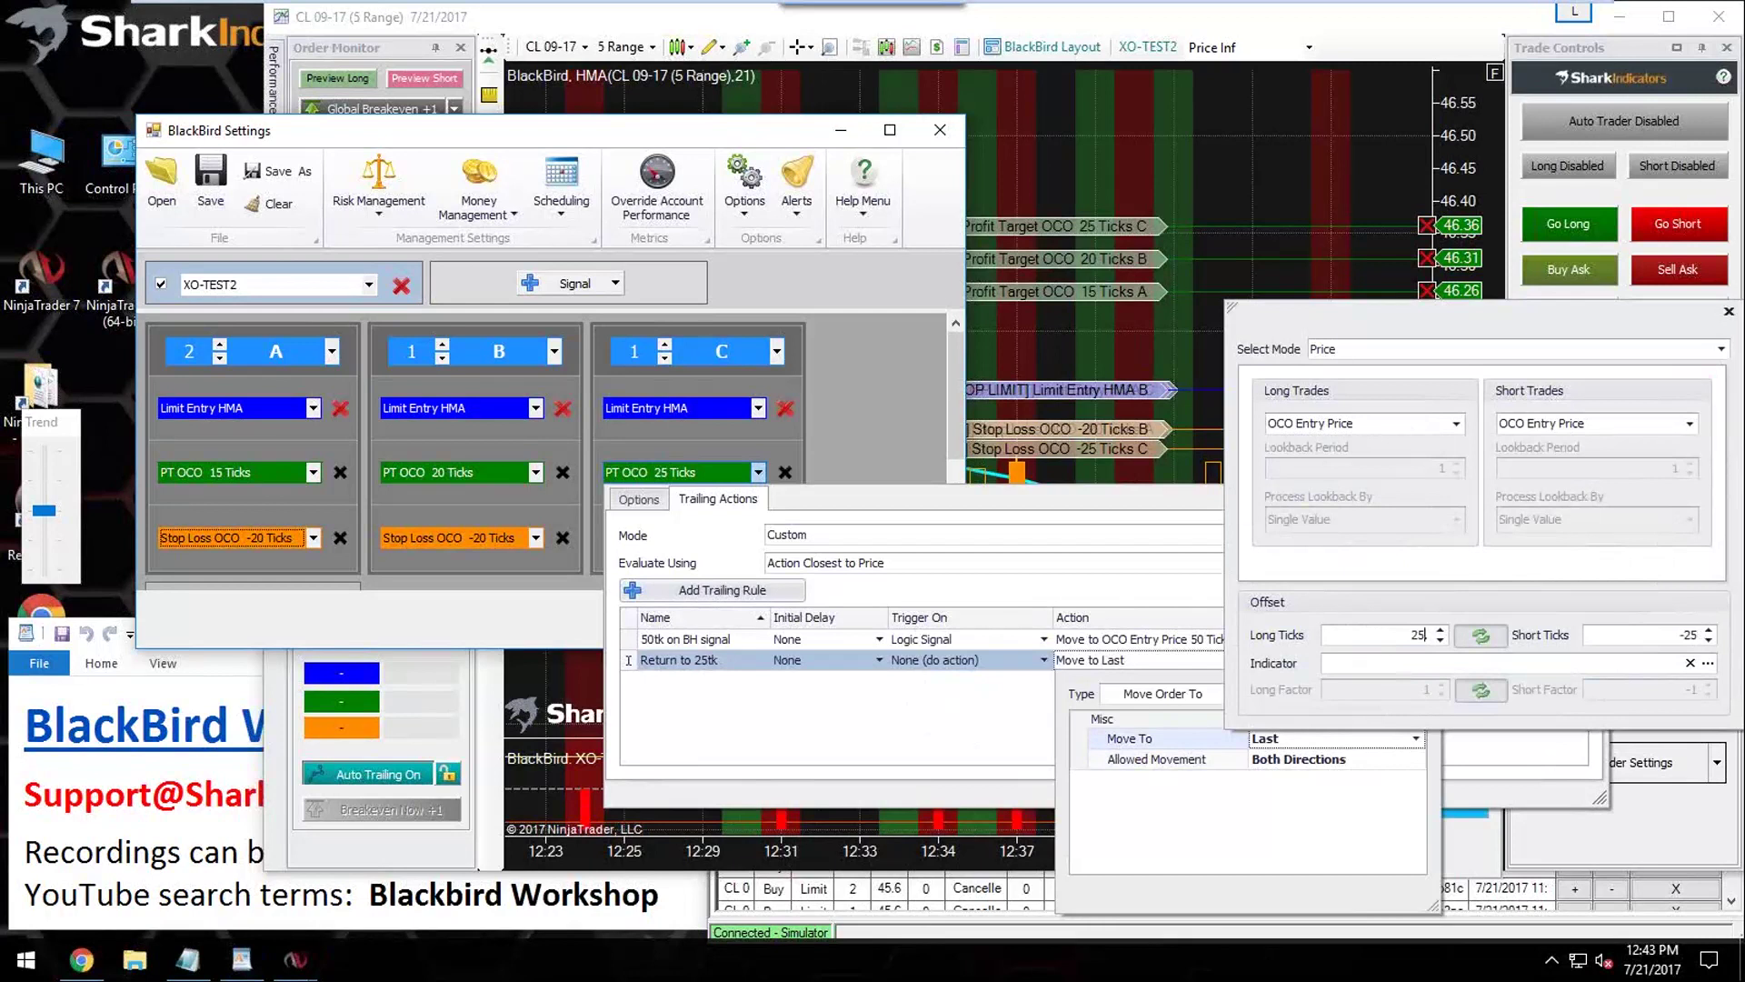
left_click(1307, 800)
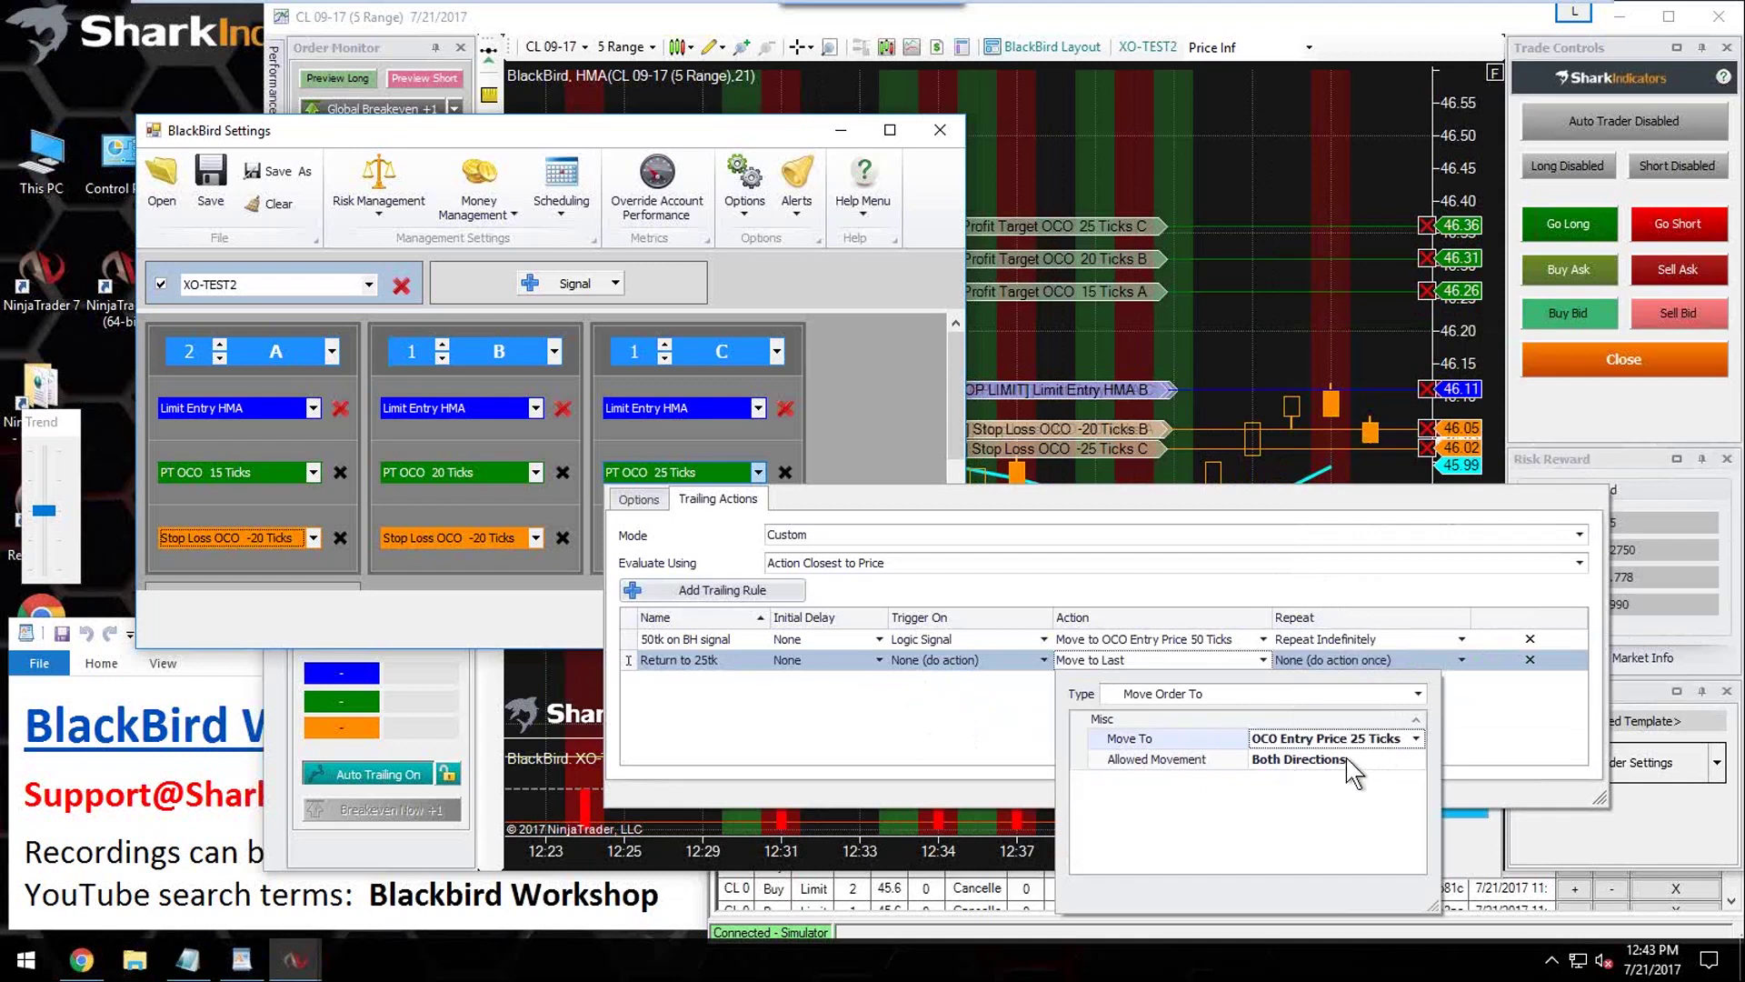
left_click(1415, 760)
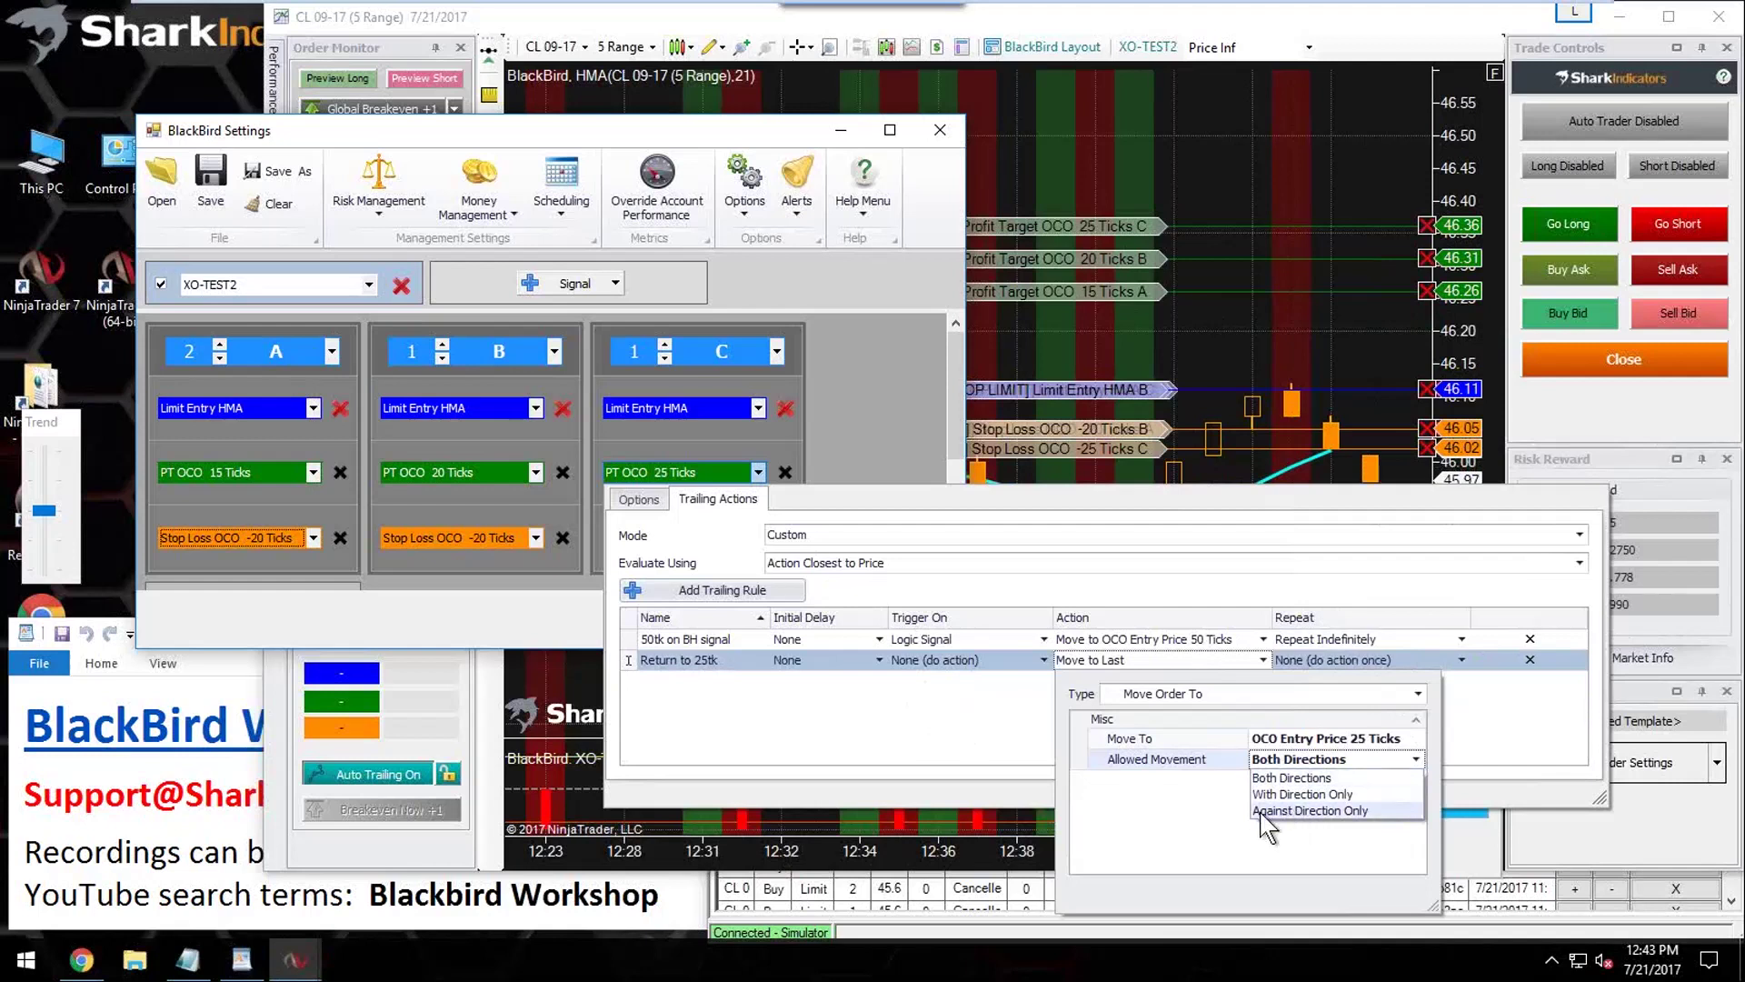
left_click(1301, 810)
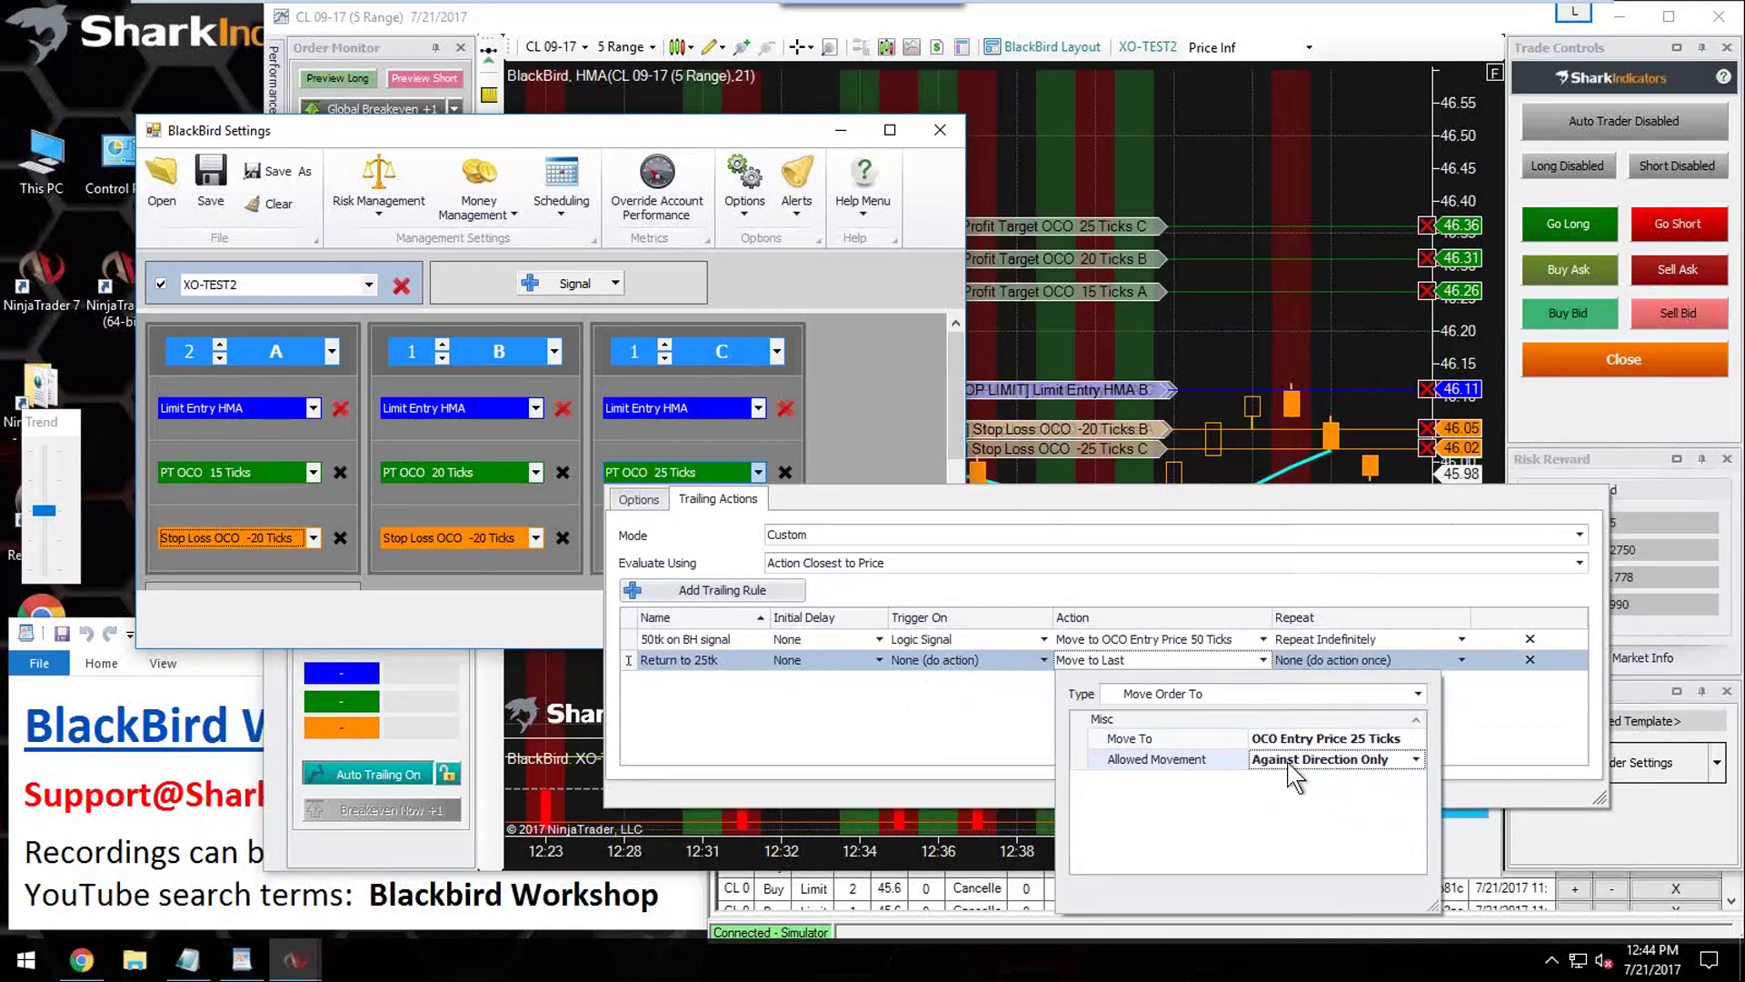
left_click(1412, 760)
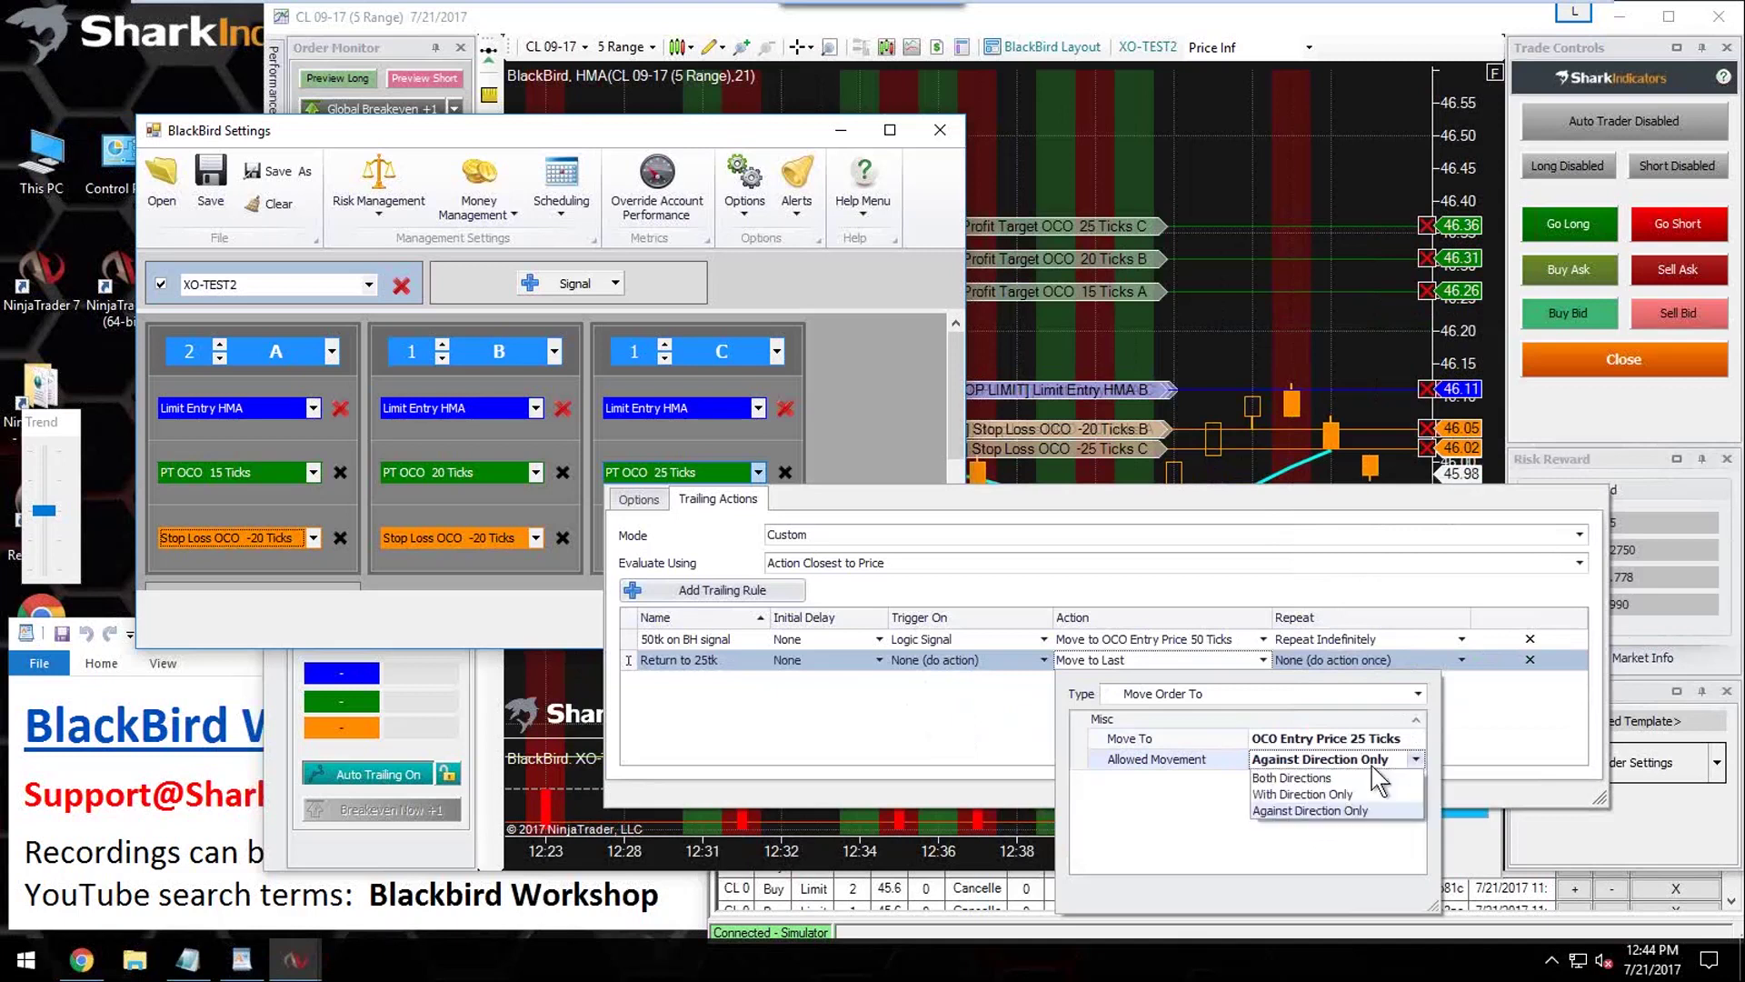
left_click(1298, 778)
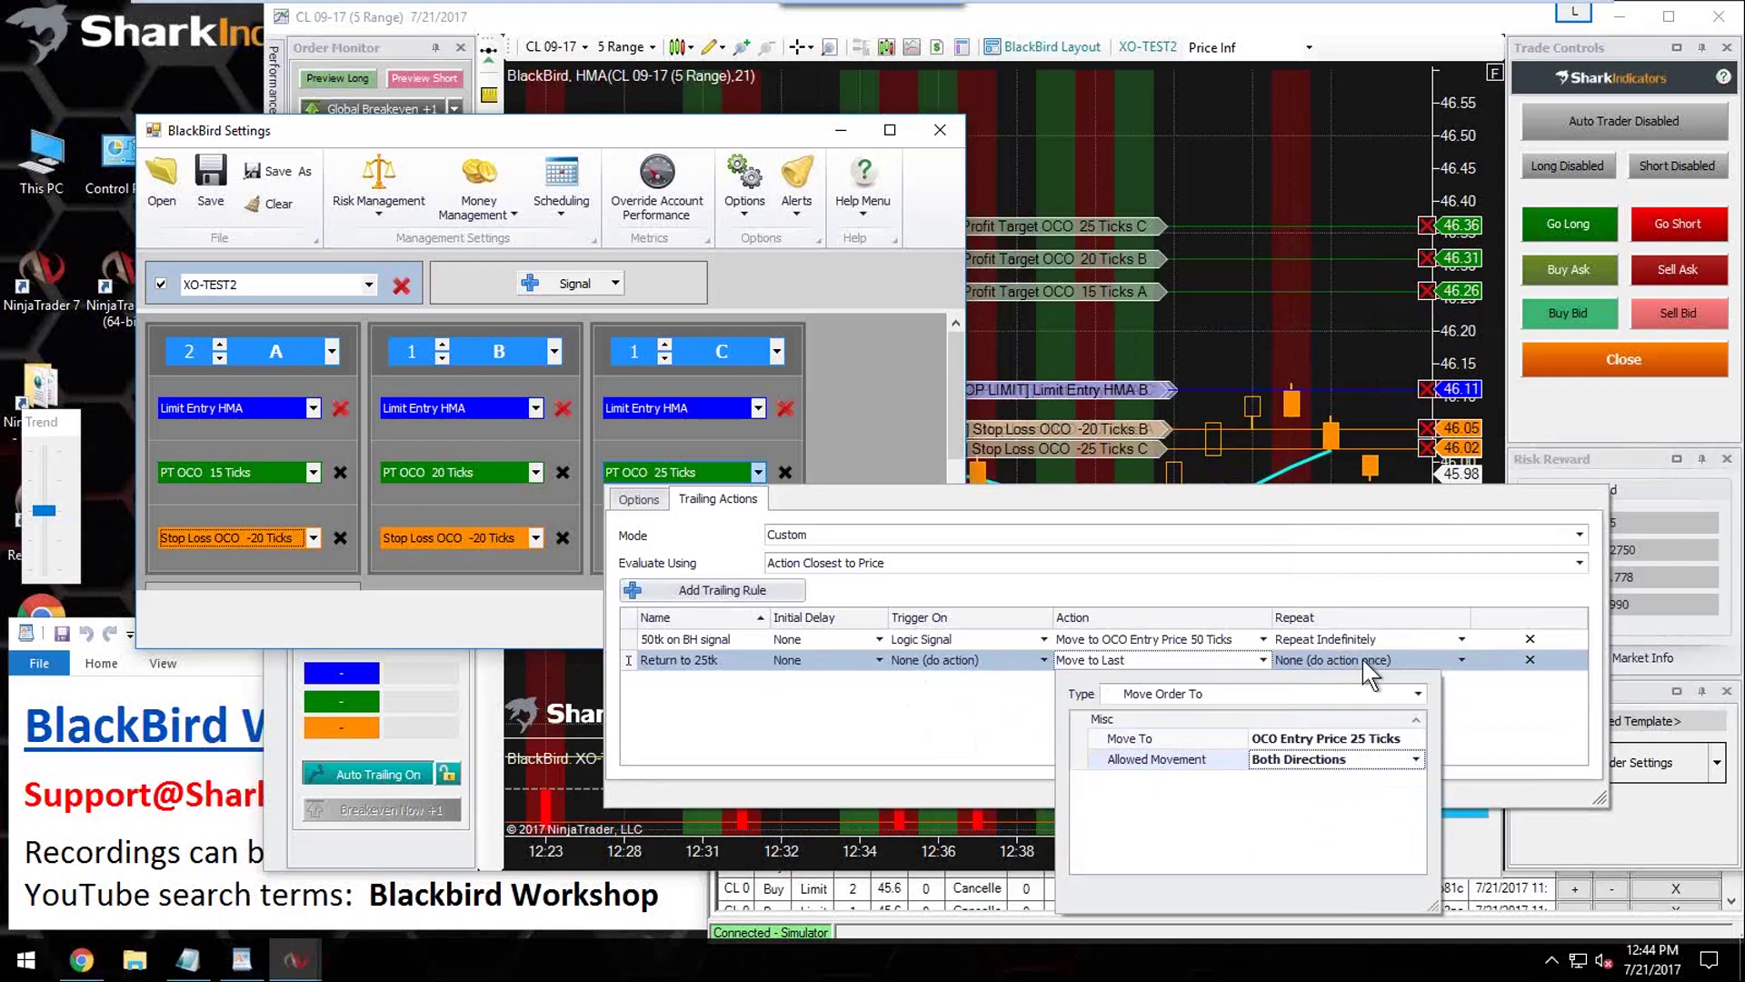
Step: Set the "Return to 25tk" rule to Repeat Indefinitely, and evaluate the trailing rules using Action Farthest from Price
left_click(1361, 658)
left_click(1437, 696)
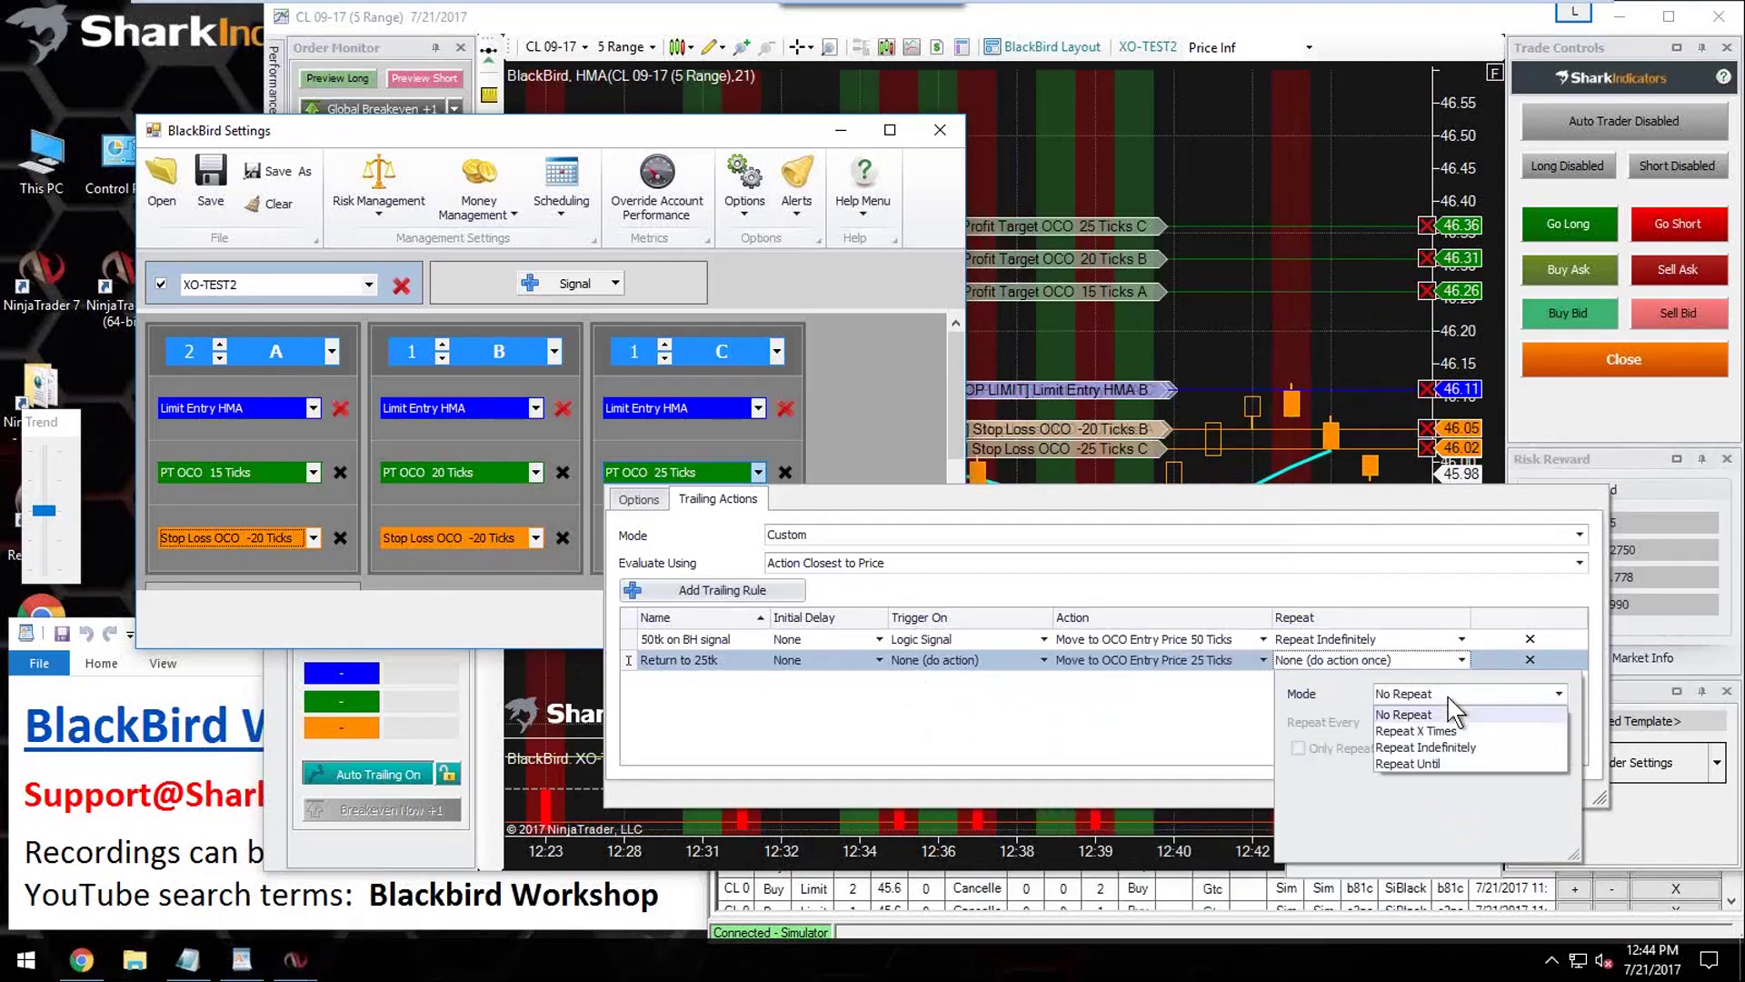
left_click(1445, 746)
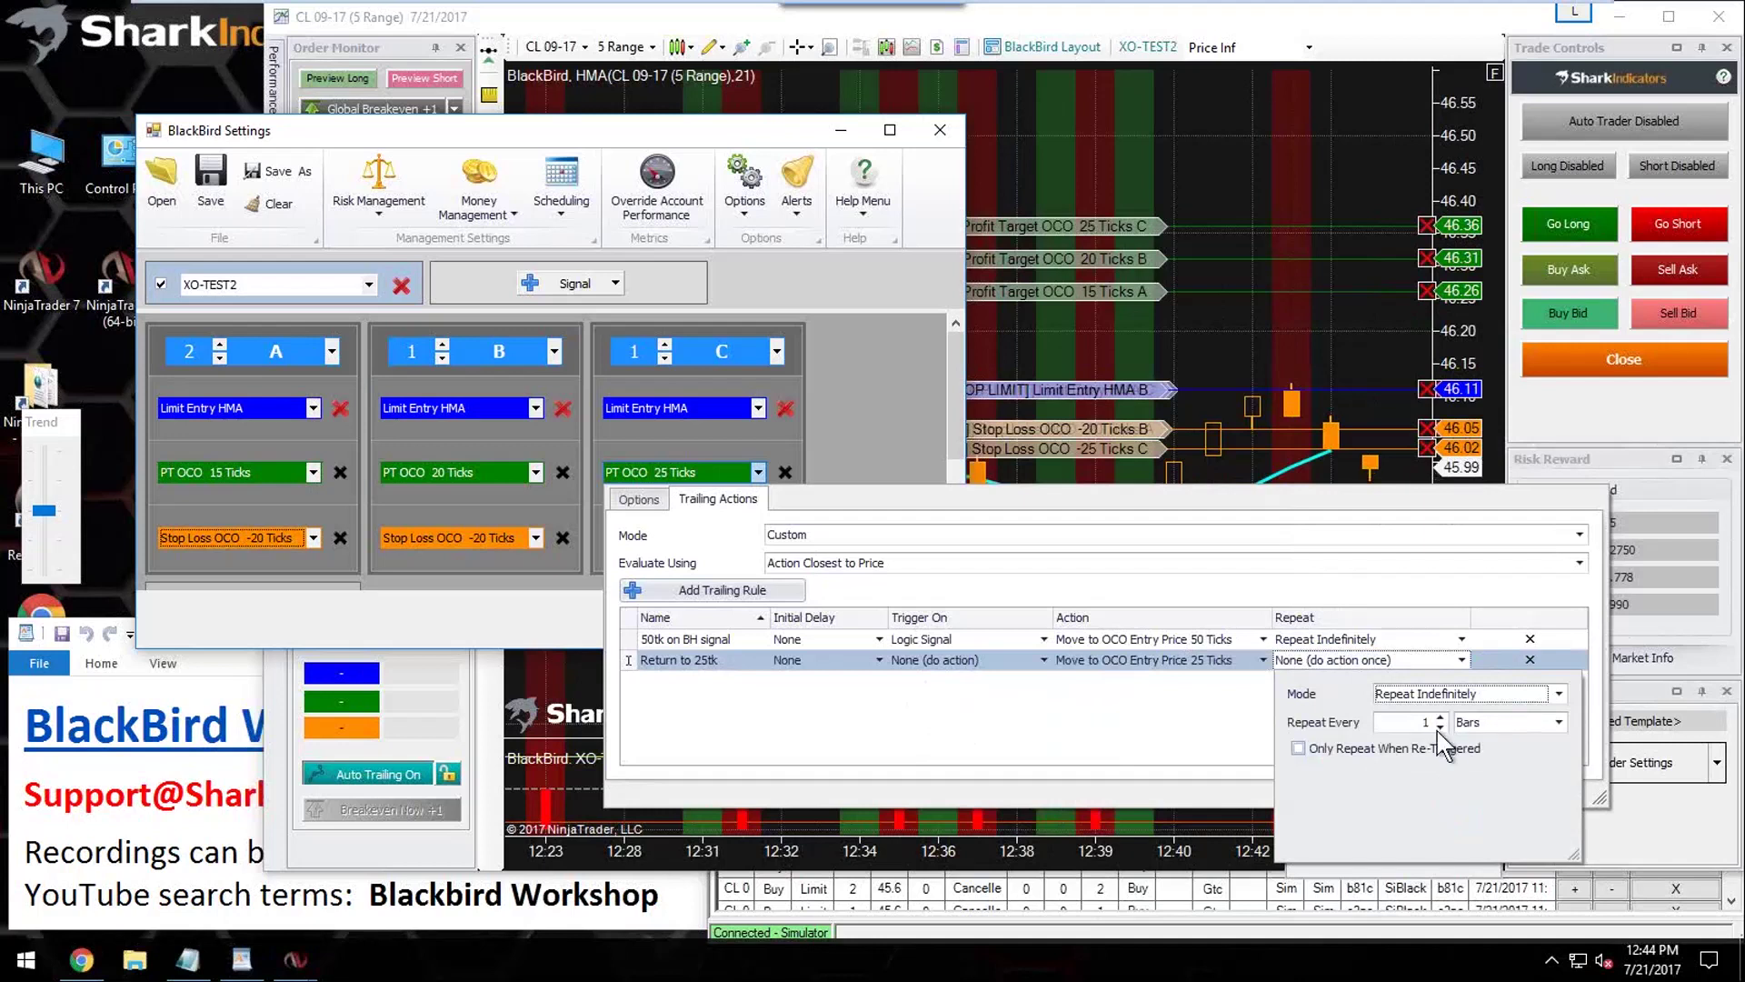
left_click(1163, 745)
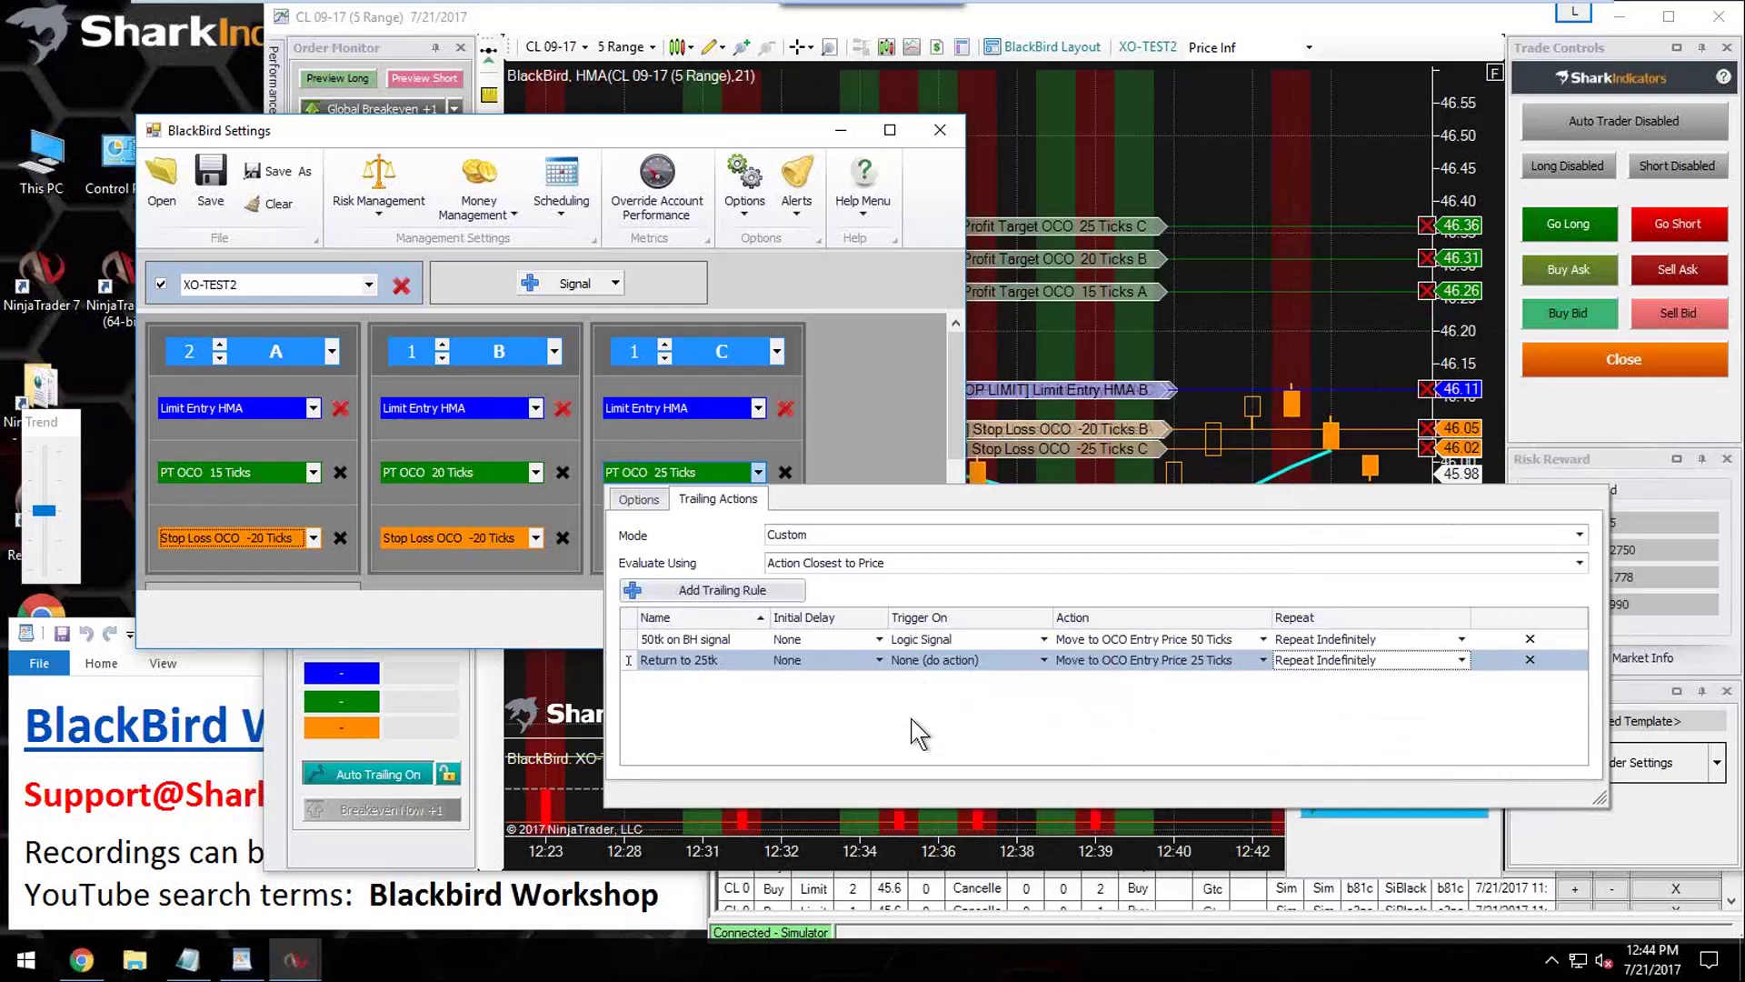
left_click(890, 565)
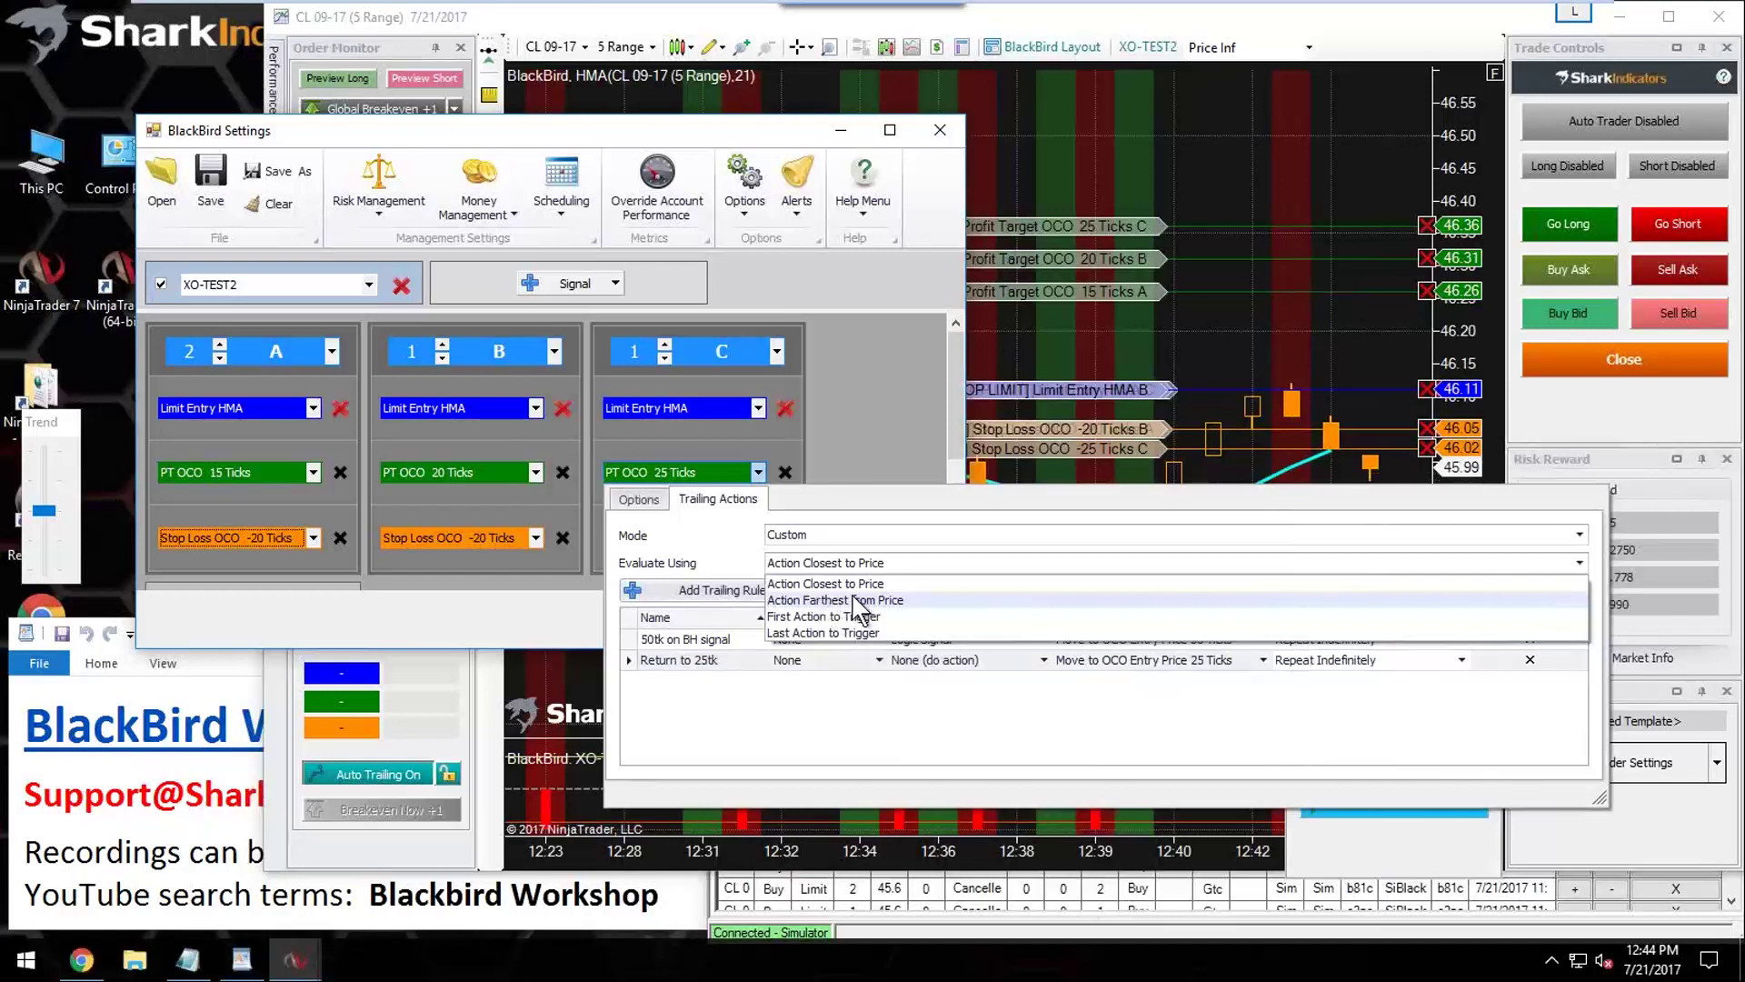
left_click(858, 602)
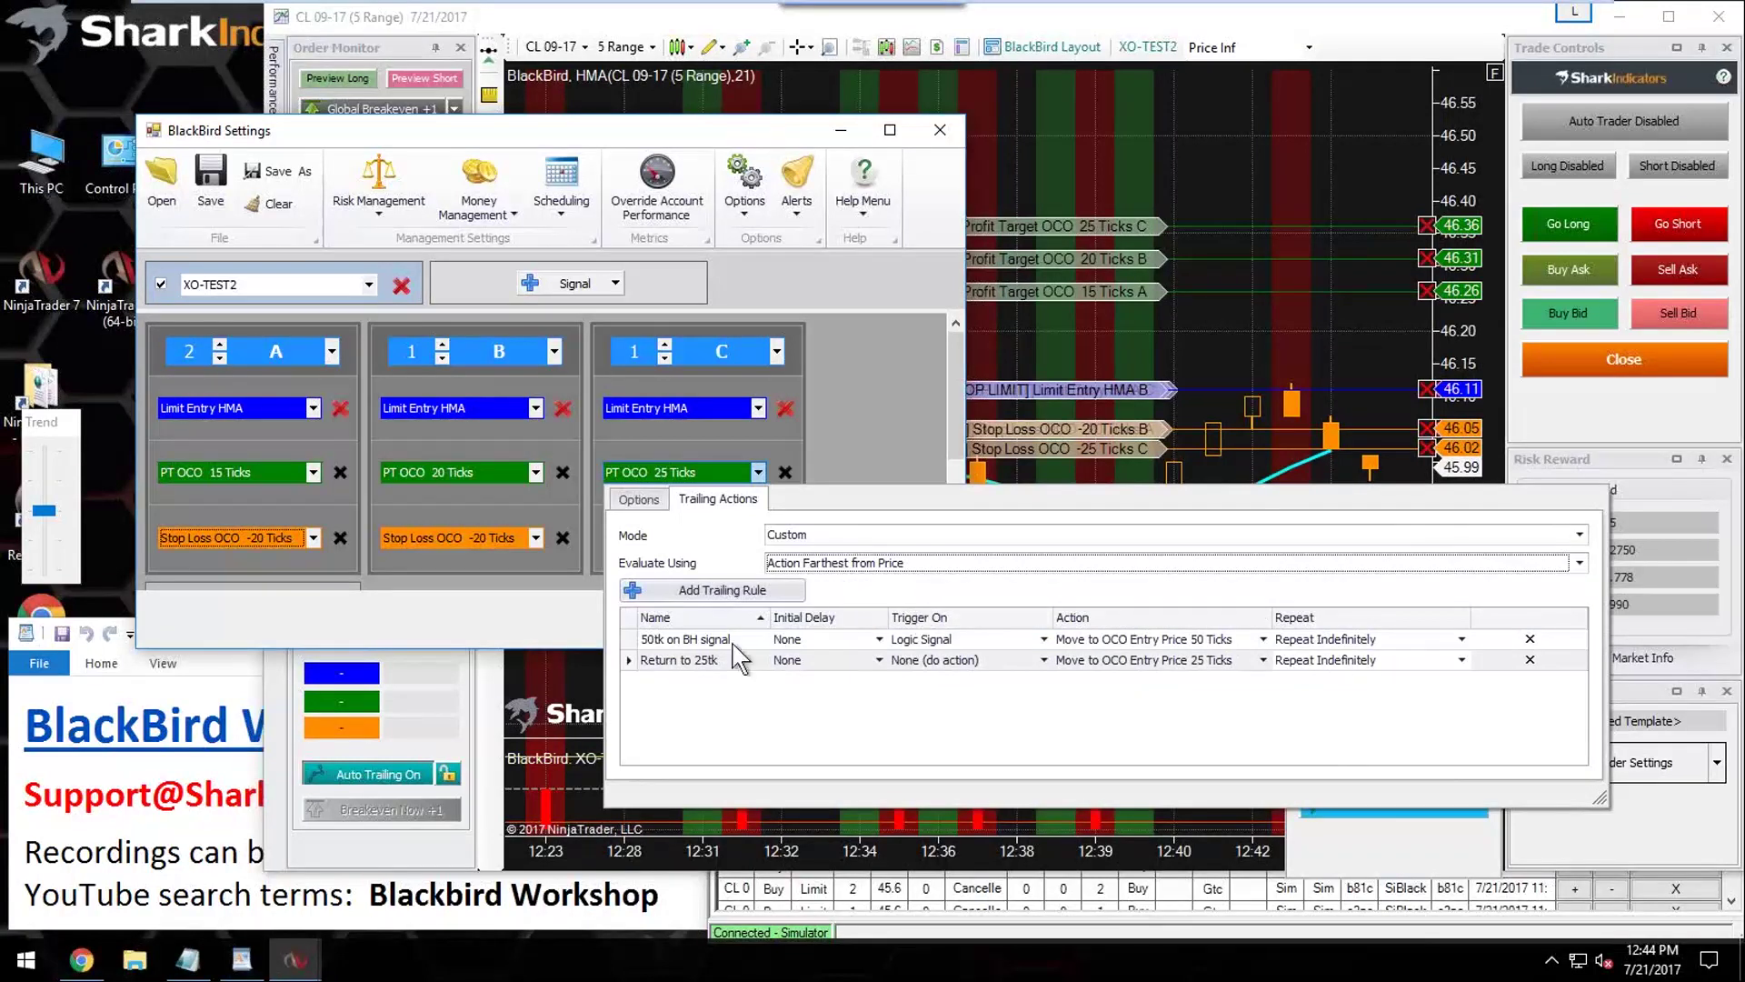
Step: Review the BloodHound trigger and repeat settings of the "50tk on BH signal" rule alongside the "Return to 25tk" rule
left_click(669, 640)
left_click_drag(641, 639, 666, 638)
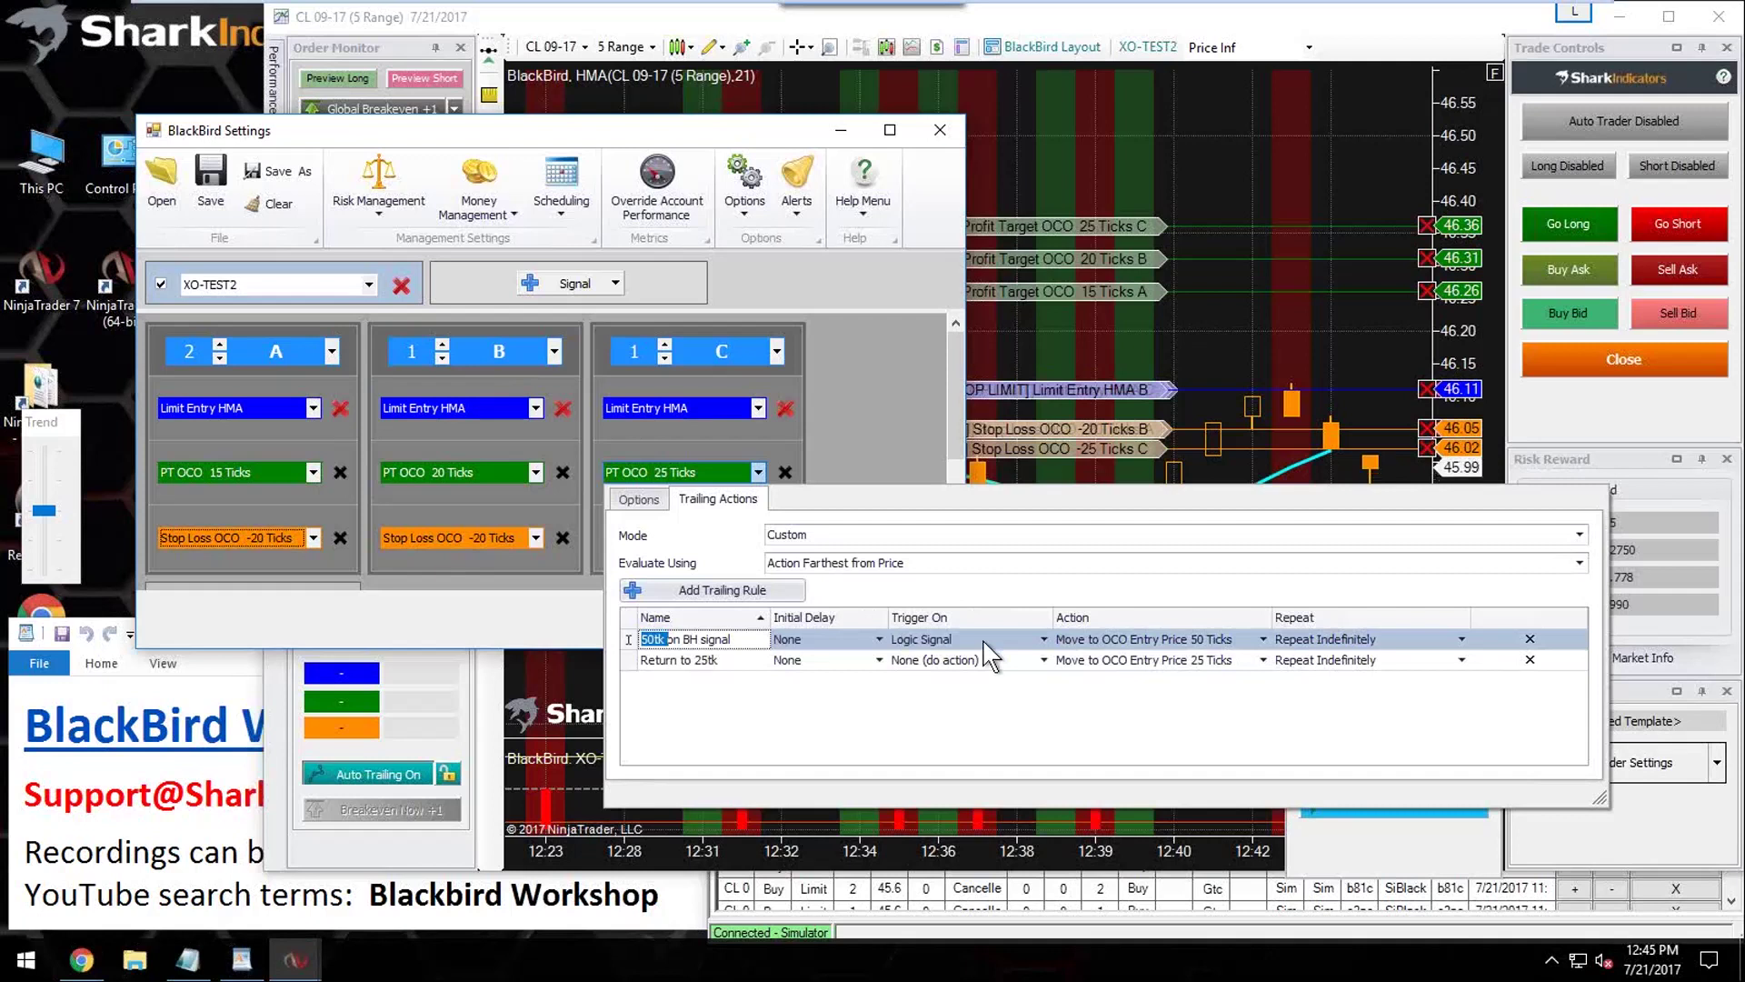
left_click(958, 640)
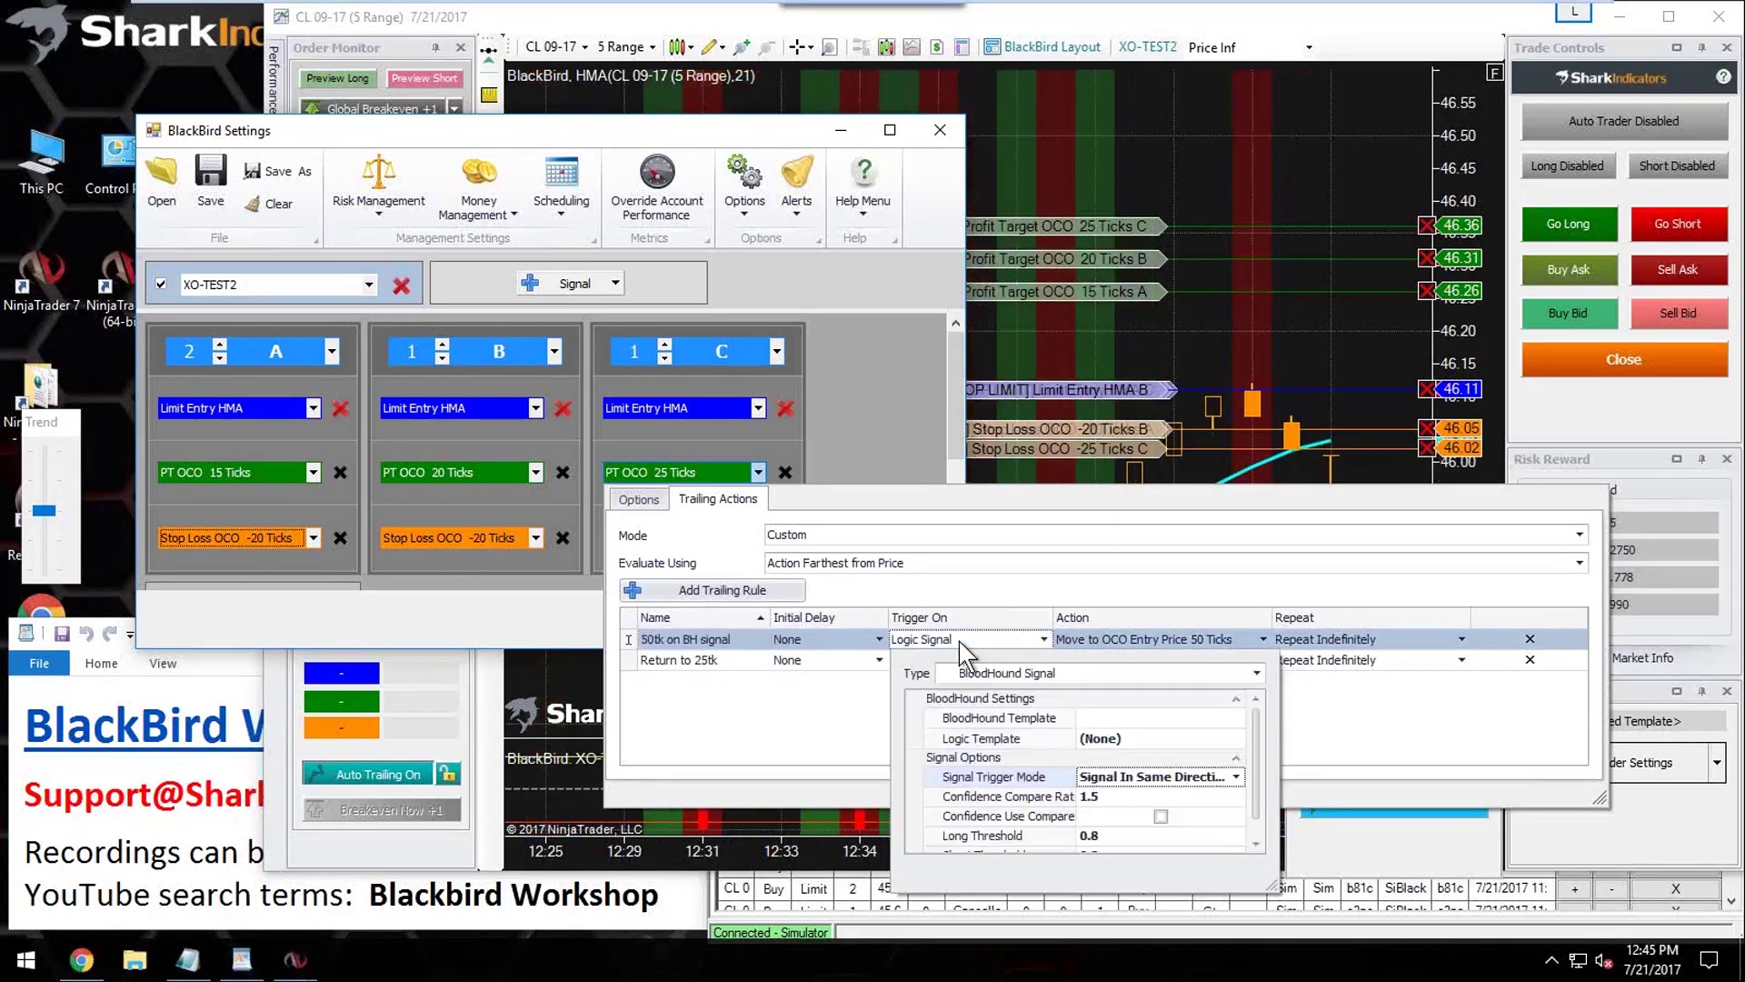
left_click(1385, 637)
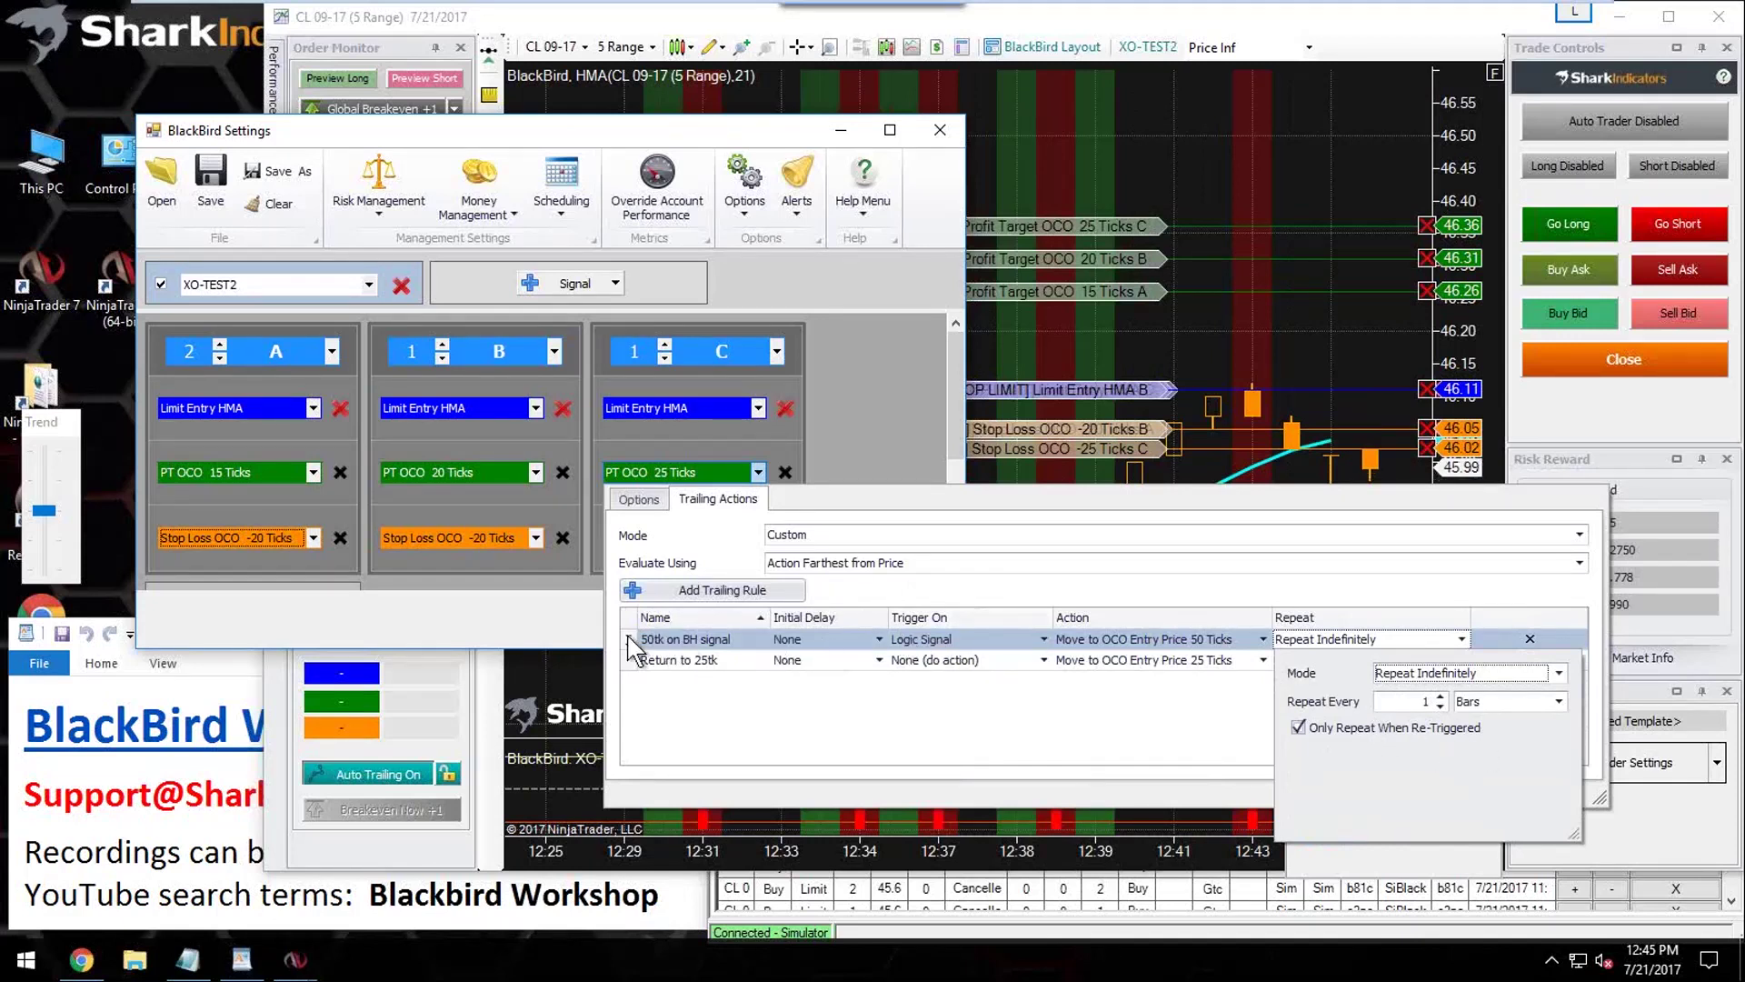
left_click(720, 660)
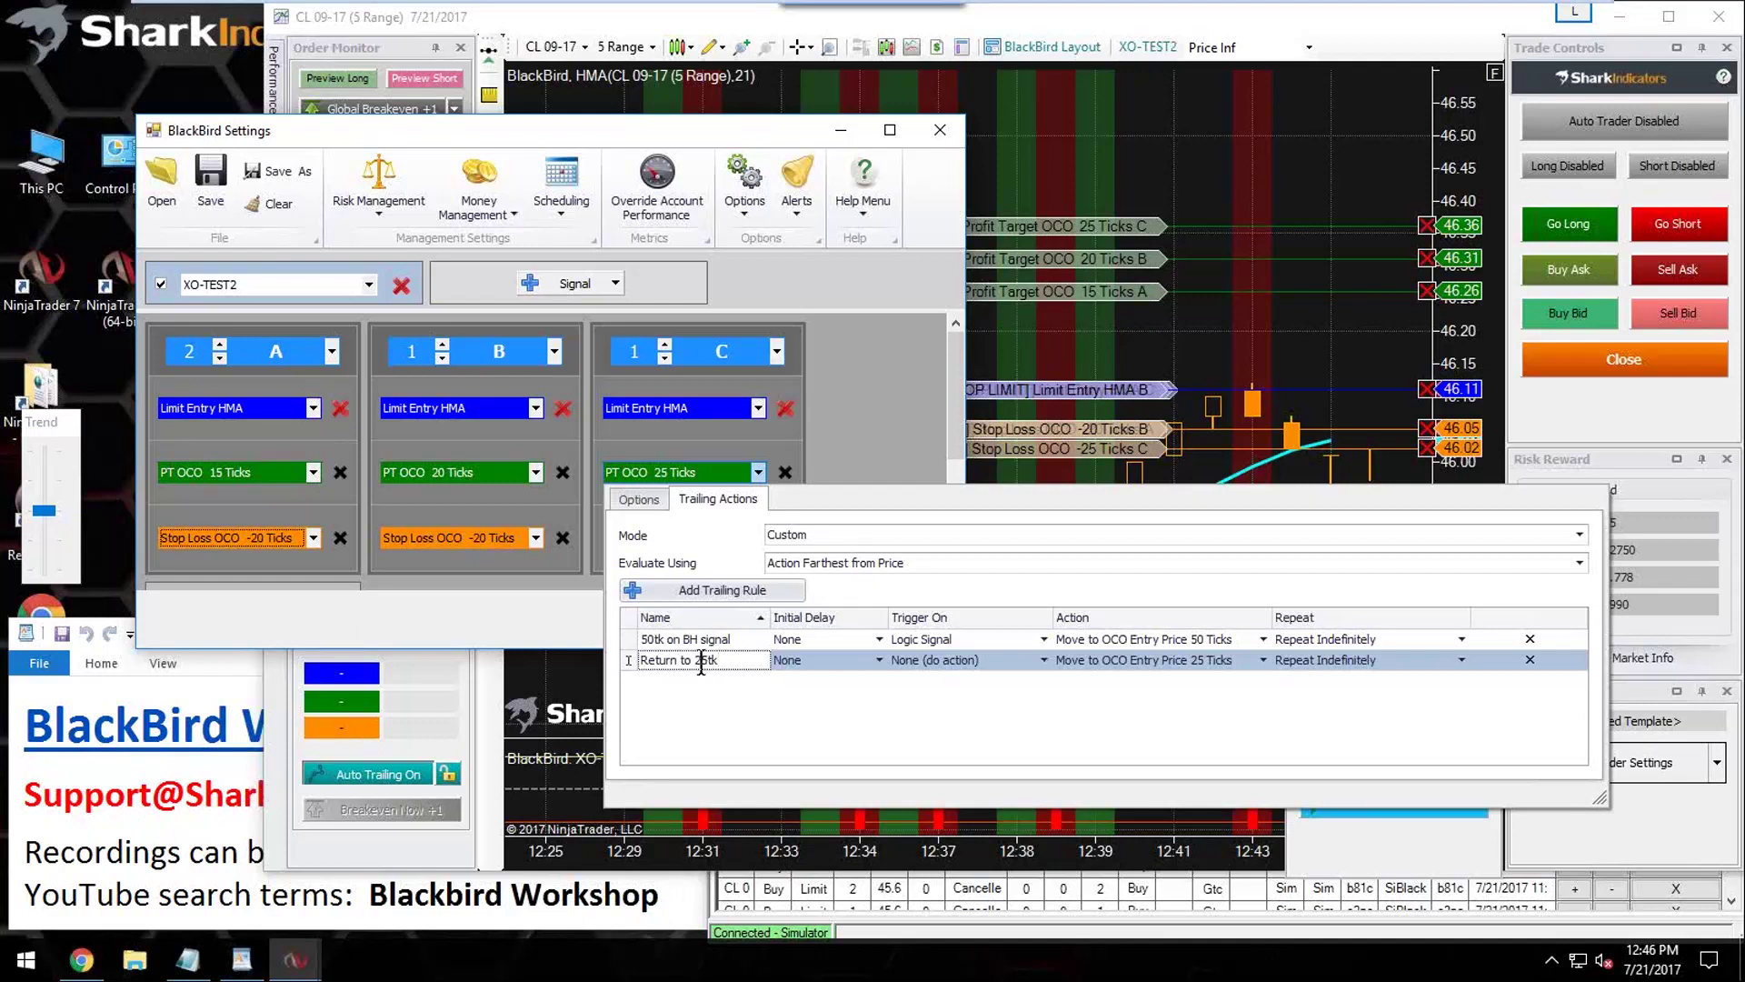
left_click_drag(695, 661, 723, 663)
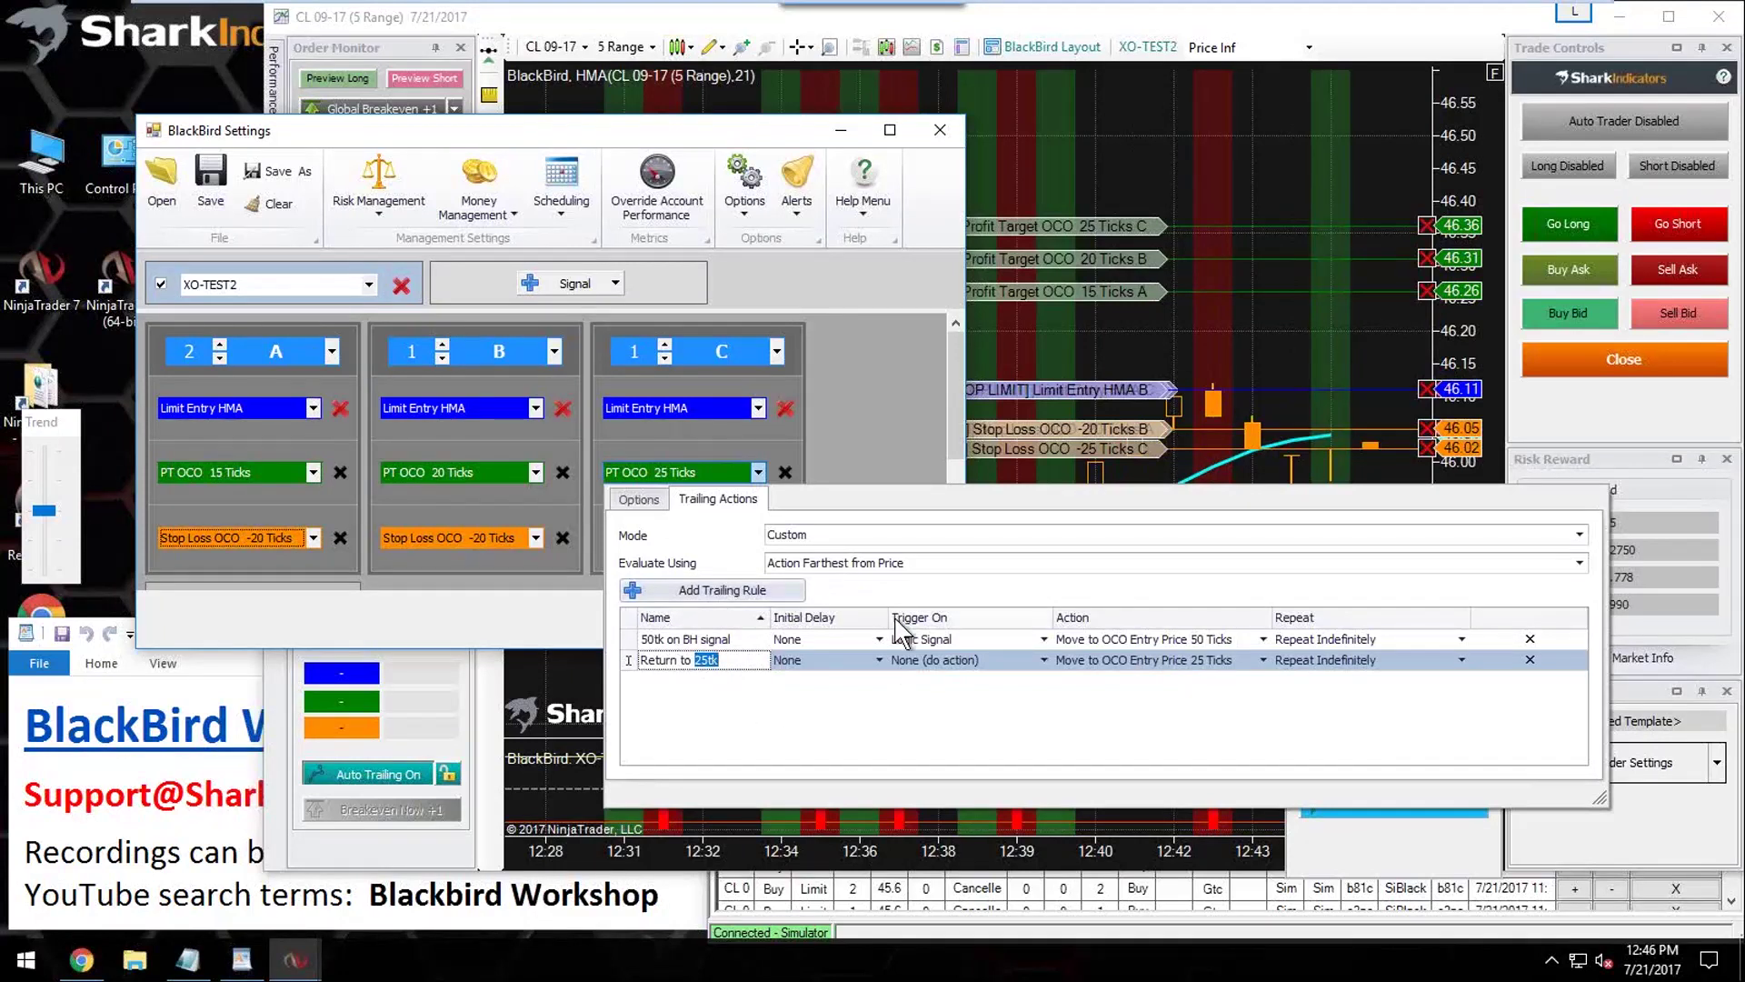
Step: Narrow the Initial Delay and Trigger On columns of the trailing rule list
left_click_drag(886, 617, 861, 631)
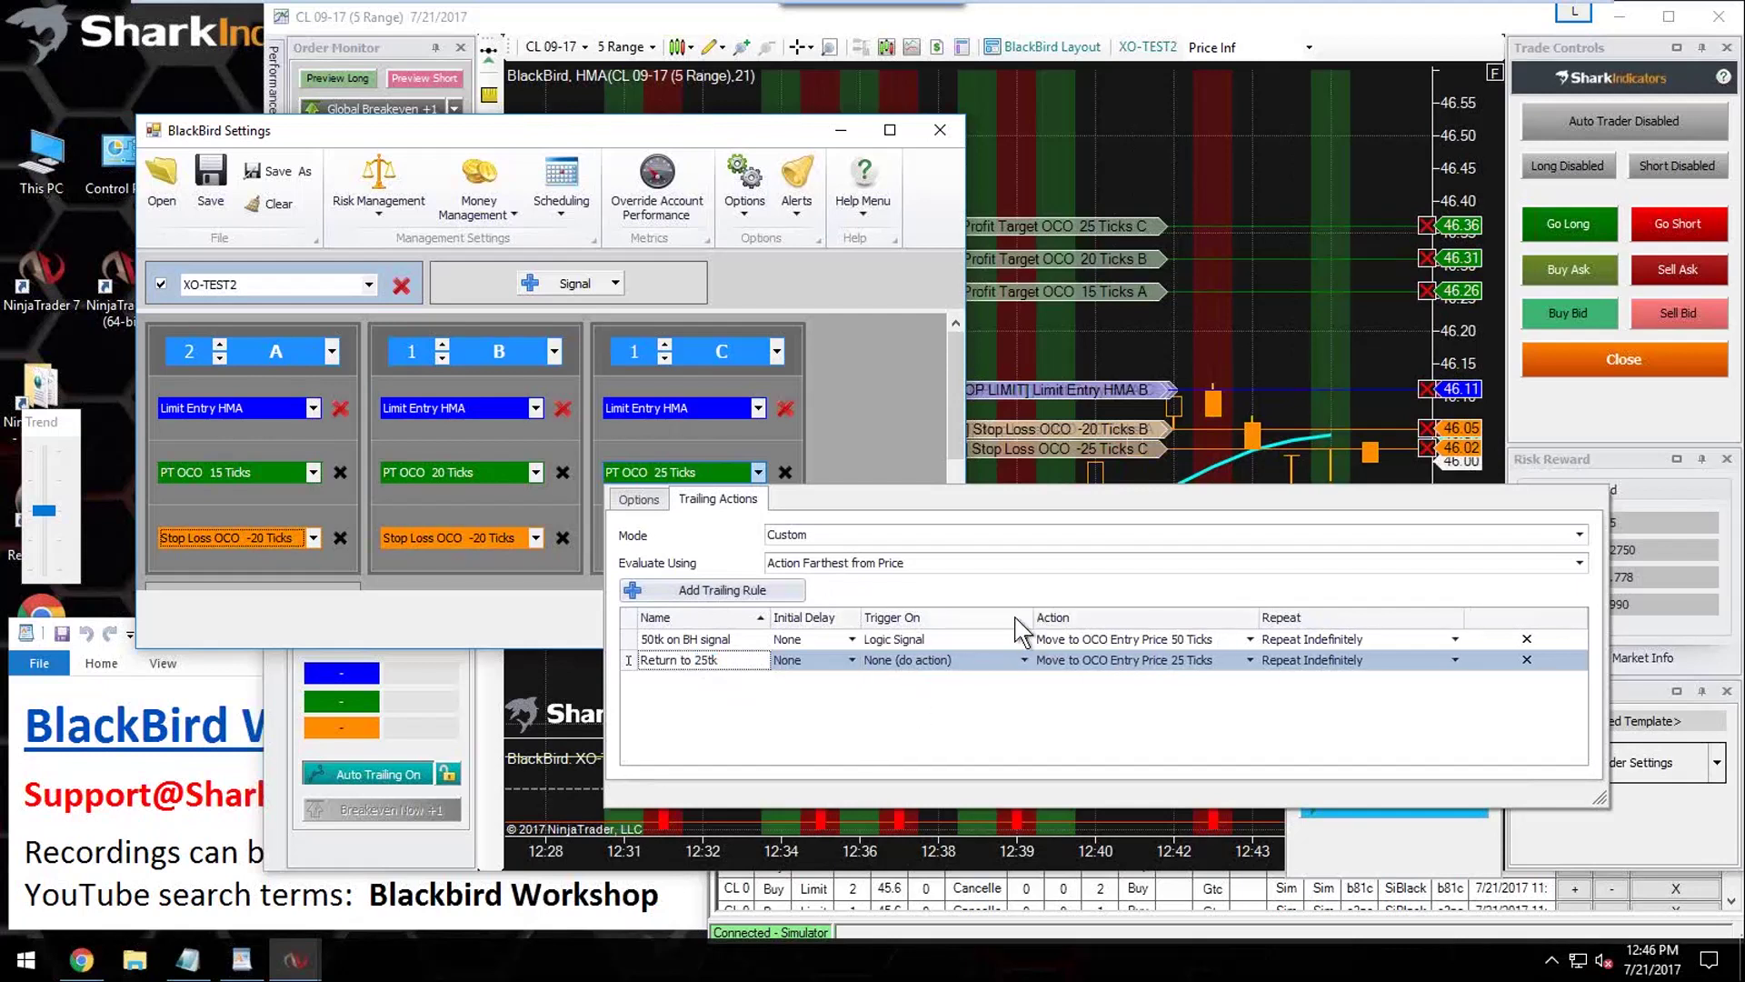
left_click_drag(1023, 617, 1017, 623)
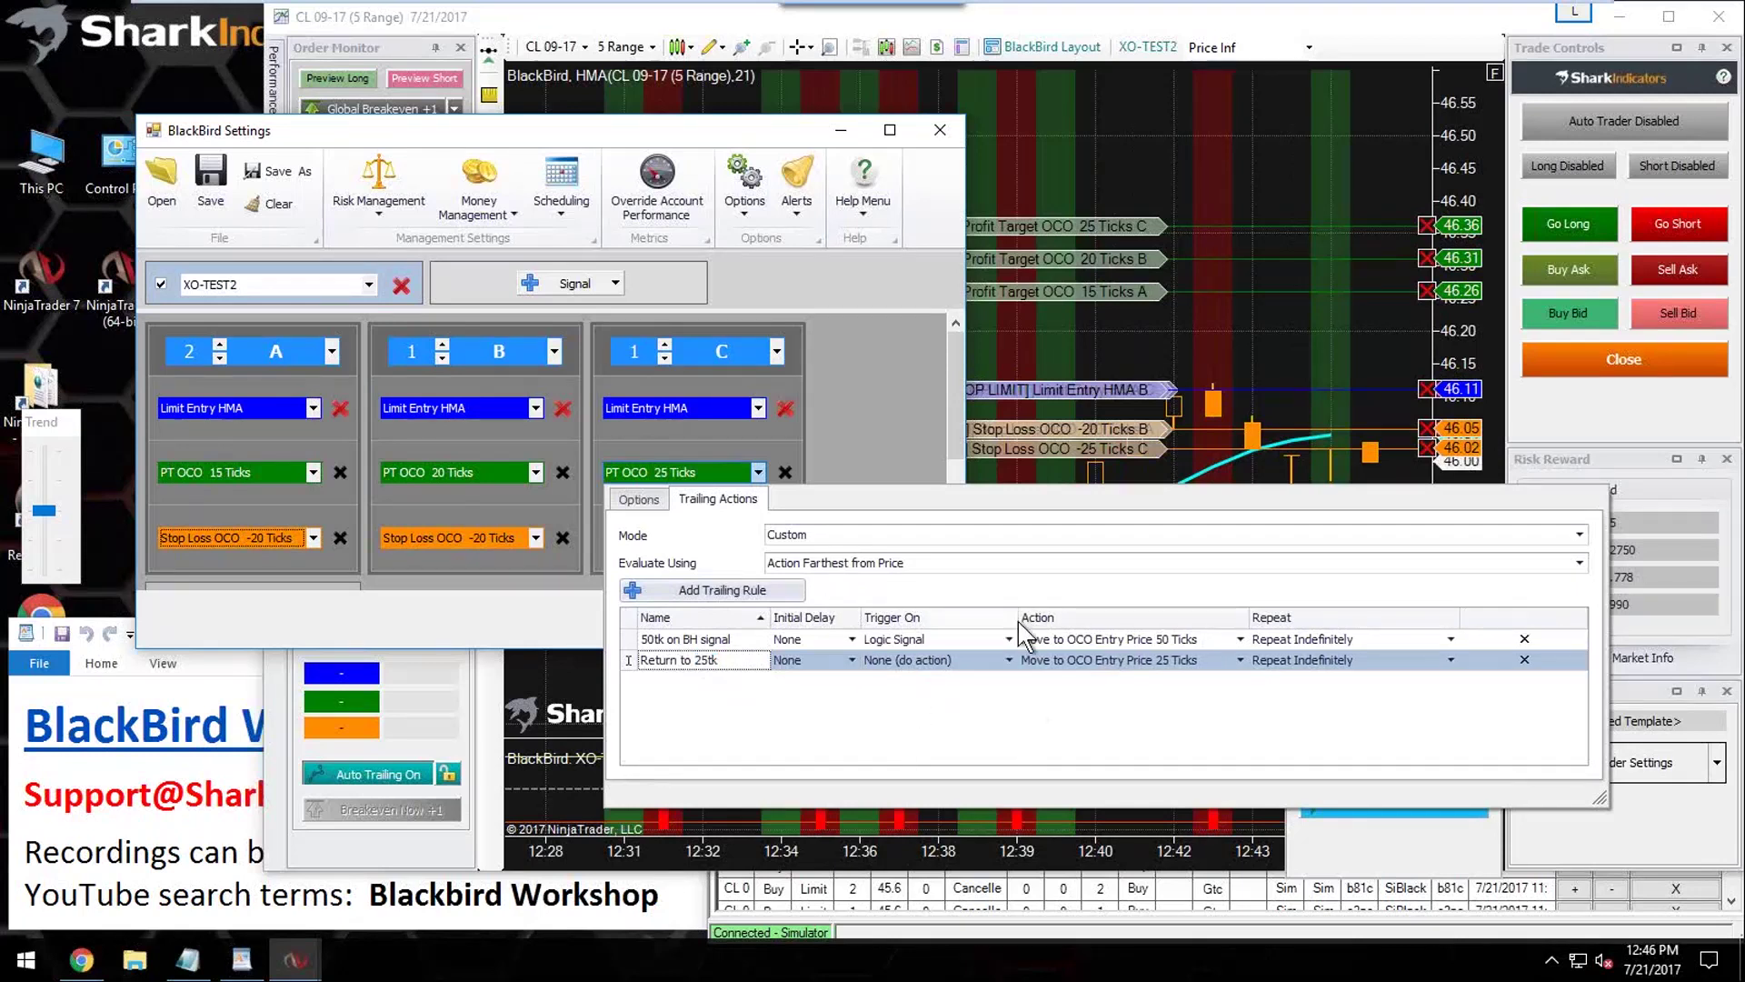